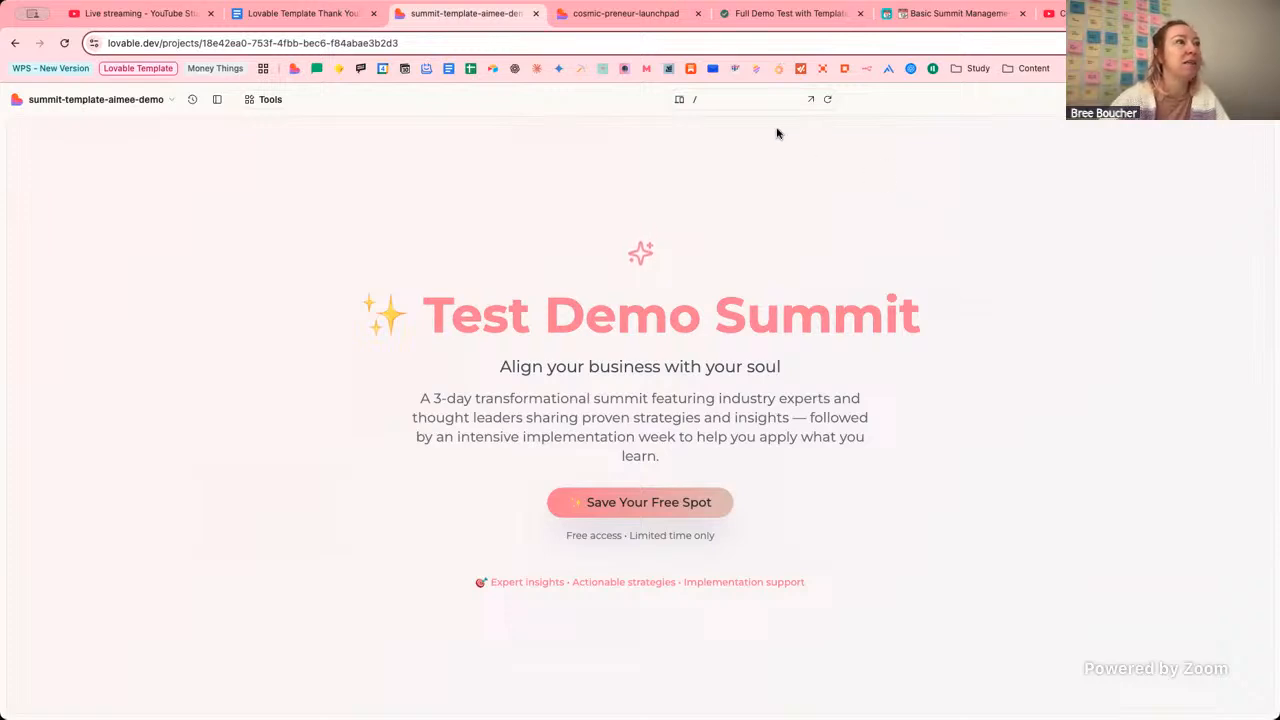
# Check the launchpad setup guide, return to the summit template, and list the previewable pages.
pyautogui.click(632, 15)
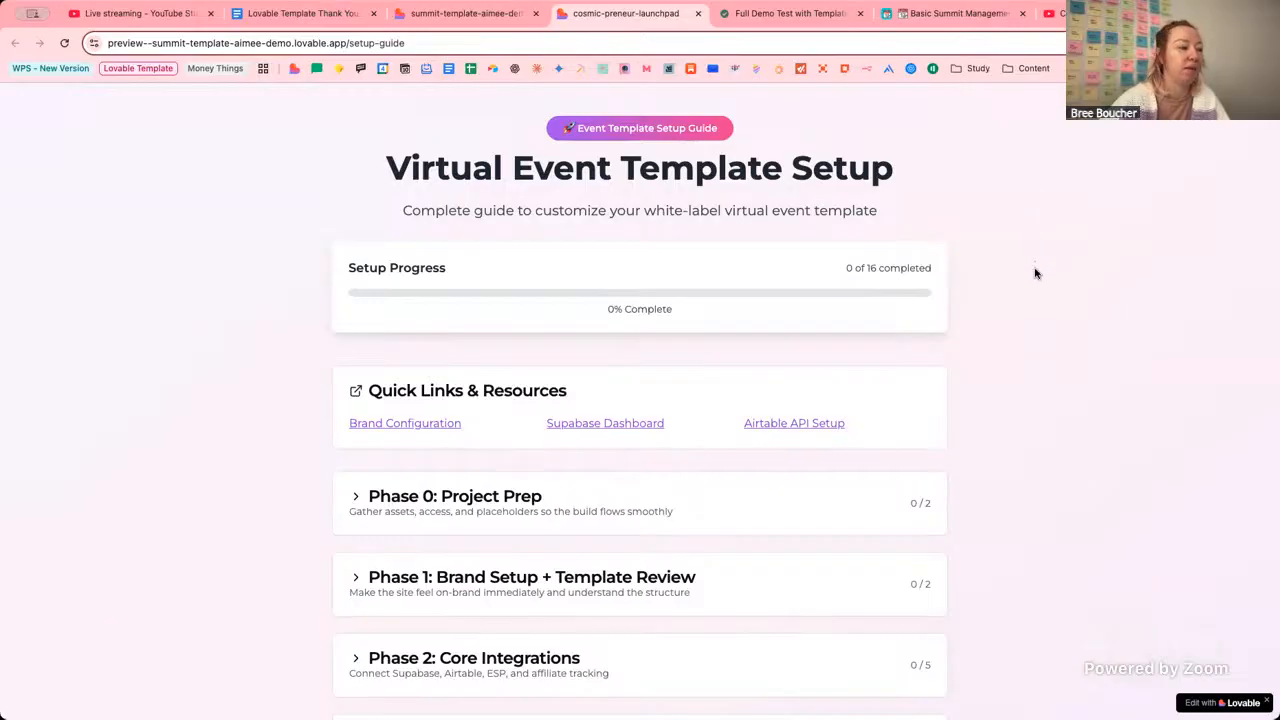
pyautogui.click(467, 14)
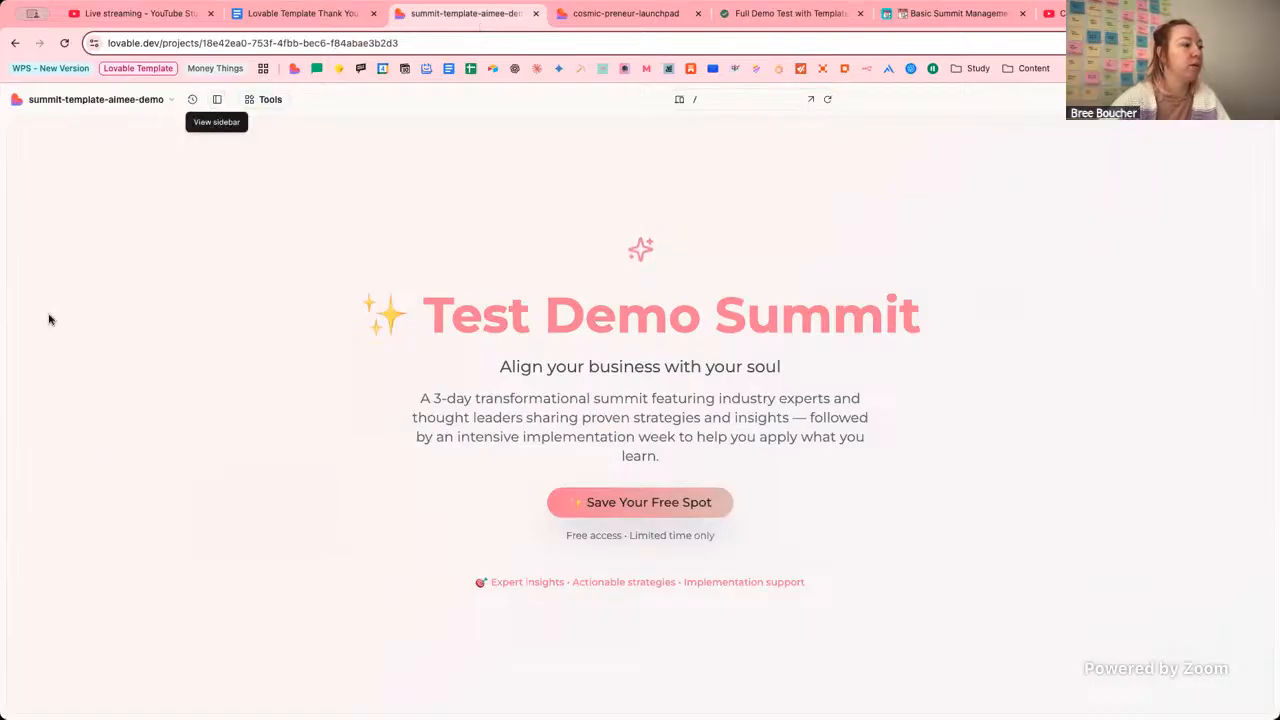
pyautogui.click(215, 101)
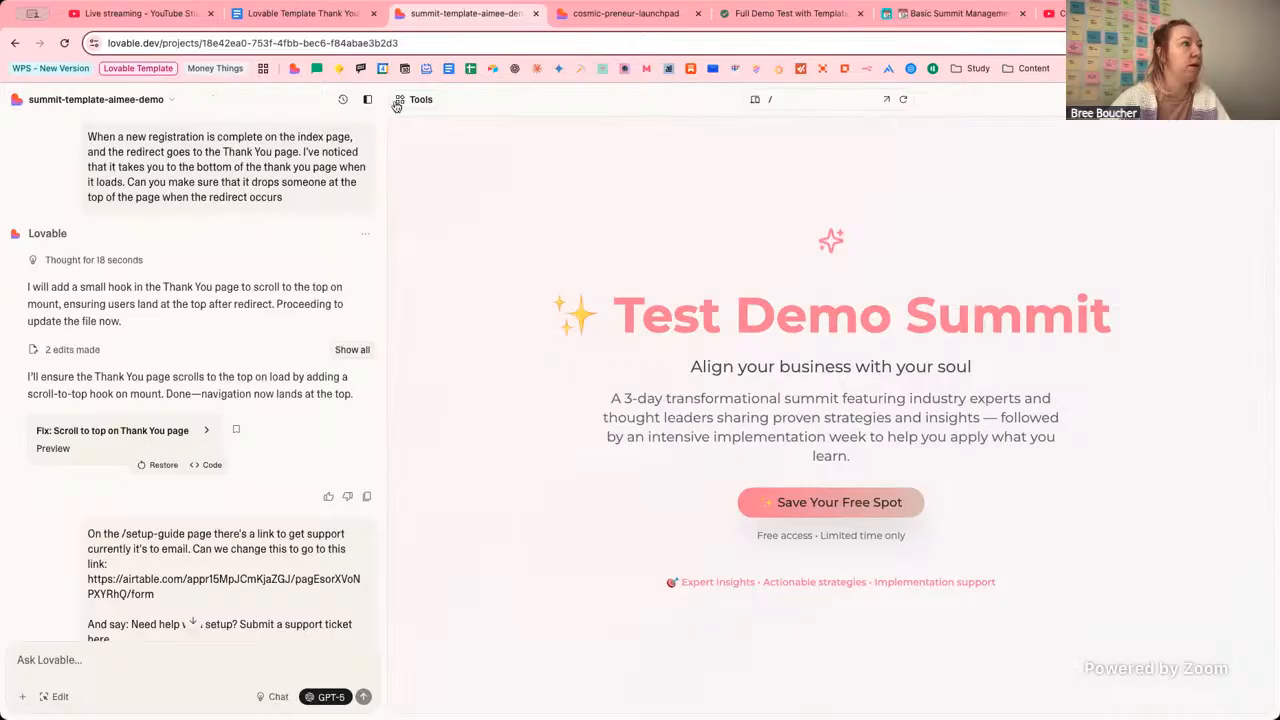
pyautogui.click(367, 101)
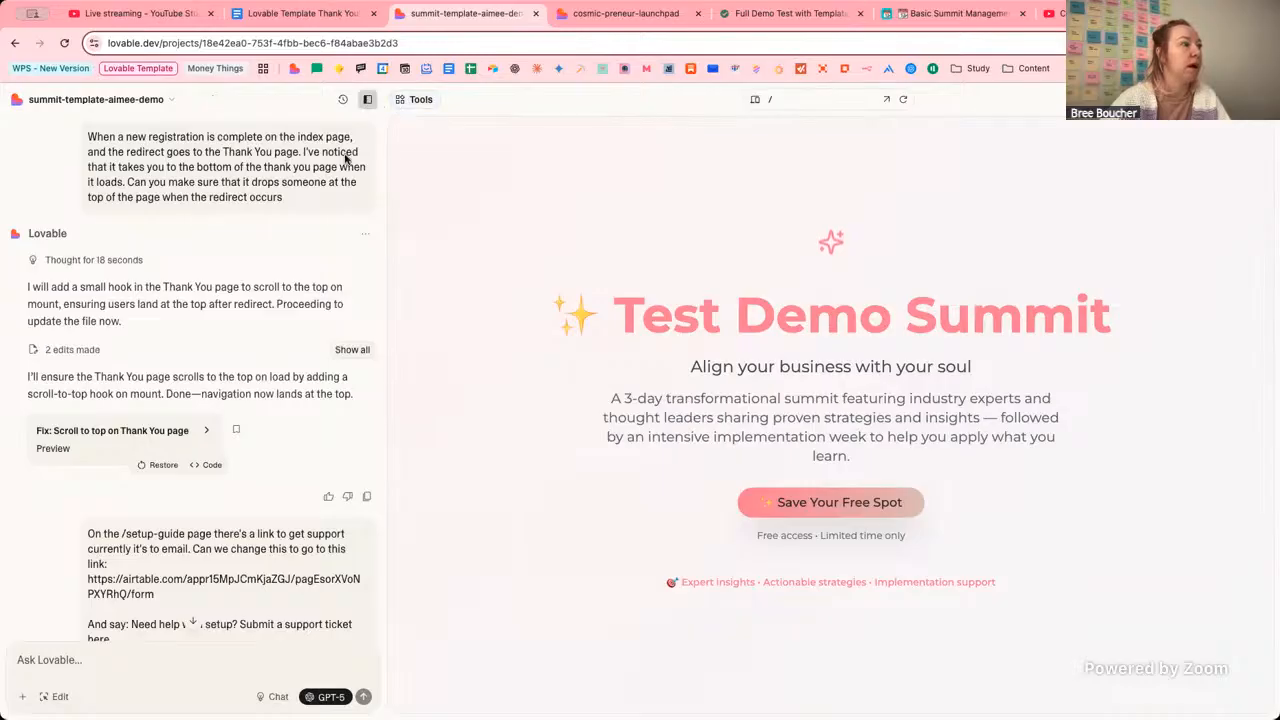
pyautogui.click(700, 100)
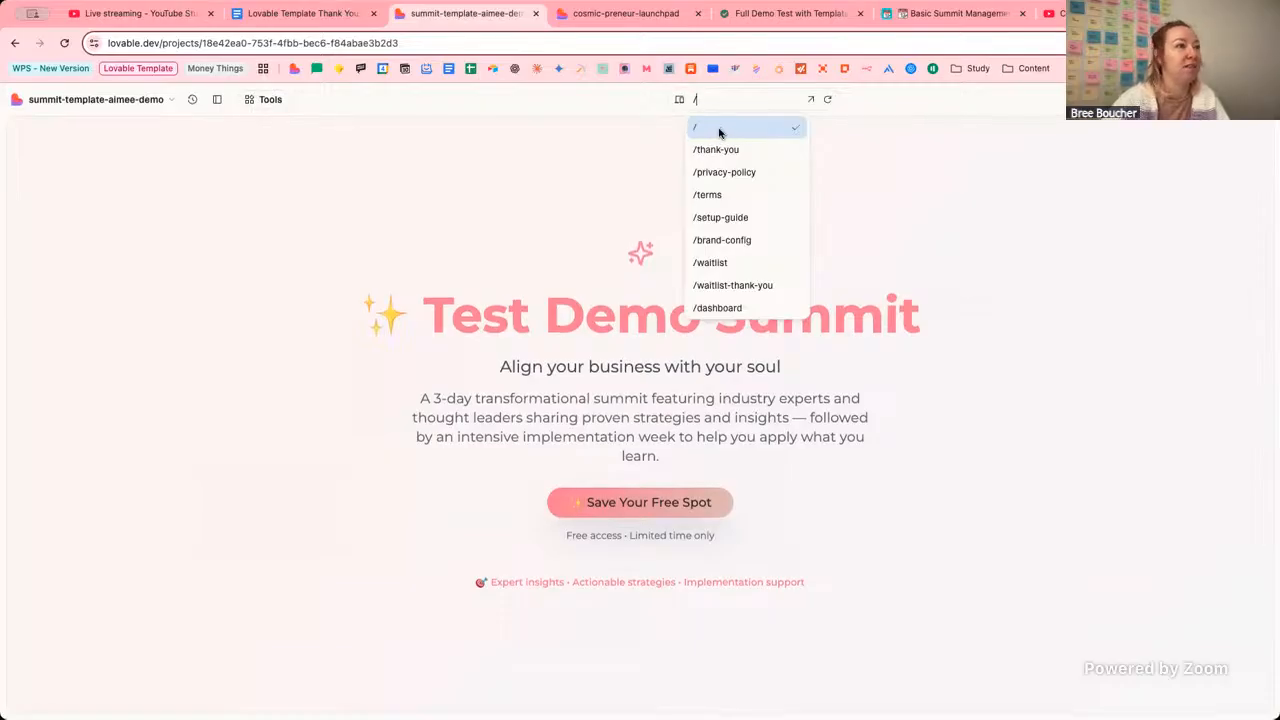
pyautogui.scroll(-1, 766, 245)
pyautogui.scroll(-3, 766, 248)
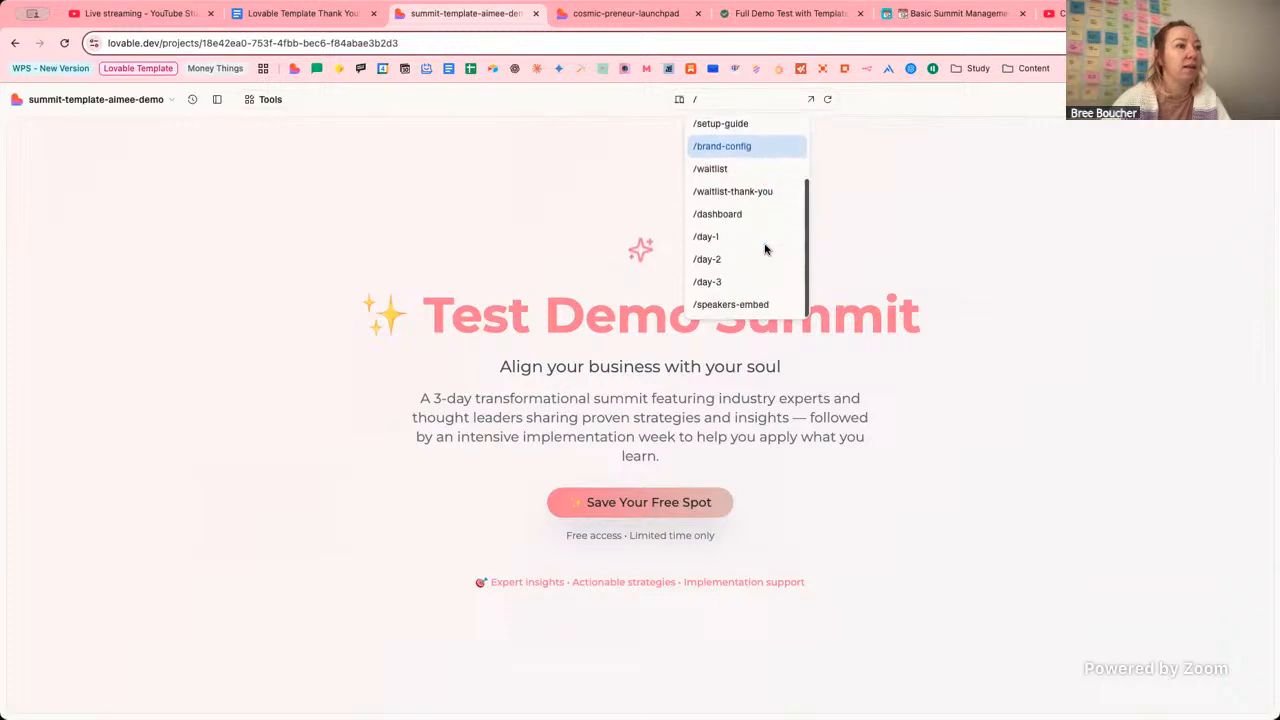
pyautogui.scroll(3, 766, 248)
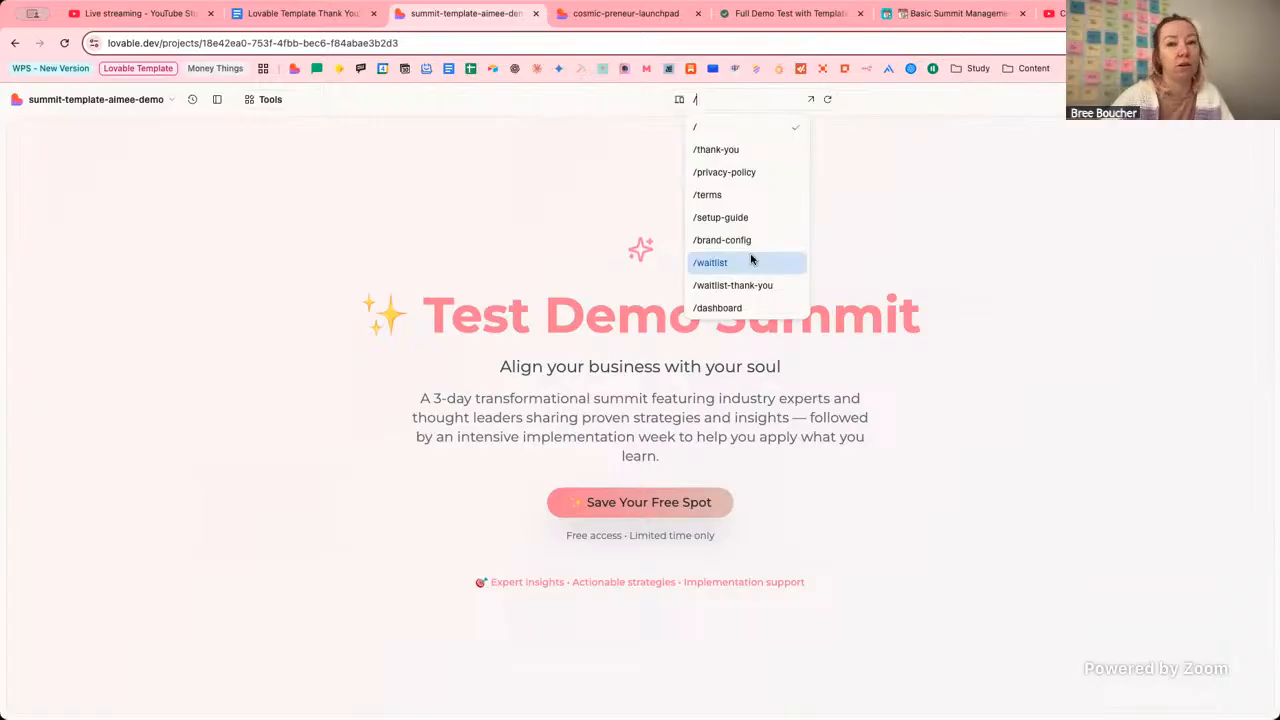
pyautogui.scroll(-3, 751, 259)
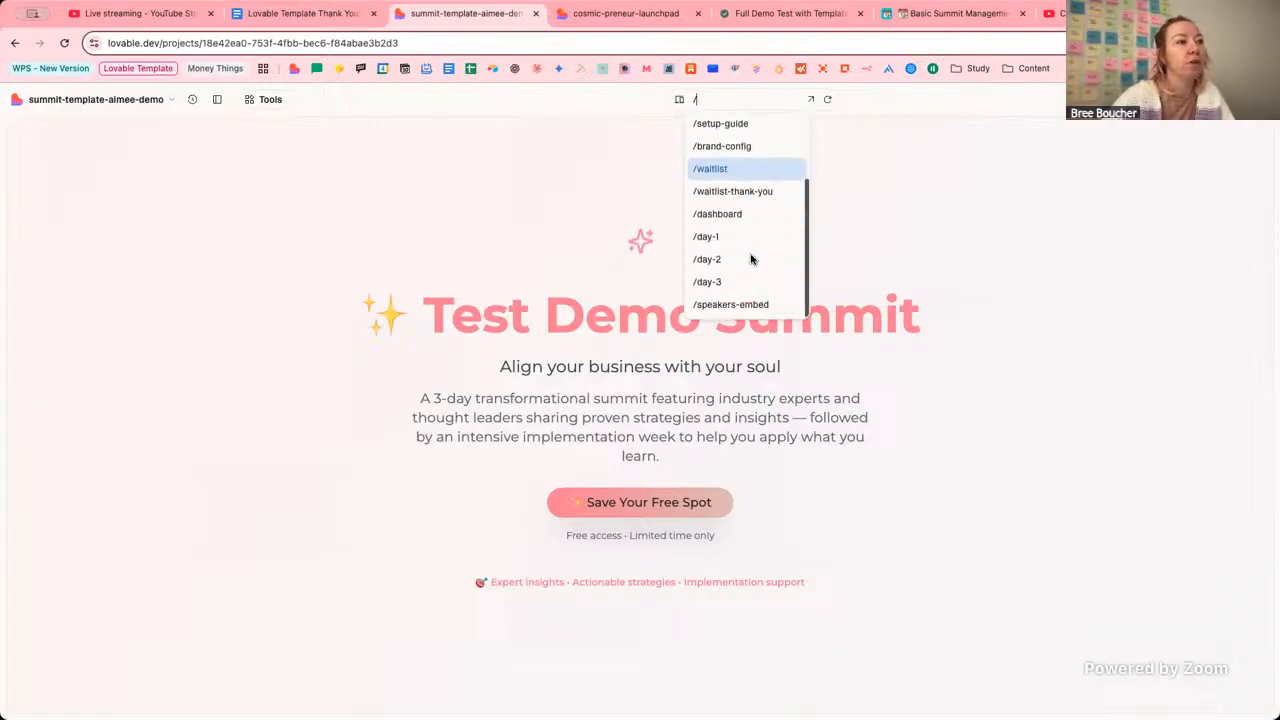
pyautogui.scroll(3, 751, 259)
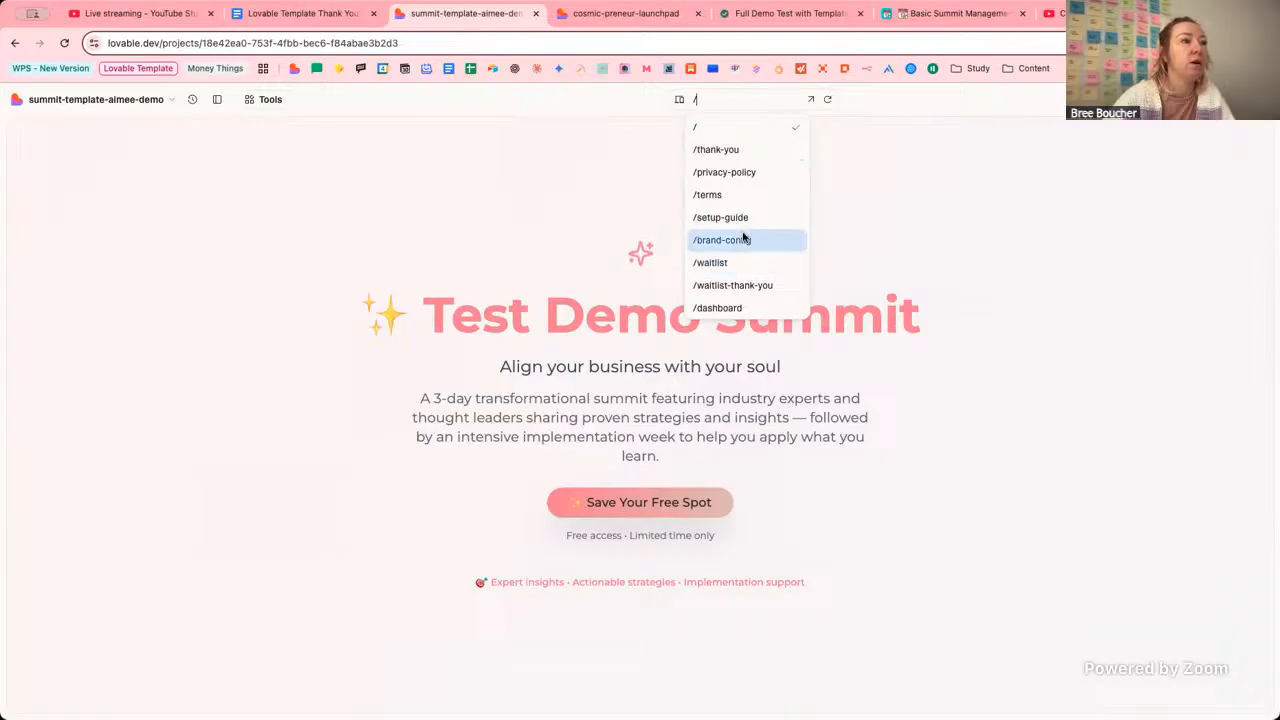
pyautogui.scroll(-3, 743, 235)
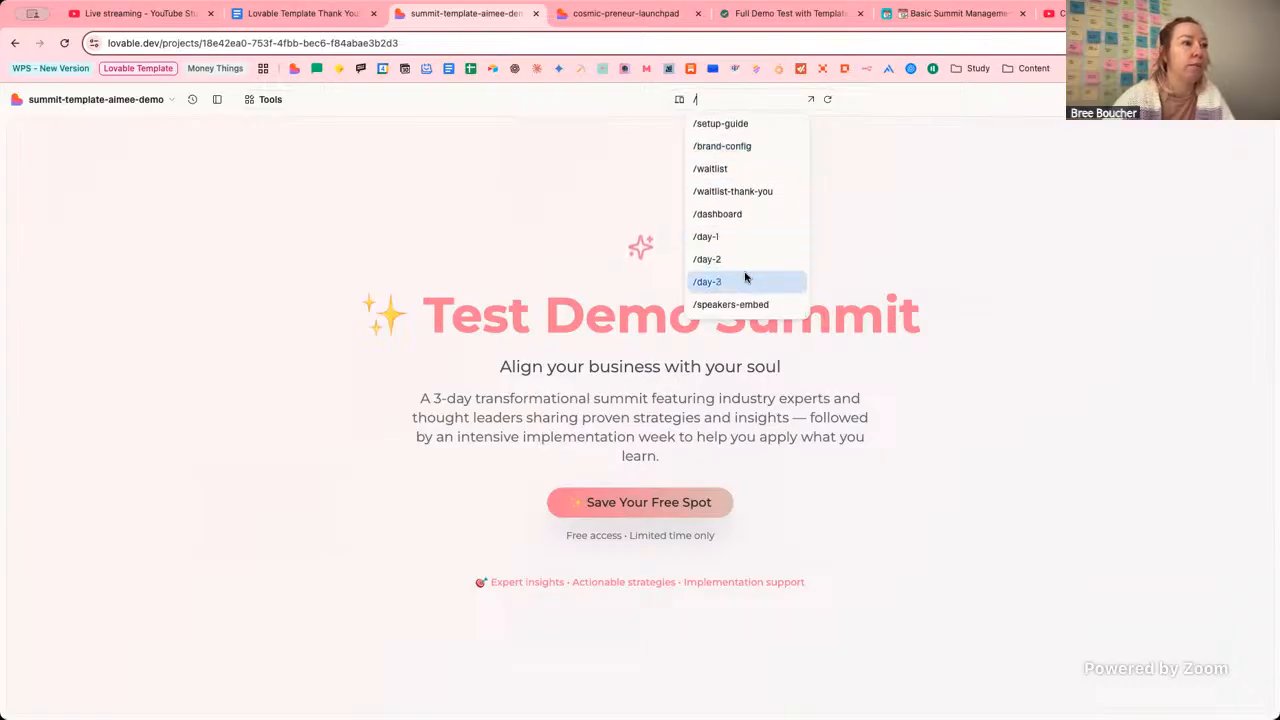
pyautogui.scroll(2, 751, 148)
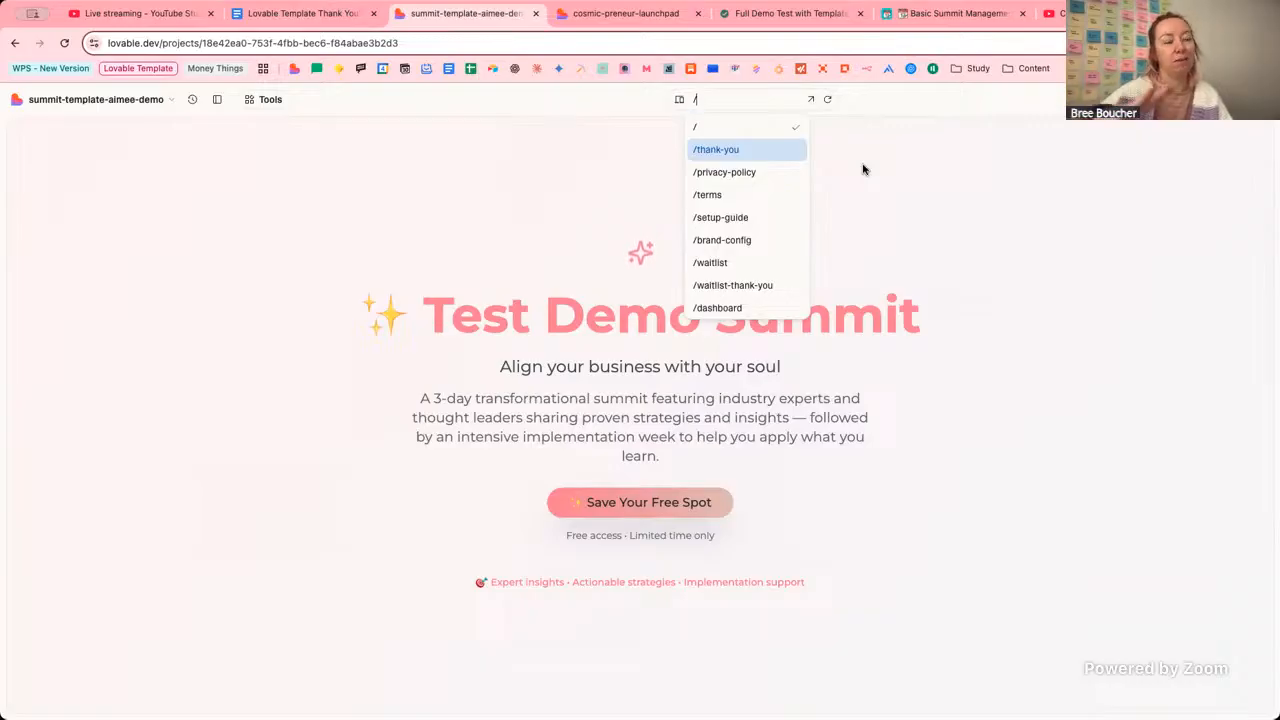
pyautogui.press('Down')
pyautogui.press('Down')
pyautogui.press('Down')
pyautogui.press('Down')
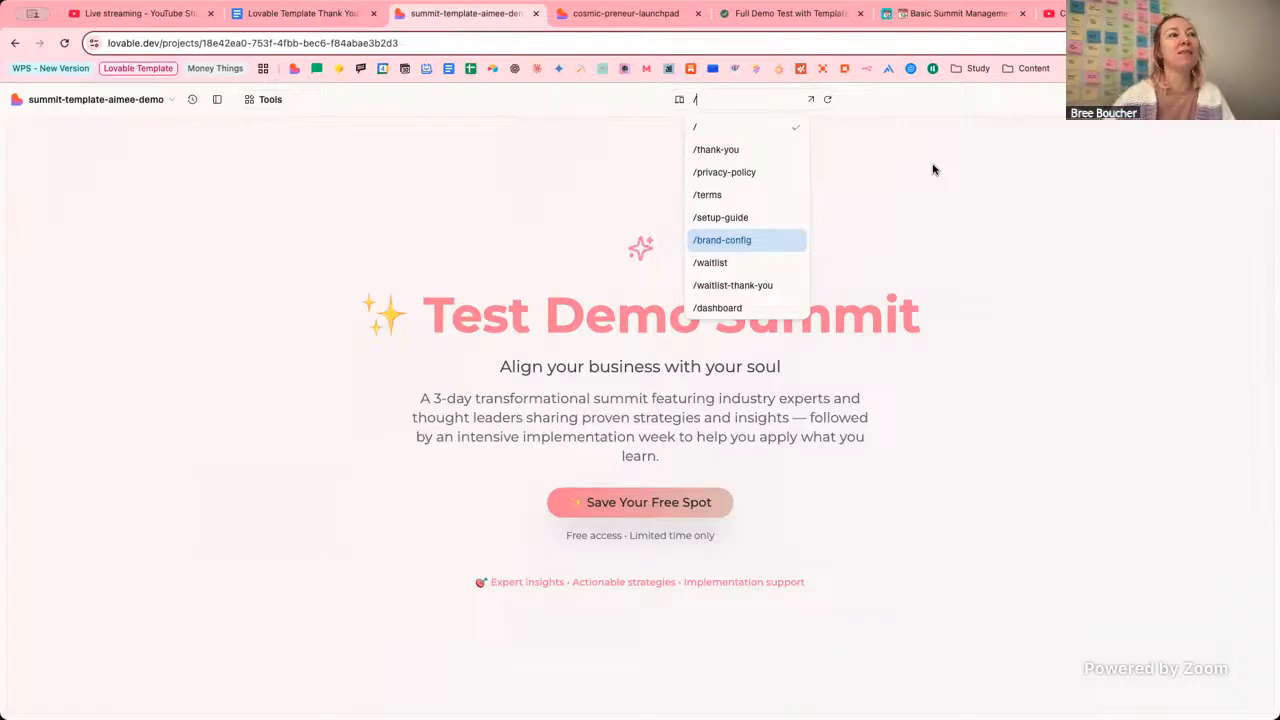
# Preview the /setup-guide page and compare it with the launchpad site's setup guide.
pyautogui.click(751, 218)
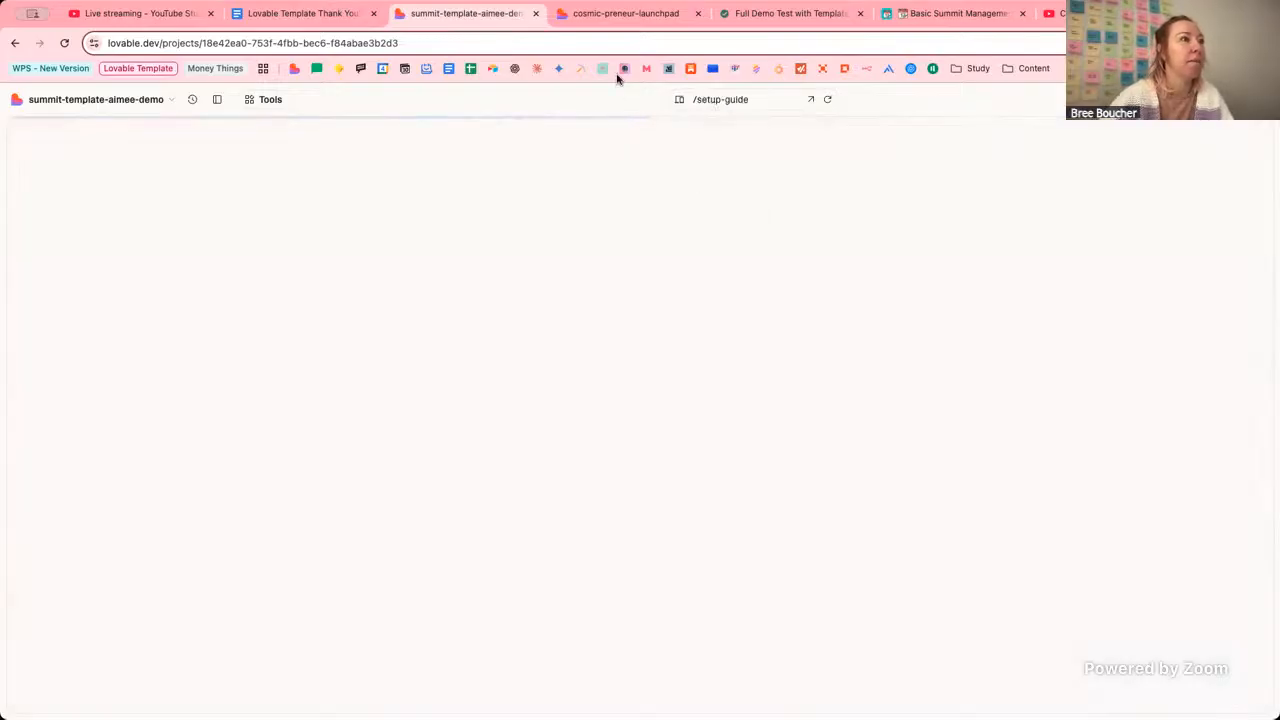
pyautogui.click(607, 16)
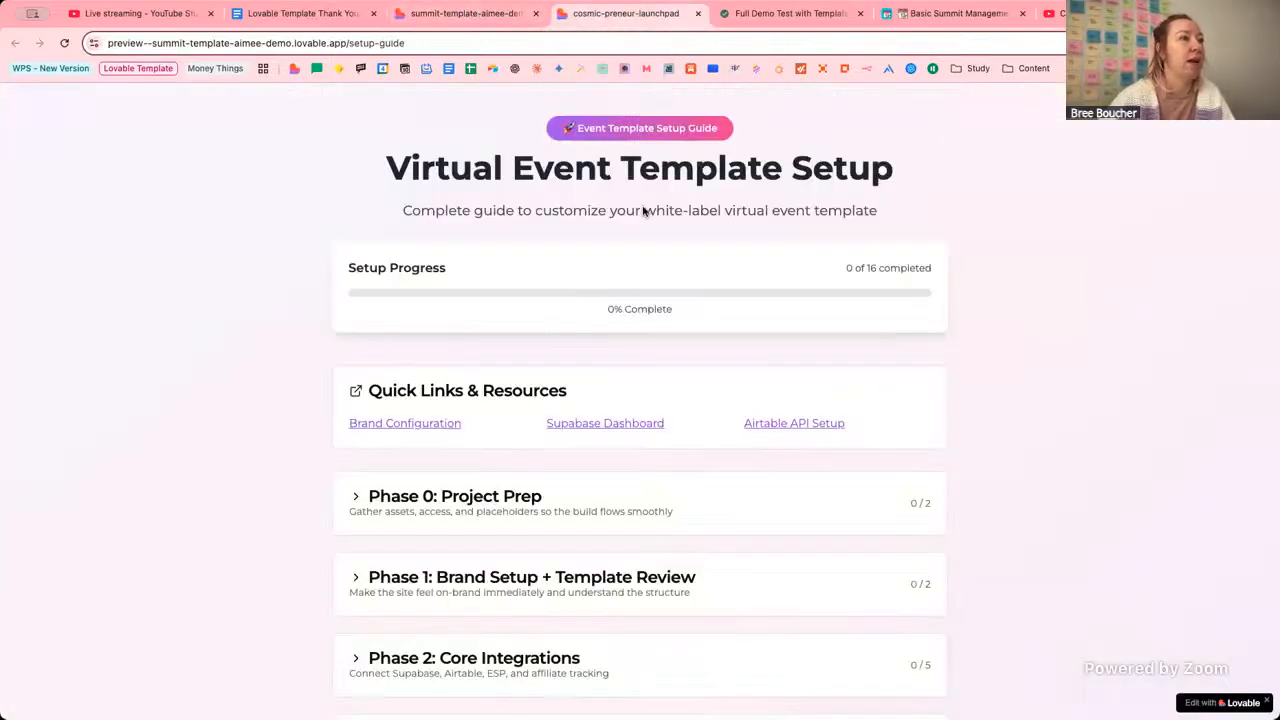
pyautogui.scroll(-2, 994, 335)
pyautogui.scroll(2, 994, 335)
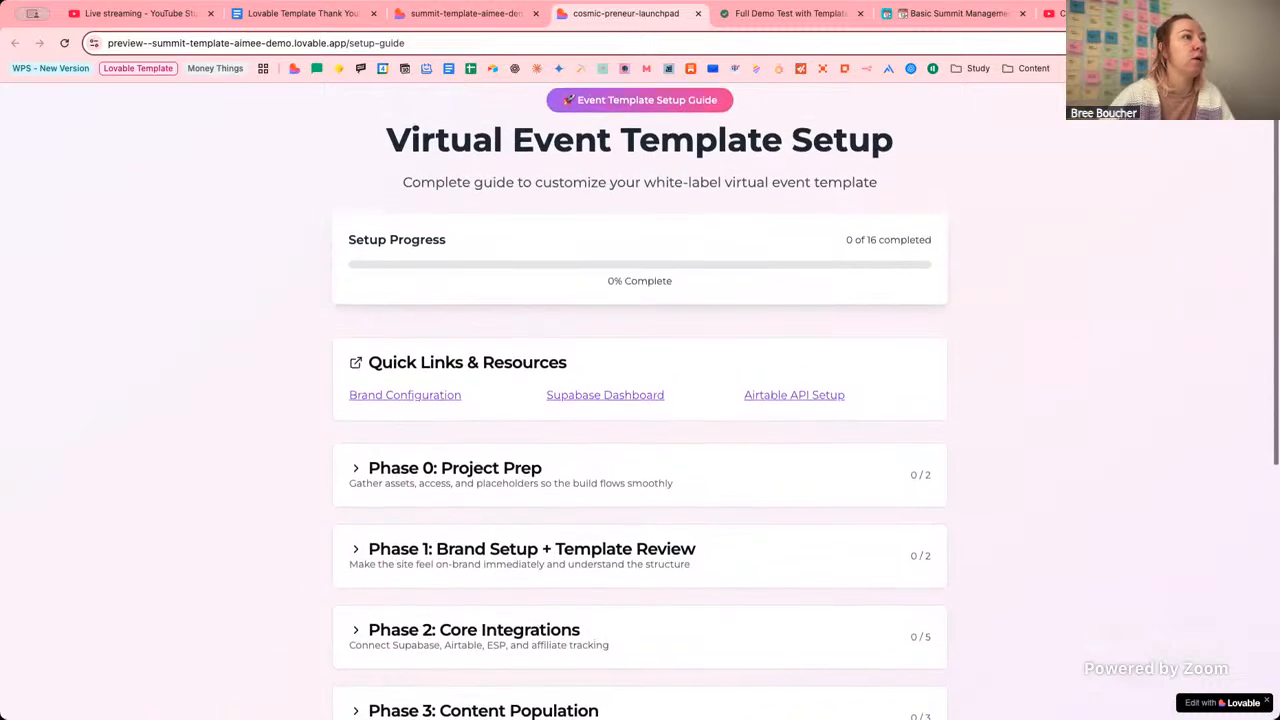
pyautogui.click(466, 13)
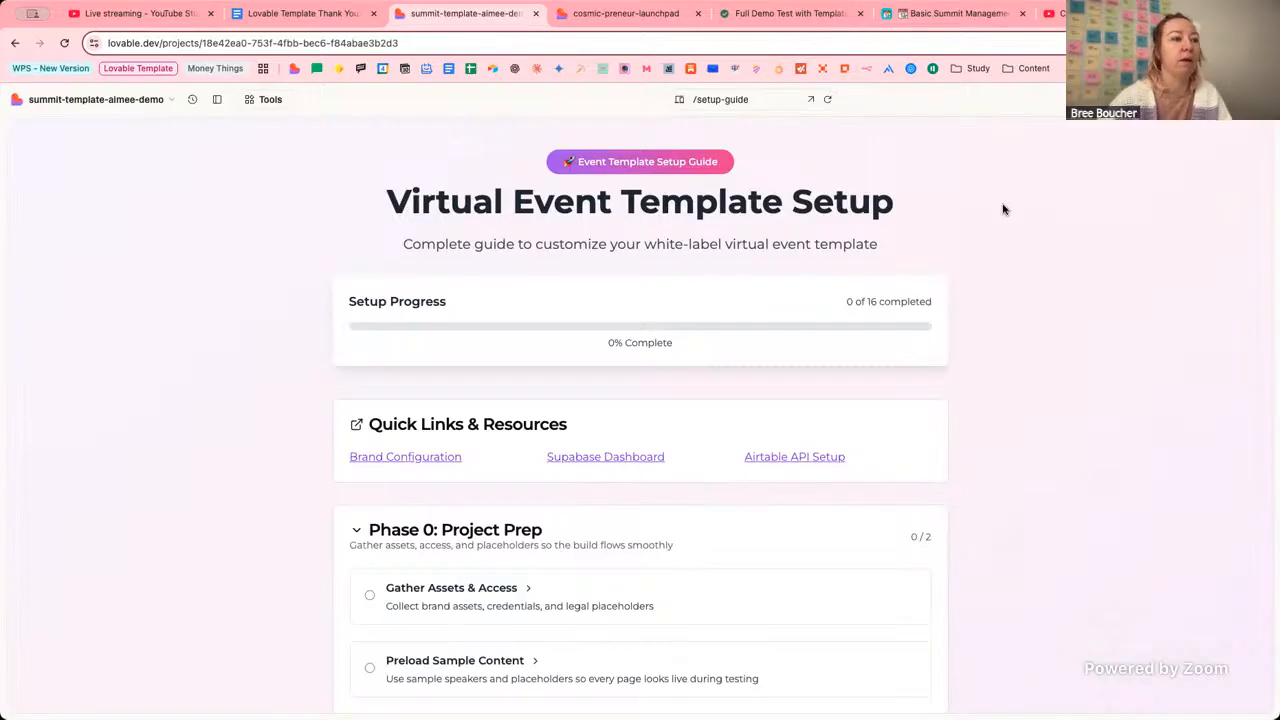
# Switch the preview to the /brand-config page from the route list.
pyautogui.scroll(-2, 1004, 211)
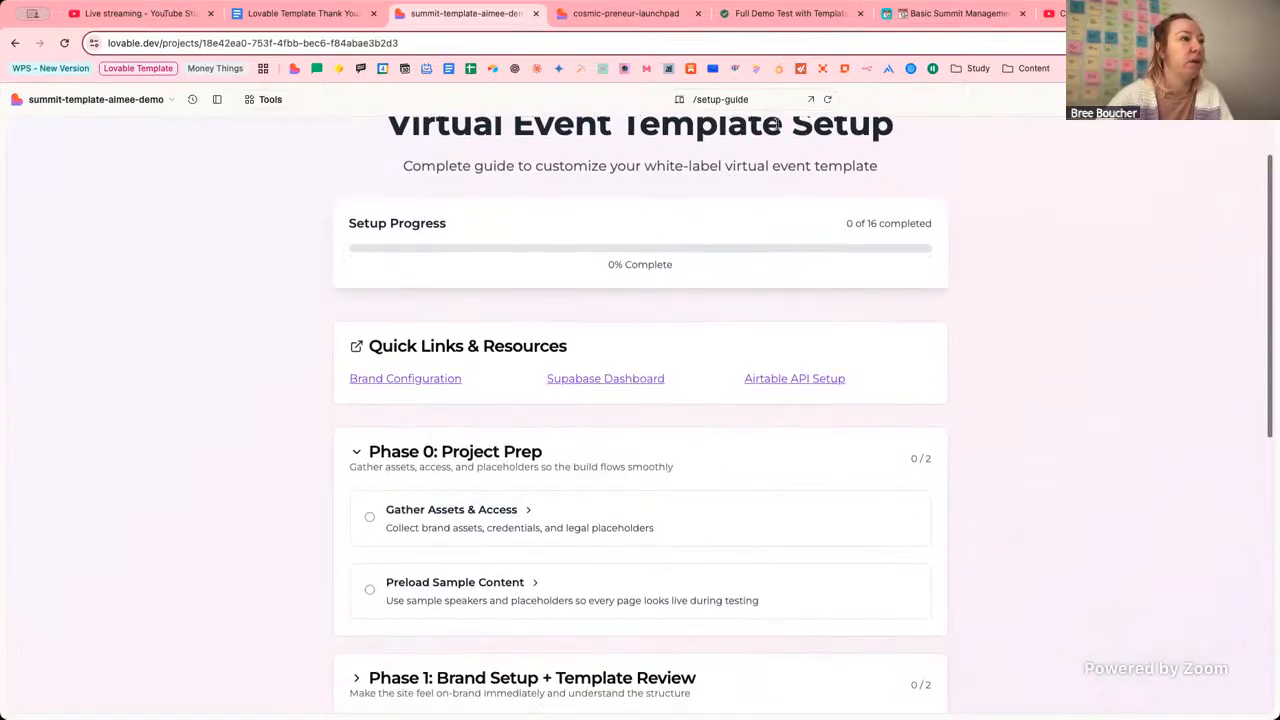
pyautogui.click(765, 102)
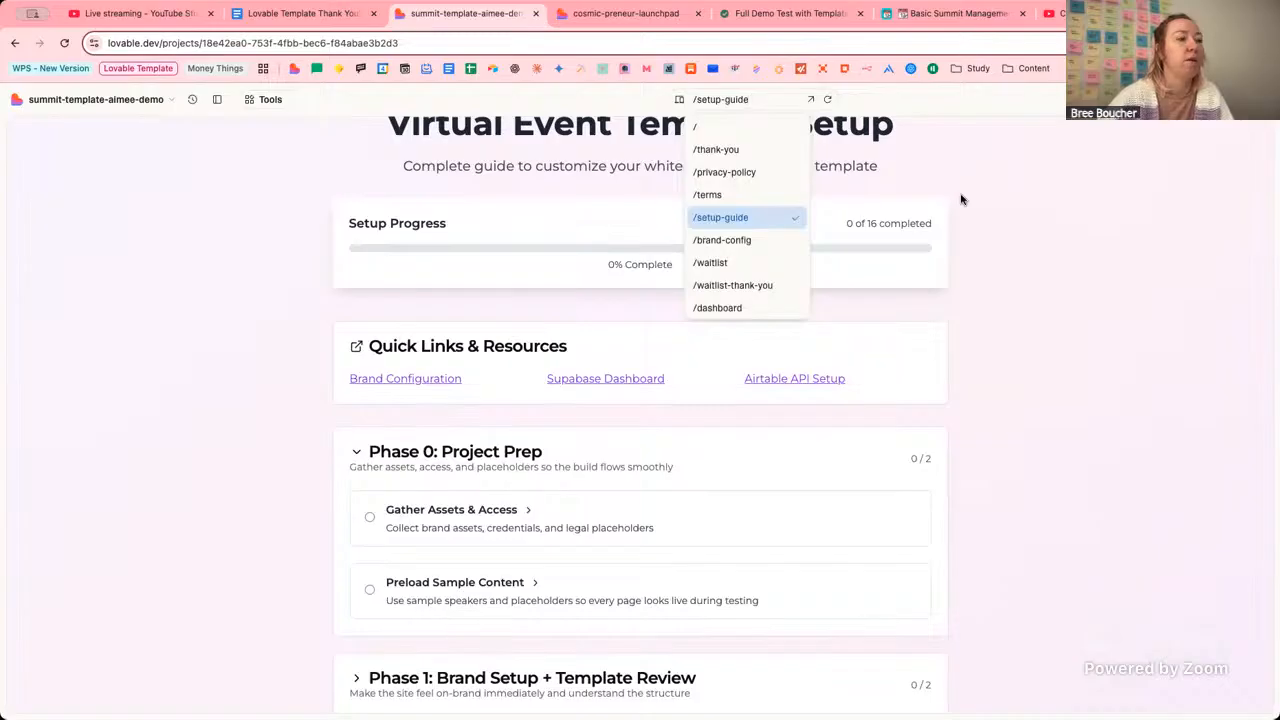
pyautogui.click(996, 207)
pyautogui.click(736, 98)
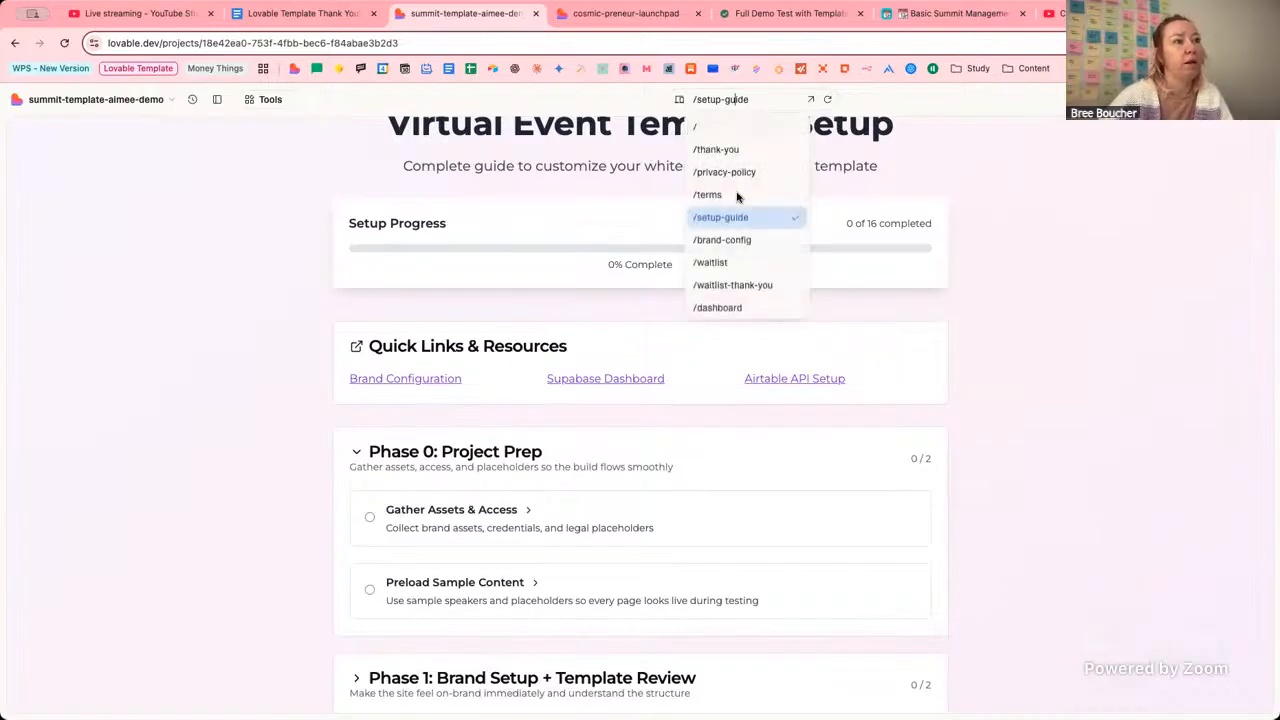
pyautogui.click(769, 246)
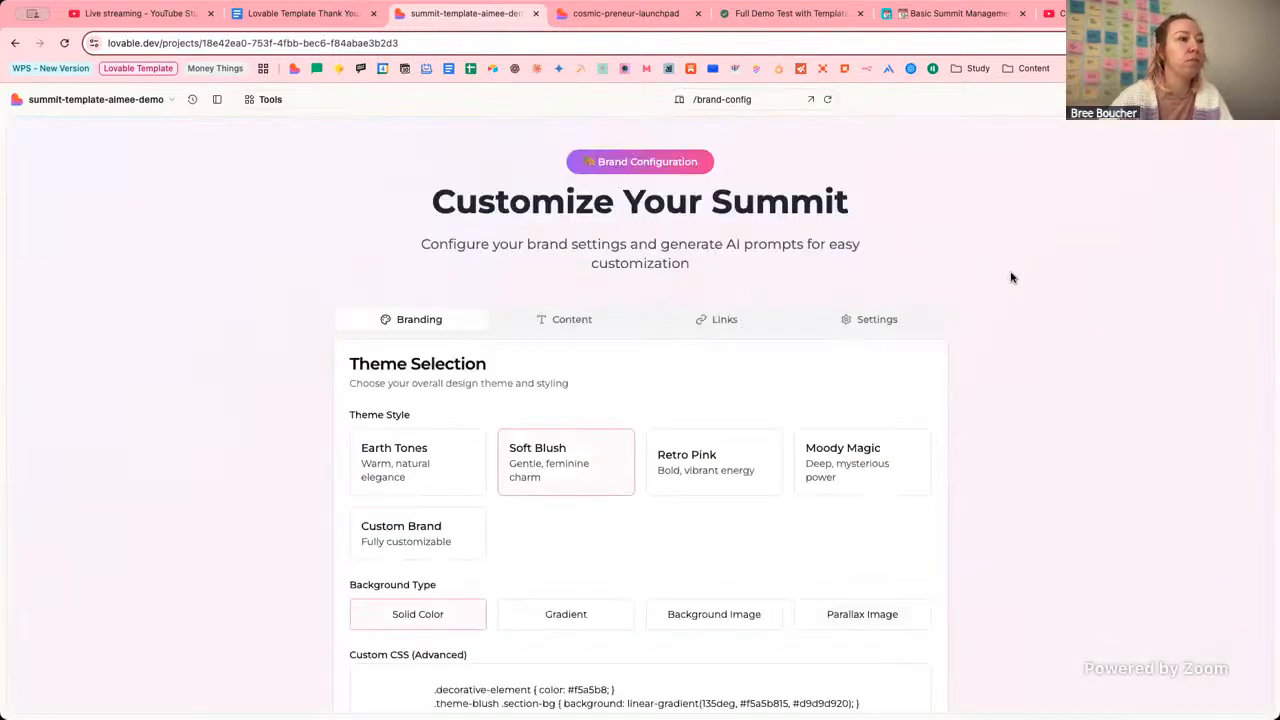
# Scroll the Customize Your Summit preview to the Theme Selection and background options.
pyautogui.scroll(-2, 1002, 273)
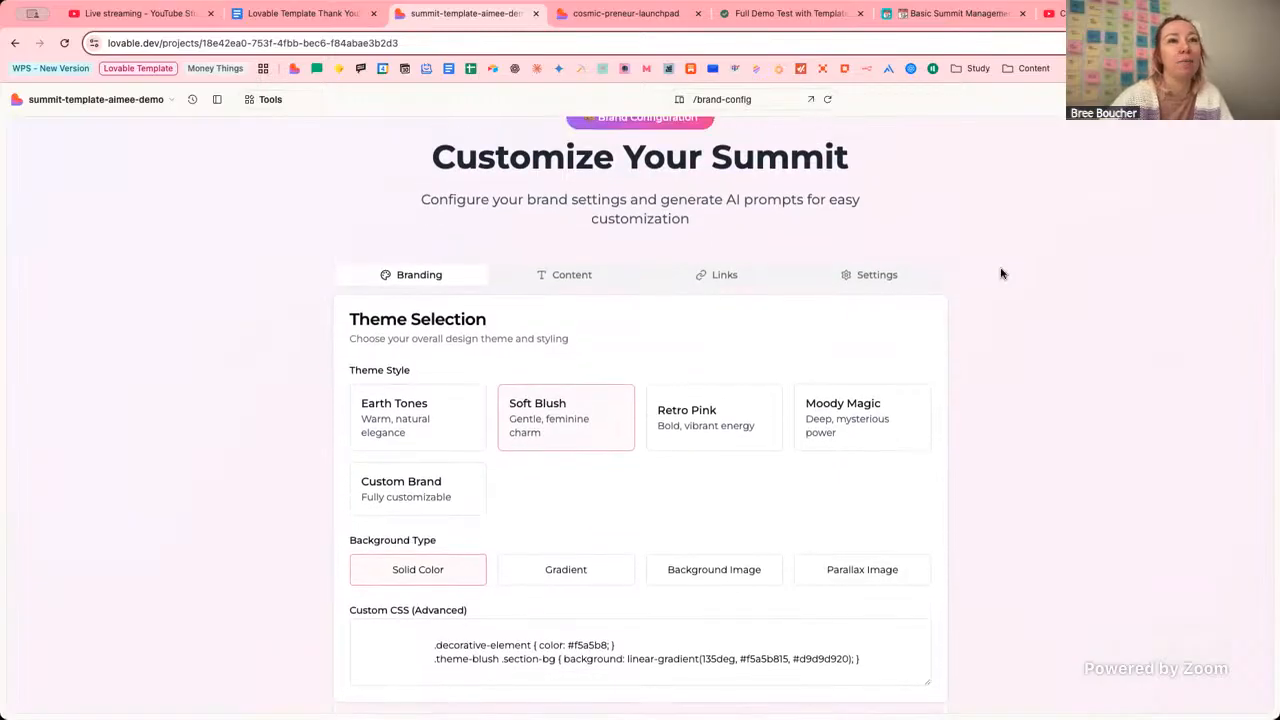
pyautogui.scroll(2, 1002, 273)
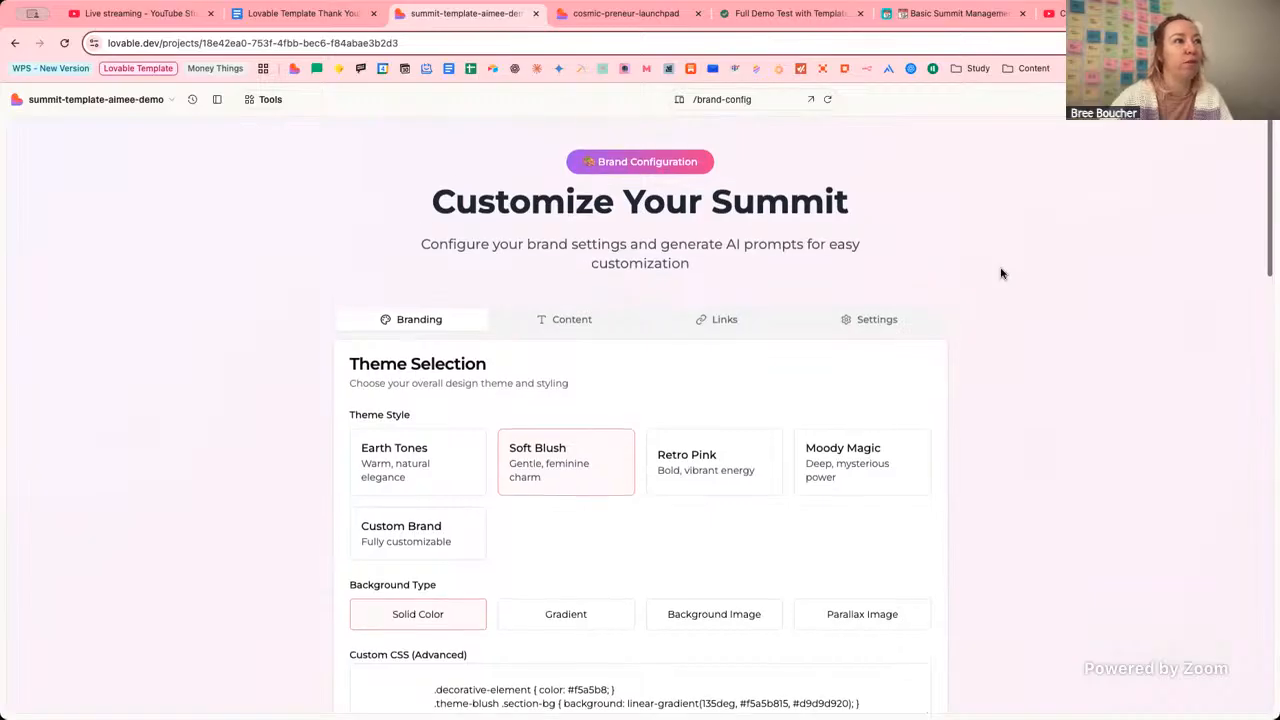
pyautogui.scroll(-5, 1002, 273)
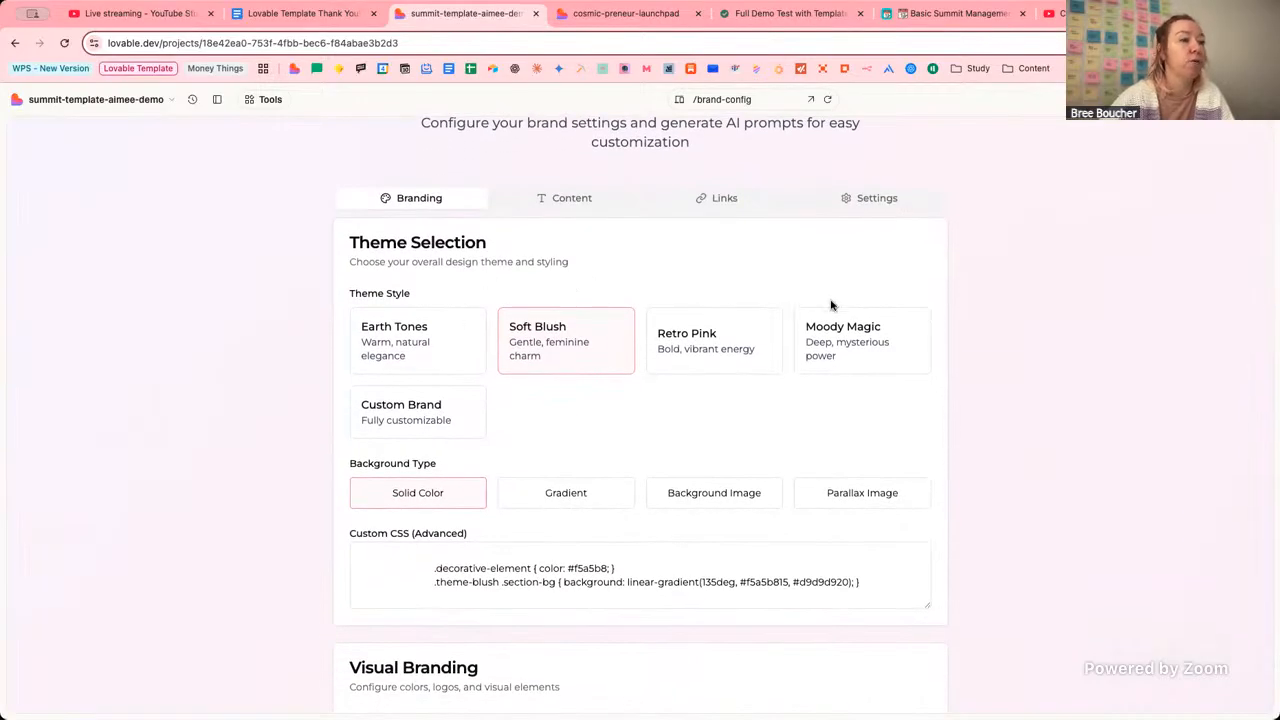
pyautogui.scroll(1, 455, 286)
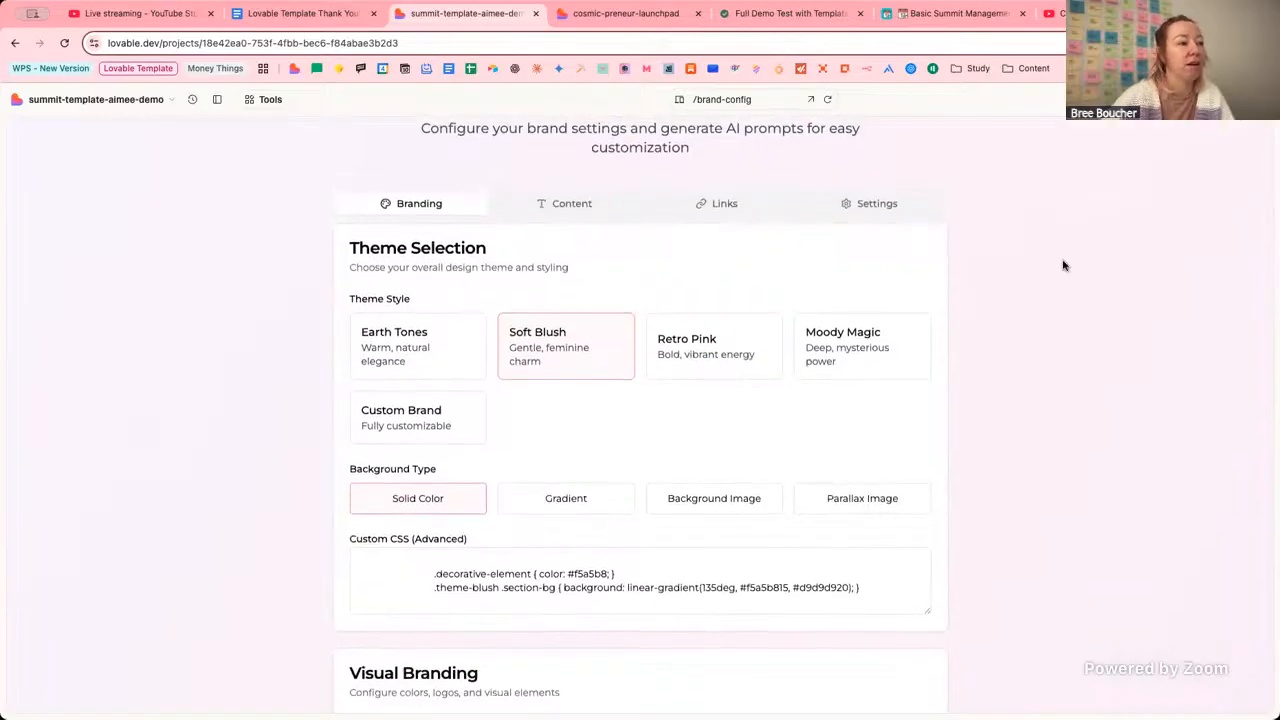
pyautogui.scroll(-1, 616, 358)
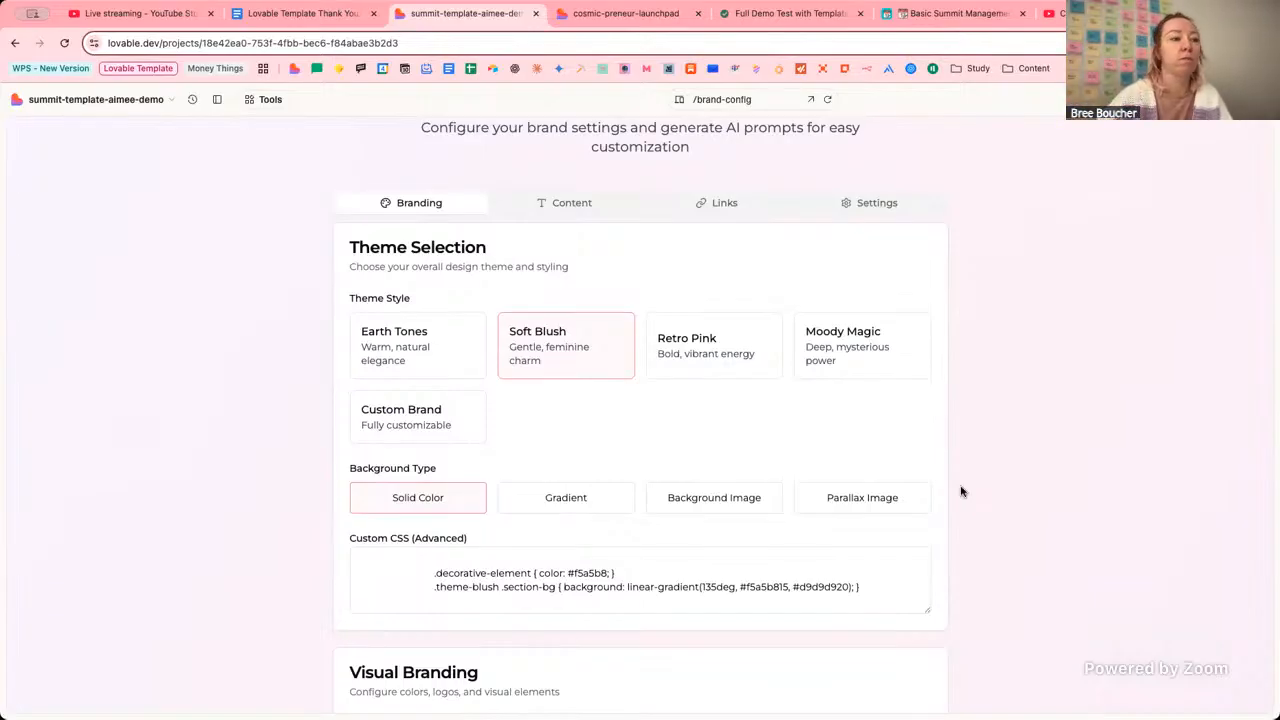
pyautogui.scroll(-3, 970, 488)
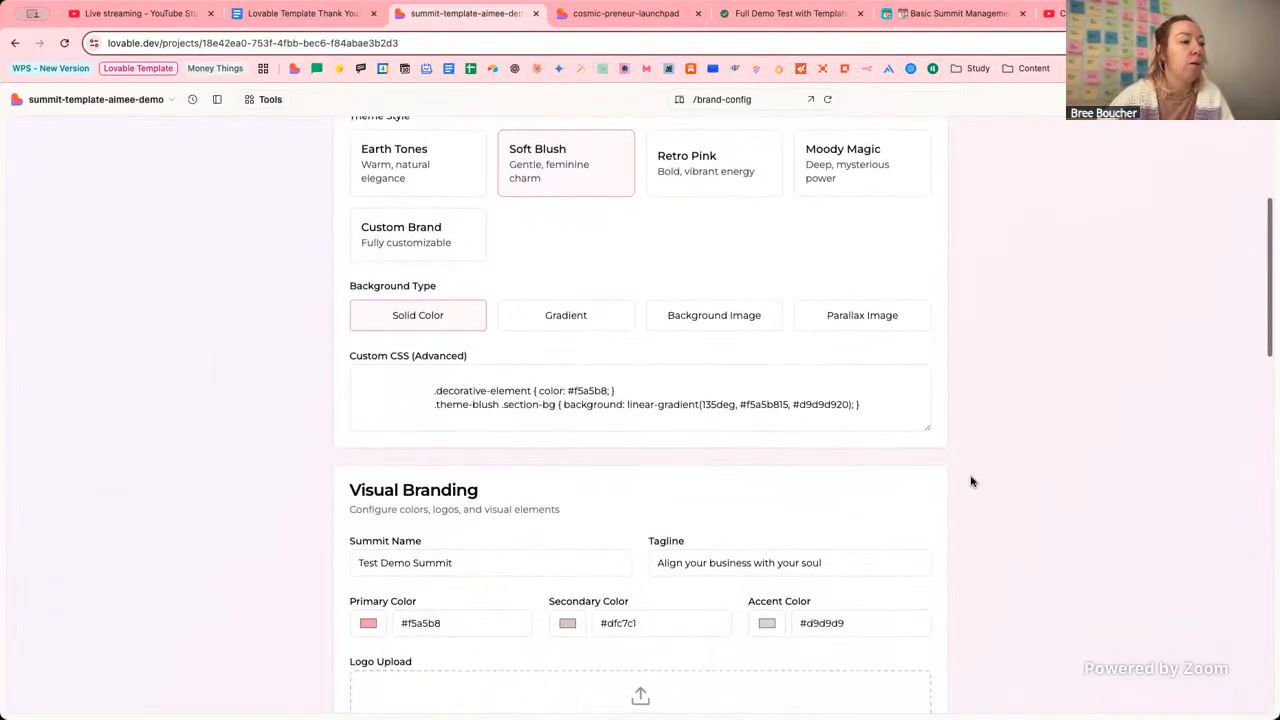
pyautogui.scroll(-2, 972, 484)
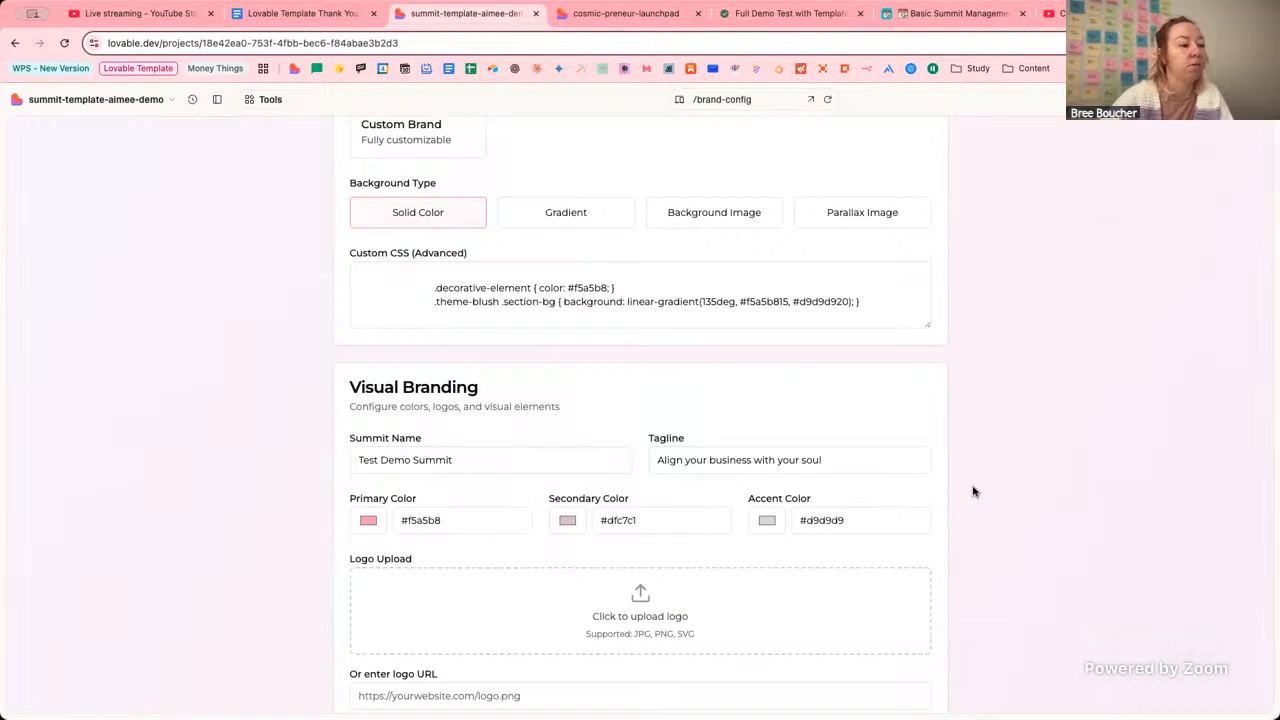
pyautogui.scroll(-5, 974, 491)
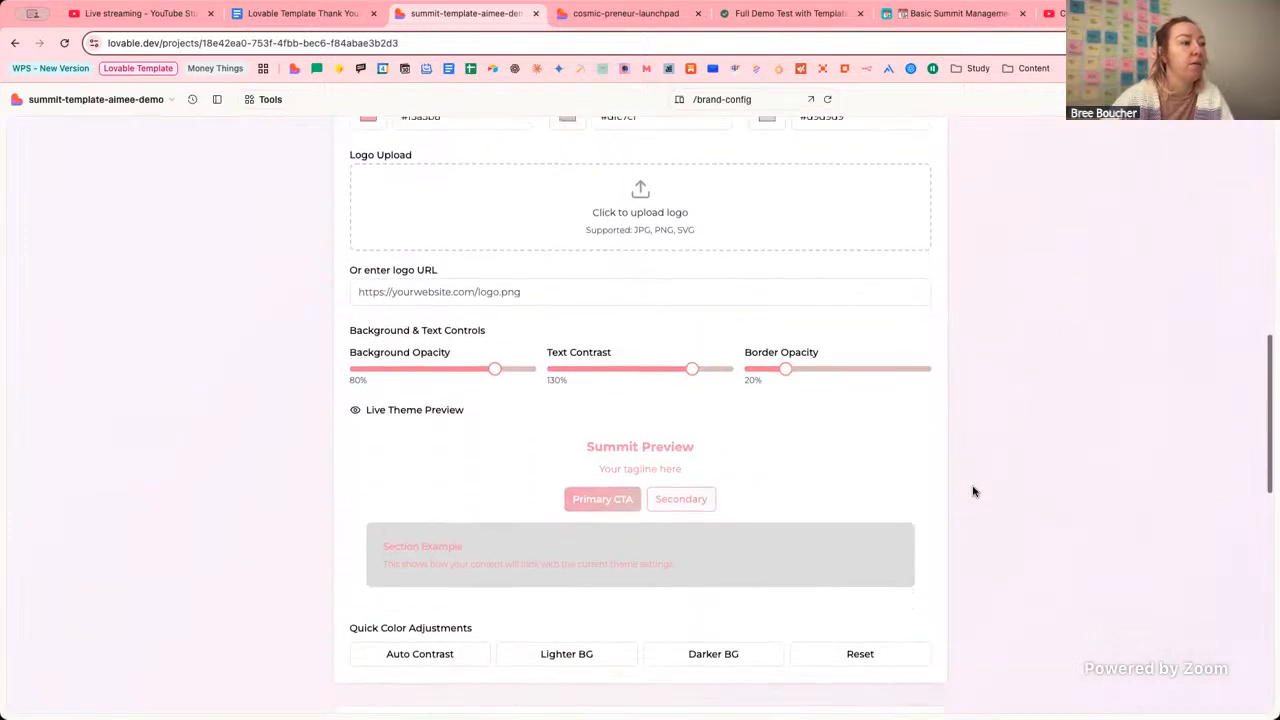
pyautogui.scroll(-2, 974, 491)
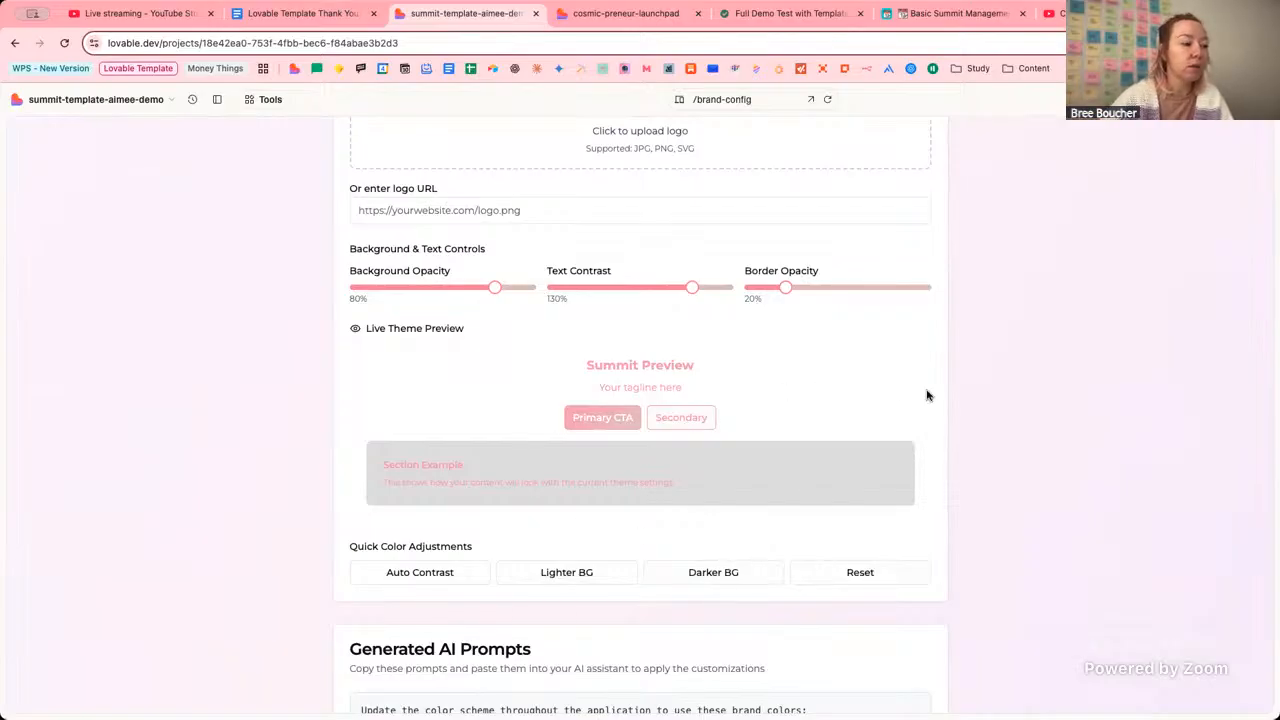
pyautogui.scroll(-5, 971, 403)
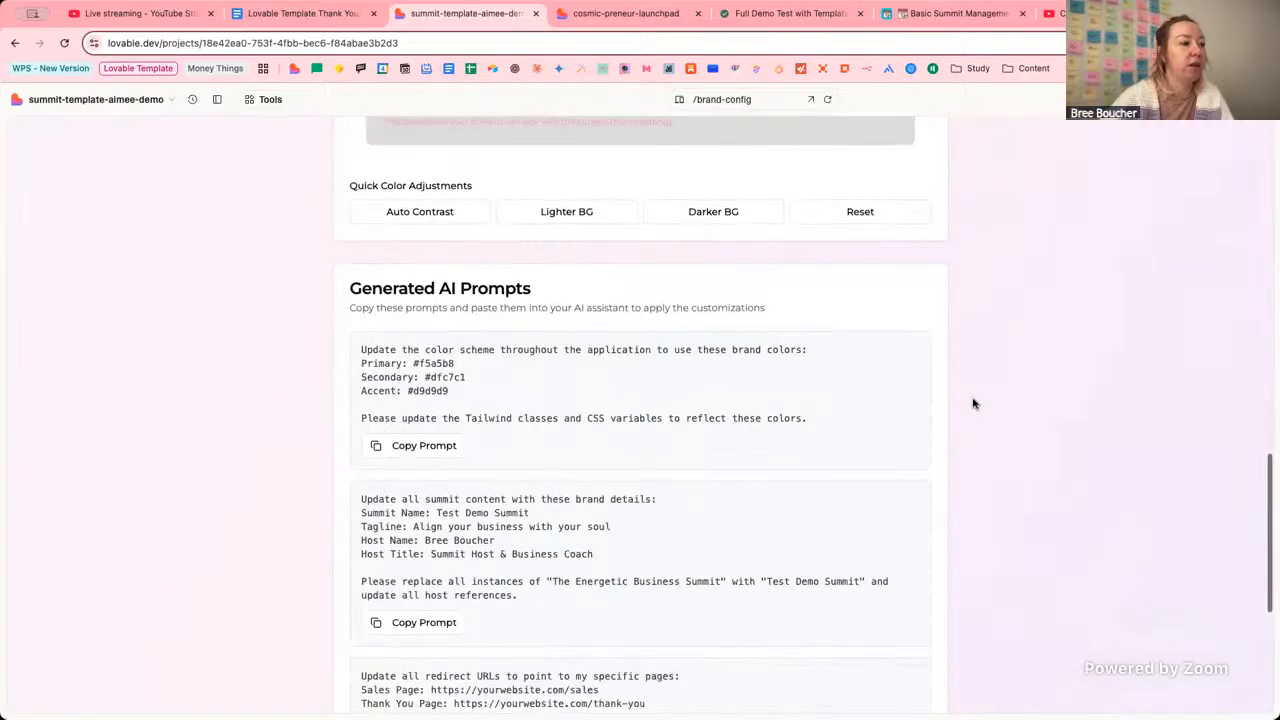
pyautogui.scroll(10, 971, 403)
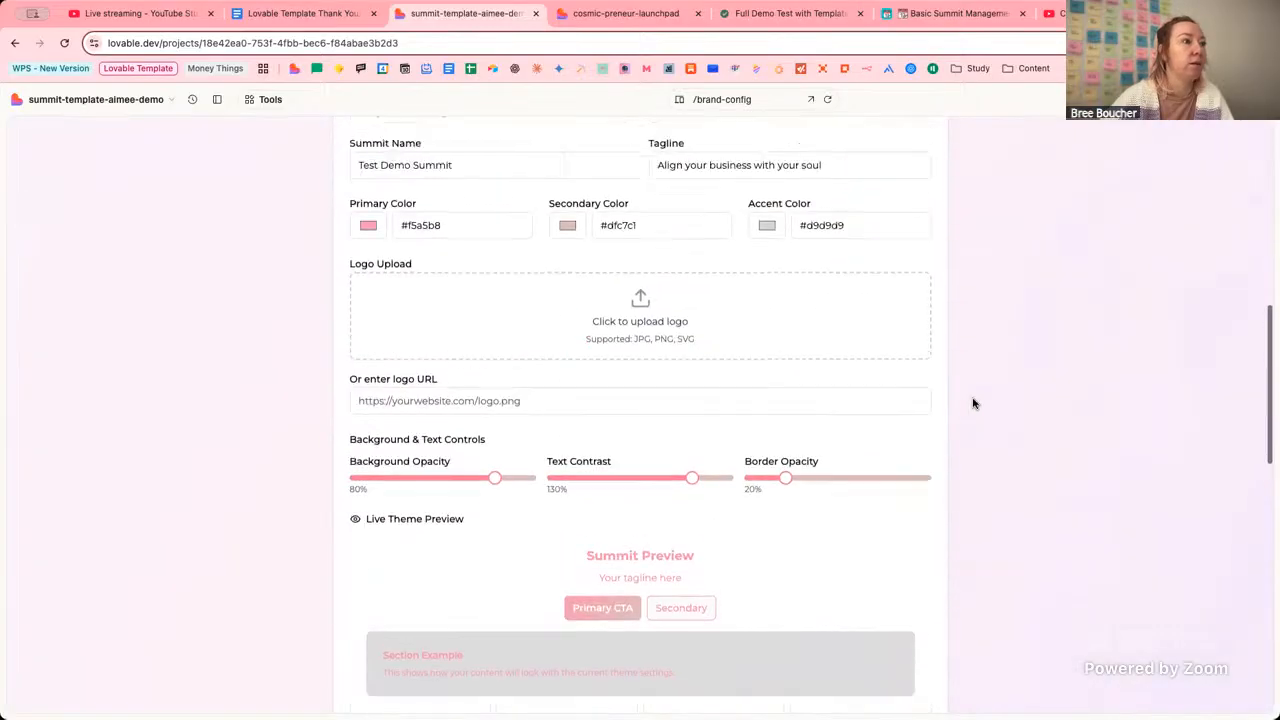
pyautogui.scroll(3, 529, 230)
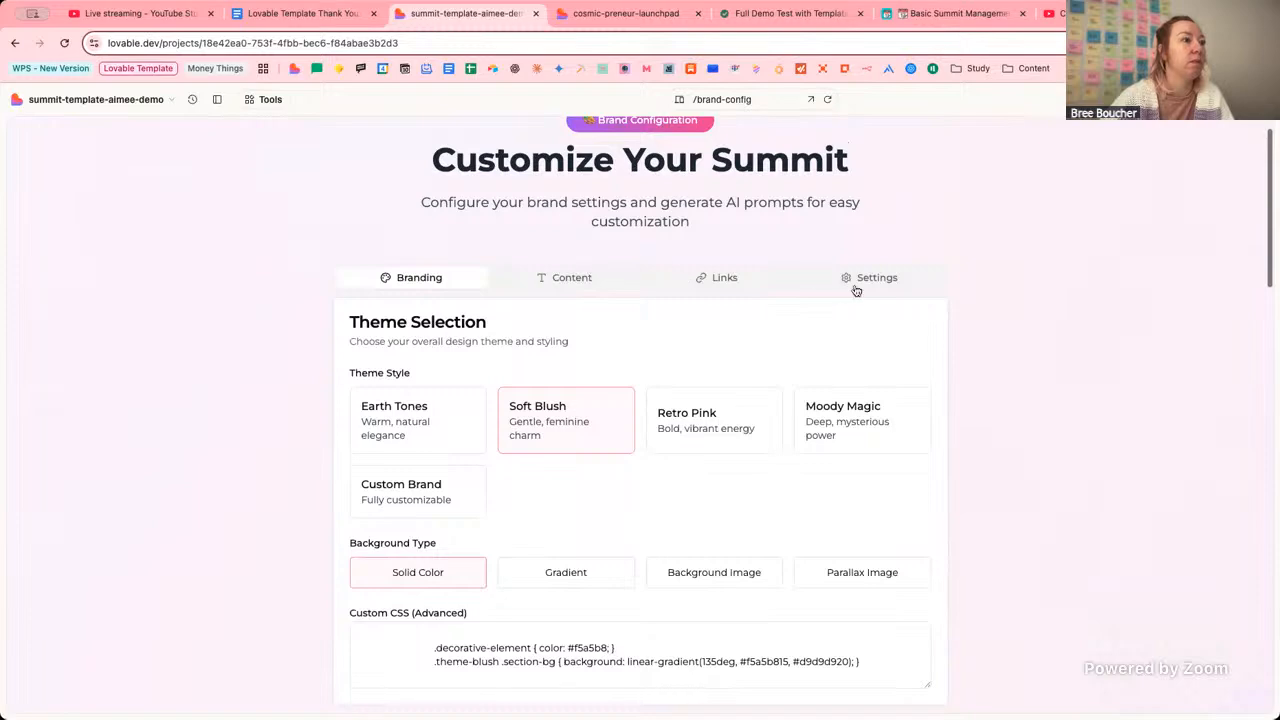
pyautogui.scroll(-9, 854, 289)
pyautogui.scroll(-5, 855, 291)
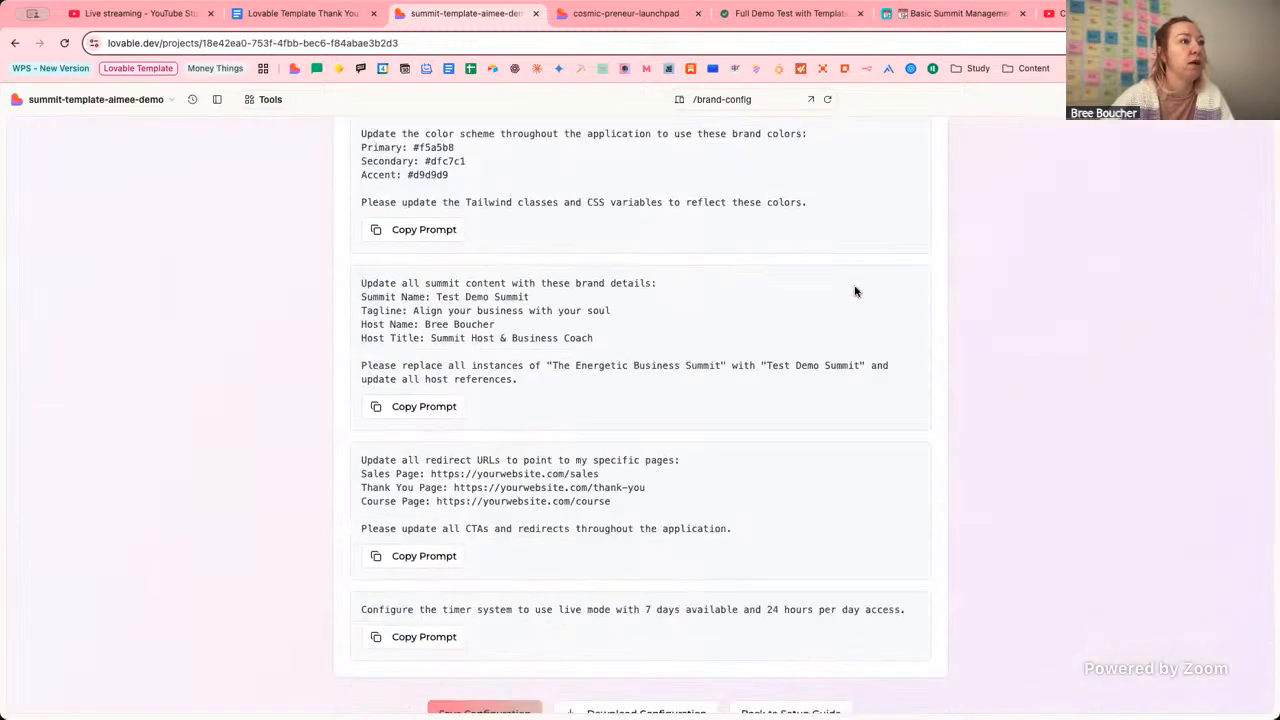
pyautogui.scroll(1, 851, 289)
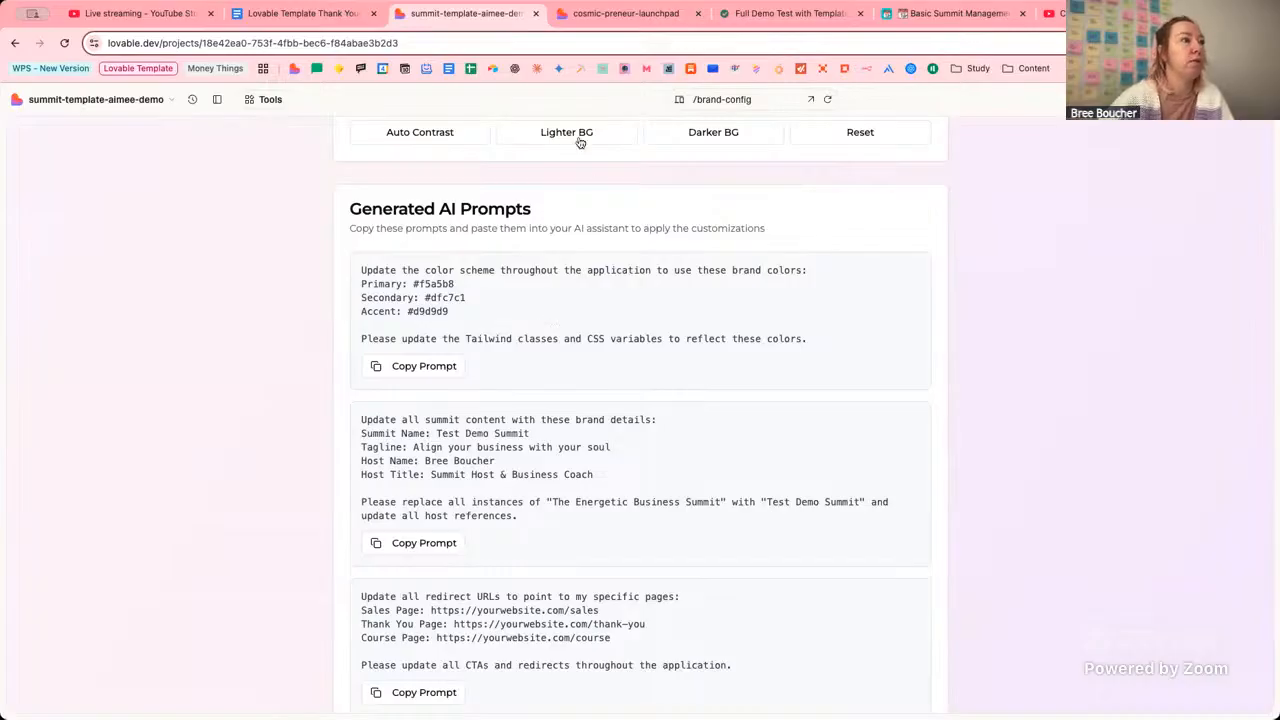
pyautogui.click(617, 17)
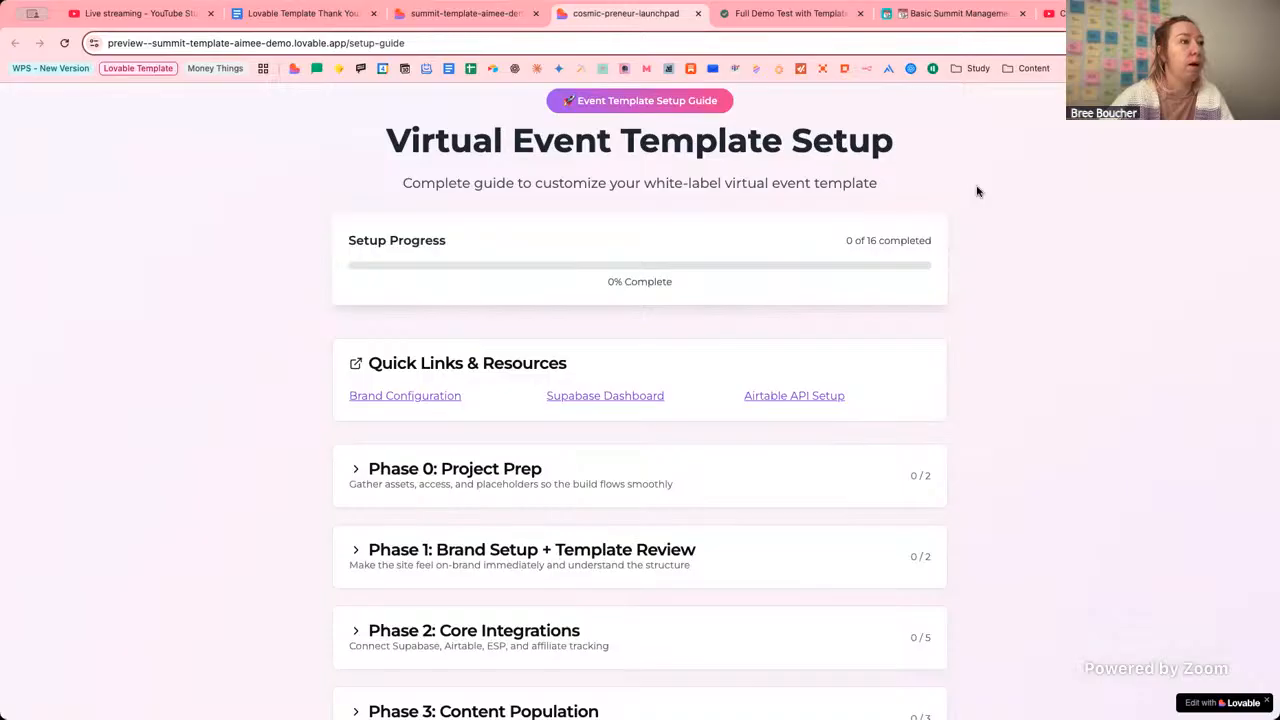
pyautogui.scroll(-2, 337, 409)
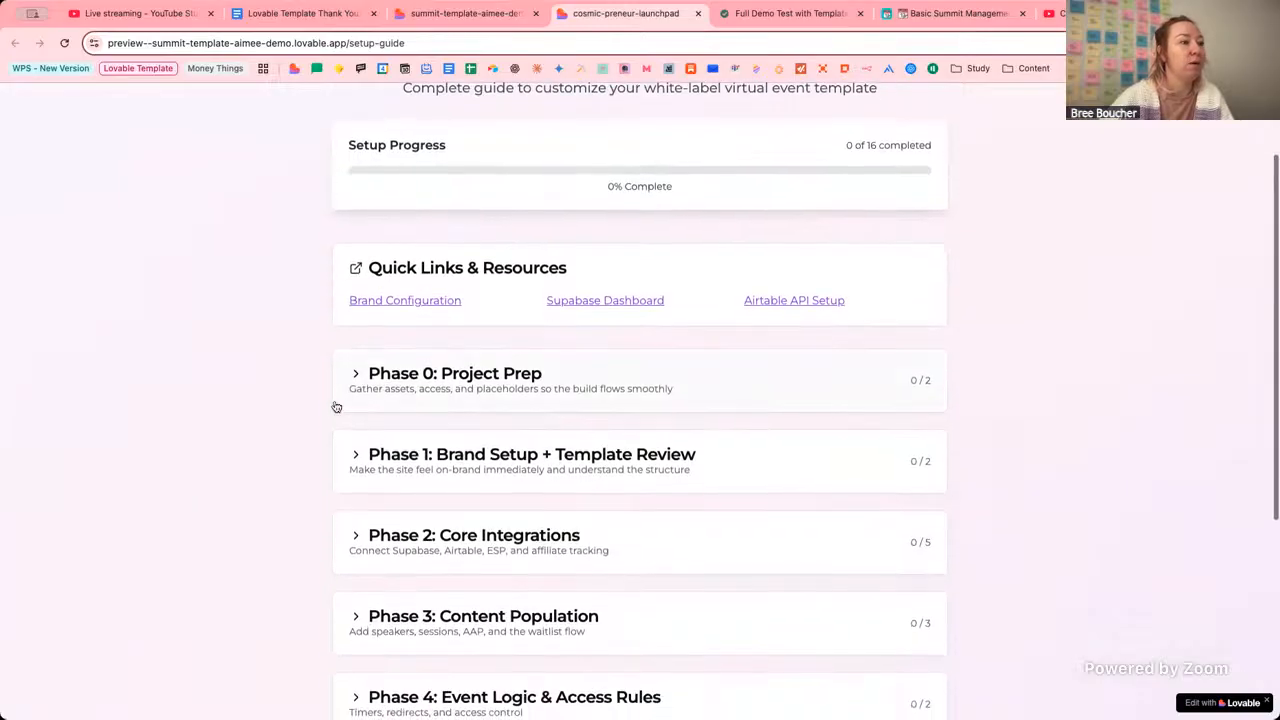
pyautogui.click(353, 375)
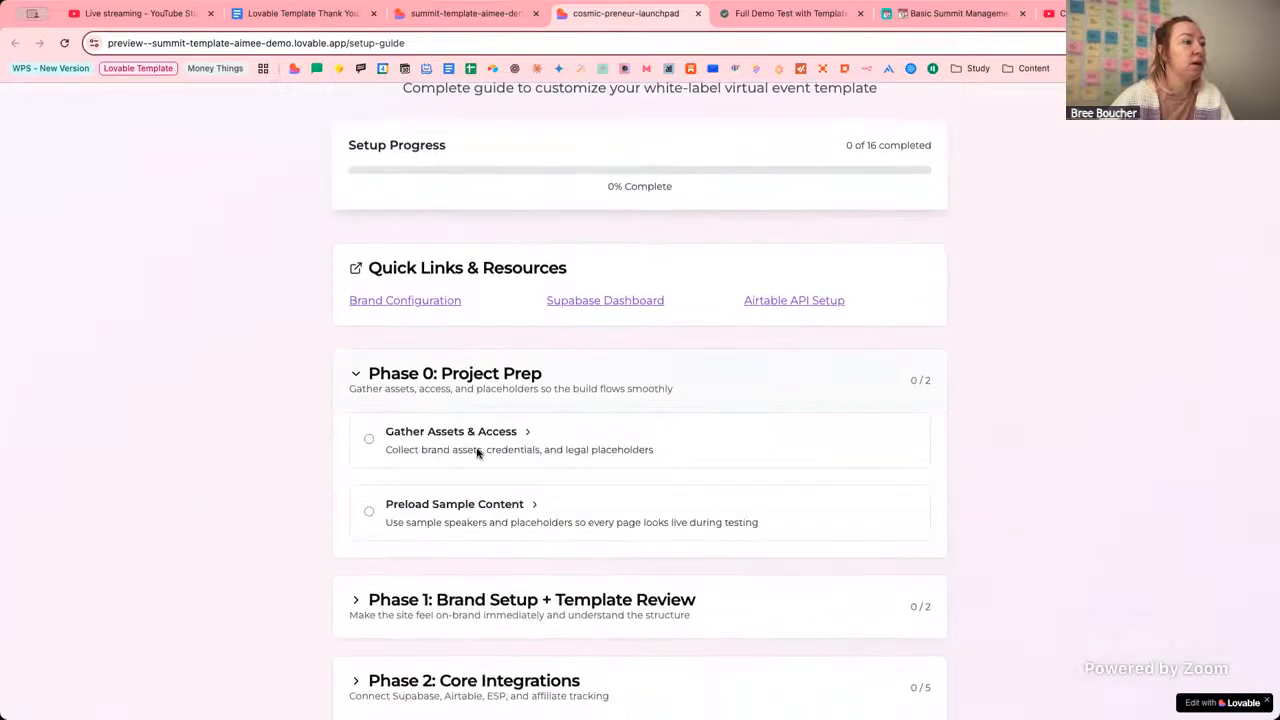
pyautogui.click(544, 438)
pyautogui.scroll(-2, 647, 463)
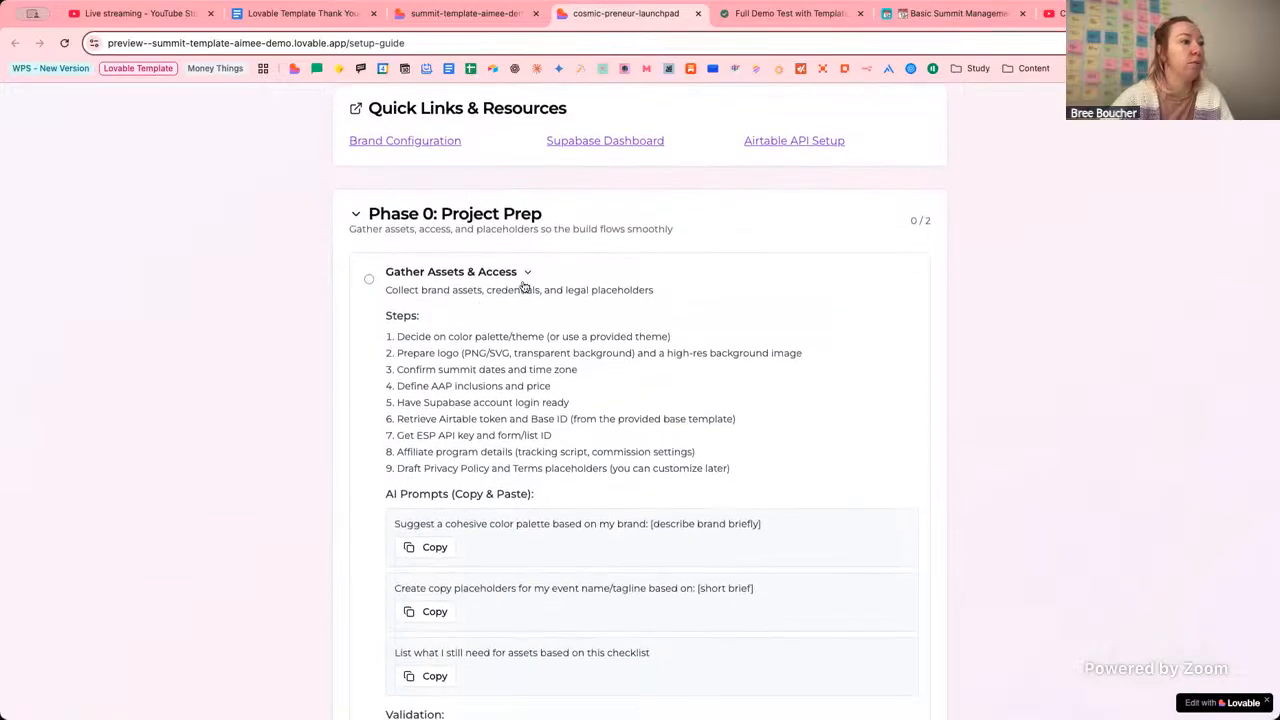
pyautogui.click(522, 276)
pyautogui.click(466, 18)
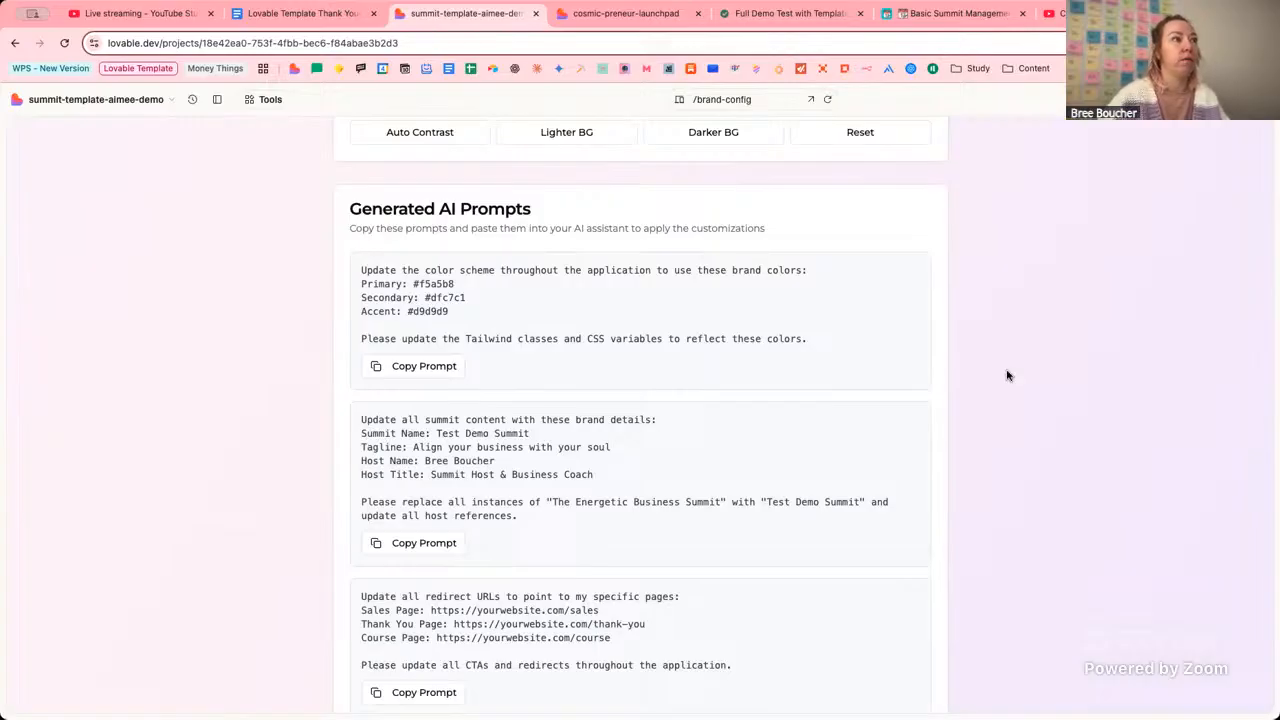
# Move the YouTube live-streaming tab into a new browser window.
pyautogui.rightClick(119, 18)
pyautogui.moveTo(135, 52)
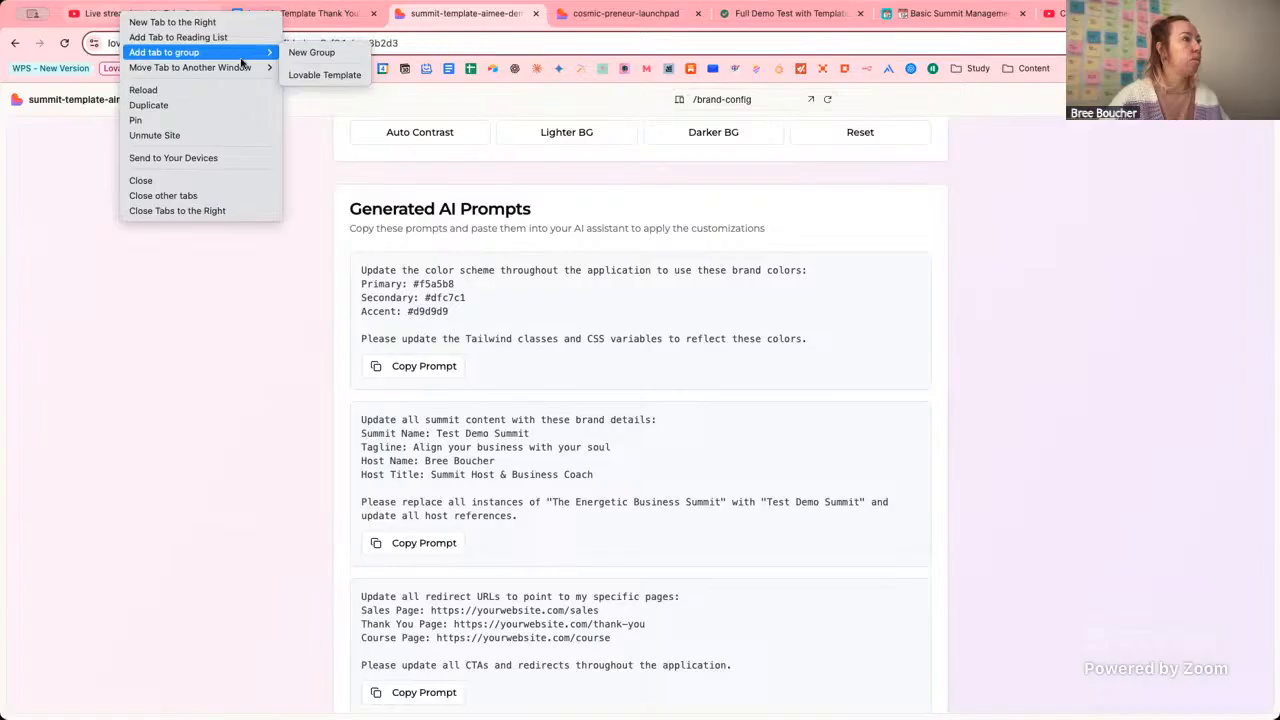
pyautogui.moveTo(183, 68)
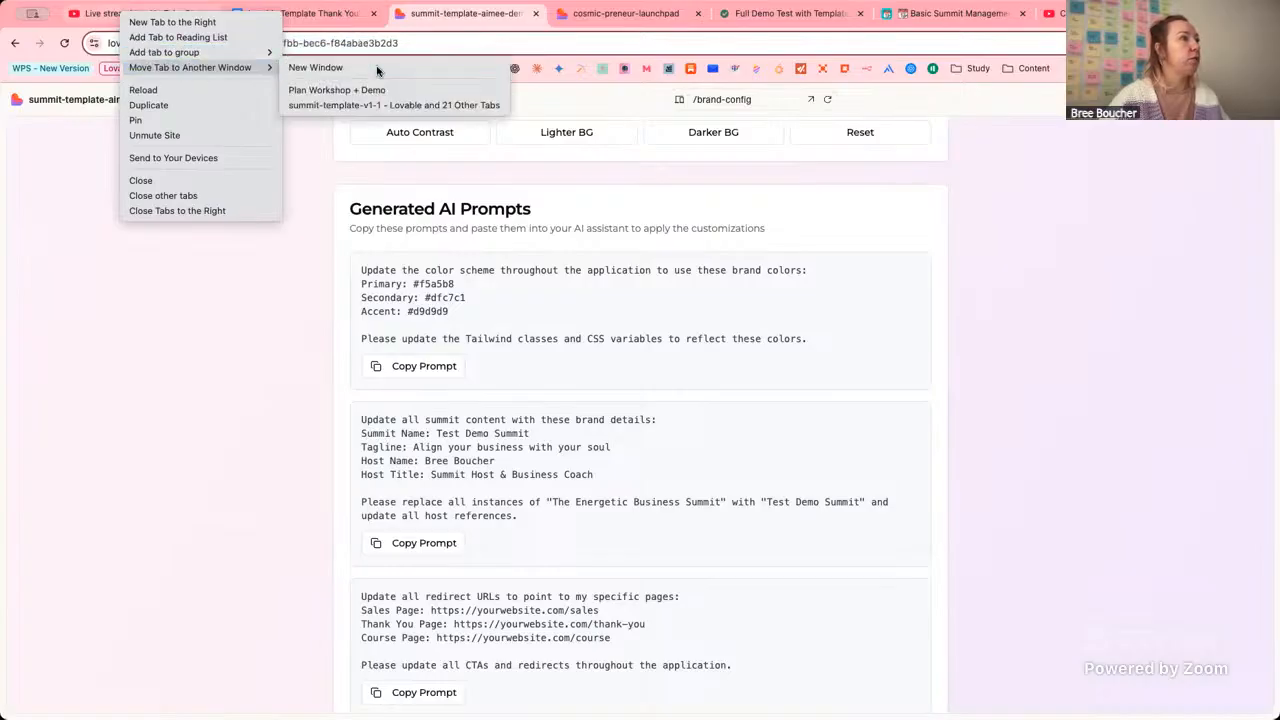
pyautogui.click(371, 70)
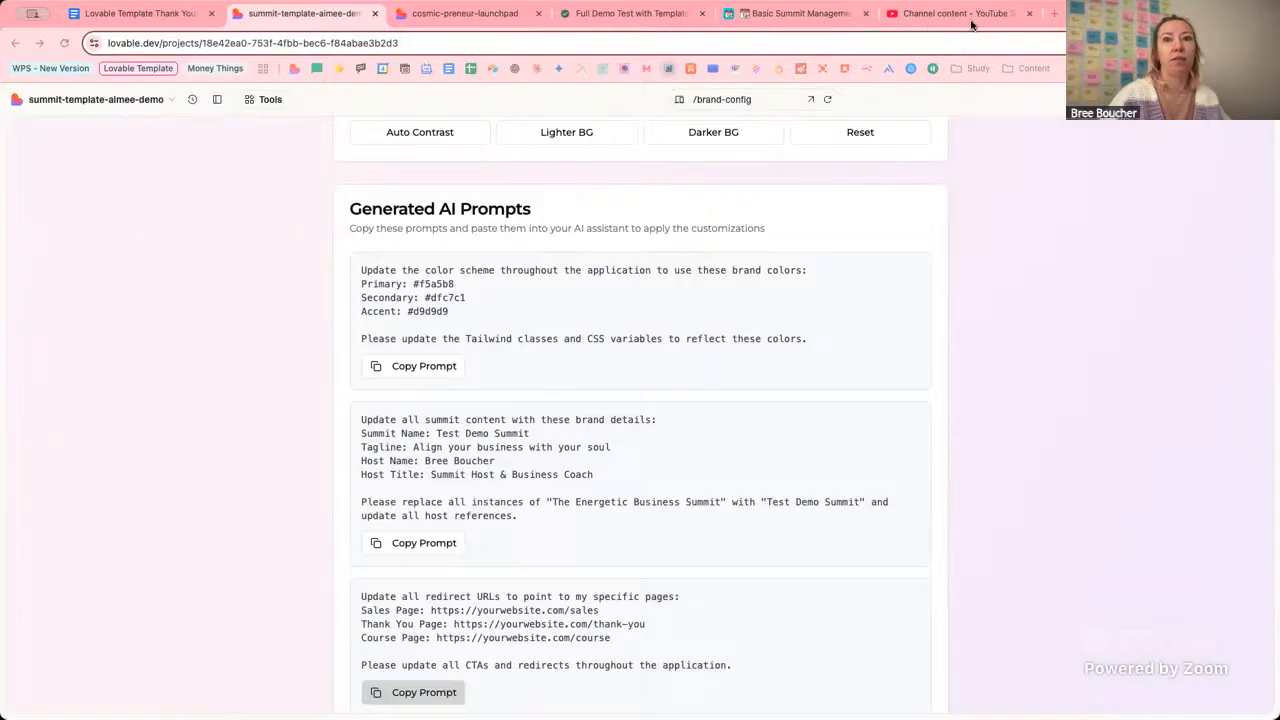
# Return to the main window and show the Virtual Event Template Setup guide.
pyautogui.click(217, 140)
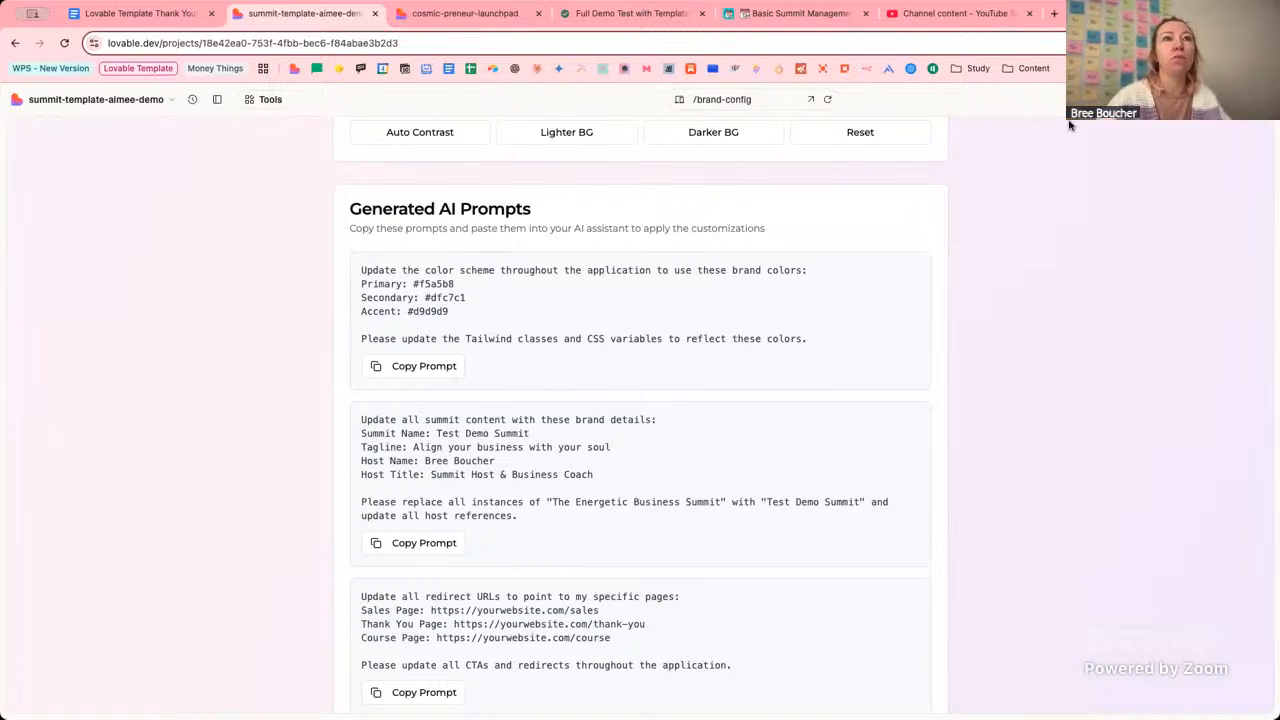
pyautogui.scroll(15, 1075, 247)
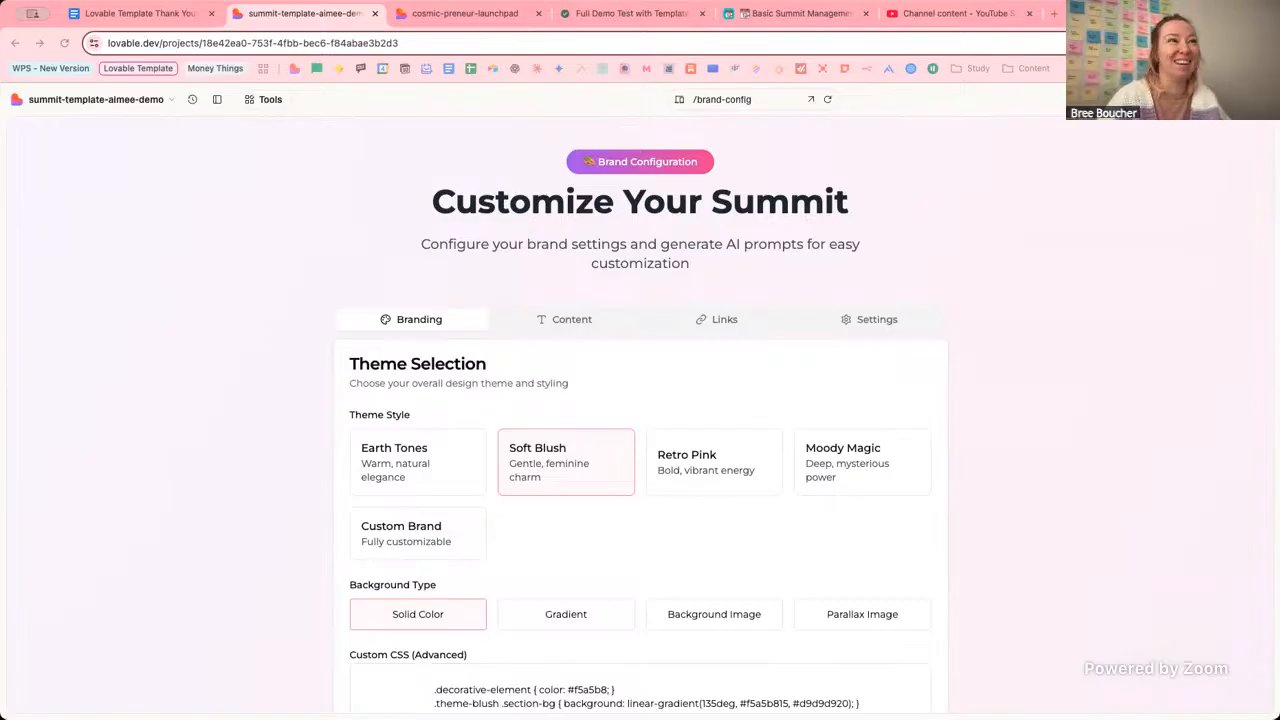
pyautogui.click(476, 18)
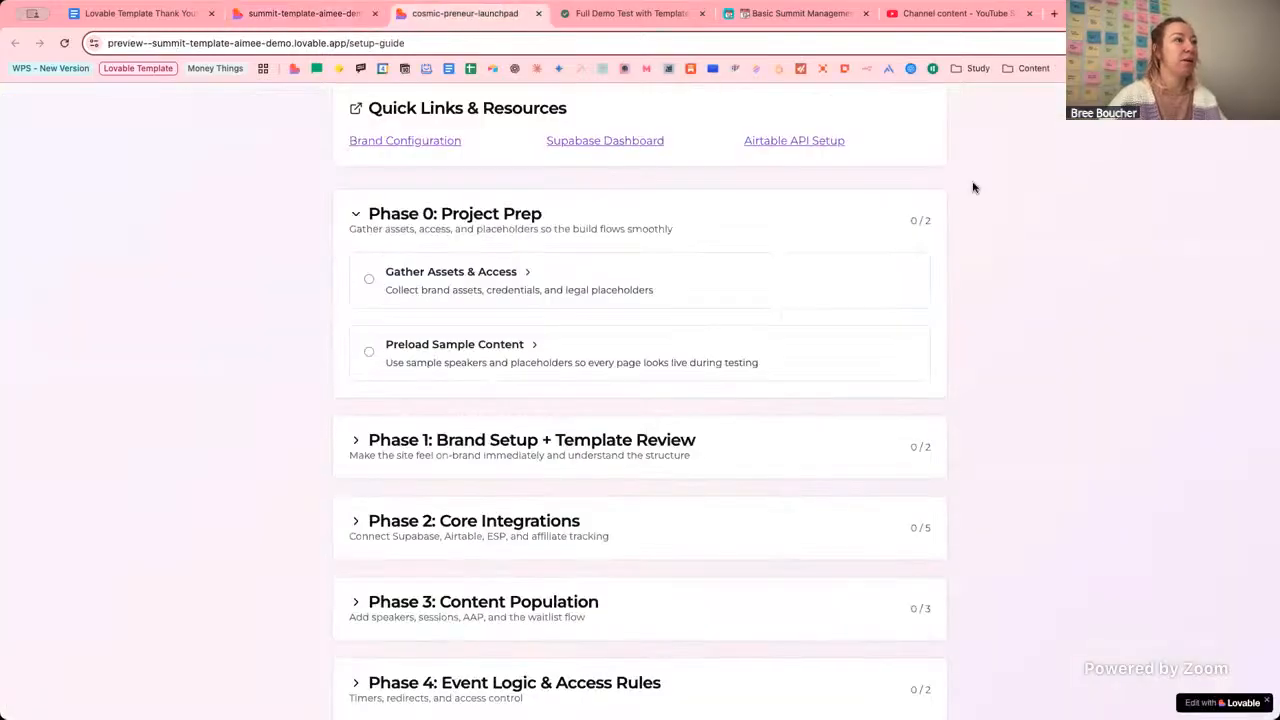
pyautogui.scroll(5, 1014, 211)
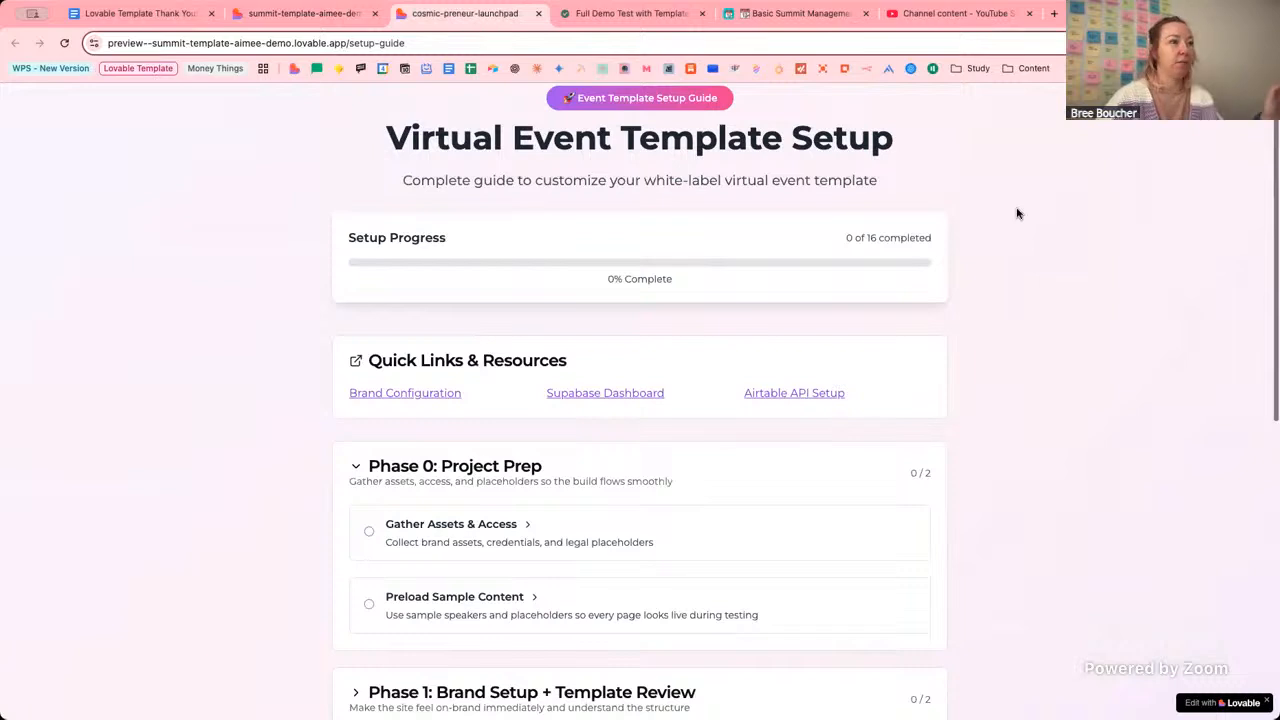
pyautogui.scroll(1, 1017, 212)
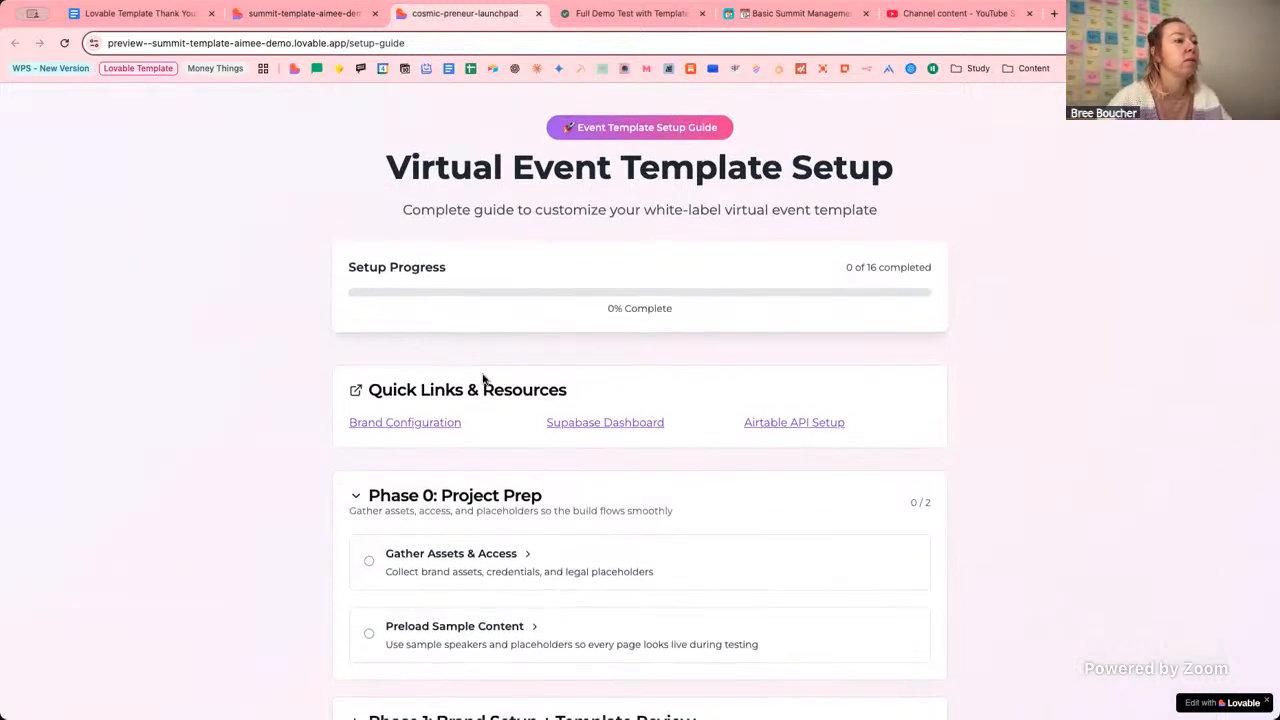
pyautogui.click(369, 563)
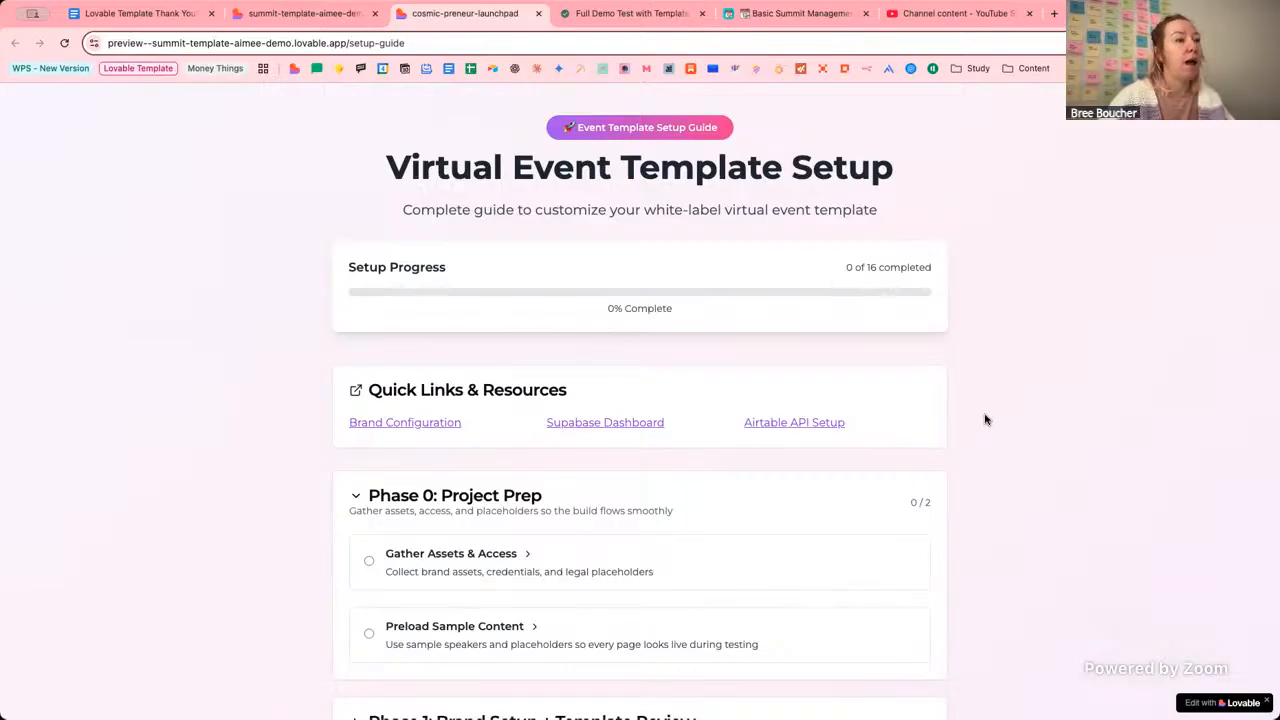
# Open 'Submit a support ticket here' to load the Airtable product support request form.
pyautogui.scroll(-10, 985, 420)
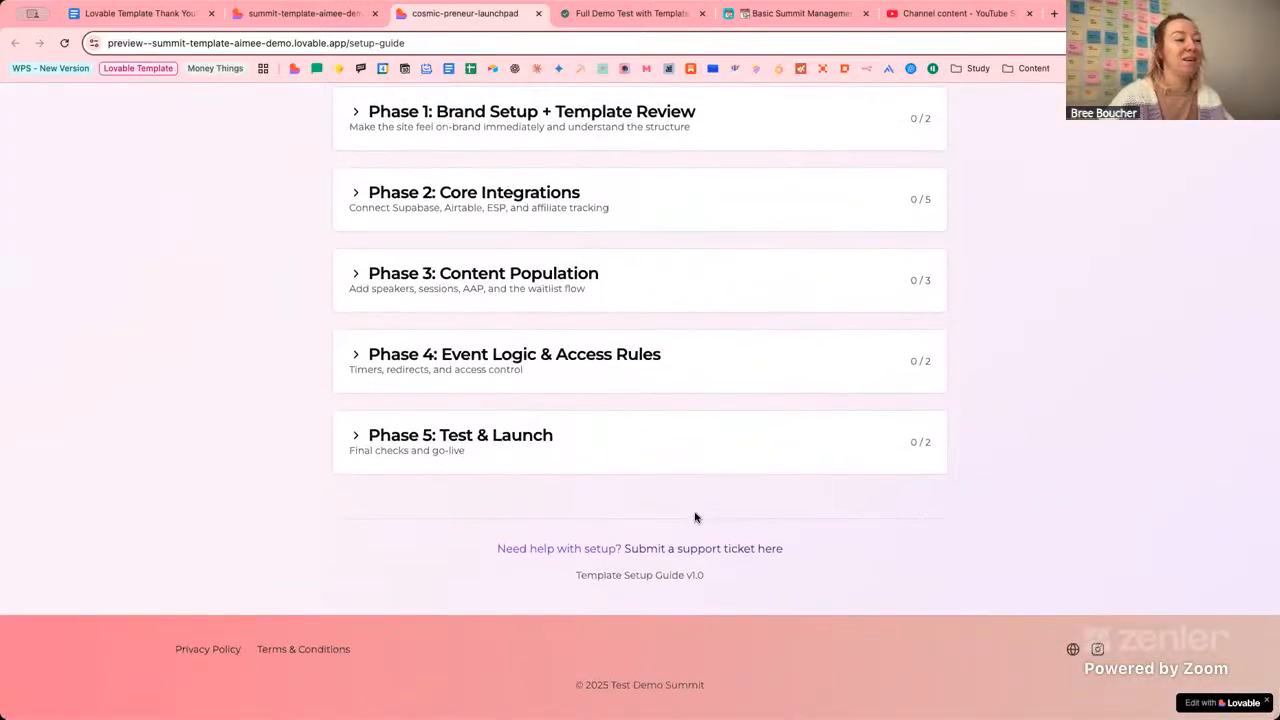
pyautogui.moveTo(711, 577)
pyautogui.mouseDown()
pyautogui.moveTo(651, 576)
pyautogui.moveTo(712, 577)
pyautogui.mouseUp()
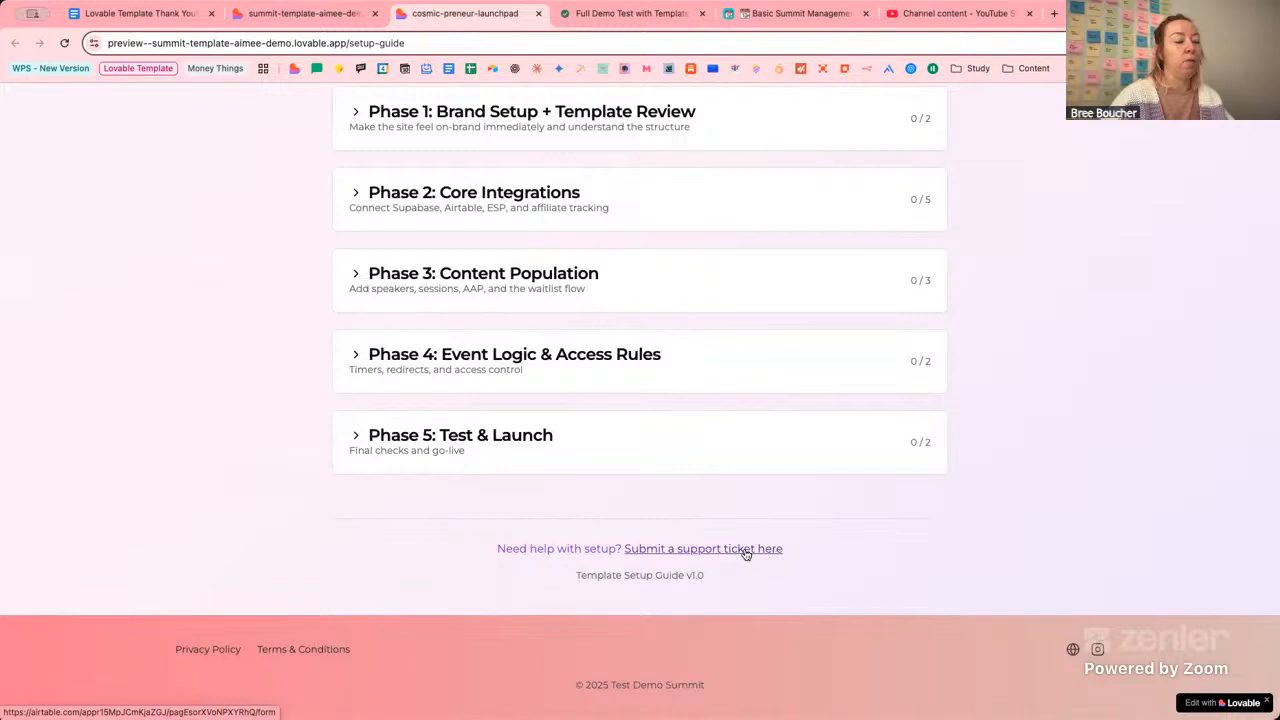
pyautogui.click(746, 550)
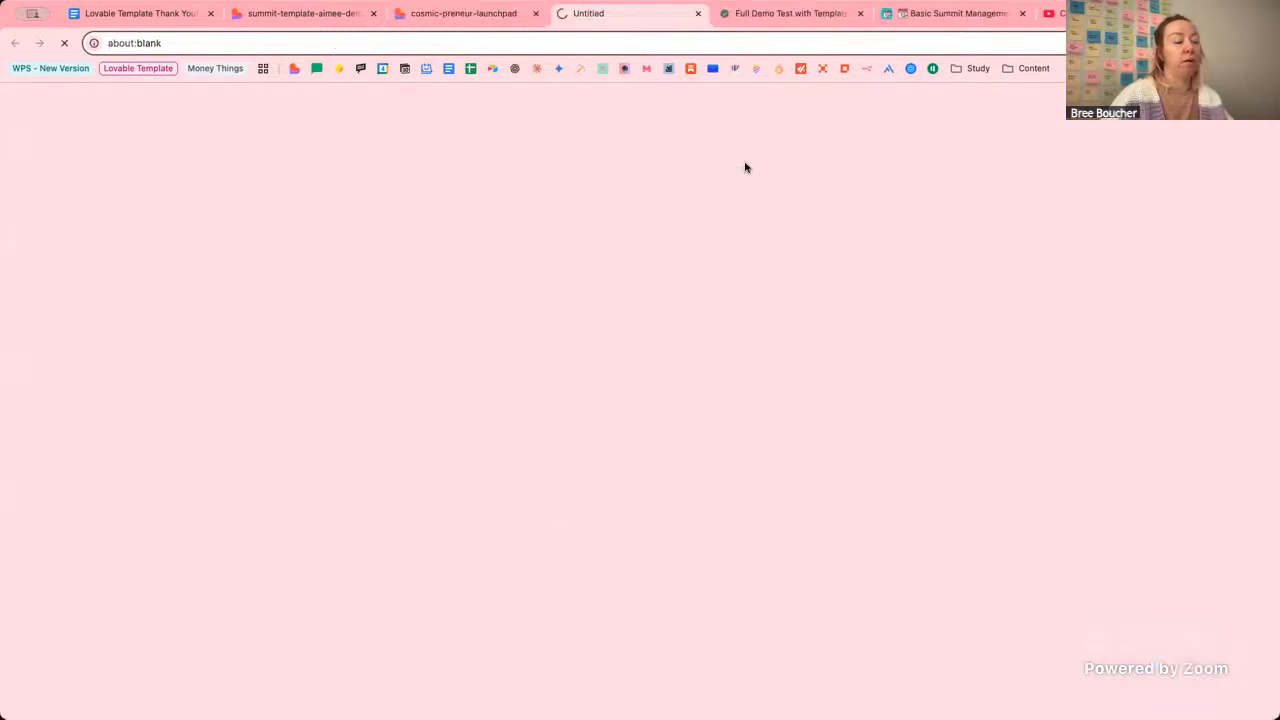
pyautogui.click(469, 17)
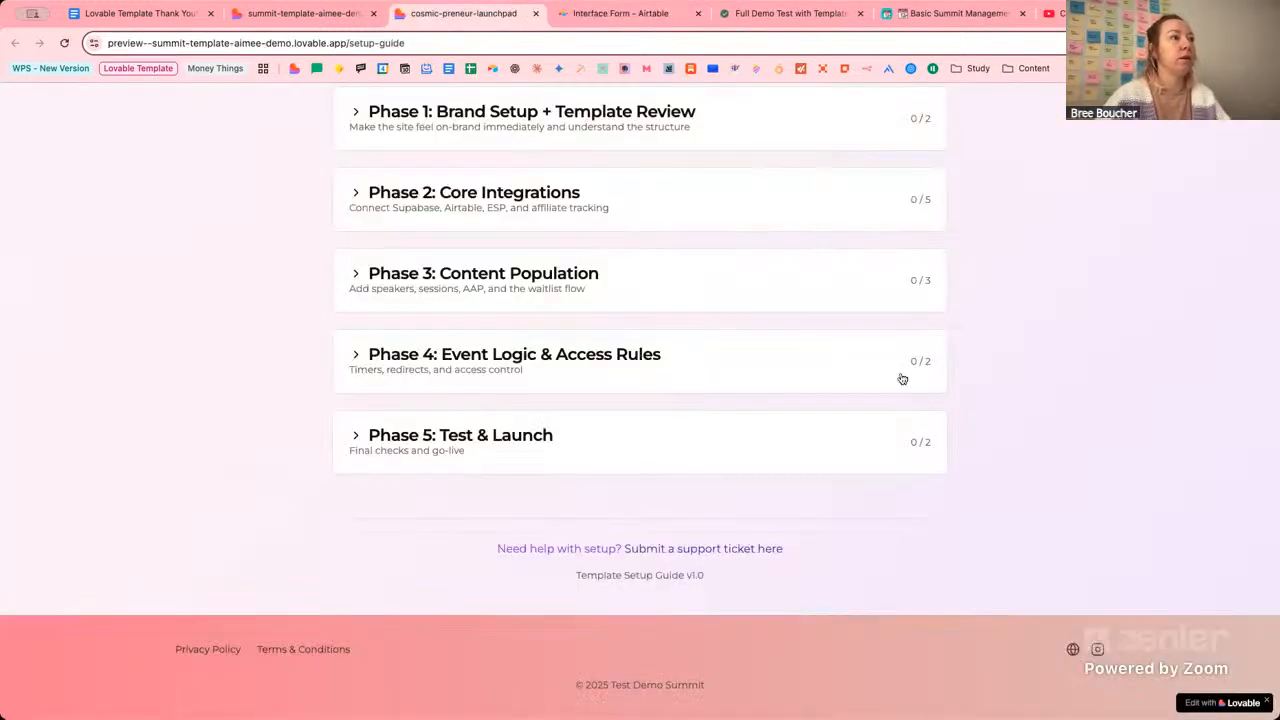
pyautogui.scroll(1, 686, 271)
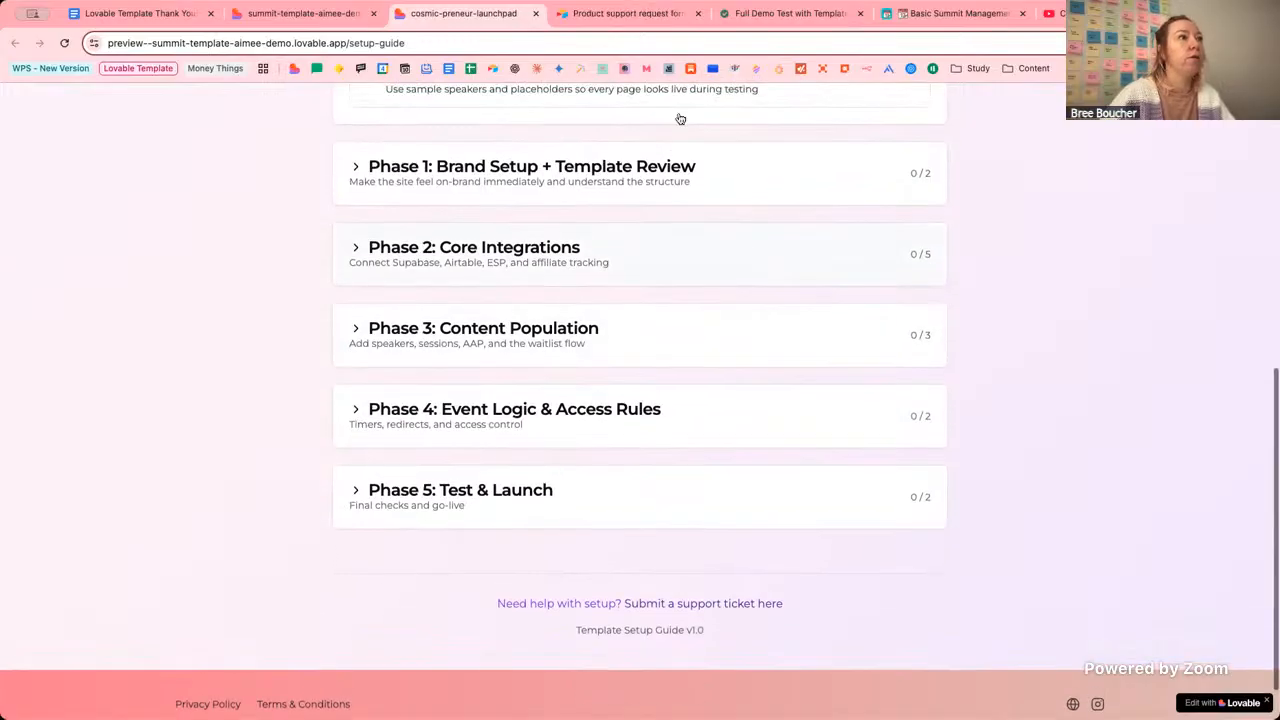
pyautogui.click(637, 16)
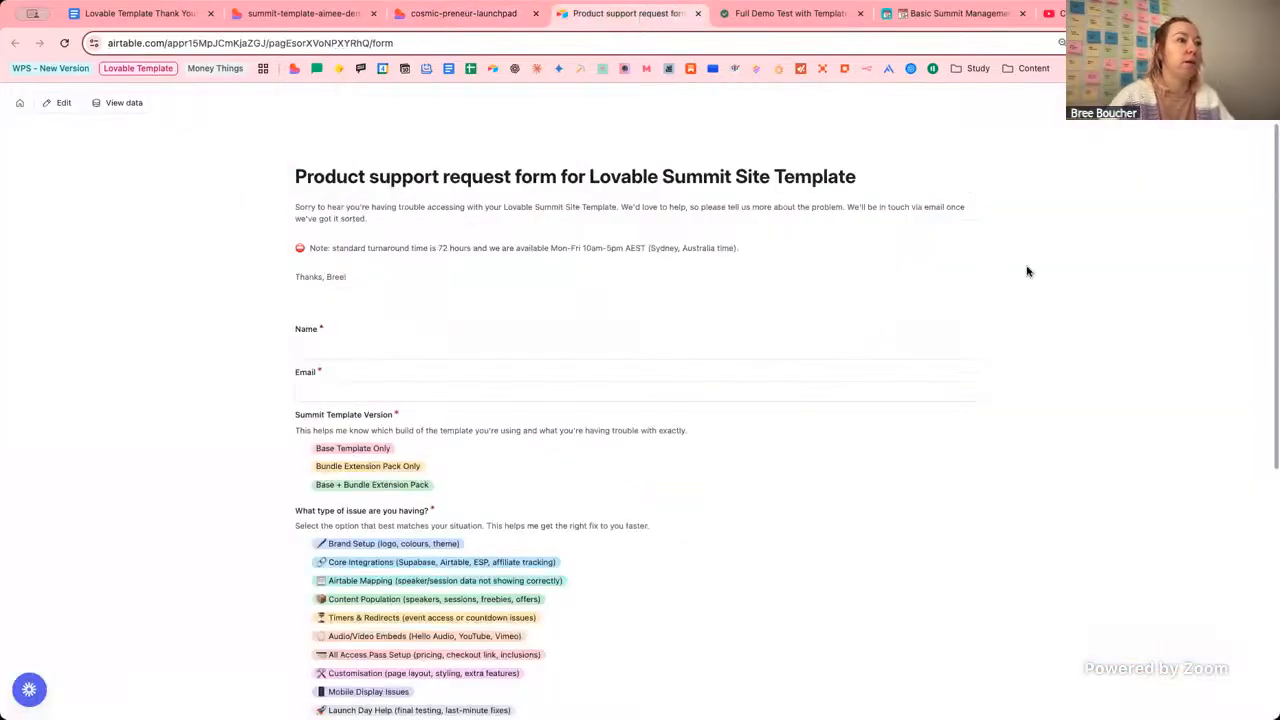
# Look over the Airtable support request form, then close its tab.
pyautogui.scroll(-2, 1029, 271)
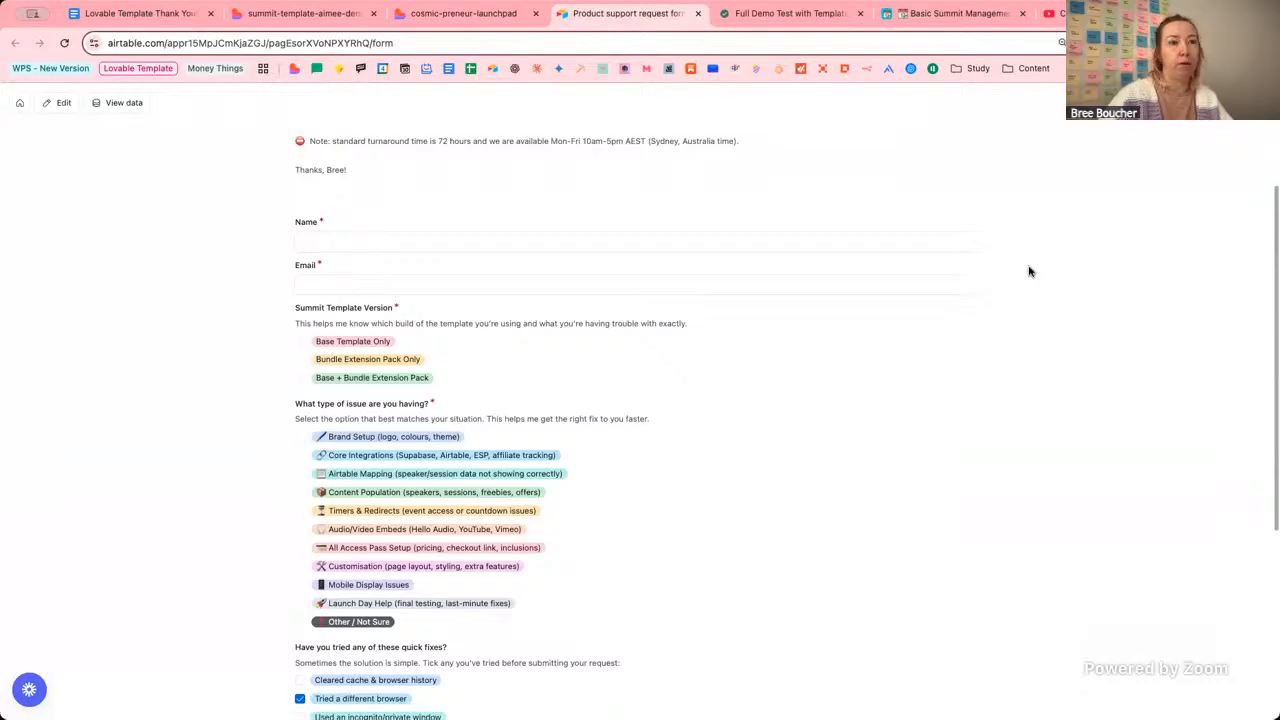
pyautogui.scroll(-2, 1029, 271)
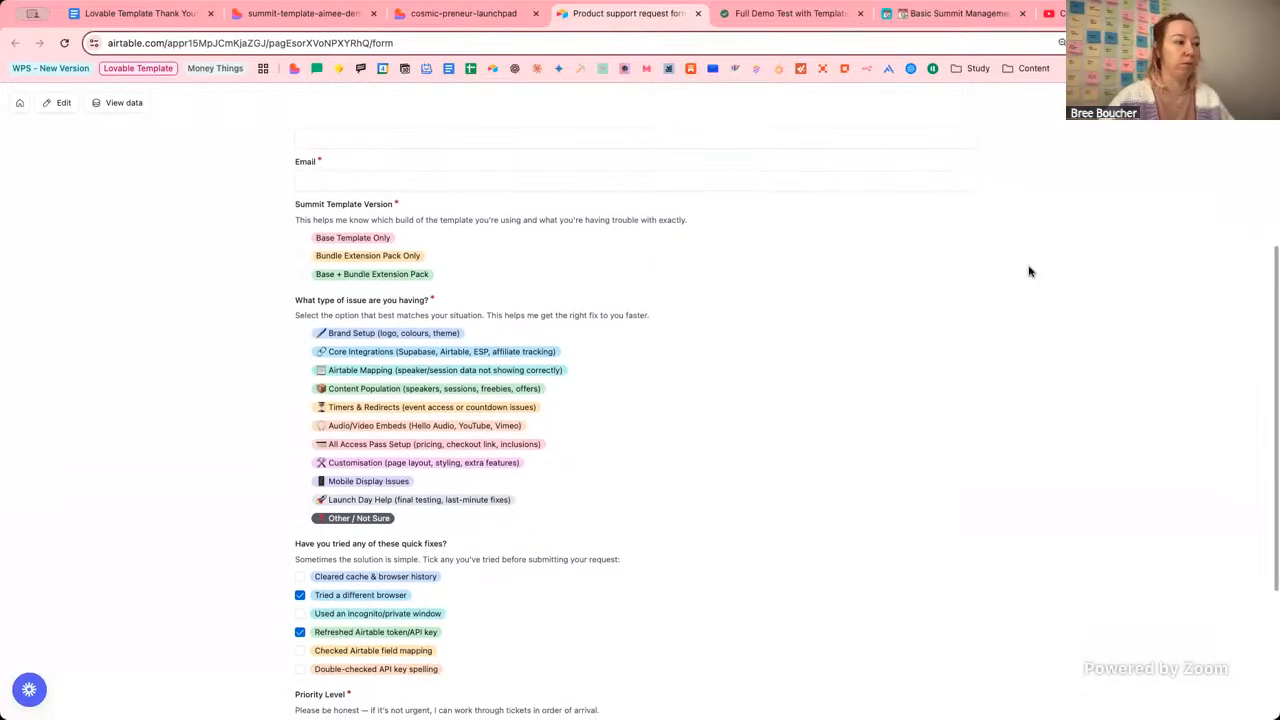
pyautogui.scroll(4, 1029, 271)
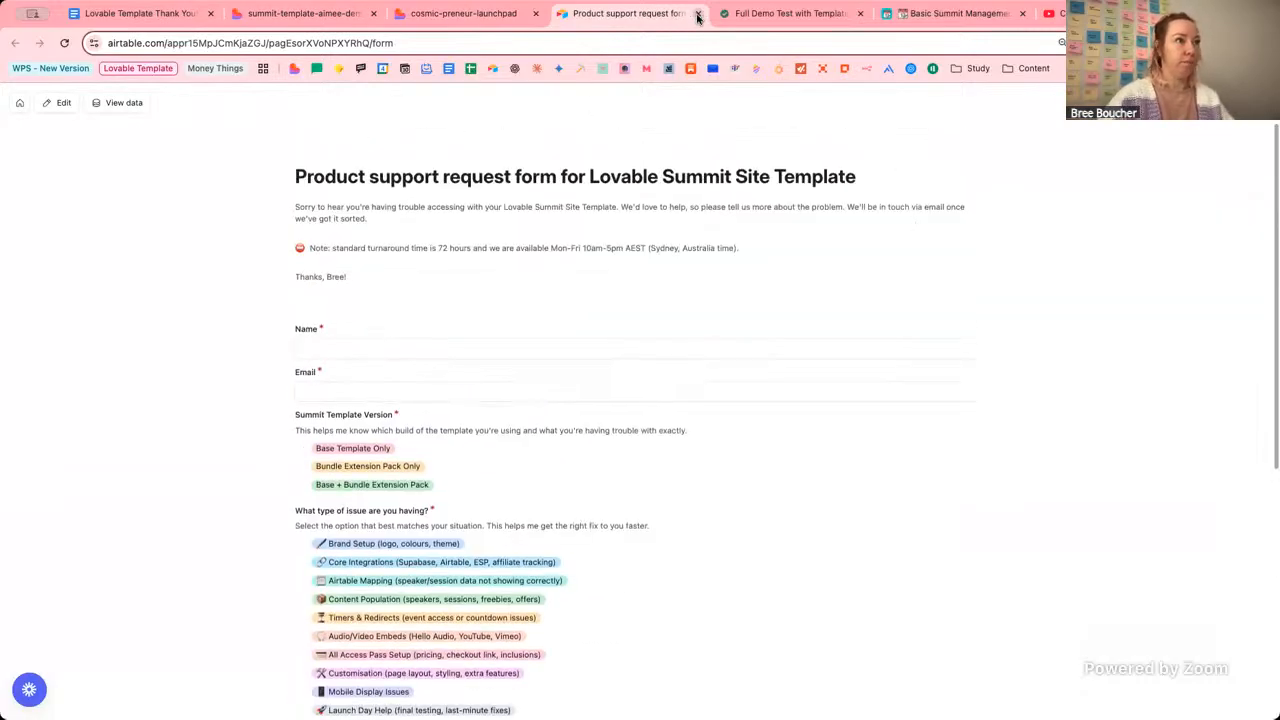
pyautogui.click(697, 17)
pyautogui.scroll(10, 1078, 352)
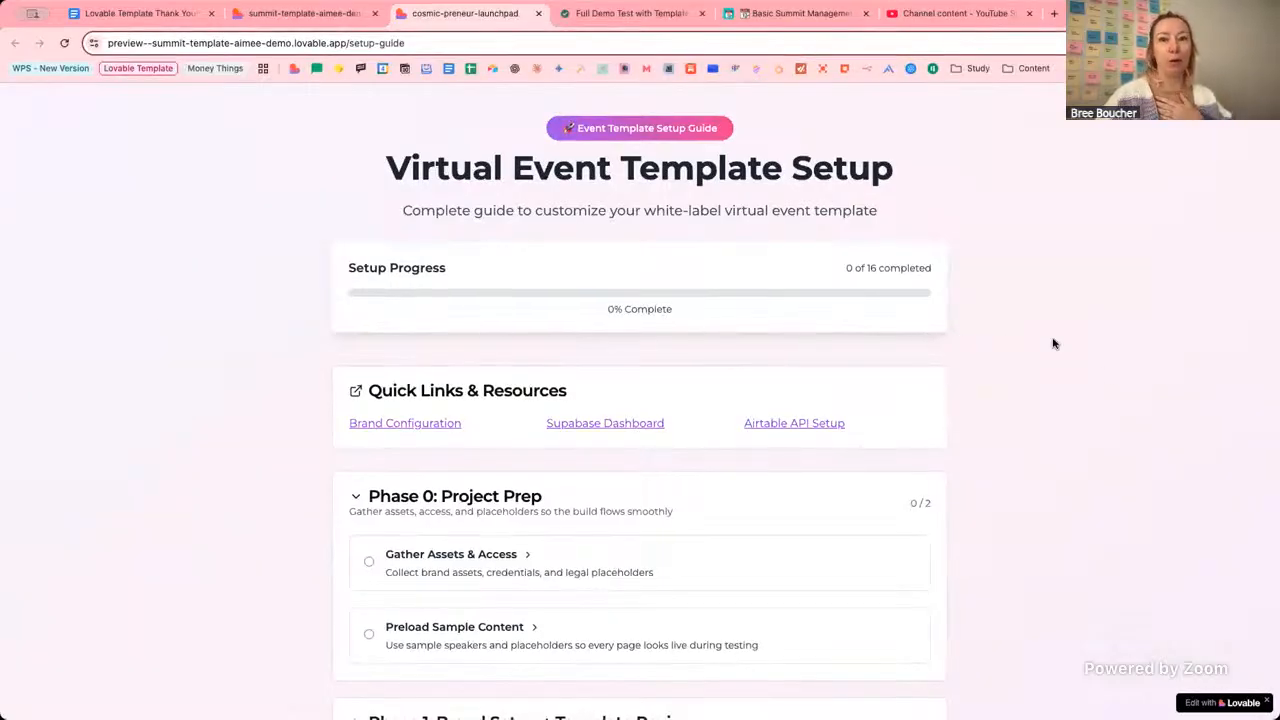
# Expand Gather Assets & Access under Phase 0 to show its nine steps and AI prompts.
pyautogui.scroll(-2, 1051, 341)
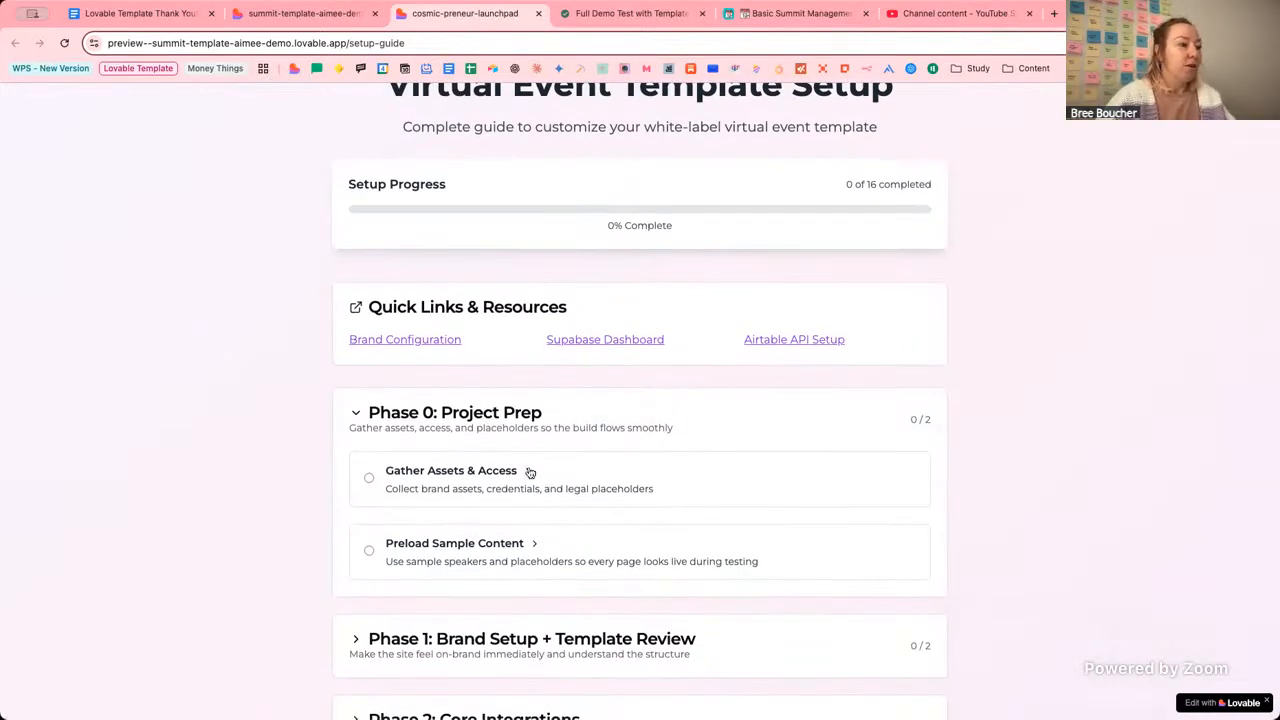
pyautogui.click(640, 472)
pyautogui.scroll(-3, 729, 477)
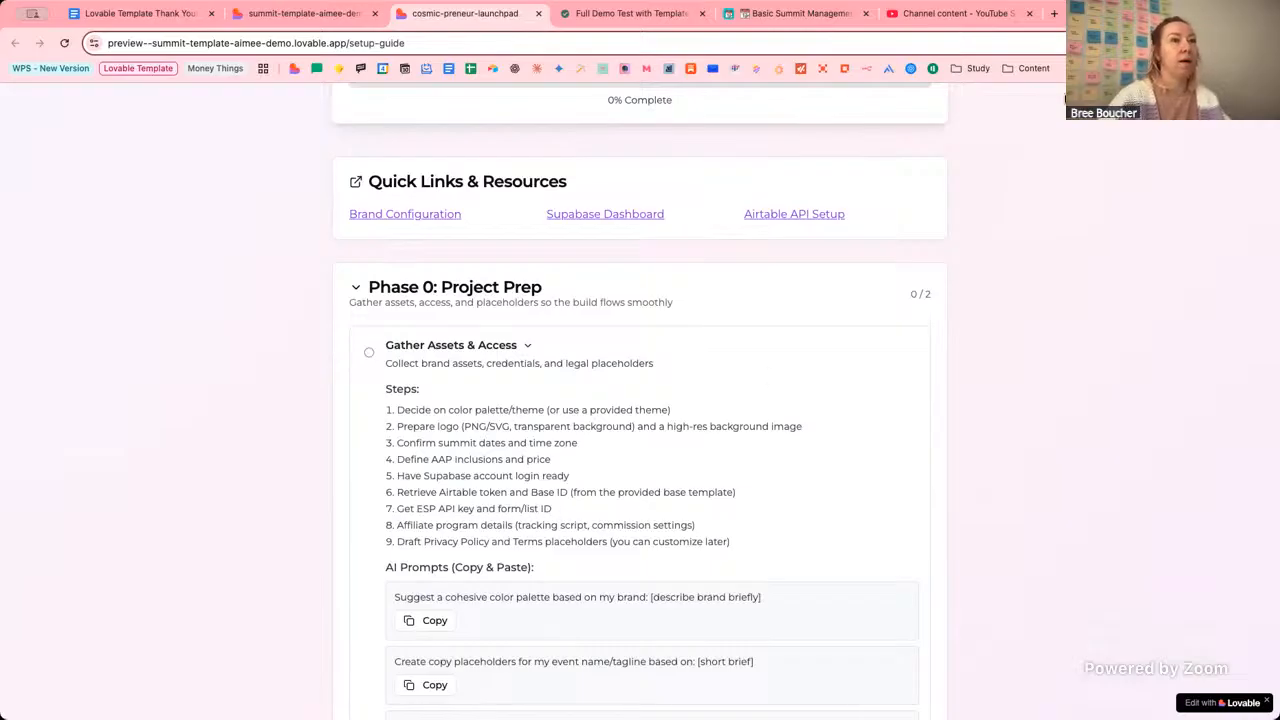
# Load the Mailmeteor Campaigns page in a new tab via the 'mai' suggestion.
pyautogui.click(1056, 15)
pyautogui.write('mail.google.com')
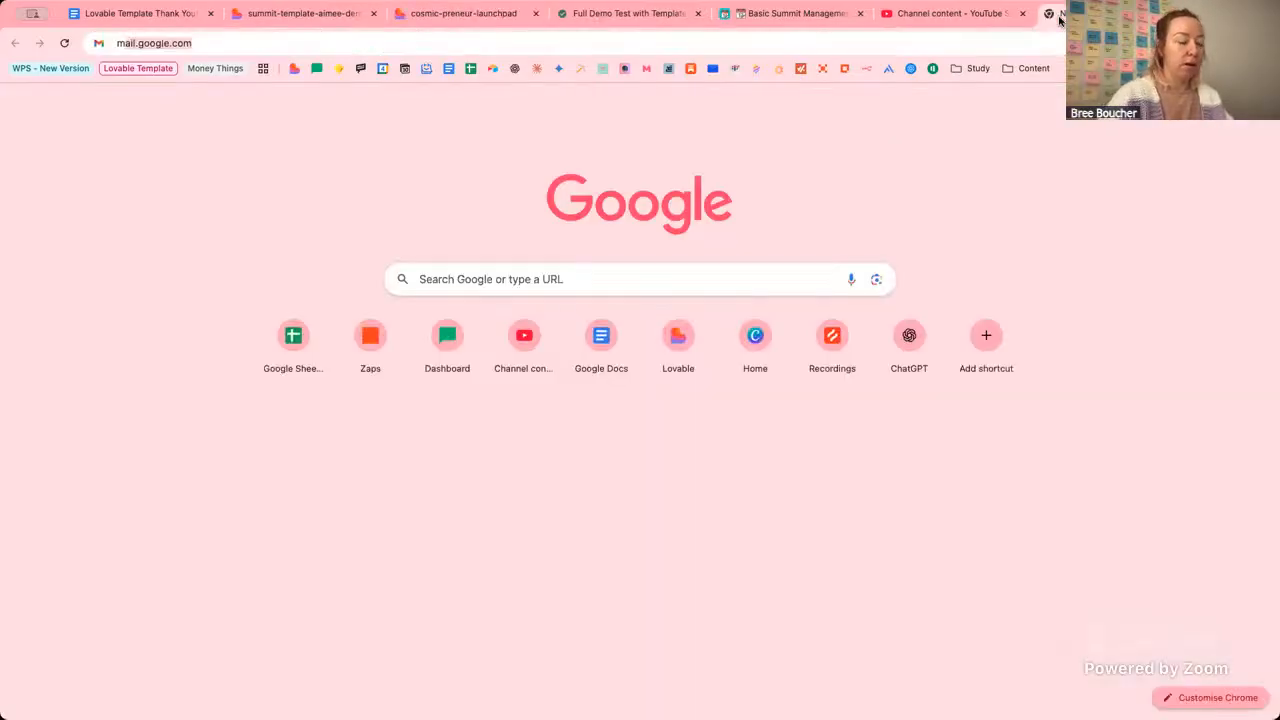
pyautogui.press('Down')
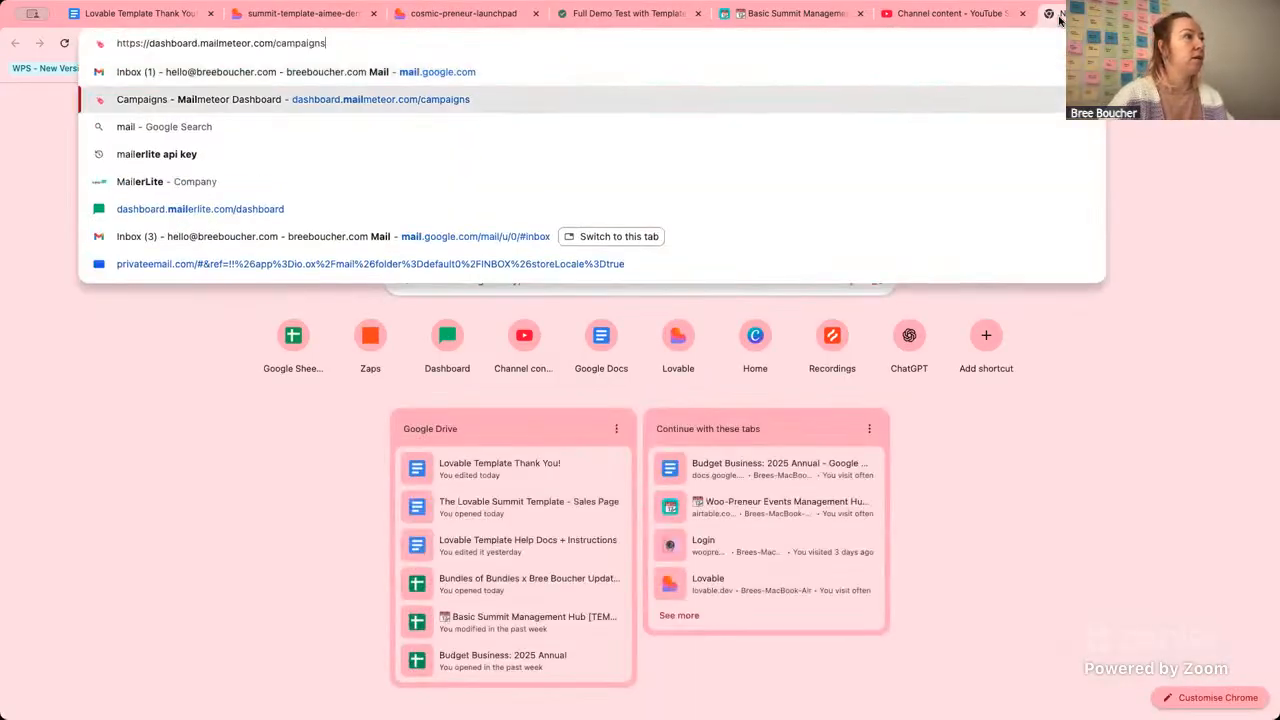
pyautogui.press('Return')
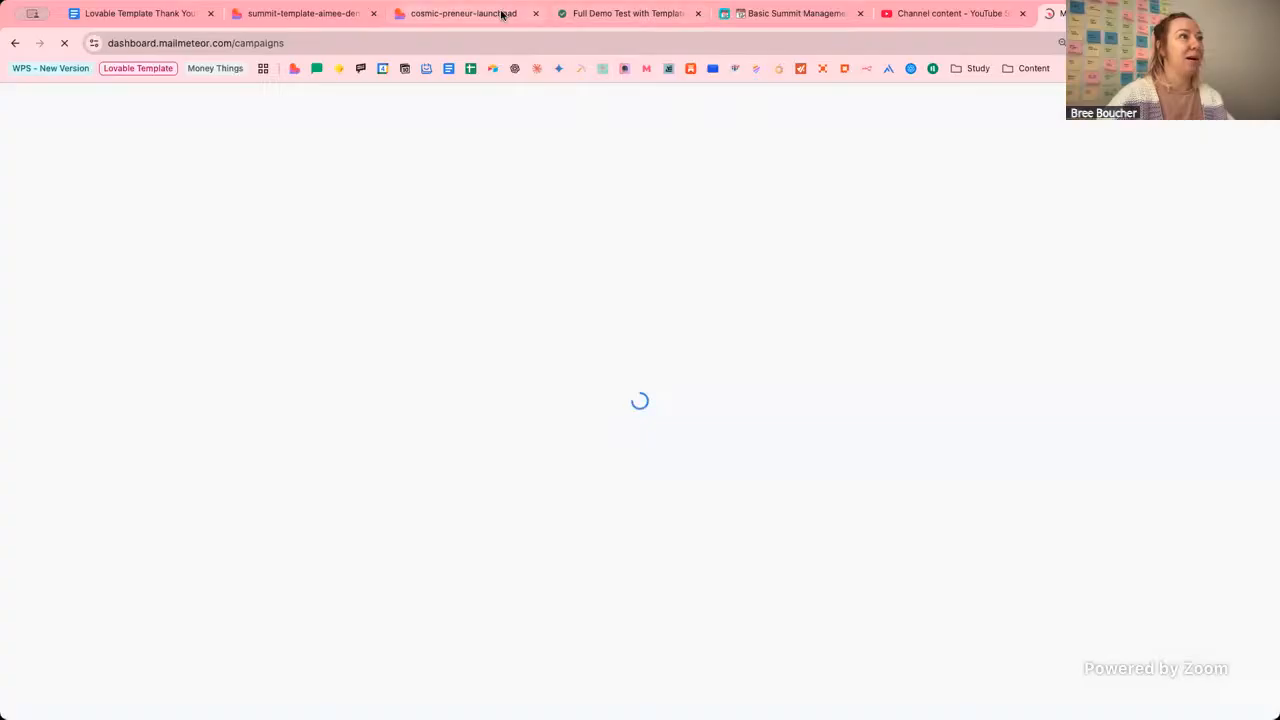
pyautogui.click(500, 13)
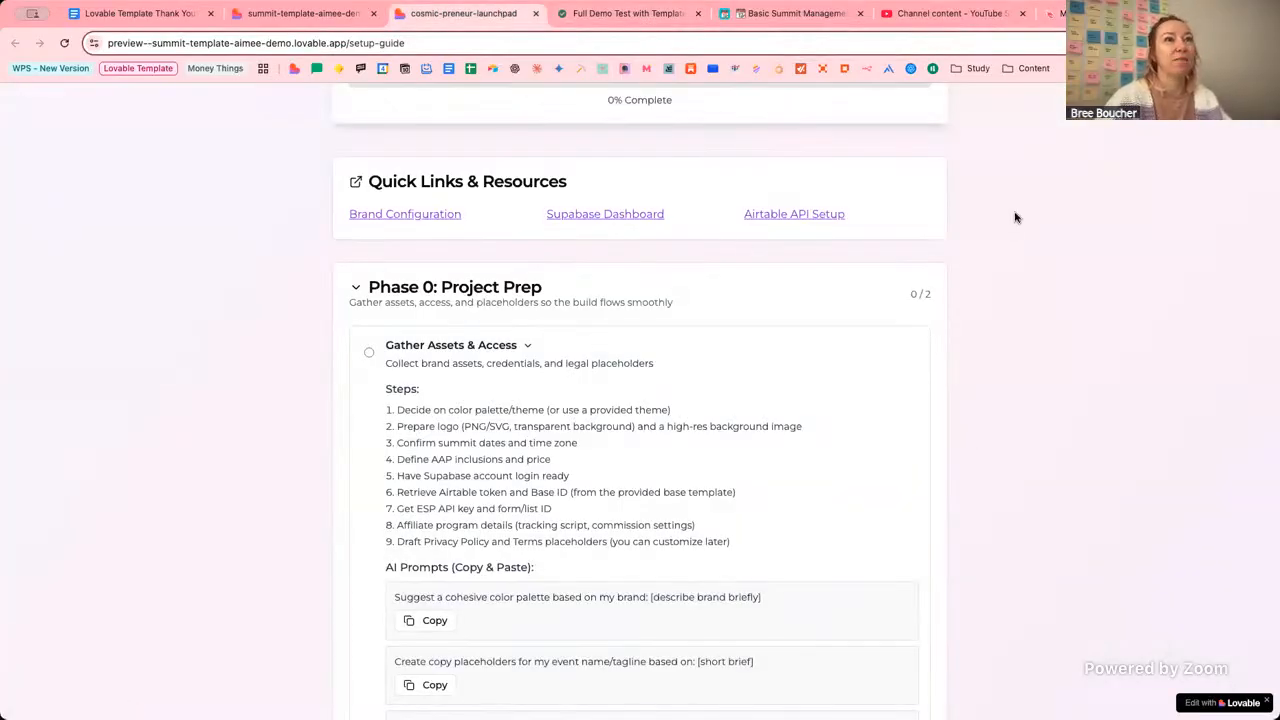
# Replace that tab's address with the MailerLite dashboard, then return to the setup guide.
pyautogui.click(1054, 13)
pyautogui.click(420, 49)
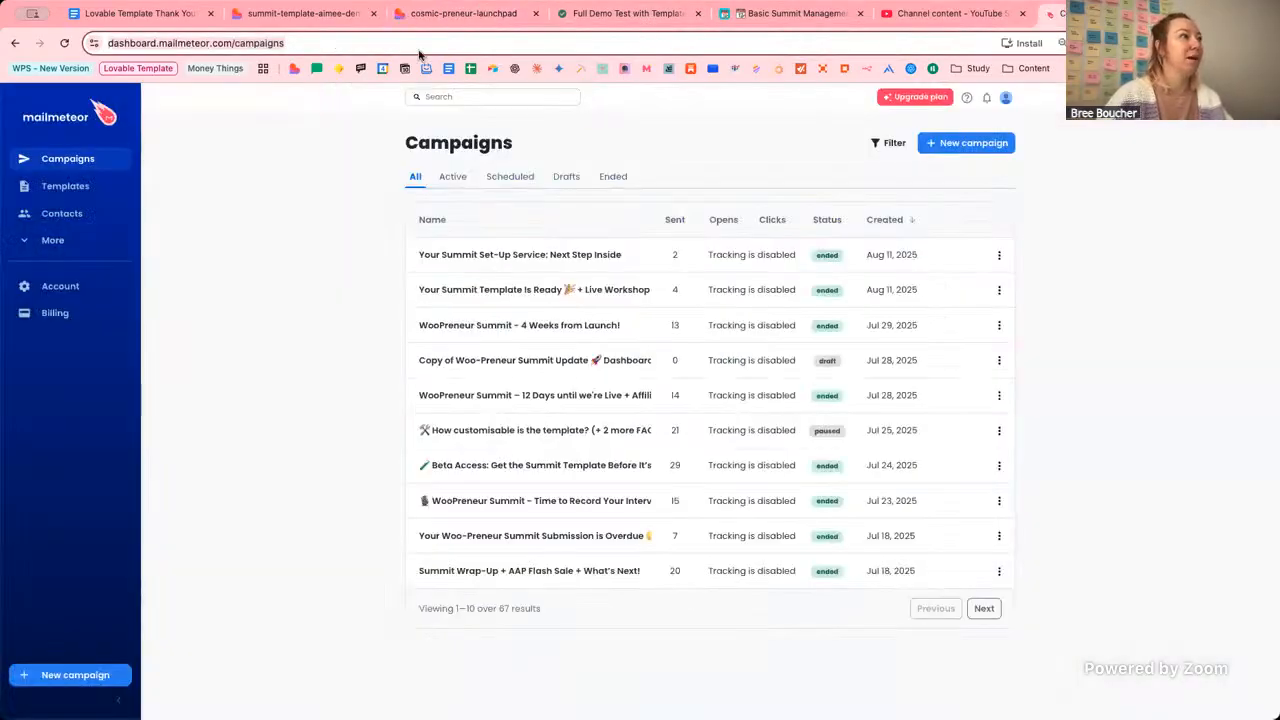
pyautogui.write('mail.google.com')
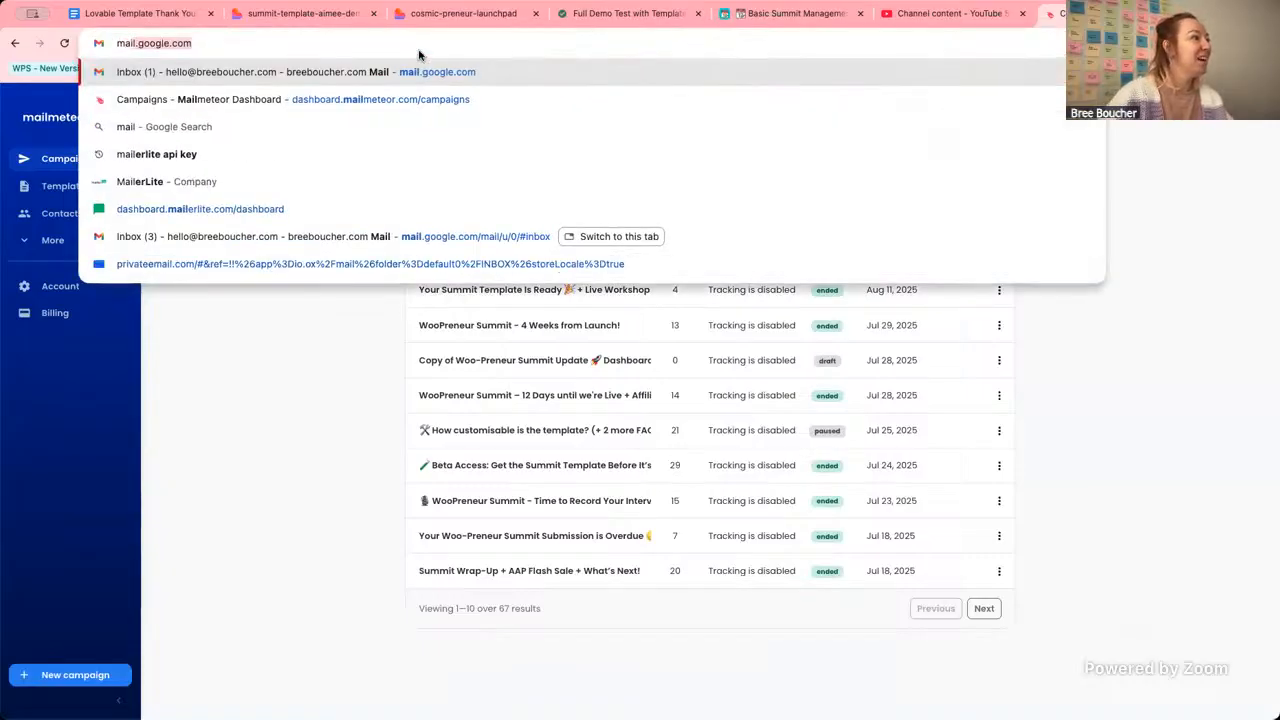
pyautogui.press('Down')
pyautogui.press('Down')
pyautogui.press('Down')
pyautogui.press('Down')
pyautogui.press('Down')
pyautogui.press('Return')
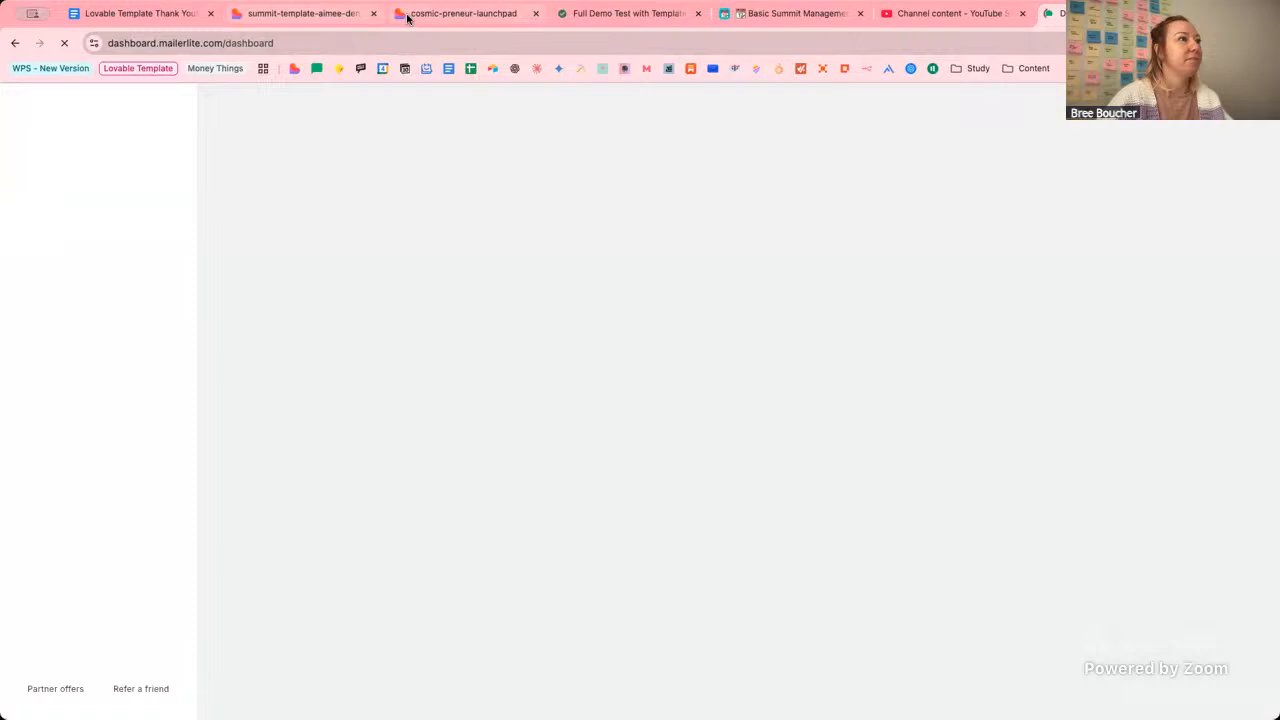
pyautogui.click(405, 15)
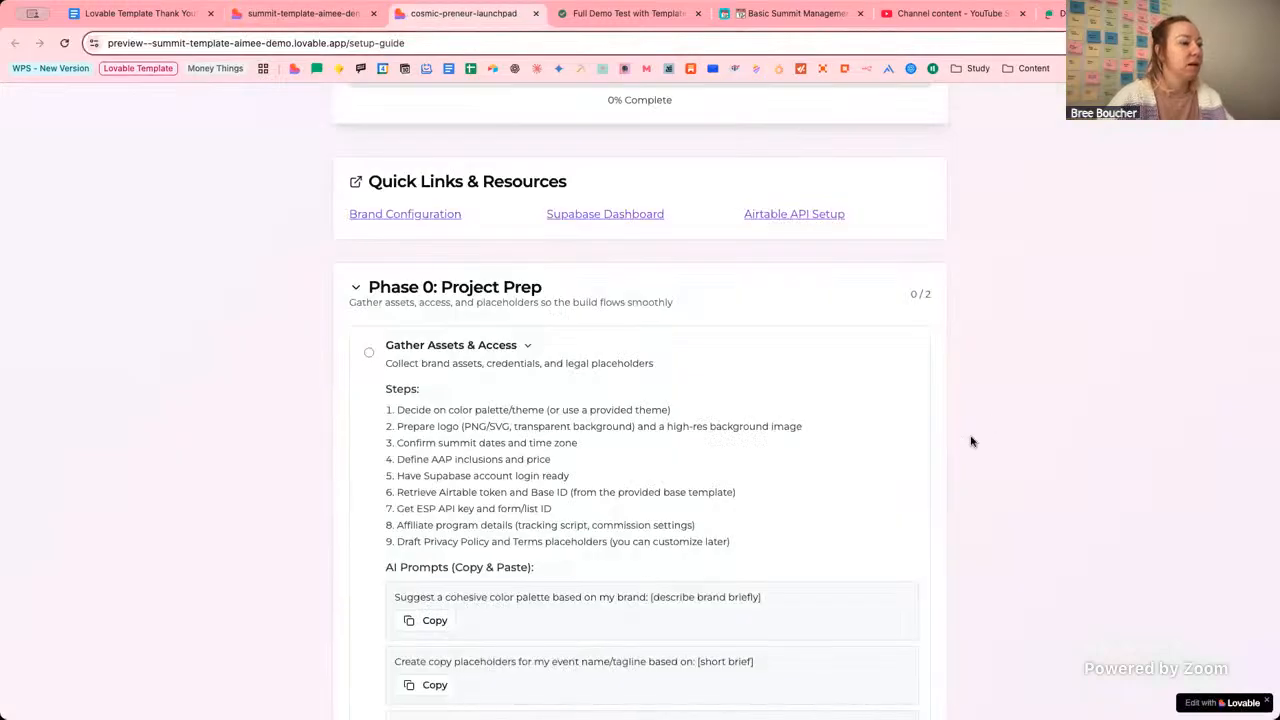
pyautogui.scroll(-2, 970, 441)
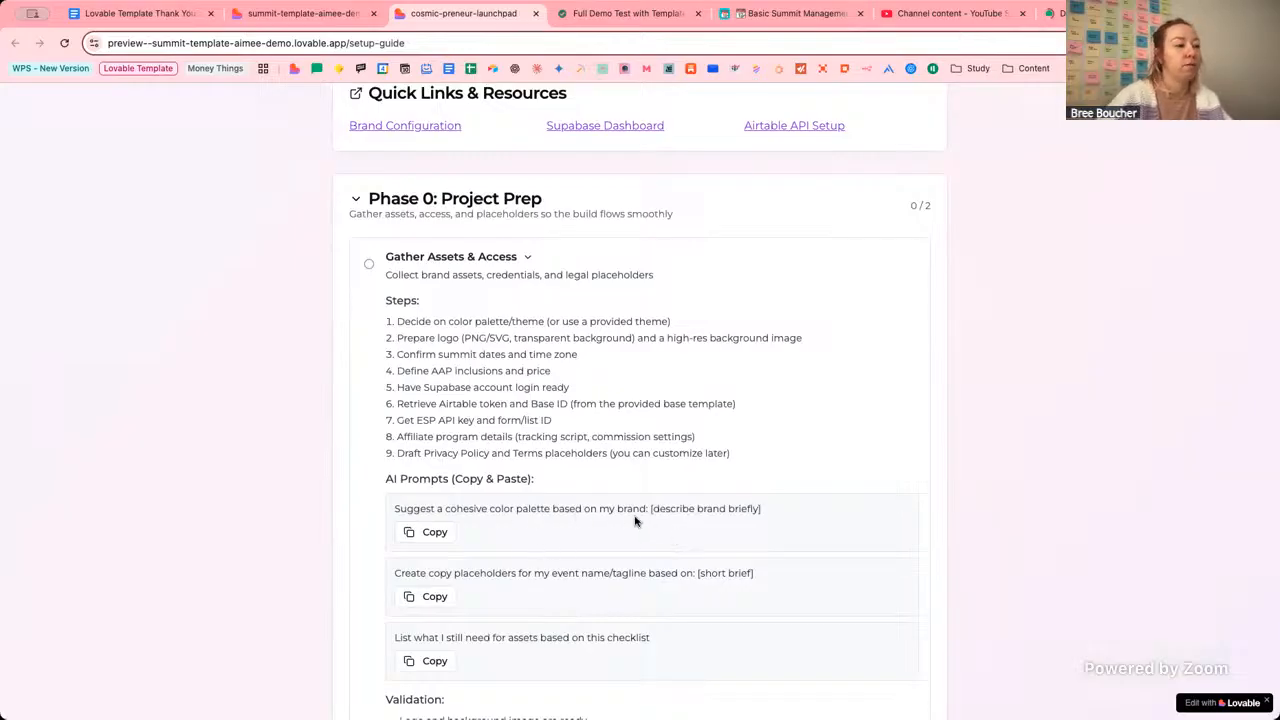
pyautogui.scroll(-1, 272, 442)
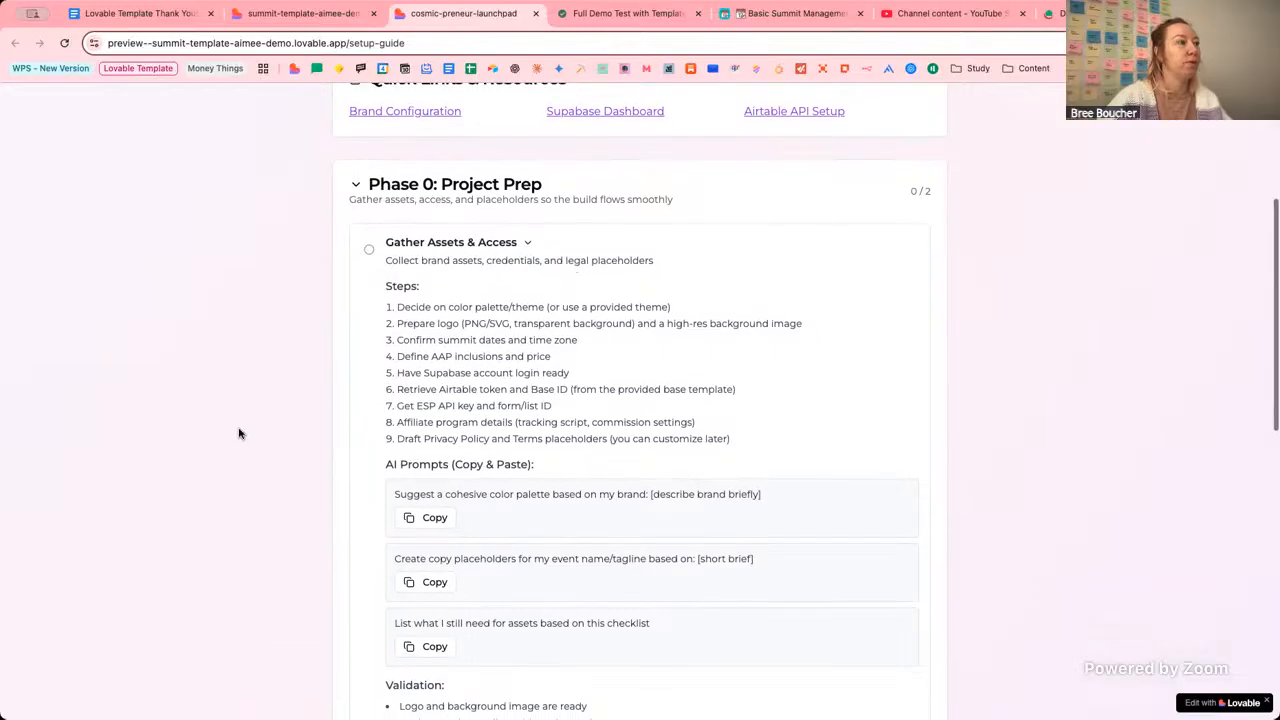
pyautogui.scroll(1, 607, 469)
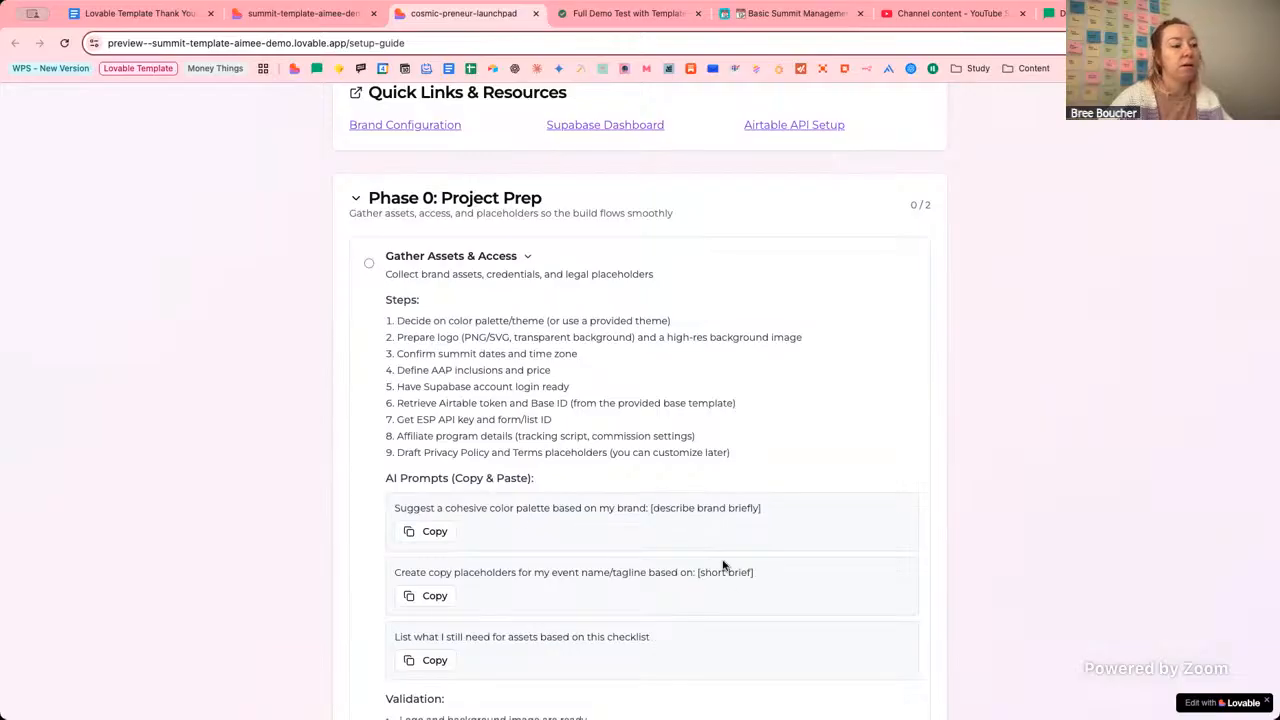
pyautogui.scroll(-5, 740, 591)
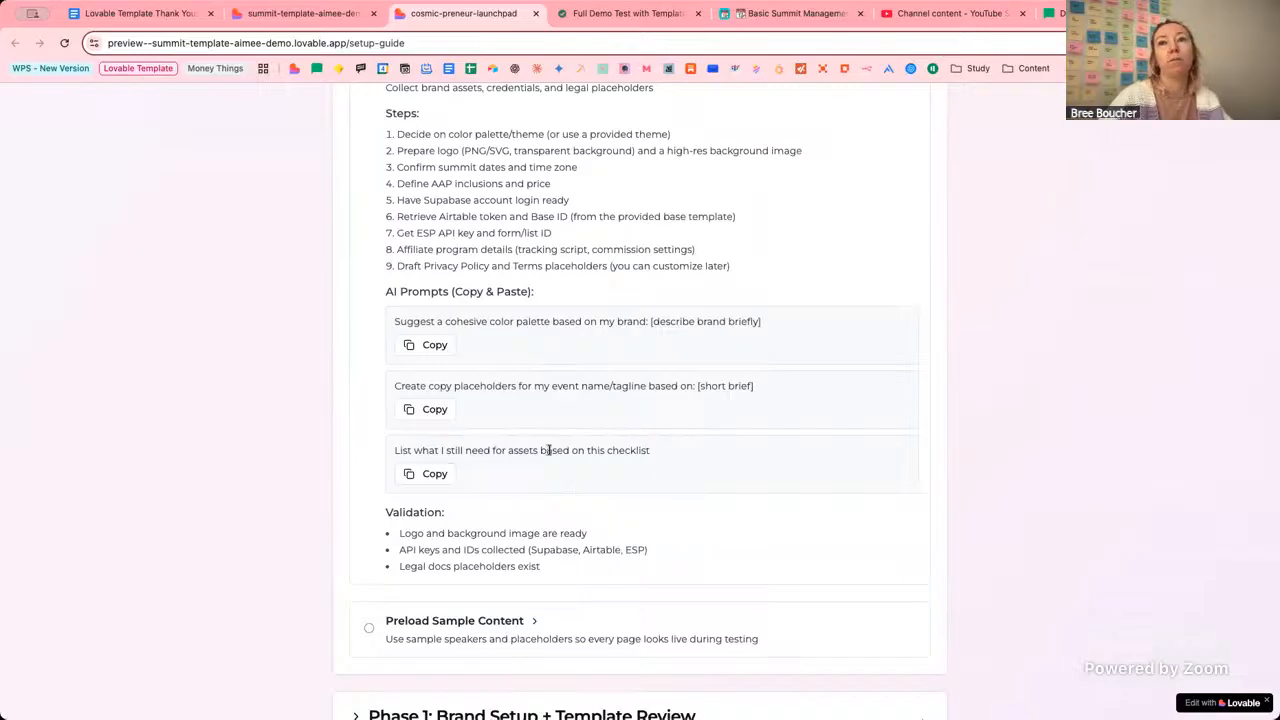
pyautogui.scroll(1, 550, 452)
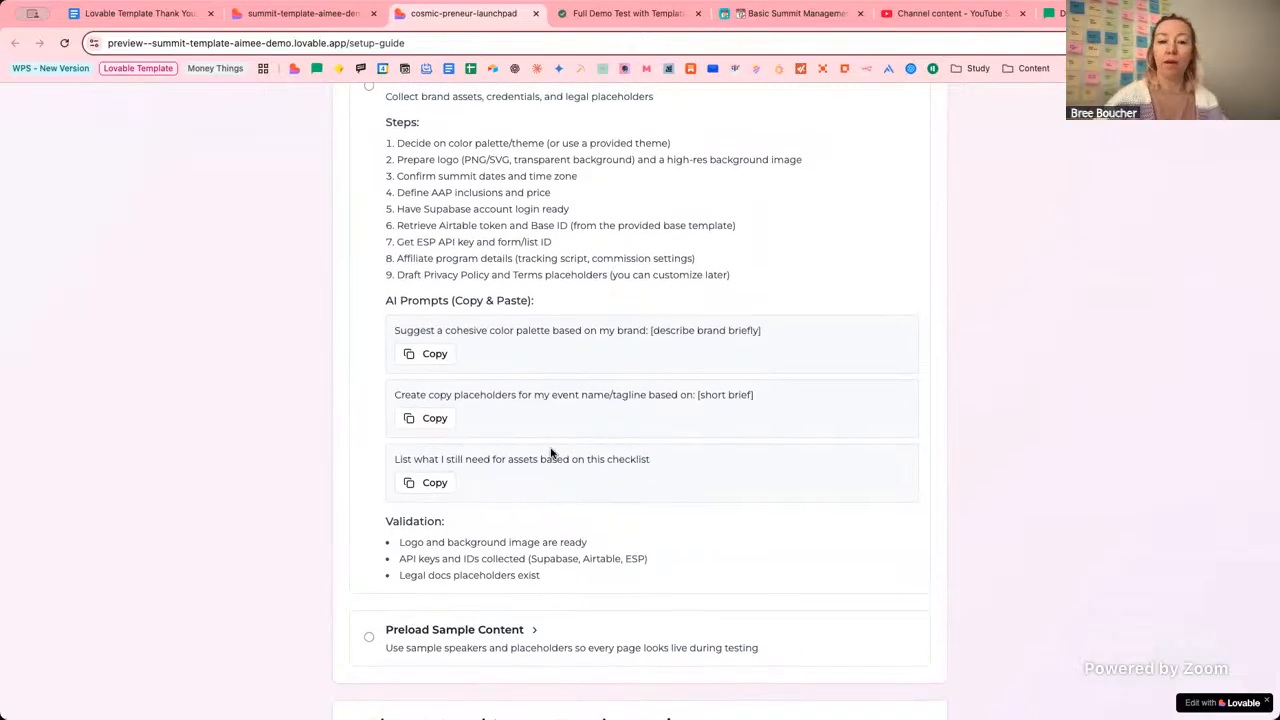
pyautogui.scroll(5, 651, 420)
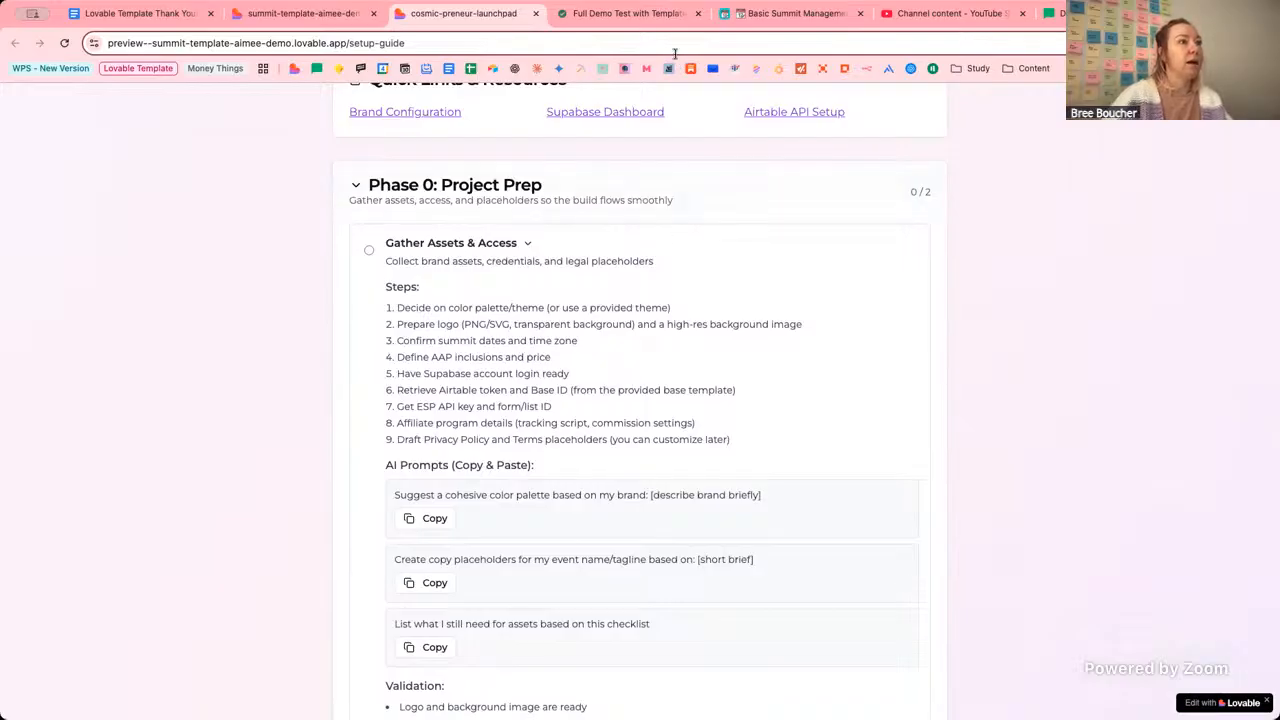
# Review the Notion brief's Brand Colour Palette, then return to the /brand-config preview.
pyautogui.click(628, 13)
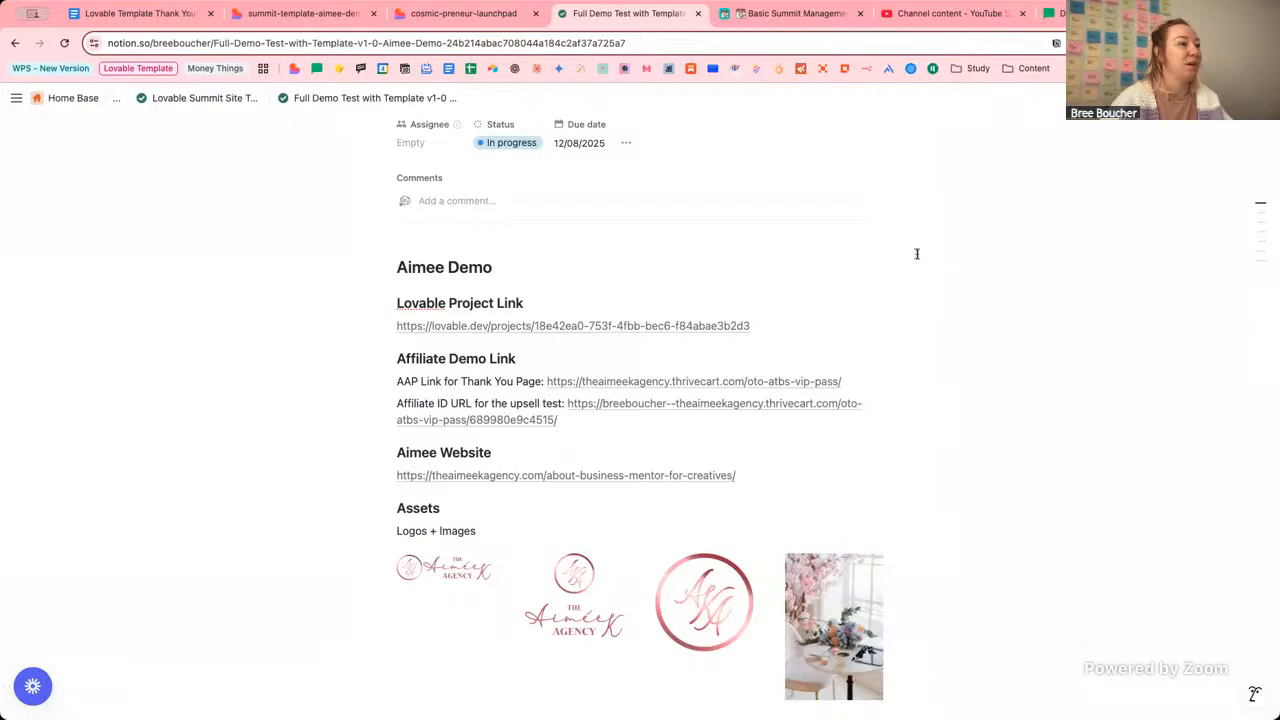
pyautogui.scroll(-2, 949, 298)
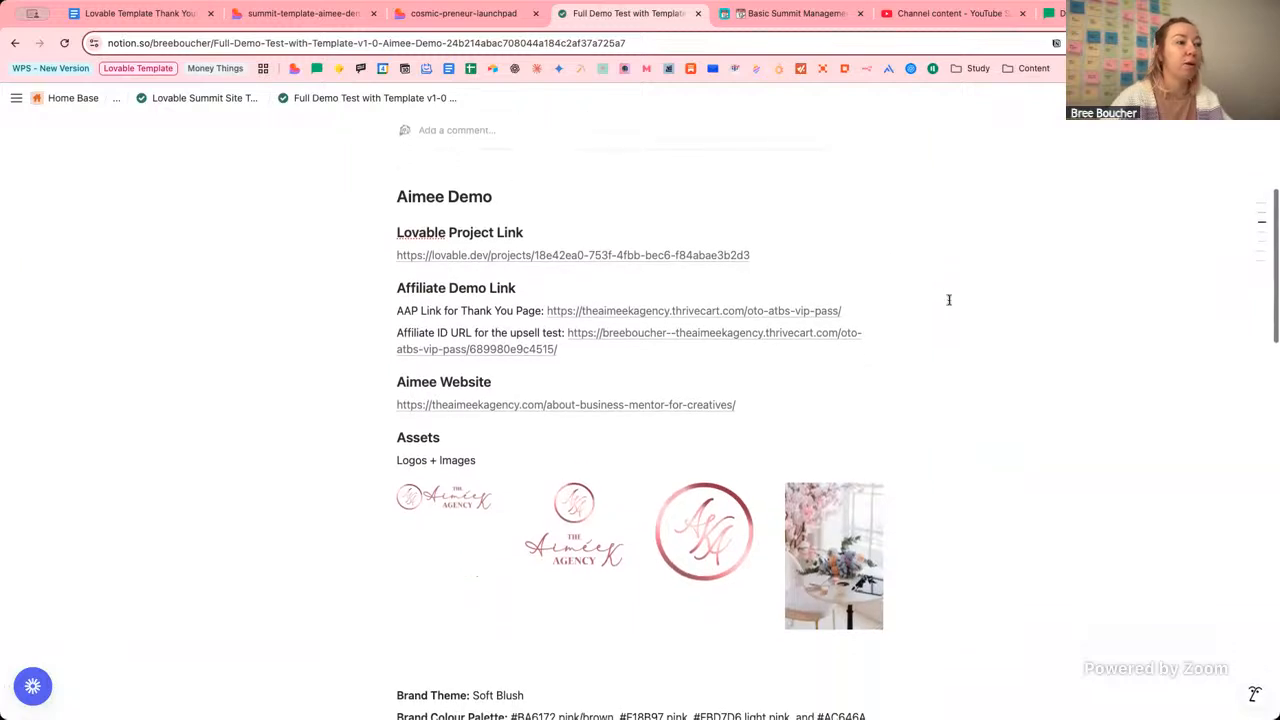
pyautogui.scroll(-4, 949, 299)
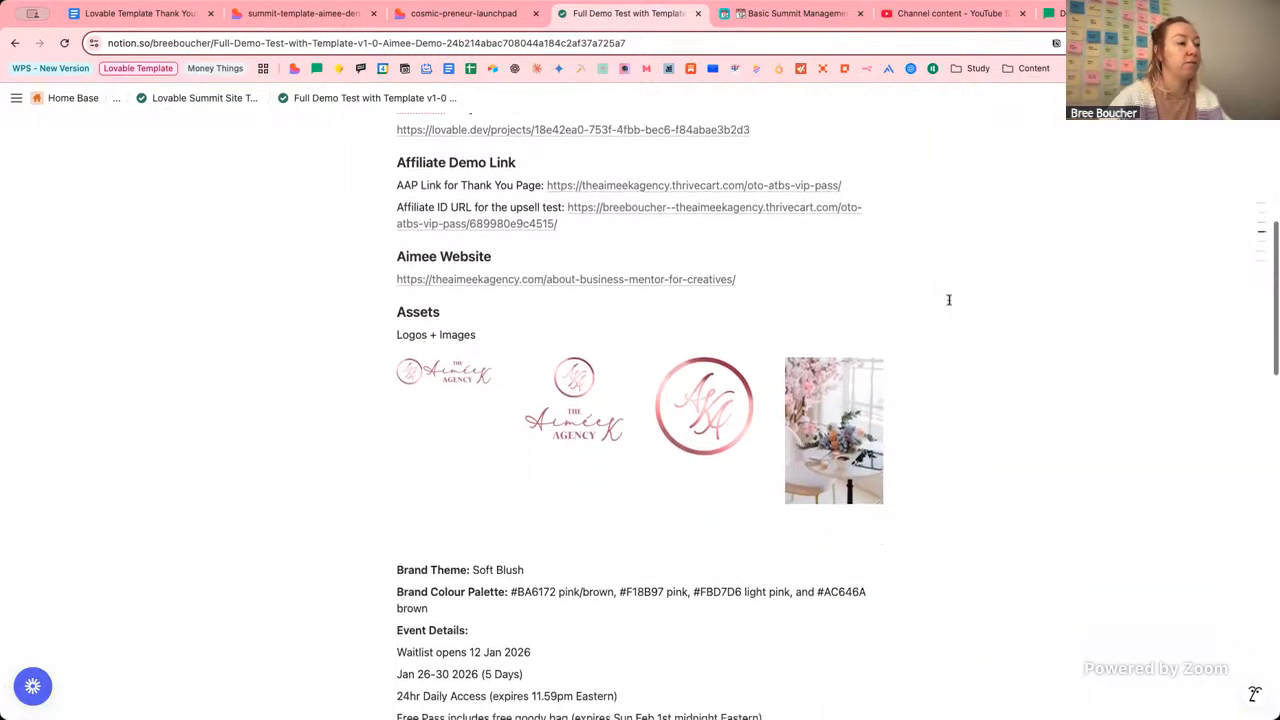
pyautogui.scroll(-2, 939, 347)
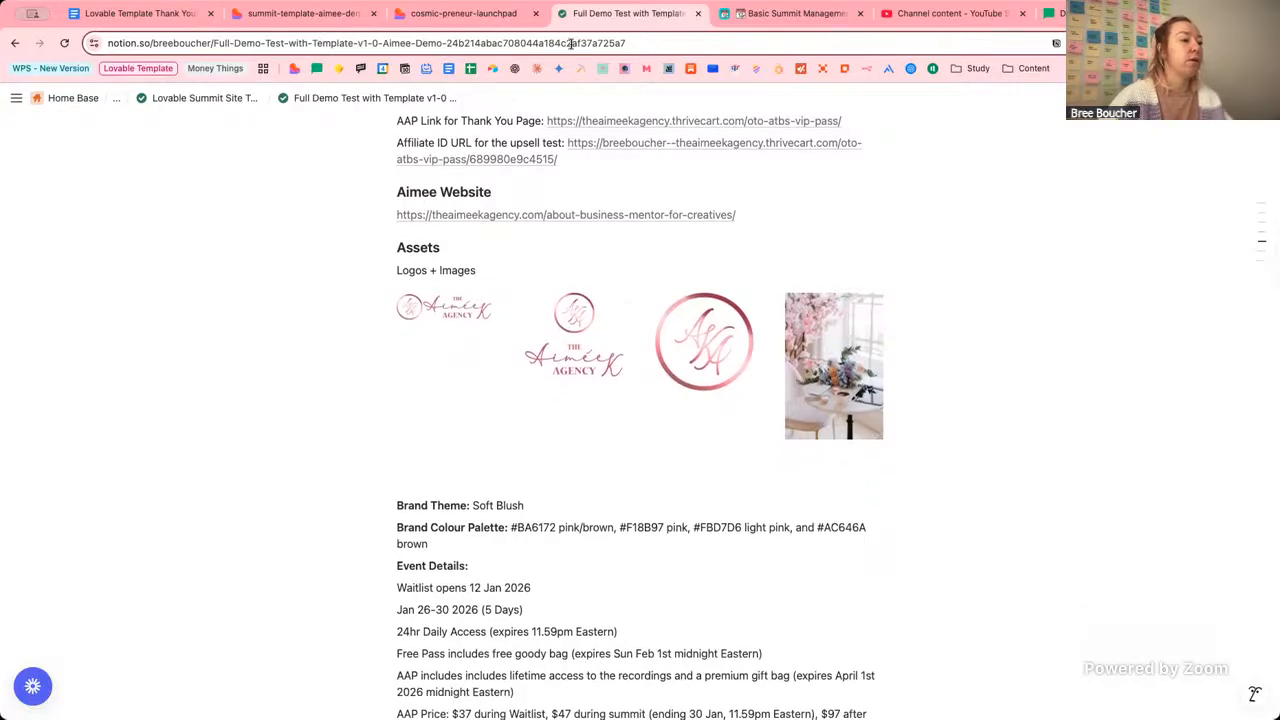
pyautogui.click(312, 14)
pyautogui.scroll(-3, 714, 351)
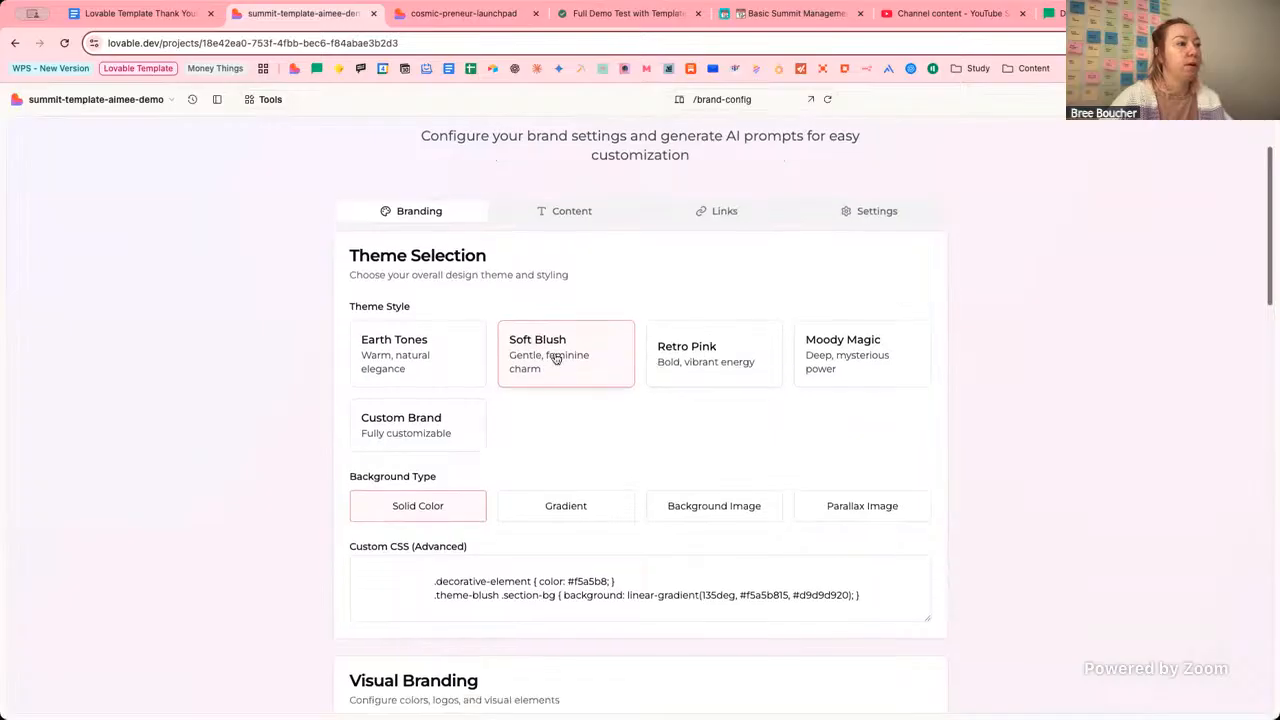
# Set the background type to Parallax Image and review the uploaded Feminine 1.jpg image.
pyautogui.click(829, 502)
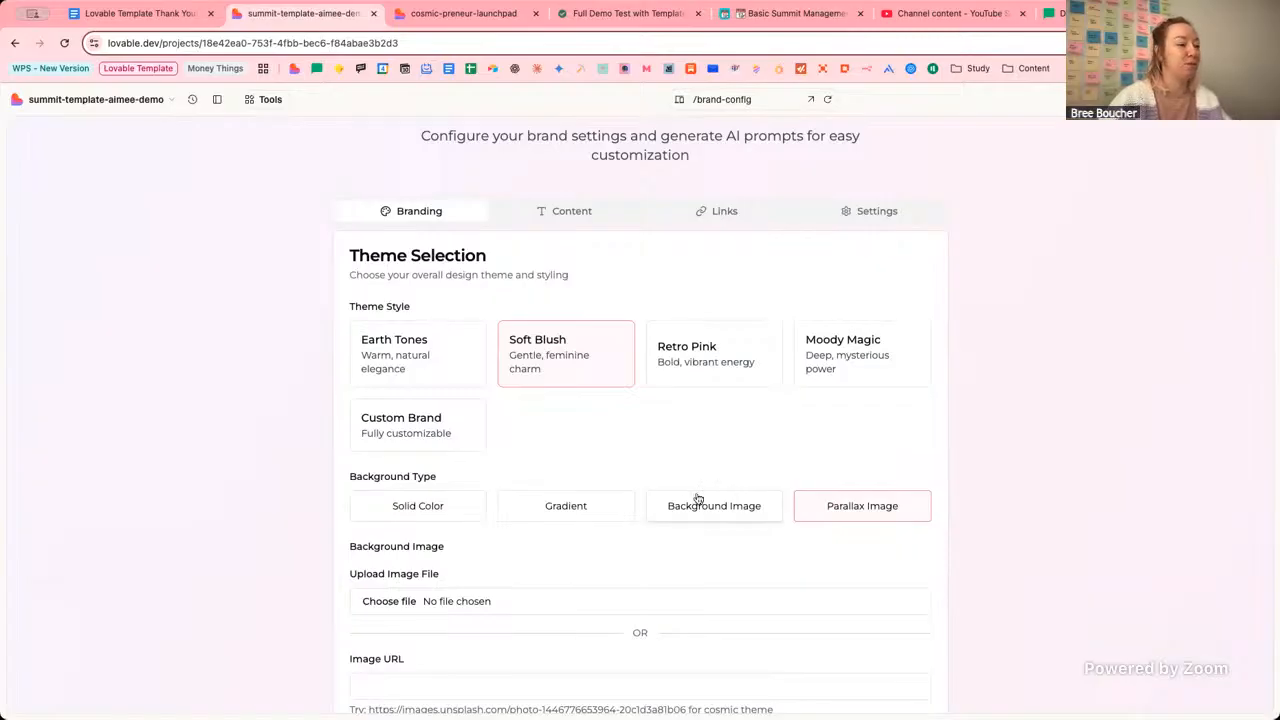
pyautogui.scroll(-1, 695, 500)
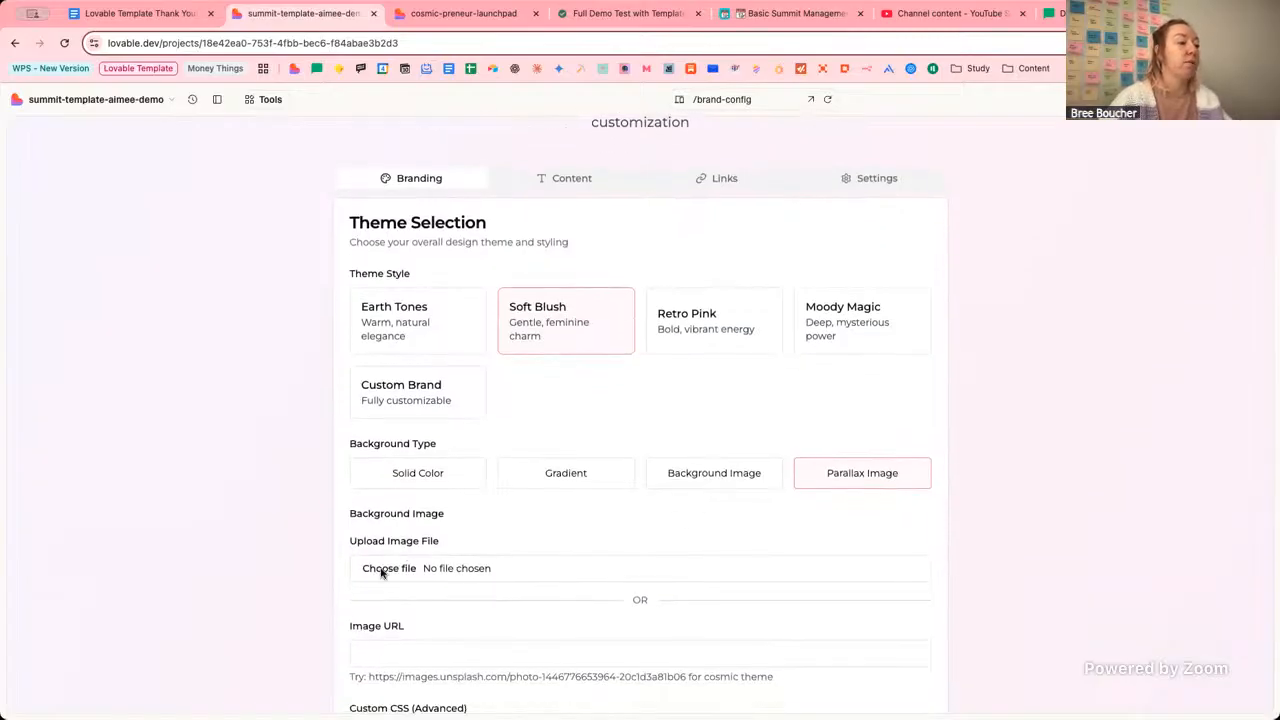
pyautogui.scroll(-1, 503, 543)
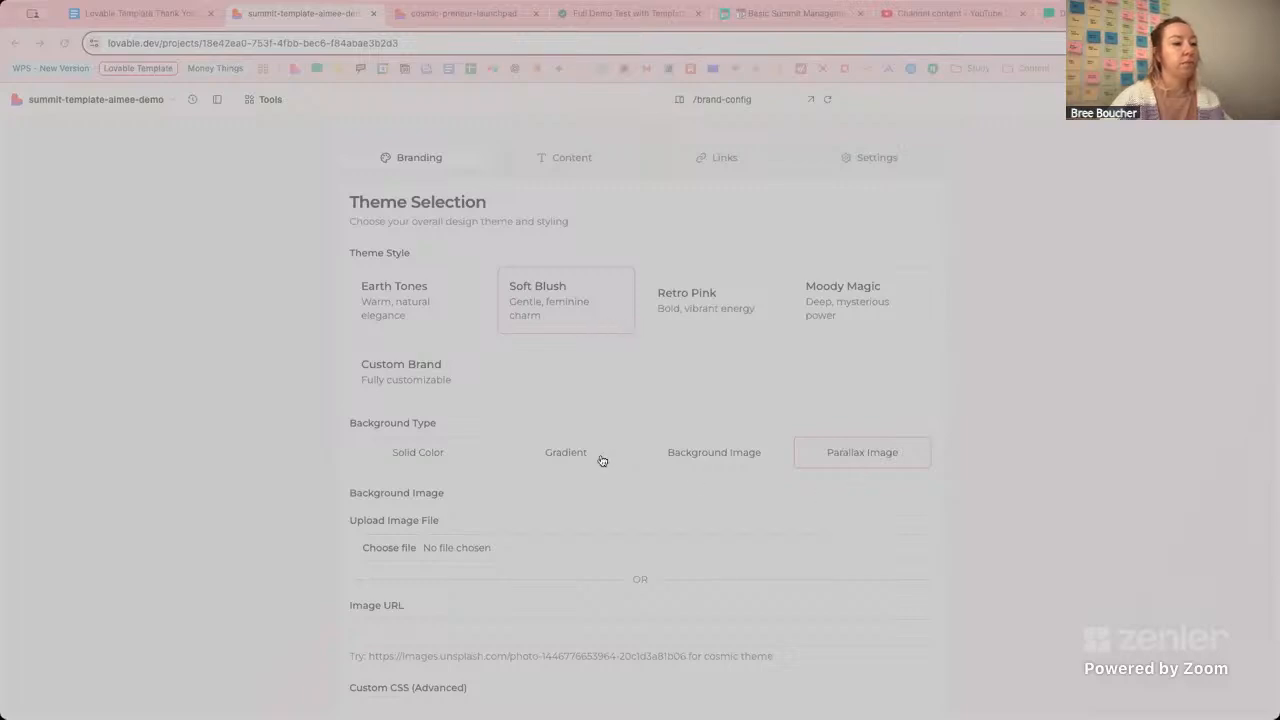
pyautogui.scroll(-2, 842, 427)
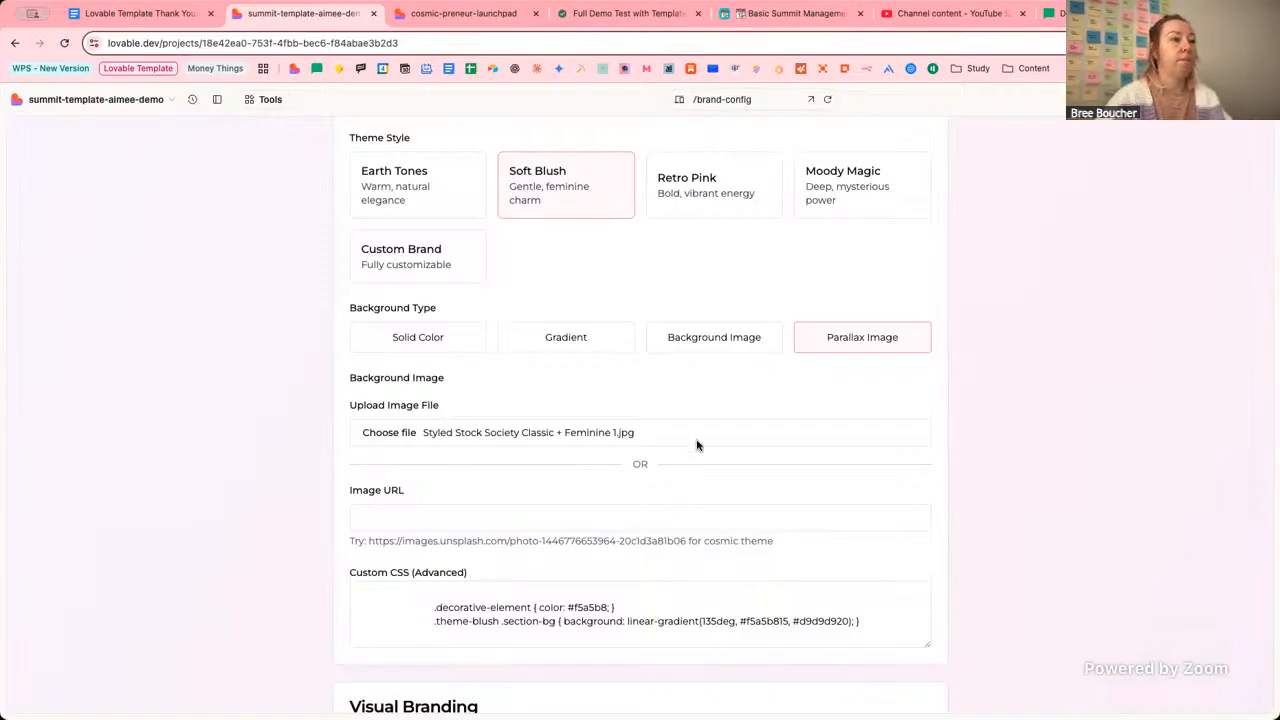
pyautogui.scroll(-1, 611, 401)
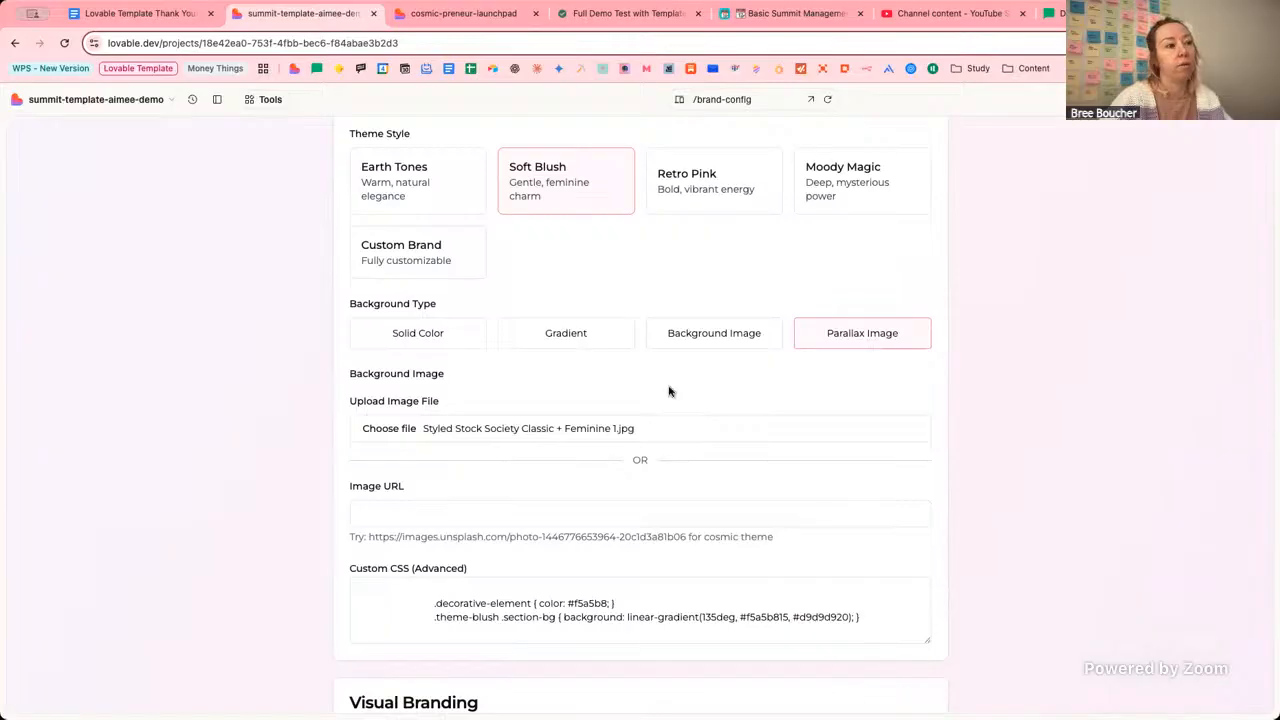
pyautogui.scroll(2, 669, 391)
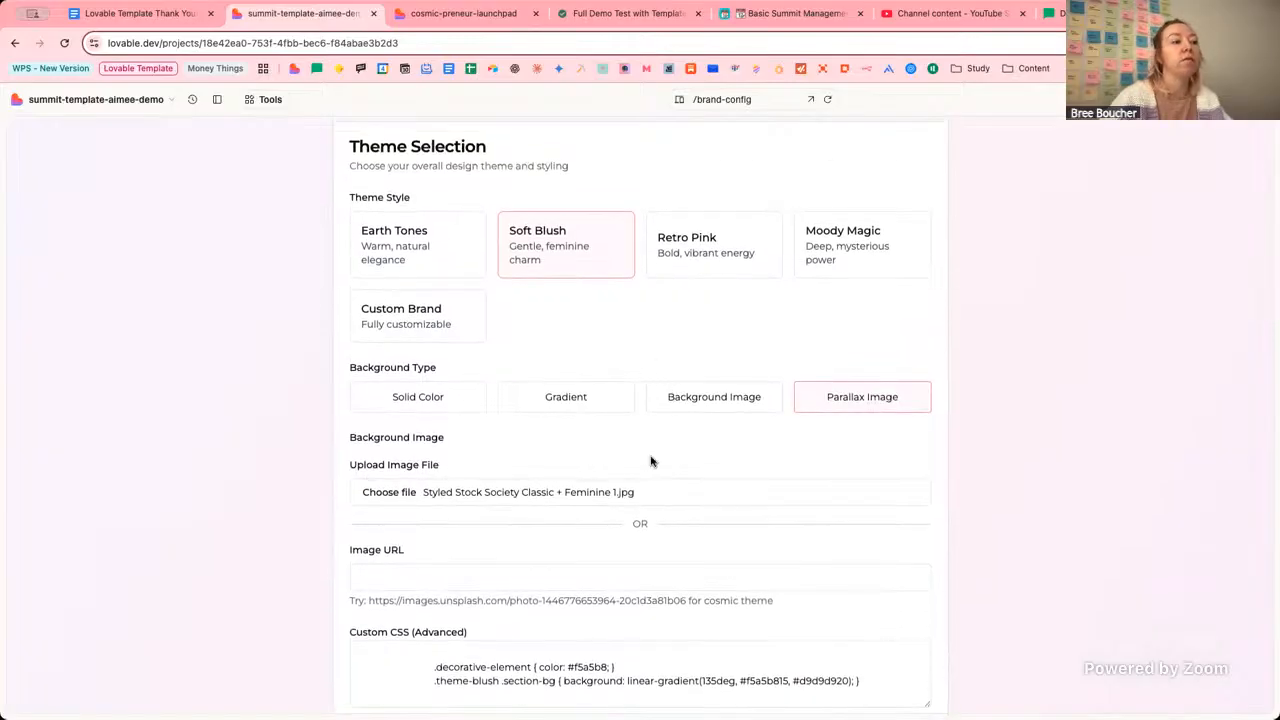
pyautogui.scroll(-10, 650, 461)
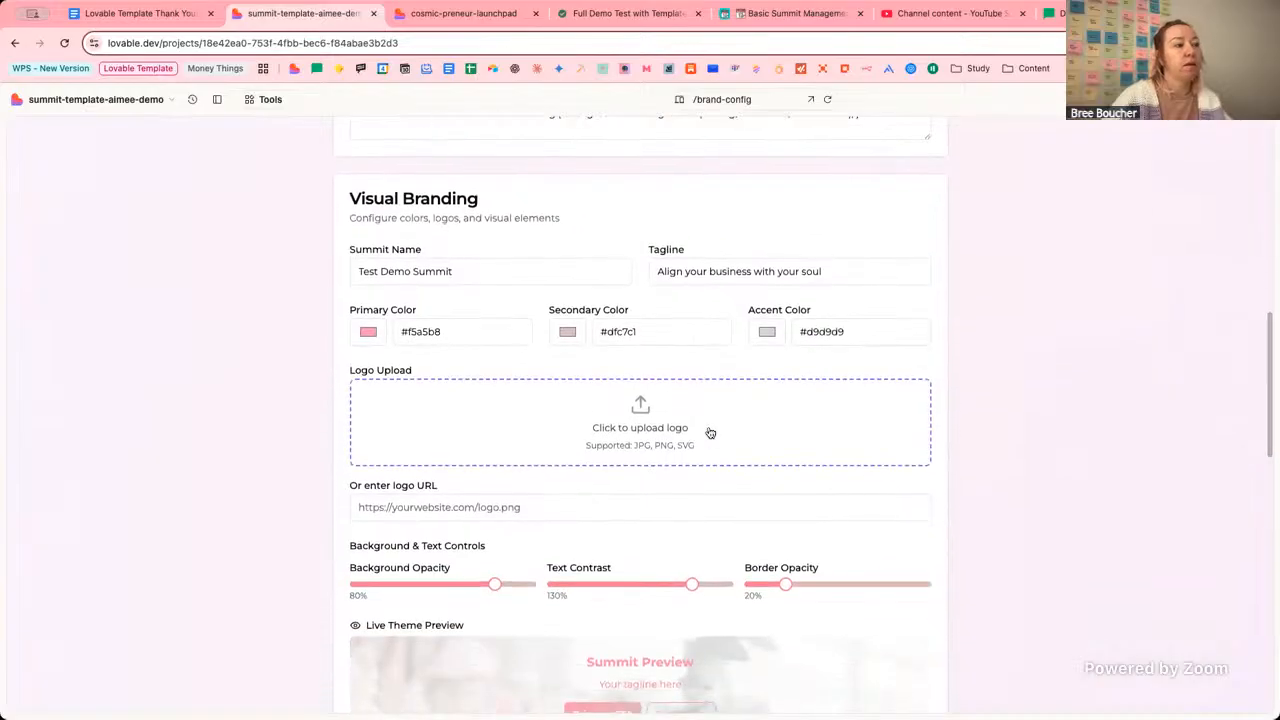
pyautogui.scroll(9, 710, 433)
pyautogui.scroll(4, 710, 433)
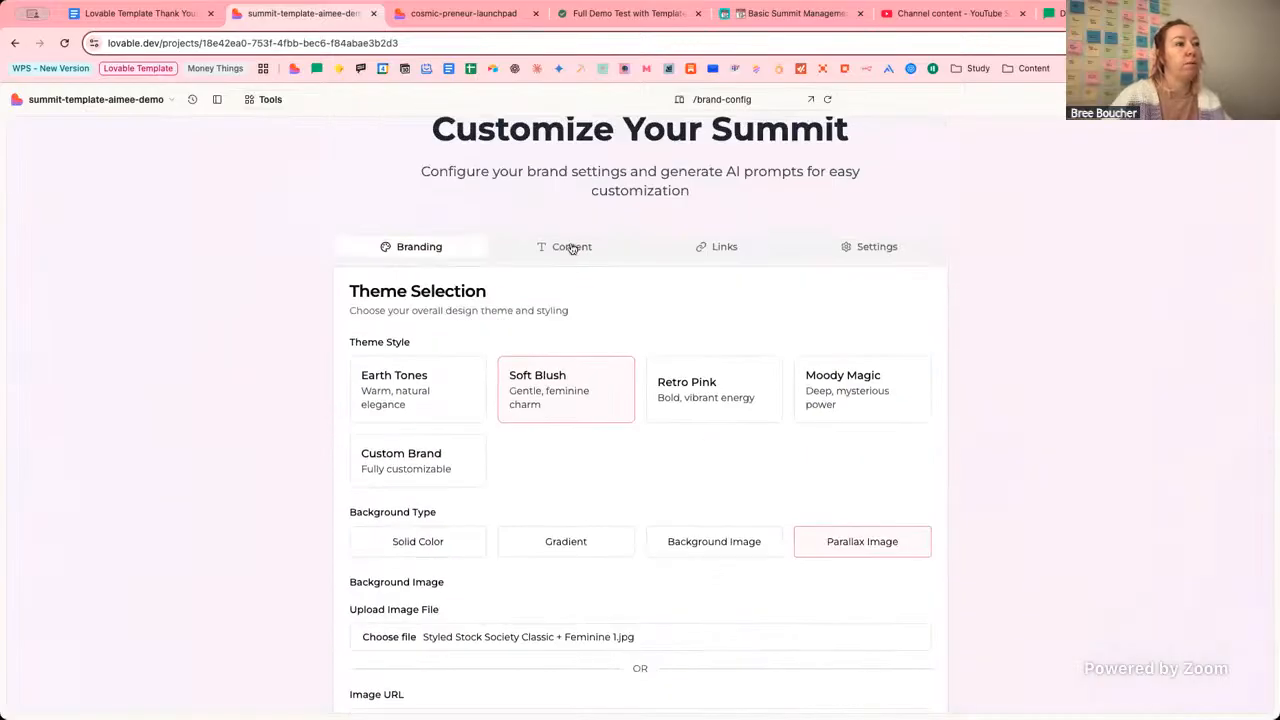
pyautogui.click(572, 249)
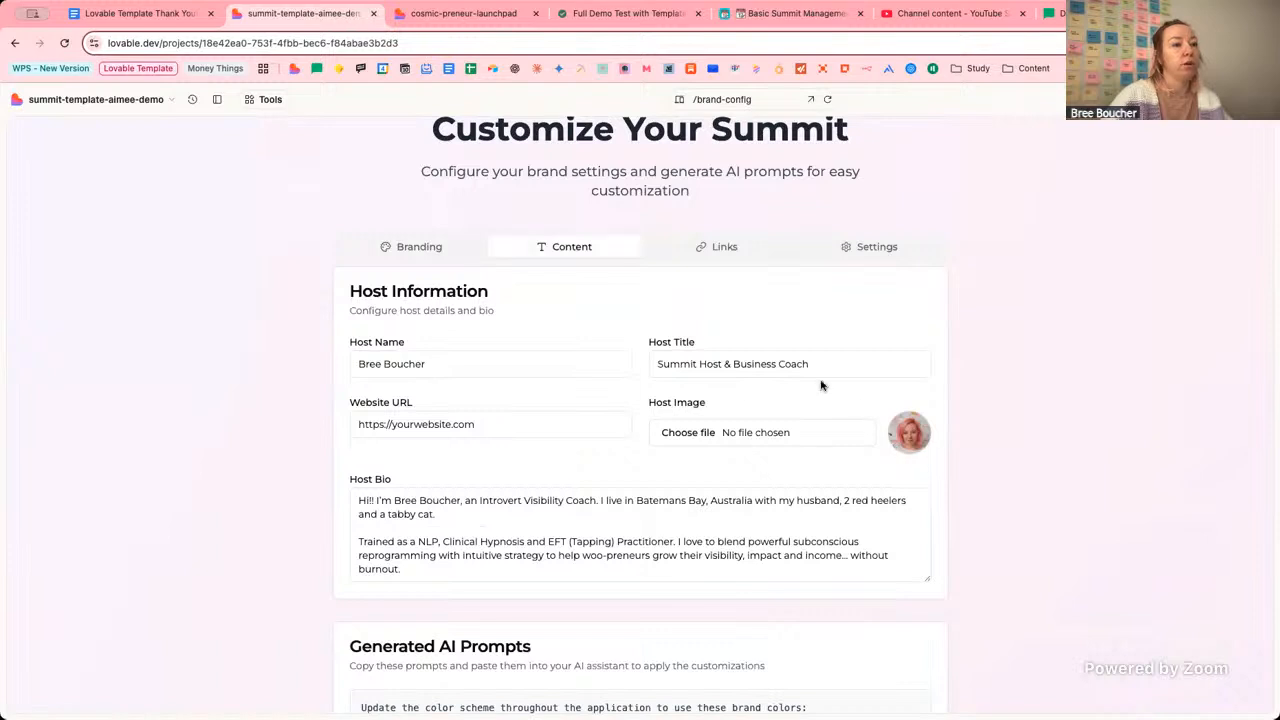
pyautogui.click(442, 253)
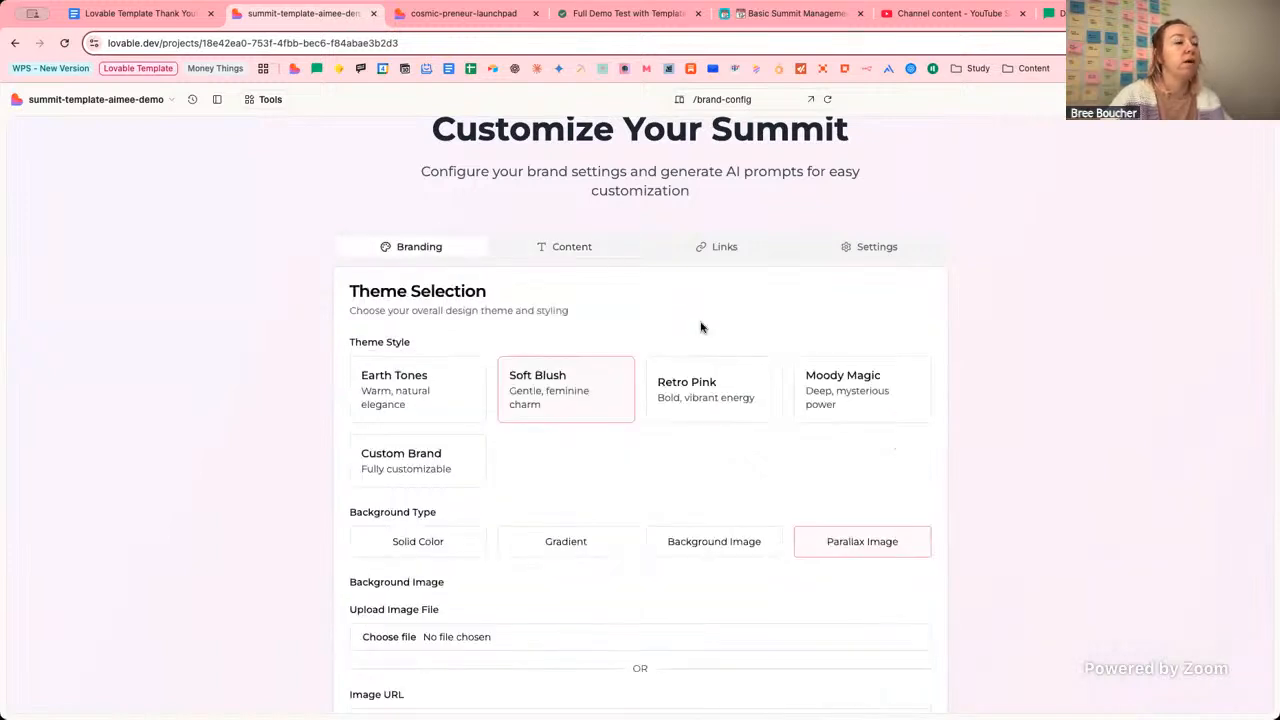
pyautogui.scroll(-1, 701, 327)
pyautogui.scroll(-2, 701, 327)
pyautogui.scroll(-3, 701, 327)
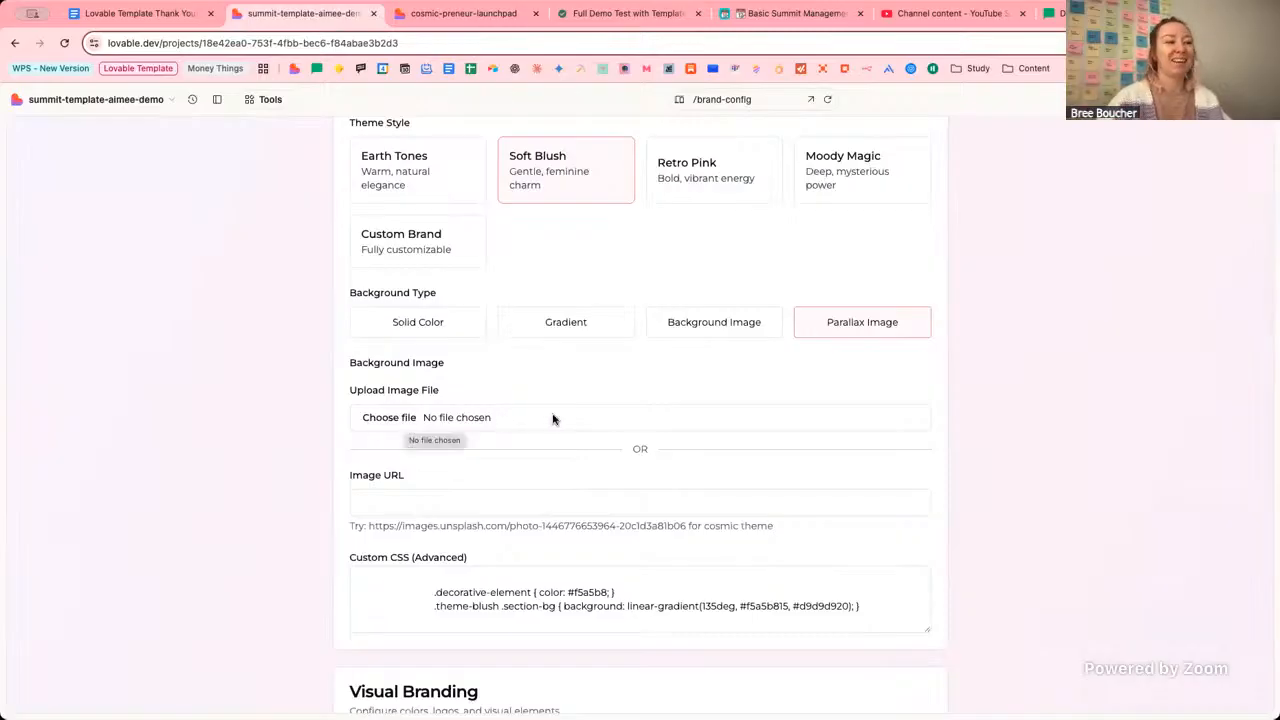
pyautogui.scroll(-20, 553, 418)
pyautogui.scroll(-4, 487, 656)
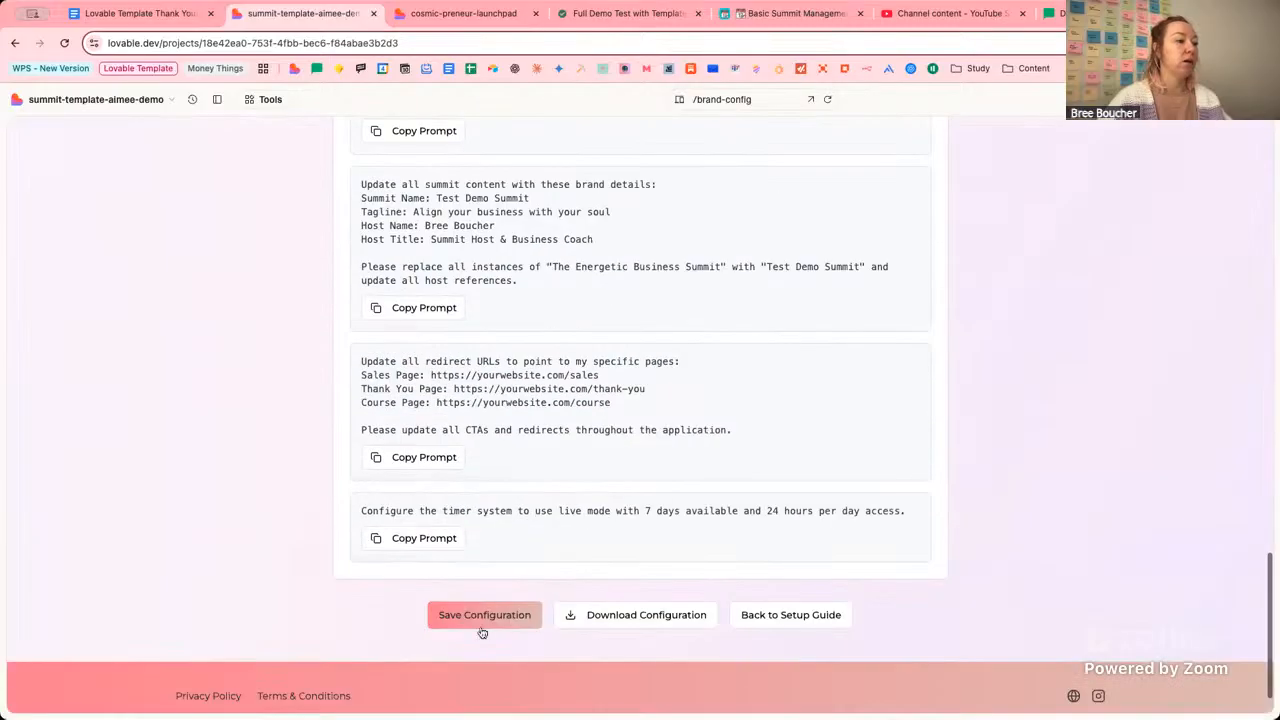
pyautogui.scroll(10, 606, 311)
pyautogui.scroll(6, 606, 311)
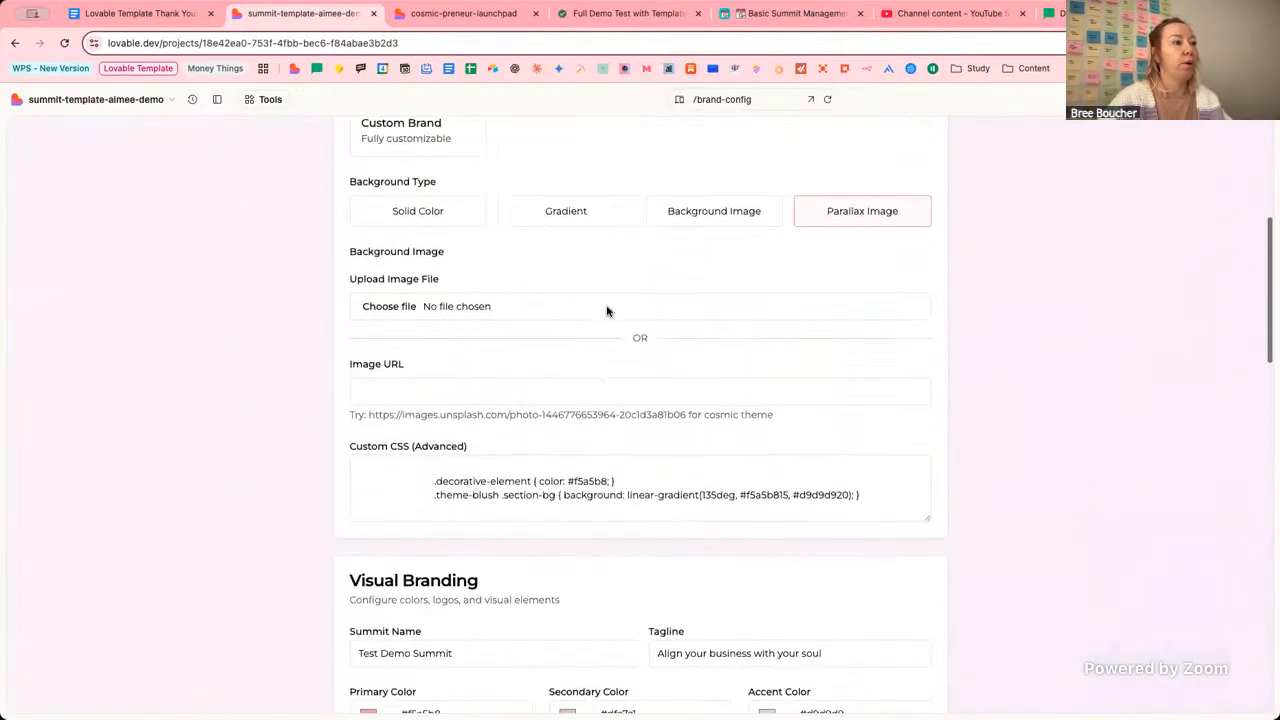
pyautogui.scroll(2, 613, 329)
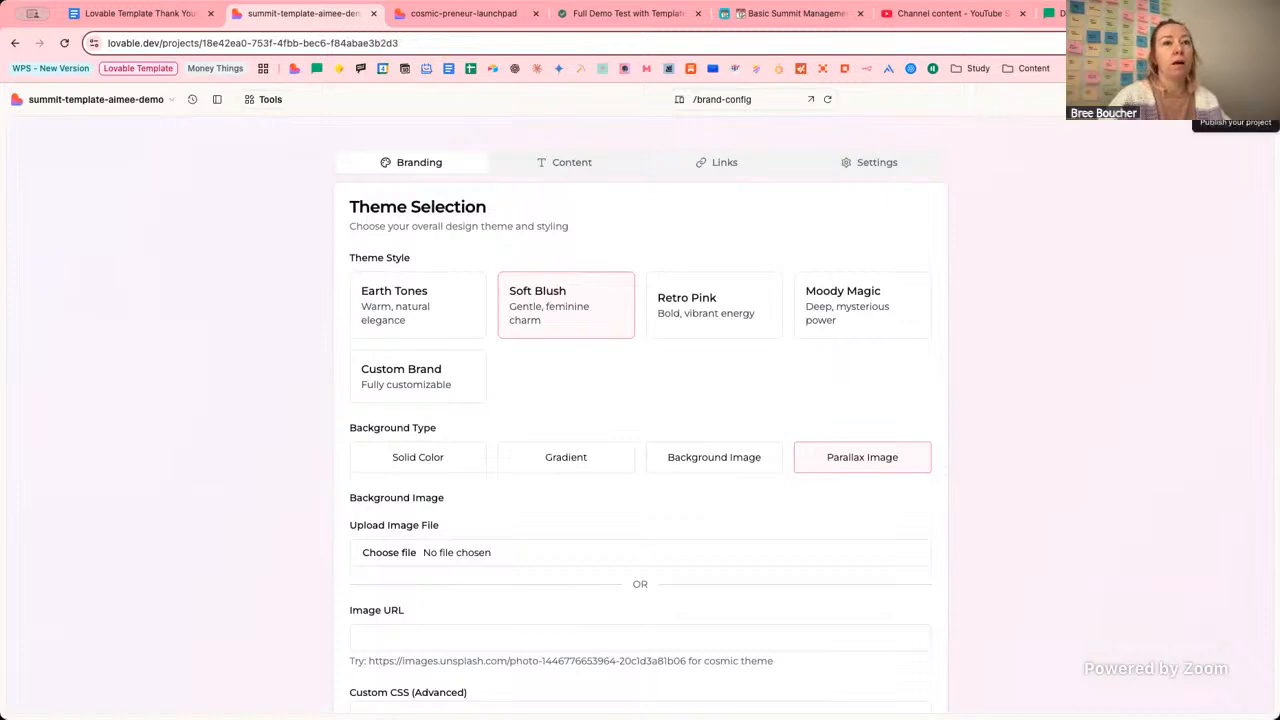
pyautogui.click(1240, 100)
# Glance at the project settings, then run a security review of the summit project.
pyautogui.click(965, 95)
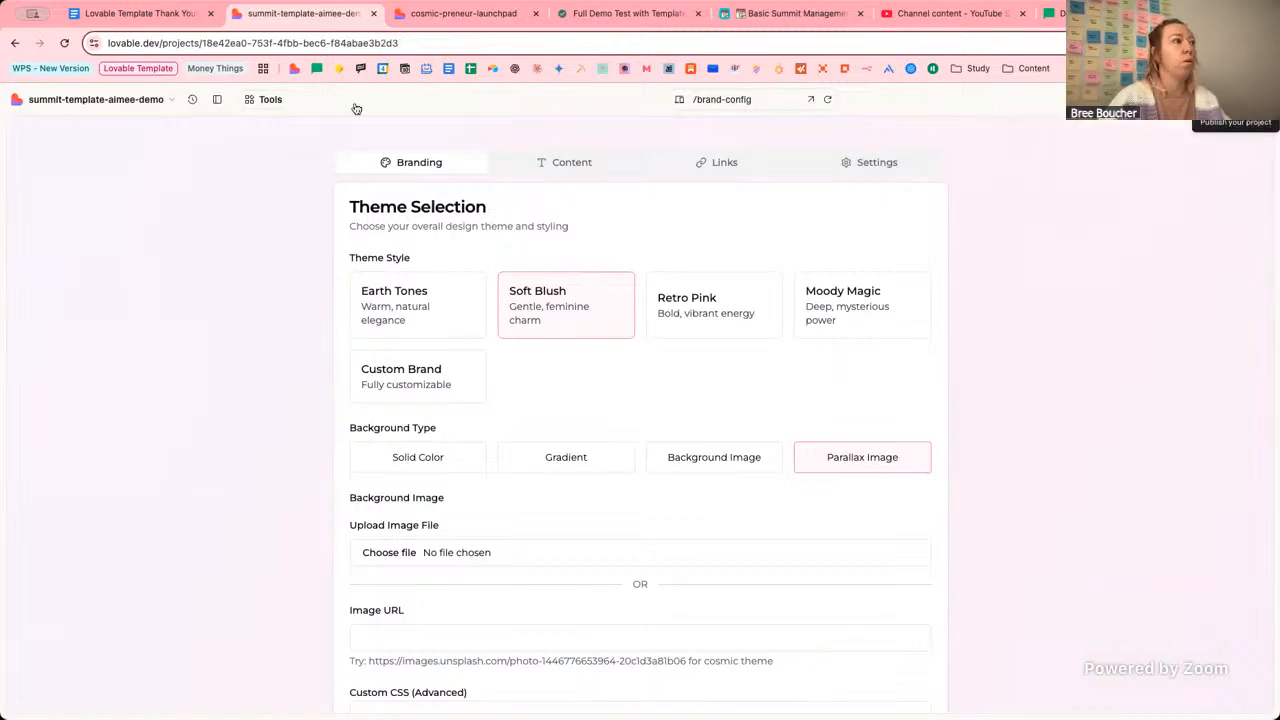
pyautogui.click(144, 100)
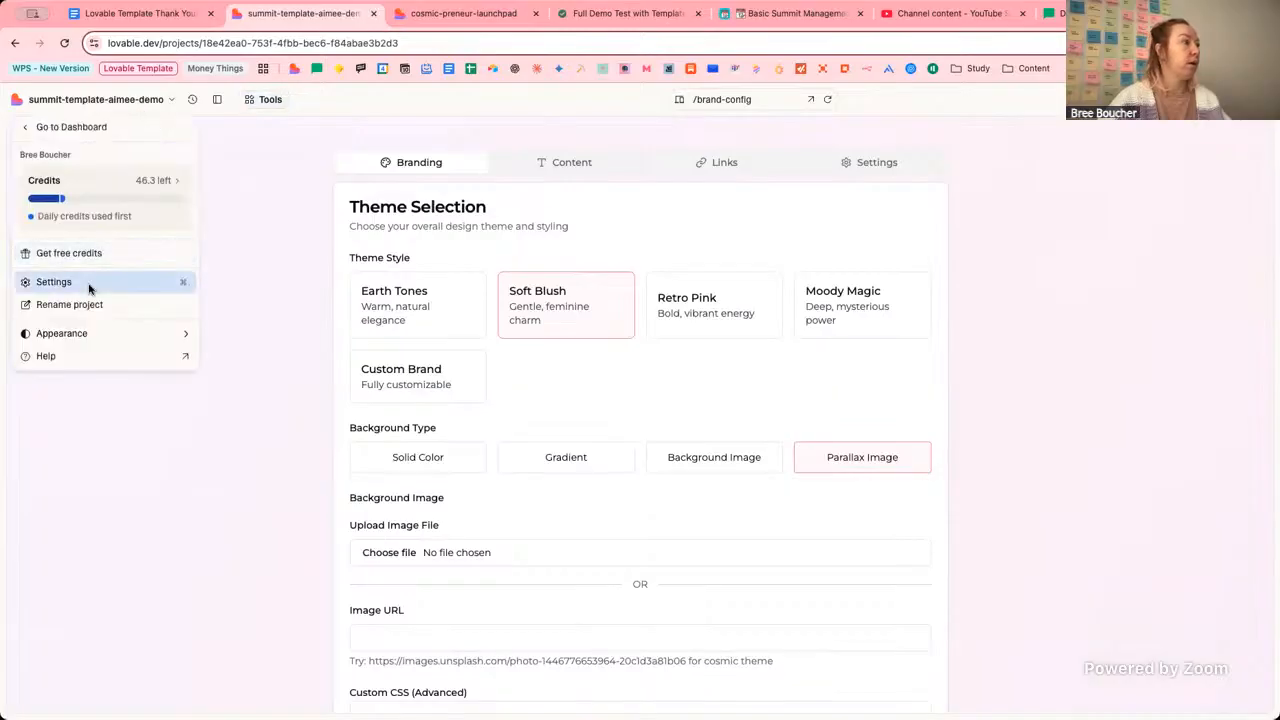
pyautogui.click(425, 278)
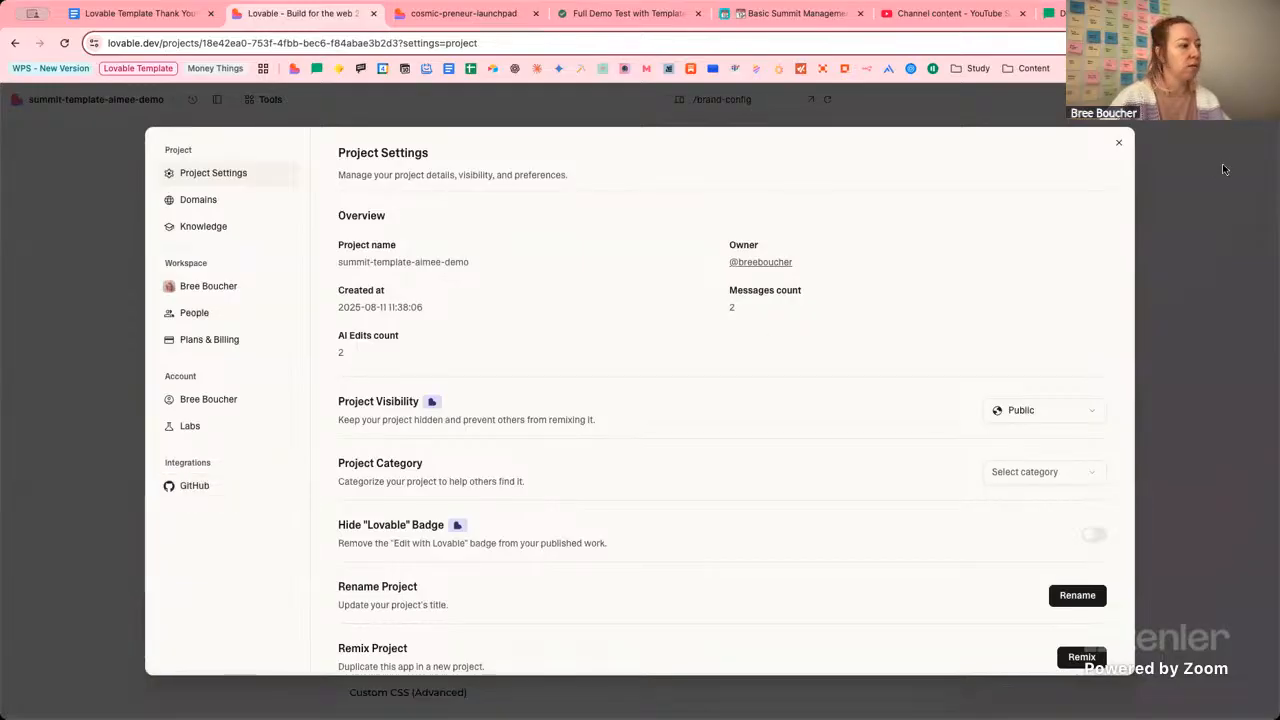
pyautogui.click(1121, 143)
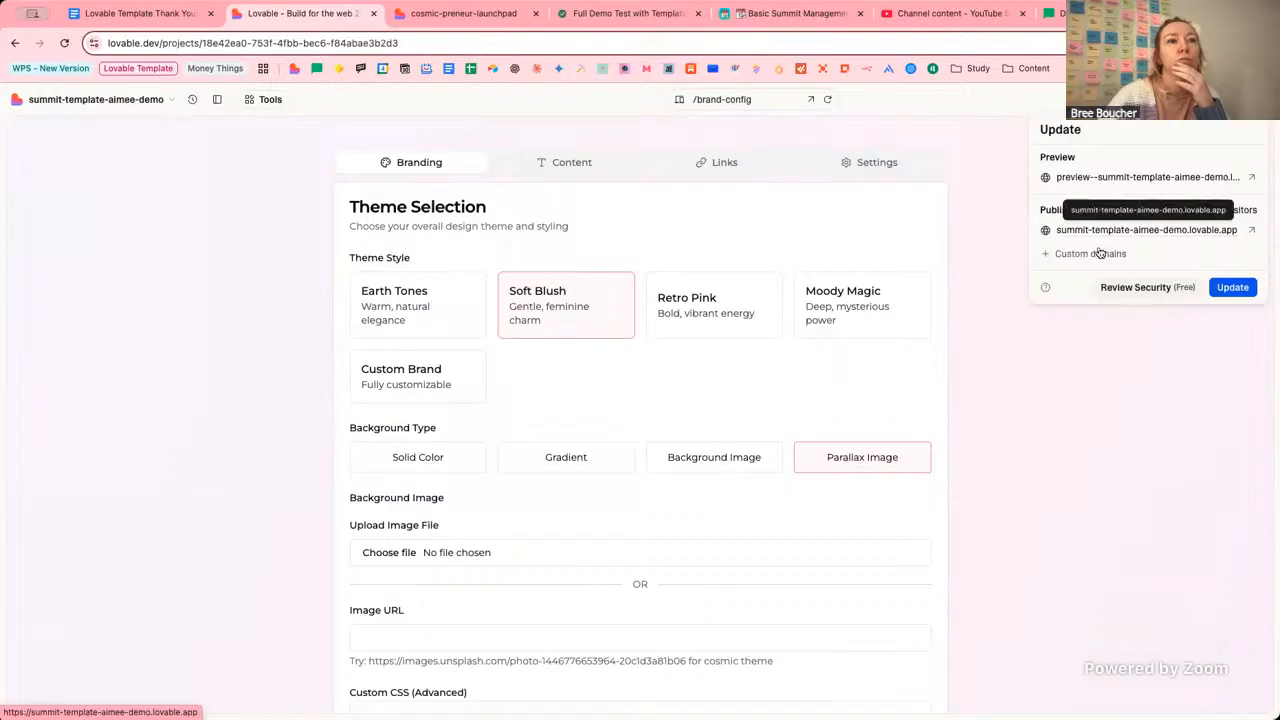
pyautogui.click(1133, 288)
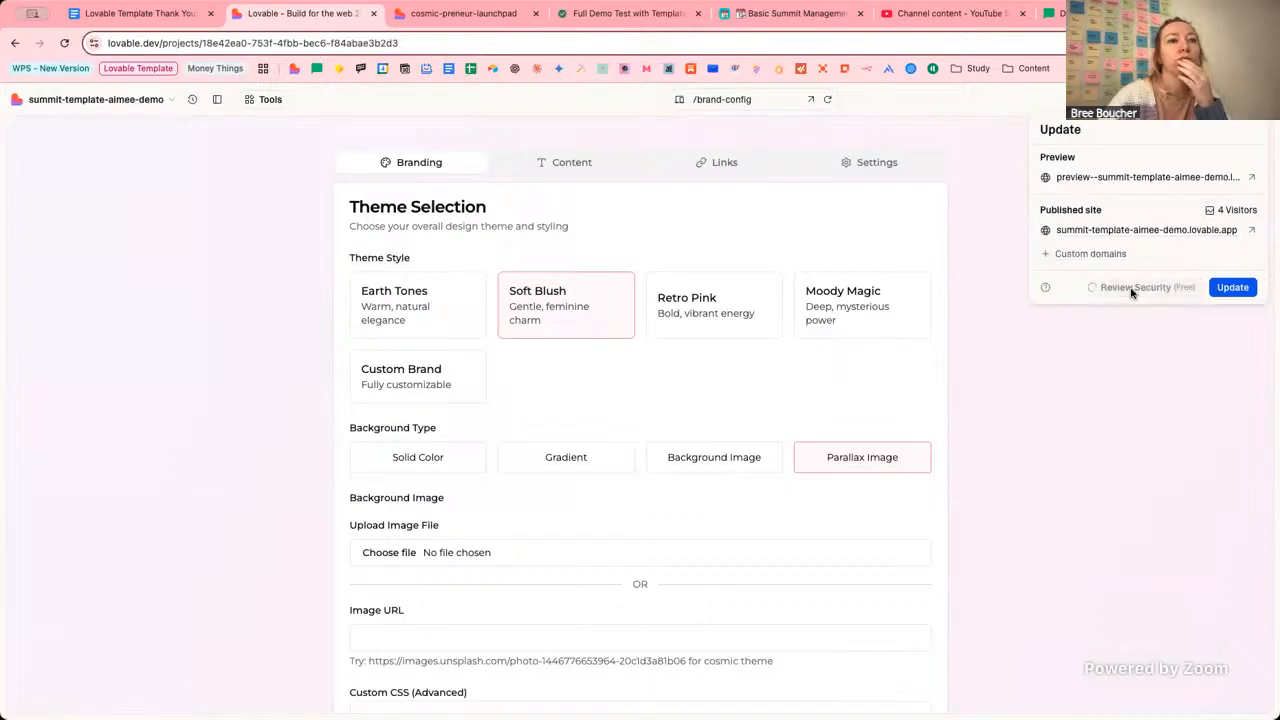
# Reopen the project settings and close them to return to the brand configuration page.
pyautogui.click(1006, 177)
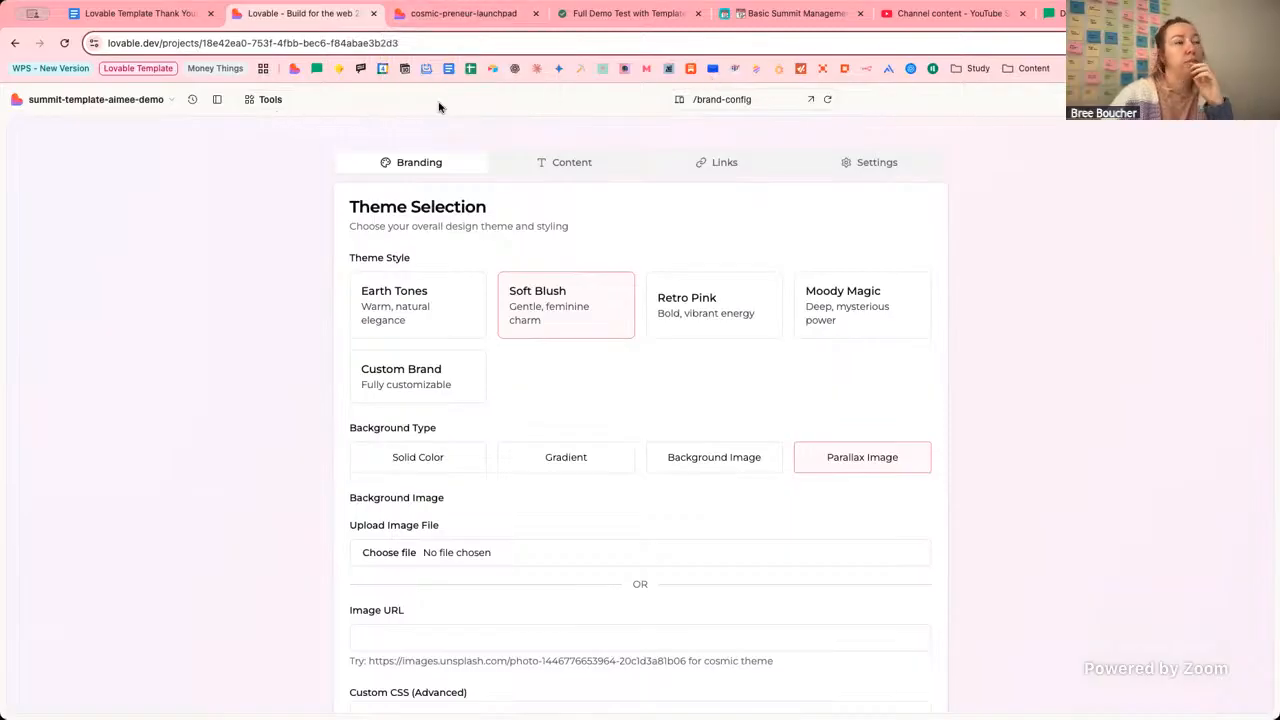
pyautogui.click(170, 100)
pyautogui.click(86, 285)
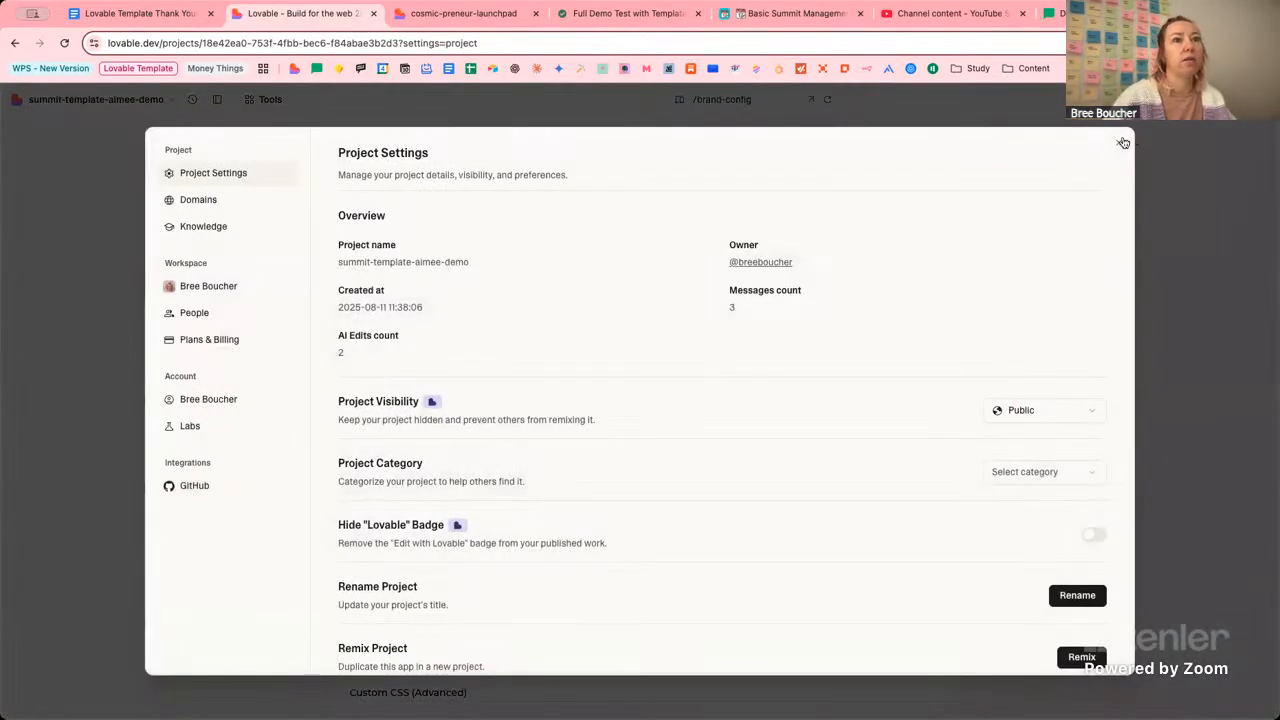
pyautogui.click(1123, 143)
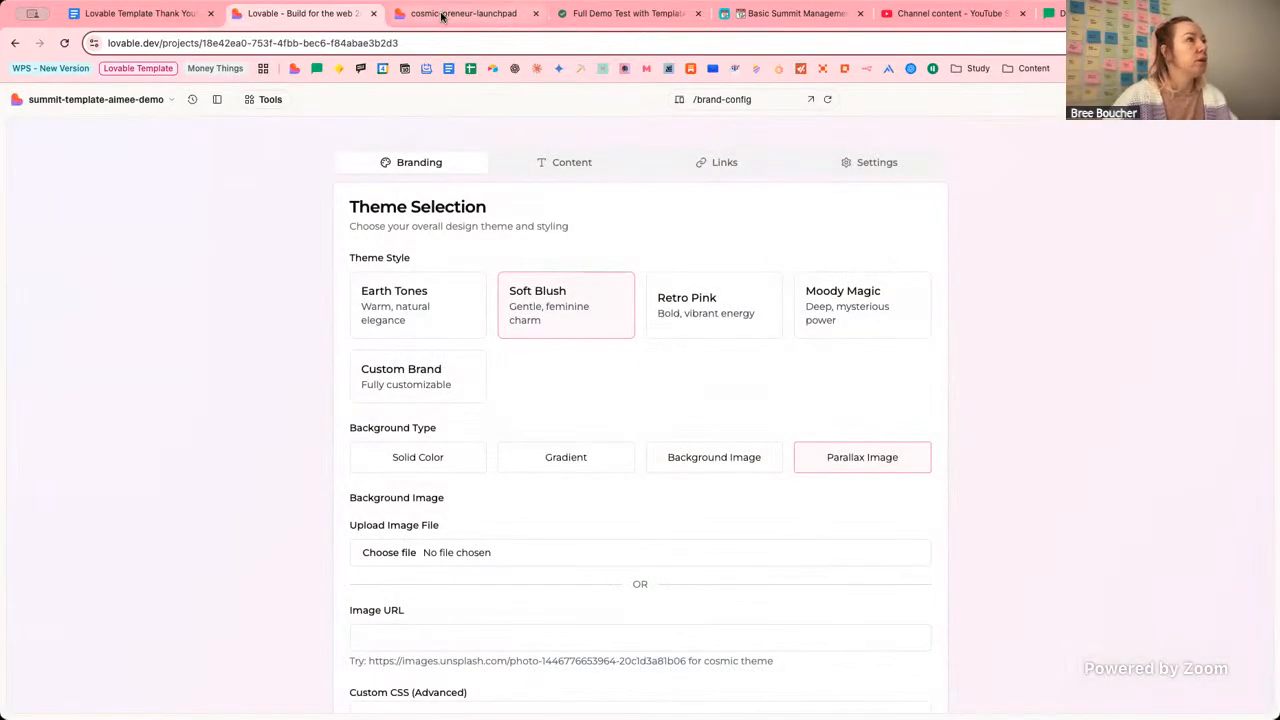
pyautogui.click(441, 15)
pyautogui.scroll(5, 1037, 169)
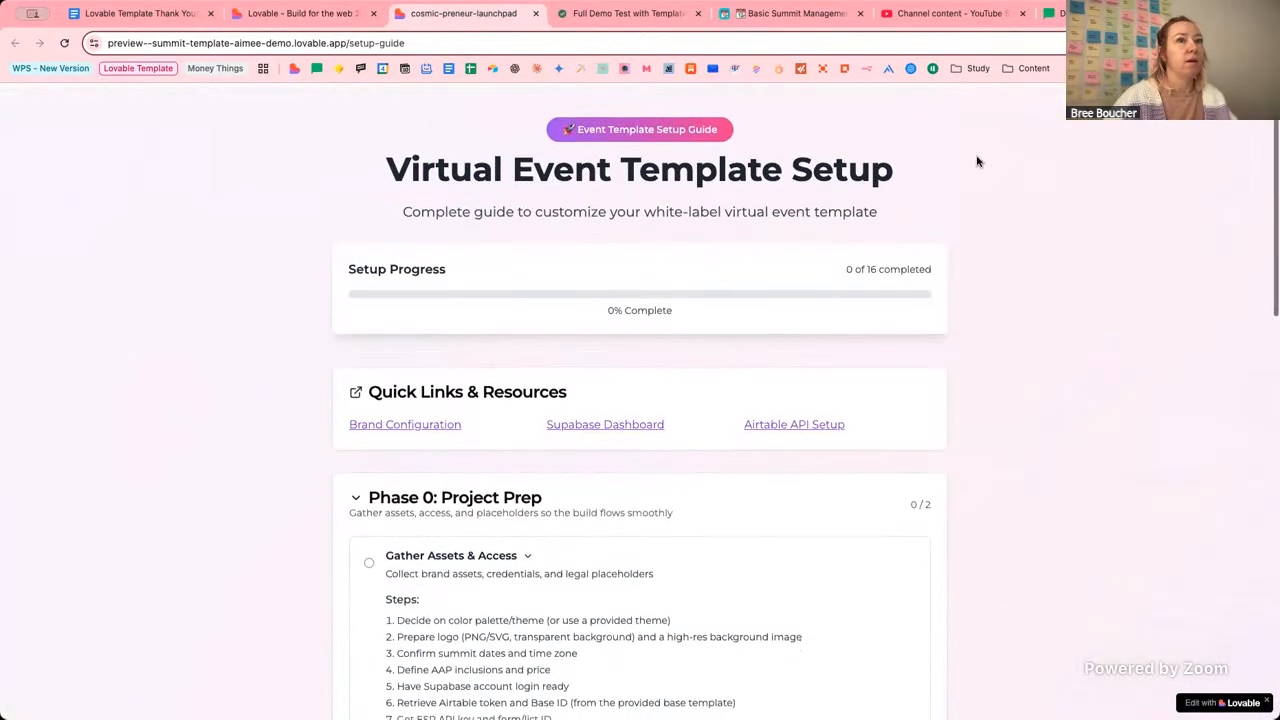
pyautogui.click(310, 15)
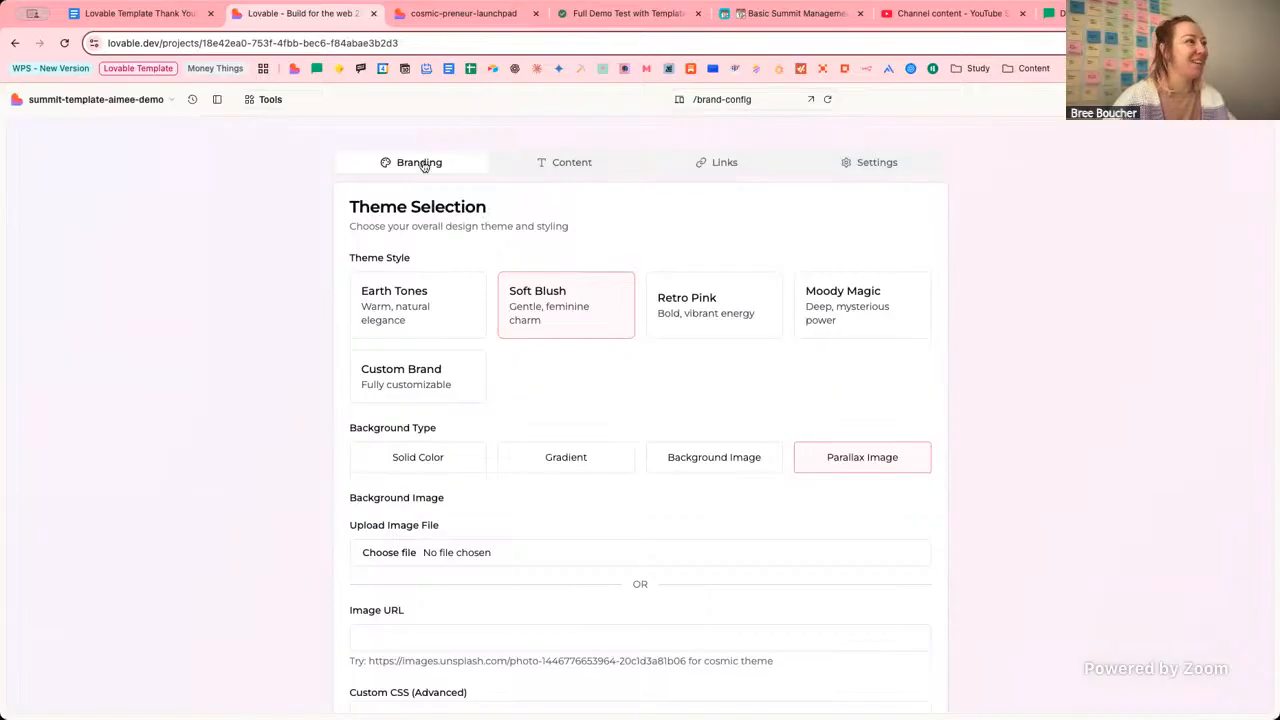
pyautogui.click(169, 106)
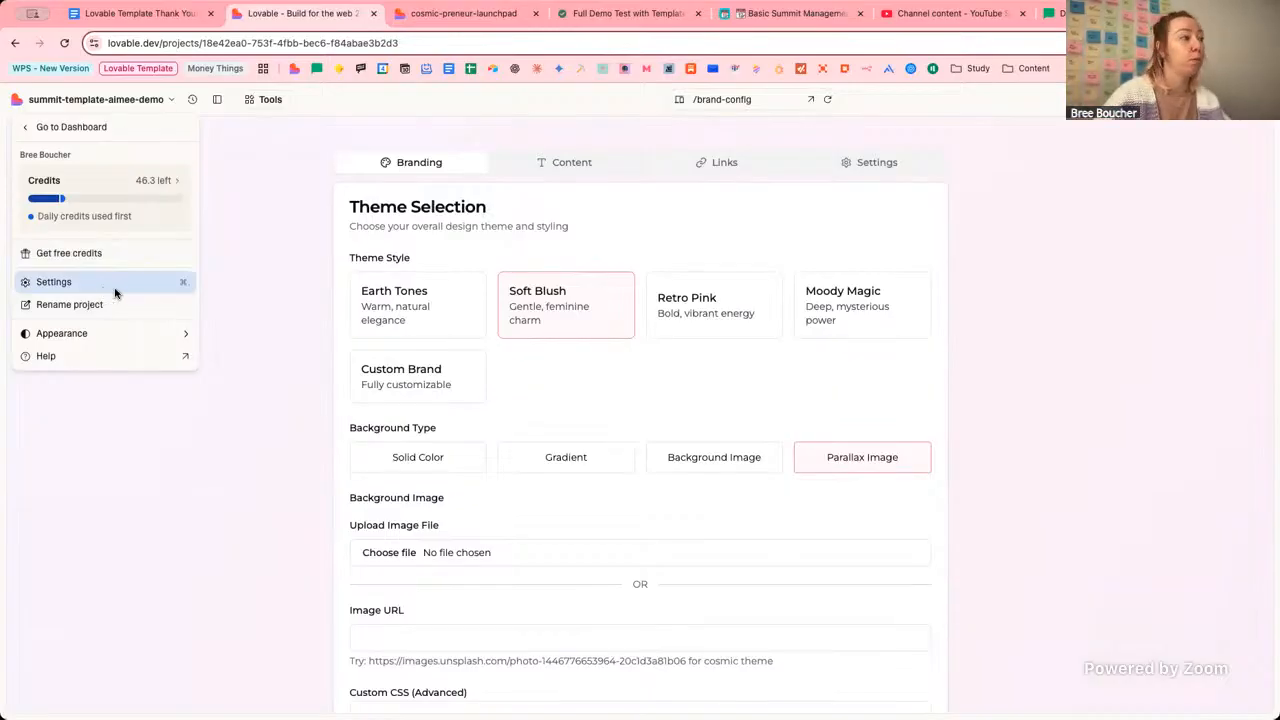
pyautogui.click(246, 285)
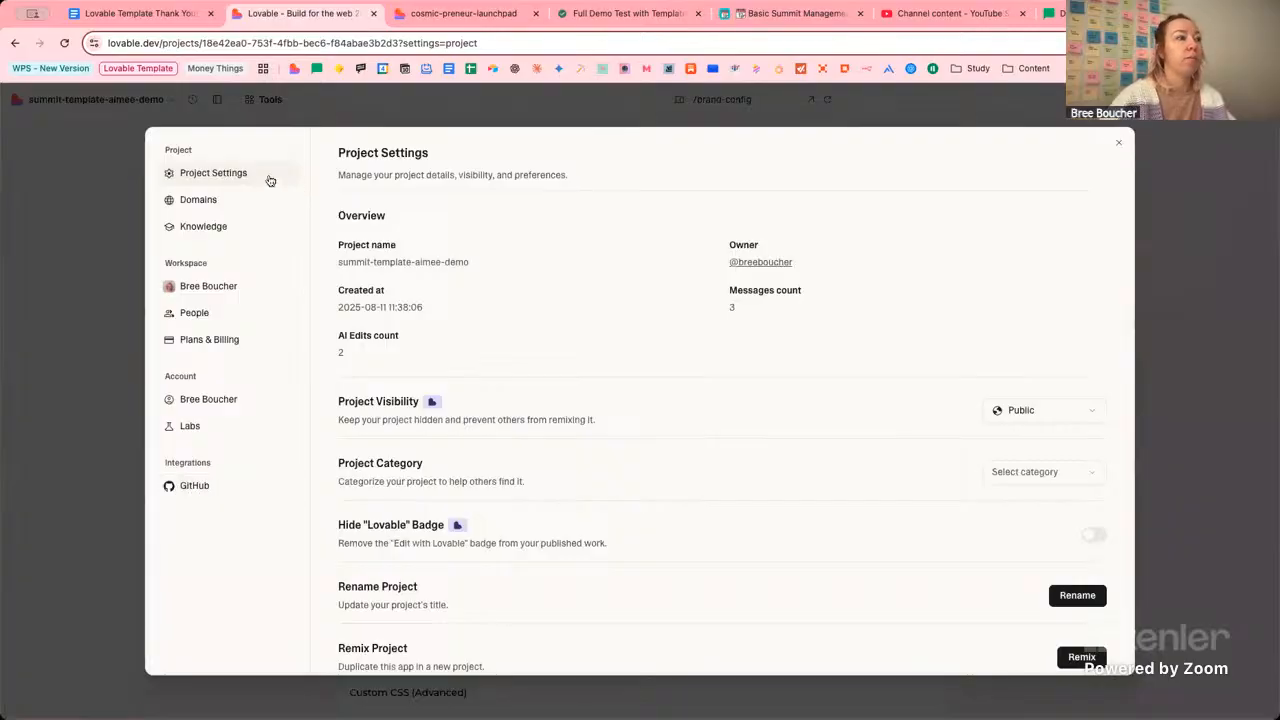
pyautogui.click(96, 158)
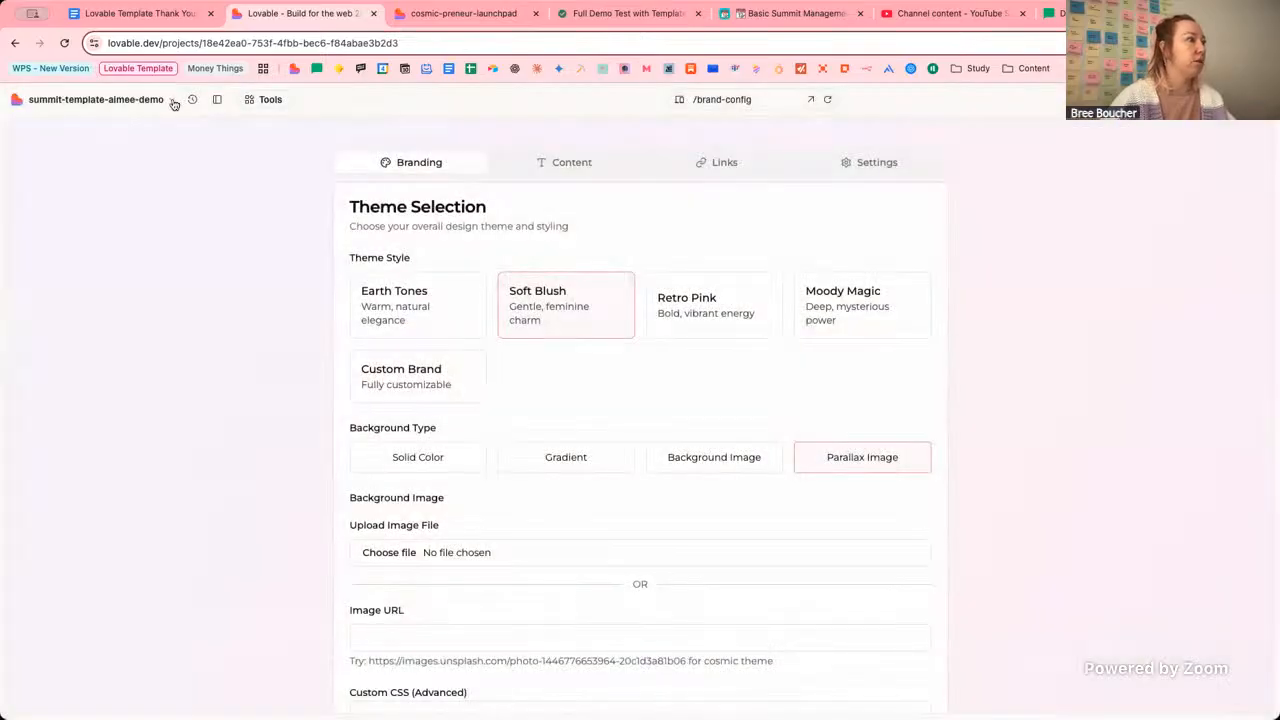
pyautogui.click(217, 99)
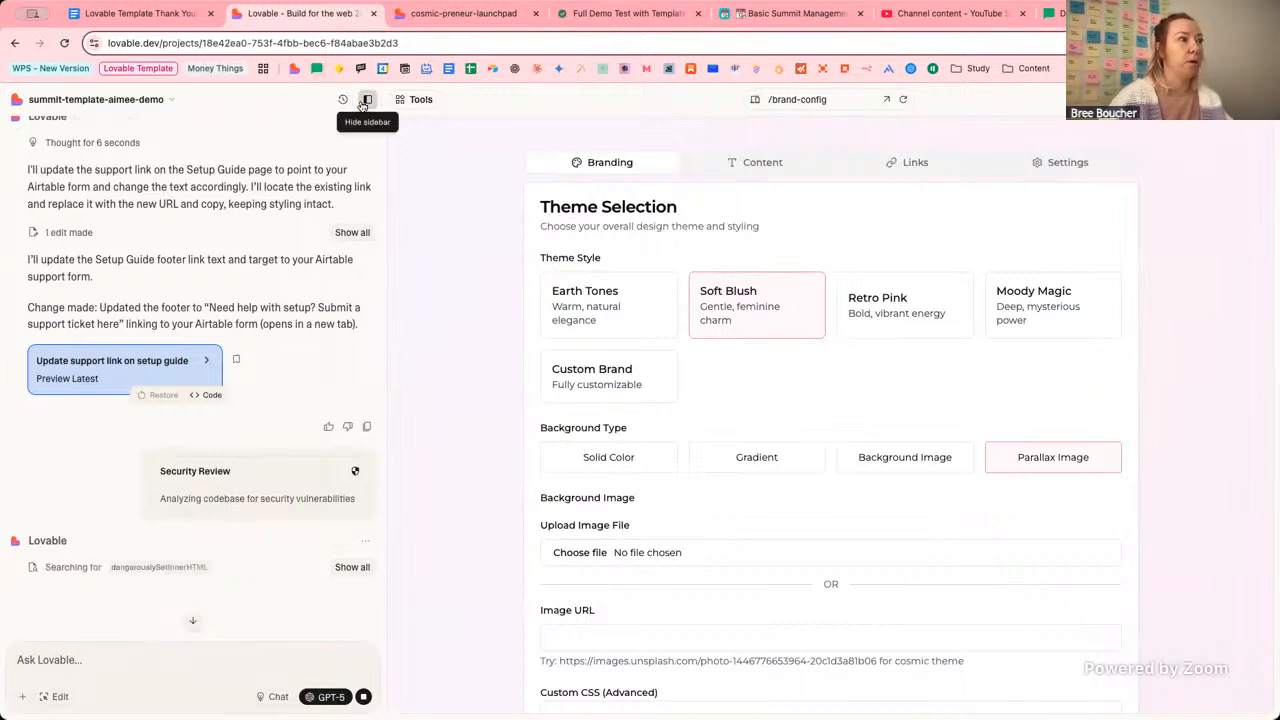
pyautogui.click(366, 100)
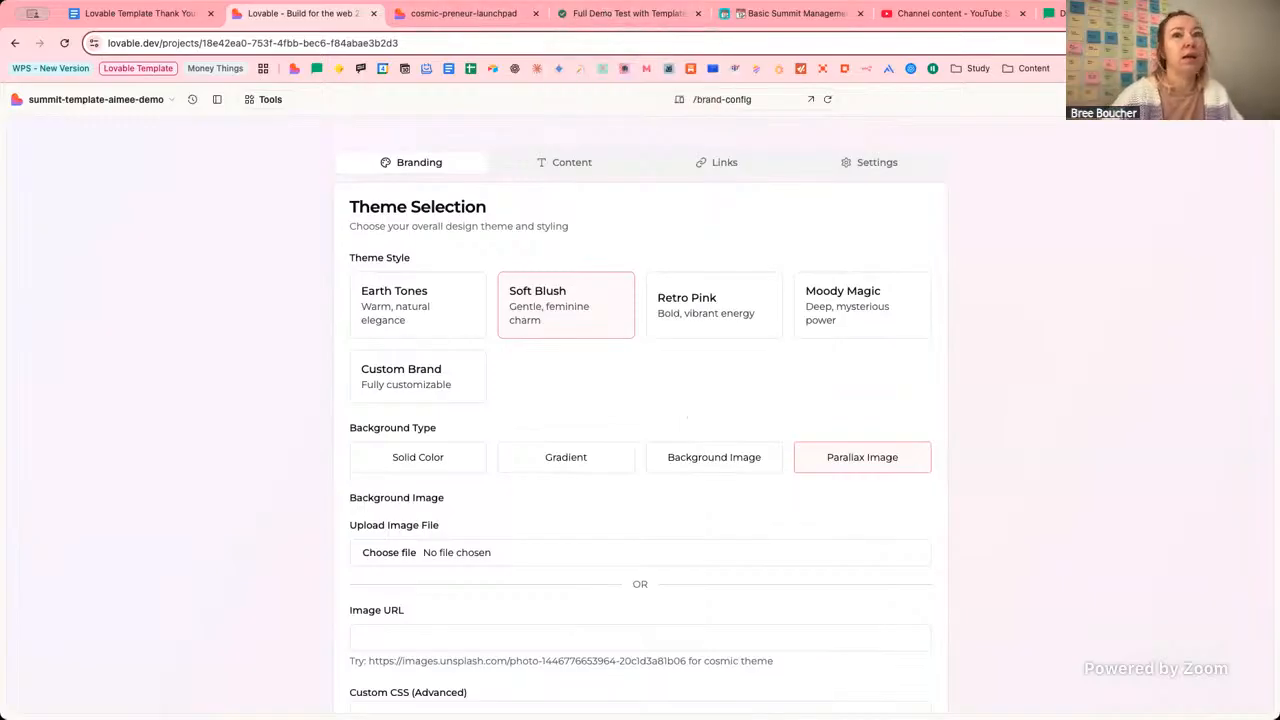
# Review the setup guide's Phase 1 Brand Setup and Phase 2 Core Integrations tasks.
pyautogui.click(486, 14)
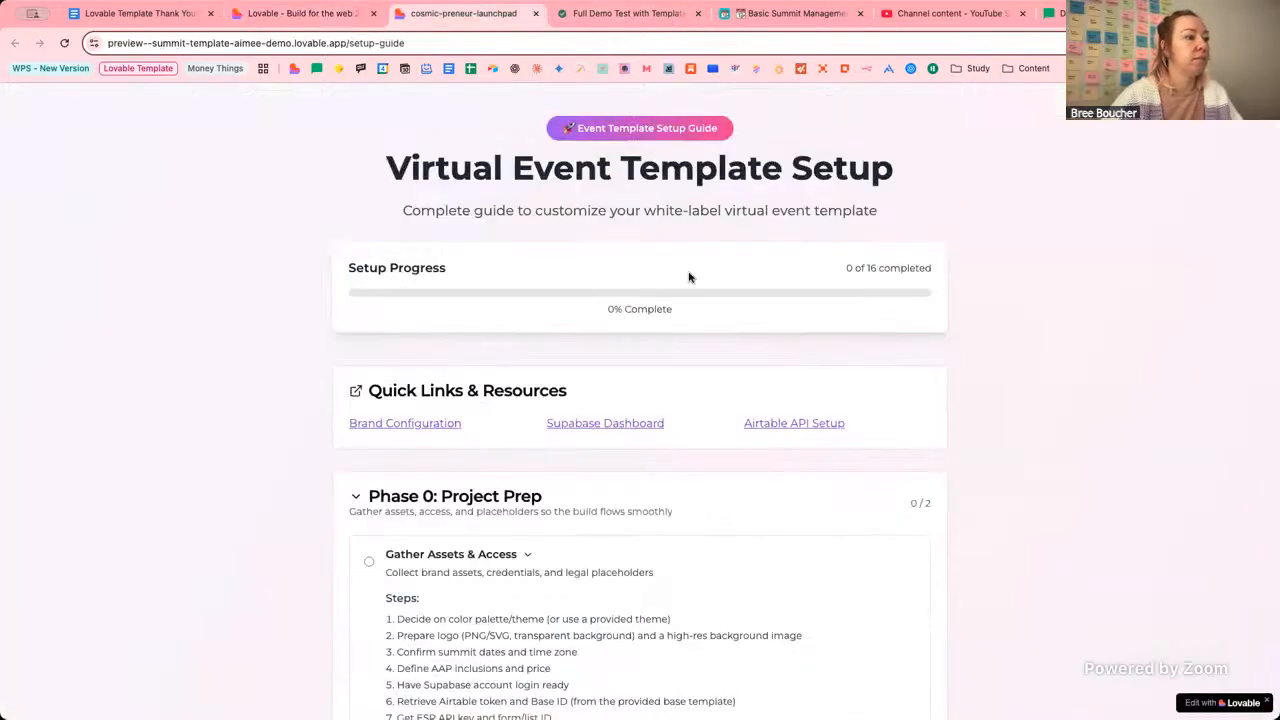
pyautogui.scroll(-6, 948, 459)
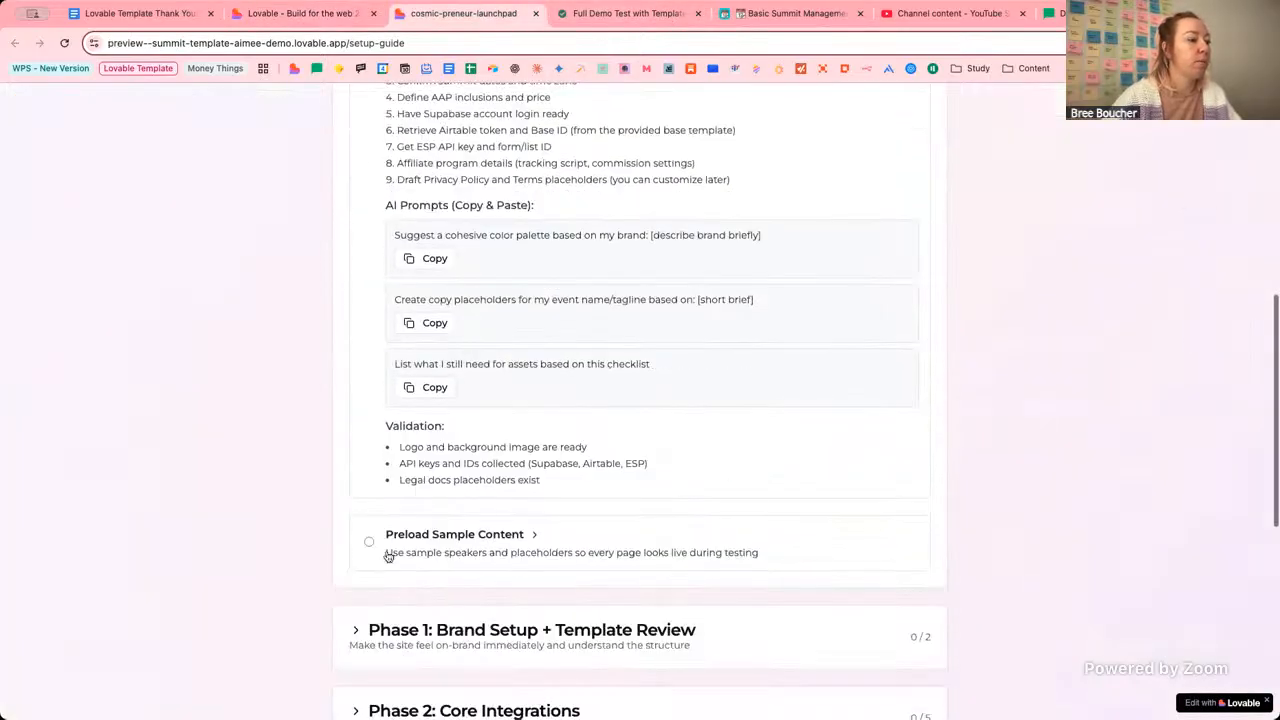
pyautogui.scroll(-2, 388, 556)
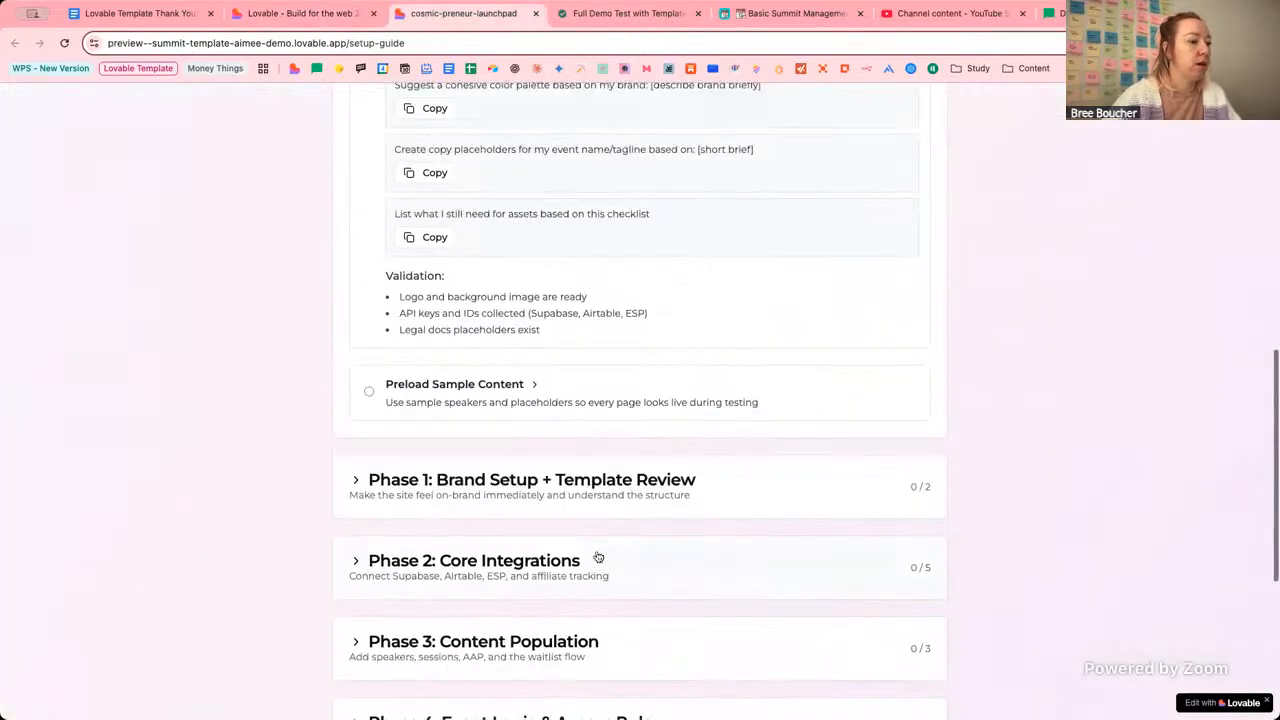
pyautogui.click(356, 482)
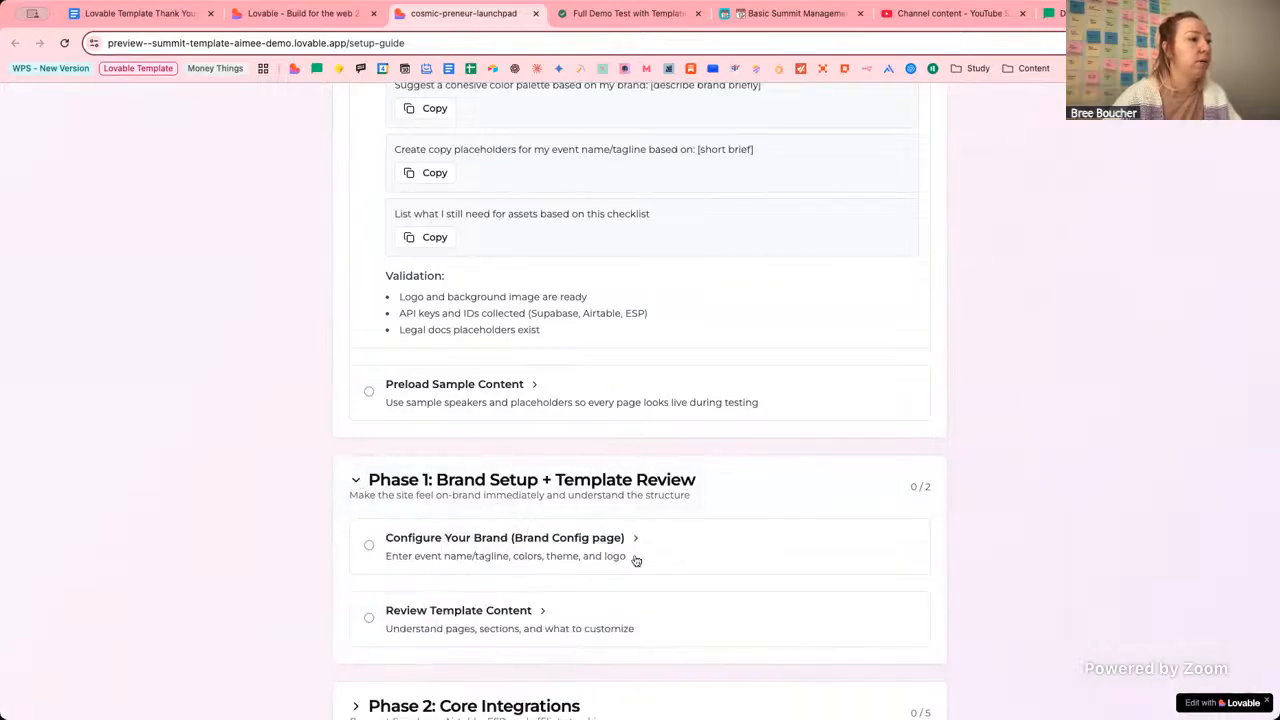
pyautogui.click(449, 552)
pyautogui.scroll(-3, 314, 532)
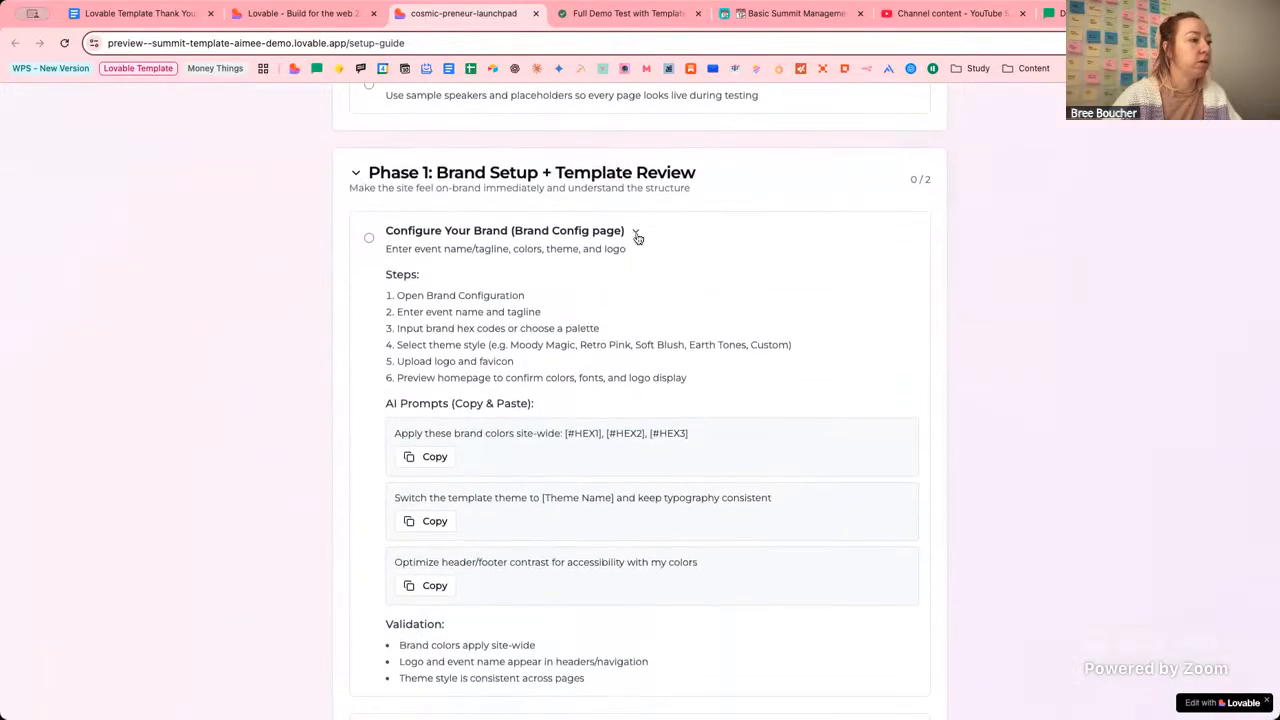
pyautogui.click(635, 231)
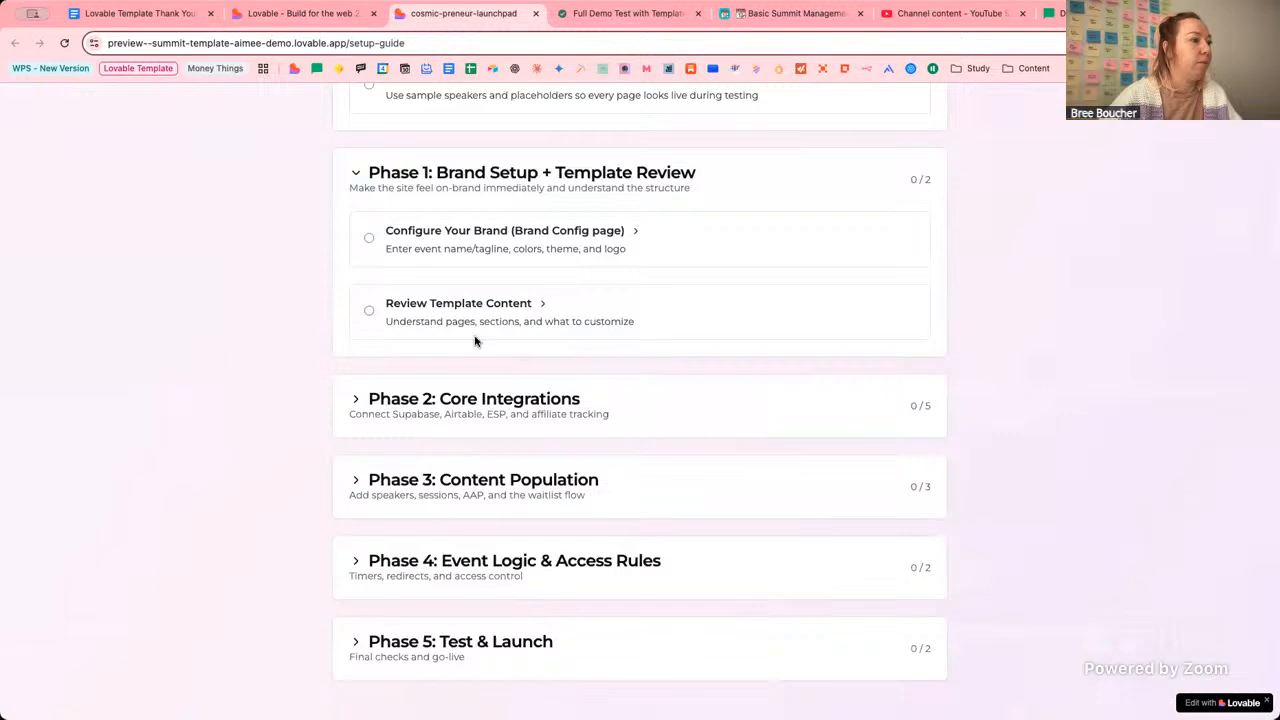
pyautogui.click(354, 400)
pyautogui.scroll(-2, 500, 410)
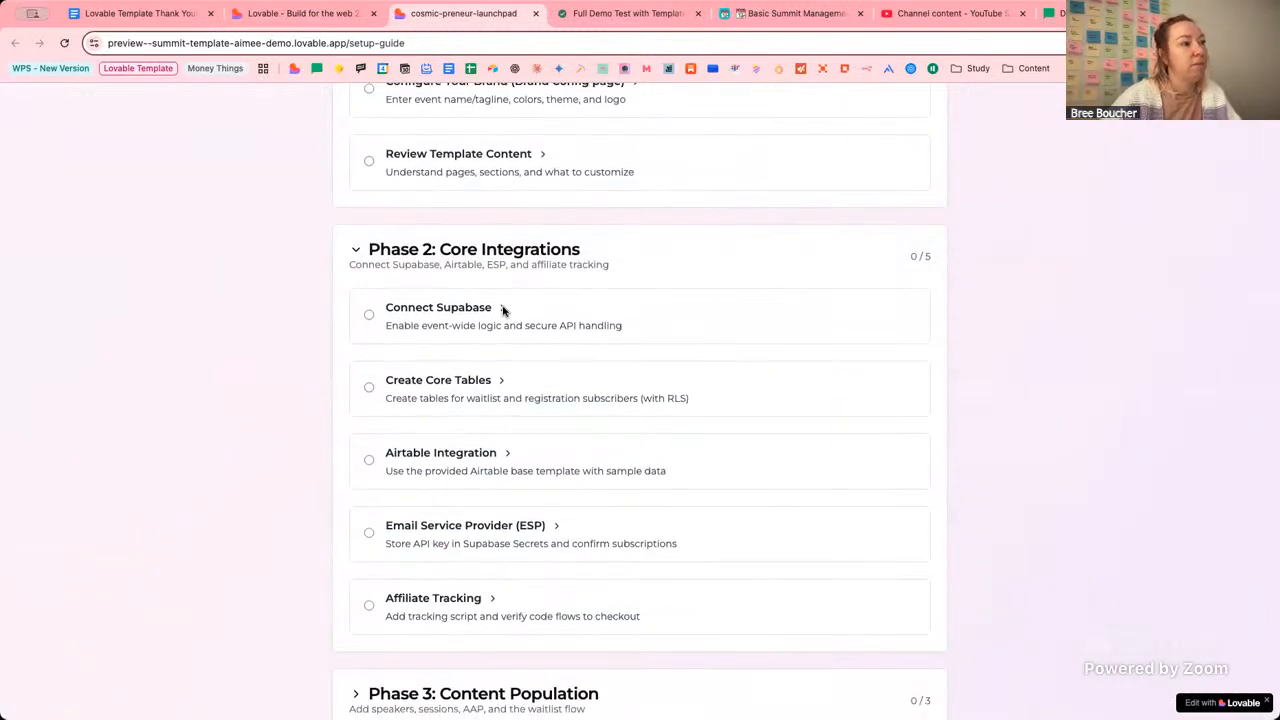
pyautogui.scroll(5, 503, 311)
pyautogui.scroll(2, 503, 311)
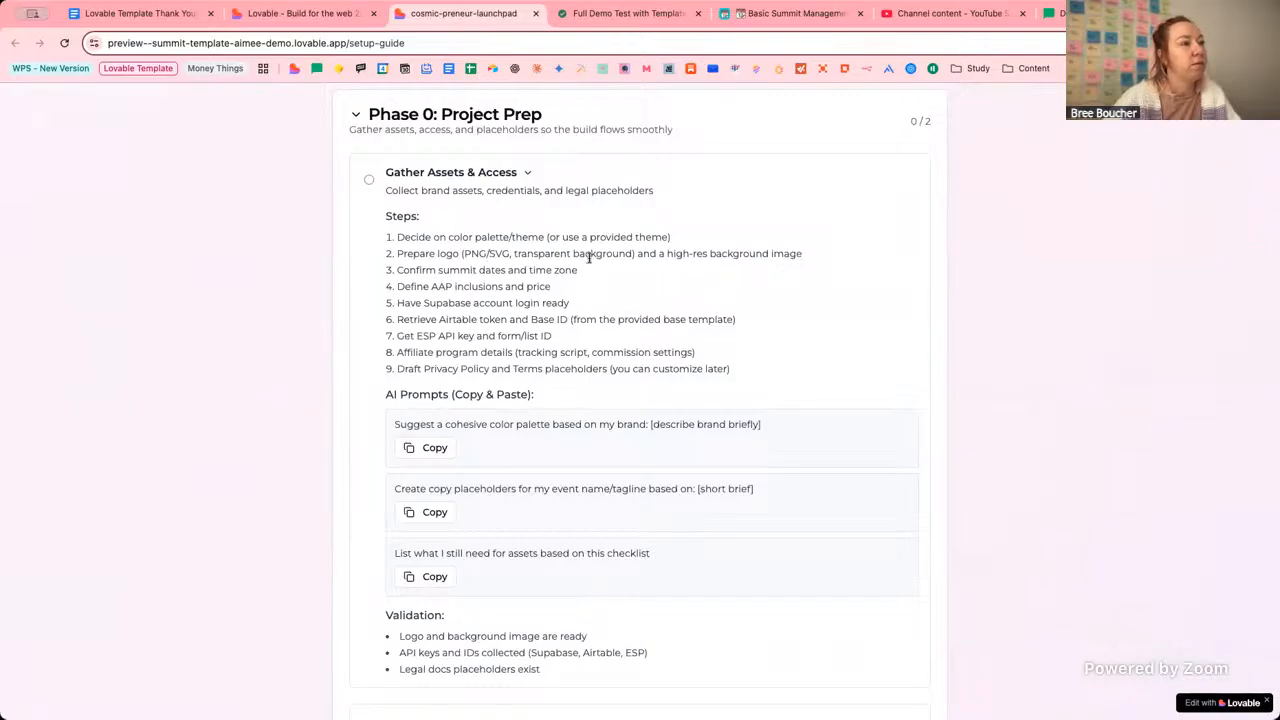
# Check steps 5–7 (Supabase, Airtable, ESP keys) against the brief and complete Gather Assets & Access.
pyautogui.click(658, 13)
pyautogui.scroll(-3, 690, 469)
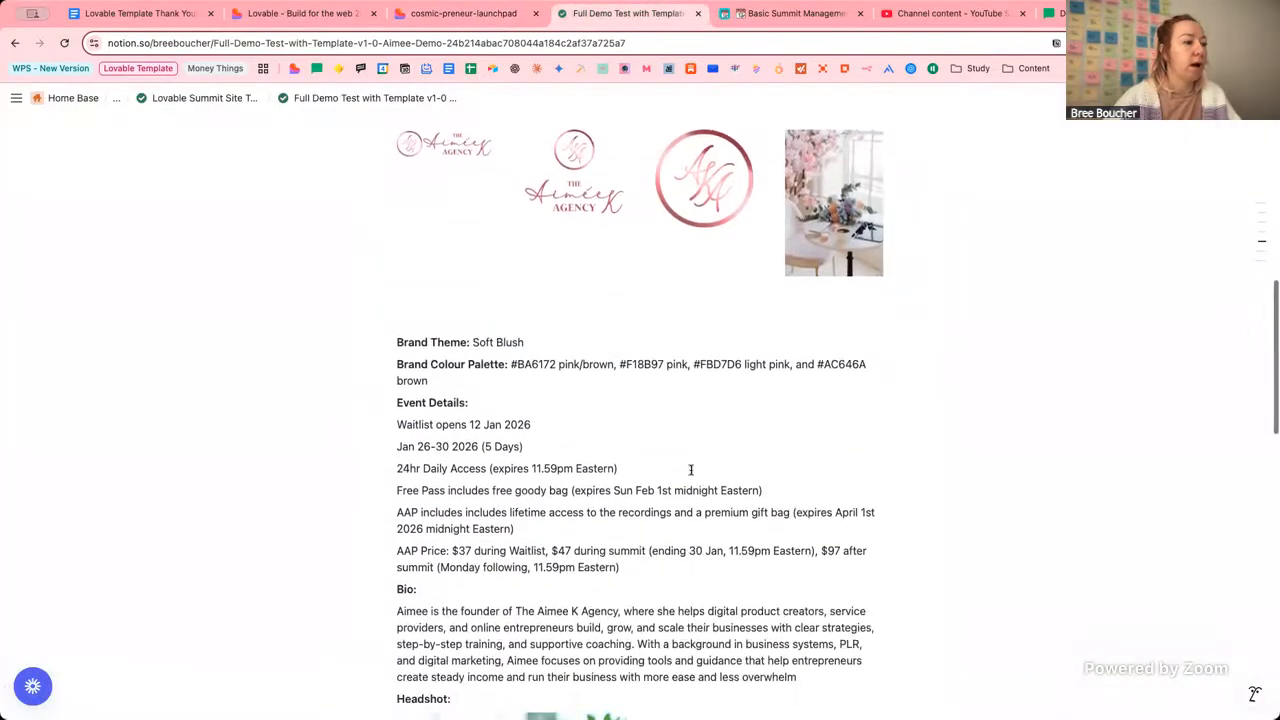
pyautogui.click(490, 12)
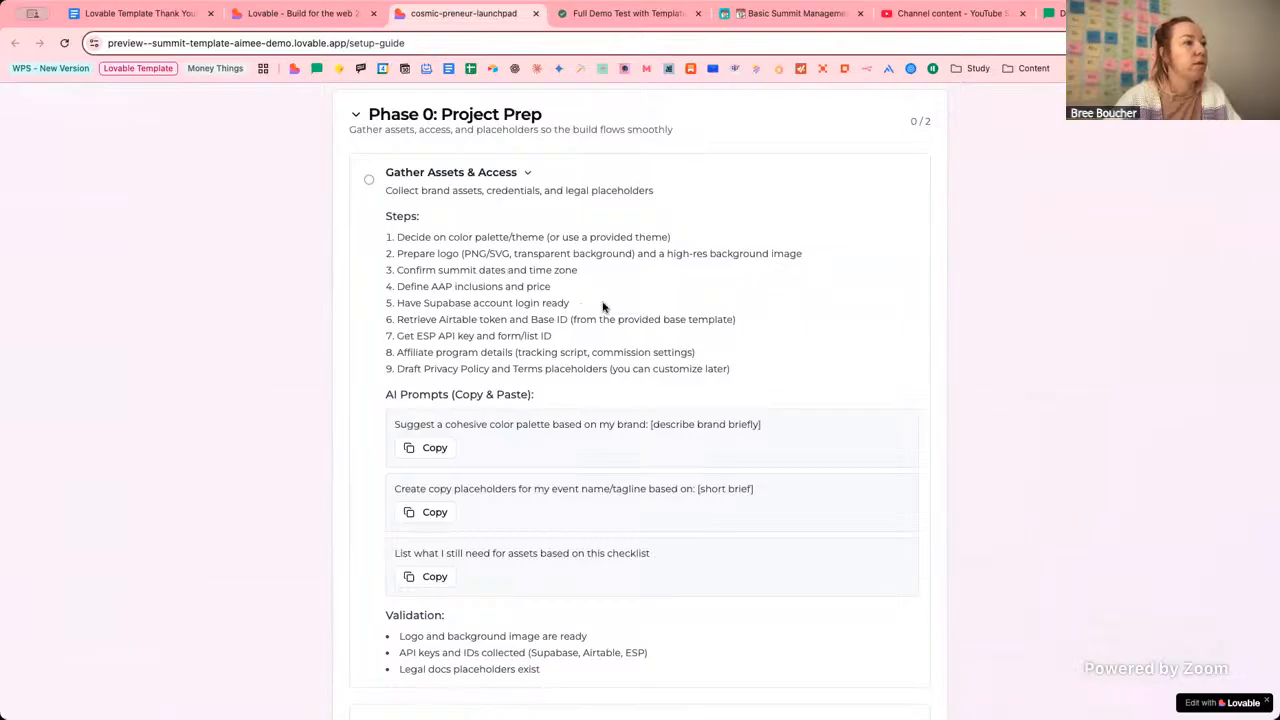
pyautogui.moveTo(579, 303); pyautogui.dragTo(424, 303)
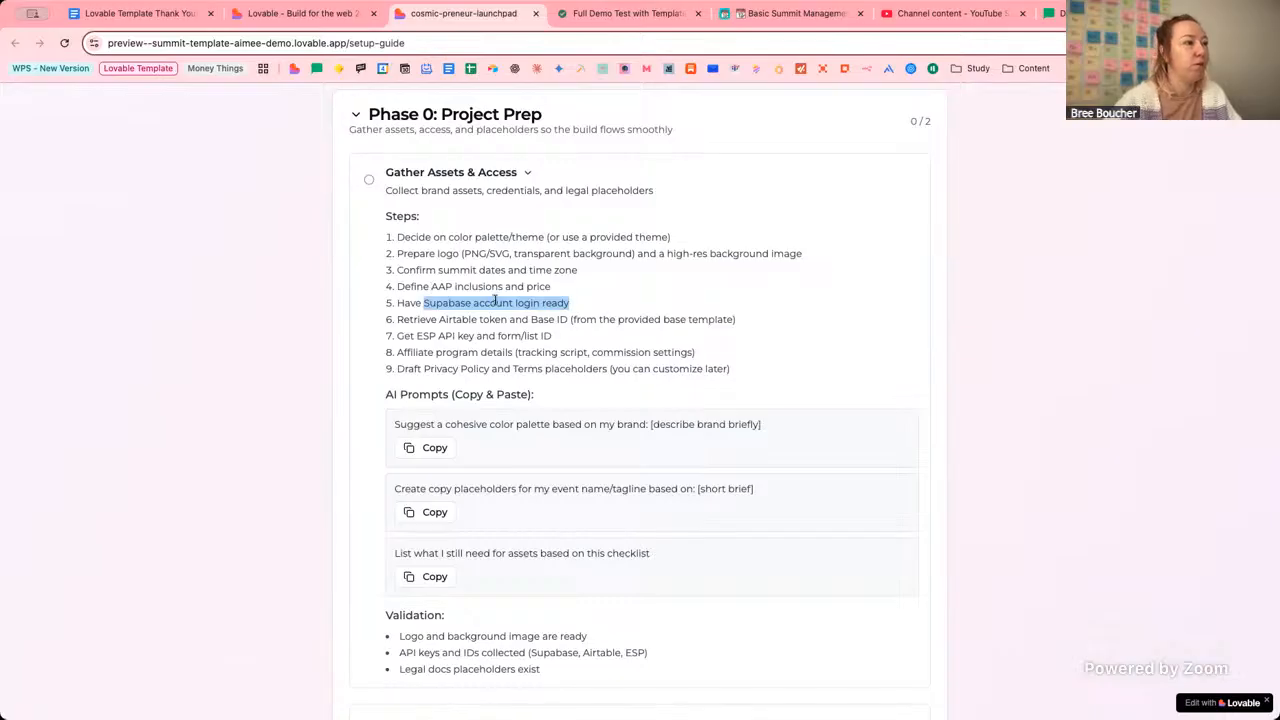
pyautogui.click(439, 319)
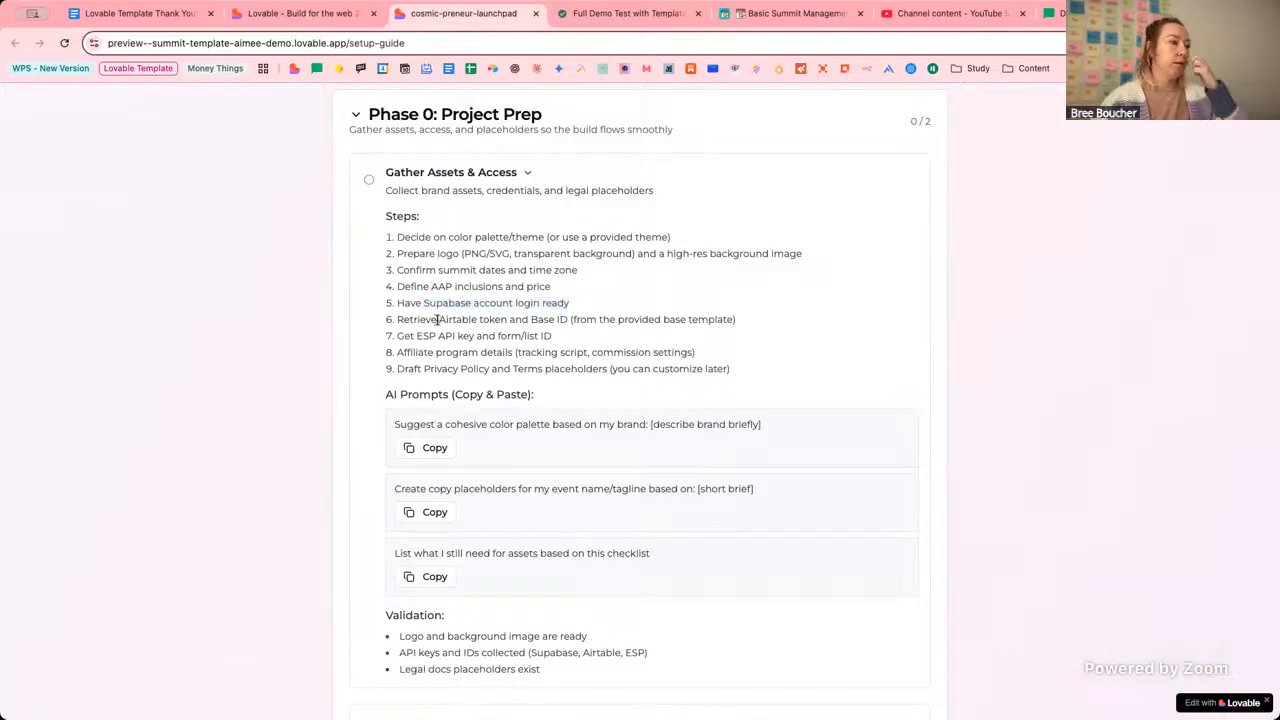
pyautogui.moveTo(438, 319); pyautogui.dragTo(570, 319)
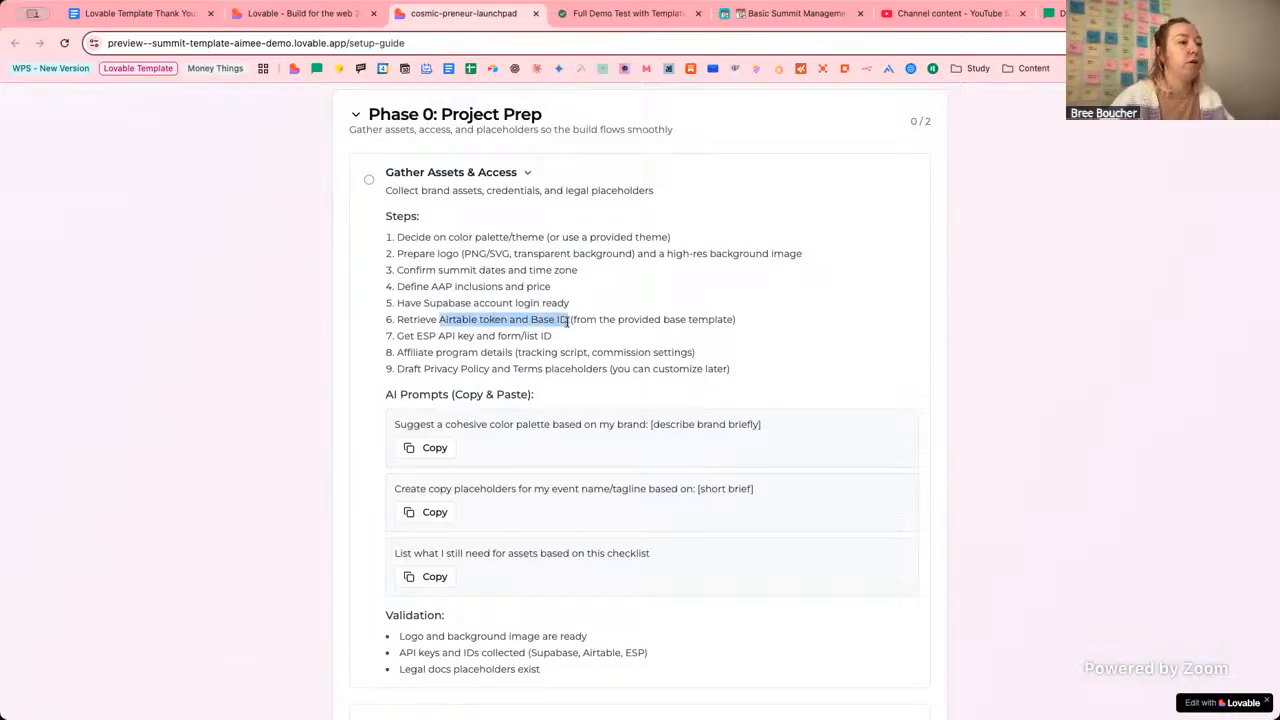
pyautogui.click(439, 331)
pyautogui.moveTo(433, 319); pyautogui.dragTo(573, 319)
pyautogui.click(533, 319)
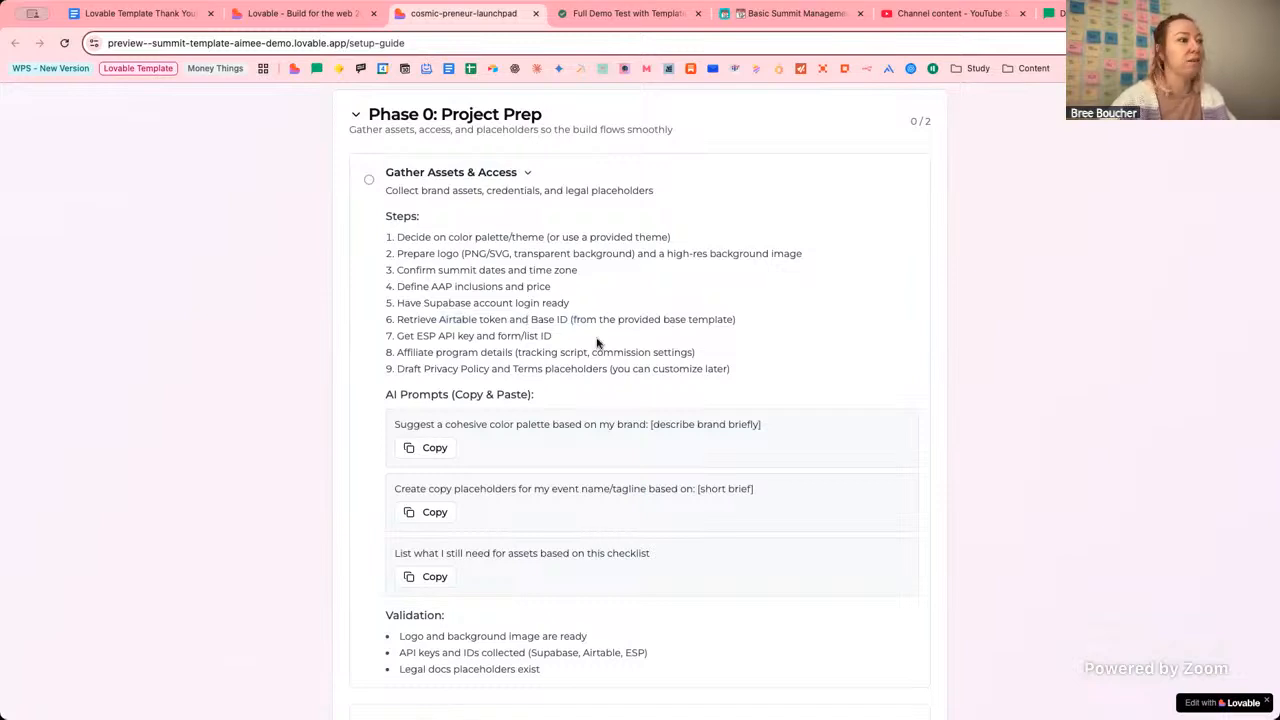
pyautogui.moveTo(418, 337); pyautogui.dragTo(551, 335)
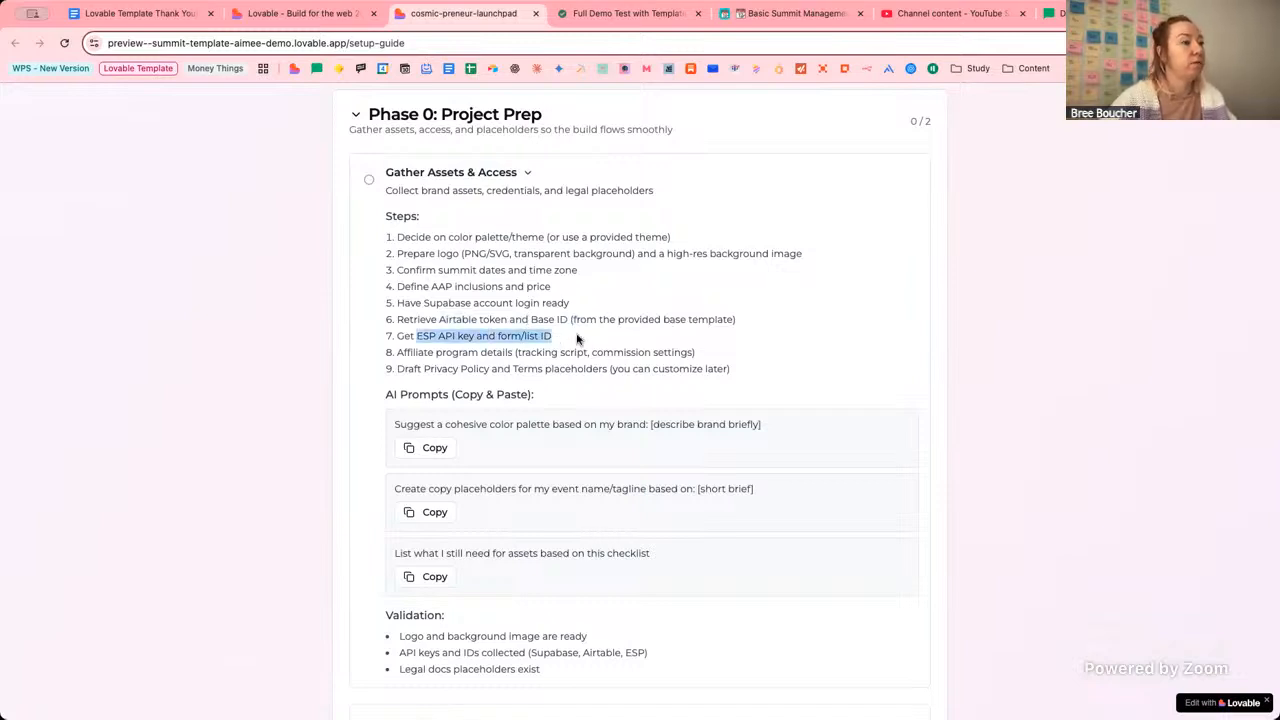
pyautogui.click(520, 330)
pyautogui.click(371, 183)
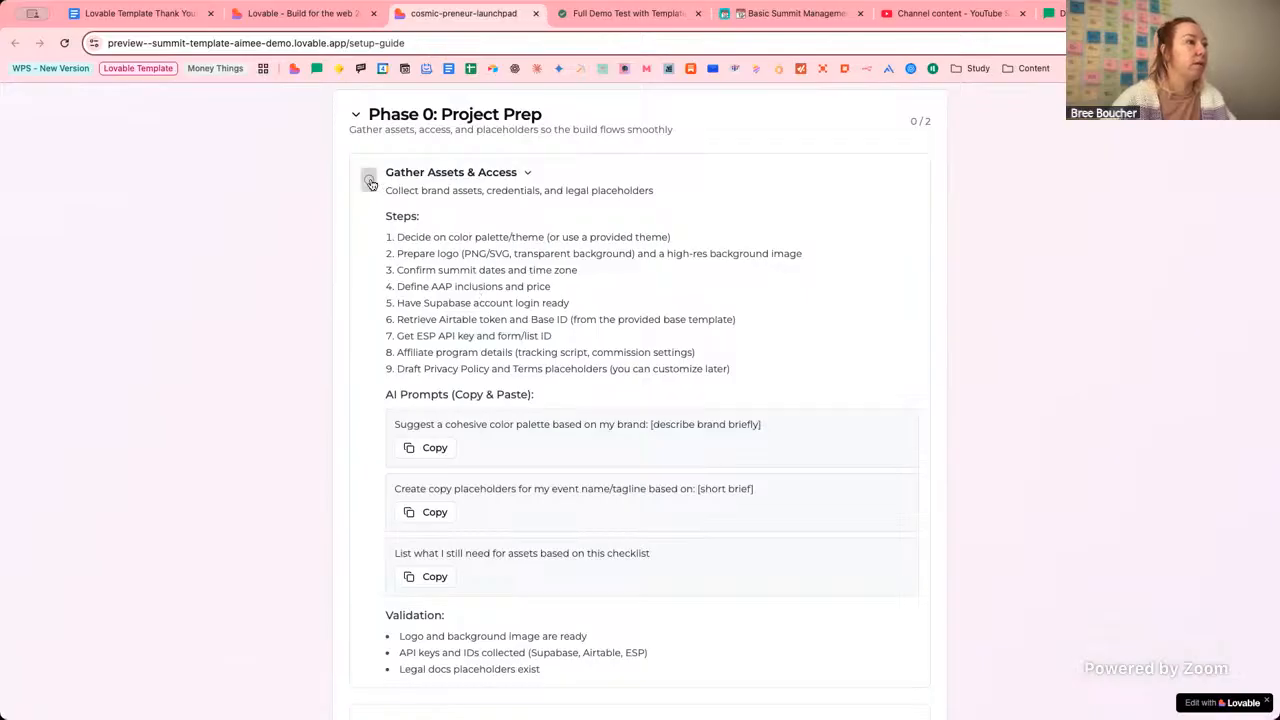
# Collapse Gather Assets & Access and expand Preload Sample Content to show its steps.
pyautogui.click(529, 175)
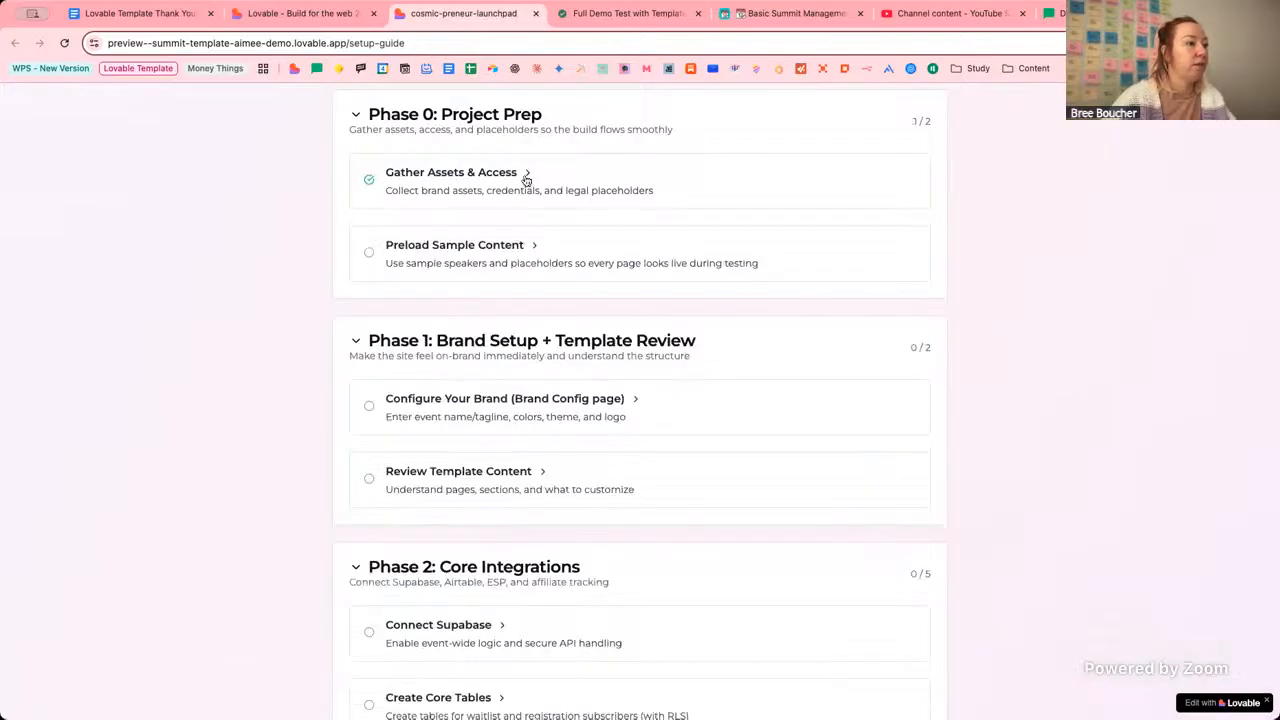
pyautogui.click(534, 246)
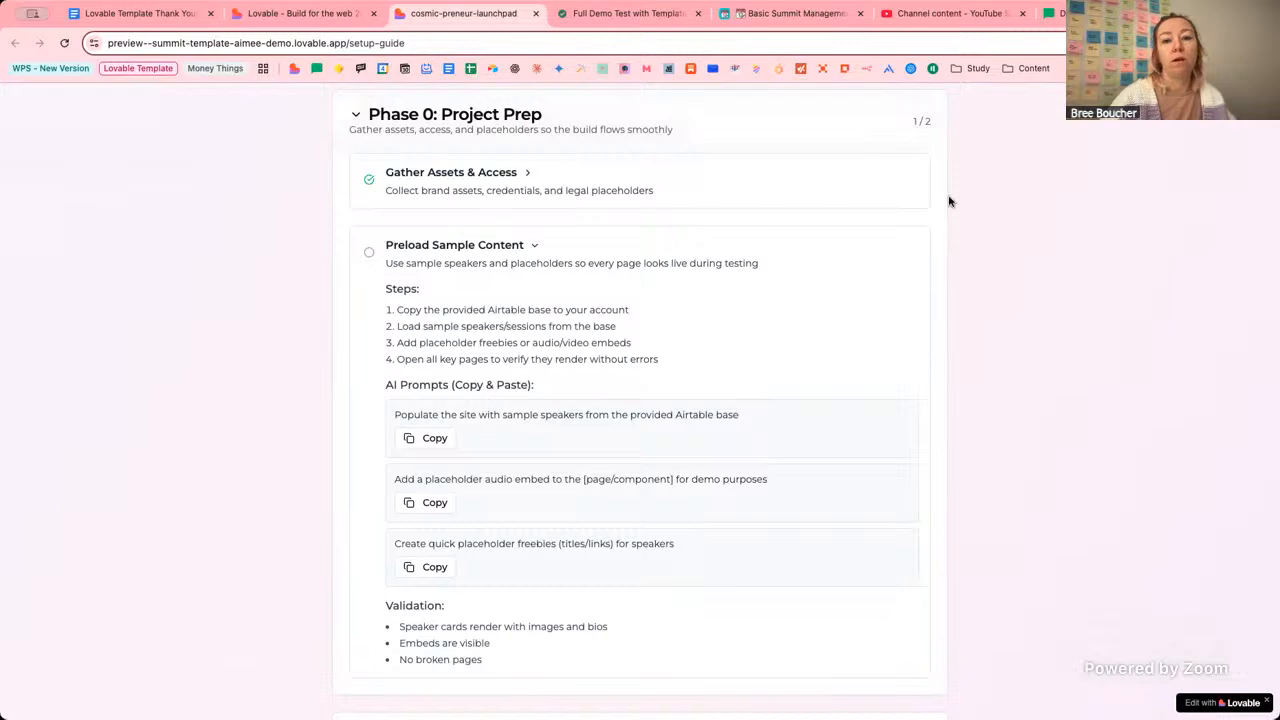
pyautogui.click(797, 14)
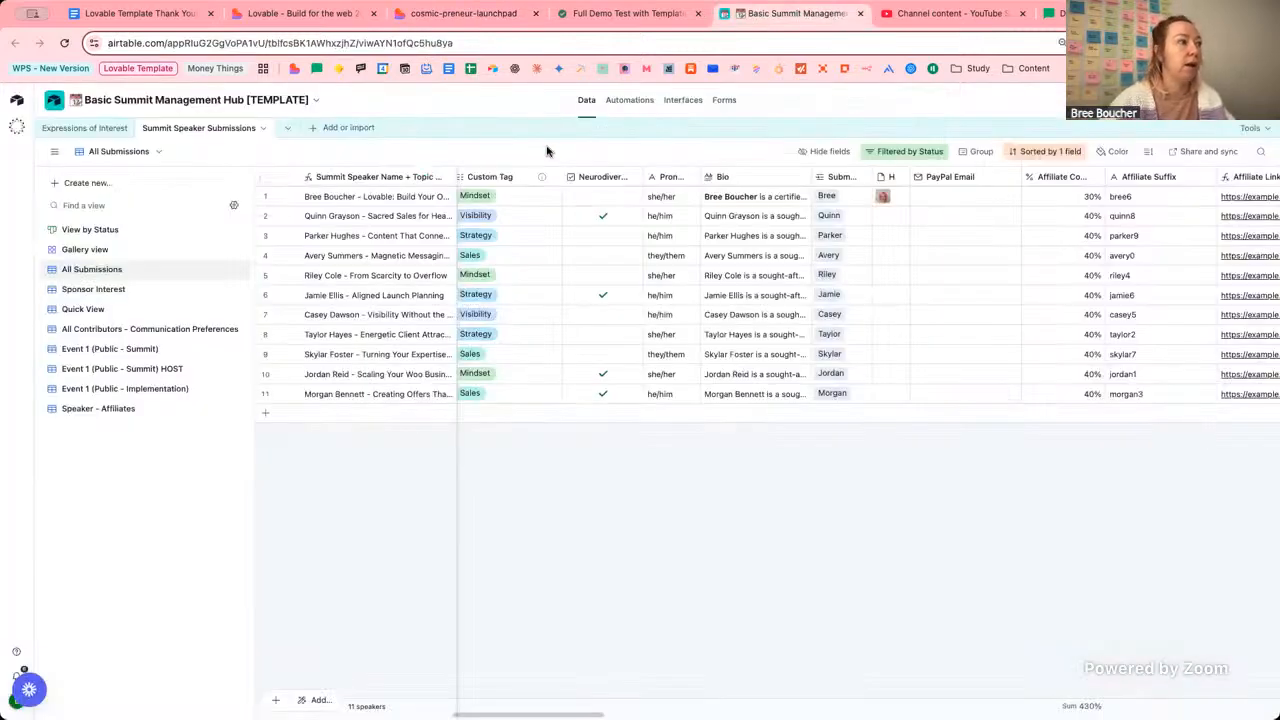
# Scroll across the sample Summit Speaker Submissions columns, then return to the launchpad setup guide.
pyautogui.hscroll(-10, 543, 258)
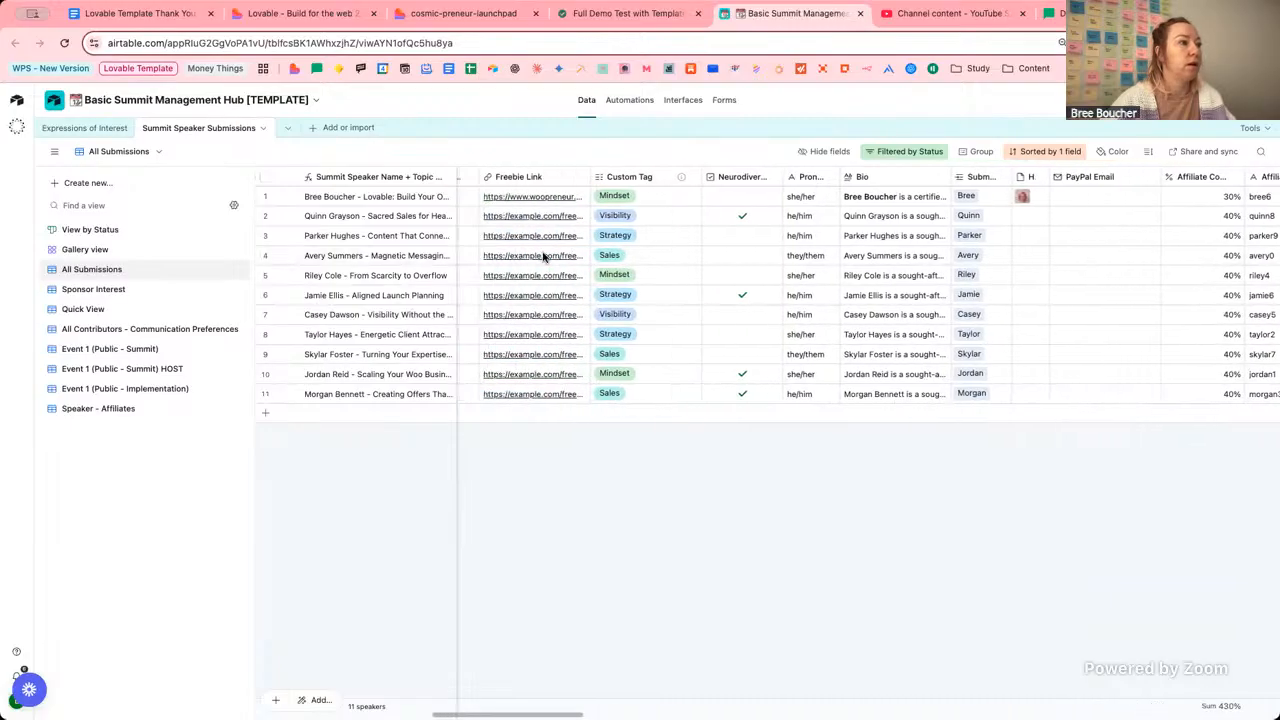
pyautogui.hscroll(-5, 543, 258)
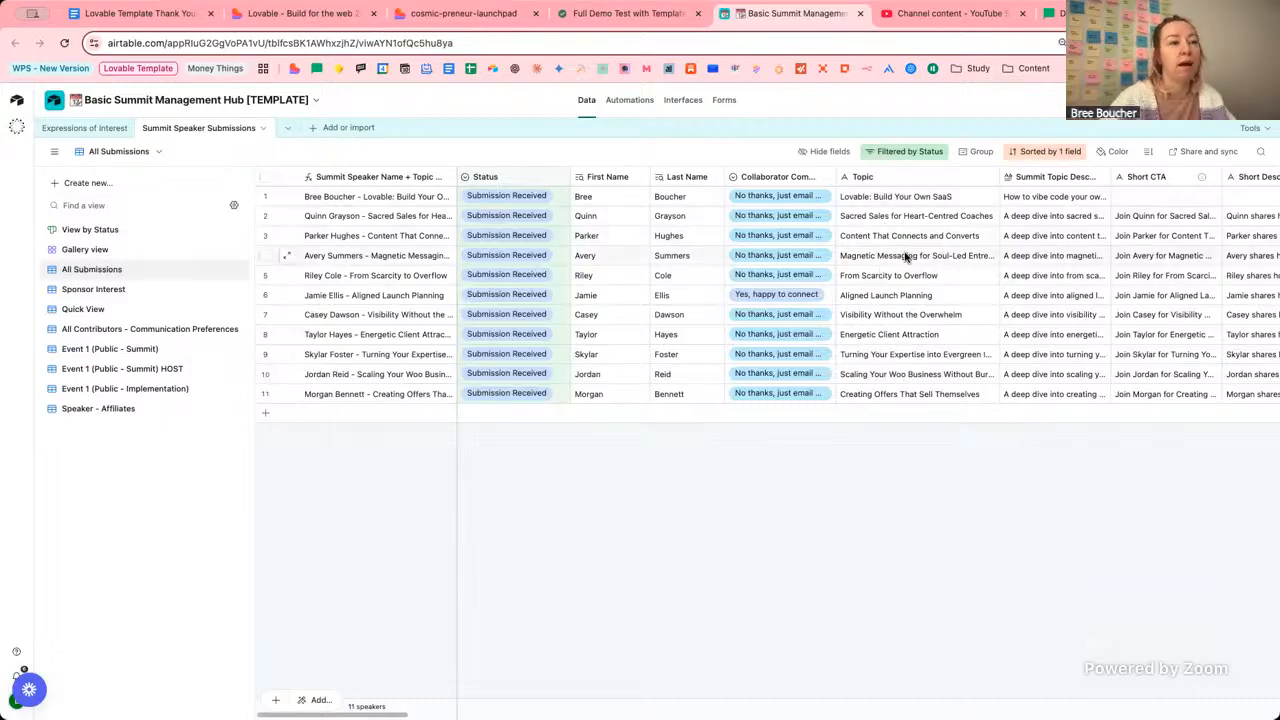
pyautogui.hscroll(8, 903, 255)
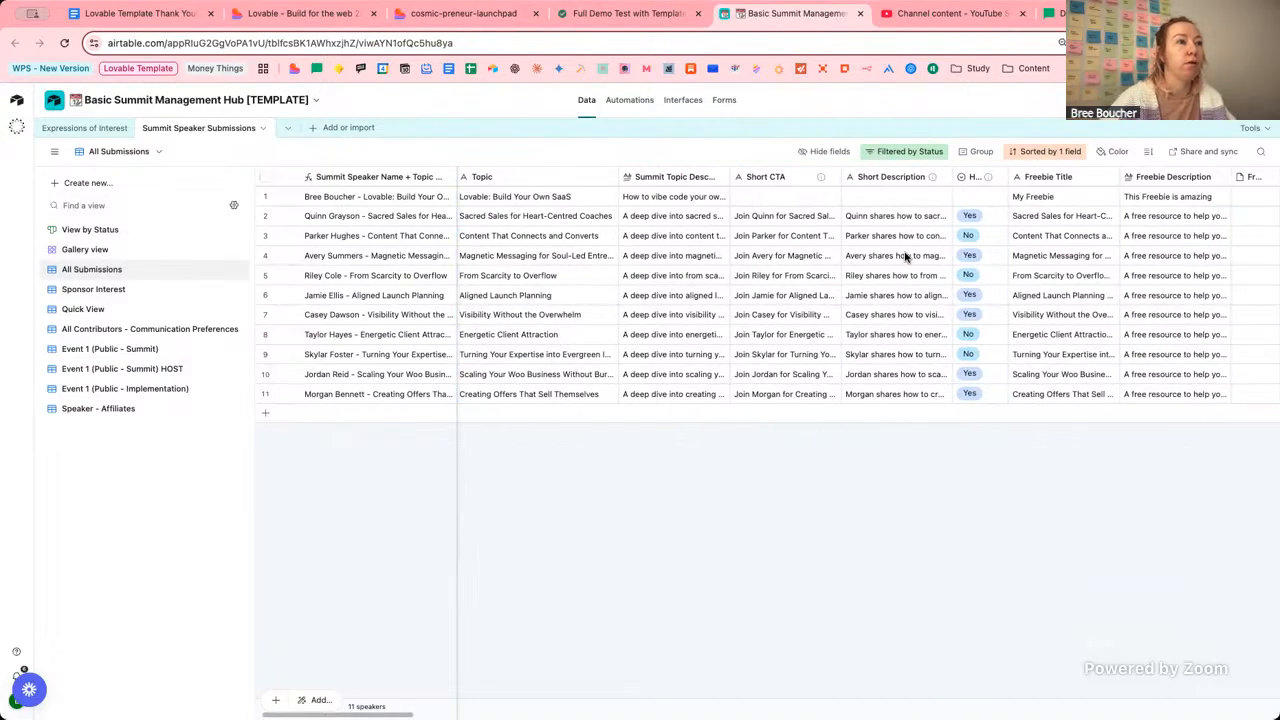
pyautogui.hscroll(-8, 905, 257)
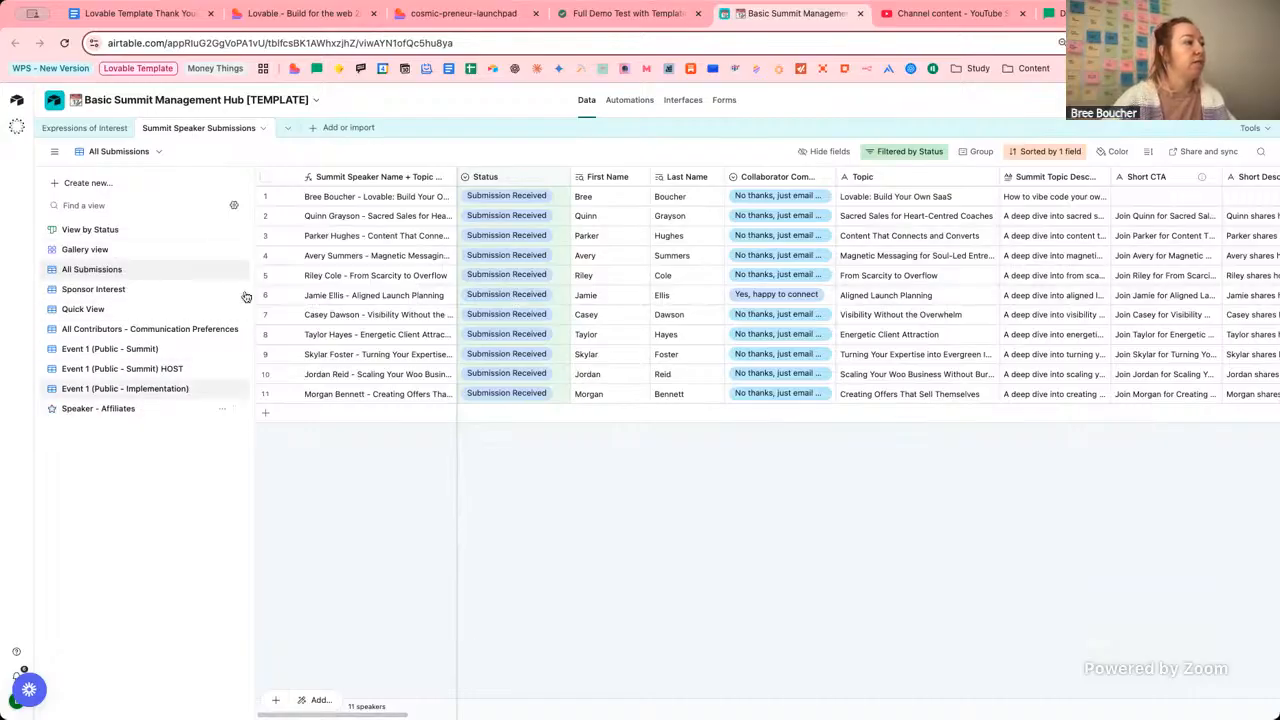
pyautogui.click(478, 14)
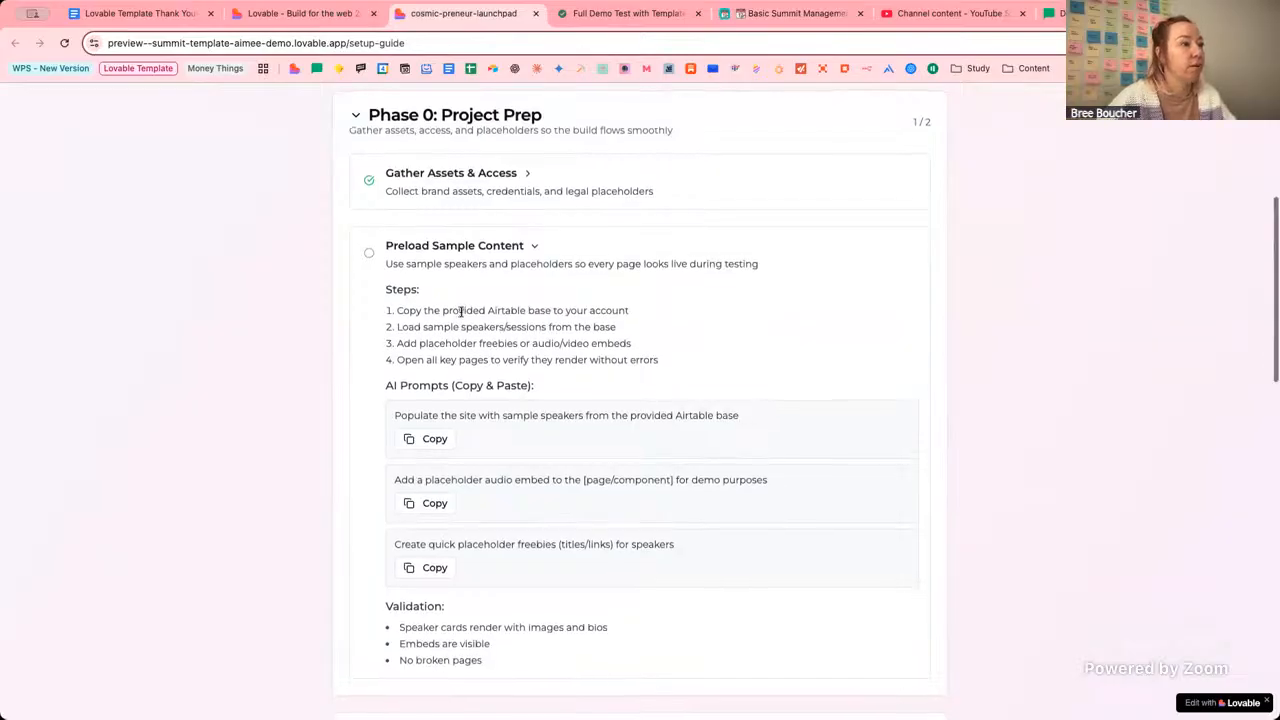
pyautogui.scroll(-1, 621, 333)
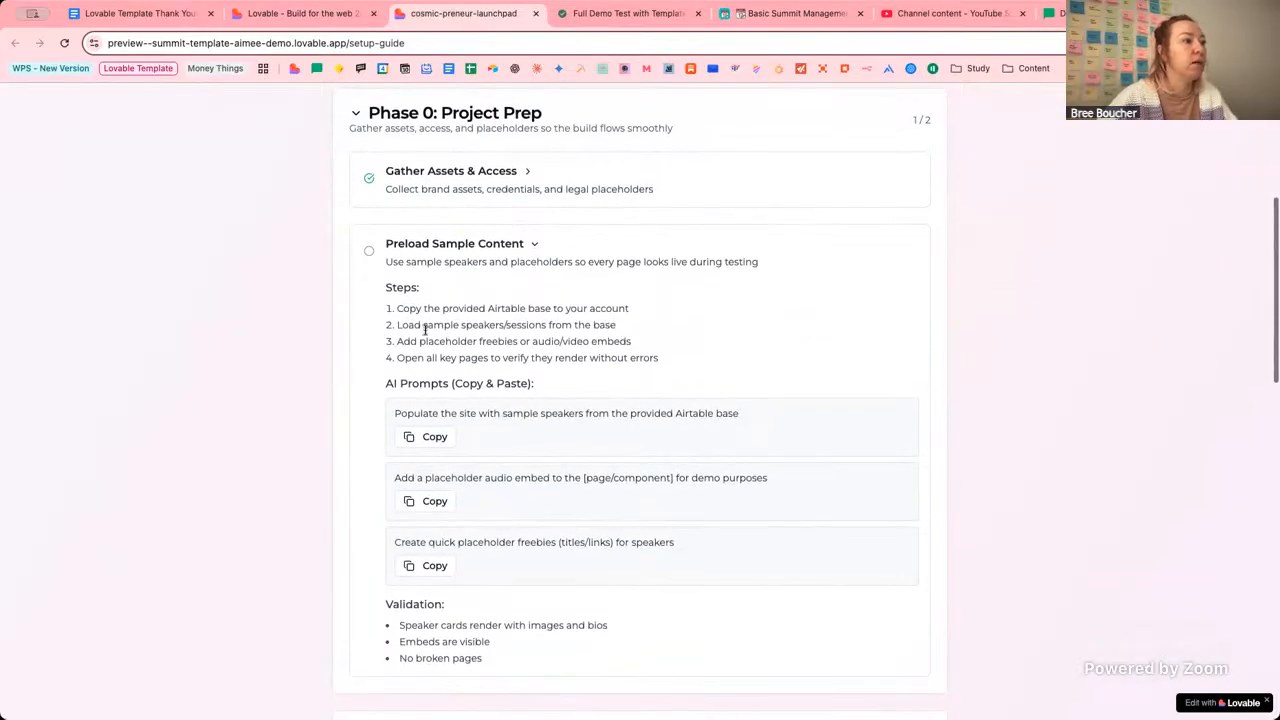
pyautogui.scroll(-1, 480, 325)
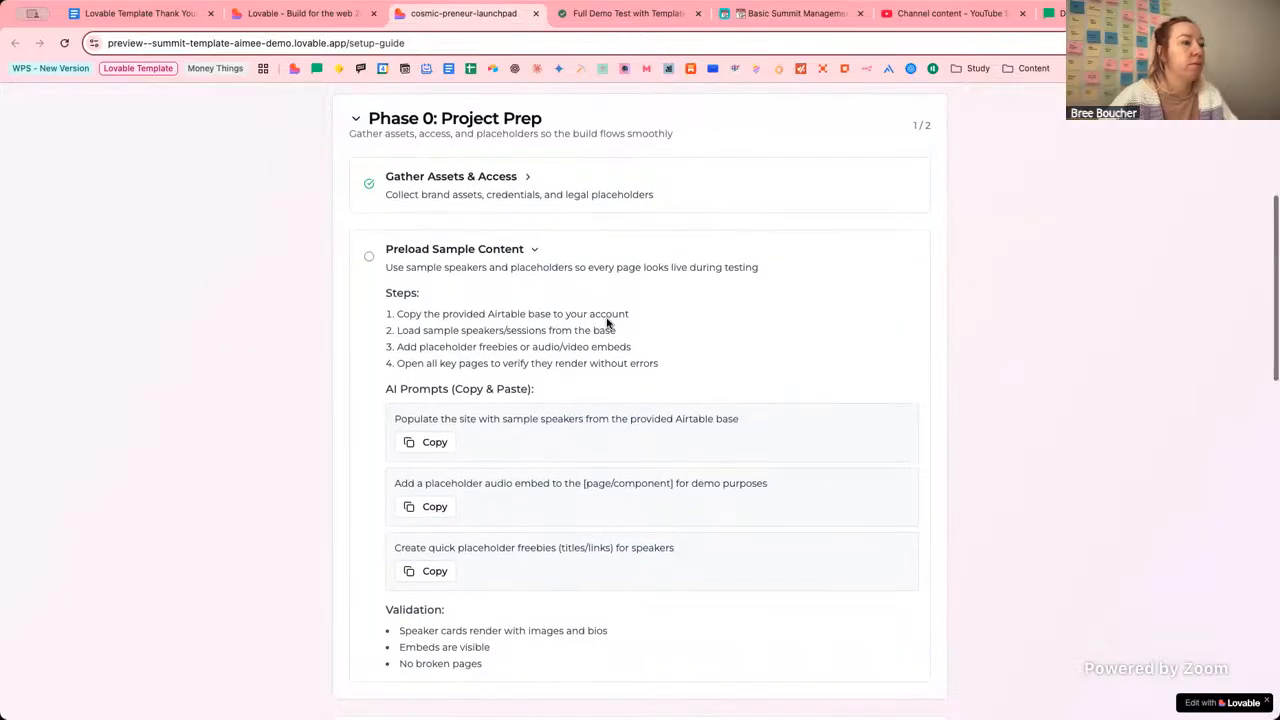
pyautogui.scroll(1, 500, 332)
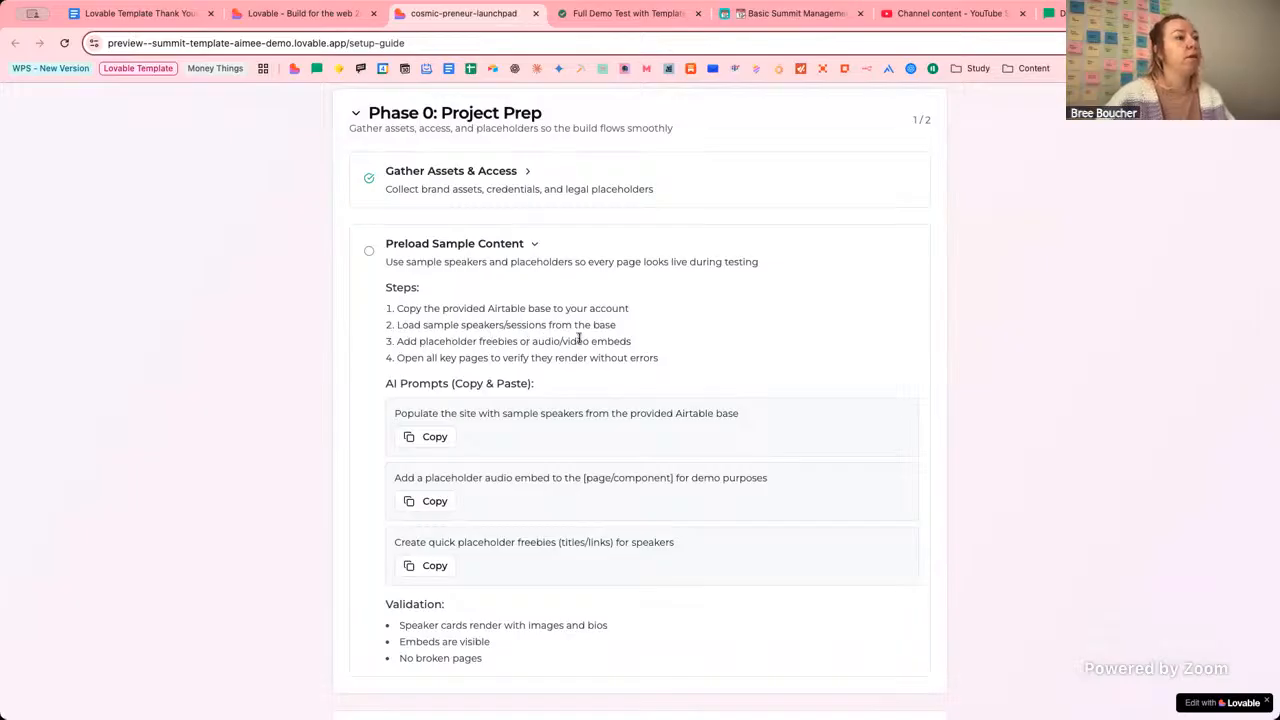
# Scan every Summit Speaker Submissions column and select row 1's empty Hello Audio Embed cell.
pyautogui.click(745, 18)
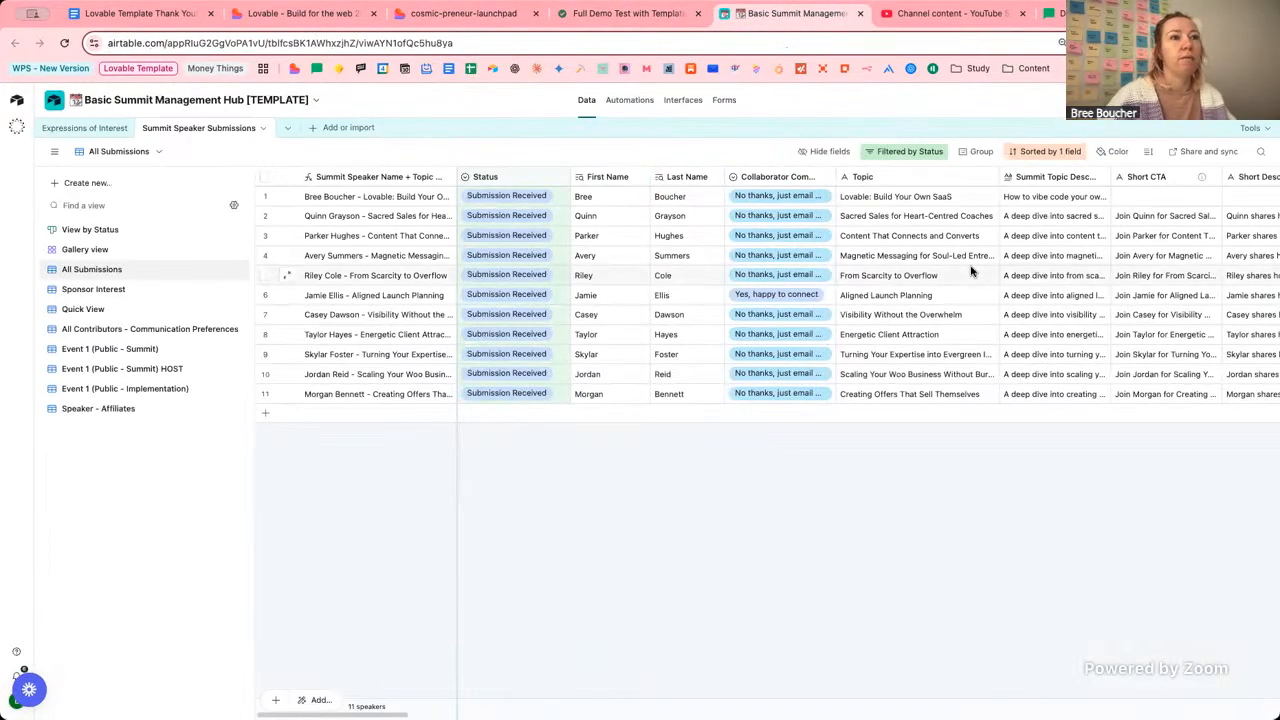
pyautogui.hscroll(10, 970, 270)
pyautogui.hscroll(10, 970, 270)
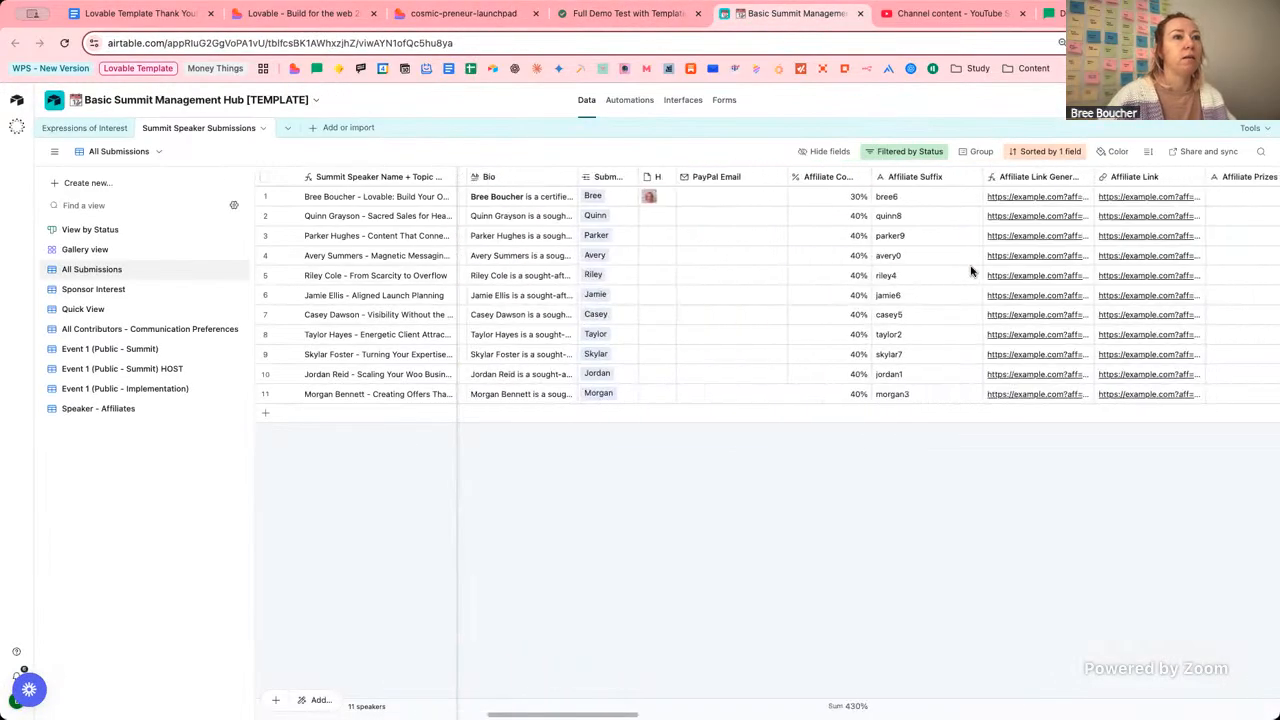
pyautogui.hscroll(10, 970, 270)
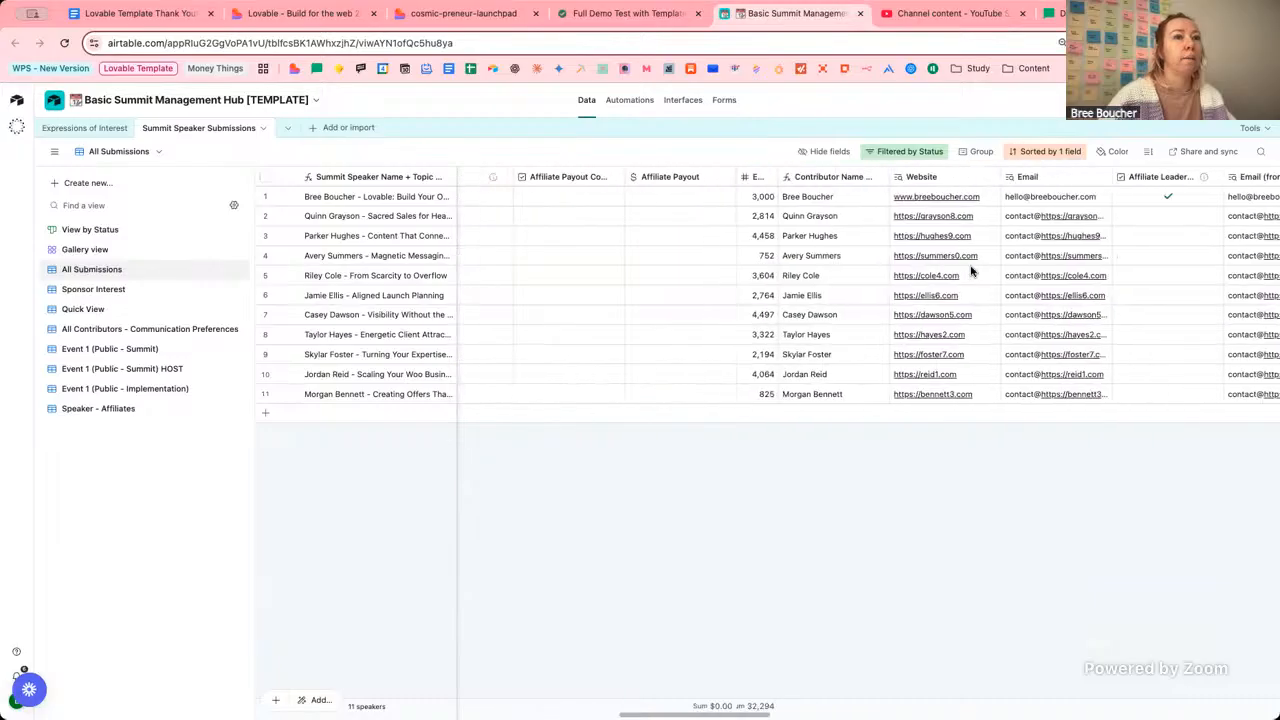
pyautogui.hscroll(10, 970, 270)
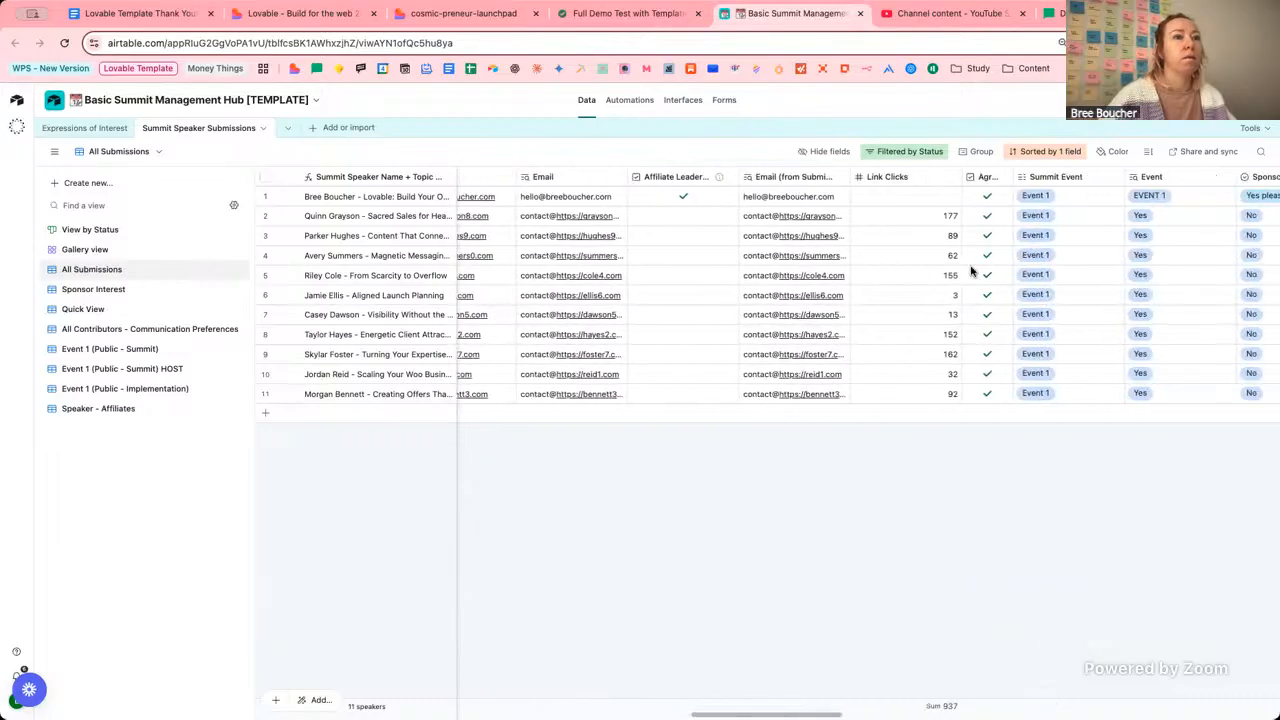
pyautogui.hscroll(15, 970, 270)
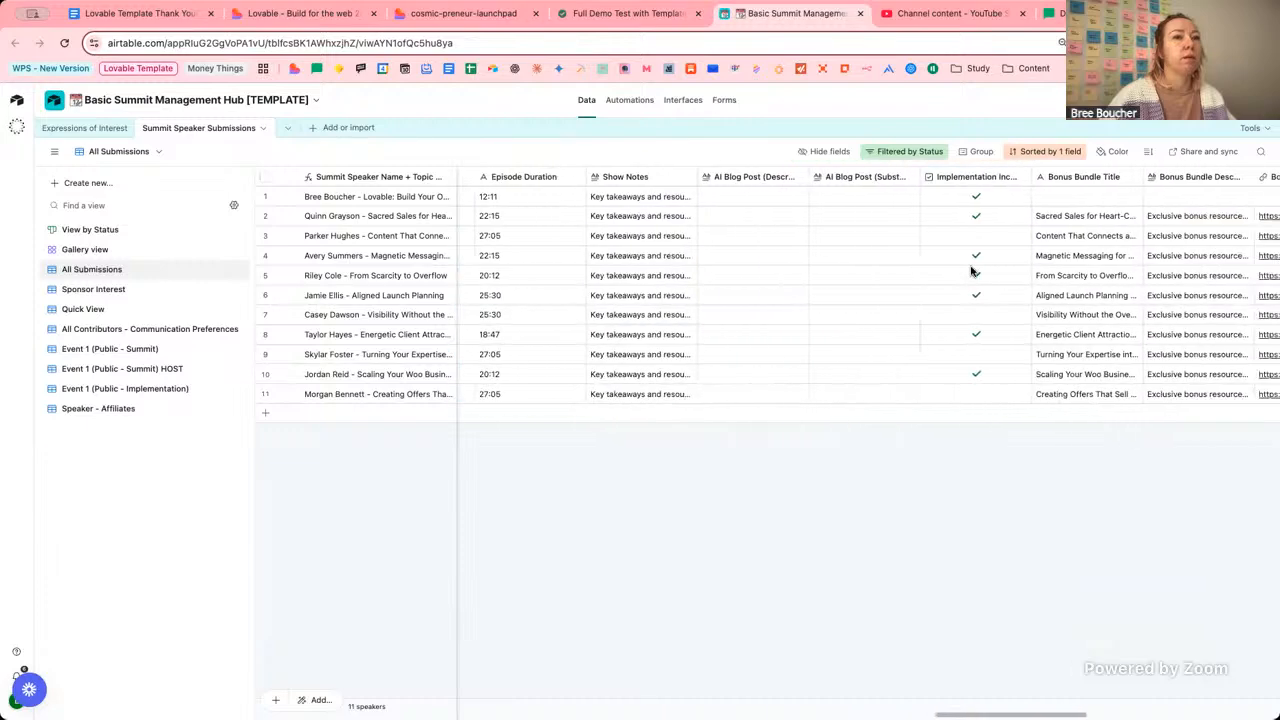
pyautogui.hscroll(2, 970, 270)
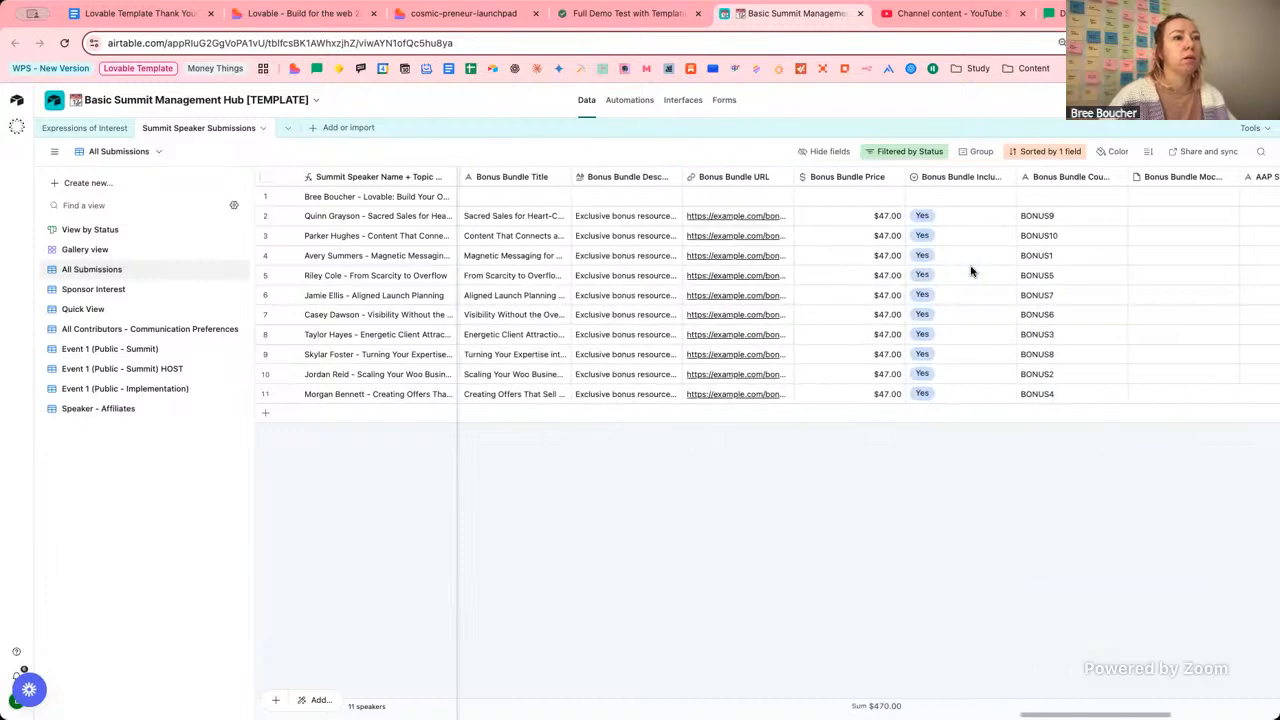
pyautogui.hscroll(15, 970, 270)
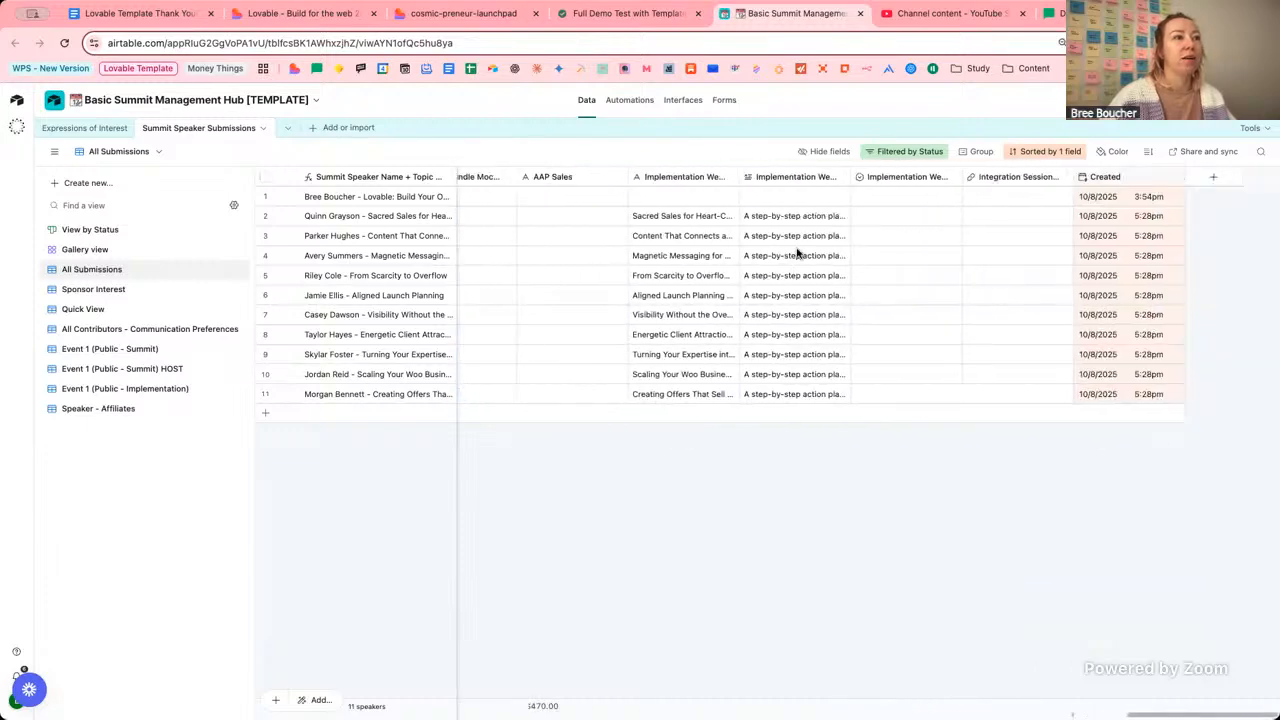
pyautogui.hscroll(-15, 797, 253)
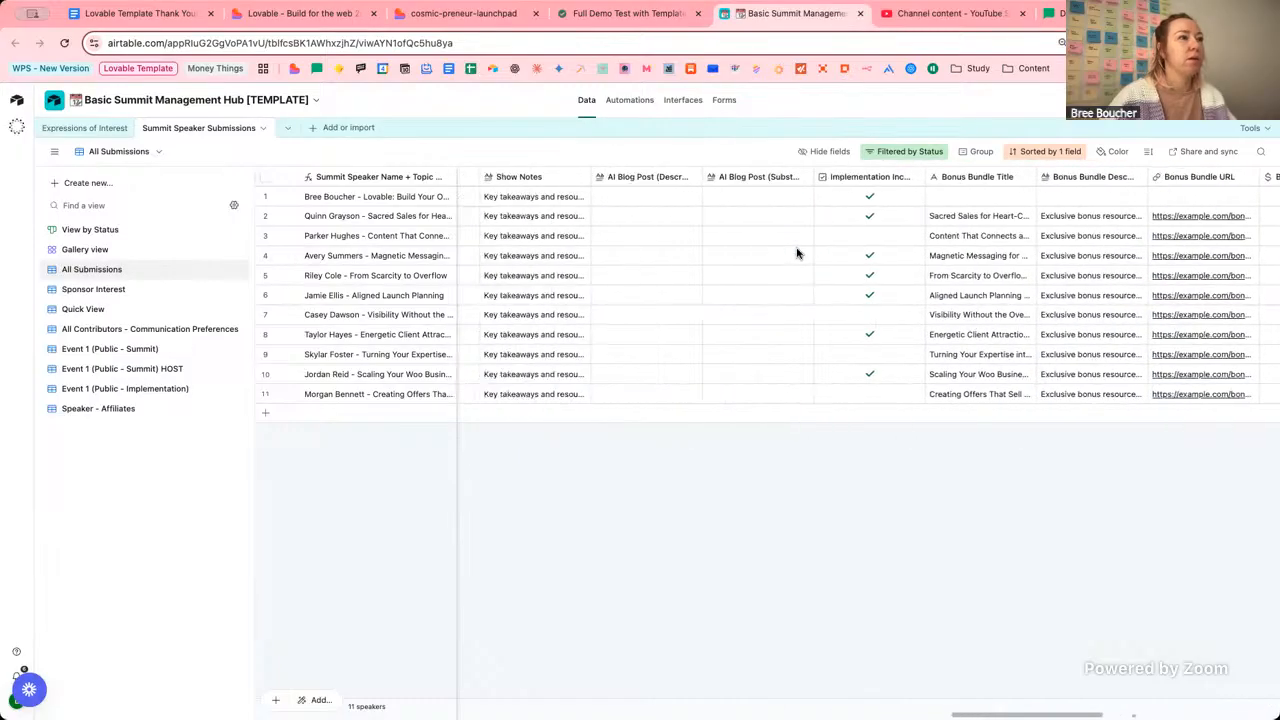
pyautogui.hscroll(-10, 797, 253)
pyautogui.click(823, 197)
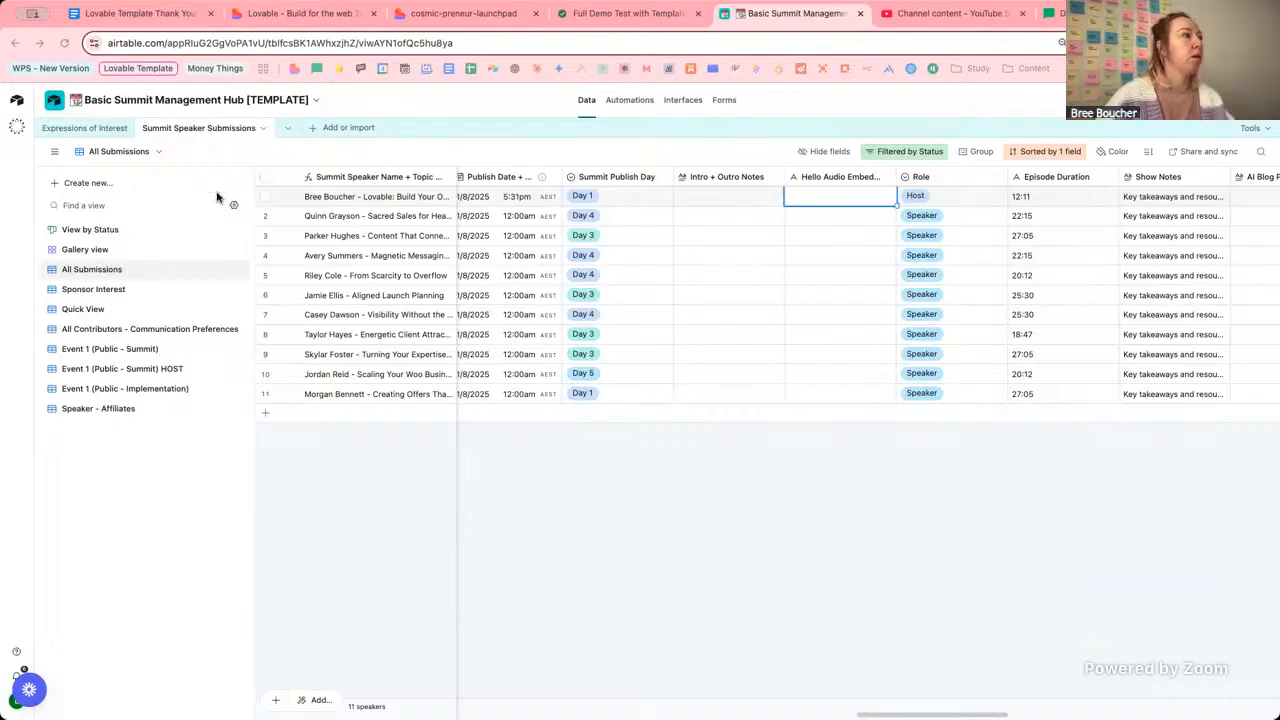
# Paste the podcast iframe code into row 1's Hello Audio Embed and copy it to row 2.
pyautogui.hotkey('ctrl', 'v')
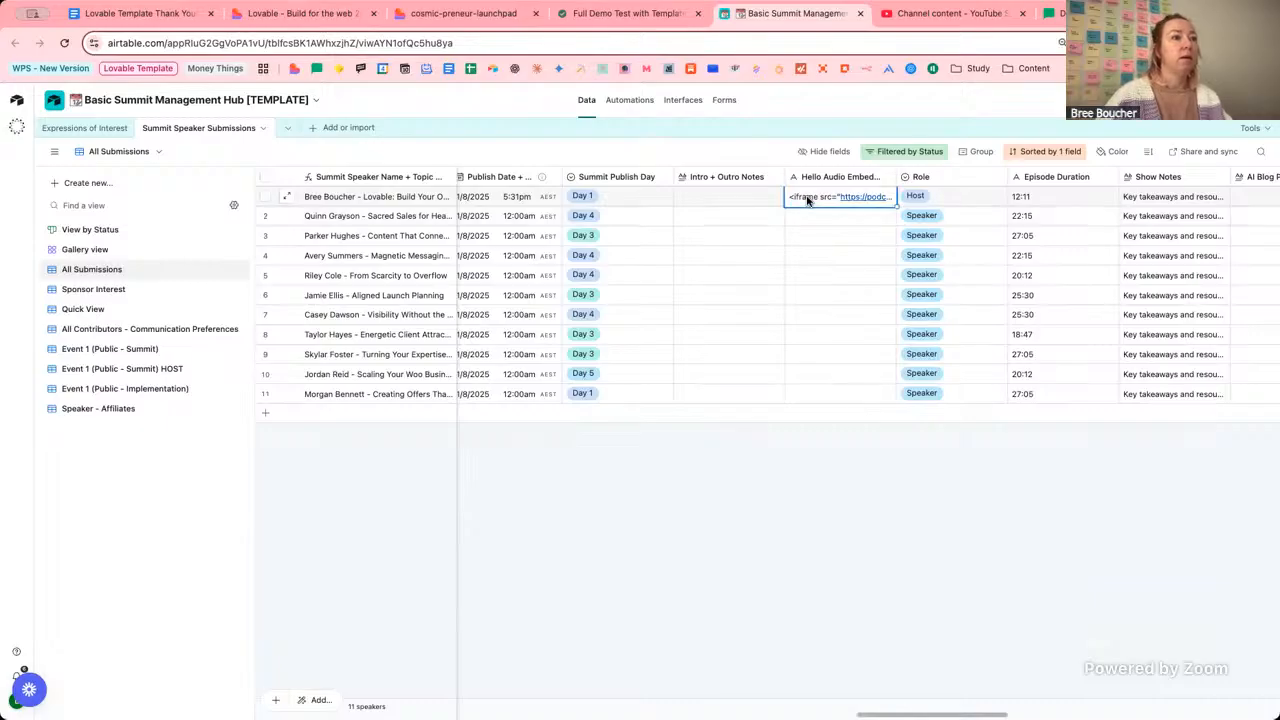
pyautogui.doubleClick(807, 198)
pyautogui.press('Return')
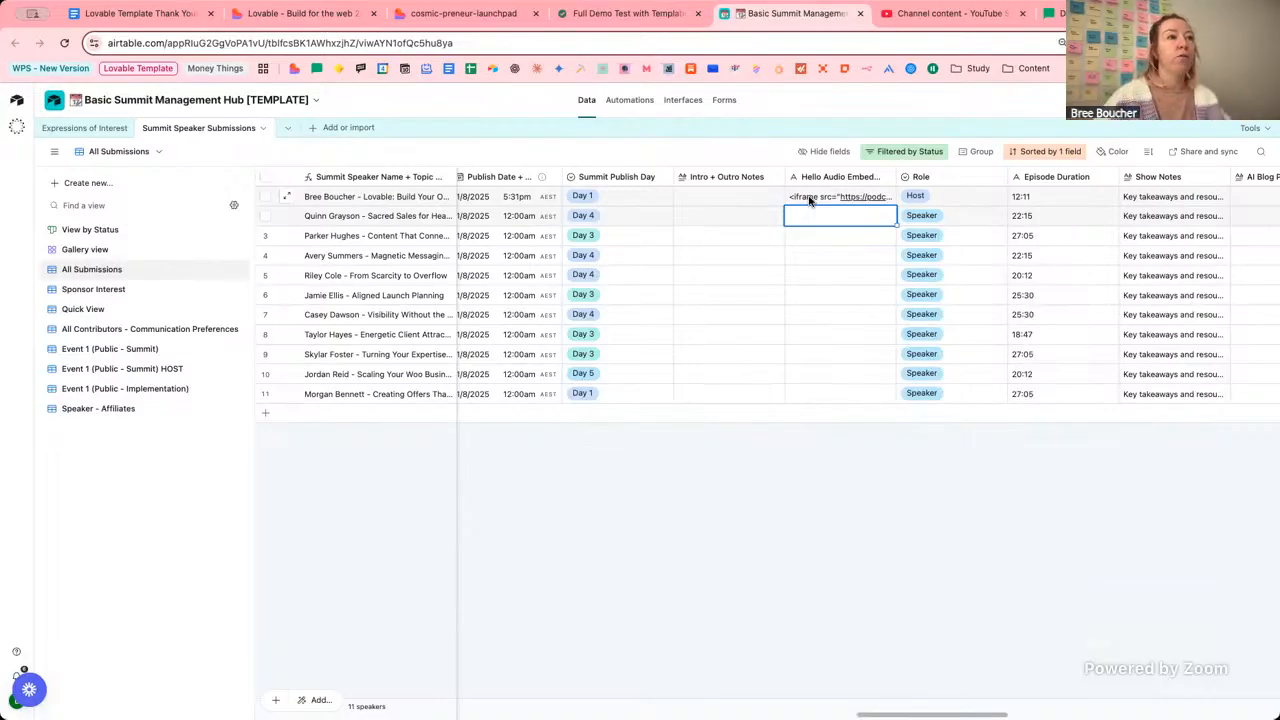
pyautogui.click(810, 199)
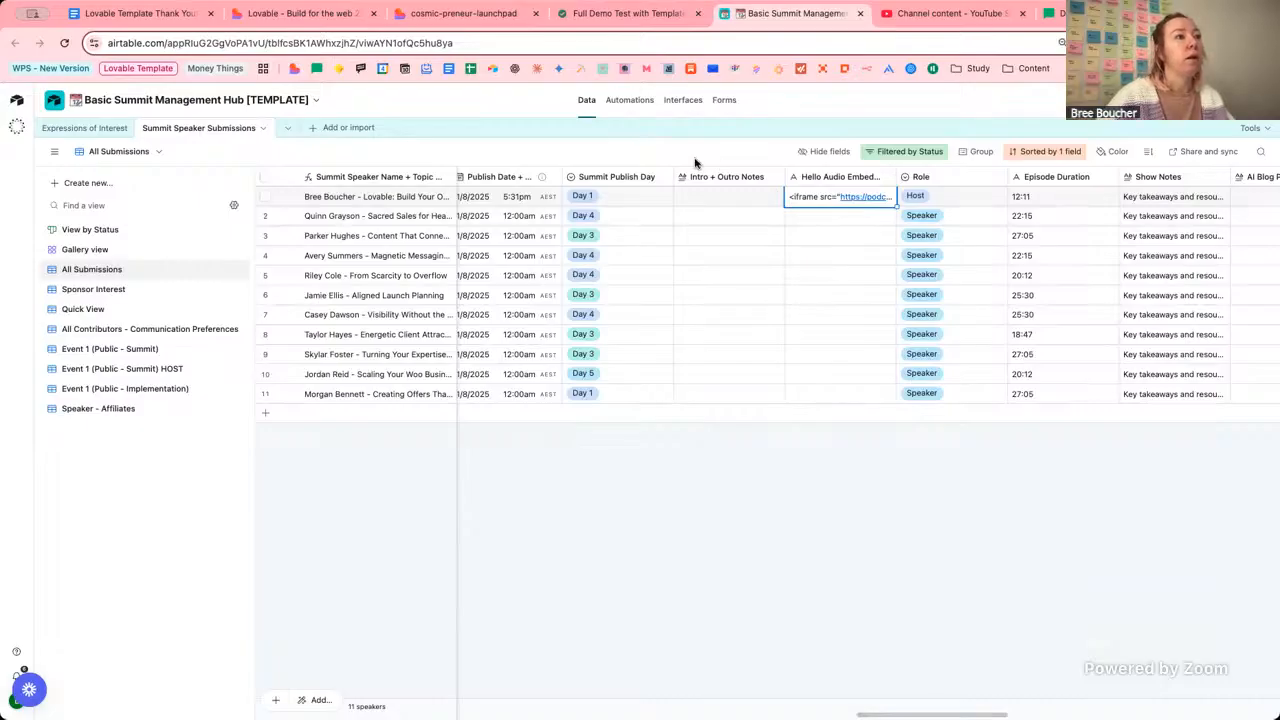
pyautogui.moveTo(808, 218); pyautogui.dragTo(818, 396)
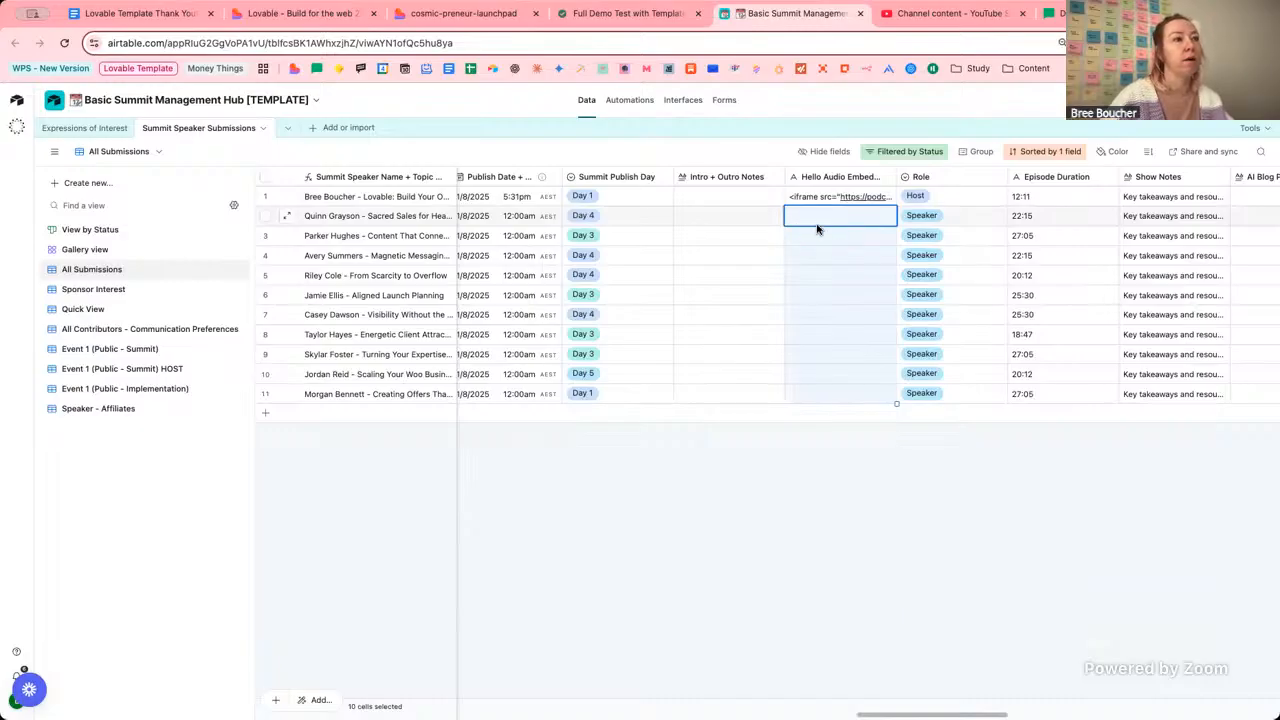
pyautogui.click(813, 222)
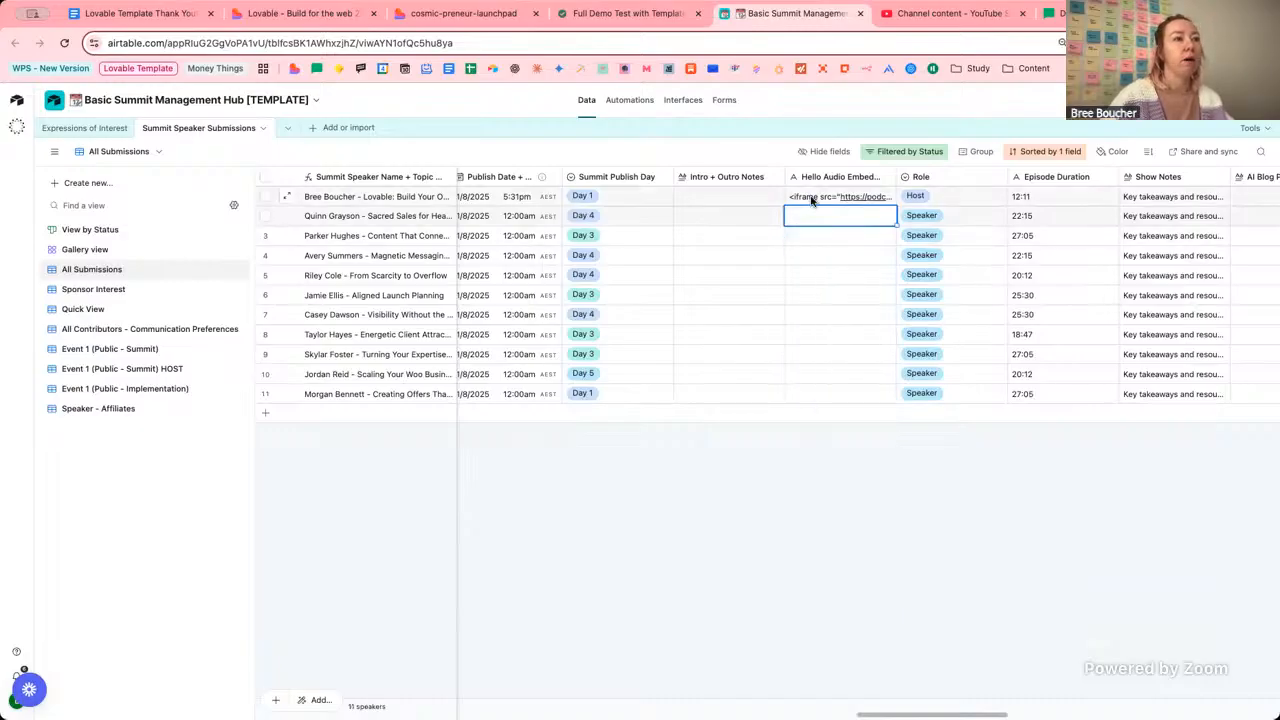
pyautogui.click(814, 198)
pyautogui.moveTo(893, 213); pyautogui.dragTo(840, 220)
pyautogui.click(818, 240)
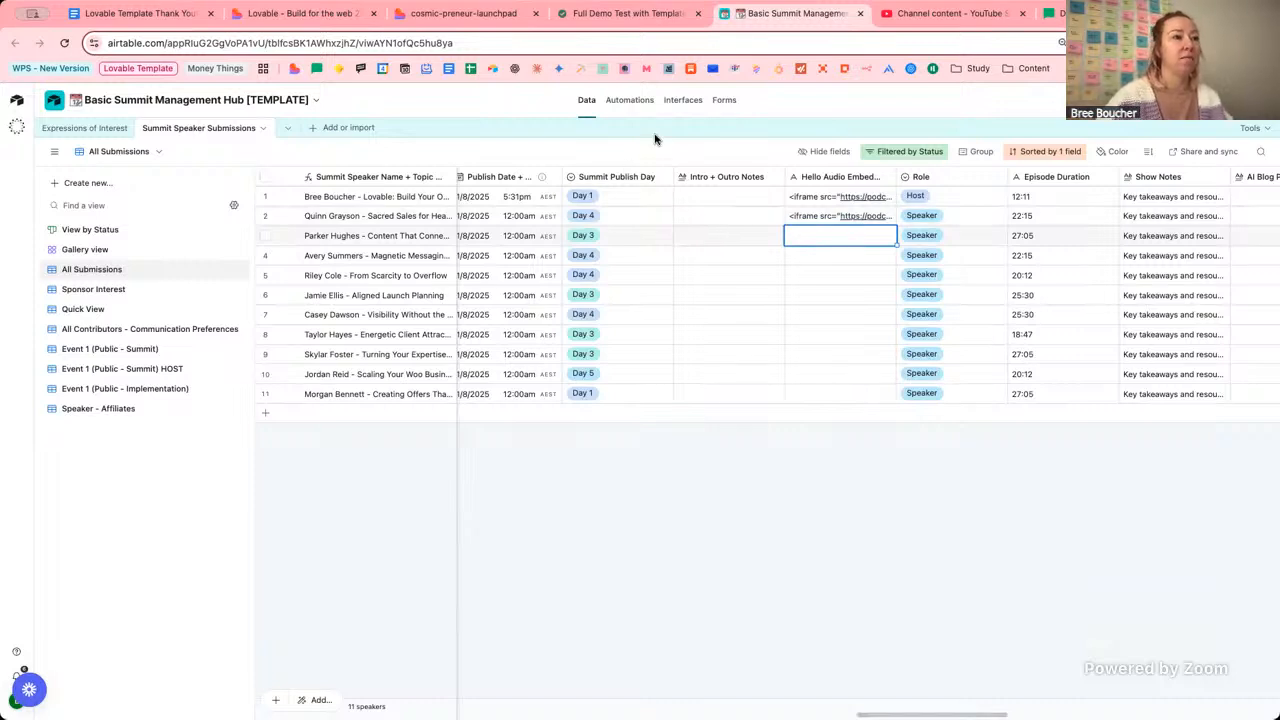
# Check off Preload Sample Content, bringing Phase 0: Project Prep to 2/2.
pyautogui.click(486, 16)
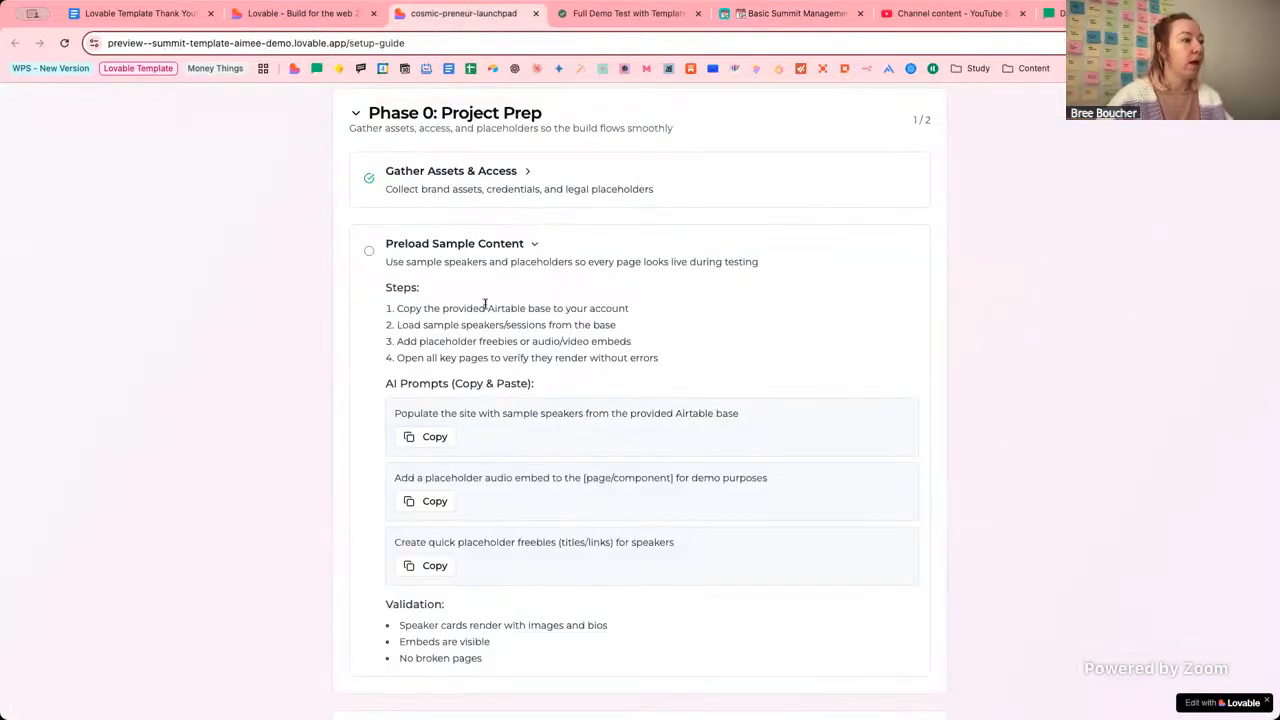
pyautogui.click(369, 252)
pyautogui.moveTo(427, 358); pyautogui.dragTo(526, 358)
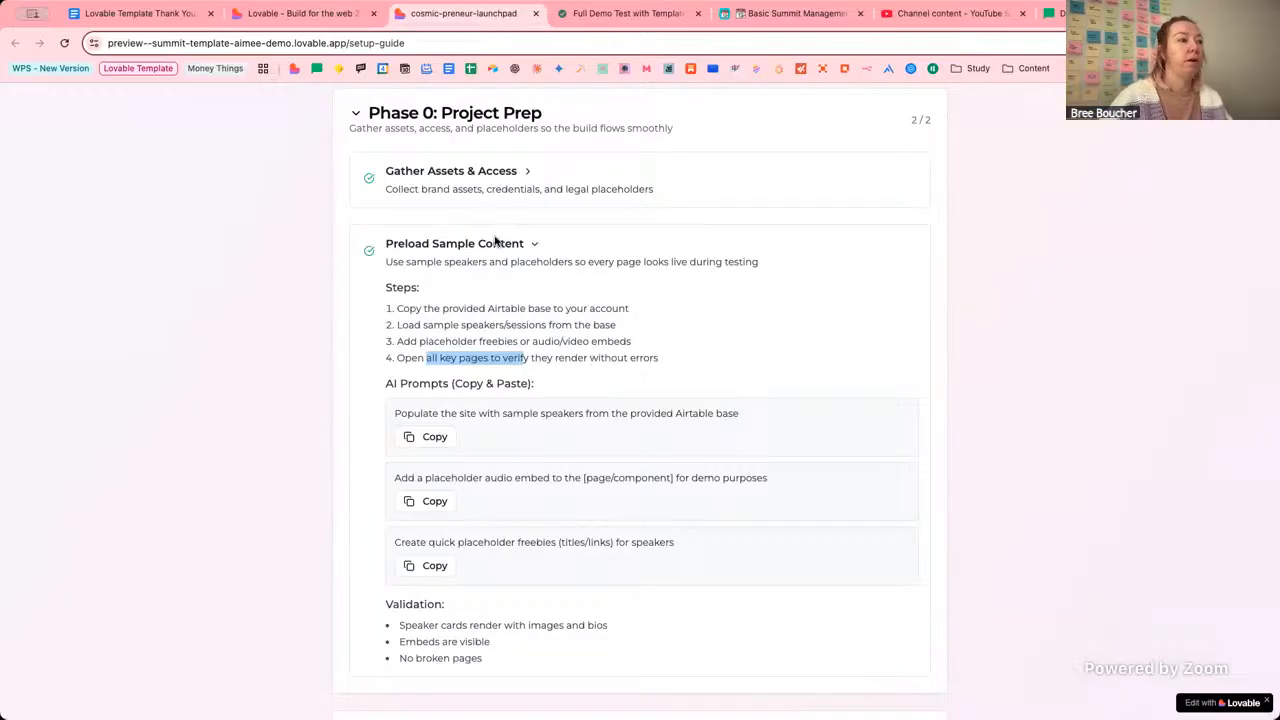
# Preview the / home page and scroll down to the Save Your Free Spot form.
pyautogui.click(265, 17)
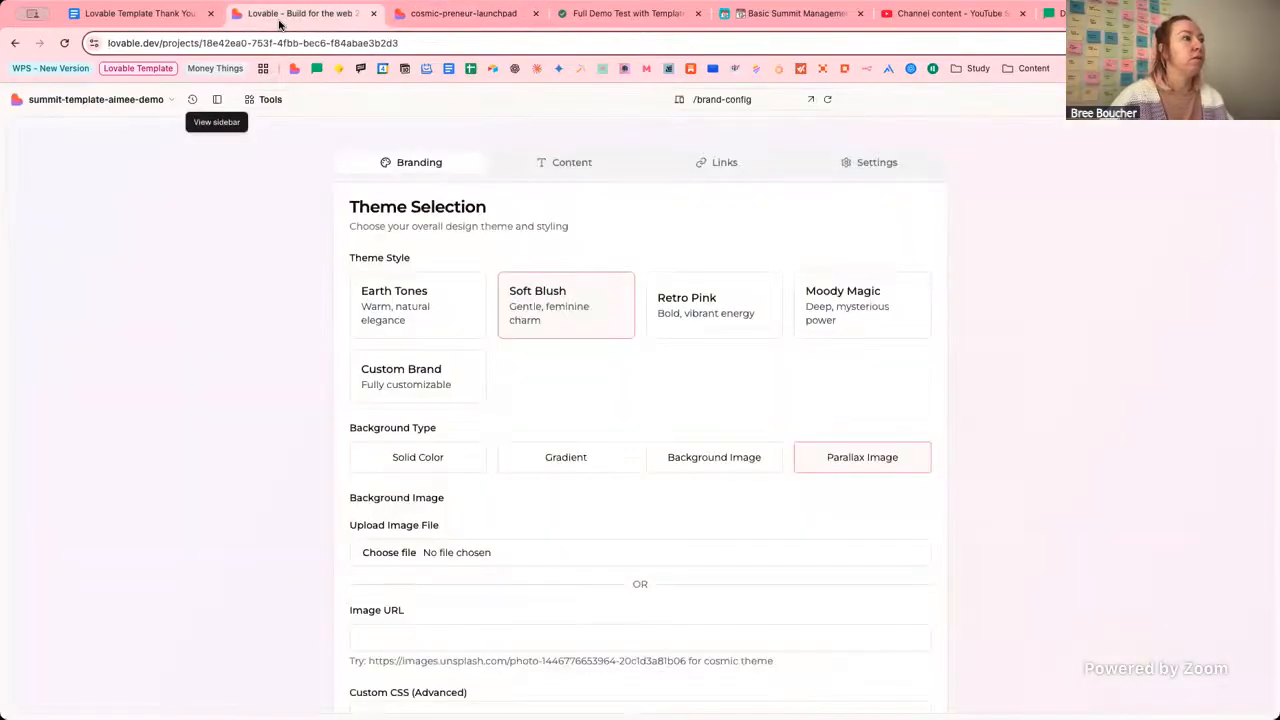
pyautogui.click(731, 100)
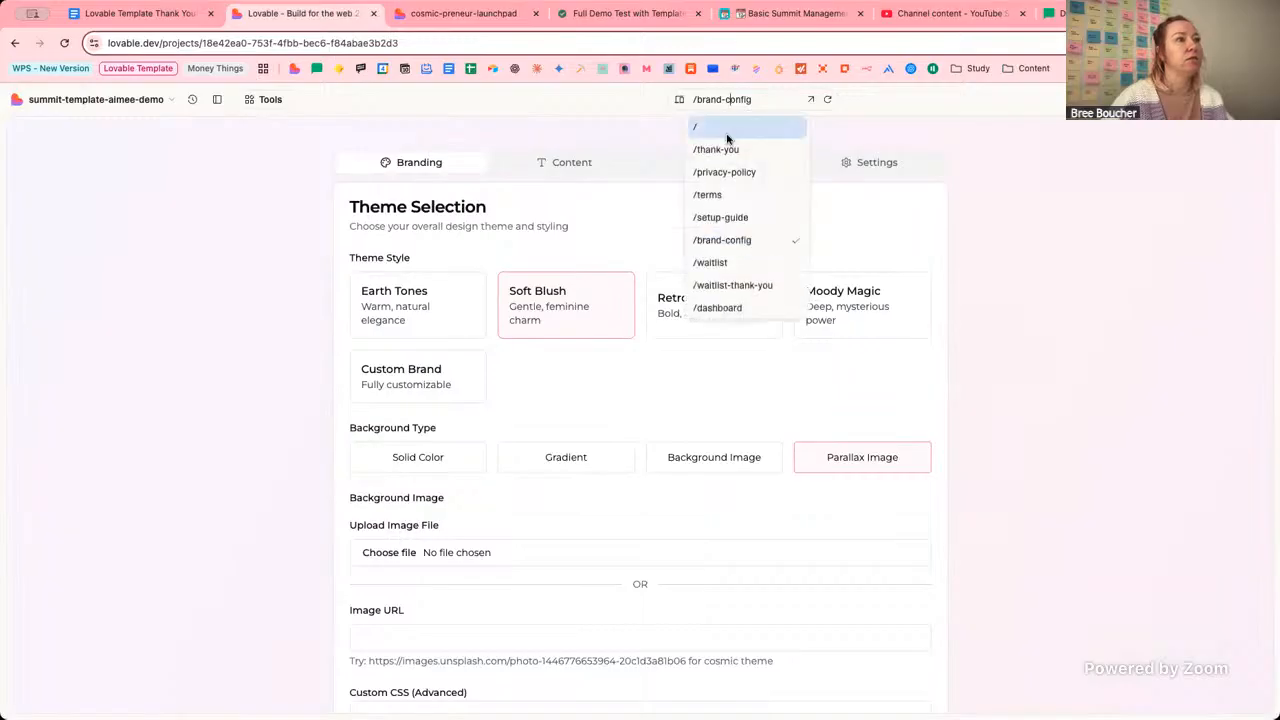
pyautogui.click(727, 139)
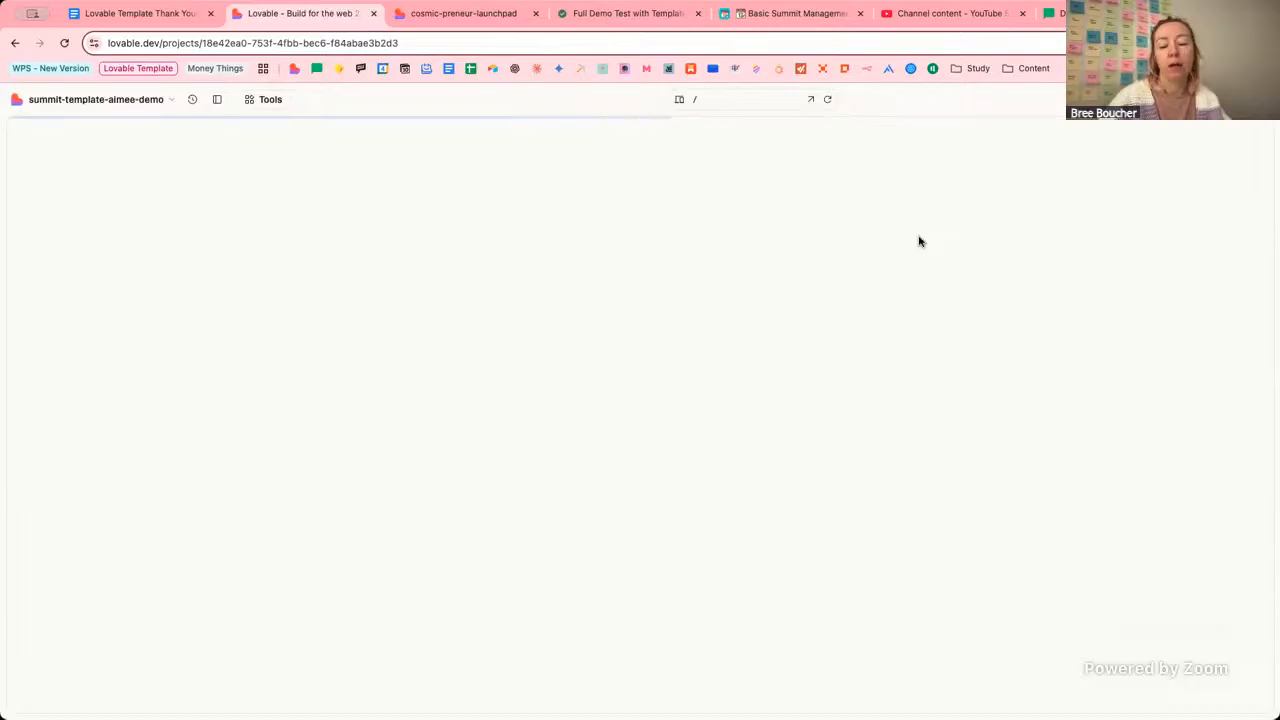
pyautogui.scroll(-5, 1026, 260)
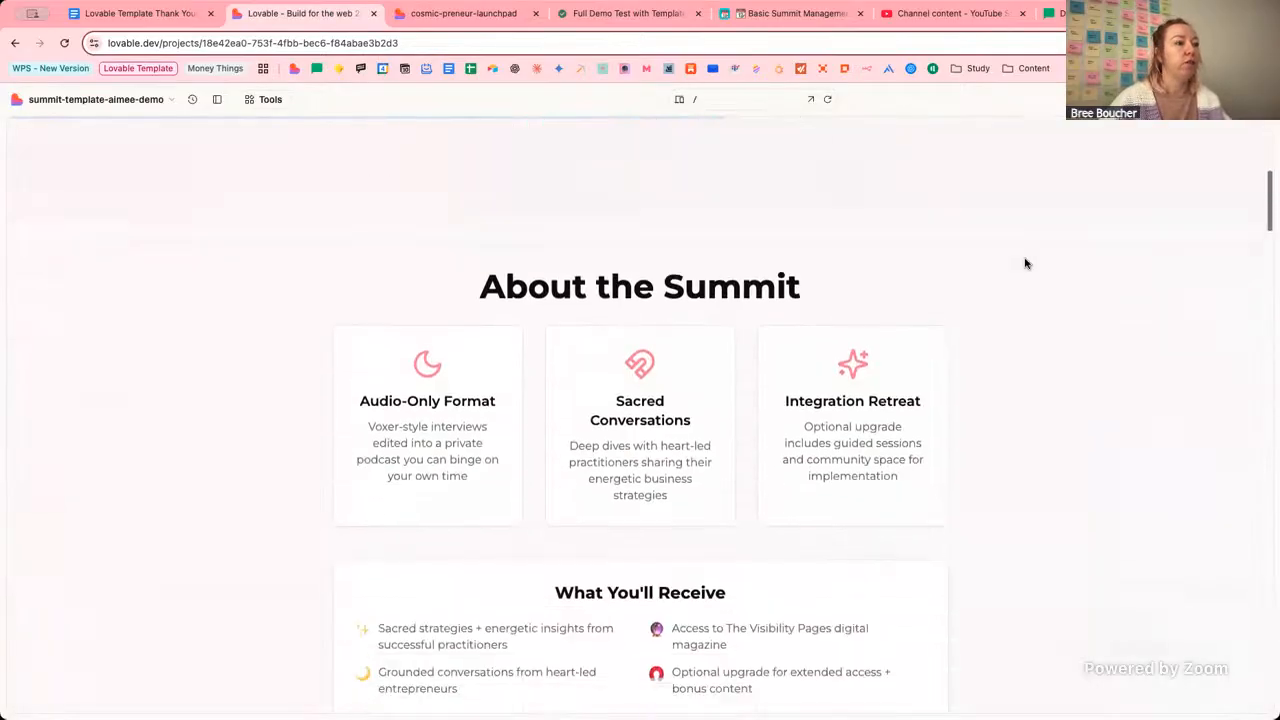
pyautogui.scroll(-10, 1026, 263)
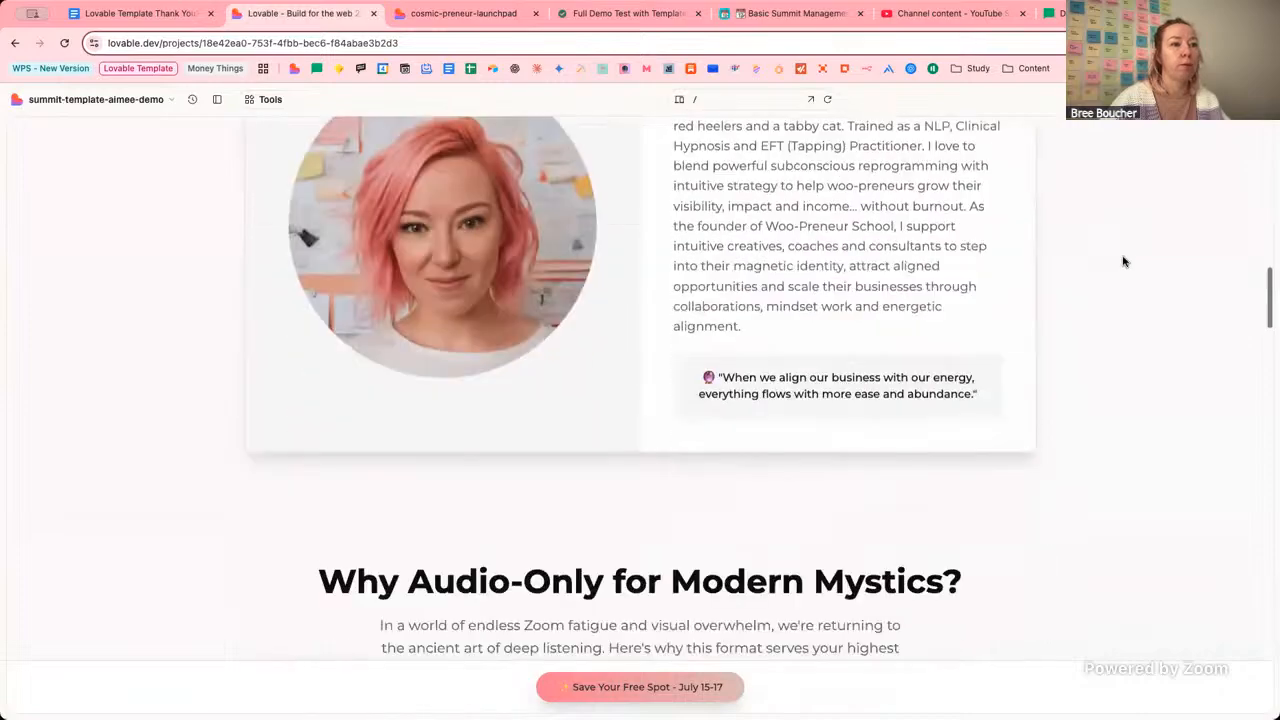
pyautogui.scroll(-10, 1123, 262)
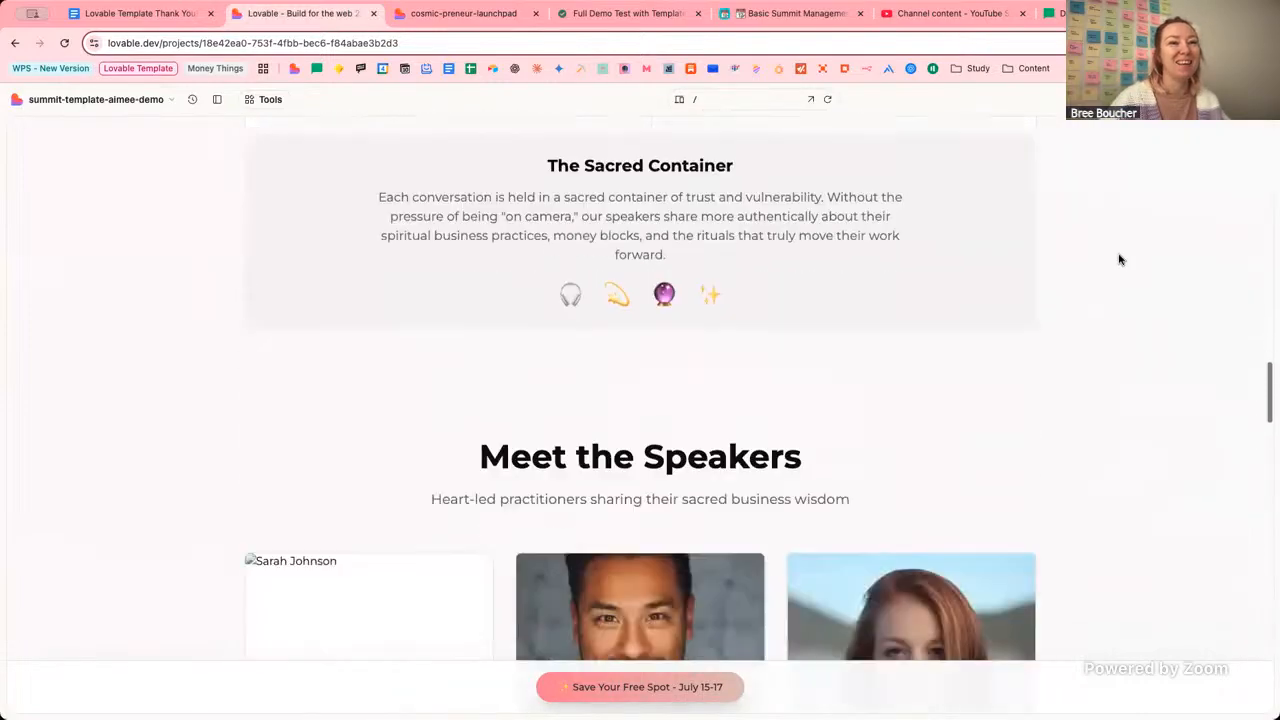
pyautogui.scroll(-8, 1119, 260)
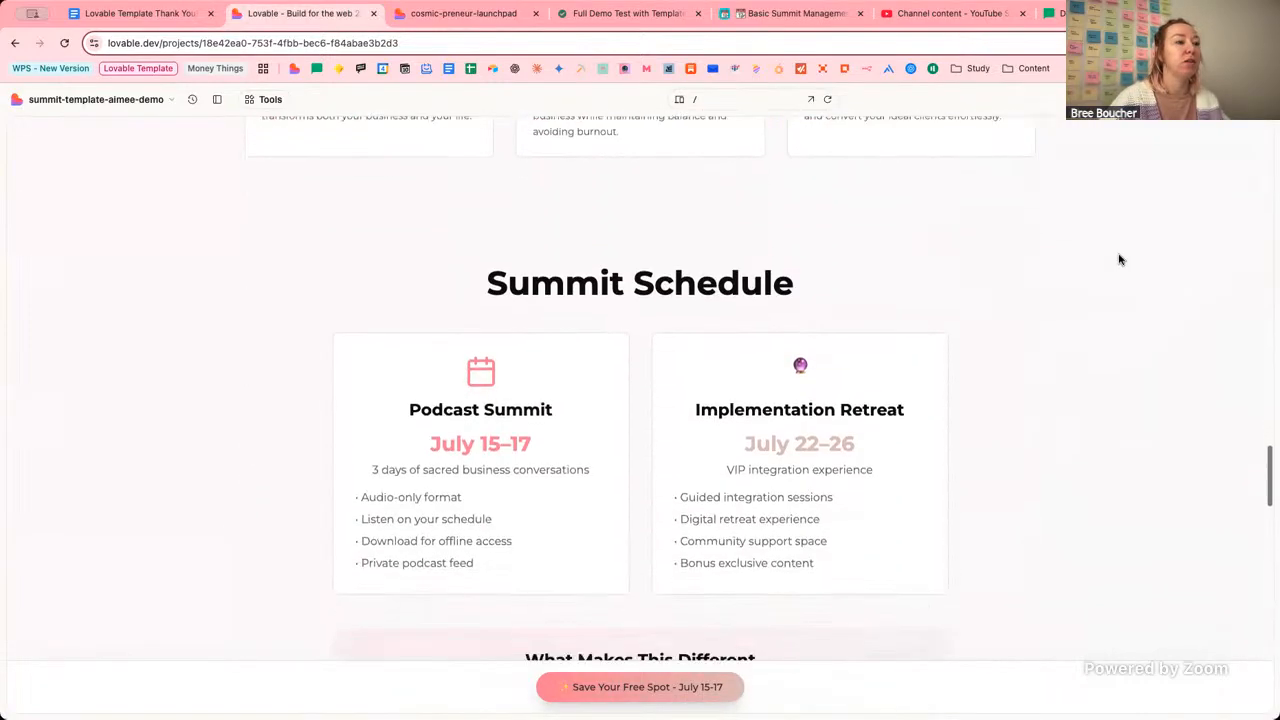
pyautogui.scroll(-7, 1119, 260)
pyautogui.scroll(5, 1118, 262)
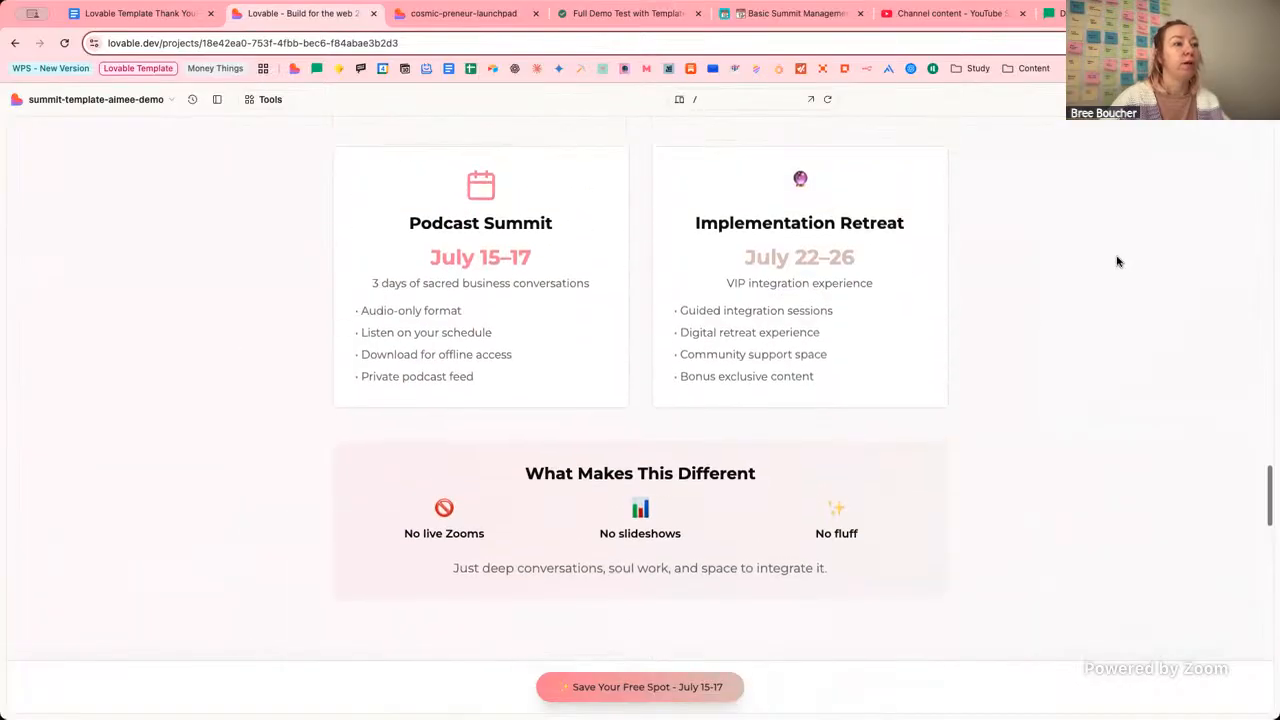
pyautogui.scroll(-15, 1130, 275)
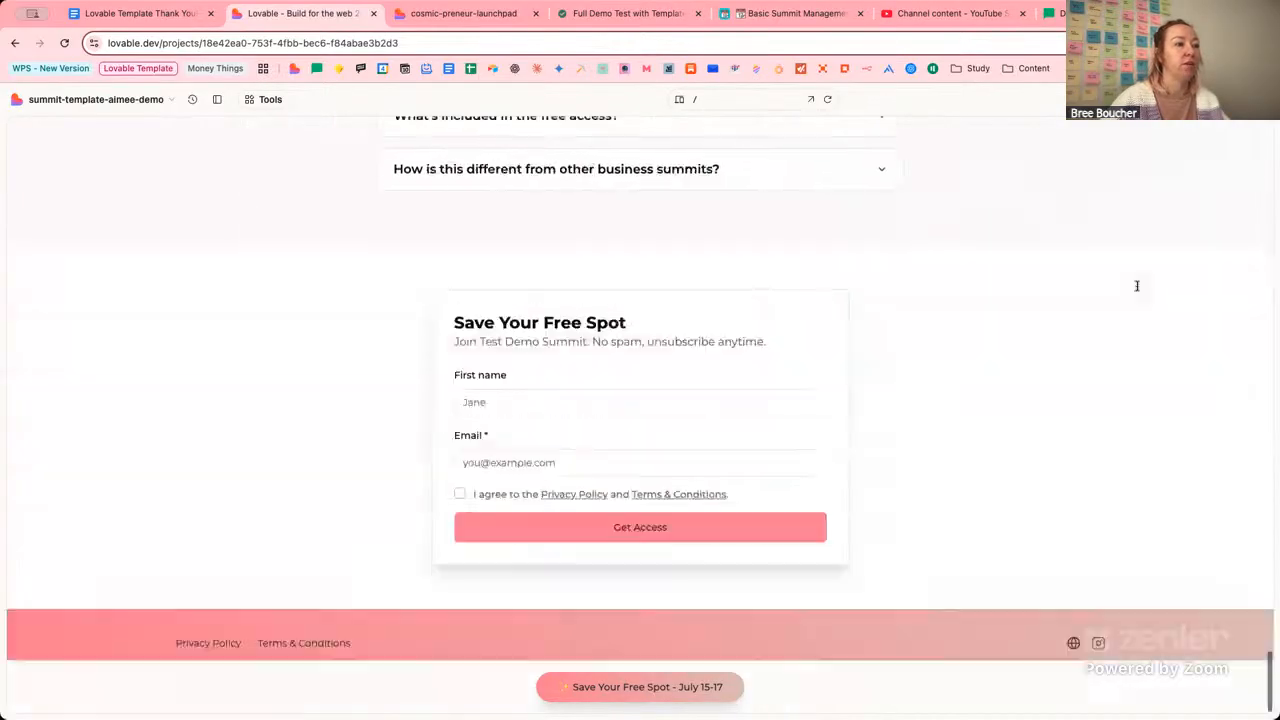
pyautogui.click(742, 99)
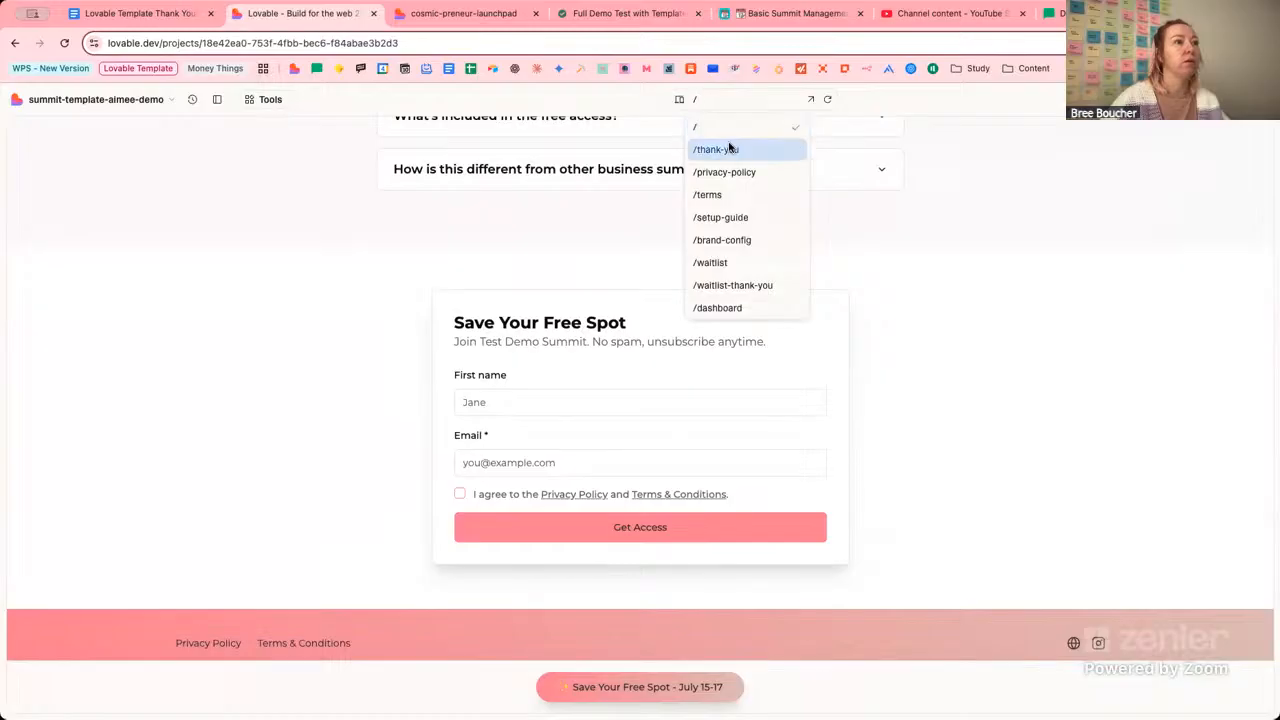
# Preview the /thank-you page, then the /privacy-policy page.
pyautogui.click(729, 149)
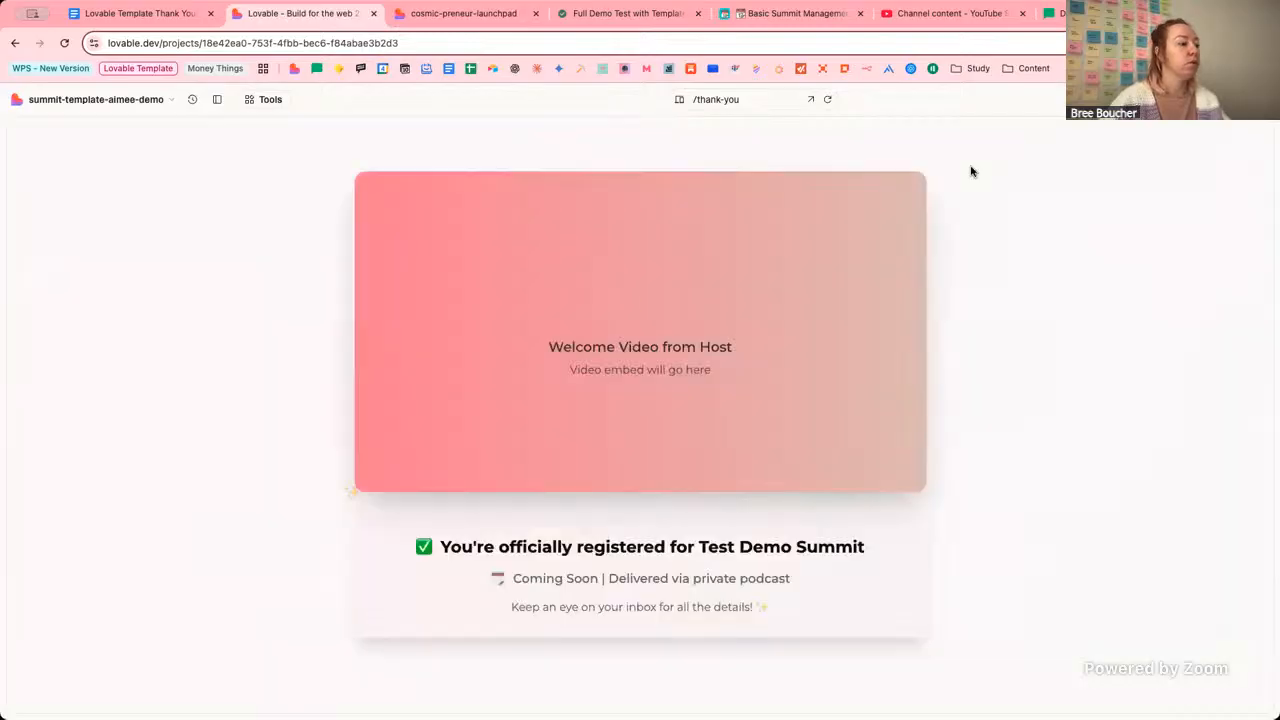
pyautogui.scroll(-6, 975, 175)
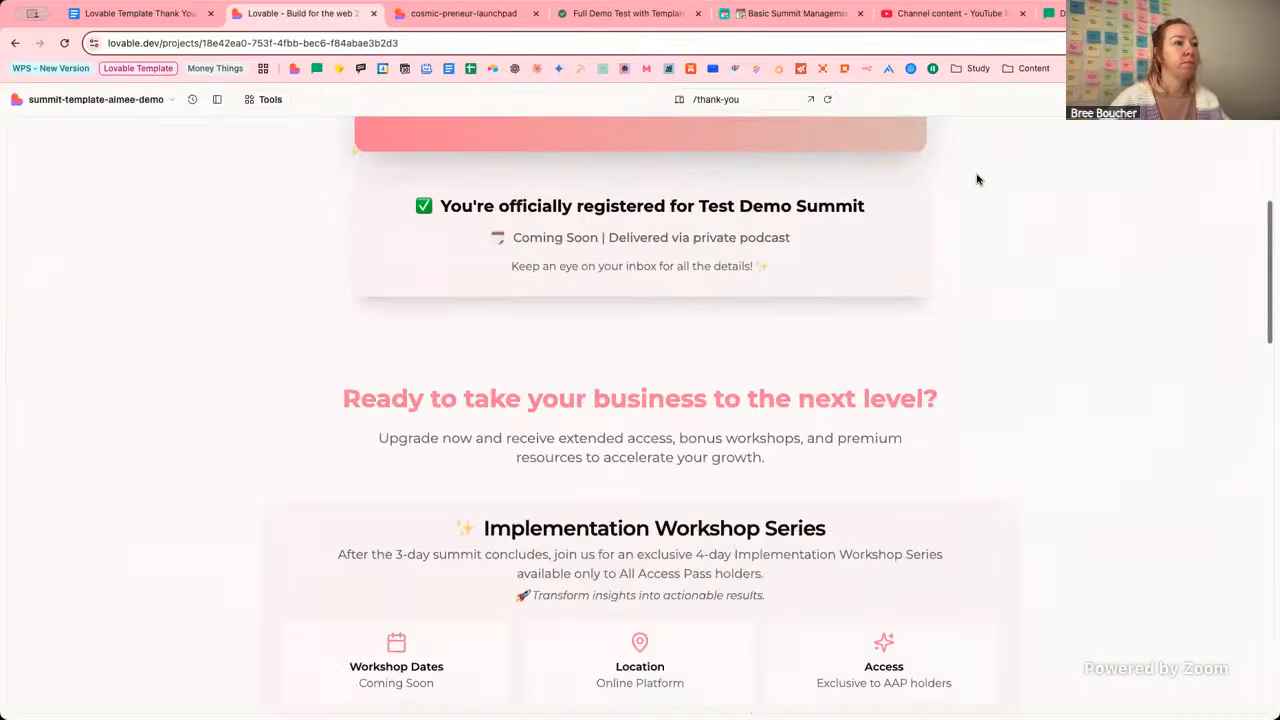
pyautogui.scroll(-10, 1052, 177)
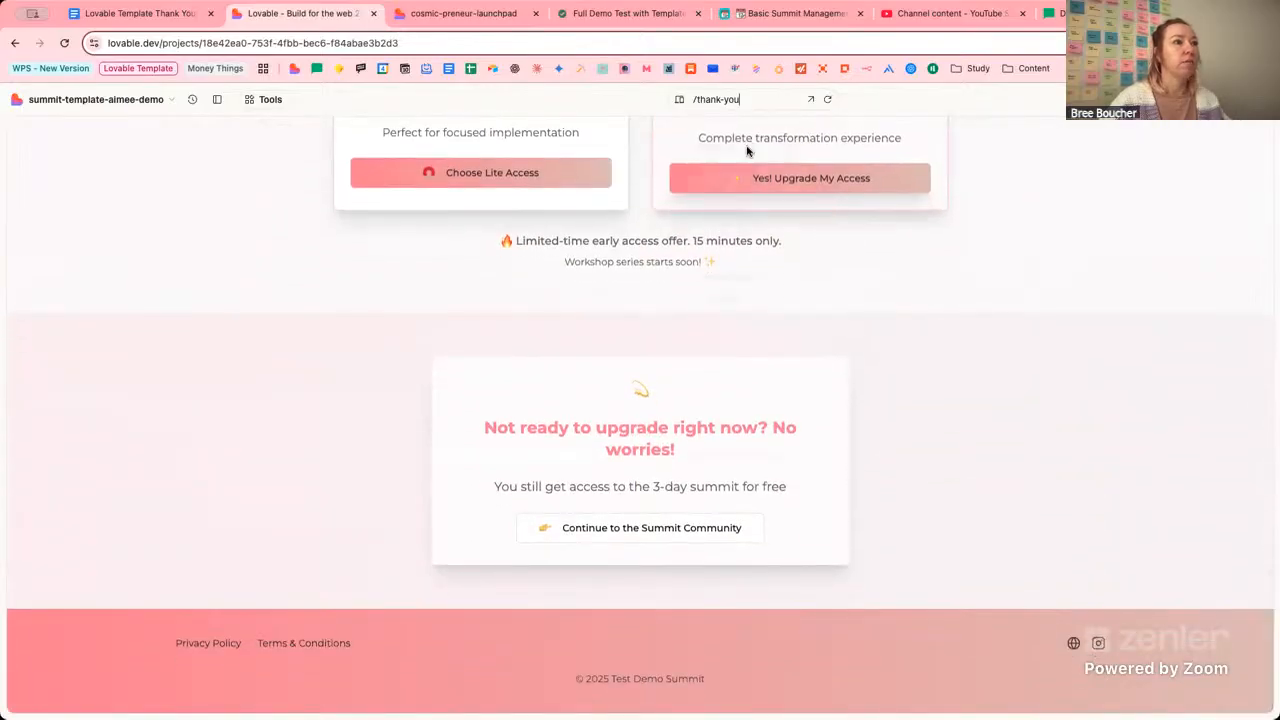
pyautogui.click(745, 99)
pyautogui.click(751, 172)
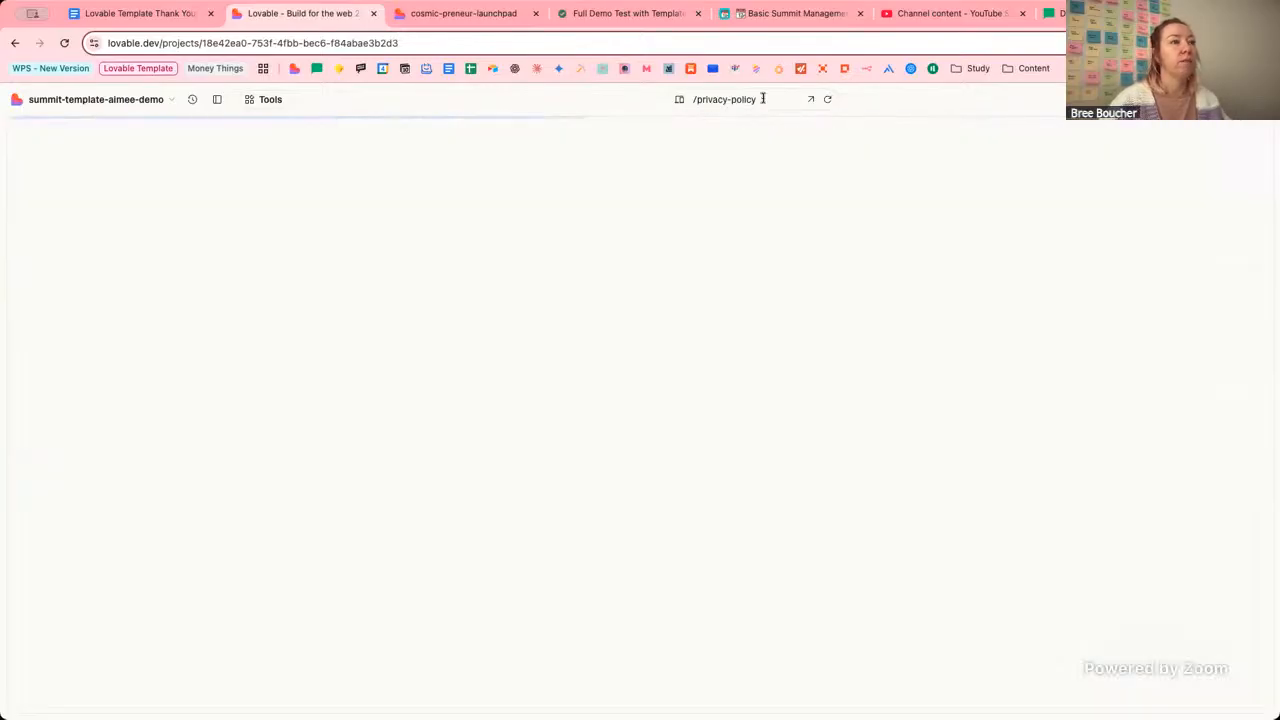
pyautogui.click(762, 99)
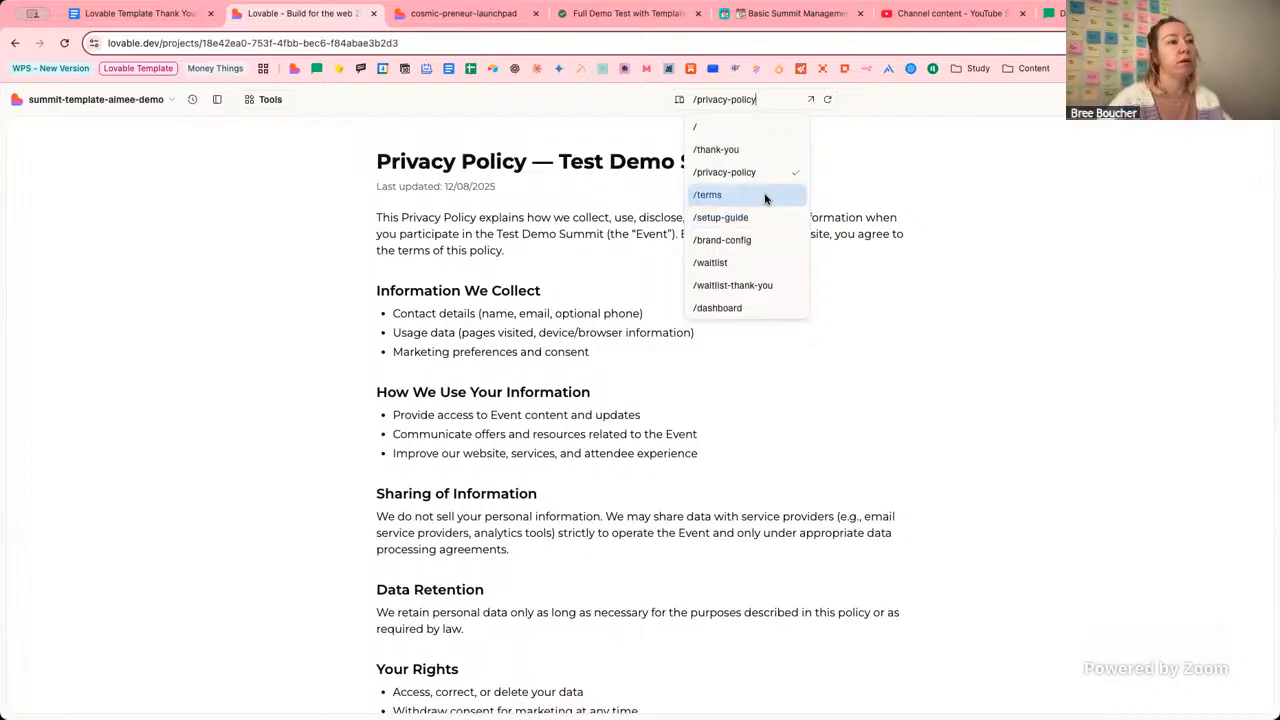
pyautogui.click(929, 199)
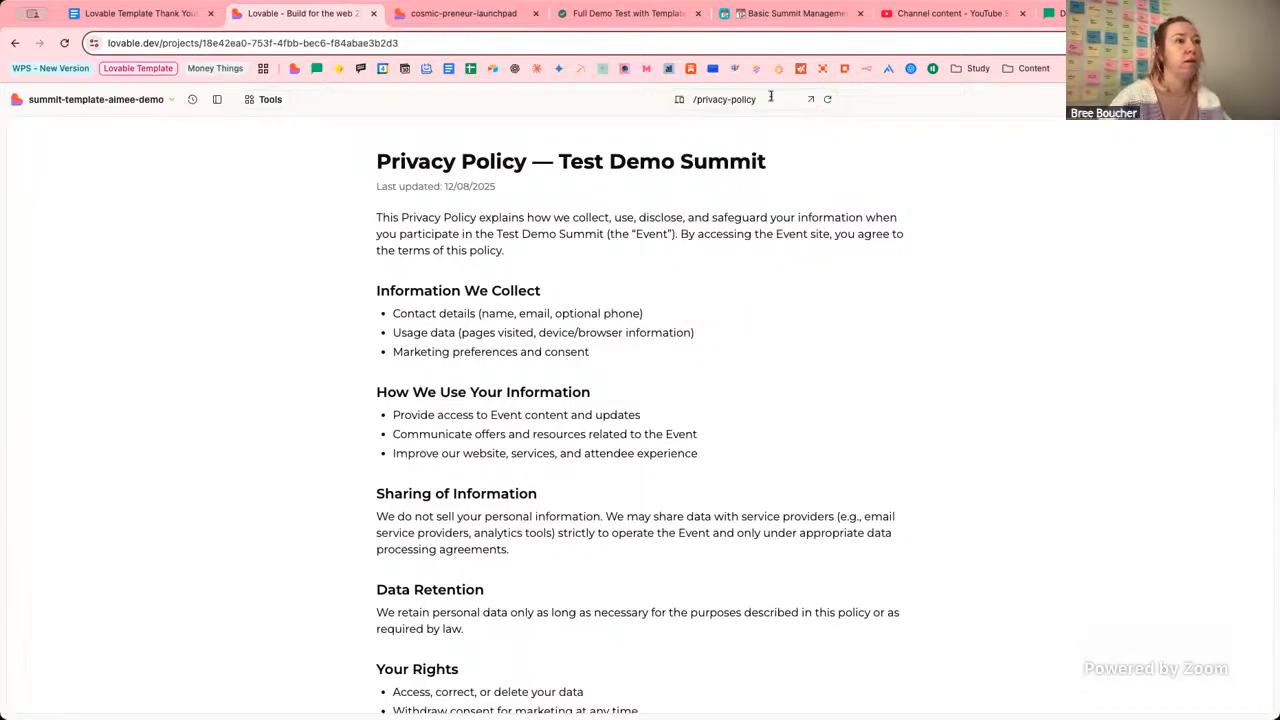
# Preview the /setup-guide page, then the /waitlist signup page.
pyautogui.click(770, 98)
pyautogui.click(772, 212)
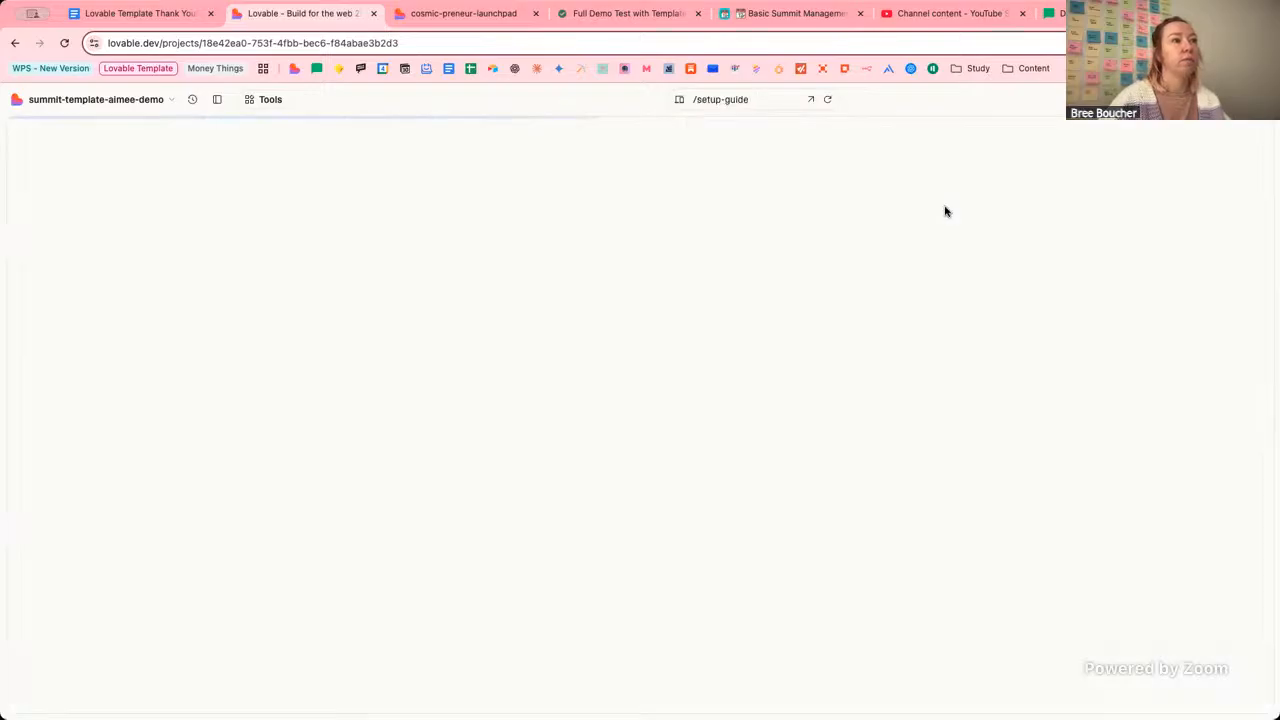
pyautogui.click(757, 99)
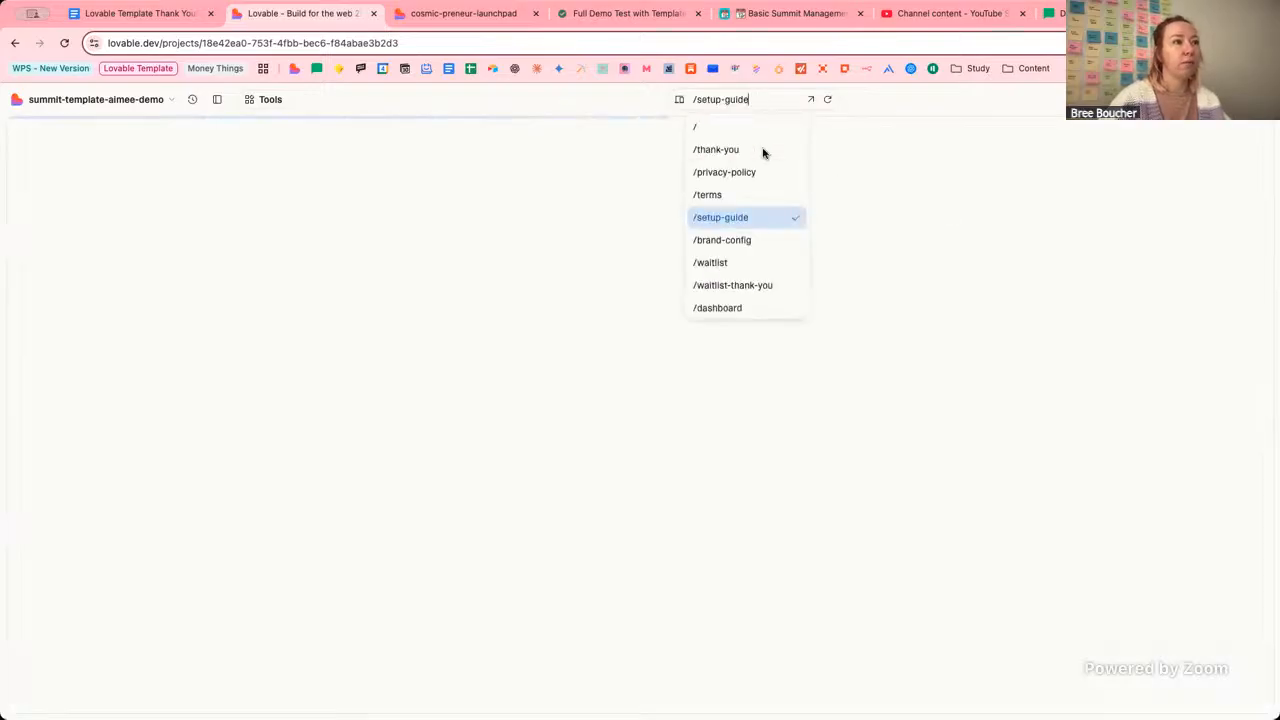
pyautogui.click(768, 261)
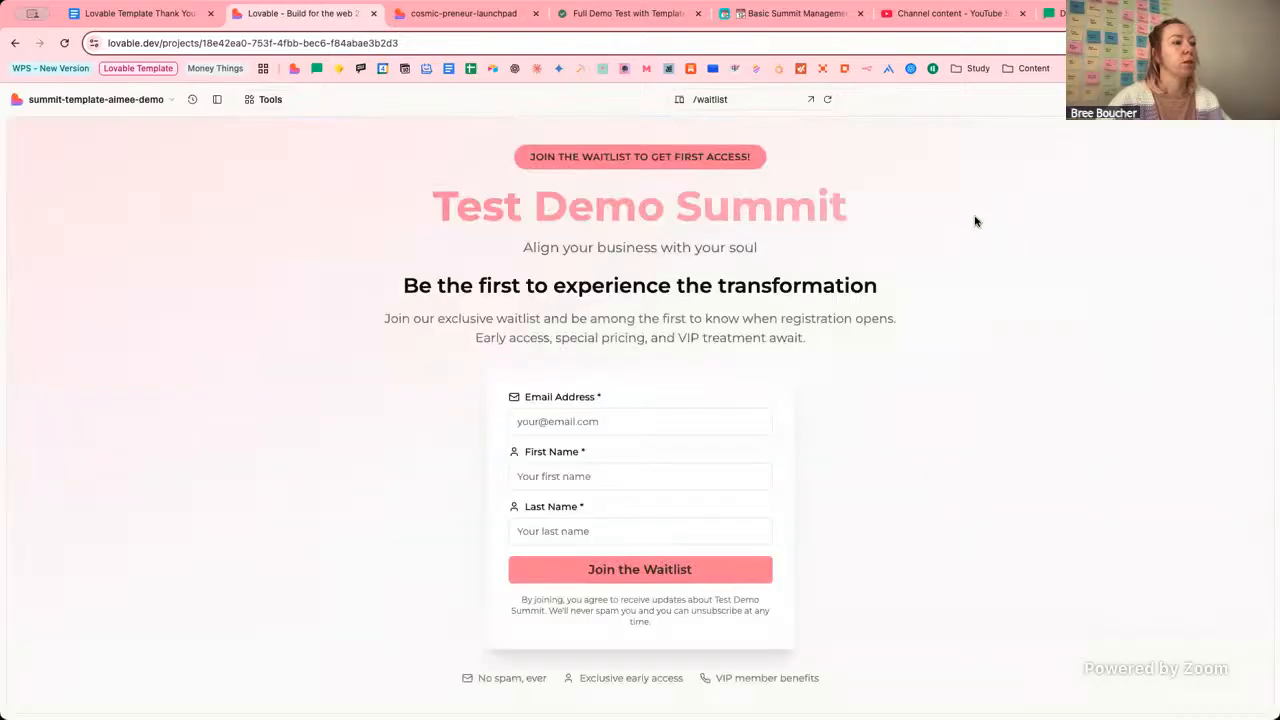
# Preview /waitlist-thank-you with its $27 Starter Bundle, then switch the preview to /dashboard.
pyautogui.scroll(-2, 985, 219)
pyautogui.scroll(2, 970, 200)
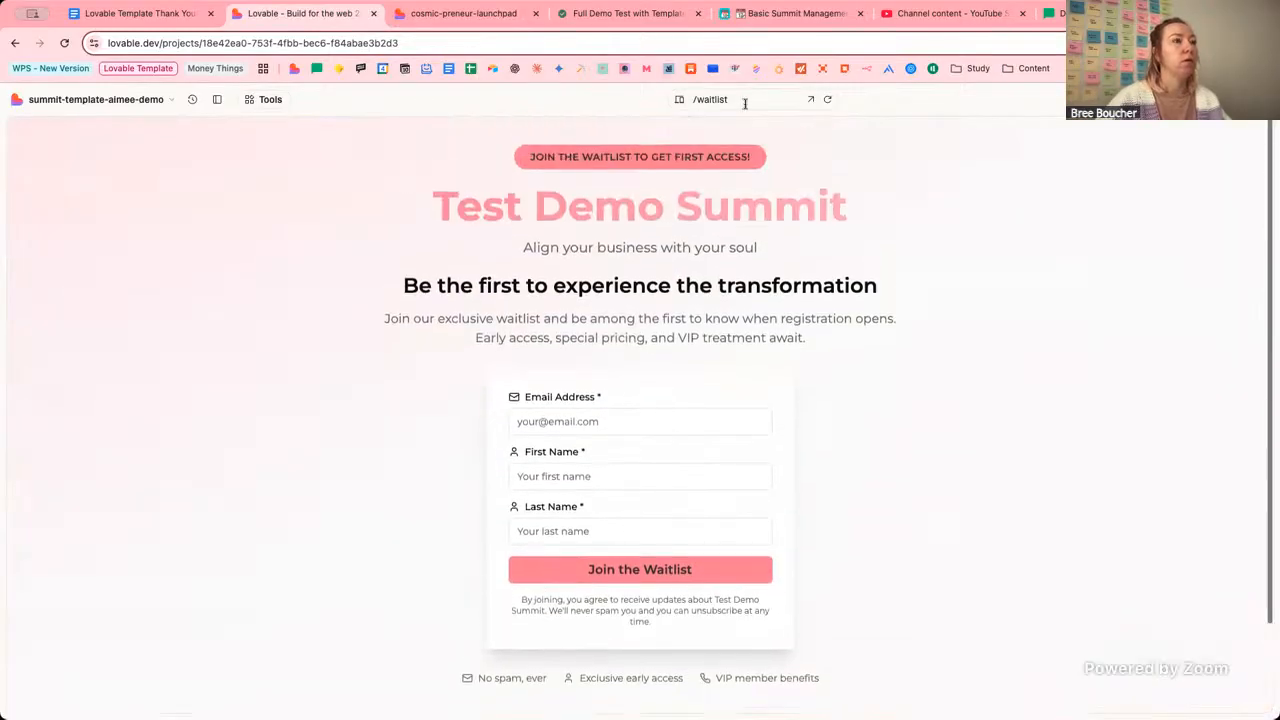
pyautogui.click(748, 100)
pyautogui.click(735, 285)
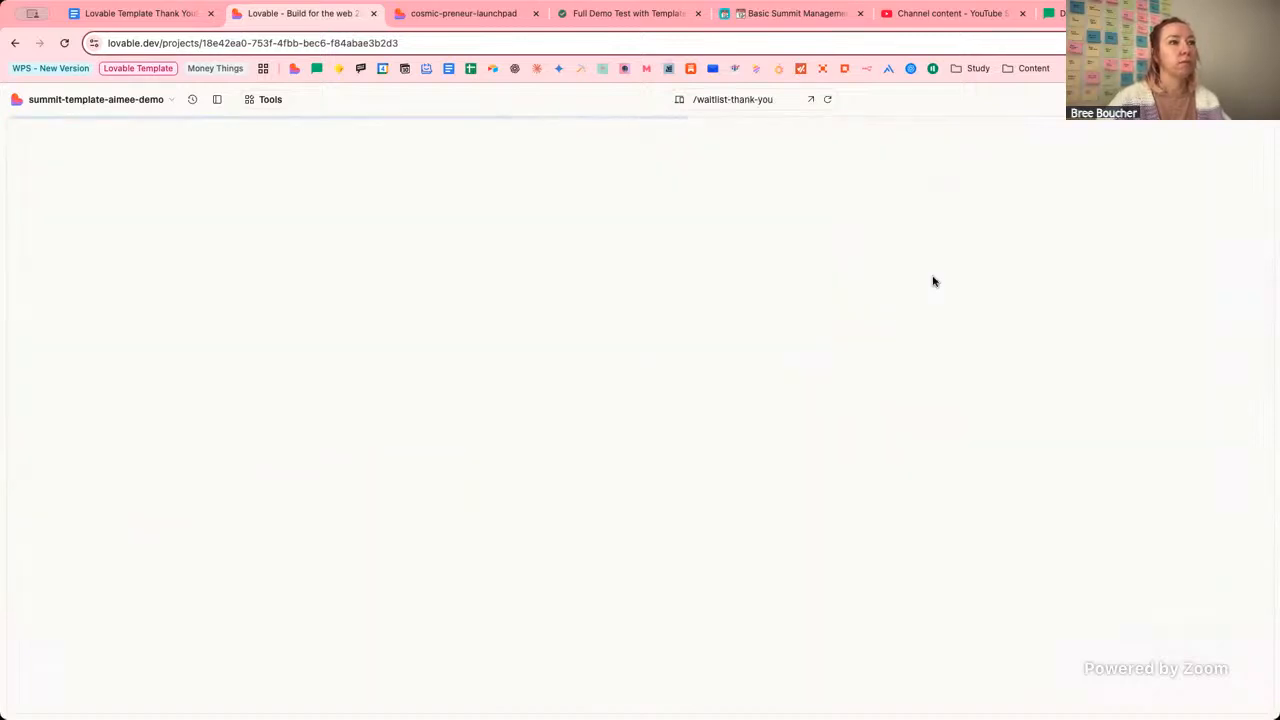
pyautogui.scroll(-1, 948, 293)
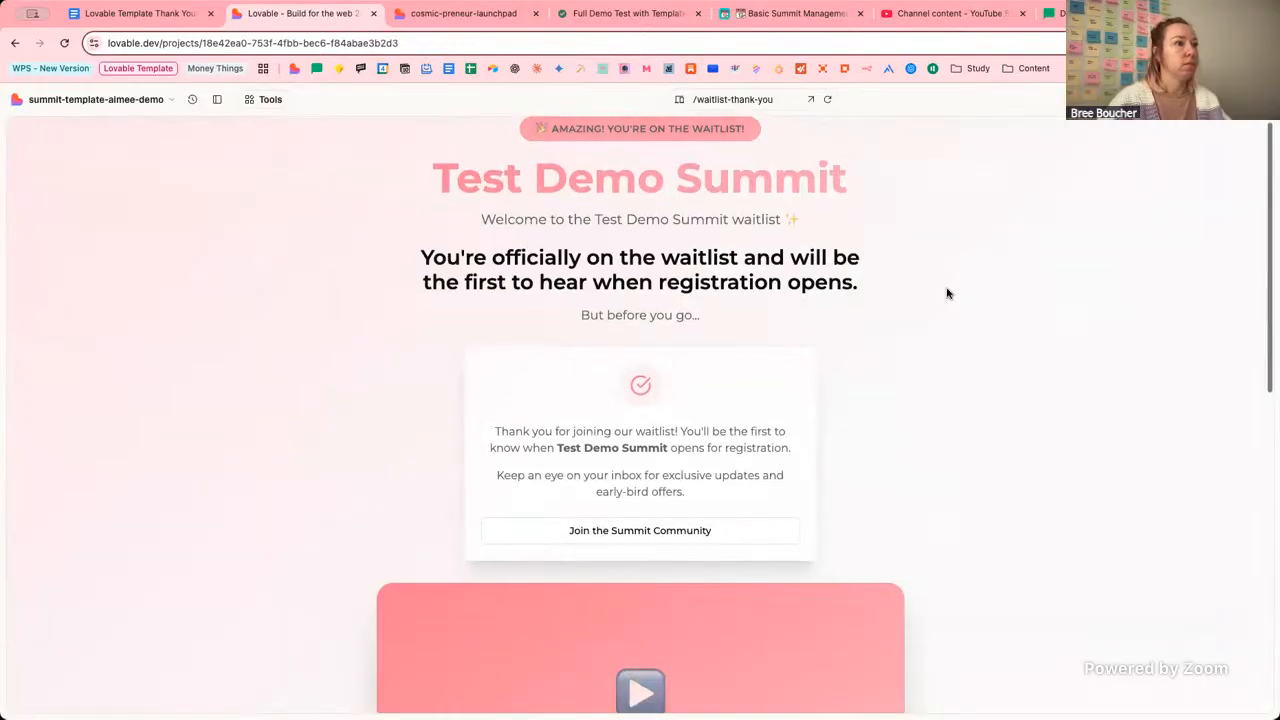
pyautogui.scroll(-6, 948, 293)
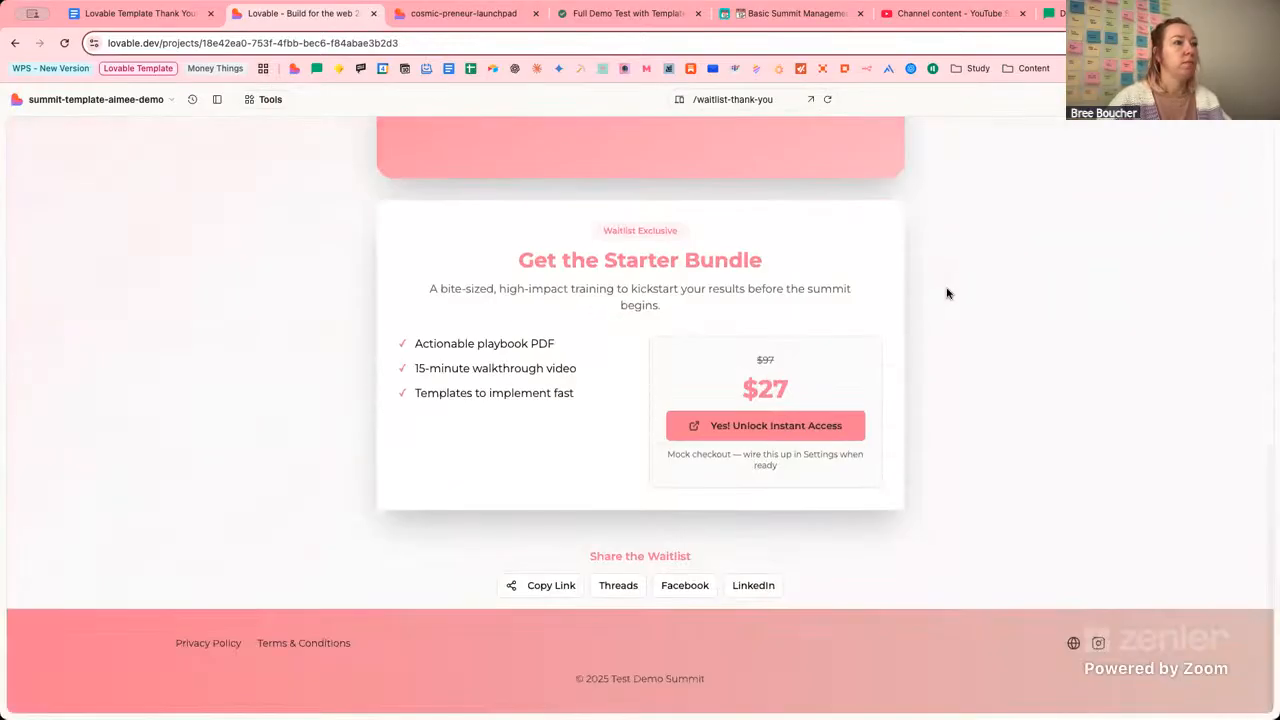
pyautogui.scroll(10, 948, 293)
pyautogui.click(733, 99)
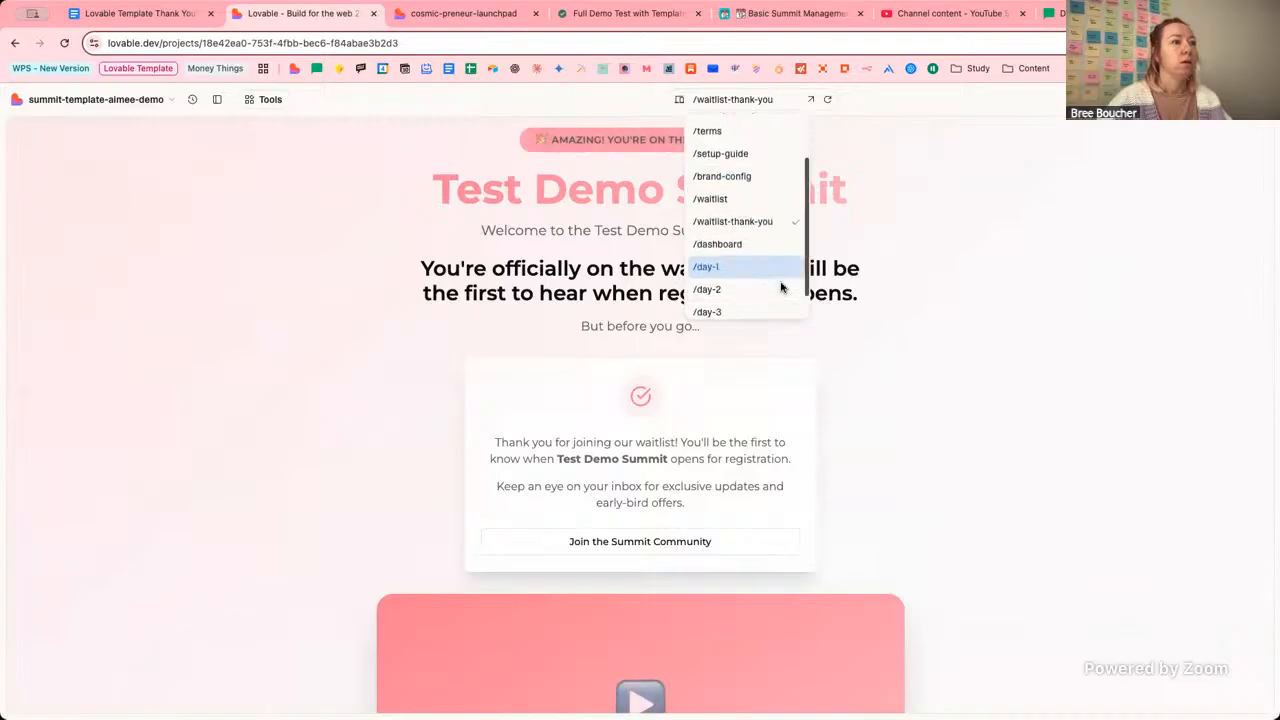
pyautogui.click(750, 246)
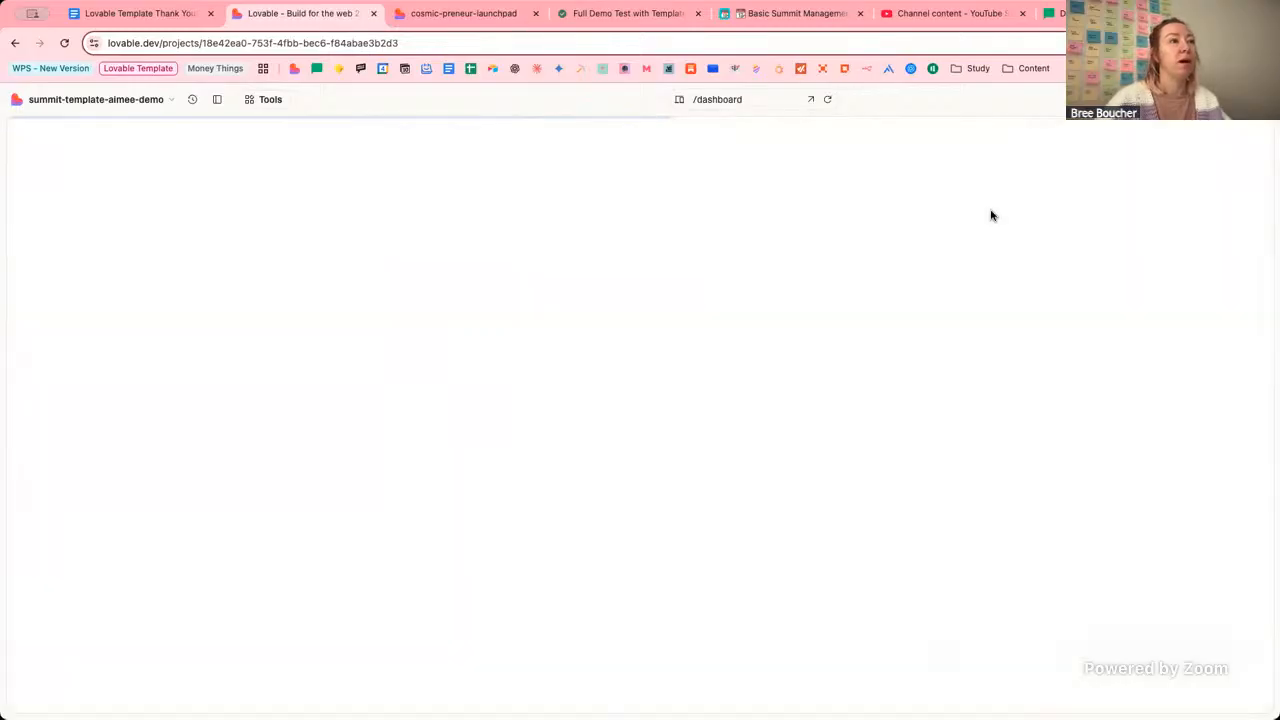
# Expand and collapse Day 1: Foundation, then scroll through the dashboard's day sections.
pyautogui.scroll(-3, 1065, 240)
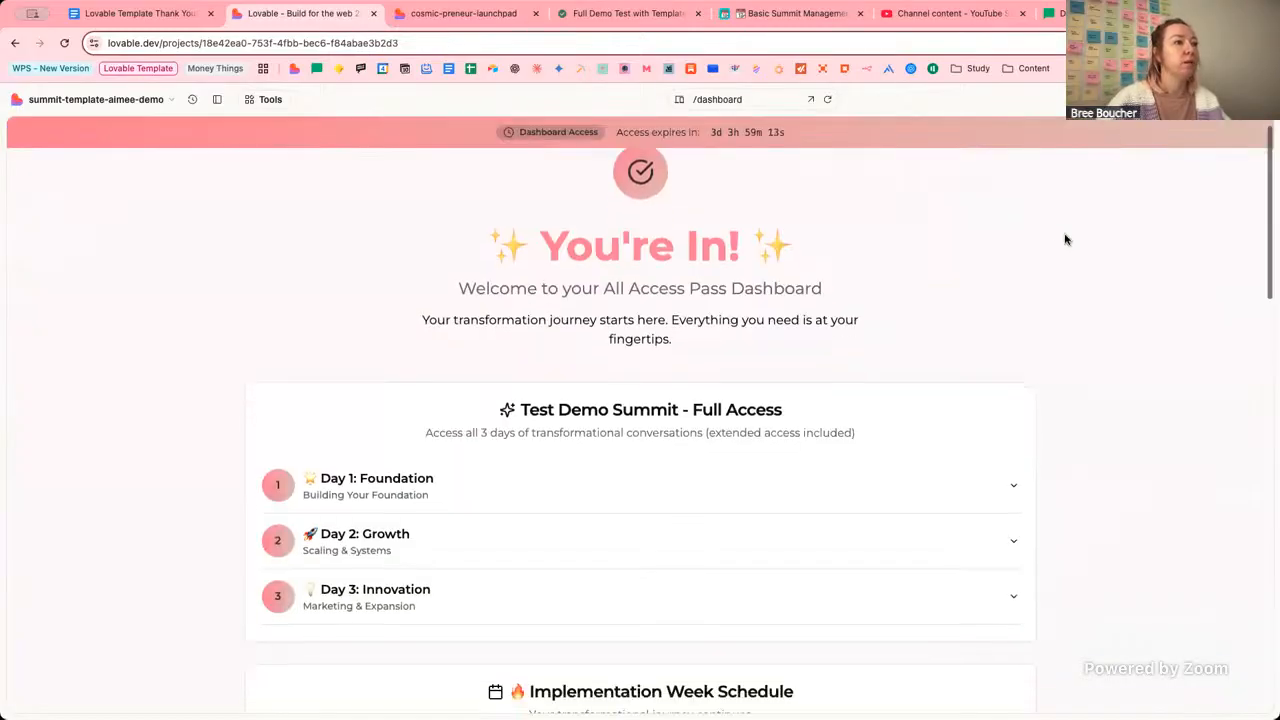
pyautogui.click(1013, 371)
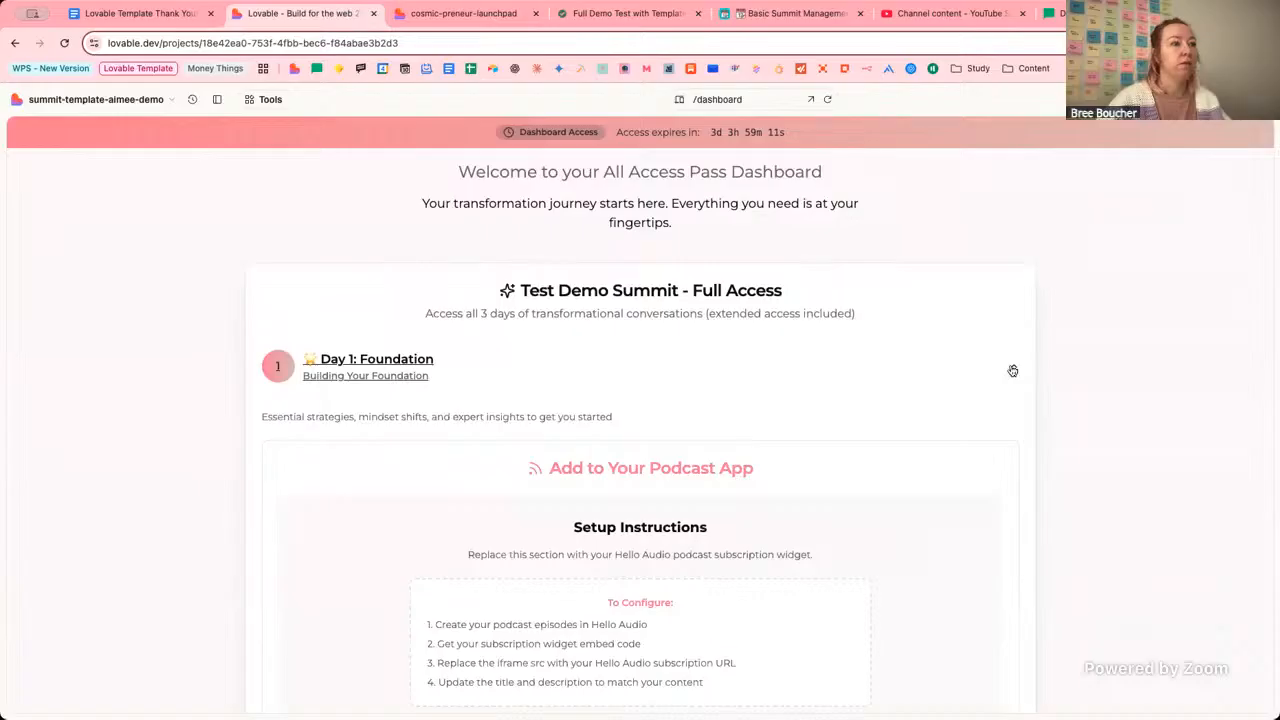
pyautogui.click(1013, 371)
pyautogui.scroll(-10, 1086, 363)
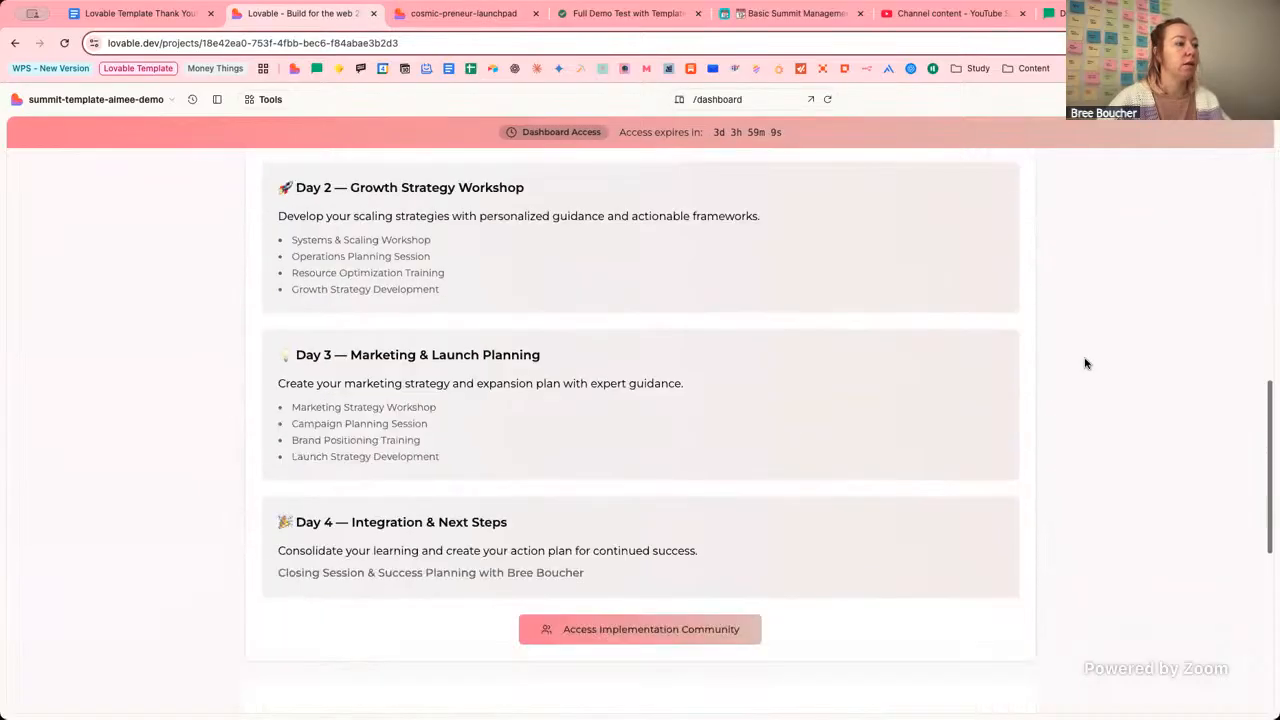
pyautogui.scroll(-7, 1086, 363)
pyautogui.scroll(10, 1086, 363)
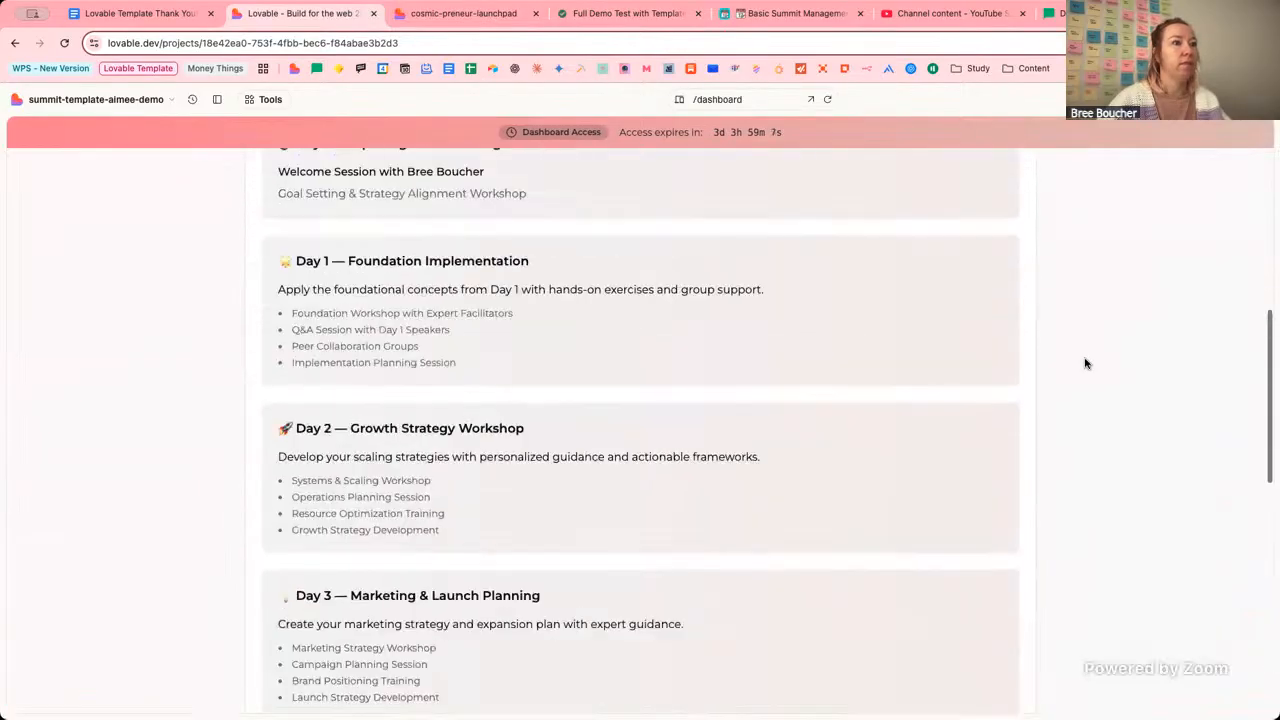
pyautogui.scroll(8, 1086, 363)
# Load the /day-1 route in the preview, which keeps redirecting and stays blank.
pyautogui.click(745, 99)
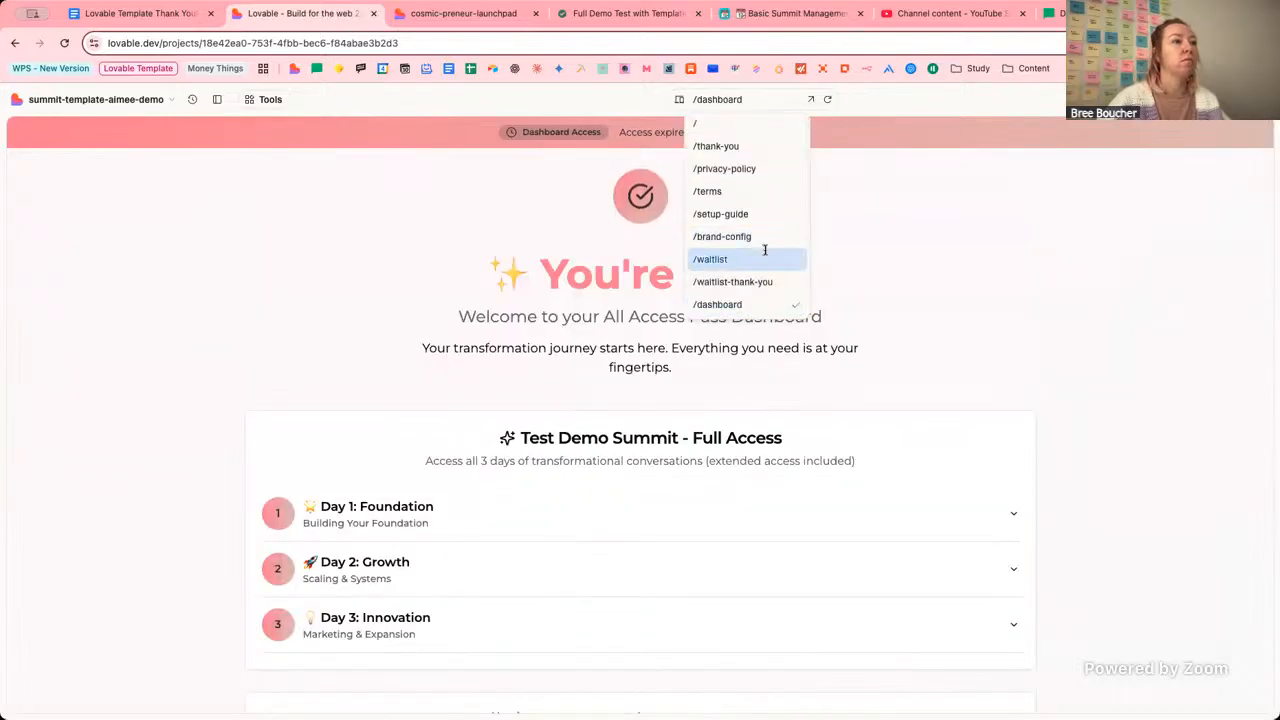
pyautogui.scroll(-3, 765, 250)
pyautogui.click(765, 238)
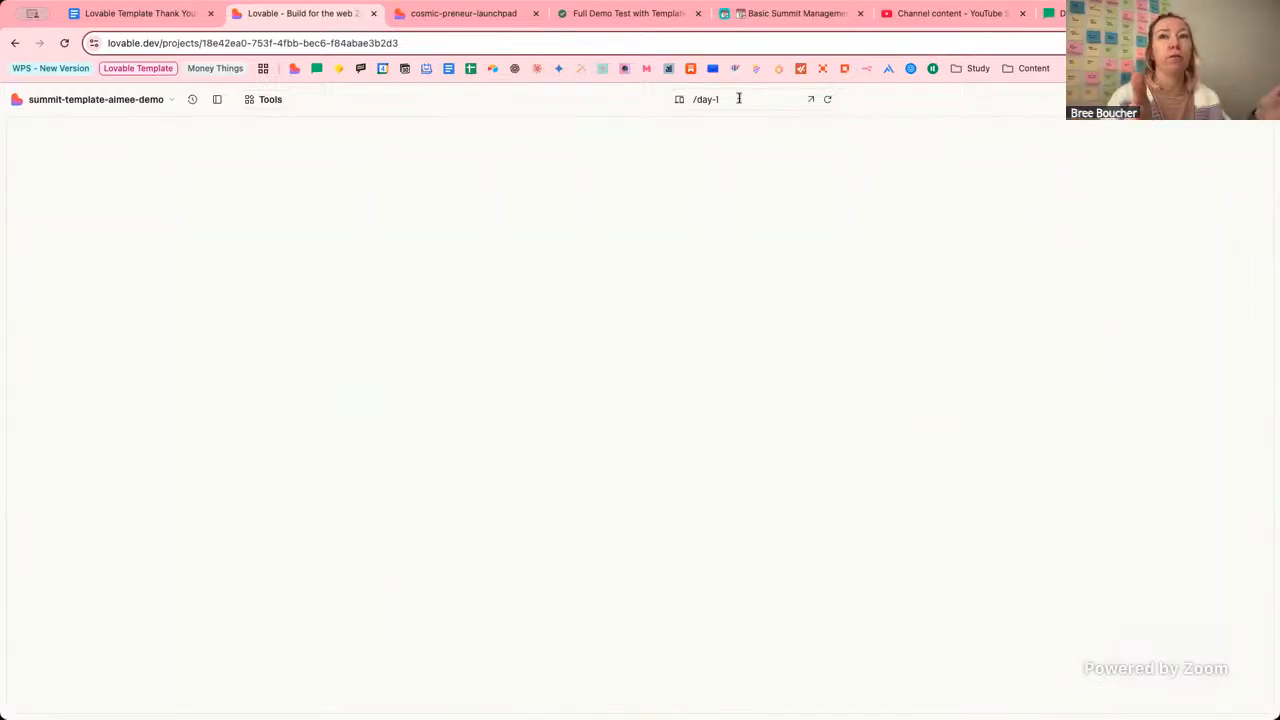
pyautogui.click(739, 98)
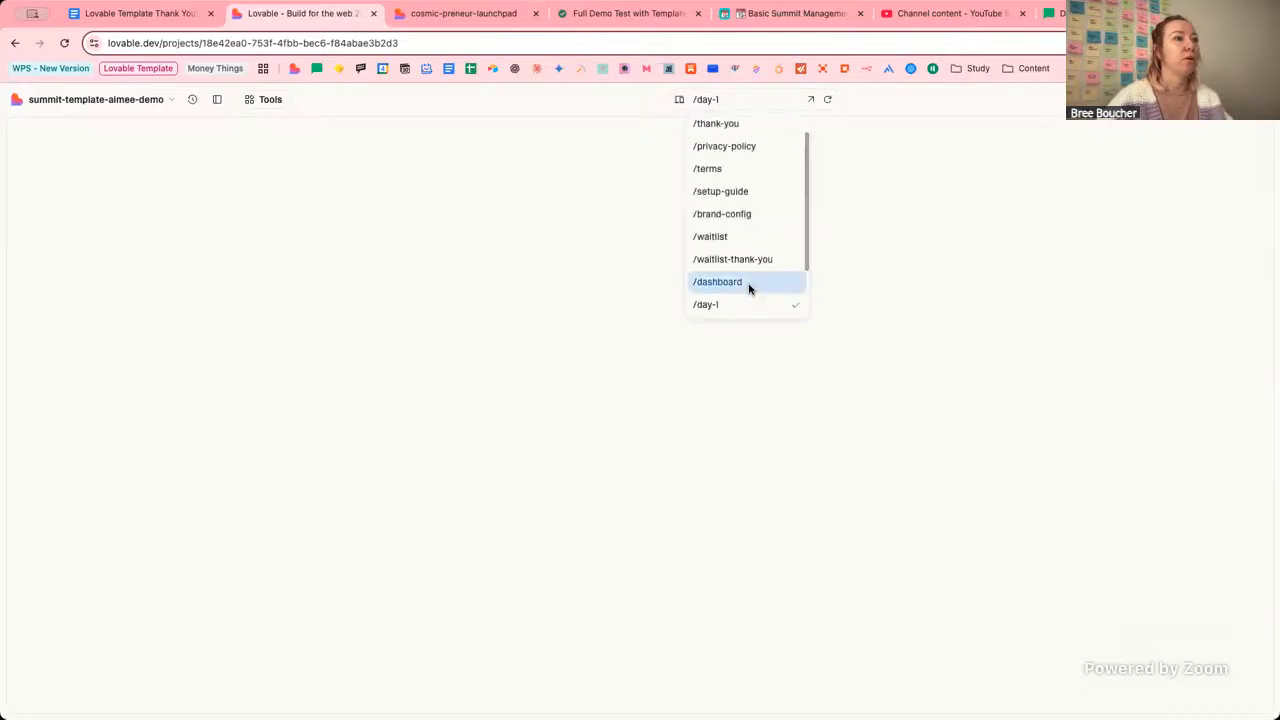
# Preview the /speakers-embed cards, then switch the preview back to the / home page.
pyautogui.scroll(-3, 749, 285)
pyautogui.click(760, 305)
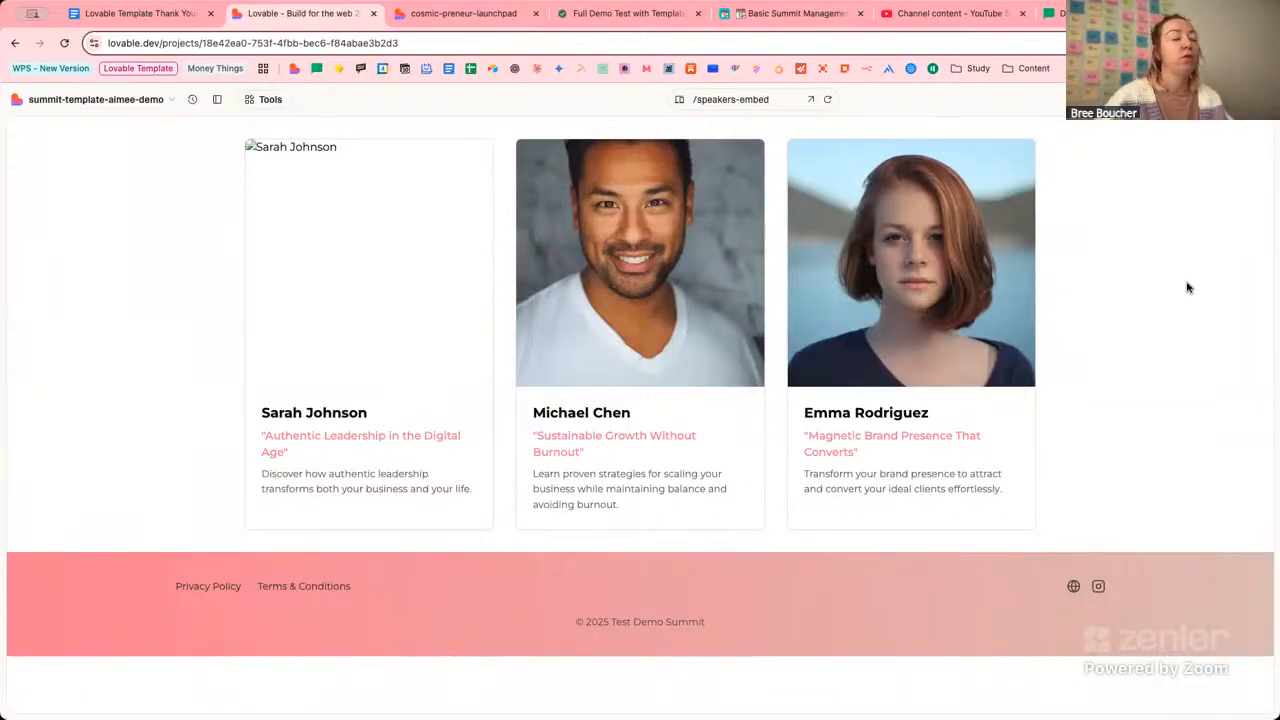
pyautogui.click(766, 100)
pyautogui.scroll(2, 752, 205)
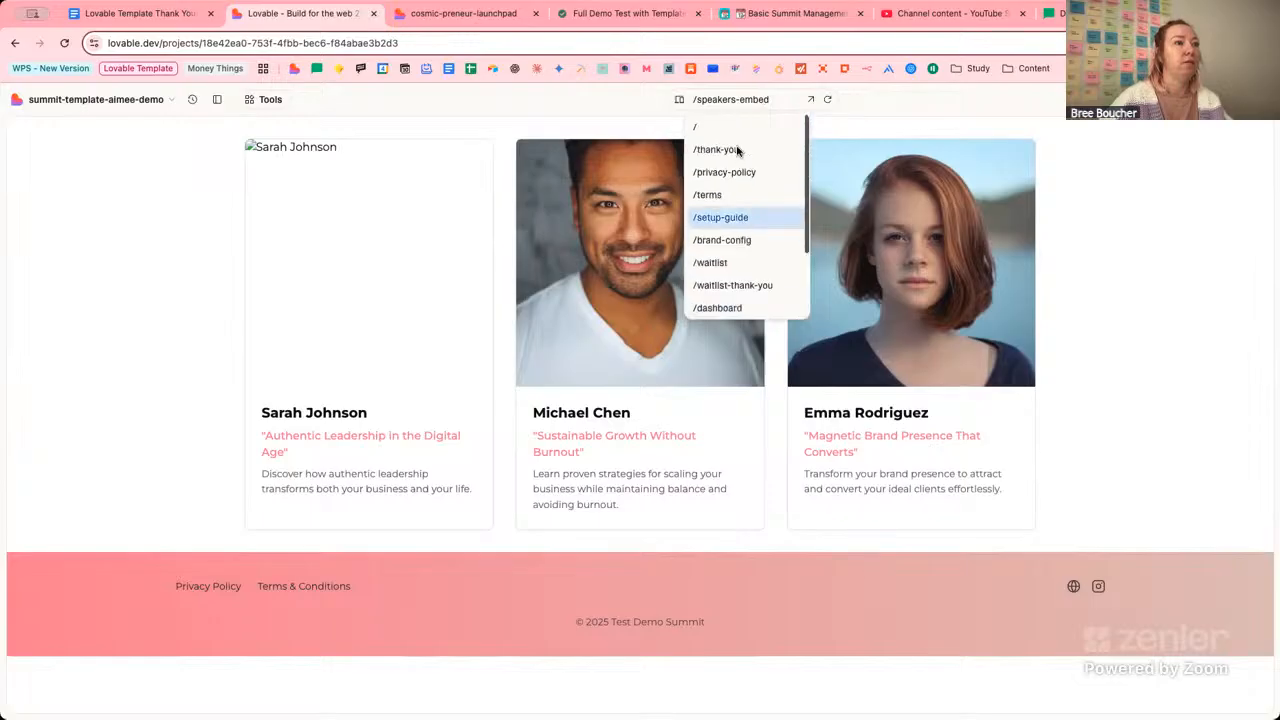
pyautogui.click(734, 128)
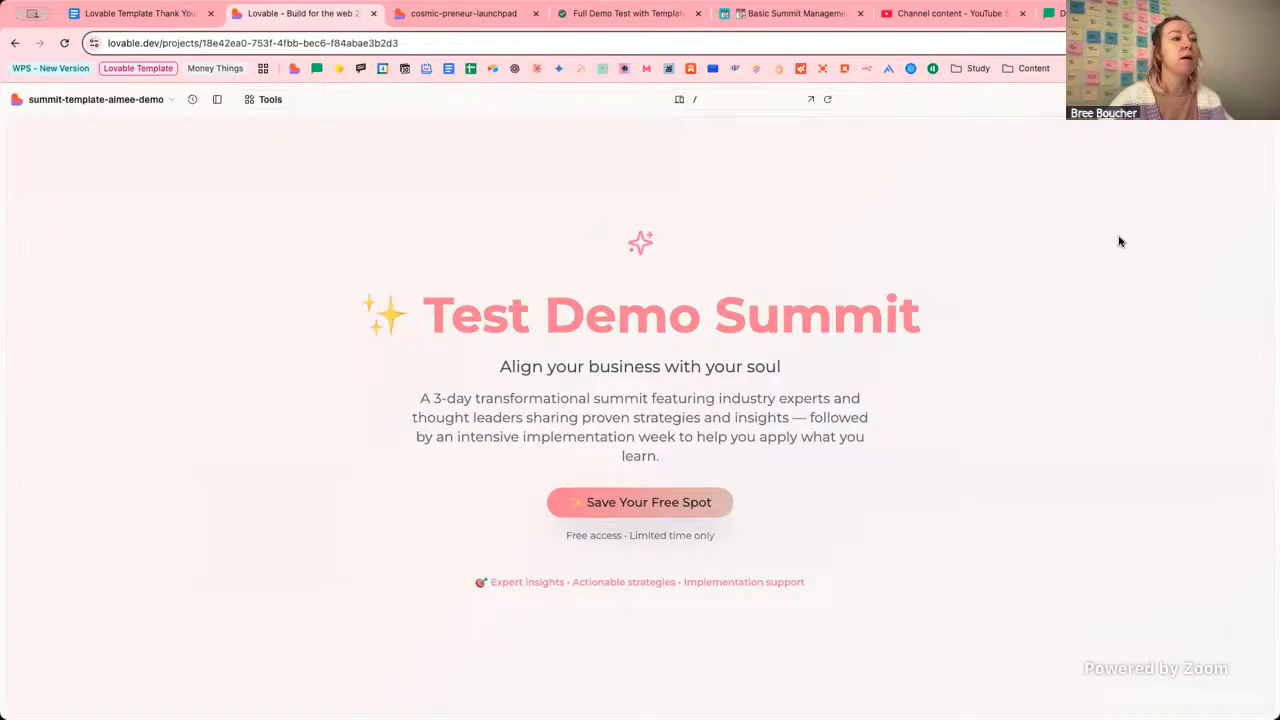
# Scroll the home page preview down to the Meet the Speakers cards.
pyautogui.click(731, 101)
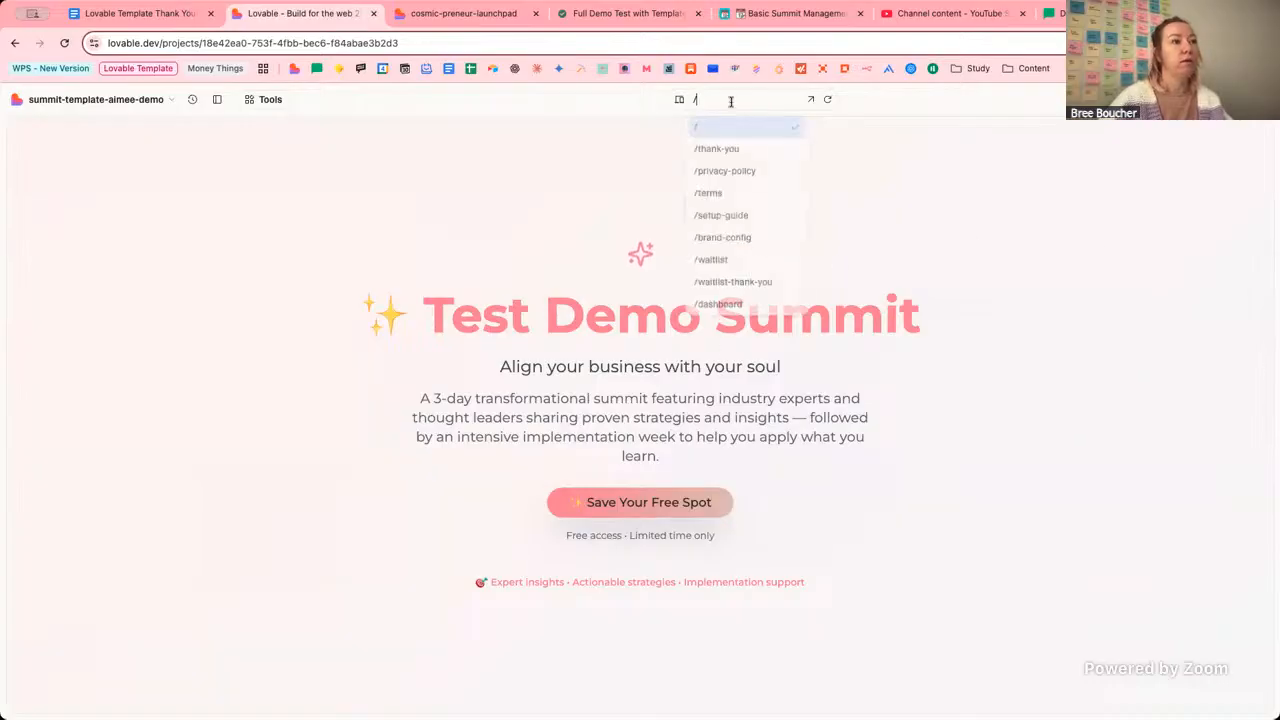
pyautogui.scroll(-10, 1029, 249)
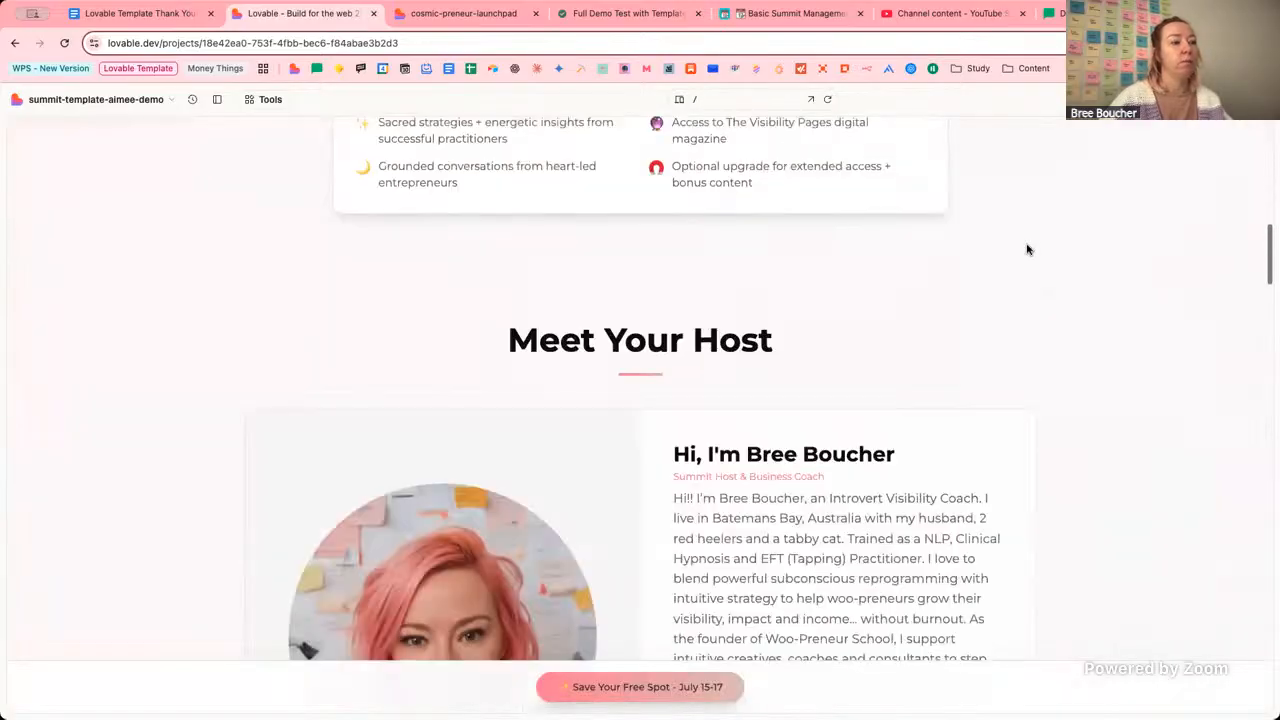
pyautogui.scroll(-10, 1027, 249)
pyautogui.scroll(-5, 1026, 246)
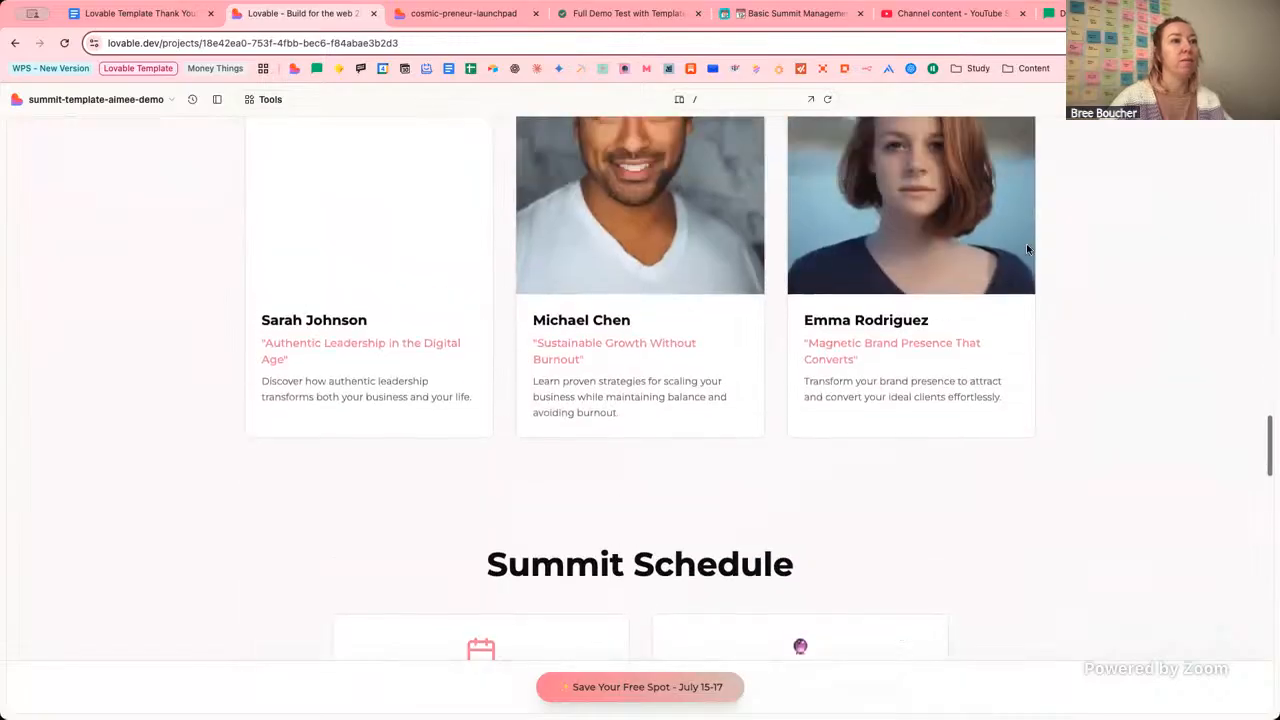
pyautogui.scroll(2, 1026, 243)
pyautogui.click(731, 99)
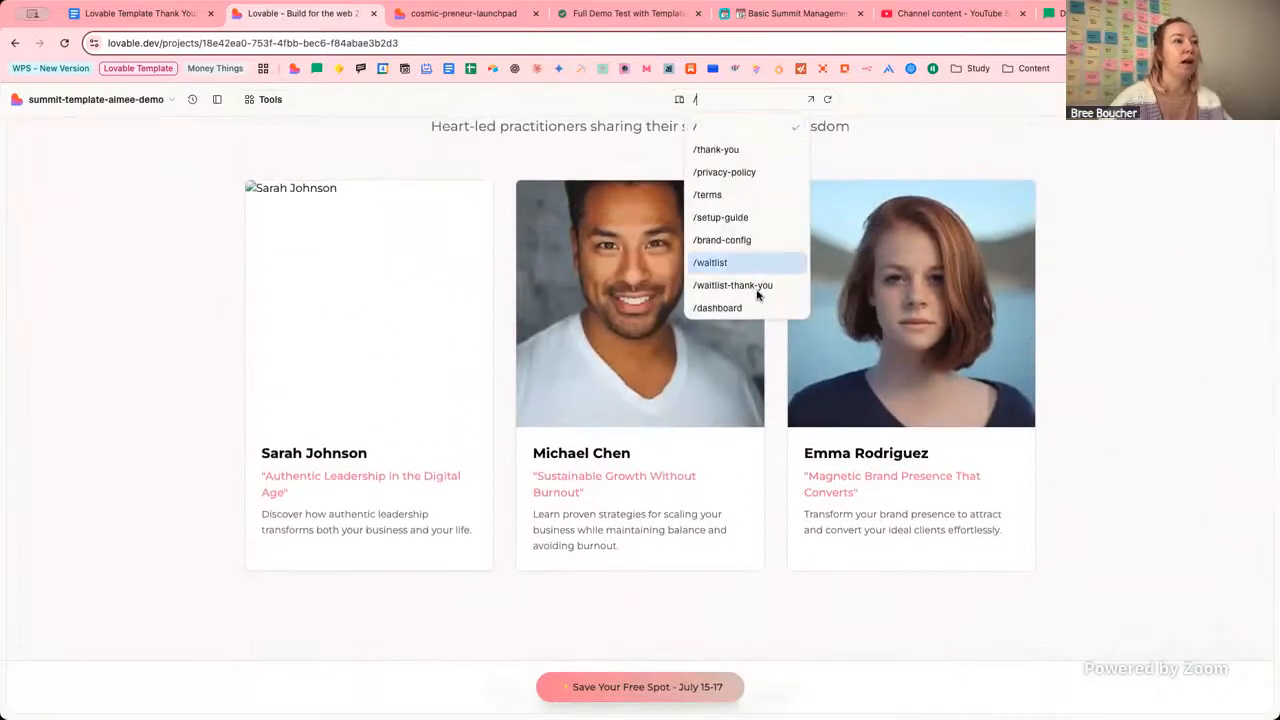
pyautogui.scroll(2, 1071, 235)
pyautogui.scroll(5, 1071, 235)
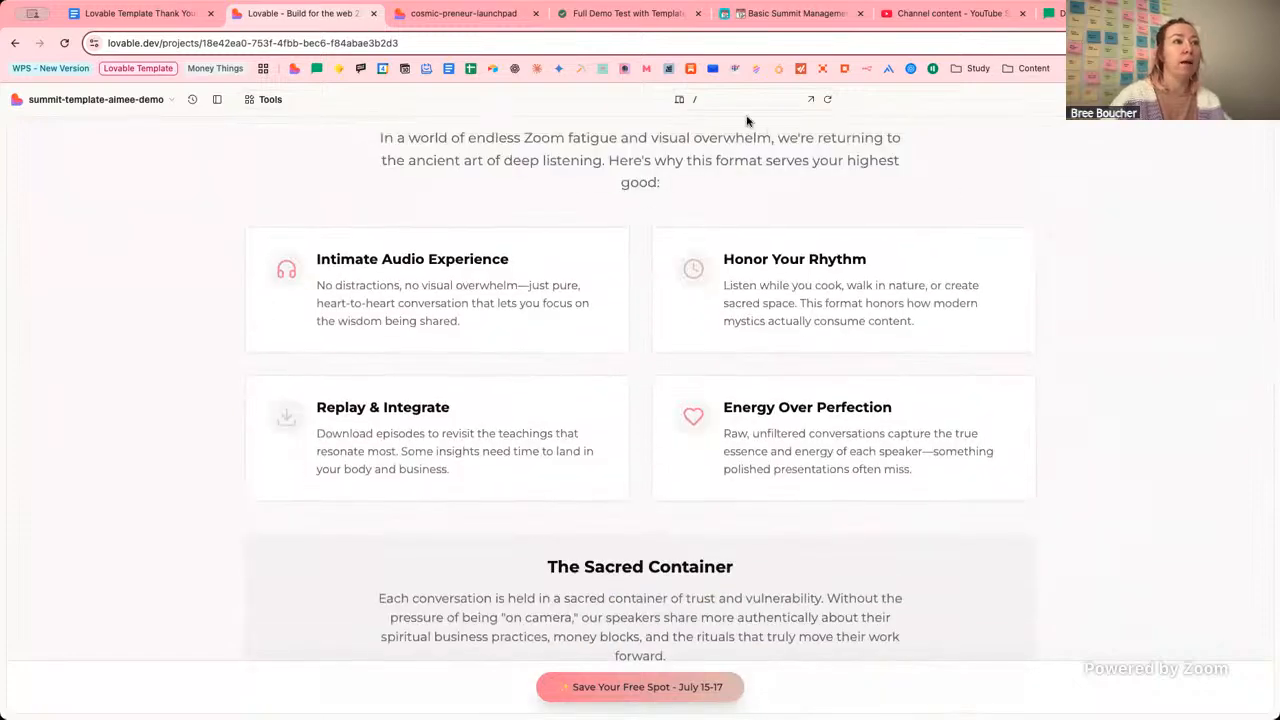
# Switch the preview to the /speakers-embed page with its three speaker cards.
pyautogui.click(740, 100)
pyautogui.scroll(-2, 760, 220)
pyautogui.click(760, 303)
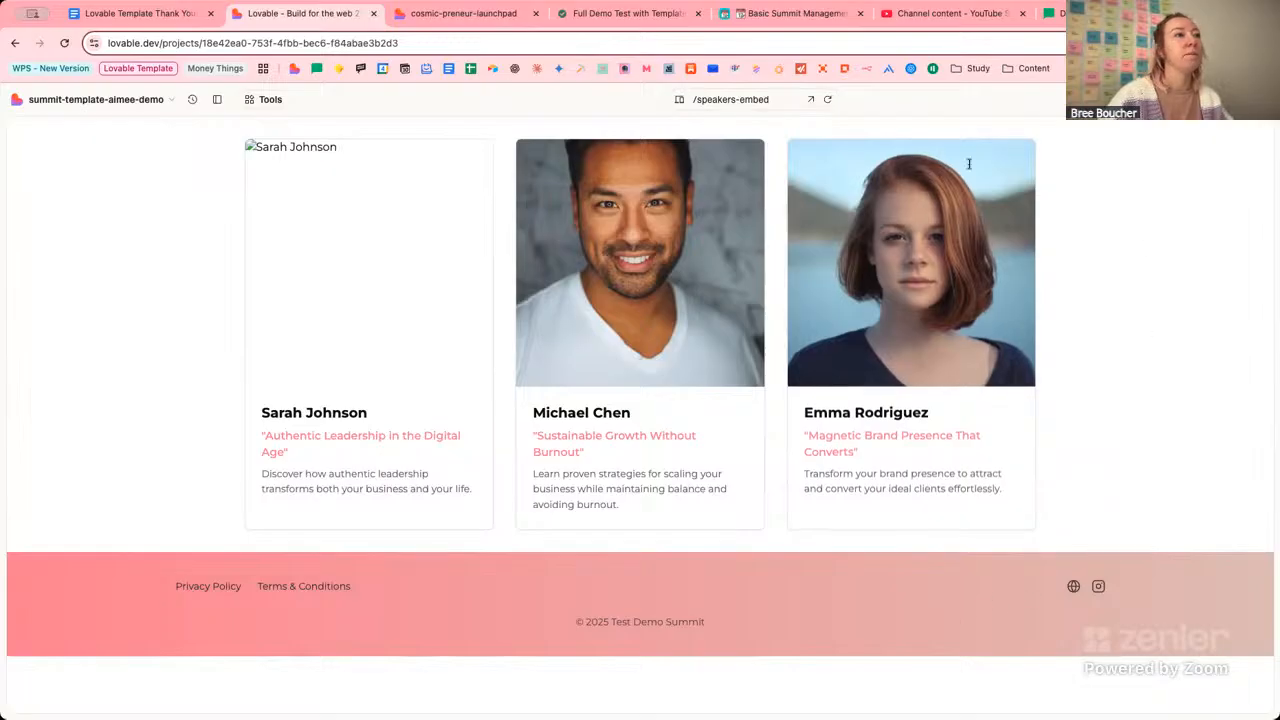
# Load the /setup-guide route in the preview.
pyautogui.click(730, 99)
pyautogui.scroll(5, 777, 187)
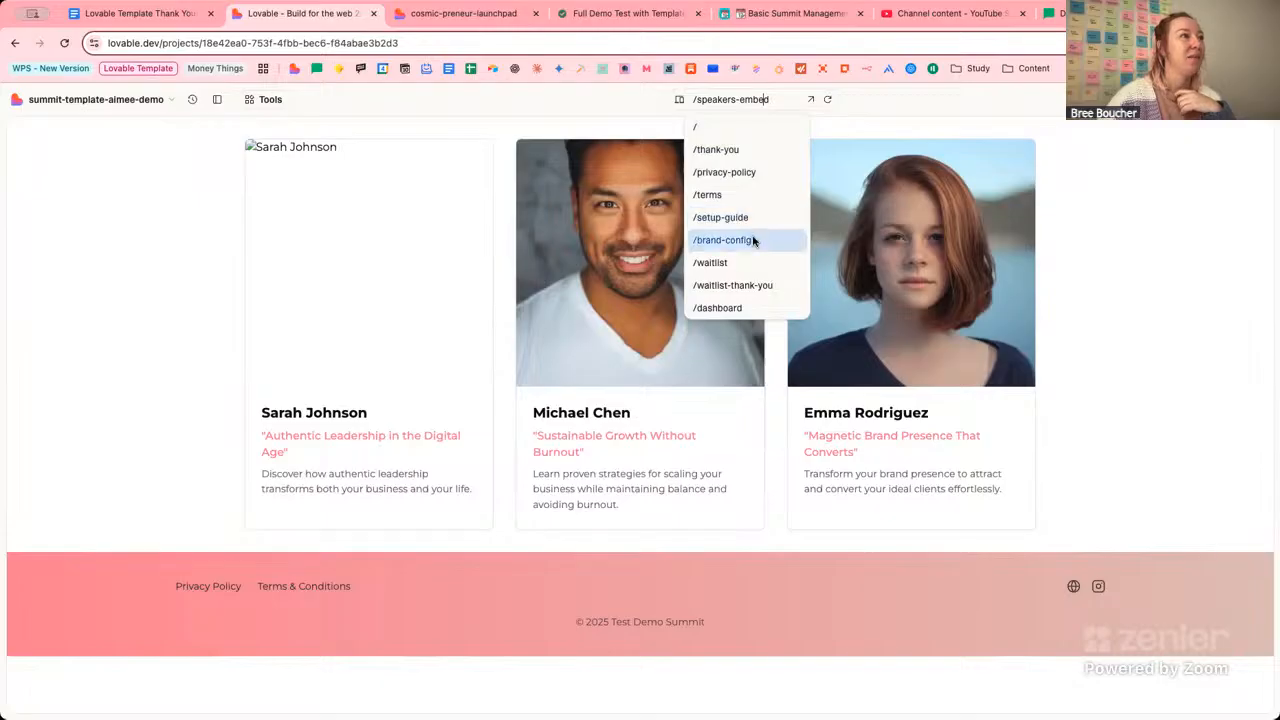
pyautogui.click(720, 217)
# In the published cosmic-preneur-launchpad setup guide, collapse the Preload Sample Content step to reveal Phase 1.
pyautogui.click(480, 14)
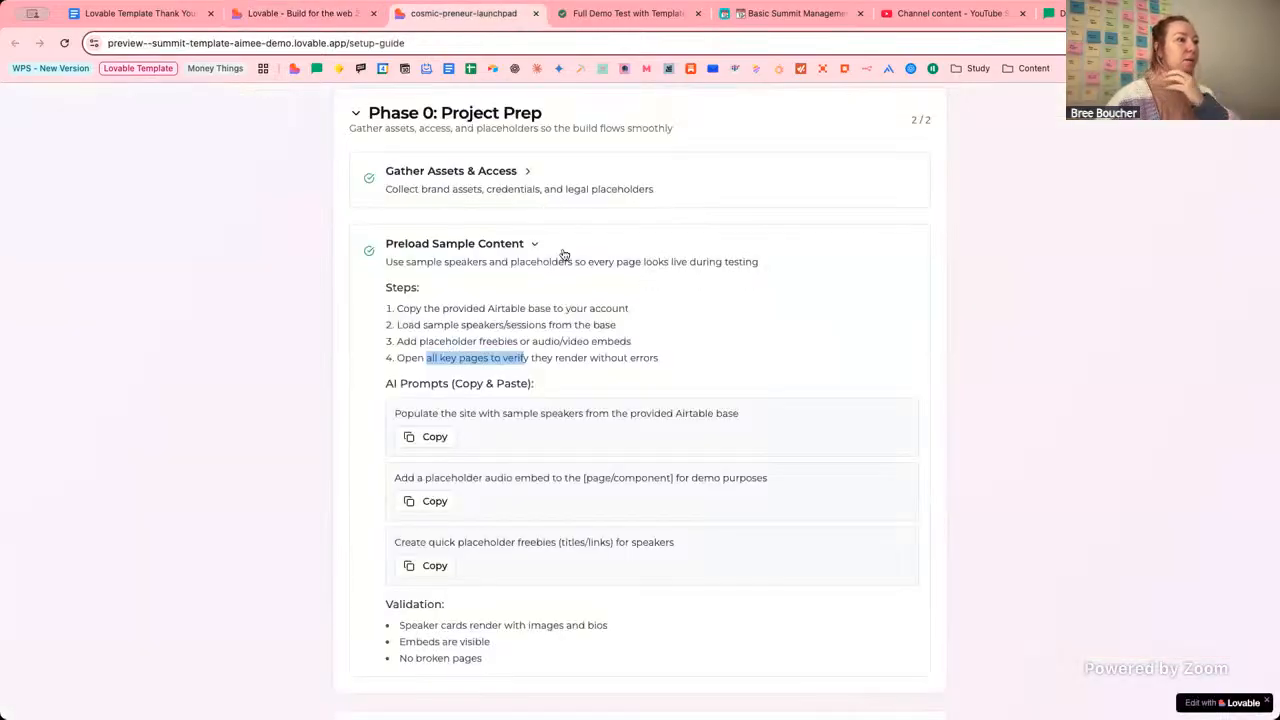
pyautogui.click(421, 287)
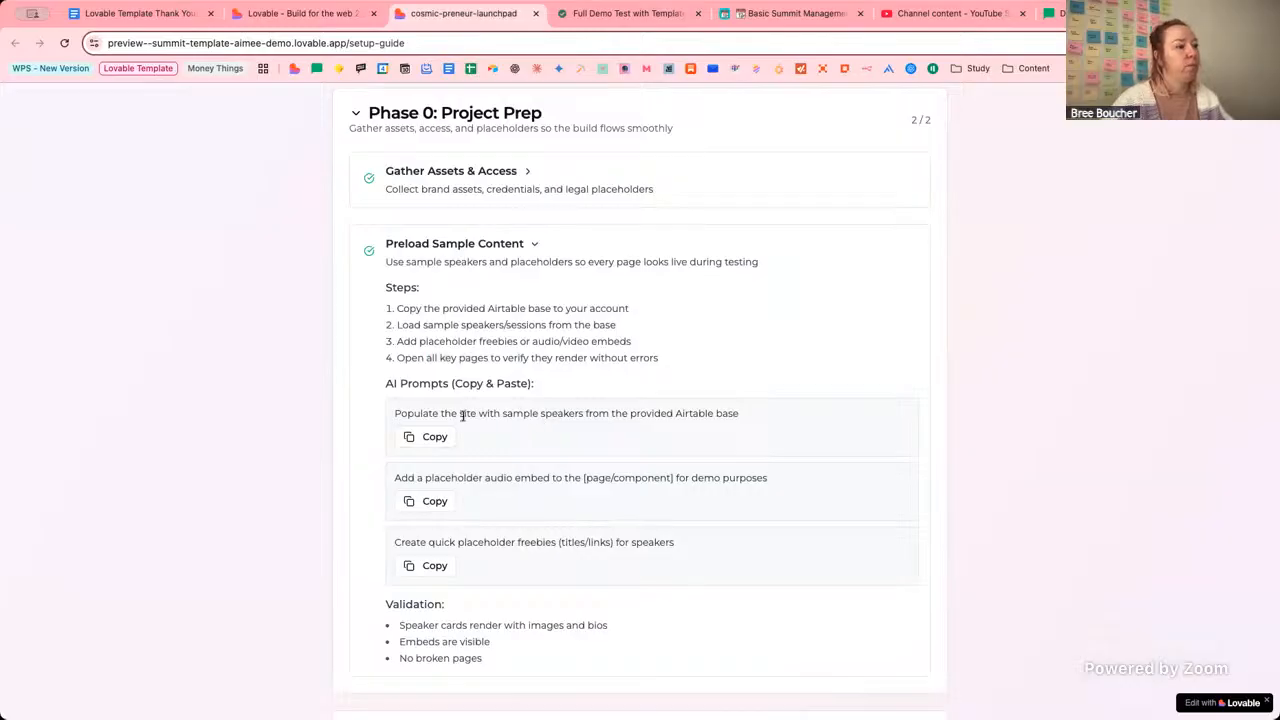
pyautogui.moveTo(462, 415); pyautogui.dragTo(796, 413)
pyautogui.click(557, 413)
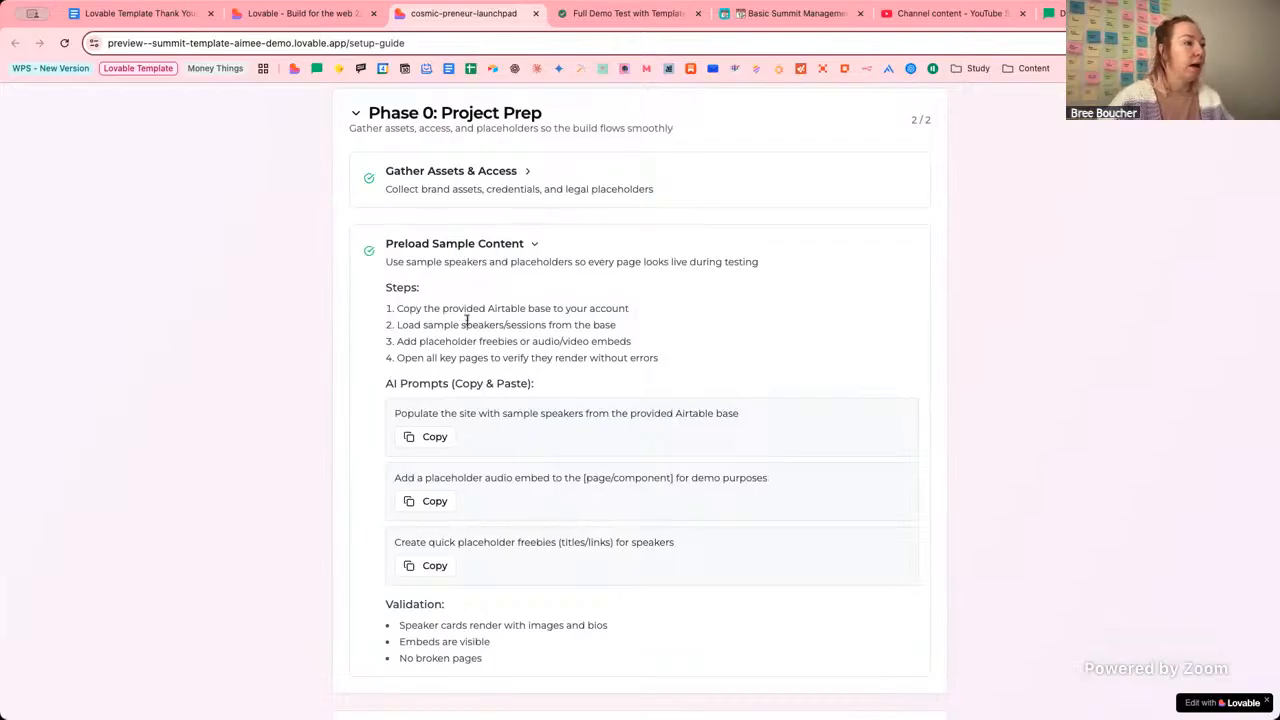
pyautogui.click(477, 249)
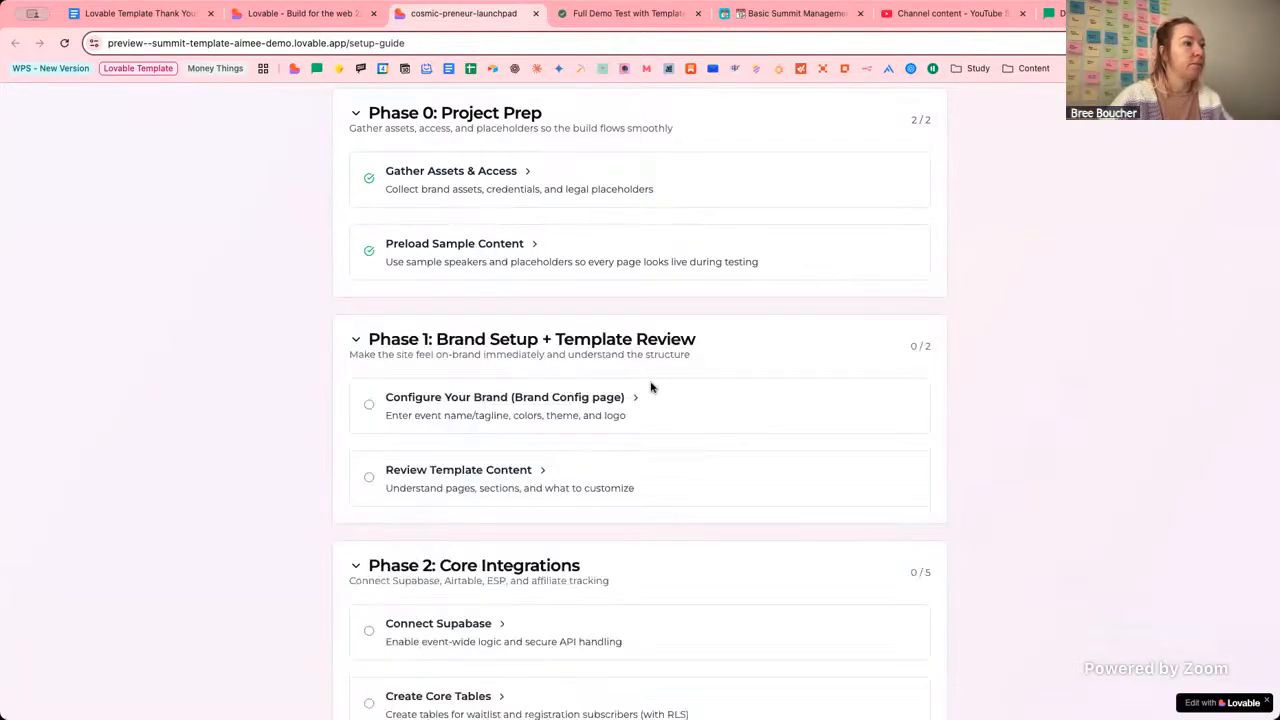
# Expand the Configure Your Brand step, glance at the brand-config page, and return to Phase 1.
pyautogui.click(493, 400)
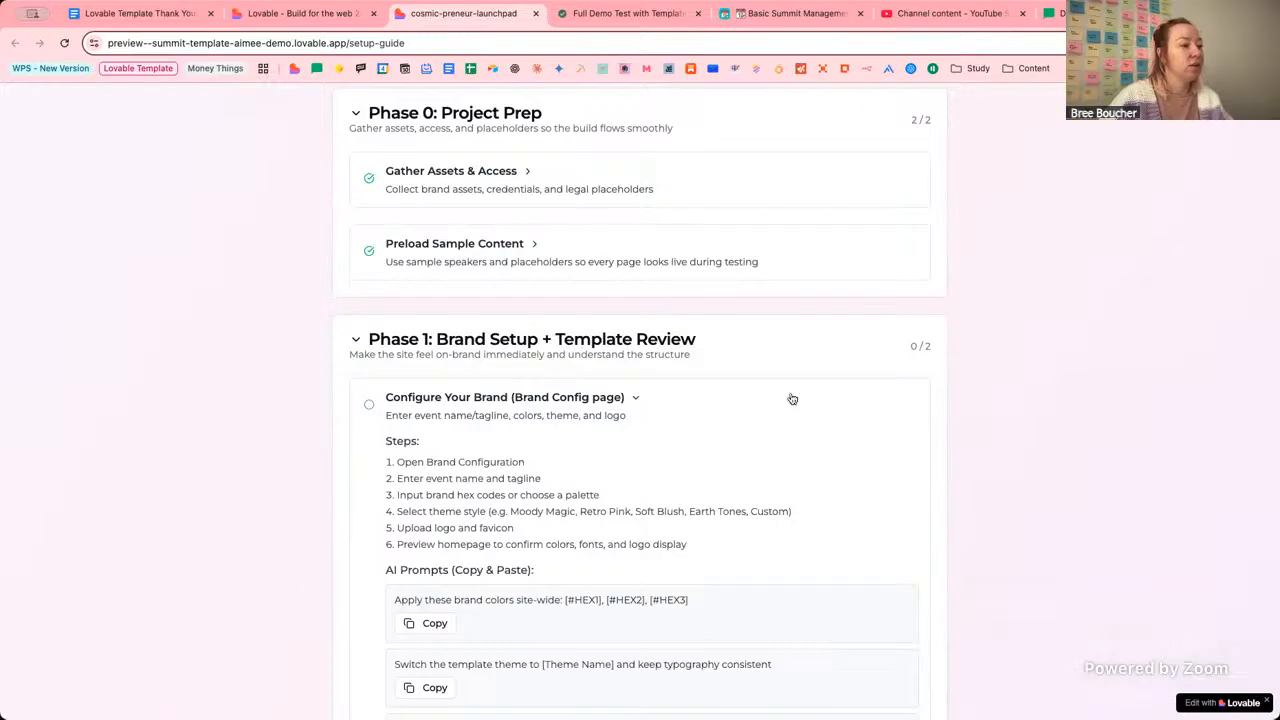
pyautogui.scroll(-2, 785, 400)
pyautogui.scroll(-1, 790, 399)
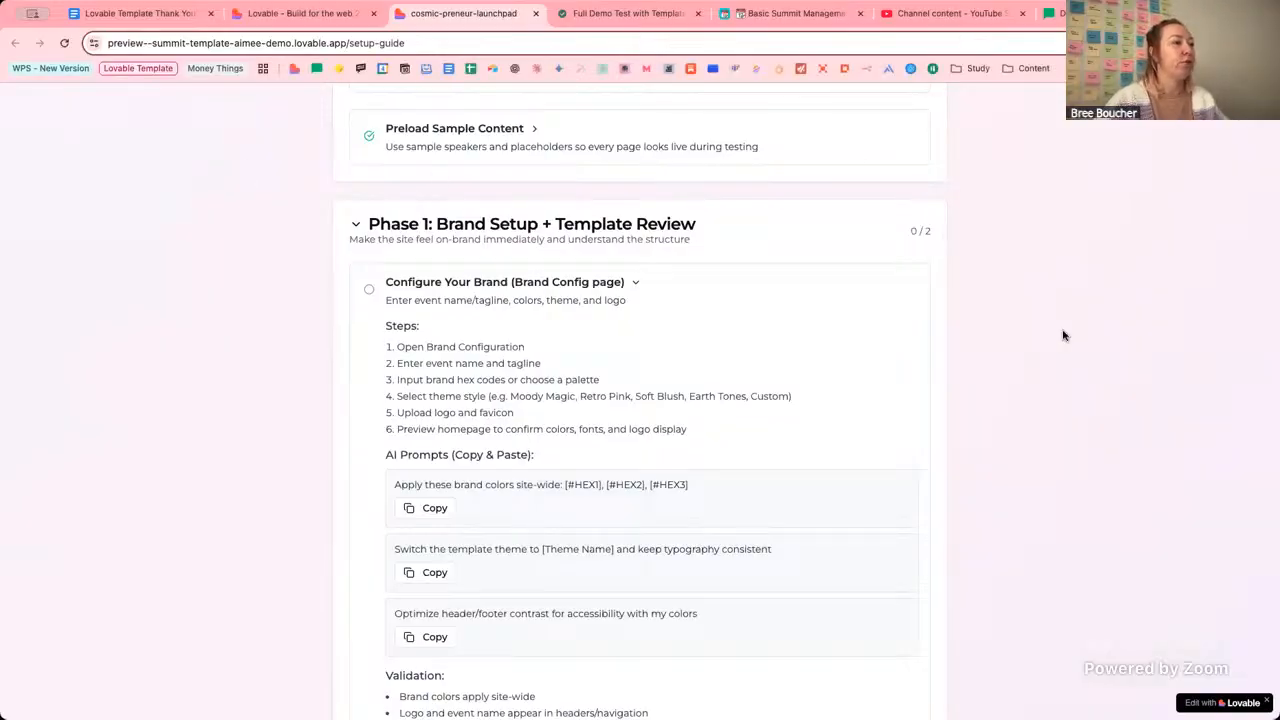
pyautogui.scroll(-2, 1063, 335)
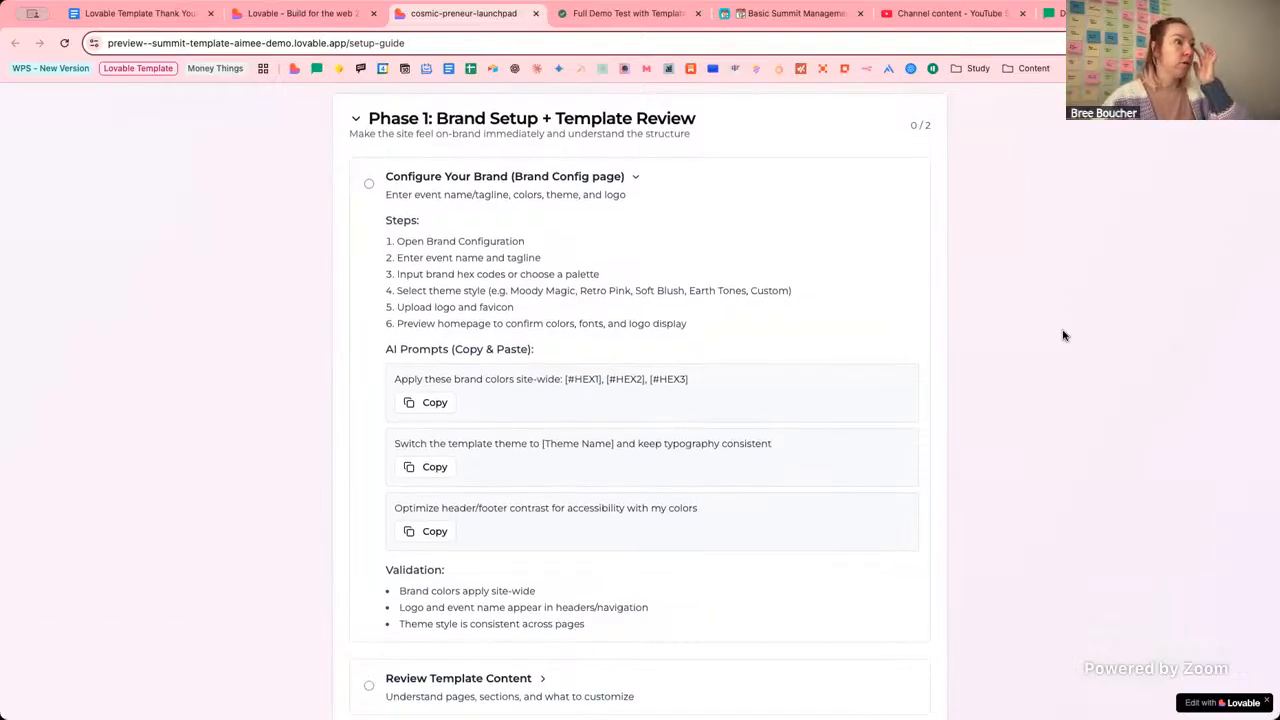
pyautogui.click(298, 14)
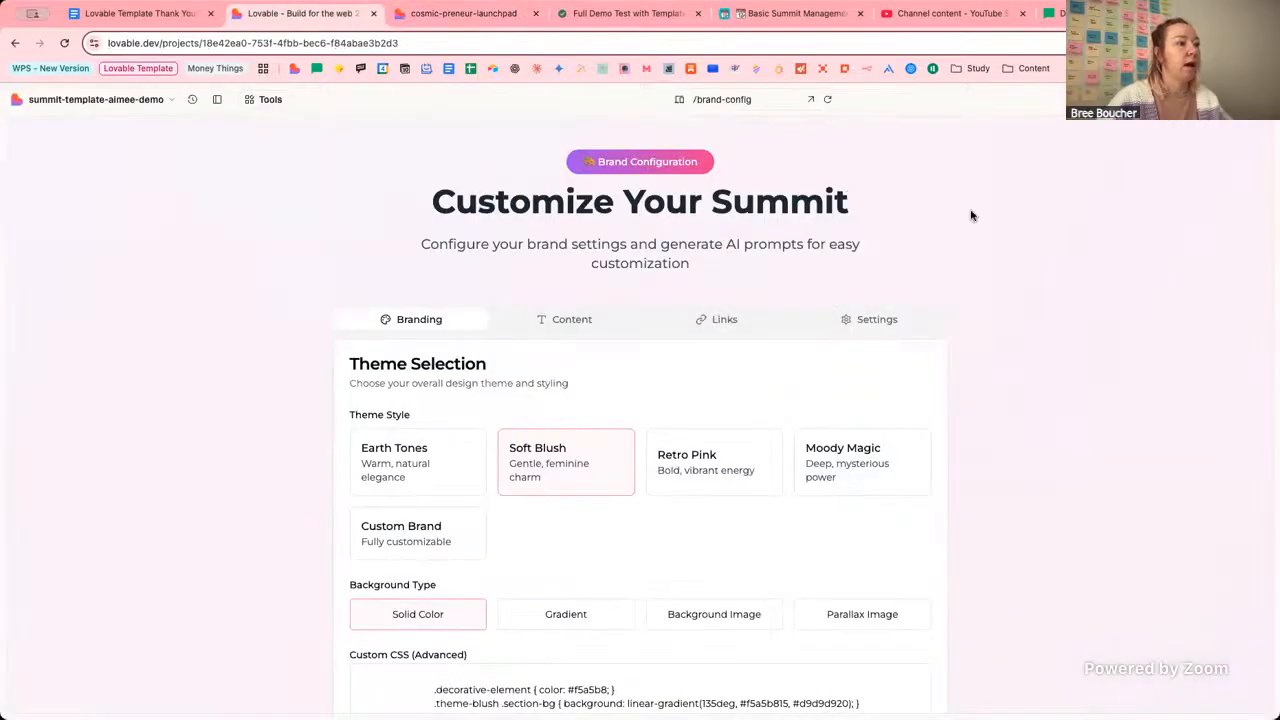
pyautogui.click(462, 13)
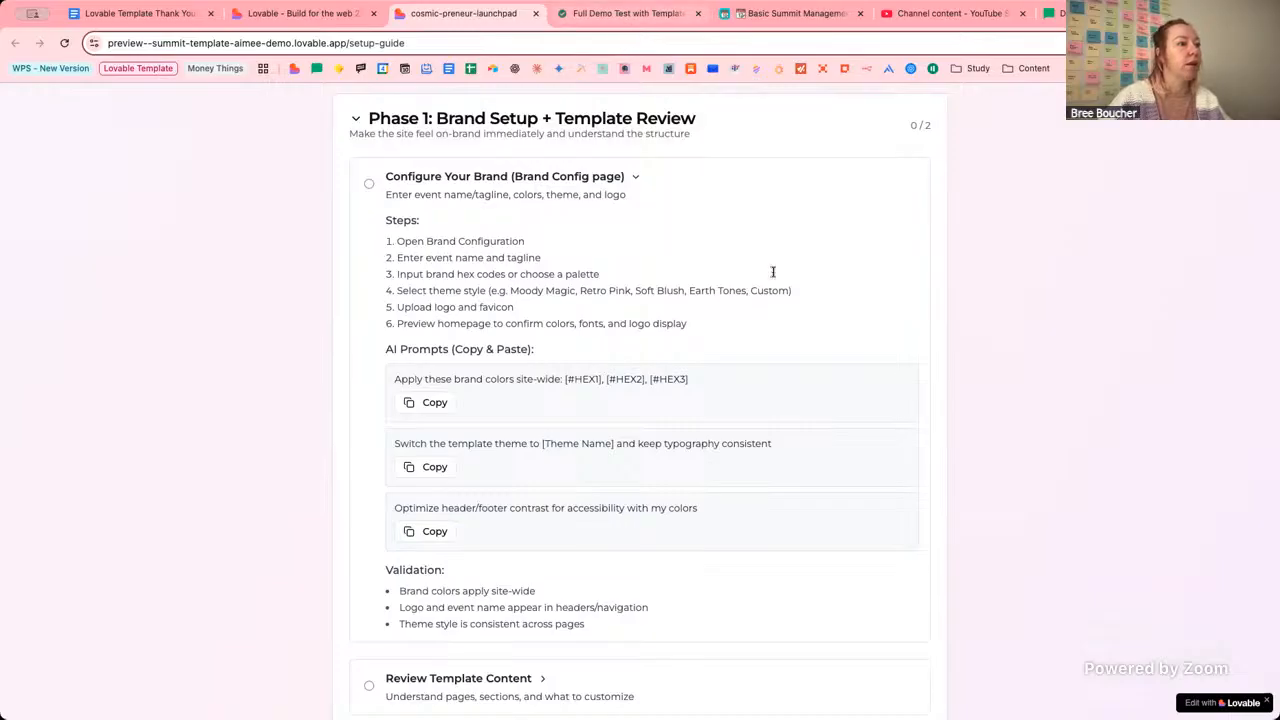
# Select the #BA6172 hex code in the Notion brief's Brand Colour Palette line.
pyautogui.hotkey('ctrl', 'Tab')
pyautogui.moveTo(556, 362)
pyautogui.mouseDown()
pyautogui.moveTo(511, 363)
pyautogui.moveTo(554, 363)
pyautogui.mouseUp()
pyautogui.hotkey('ctrl', 'c')
pyautogui.click(511, 363)
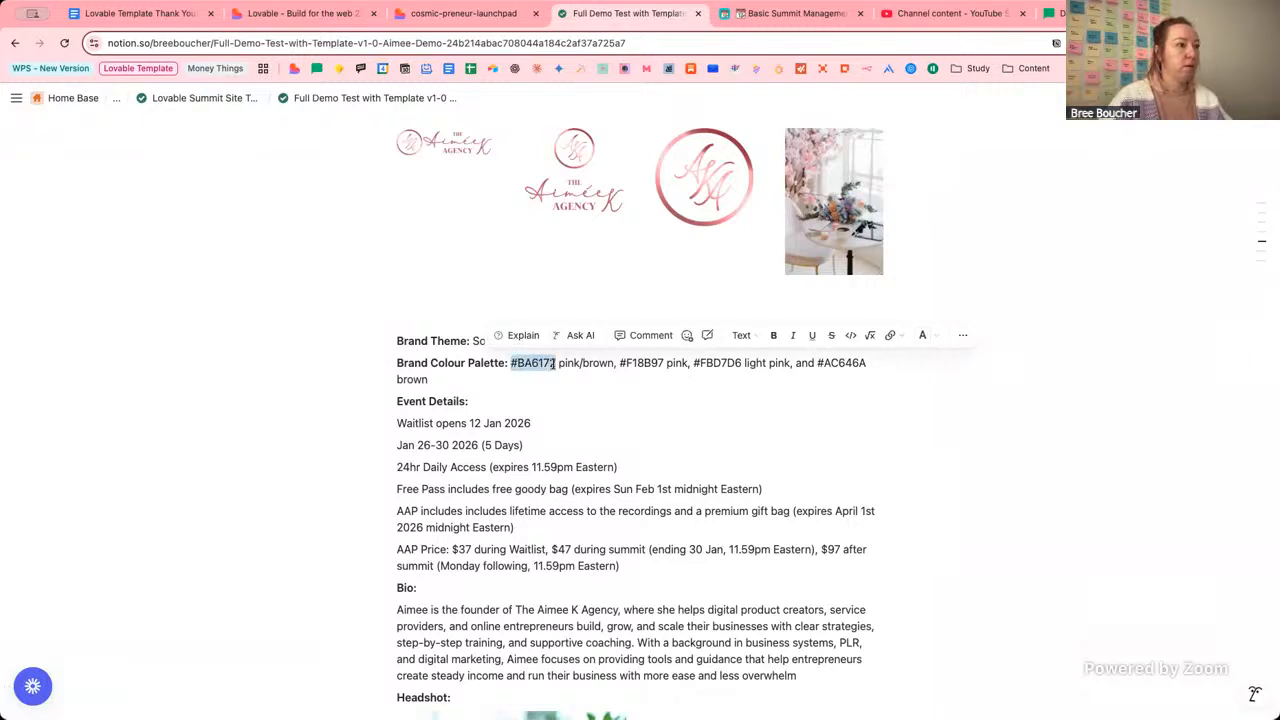
# Paste #BA6172 into the Visual Branding Primary Color field.
pyautogui.click(337, 17)
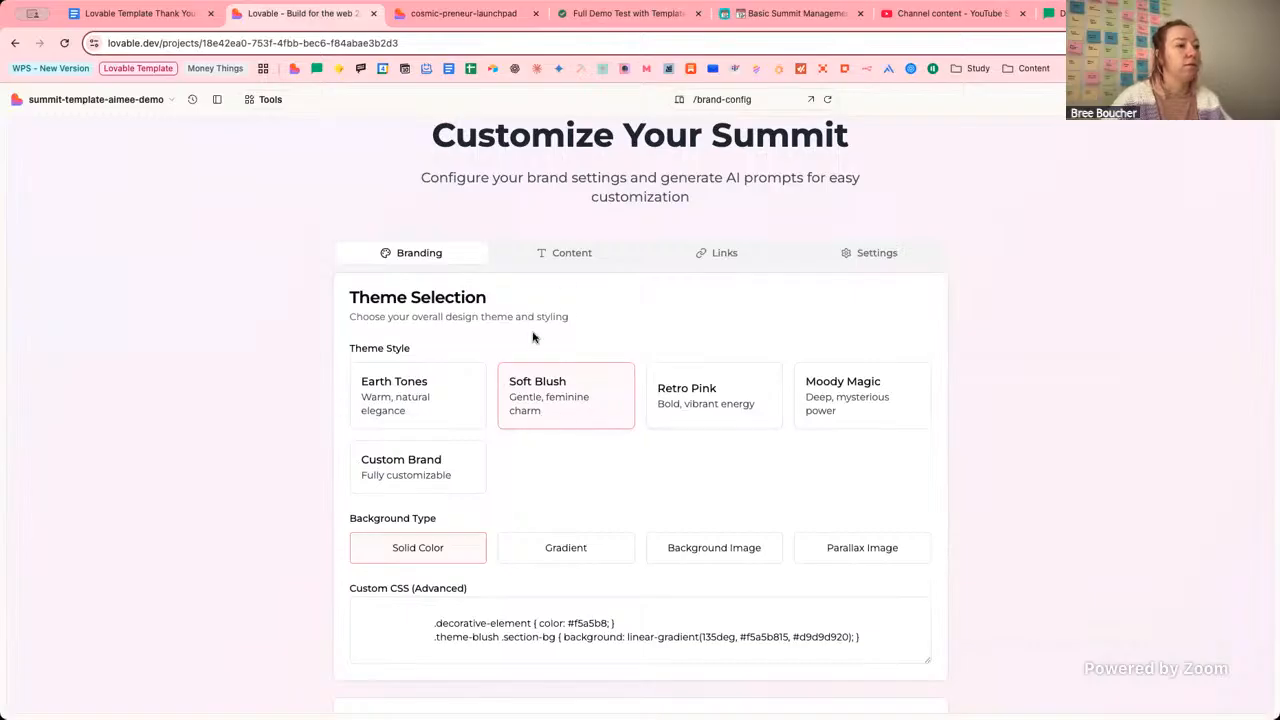
pyautogui.scroll(-5, 573, 337)
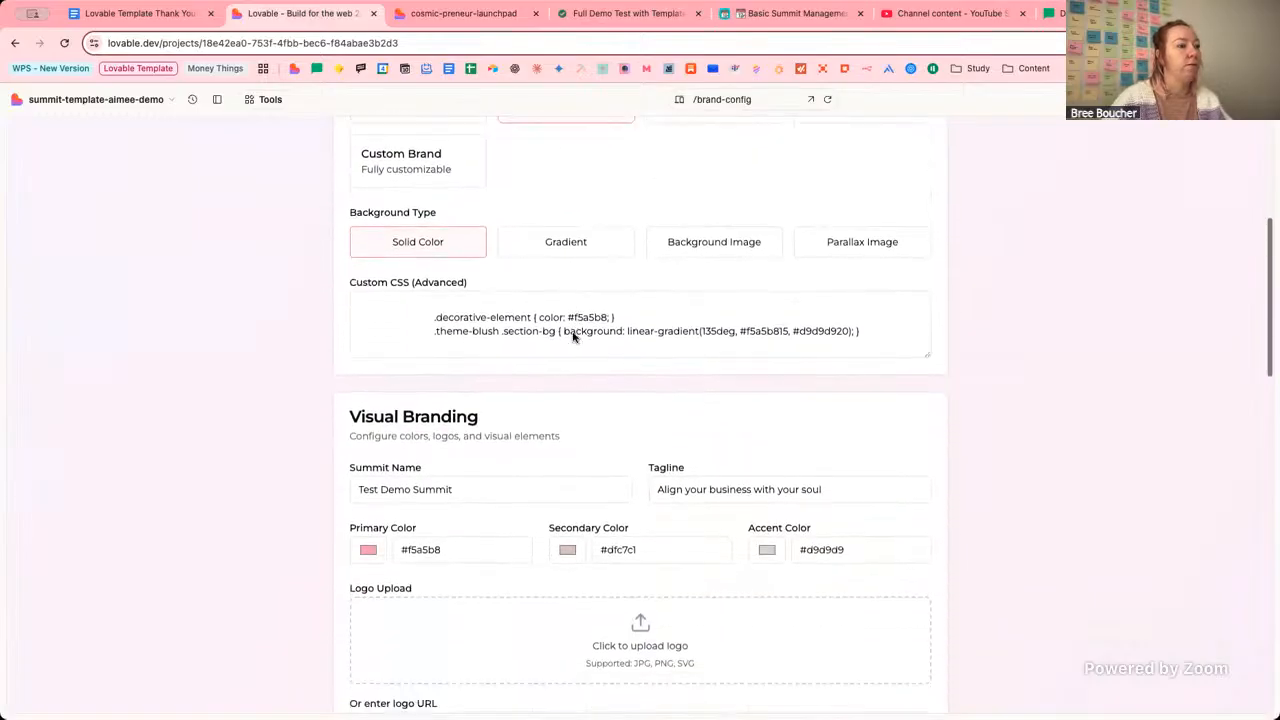
pyautogui.tripleClick(501, 545)
pyautogui.hotkey('ctrl', 'v')
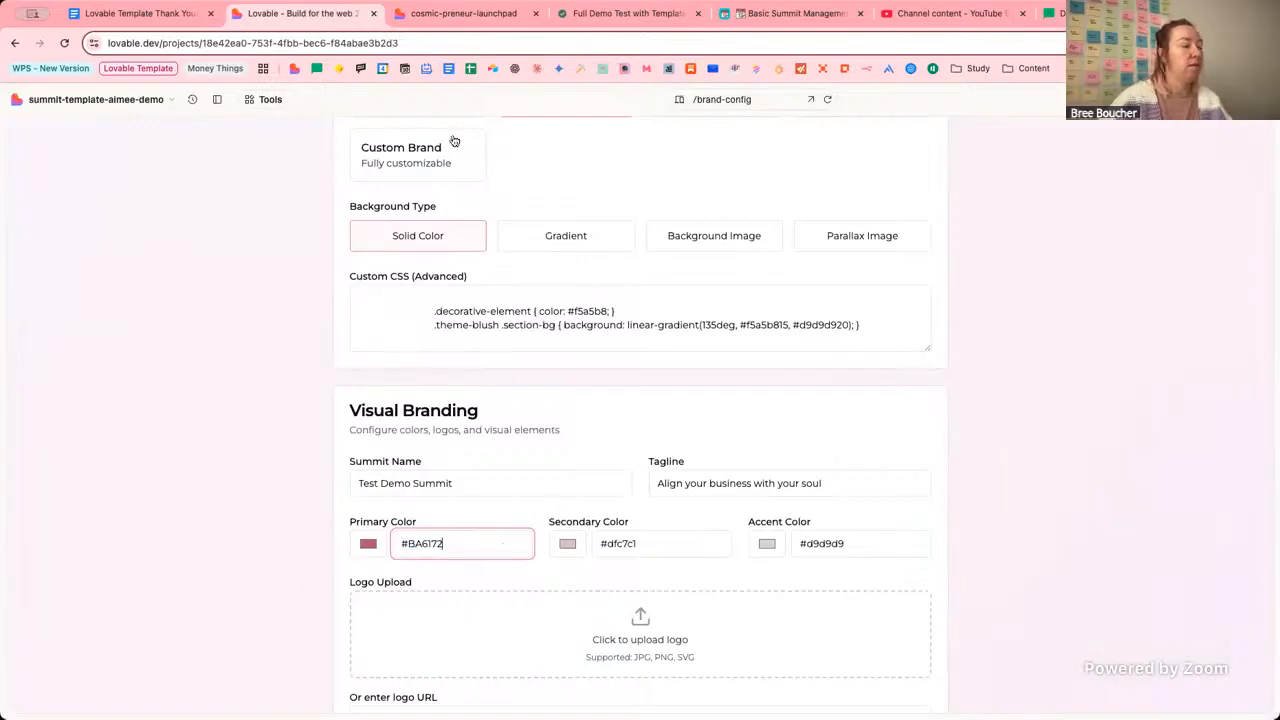
# Copy #F18B97 from the brief and replace the Secondary Color #dfc7c1 with it.
pyautogui.click(592, 14)
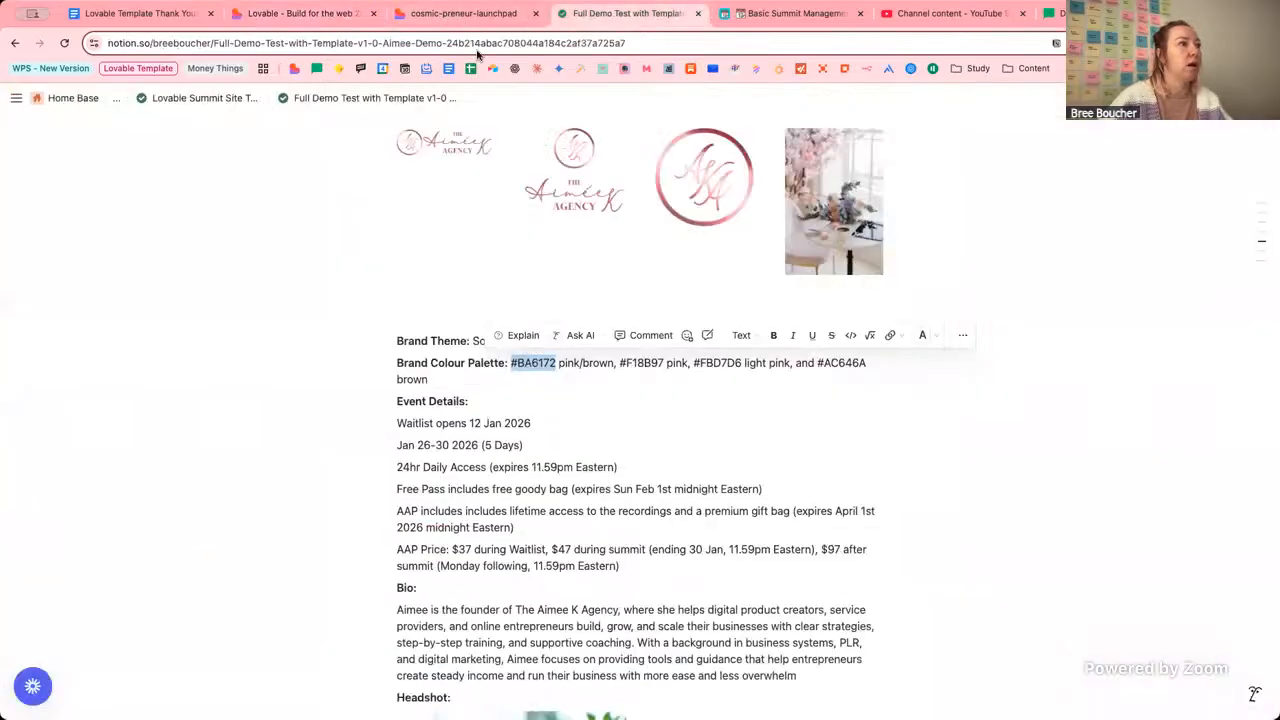
pyautogui.moveTo(592, 14); pyautogui.dragTo(478, 55)
pyautogui.moveTo(665, 363); pyautogui.dragTo(622, 365)
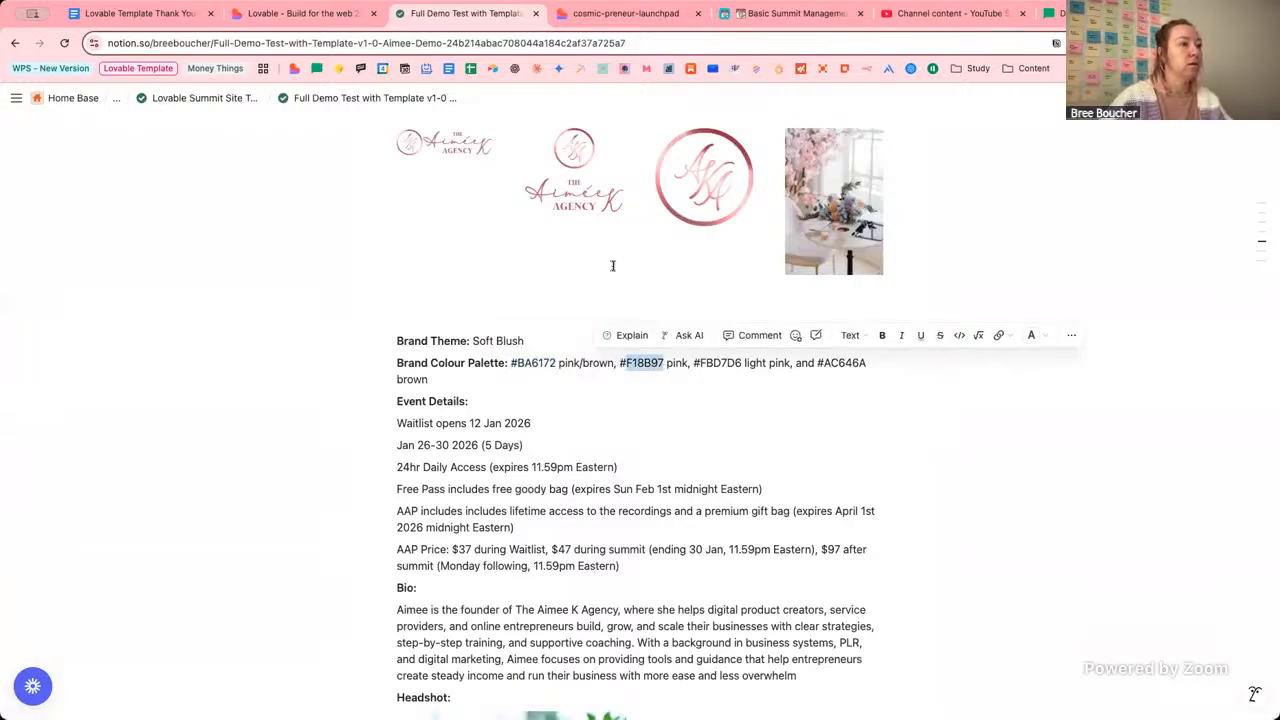
pyautogui.moveTo(619, 363); pyautogui.dragTo(664, 363)
pyautogui.hotkey('ctrl', 'c')
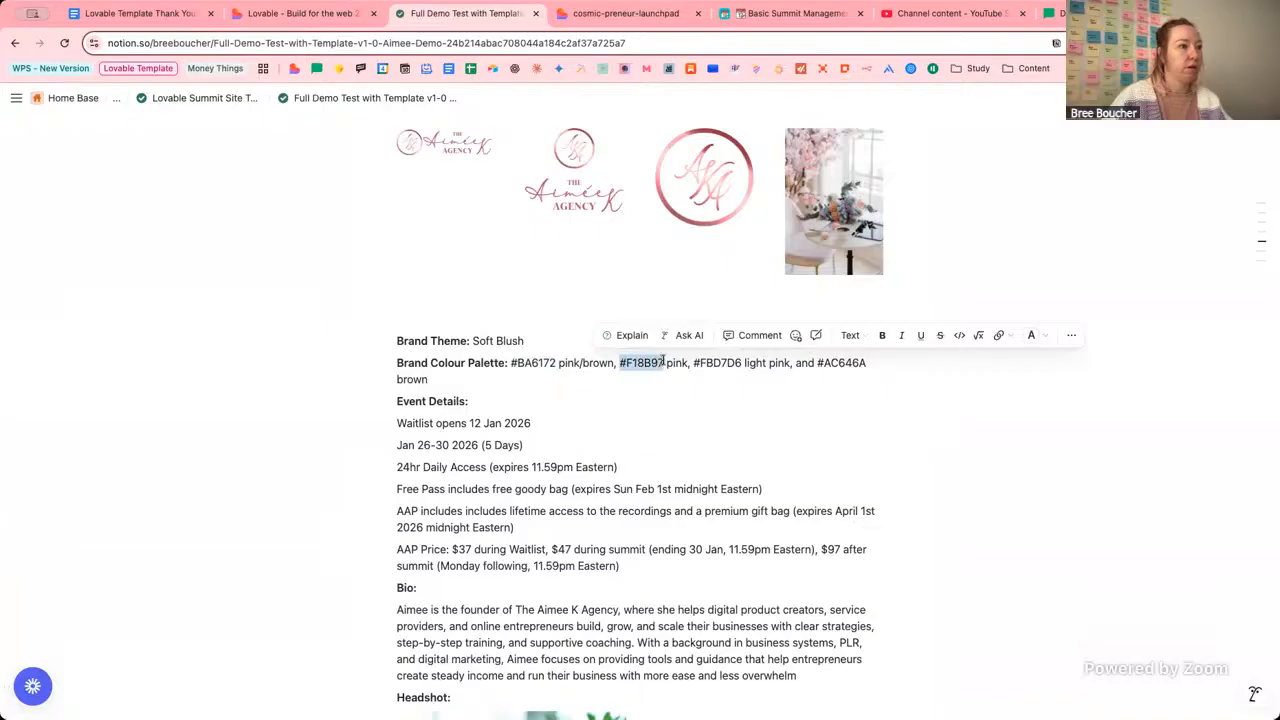
pyautogui.hotkey('ctrl', 'shift', 'Tab')
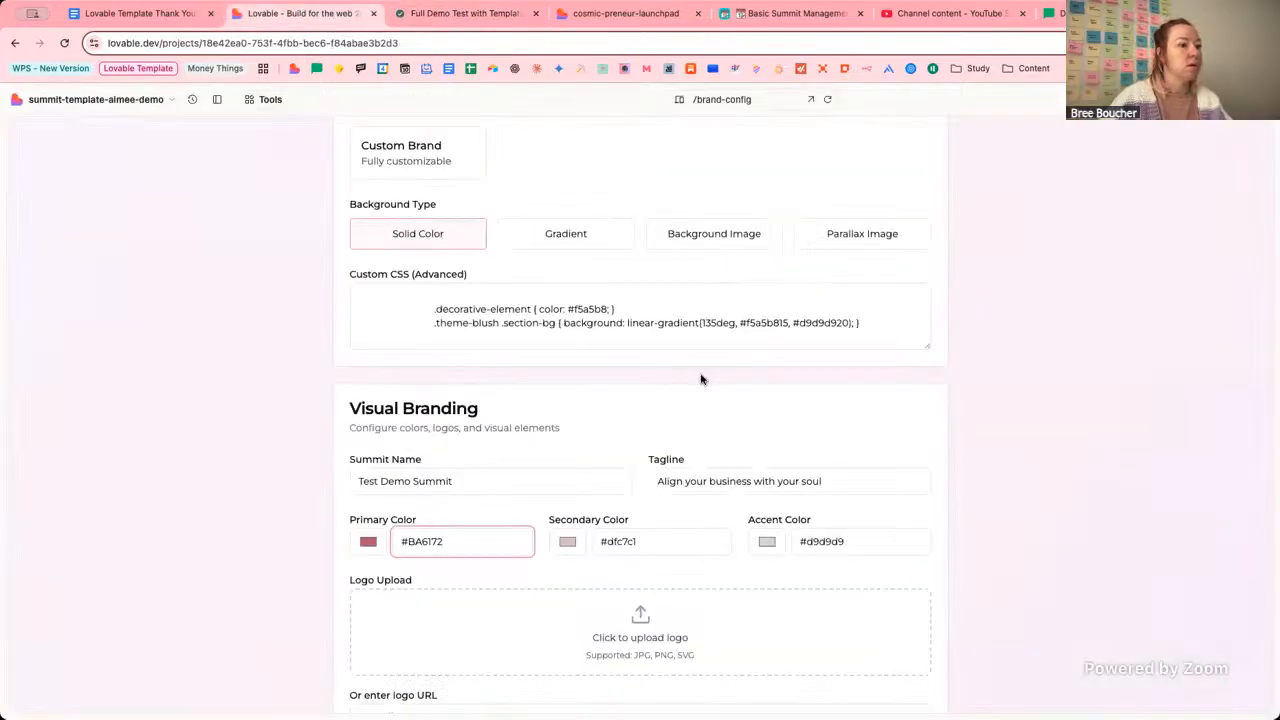
pyautogui.tripleClick(671, 537)
pyautogui.hotkey('ctrl', 'v')
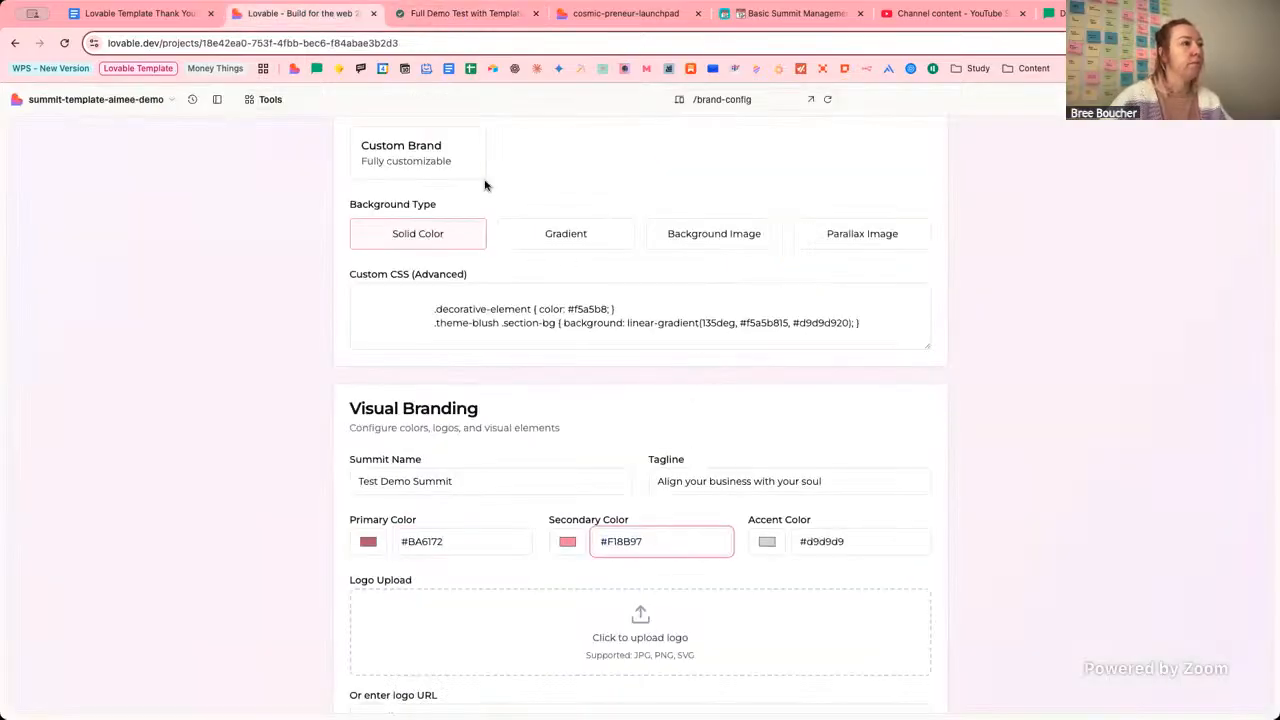
# Copy #FBD7D6 from the brief and replace the Accent Color #d9d9d9 with it.
pyautogui.click(452, 14)
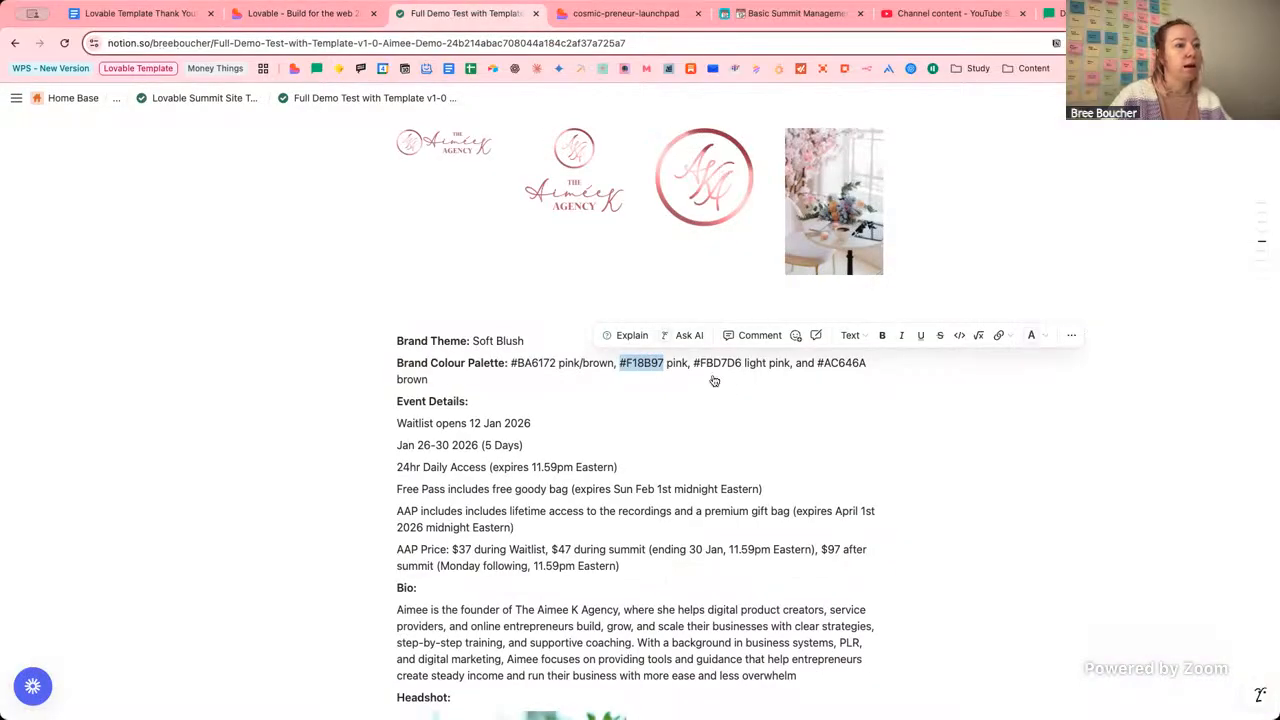
pyautogui.moveTo(694, 364); pyautogui.dragTo(742, 365)
pyautogui.hotkey('ctrl', 'c')
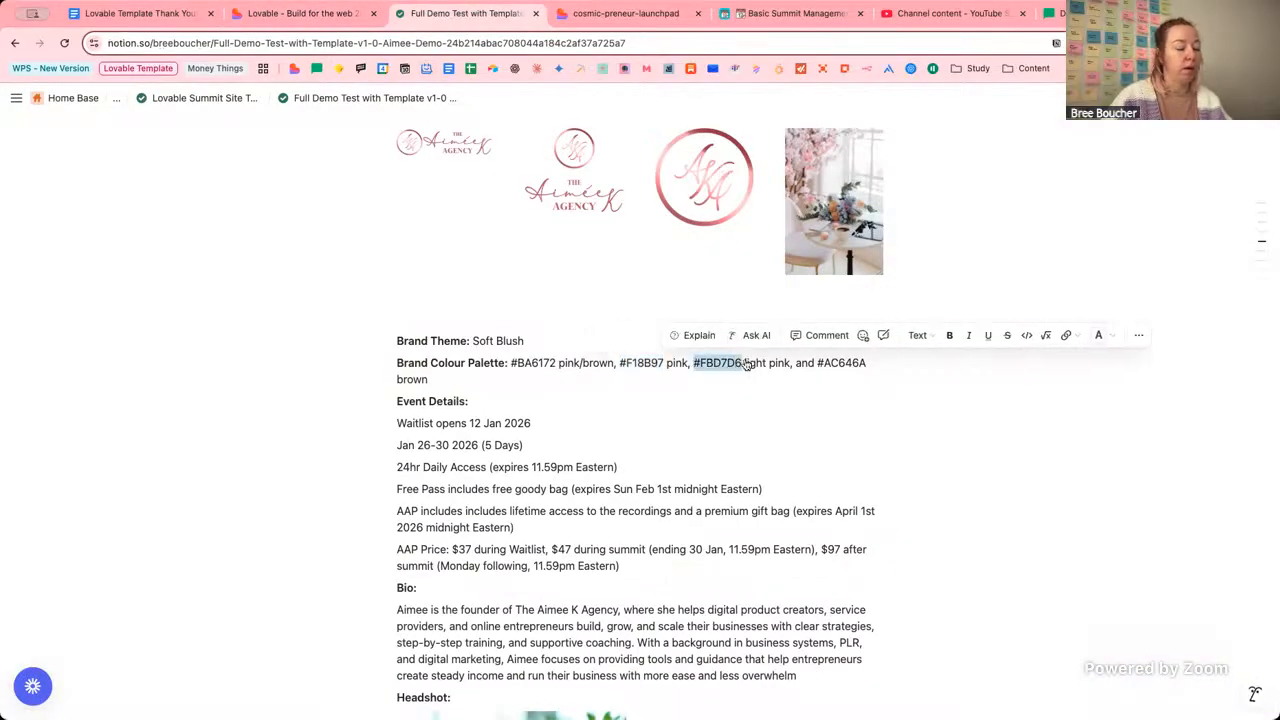
pyautogui.click(310, 14)
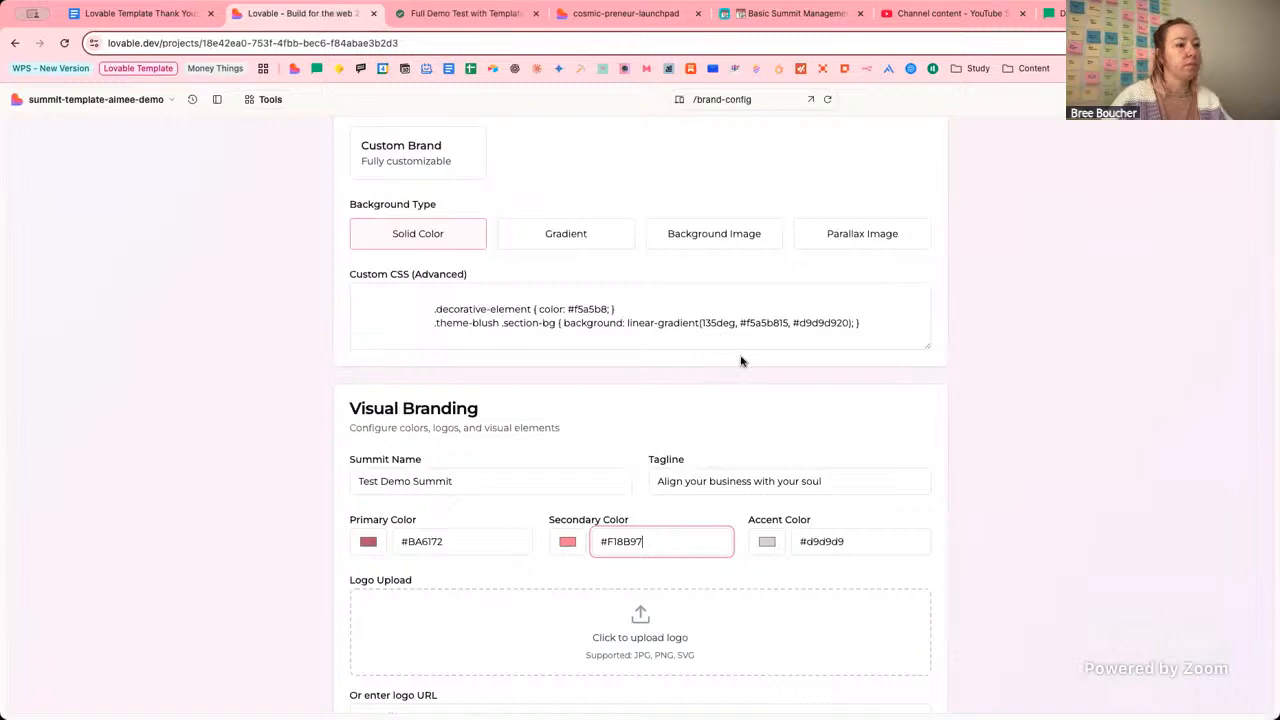
pyautogui.tripleClick(853, 542)
pyautogui.hotkey('ctrl', 'v')
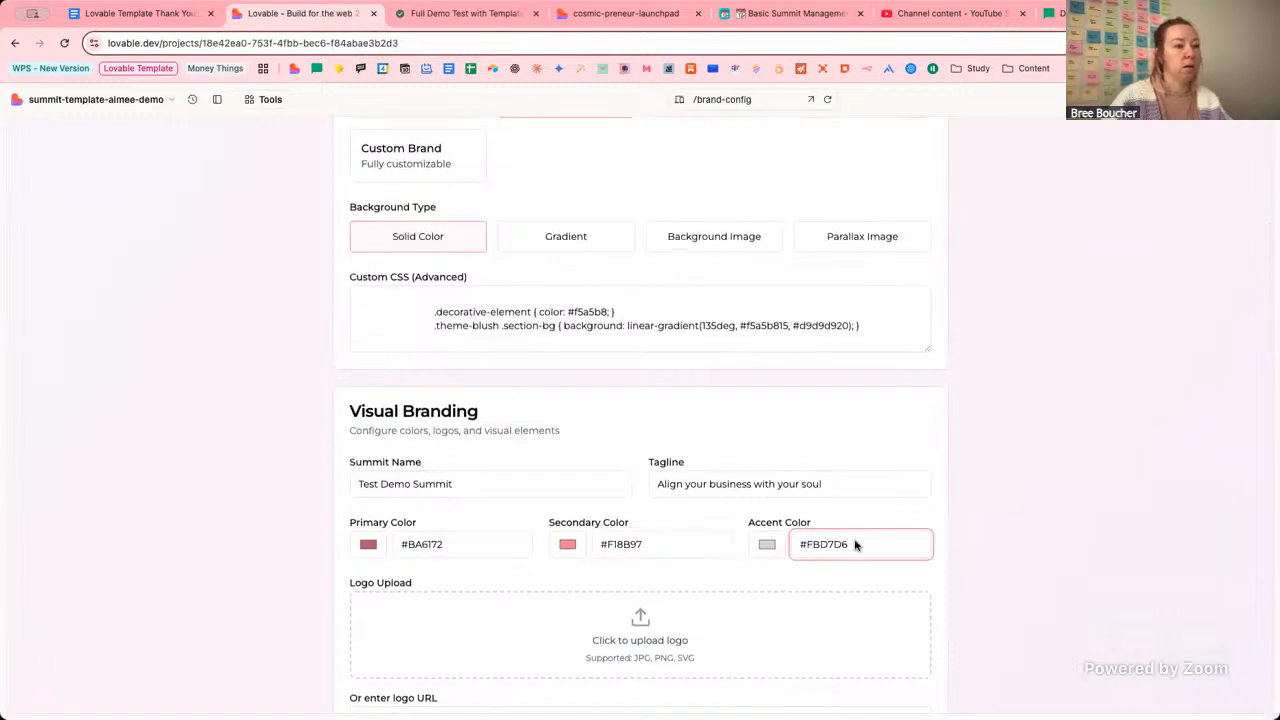
# Check the colours against the brief, commit the accent value, and return to Notion.
pyautogui.click(476, 18)
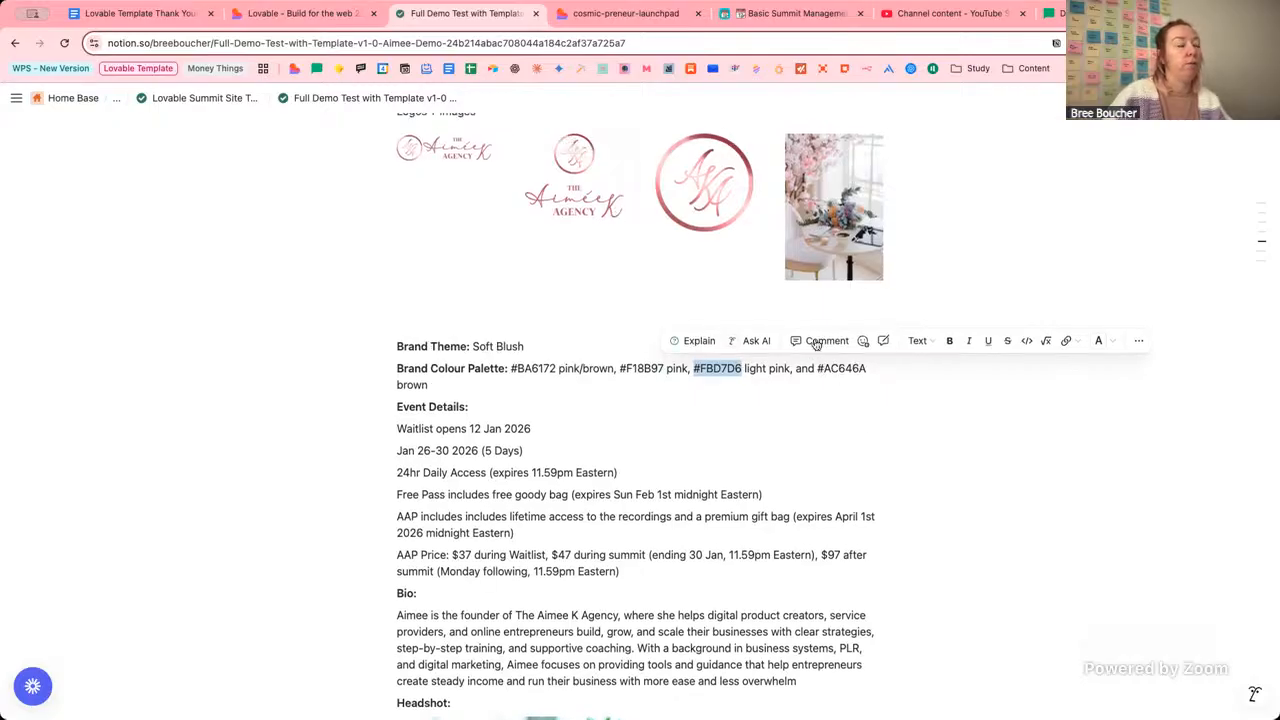
pyautogui.click(302, 14)
pyautogui.click(810, 419)
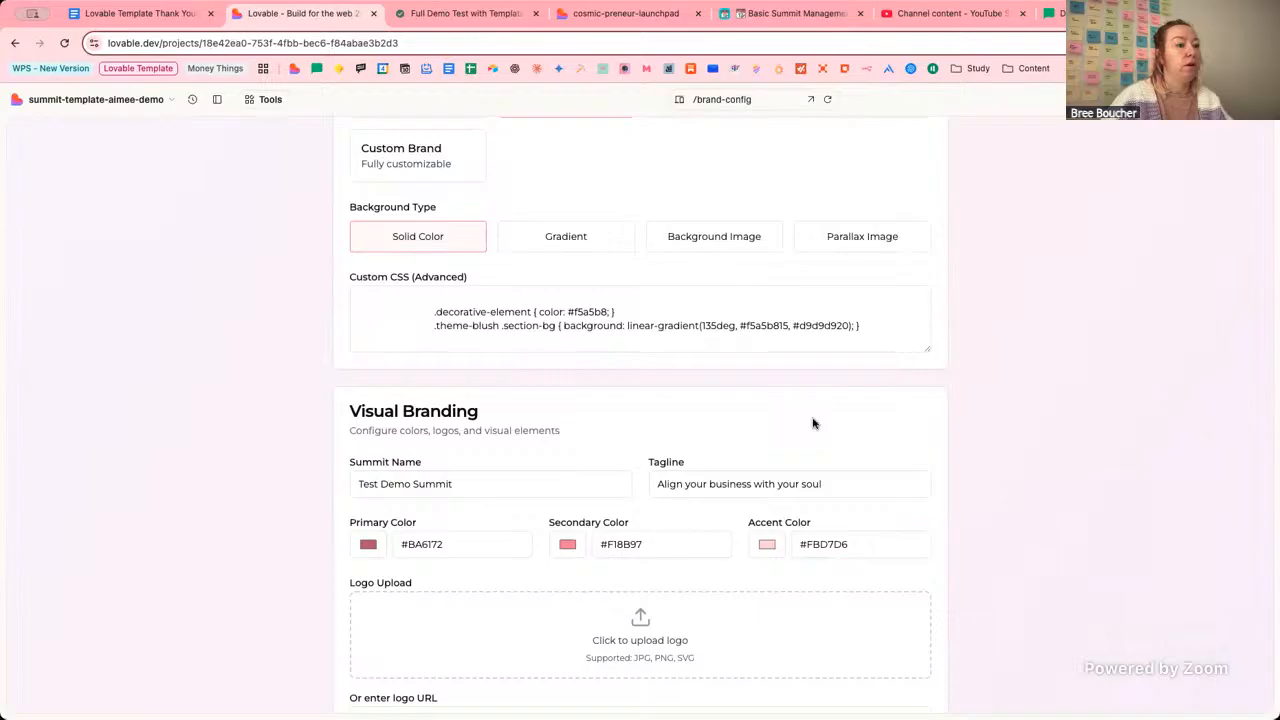
pyautogui.scroll(-1, 531, 408)
pyautogui.scroll(1, 531, 408)
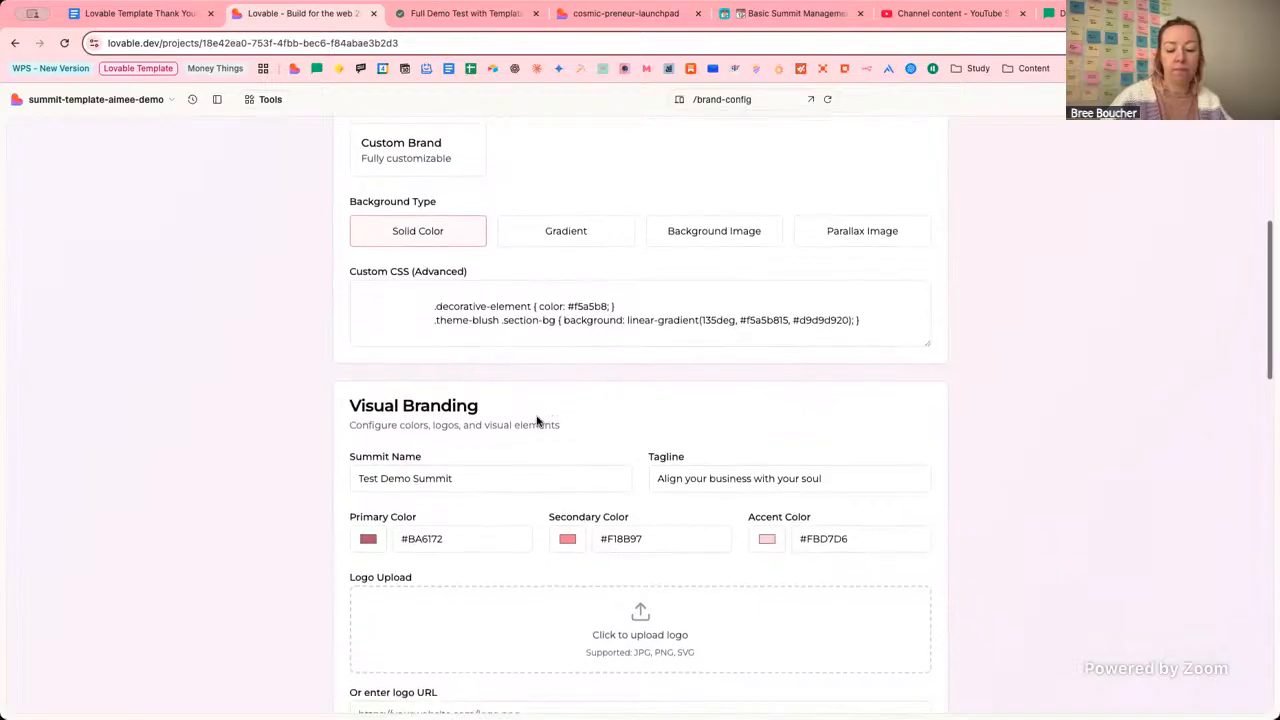
pyautogui.click(529, 12)
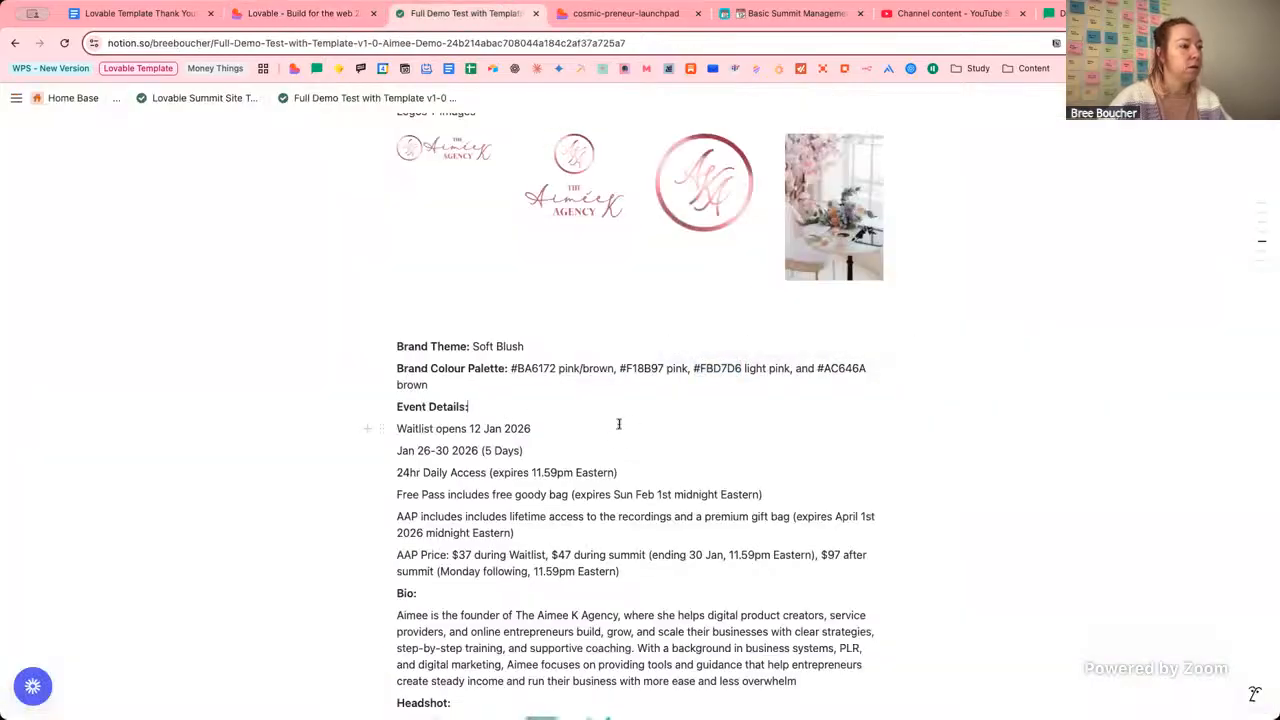
pyautogui.scroll(-1, 619, 424)
pyautogui.scroll(5, 619, 424)
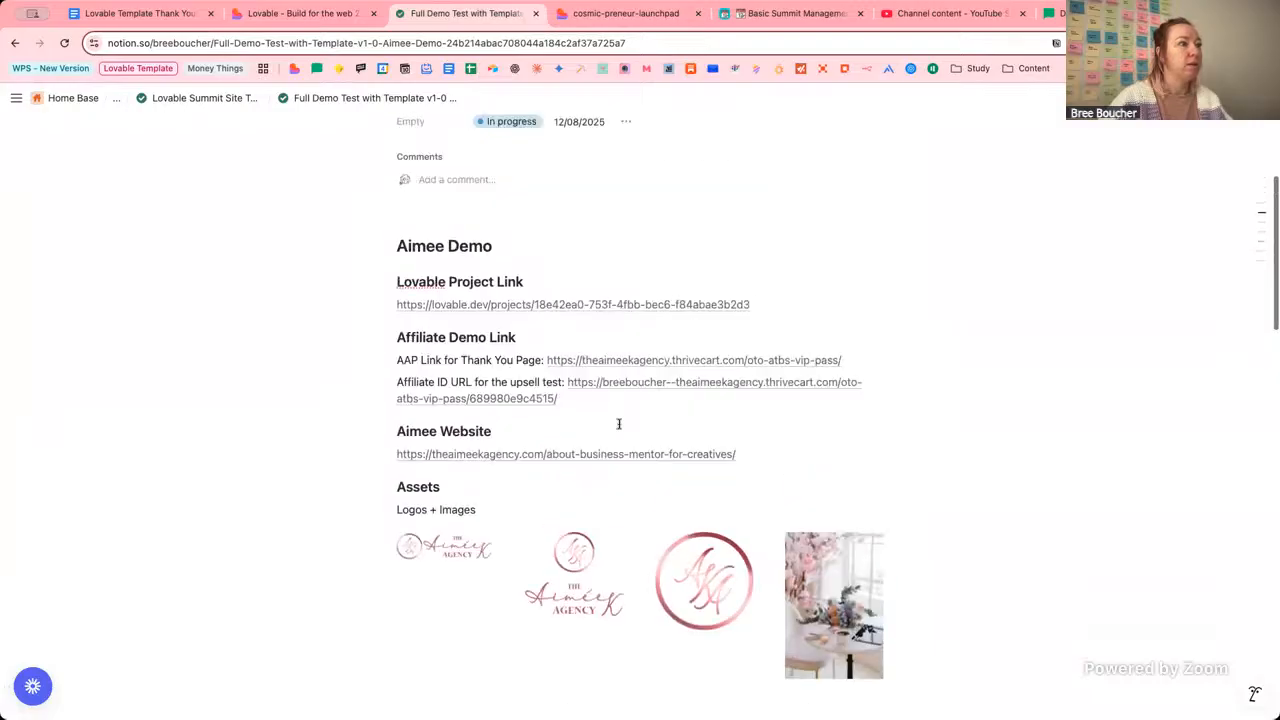
pyautogui.scroll(-5, 619, 424)
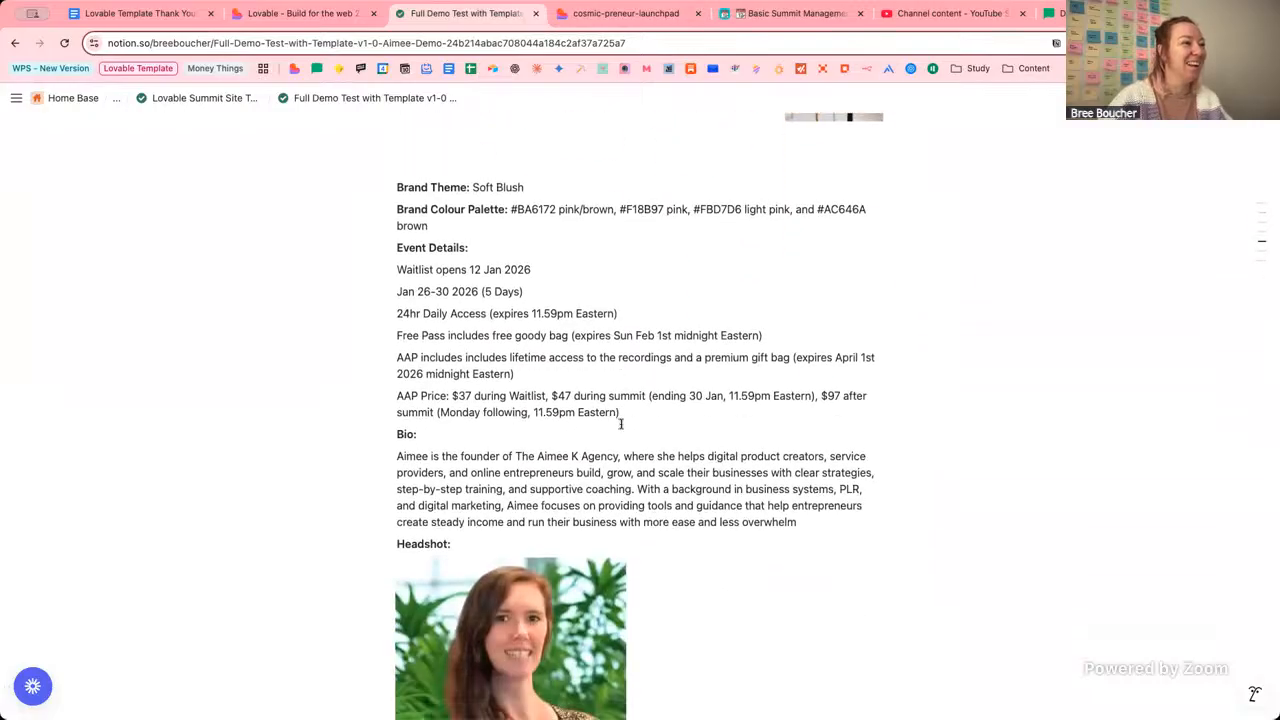
pyautogui.scroll(-10, 685, 354)
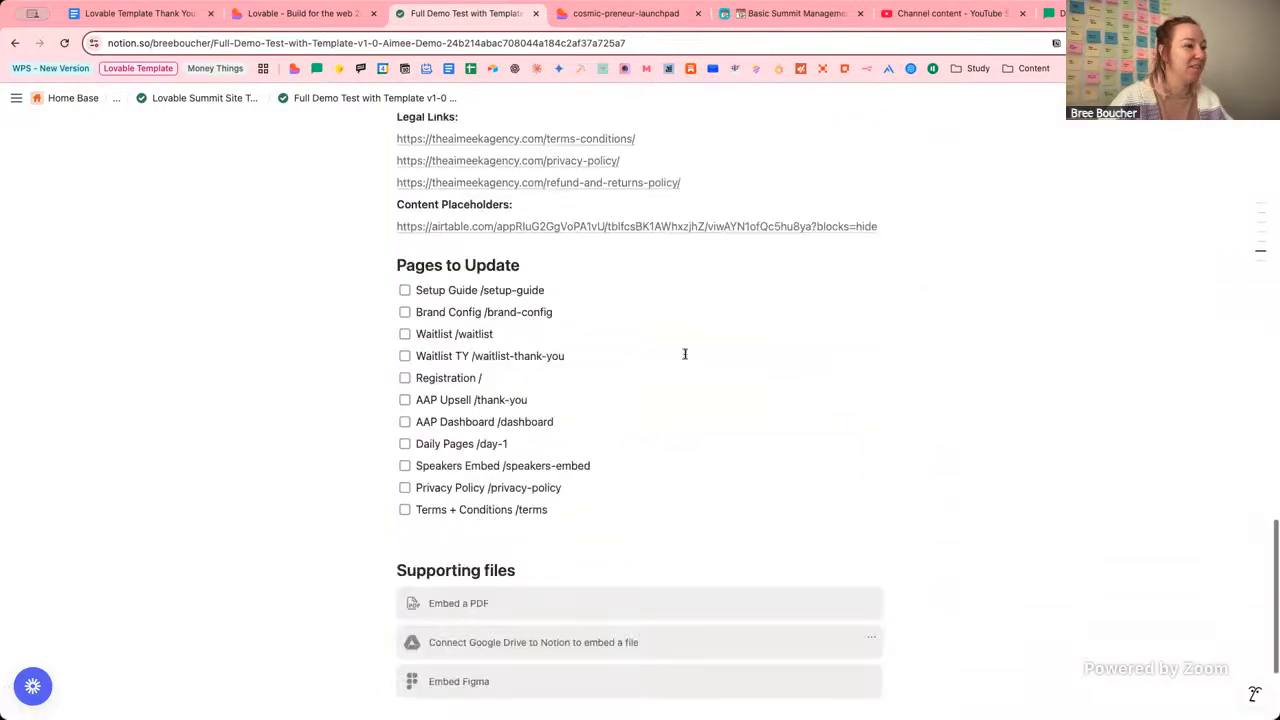
pyautogui.scroll(8, 685, 354)
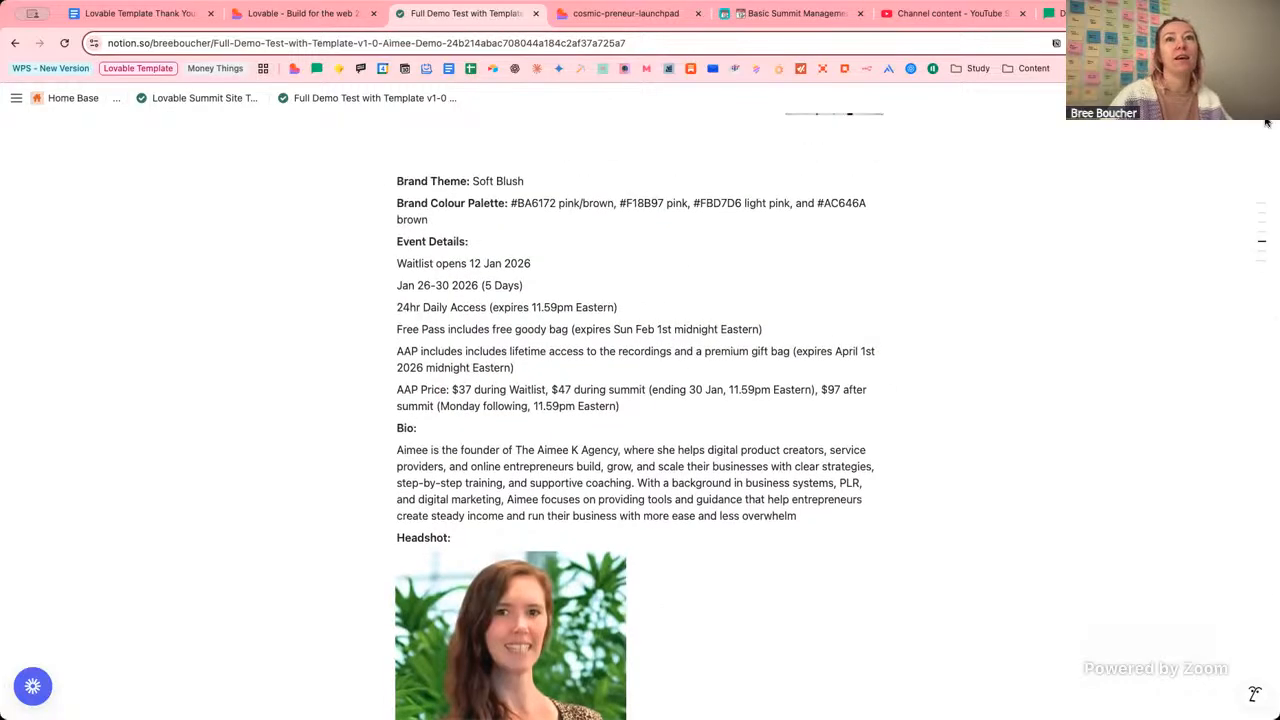
pyautogui.click(1267, 122)
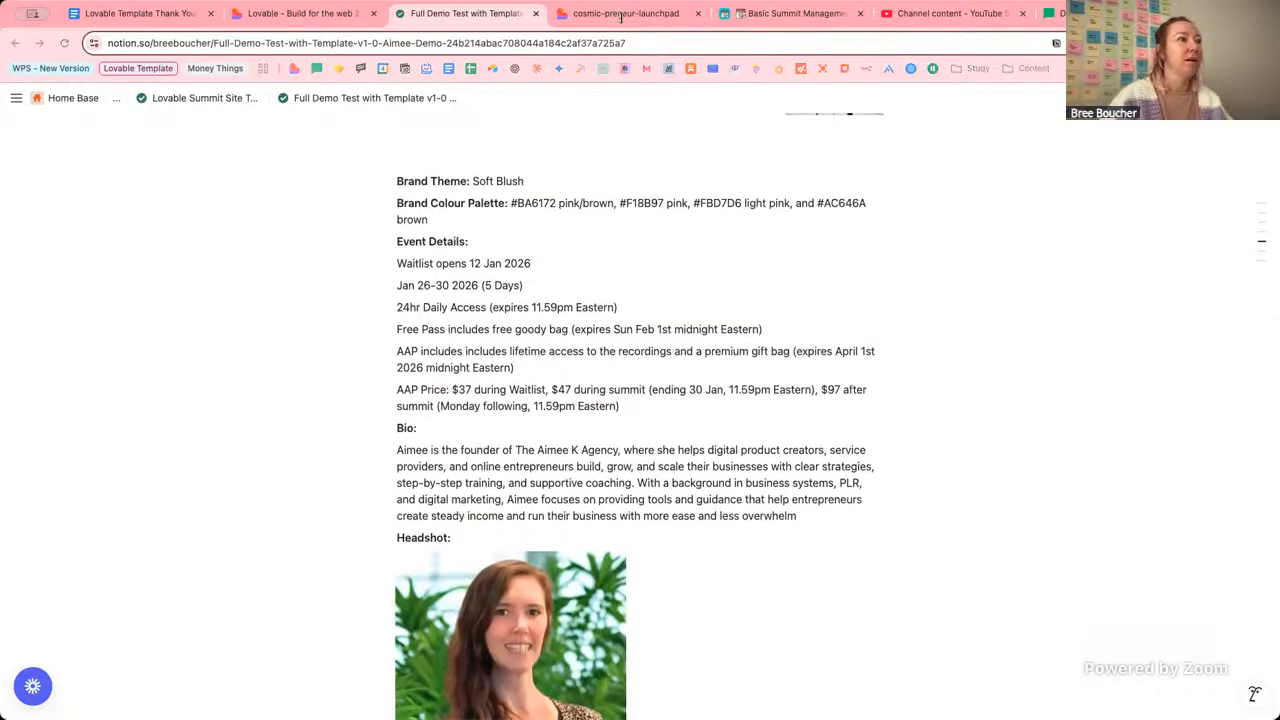
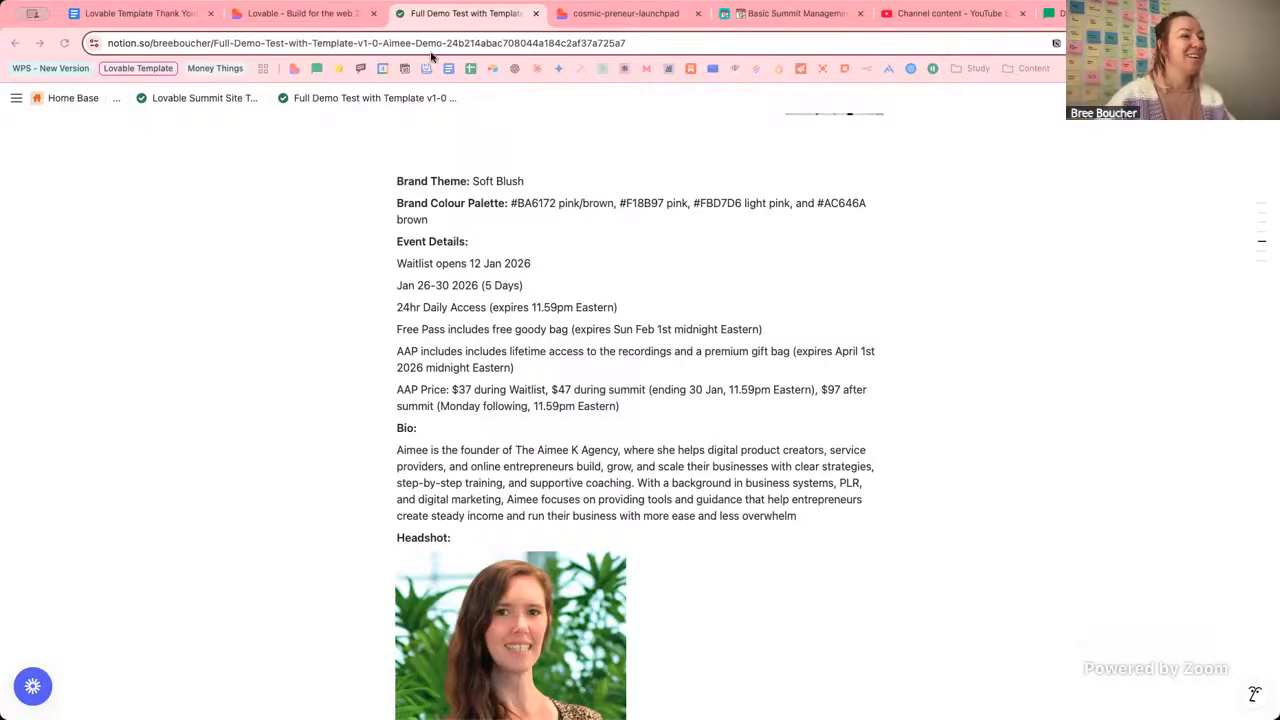
# Leave the Notion summit notes and bring up the Lovable brand configuration page.
pyautogui.click(84, 185)
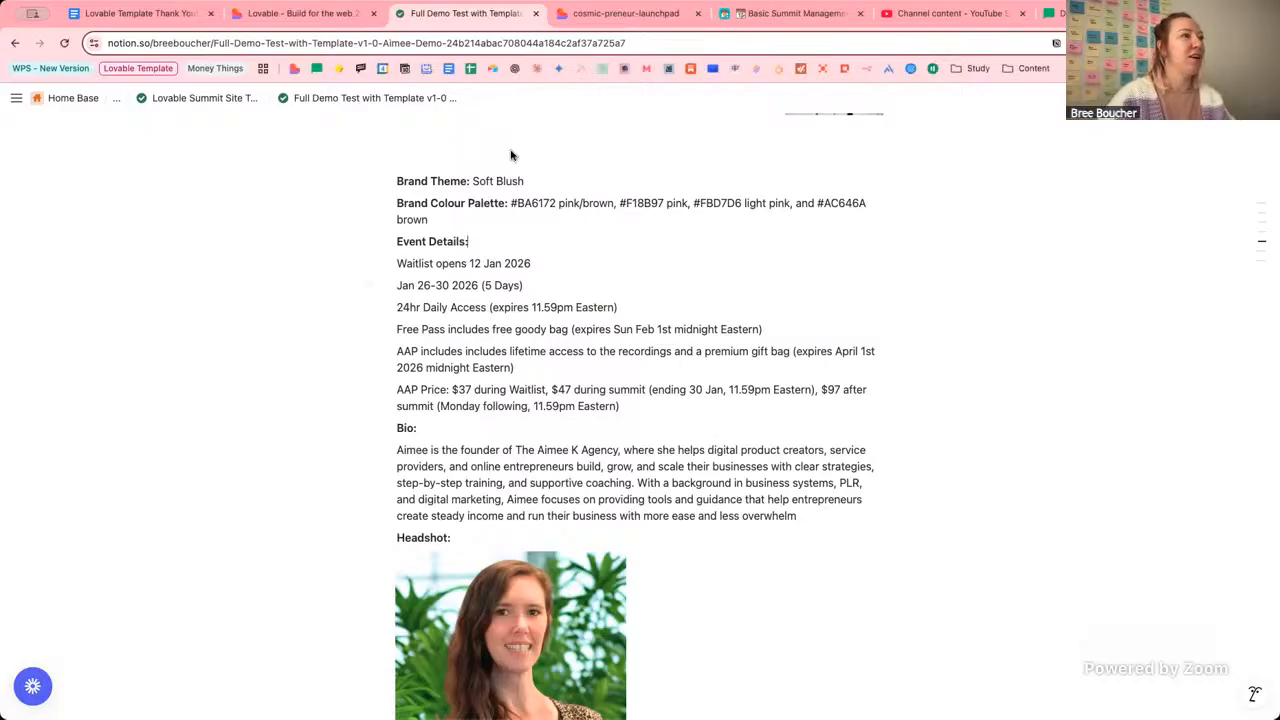
pyautogui.click(287, 22)
# Replace the summit name 'Test Demo Summit' with 'Adapt & Thrive'.
pyautogui.click(547, 490)
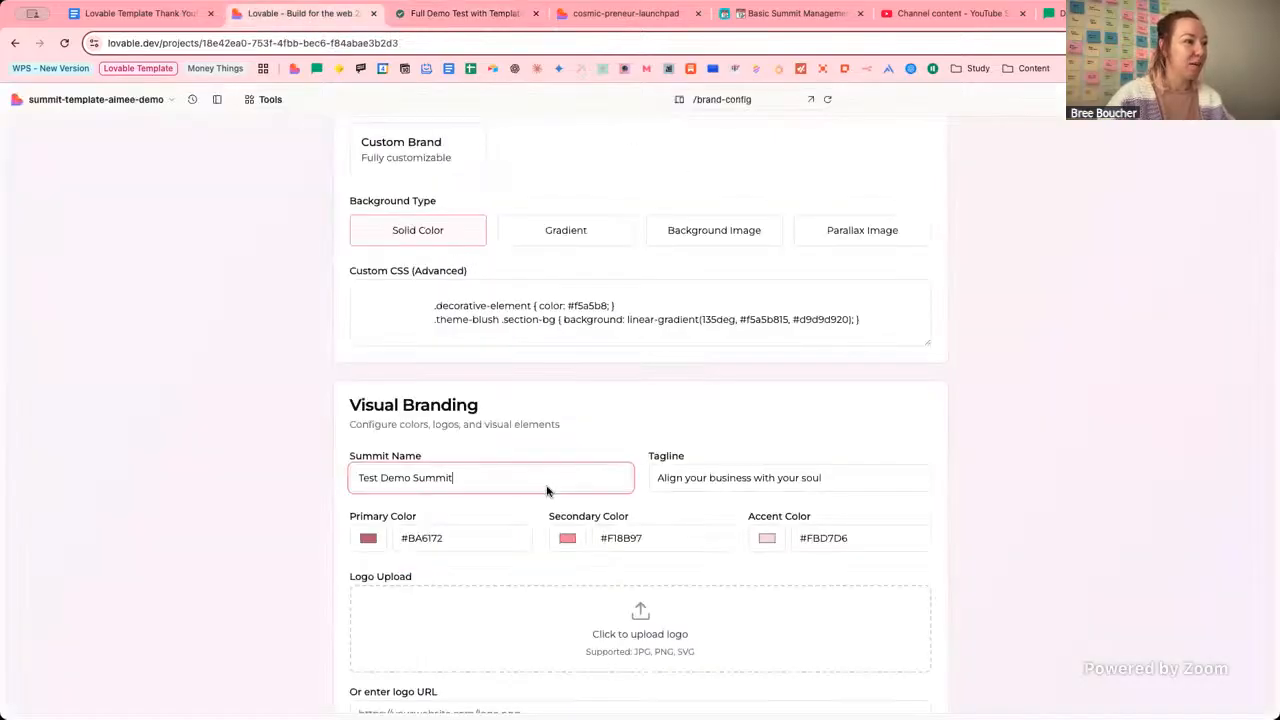
pyautogui.press('super+a')
pyautogui.write('Adapt')
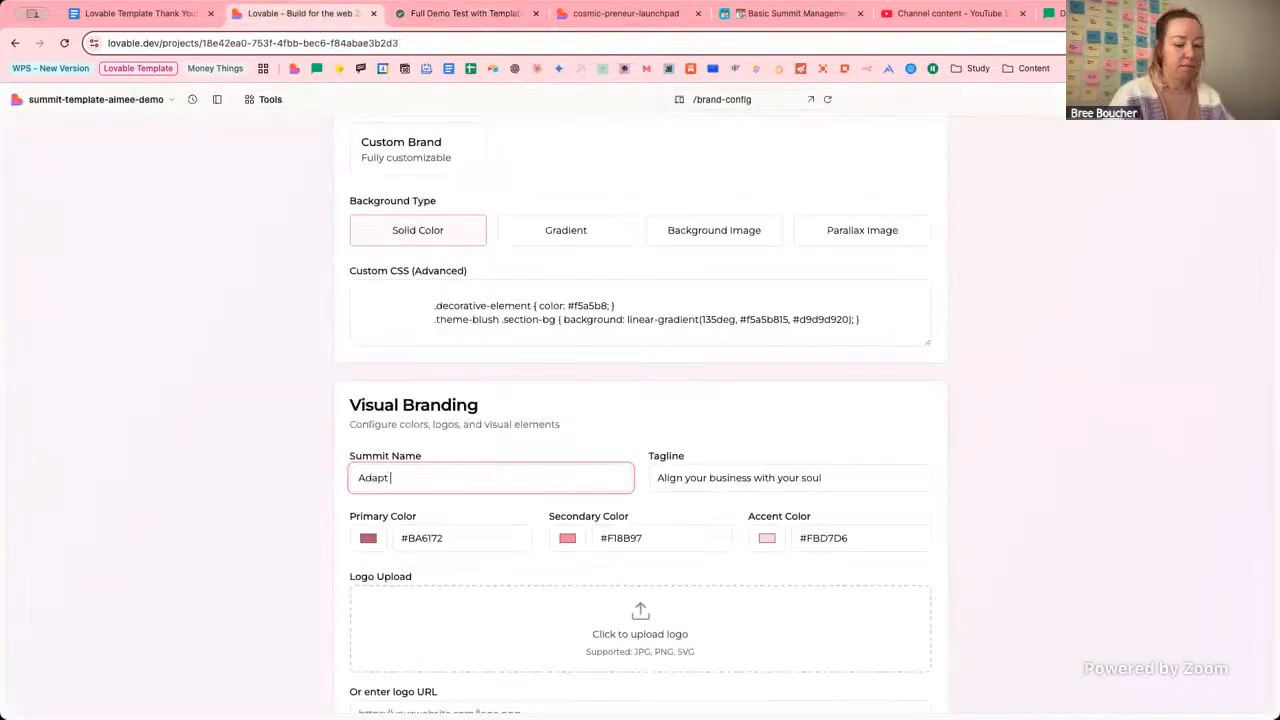
pyautogui.write(' & Thrive')
pyautogui.press('Tab')
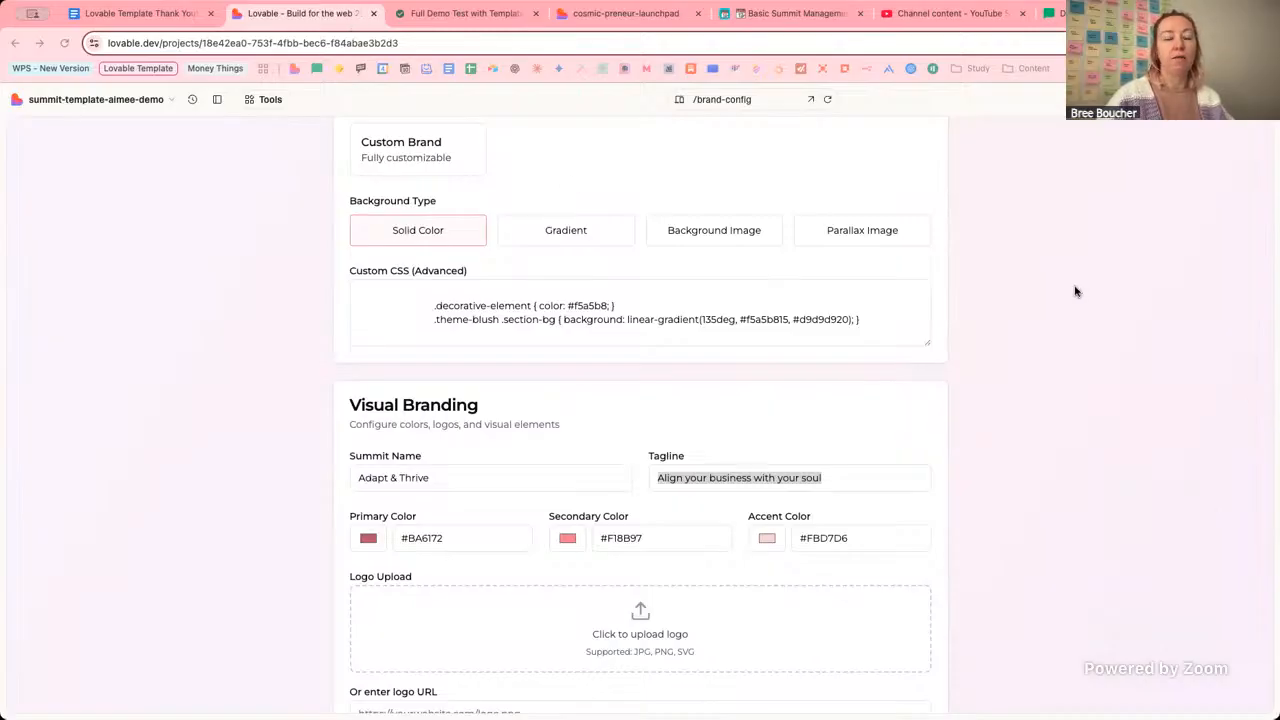
# Check the tagline 'Align your business with your soul' and look over the rest of the brand form.
pyautogui.click(733, 466)
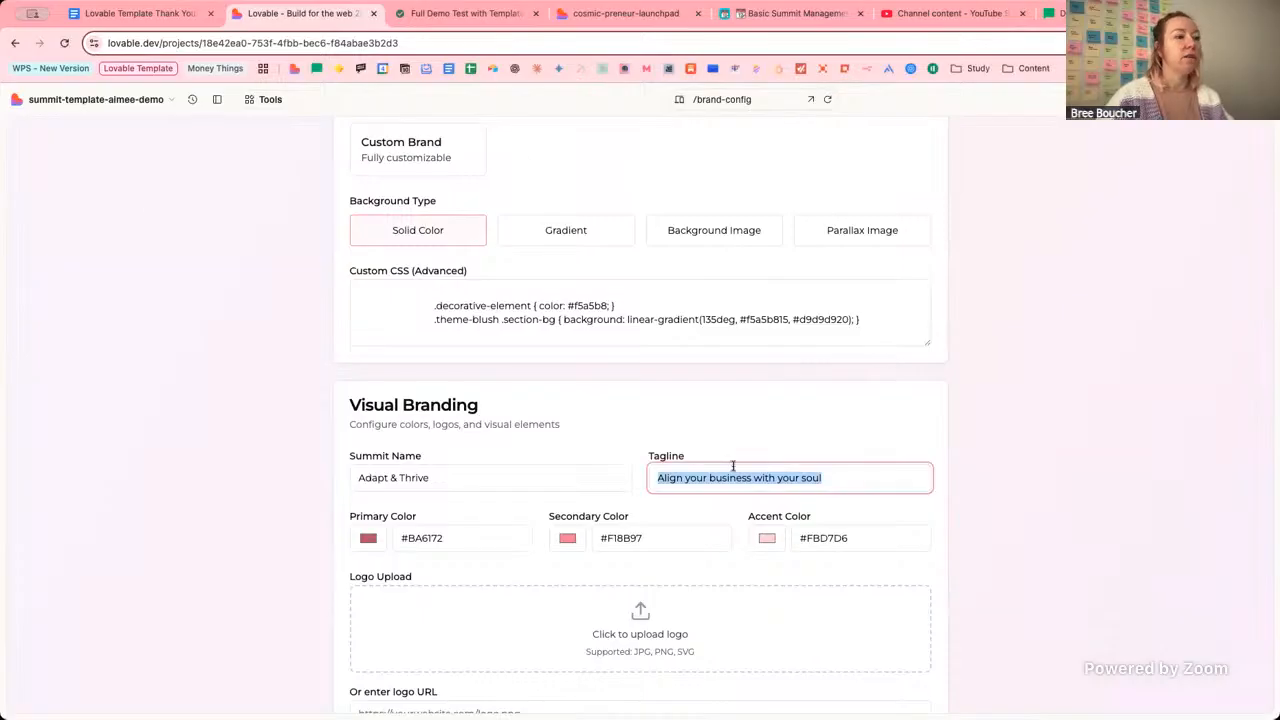
pyautogui.click(843, 477)
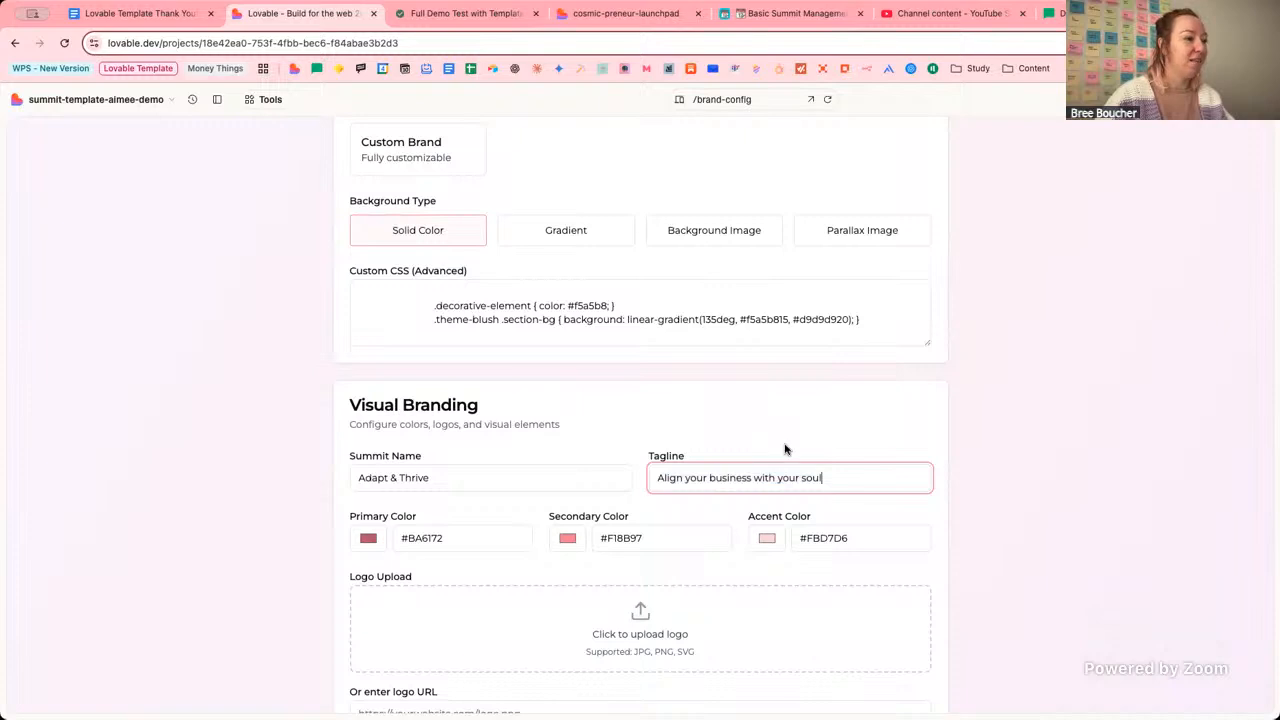
pyautogui.scroll(-3, 785, 449)
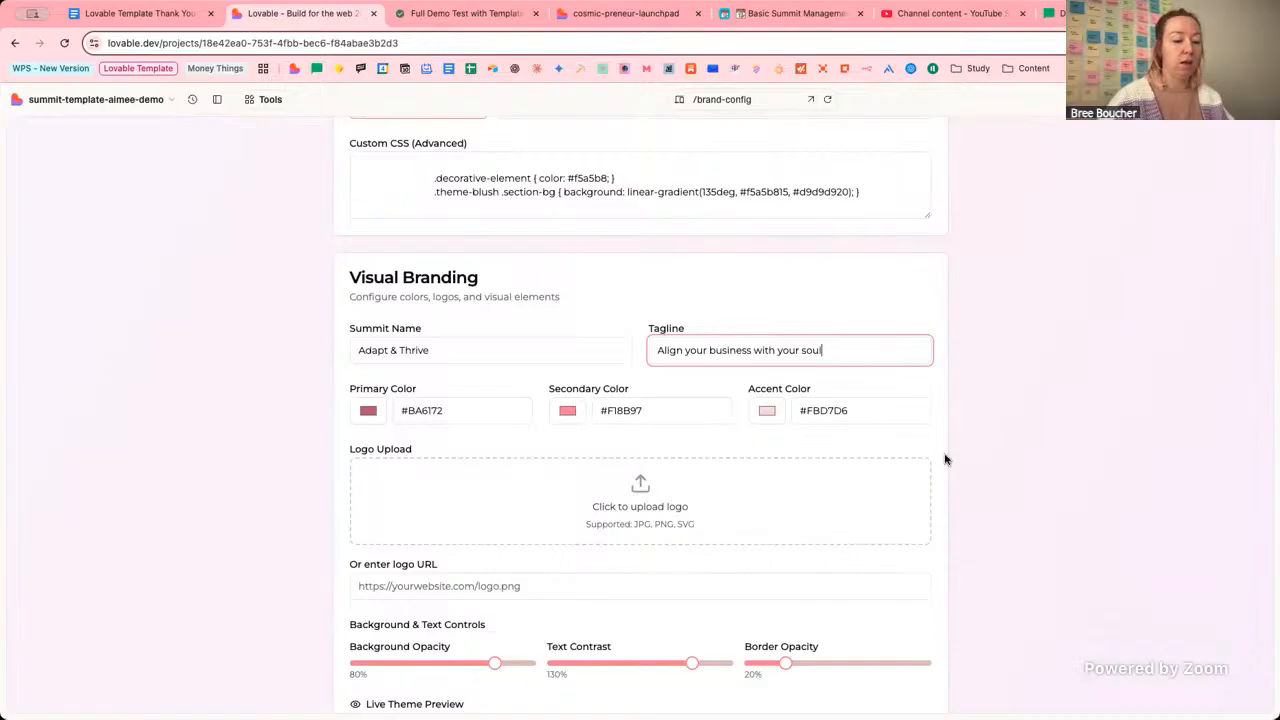
pyautogui.scroll(-5, 946, 457)
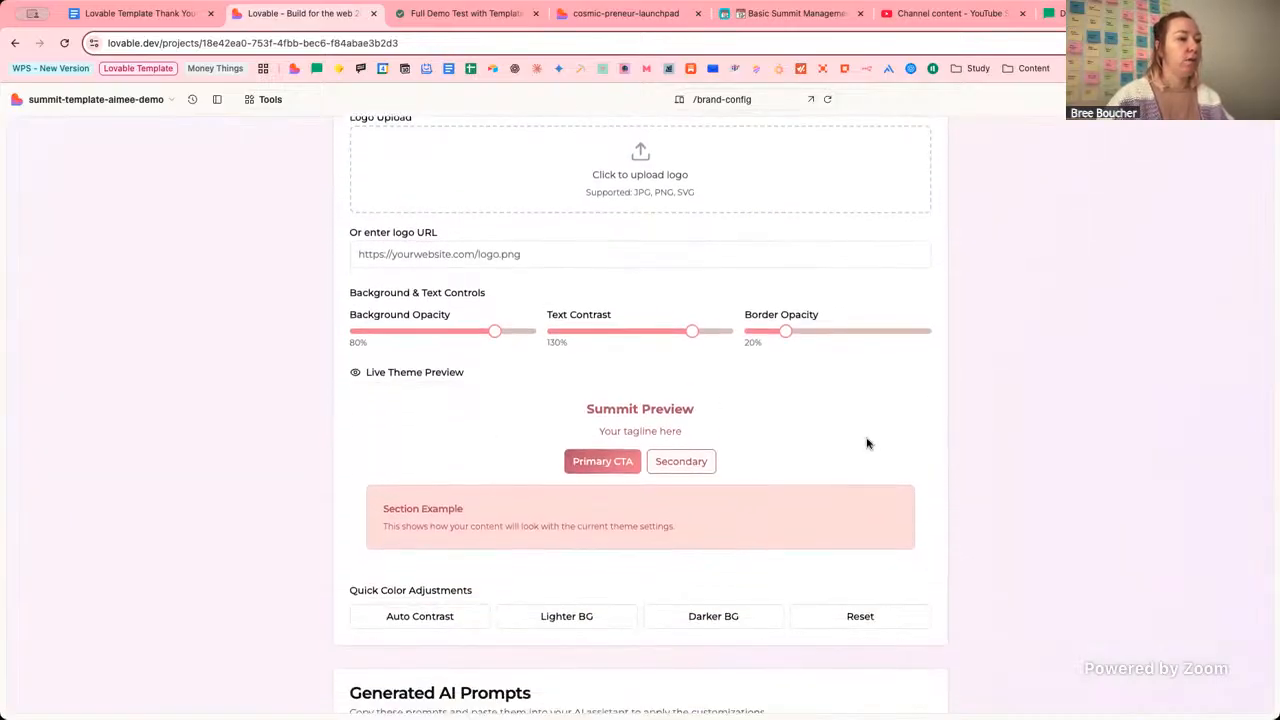
pyautogui.scroll(1, 853, 471)
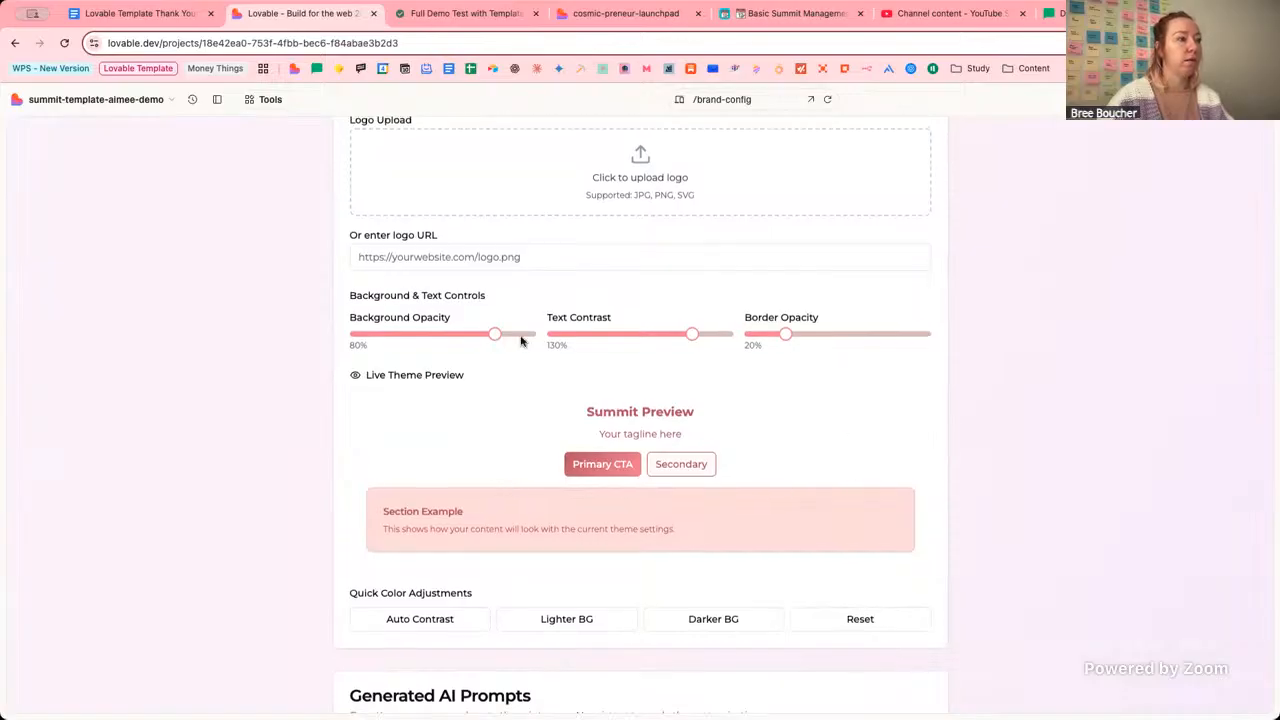
# Set the Background Type to Parallax Image and try lowering the Background Opacity slider.
pyautogui.scroll(10, 820, 470)
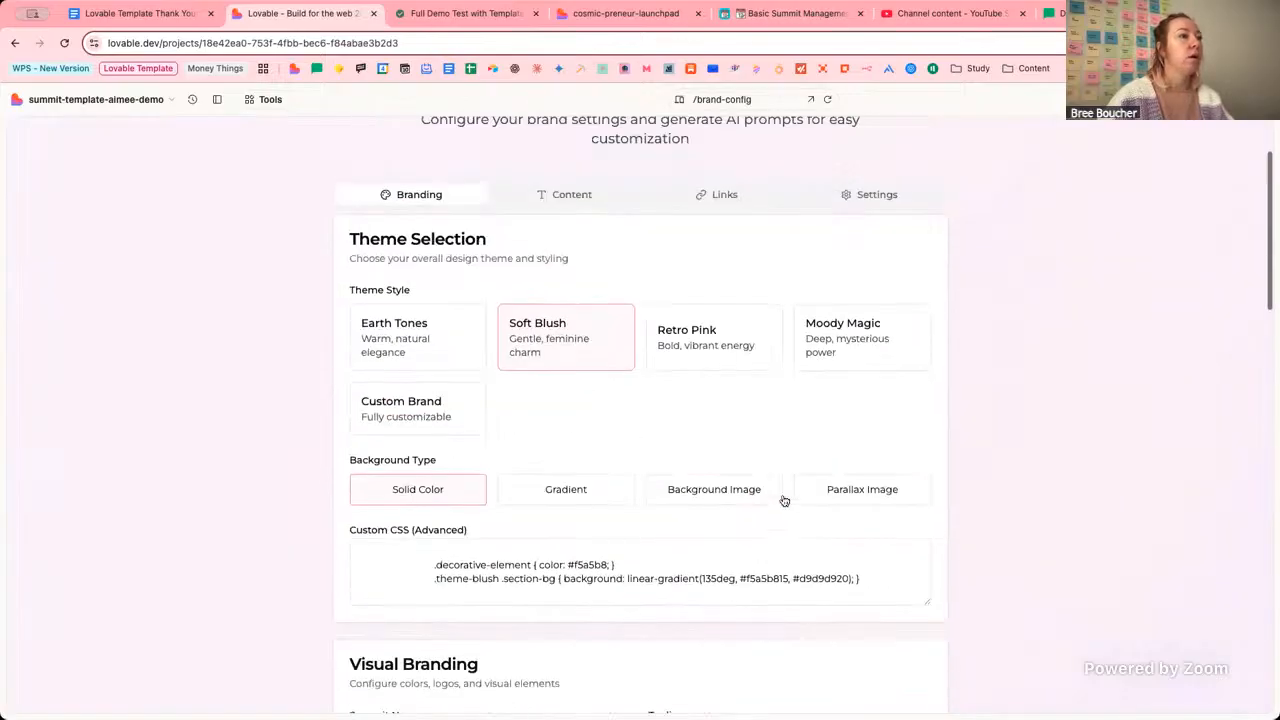
pyautogui.click(868, 482)
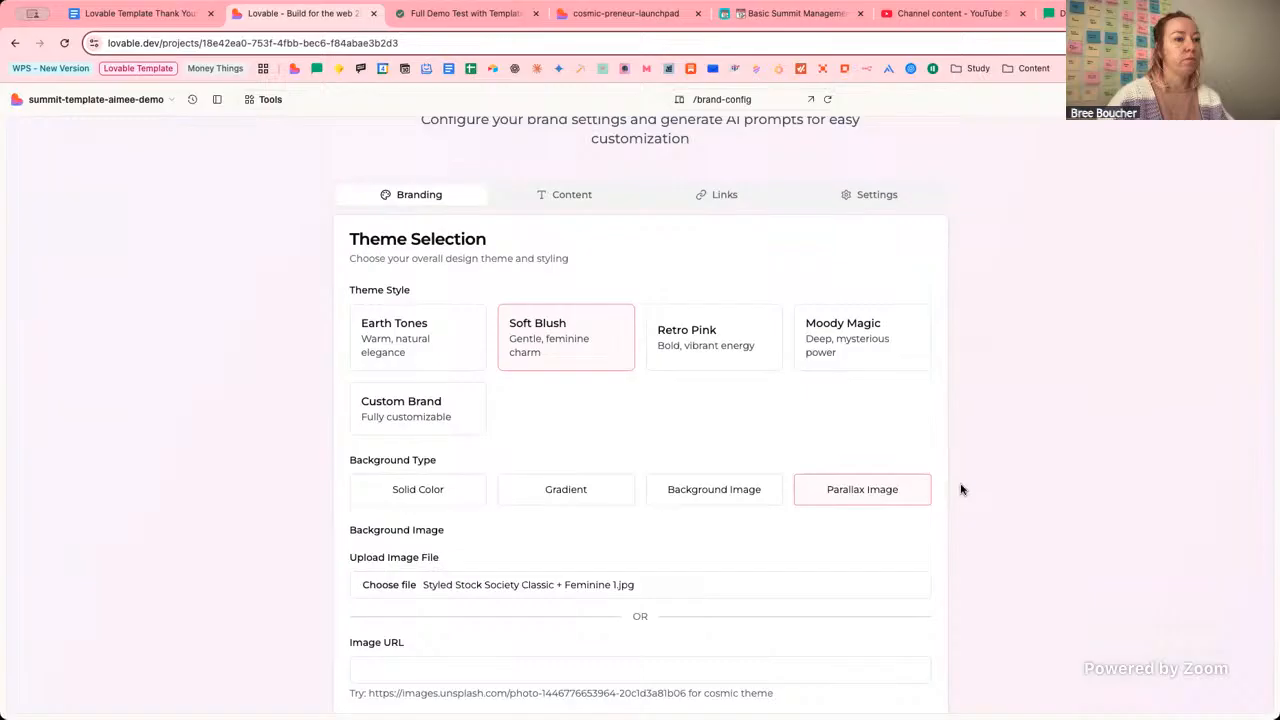
pyautogui.scroll(-15, 963, 489)
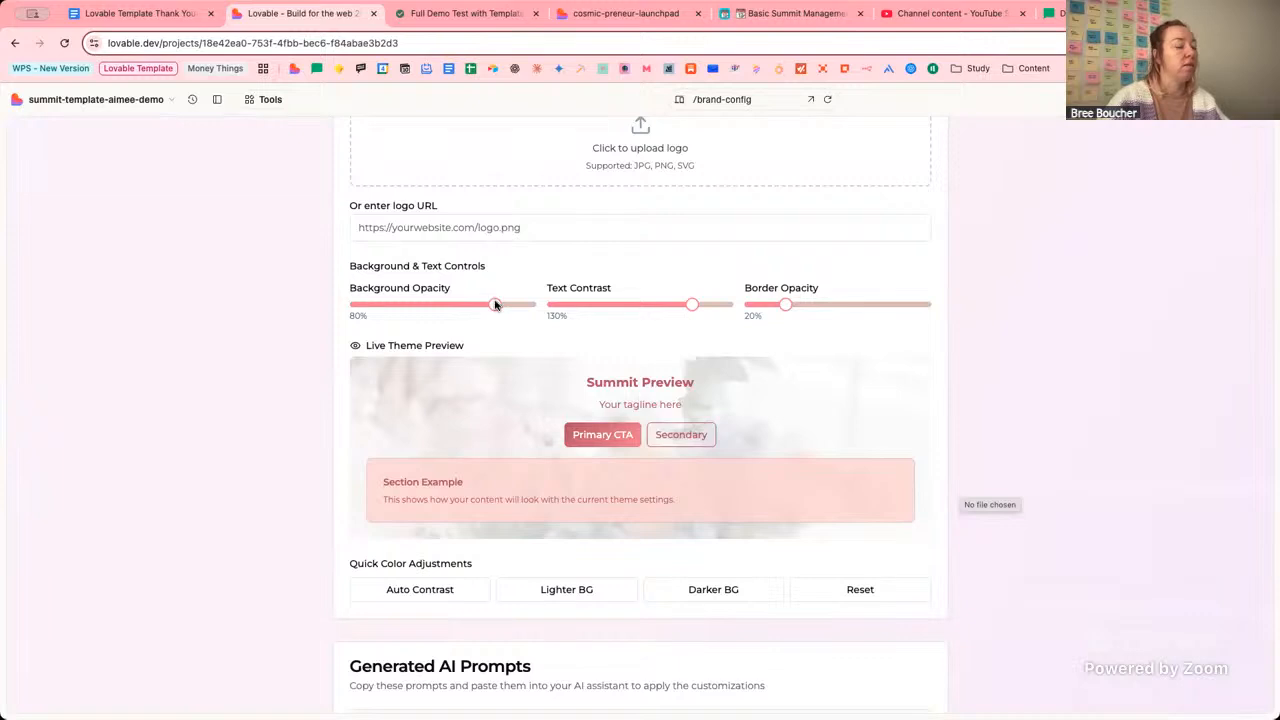
pyautogui.moveTo(495, 305)
pyautogui.mouseDown()
pyautogui.moveTo(431, 307)
pyautogui.moveTo(492, 307)
pyautogui.mouseUp()
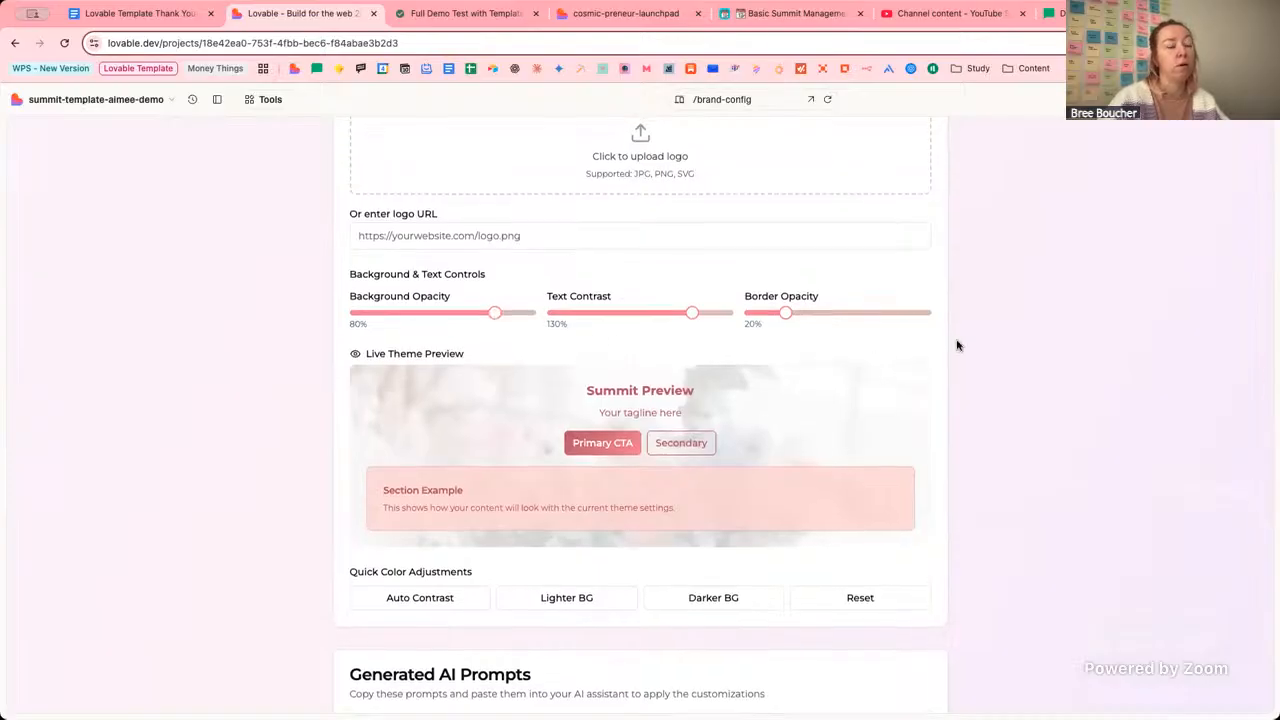
pyautogui.scroll(1, 957, 344)
pyautogui.scroll(-10, 932, 346)
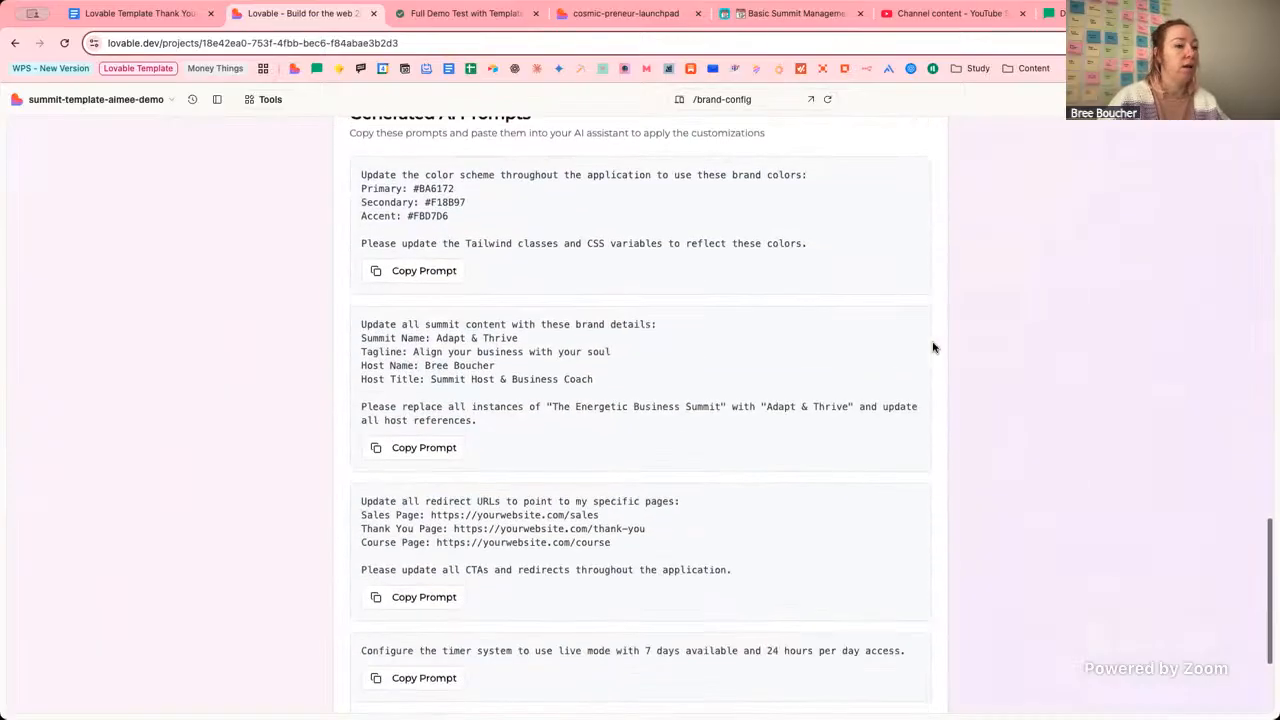
pyautogui.scroll(-2, 932, 346)
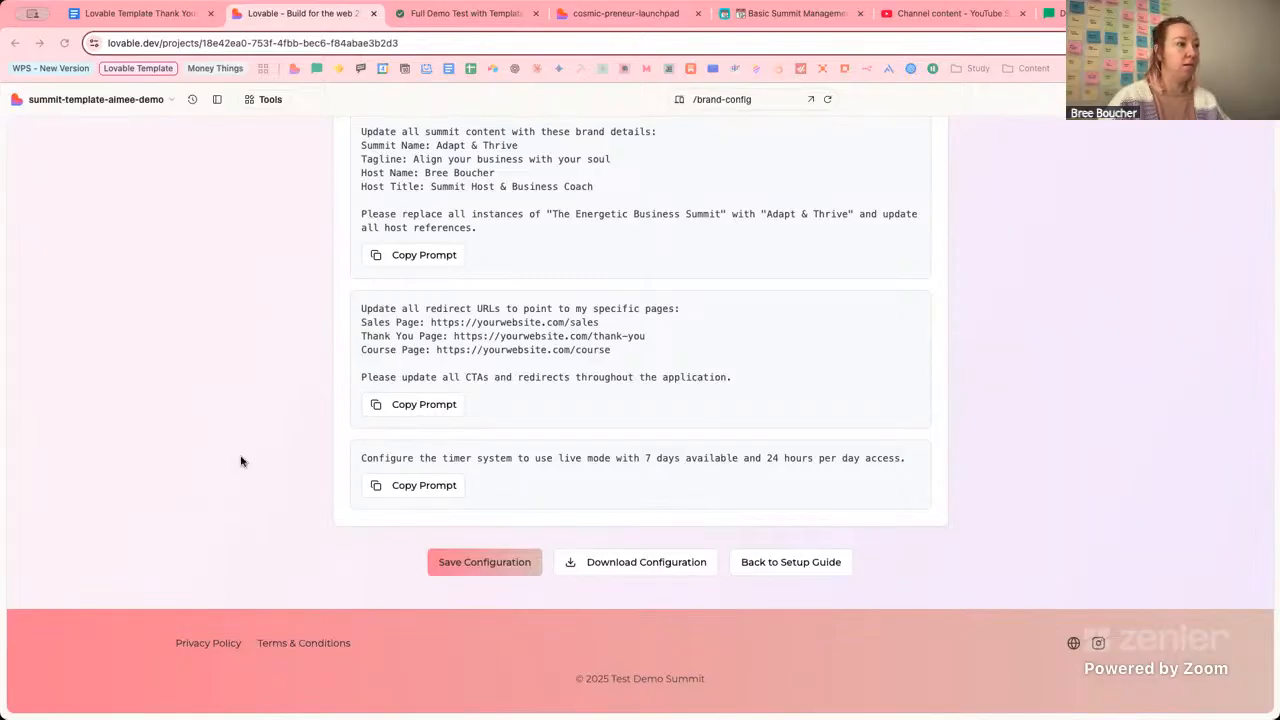
pyautogui.scroll(15, 834, 326)
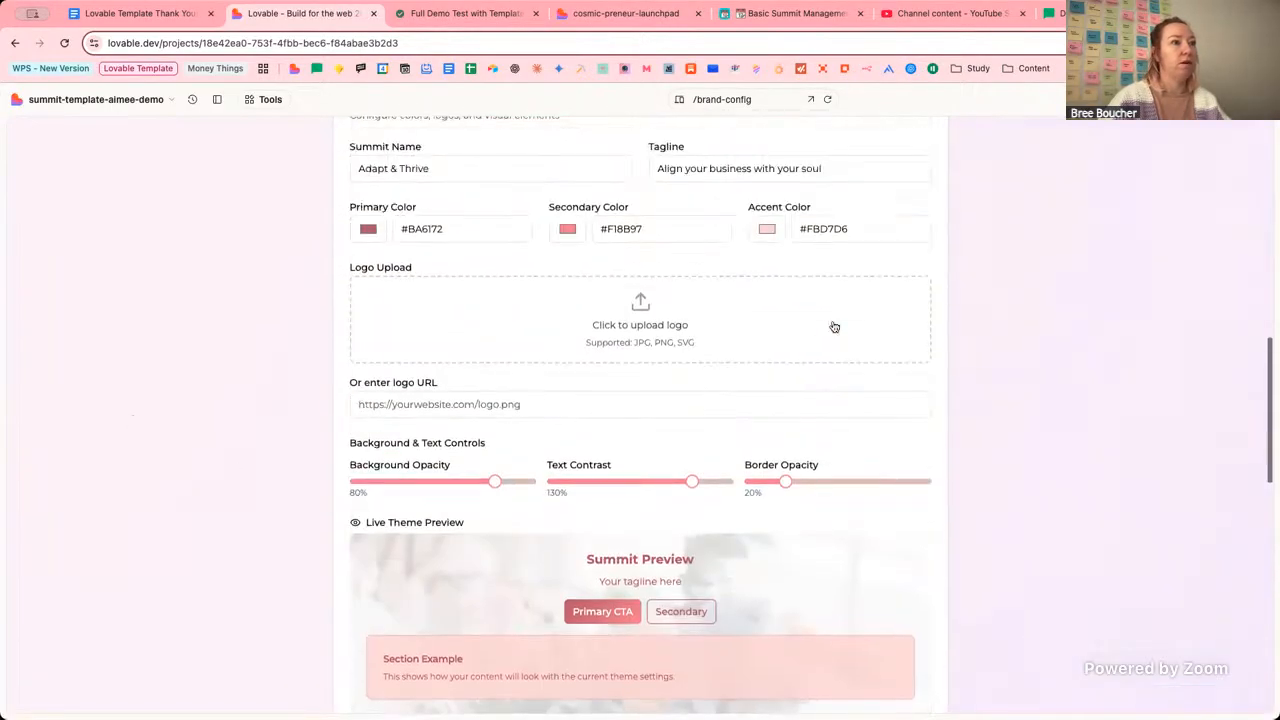
# Replace the tagline with 'Grow a business that supports you, no matter what life brings'.
pyautogui.click(834, 341)
pyautogui.hotkey('ctrl', 'a')
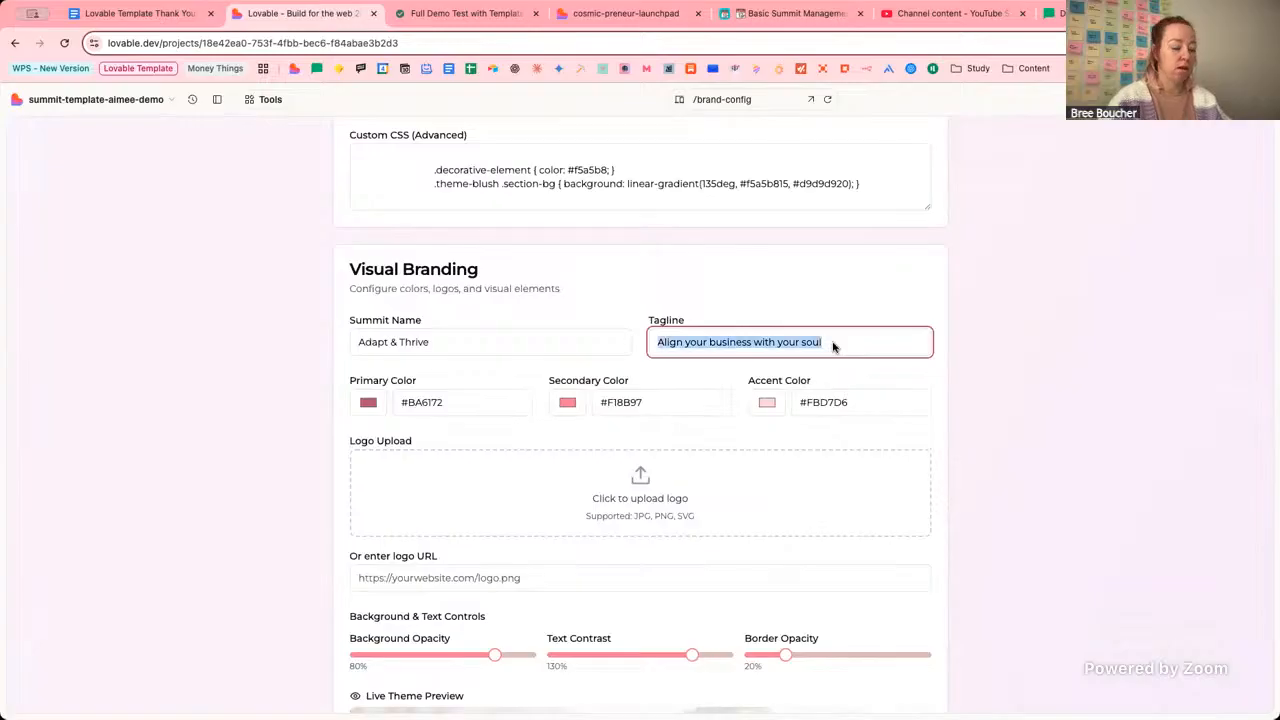
pyautogui.write('a business that supports you, no matter what life brings')
pyautogui.click(285, 352)
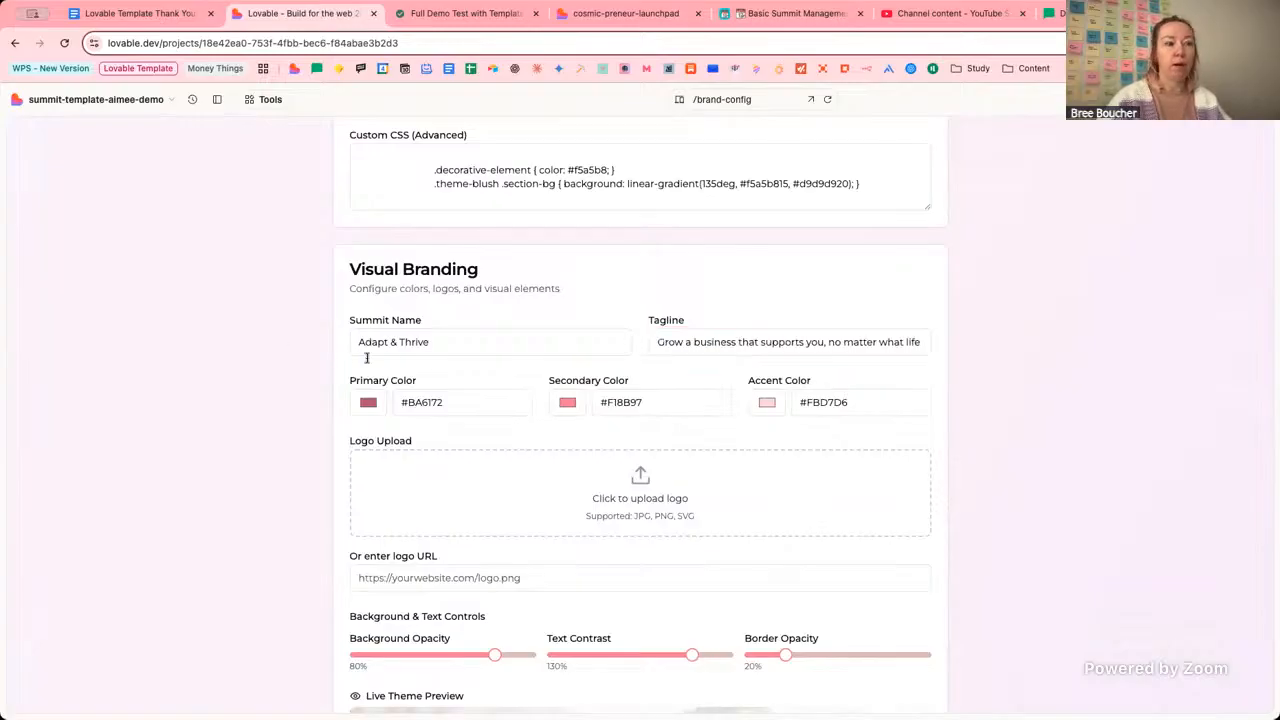
pyautogui.scroll(-10, 296, 358)
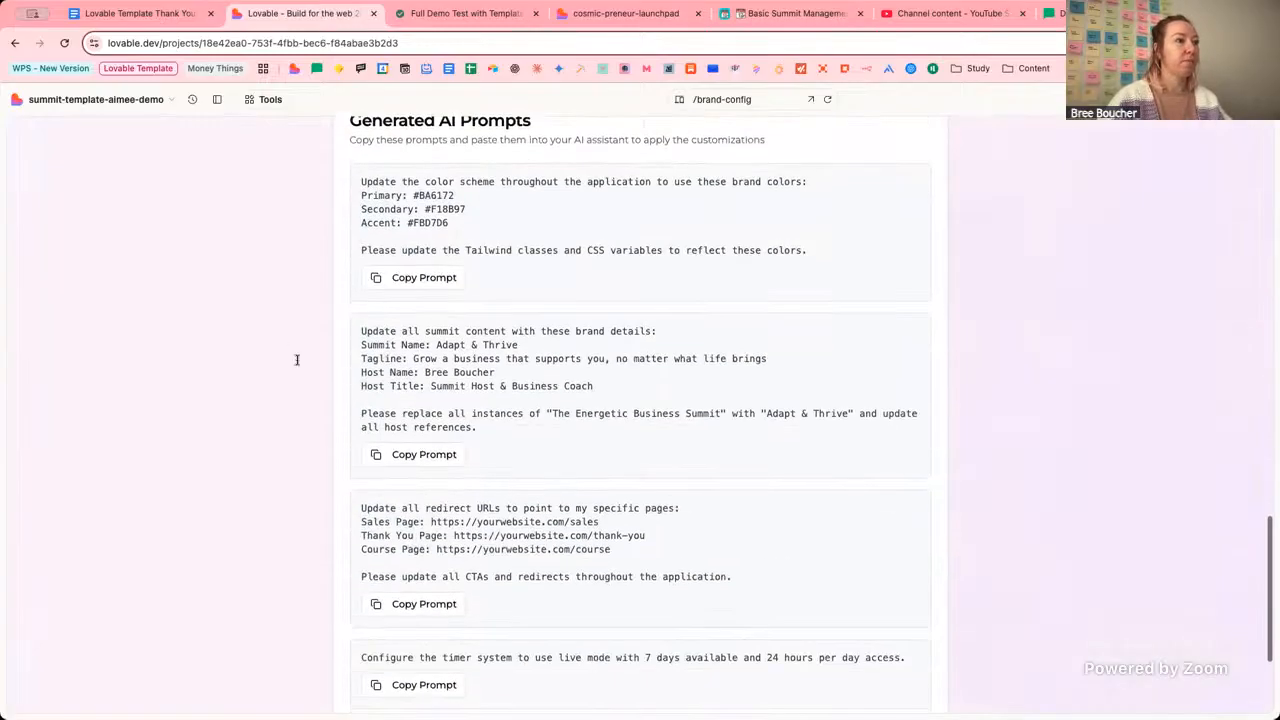
pyautogui.scroll(-3, 296, 358)
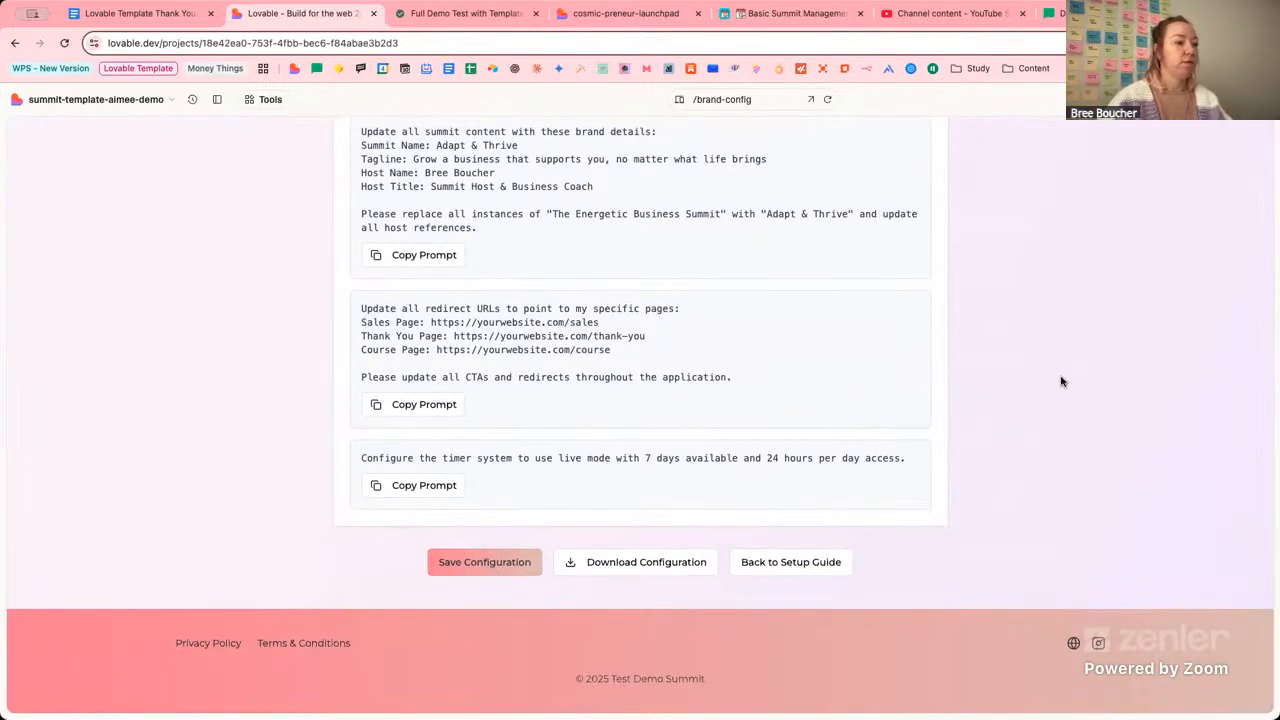
pyautogui.scroll(15, 1055, 382)
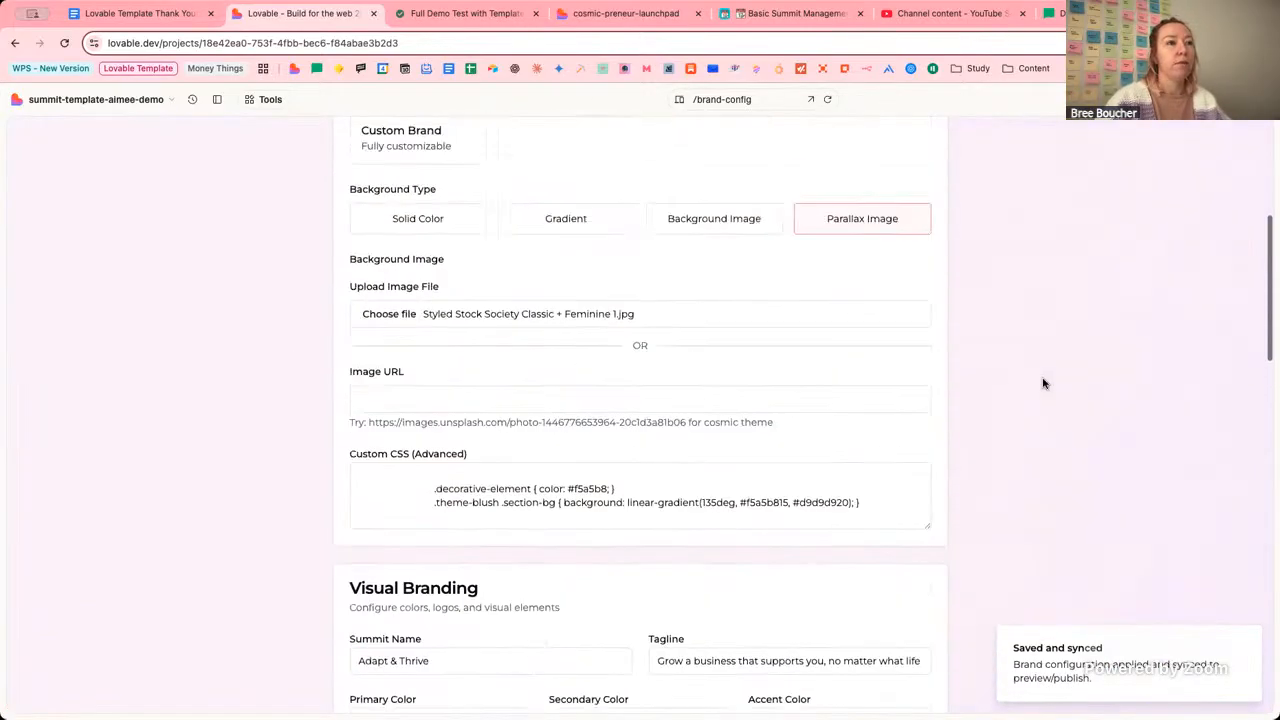
pyautogui.scroll(4, 1043, 383)
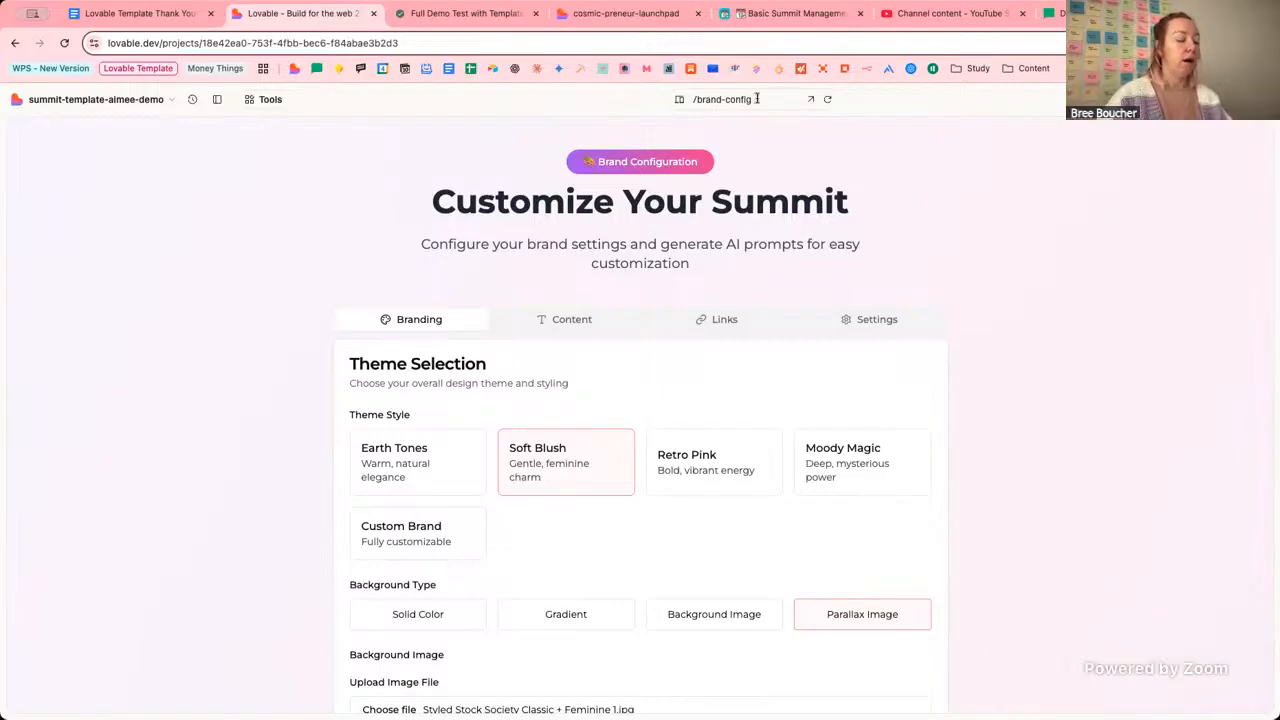
pyautogui.click(757, 98)
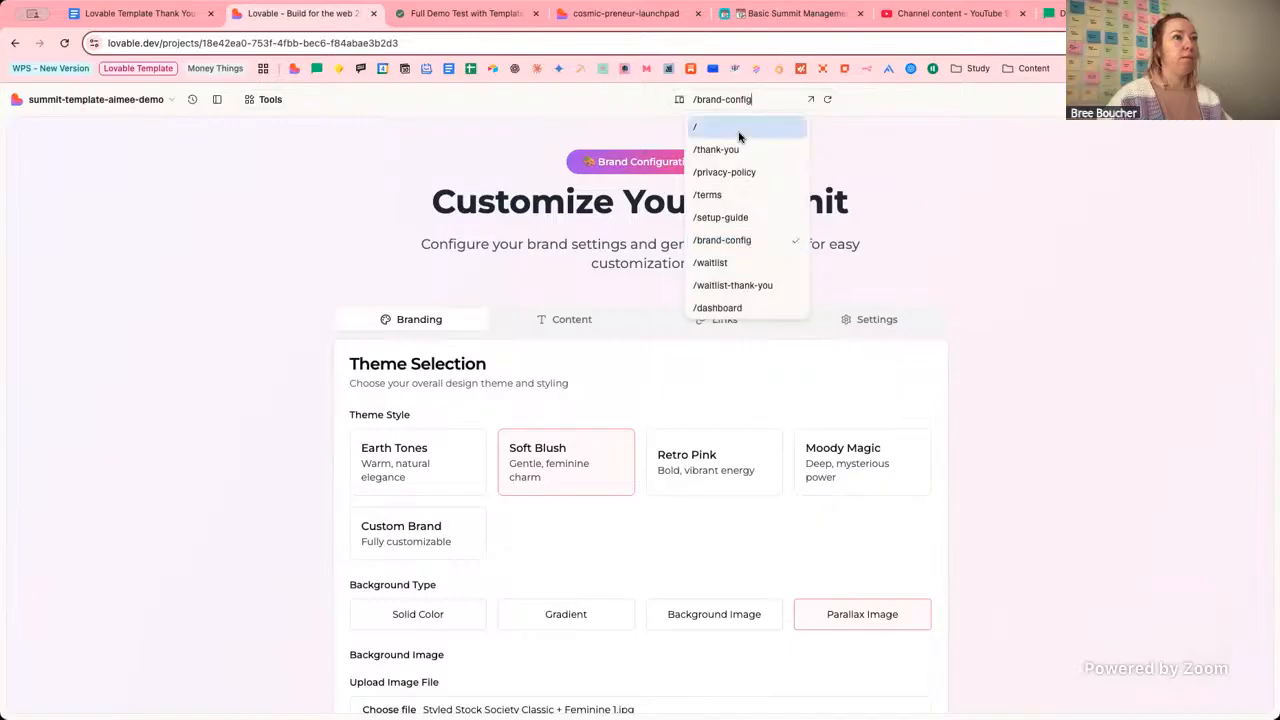
pyautogui.click(741, 134)
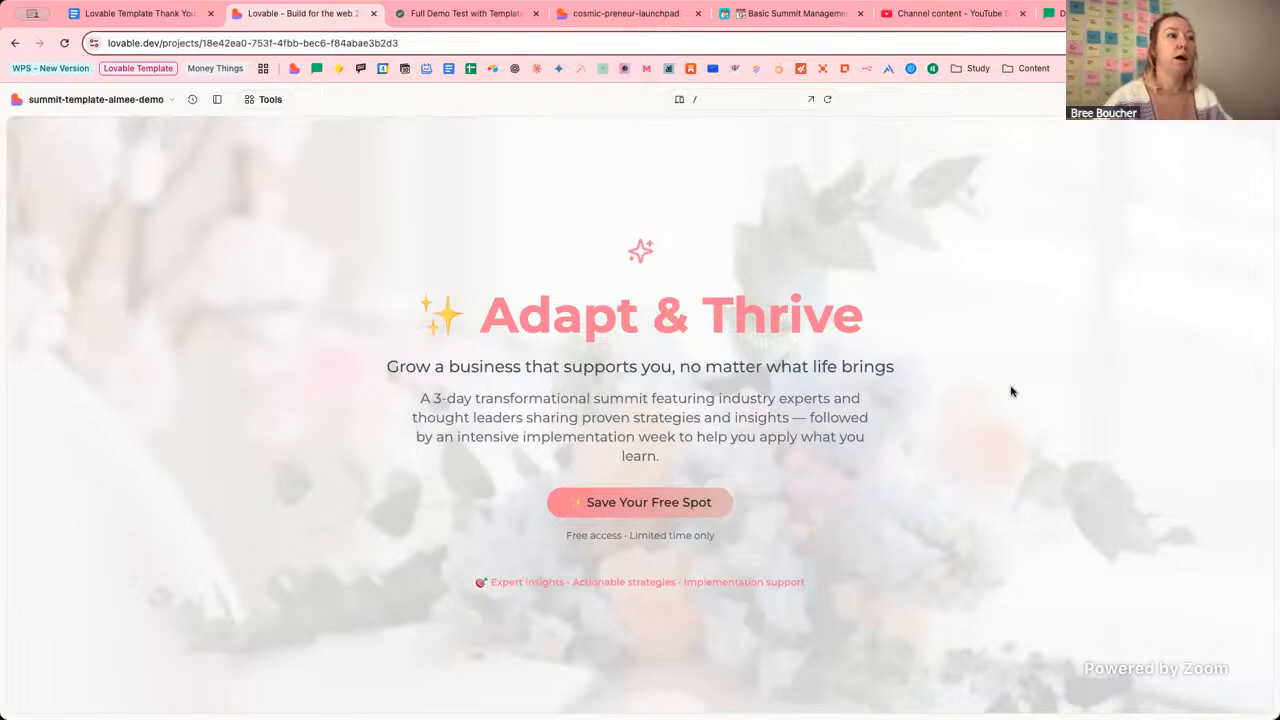
pyautogui.scroll(-3, 1008, 390)
pyautogui.scroll(-2, 1015, 393)
pyautogui.scroll(-2, 1015, 393)
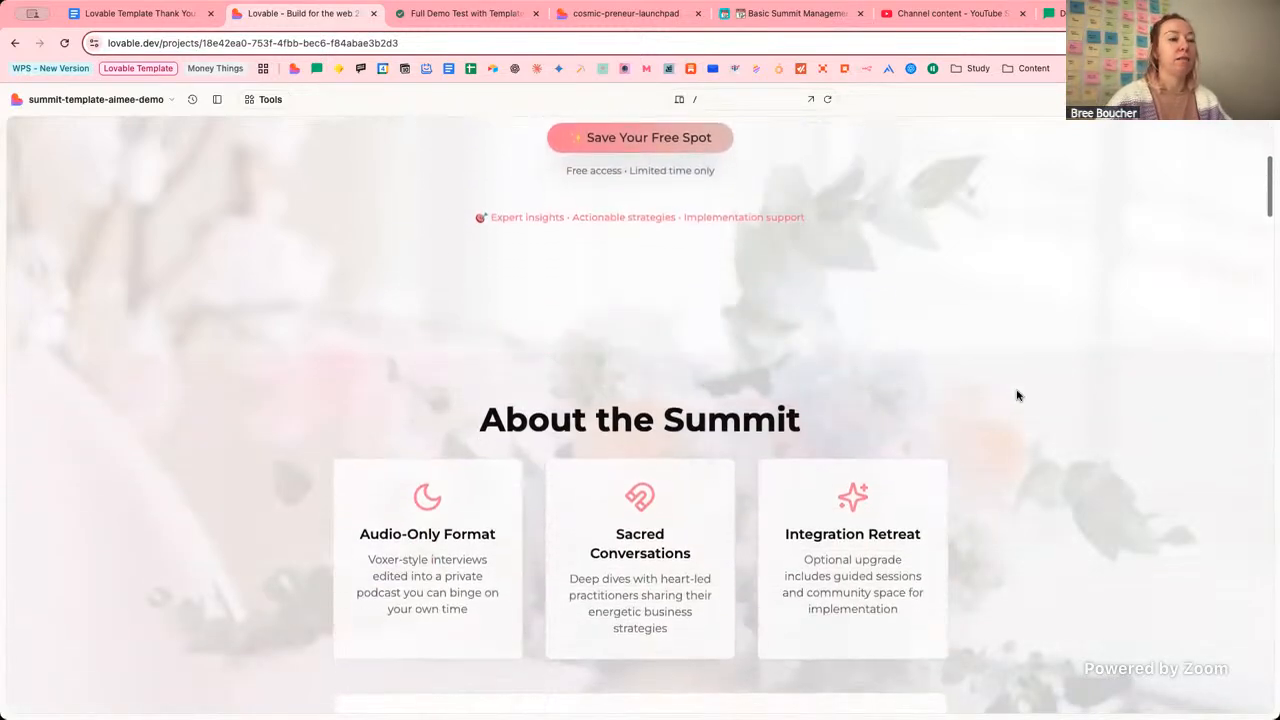
pyautogui.scroll(-8, 1017, 396)
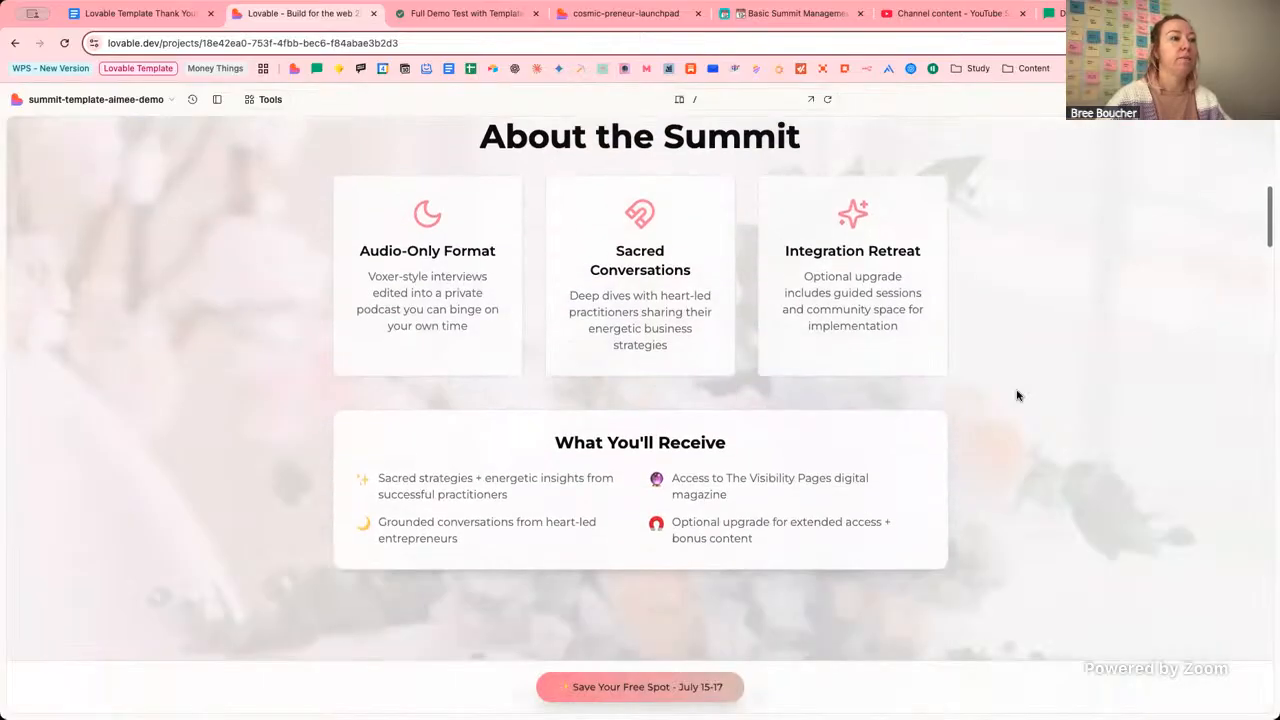
pyautogui.scroll(-8, 1047, 391)
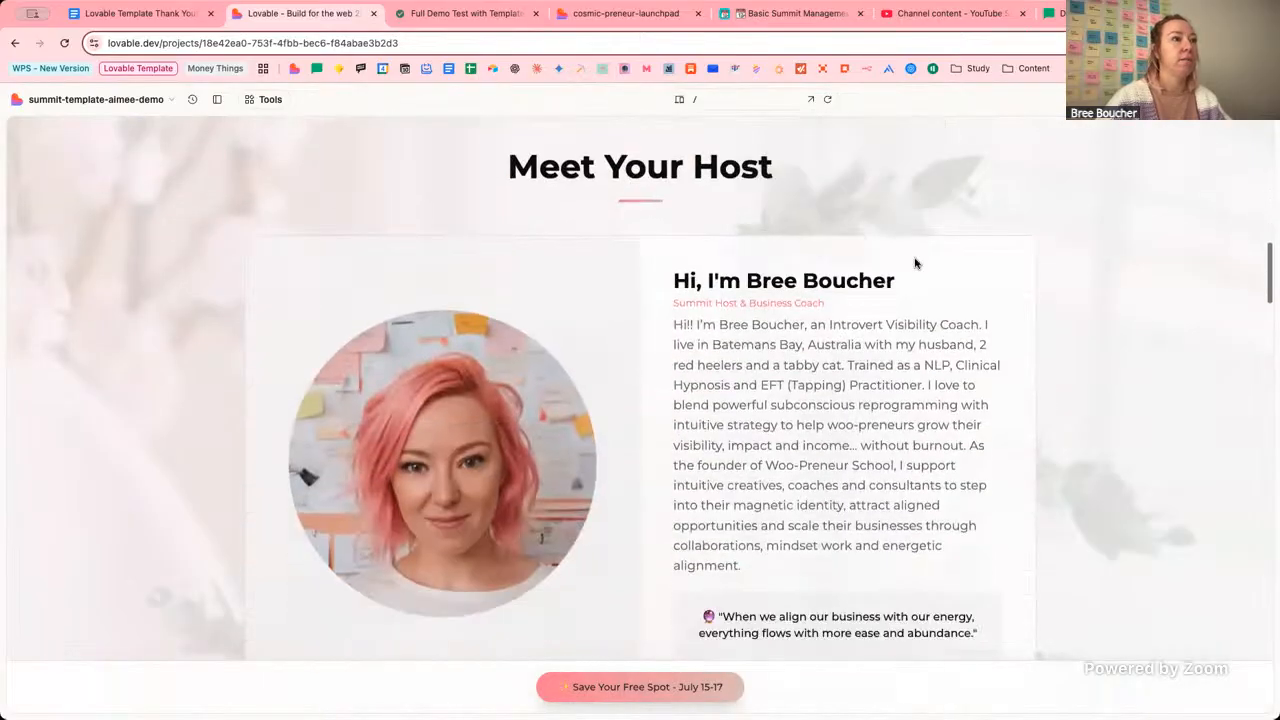
pyautogui.scroll(1, 1071, 295)
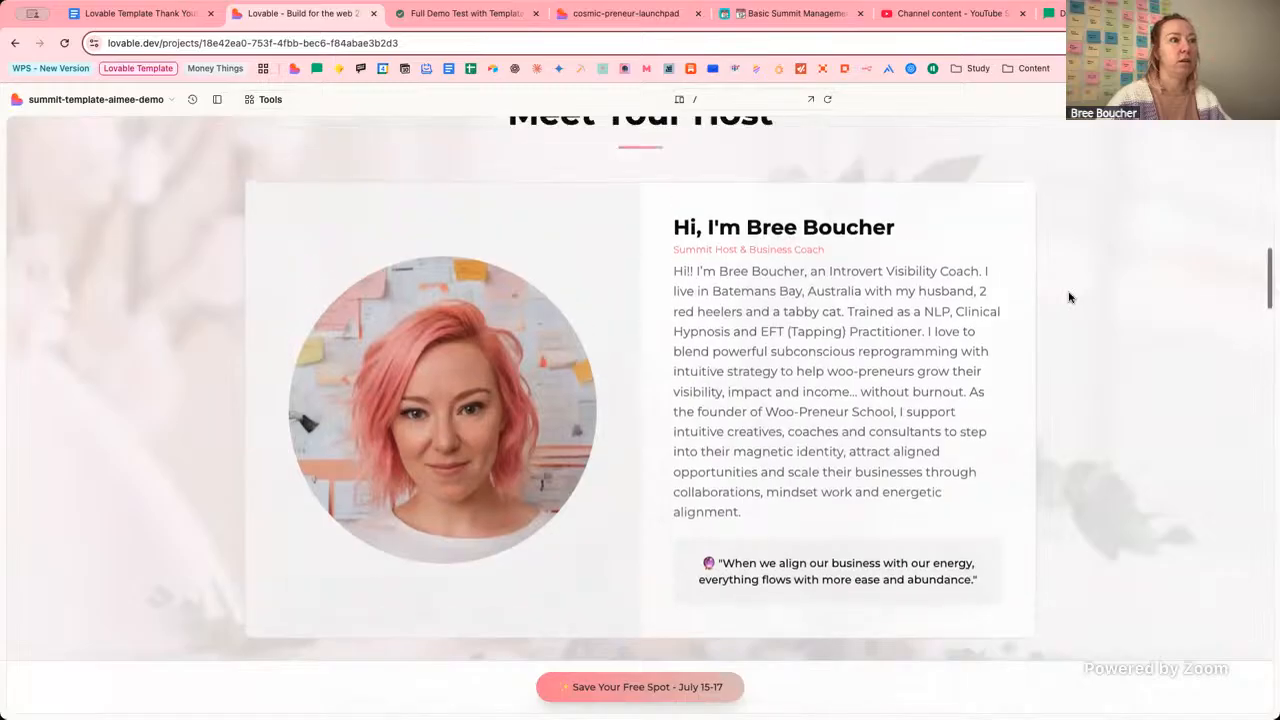
pyautogui.scroll(-9, 1070, 296)
pyautogui.scroll(-4, 1069, 296)
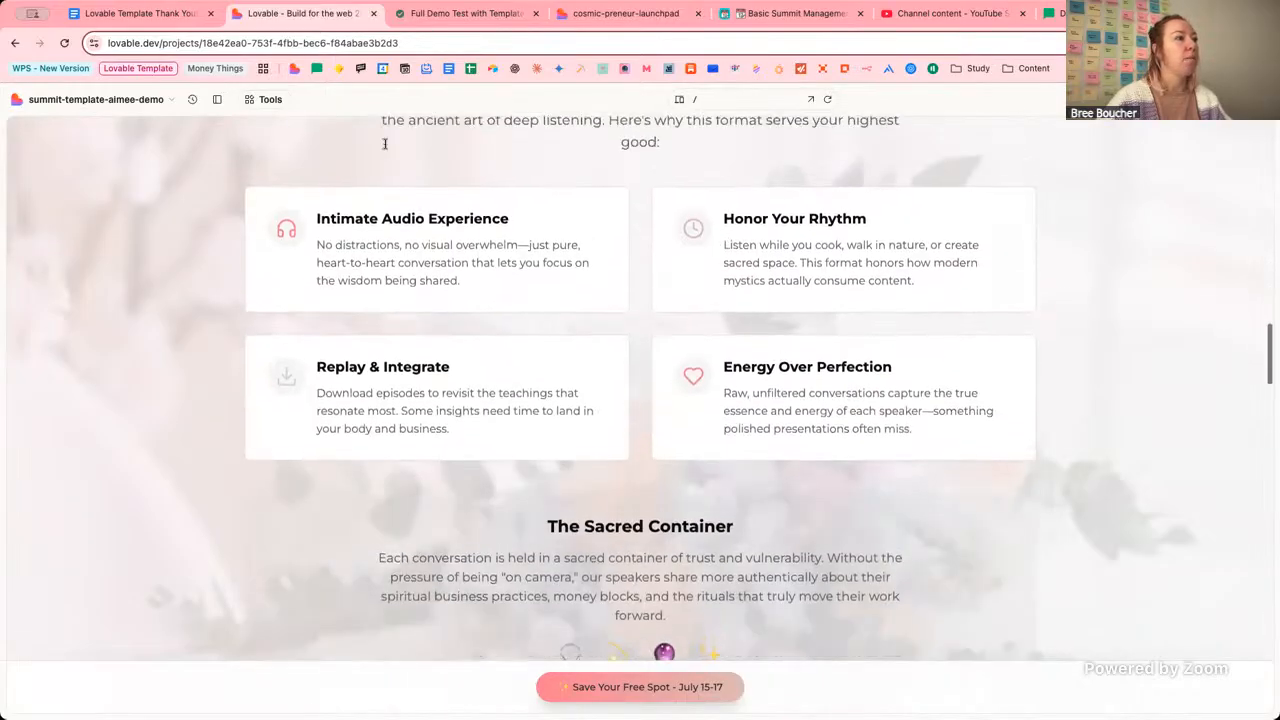
pyautogui.scroll(2, 1069, 296)
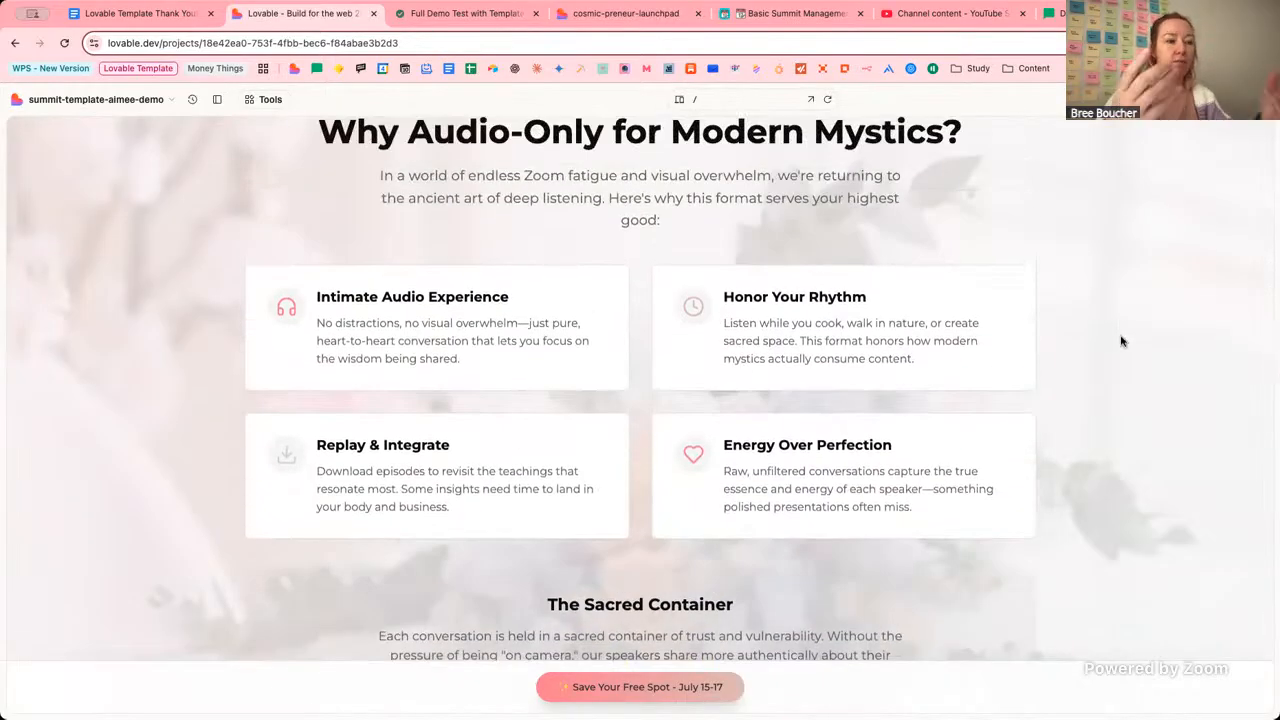
pyautogui.scroll(-1, 1121, 341)
pyautogui.scroll(-10, 1121, 341)
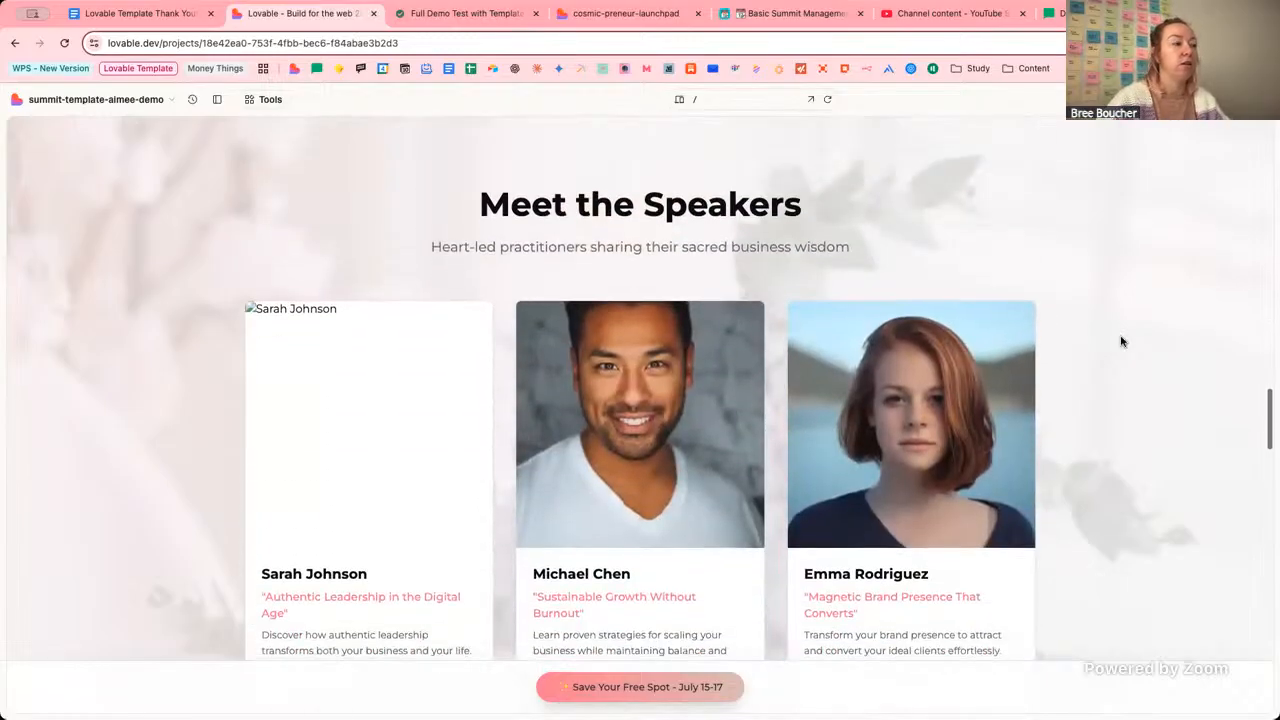
pyautogui.scroll(-5, 1045, 291)
pyautogui.scroll(-6, 1091, 280)
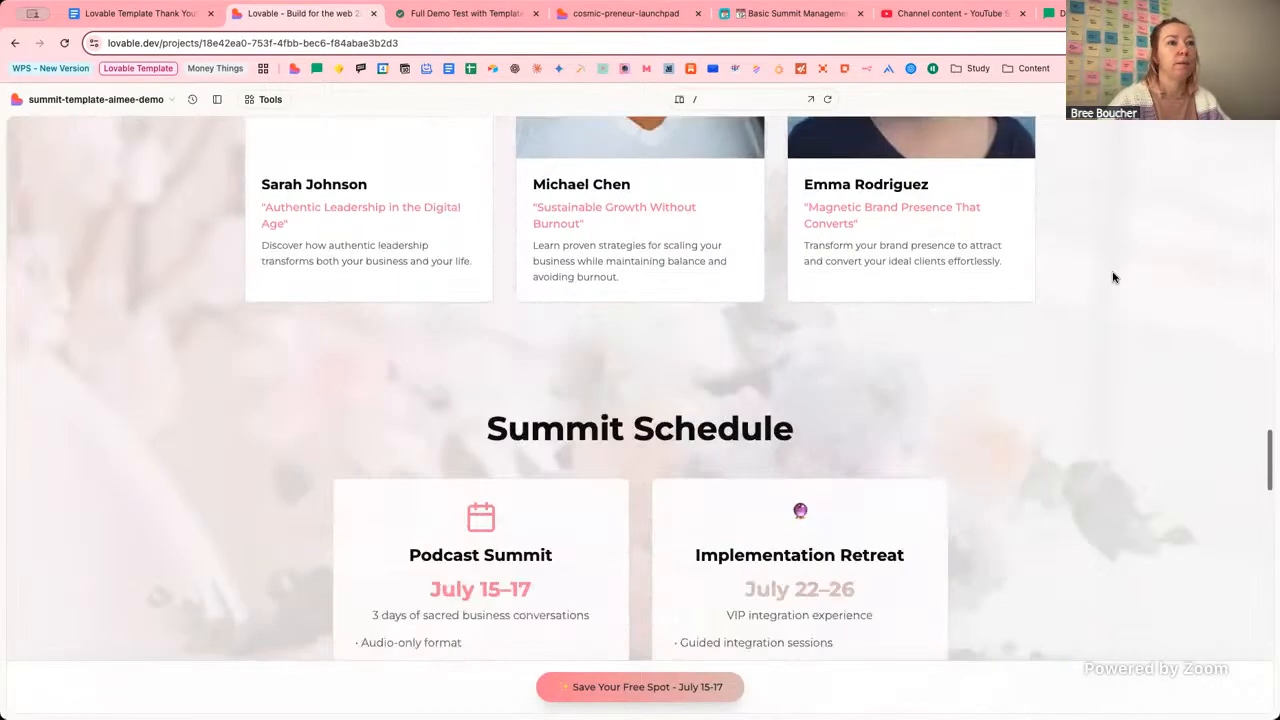
pyautogui.scroll(-15, 1119, 279)
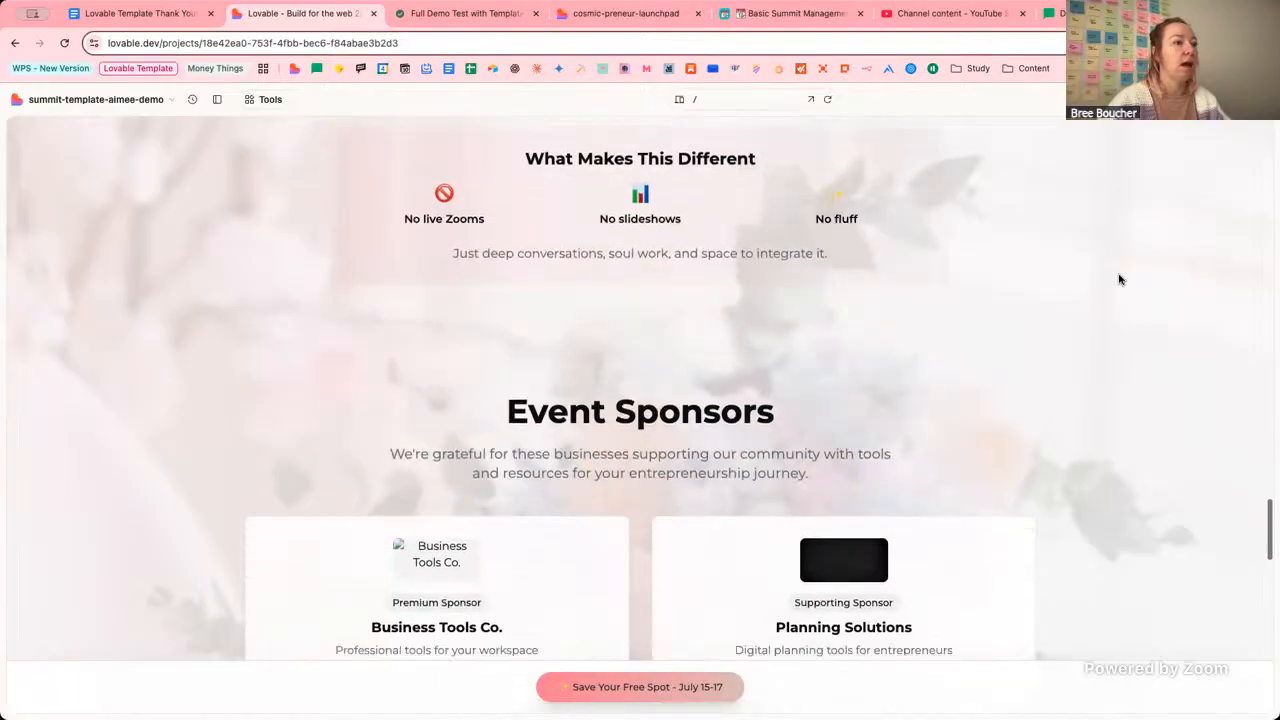
pyautogui.scroll(-20, 1119, 279)
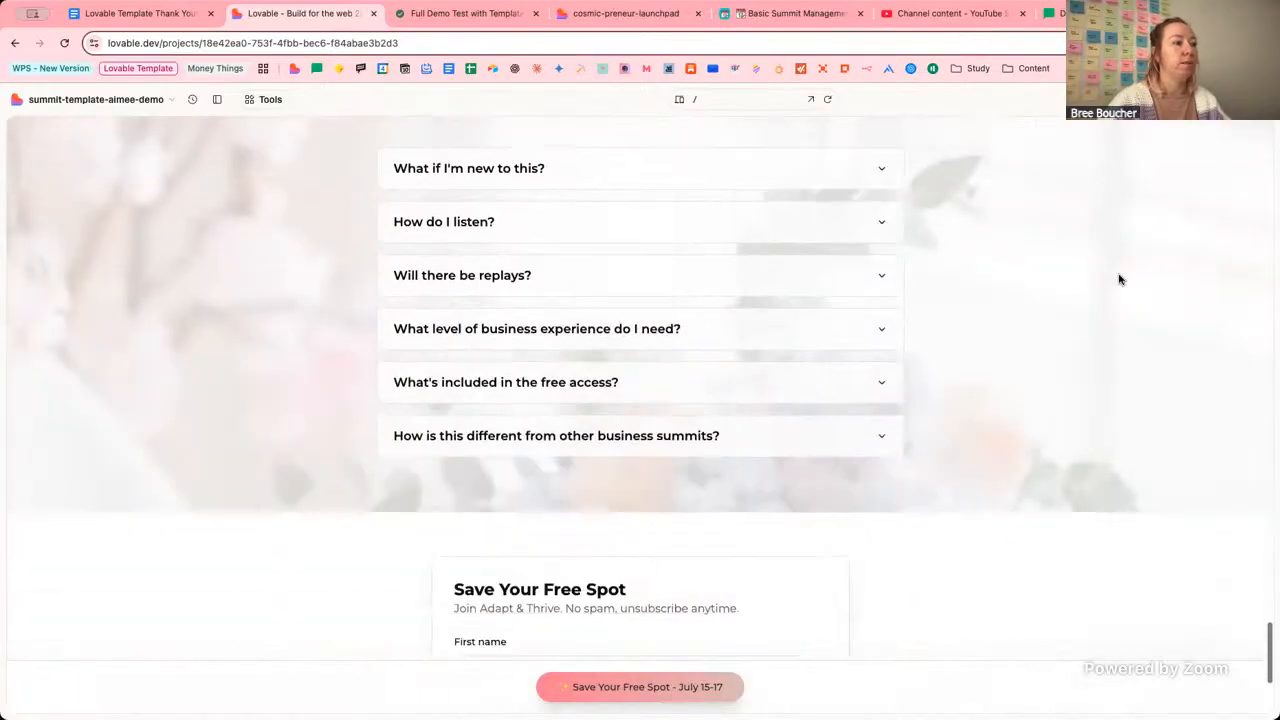
pyautogui.scroll(20, 1119, 279)
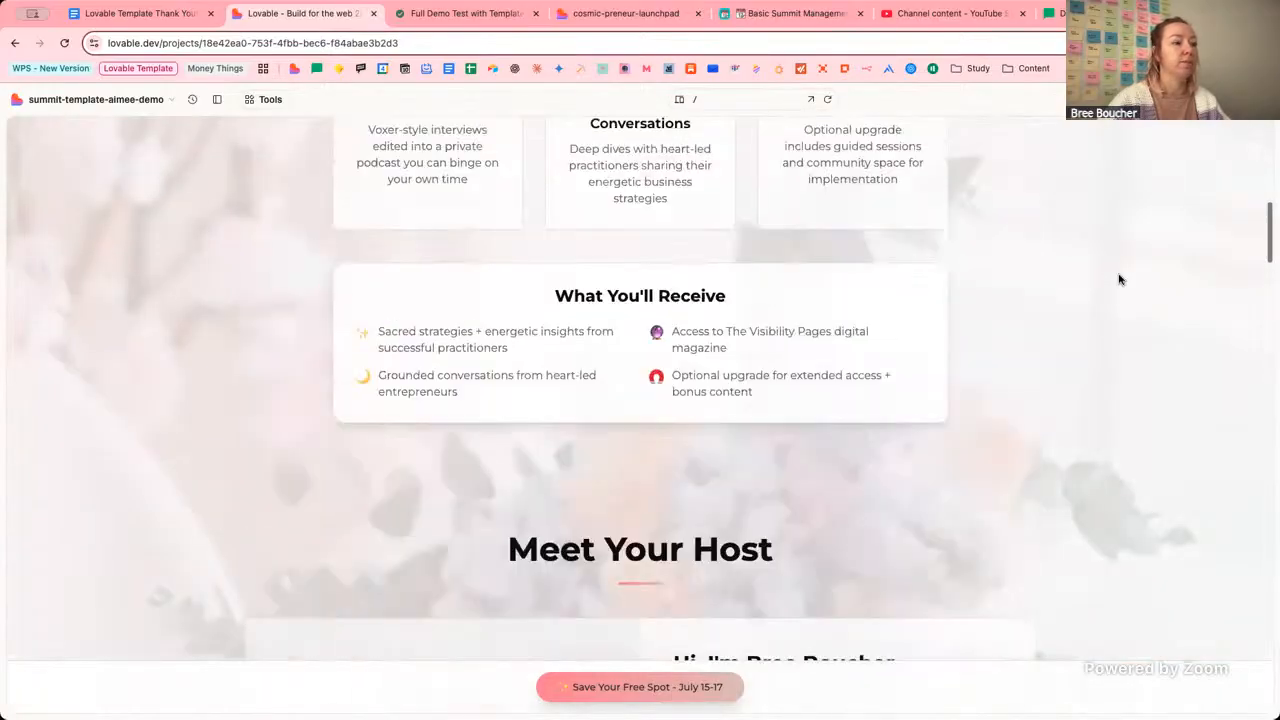
pyautogui.scroll(5, 1119, 279)
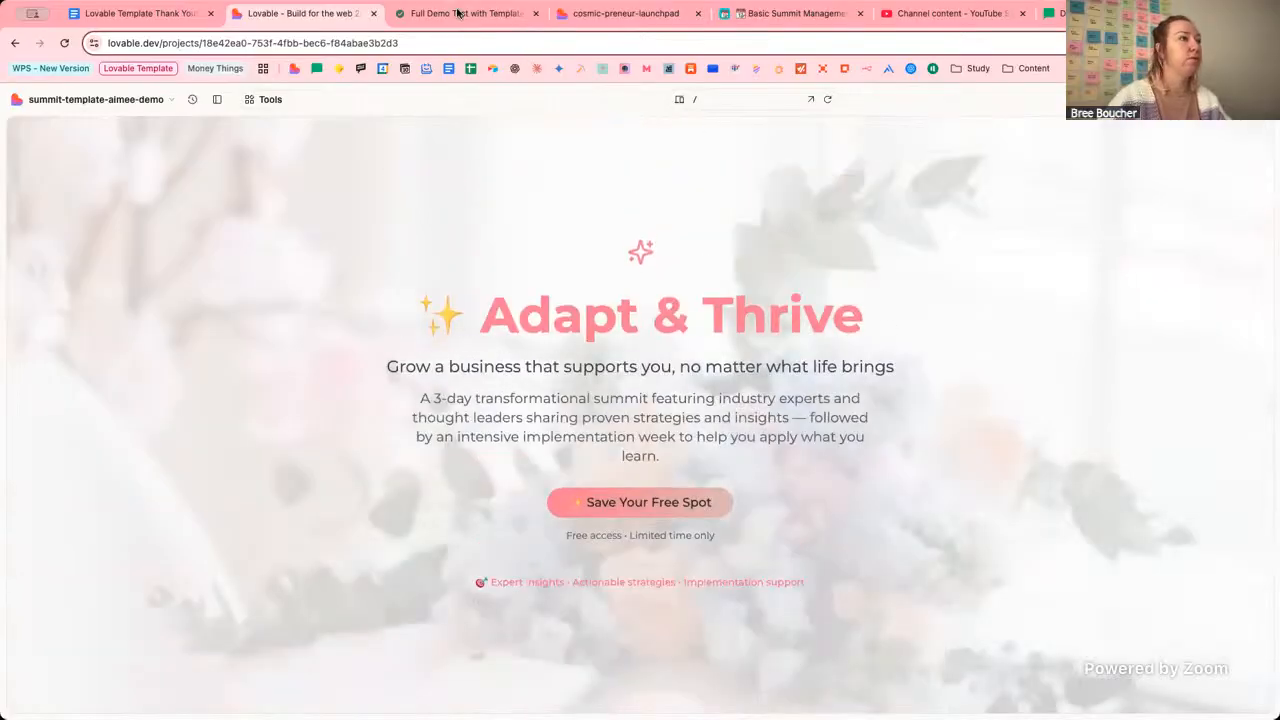
# Switch the Lovable preview to the /brand-config page.
pyautogui.click(643, 14)
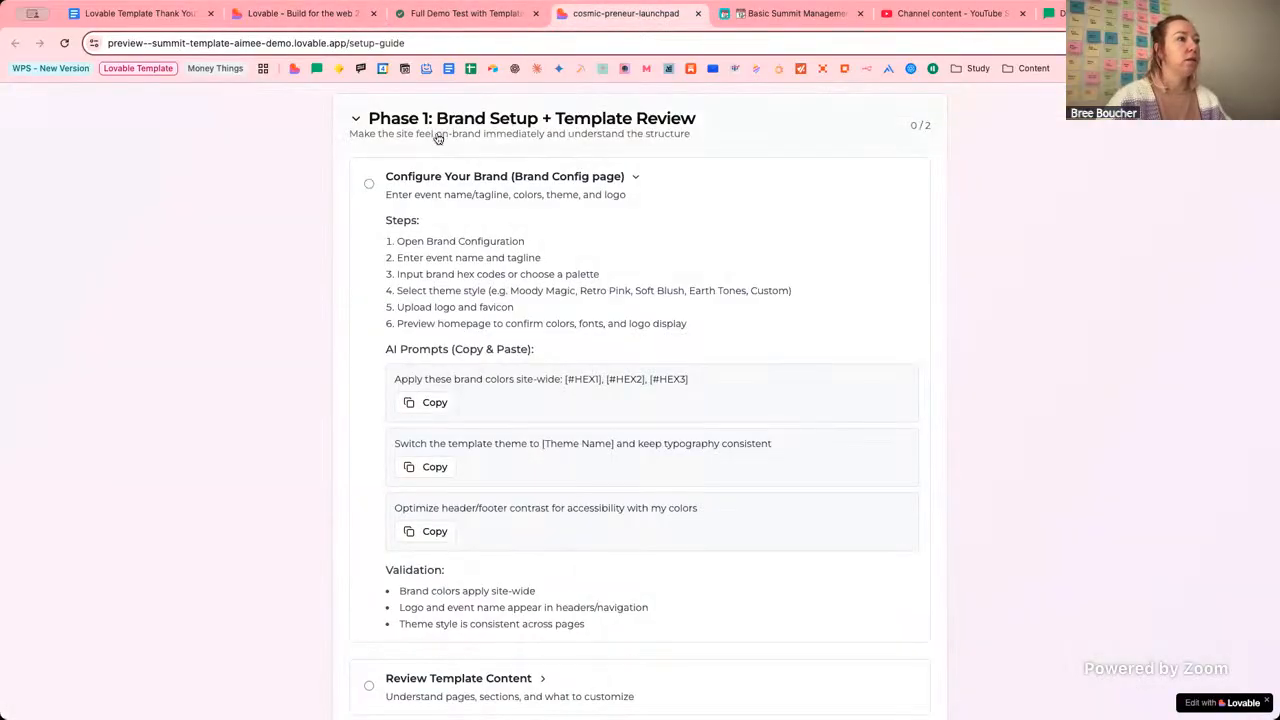
pyautogui.click(292, 15)
pyautogui.click(720, 99)
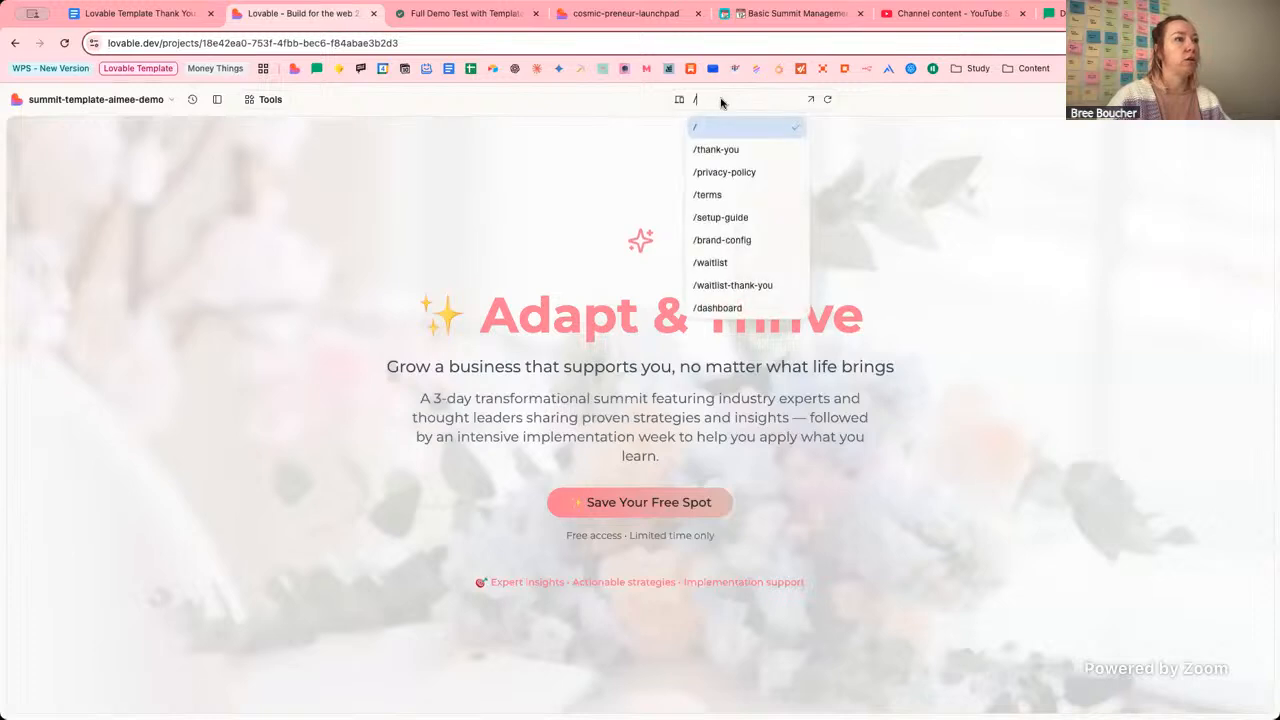
pyautogui.click(725, 243)
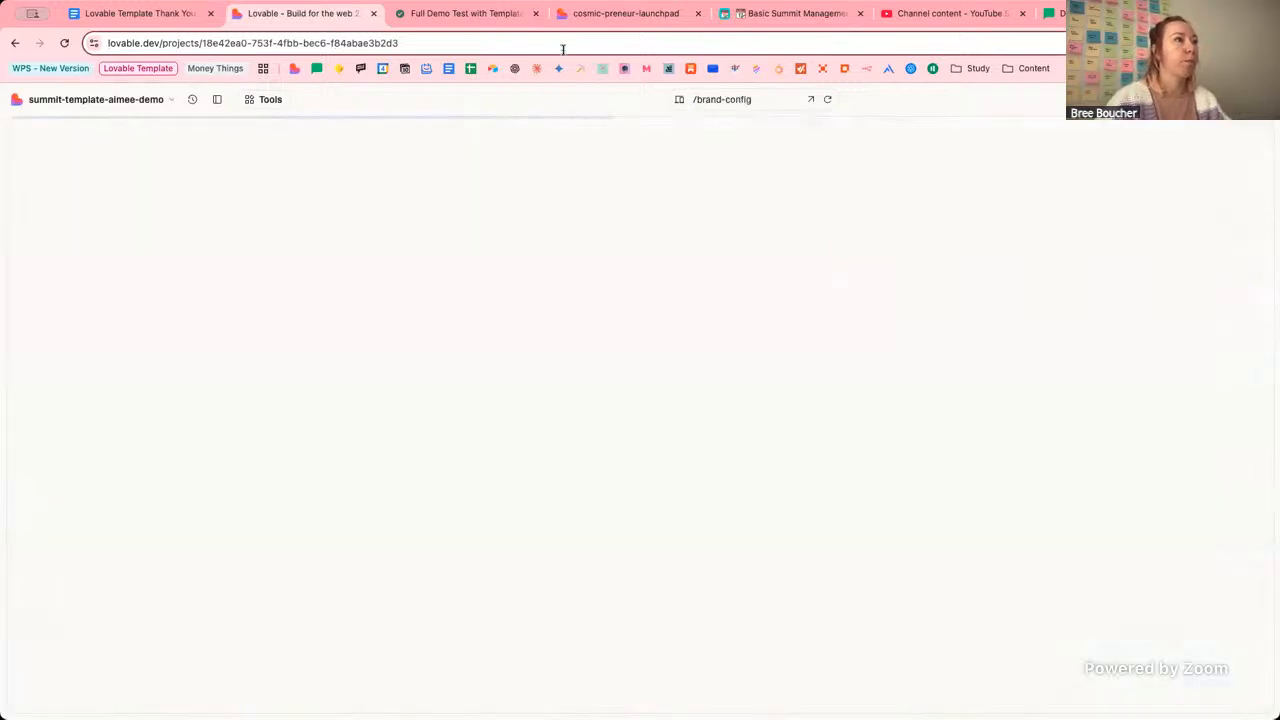
# Read through the setup guide's Phase 1 Brand Setup steps: brand configuration, event name and tagline, hex codes.
pyautogui.click(580, 15)
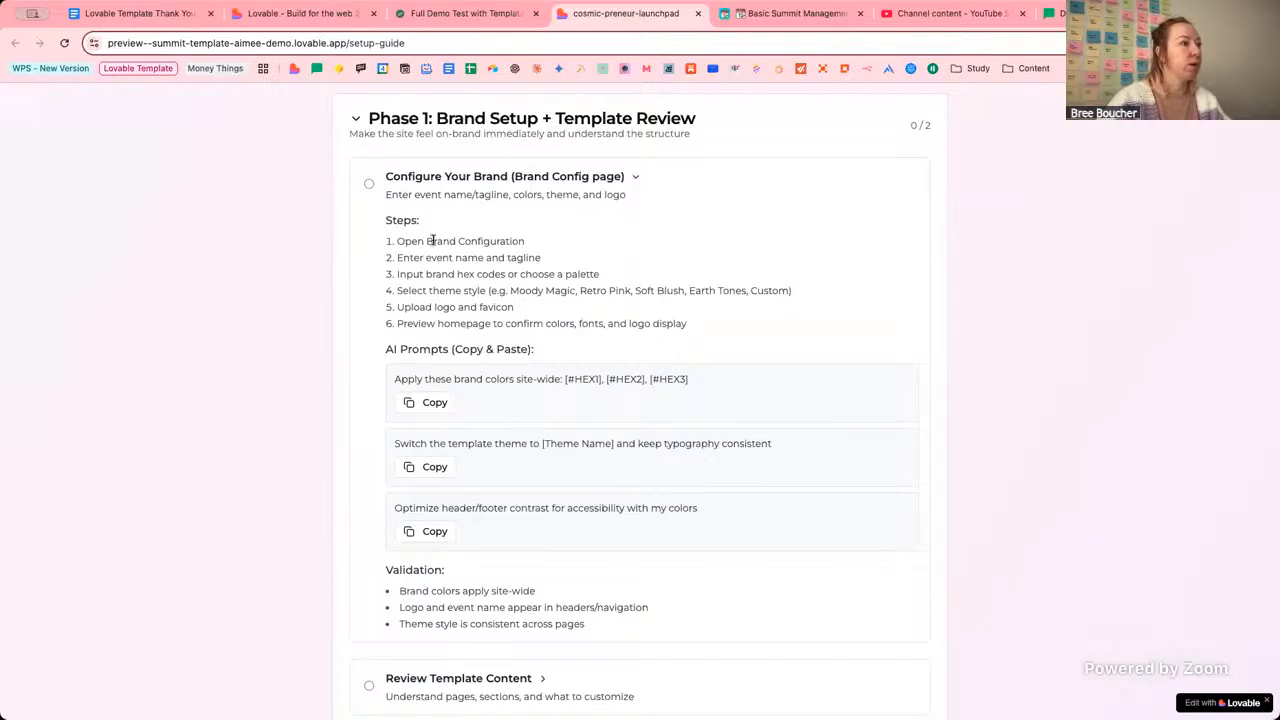
pyautogui.moveTo(427, 241); pyautogui.dragTo(525, 241)
pyautogui.moveTo(430, 257); pyautogui.dragTo(535, 259)
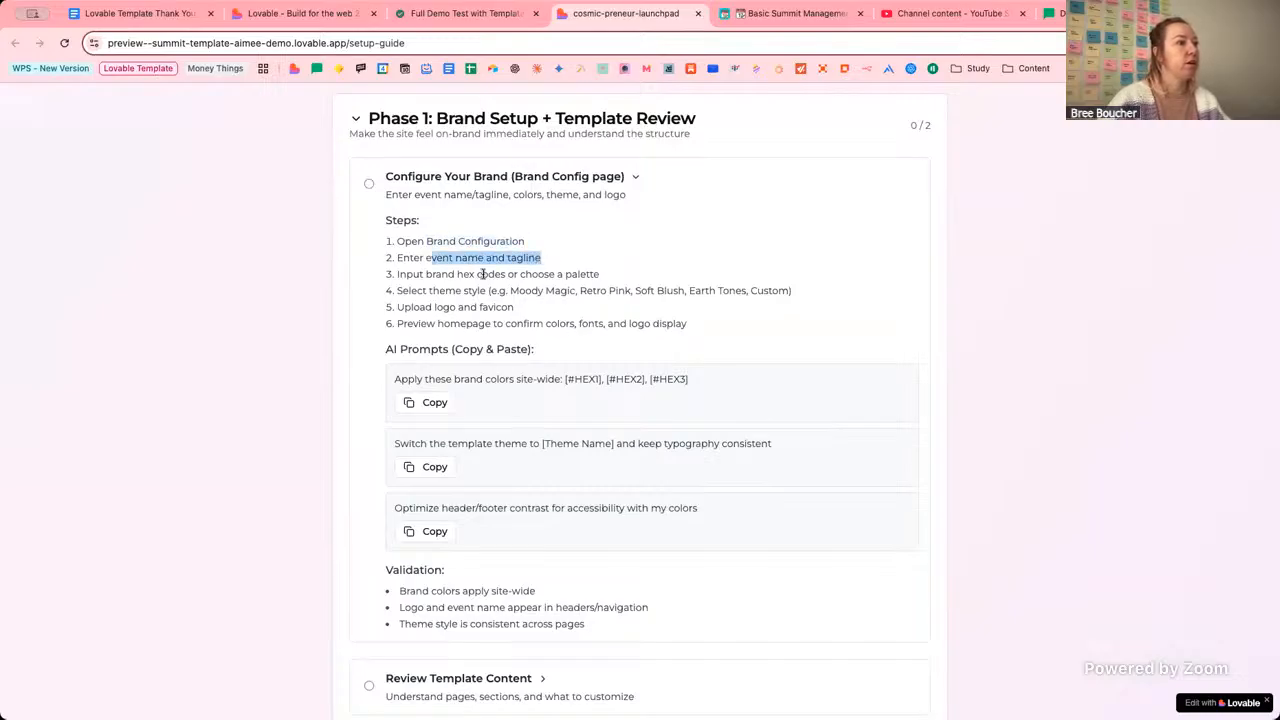
pyautogui.moveTo(428, 276); pyautogui.dragTo(589, 277)
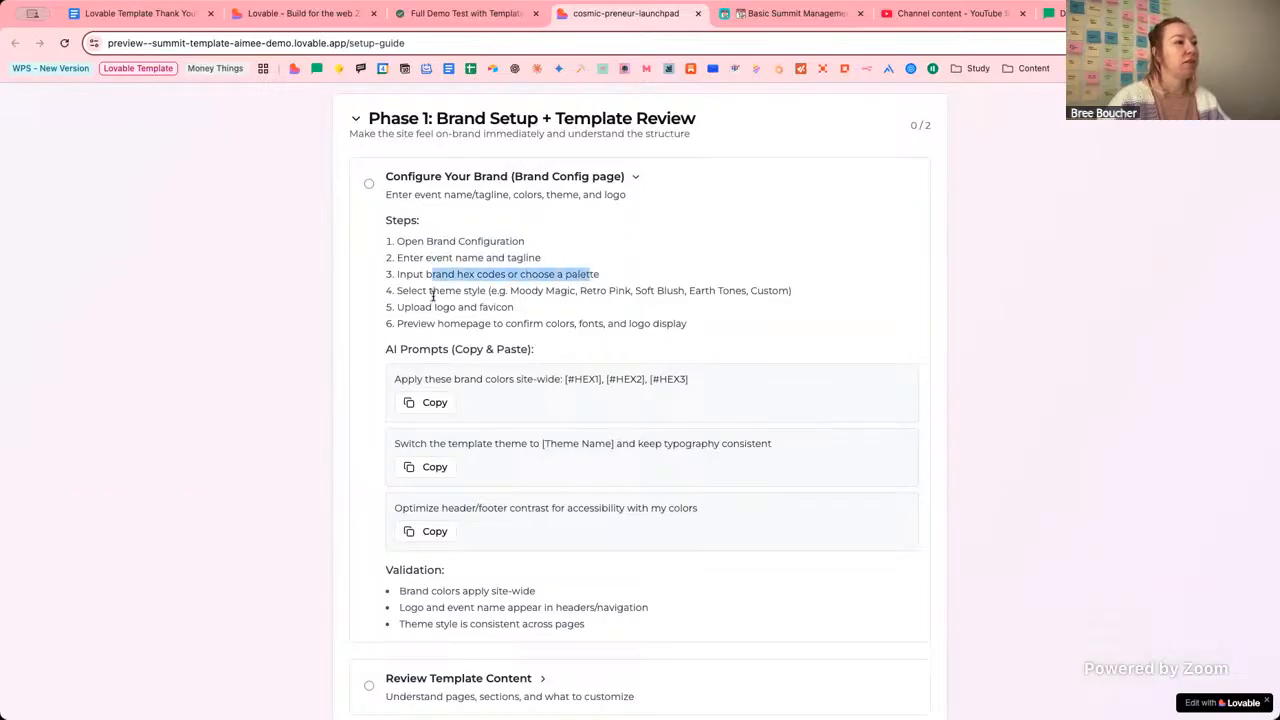
pyautogui.moveTo(422, 293); pyautogui.dragTo(535, 301)
pyautogui.scroll(-1, 535, 301)
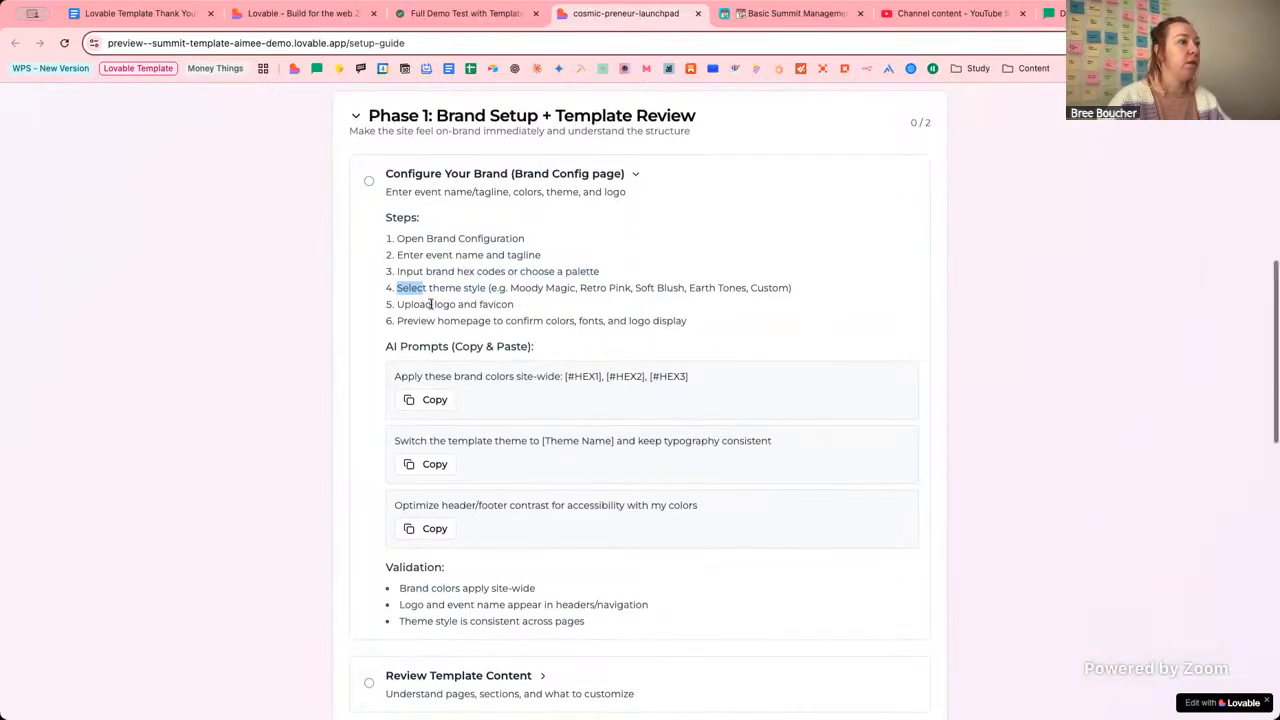
pyautogui.moveTo(431, 304)
pyautogui.mouseDown()
pyautogui.moveTo(506, 303)
pyautogui.moveTo(417, 303)
pyautogui.mouseUp()
pyautogui.scroll(-1, 506, 303)
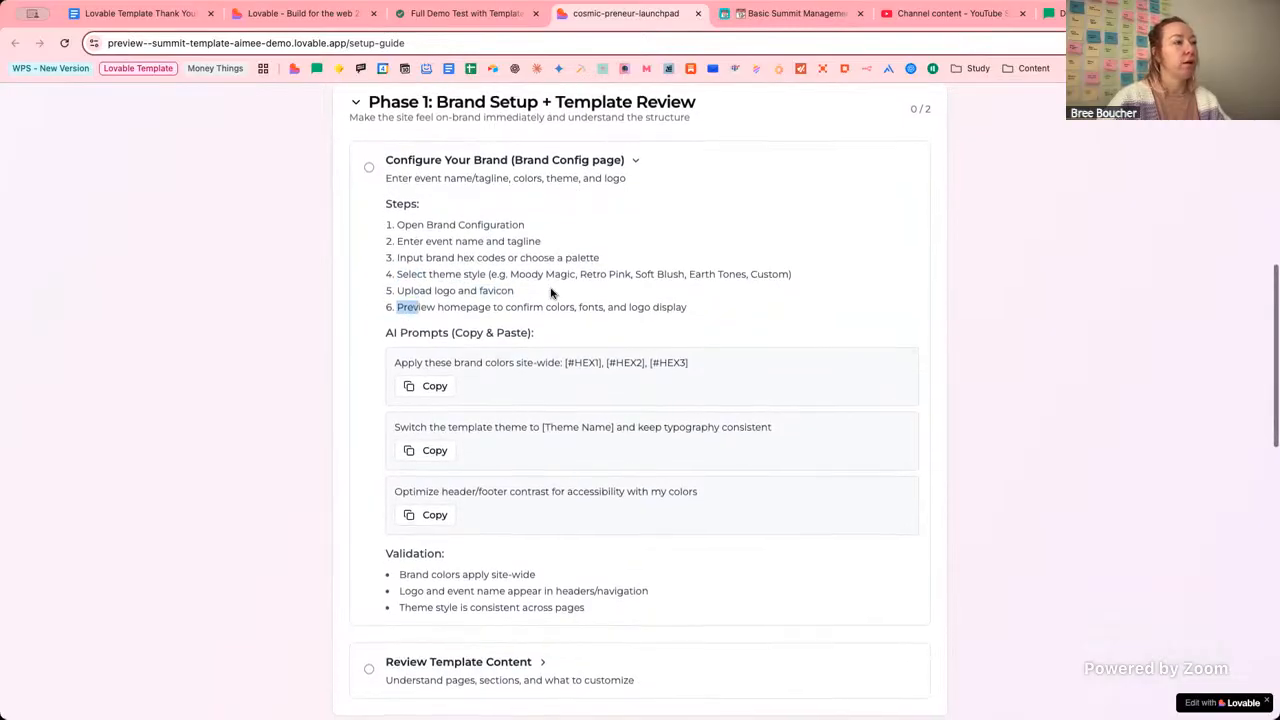
pyautogui.scroll(1, 757, 302)
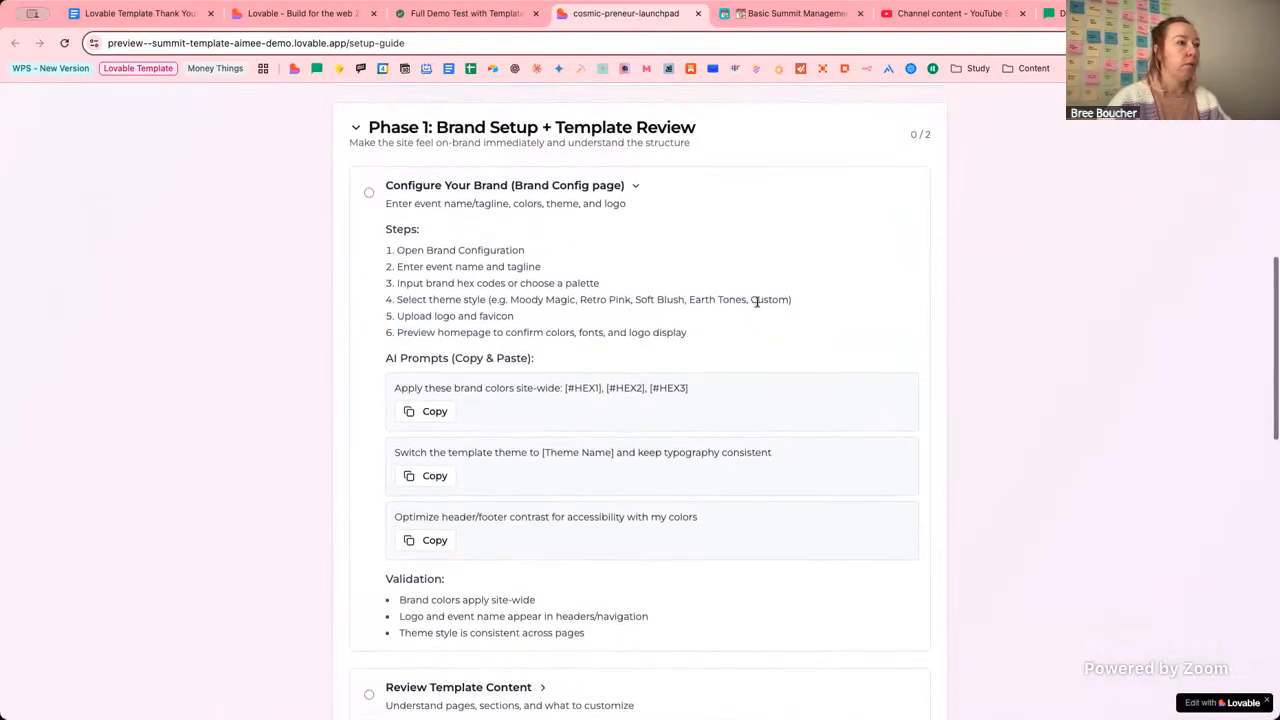
# In Visual Branding, upload the circular monogram logo so the logo URL is filled in.
pyautogui.click(338, 14)
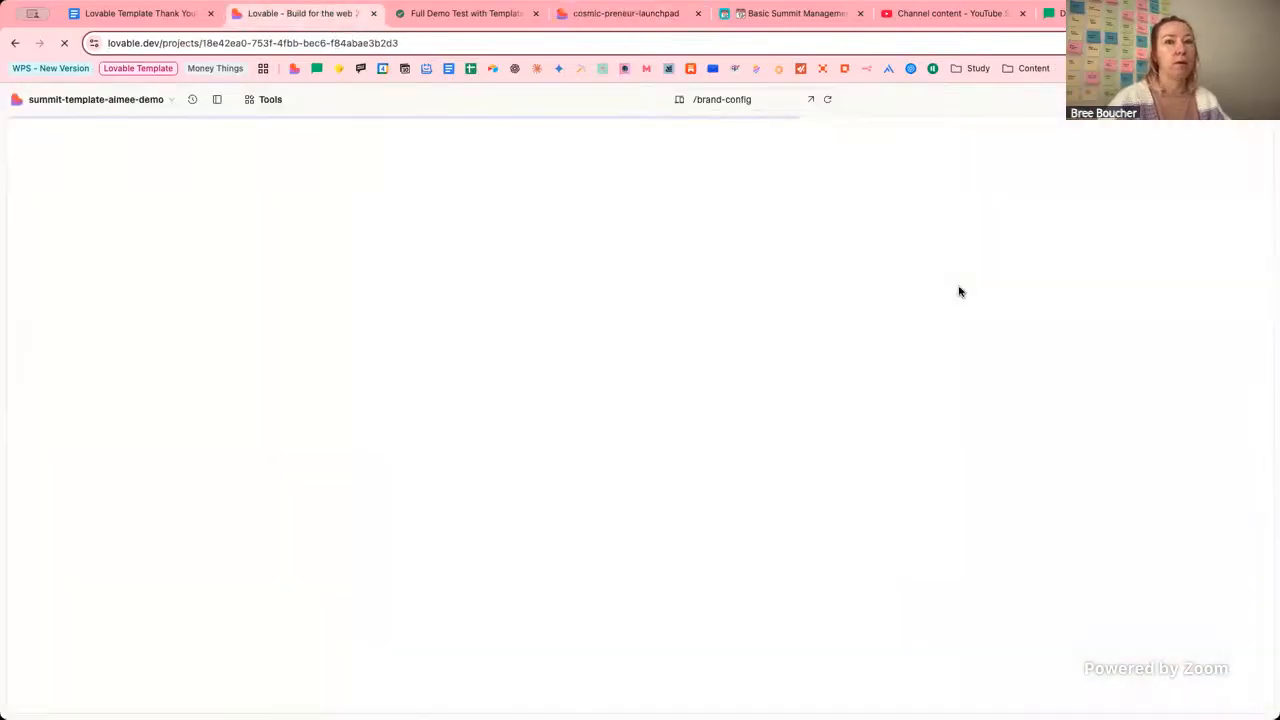
pyautogui.scroll(-5, 974, 361)
pyautogui.scroll(-5, 974, 361)
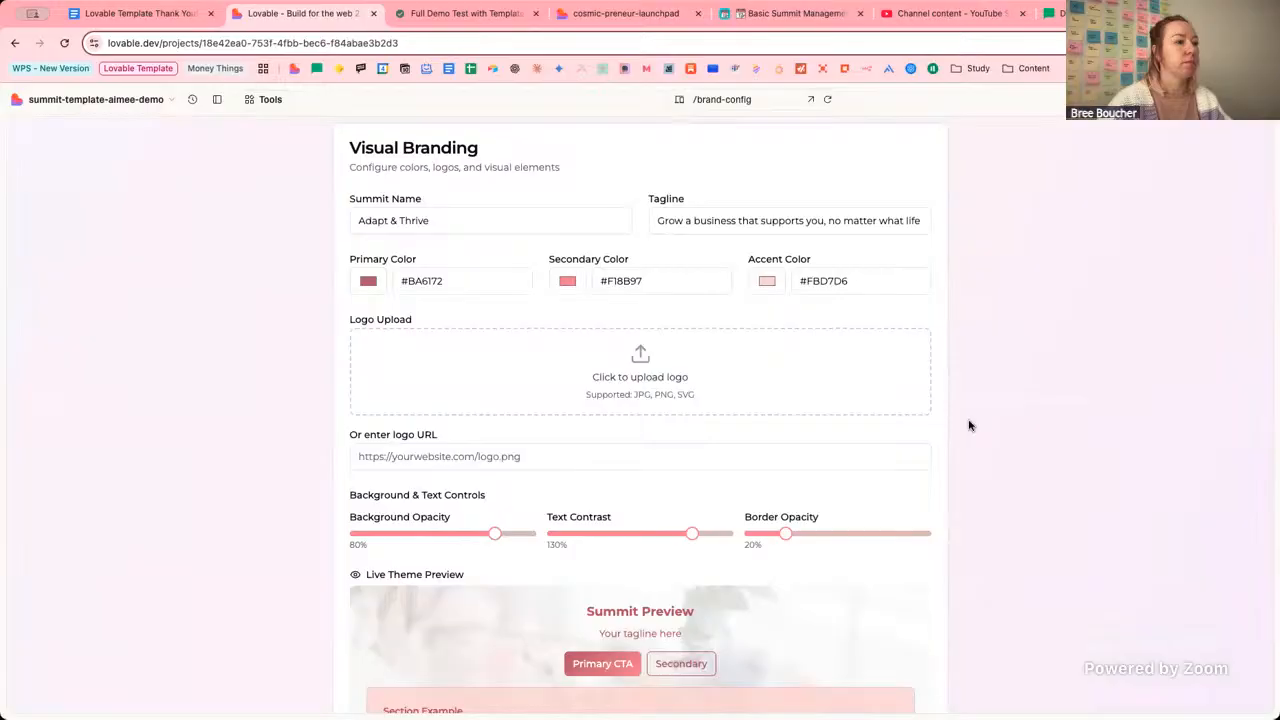
pyautogui.scroll(-1, 970, 426)
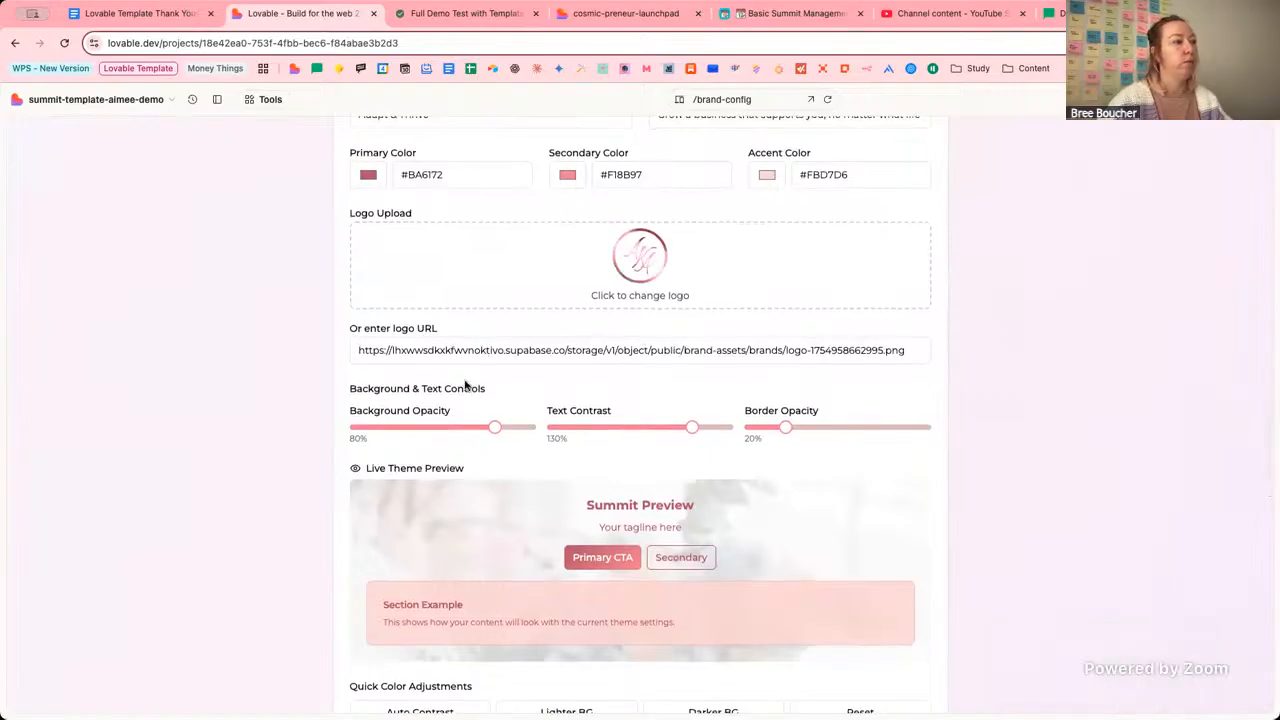
pyautogui.scroll(-9, 320, 505)
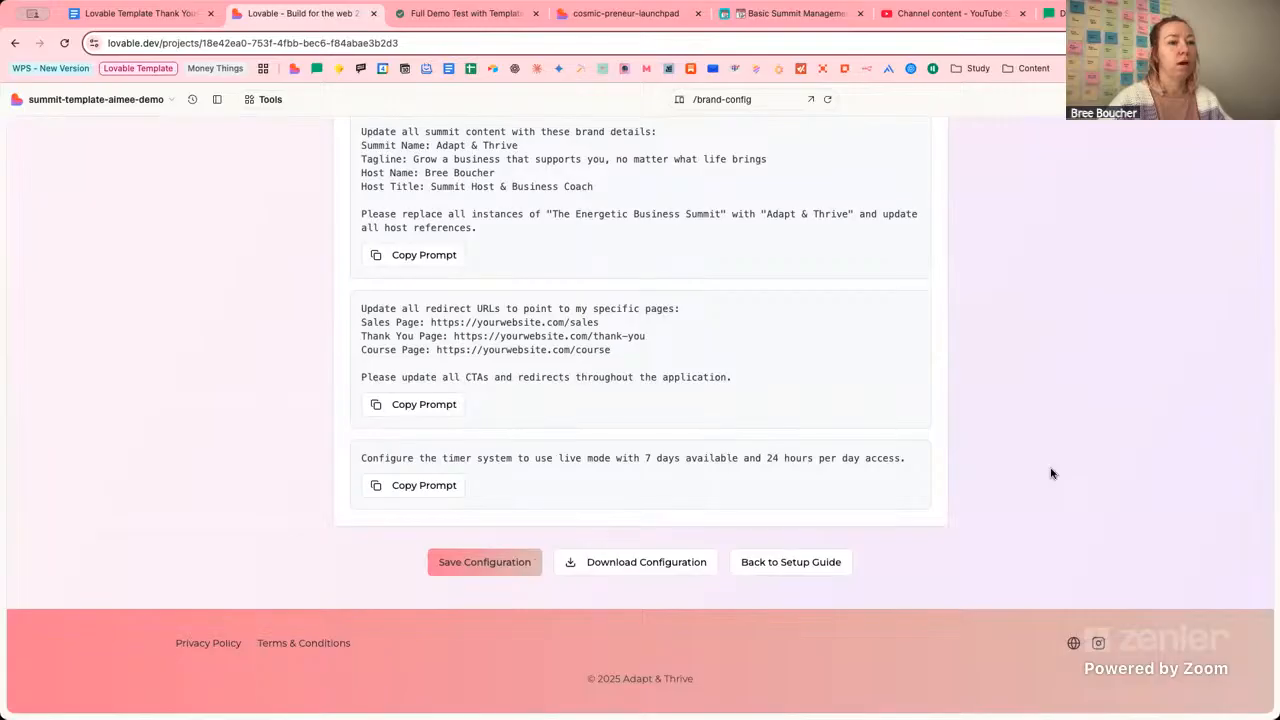
pyautogui.scroll(20, 1051, 473)
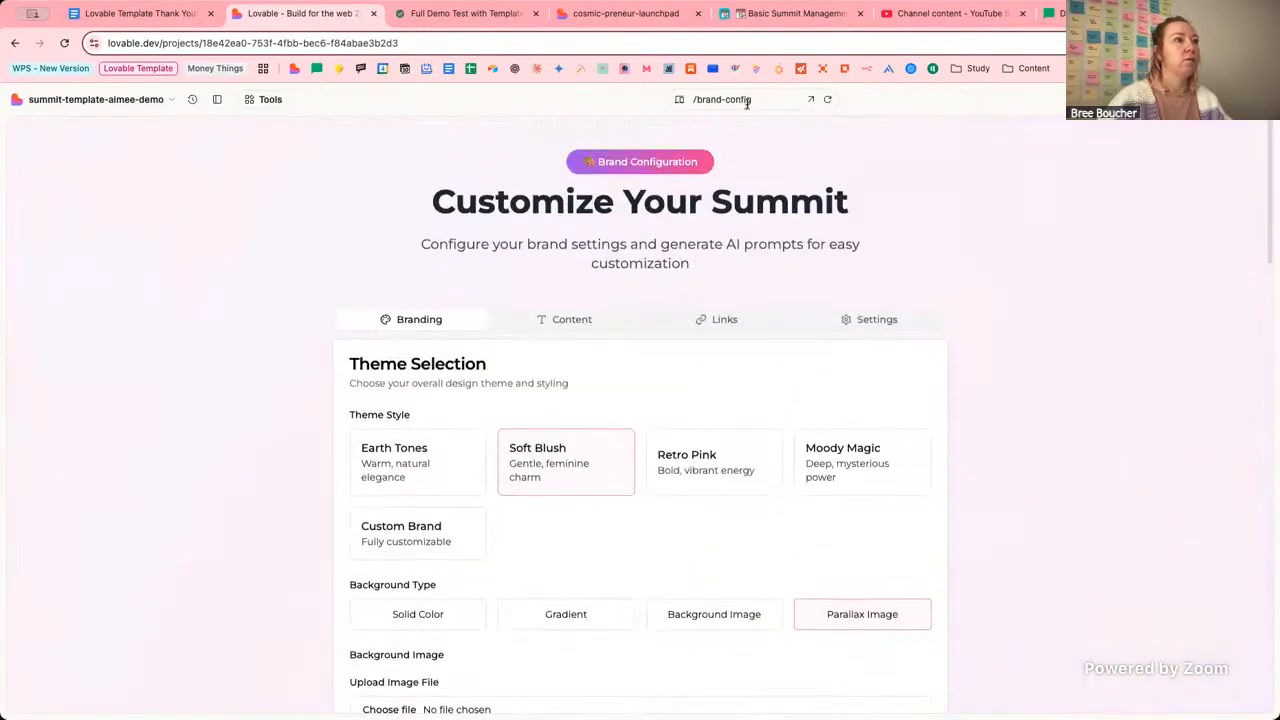
pyautogui.click(746, 104)
# Preview the / home page to check the monogram logo above the Adapt & Thrive headline.
pyautogui.click(744, 138)
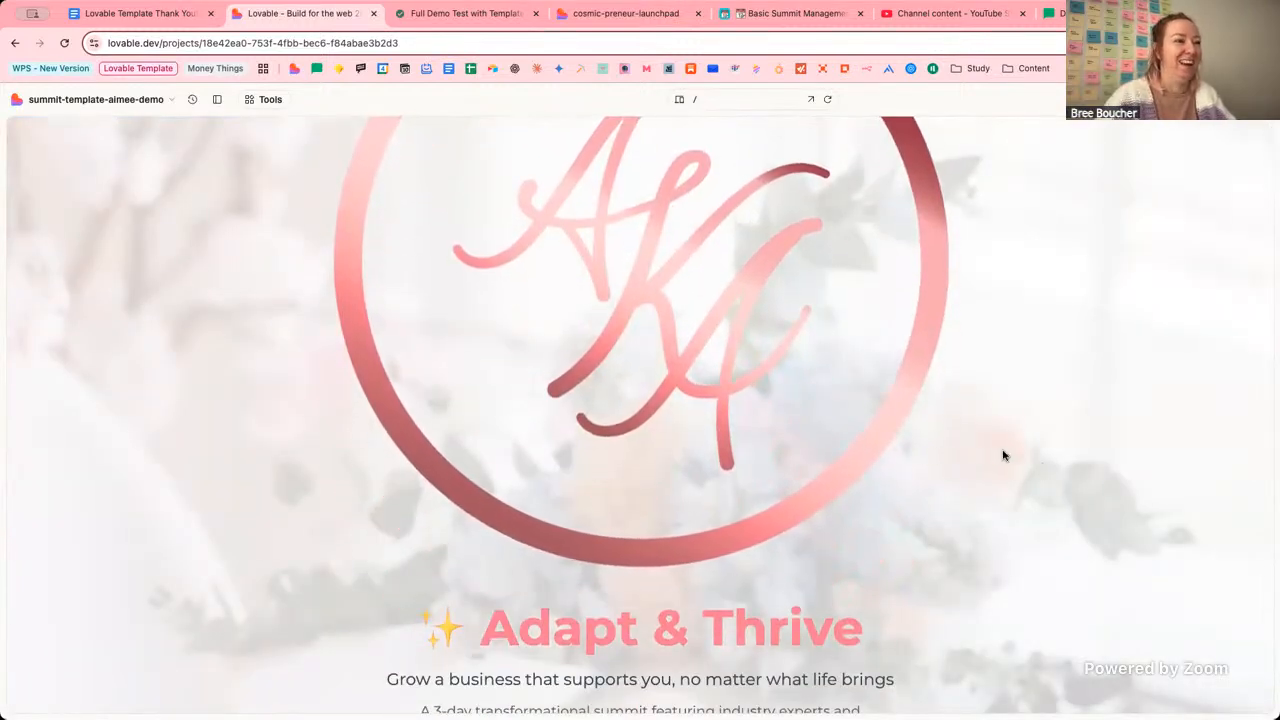
pyautogui.scroll(-3, 1000, 456)
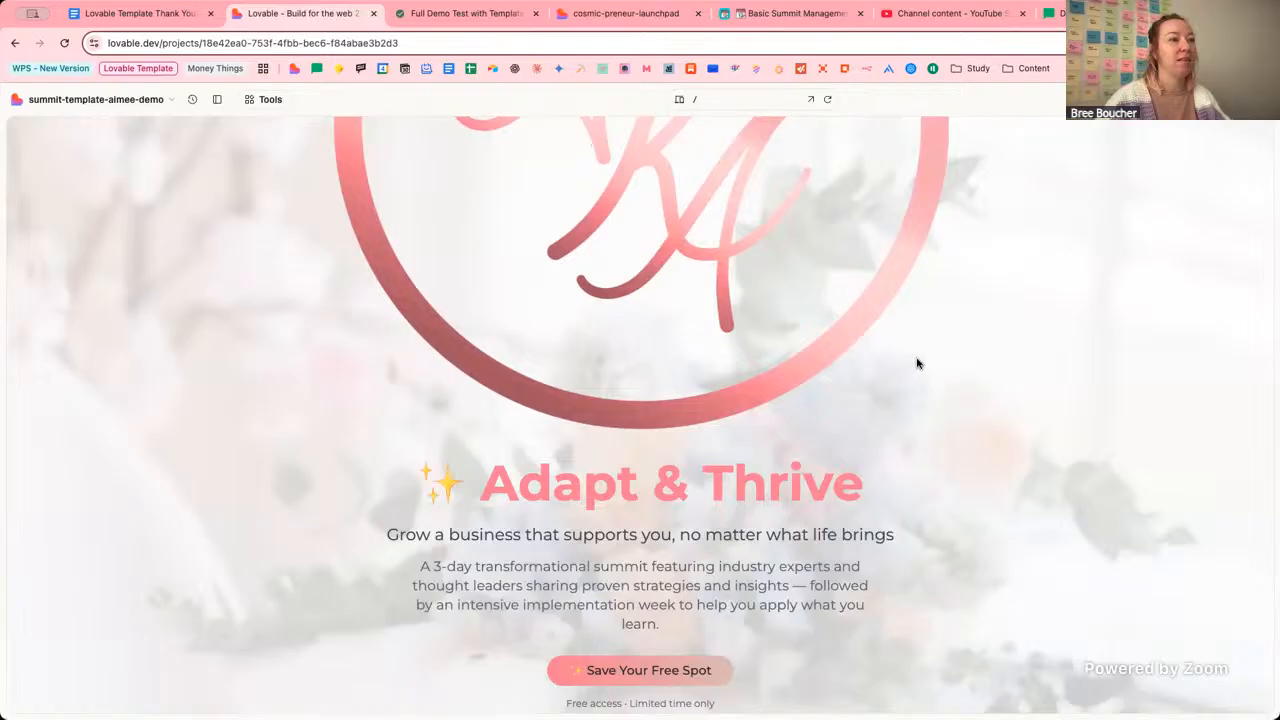
pyautogui.scroll(5, 960, 390)
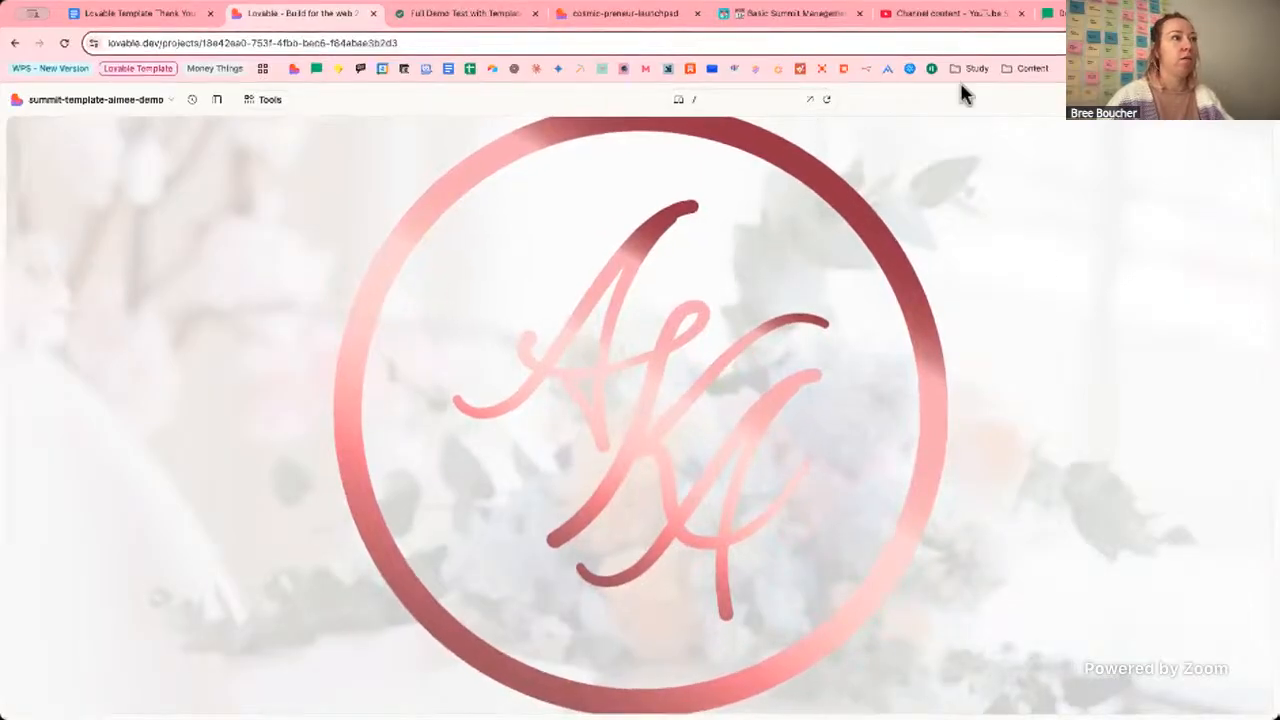
pyautogui.click(716, 99)
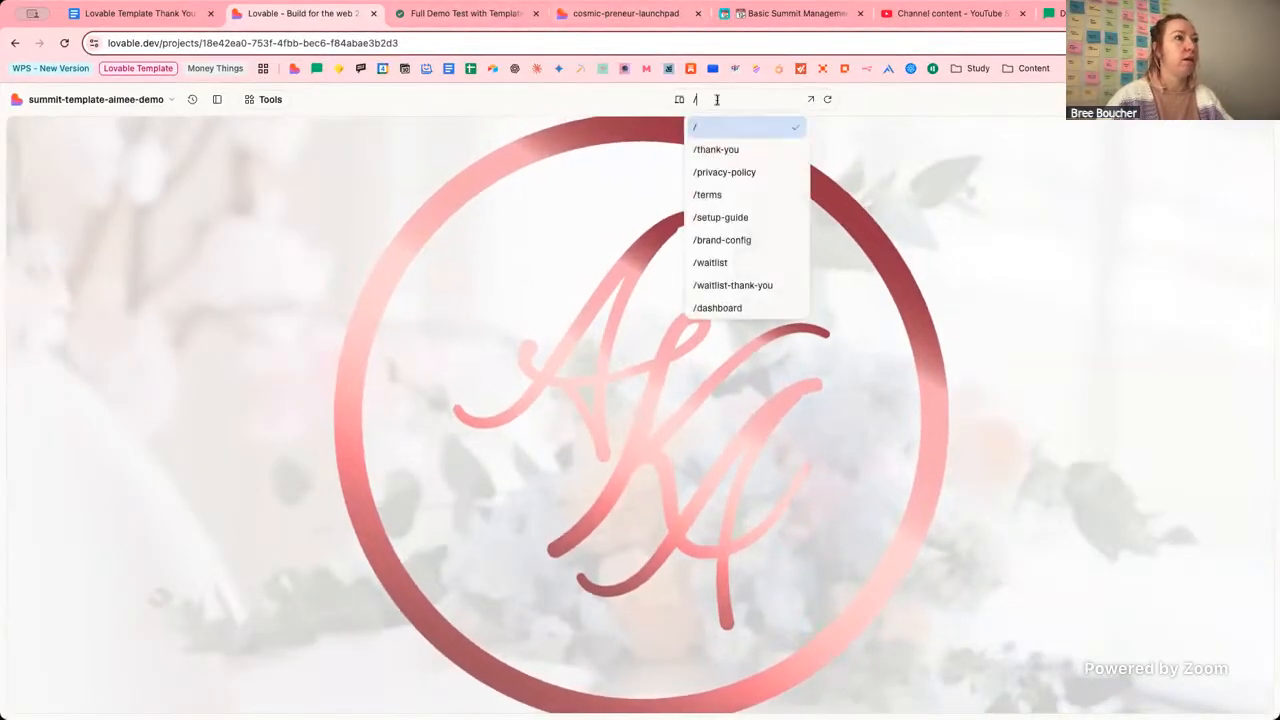
# On /brand-config, upload the new wide logo pairing the monogram with the agency wordmark.
pyautogui.click(724, 240)
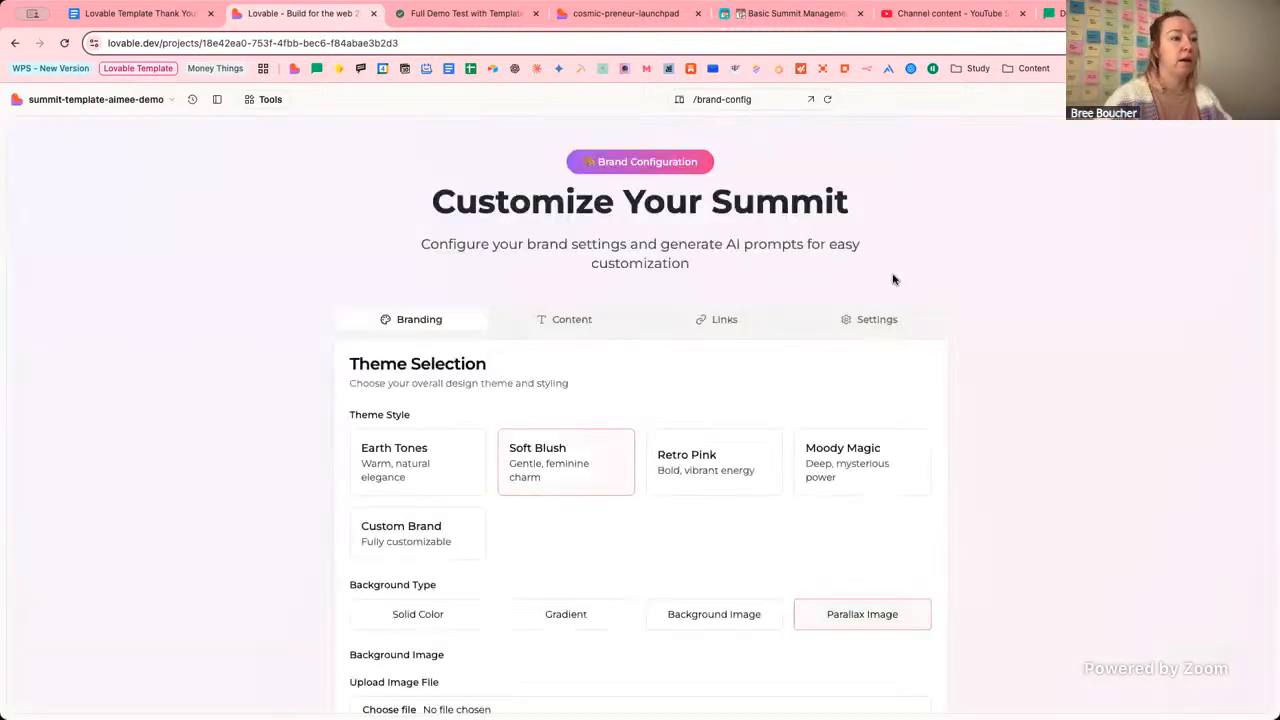
pyautogui.scroll(-3, 896, 432)
pyautogui.scroll(-4, 898, 432)
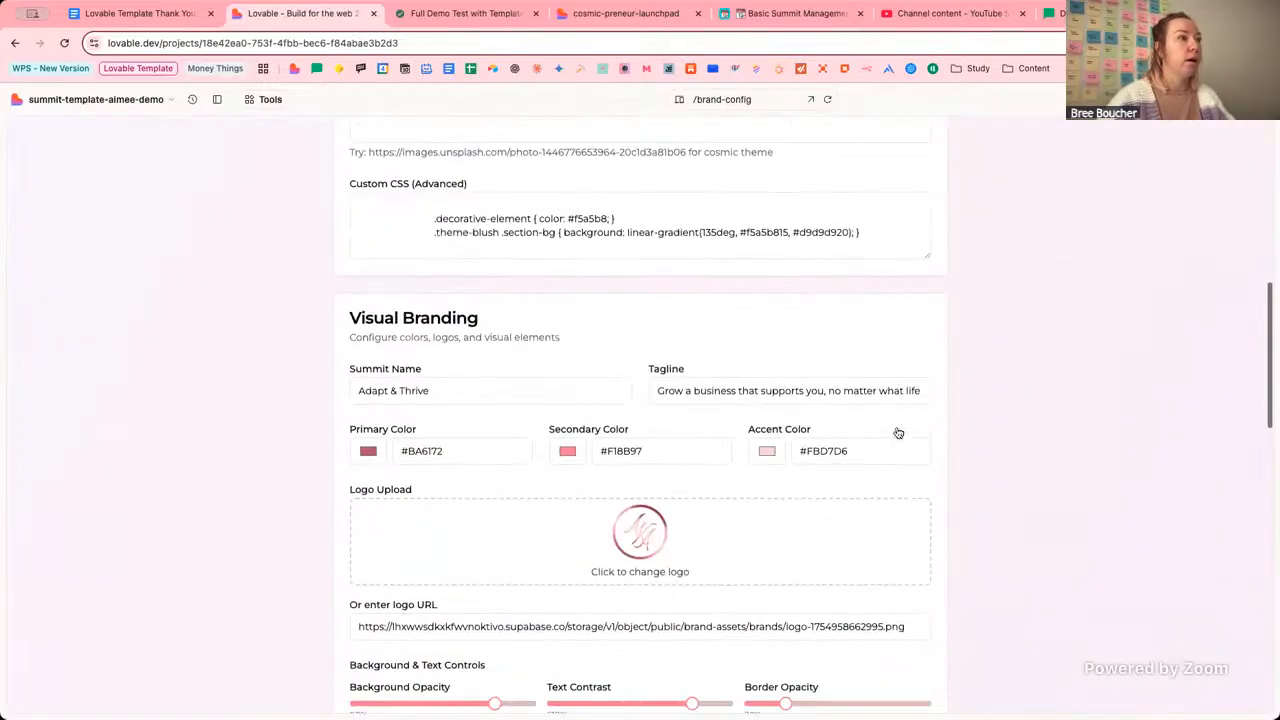
pyautogui.scroll(-5, 900, 431)
pyautogui.scroll(2, 642, 288)
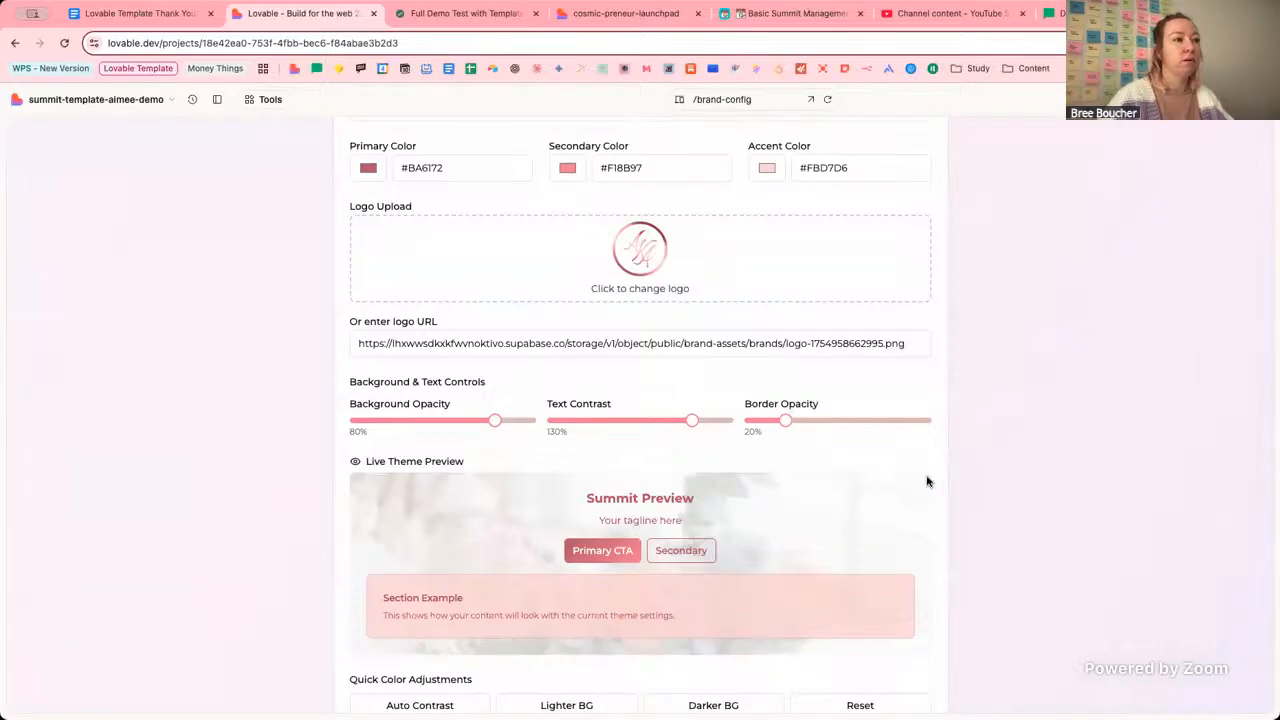
pyautogui.scroll(-1, 928, 482)
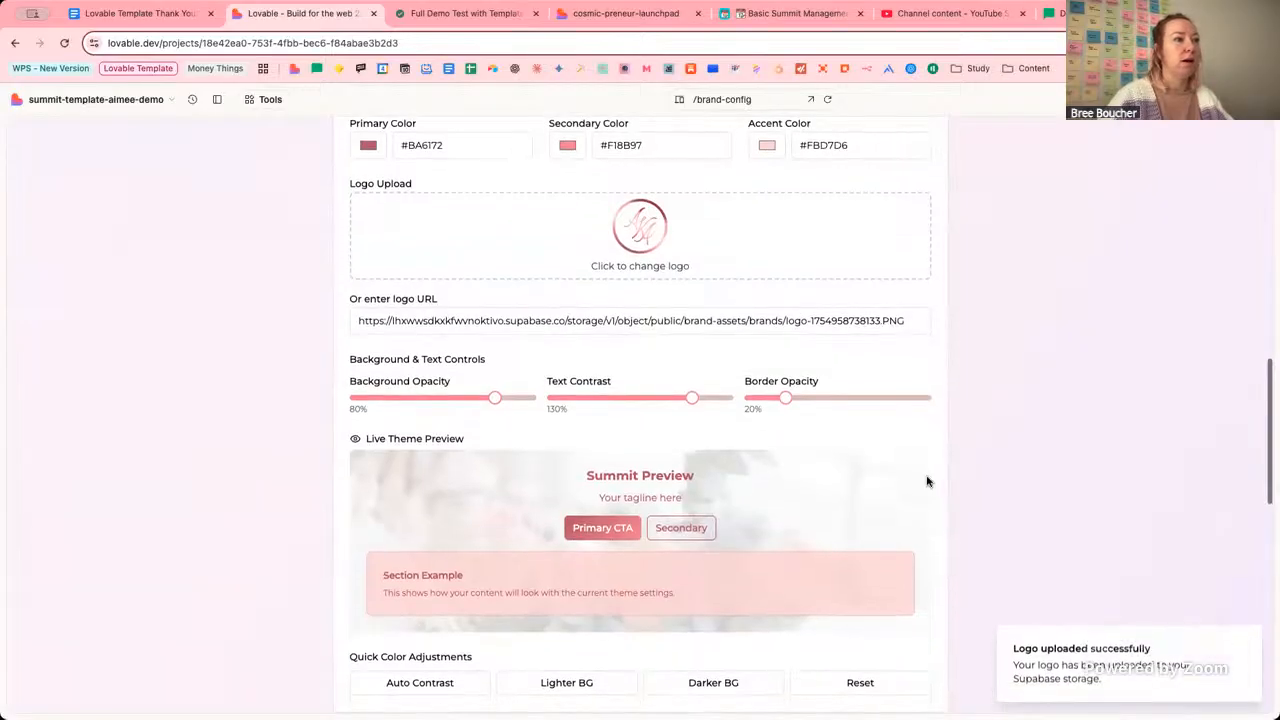
pyautogui.scroll(-3, 927, 482)
pyautogui.scroll(-10, 927, 482)
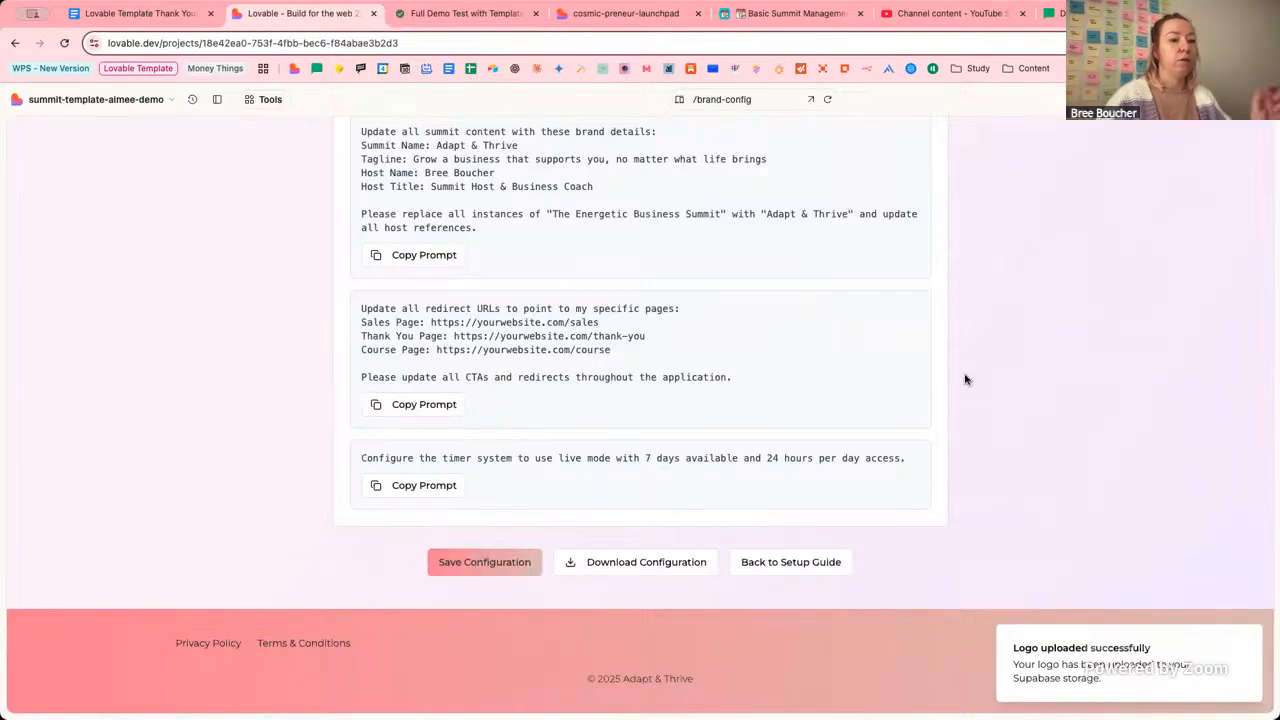
pyautogui.click(722, 99)
pyautogui.click(754, 128)
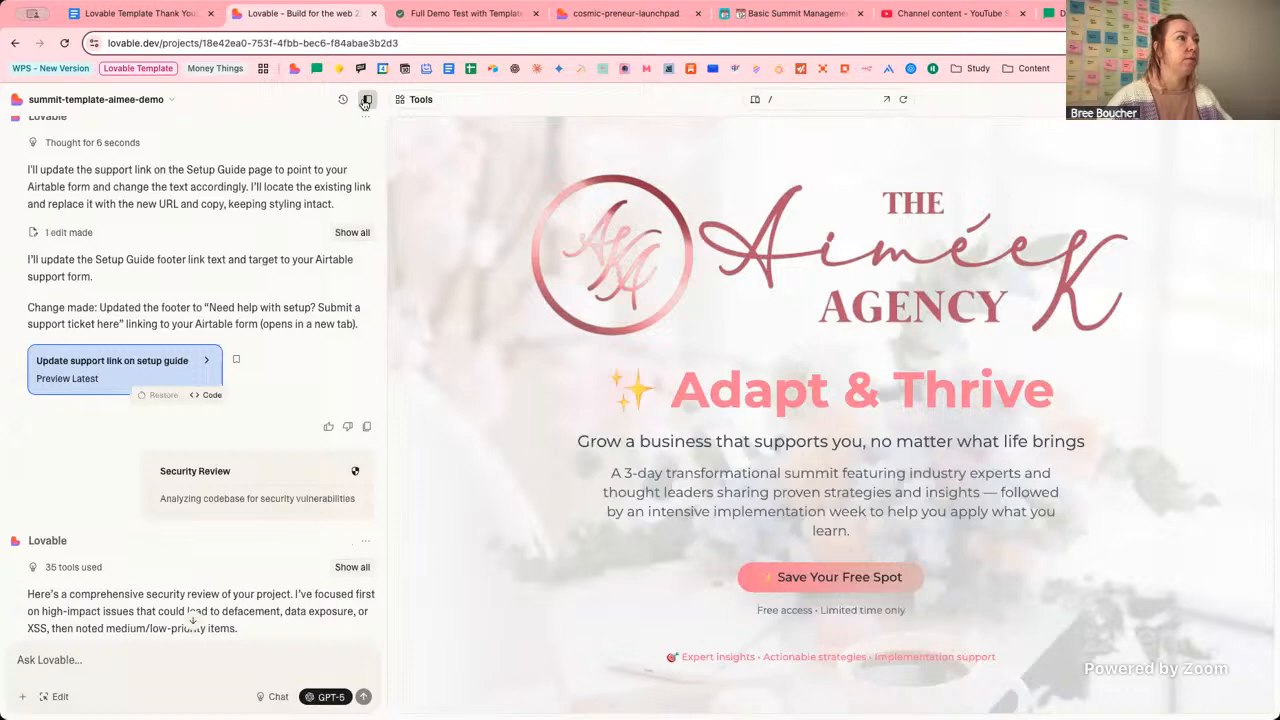
pyautogui.click(366, 100)
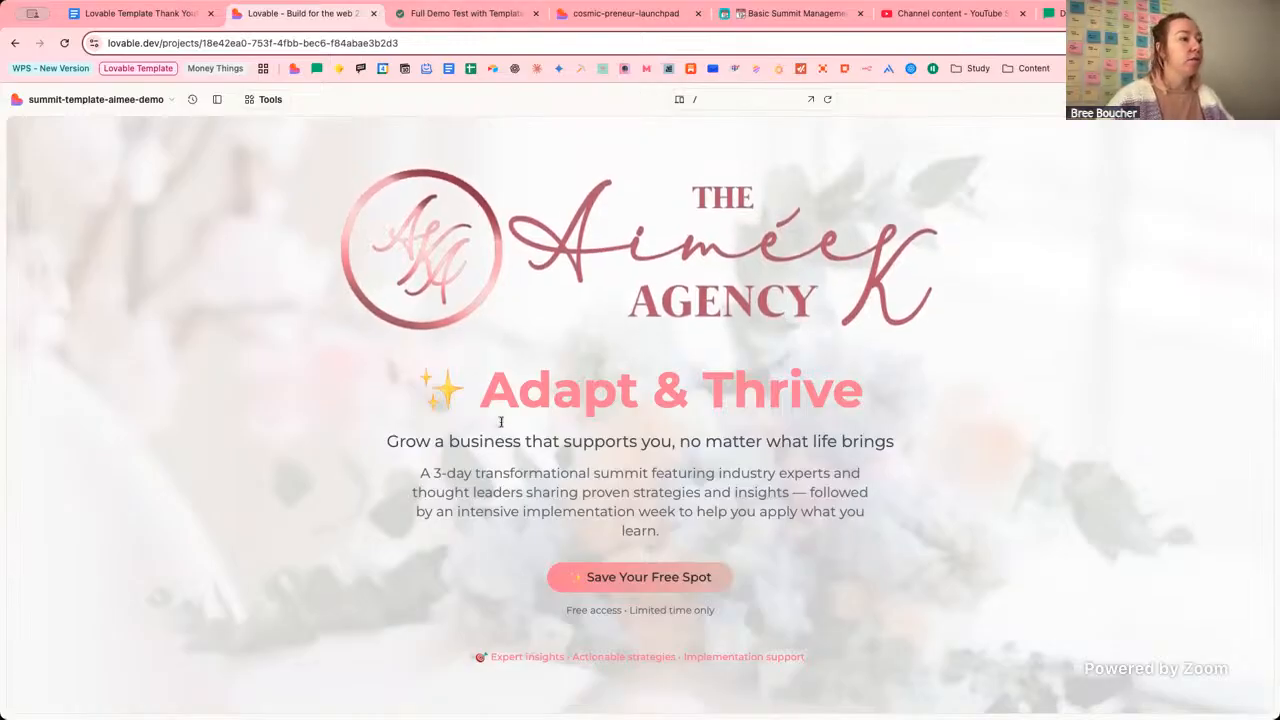
pyautogui.moveTo(482, 400); pyautogui.dragTo(414, 400)
pyautogui.click(463, 394)
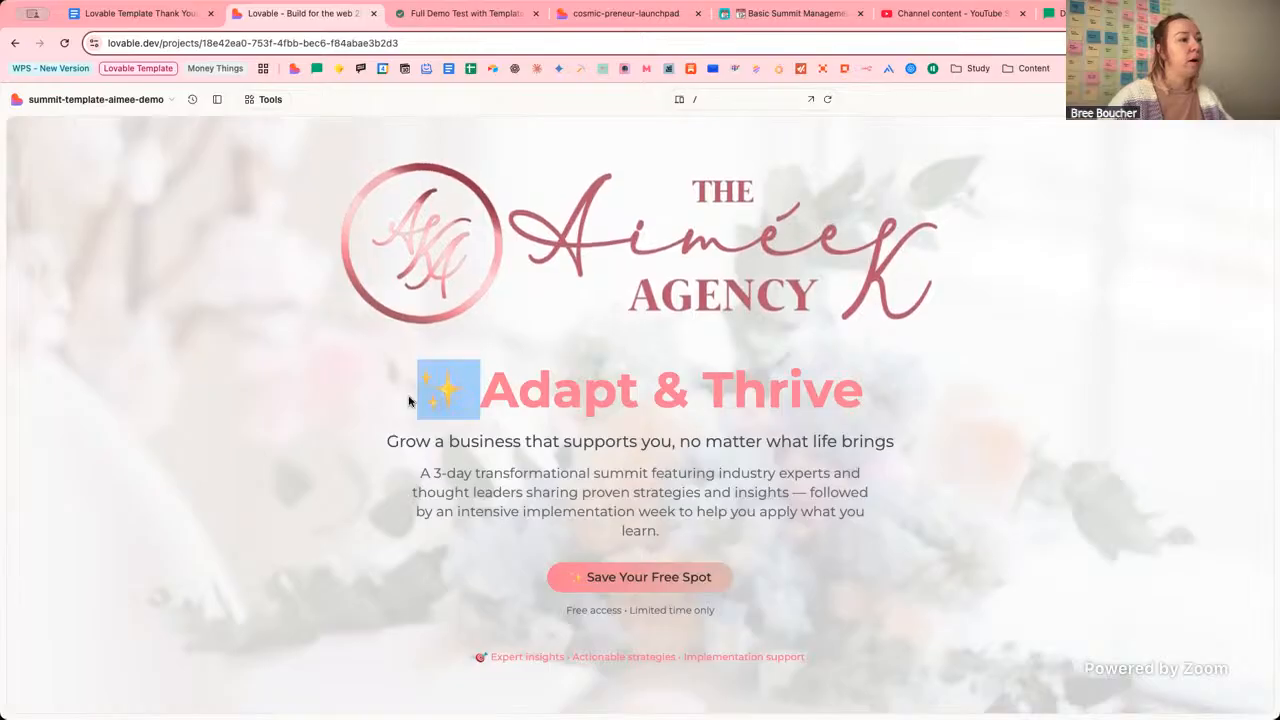
pyautogui.click(920, 406)
pyautogui.scroll(-2, 832, 406)
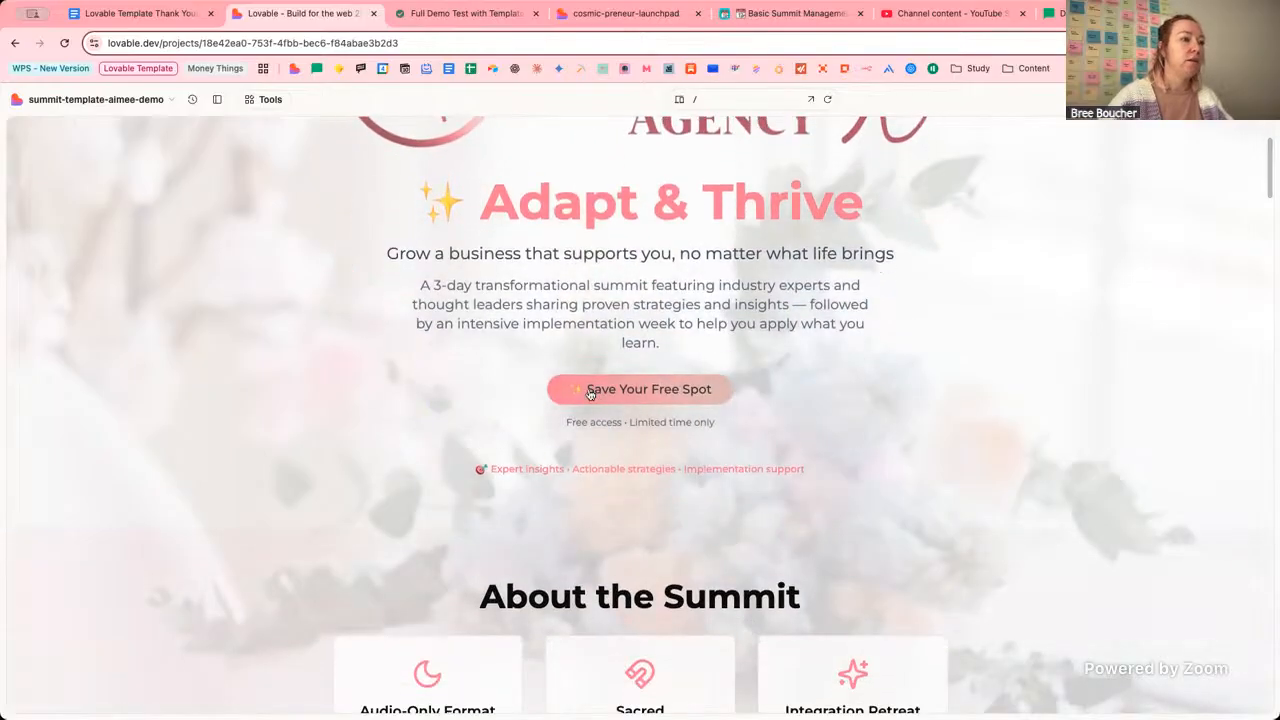
pyautogui.scroll(-3, 966, 380)
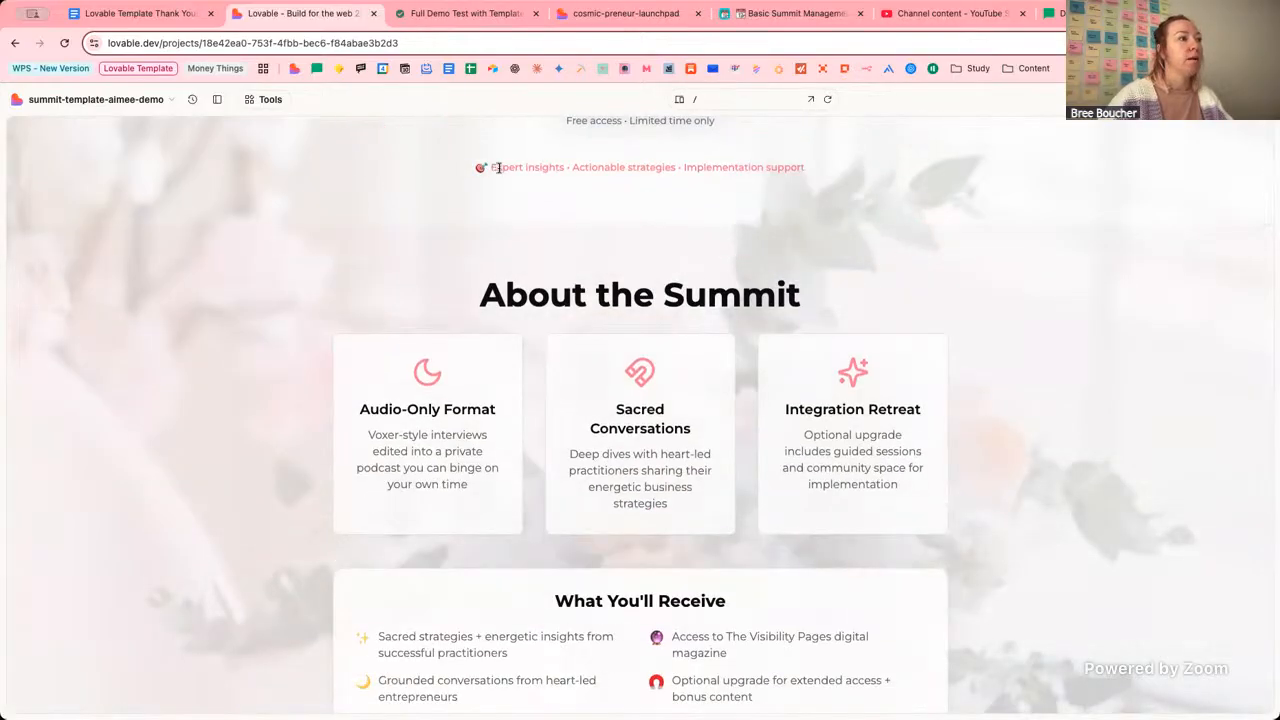
pyautogui.scroll(3, 1043, 230)
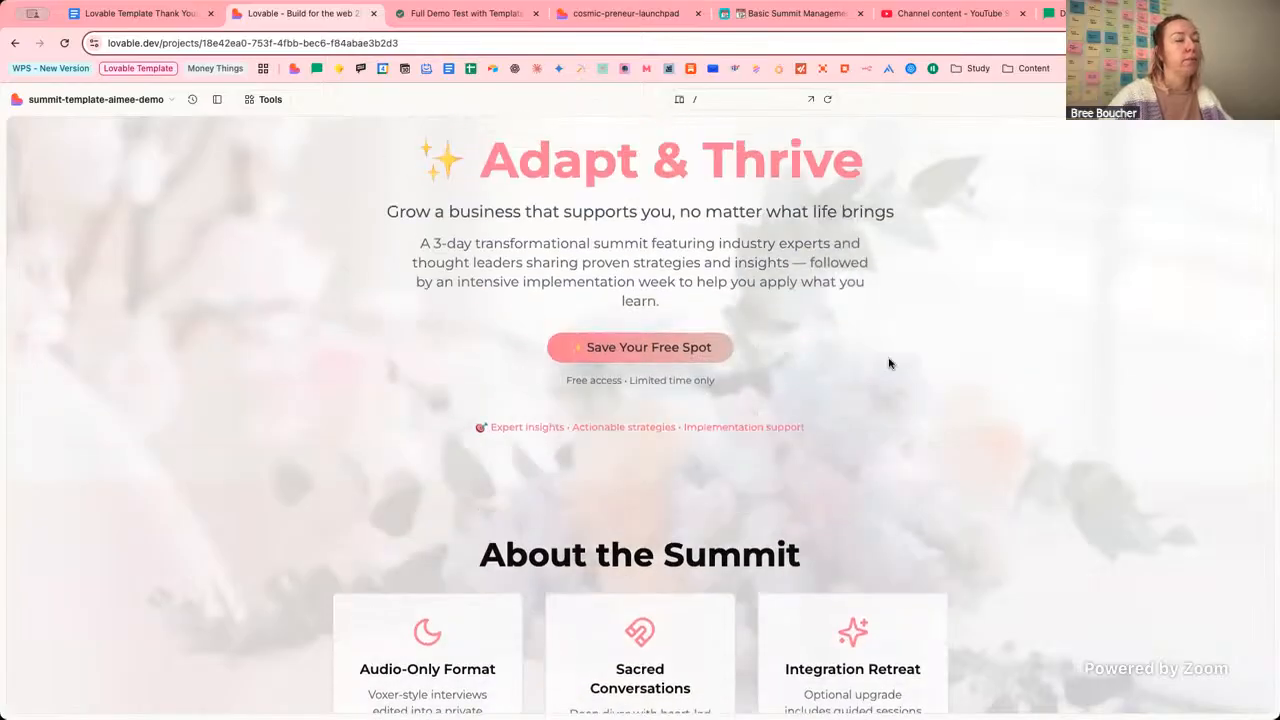
pyautogui.scroll(-3, 966, 389)
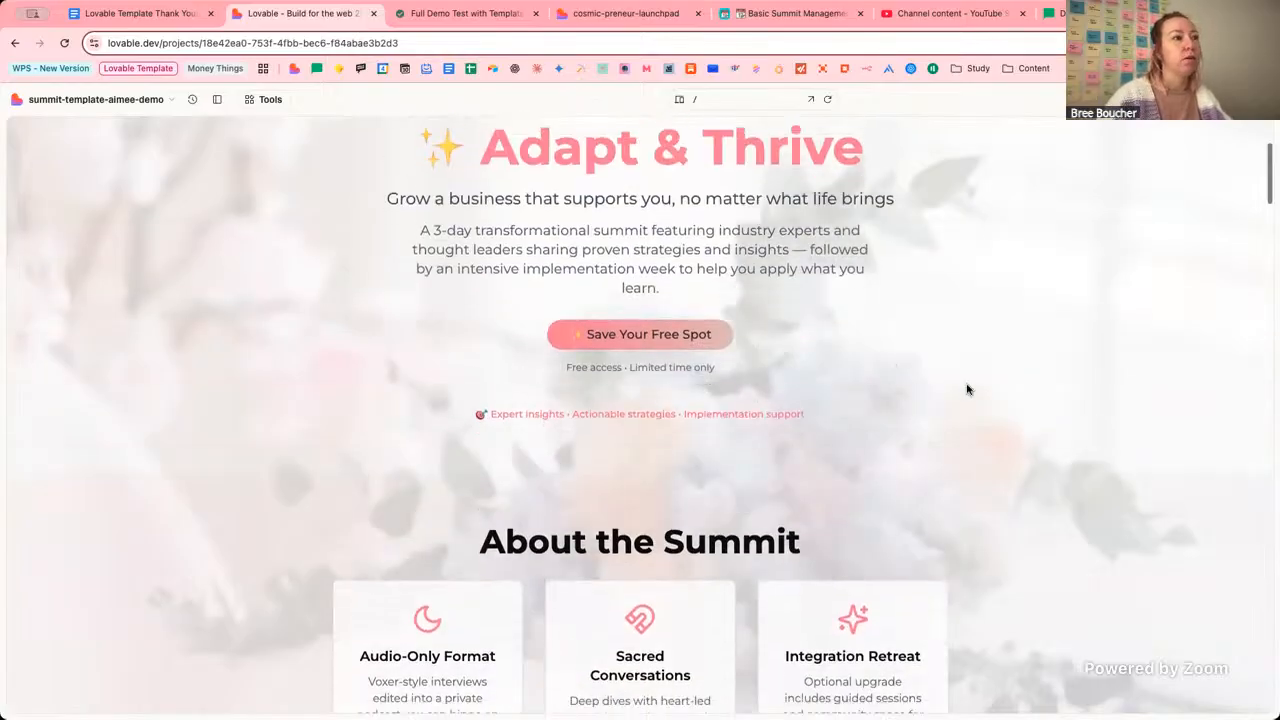
pyautogui.scroll(-2, 966, 389)
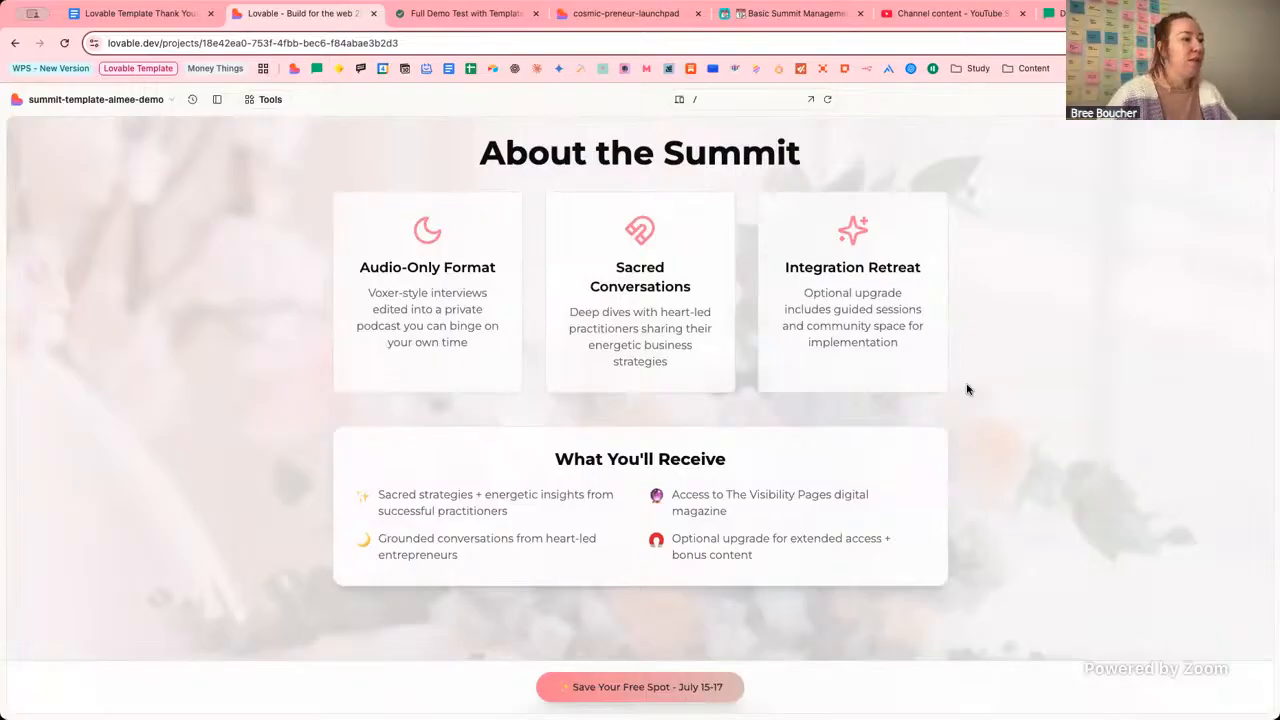
pyautogui.scroll(5, 1143, 386)
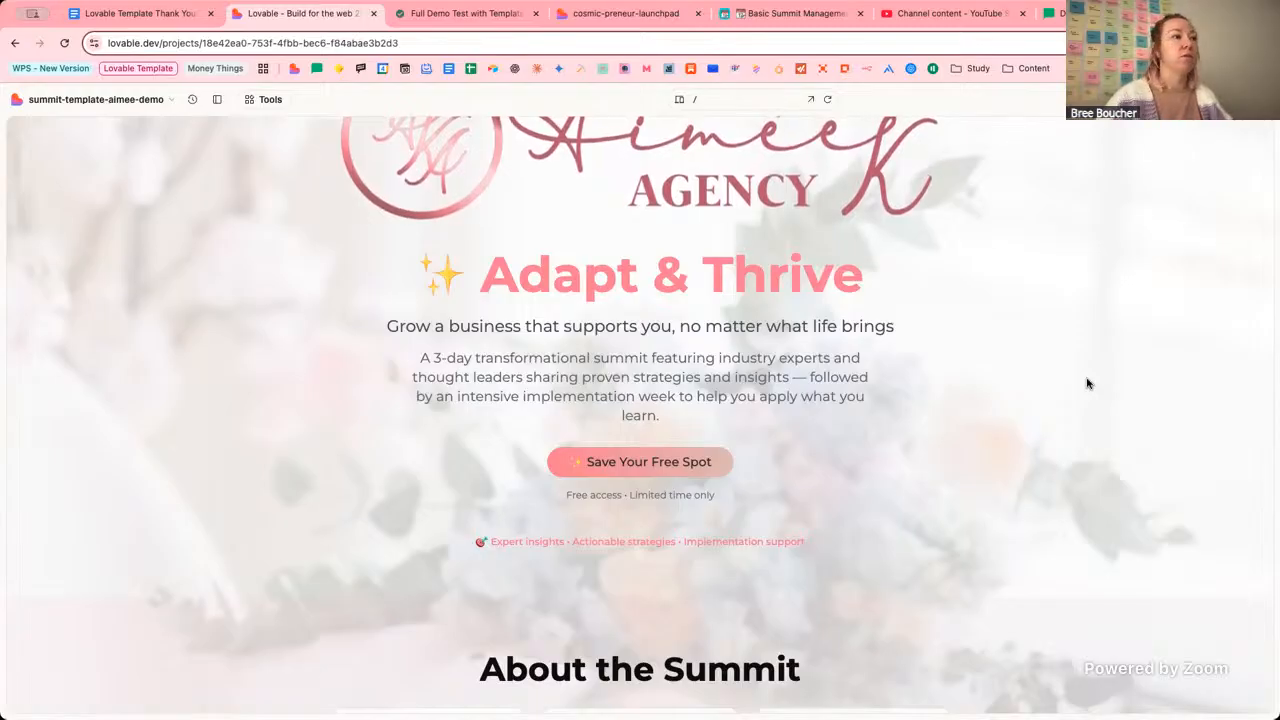
pyautogui.click(765, 104)
# On /brand-config, extend the name to 'Adapt & Thrive Summit' and end the tagline with 'brings'.
pyautogui.click(741, 241)
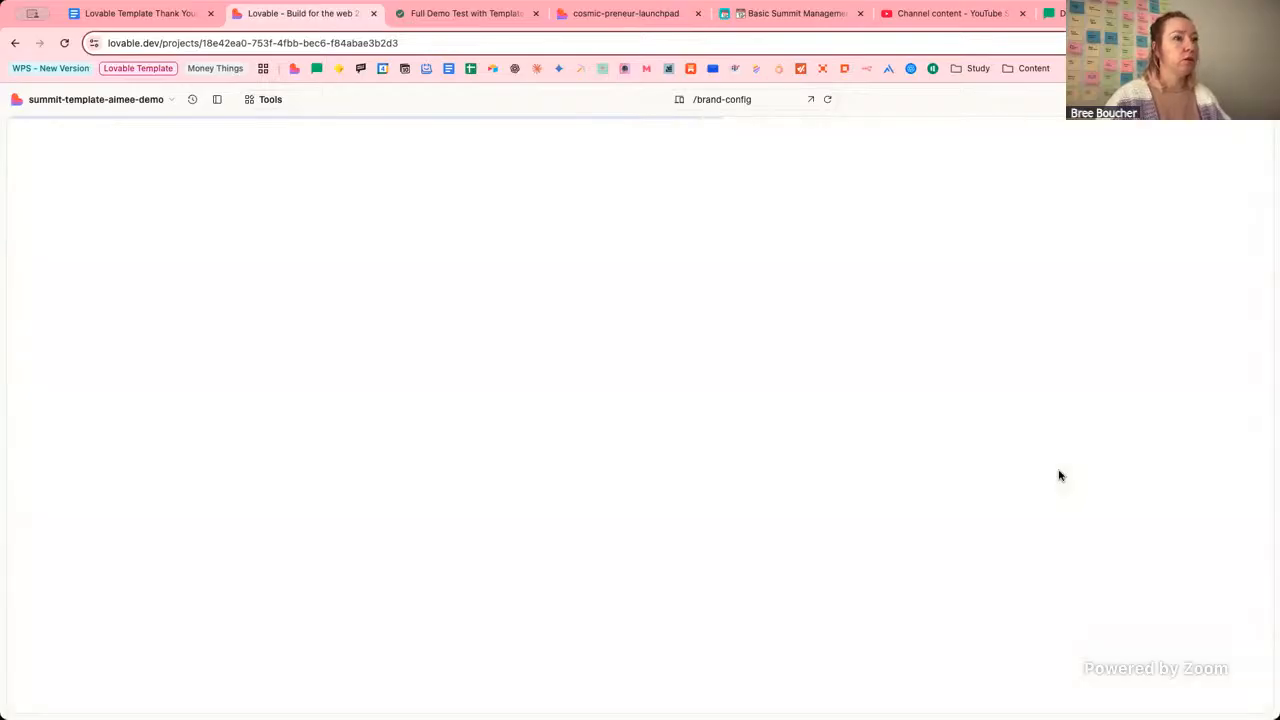
pyautogui.scroll(-3, 752, 572)
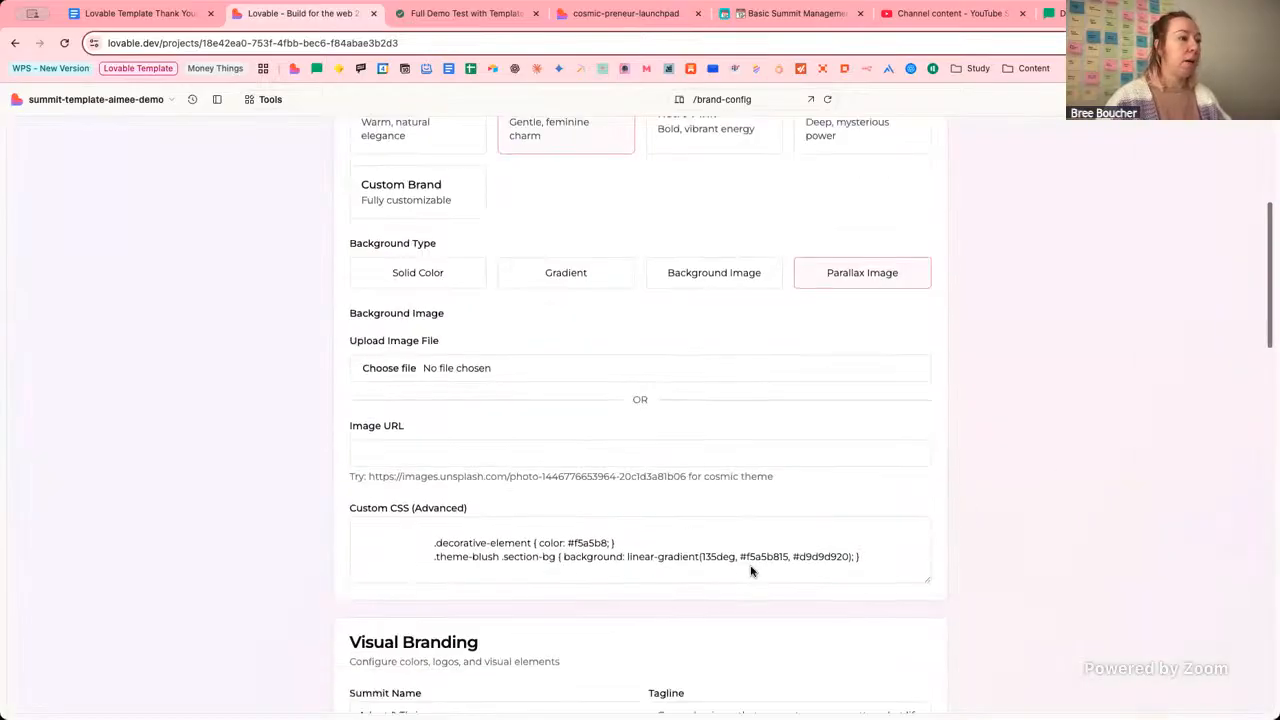
pyautogui.scroll(-3, 752, 572)
pyautogui.click(507, 367)
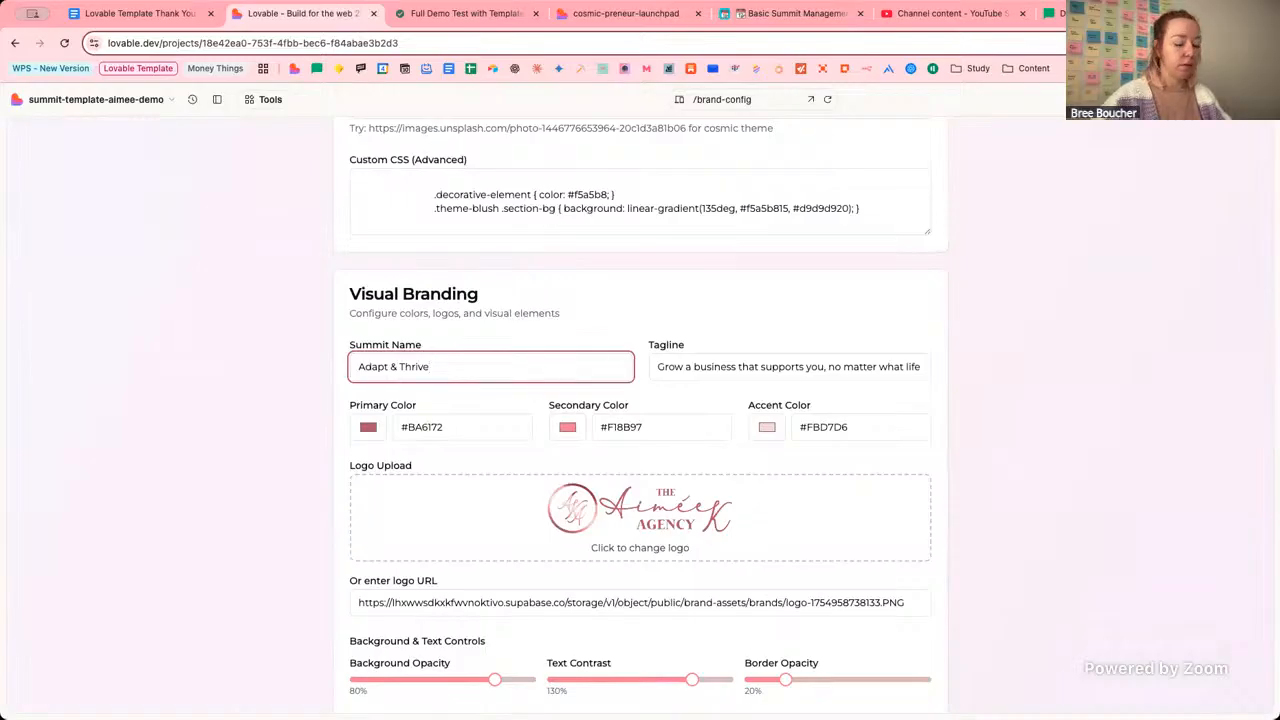
pyautogui.write('ummit')
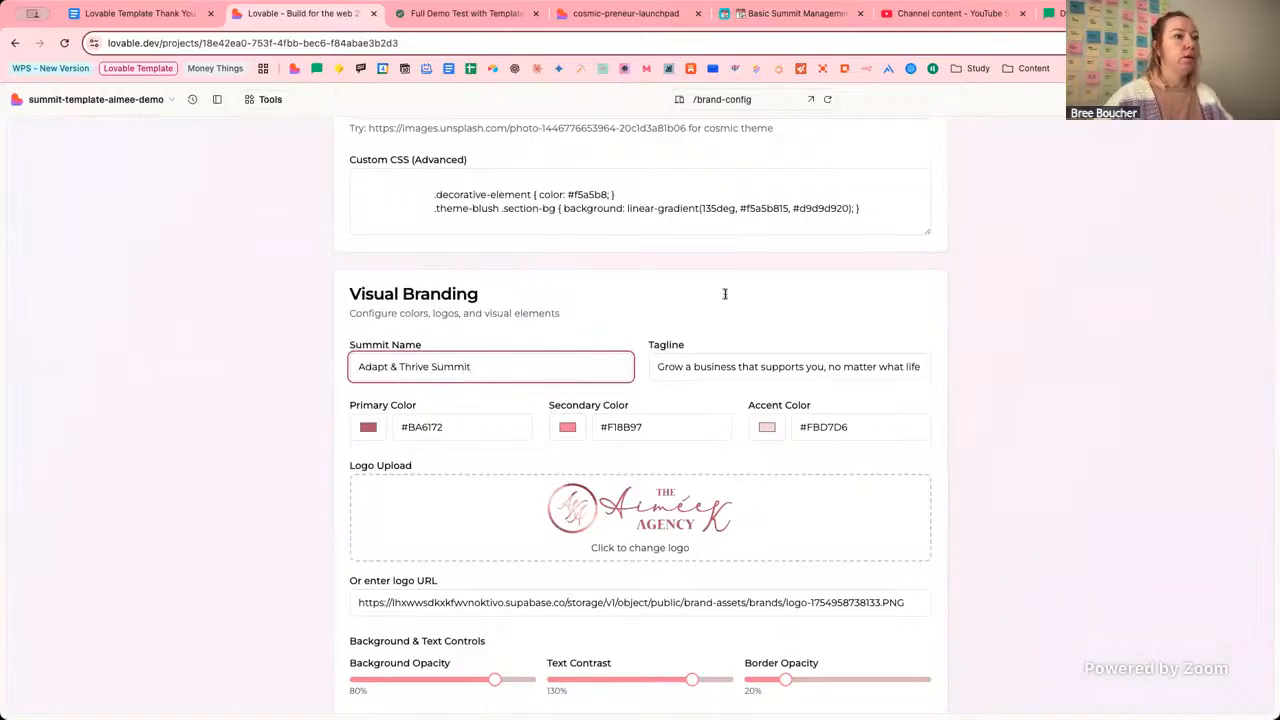
pyautogui.click(739, 296)
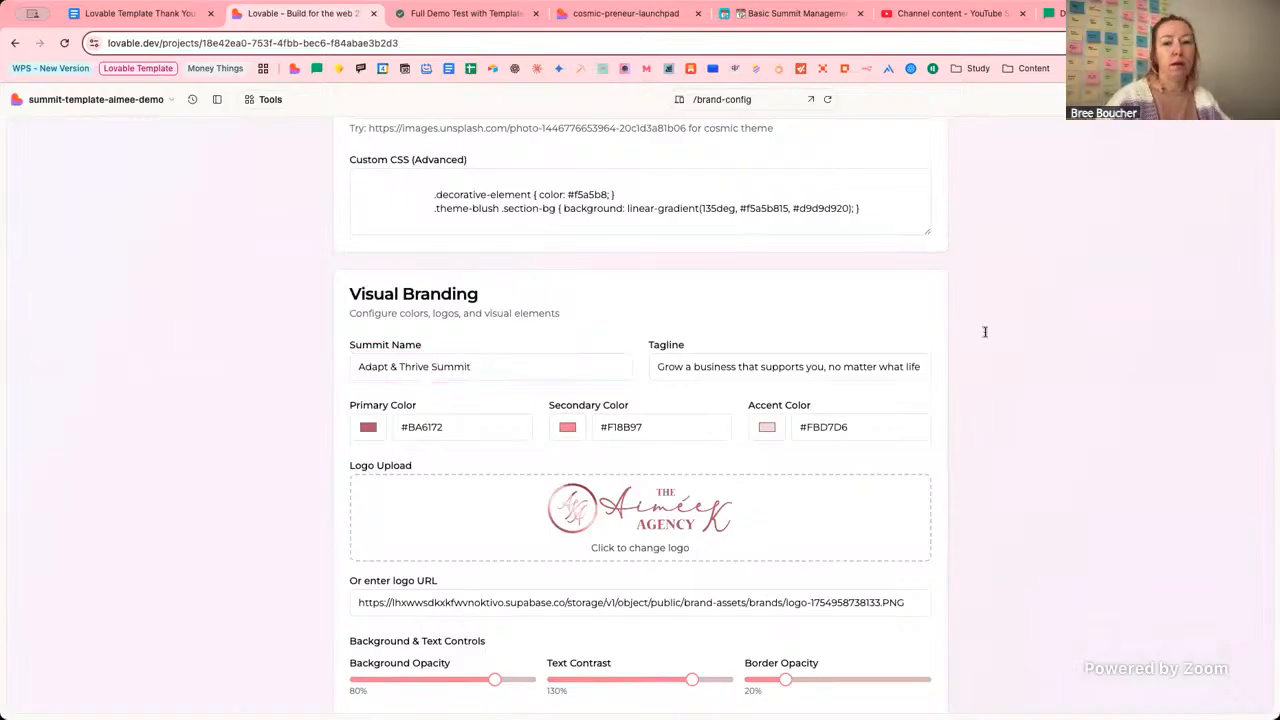
pyautogui.click(871, 370)
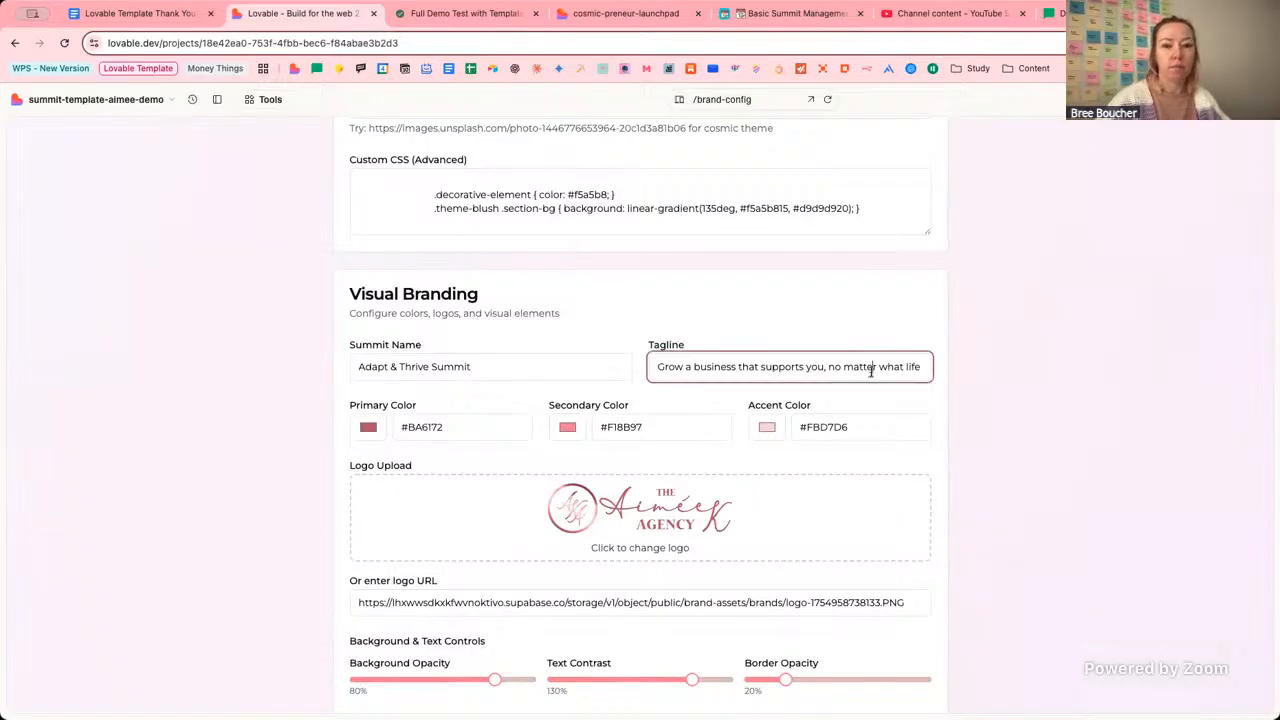
pyautogui.write('brings')
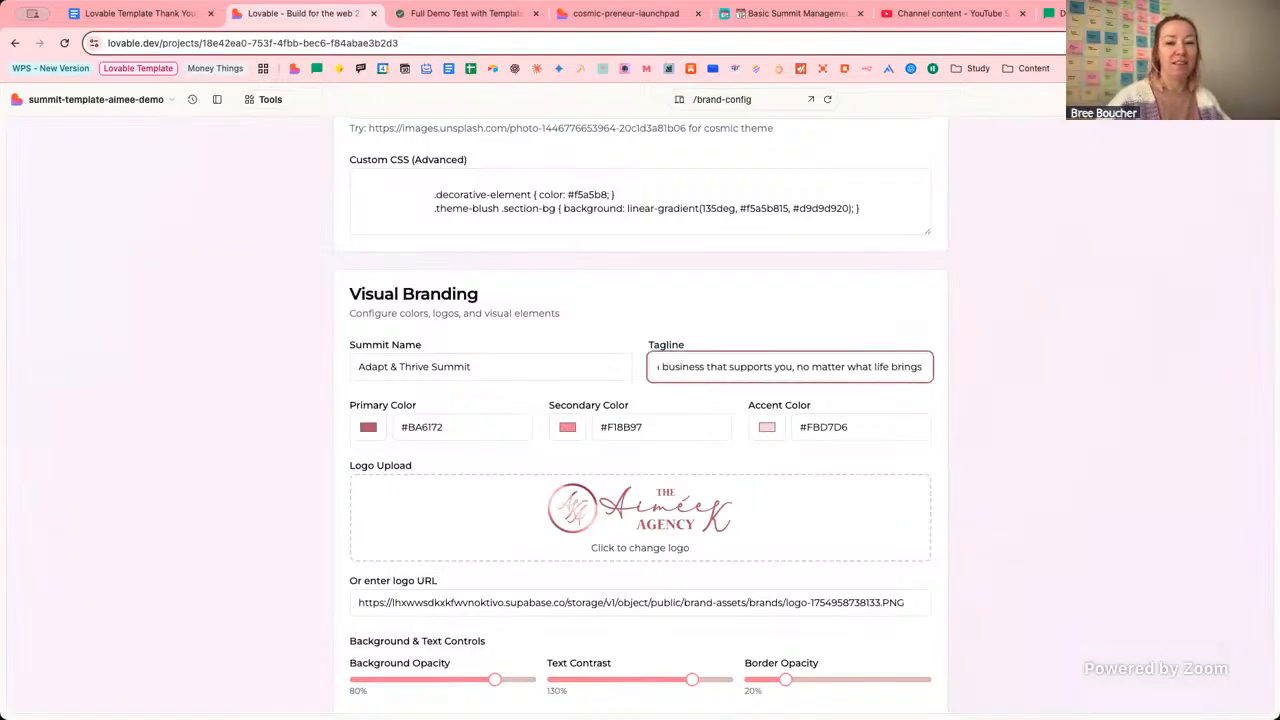
pyautogui.click(1006, 340)
# Scroll down to review the generated AI prompts with the updated name and tagline.
pyautogui.scroll(-1, 969, 368)
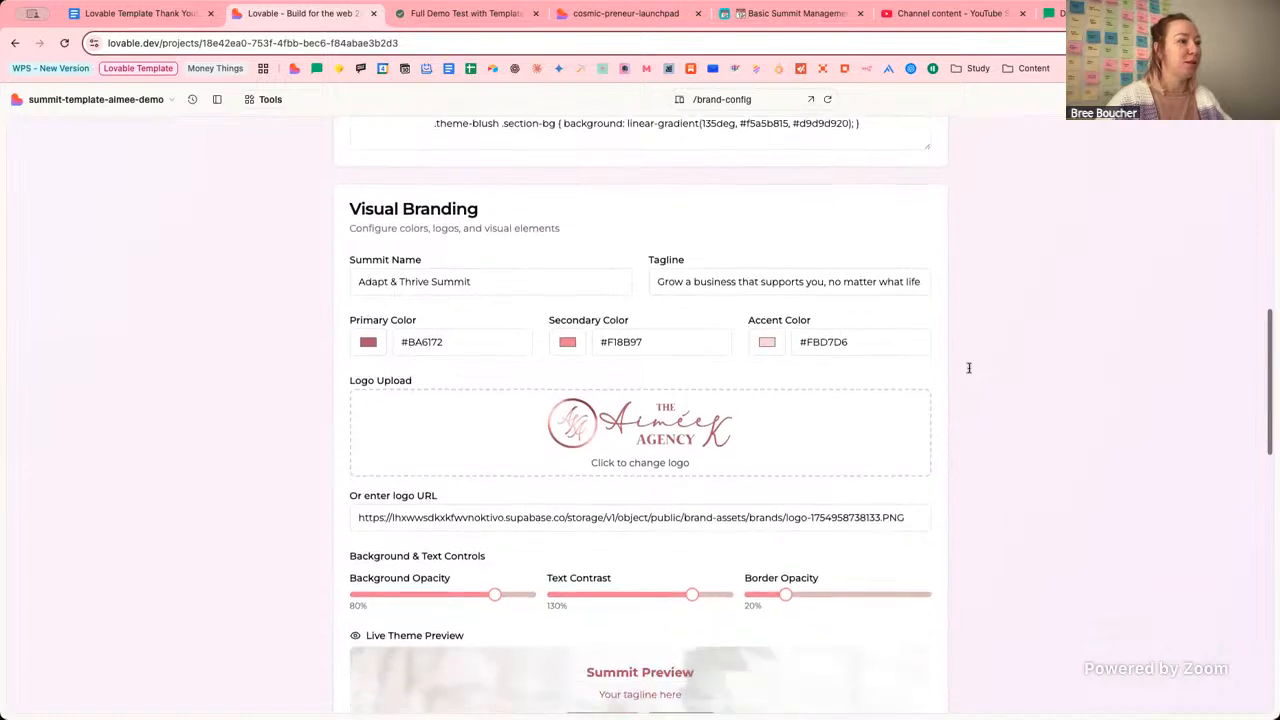
pyautogui.scroll(-5, 969, 368)
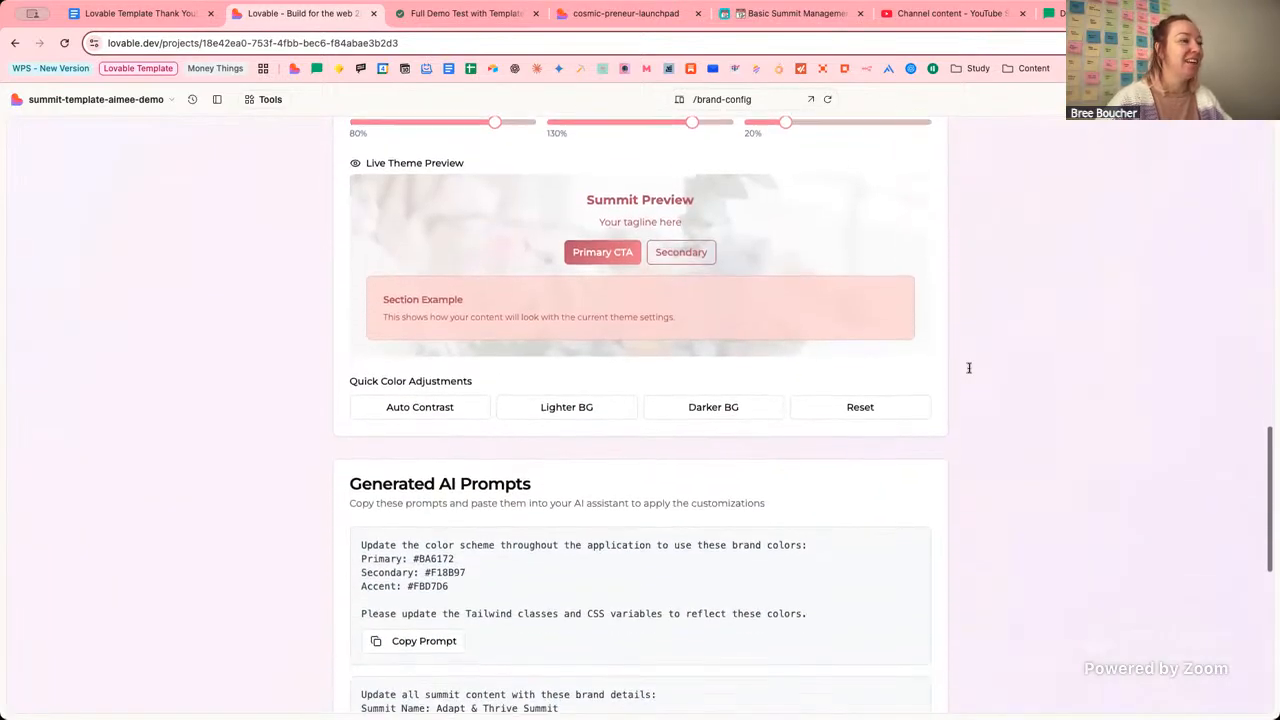
pyautogui.scroll(-6, 969, 368)
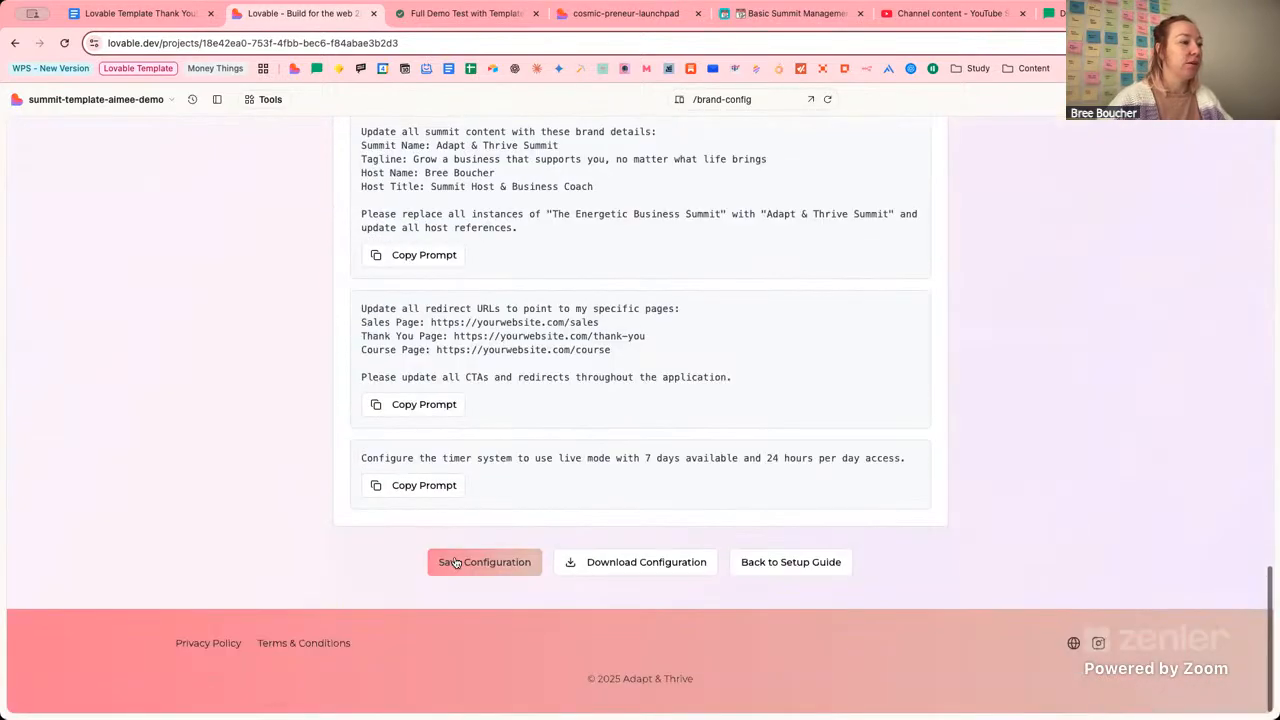
pyautogui.scroll(6, 1093, 305)
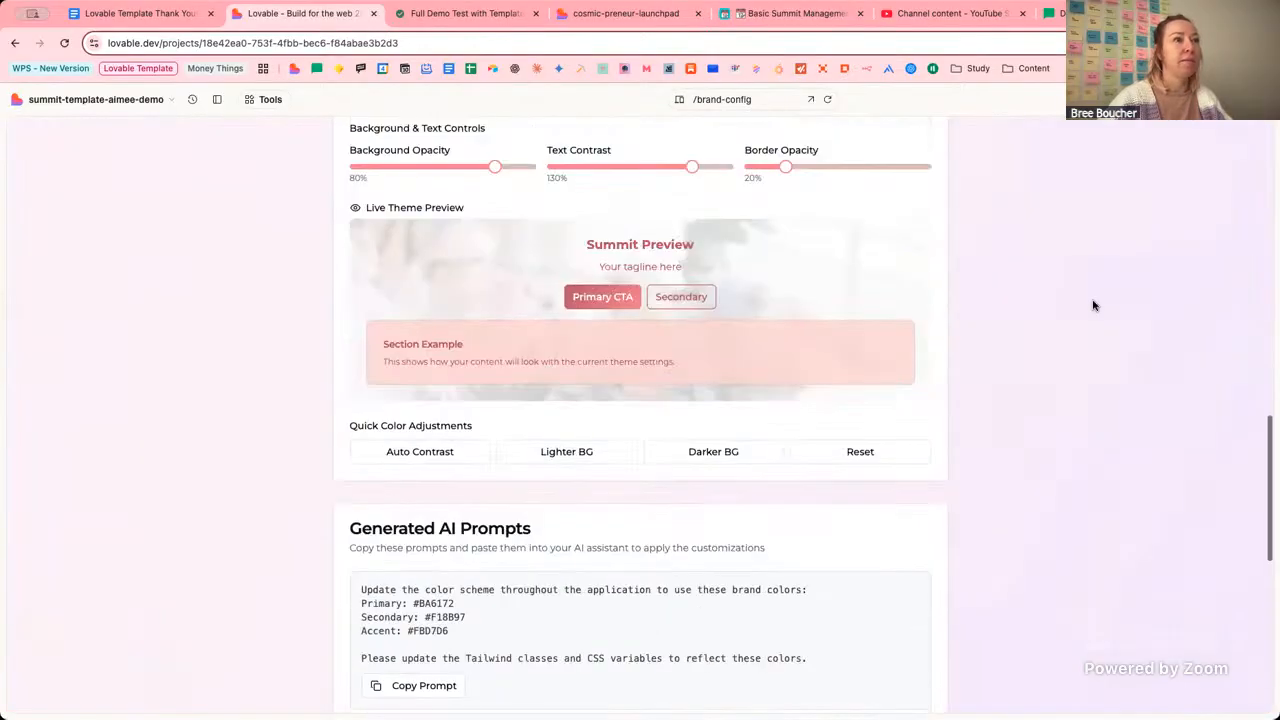
pyautogui.scroll(3, 1093, 305)
pyautogui.click(625, 13)
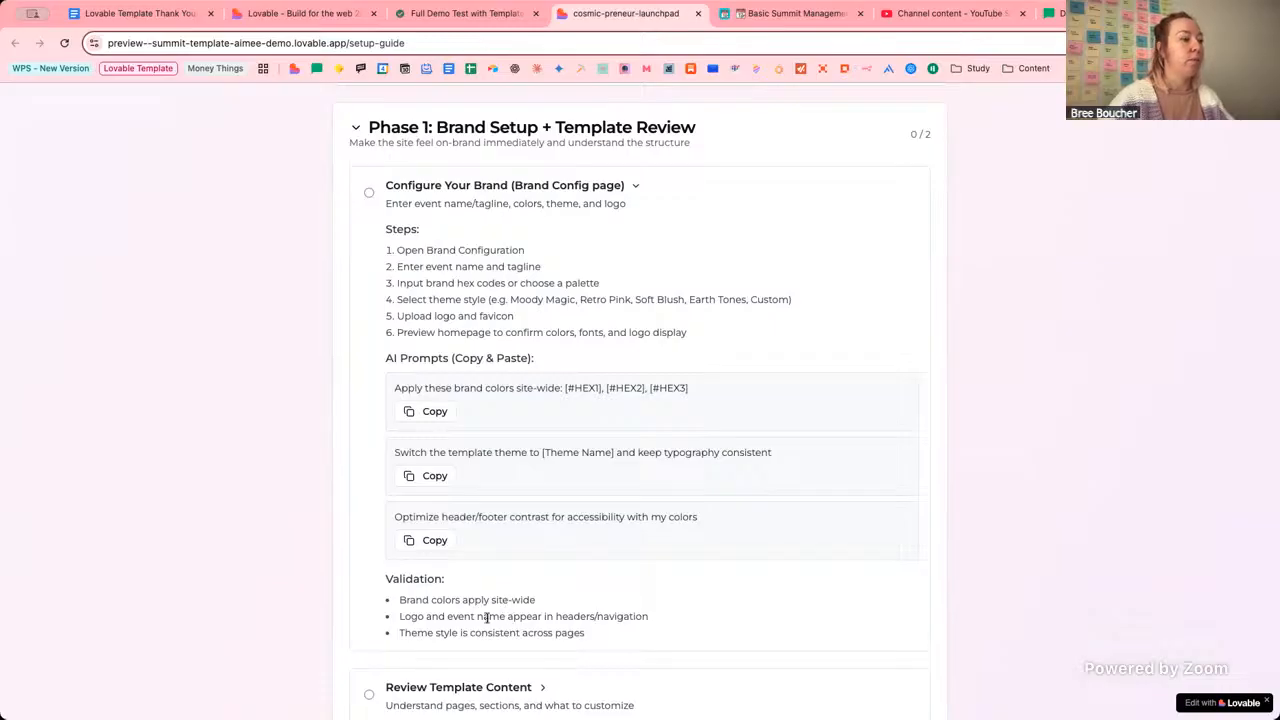
# Preview the /waitlist page showing the Adapt & Thrive Summit hero and signup form.
pyautogui.click(330, 13)
pyautogui.click(728, 100)
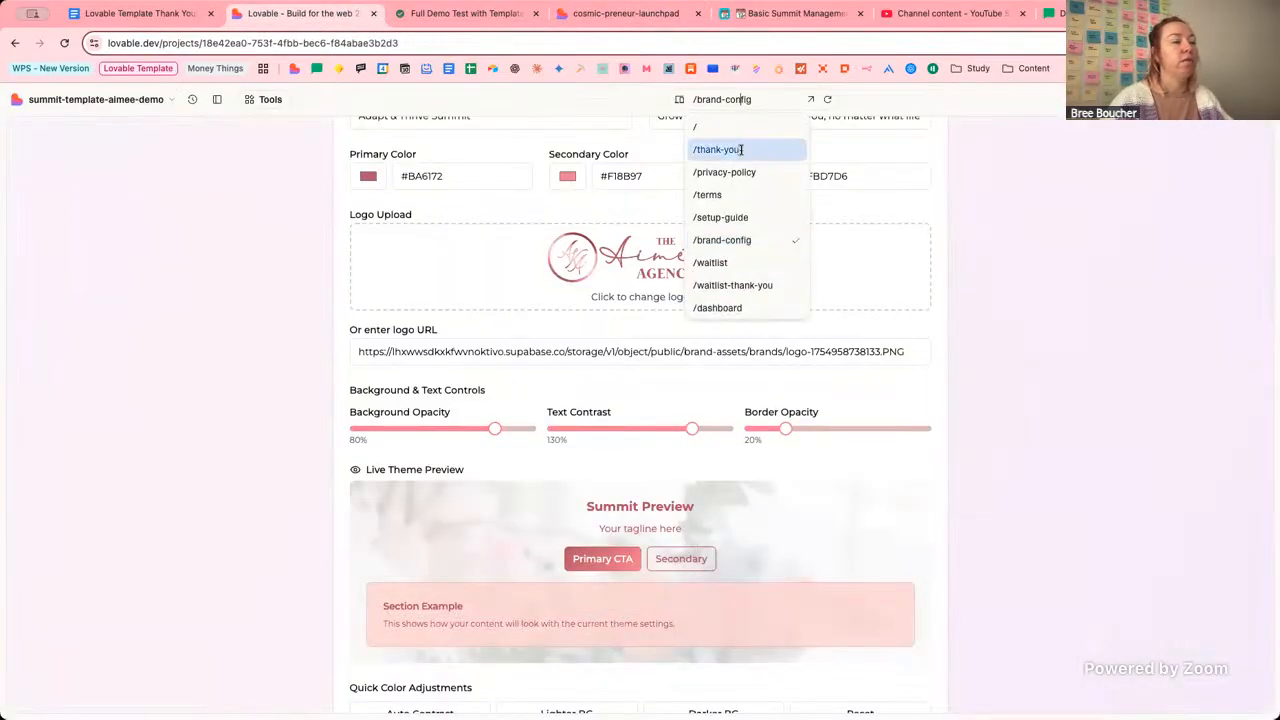
pyautogui.click(743, 262)
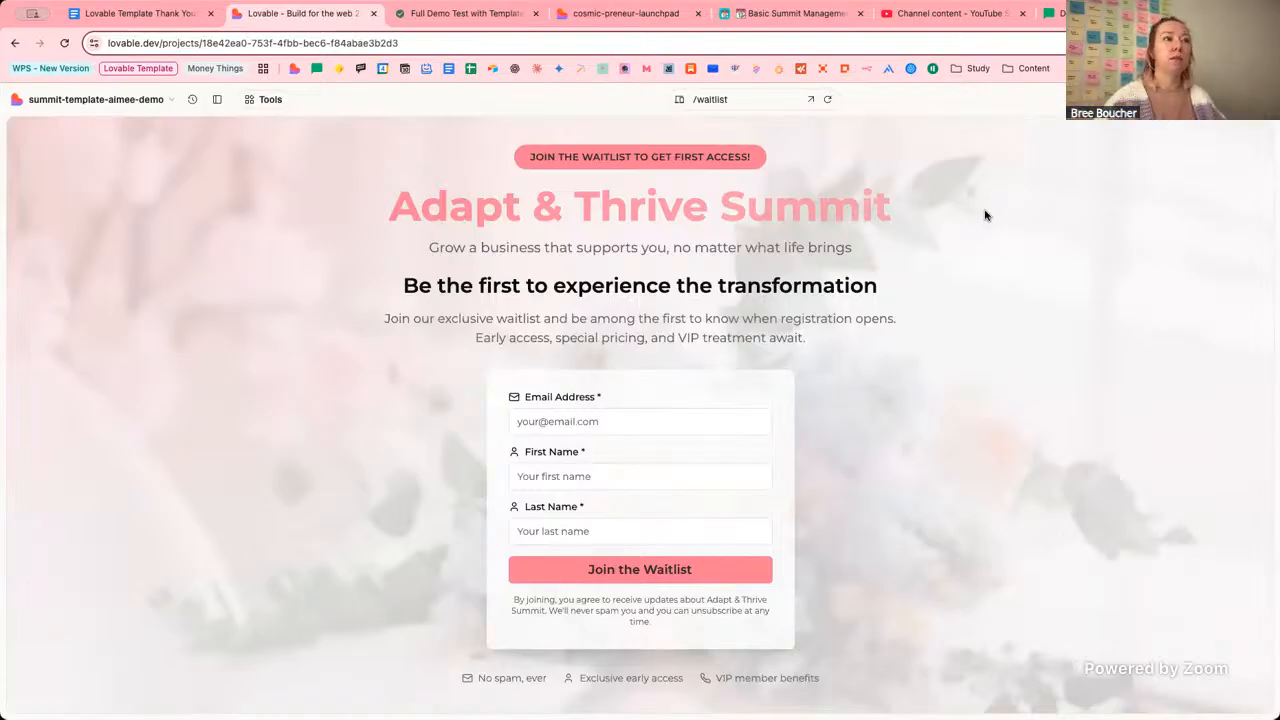
# Preview the /speakers-embed page with its three speaker cards, then browse the route list again.
pyautogui.click(742, 102)
pyautogui.scroll(-3, 762, 270)
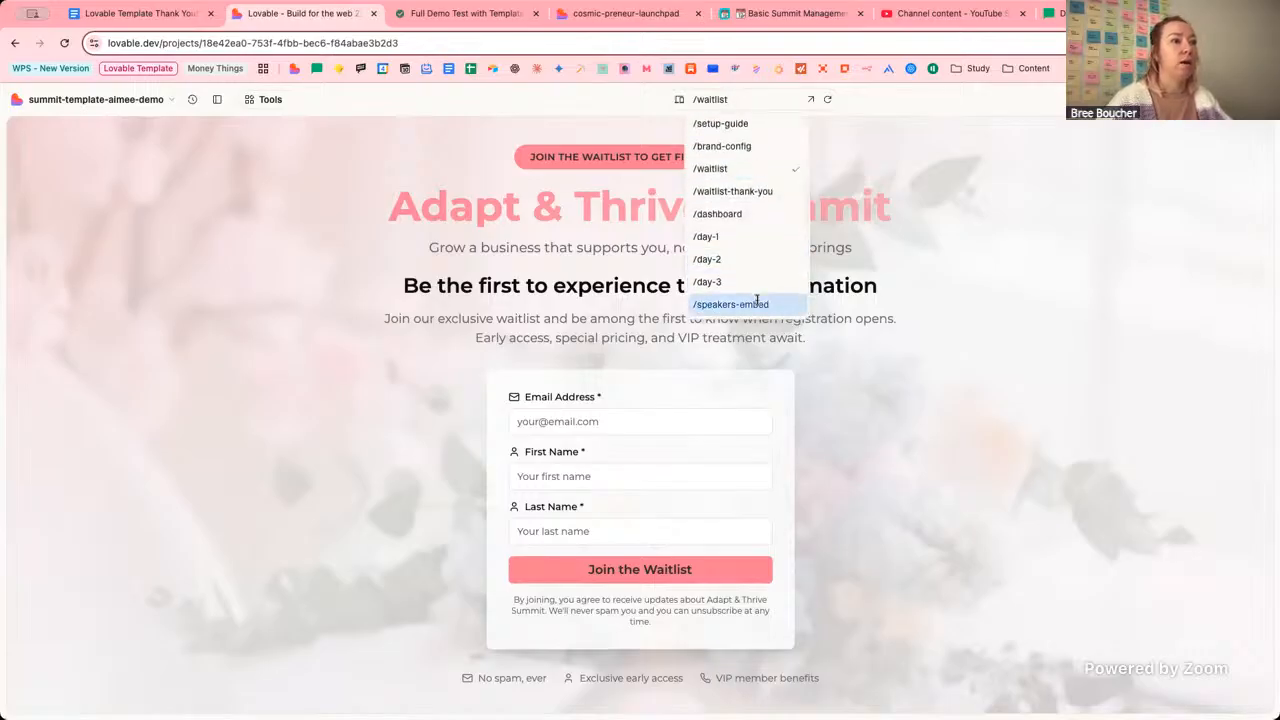
pyautogui.click(757, 303)
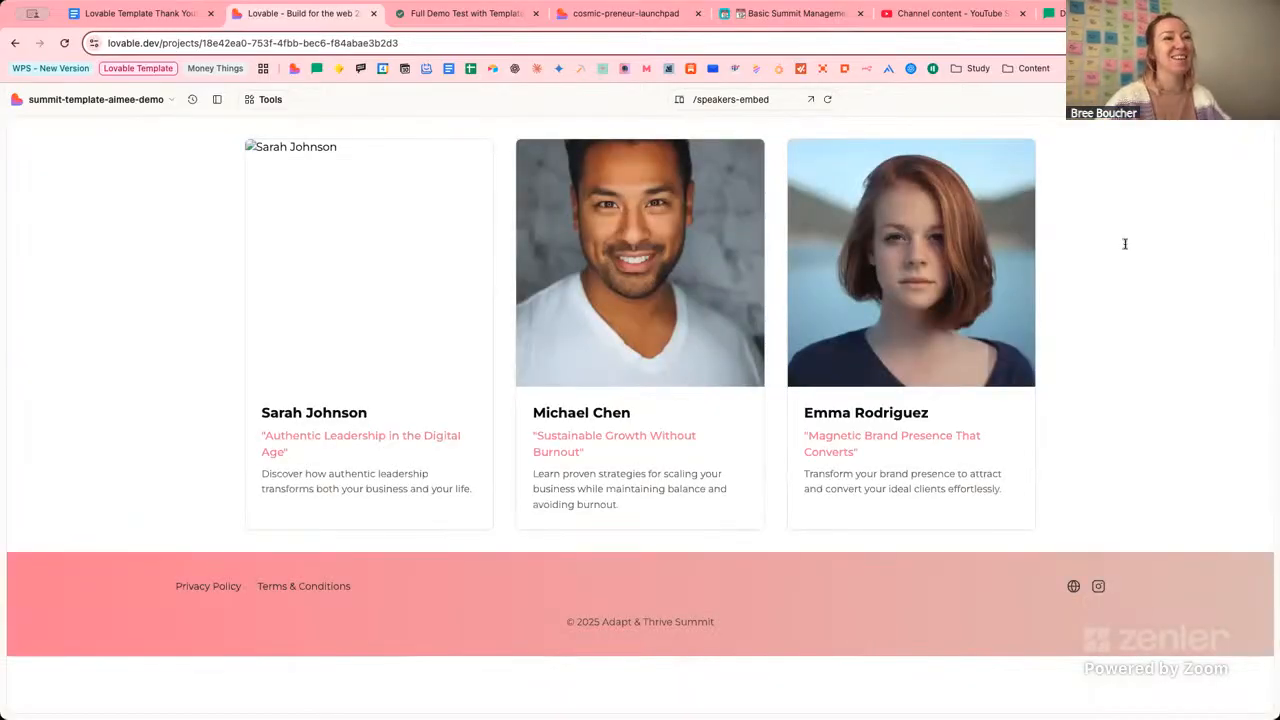
pyautogui.click(772, 101)
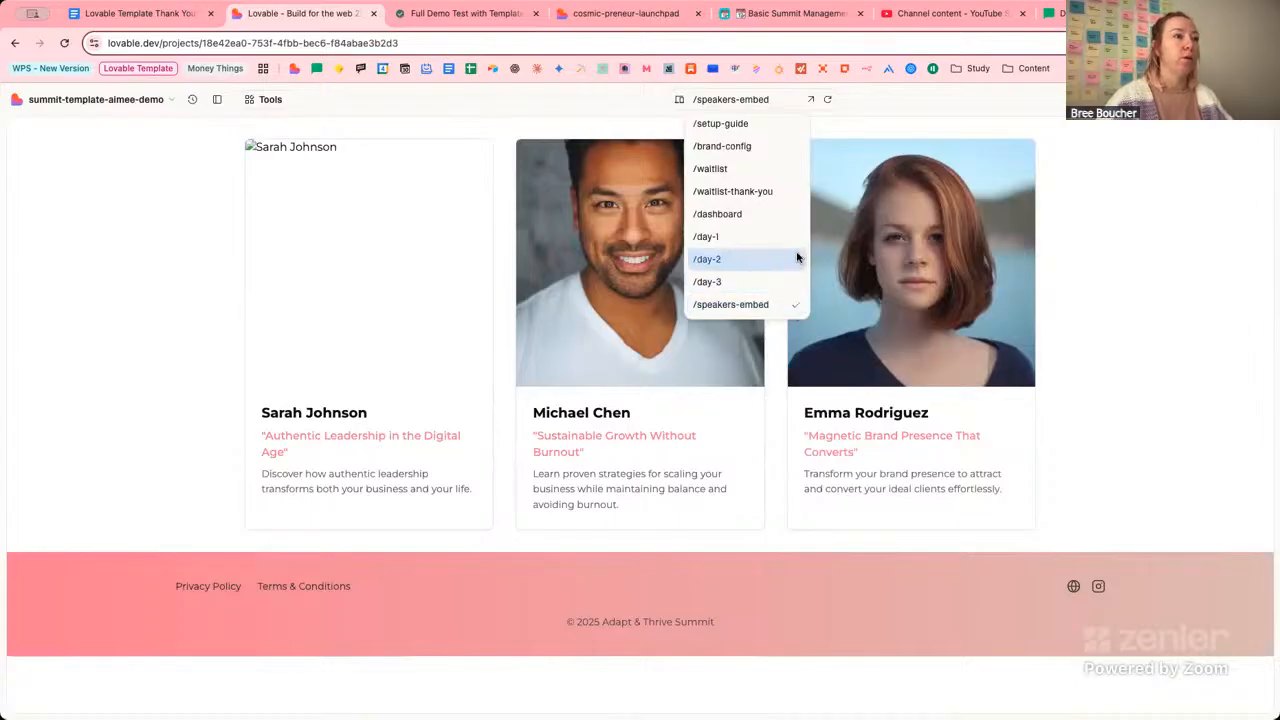
pyautogui.scroll(3, 797, 258)
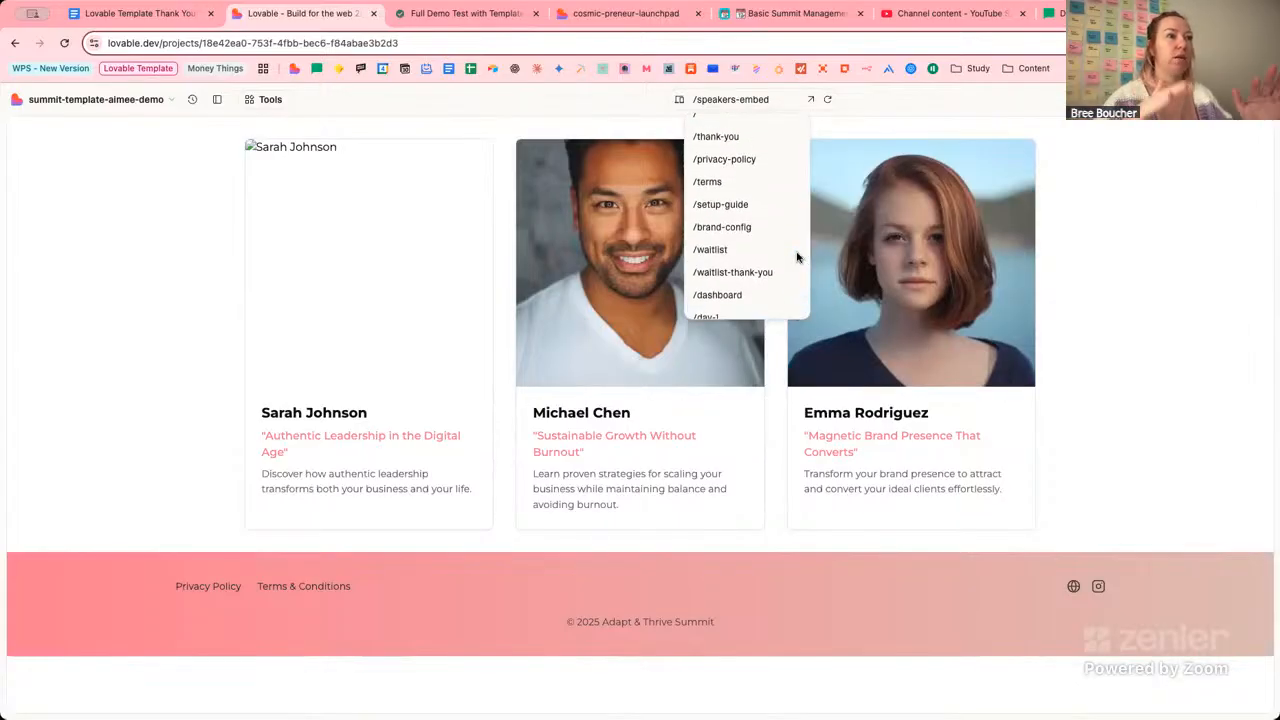
pyautogui.scroll(1, 760, 217)
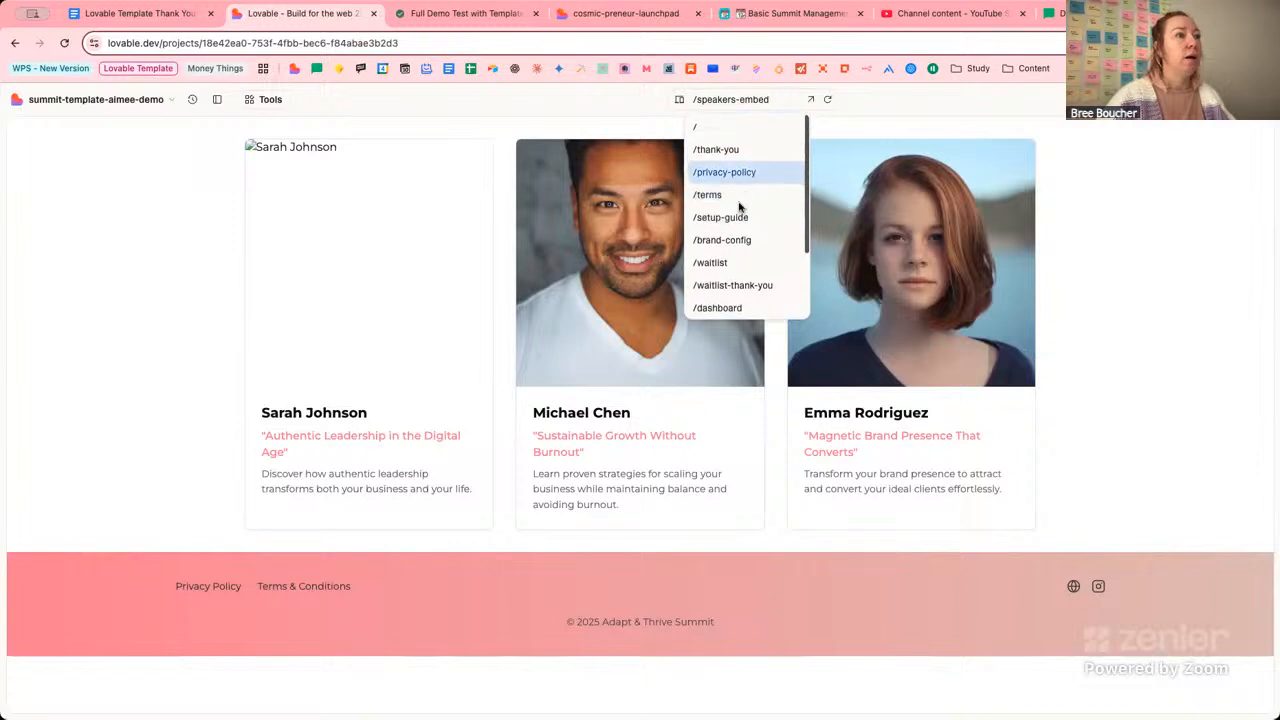
# Preview the /thank-you page and scroll through it.
pyautogui.click(743, 150)
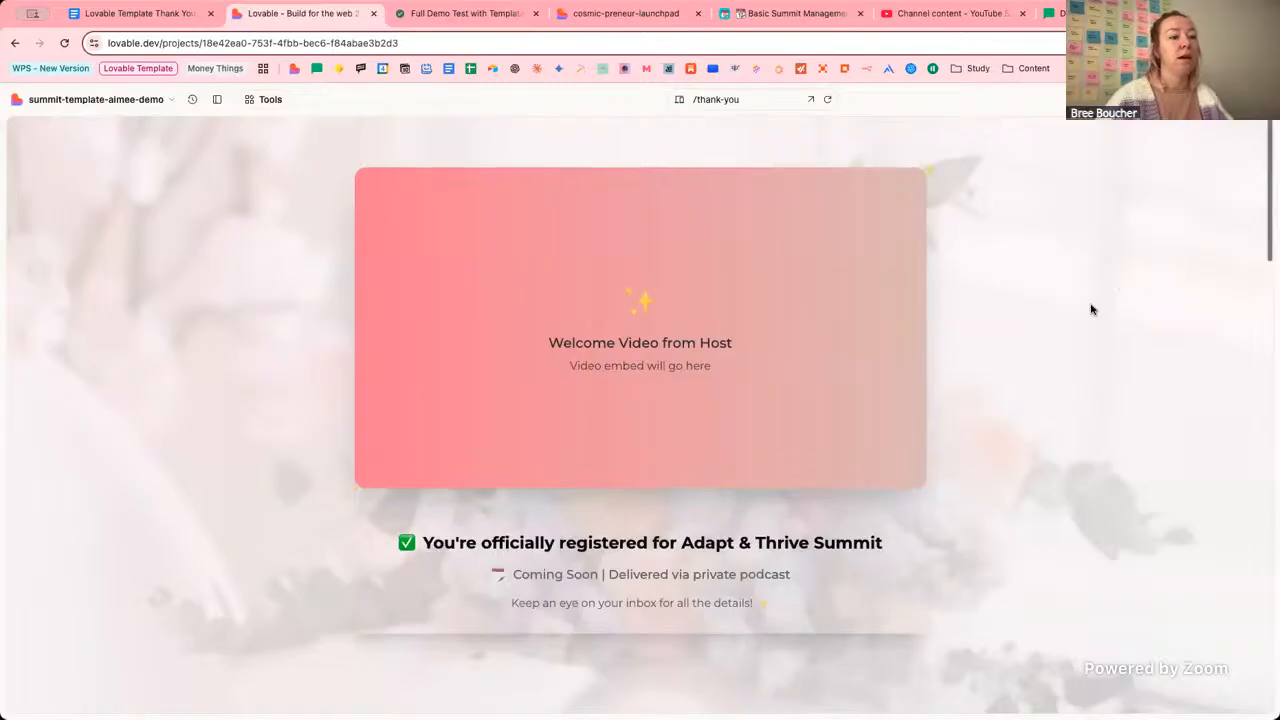
pyautogui.scroll(-10, 1089, 309)
pyautogui.scroll(-7, 1135, 307)
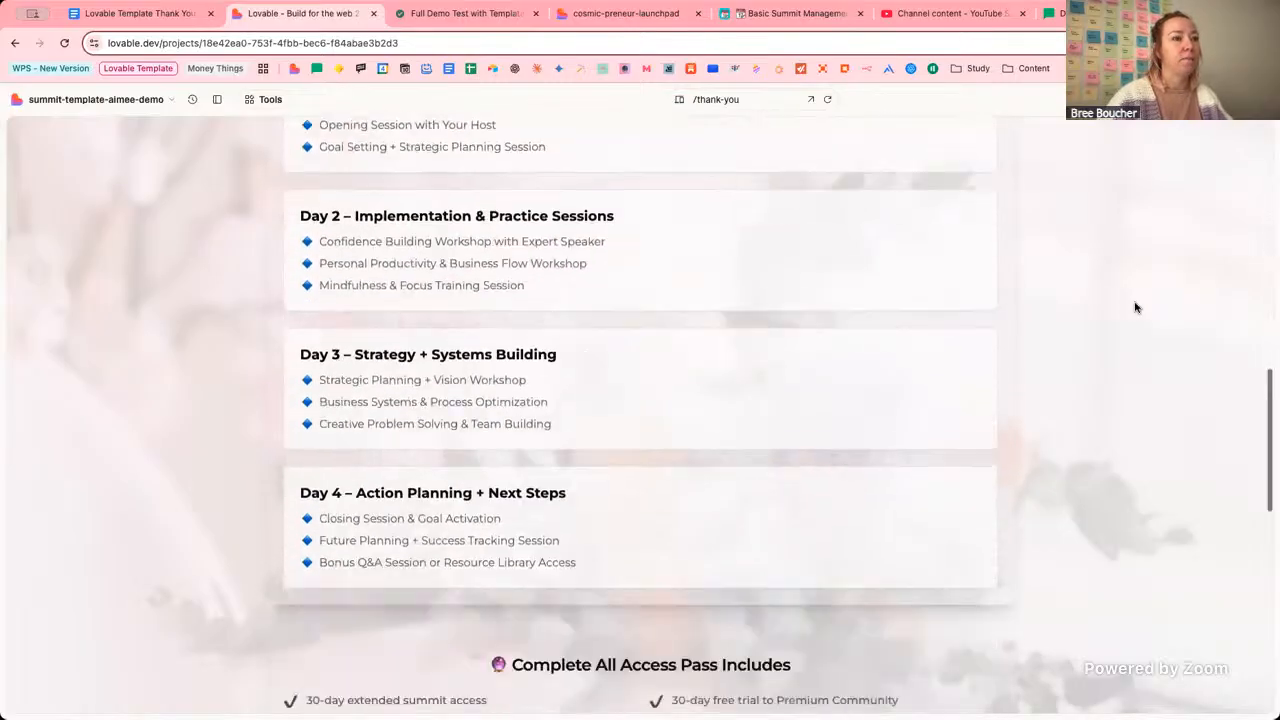
pyautogui.scroll(10, 1135, 307)
pyautogui.scroll(15, 1135, 307)
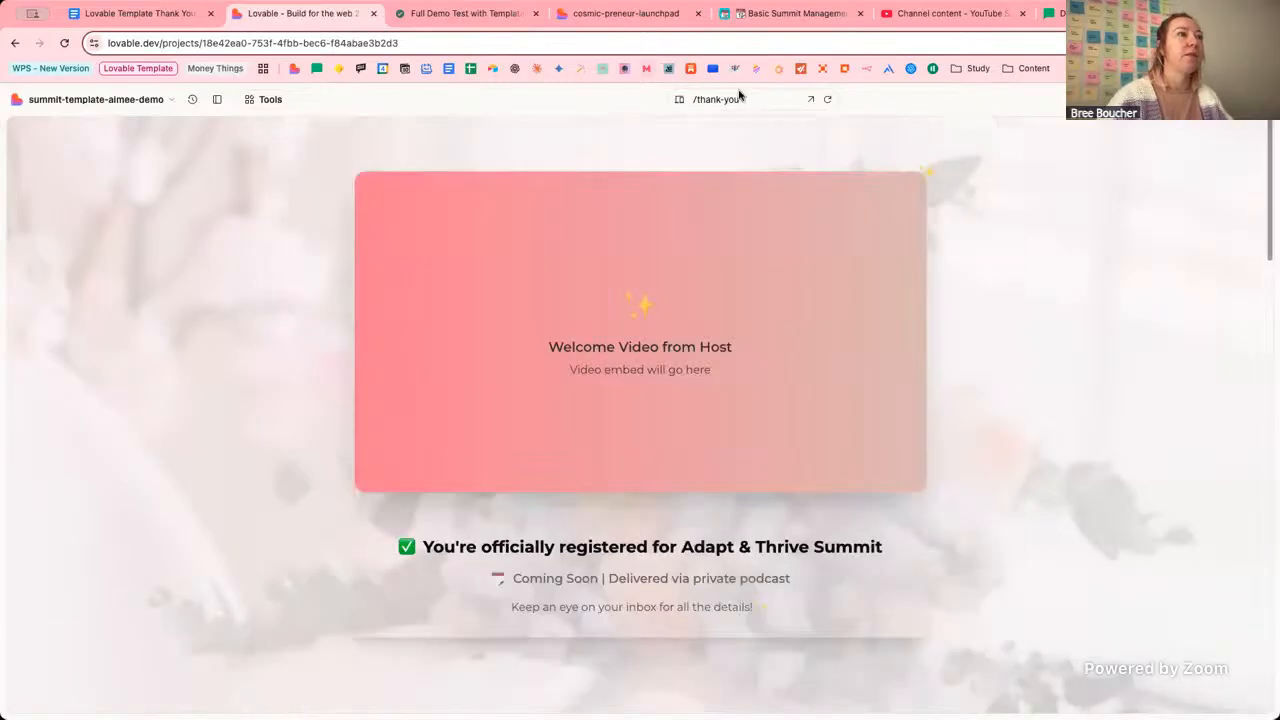
# Preview the home page, then return to the /brand-config page.
pyautogui.click(745, 99)
pyautogui.click(754, 126)
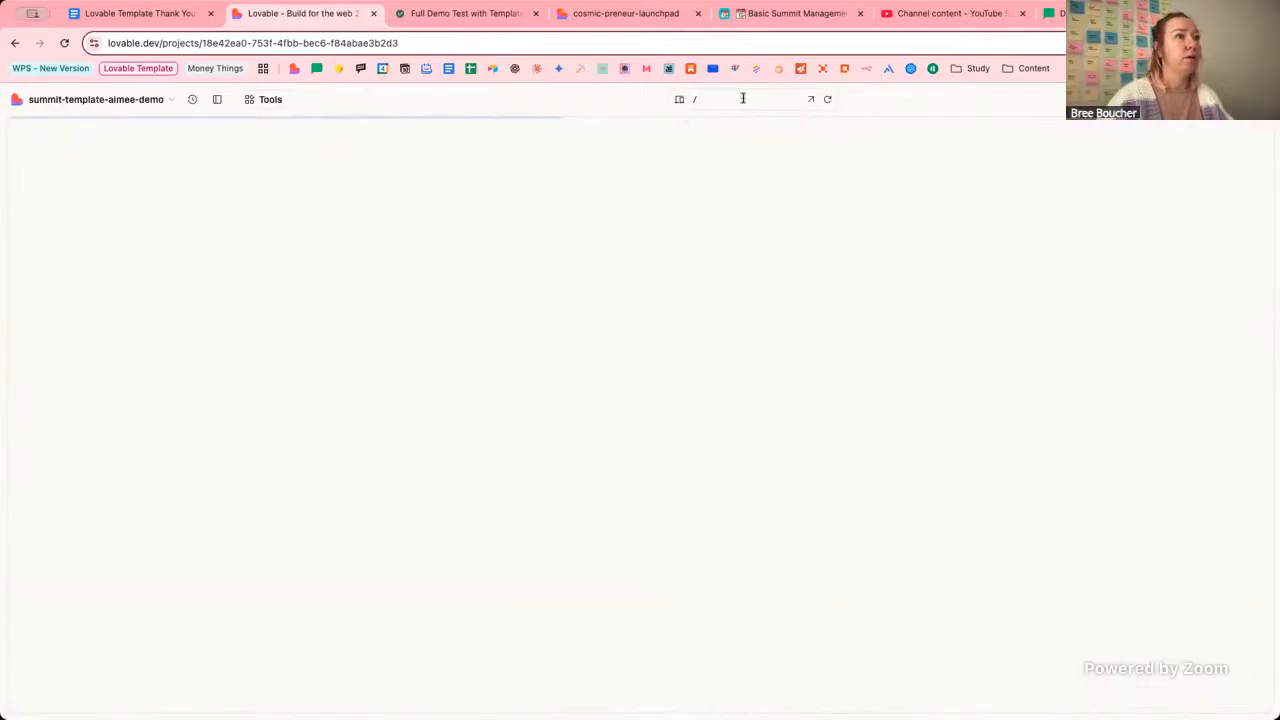
pyautogui.click(743, 99)
pyautogui.click(733, 241)
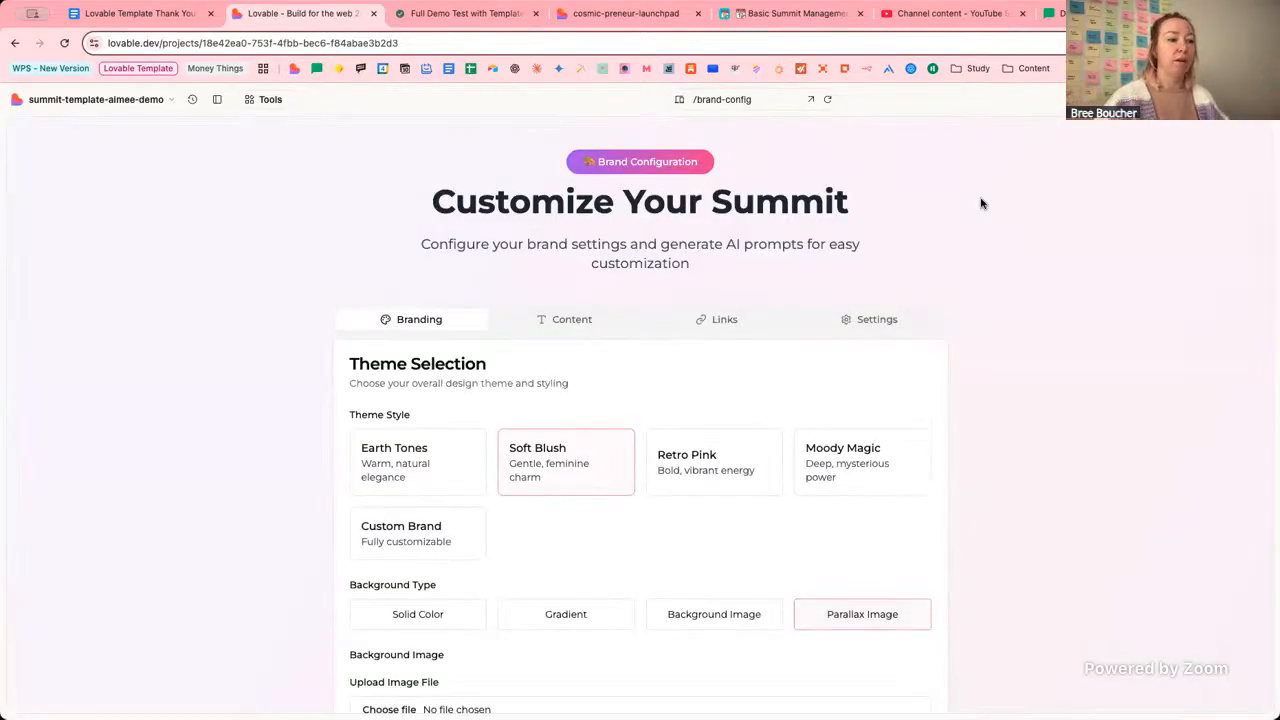
# Set the Background Type to Background Image instead of Parallax Image.
pyautogui.scroll(-2, 993, 429)
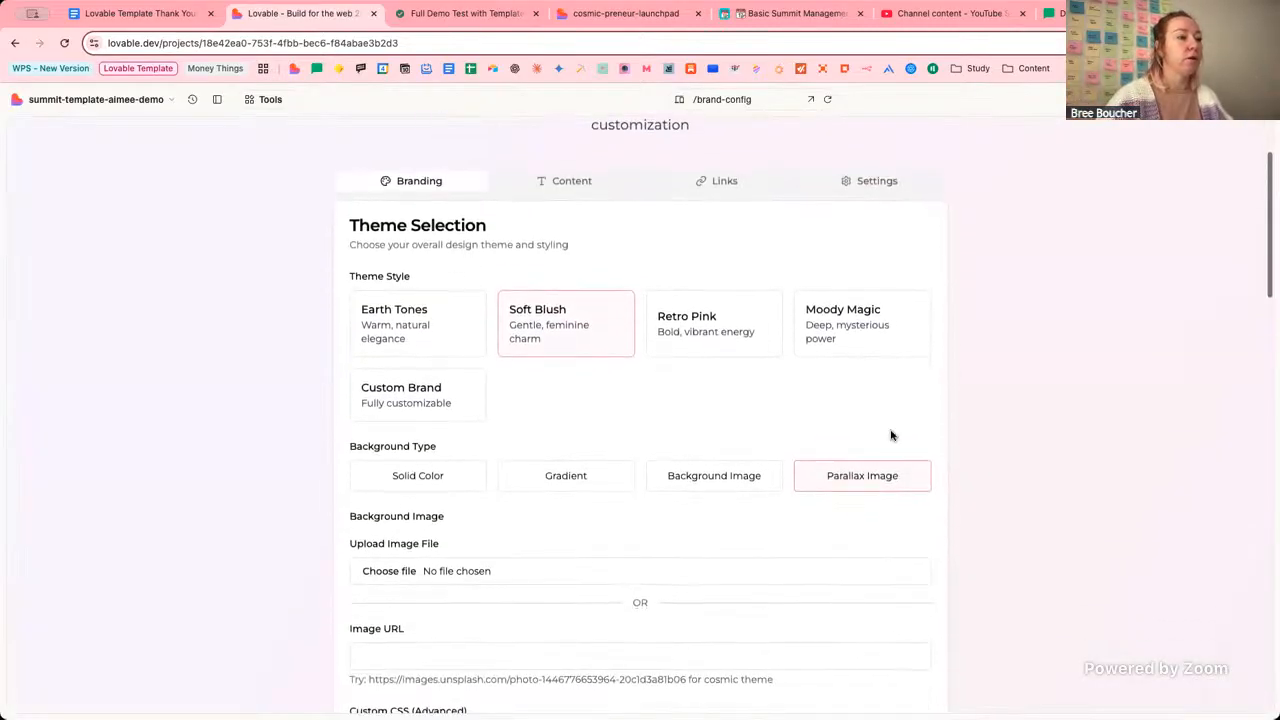
pyautogui.click(731, 471)
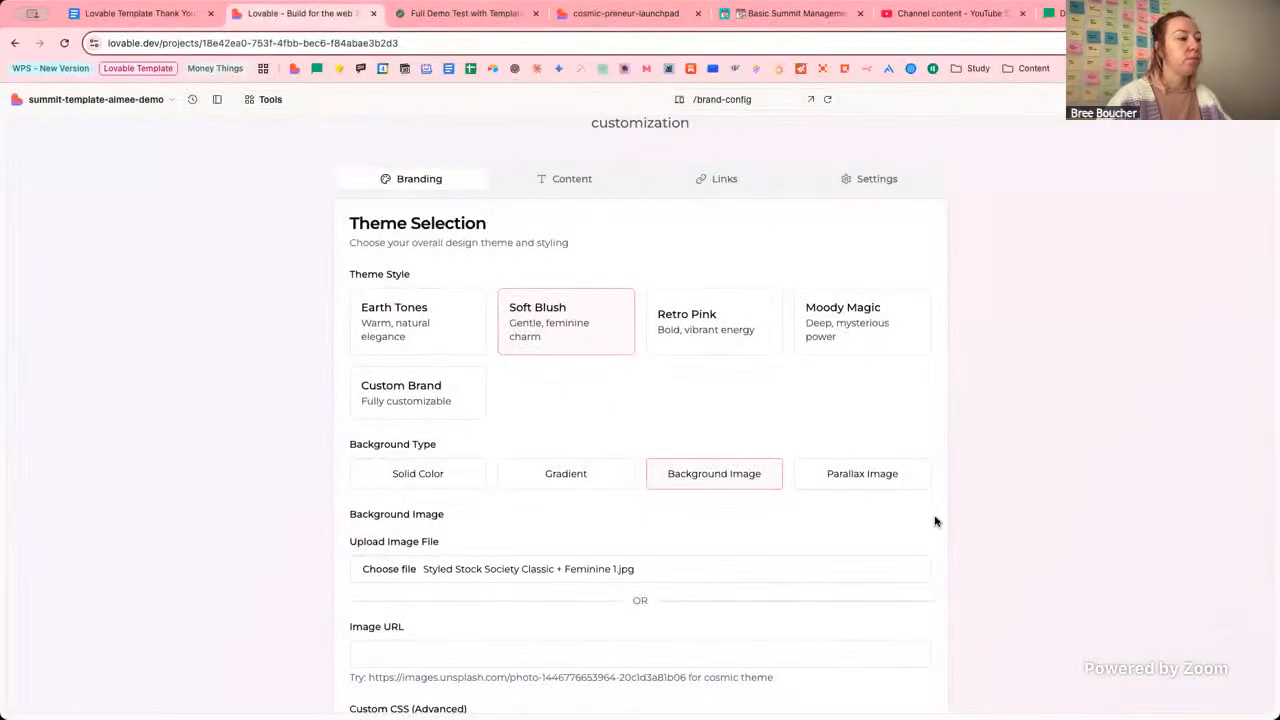
pyautogui.scroll(-15, 935, 521)
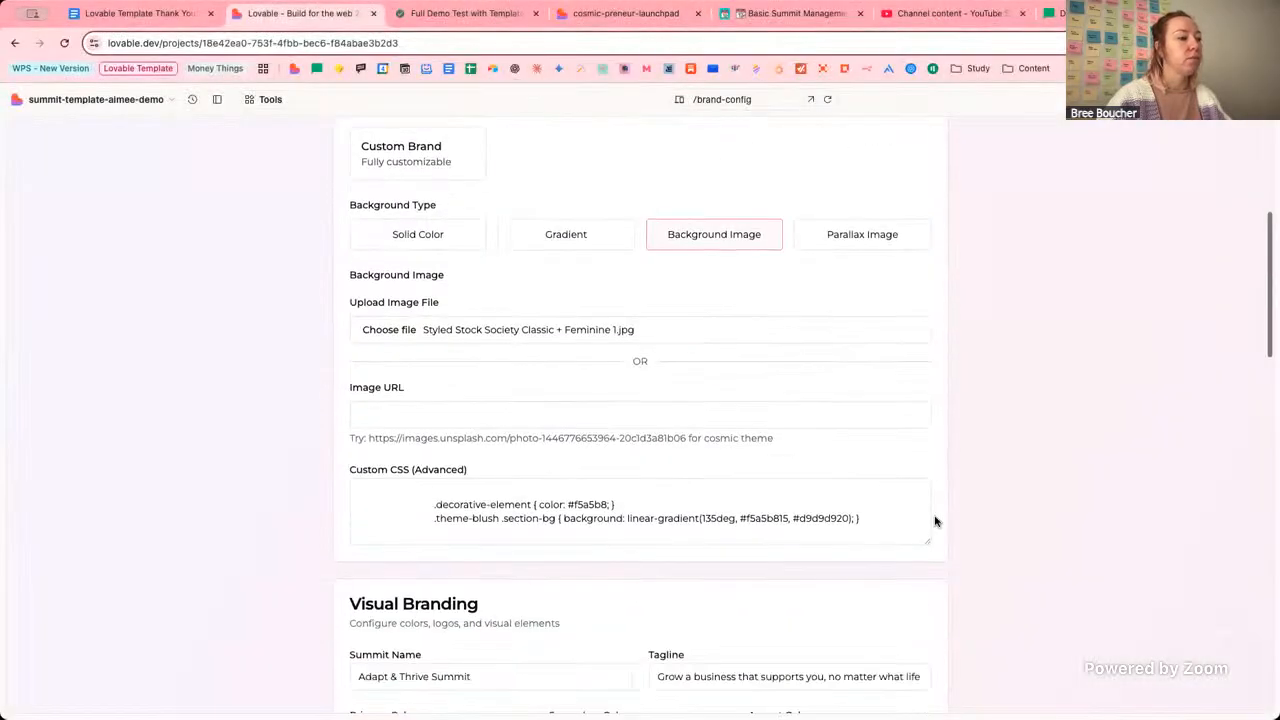
pyautogui.scroll(-5, 935, 521)
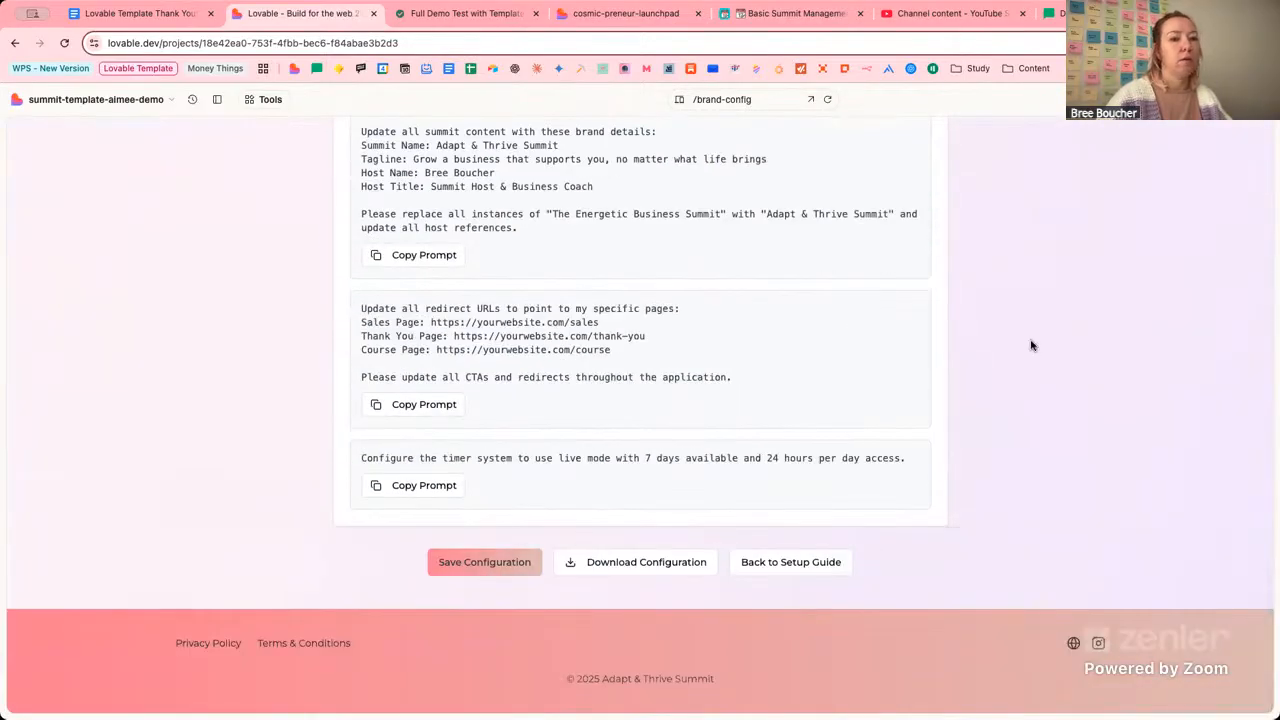
# Preview the summit homepage at / with the Adapt & Thrive hero.
pyautogui.scroll(20, 1032, 345)
pyautogui.click(750, 100)
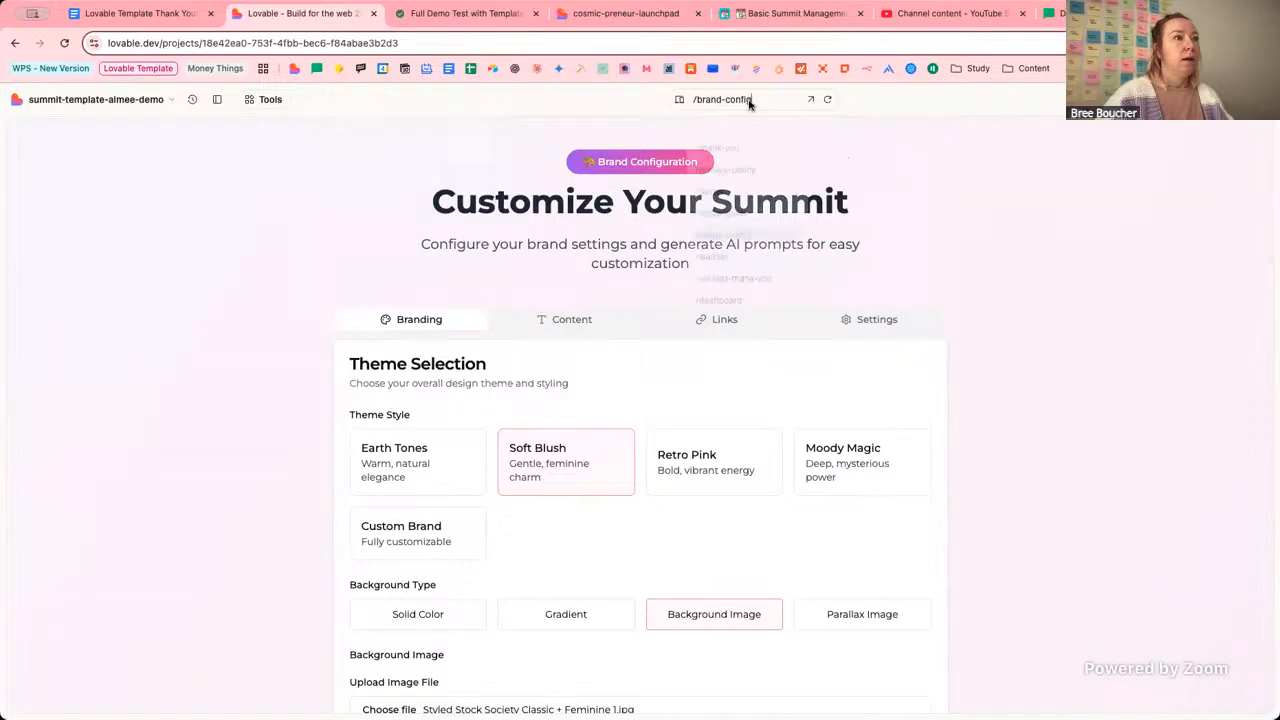
pyautogui.click(739, 130)
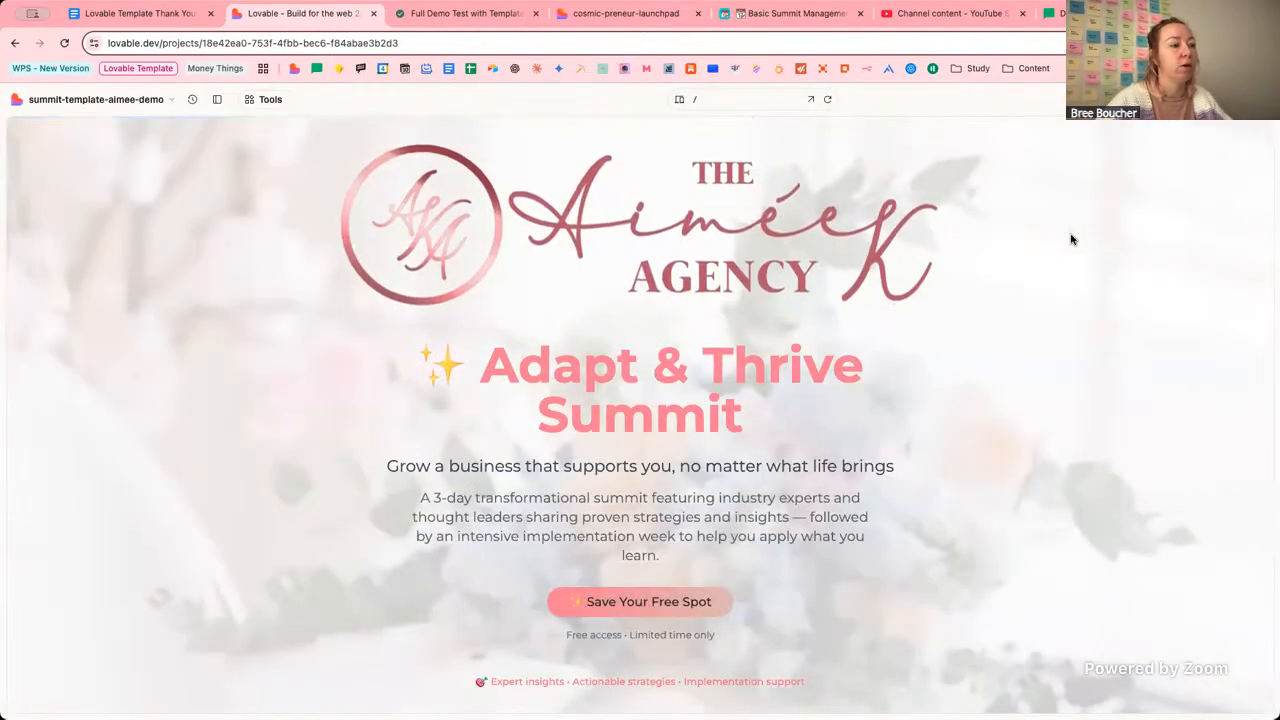
pyautogui.scroll(-3, 1071, 237)
pyautogui.scroll(3, 1075, 240)
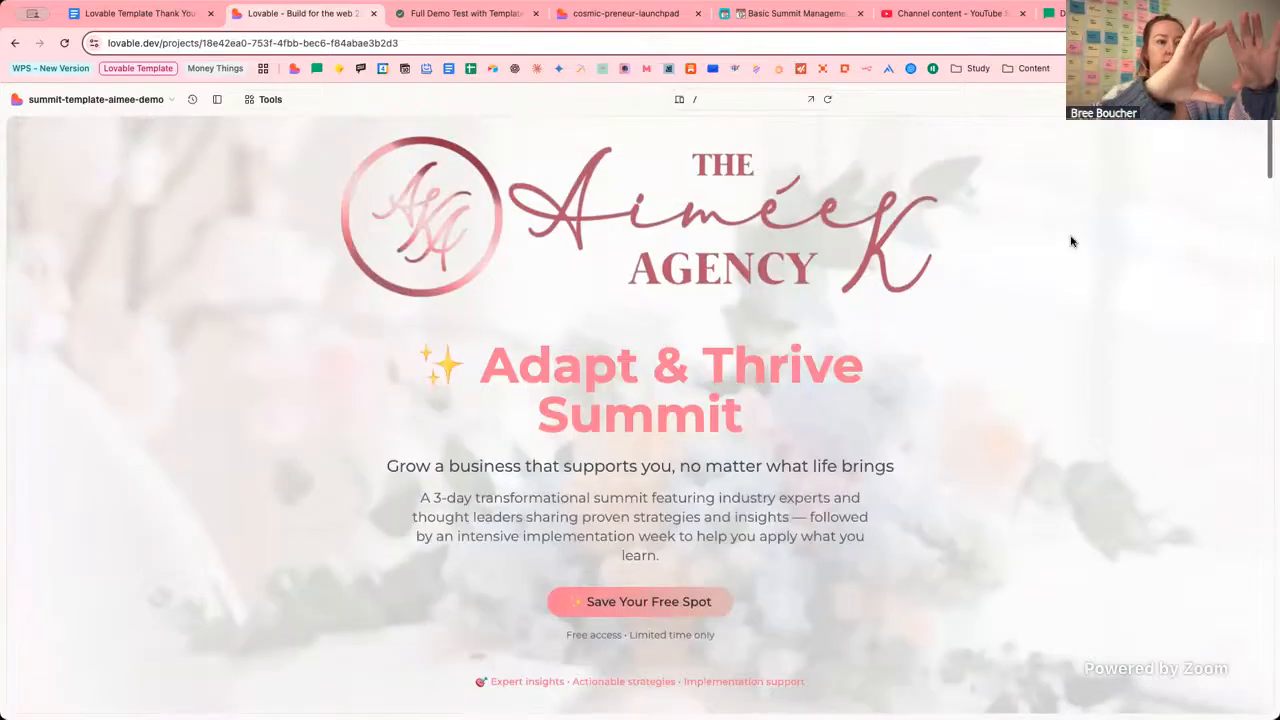
pyautogui.scroll(-2, 1071, 241)
pyautogui.scroll(-10, 1071, 241)
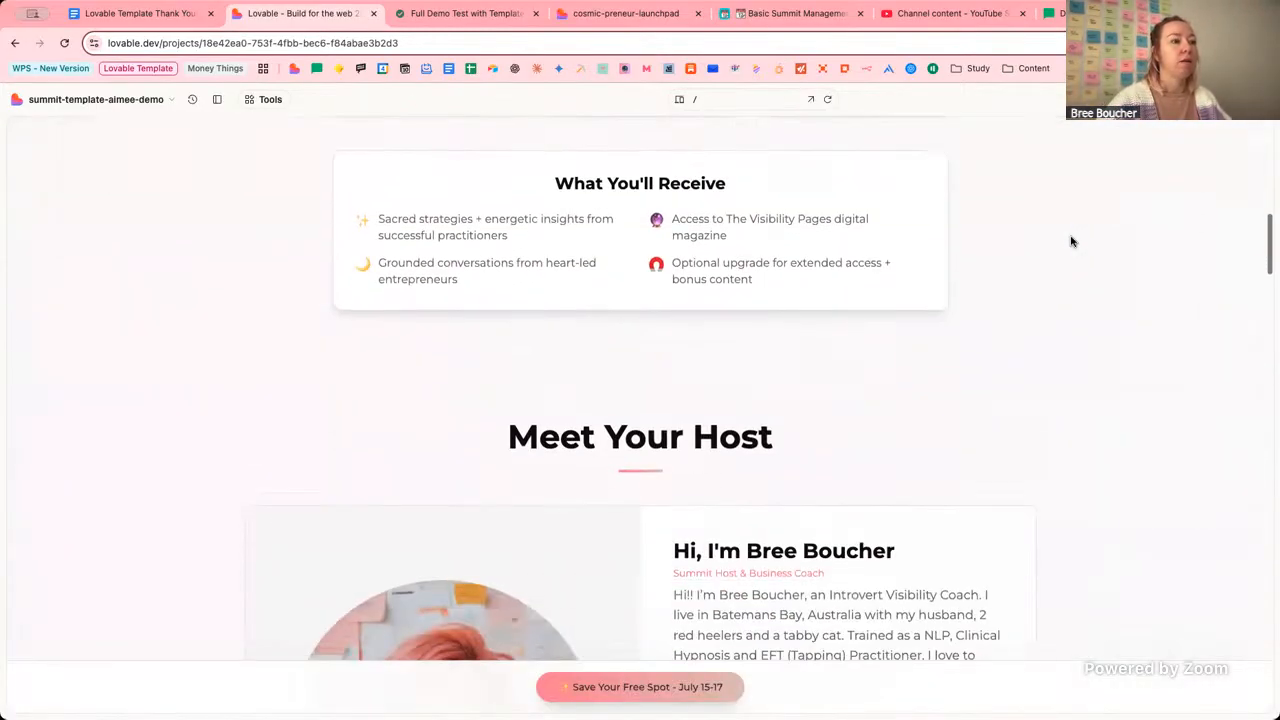
pyautogui.scroll(4, 1071, 241)
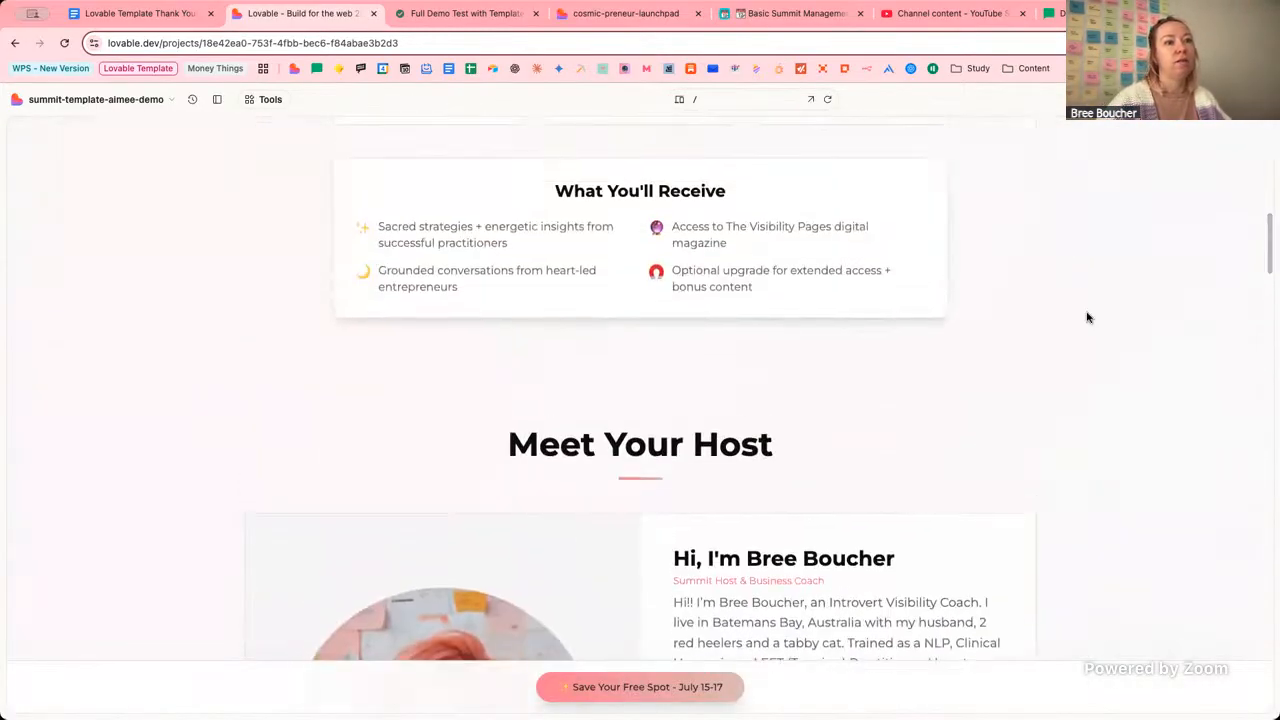
pyautogui.scroll(-3, 1101, 388)
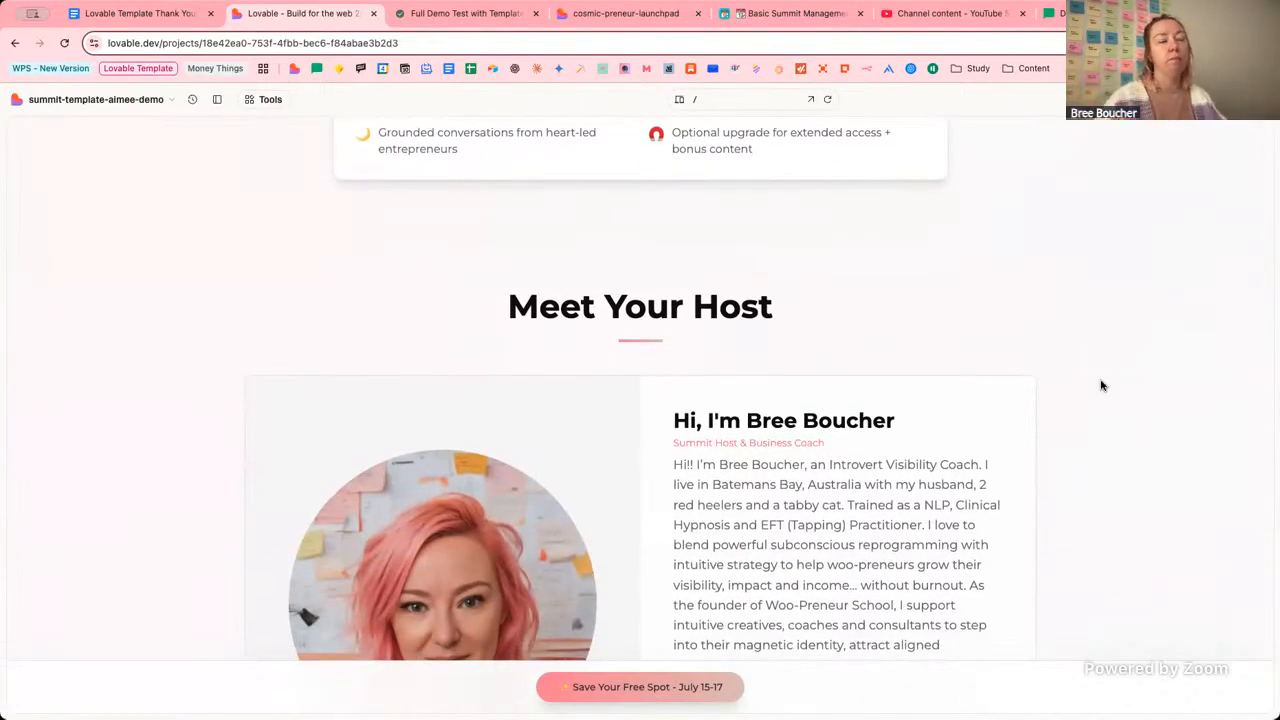
pyautogui.scroll(-10, 1097, 249)
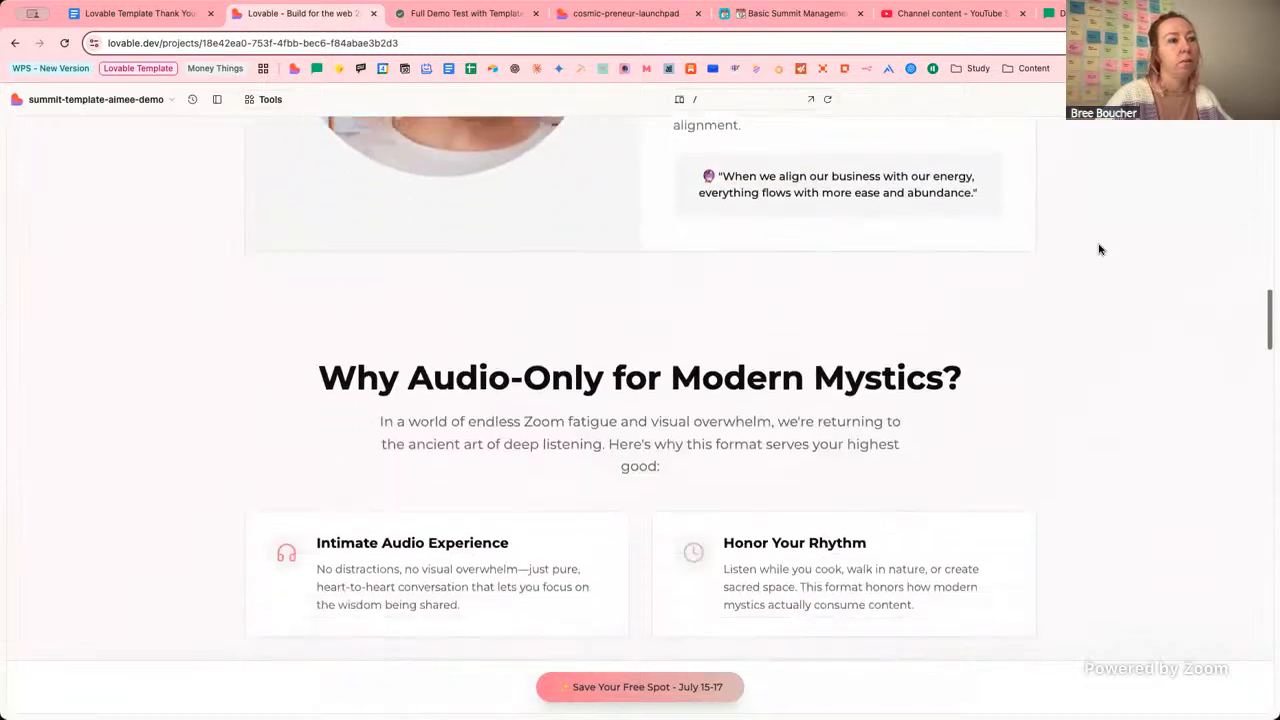
pyautogui.scroll(-15, 1099, 249)
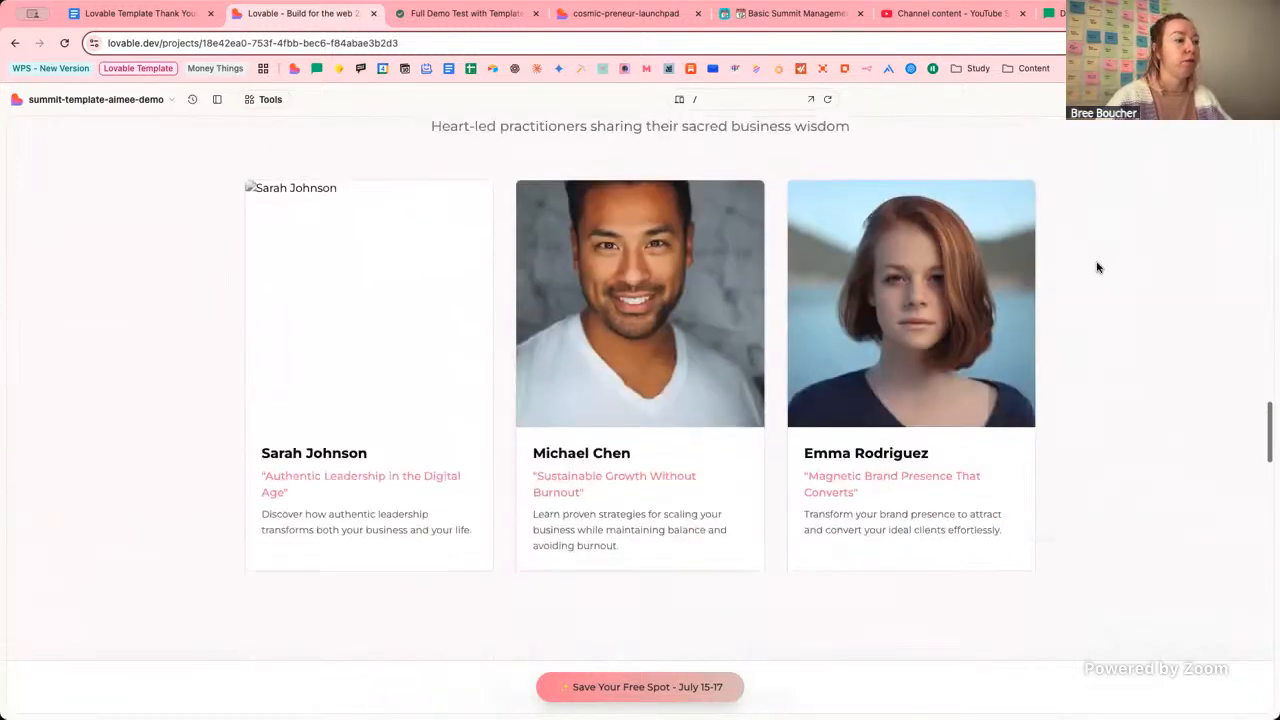
pyautogui.scroll(-12, 1097, 267)
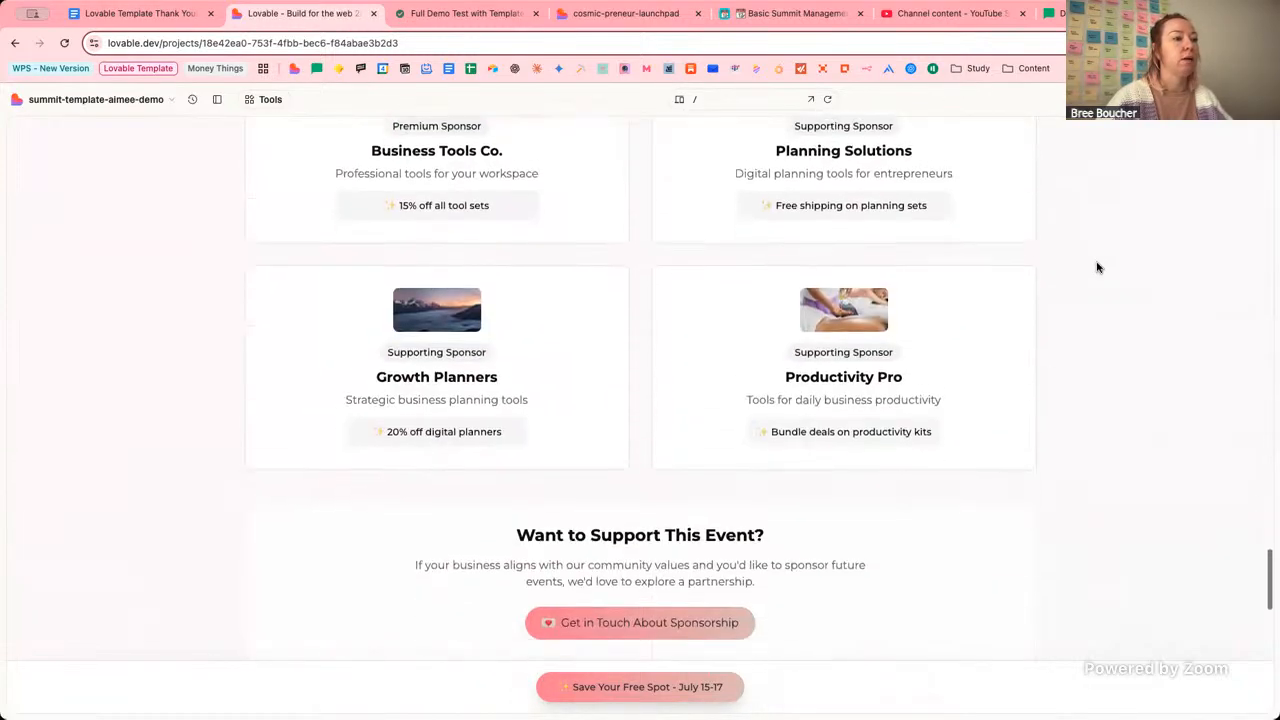
pyautogui.scroll(-4, 1097, 267)
pyautogui.scroll(1, 1097, 266)
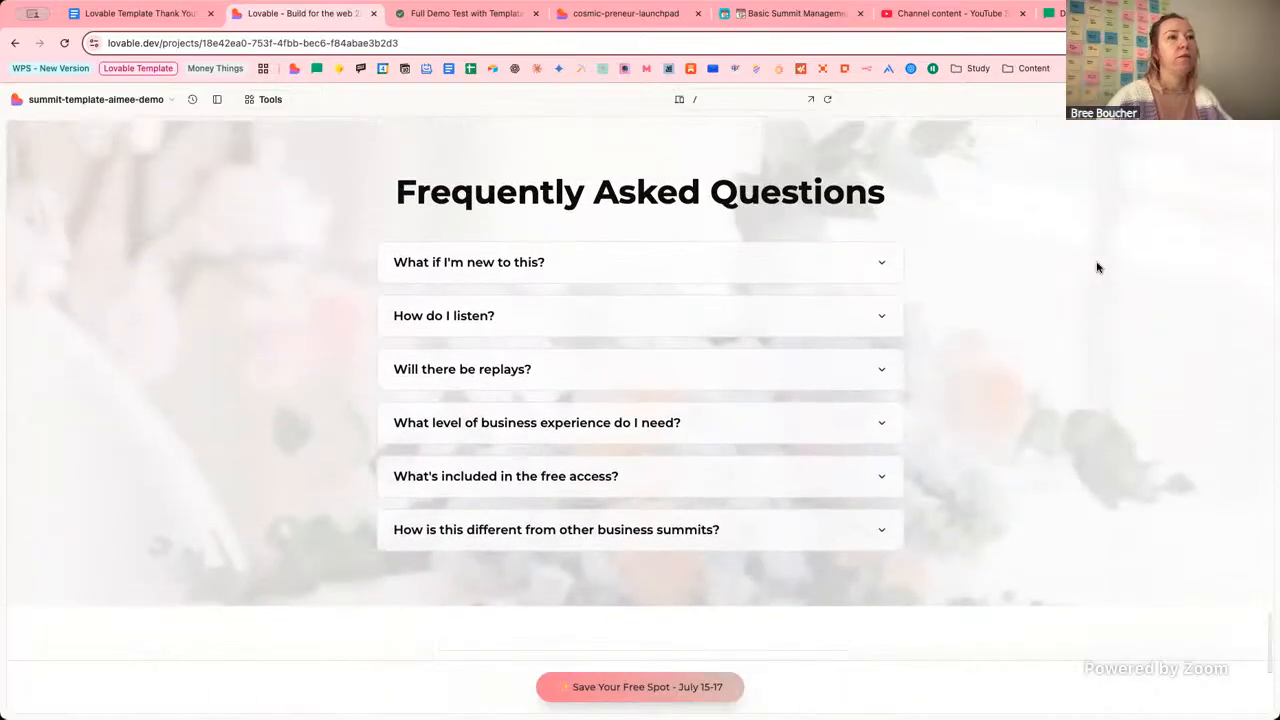
pyautogui.scroll(-5, 1071, 245)
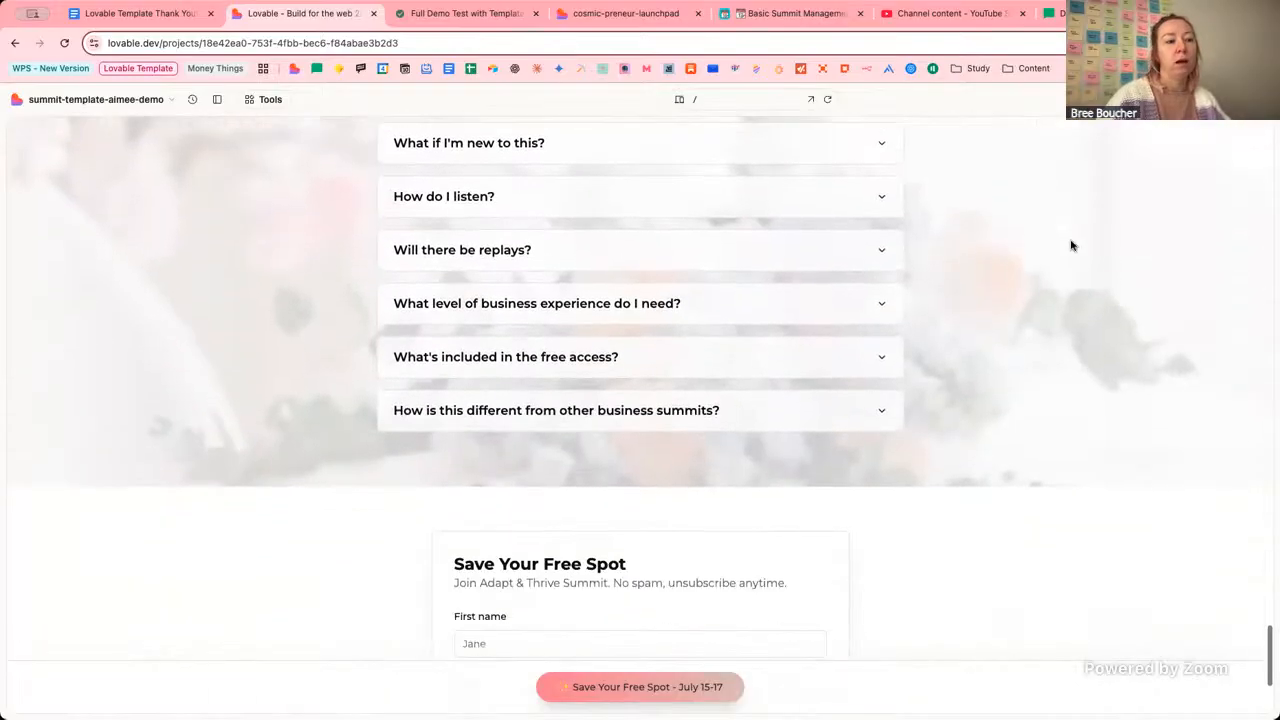
pyautogui.scroll(6, 1071, 245)
pyautogui.scroll(6, 1094, 271)
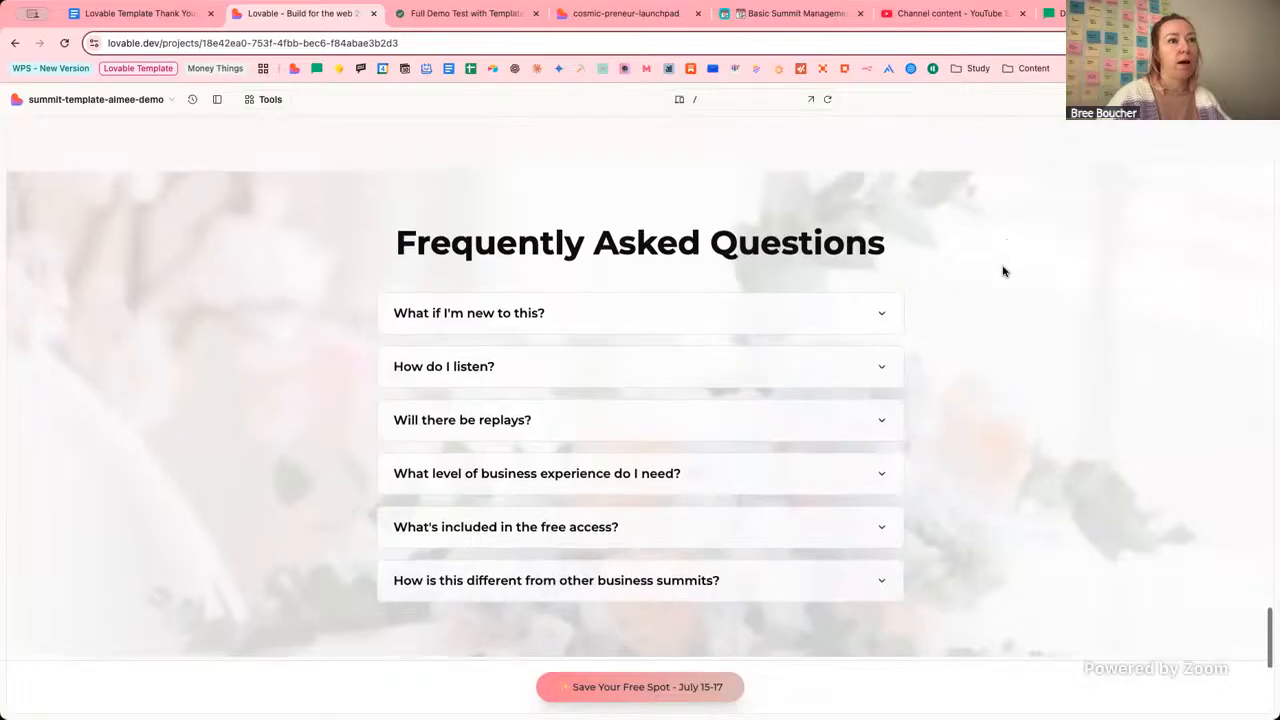
pyautogui.scroll(8, 1094, 271)
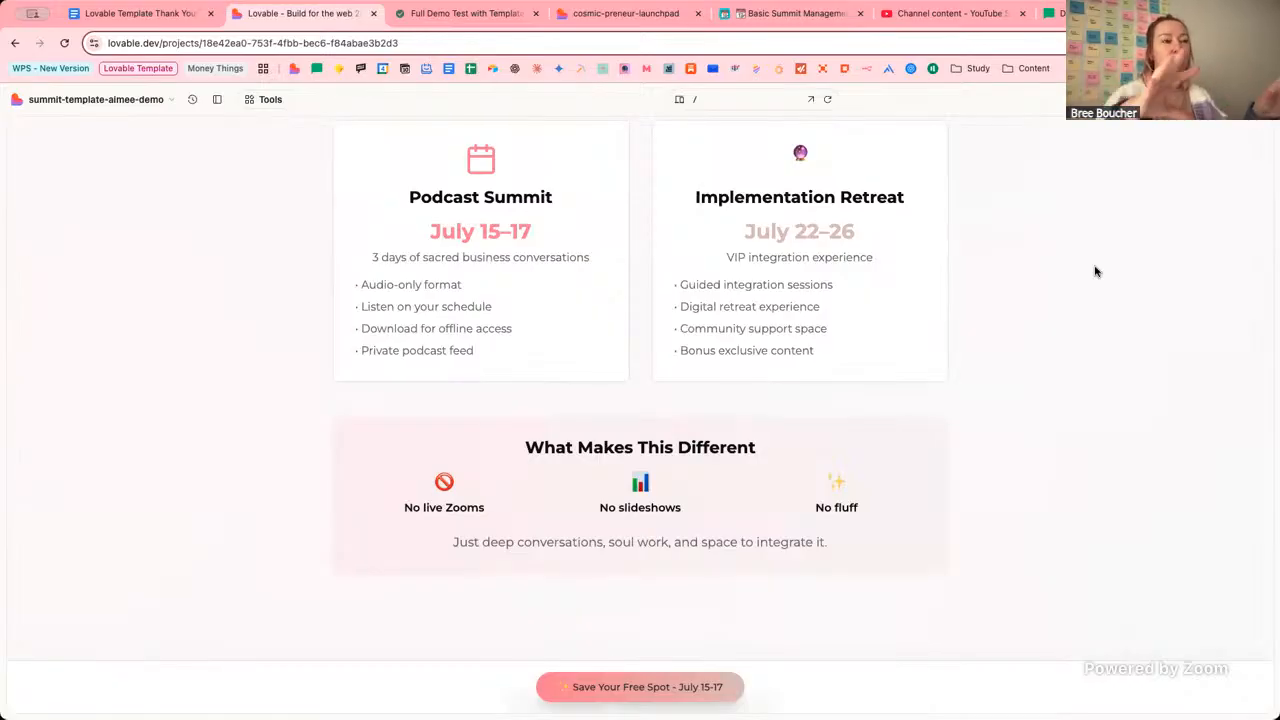
pyautogui.scroll(1, 1094, 271)
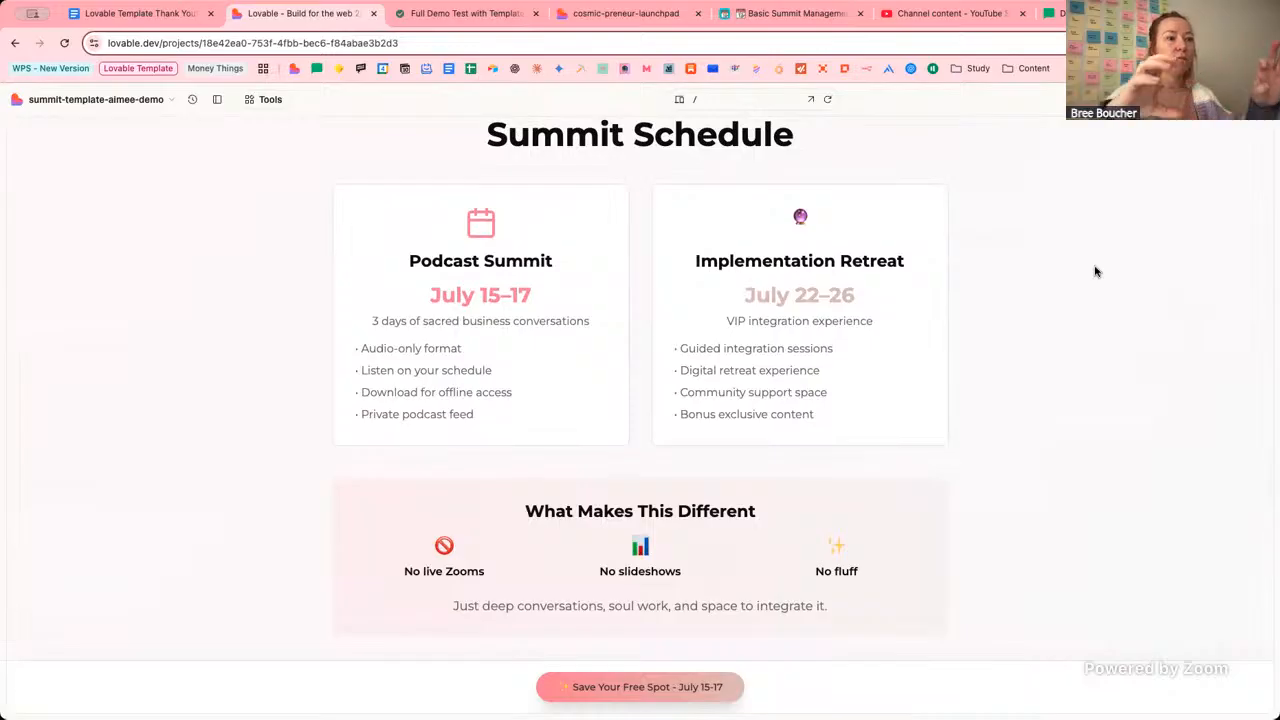
pyautogui.scroll(4, 1094, 271)
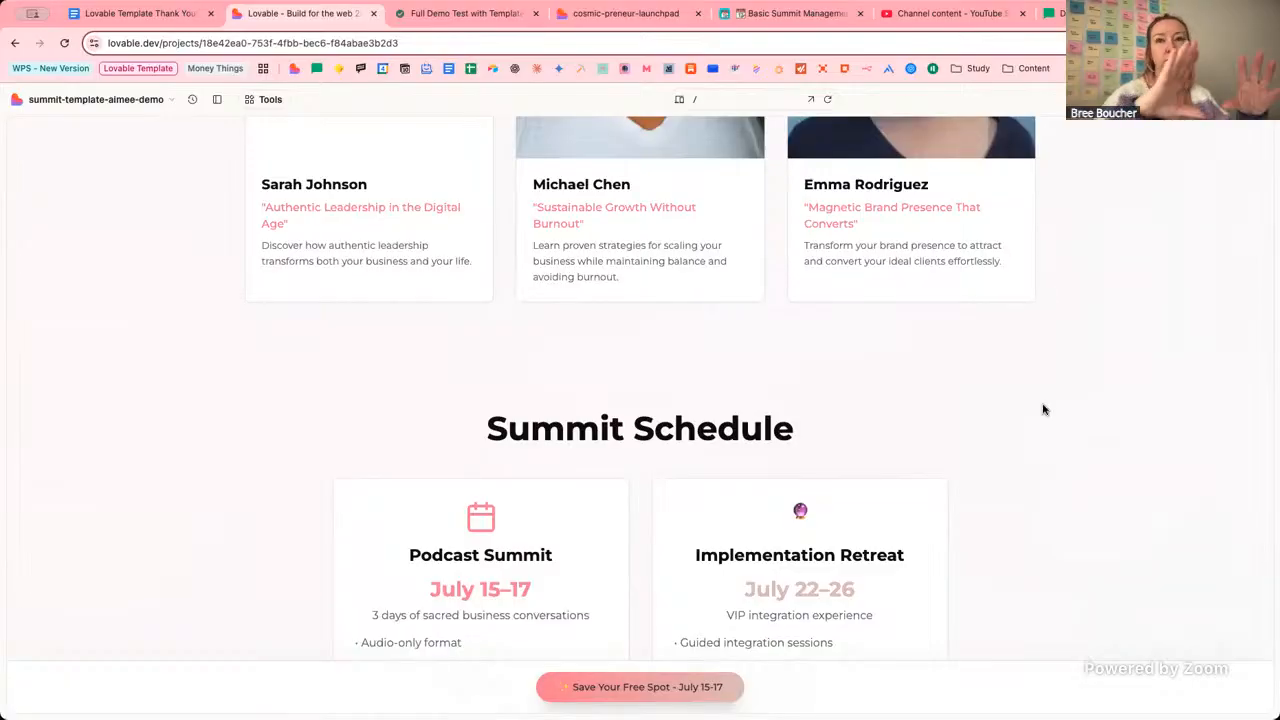
pyautogui.scroll(5, 1043, 409)
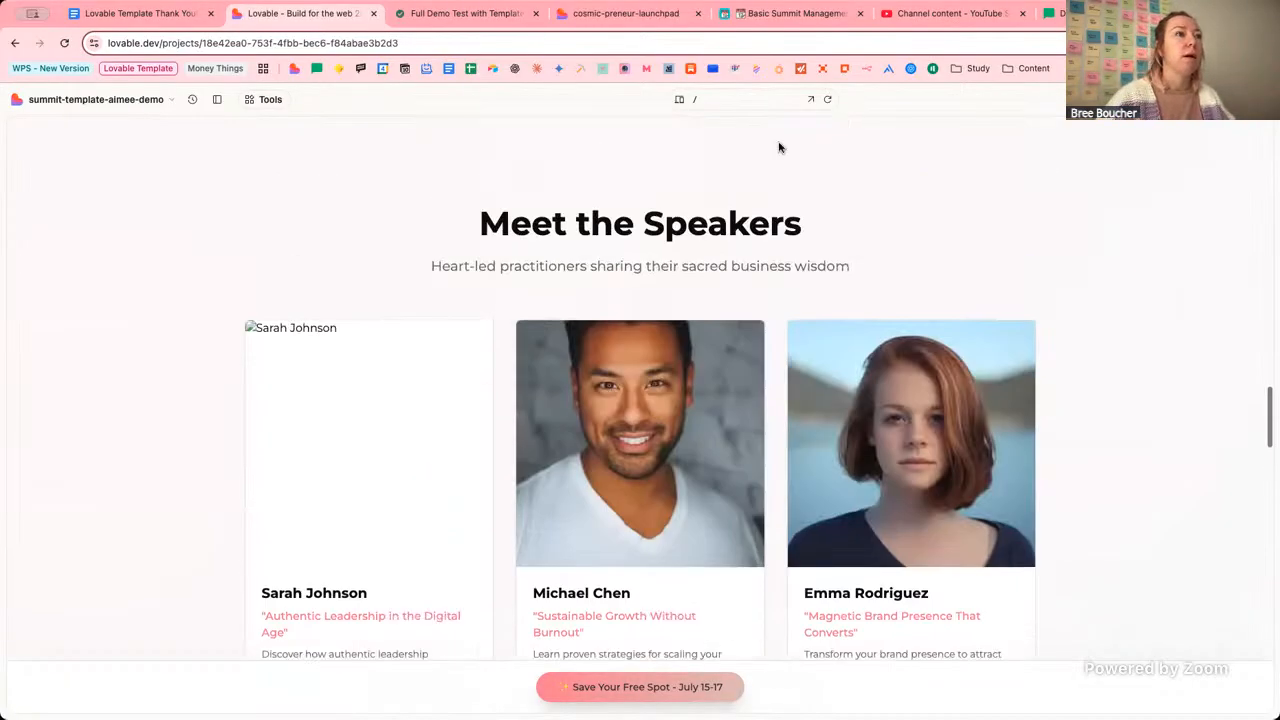
# Go back to /brand-config and switch the Background Type to Parallax Image.
pyautogui.click(705, 103)
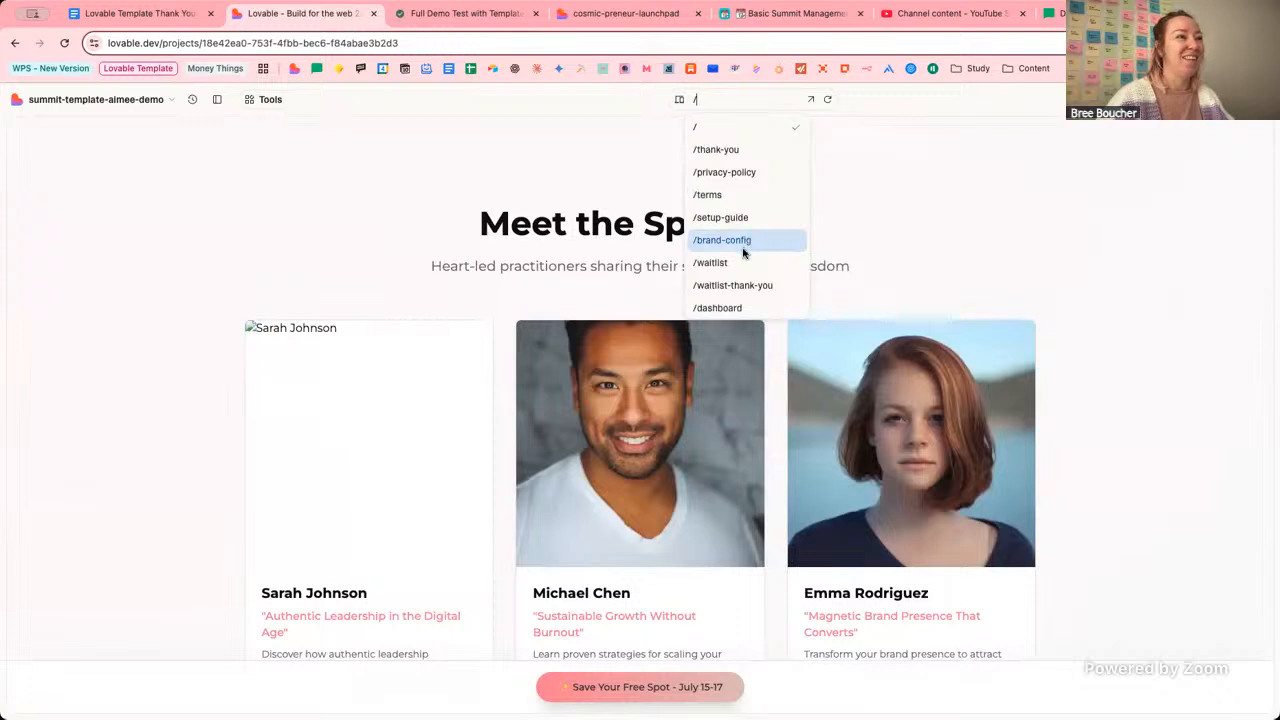
pyautogui.click(743, 245)
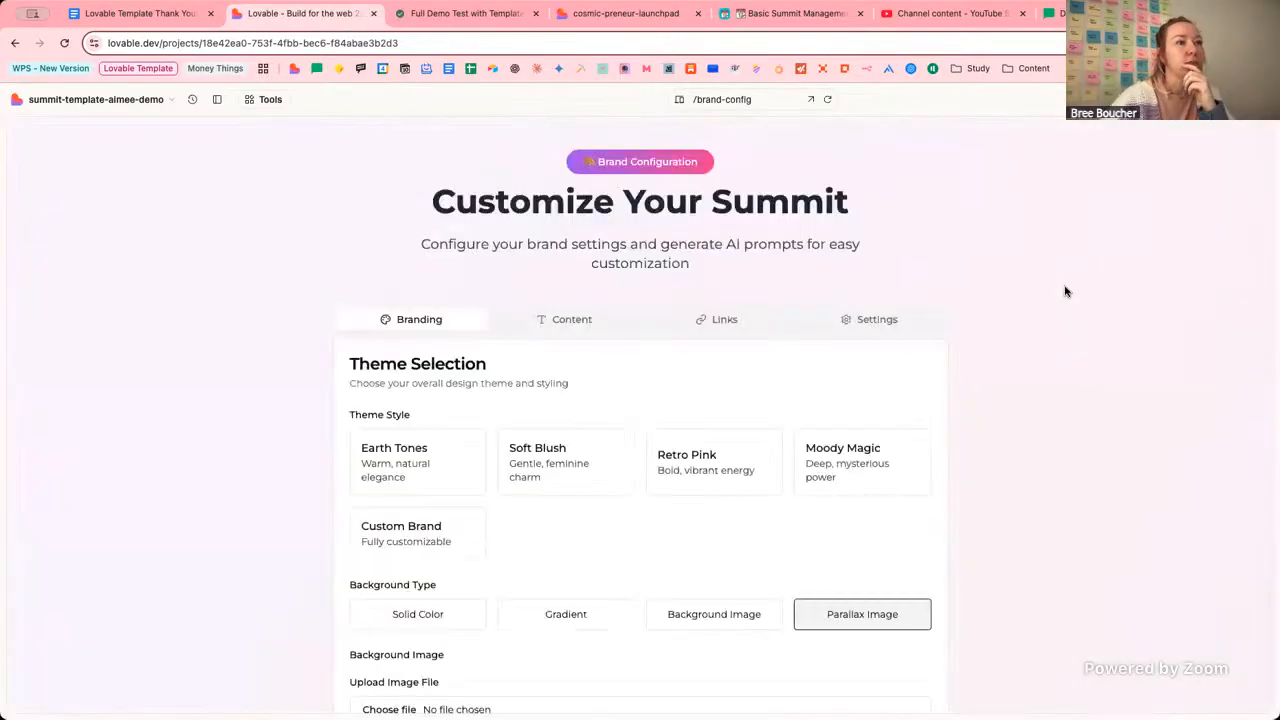
pyautogui.click(838, 612)
pyautogui.scroll(-2, 815, 543)
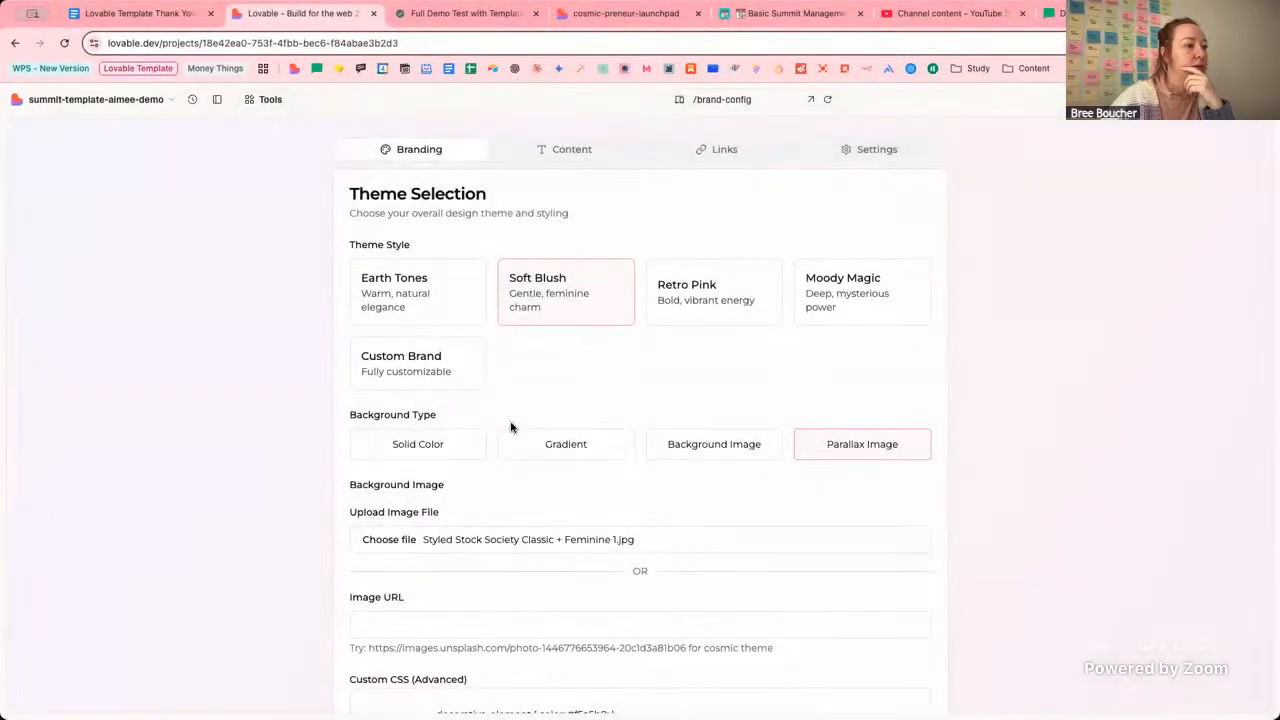
pyautogui.scroll(-5, 511, 427)
pyautogui.scroll(-15, 511, 427)
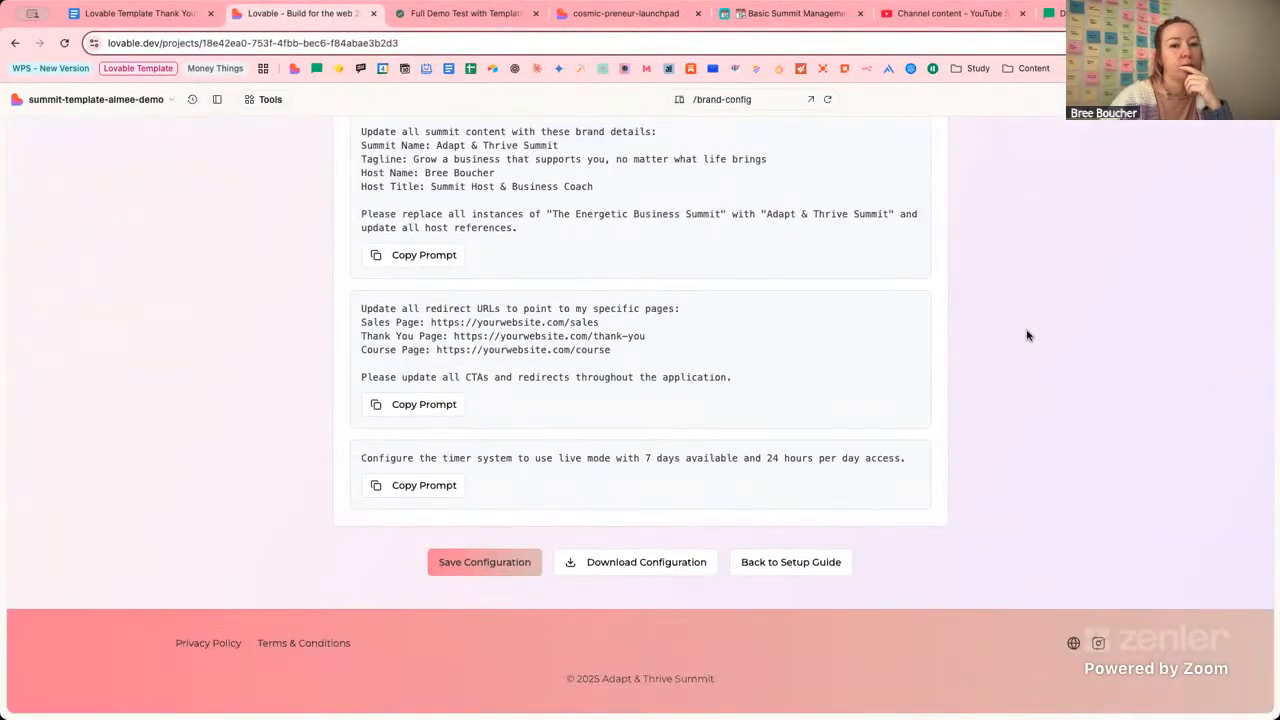
pyautogui.scroll(15, 1027, 335)
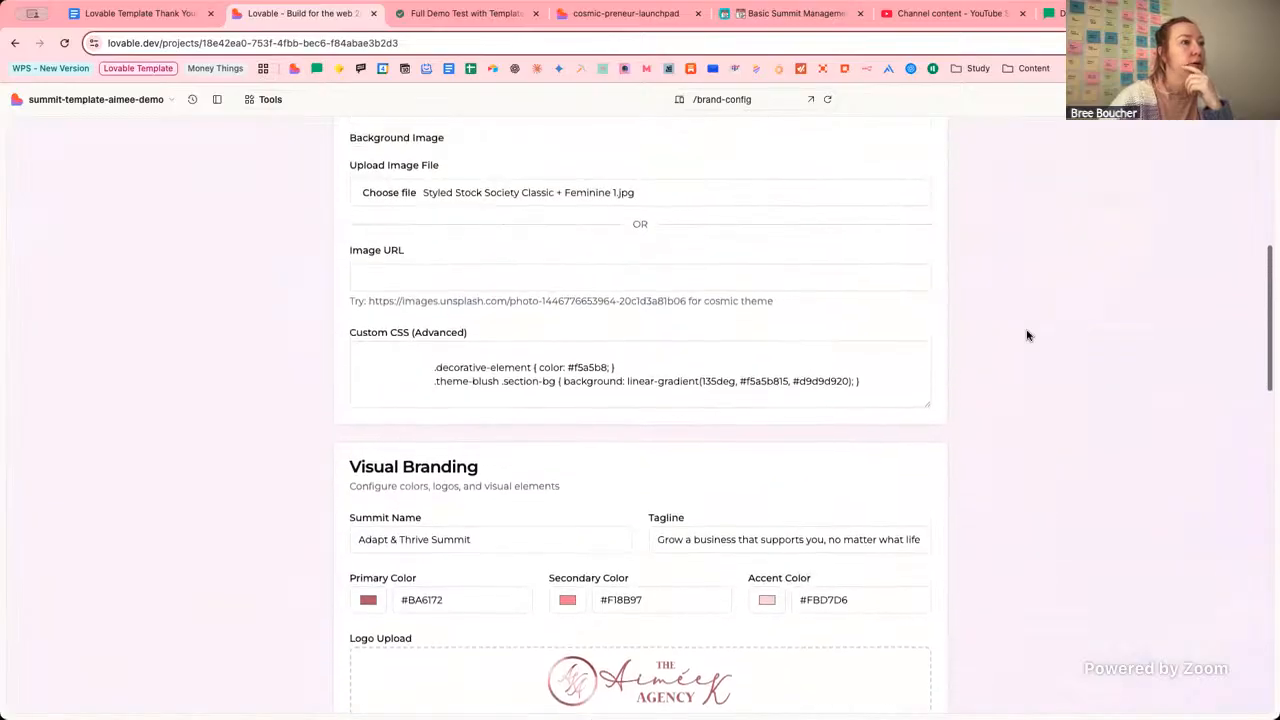
pyautogui.scroll(3, 1027, 335)
# In the launchpad setup guide, tick Configure Your Brand, collapse it and expand Review Template Content.
pyautogui.click(610, 18)
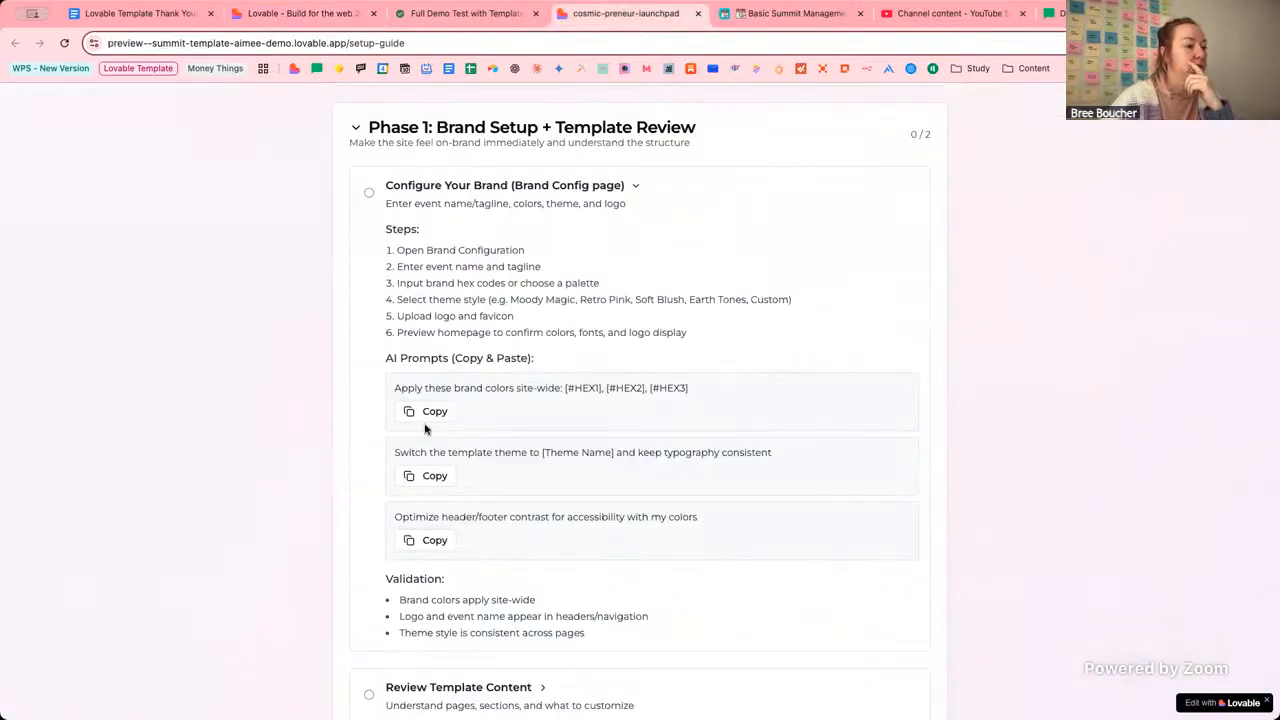
pyautogui.click(369, 192)
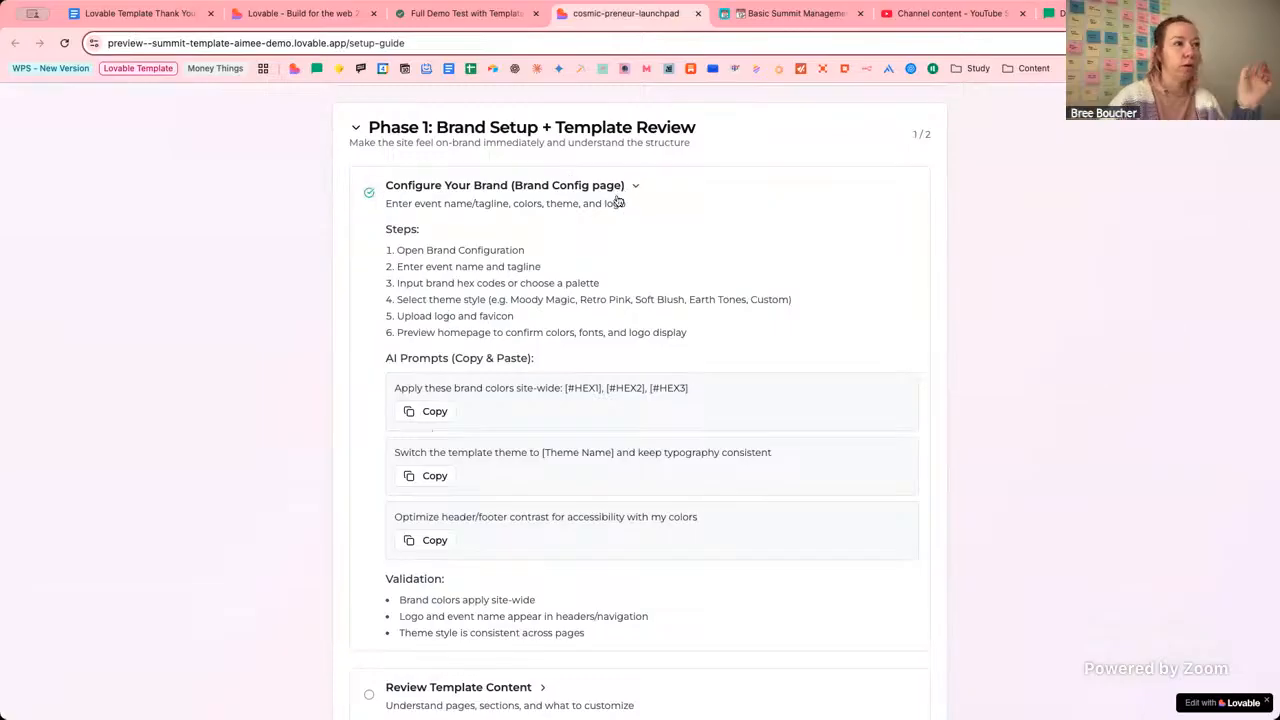
pyautogui.click(614, 190)
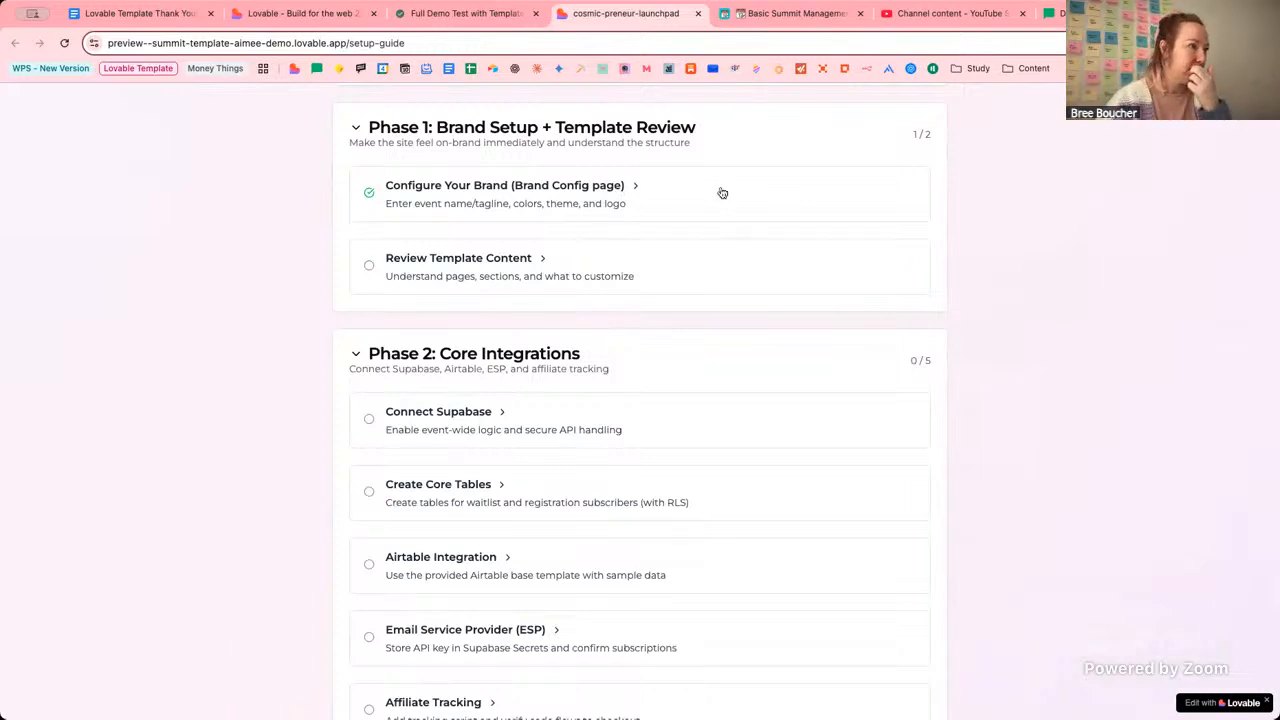
pyautogui.click(524, 265)
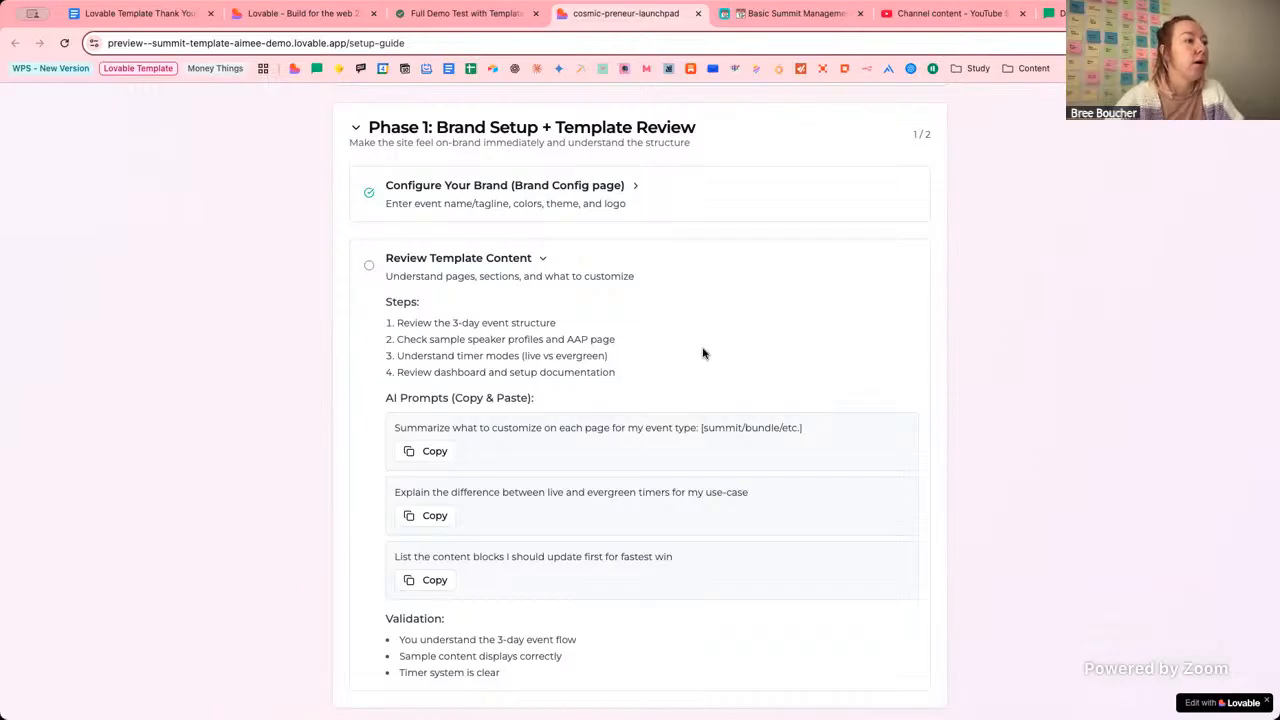
pyautogui.scroll(1, 703, 353)
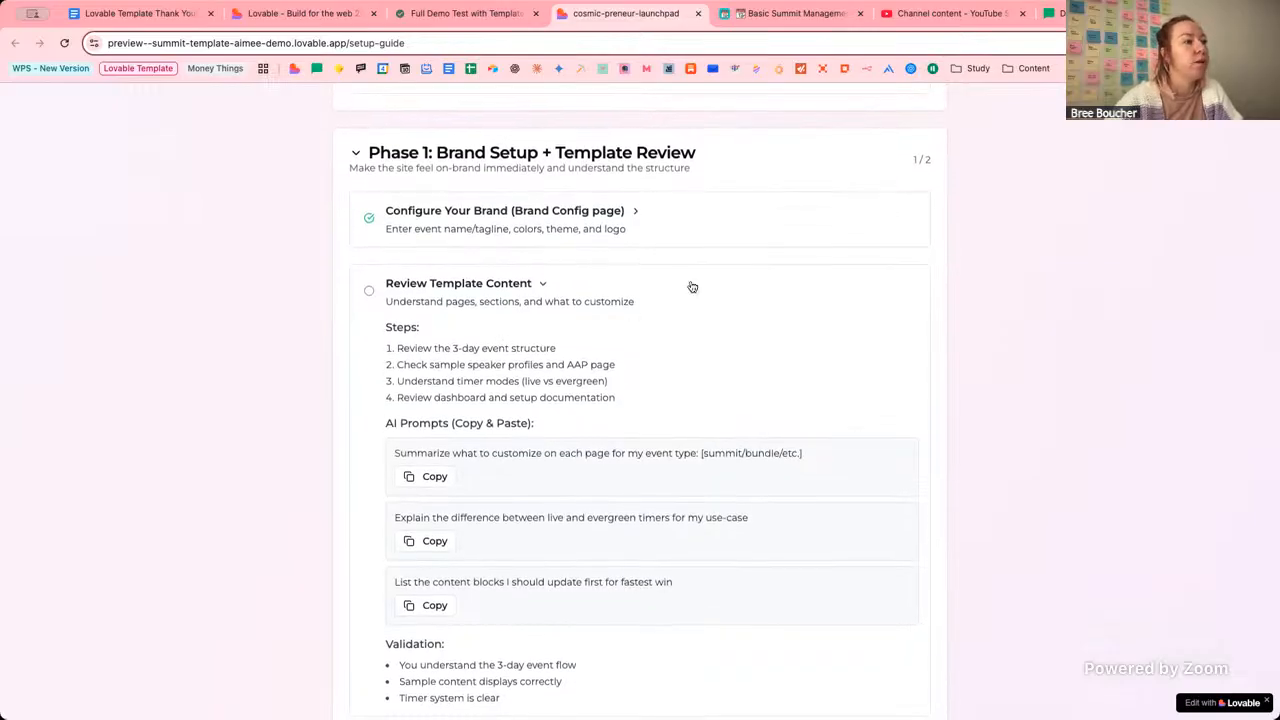
# Return to the project editor and browse the page list without switching pages.
pyautogui.click(303, 14)
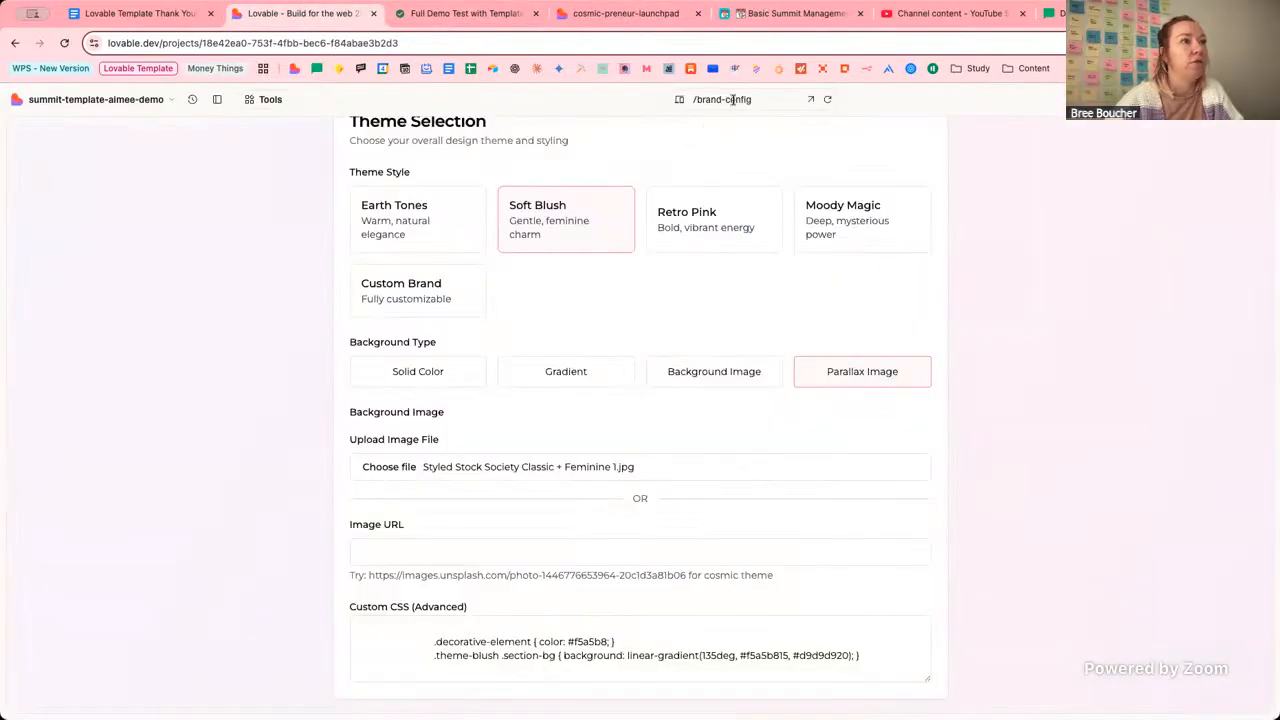
pyautogui.click(737, 99)
pyautogui.scroll(-2, 737, 272)
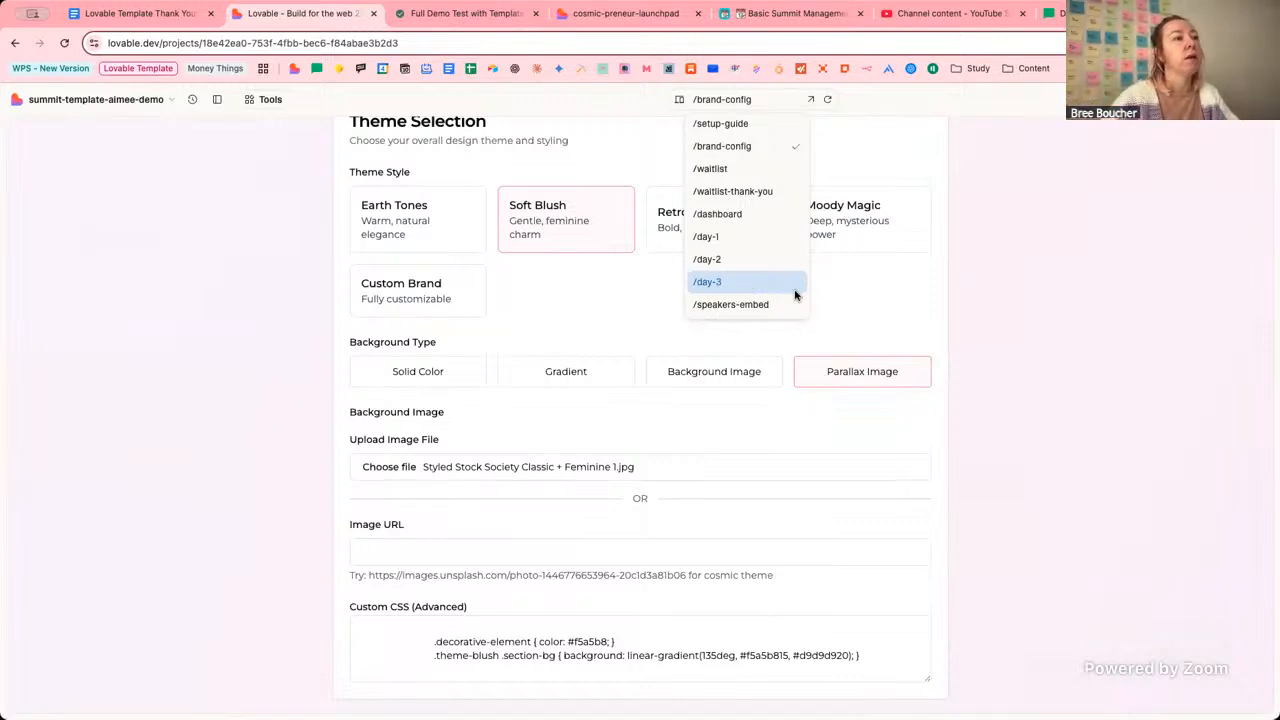
pyautogui.scroll(1, 785, 220)
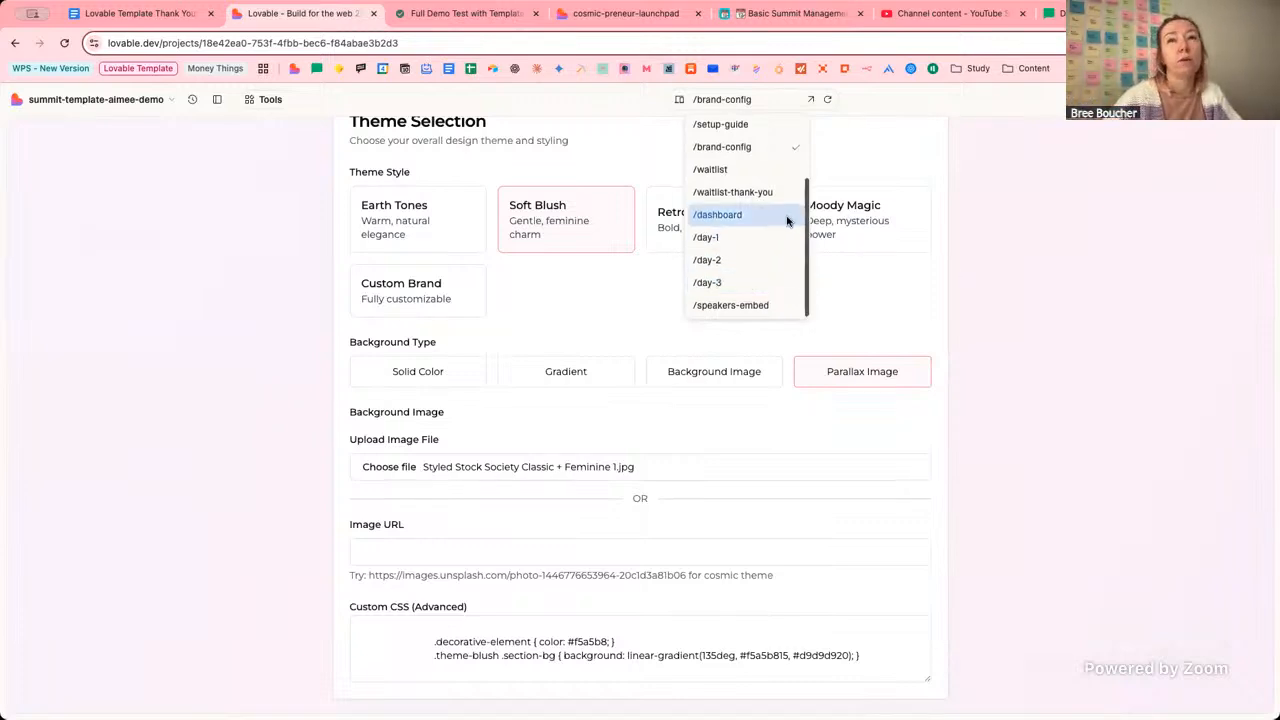
pyautogui.click(1010, 240)
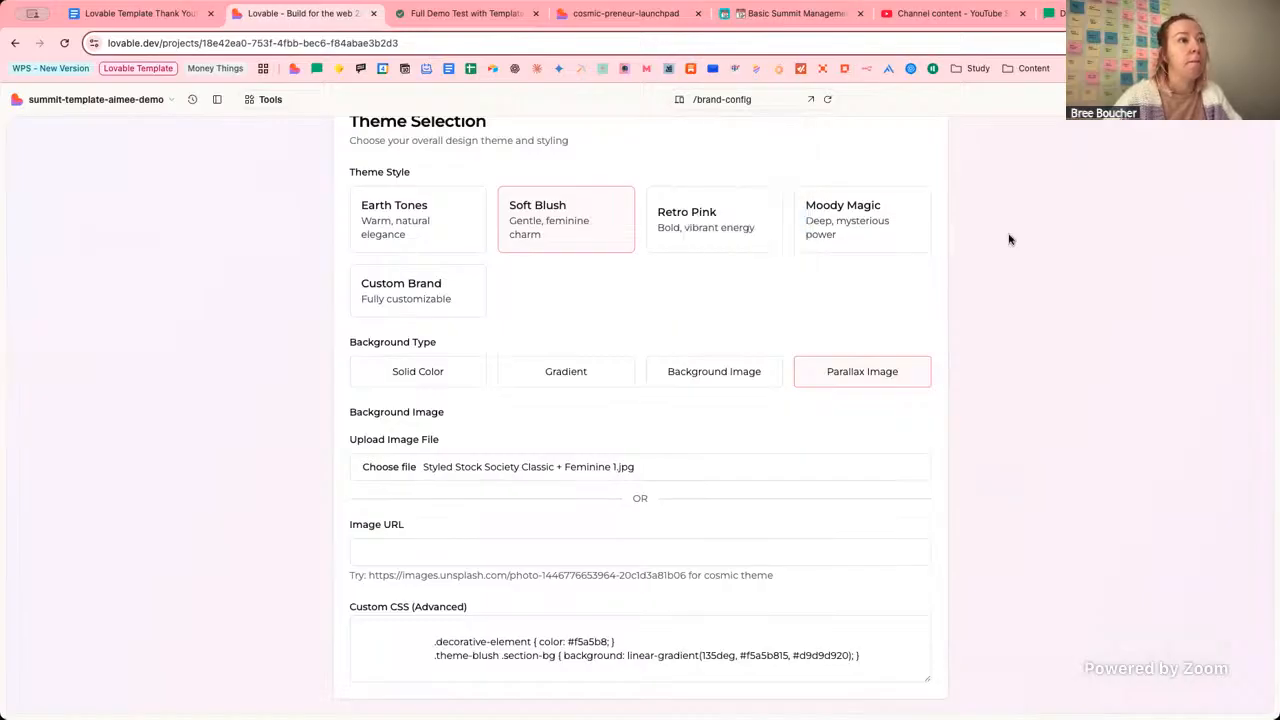
pyautogui.scroll(3, 1010, 240)
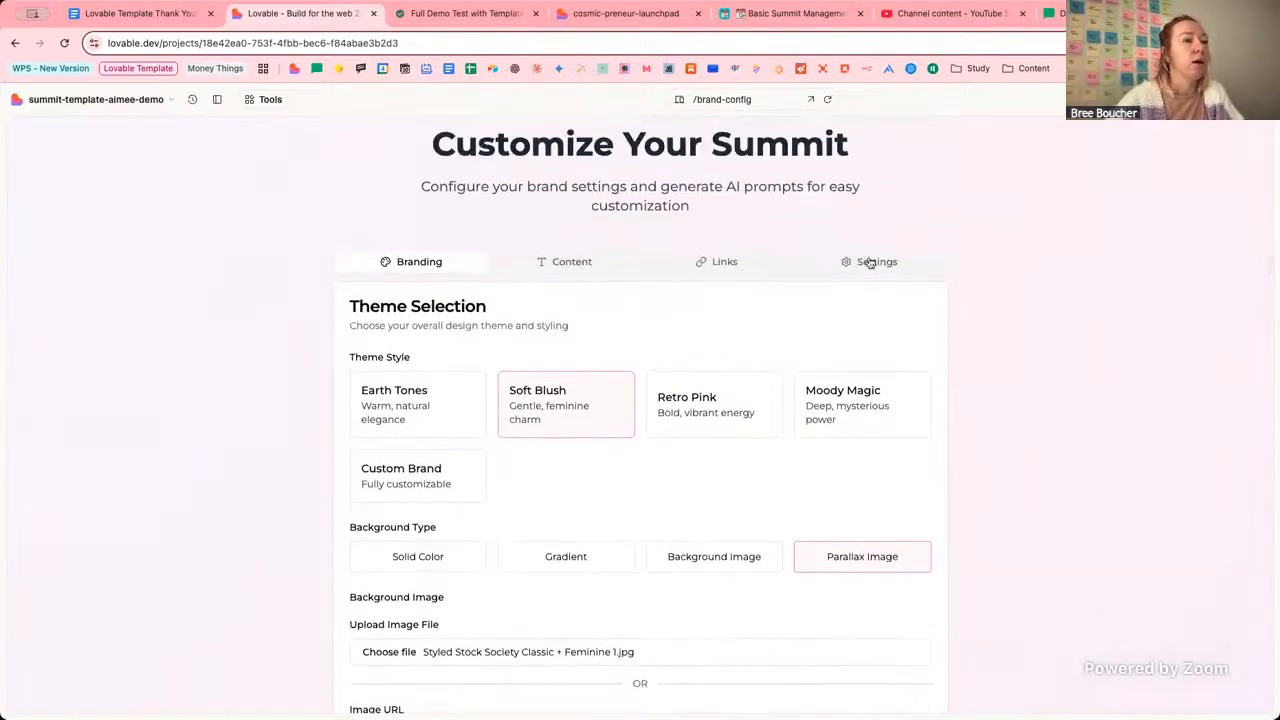
# Open the Content tab, then the Links tab to review the Redirect URLs.
pyautogui.click(575, 264)
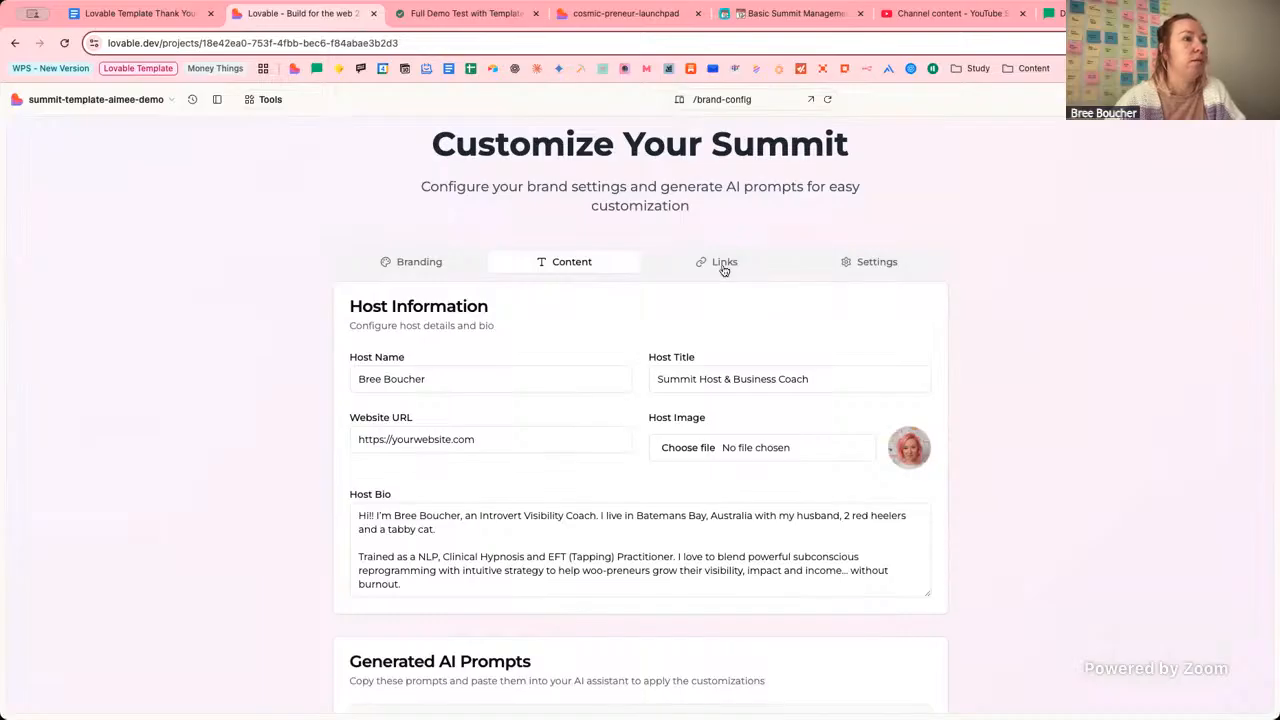
pyautogui.click(722, 268)
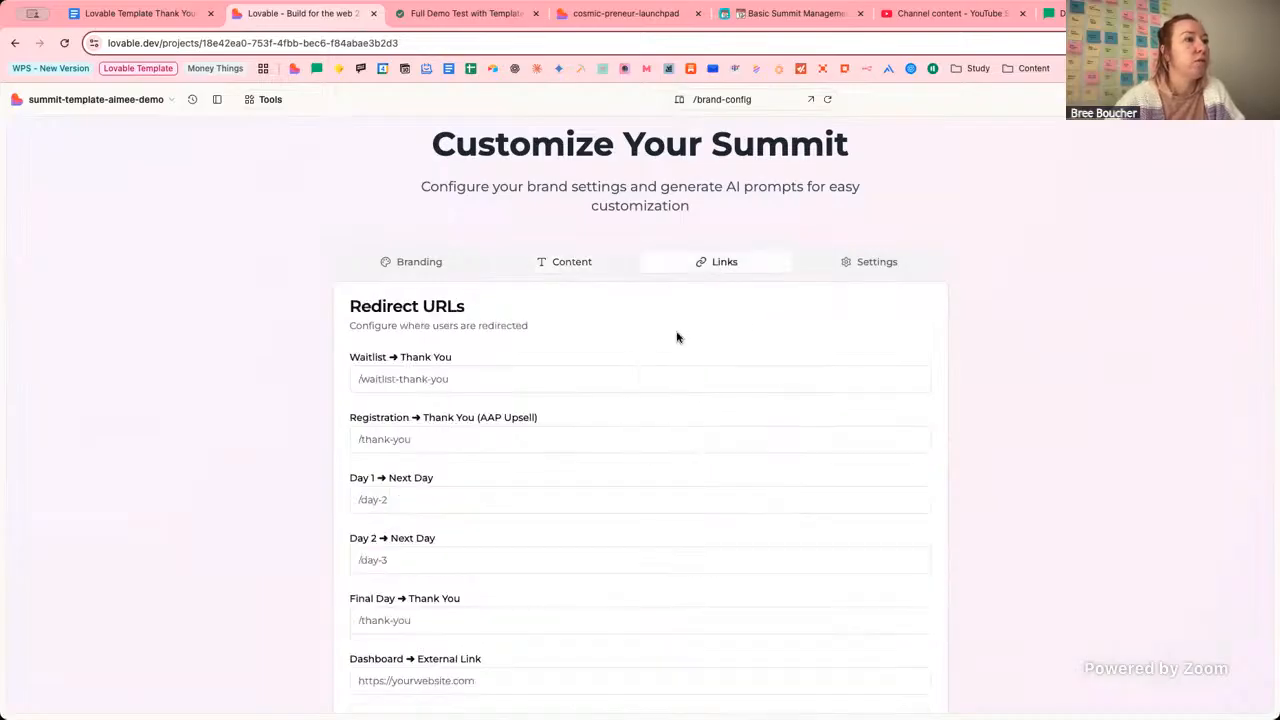
pyautogui.scroll(-1, 650, 310)
pyautogui.scroll(-2, 697, 298)
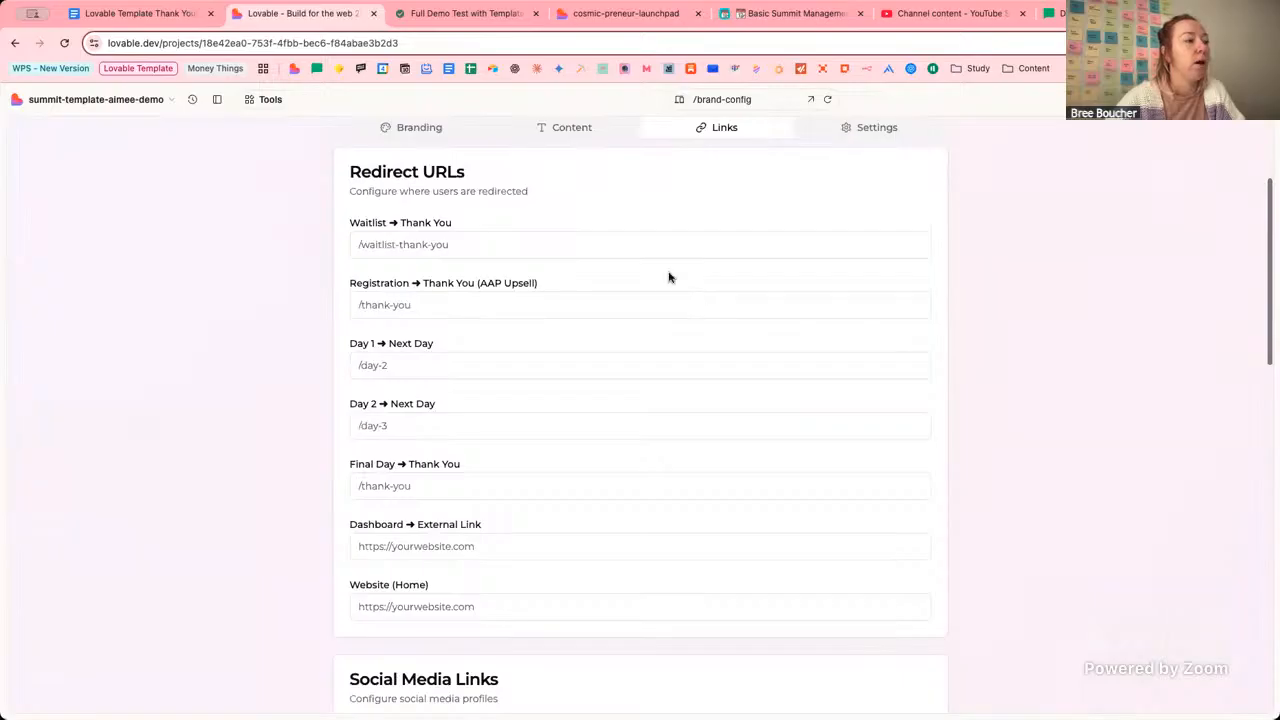
pyautogui.scroll(1, 669, 277)
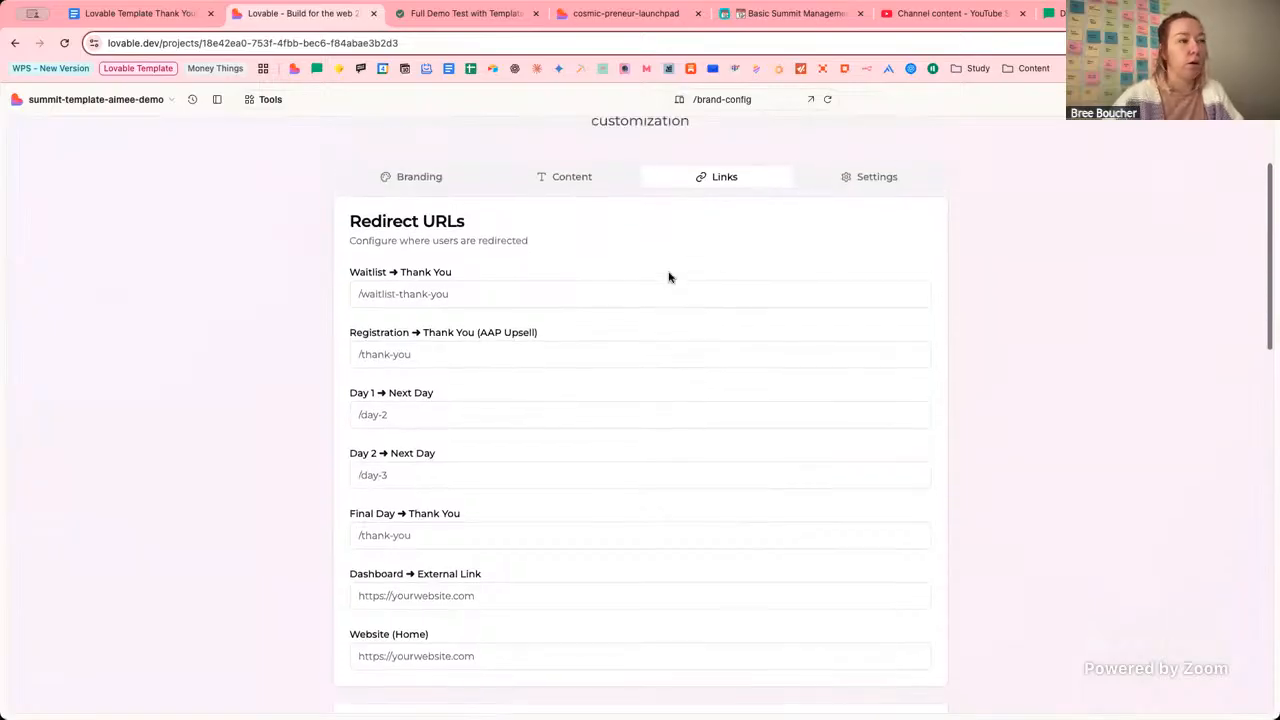
# On the Settings tab, try the Evergreen timer mode, then revert to Live (Scheduled dates).
pyautogui.click(877, 180)
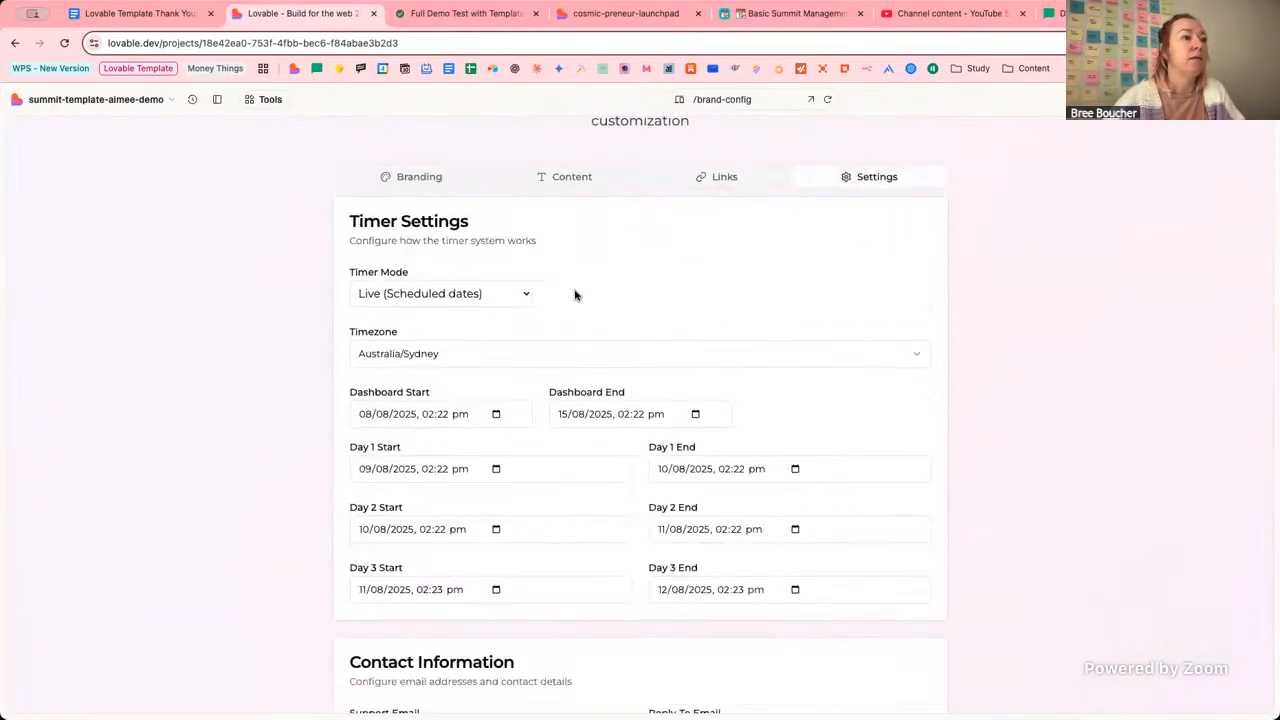
pyautogui.click(506, 285)
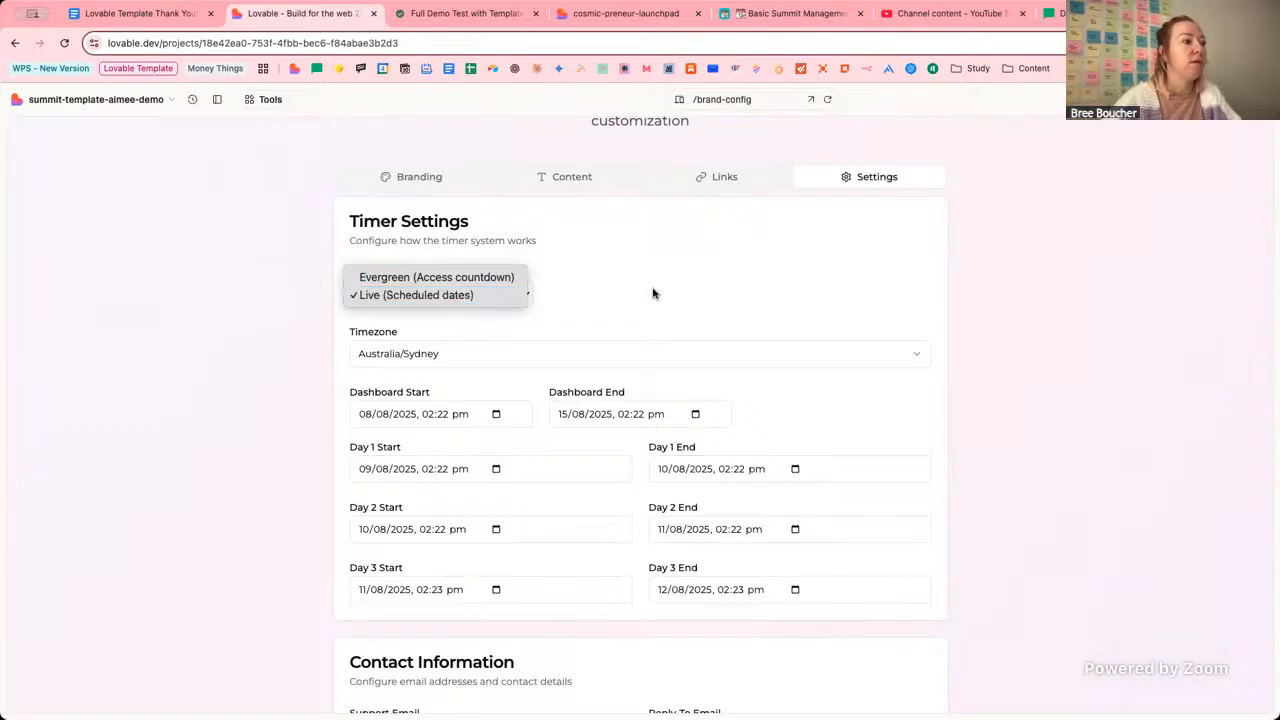
pyautogui.click(620, 295)
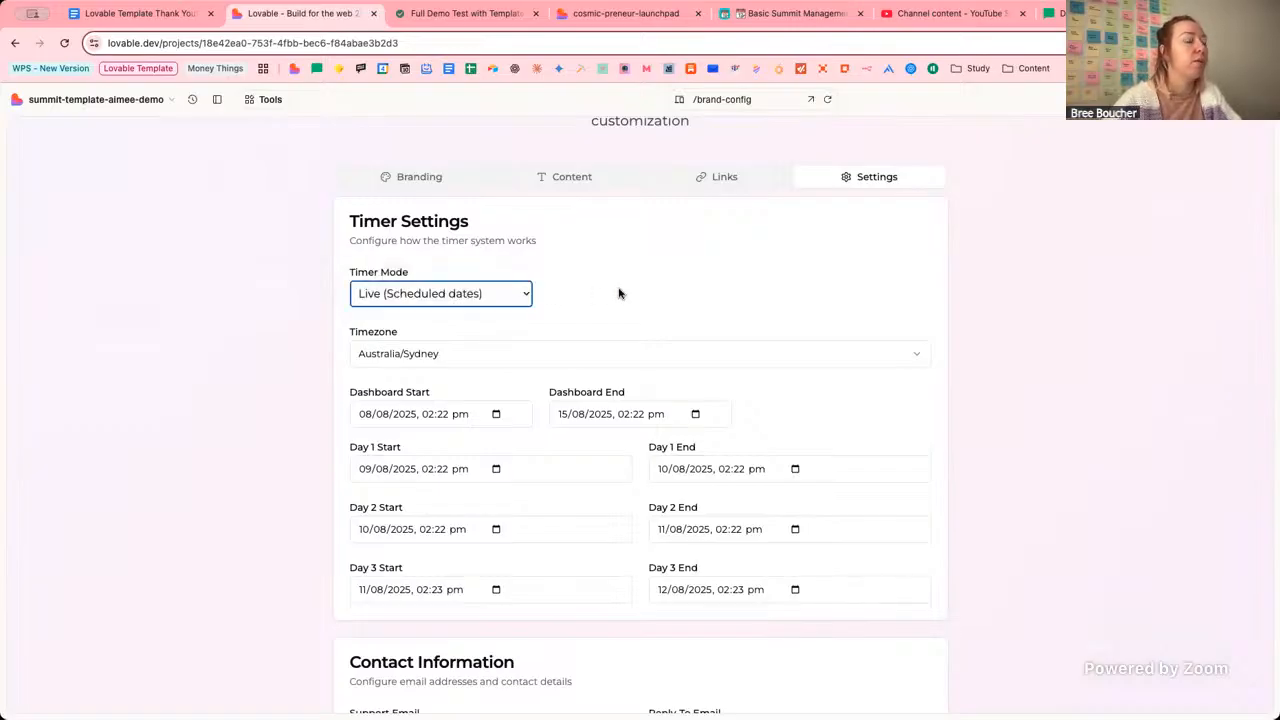
pyautogui.click(503, 297)
pyautogui.click(484, 278)
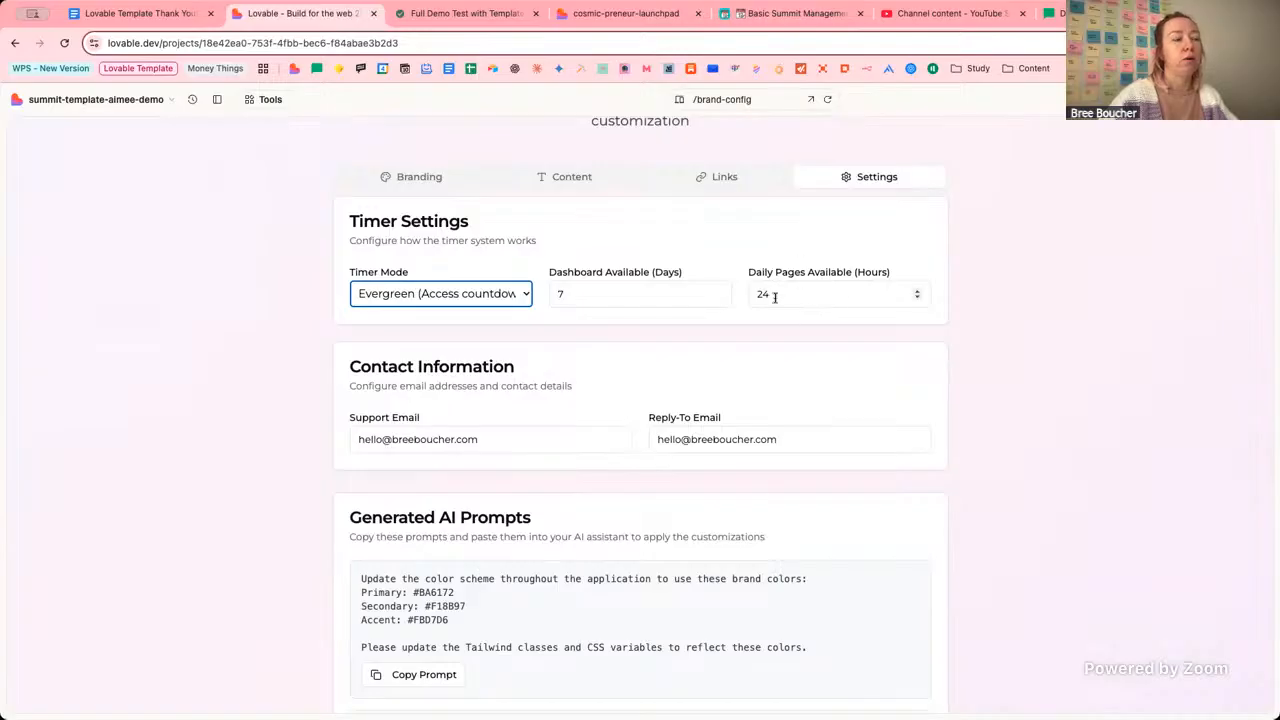
pyautogui.click(440, 293)
pyautogui.click(326, 297)
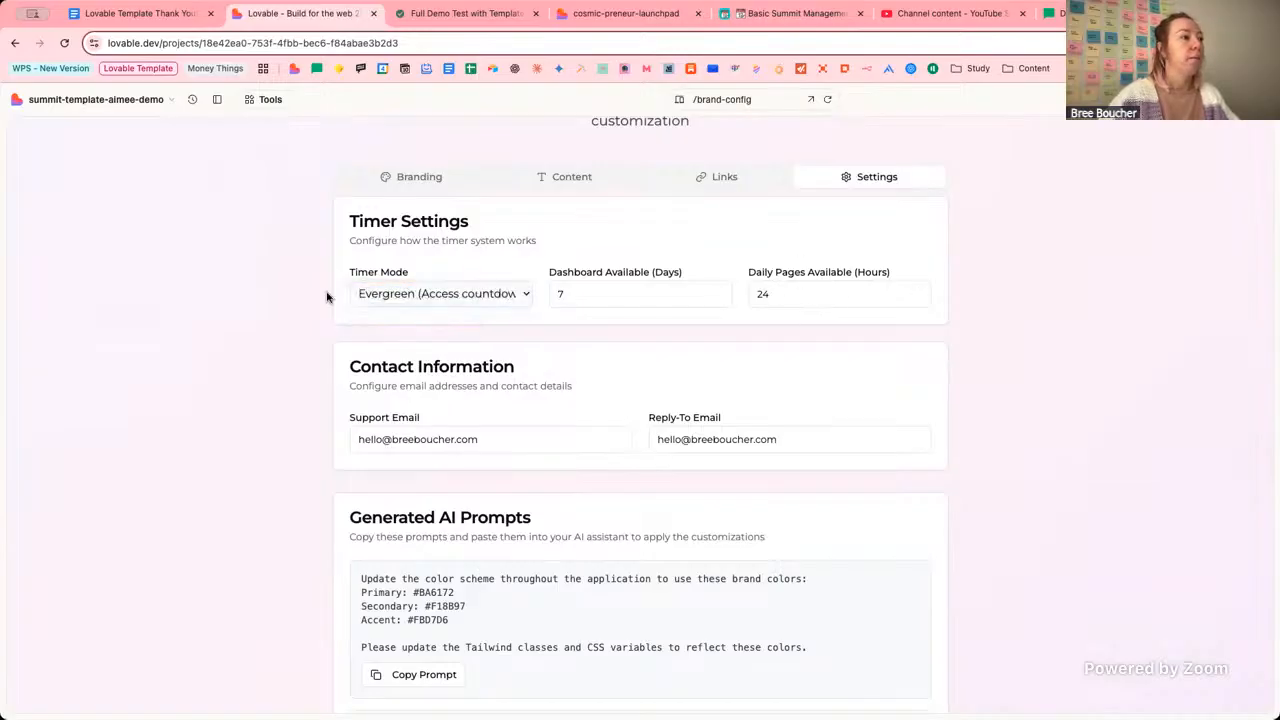
pyautogui.click(640, 289)
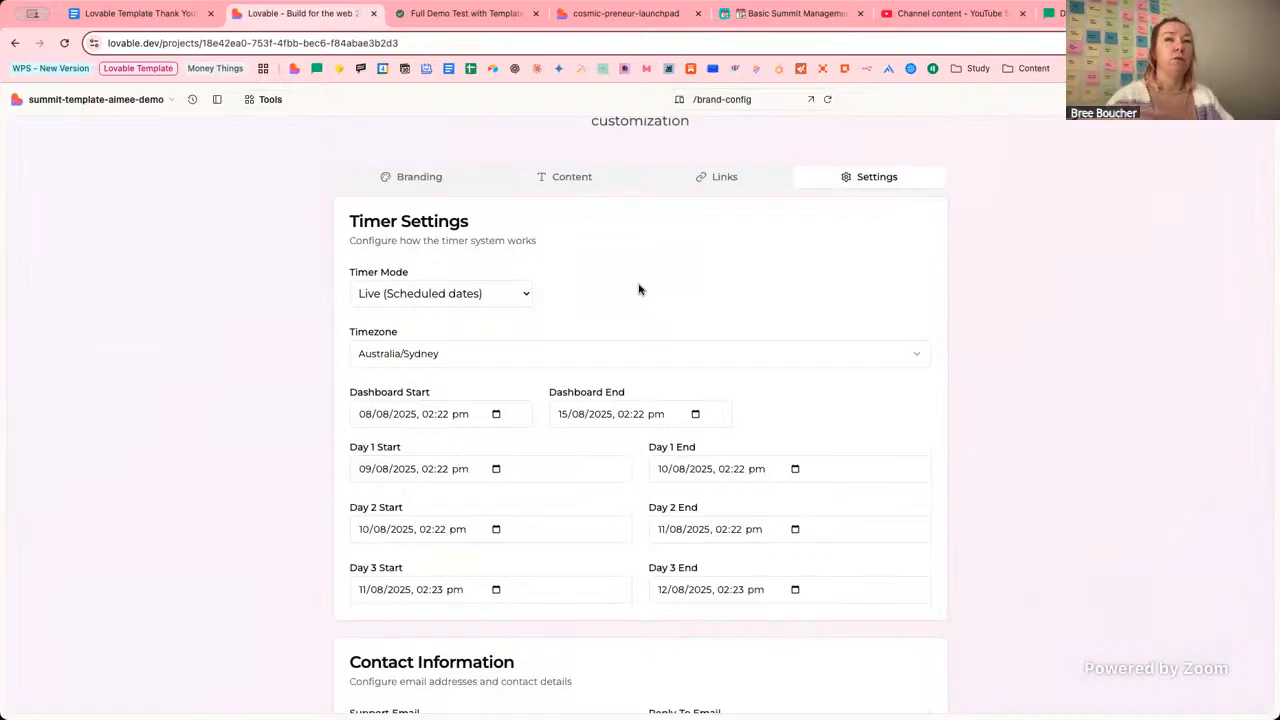
# Change the timer timezone from Australia/Sydney to America/New_York.
pyautogui.click(450, 358)
pyautogui.moveTo(470, 380)
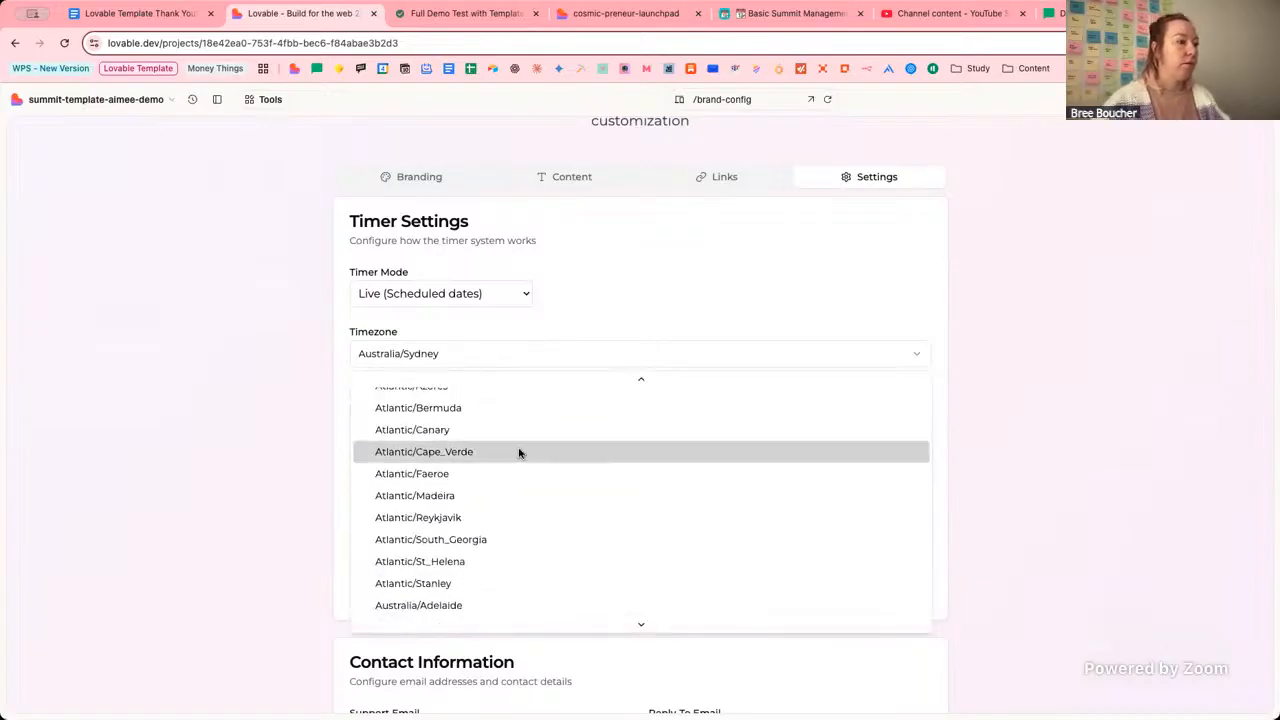
pyautogui.scroll(3, 518, 453)
pyautogui.scroll(-5, 518, 453)
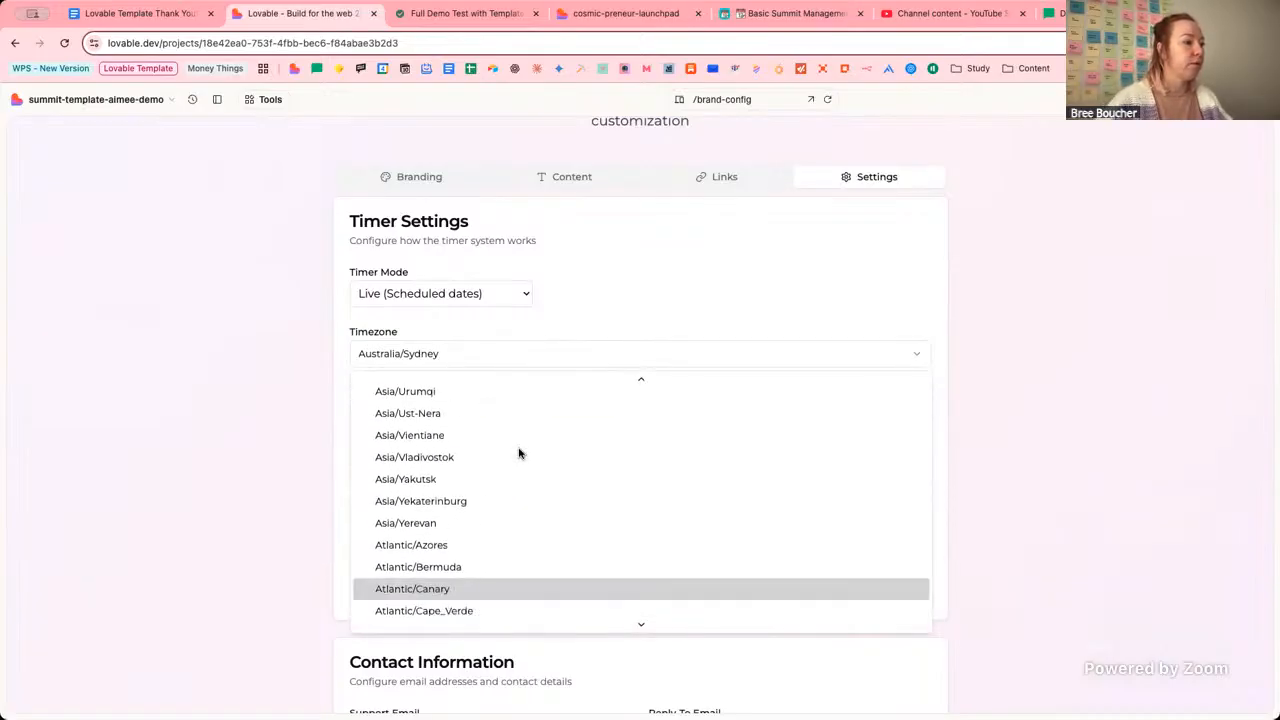
pyautogui.scroll(-1, 518, 453)
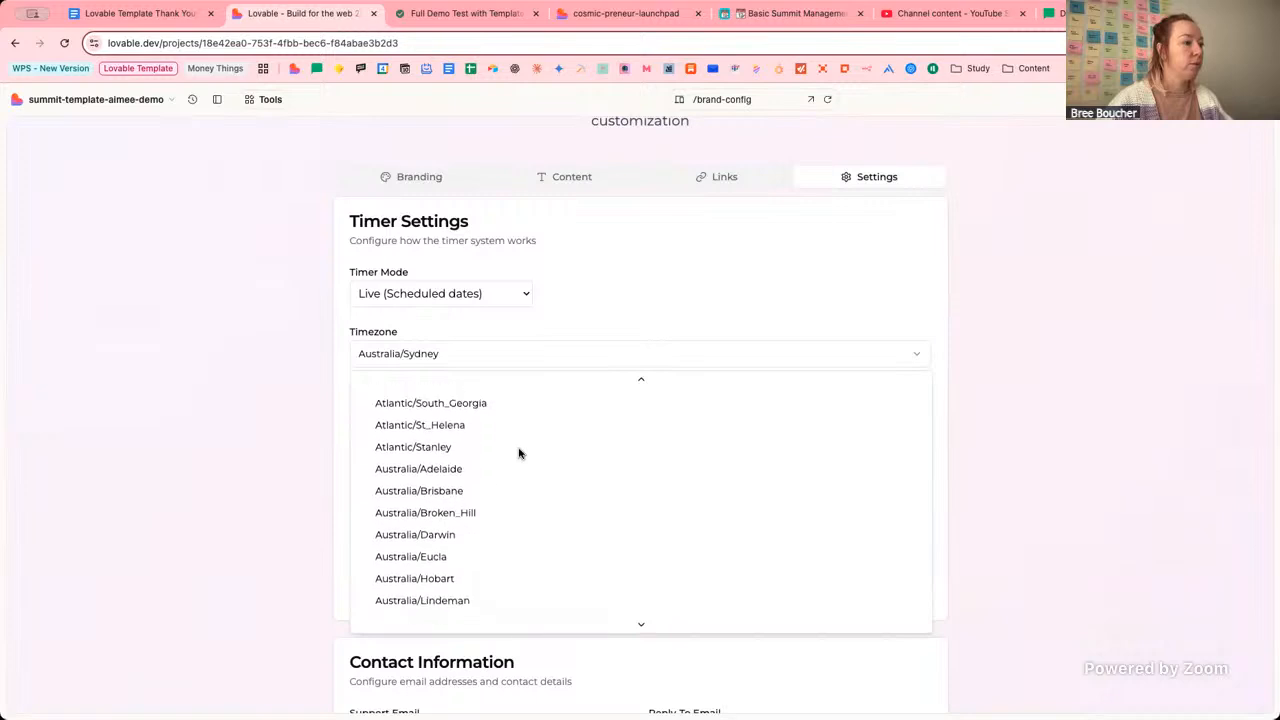
pyautogui.scroll(10, 518, 453)
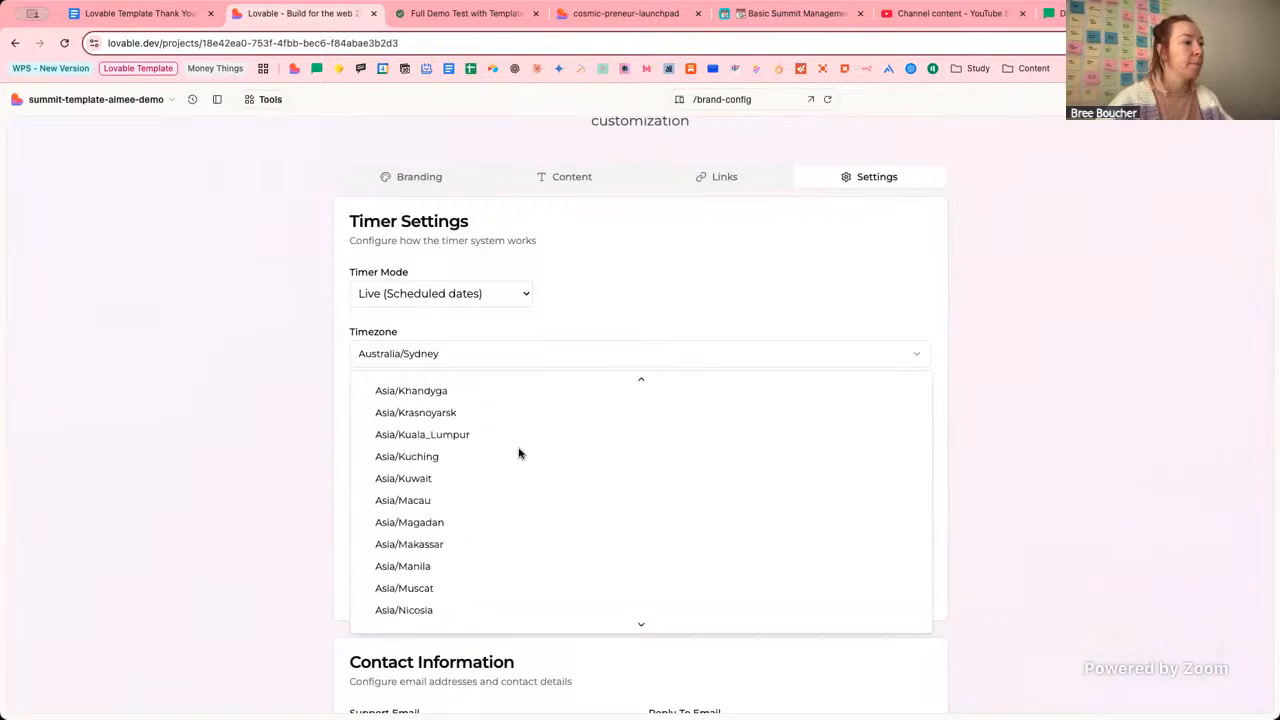
pyautogui.scroll(15, 518, 453)
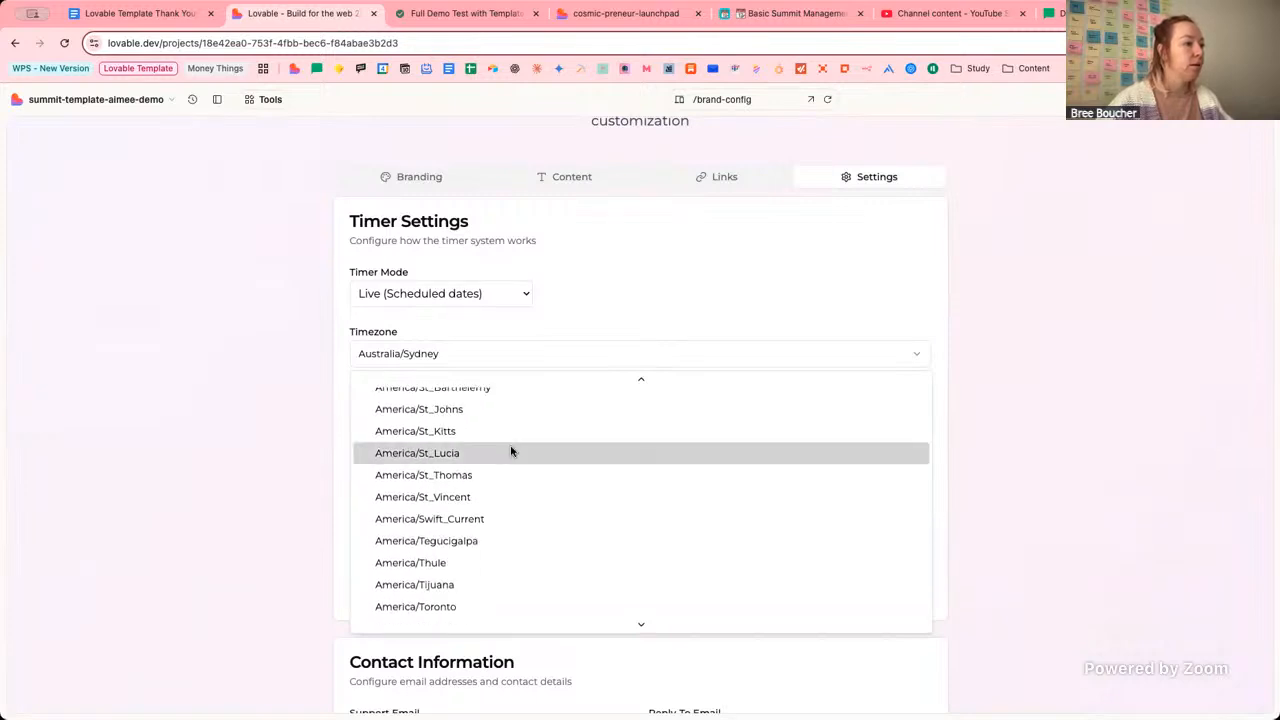
pyautogui.scroll(5, 518, 475)
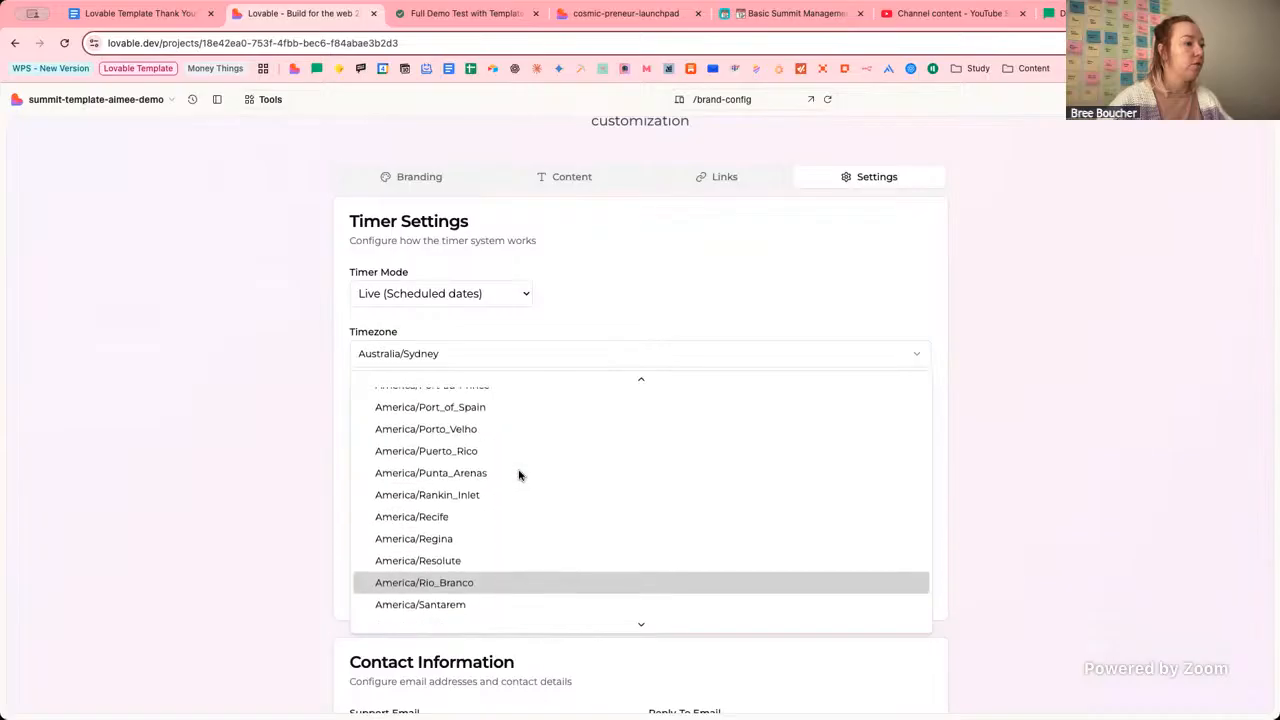
pyautogui.scroll(5, 518, 475)
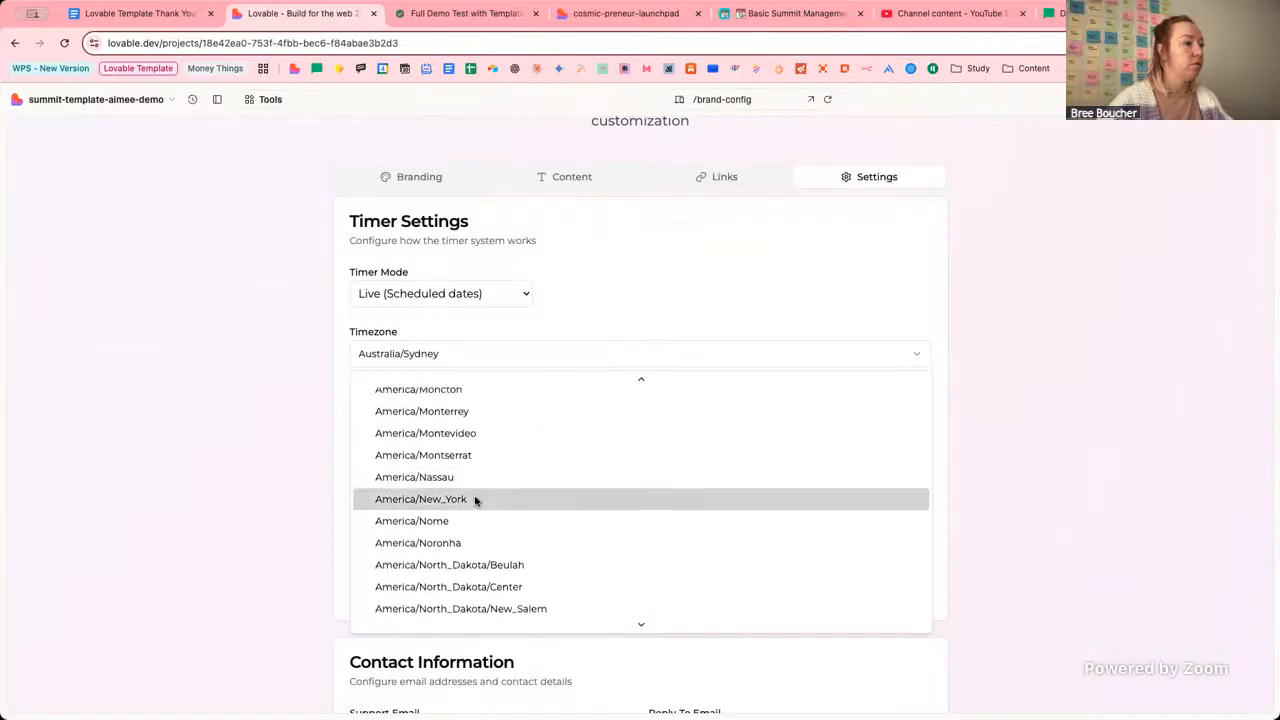
pyautogui.click(474, 497)
pyautogui.click(270, 458)
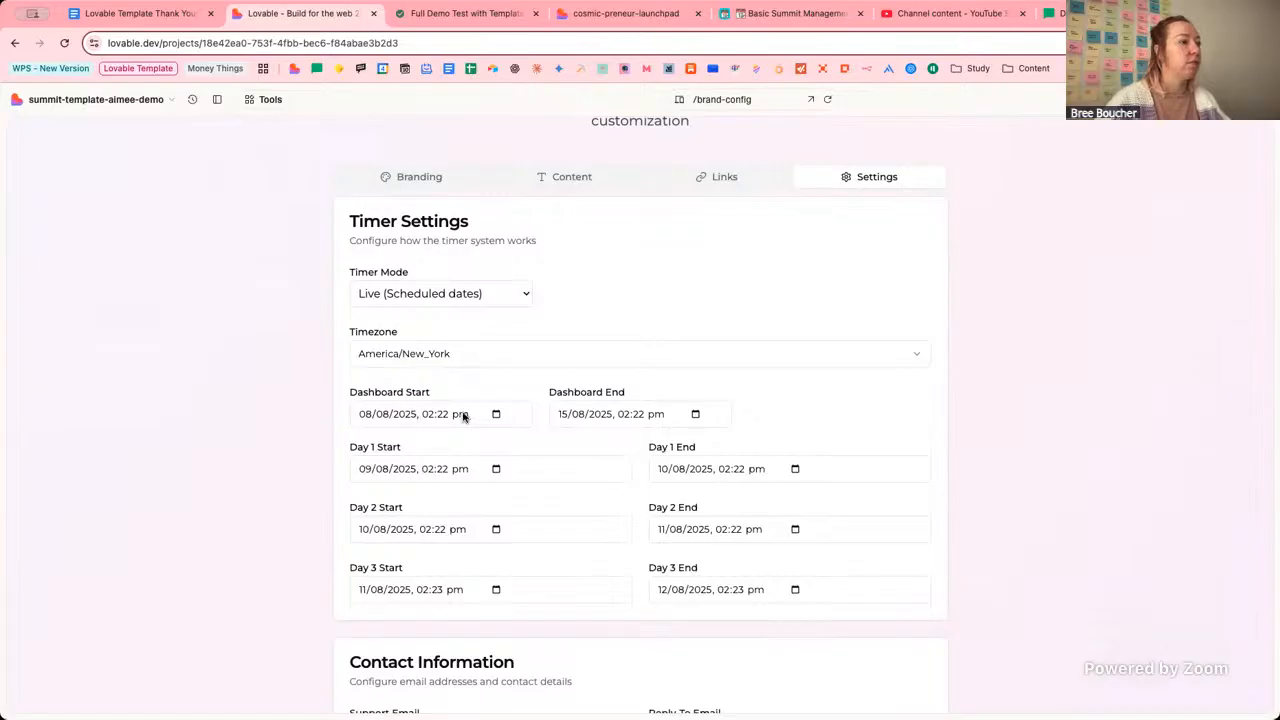
pyautogui.click(505, 14)
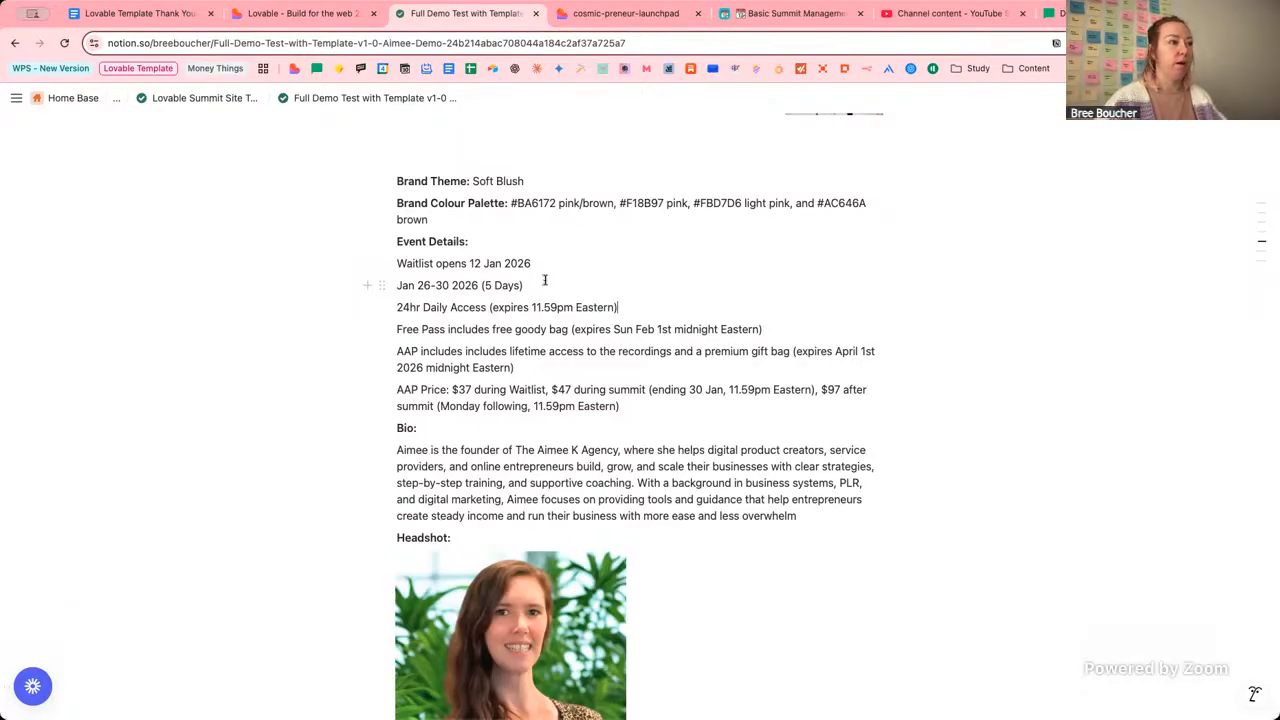
pyautogui.click(300, 13)
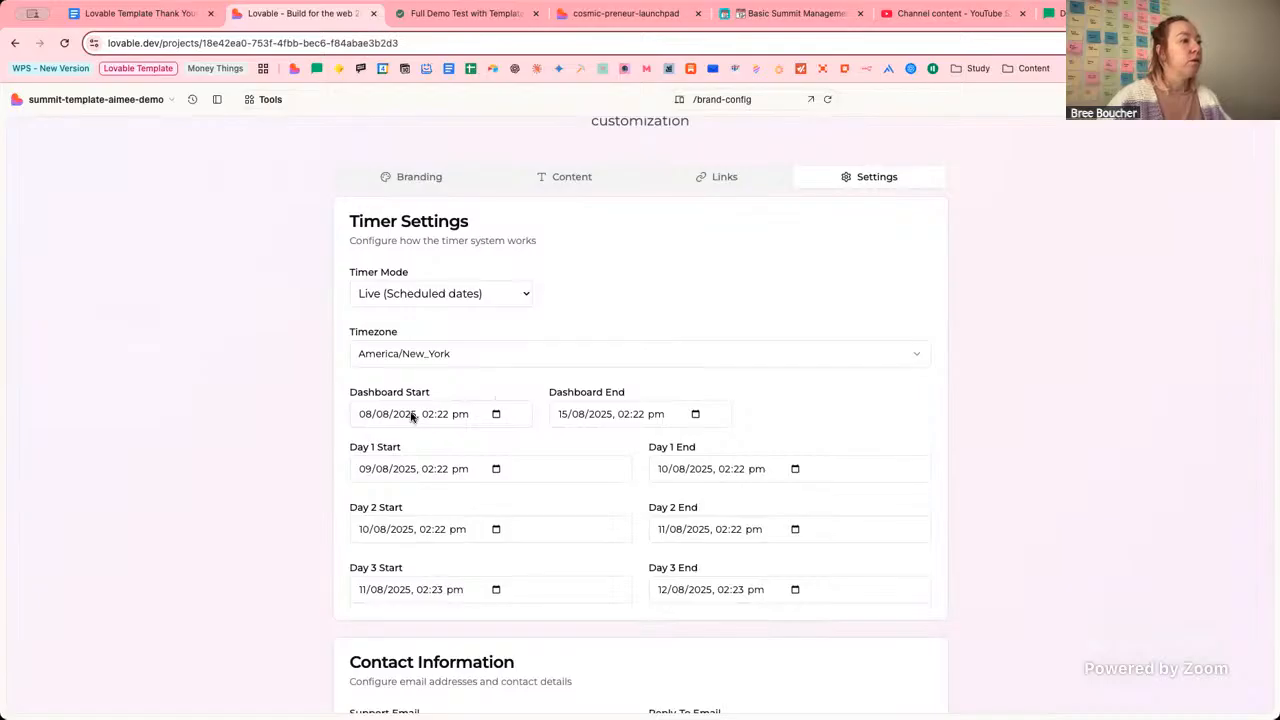
# Open the date and time picker for the Dashboard Start field.
pyautogui.click(491, 414)
pyautogui.click(496, 415)
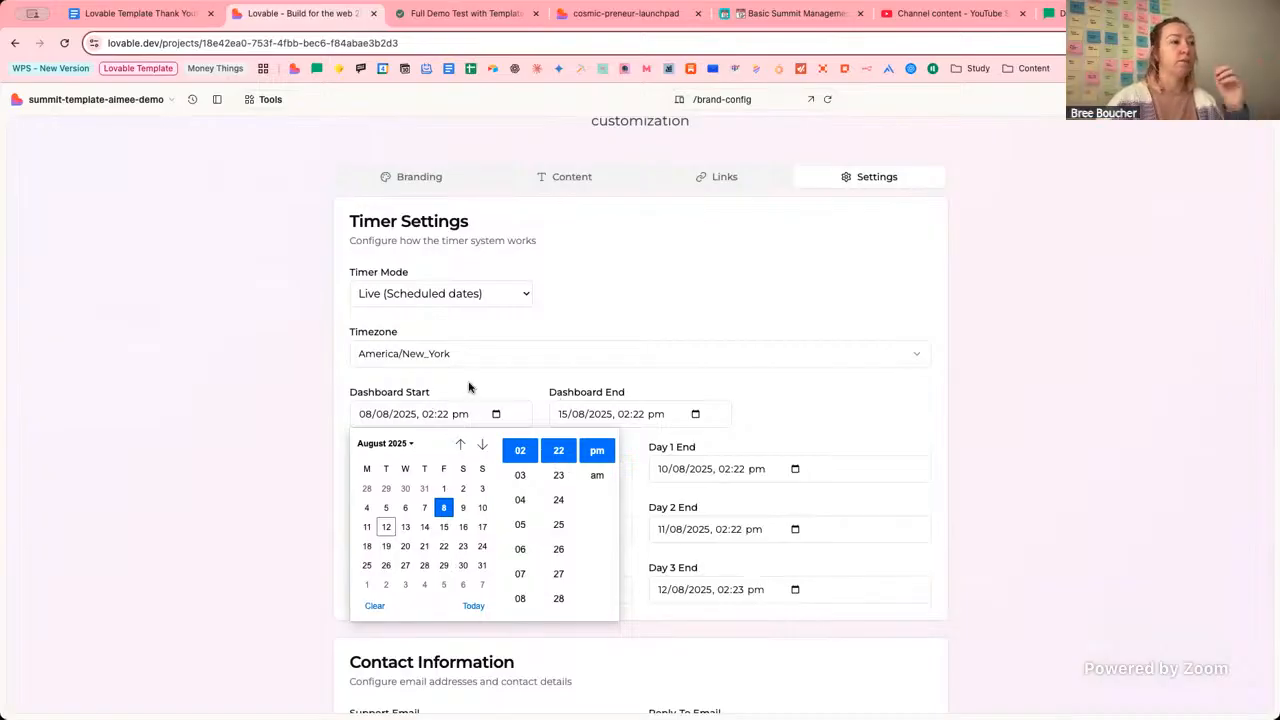
# Move the Dashboard Start picker to January 2026, checking the event dates in Notion.
pyautogui.click(739, 391)
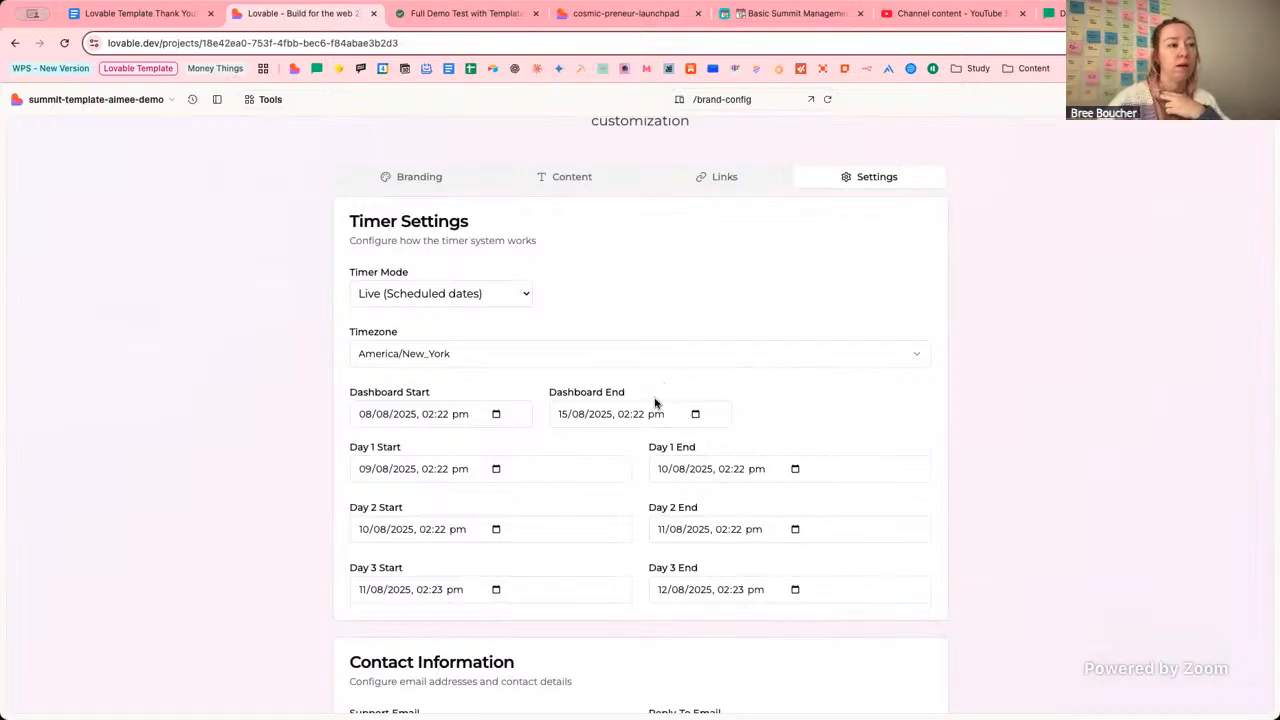
pyautogui.click(497, 418)
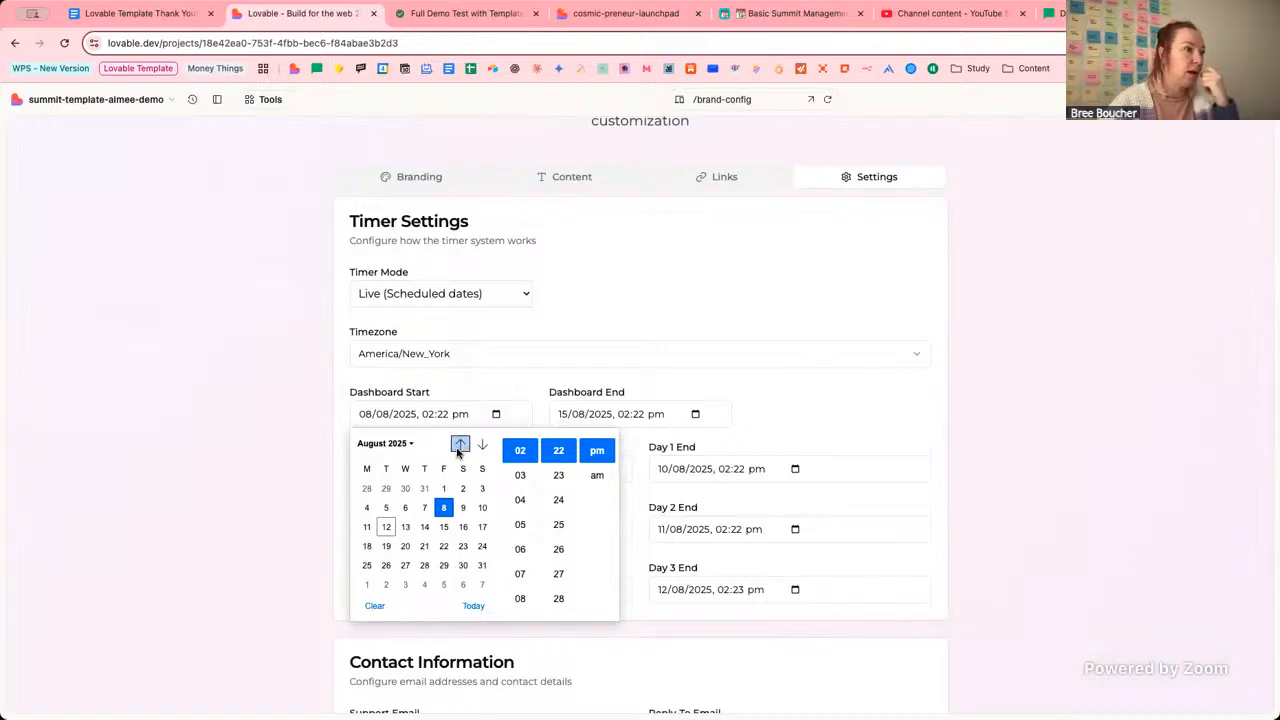
pyautogui.click(410, 444)
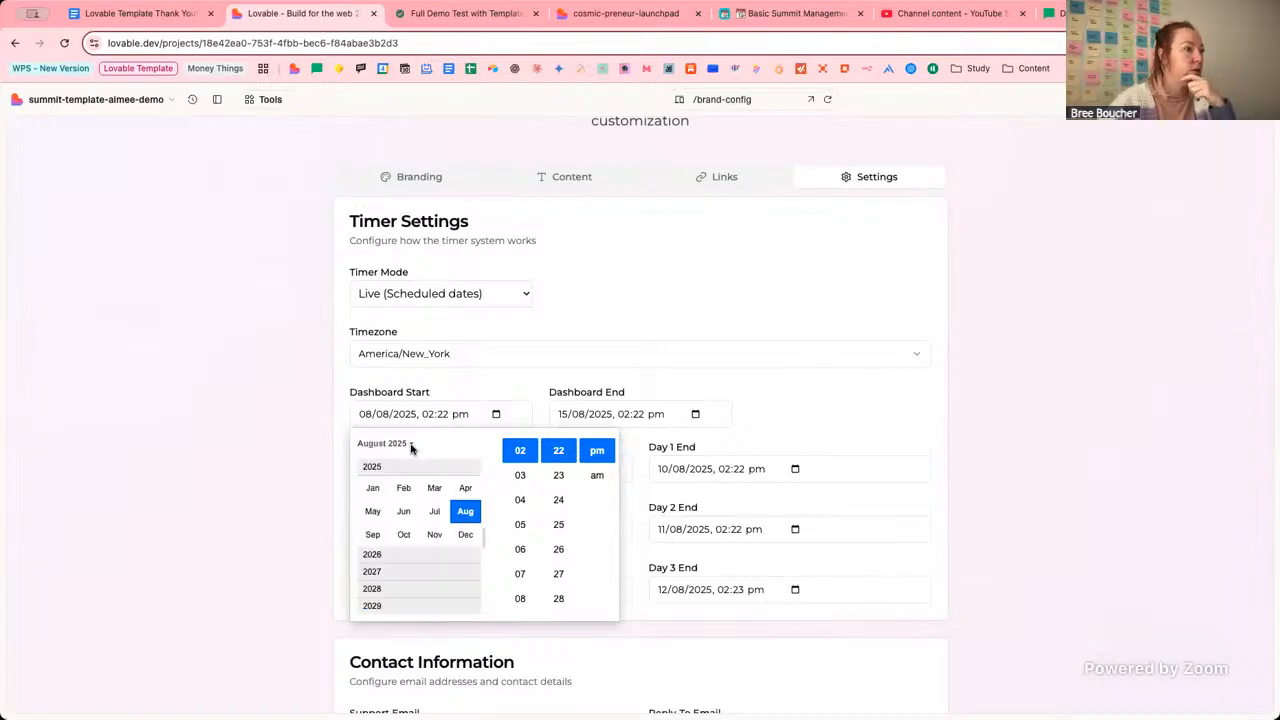
pyautogui.click(423, 555)
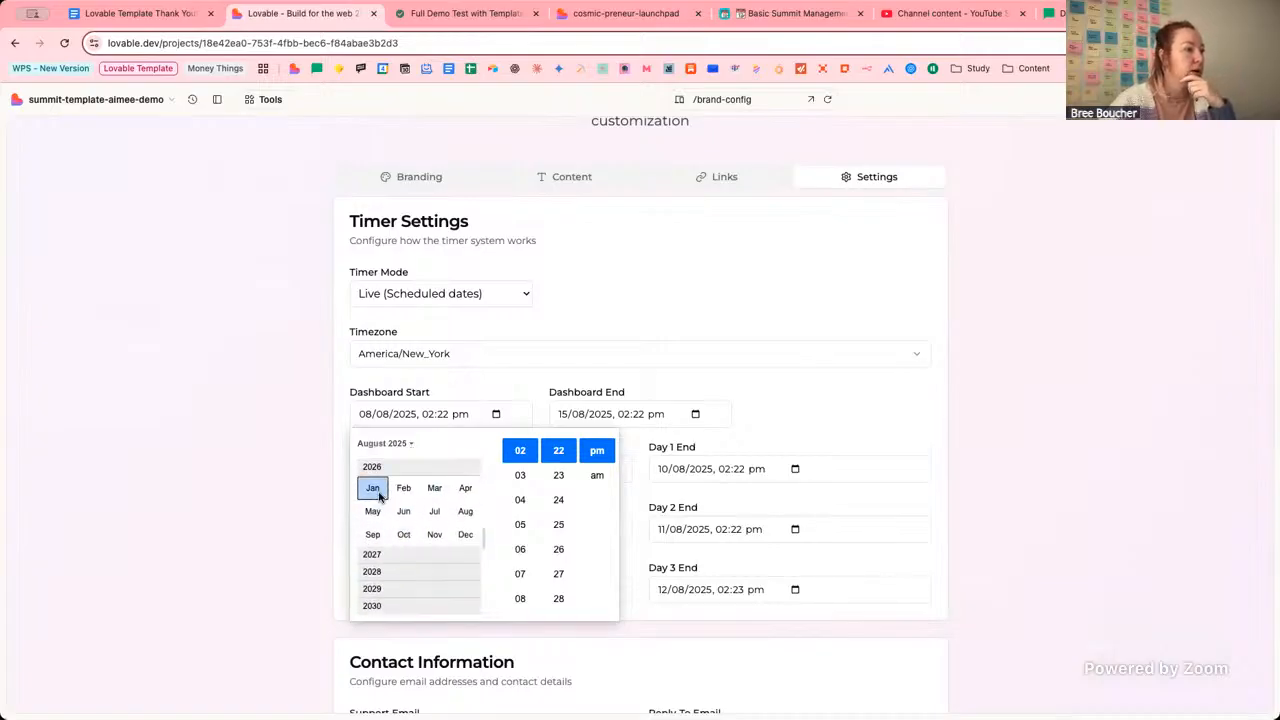
pyautogui.click(373, 487)
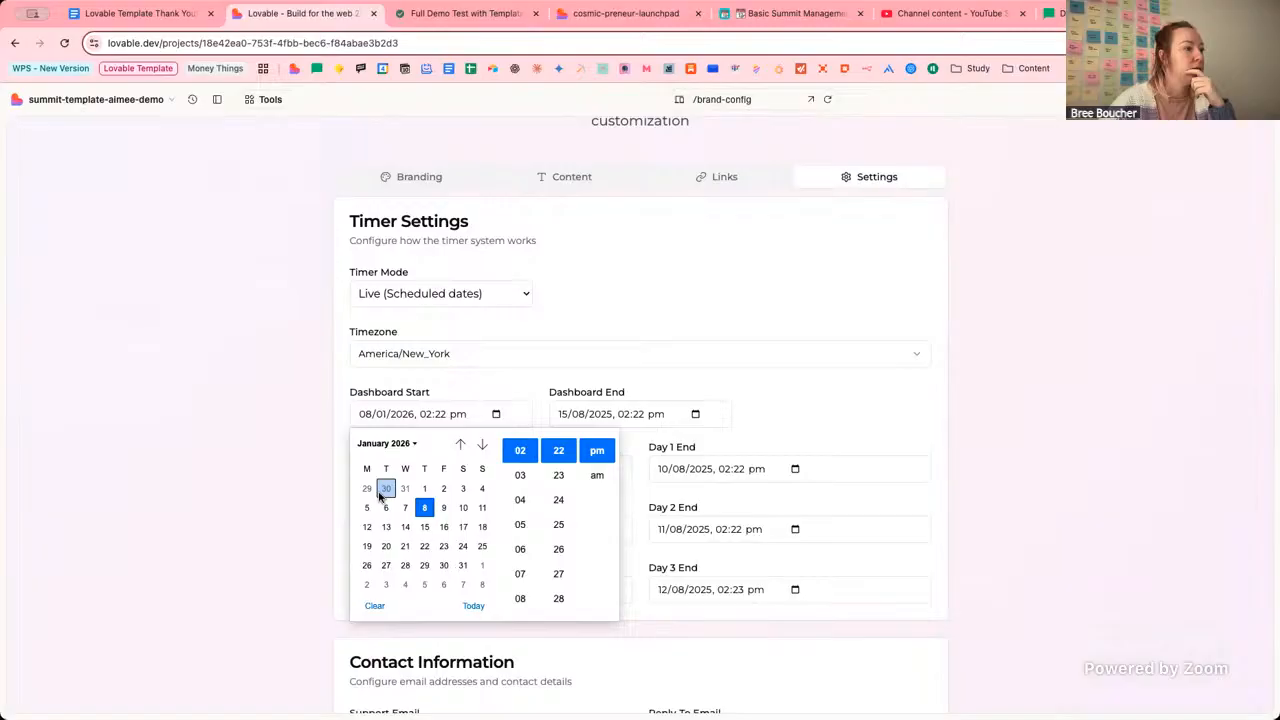
pyautogui.click(503, 22)
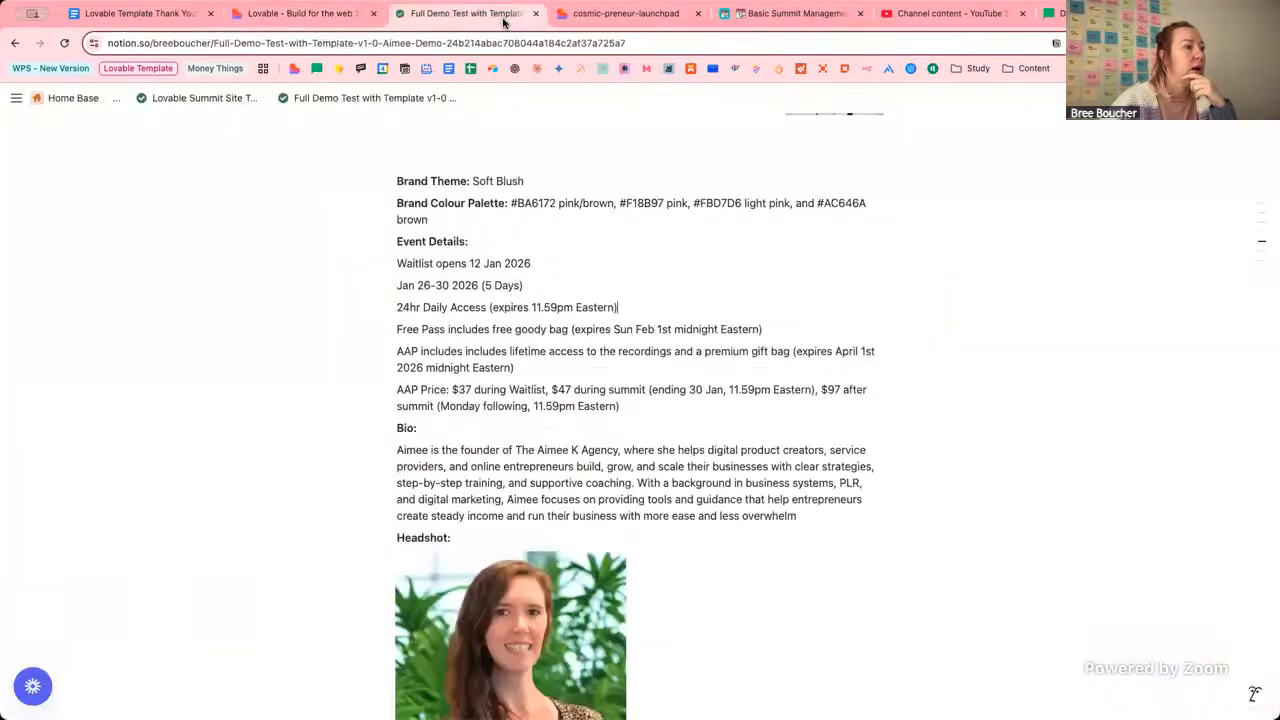
pyautogui.click(289, 18)
pyautogui.click(496, 414)
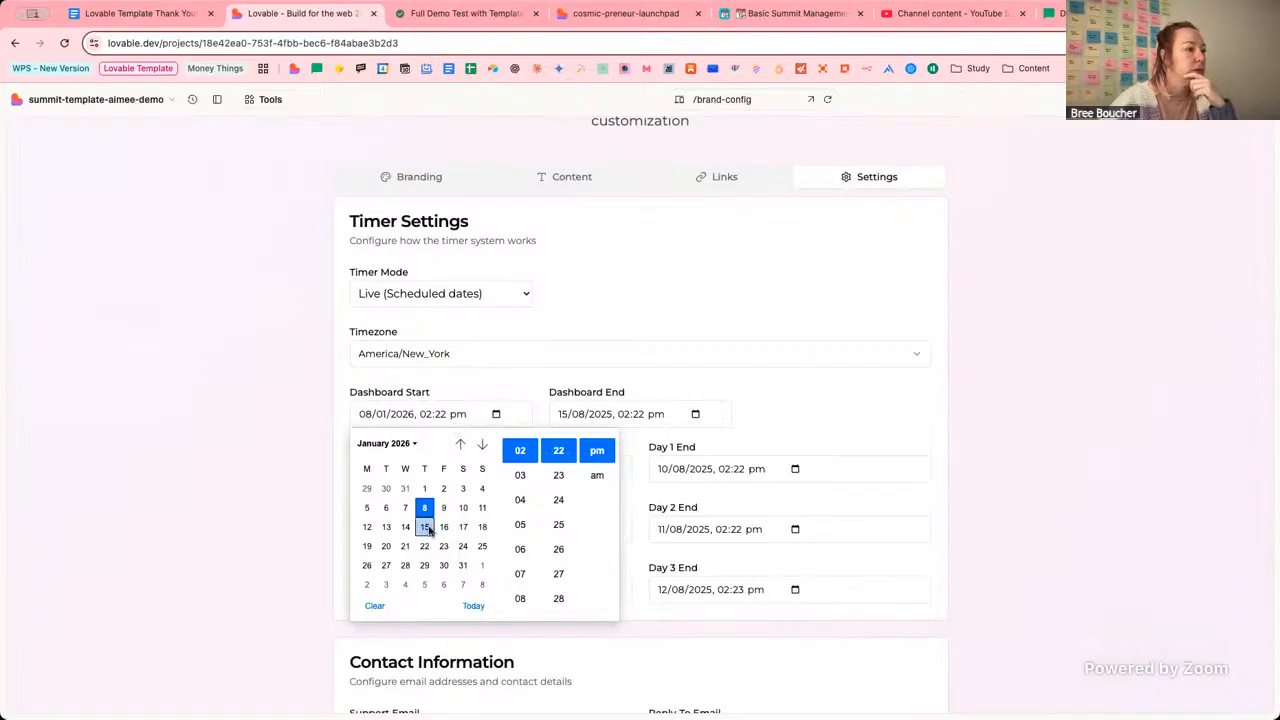
# Set Dashboard Start to the 26th at 12:00 am and close the picker.
pyautogui.click(367, 565)
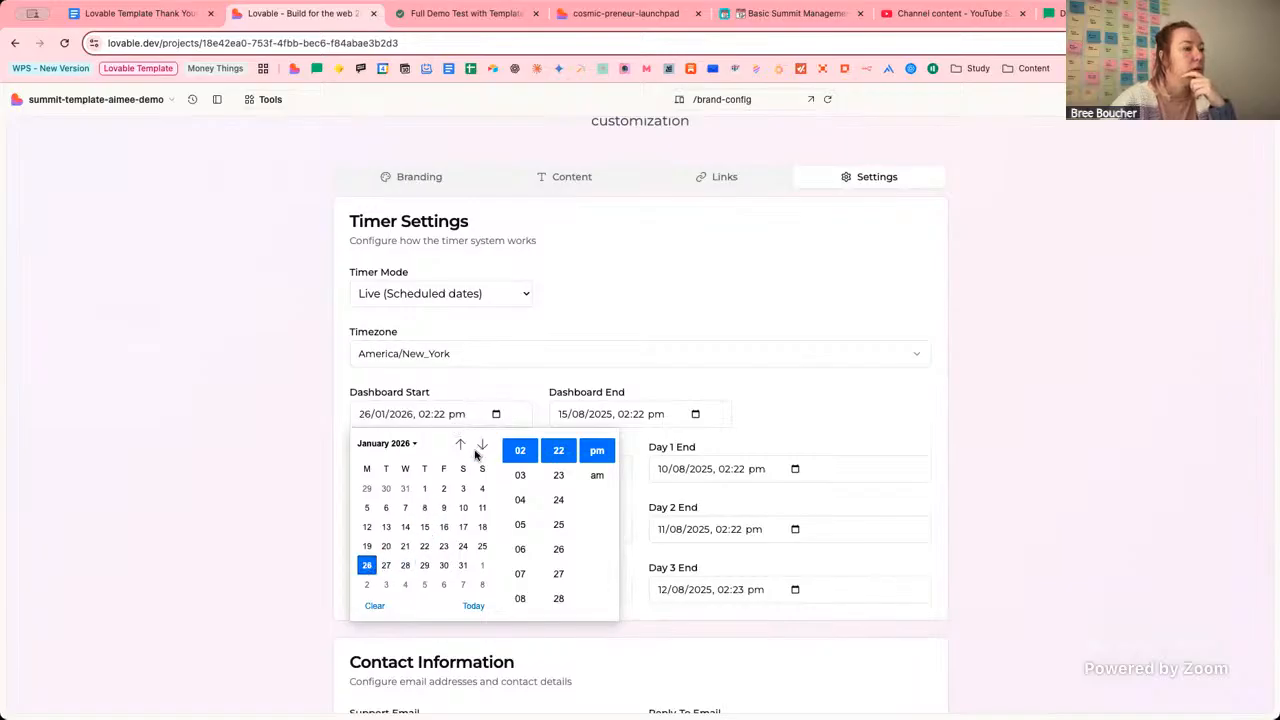
pyautogui.scroll(-2, 524, 515)
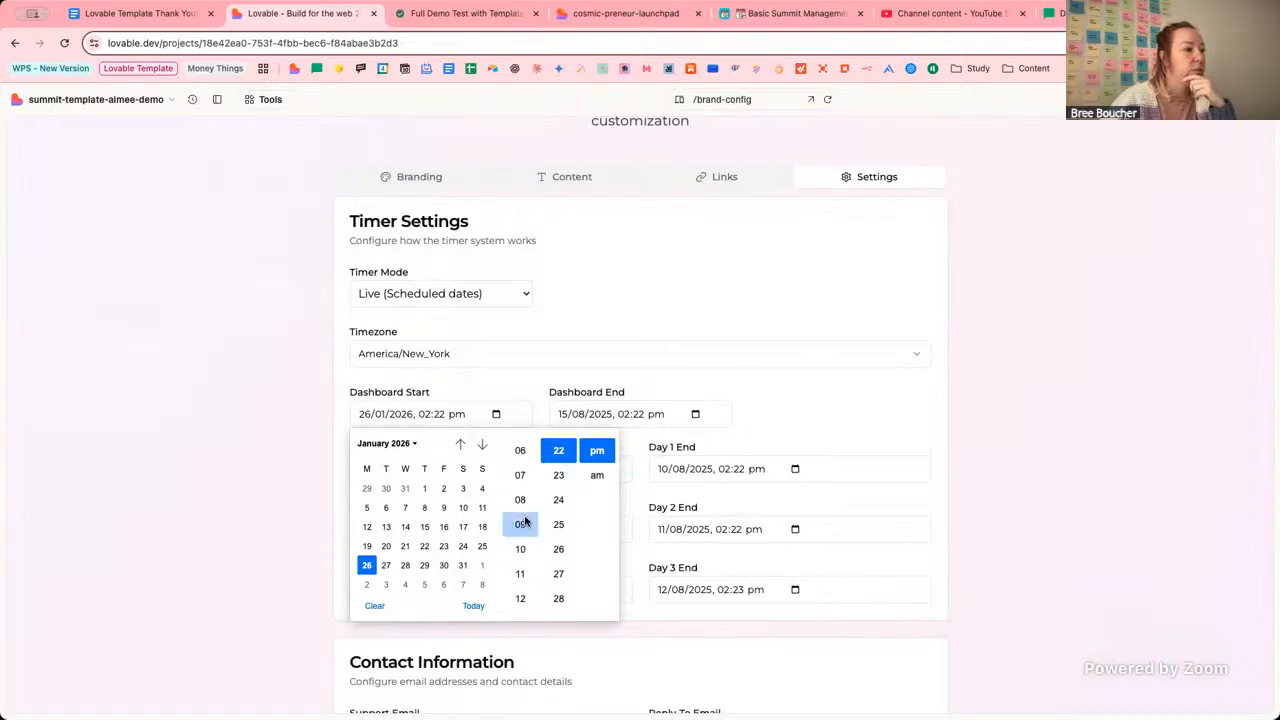
pyautogui.scroll(3, 524, 520)
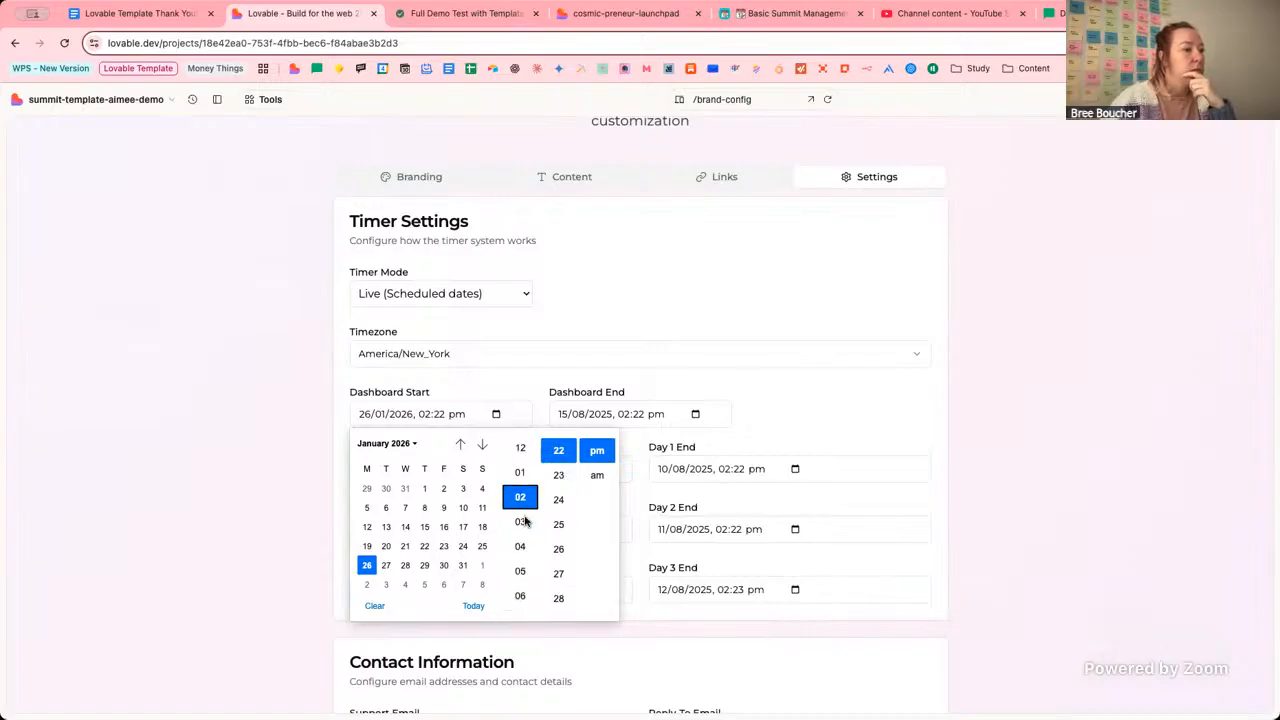
pyautogui.click(520, 449)
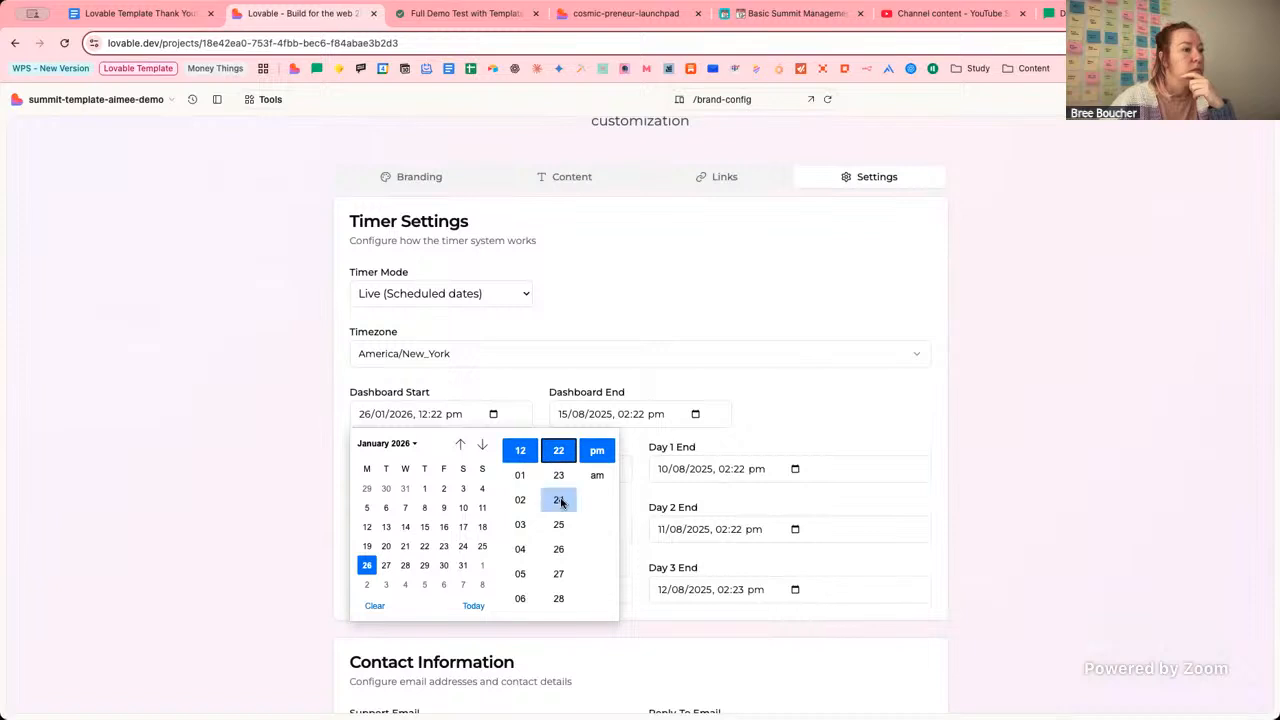
pyautogui.scroll(7, 561, 485)
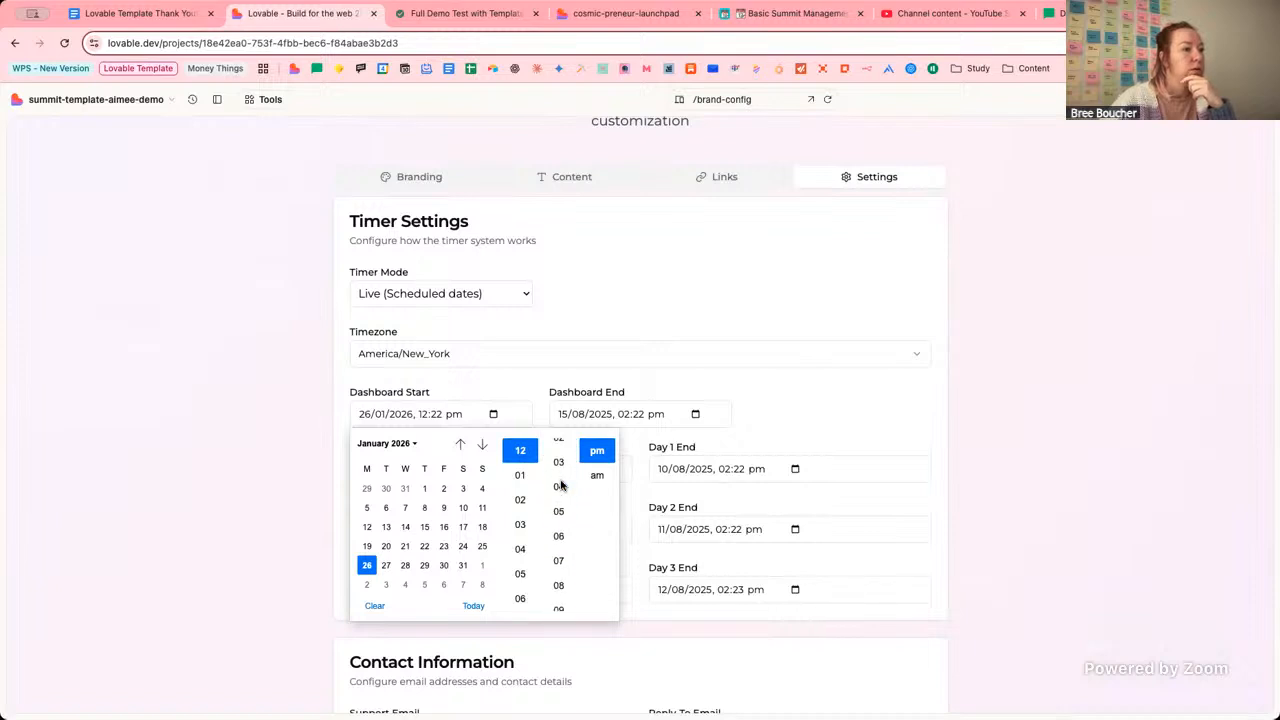
pyautogui.scroll(1, 561, 485)
pyautogui.click(559, 479)
pyautogui.click(596, 476)
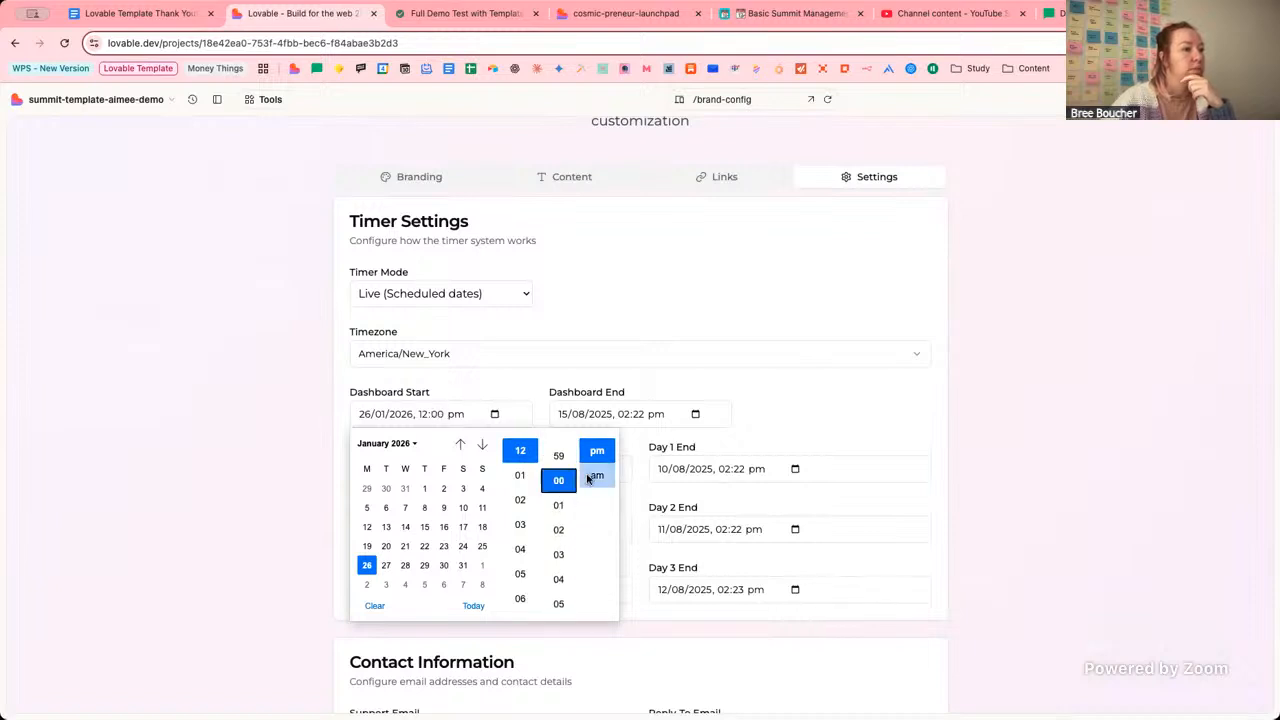
pyautogui.click(572, 418)
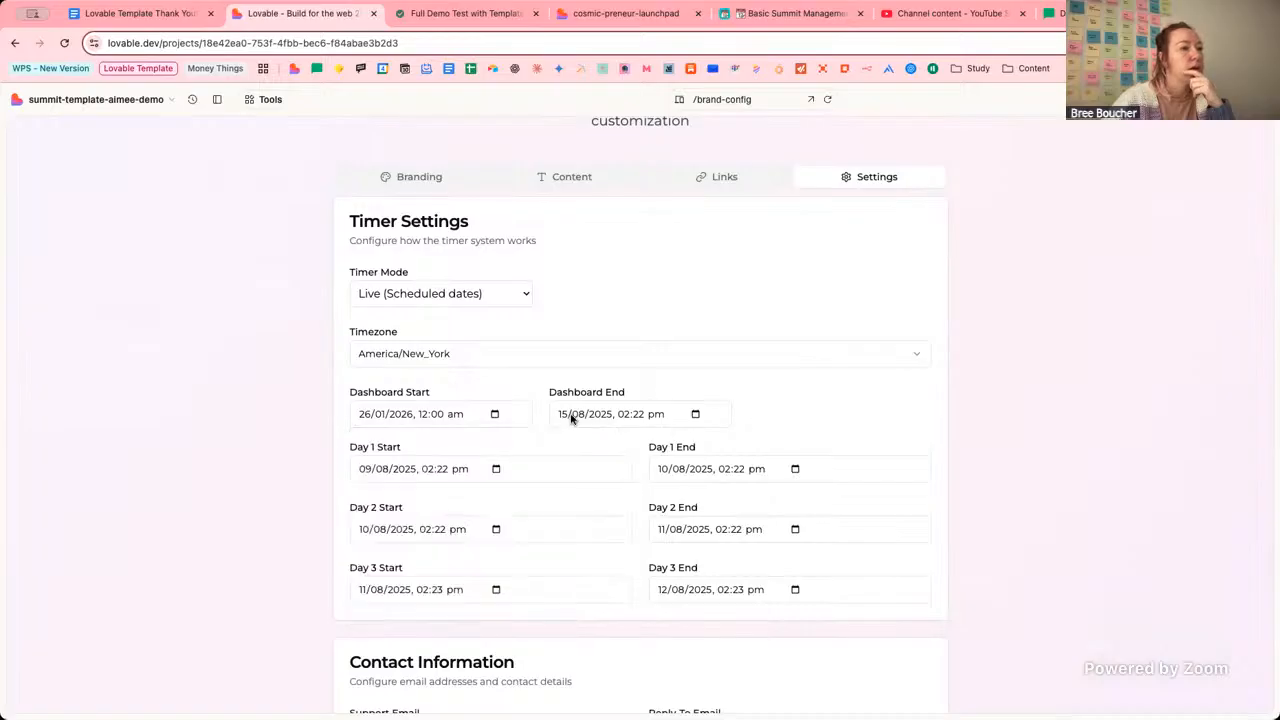
# Use the calendar picker to change the Dashboard End date to 30 January 2026.
pyautogui.click(697, 416)
pyautogui.click(598, 443)
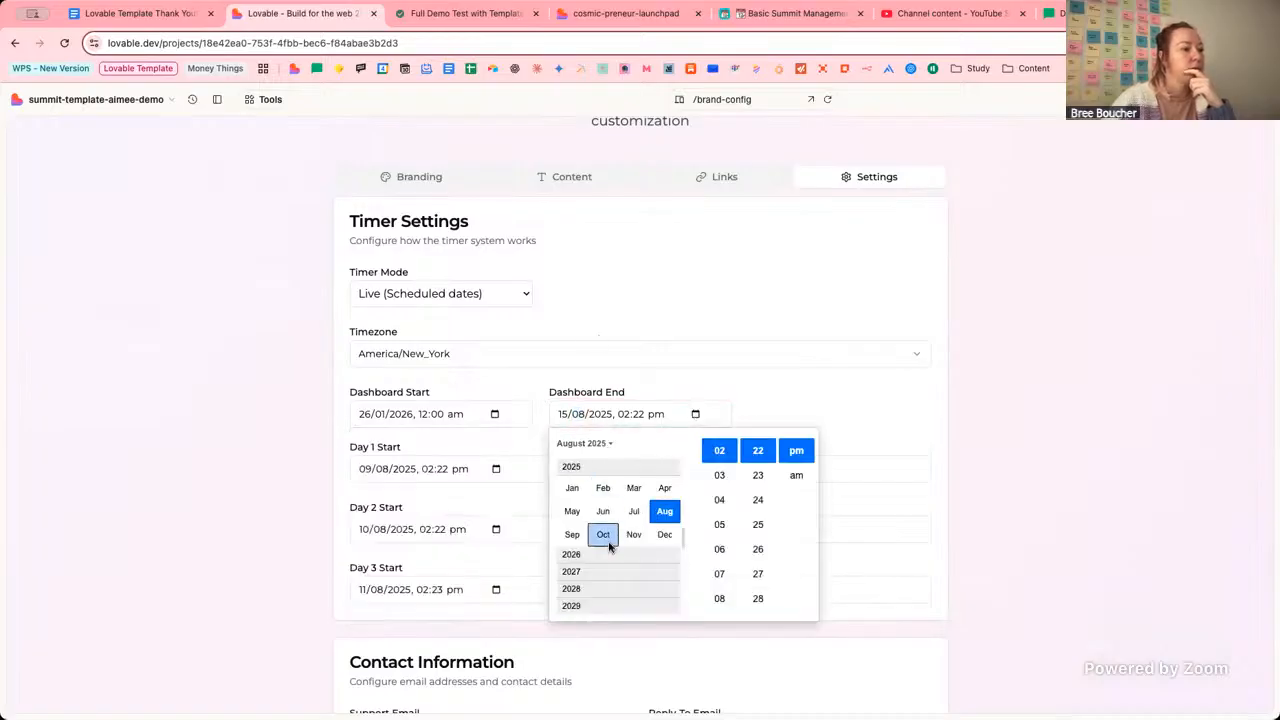
pyautogui.click(601, 555)
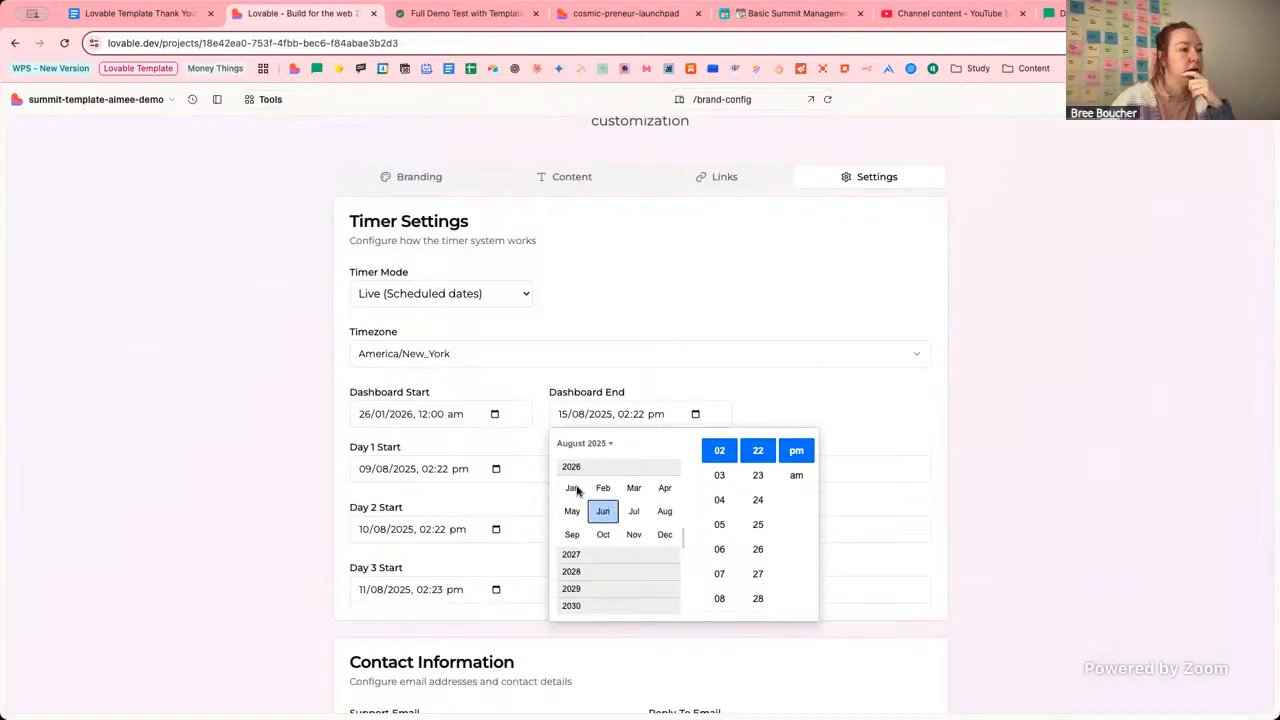
pyautogui.click(572, 488)
pyautogui.click(643, 565)
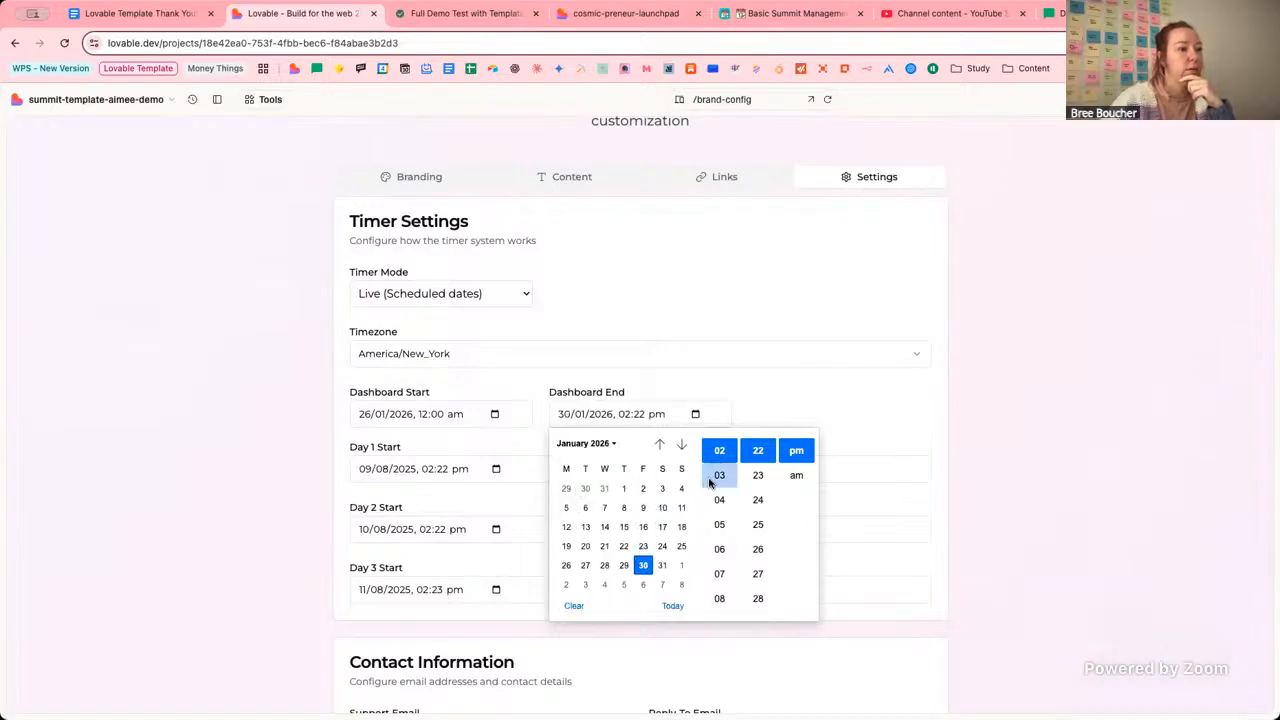
pyautogui.scroll(-5, 719, 500)
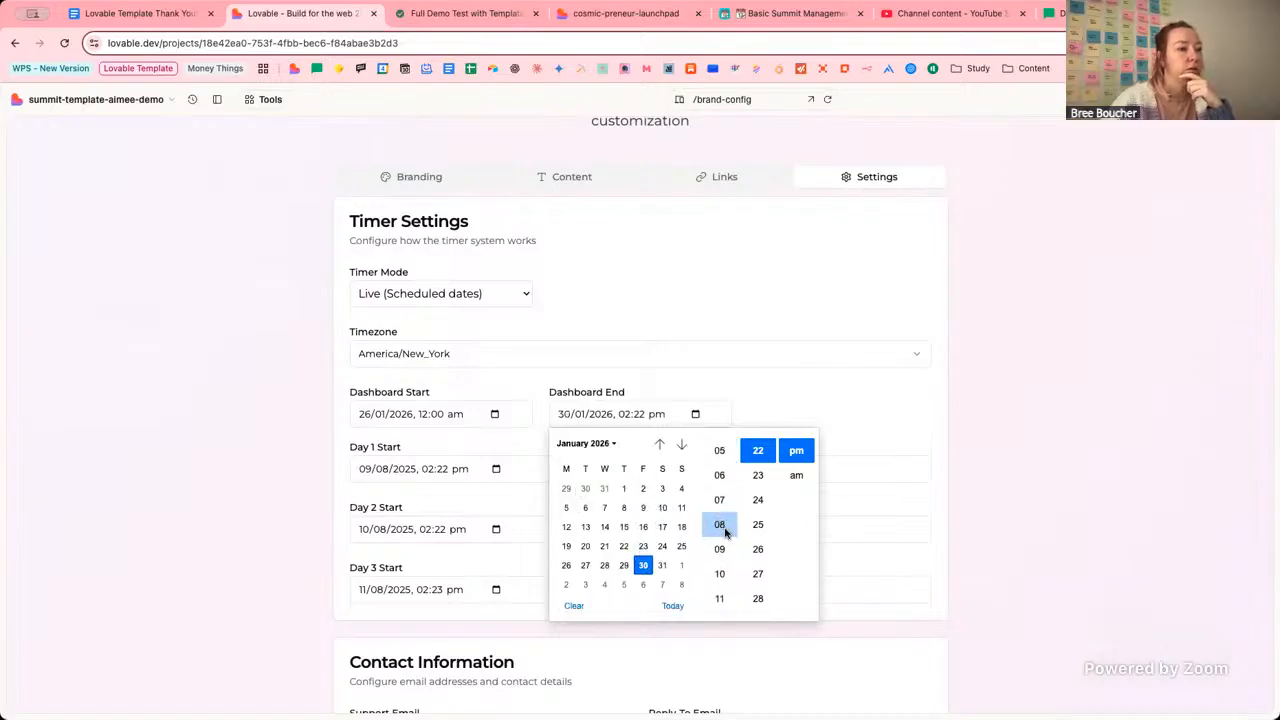
pyautogui.scroll(-1, 722, 530)
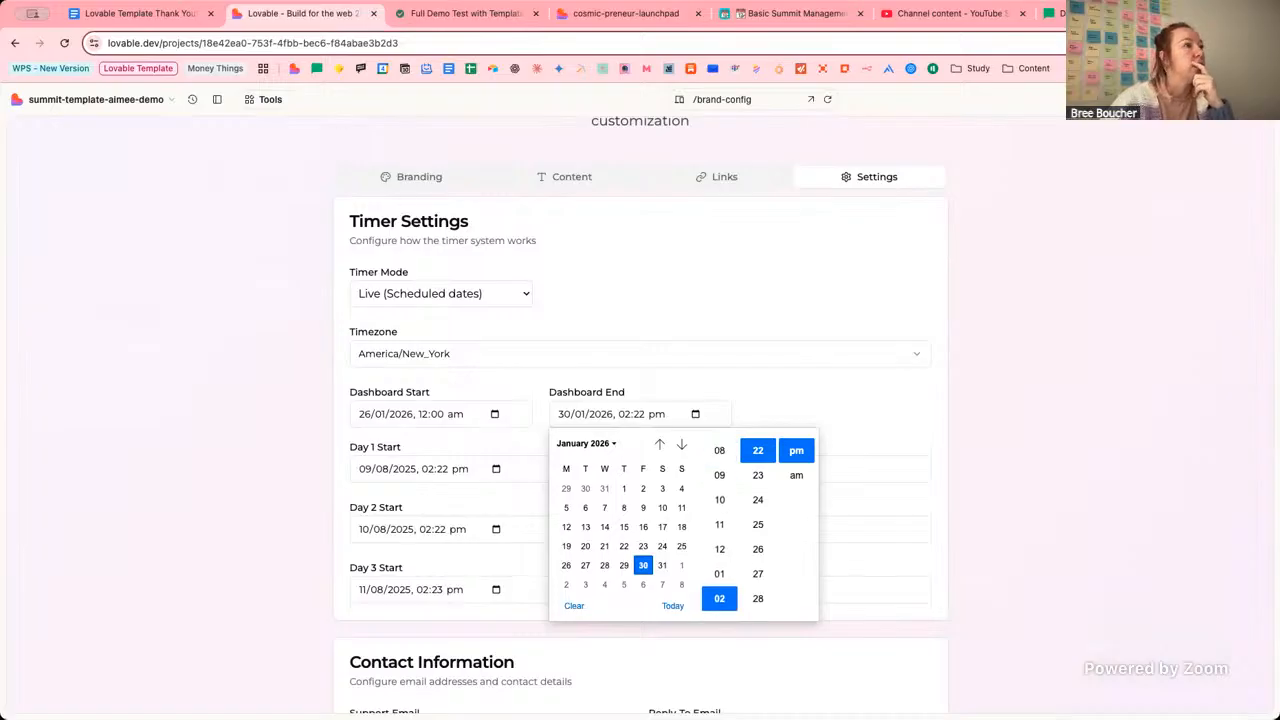
# Check the Notion Event Details for the summit dates, Jan 26-30 2026.
pyautogui.click(490, 14)
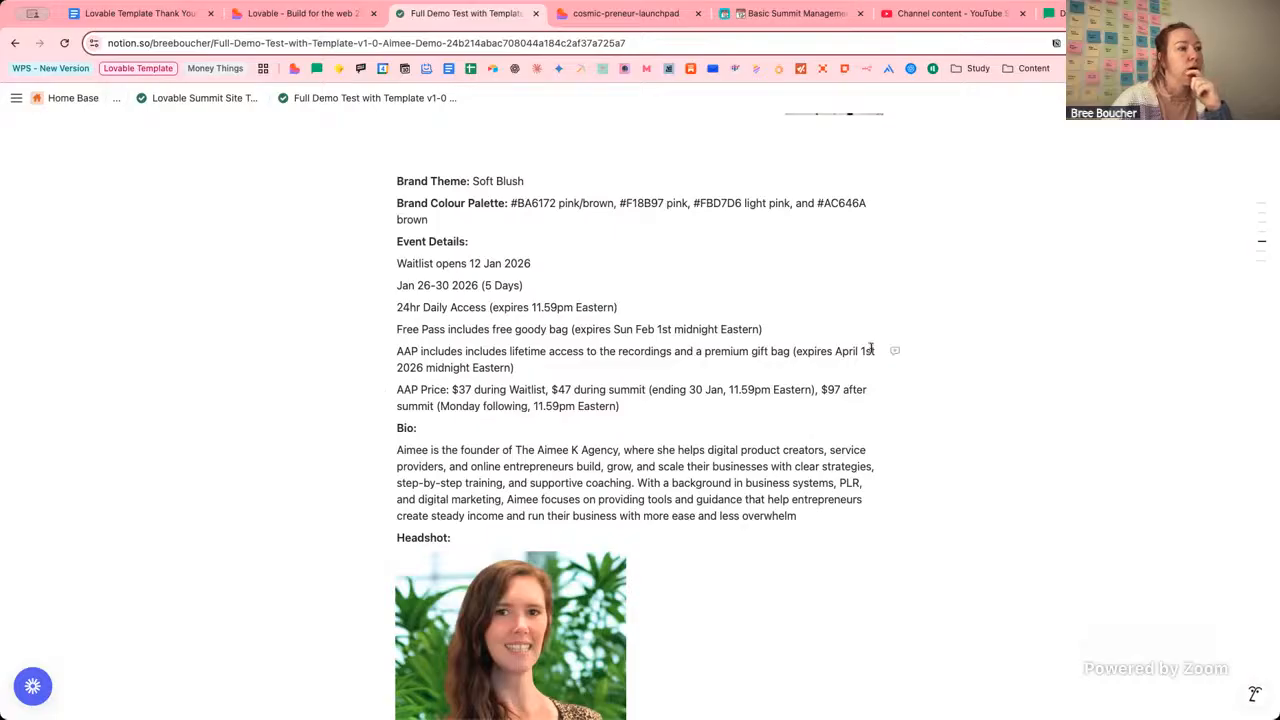
# Back in Lovable, change the Dashboard End date to 1 April 2026.
pyautogui.click(316, 14)
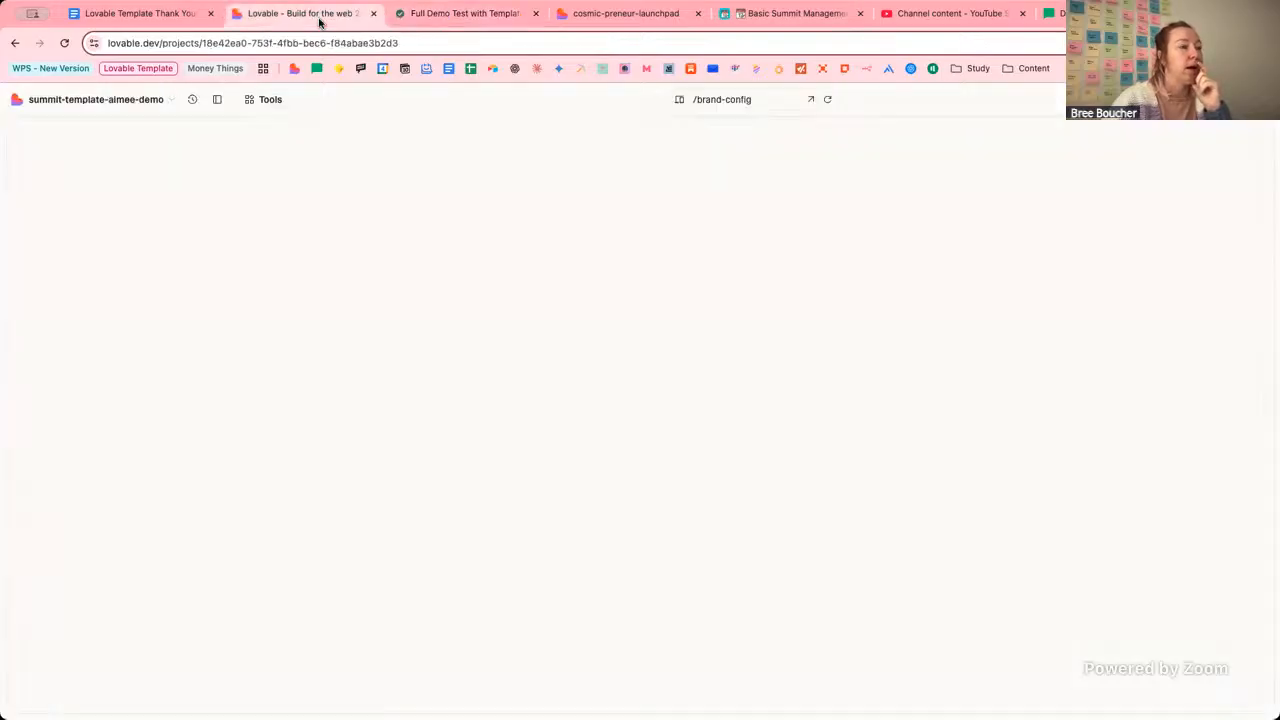
pyautogui.click(696, 416)
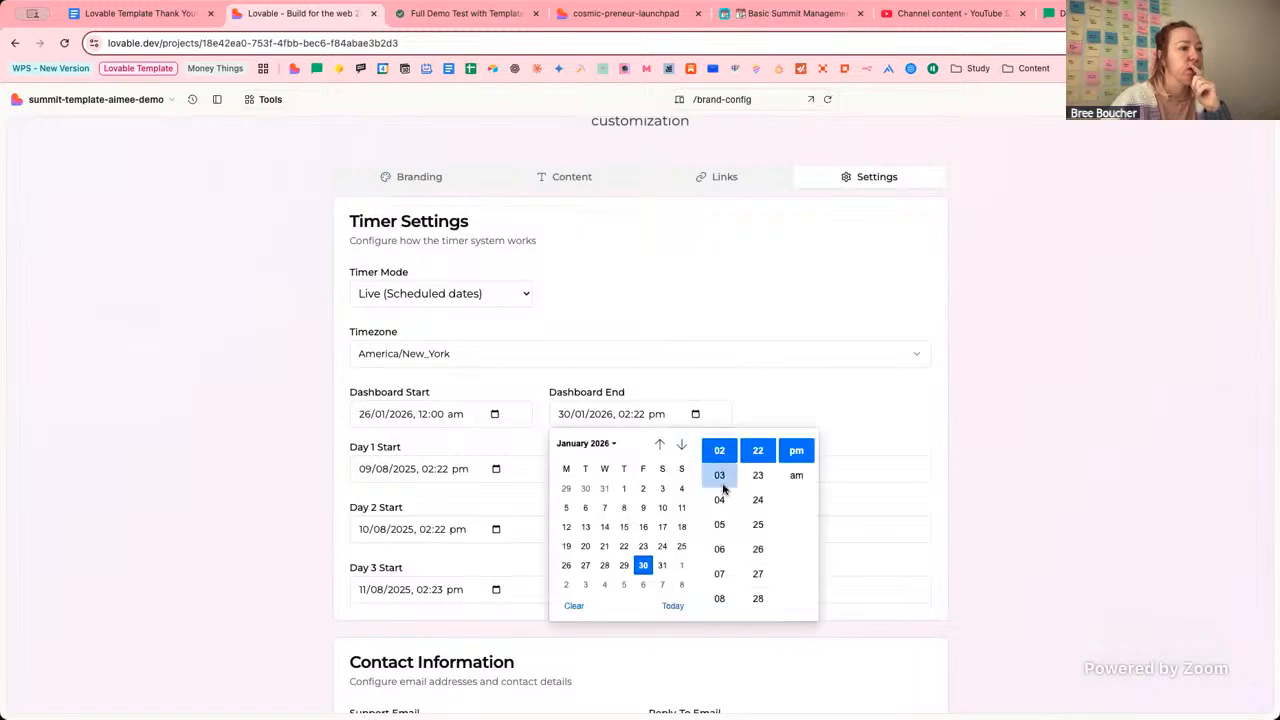
pyautogui.click(610, 446)
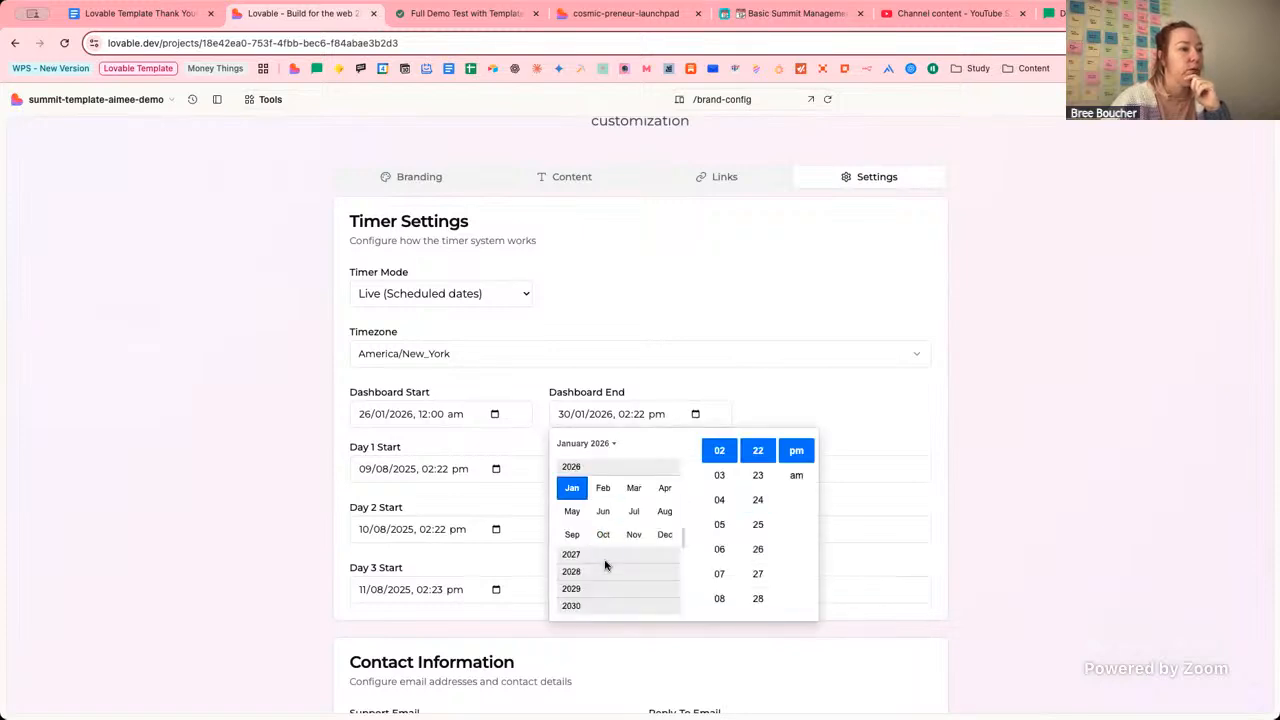
pyautogui.click(665, 488)
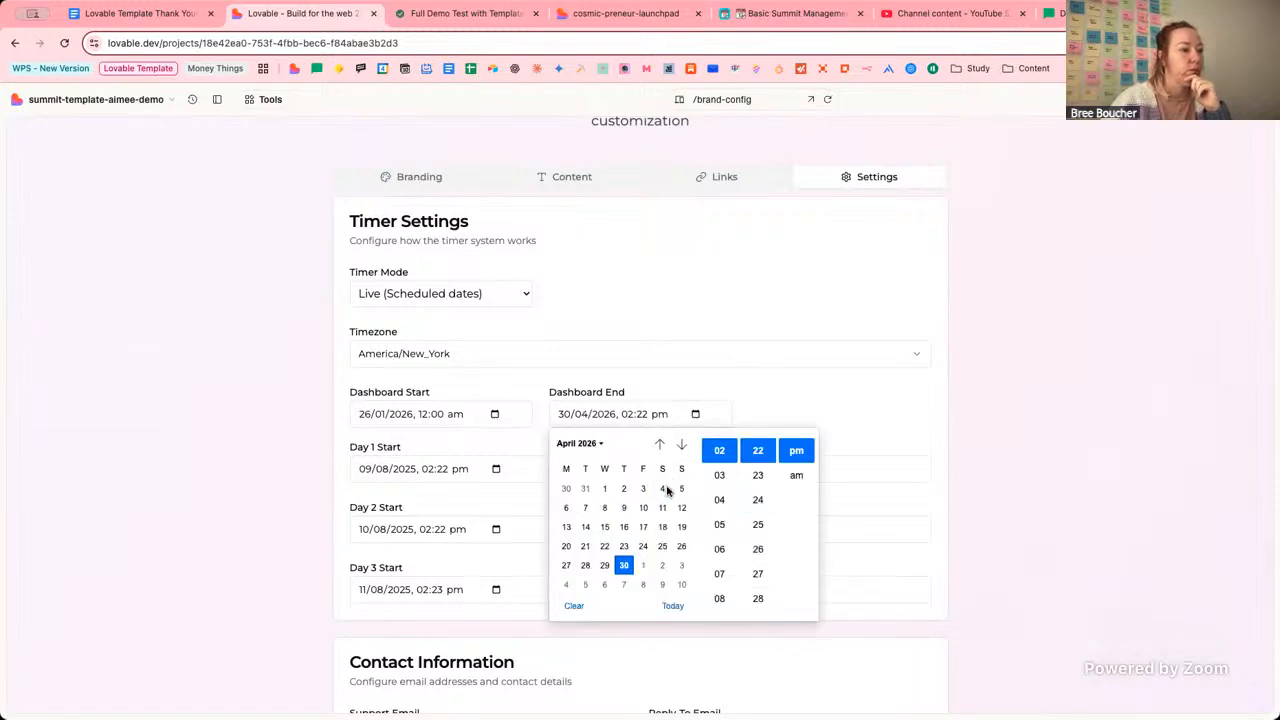
pyautogui.click(604, 488)
# Set the Dashboard End time to 12:00 am and close the picker.
pyautogui.scroll(-2, 722, 479)
pyautogui.scroll(3, 720, 480)
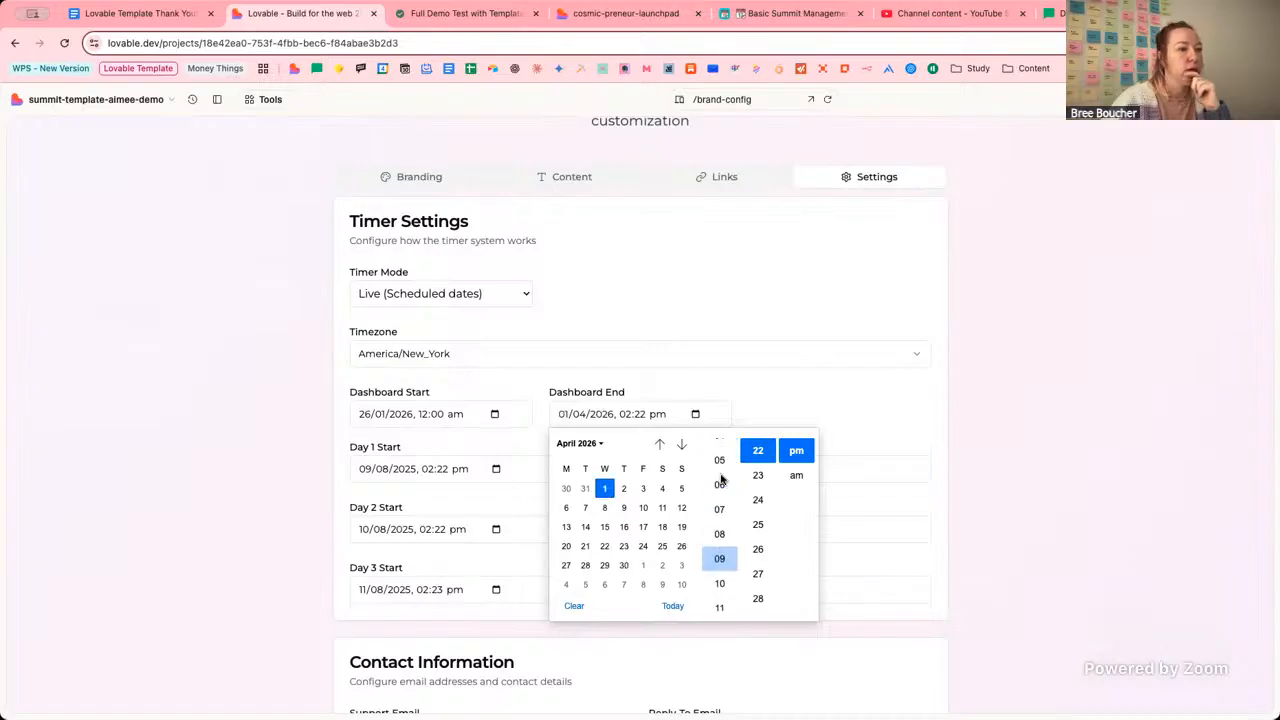
pyautogui.click(719, 450)
pyautogui.scroll(5, 757, 460)
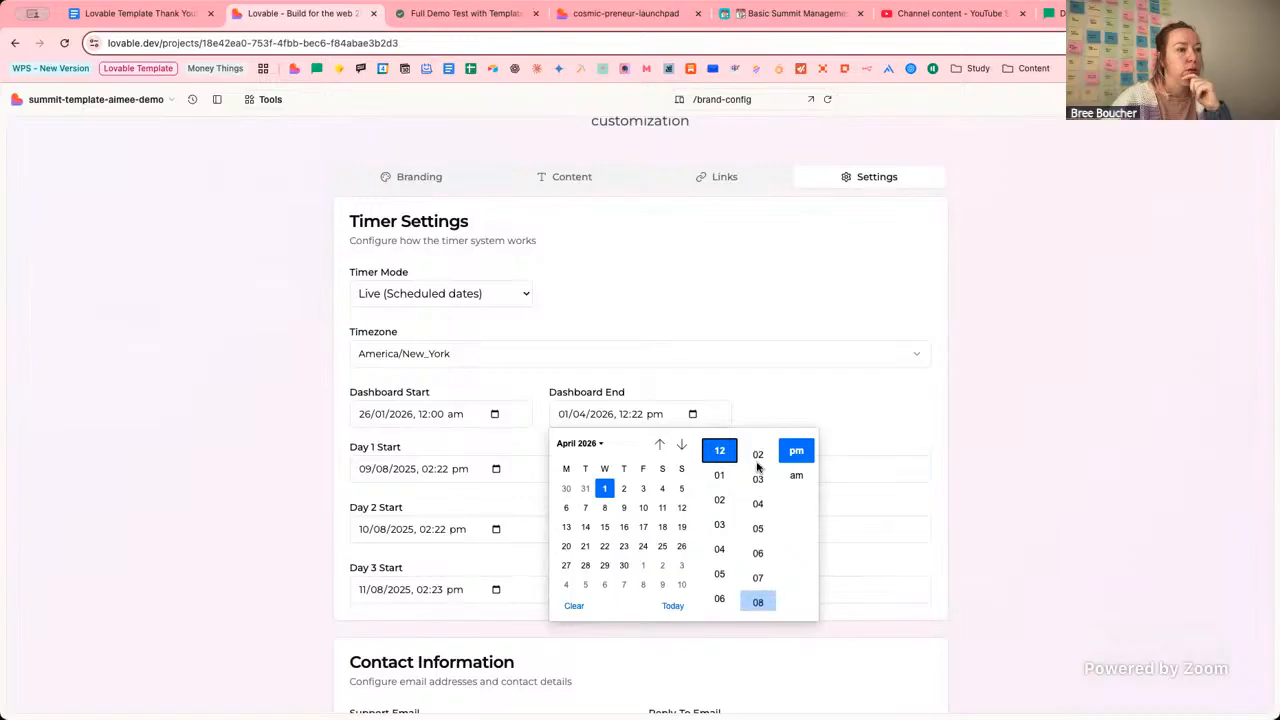
pyautogui.scroll(1, 757, 467)
pyautogui.click(757, 450)
pyautogui.click(795, 474)
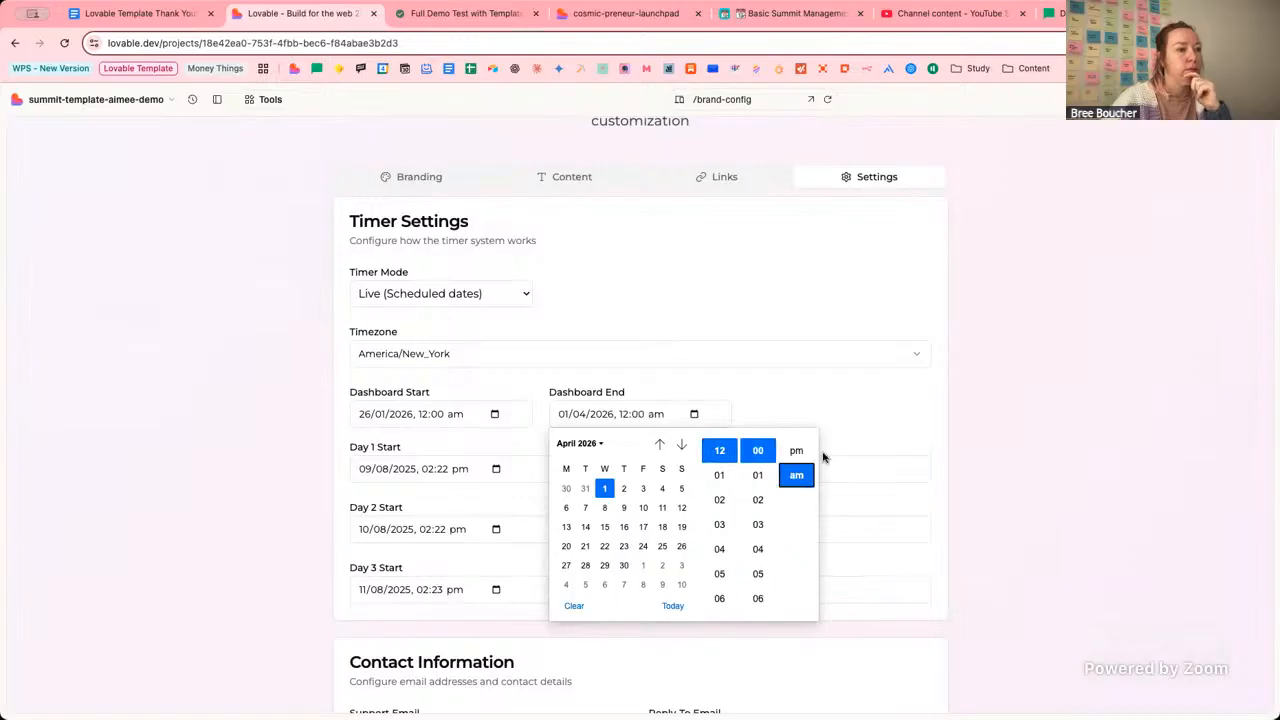
pyautogui.click(890, 417)
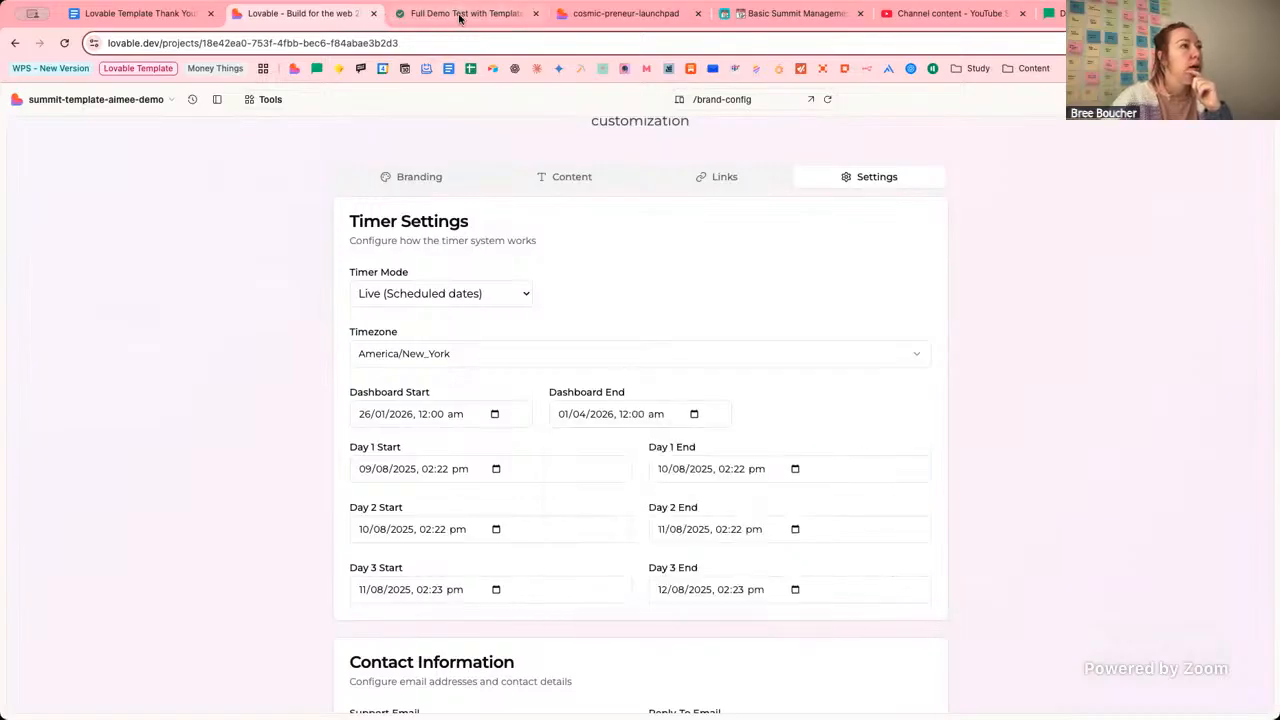
# Set the Day 1 Start date to 26 January 2026.
pyautogui.click(496, 470)
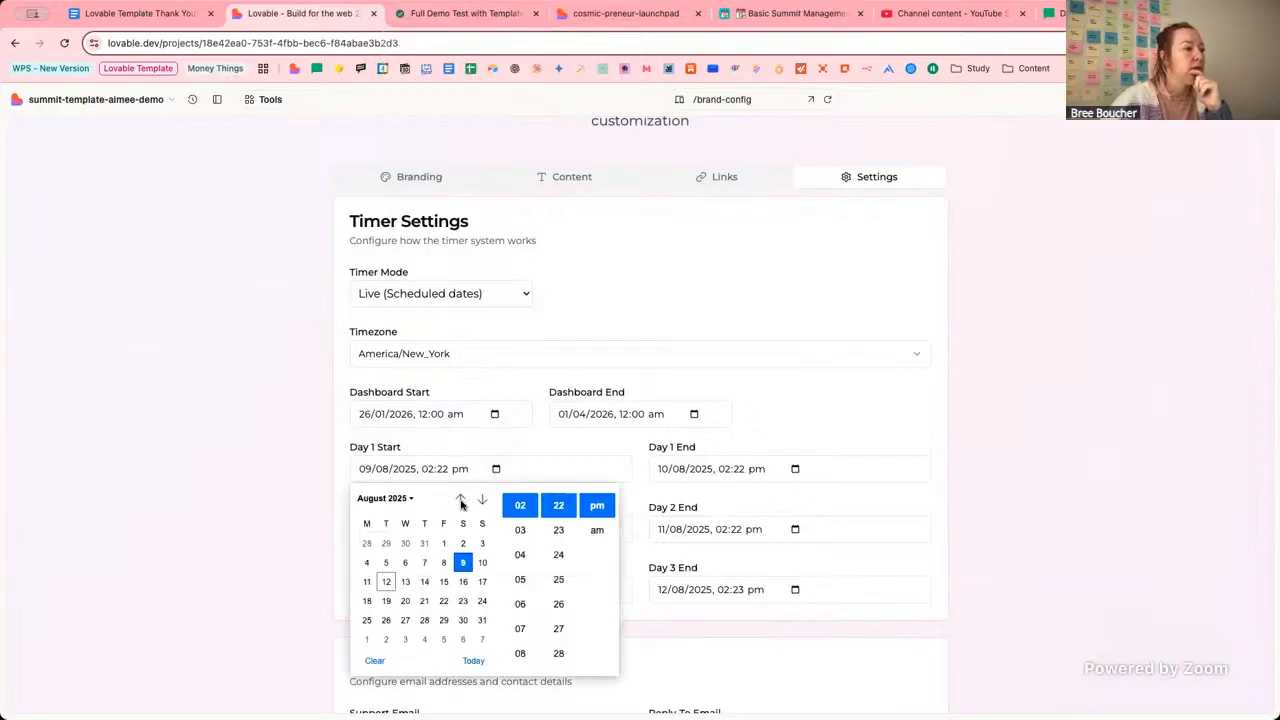
pyautogui.click(403, 499)
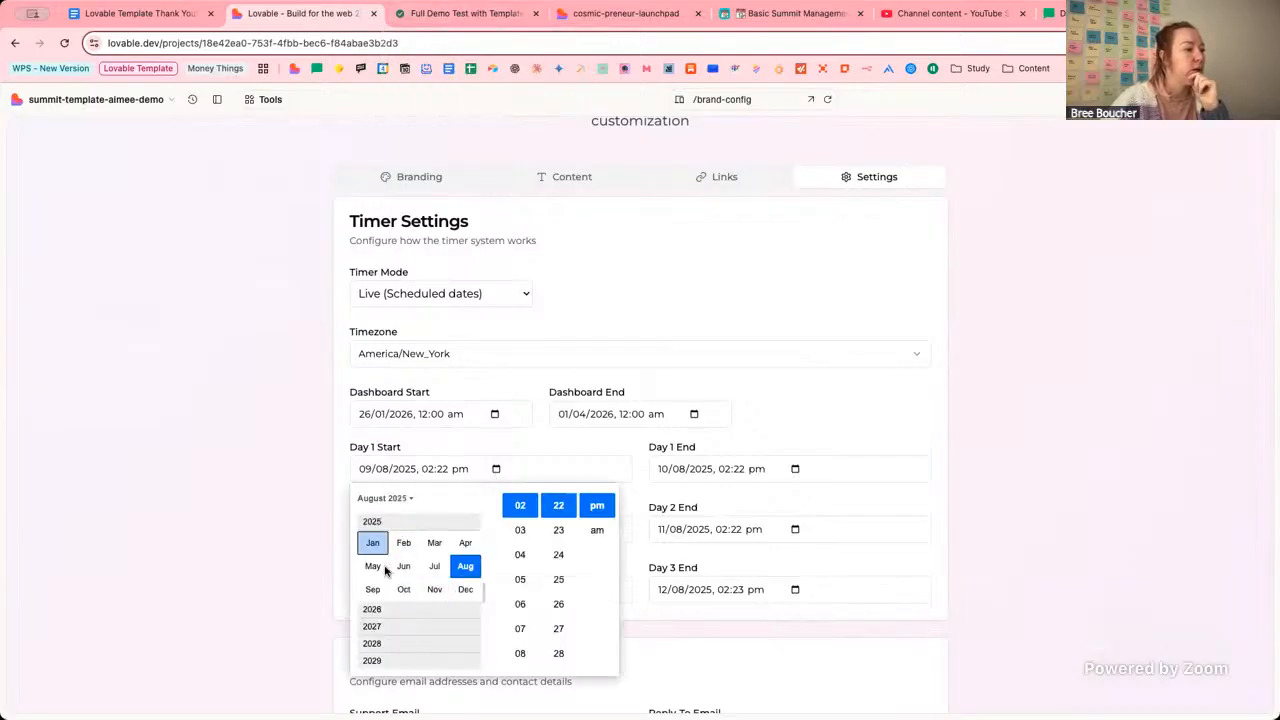
pyautogui.click(380, 612)
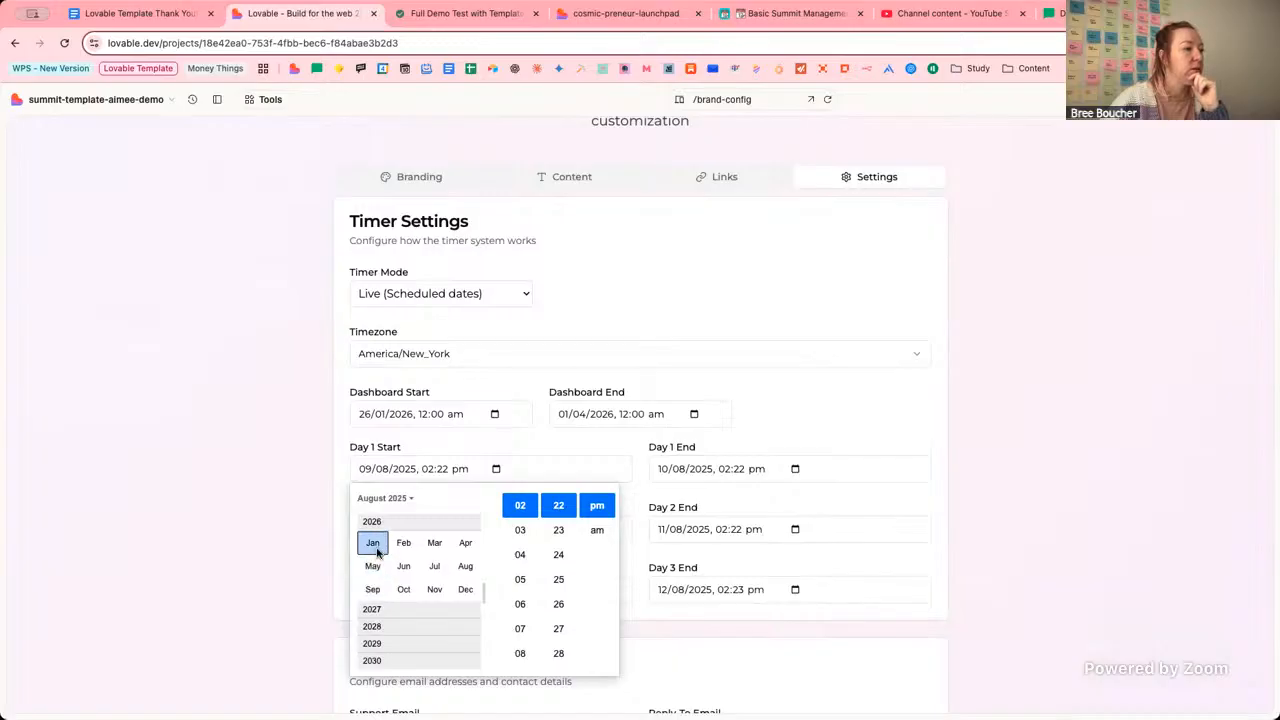
pyautogui.click(372, 542)
pyautogui.click(366, 620)
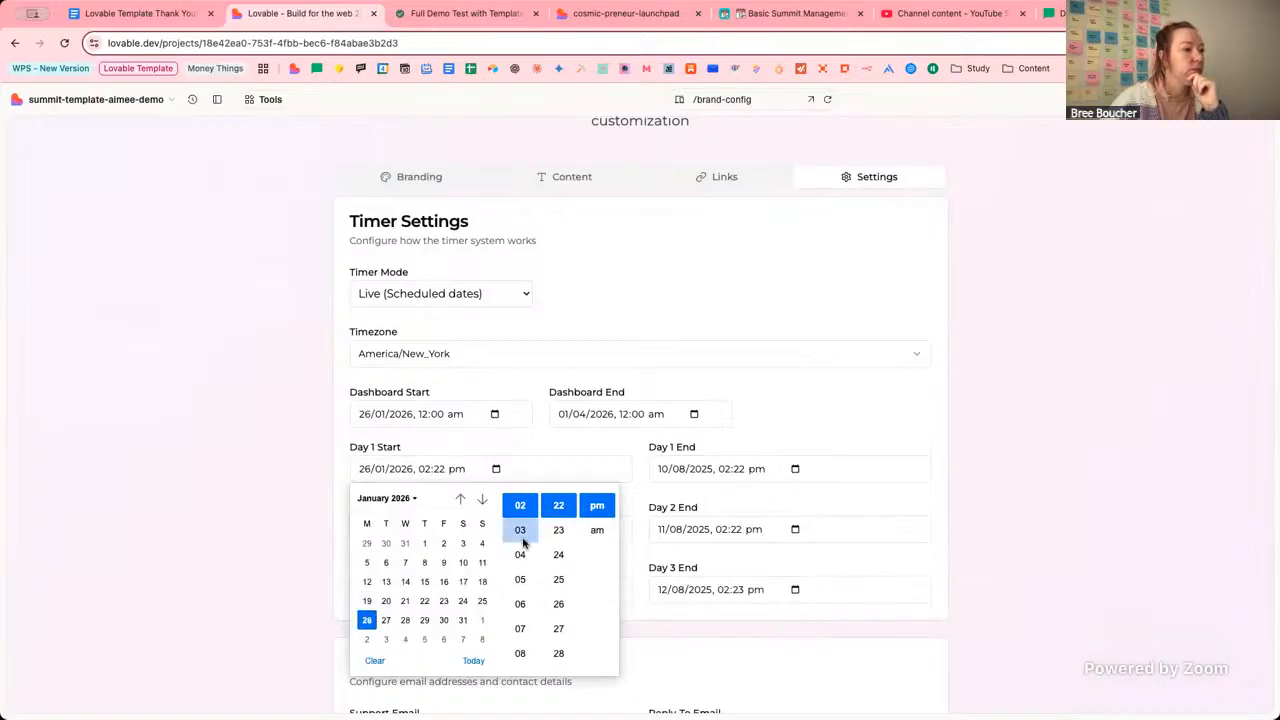
# Set the Day 1 Start time to 12:00 am and close the picker.
pyautogui.scroll(3, 521, 540)
pyautogui.scroll(1, 523, 580)
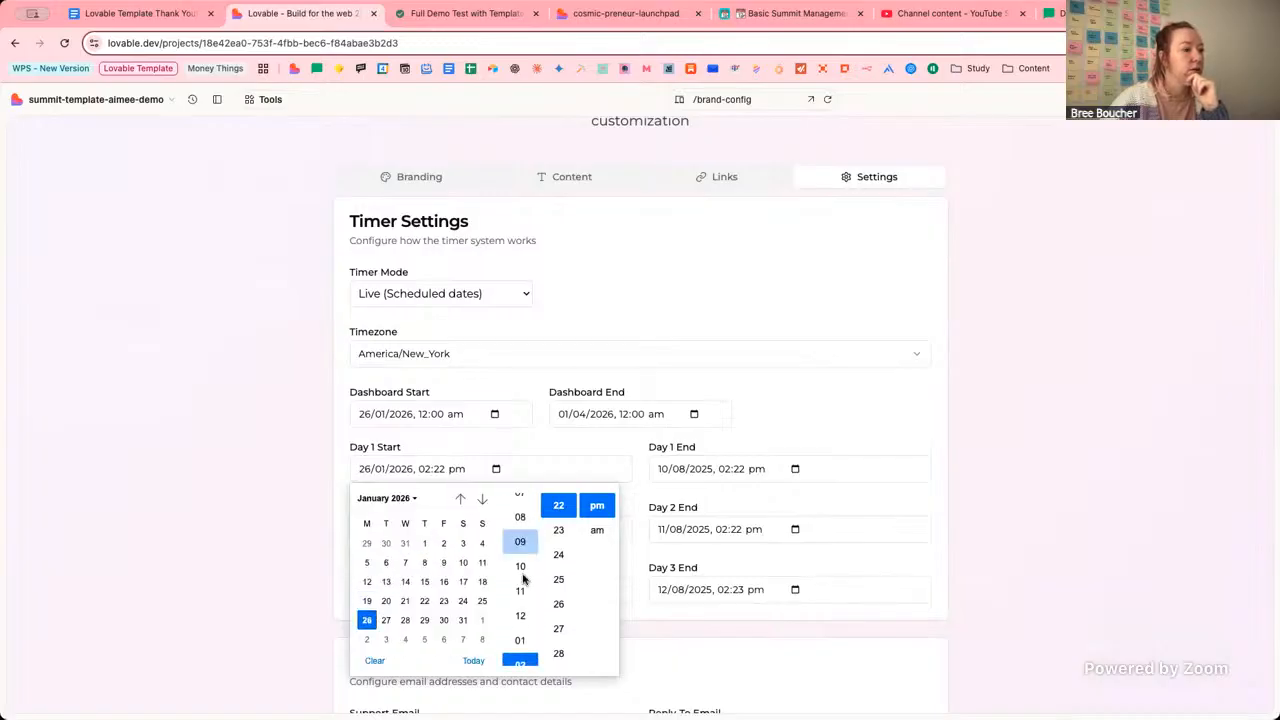
pyautogui.click(521, 603)
pyautogui.scroll(3, 559, 560)
pyautogui.scroll(6, 559, 560)
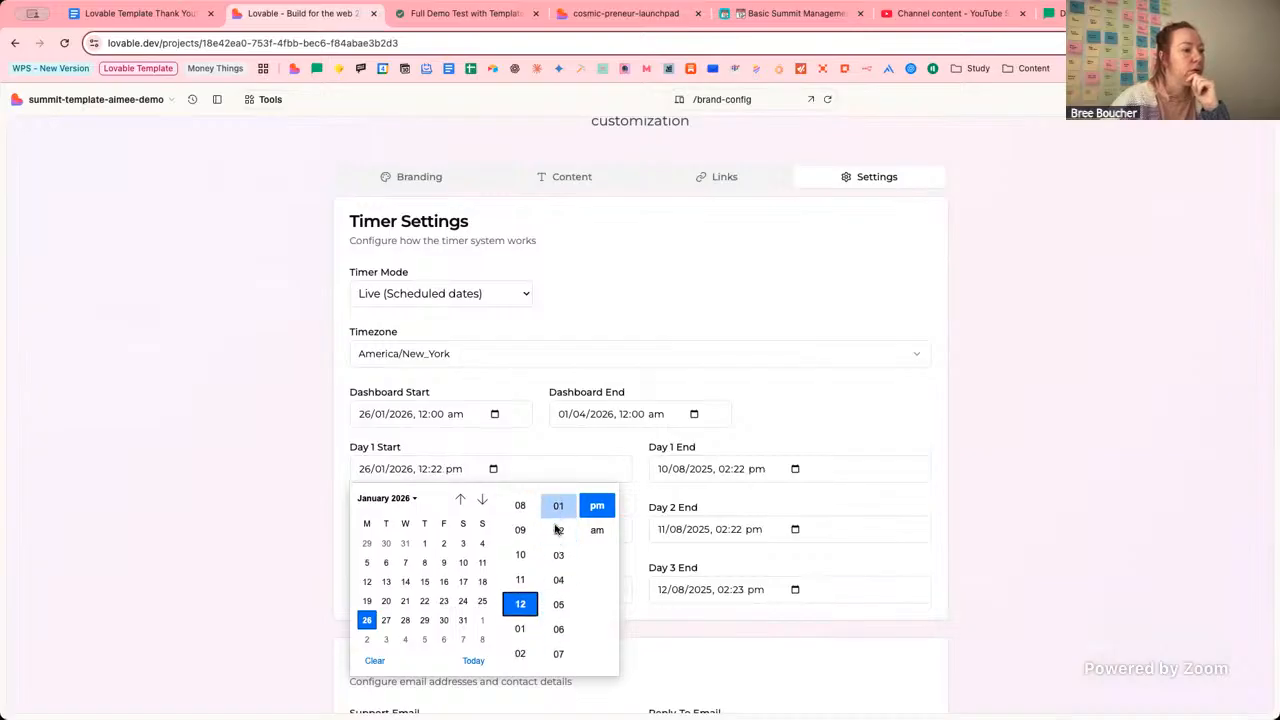
pyautogui.scroll(2, 559, 510)
pyautogui.click(559, 505)
pyautogui.click(597, 529)
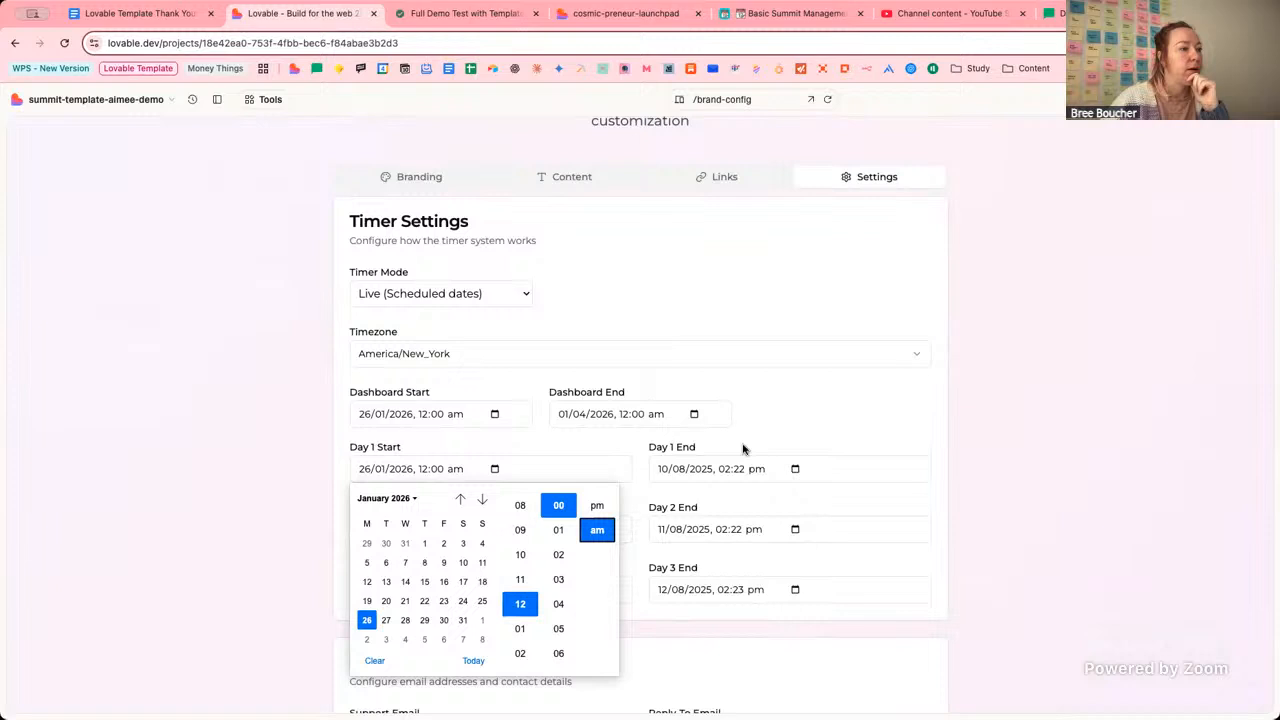
pyautogui.click(829, 420)
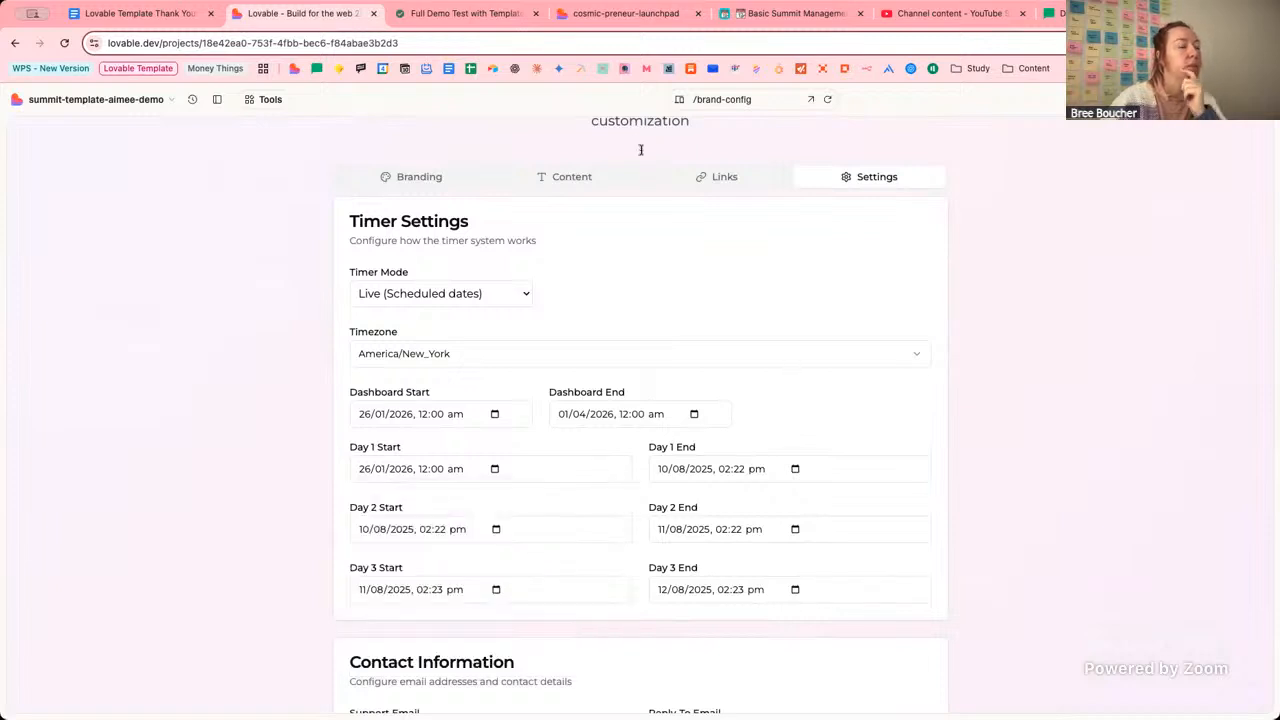
# After rechecking the Notion event details, set the Day 1 End date to 27 January 2026.
pyautogui.click(430, 16)
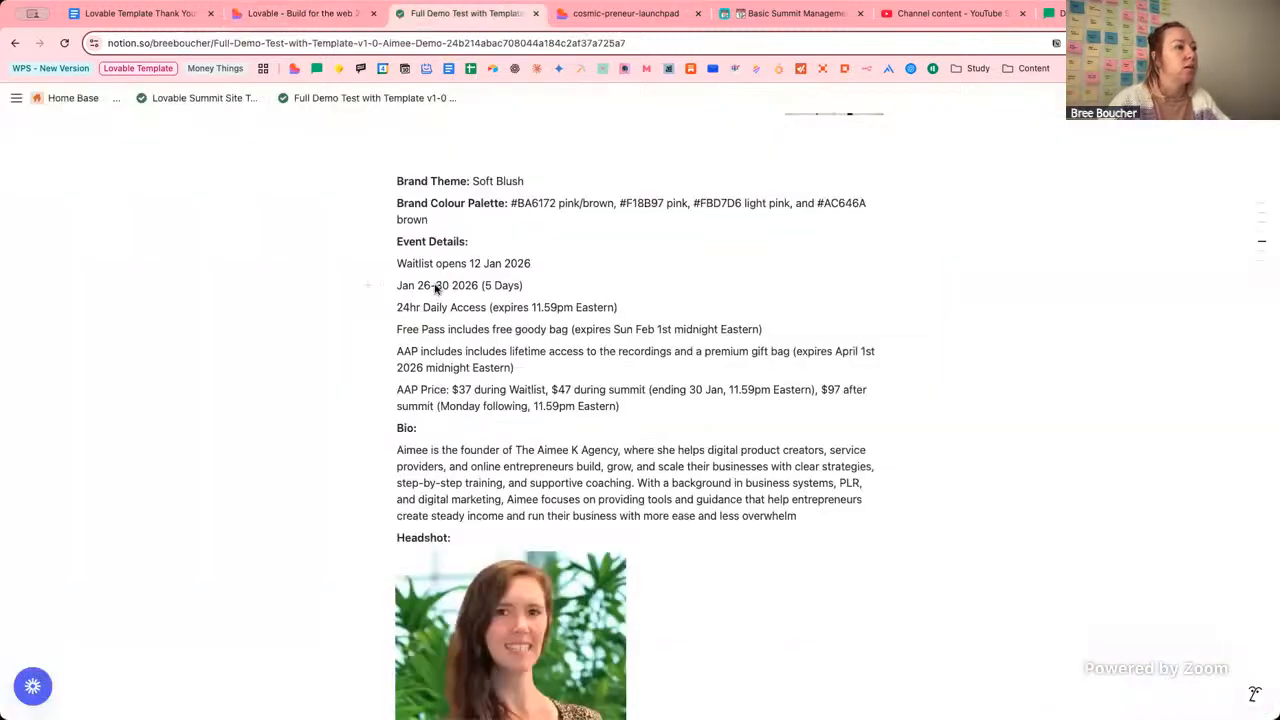
pyautogui.click(280, 18)
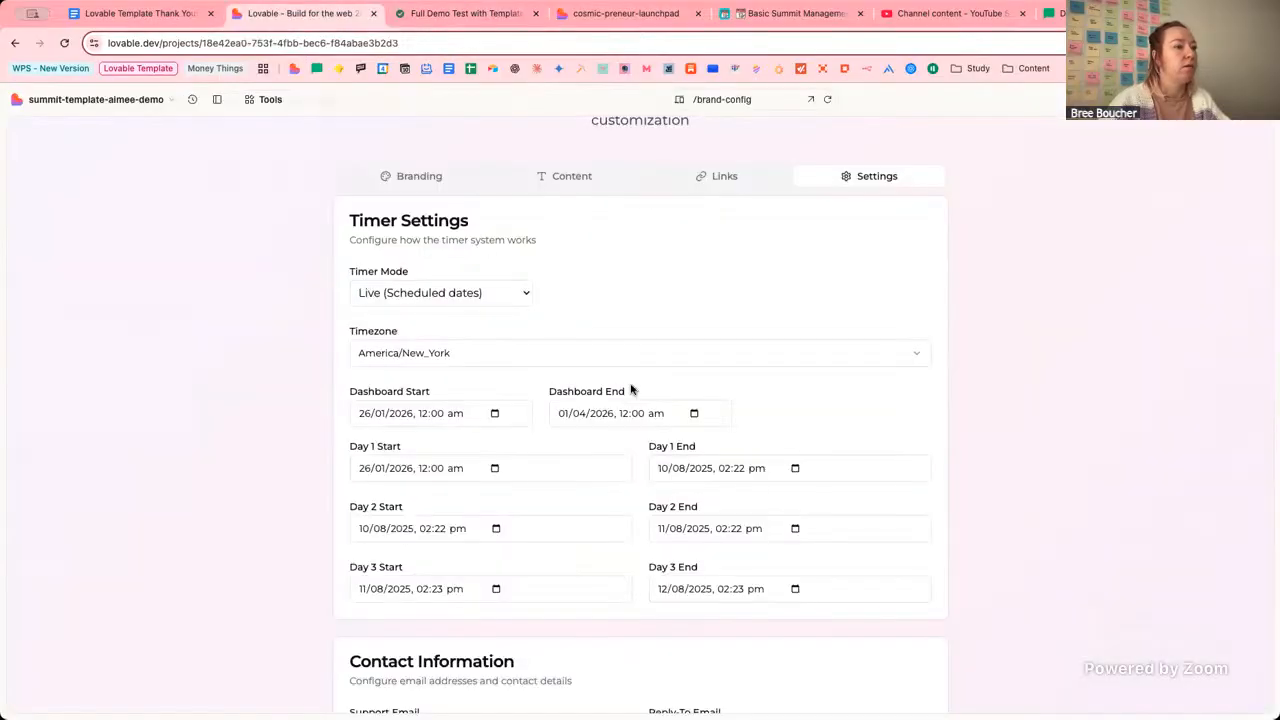
pyautogui.click(795, 468)
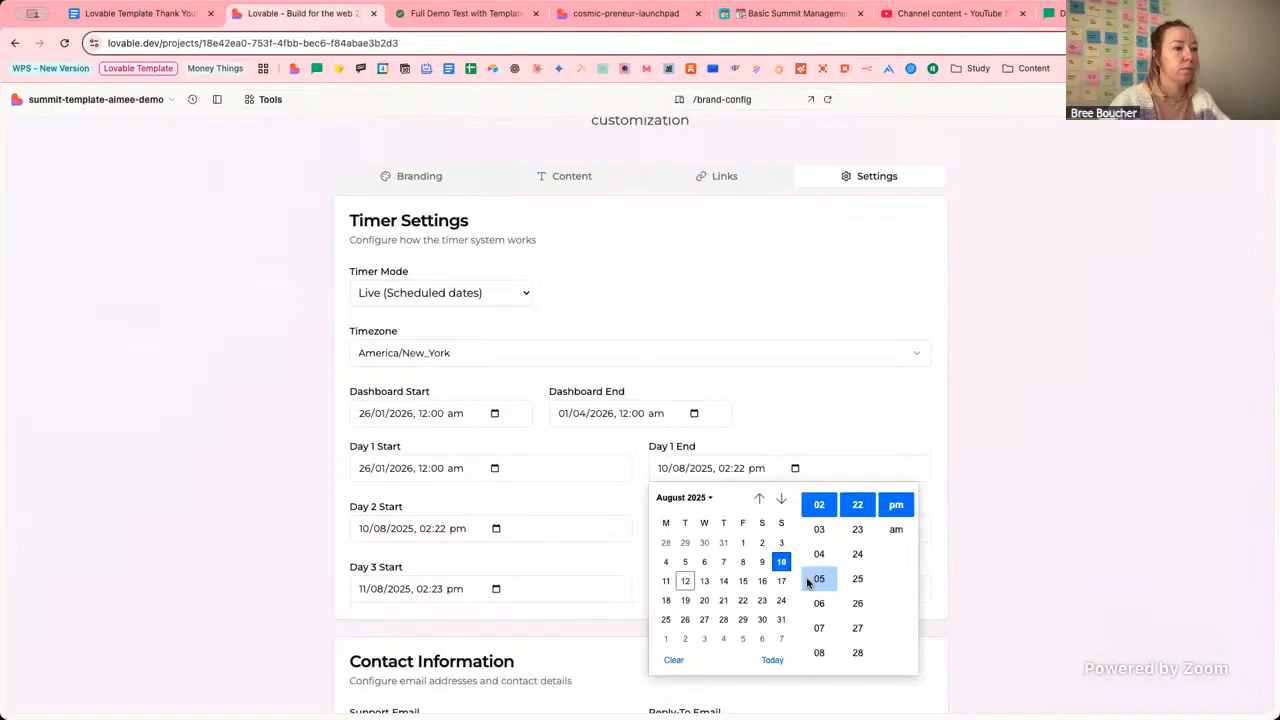
pyautogui.click(706, 500)
pyautogui.click(671, 608)
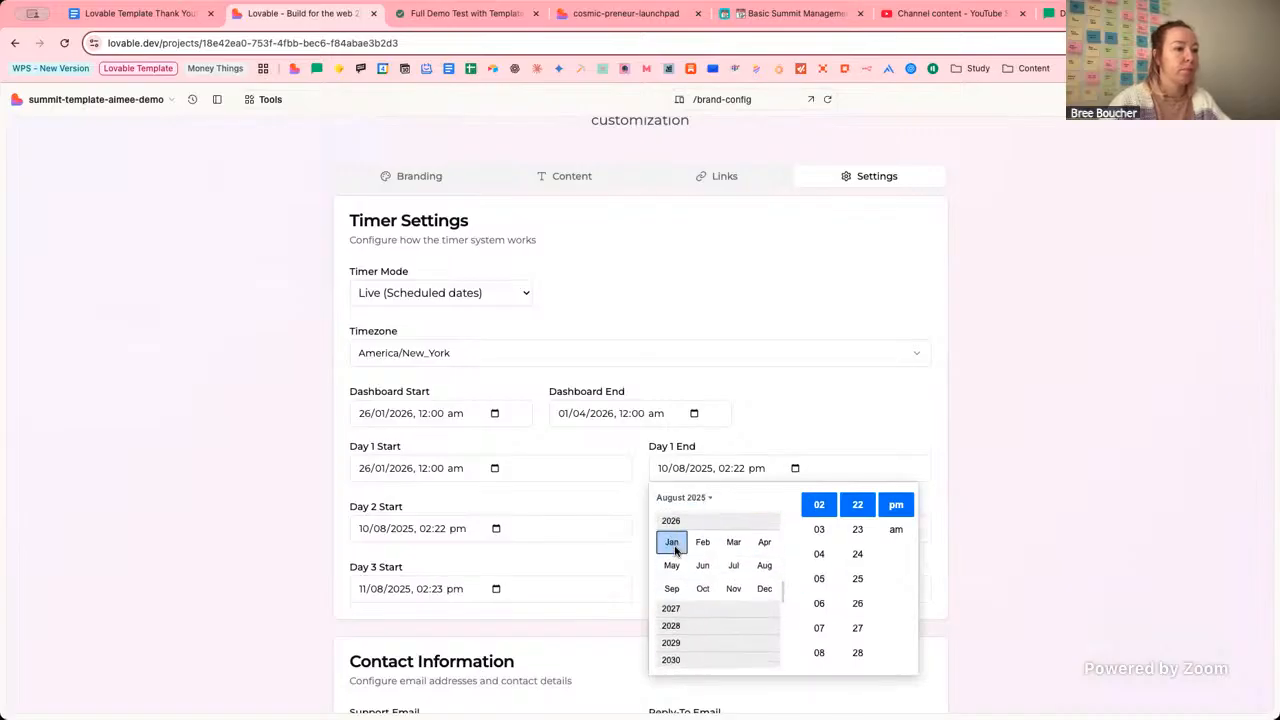
pyautogui.click(672, 542)
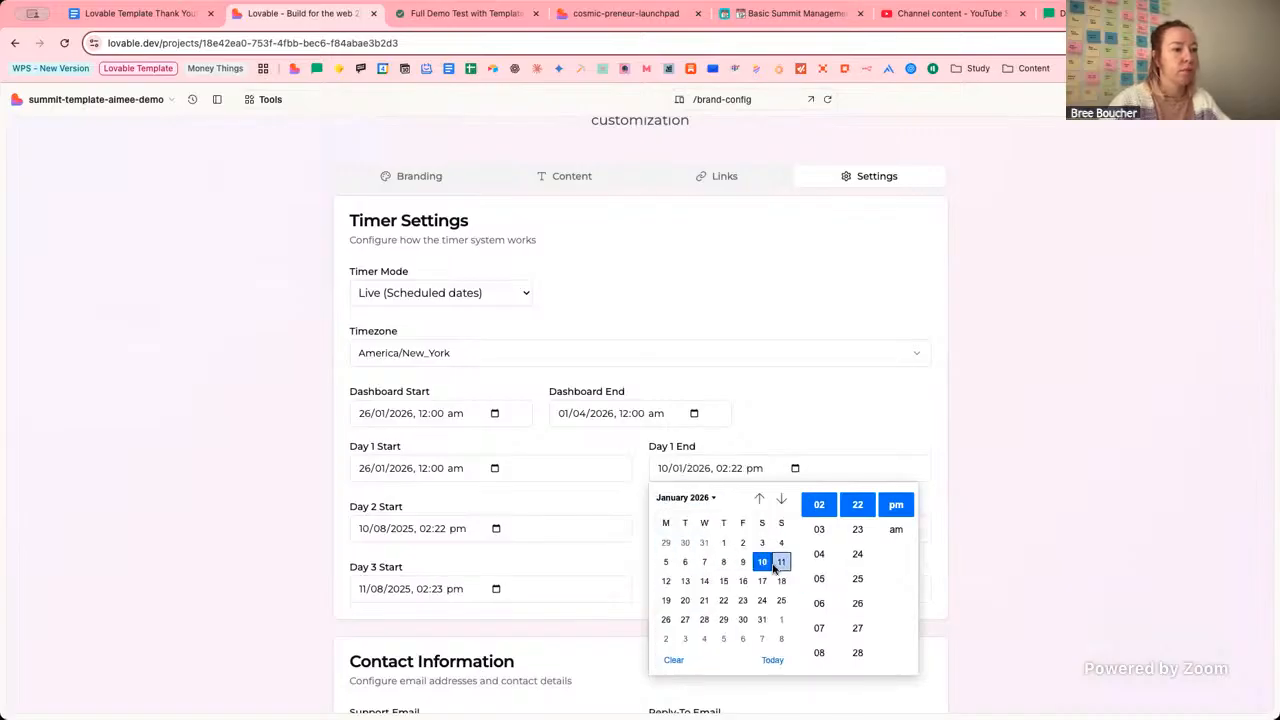
pyautogui.click(685, 619)
# Set the Day 1 End time to 12:00 am and close the picker.
pyautogui.scroll(3, 827, 505)
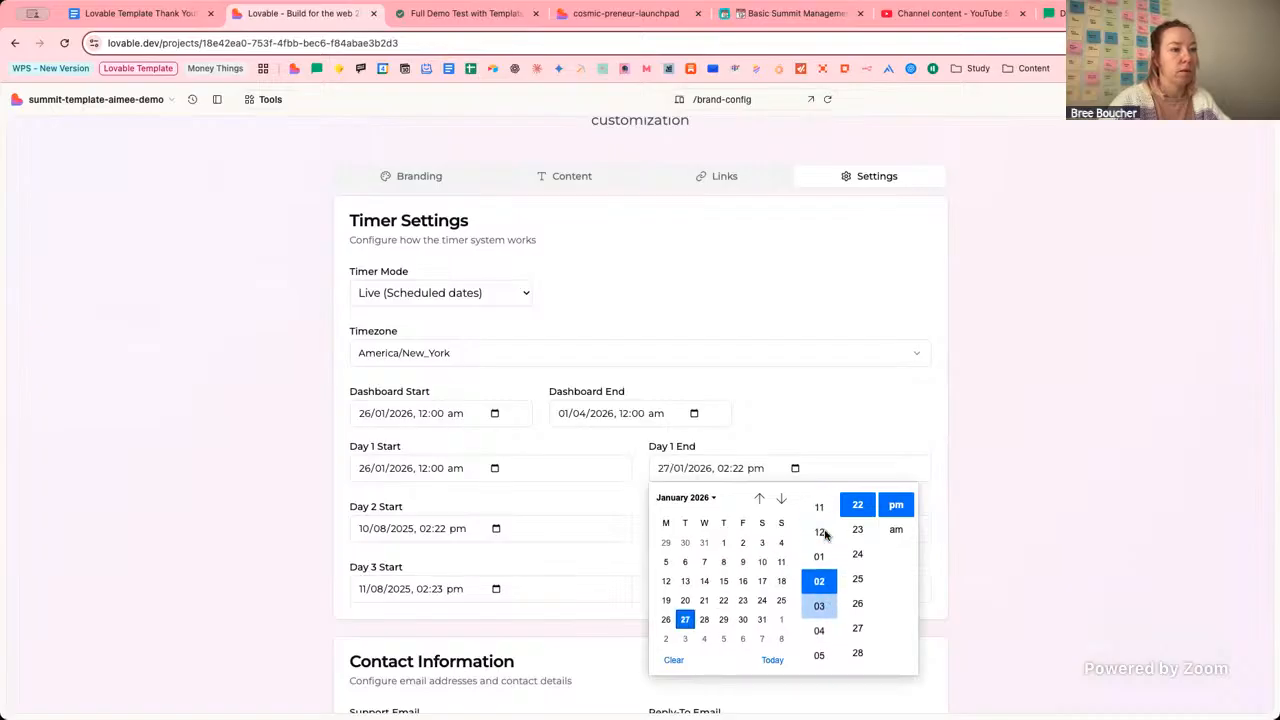
pyautogui.click(819, 530)
pyautogui.scroll(3, 857, 536)
pyautogui.scroll(5, 857, 536)
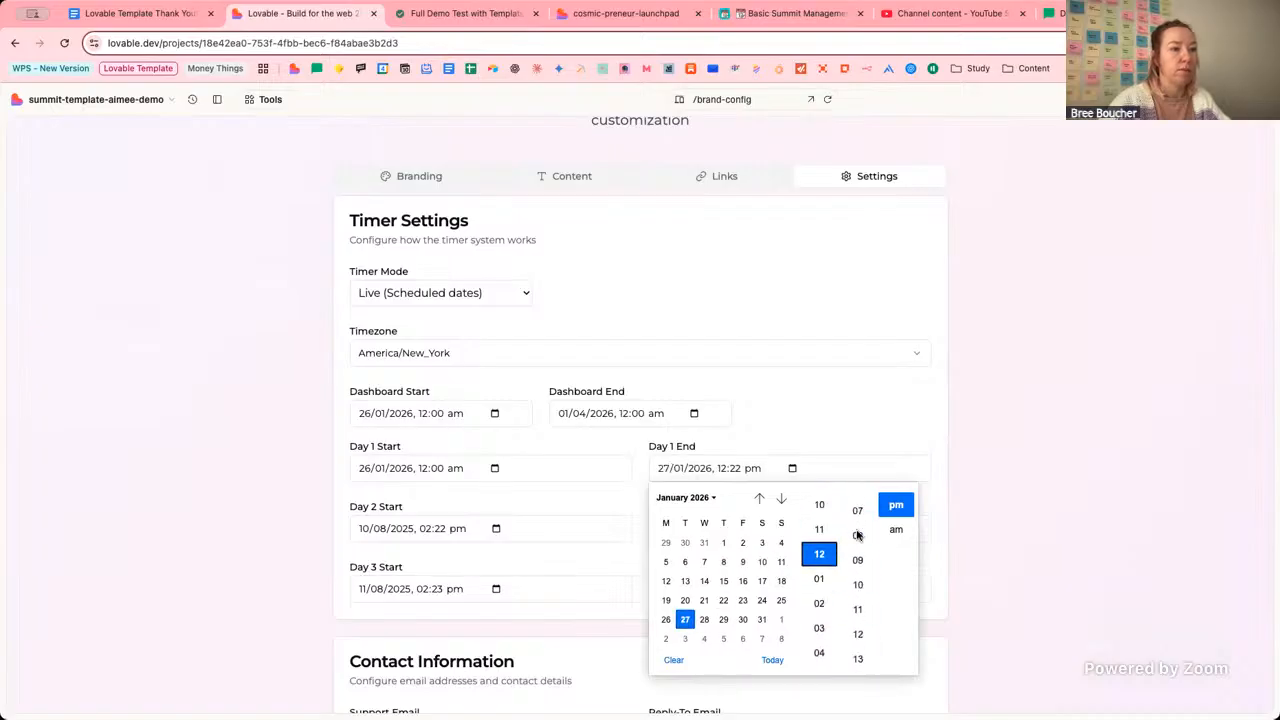
pyautogui.scroll(3, 857, 536)
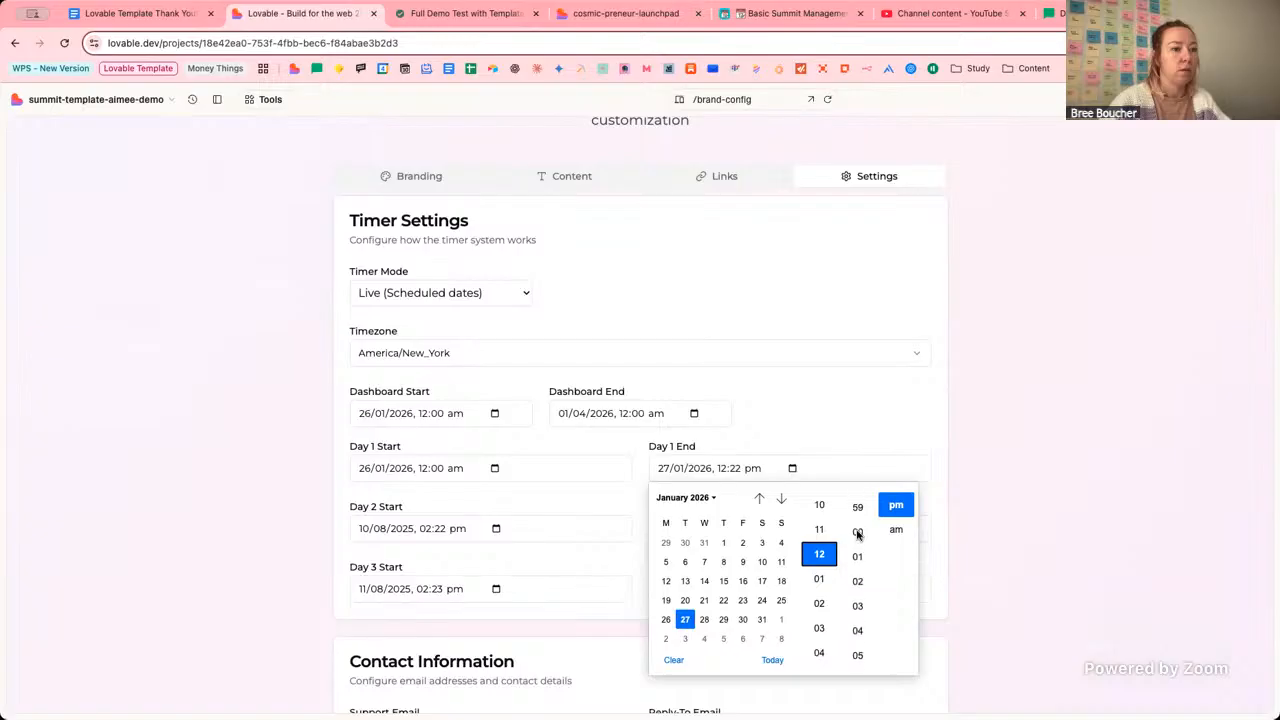
pyautogui.click(857, 533)
pyautogui.click(896, 529)
pyautogui.click(878, 410)
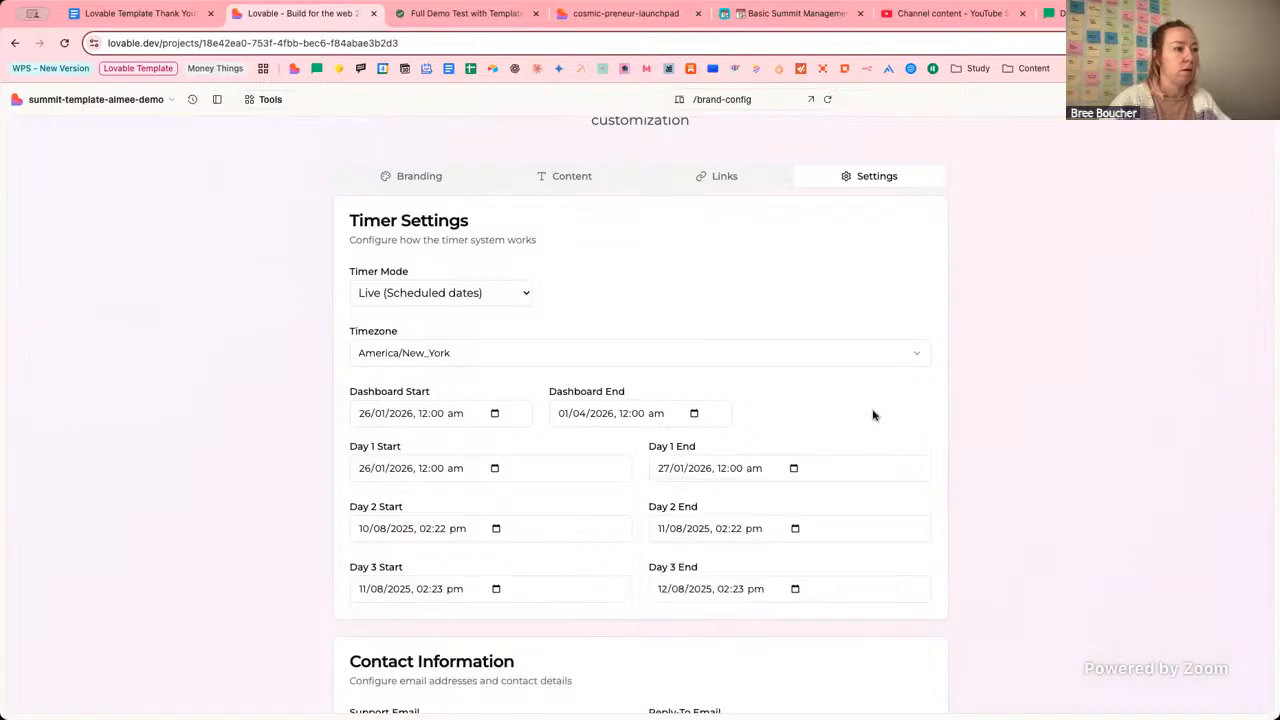
# Set Day 2 Start to 27 January 2026 at 12:00 am.
pyautogui.click(497, 529)
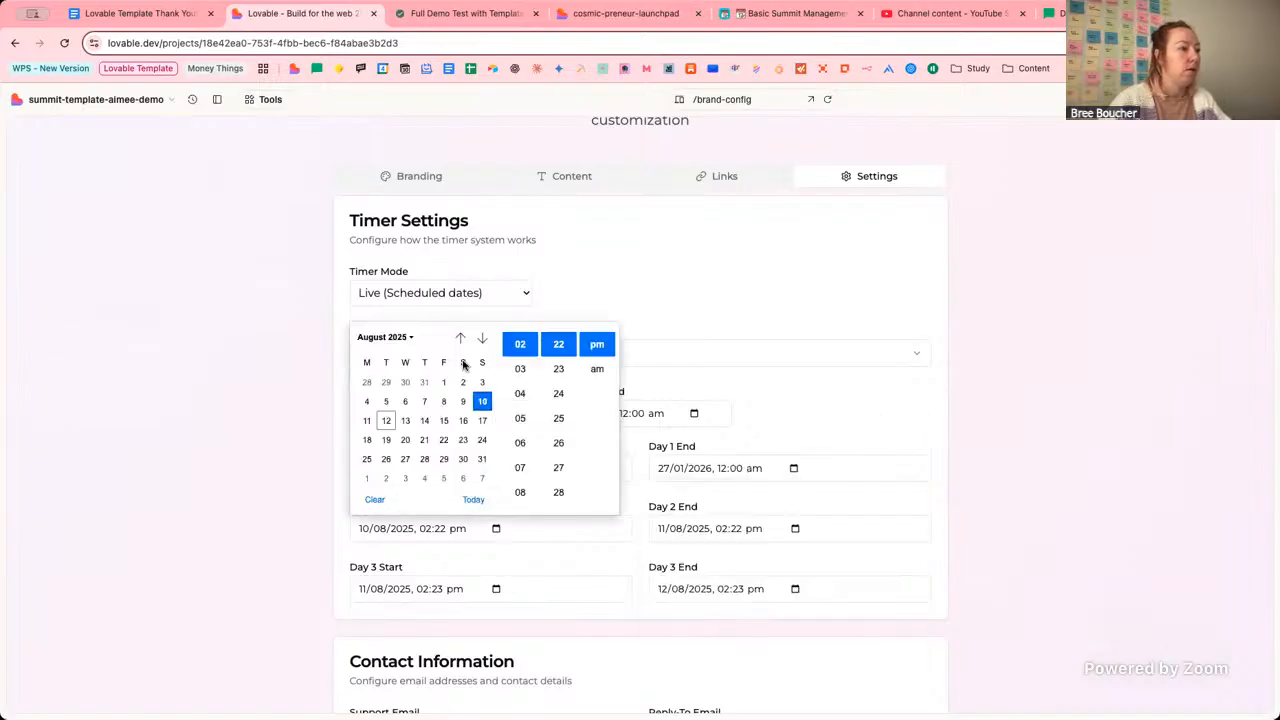
pyautogui.click(392, 338)
pyautogui.click(380, 450)
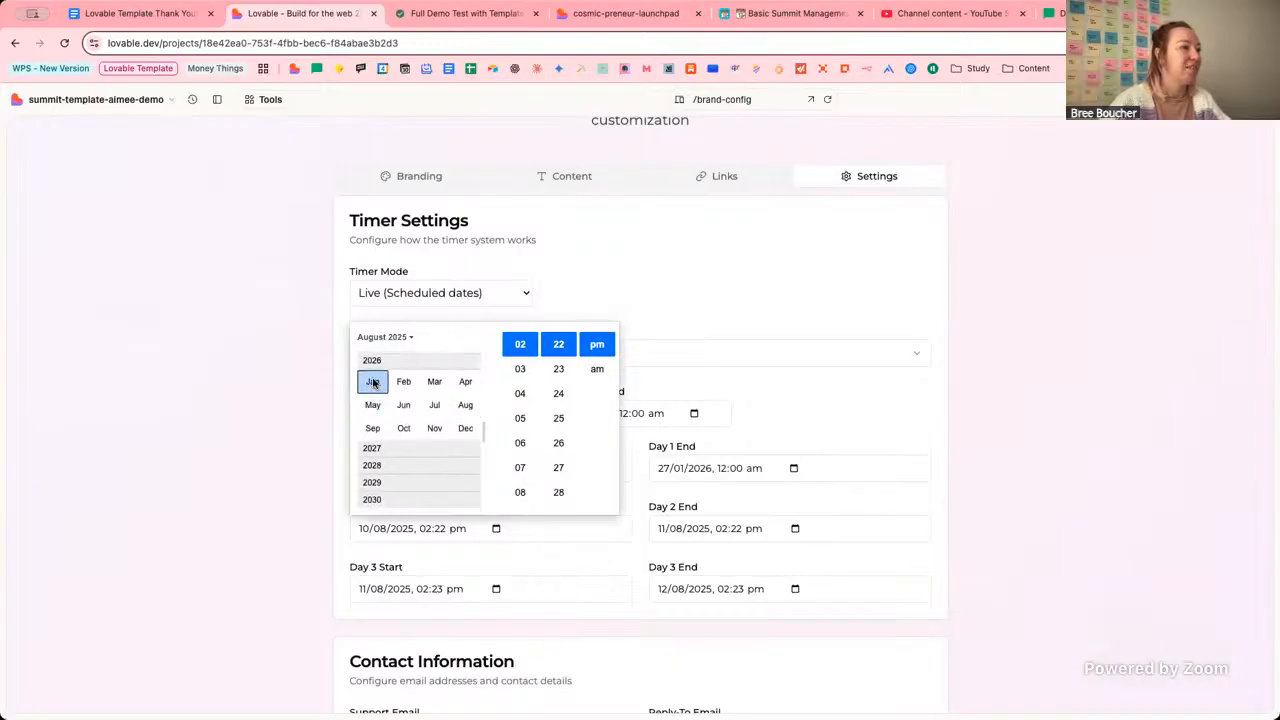
pyautogui.click(372, 381)
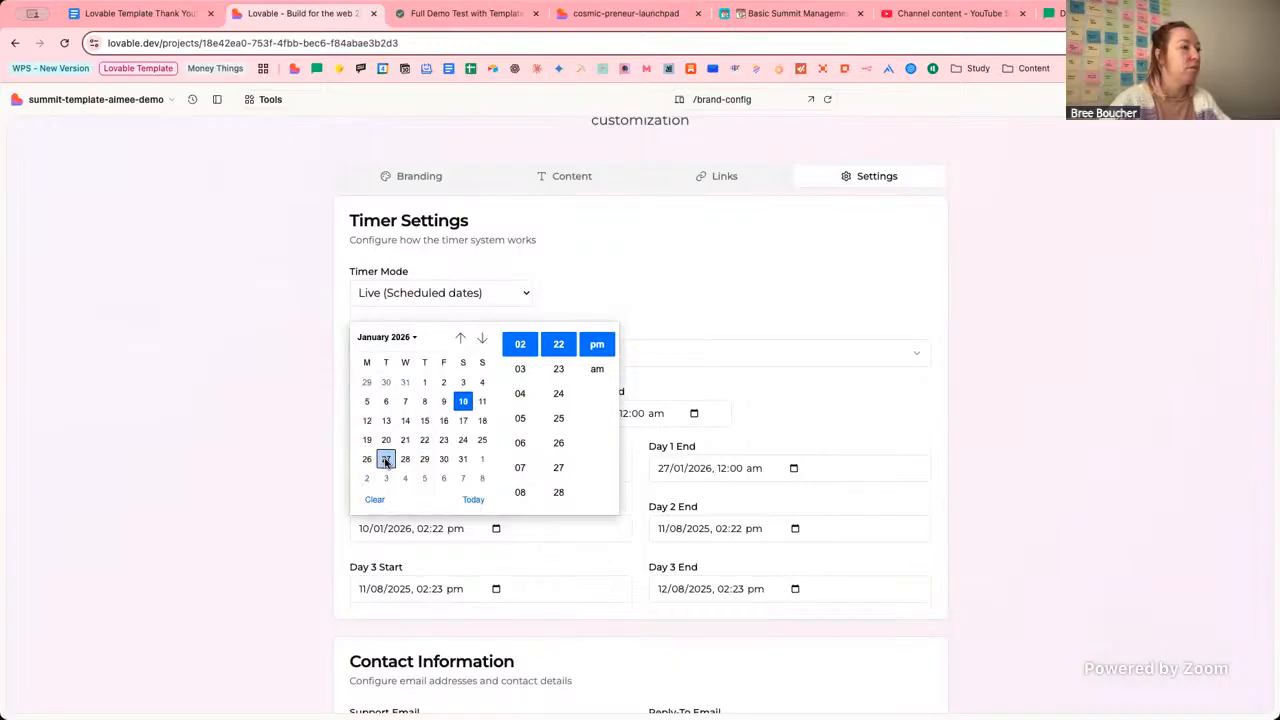
pyautogui.click(386, 459)
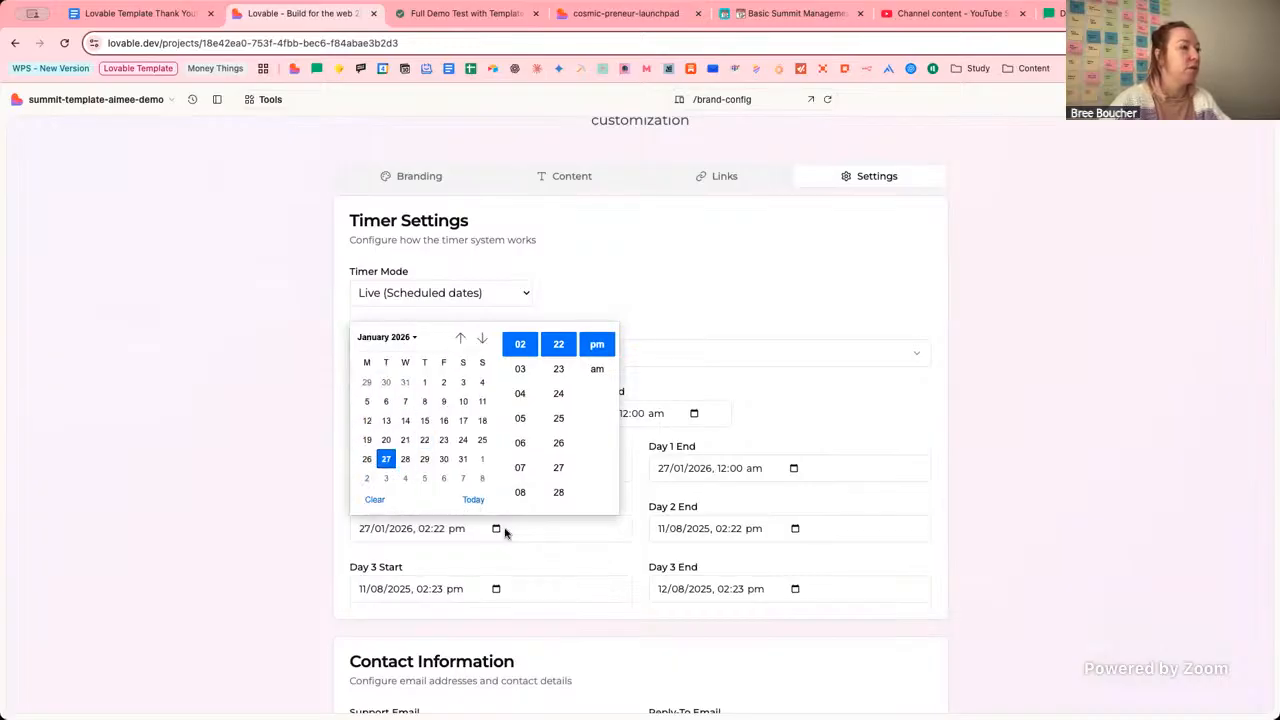
pyautogui.click(425, 529)
pyautogui.write('12:')
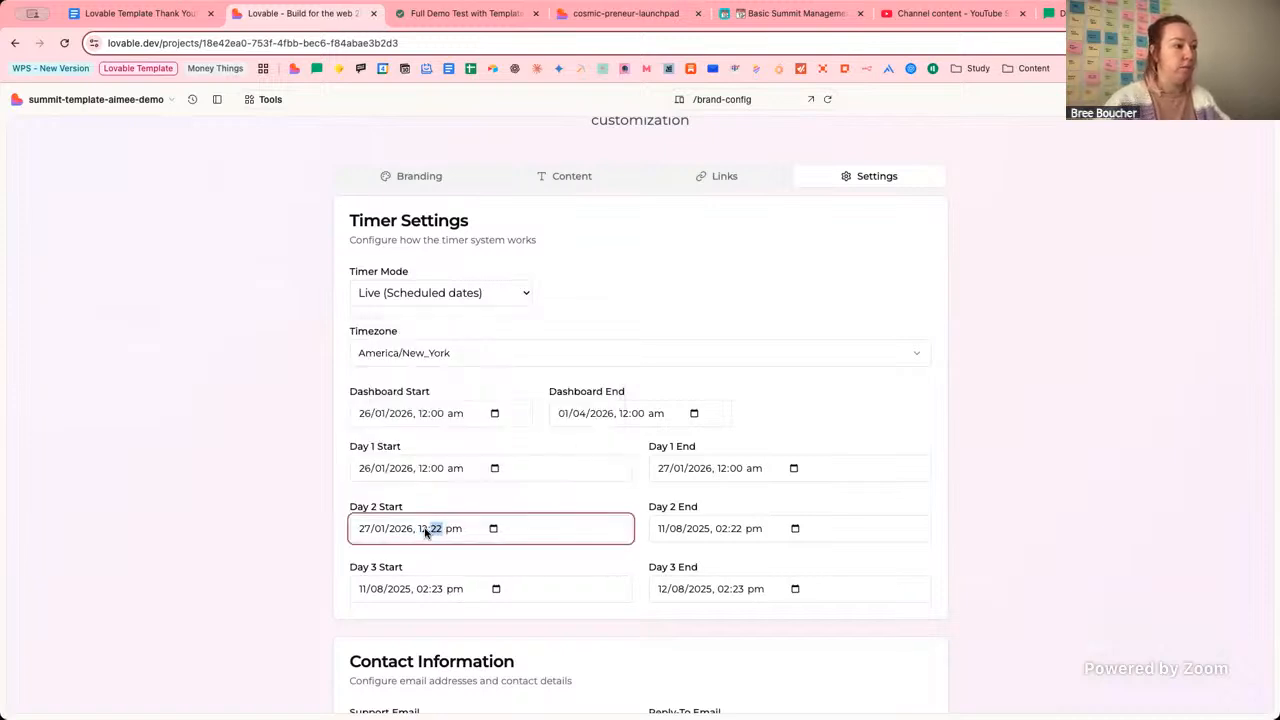
pyautogui.write('00 a')
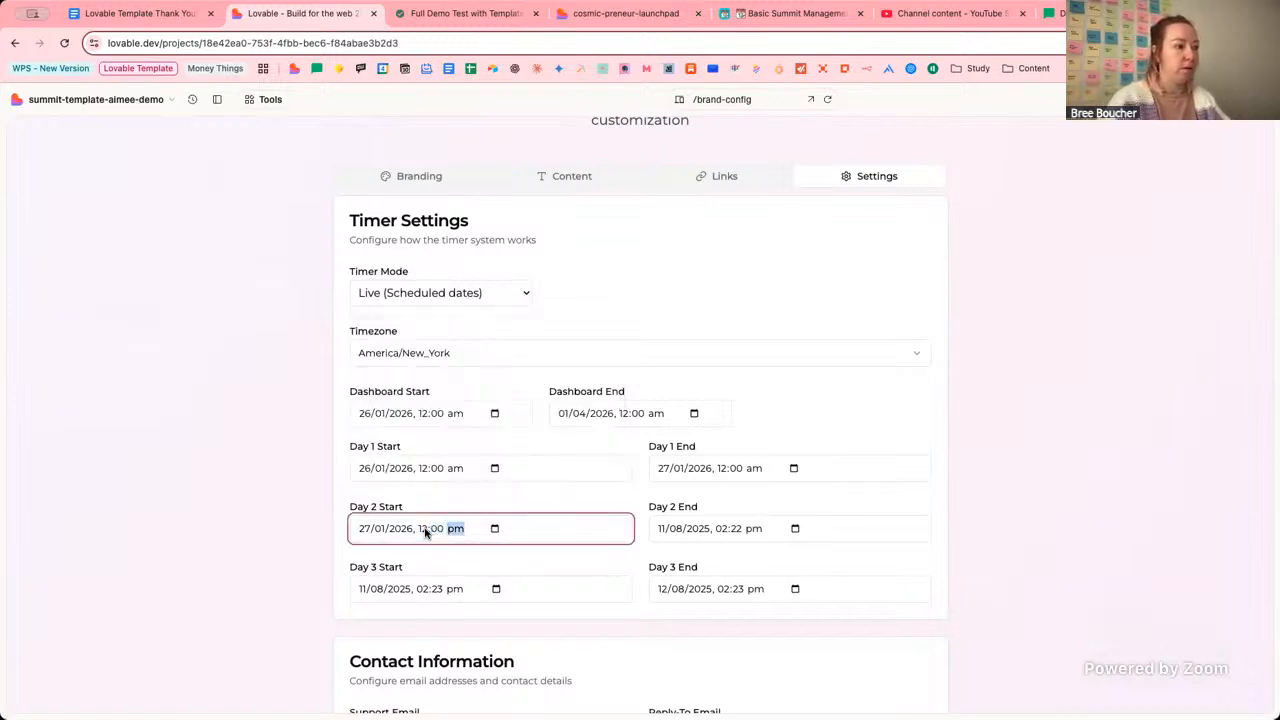
# Type 28/01/2026, 12:00 am into the Day 2 End field.
pyautogui.click(657, 538)
pyautogui.write('2801')
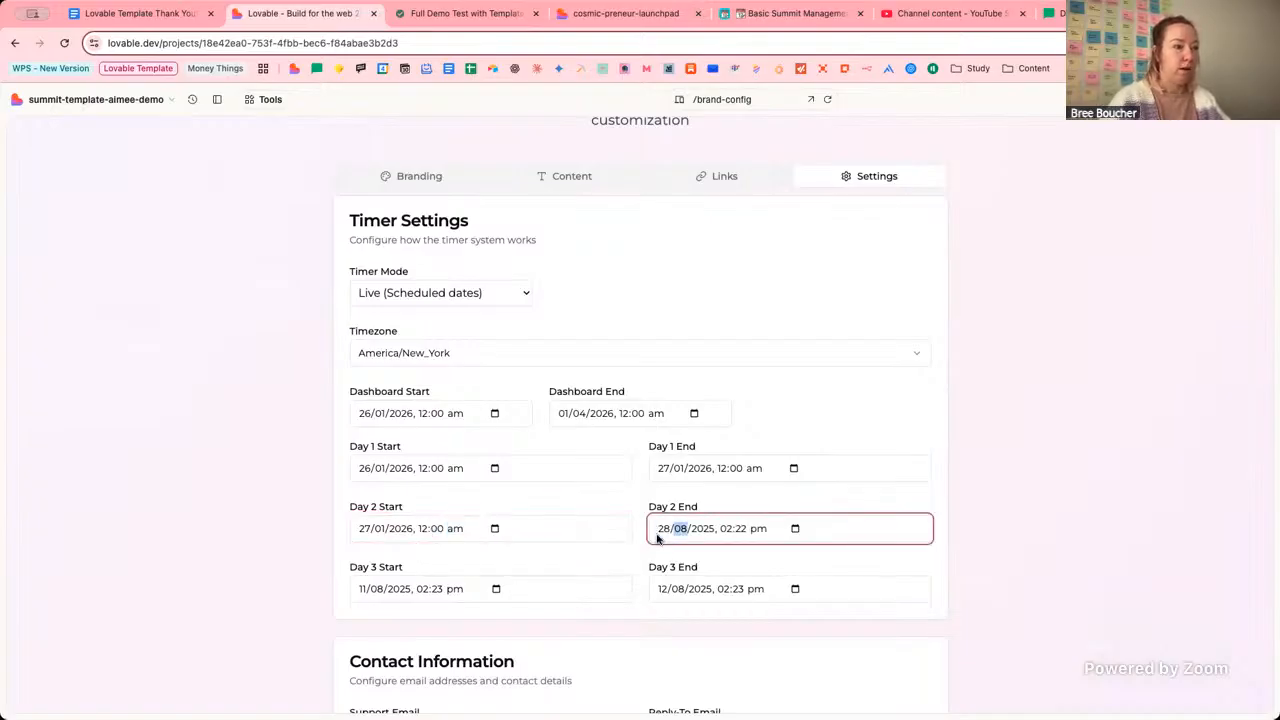
pyautogui.write('2026')
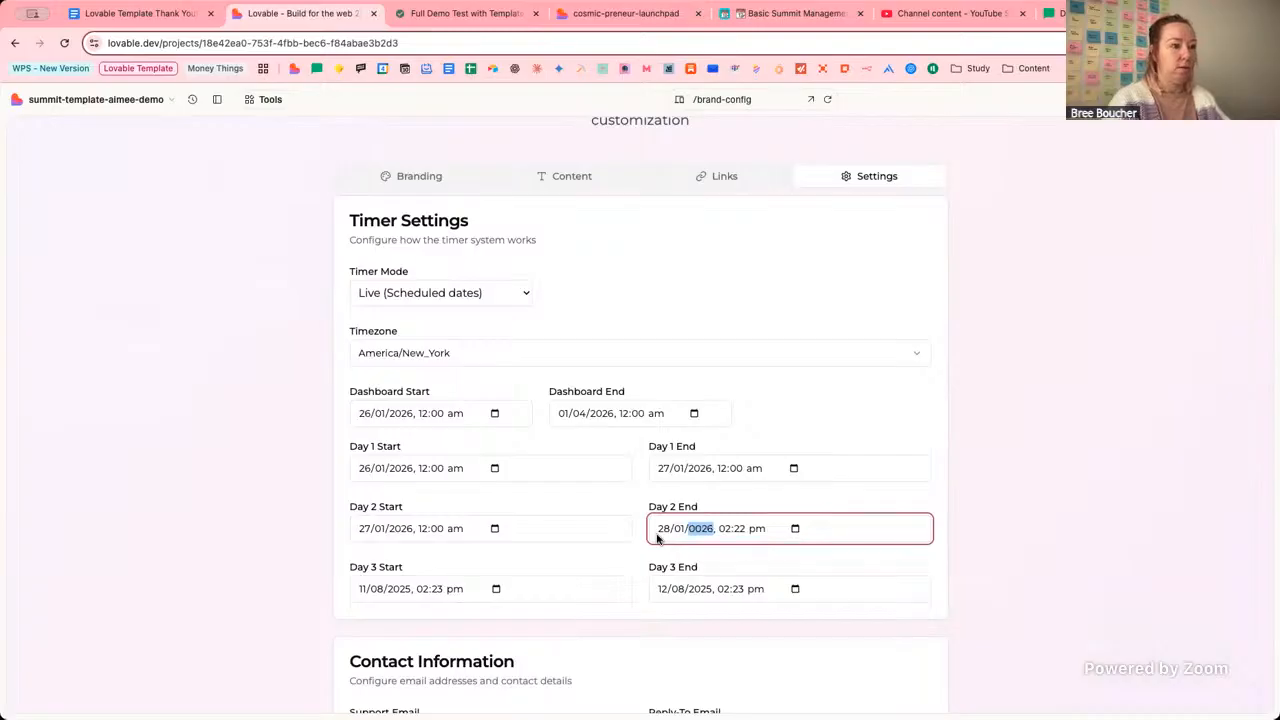
pyautogui.hotkey('shift', 'Tab')
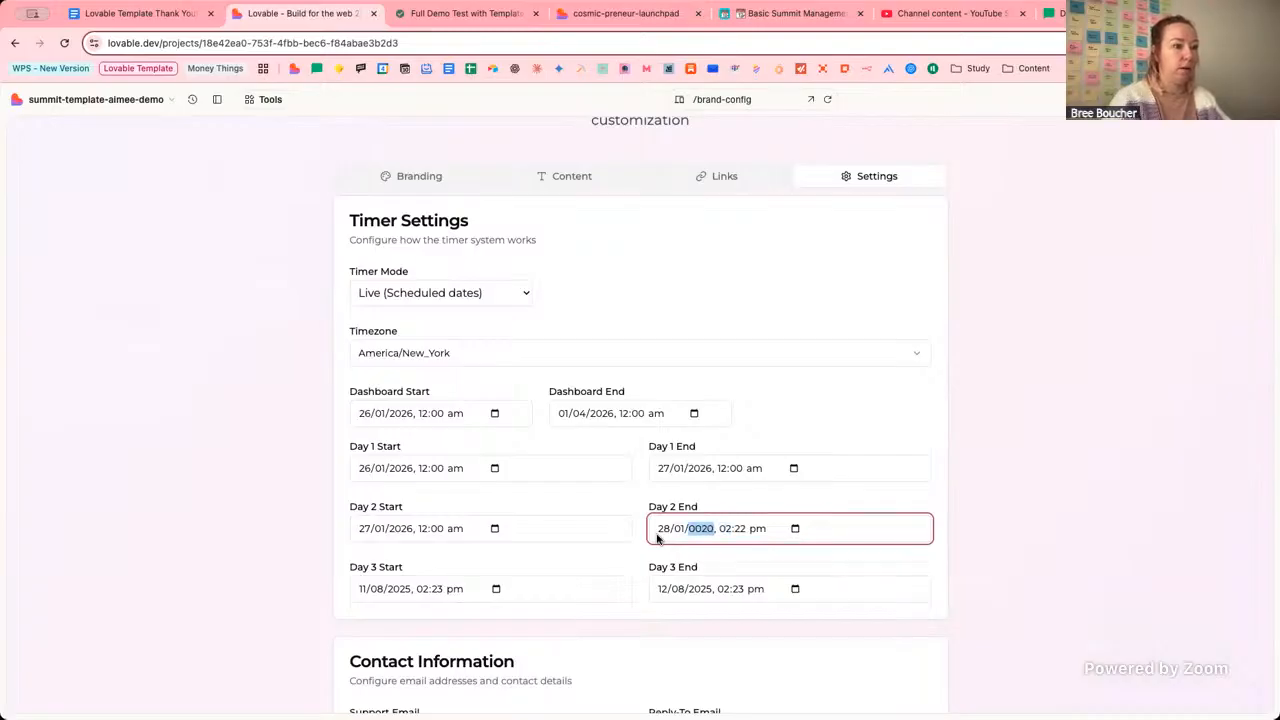
pyautogui.press('Tab')
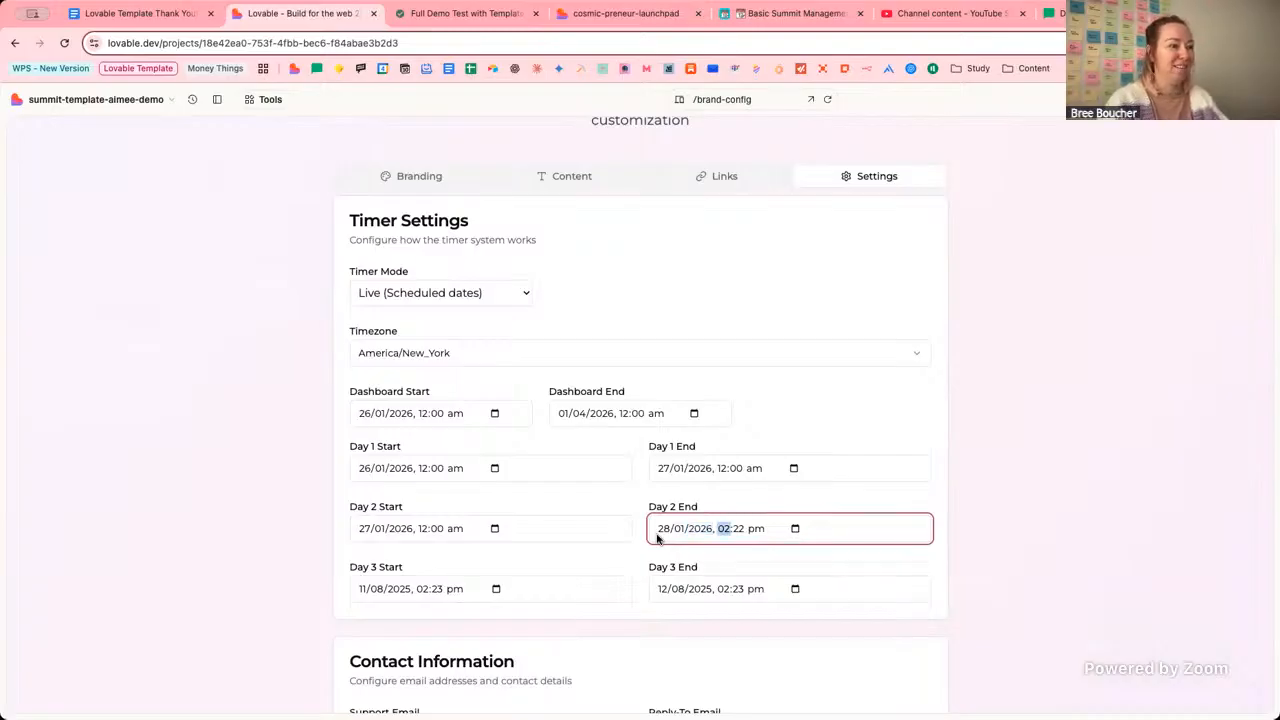
pyautogui.write('12:')
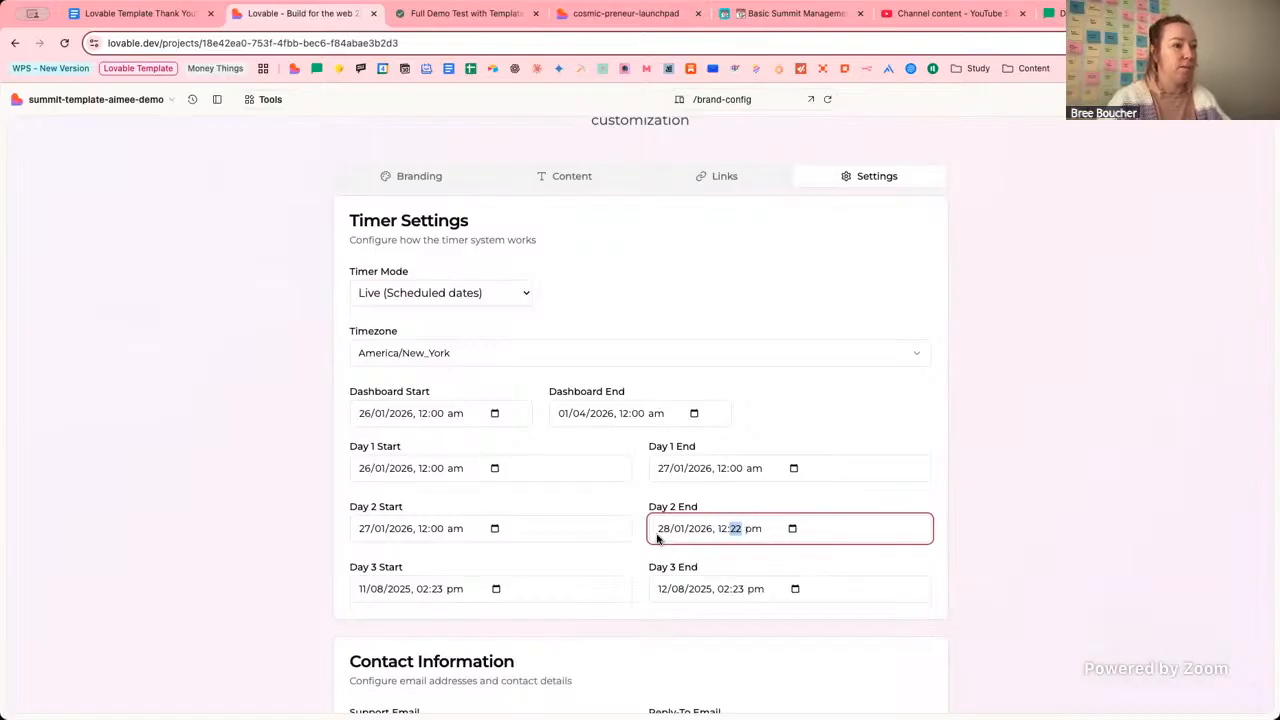
pyautogui.write('00 a')
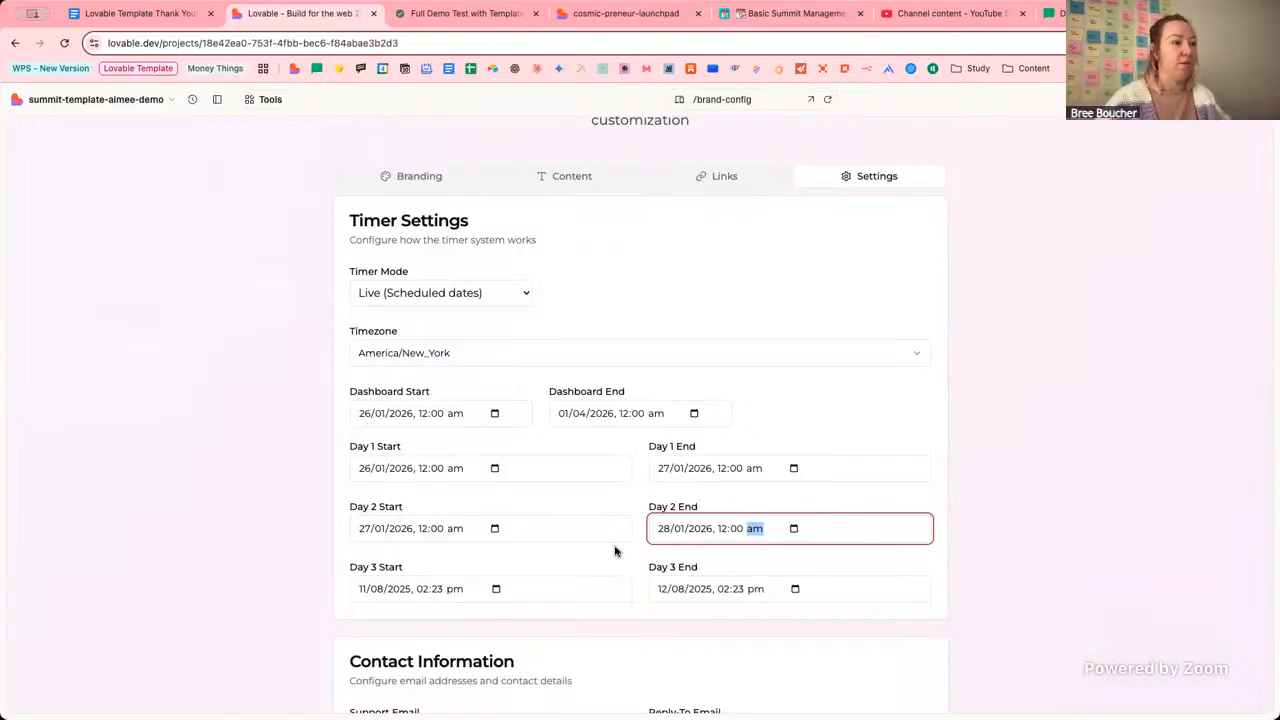
# Type 29/01/2026, 12:00 am into the Day 3 Start field.
pyautogui.click(363, 589)
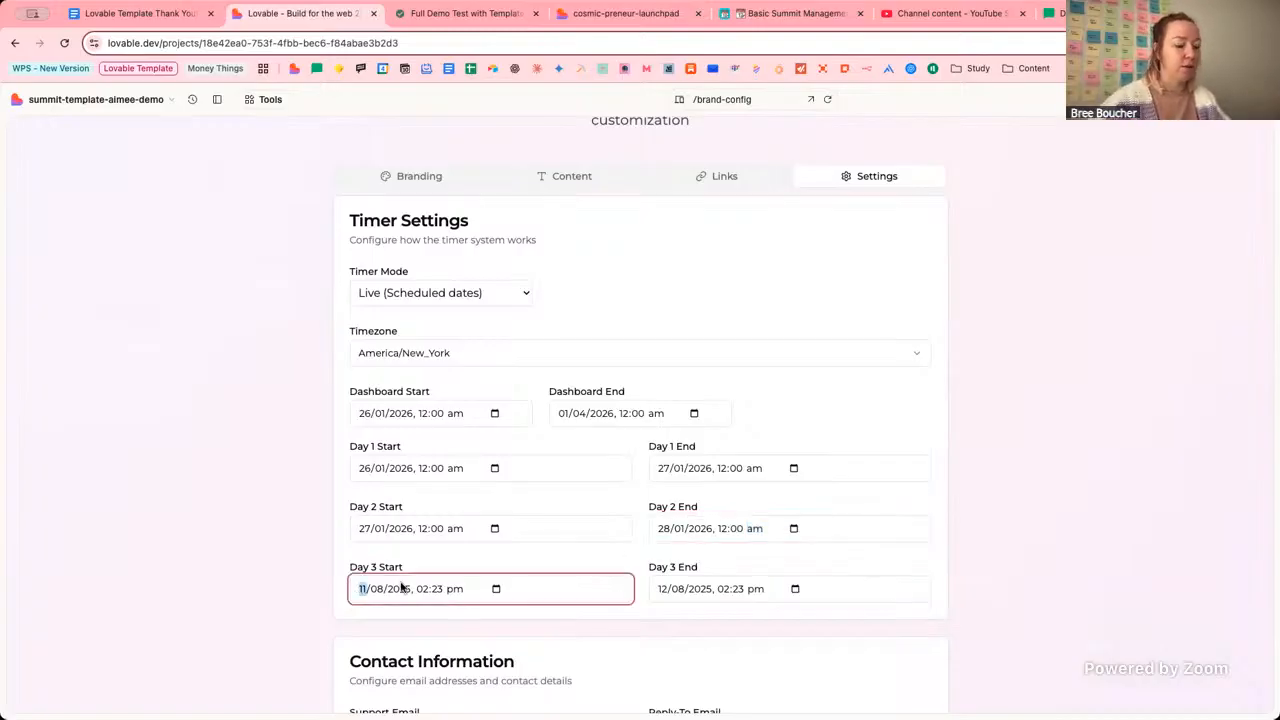
pyautogui.write('29/01')
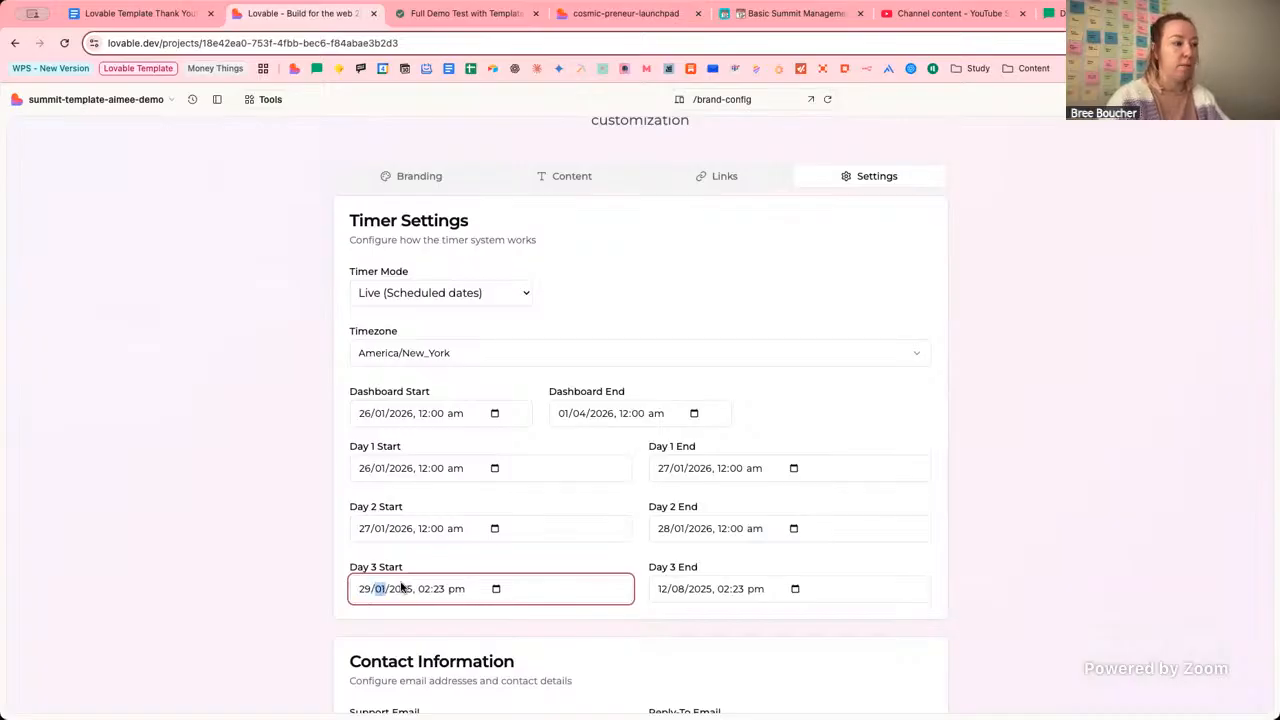
pyautogui.click(401, 588)
pyautogui.write('2')
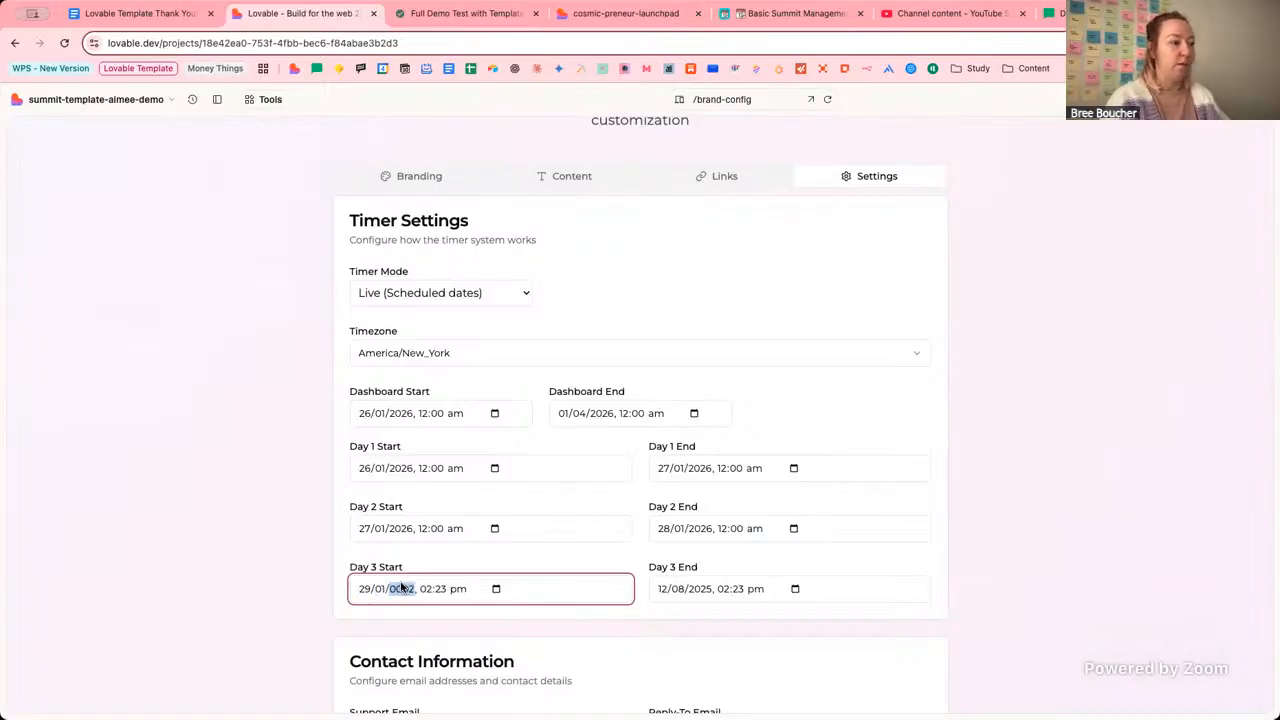
pyautogui.write('026, ')
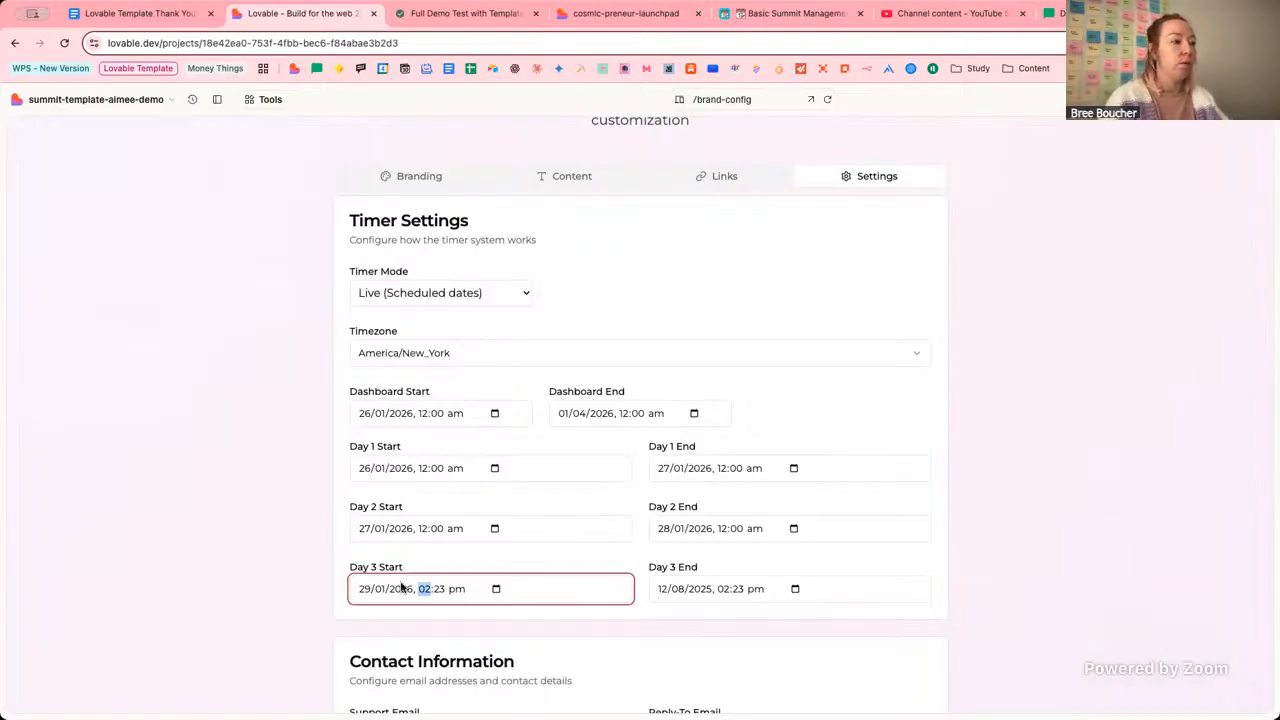
pyautogui.write('12:')
pyautogui.write('00 a')
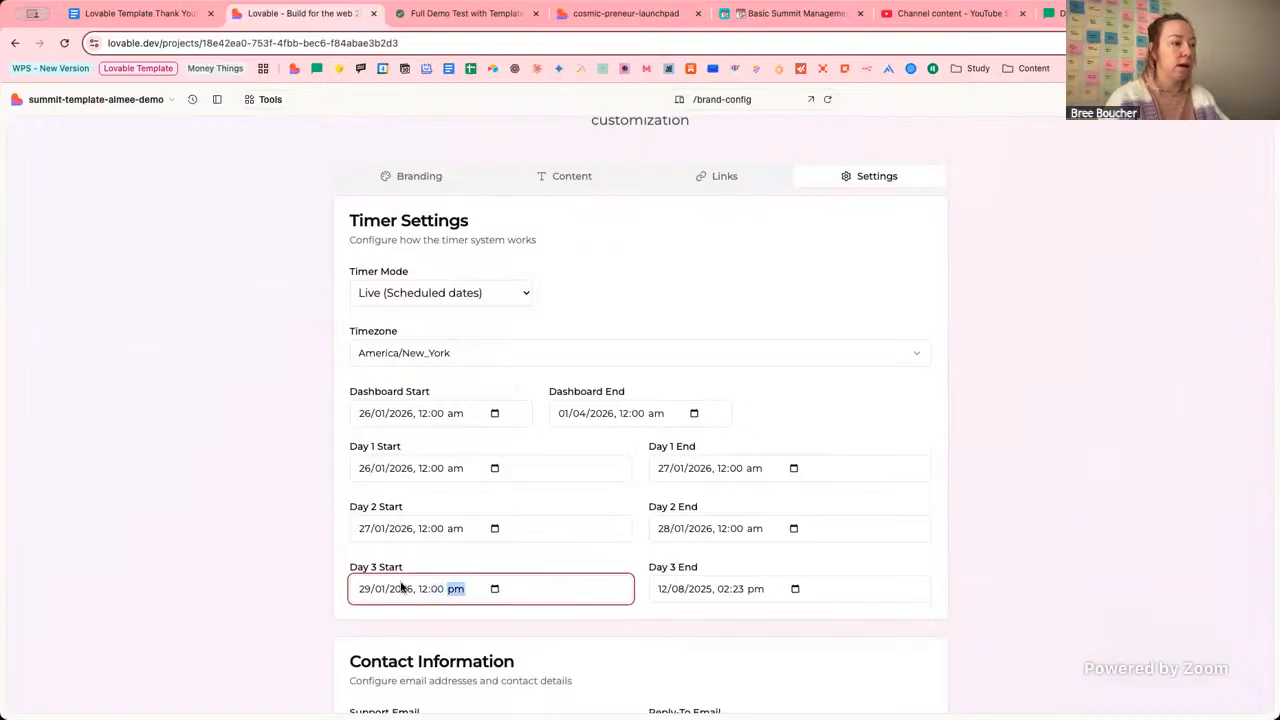
pyautogui.press('Tab')
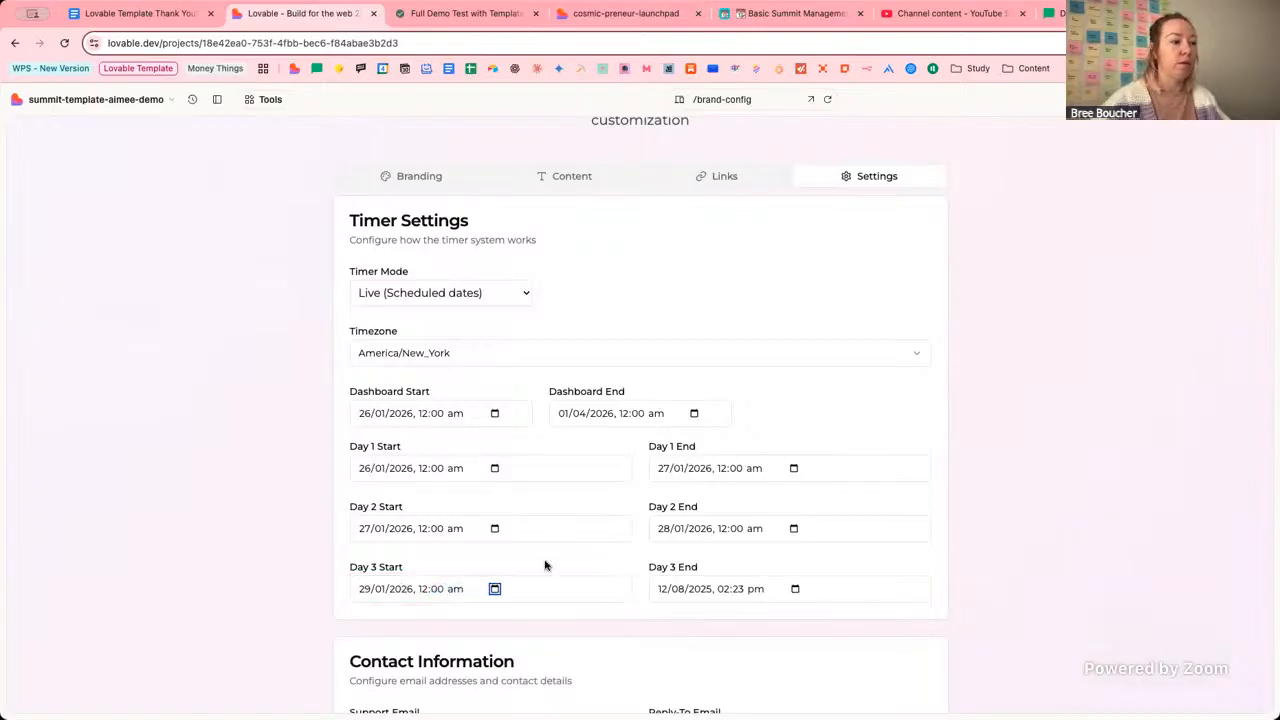
pyautogui.click(663, 590)
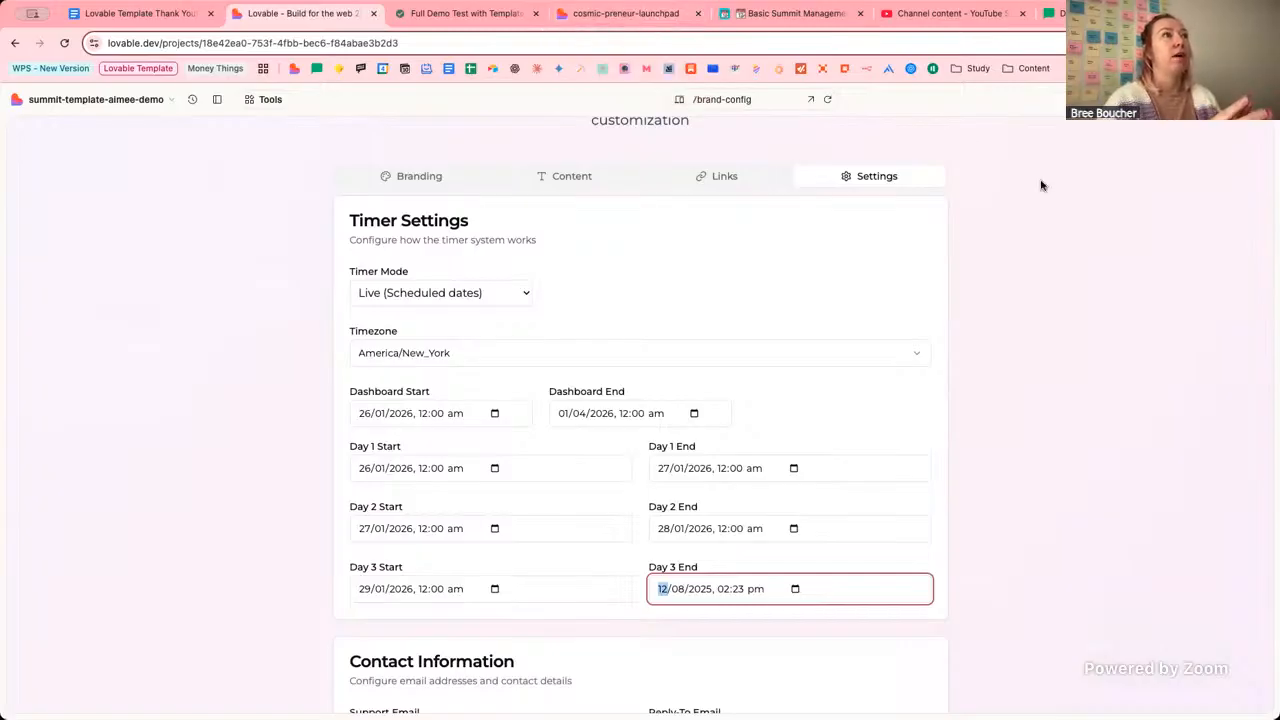
# Swap setup-guide for dashboard in the preview URL and scroll through the three summit days.
pyautogui.click(625, 13)
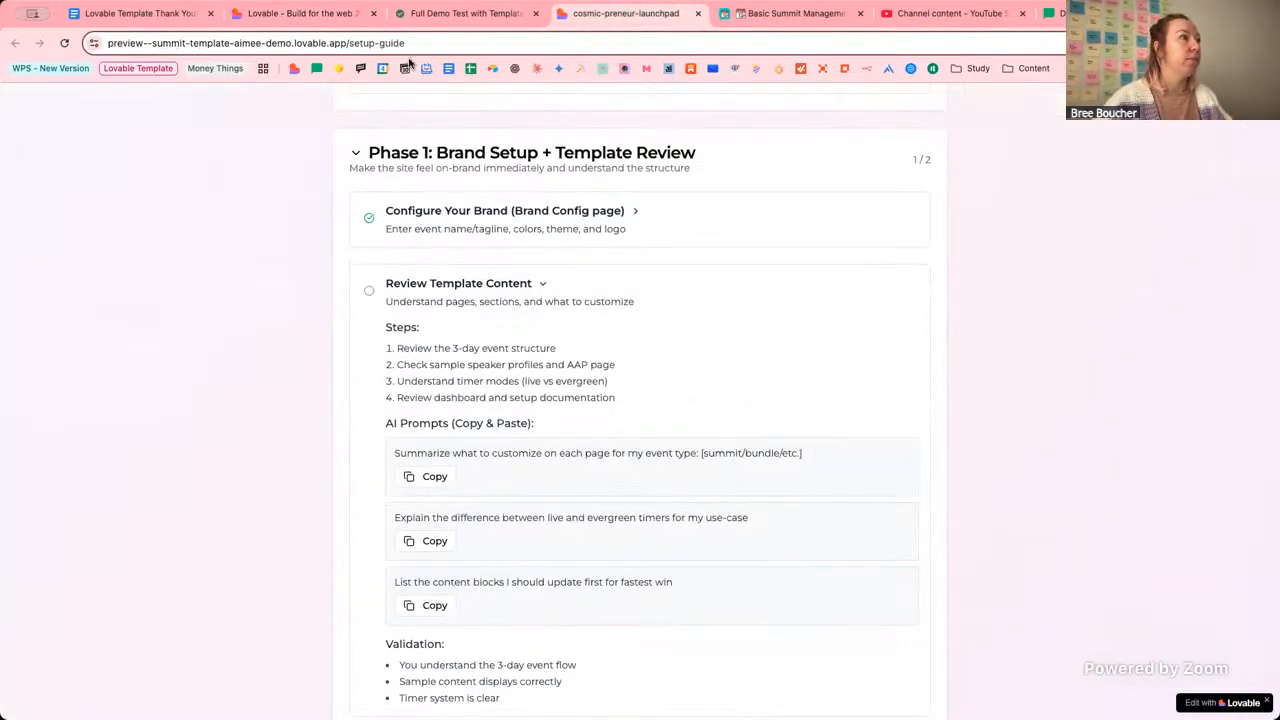
pyautogui.moveTo(413, 44); pyautogui.dragTo(349, 43)
pyautogui.write('dashboard')
pyautogui.press('Return')
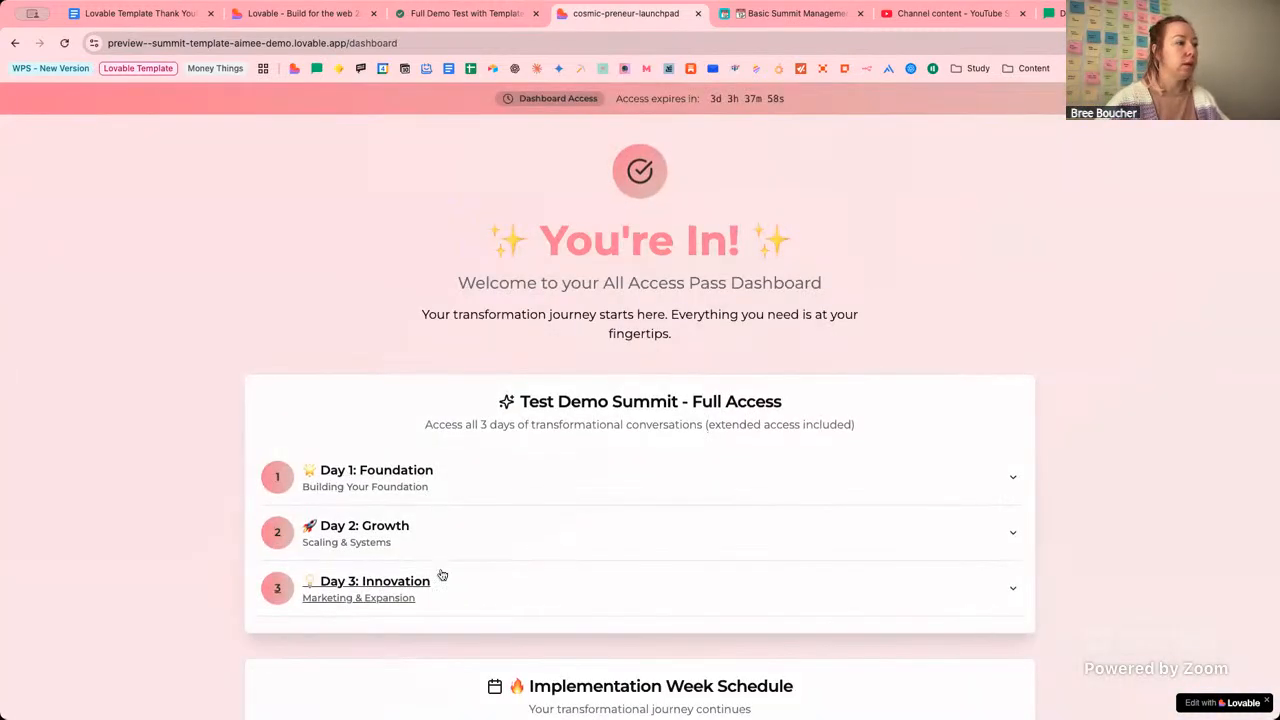
pyautogui.scroll(-1, 560, 557)
pyautogui.scroll(-2, 560, 557)
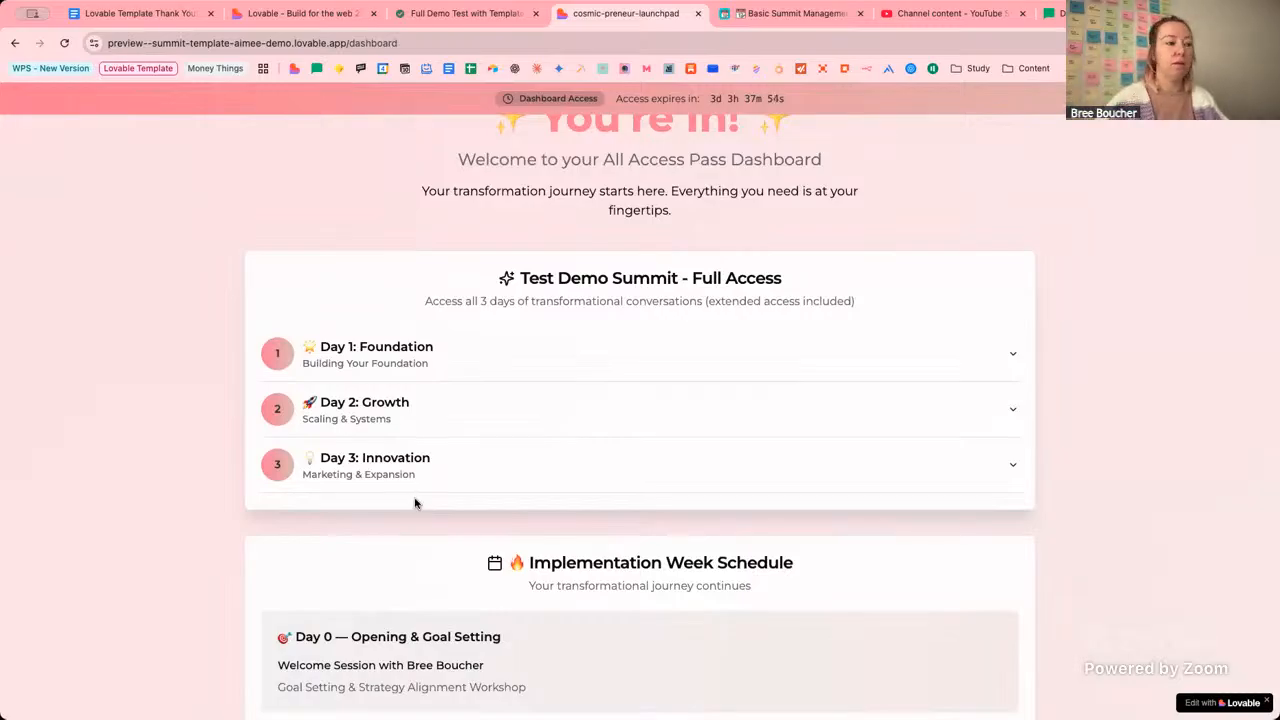
pyautogui.scroll(1, 490, 410)
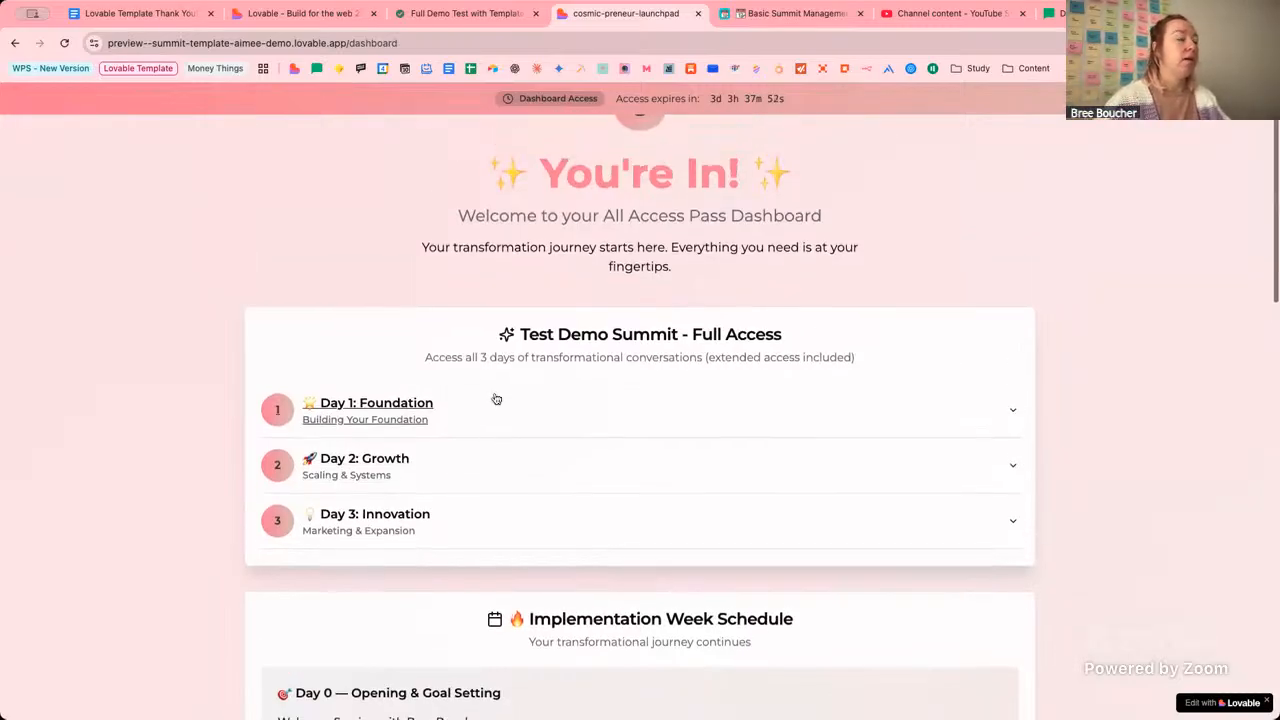
# Enter 30/01/2026, 12:00 am as the Day 3 End date and commit it.
pyautogui.click(290, 18)
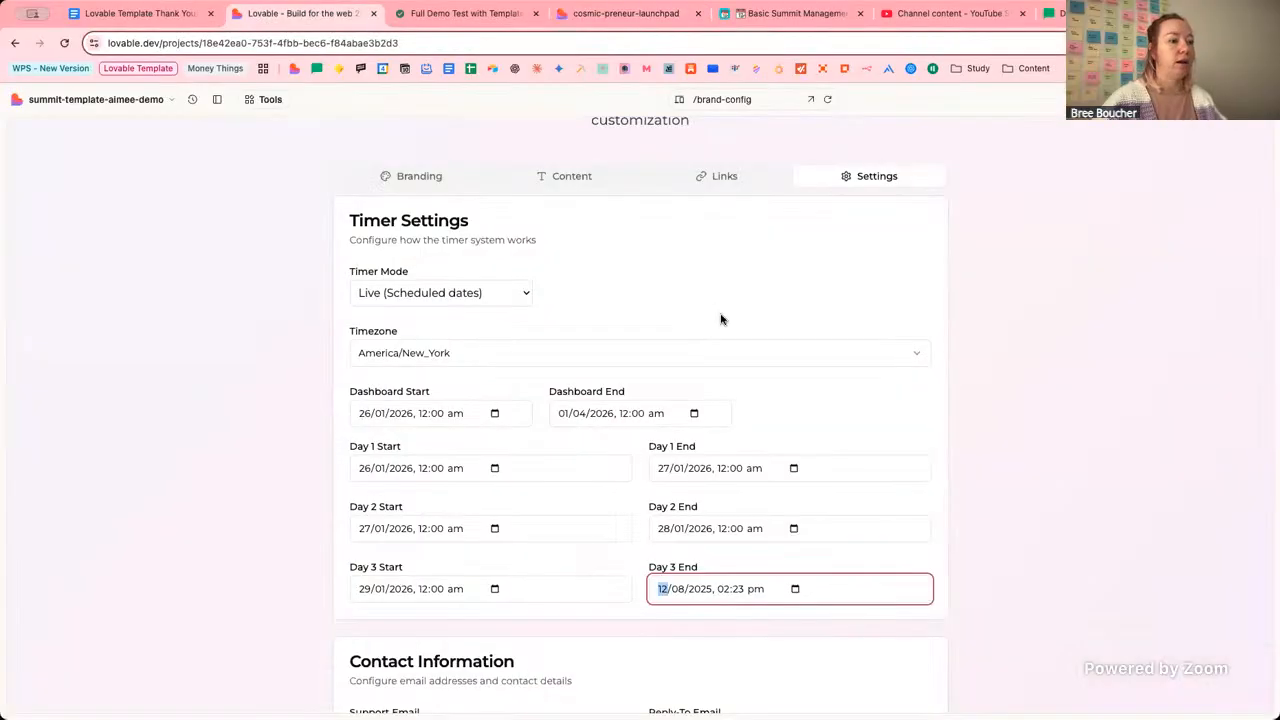
pyautogui.click(1006, 529)
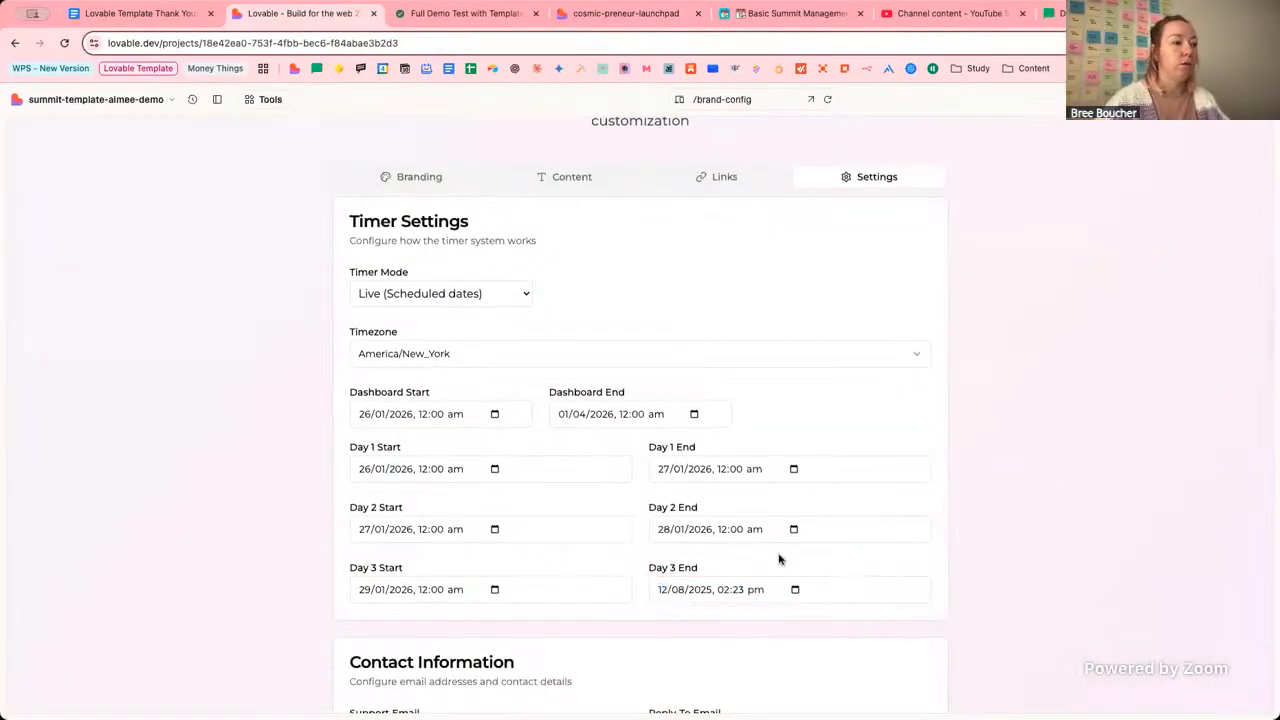
pyautogui.scroll(1, 779, 559)
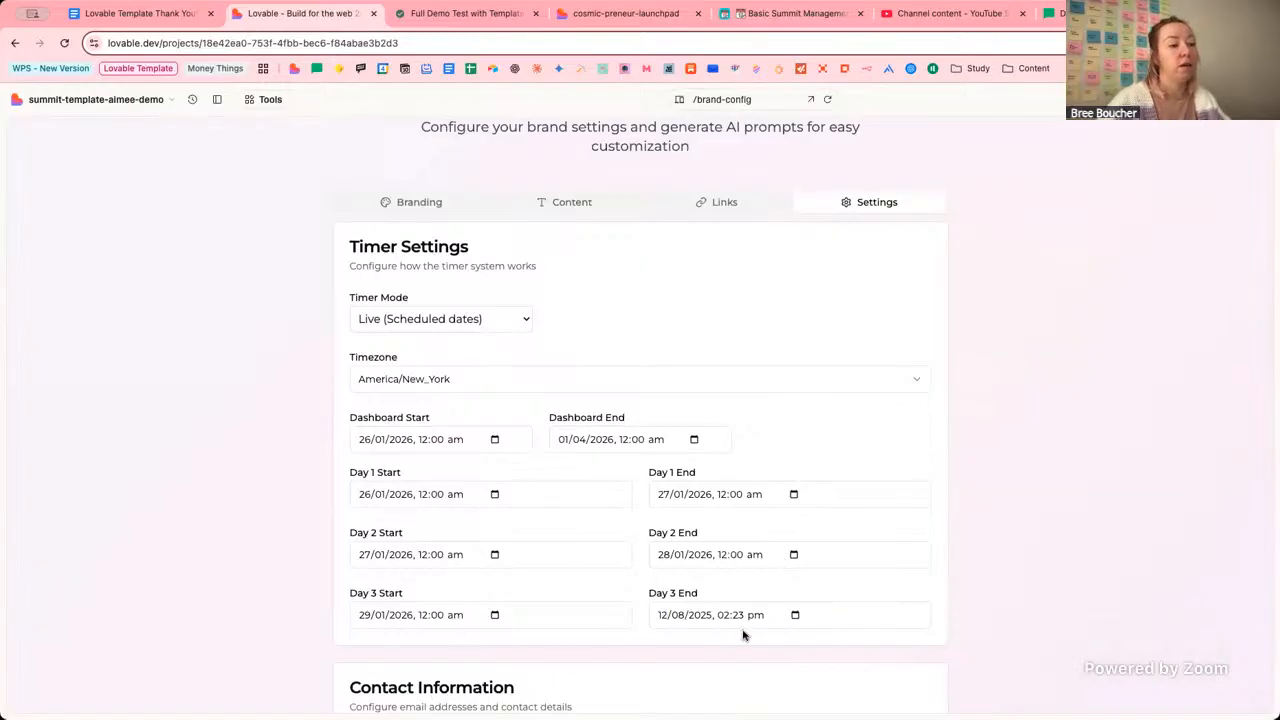
pyautogui.scroll(1, 743, 634)
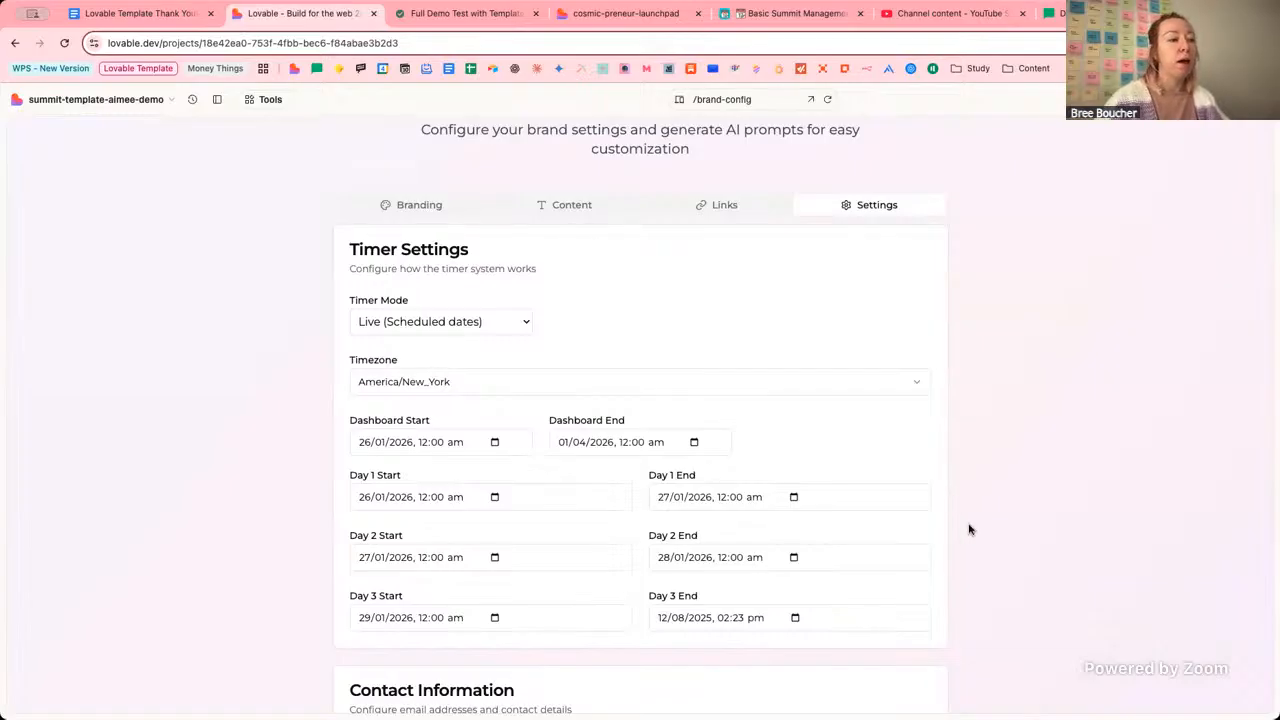
pyautogui.scroll(-1, 765, 550)
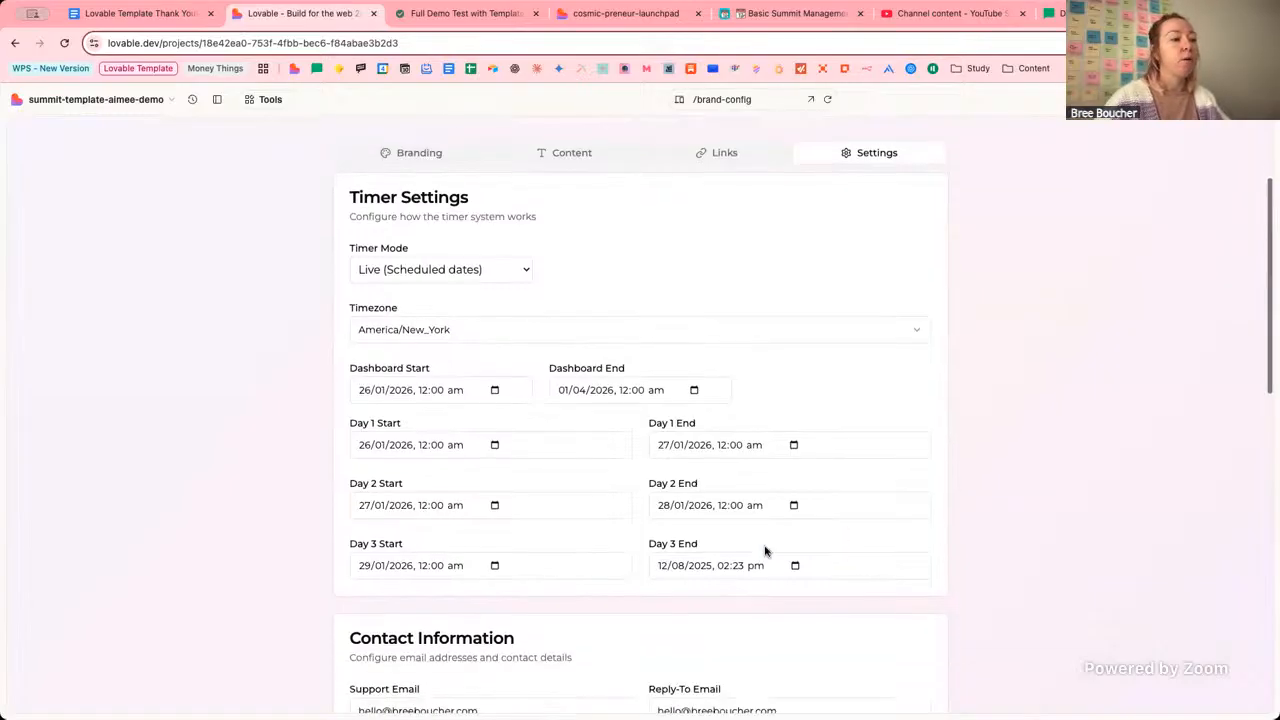
pyautogui.click(661, 570)
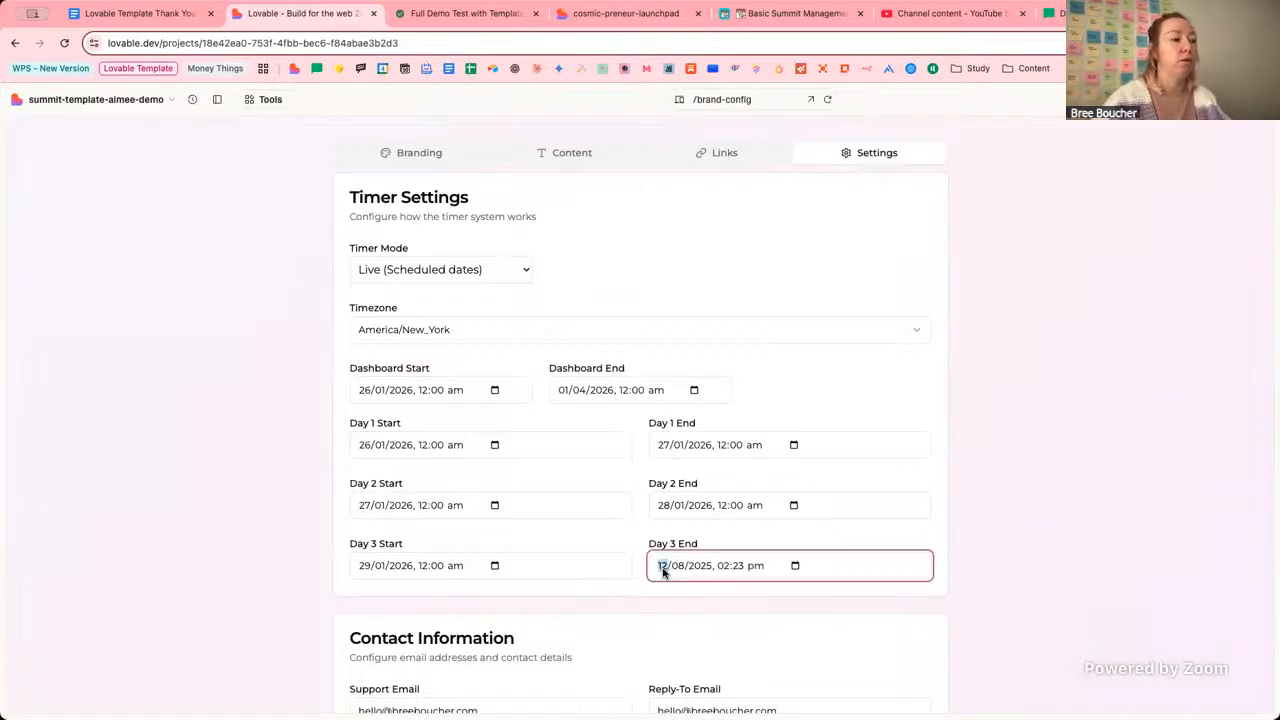
pyautogui.write('30/')
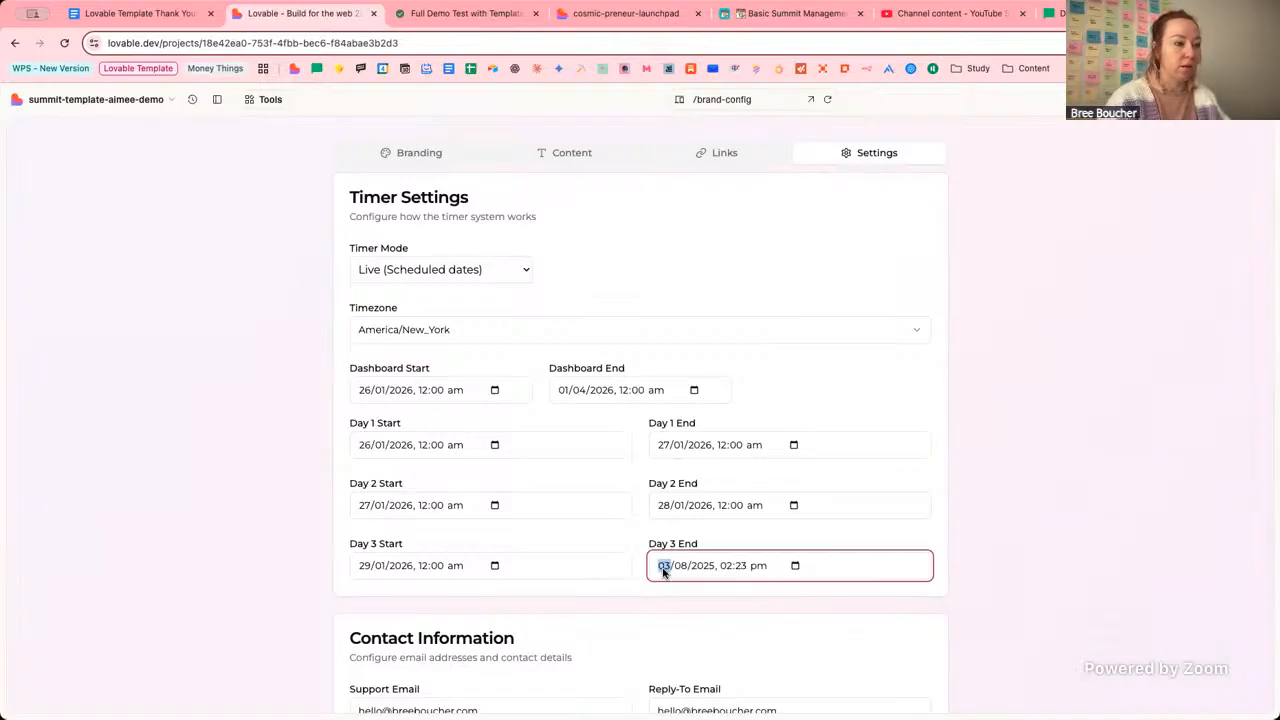
pyautogui.write('01/2026, ')
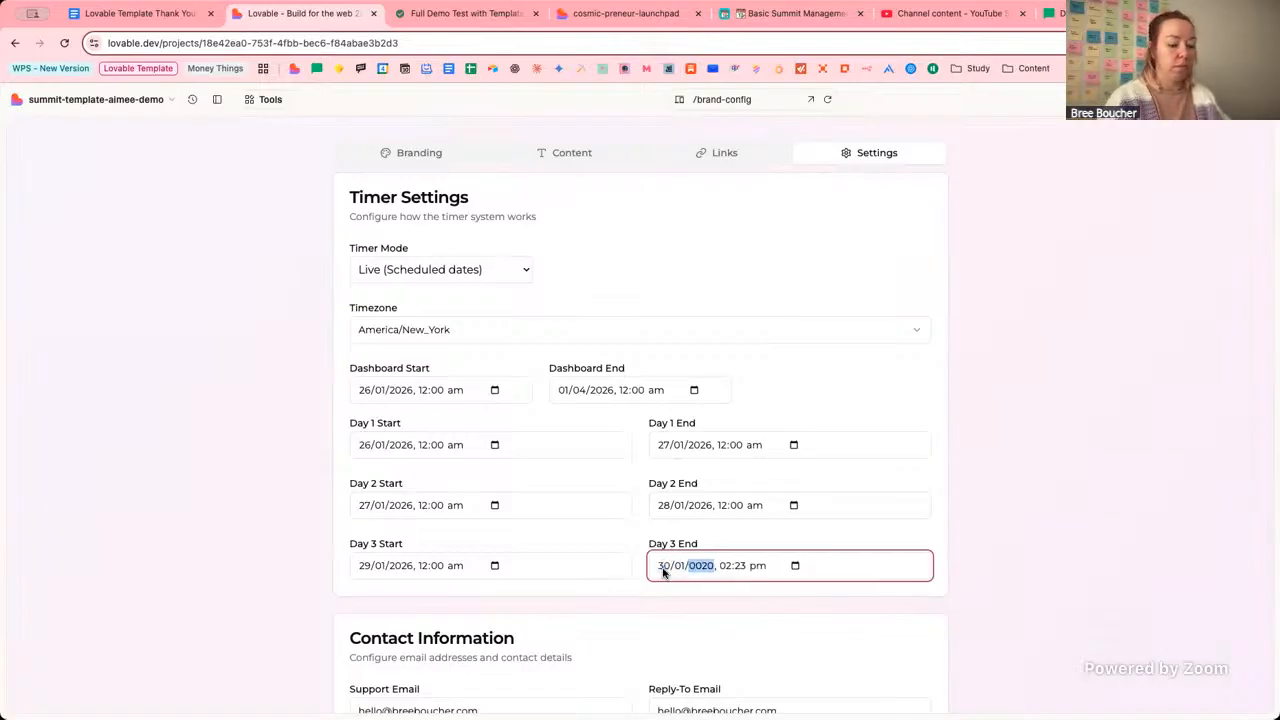
pyautogui.write('12:0')
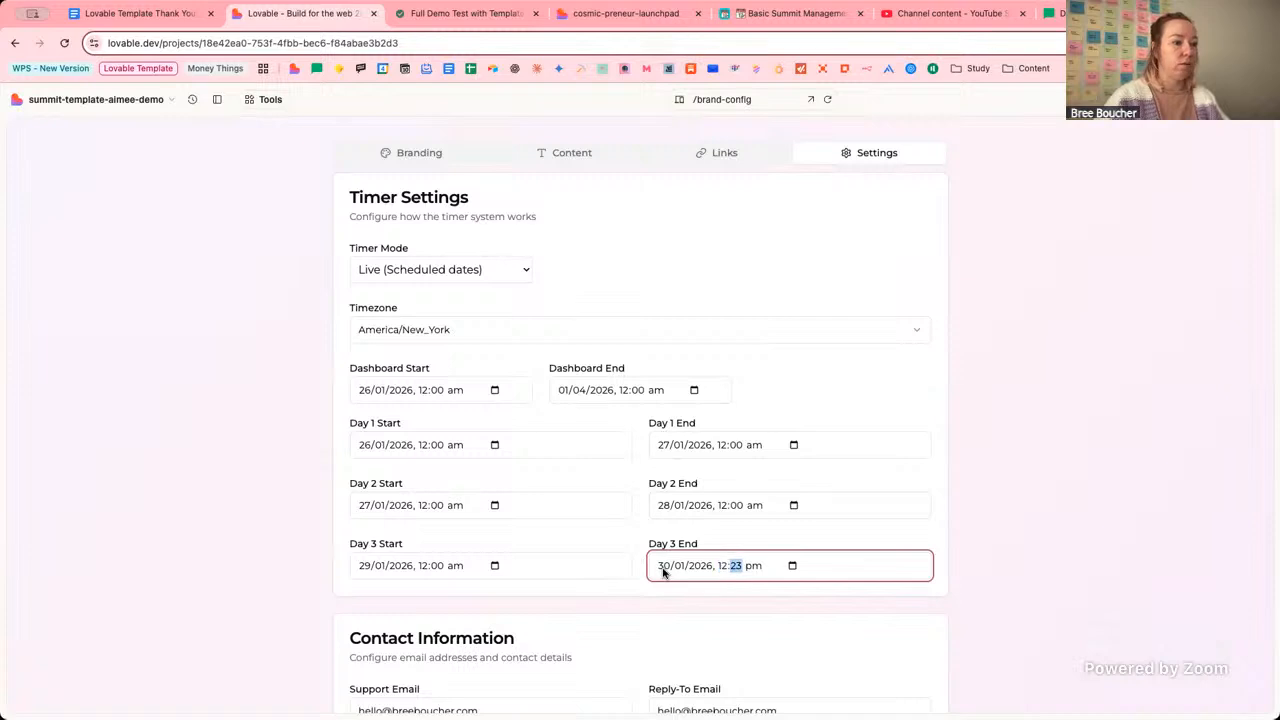
pyautogui.write('0 ')
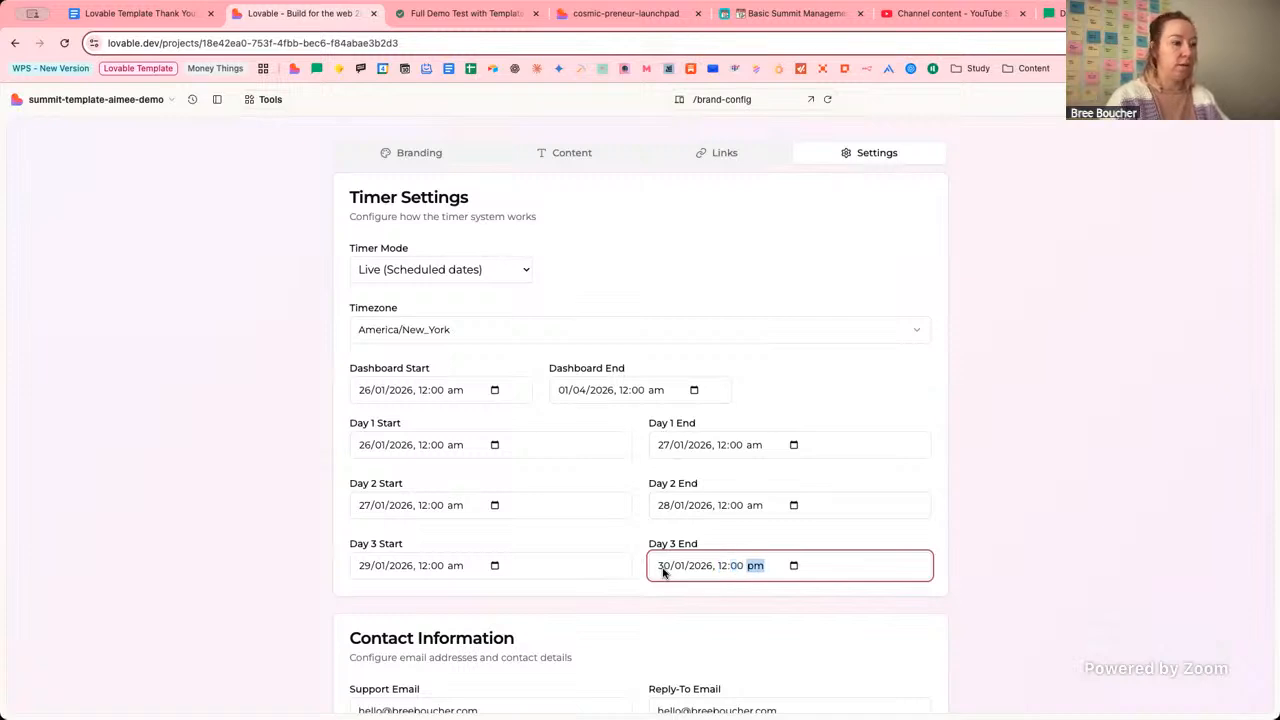
pyautogui.write('a')
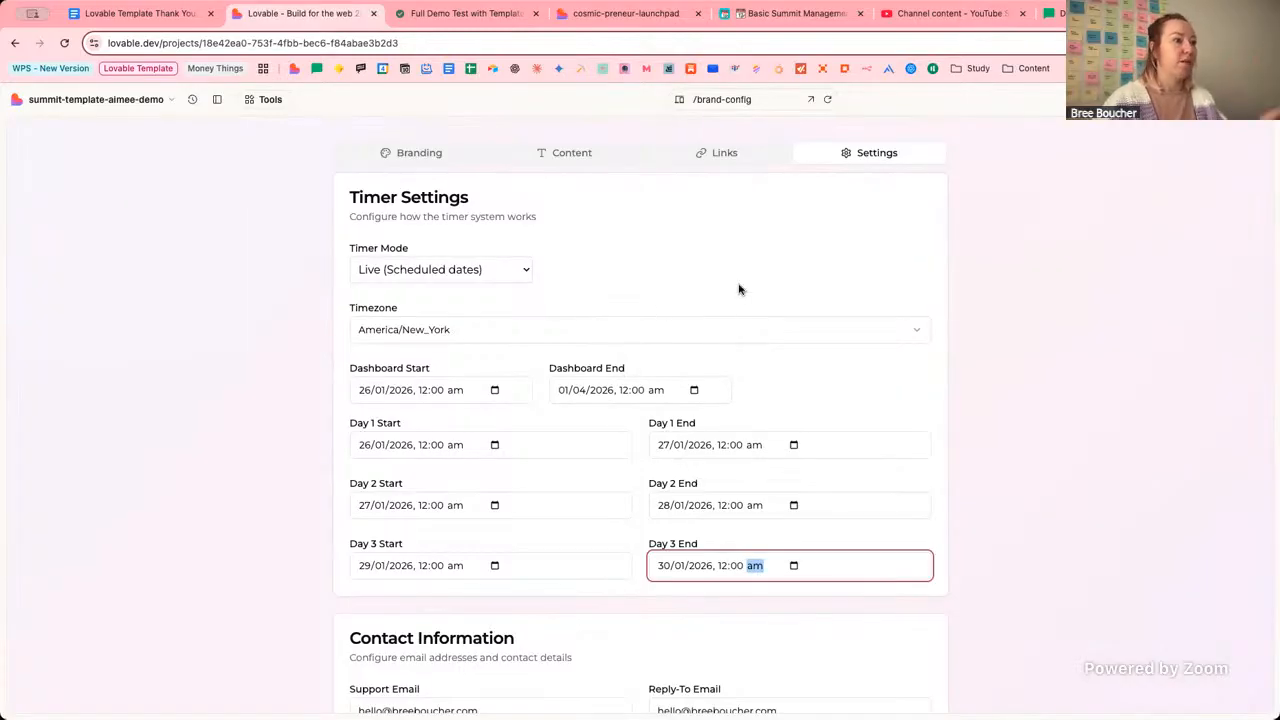
pyautogui.click(805, 302)
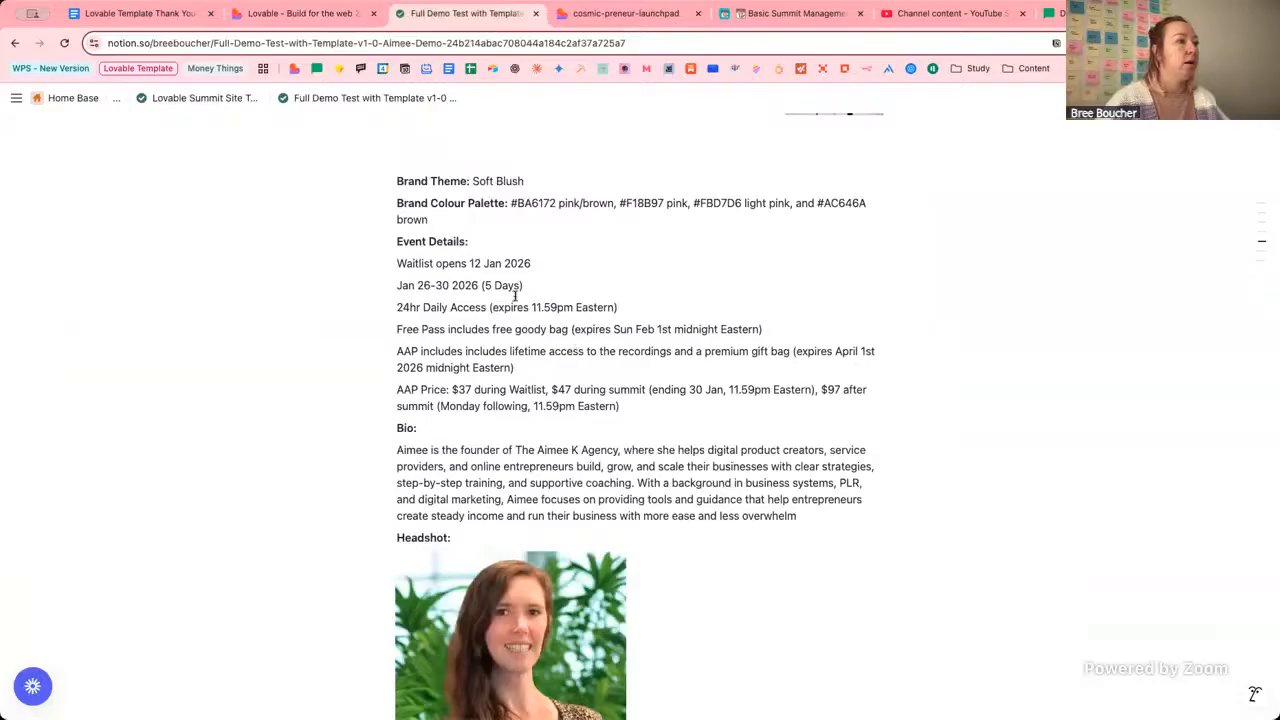
# Select '(5 Days)' and post the comment '3 days for demo example' on it.
pyautogui.moveTo(533, 285); pyautogui.dragTo(481, 285)
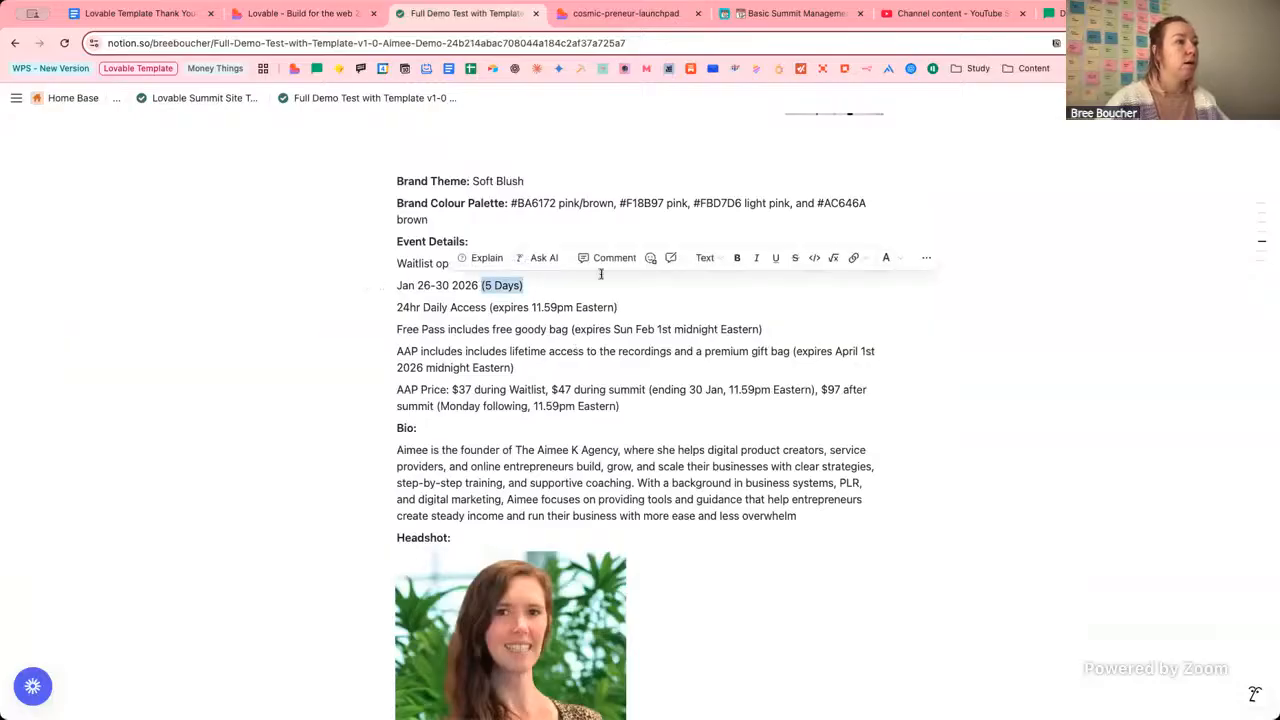
pyautogui.click(610, 259)
pyautogui.write('3 a')
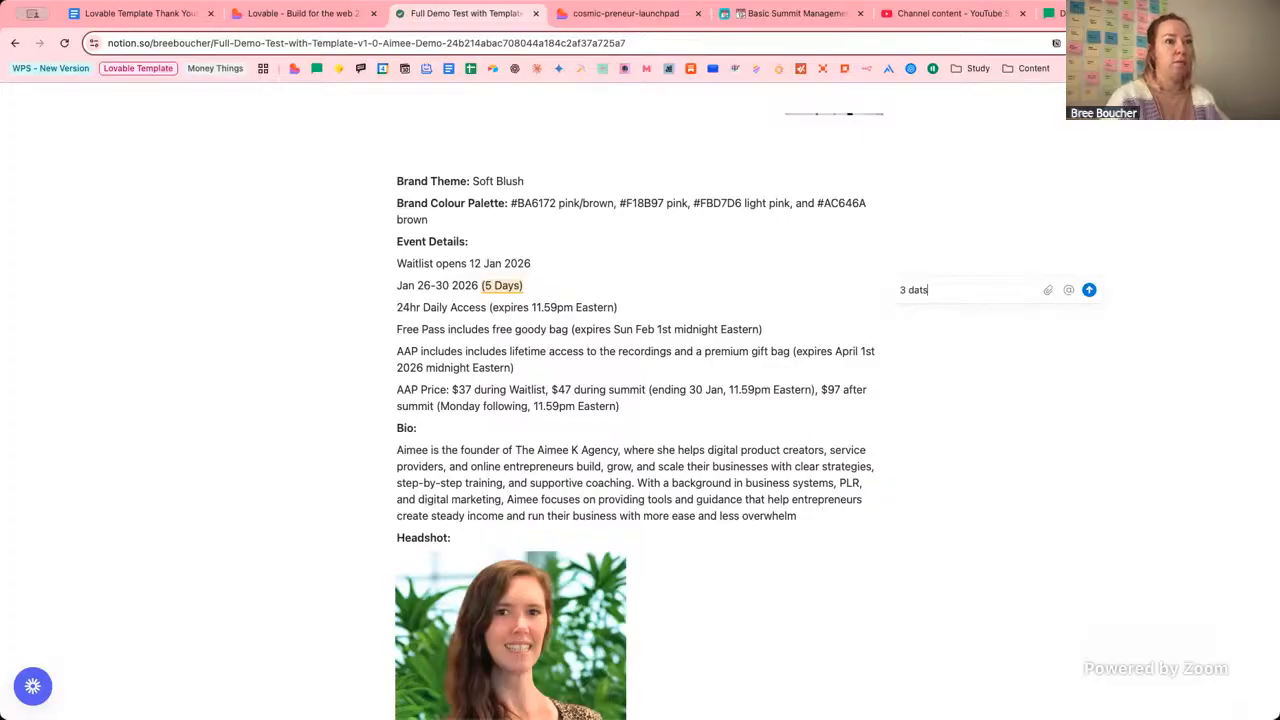
pyautogui.write('ays for demo')
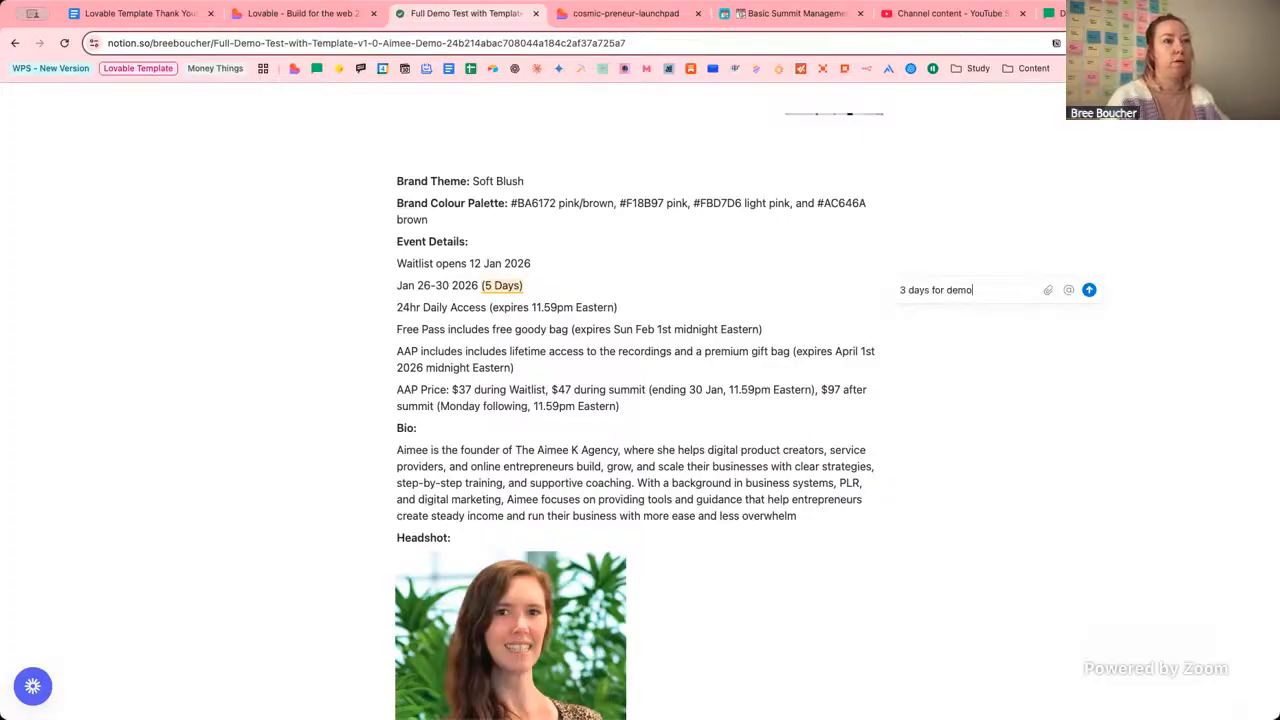
pyautogui.write(' example')
pyautogui.press('Return')
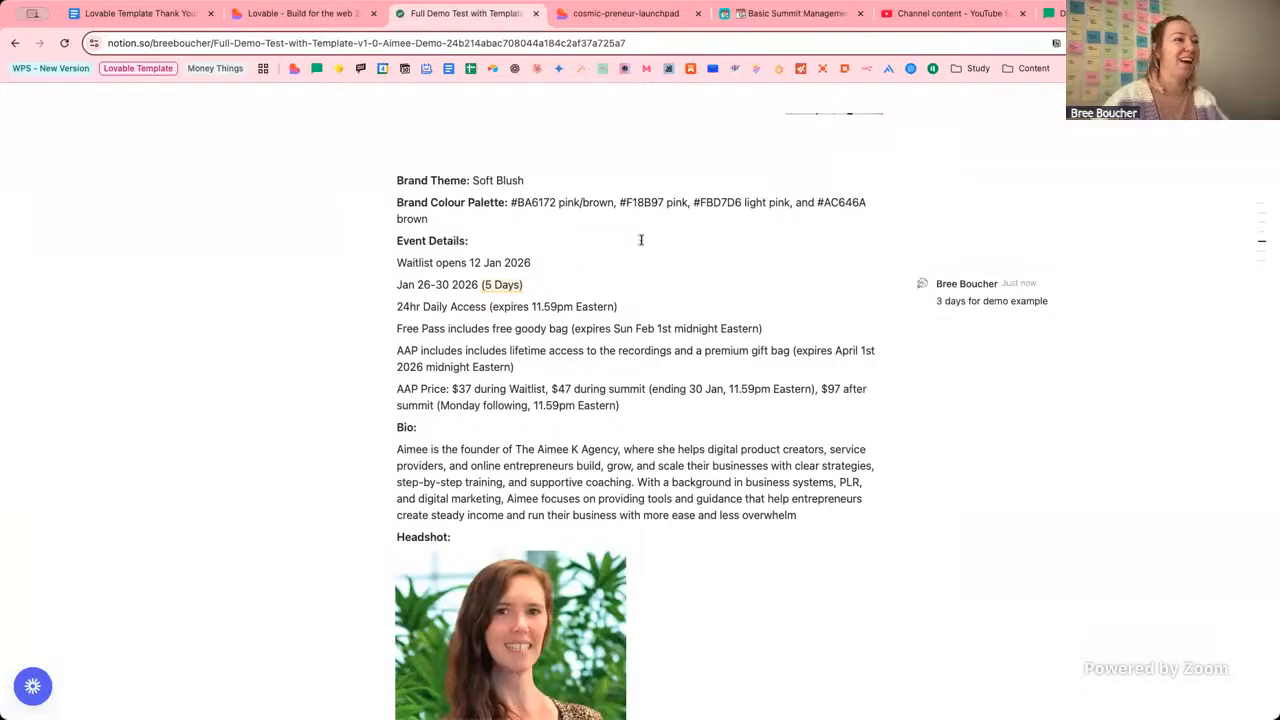
# Review the Support and Reply-To Email fields in Settings, leaving both addresses unchanged.
pyautogui.click(275, 13)
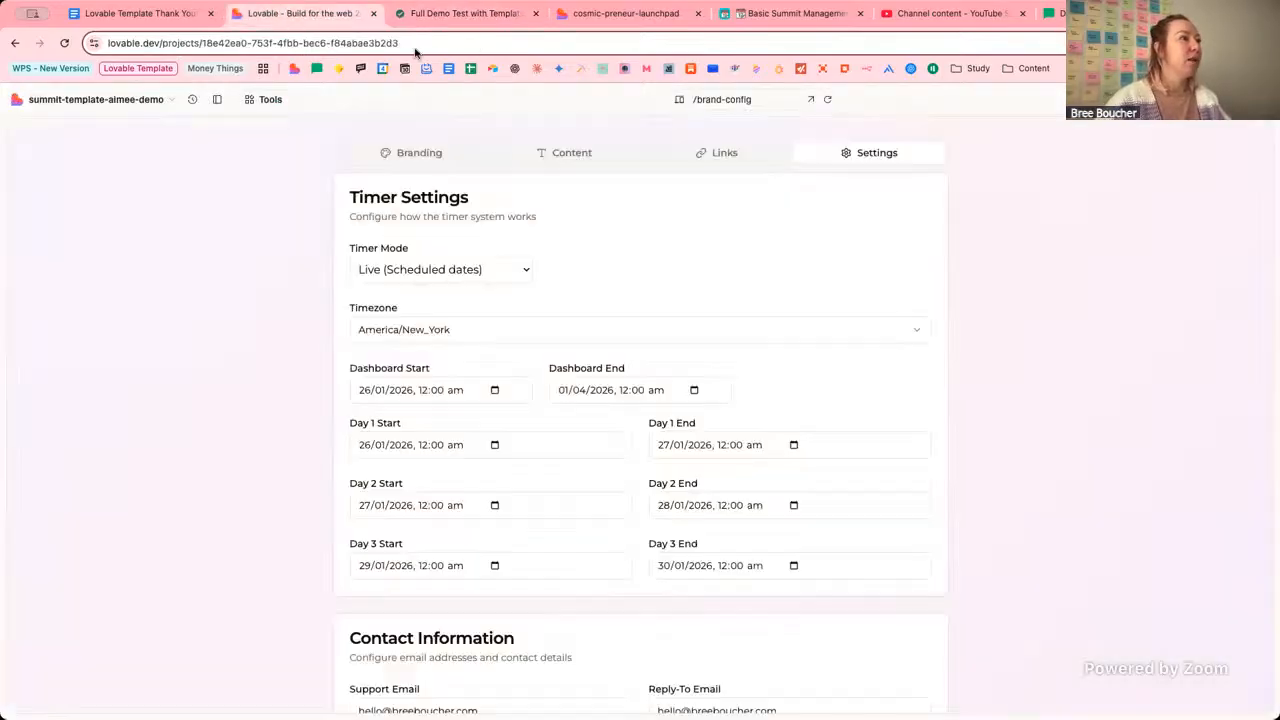
pyautogui.scroll(-4, 789, 263)
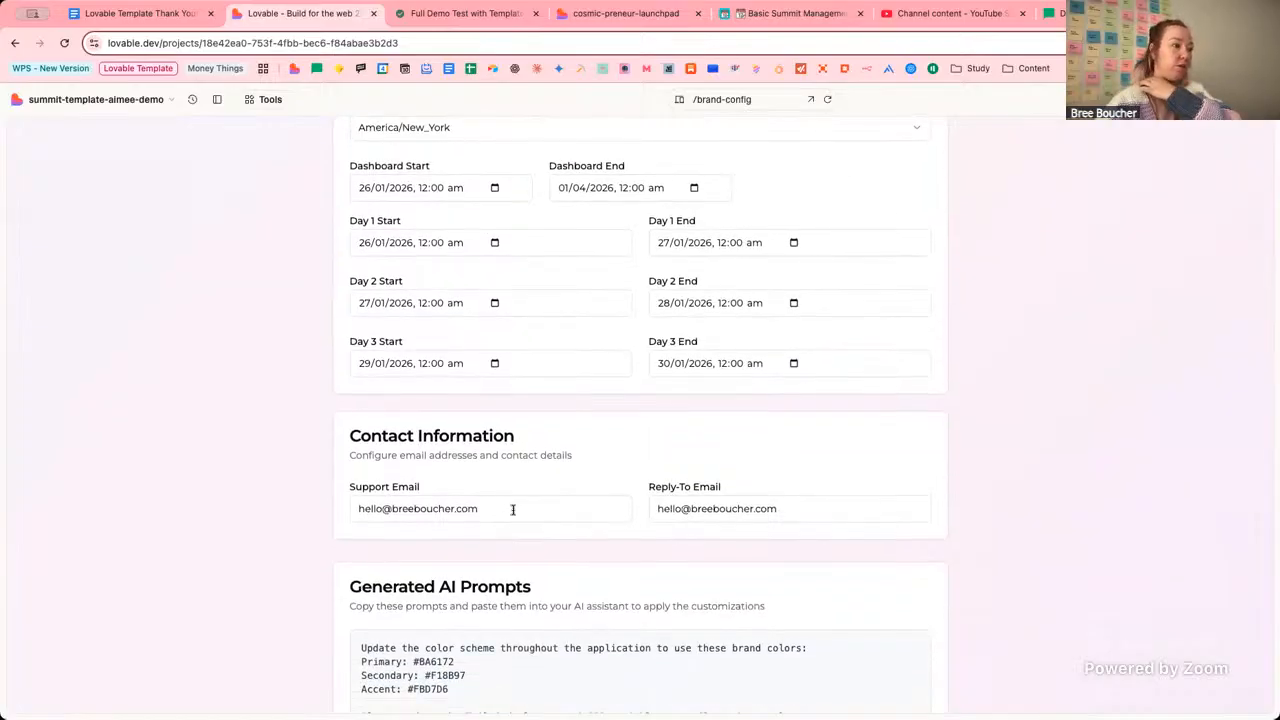
pyautogui.doubleClick(513, 510)
pyautogui.click(513, 510)
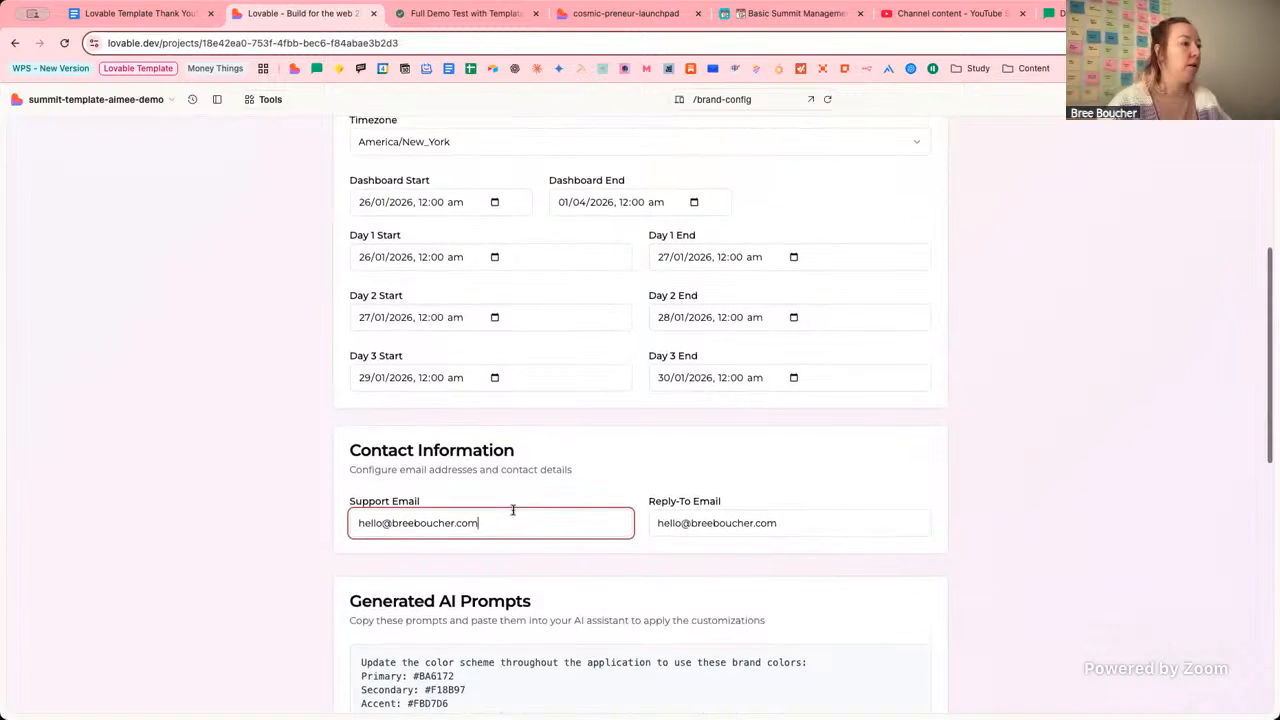
pyautogui.scroll(-1, 513, 510)
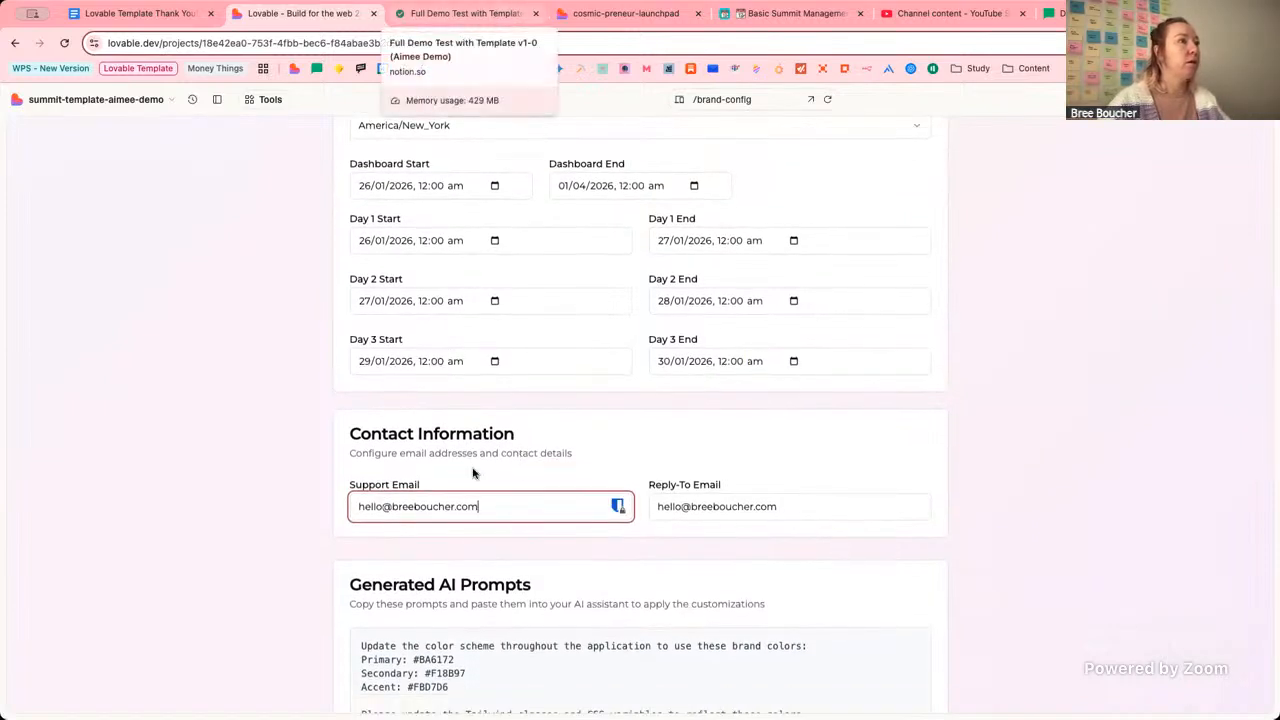
pyautogui.click(629, 447)
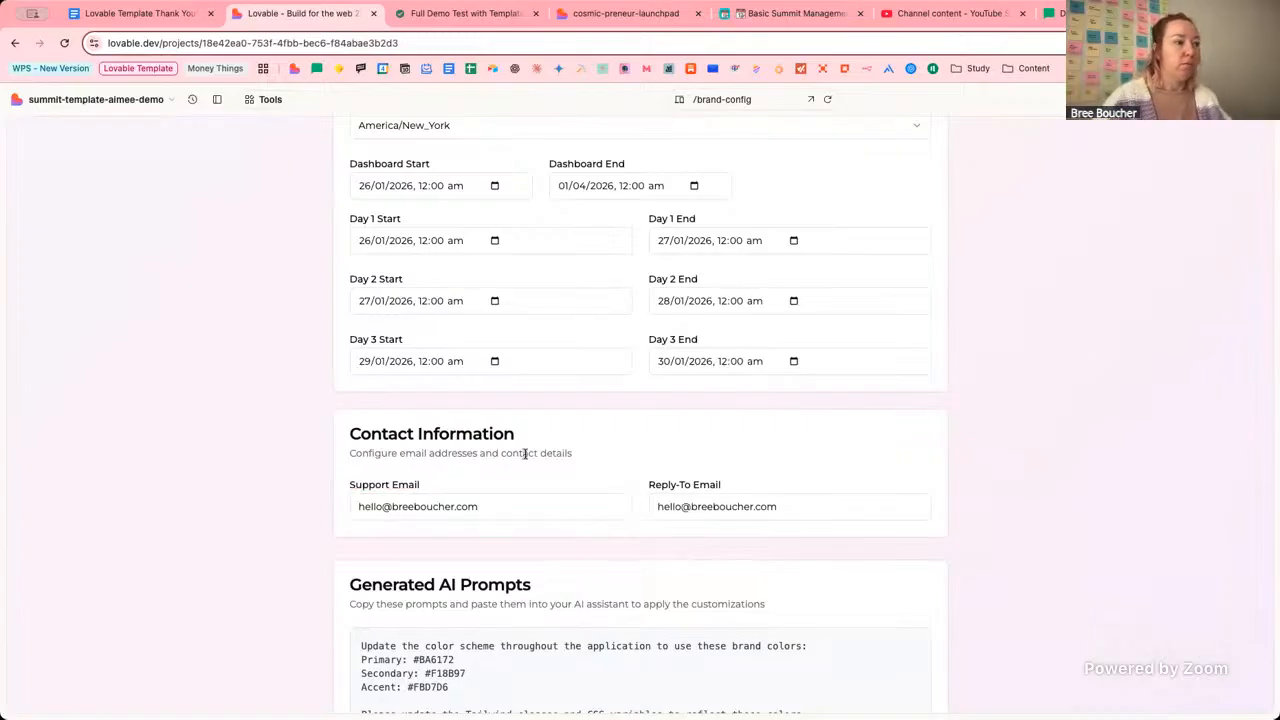
pyautogui.moveTo(489, 506); pyautogui.dragTo(331, 508)
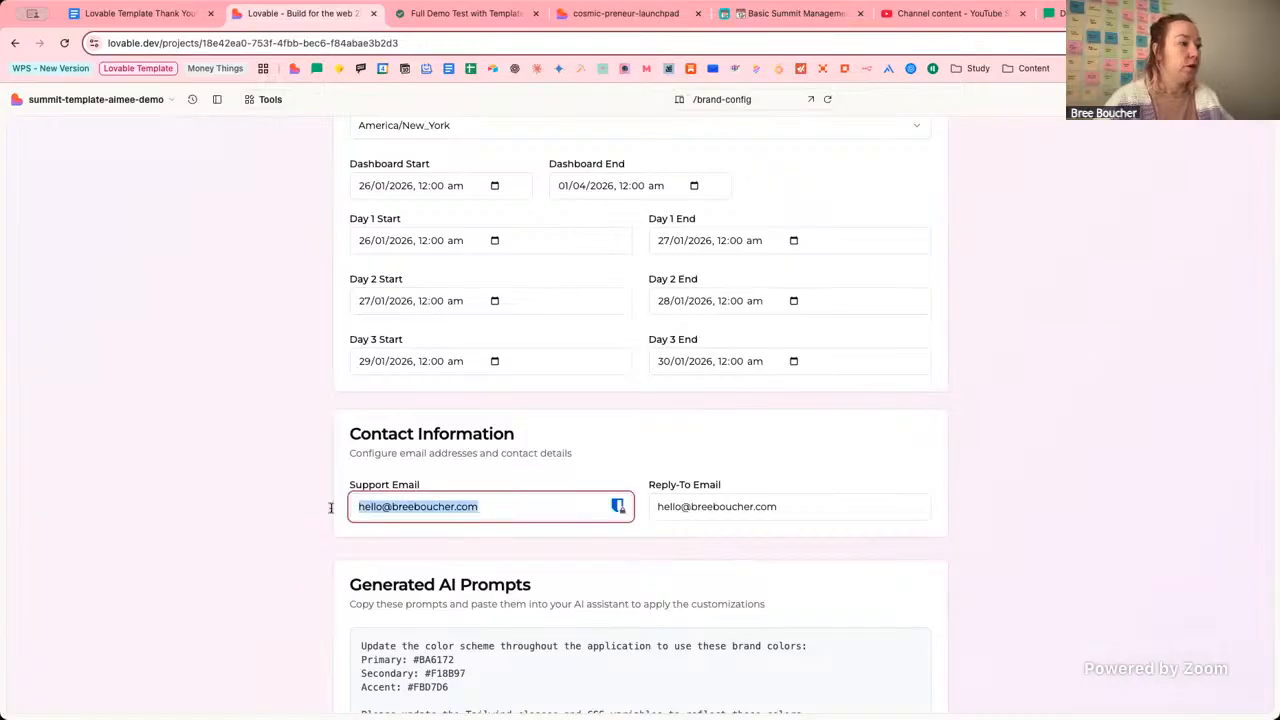
pyautogui.moveTo(818, 505); pyautogui.dragTo(661, 505)
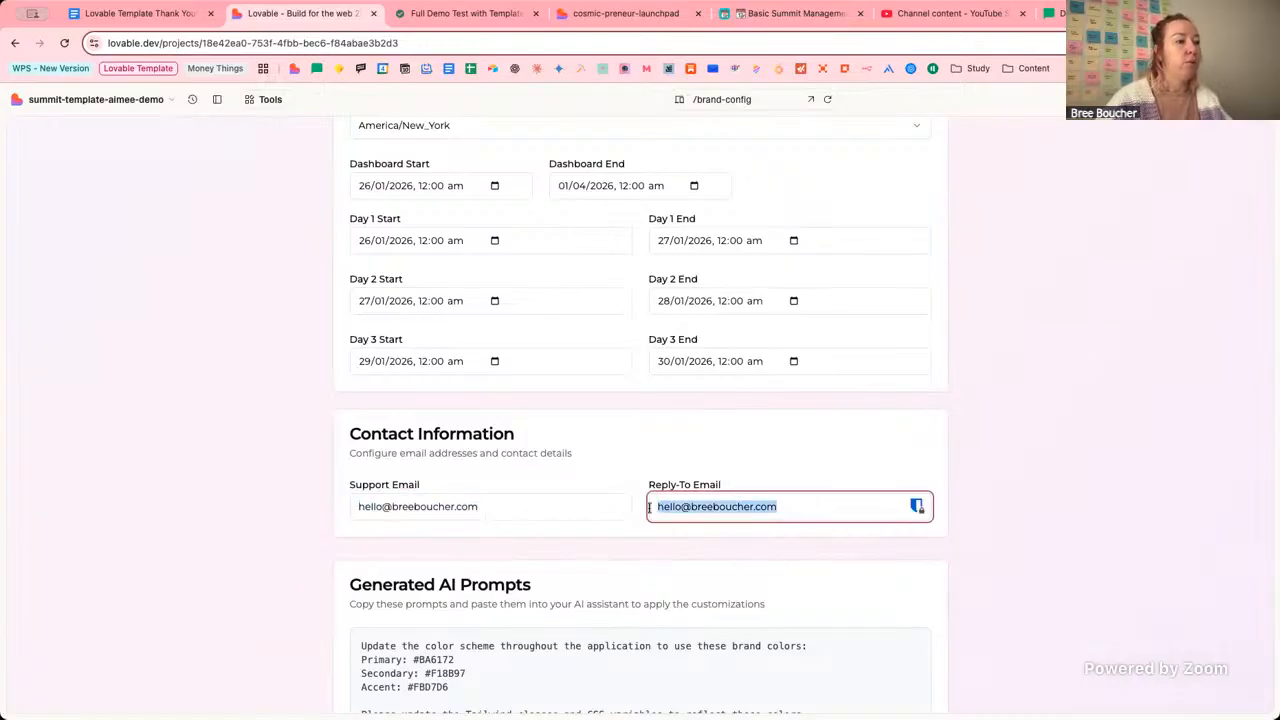
pyautogui.click(815, 427)
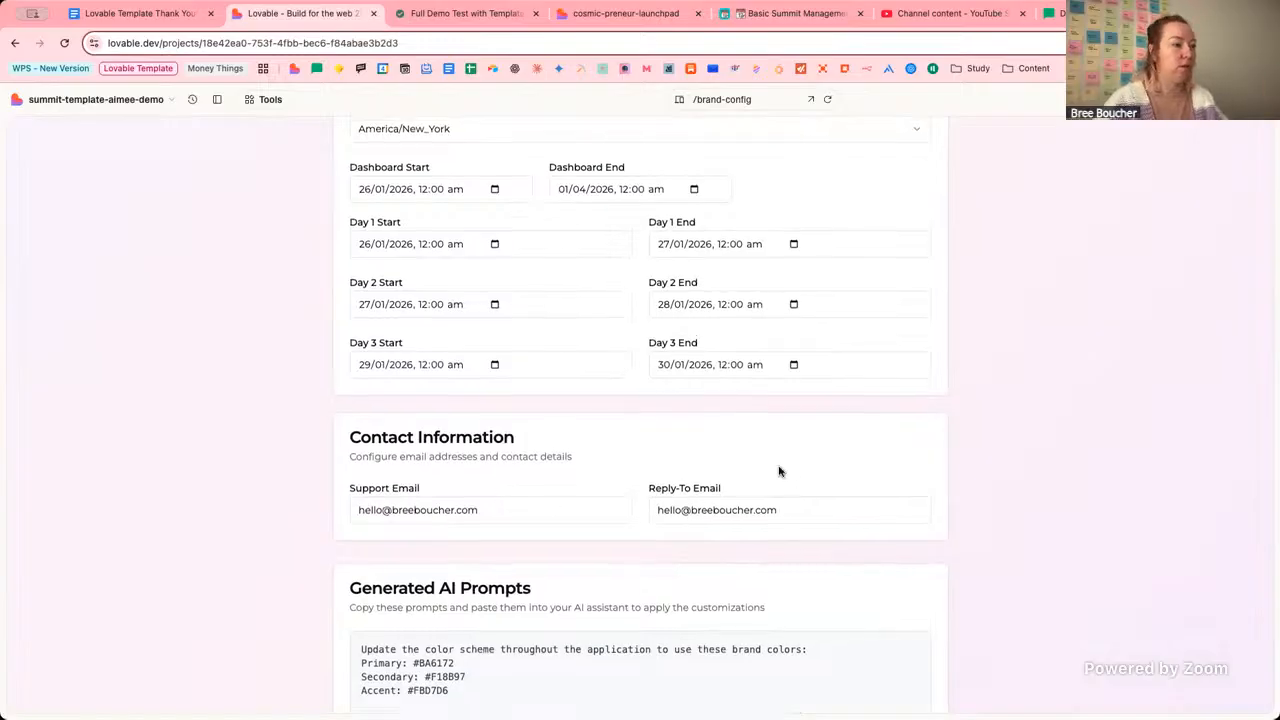
pyautogui.scroll(5, 779, 471)
pyautogui.scroll(-15, 805, 427)
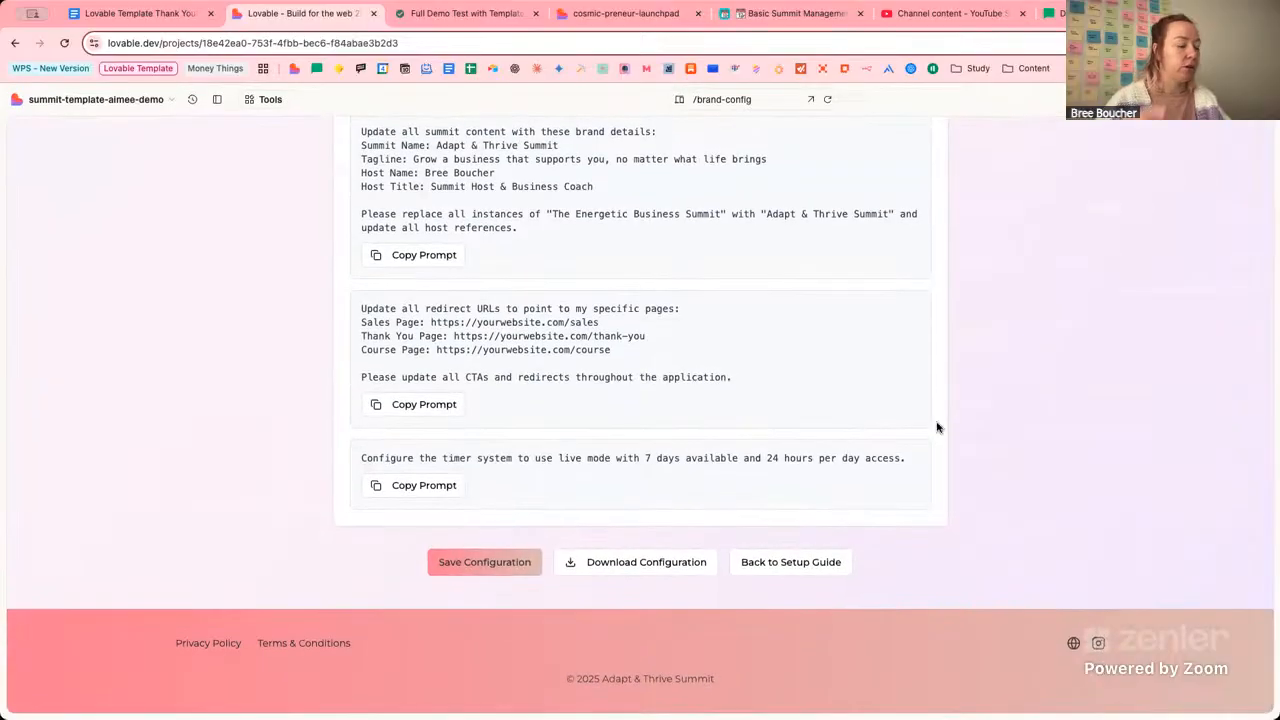
pyautogui.scroll(15, 1011, 379)
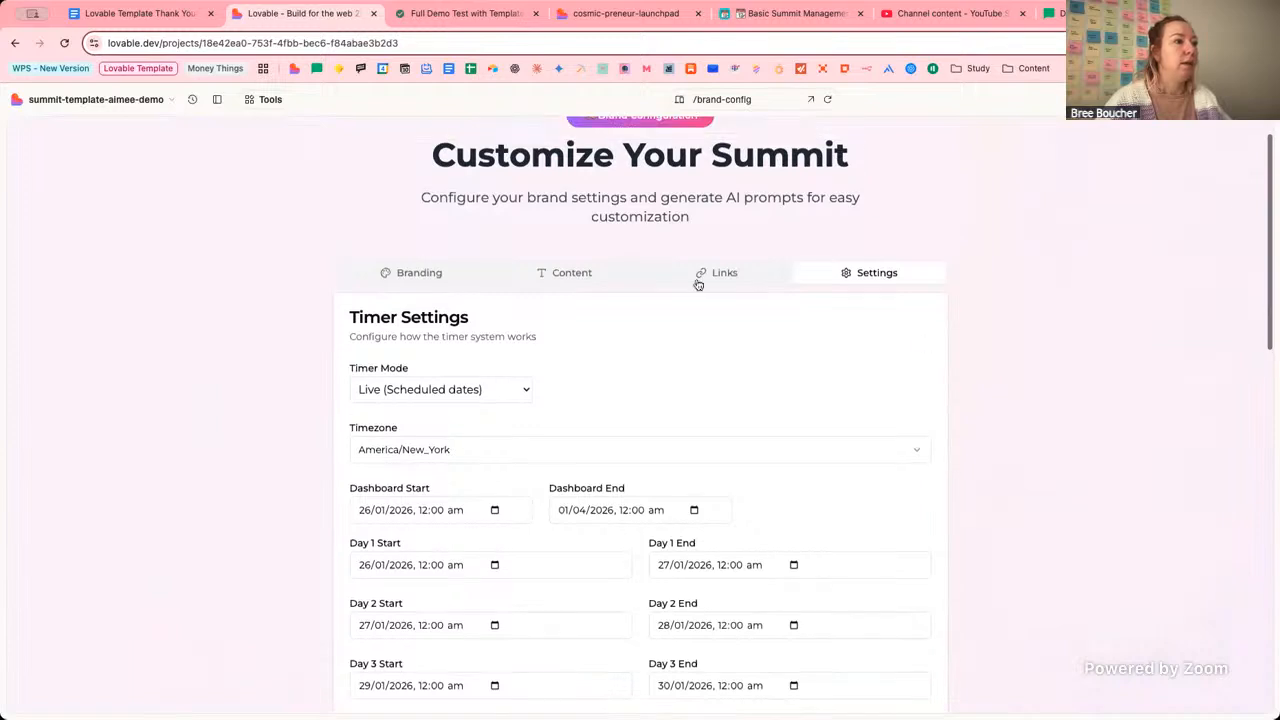
# Replace the Host Name on the Content tab with the client's full name.
pyautogui.click(586, 277)
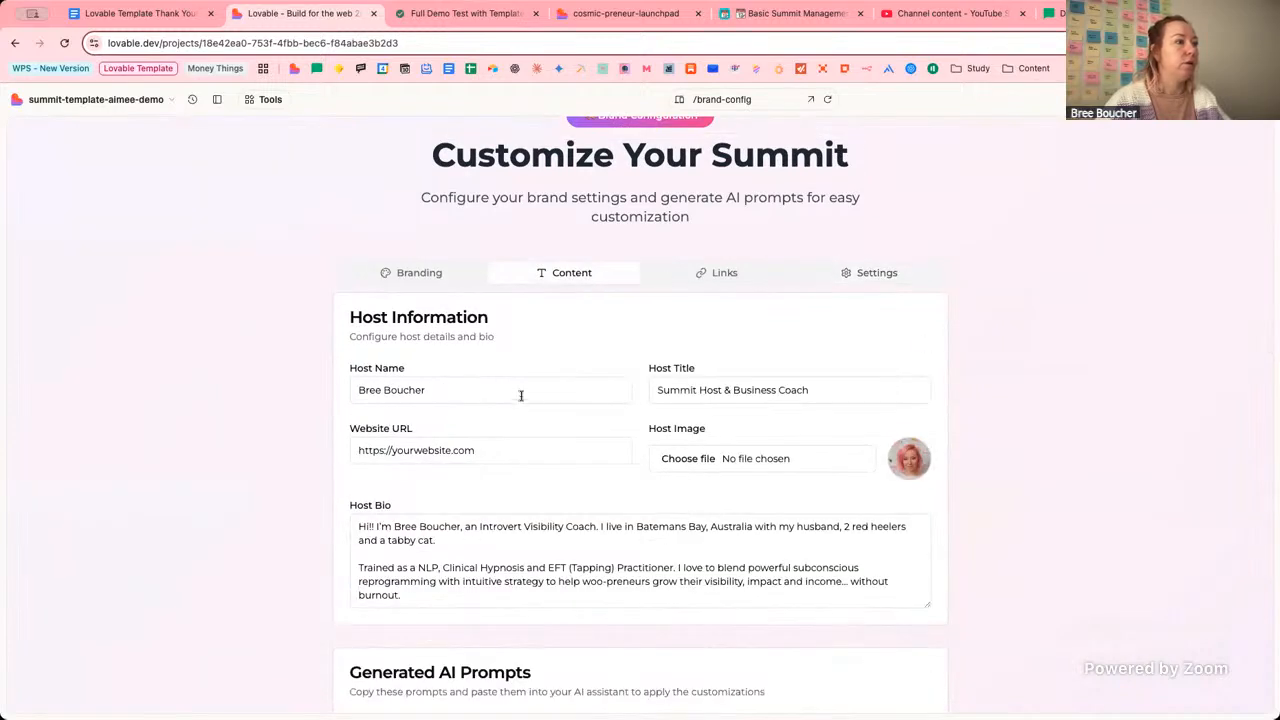
pyautogui.doubleClick(520, 393)
pyautogui.scroll(-1, 521, 393)
pyautogui.click(522, 393)
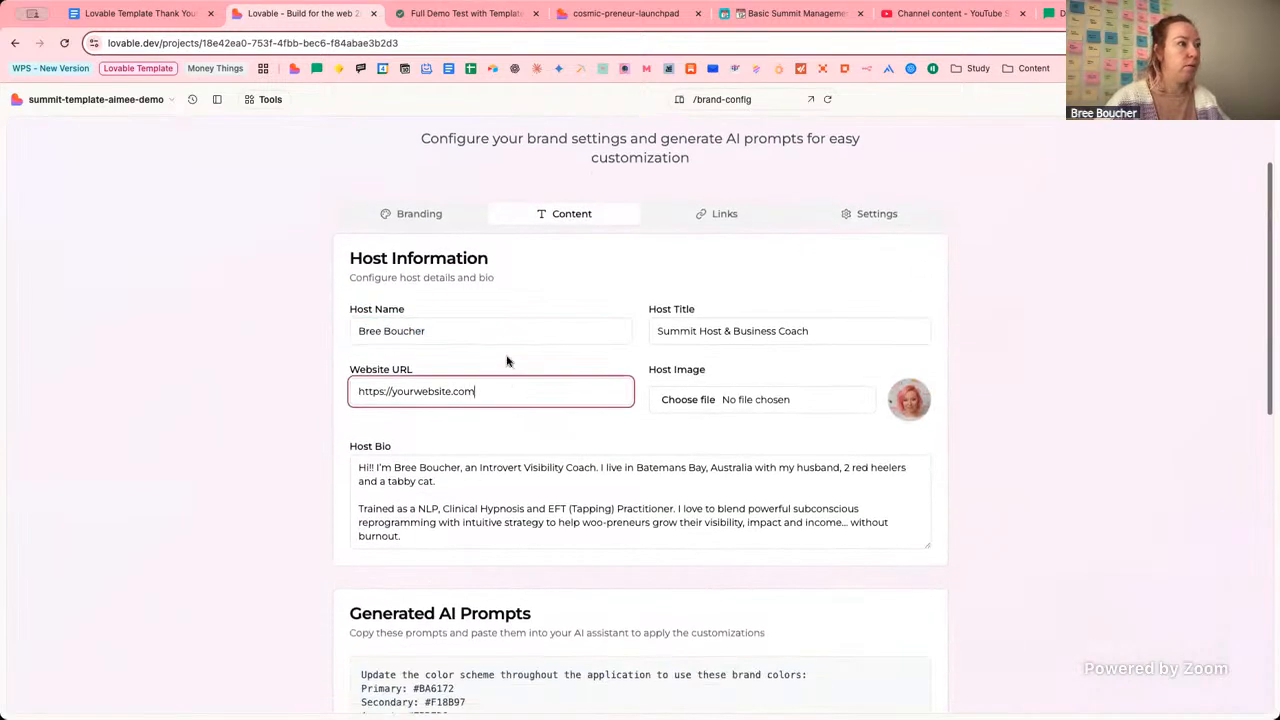
pyautogui.doubleClick(507, 326)
pyautogui.press('super+a')
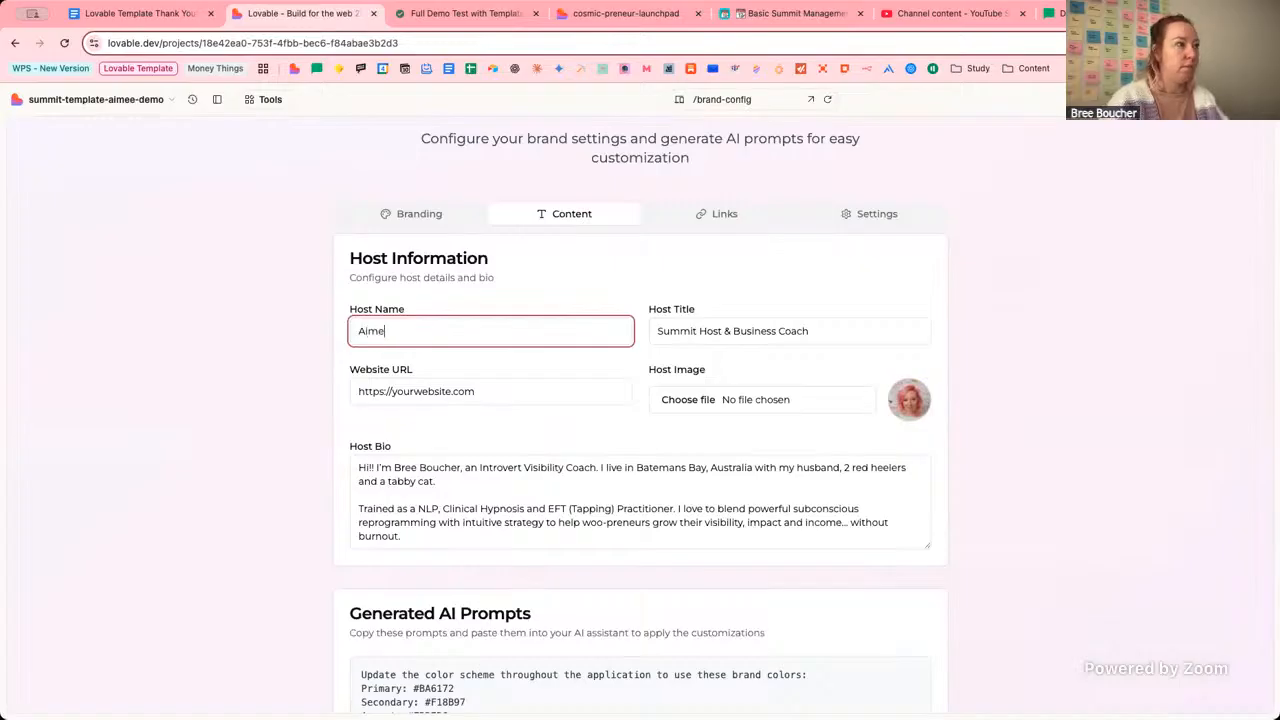
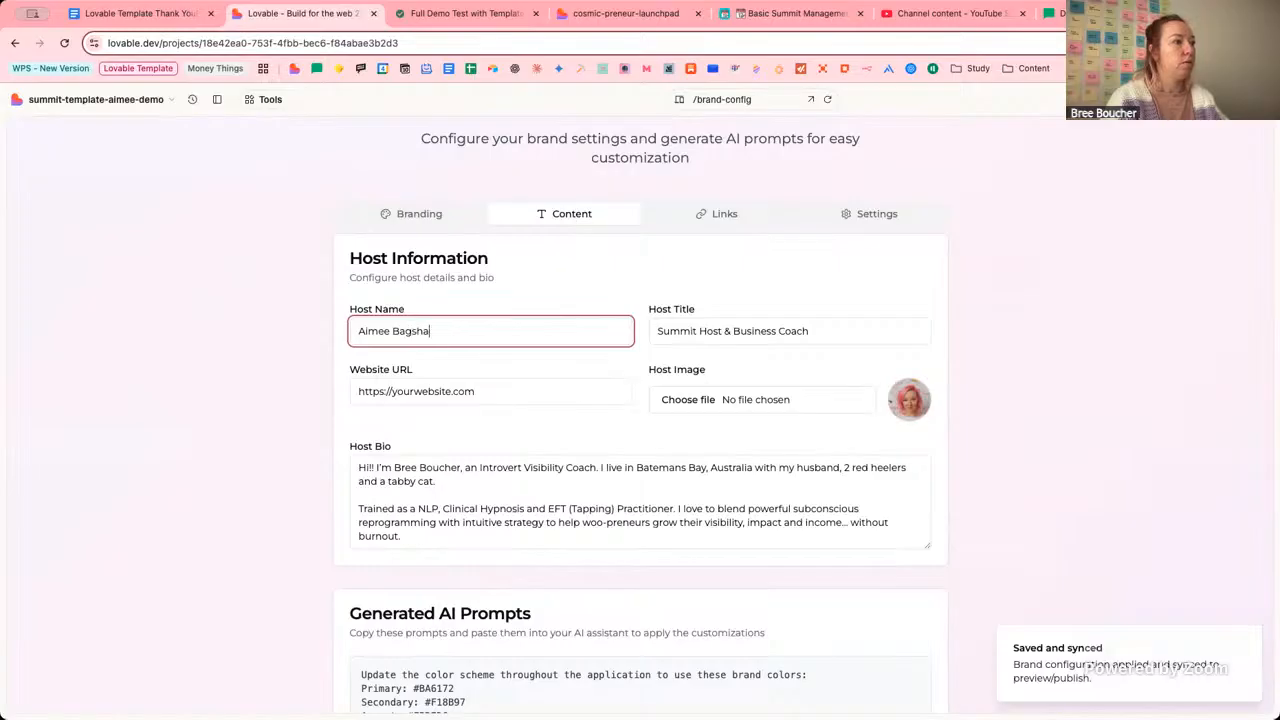
pyautogui.press('Tab')
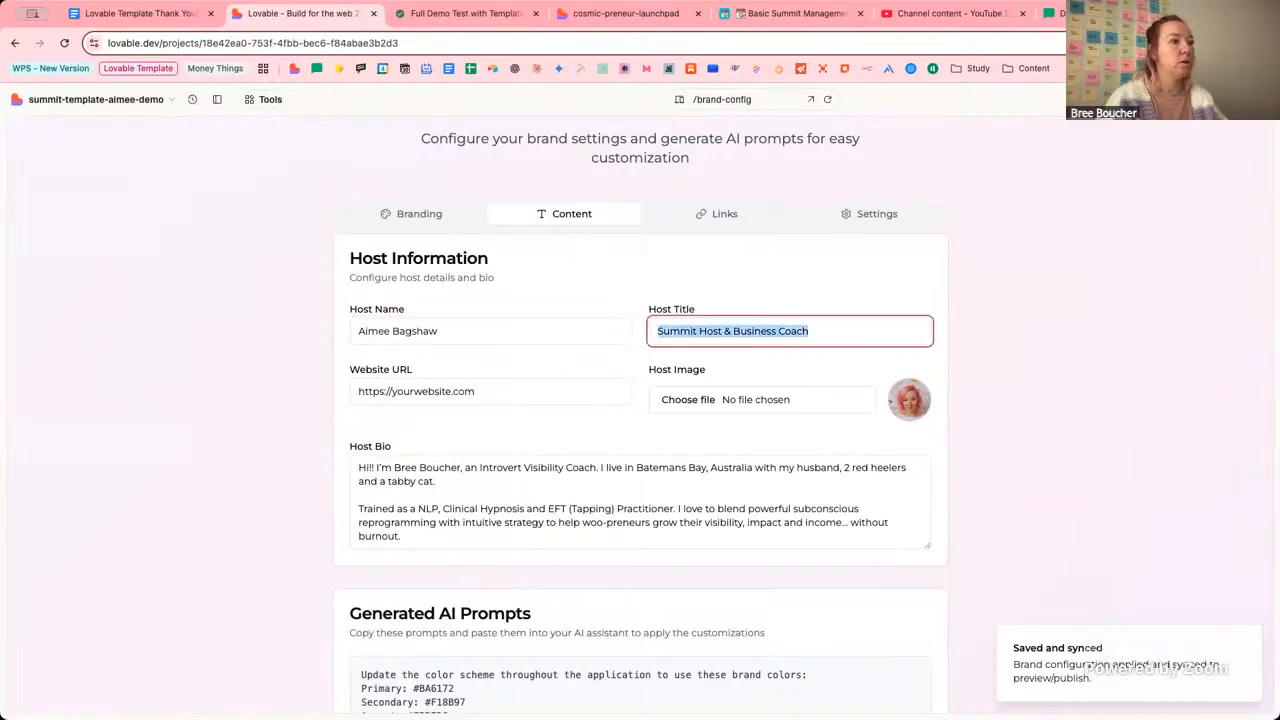
pyautogui.click(803, 331)
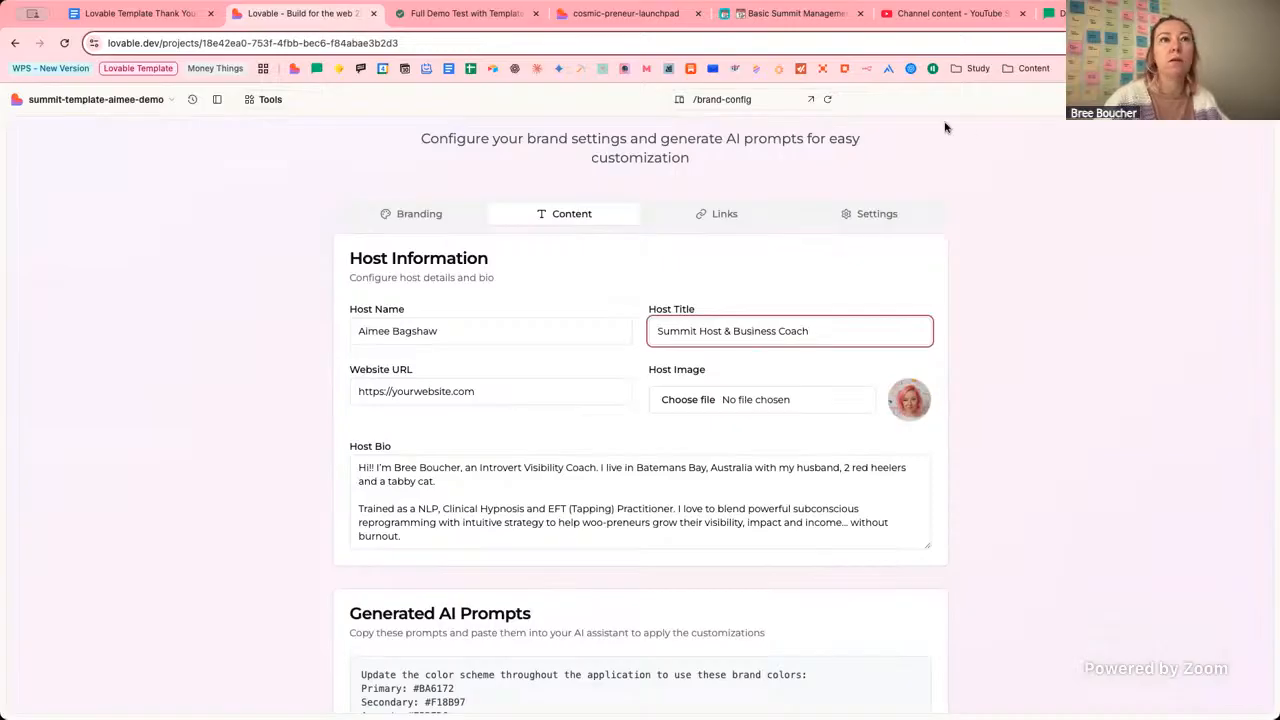
# Select the client's bio paragraph in the Notion notes, then select 'Business Coach' in Lovable's Host Title.
pyautogui.click(463, 16)
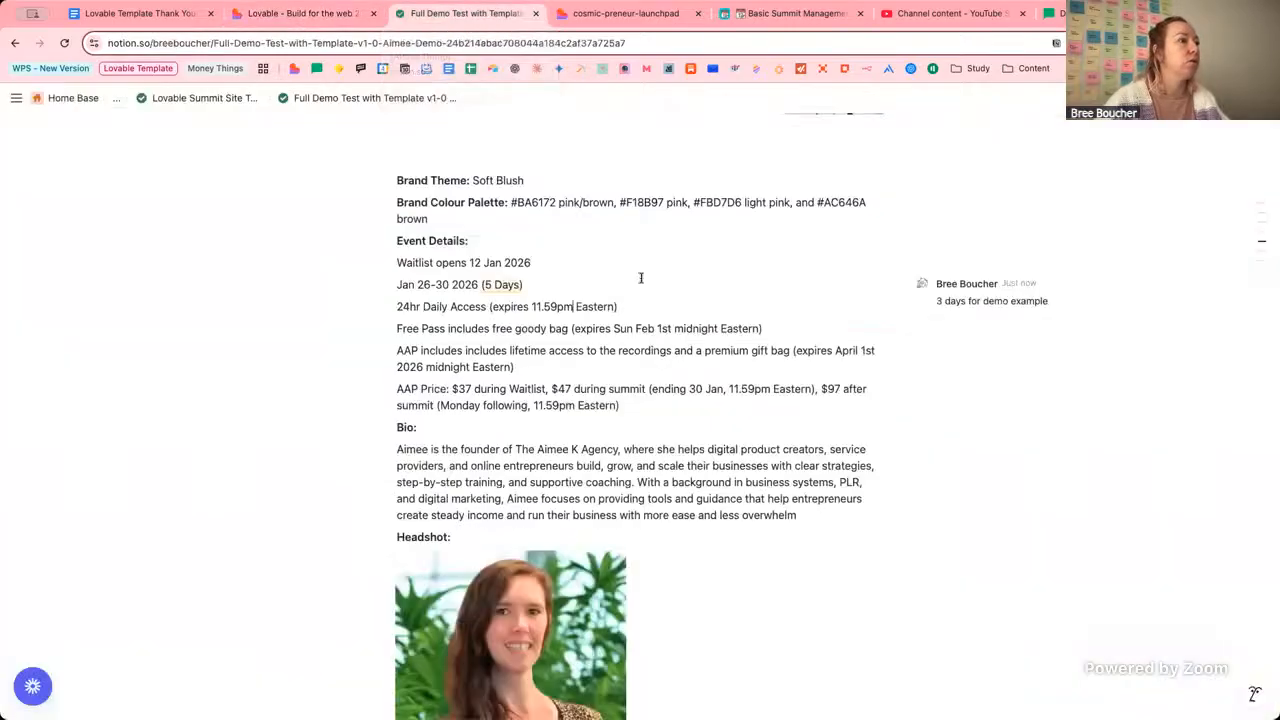
pyautogui.scroll(-3, 657, 297)
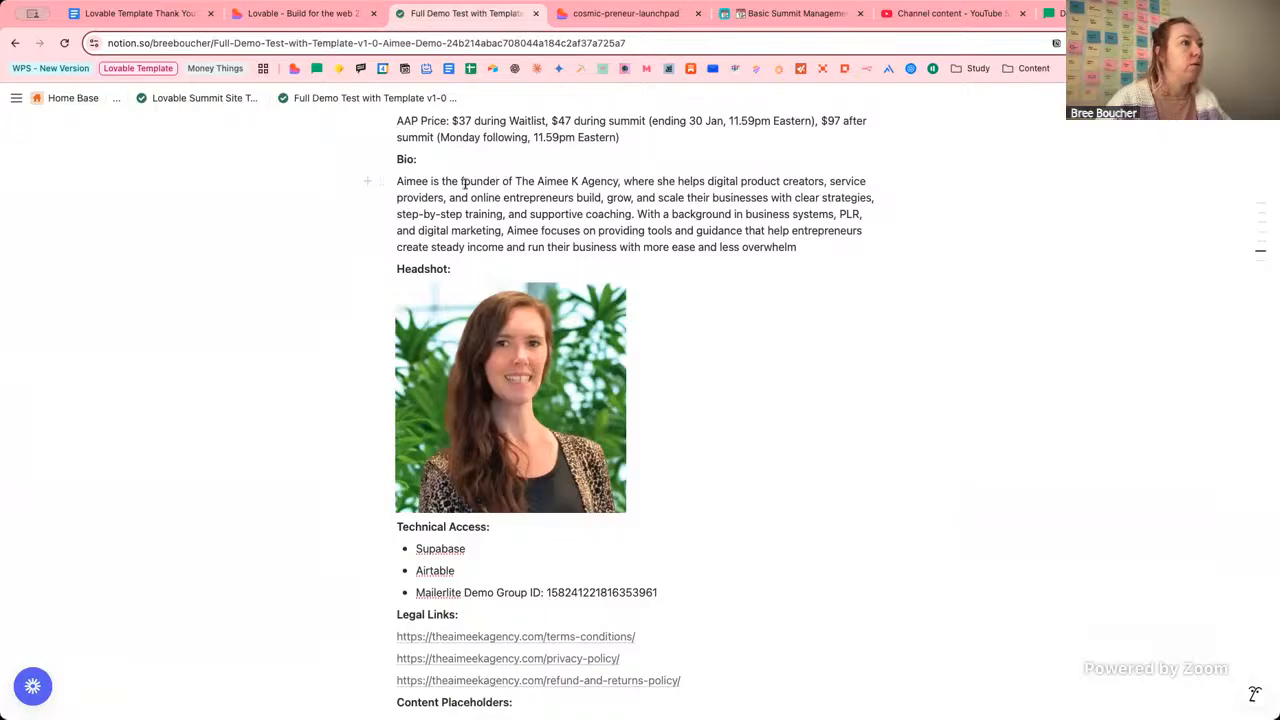
pyautogui.moveTo(831, 253); pyautogui.dragTo(389, 183)
pyautogui.hotkey('ctrl', 'c')
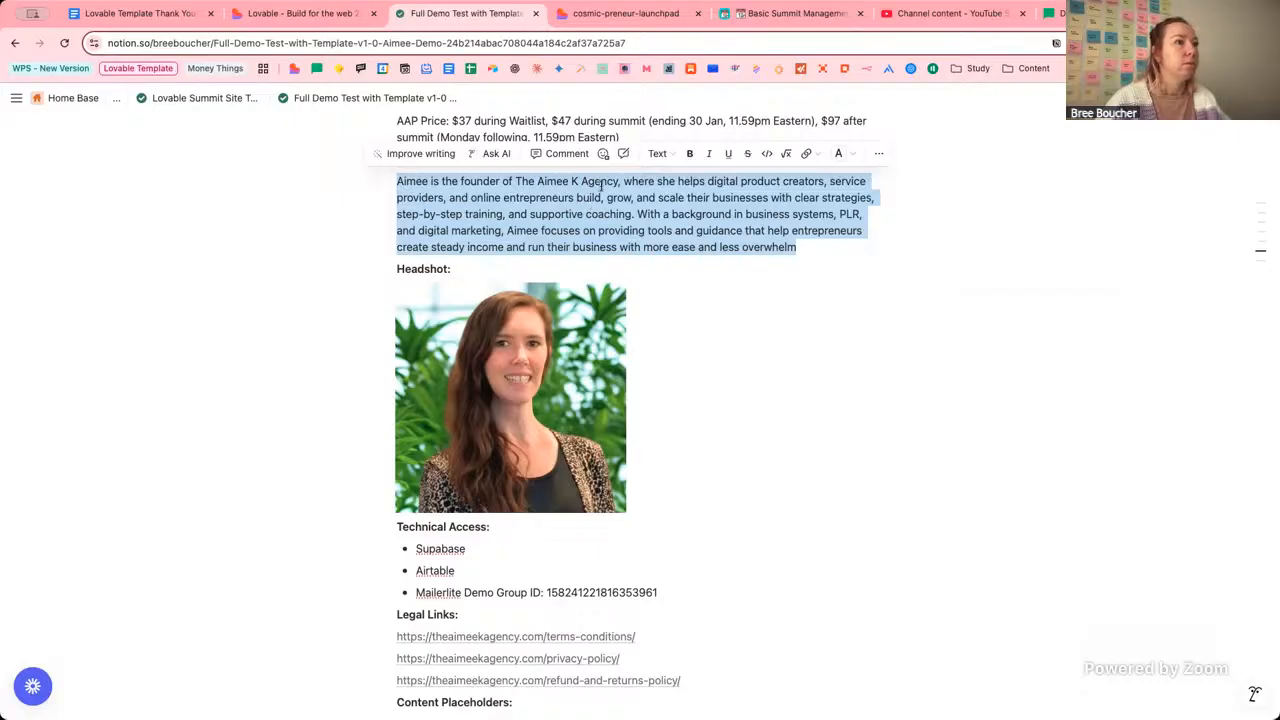
pyautogui.click(295, 17)
pyautogui.moveTo(820, 336); pyautogui.dragTo(735, 328)
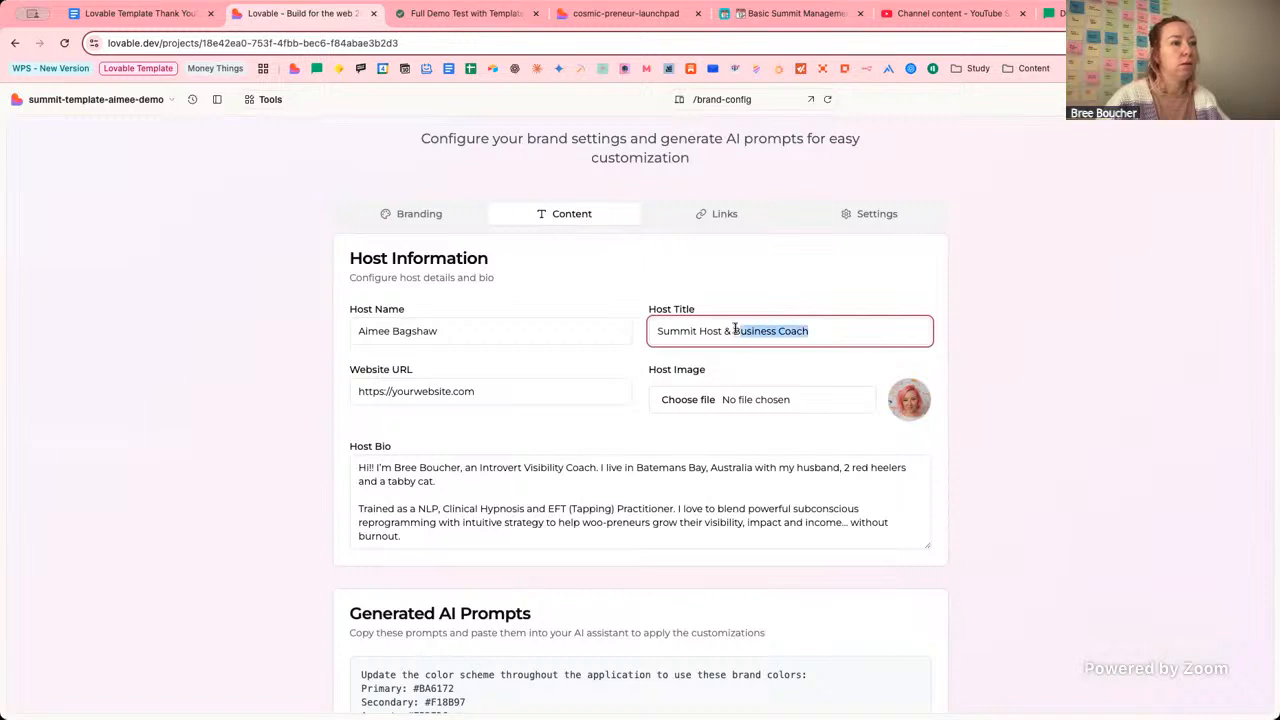
# Change the Host Title to 'Summit Host & Agency Founder' and paste new text over the Host Bio.
pyautogui.write('Agency')
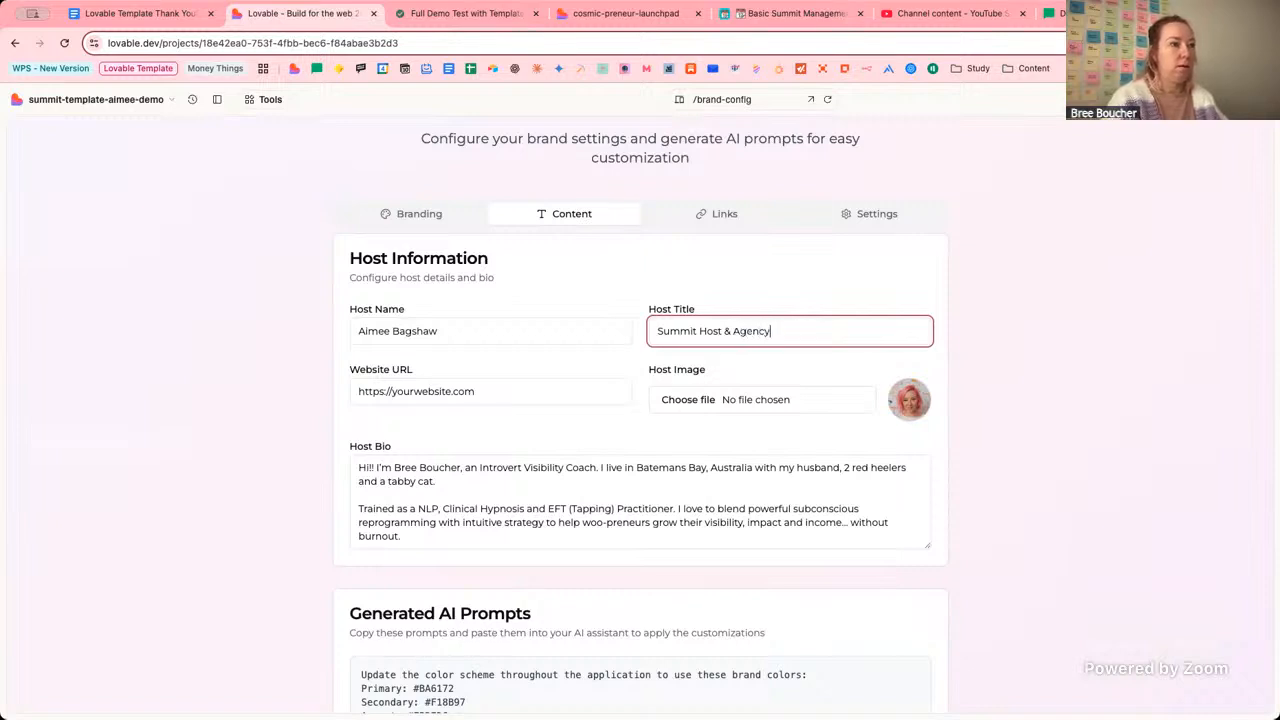
pyautogui.write(' Founder')
pyautogui.press('Tab')
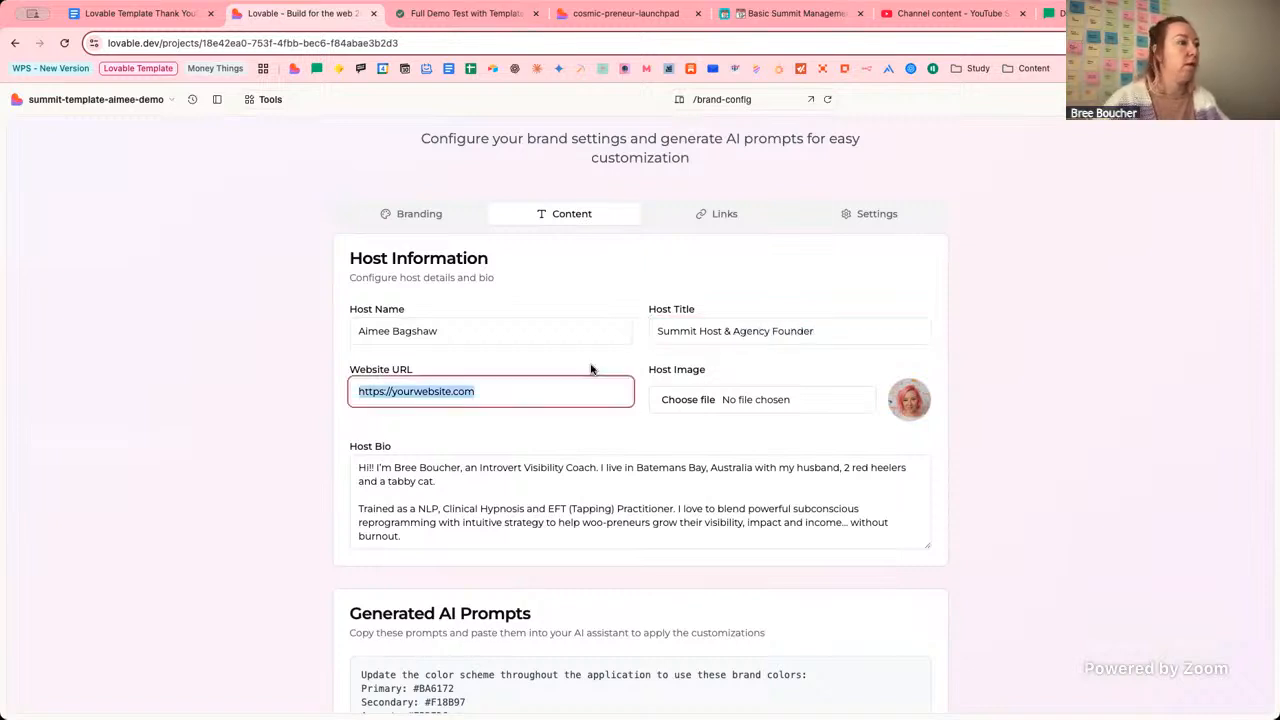
pyautogui.click(589, 502)
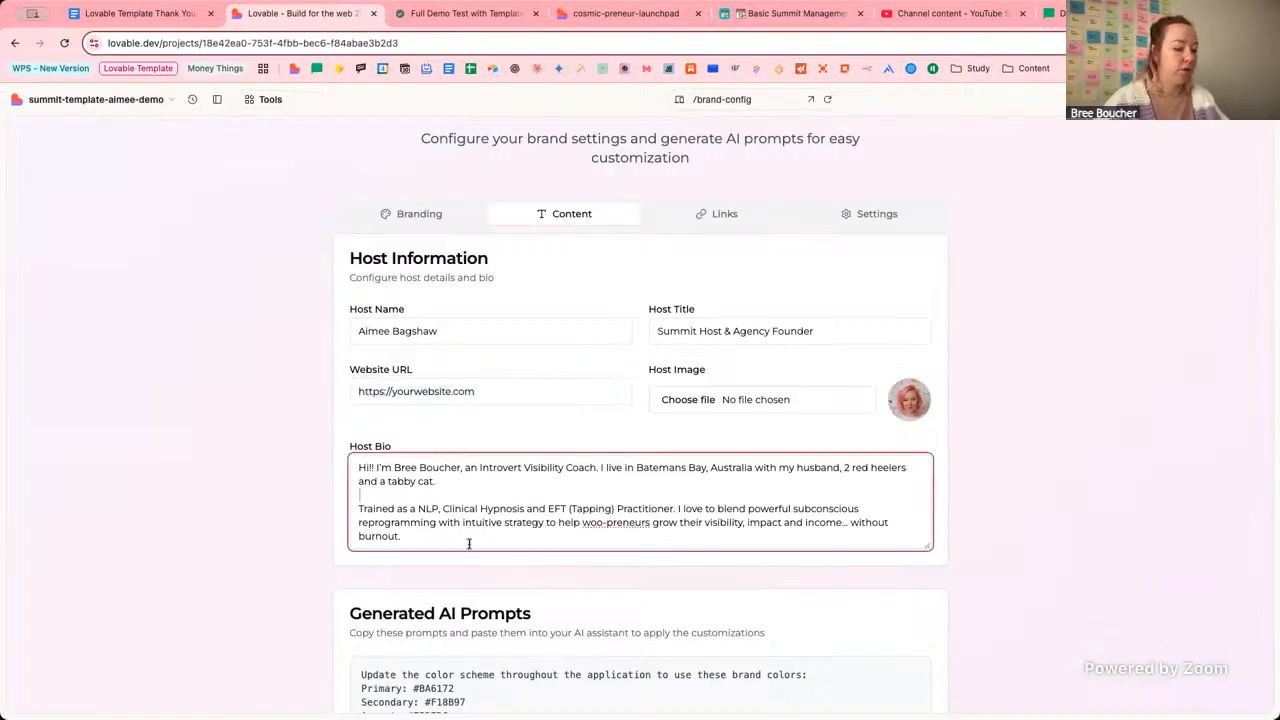
pyautogui.moveTo(467, 542); pyautogui.dragTo(357, 465)
pyautogui.write('As the founder of Woo-Preneur School, I support intuitive creatives, coaches and consultants to step into their magnetic identity, attract aligned opportunities and scale their businesses through collaborations, mindset work and energetic alignment.')
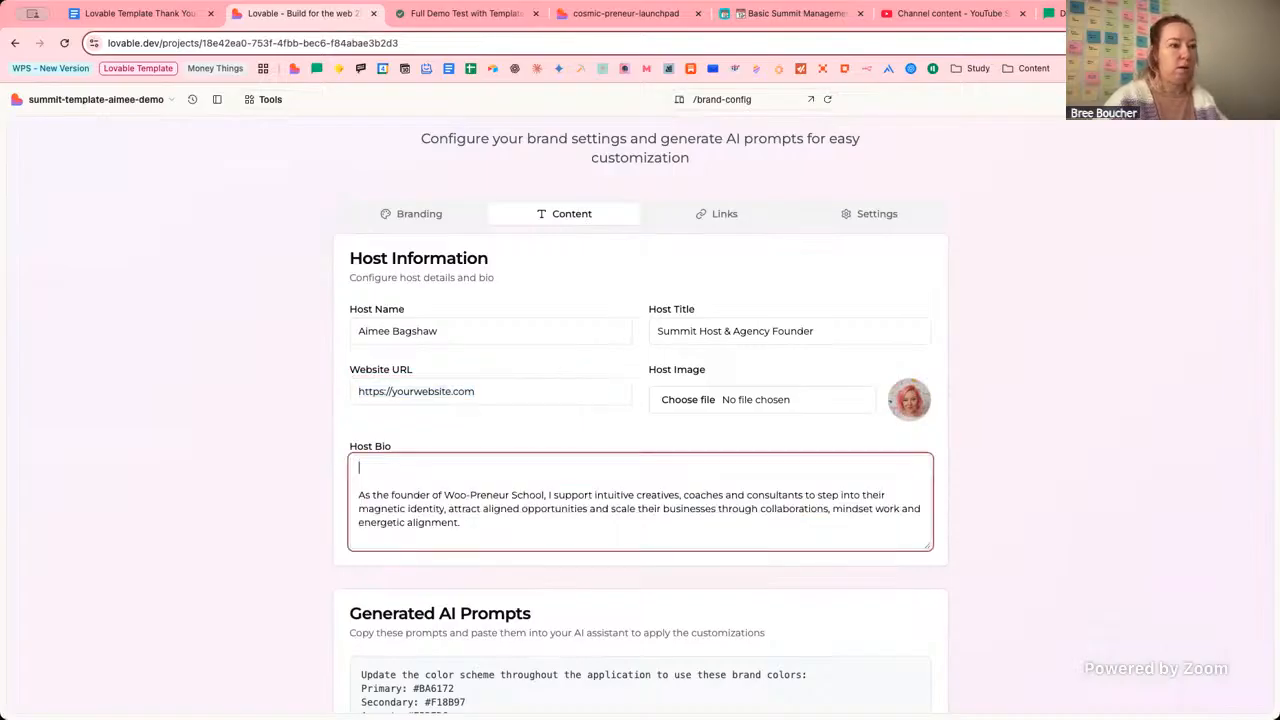
# Replace the mistakenly pasted Woo-Preneur bio with the client's agency bio.
pyautogui.scroll(2, 420, 494)
pyautogui.hotkey('ctrl', 'a')
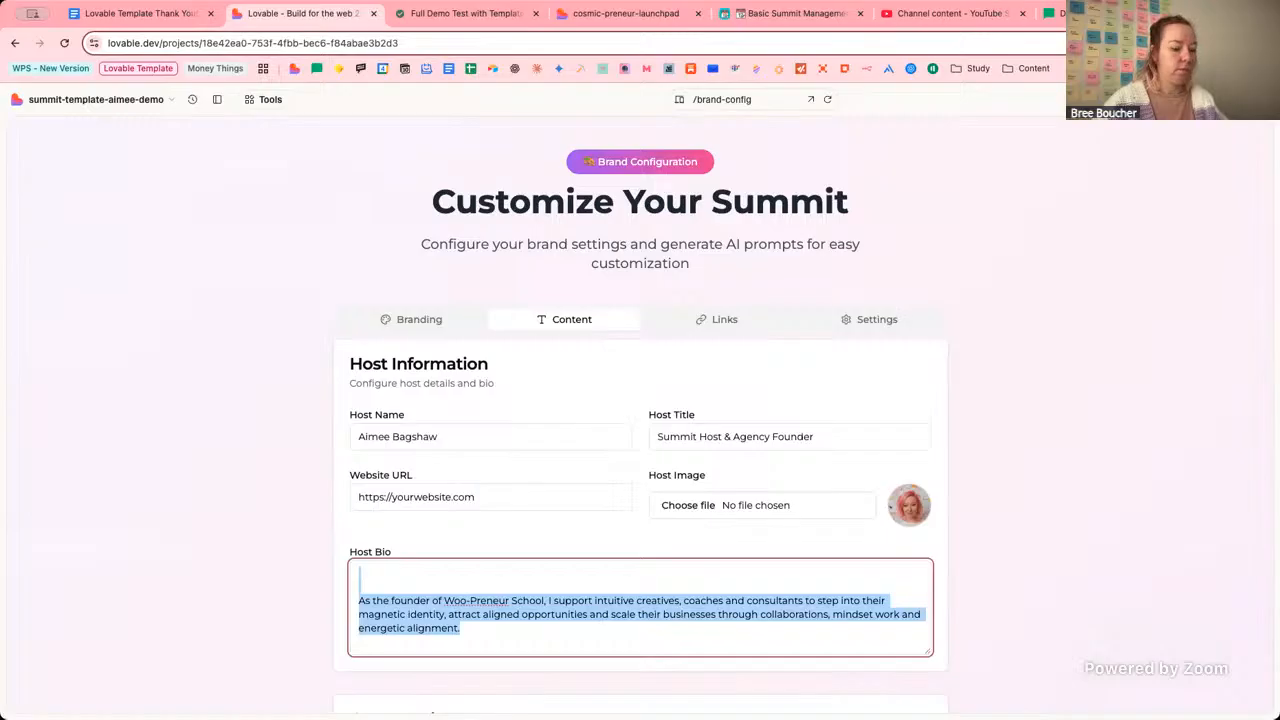
pyautogui.press('BackSpace')
pyautogui.hotkey('ctrl', 'v')
pyautogui.scroll(-1, 609, 585)
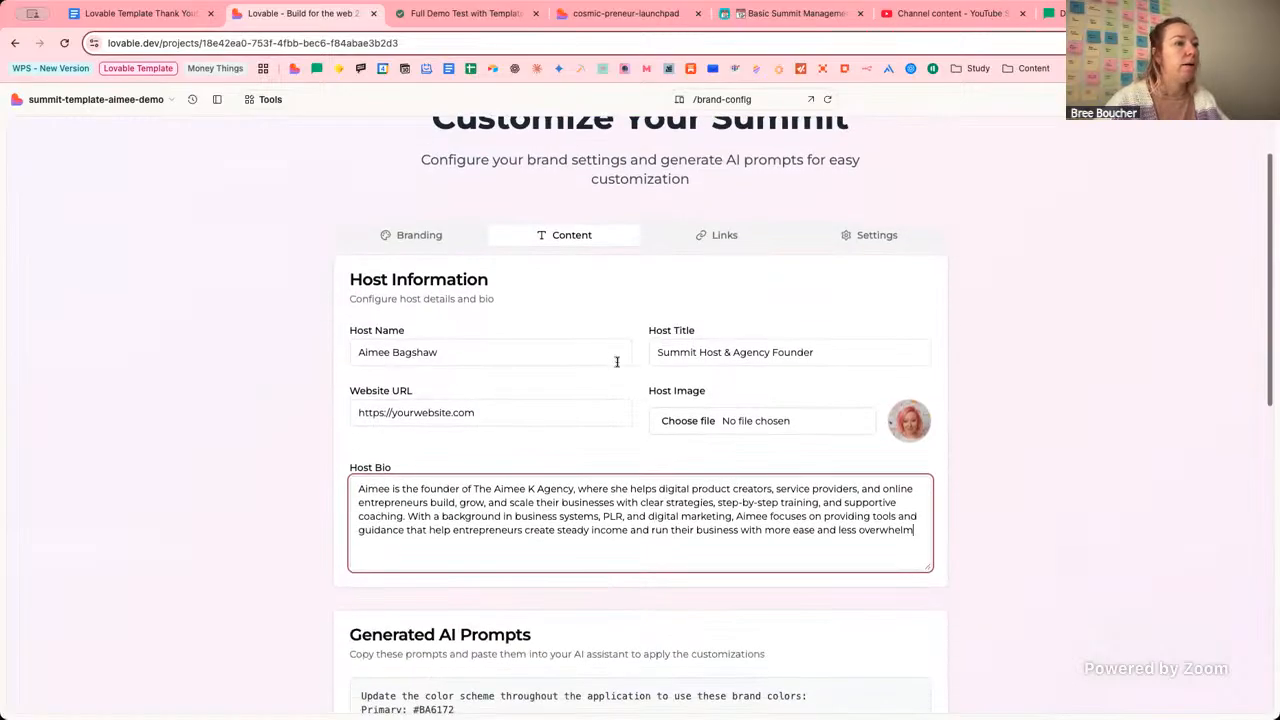
pyautogui.click(487, 415)
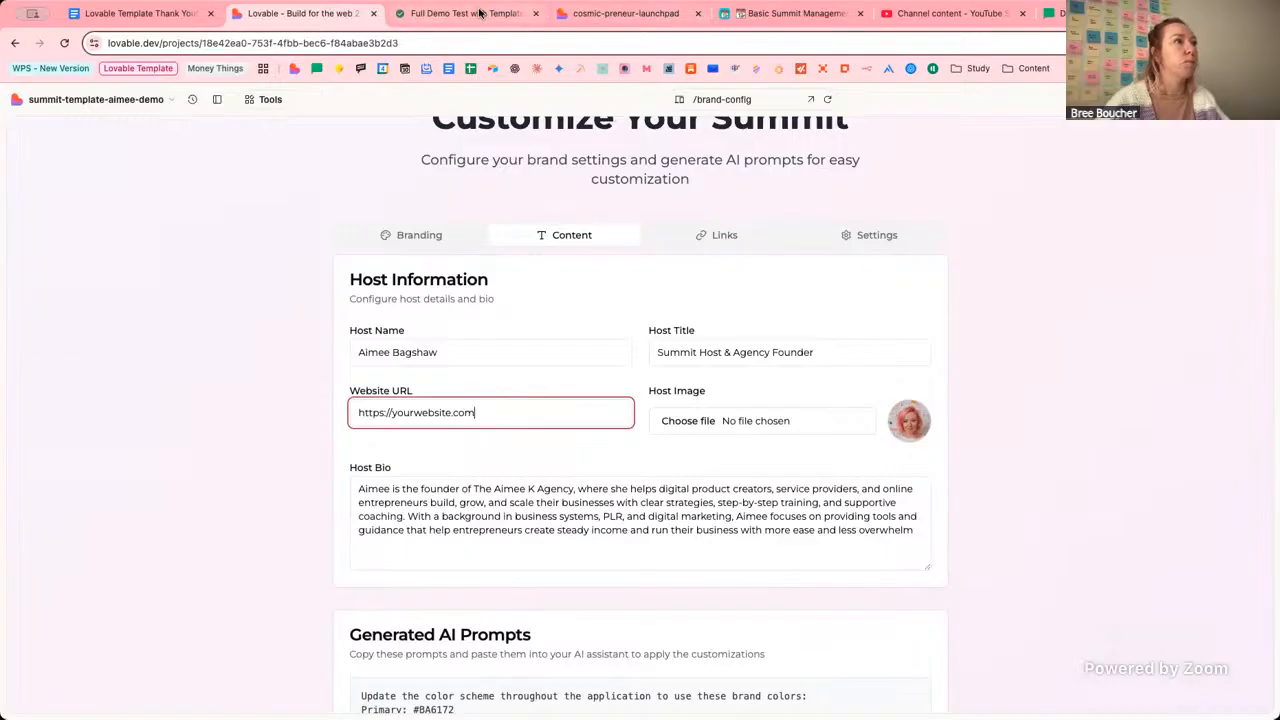
pyautogui.click(606, 14)
# Open the client's website from the Notion notes and copy its home page URL.
pyautogui.click(503, 14)
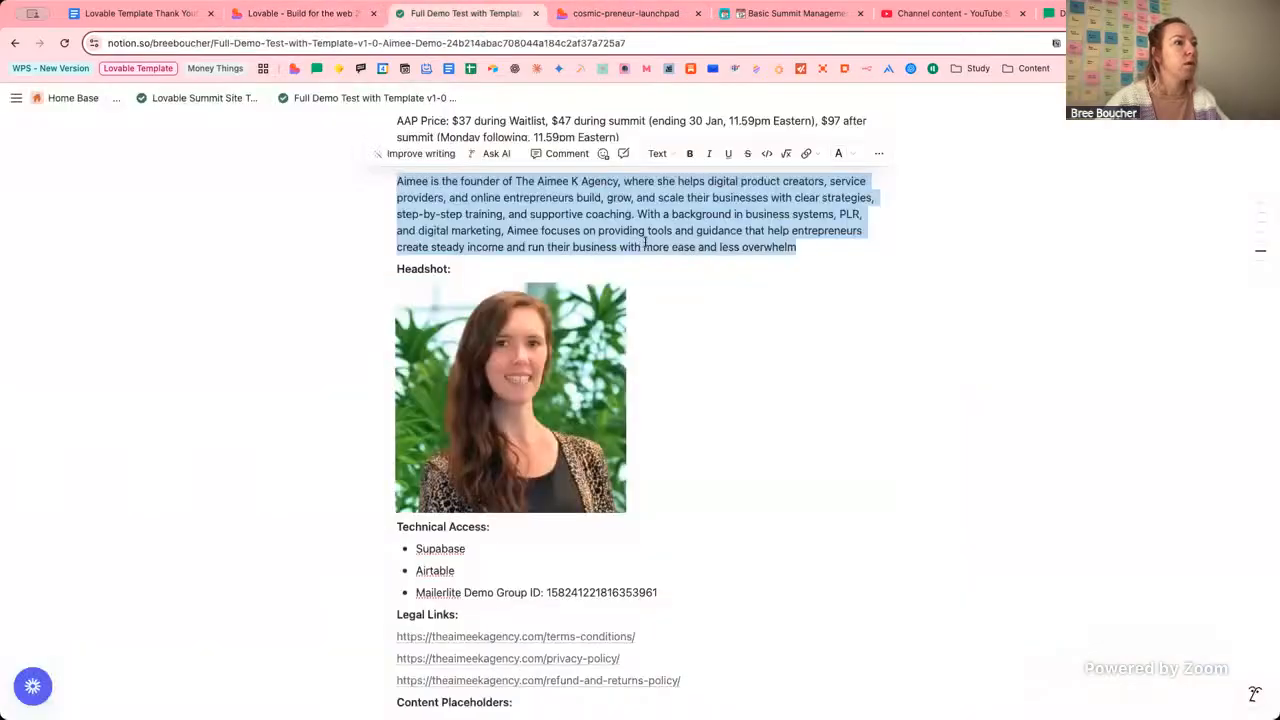
pyautogui.click(646, 245)
pyautogui.scroll(7, 646, 245)
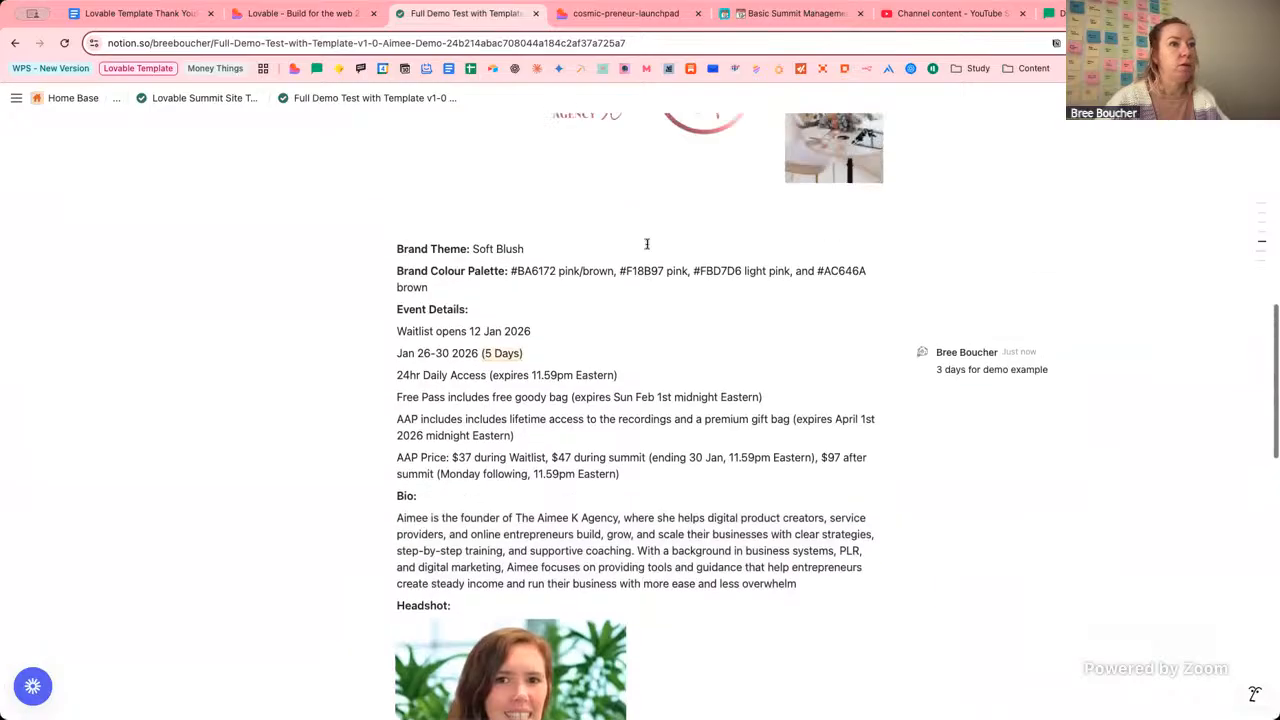
pyautogui.scroll(5, 646, 244)
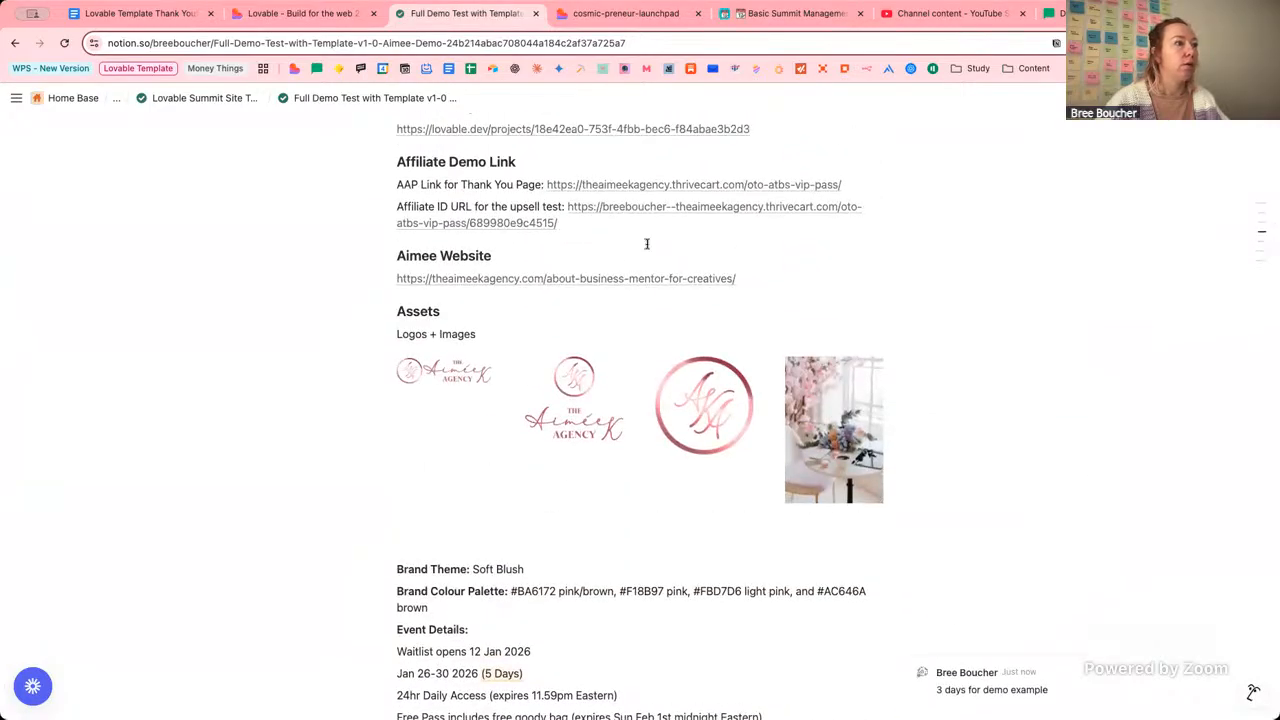
pyautogui.click(617, 278)
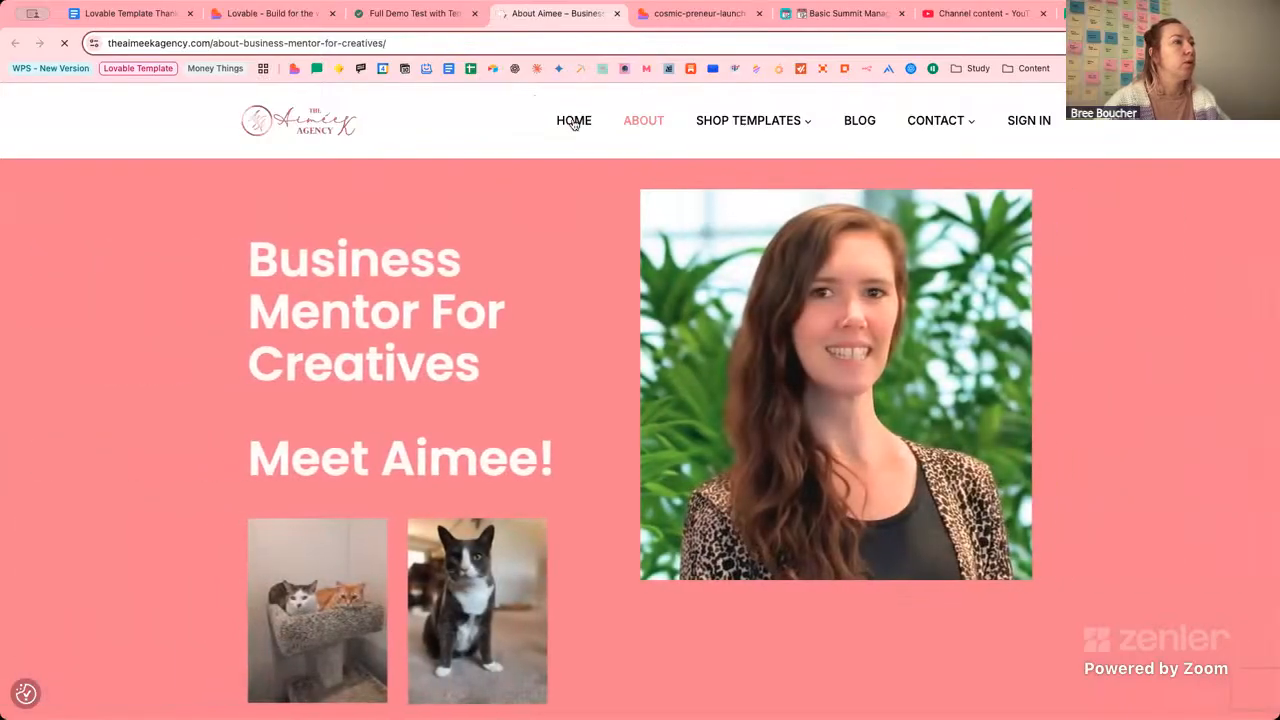
pyautogui.click(575, 122)
pyautogui.click(404, 43)
pyautogui.hotkey('ctrl', 'c')
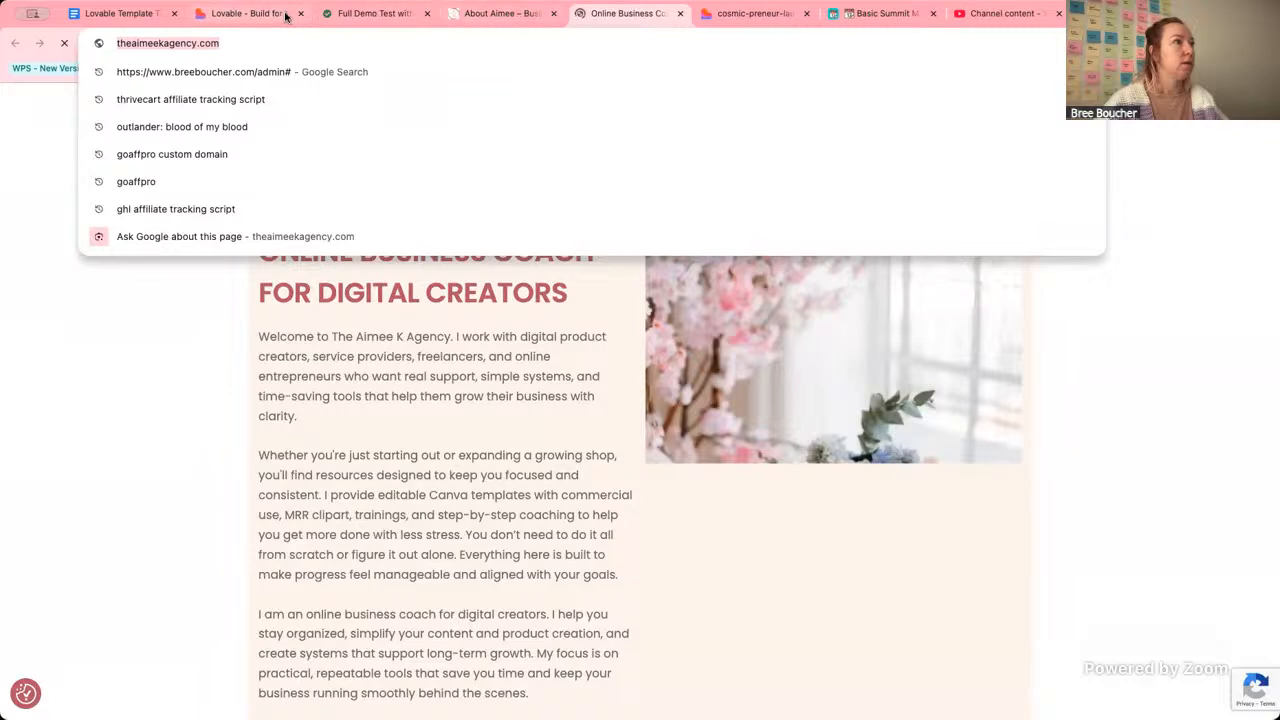
pyautogui.click(235, 13)
pyautogui.hotkey('ctrl', 'a')
pyautogui.hotkey('ctrl', 'v')
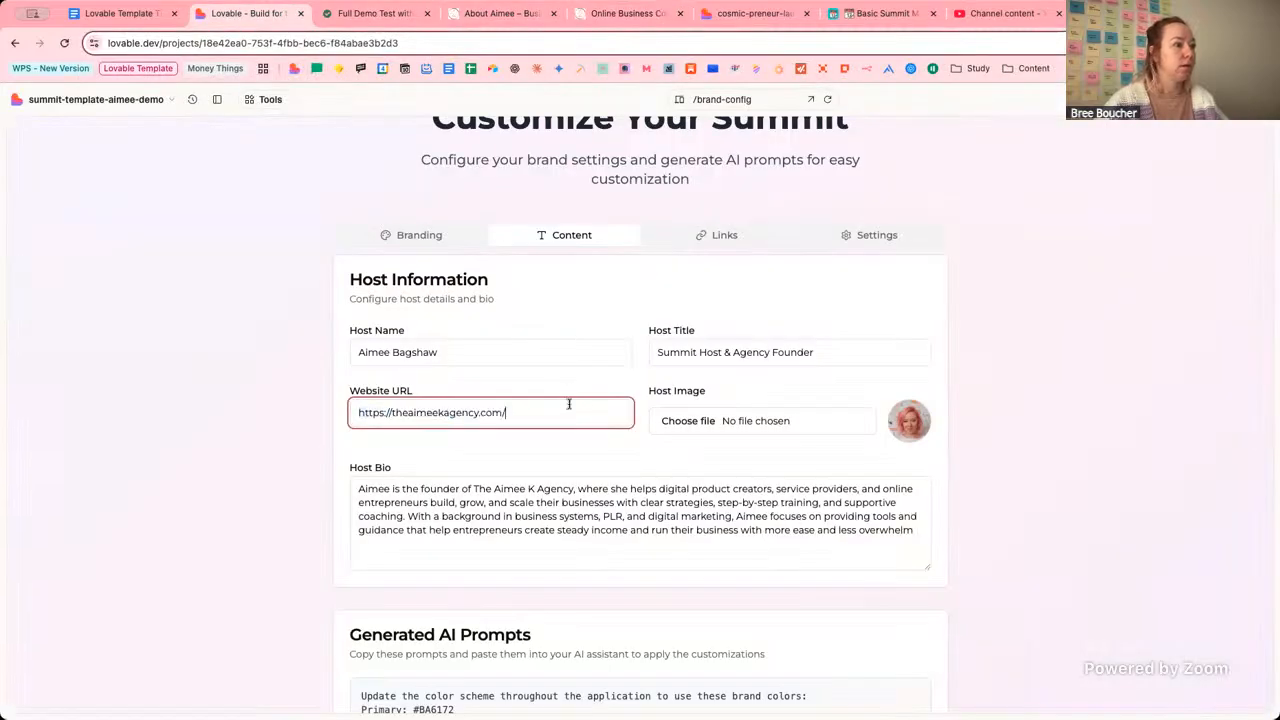
# Upload the client's headshot JPG as the Host Image and go to the Links tab.
pyautogui.click(285, 402)
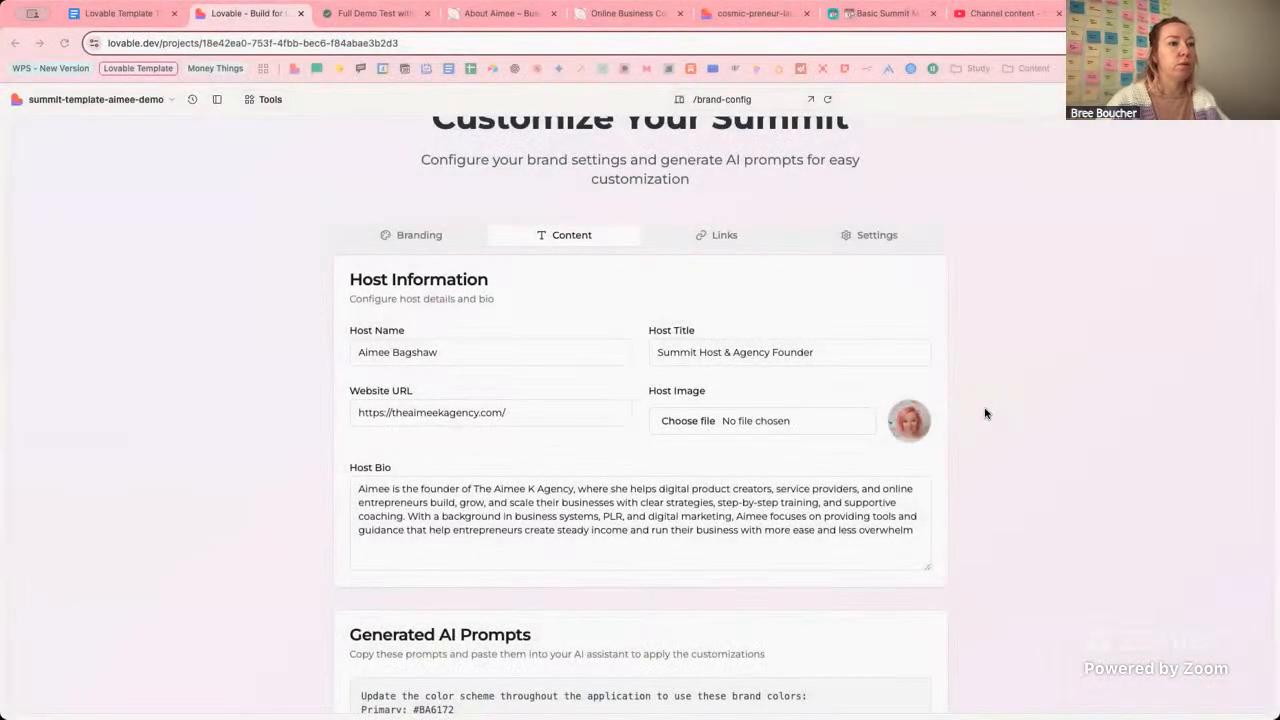
pyautogui.click(984, 413)
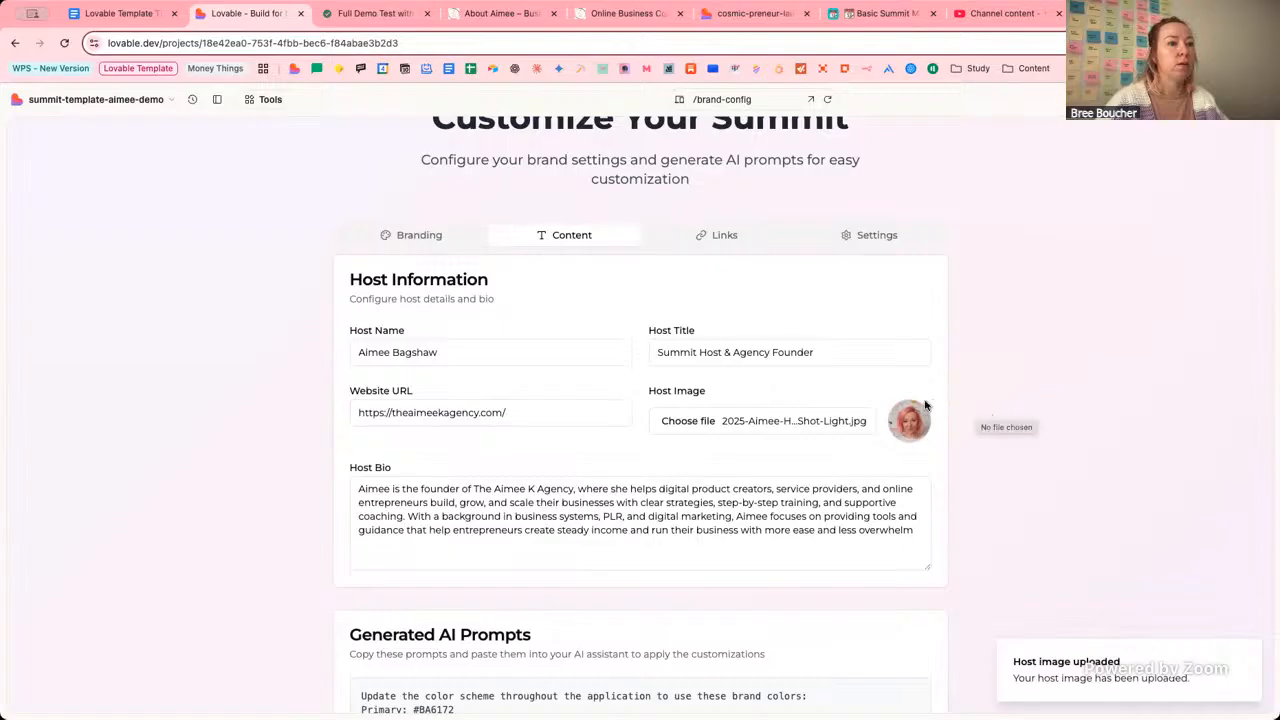
pyautogui.scroll(-10, 577, 605)
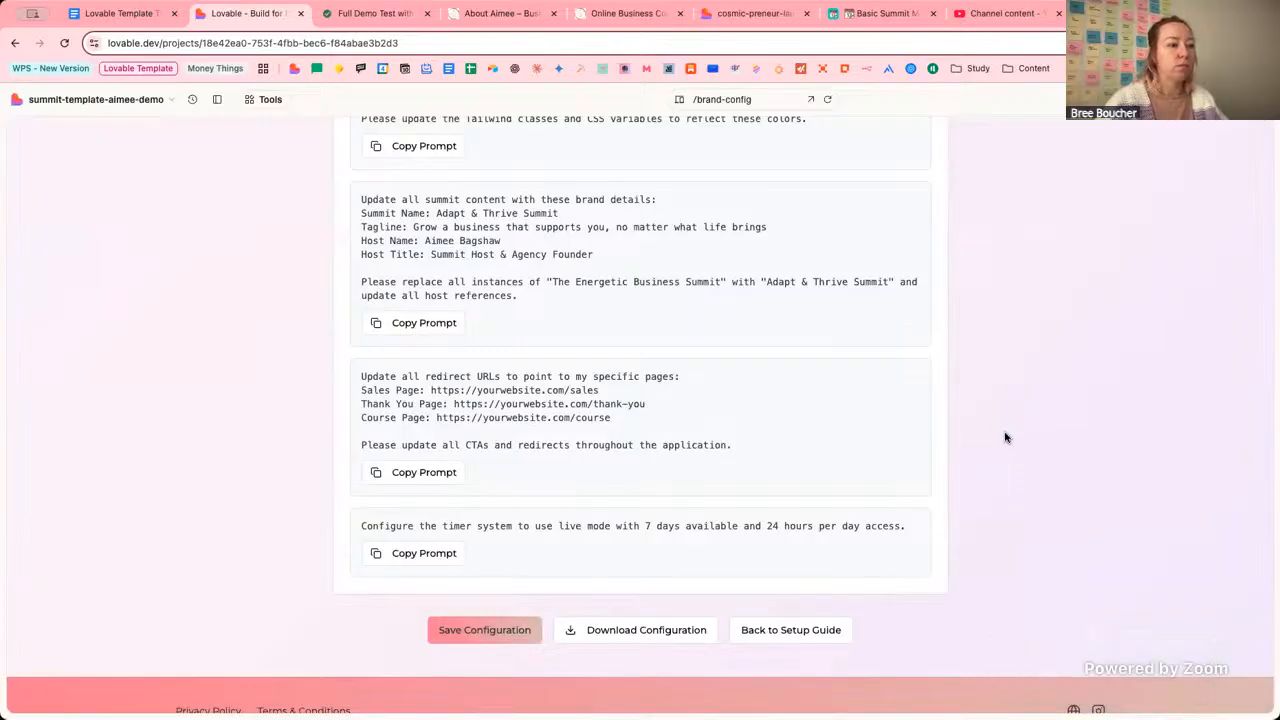
pyautogui.scroll(1, 1006, 437)
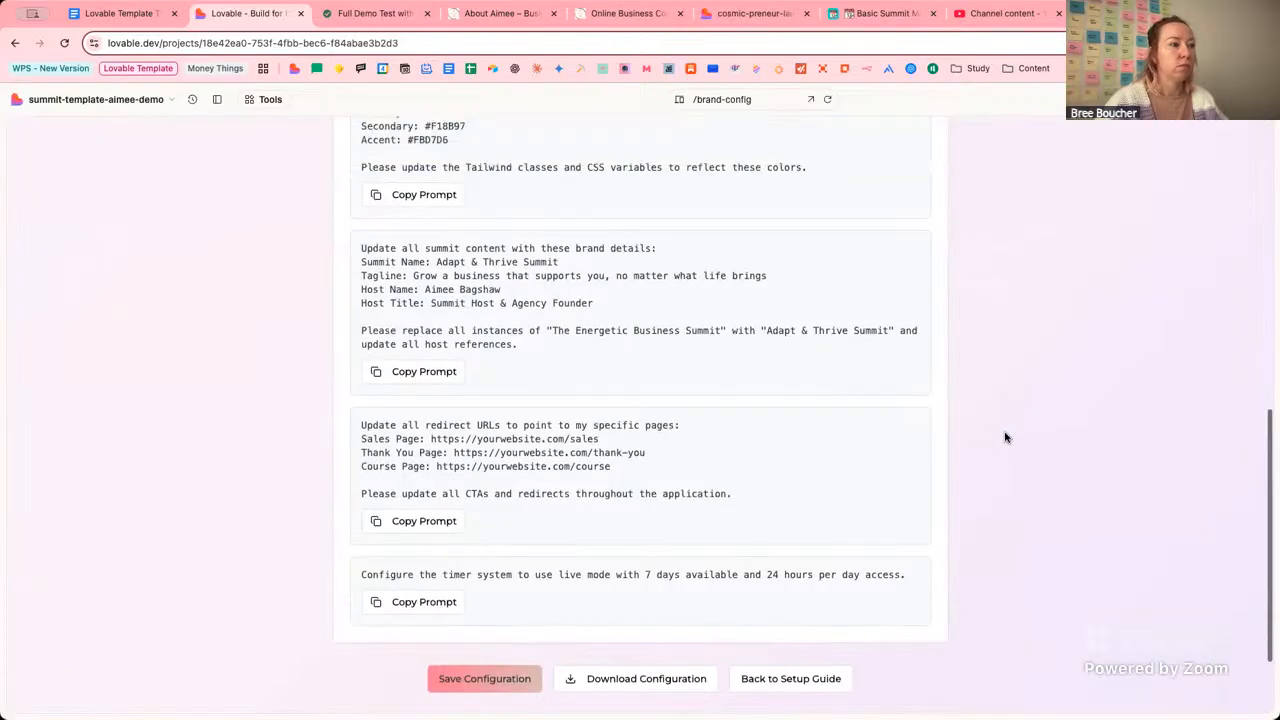
pyautogui.scroll(6, 1006, 437)
pyautogui.click(717, 217)
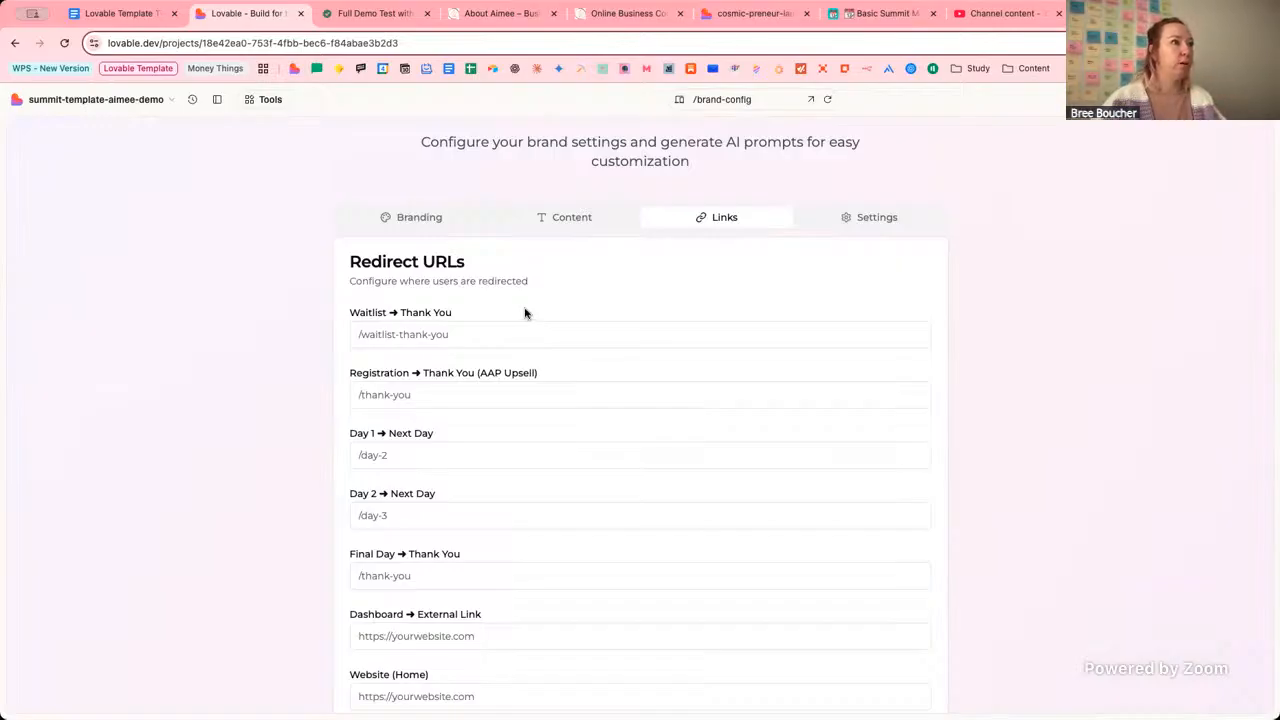
# Close the leftover agency home page tab and check the Waitlist redirect field, leaving defaults.
pyautogui.click(680, 13)
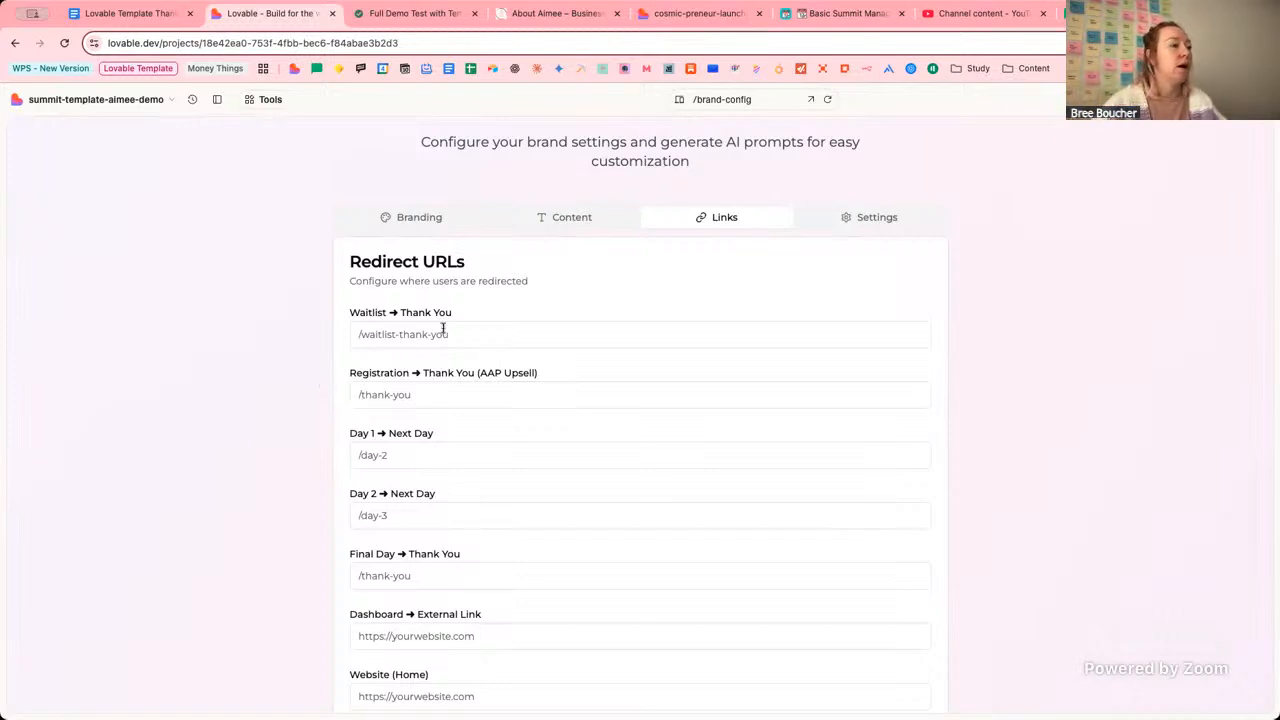
pyautogui.click(381, 335)
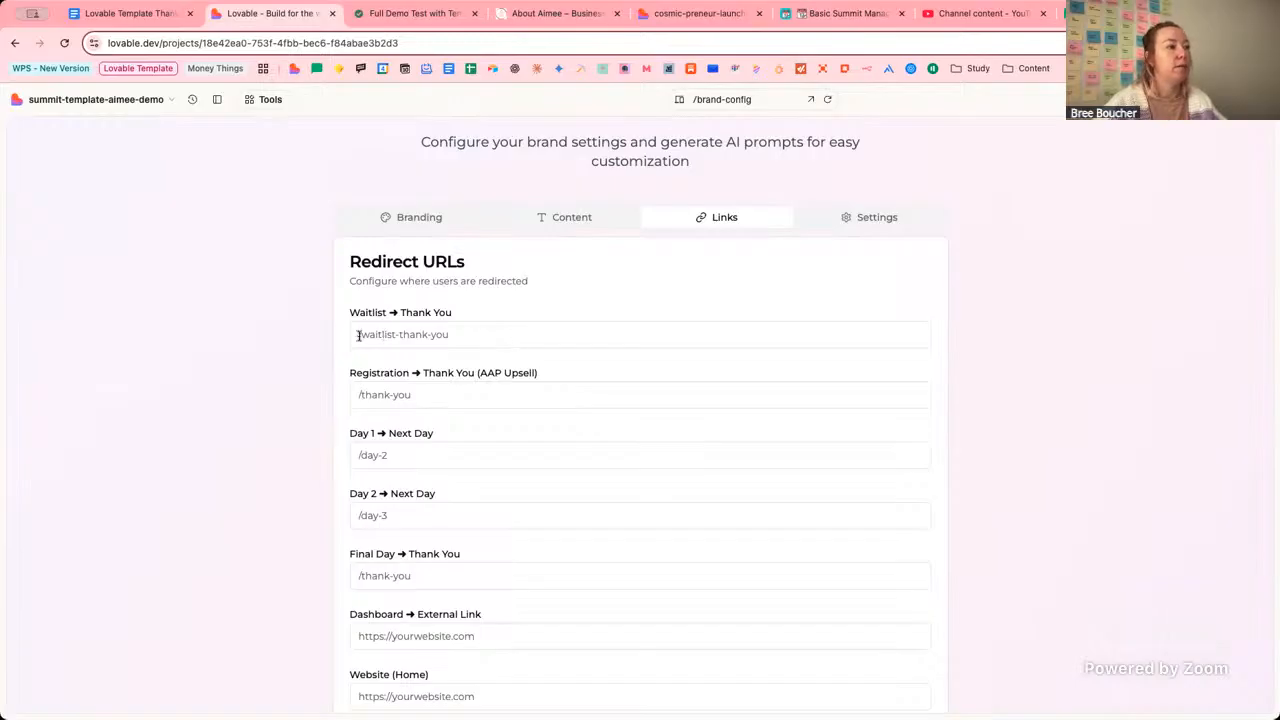
pyautogui.click(359, 335)
pyautogui.click(276, 349)
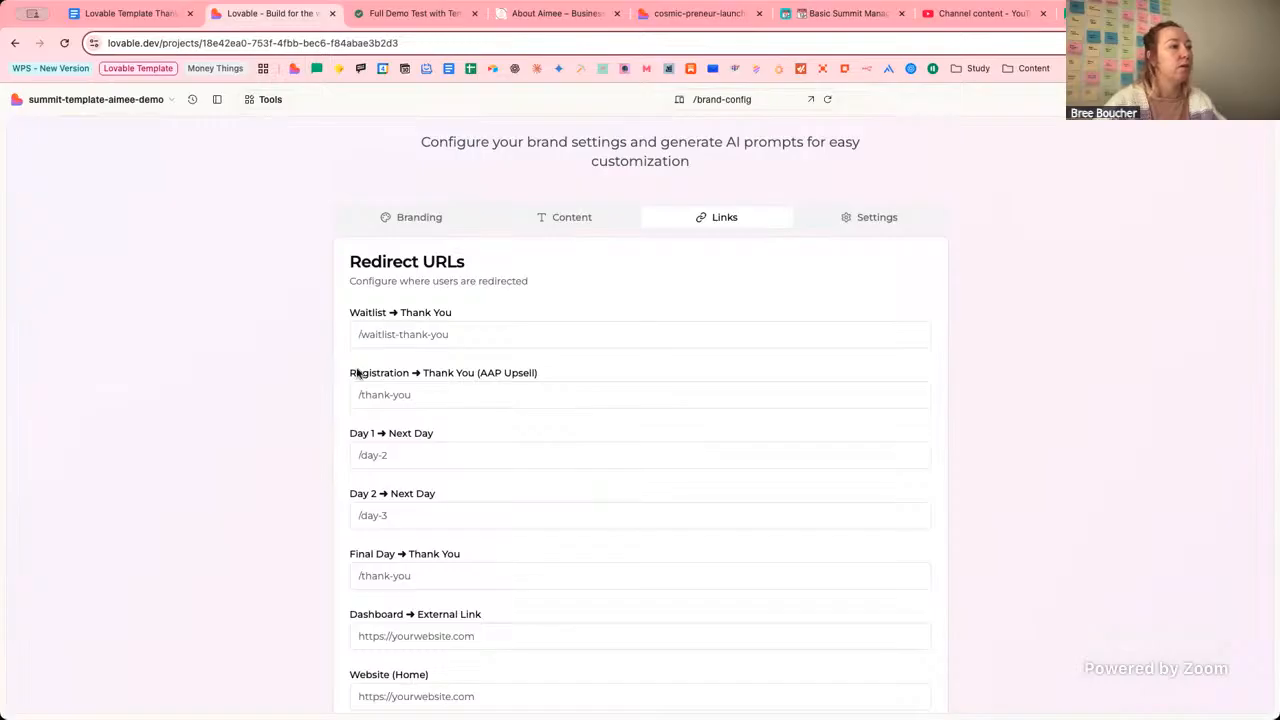
pyautogui.scroll(-2, 357, 372)
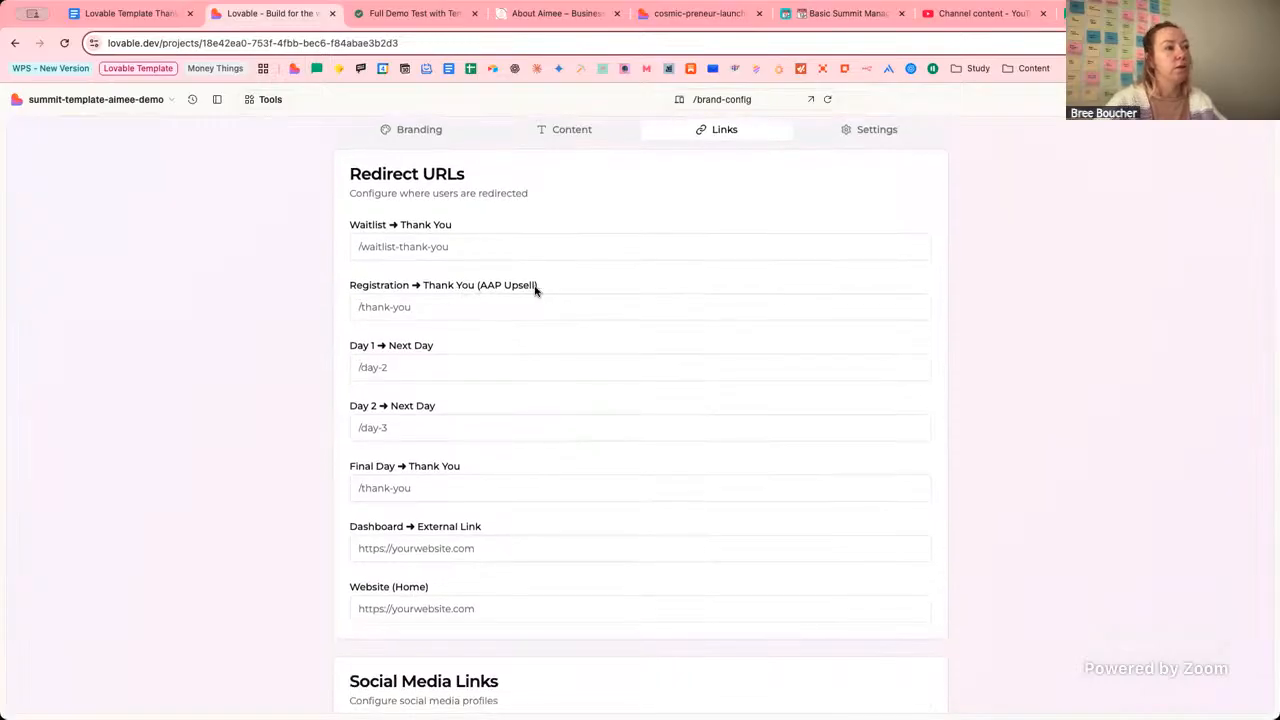
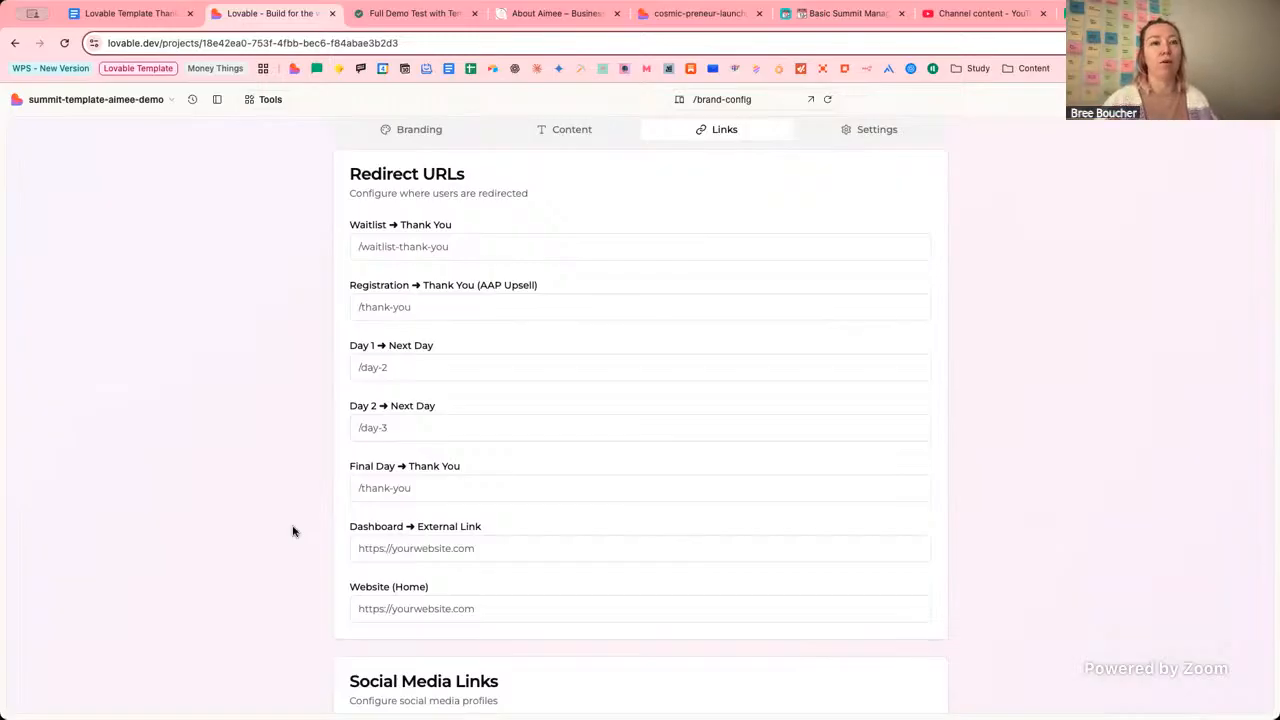
# Paste the agency's website URL into the Dashboard External Link and Website (Home) fields.
pyautogui.click(481, 551)
pyautogui.write('https://theaimeekagency.com/')
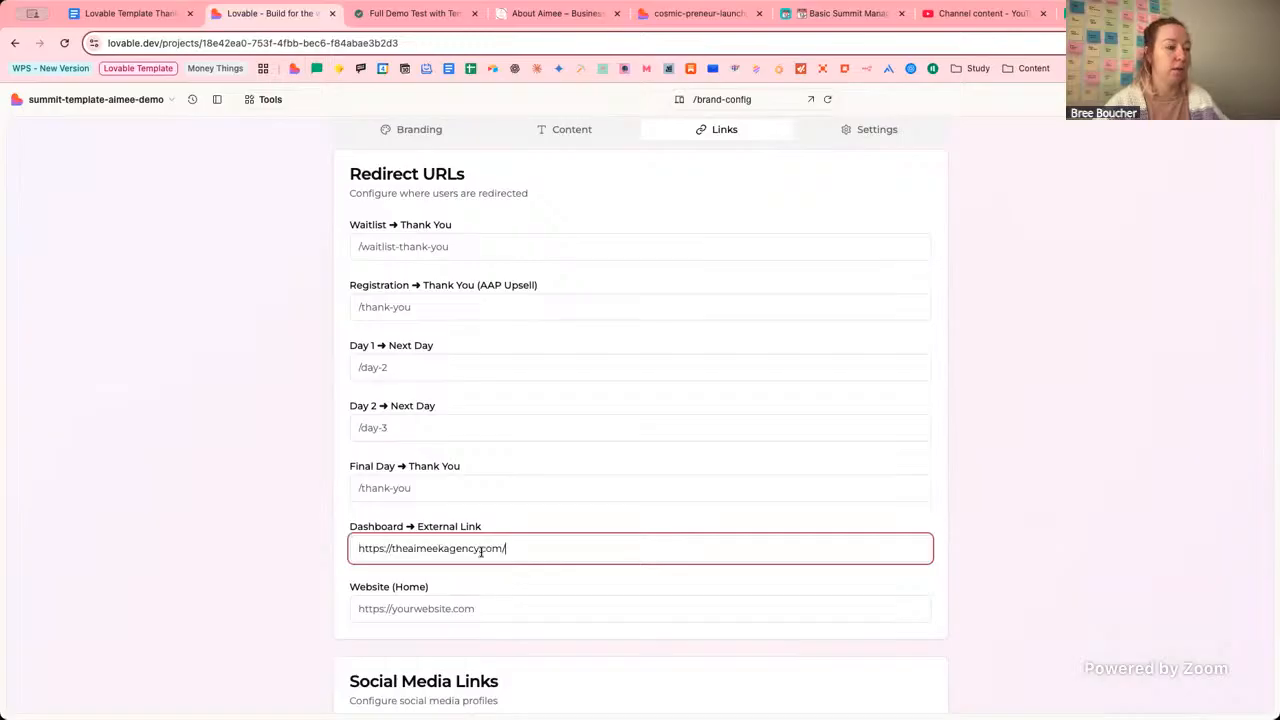
pyautogui.click(247, 545)
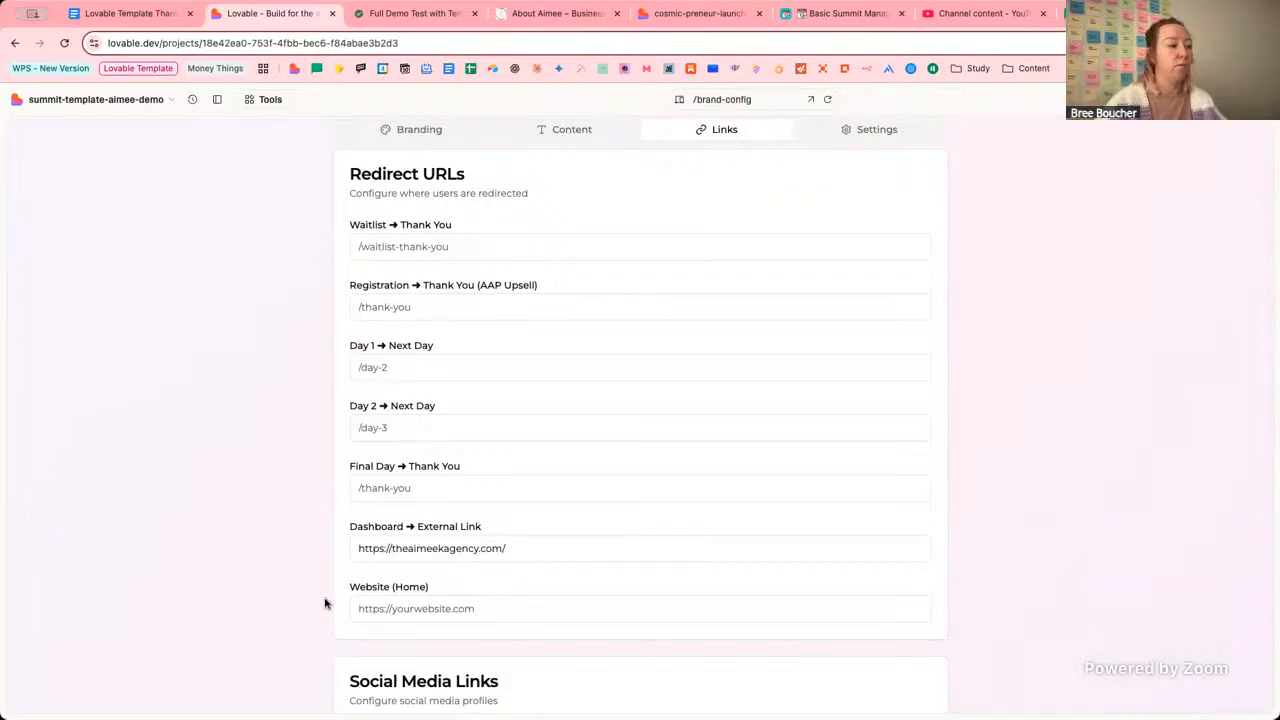
pyautogui.click(363, 608)
pyautogui.write('https://theaimeekagency.com/')
pyautogui.click(245, 601)
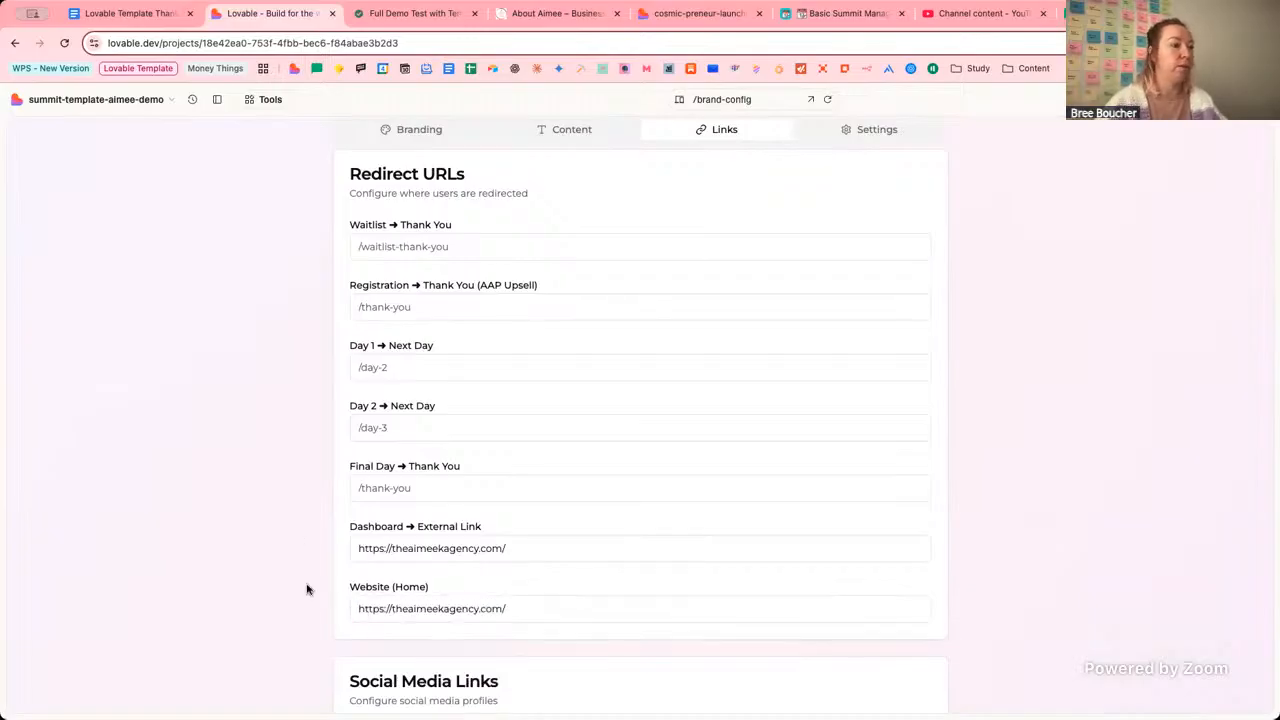
# Select the username part of the placeholder Instagram link below.
pyautogui.scroll(-4, 307, 589)
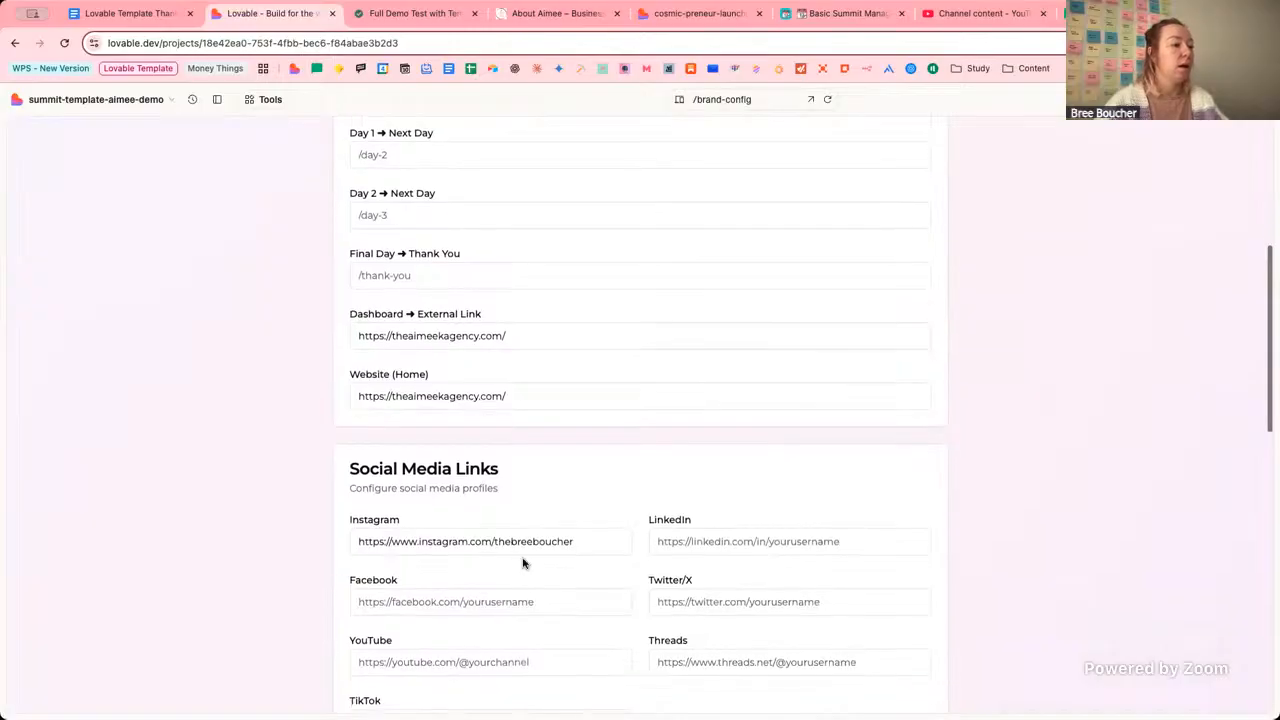
pyautogui.moveTo(574, 541); pyautogui.dragTo(498, 545)
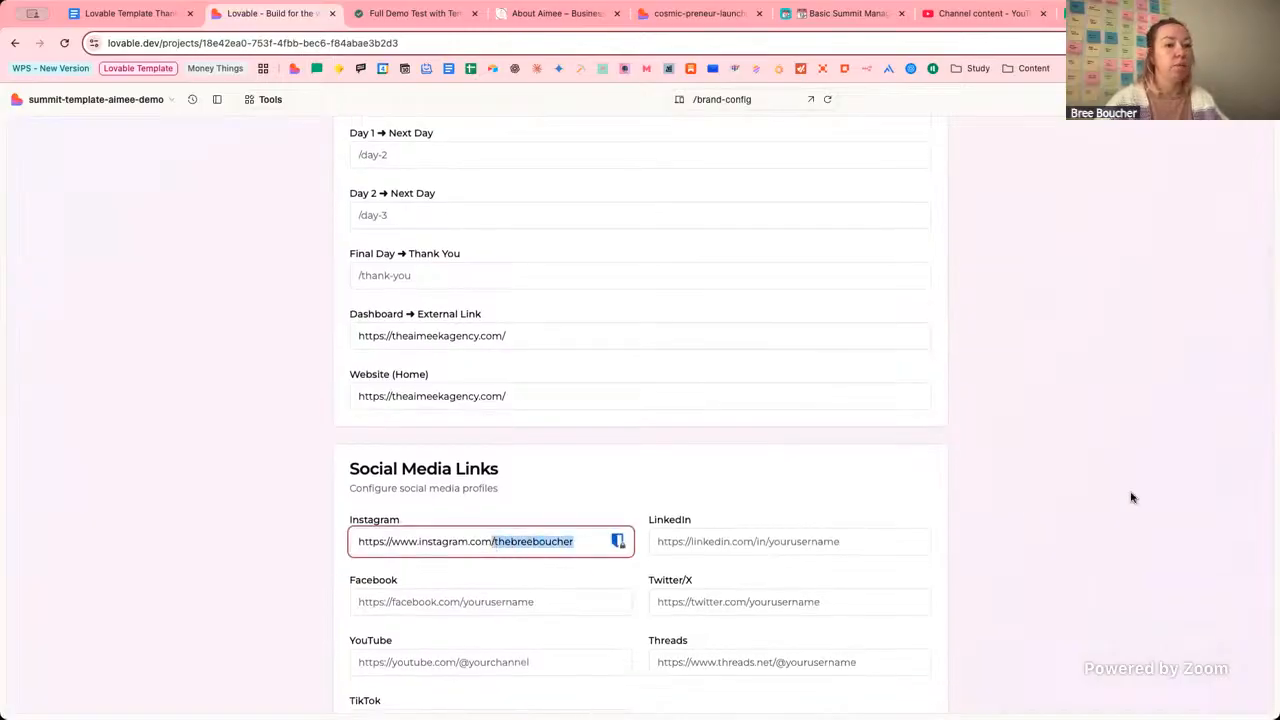
pyautogui.scroll(-10, 1131, 494)
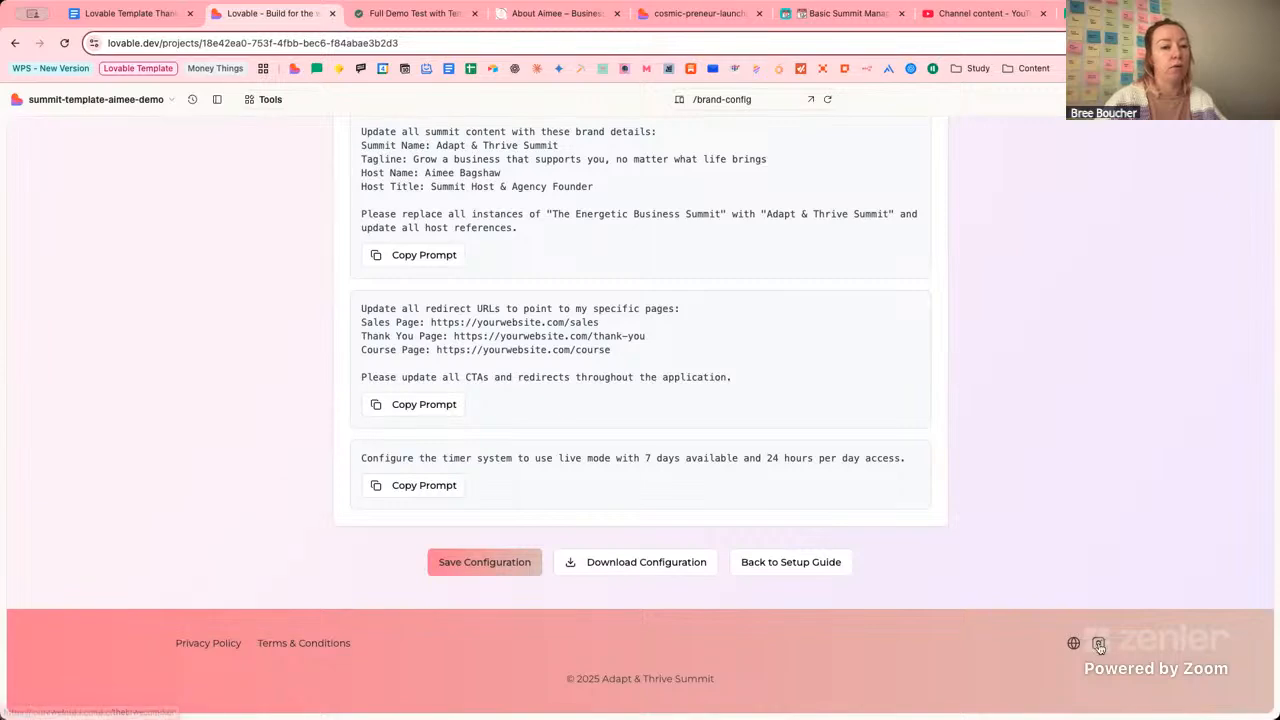
pyautogui.scroll(10, 1046, 414)
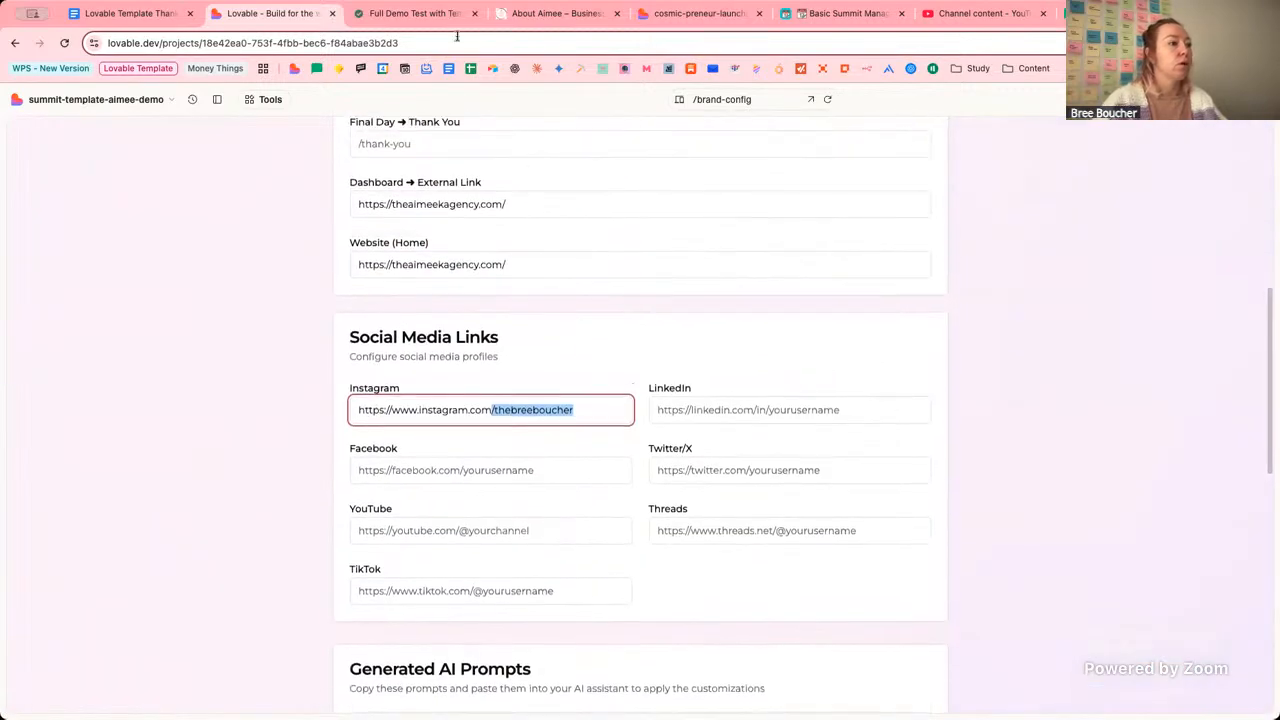
# Replace the Instagram link with the agency's Instagram profile URL from its About page footer.
pyautogui.click(560, 14)
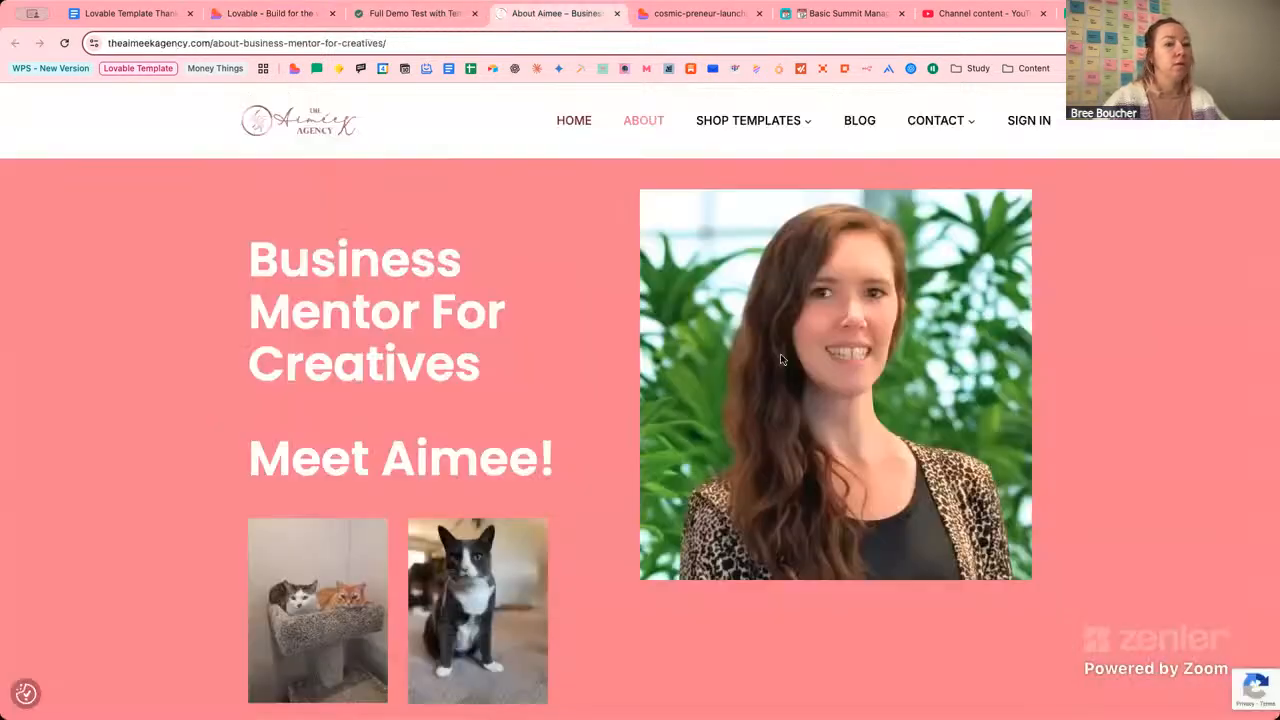
pyautogui.scroll(-5, 1030, 366)
pyautogui.scroll(-15, 1030, 367)
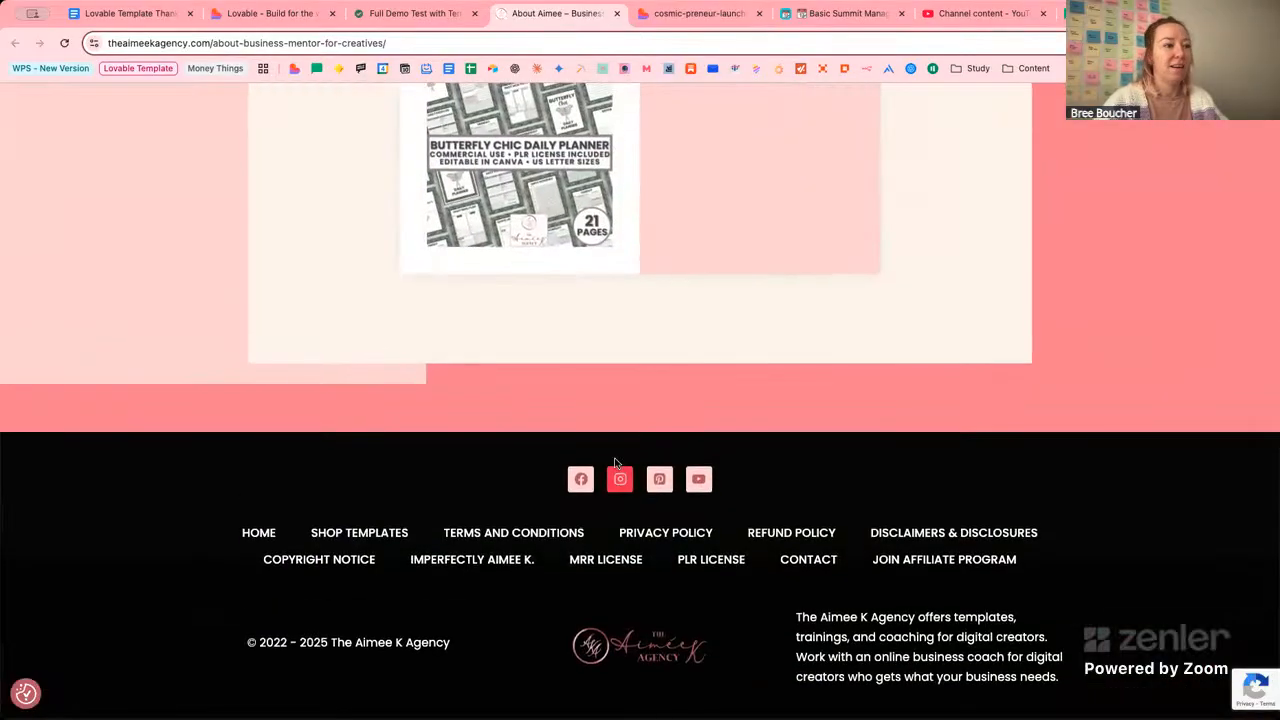
pyautogui.click(616, 466)
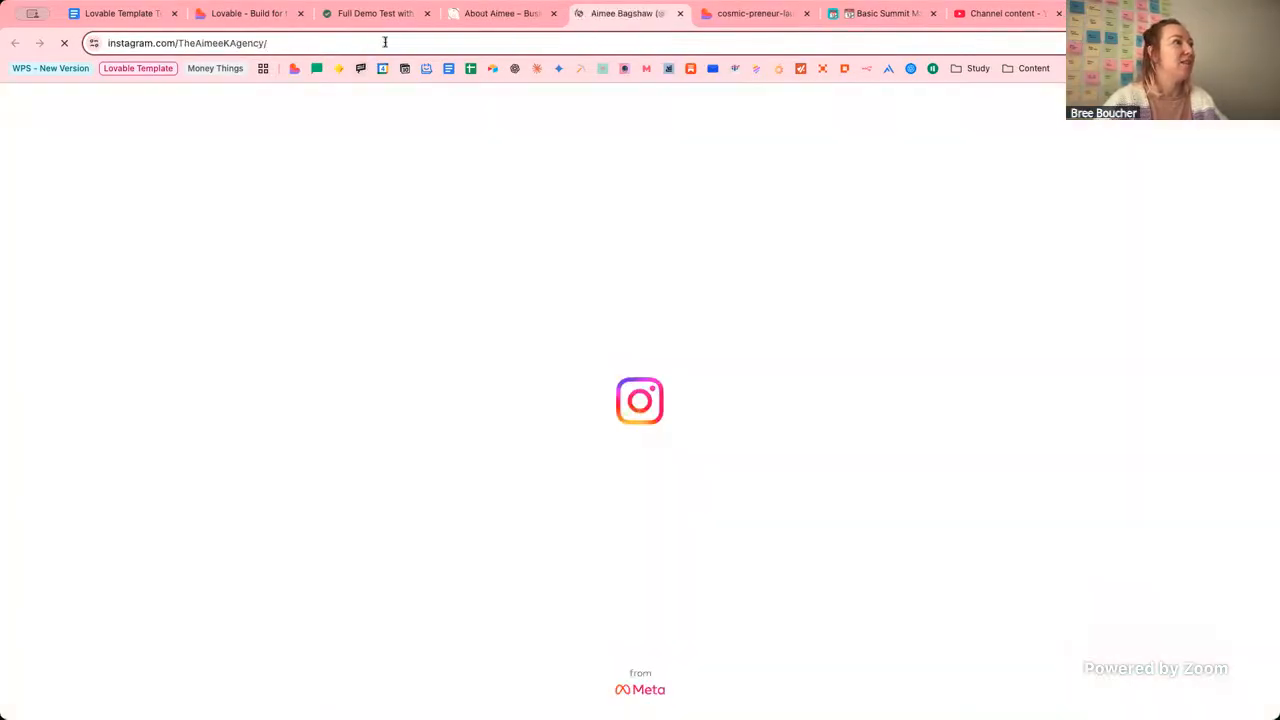
pyautogui.click(384, 42)
pyautogui.hotkey('ctrl', 'c')
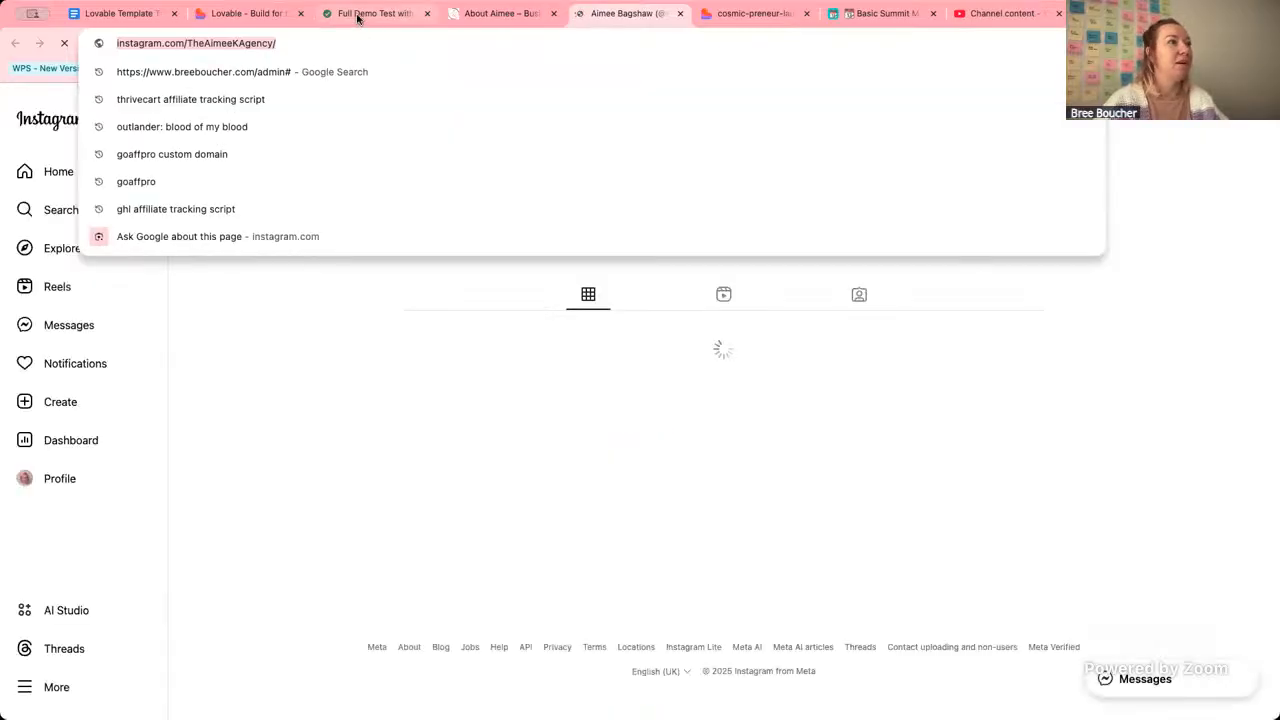
pyautogui.click(259, 17)
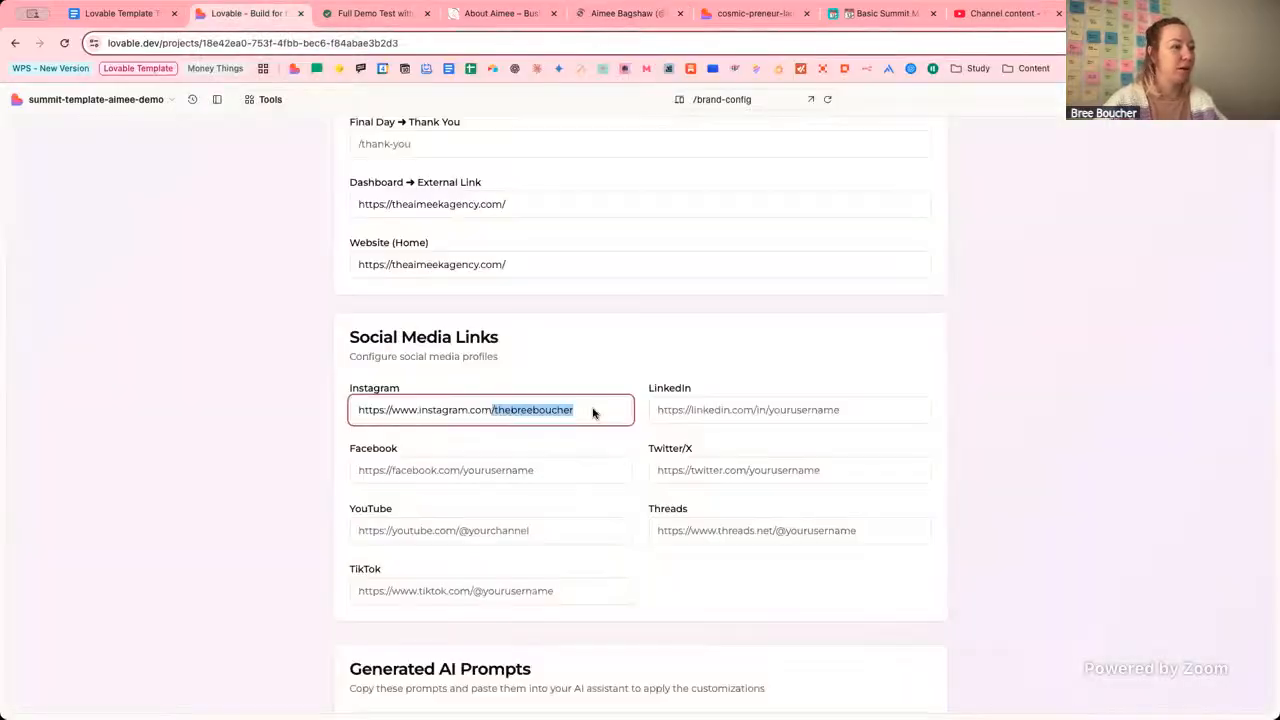
pyautogui.tripleClick(592, 411)
pyautogui.hotkey('ctrl', 'v')
pyautogui.click(207, 391)
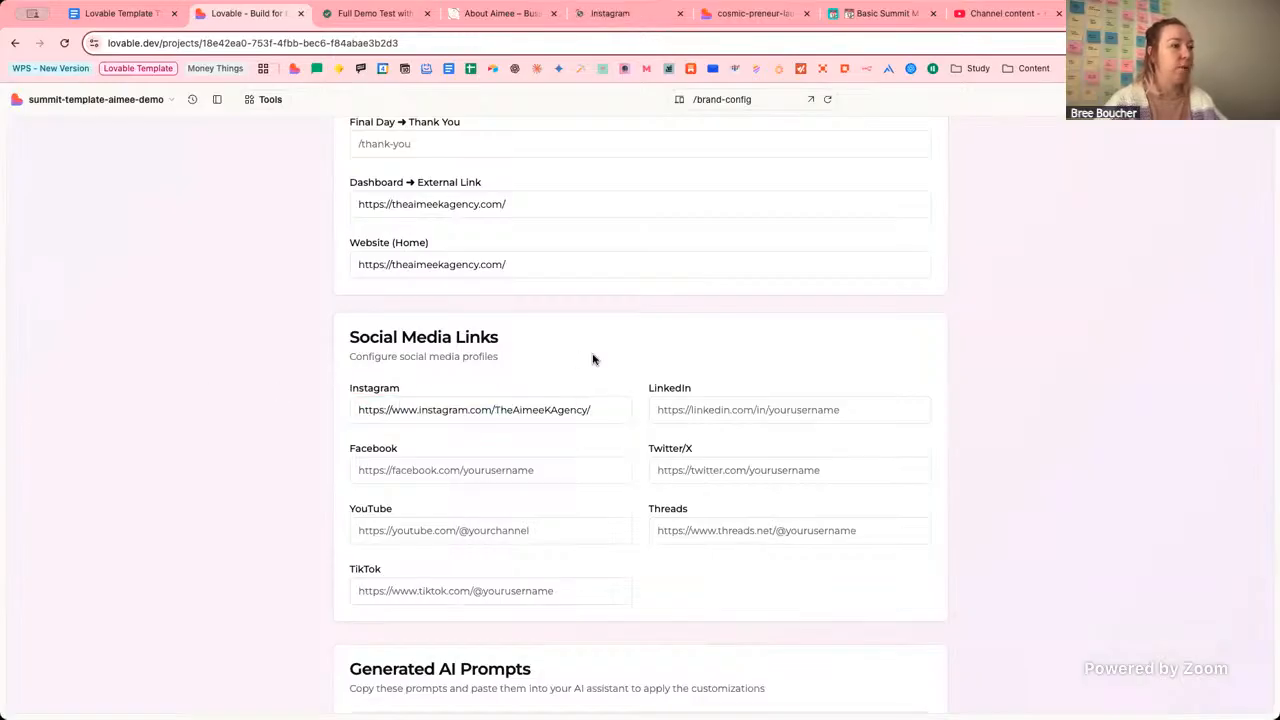
# Close the Instagram tab, then copy the agency's Facebook page URL into the Facebook field.
pyautogui.click(575, 13)
pyautogui.press('super+w')
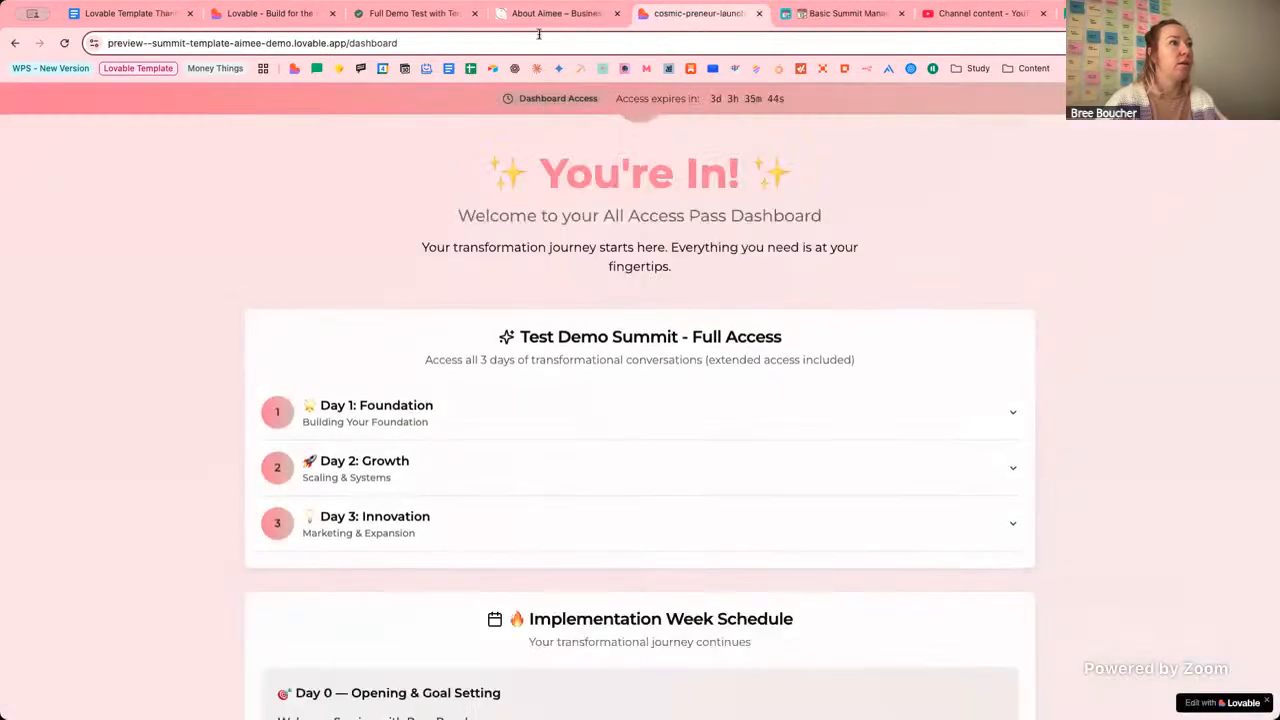
pyautogui.click(530, 16)
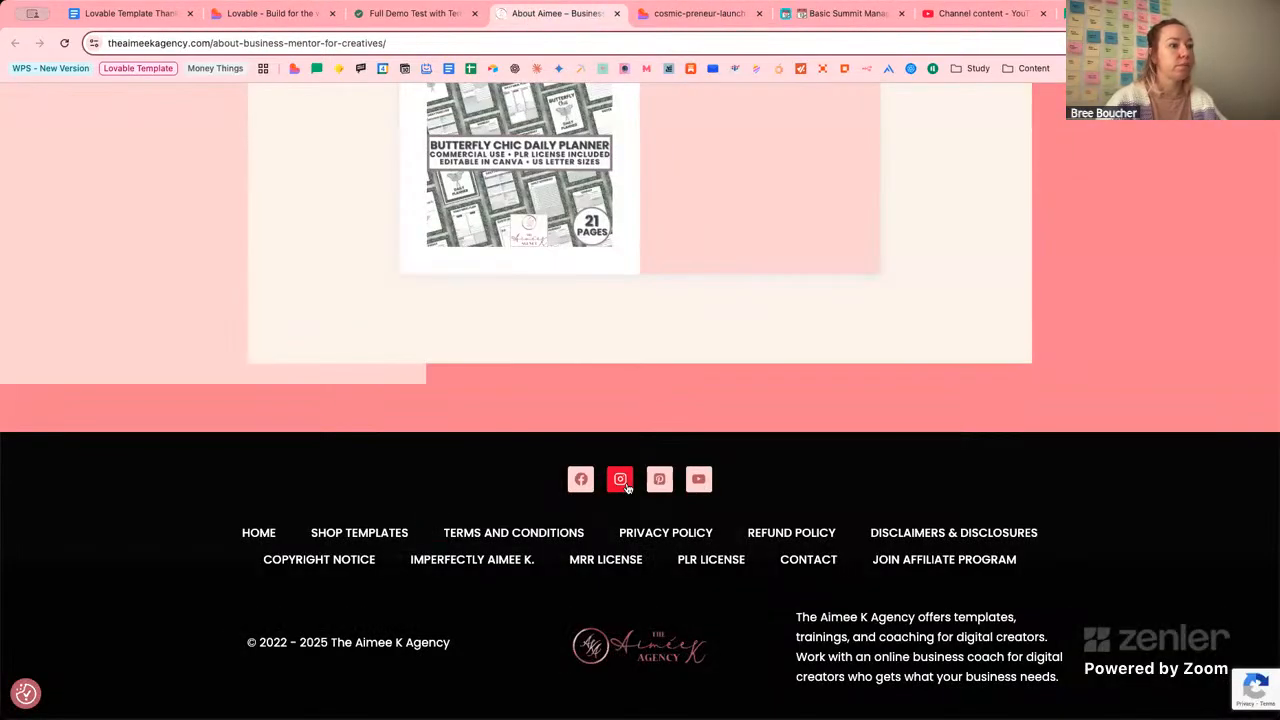
pyautogui.scroll(2, 594, 658)
pyautogui.click(583, 673)
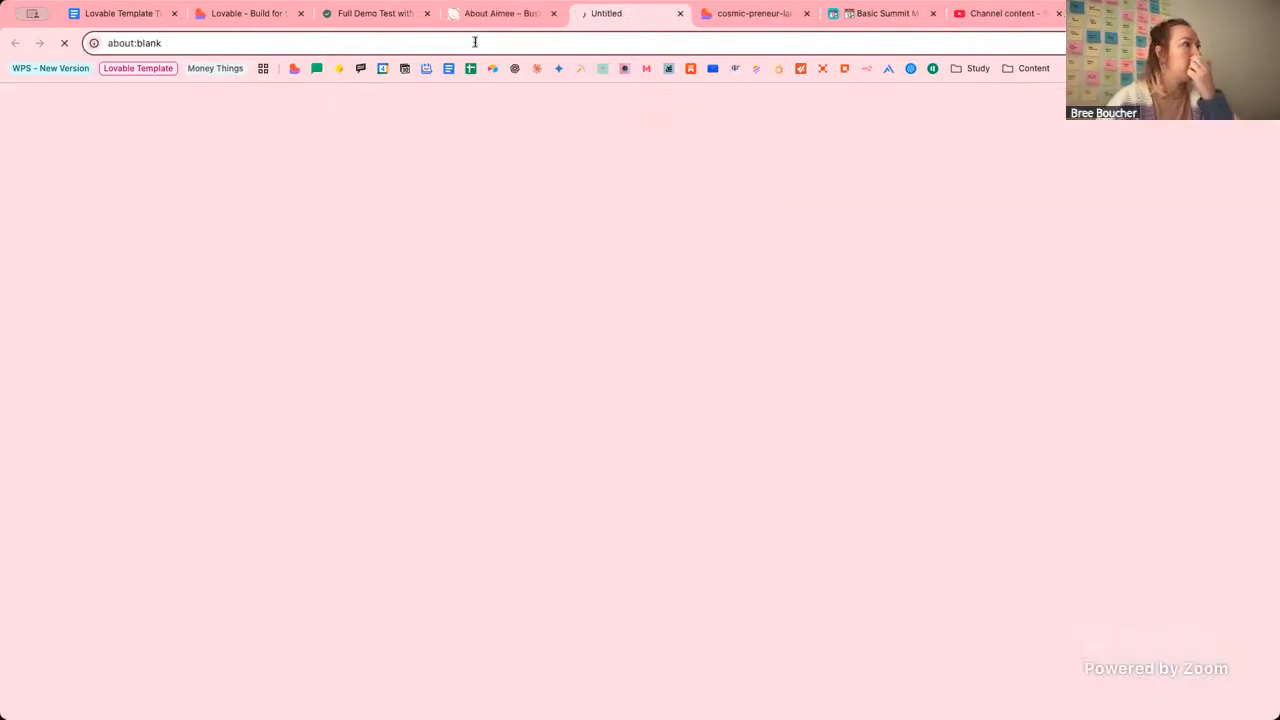
pyautogui.click(475, 43)
pyautogui.hotkey('ctrl', 'c')
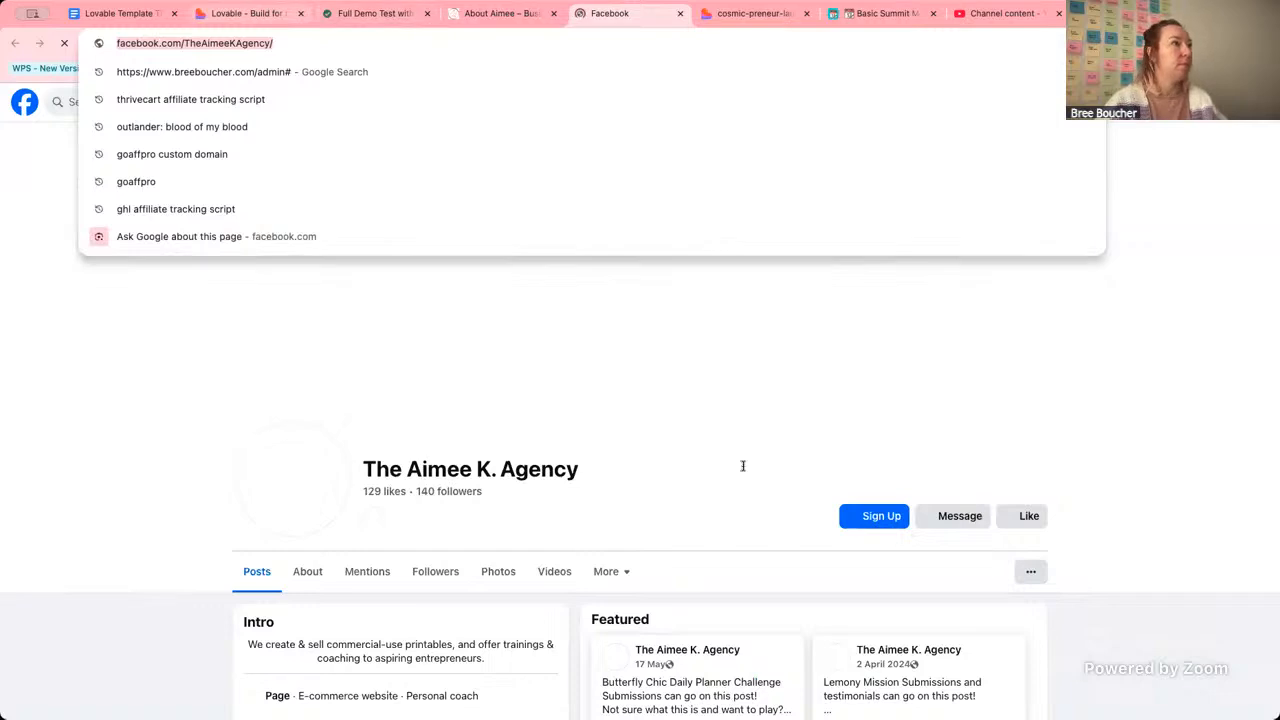
pyautogui.hotkey('ctrl', '2')
pyautogui.click(500, 470)
pyautogui.hotkey('ctrl', 'v')
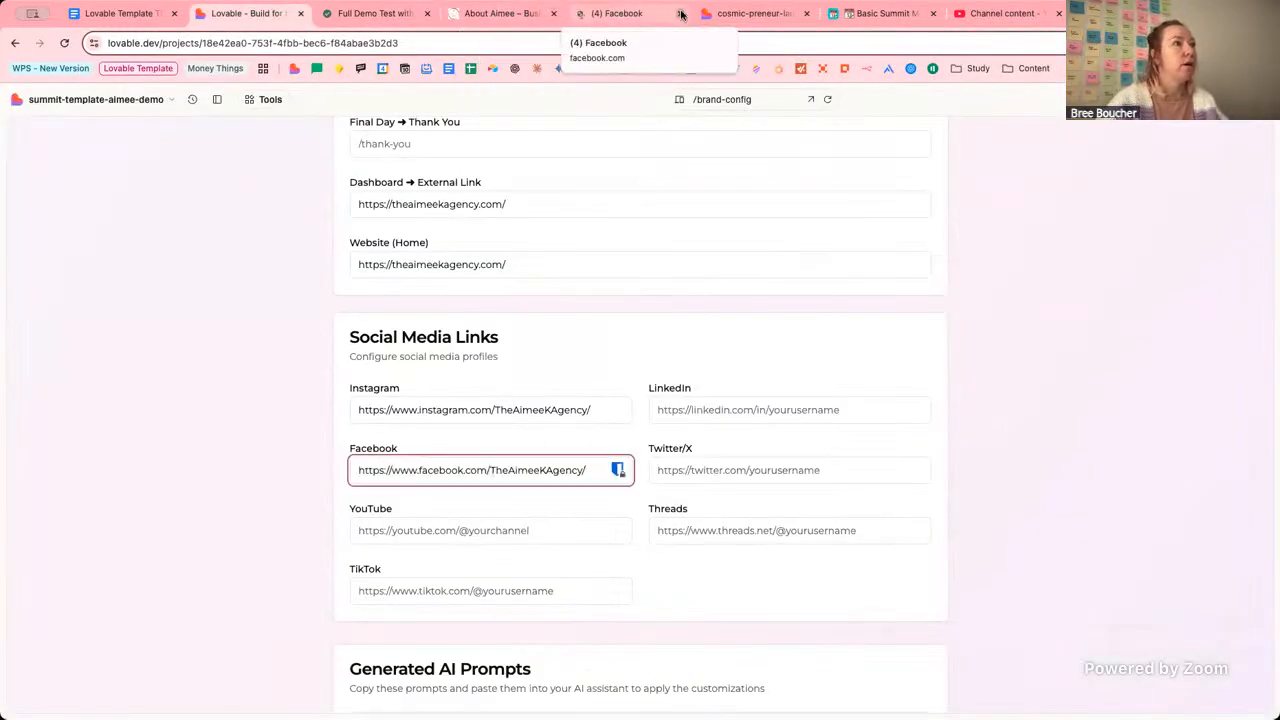
# Recheck the About page footer links and come back to the Lovable brand settings.
pyautogui.hotkey('ctrl', '5')
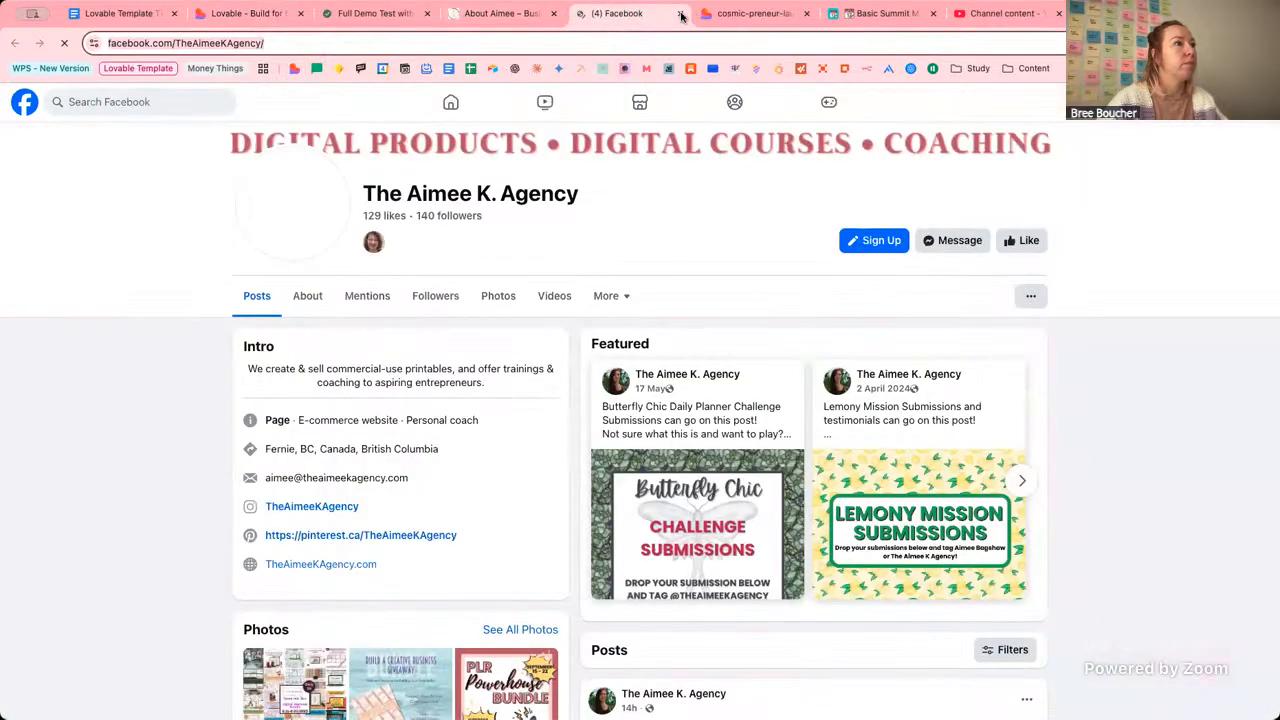
pyautogui.click(461, 17)
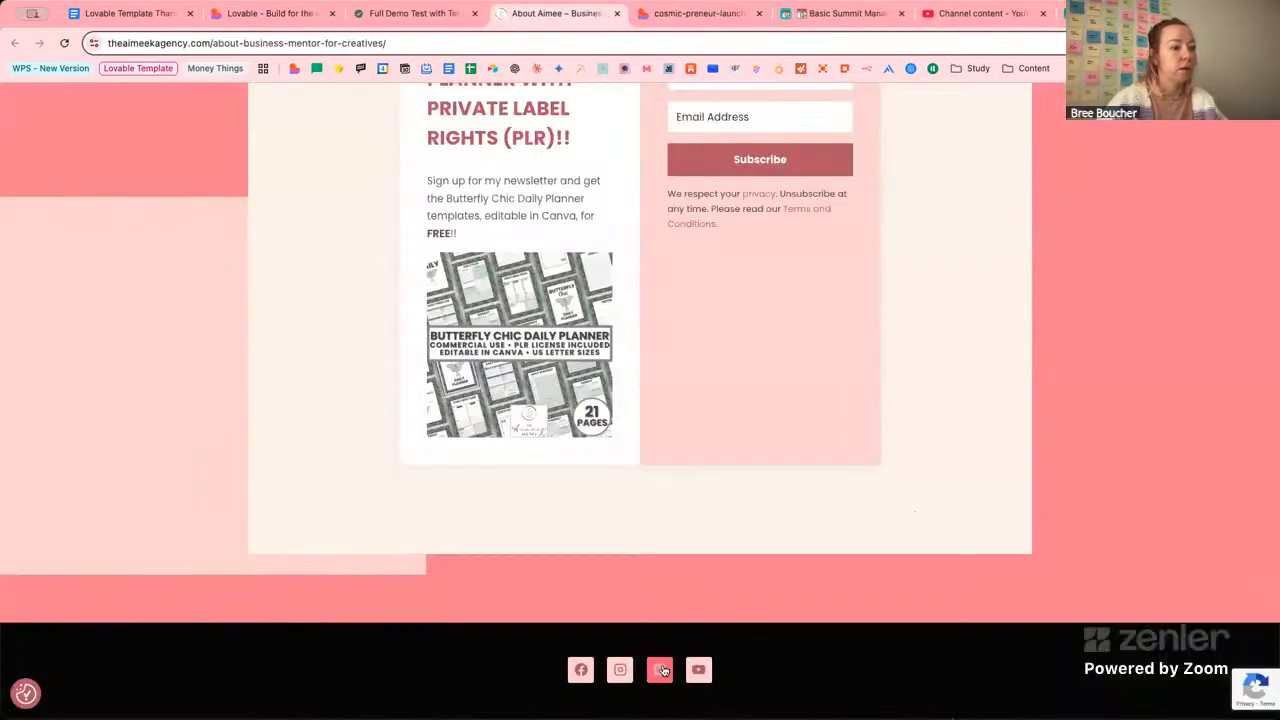
pyautogui.scroll(-1, 706, 675)
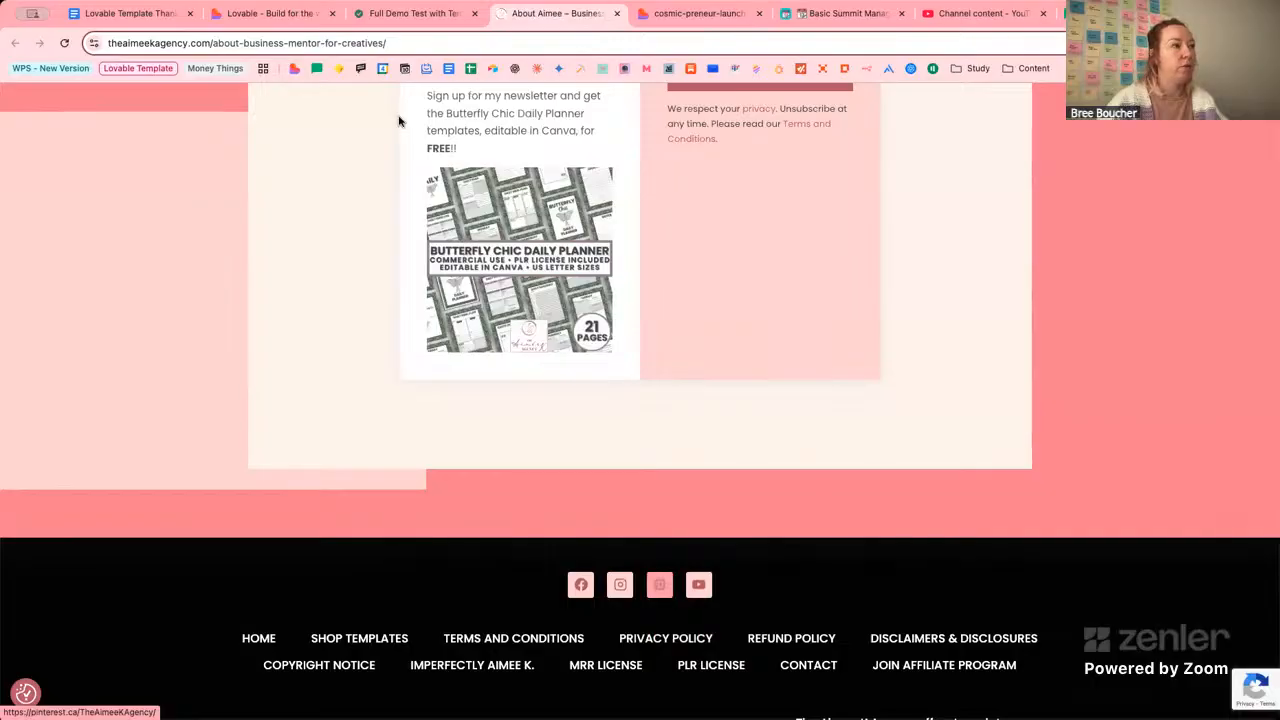
pyautogui.click(277, 20)
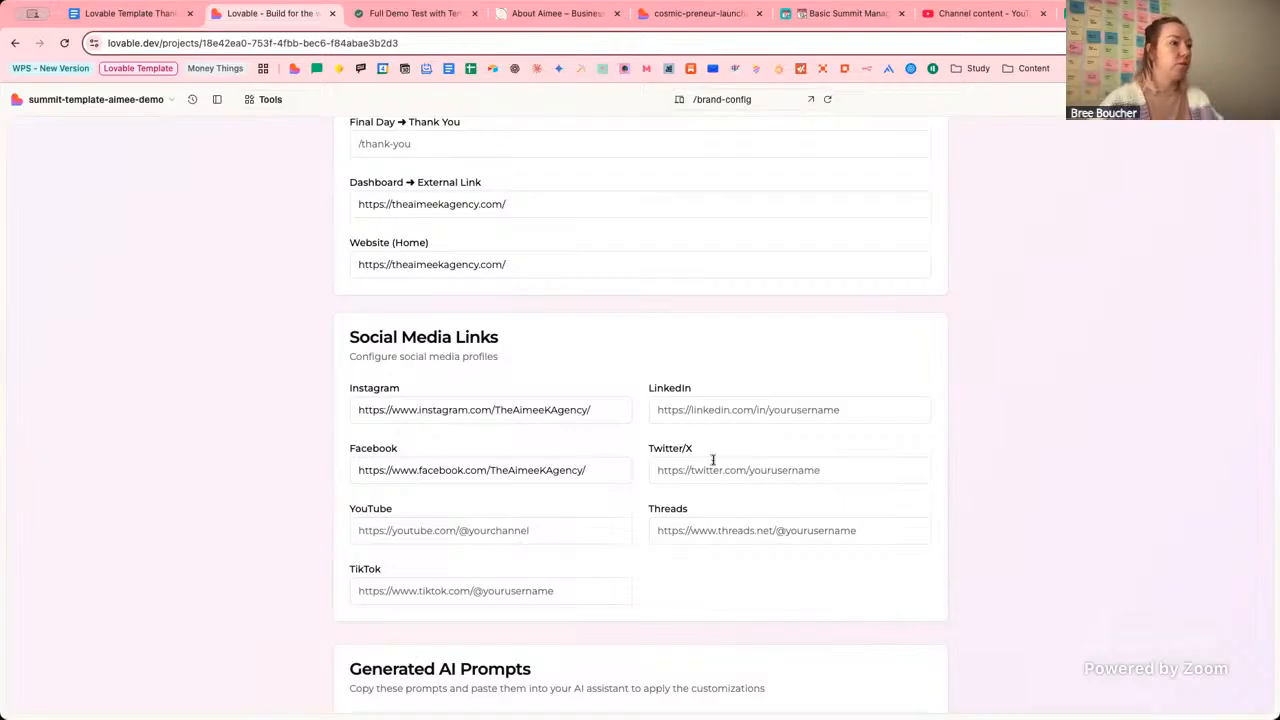
# Look over the updated redirect and social links, then close the About Aimee tab.
pyautogui.scroll(-3, 1135, 480)
pyautogui.scroll(-4, 1135, 480)
pyautogui.scroll(3, 983, 400)
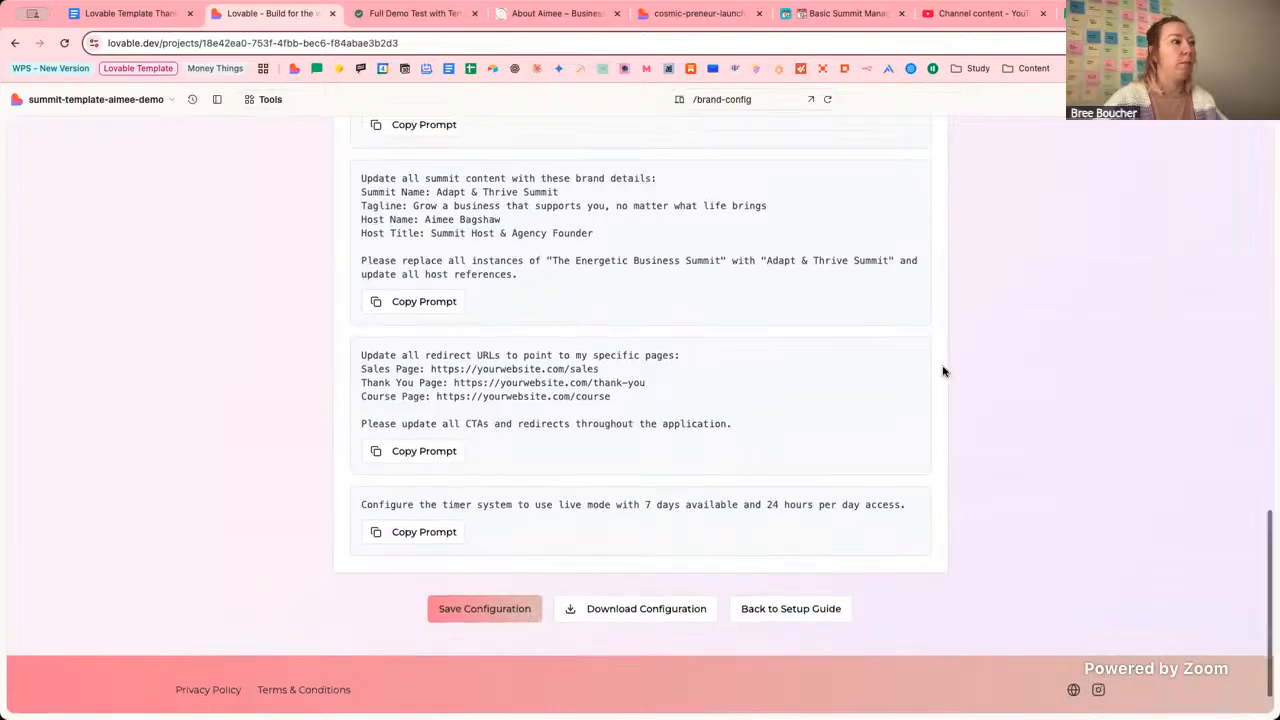
pyautogui.scroll(-3, 1046, 491)
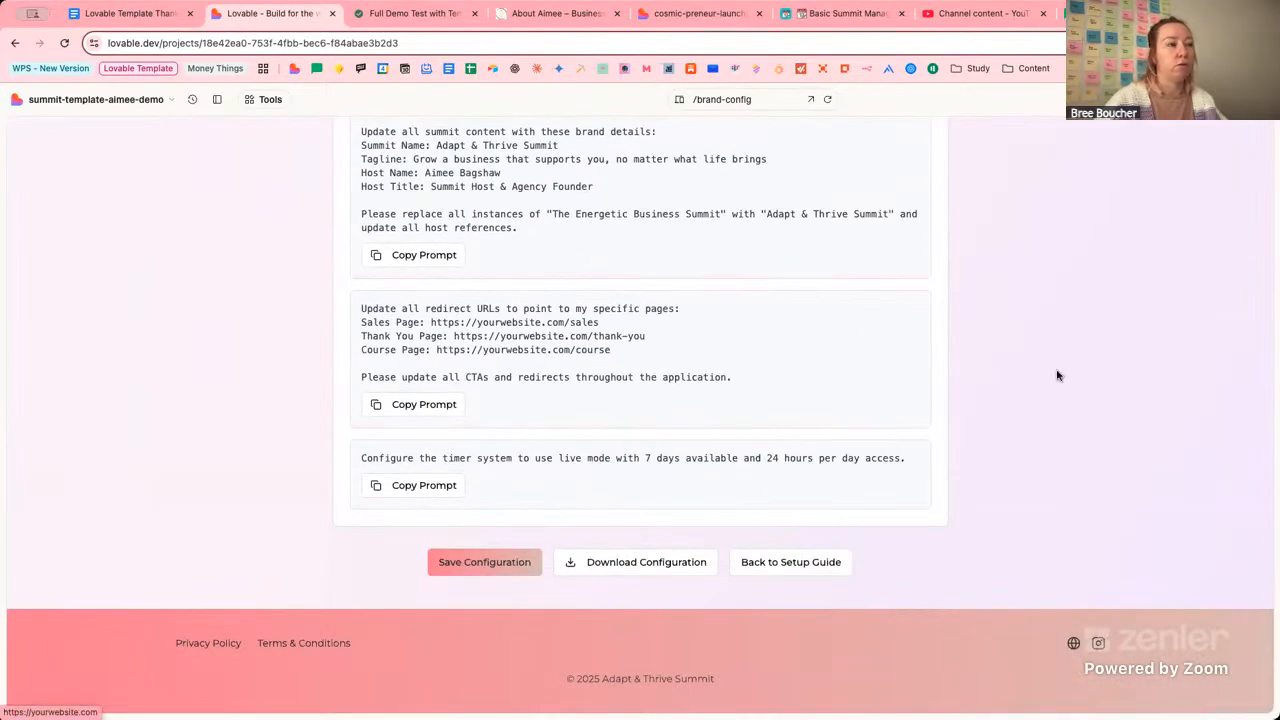
pyautogui.scroll(4, 1057, 374)
pyautogui.scroll(5, 1055, 372)
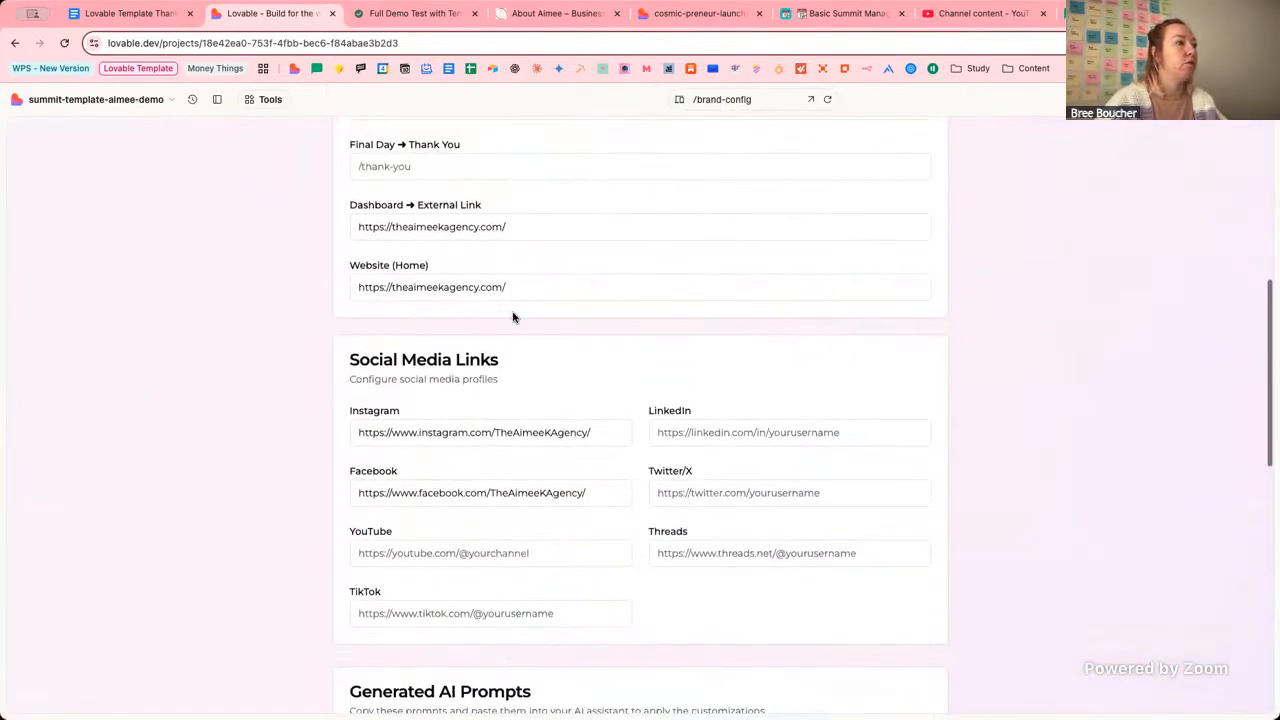
pyautogui.scroll(-5, 1049, 366)
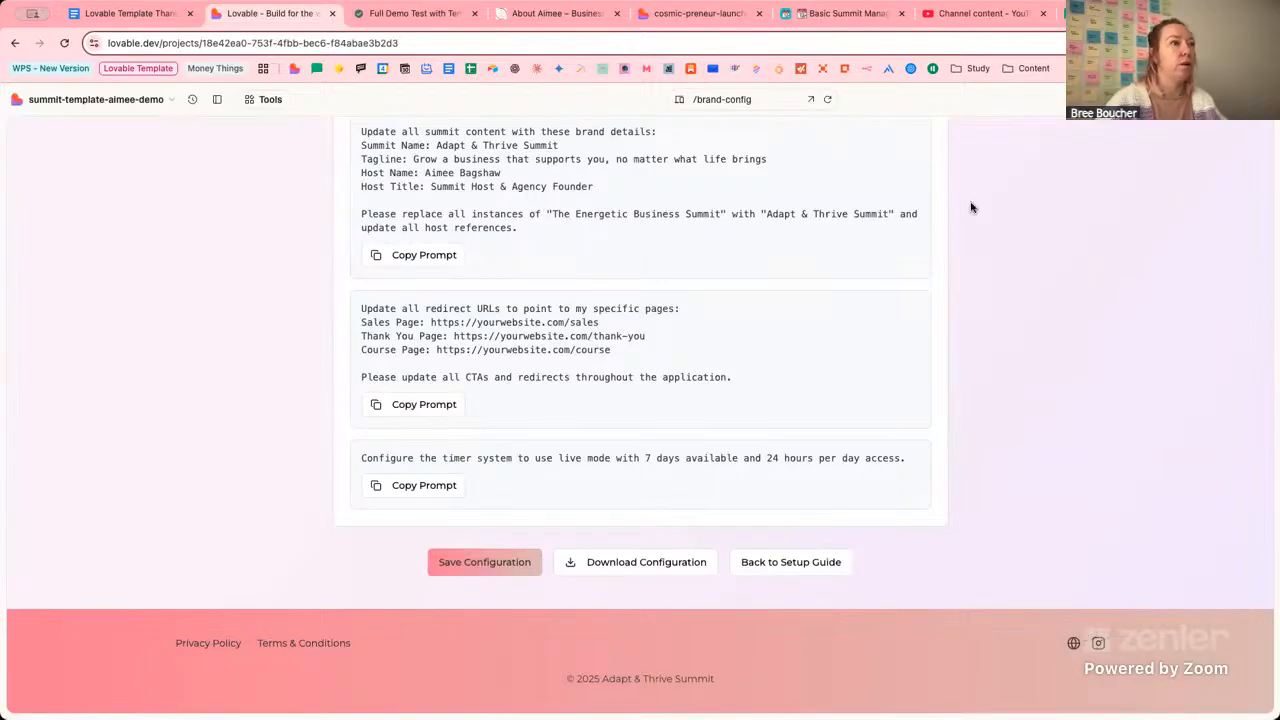
pyautogui.scroll(1, 985, 230)
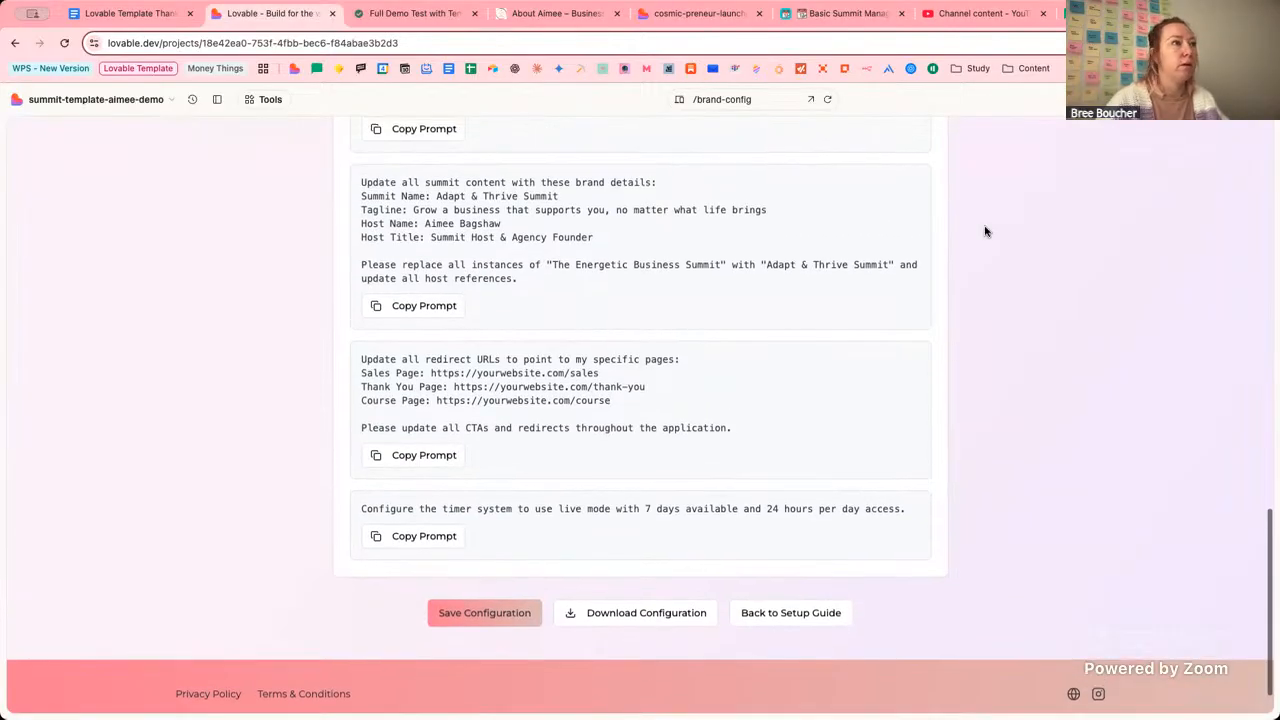
pyautogui.scroll(20, 985, 231)
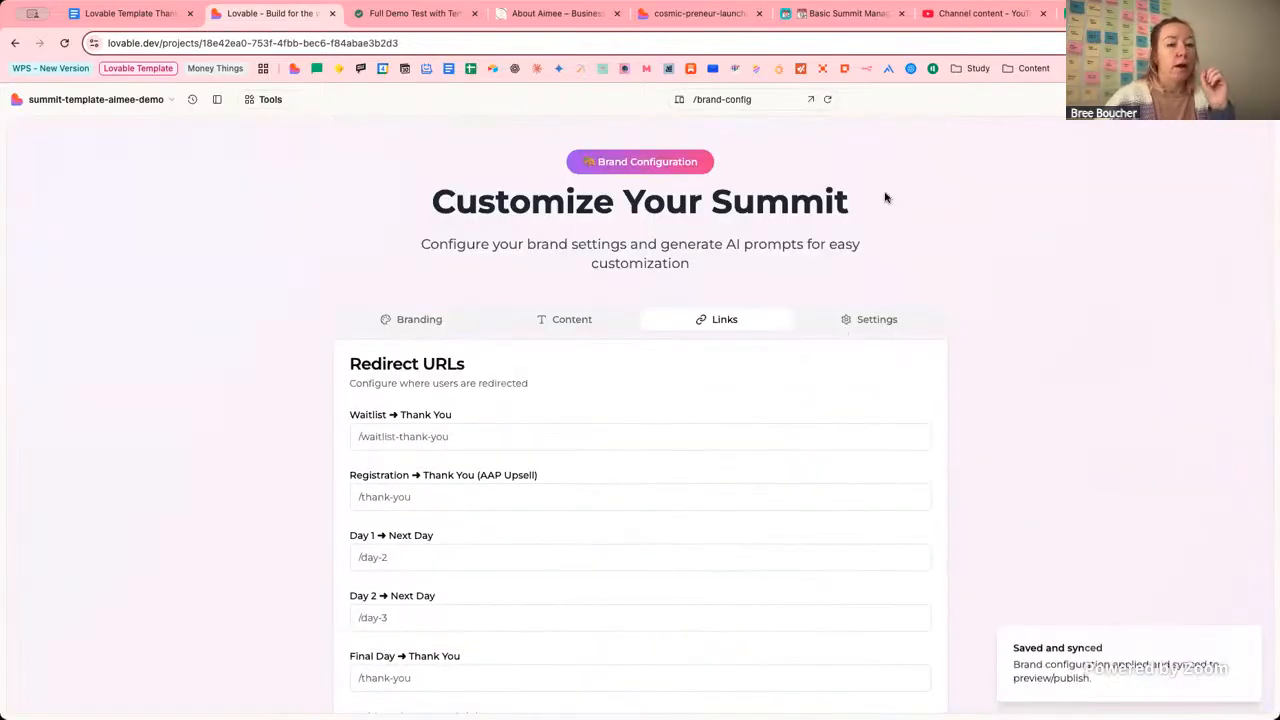
pyautogui.scroll(-20, 930, 210)
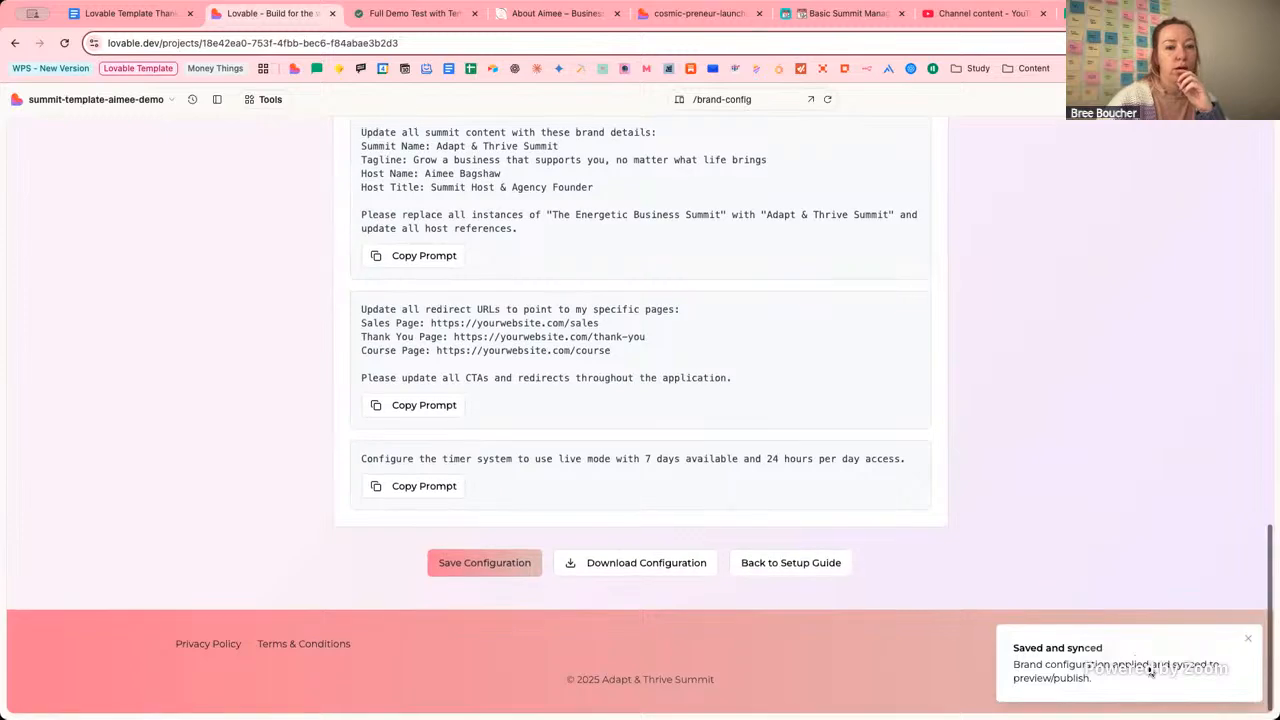
pyautogui.scroll(20, 1017, 360)
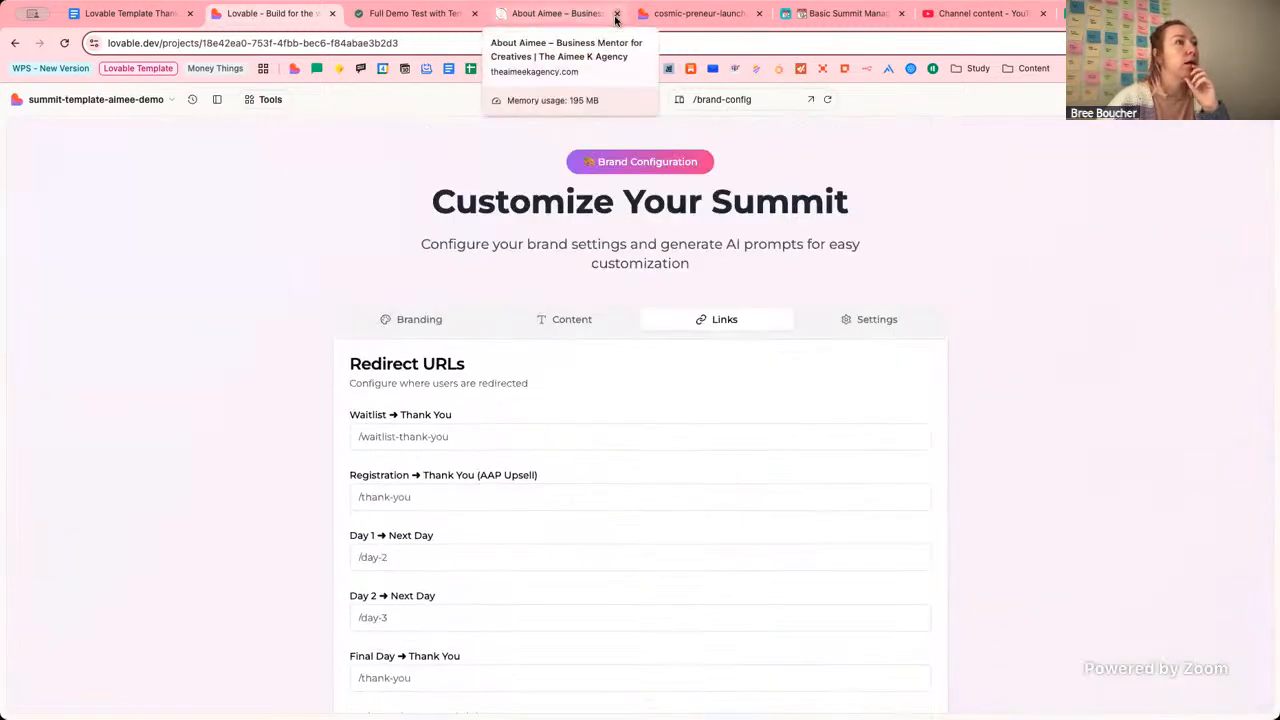
pyautogui.click(616, 14)
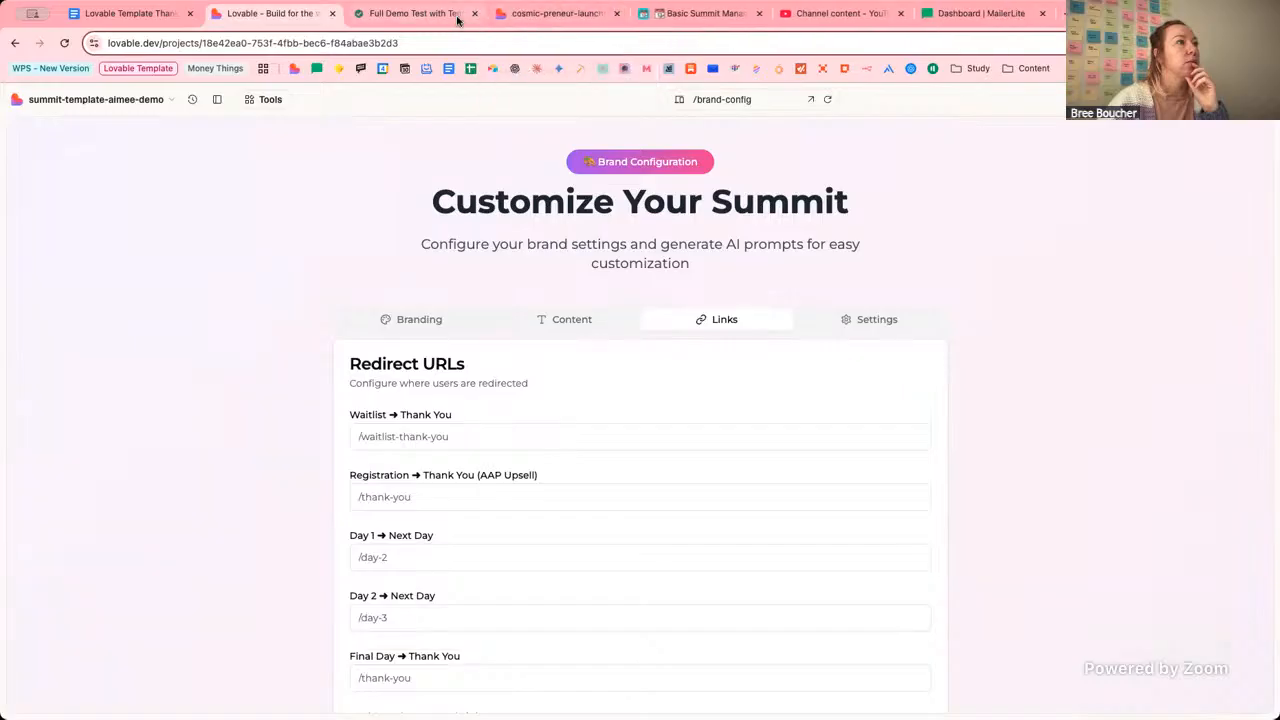
# Change the published site's address from dashboard to setup-guide and load it.
pyautogui.click(615, 13)
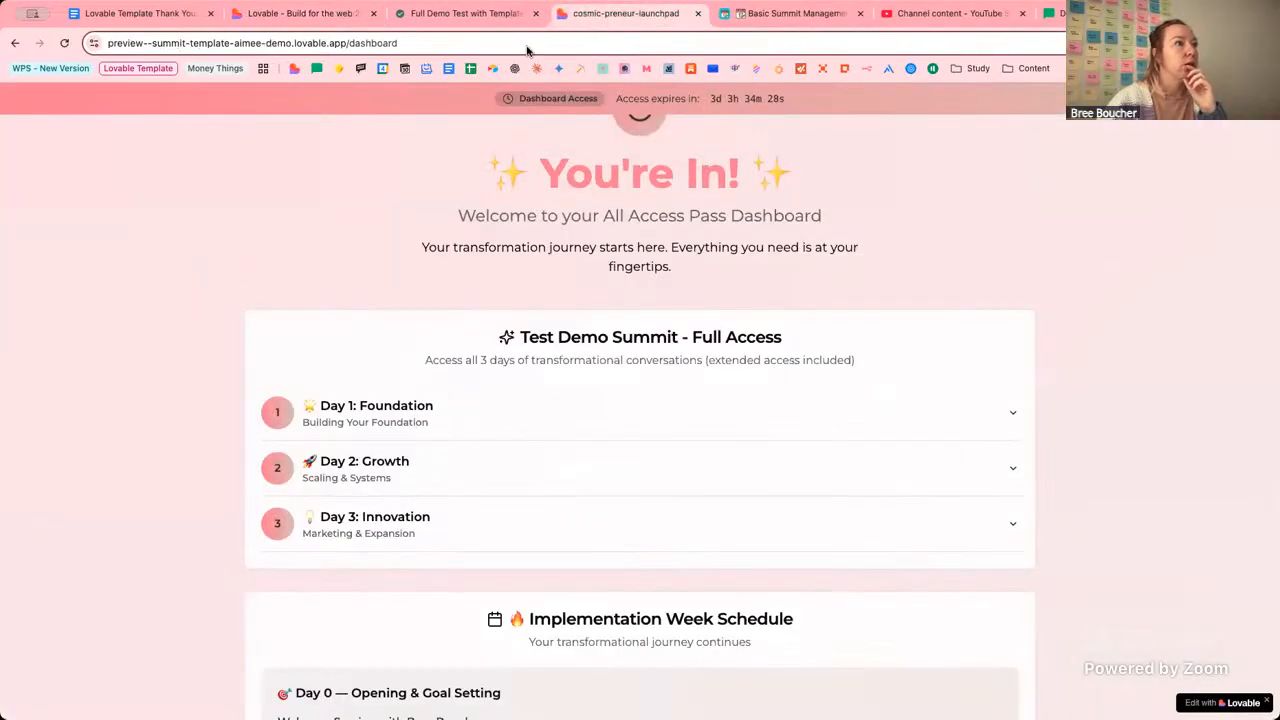
pyautogui.moveTo(350, 43); pyautogui.dragTo(667, 83)
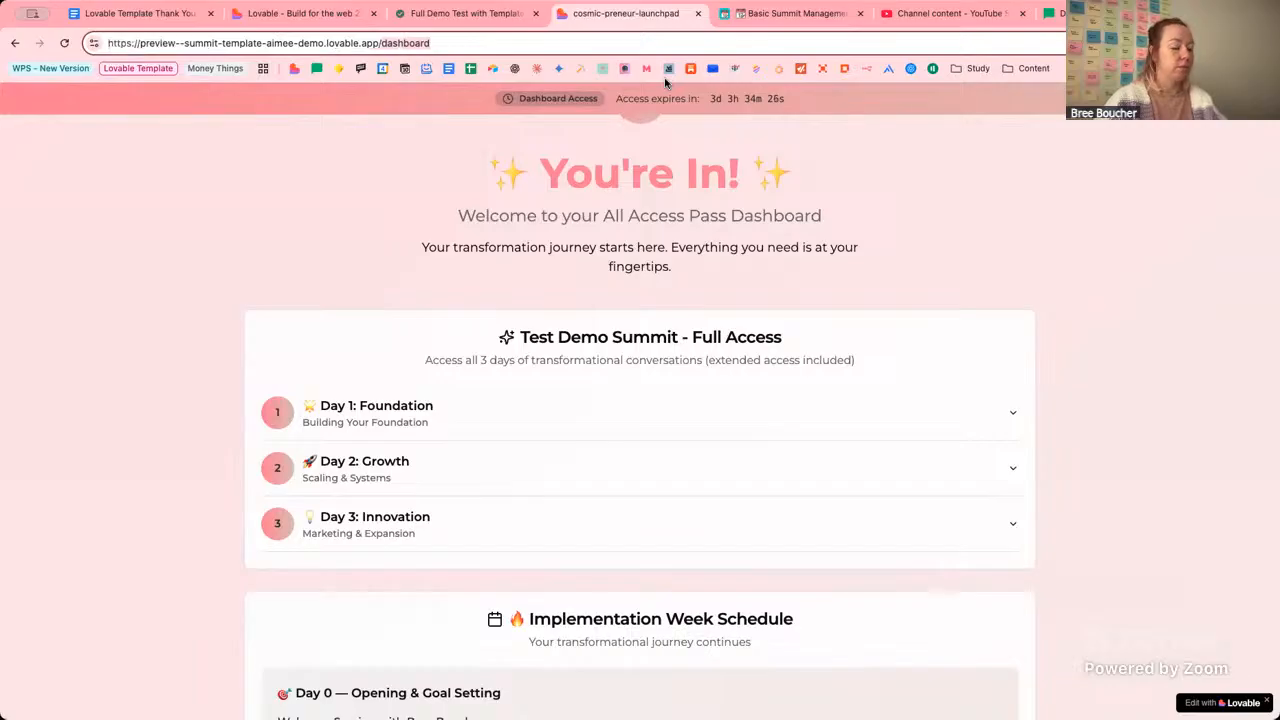
pyautogui.write('set')
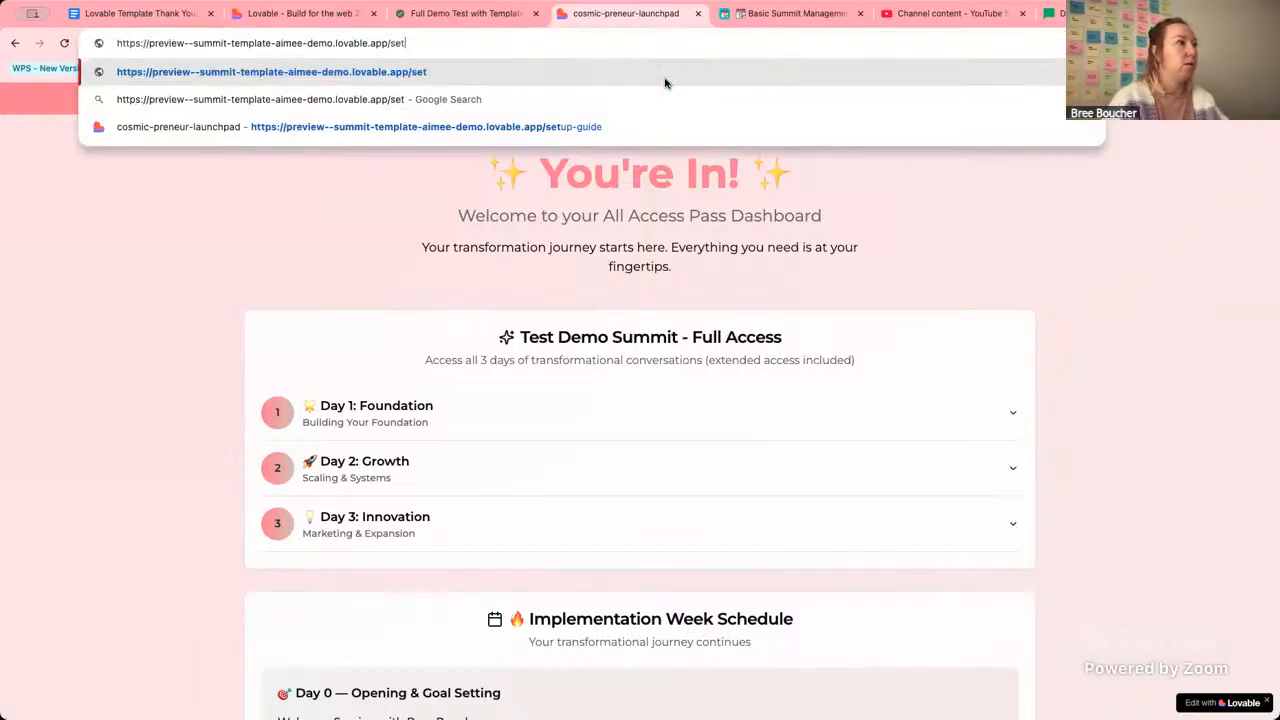
pyautogui.write('up-guid')
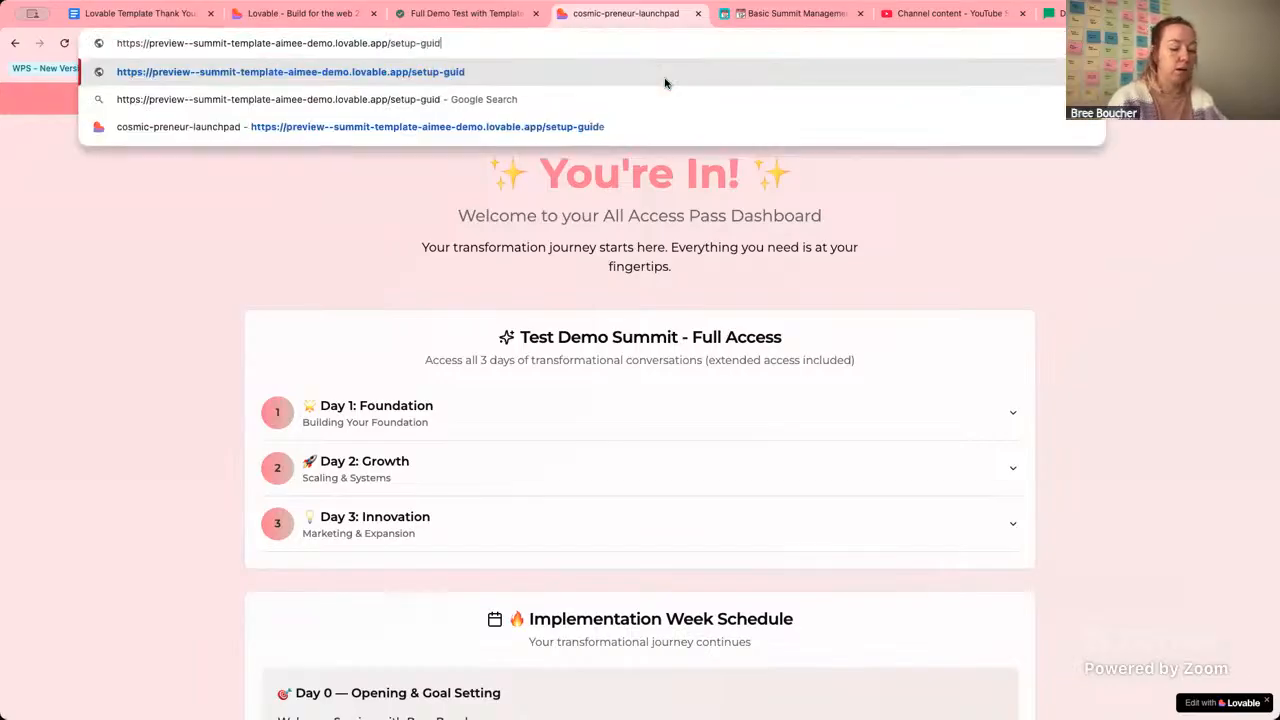
pyautogui.write('e')
pyautogui.press('Return')
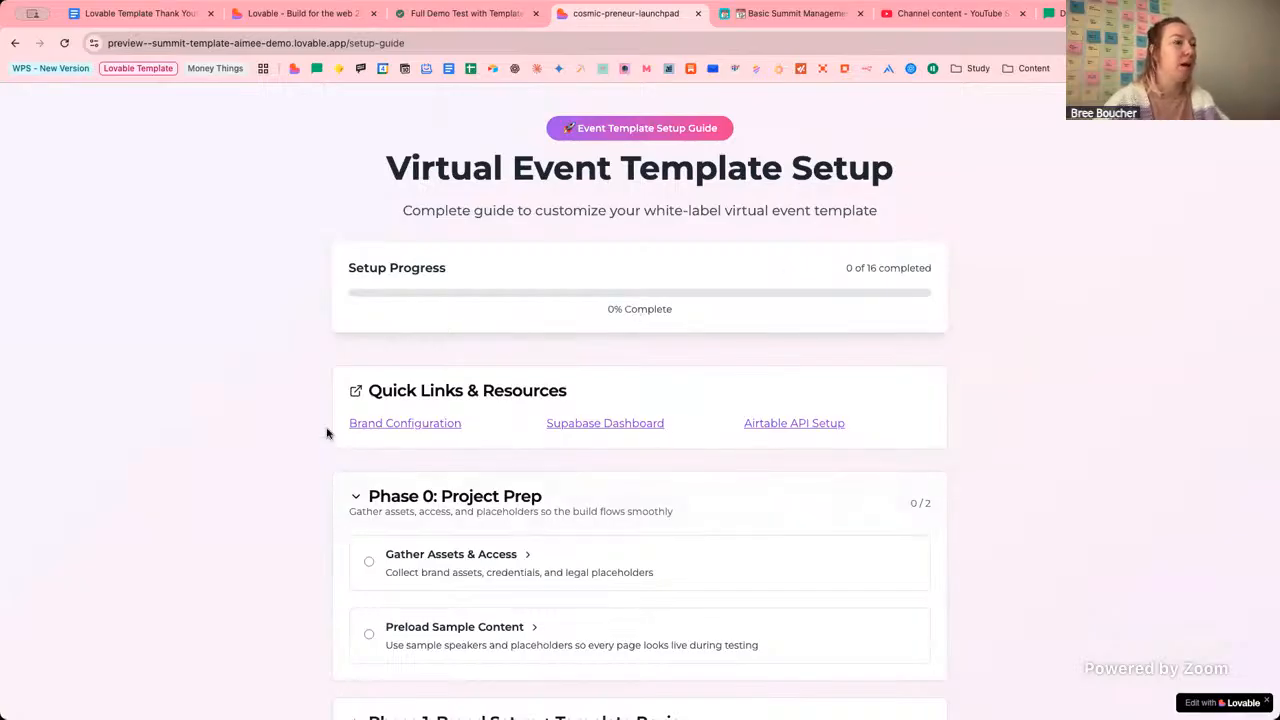
# Tick Gather Assets & Access, Preload Sample Content and Configure Your Brand as done.
pyautogui.click(369, 561)
pyautogui.click(369, 634)
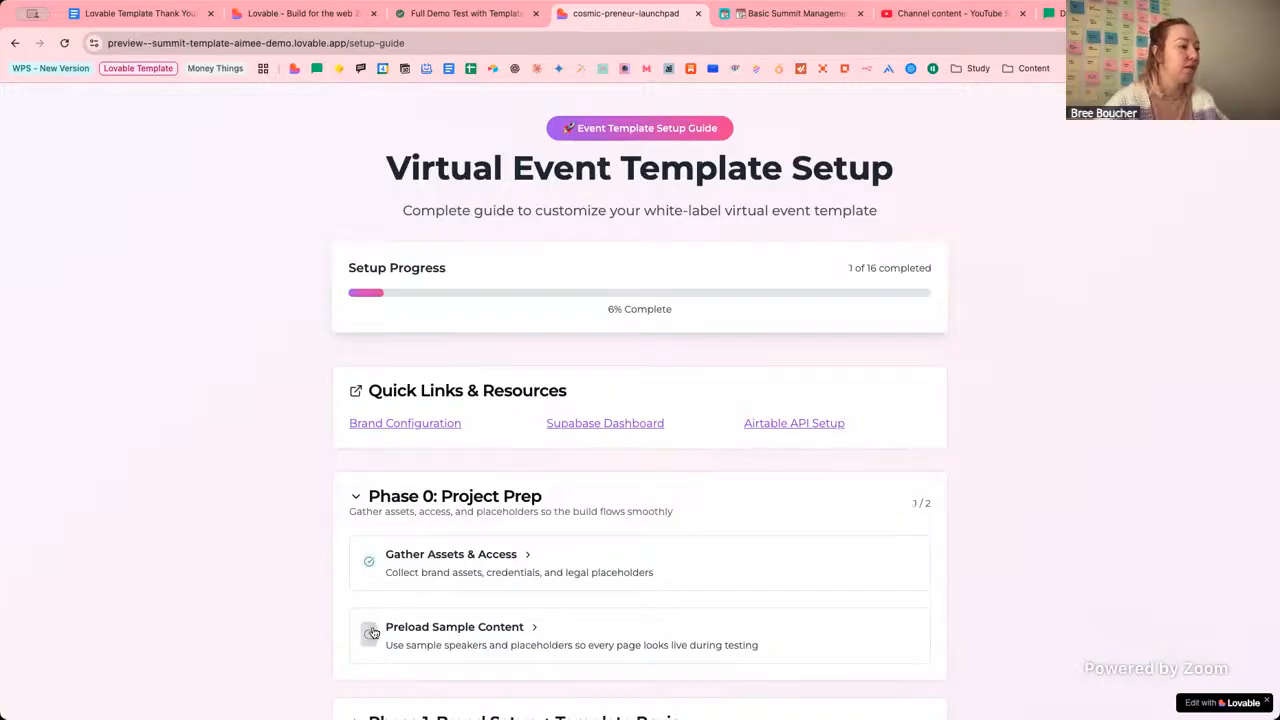
pyautogui.scroll(-5, 298, 551)
pyautogui.scroll(3, 340, 251)
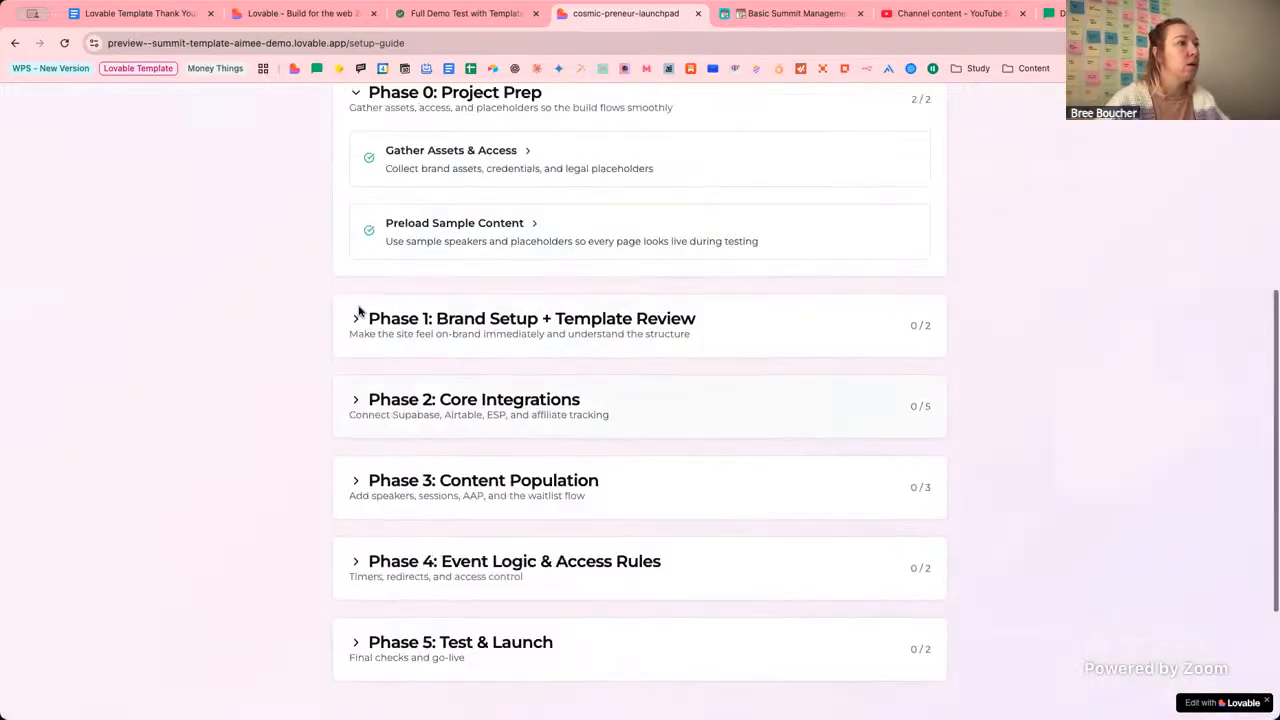
pyautogui.click(353, 474)
pyautogui.click(369, 507)
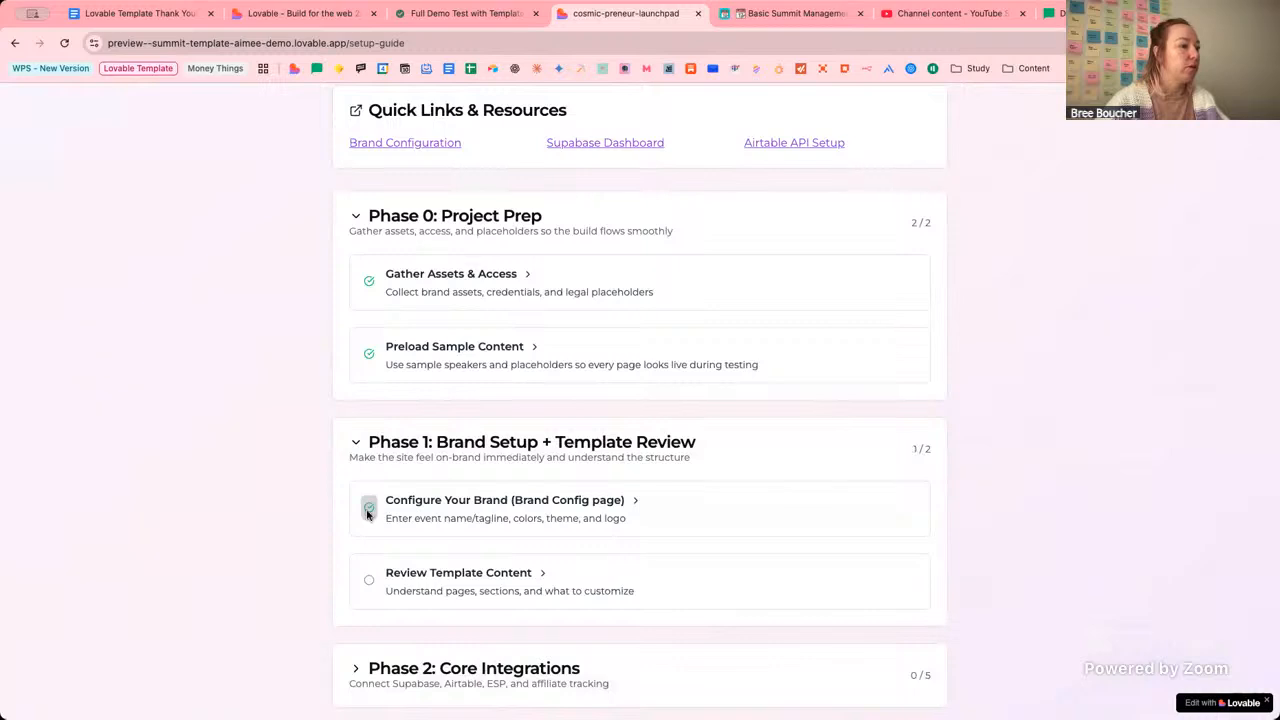
# Expand Review Template Content, read its steps and prompts, then return to the editor.
pyautogui.click(540, 576)
pyautogui.scroll(-2, 417, 537)
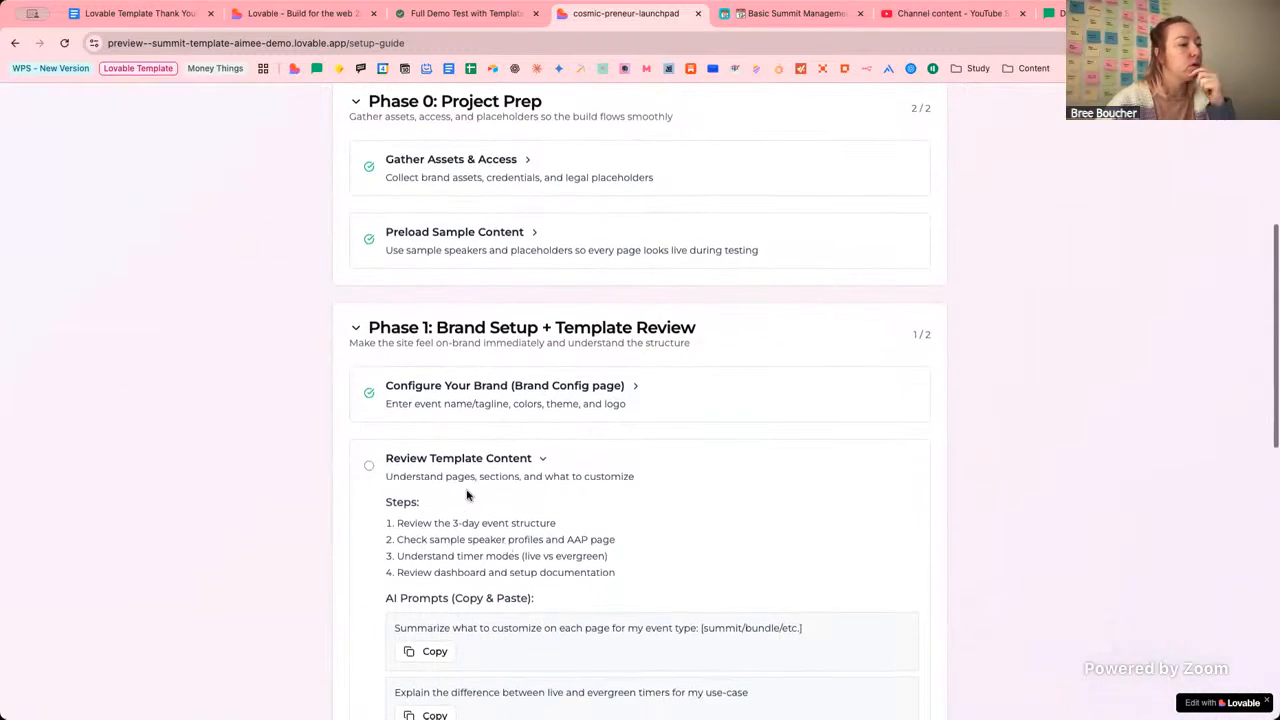
pyautogui.scroll(1, 433, 535)
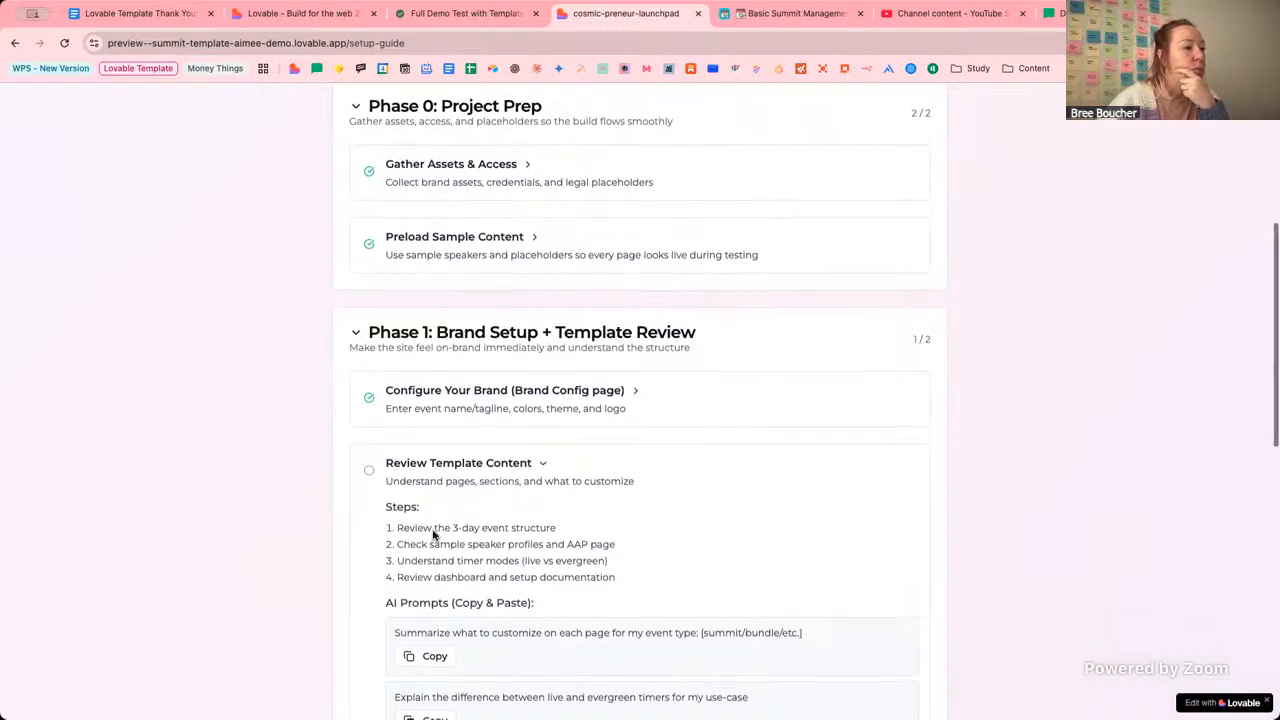
pyautogui.scroll(-1, 436, 520)
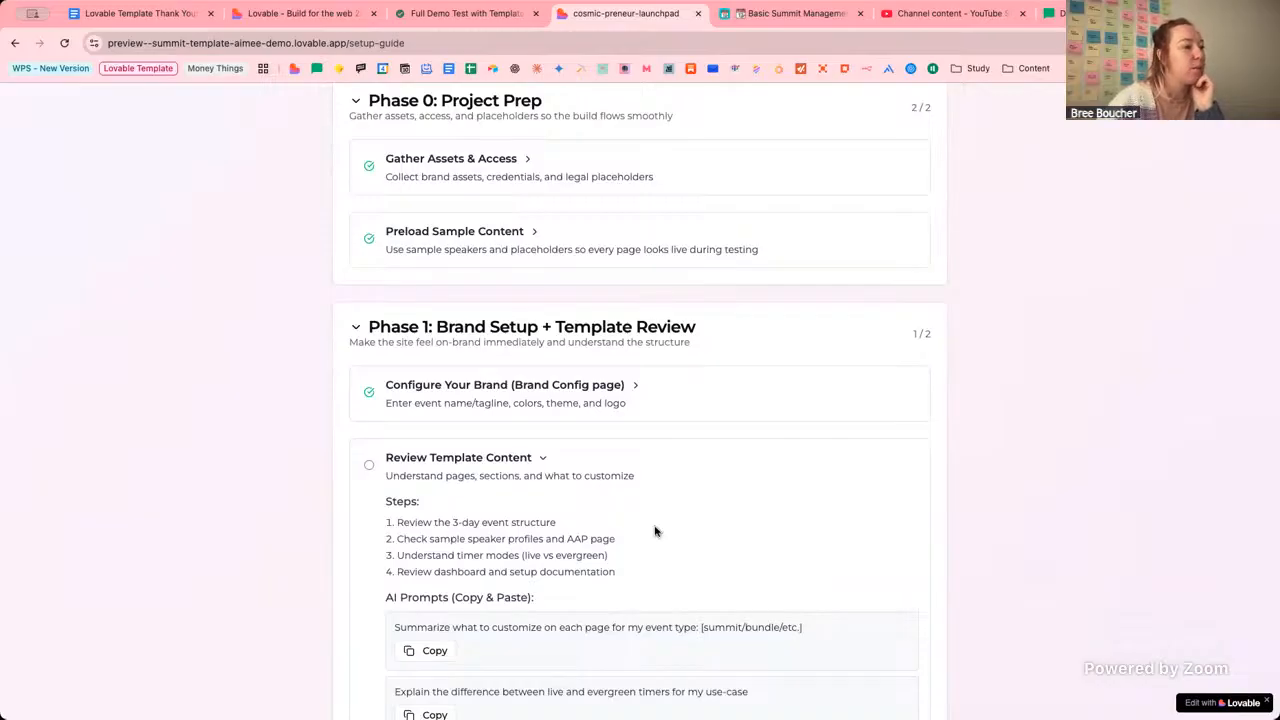
pyautogui.scroll(-1, 655, 531)
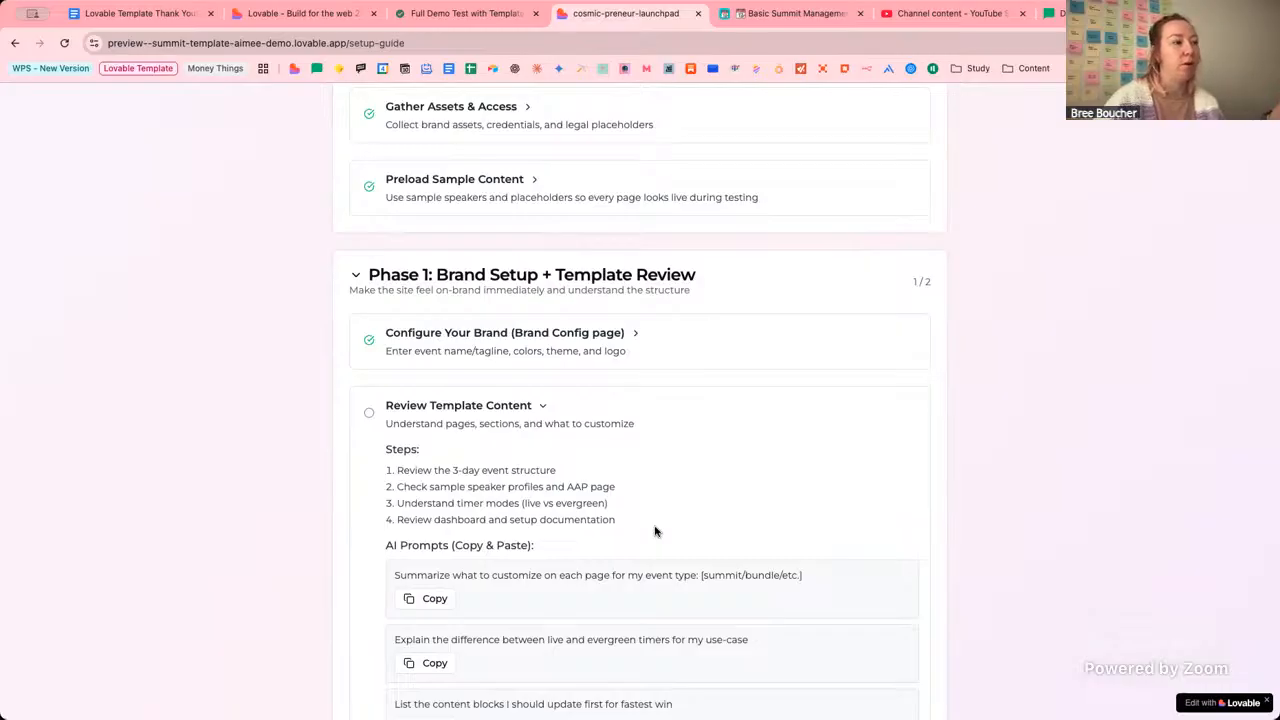
pyautogui.scroll(-1, 655, 531)
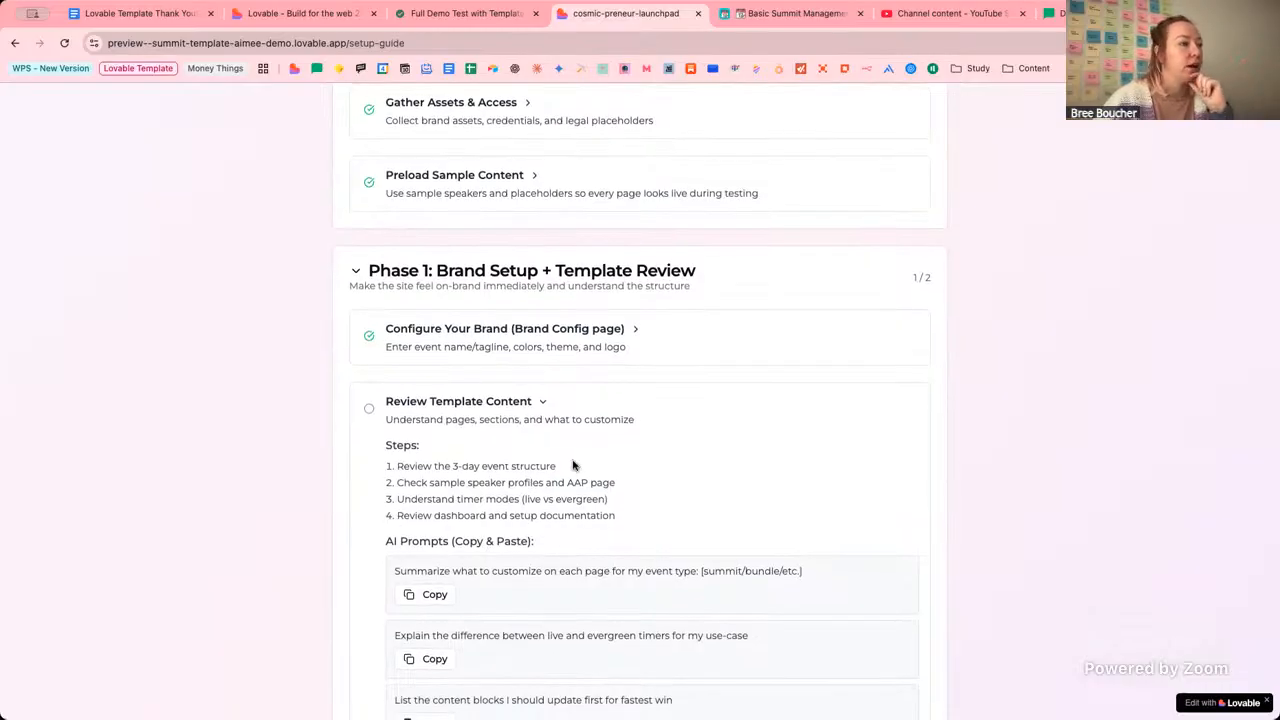
pyautogui.scroll(-2, 540, 380)
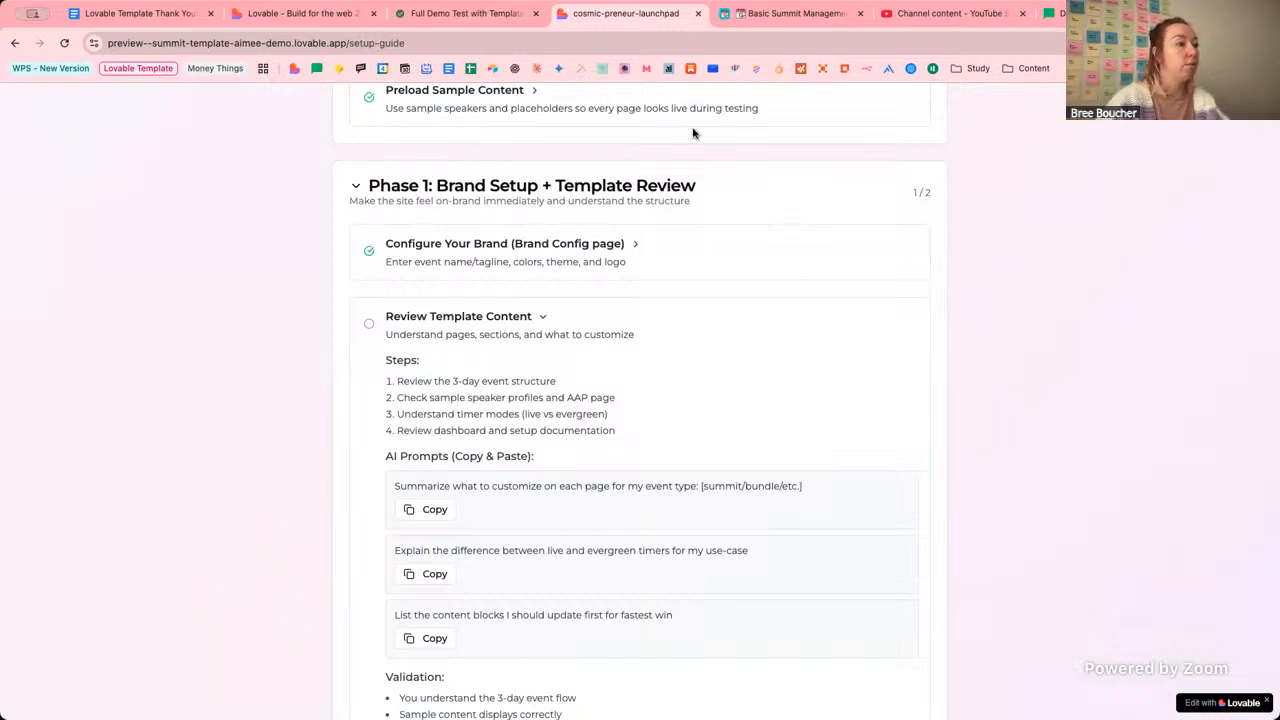
pyautogui.click(272, 16)
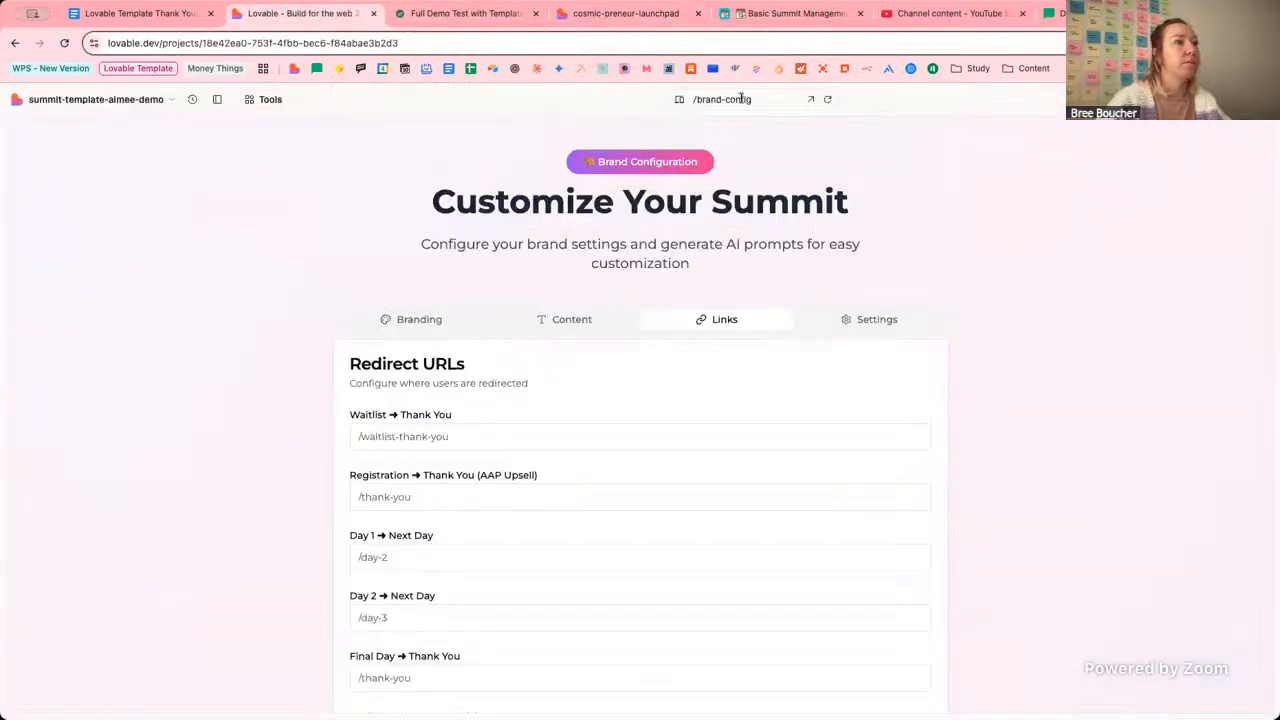
# Preview the /day-1 page and highlight its access expiry countdown.
pyautogui.click(741, 98)
pyautogui.scroll(-2, 746, 255)
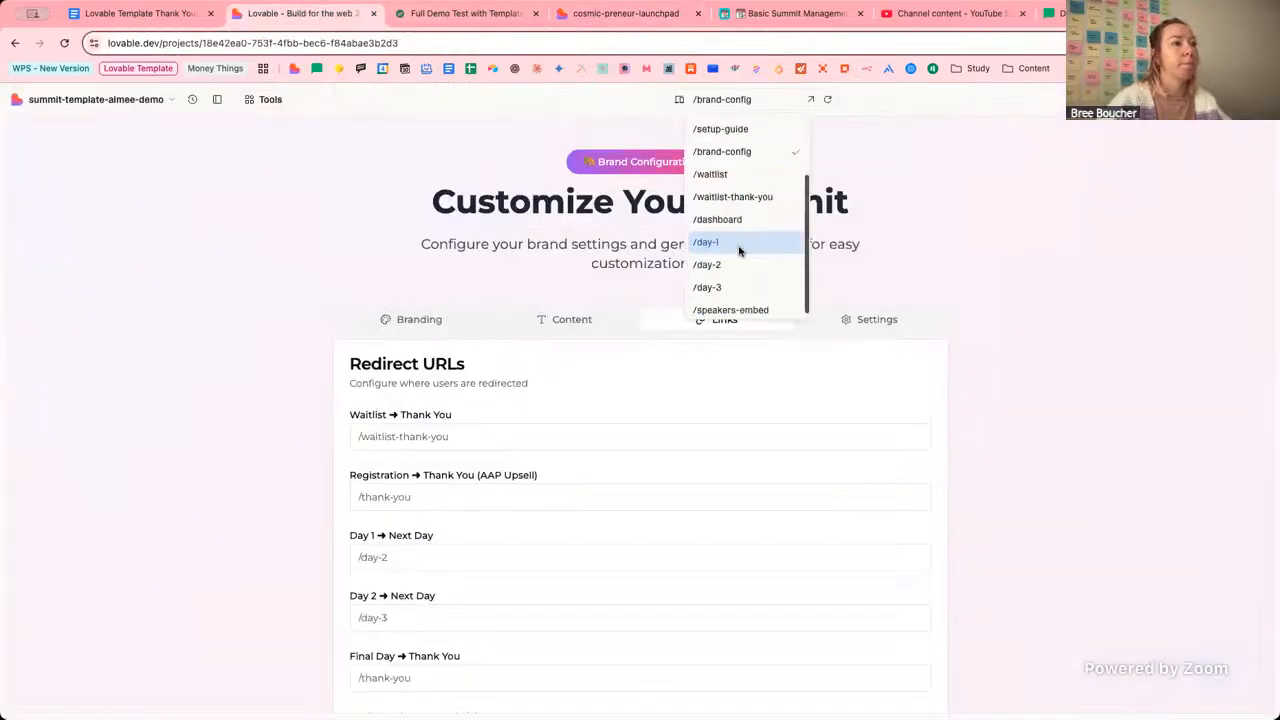
pyautogui.click(737, 237)
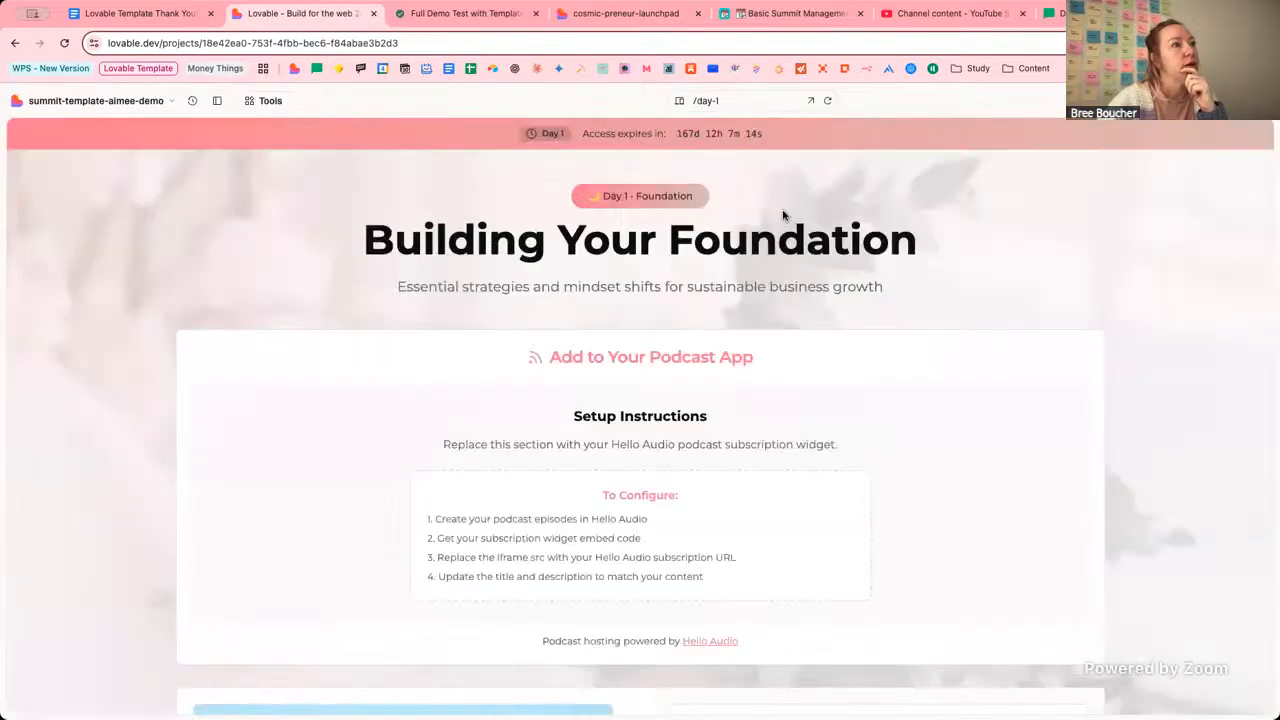
pyautogui.moveTo(678, 132); pyautogui.dragTo(800, 136)
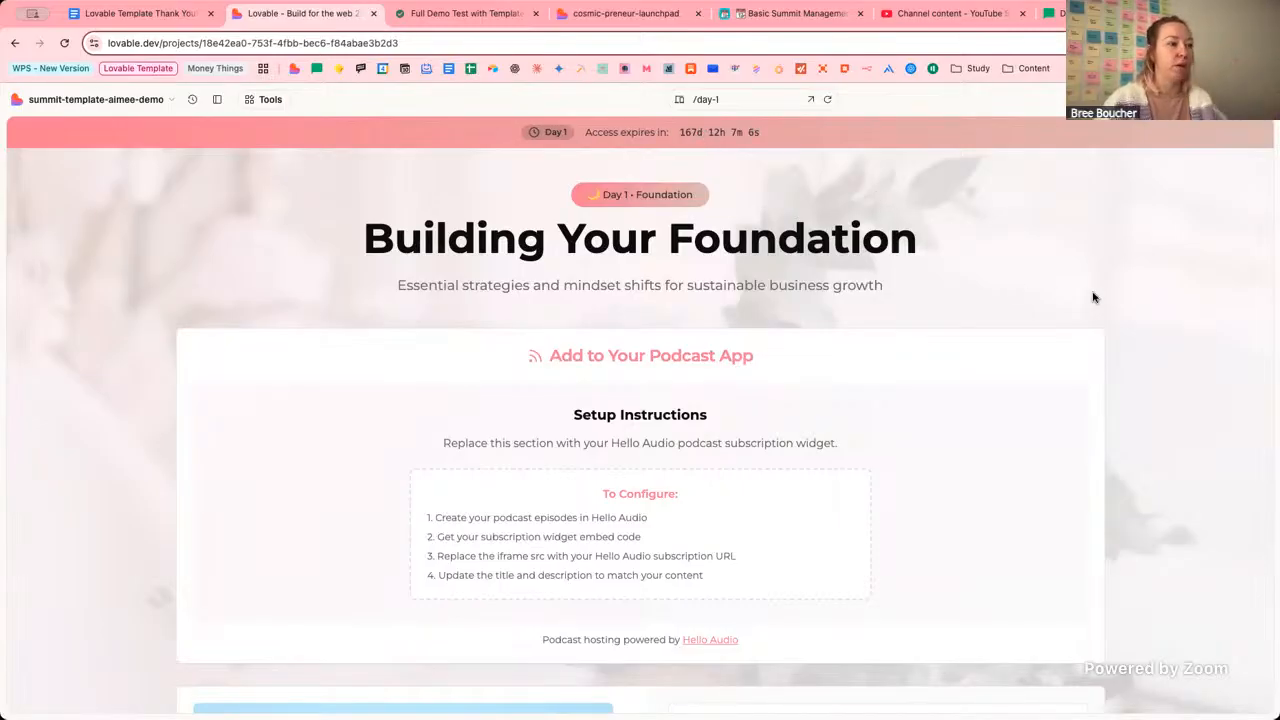
# Scroll through the Day 1 host profile, Host Welcome audio player and Today's Focus section.
pyautogui.scroll(-5, 1153, 389)
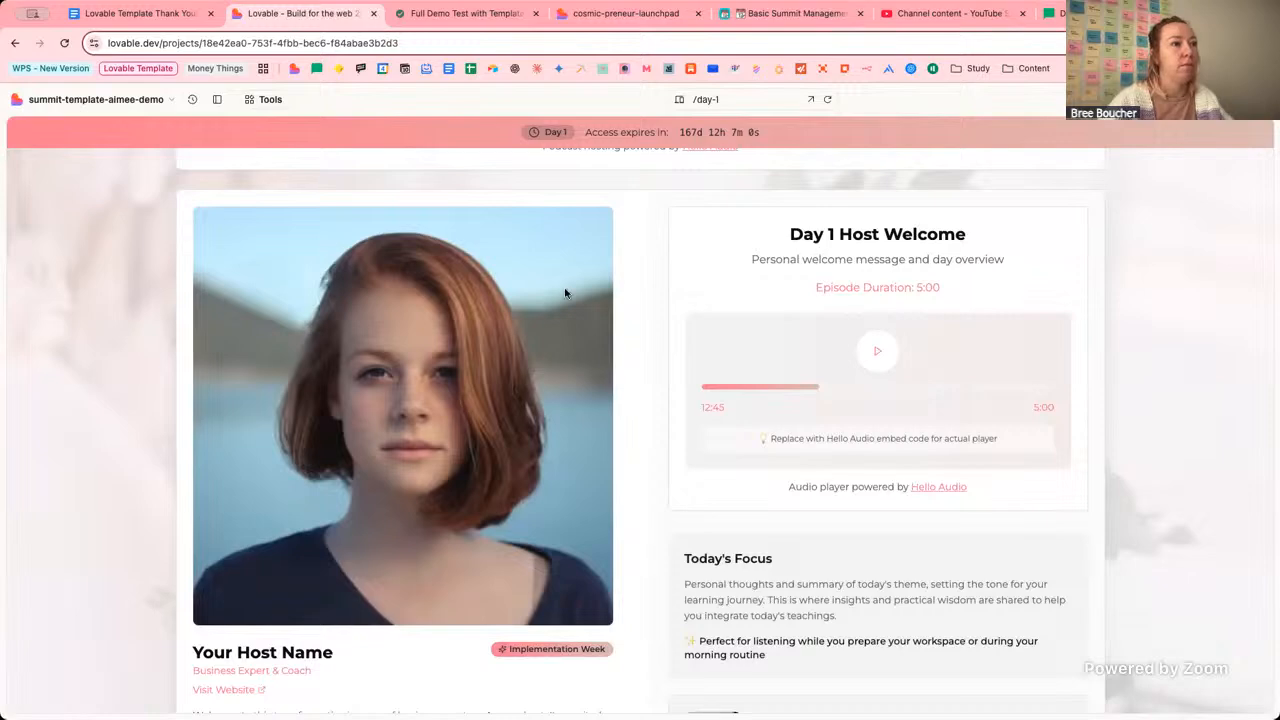
pyautogui.scroll(1, 570, 288)
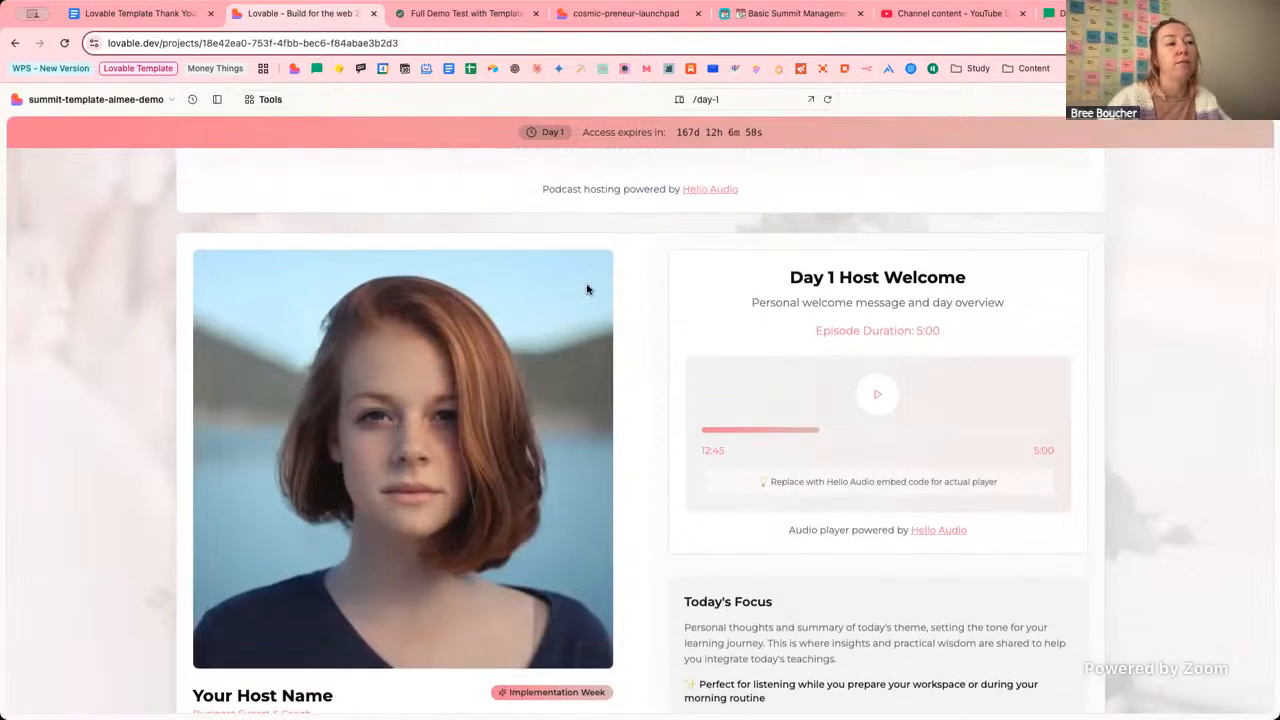
pyautogui.scroll(4, 629, 306)
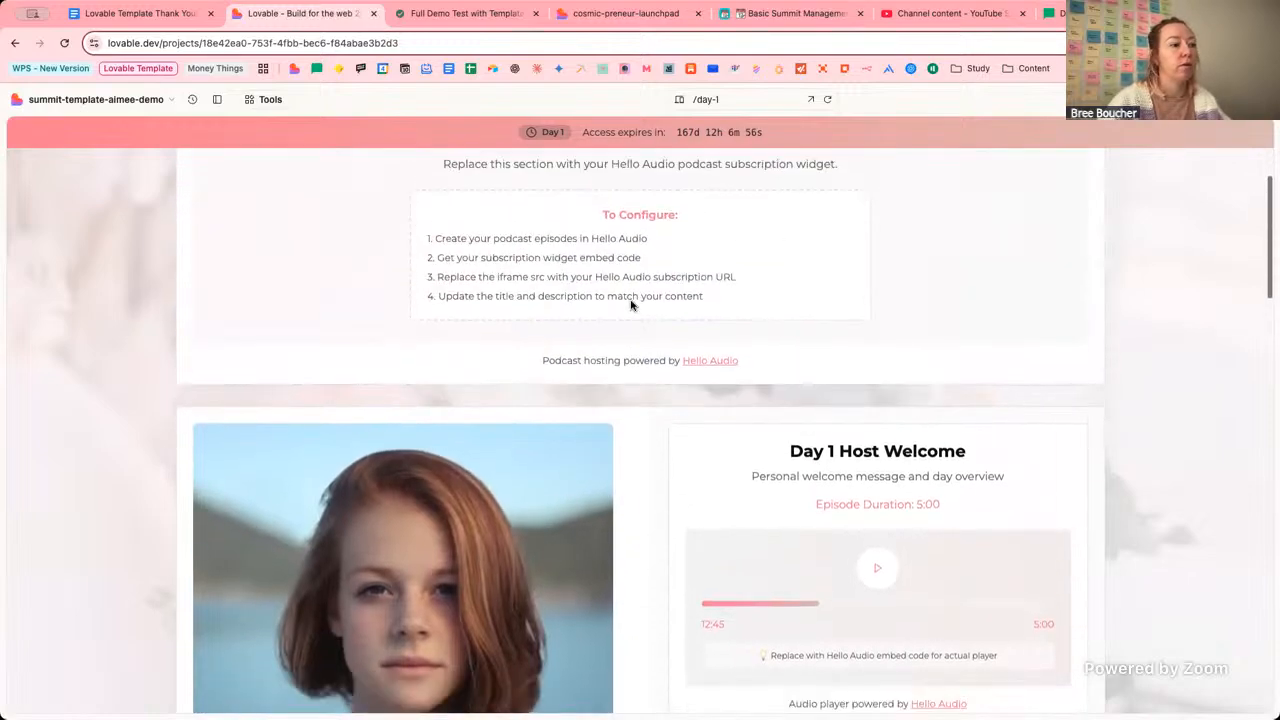
pyautogui.scroll(-9, 630, 305)
pyautogui.scroll(2, 630, 305)
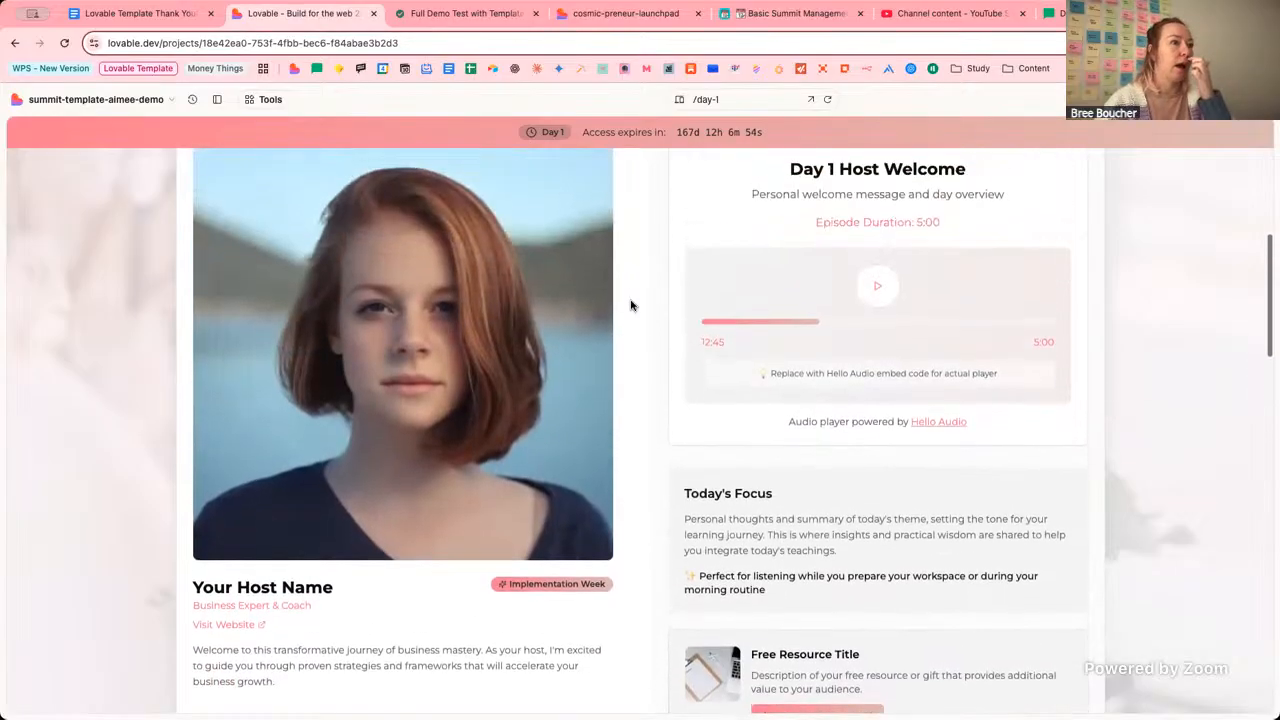
pyautogui.scroll(-2, 630, 305)
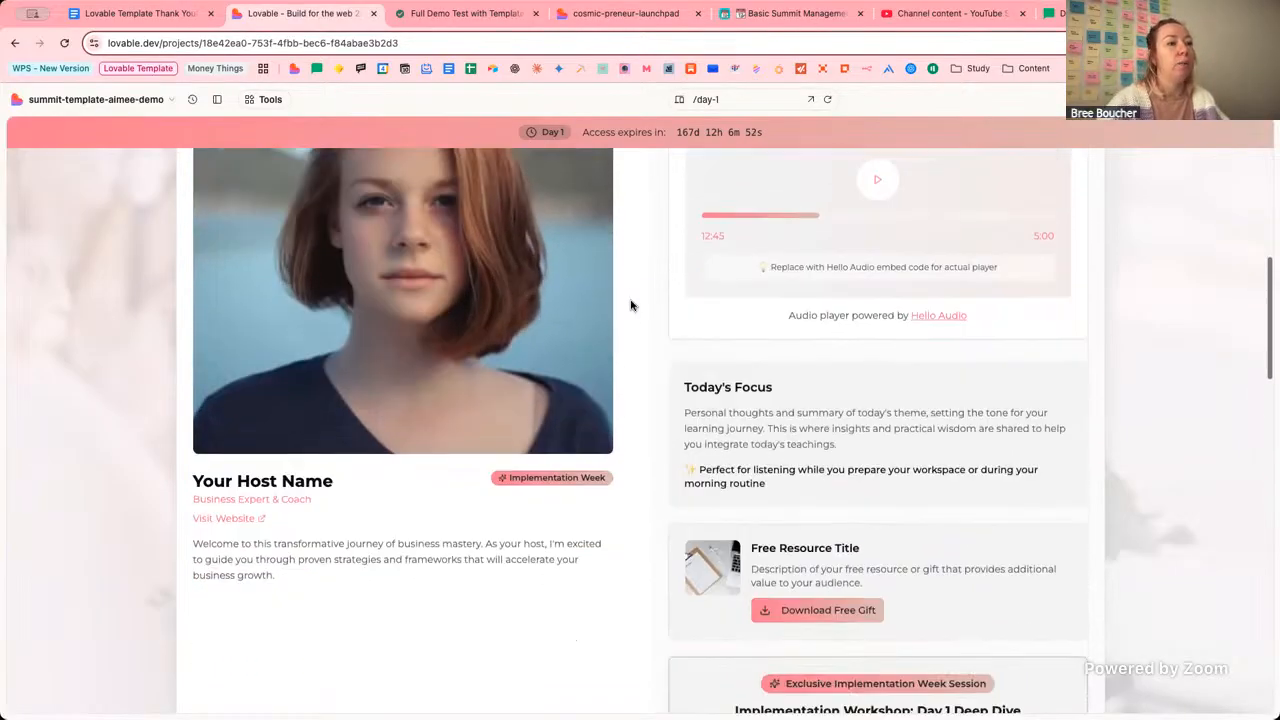
pyautogui.scroll(3, 575, 351)
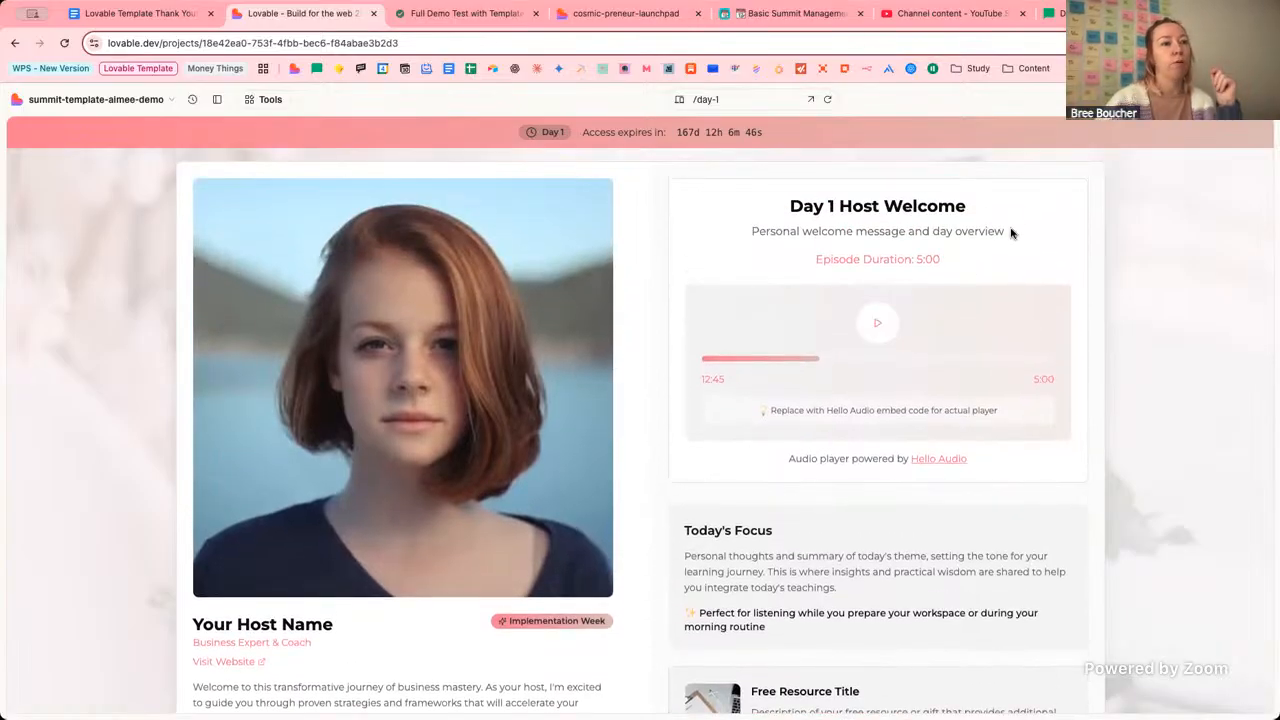
pyautogui.scroll(1, 1126, 289)
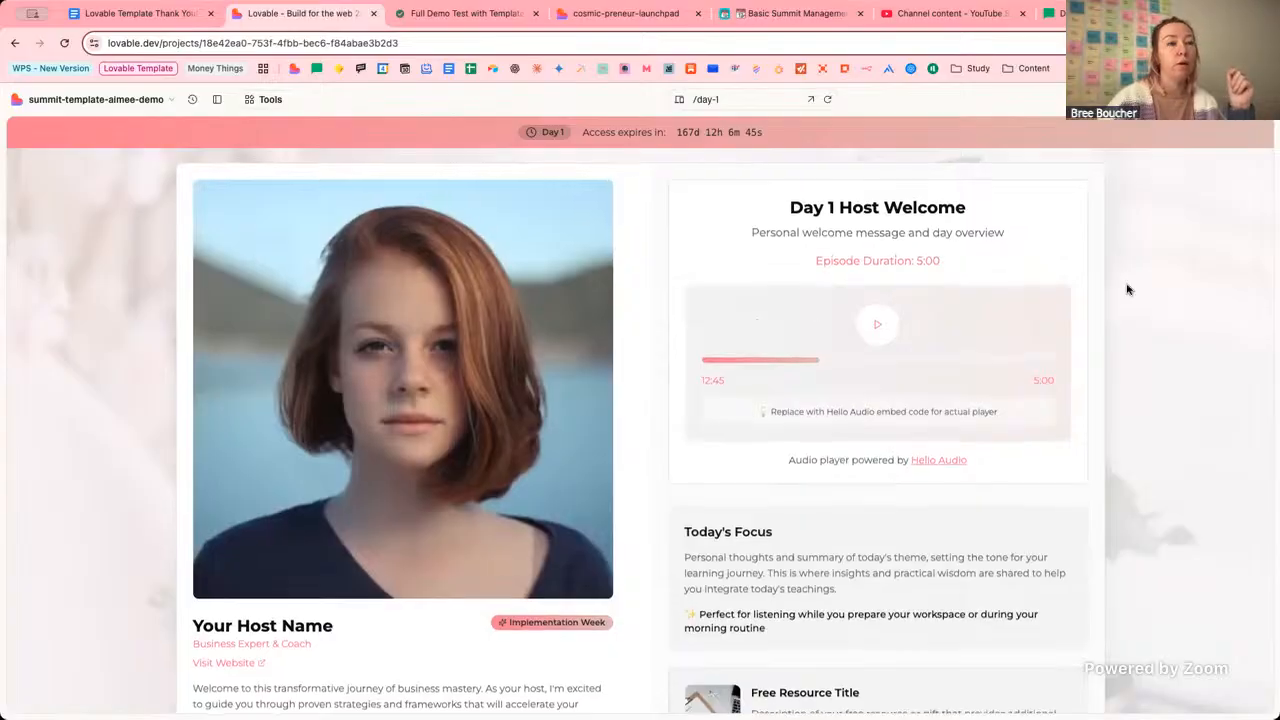
pyautogui.scroll(-1, 785, 462)
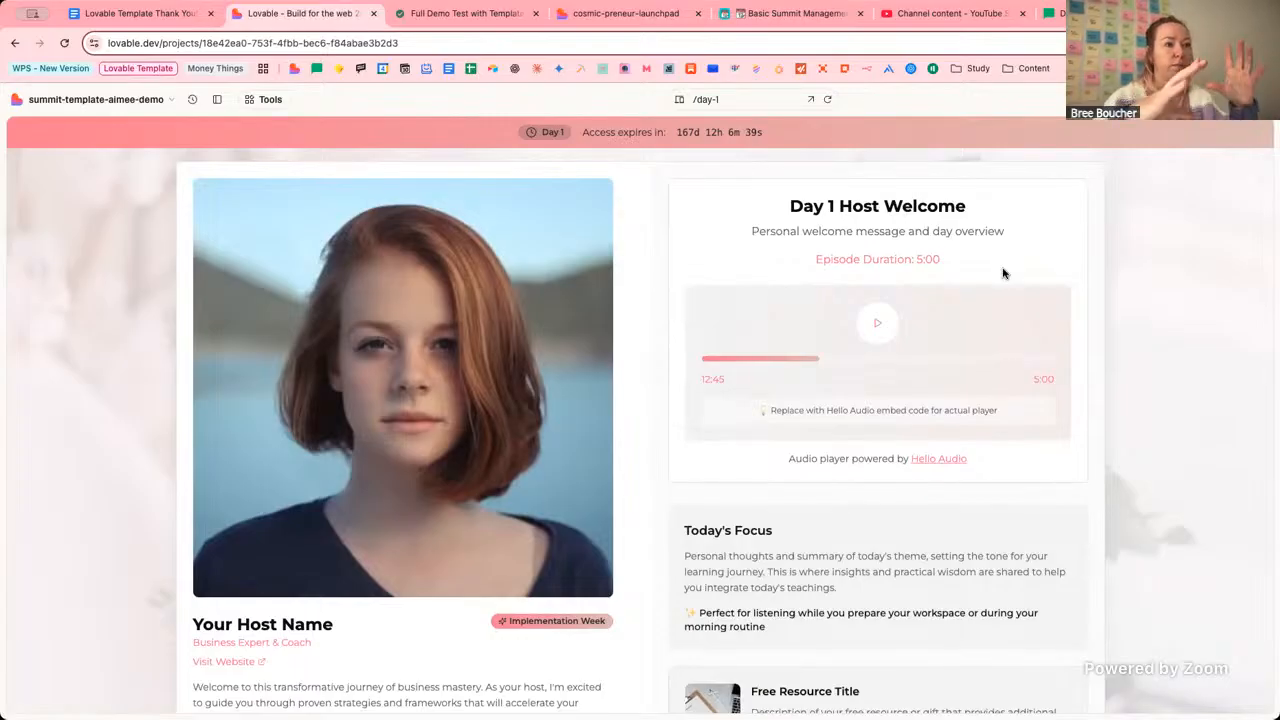
pyautogui.tripleClick(805, 460)
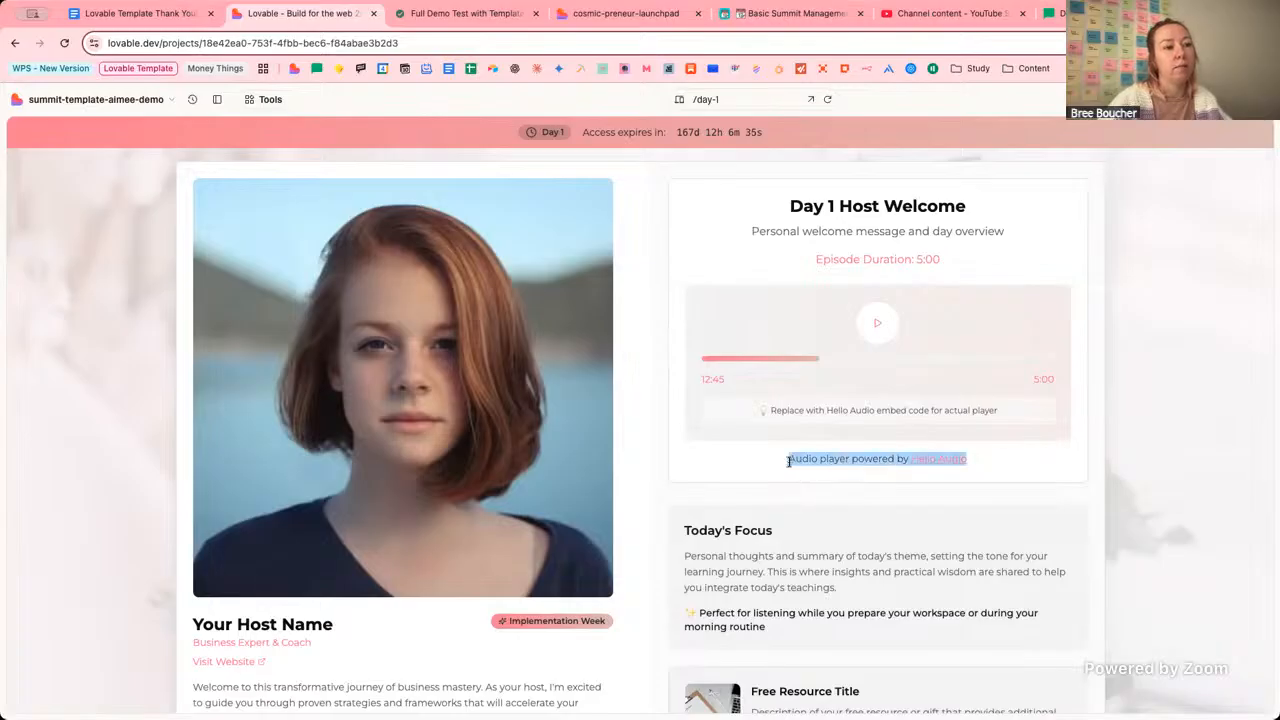
pyautogui.click(965, 458)
pyautogui.tripleClick(965, 458)
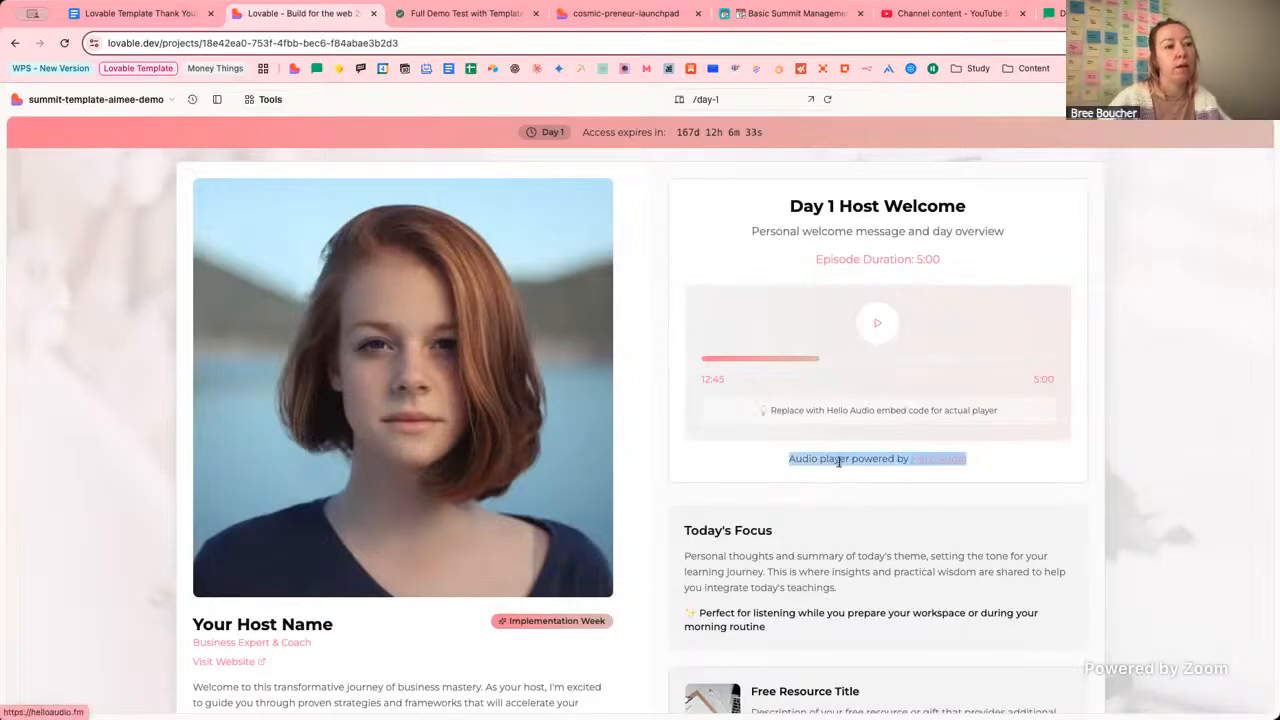
pyautogui.click(956, 461)
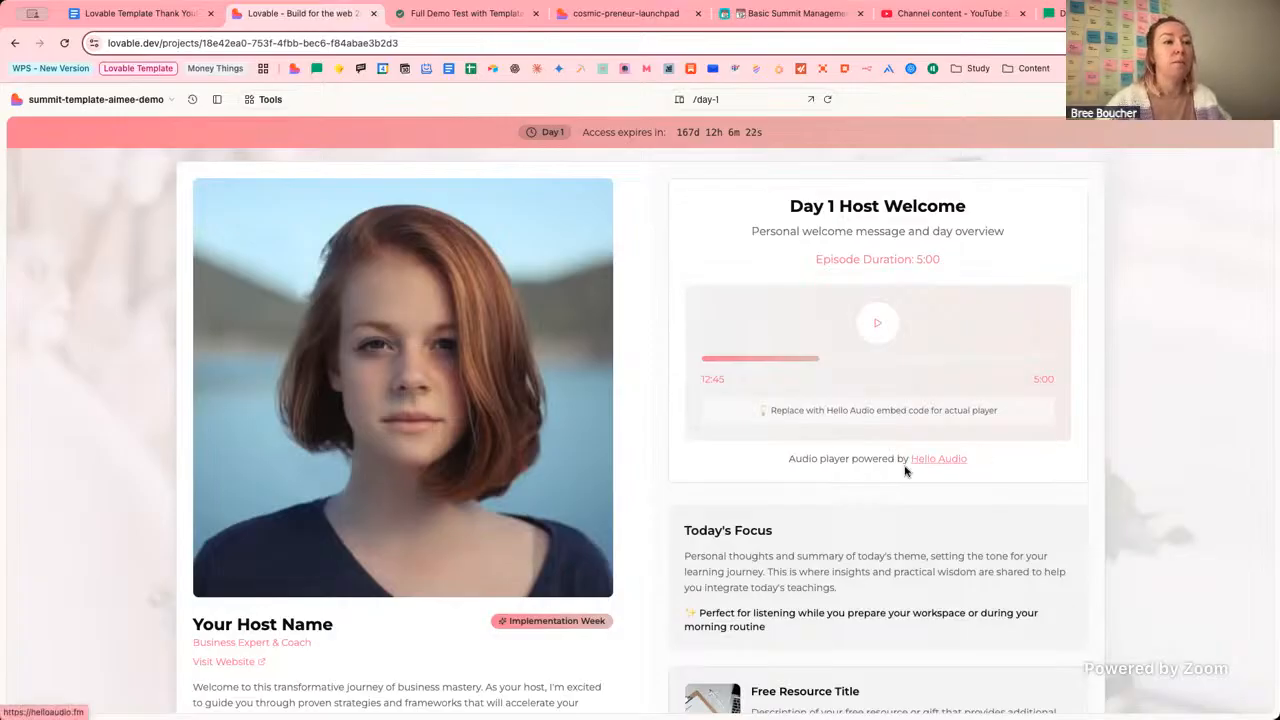
pyautogui.scroll(1, 1080, 458)
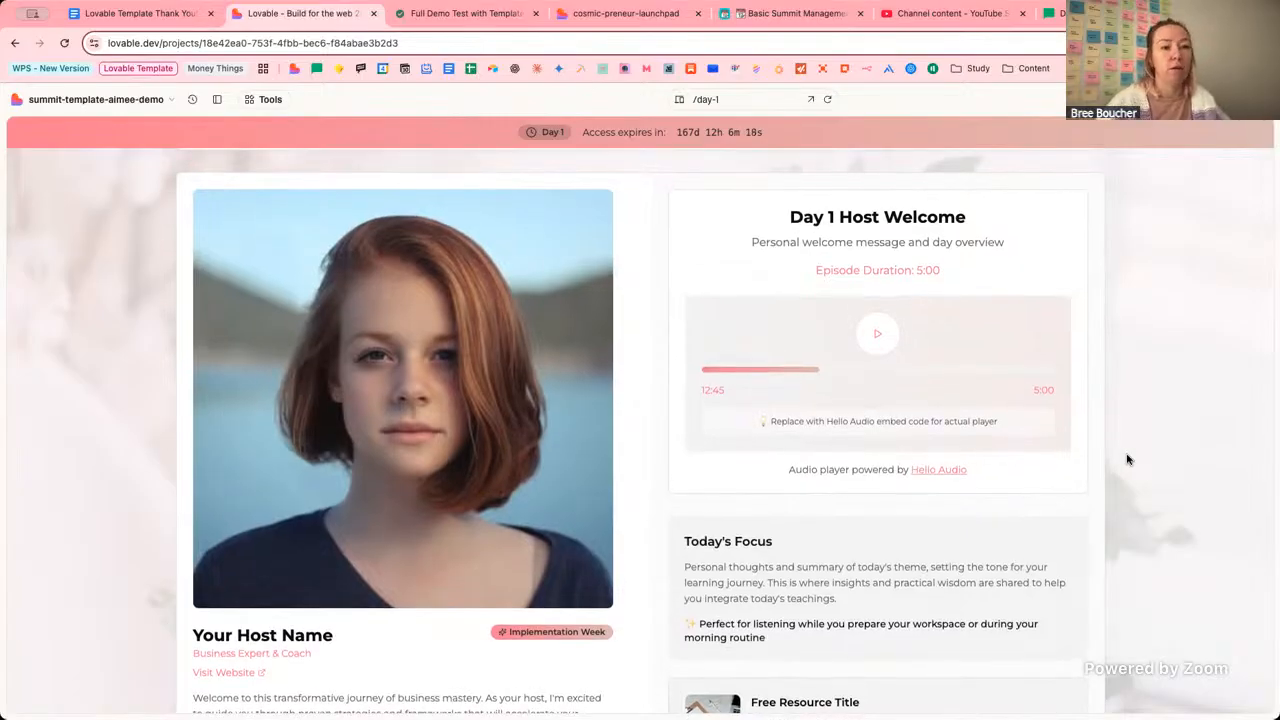
pyautogui.moveTo(786, 468); pyautogui.dragTo(1040, 469)
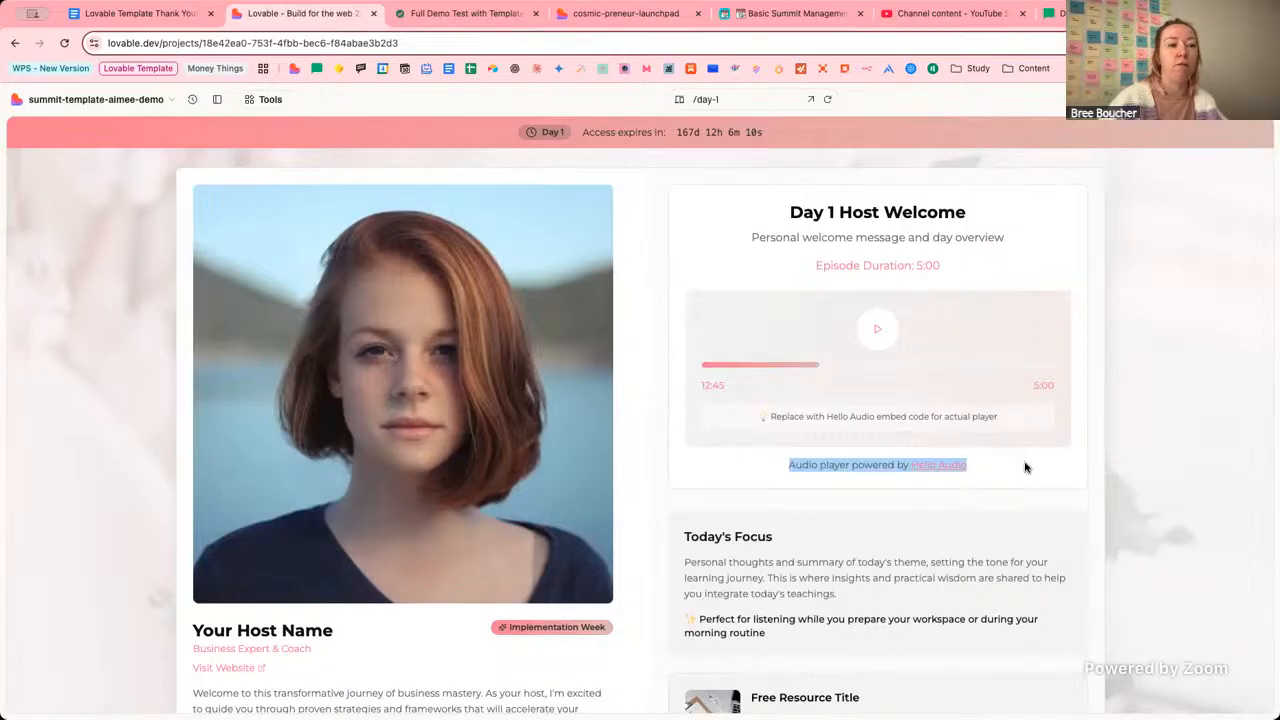
pyautogui.click(1122, 458)
pyautogui.scroll(-3, 1128, 440)
pyautogui.scroll(-5, 1128, 440)
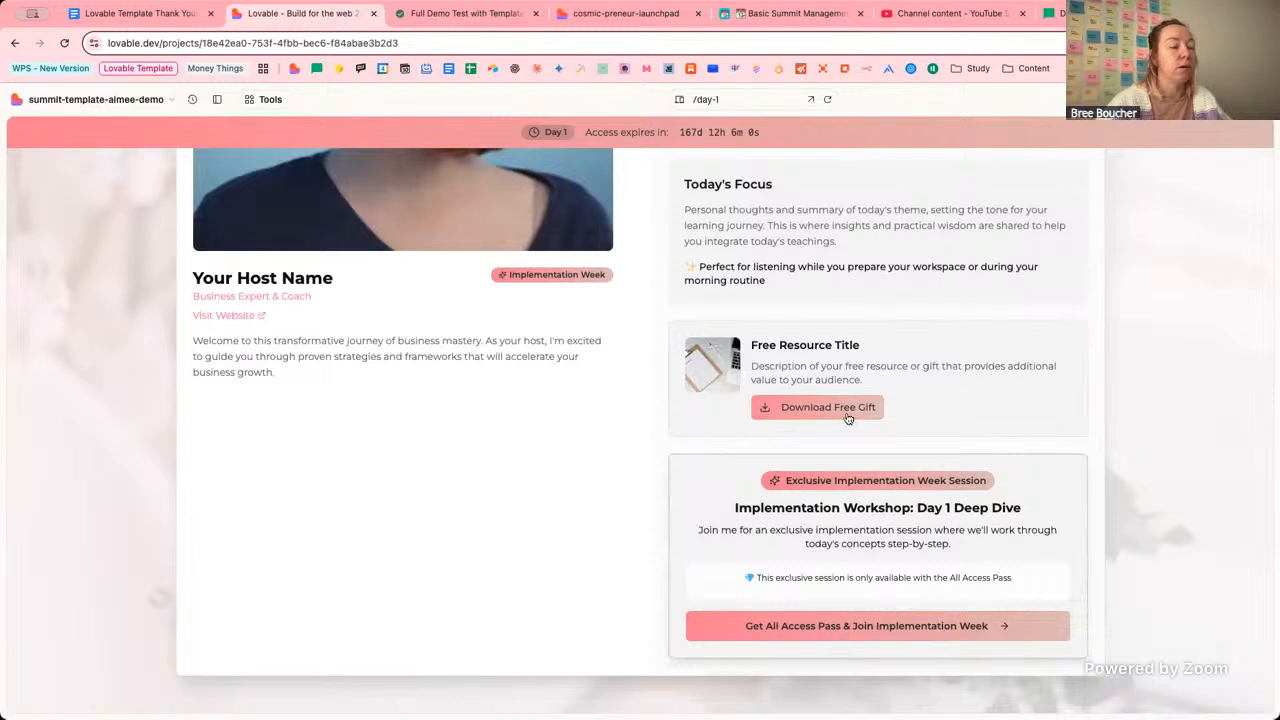
pyautogui.scroll(1, 1129, 411)
pyautogui.scroll(-2, 1128, 411)
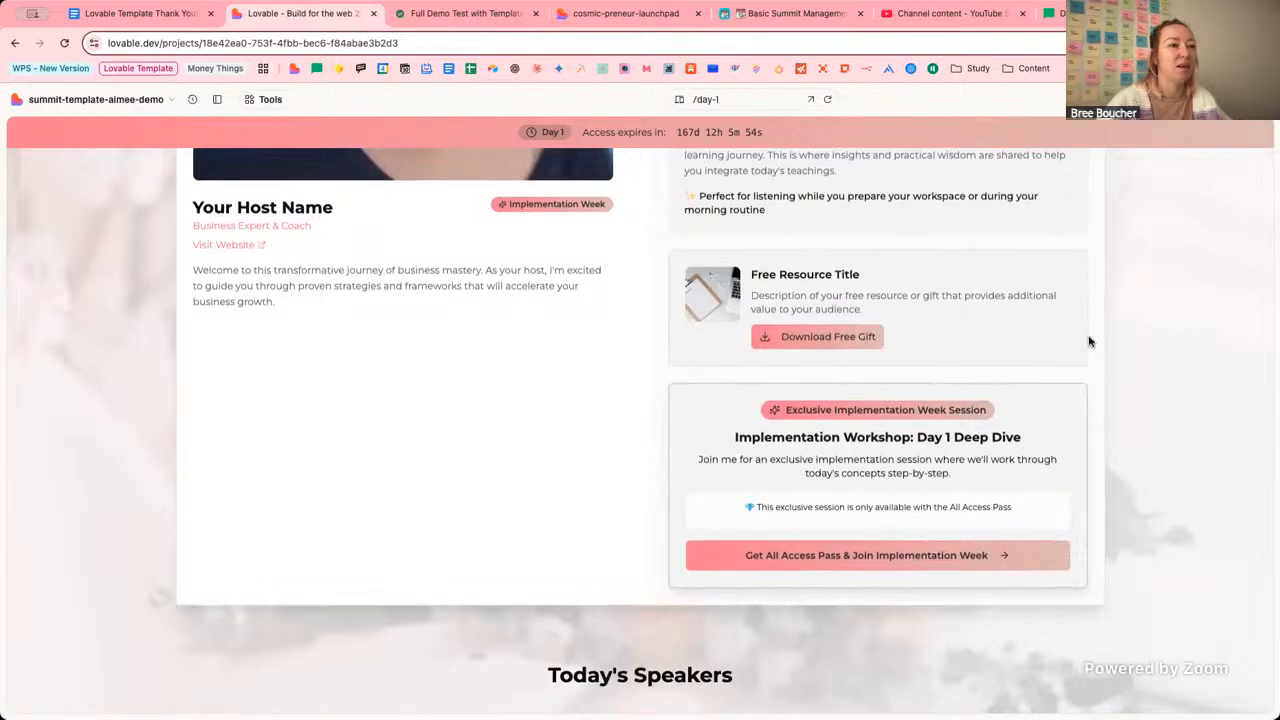
pyautogui.scroll(1, 680, 406)
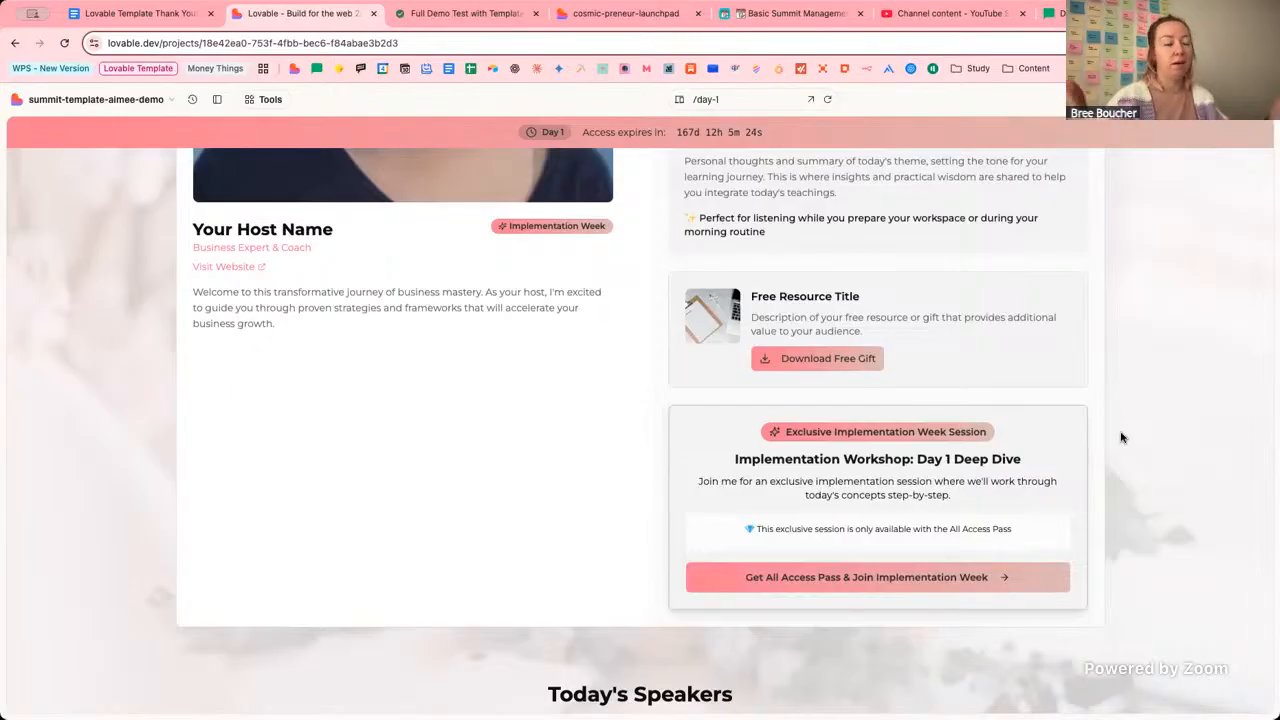
pyautogui.scroll(-10, 1121, 437)
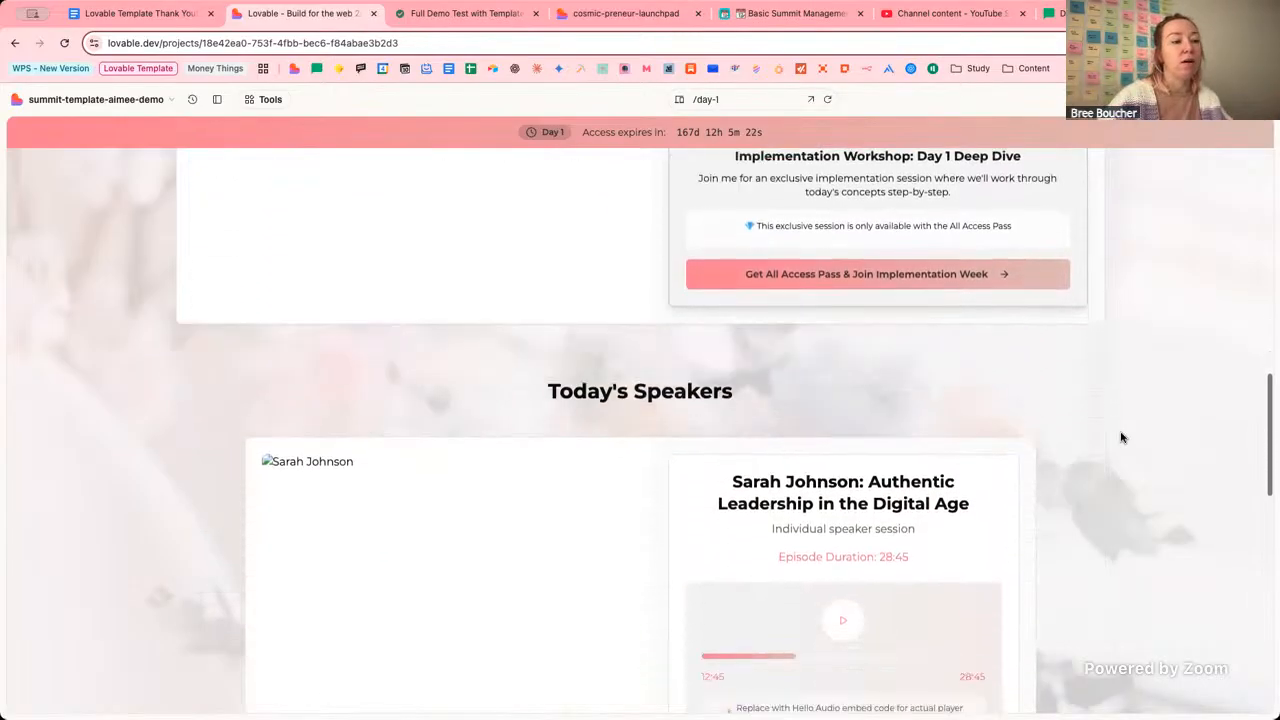
pyautogui.scroll(-1, 1118, 452)
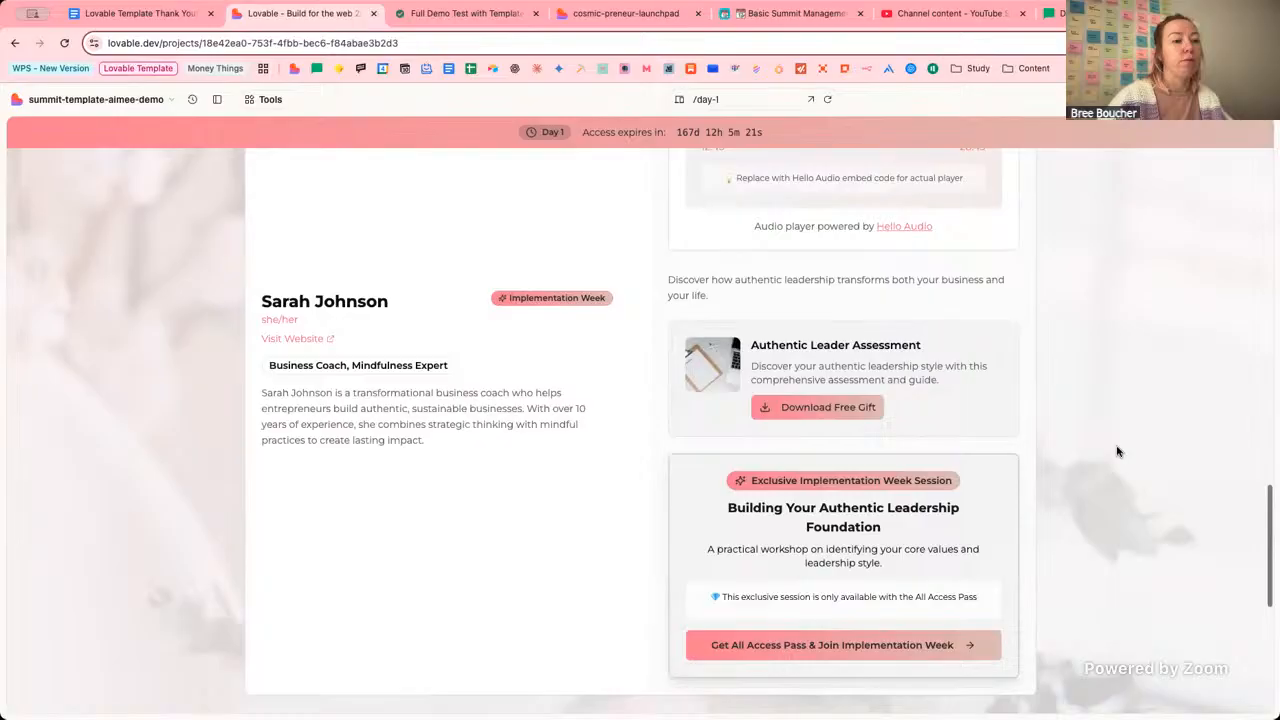
pyautogui.scroll(-3, 1118, 452)
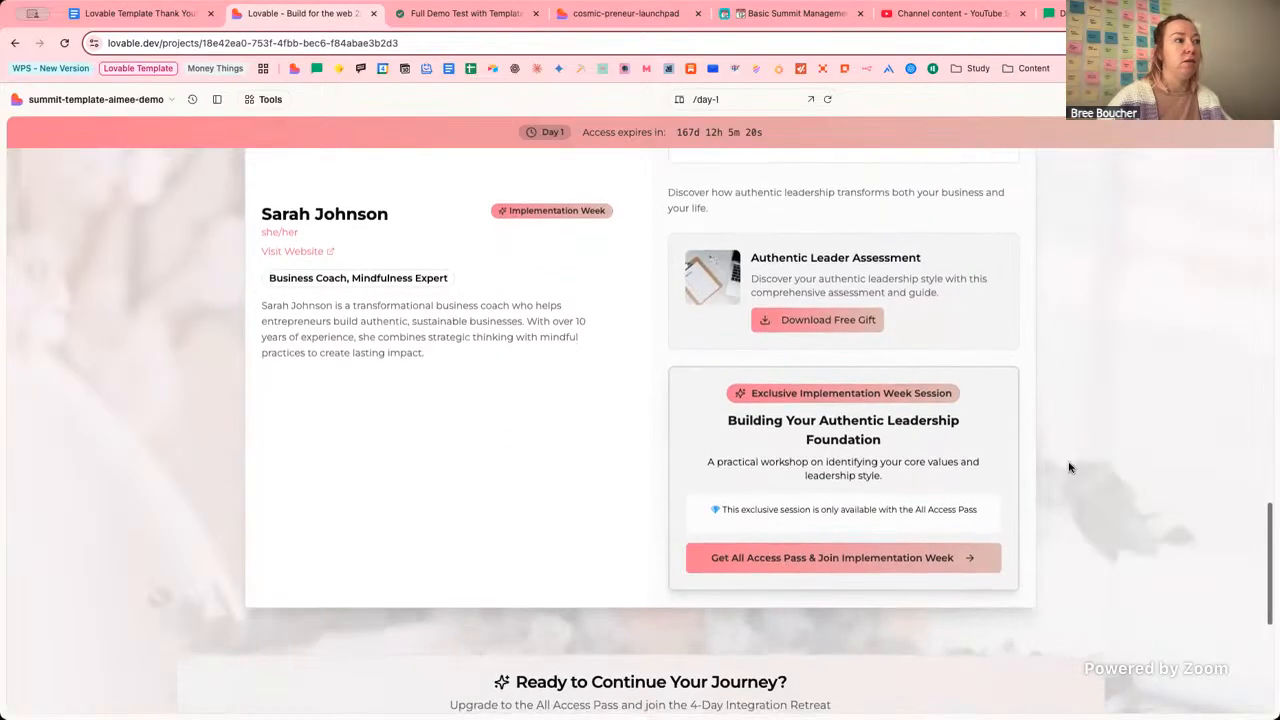
pyautogui.scroll(5, 1063, 373)
pyautogui.scroll(-10, 1063, 371)
pyautogui.scroll(9, 1063, 371)
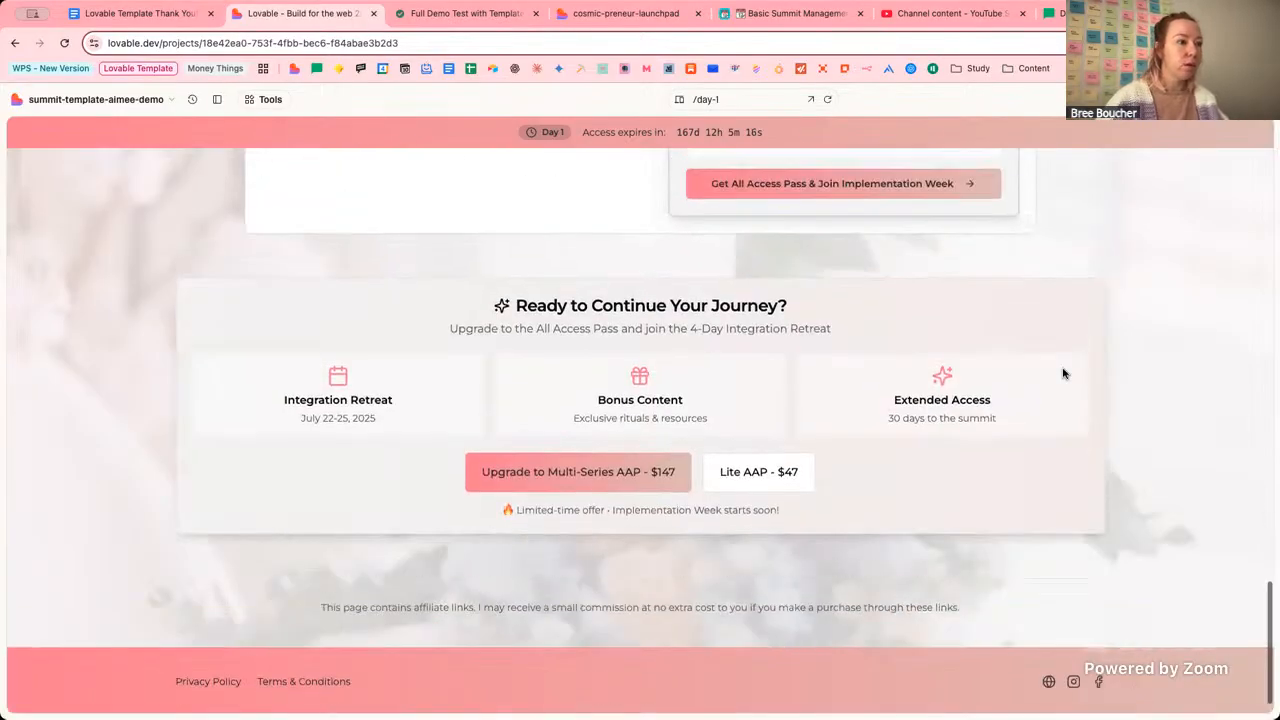
# Check off Review Template Content, expand Phase 2: Core Integrations, then go back to the editor.
pyautogui.click(625, 13)
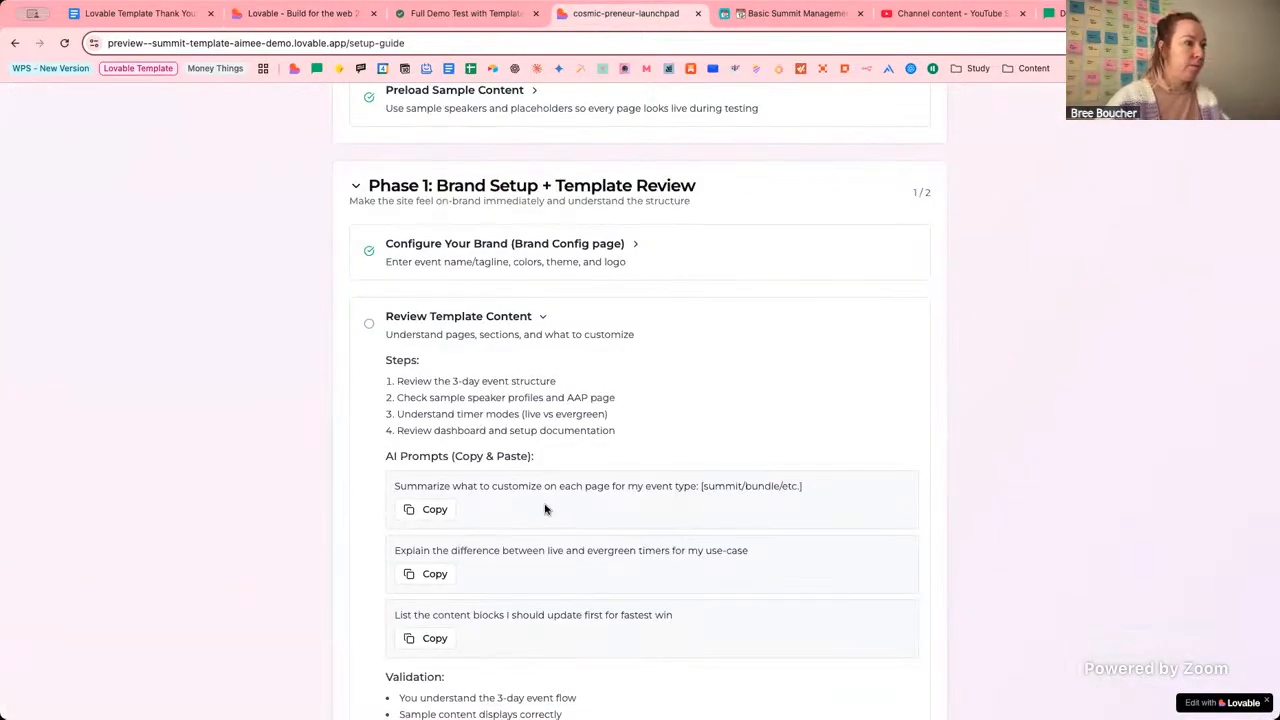
pyautogui.click(369, 323)
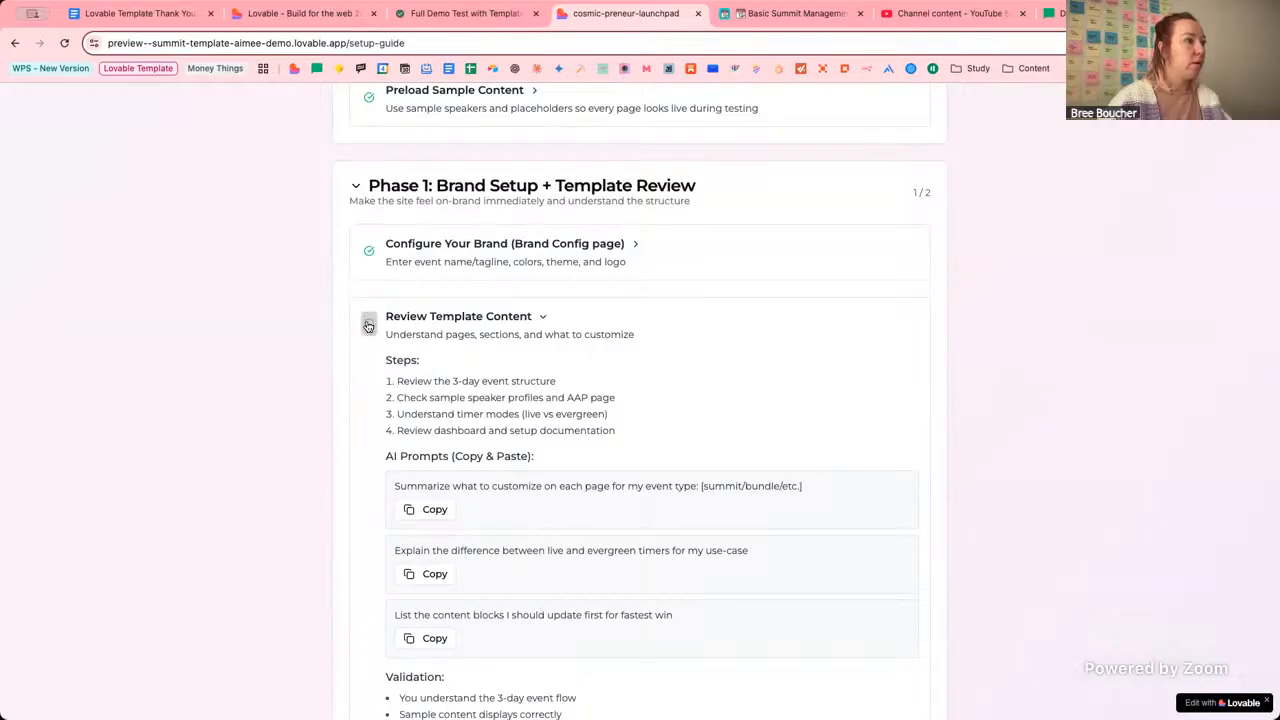
pyautogui.click(543, 317)
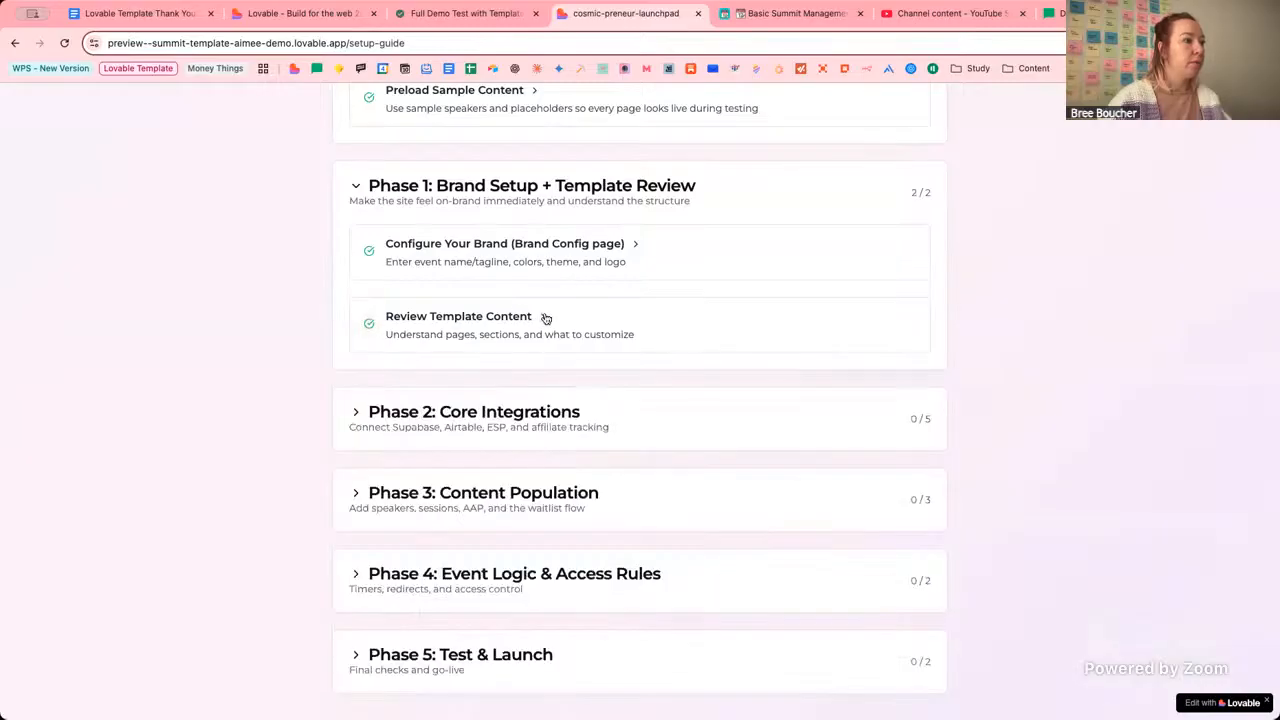
pyautogui.click(366, 413)
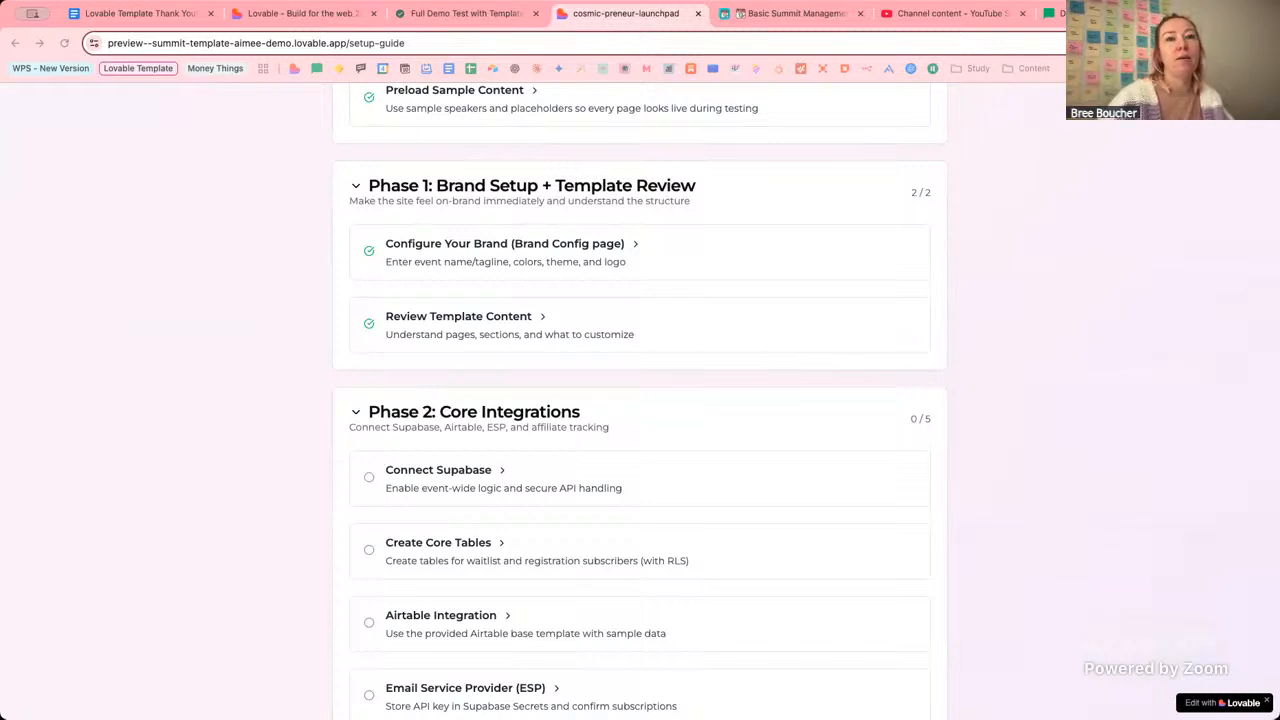
pyautogui.click(1085, 304)
pyautogui.click(320, 18)
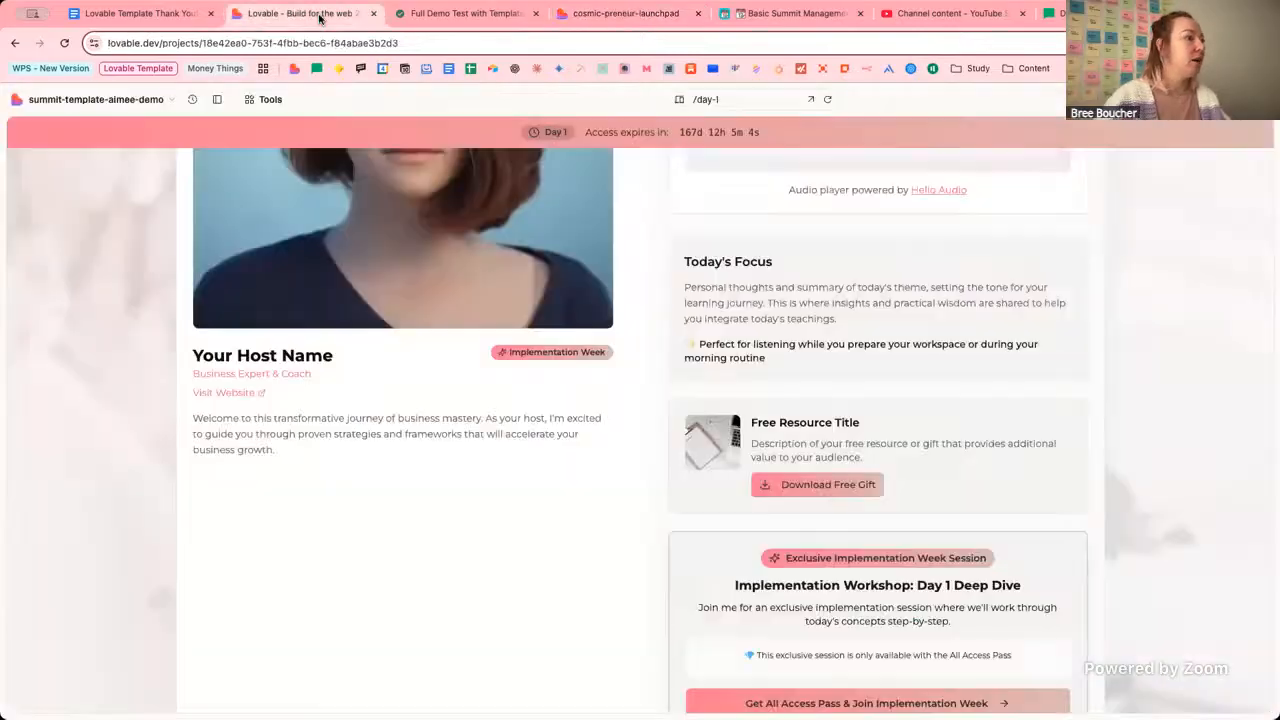
pyautogui.click(217, 99)
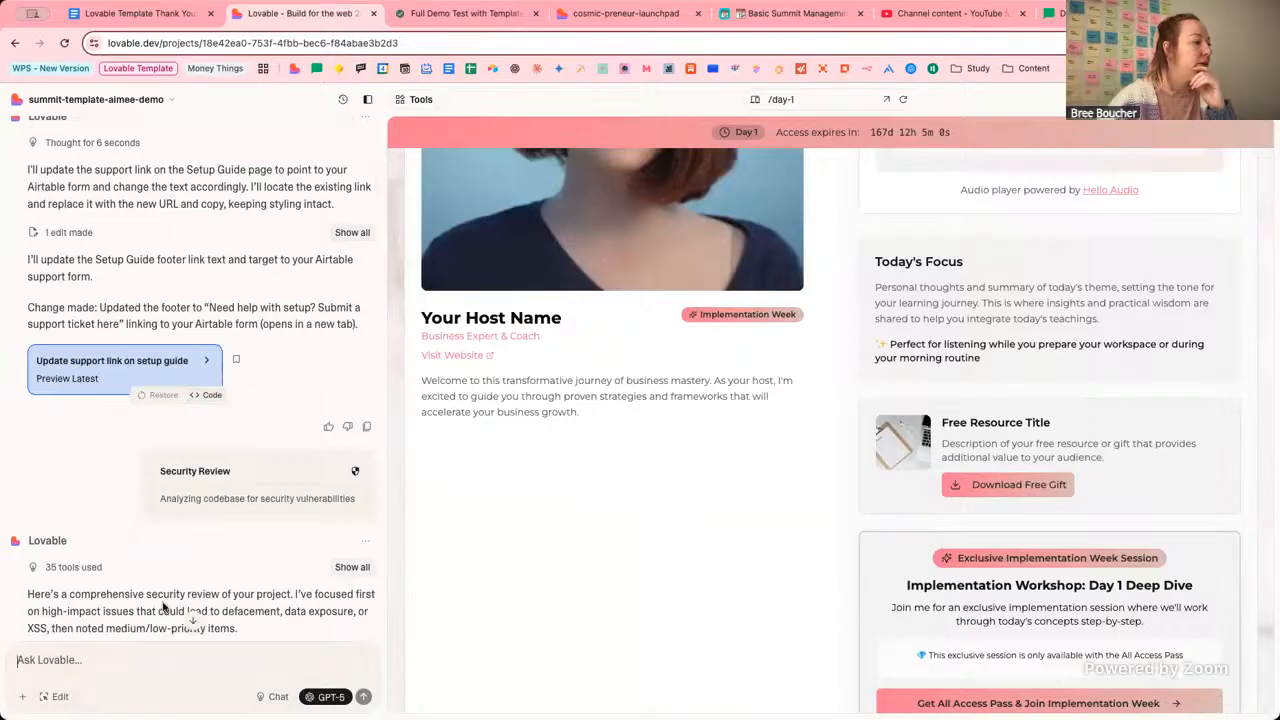
pyautogui.scroll(-5, 200, 560)
pyautogui.scroll(-1, 222, 536)
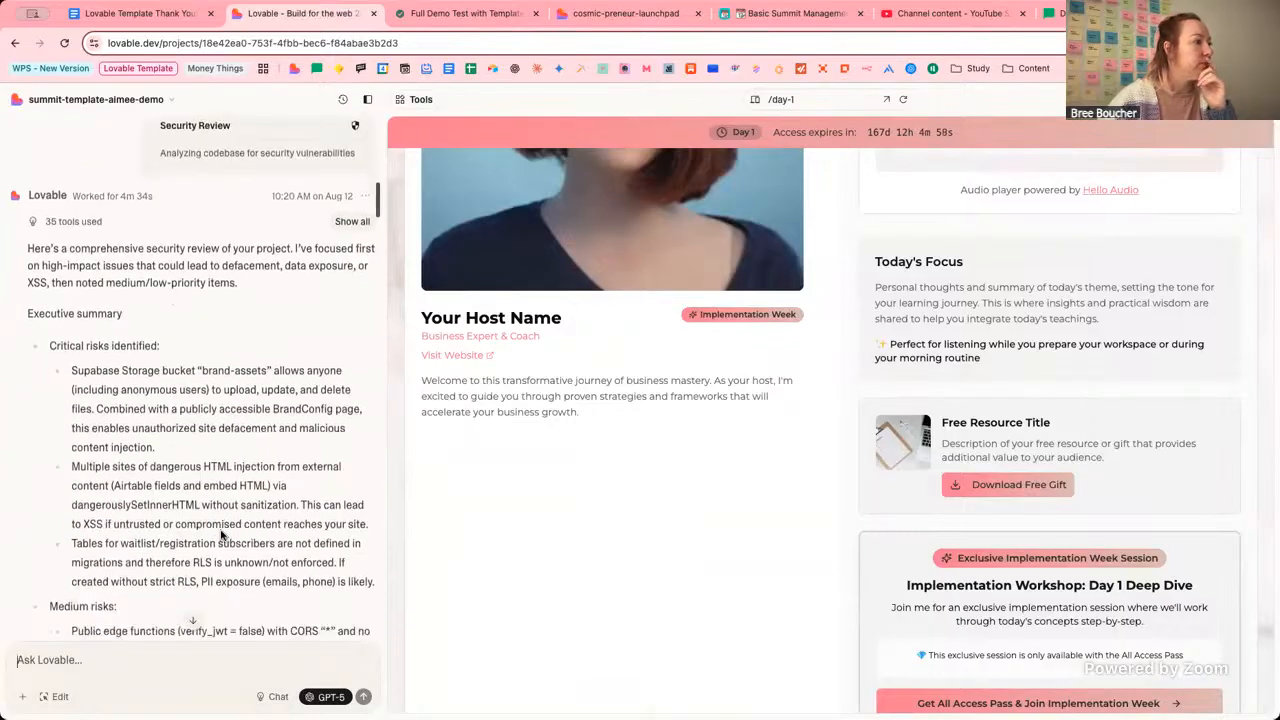
pyautogui.scroll(-15, 221, 532)
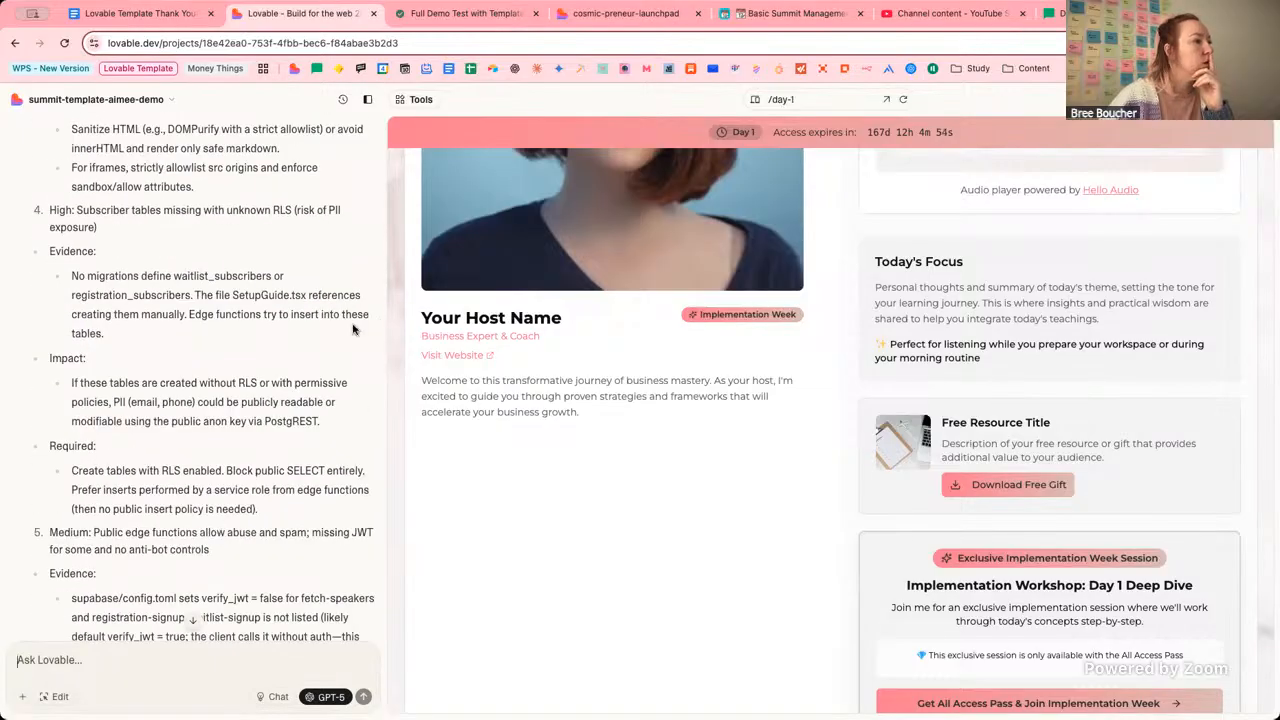
pyautogui.scroll(12, 310, 340)
pyautogui.scroll(-20, 310, 340)
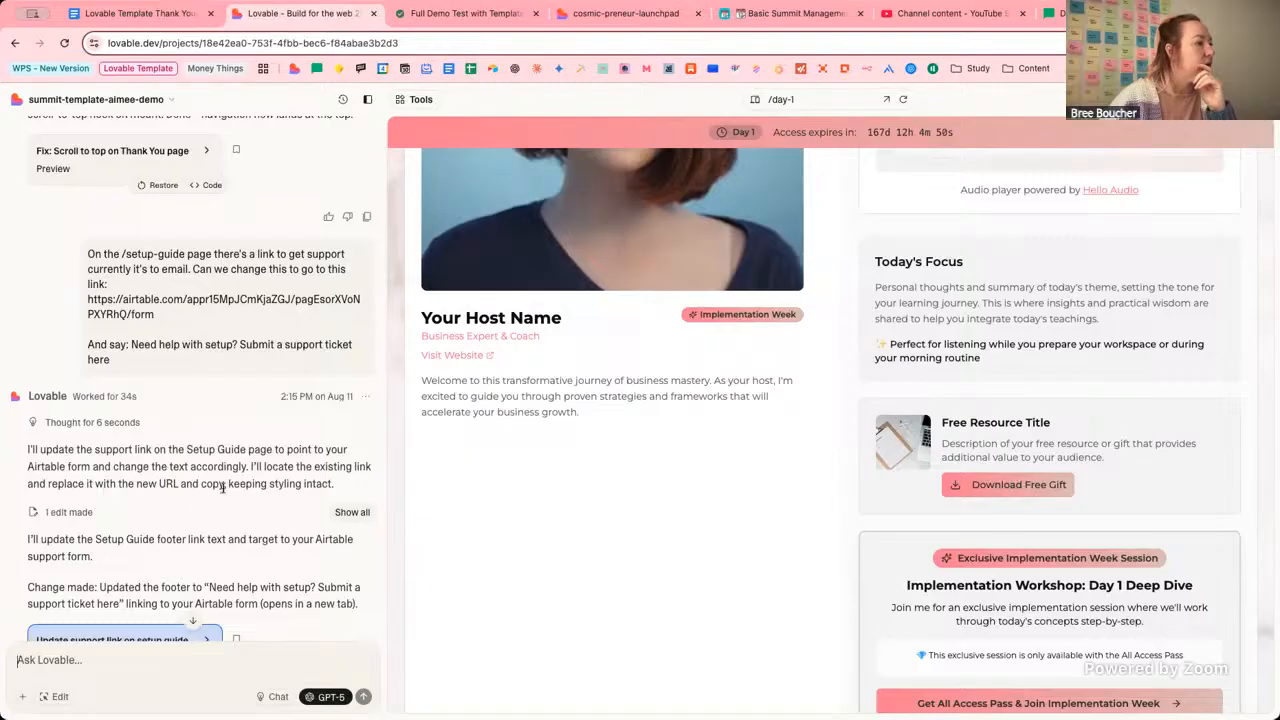
pyautogui.moveTo(27, 452); pyautogui.dragTo(310, 482)
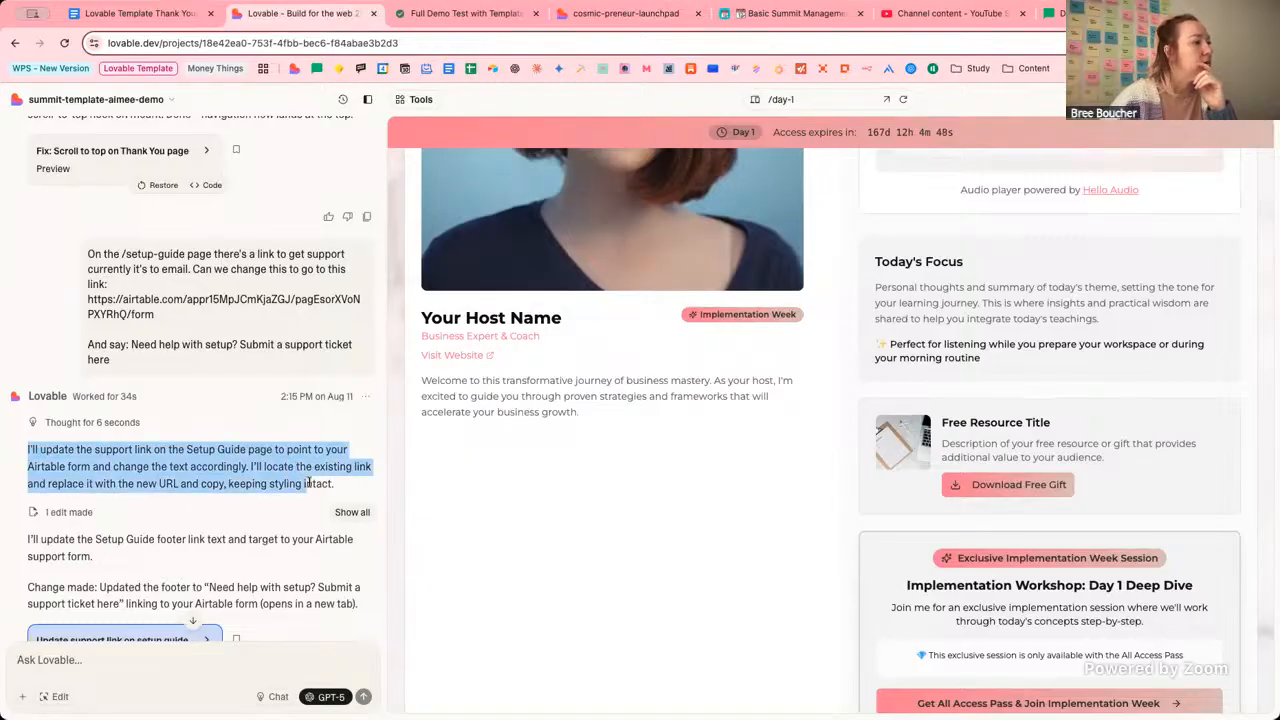
pyautogui.click(149, 480)
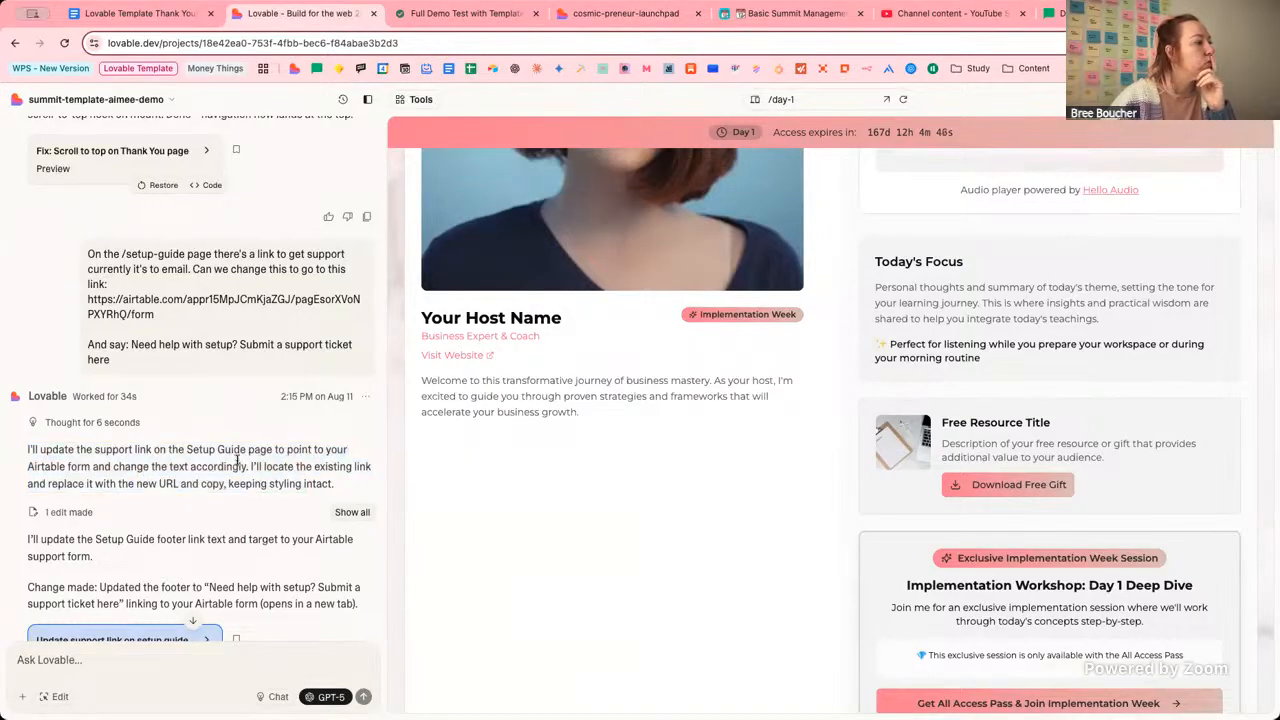
pyautogui.scroll(-2, 239, 467)
pyautogui.scroll(-5, 239, 467)
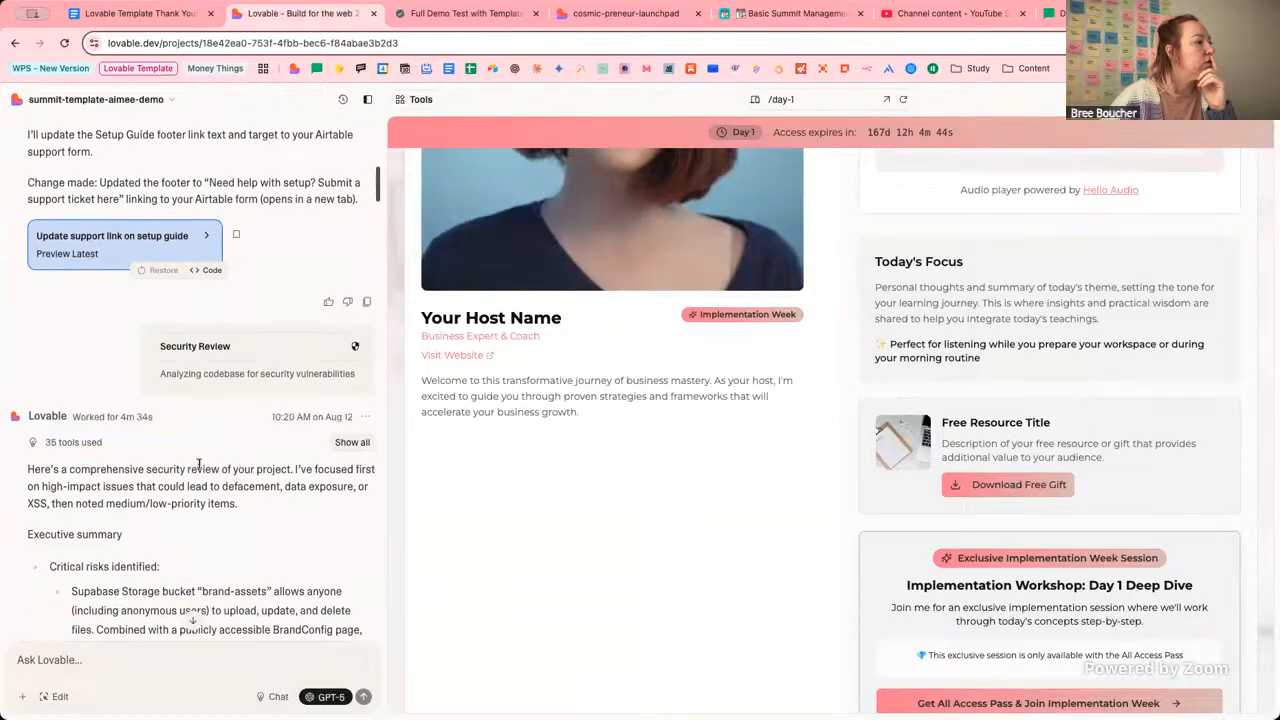
pyautogui.moveTo(44, 469); pyautogui.dragTo(322, 506)
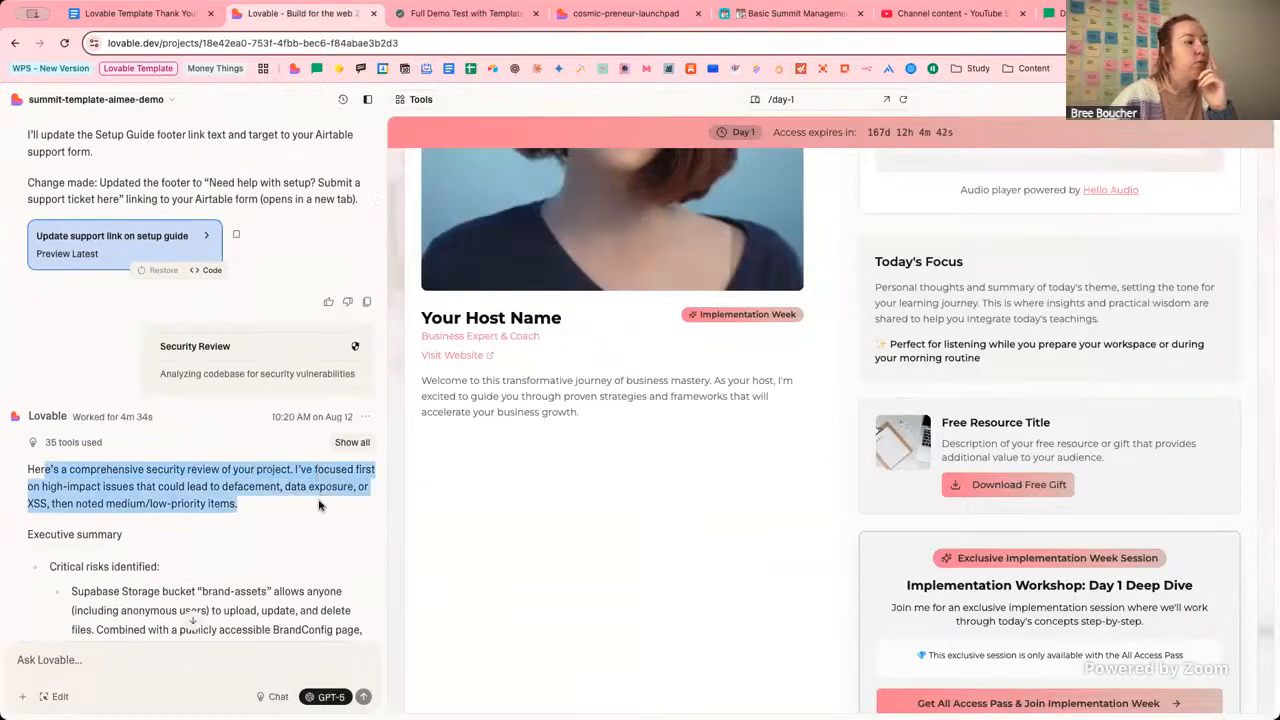
pyautogui.click(262, 506)
pyautogui.scroll(1, 1162, 246)
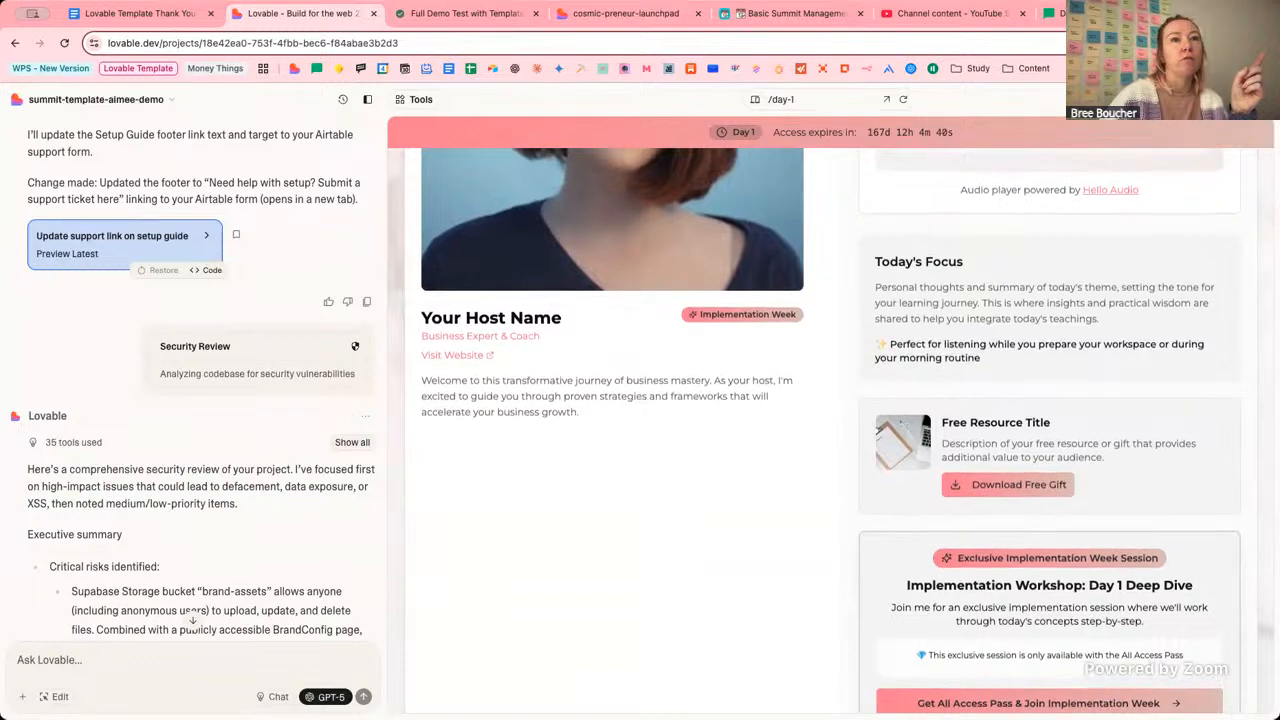
pyautogui.click(1238, 99)
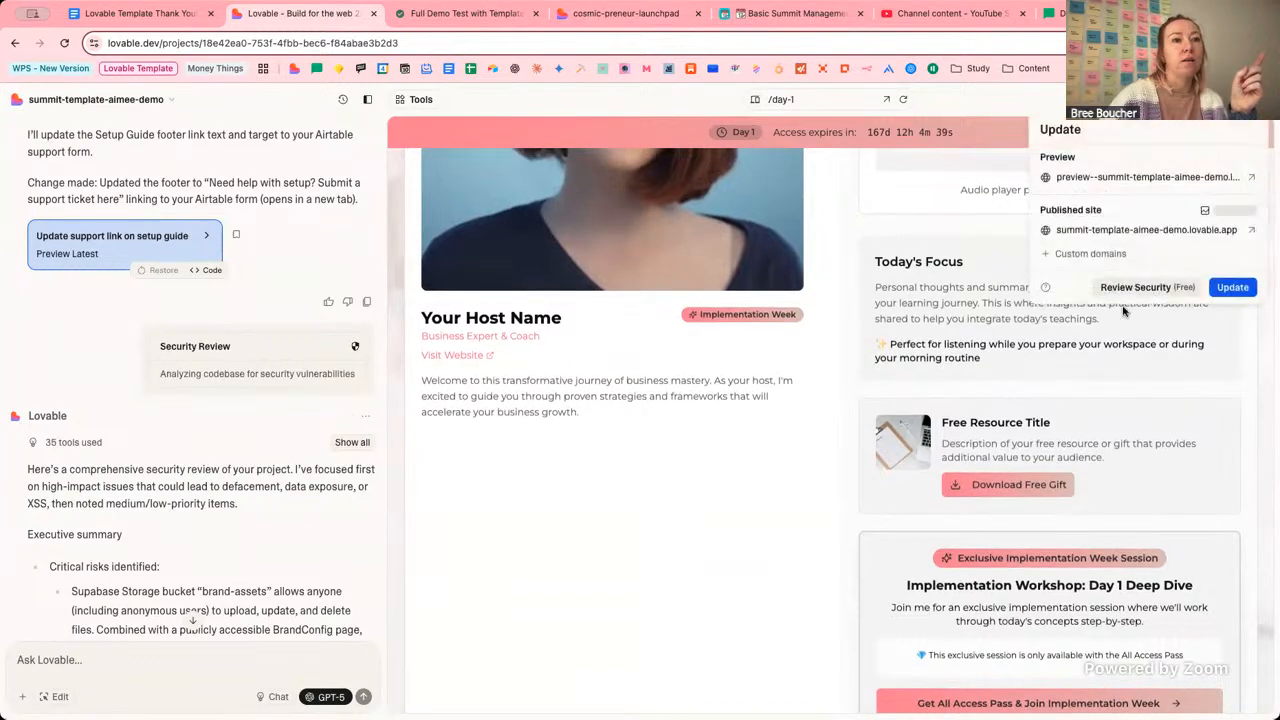
pyautogui.click(230, 549)
pyautogui.scroll(-2, 242, 481)
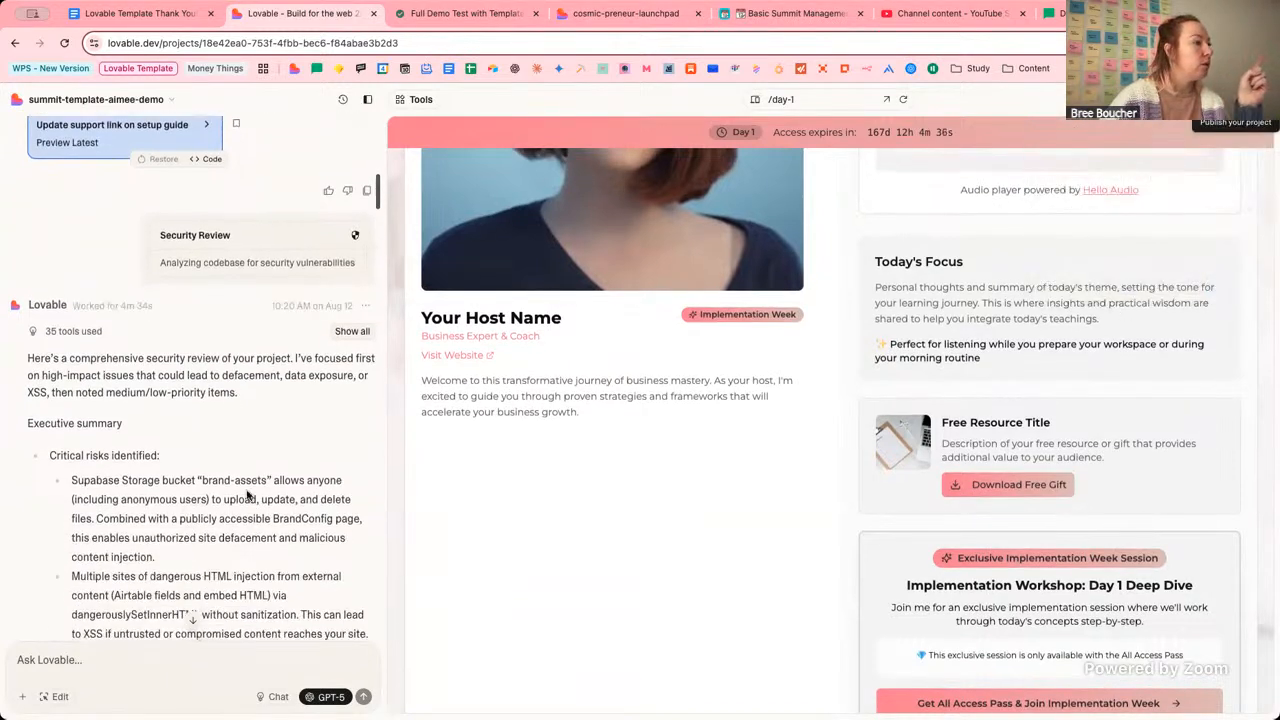
pyautogui.scroll(-3, 242, 482)
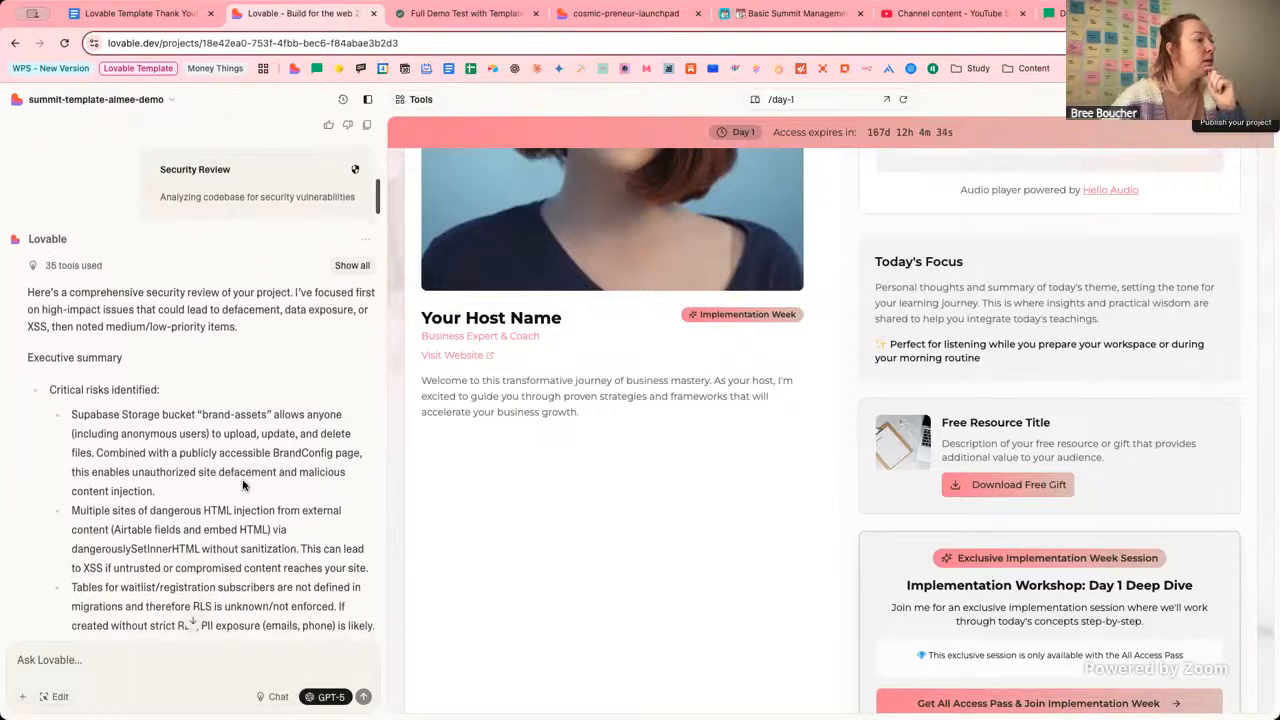
pyautogui.scroll(-3, 285, 490)
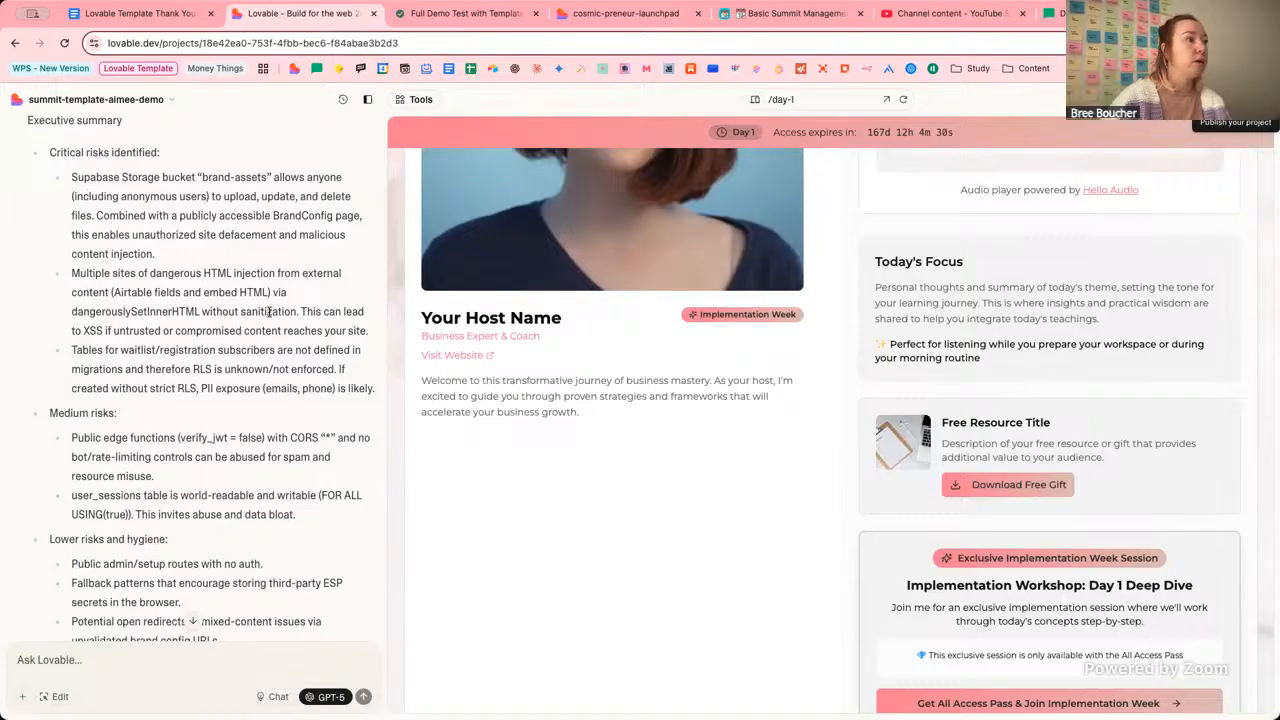
pyautogui.scroll(1, 268, 314)
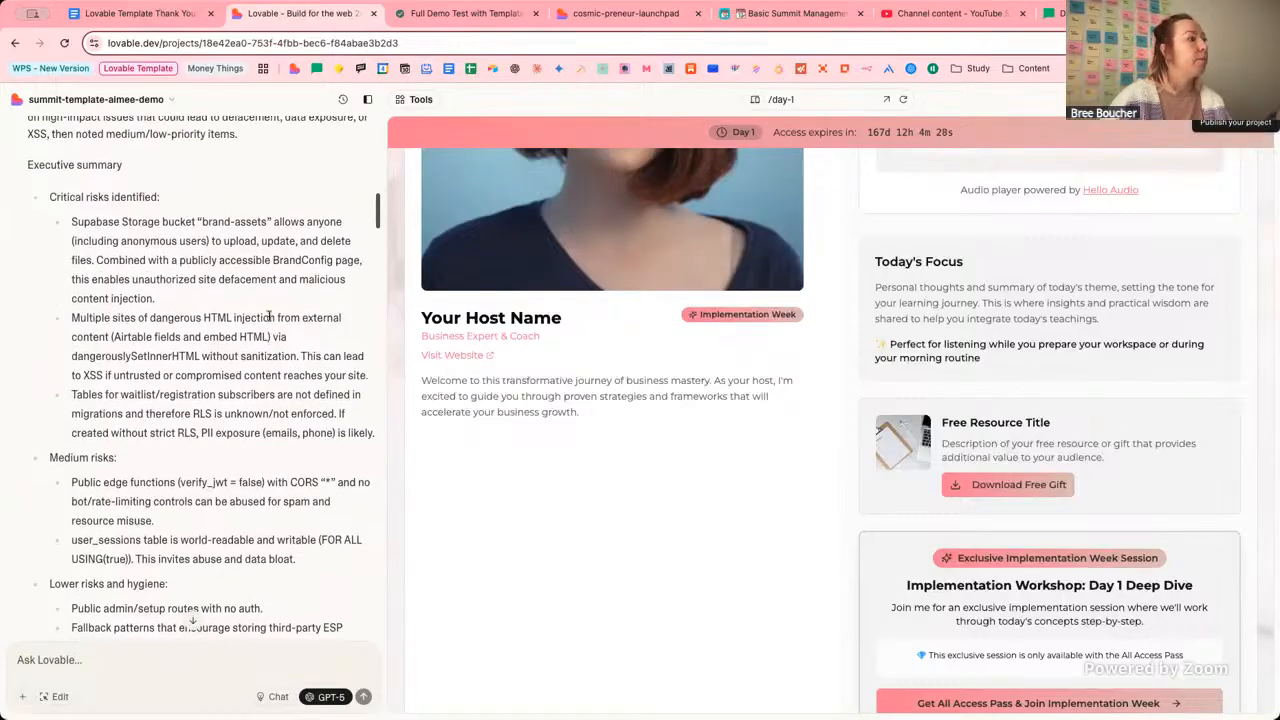
pyautogui.moveTo(83, 221); pyautogui.dragTo(184, 221)
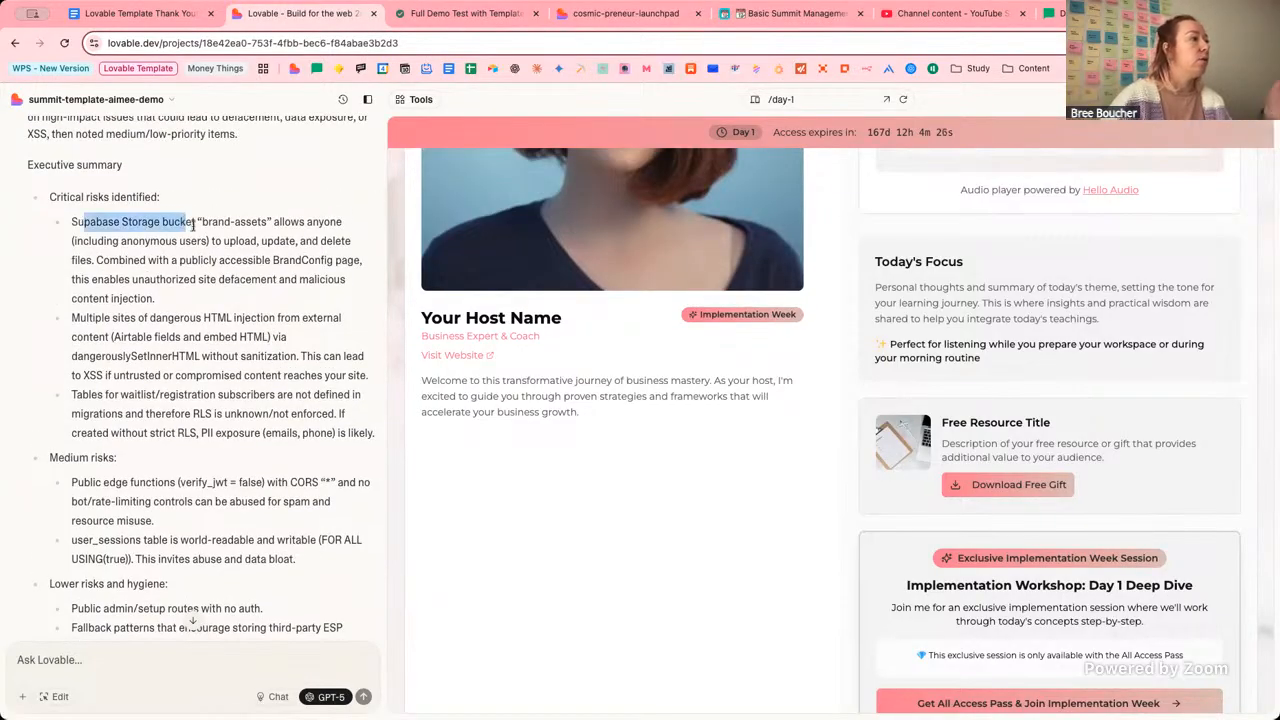
pyautogui.click(240, 272)
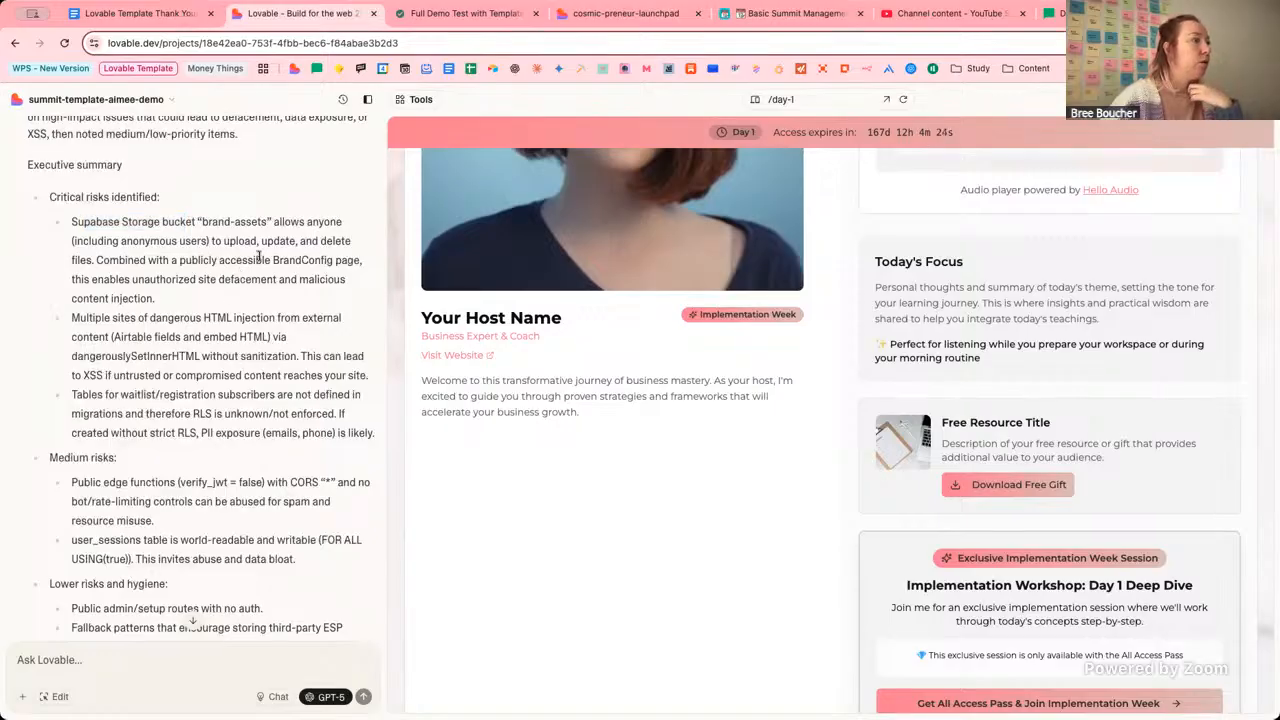
pyautogui.scroll(-5, 262, 300)
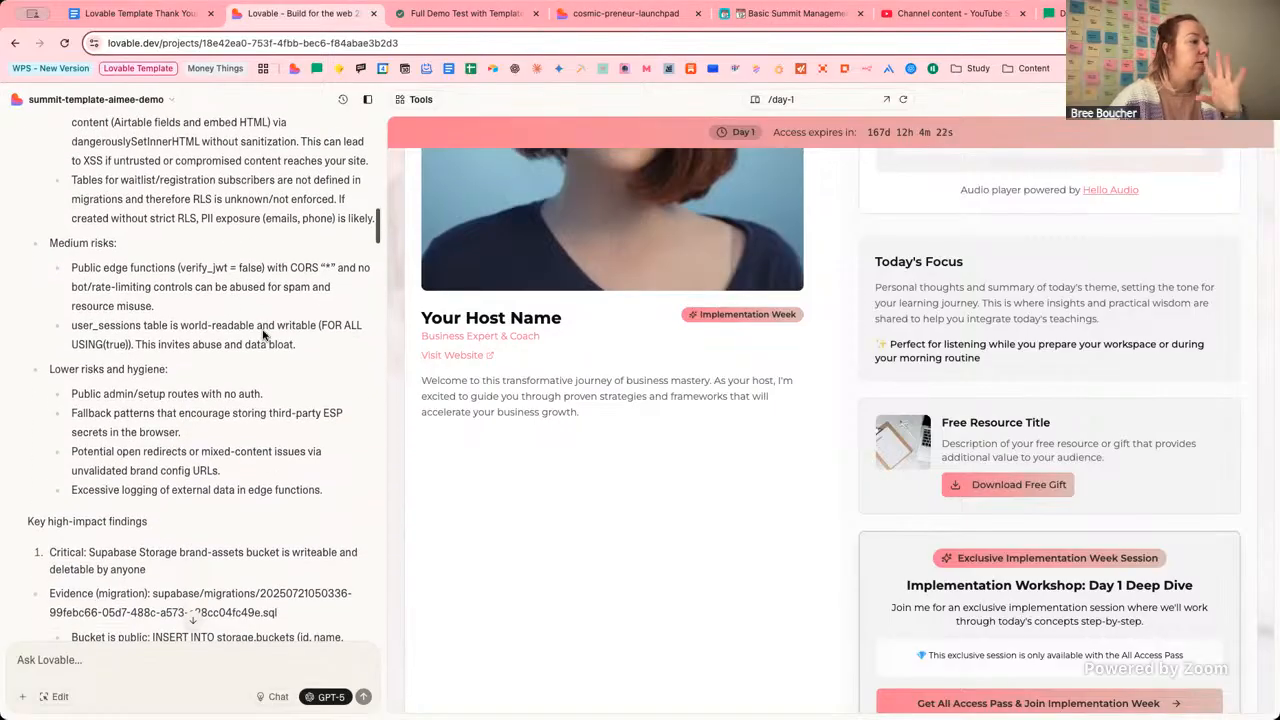
pyautogui.scroll(-15, 262, 335)
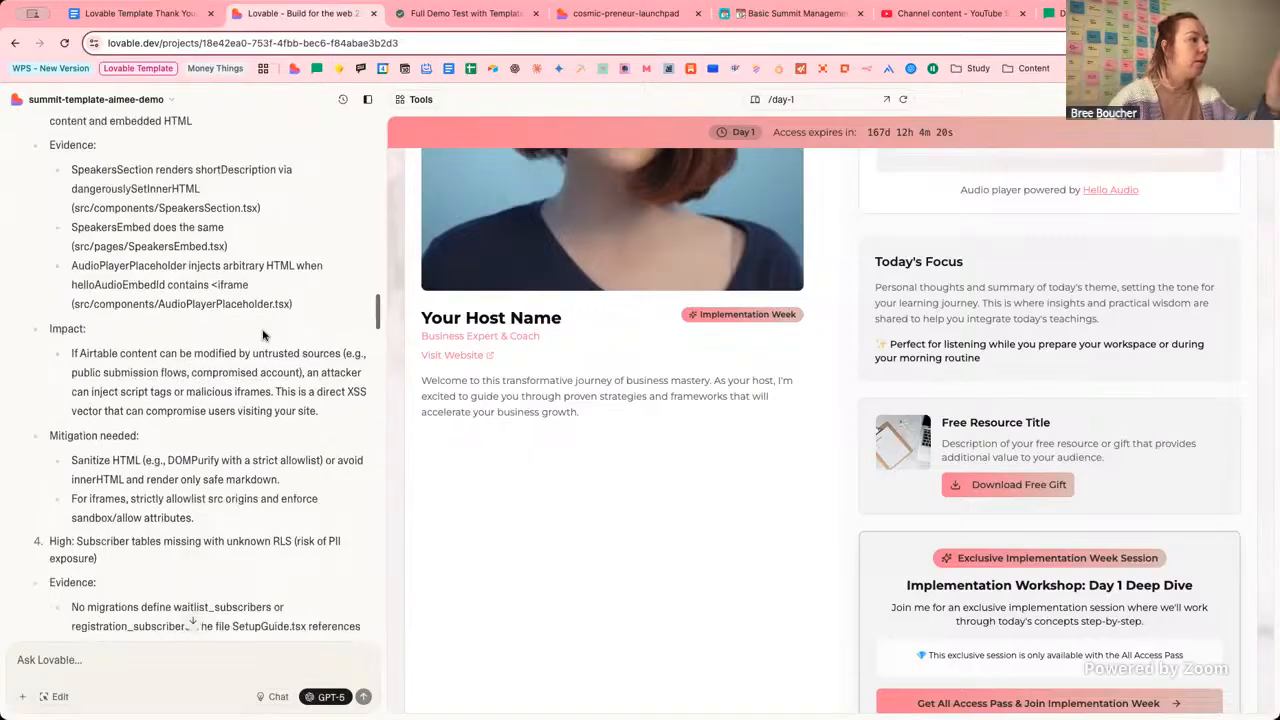
pyautogui.scroll(-20, 263, 335)
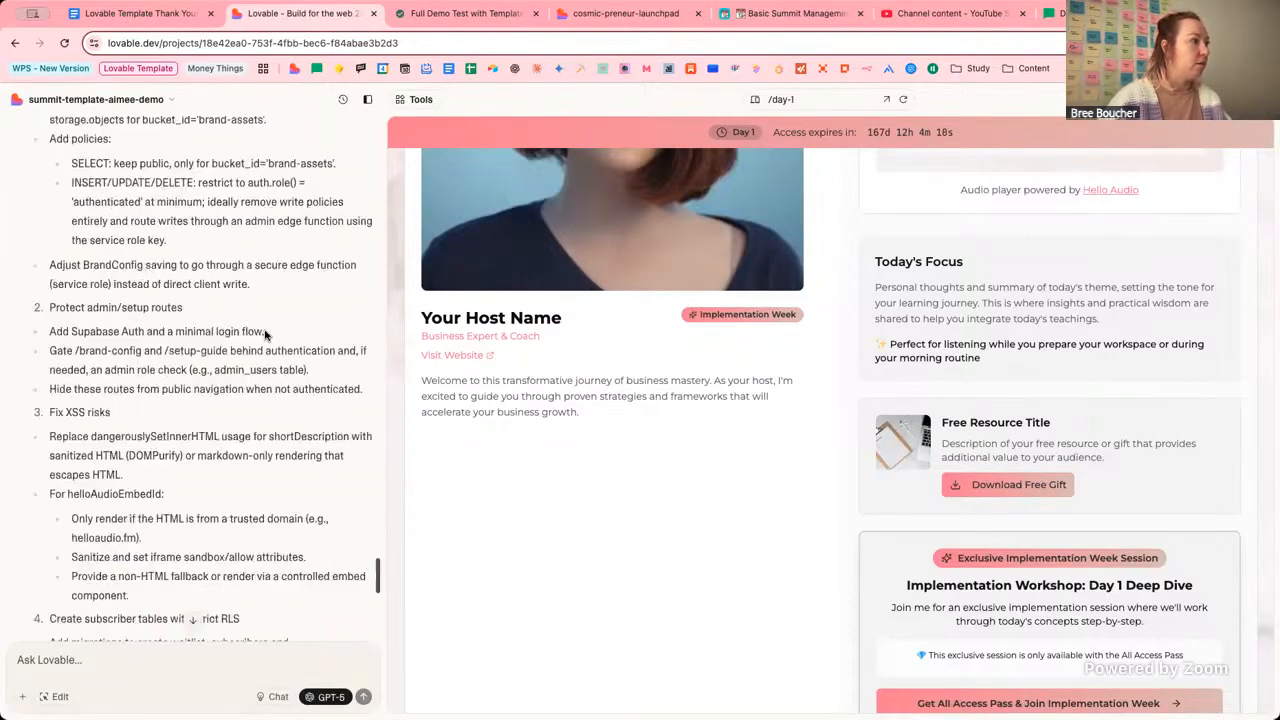
pyautogui.scroll(-10, 265, 335)
pyautogui.click(202, 665)
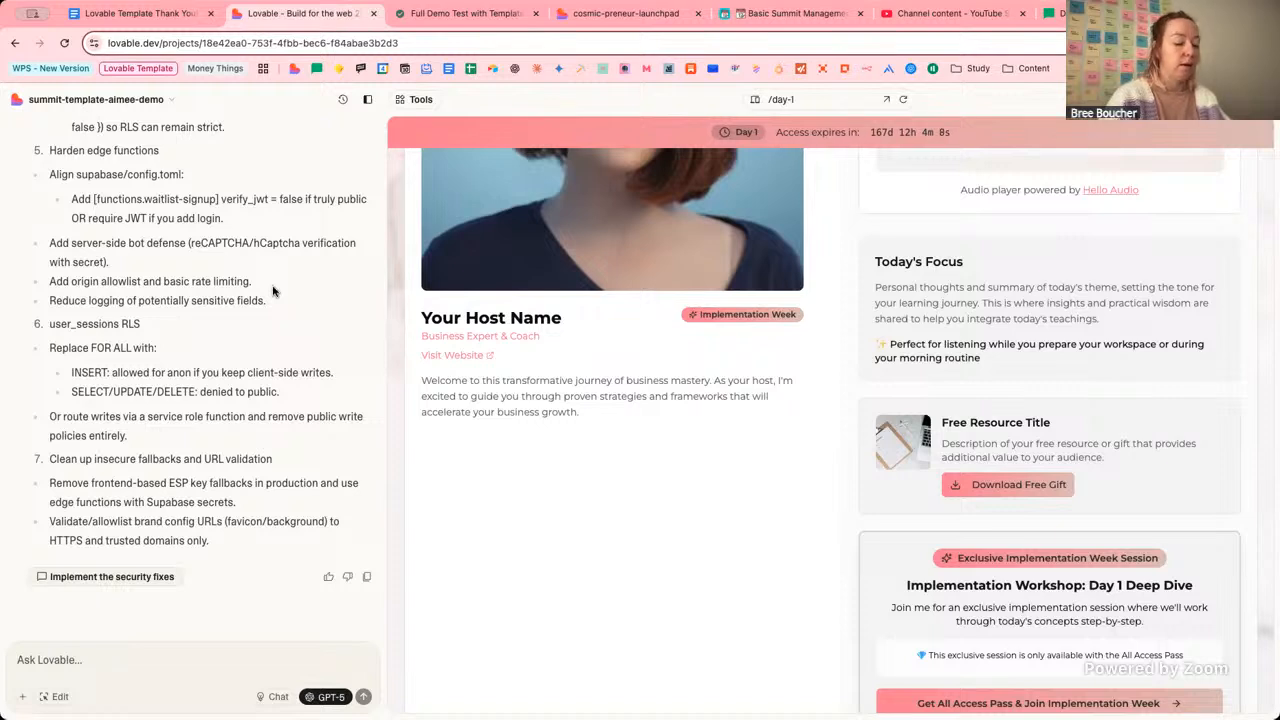
# Send in Chat mode: 'I've published this site but I have to connect to supabase now and pooulate the data'.
pyautogui.write("I've publishe")
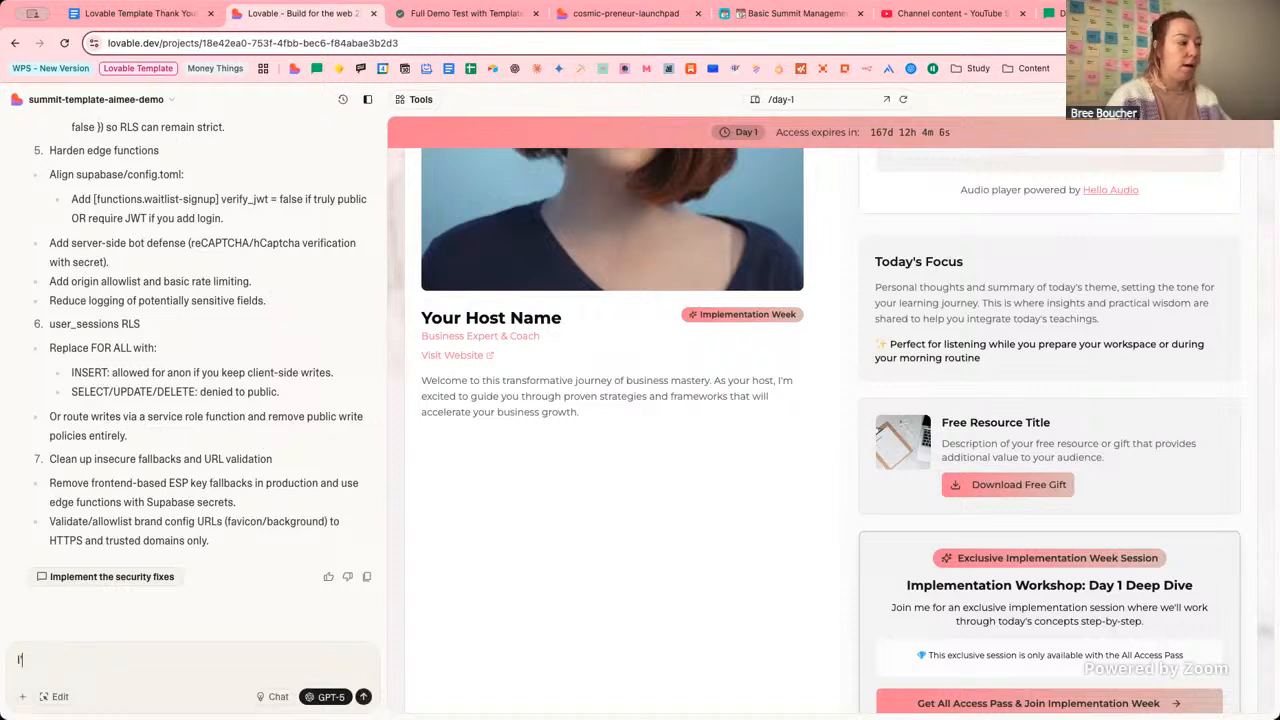
pyautogui.write('d this site but I')
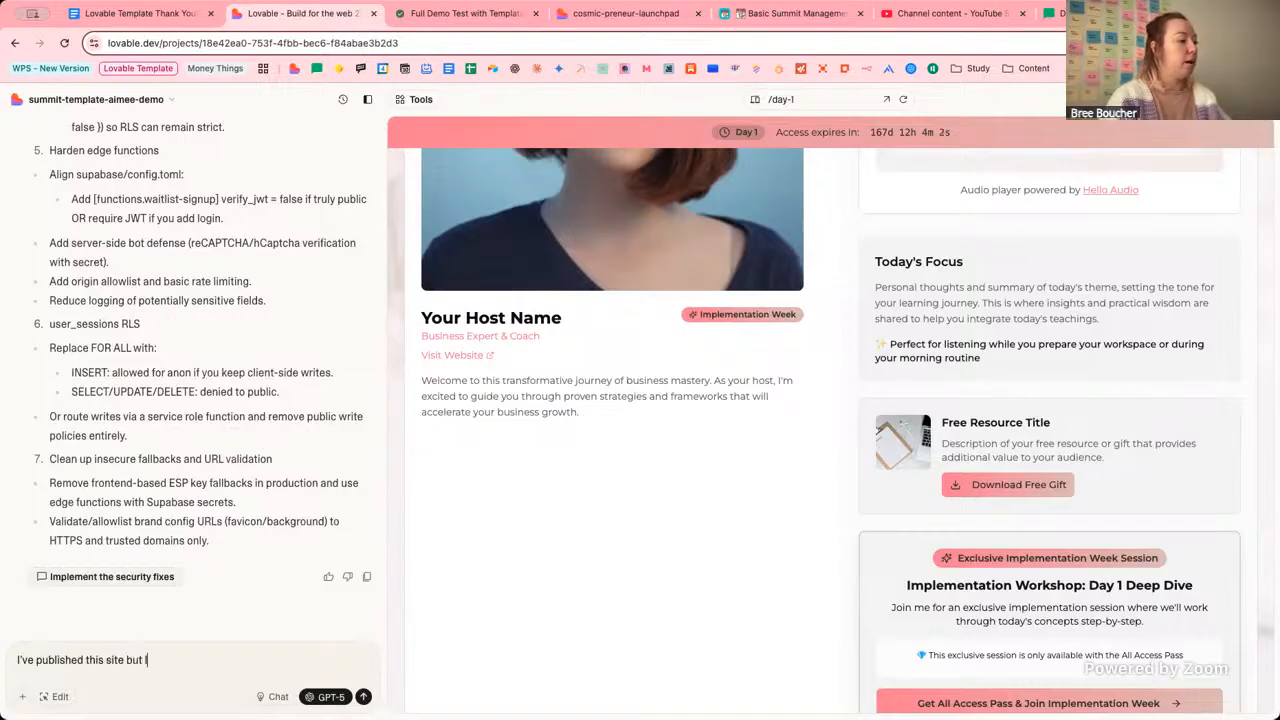
pyautogui.write(' have to conne')
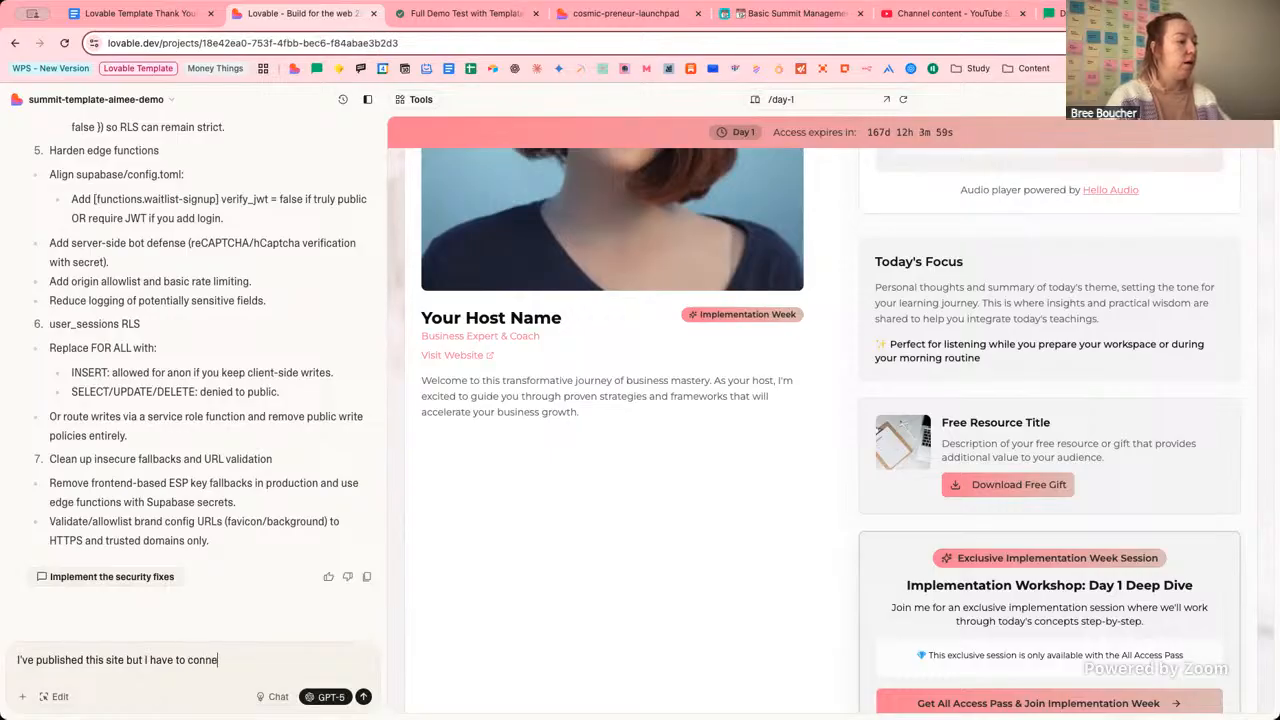
pyautogui.write('ct to supabas')
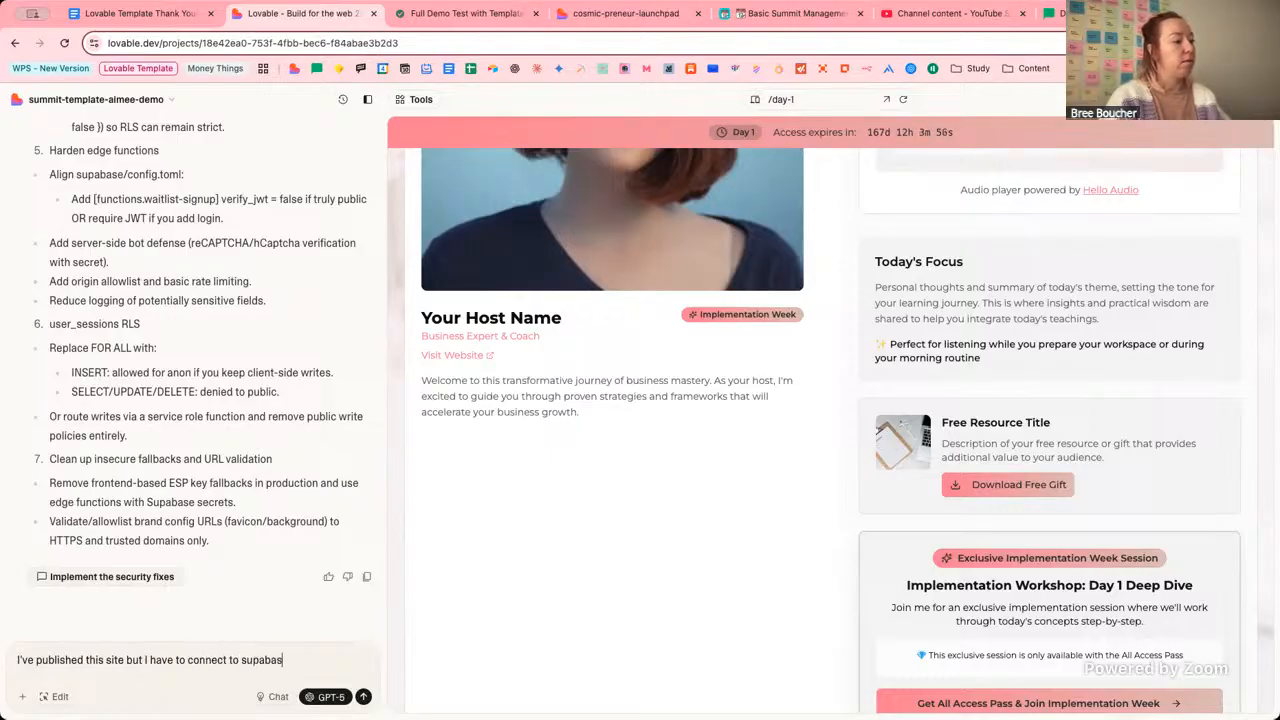
pyautogui.write('e now and ')
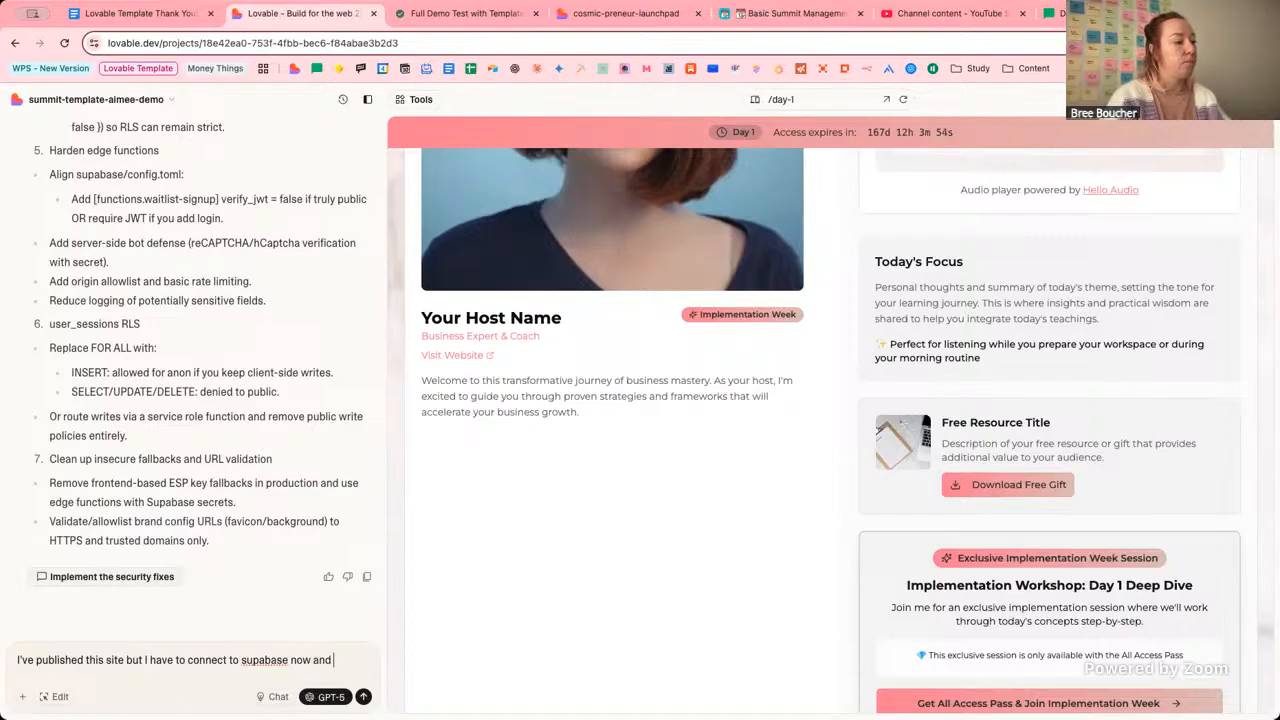
pyautogui.write('pop')
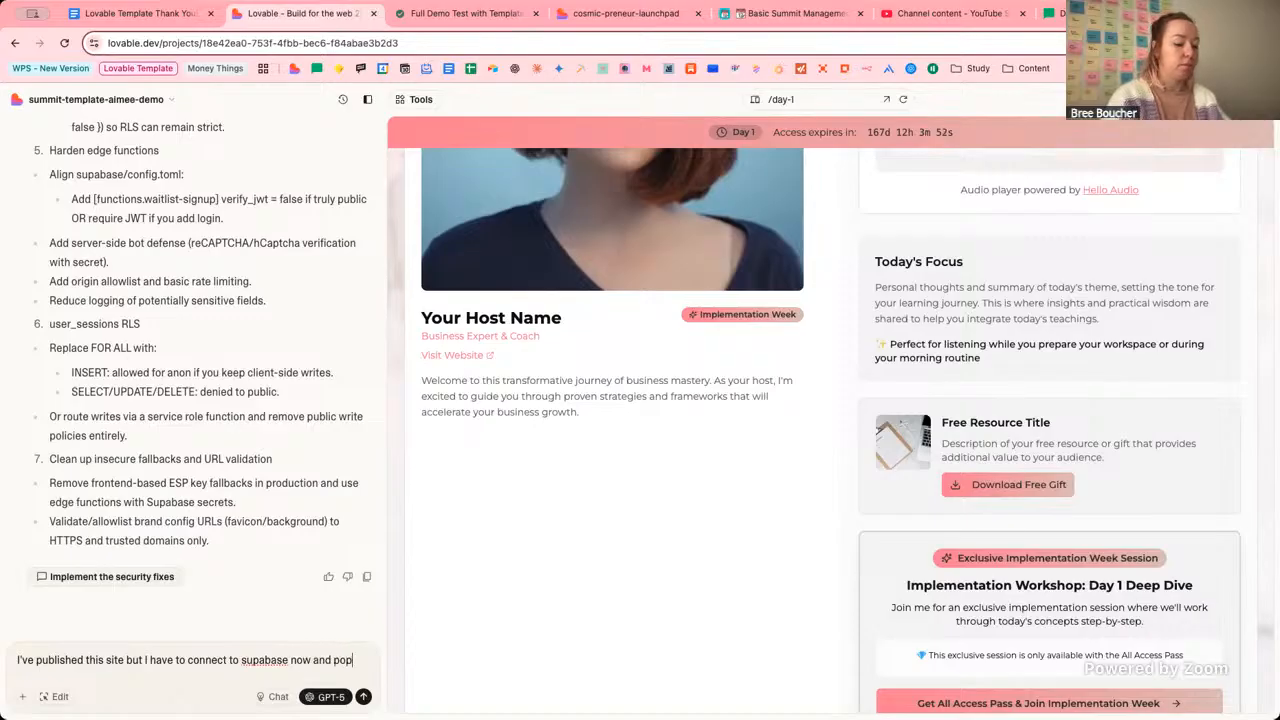
pyautogui.write('ooulate the')
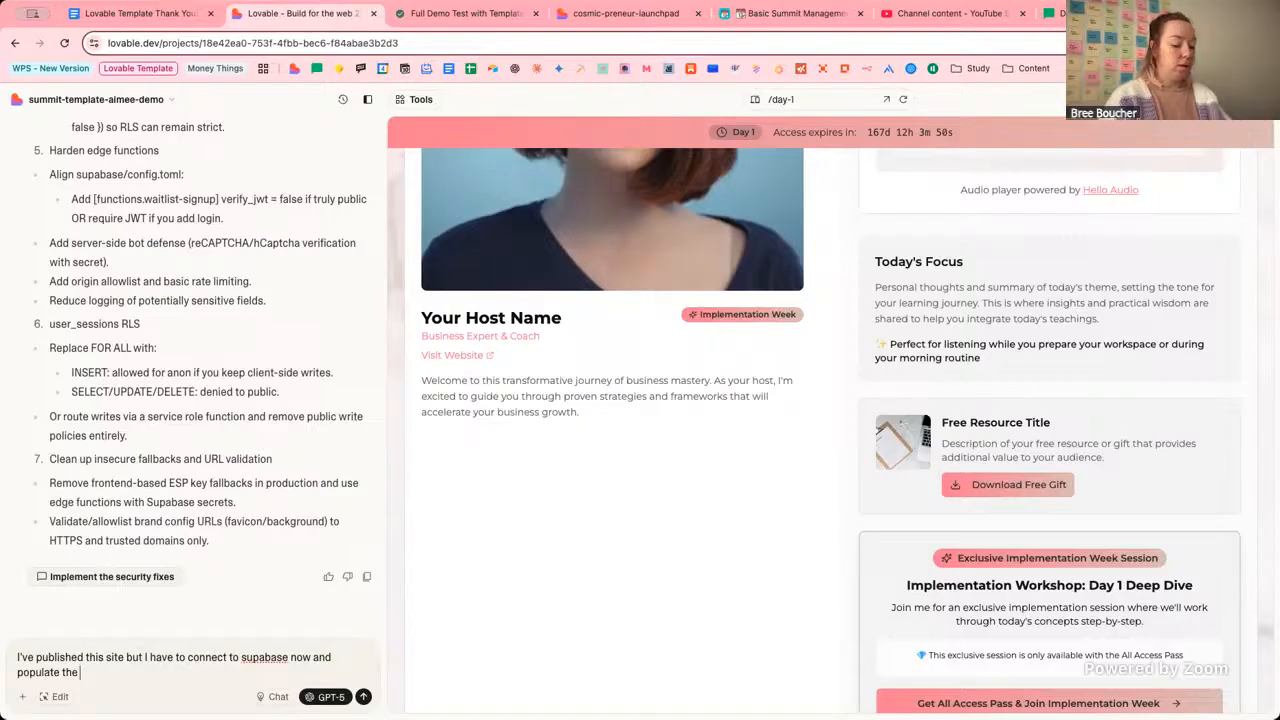
pyautogui.write(' data there. Can you')
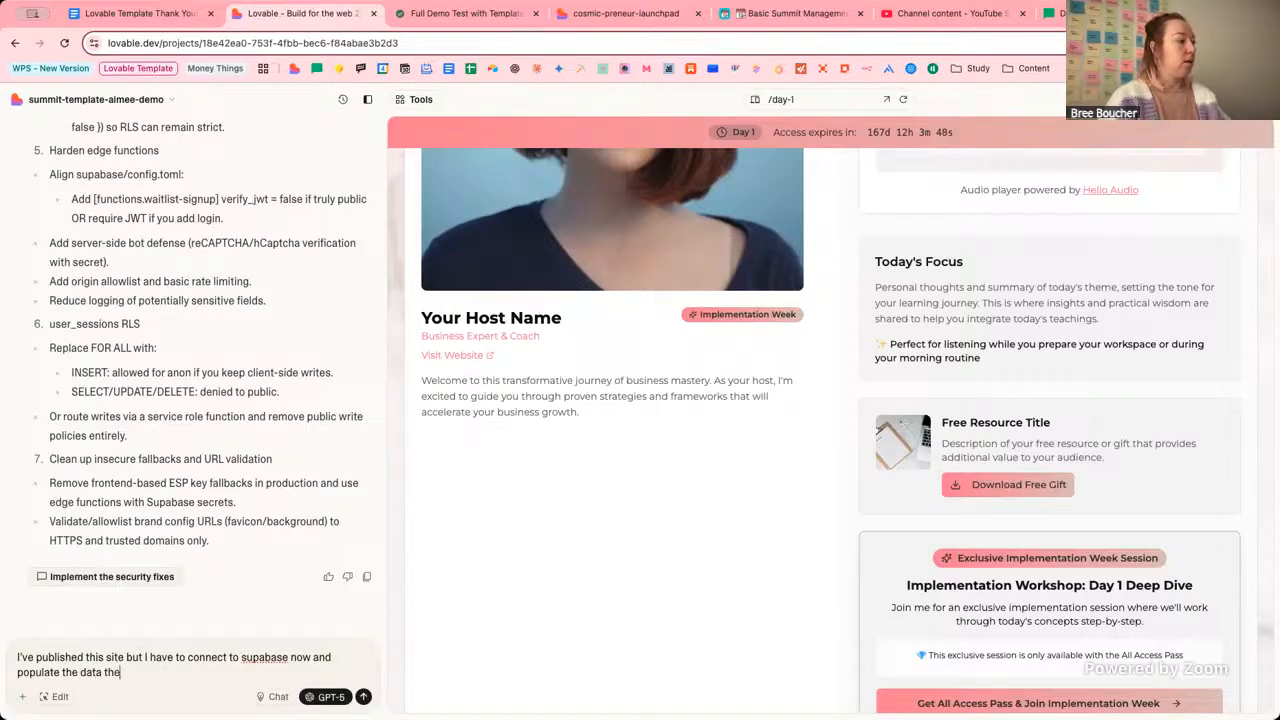
pyautogui.write(' ple')
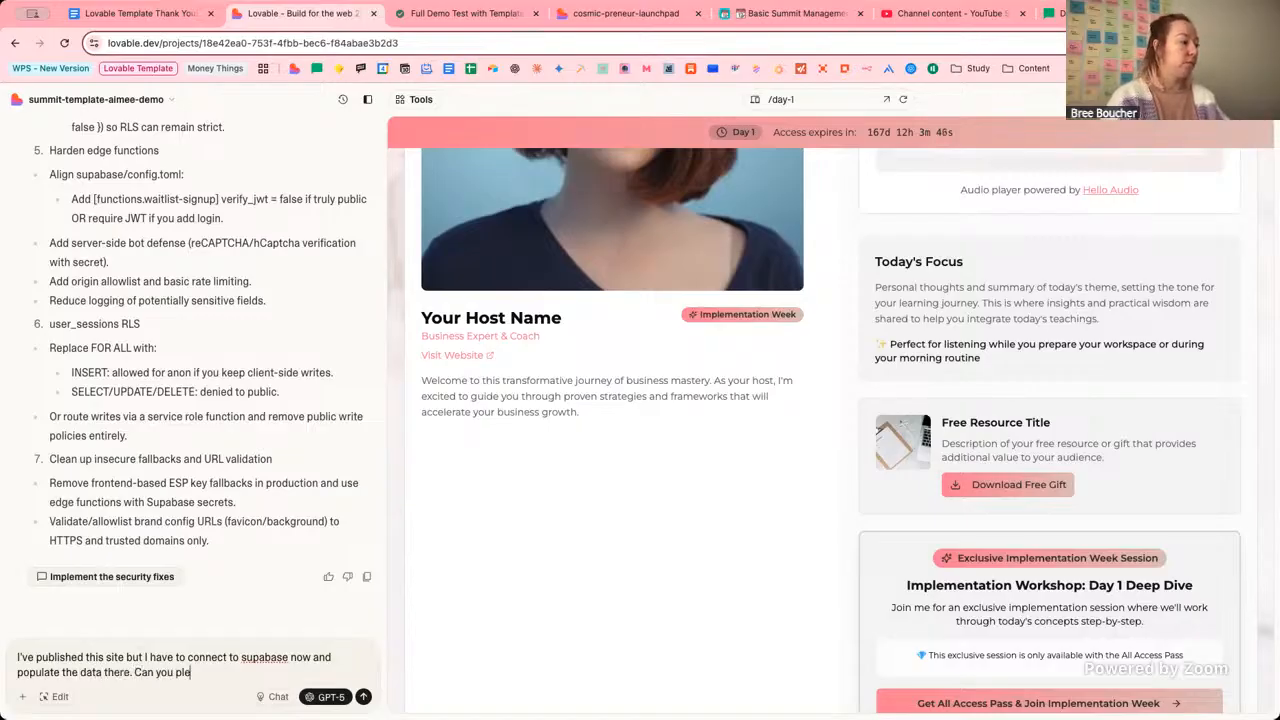
pyautogui.write('ase help')
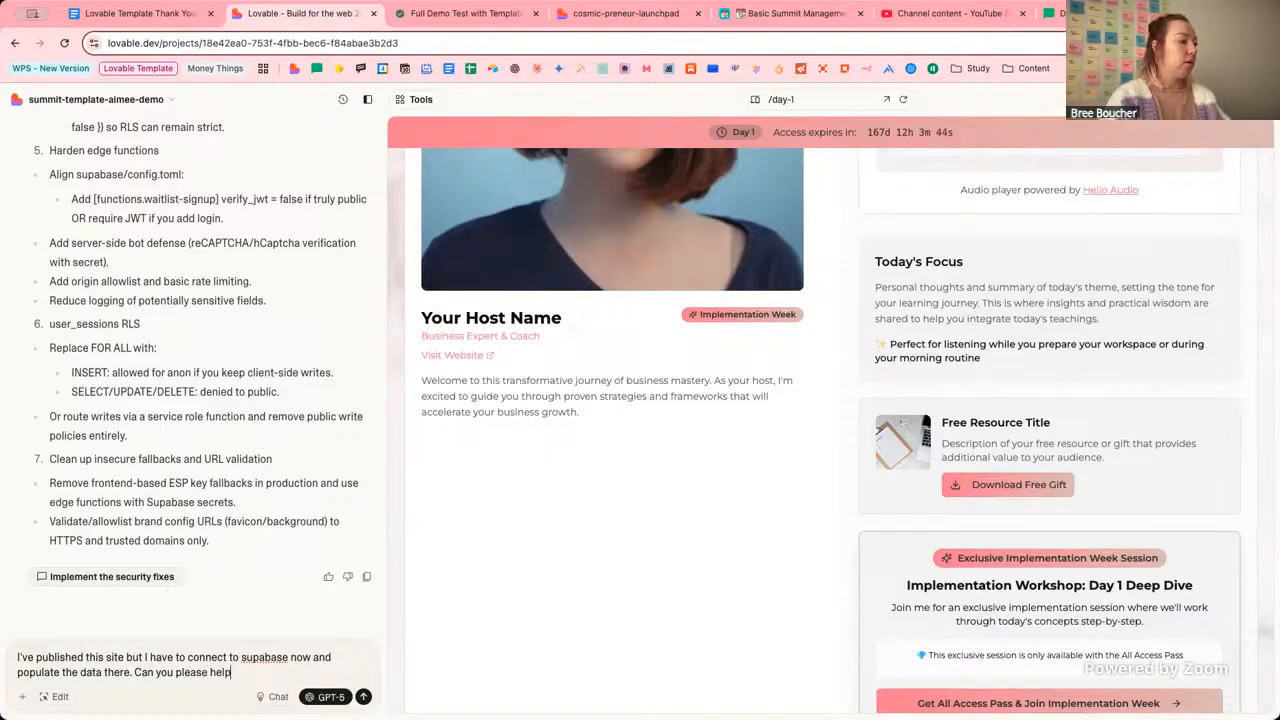
pyautogui.write(' me do that?')
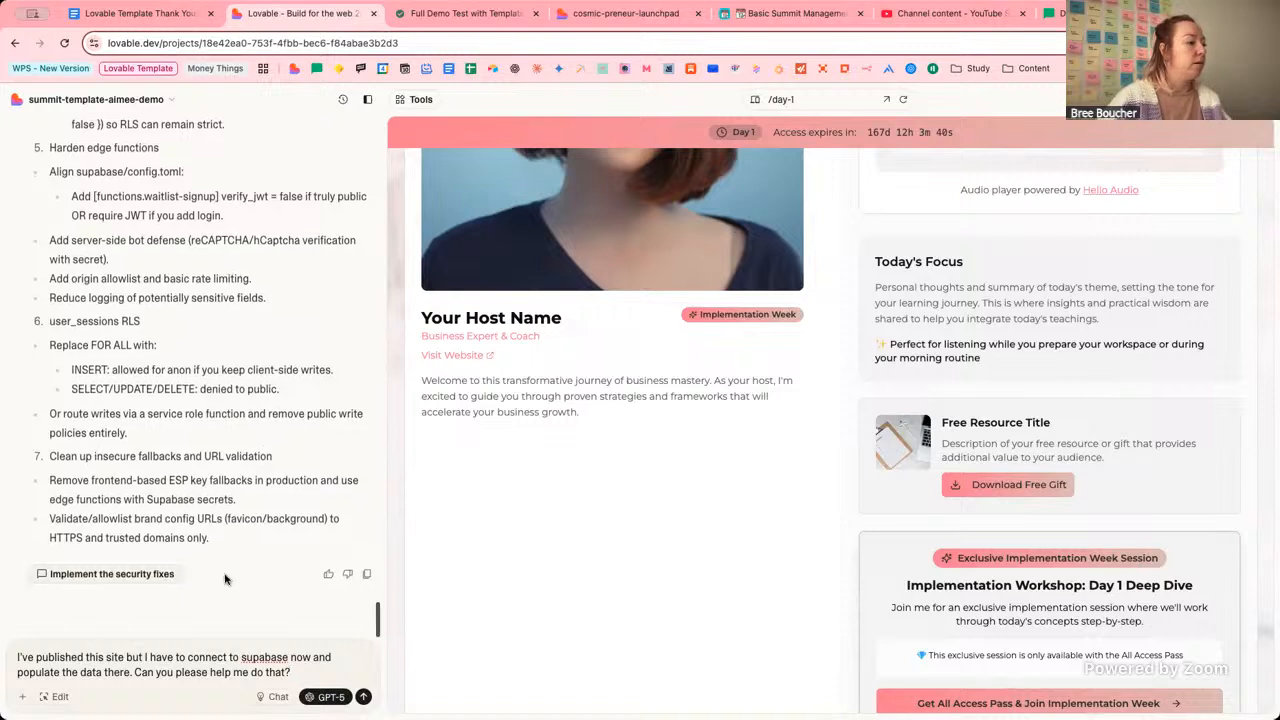
pyautogui.click(268, 697)
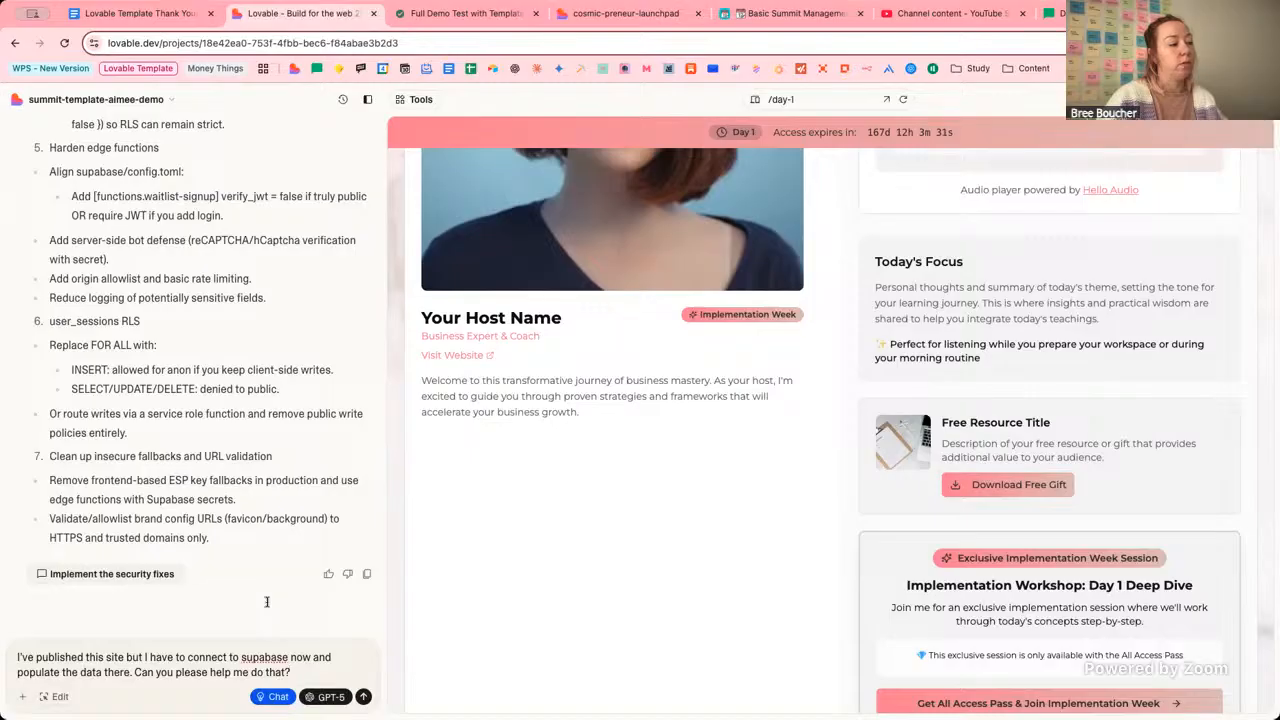
pyautogui.press('Return')
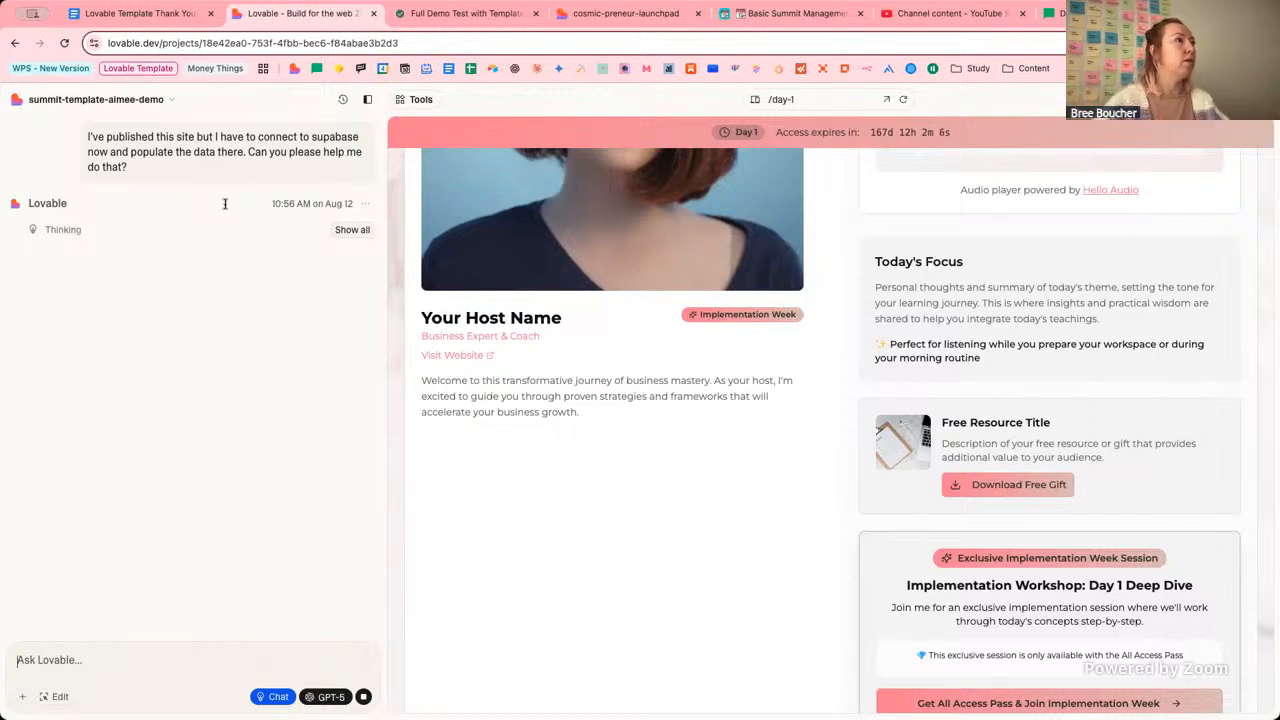
# Expand Phase 2's Connect Supabase step in the setup guide and read its instructions.
pyautogui.click(637, 12)
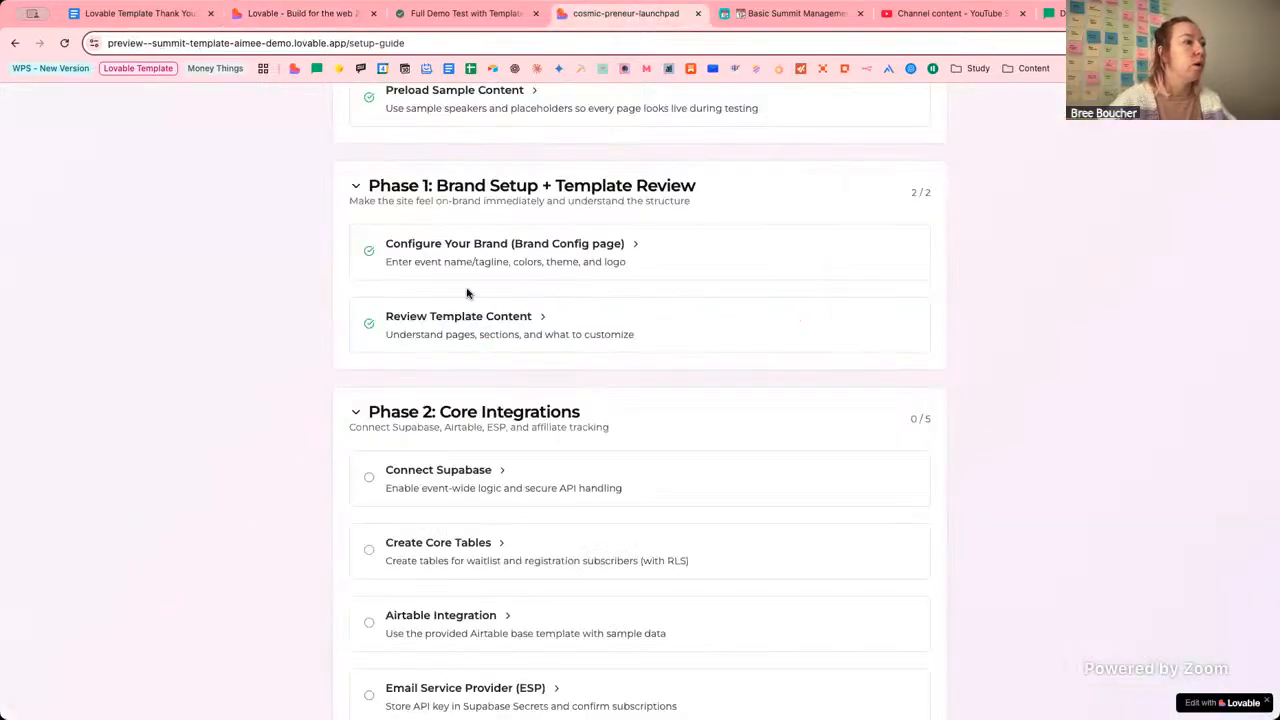
pyautogui.scroll(-3, 743, 383)
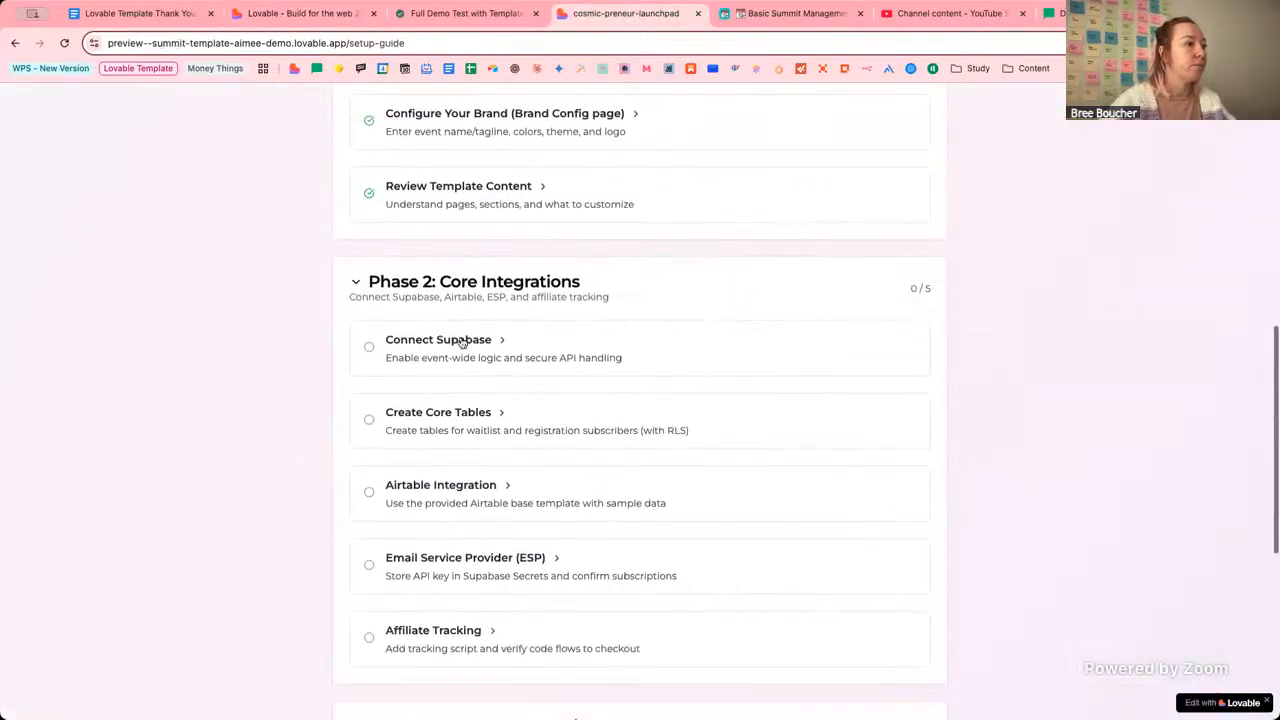
pyautogui.click(500, 342)
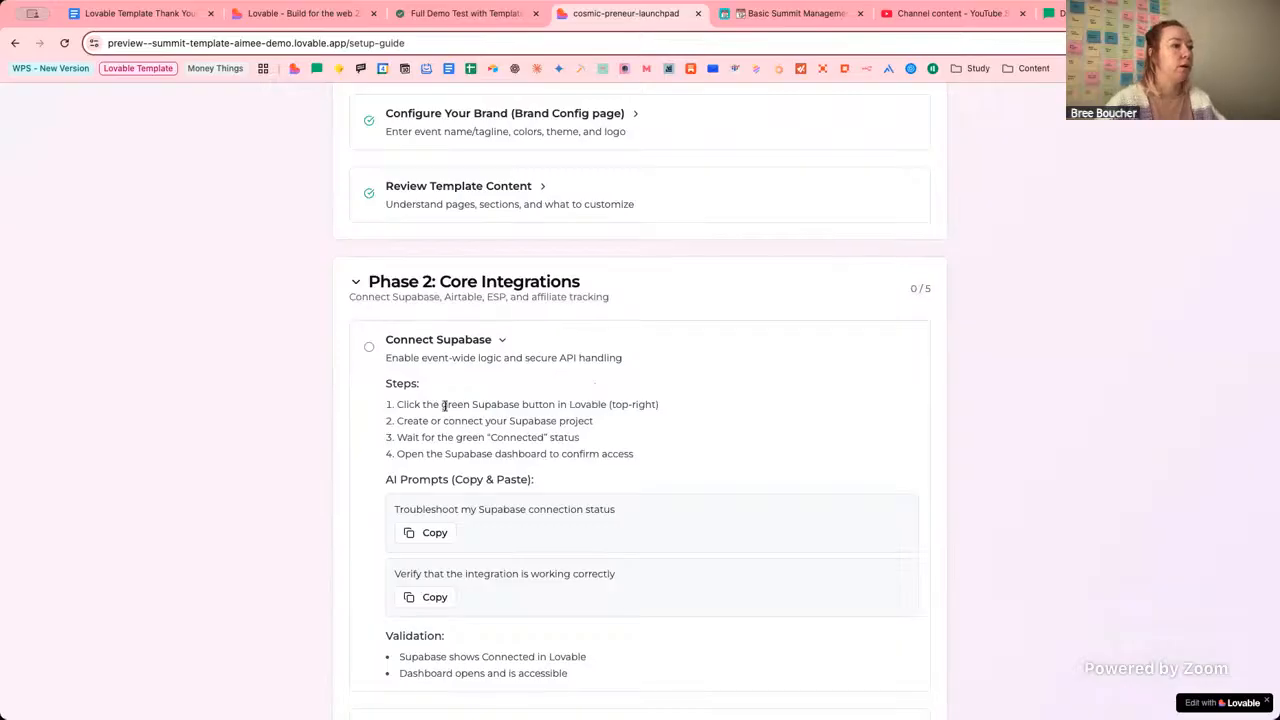
pyautogui.moveTo(399, 405); pyautogui.dragTo(612, 406)
pyautogui.click(586, 410)
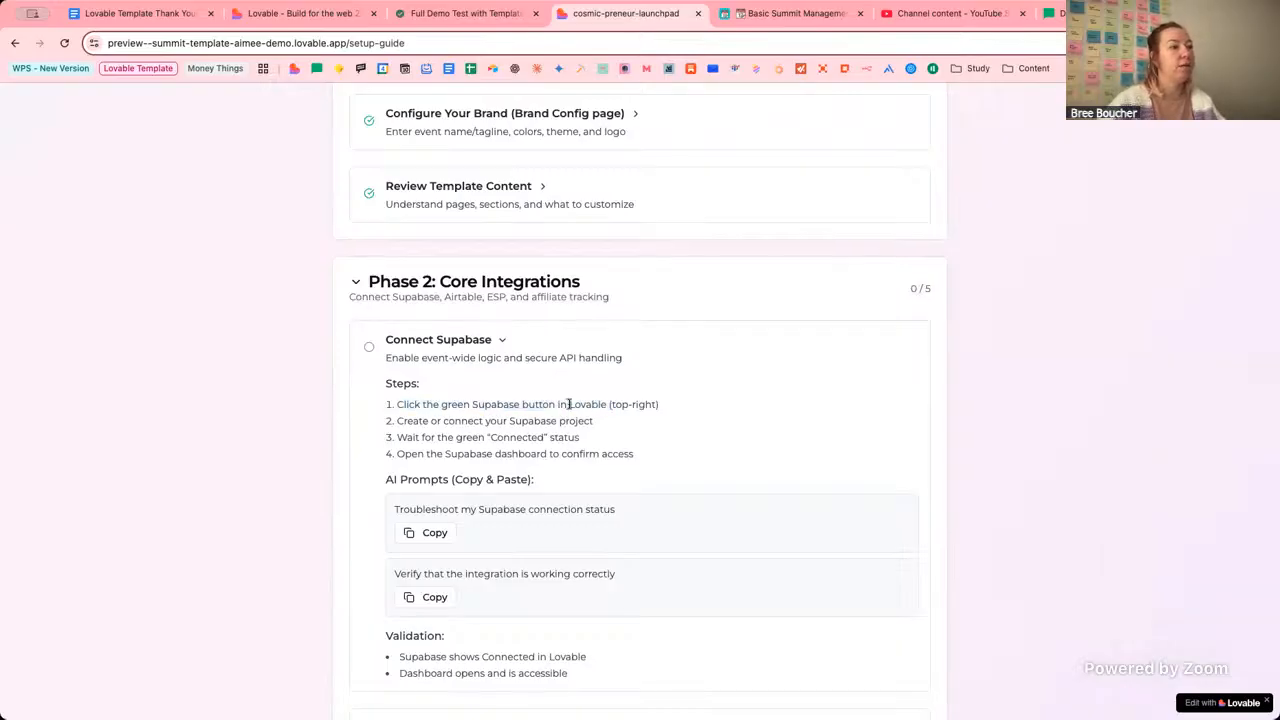
pyautogui.click(300, 13)
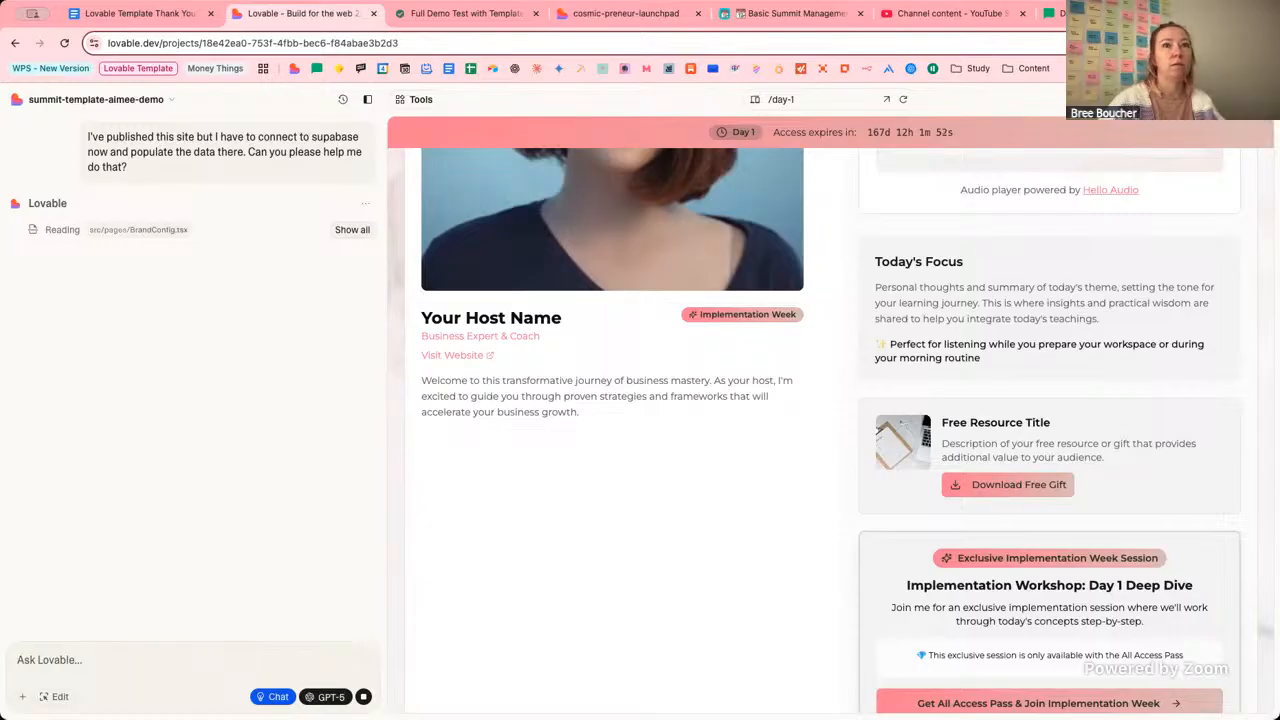
pyautogui.click(600, 22)
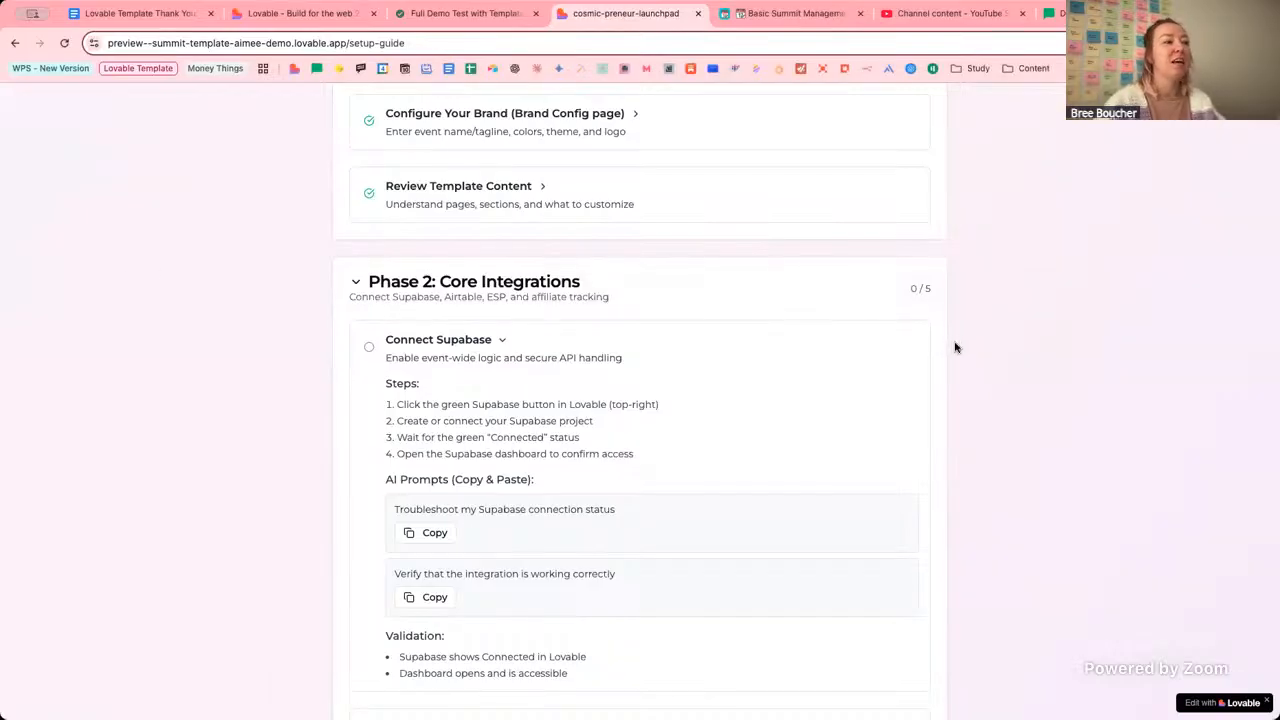
pyautogui.scroll(1, 960, 390)
pyautogui.scroll(-1, 968, 399)
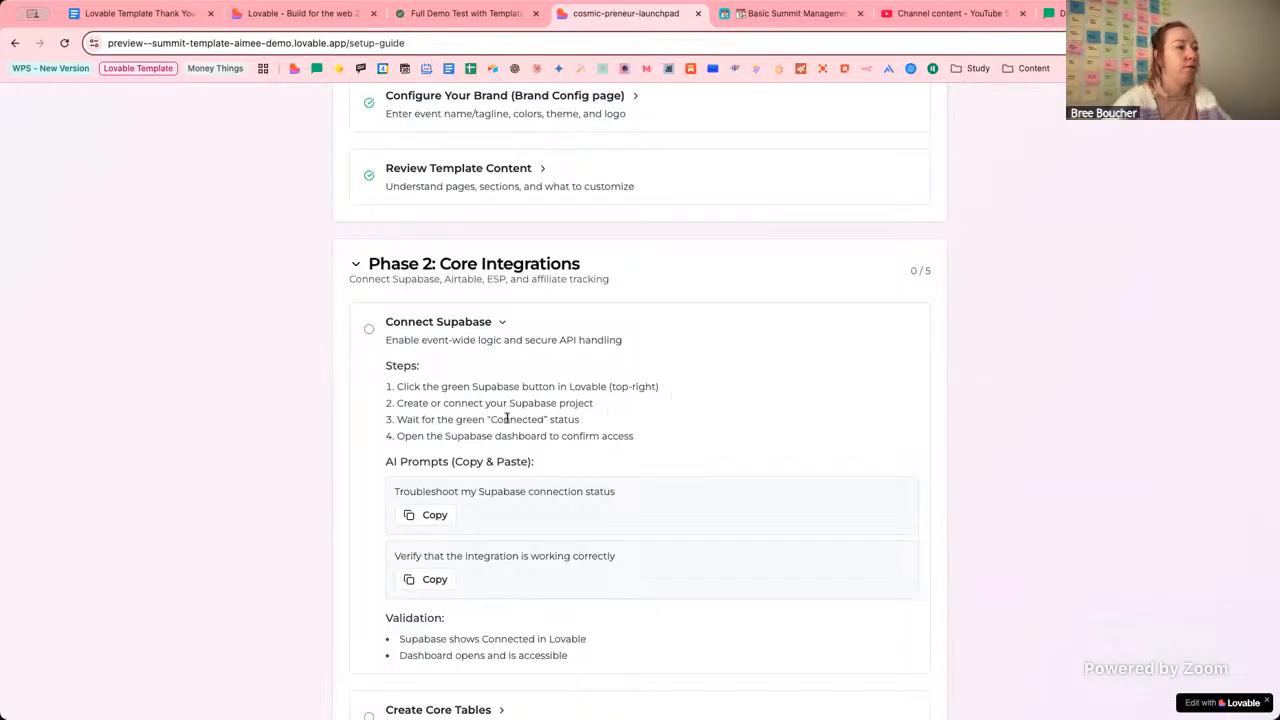
# Read the assistant's reply outlining how to link Supabase and wire up the frontend.
pyautogui.click(347, 20)
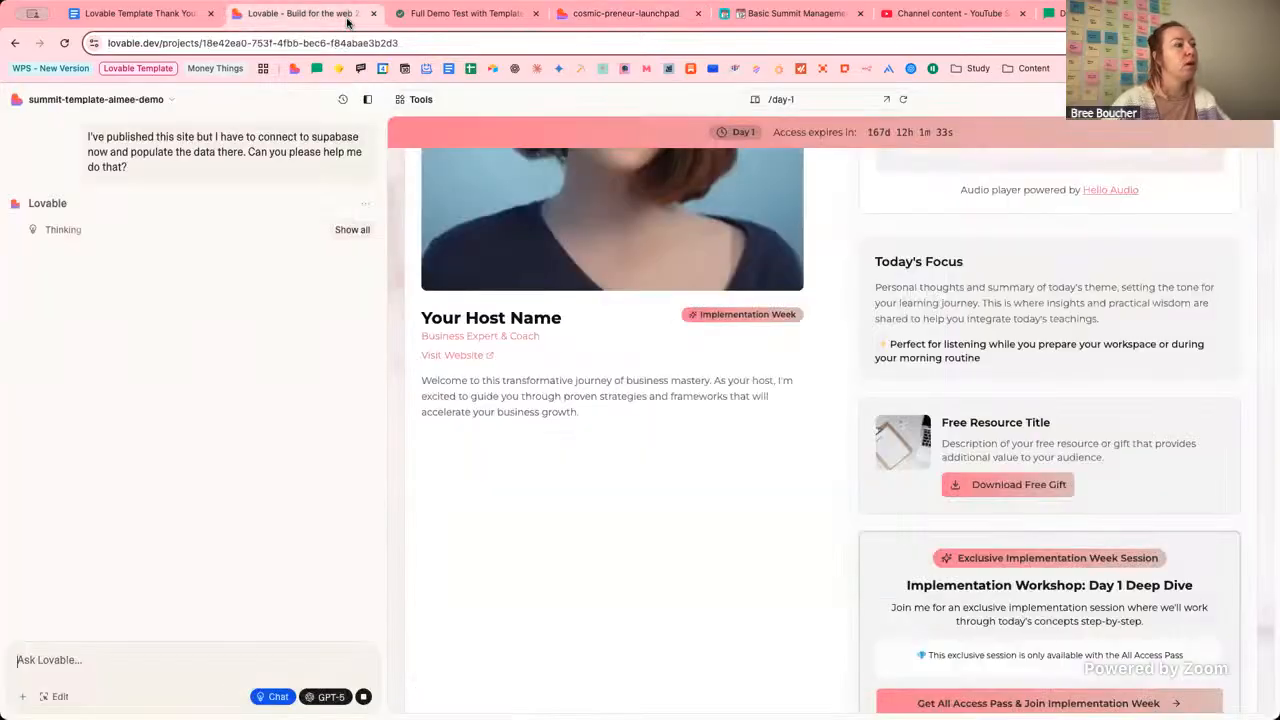
pyautogui.click(605, 14)
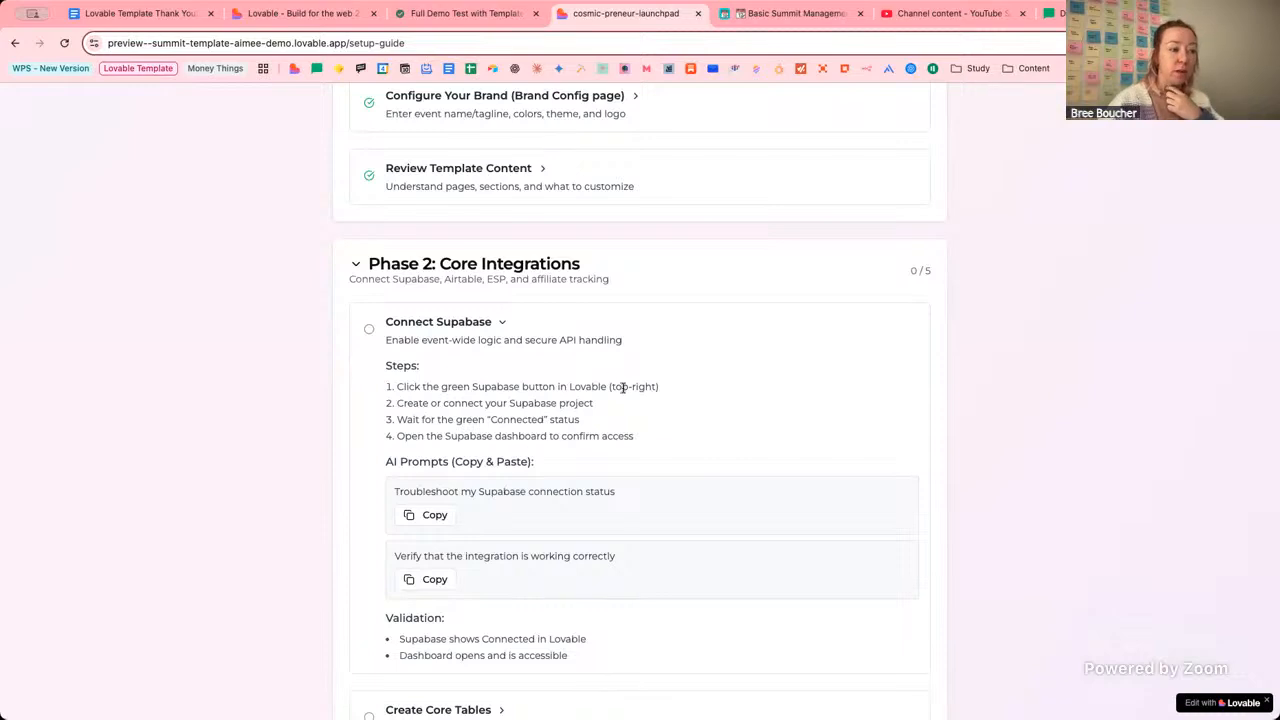
pyautogui.scroll(-2, 622, 388)
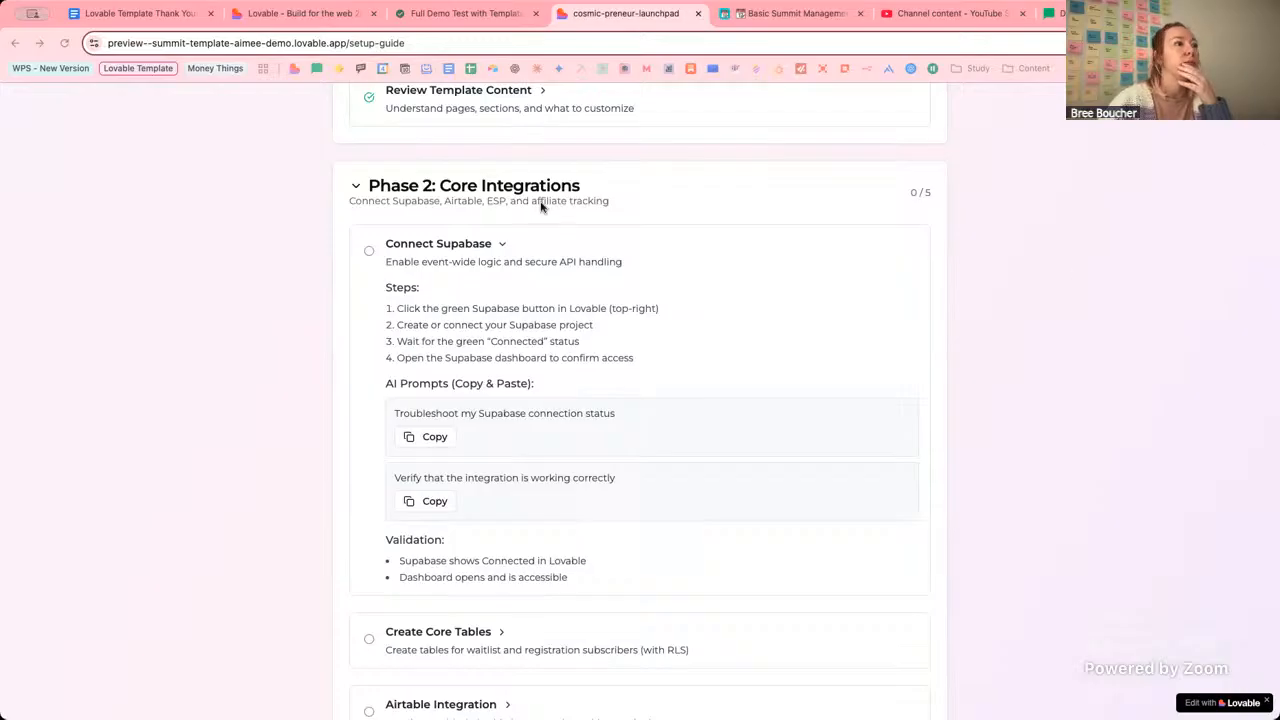
pyautogui.click(300, 14)
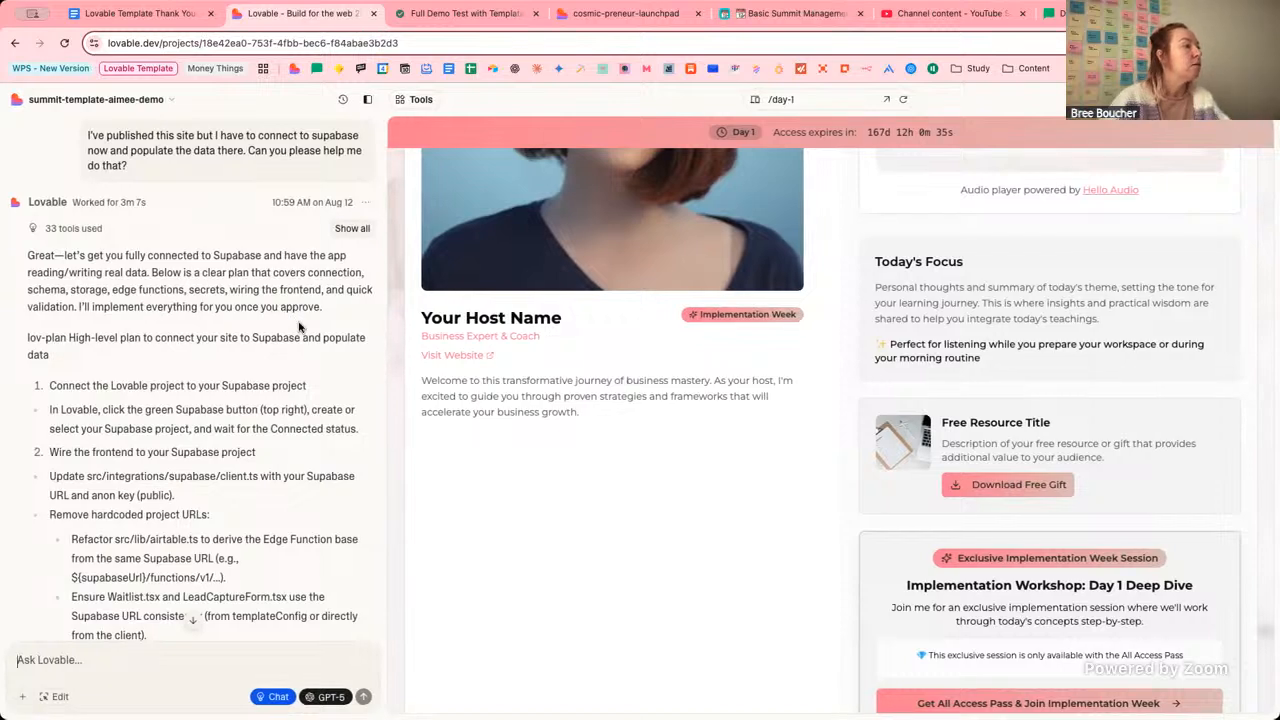
# Scroll through the start of Lovable's Supabase plan, beginning with the security tidy-up.
pyautogui.scroll(-2, 298, 327)
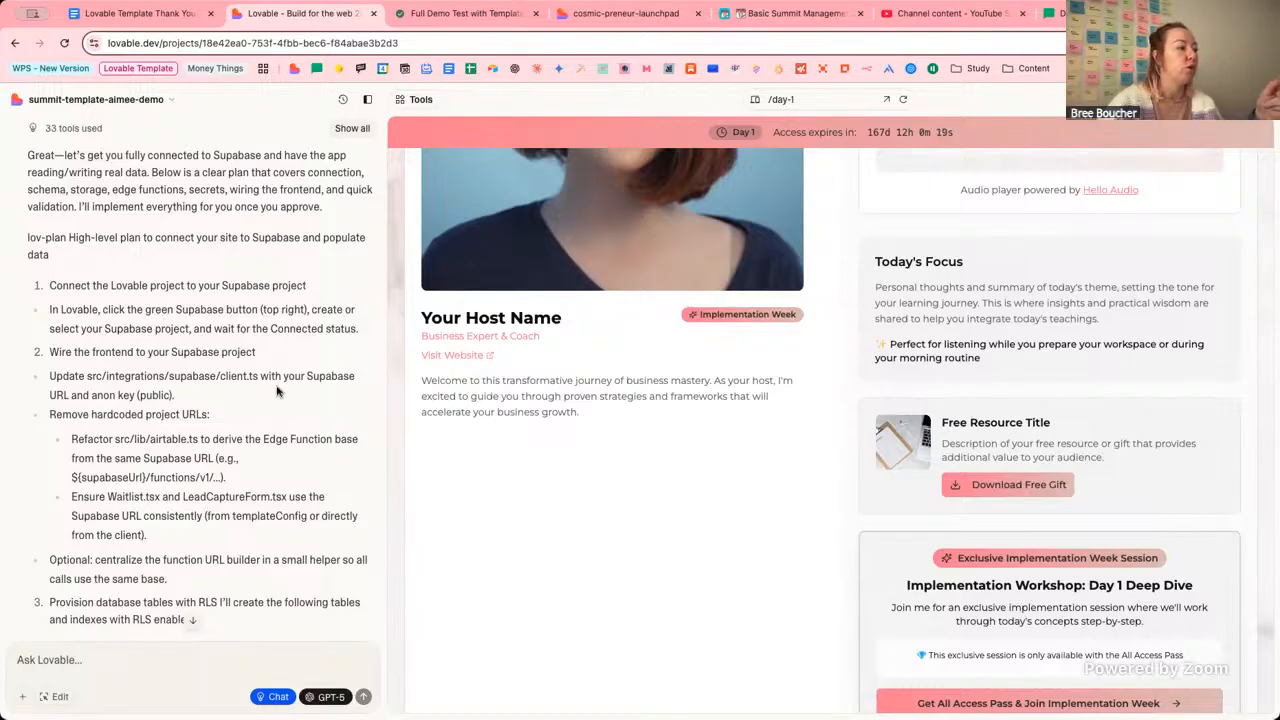
pyautogui.scroll(-15, 277, 380)
pyautogui.scroll(-15, 277, 390)
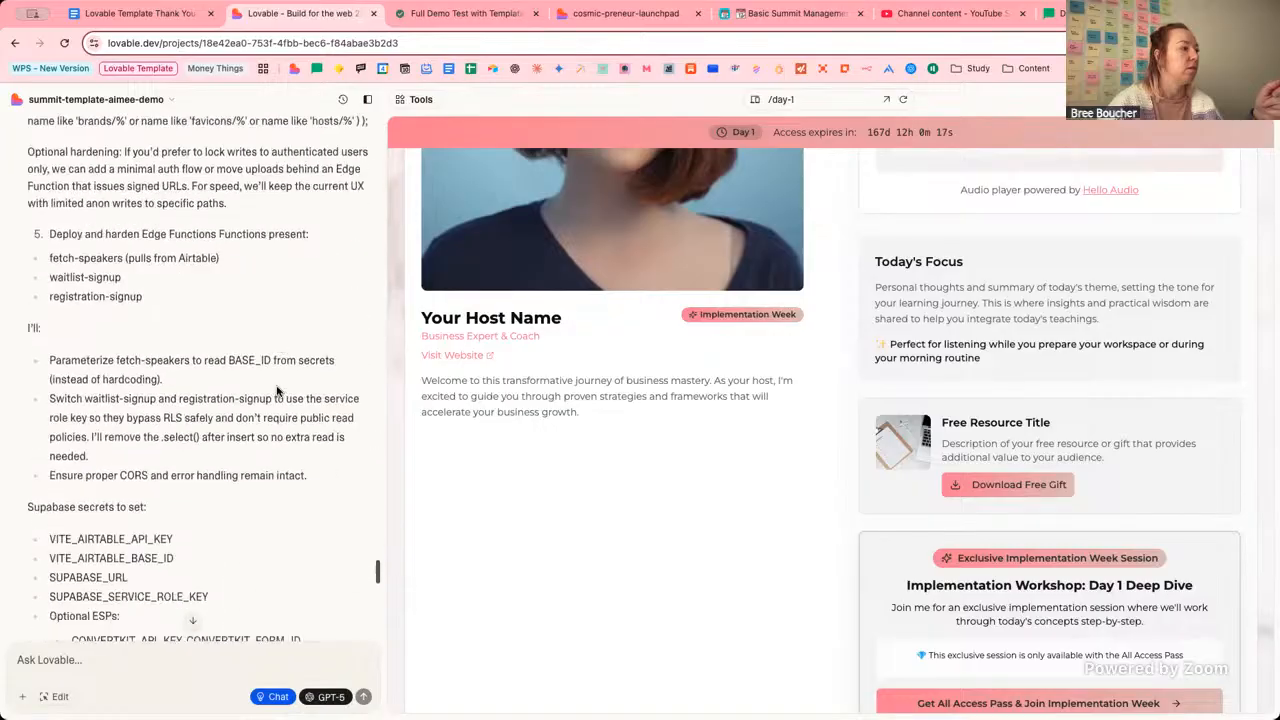
pyautogui.scroll(-5, 277, 390)
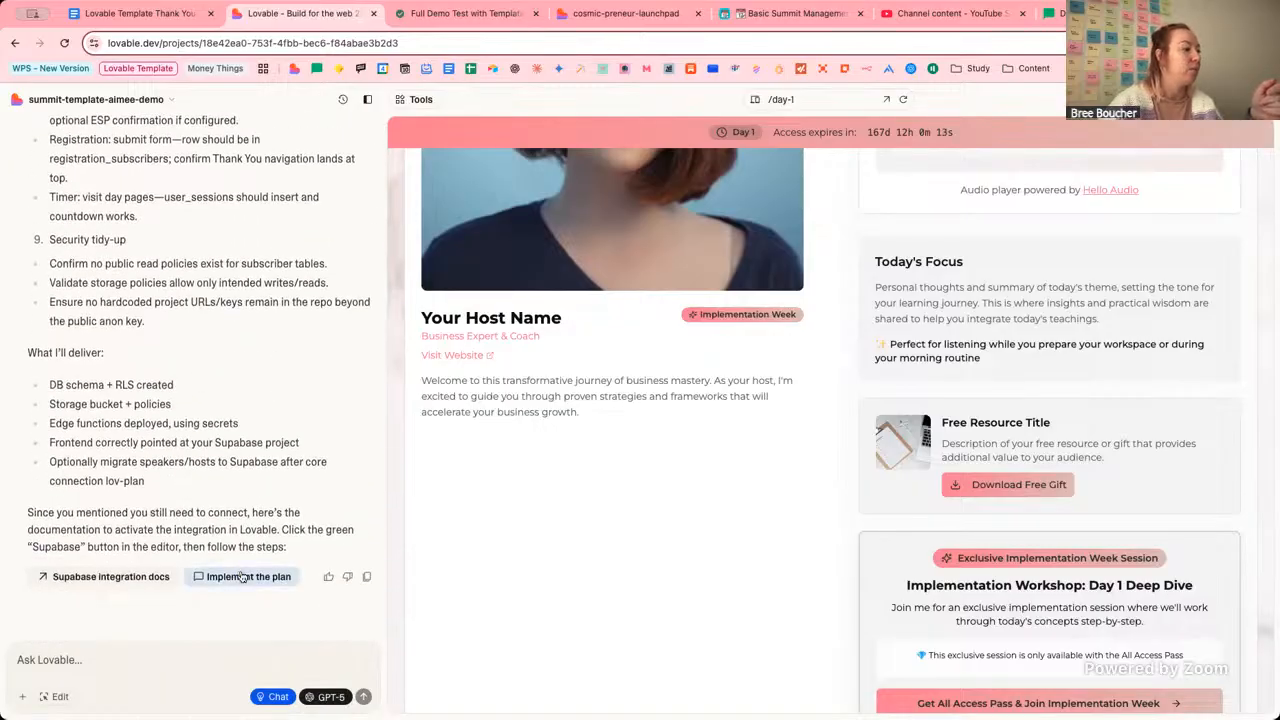
pyautogui.scroll(20, 262, 248)
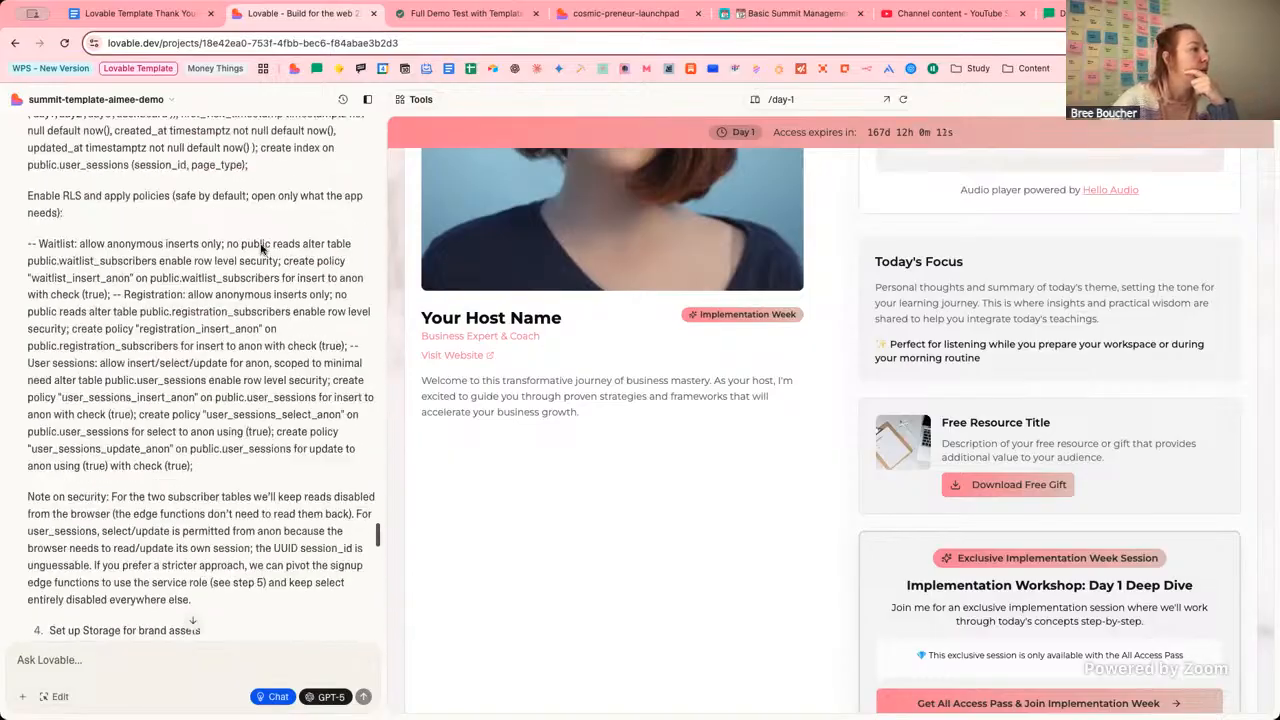
pyautogui.scroll(15, 262, 248)
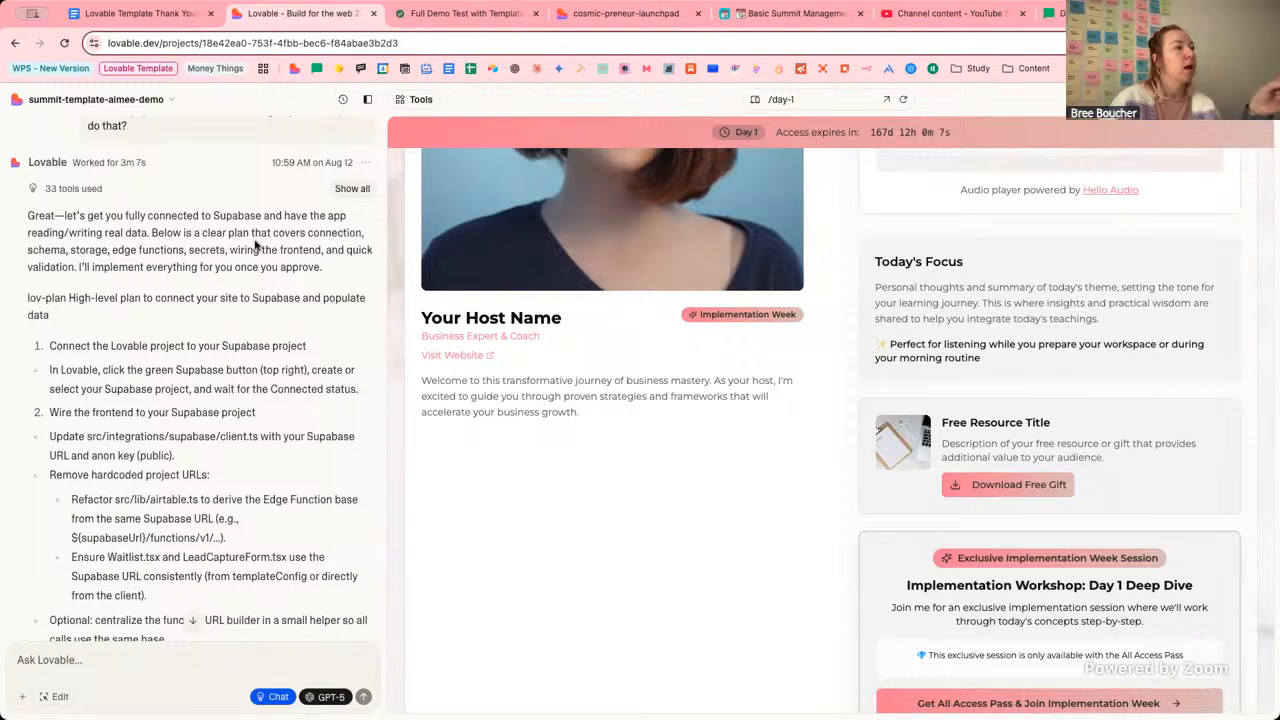
# Highlight the plan's covered areas, its edge functions and the word 'secrets' in the reply.
pyautogui.moveTo(28, 250); pyautogui.dragTo(322, 250)
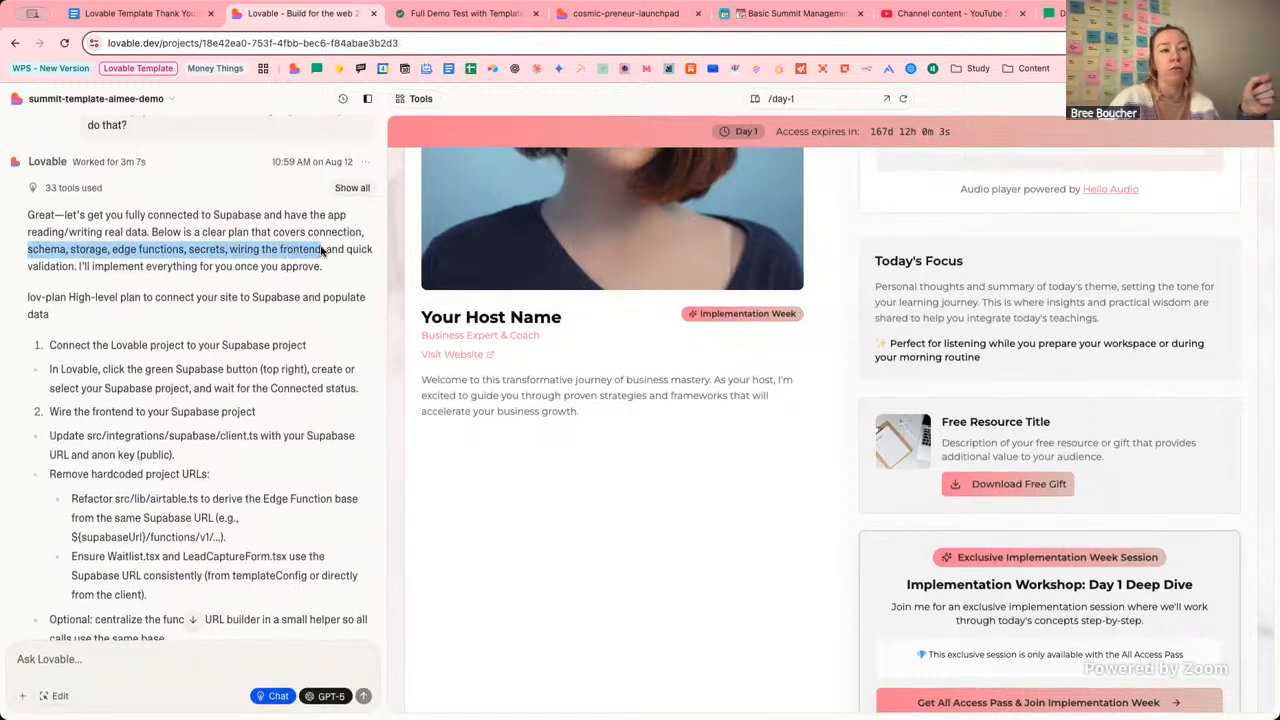
pyautogui.click(196, 272)
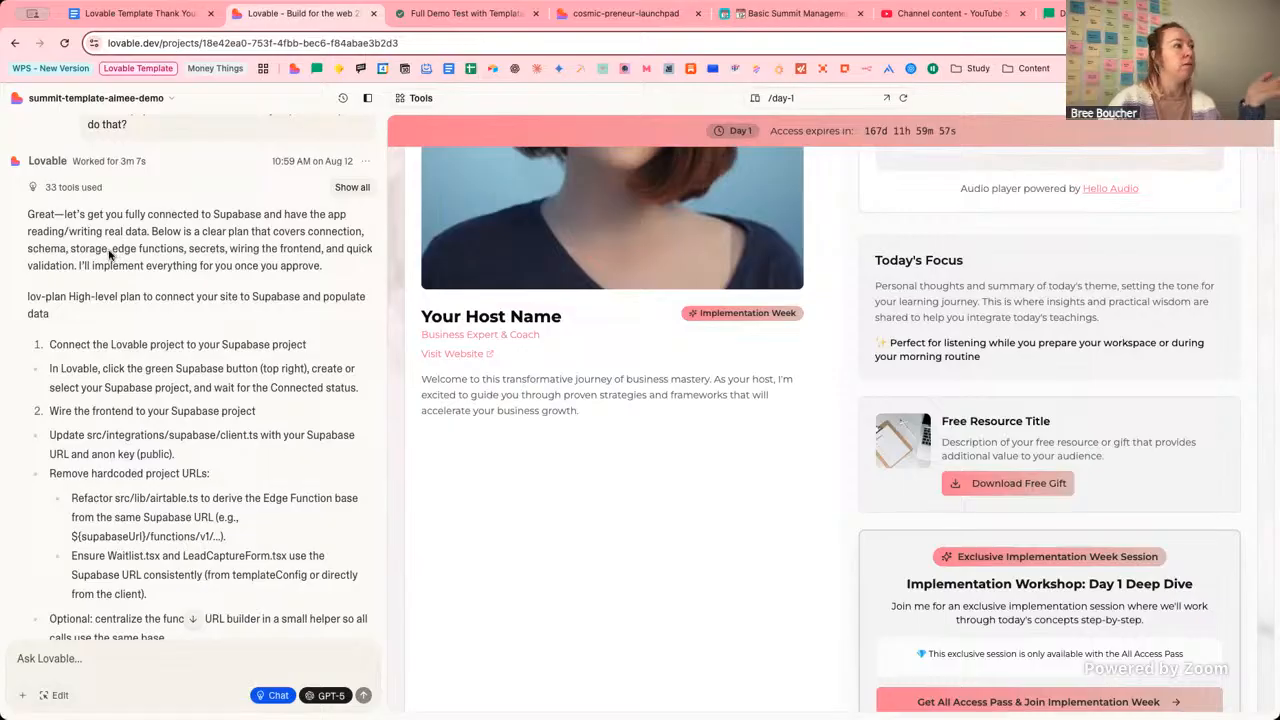
pyautogui.moveTo(112, 251); pyautogui.dragTo(192, 255)
pyautogui.doubleClick(202, 251)
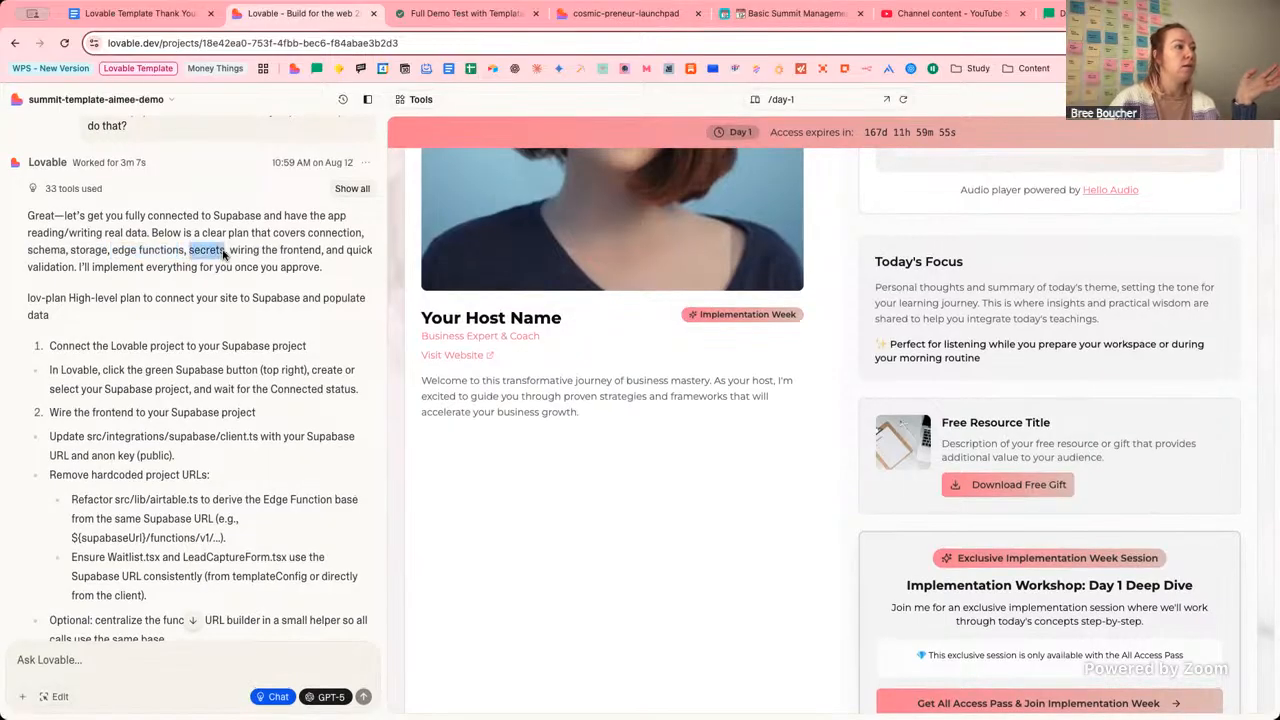
pyautogui.moveTo(28, 248); pyautogui.dragTo(65, 254)
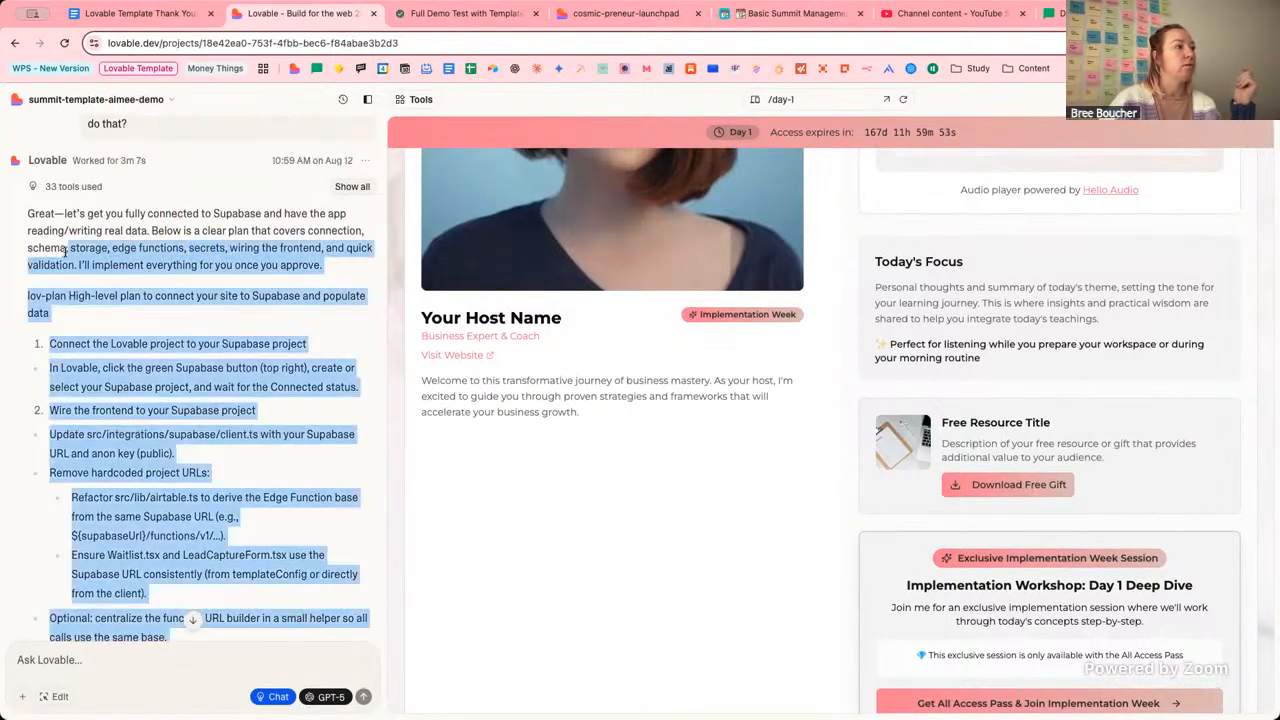
pyautogui.click(89, 256)
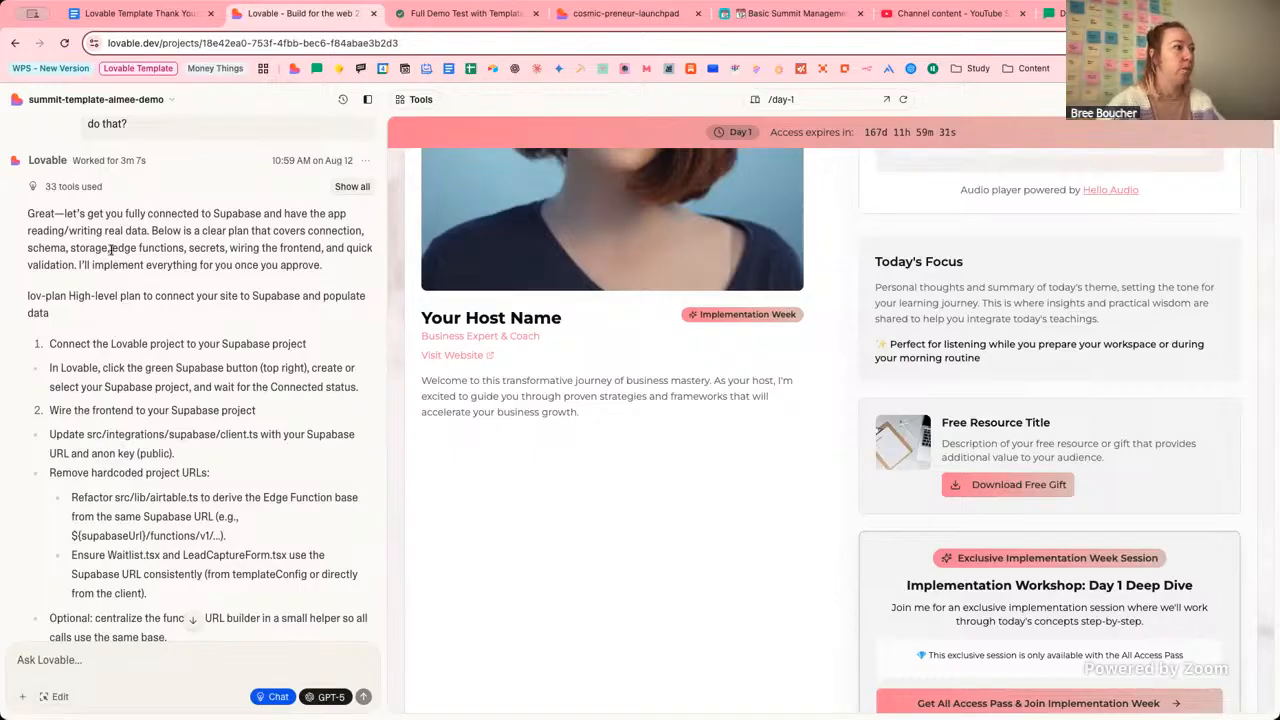
pyautogui.doubleClick(212, 249)
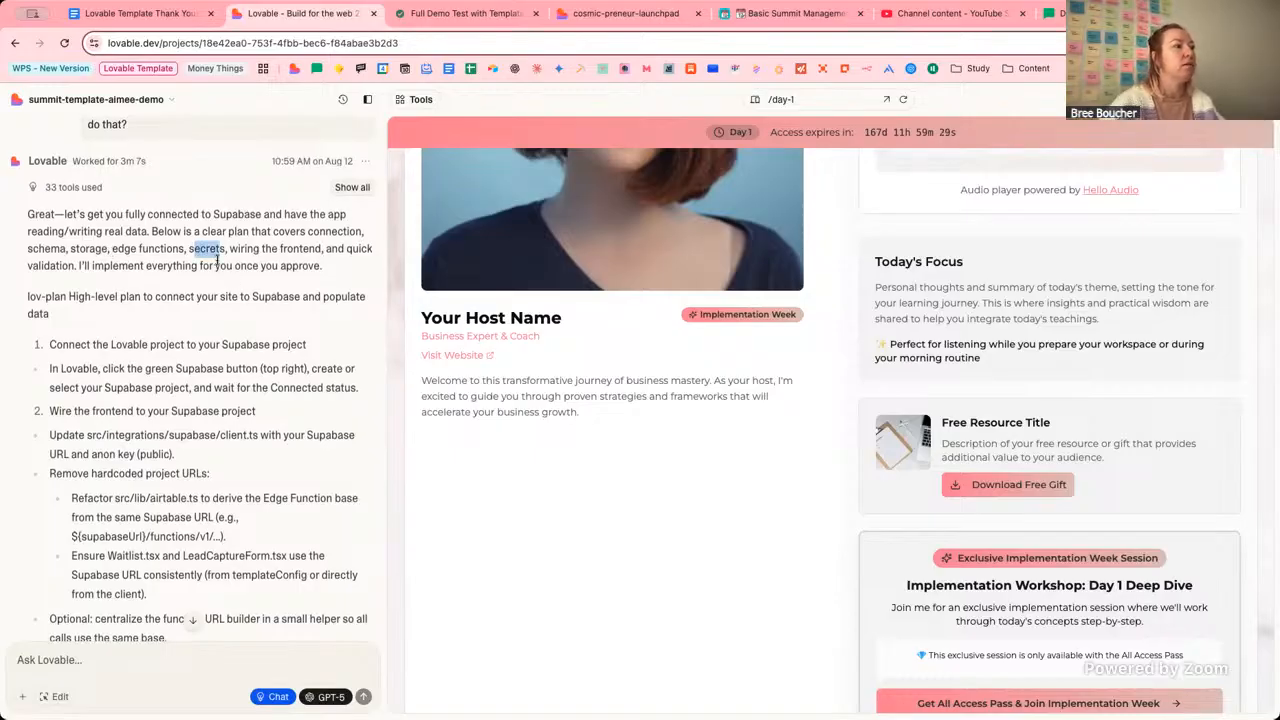
pyautogui.click(264, 291)
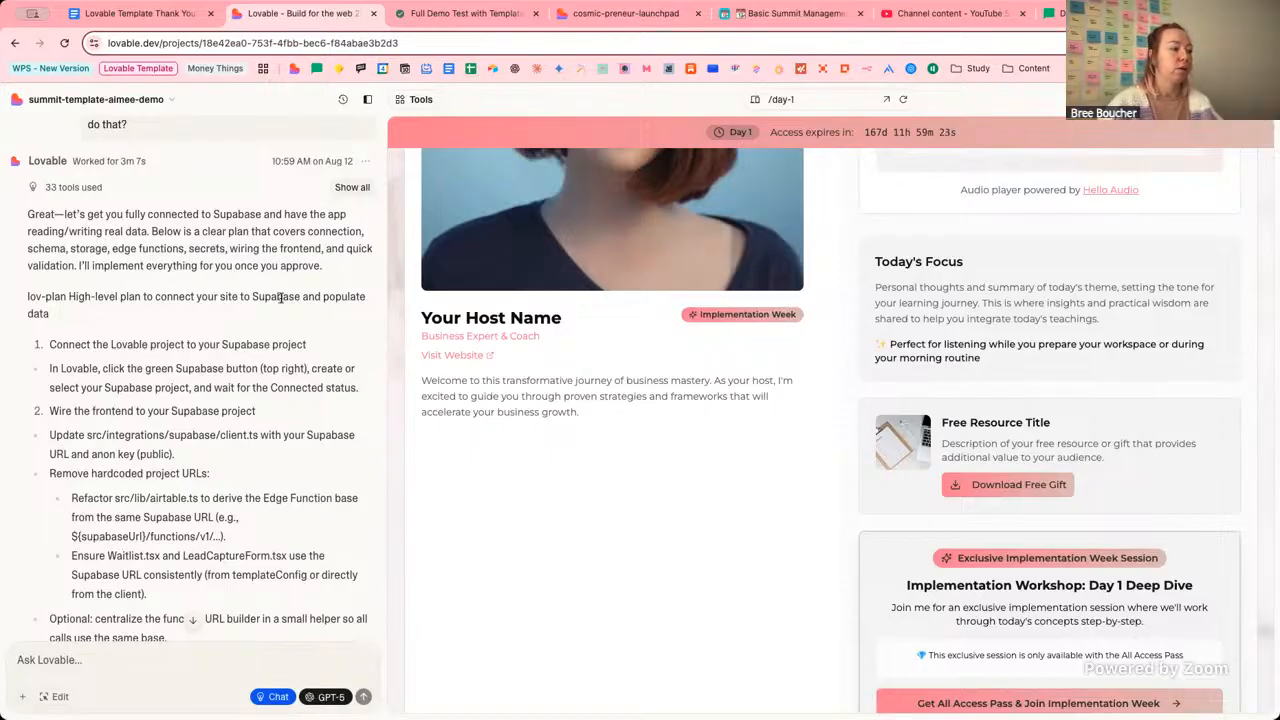
# Read down to the plan's deliverables: DB schema with RLS, a storage bucket, deployed edge functions.
pyautogui.scroll(-10, 280, 300)
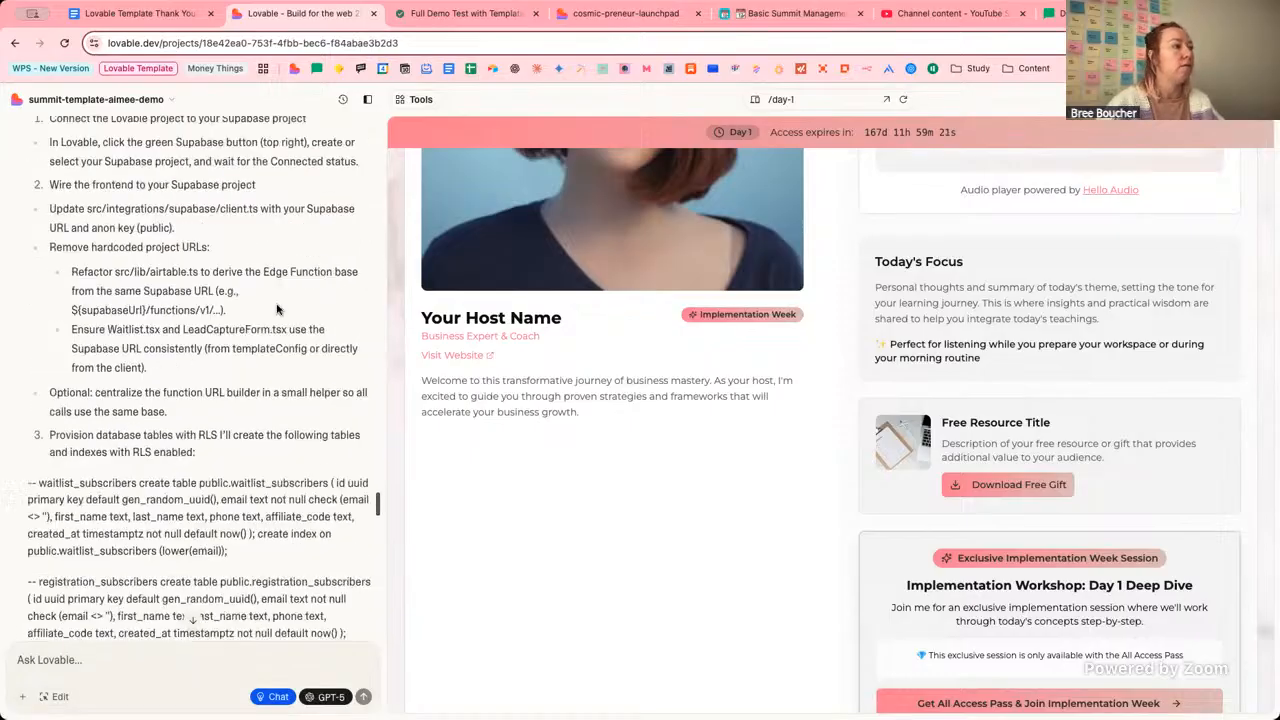
pyautogui.scroll(-5, 277, 310)
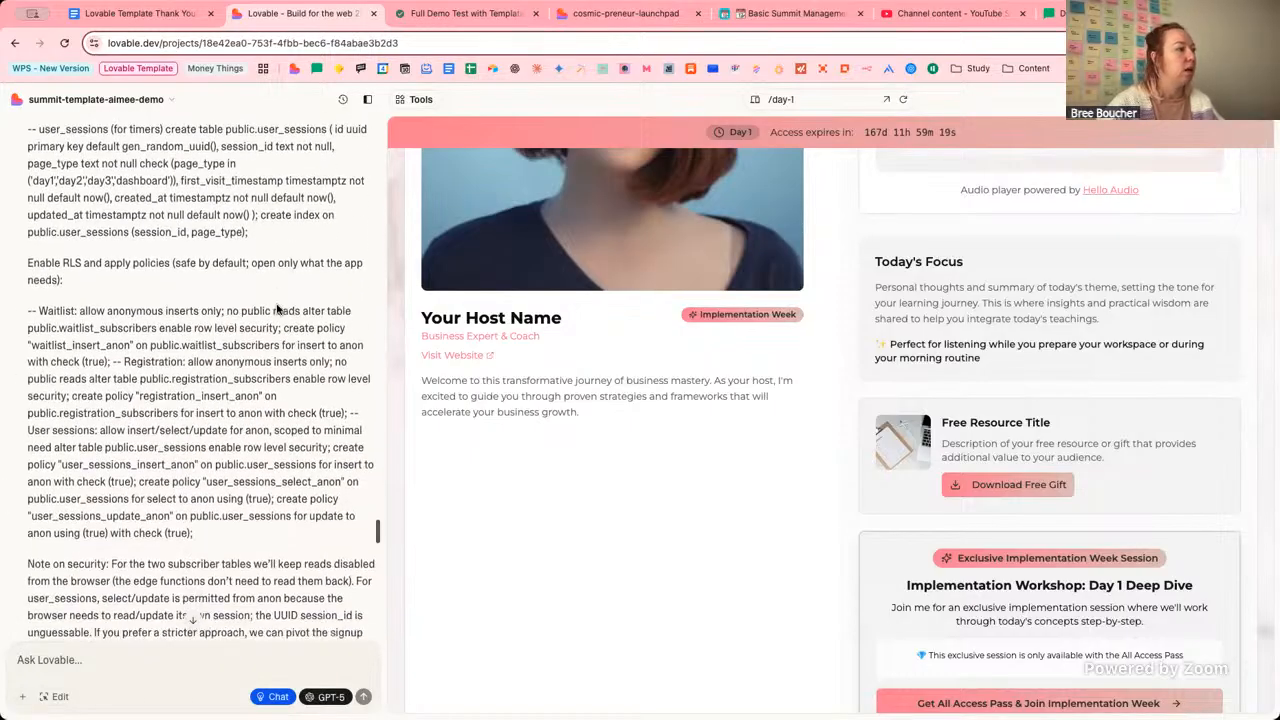
pyautogui.scroll(-2, 277, 310)
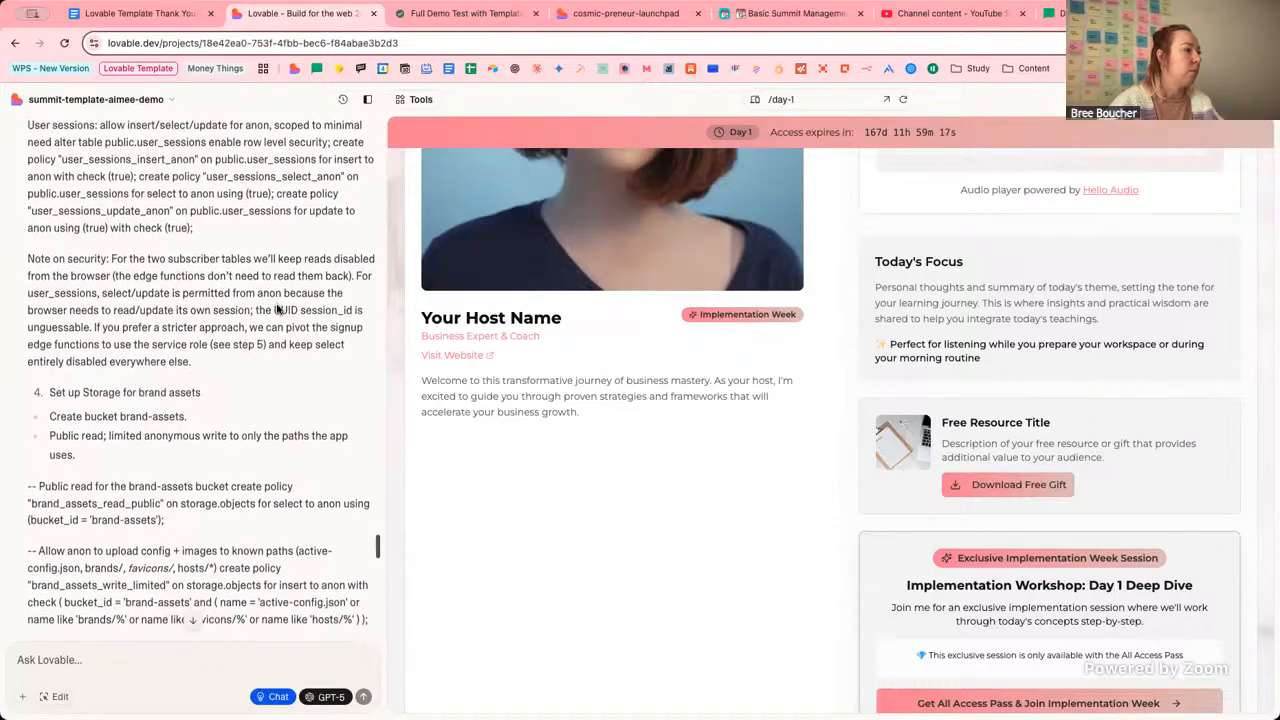
pyautogui.scroll(-1, 279, 311)
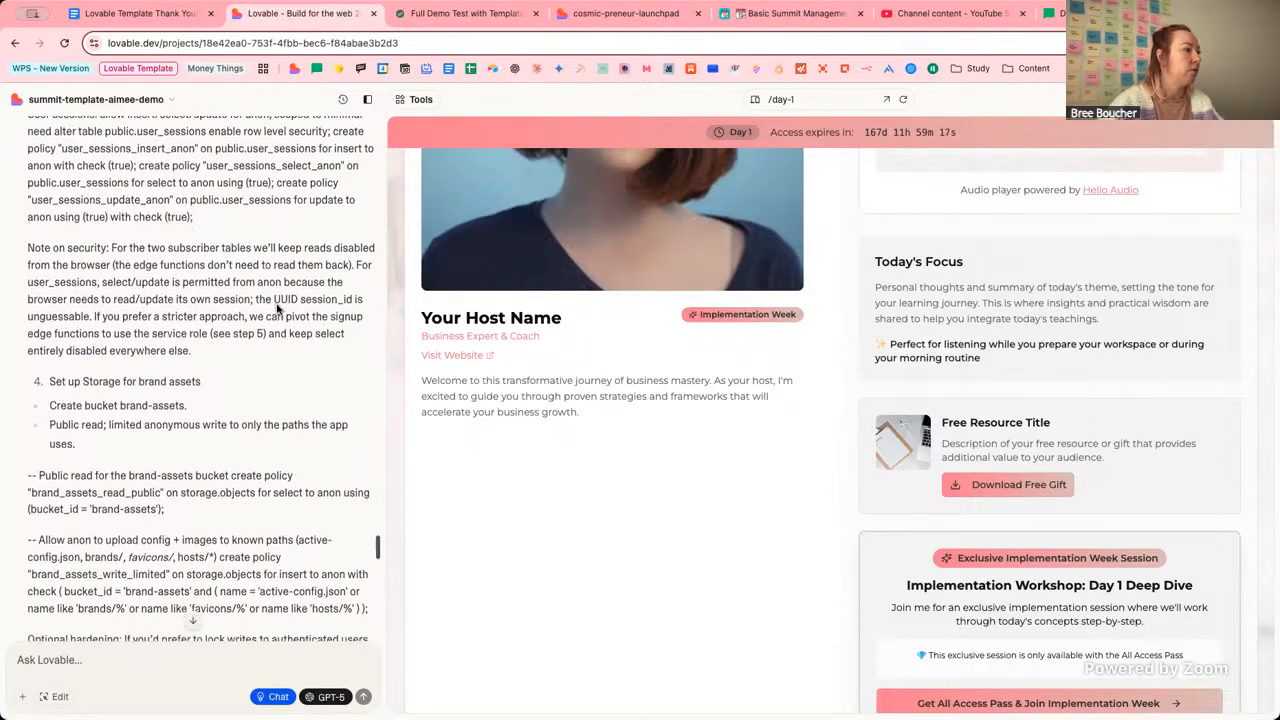
pyautogui.scroll(-15, 277, 310)
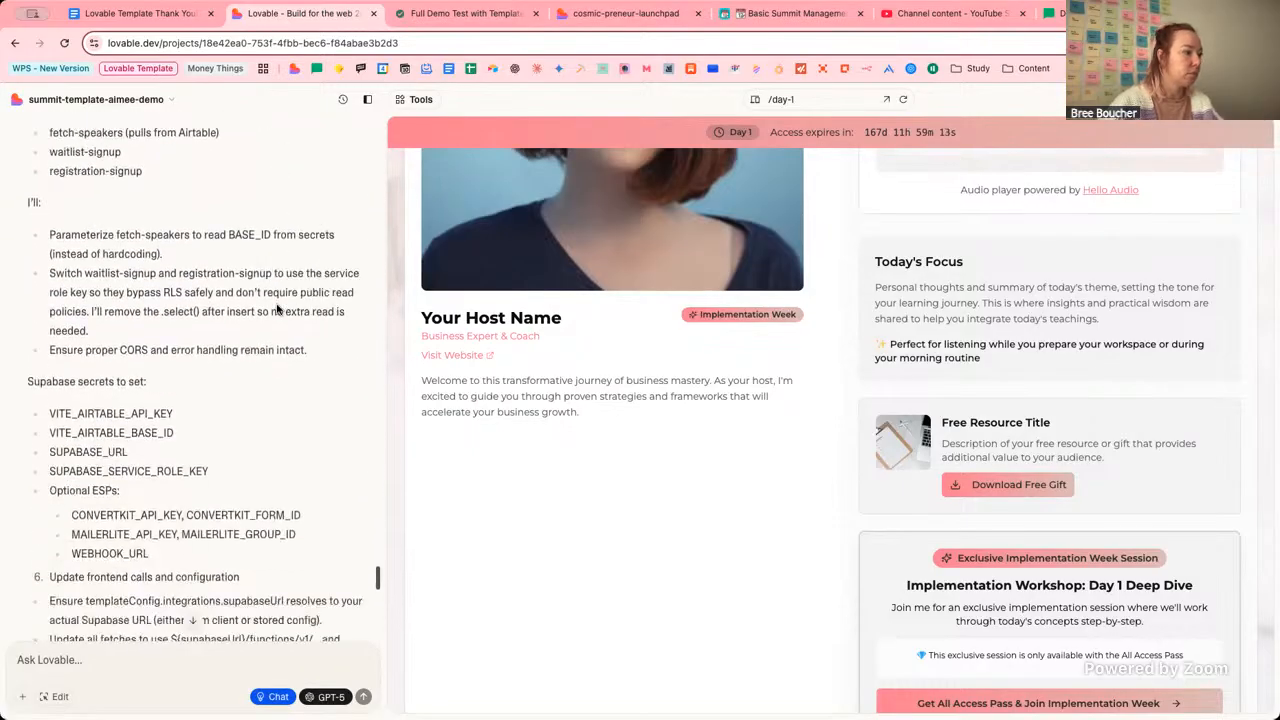
pyautogui.scroll(2, 277, 310)
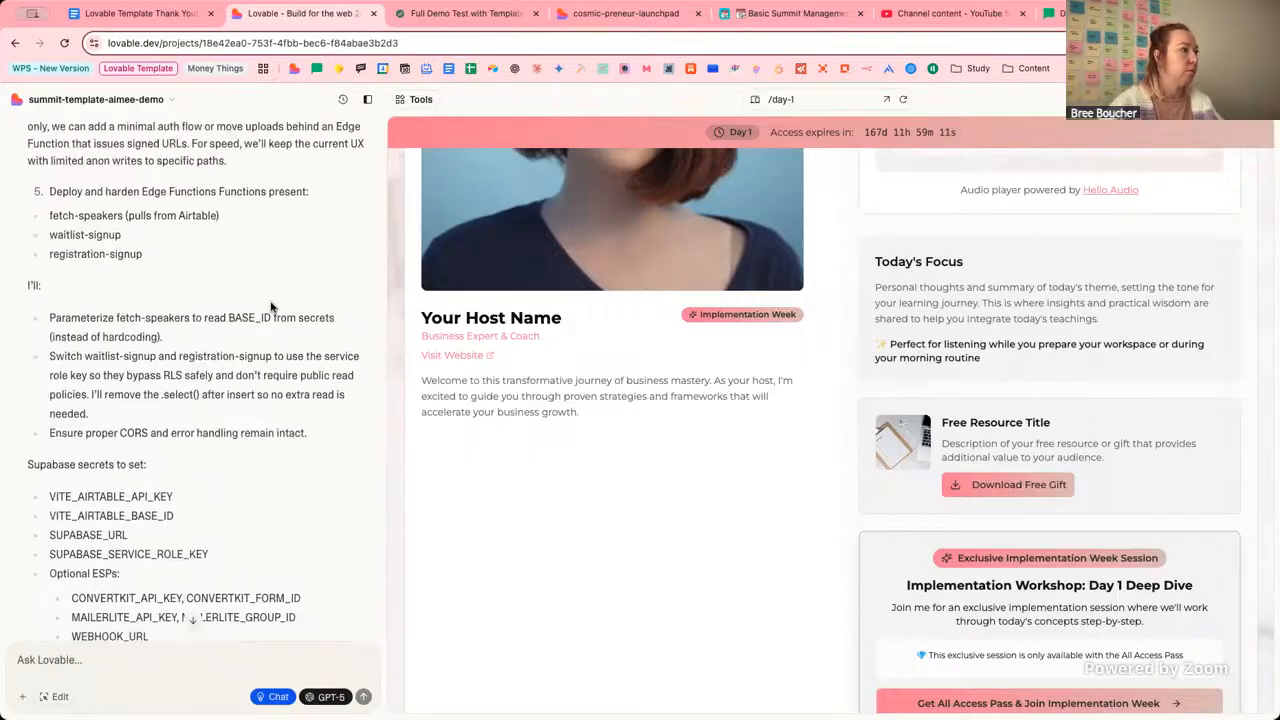
pyautogui.scroll(-8, 271, 307)
pyautogui.scroll(4, 271, 307)
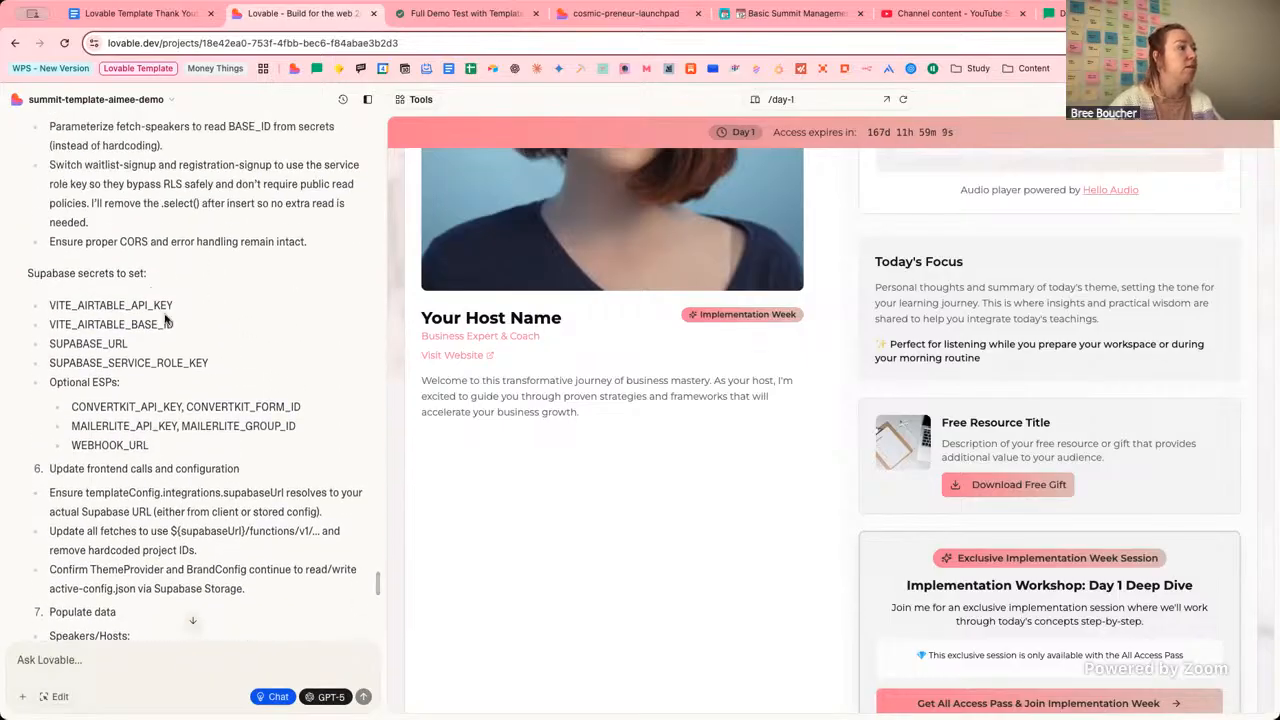
pyautogui.scroll(1, 64, 284)
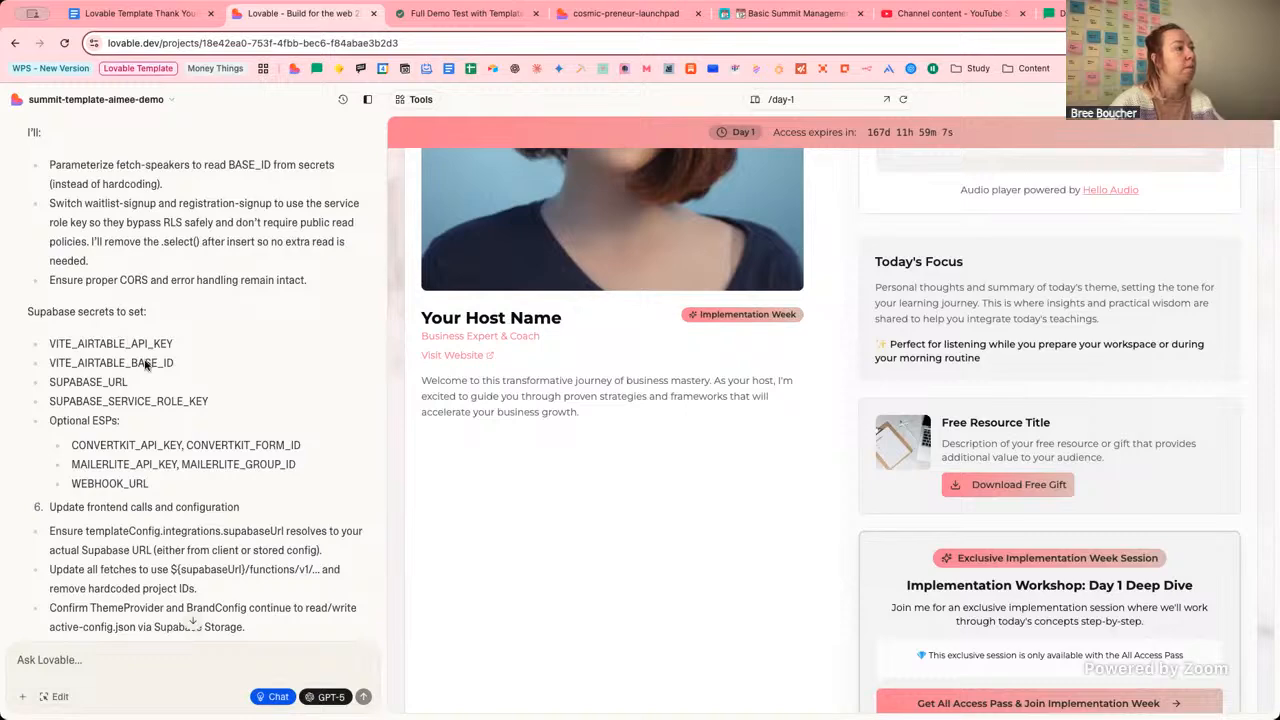
pyautogui.scroll(-6, 238, 375)
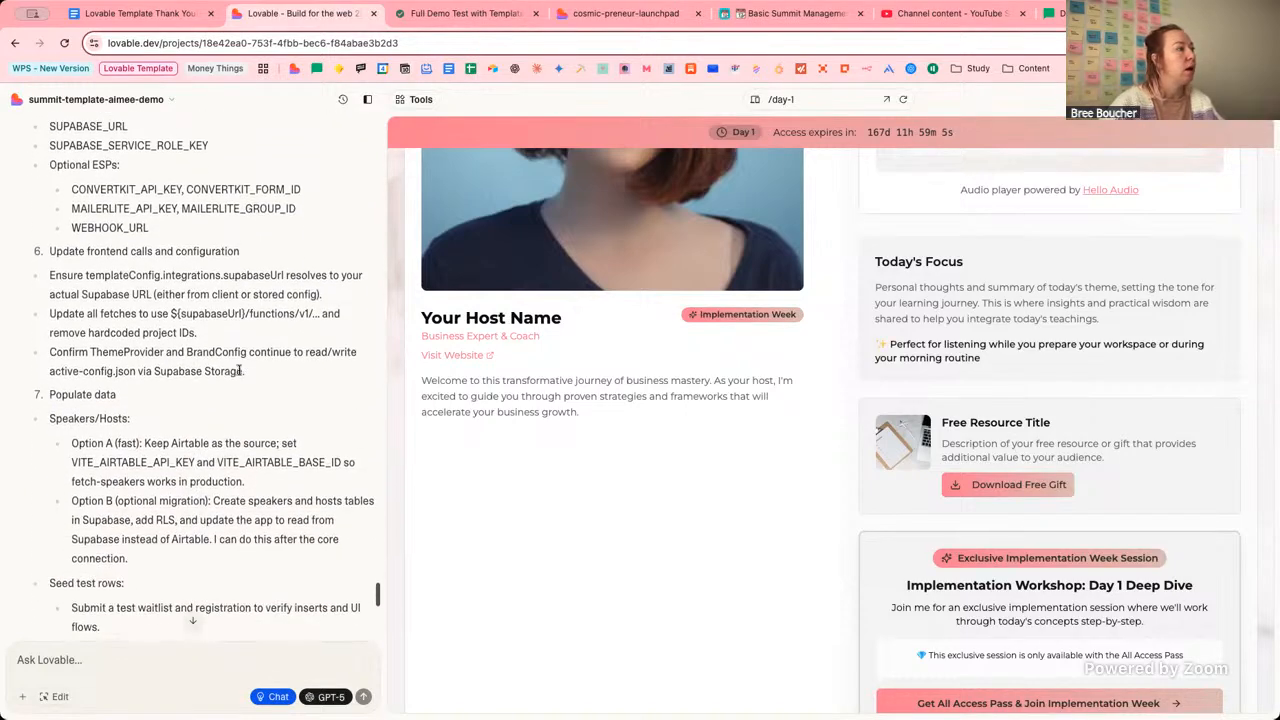
pyautogui.scroll(10, 238, 370)
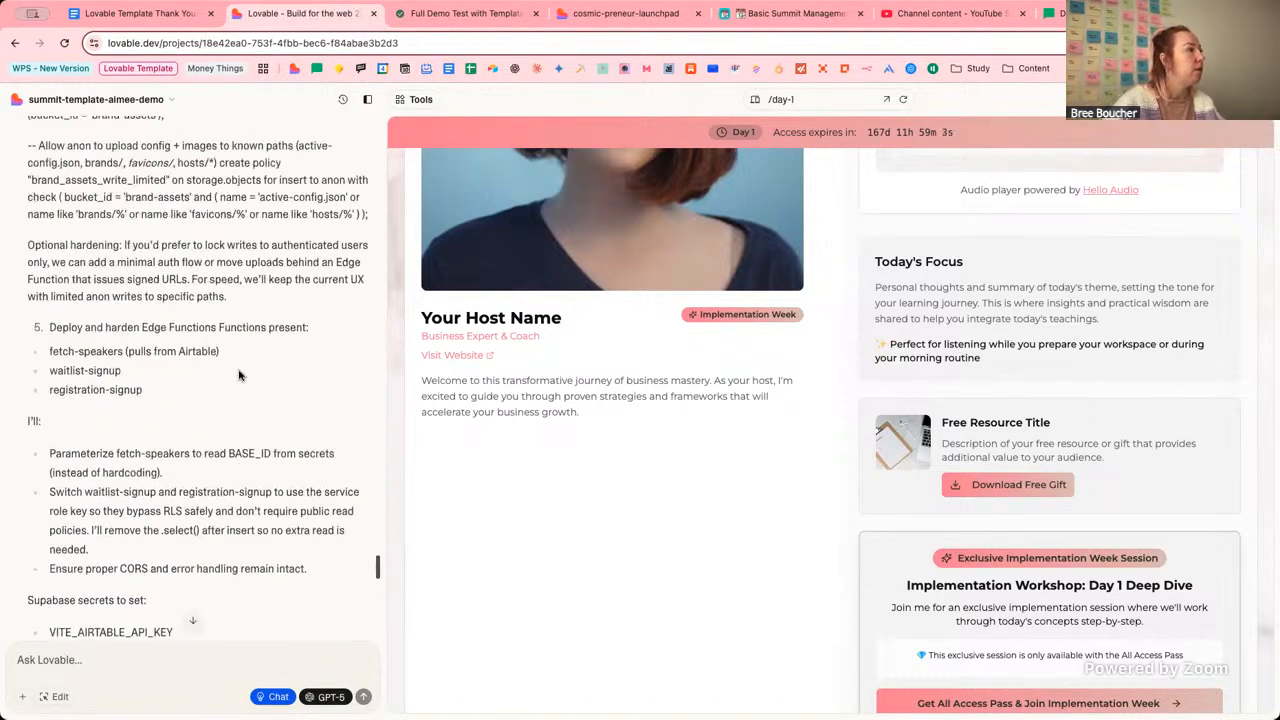
pyautogui.scroll(8, 238, 370)
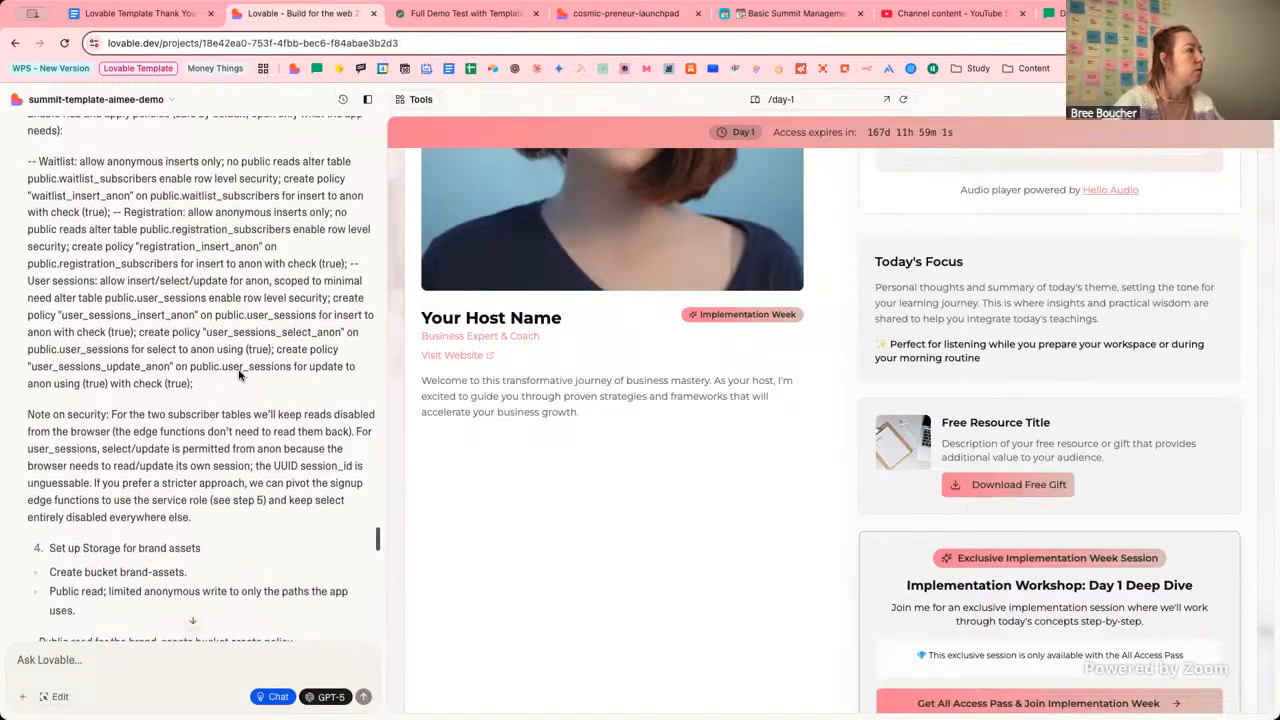
pyautogui.scroll(7, 238, 375)
pyautogui.scroll(-14, 238, 375)
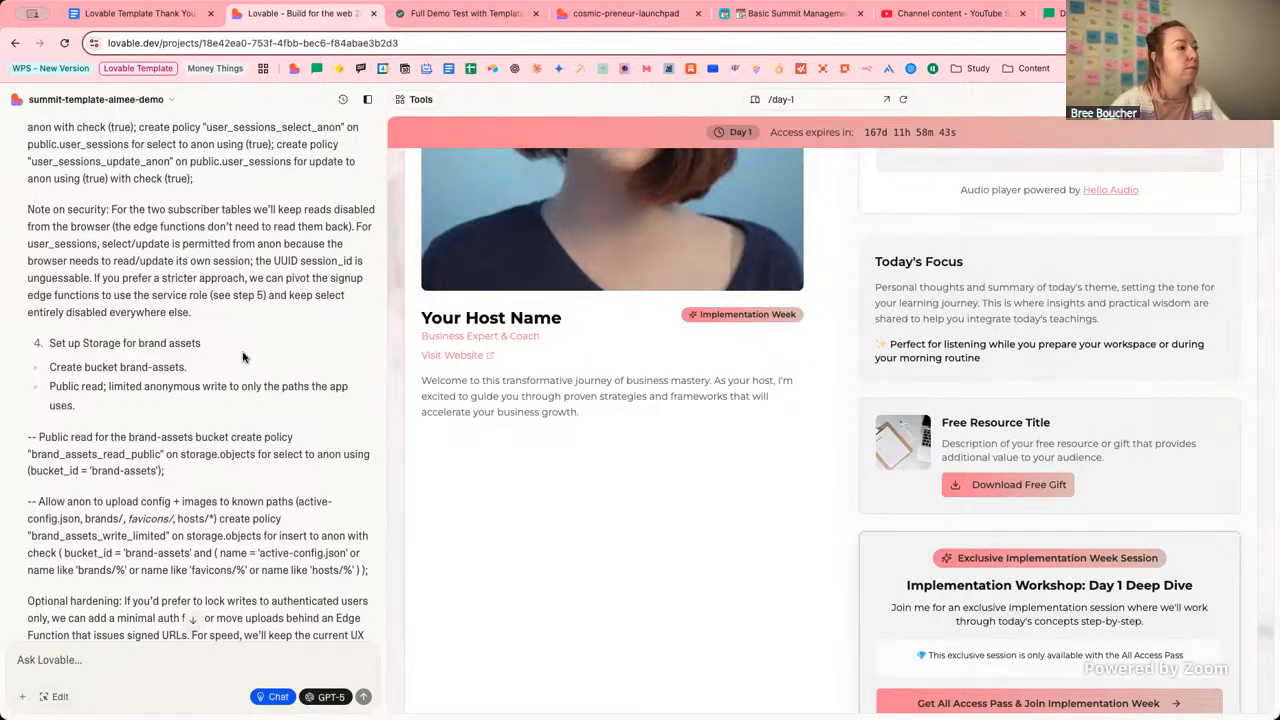
pyautogui.scroll(-4, 245, 357)
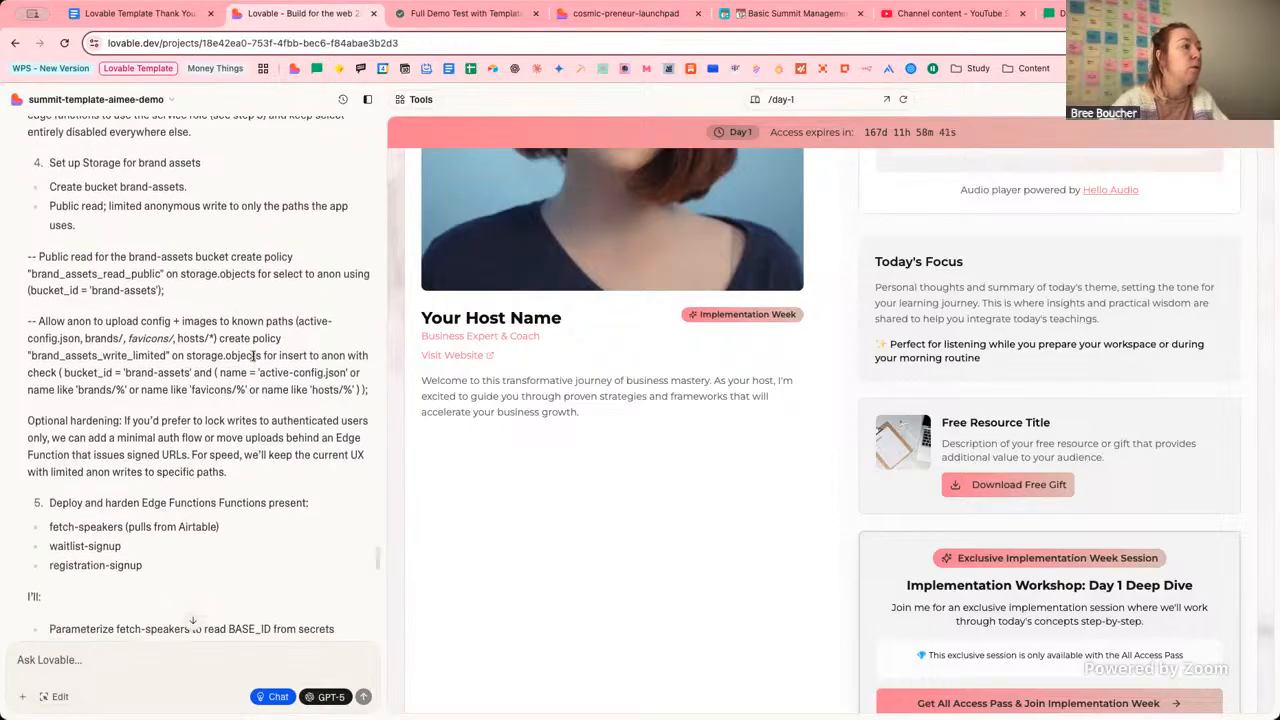
pyautogui.scroll(1, 253, 357)
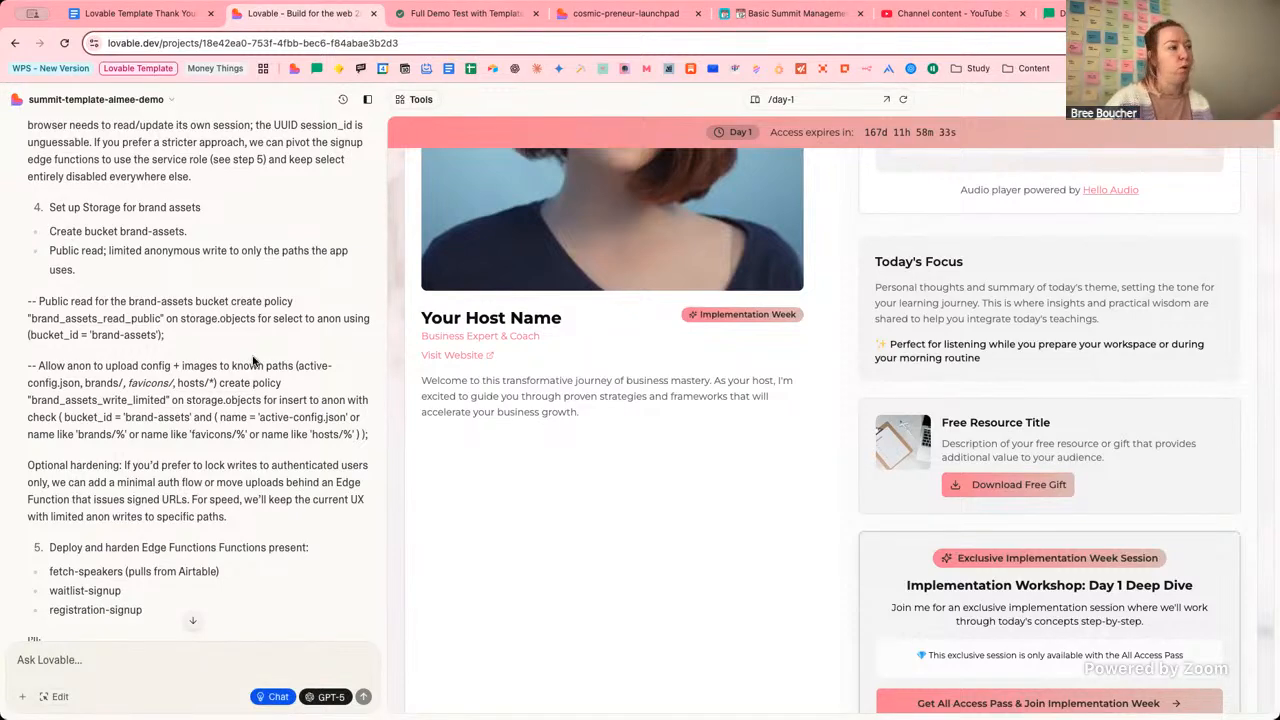
pyautogui.scroll(-10, 253, 360)
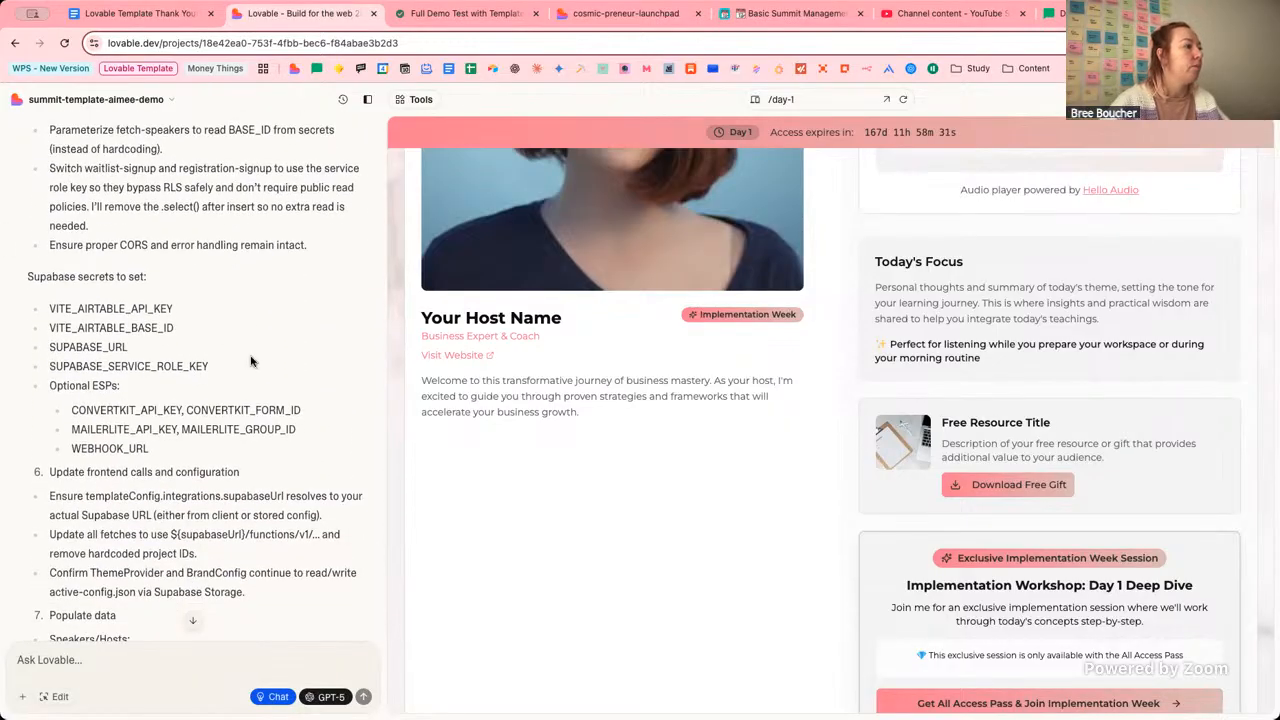
pyautogui.scroll(-4, 285, 361)
pyautogui.scroll(-1, 285, 361)
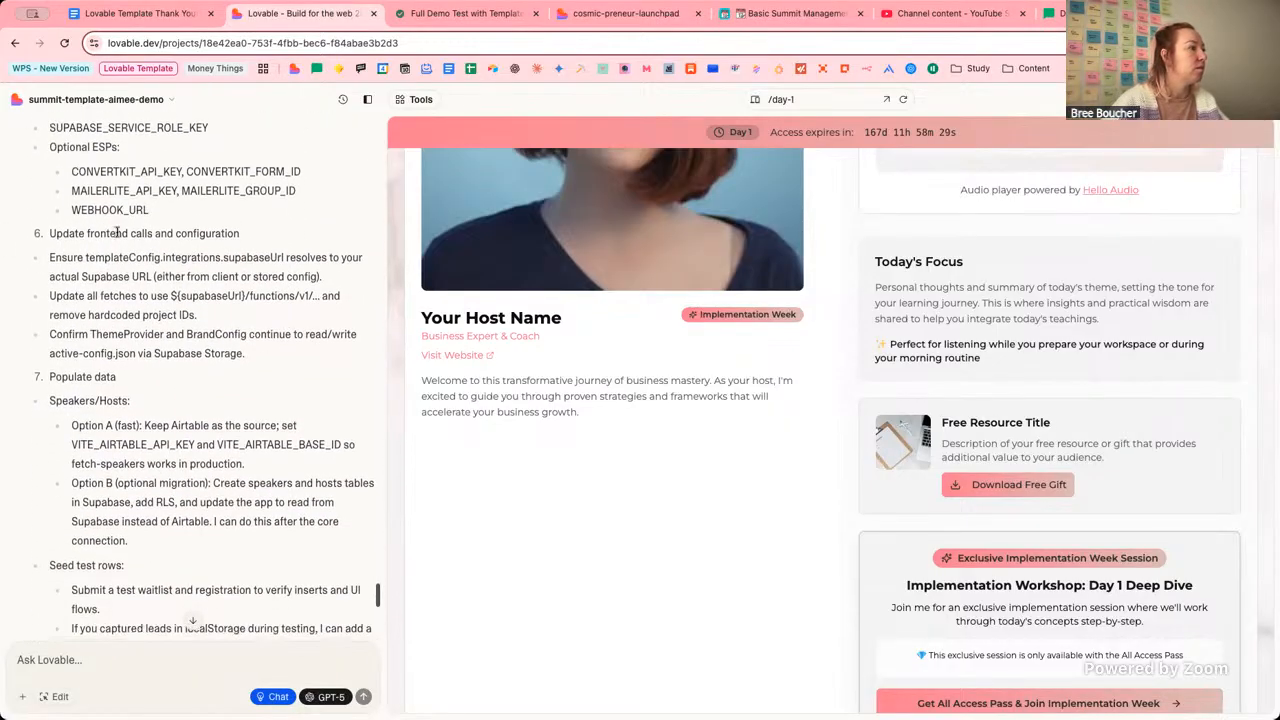
pyautogui.scroll(-4, 268, 321)
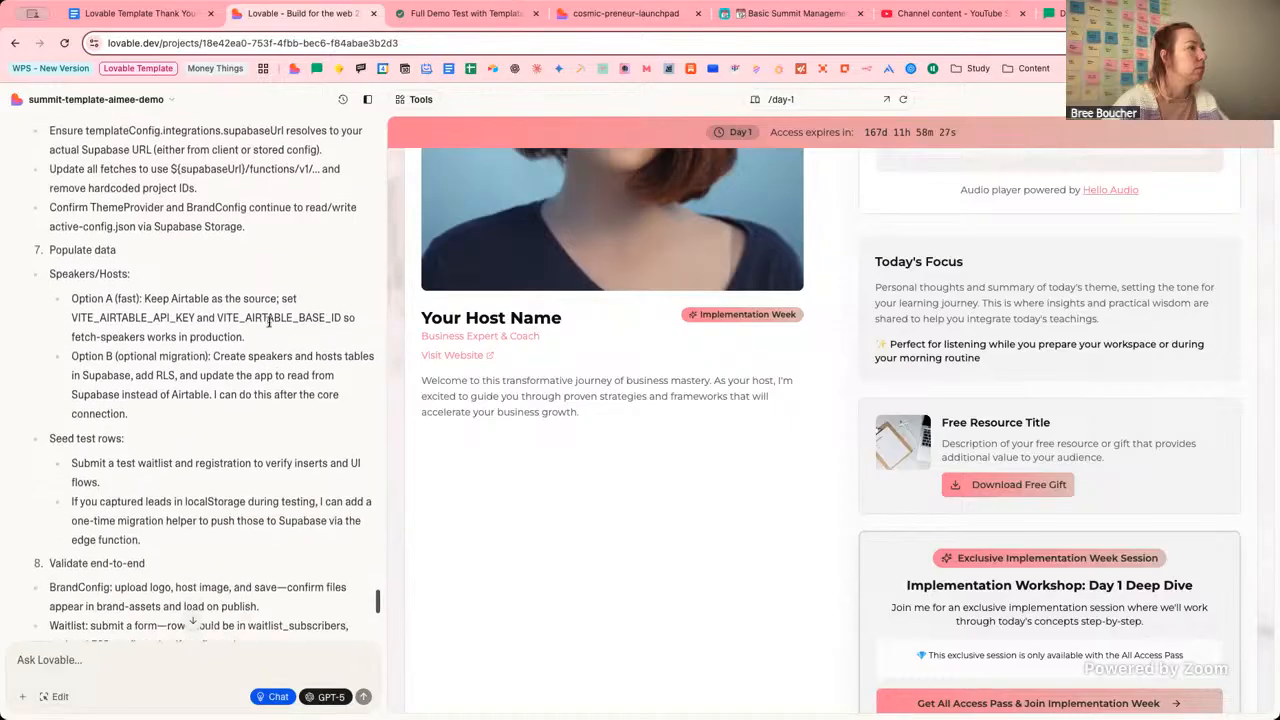
pyautogui.scroll(-1, 268, 321)
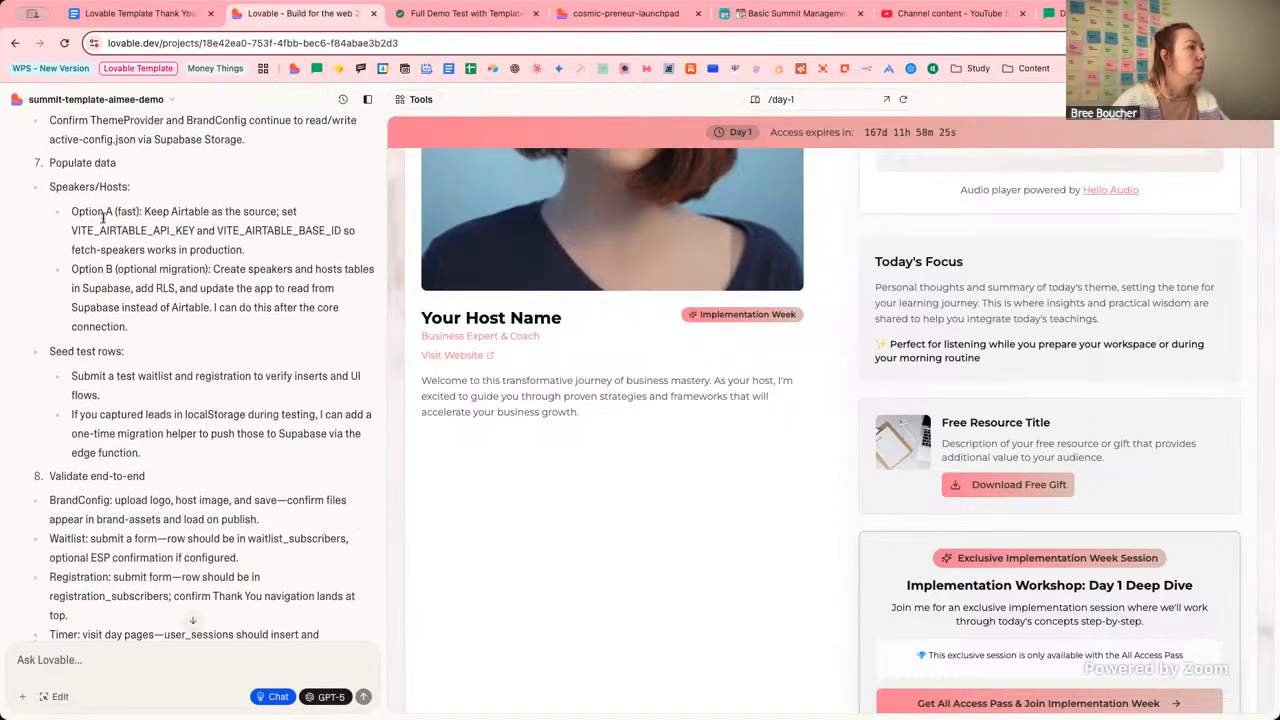
pyautogui.scroll(-7, 239, 287)
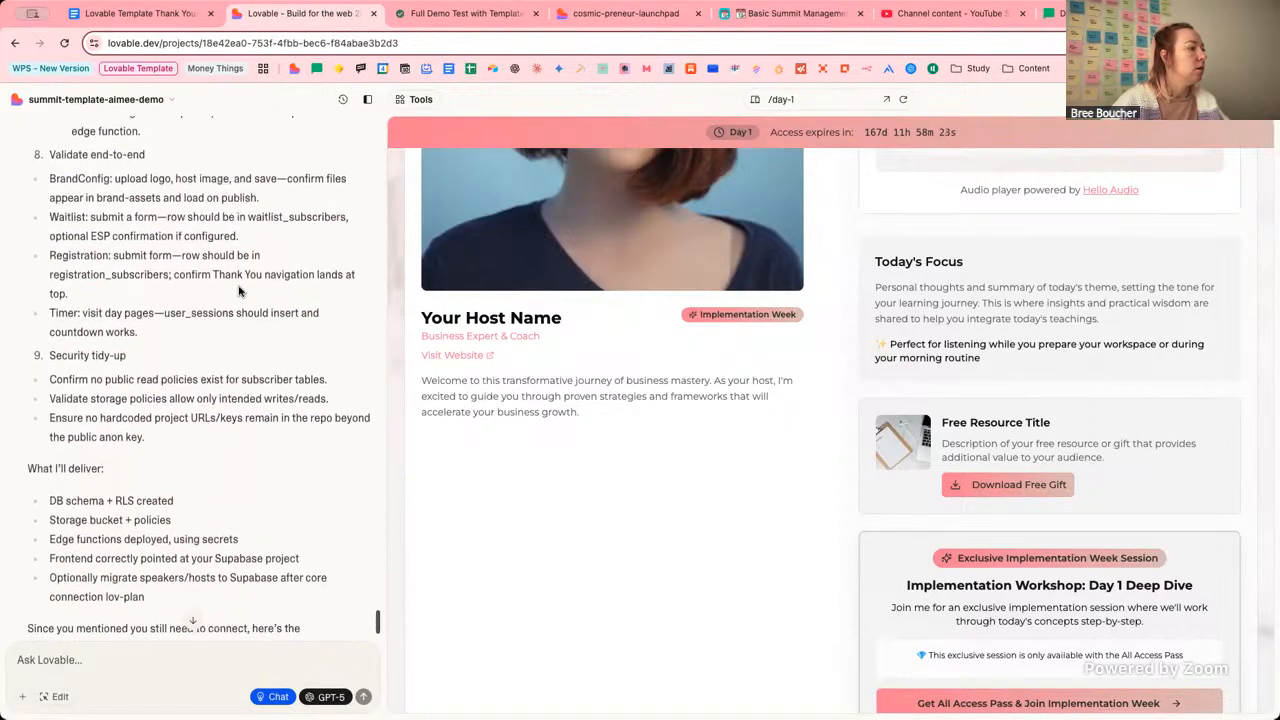
pyautogui.scroll(-2, 235, 300)
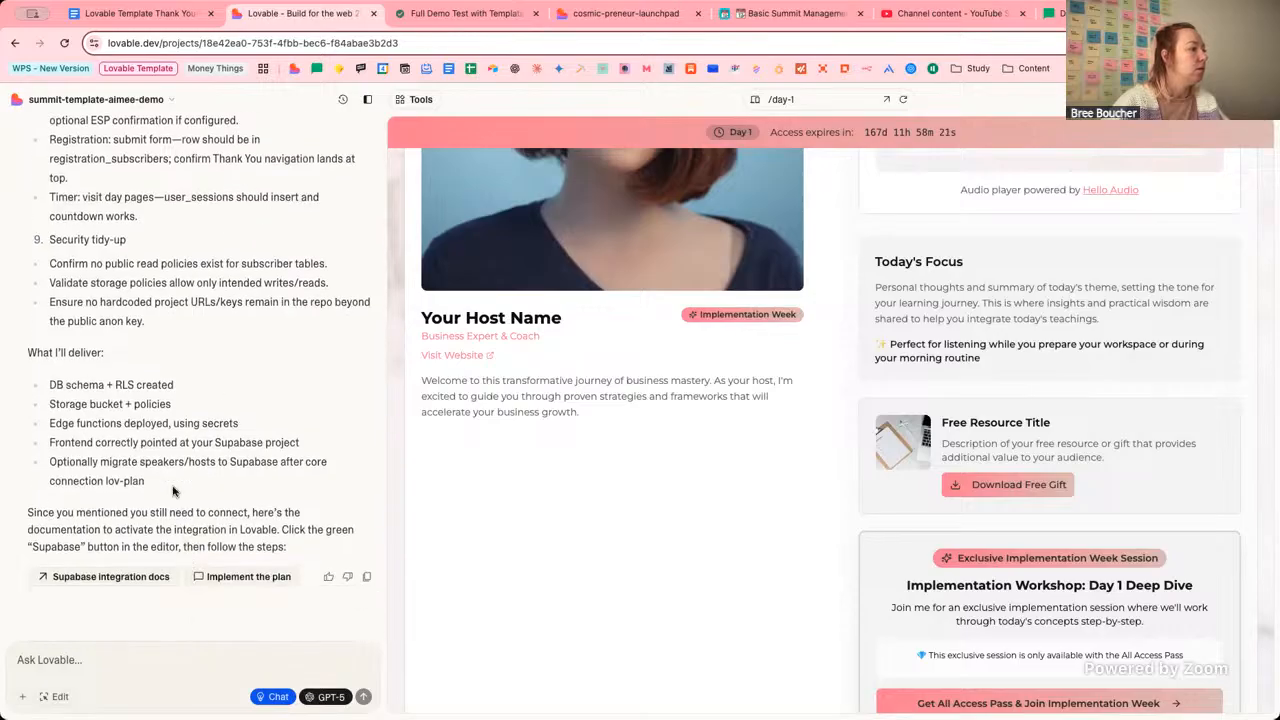
pyautogui.click(119, 577)
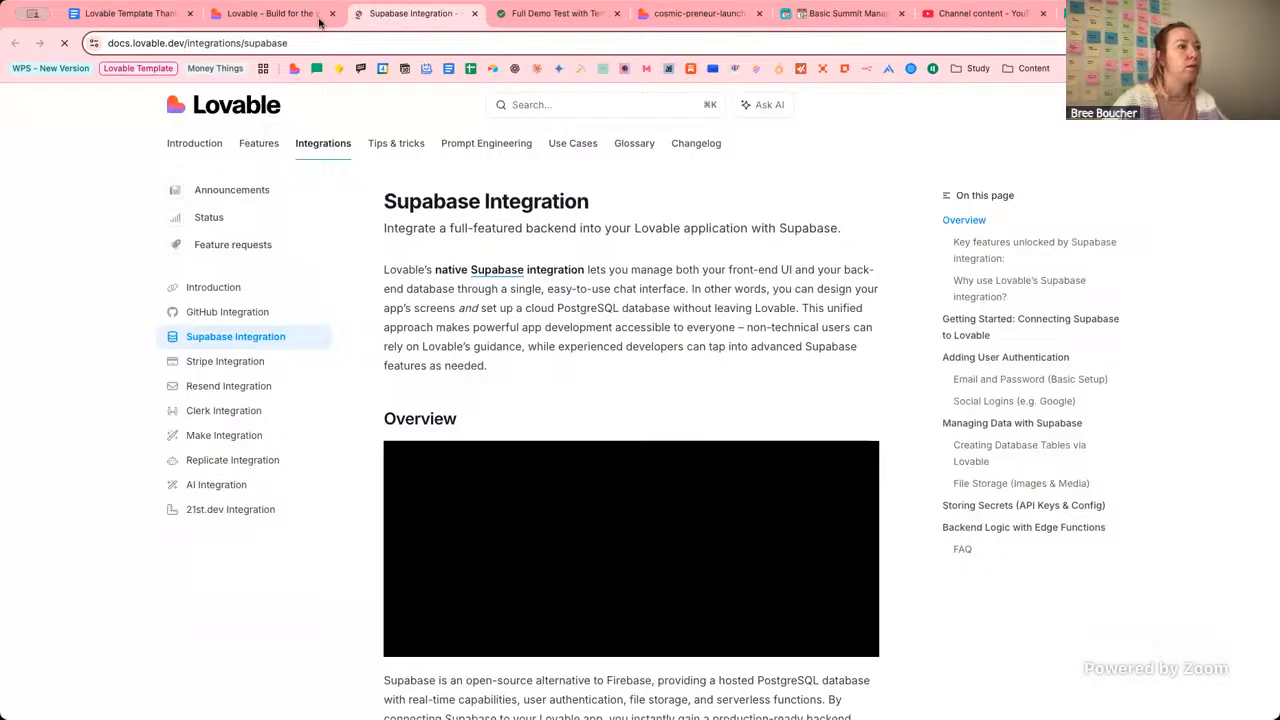
pyautogui.click(474, 13)
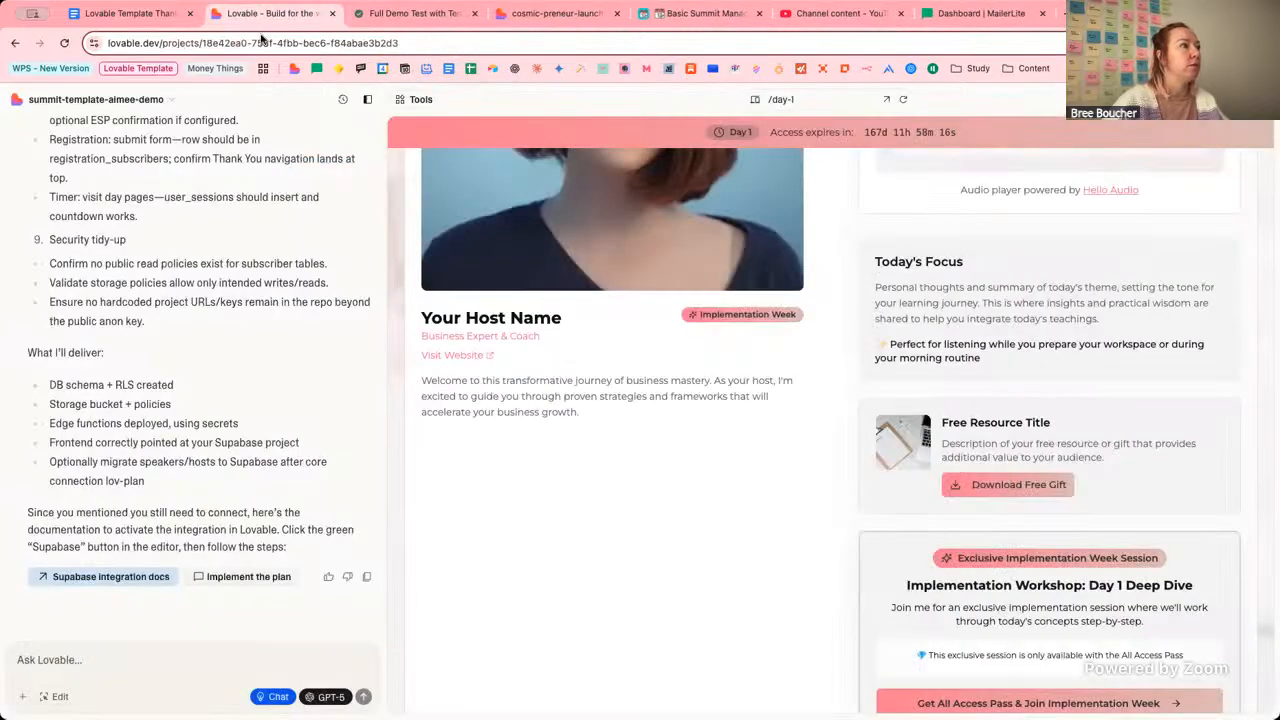
# Choose 'Implement the plan', then switch to the cosmic-preneur-launchpad tab's Connect Supabase guide.
pyautogui.click(243, 577)
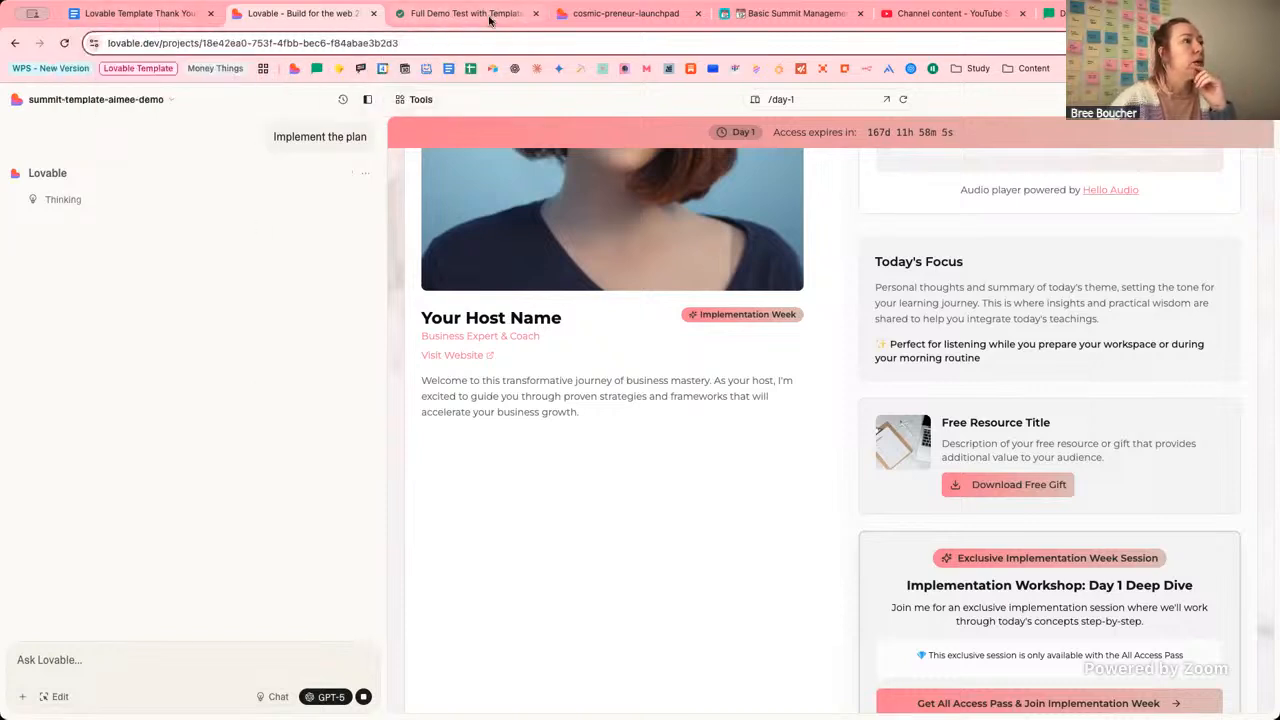
pyautogui.click(620, 13)
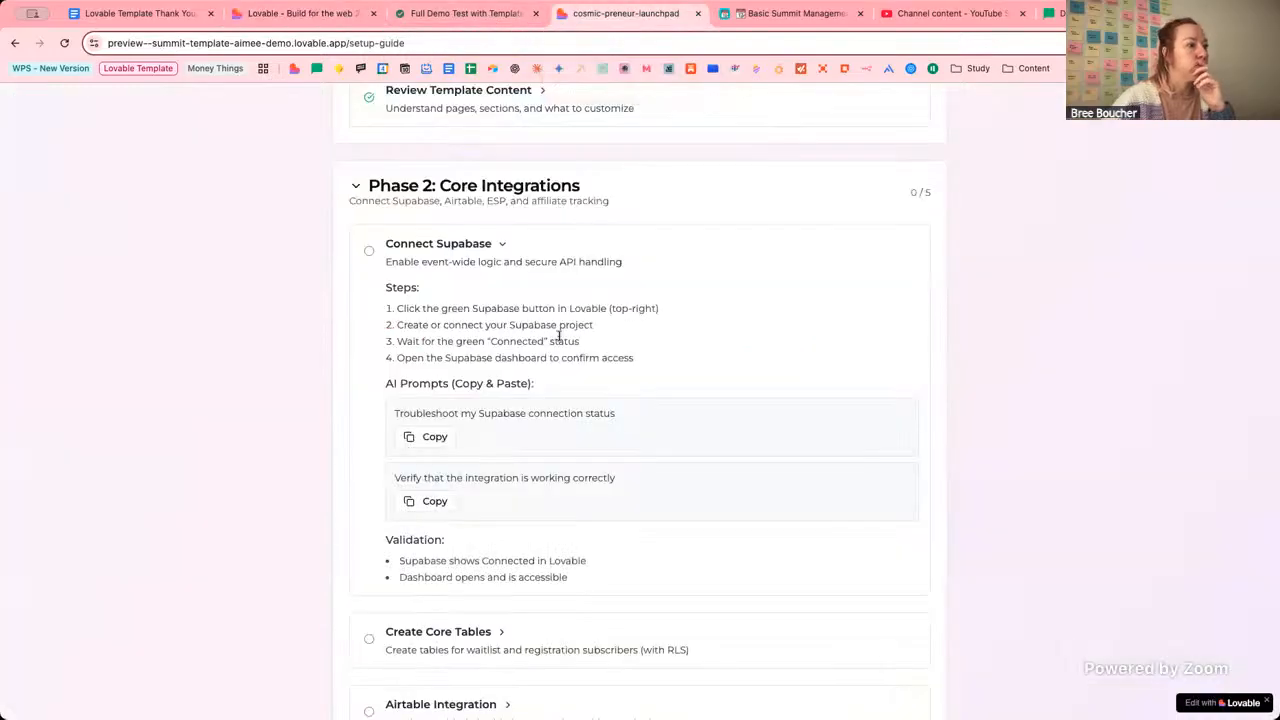
pyautogui.scroll(-2, 511, 530)
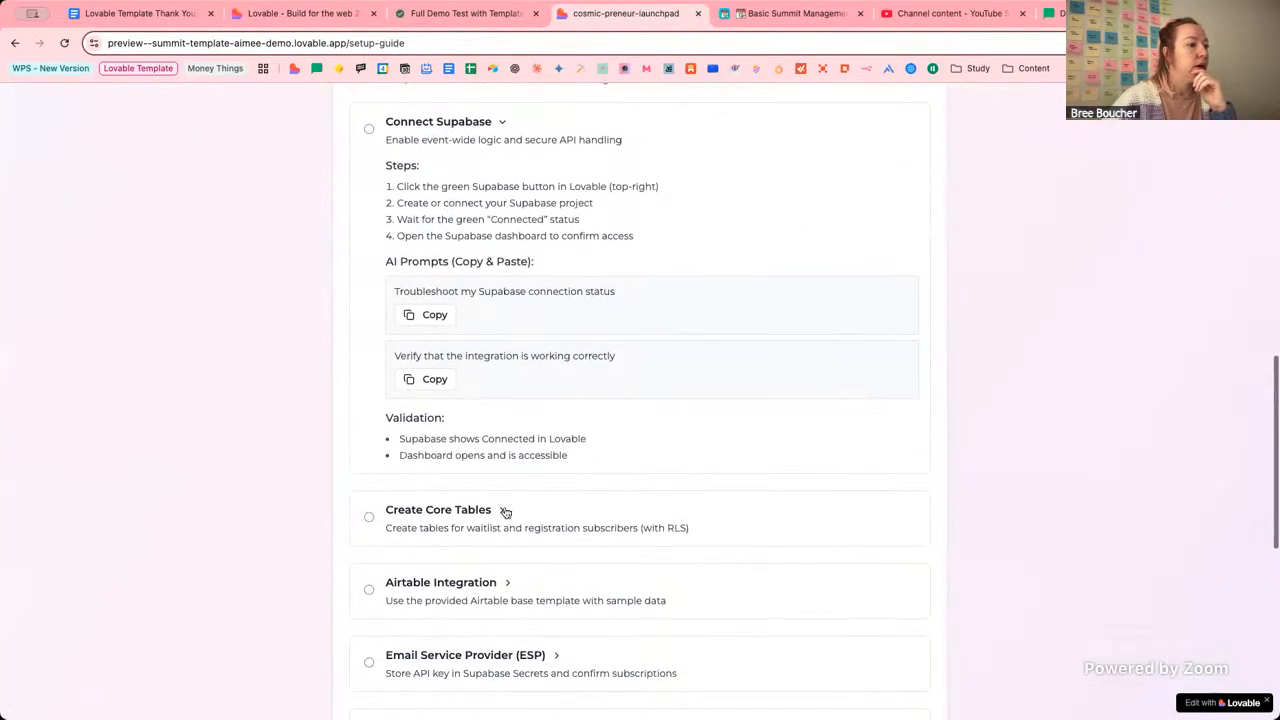
pyautogui.click(502, 510)
pyautogui.scroll(-2, 680, 397)
pyautogui.scroll(4, 680, 397)
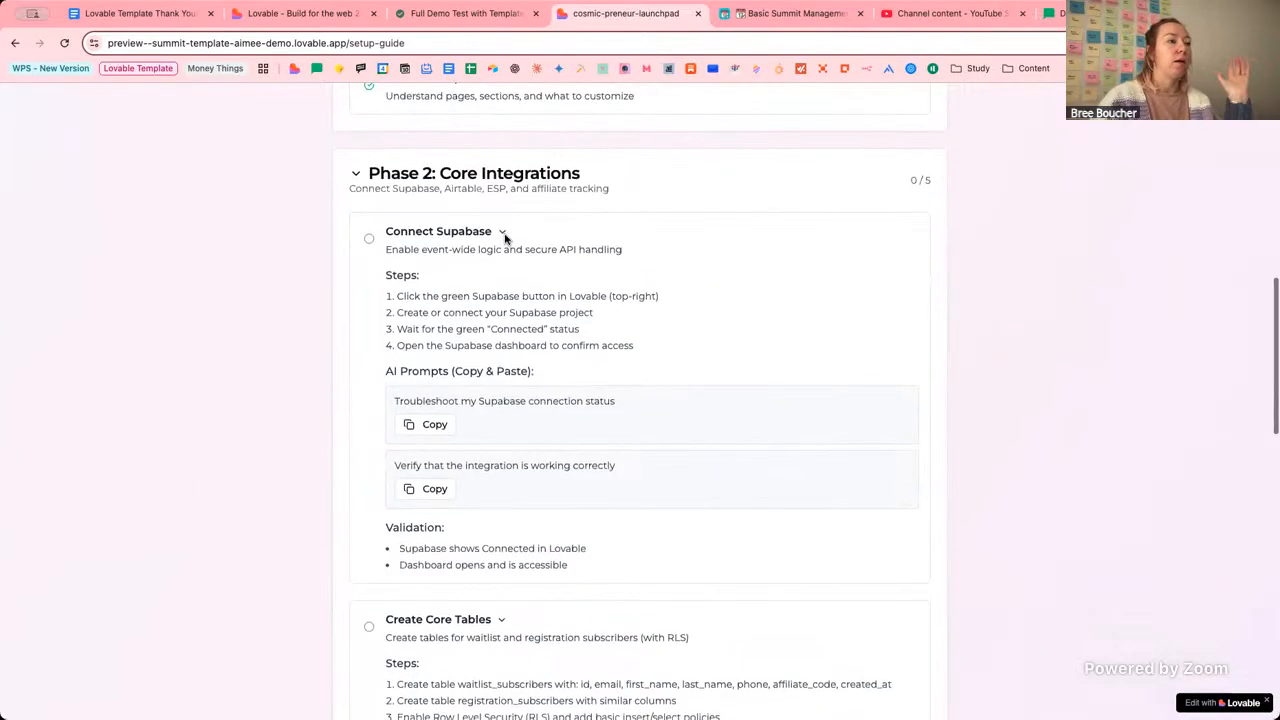
pyautogui.scroll(1, 505, 237)
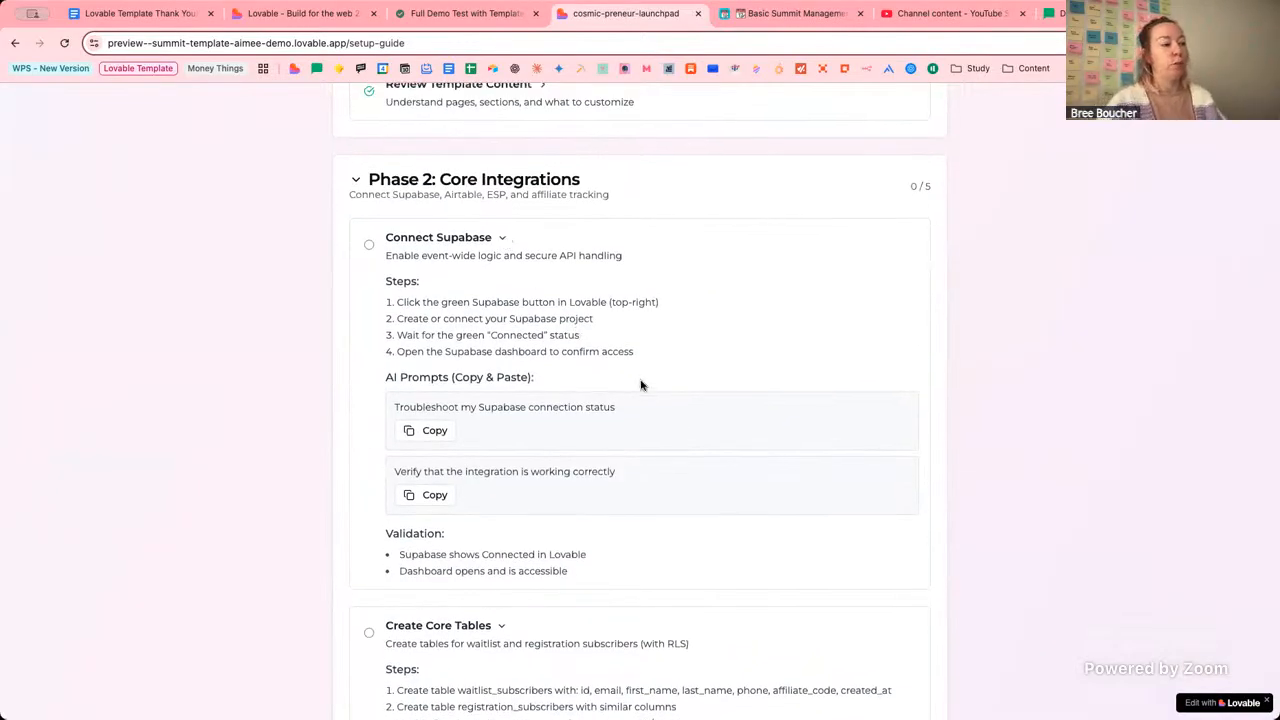
pyautogui.scroll(-4, 640, 383)
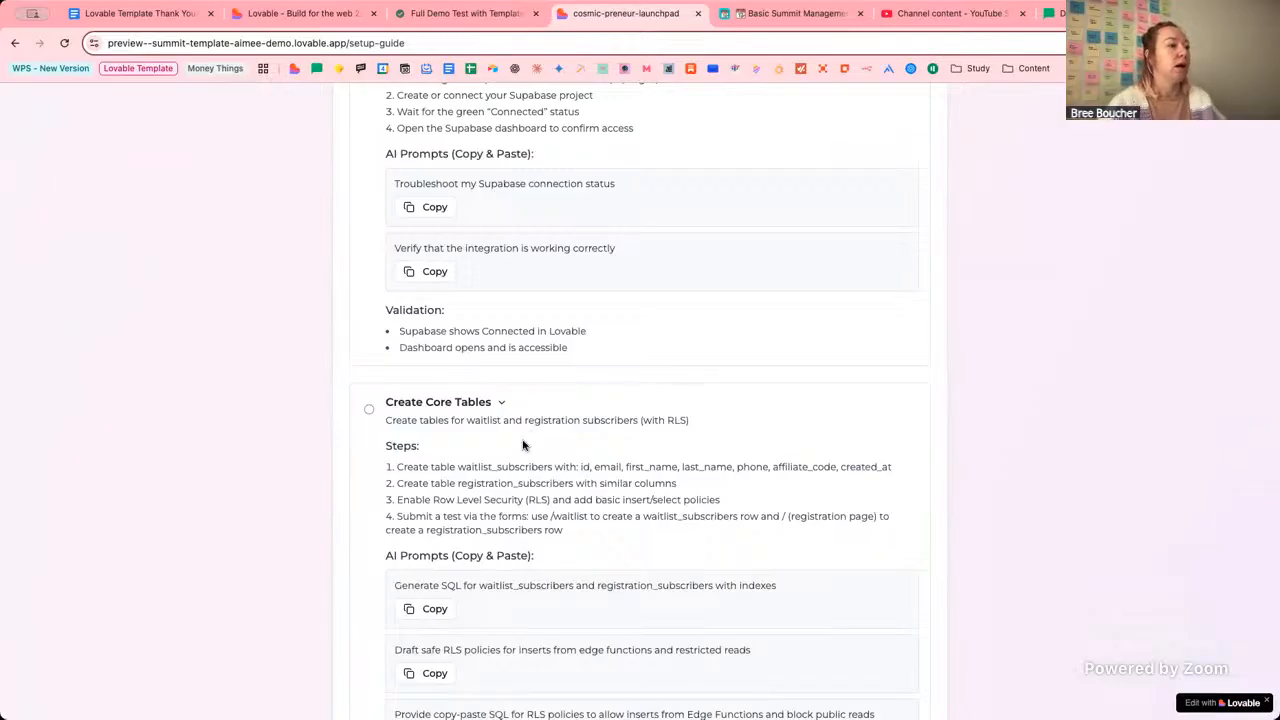
pyautogui.scroll(-2, 522, 445)
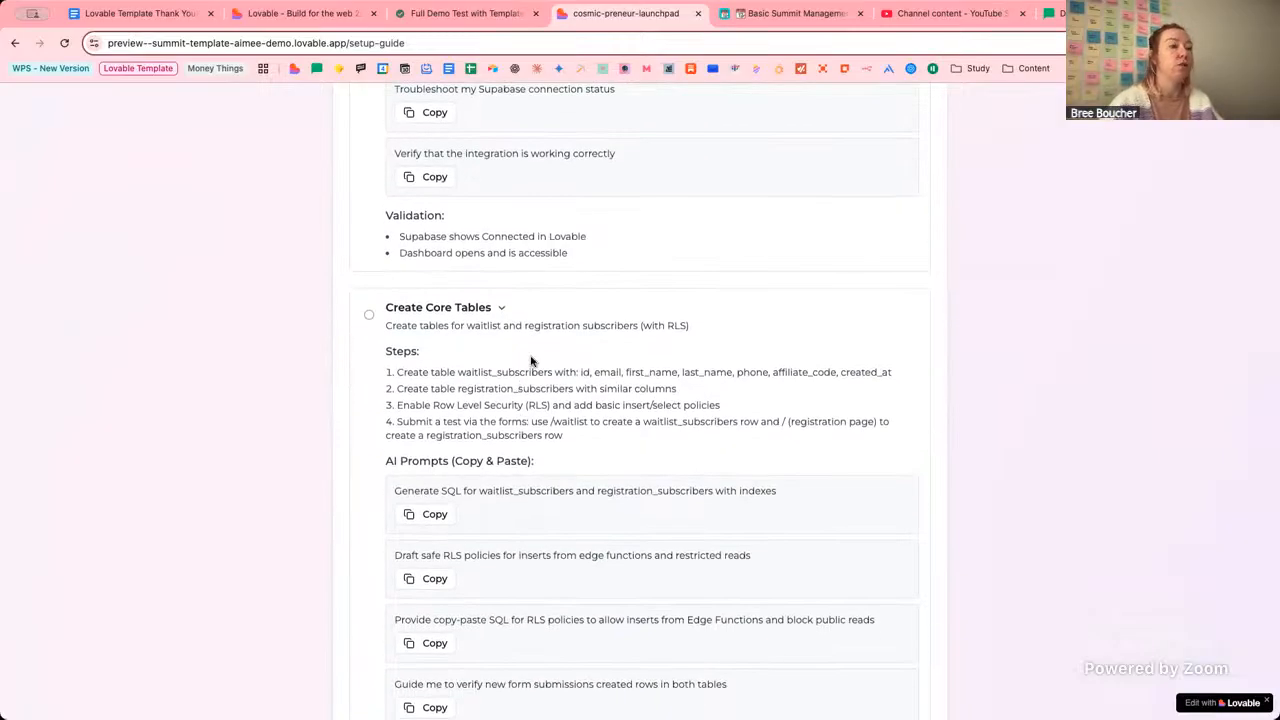
pyautogui.click(340, 14)
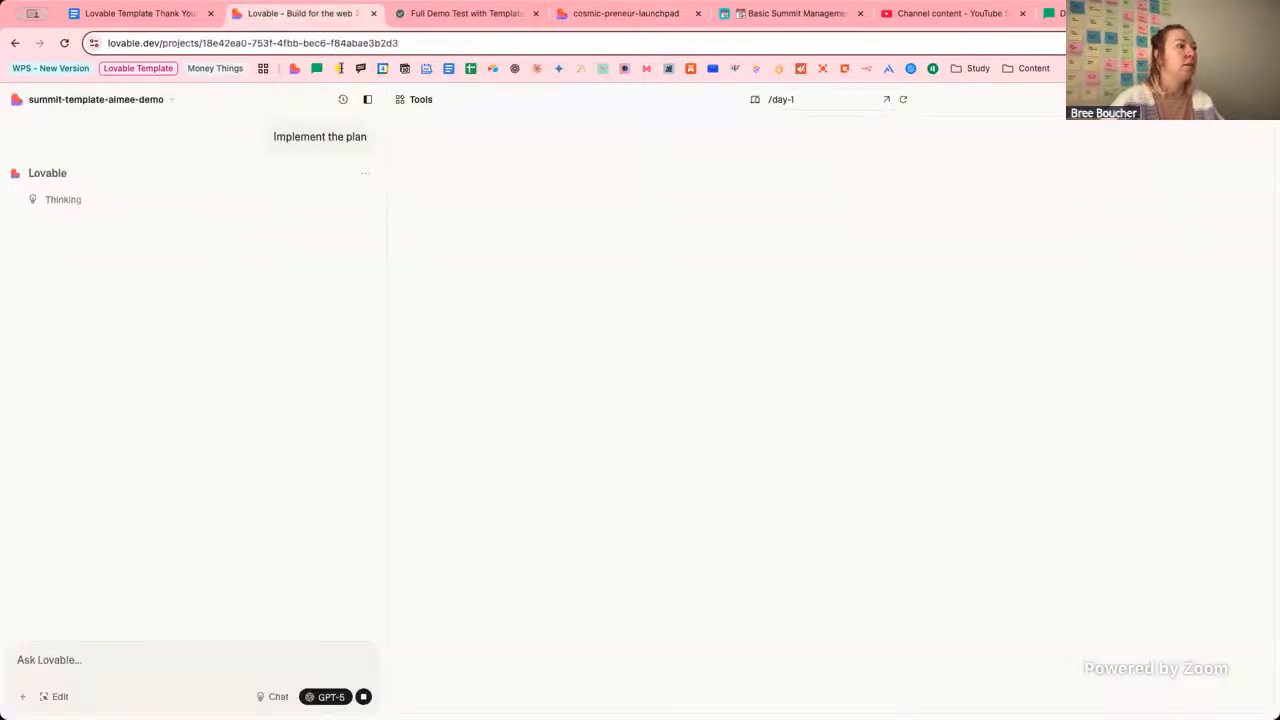
pyautogui.scroll(4, 251, 182)
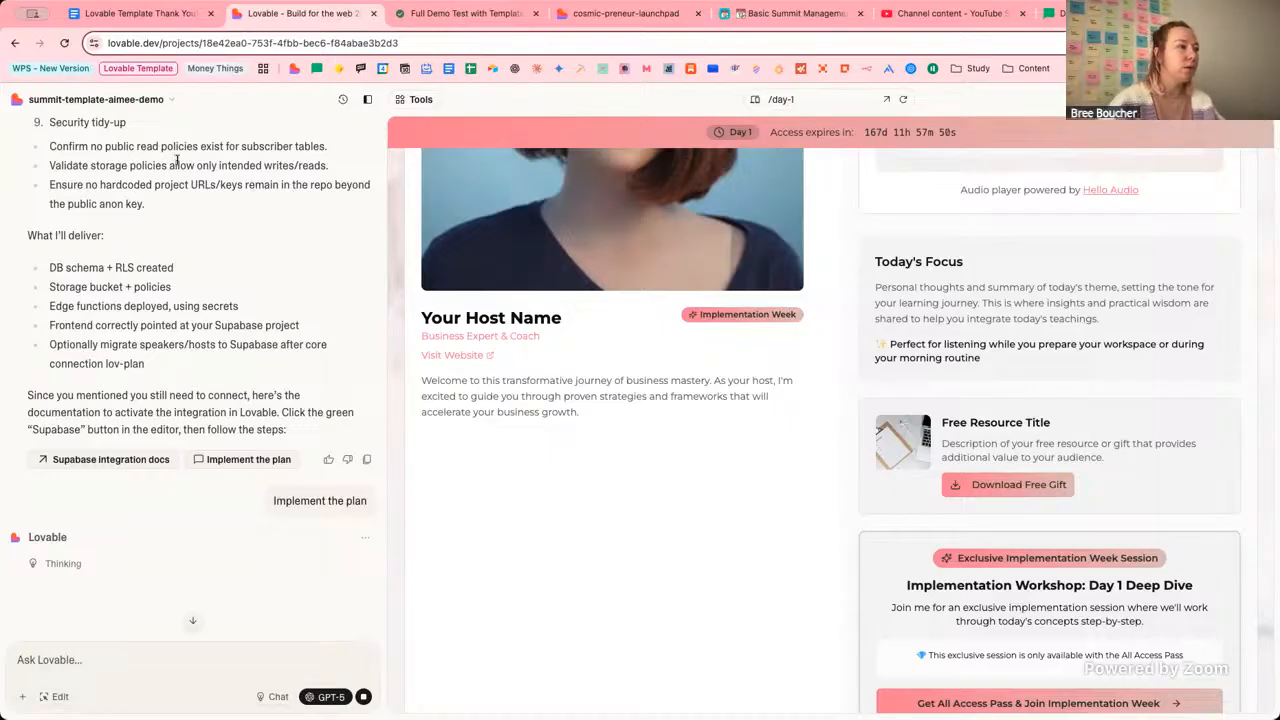
pyautogui.click(602, 18)
pyautogui.moveTo(459, 374); pyautogui.dragTo(592, 376)
pyautogui.moveTo(459, 374); pyautogui.dragTo(584, 372)
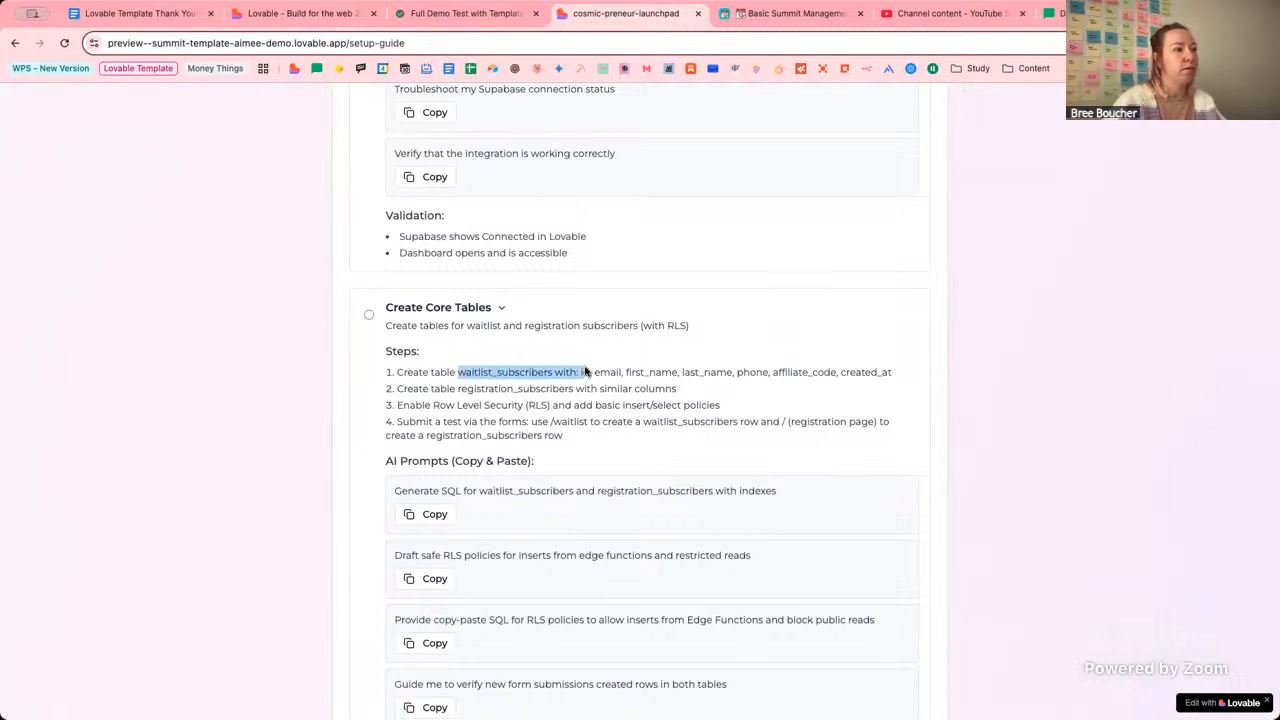
pyautogui.moveTo(467, 391); pyautogui.dragTo(640, 391)
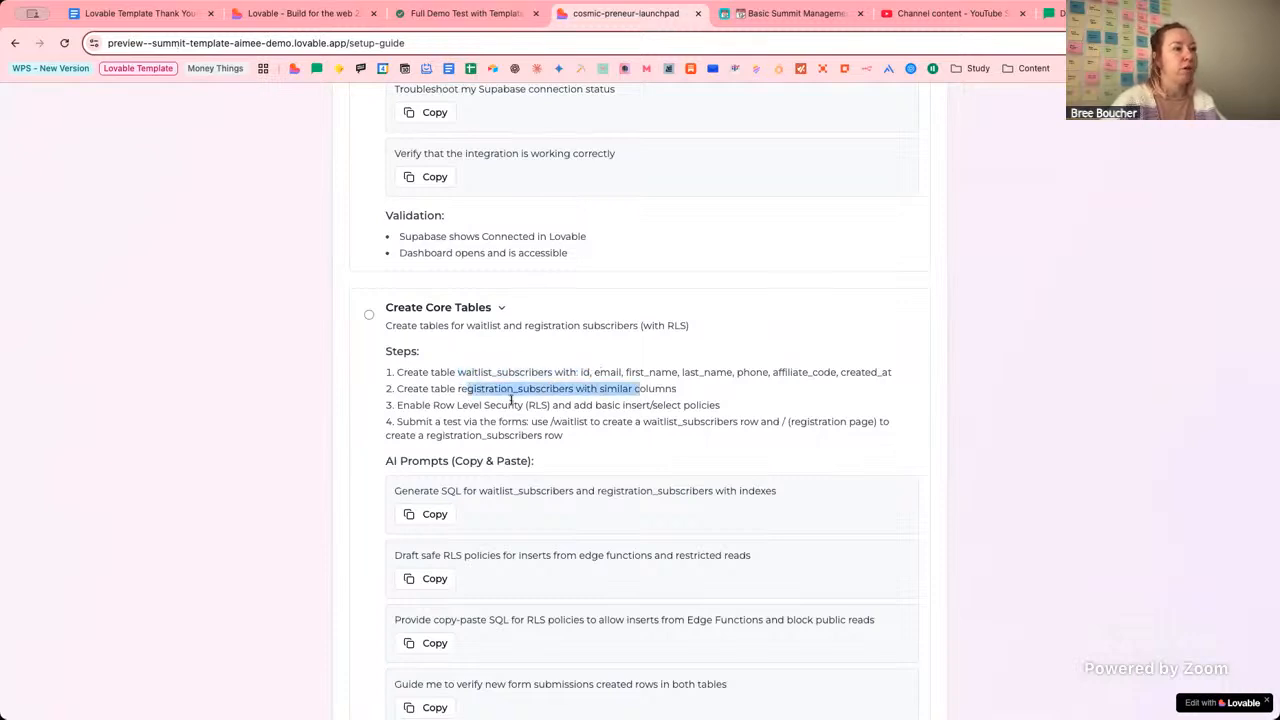
pyautogui.click(511, 400)
pyautogui.moveTo(420, 406); pyautogui.dragTo(619, 403)
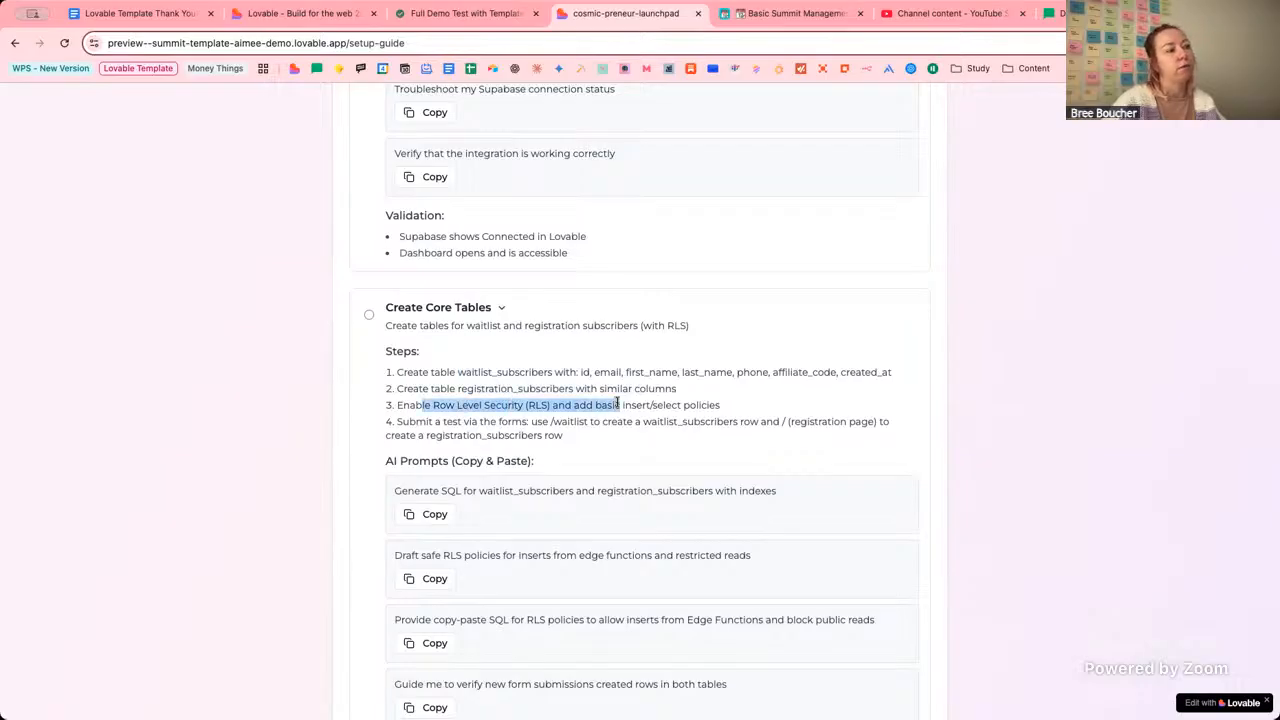
pyautogui.click(575, 415)
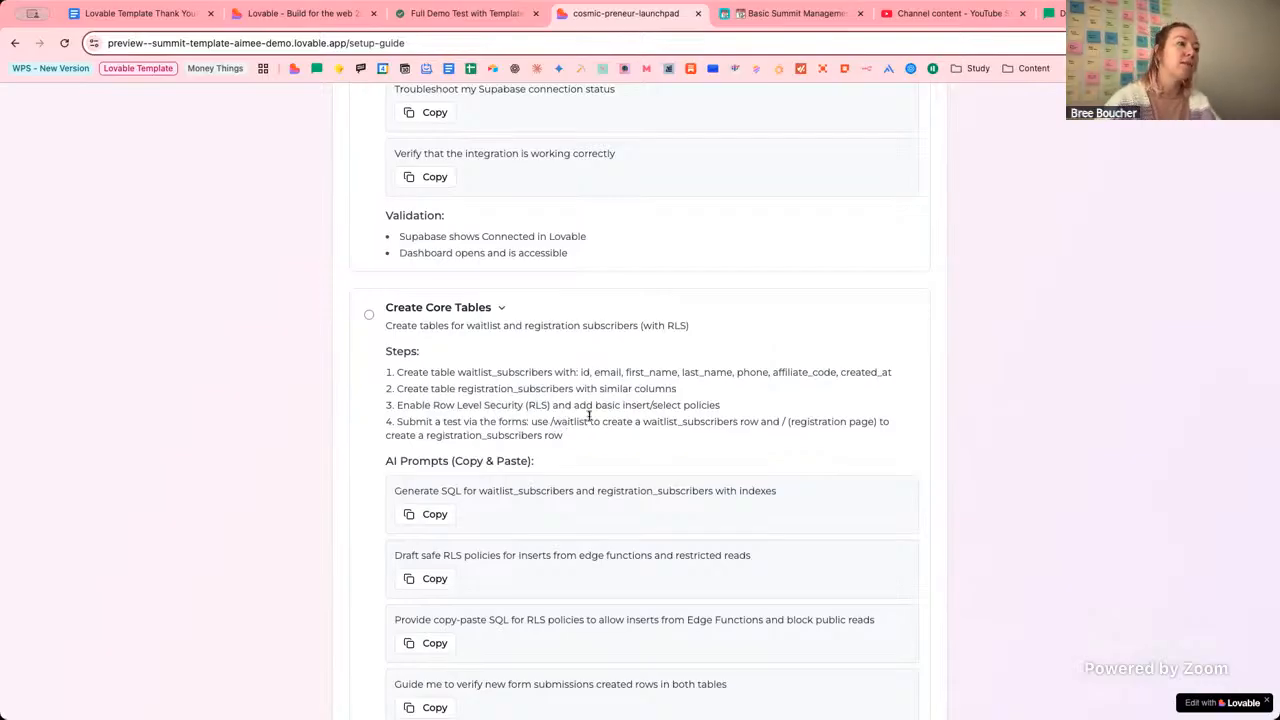
pyautogui.scroll(1, 597, 440)
pyautogui.scroll(-2, 600, 440)
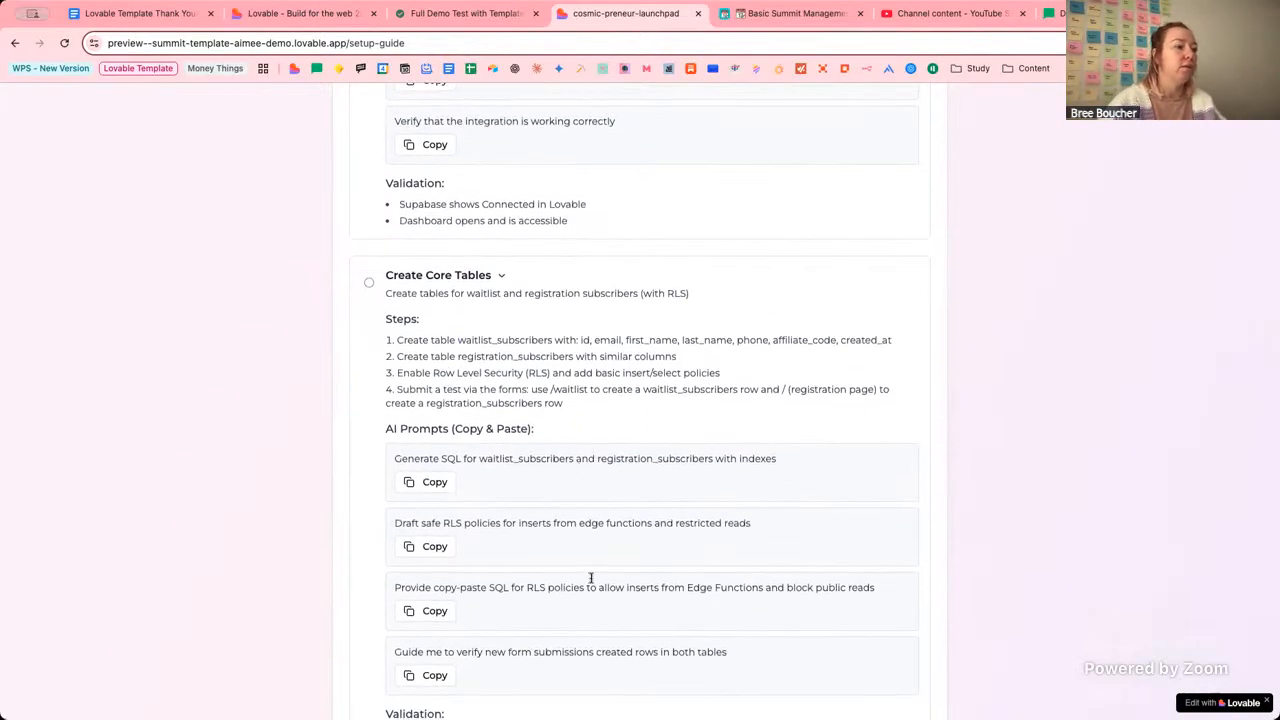
pyautogui.scroll(-3, 591, 575)
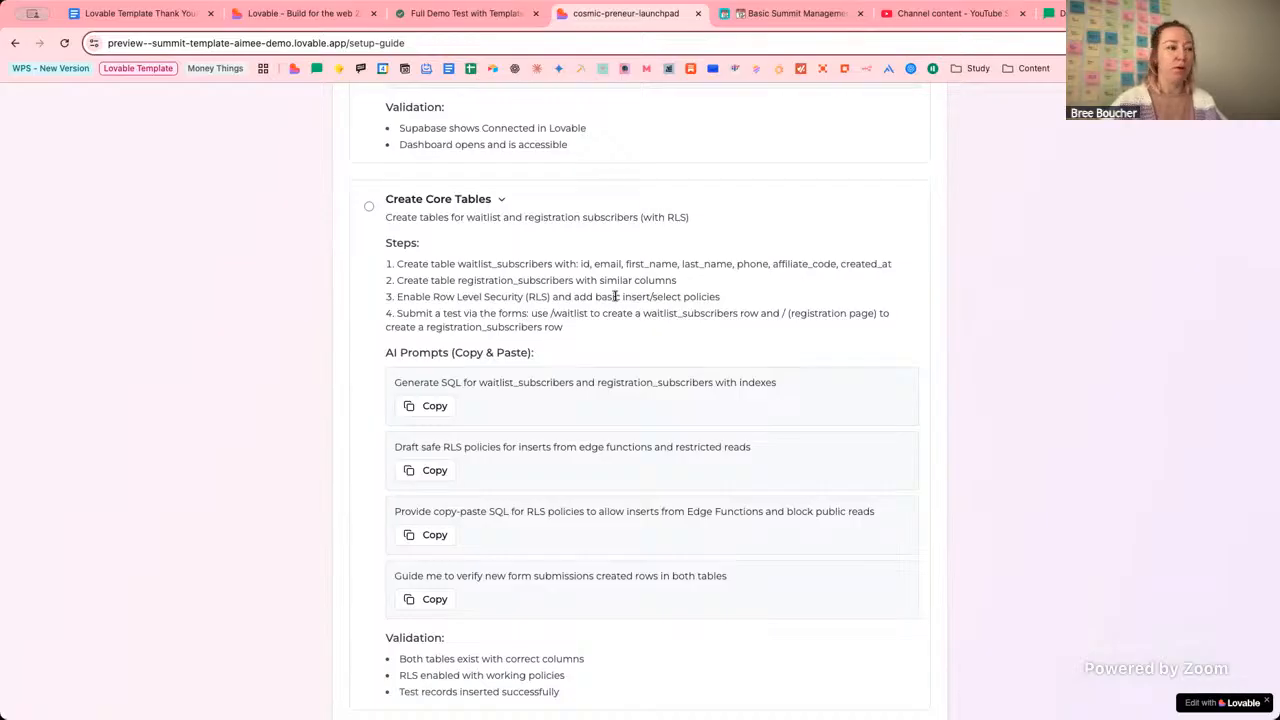
pyautogui.scroll(-1, 614, 311)
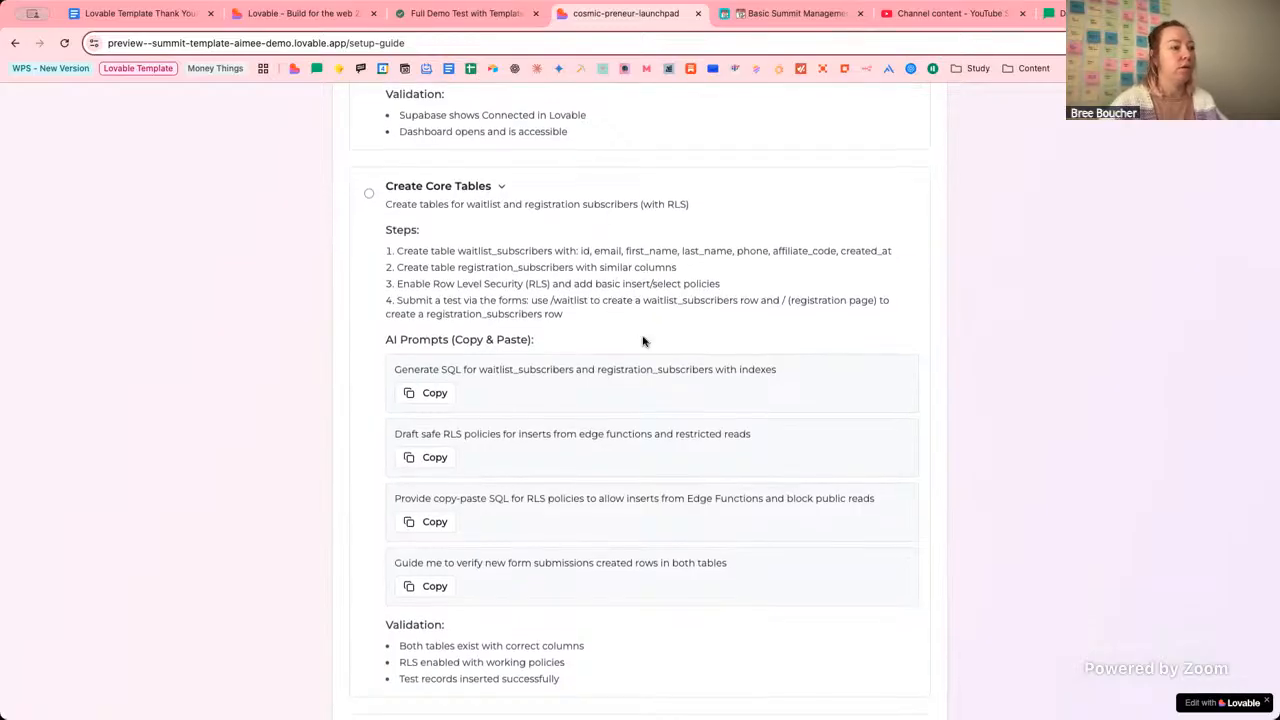
pyautogui.scroll(3, 643, 340)
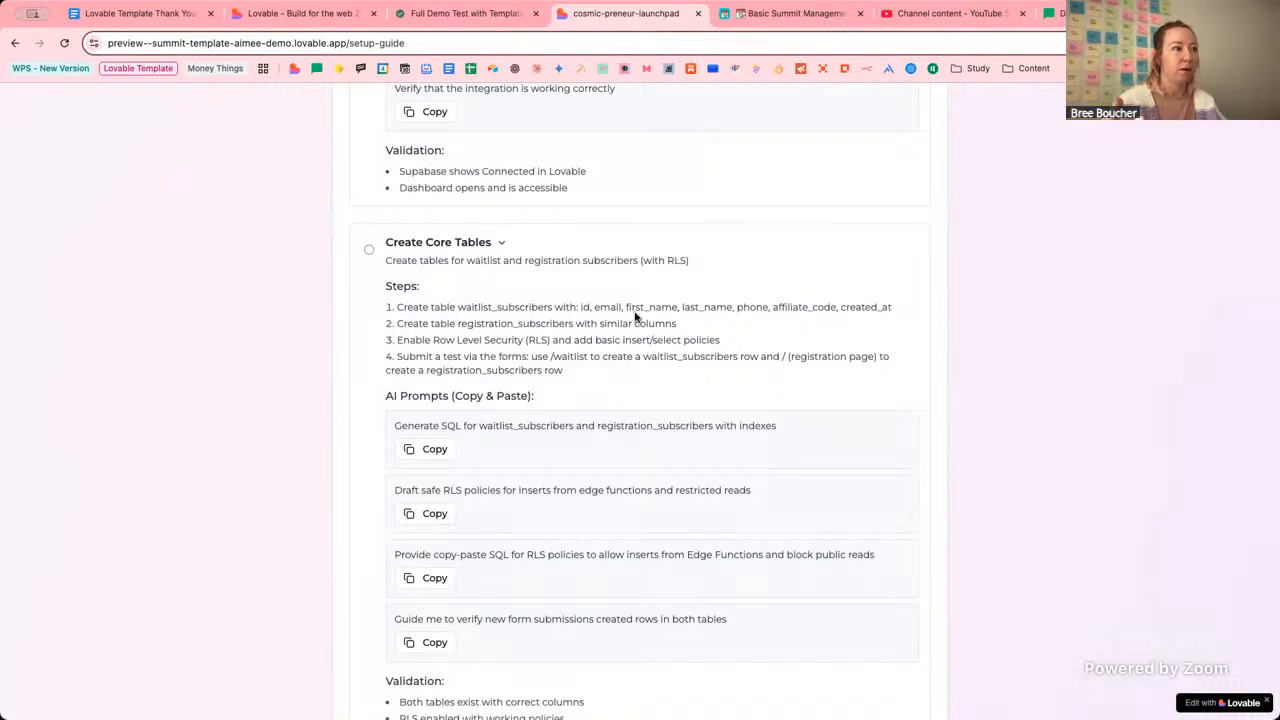
pyautogui.click(504, 246)
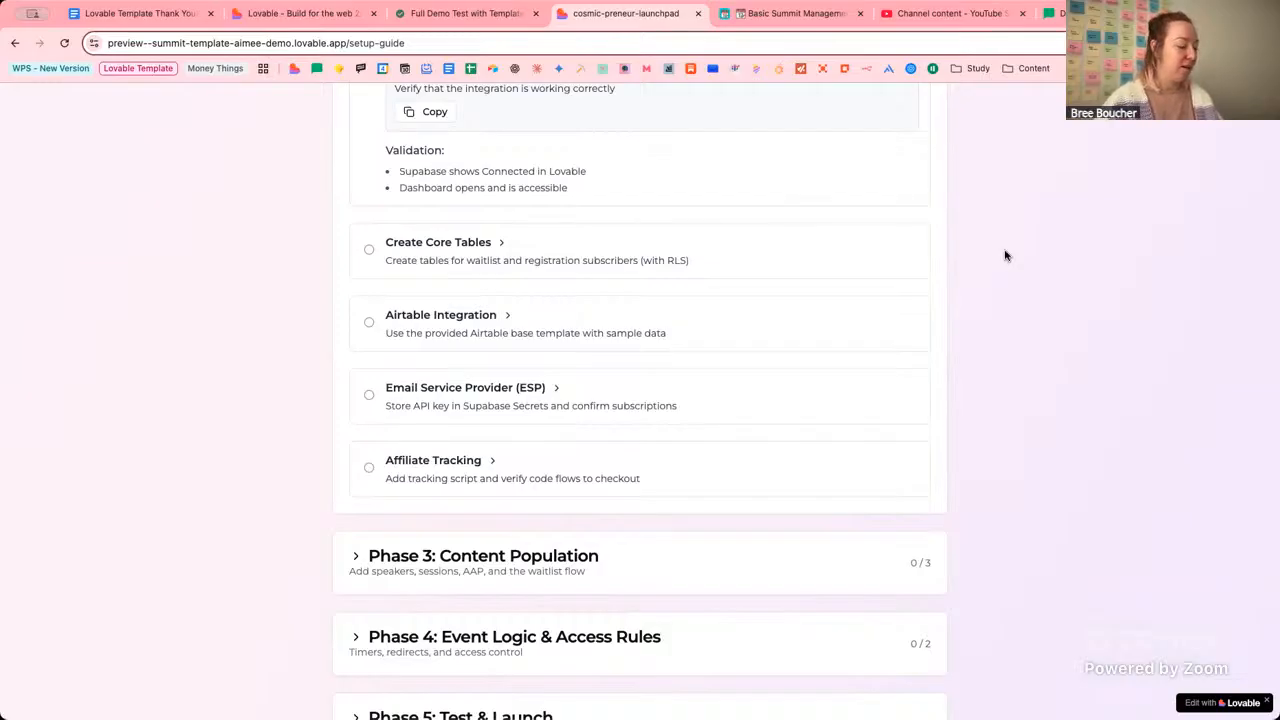
pyautogui.scroll(2, 1006, 256)
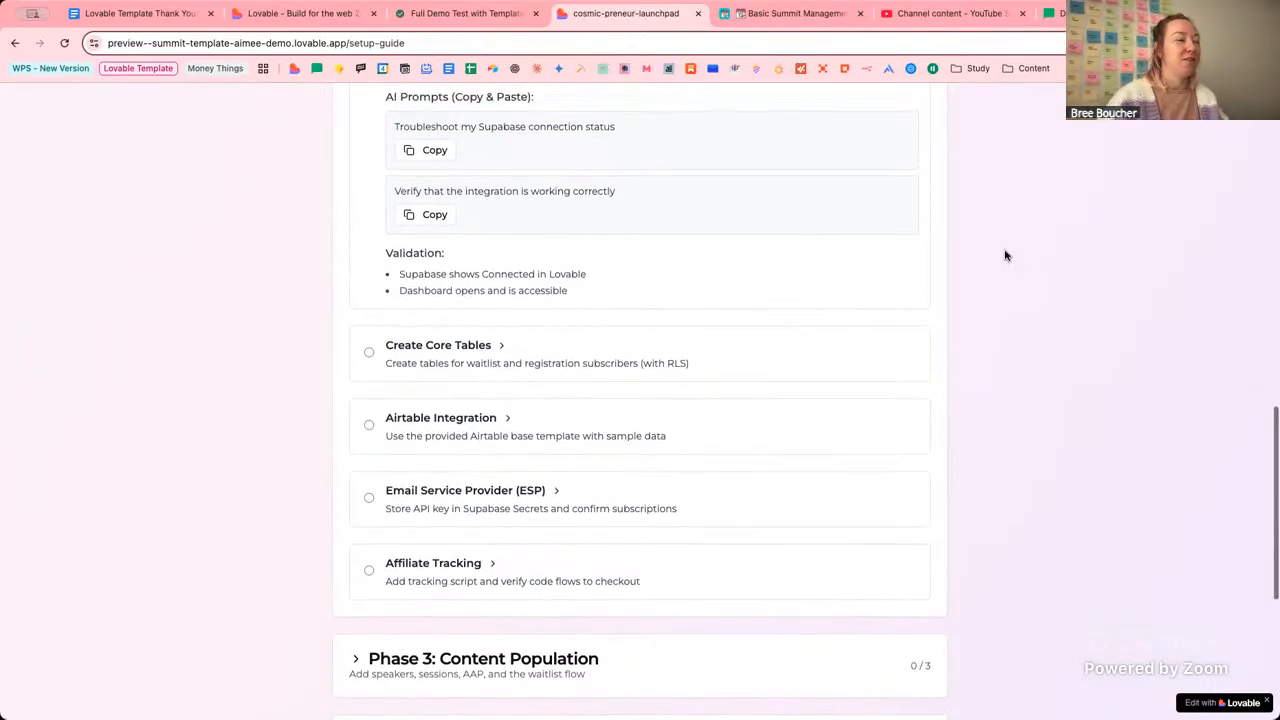
pyautogui.scroll(3, 1006, 256)
pyautogui.scroll(1, 1006, 256)
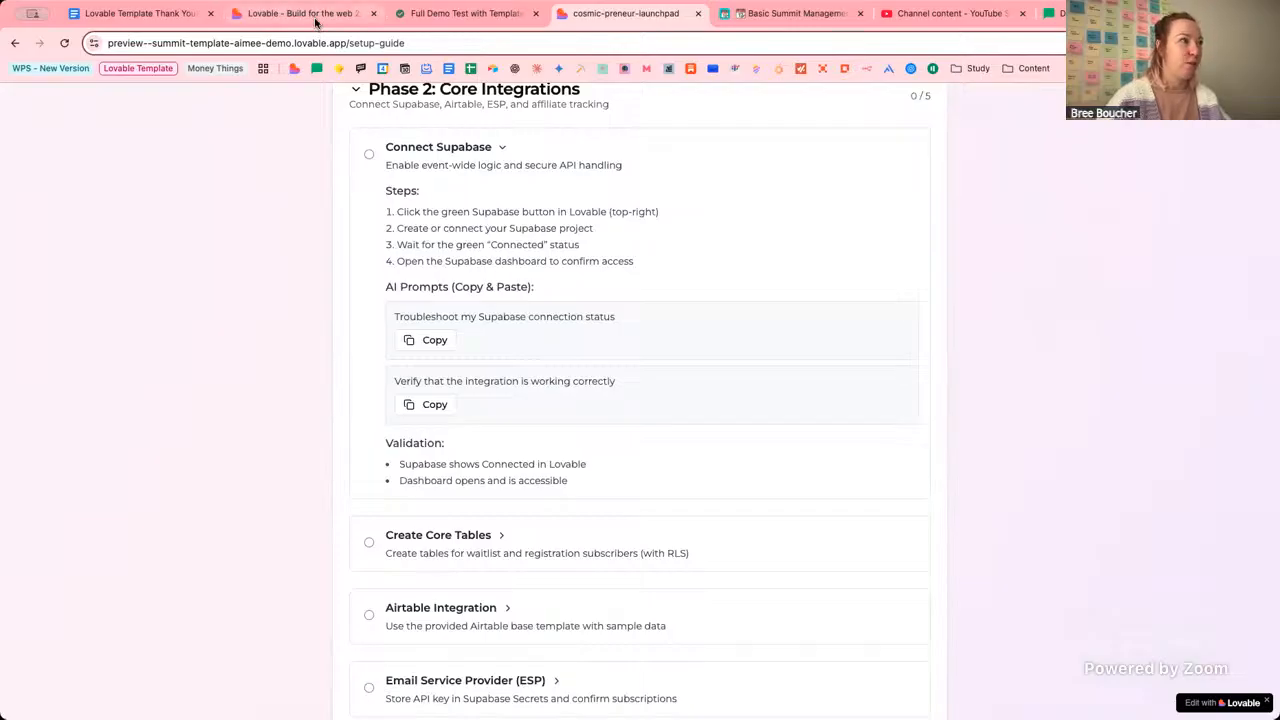
# Check the assistant's progress, swap Connect Supabase for Airtable Integration in the guide, then view the Airtable base.
pyautogui.click(316, 16)
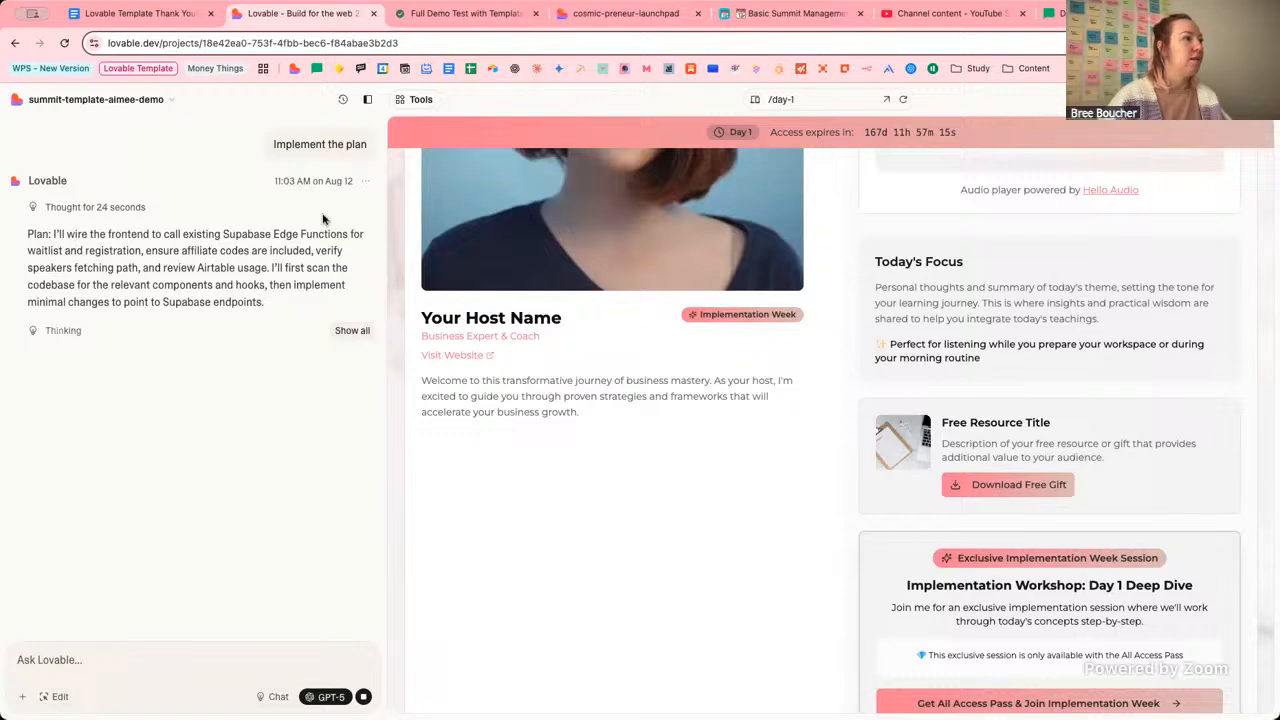
pyautogui.click(625, 14)
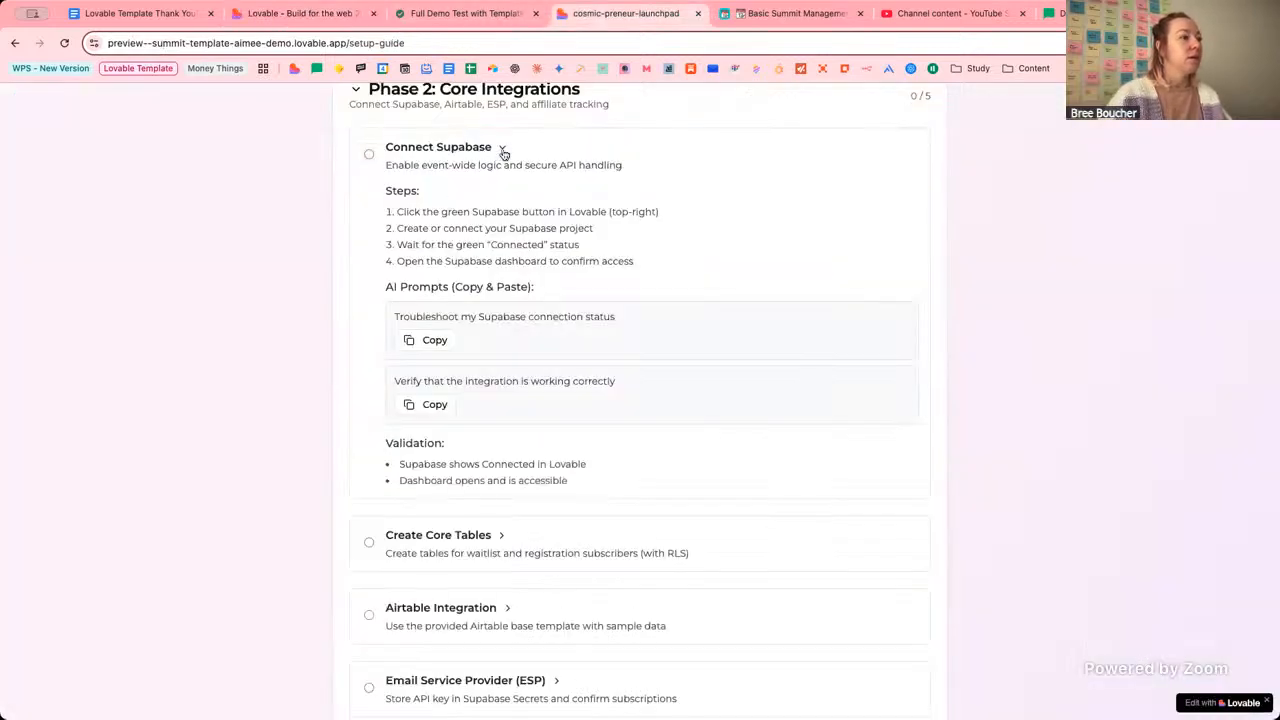
pyautogui.click(503, 148)
pyautogui.click(507, 294)
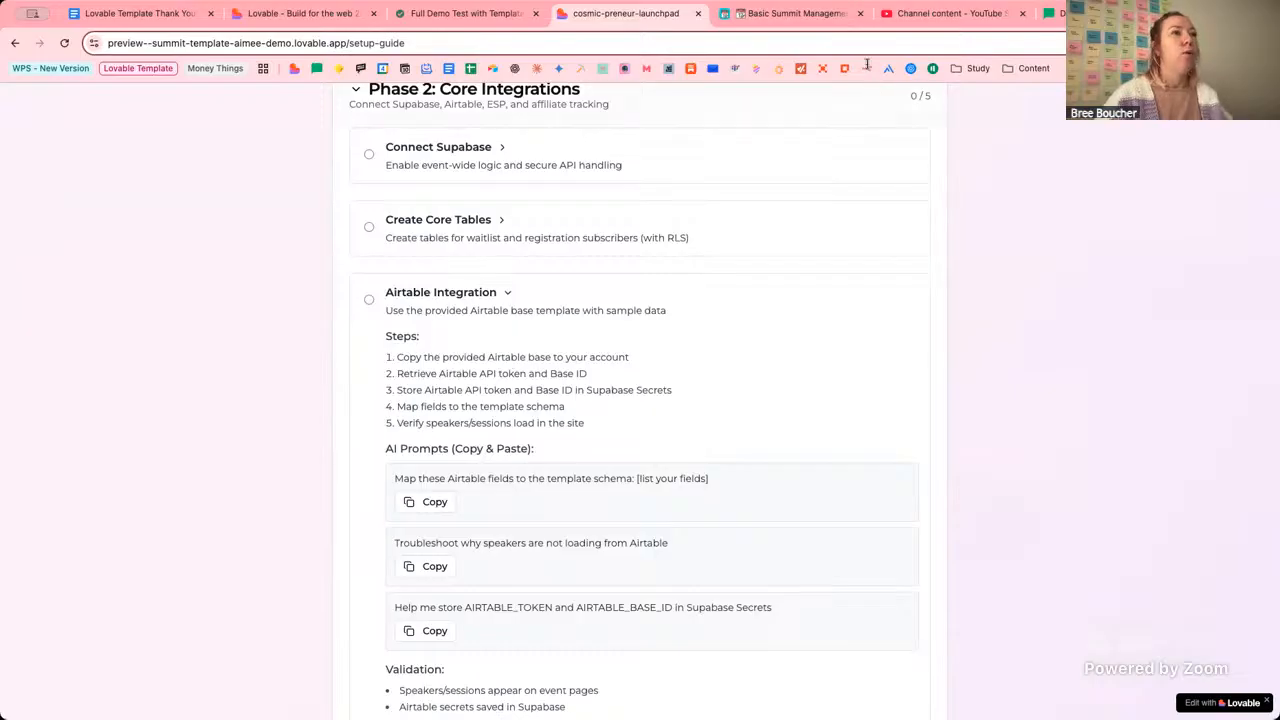
pyautogui.click(741, 14)
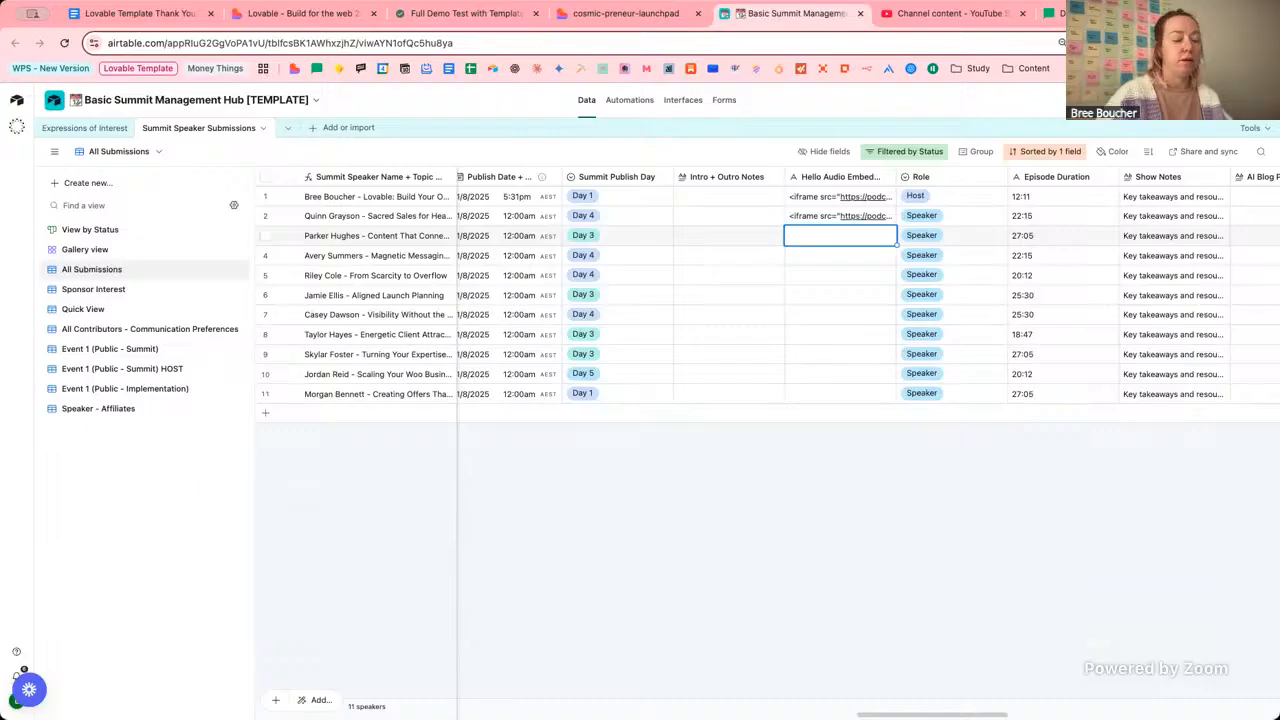
# Load the Airtable home page in a new browser tab.
pyautogui.hotkey('ctrl', 't')
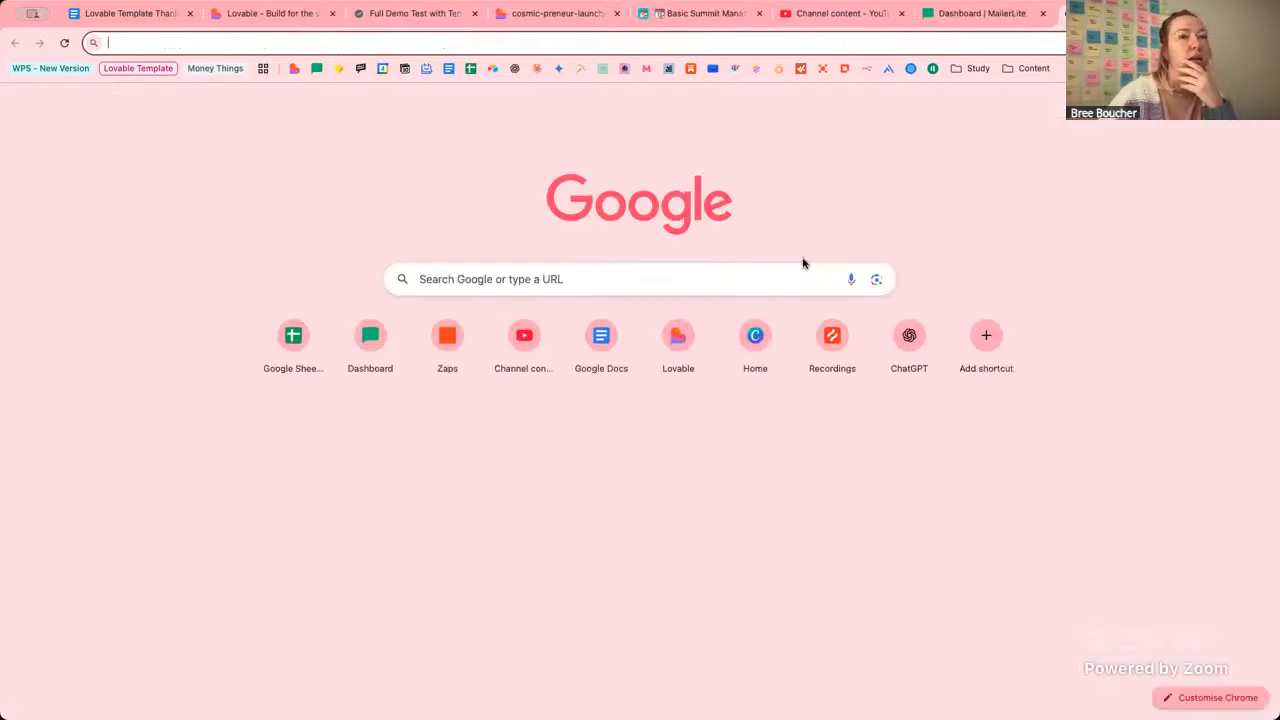
pyautogui.write('ai')
pyautogui.press('Return')
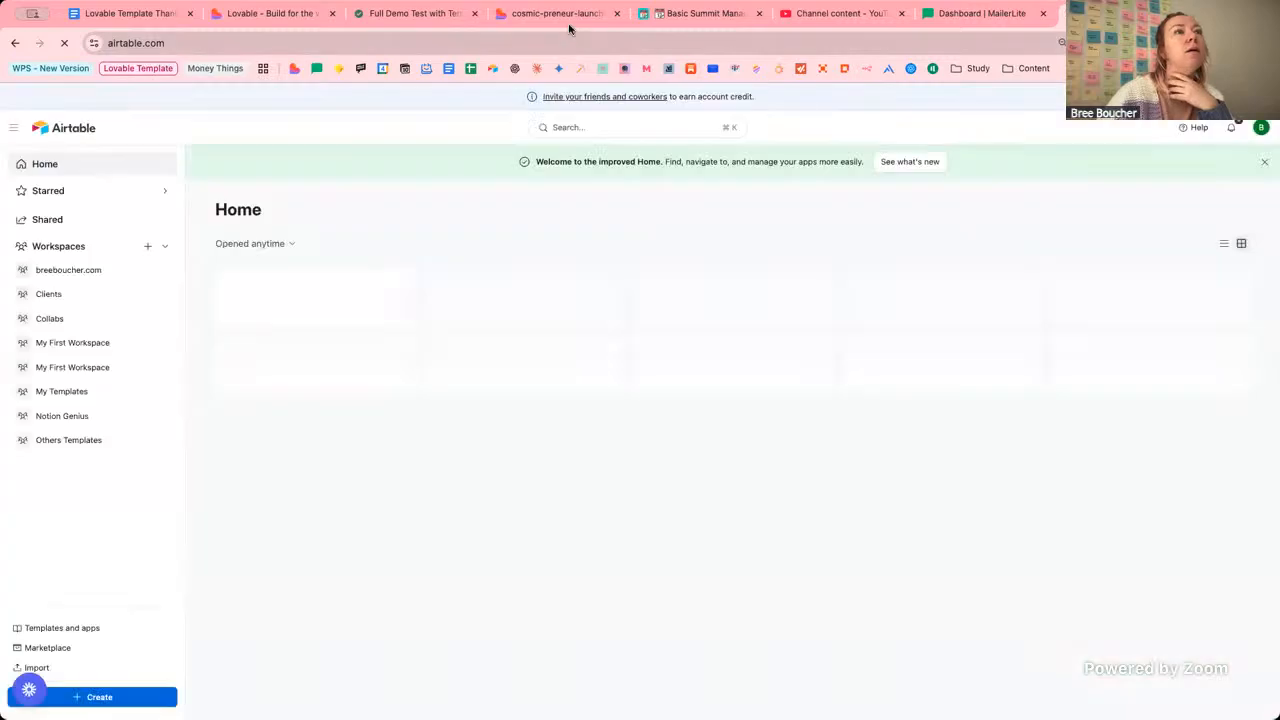
# Follow the guide's Airtable API setup link to Builder Hub's Personal access tokens, closing the extra home tab.
pyautogui.click(566, 14)
pyautogui.scroll(10, 872, 245)
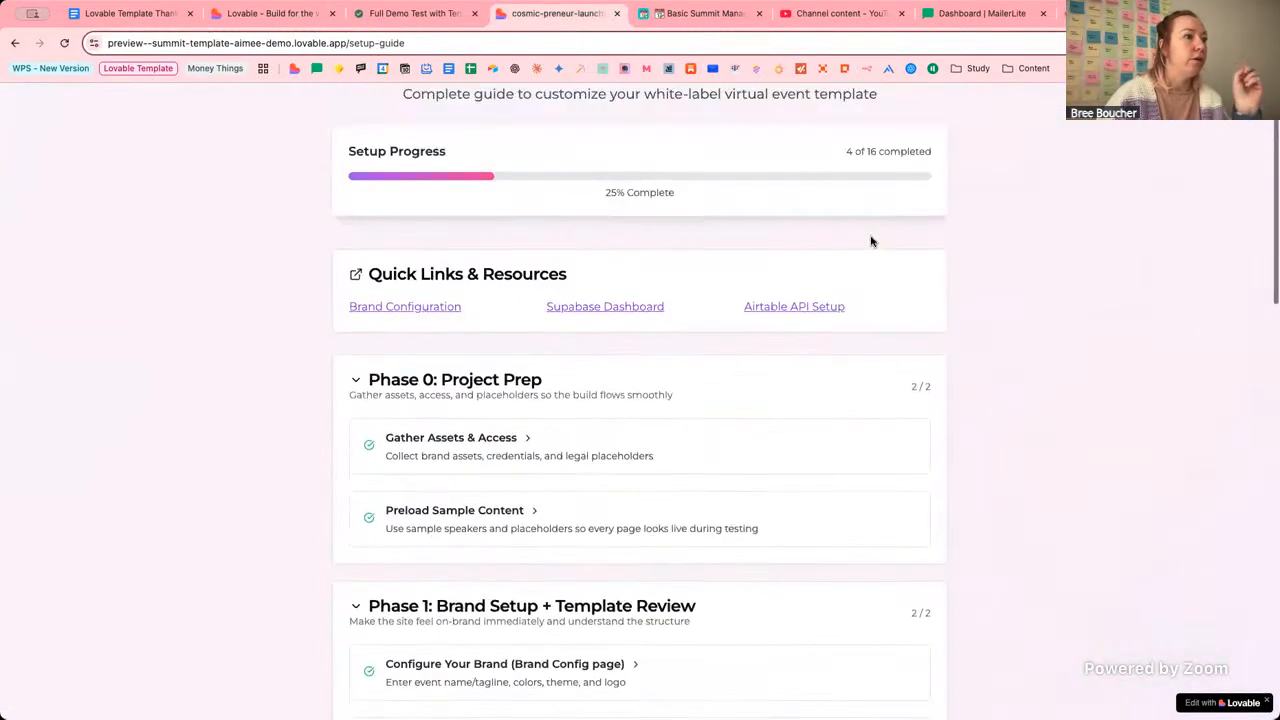
pyautogui.click(779, 307)
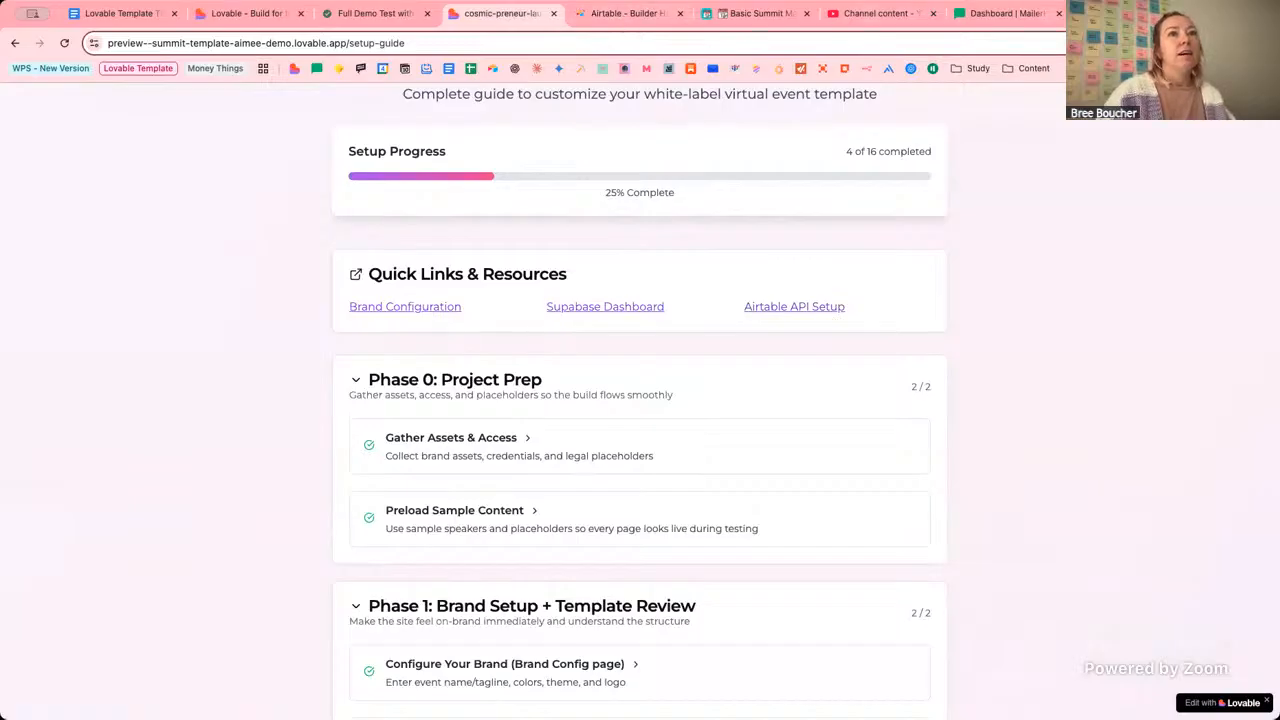
pyautogui.click(1120, 14)
pyautogui.press('super+w')
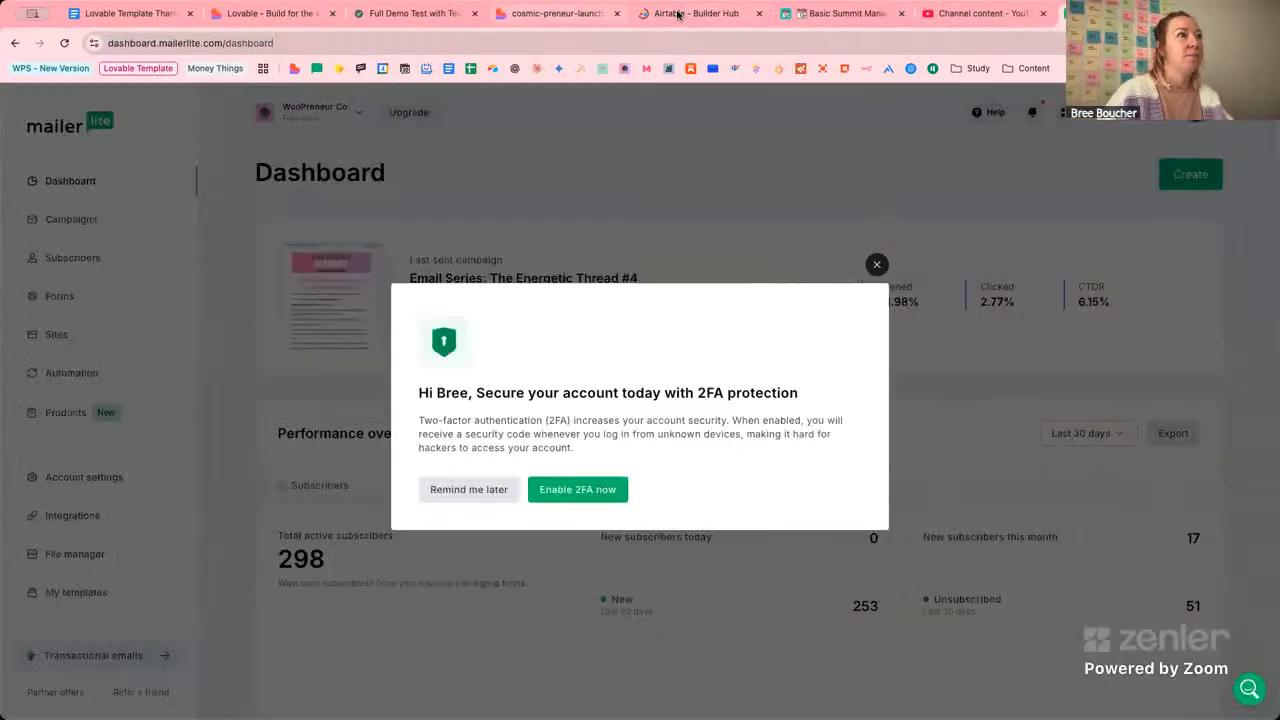
pyautogui.click(679, 14)
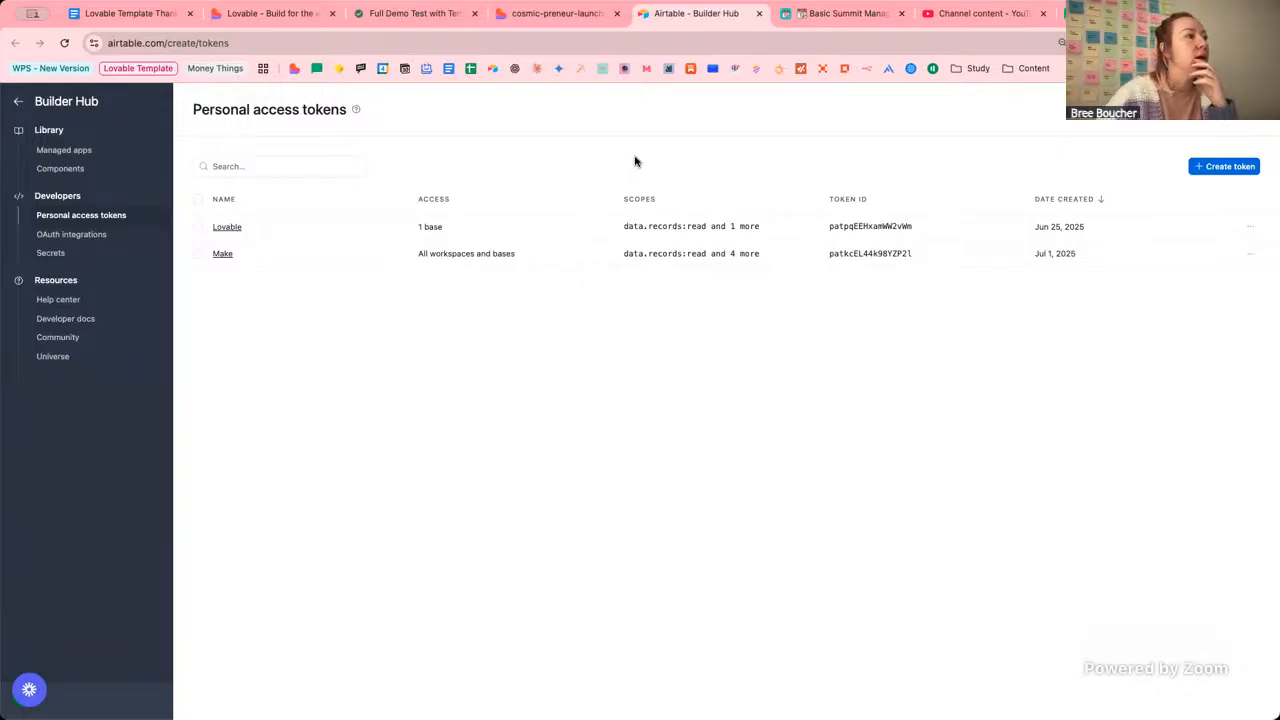
# Start a new personal access token and name it 'Lovable Demo'.
pyautogui.click(1226, 166)
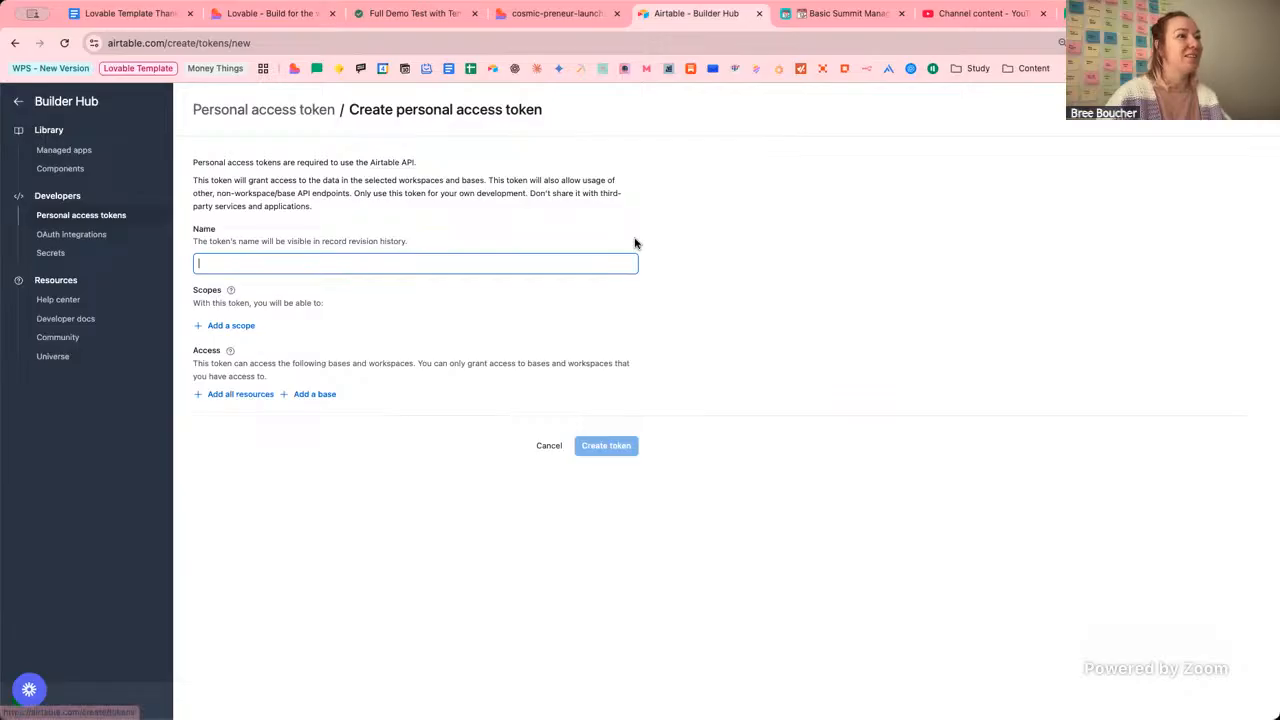
pyautogui.click(556, 14)
pyautogui.click(691, 12)
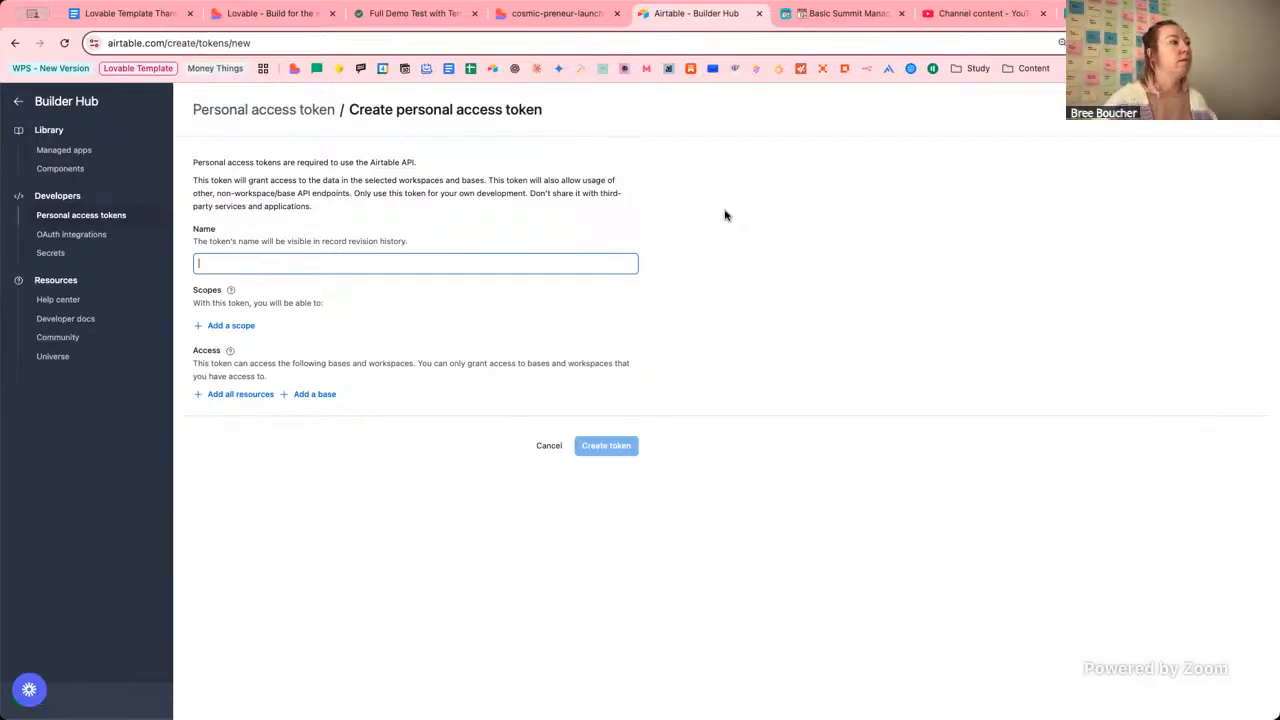
pyautogui.write('Leovab')
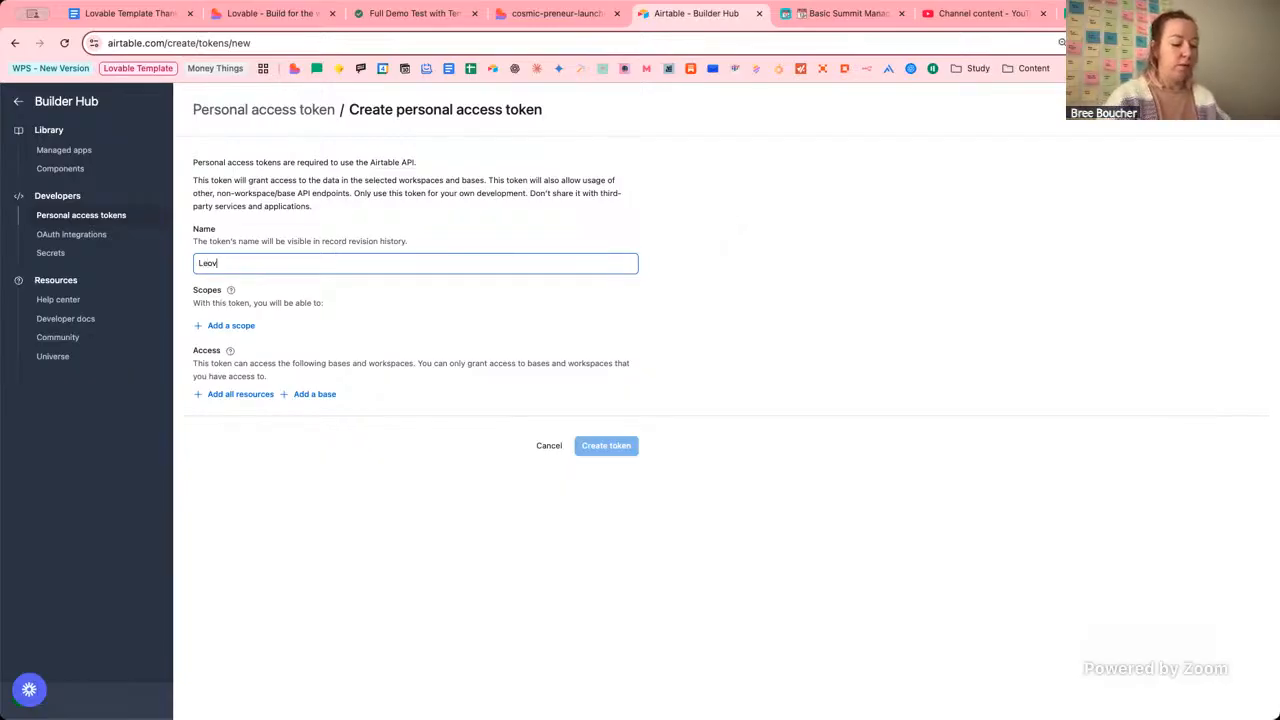
pyautogui.press('BackSpace')
pyautogui.press('BackSpace')
pyautogui.press('BackSpace')
pyautogui.press('BackSpace')
pyautogui.press('BackSpace')
pyautogui.write('oveabl')
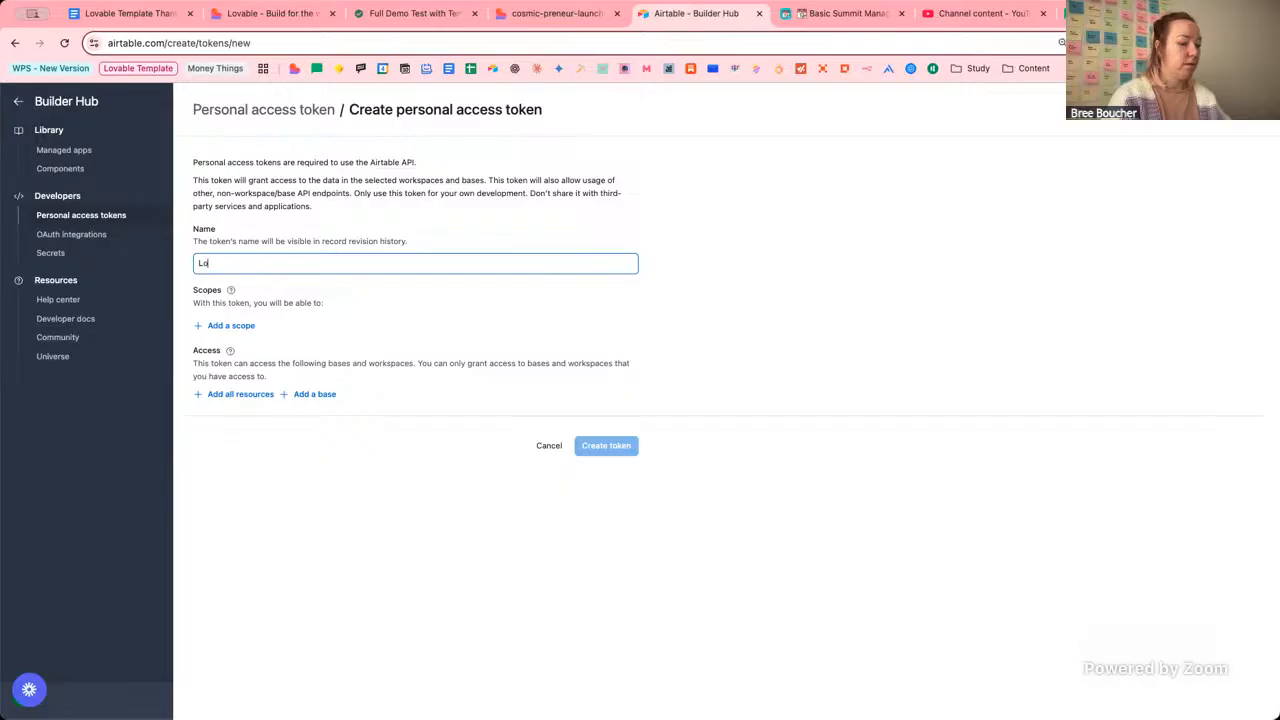
pyautogui.press('BackSpace')
pyautogui.press('BackSpace')
pyautogui.press('BackSpace')
pyautogui.press('BackSpace')
pyautogui.write('ab')
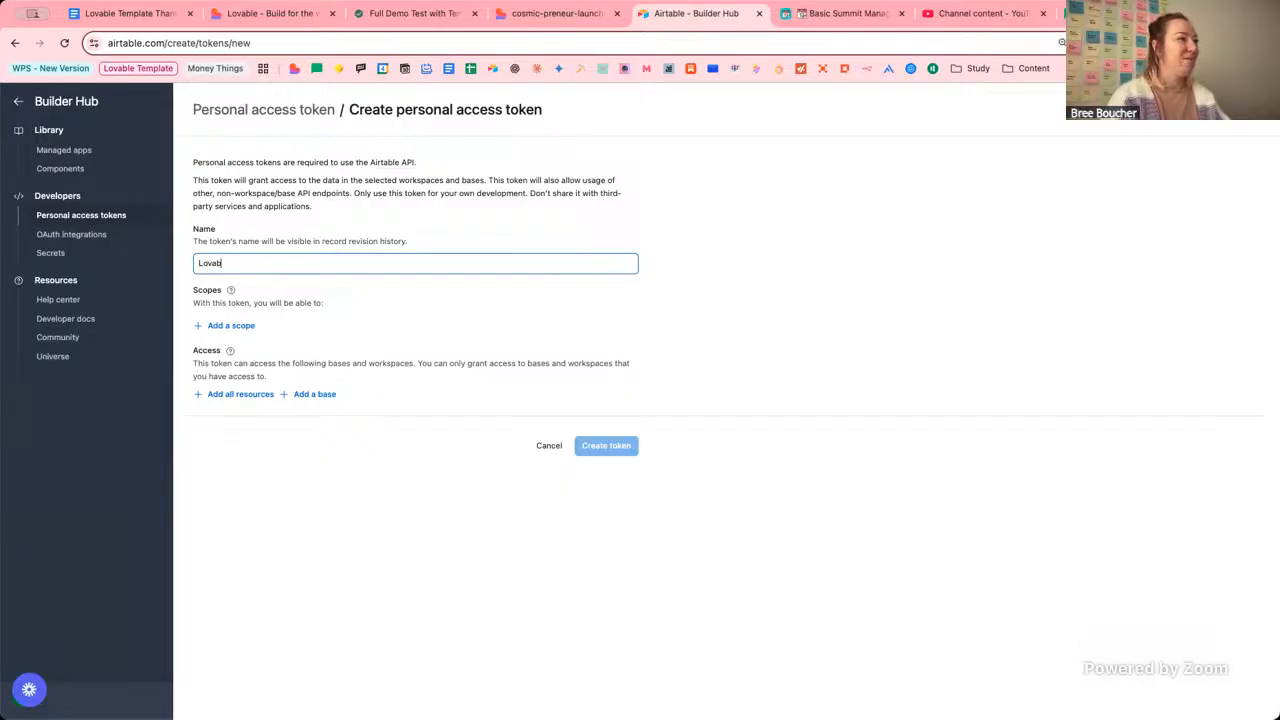
pyautogui.write('le Demo')
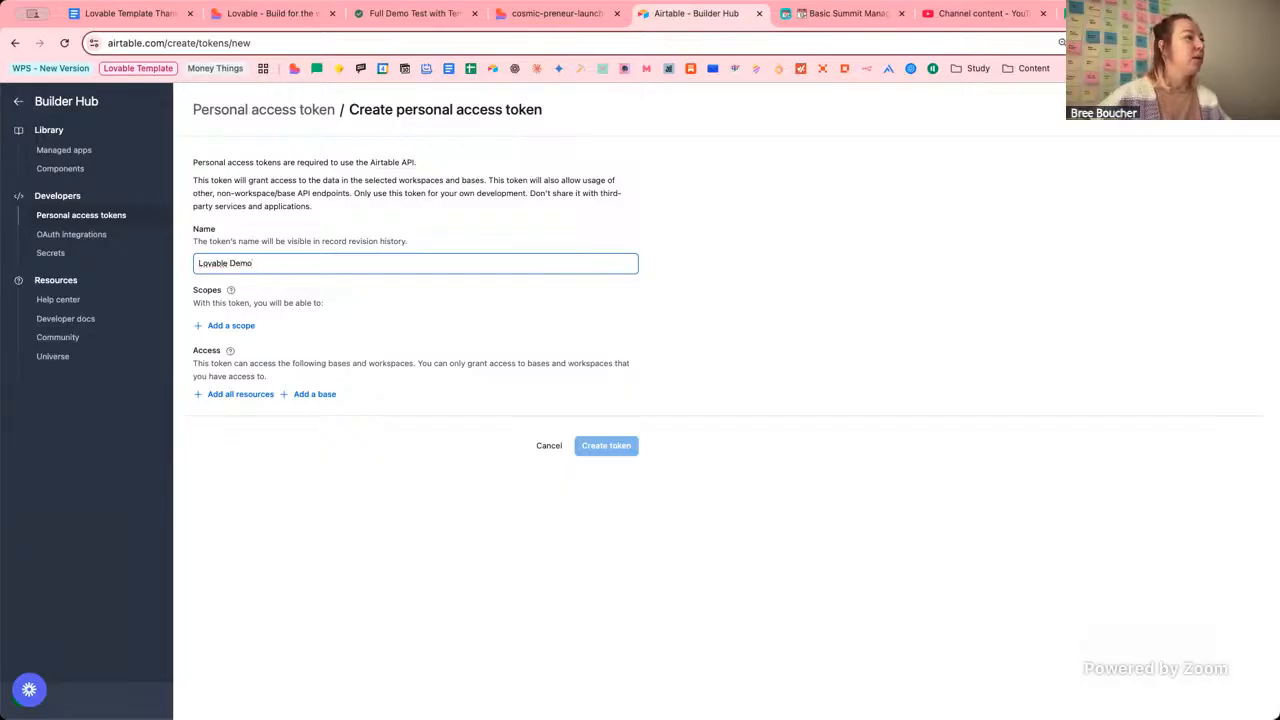
# Bring up the permission scope list and browse the available scopes.
pyautogui.click(222, 331)
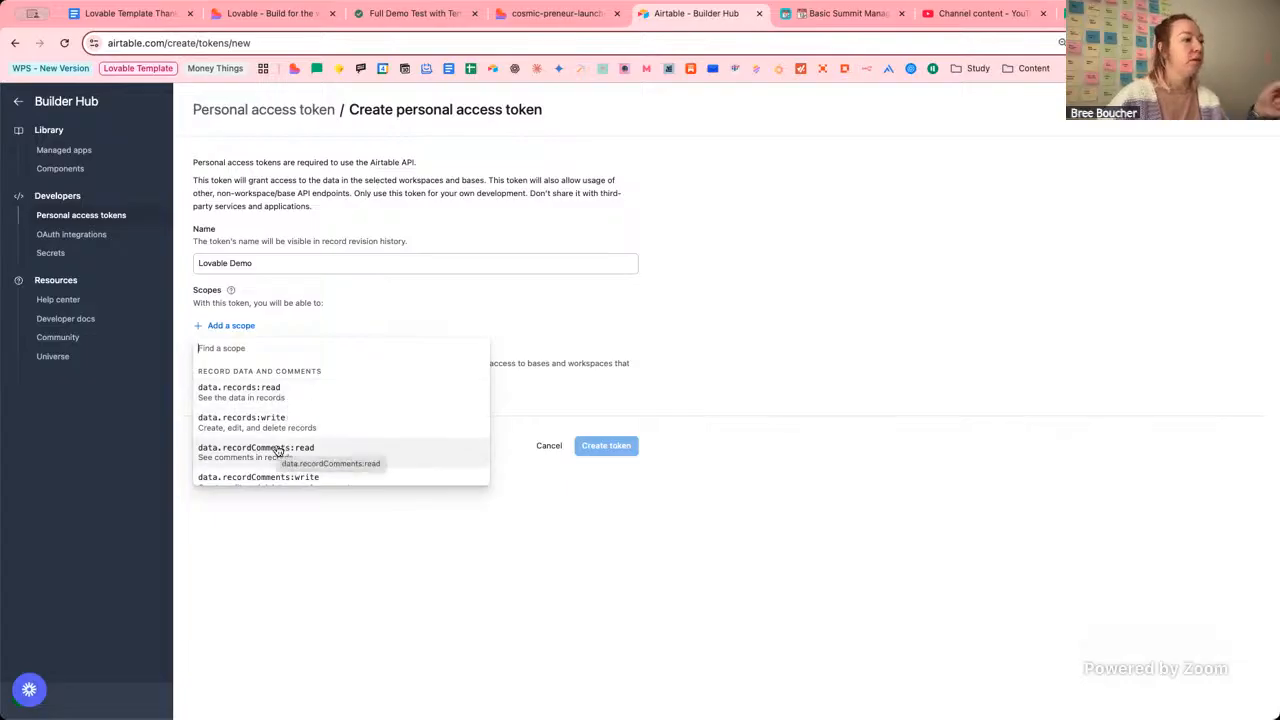
pyautogui.scroll(-2, 334, 455)
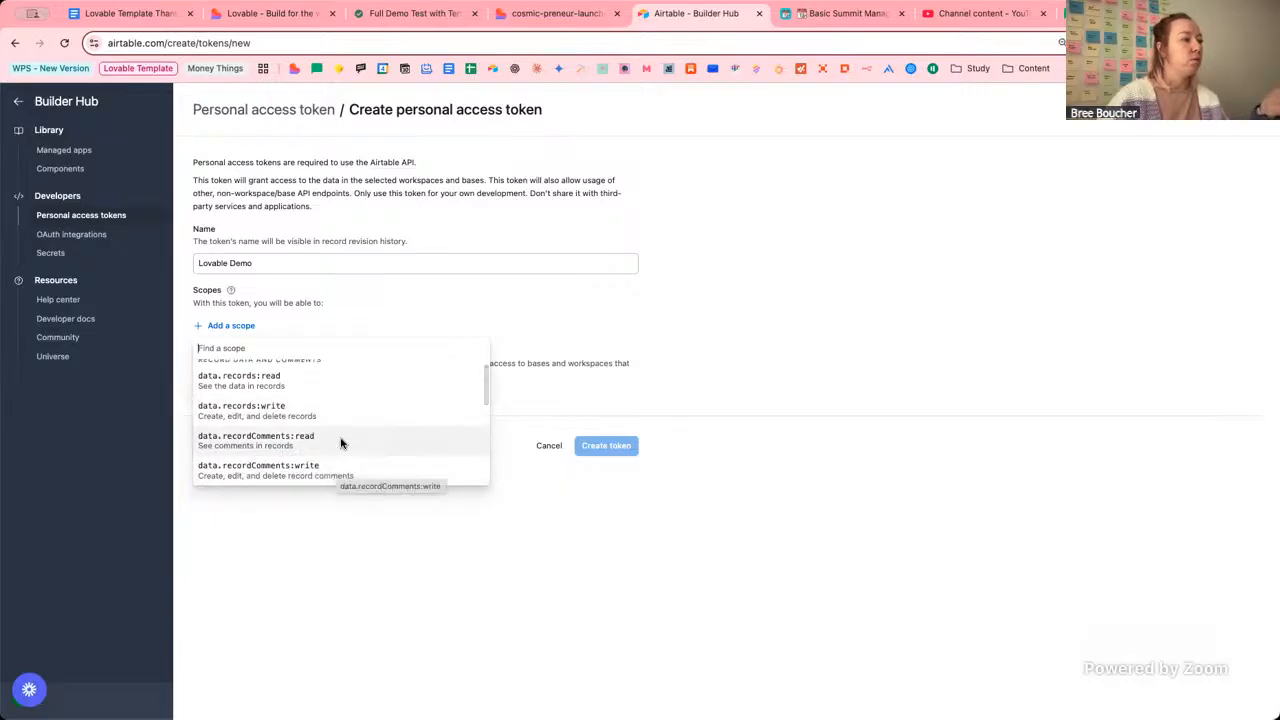
pyautogui.scroll(-1, 340, 443)
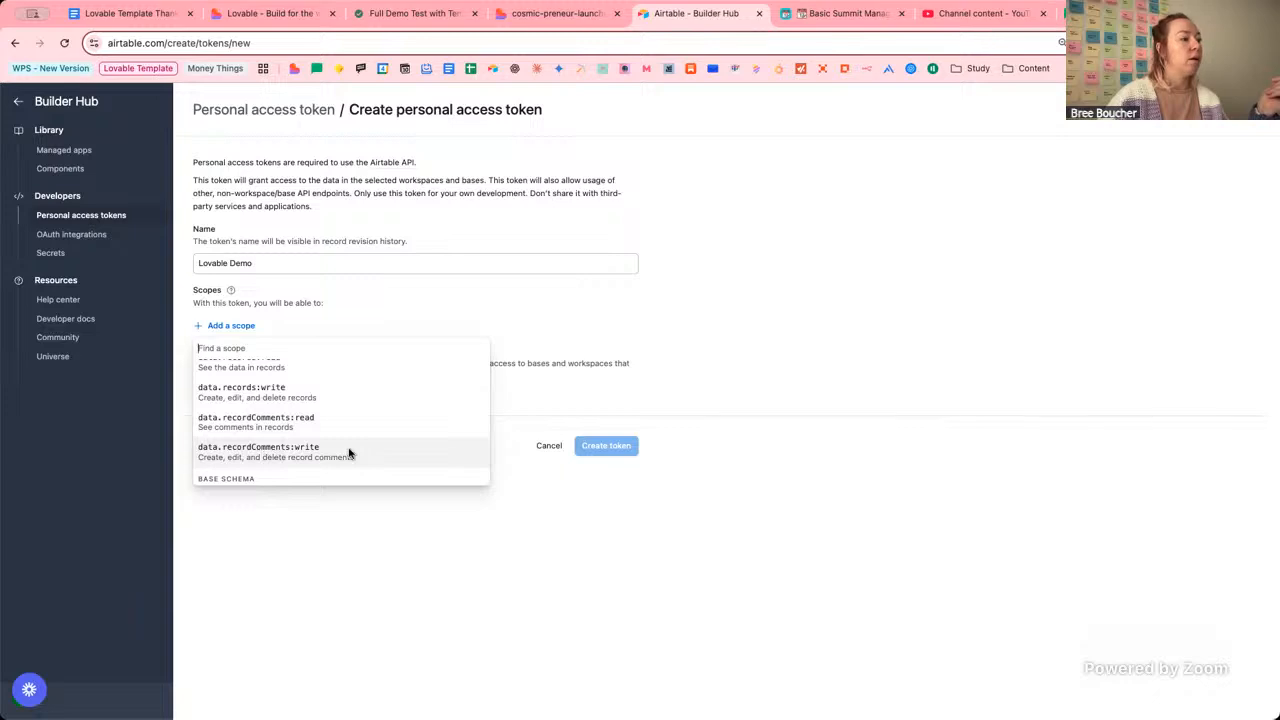
pyautogui.scroll(1, 348, 455)
pyautogui.scroll(1, 320, 430)
# Add the data.records:read and schema.bases:read scopes to the token.
pyautogui.click(305, 392)
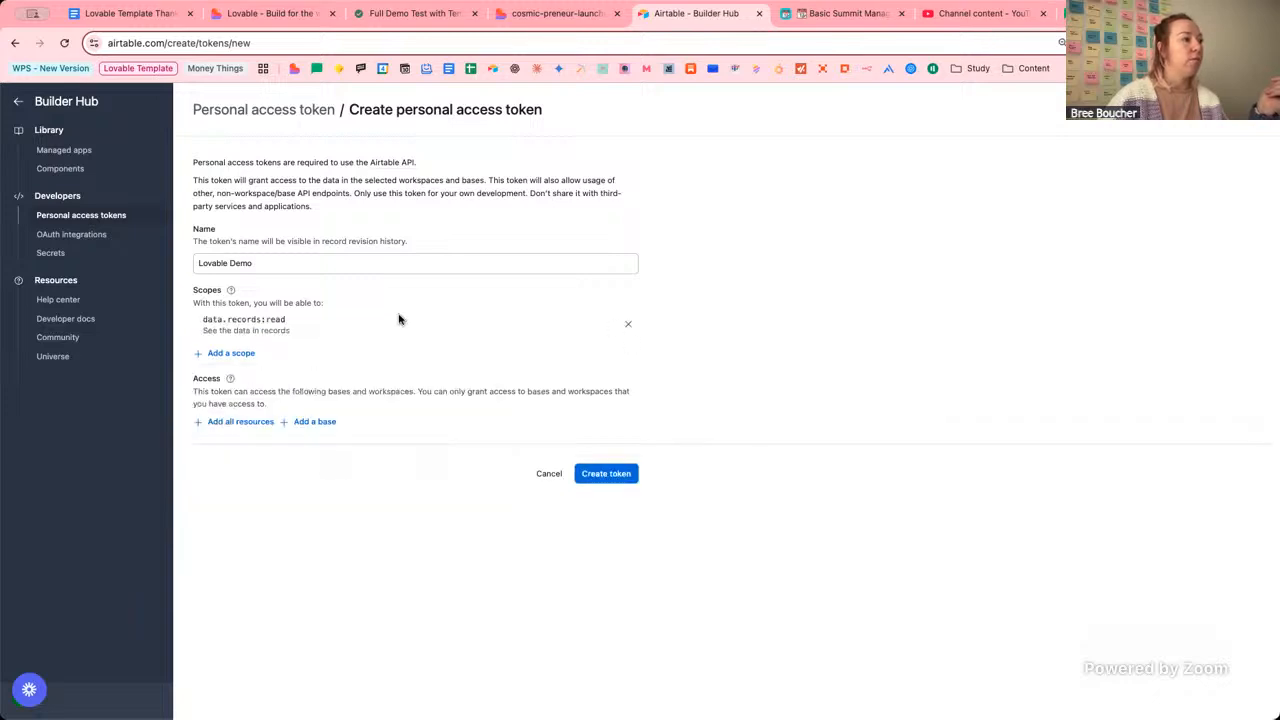
pyautogui.click(246, 356)
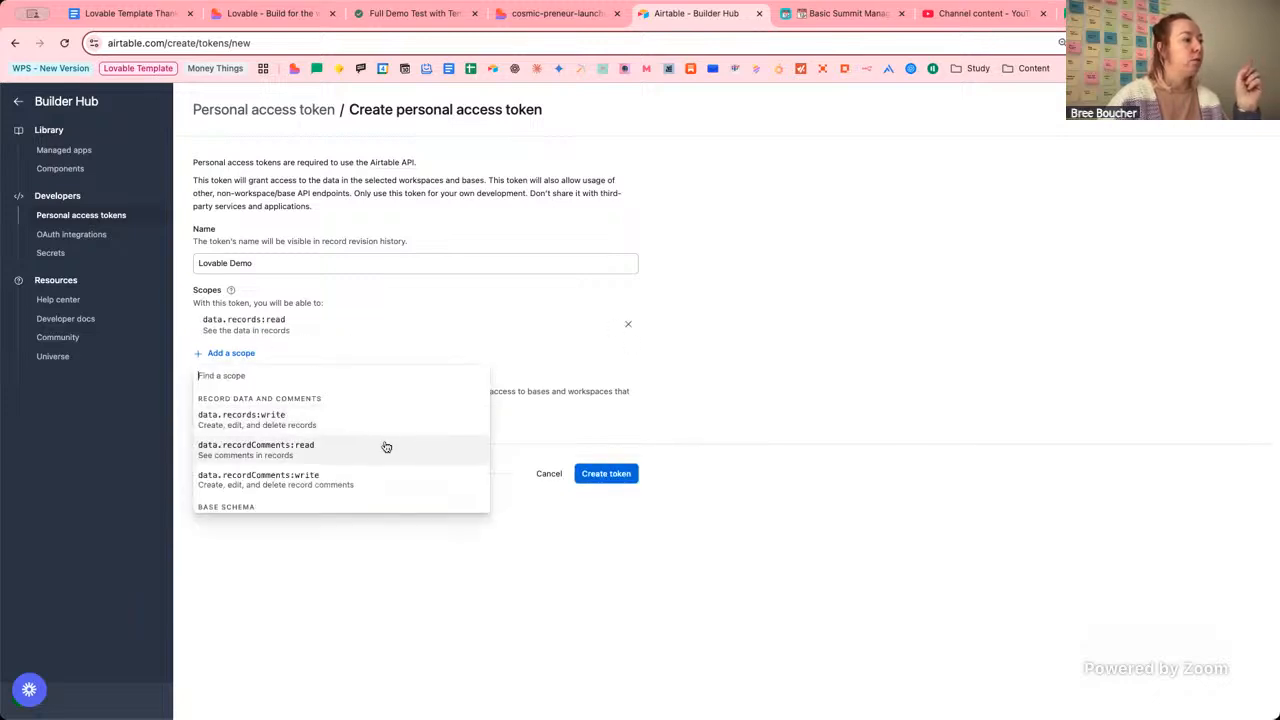
pyautogui.scroll(-2, 383, 417)
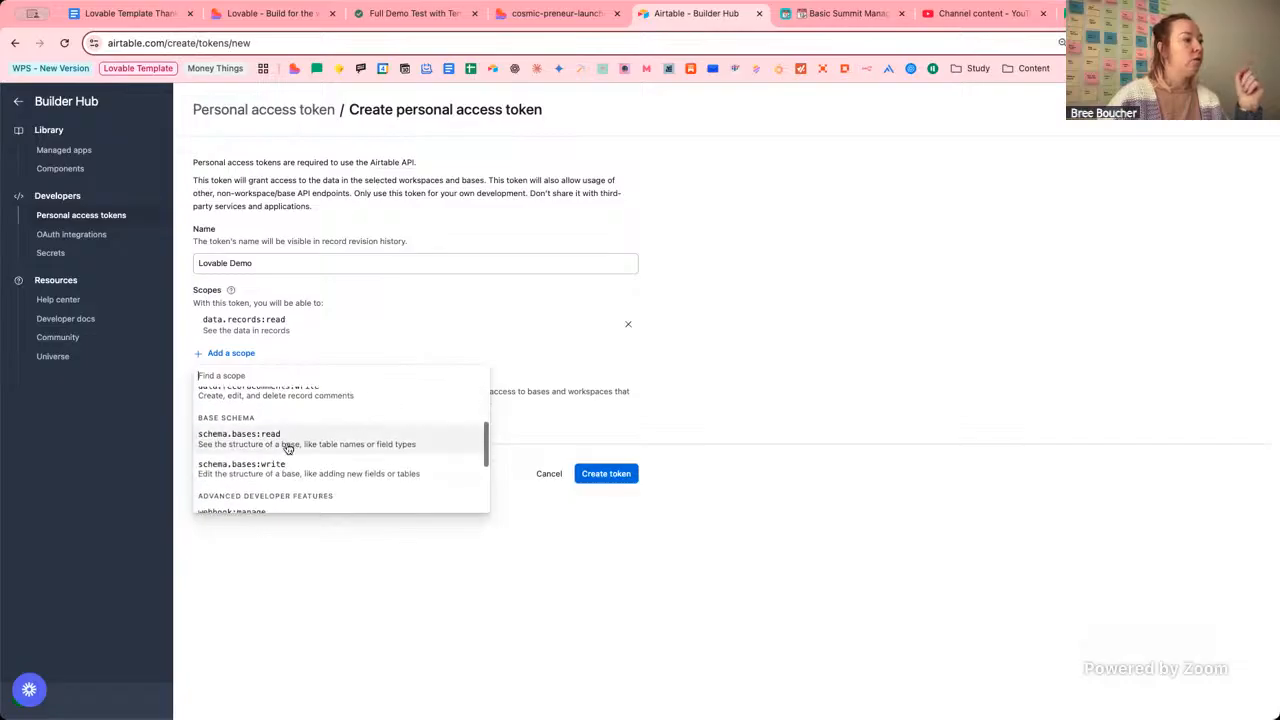
pyautogui.click(320, 446)
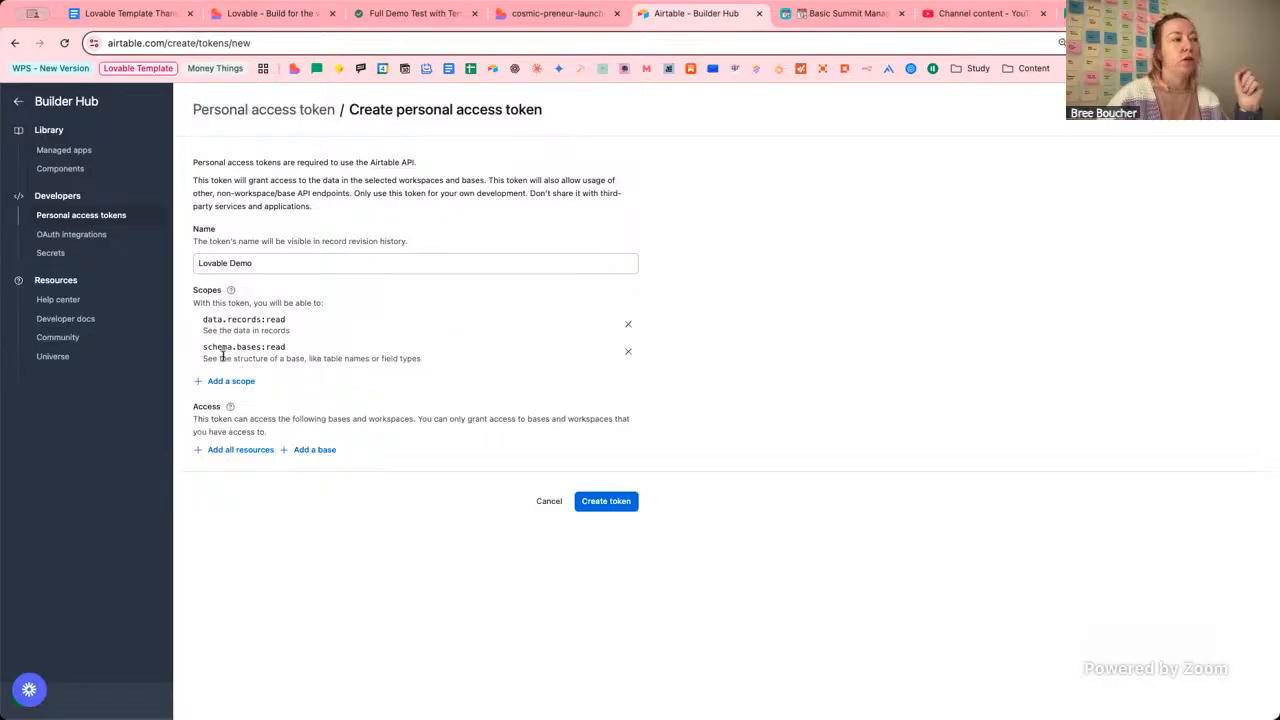
pyautogui.moveTo(222, 355); pyautogui.dragTo(377, 356)
pyautogui.click(381, 357)
pyautogui.moveTo(258, 331); pyautogui.dragTo(290, 332)
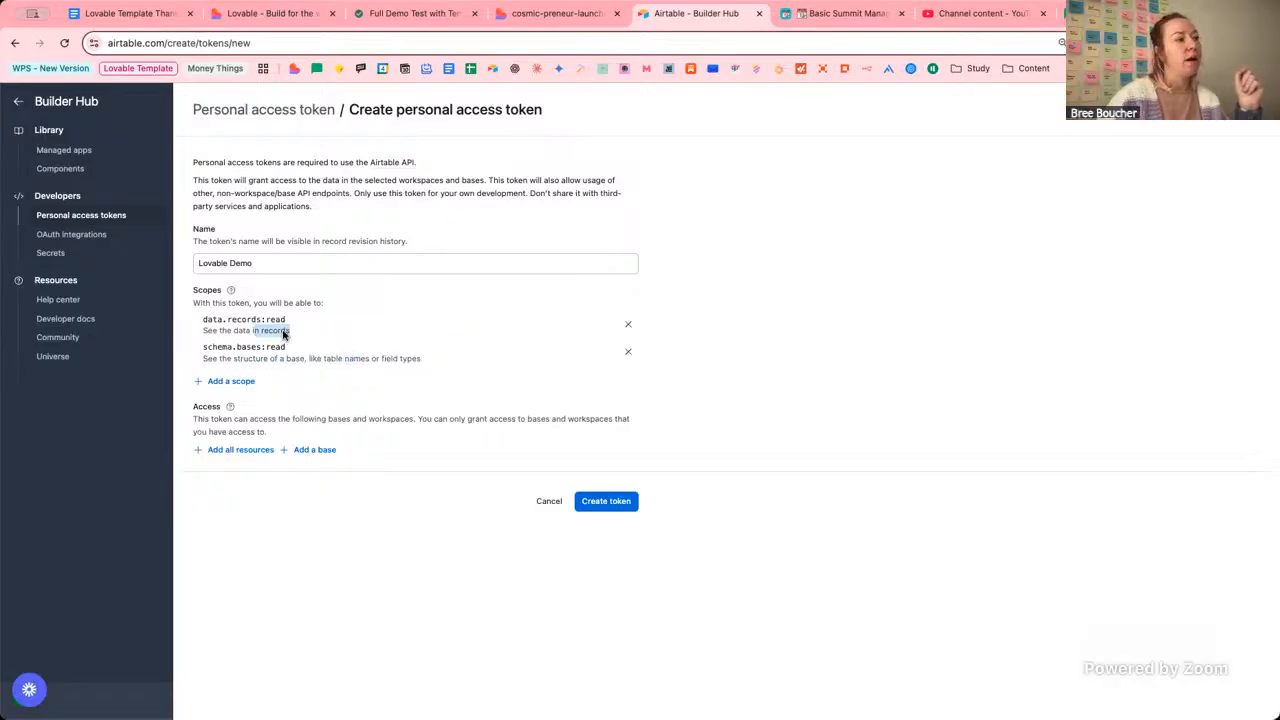
pyautogui.click(374, 358)
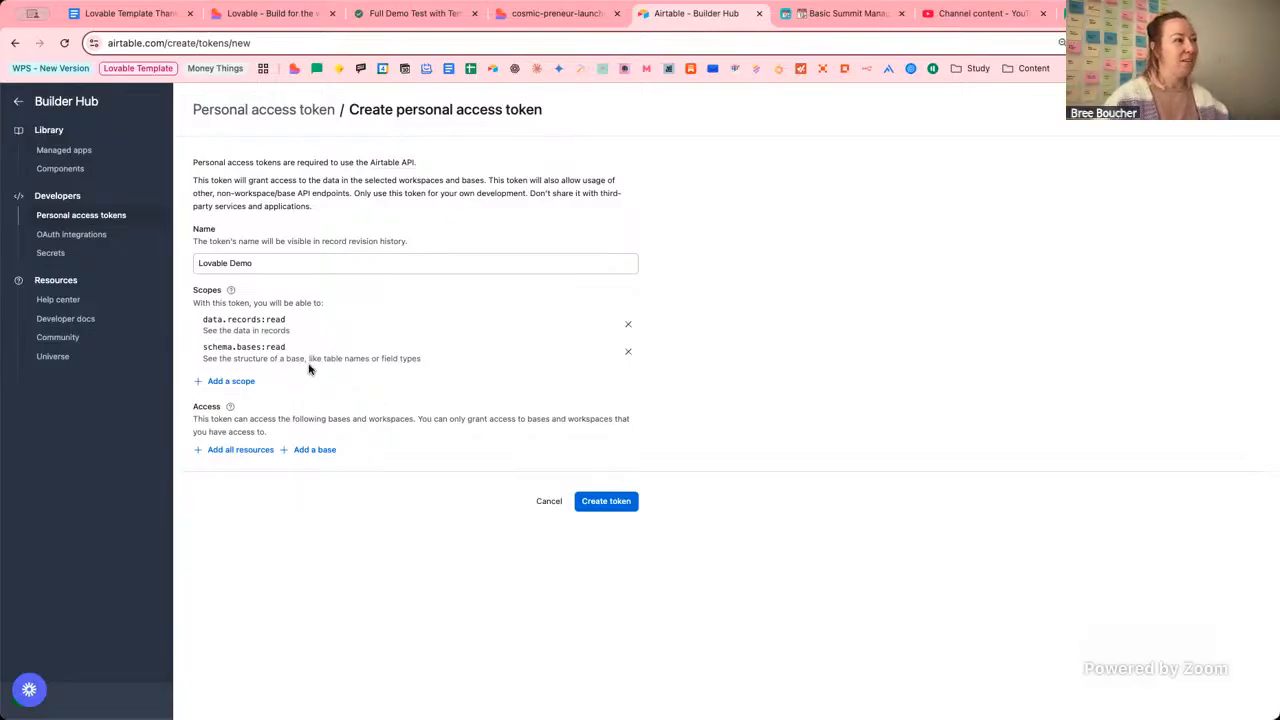
# Grant access to the Basic Summit Management Hub [TEMPLATE] base and create the token.
pyautogui.click(322, 452)
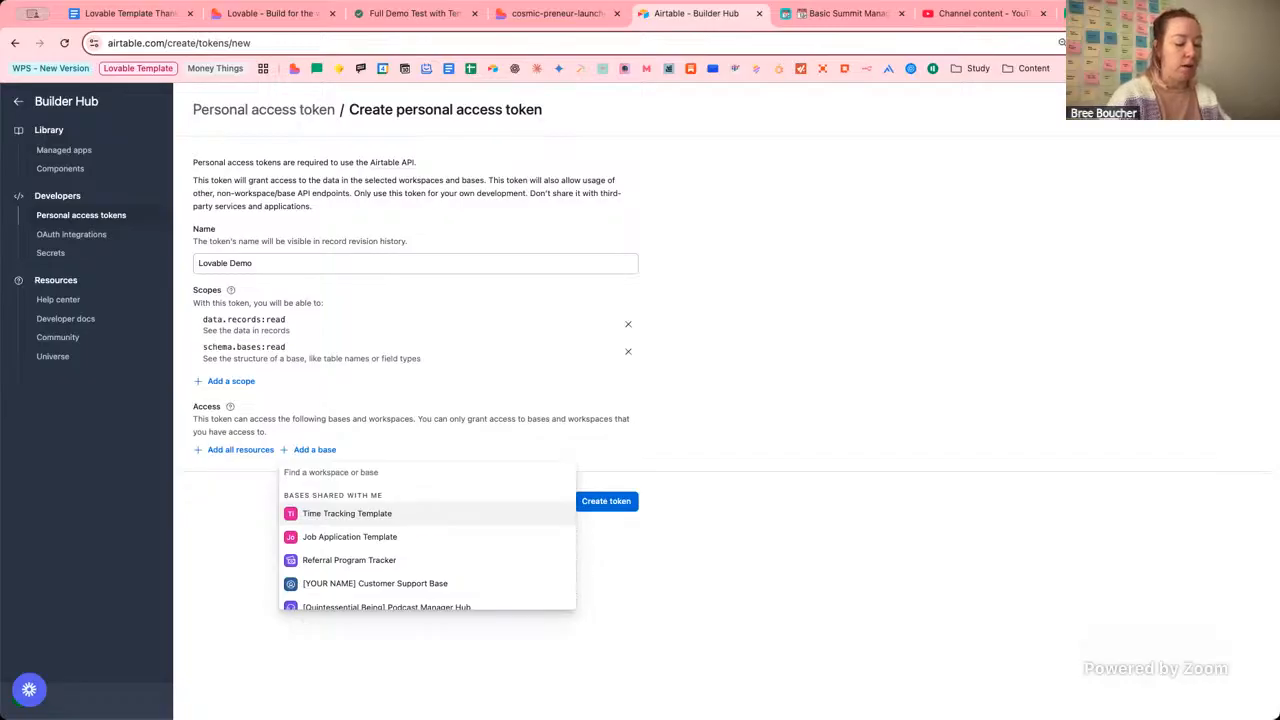
pyautogui.write('basic')
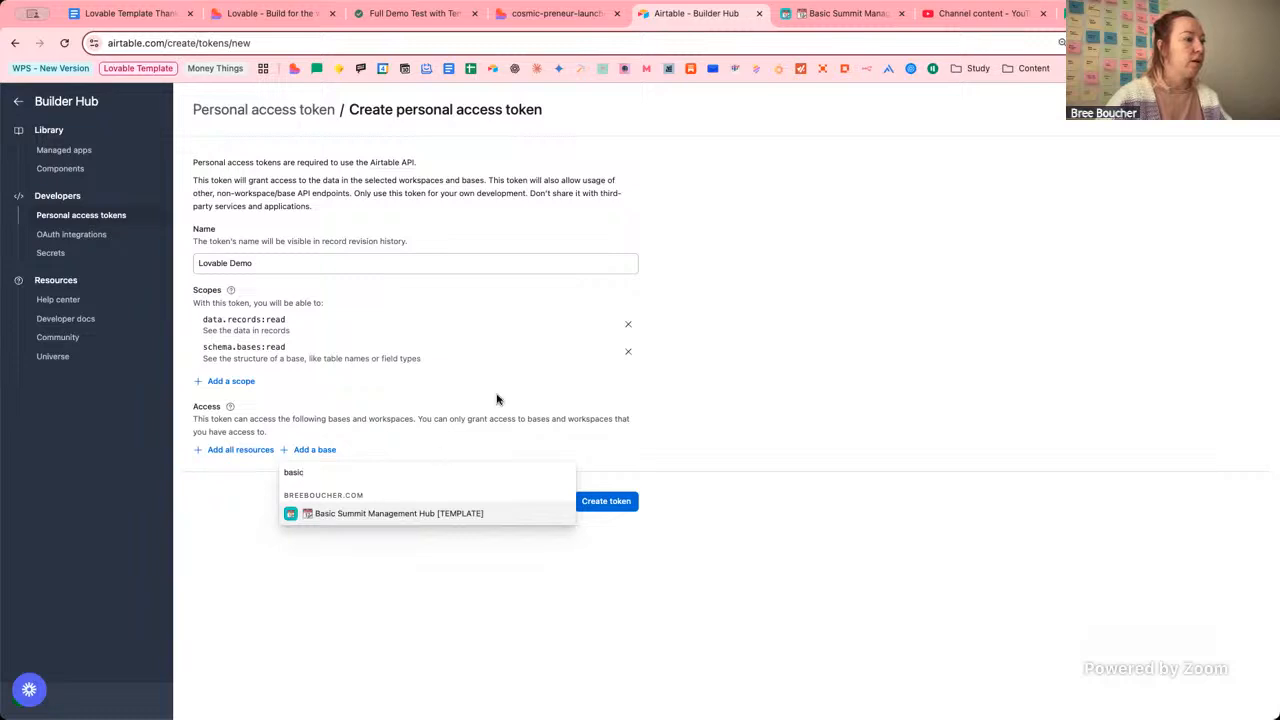
pyautogui.press('Return')
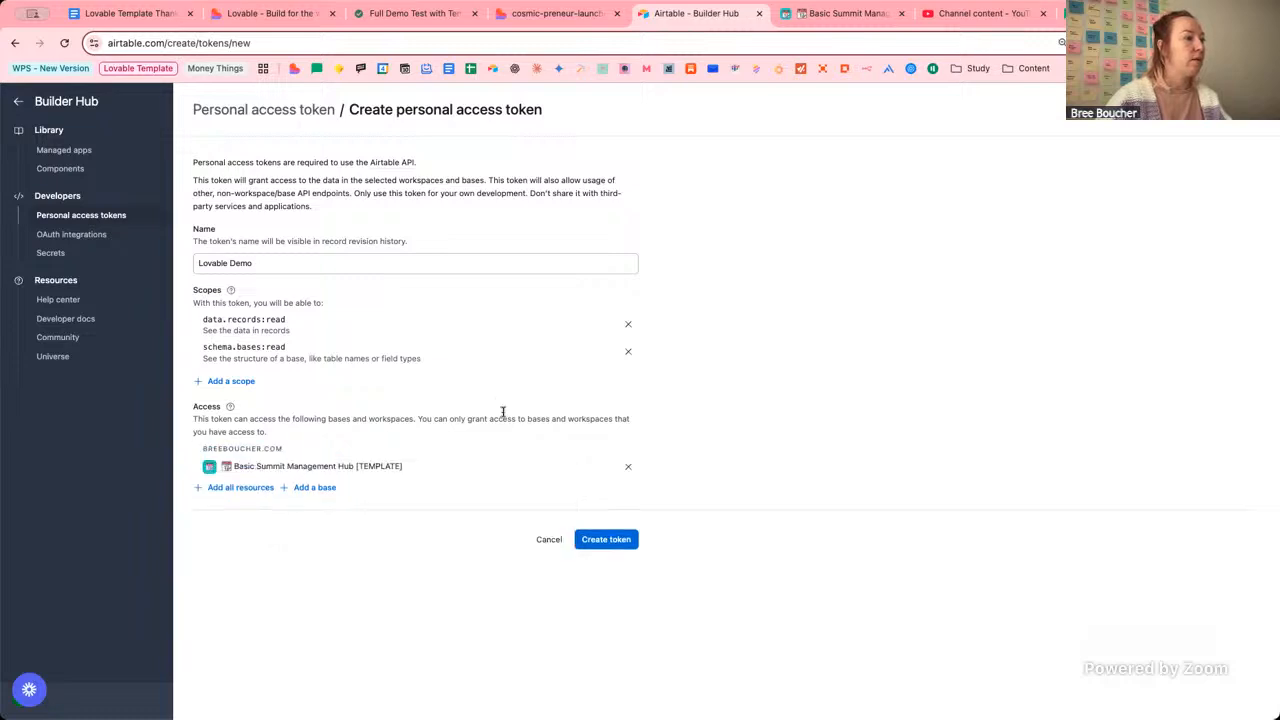
pyautogui.click(607, 543)
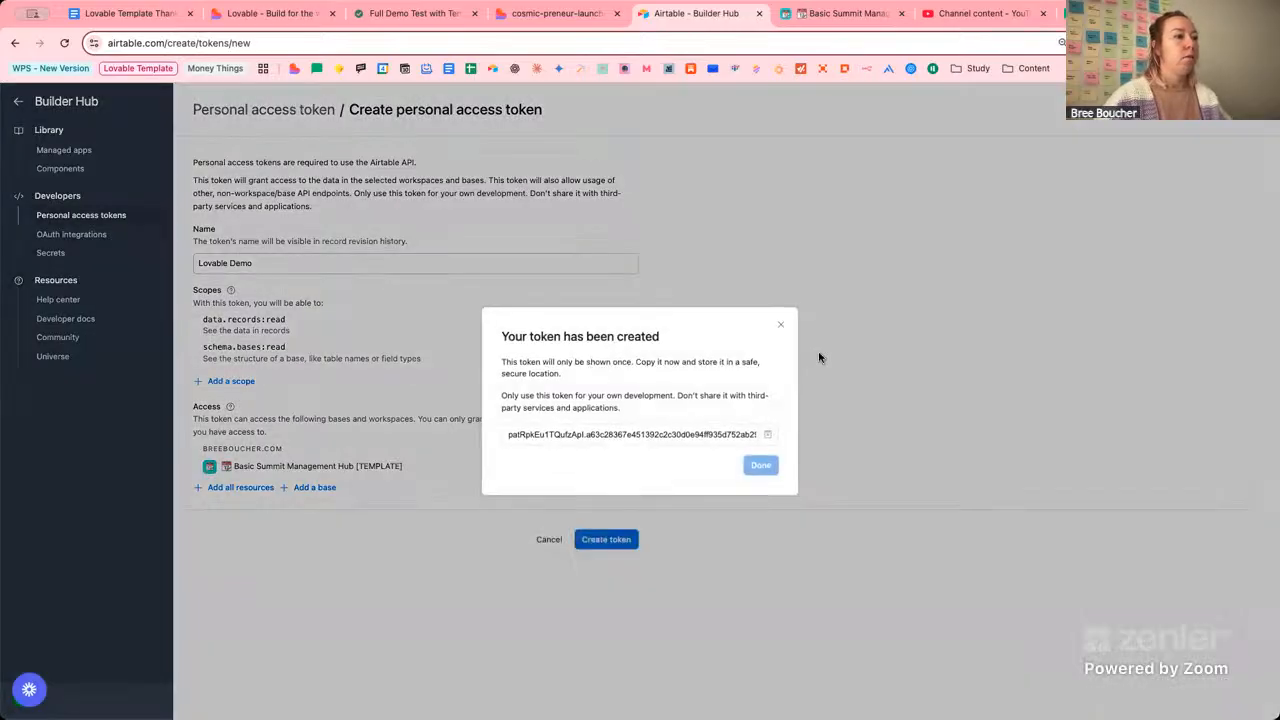
# Copy the Lovable Demo token value, check the token rows' menus, and close the Builder Hub tab.
pyautogui.click(766, 437)
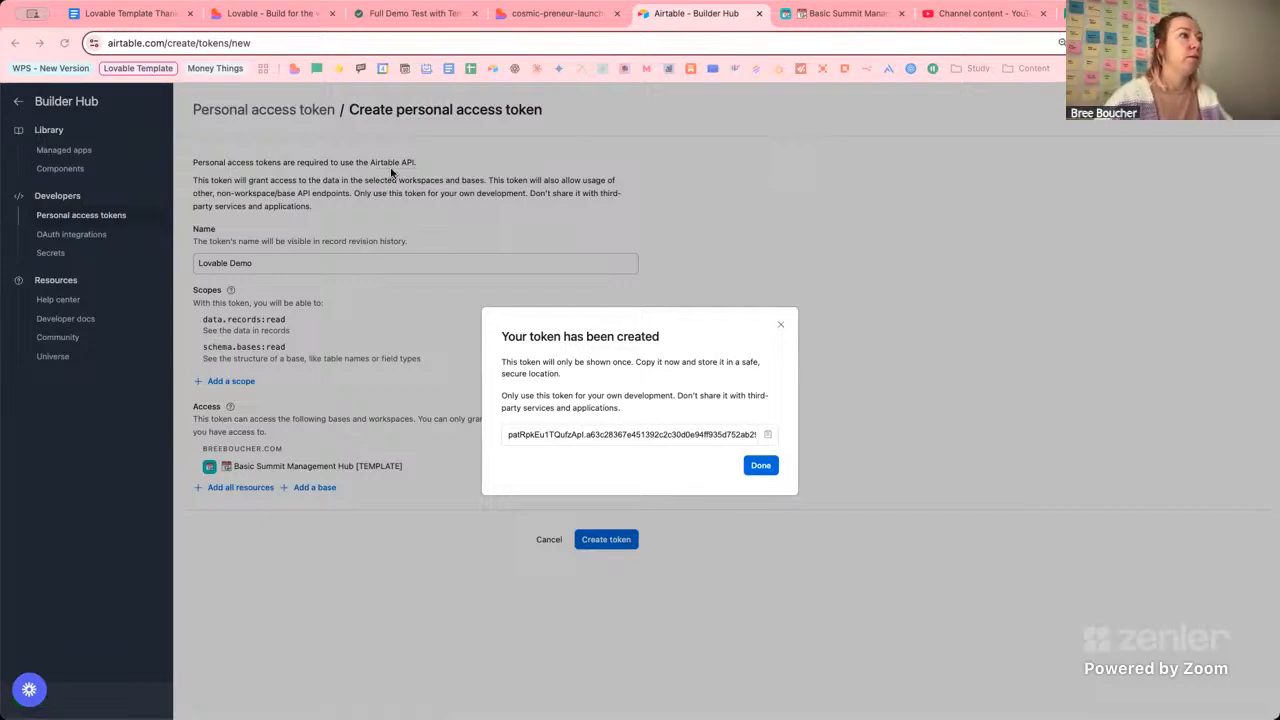
pyautogui.click(760, 466)
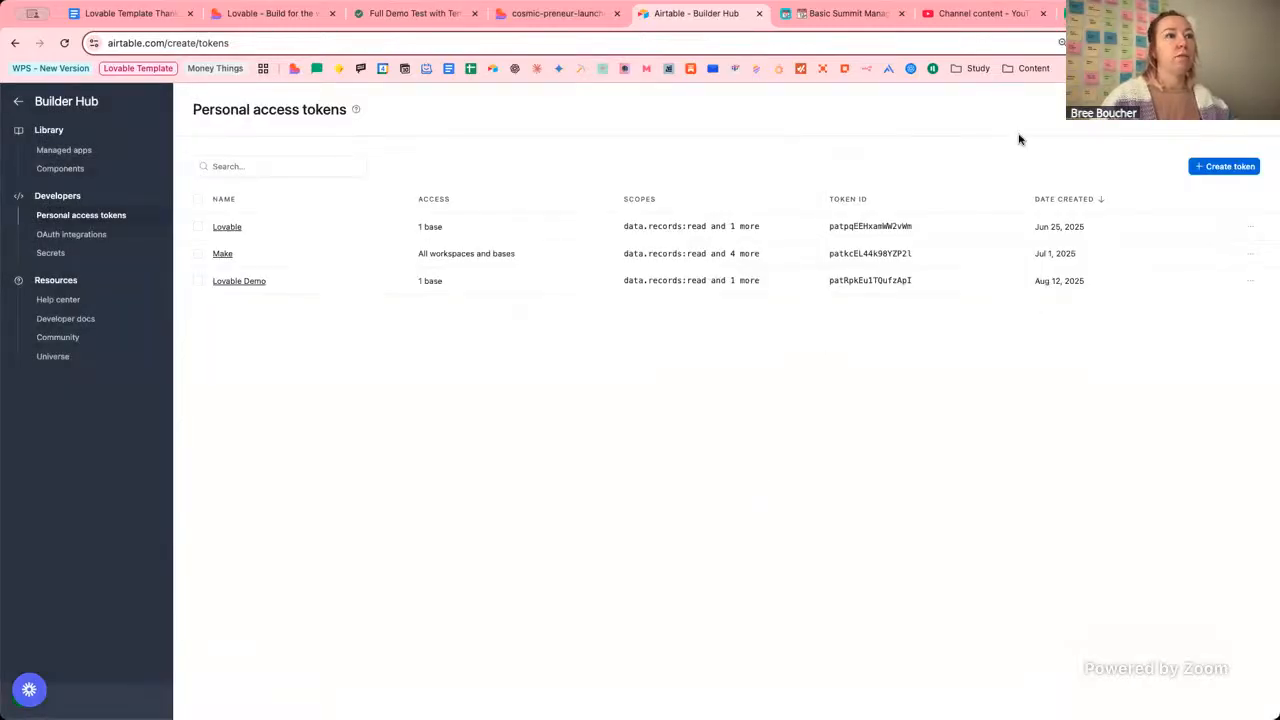
pyautogui.click(1250, 226)
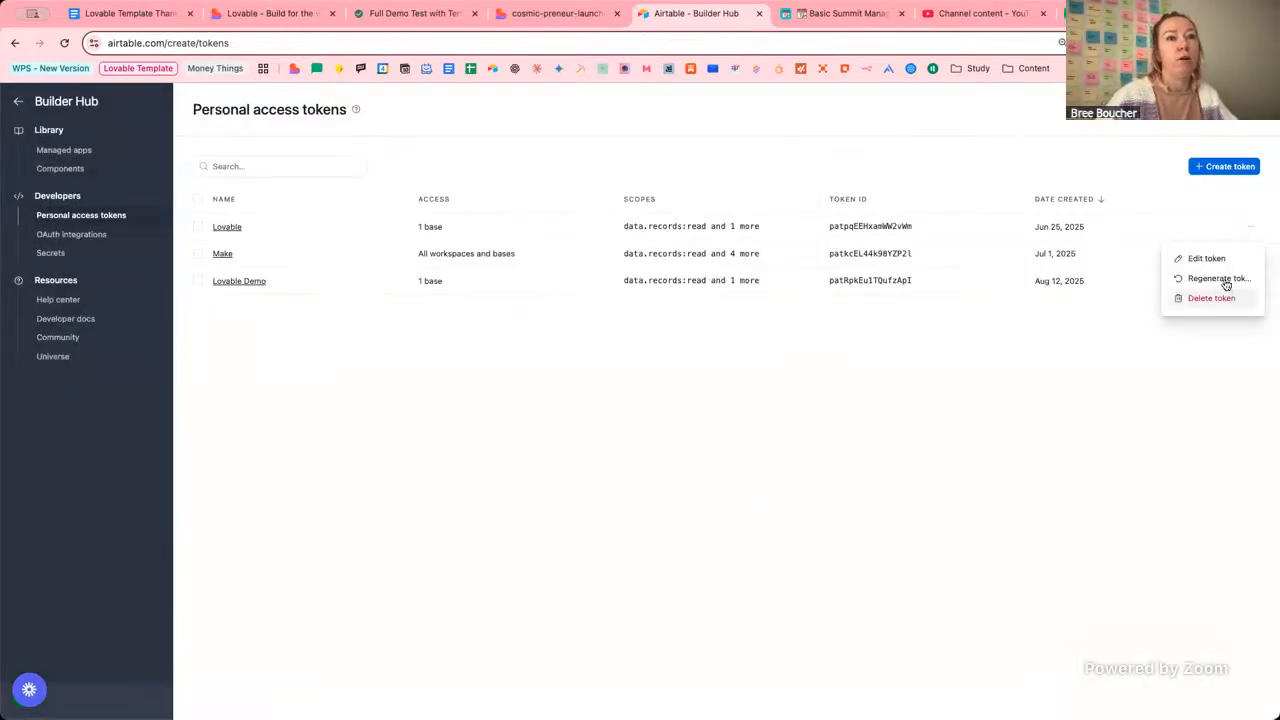
pyautogui.click(872, 156)
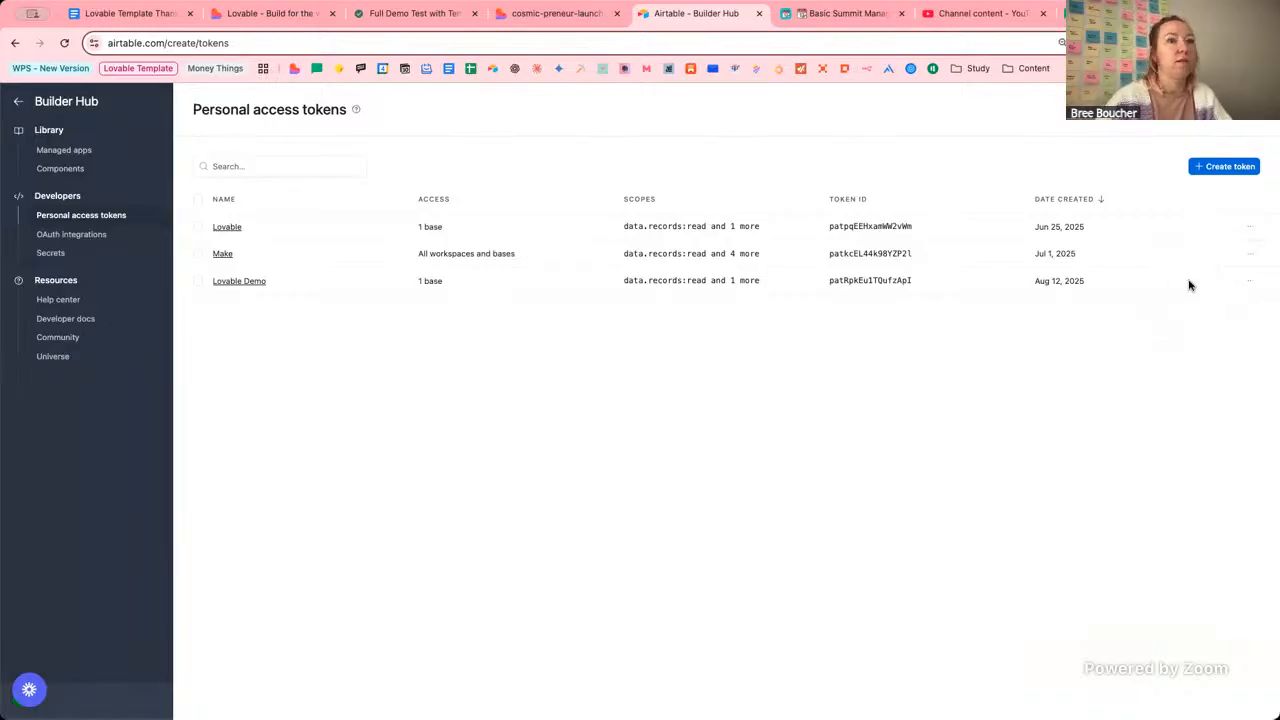
pyautogui.click(1250, 281)
pyautogui.click(808, 127)
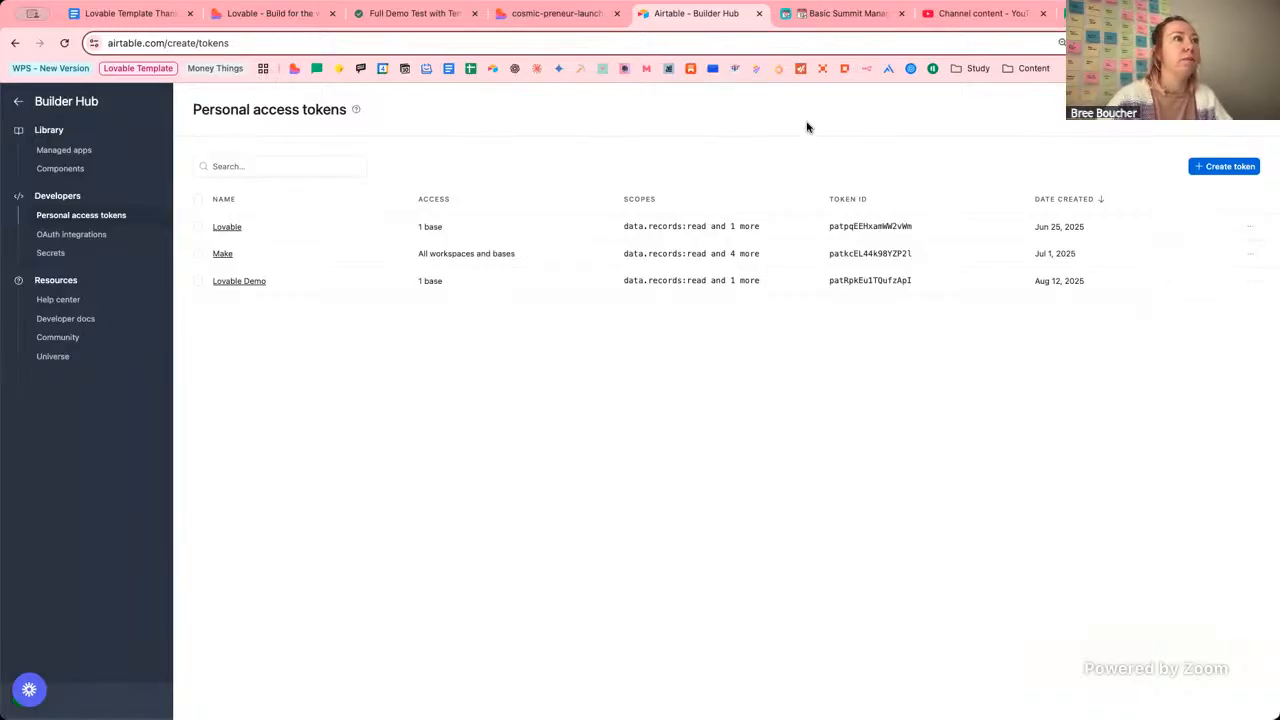
pyautogui.click(760, 14)
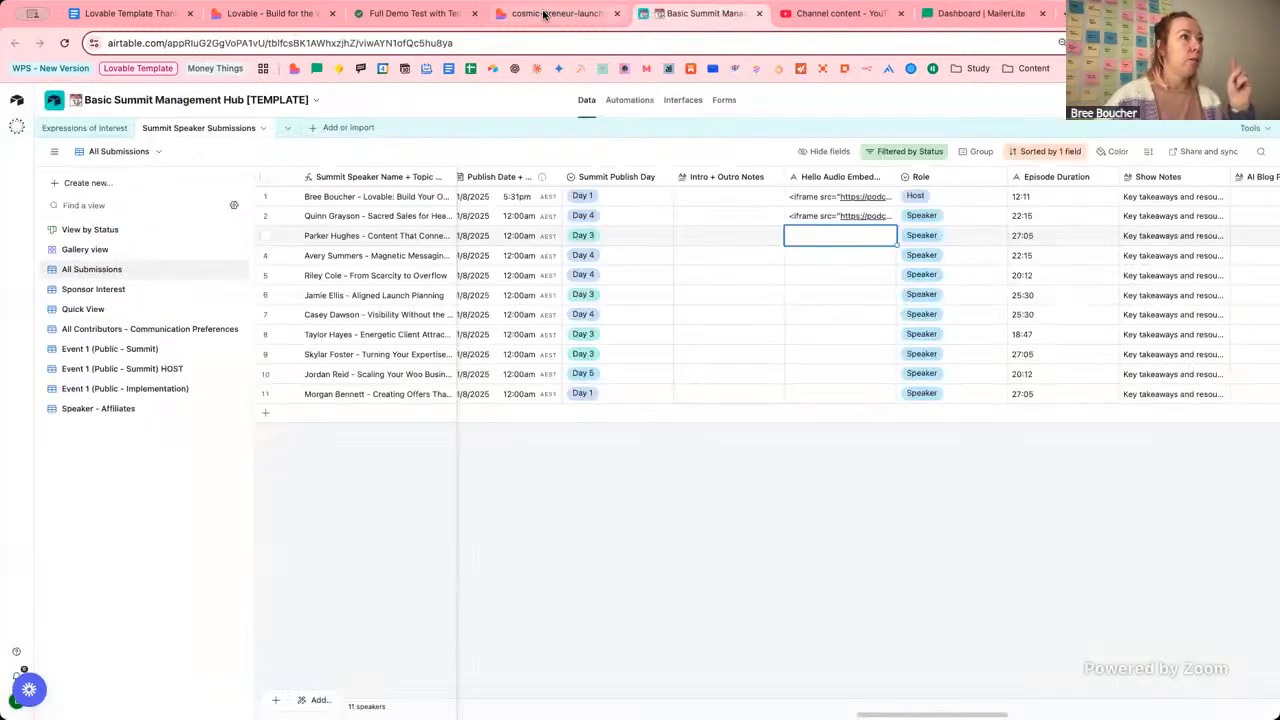
# Highlight Airtable API, Base ID and API token in Airtable Integration steps 2–3, then return to Lovable.
pyautogui.click(543, 14)
pyautogui.scroll(-5, 792, 393)
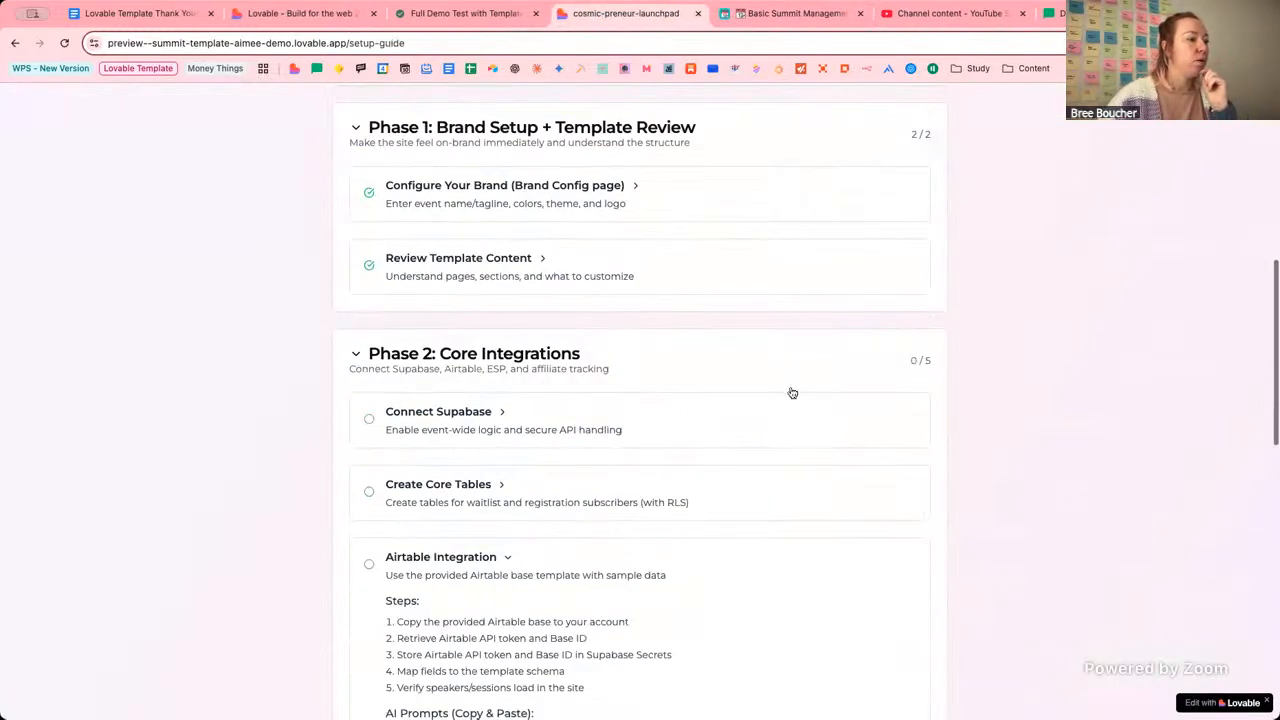
pyautogui.scroll(-1, 792, 393)
pyautogui.scroll(-1, 792, 393)
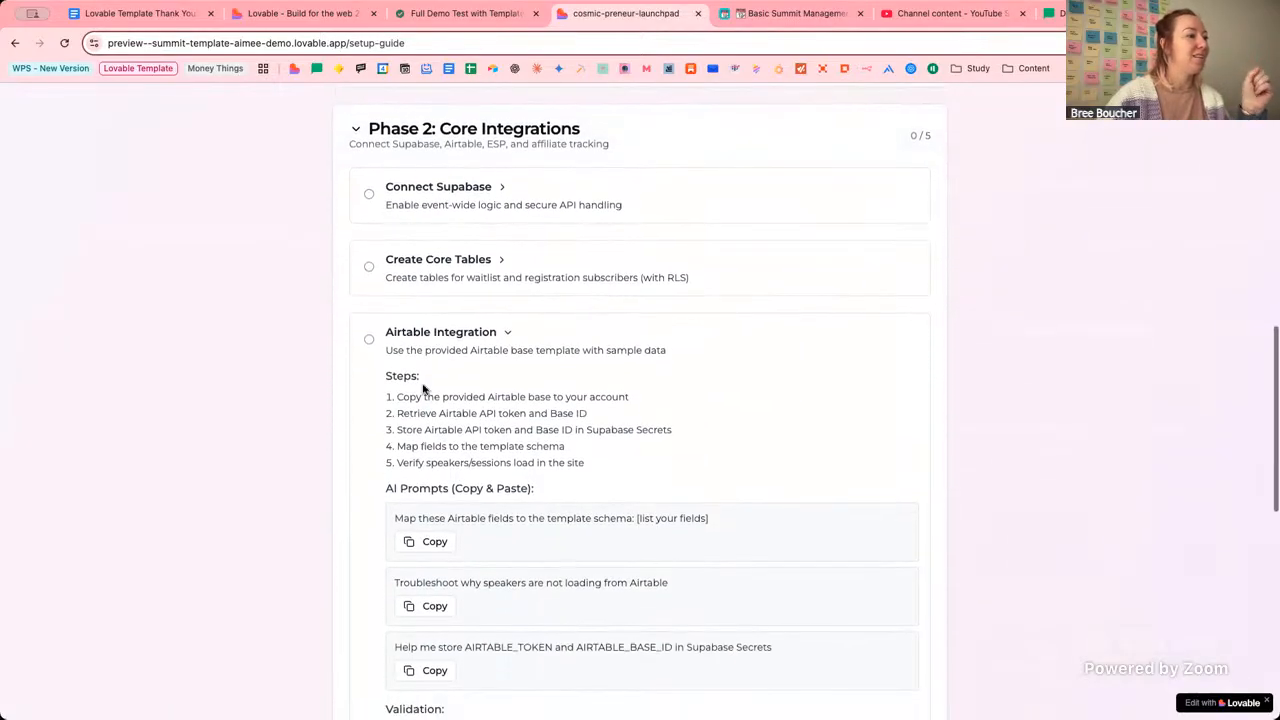
pyautogui.moveTo(494, 397); pyautogui.dragTo(614, 396)
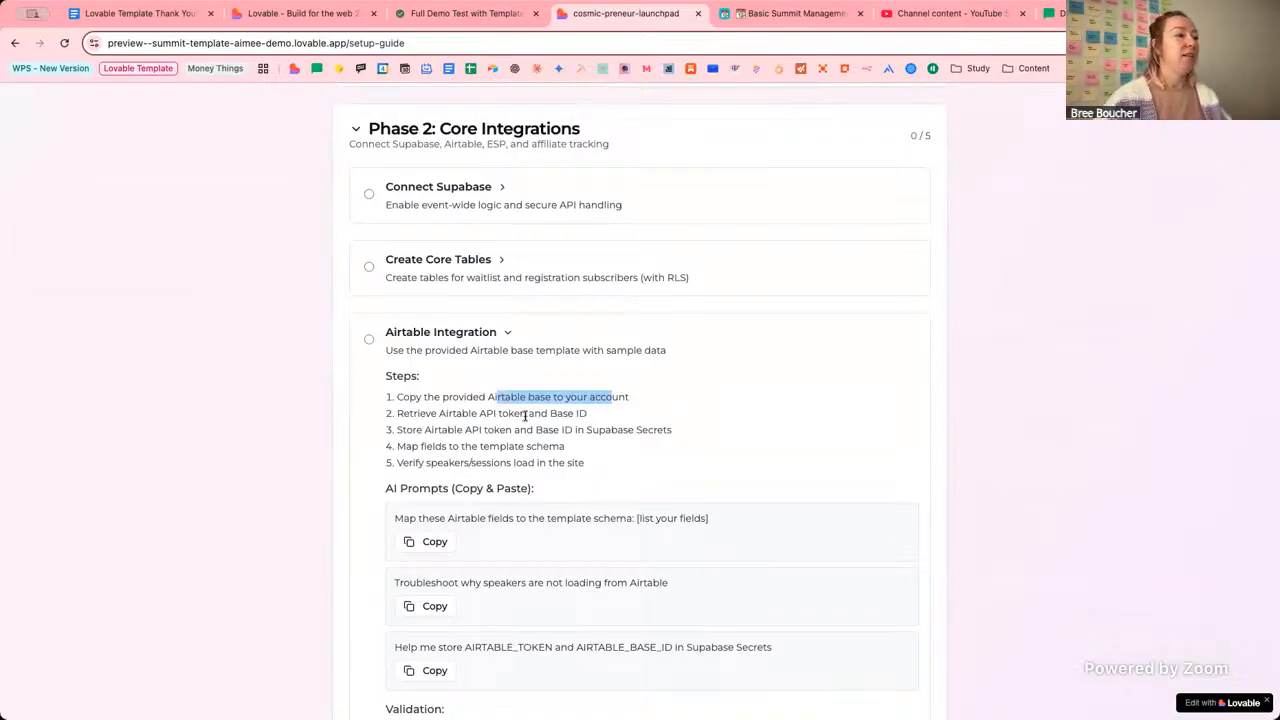
pyautogui.moveTo(455, 413); pyautogui.dragTo(502, 417)
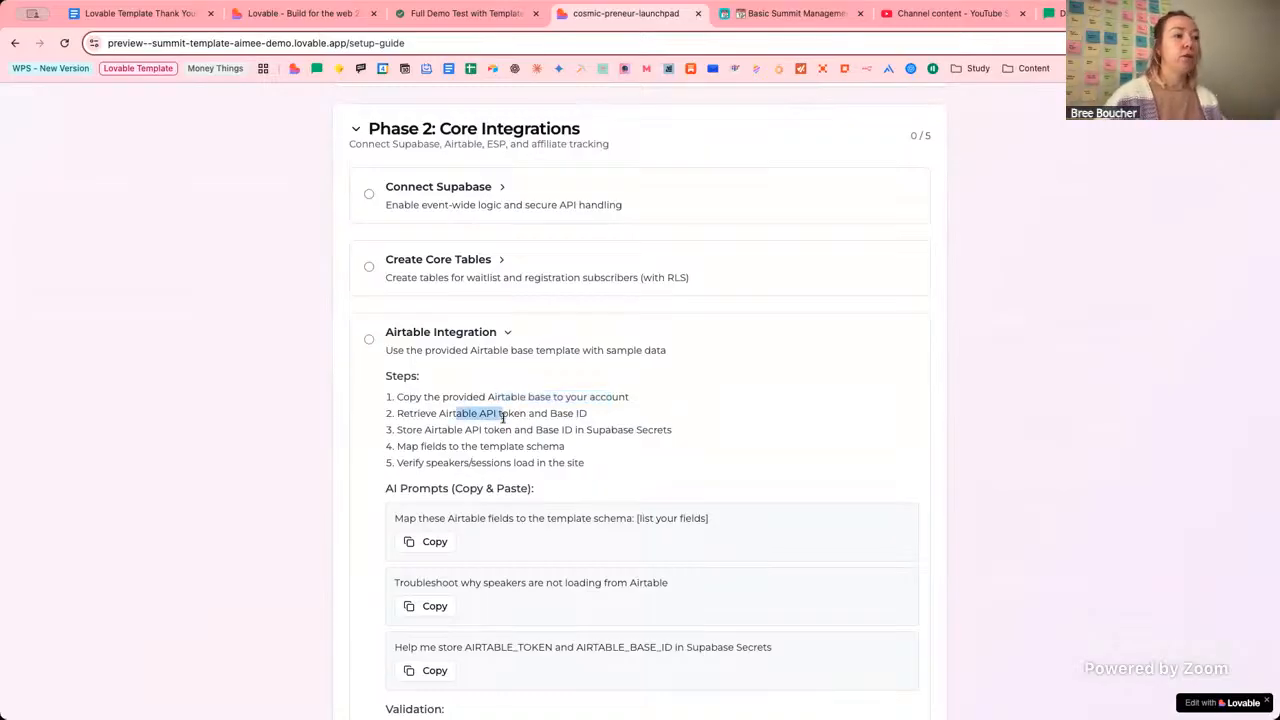
pyautogui.moveTo(608, 417); pyautogui.dragTo(552, 414)
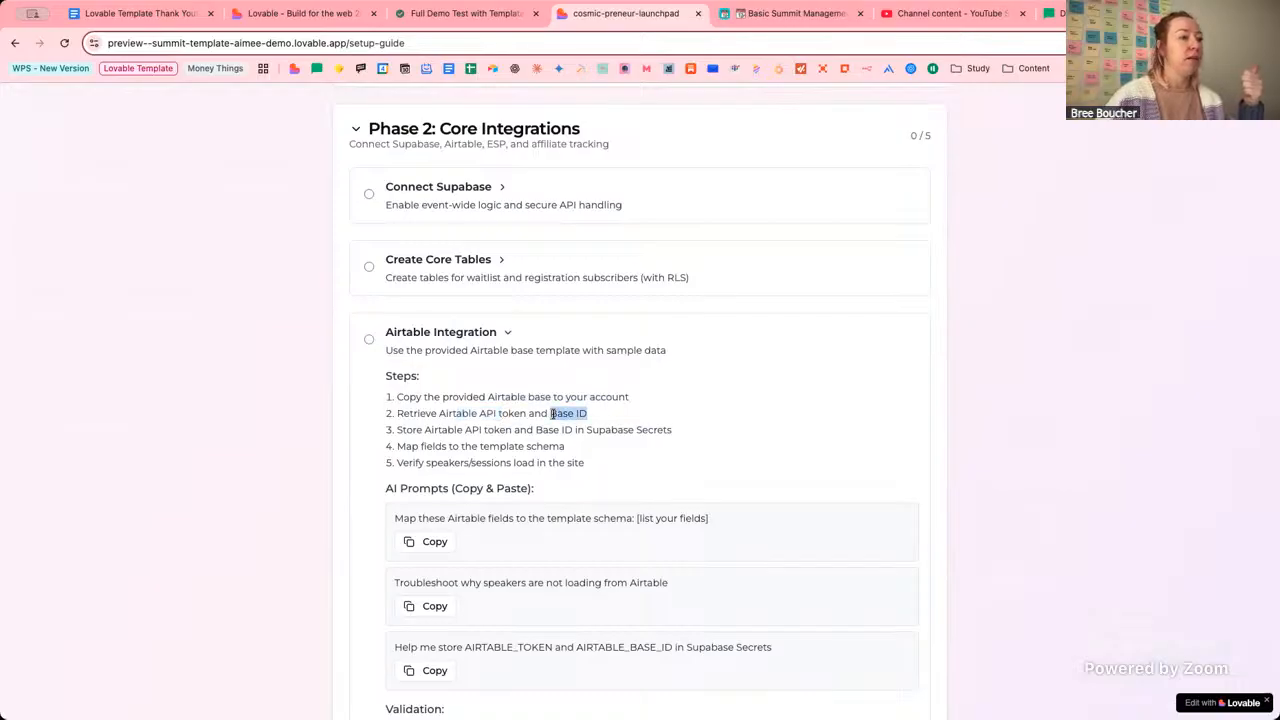
pyautogui.click(597, 427)
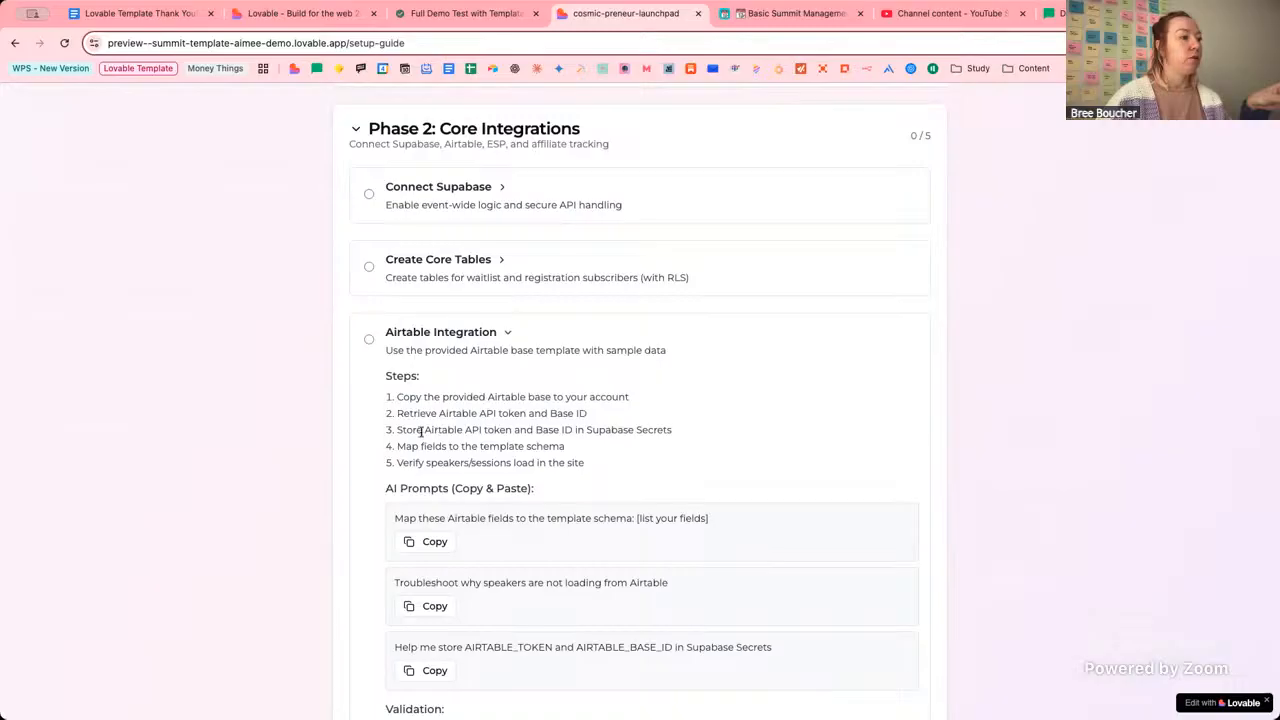
pyautogui.moveTo(421, 432); pyautogui.dragTo(536, 432)
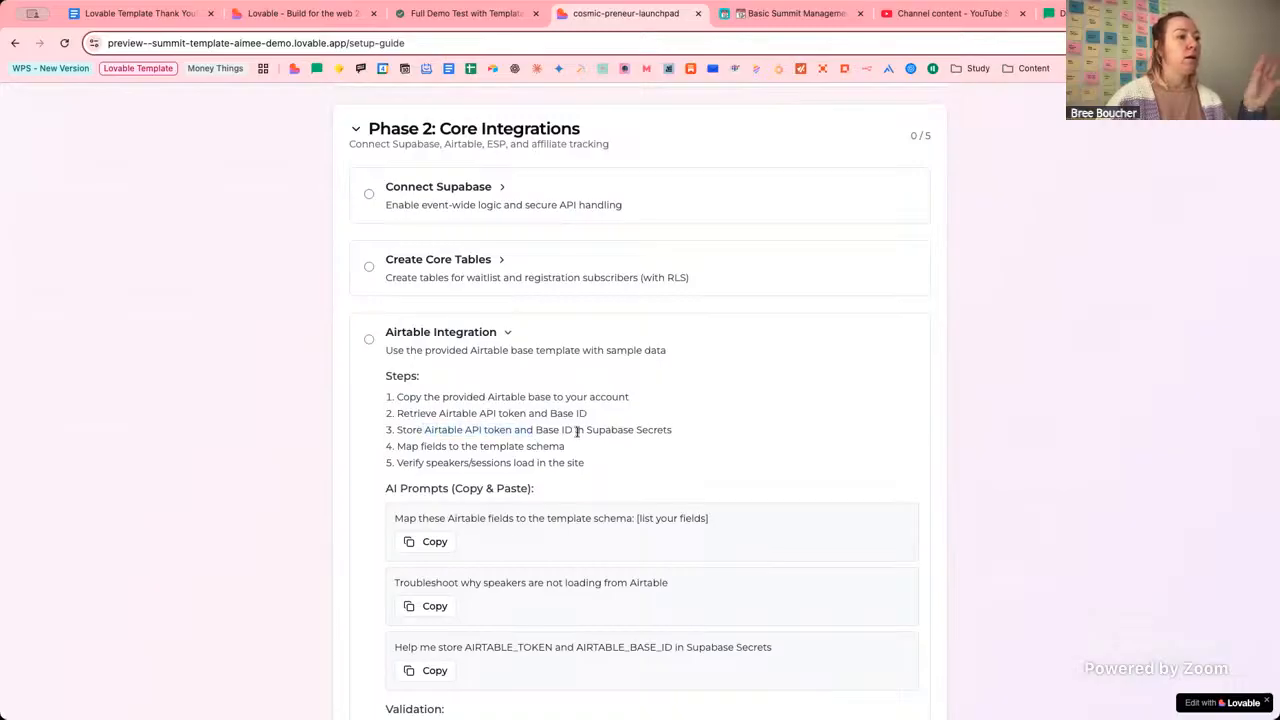
pyautogui.click(577, 431)
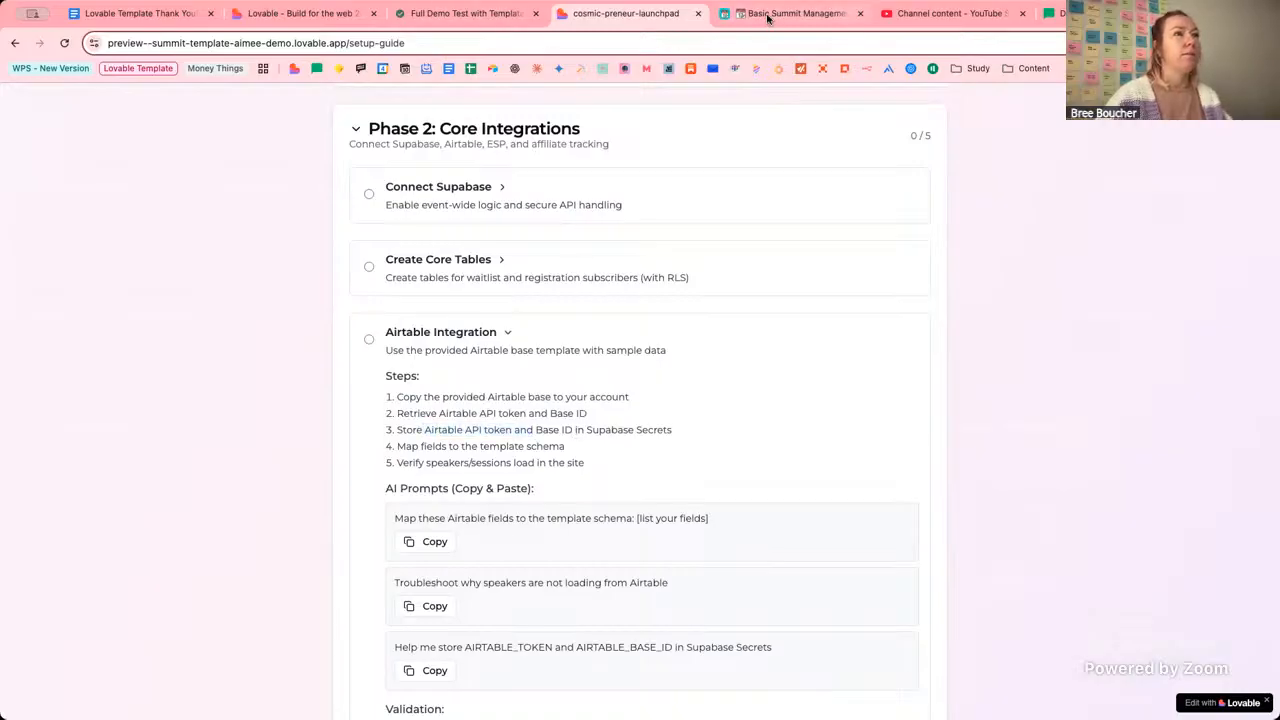
pyautogui.click(318, 14)
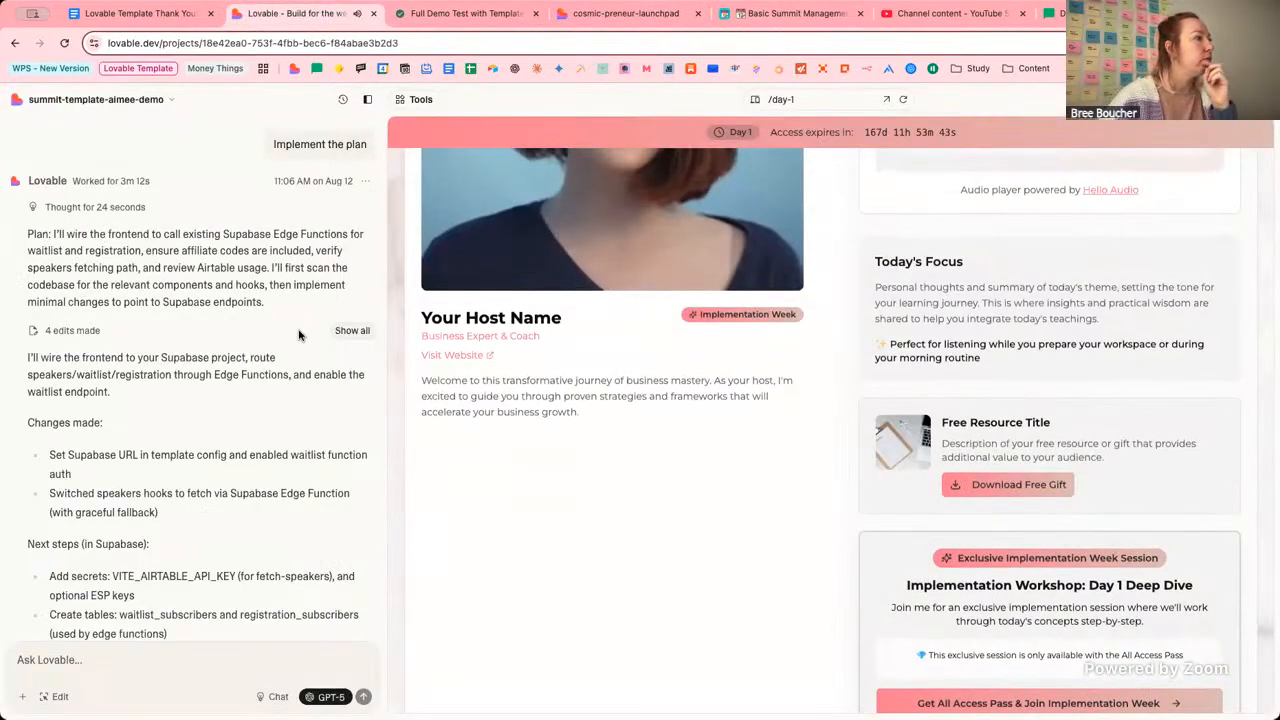
pyautogui.scroll(-2, 298, 335)
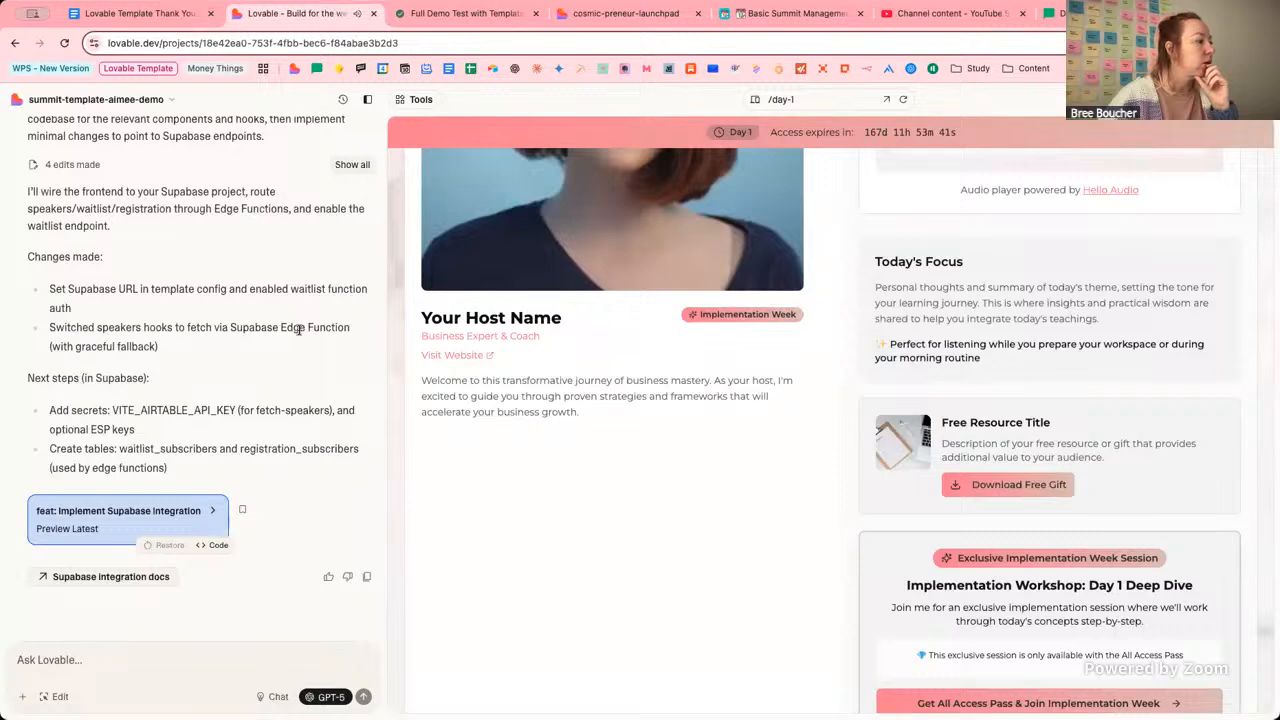
pyautogui.scroll(1, 298, 332)
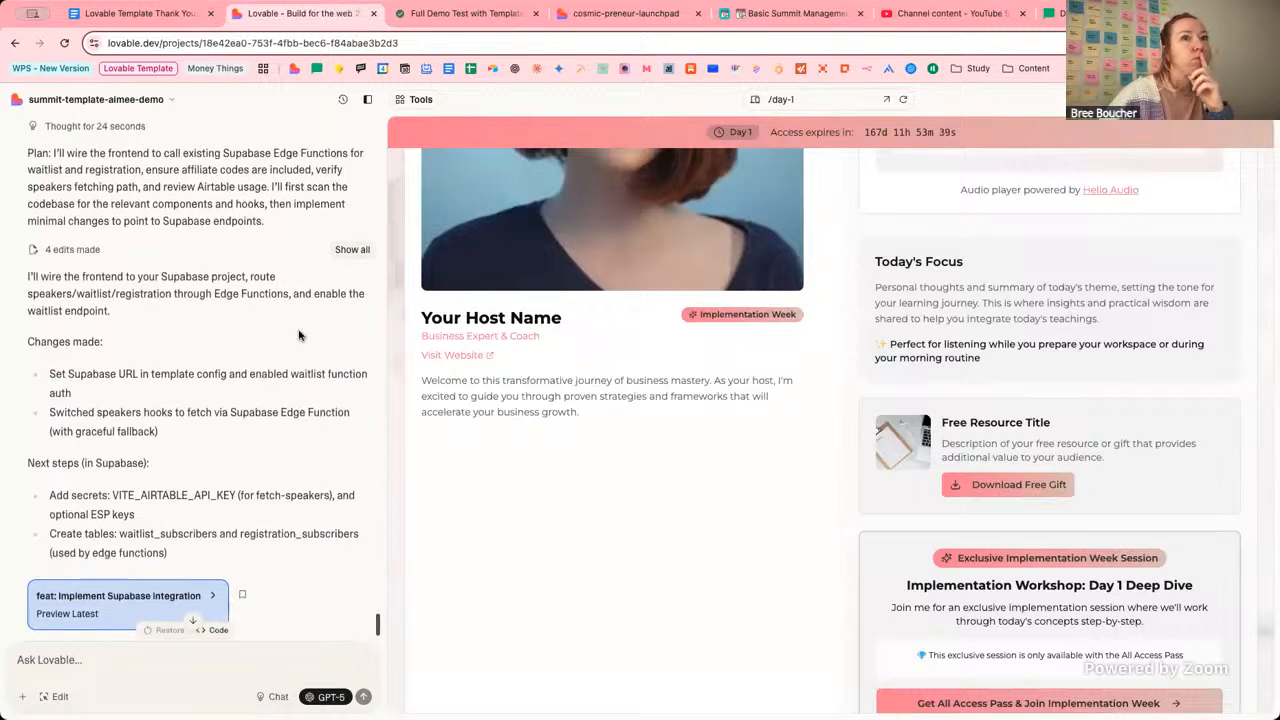
pyautogui.scroll(1, 180, 275)
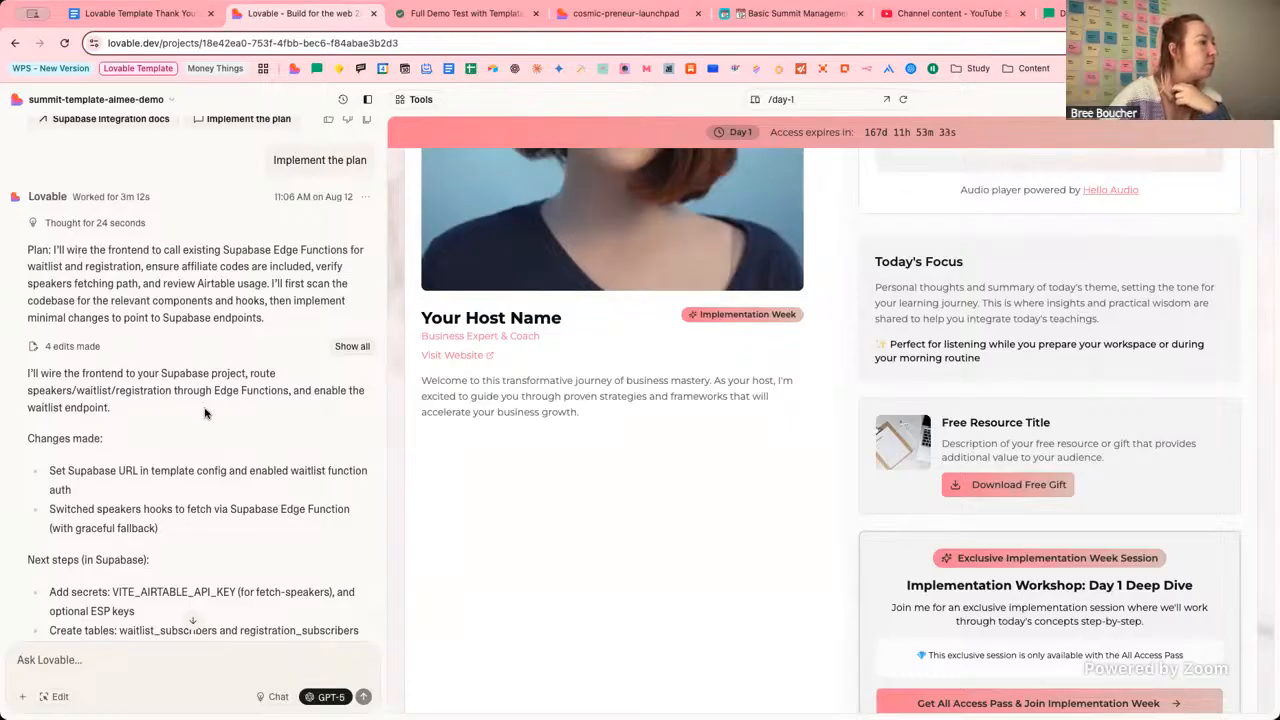
pyautogui.scroll(-1, 214, 452)
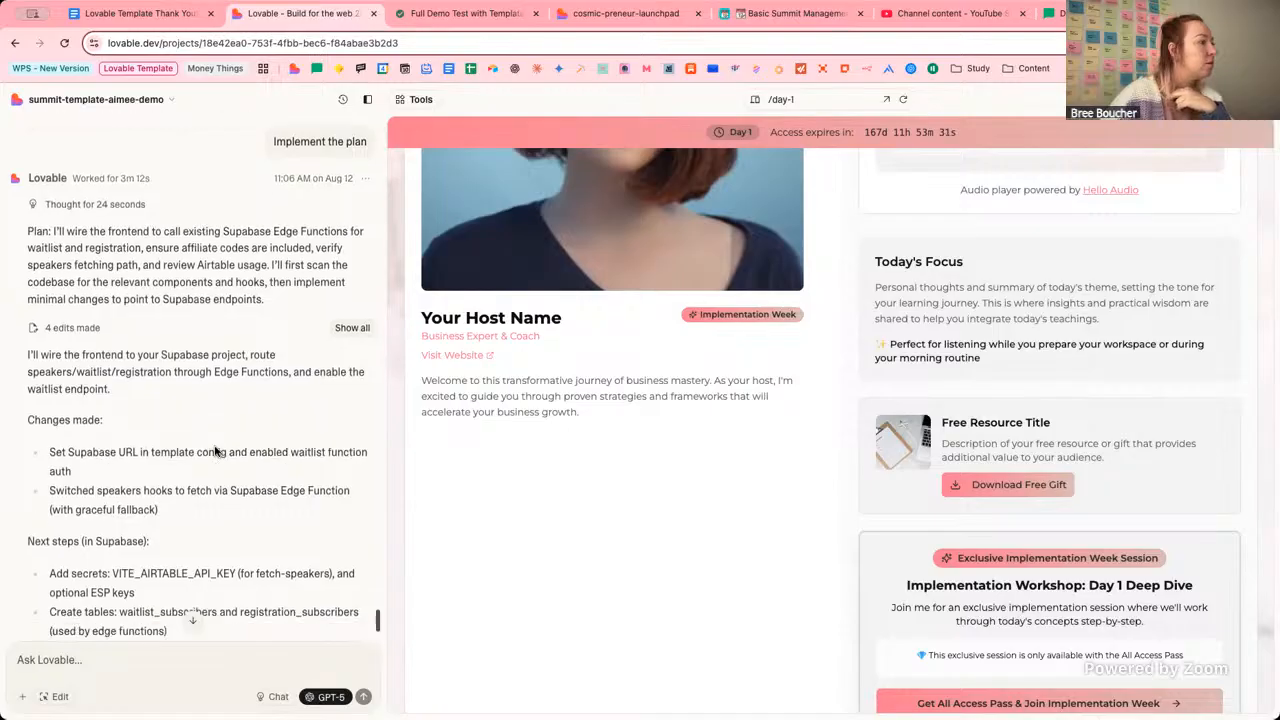
pyautogui.scroll(-4, 214, 452)
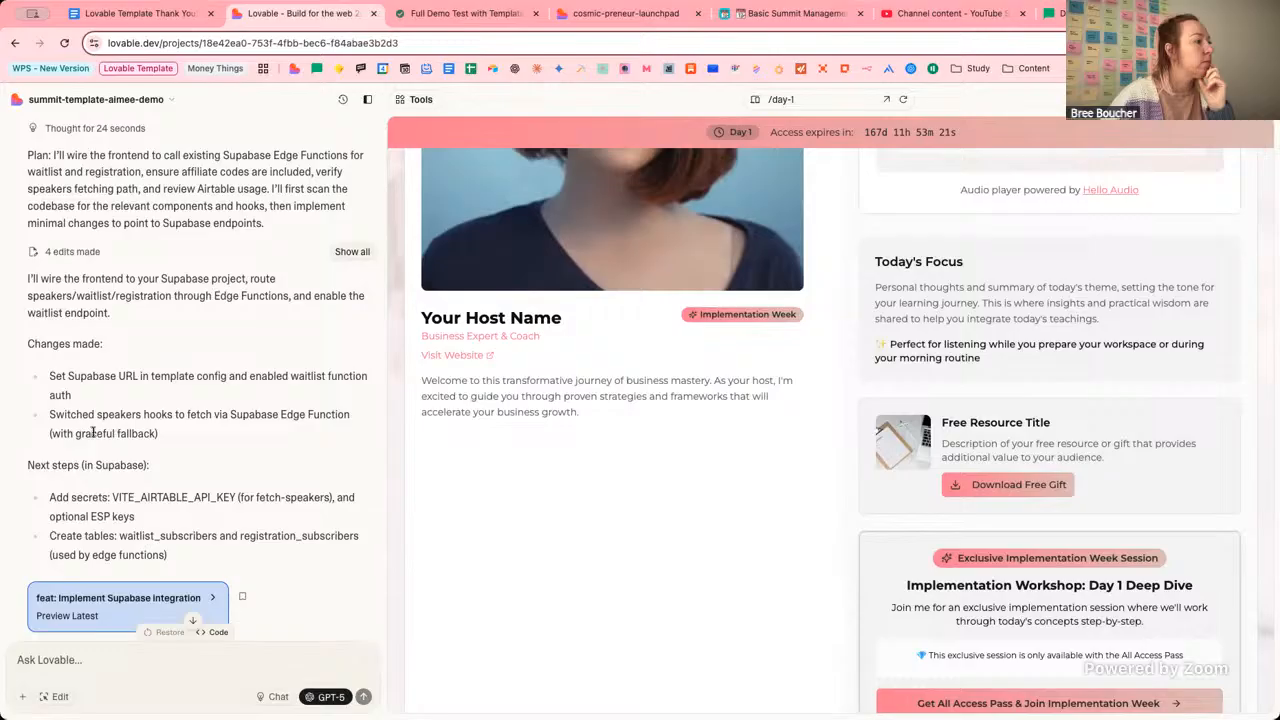
pyautogui.scroll(-2, 95, 428)
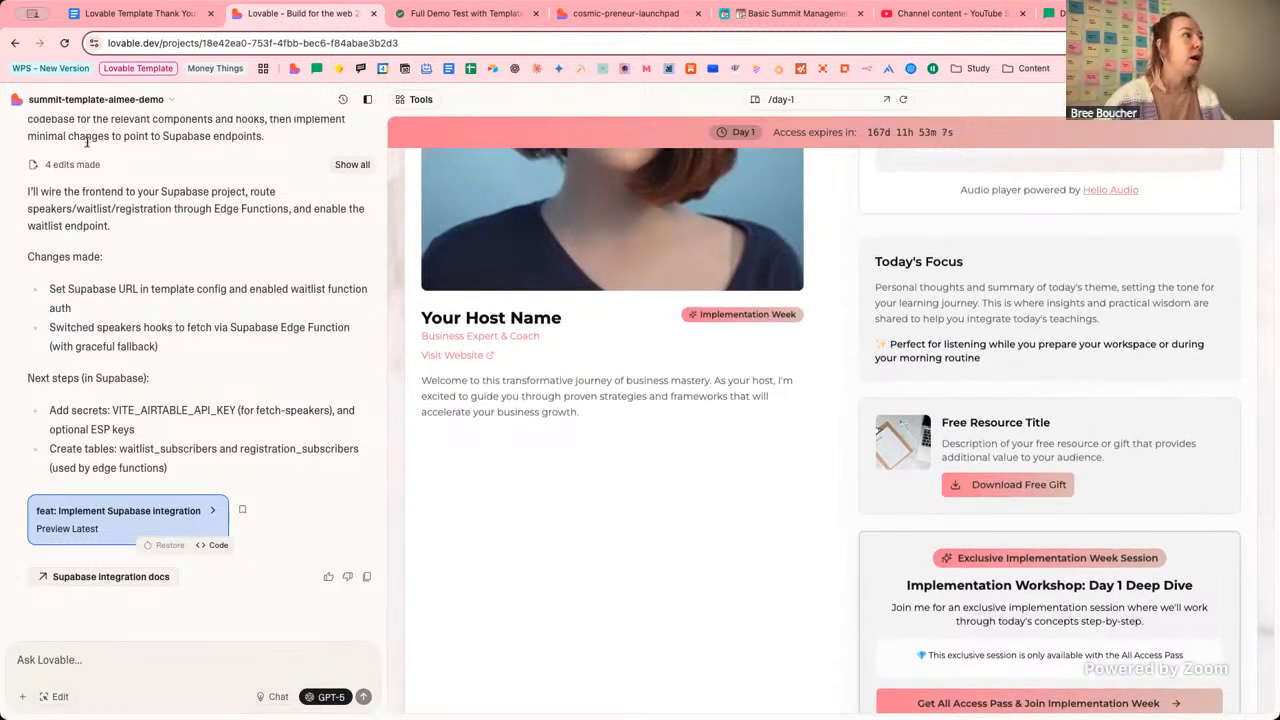
pyautogui.click(172, 100)
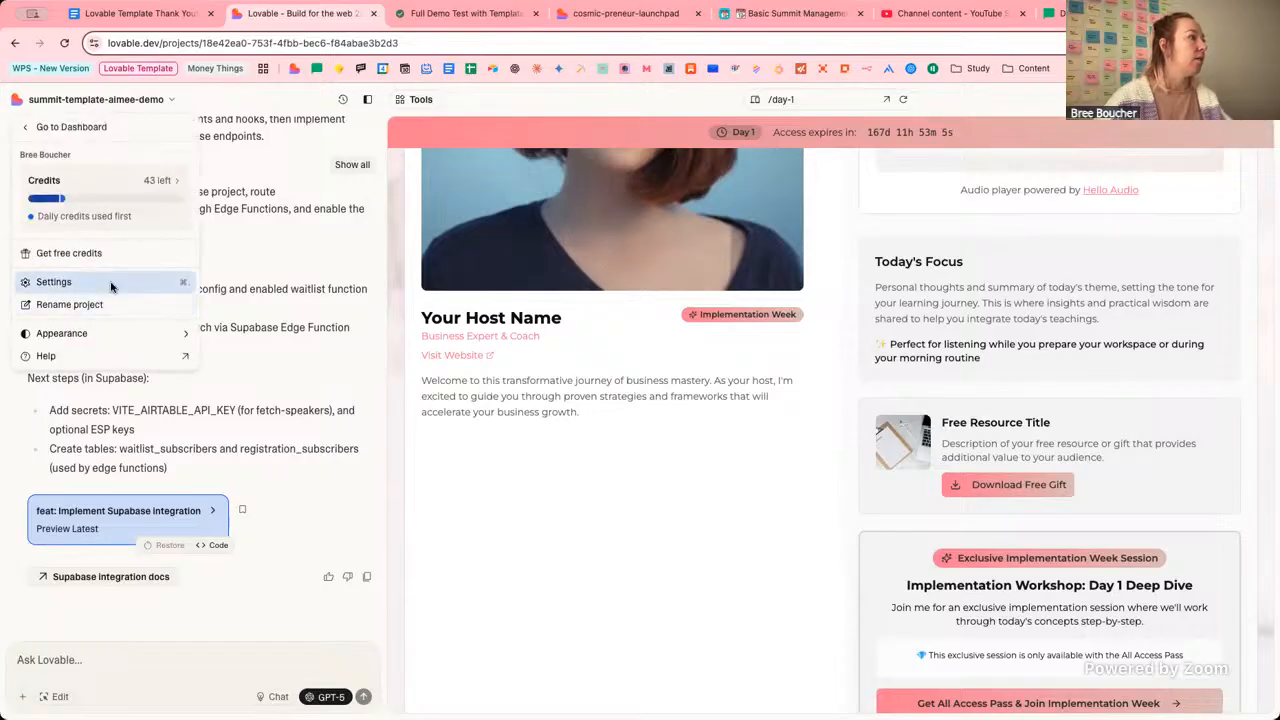
pyautogui.click(60, 278)
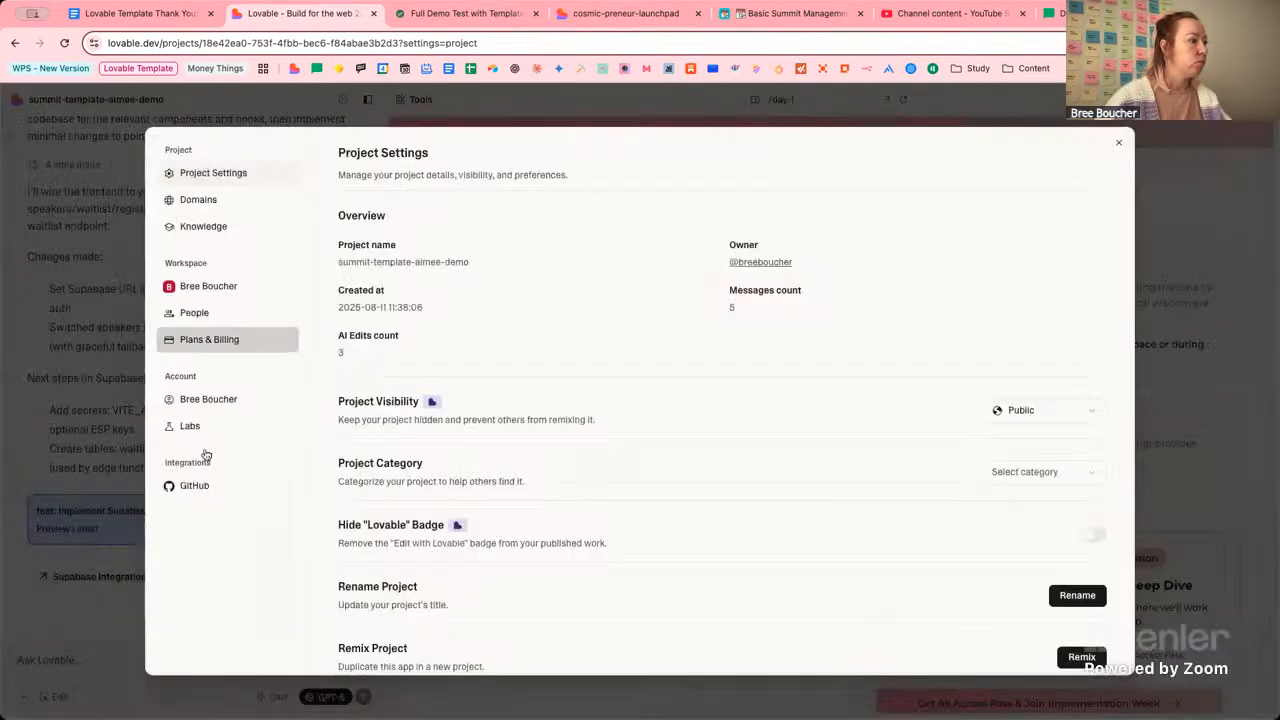
pyautogui.click(1119, 143)
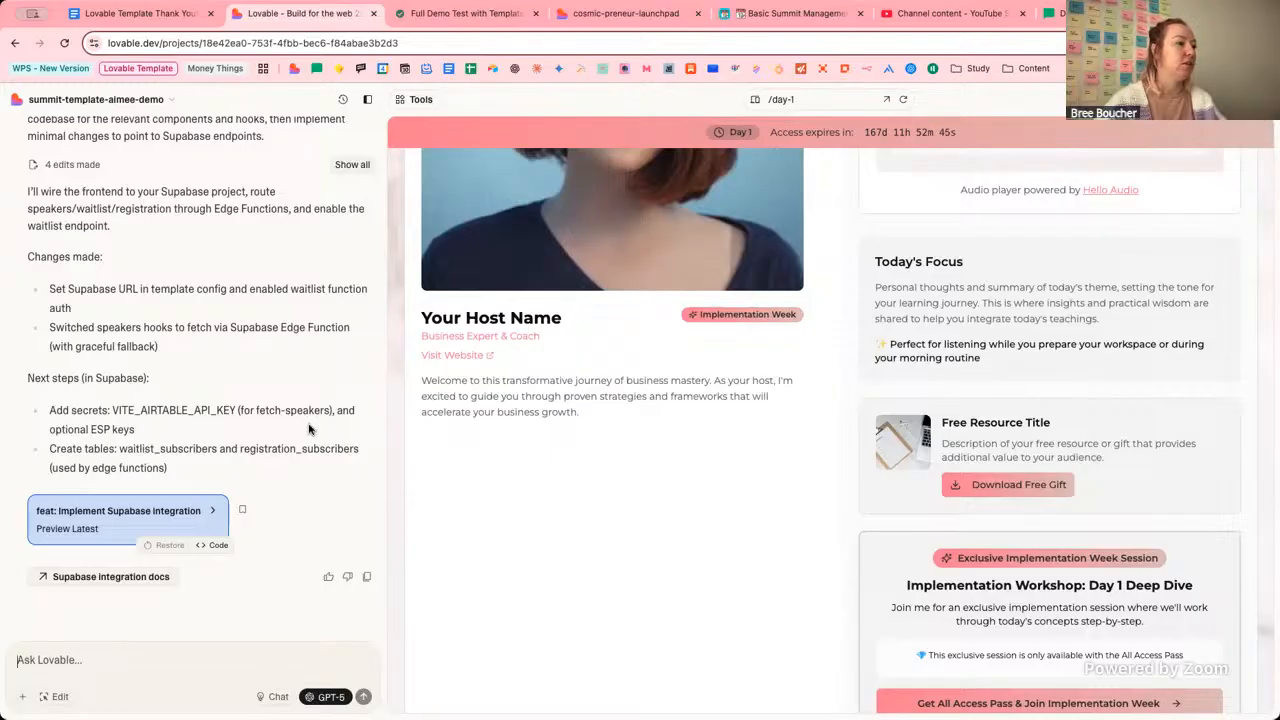
# In Chat mode, ask for help integrating Supabase, as it's missing from the published site's integrations list.
pyautogui.write('I now')
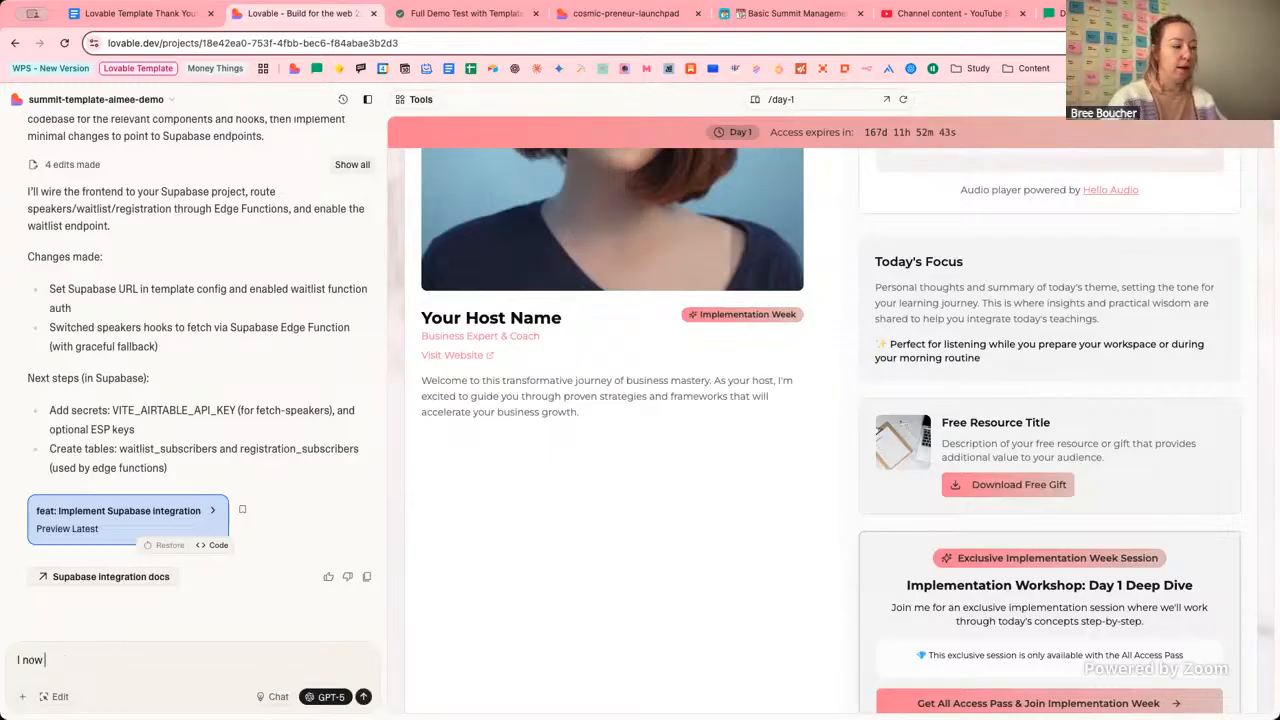
pyautogui.write(' need to integ')
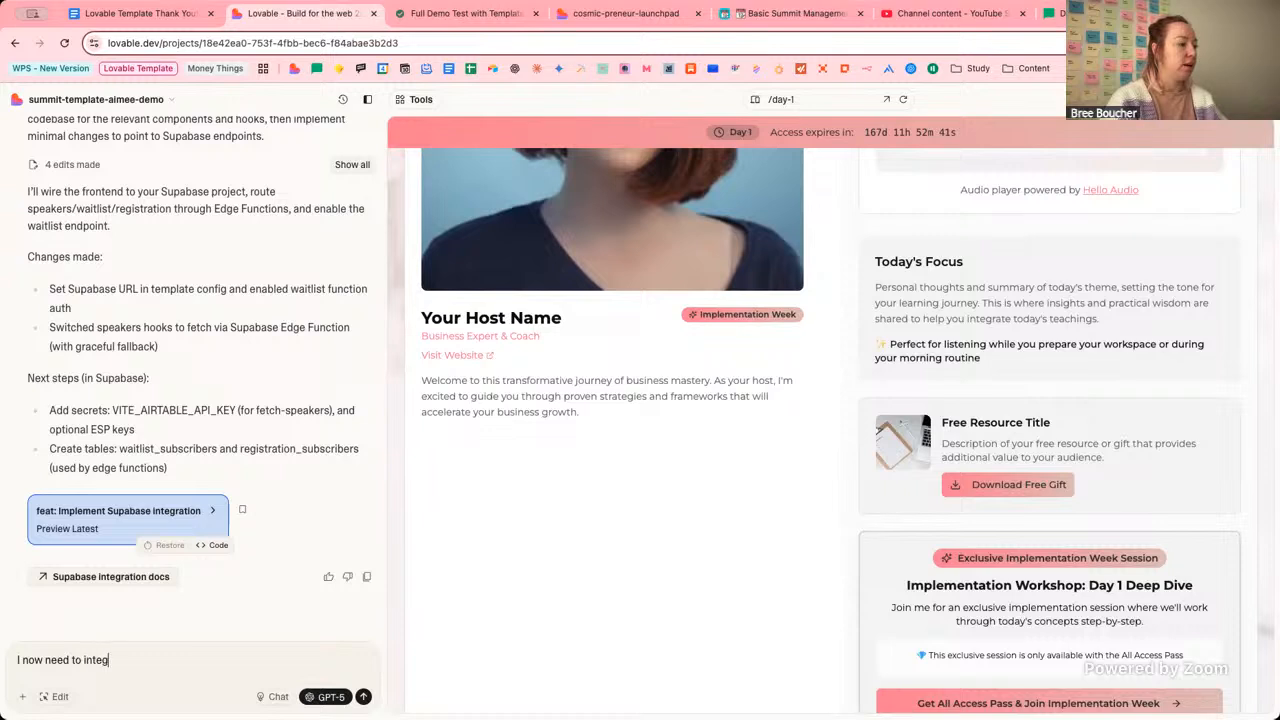
pyautogui.write('rate with su')
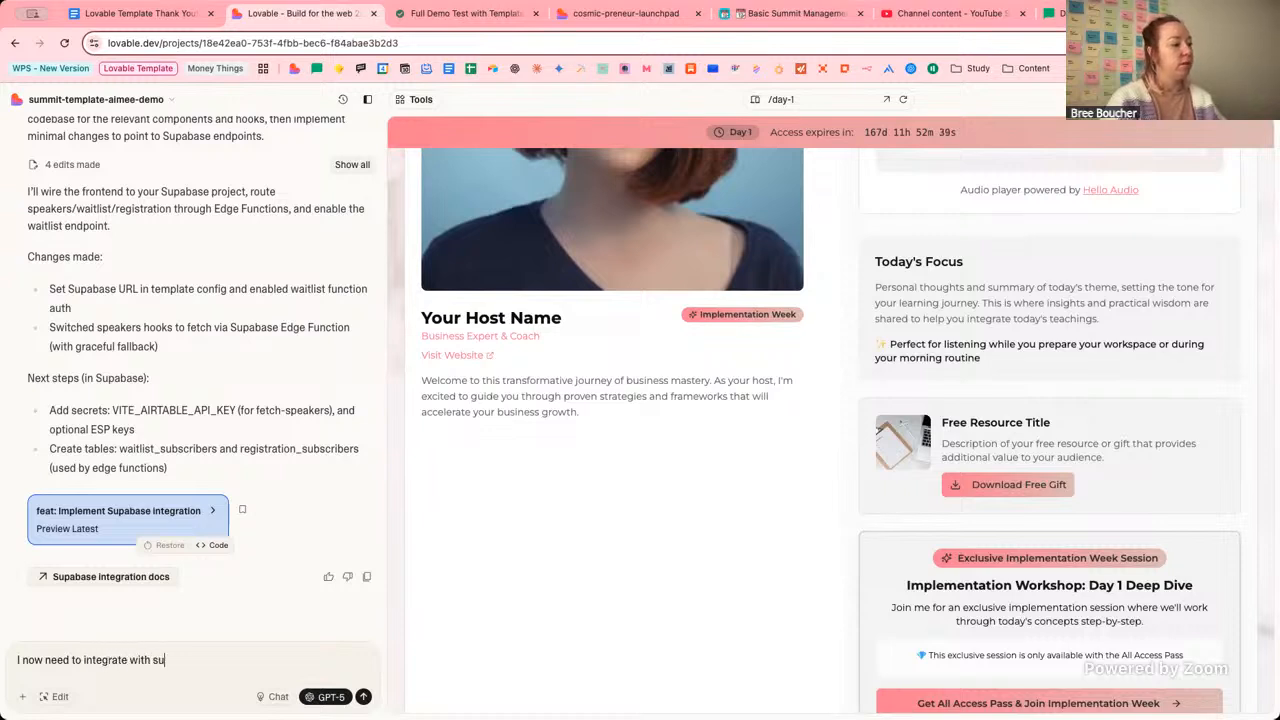
pyautogui.write('pabase')
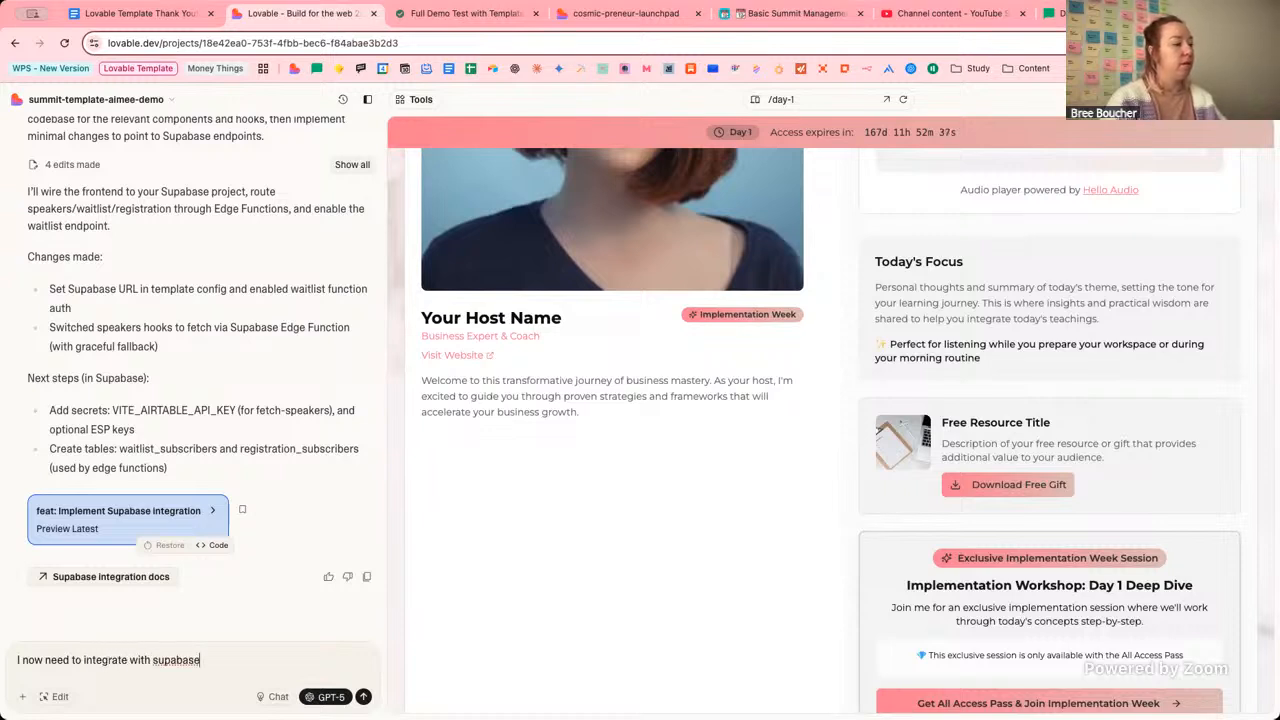
pyautogui.write(", but now it's")
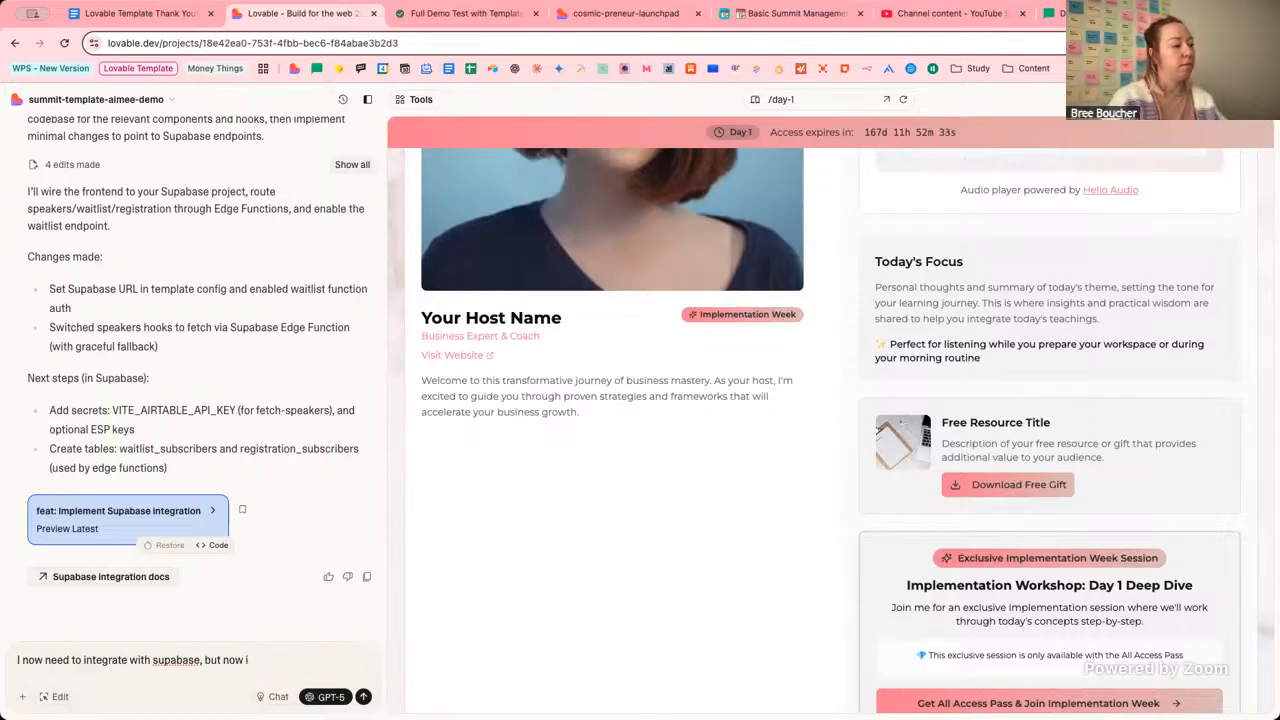
pyautogui.press('BackSpace')
pyautogui.press('BackSpace')
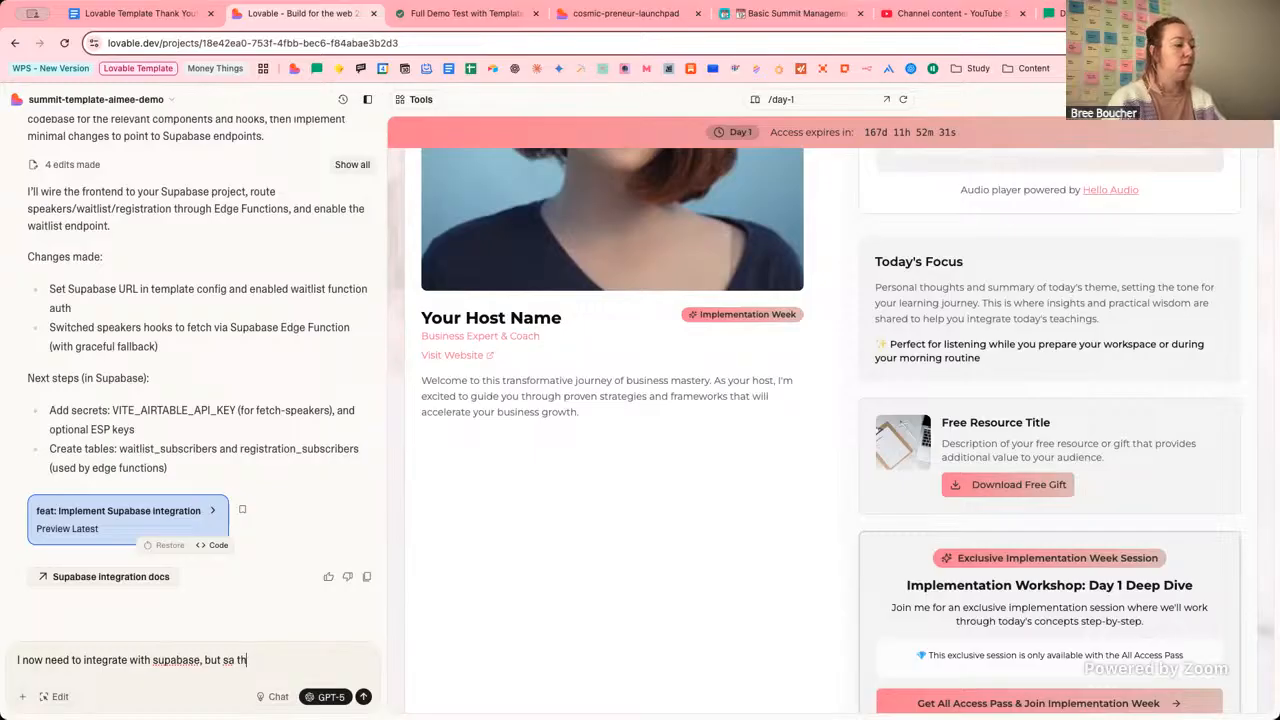
pyautogui.press('BackSpace')
pyautogui.press('BackSpace')
pyautogui.write('as this')
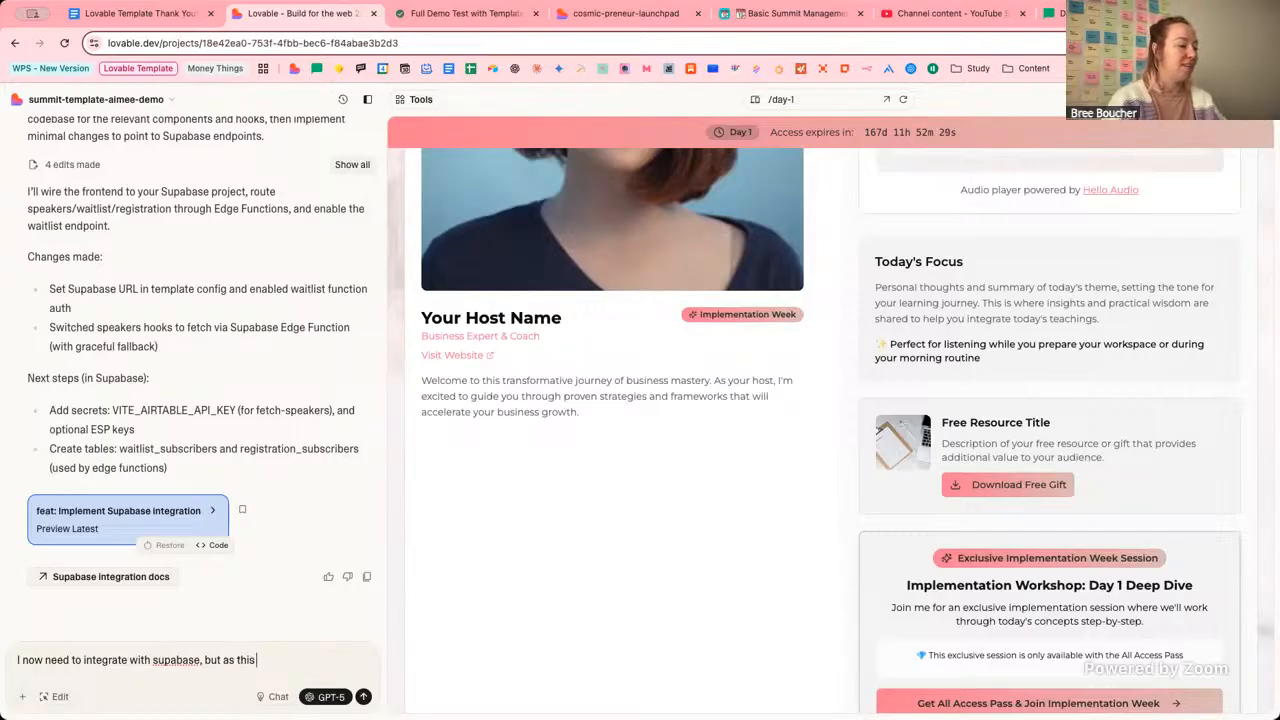
pyautogui.write(' is a')
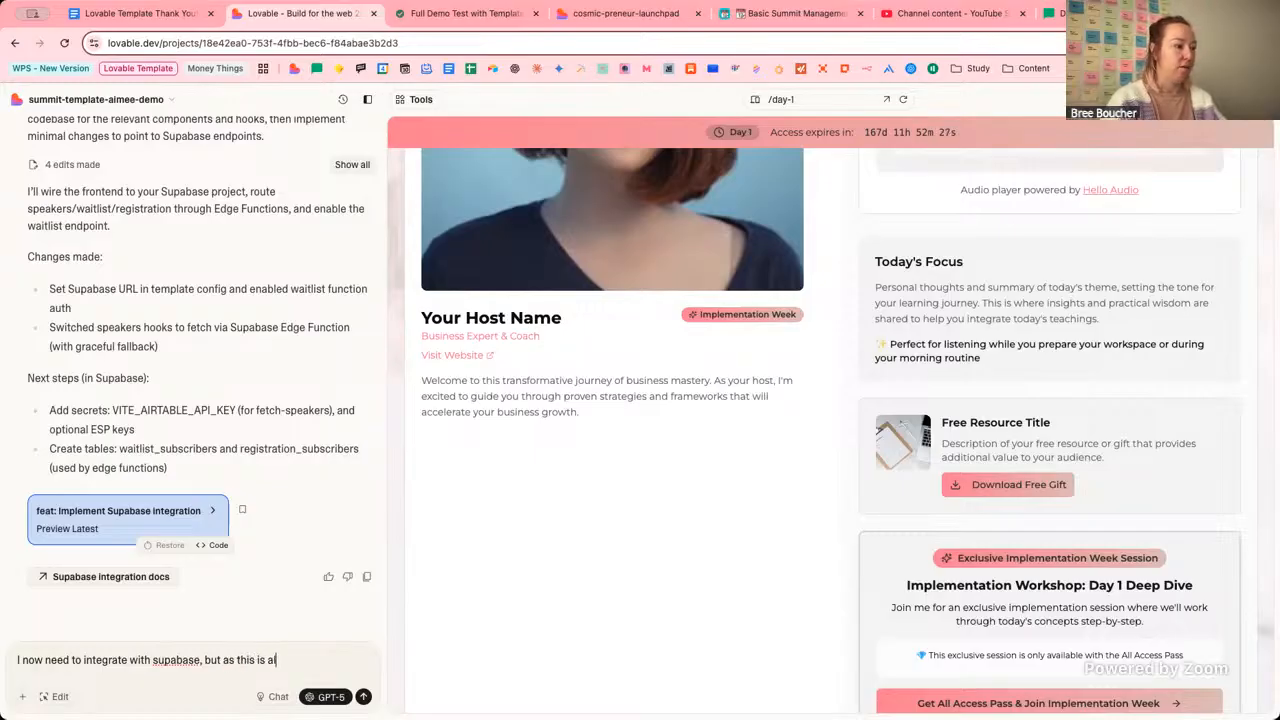
pyautogui.write('n alrea')
pyautogui.press('BackSpace')
pyautogui.press('BackSpace')
pyautogui.write('already p')
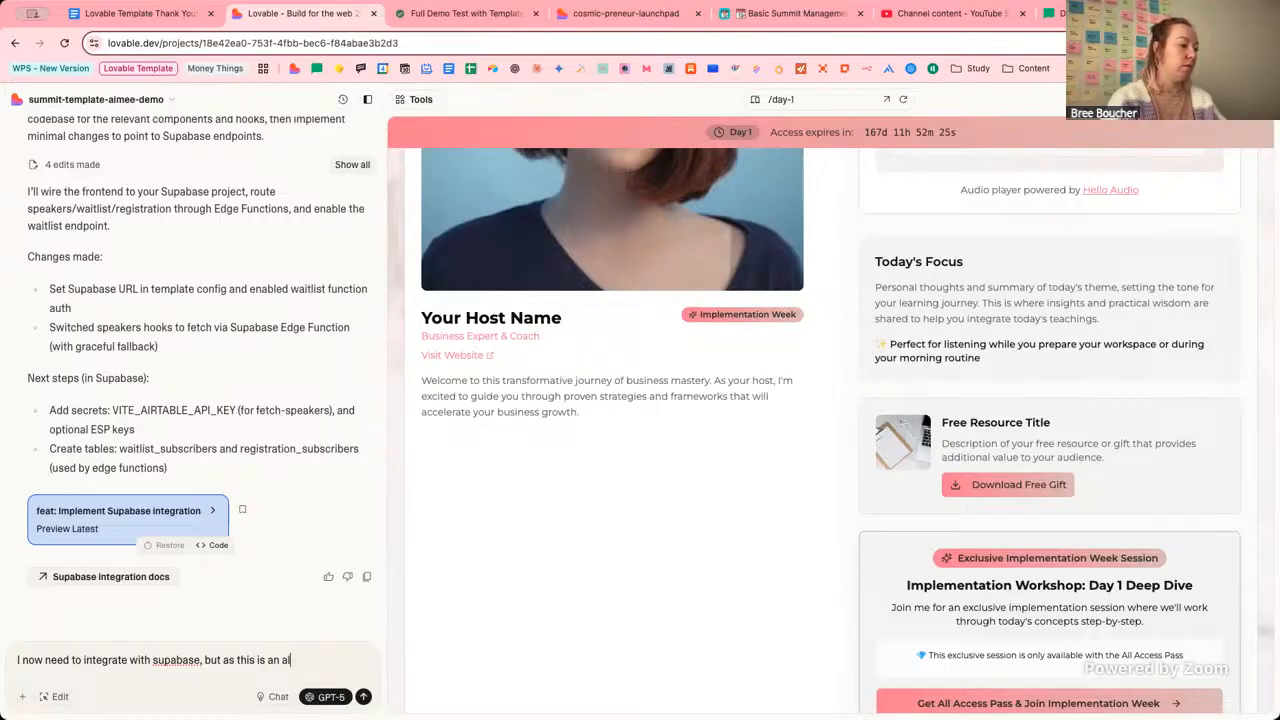
pyautogui.write('ublished')
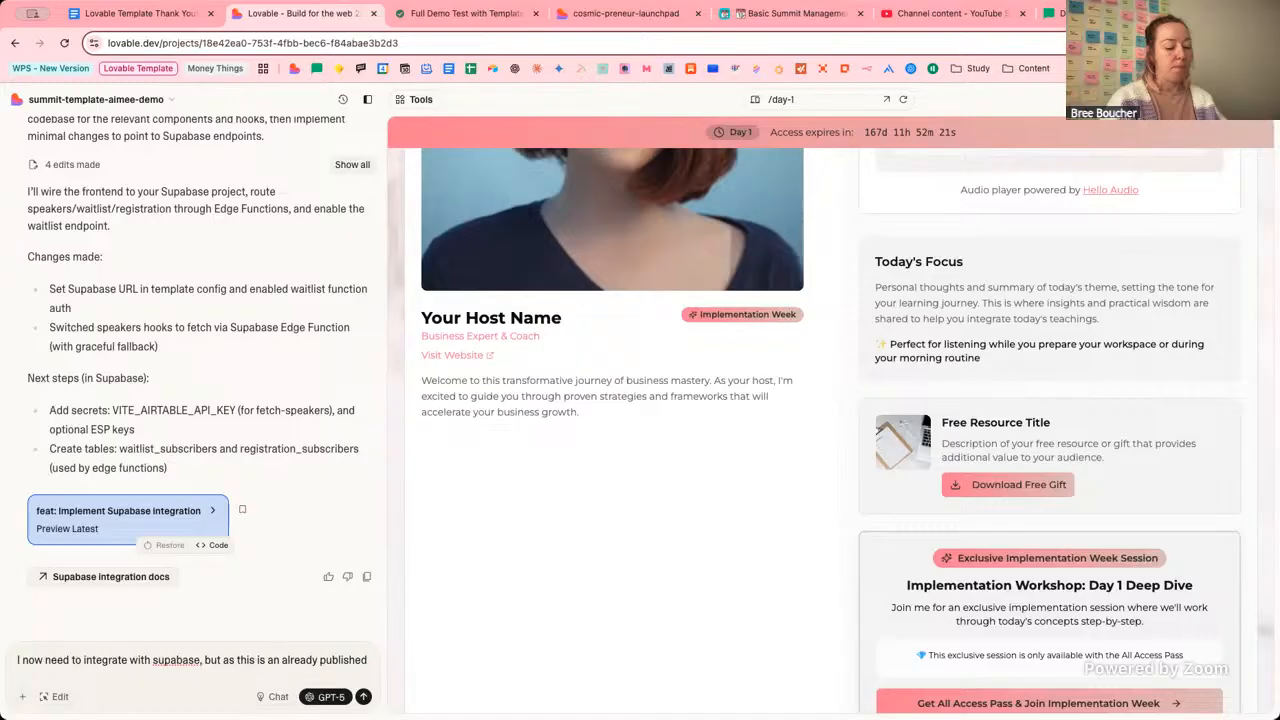
pyautogui.write(' site')
pyautogui.write(' I ')
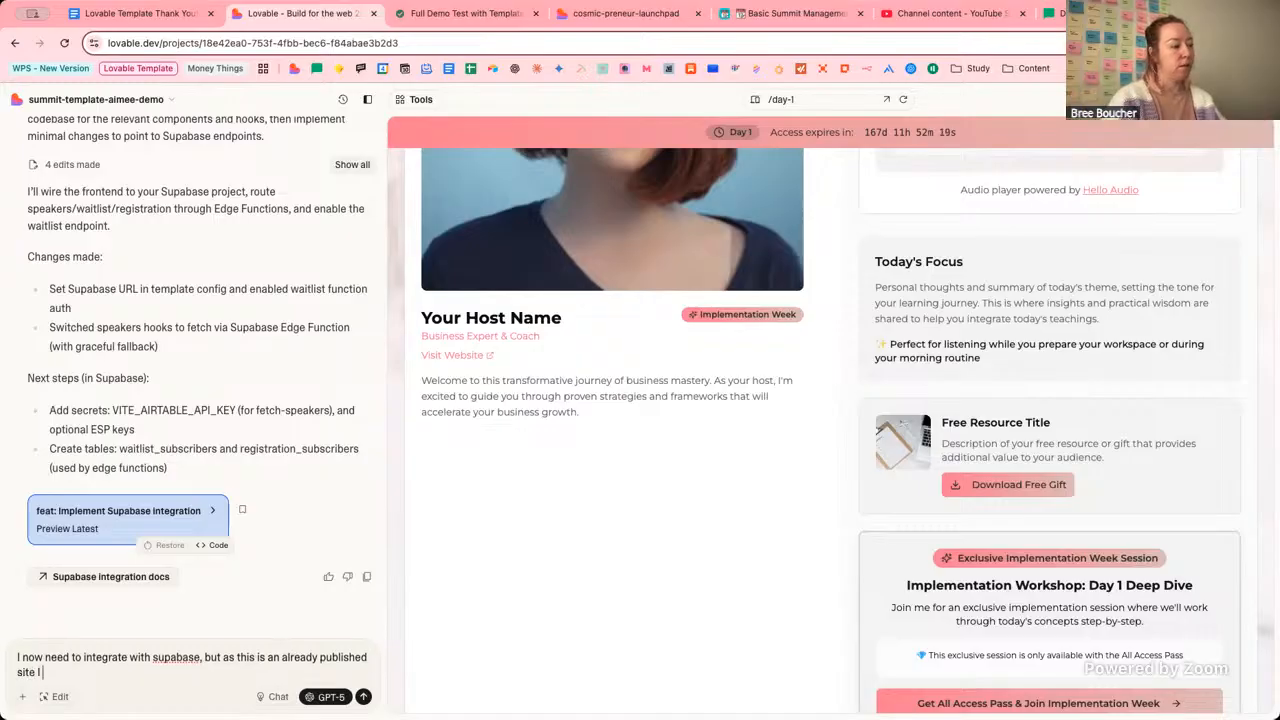
pyautogui.write("don't see it as")
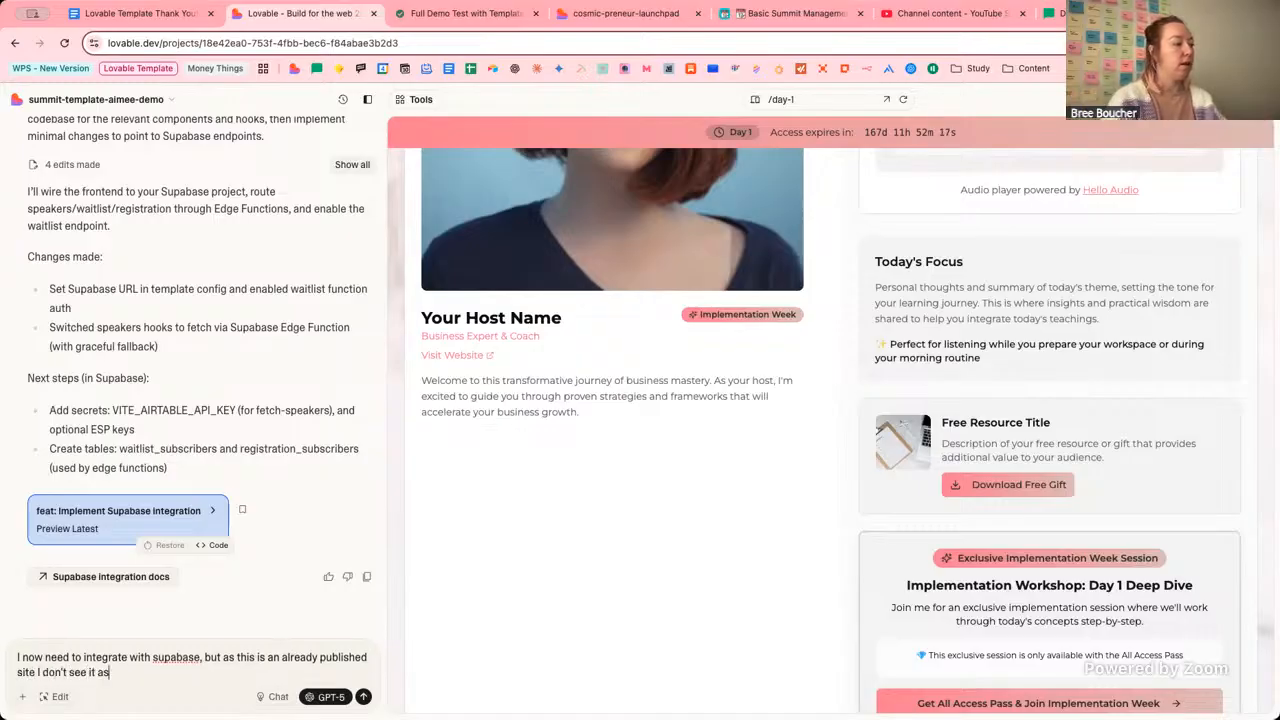
pyautogui.press('BackSpace')
pyautogui.press('BackSpace')
pyautogui.write('on m')
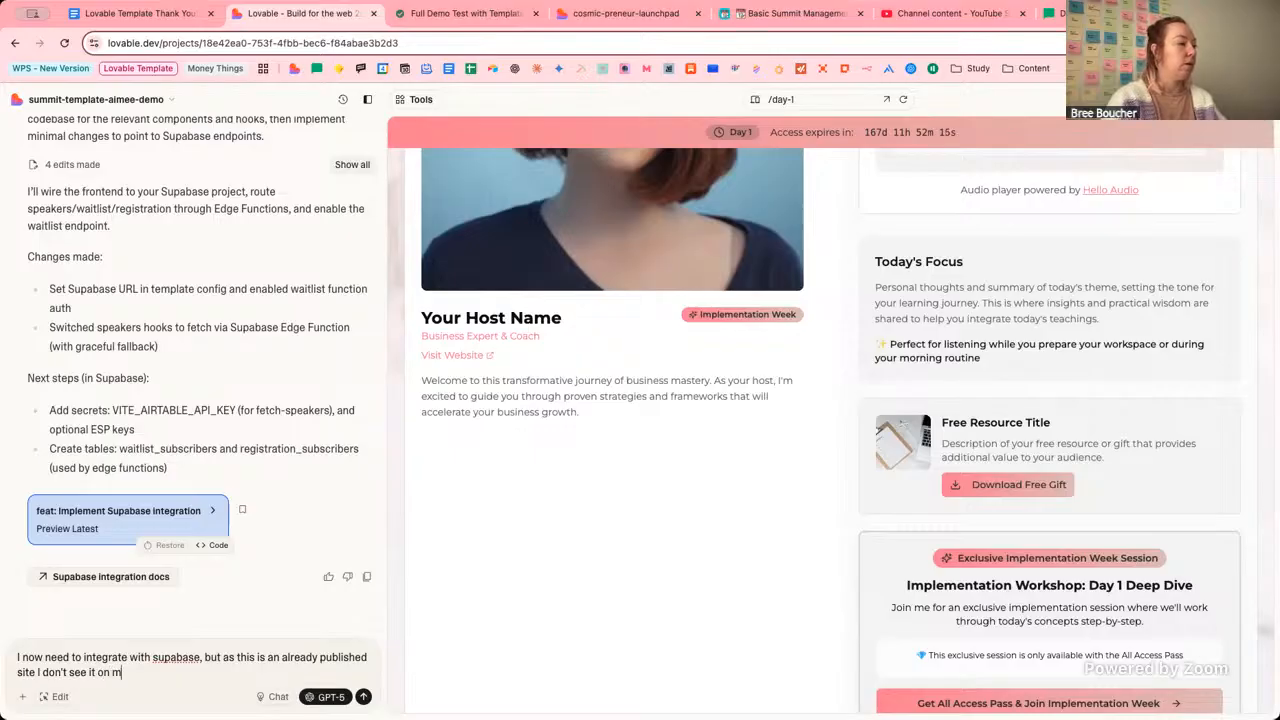
pyautogui.write('y integration')
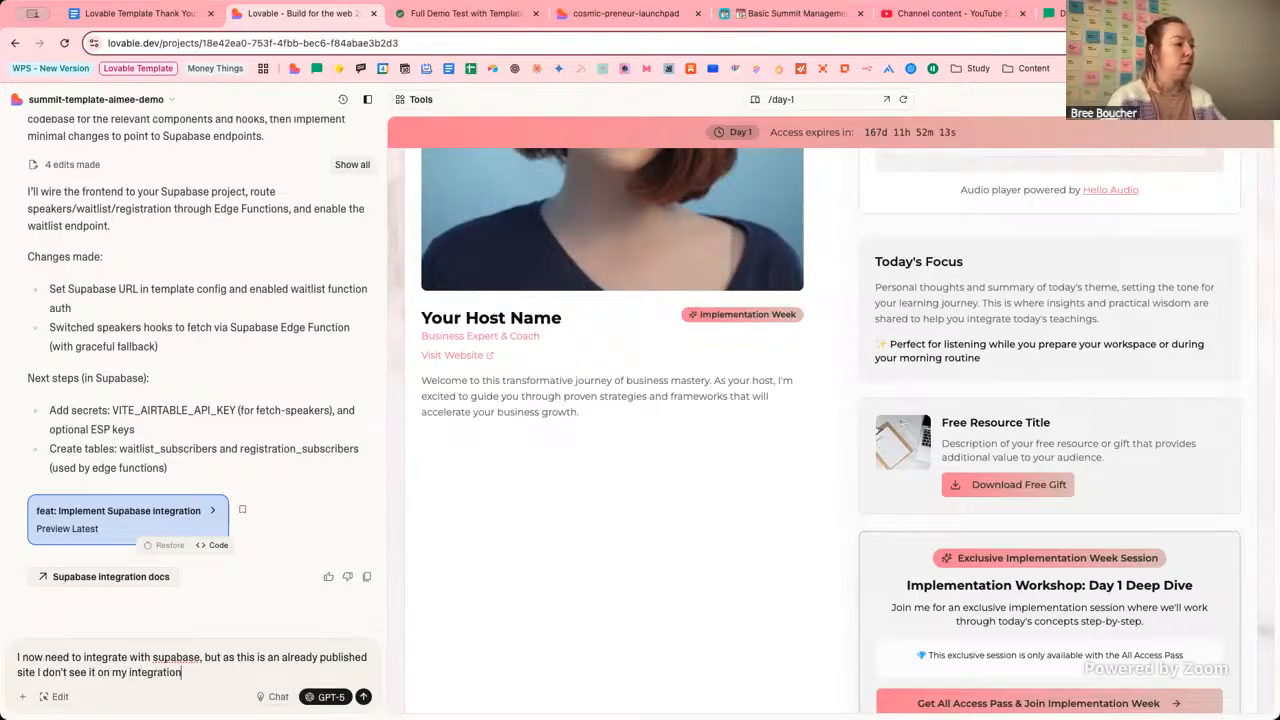
pyautogui.write('s list as an')
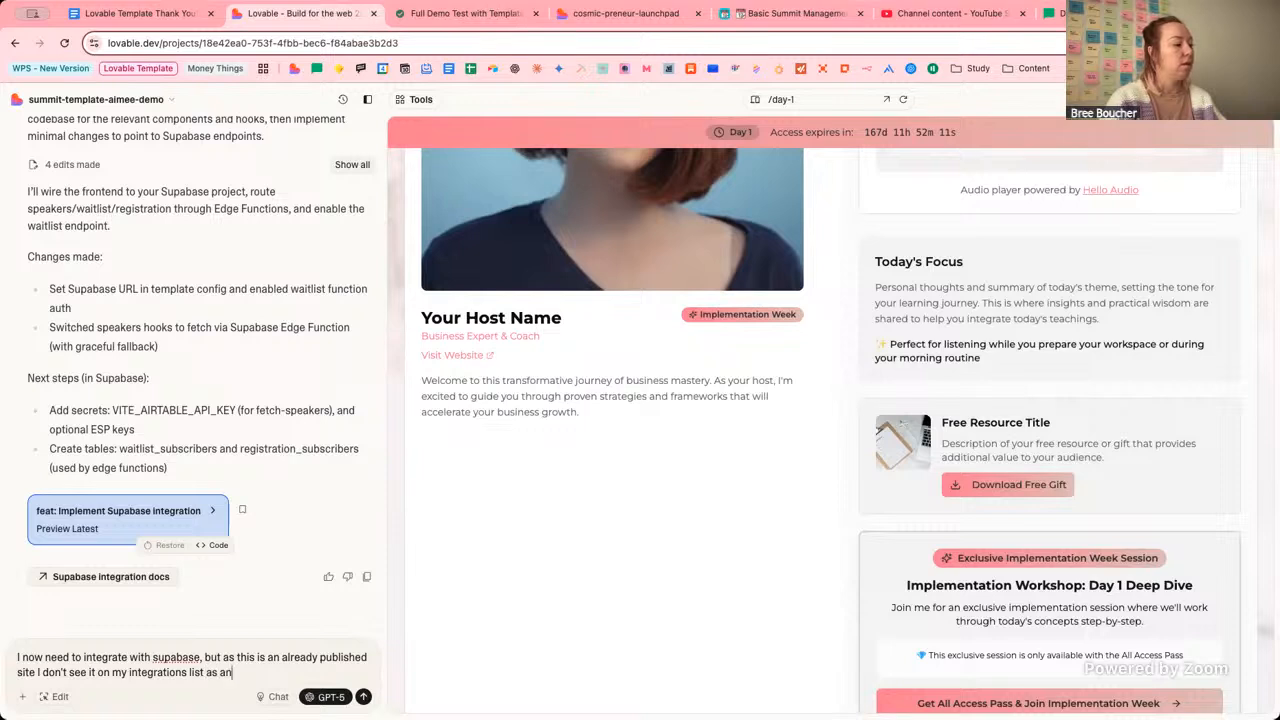
pyautogui.write(' option... C')
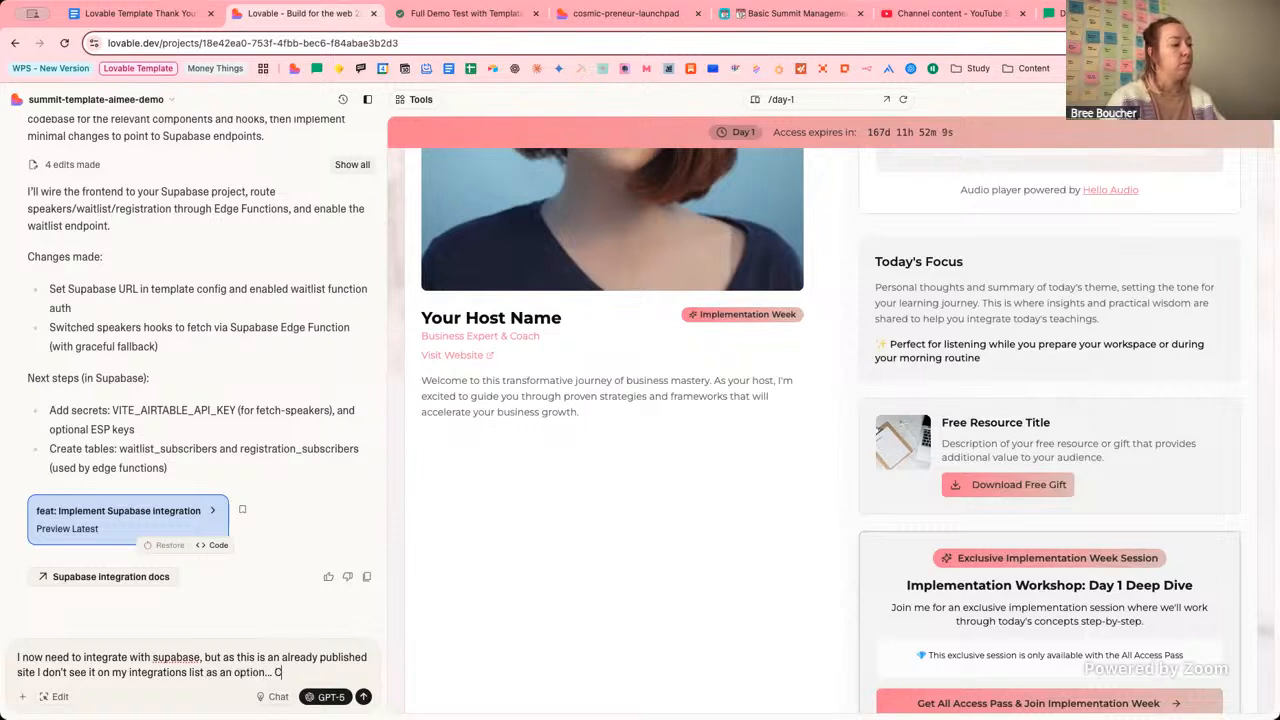
pyautogui.write('an you')
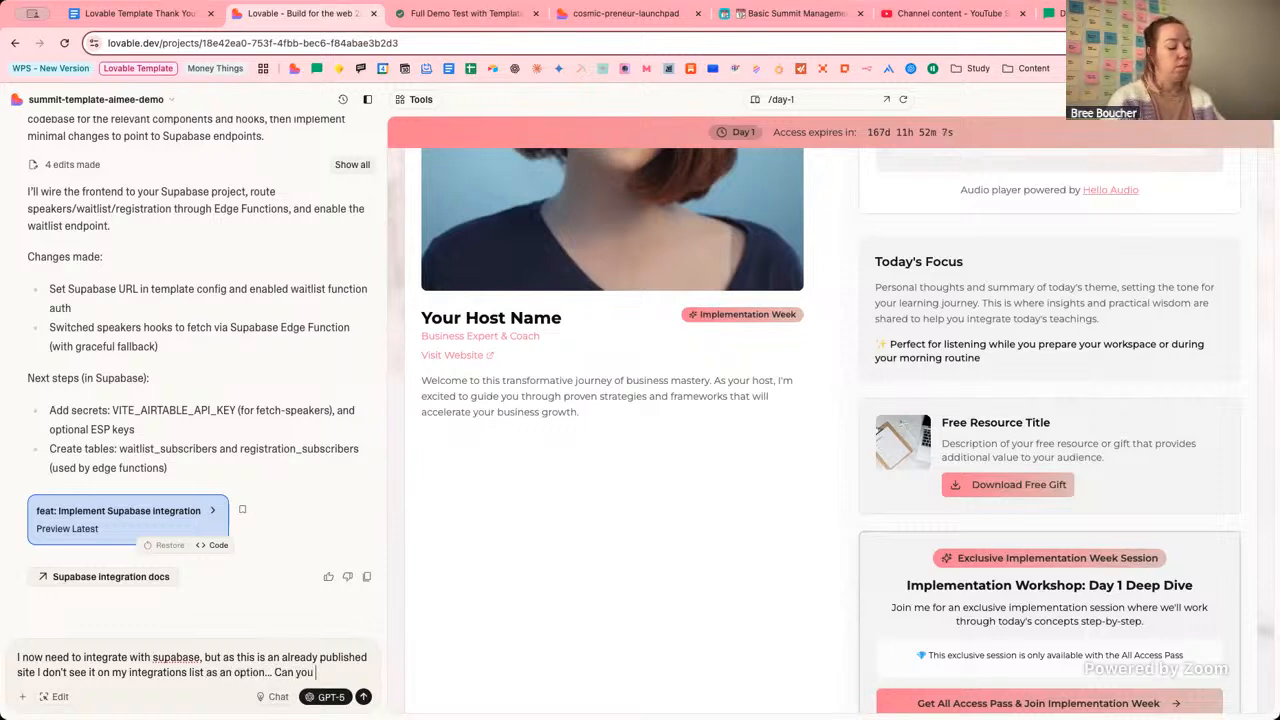
pyautogui.write(' help?')
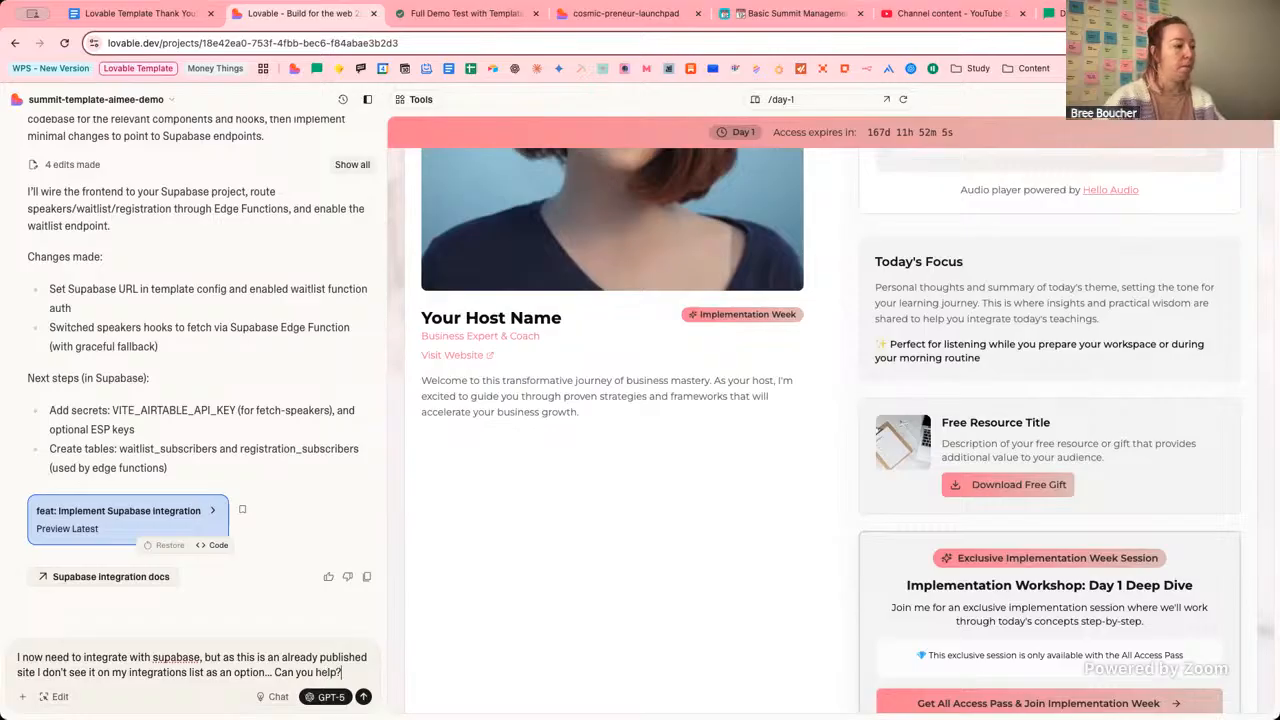
pyautogui.click(275, 696)
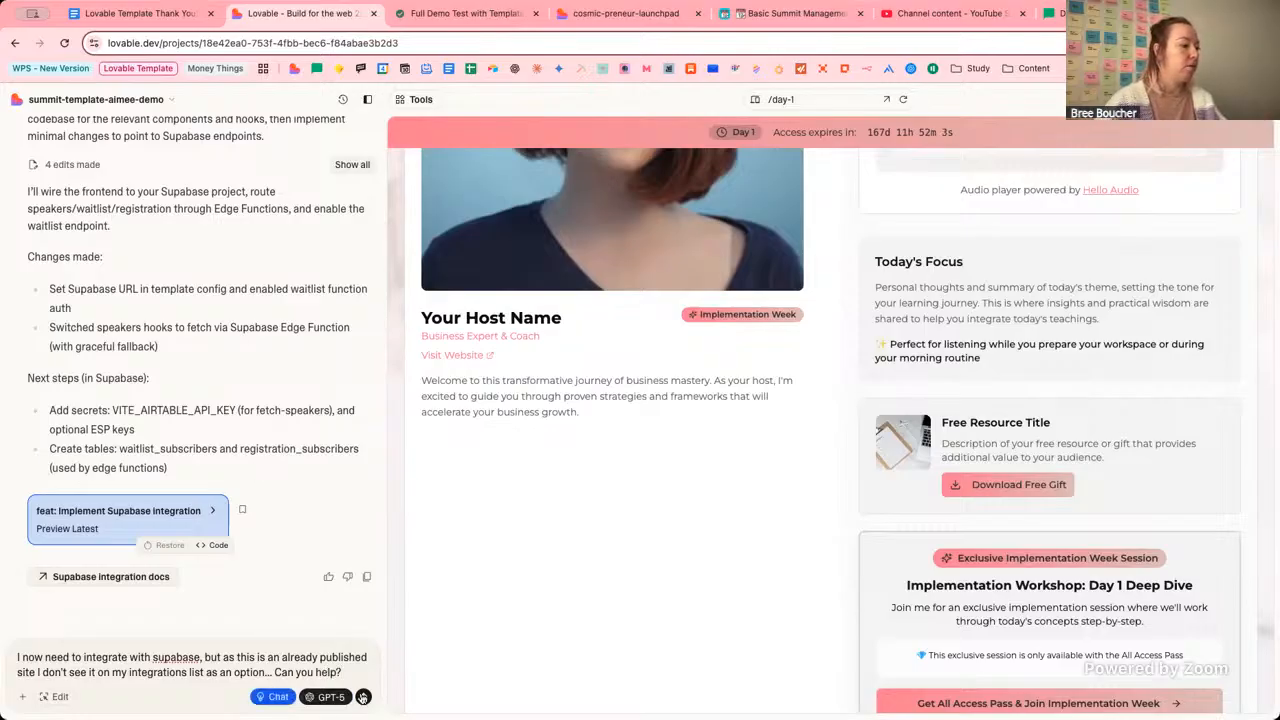
pyautogui.click(363, 696)
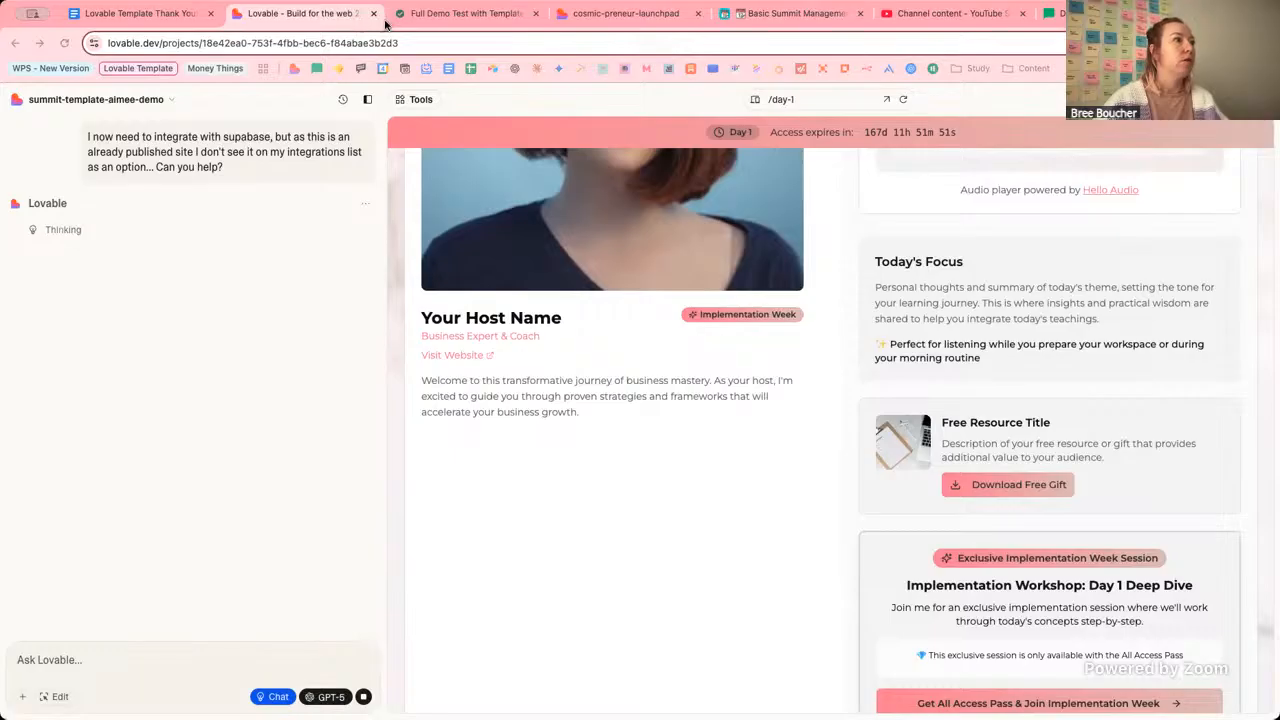
# Compare the published site's Phase 2 Core Integrations guide, then read Lovable's Supabase troubleshooting reply.
pyautogui.click(196, 272)
pyautogui.scroll(-1, 586, 268)
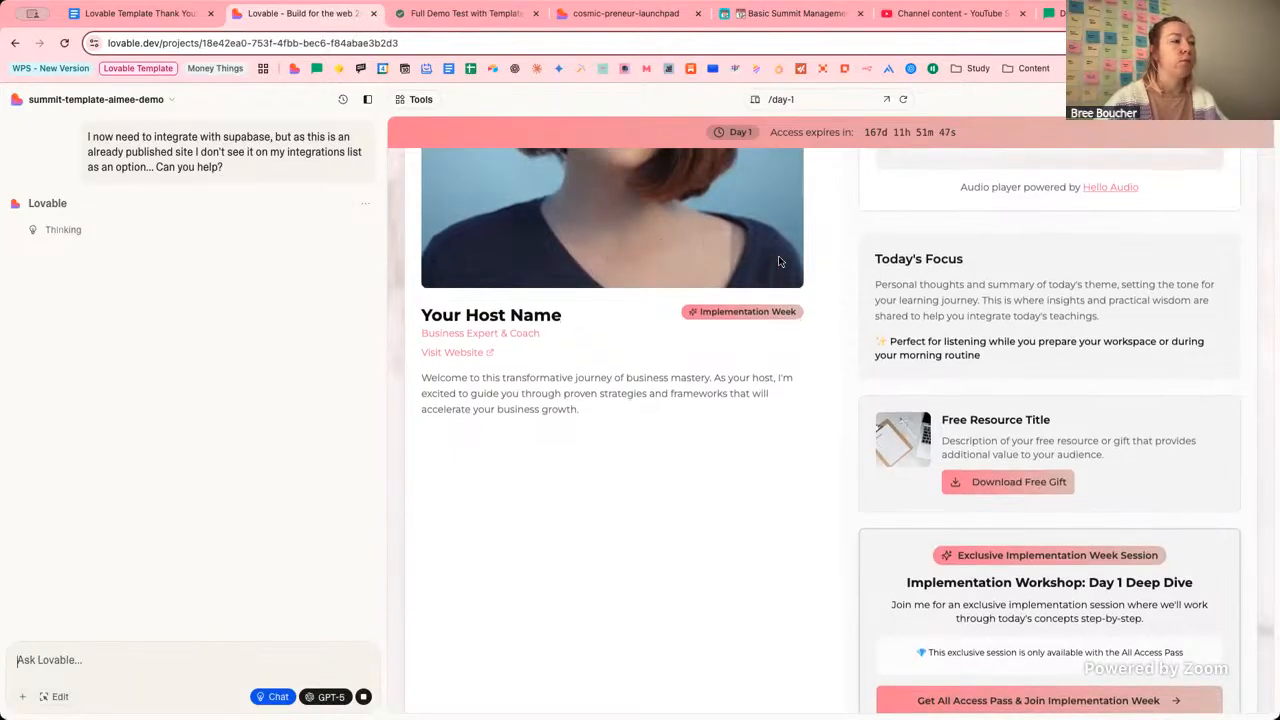
pyautogui.click(597, 14)
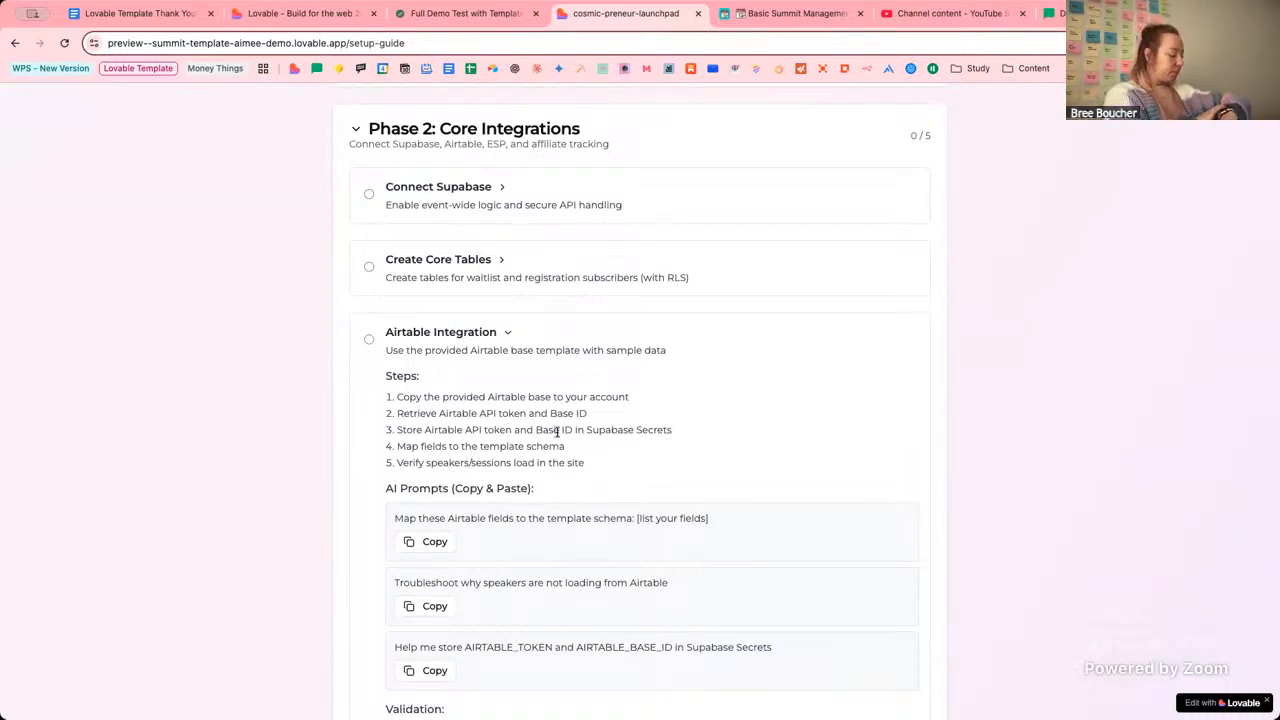
pyautogui.click(330, 20)
pyautogui.click(612, 17)
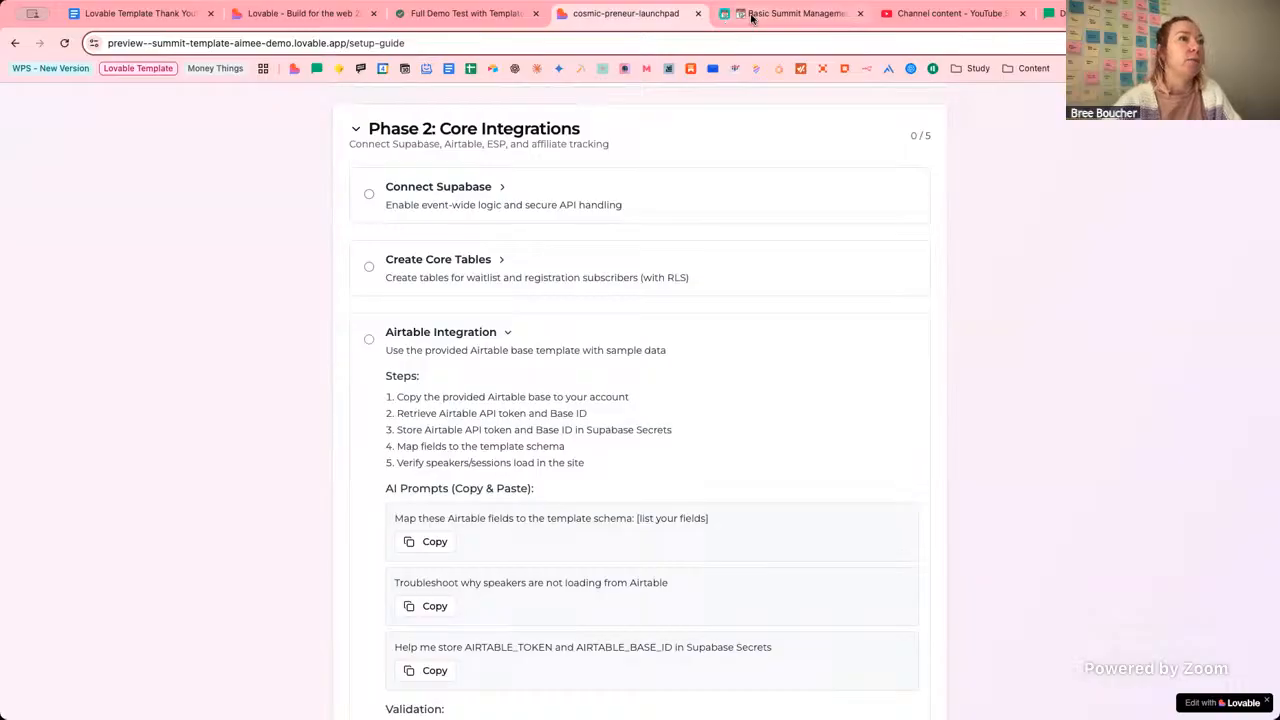
pyautogui.click(318, 18)
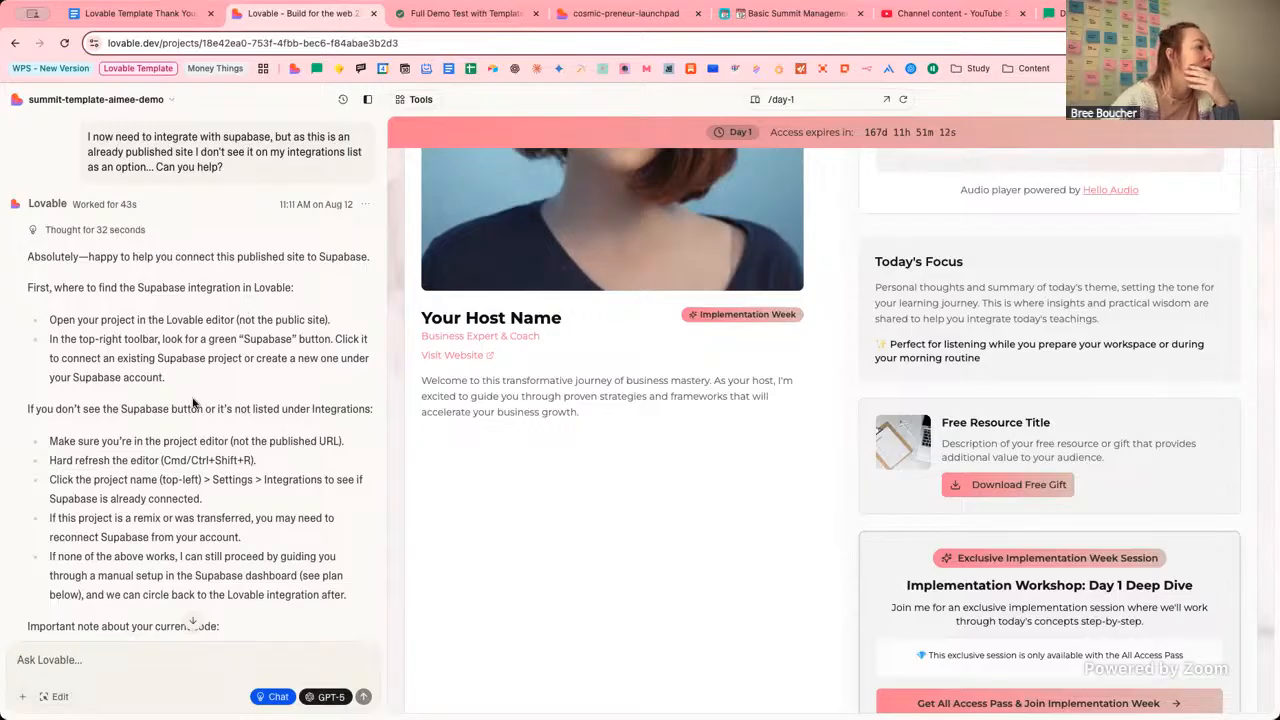
pyautogui.scroll(-1, 165, 420)
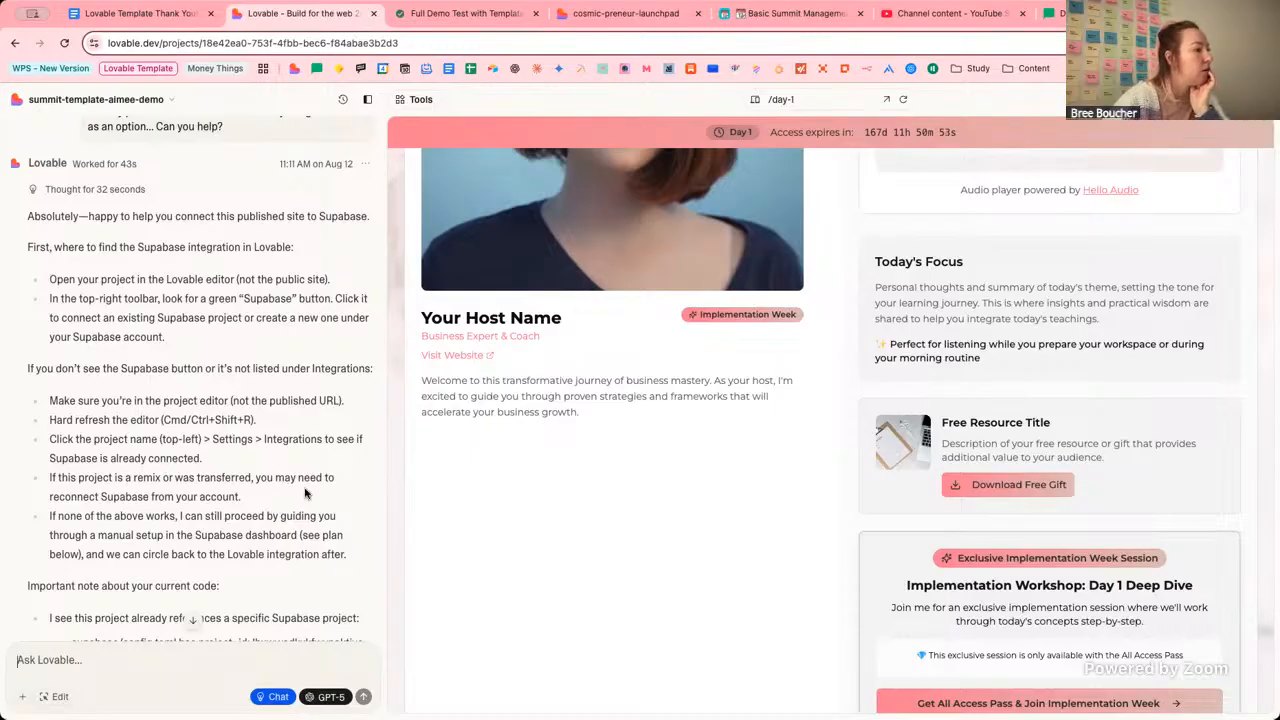
pyautogui.scroll(-1, 290, 485)
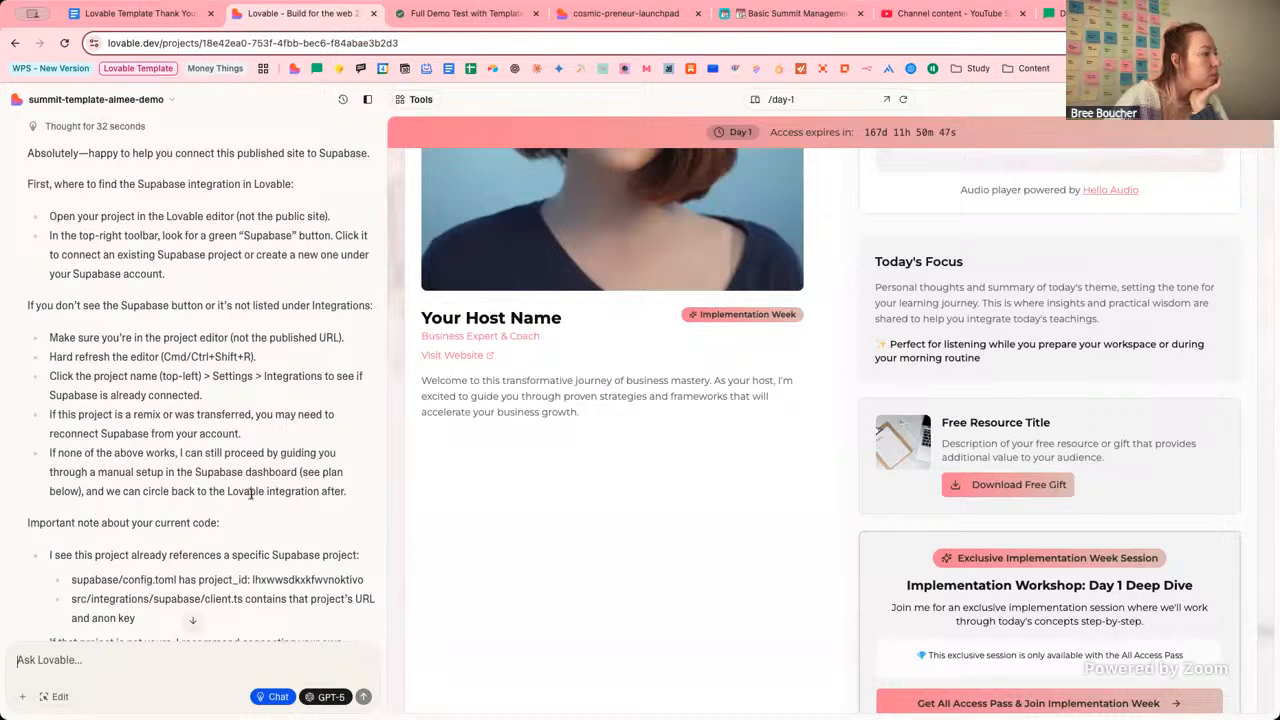
pyautogui.scroll(-2, 252, 498)
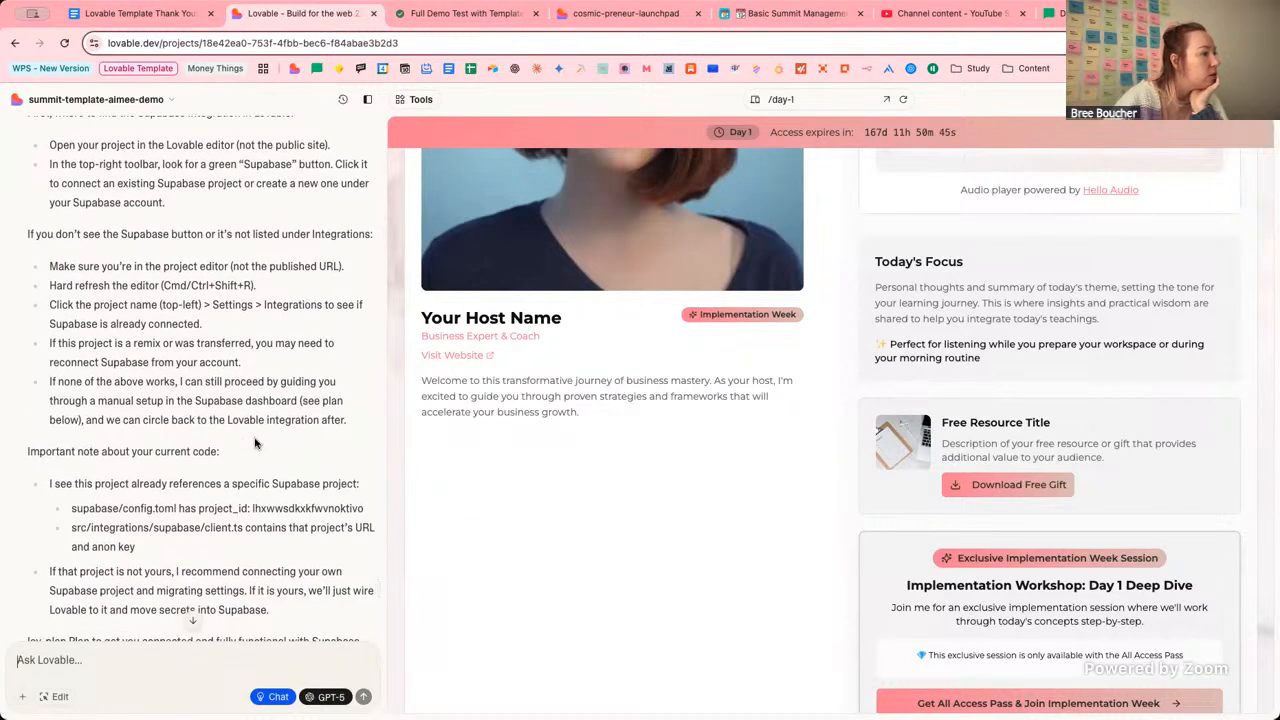
pyautogui.scroll(-1, 258, 443)
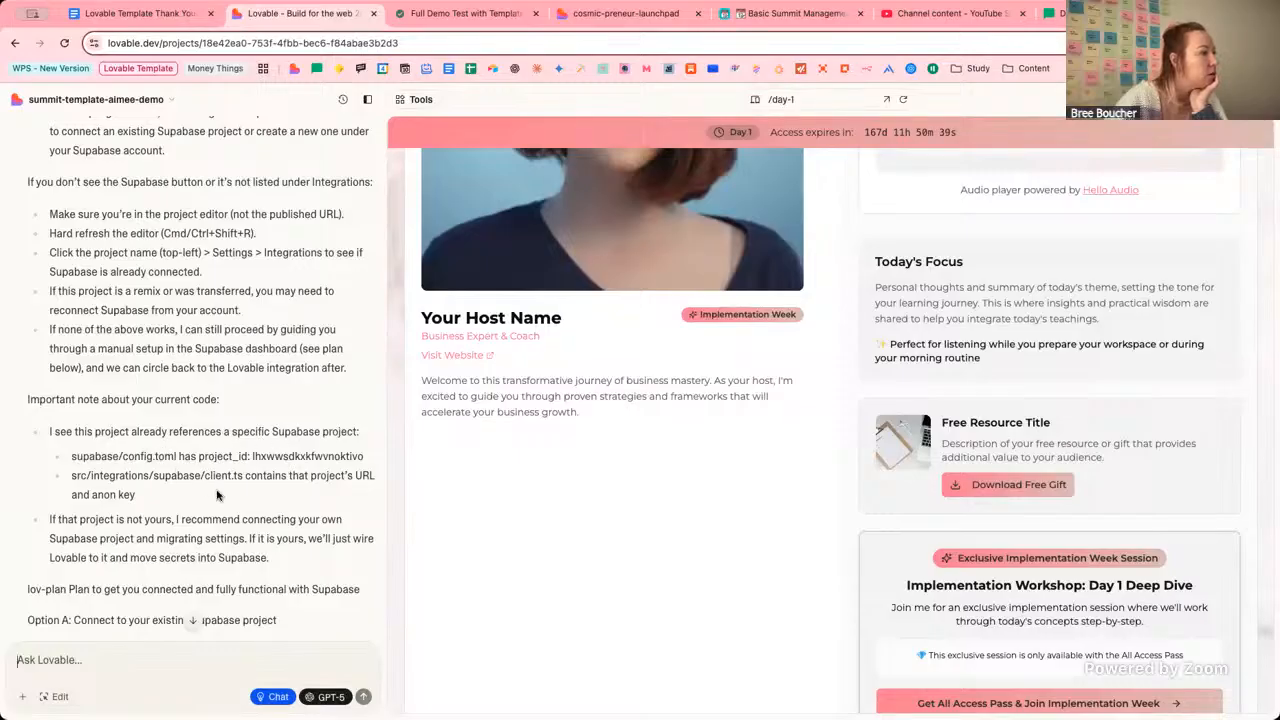
pyautogui.scroll(-3, 240, 488)
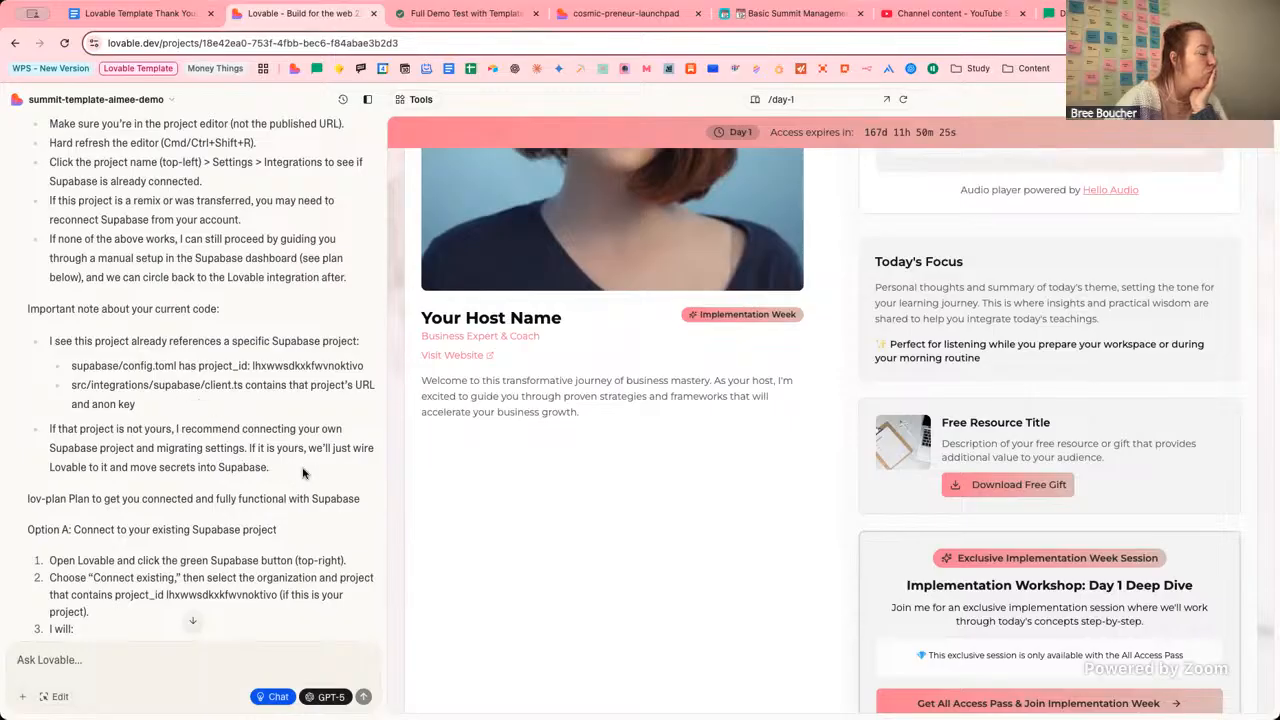
pyautogui.scroll(-3, 303, 473)
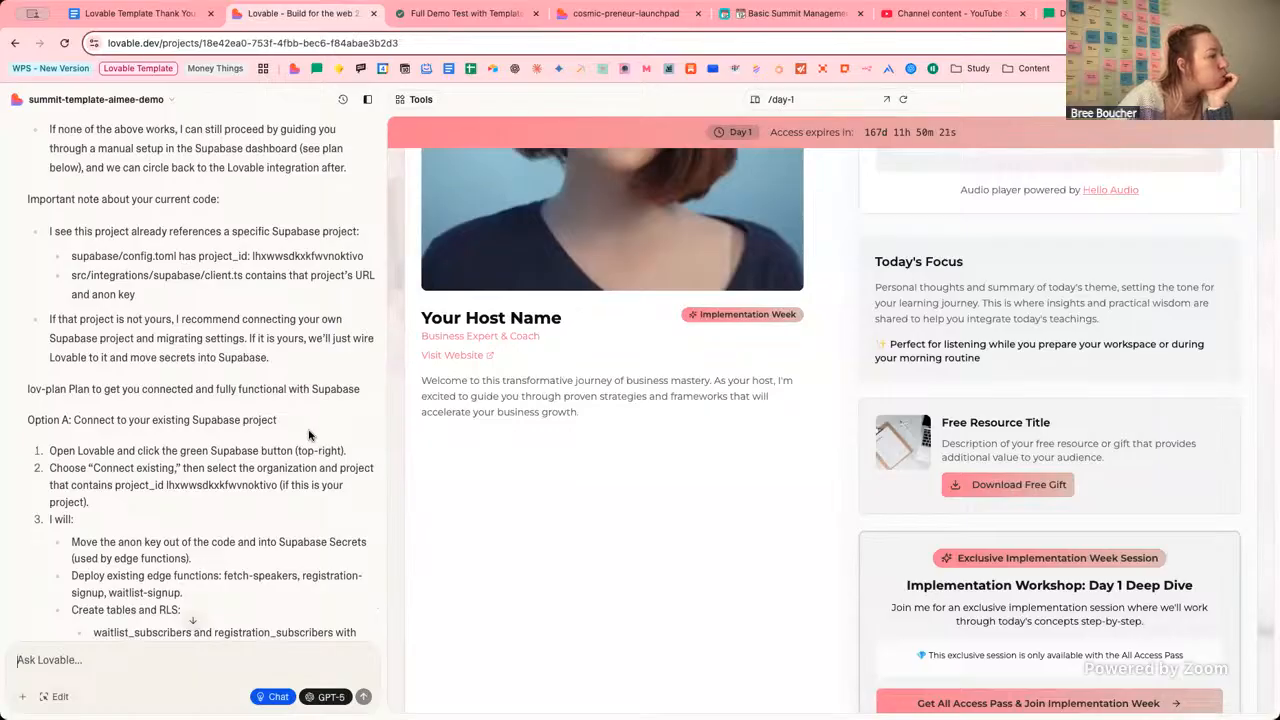
pyautogui.scroll(-2, 300, 430)
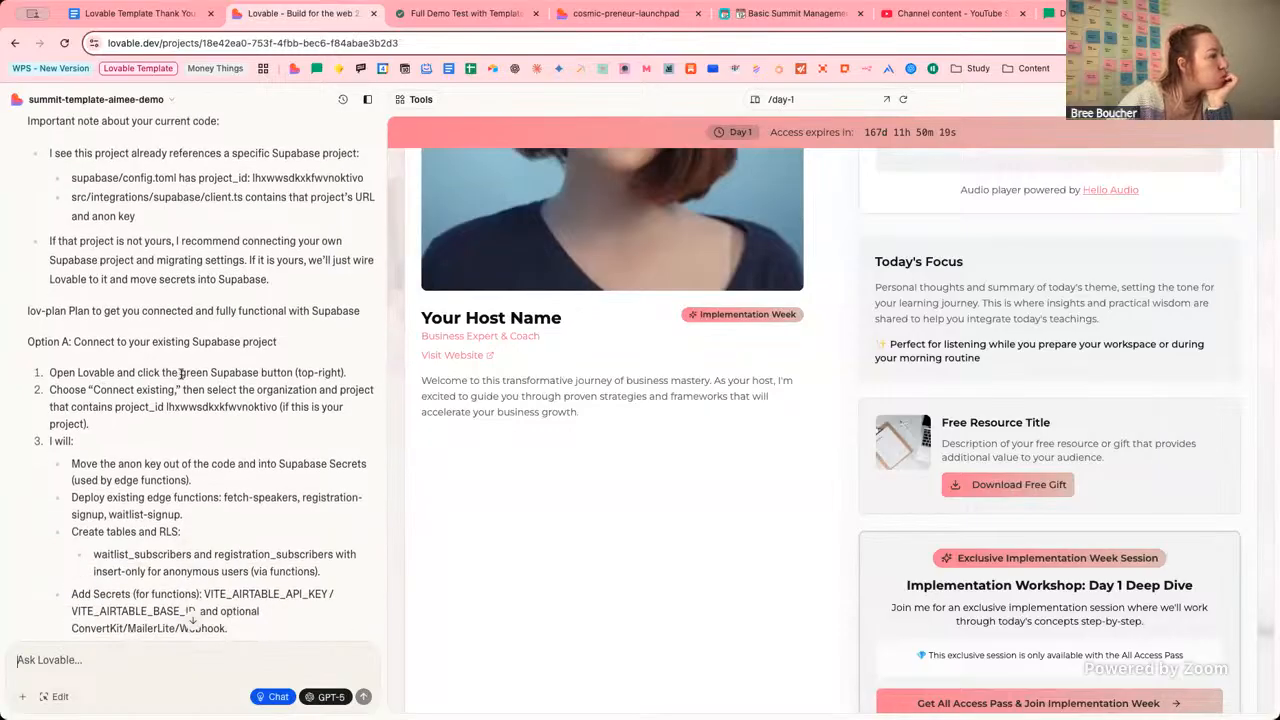
pyautogui.scroll(-1, 324, 425)
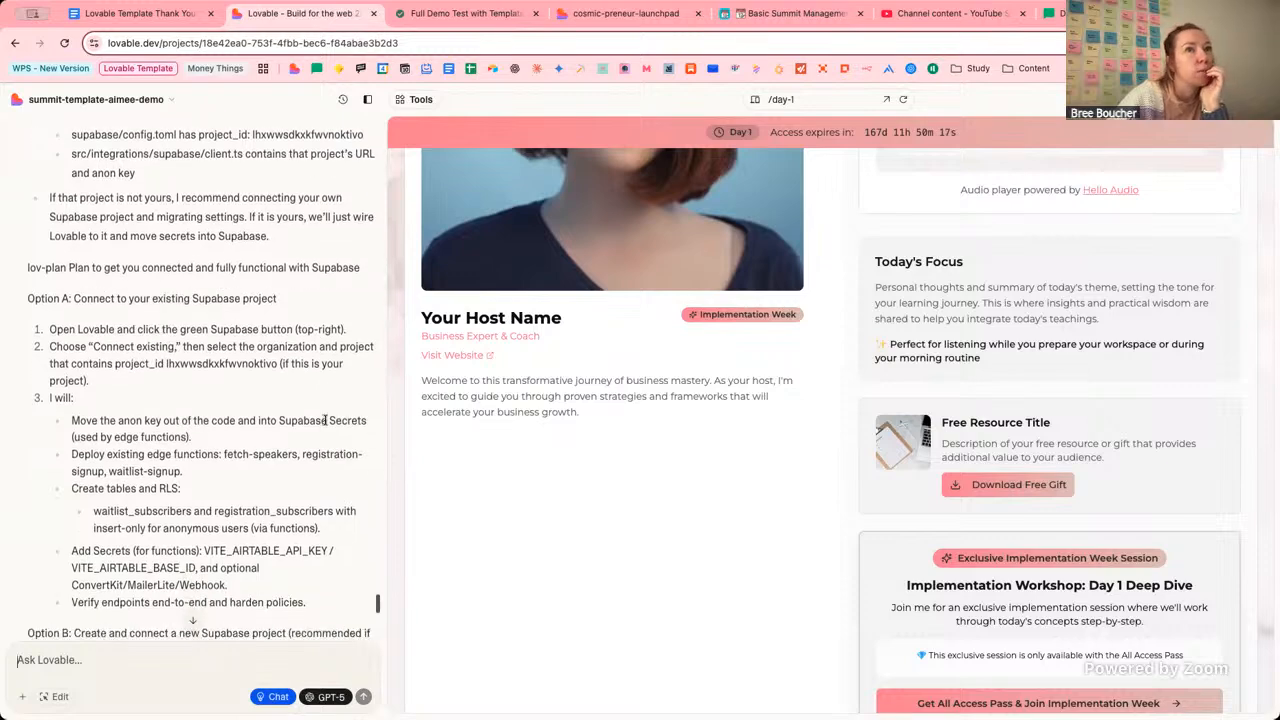
pyautogui.scroll(-2, 321, 428)
pyautogui.scroll(-4, 321, 428)
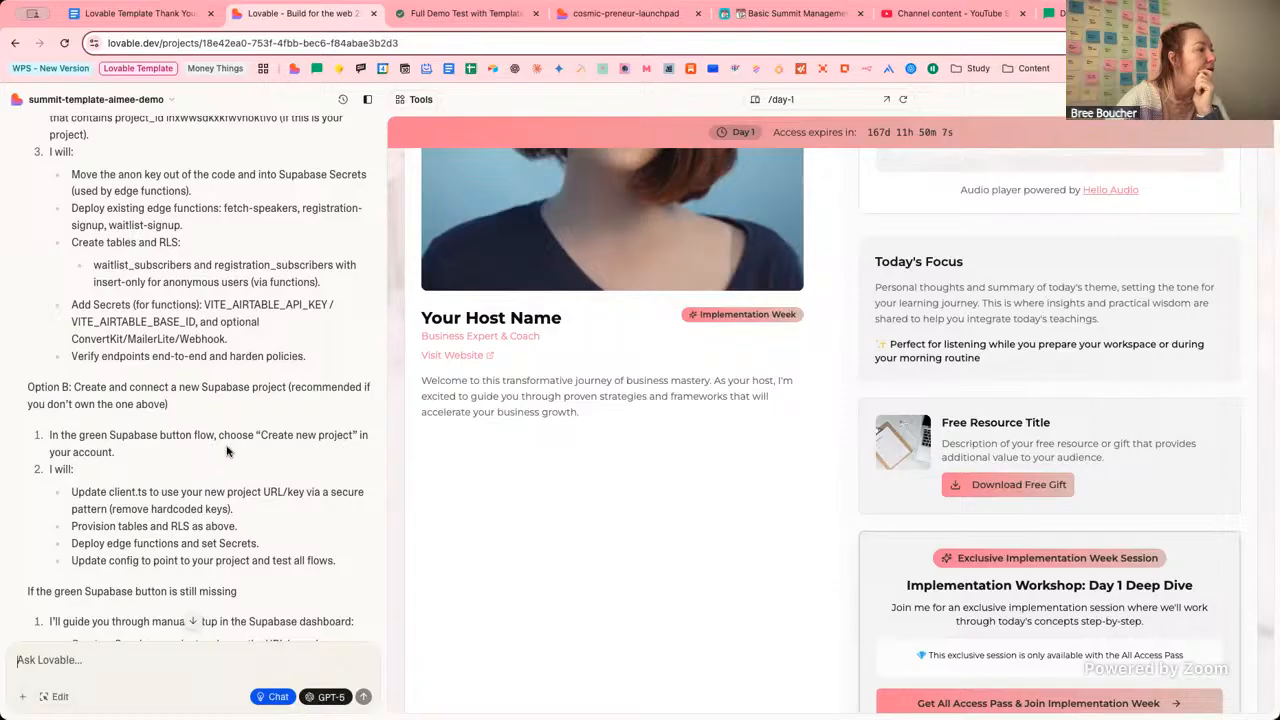
pyautogui.scroll(-2, 195, 420)
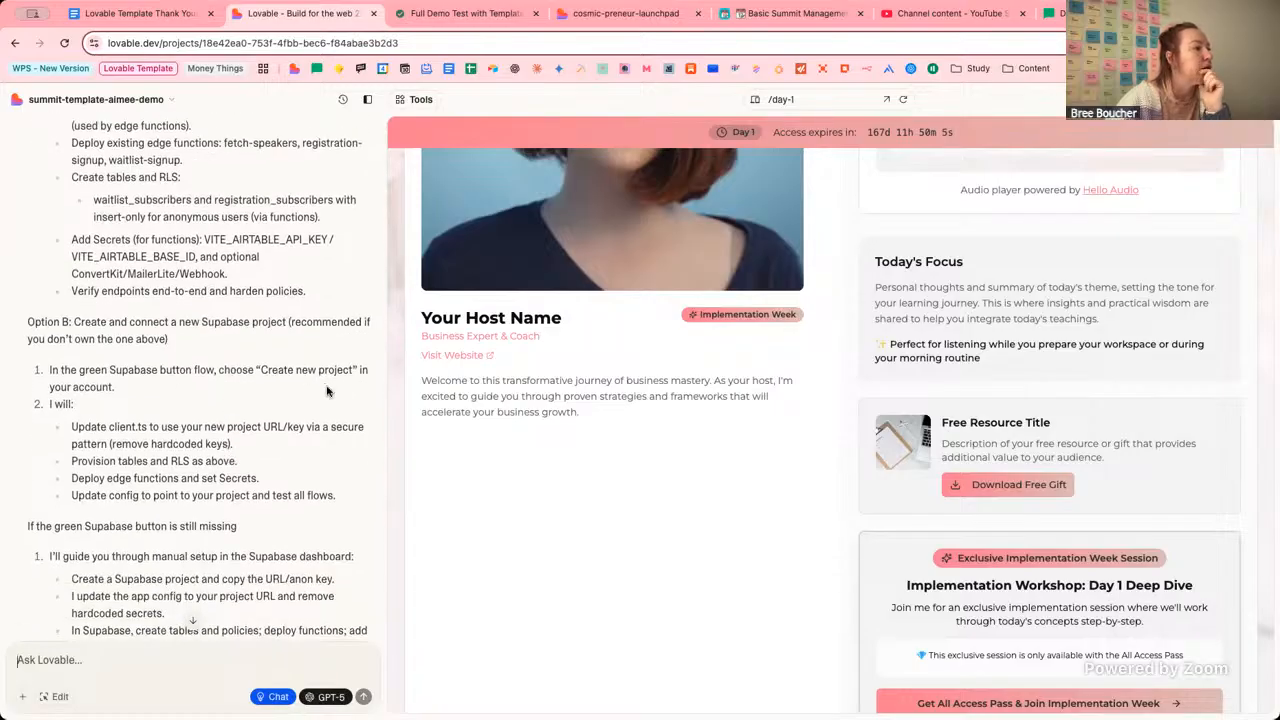
pyautogui.scroll(-5, 326, 391)
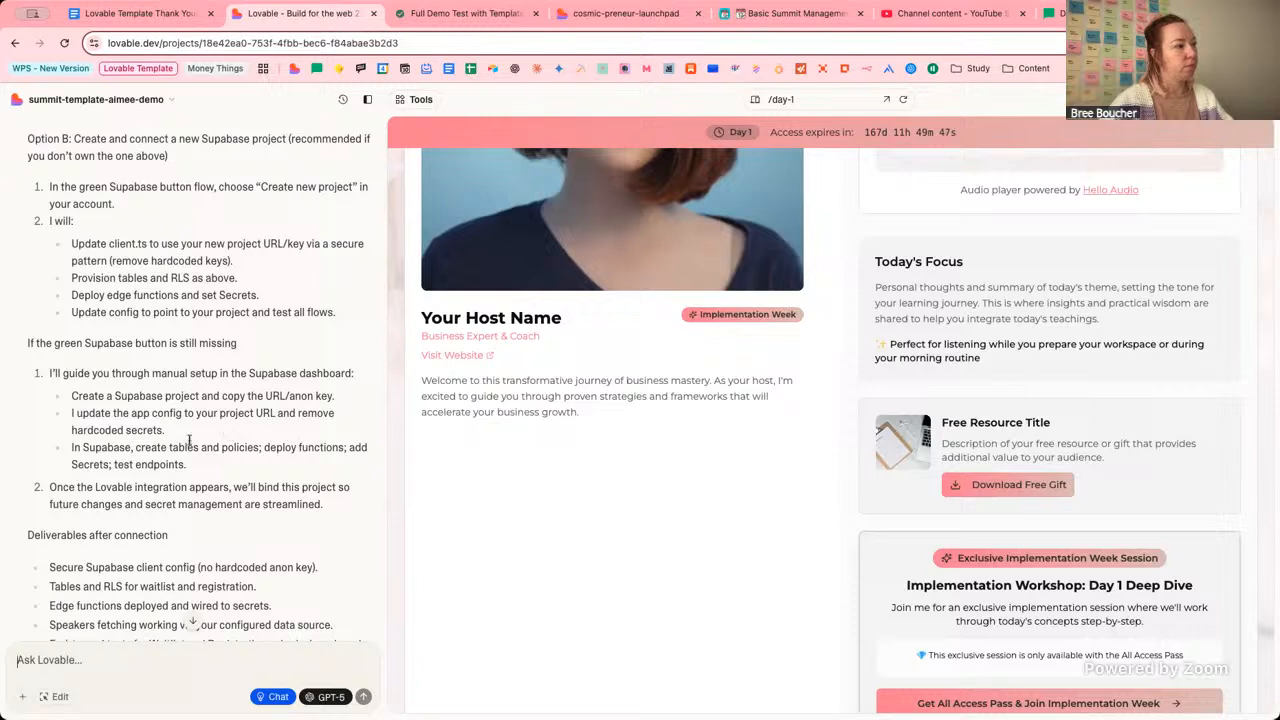
pyautogui.scroll(-3, 302, 458)
pyautogui.scroll(-1, 299, 458)
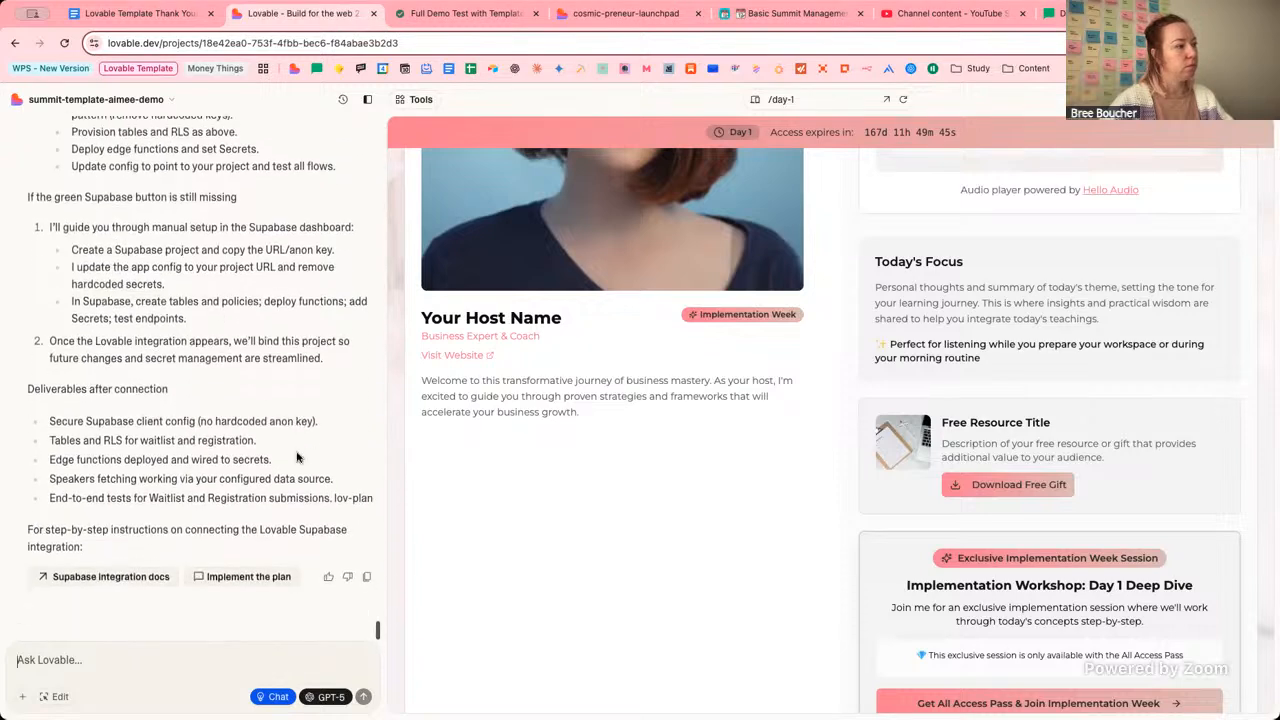
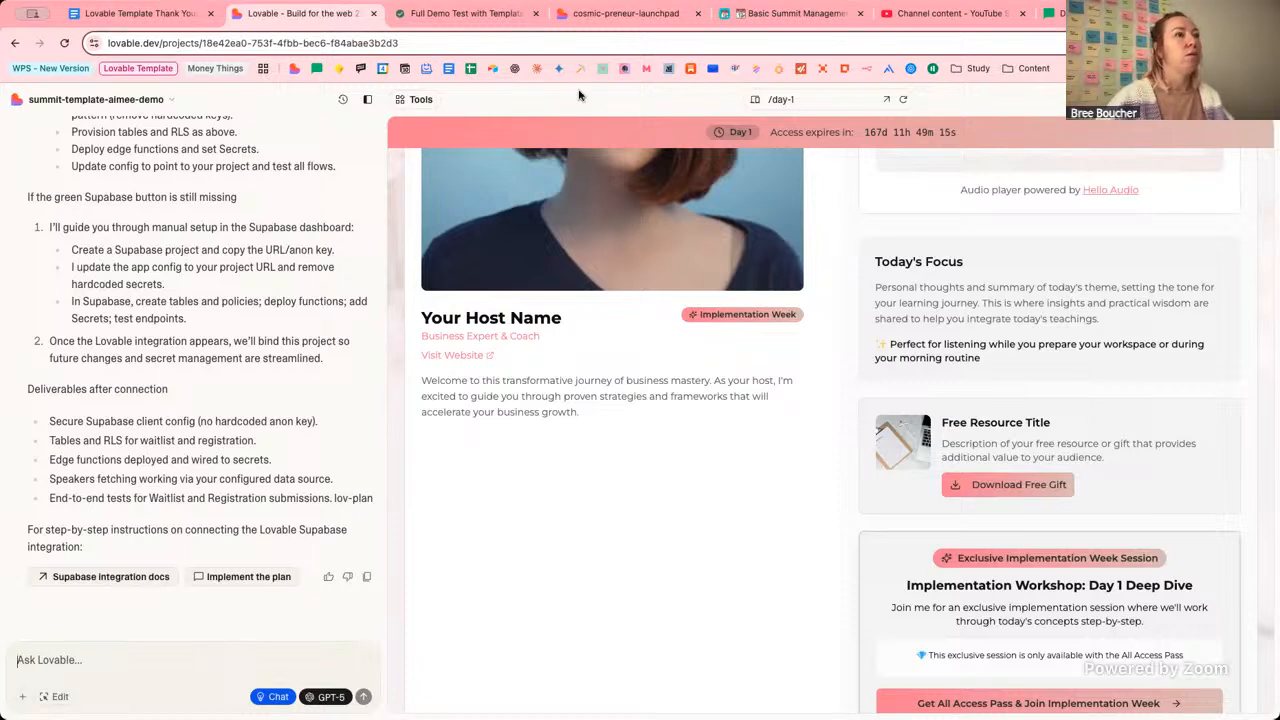
# Send Lovable: 'we'll pause on the supabase integration for now… Can you unpublish the site?'.
pyautogui.click(167, 658)
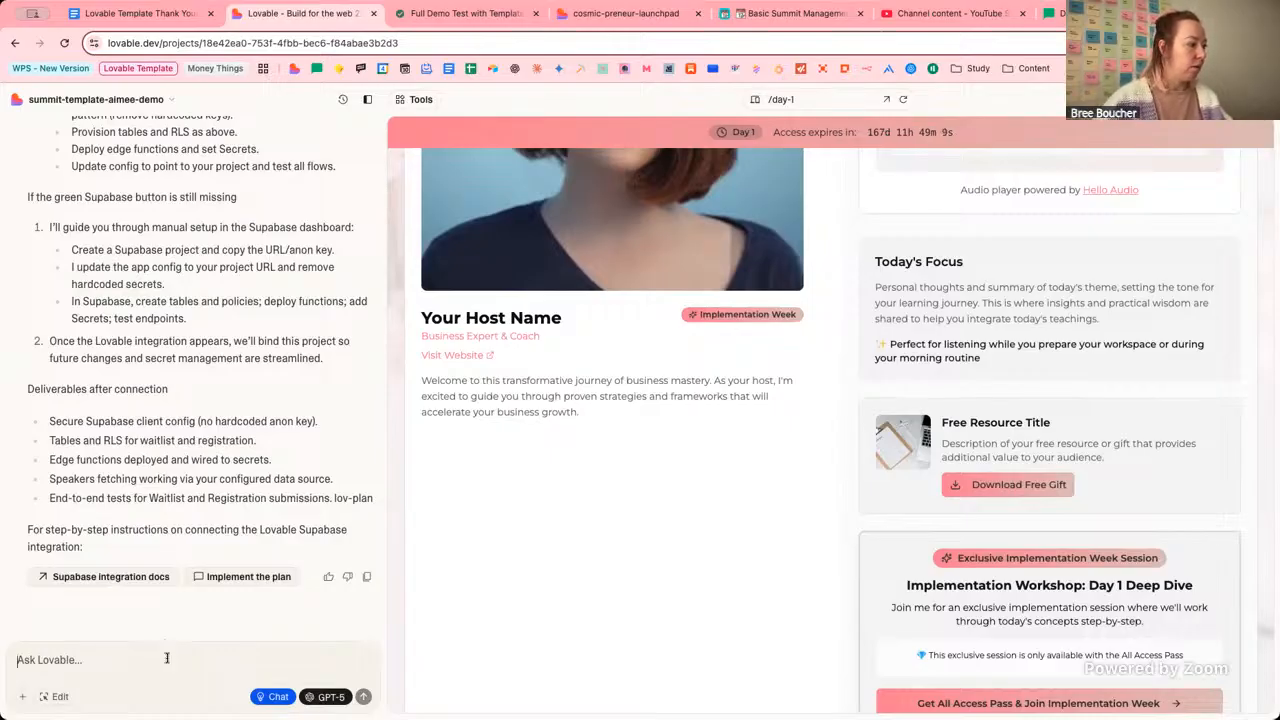
pyautogui.write('ok thanks, ew')
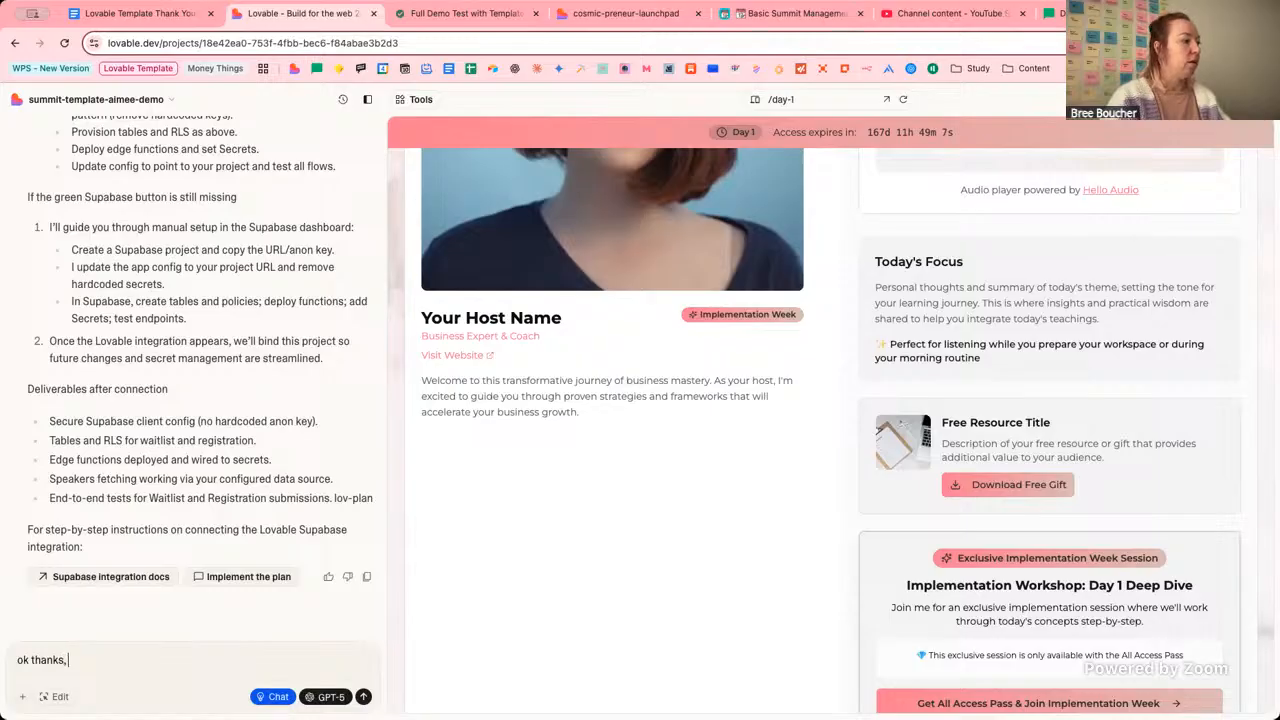
pyautogui.press('BackSpace')
pyautogui.press('BackSpace')
pyautogui.write("we'll")
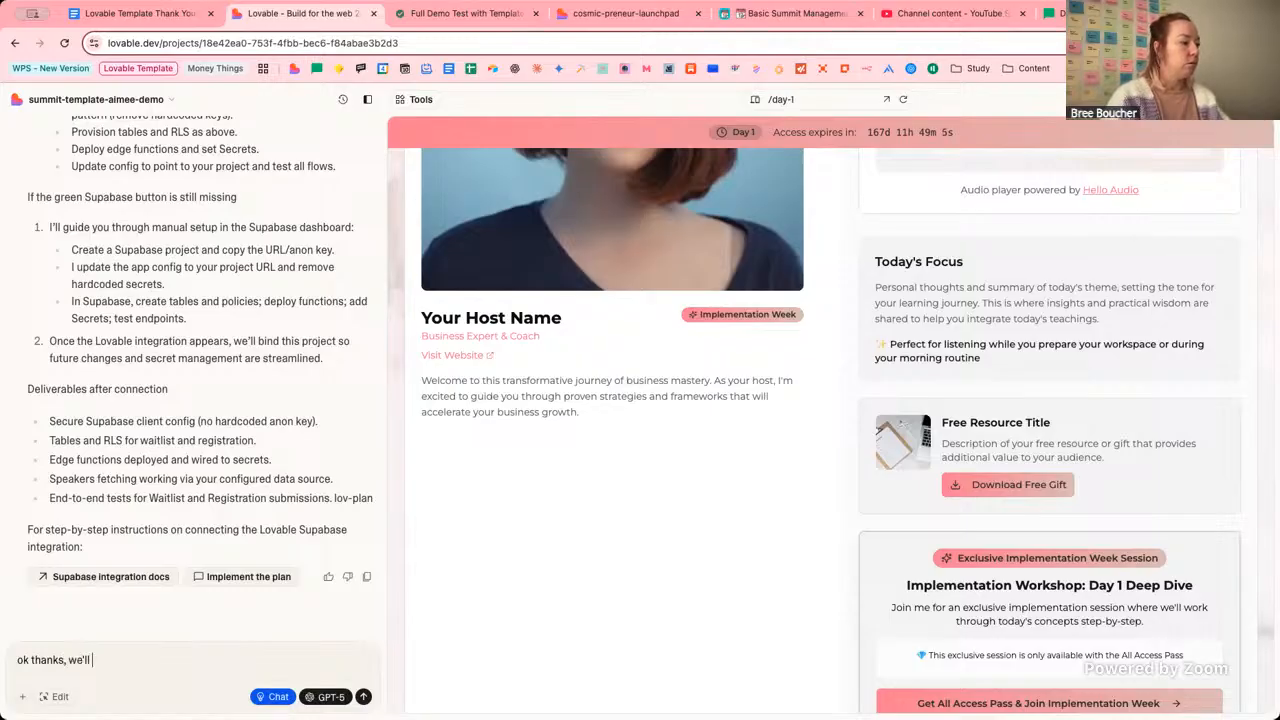
pyautogui.write(' pause on the ')
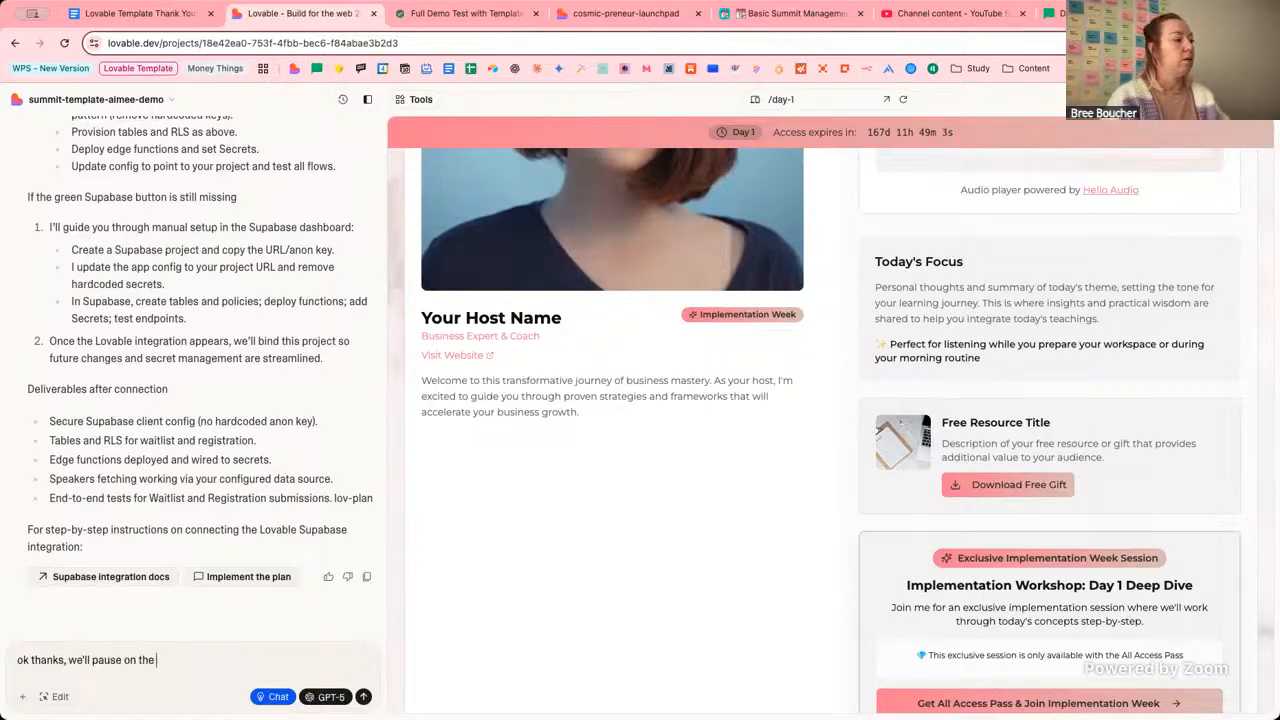
pyautogui.write('supabase integ')
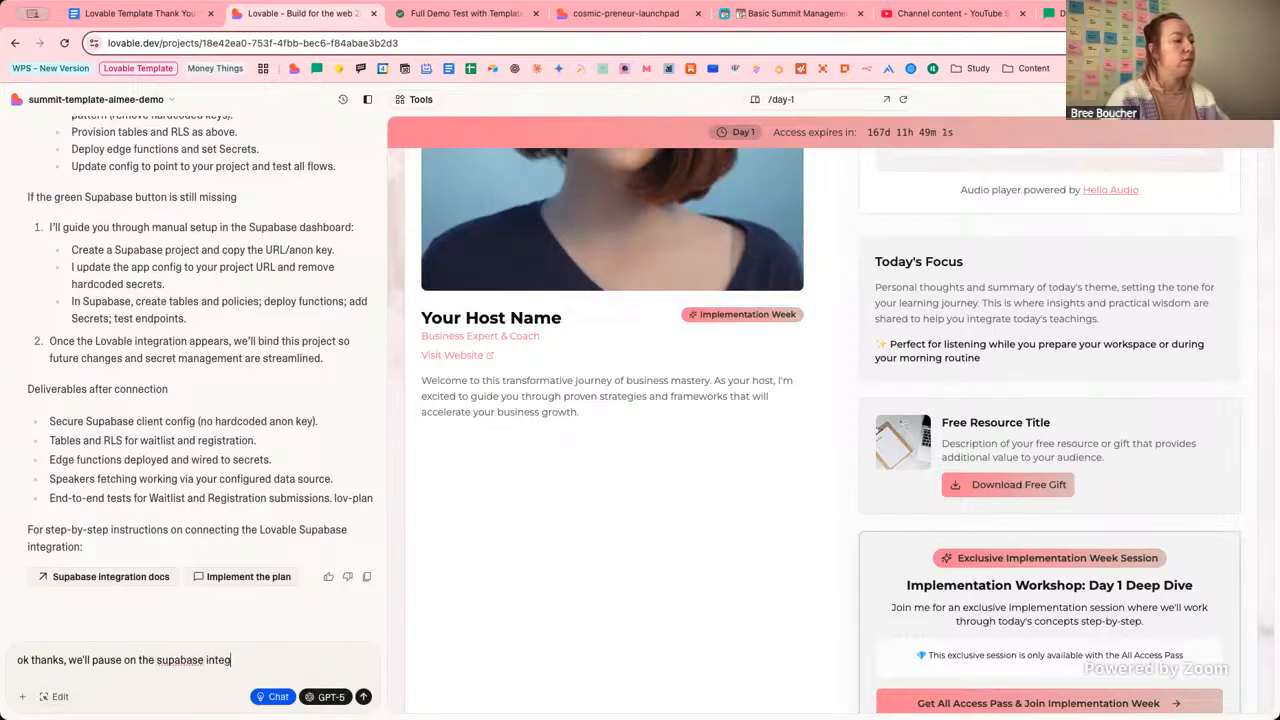
pyautogui.write('eration for now')
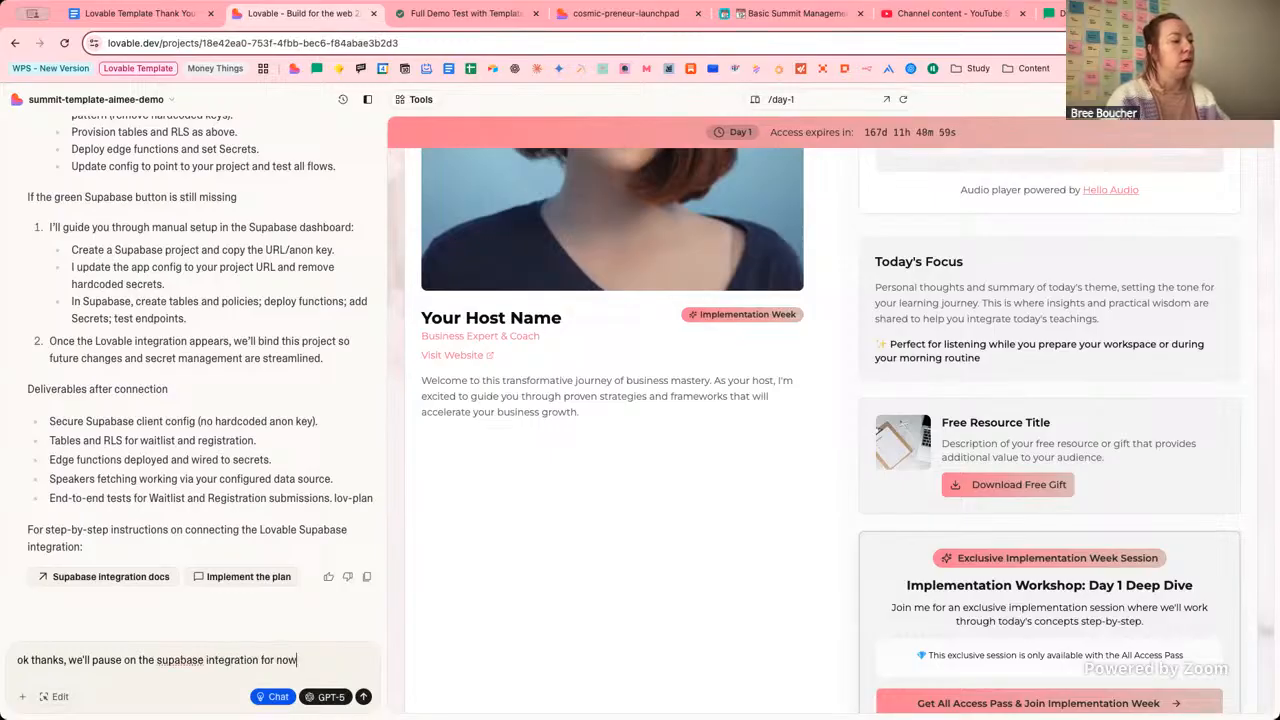
pyautogui.write(' because')
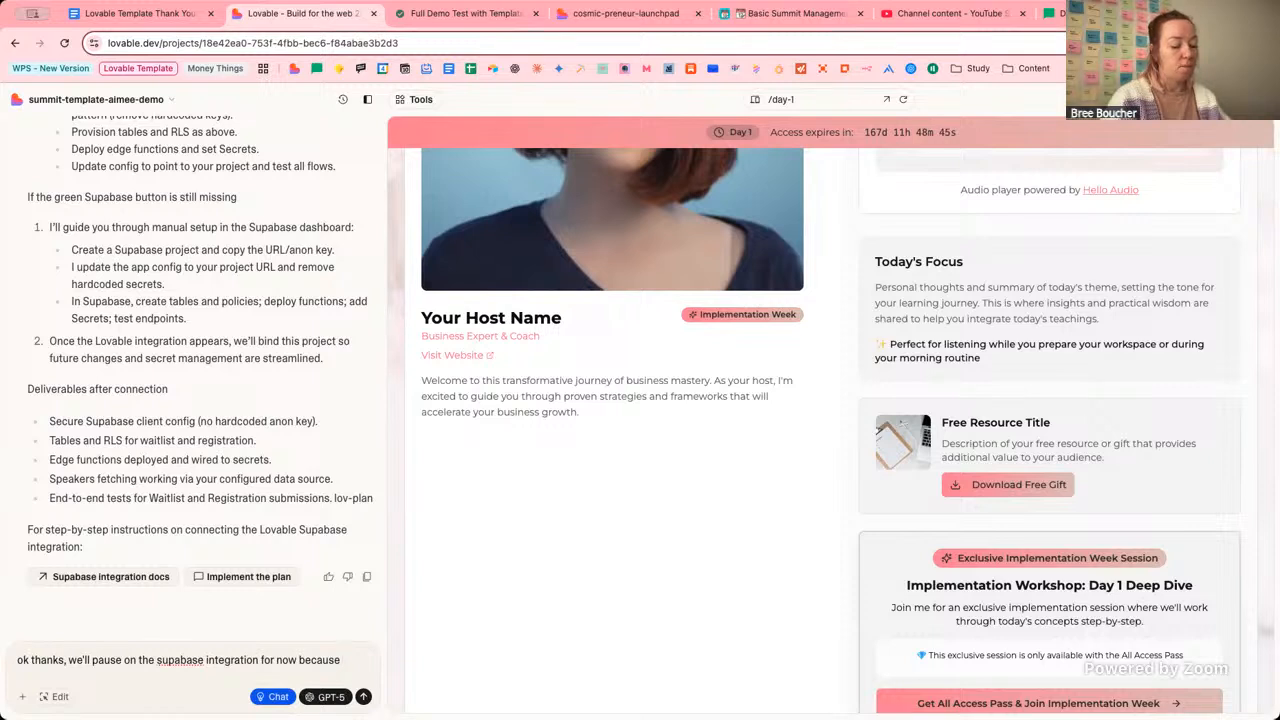
pyautogui.write('m not')
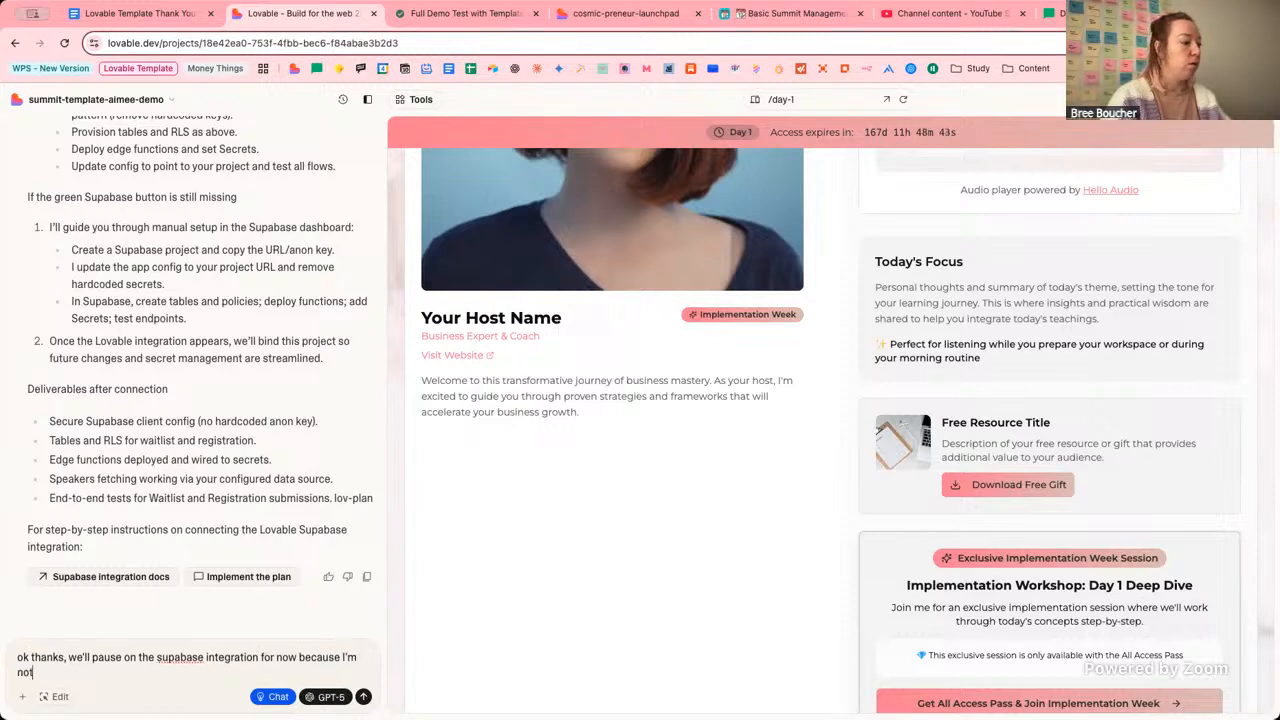
pyautogui.write(' sure which steps to ')
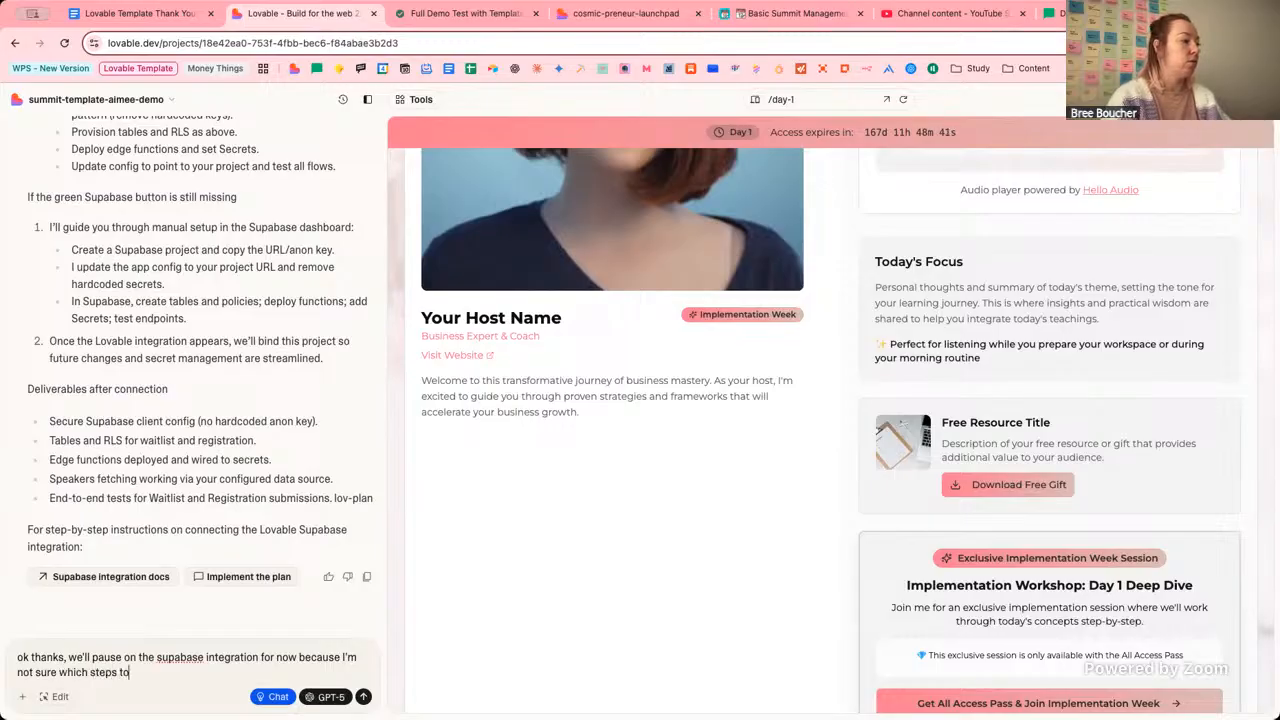
pyautogui.write('follow and I have not')
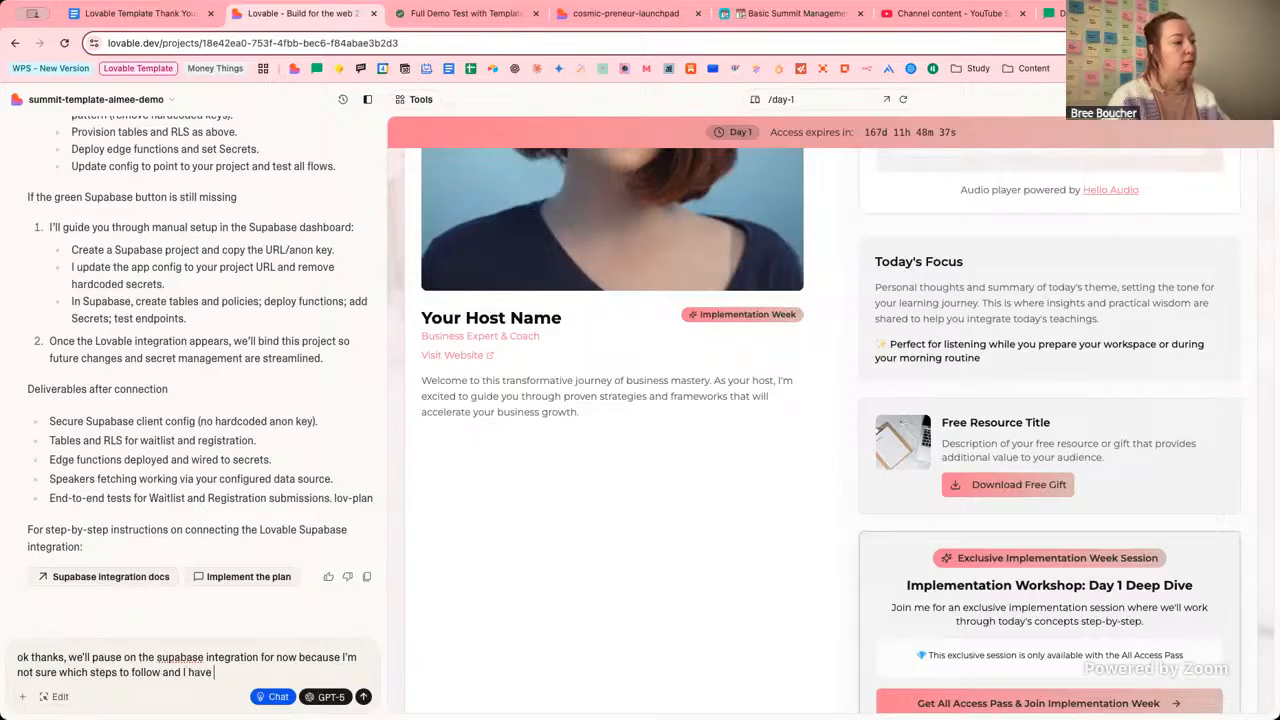
pyautogui.press('BackSpace')
pyautogui.press('BackSpace')
pyautogui.write('other')
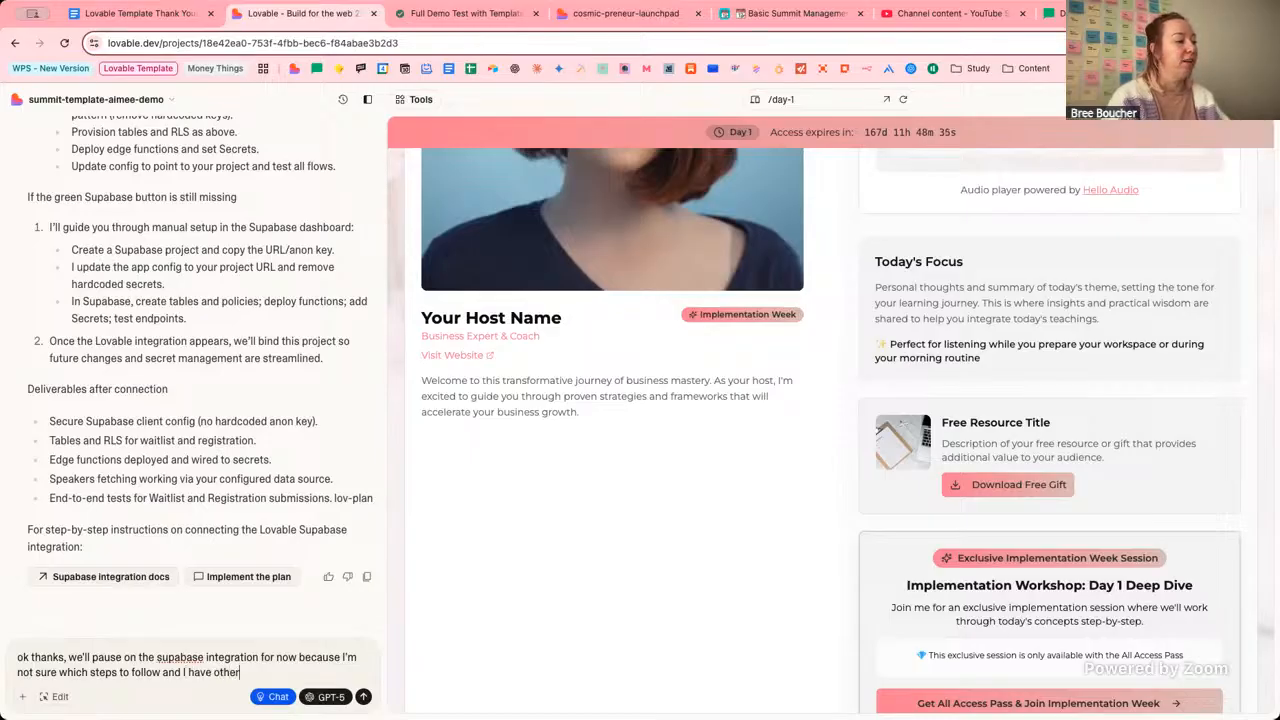
pyautogui.write(' stuff to do.')
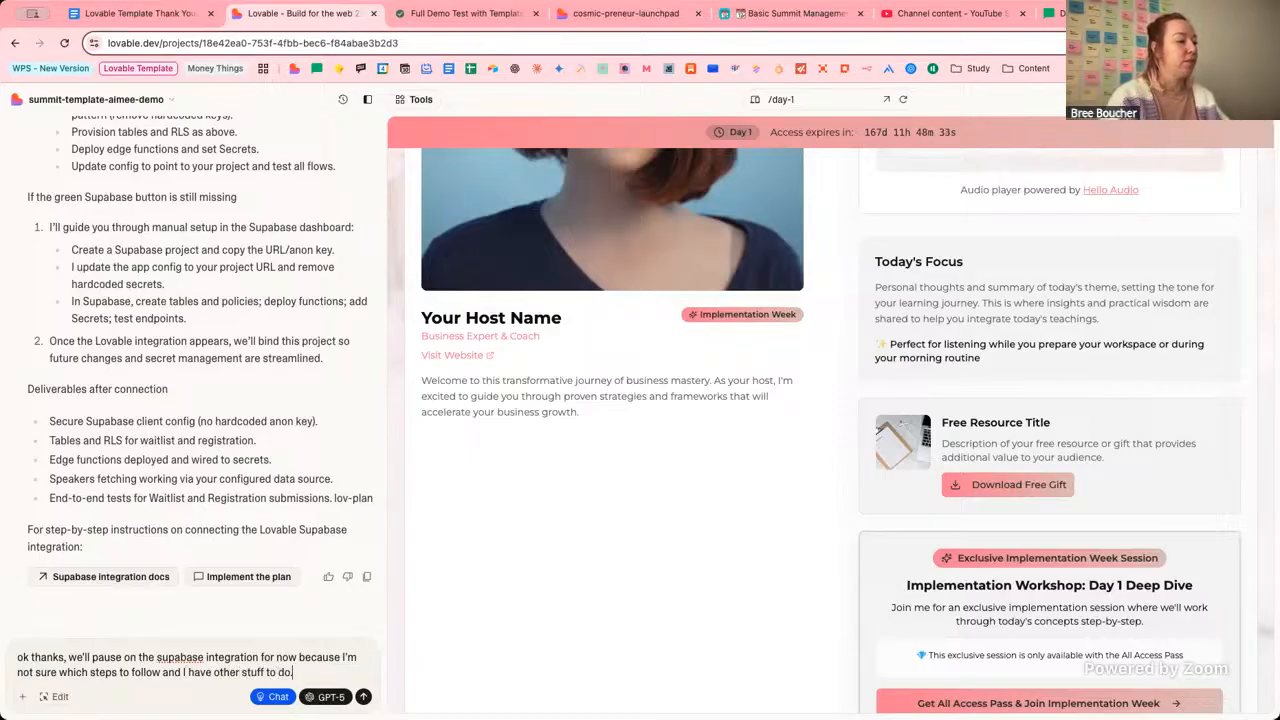
pyautogui.write('..')
pyautogui.hotkey('shift', 'Return')
pyautogui.hotkey('shift', 'Return')
pyautogui.write('Let')
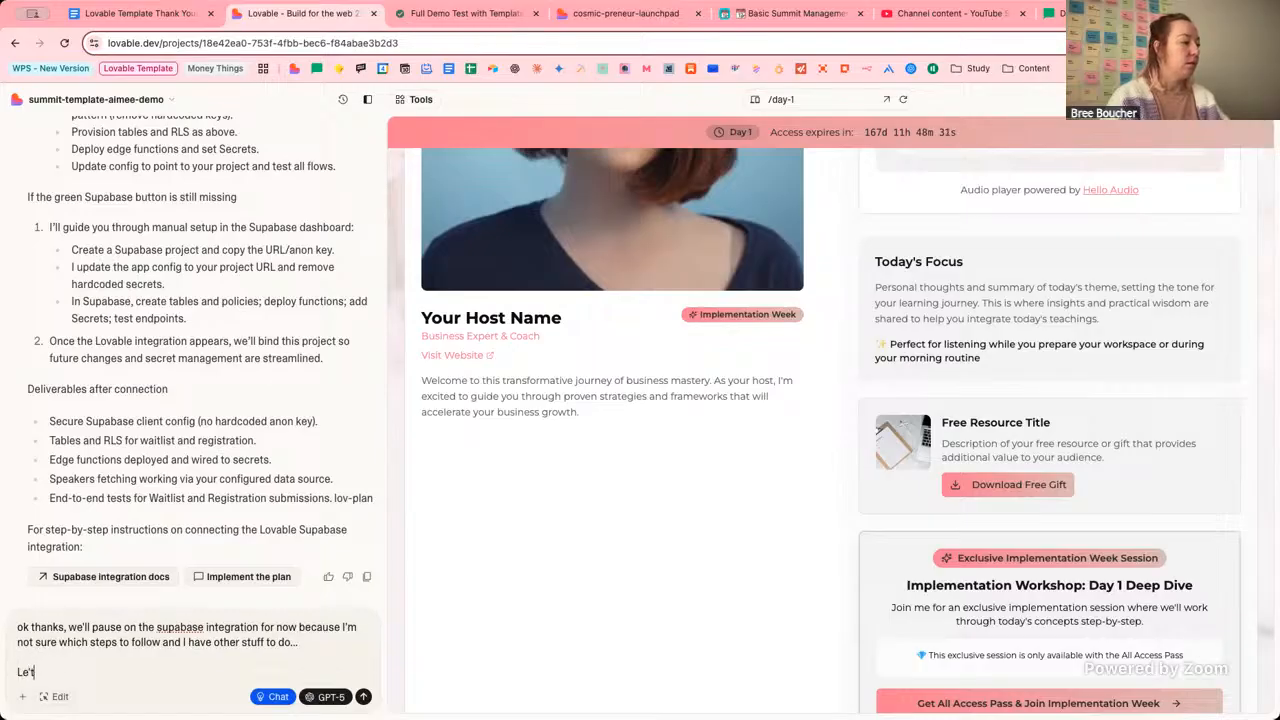
pyautogui.write("'s")
pyautogui.press('BackSpace')
pyautogui.press('BackSpace')
pyautogui.press('BackSpace')
pyautogui.press('BackSpace')
pyautogui.press('BackSpace')
pyautogui.write('C')
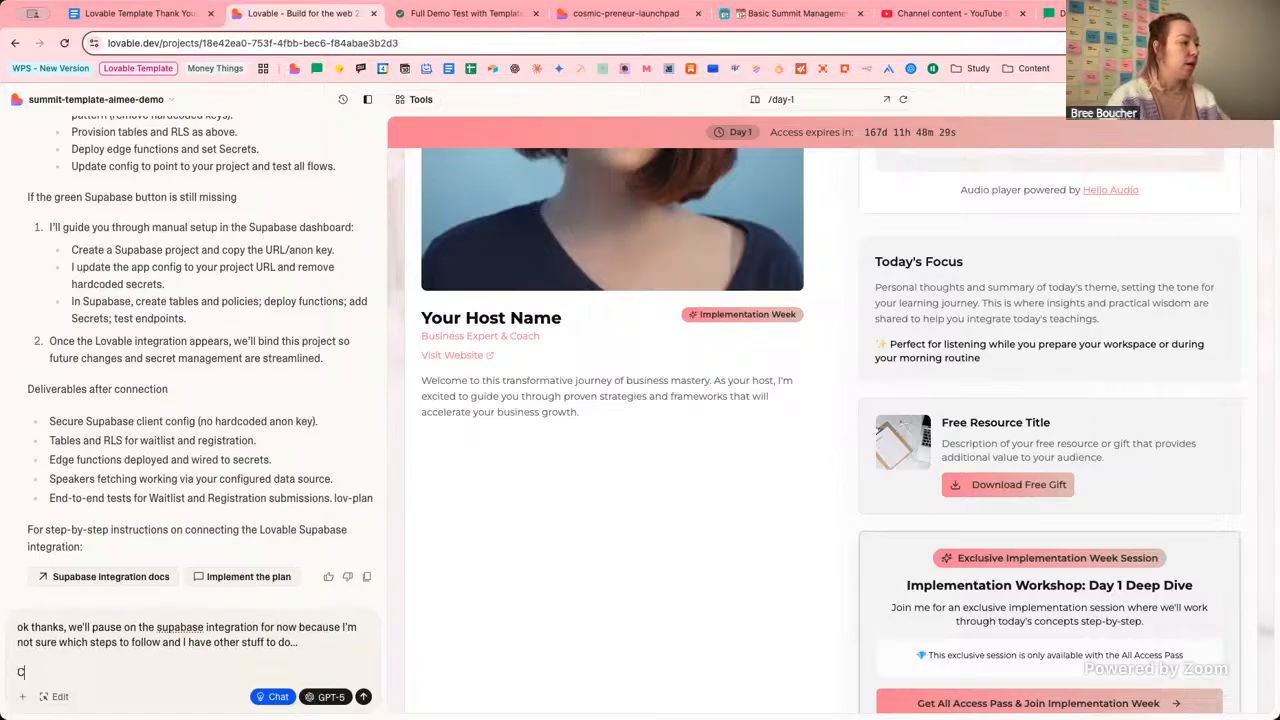
pyautogui.write('an you')
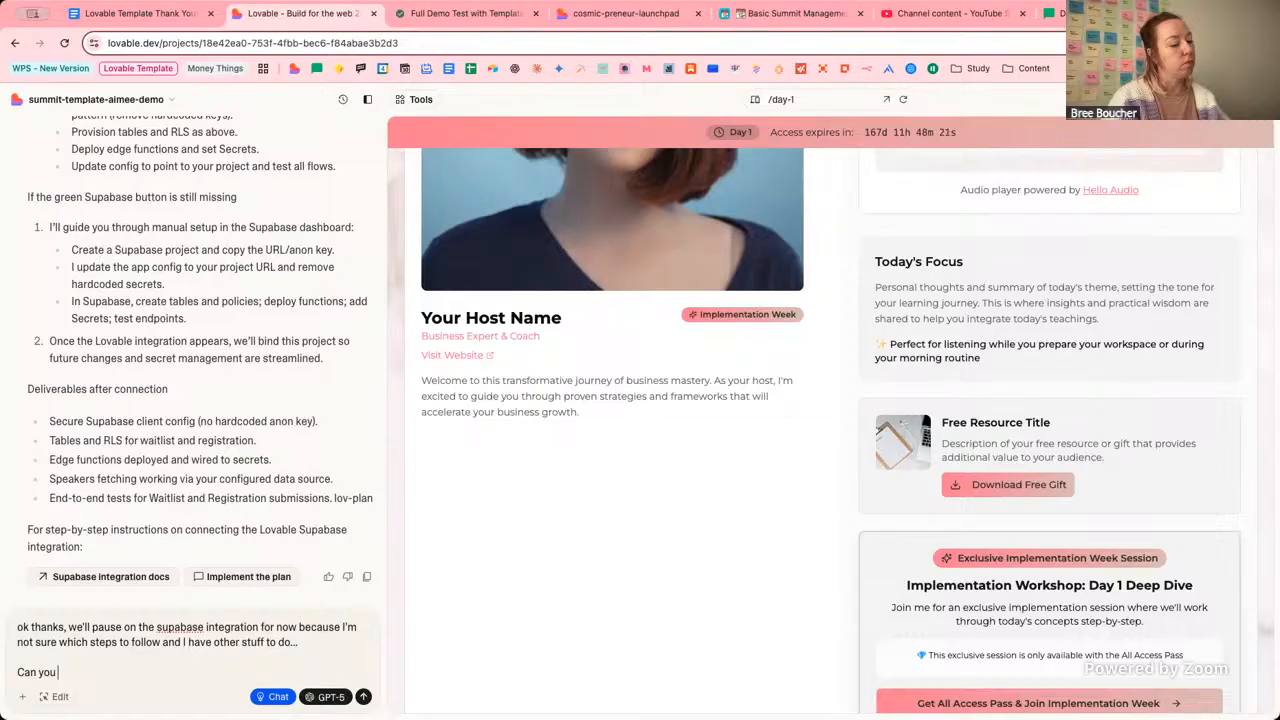
pyautogui.write('up')
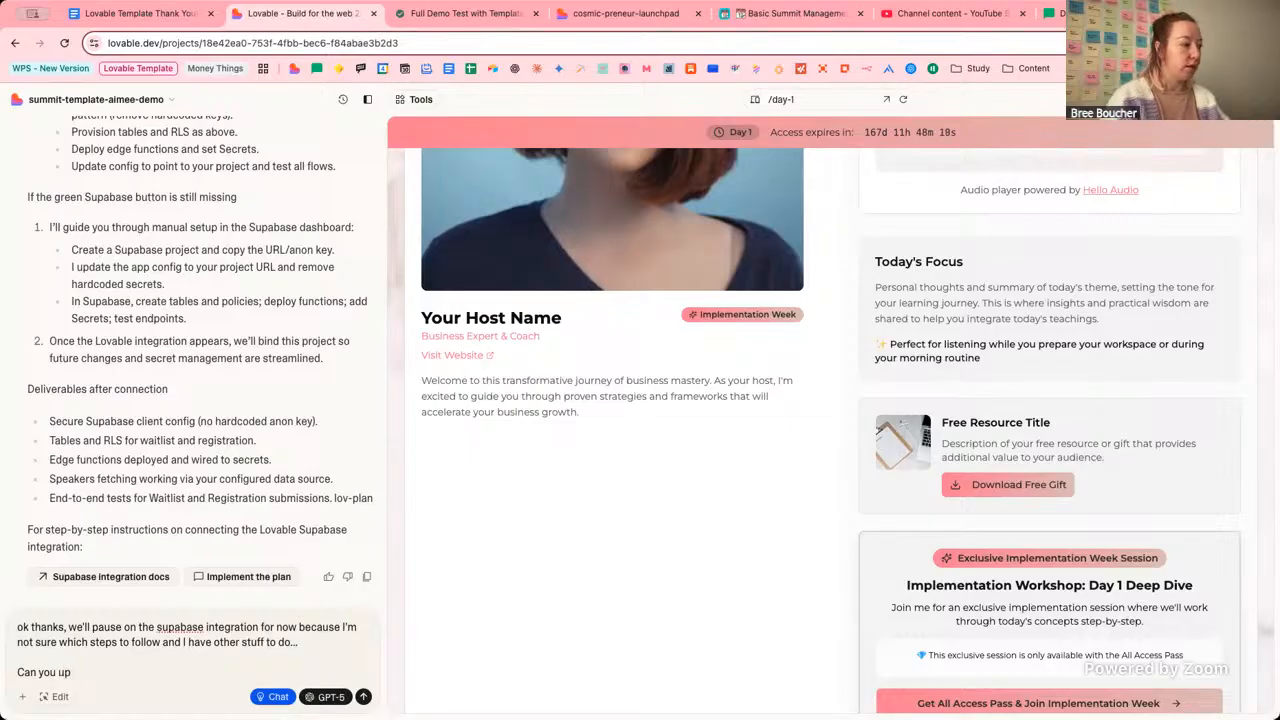
pyautogui.press('BackSpace')
pyautogui.write('npu')
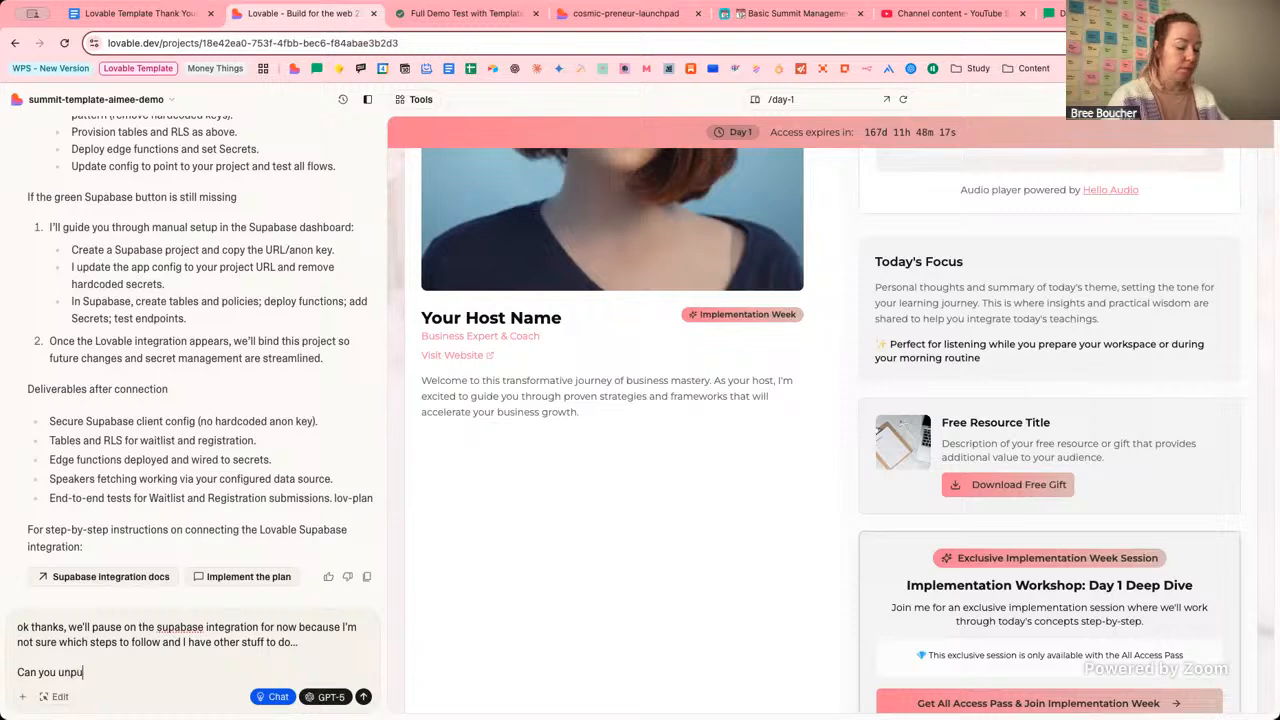
pyautogui.write('blish the site?')
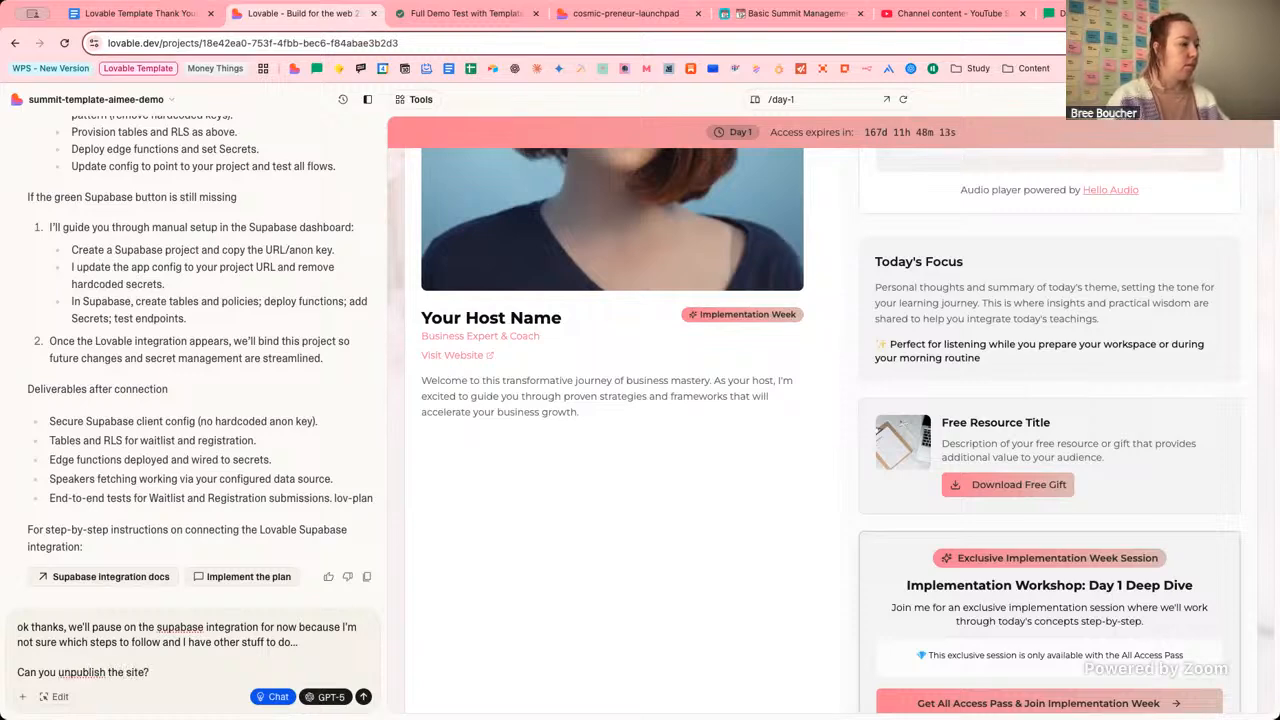
pyautogui.press('Return')
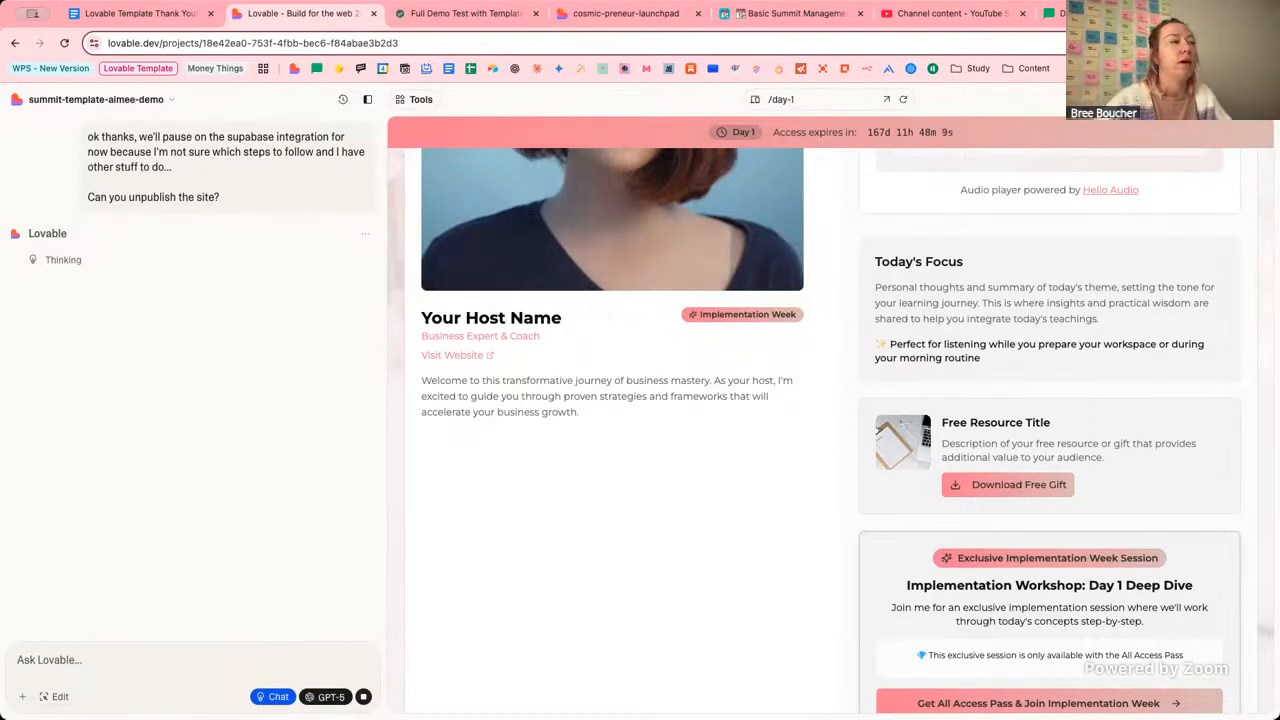
pyautogui.click(166, 102)
pyautogui.click(116, 286)
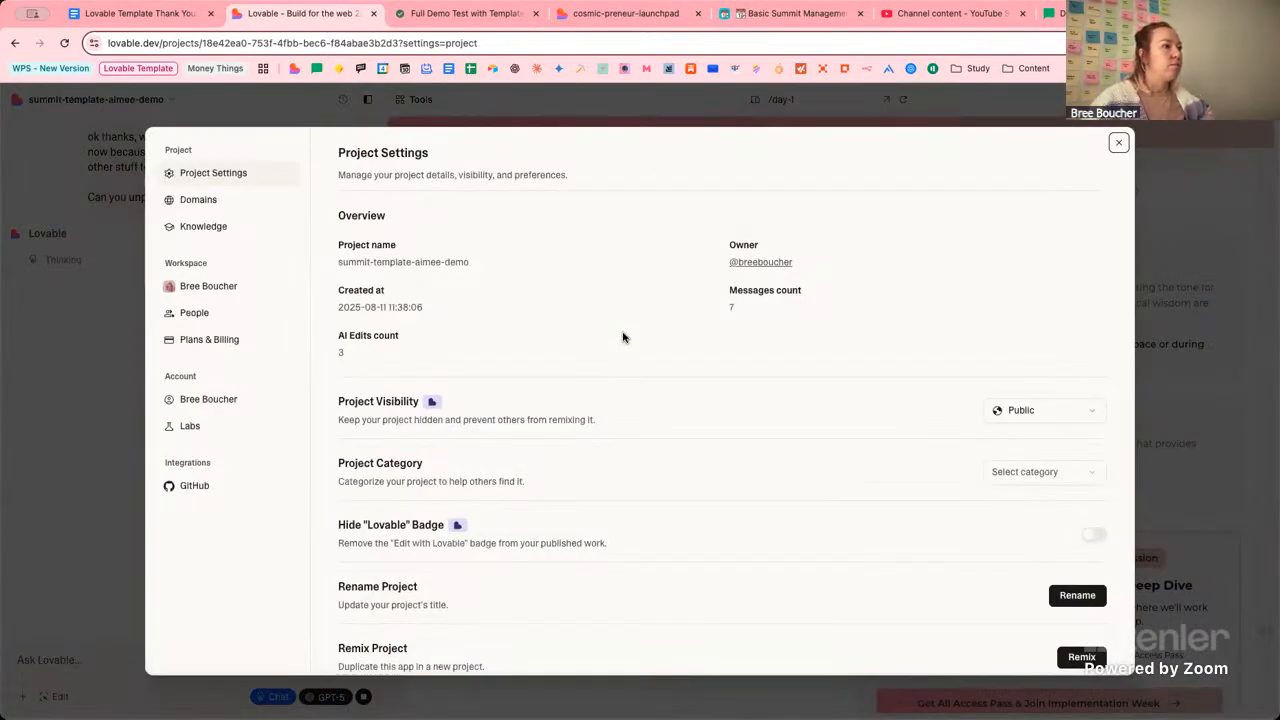
pyautogui.click(205, 195)
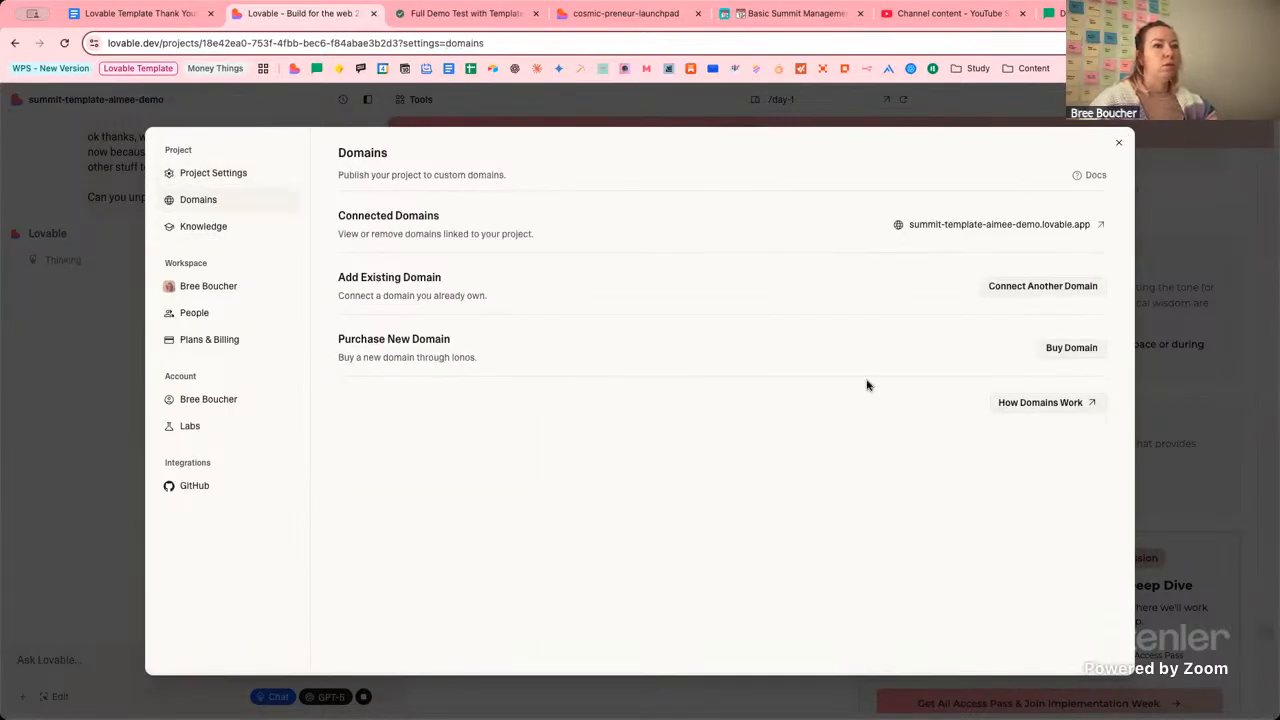
pyautogui.click(219, 181)
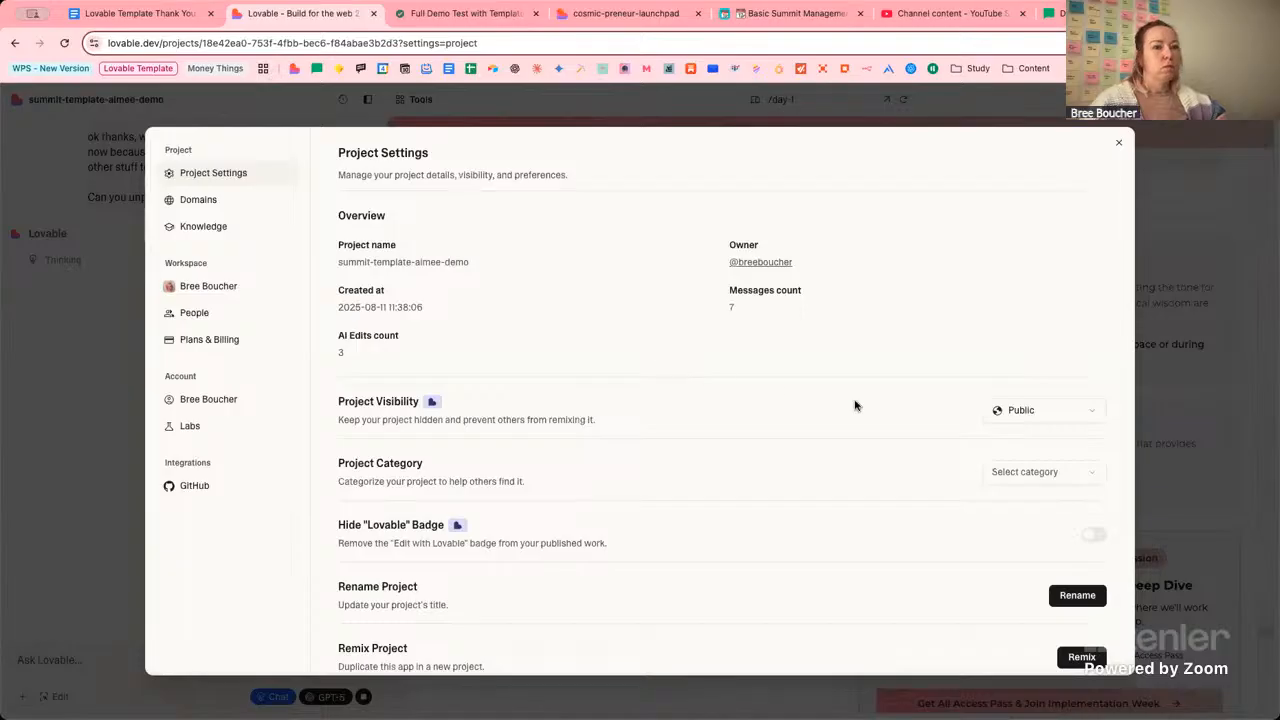
pyautogui.scroll(-3, 855, 405)
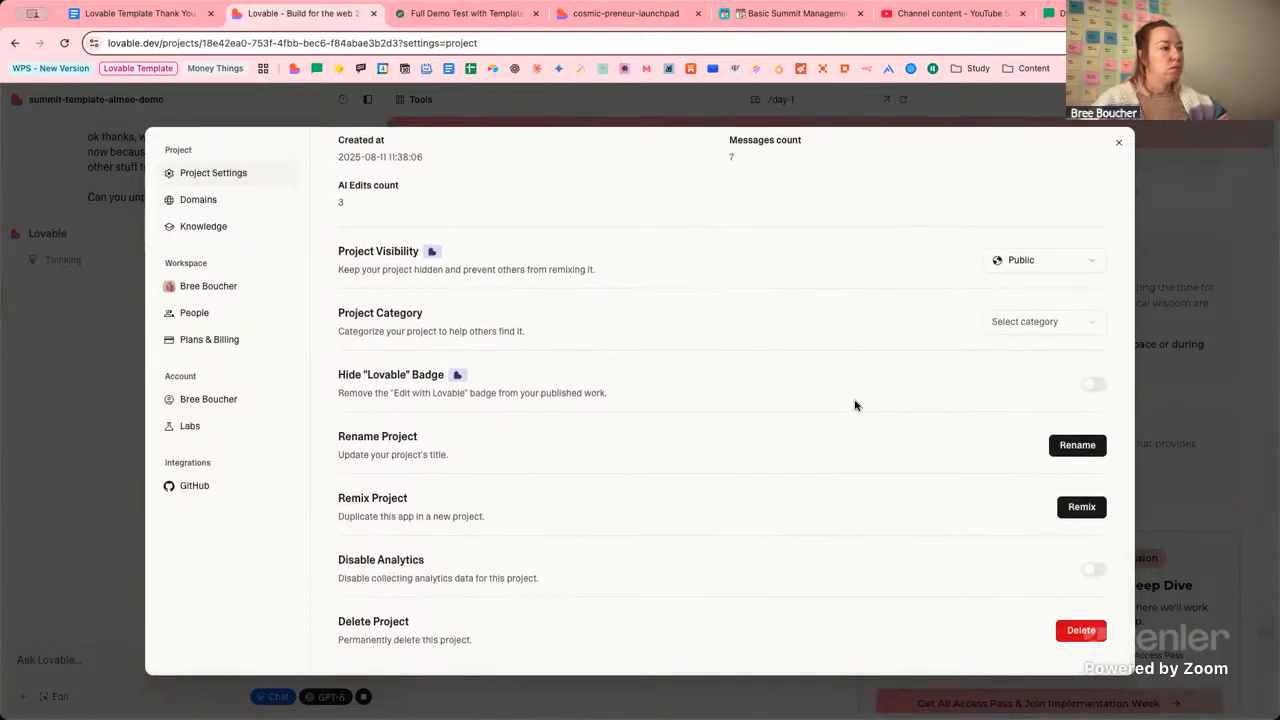
pyautogui.scroll(3, 855, 405)
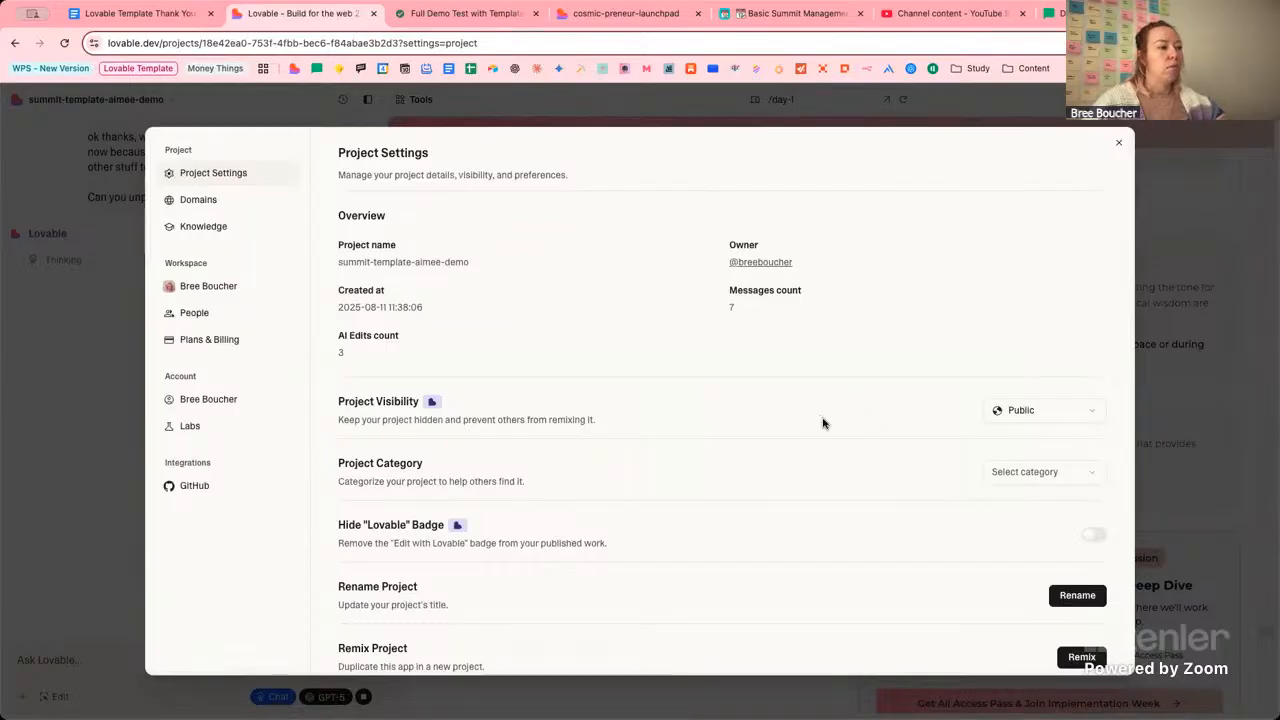
pyautogui.scroll(-3, 823, 423)
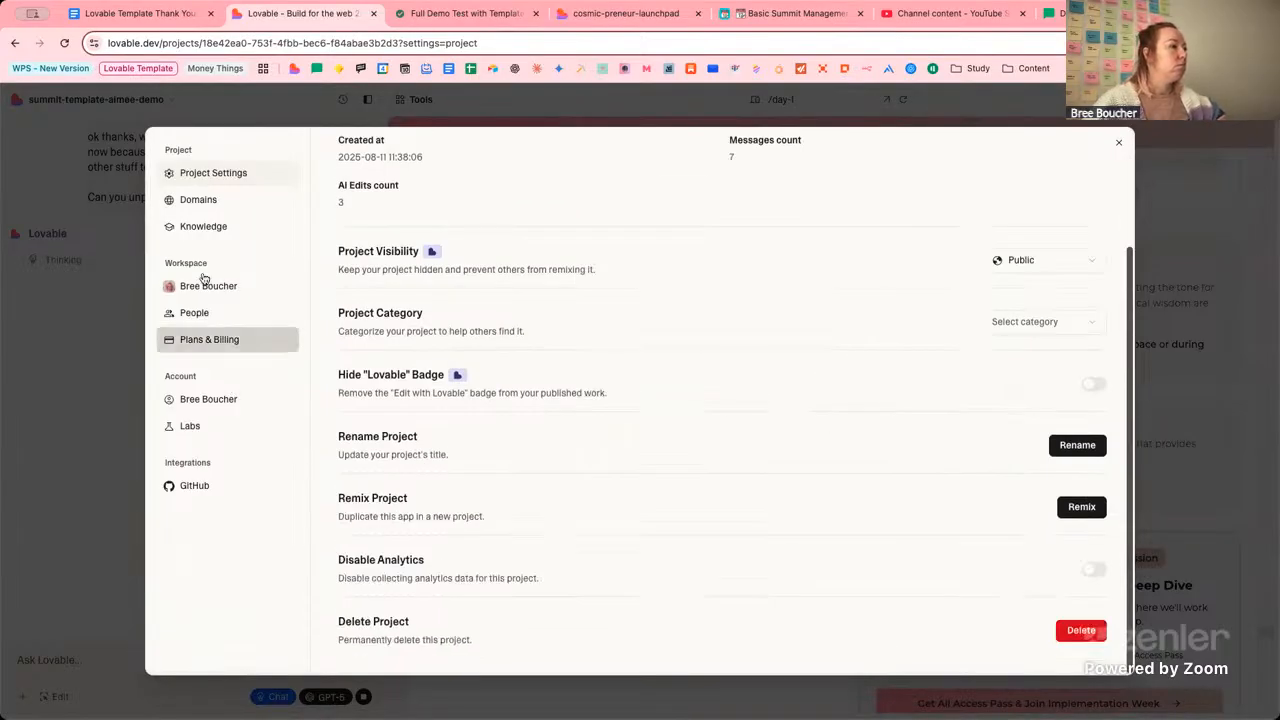
pyautogui.click(187, 208)
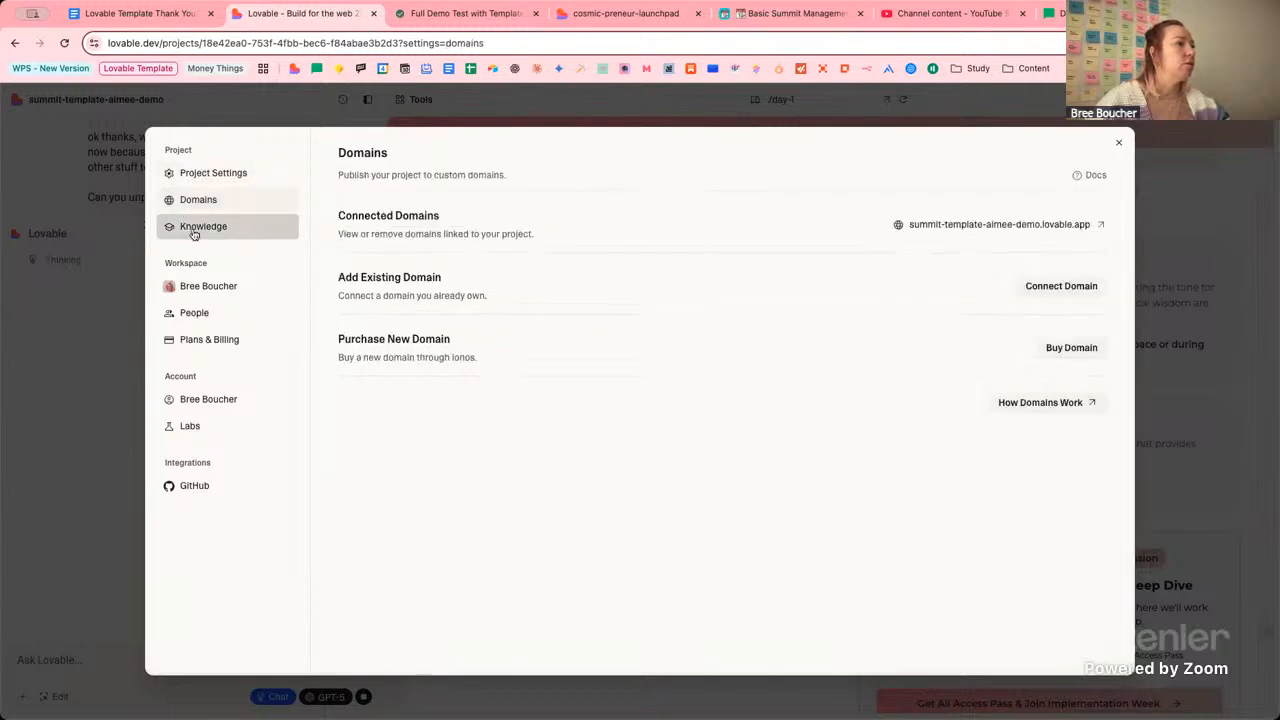
pyautogui.click(194, 230)
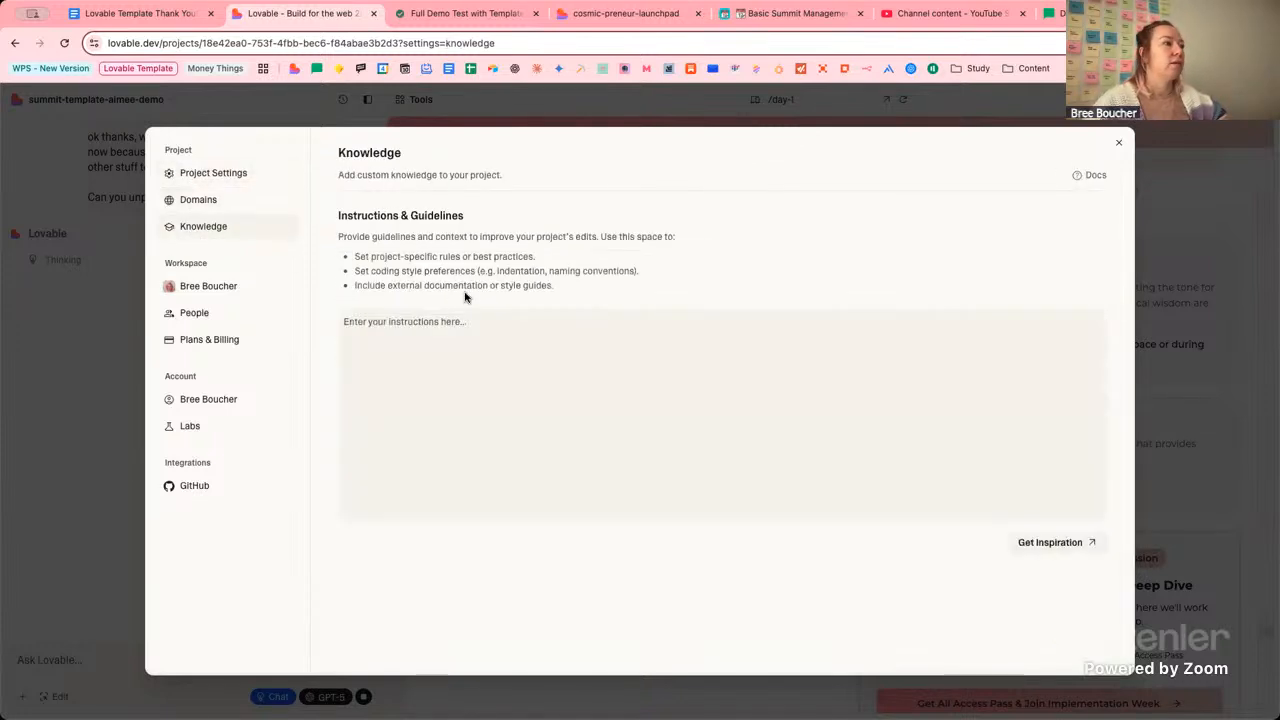
pyautogui.click(250, 175)
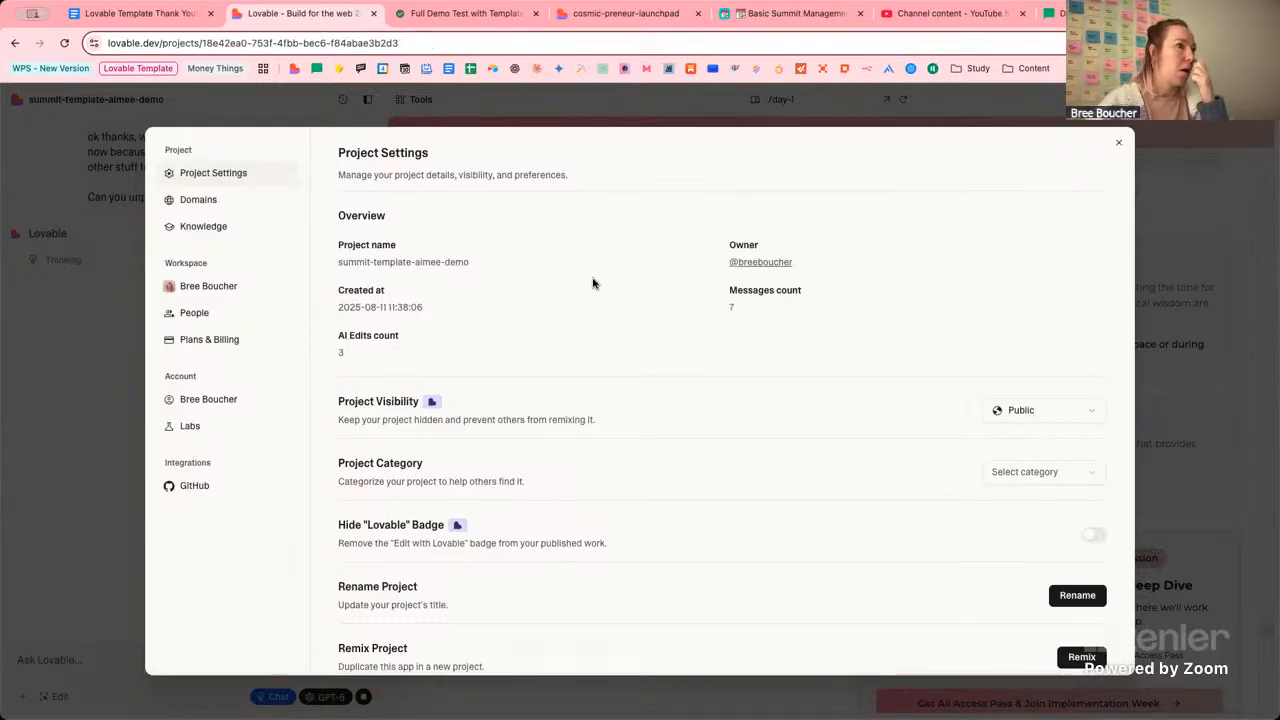
pyautogui.press('Escape')
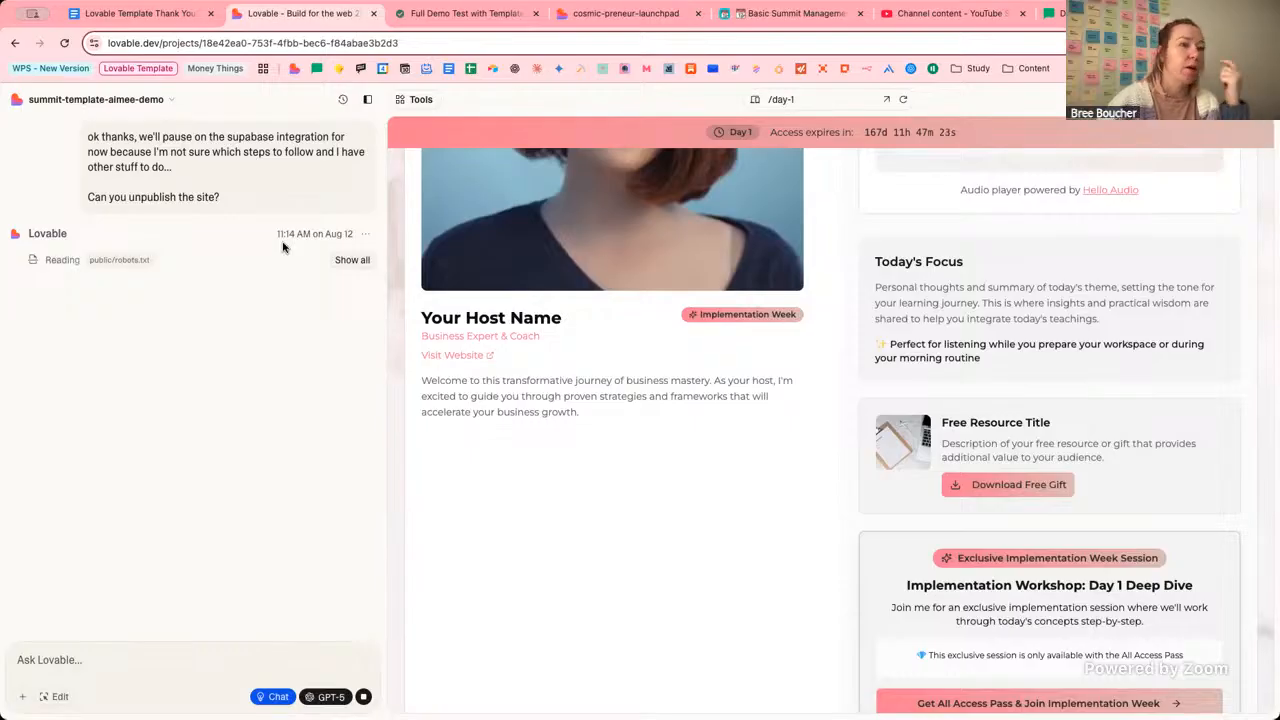
# Load lovable.dev in a new tab and scroll down to the workspace project grid.
pyautogui.click(617, 14)
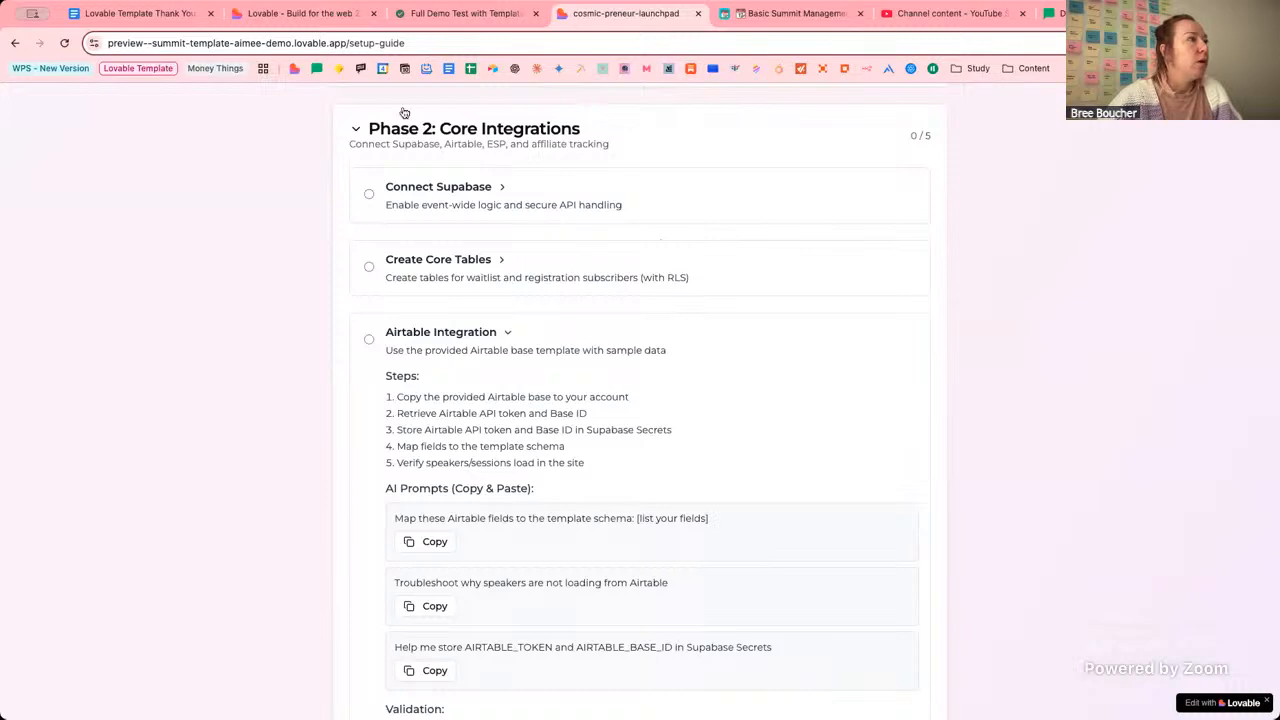
pyautogui.click(1212, 14)
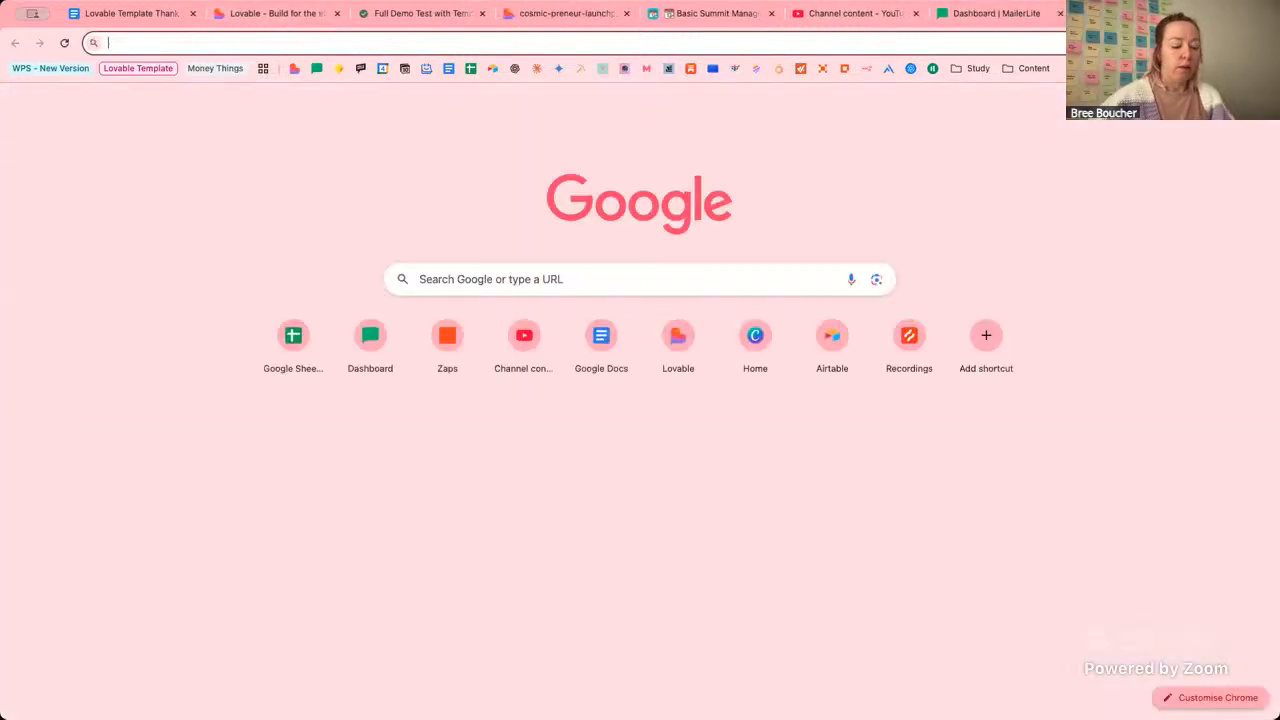
pyautogui.write('lovable.dev')
pyautogui.press('Return')
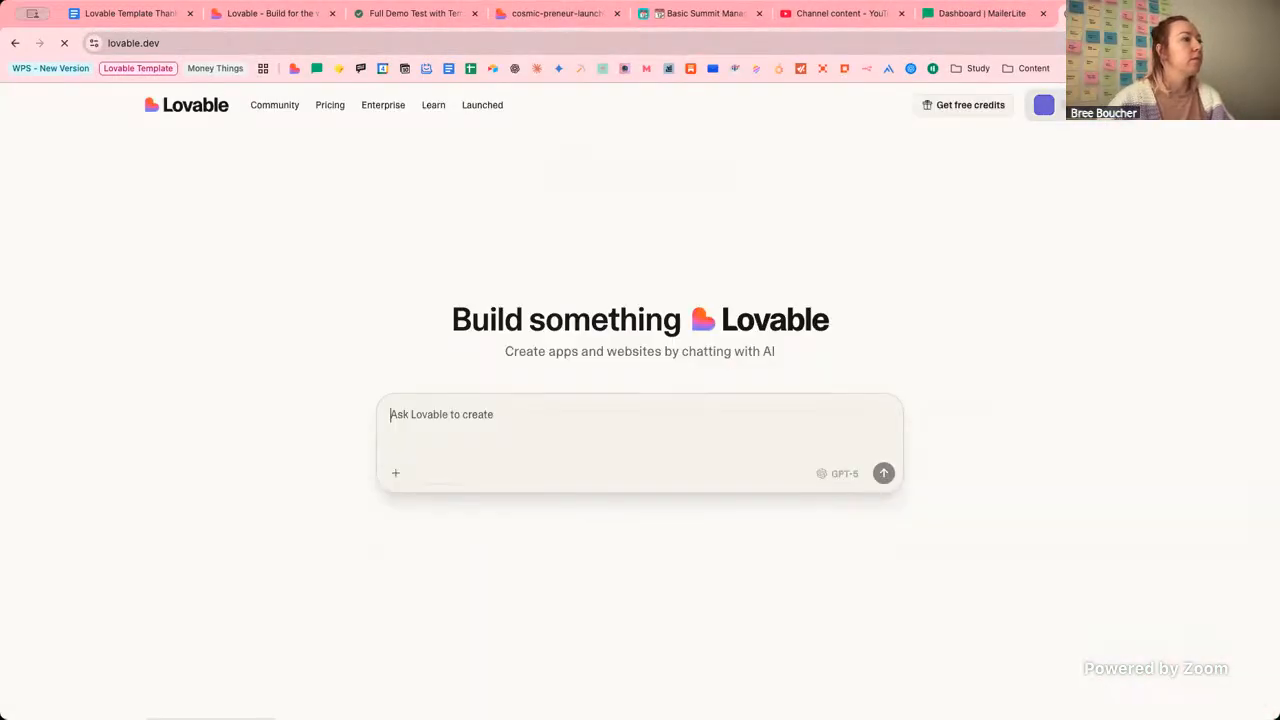
pyautogui.scroll(-3, 323, 391)
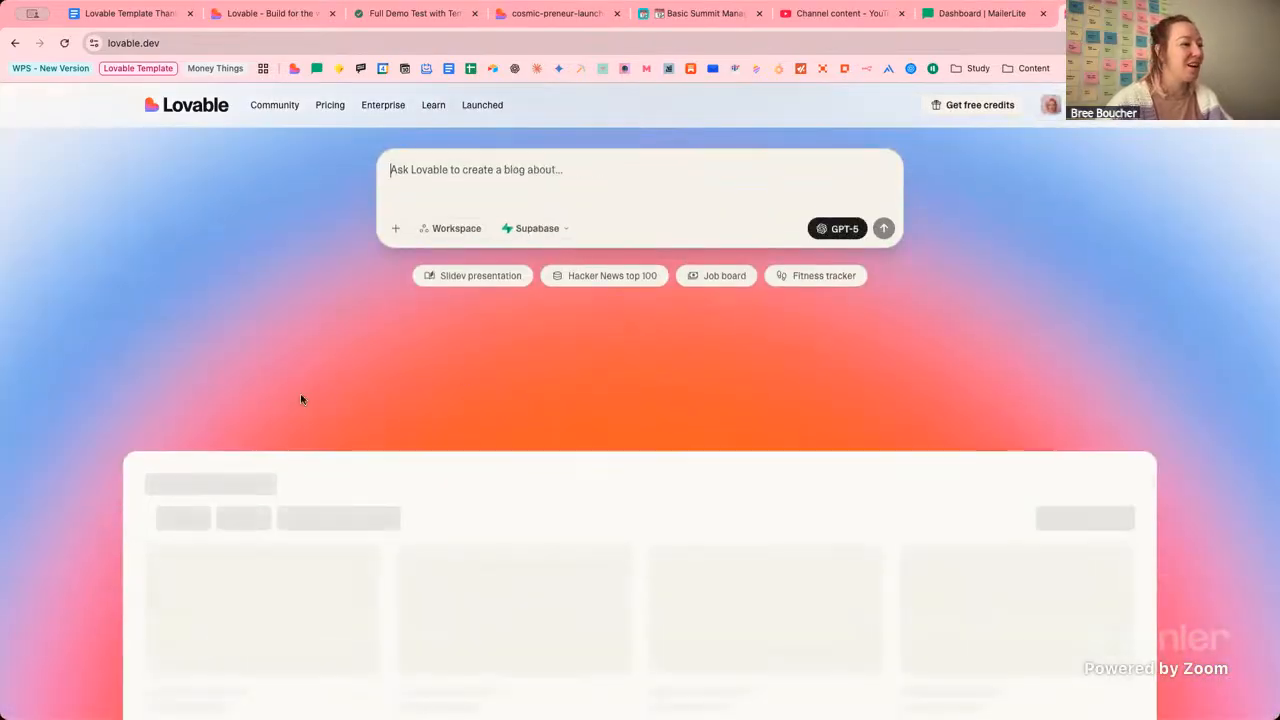
pyautogui.scroll(-2, 98, 404)
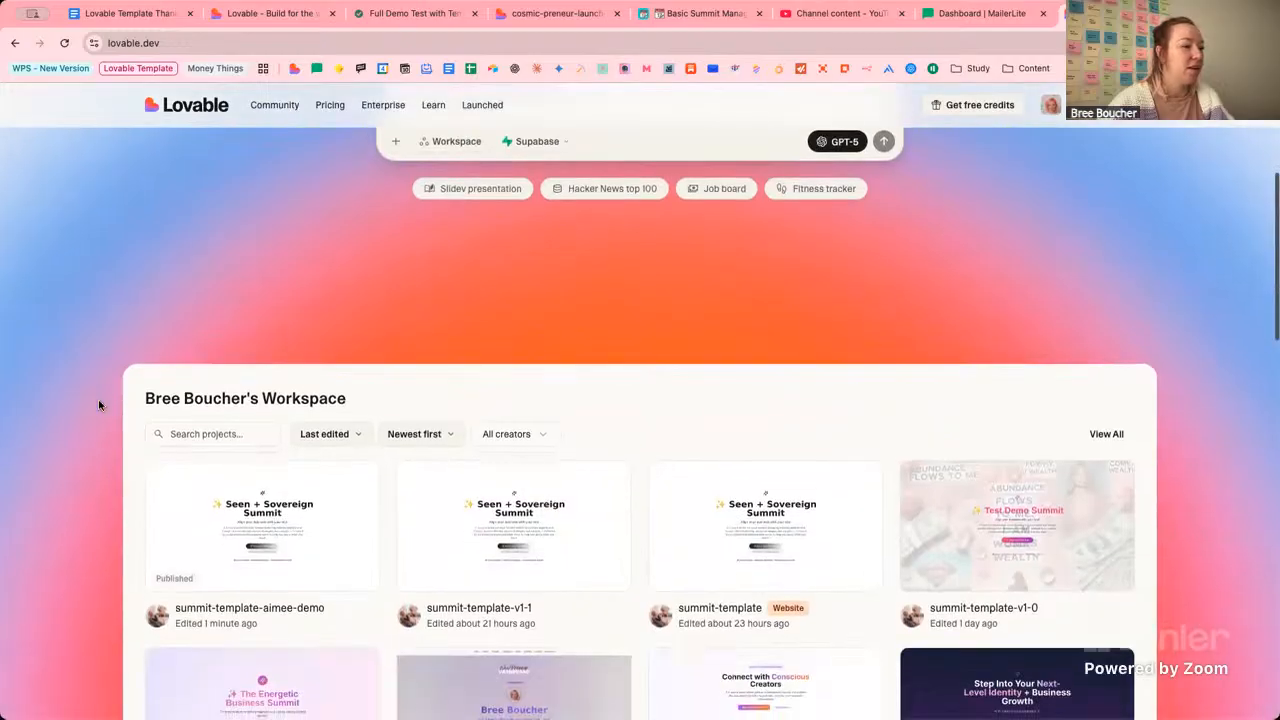
pyautogui.scroll(-1, 98, 404)
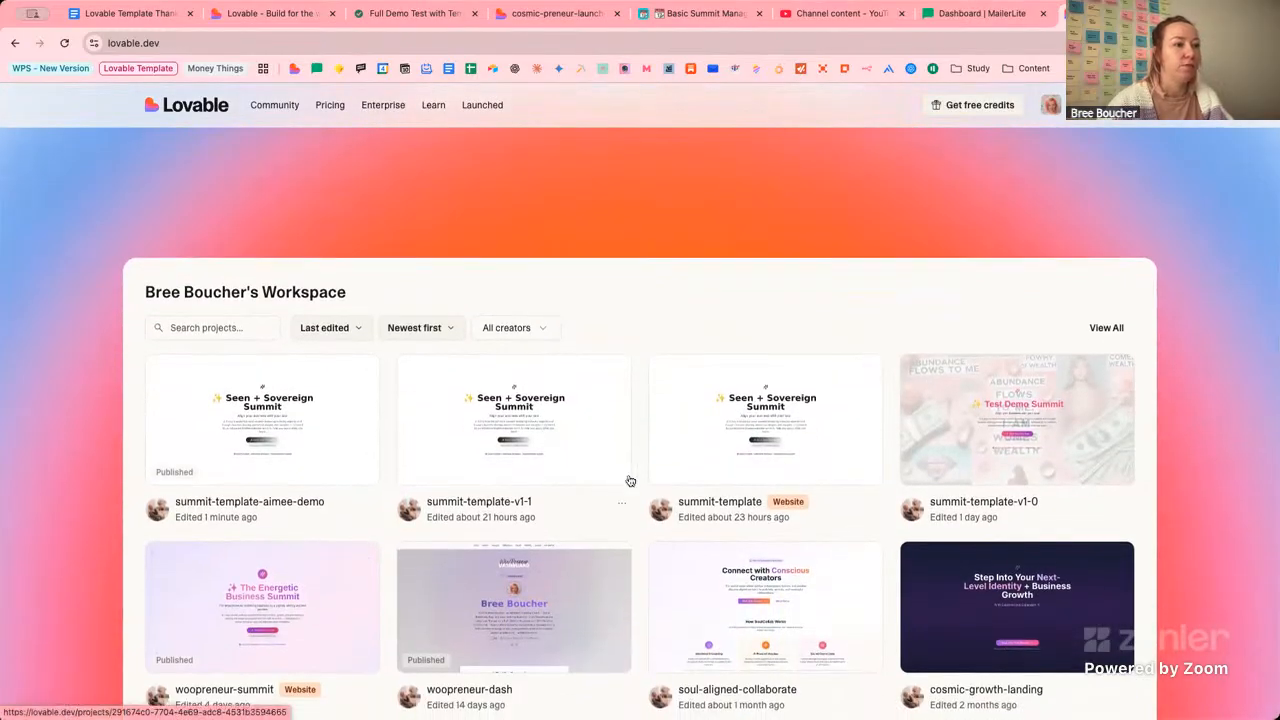
# Open summit-template, keep the preview on '/', and scroll through the Literary Summit page to the speakers.
pyautogui.click(697, 477)
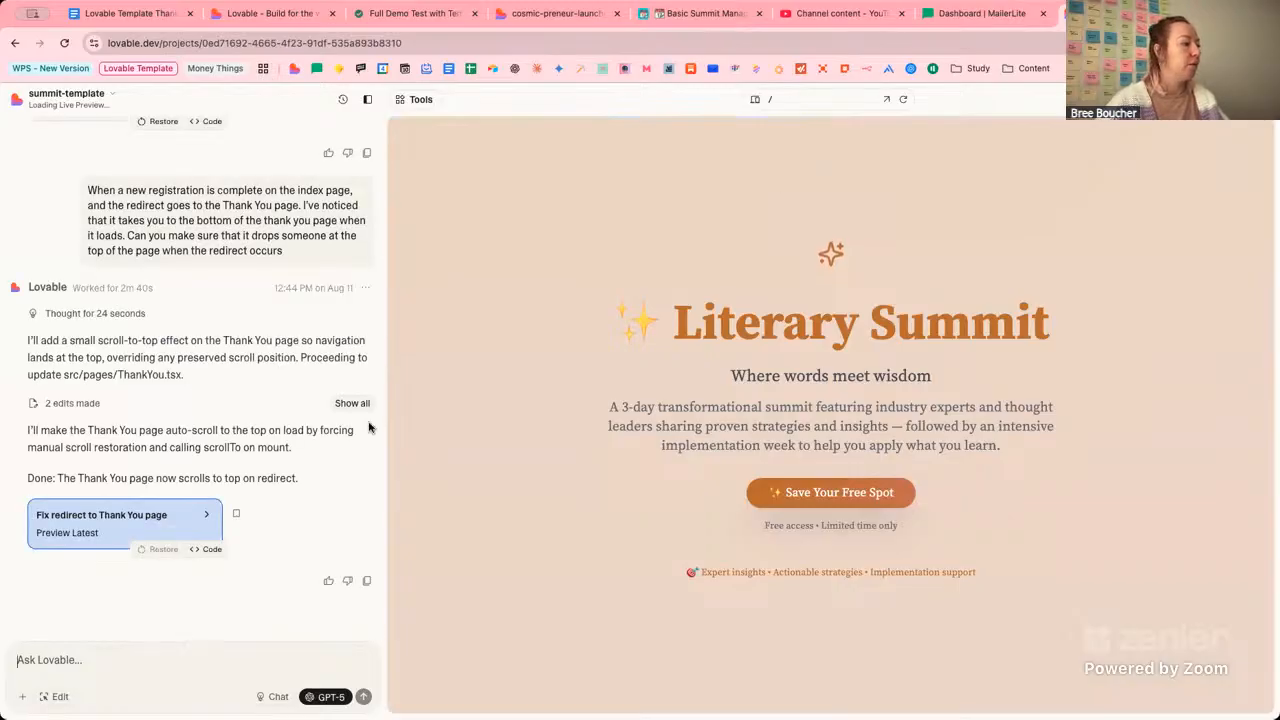
pyautogui.click(788, 102)
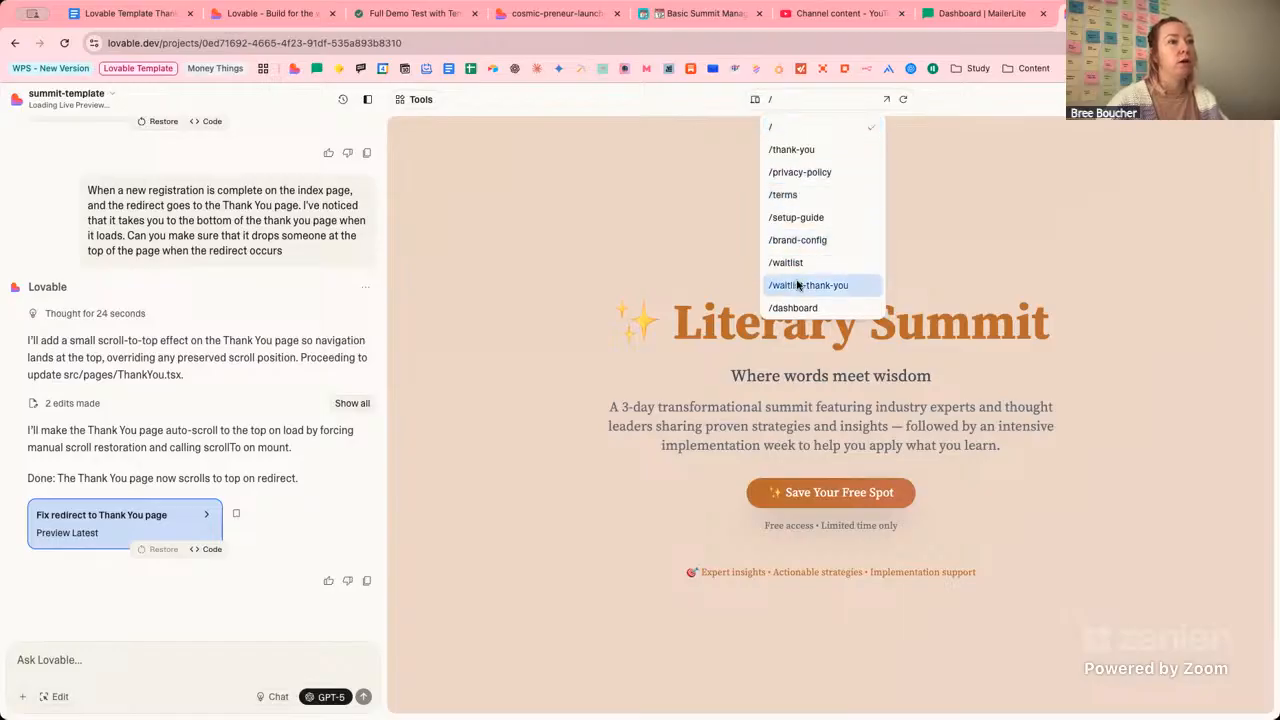
pyautogui.scroll(-1, 798, 285)
pyautogui.scroll(1, 797, 284)
pyautogui.click(740, 290)
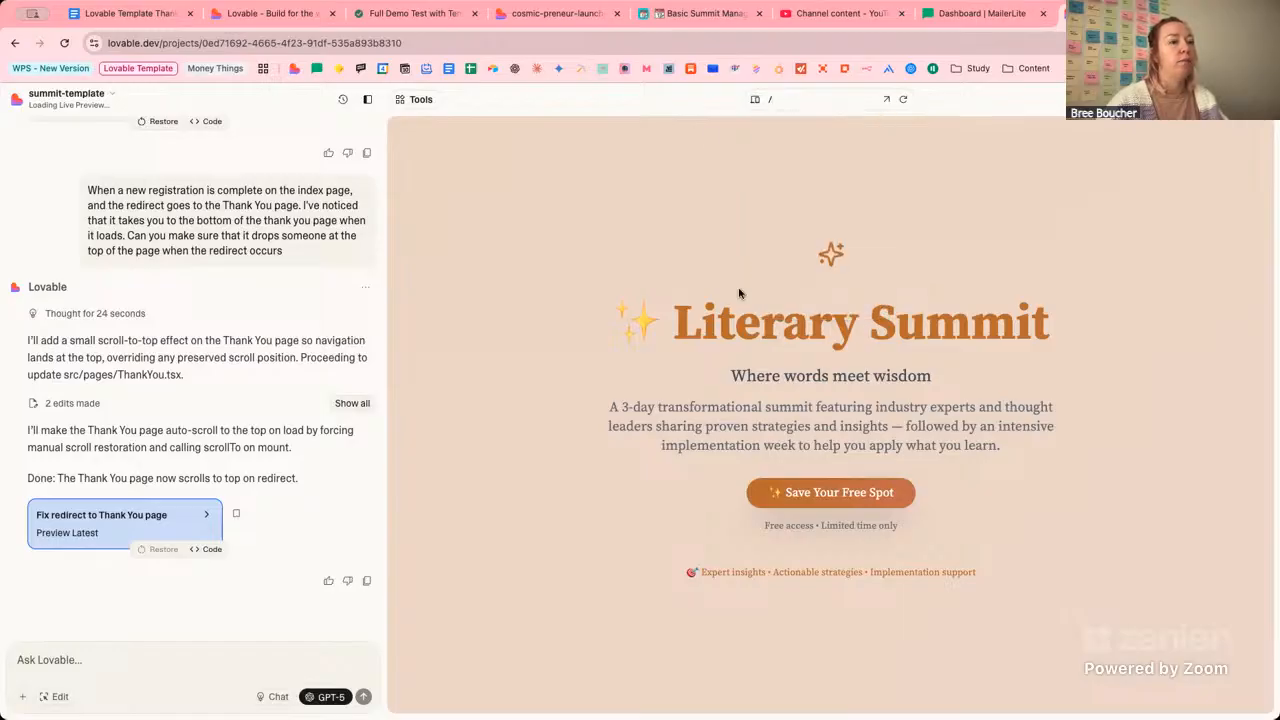
pyautogui.scroll(-2, 738, 290)
pyautogui.scroll(-10, 737, 290)
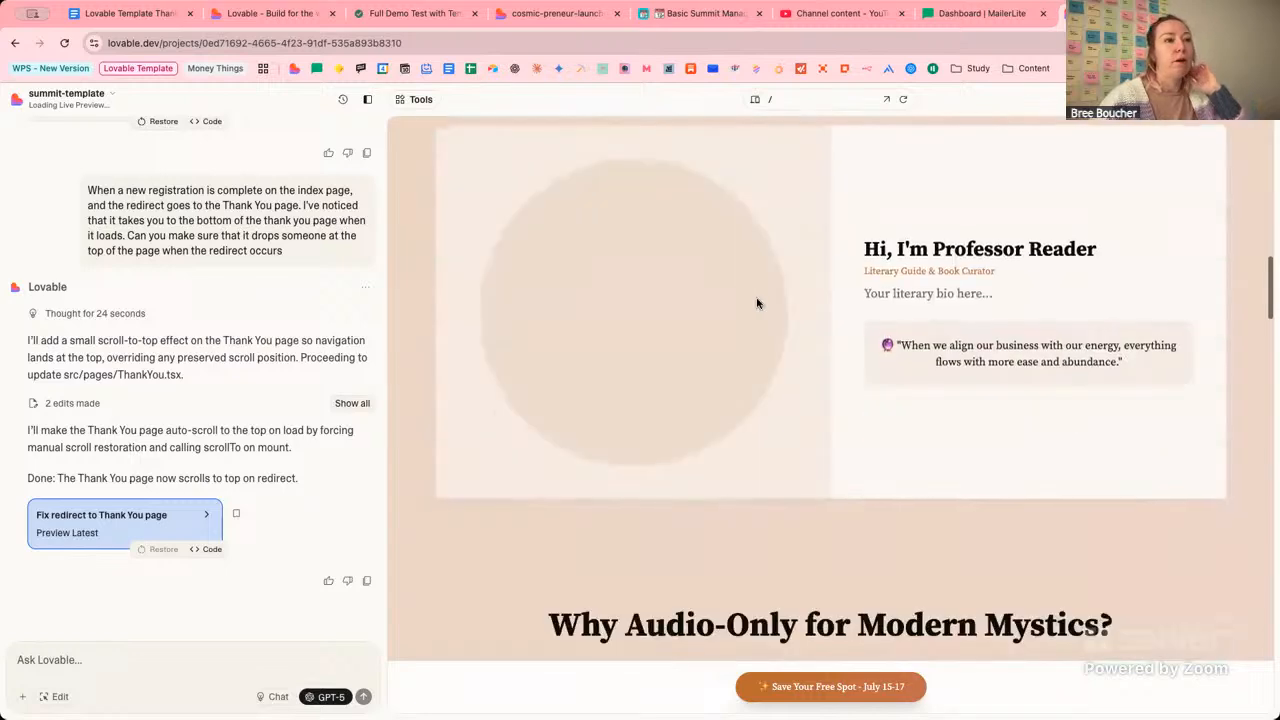
pyautogui.scroll(-10, 763, 303)
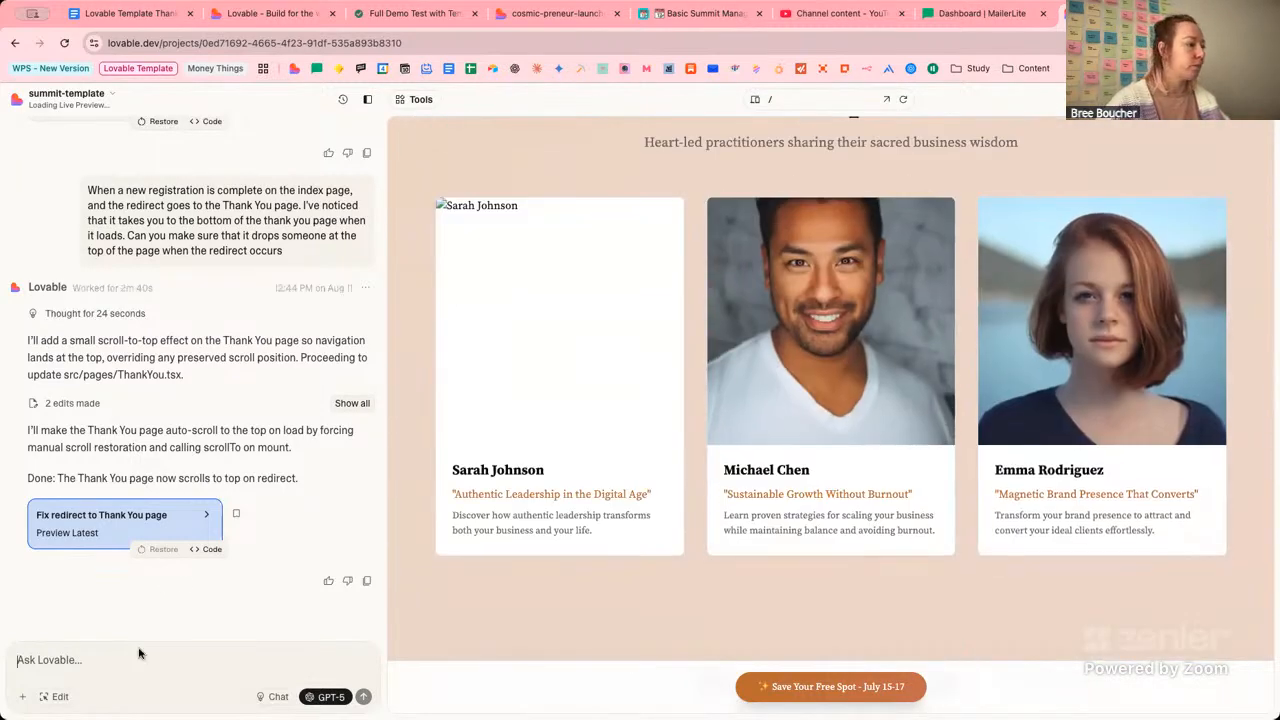
pyautogui.click(277, 14)
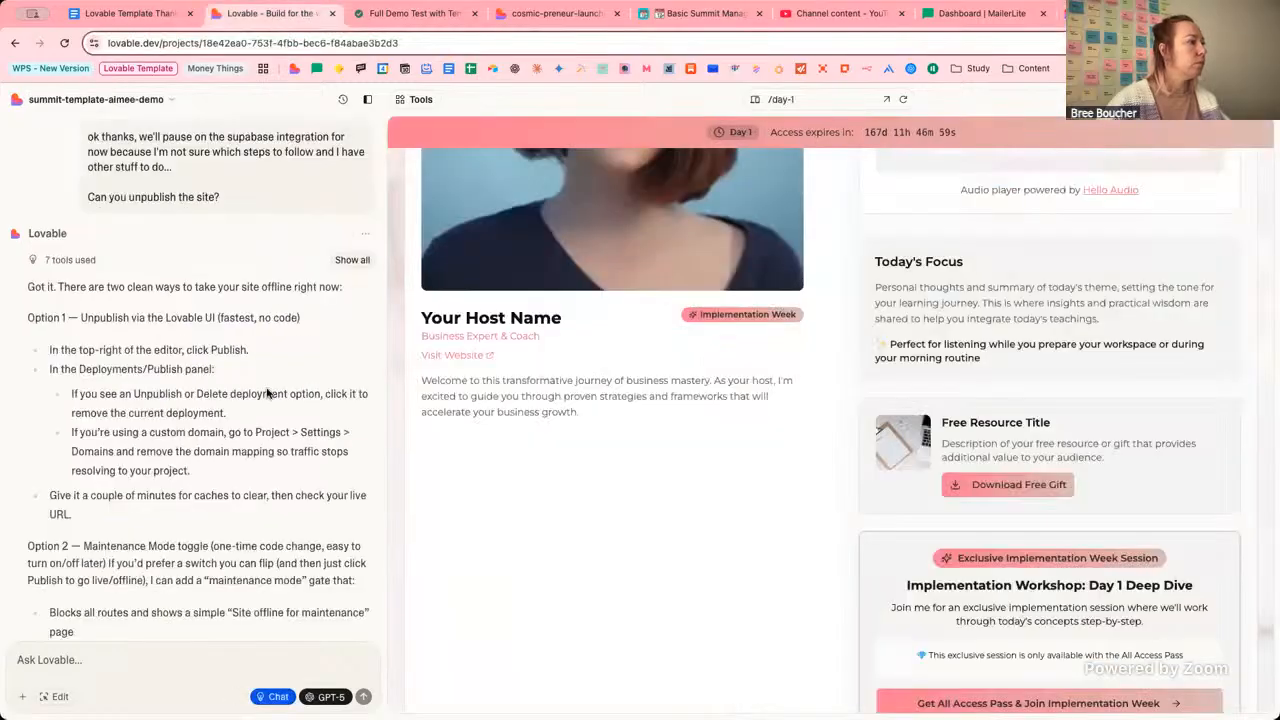
pyautogui.scroll(-3, 268, 393)
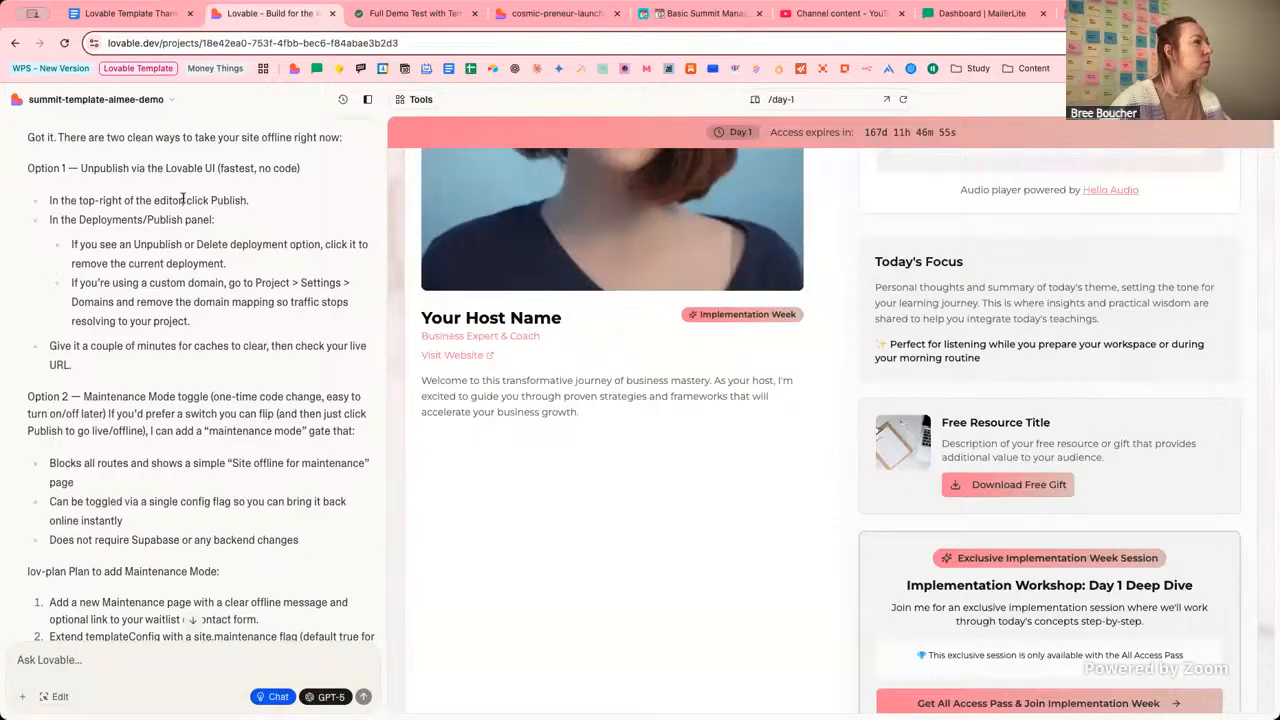
pyautogui.click(1241, 99)
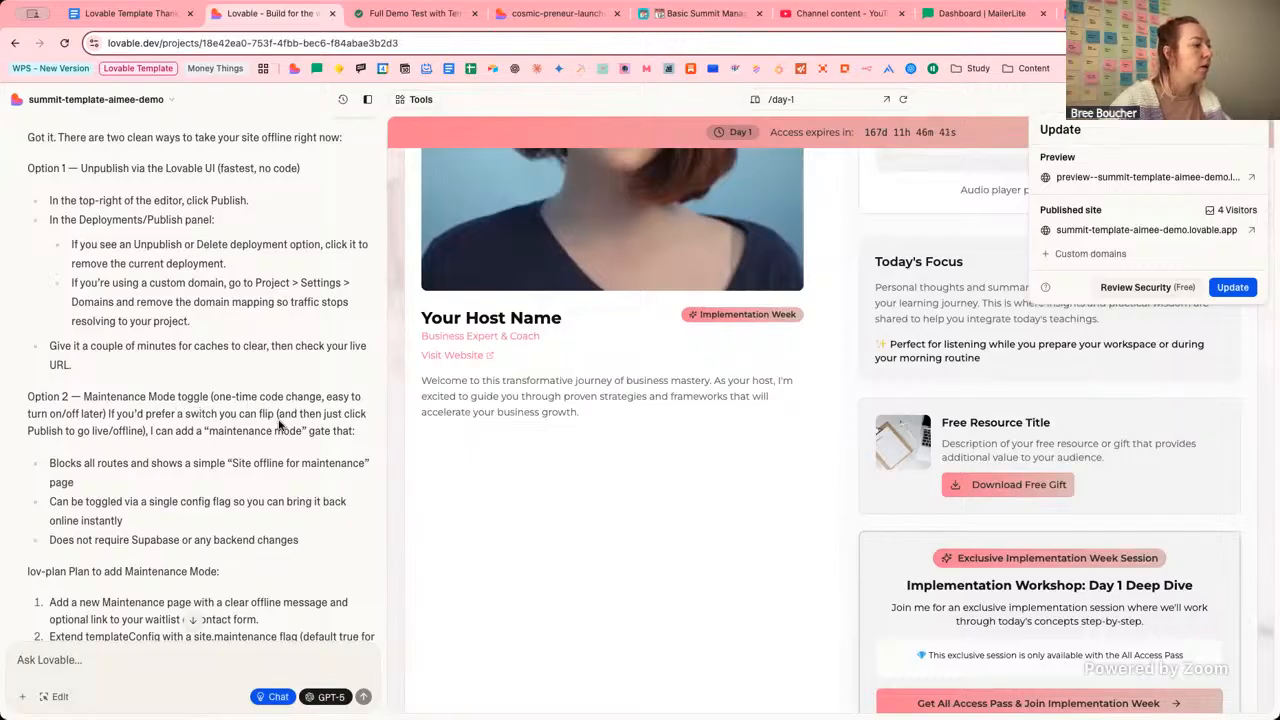
pyautogui.scroll(-5, 279, 425)
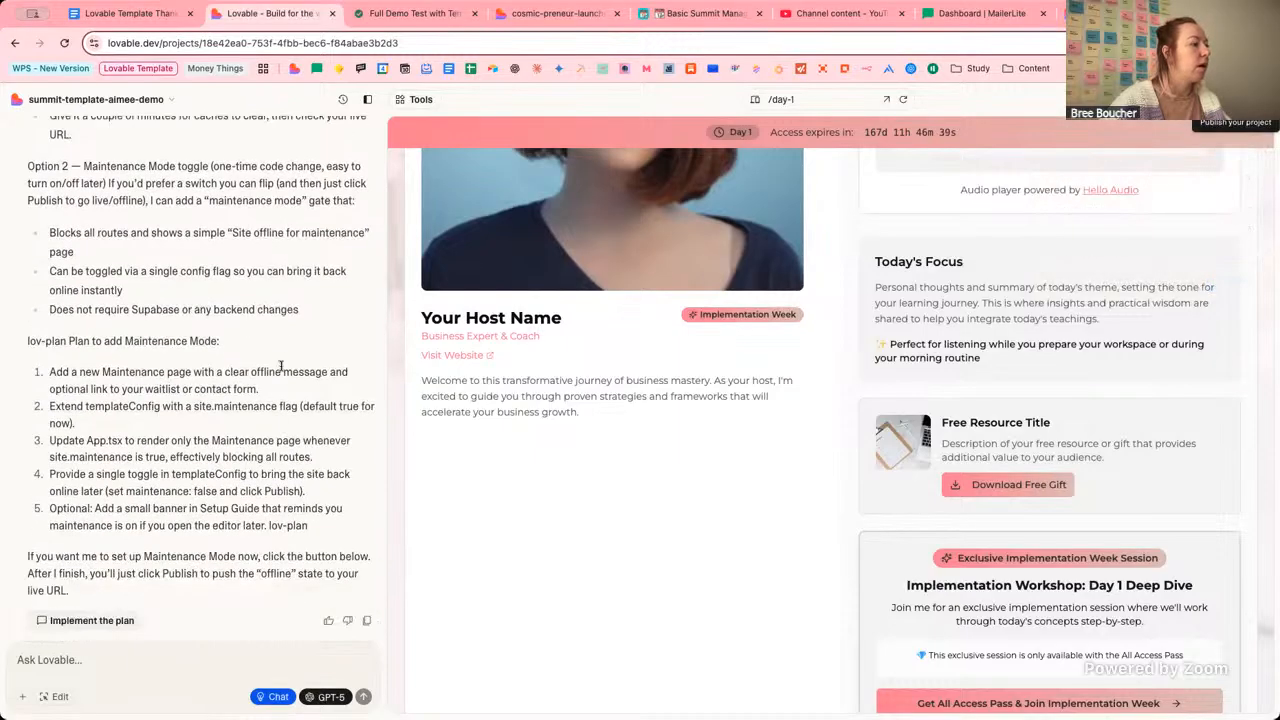
pyautogui.scroll(-1, 283, 364)
pyautogui.scroll(2, 281, 371)
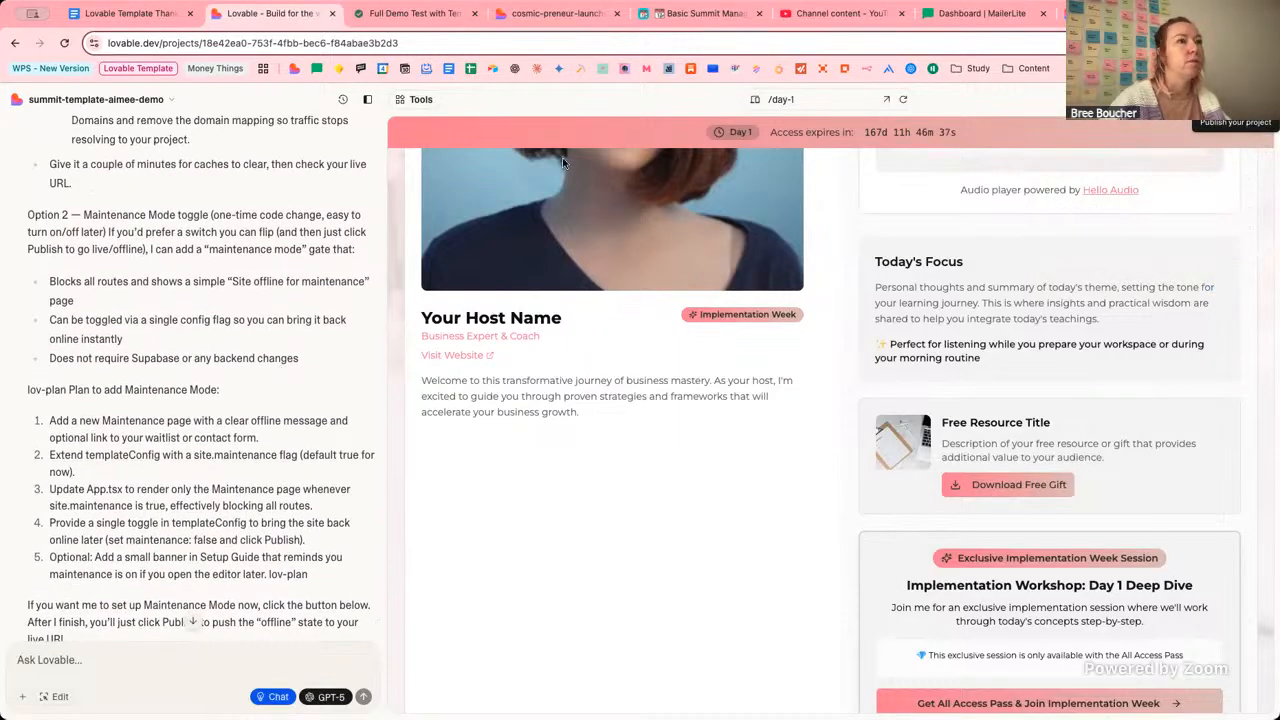
pyautogui.scroll(-1, 168, 430)
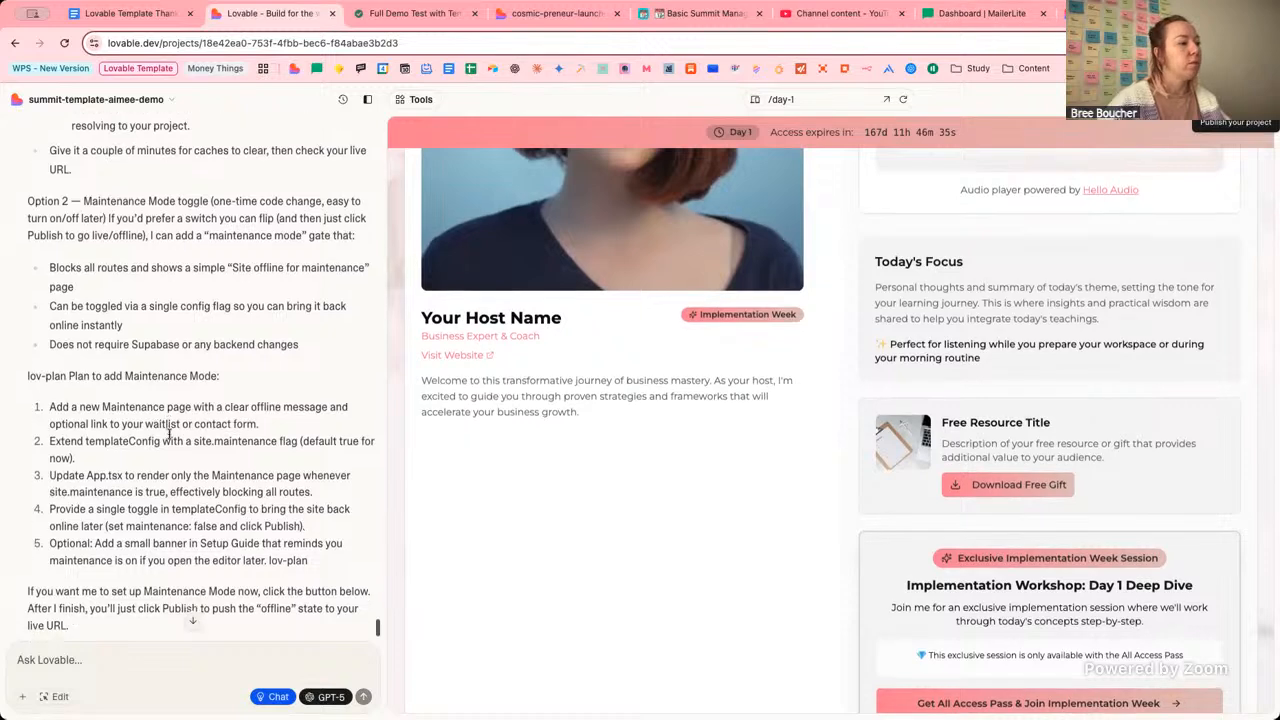
pyautogui.scroll(-2, 175, 431)
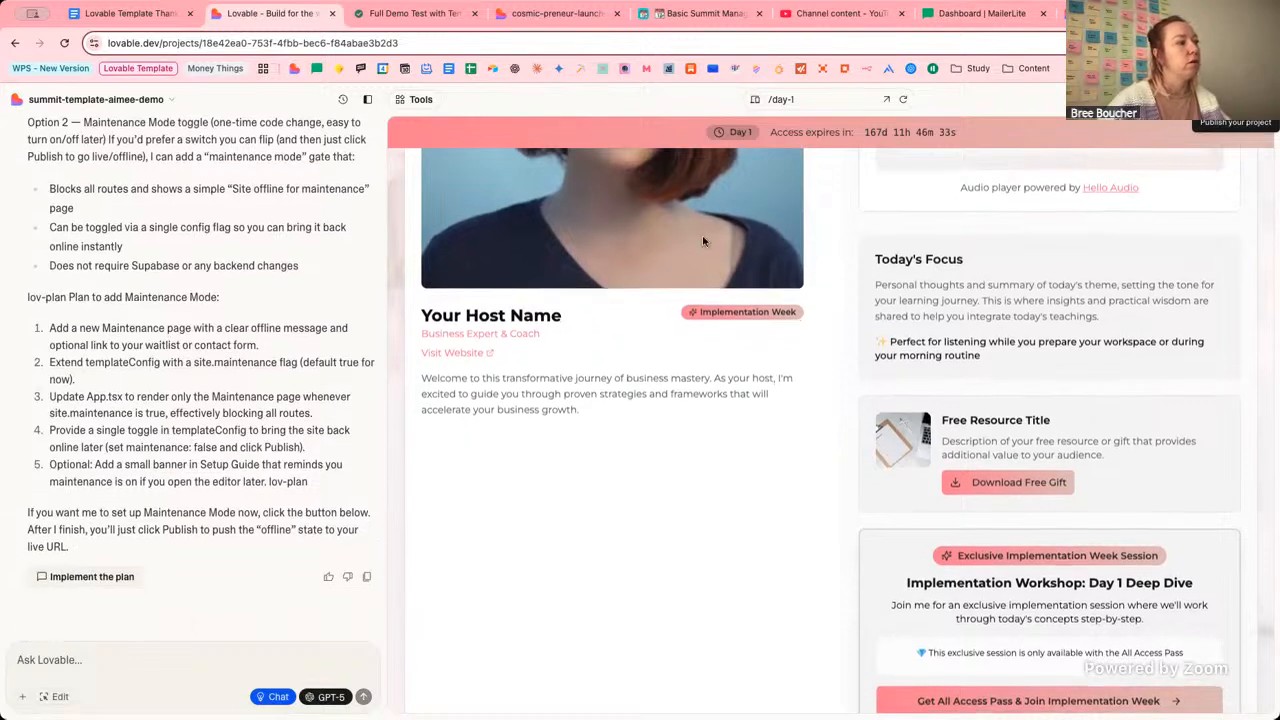
pyautogui.moveTo(70, 300); pyautogui.dragTo(226, 305)
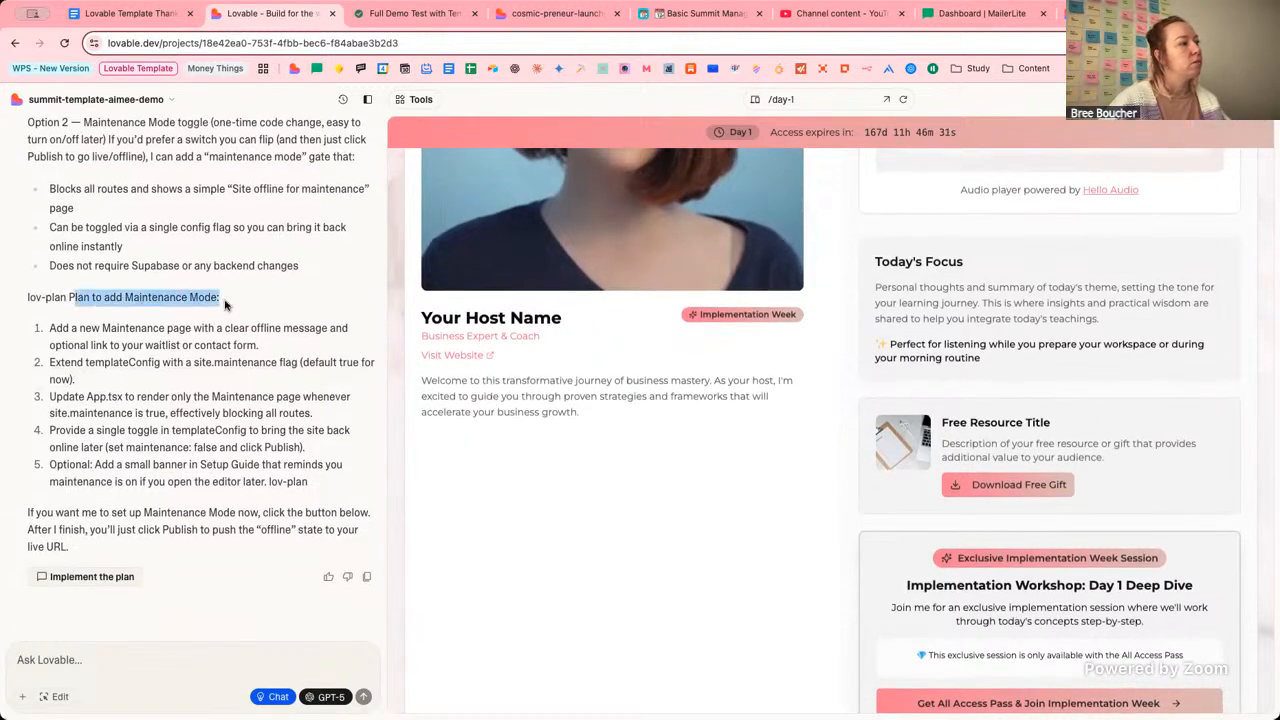
pyautogui.click(280, 347)
pyautogui.scroll(5, 280, 347)
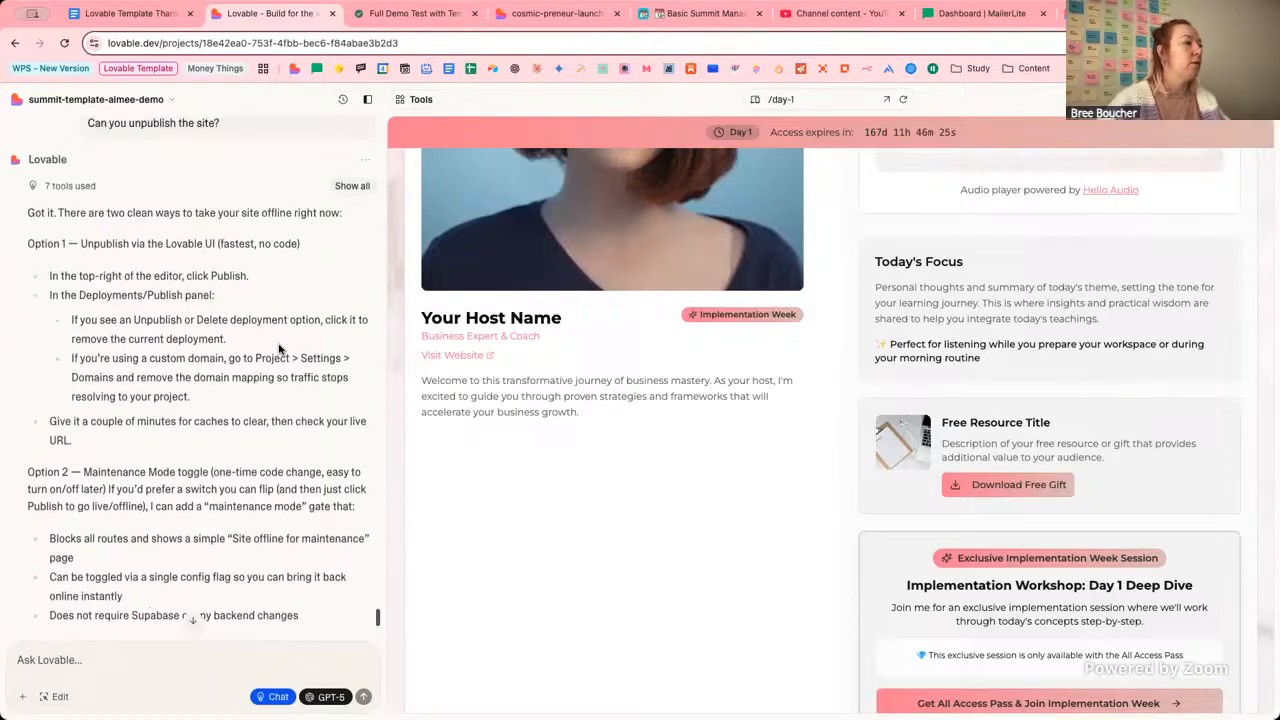
pyautogui.scroll(3, 280, 347)
pyautogui.scroll(-5, 280, 347)
pyautogui.scroll(2, 280, 347)
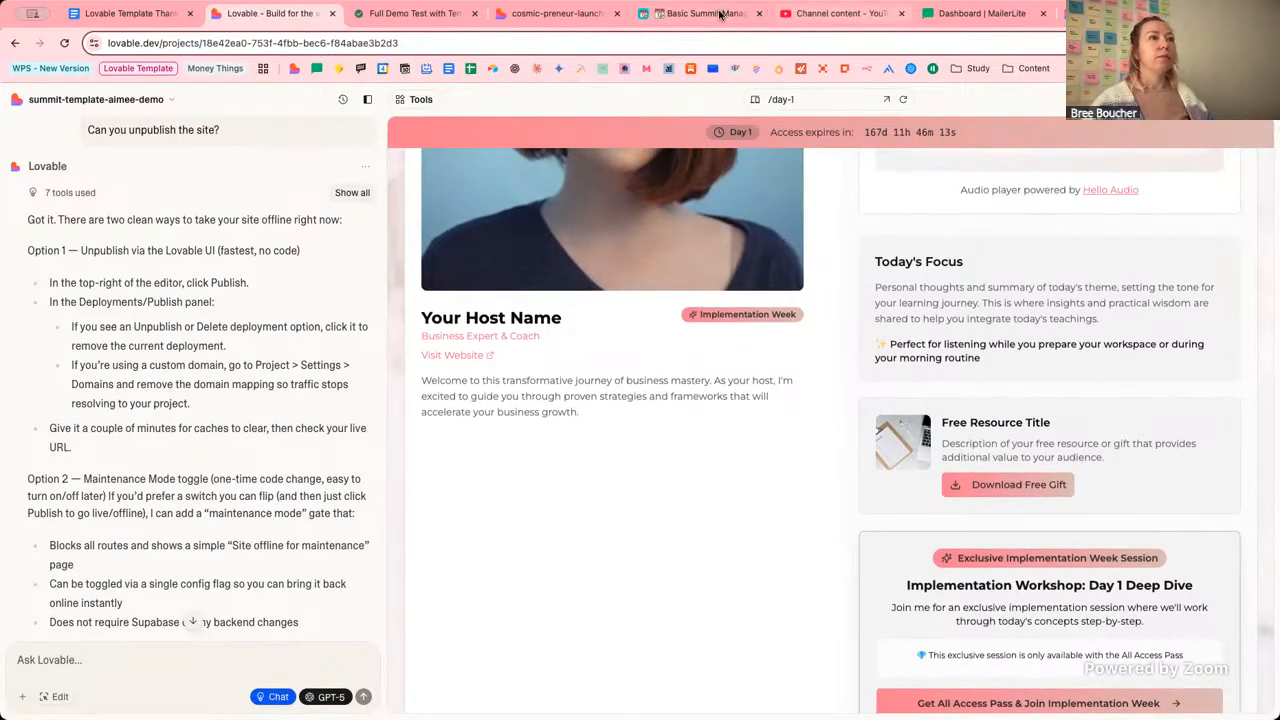
# Remix summit-template from its project Settings, confirming the copy without project history.
pyautogui.click(1085, 14)
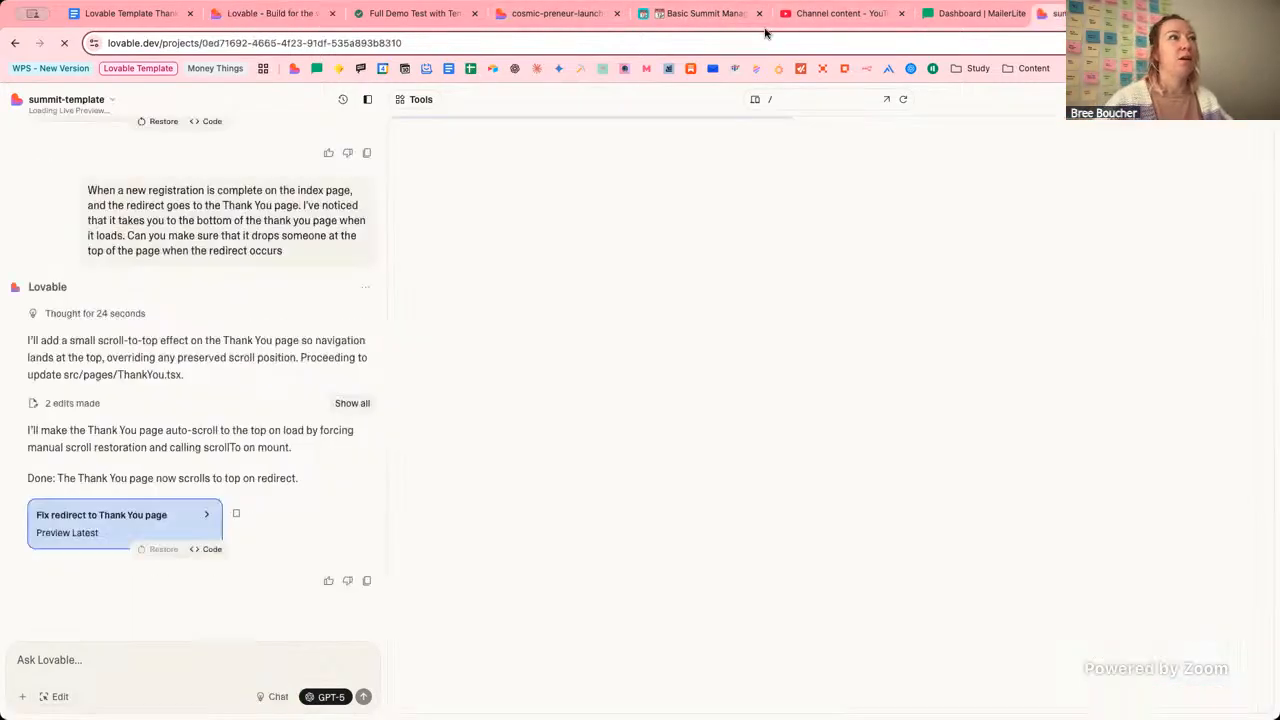
pyautogui.moveTo(765, 33); pyautogui.dragTo(418, 36)
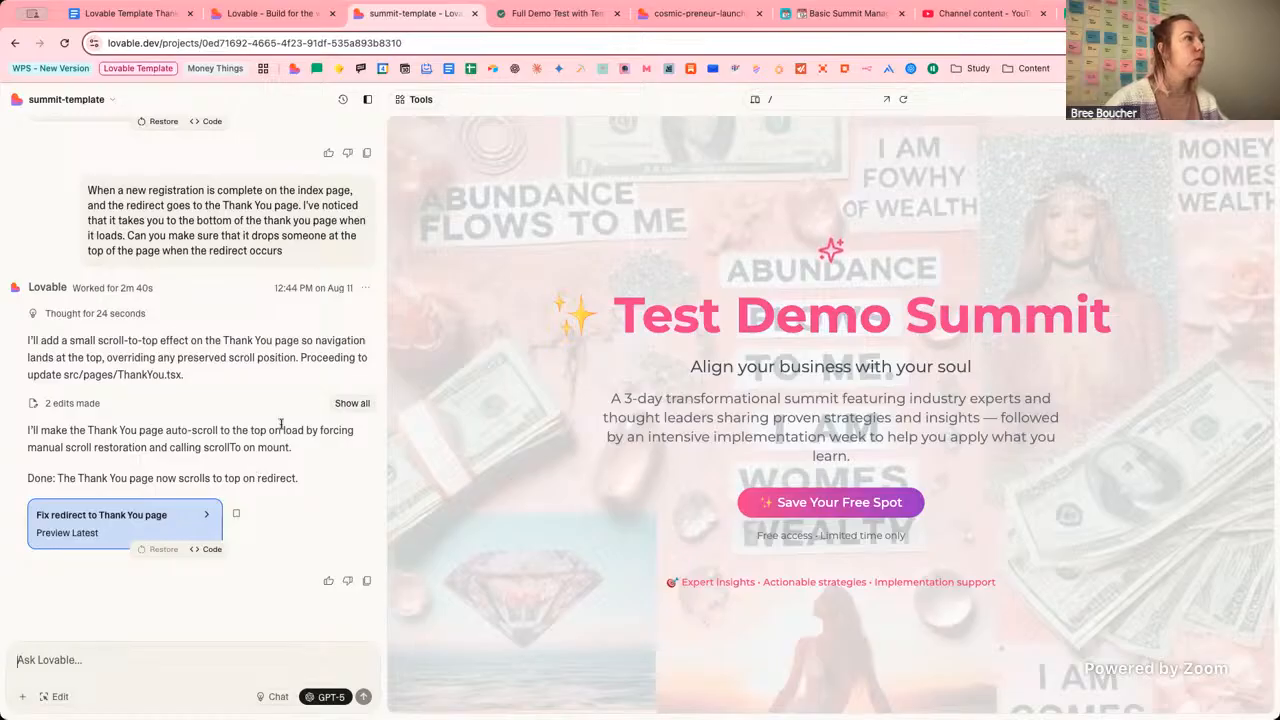
pyautogui.click(106, 99)
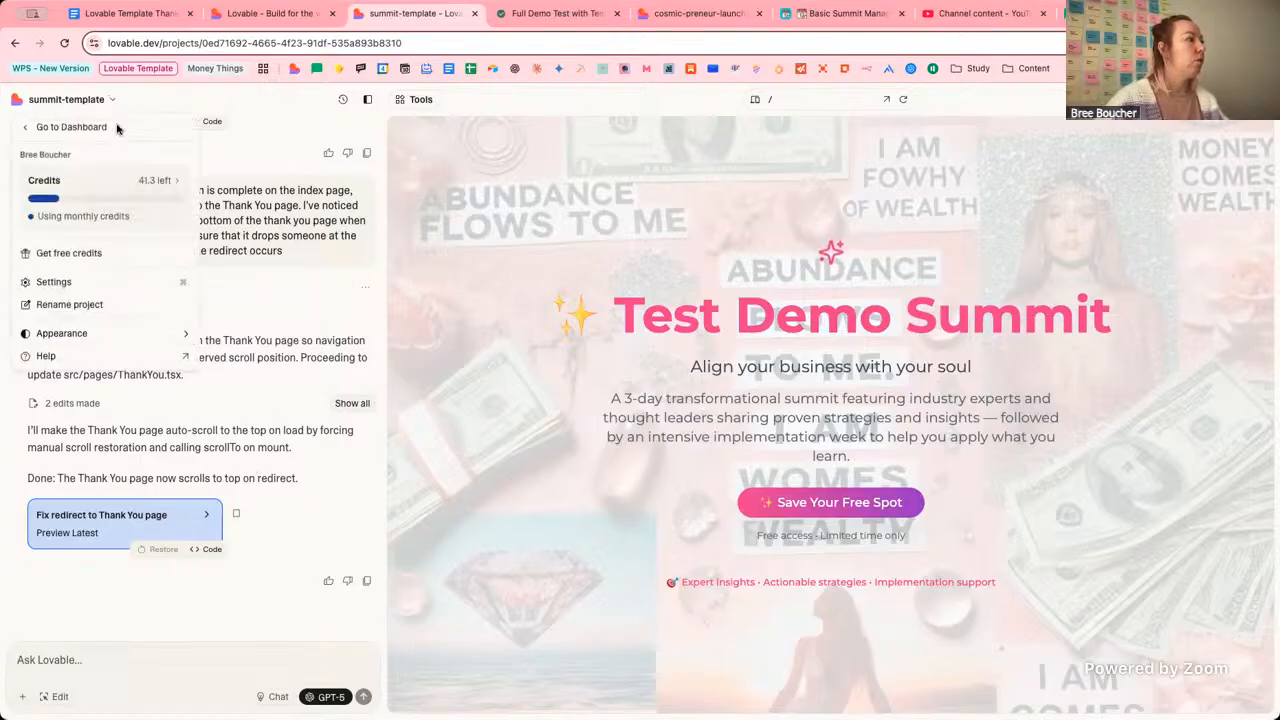
pyautogui.click(118, 283)
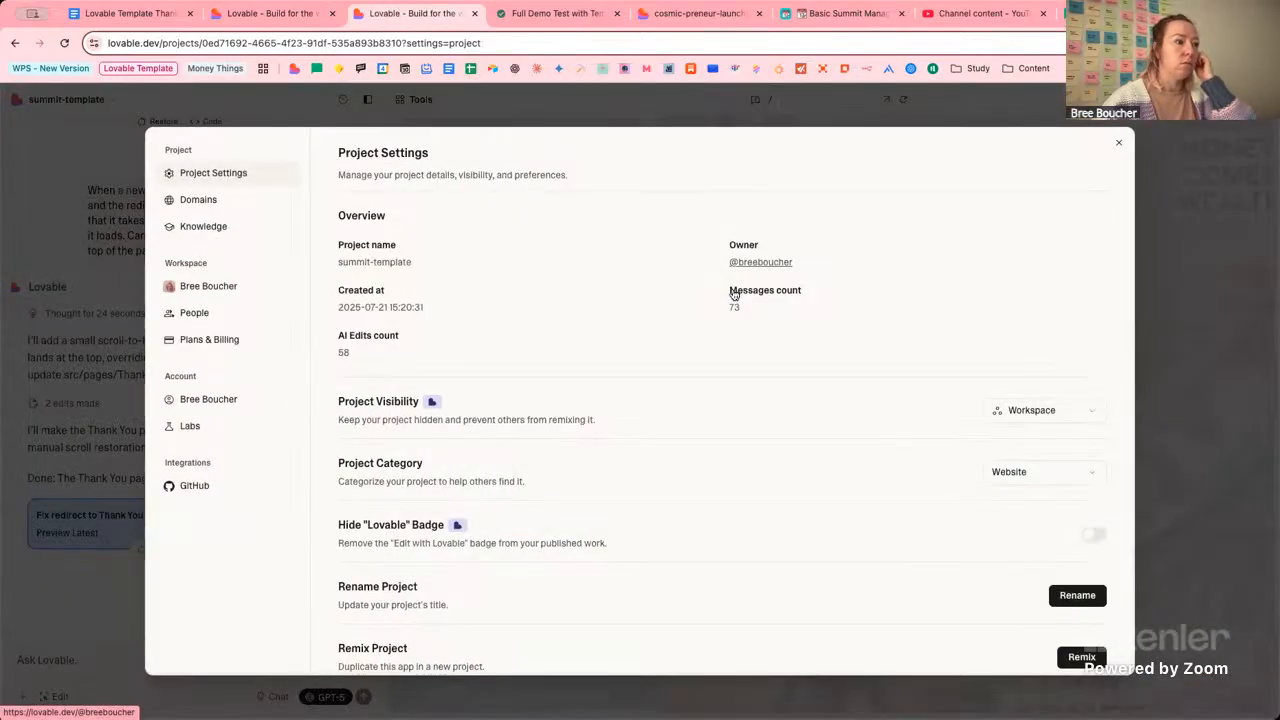
pyautogui.scroll(-3, 706, 443)
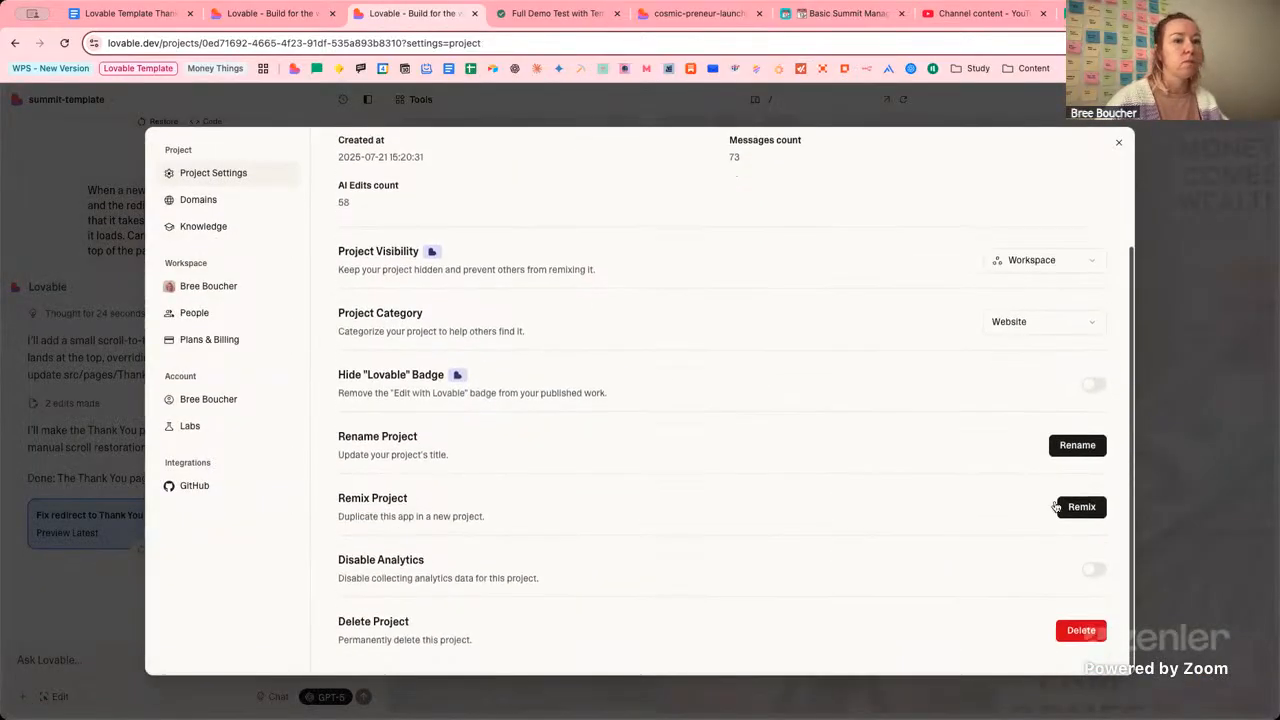
pyautogui.click(1080, 506)
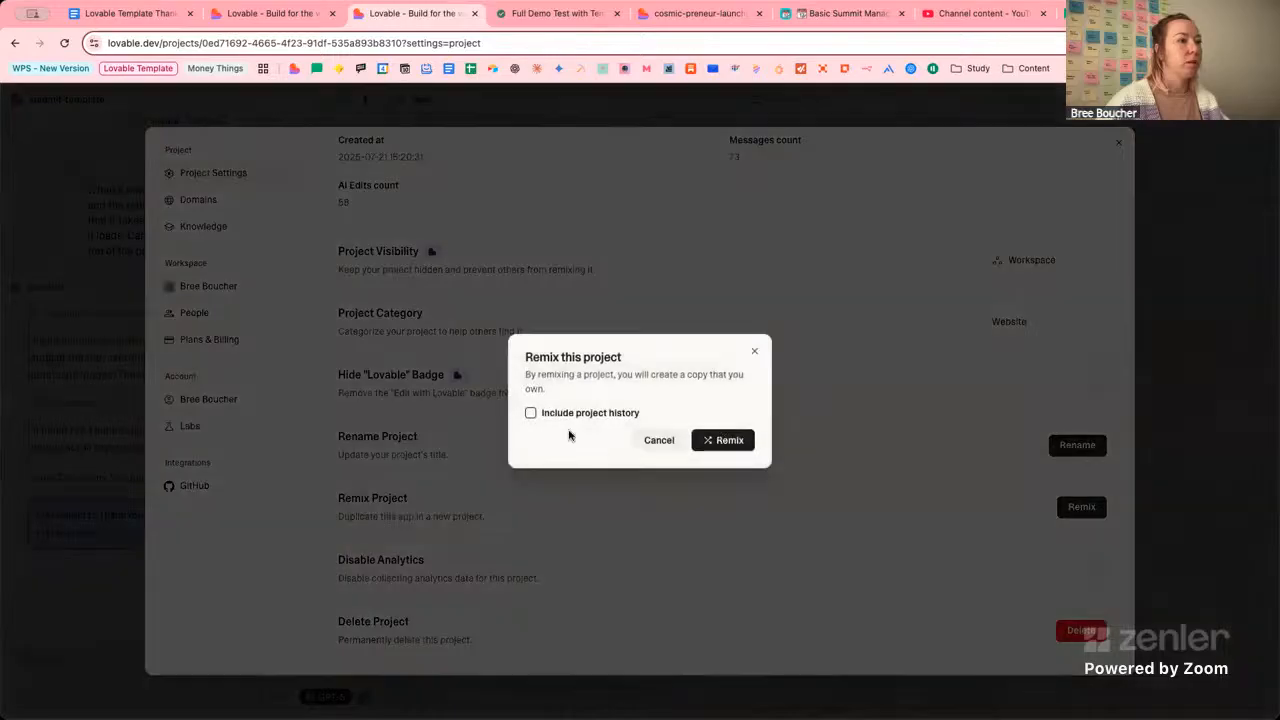
pyautogui.click(722, 440)
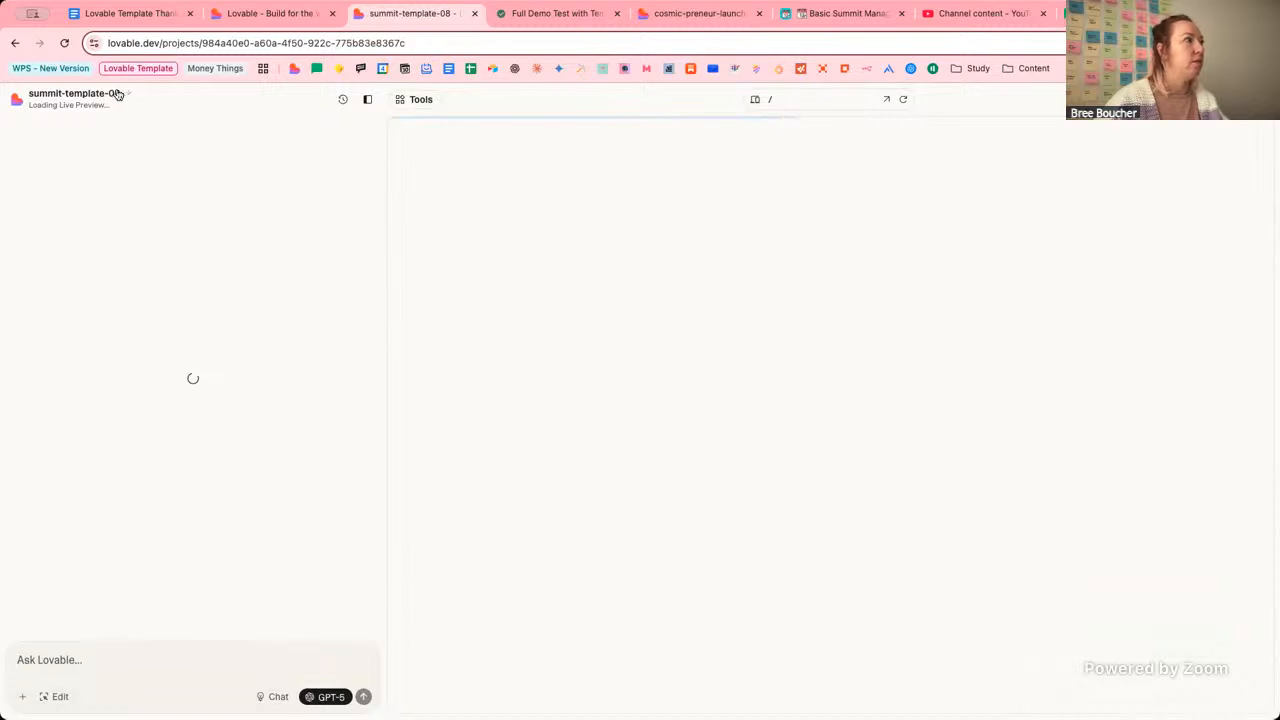
# In the Rename project dialog, replace '08' with 'demo' to make summit-template-demo.
pyautogui.click(128, 96)
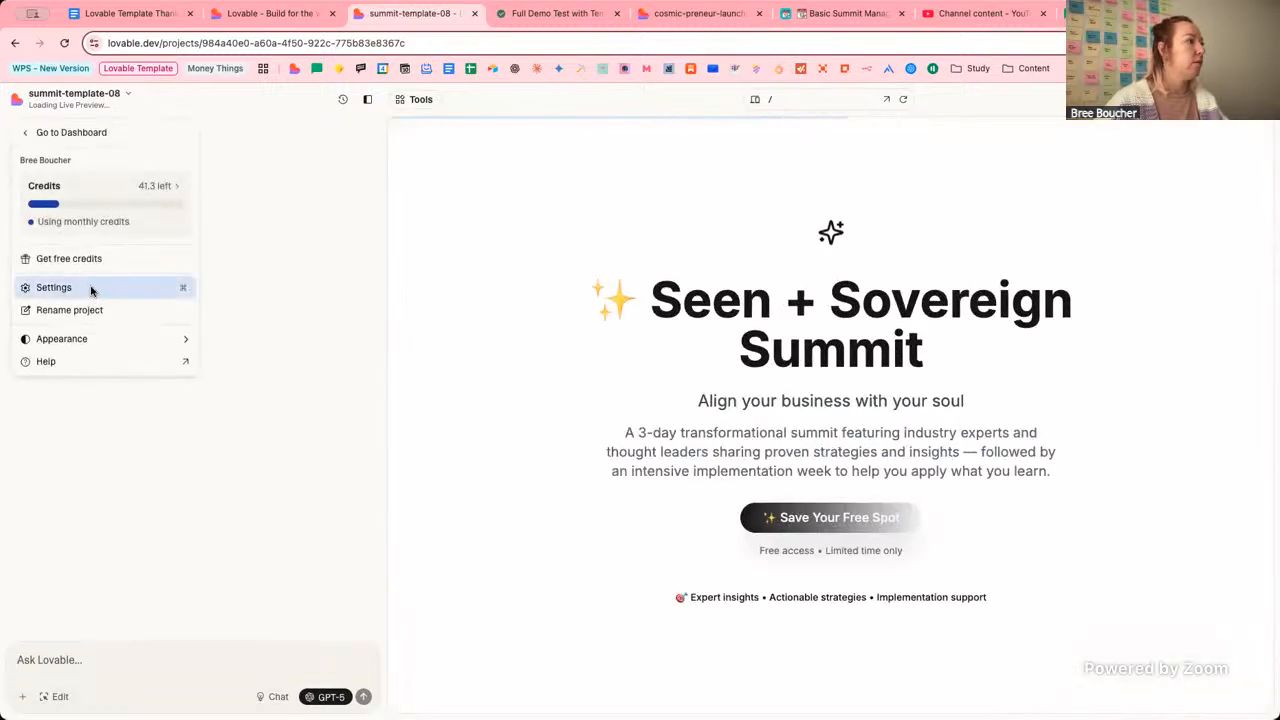
pyautogui.click(92, 290)
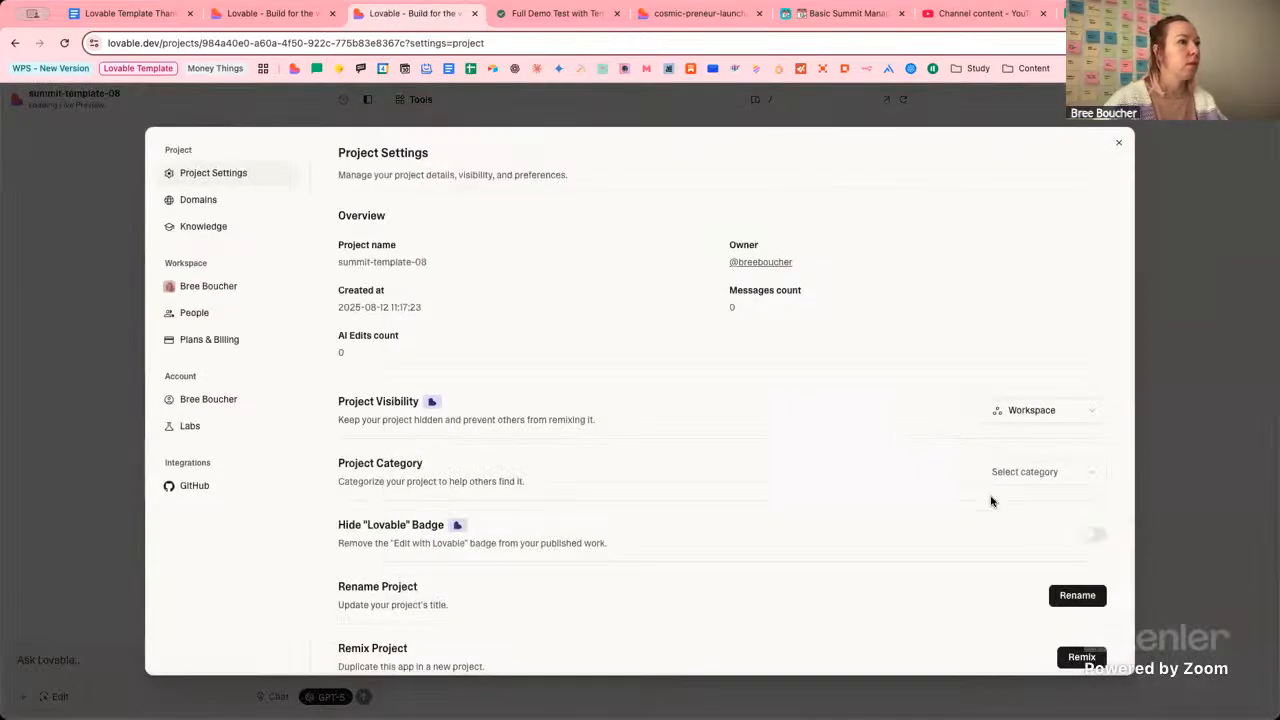
pyautogui.click(1092, 596)
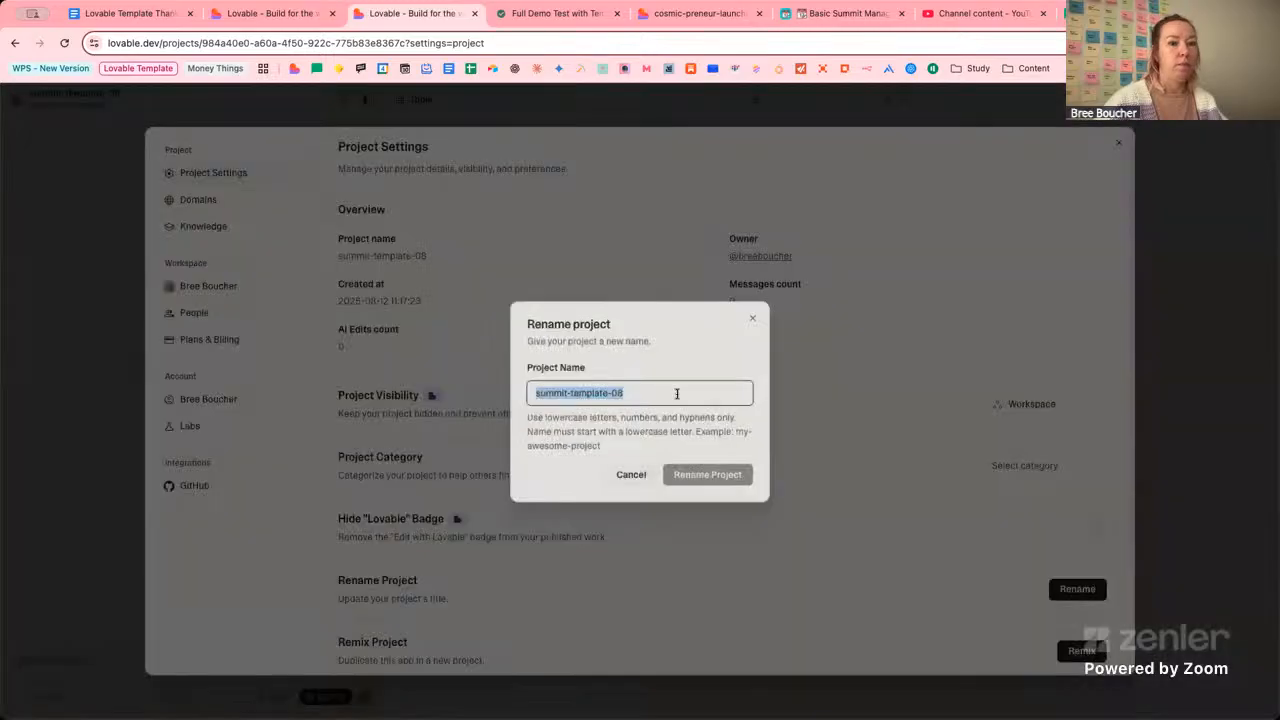
pyautogui.press('Right')
pyautogui.press('BackSpace')
pyautogui.press('BackSpace')
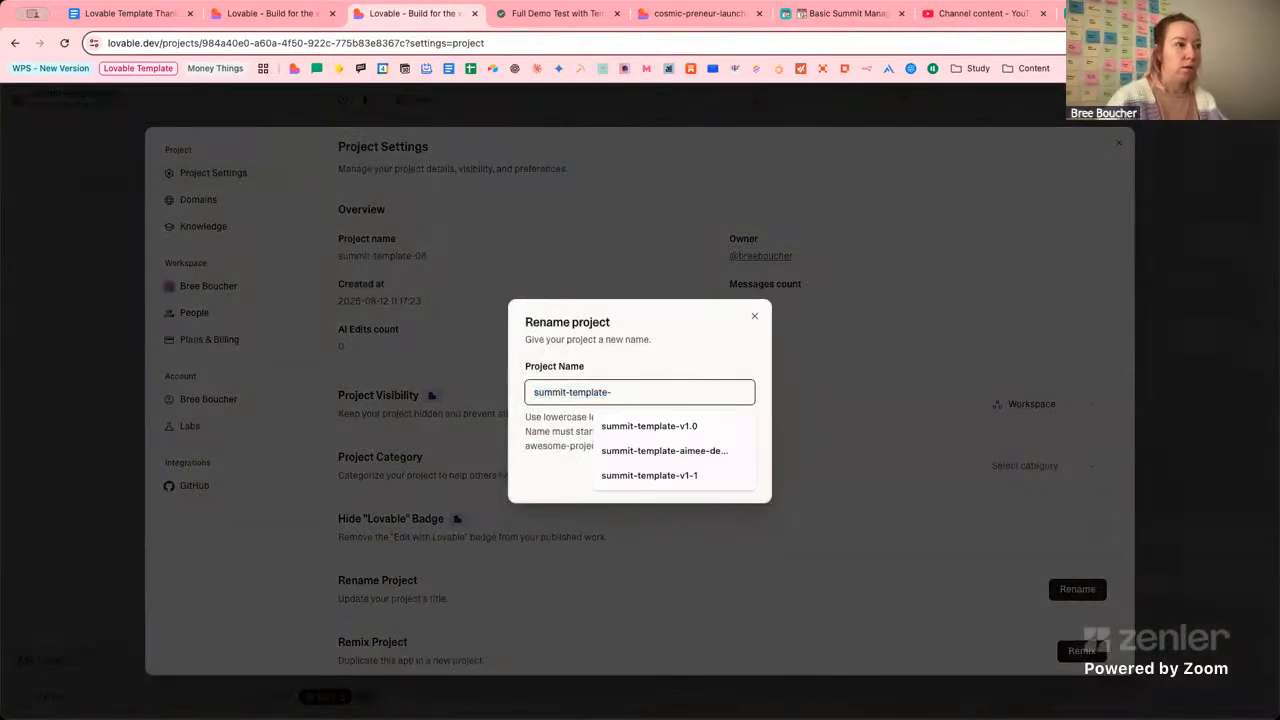
pyautogui.write('demo')
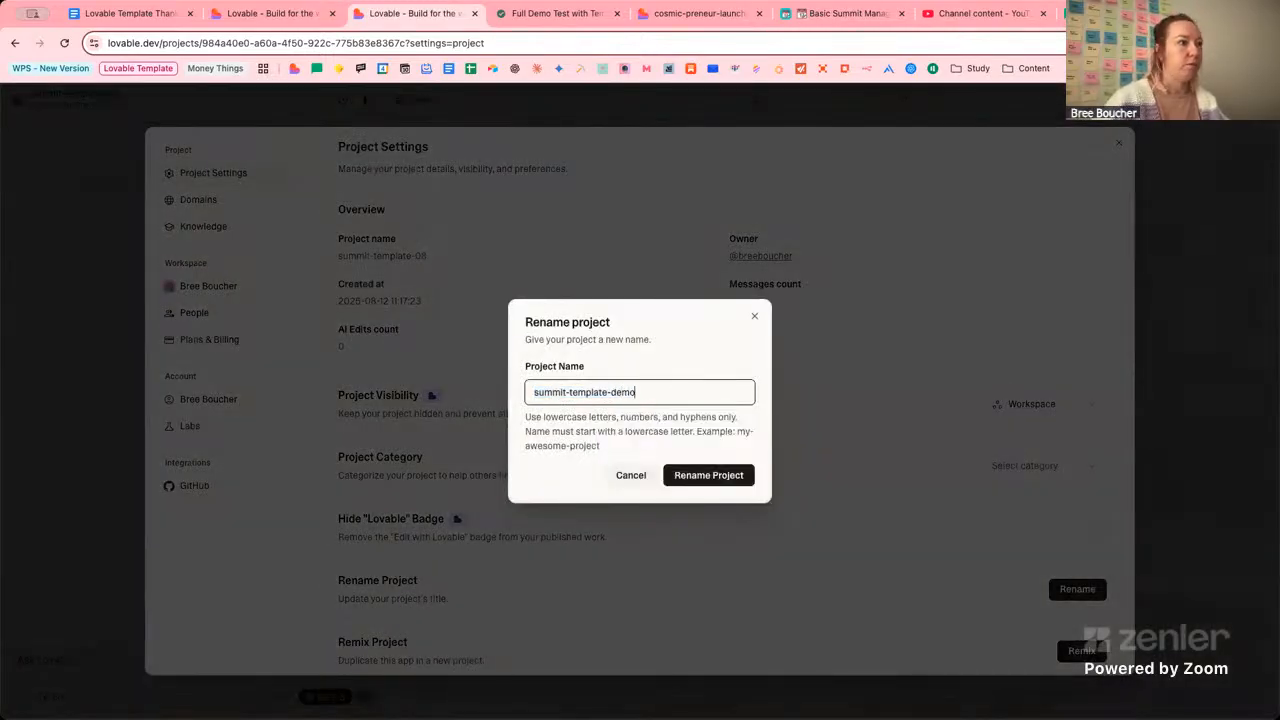
pyautogui.click(707, 479)
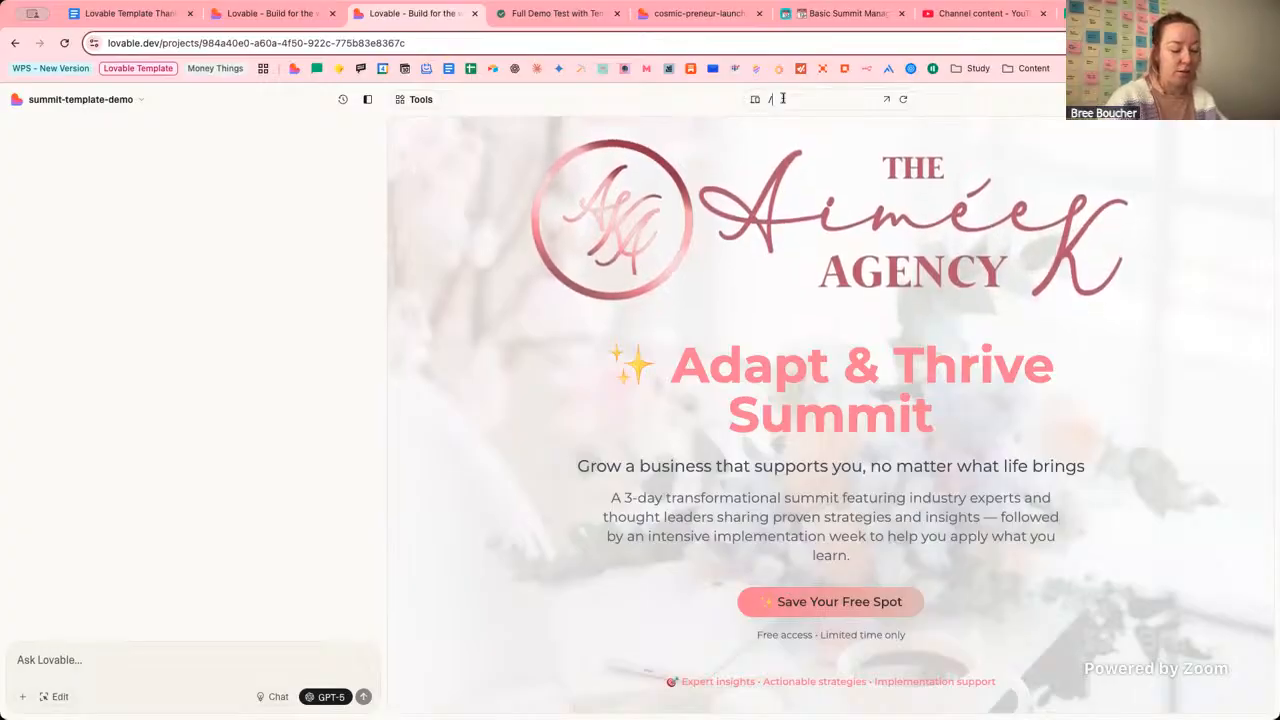
# Load /brand-config in the preview and scroll through its Branding section.
pyautogui.click(783, 98)
pyautogui.write('brand')
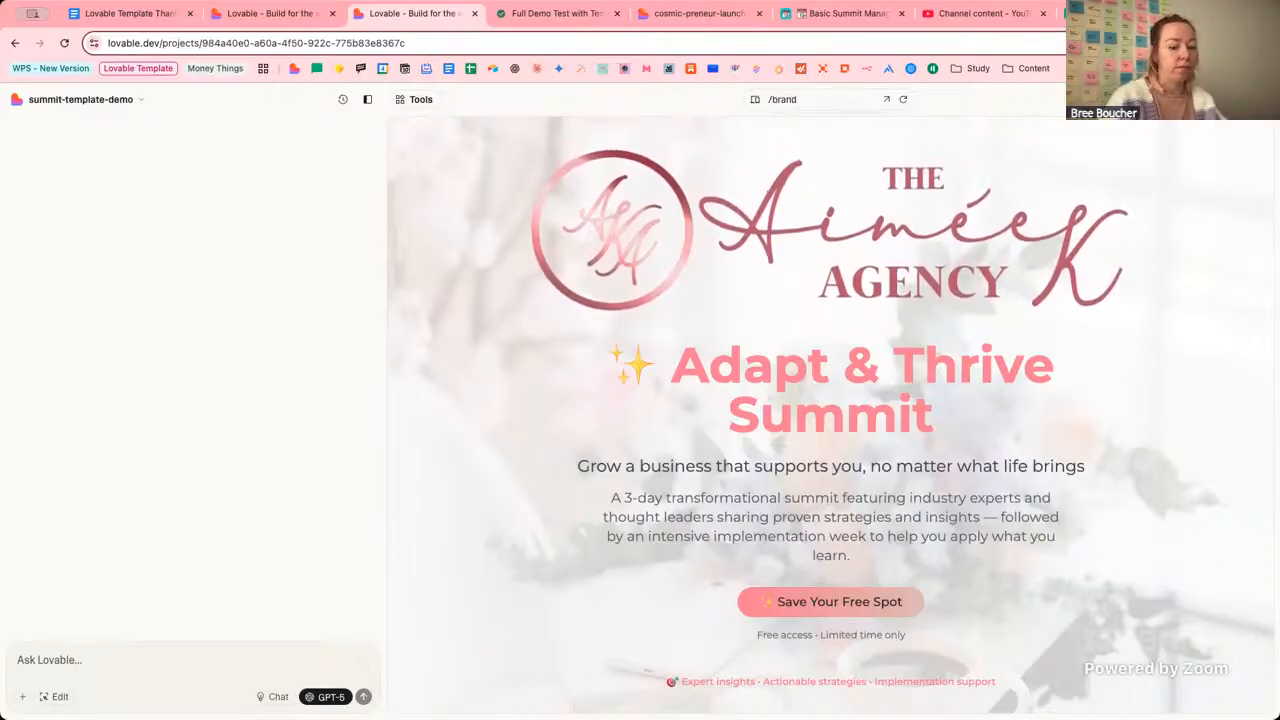
pyautogui.write('-config')
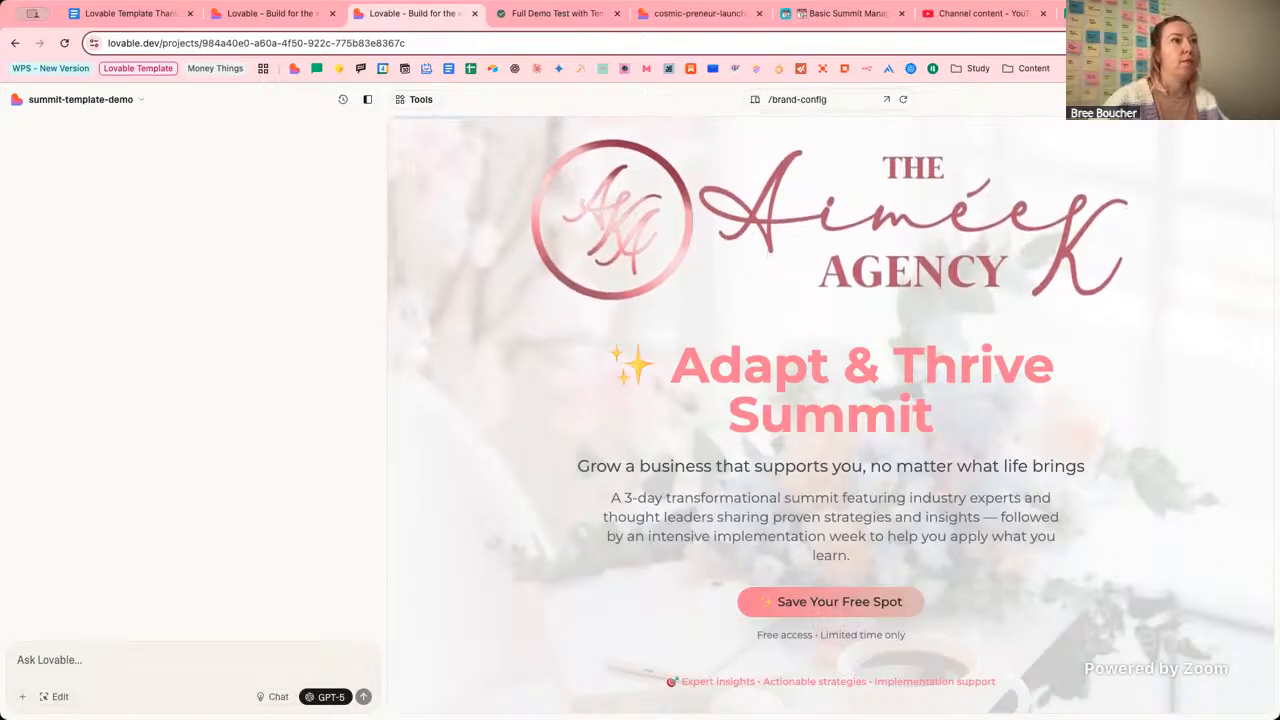
pyautogui.press('Return')
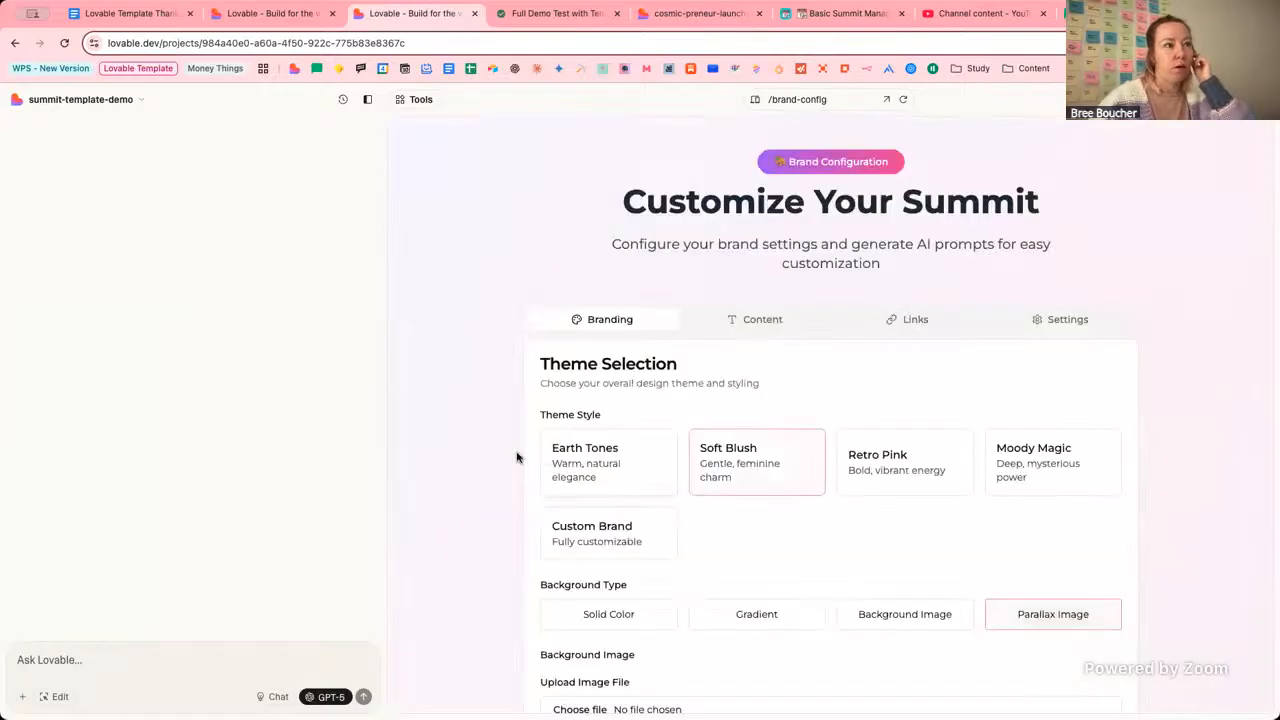
pyautogui.scroll(-5, 510, 460)
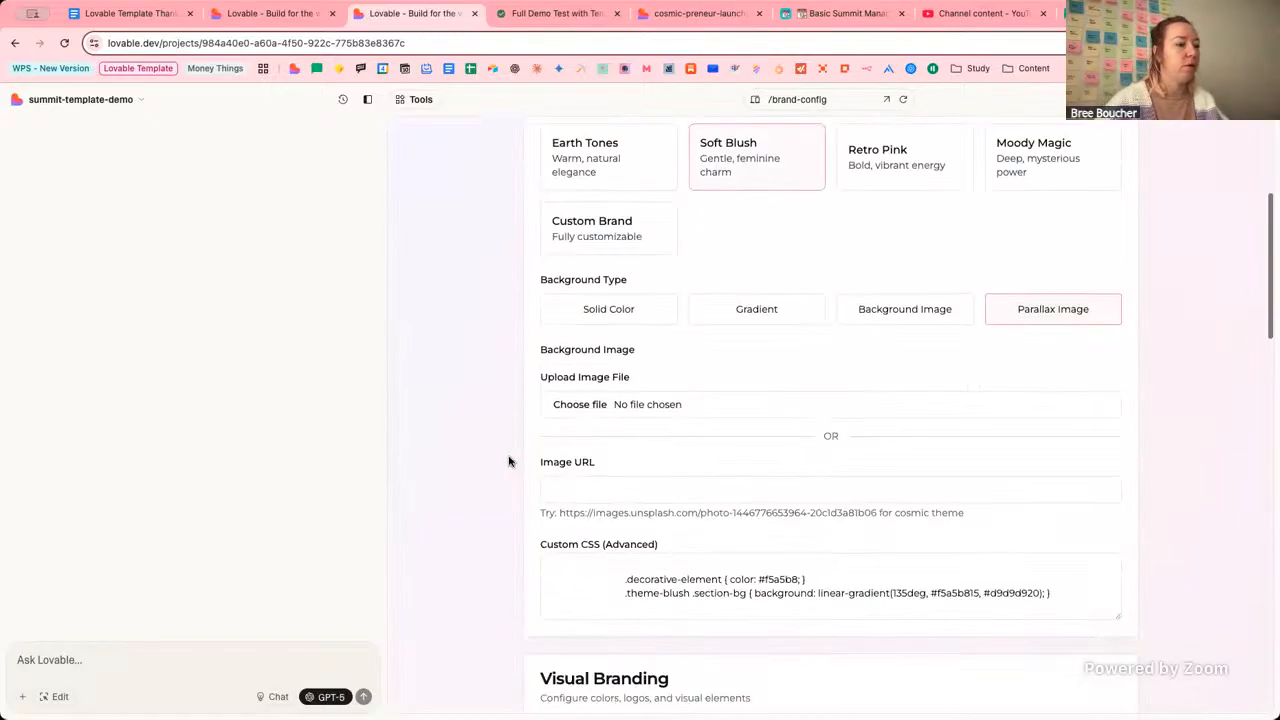
pyautogui.scroll(-15, 508, 461)
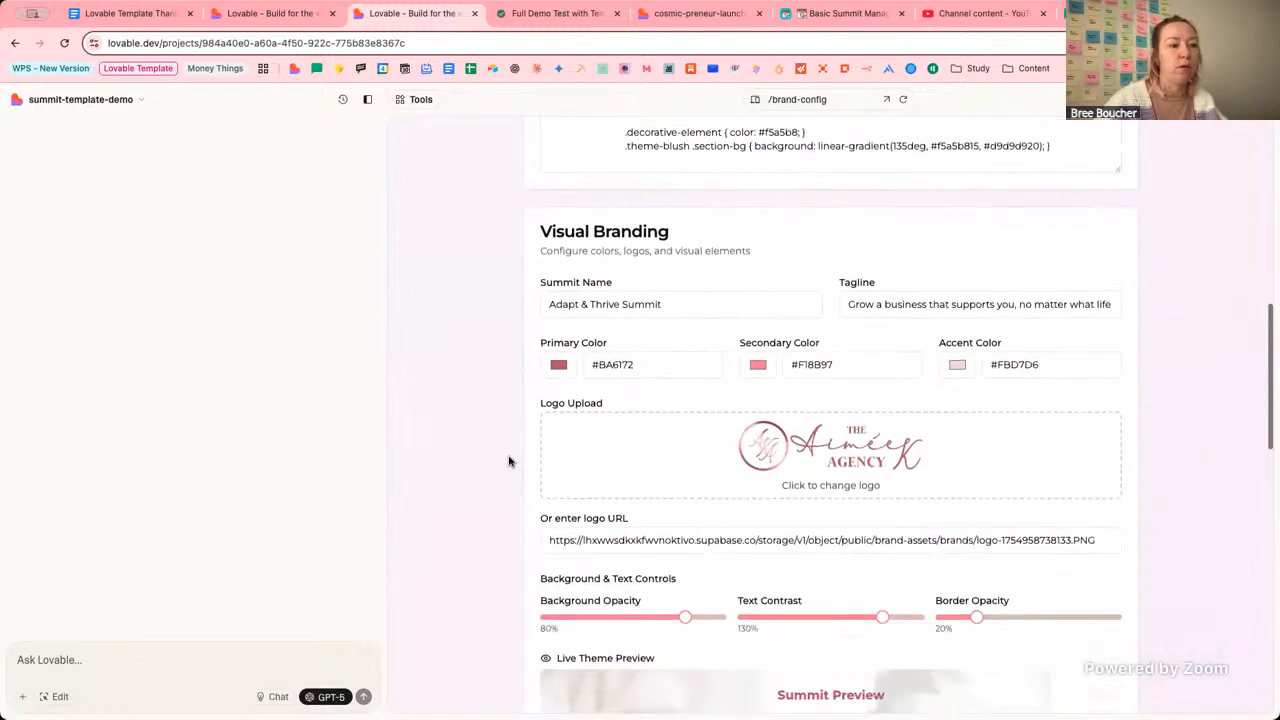
pyautogui.scroll(15, 508, 461)
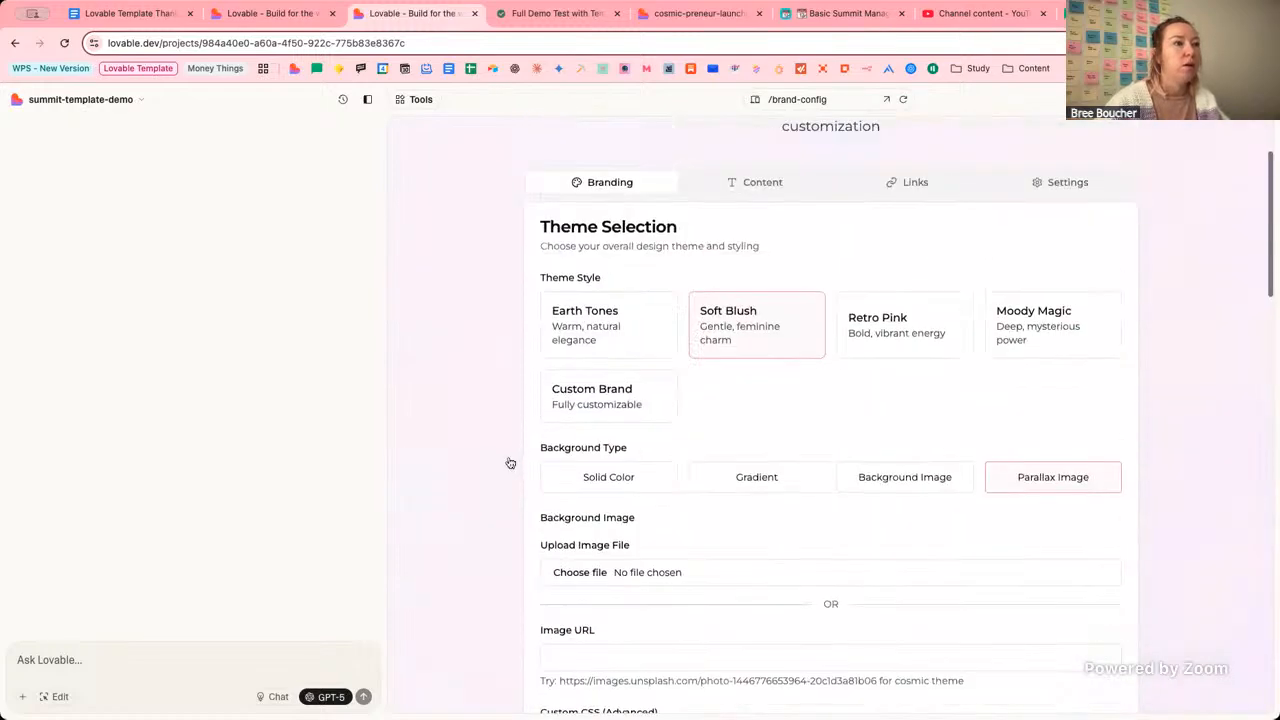
# Review the Content section's host information and the Links section's redirect URLs.
pyautogui.click(724, 333)
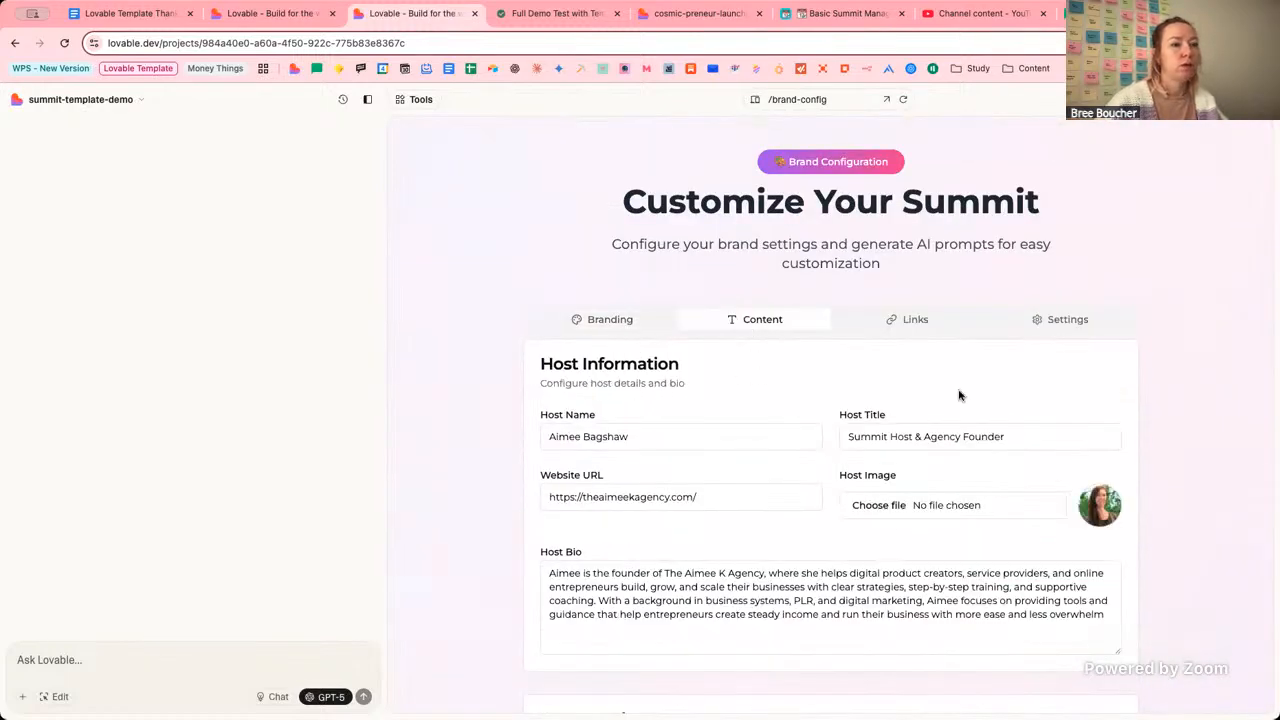
pyautogui.scroll(-3, 958, 392)
pyautogui.scroll(1, 958, 390)
pyautogui.scroll(2, 958, 390)
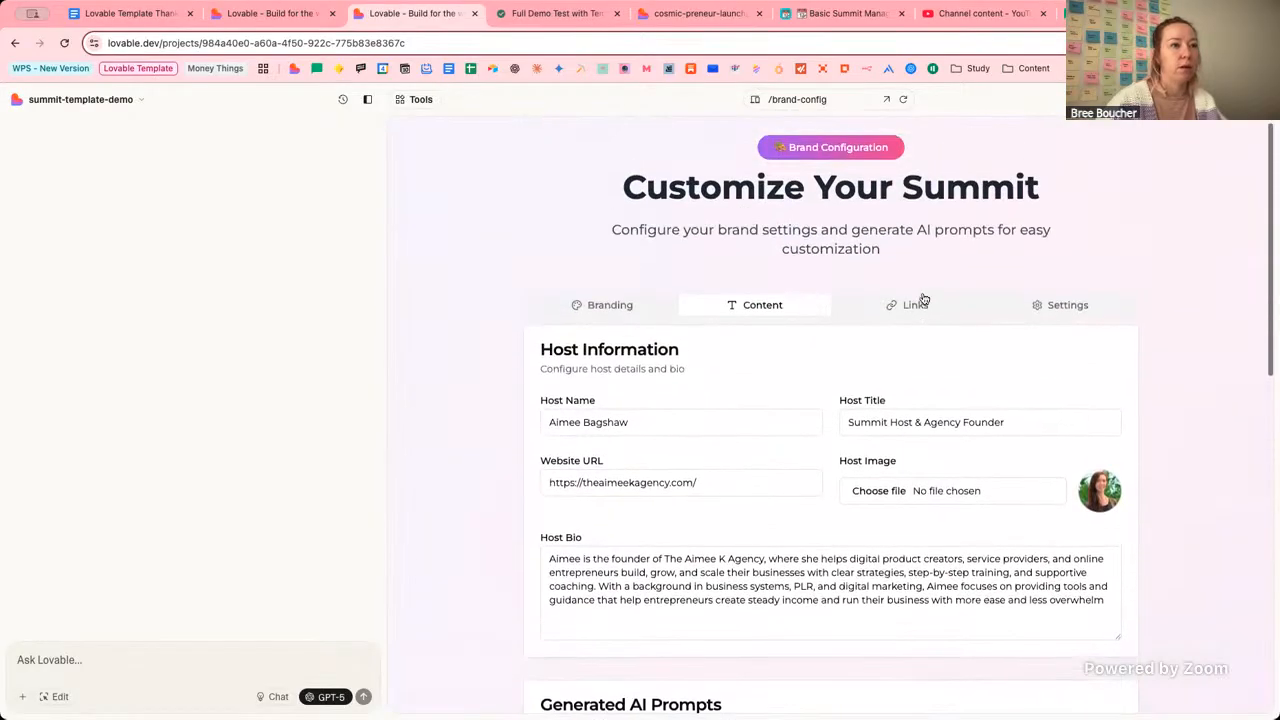
pyautogui.click(918, 302)
pyautogui.scroll(-5, 874, 360)
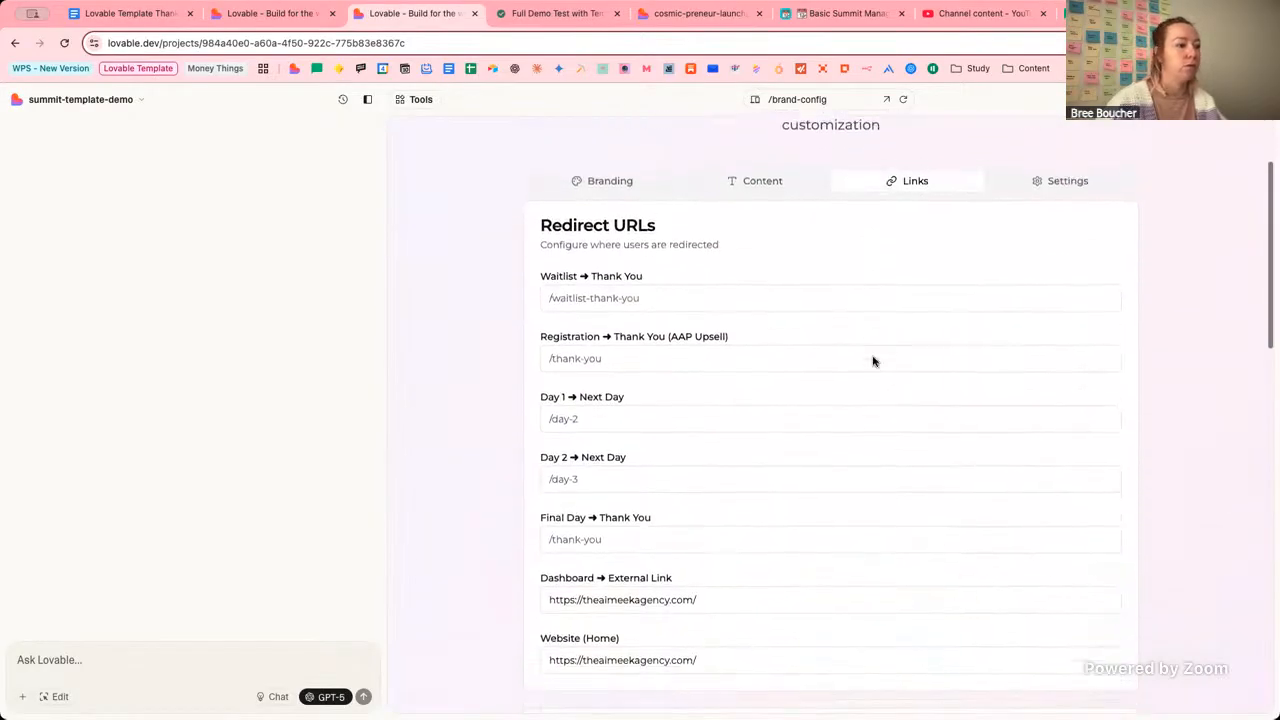
pyautogui.scroll(5, 874, 360)
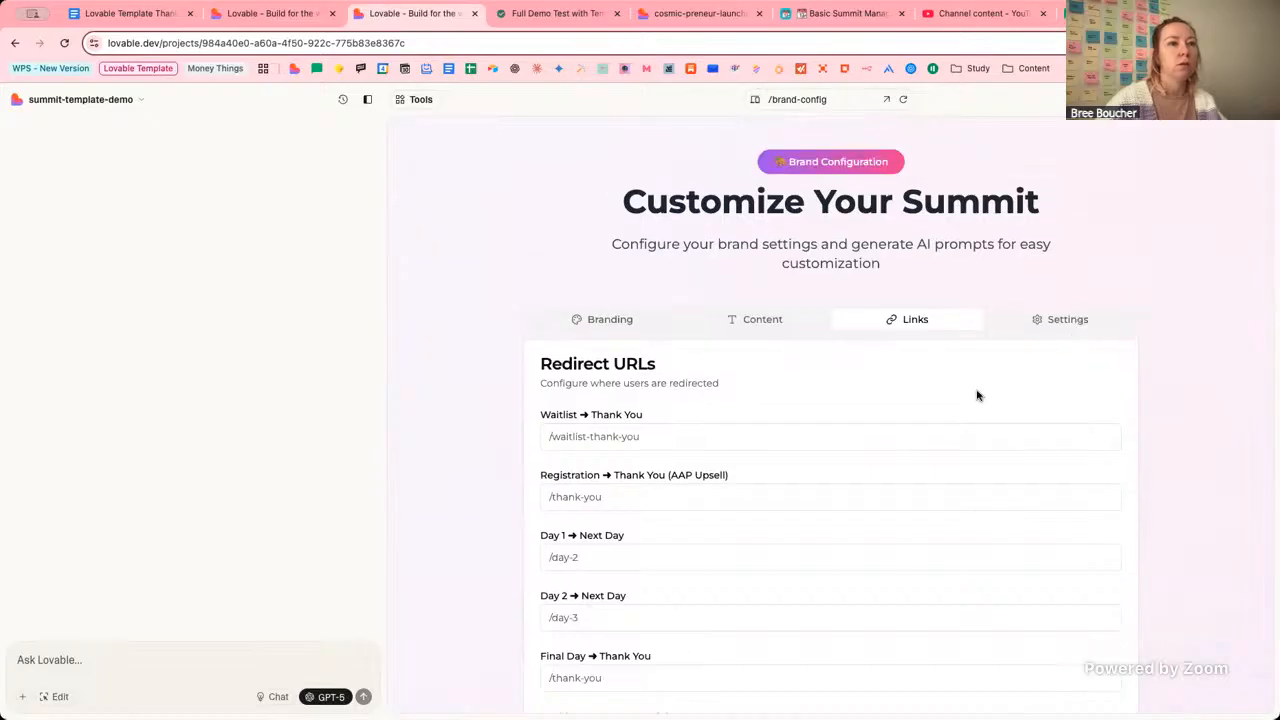
pyautogui.scroll(-5, 977, 394)
pyautogui.scroll(5, 1072, 308)
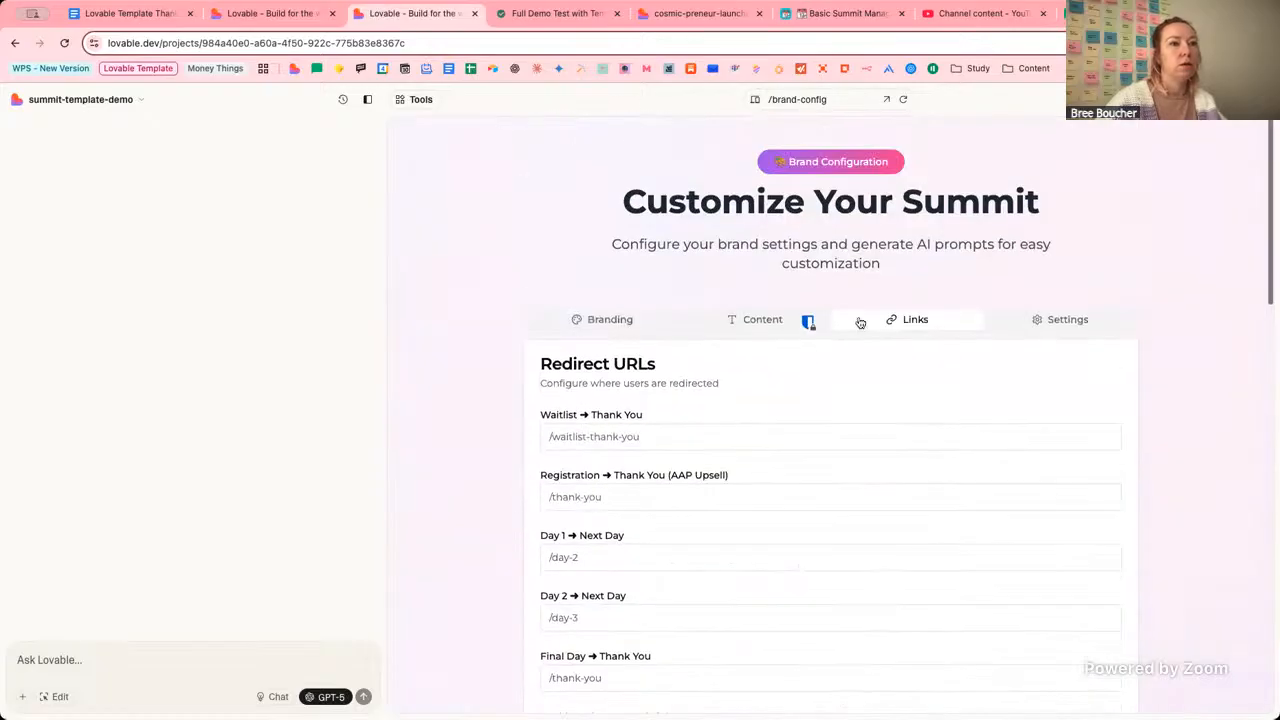
# Review the timer options in the brand-config Settings section.
pyautogui.click(1062, 319)
pyautogui.scroll(-2, 490, 365)
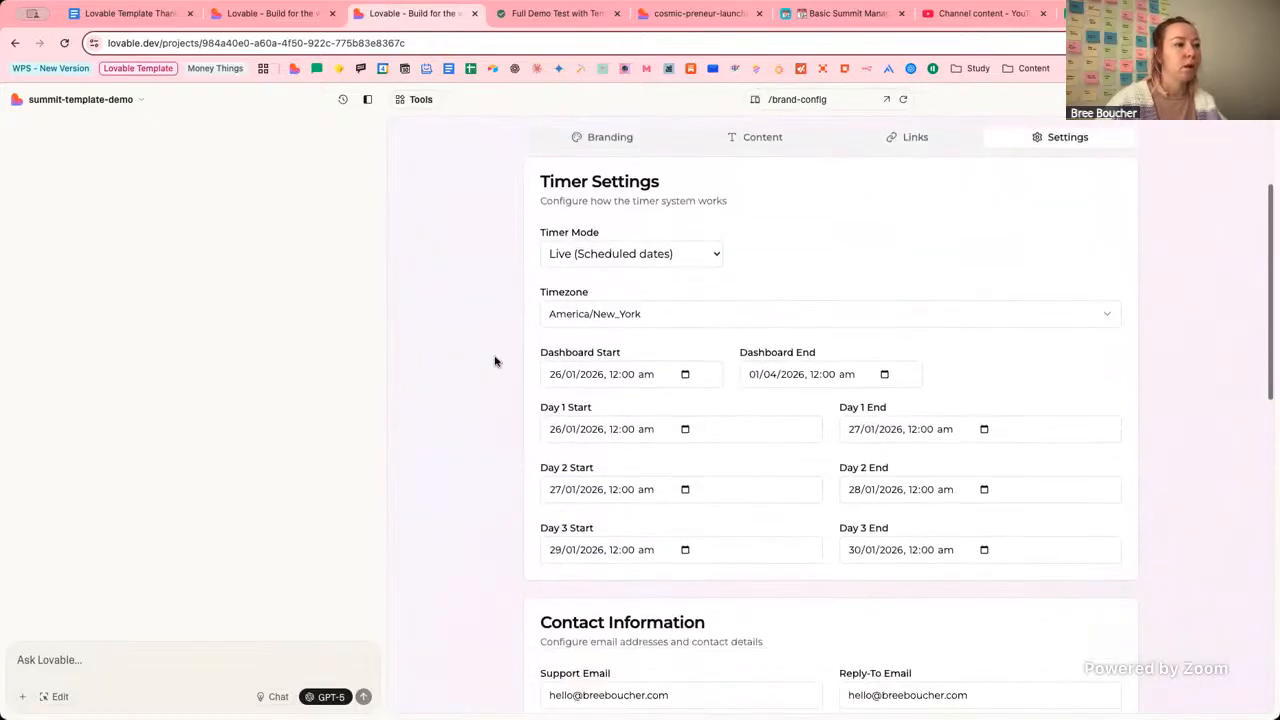
pyautogui.scroll(-2, 486, 397)
pyautogui.scroll(3, 487, 397)
pyautogui.scroll(1, 487, 397)
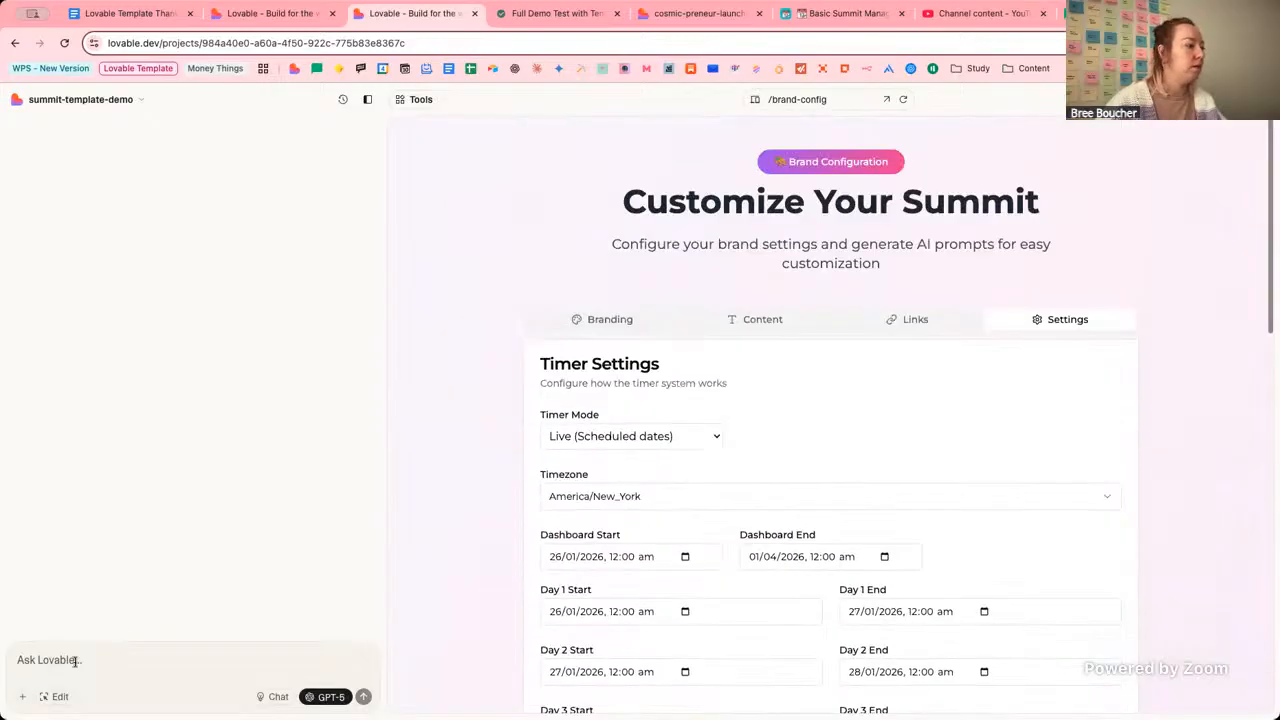
# Clear the preview path back to the home page and open the project settings.
pyautogui.click(771, 100)
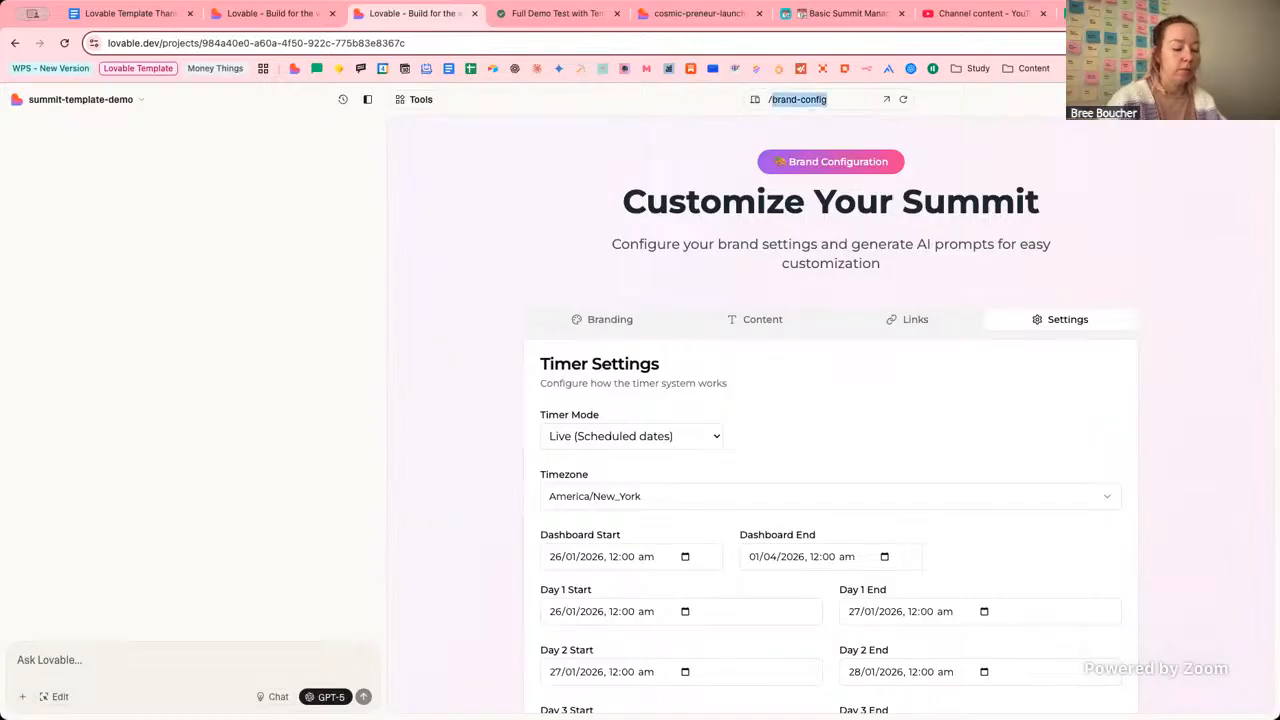
pyautogui.press('BackSpace')
pyautogui.press('Return')
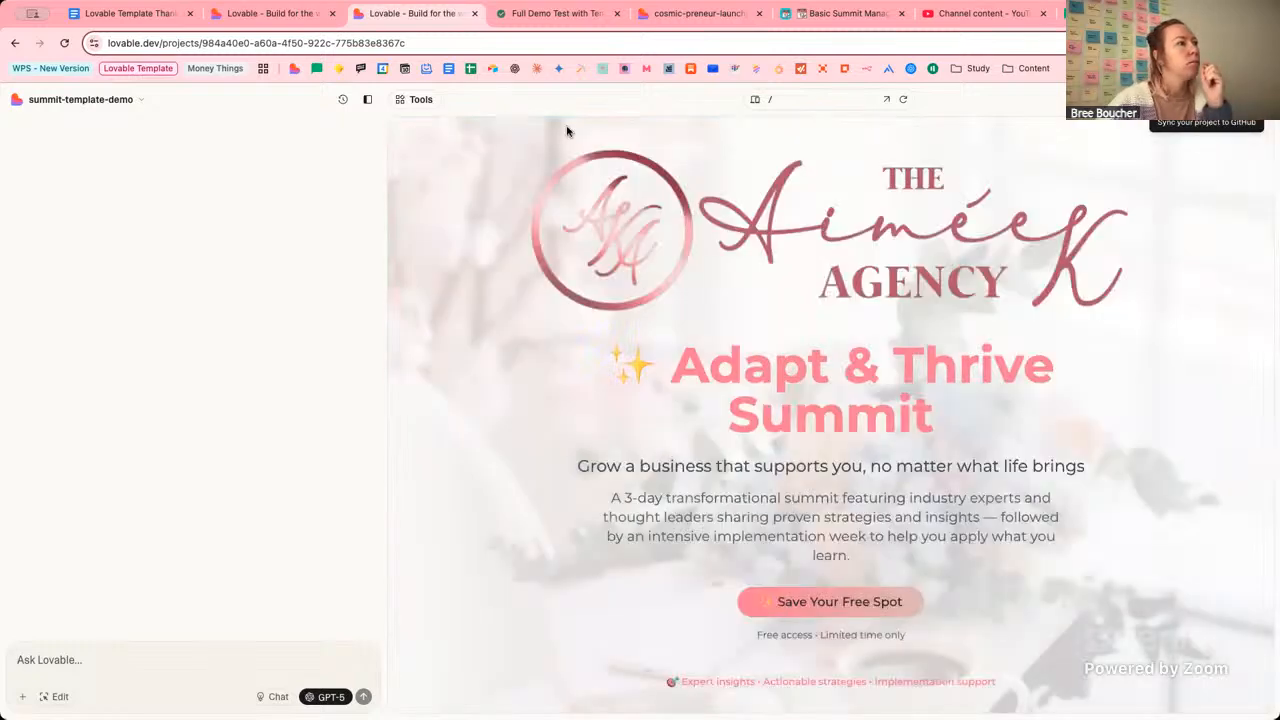
pyautogui.click(138, 100)
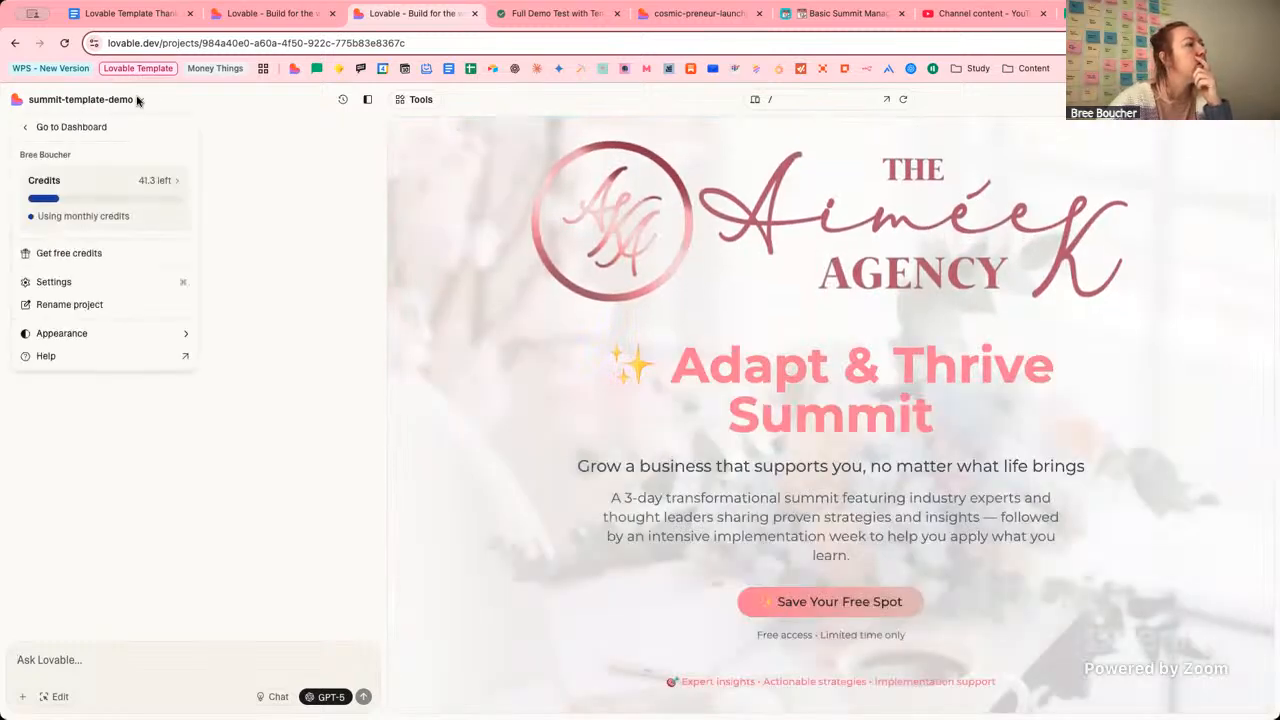
pyautogui.click(100, 282)
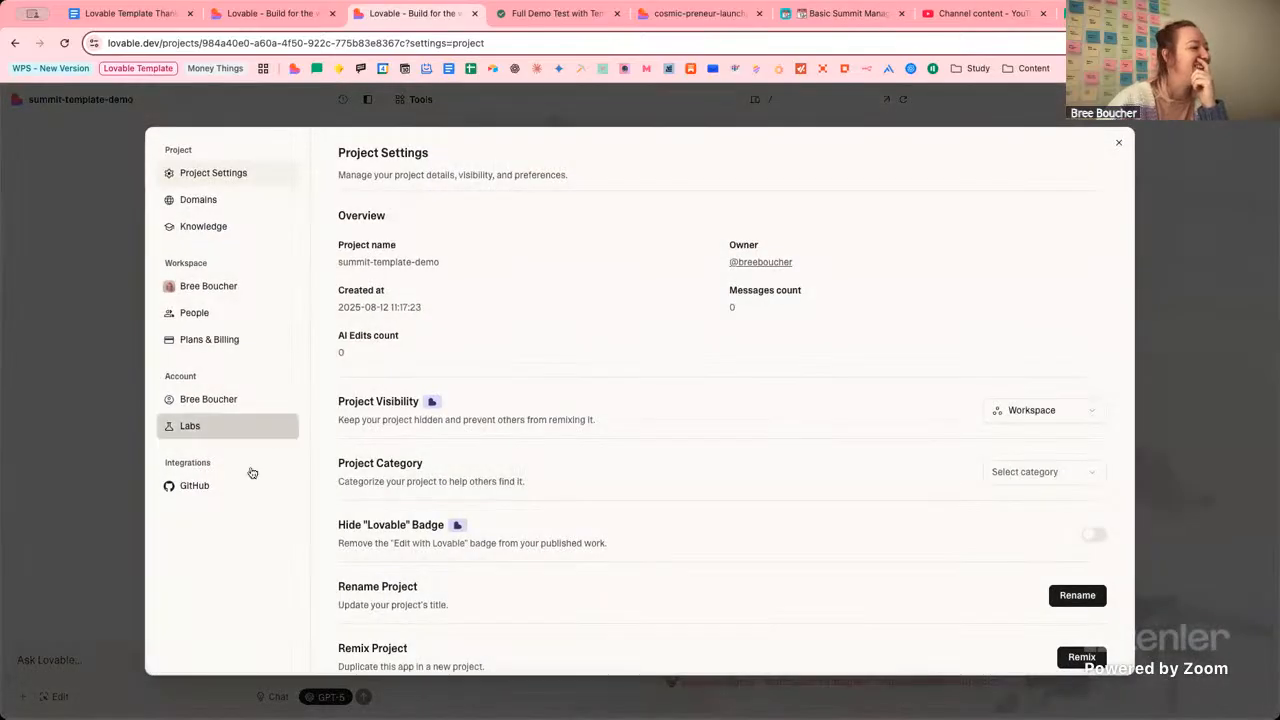
# Check the GitHub integration status in project settings, then close the settings dialog.
pyautogui.click(230, 490)
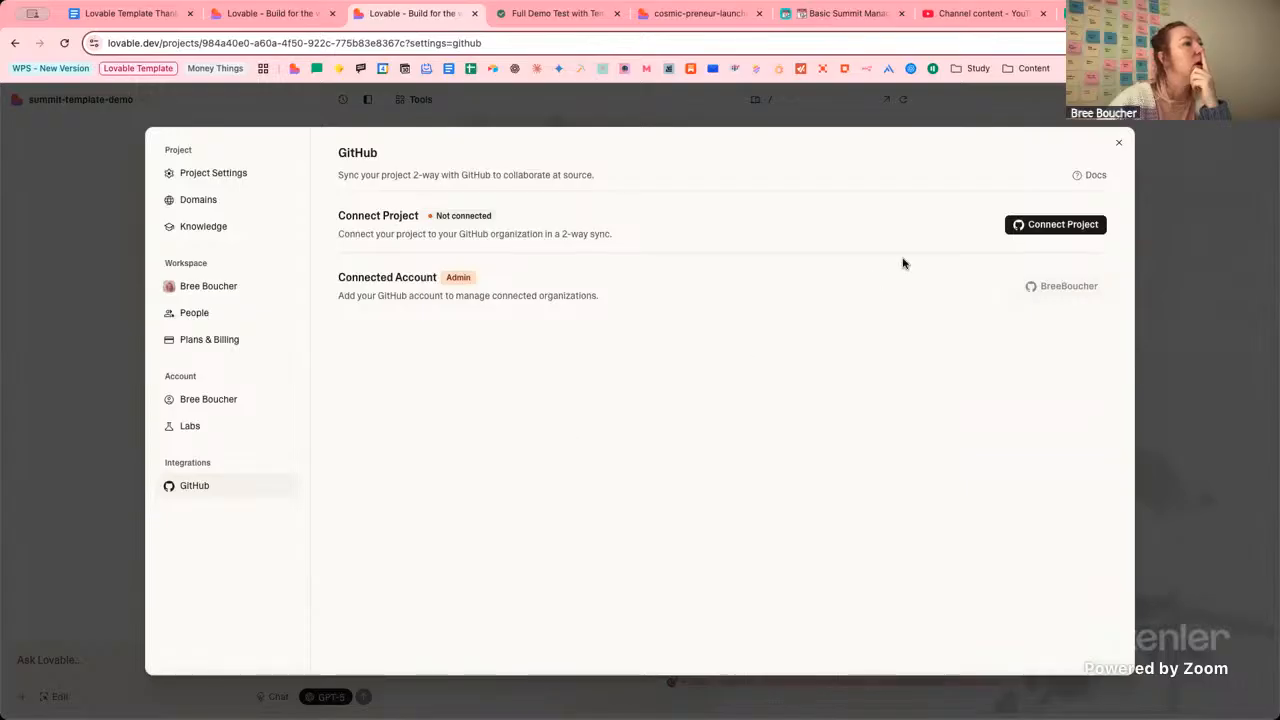
pyautogui.click(1120, 146)
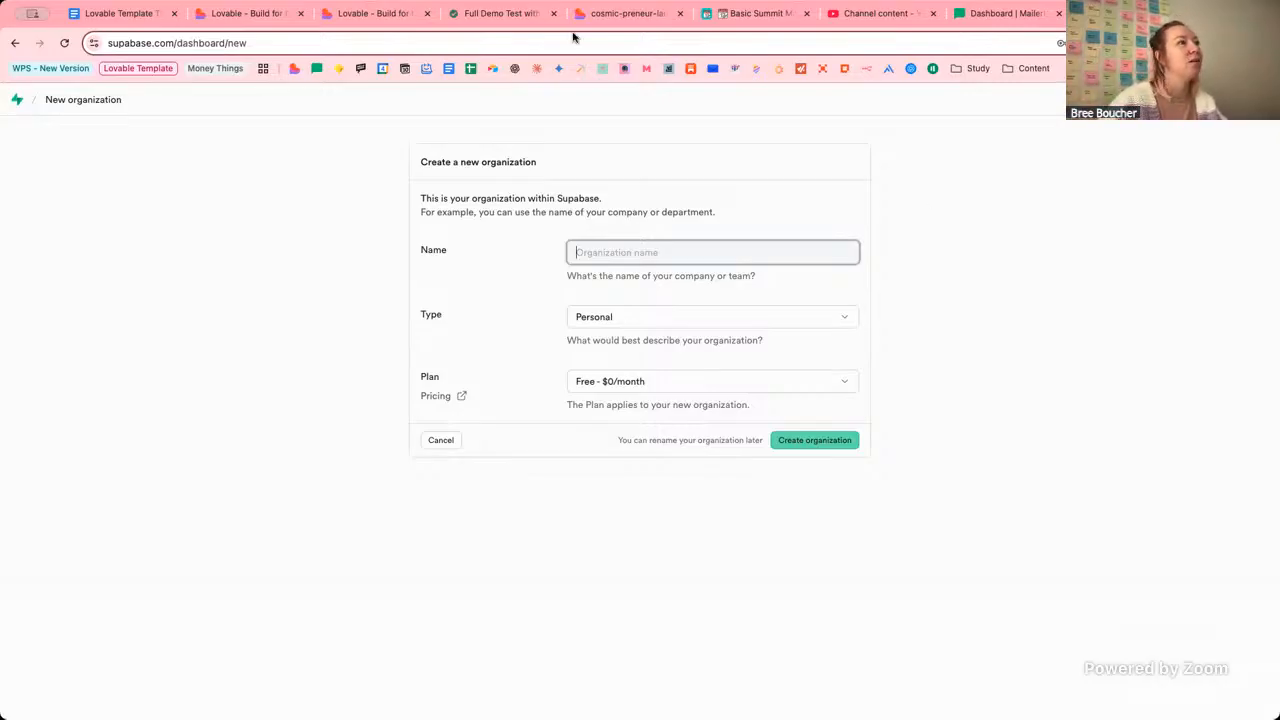
# Create Supabase organization 'Lovable Demo', type Personal, on the Free - $0/month plan.
pyautogui.click(605, 14)
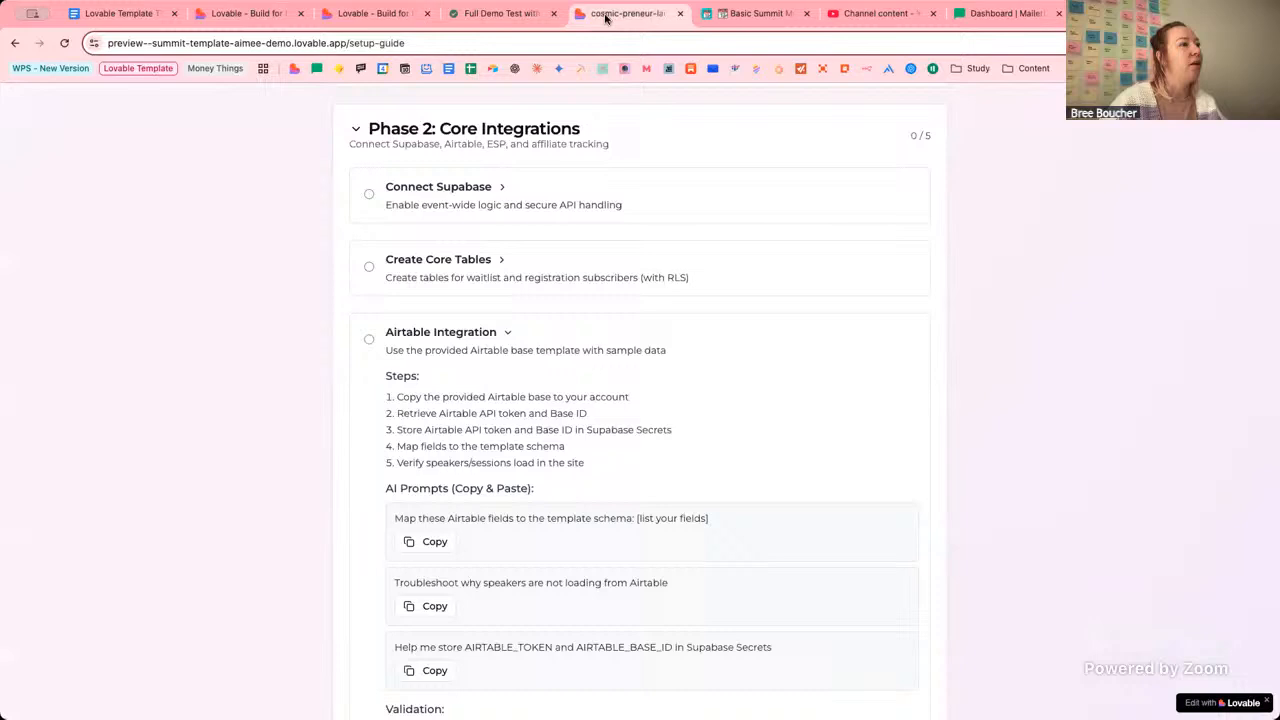
pyautogui.click(372, 13)
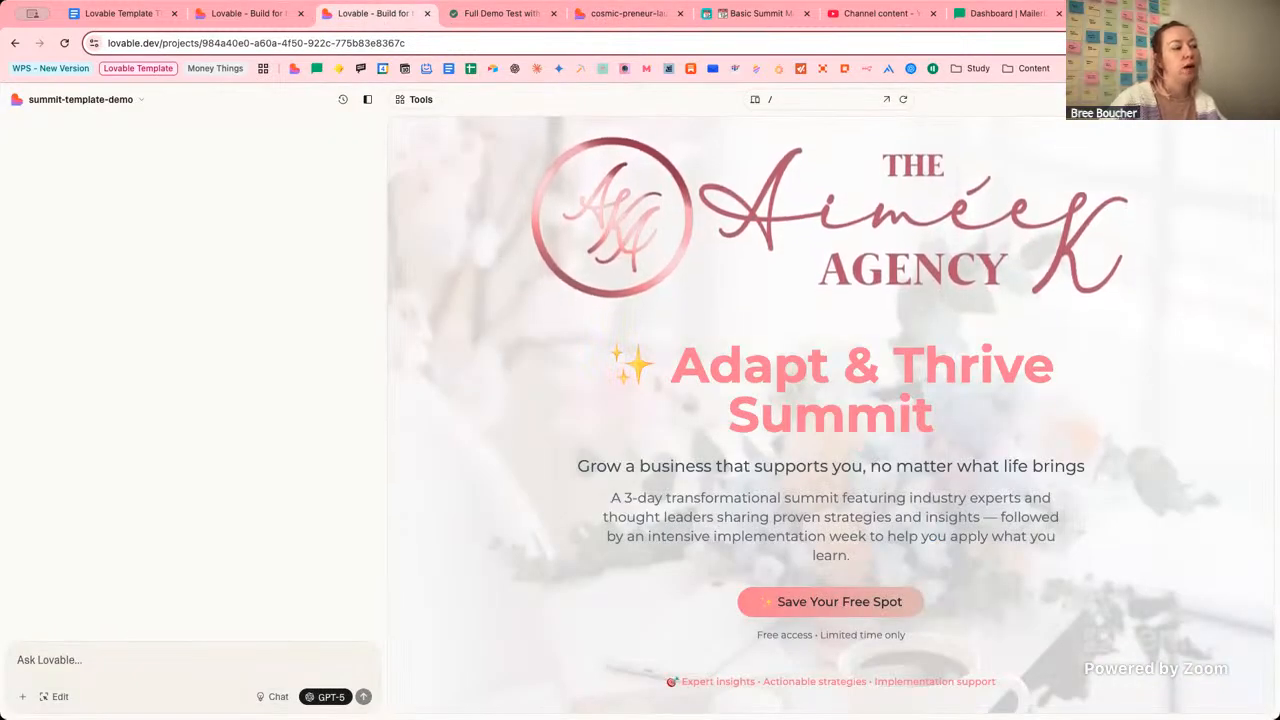
pyautogui.click(1130, 14)
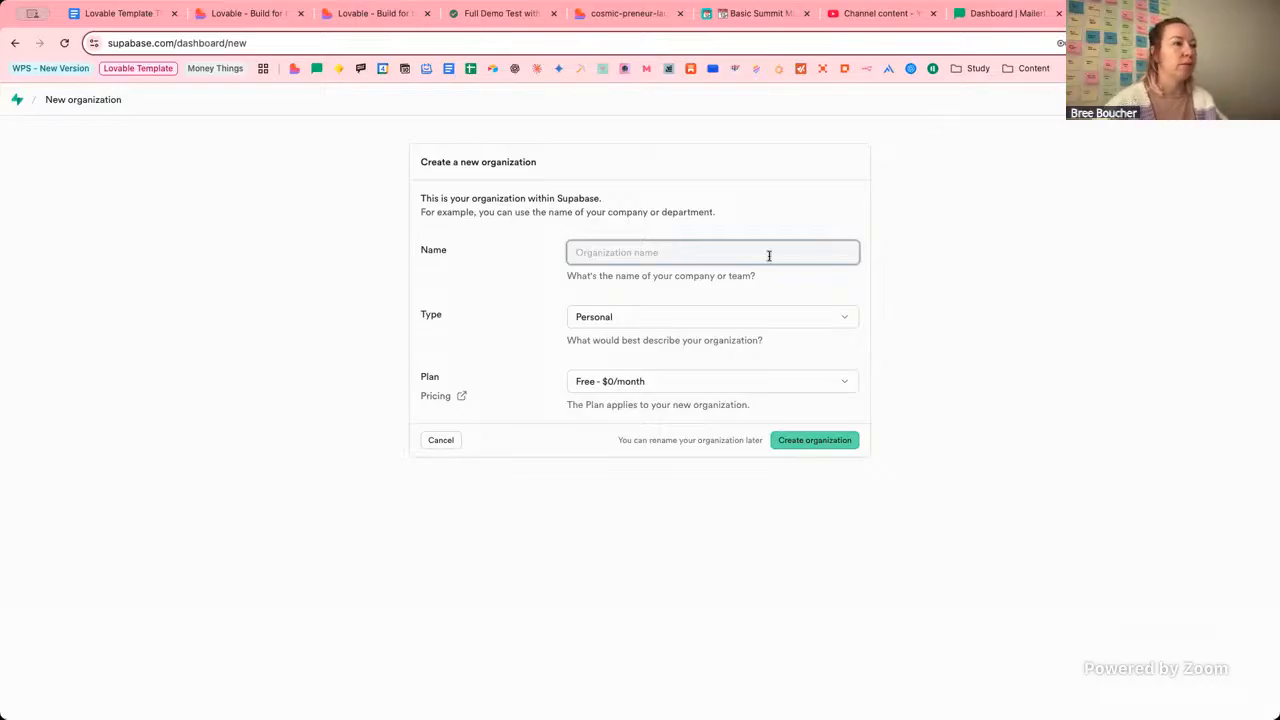
pyautogui.write('Lova')
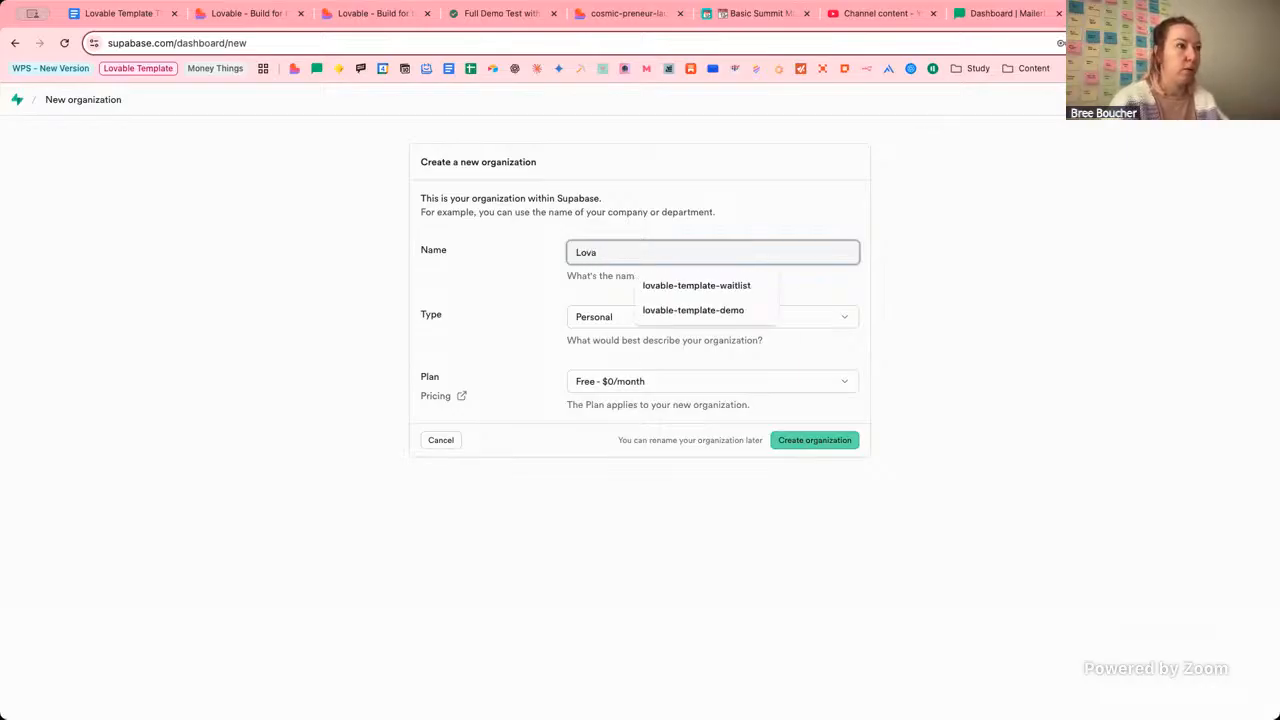
pyautogui.write('ble Demo')
pyautogui.press('Tab')
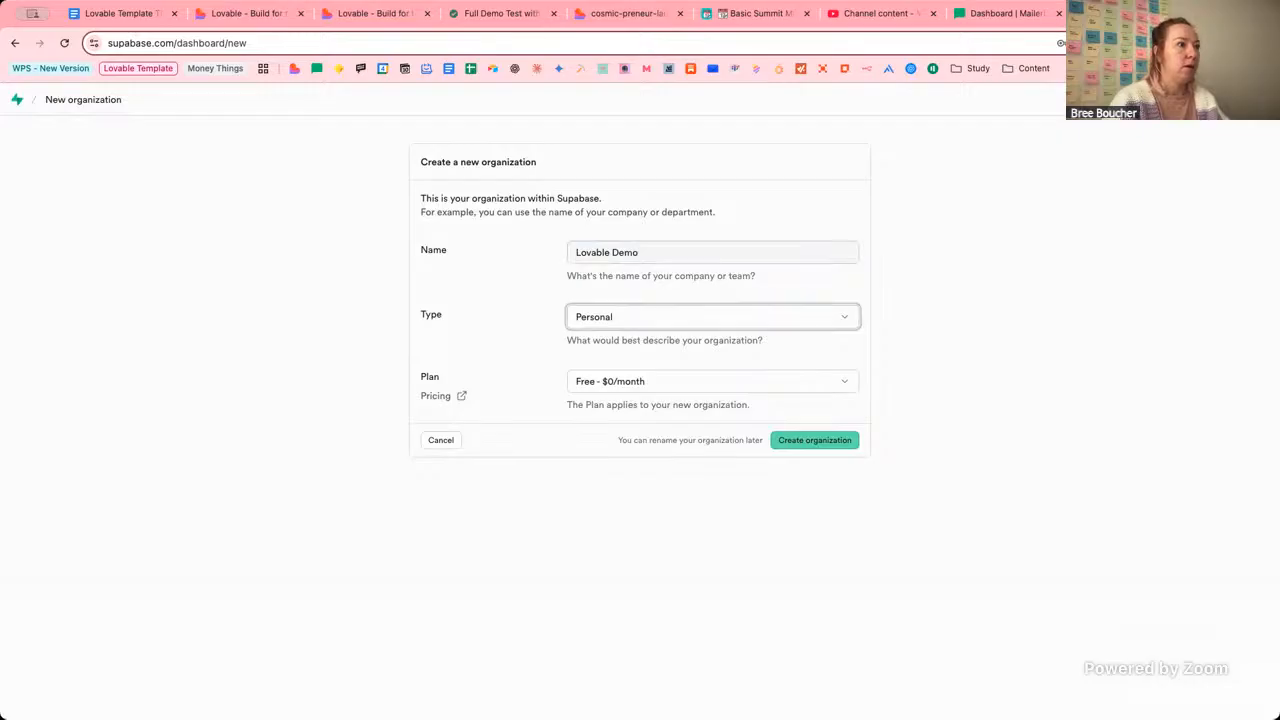
pyautogui.click(646, 383)
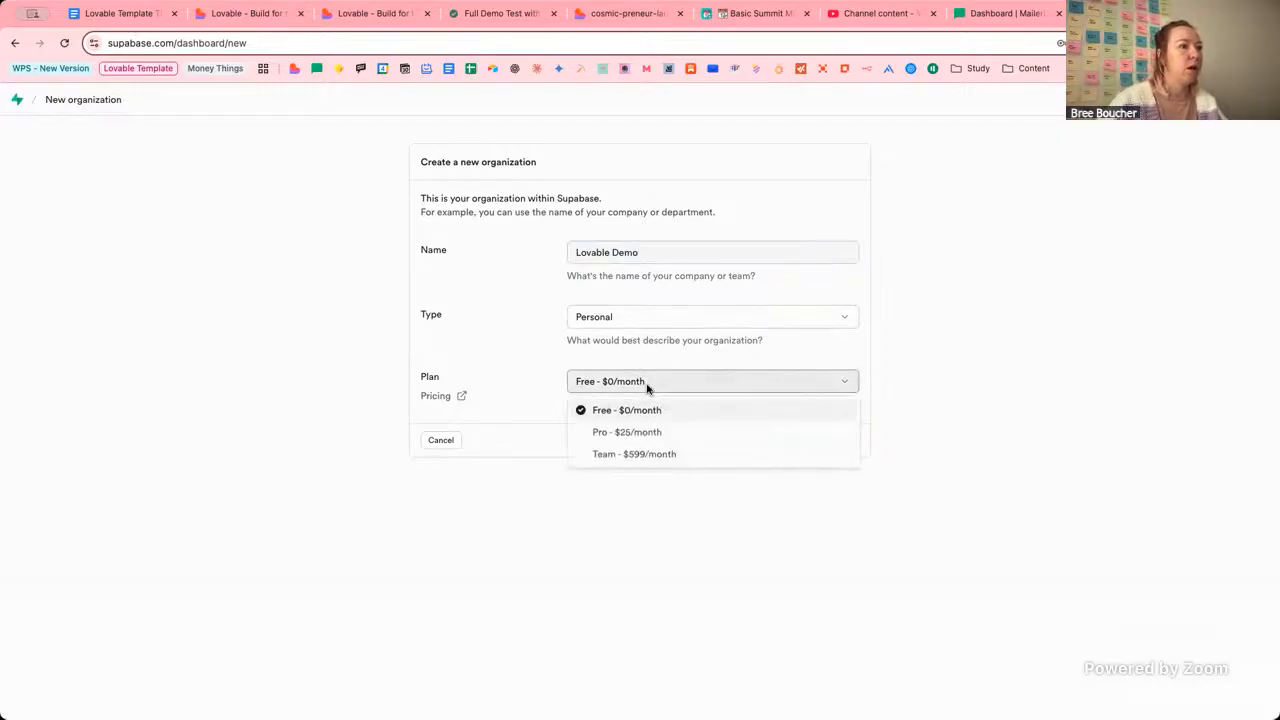
pyautogui.click(974, 337)
pyautogui.click(814, 440)
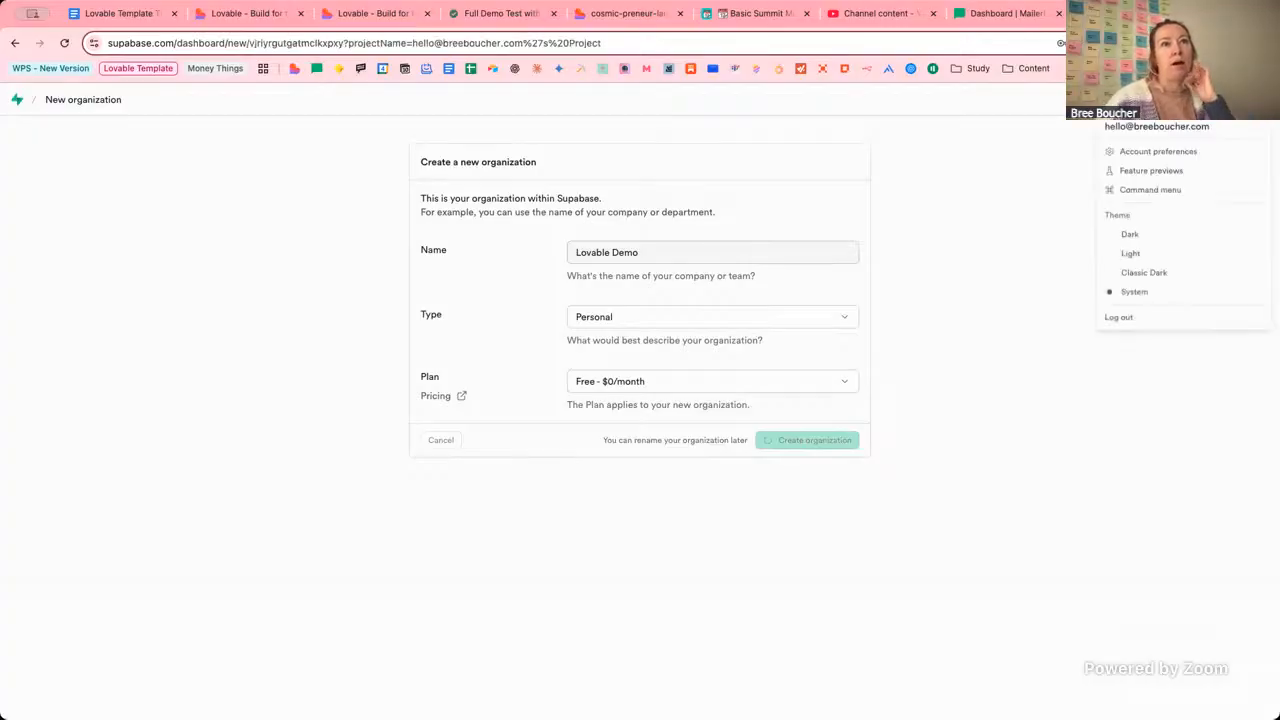
# Visit Account preferences, then use the Supabase logo to reach the empty Lovable Demo projects page.
pyautogui.click(1258, 99)
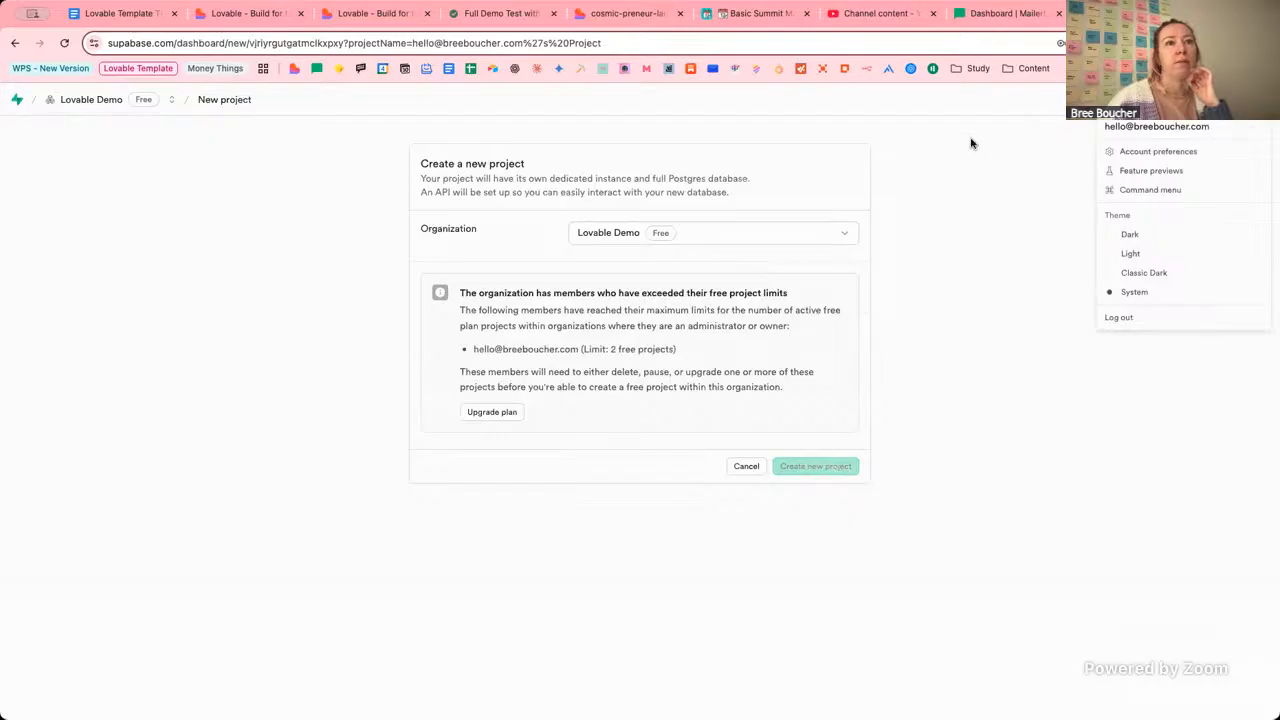
pyautogui.click(843, 182)
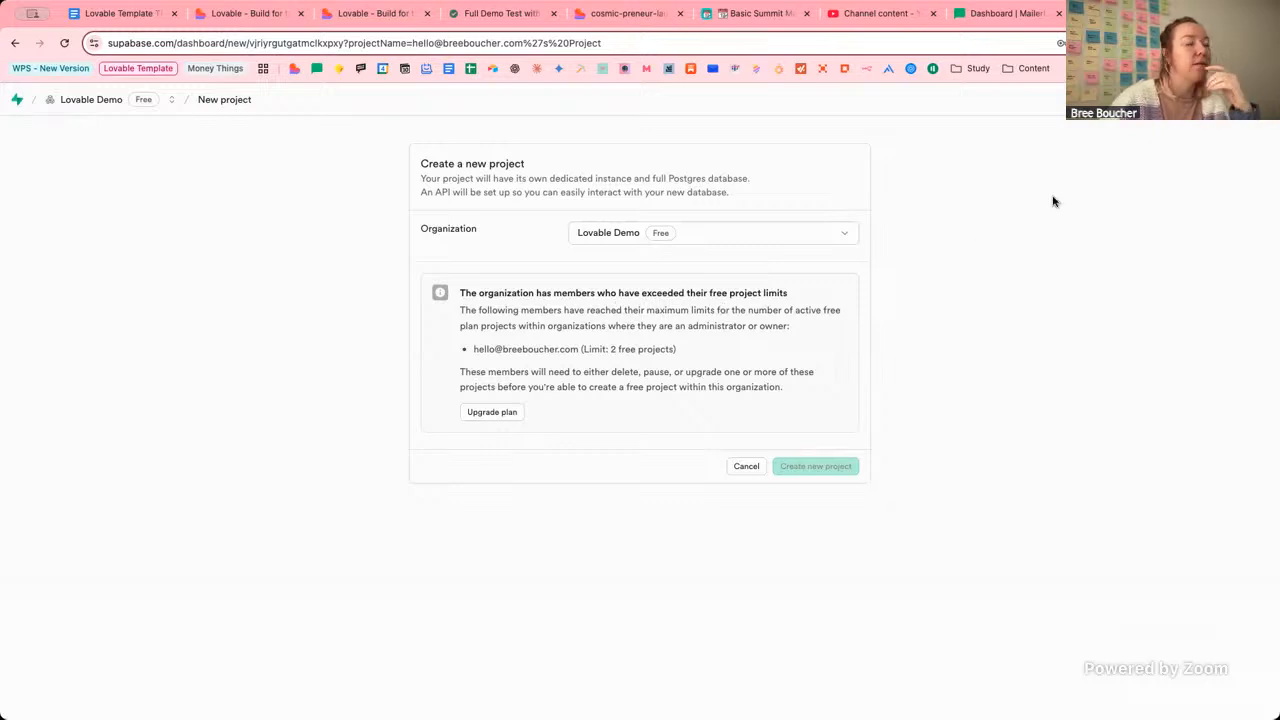
pyautogui.click(1259, 99)
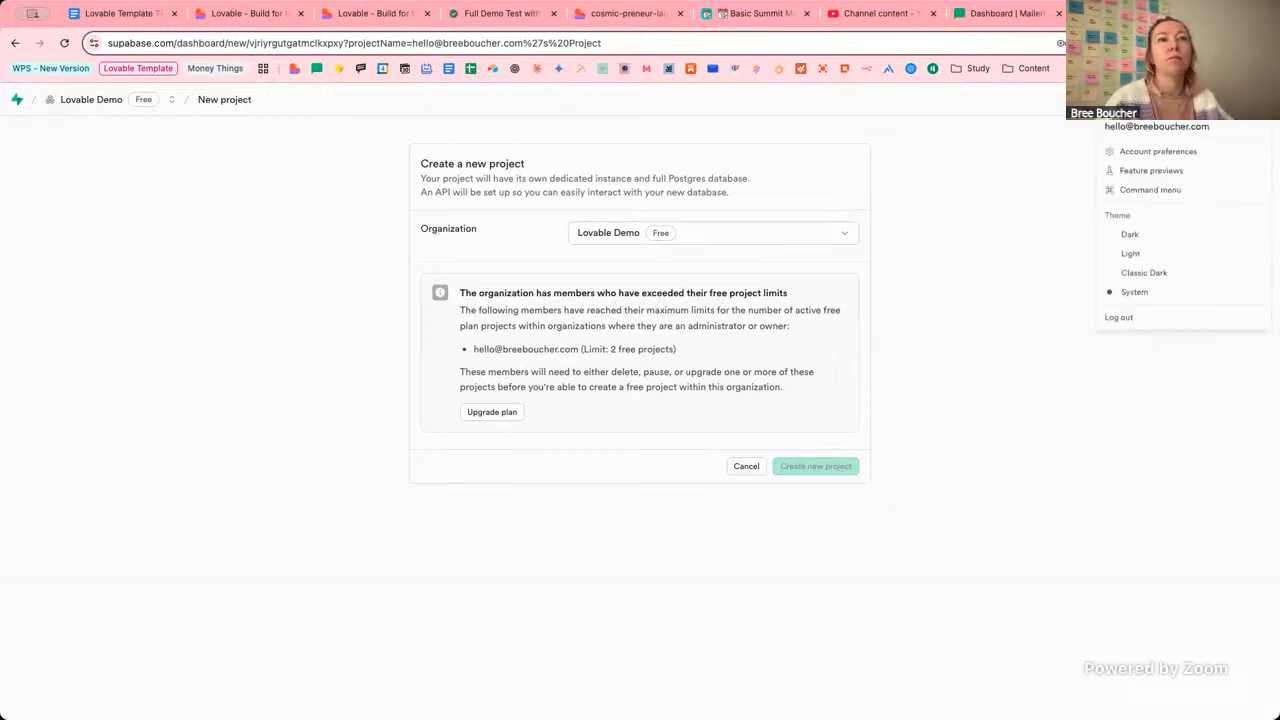
pyautogui.click(1152, 152)
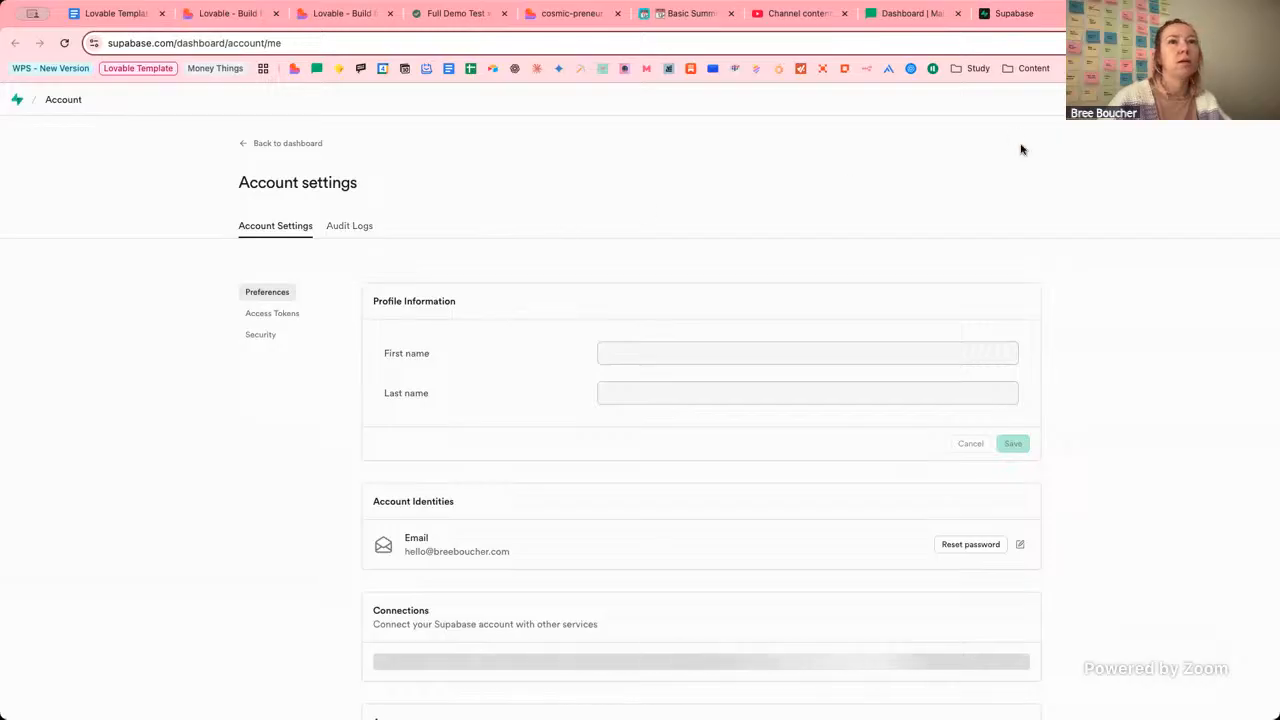
pyautogui.click(16, 100)
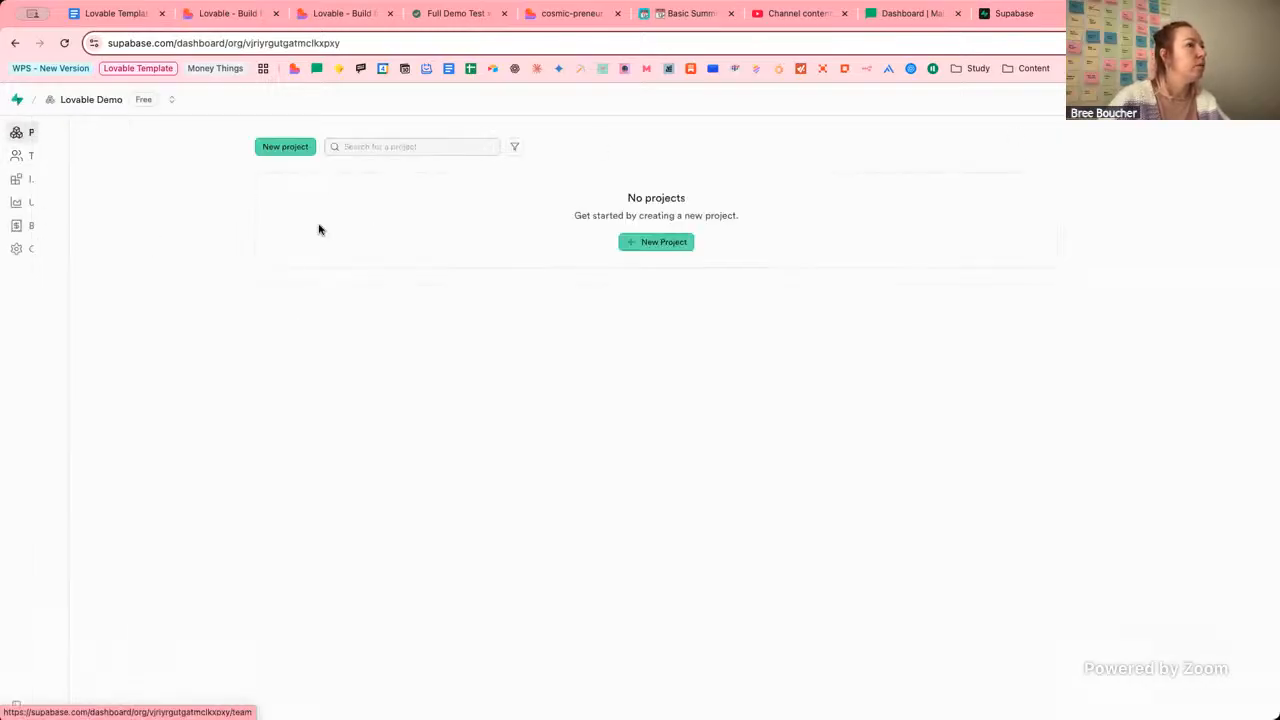
# Start a new project in the personal org, try Lovable Demo as its organization, then back out.
pyautogui.click(172, 101)
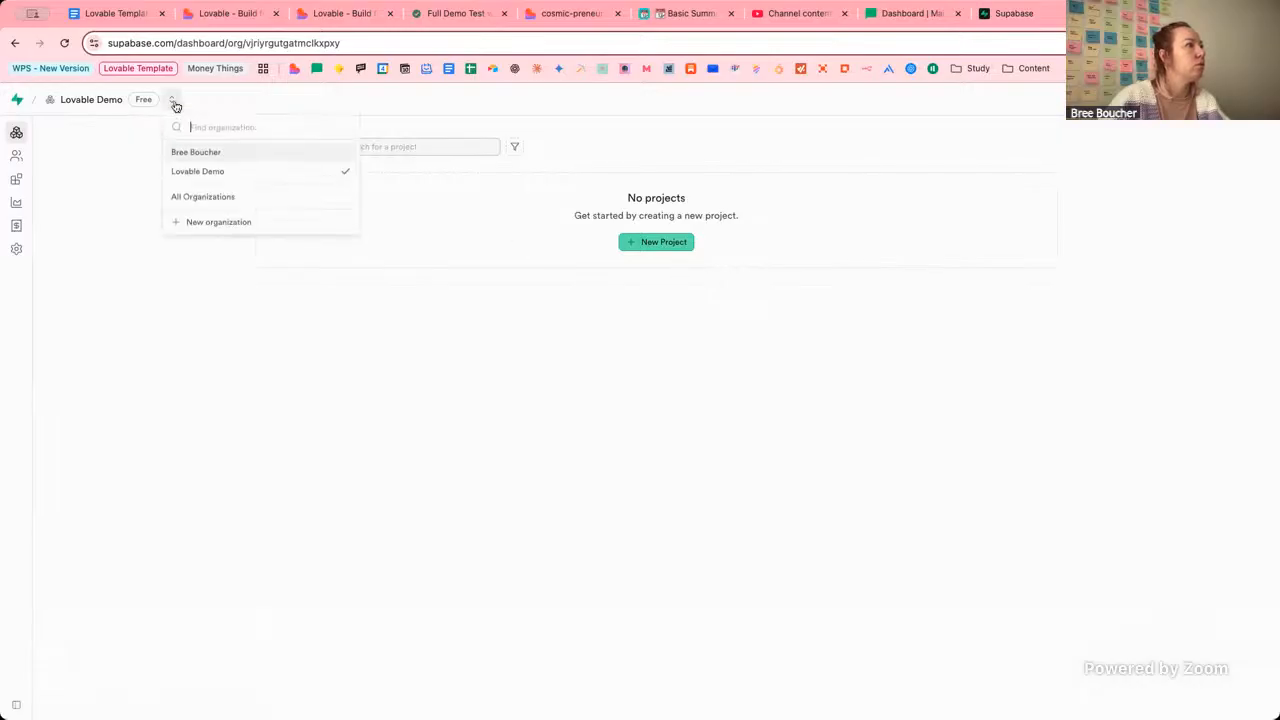
pyautogui.click(238, 155)
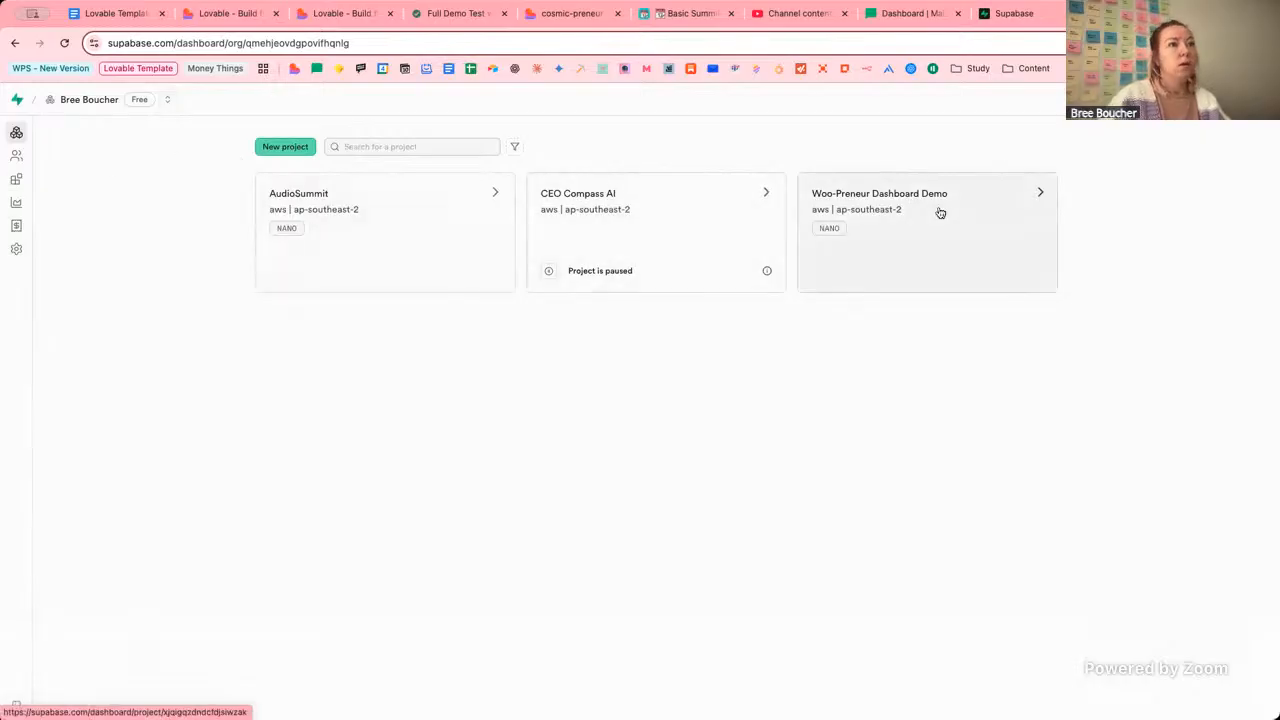
pyautogui.click(270, 147)
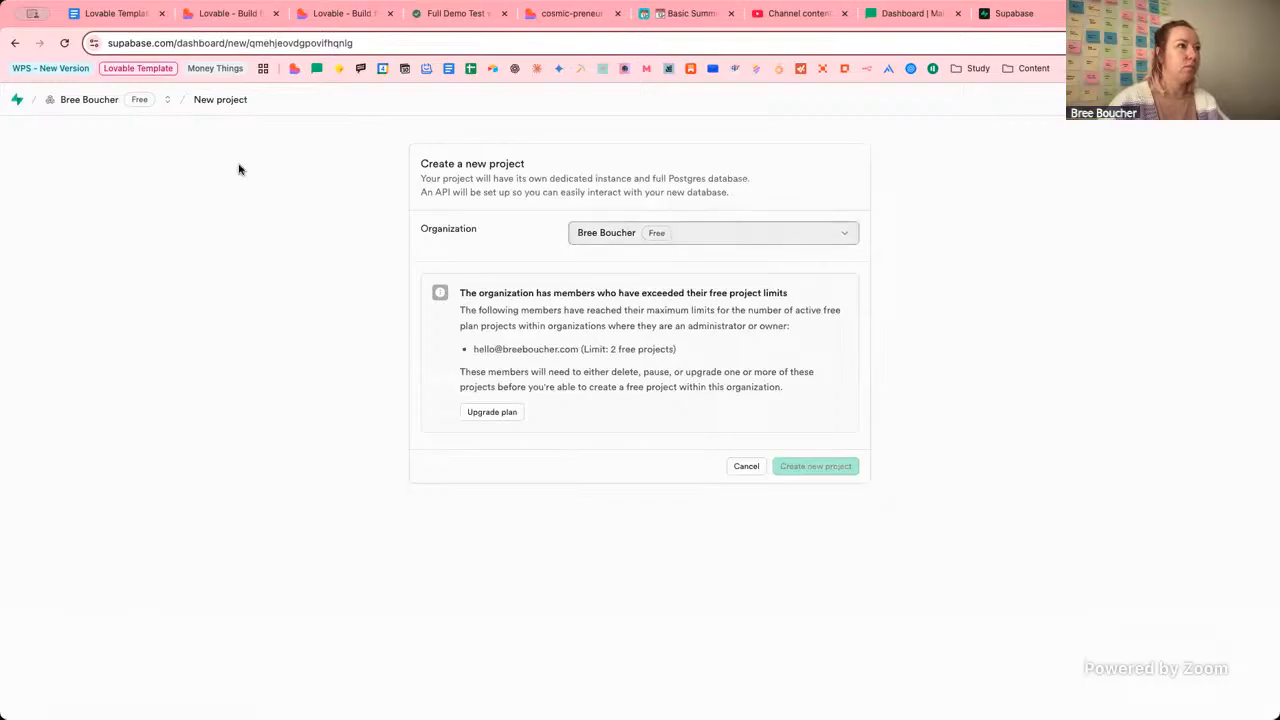
pyautogui.click(692, 243)
pyautogui.click(647, 284)
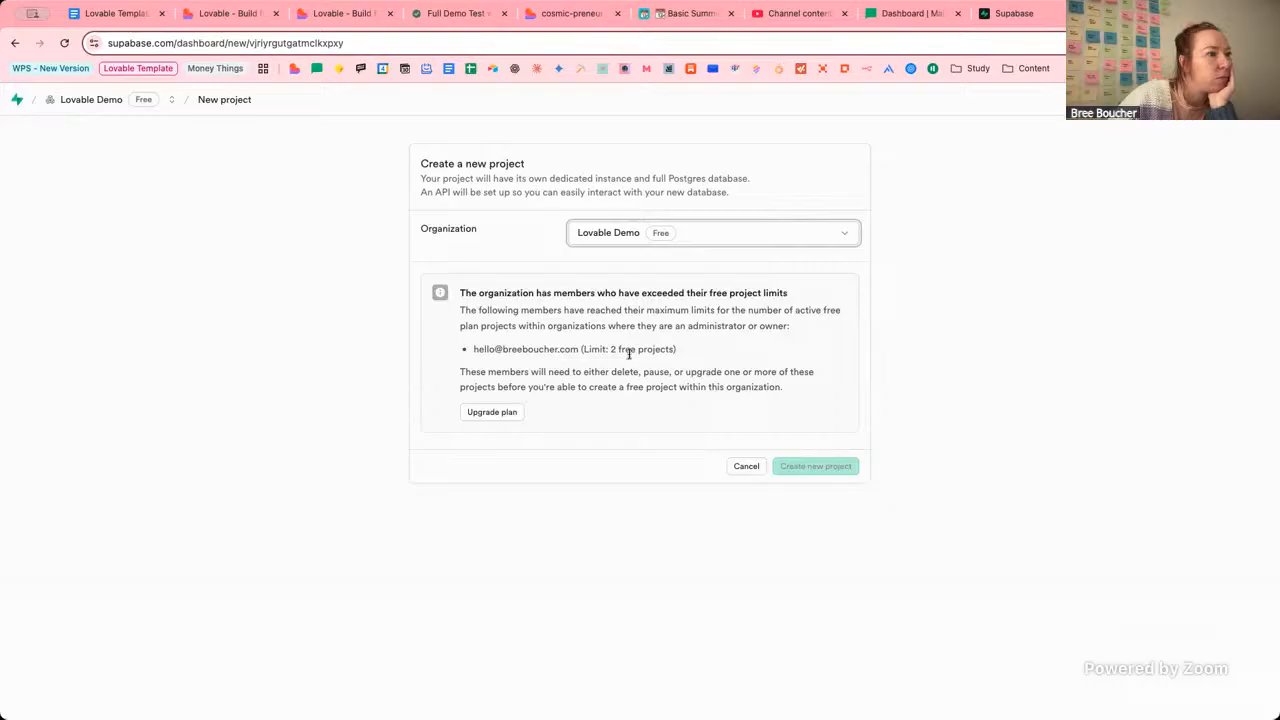
pyautogui.click(171, 100)
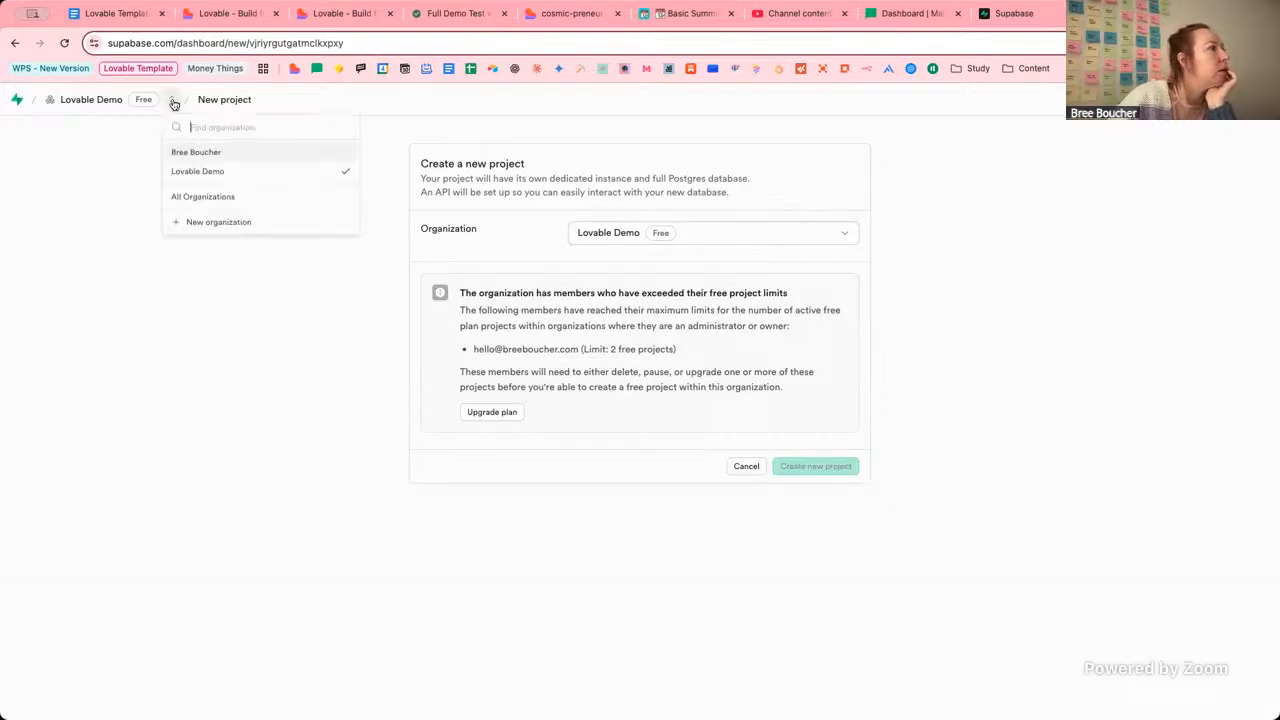
pyautogui.click(229, 157)
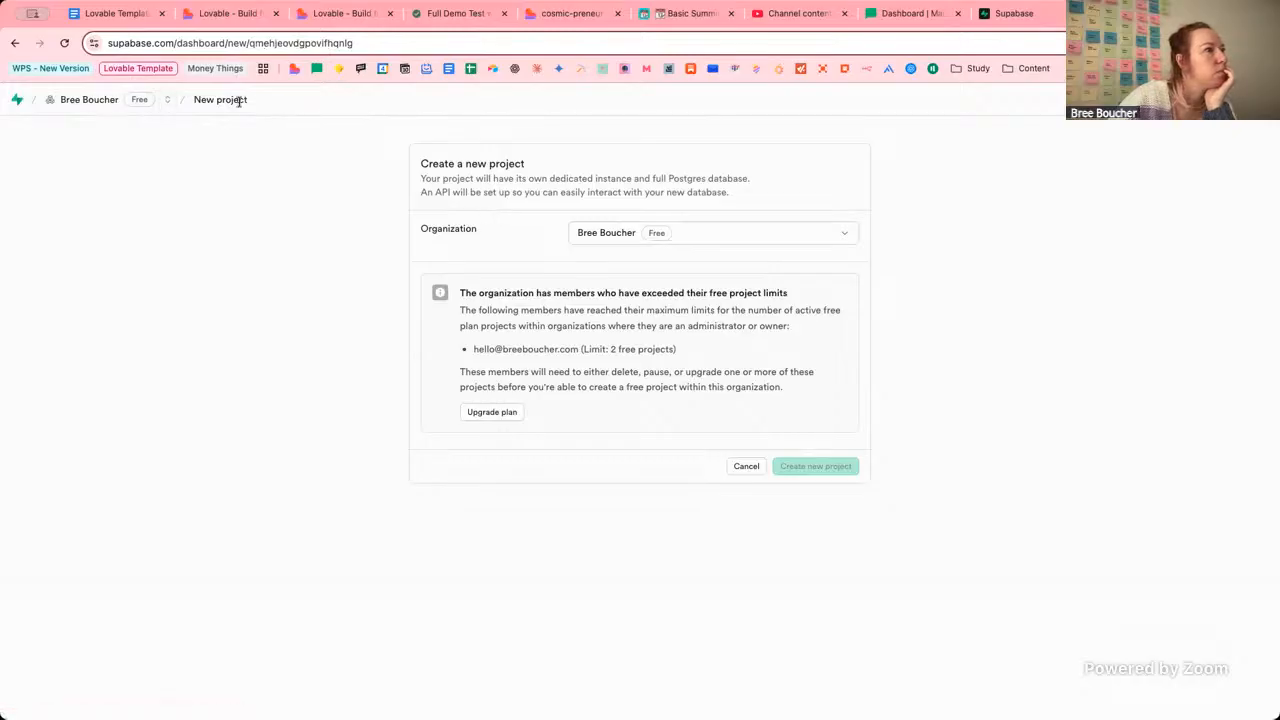
pyautogui.click(51, 104)
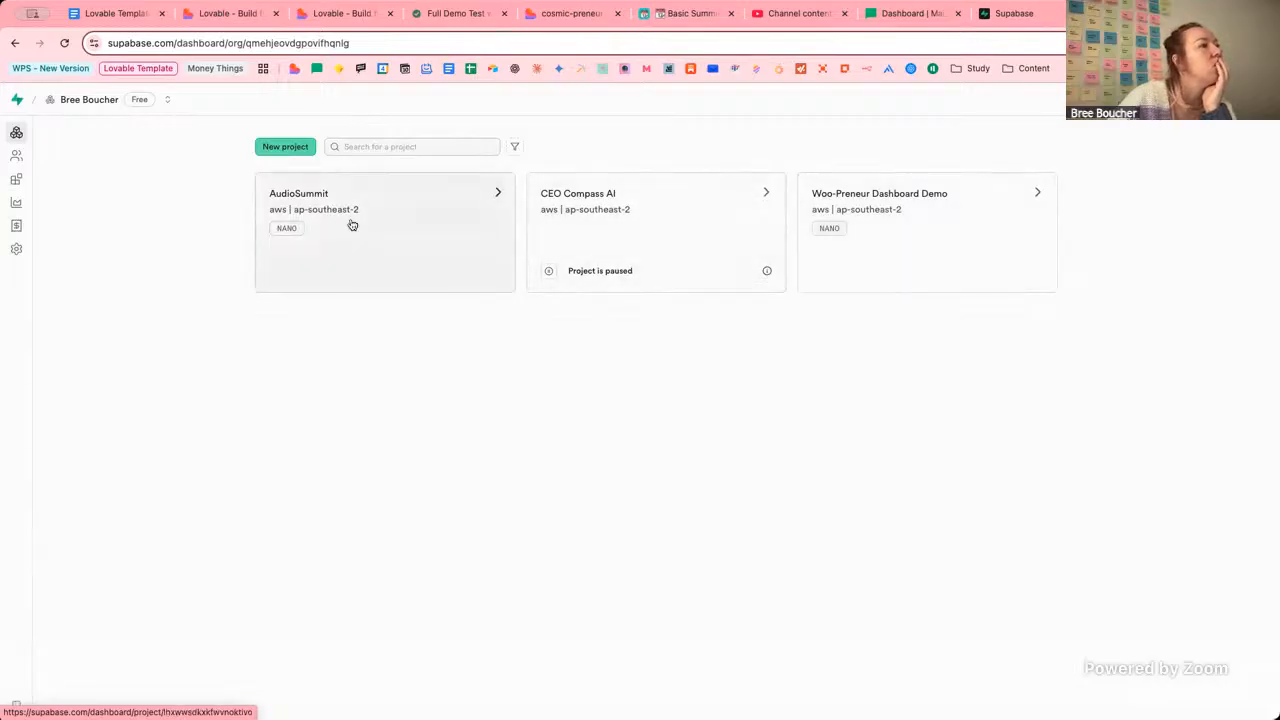
# Switch between Lovable Demo and the personal organization, then open the AudioSummit project.
pyautogui.click(167, 100)
pyautogui.click(162, 171)
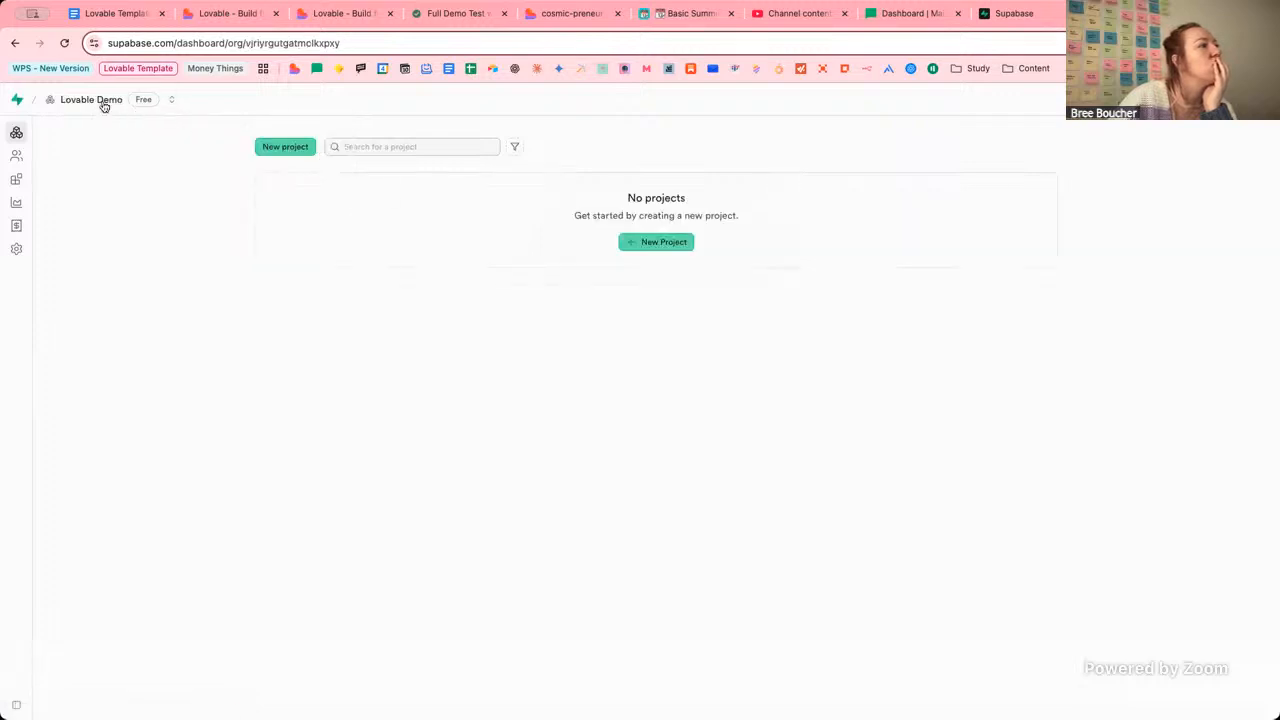
pyautogui.click(167, 100)
pyautogui.click(212, 152)
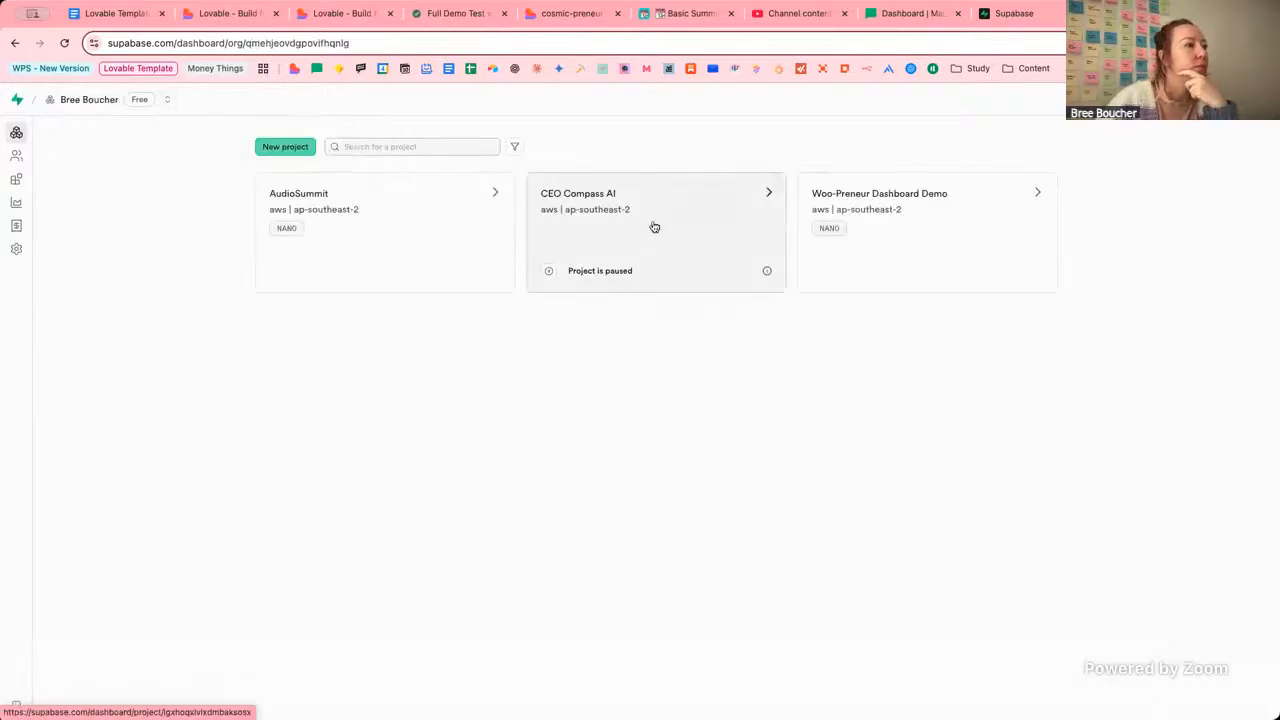
pyautogui.click(405, 223)
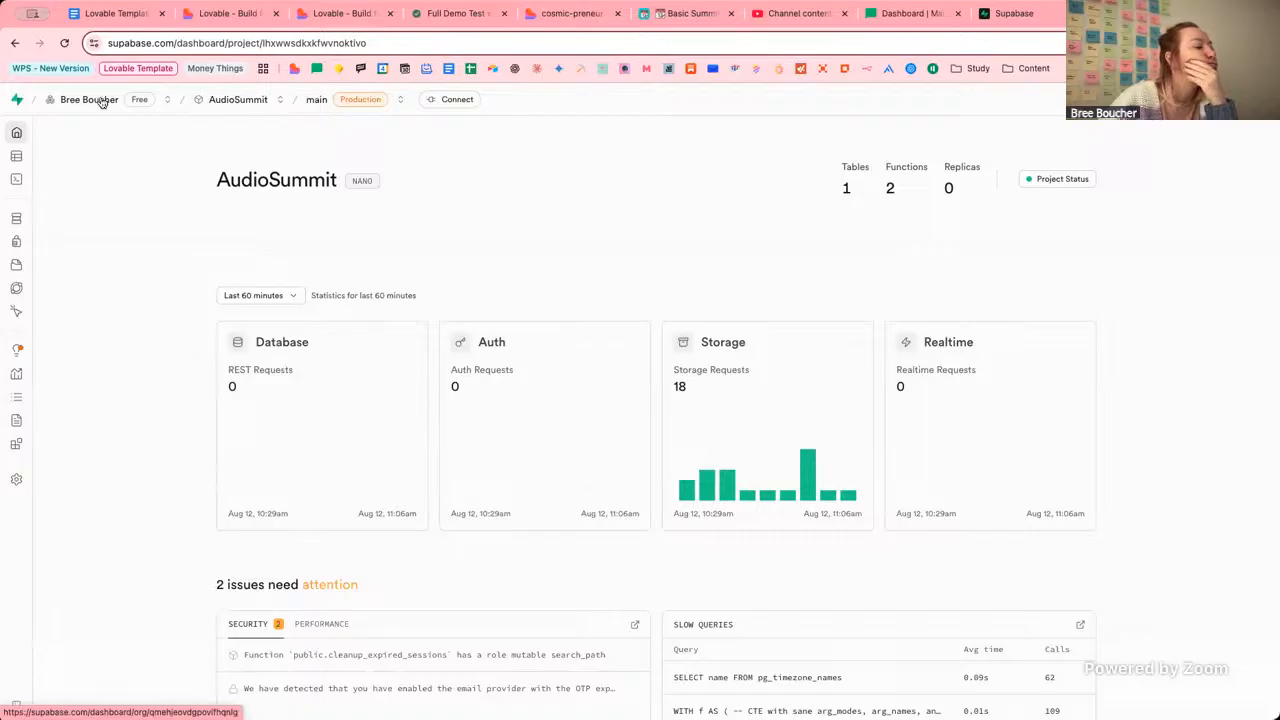
# Look into the Woo-Preneur Dashboard Demo project, then return to the organization's projects list.
pyautogui.click(102, 103)
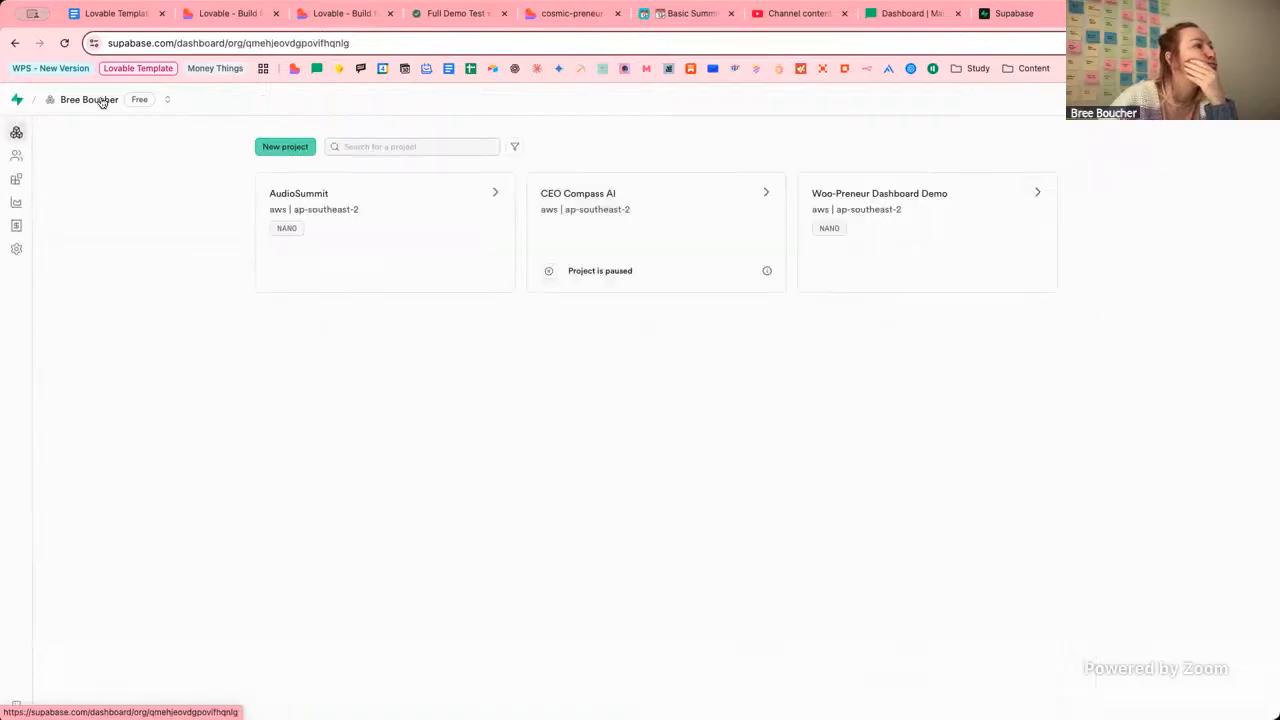
pyautogui.click(946, 241)
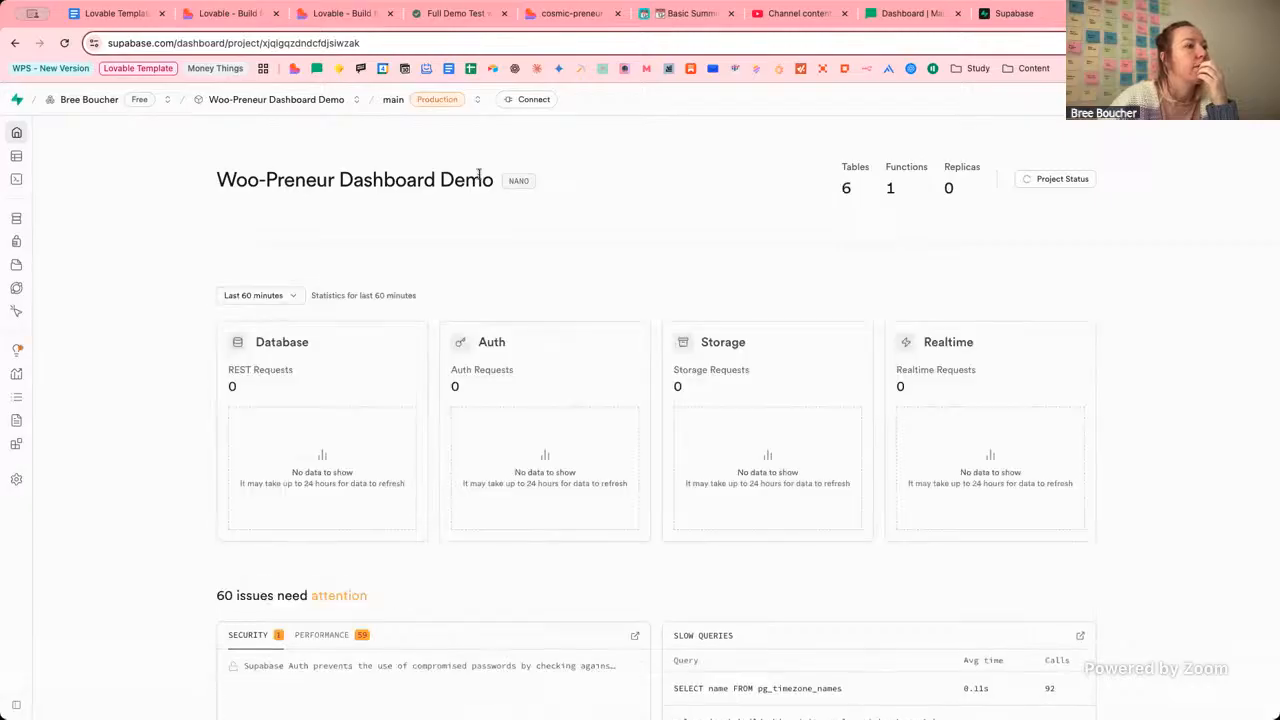
pyautogui.click(104, 100)
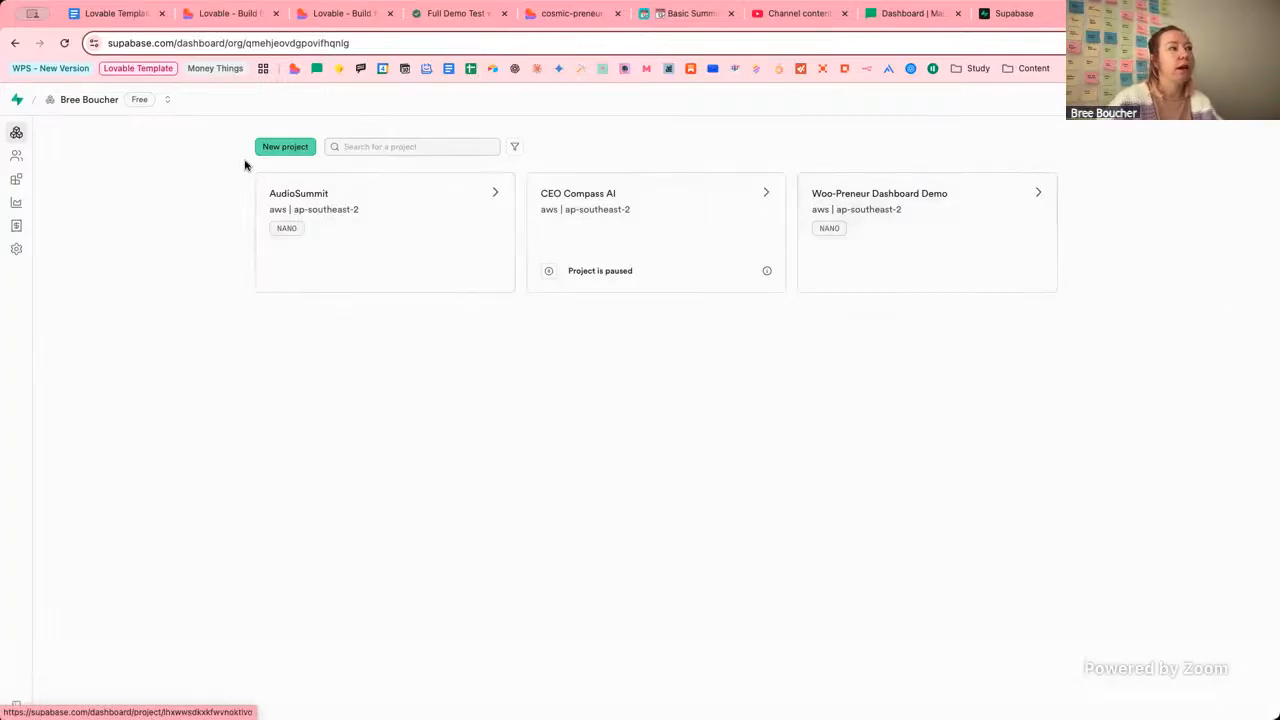
# Switch to the Lovable Demo organization and bring up its plans from New Project.
pyautogui.click(162, 99)
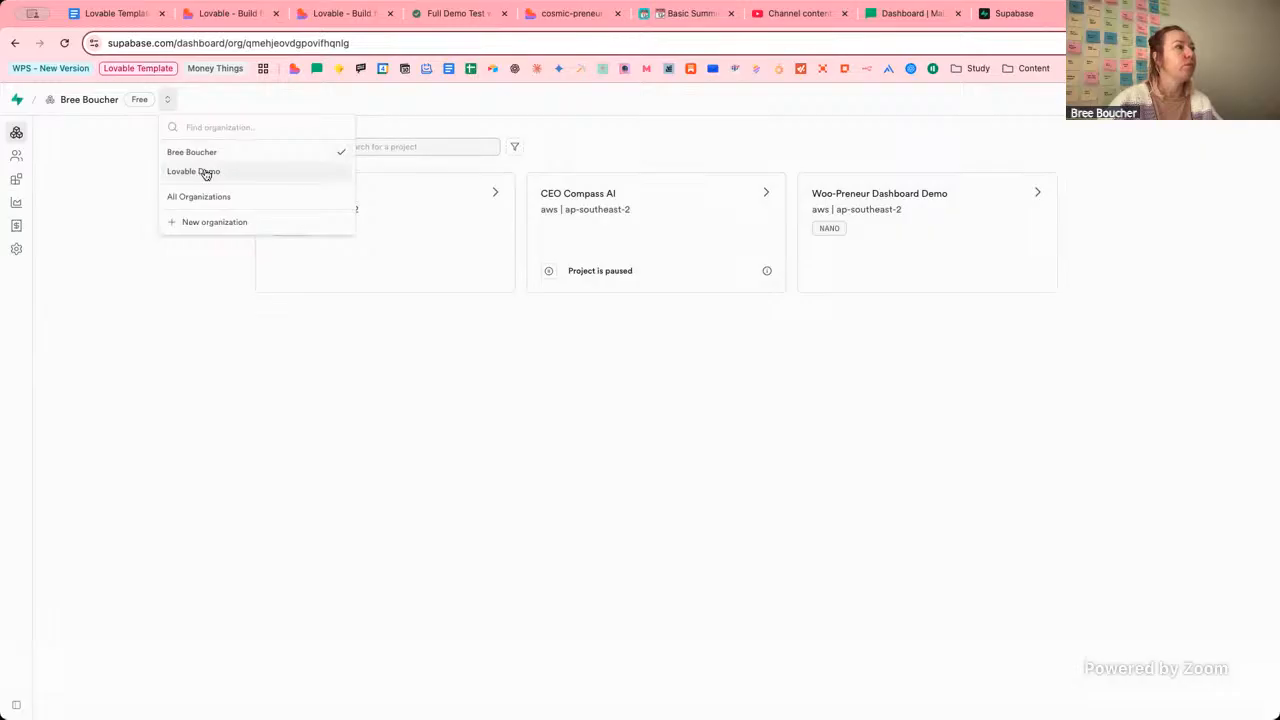
pyautogui.click(203, 170)
pyautogui.click(652, 243)
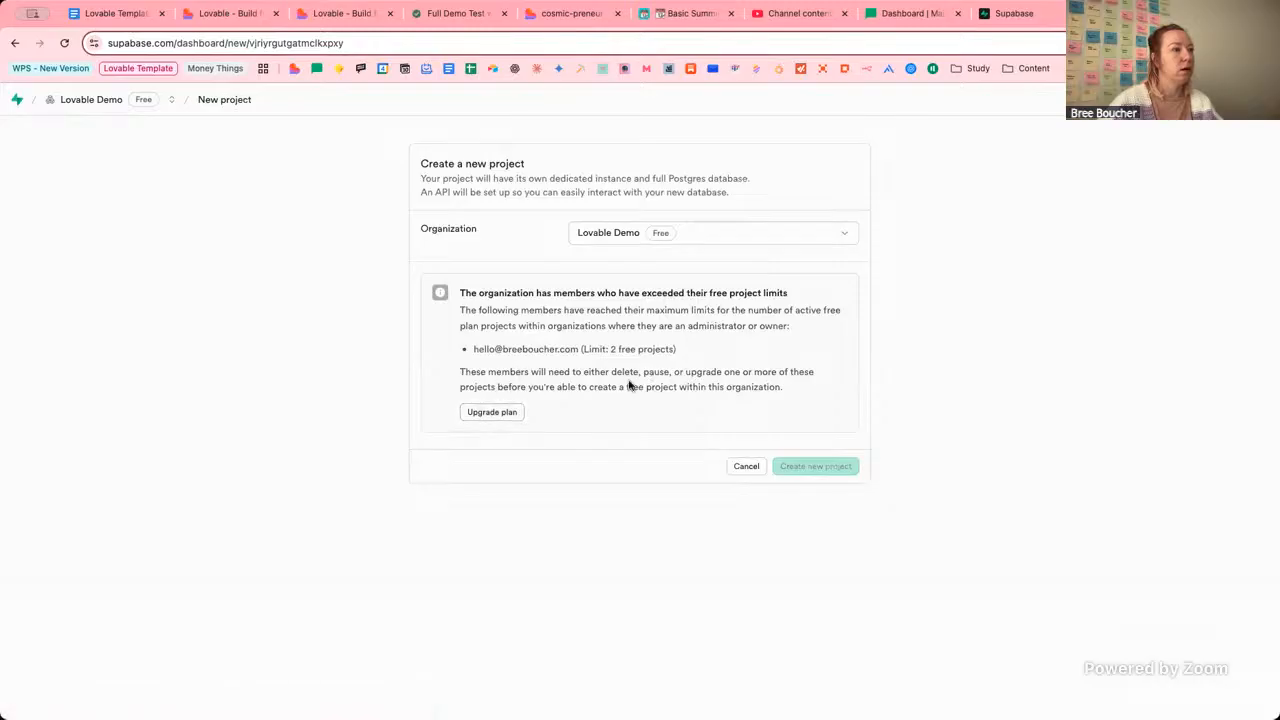
pyautogui.click(491, 417)
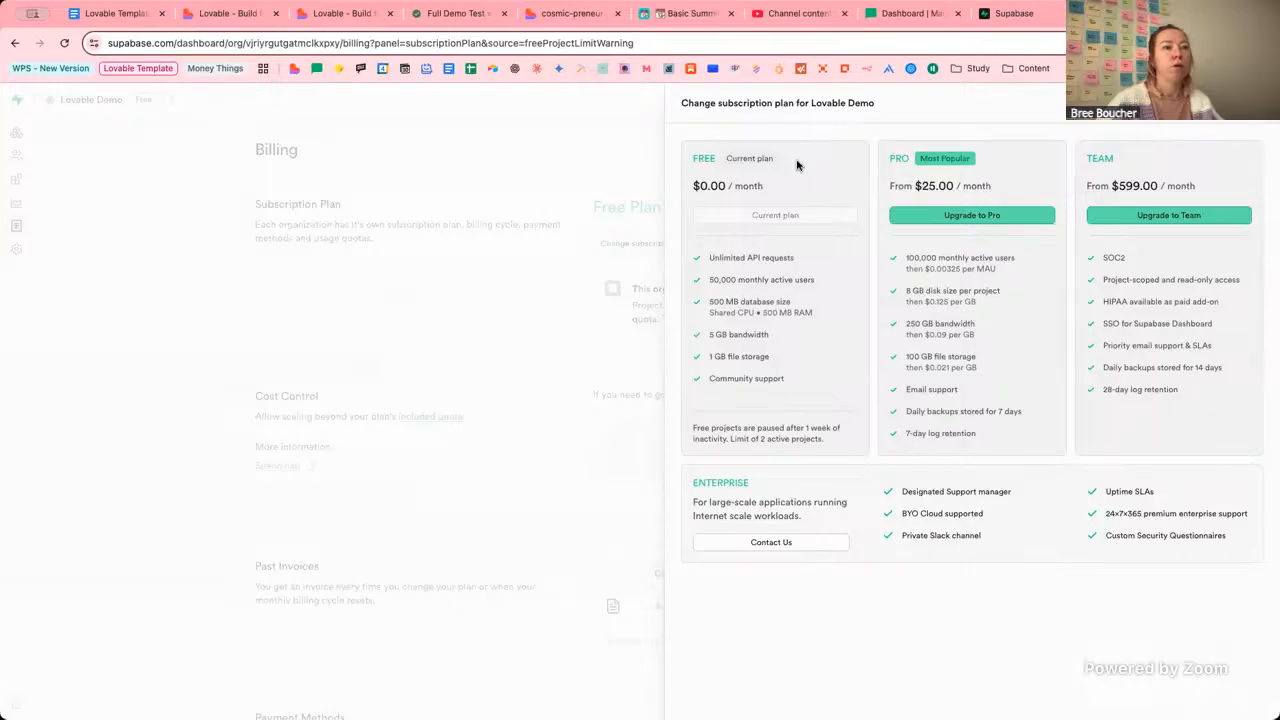
# Start the Lovable Demo Pro upgrade, cancel the confirmation, and close the billing page.
pyautogui.click(920, 216)
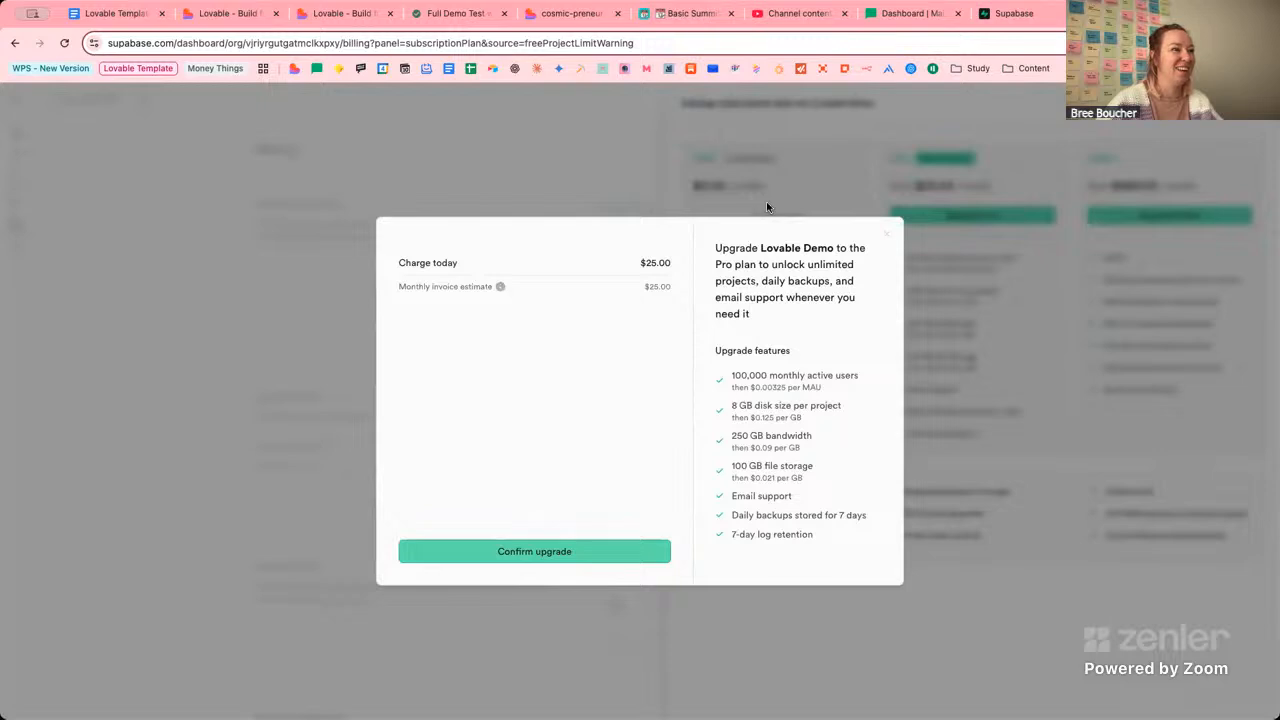
pyautogui.click(887, 233)
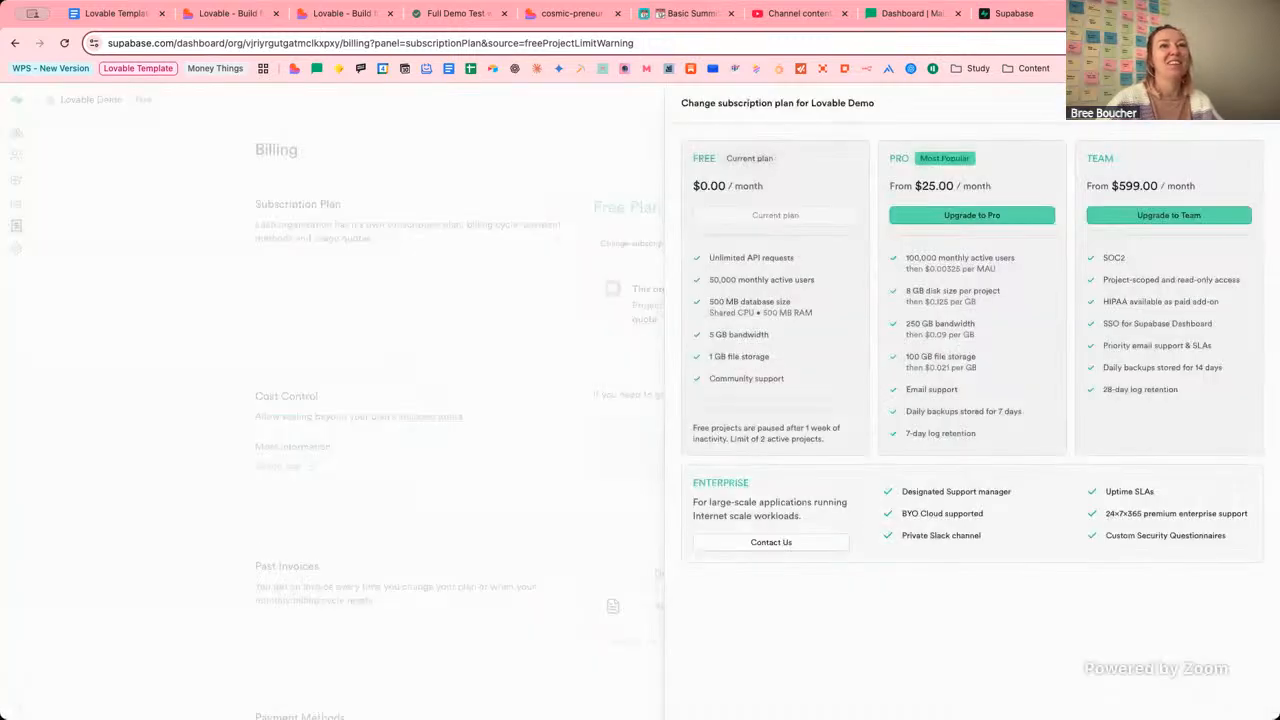
pyautogui.click(1188, 14)
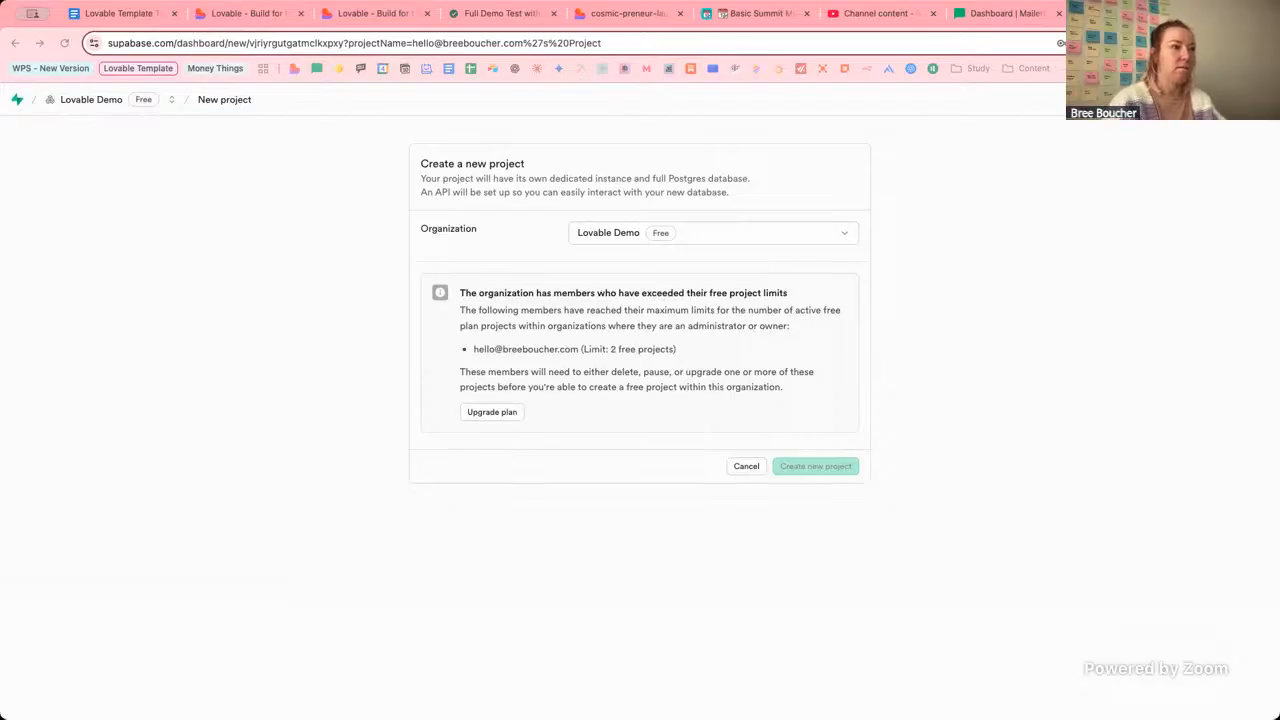
# Set the new project's organization to the personal org, check its Pro upgrade, then close Supabase.
pyautogui.click(148, 84)
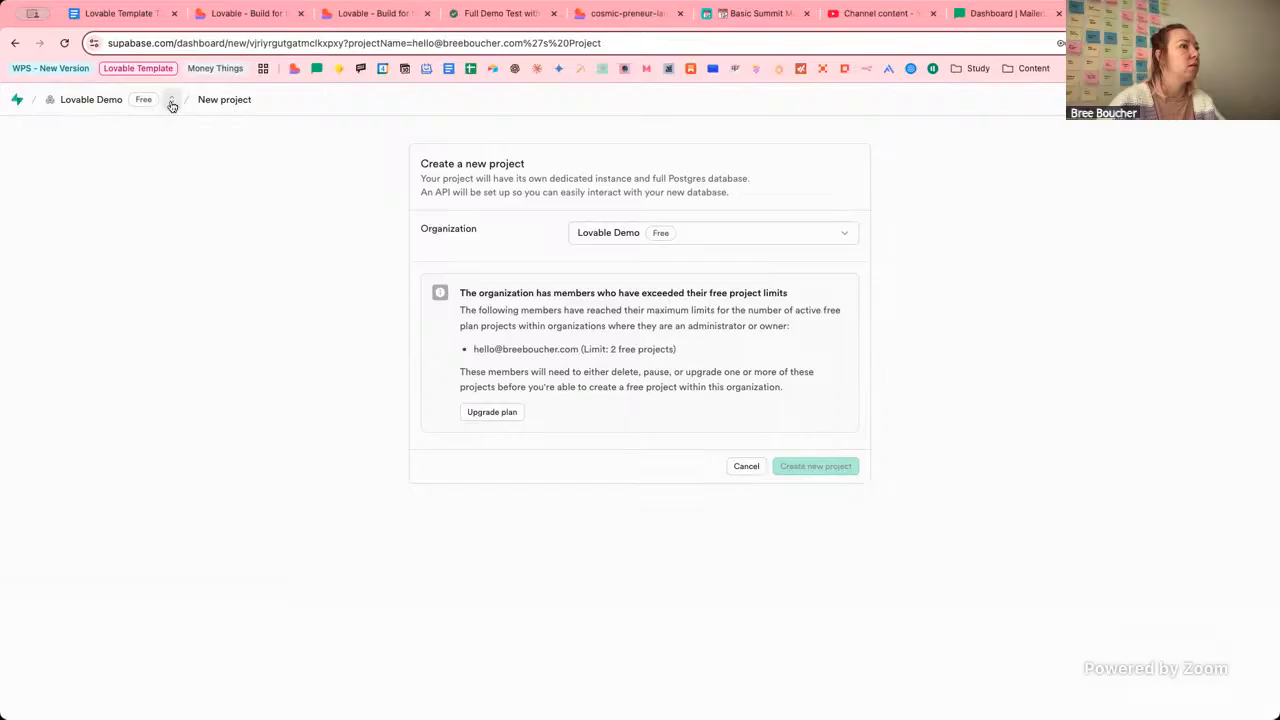
pyautogui.click(670, 233)
pyautogui.click(660, 263)
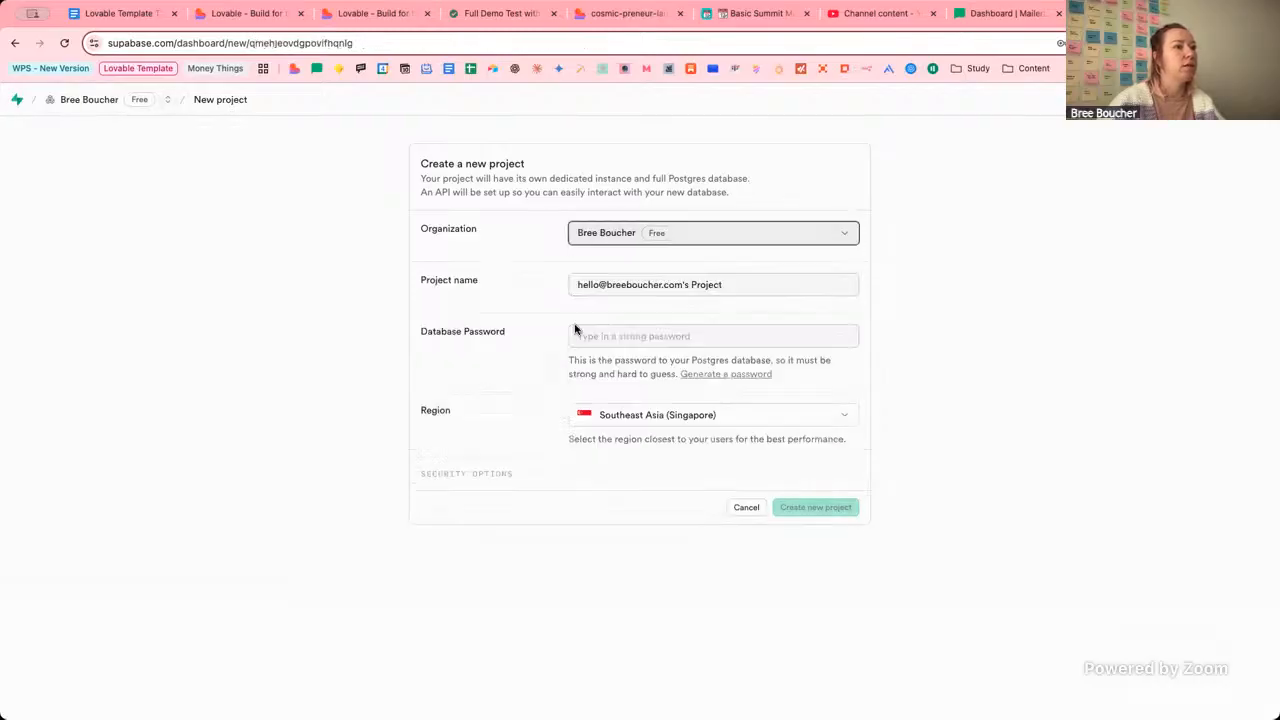
pyautogui.click(512, 418)
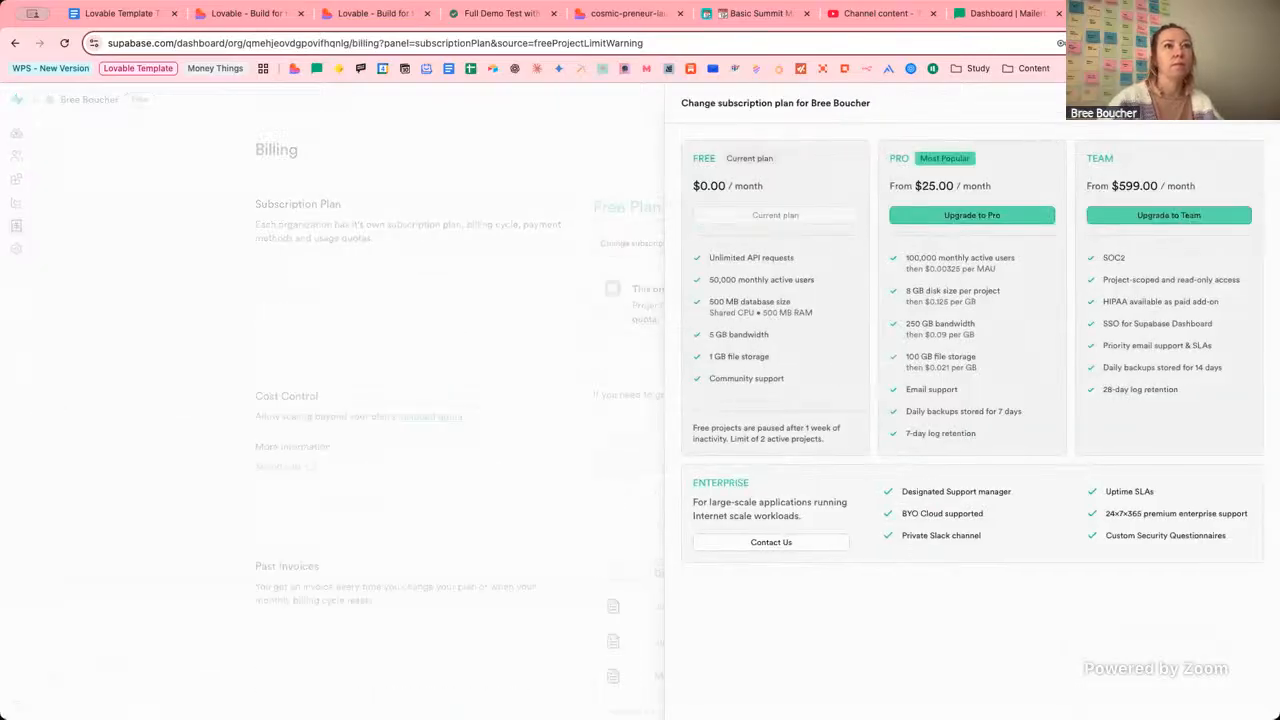
pyautogui.click(934, 217)
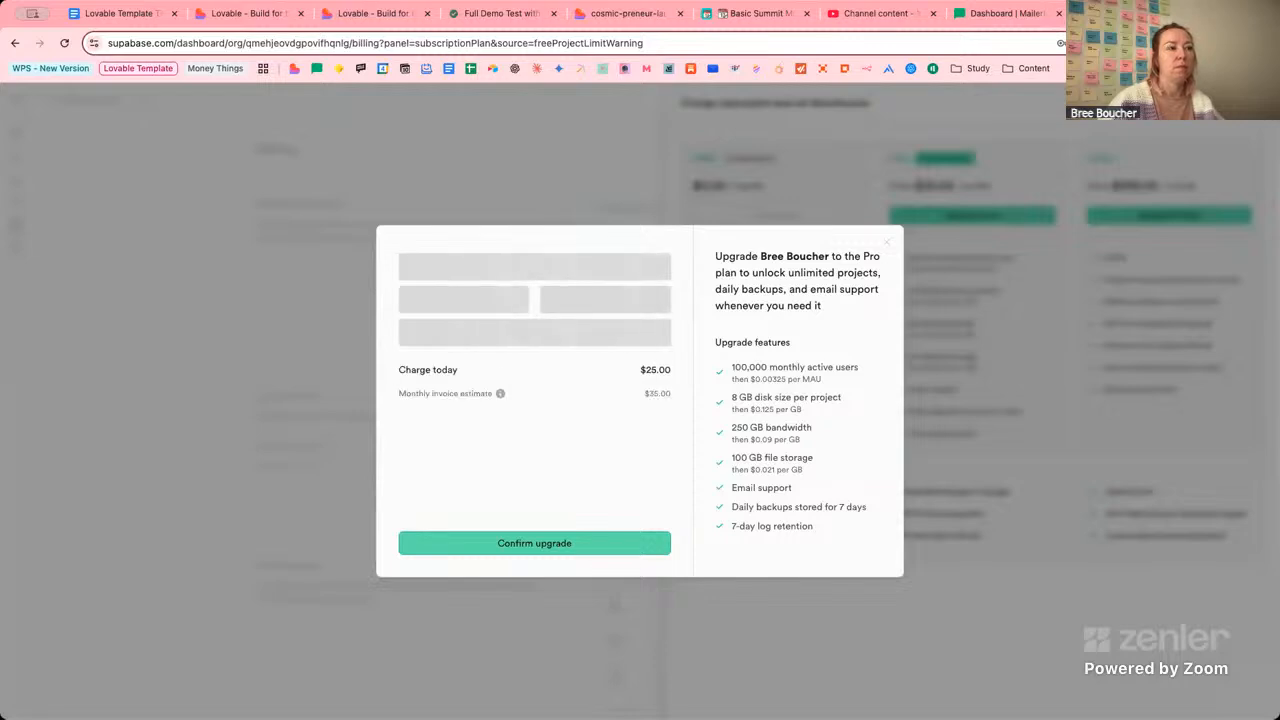
pyautogui.click(1187, 14)
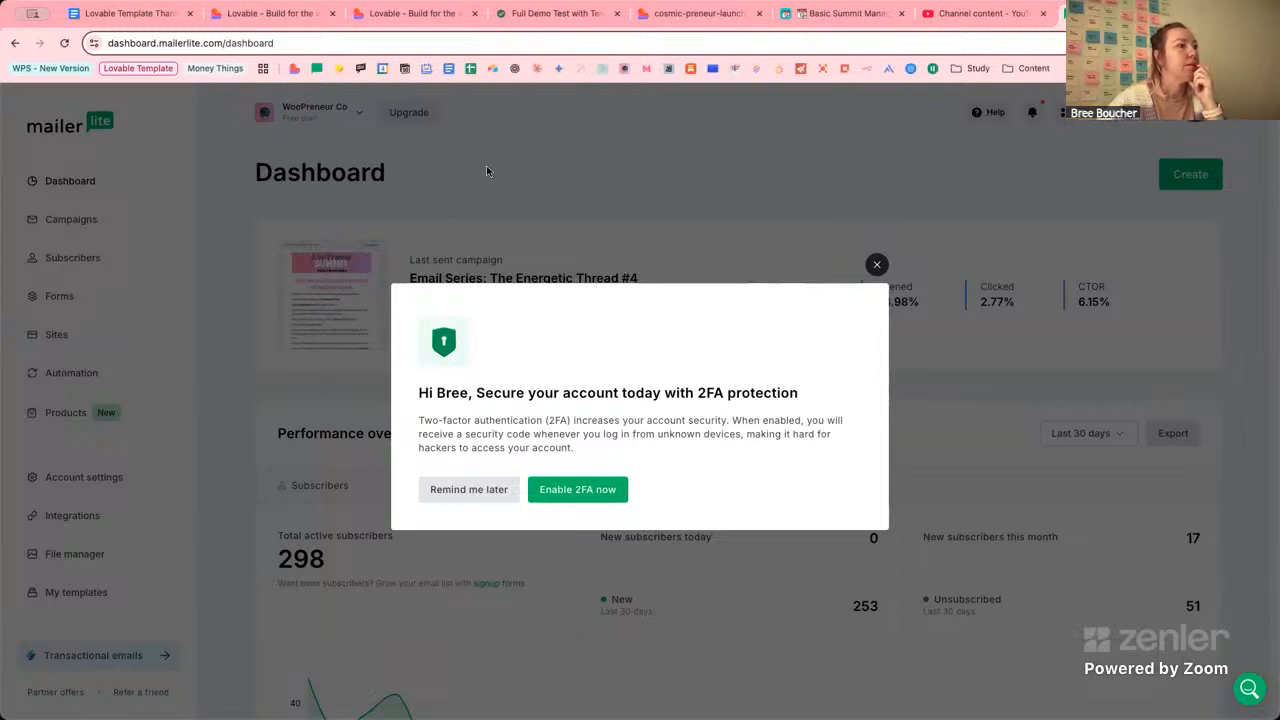
# Close MailerLite's two-factor prompt and return to the summit-template-demo Lovable project.
pyautogui.click(876, 264)
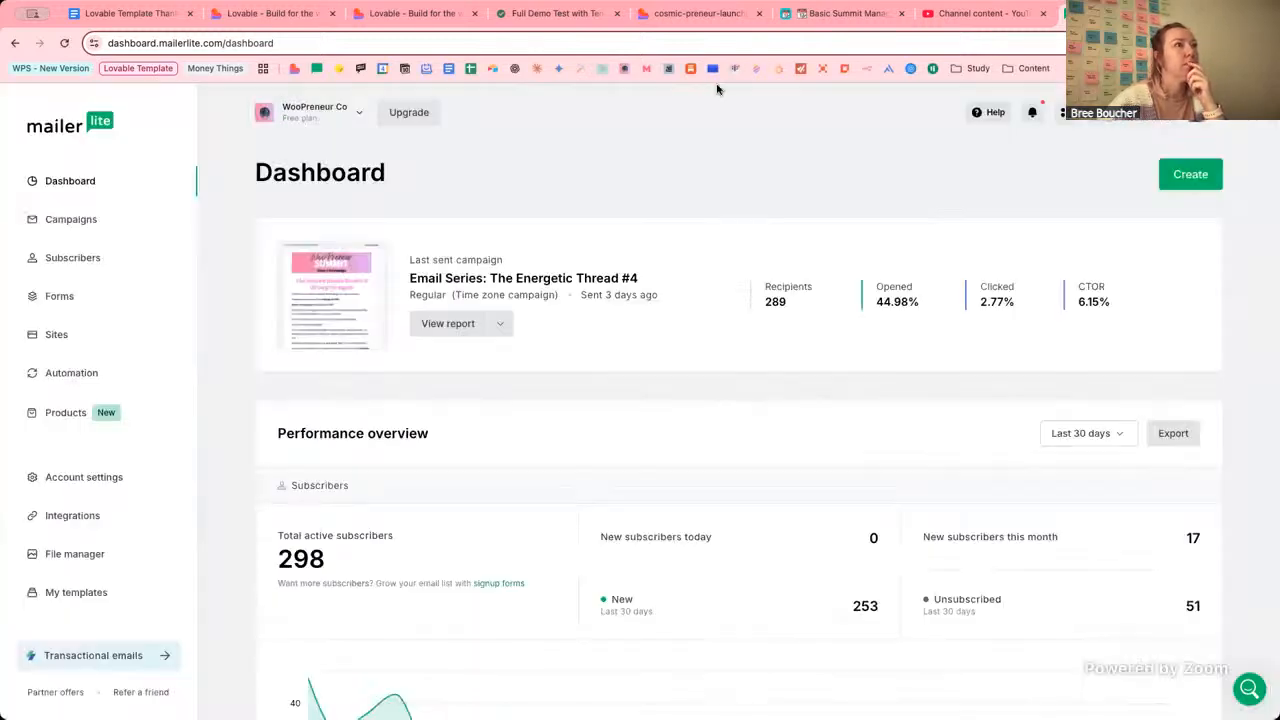
pyautogui.click(402, 14)
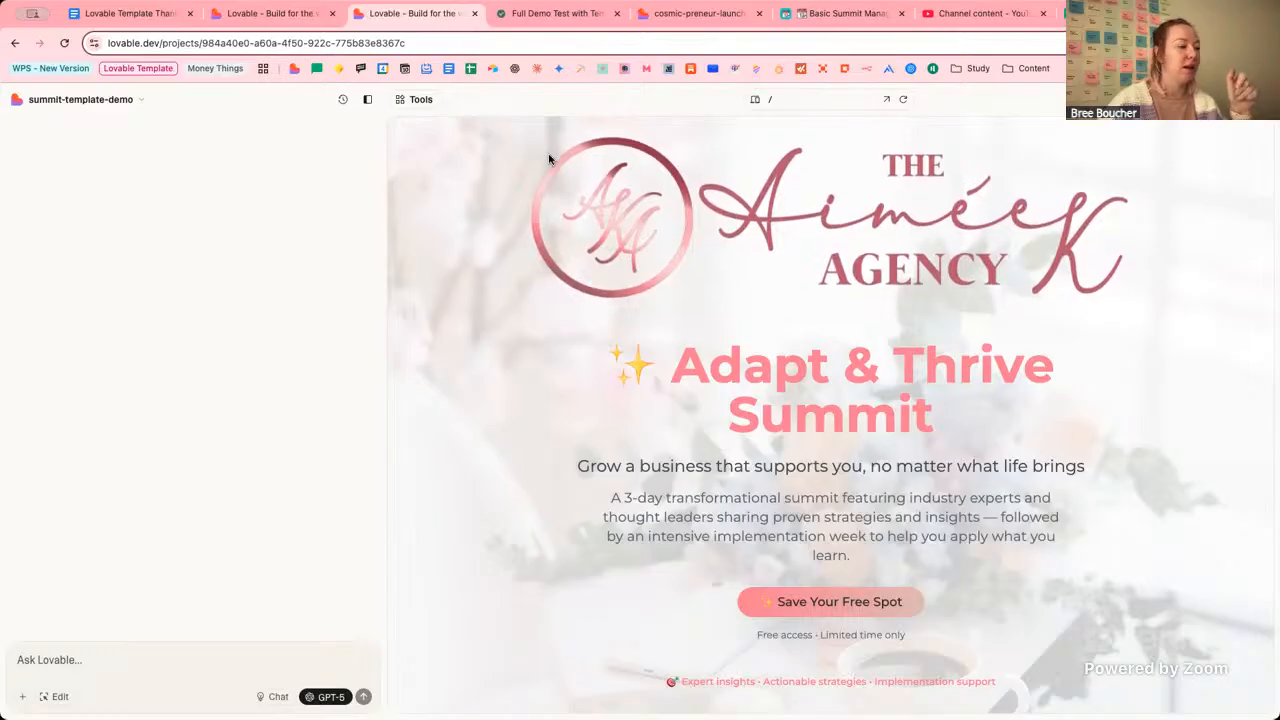
pyautogui.click(704, 13)
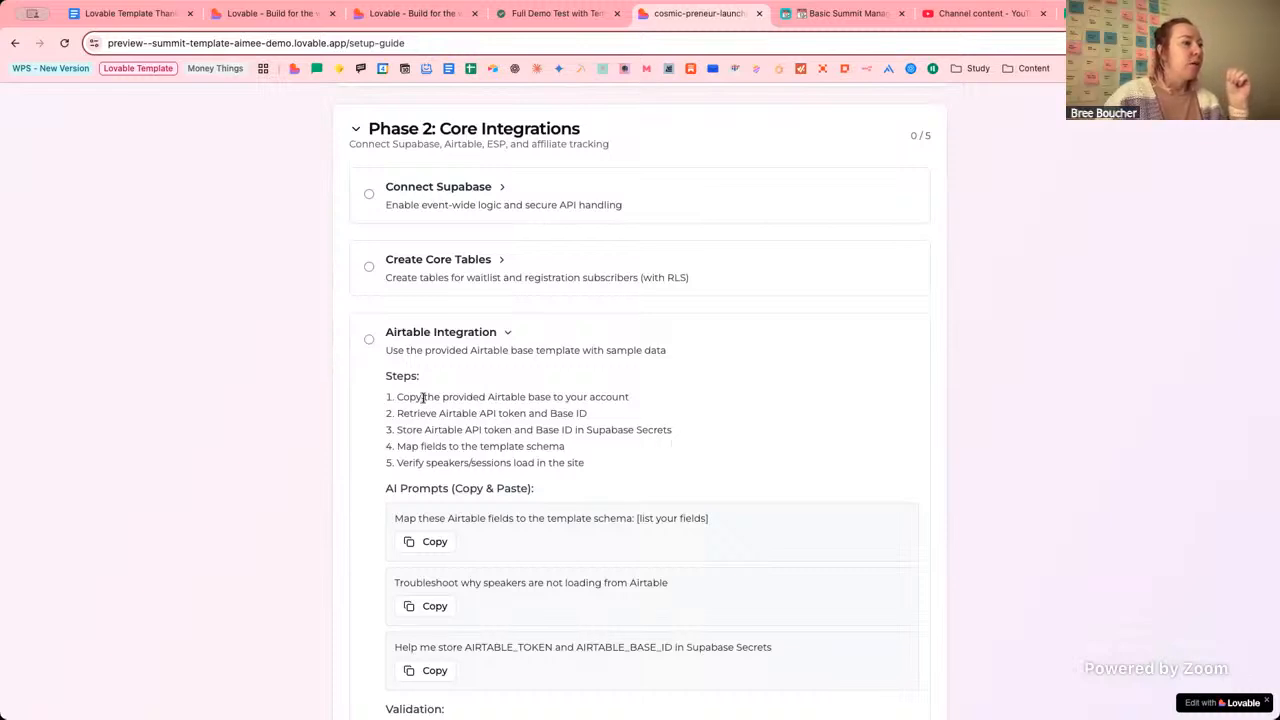
pyautogui.moveTo(425, 400); pyautogui.dragTo(630, 404)
pyautogui.click(540, 395)
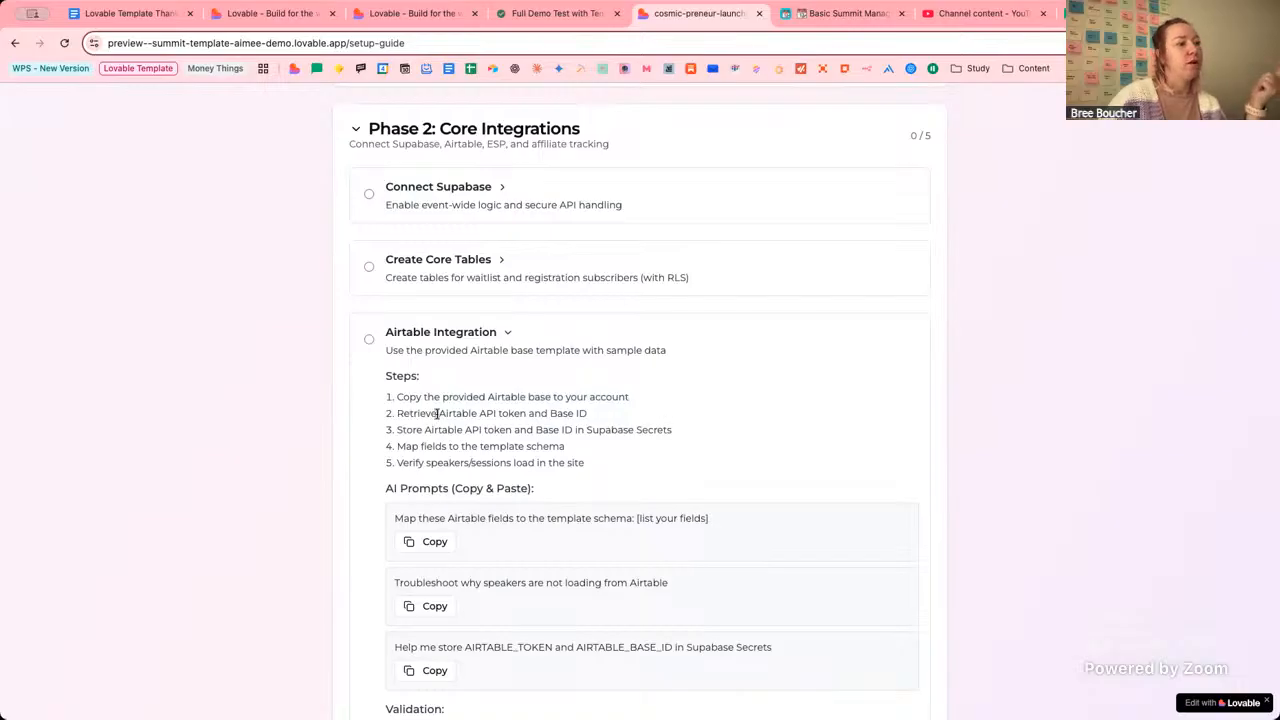
pyautogui.moveTo(438, 413); pyautogui.dragTo(578, 412)
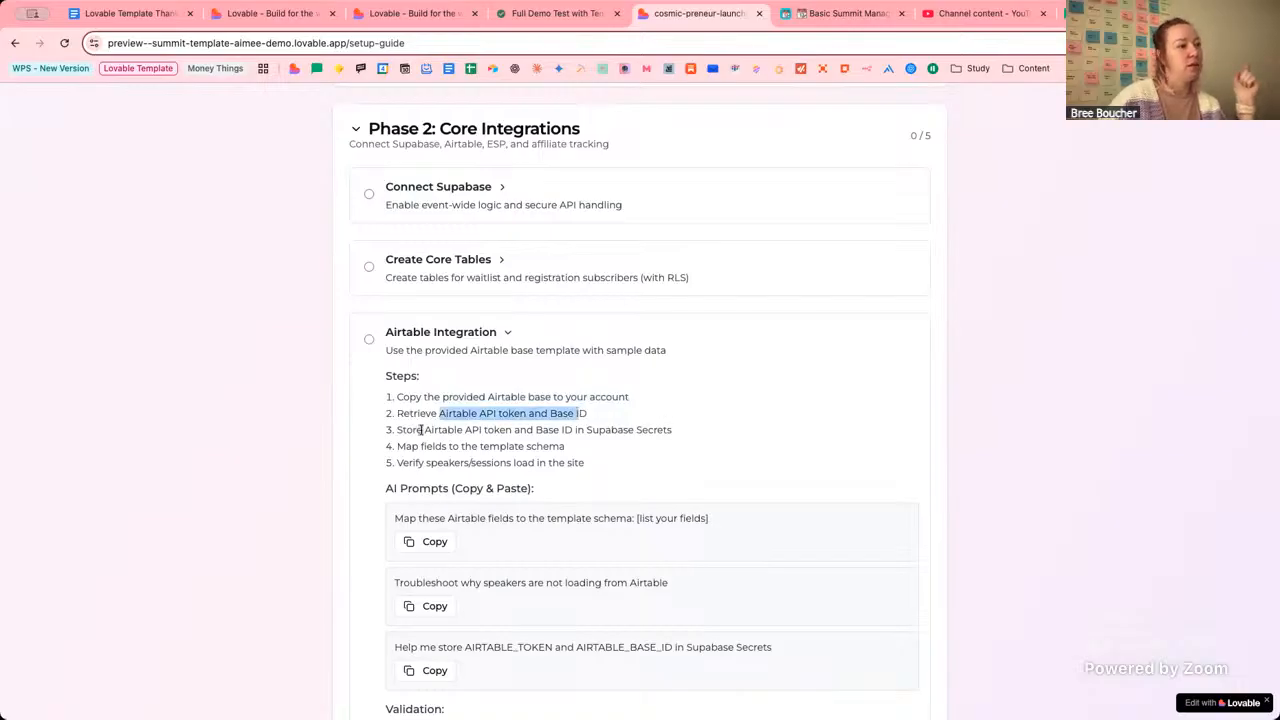
pyautogui.moveTo(423, 430); pyautogui.dragTo(583, 429)
pyautogui.click(611, 433)
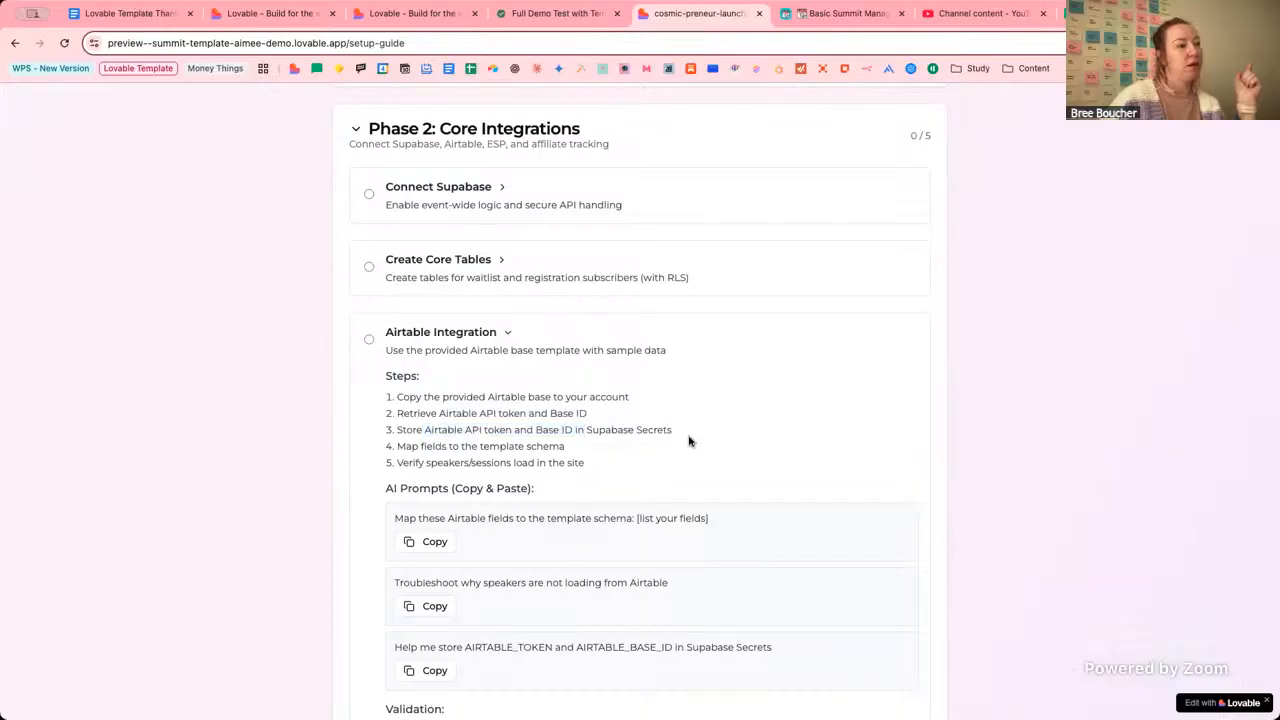
pyautogui.click(408, 14)
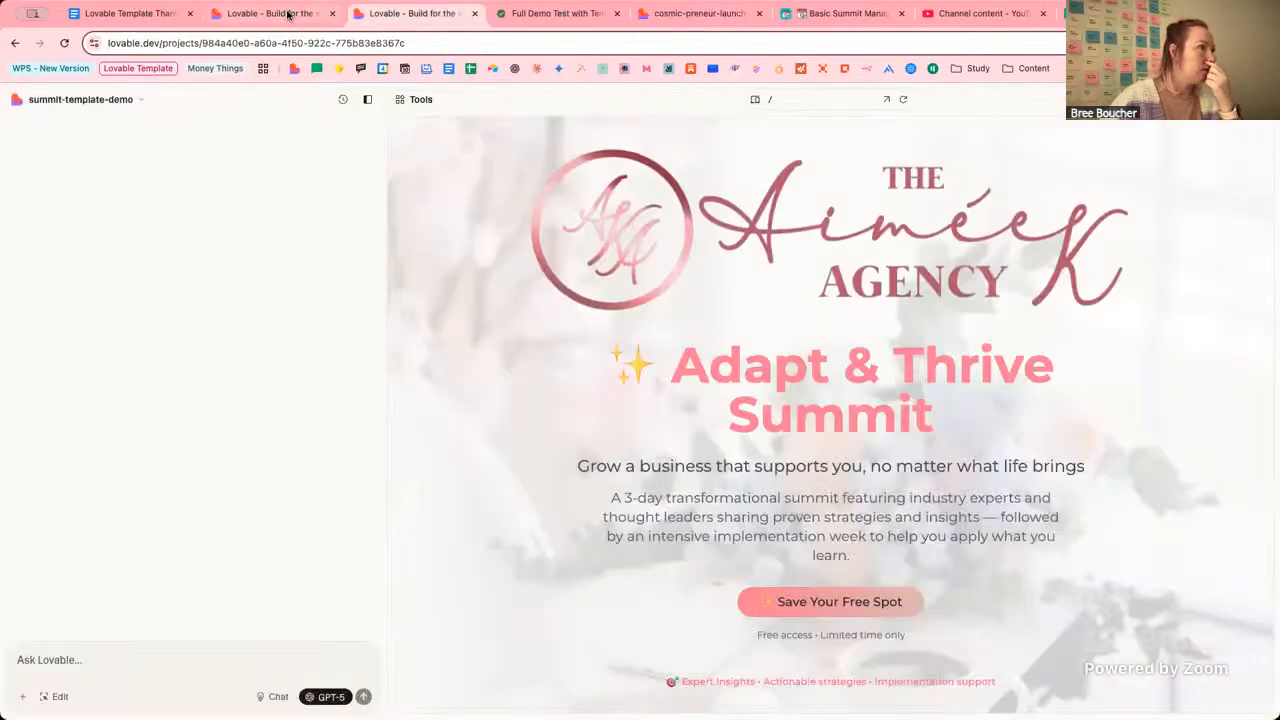
# In summit-template-aimee-demo, type 'Store the Airtable Token for my Base in supabase please' in chat.
pyautogui.click(271, 14)
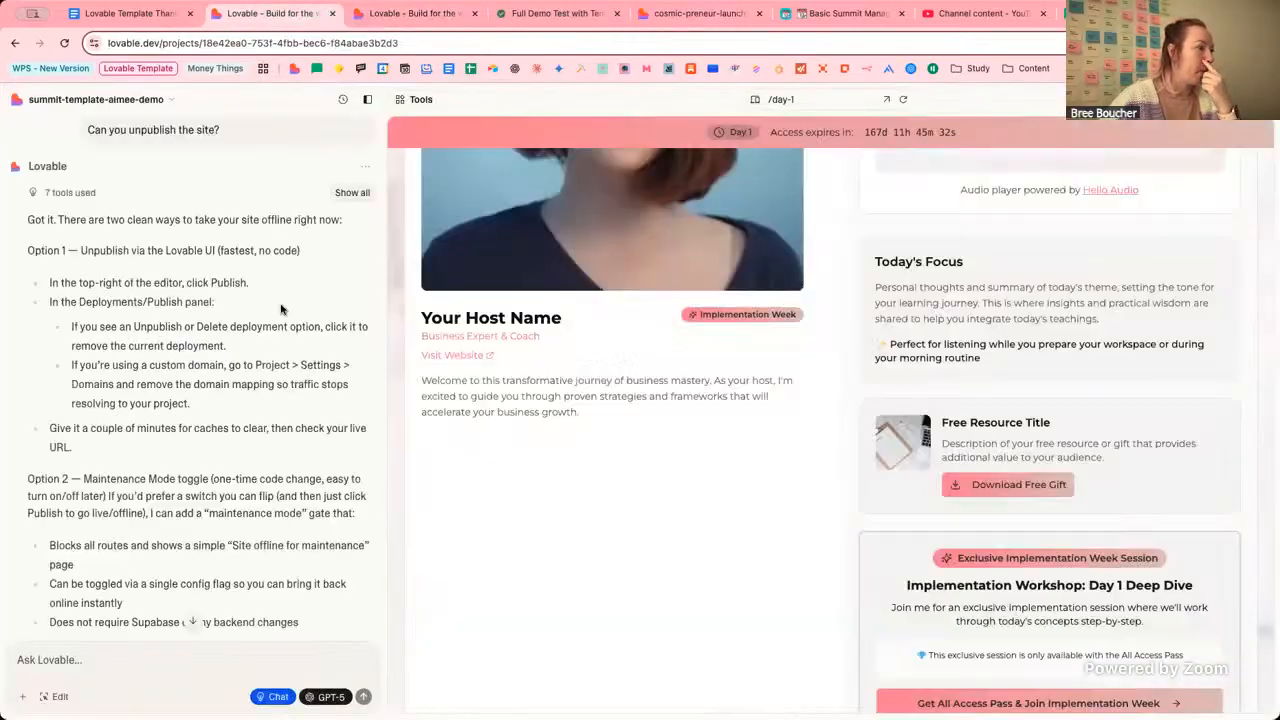
pyautogui.scroll(-1, 515, 547)
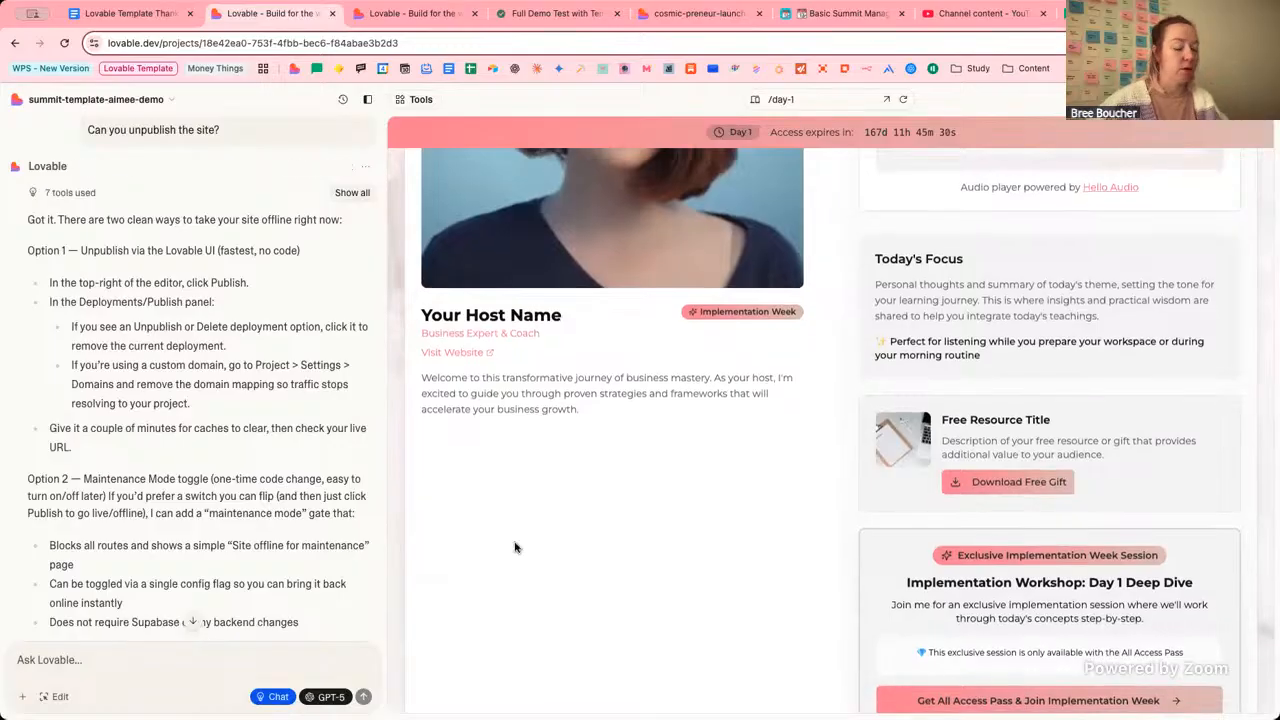
pyautogui.write('S')
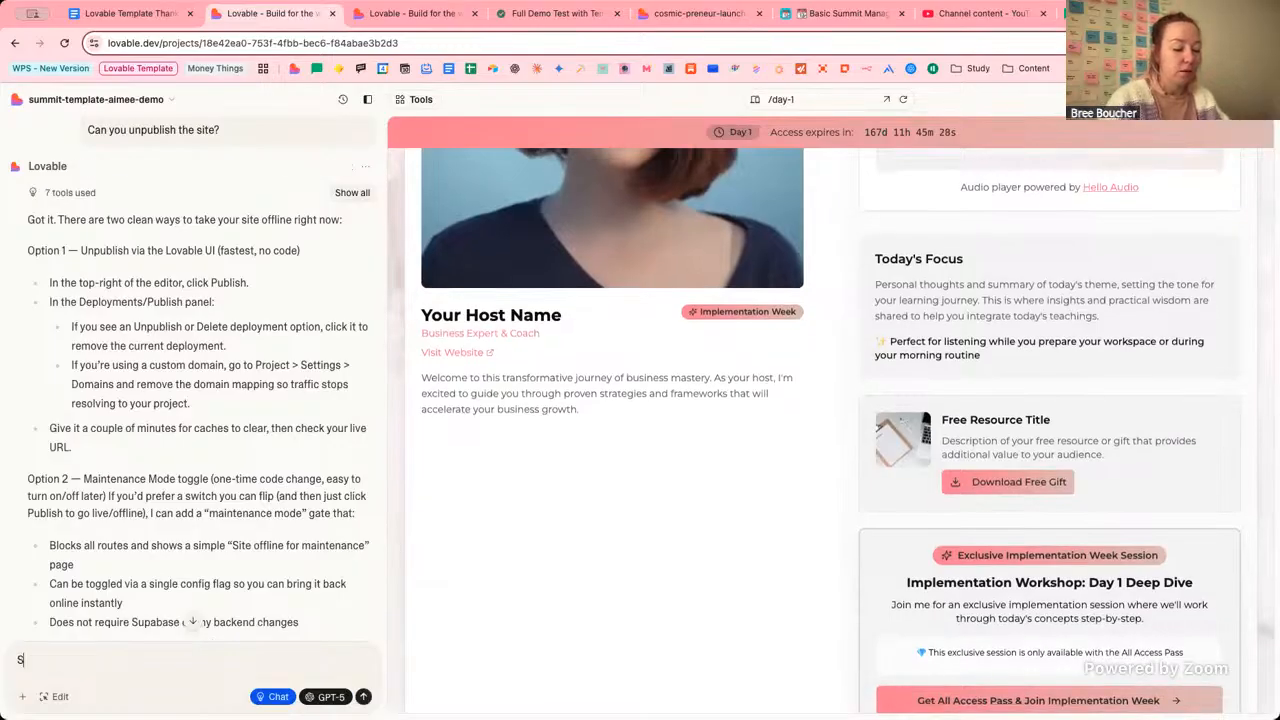
pyautogui.write('tore the')
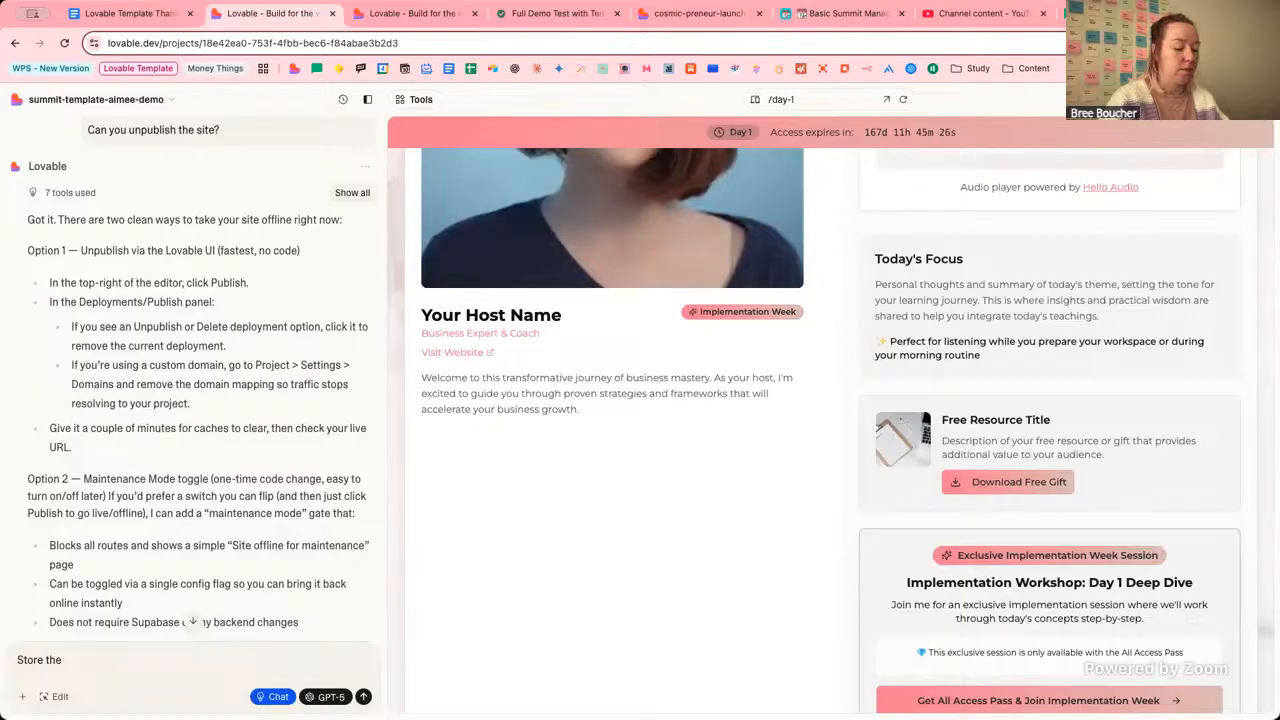
pyautogui.write(' Airtable T')
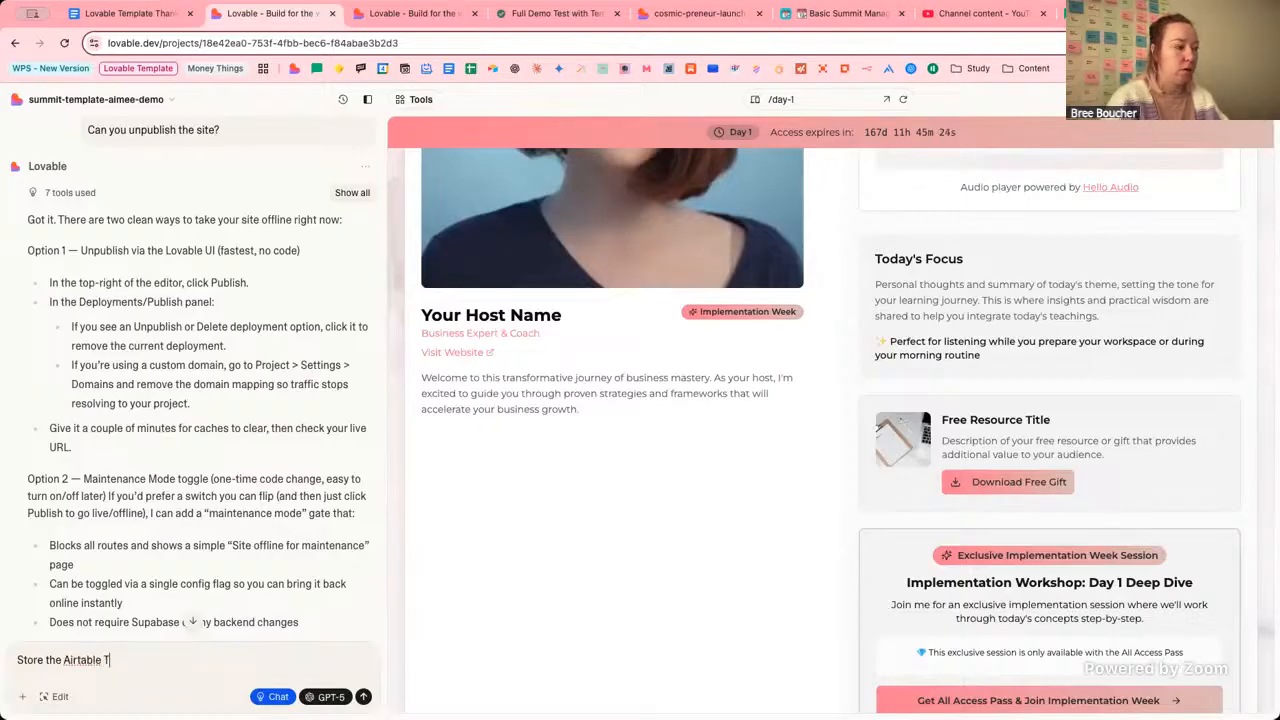
pyautogui.write('oken')
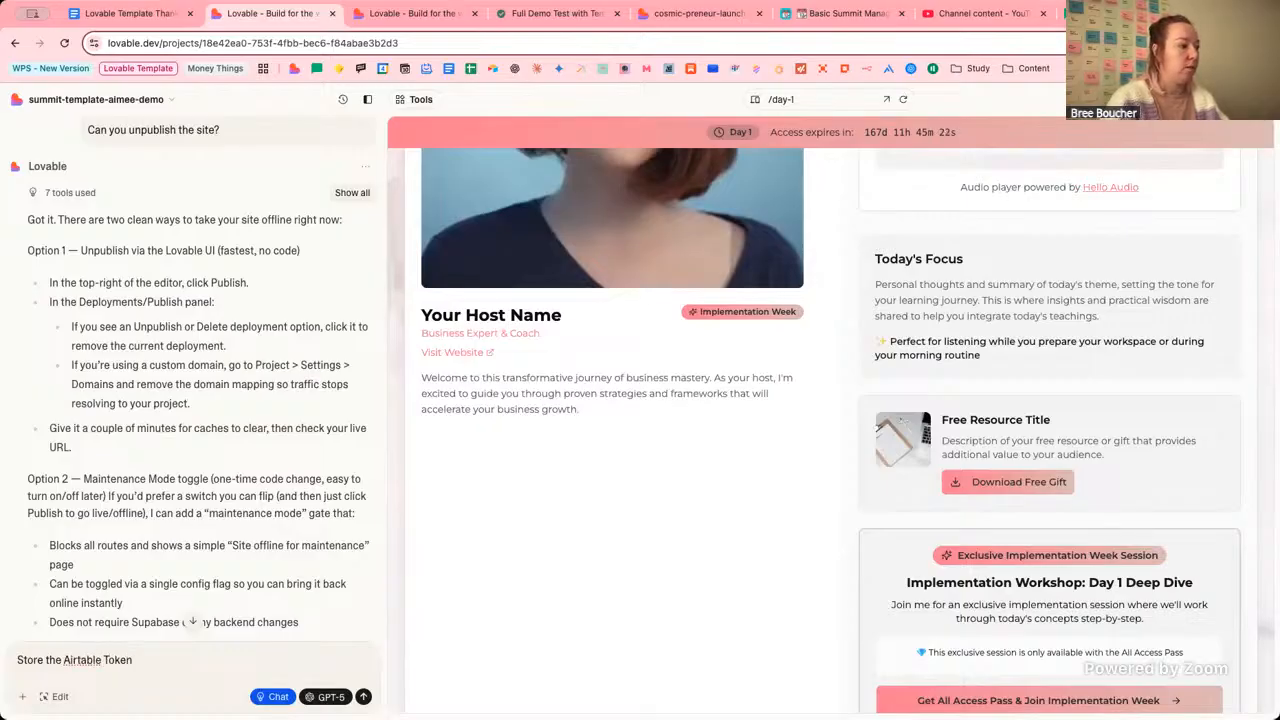
pyautogui.write(' for my')
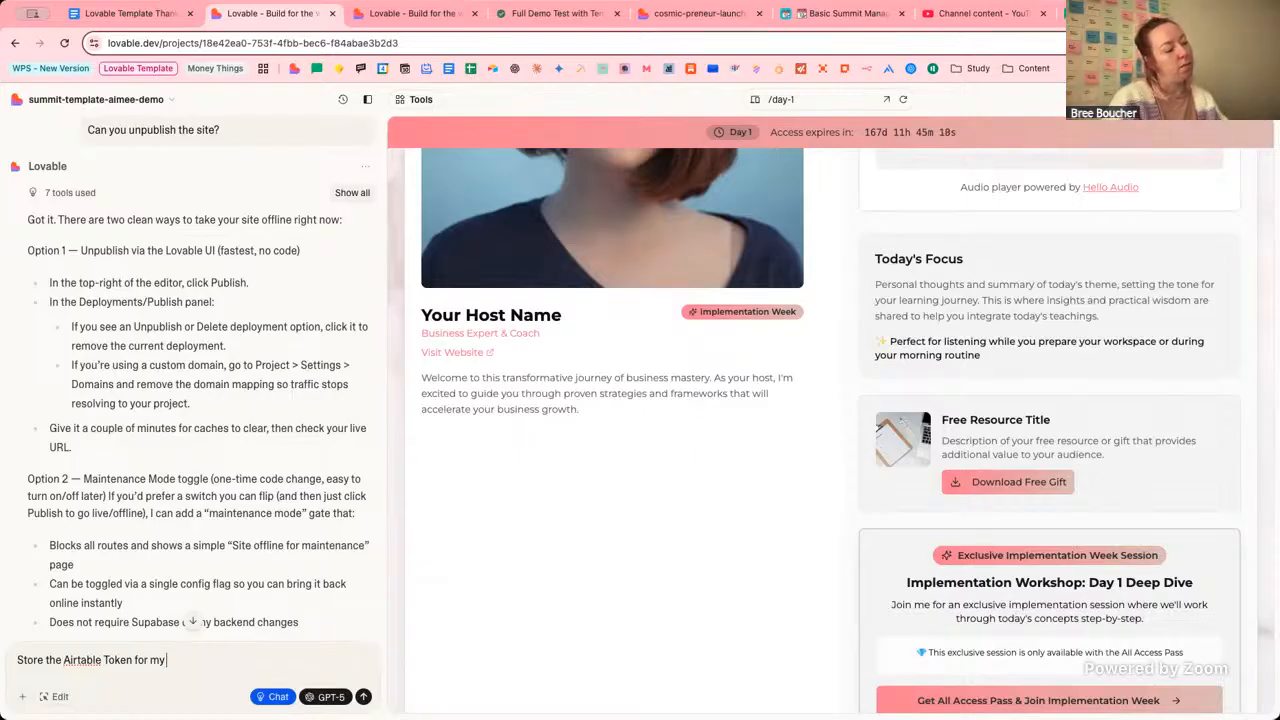
pyautogui.write(' Base in')
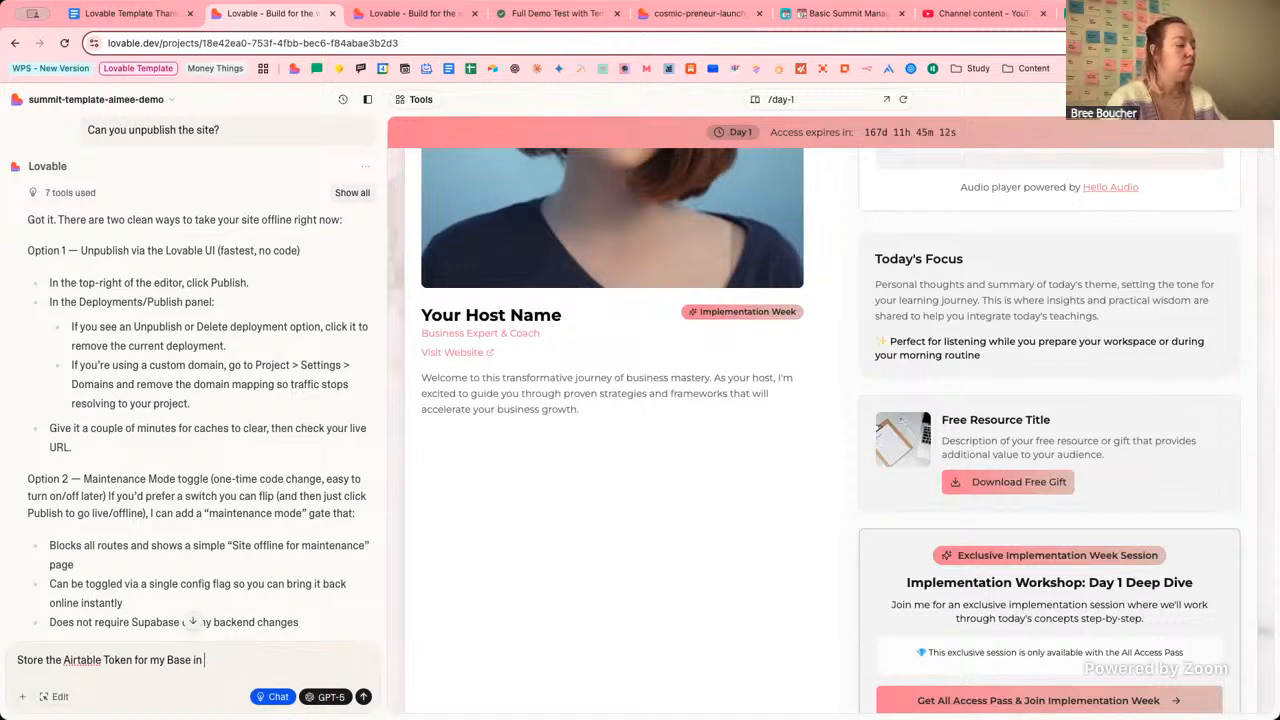
pyautogui.write(' supabase ')
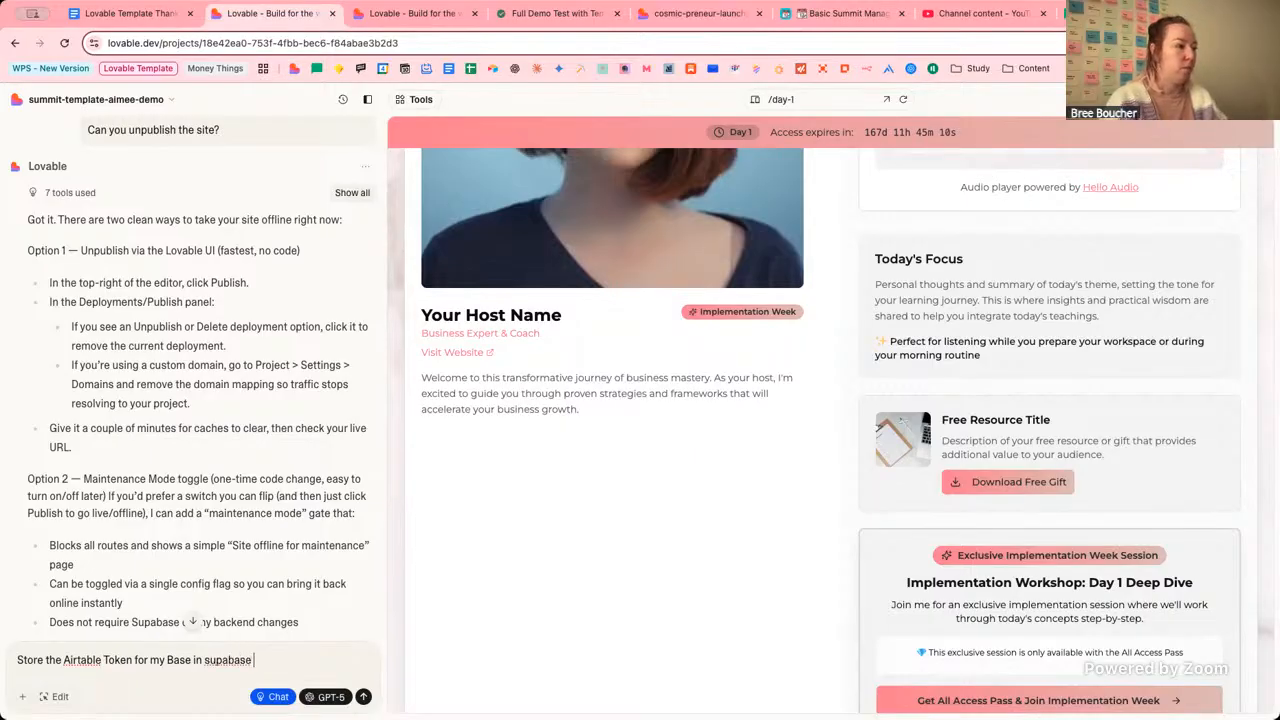
pyautogui.write('please')
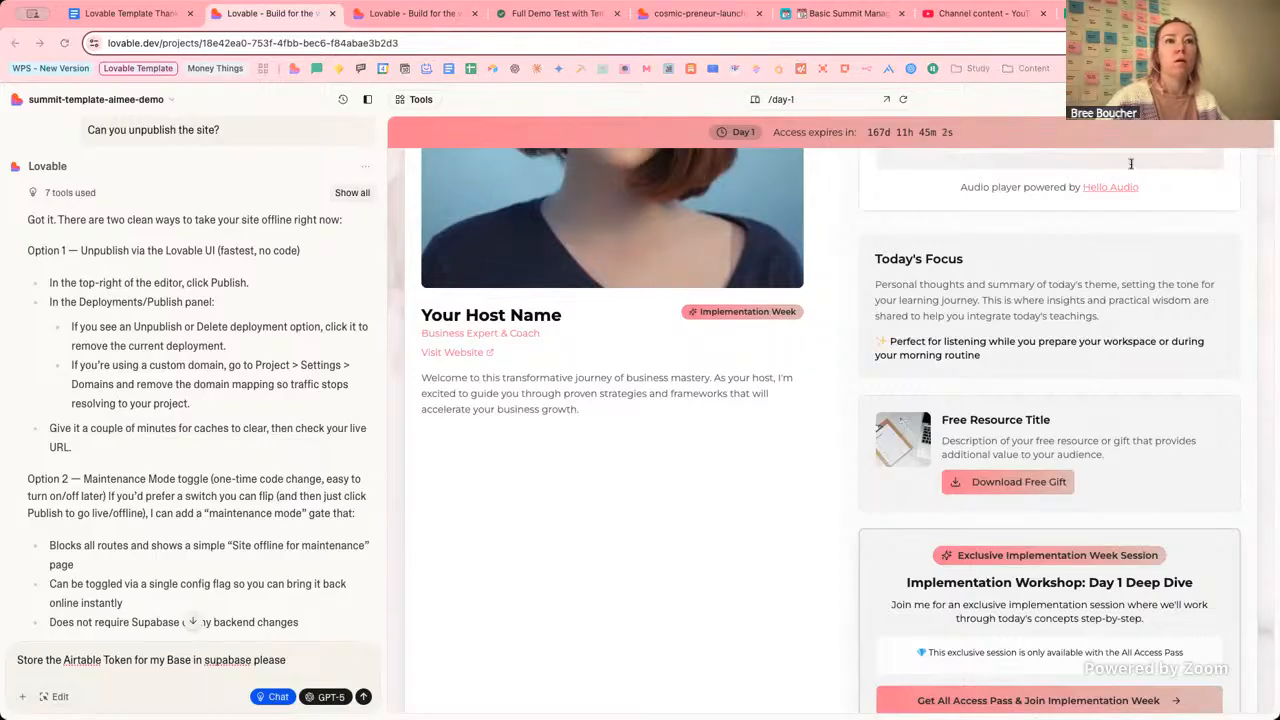
# Paste the Airtable token on a new line below the chat request.
pyautogui.click(308, 672)
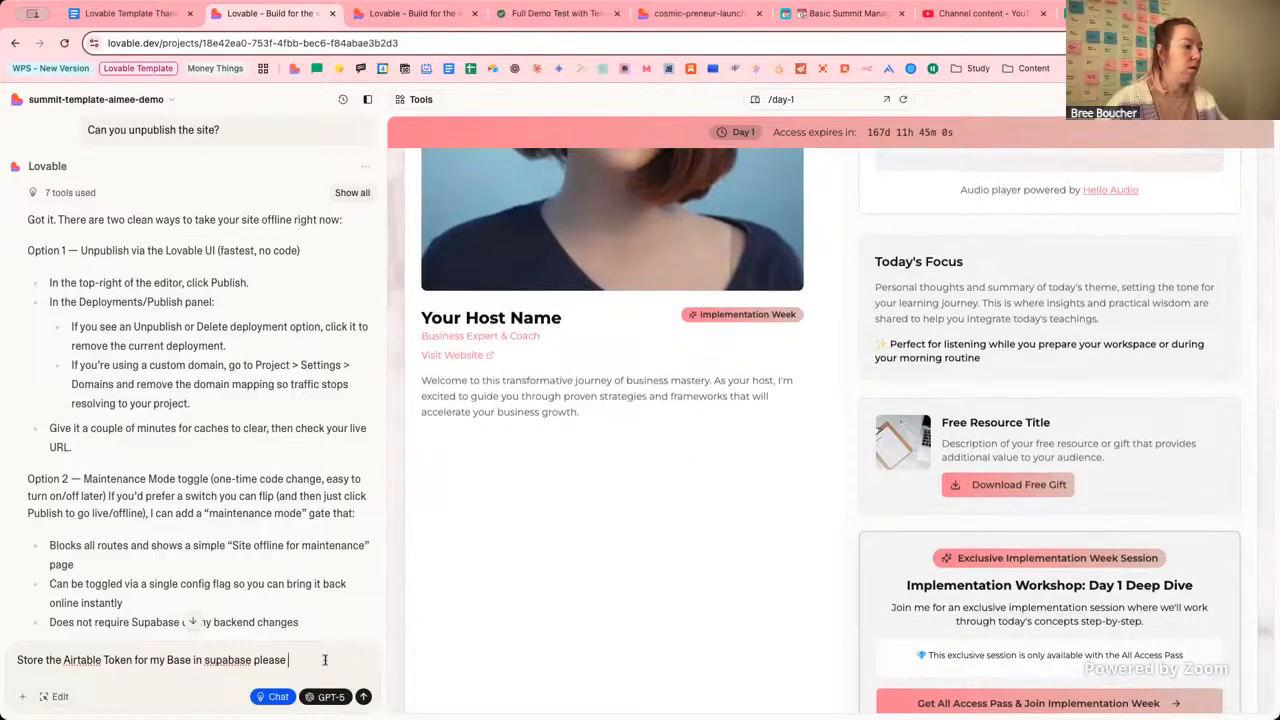
pyautogui.hotkey('shift', 'Return')
pyautogui.hotkey('shift', 'Return')
pyautogui.press('super+v')
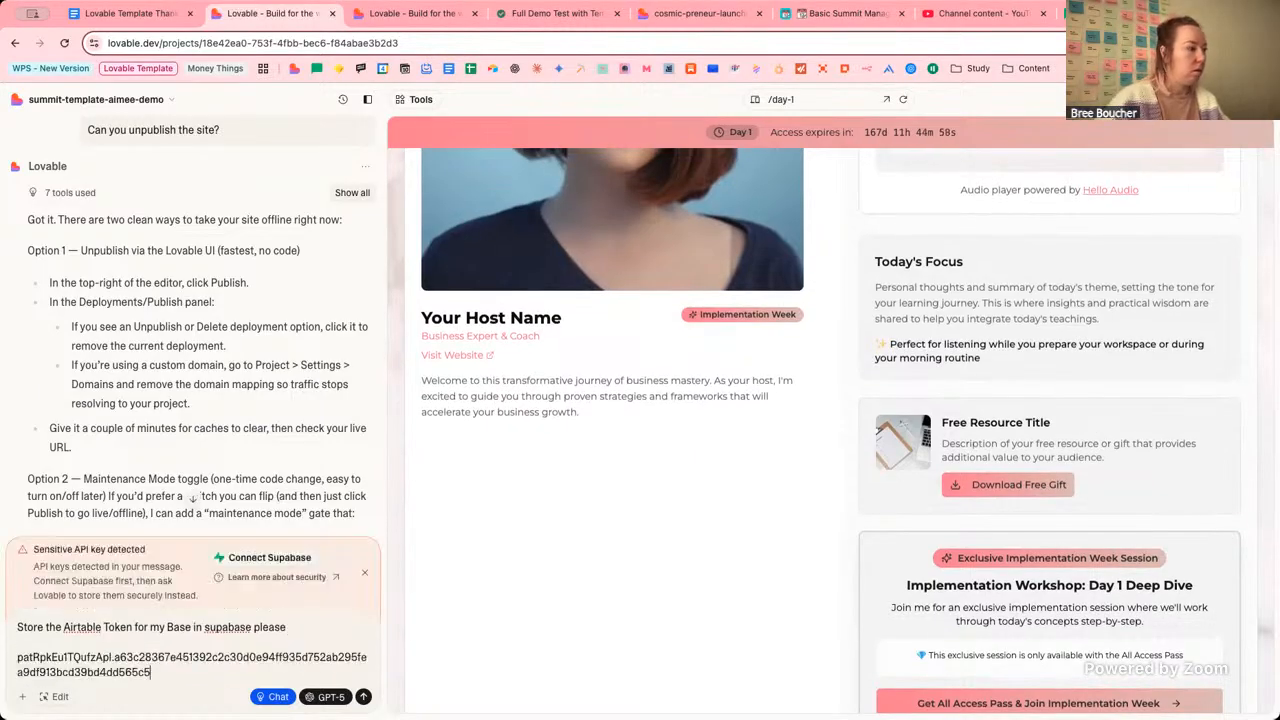
# Try connecting Supabase to the project, closing the empty settings dialog each time.
pyautogui.moveTo(303, 560)
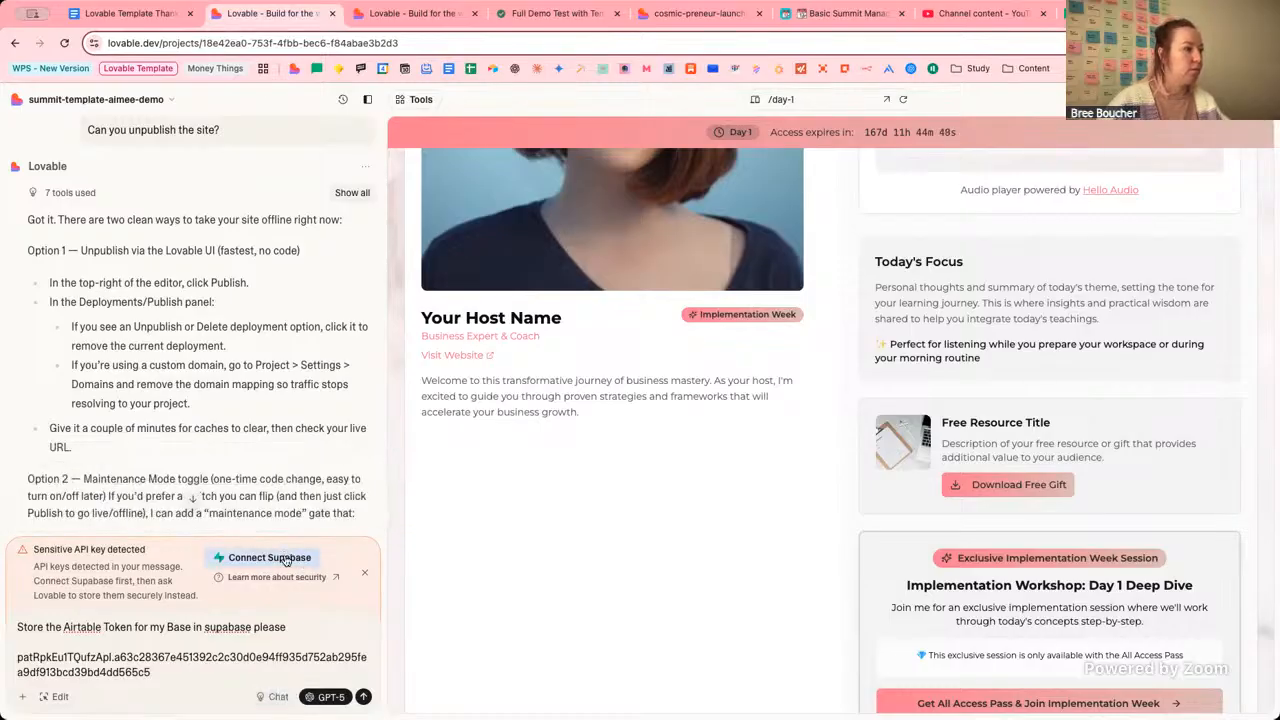
pyautogui.click(285, 558)
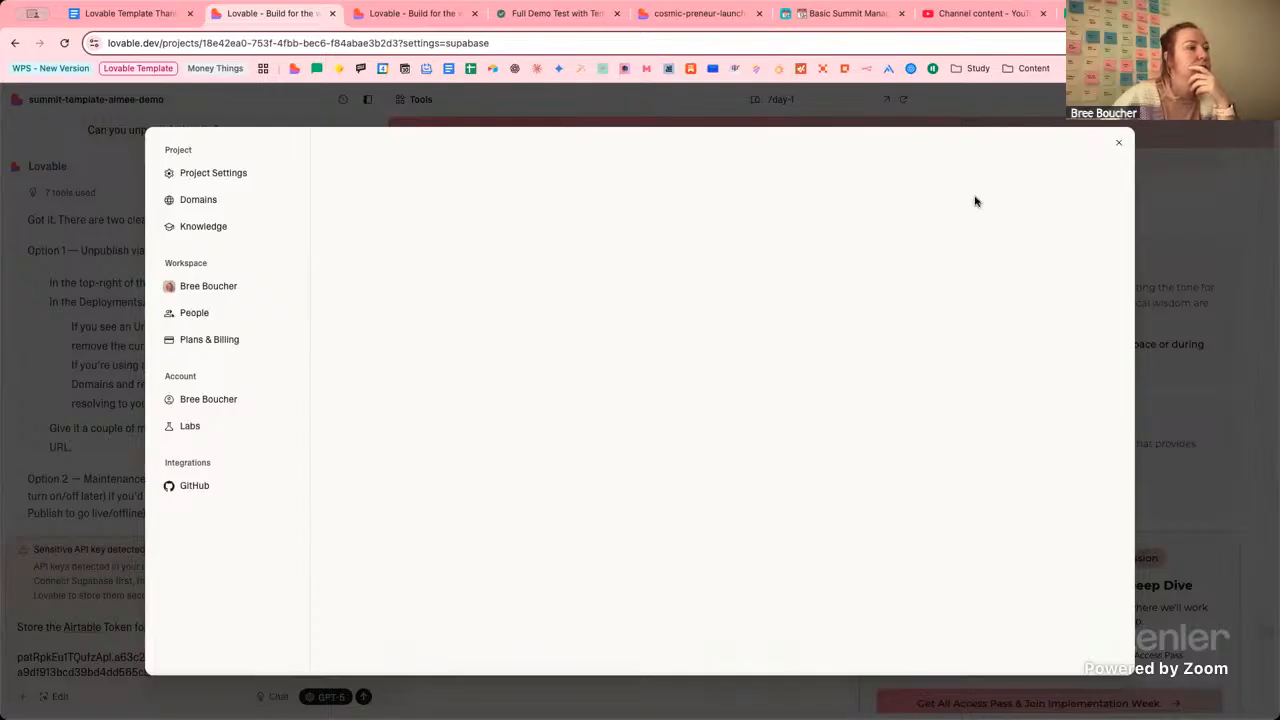
pyautogui.click(1119, 143)
pyautogui.click(264, 562)
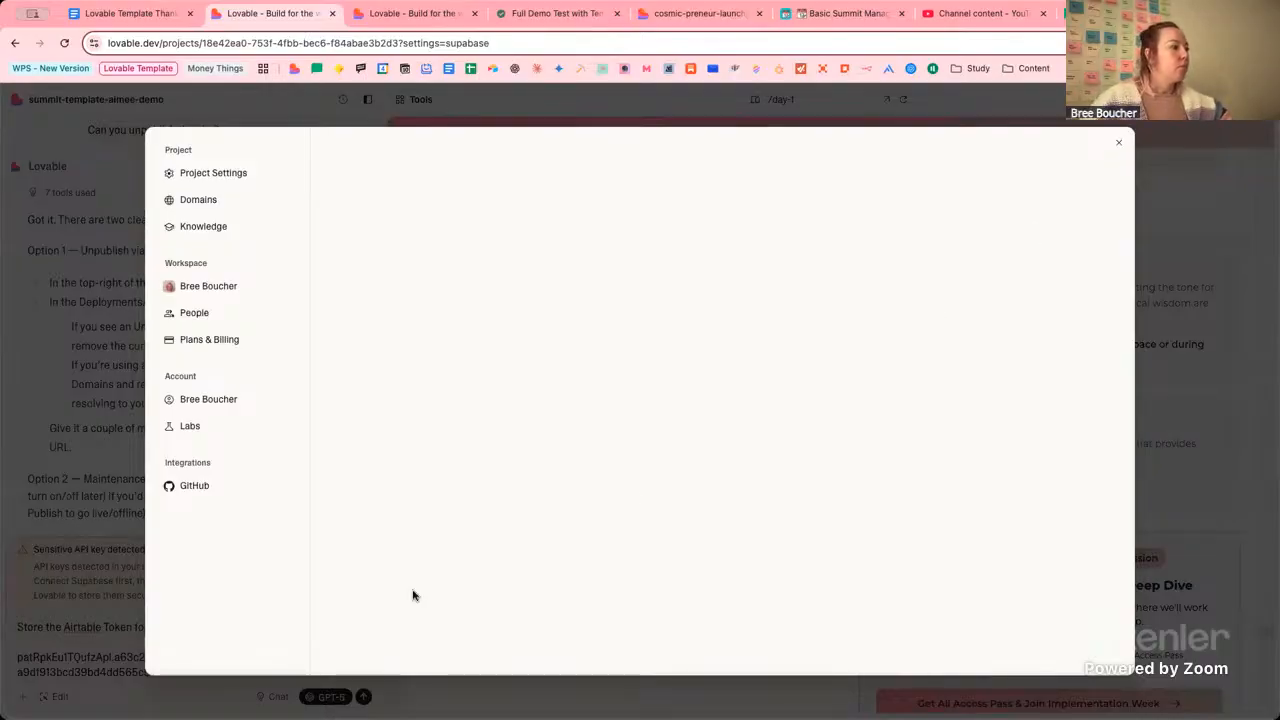
pyautogui.click(191, 684)
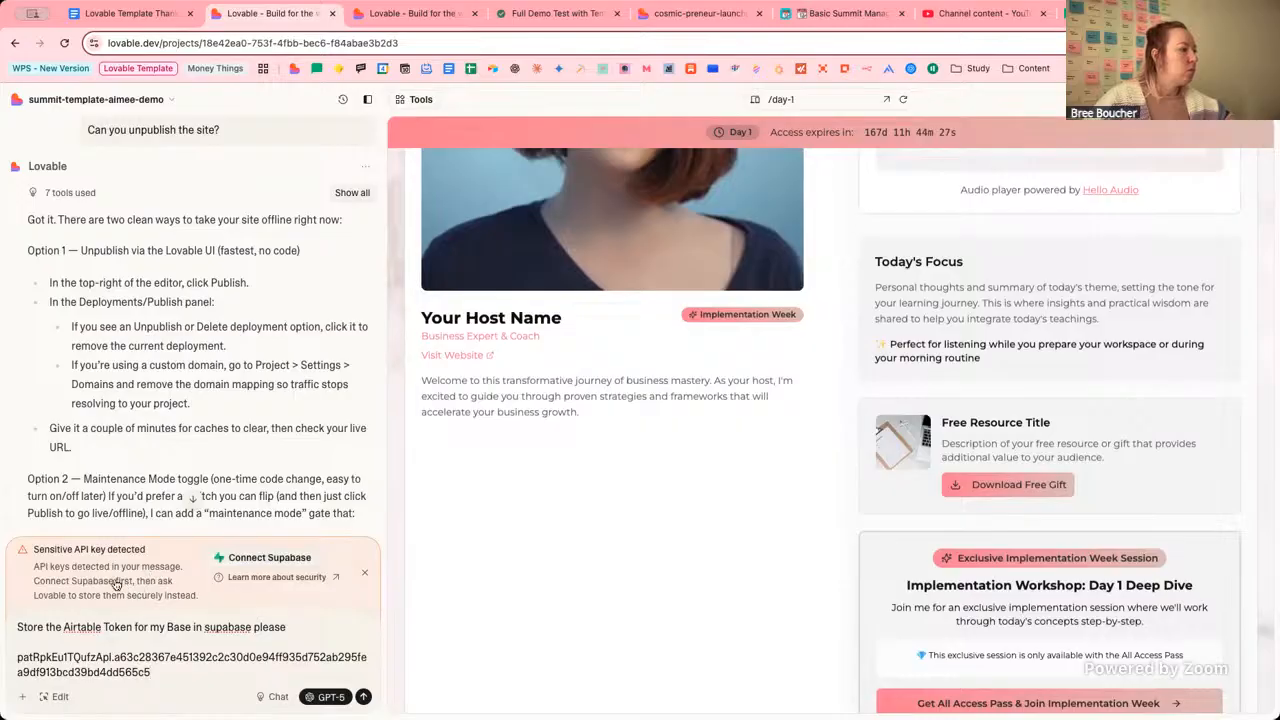
# Reword the request to add 'I can't connect to supabase right now.' and send it.
pyautogui.moveTo(100, 567)
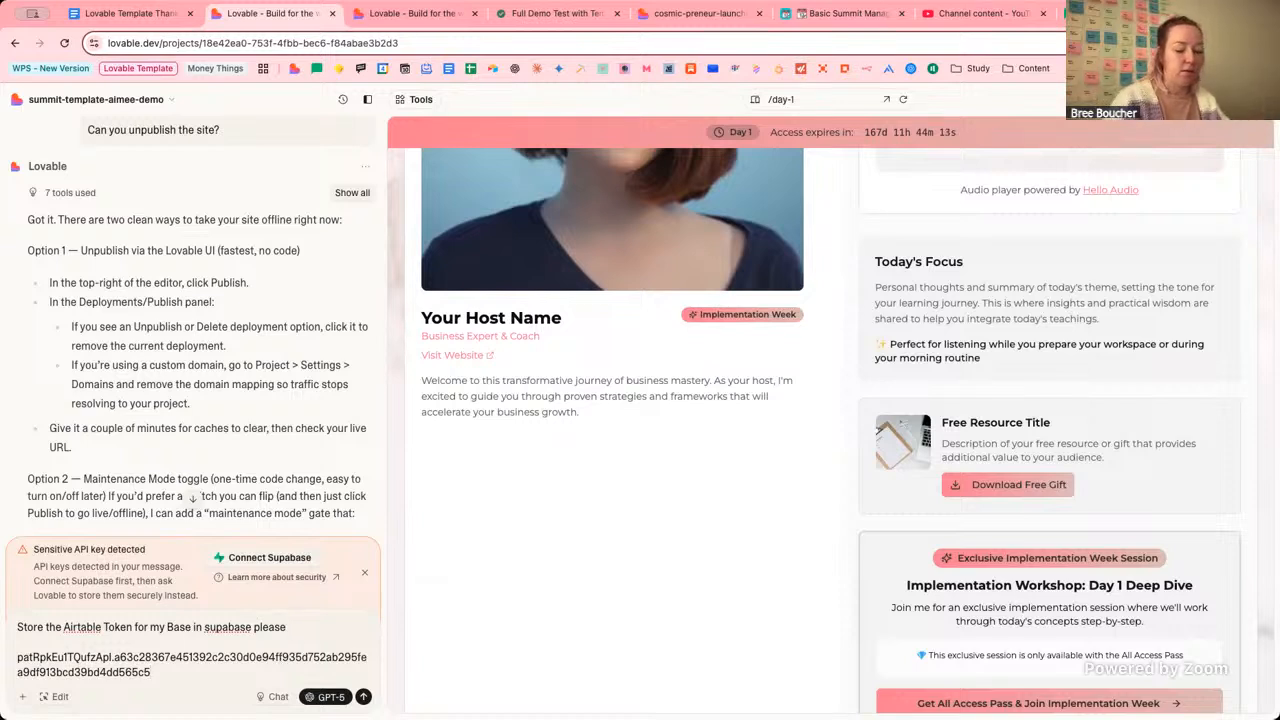
pyautogui.write("- Here's")
pyautogui.press('BackSpace')
pyautogui.press('BackSpace')
pyautogui.press('BackSpace')
pyautogui.press('BackSpace')
pyautogui.press('BackSpace')
pyautogui.press('BackSpace')
pyautogui.write('the')
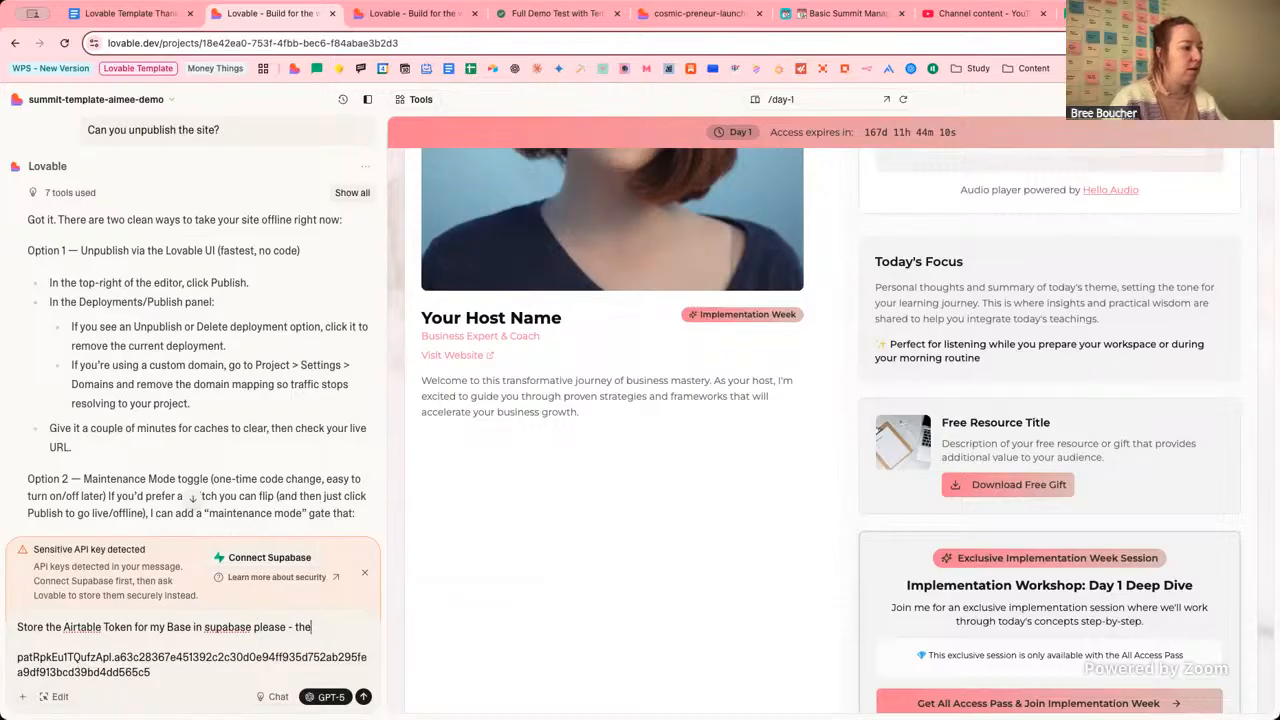
pyautogui.press('BackSpace')
pyautogui.press('BackSpace')
pyautogui.press('BackSpace')
pyautogui.write('I can')
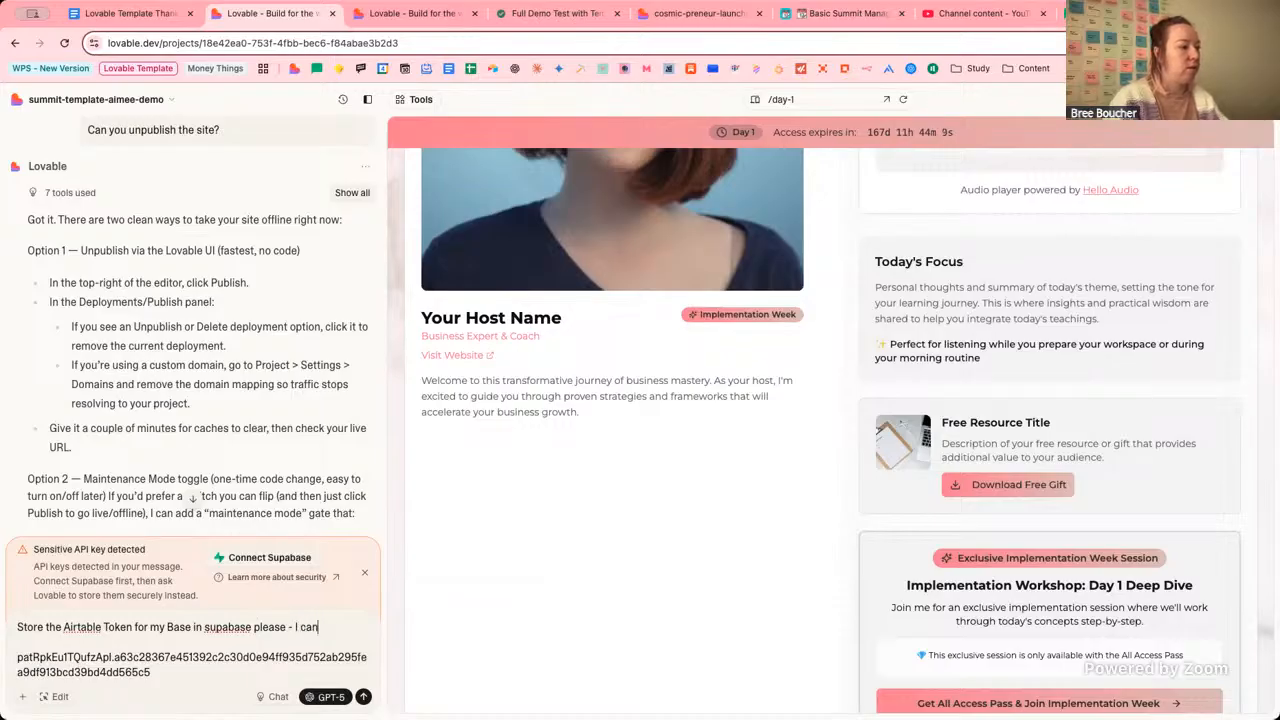
pyautogui.write("'t connect to")
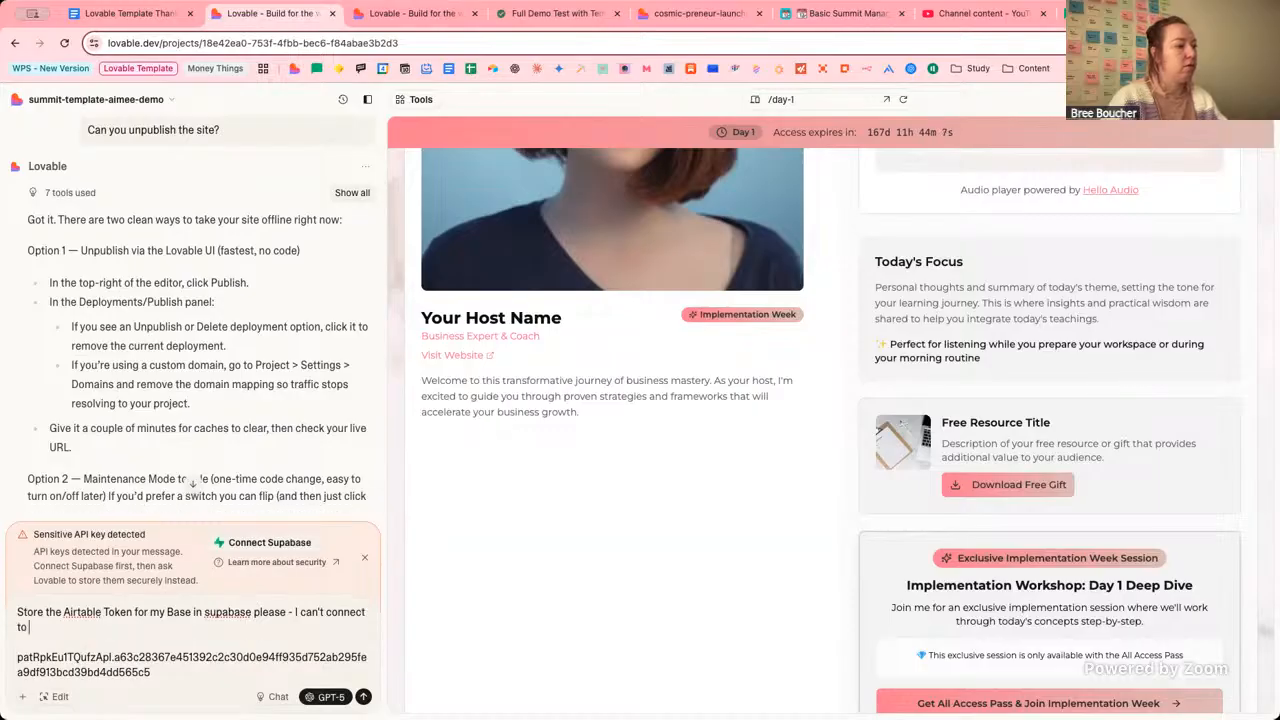
pyautogui.moveTo(253, 614); pyautogui.dragTo(194, 615)
pyautogui.press('BackSpace')
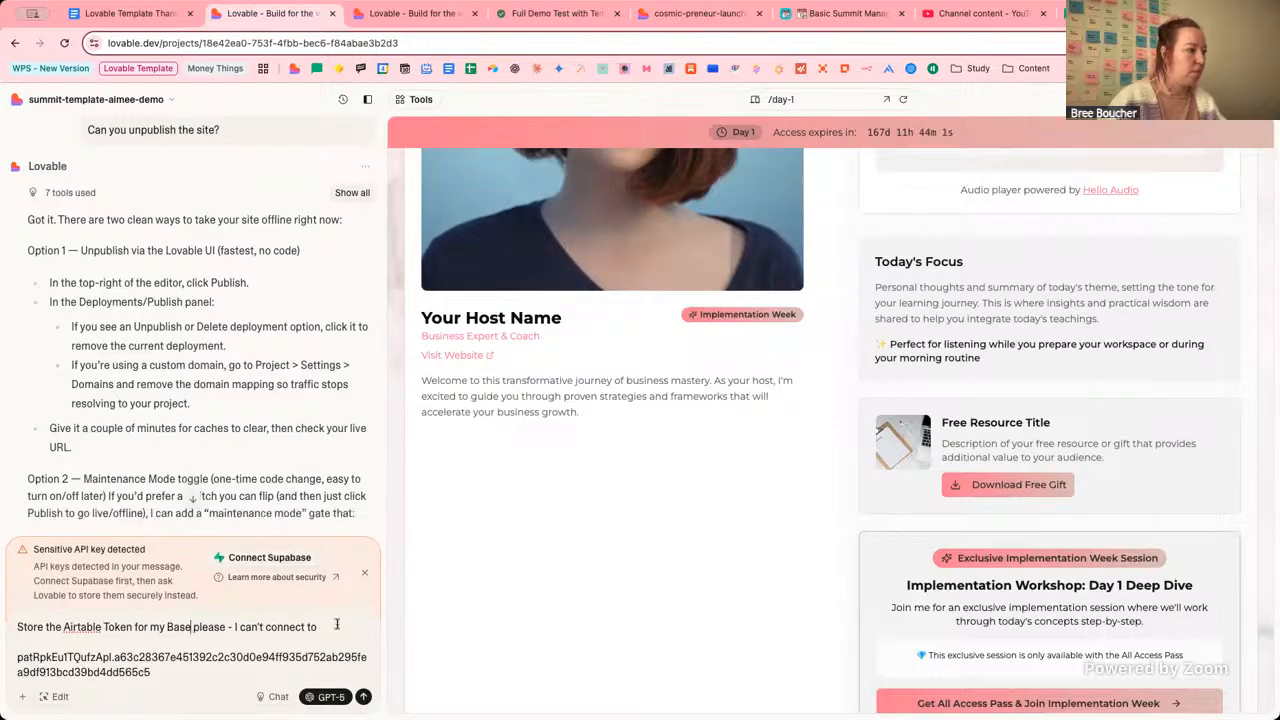
pyautogui.write("- I can't connect to supabase")
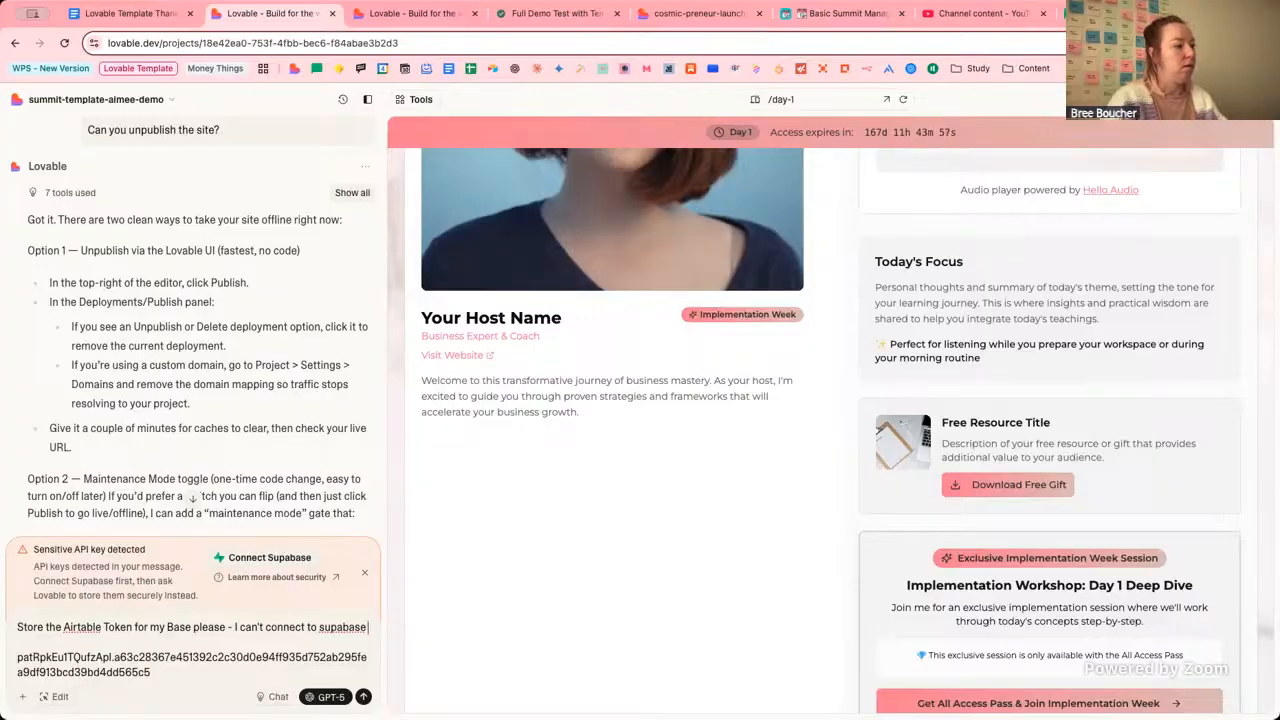
pyautogui.write(' right now.')
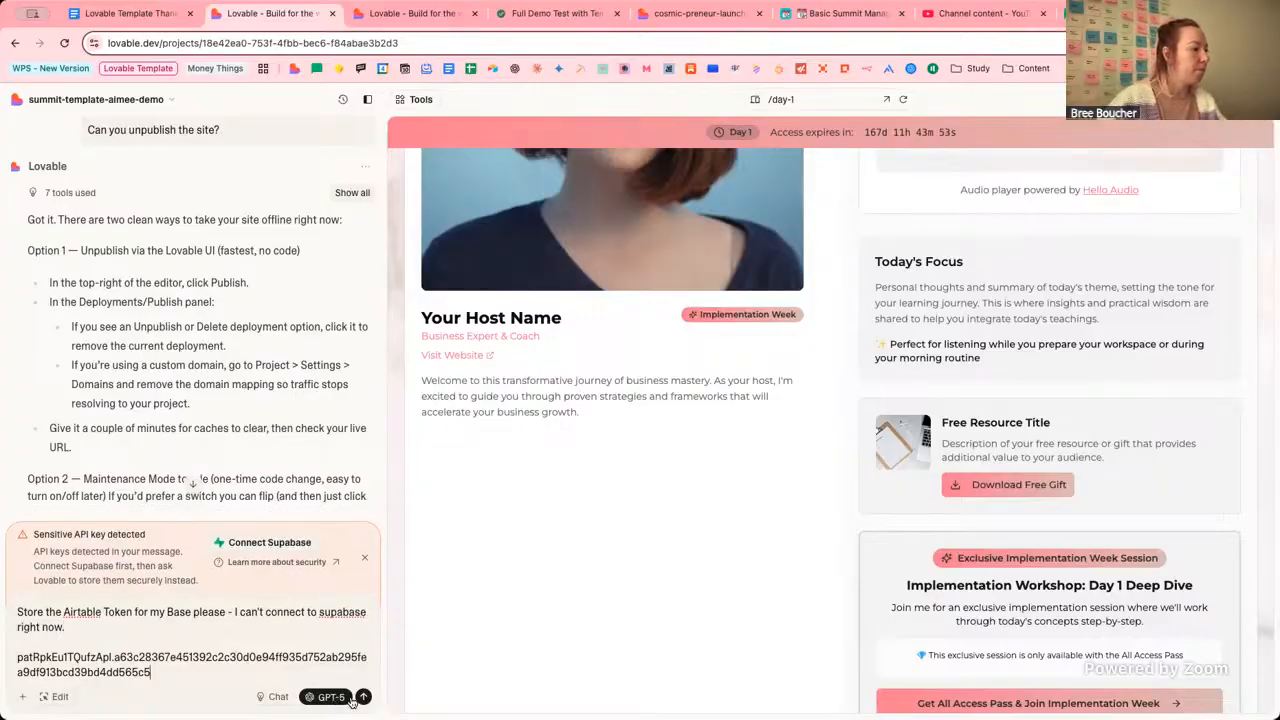
pyautogui.press('Return')
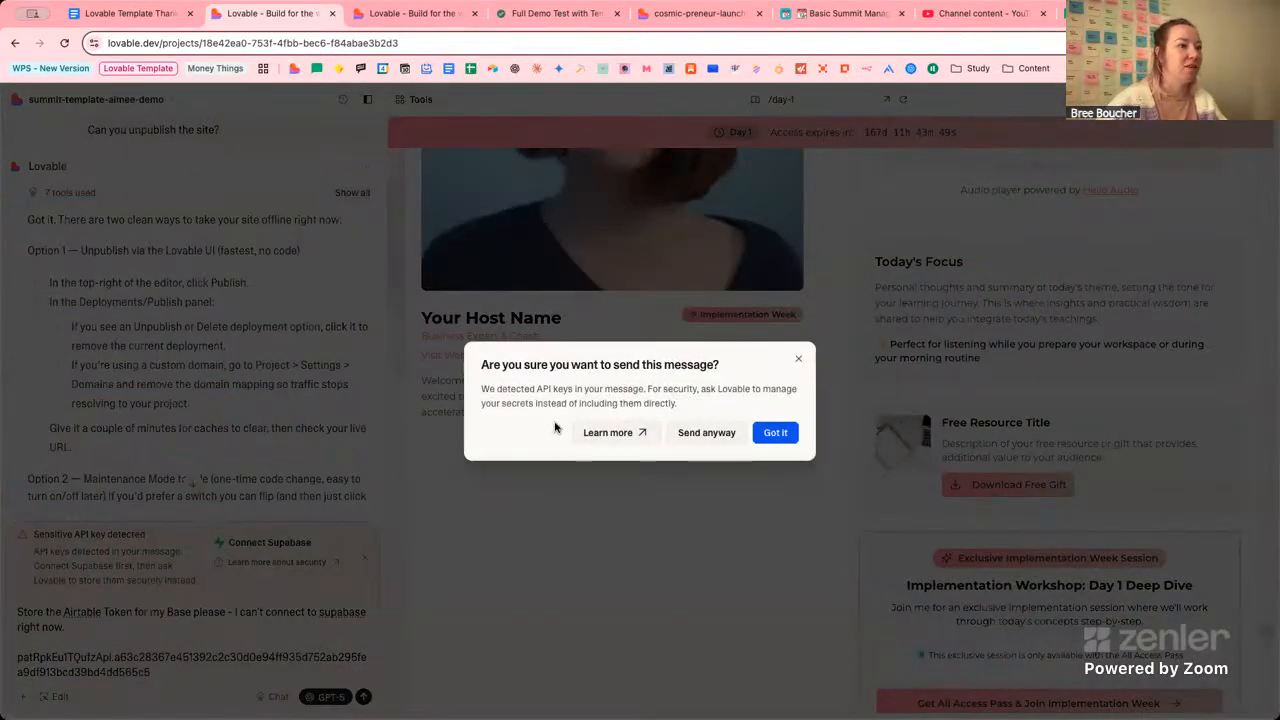
# Read past the detected API-key warning and send the Airtable-token message anyway.
pyautogui.moveTo(510, 389); pyautogui.dragTo(597, 391)
pyautogui.click(639, 391)
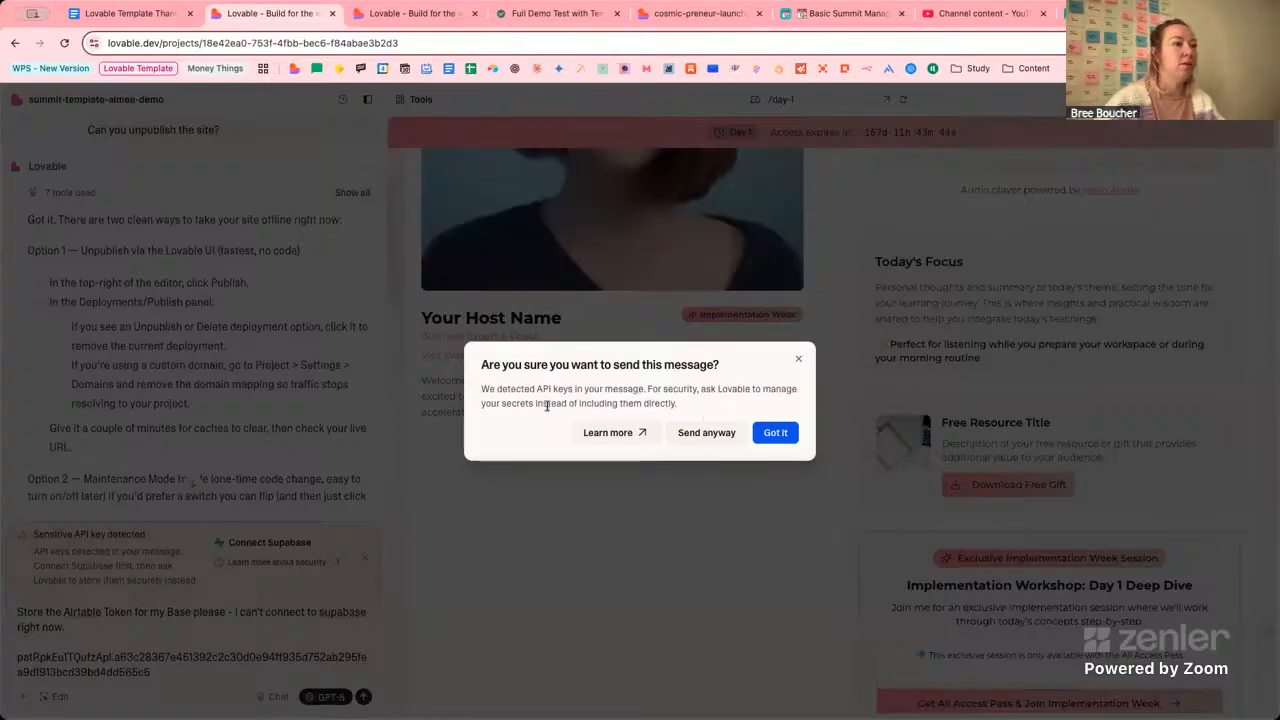
pyautogui.moveTo(529, 402); pyautogui.dragTo(644, 404)
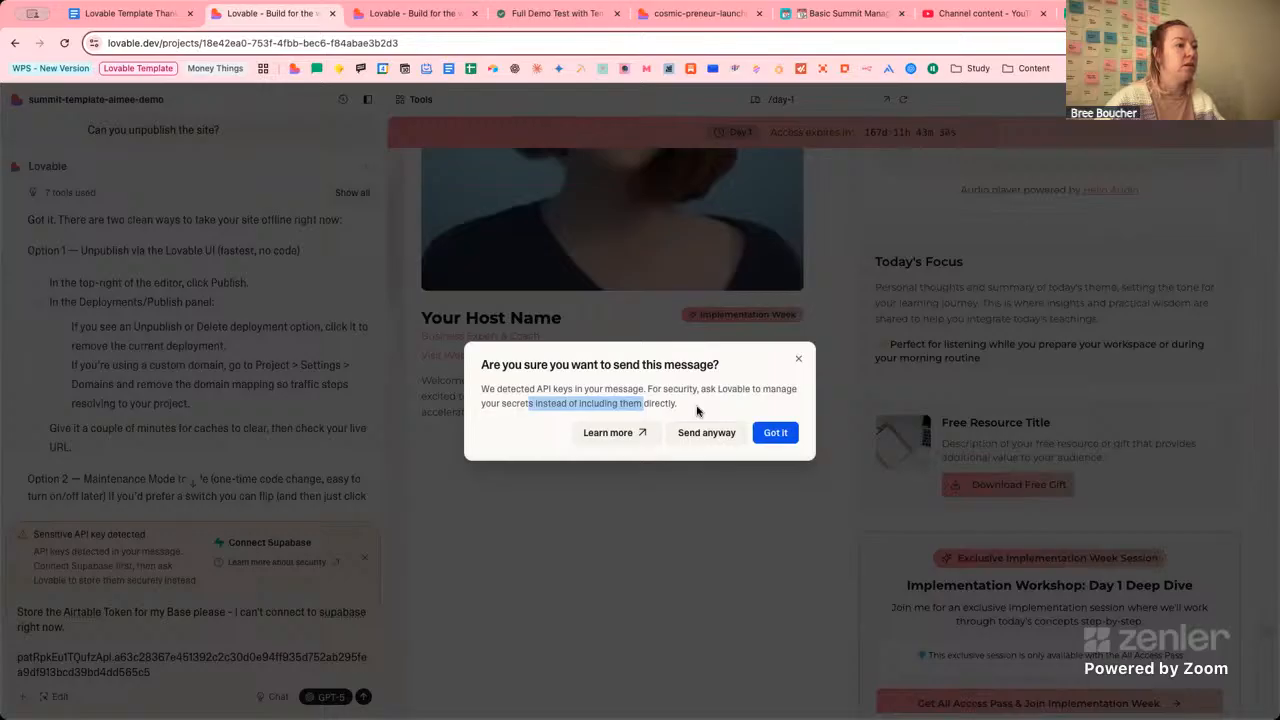
pyautogui.click(697, 410)
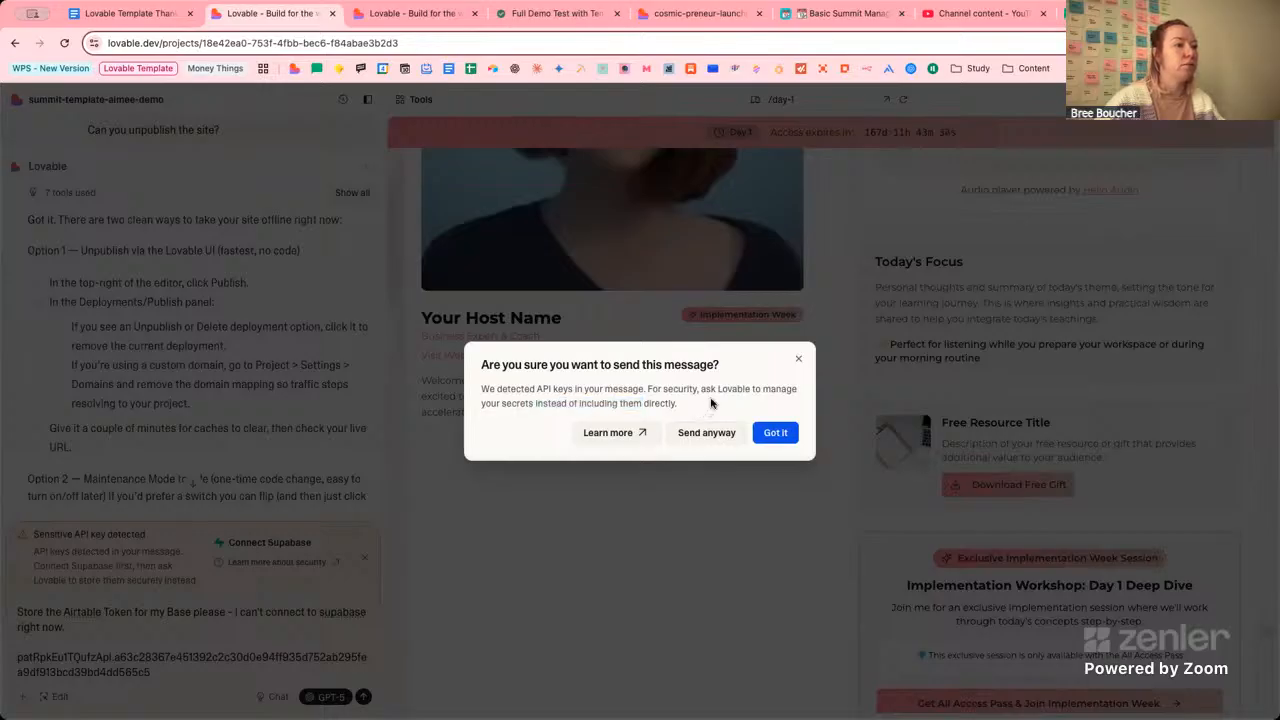
pyautogui.click(775, 440)
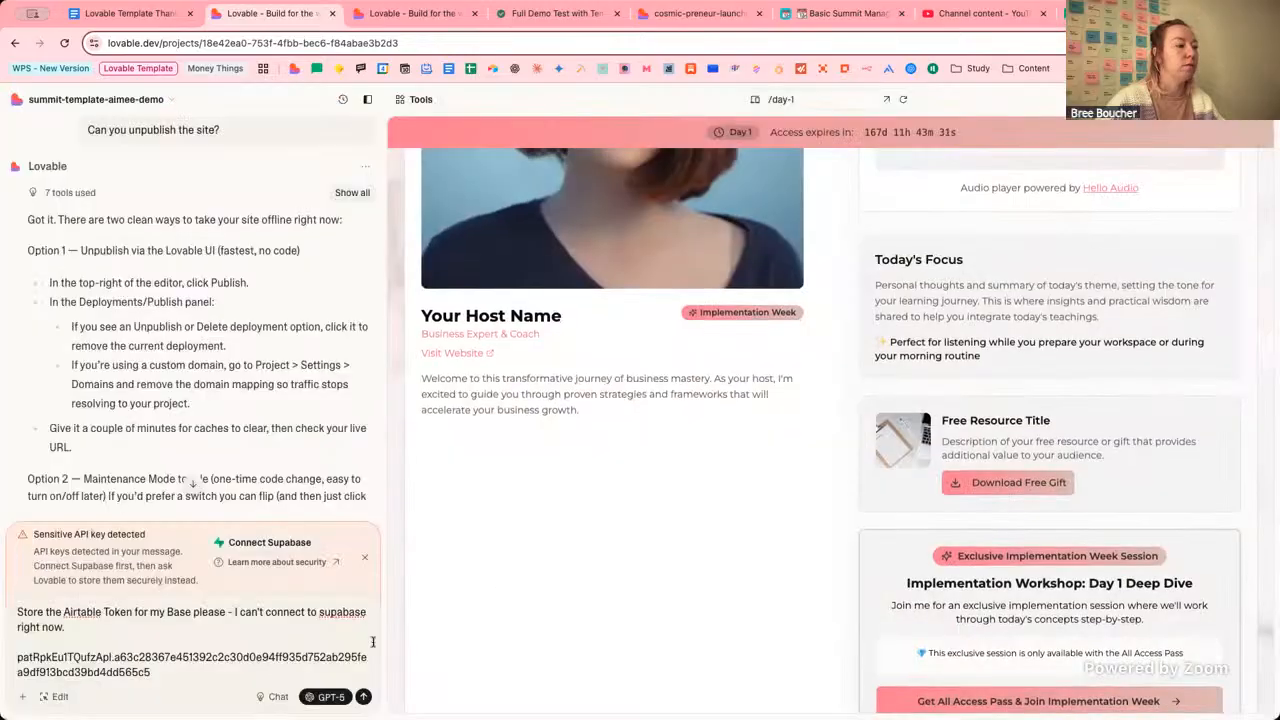
pyautogui.click(364, 698)
pyautogui.click(706, 434)
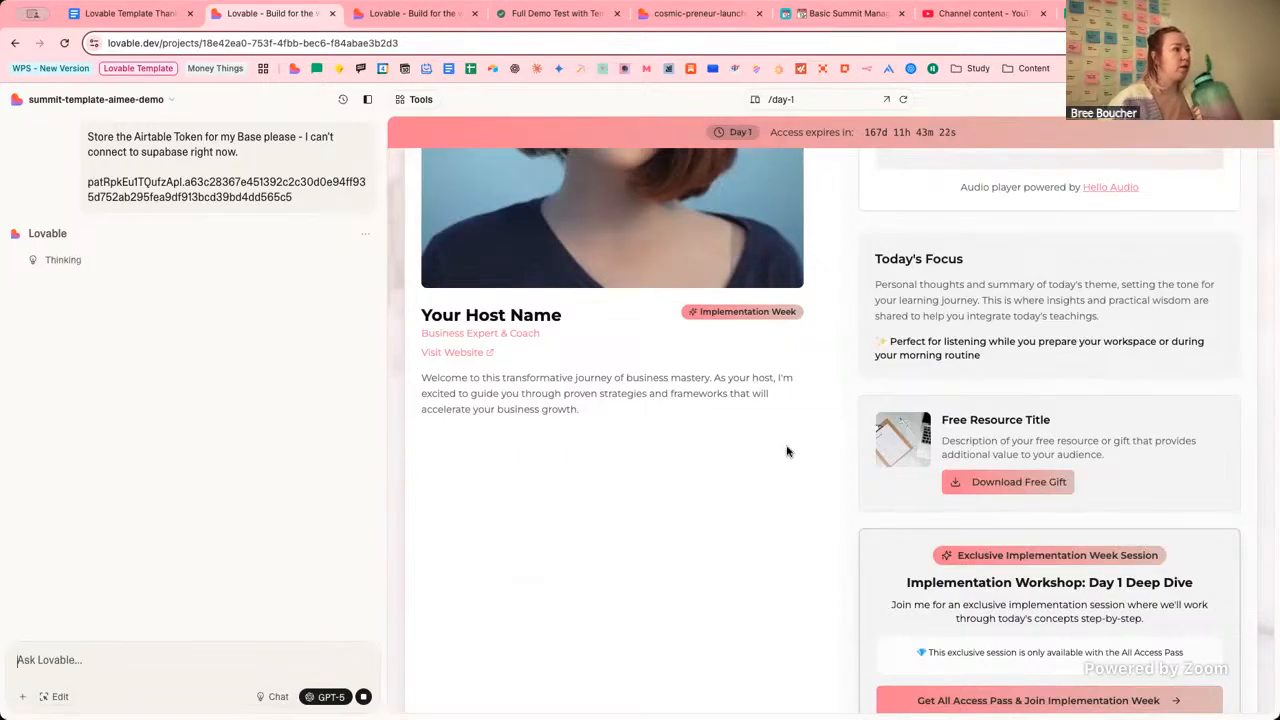
# Let Lovable work on SetupGuide.tsx token storage, then bring up the Basic Summit Management Hub base.
pyautogui.scroll(3, 786, 451)
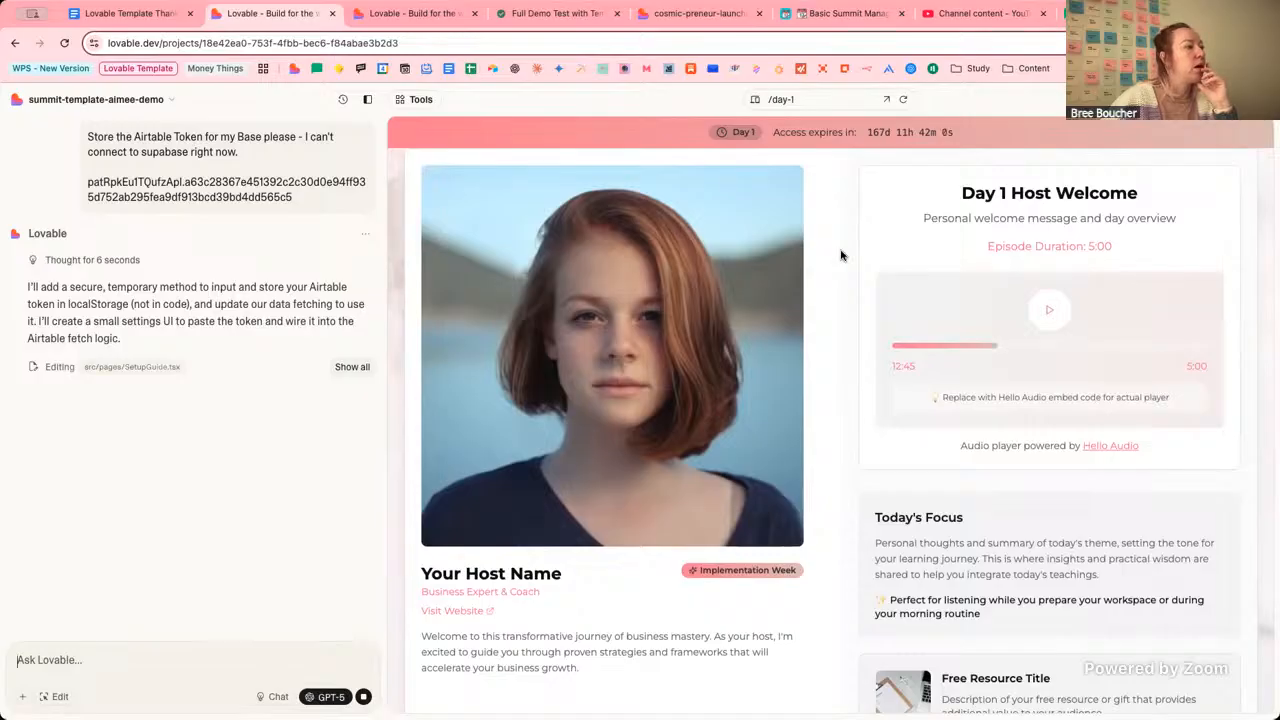
pyautogui.scroll(3, 840, 261)
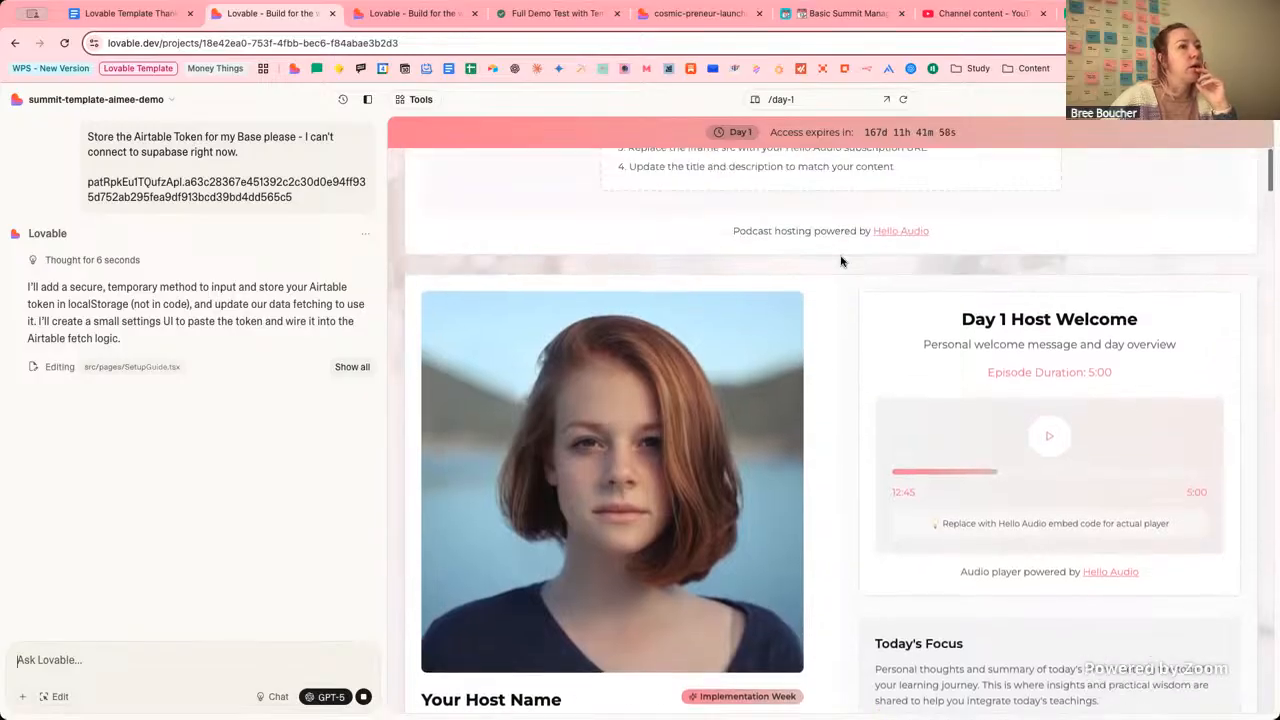
pyautogui.scroll(-3, 840, 261)
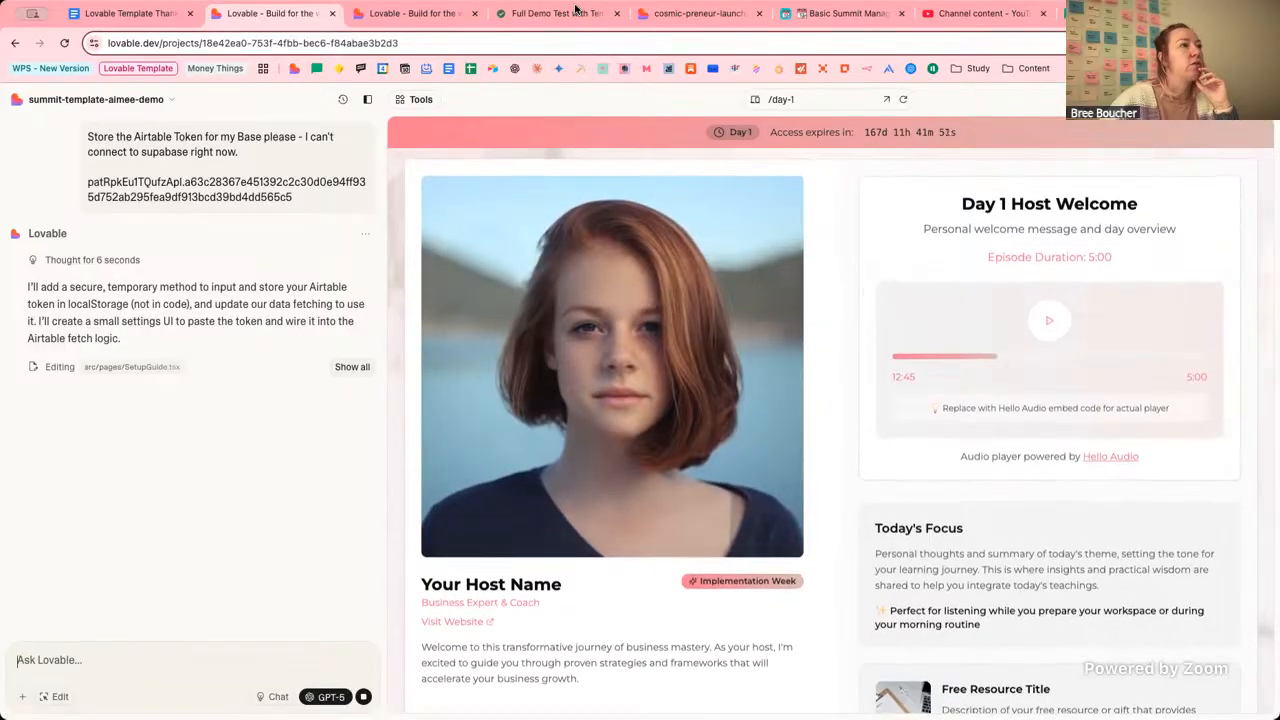
pyautogui.click(838, 14)
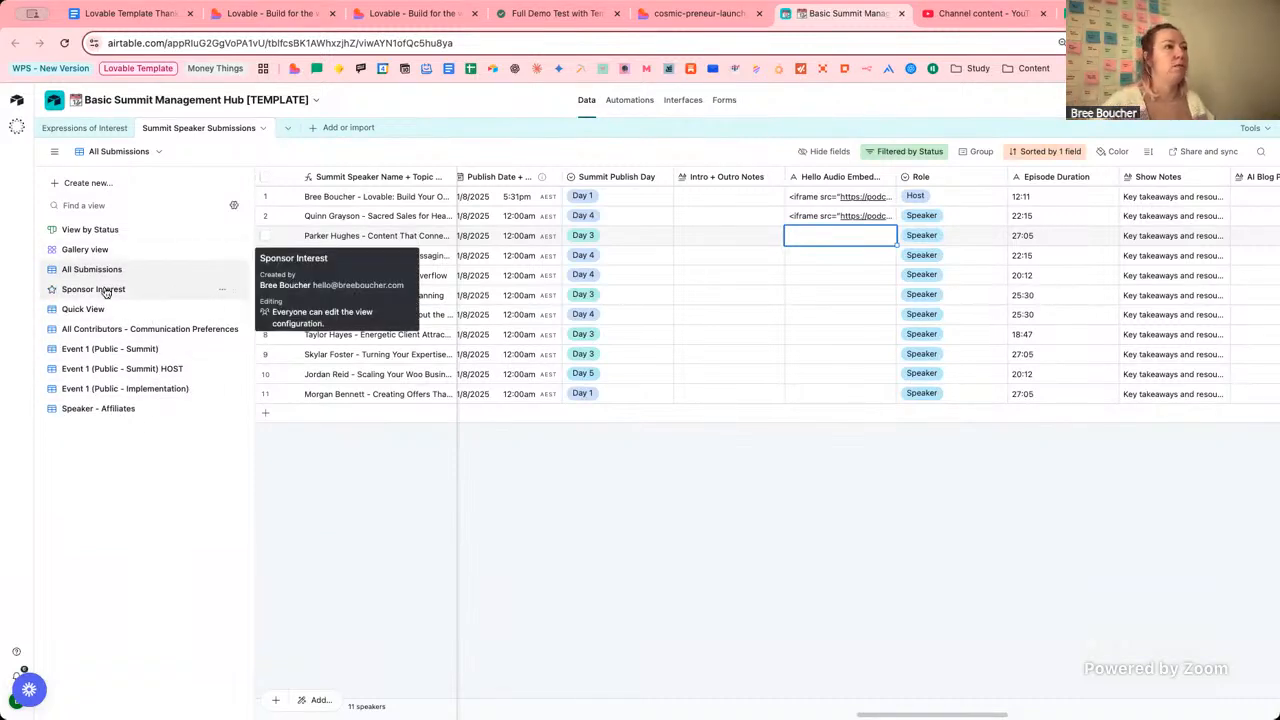
# Open Quick View and browse the first speaker's Status options without changing any.
pyautogui.click(83, 309)
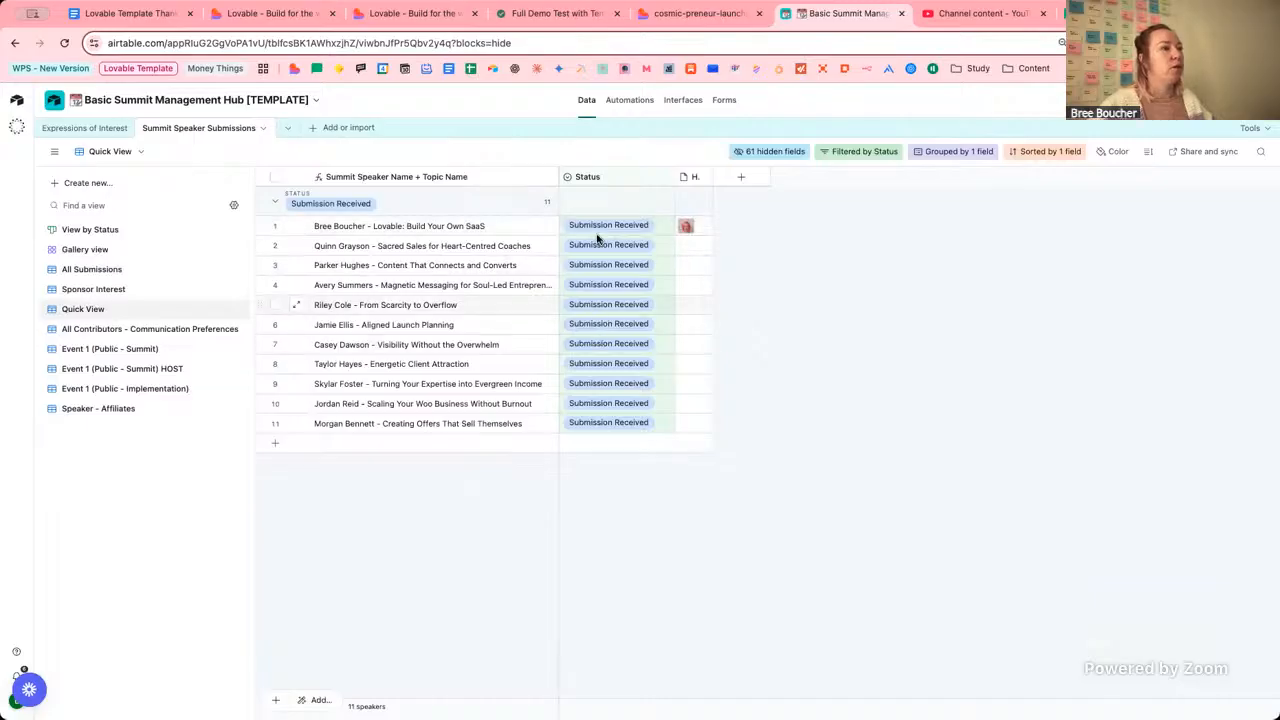
pyautogui.click(613, 226)
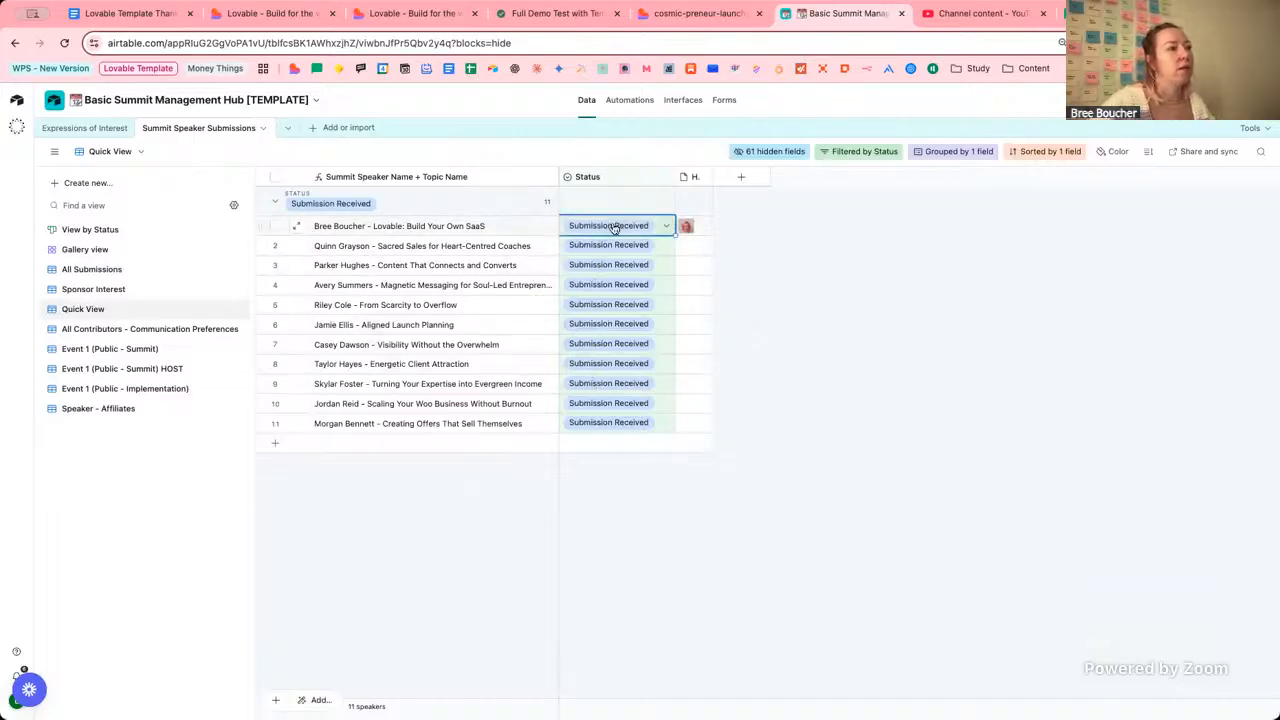
pyautogui.click(613, 226)
pyautogui.scroll(-5, 636, 354)
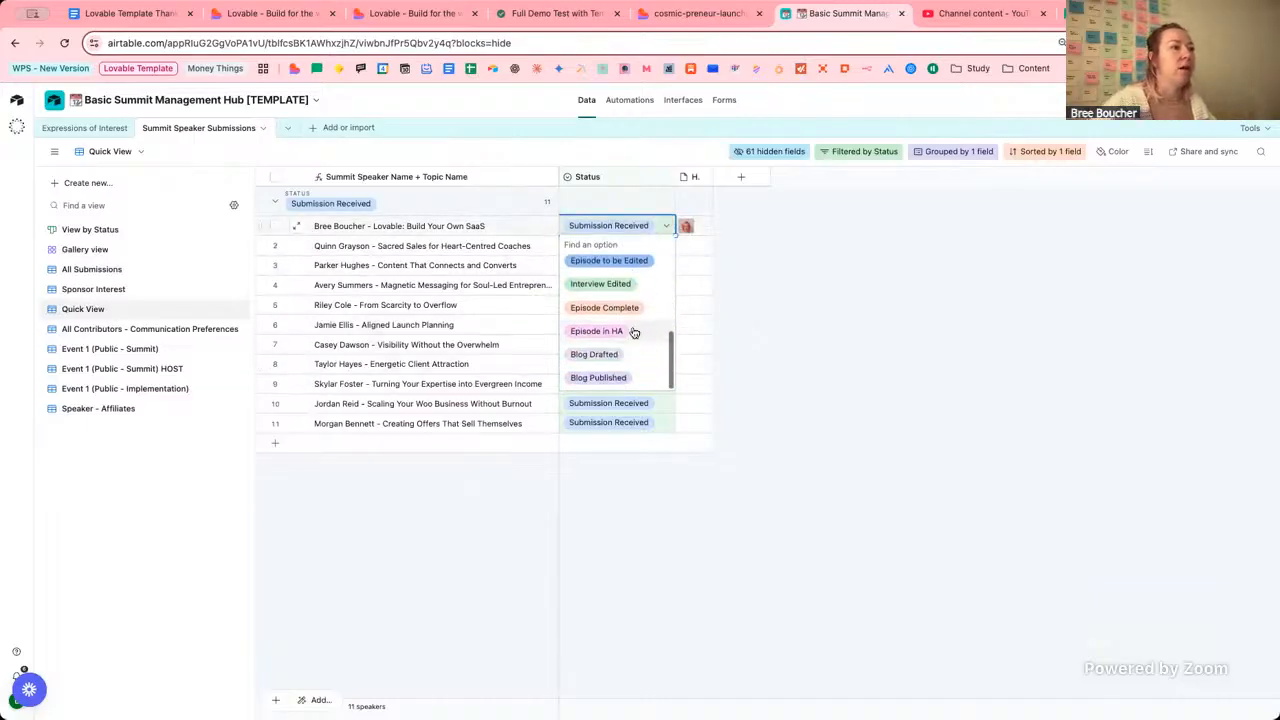
pyautogui.scroll(5, 634, 331)
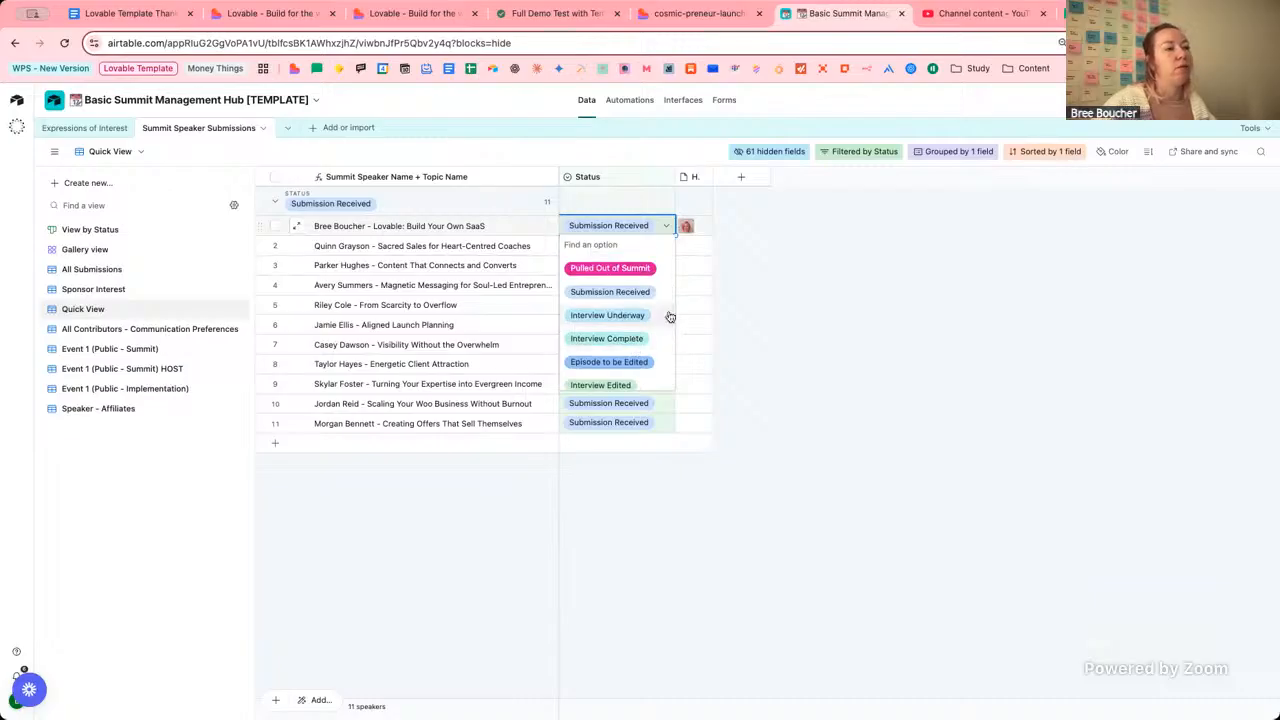
pyautogui.scroll(-1, 652, 365)
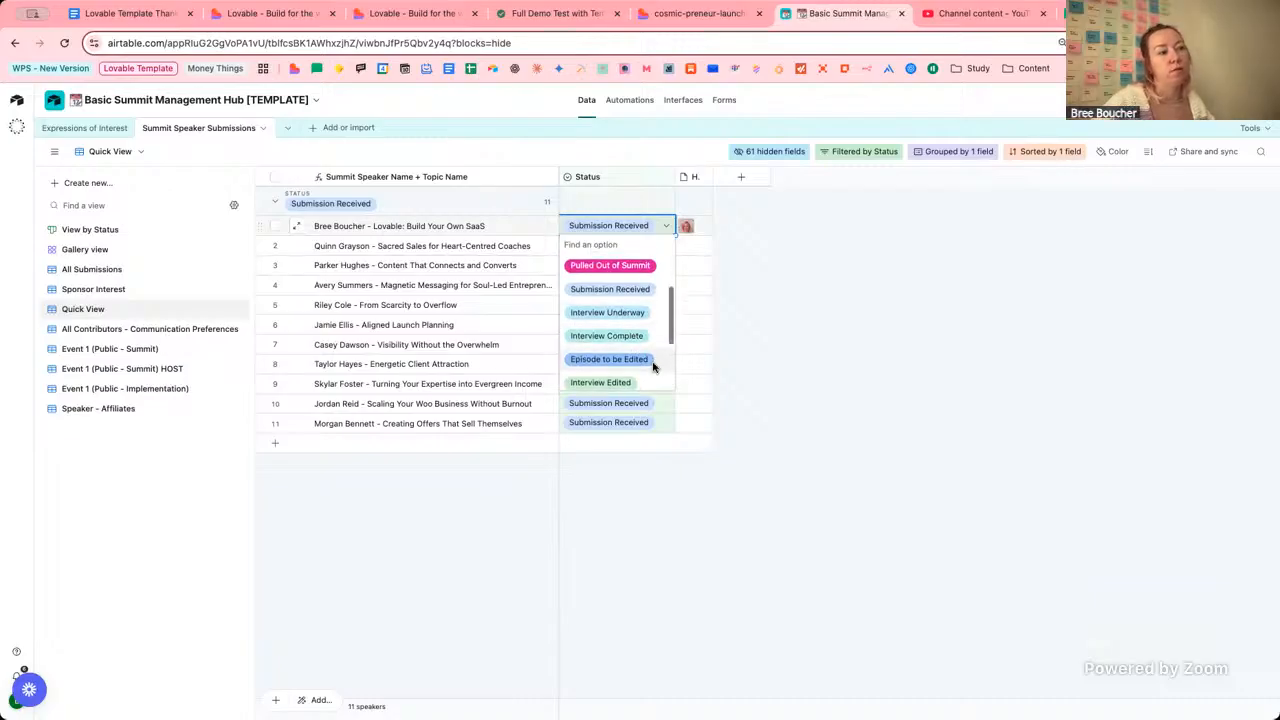
pyautogui.scroll(-3, 652, 370)
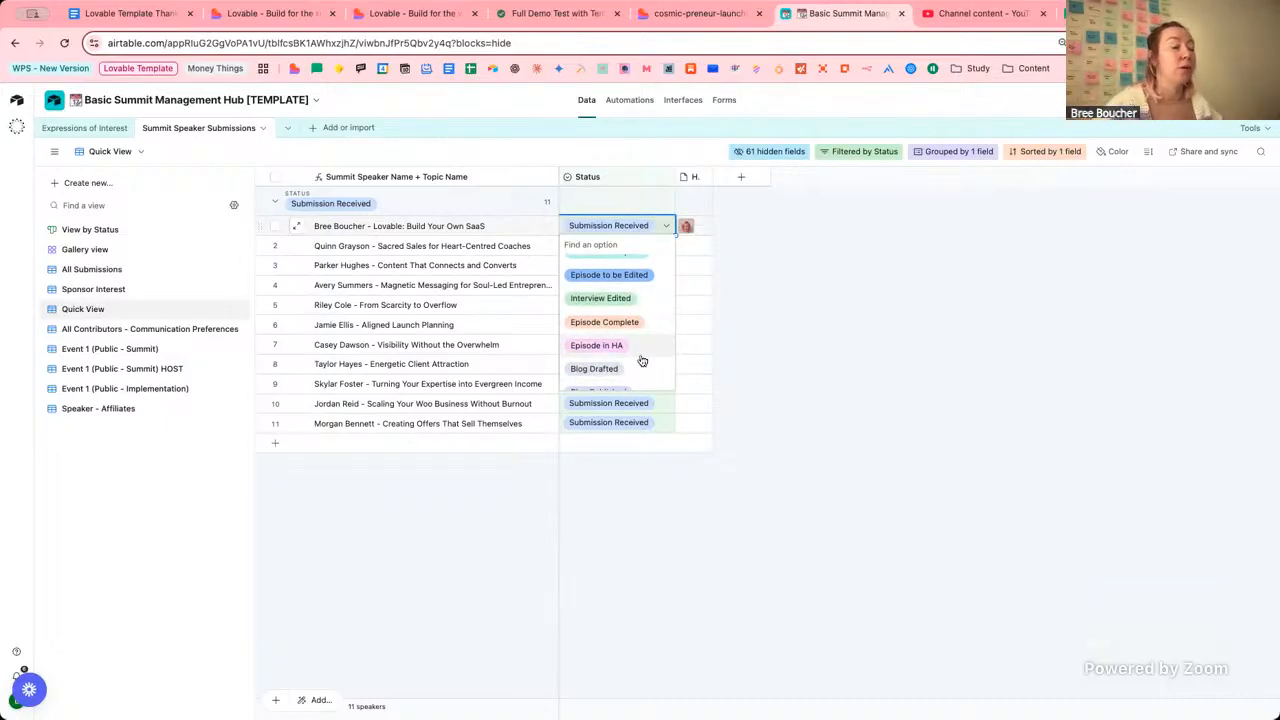
pyautogui.scroll(-1, 642, 360)
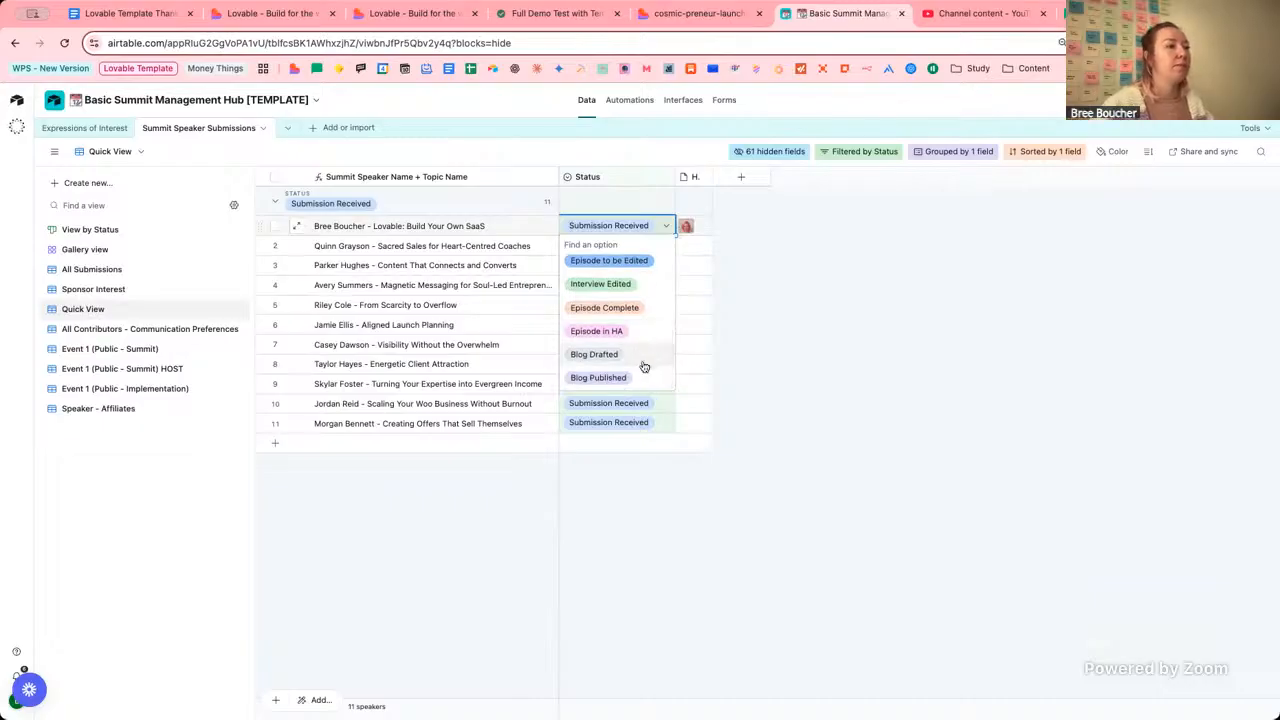
pyautogui.click(829, 274)
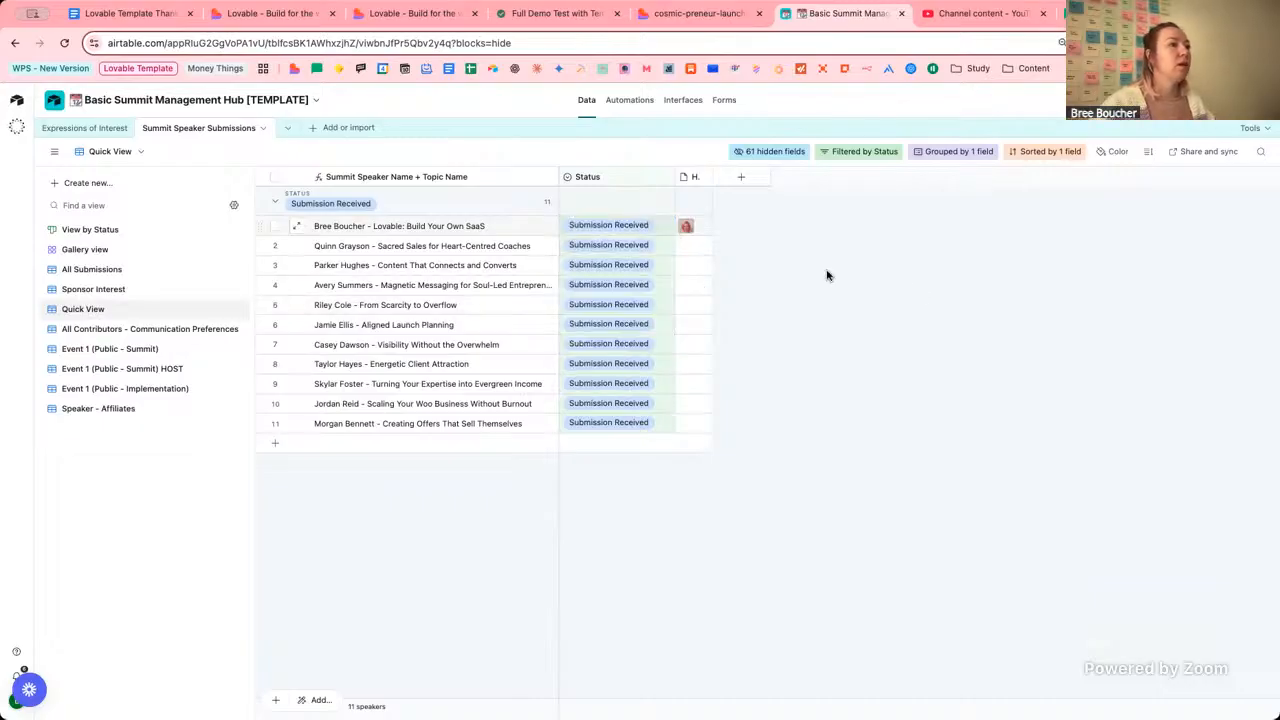
# Browse the Event 1 Summit, Implementation and HOST views, then return to summit-template-demo.
pyautogui.click(123, 351)
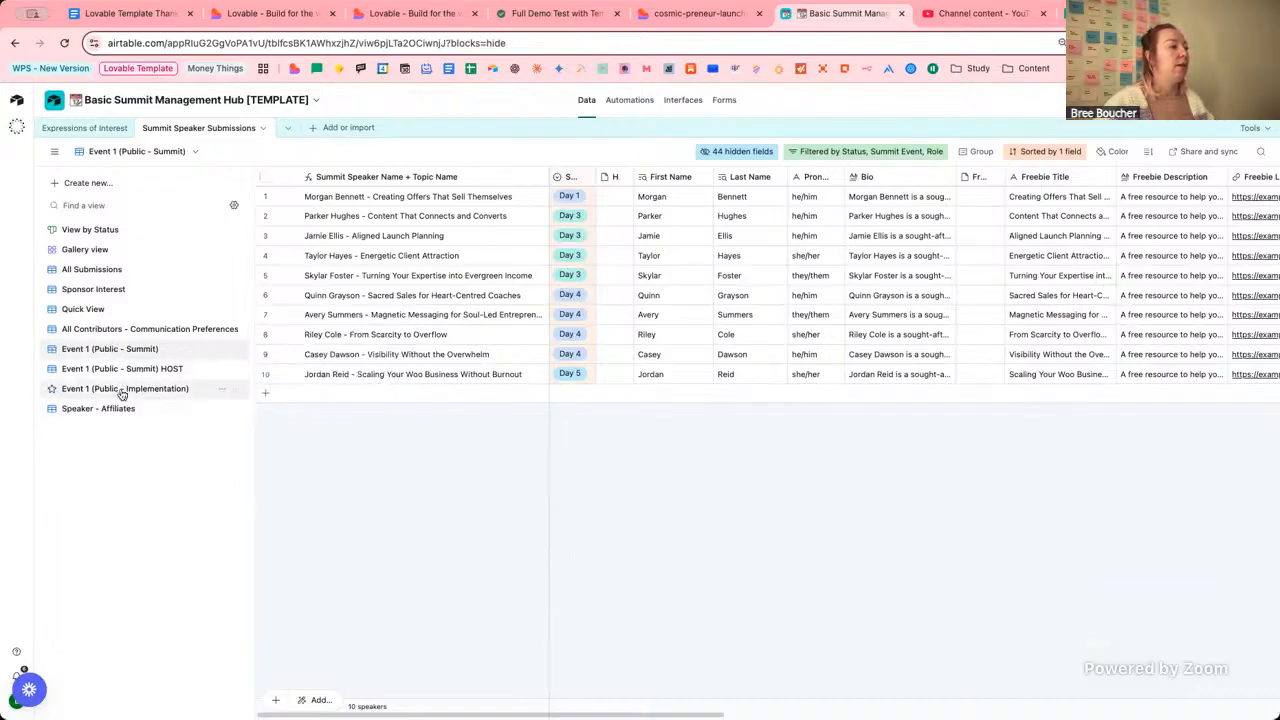
pyautogui.click(147, 389)
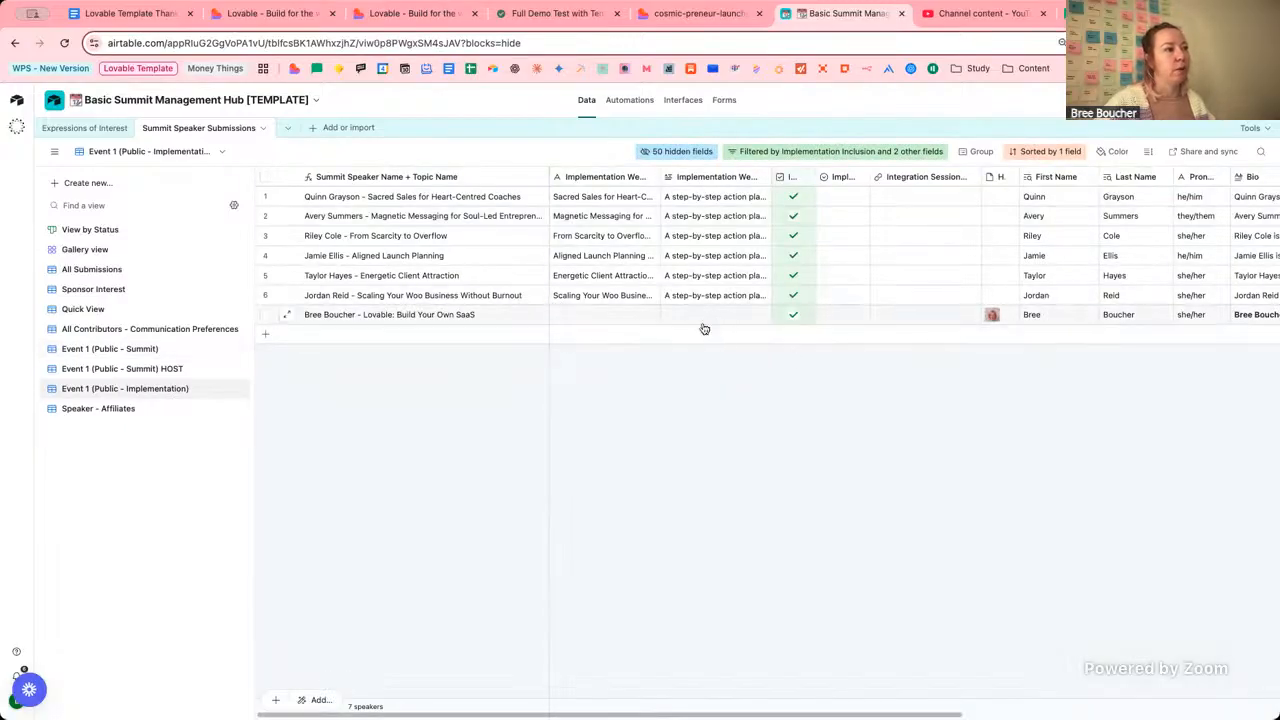
pyautogui.click(131, 349)
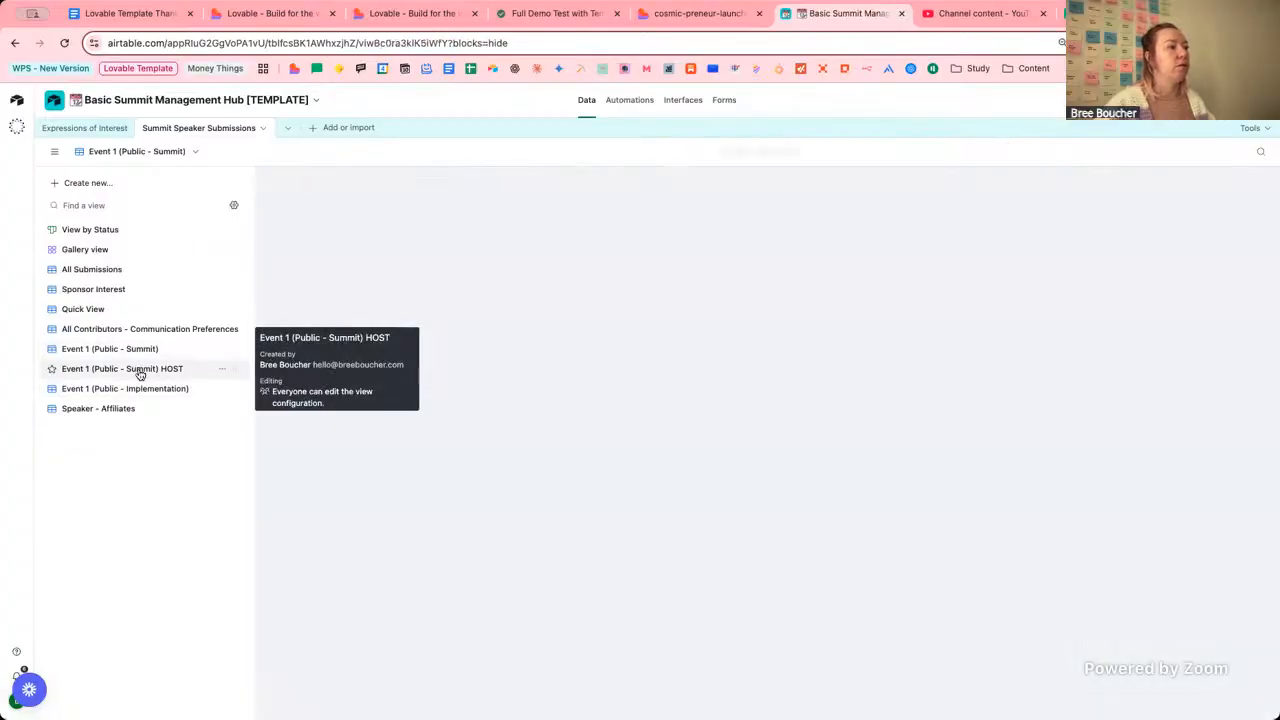
pyautogui.click(140, 370)
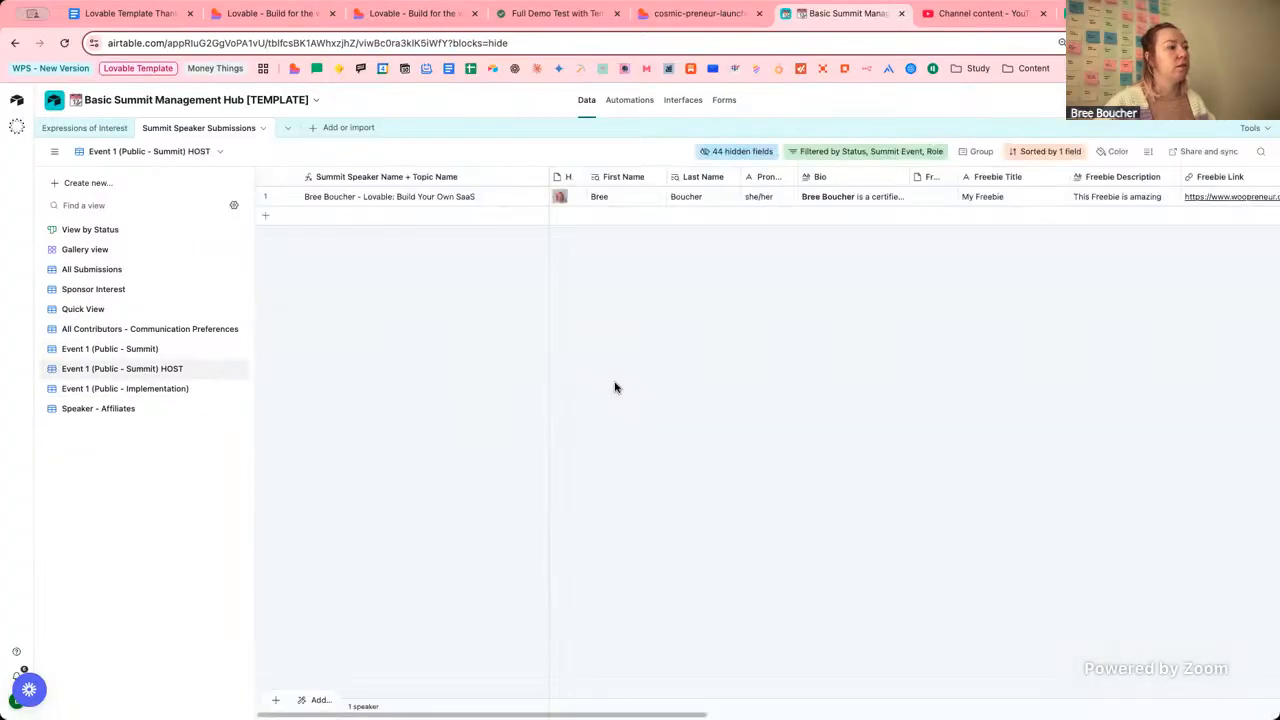
pyautogui.click(131, 357)
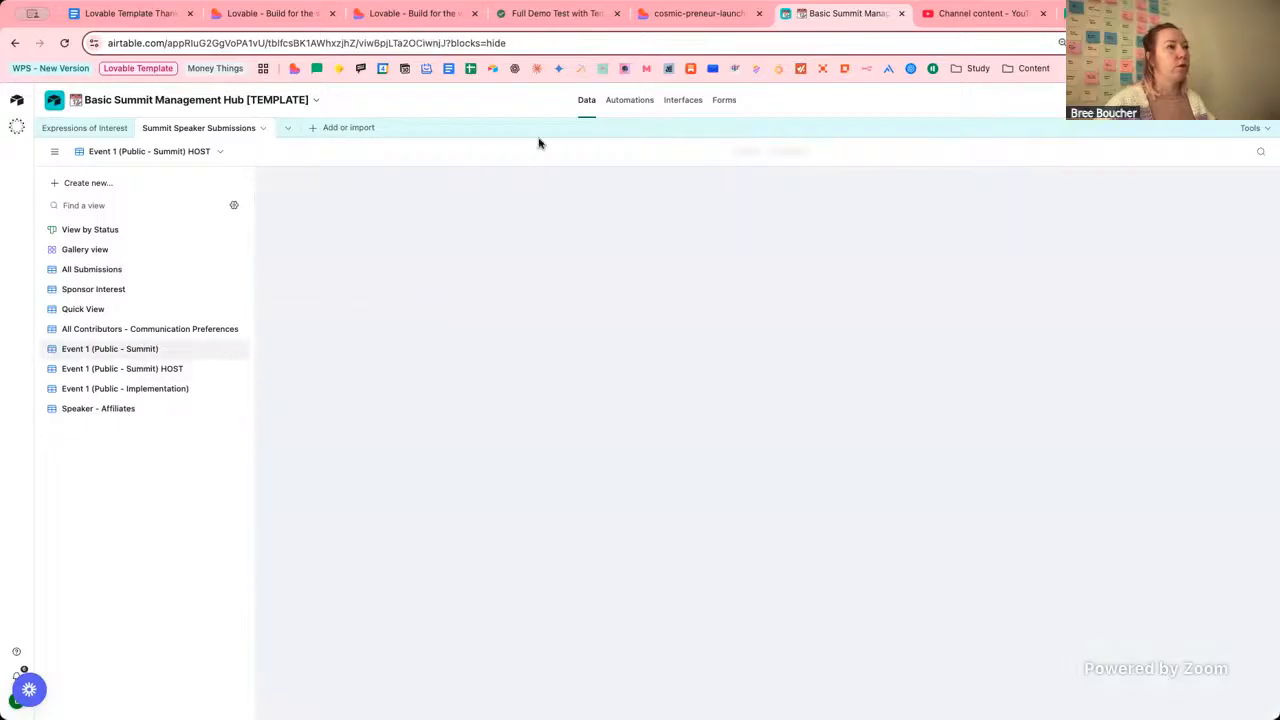
pyautogui.click(385, 15)
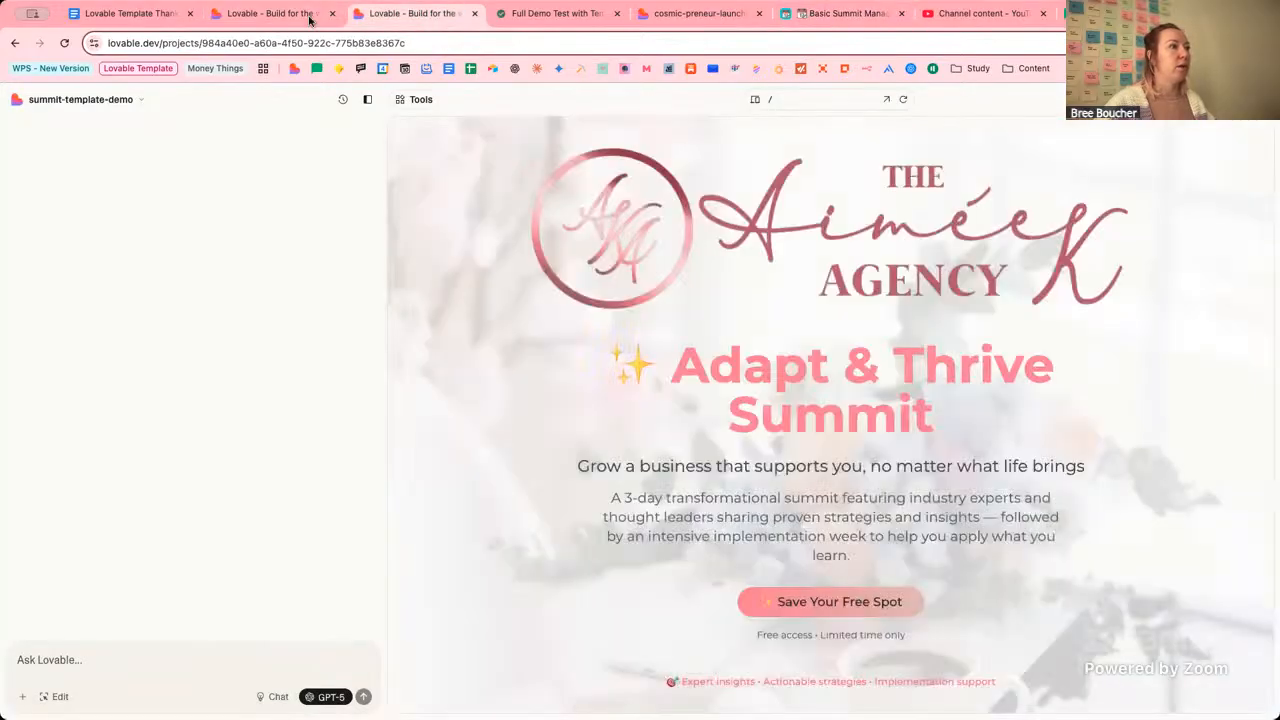
# Close the duplicate summit-template-demo tab and scroll the Day 1 preview to Today's Speakers.
pyautogui.click(309, 17)
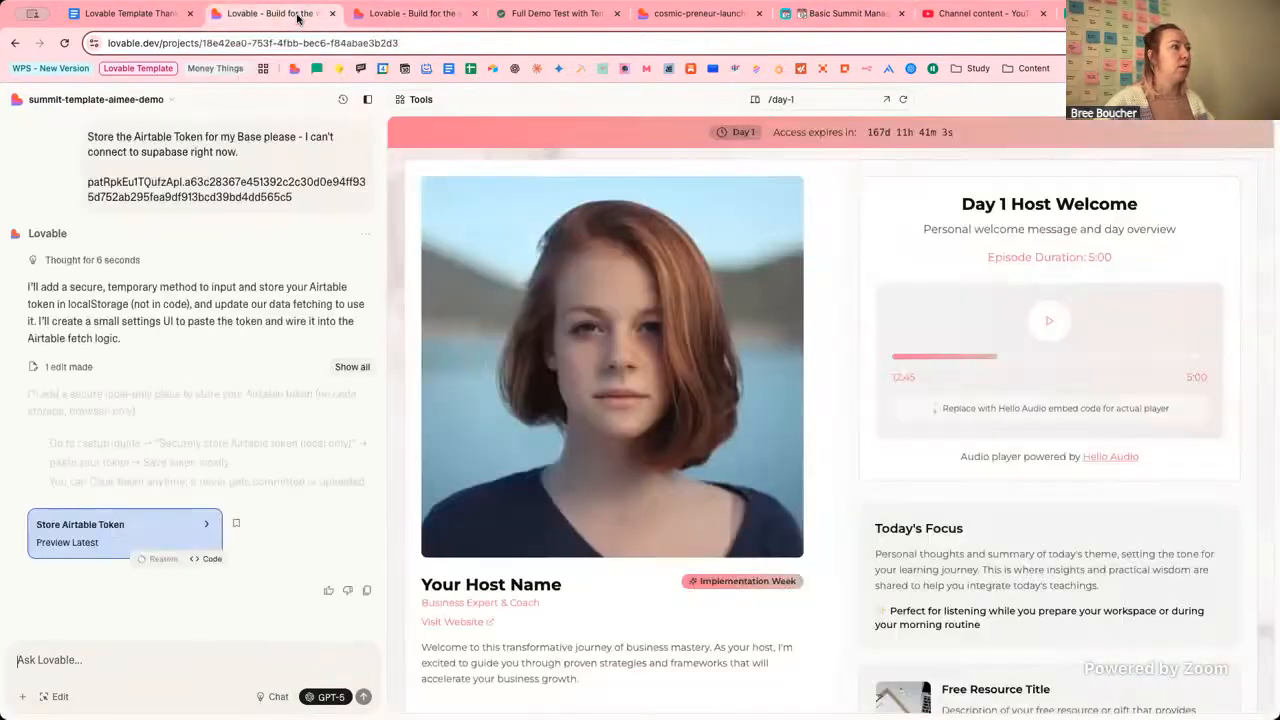
pyautogui.click(474, 14)
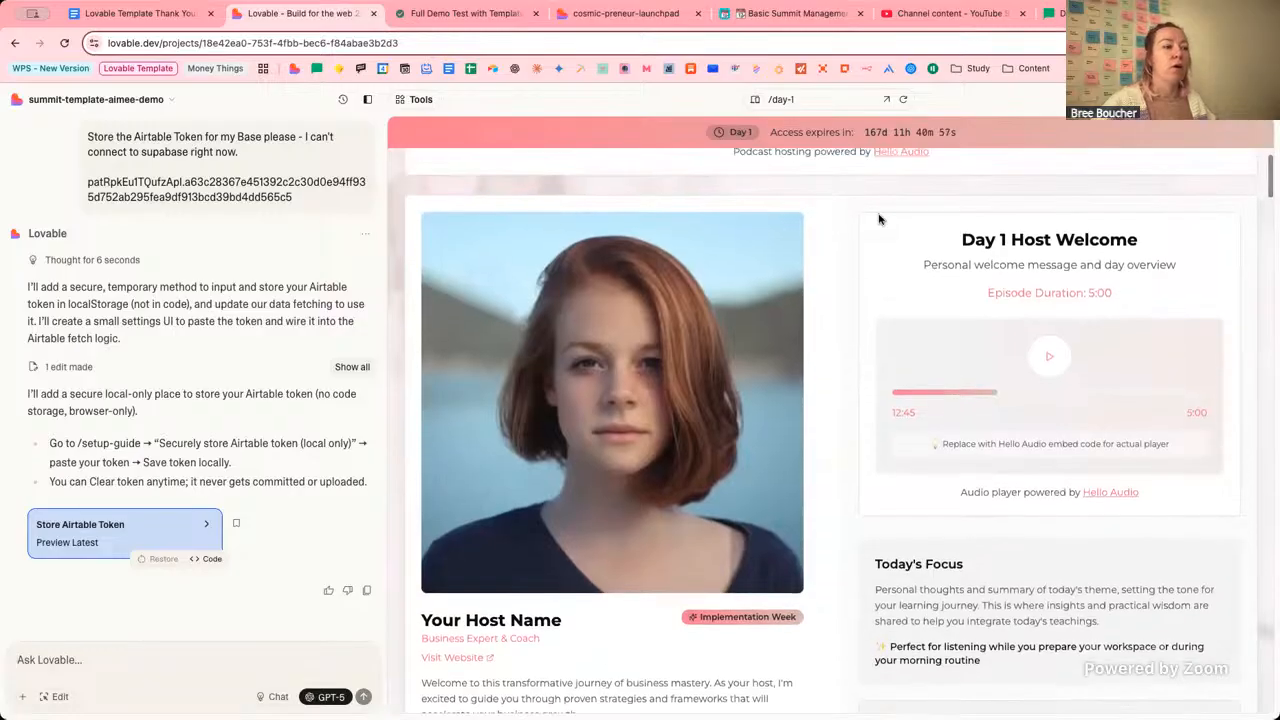
pyautogui.scroll(-3, 588, 290)
pyautogui.scroll(-10, 588, 290)
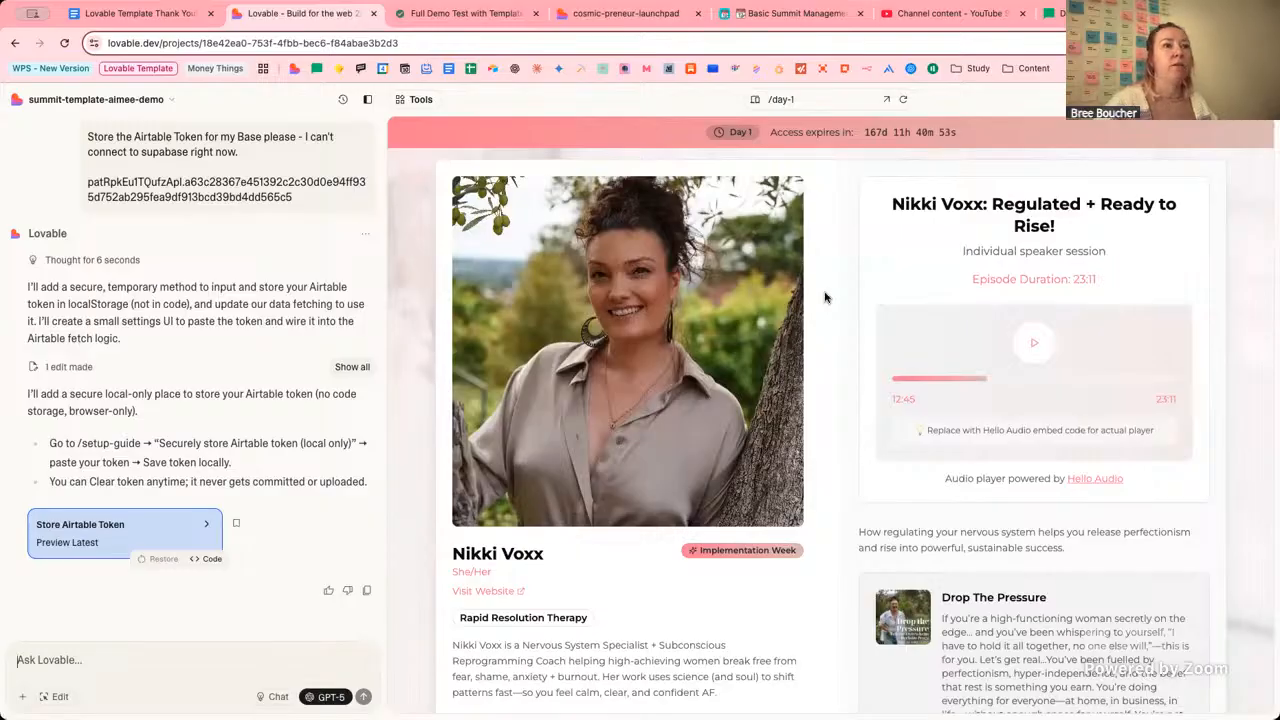
pyautogui.scroll(-10, 825, 297)
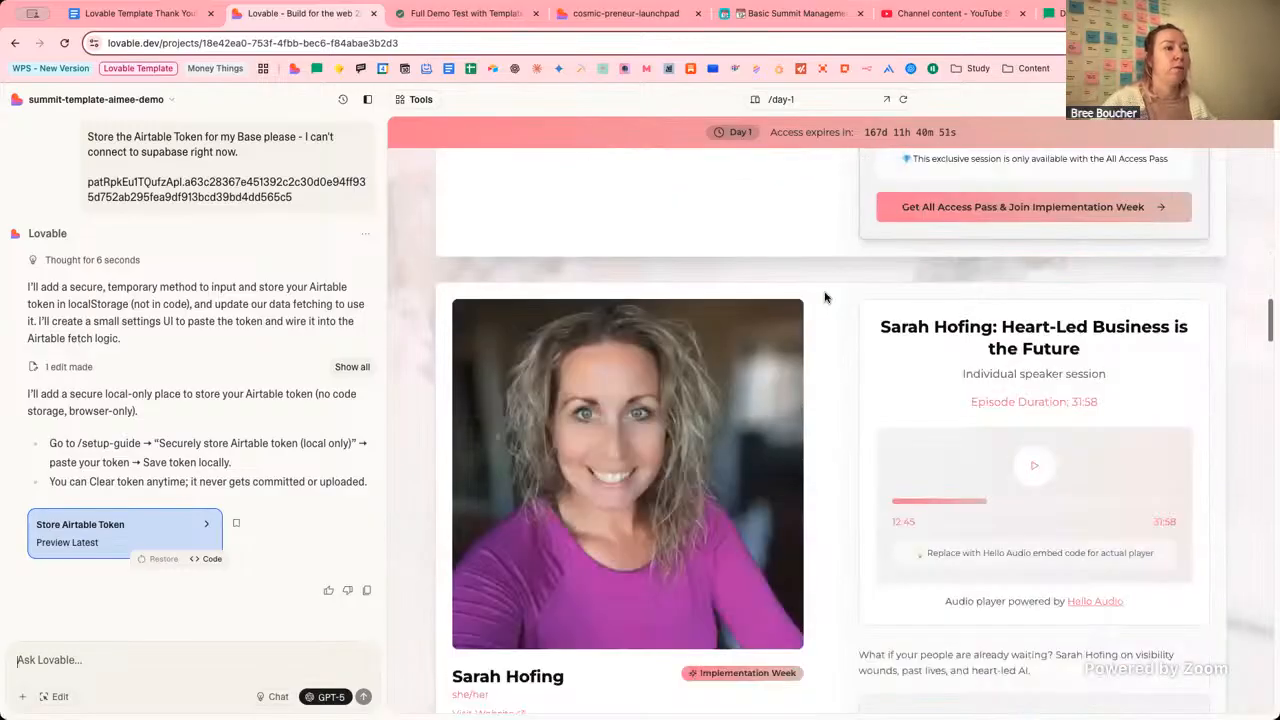
pyautogui.scroll(10, 825, 297)
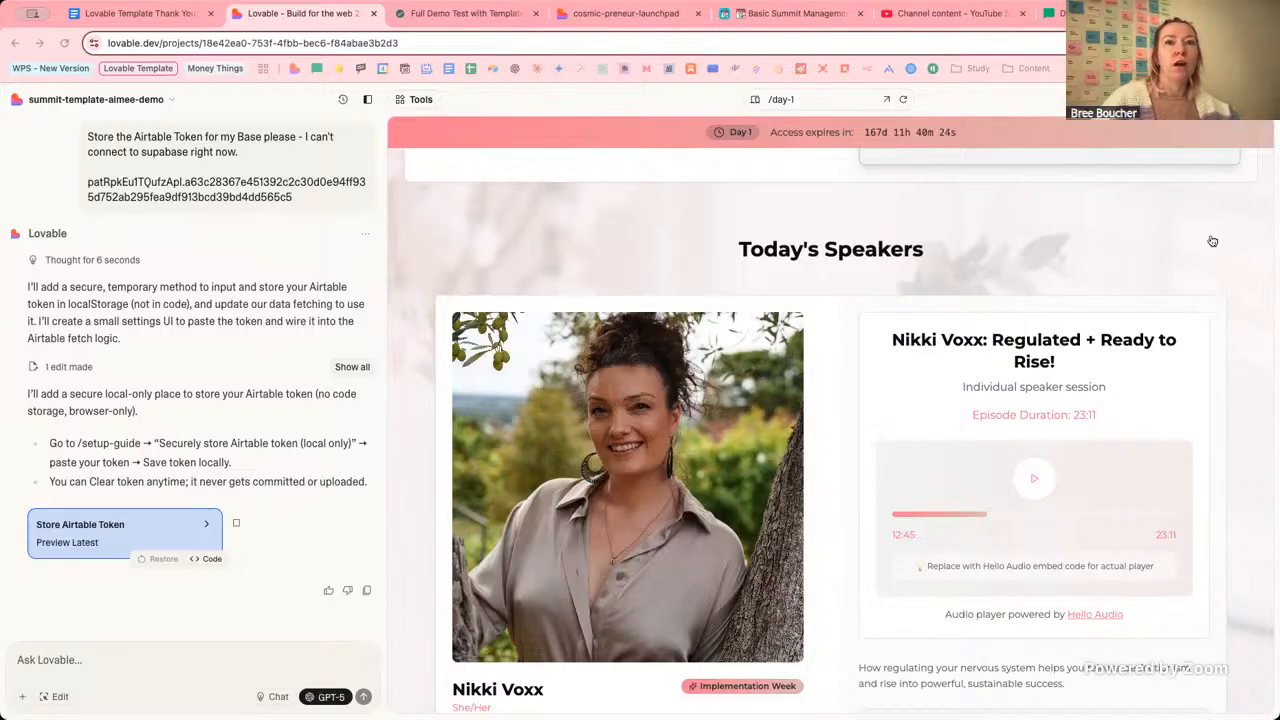
# Copy the Lovable Demo token ID from Airtable's Personal access tokens page, then return to Lovable.
pyautogui.click(626, 14)
pyautogui.scroll(10, 815, 172)
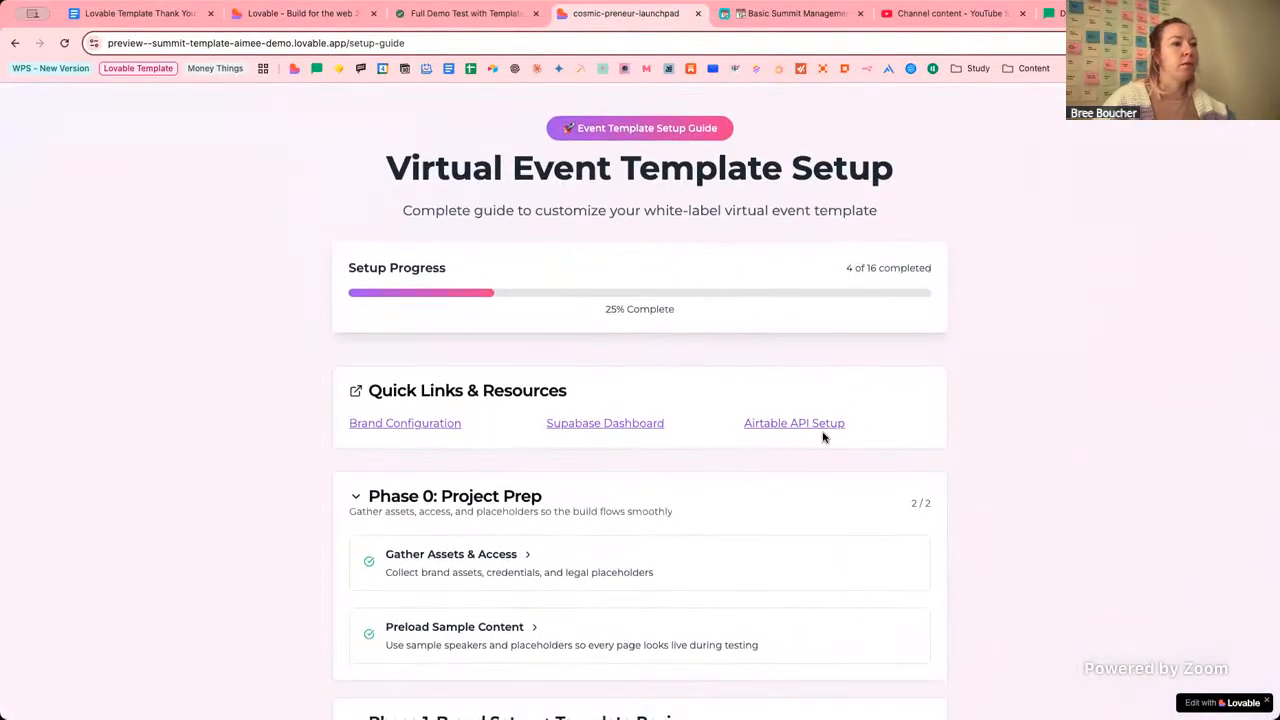
pyautogui.click(800, 423)
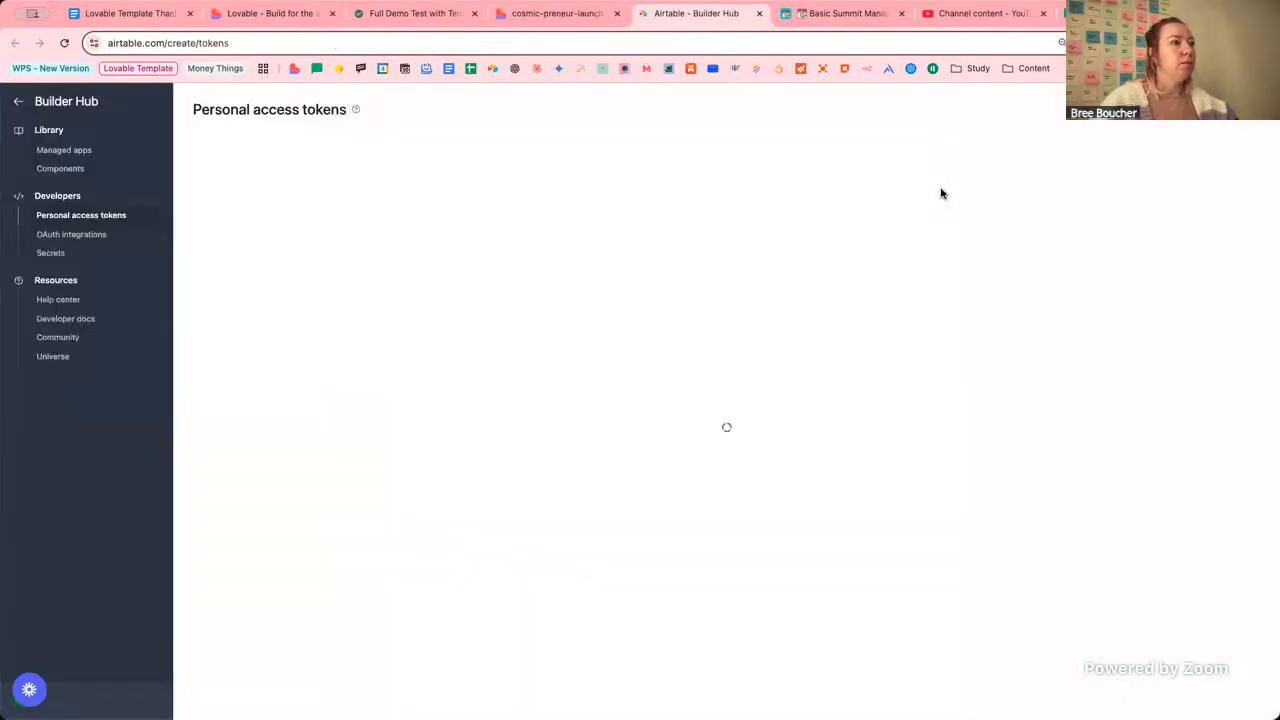
pyautogui.moveTo(924, 287); pyautogui.dragTo(808, 282)
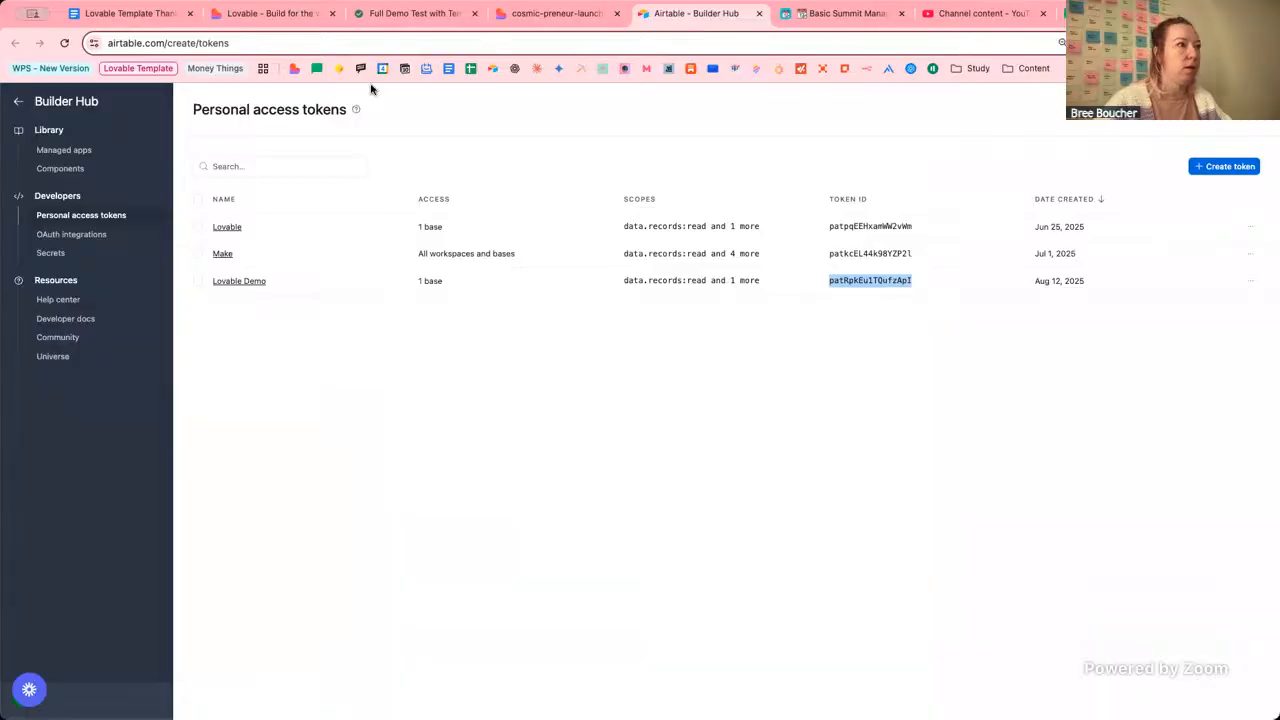
pyautogui.press('super+2')
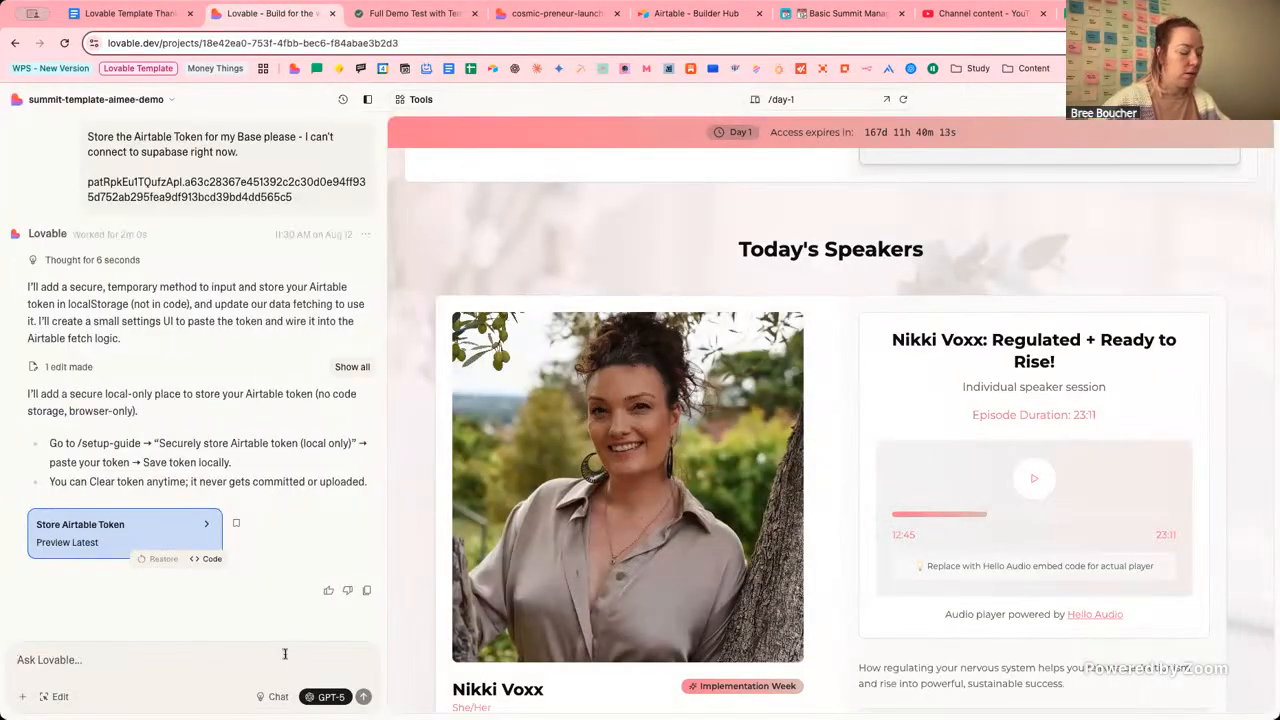
# Start a chat message asking Lovable to confirm the correct token, including the pasted token ID.
pyautogui.click(284, 654)
pyautogui.write('Can')
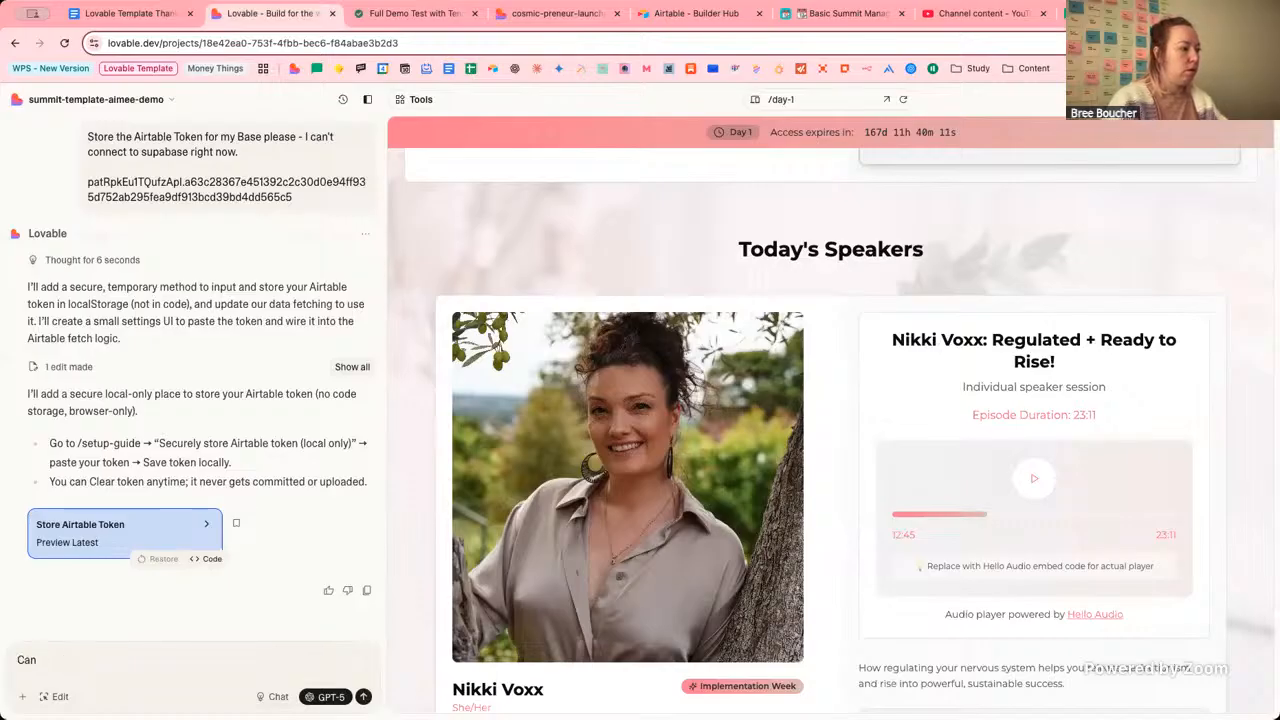
pyautogui.write(' u upyou confirmt hat')
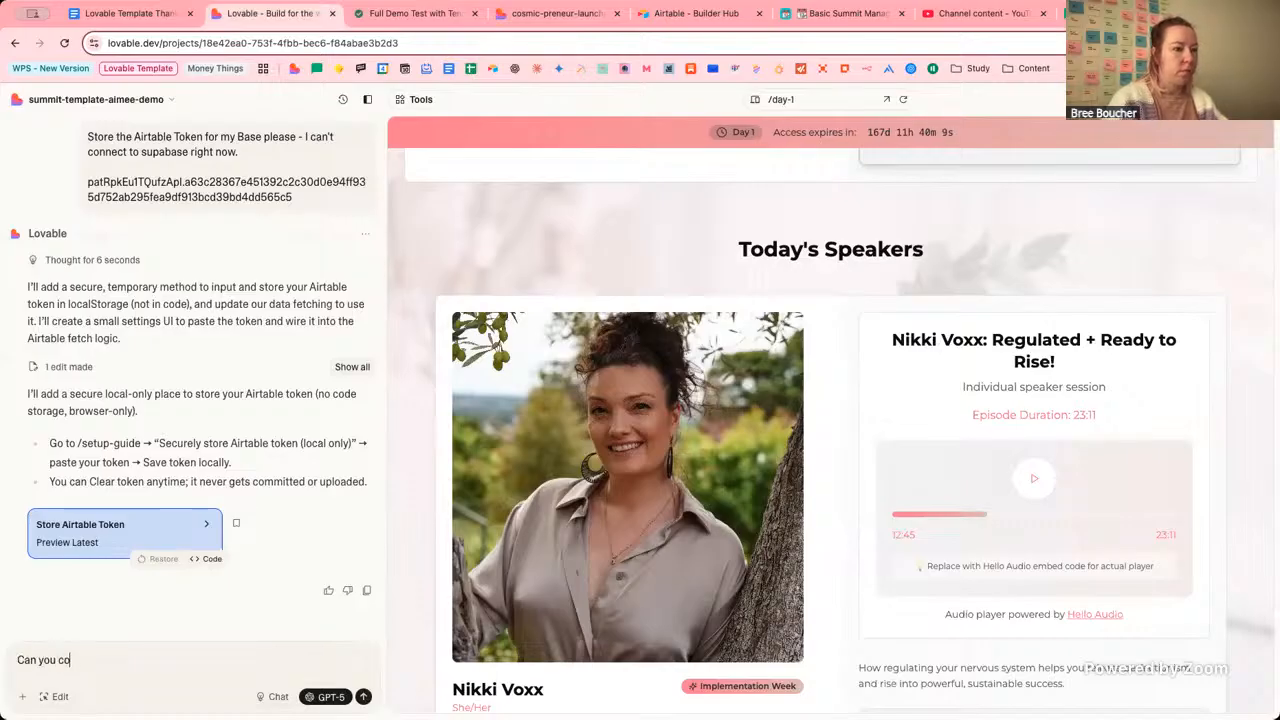
pyautogui.press('BackSpace')
pyautogui.press('BackSpace')
pyautogui.press('BackSpace')
pyautogui.press('BackSpace')
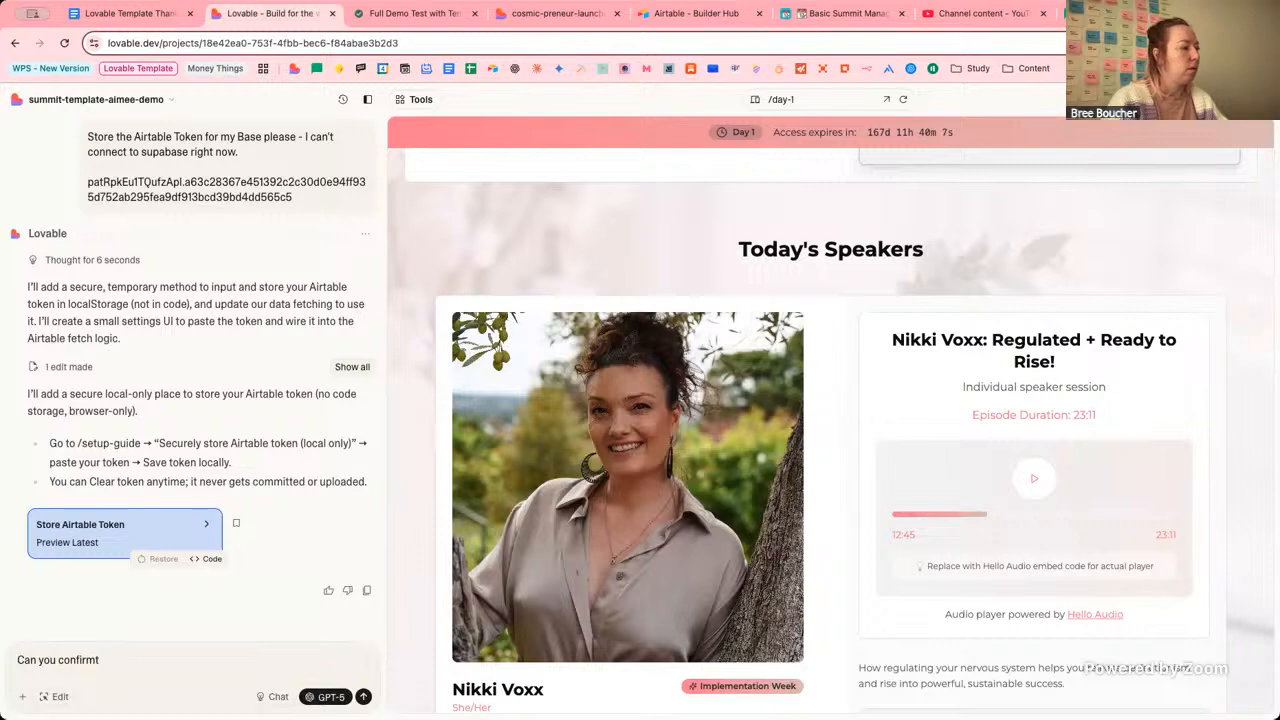
pyautogui.write('w')
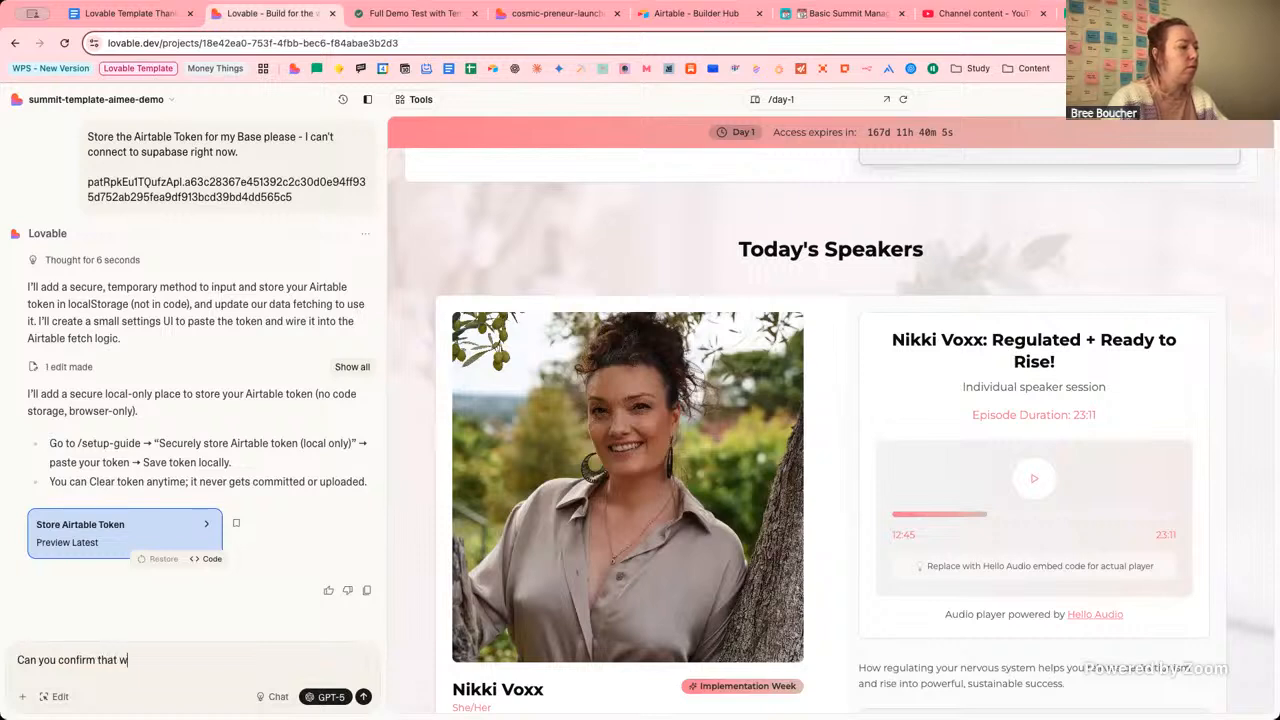
pyautogui.write("e're using the corr")
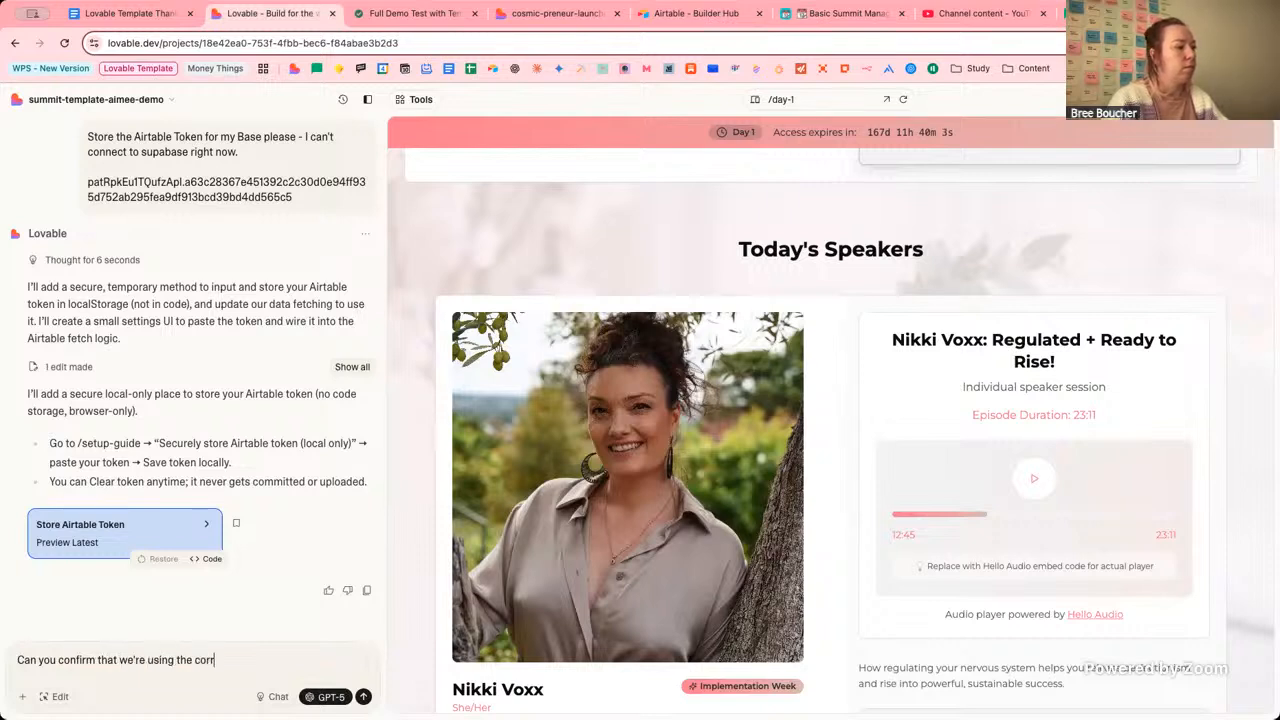
pyautogui.write('ect token?')
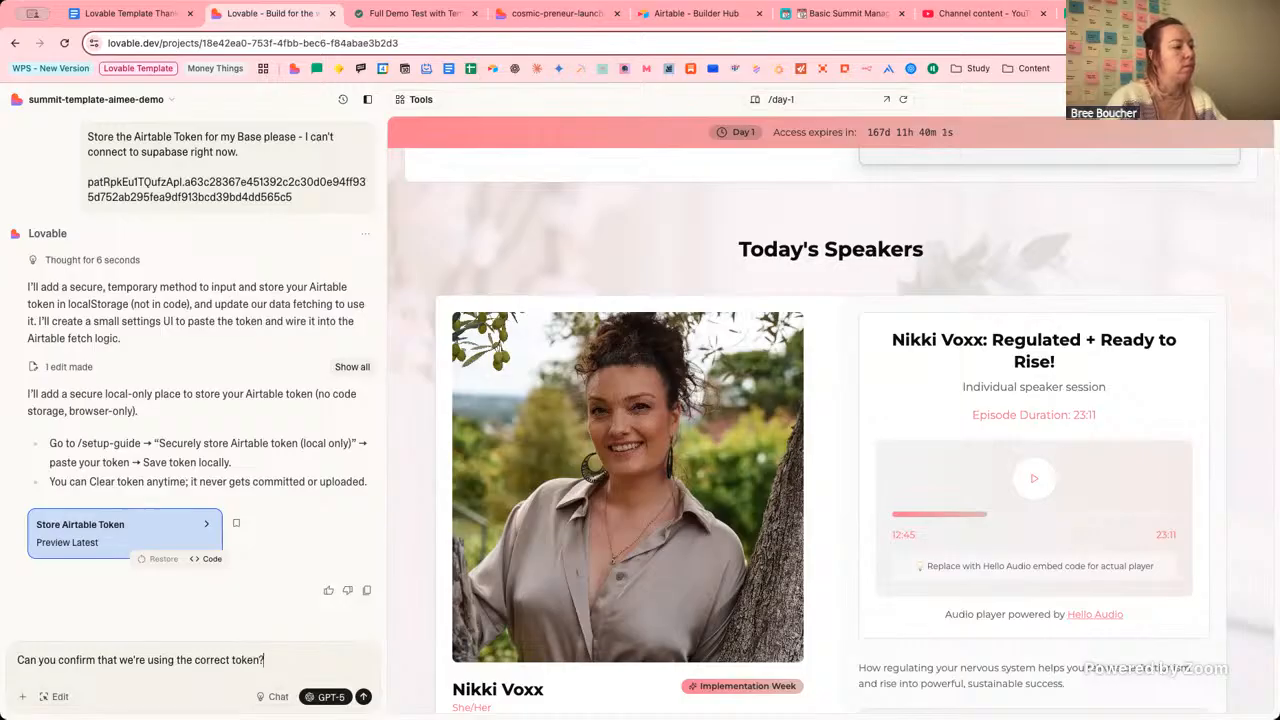
pyautogui.press('super+v')
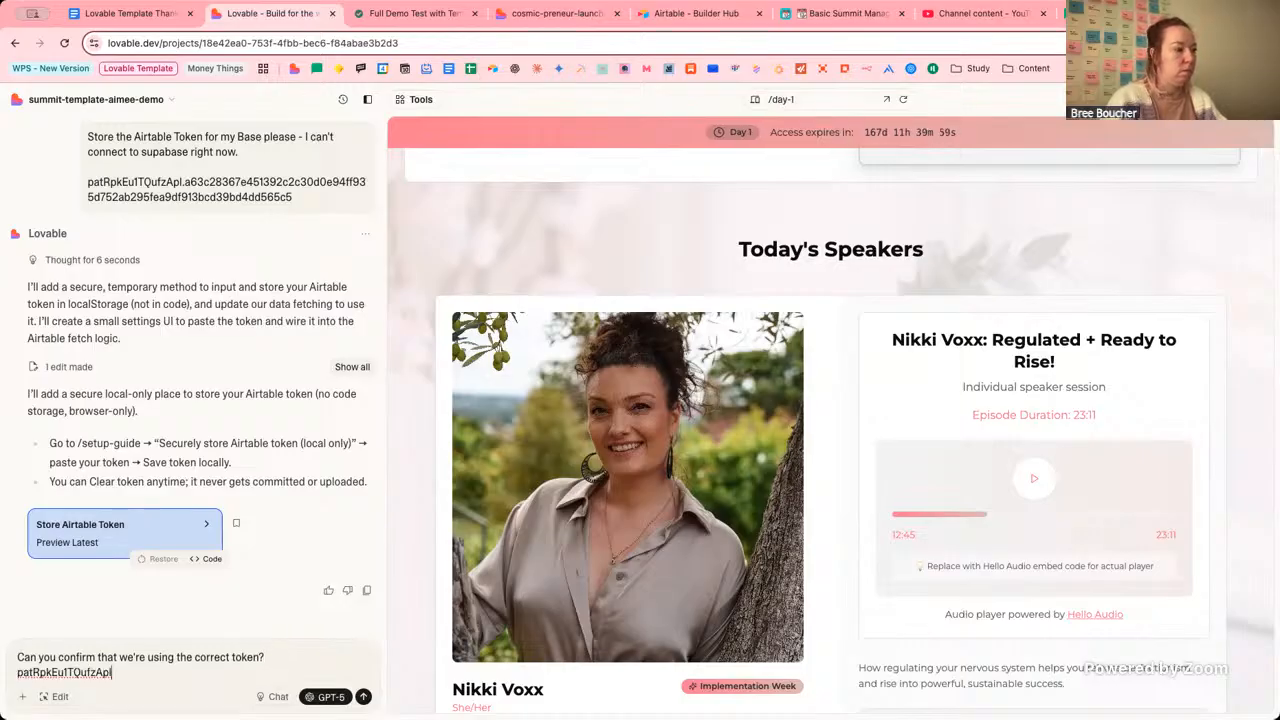
pyautogui.hotkey('shift', 'Return')
pyautogui.hotkey('shift', 'Return')
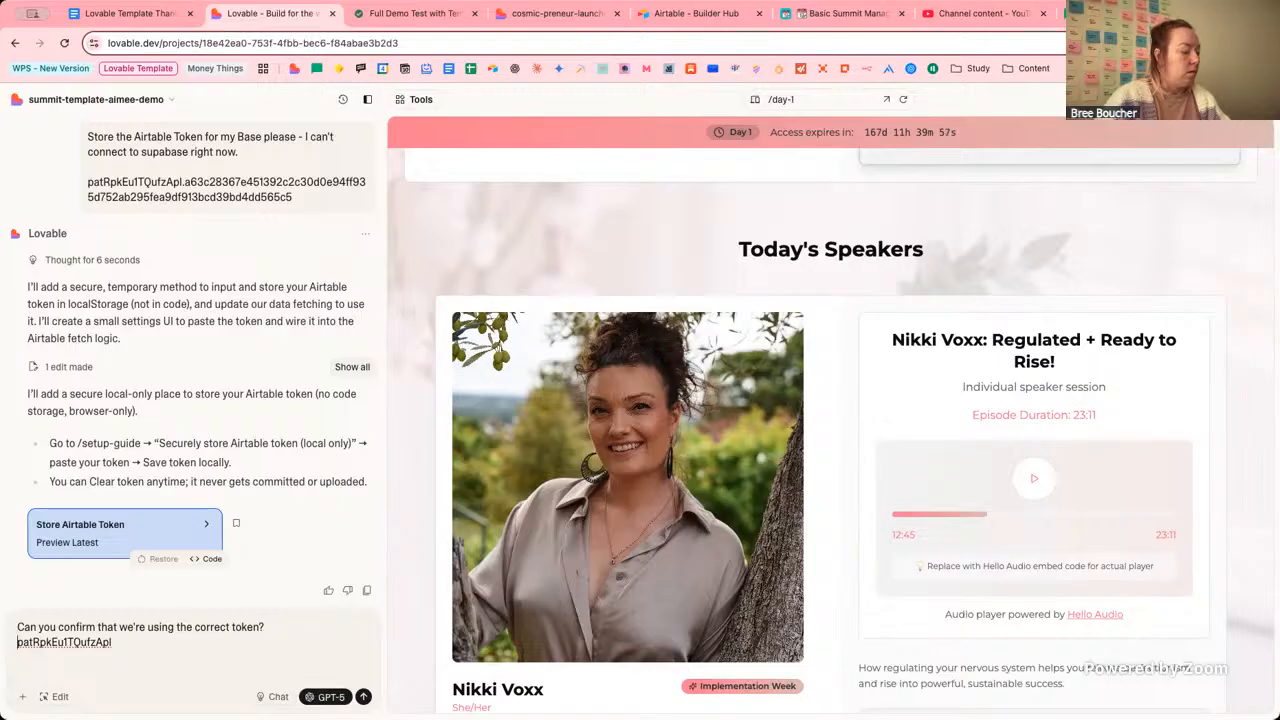
pyautogui.write('Token ID')
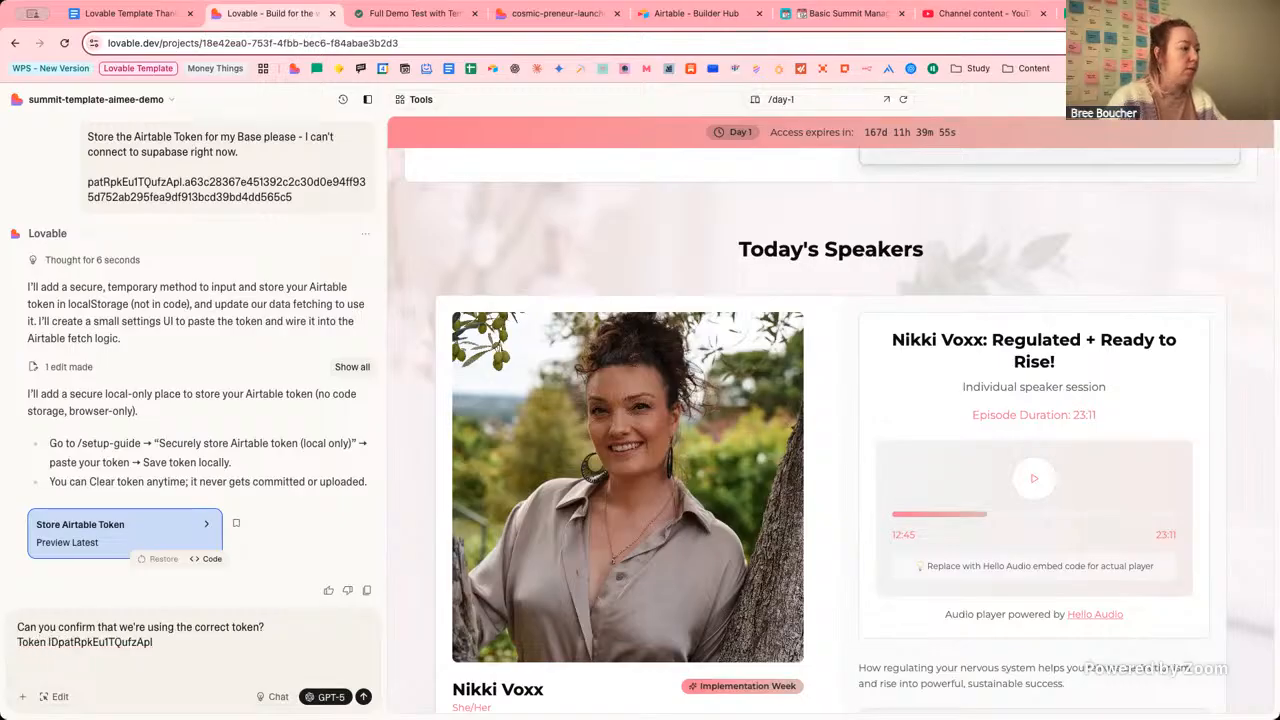
pyautogui.write(':')
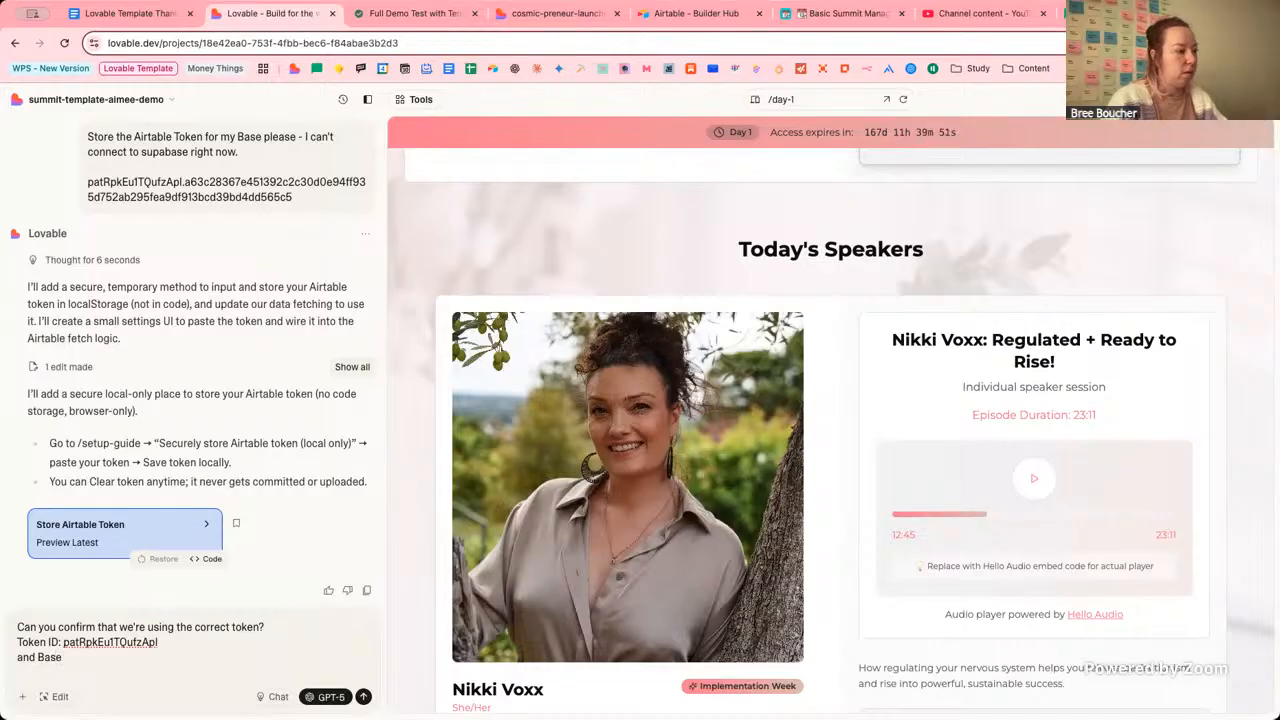
pyautogui.press('BackSpace')
pyautogui.press('BackSpace')
pyautogui.press('BackSpace')
pyautogui.write('pu')
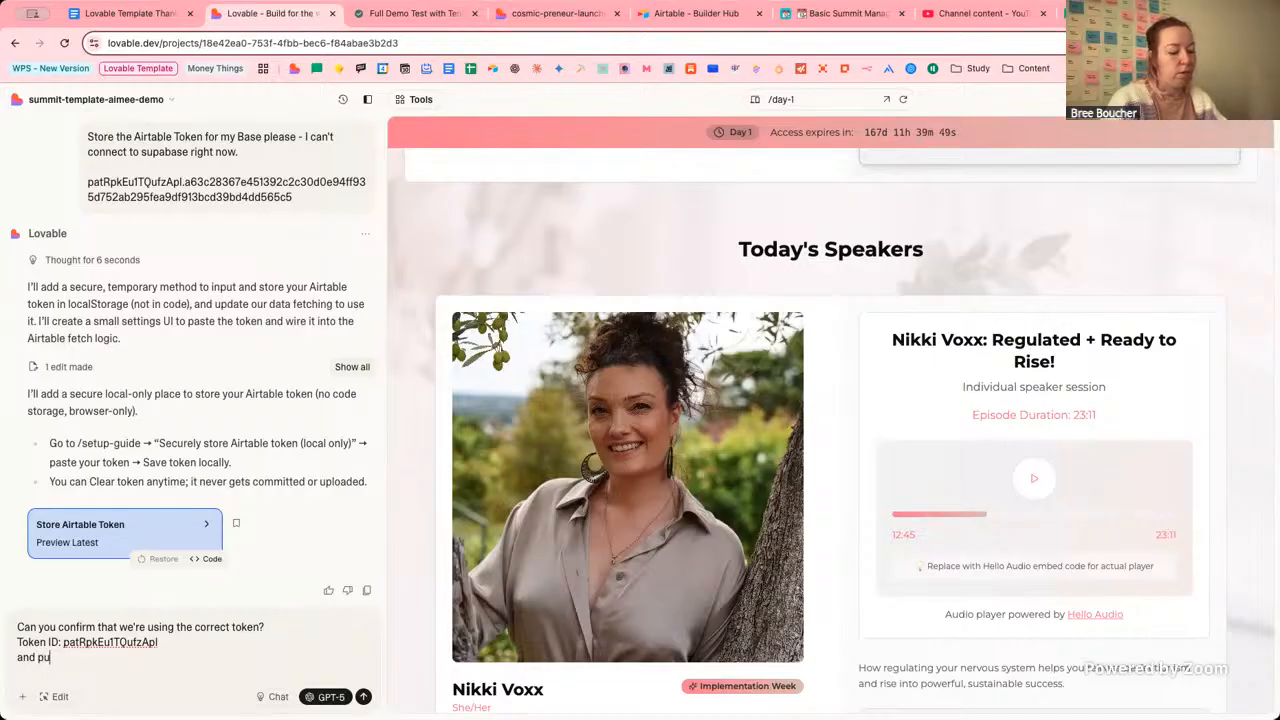
pyautogui.write('lling in the base da')
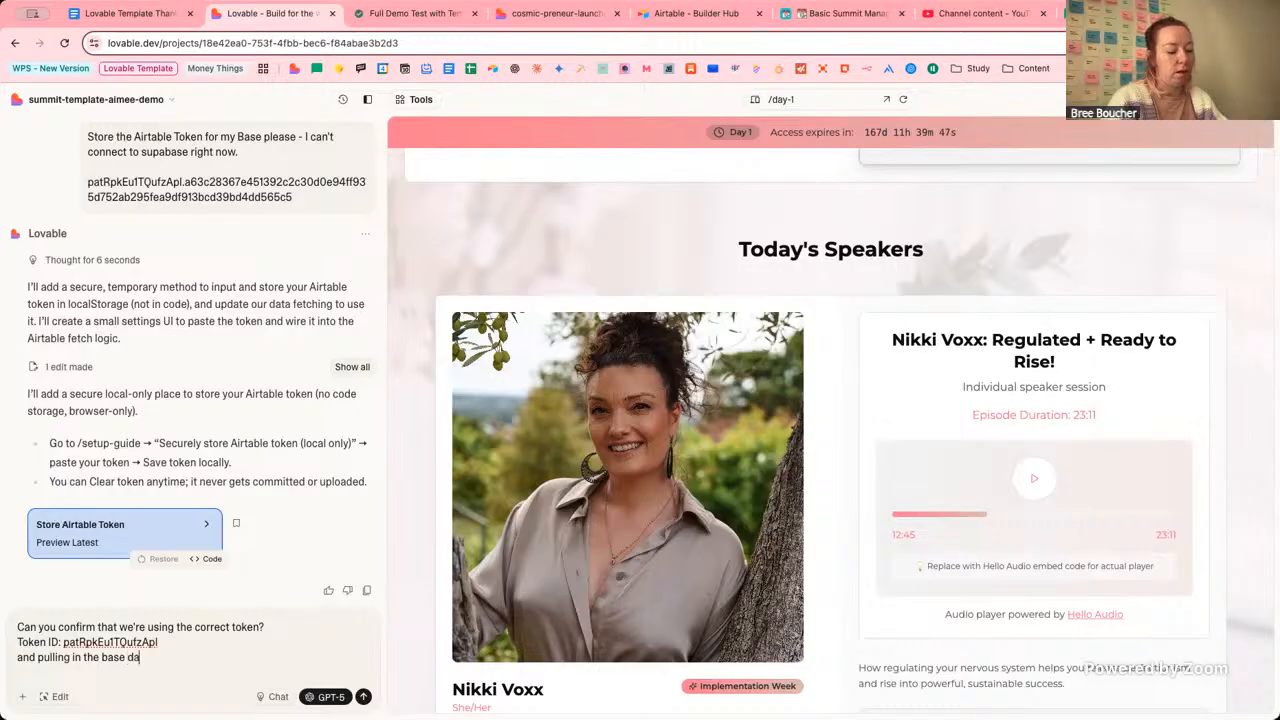
pyautogui.write('ta from the')
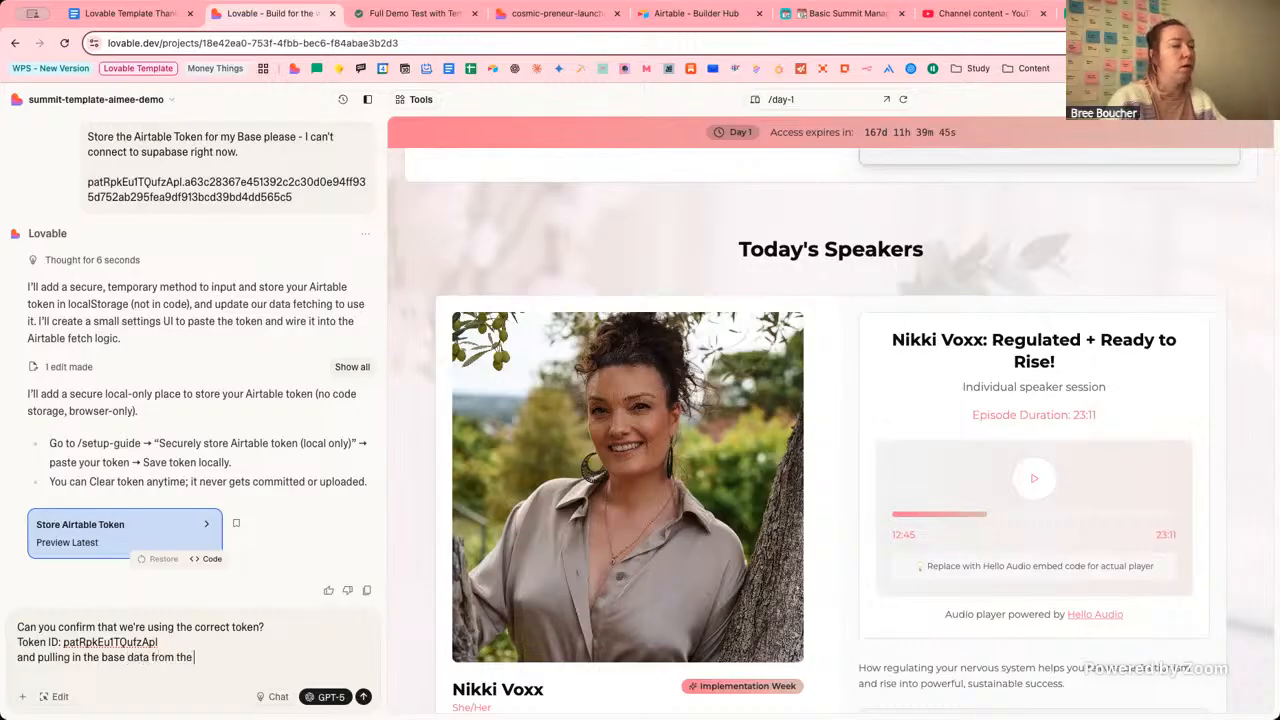
# Add the base name 'Basic Summit Management Hub [TEMPLATE]', copied from Airtable, to the message.
pyautogui.click(868, 13)
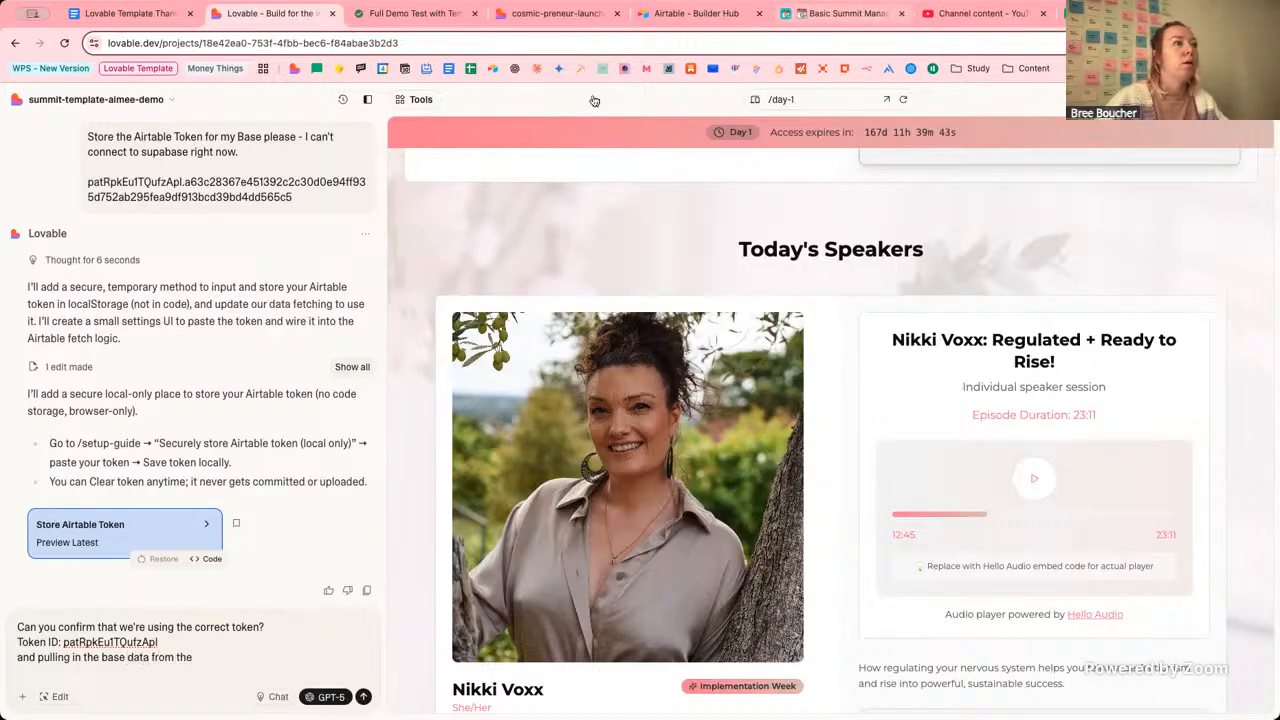
pyautogui.click(215, 103)
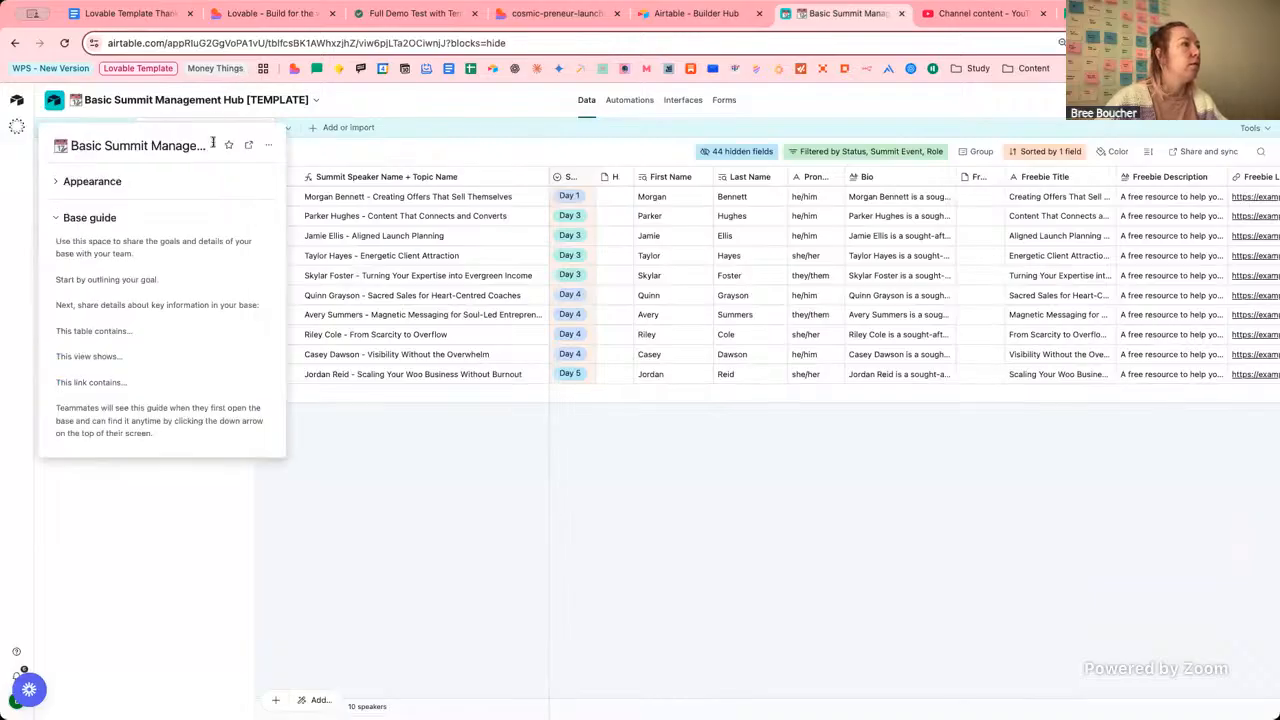
pyautogui.click(180, 146)
pyautogui.tripleClick(180, 146)
pyautogui.press('super+c')
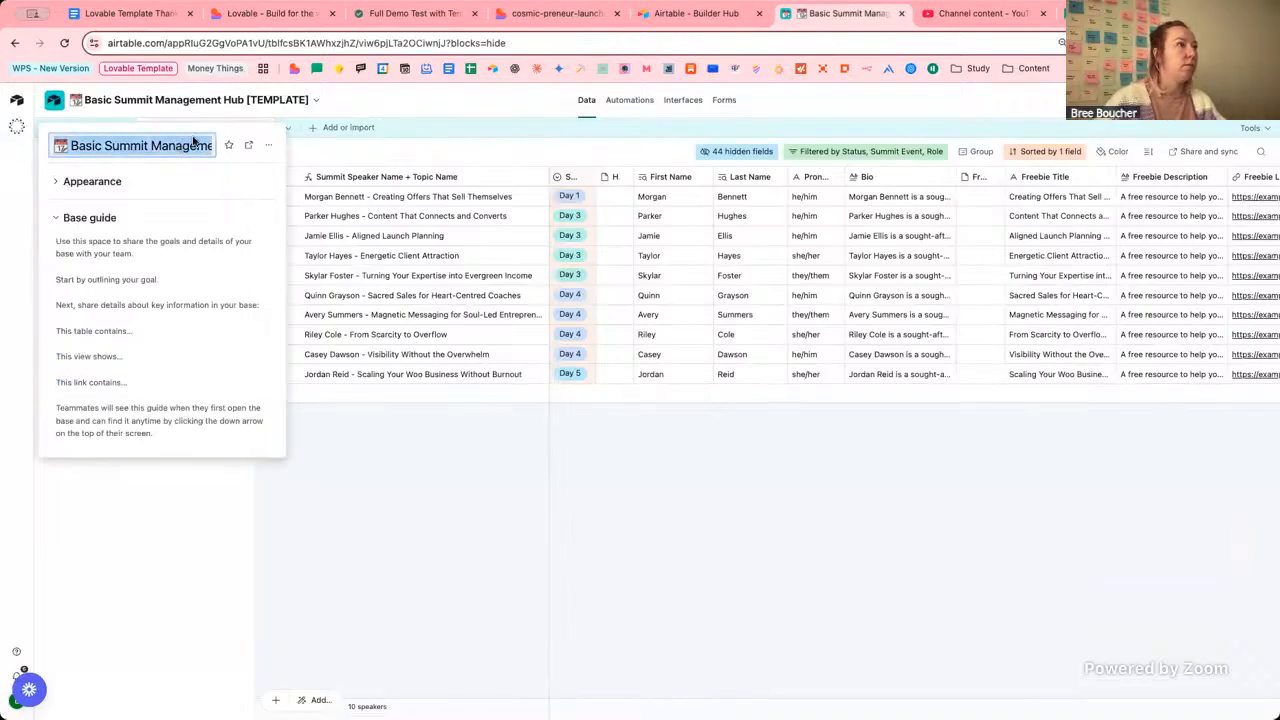
pyautogui.click(268, 13)
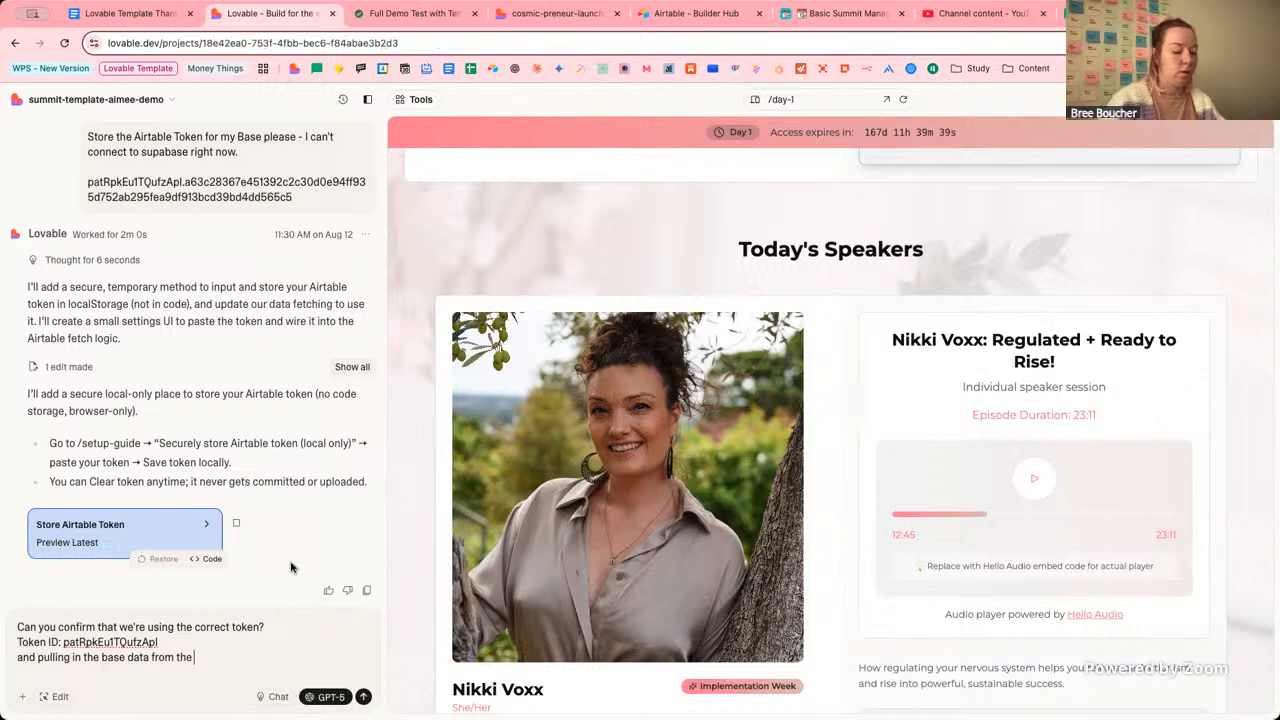
pyautogui.press('BackSpace')
pyautogui.press('BackSpace')
pyautogui.write('is t')
pyautogui.press('BackSpace')
pyautogui.write('base:')
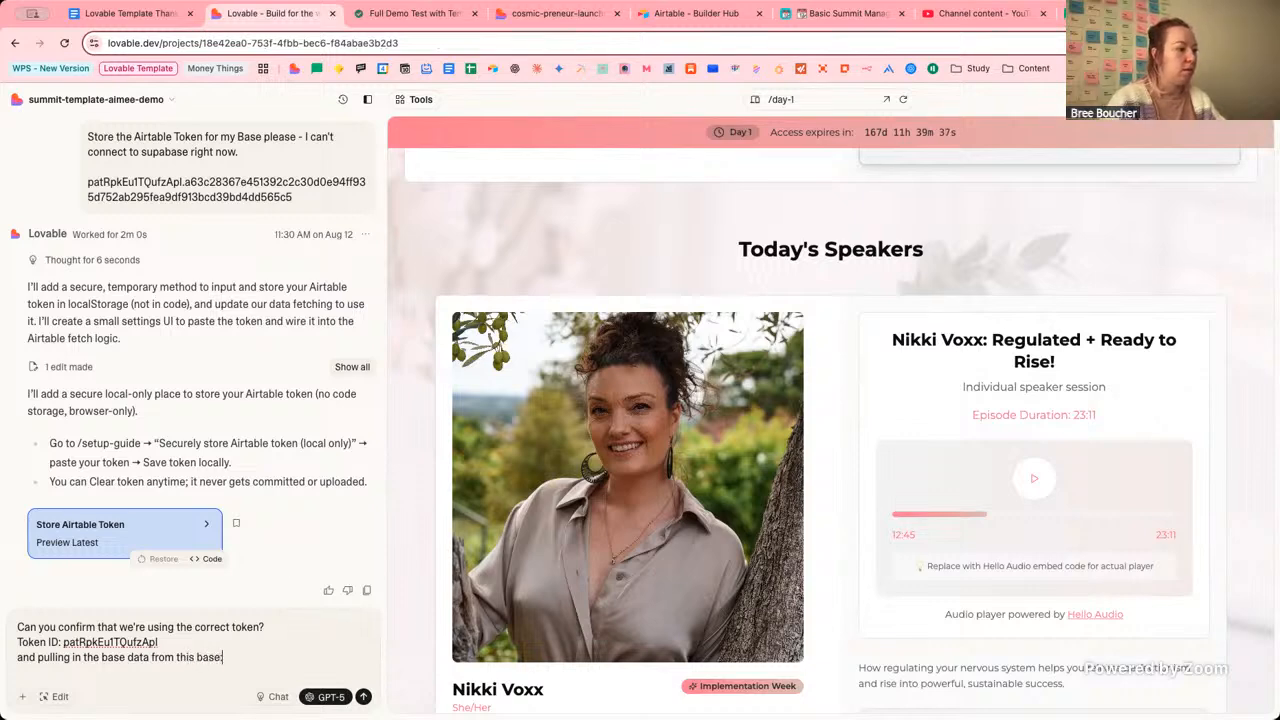
pyautogui.press('super+v')
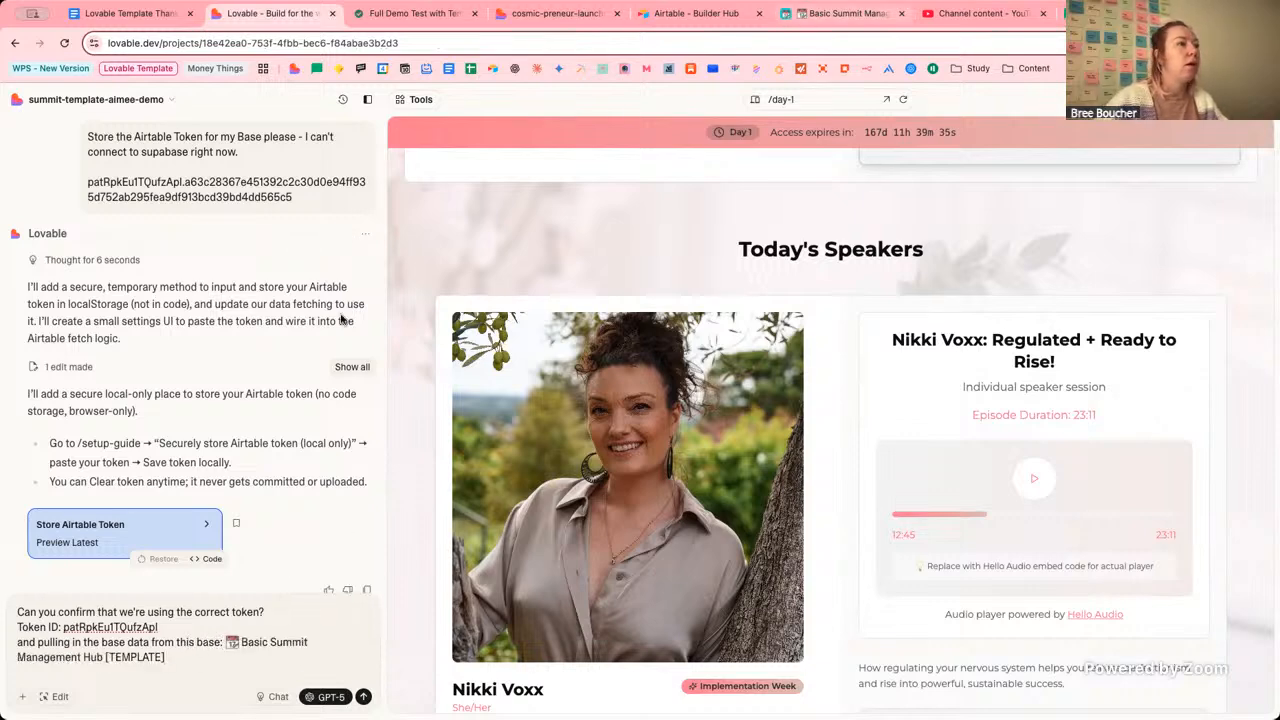
# Add 'Use this view for the speakers: Event 1 (Public - Summit)' to the message.
pyautogui.click(845, 13)
pyautogui.click(228, 388)
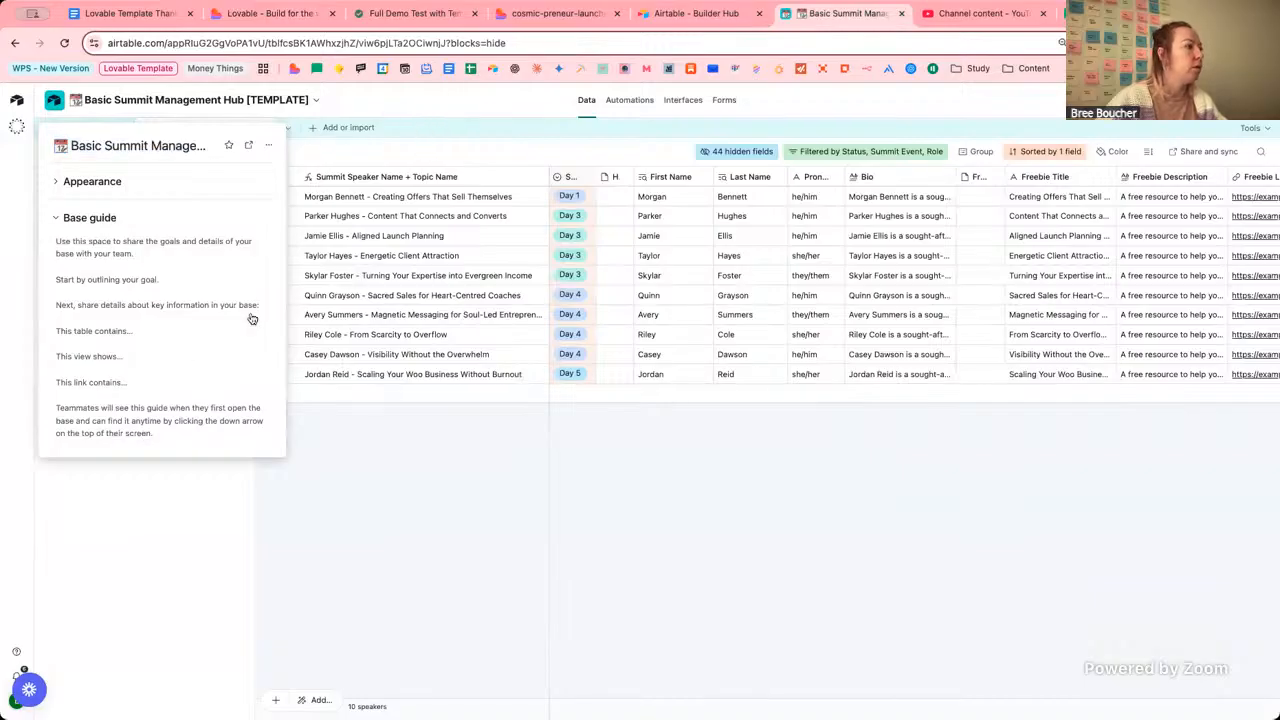
pyautogui.doubleClick(230, 348)
pyautogui.hotkey('ctrl', 'c')
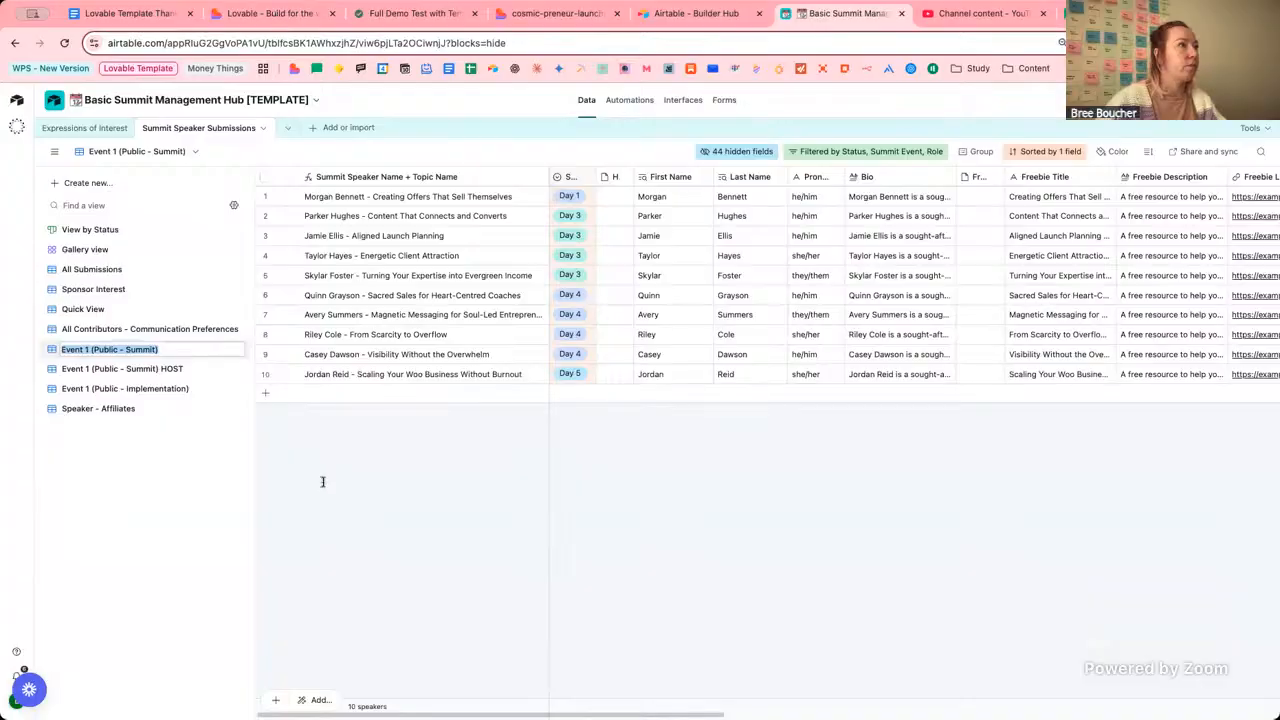
pyautogui.click(272, 14)
pyautogui.hotkey('shift', 'Return')
pyautogui.hotkey('shift', 'Return')
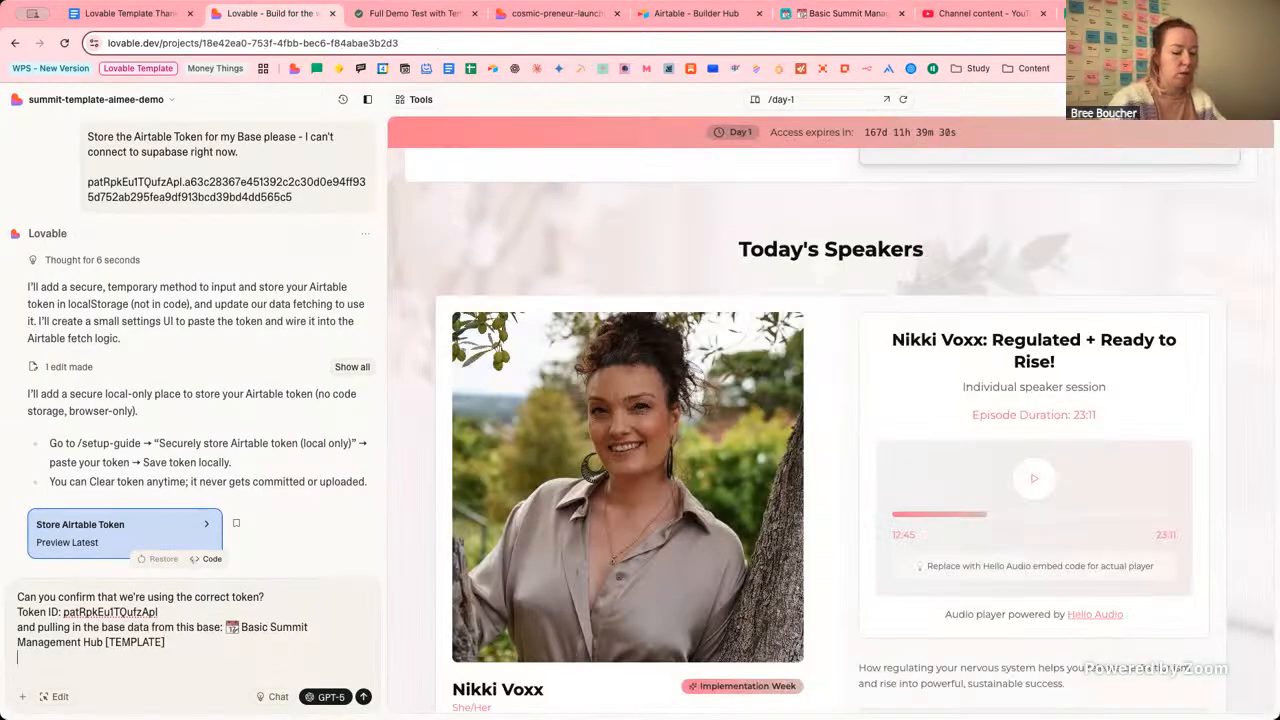
pyautogui.write('Use this view for')
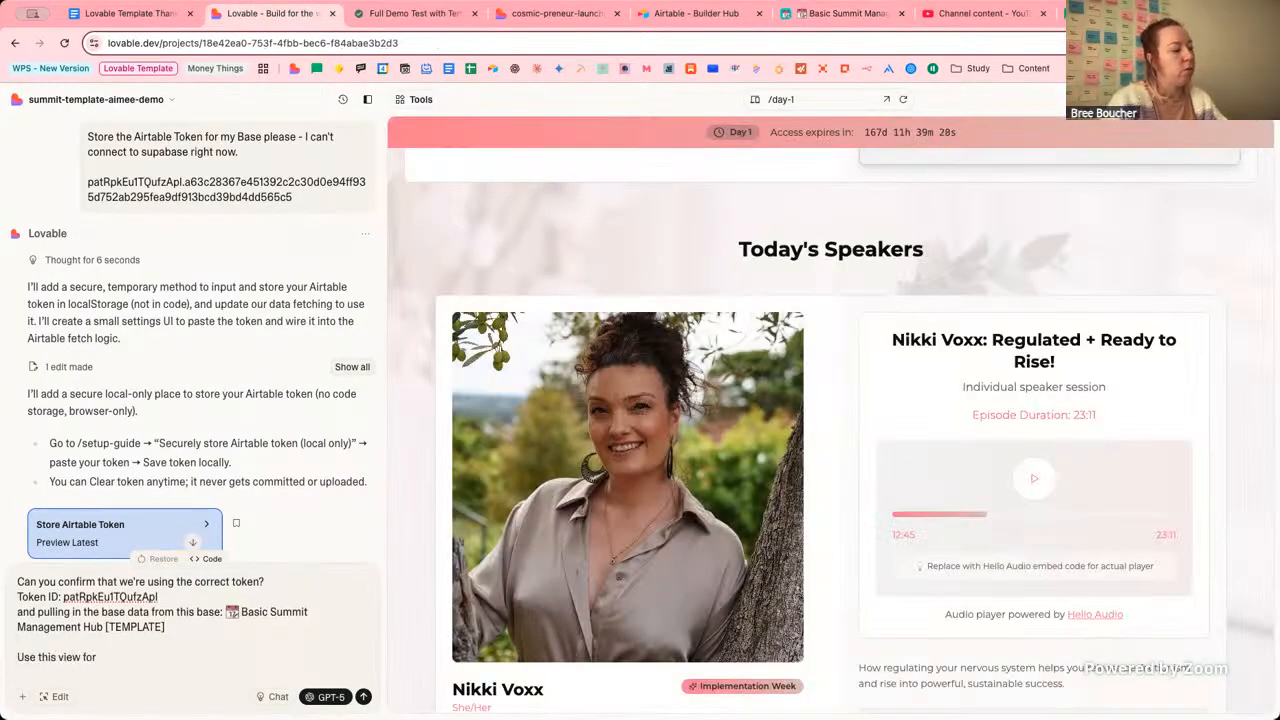
pyautogui.write(' the speaker')
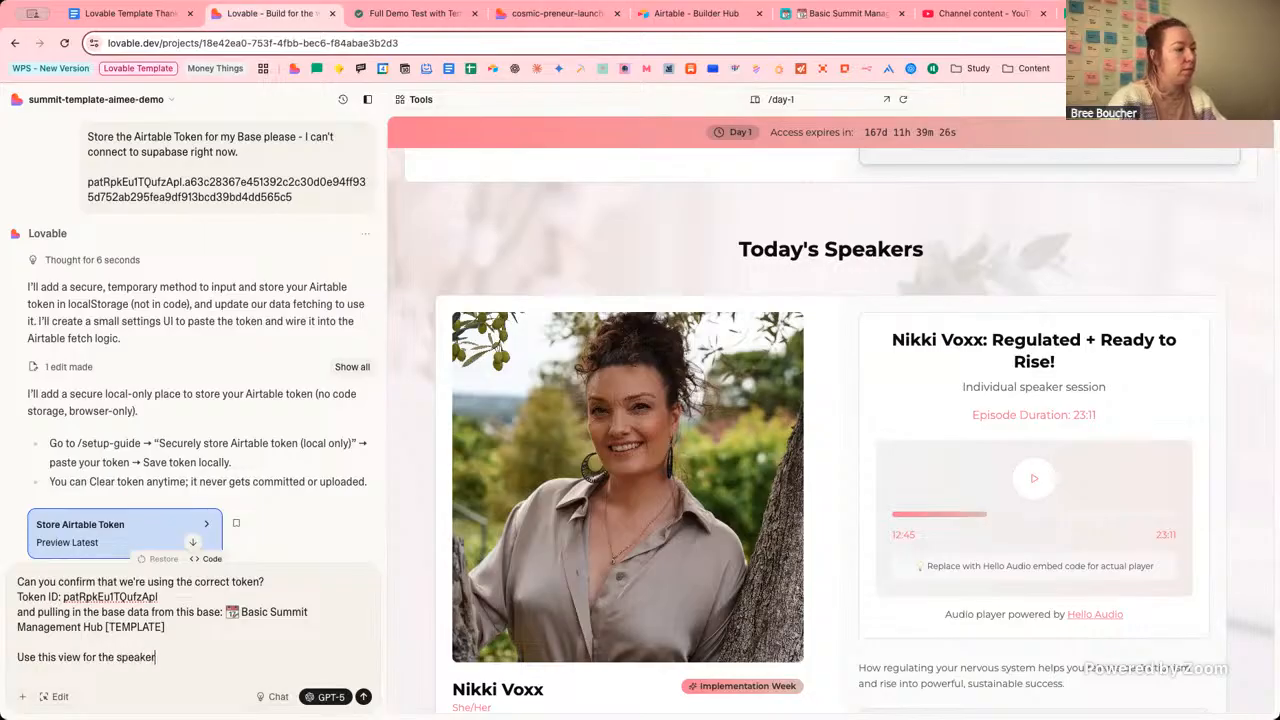
pyautogui.write('s:')
pyautogui.hotkey('ctrl', 'v')
pyautogui.hotkey('shift', 'Return')
pyautogui.hotkey('shift', 'Return')
pyautogui.write('and this ')
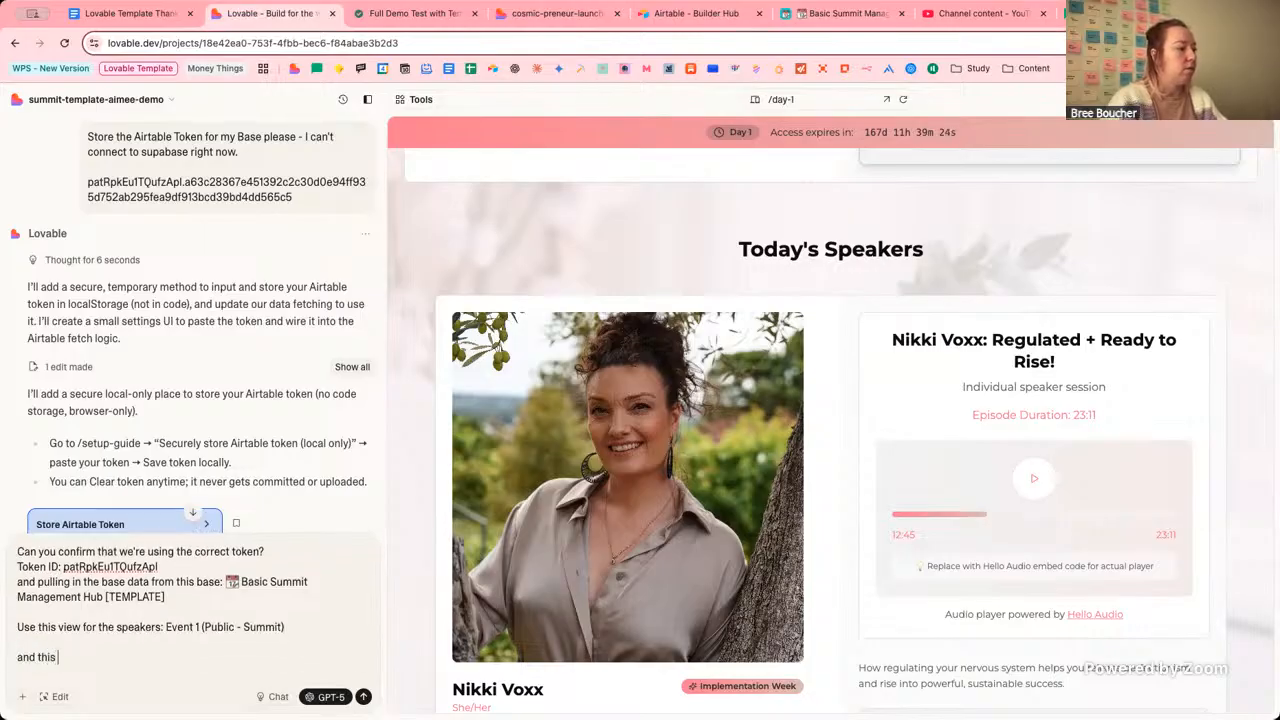
pyautogui.write('view for the')
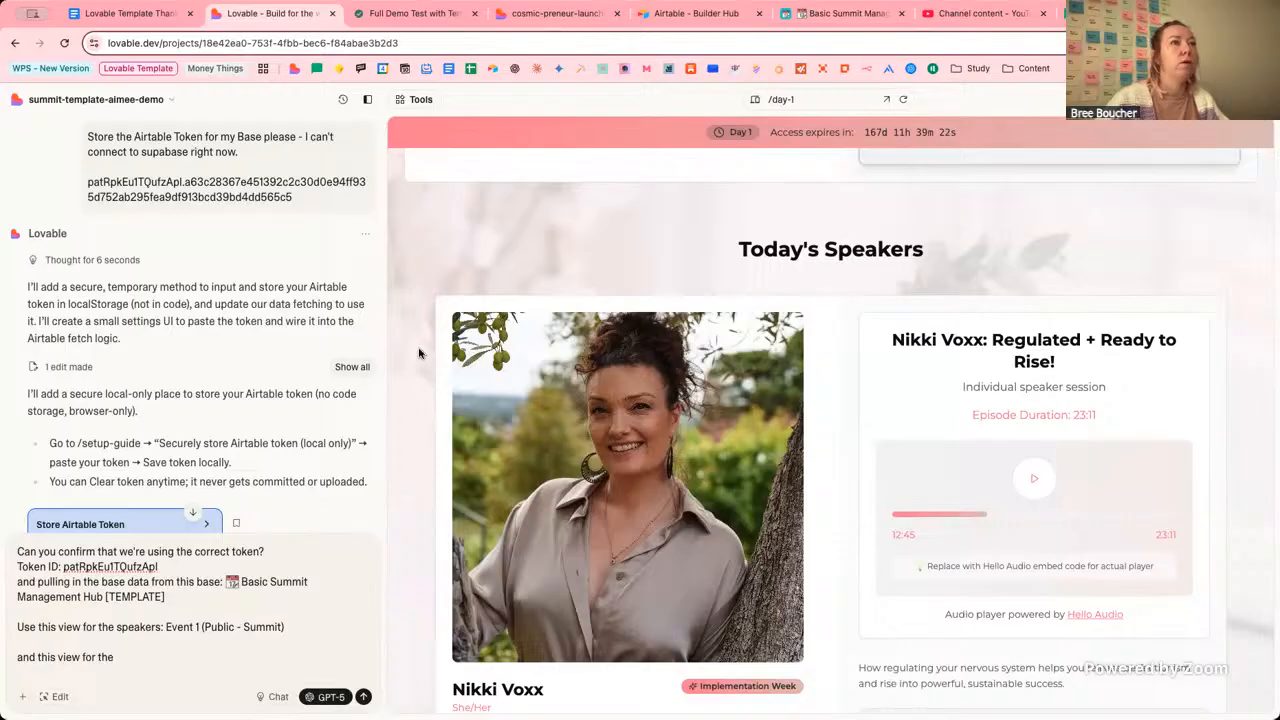
# Finish the message with the host view name 'Event 1 (Public - Summit) HOST' and review it.
pyautogui.click(840, 13)
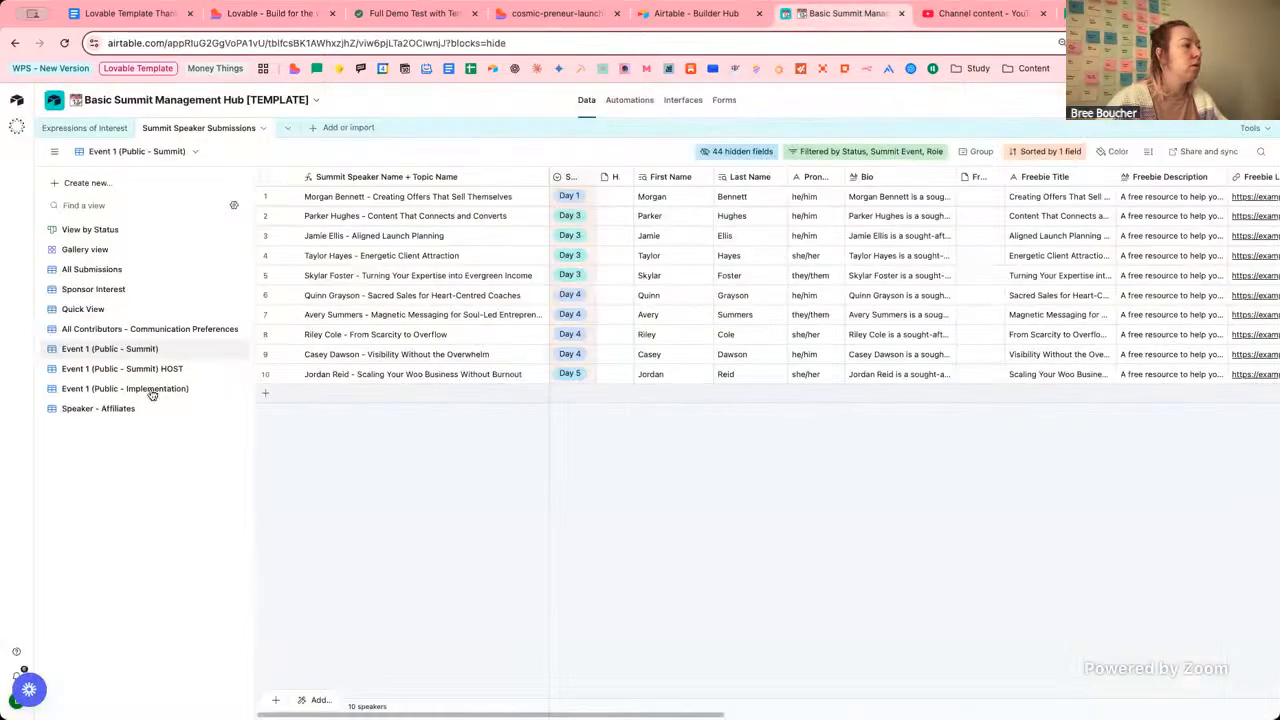
pyautogui.click(130, 370)
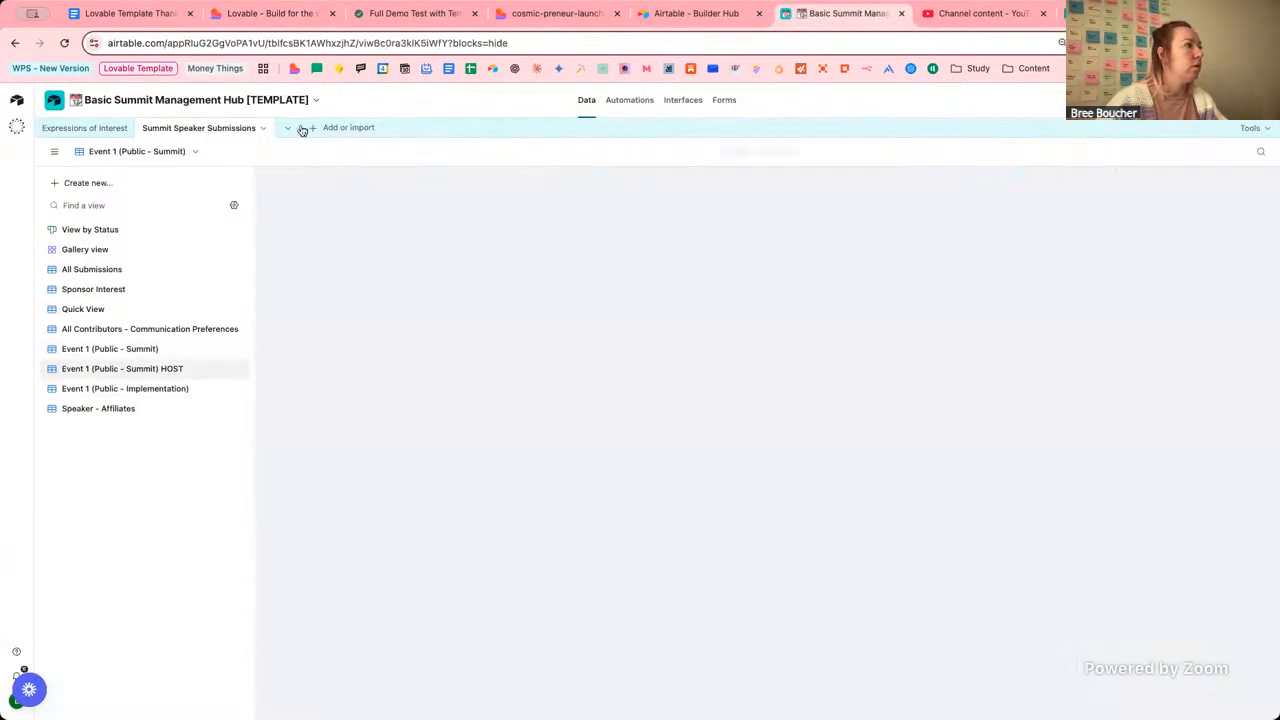
pyautogui.doubleClick(129, 369)
pyautogui.press('super+c')
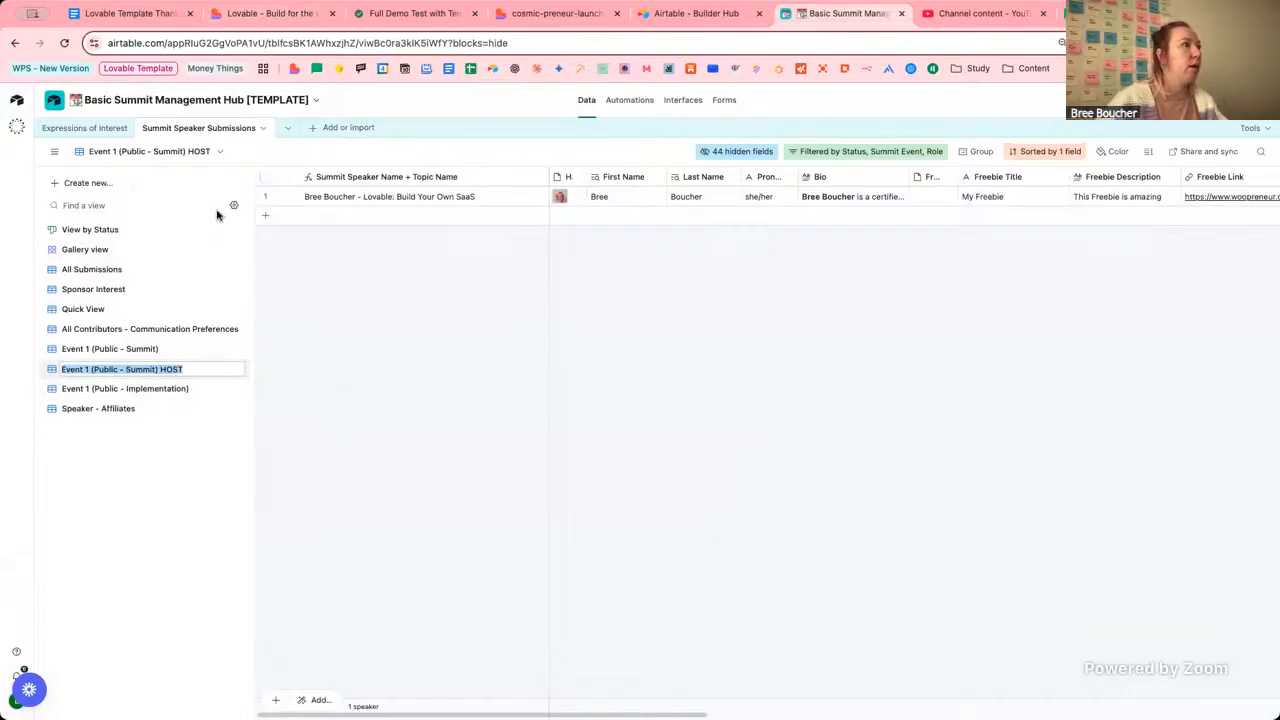
pyautogui.click(270, 14)
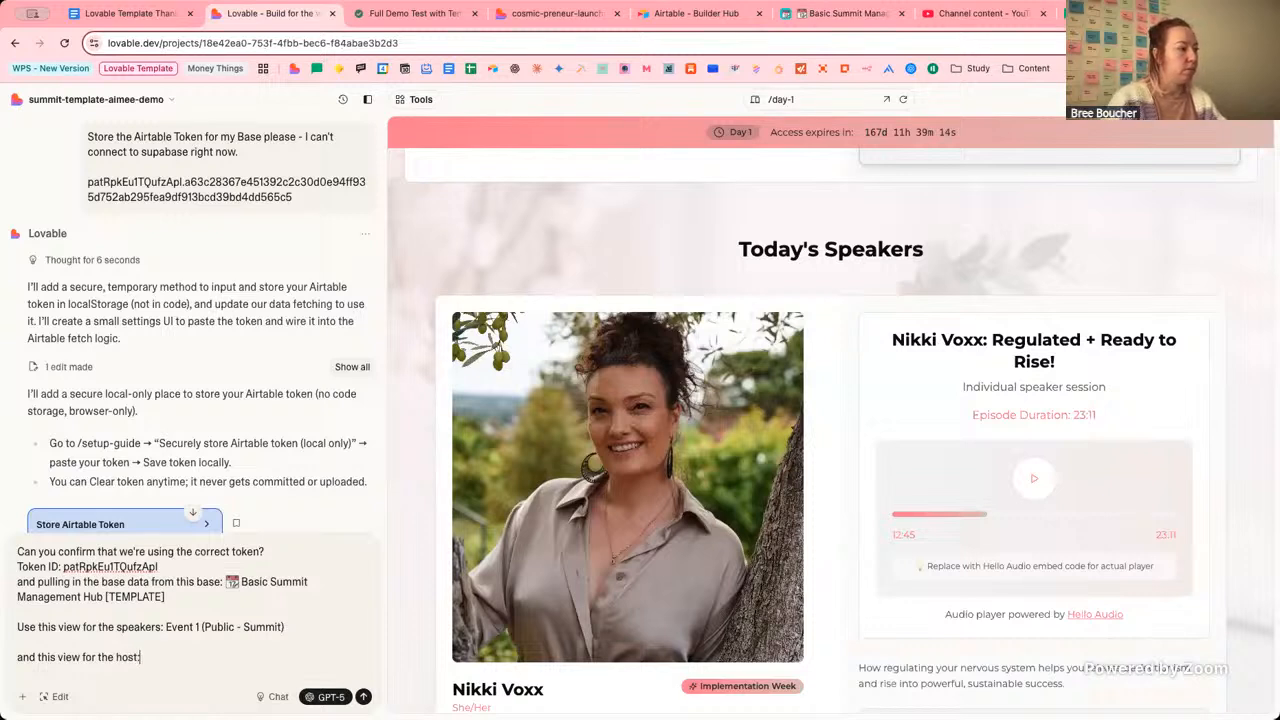
pyautogui.press('super+v')
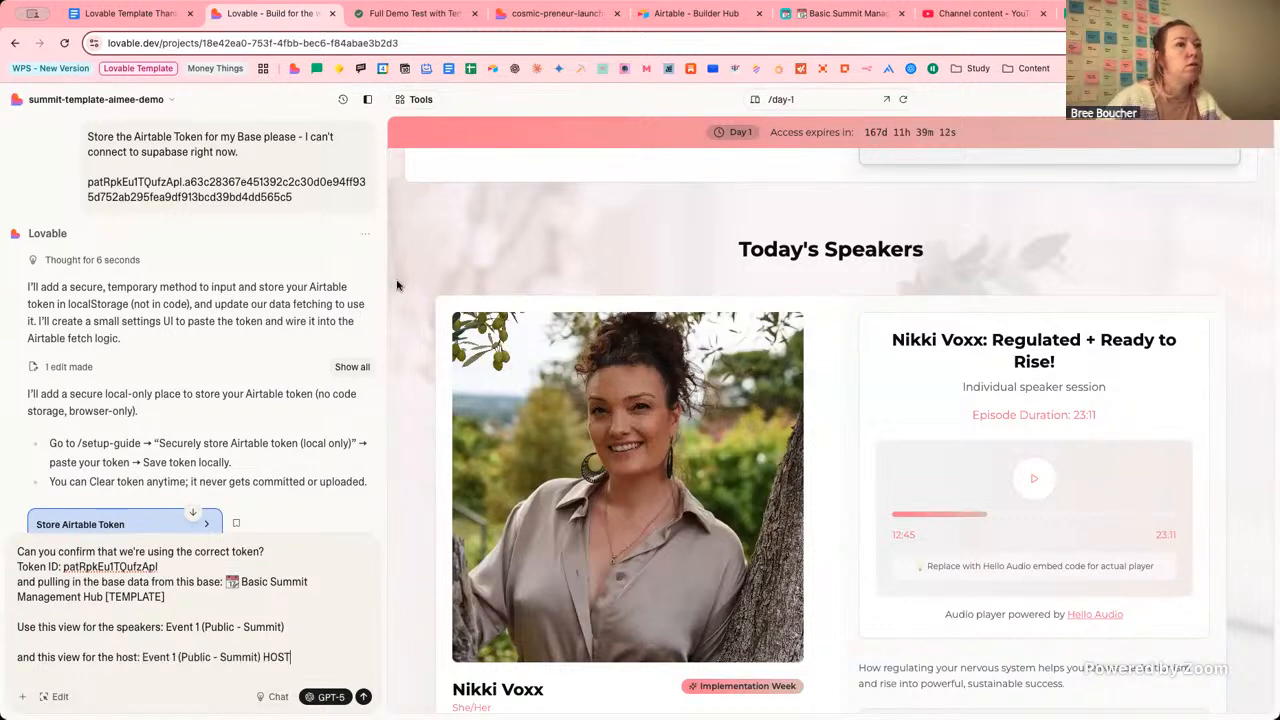
pyautogui.scroll(8, 628, 294)
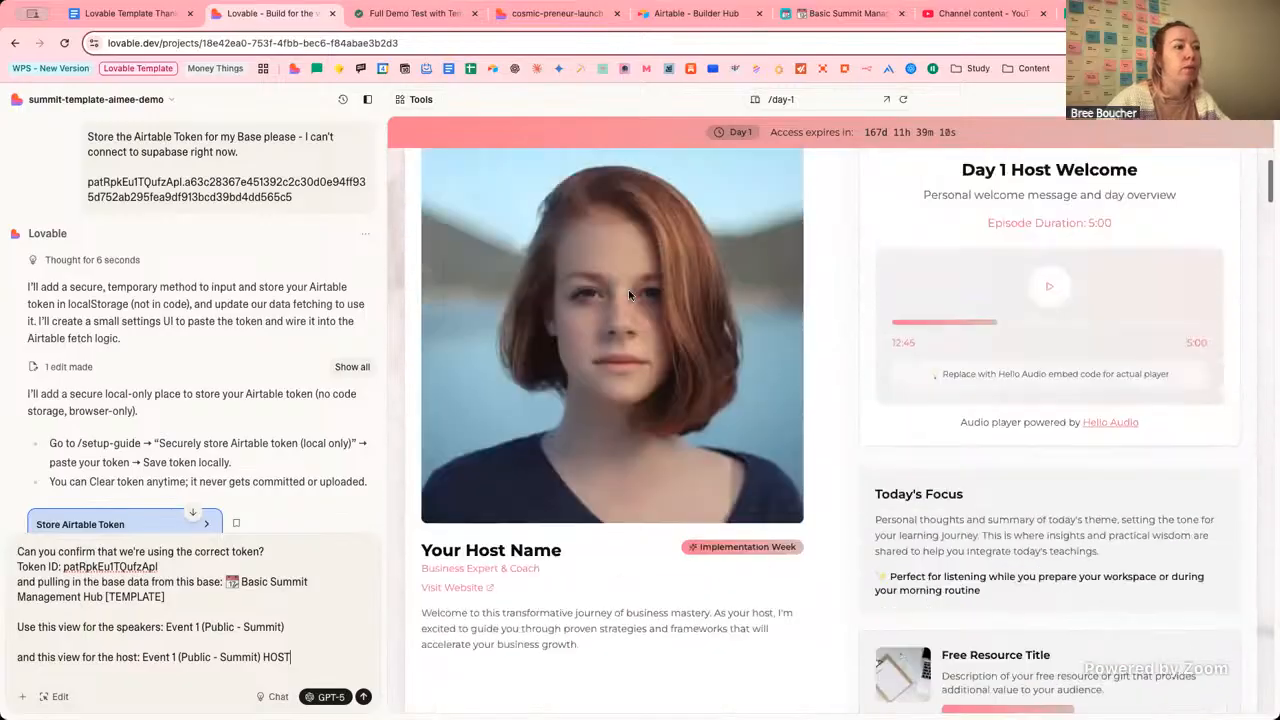
pyautogui.scroll(-15, 629, 294)
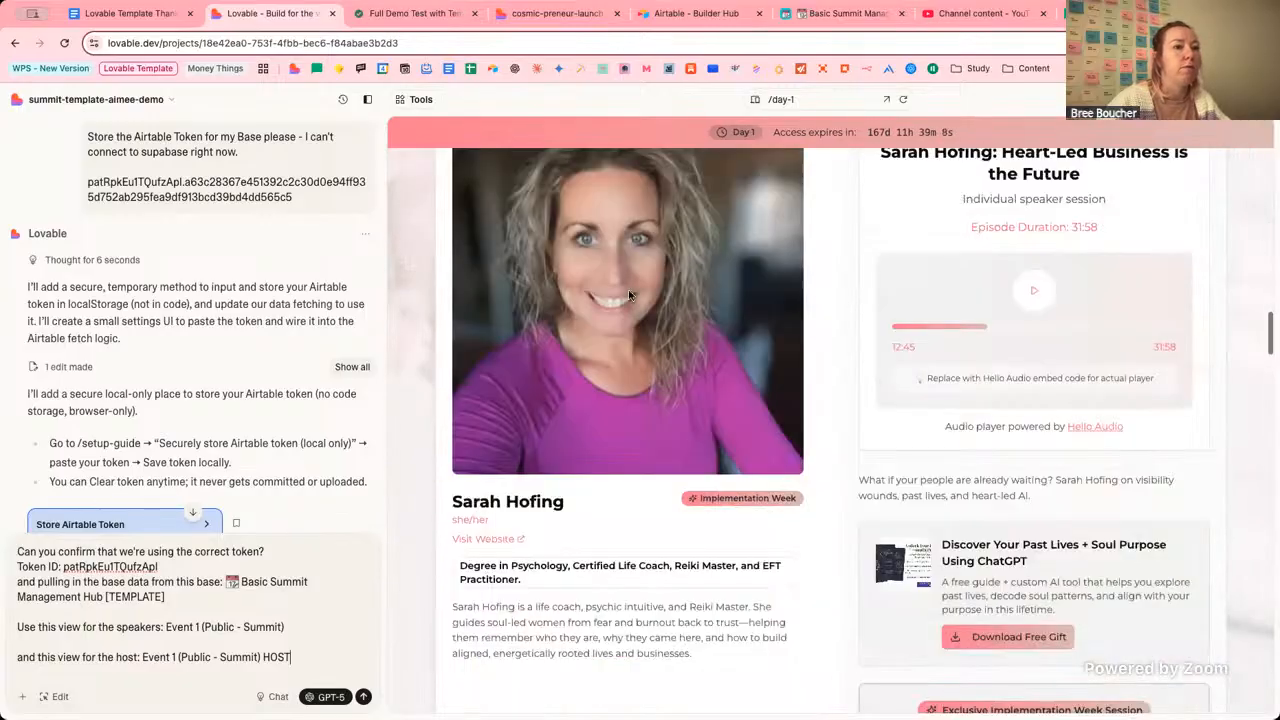
pyautogui.scroll(-10, 628, 294)
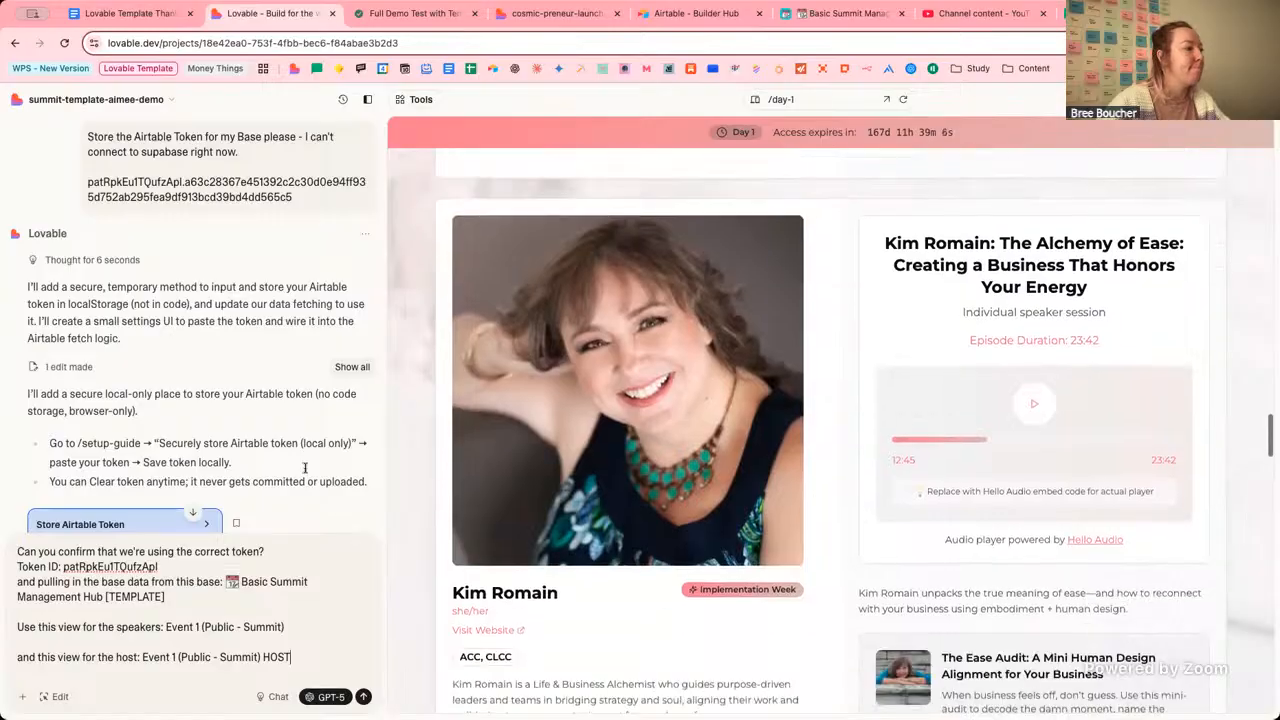
pyautogui.scroll(8, 728, 271)
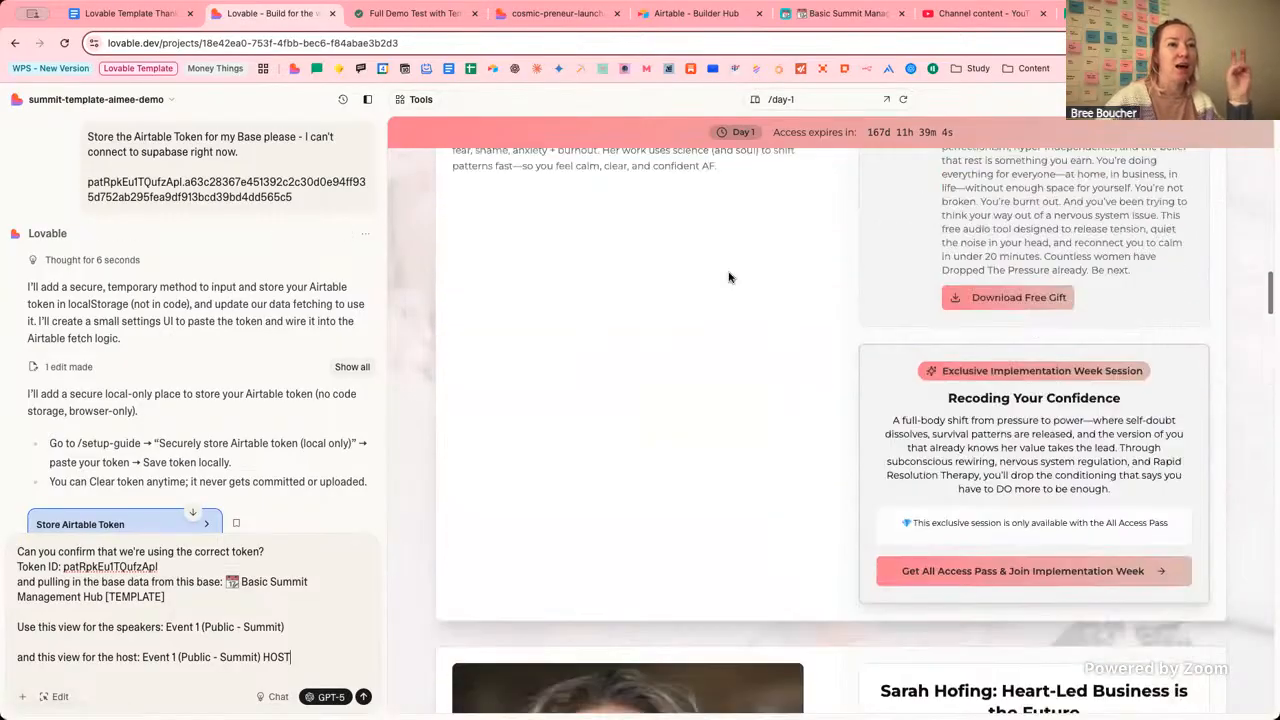
pyautogui.scroll(10, 729, 277)
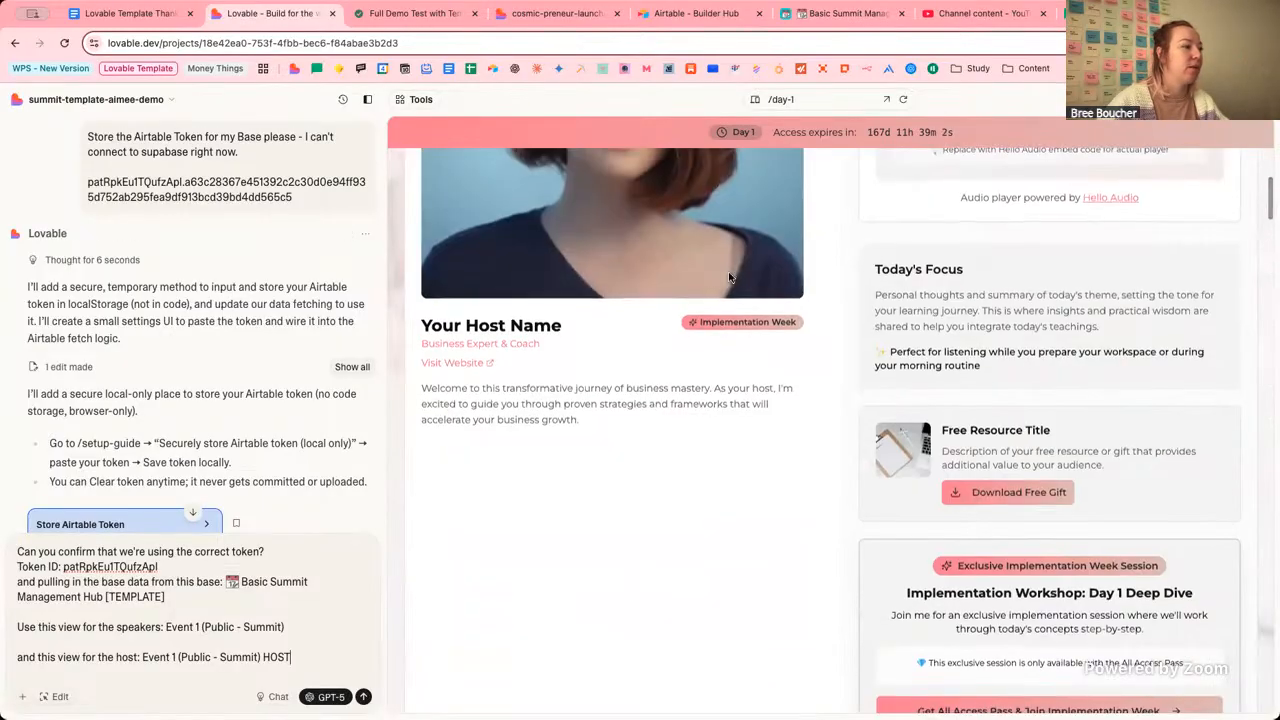
pyautogui.scroll(-4, 729, 277)
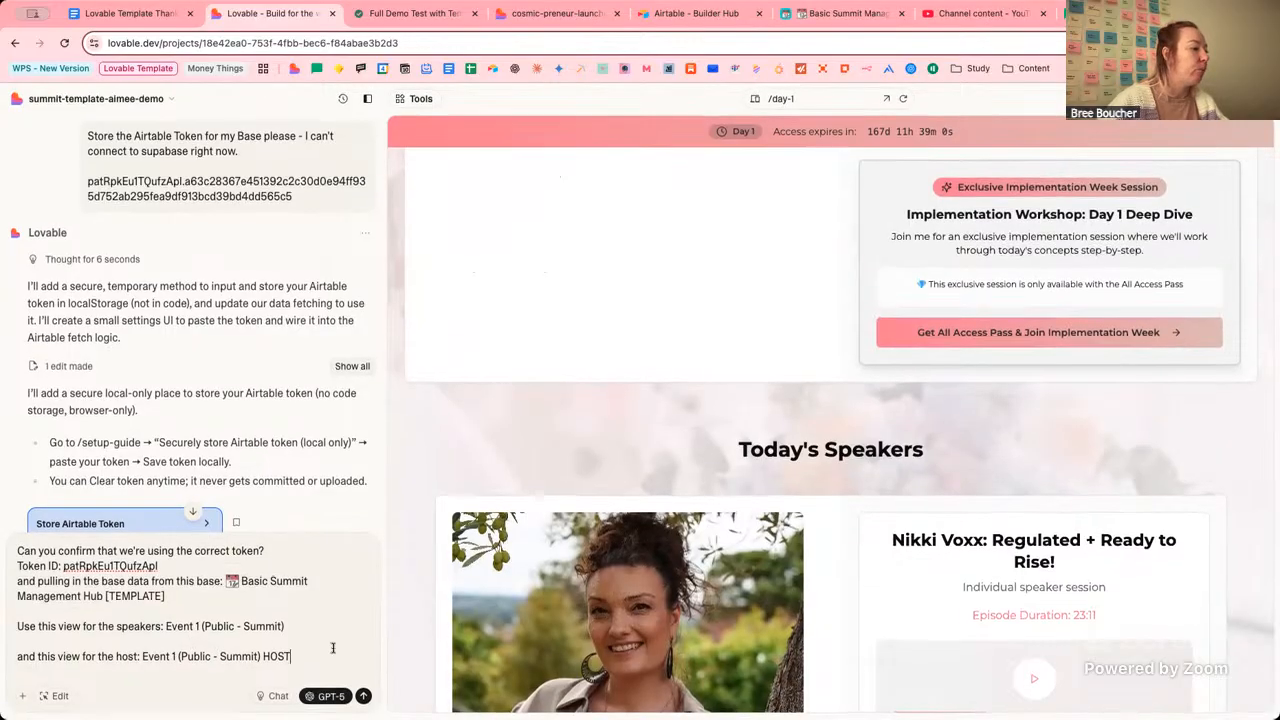
# Send the token, base and Event 1 view confirmation request and open the preview page list.
pyautogui.press('Return')
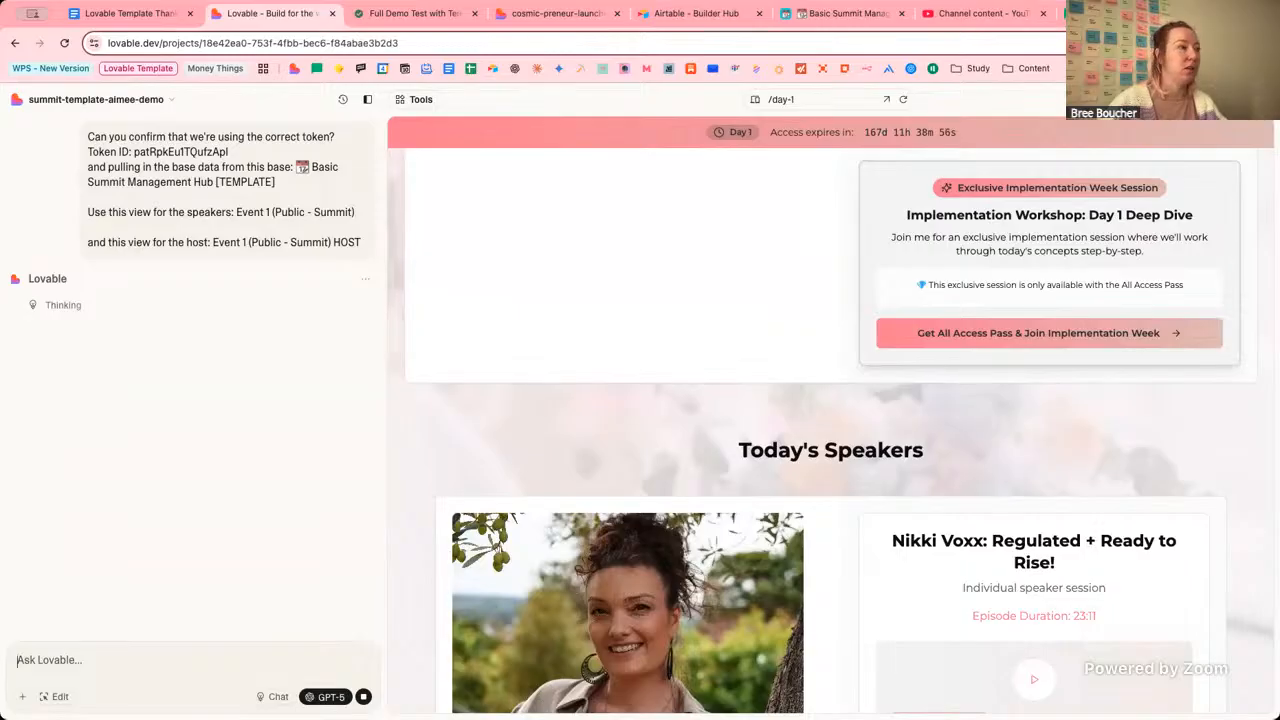
pyautogui.scroll(5, 198, 387)
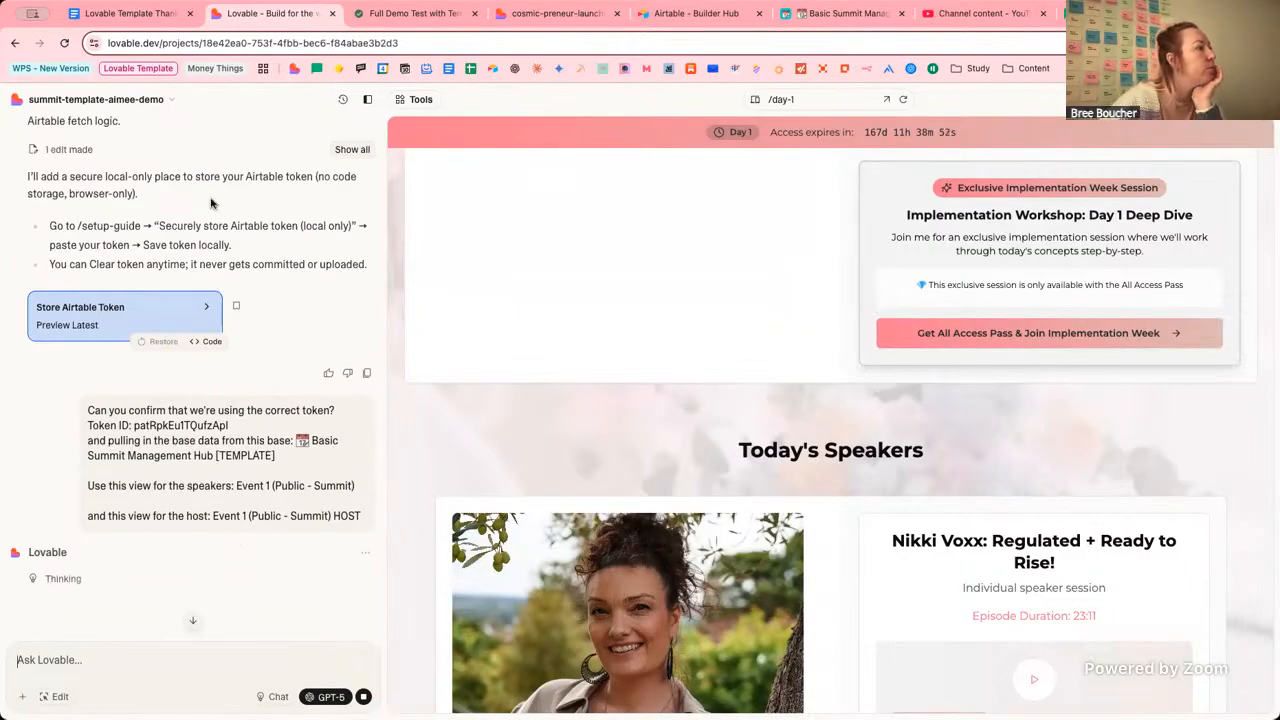
pyautogui.scroll(1, 158, 234)
pyautogui.scroll(1, 158, 234)
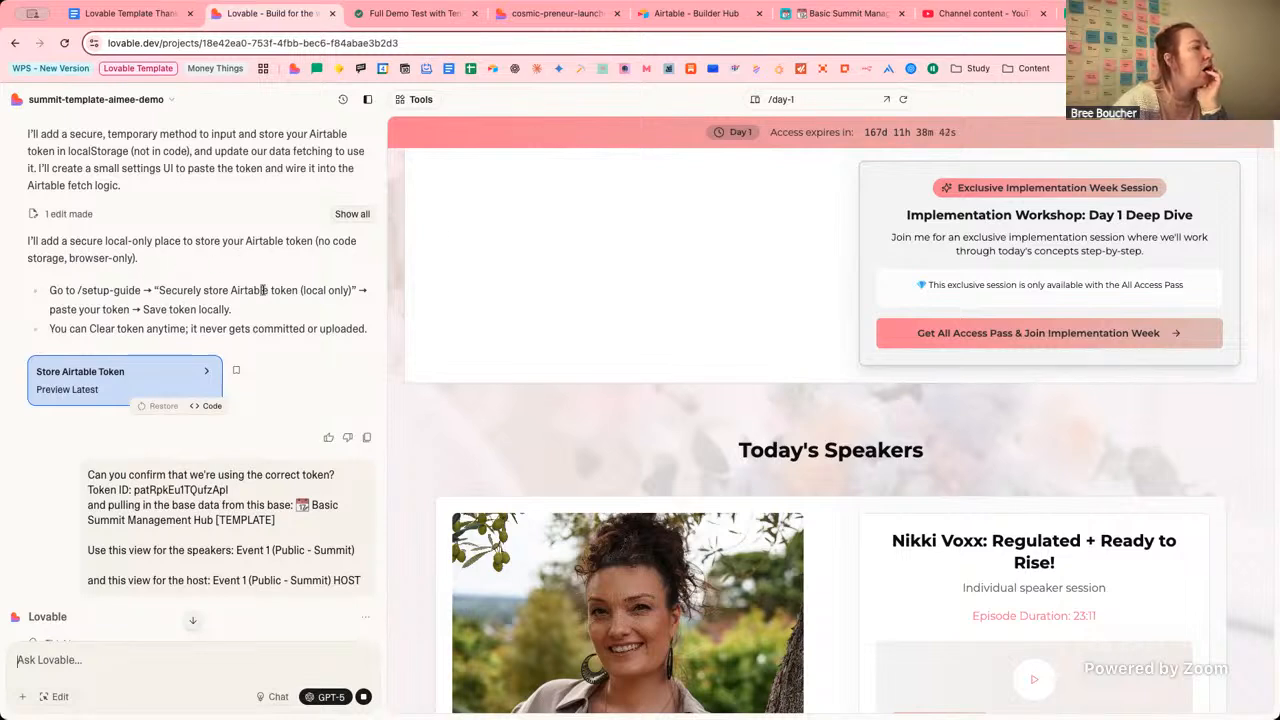
pyautogui.click(826, 99)
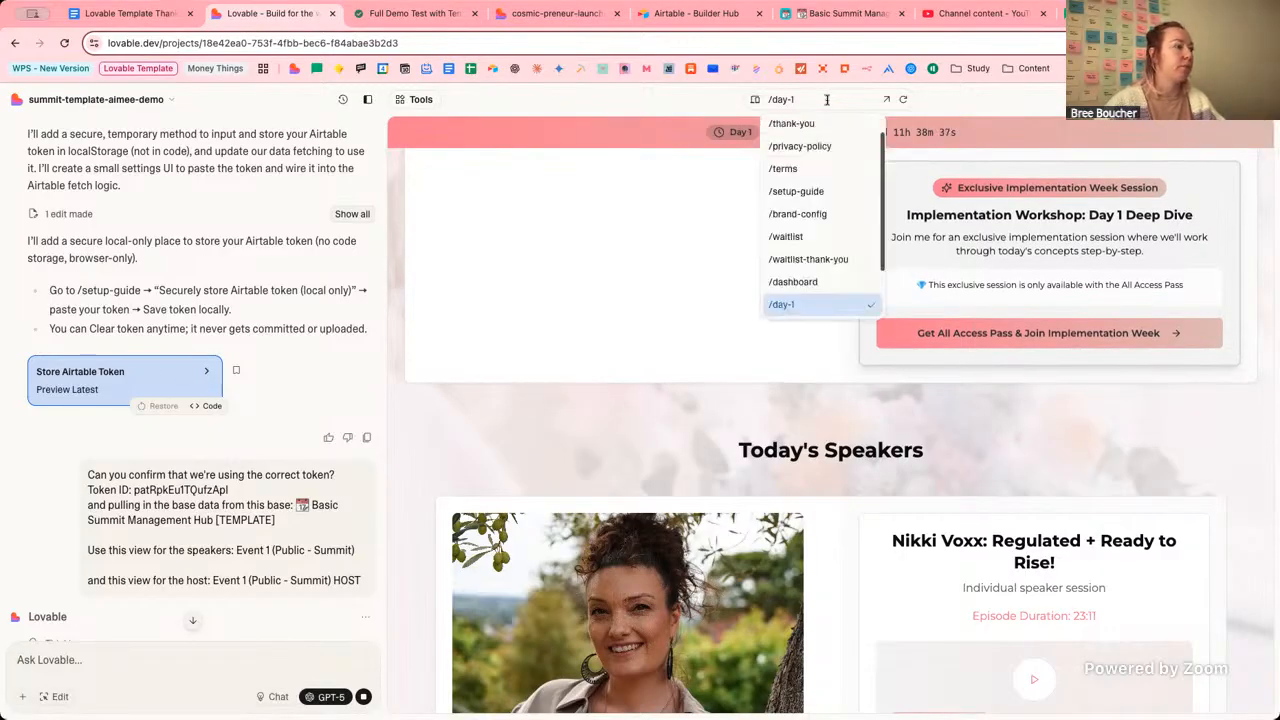
# Preview the /setup-guide route and compare it with the published setup-guide page.
pyautogui.click(821, 199)
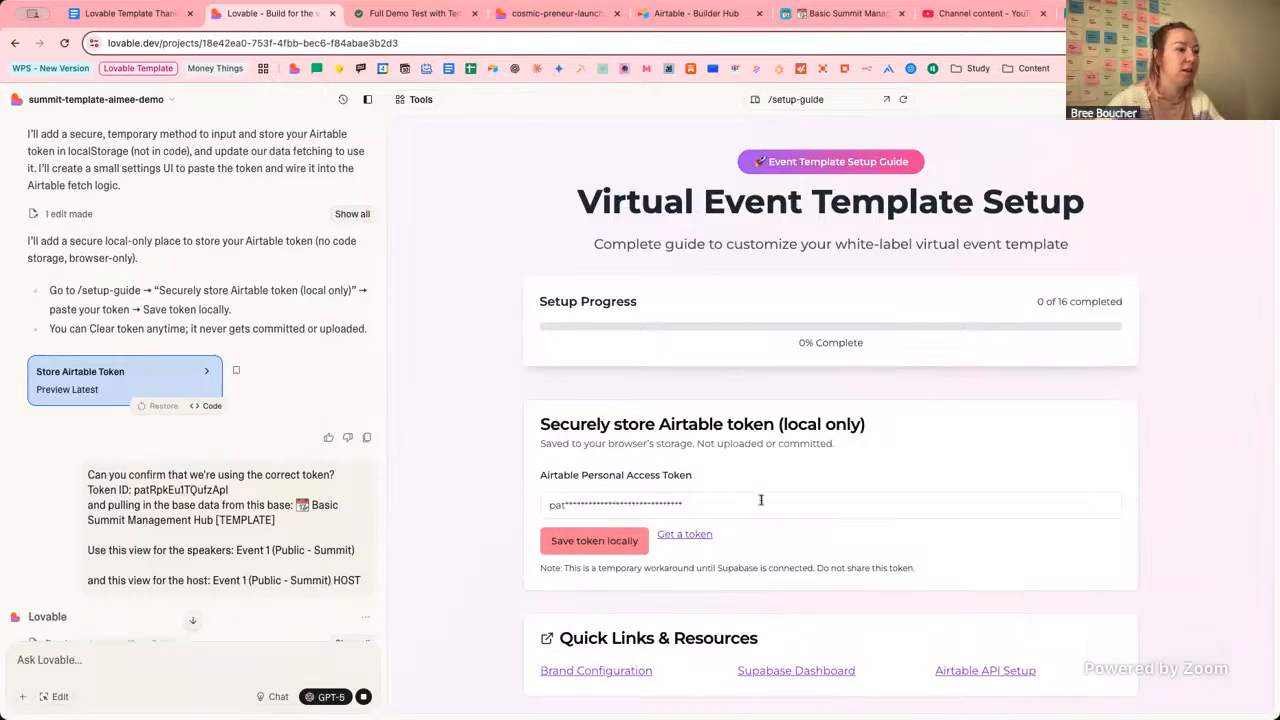
pyautogui.click(548, 13)
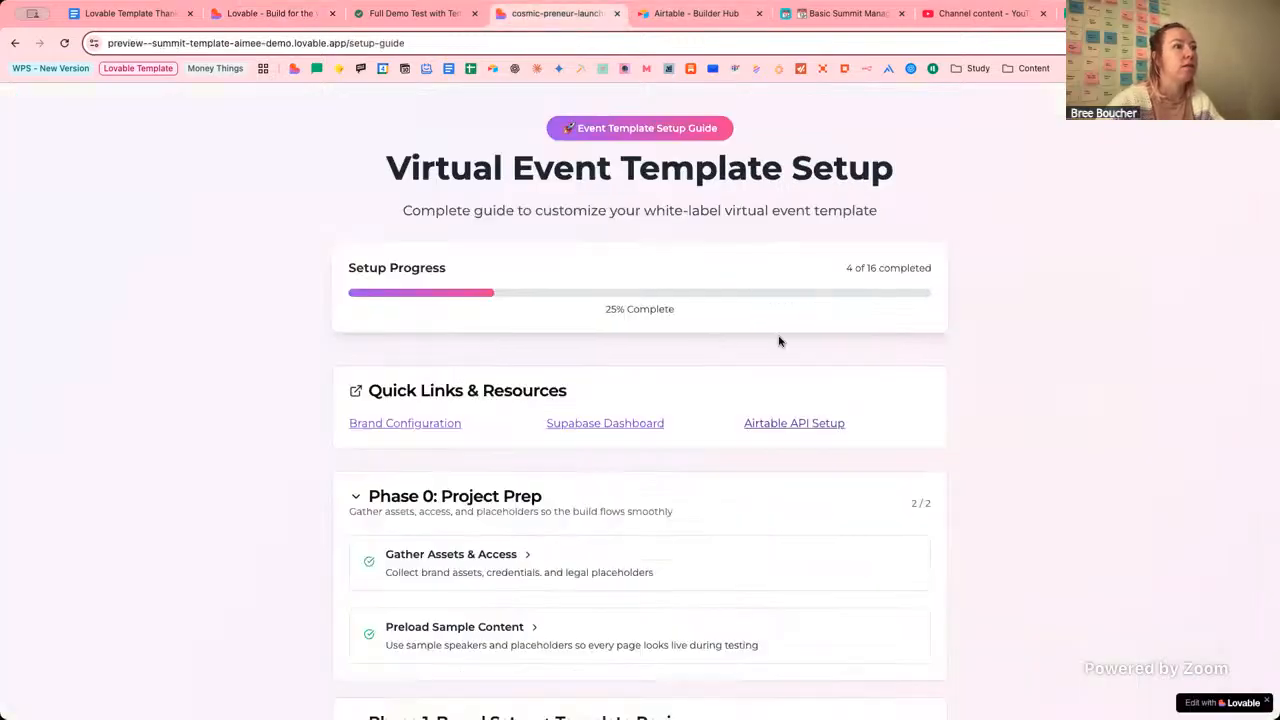
pyautogui.click(254, 18)
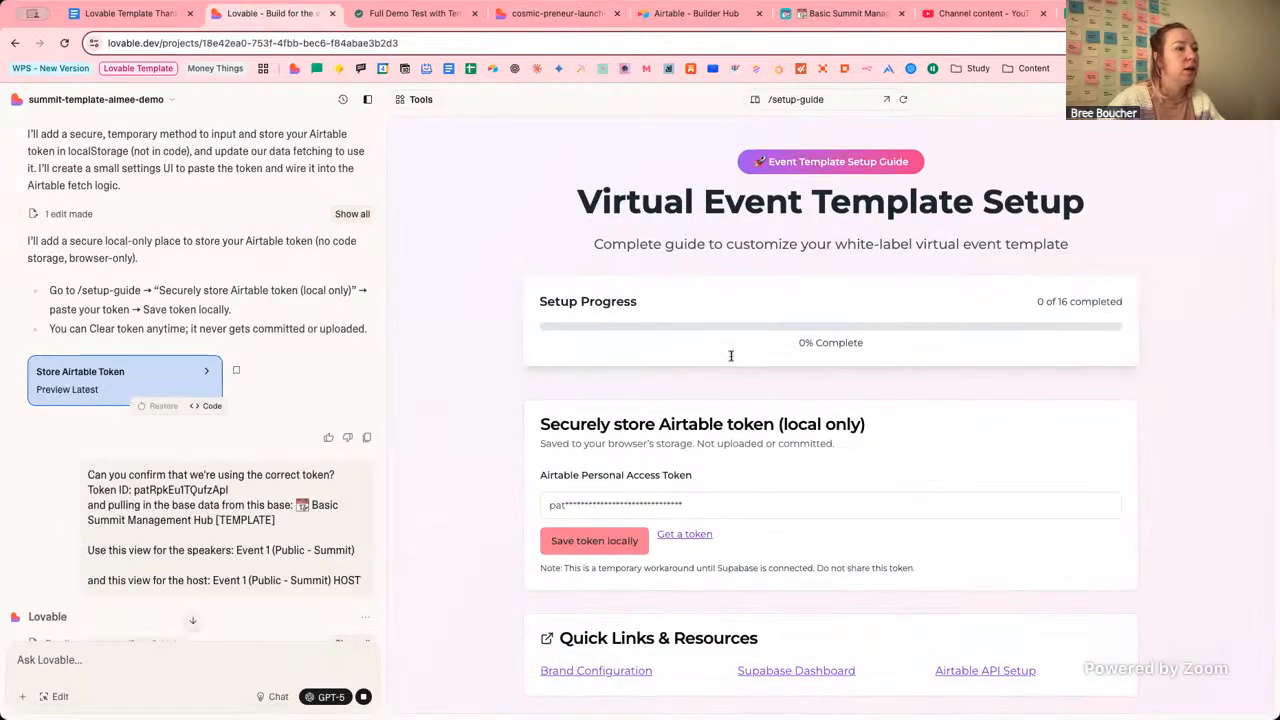
# Inspect the masked Airtable token field and its local-only storage notes on the setup guide.
pyautogui.click(705, 505)
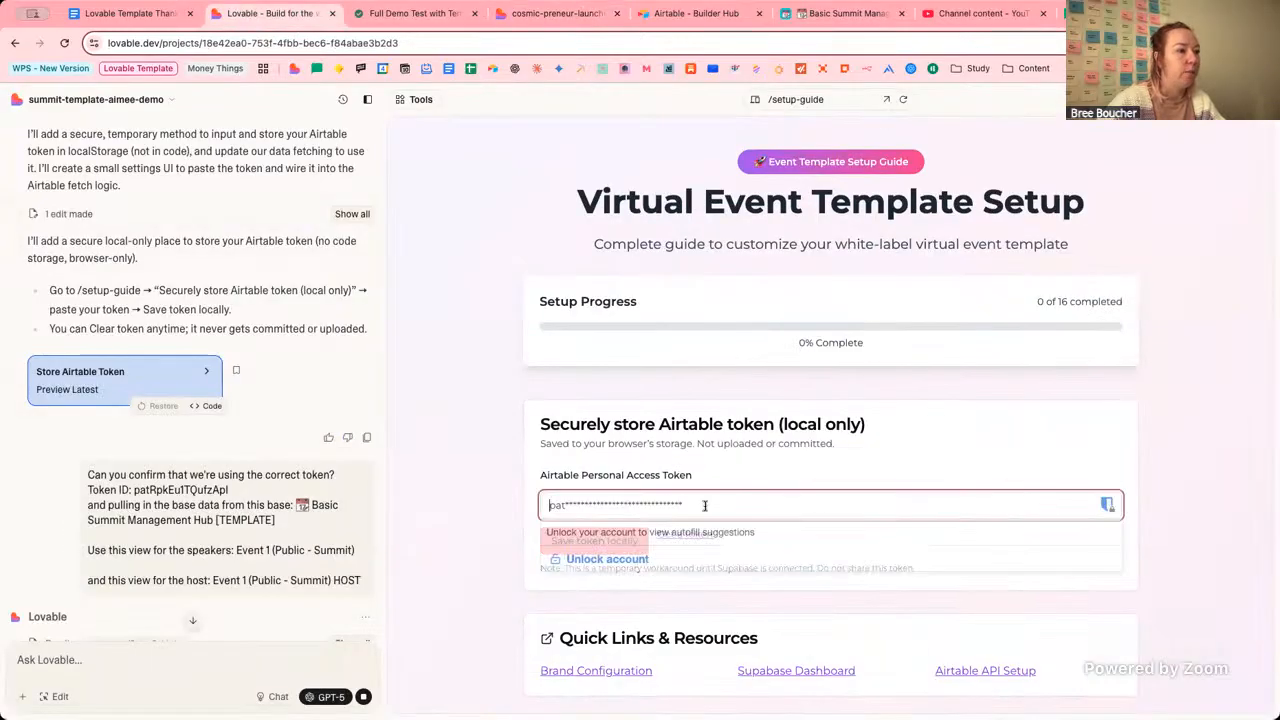
pyautogui.click(403, 447)
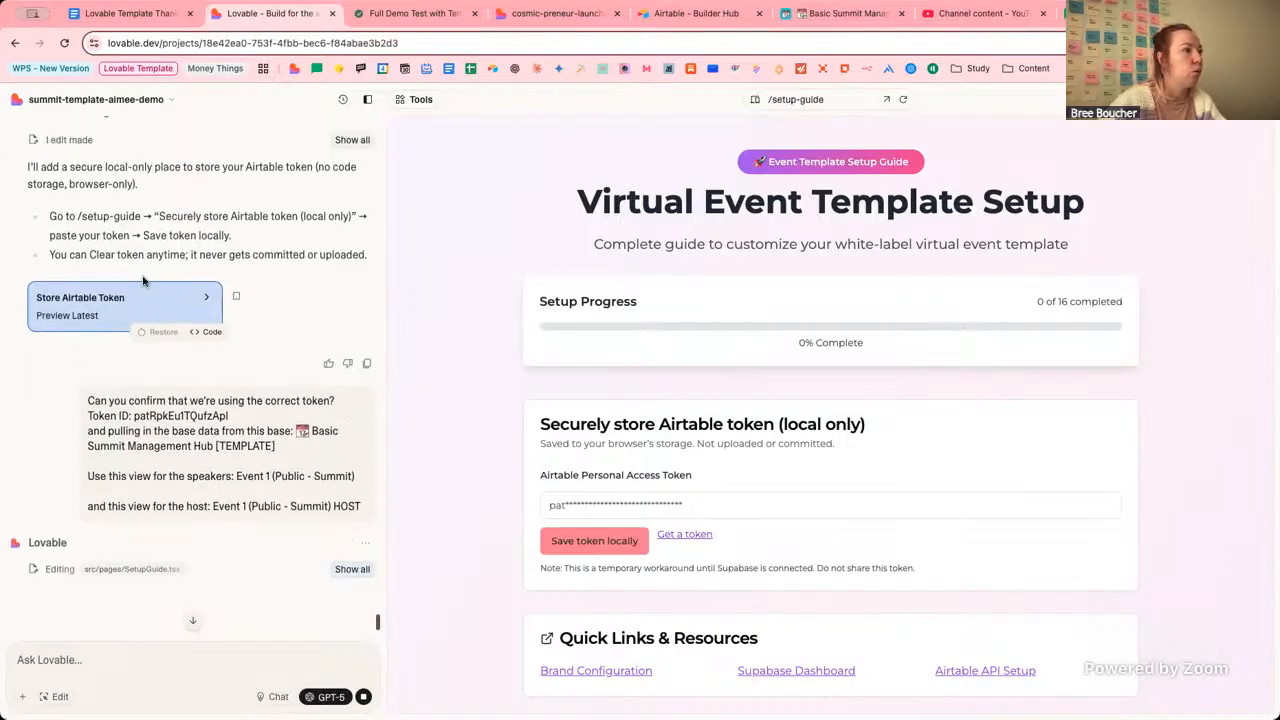
pyautogui.moveTo(89, 256); pyautogui.dragTo(362, 257)
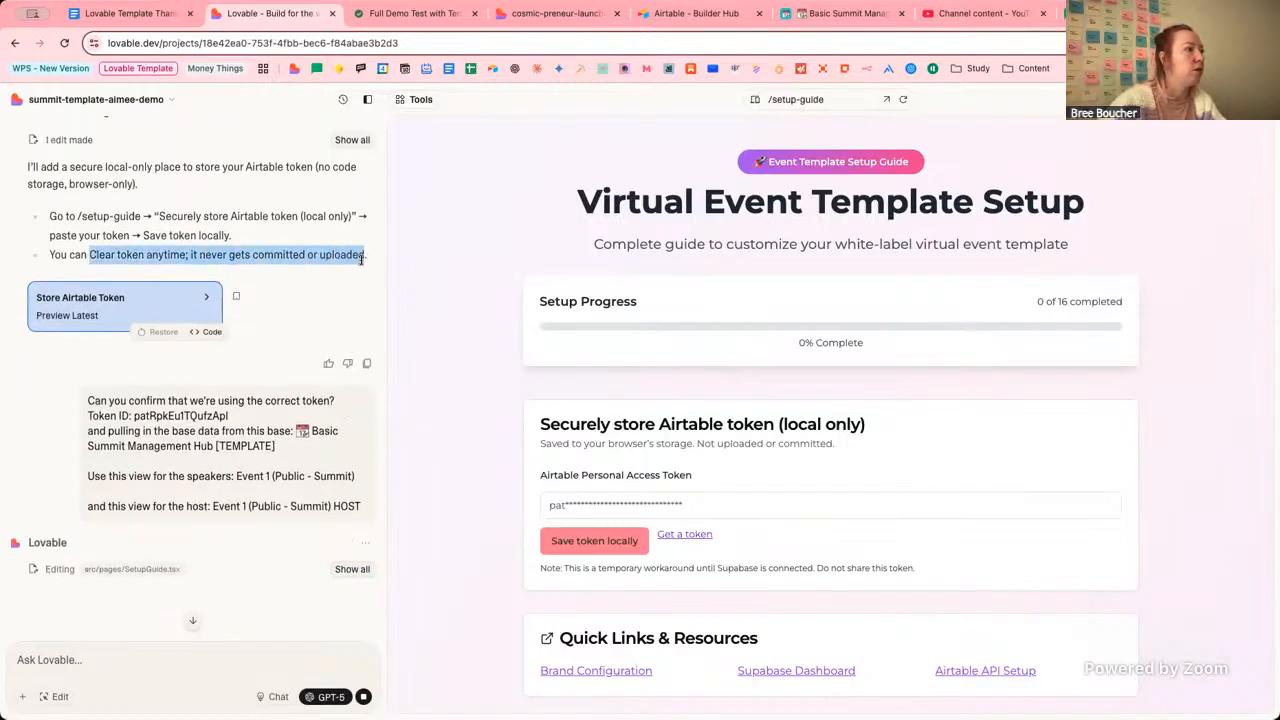
pyautogui.click(362, 258)
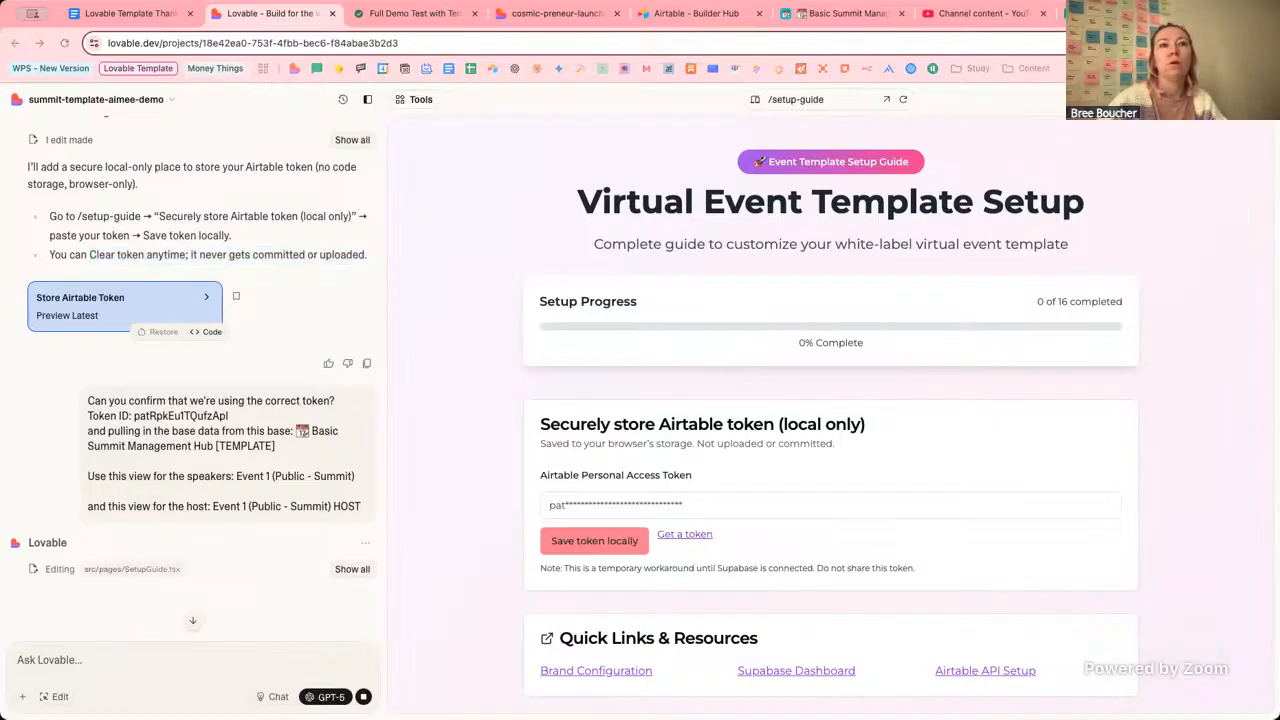
pyautogui.click(455, 448)
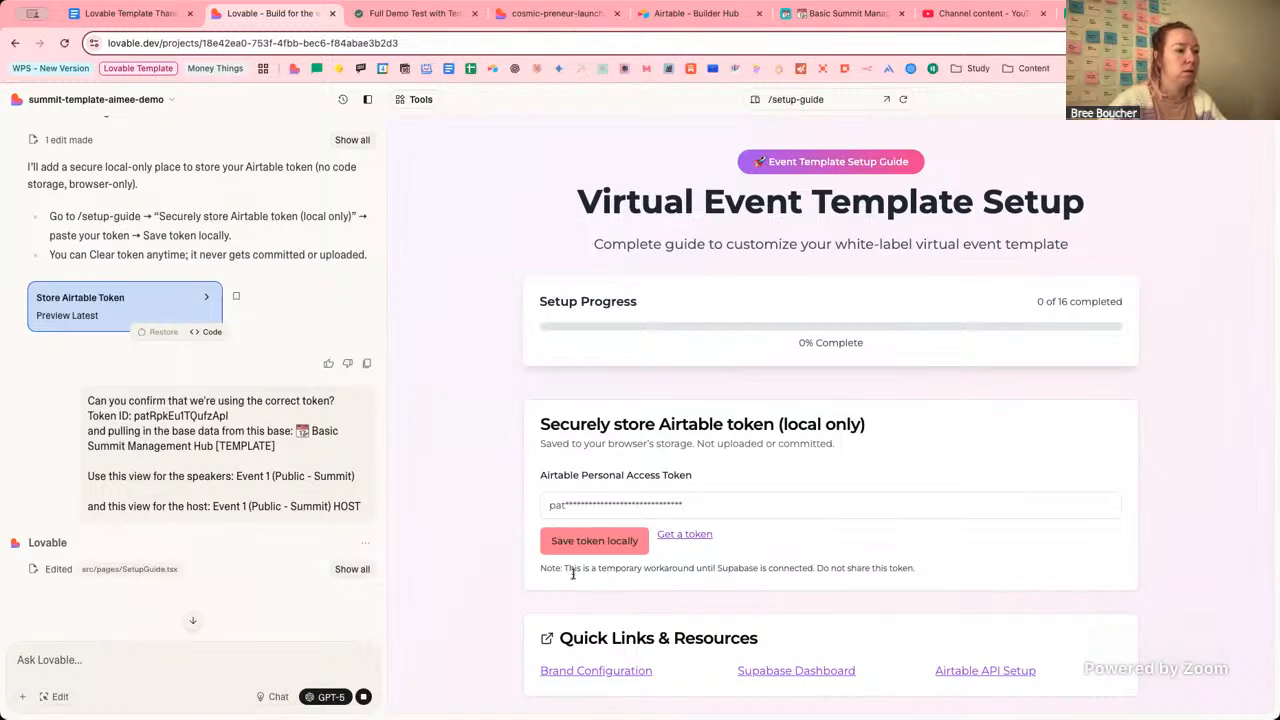
pyautogui.moveTo(545, 568); pyautogui.dragTo(923, 572)
pyautogui.click(784, 545)
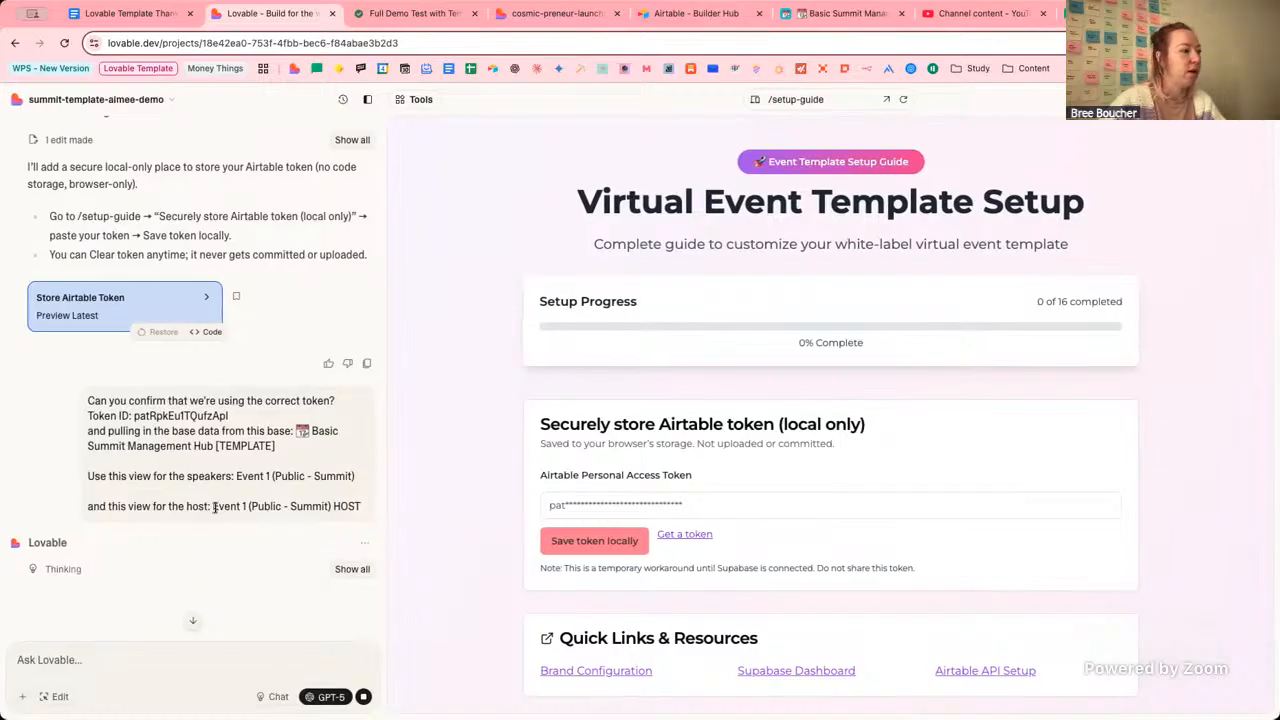
# Scroll the chat to read Lovable's 'Confirm Airtable Base and Token' reply and earlier messages.
pyautogui.scroll(-2, 300, 515)
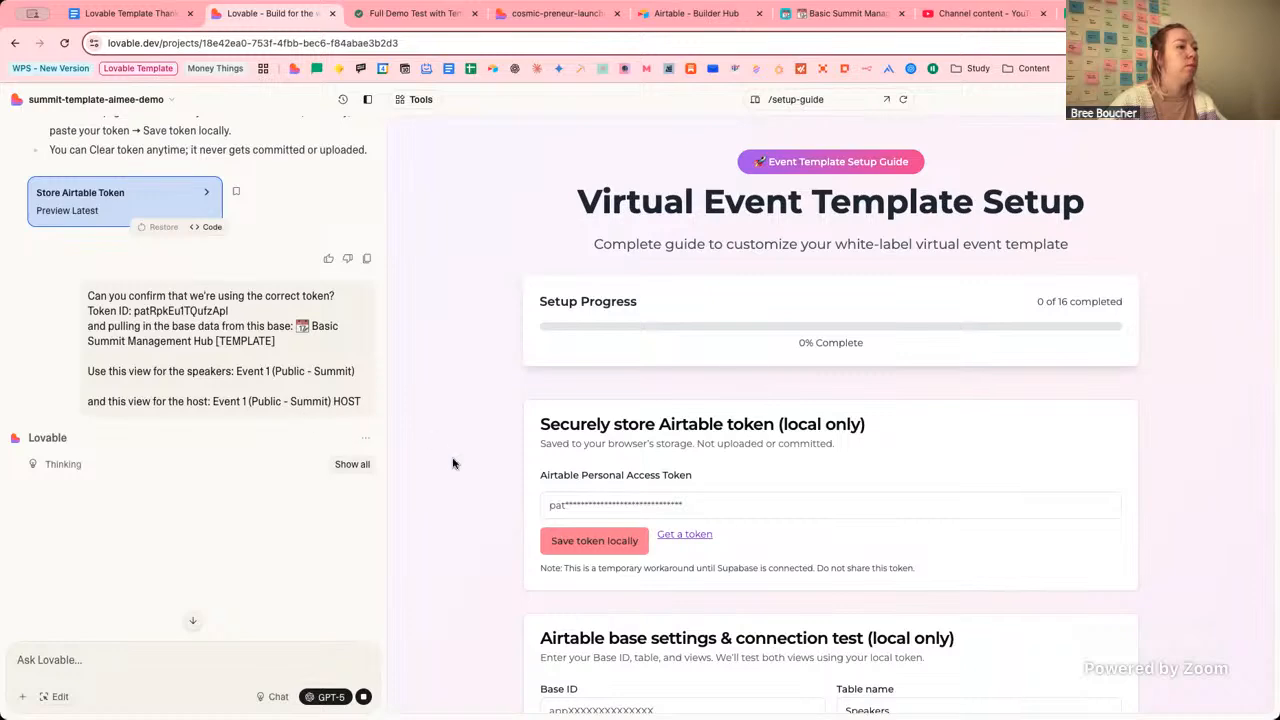
pyautogui.scroll(3, 280, 263)
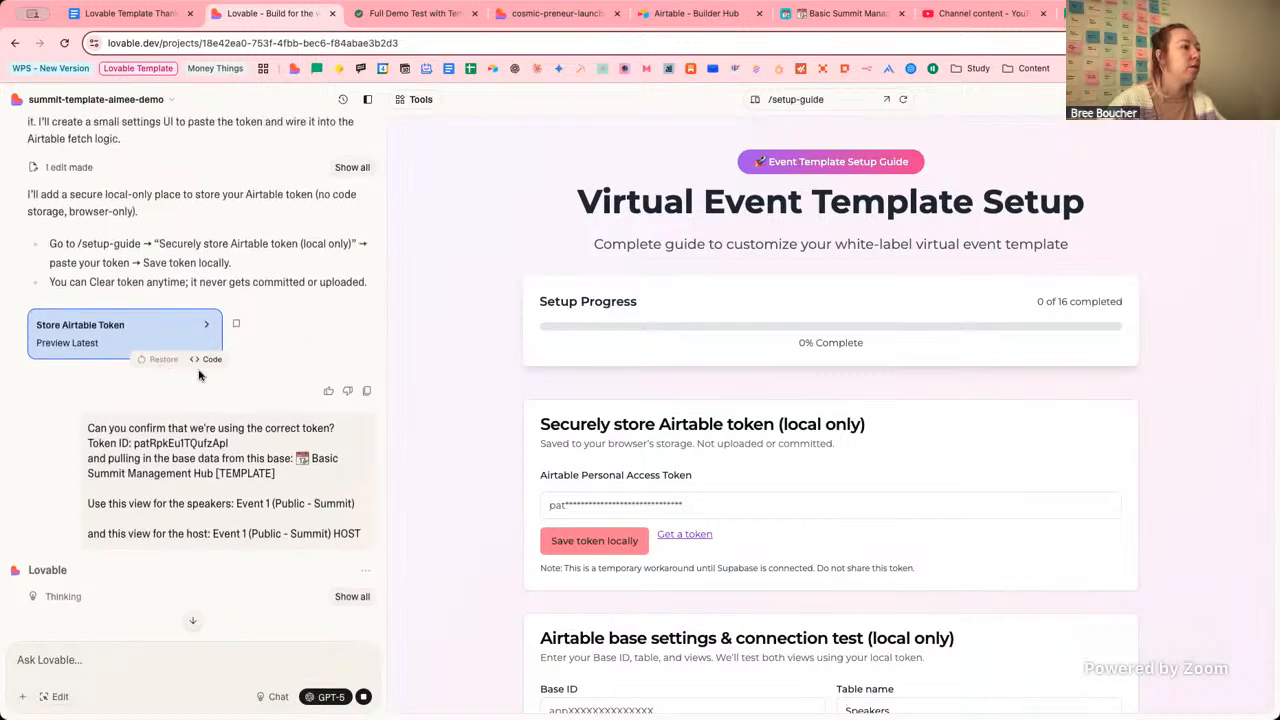
pyautogui.scroll(3, 255, 365)
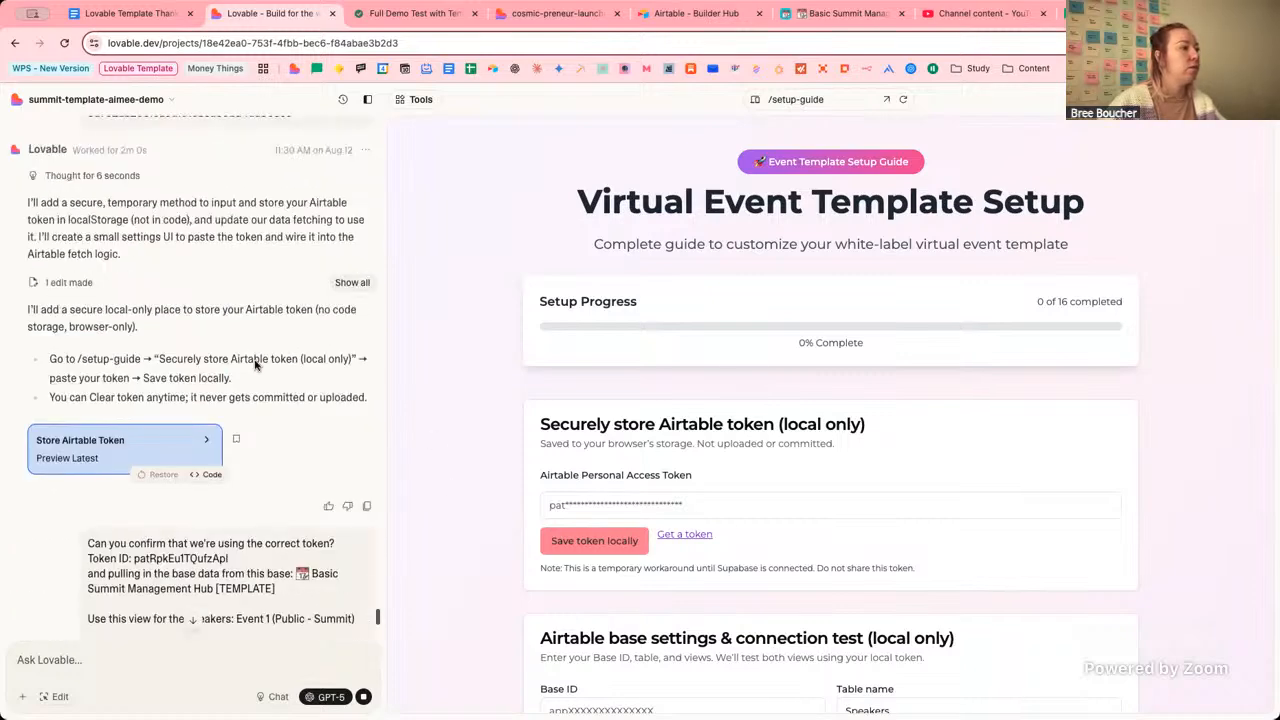
pyautogui.scroll(12, 255, 365)
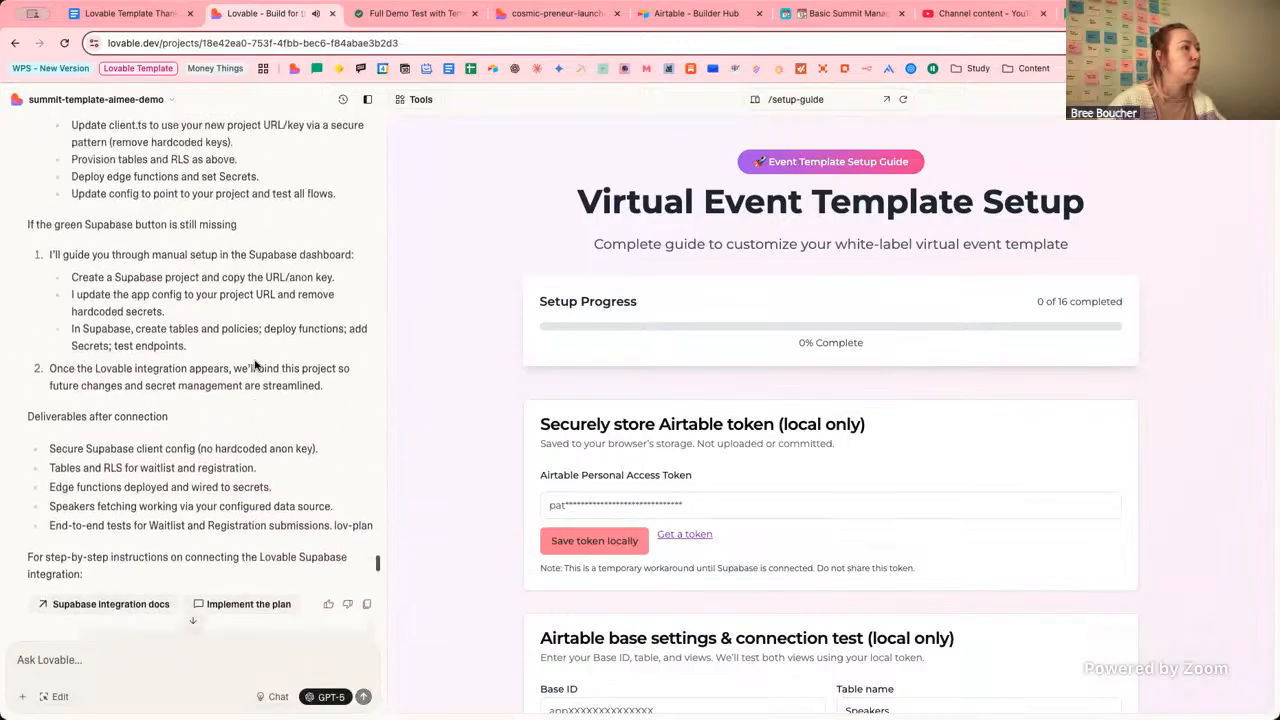
pyautogui.scroll(15, 255, 365)
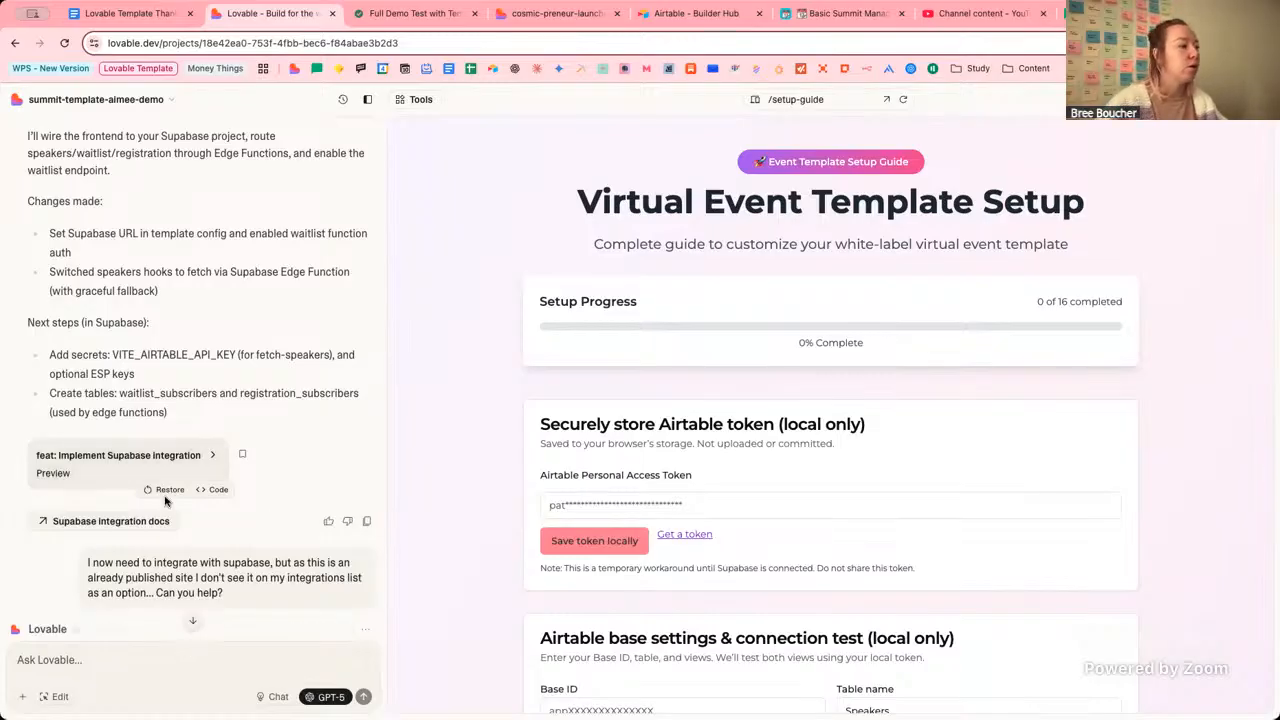
pyautogui.scroll(-20, 284, 495)
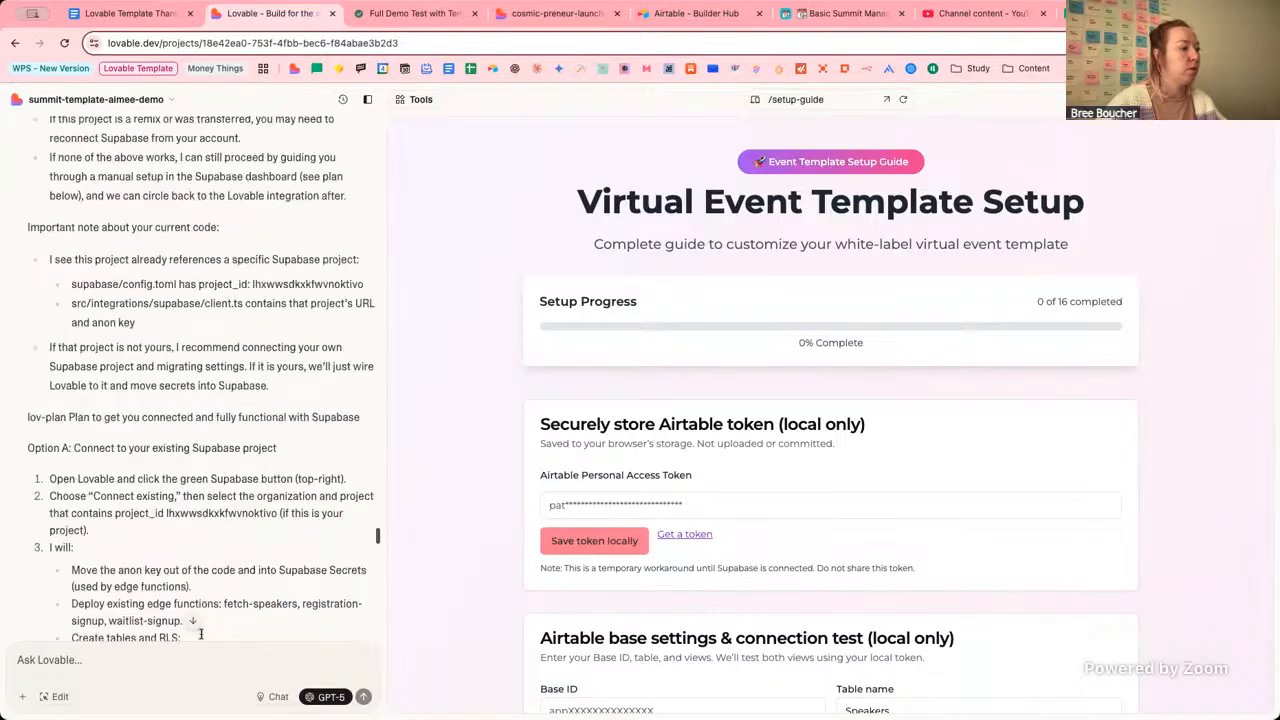
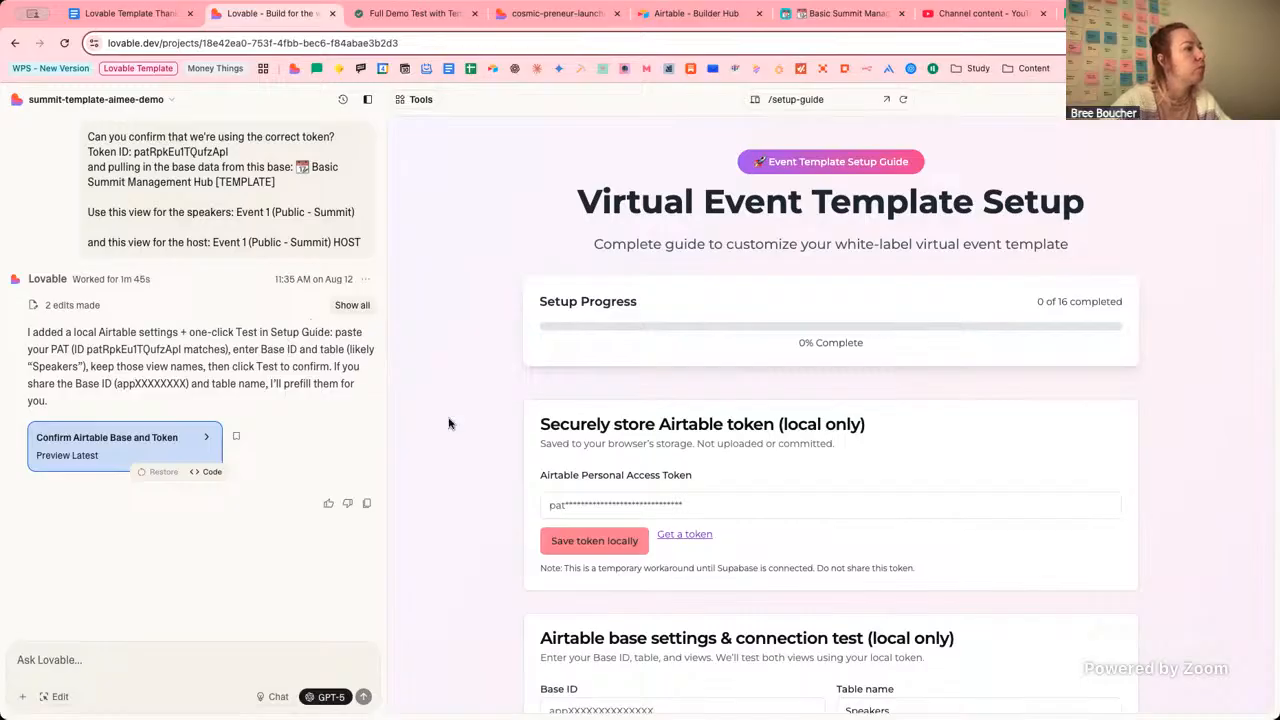
# Scroll to the setup guide's Base ID field, then switch to Airtable's personal access tokens page.
pyautogui.scroll(-5, 449, 423)
pyautogui.click(650, 410)
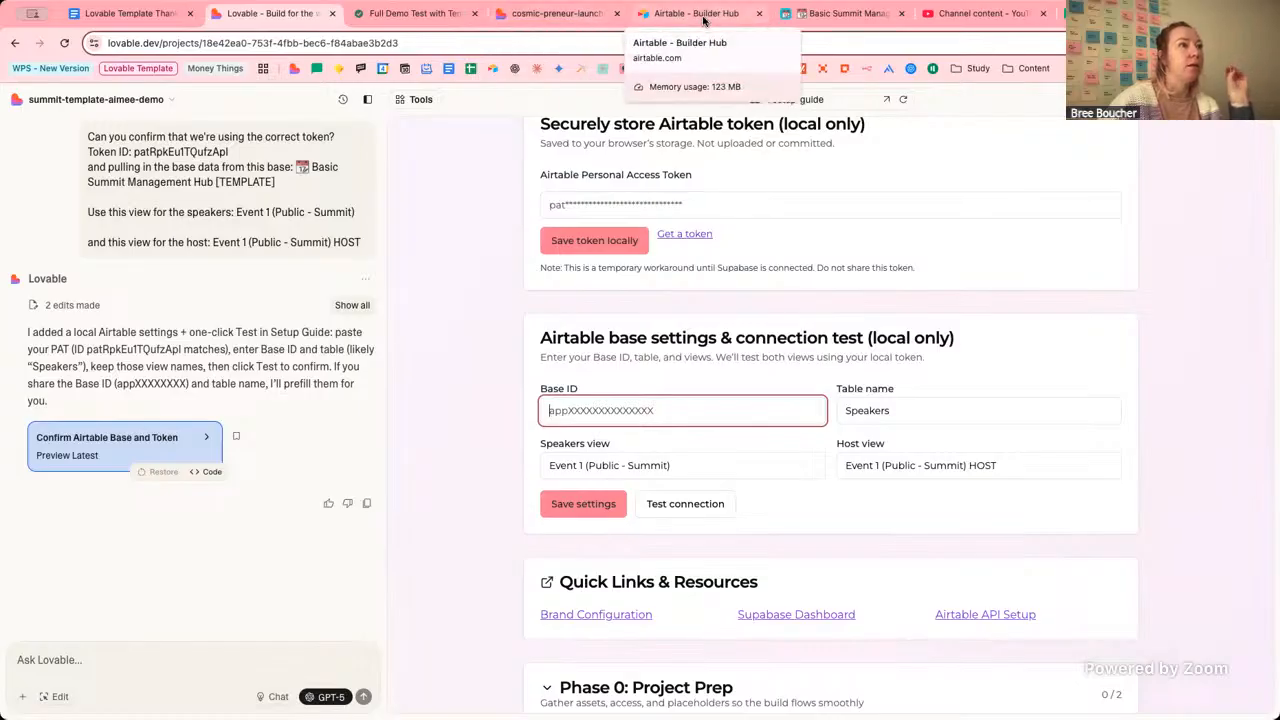
pyautogui.click(703, 21)
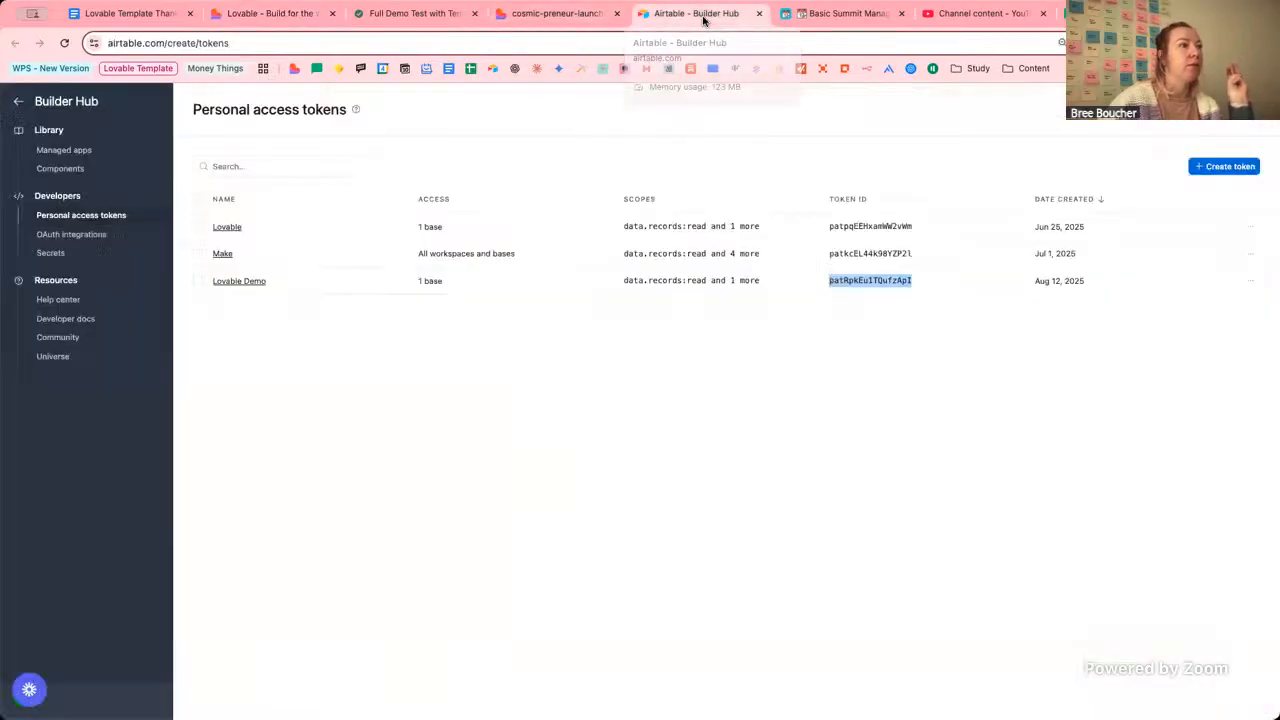
# Close the access tokens page and mark the view ID part of the Summit Management Hub base's URL.
pyautogui.click(759, 14)
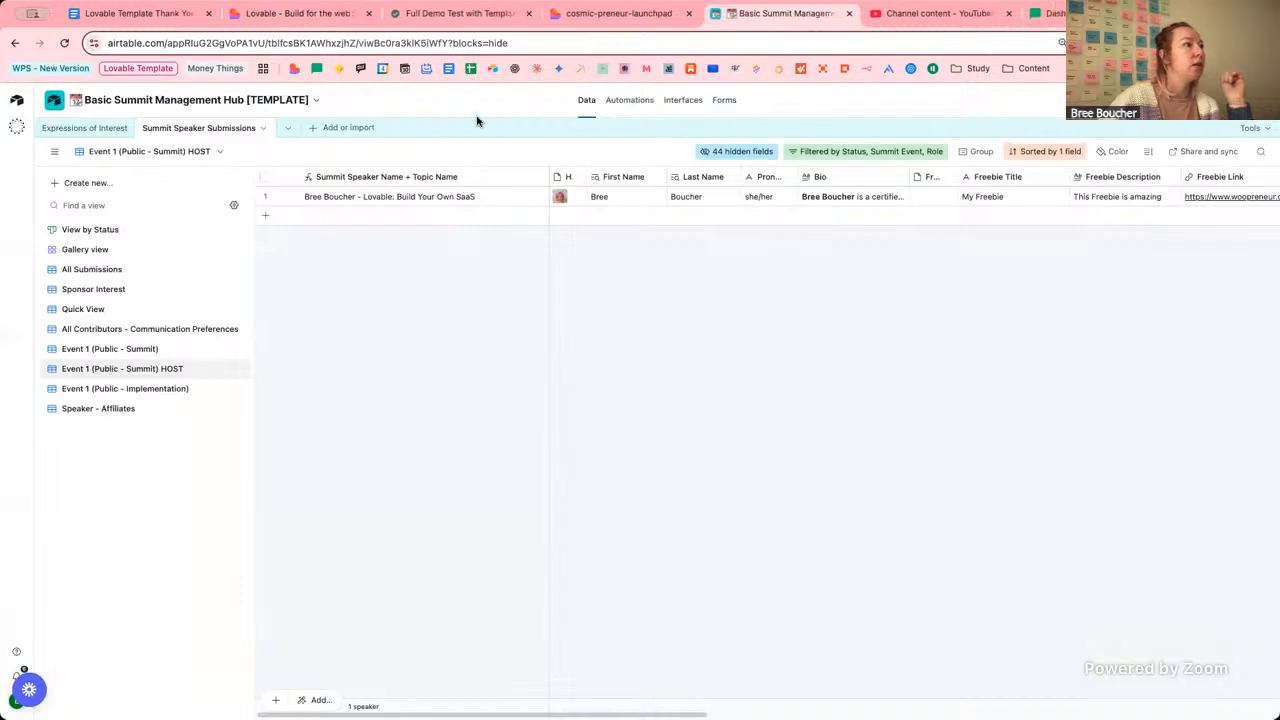
pyautogui.click(360, 46)
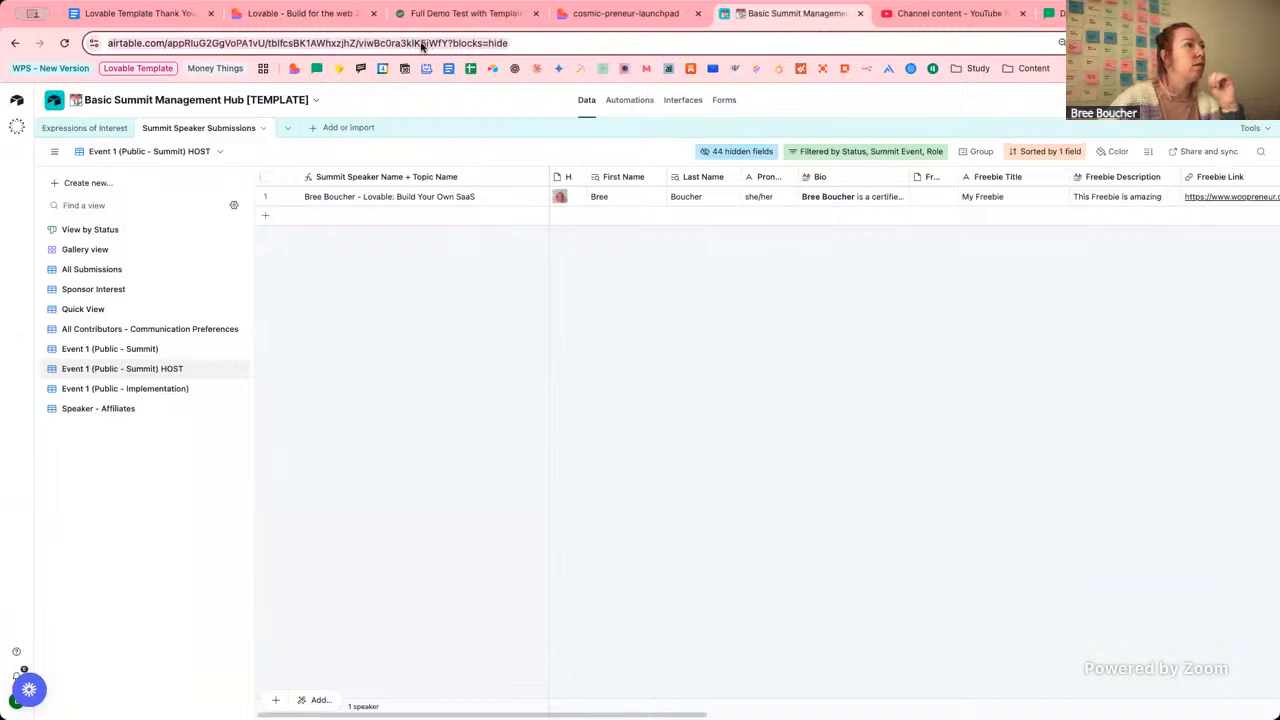
pyautogui.click(424, 45)
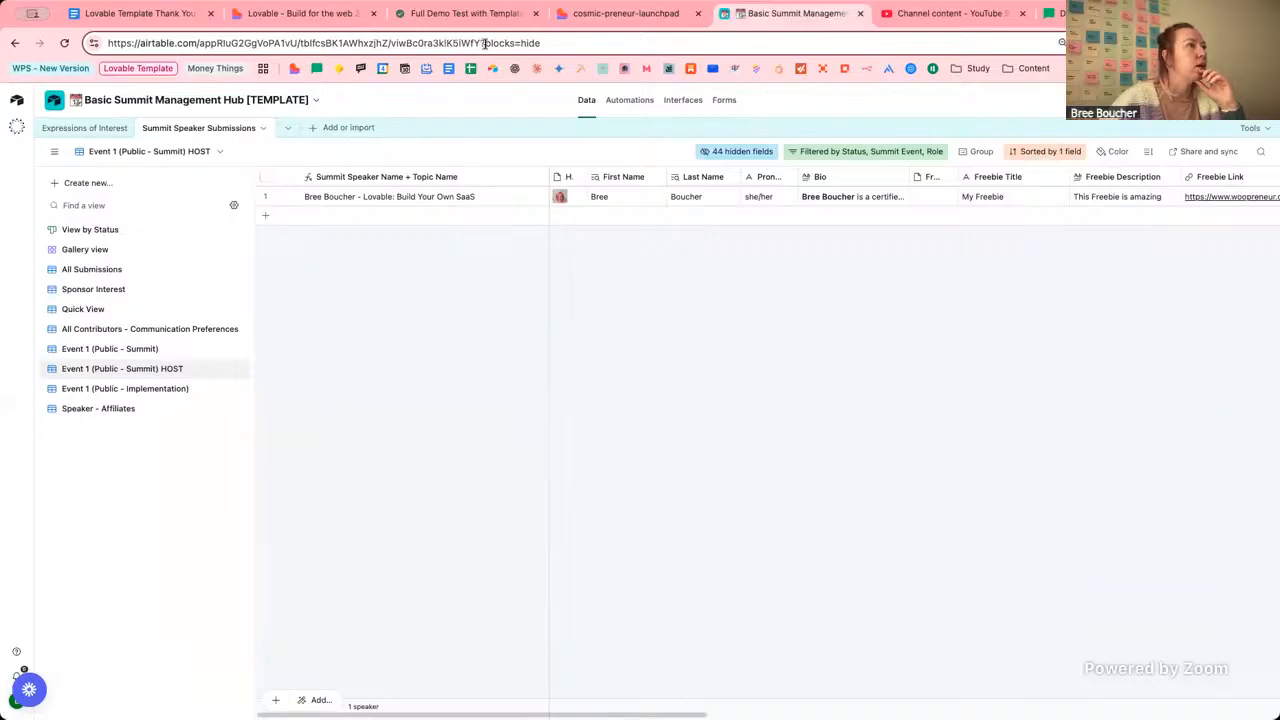
pyautogui.moveTo(481, 43); pyautogui.dragTo(392, 43)
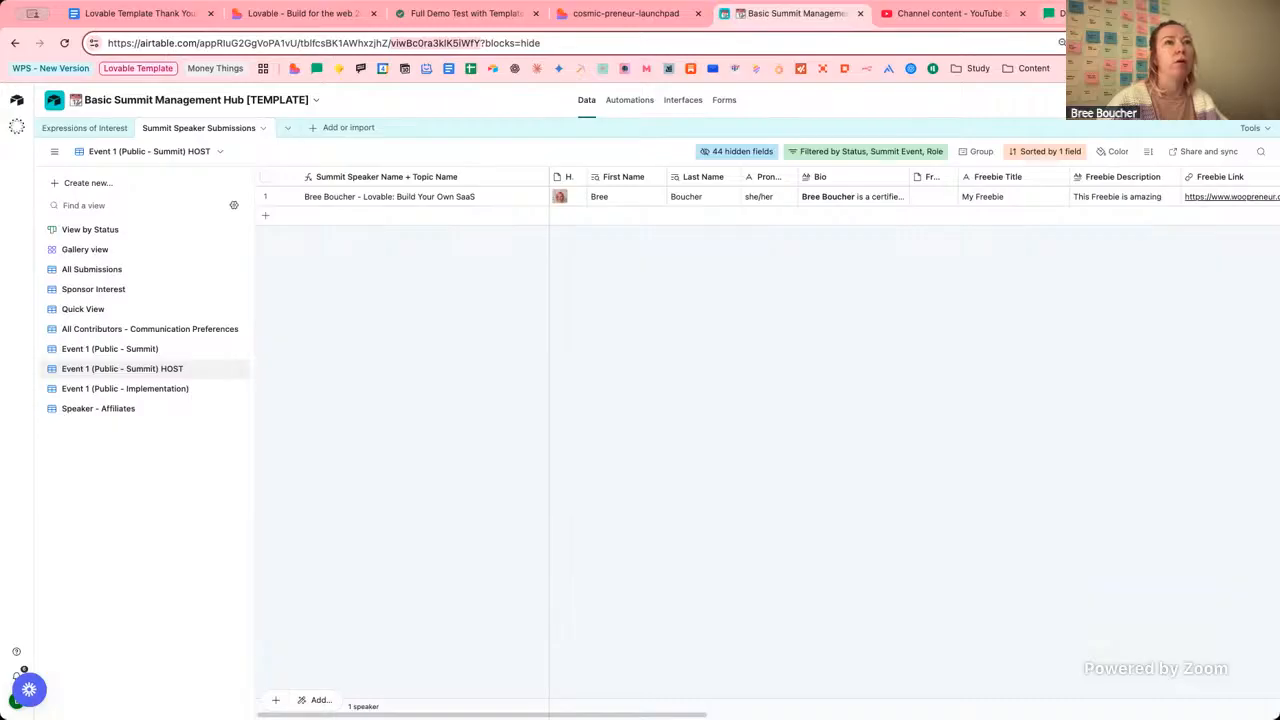
# Search Google in a new tab for 'airtable base id and table id'.
pyautogui.hotkey('ctrl', 't')
pyautogui.write('airt')
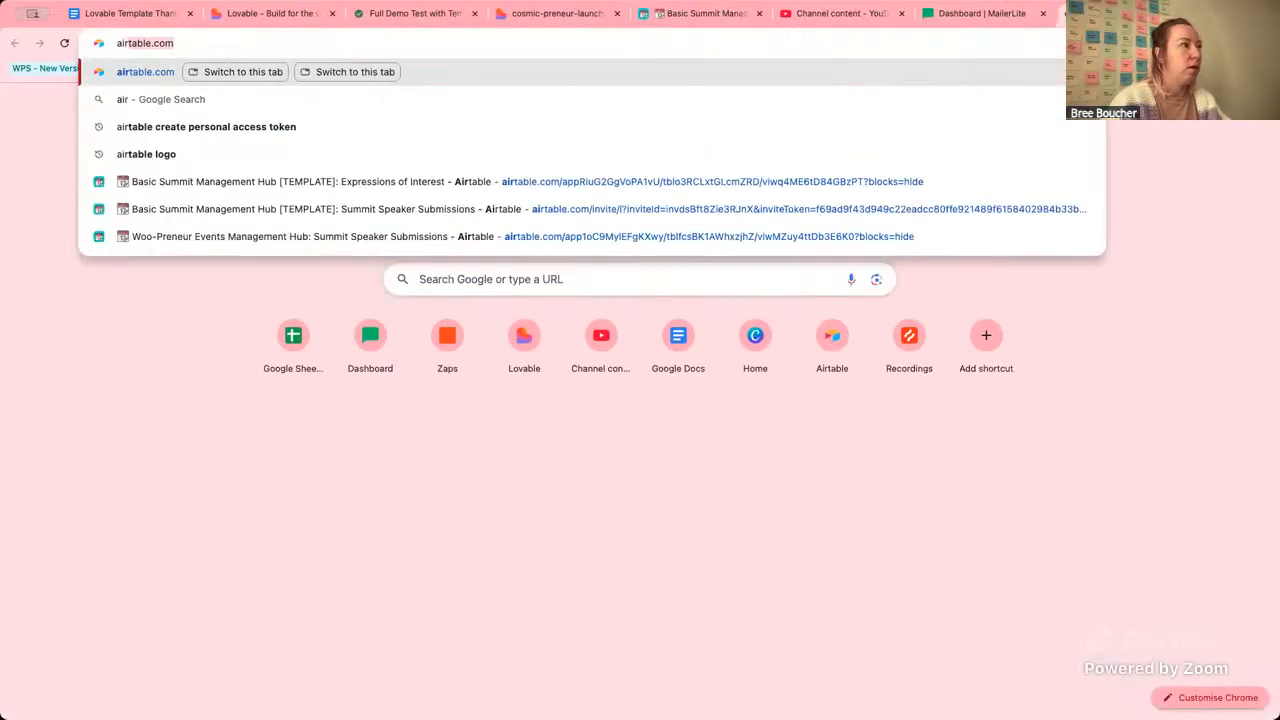
pyautogui.write('bal')
pyautogui.press('BackSpace')
pyautogui.press('BackSpace')
pyautogui.press('BackSpace')
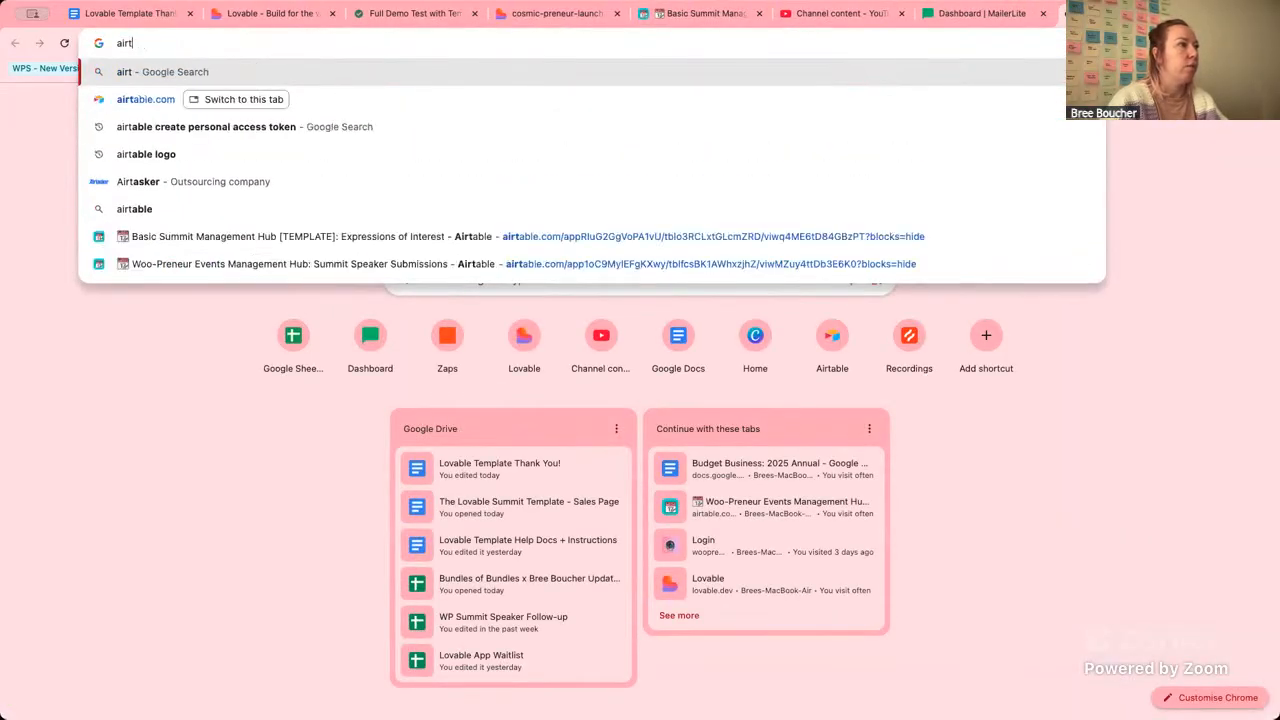
pyautogui.write('able')
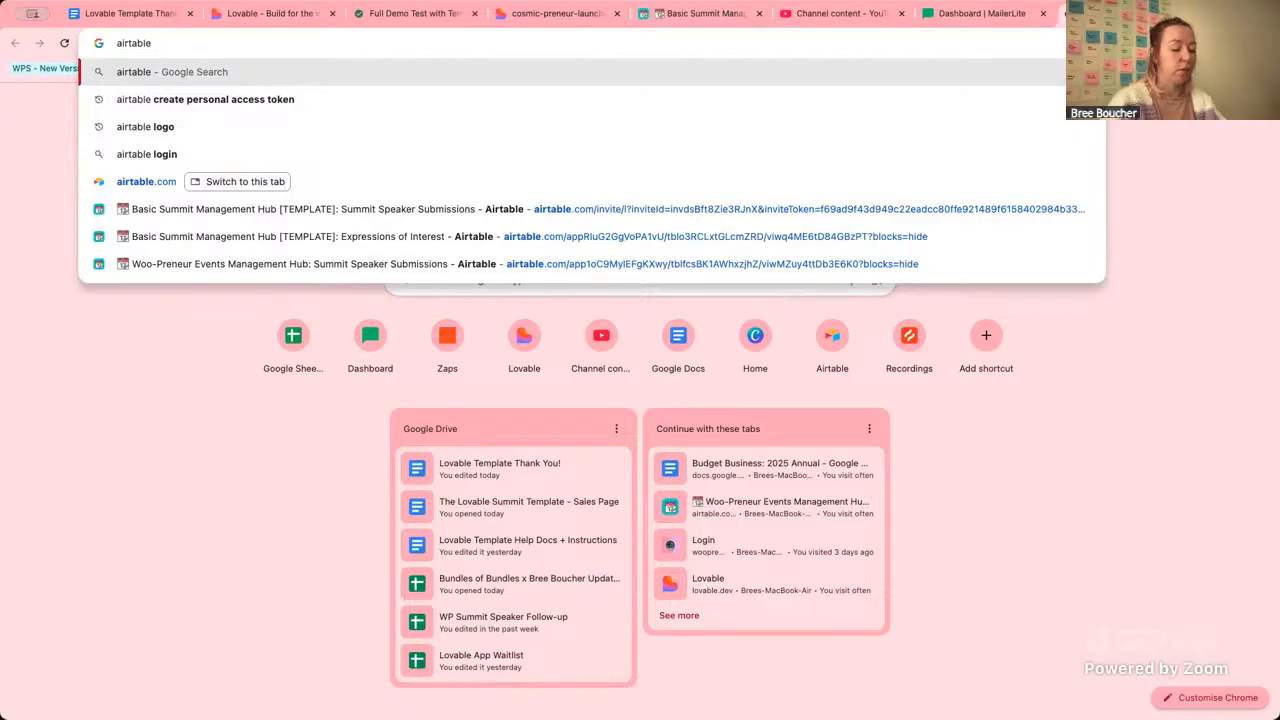
pyautogui.write('base id')
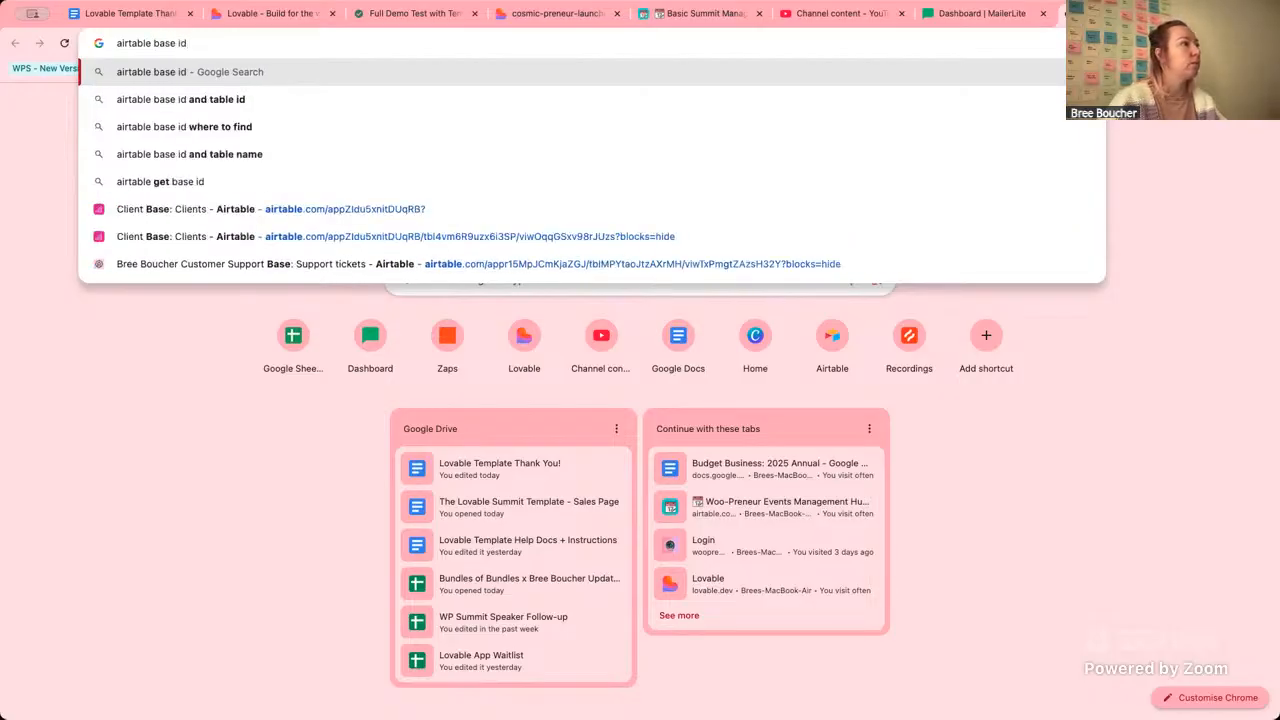
pyautogui.press('Down')
pyautogui.press('Return')
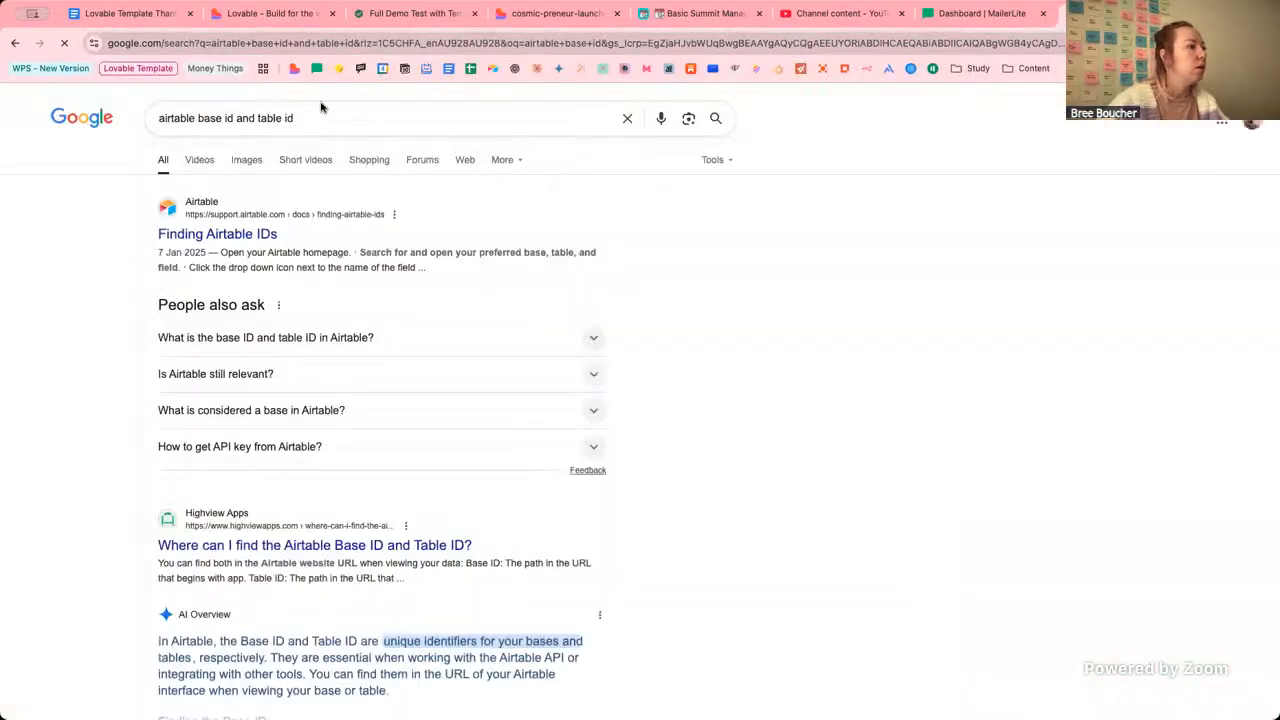
# Open Airtable's 'Finding Airtable IDs' support article and scroll through it.
pyautogui.click(268, 234)
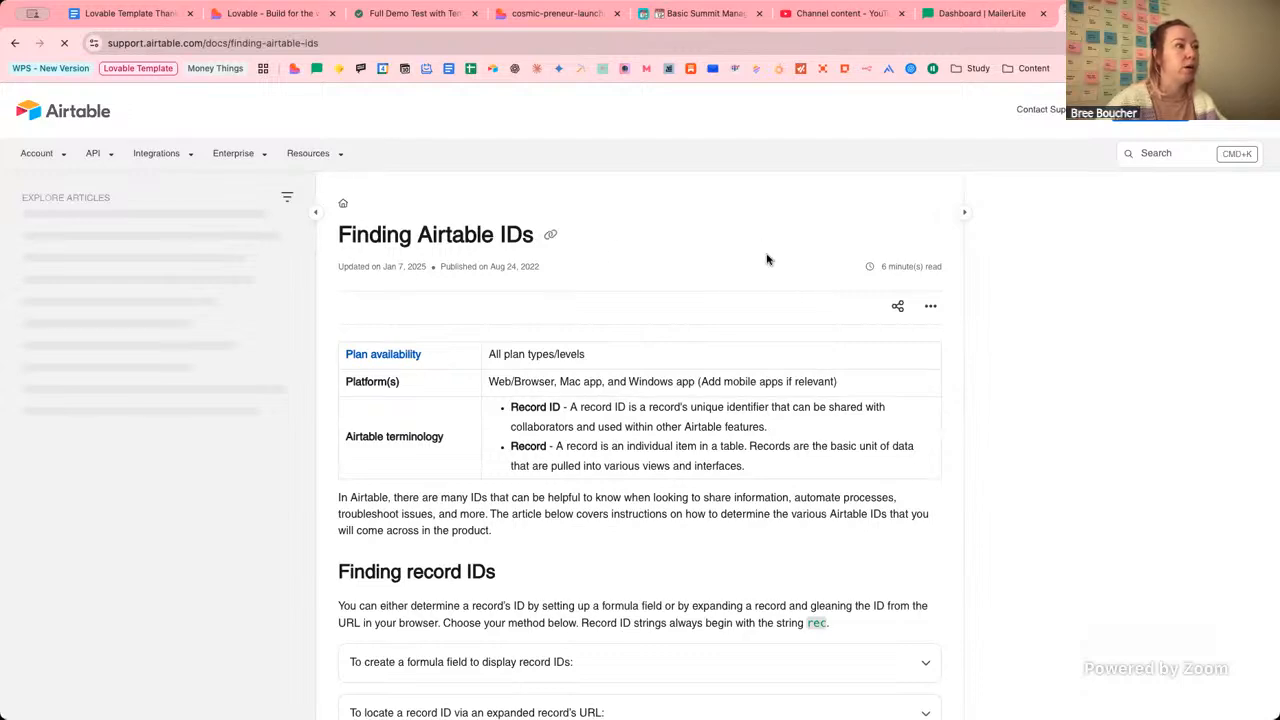
pyautogui.scroll(-5, 767, 259)
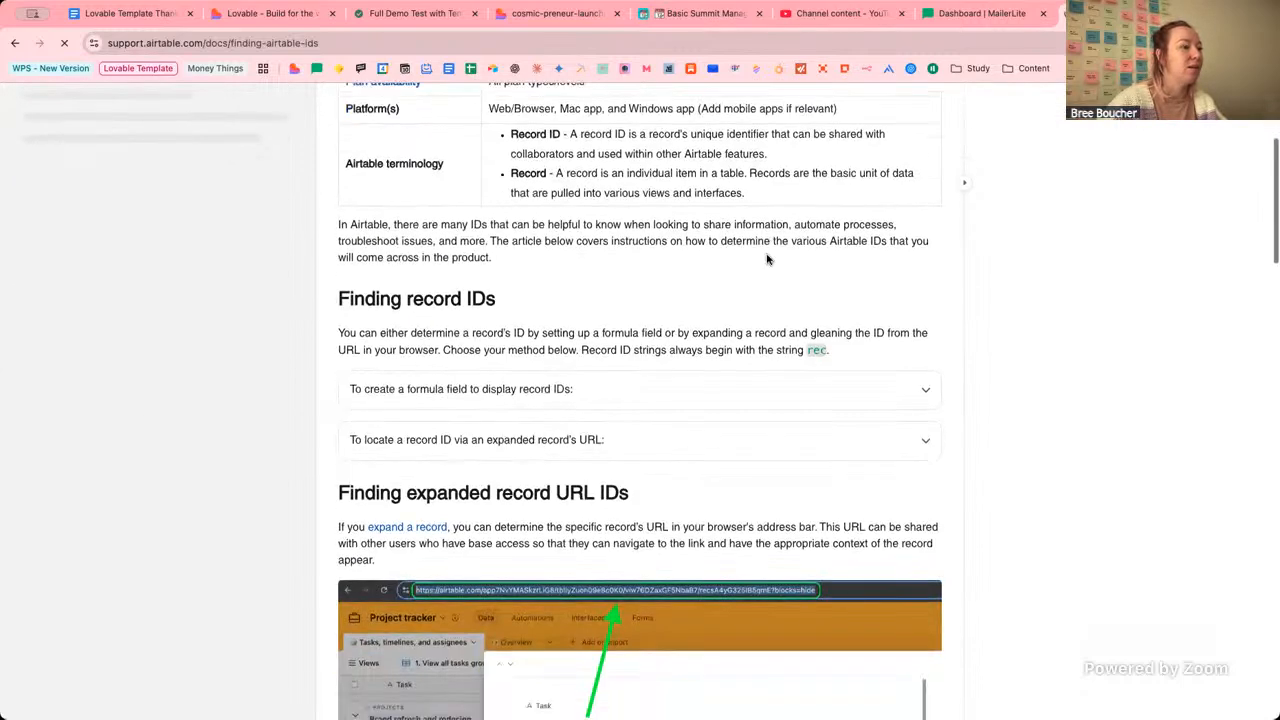
pyautogui.scroll(-1, 767, 304)
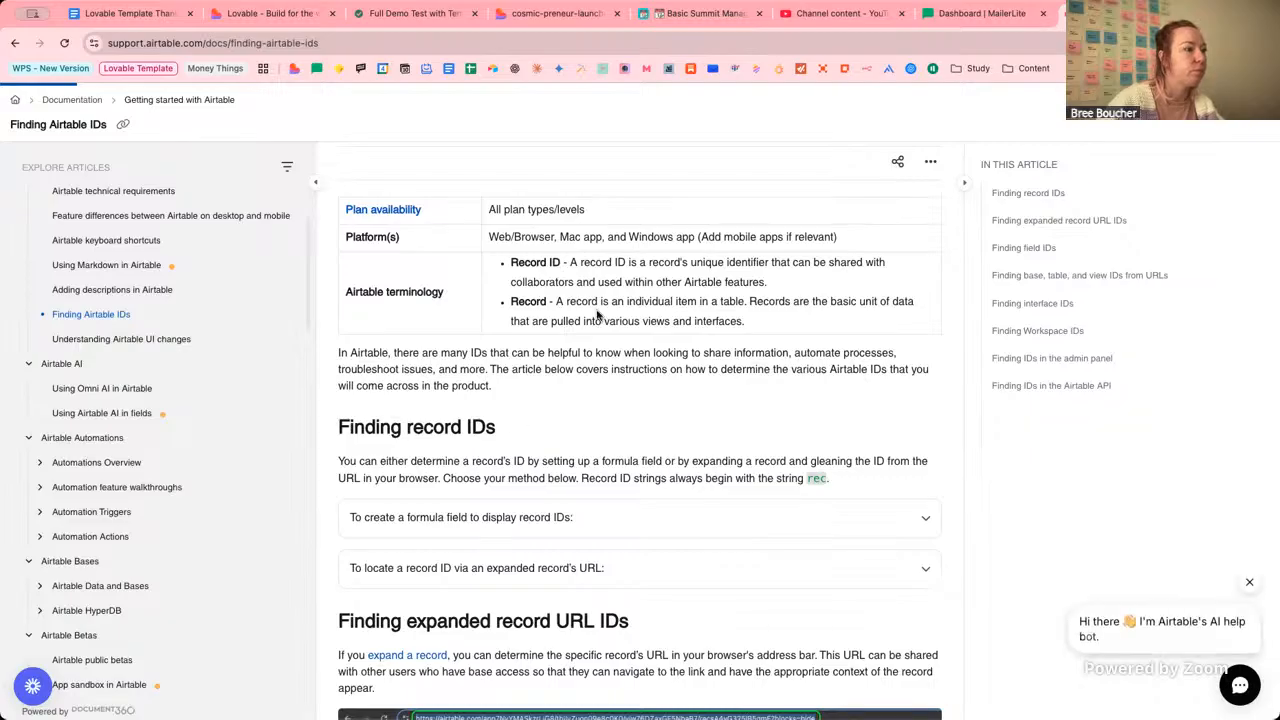
pyautogui.scroll(-4, 670, 429)
pyautogui.scroll(-12, 670, 429)
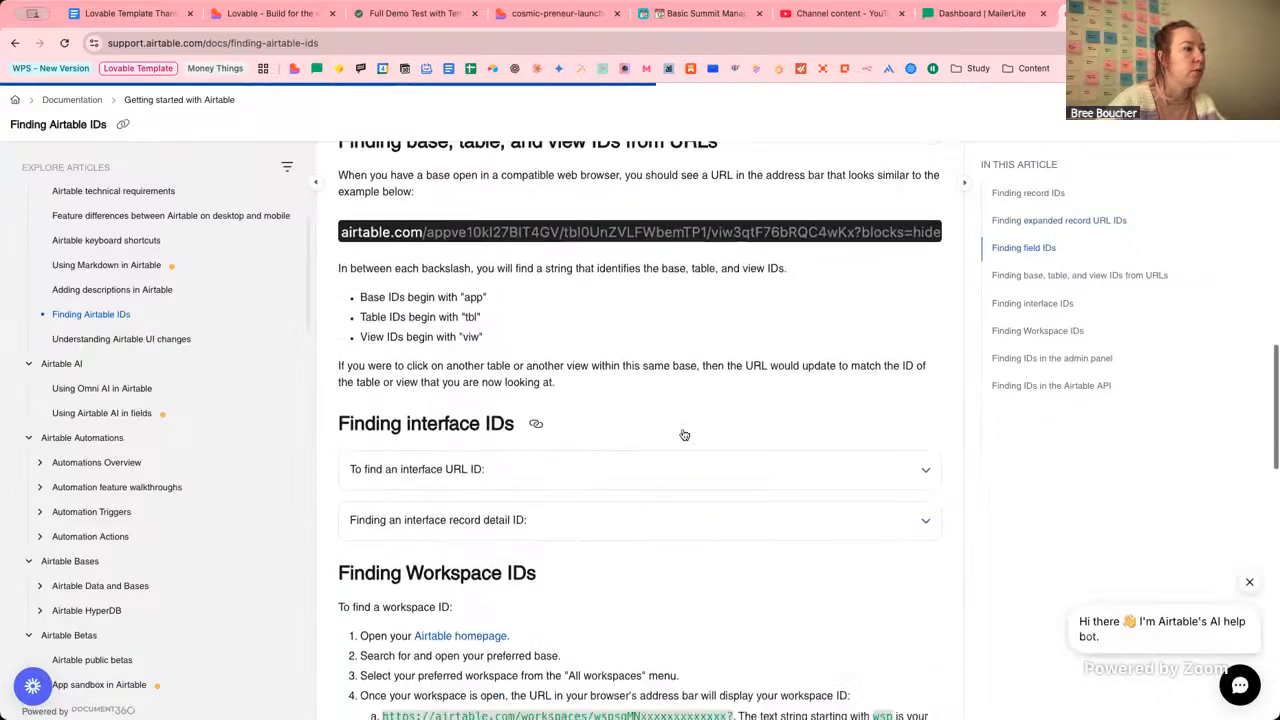
pyautogui.scroll(-6, 683, 433)
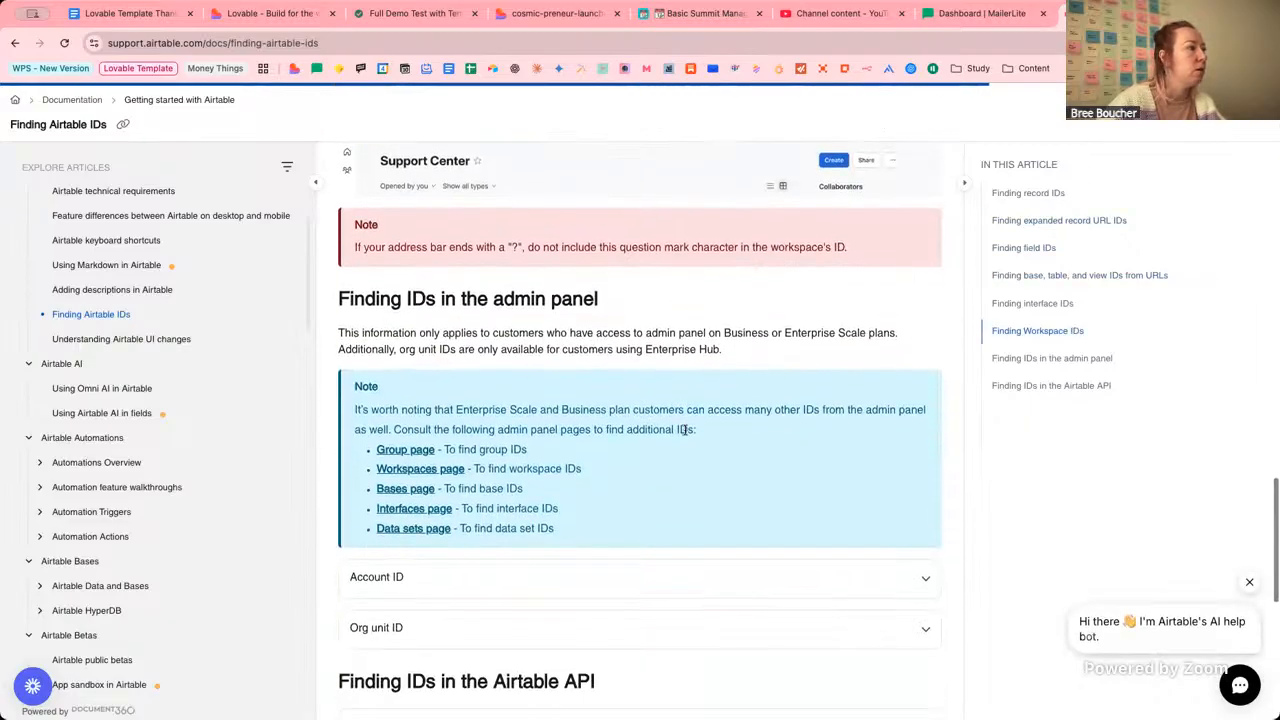
pyautogui.scroll(-5, 705, 445)
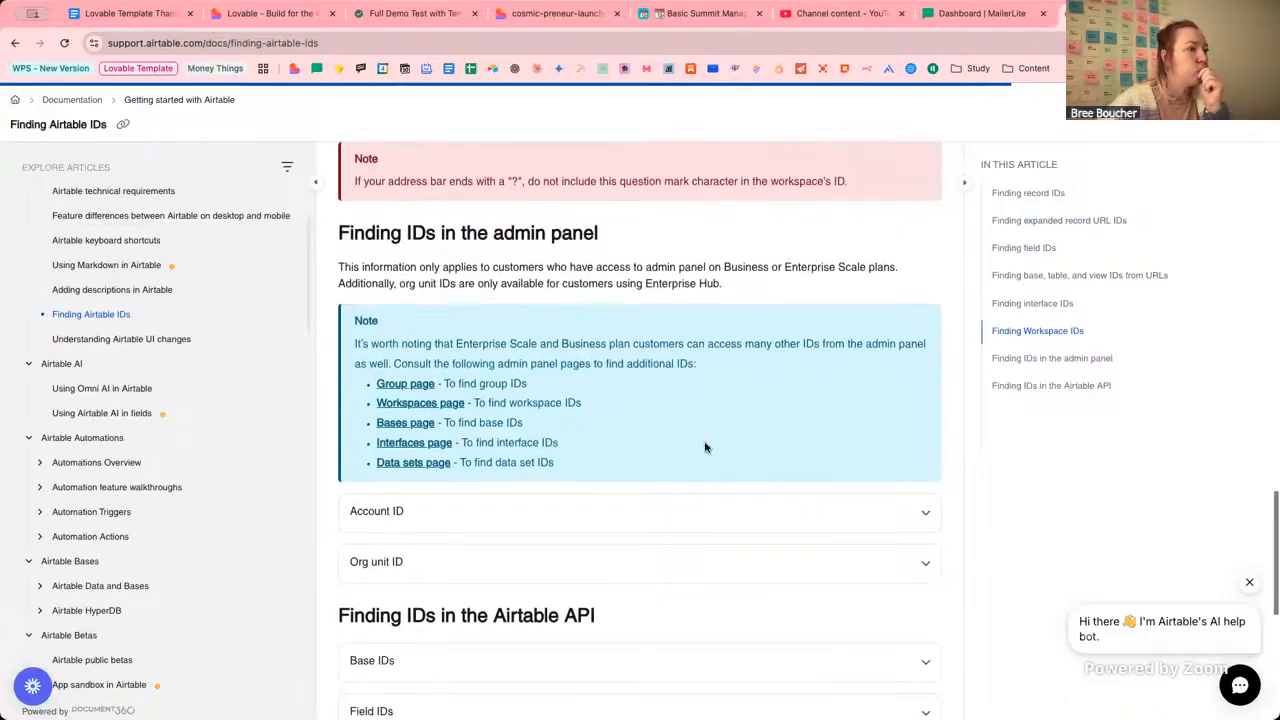
pyautogui.scroll(3, 705, 445)
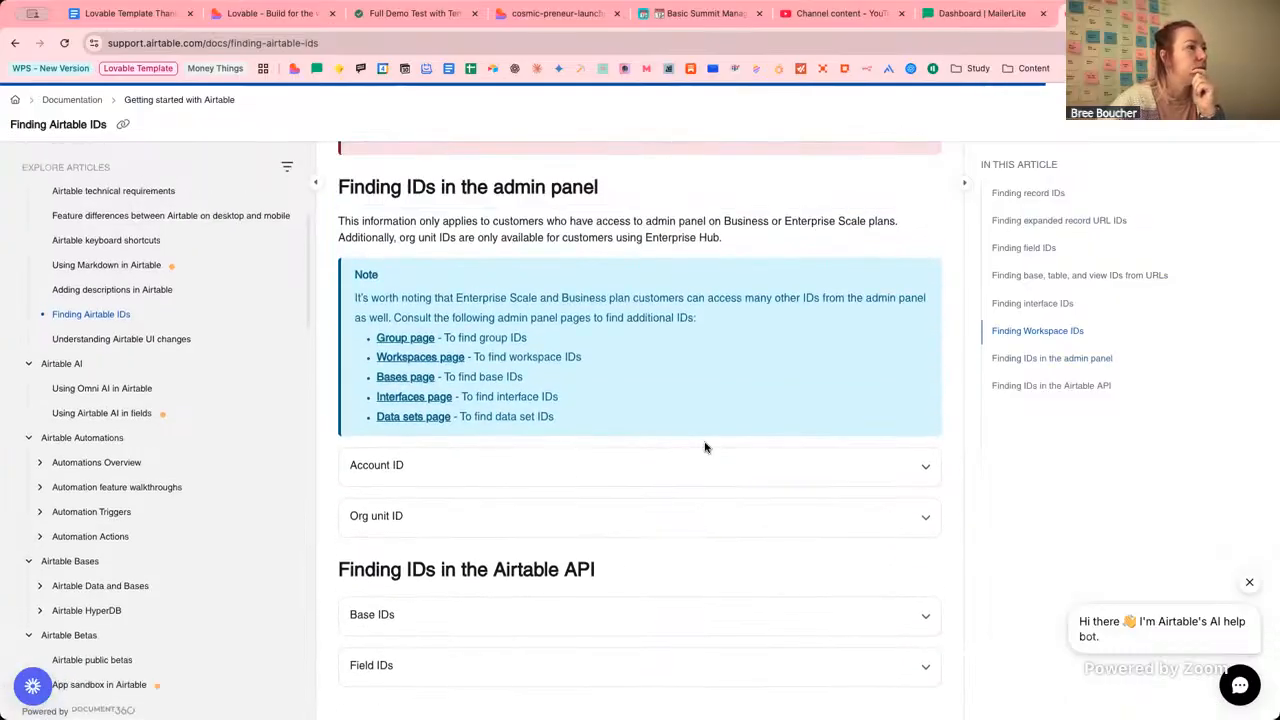
pyautogui.scroll(15, 705, 447)
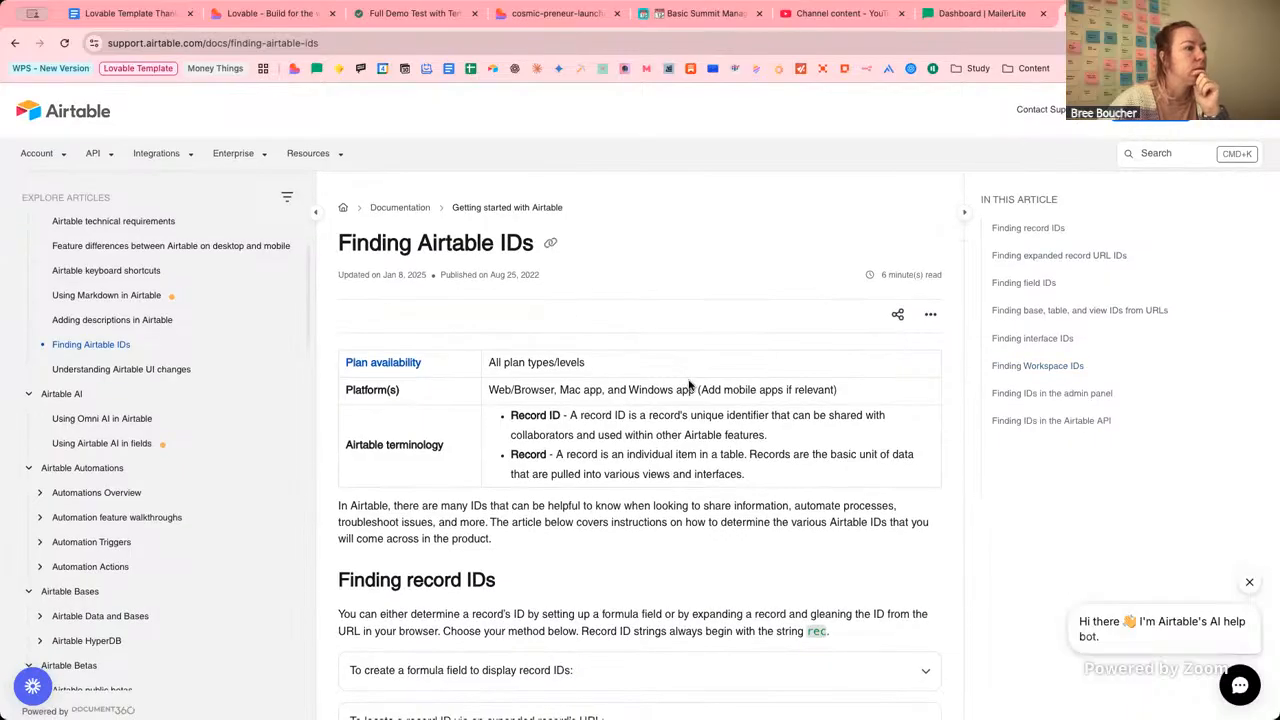
# Try a help-site search for 'bas', then clear it and return to the article.
pyautogui.click(1169, 156)
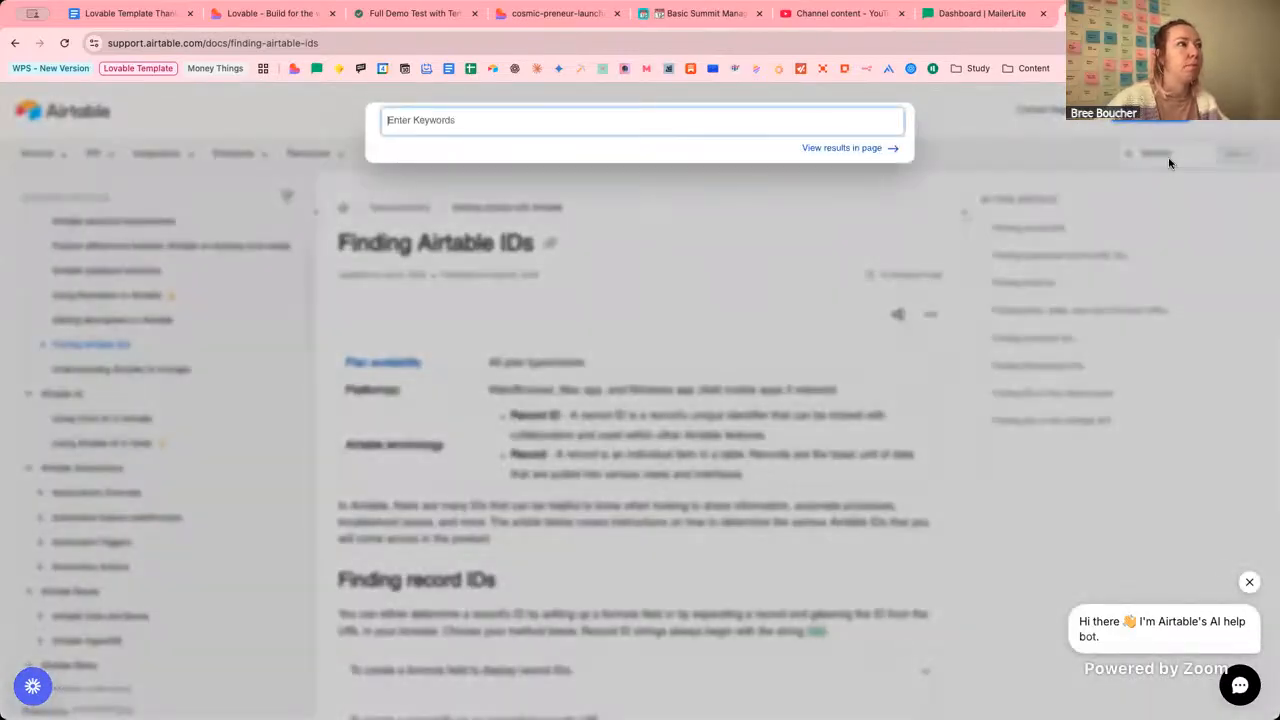
pyautogui.write('base id')
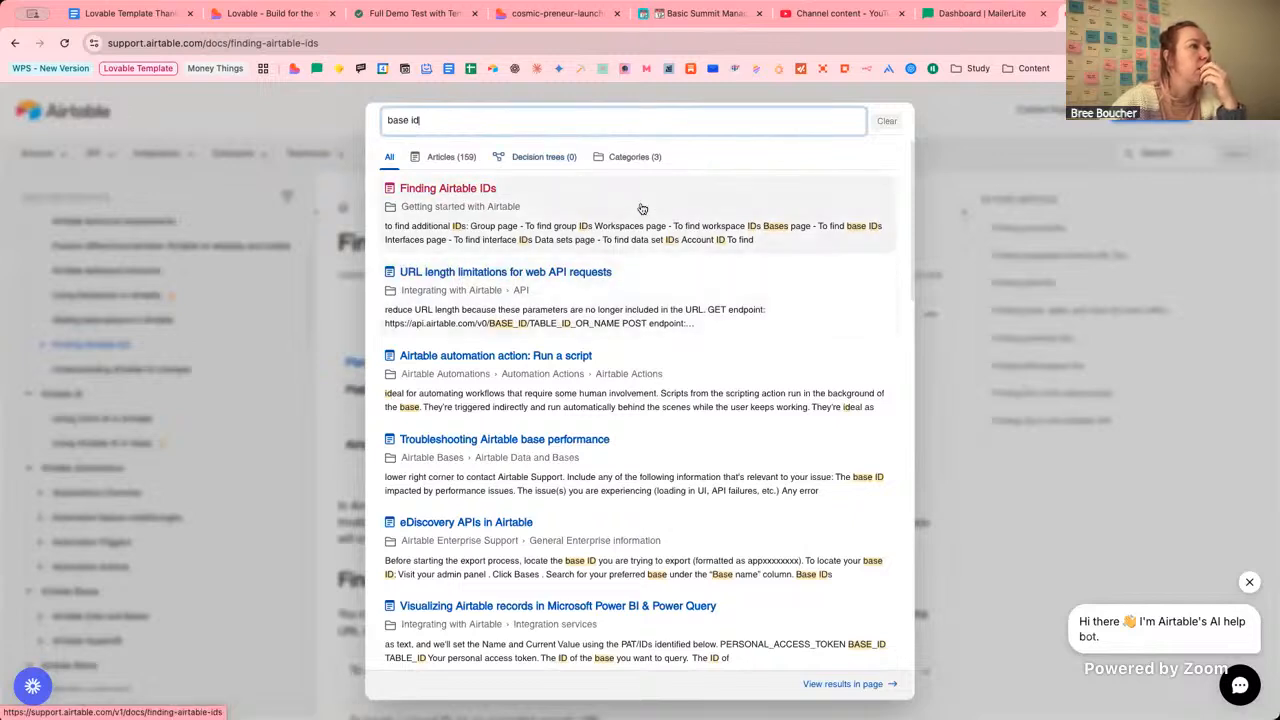
pyautogui.click(900, 122)
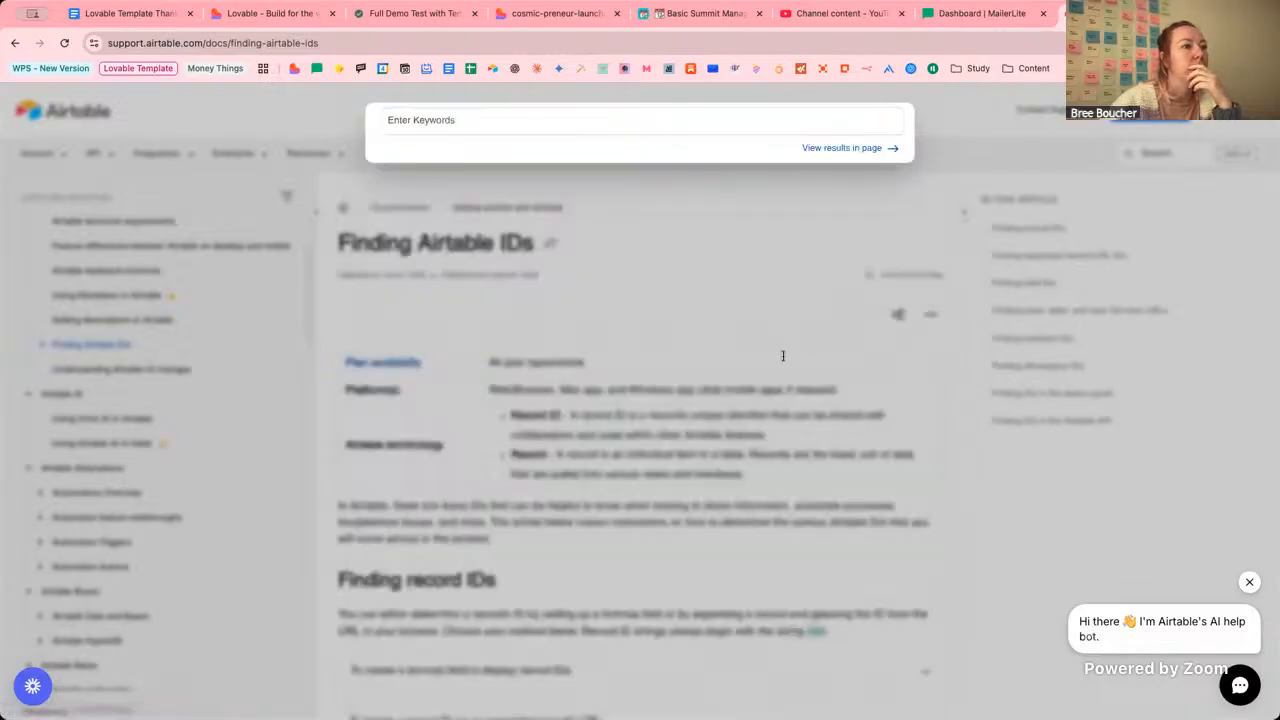
pyautogui.click(783, 352)
# Highlight where the article says base IDs begin with 'app' and table IDs with 'tbl'.
pyautogui.scroll(-2, 785, 340)
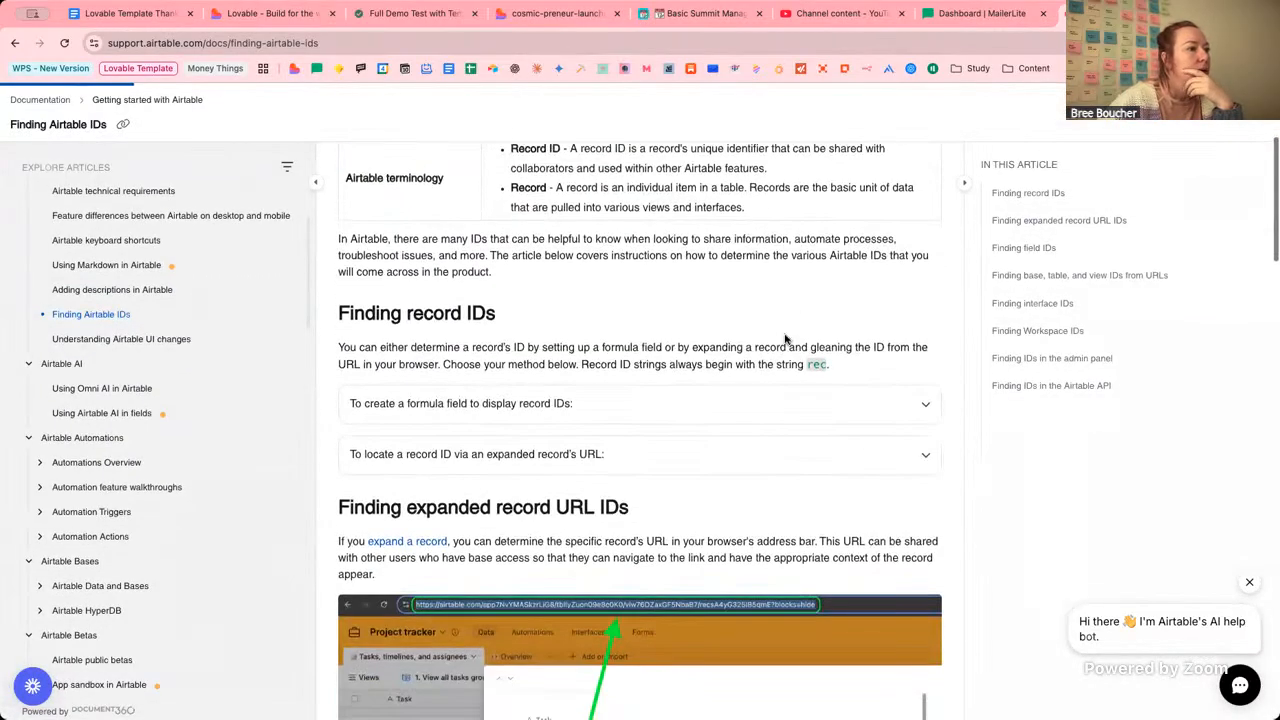
pyautogui.scroll(-1, 560, 325)
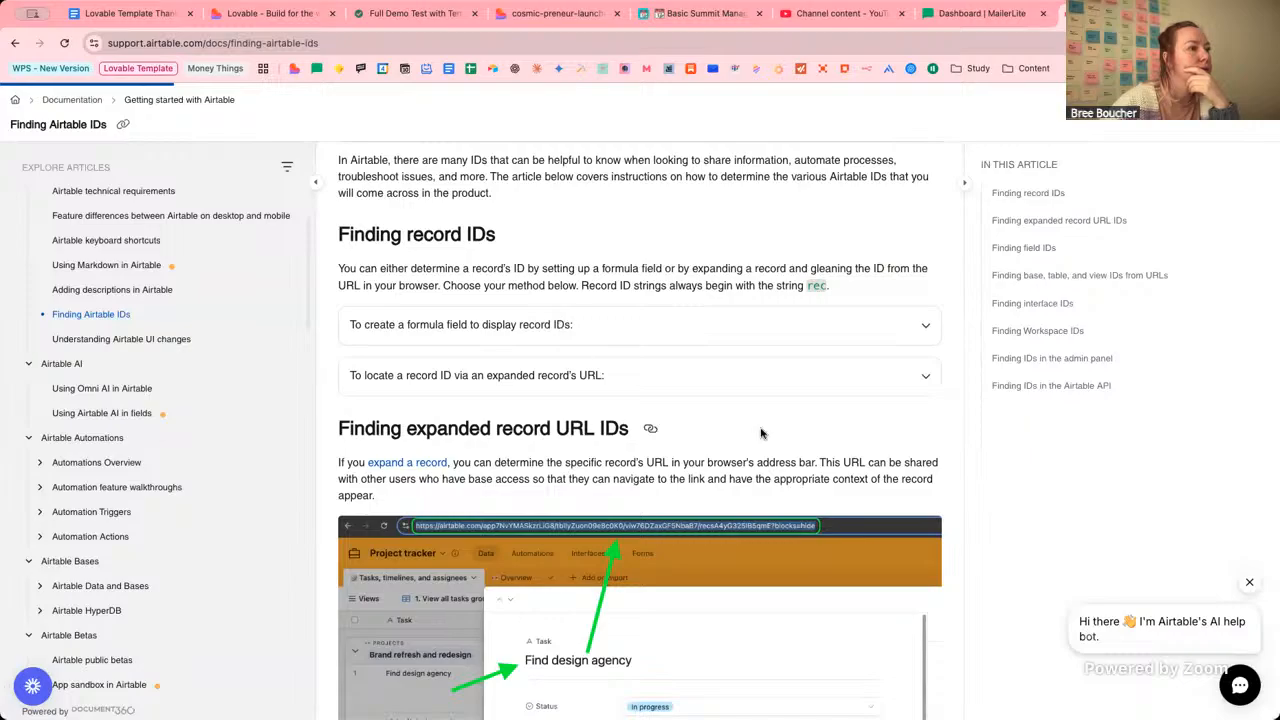
pyautogui.scroll(-5, 760, 429)
pyautogui.scroll(2, 760, 429)
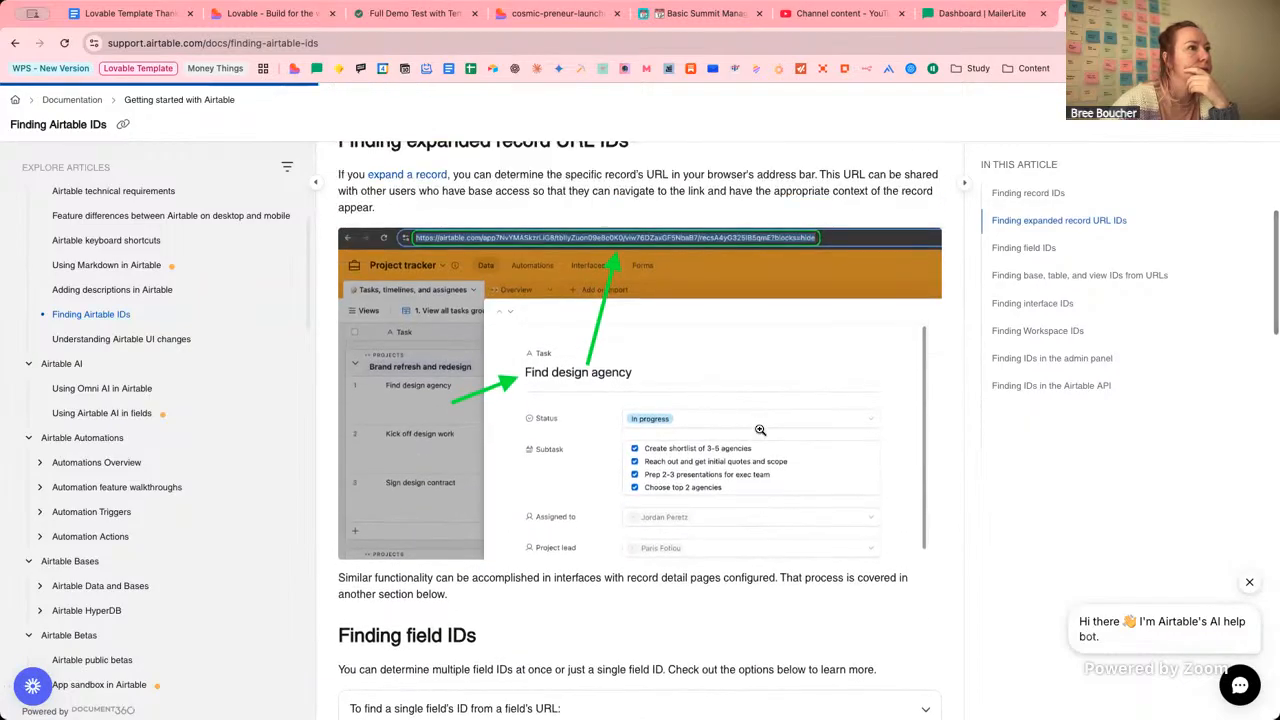
pyautogui.scroll(-3, 760, 430)
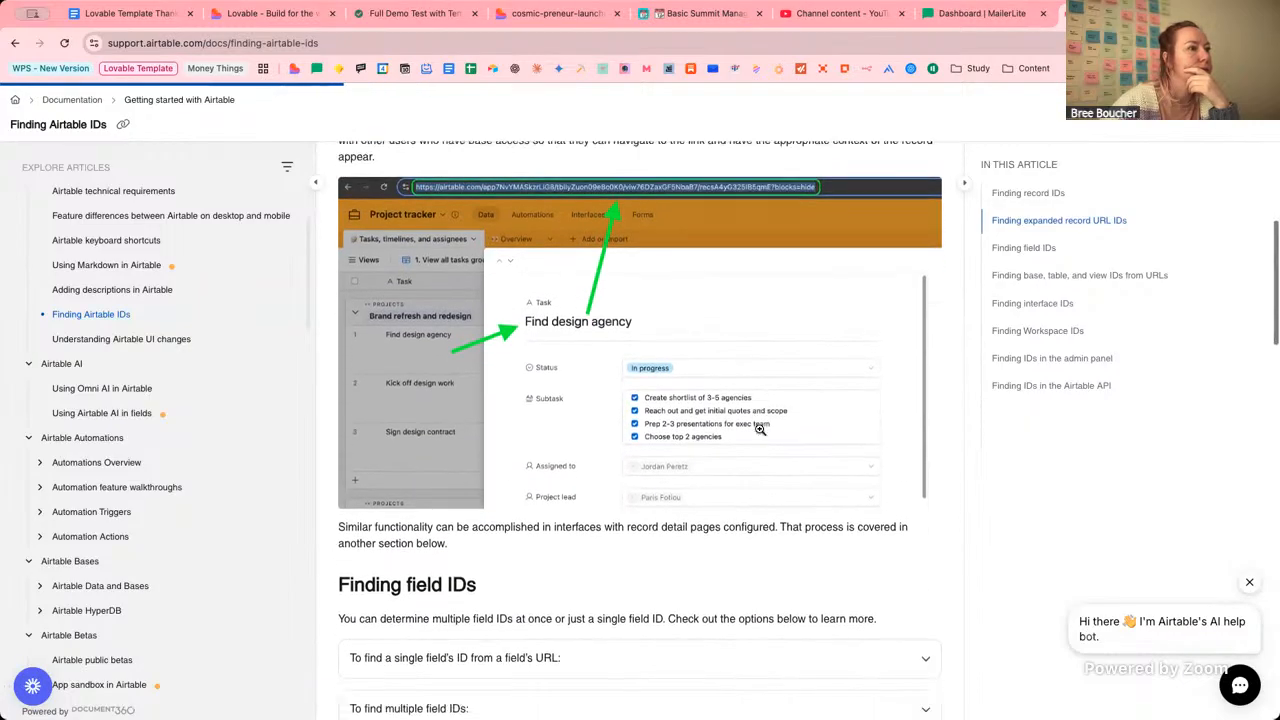
pyautogui.scroll(-1, 760, 430)
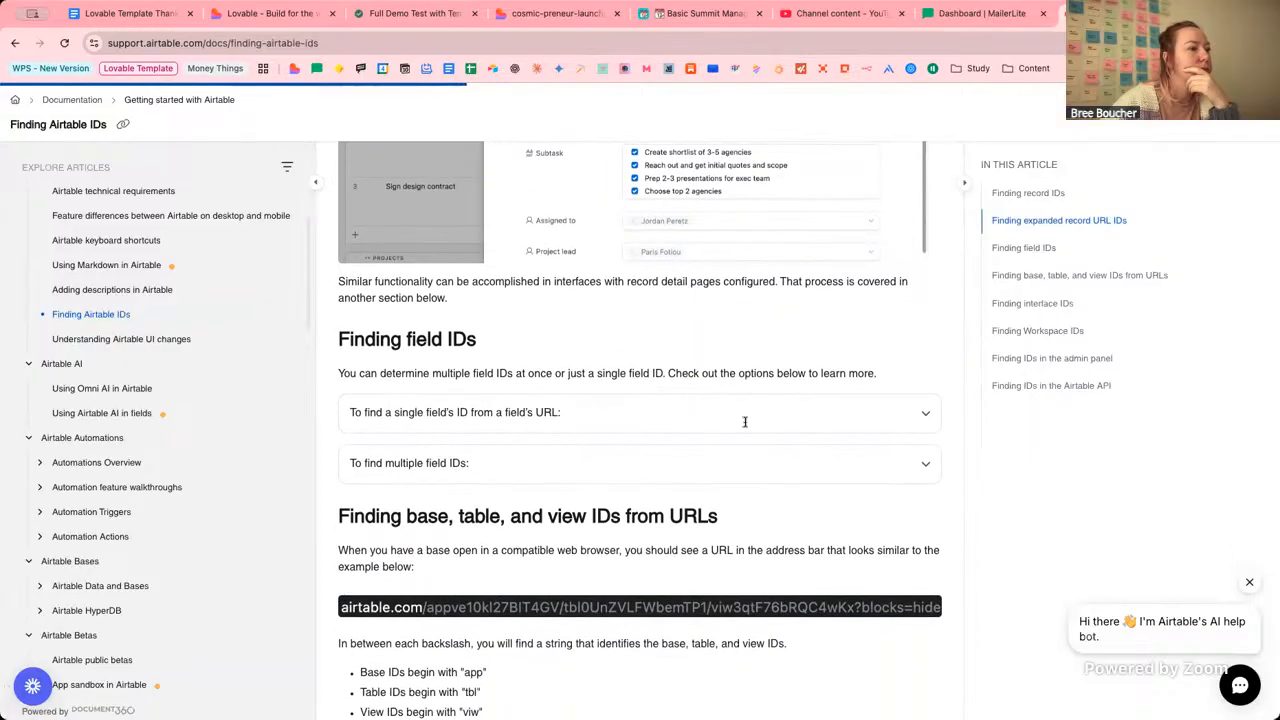
pyautogui.scroll(-4, 745, 427)
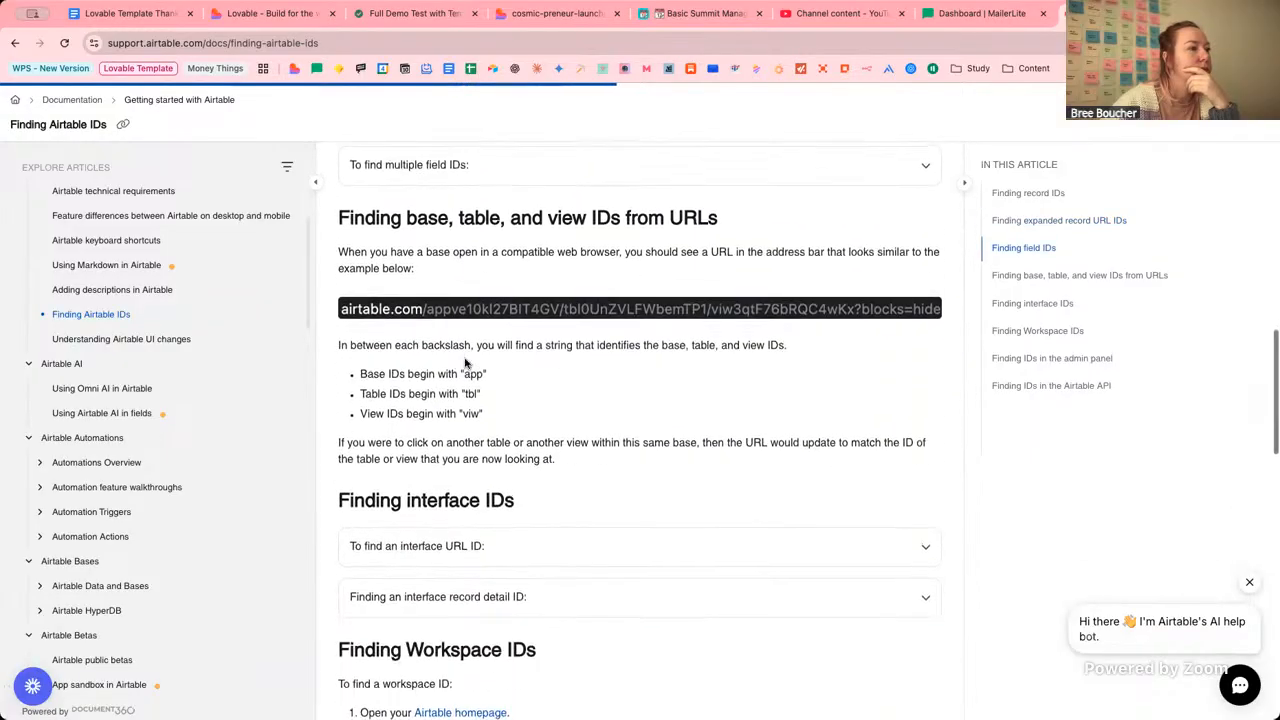
pyautogui.moveTo(374, 378); pyautogui.dragTo(440, 378)
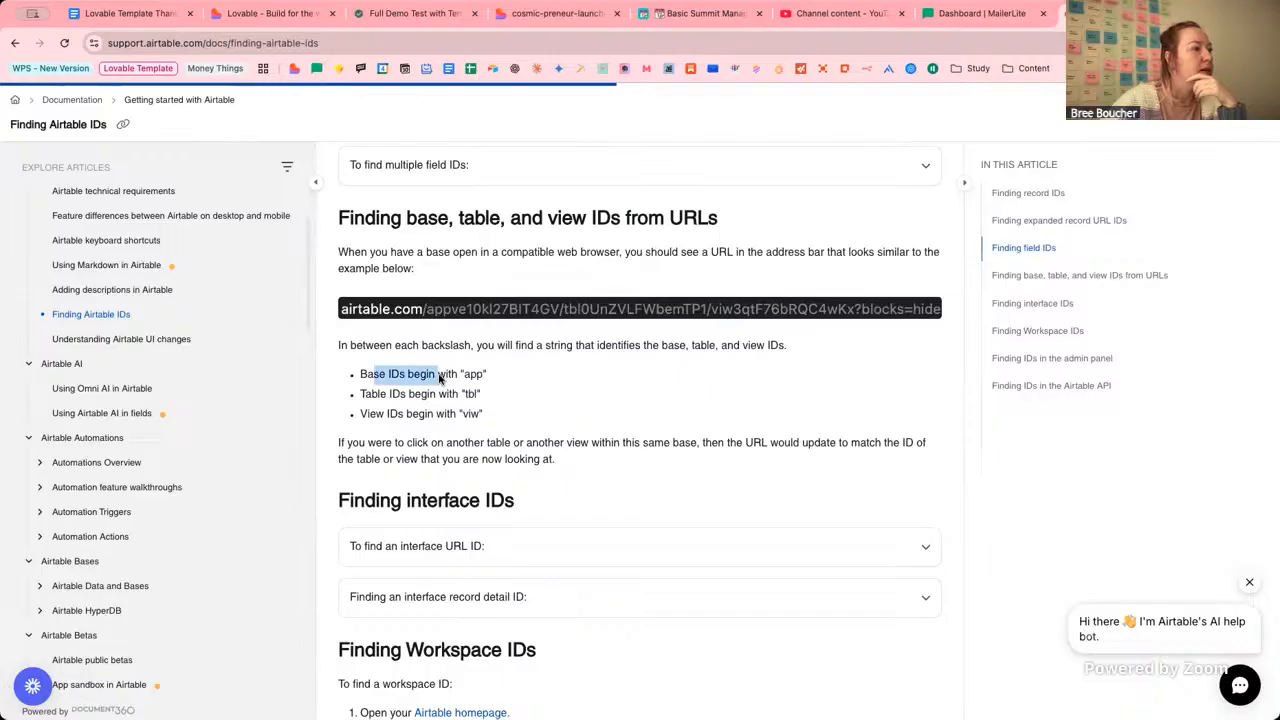
pyautogui.click(457, 378)
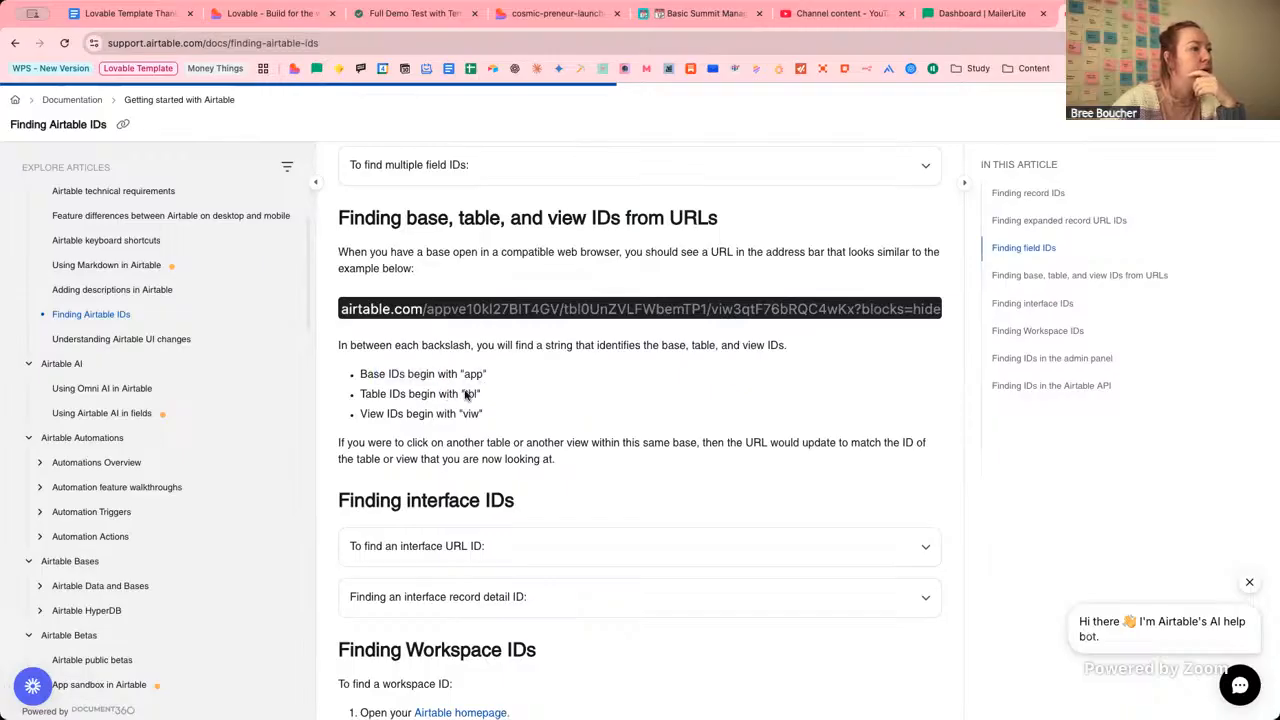
pyautogui.moveTo(466, 396); pyautogui.dragTo(478, 396)
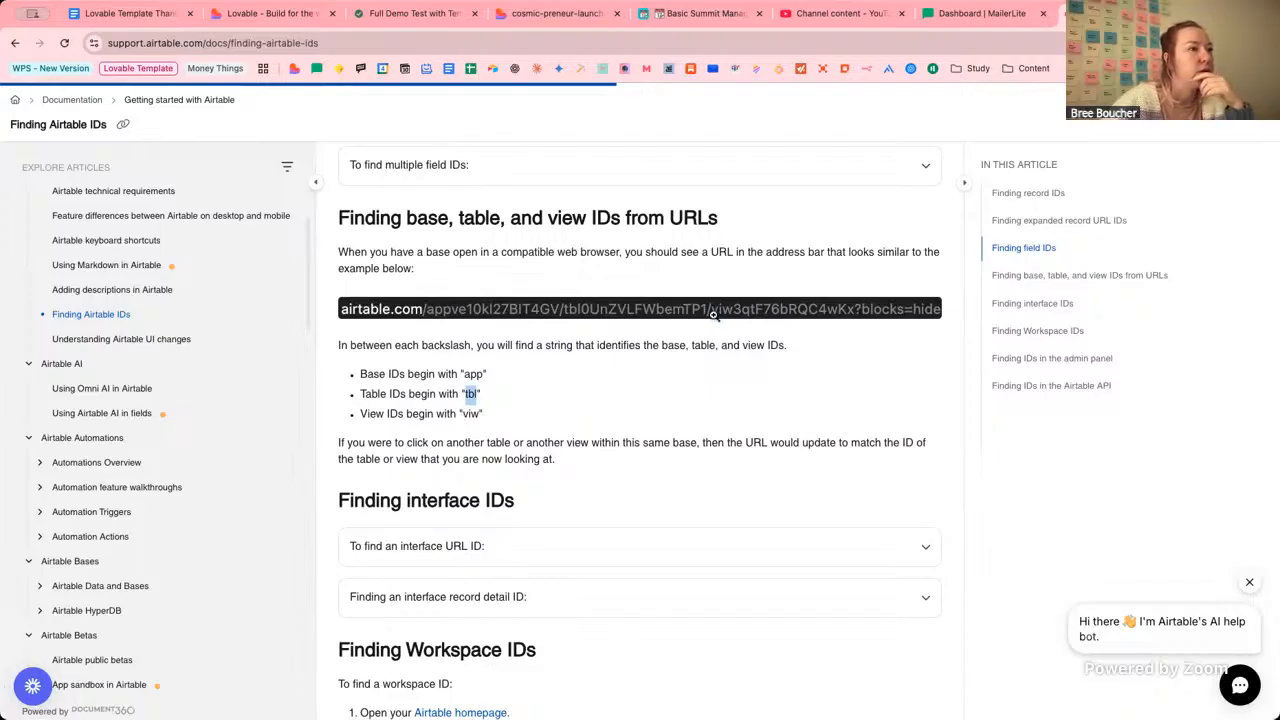
# Copy the app… base ID from the Summit Management Hub URL and return to Lovable's setup guide.
pyautogui.click(689, 15)
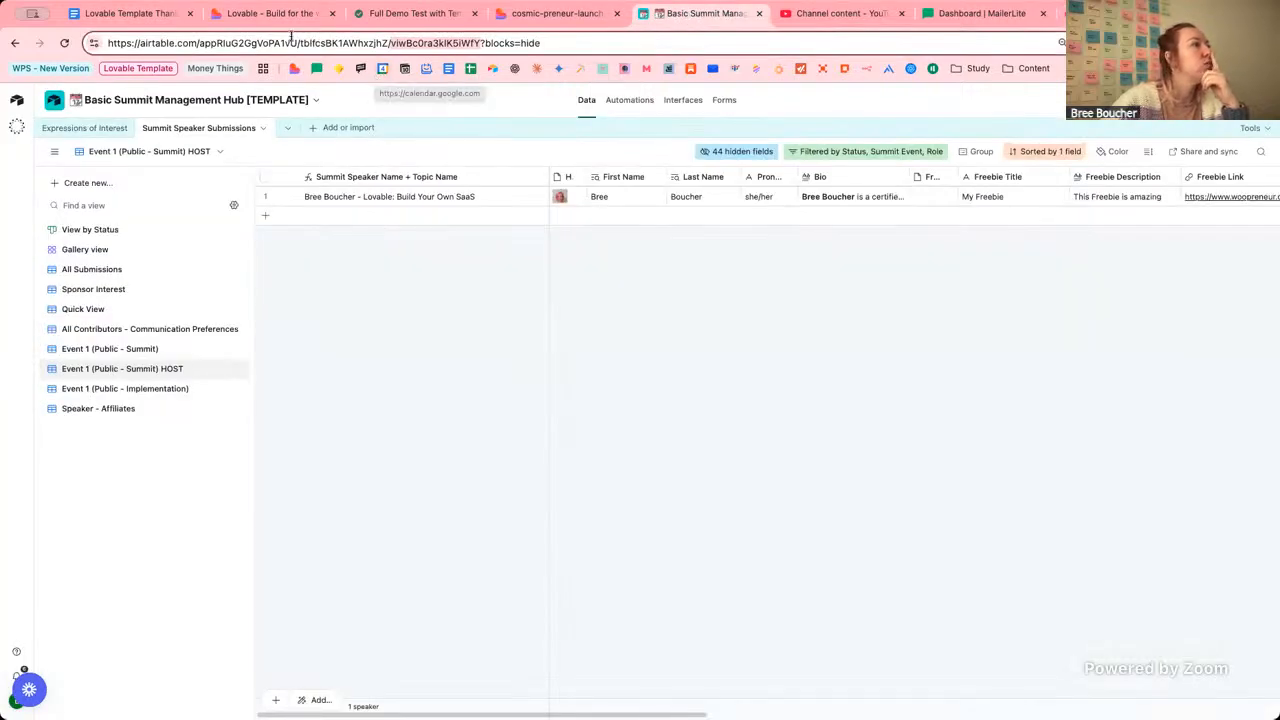
pyautogui.doubleClick(220, 42)
pyautogui.hotkey('ctrl', 'c')
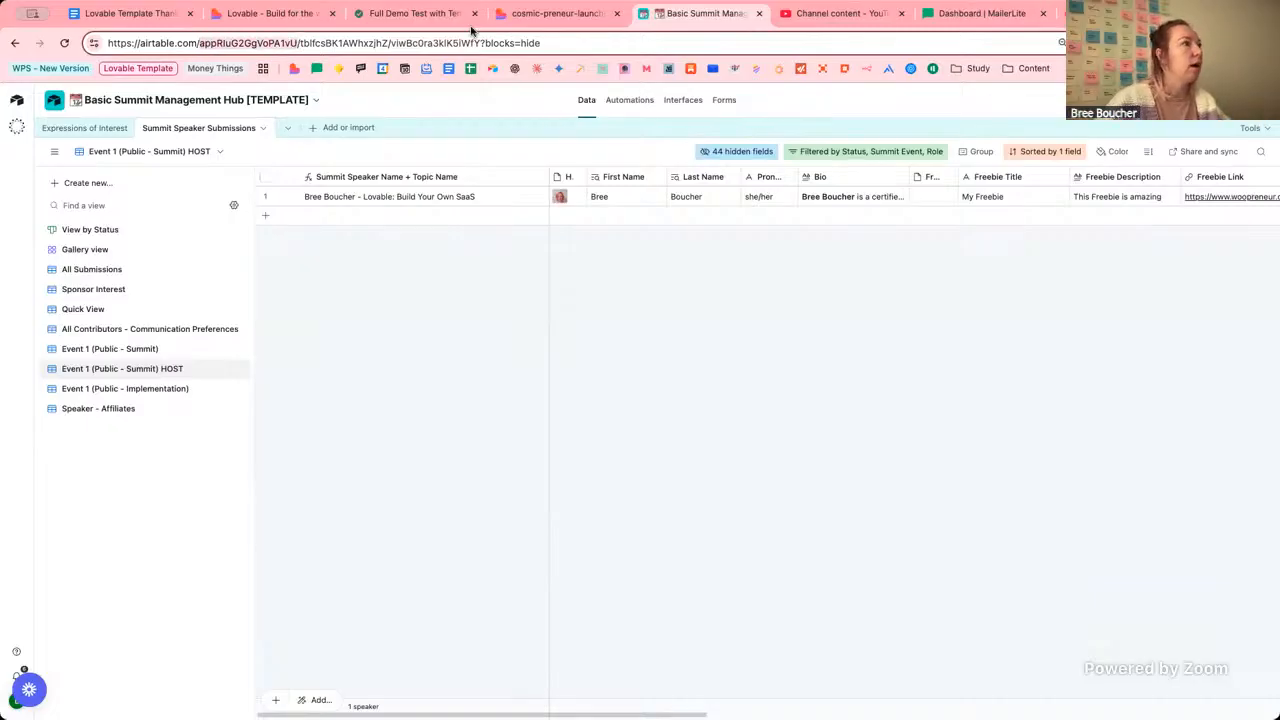
pyautogui.click(525, 14)
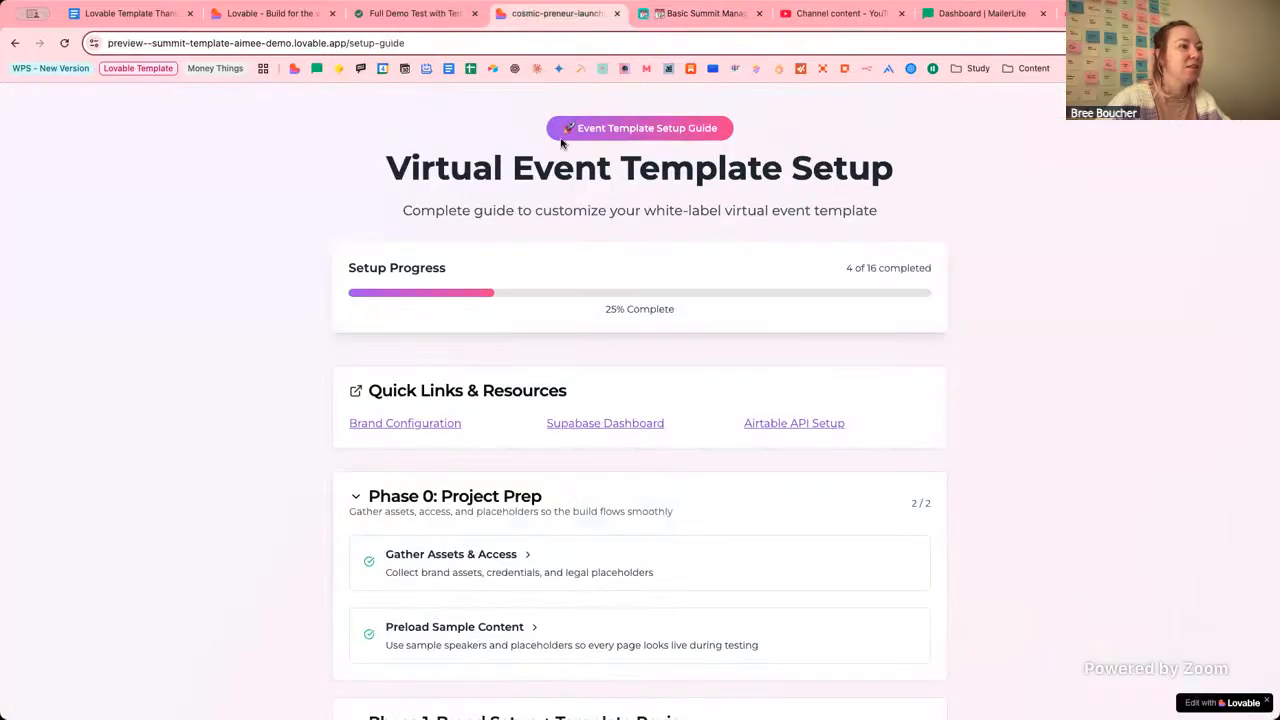
pyautogui.click(280, 13)
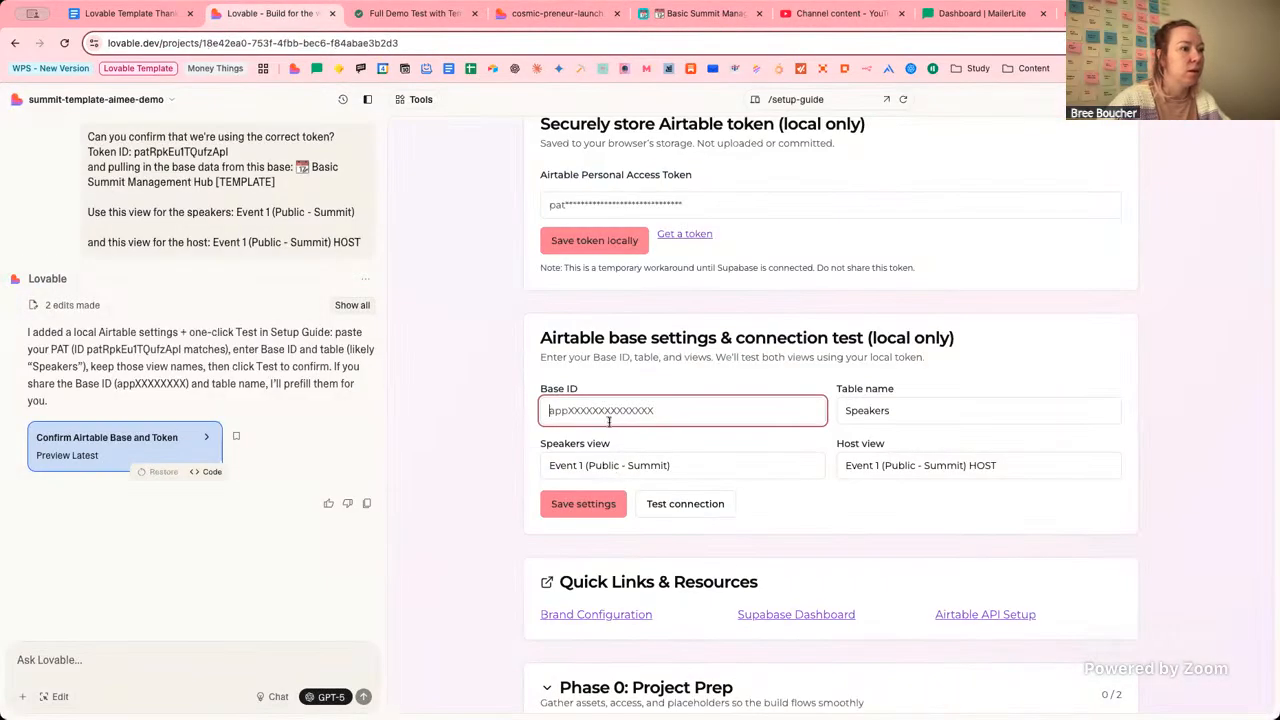
# Paste the base ID into Base ID and try the copied view name as the table name.
pyautogui.hotkey('ctrl', 'v')
pyautogui.click(915, 408)
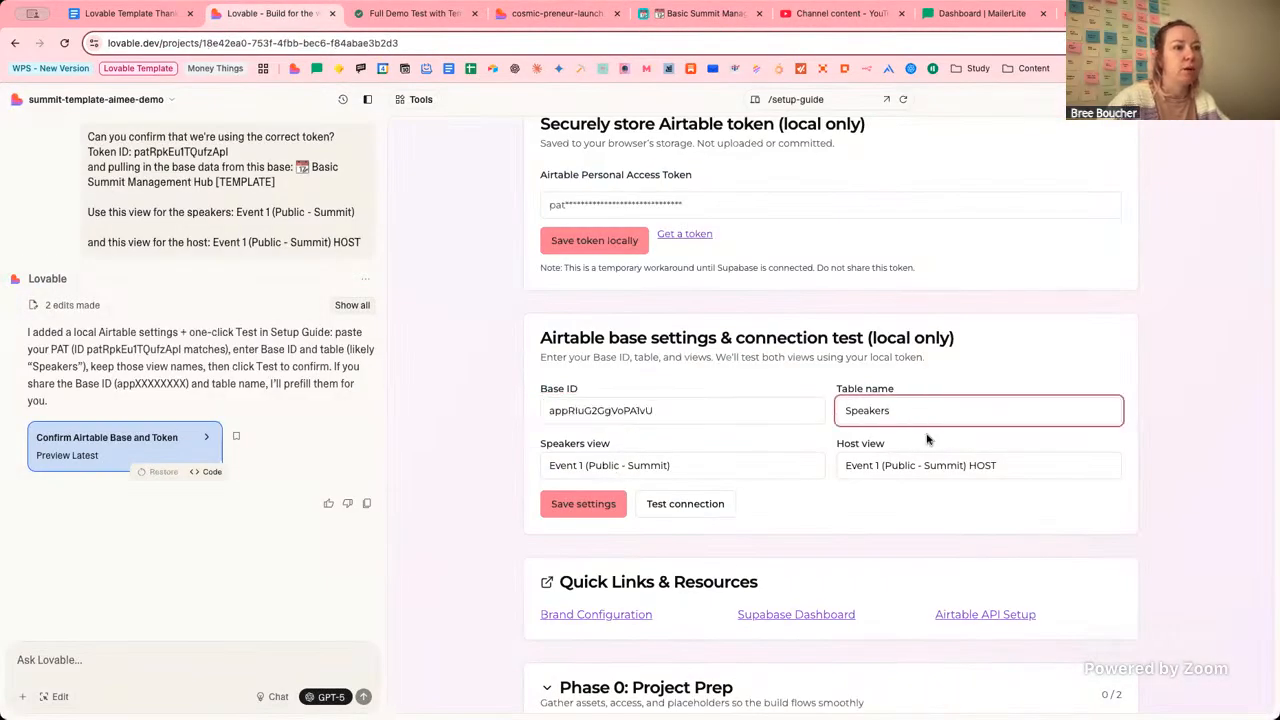
pyautogui.click(689, 14)
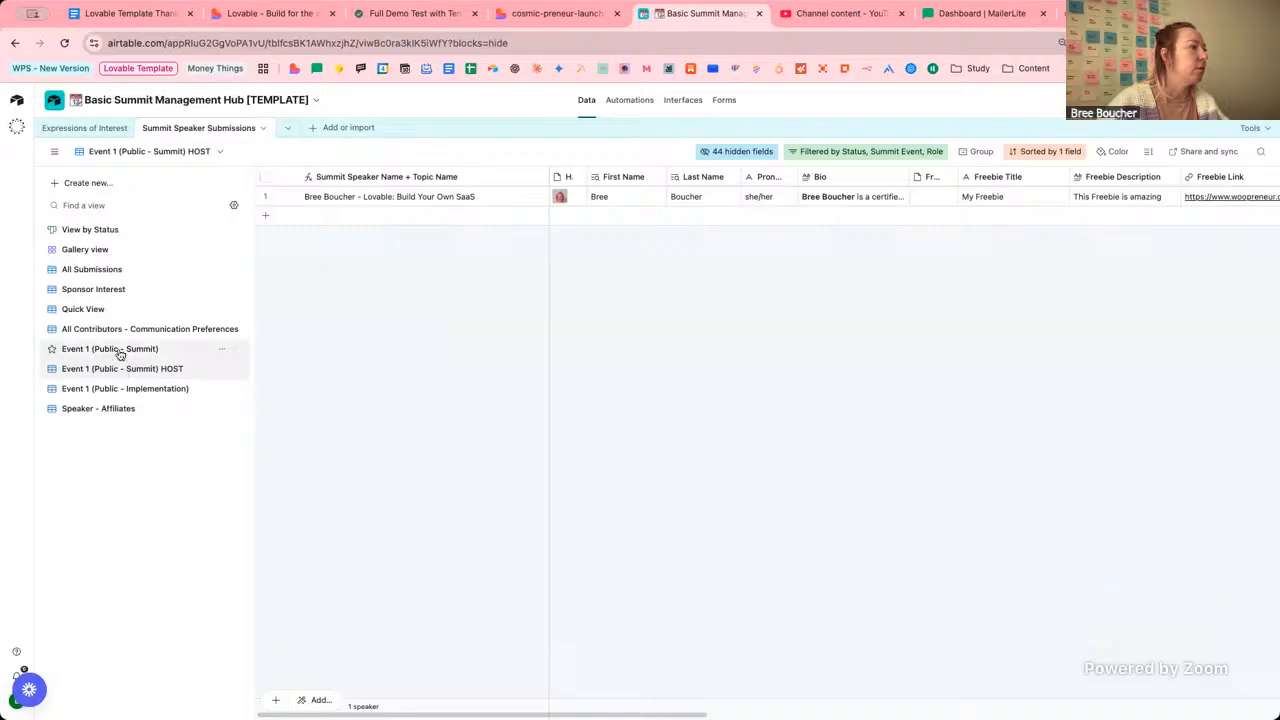
pyautogui.click(119, 352)
pyautogui.doubleClick(119, 352)
pyautogui.hotkey('ctrl', 'c')
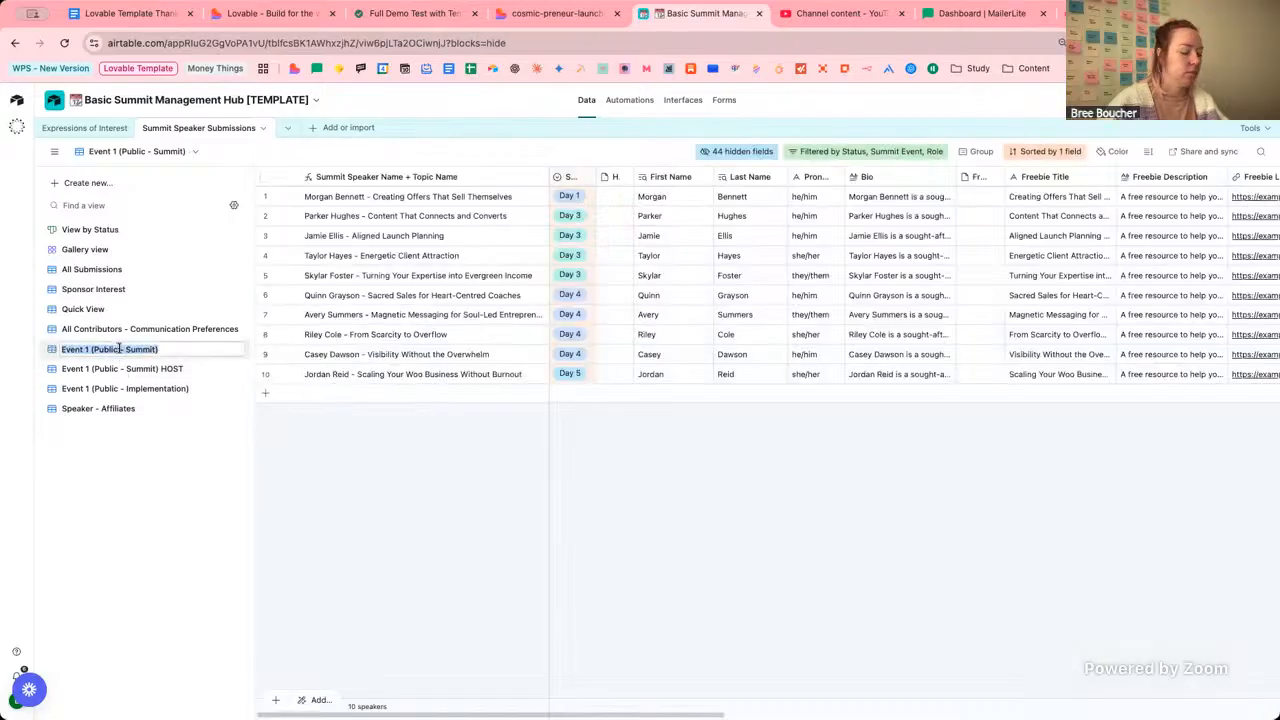
pyautogui.click(262, 13)
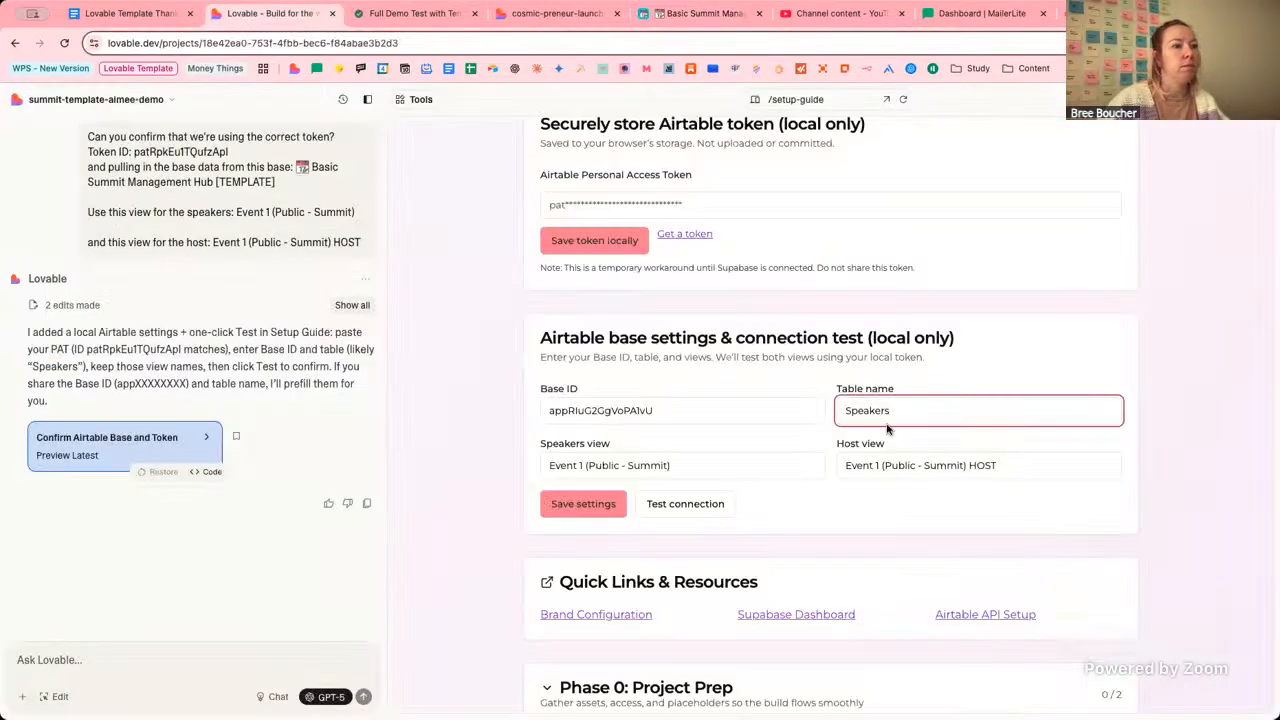
pyautogui.hotkey('ctrl', 'a')
pyautogui.hotkey('ctrl', 'v')
pyautogui.click(709, 471)
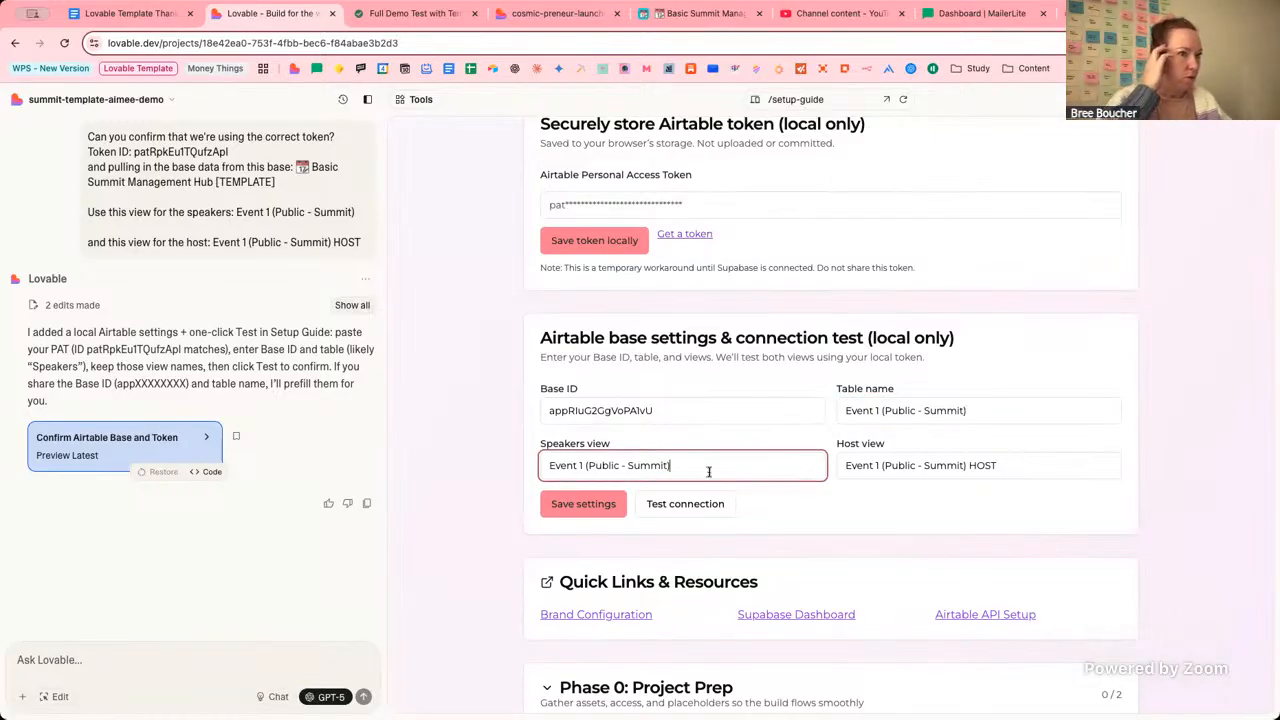
# Replace the table name with 'Summit Speaker Submissions', copied from Airtable's rename box.
pyautogui.tripleClick(978, 420)
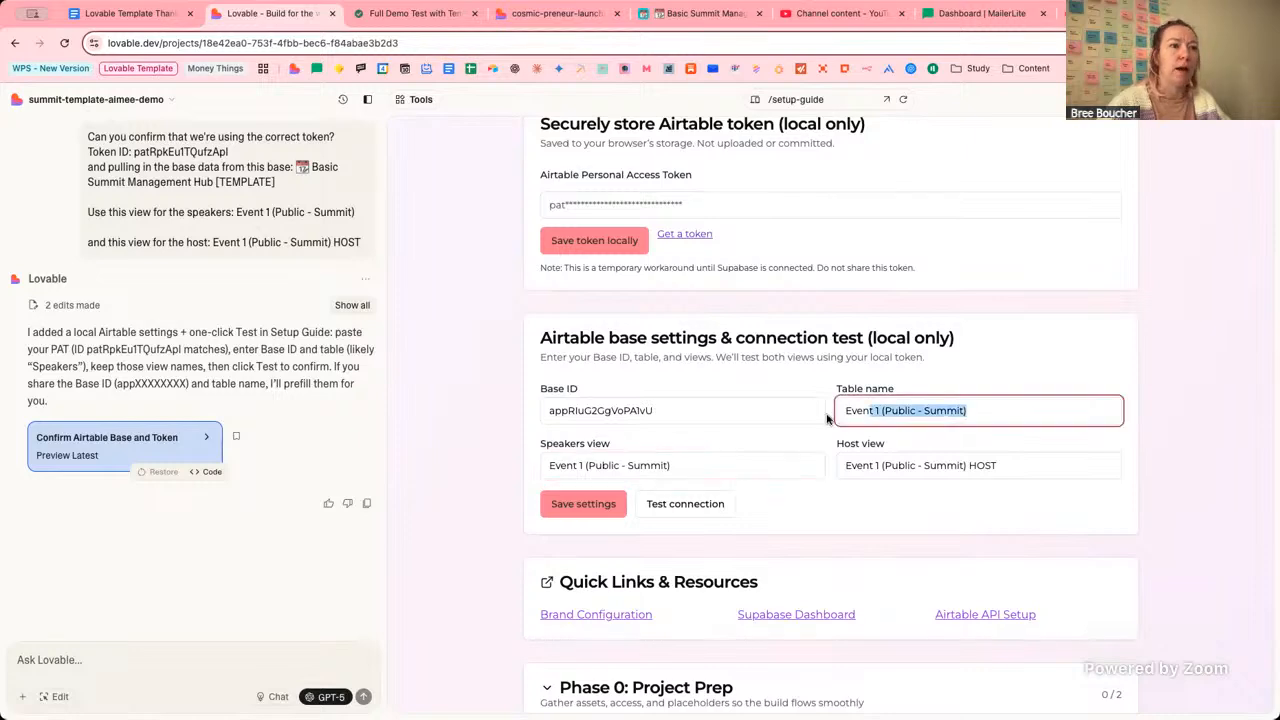
pyautogui.click(700, 13)
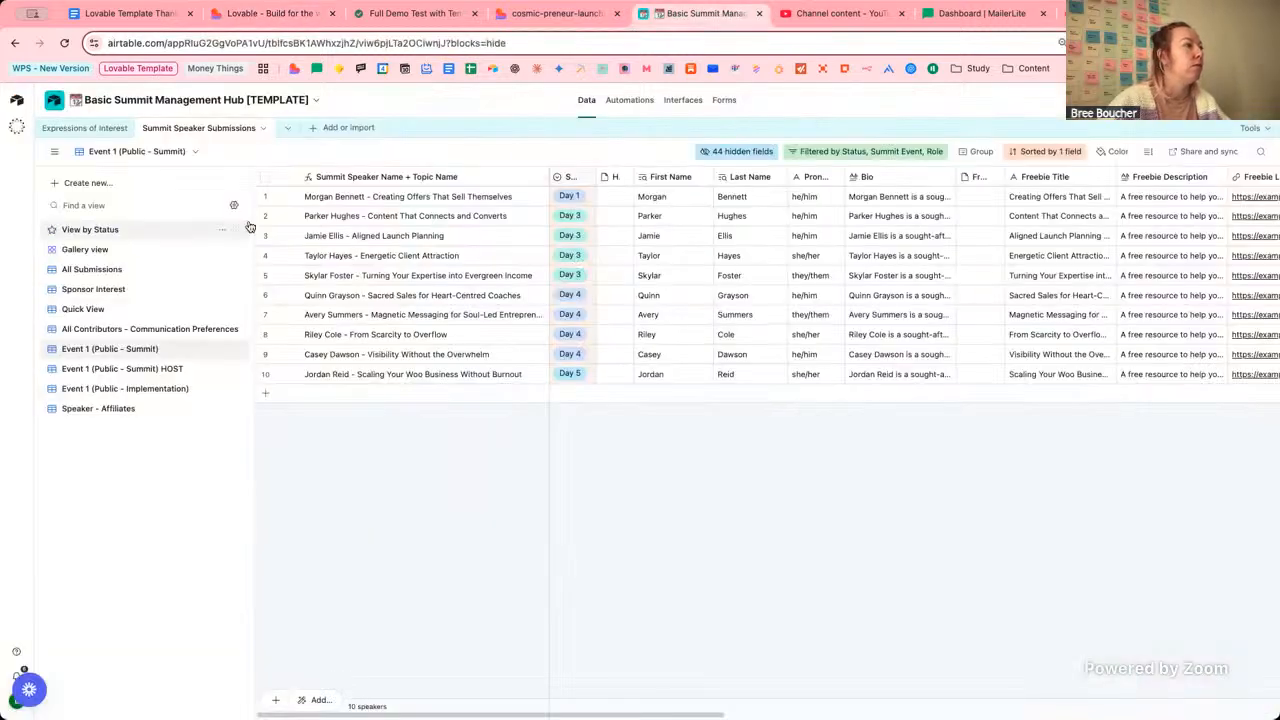
pyautogui.click(180, 129)
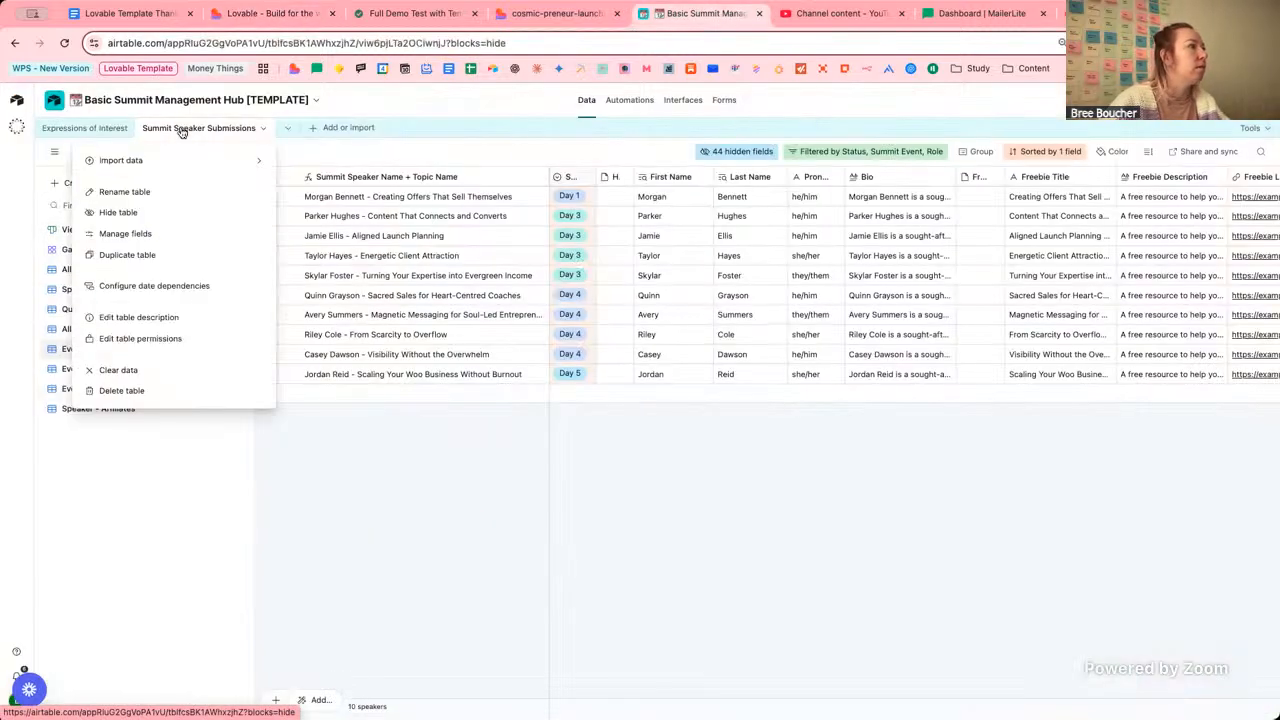
pyautogui.click(240, 176)
pyautogui.press('super+c')
pyautogui.click(270, 14)
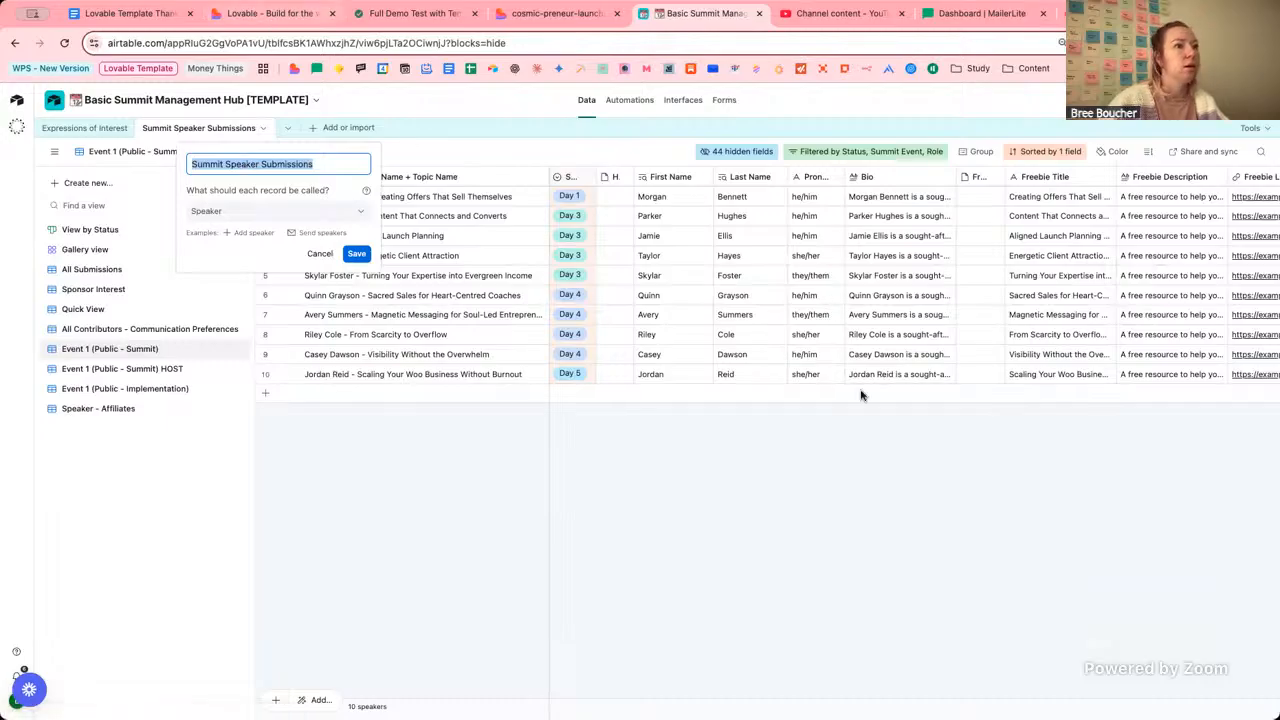
pyautogui.press('super+v')
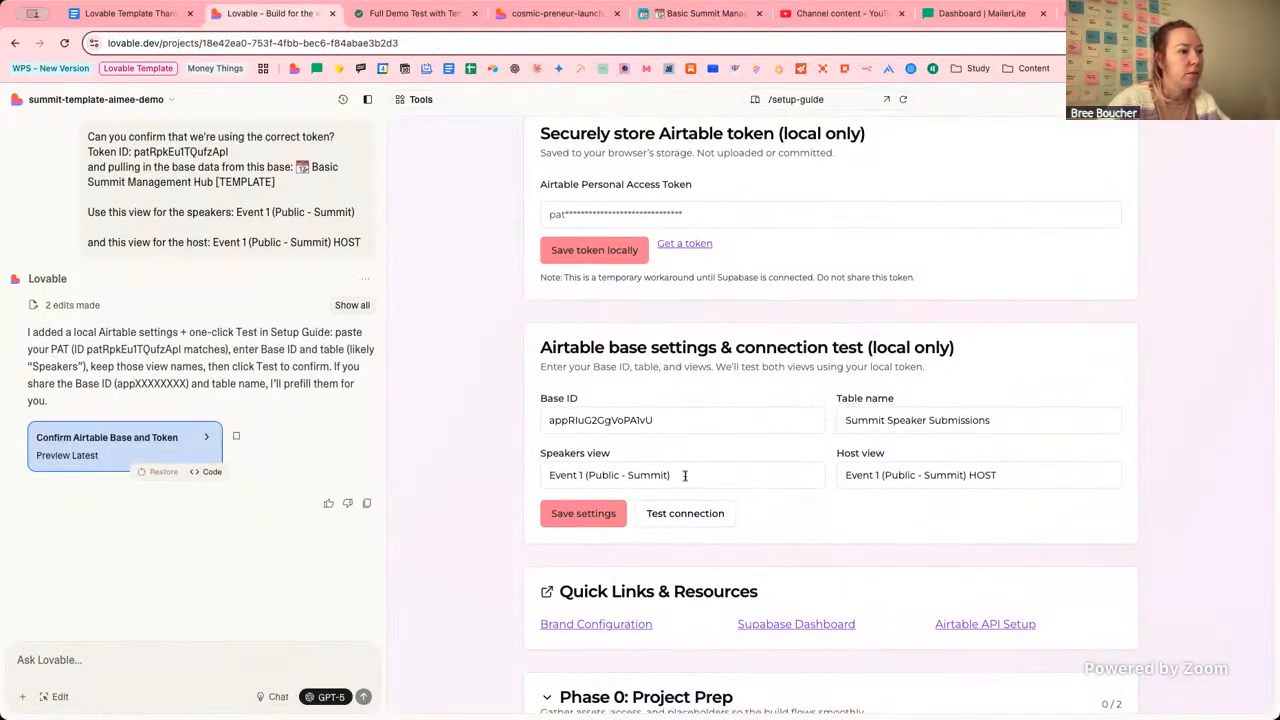
# Check the Speakers and Host view names, then save the base settings and test the connection.
pyautogui.click(684, 475)
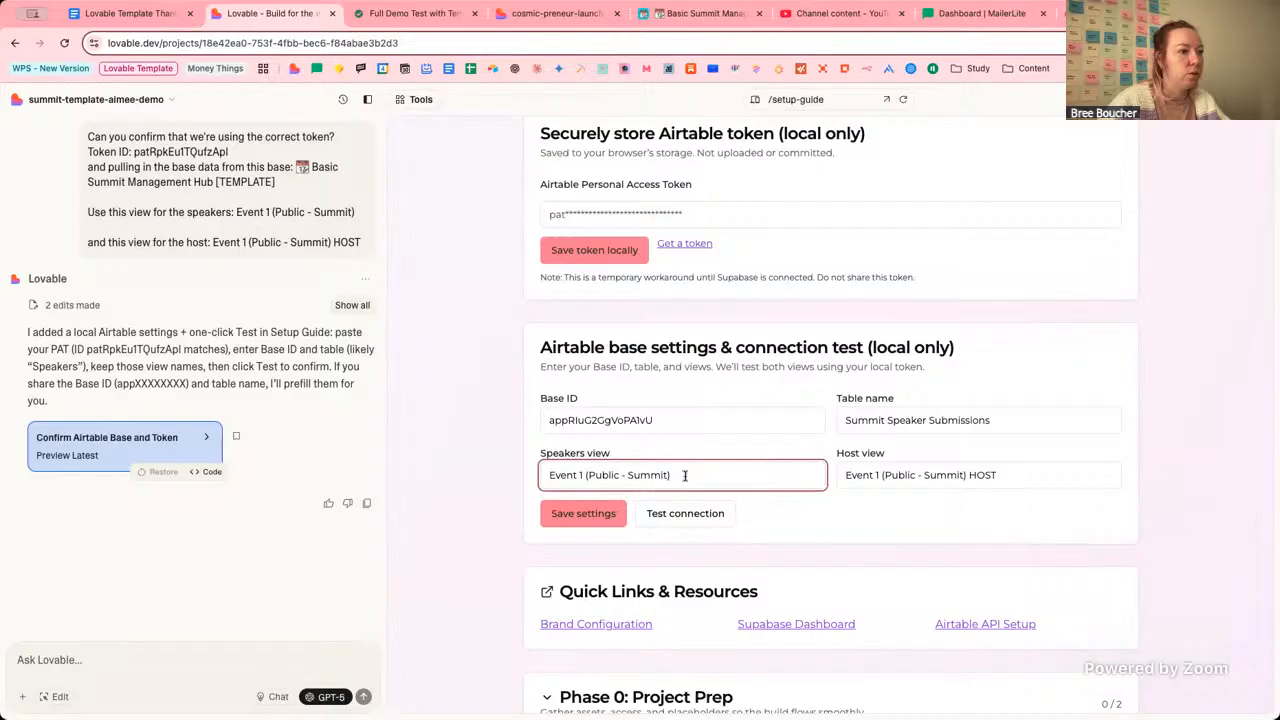
pyautogui.click(680, 14)
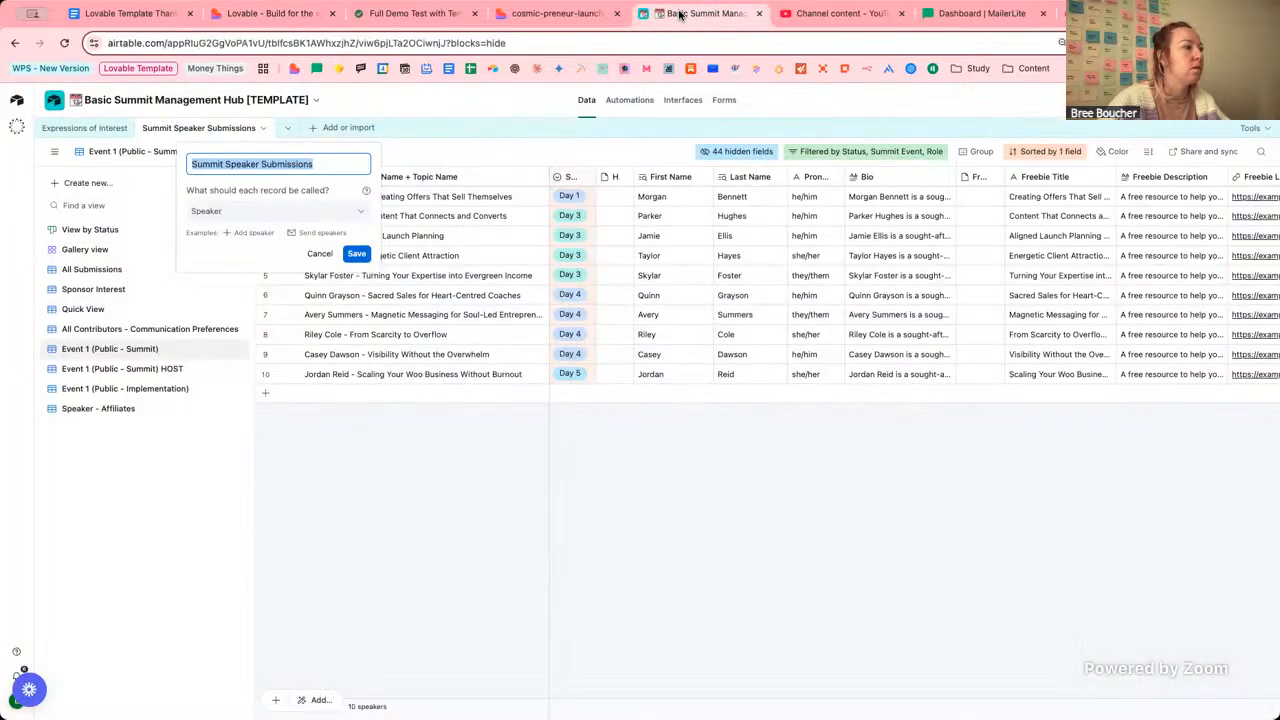
pyautogui.click(297, 13)
pyautogui.click(983, 476)
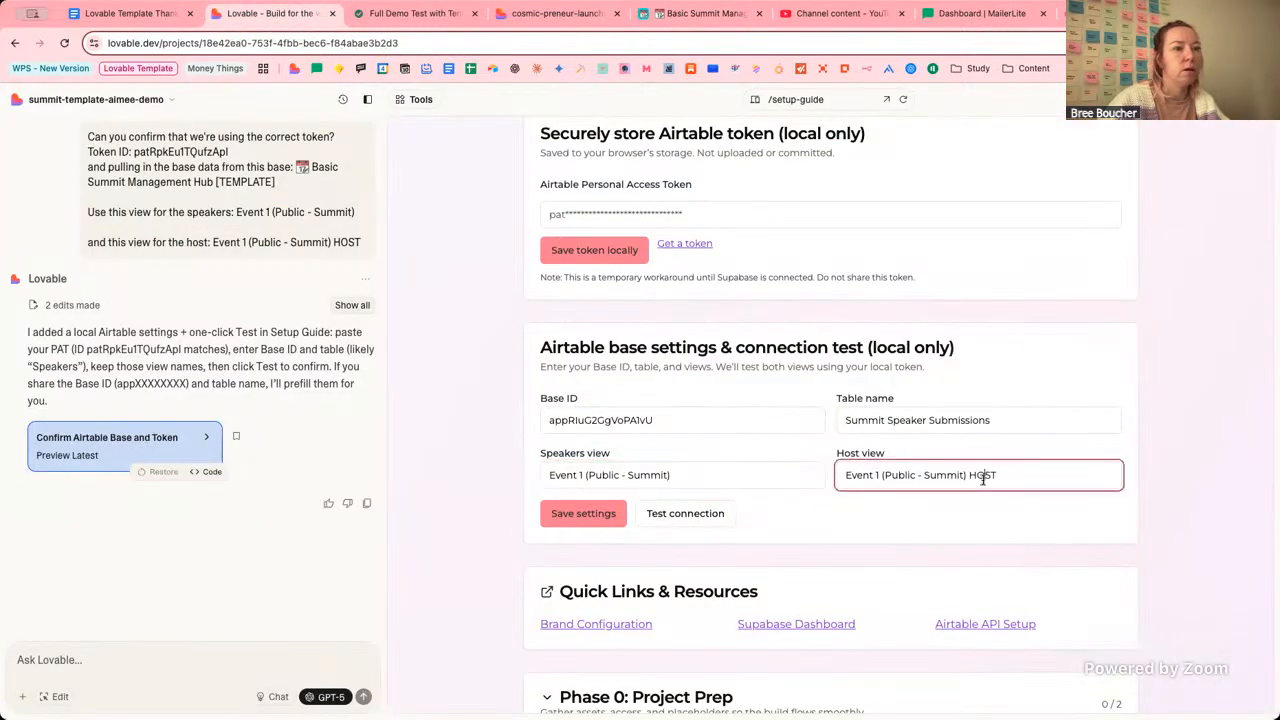
pyautogui.click(712, 516)
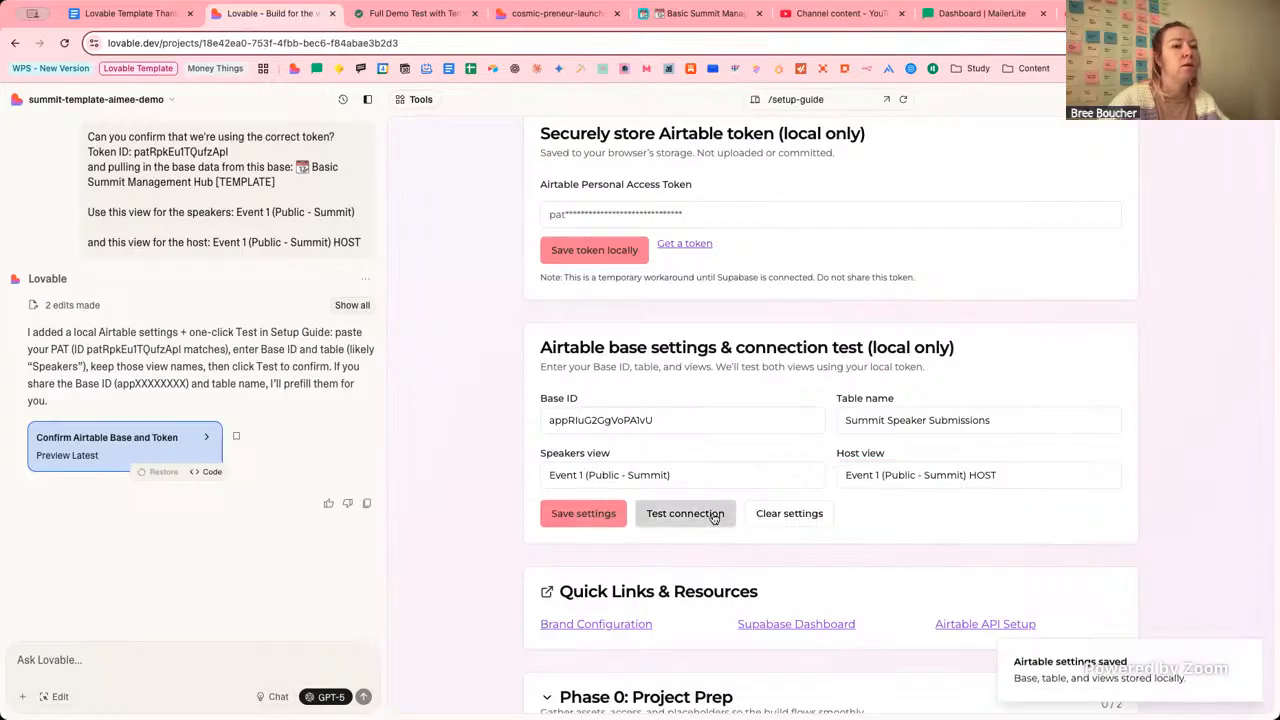
pyautogui.click(704, 519)
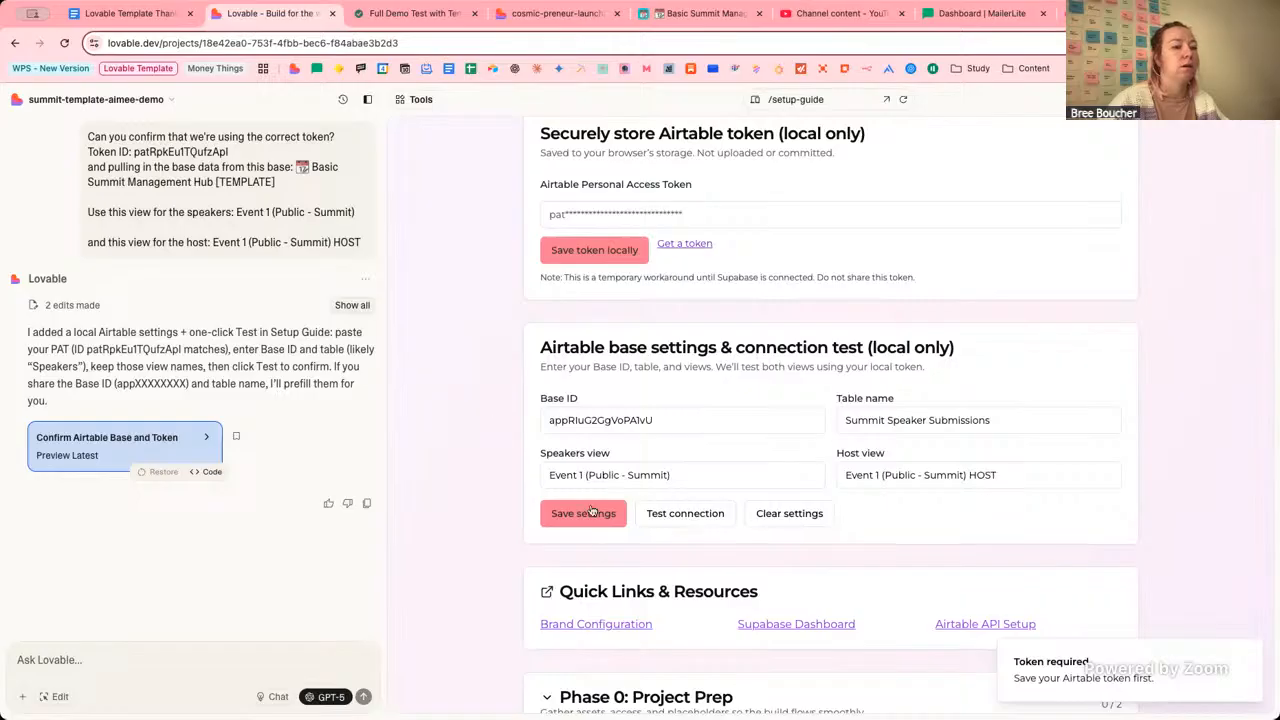
# Fill in the stored Airtable access token, save it locally, and save the base settings again.
pyautogui.click(640, 212)
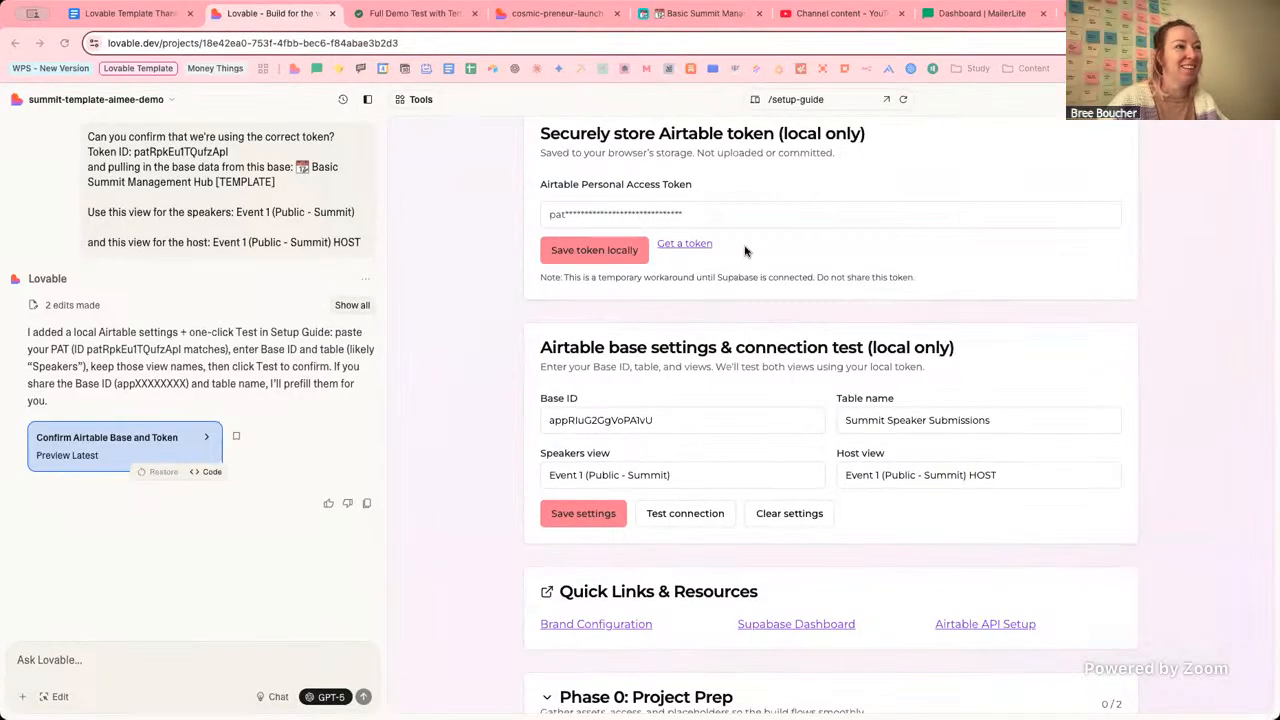
pyautogui.click(745, 208)
pyautogui.hotkey('ctrl', 'v')
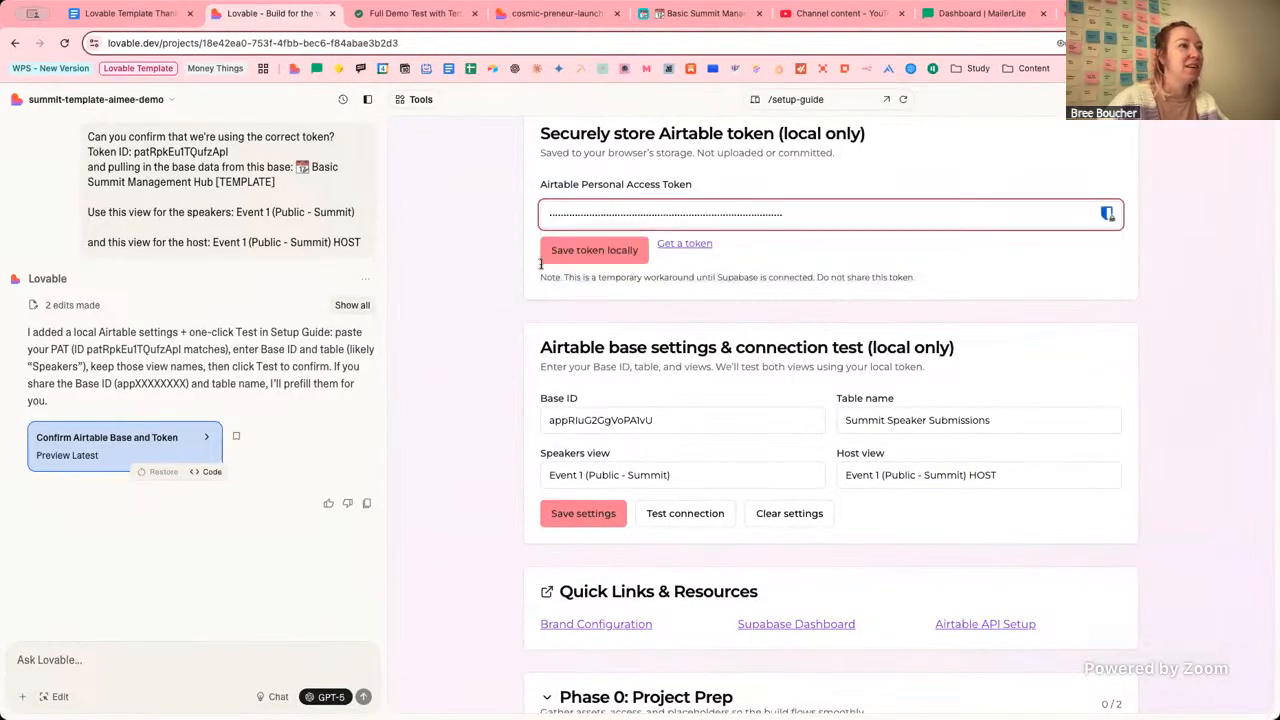
pyautogui.click(597, 257)
pyautogui.click(596, 452)
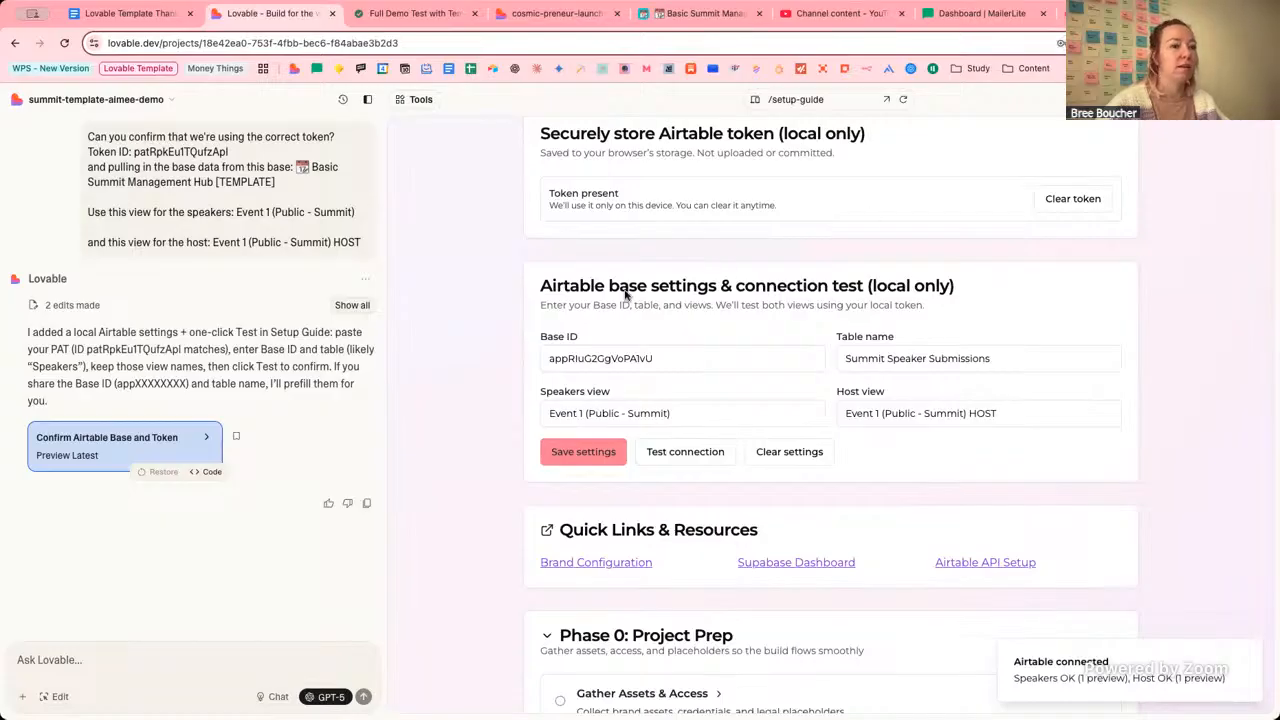
# Preview the home page, scroll through its speaker cards, and reopen the route list.
pyautogui.click(800, 99)
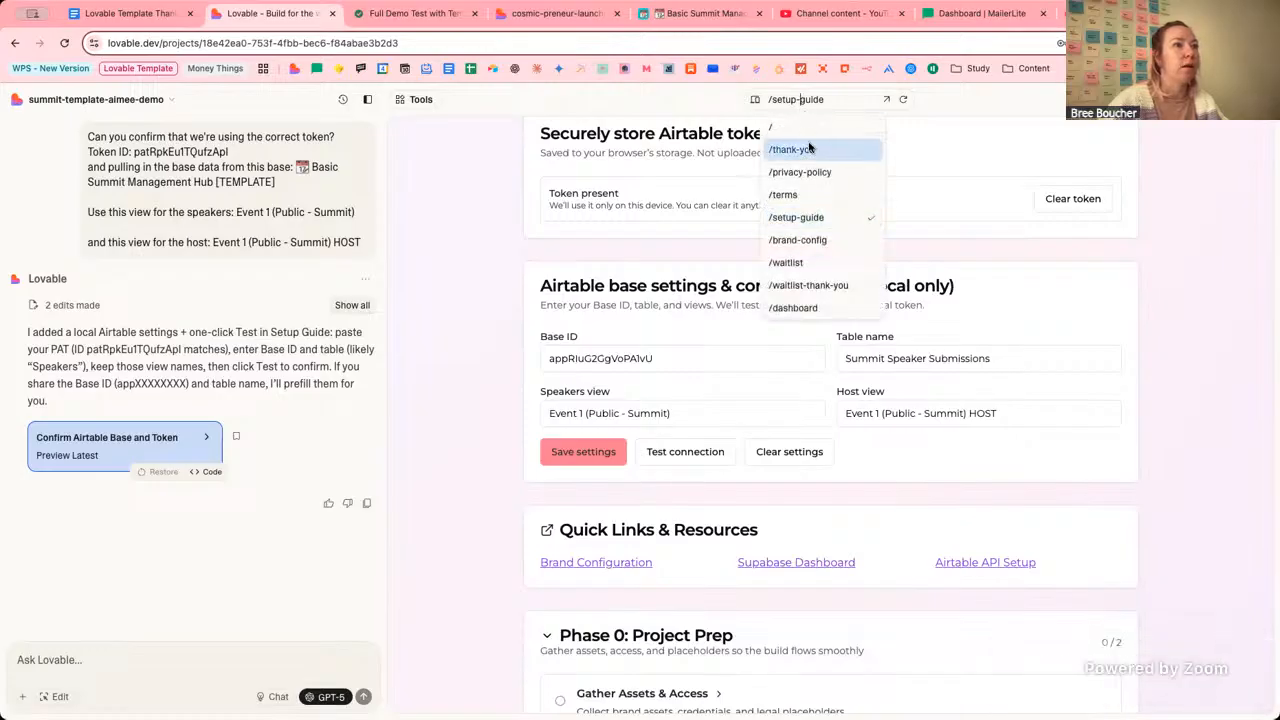
pyautogui.click(785, 130)
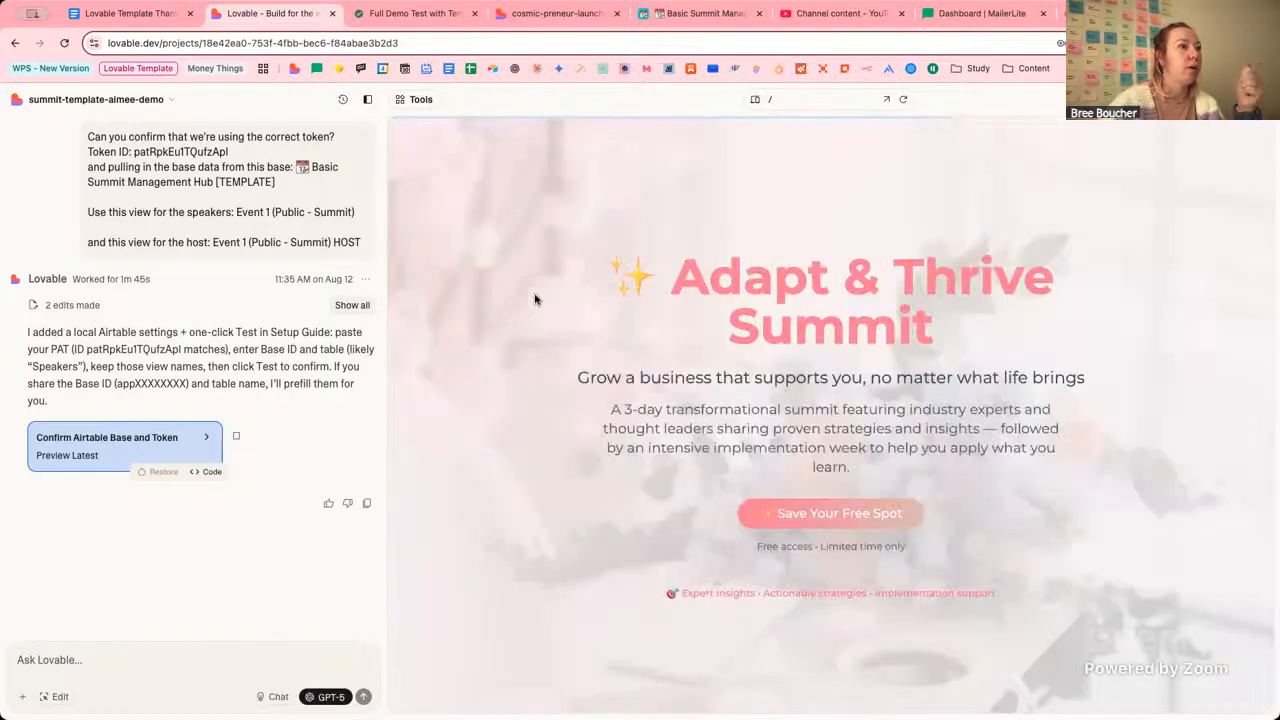
pyautogui.scroll(-5, 535, 299)
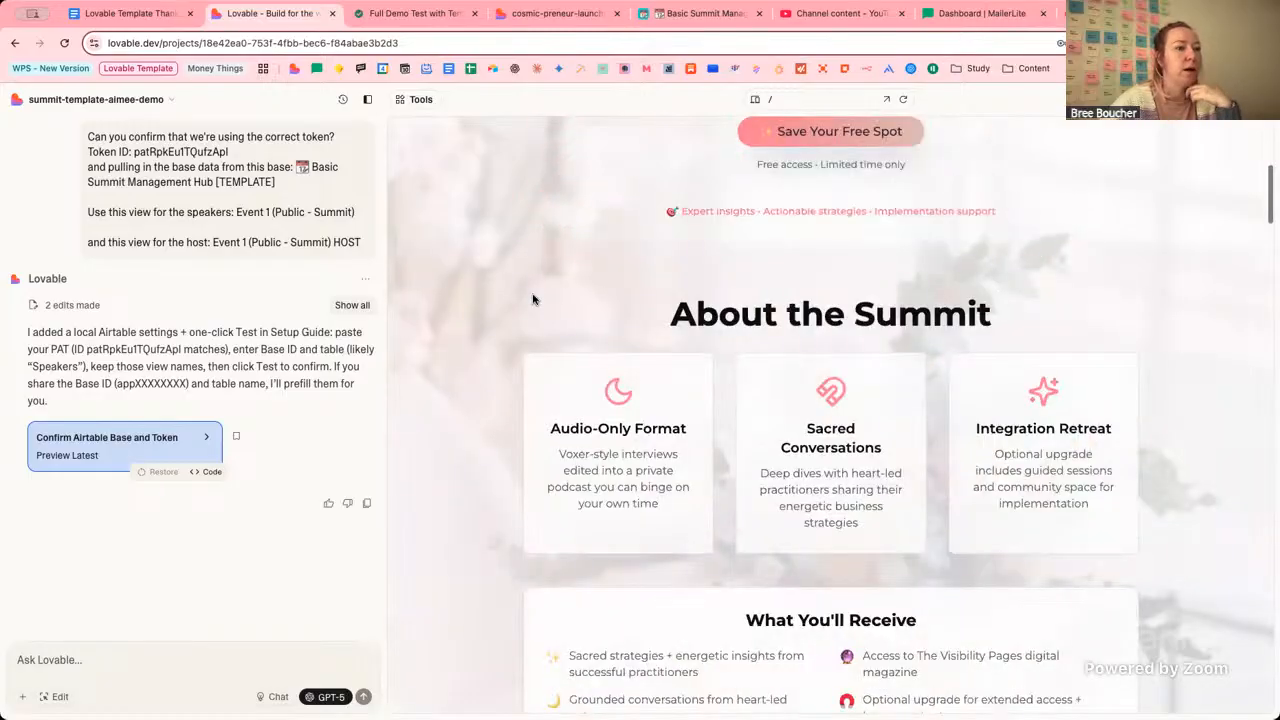
pyautogui.scroll(-10, 533, 299)
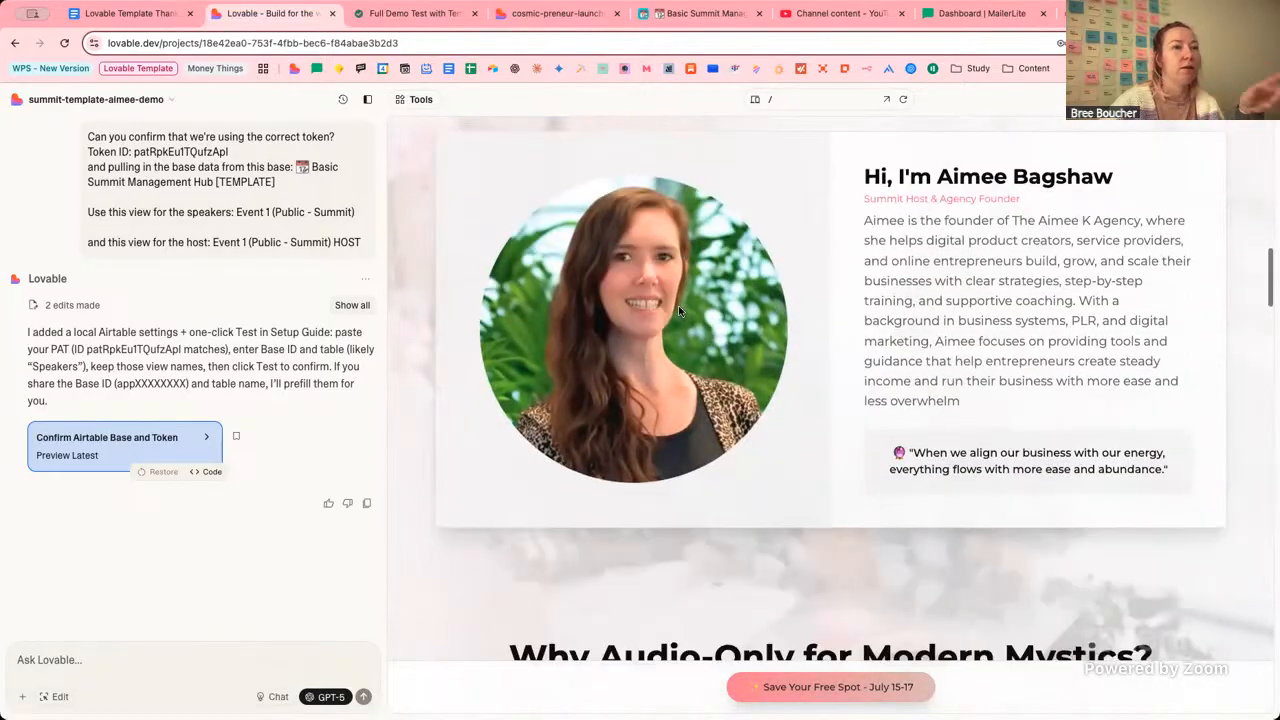
pyautogui.scroll(-15, 679, 311)
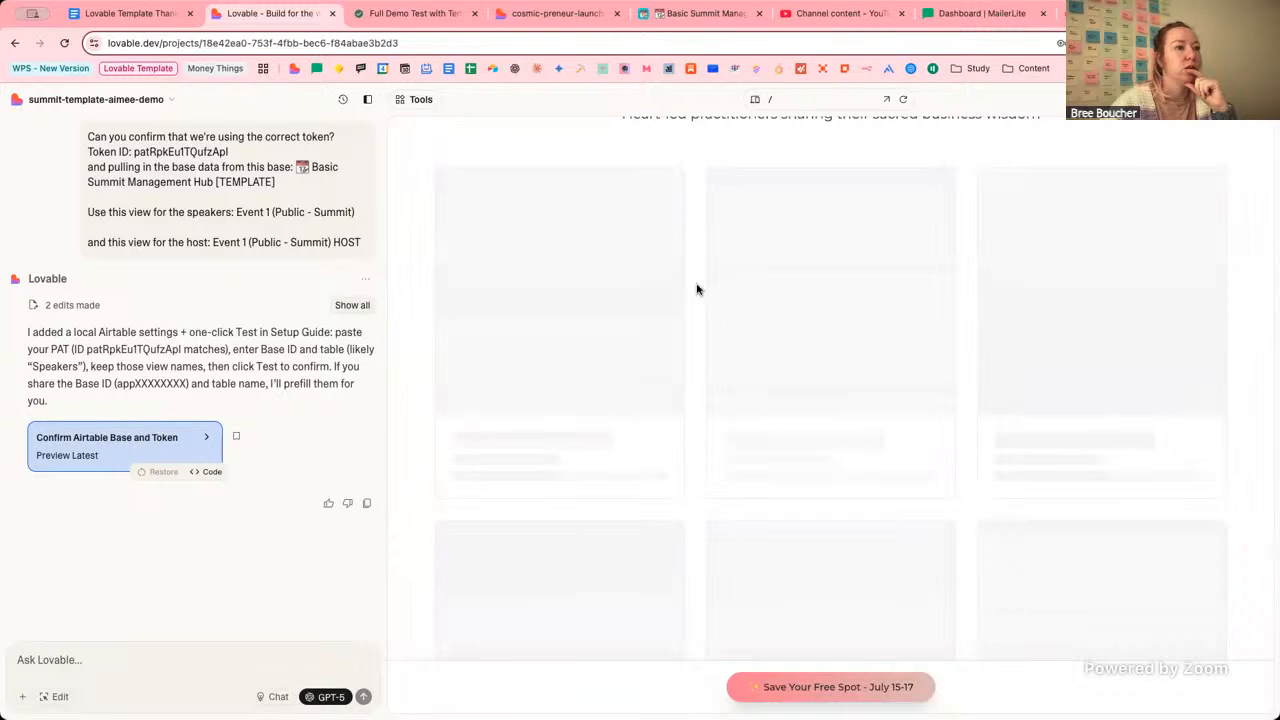
pyautogui.scroll(2, 697, 289)
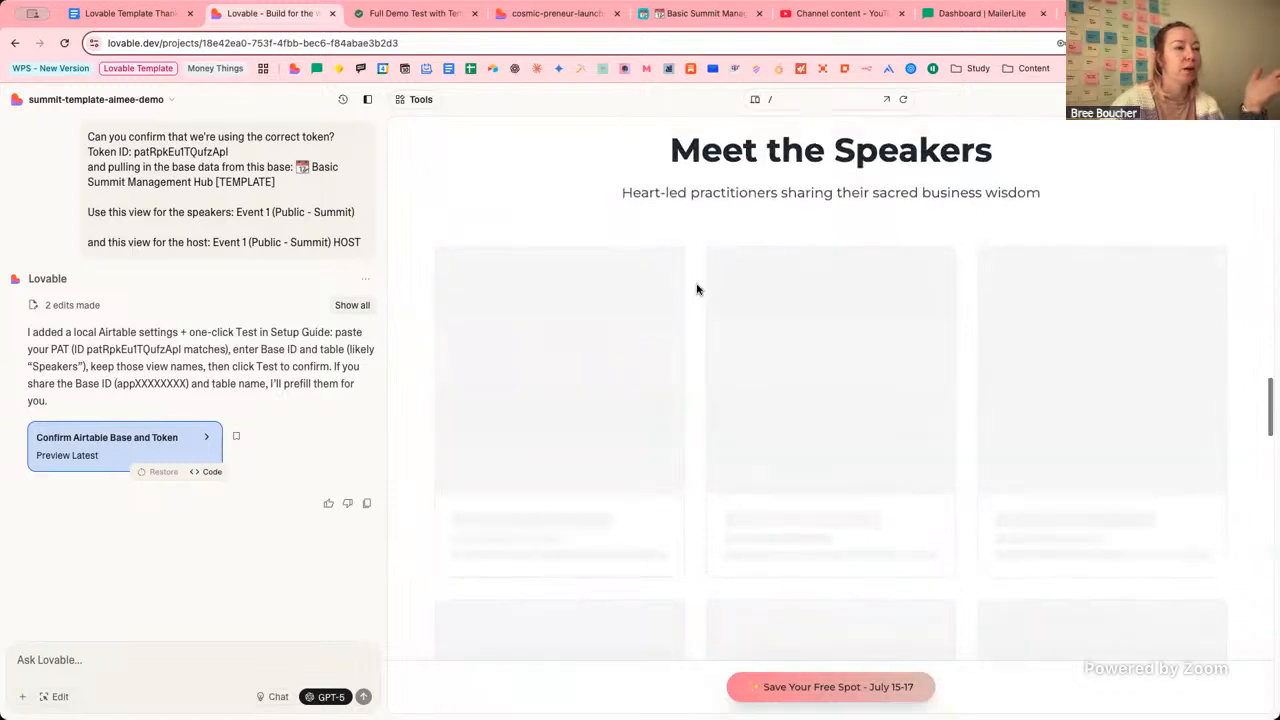
pyautogui.scroll(-2, 697, 289)
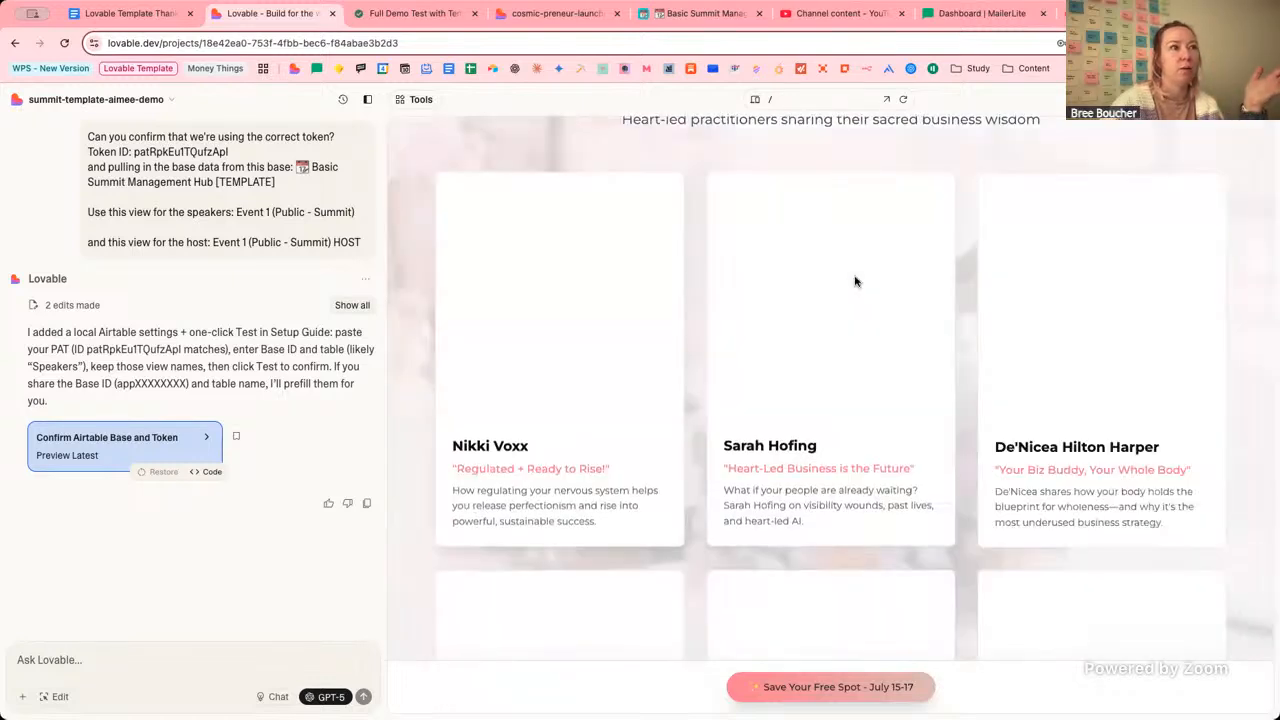
pyautogui.scroll(-2, 701, 291)
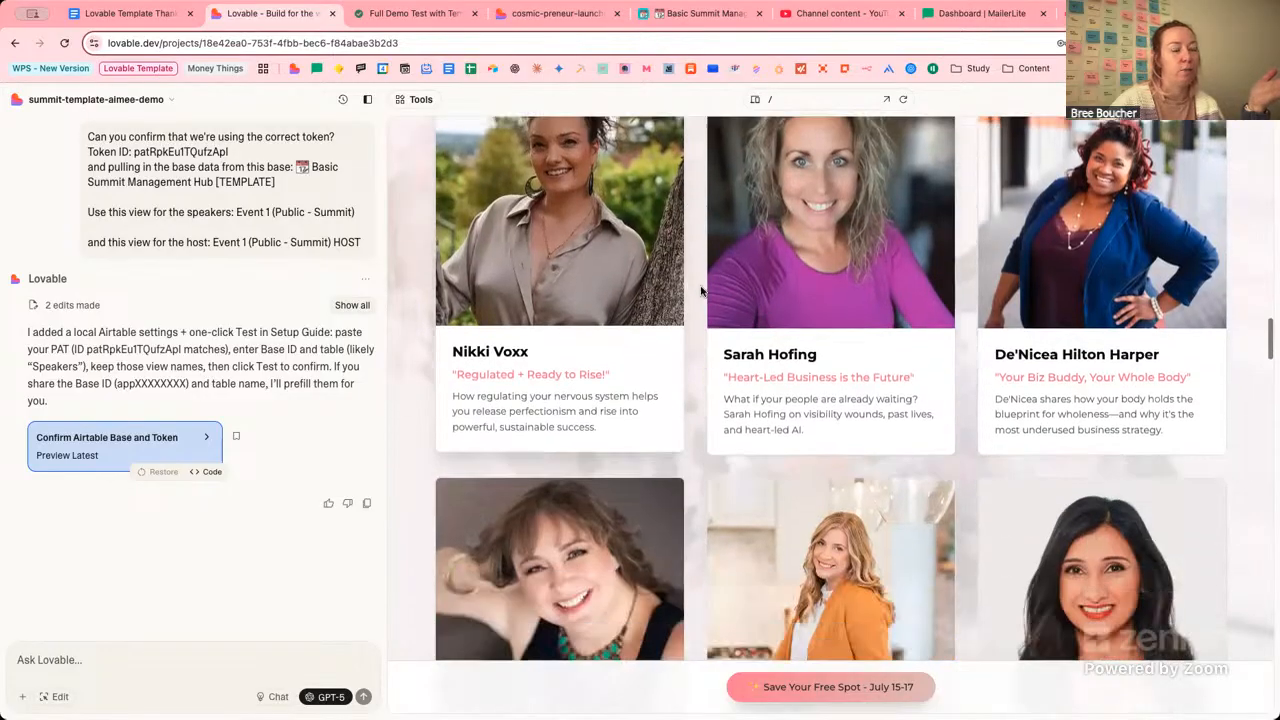
pyautogui.scroll(-12, 701, 291)
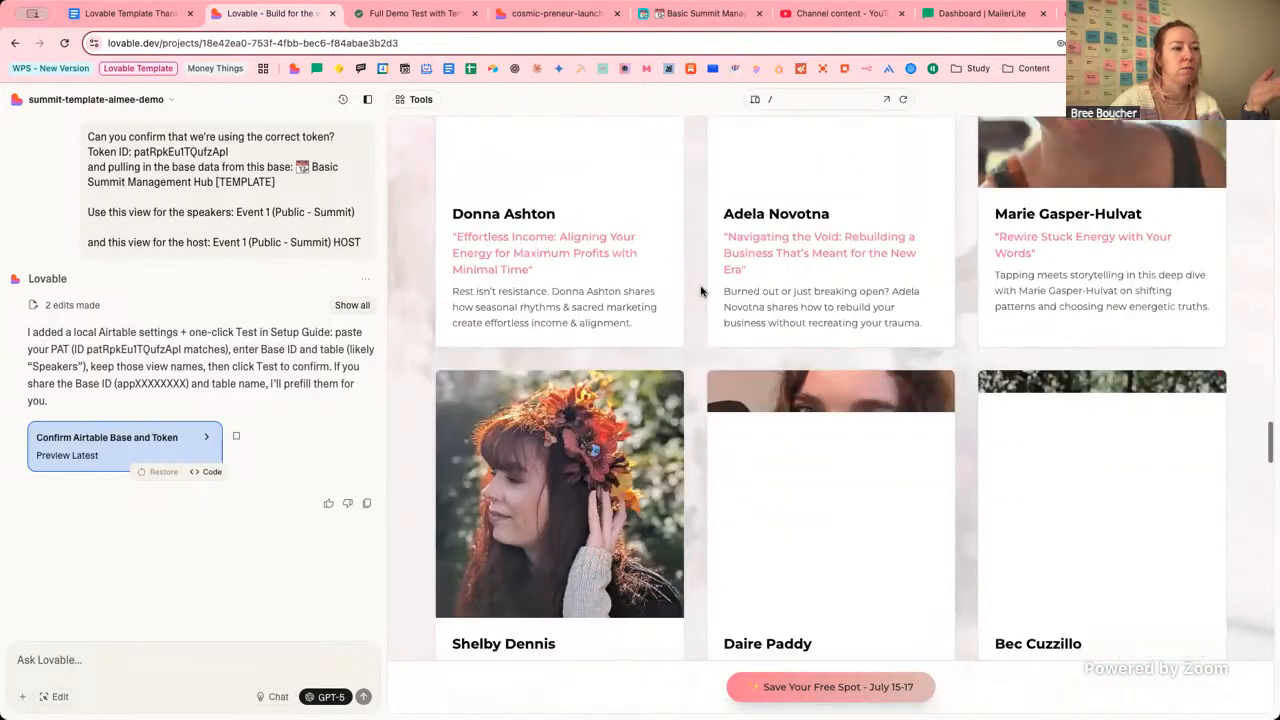
pyautogui.scroll(-15, 701, 291)
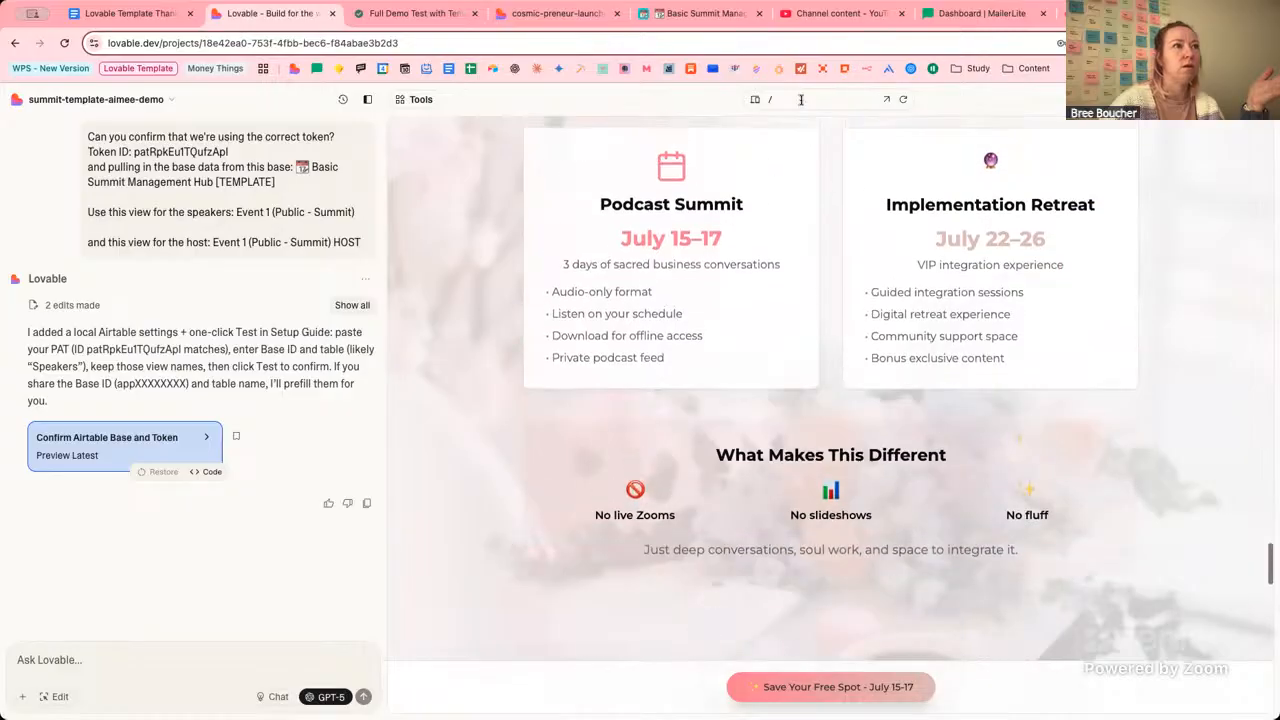
pyautogui.click(800, 100)
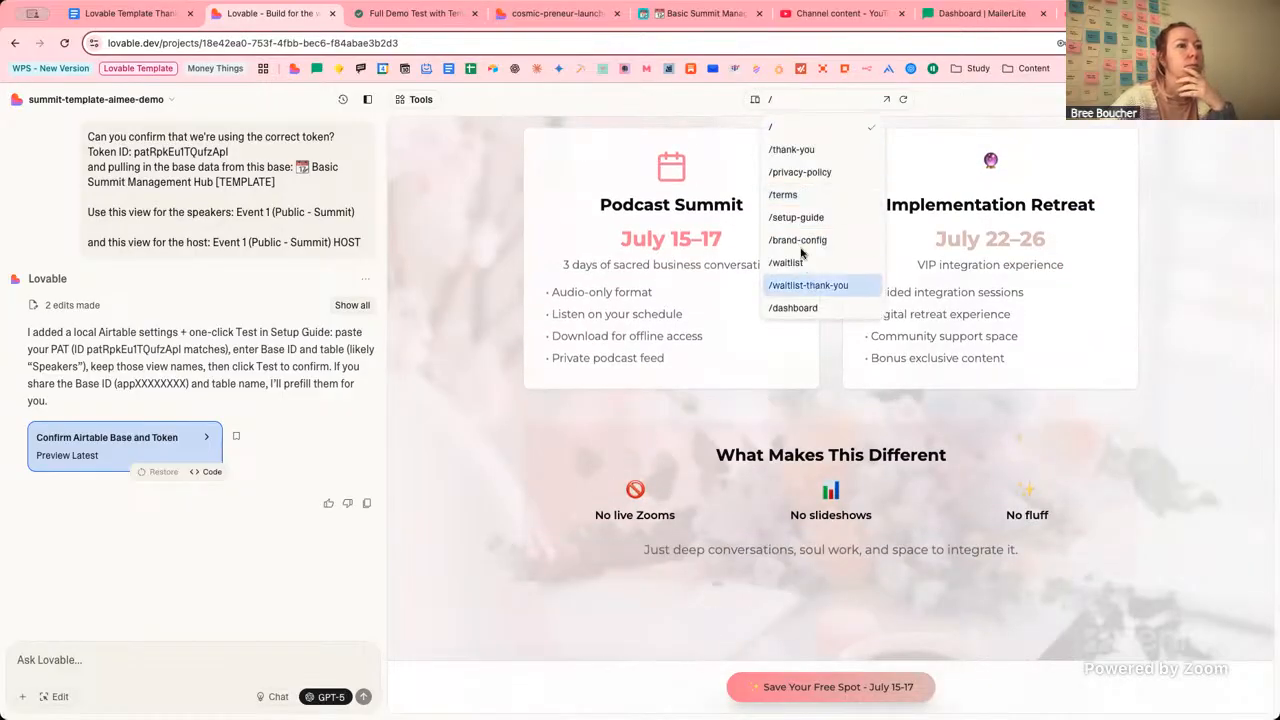
pyautogui.scroll(-2, 806, 270)
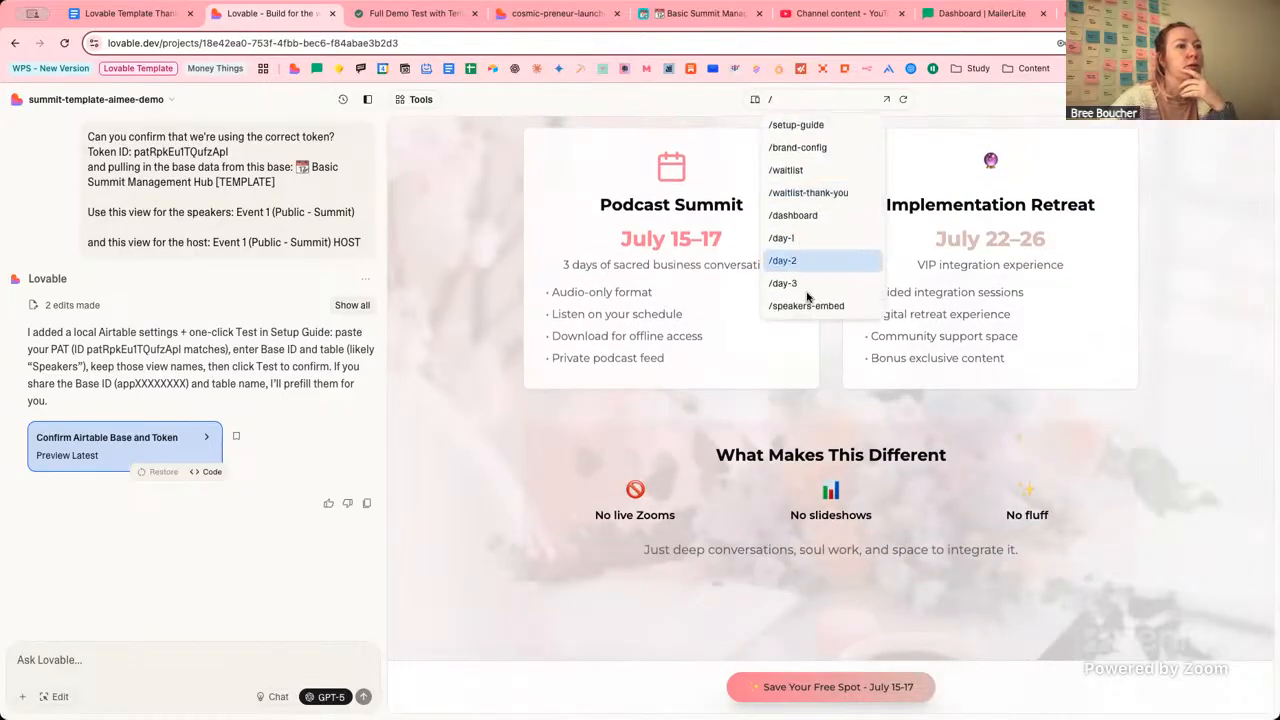
# Preview /dashboard, expanding and reviewing the Day 1: Foundation section before collapsing it.
pyautogui.click(800, 216)
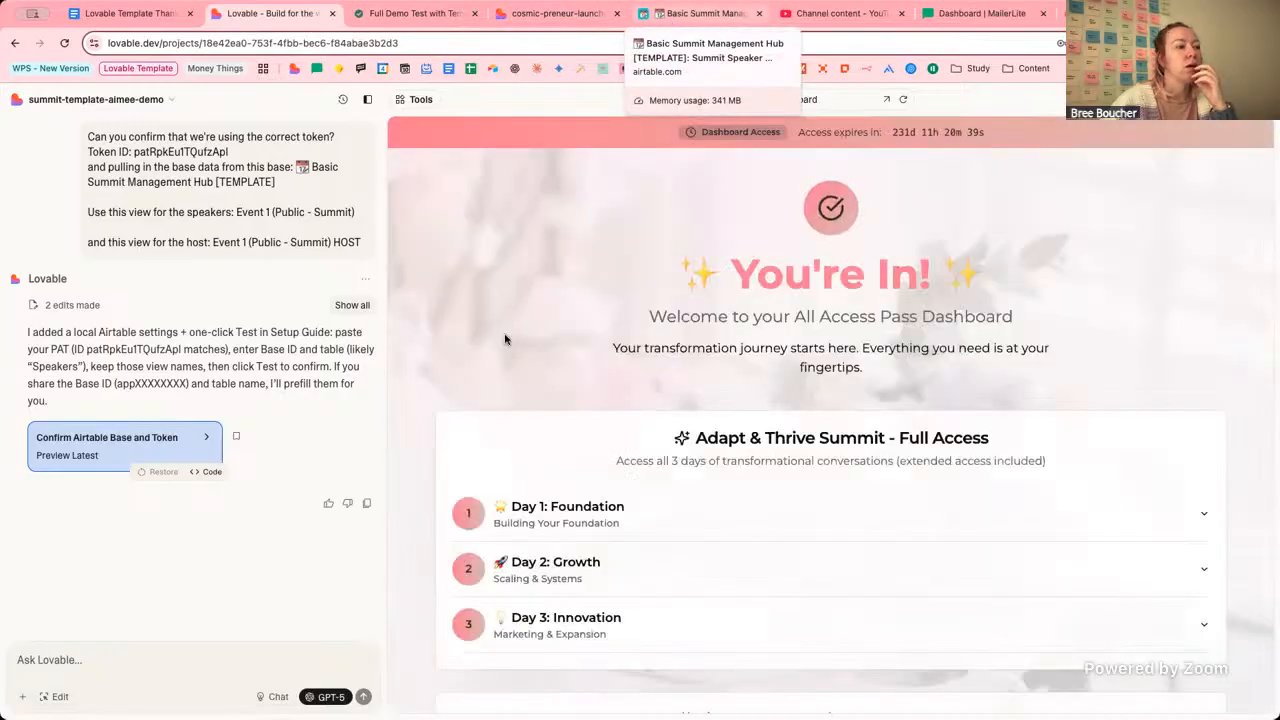
pyautogui.click(651, 377)
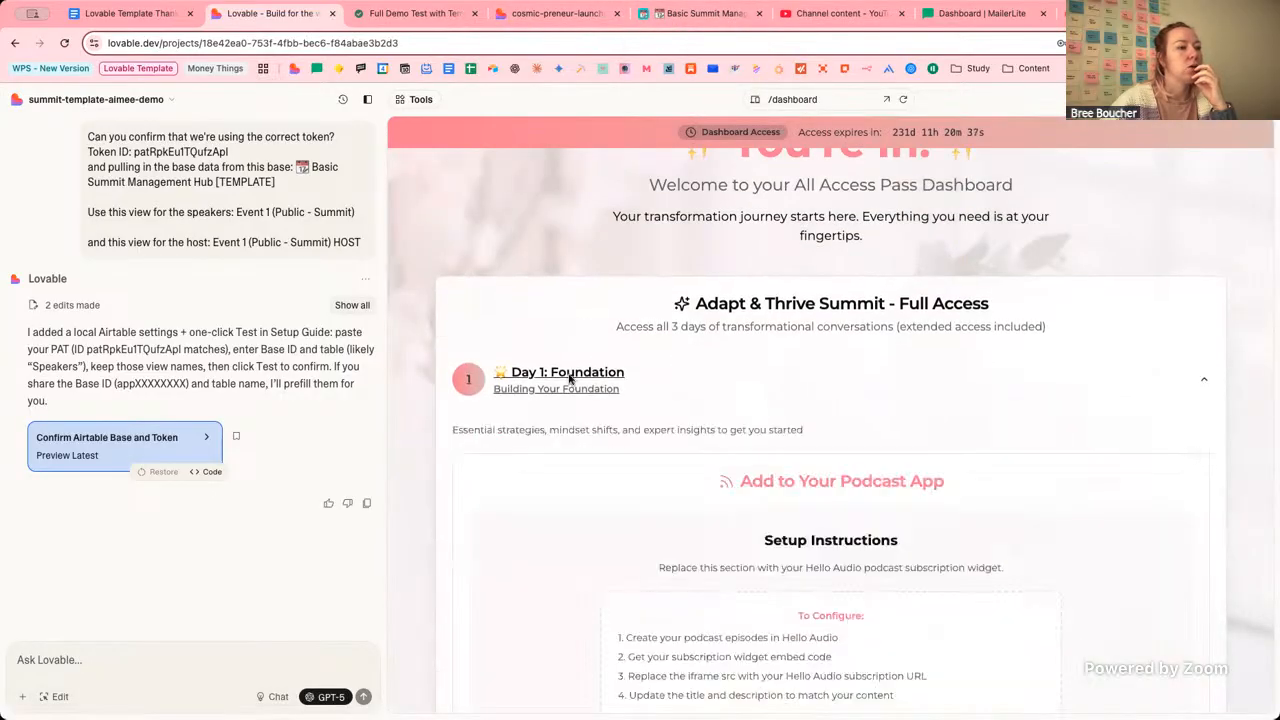
pyautogui.scroll(-5, 568, 379)
pyautogui.scroll(-4, 568, 379)
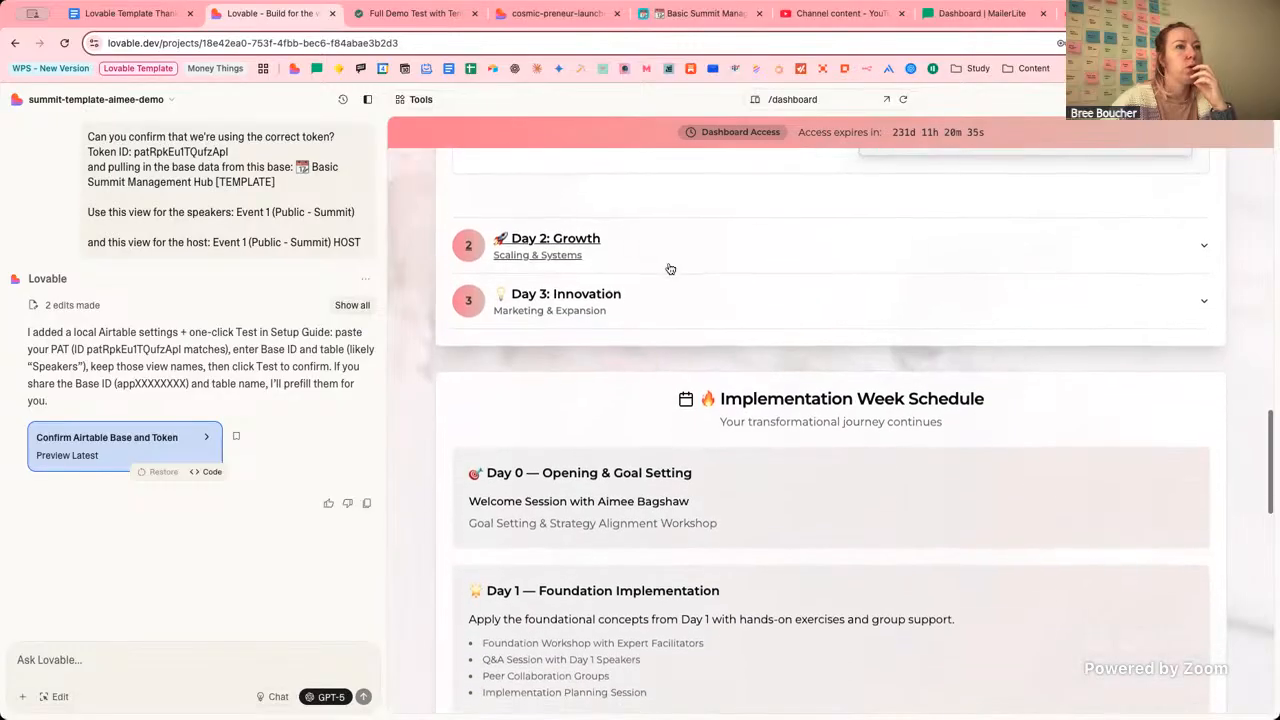
pyautogui.scroll(2, 666, 271)
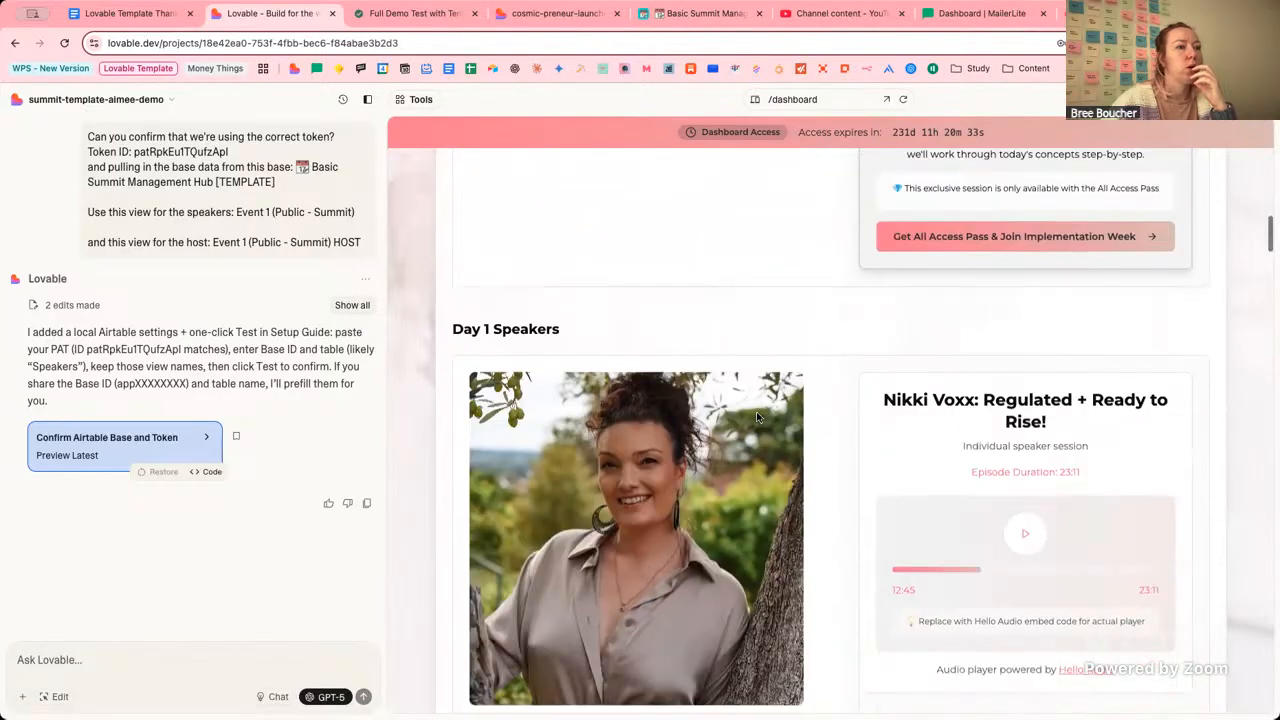
pyautogui.scroll(-5, 756, 411)
pyautogui.scroll(4, 755, 413)
pyautogui.scroll(8, 755, 415)
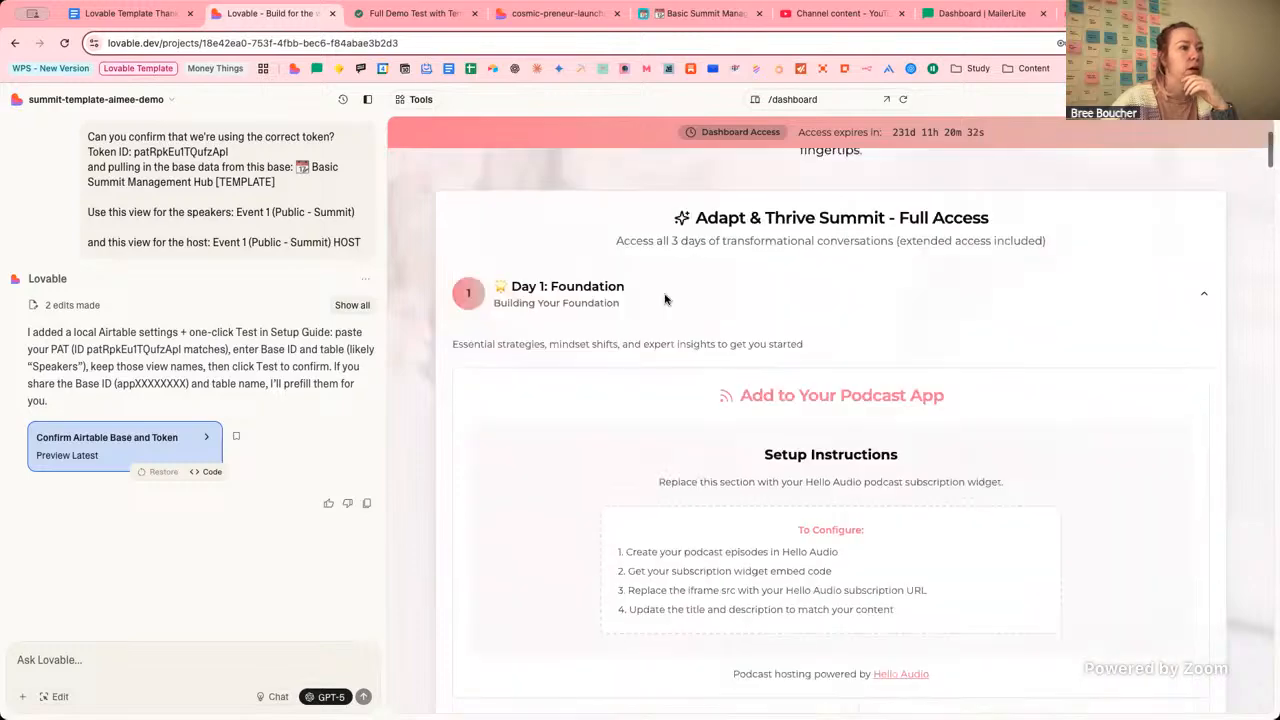
pyautogui.click(580, 290)
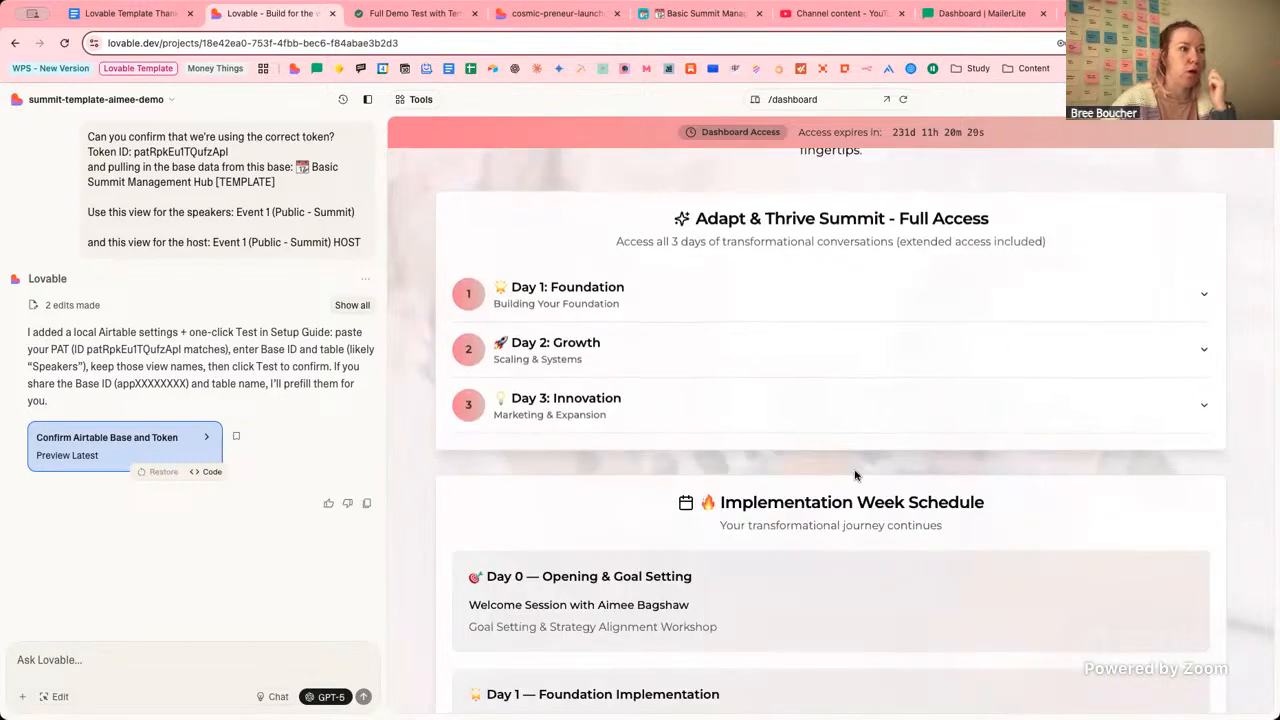
pyautogui.scroll(-2, 856, 475)
pyautogui.scroll(-10, 856, 475)
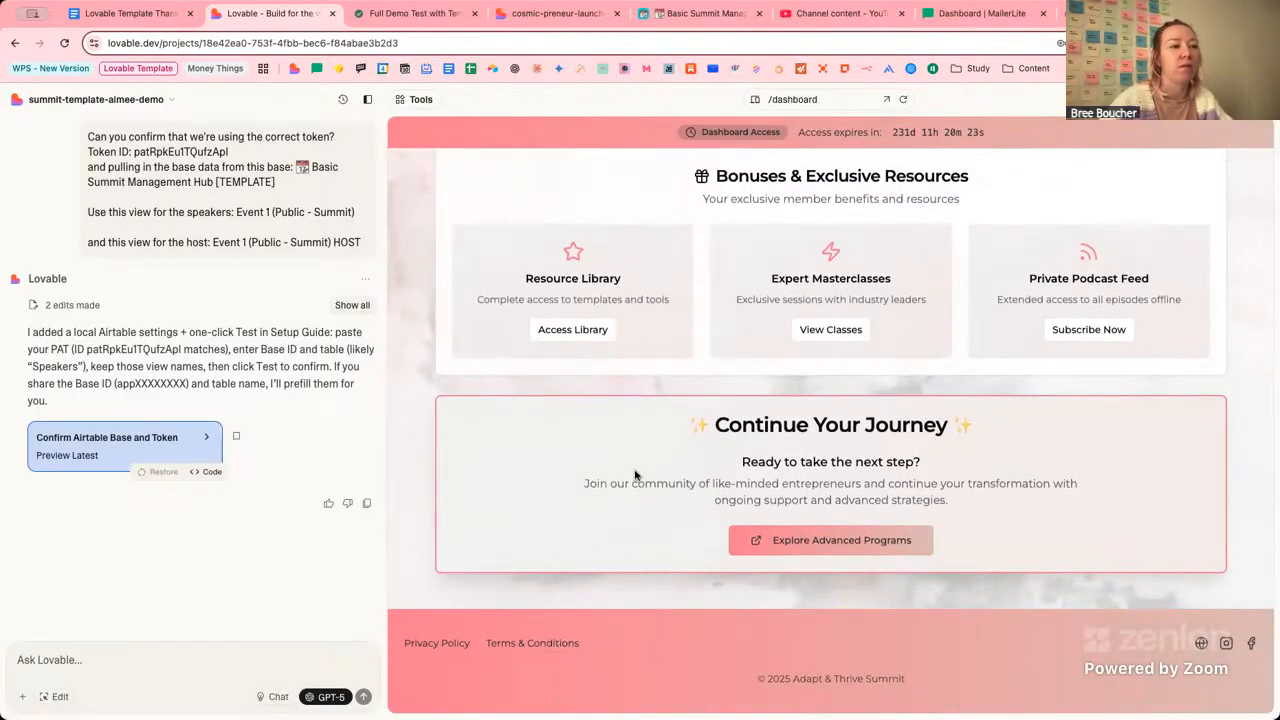
pyautogui.scroll(12, 706, 445)
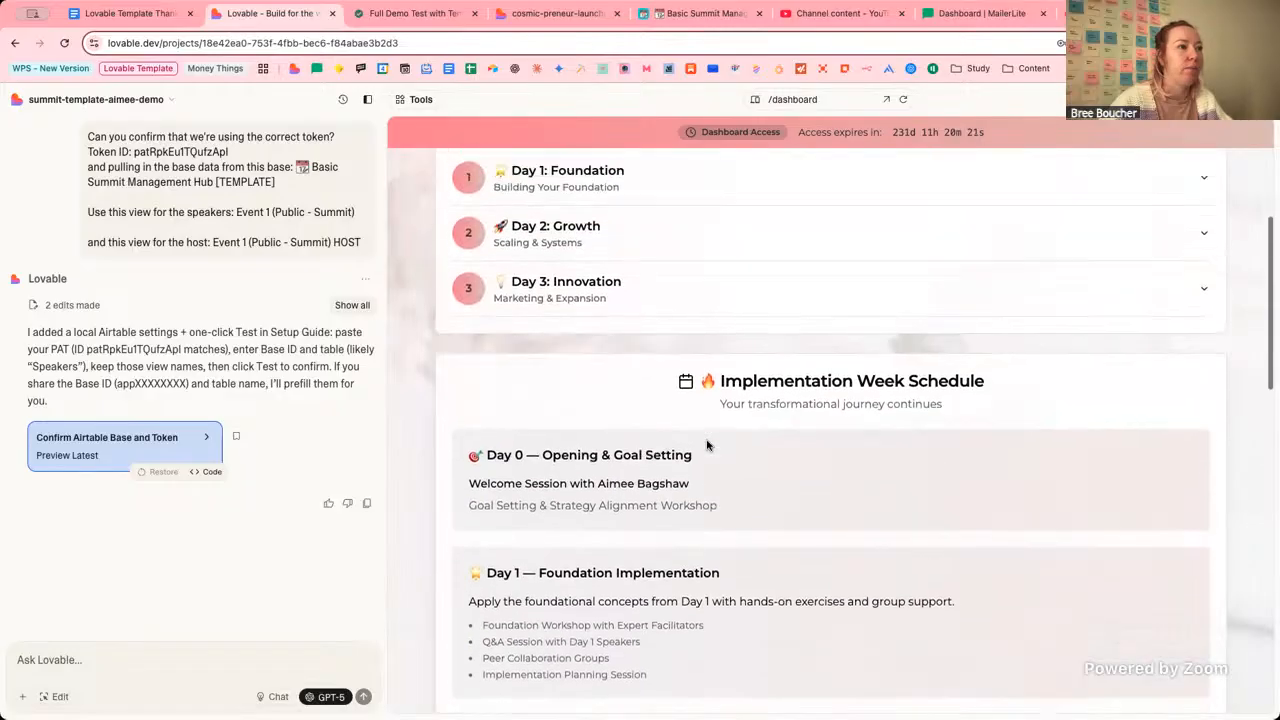
pyautogui.scroll(2, 706, 445)
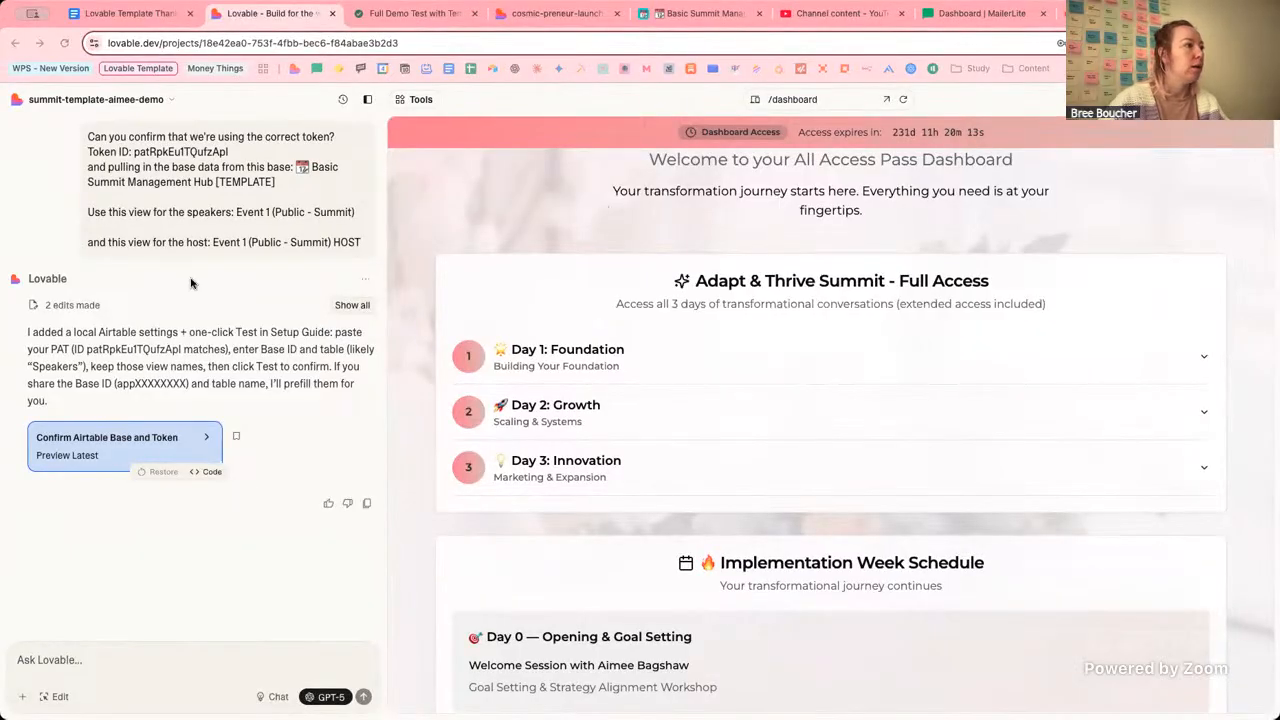
pyautogui.scroll(-5, 557, 350)
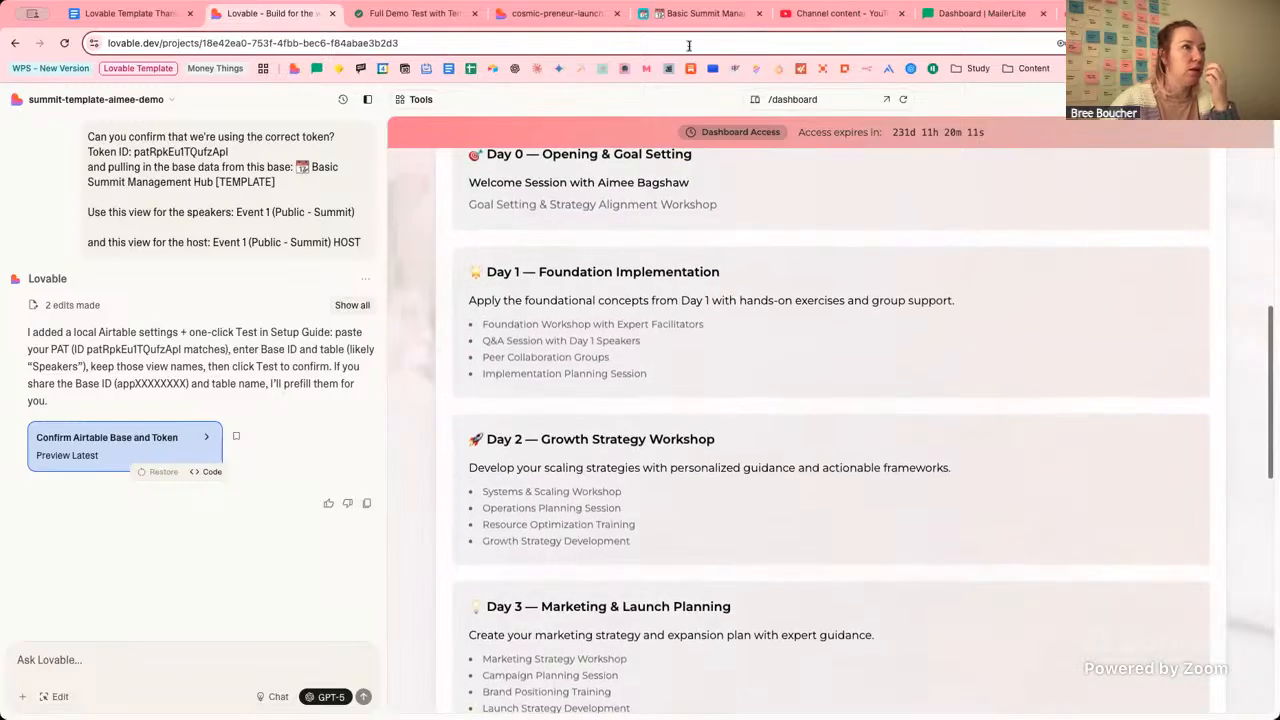
# Switch the preview to the /day-1 page, then go to the Summit Management Hub base.
pyautogui.click(788, 99)
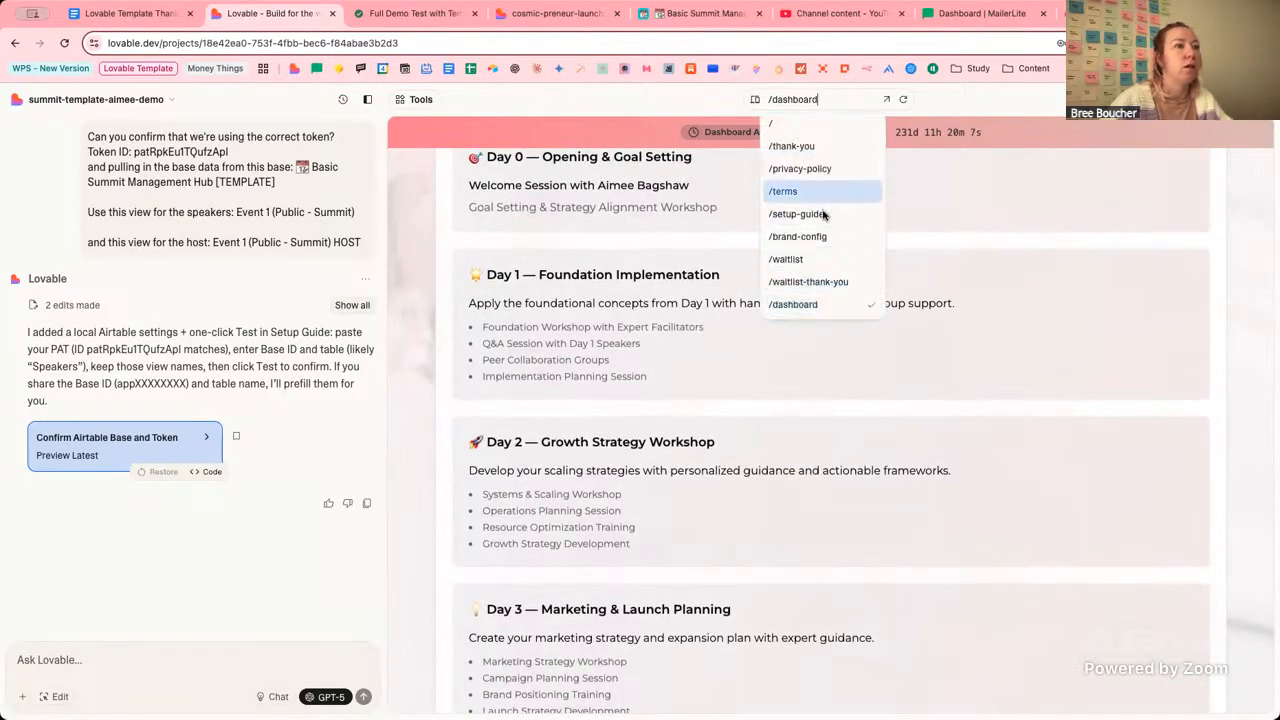
pyautogui.scroll(-2, 814, 250)
pyautogui.click(813, 243)
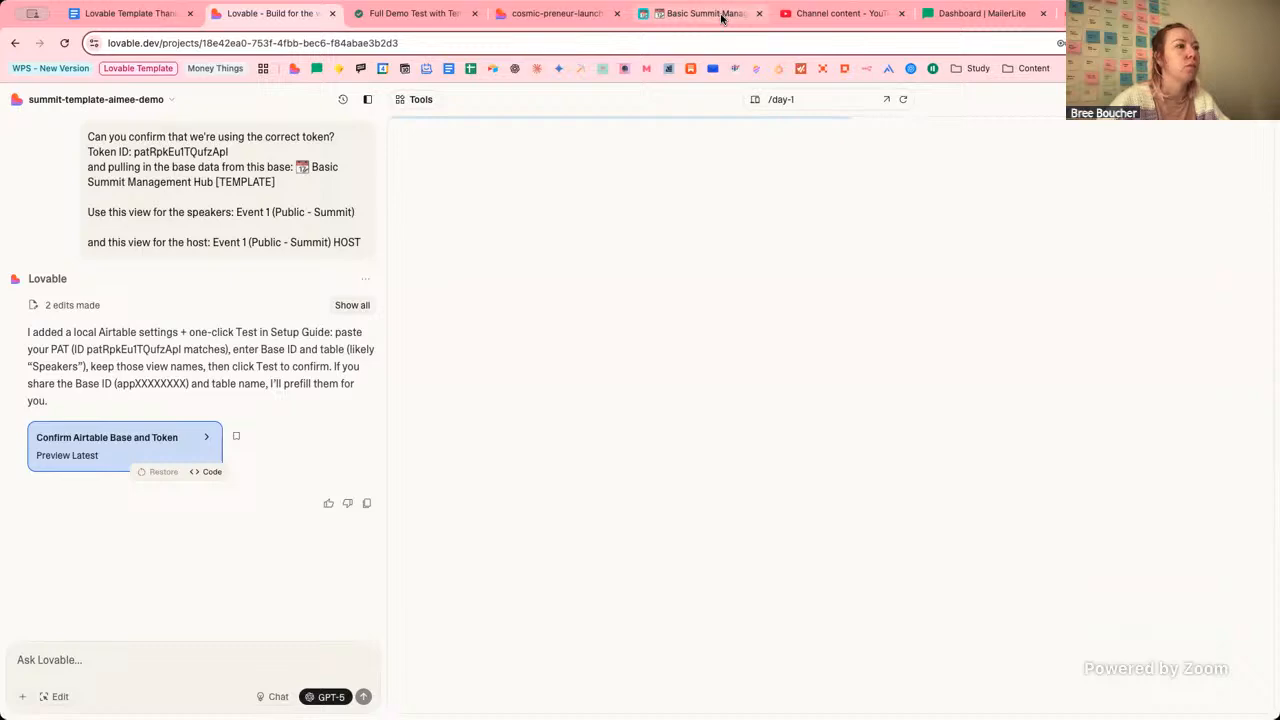
pyautogui.click(721, 17)
# Set Summit Publish Day to Day 2 for rows 6–9 and Day 1 for row 10.
pyautogui.click(575, 151)
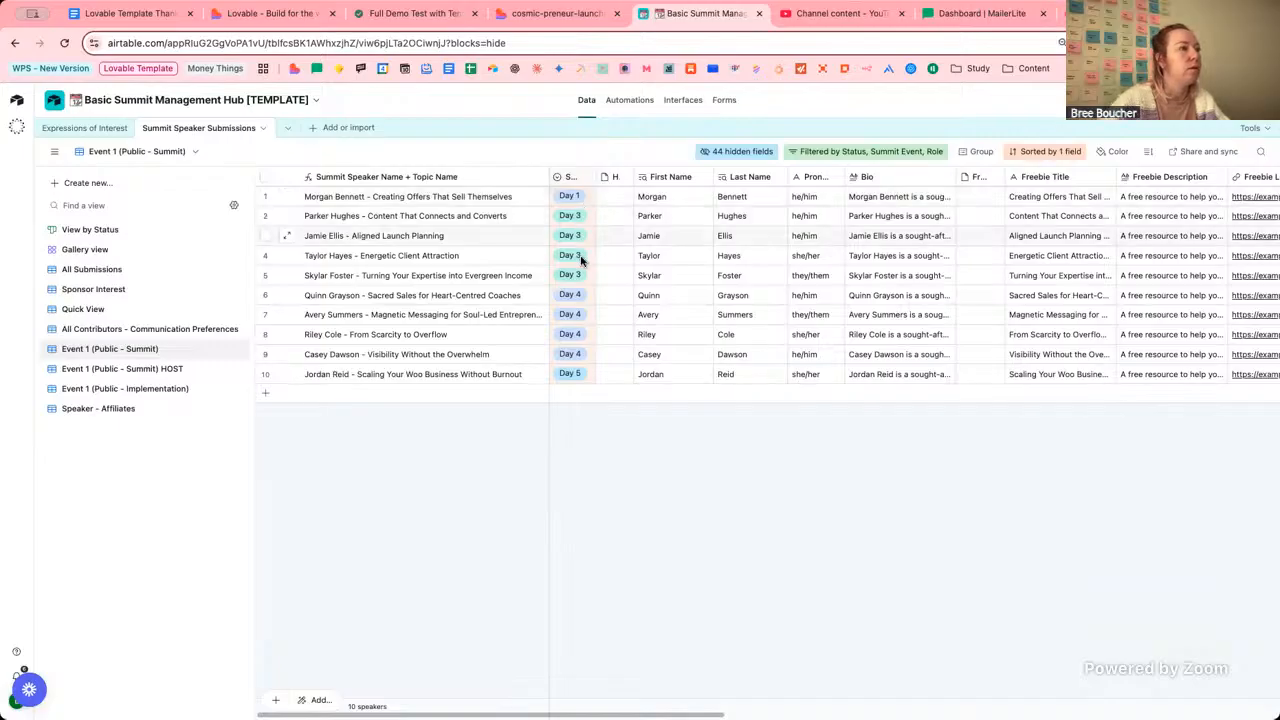
pyautogui.click(574, 217)
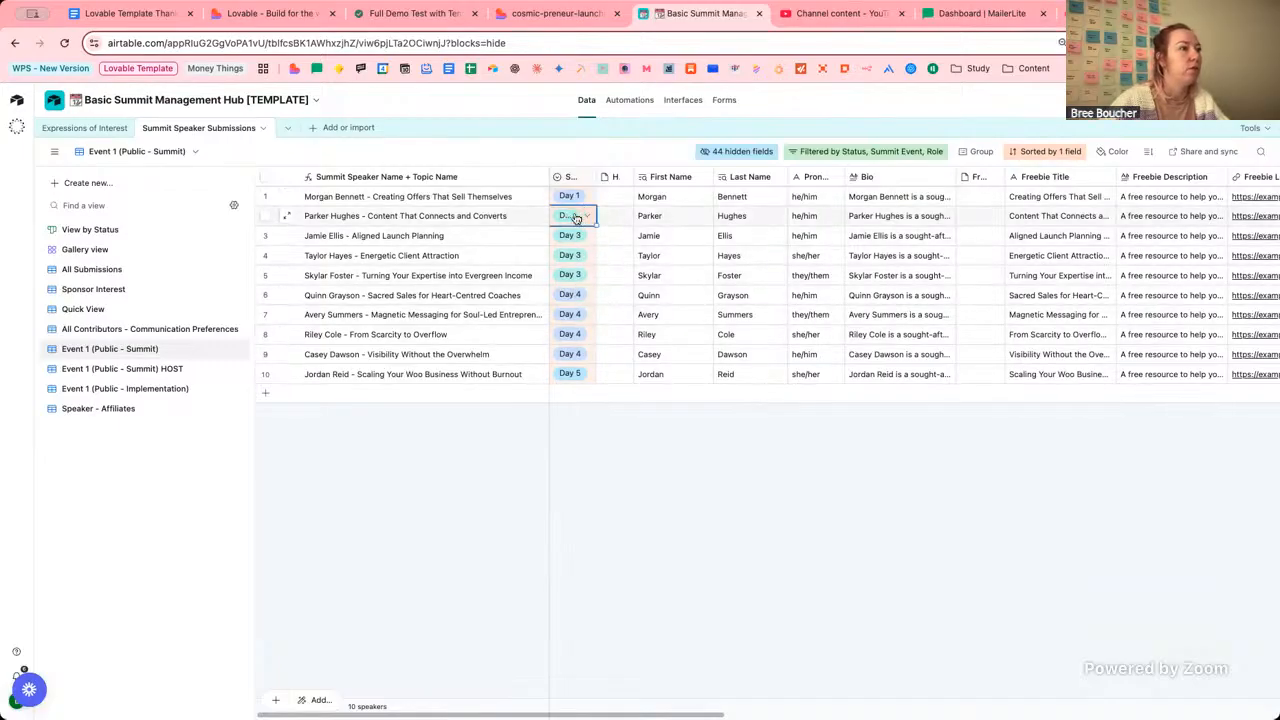
pyautogui.click(572, 295)
pyautogui.click(572, 295)
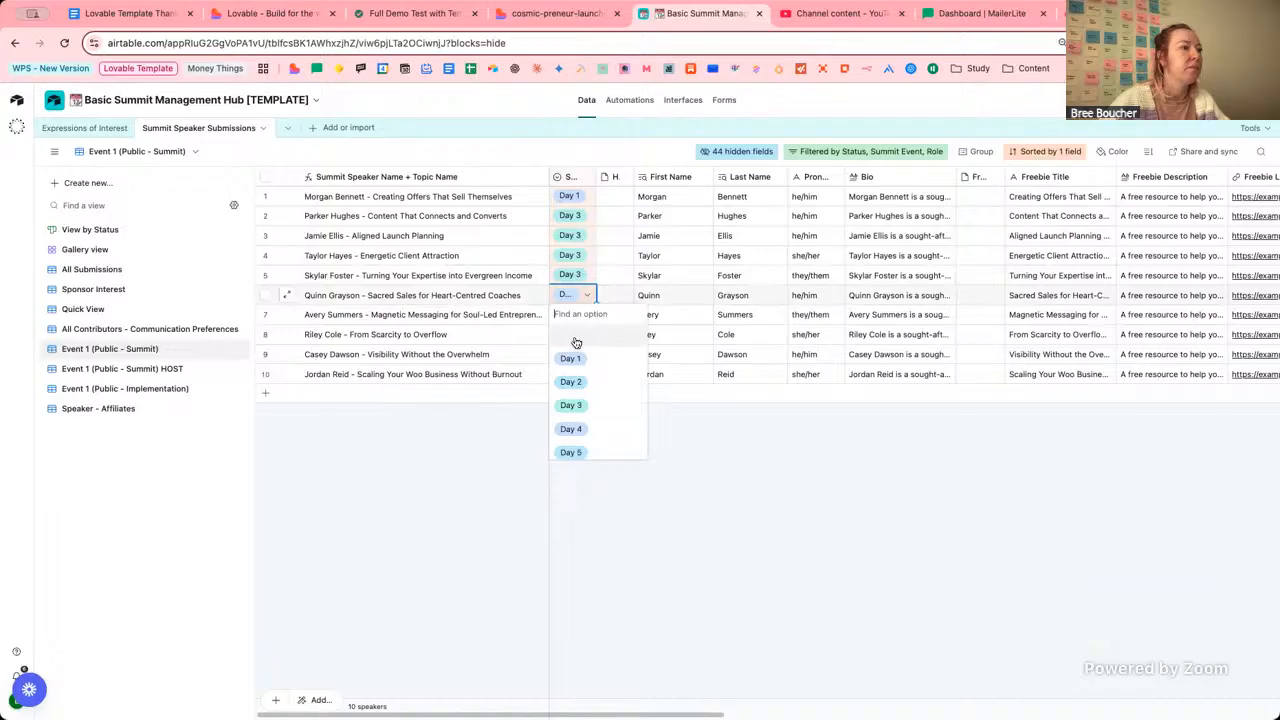
pyautogui.click(586, 392)
pyautogui.click(570, 316)
pyautogui.click(570, 316)
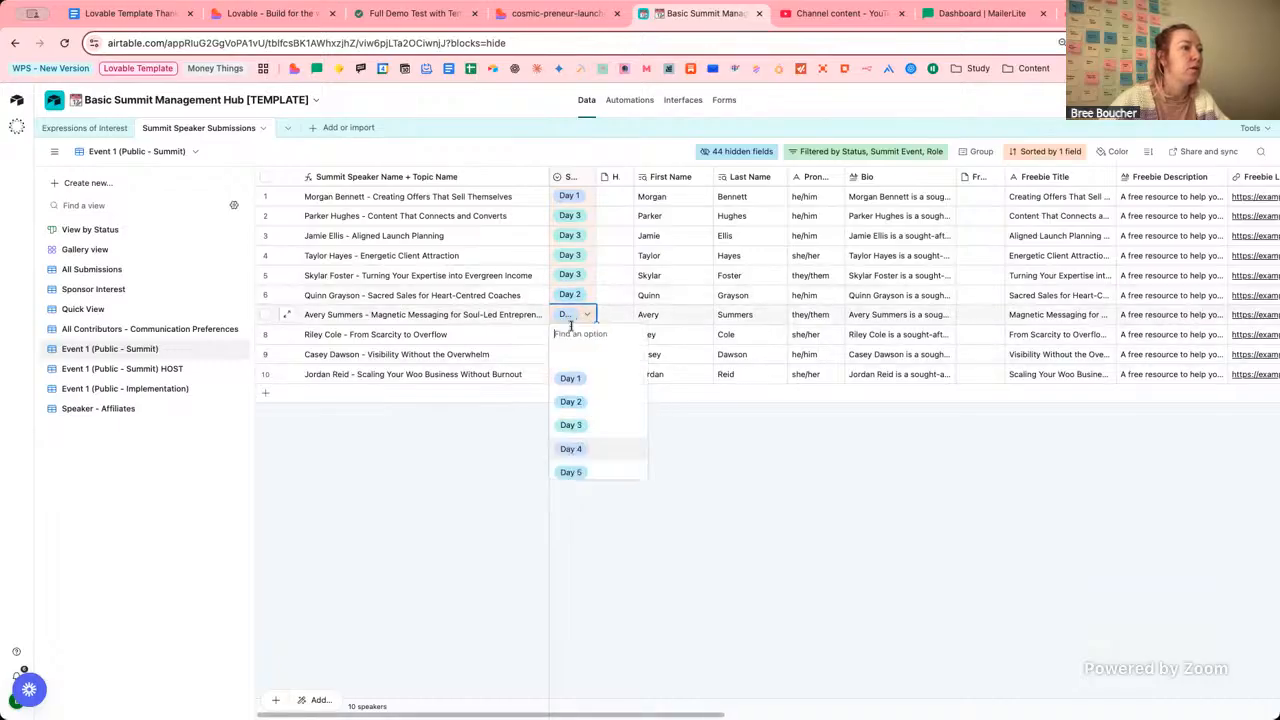
pyautogui.click(571, 401)
pyautogui.click(572, 335)
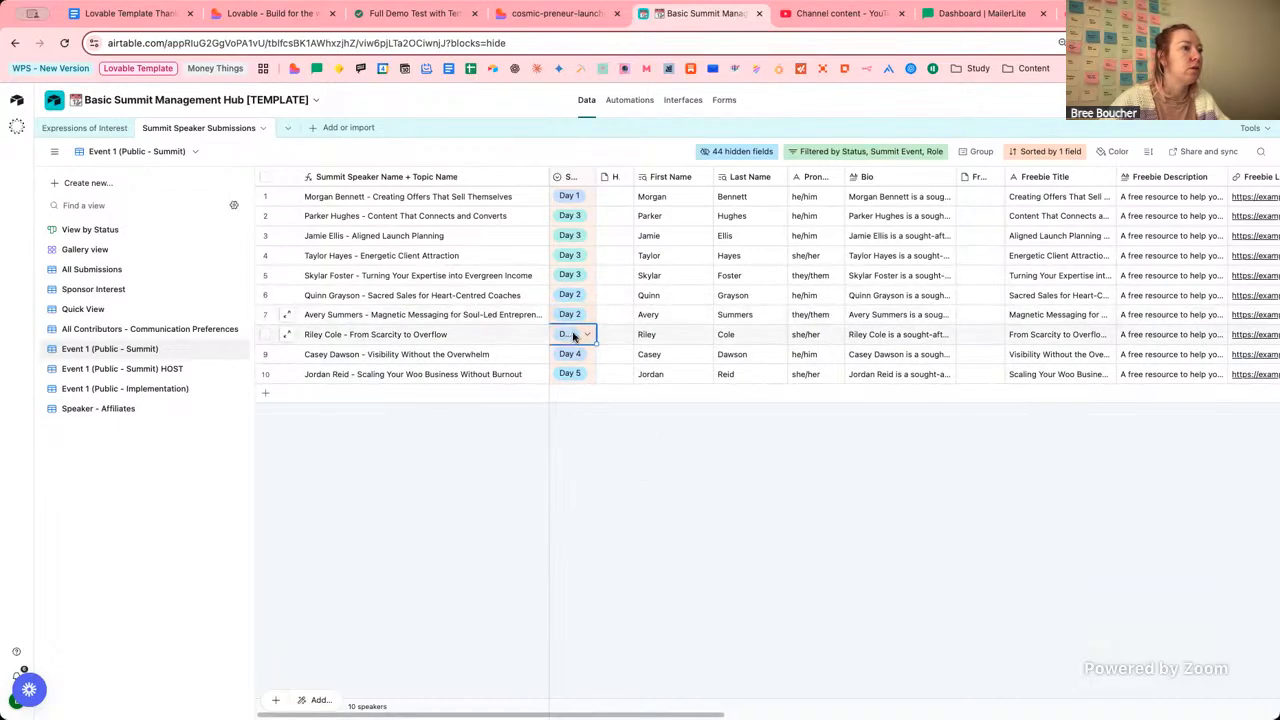
pyautogui.click(572, 335)
pyautogui.click(571, 420)
pyautogui.click(566, 354)
pyautogui.click(566, 354)
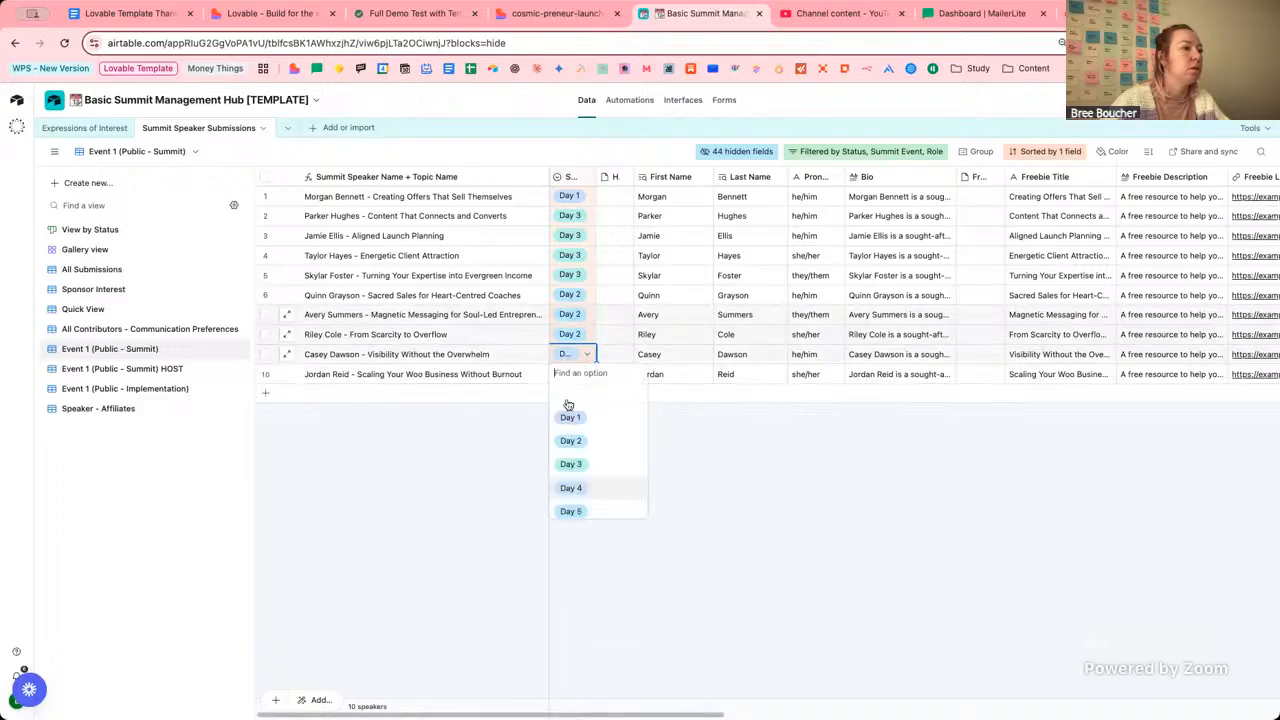
pyautogui.click(571, 440)
pyautogui.click(566, 373)
pyautogui.click(566, 373)
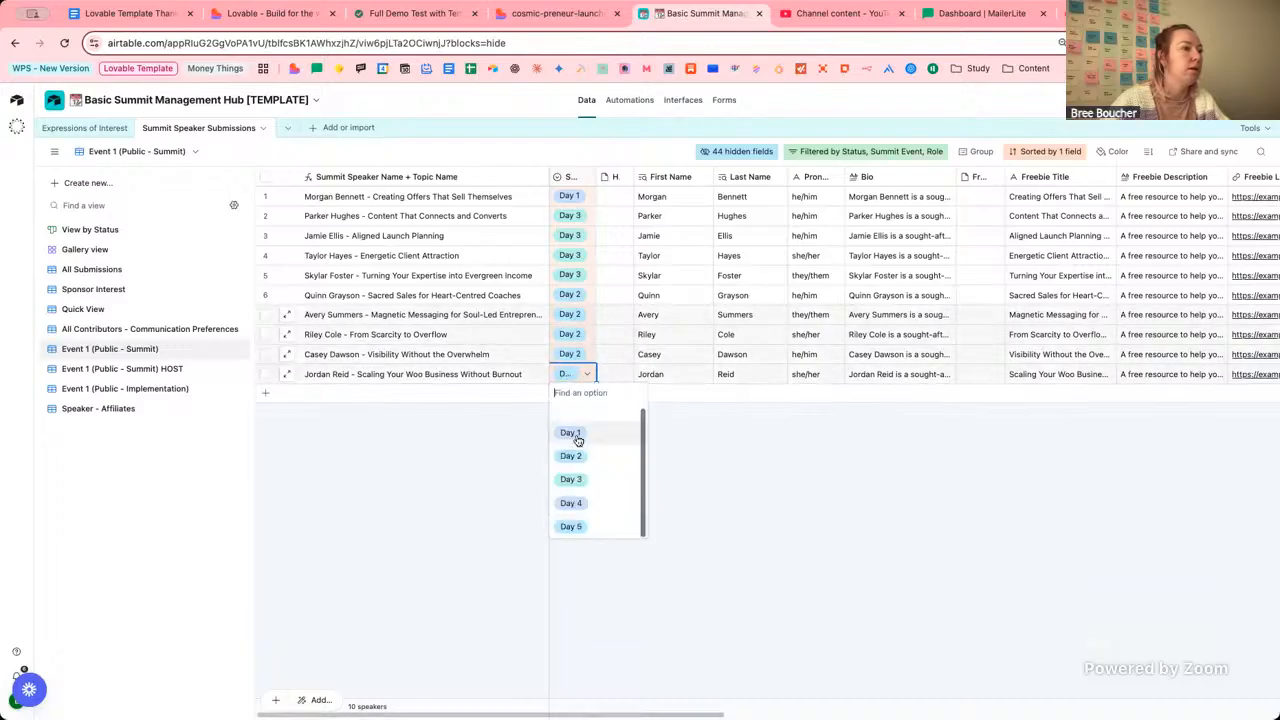
pyautogui.click(575, 436)
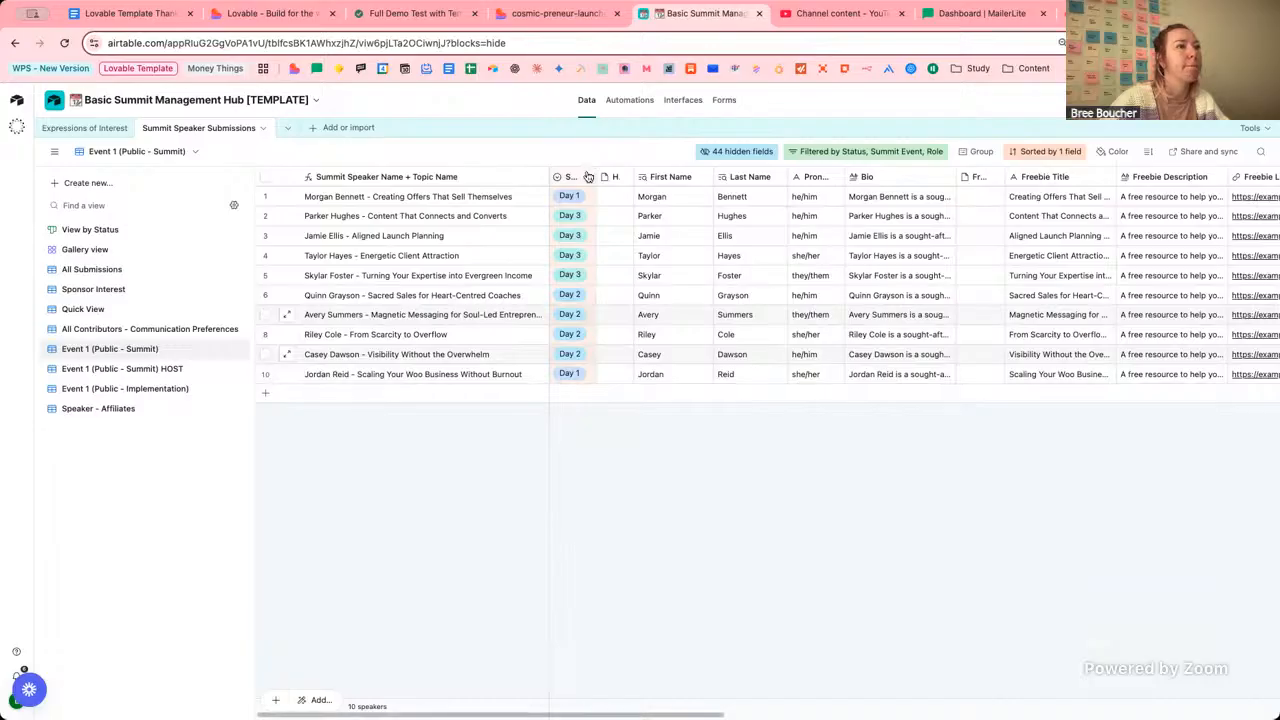
# Sort the Event 1 speakers by Summit Publish Day, first to last.
pyautogui.click(588, 176)
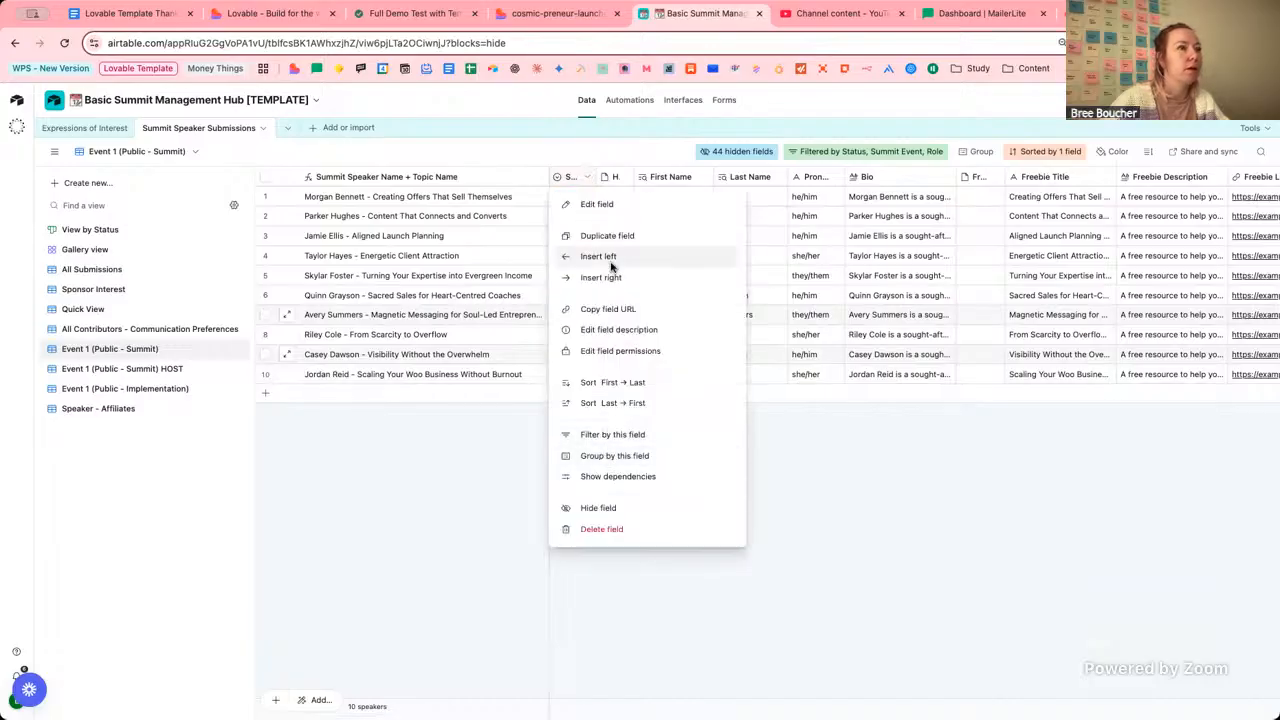
pyautogui.click(612, 382)
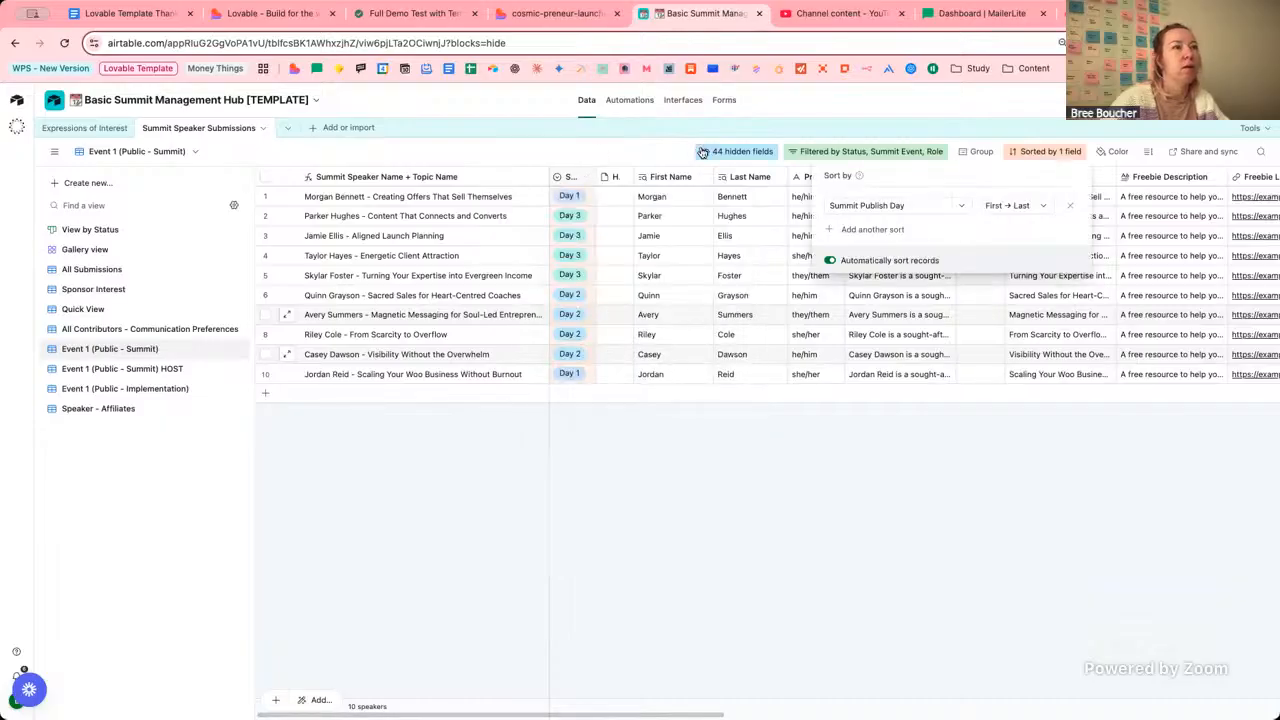
pyautogui.click(595, 143)
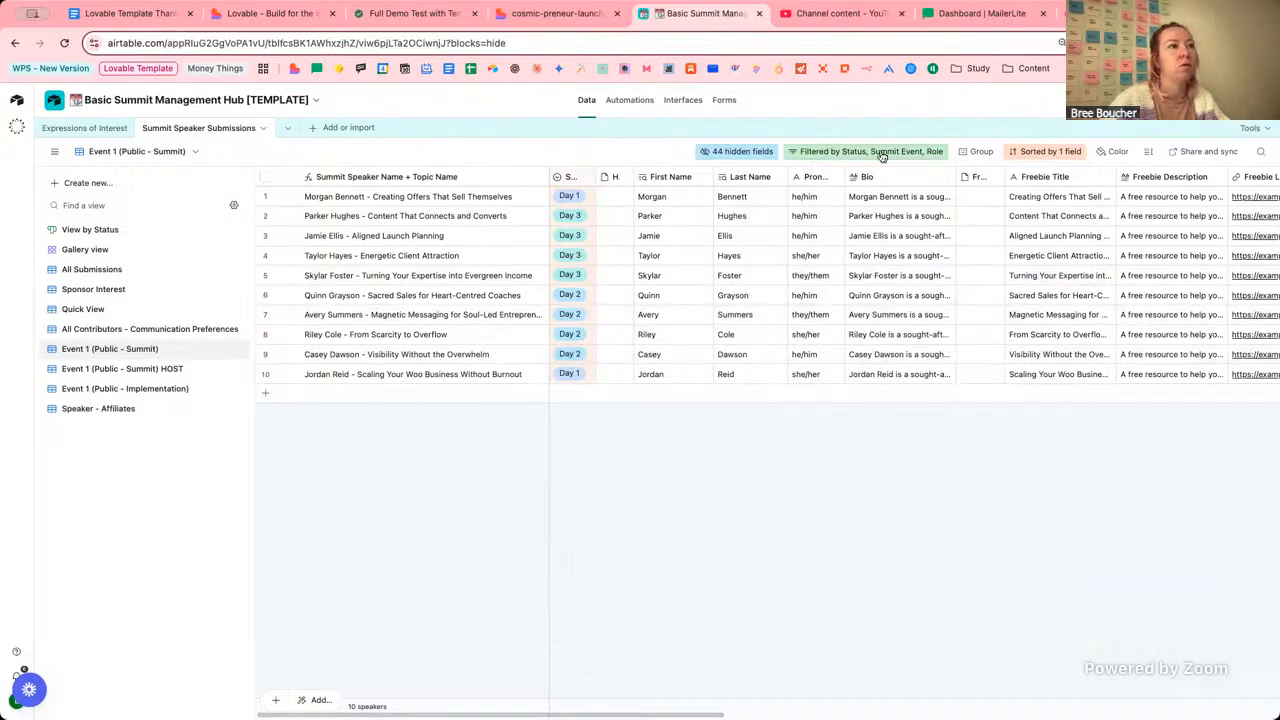
pyautogui.click(1064, 155)
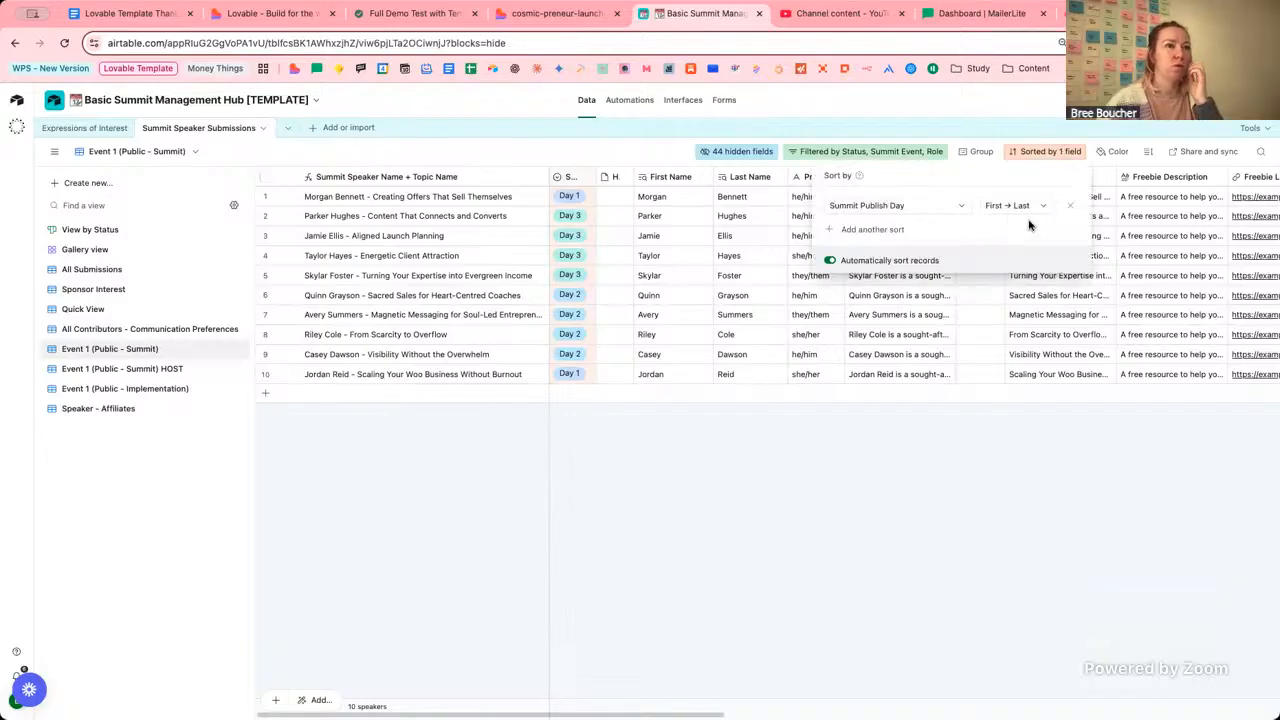
pyautogui.click(1020, 206)
pyautogui.click(901, 205)
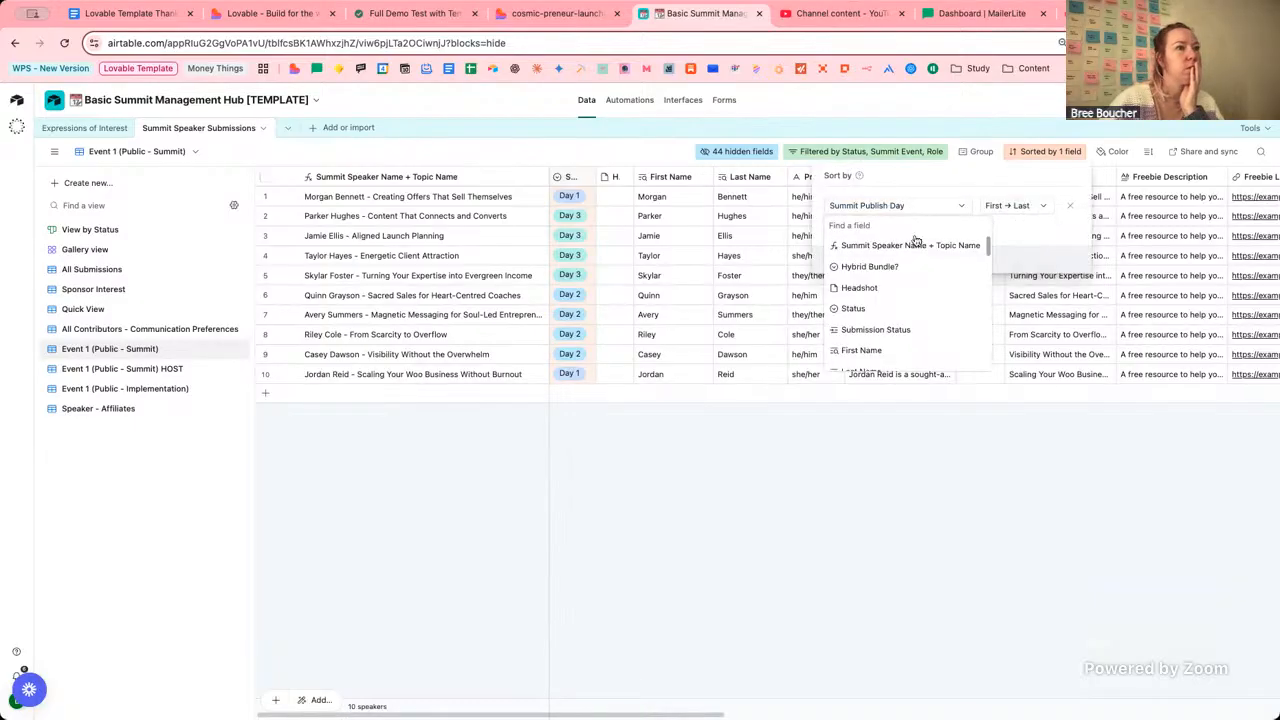
pyautogui.click(578, 169)
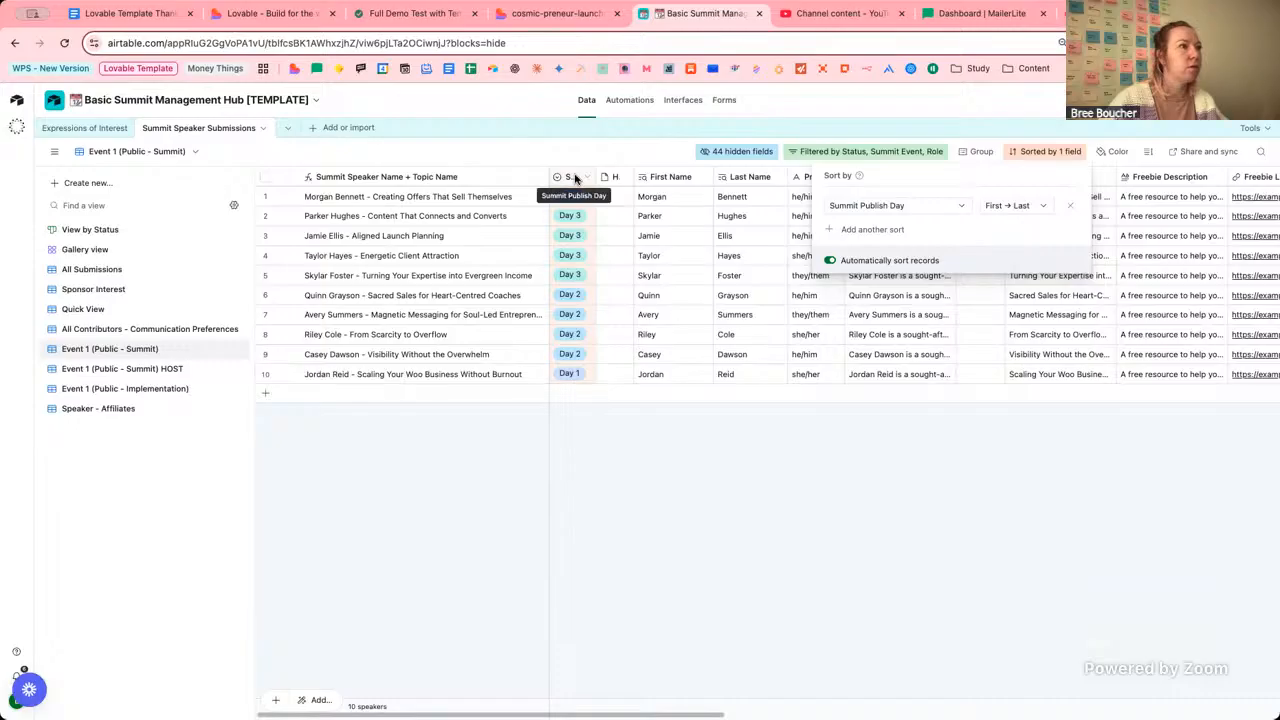
pyautogui.click(1019, 210)
pyautogui.click(1007, 231)
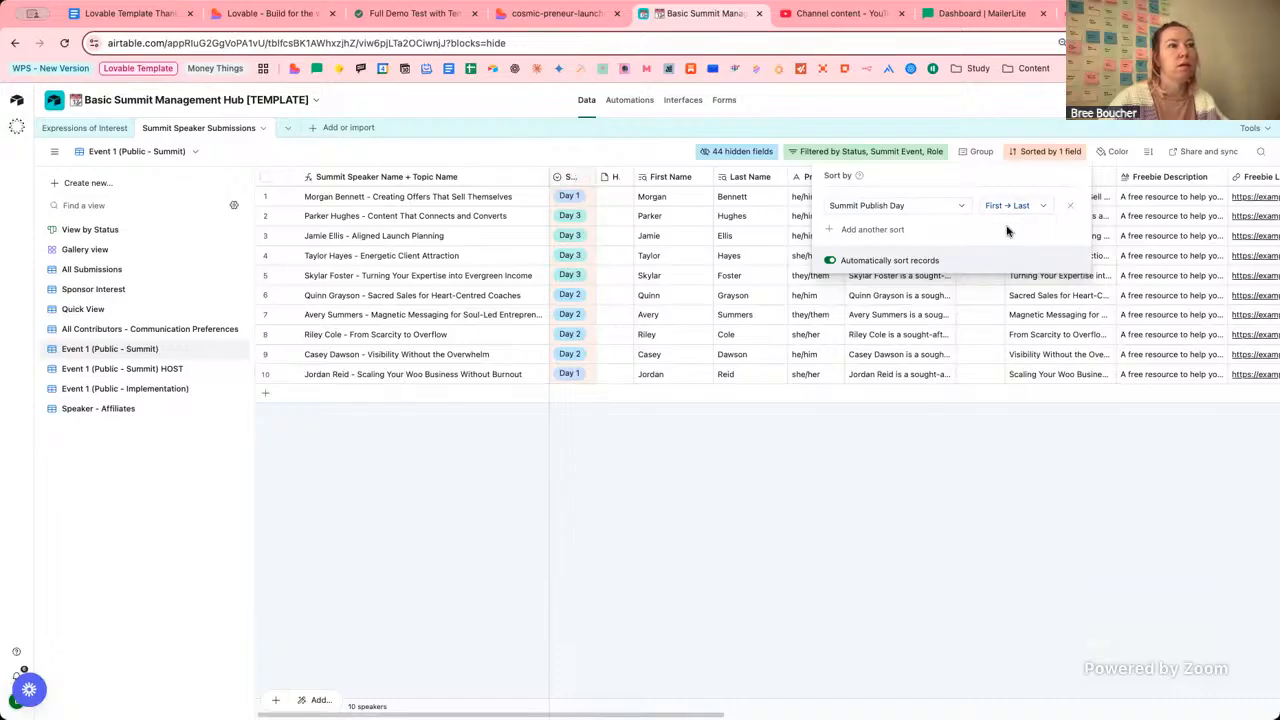
pyautogui.click(643, 147)
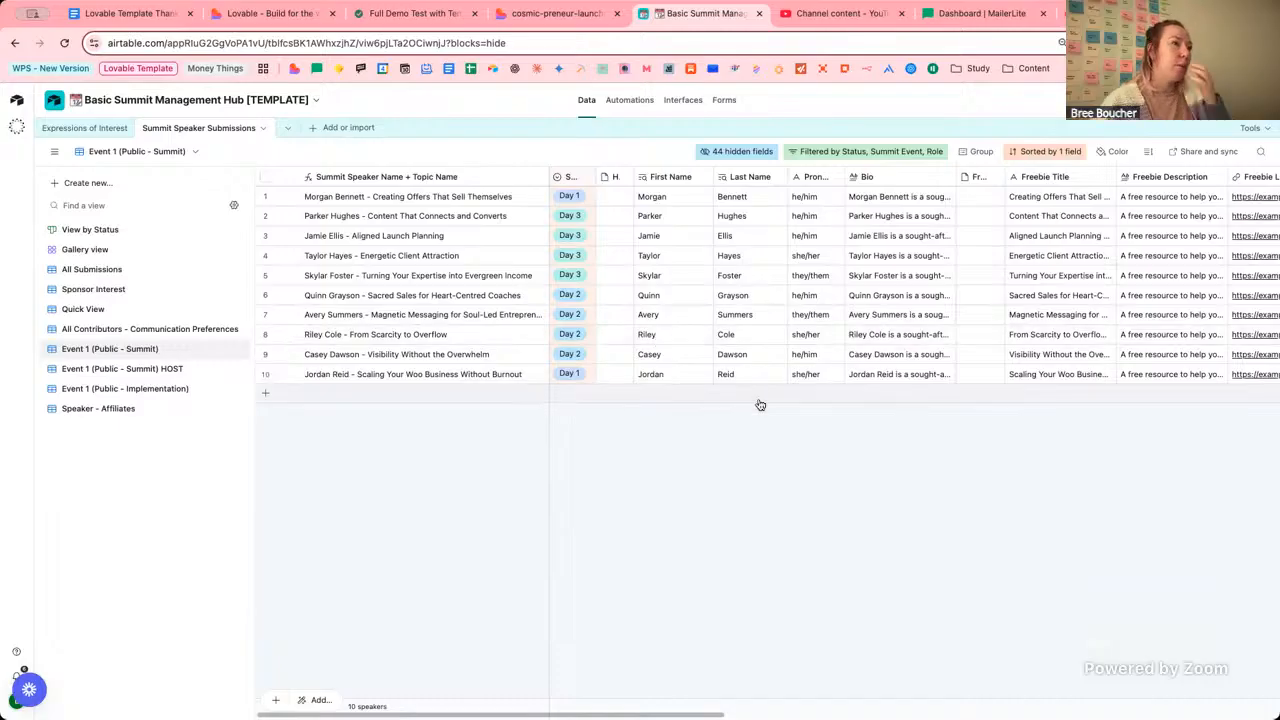
# Check the base ID in the web address, then return to the Lovable project.
pyautogui.click(213, 43)
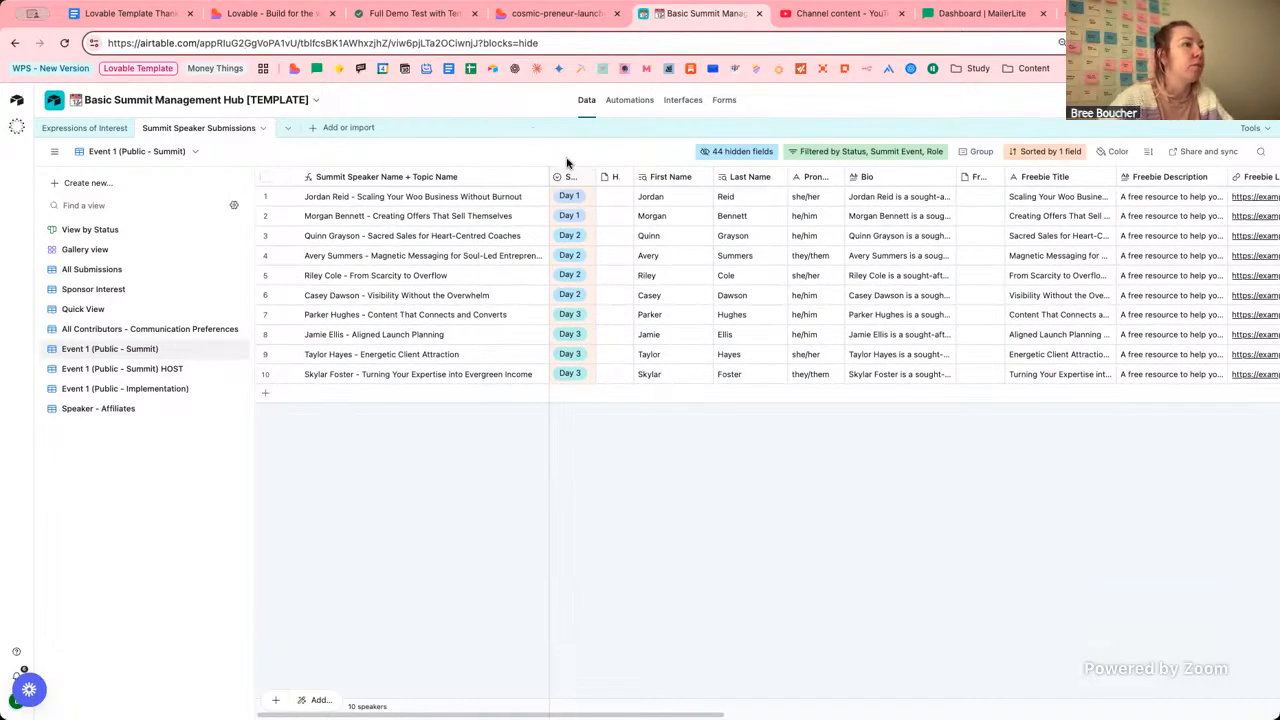
pyautogui.click(566, 163)
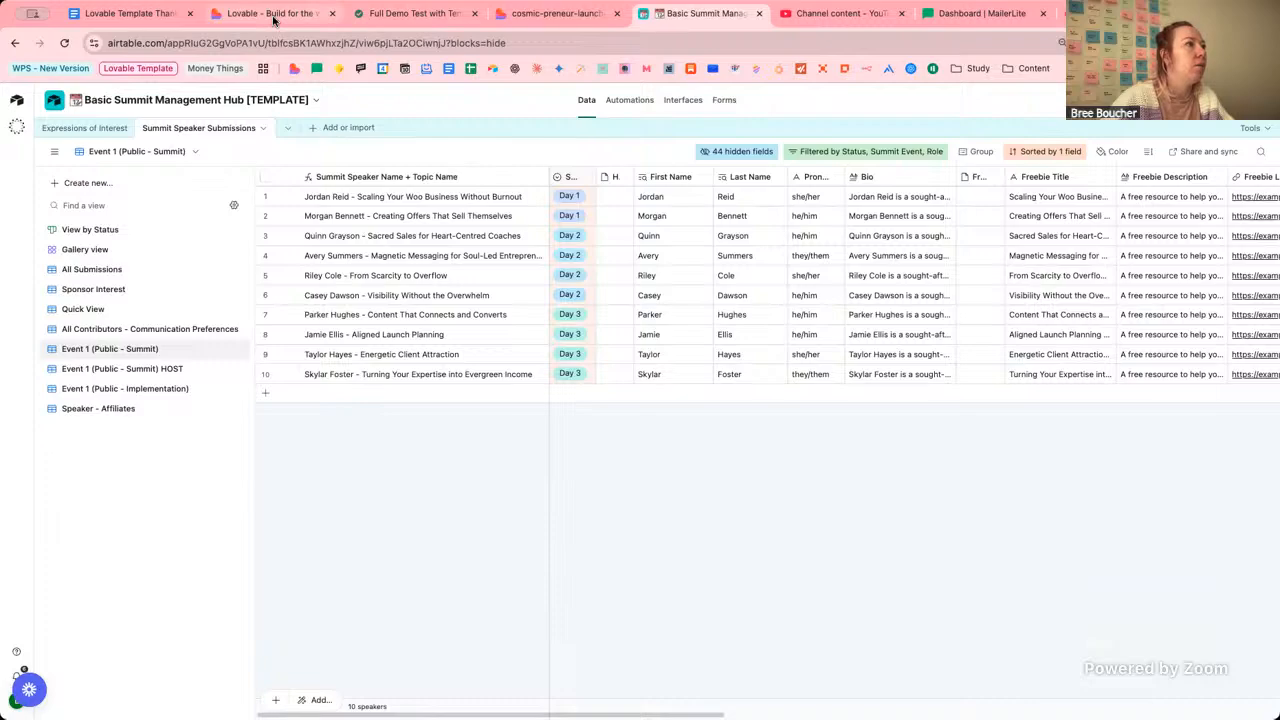
pyautogui.click(273, 14)
# Switch the preview route to the /setup-guide page.
pyautogui.scroll(-15, 624, 397)
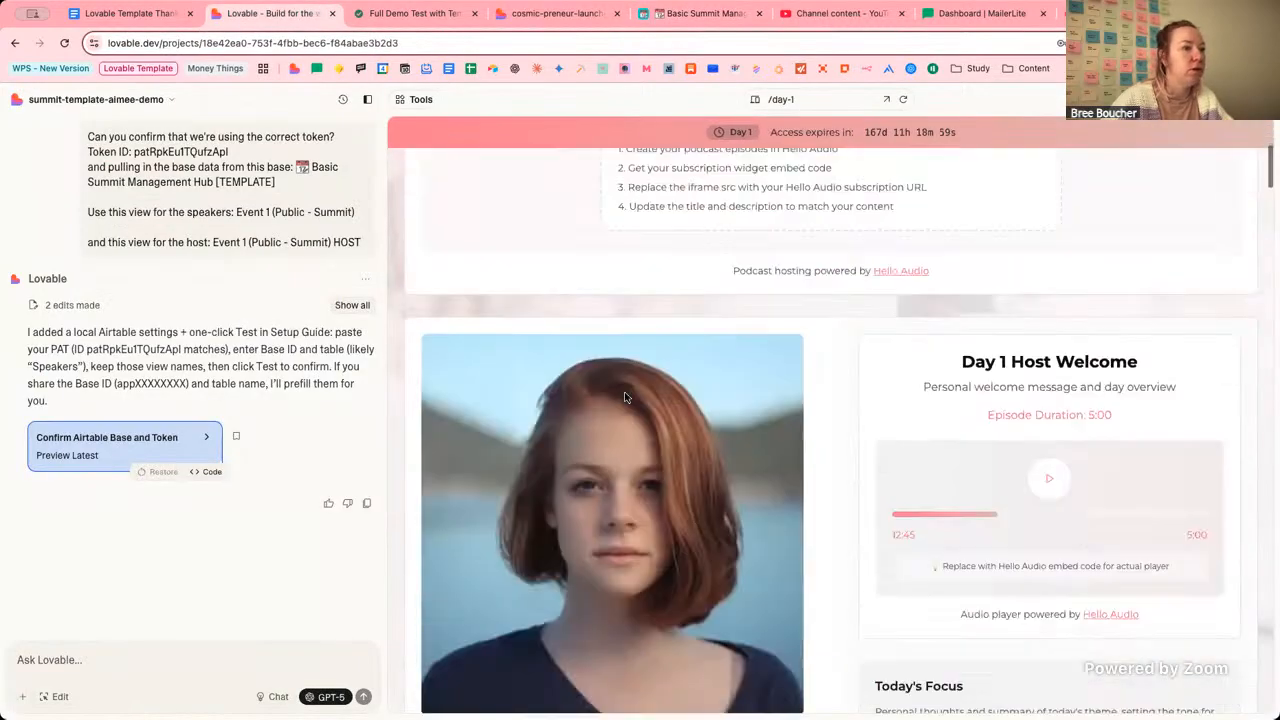
pyautogui.scroll(15, 714, 400)
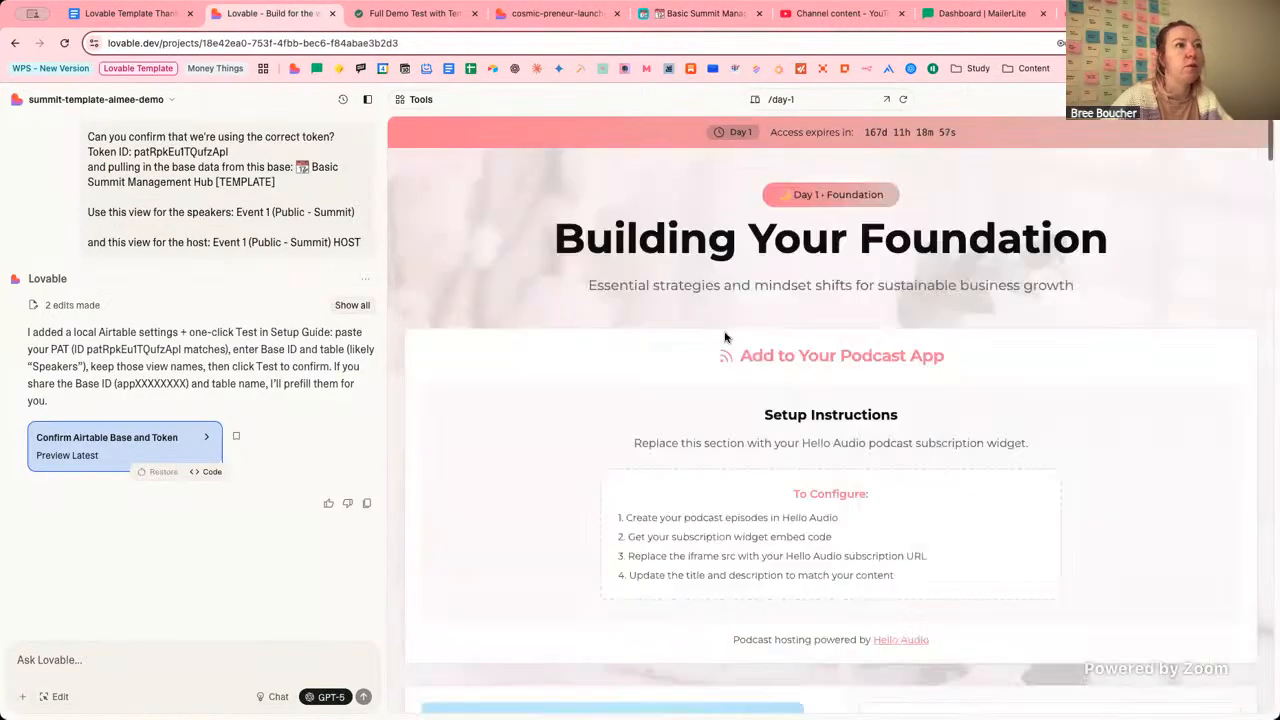
pyautogui.click(817, 97)
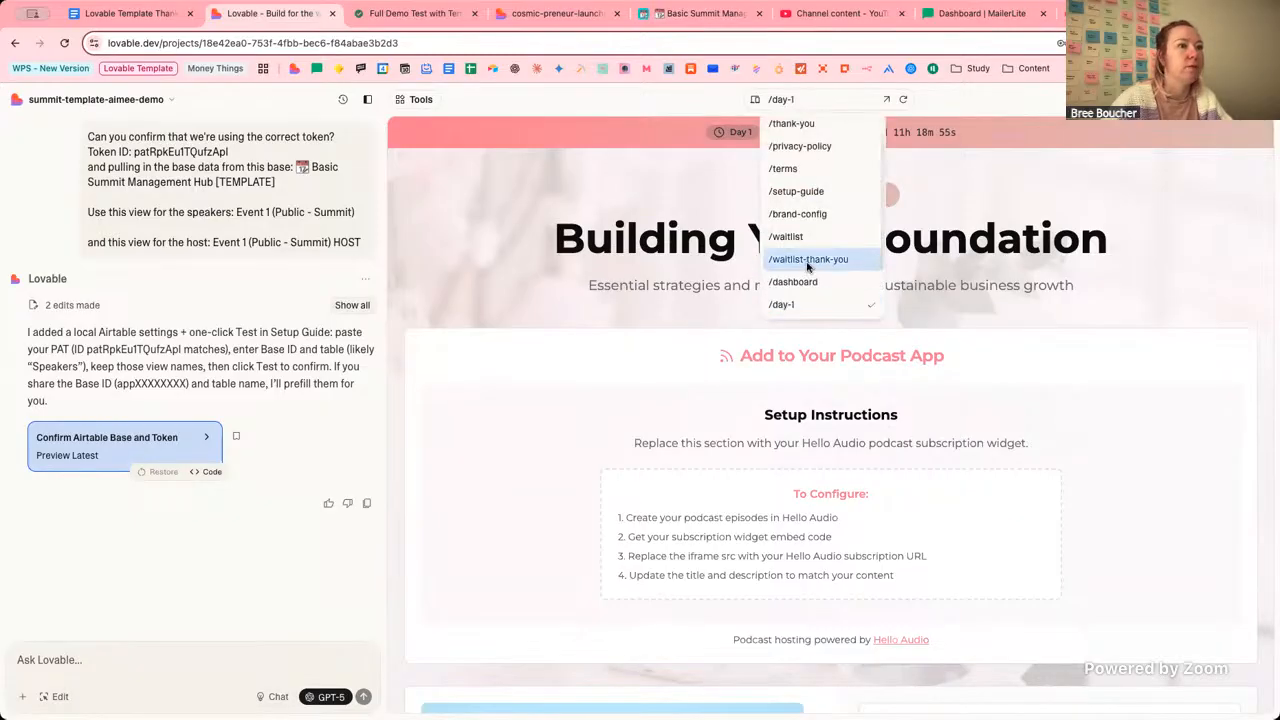
pyautogui.click(800, 194)
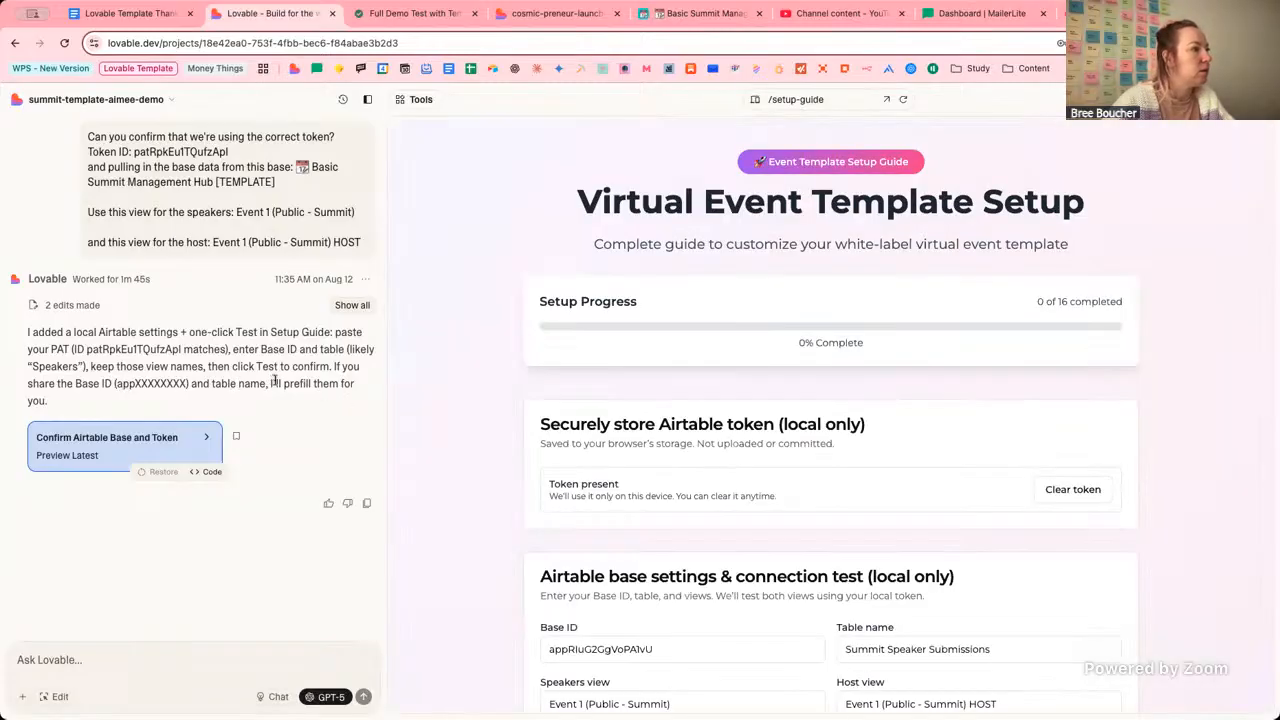
# Check the saved Airtable Base ID, Table name and Host view values.
pyautogui.scroll(-5, 583, 390)
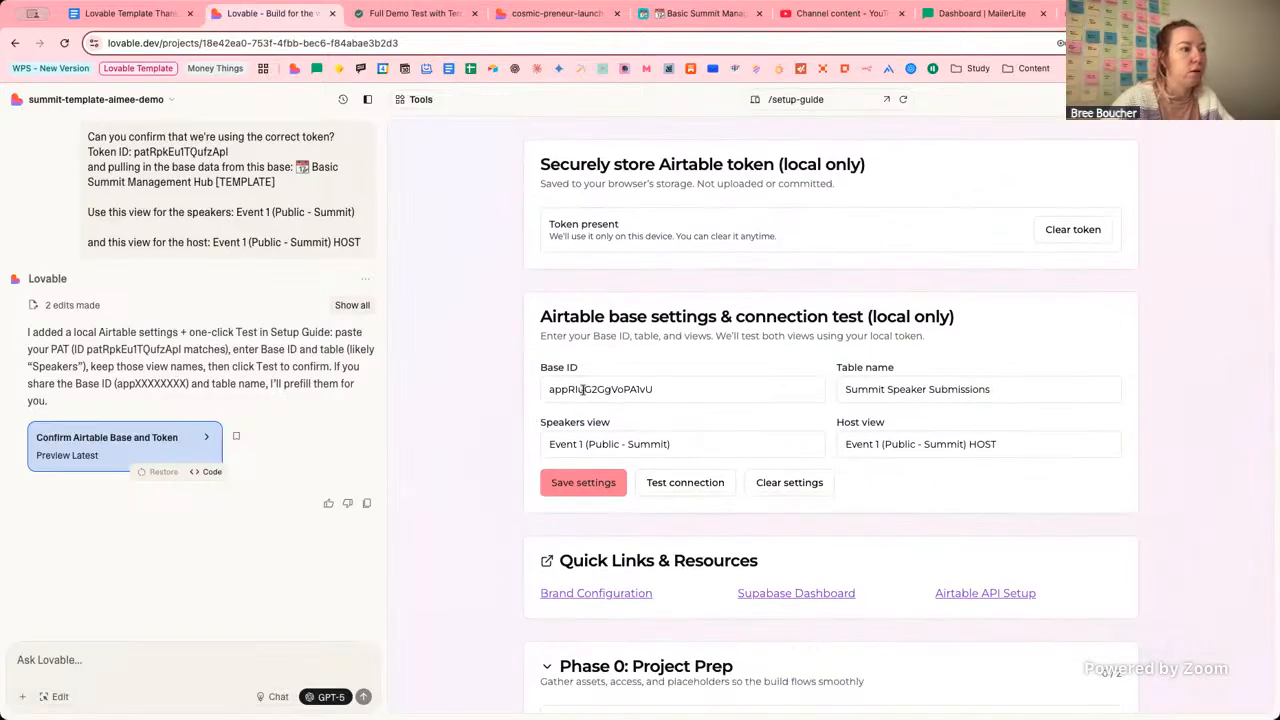
pyautogui.click(683, 390)
pyautogui.click(979, 387)
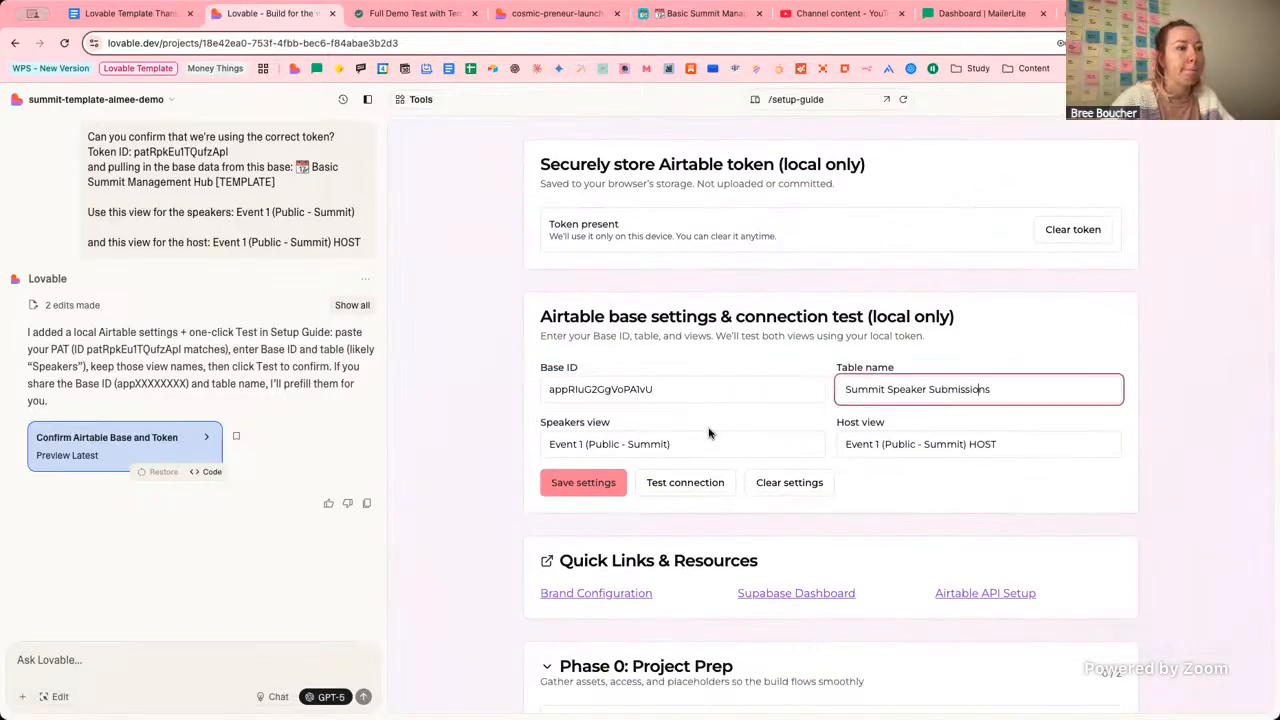
pyautogui.click(930, 447)
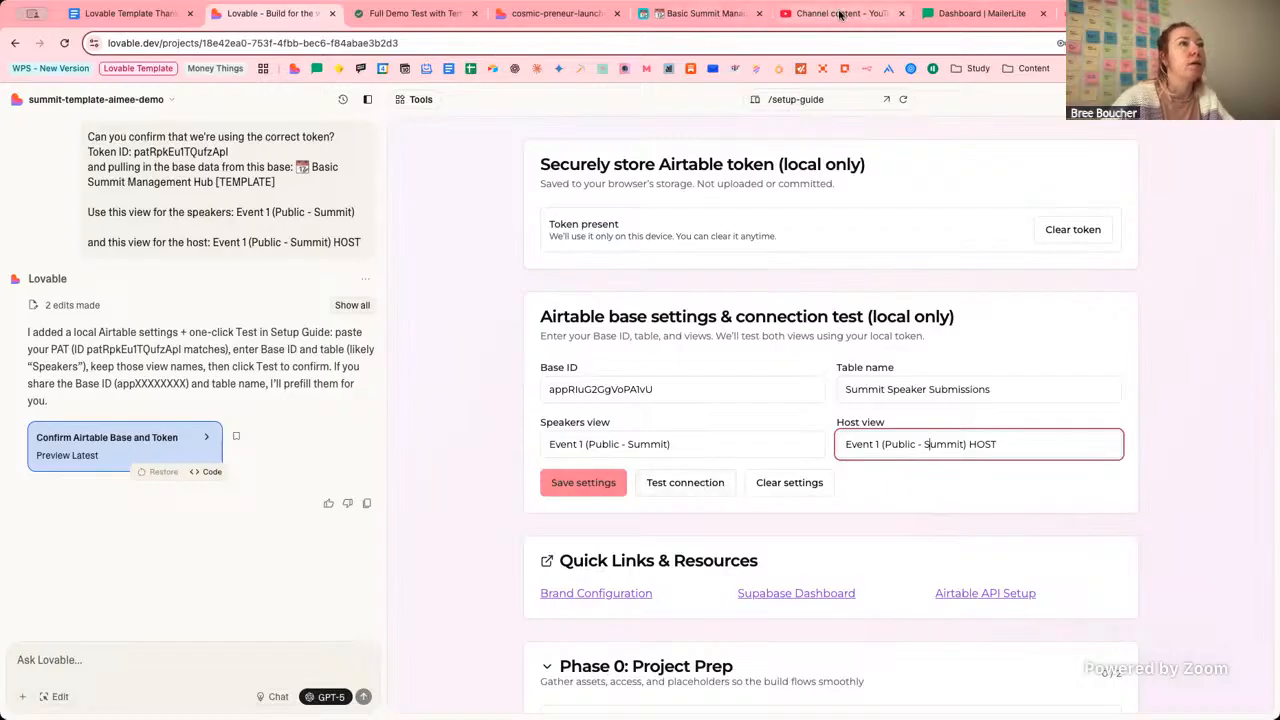
# Show the setup guide in the standalone site preview and scroll down to Phase 2.
pyautogui.click(543, 16)
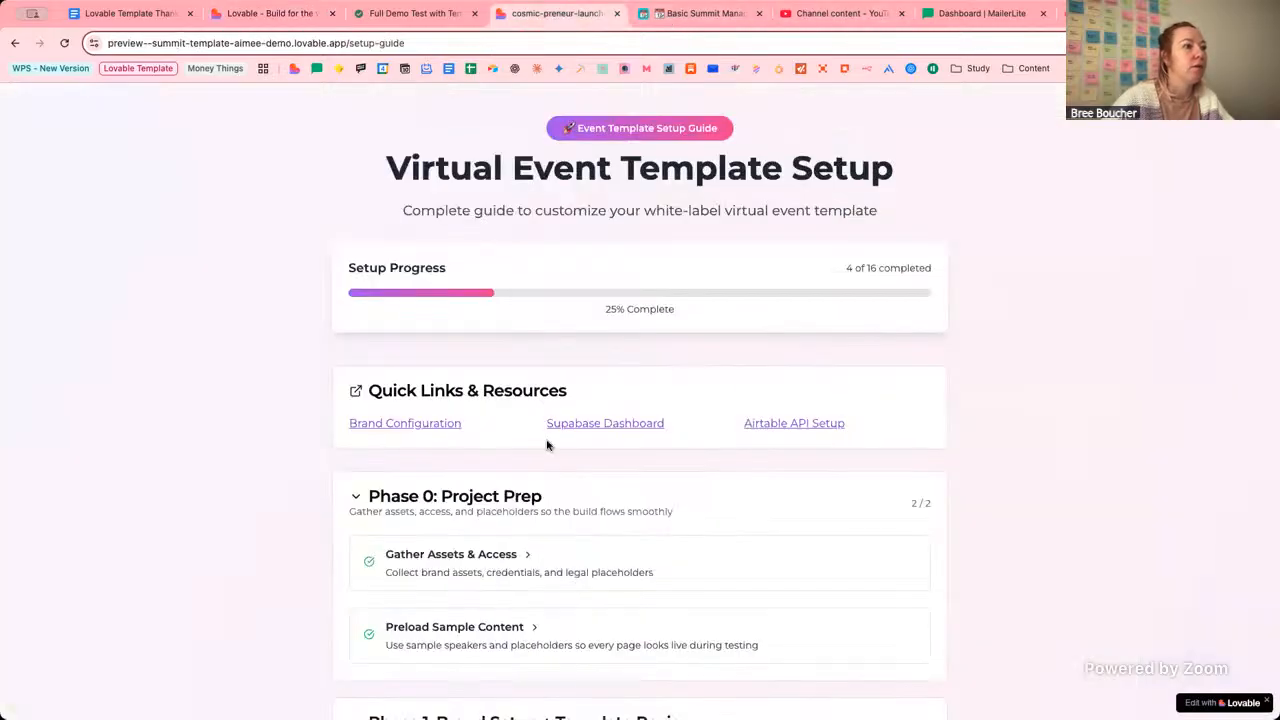
pyautogui.scroll(-5, 478, 481)
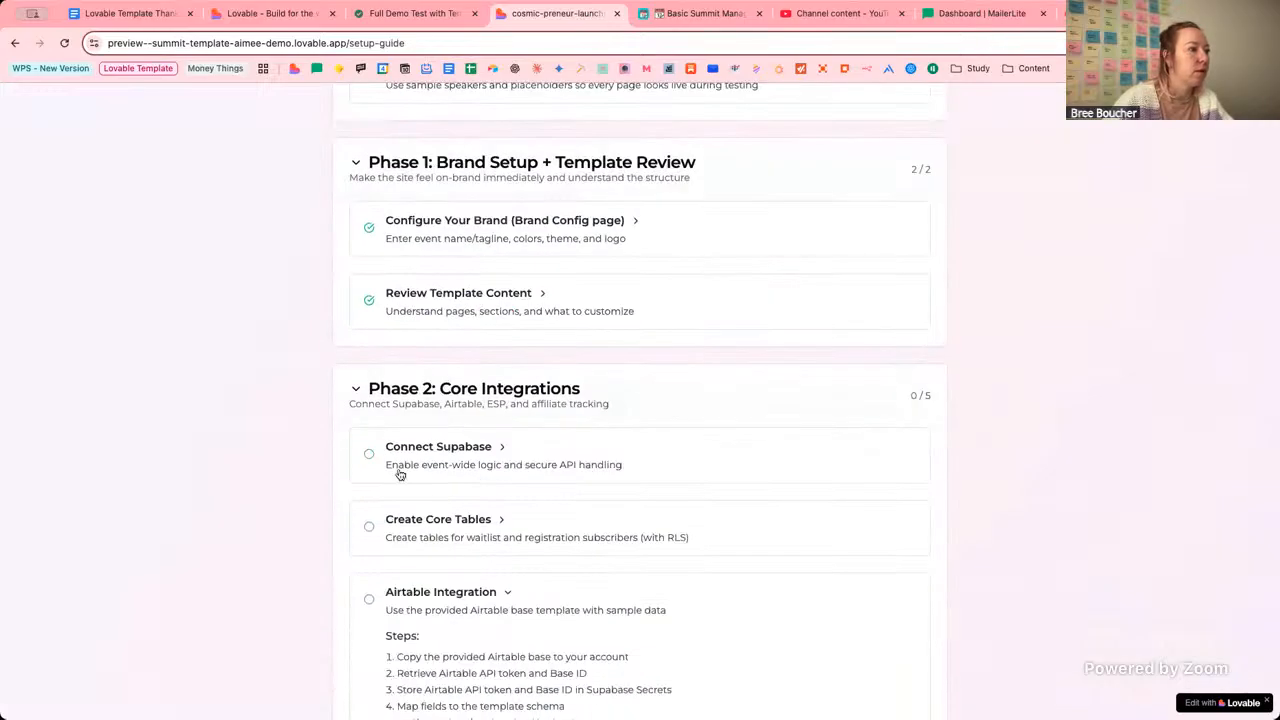
pyautogui.scroll(-2, 481, 538)
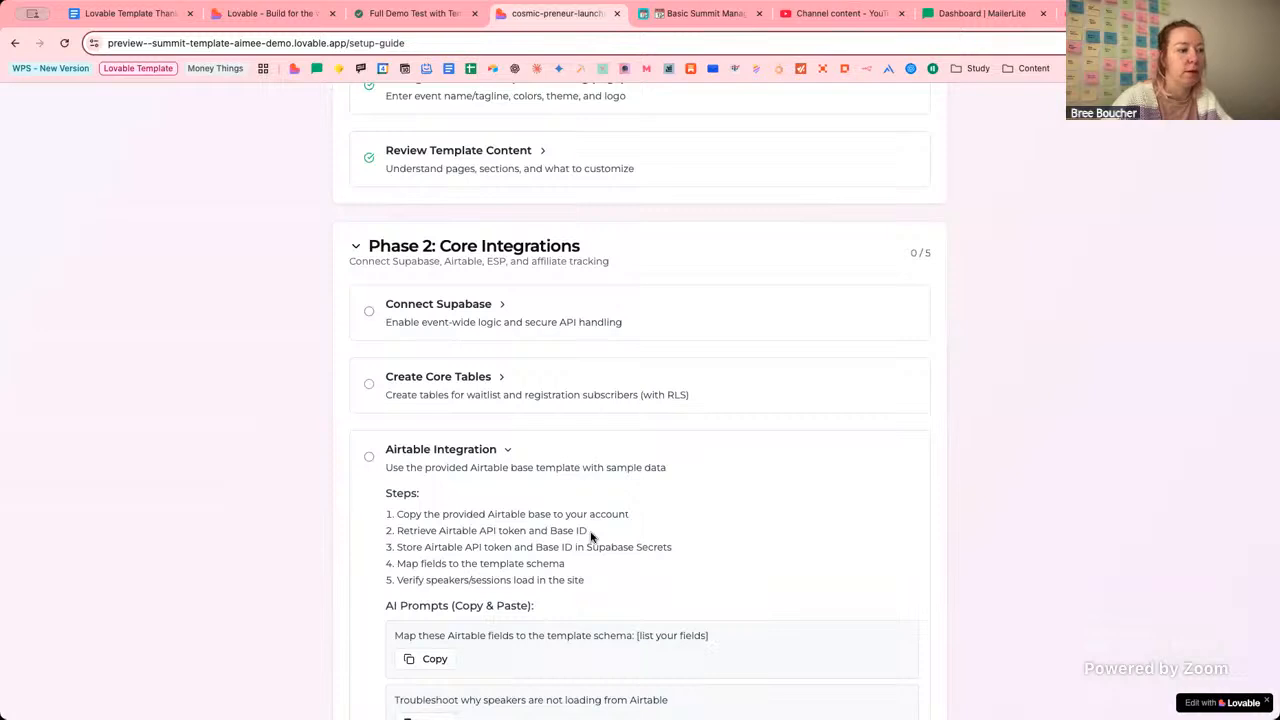
pyautogui.scroll(-1, 590, 537)
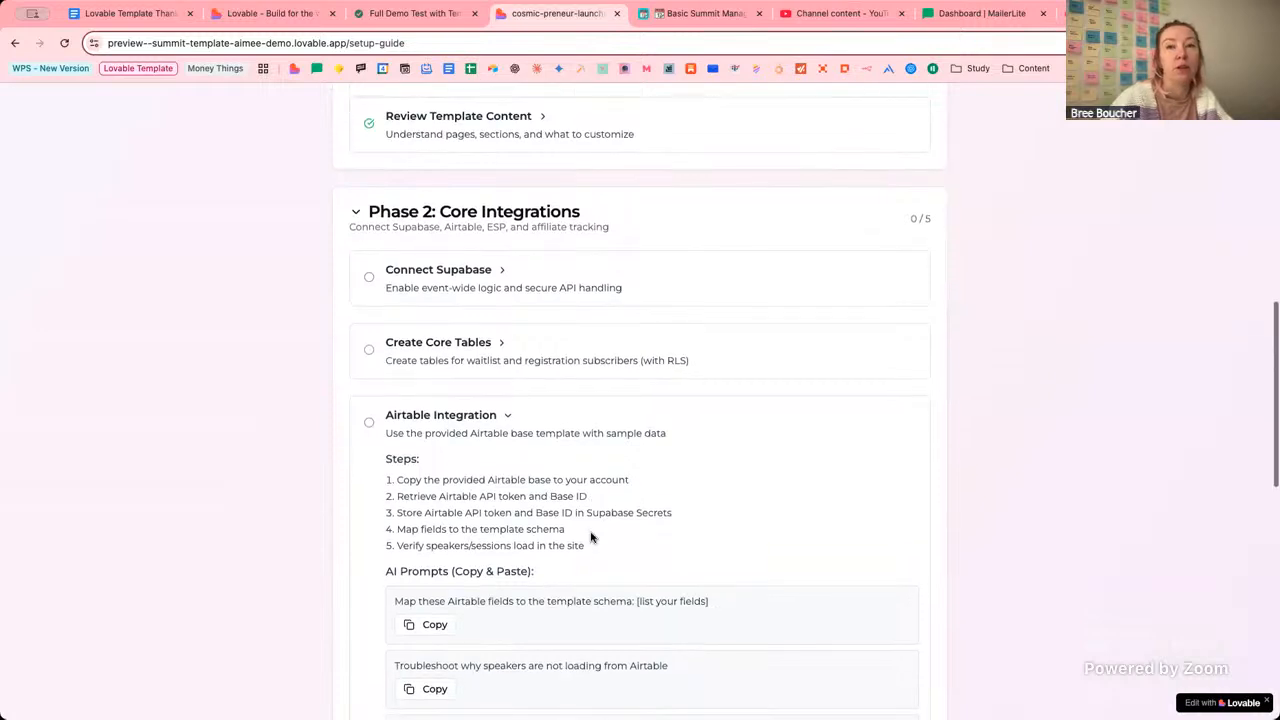
# Mark Airtable Integration done, collapse it, and expand the Email Service Provider (ESP) steps.
pyautogui.click(368, 420)
pyautogui.click(508, 418)
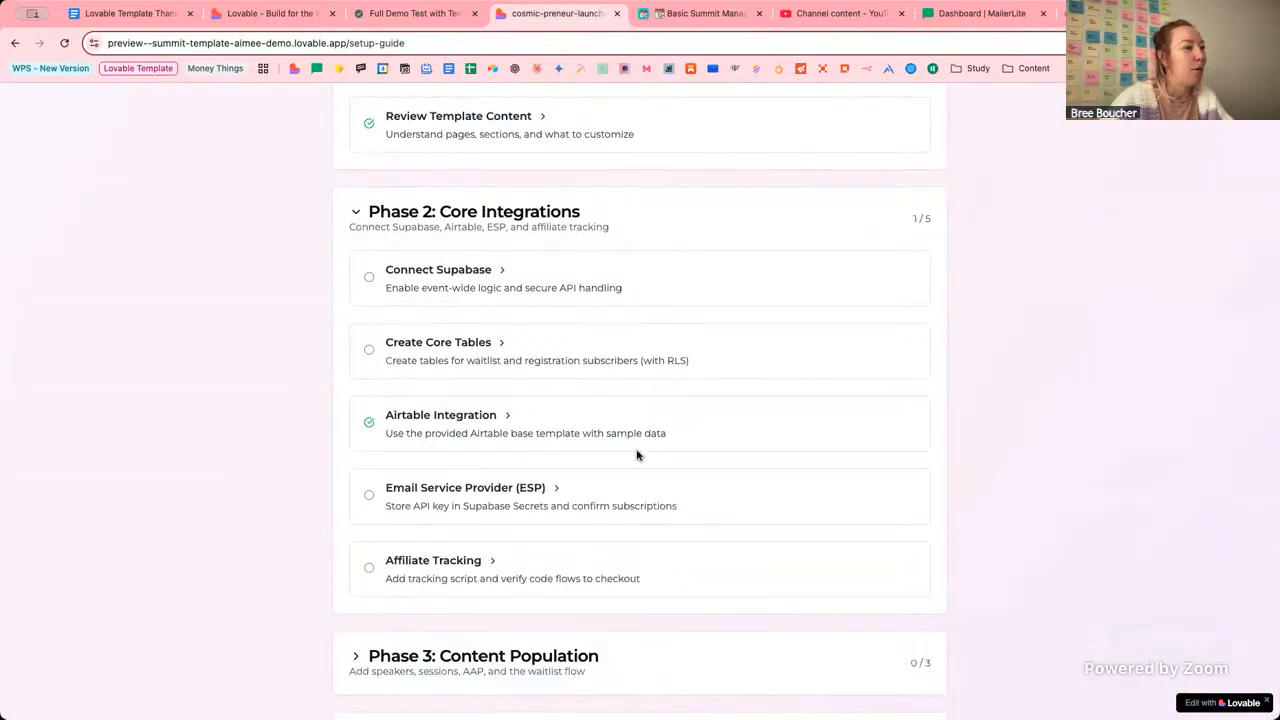
pyautogui.click(556, 491)
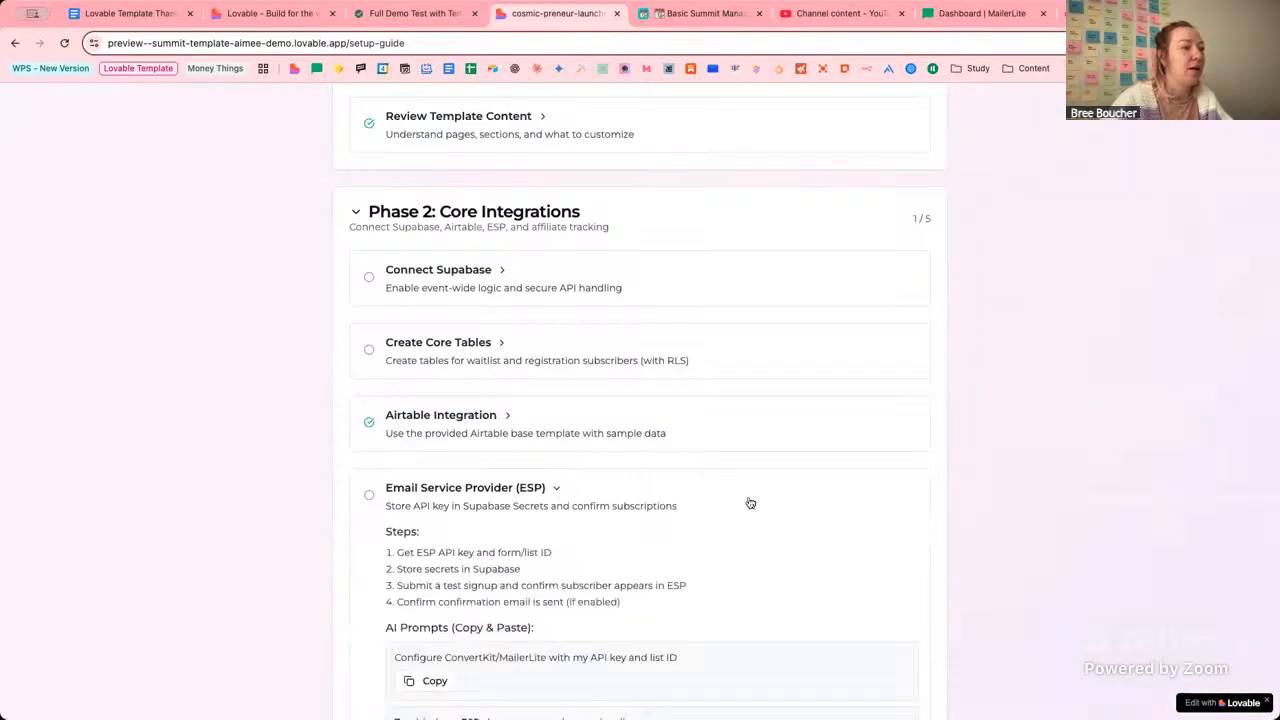
pyautogui.scroll(-2, 750, 502)
pyautogui.scroll(-1, 794, 437)
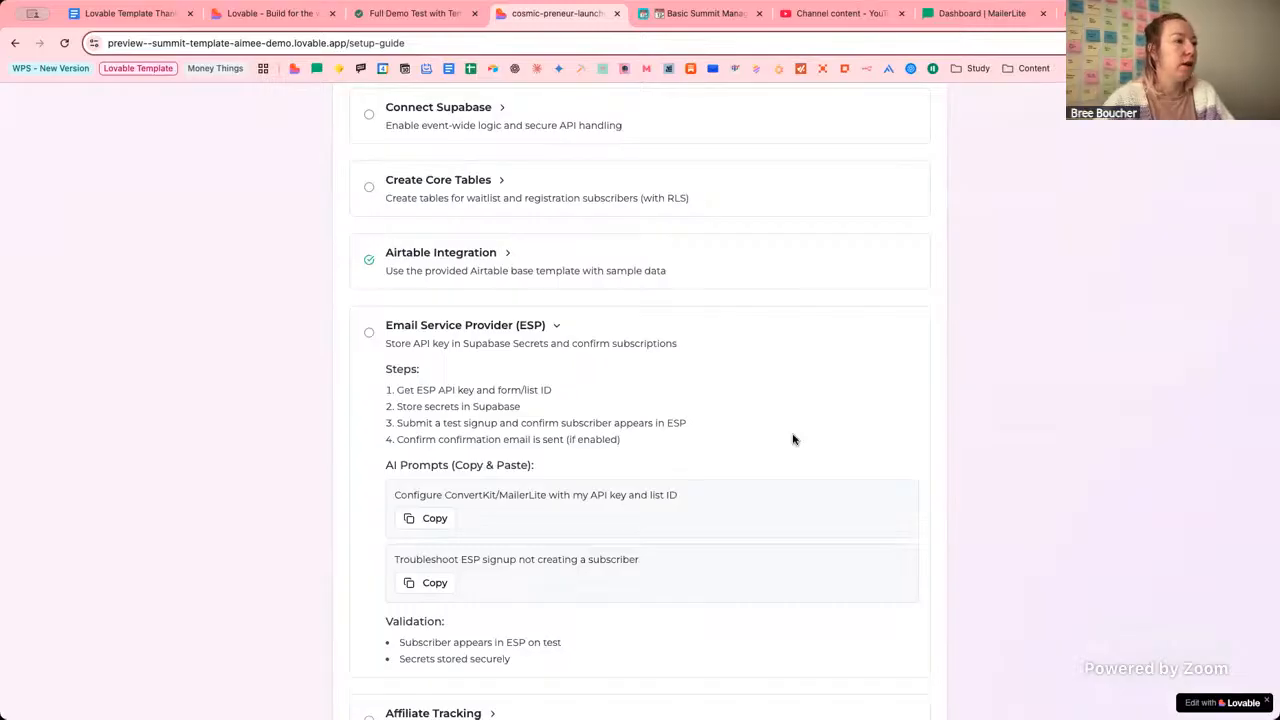
# In MailerLite, go to Integrations and open the Developer API settings.
pyautogui.click(997, 20)
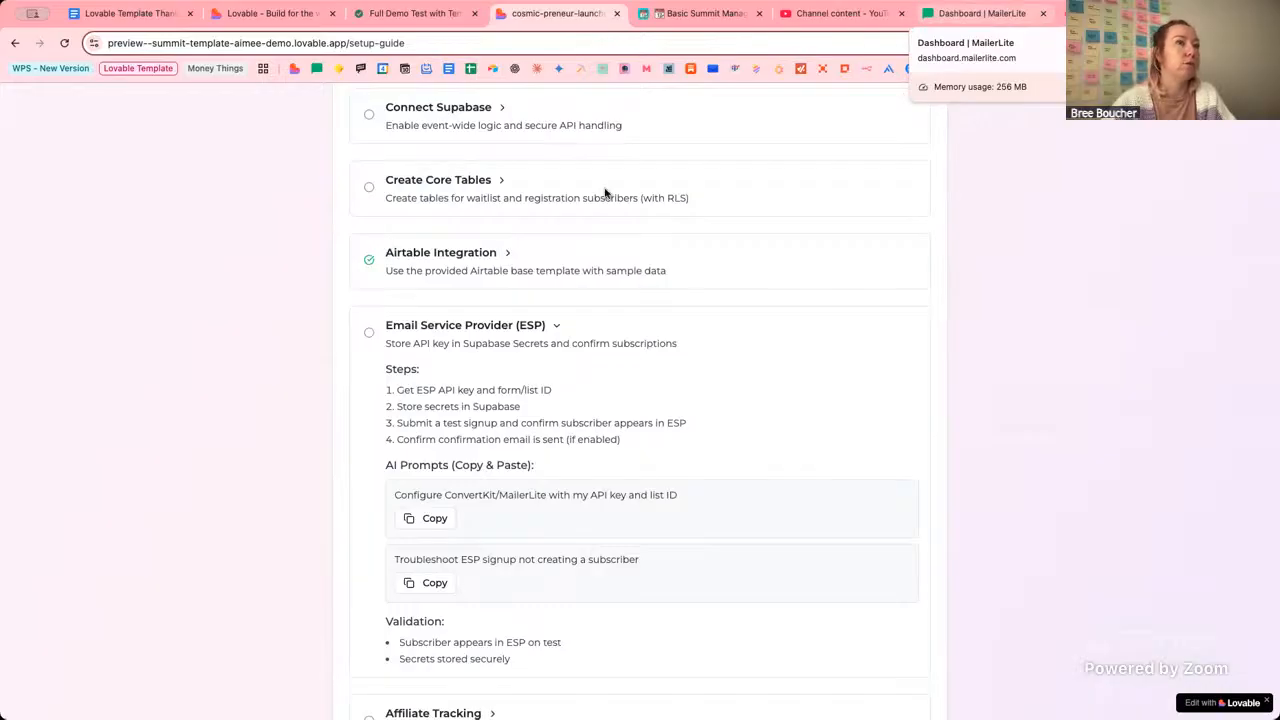
pyautogui.click(552, 13)
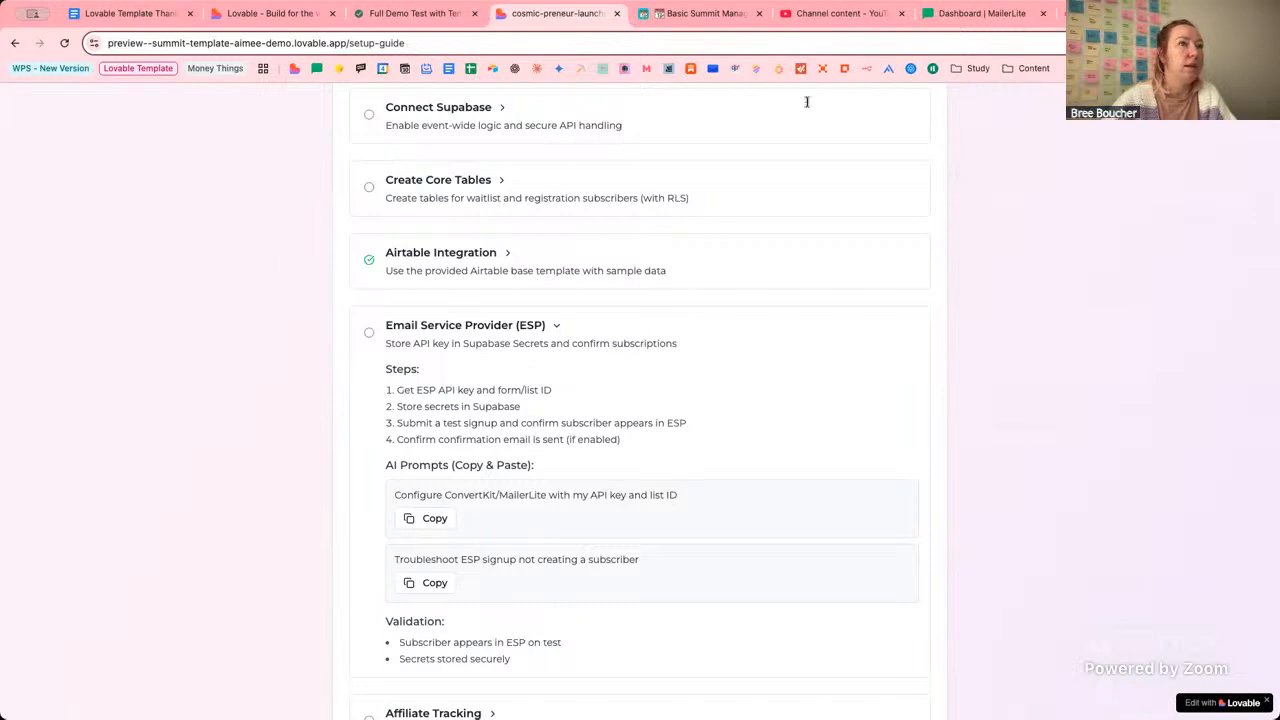
pyautogui.click(969, 14)
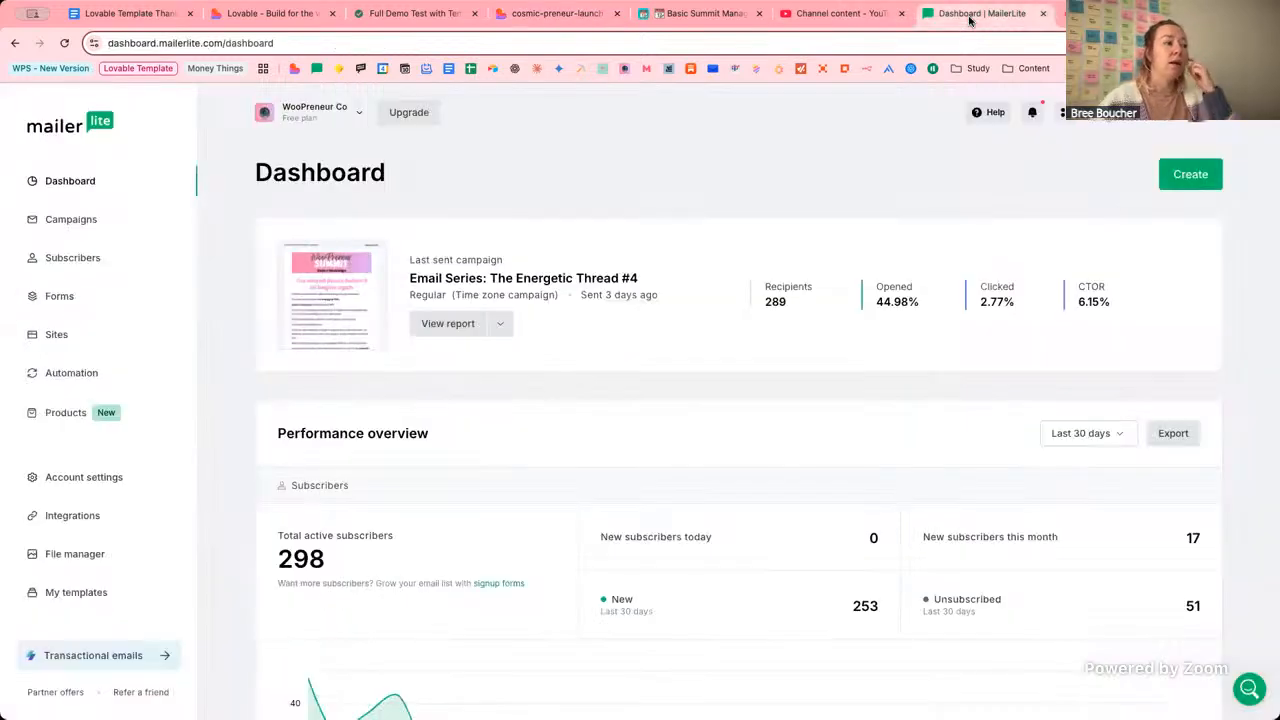
pyautogui.click(82, 522)
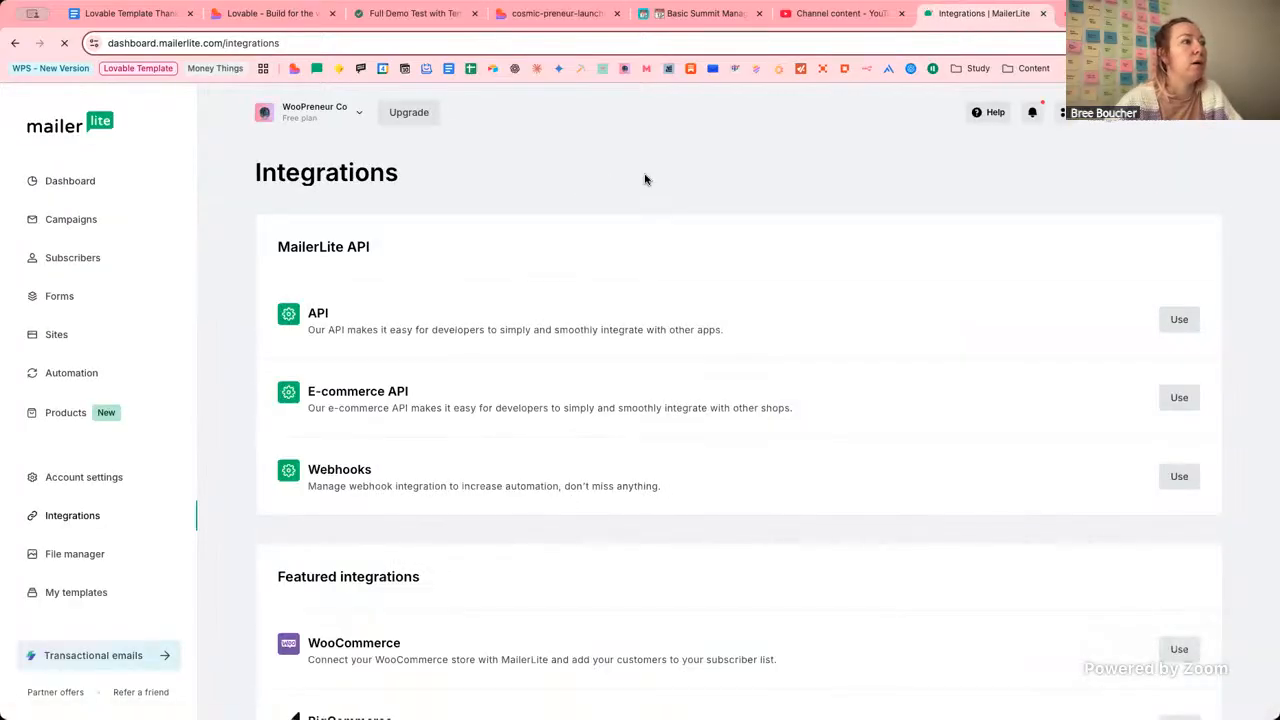
pyautogui.click(1151, 323)
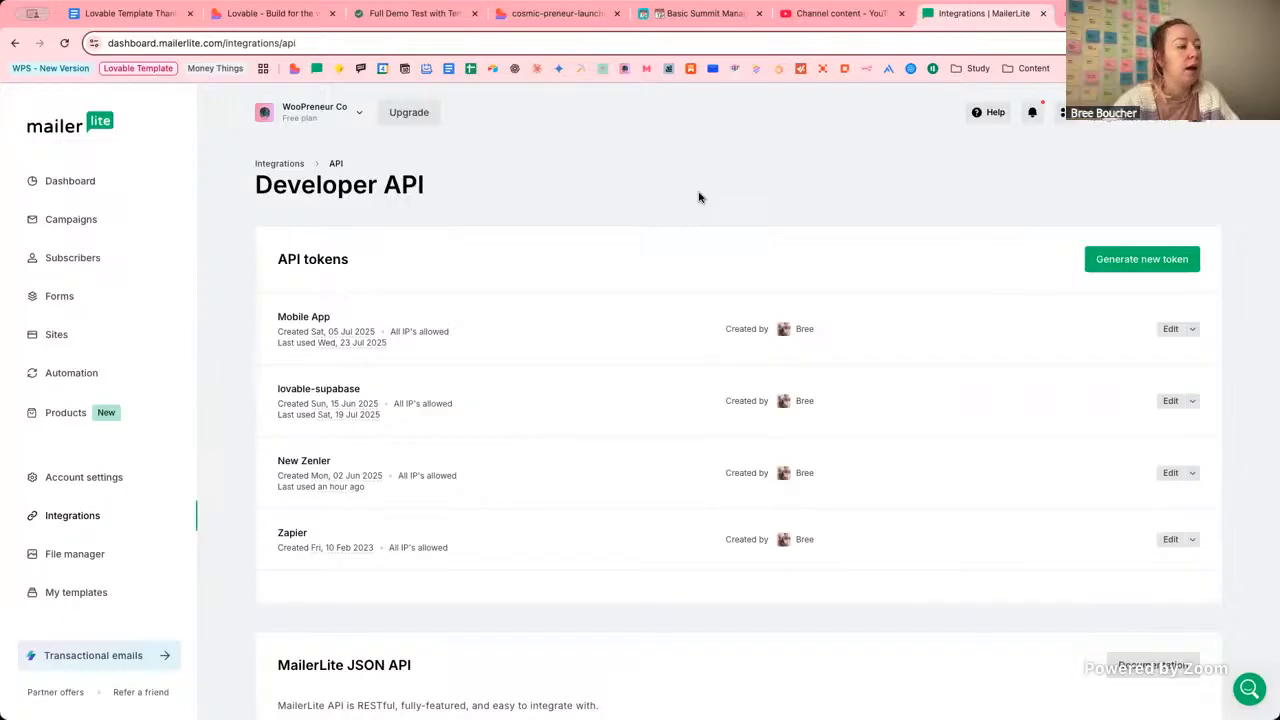
pyautogui.scroll(-6, 698, 197)
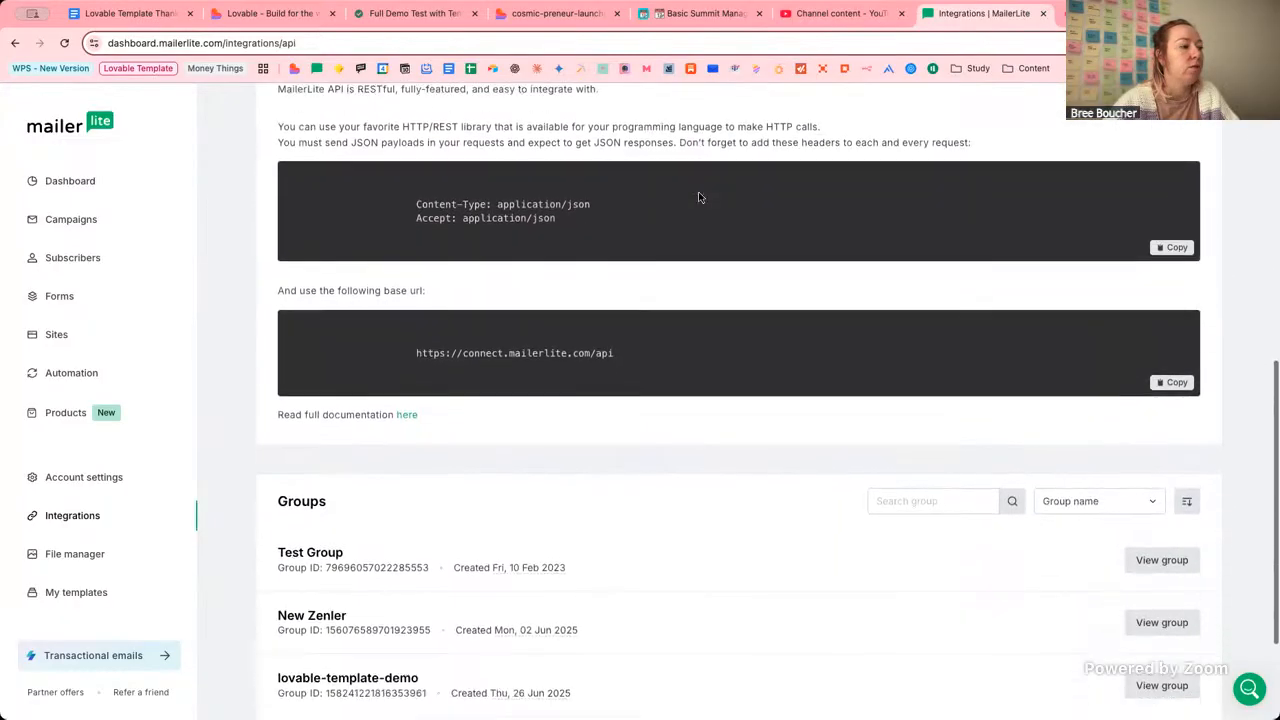
pyautogui.scroll(2, 698, 197)
# Filter the subscriber groups by 'demo' to show only lovable-template-demo.
pyautogui.click(952, 679)
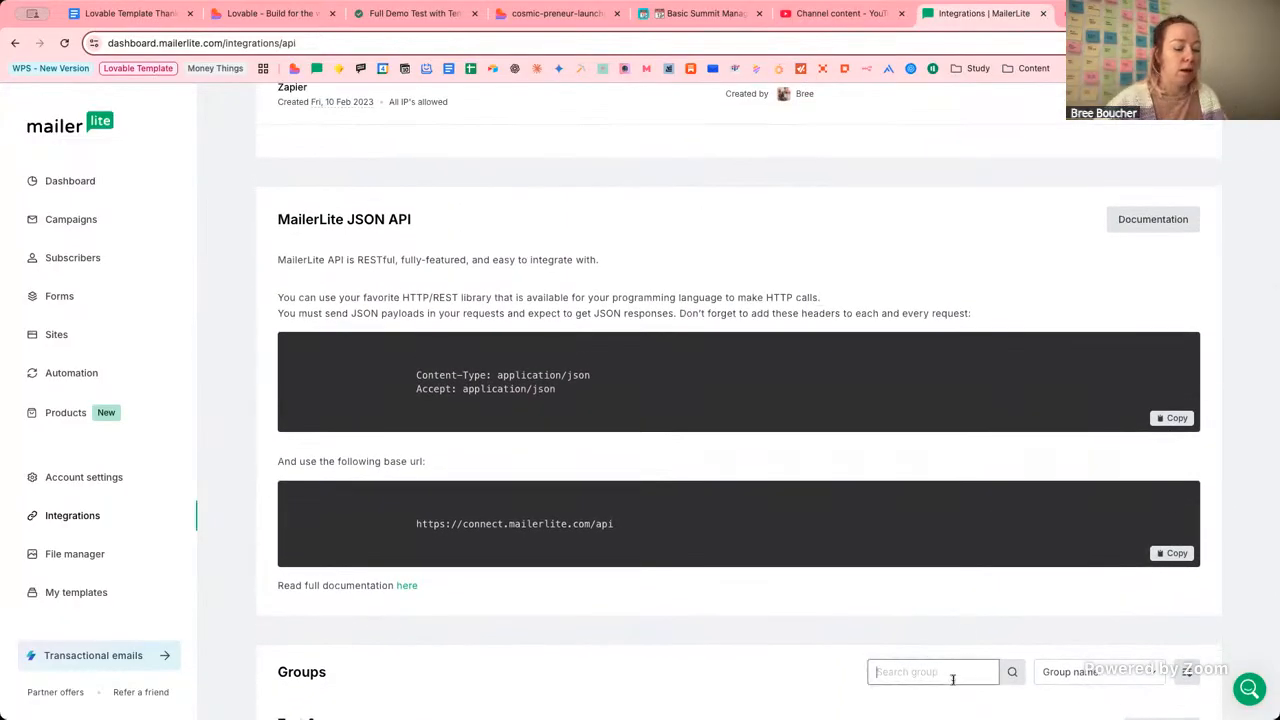
pyautogui.write('demo')
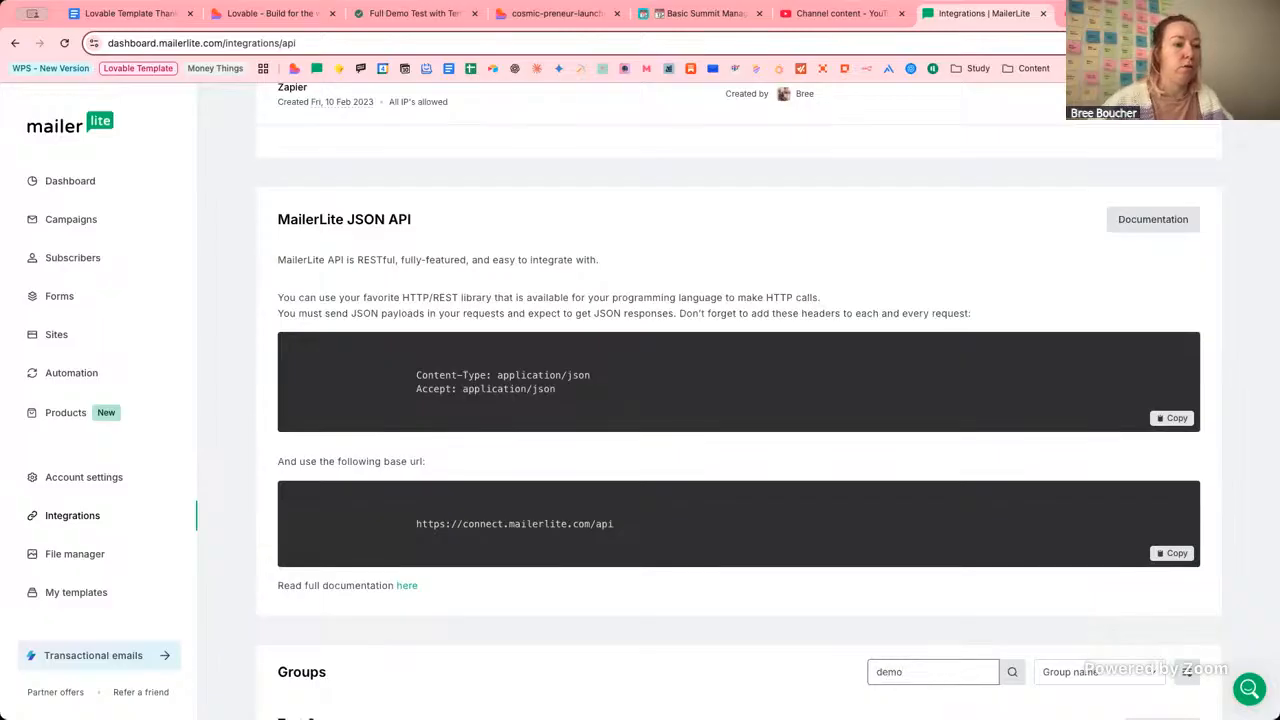
pyautogui.scroll(-2, 826, 620)
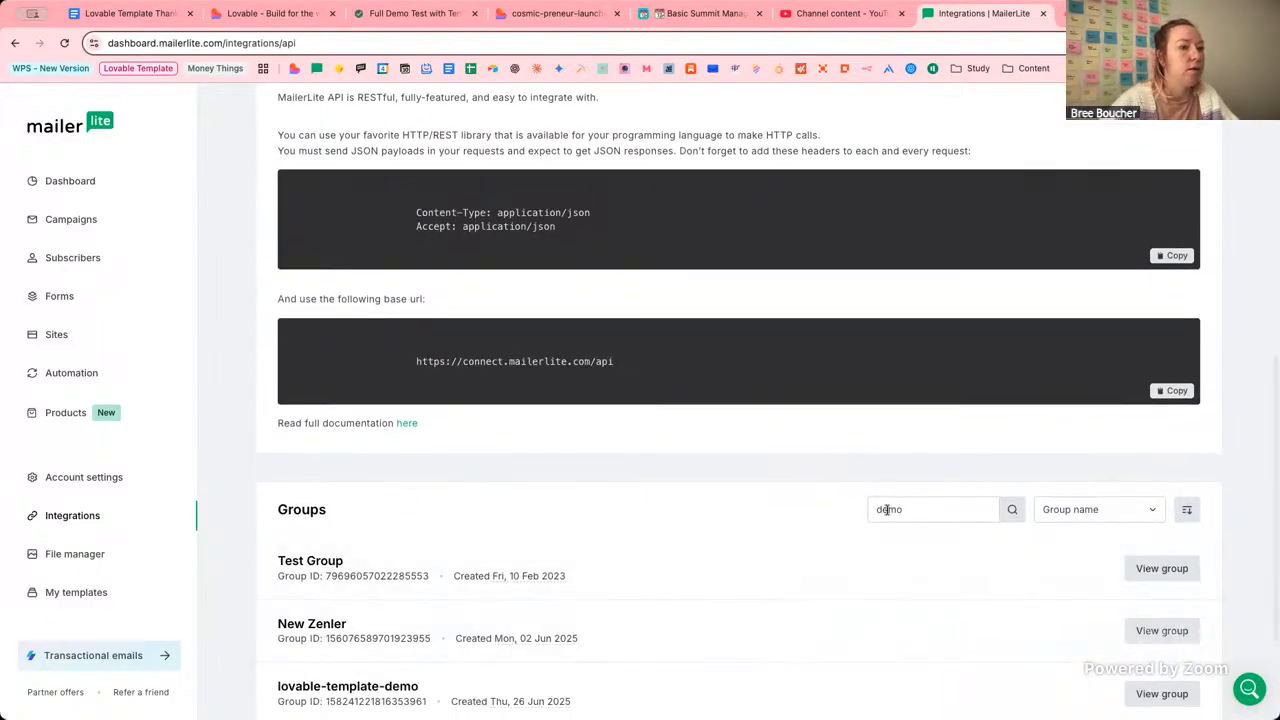
pyautogui.click(1010, 509)
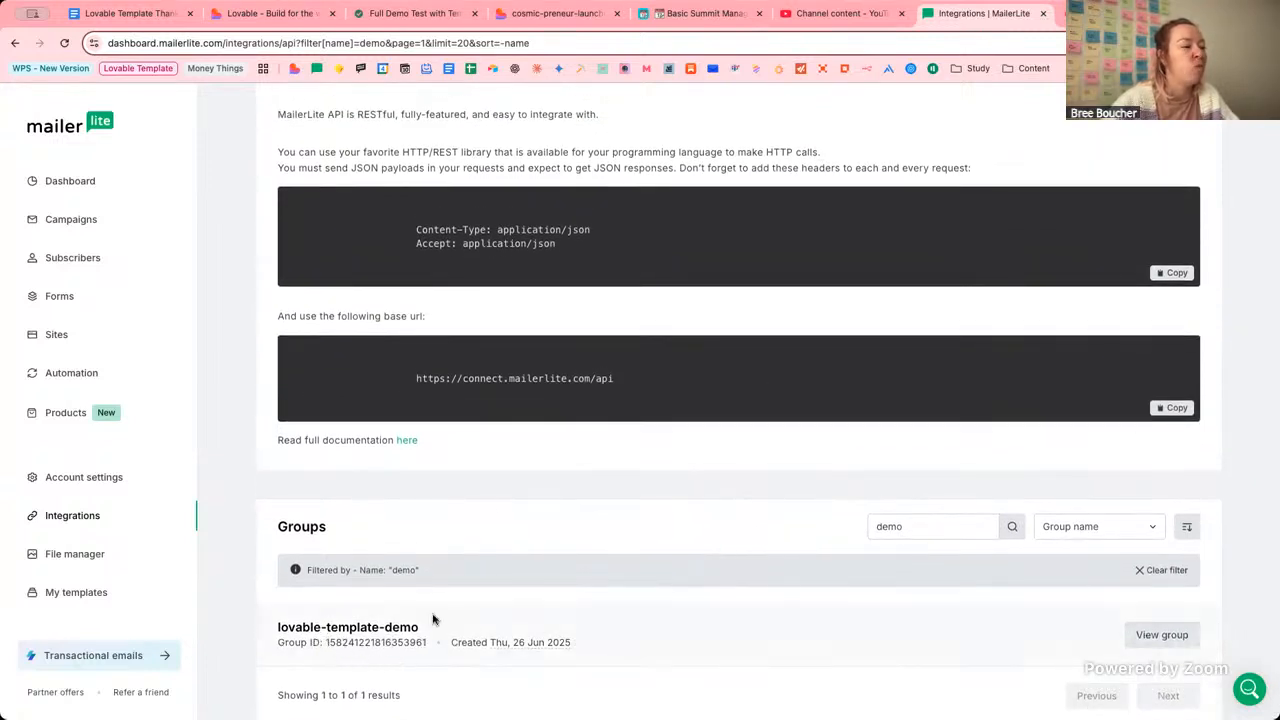
pyautogui.scroll(6, 788, 423)
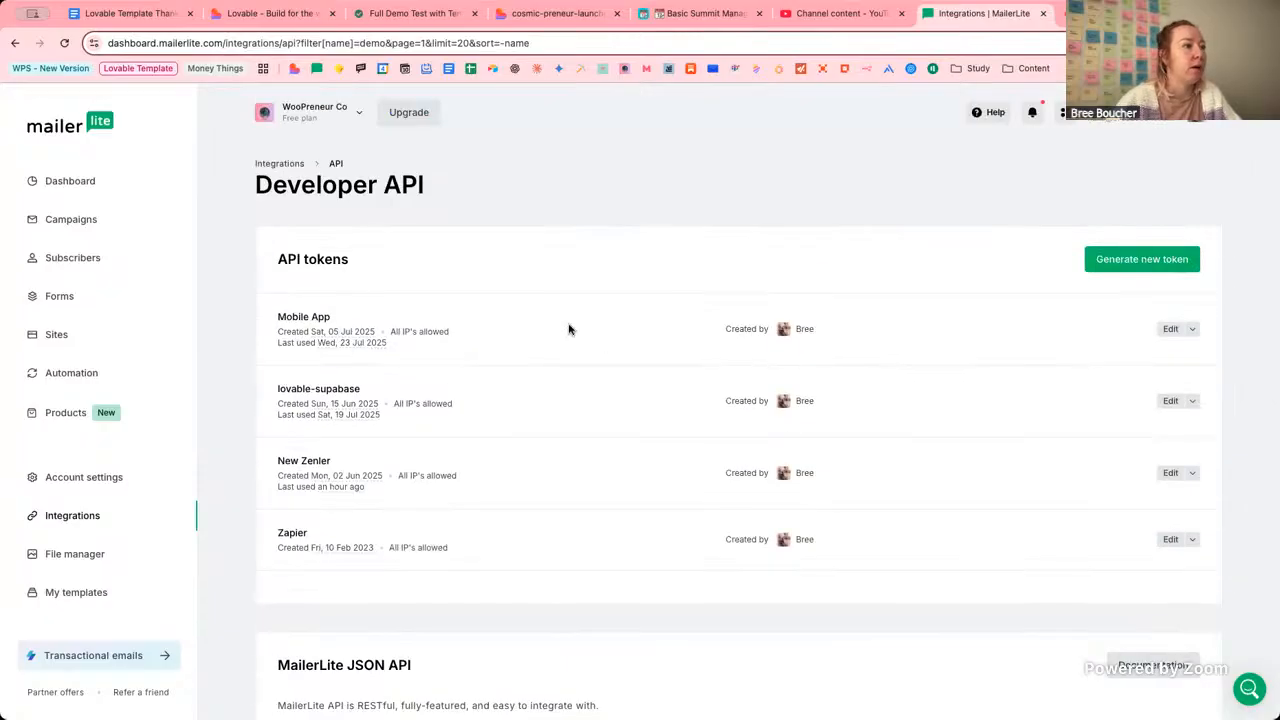
# Create an API token named 'Lovable Demo' after accepting the terms, copy its key, and close the window.
pyautogui.click(1116, 265)
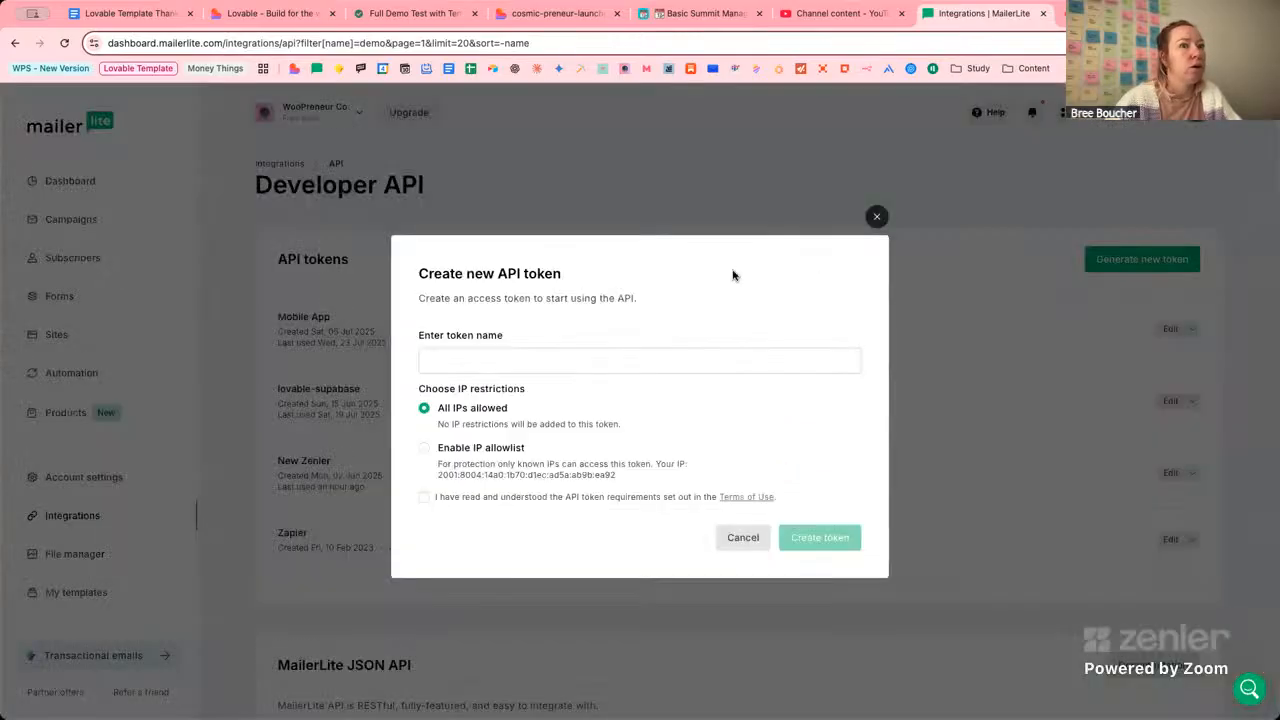
pyautogui.click(580, 363)
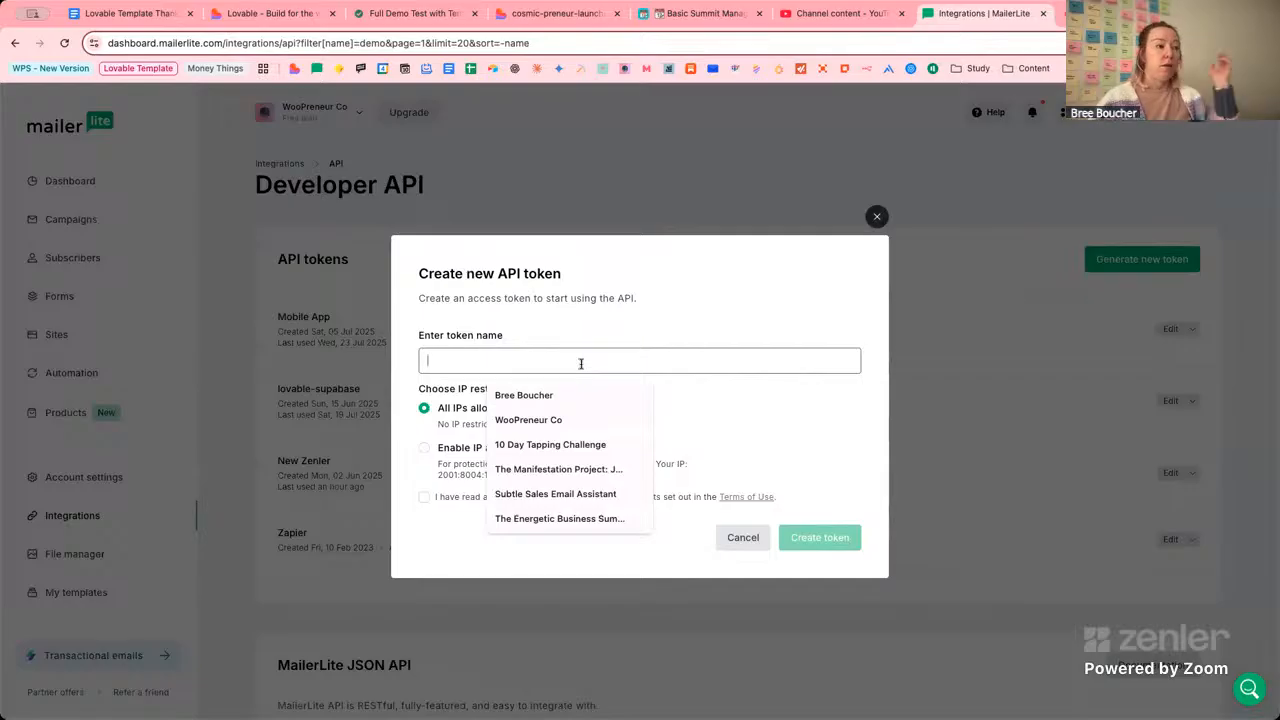
pyautogui.write('Lovab;e ')
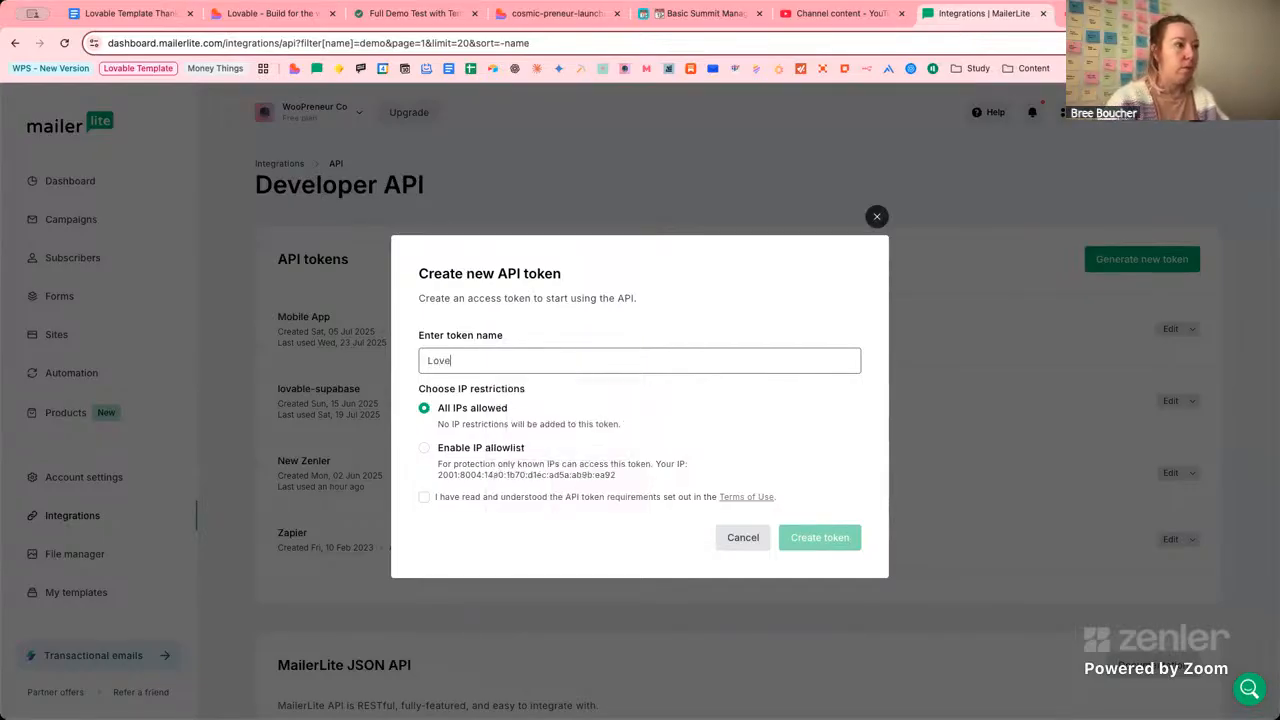
pyautogui.write('D')
pyautogui.press('BackSpace')
pyautogui.press('BackSpace')
pyautogui.press('BackSpace')
pyautogui.press('BackSpace')
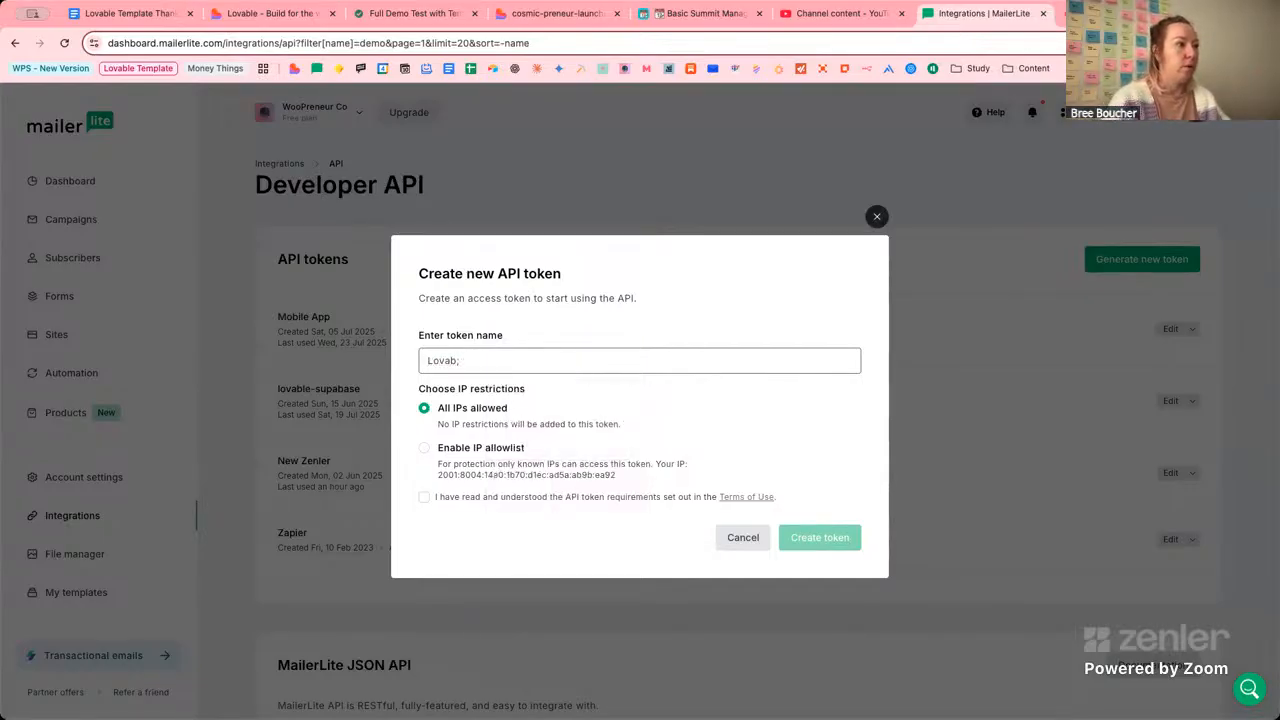
pyautogui.write('le Demo')
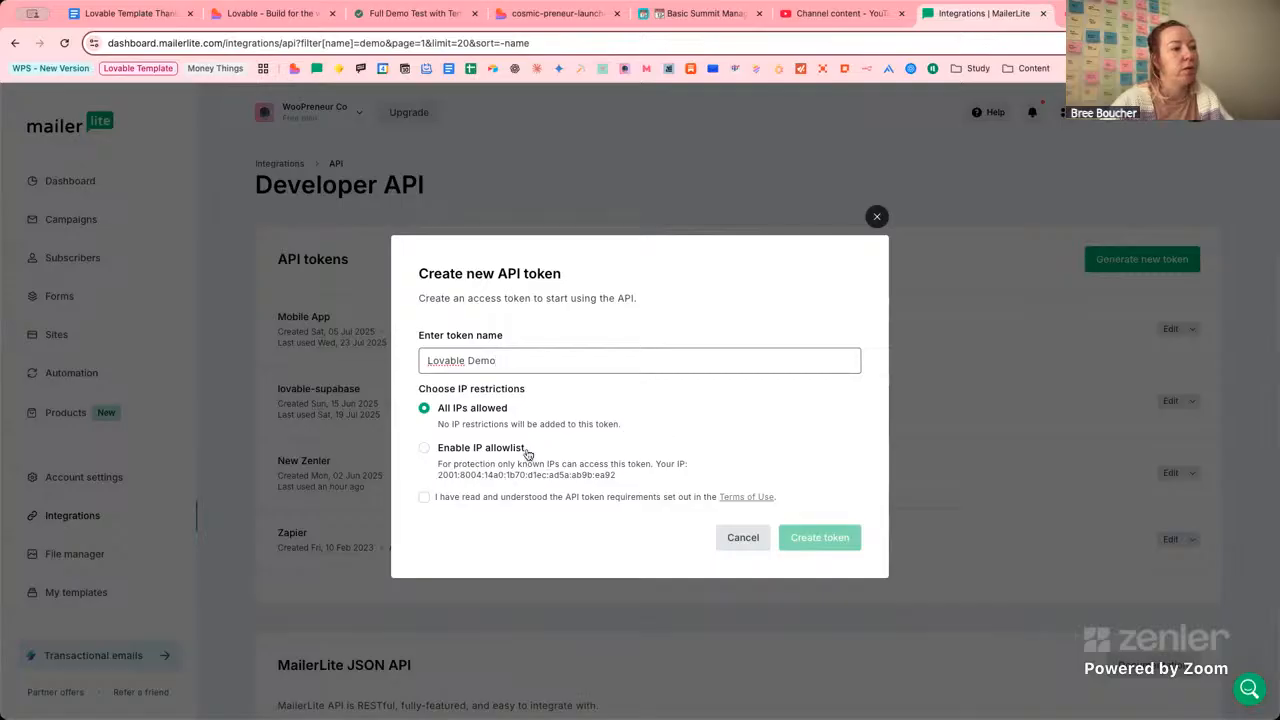
pyautogui.click(424, 497)
pyautogui.click(828, 545)
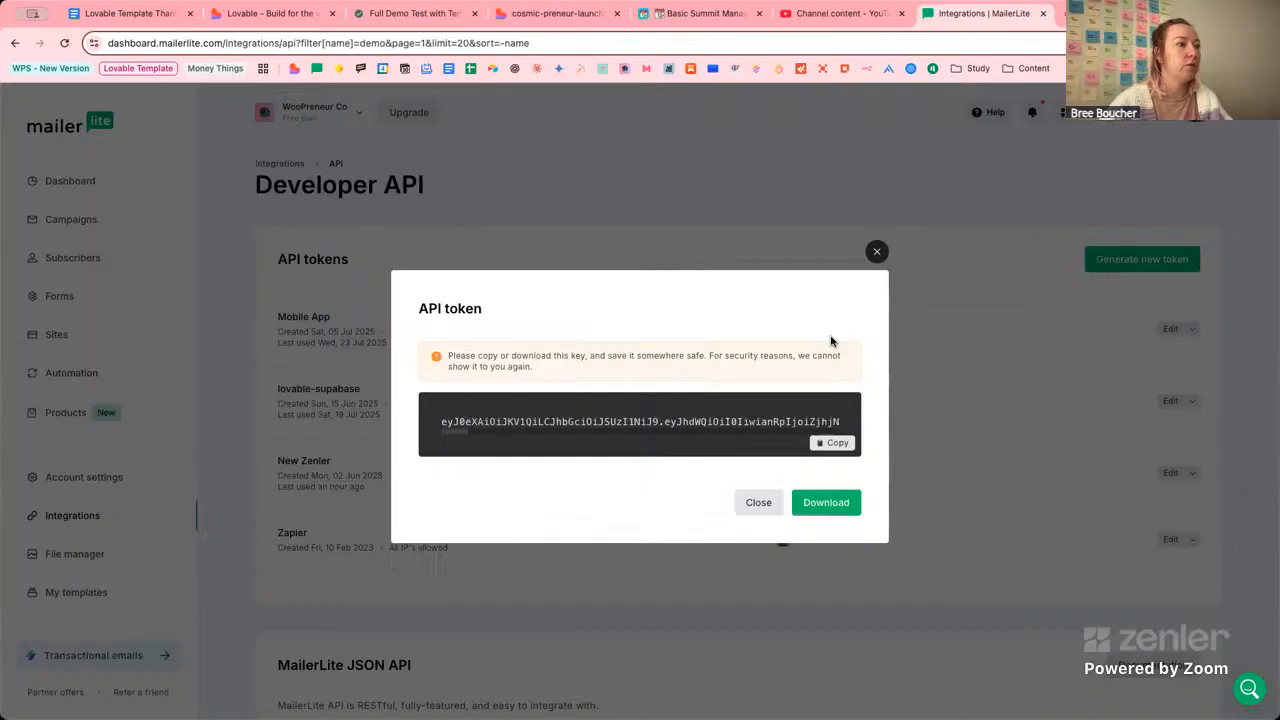
pyautogui.click(838, 443)
pyautogui.press('super+Tab')
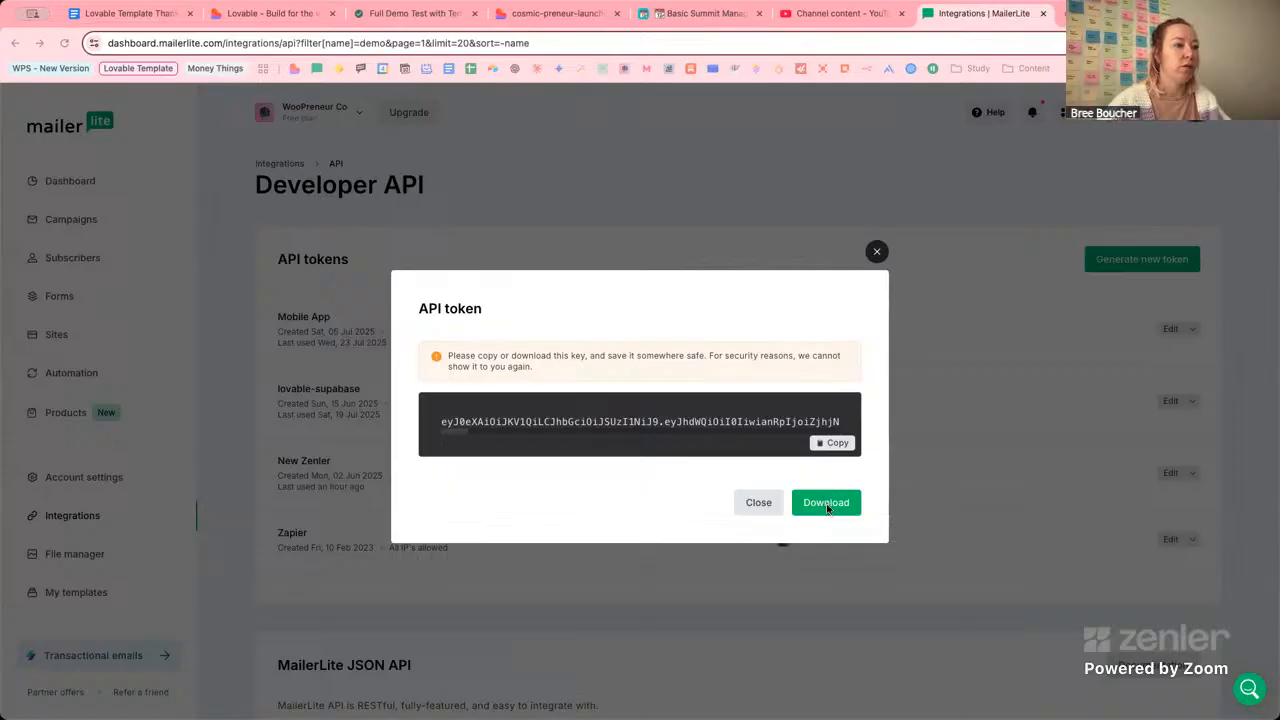
pyautogui.click(757, 505)
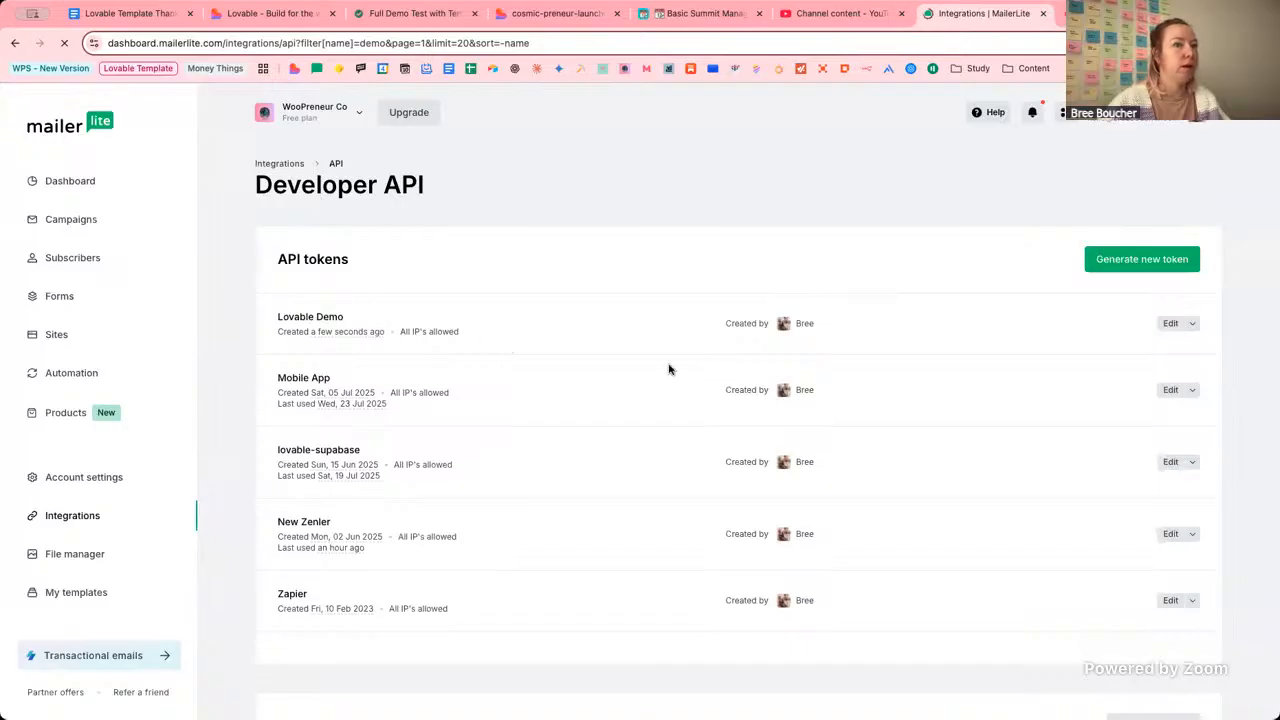
# Select the lovable-template-demo group's Group ID and return to the Lovable project.
pyautogui.scroll(-6, 697, 400)
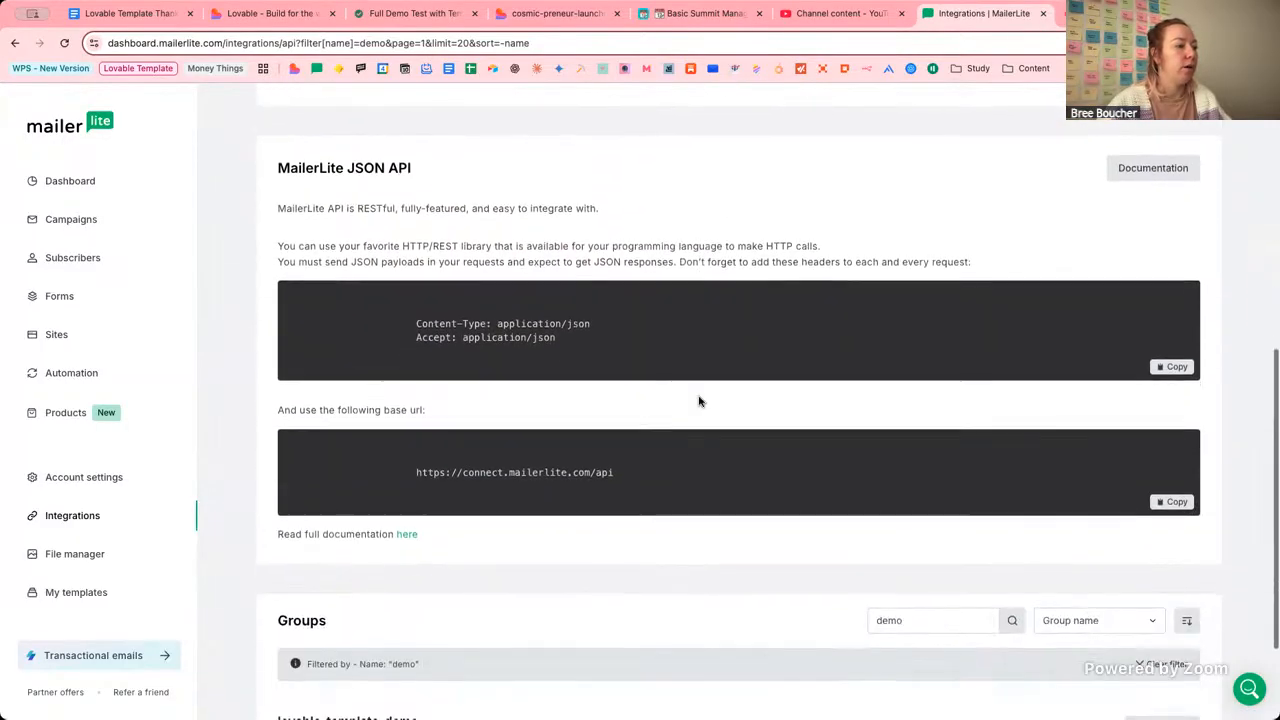
pyautogui.scroll(-2, 697, 400)
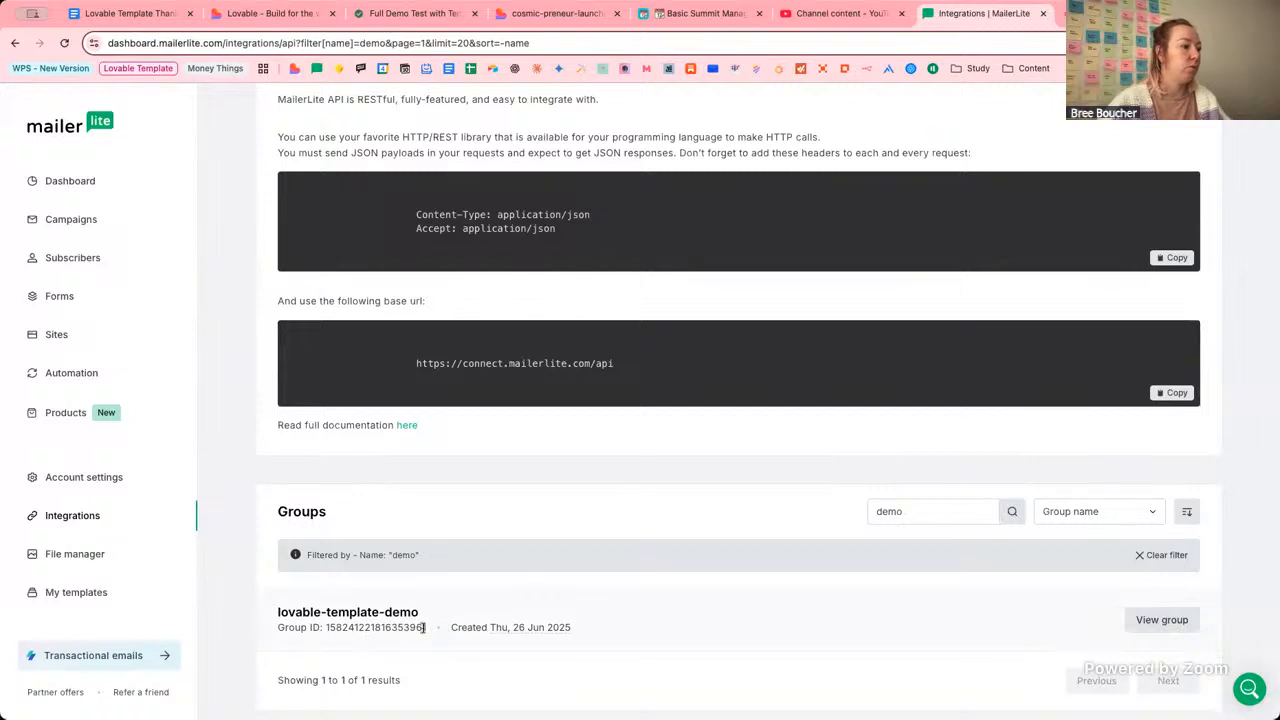
pyautogui.moveTo(434, 628); pyautogui.dragTo(278, 630)
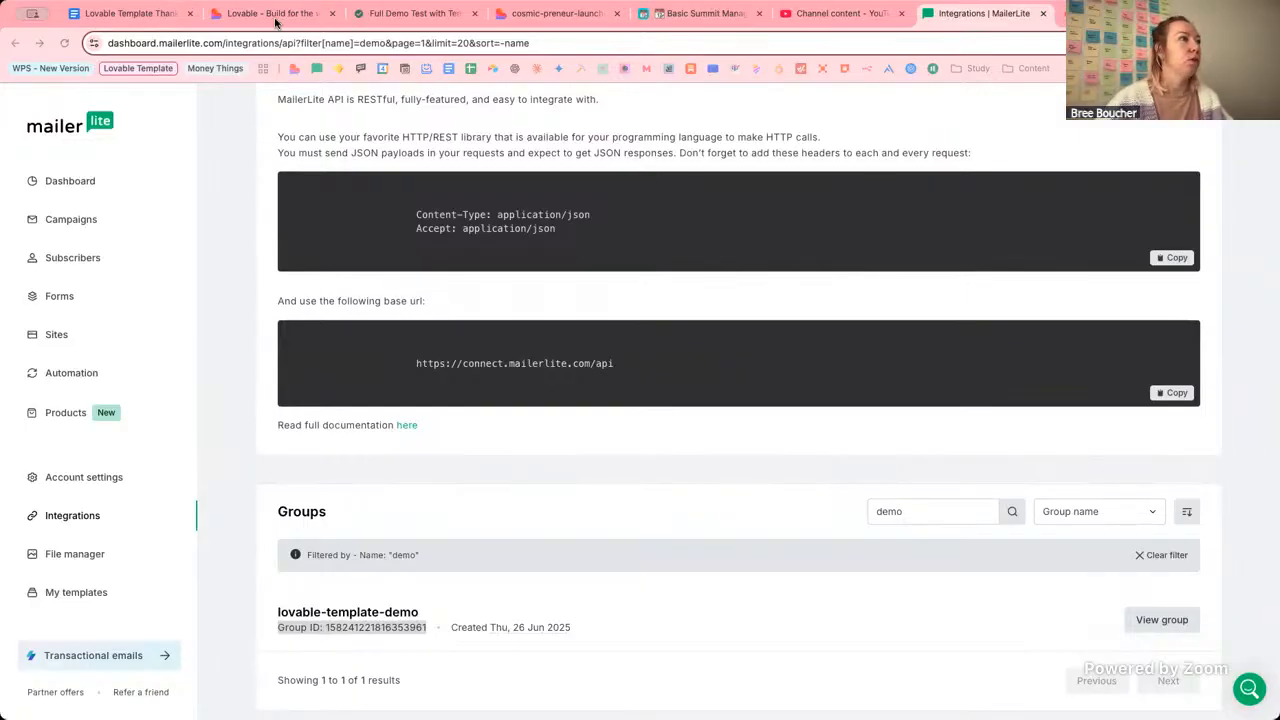
pyautogui.click(277, 18)
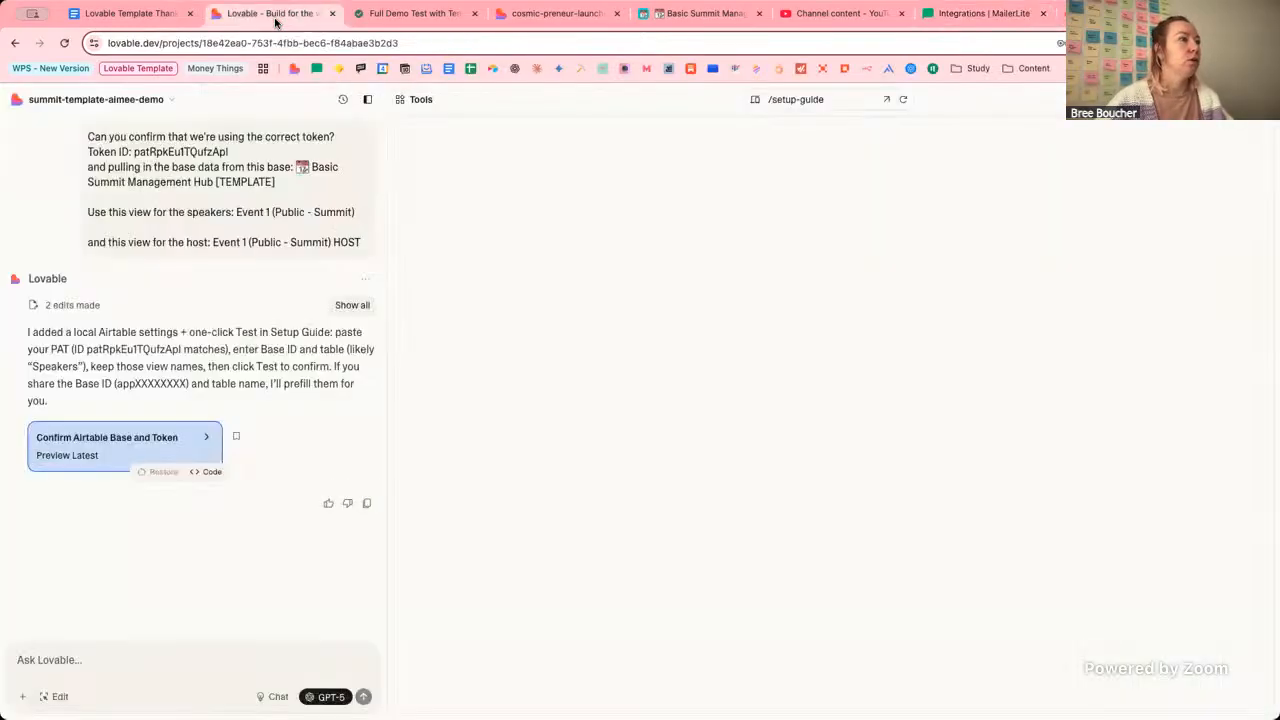
# Replace a started chat draft with the MailerLite configuration prompt copied from the setup guide.
pyautogui.click(183, 656)
pyautogui.write('I alrea')
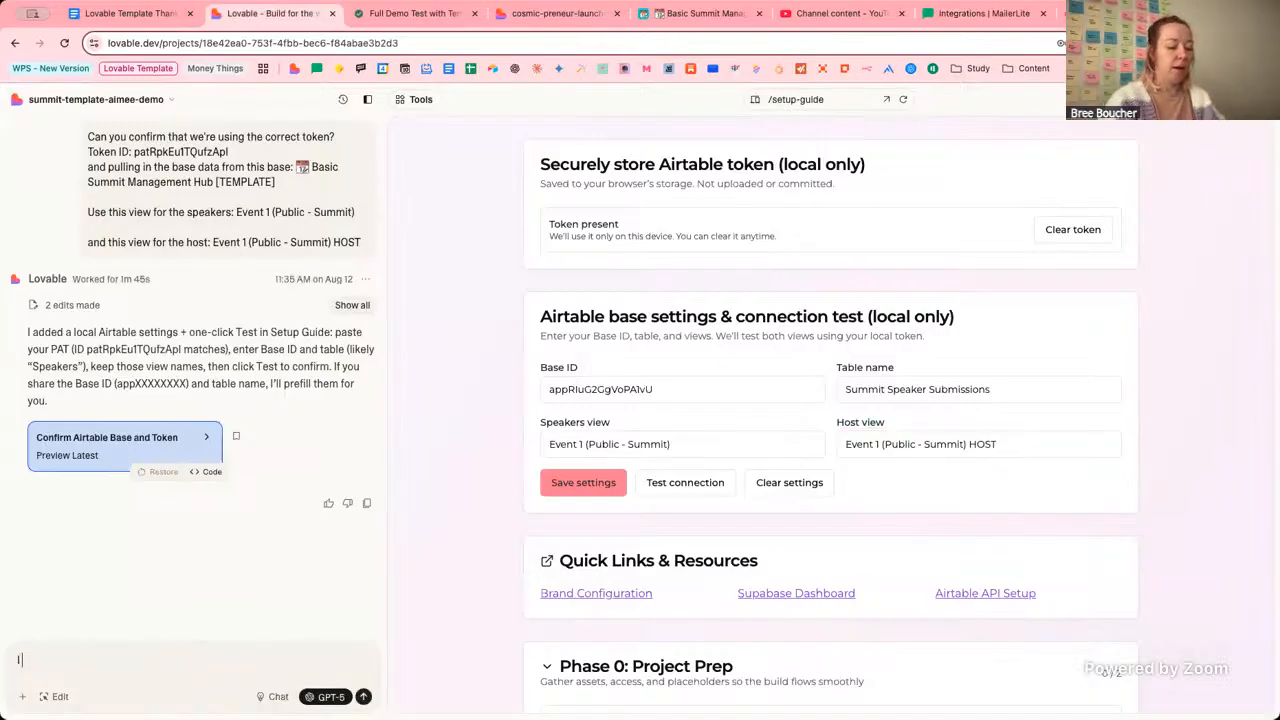
pyautogui.press('BackSpace')
pyautogui.press('BackSpace')
pyautogui.press('BackSpace')
pyautogui.press('BackSpace')
pyautogui.press('BackSpace')
pyautogui.write('have')
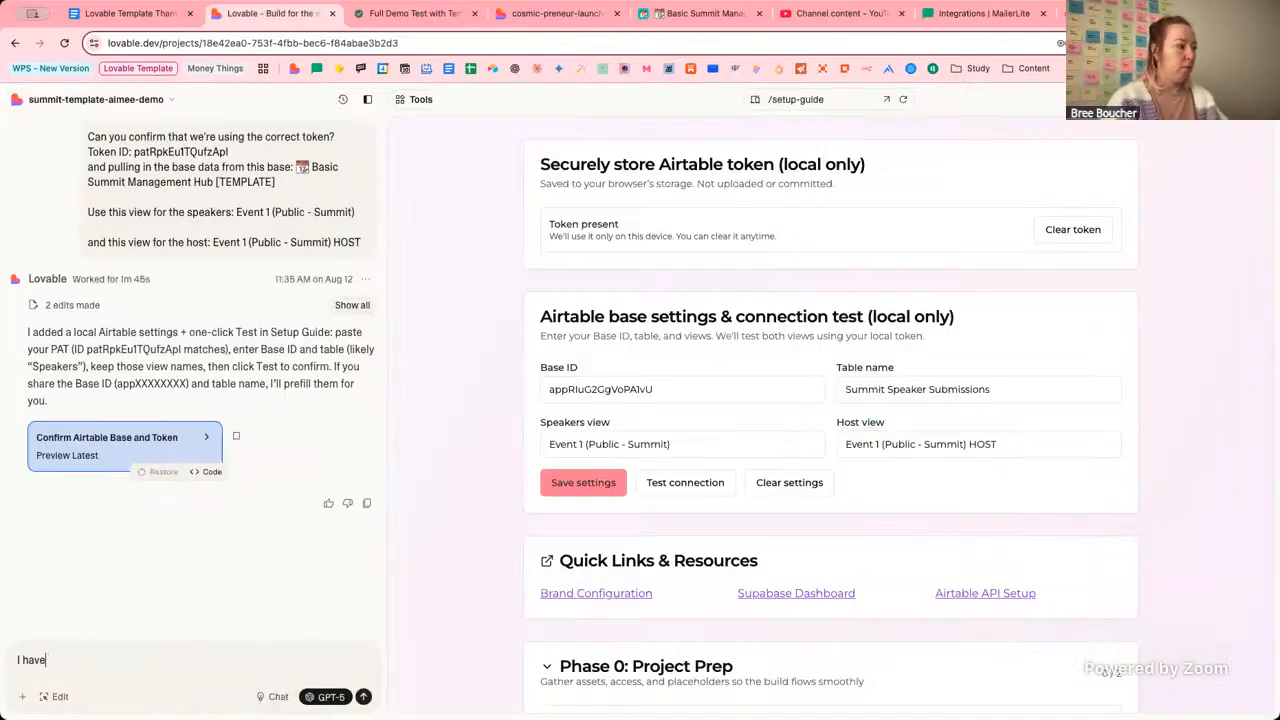
pyautogui.write(' to noe set up')
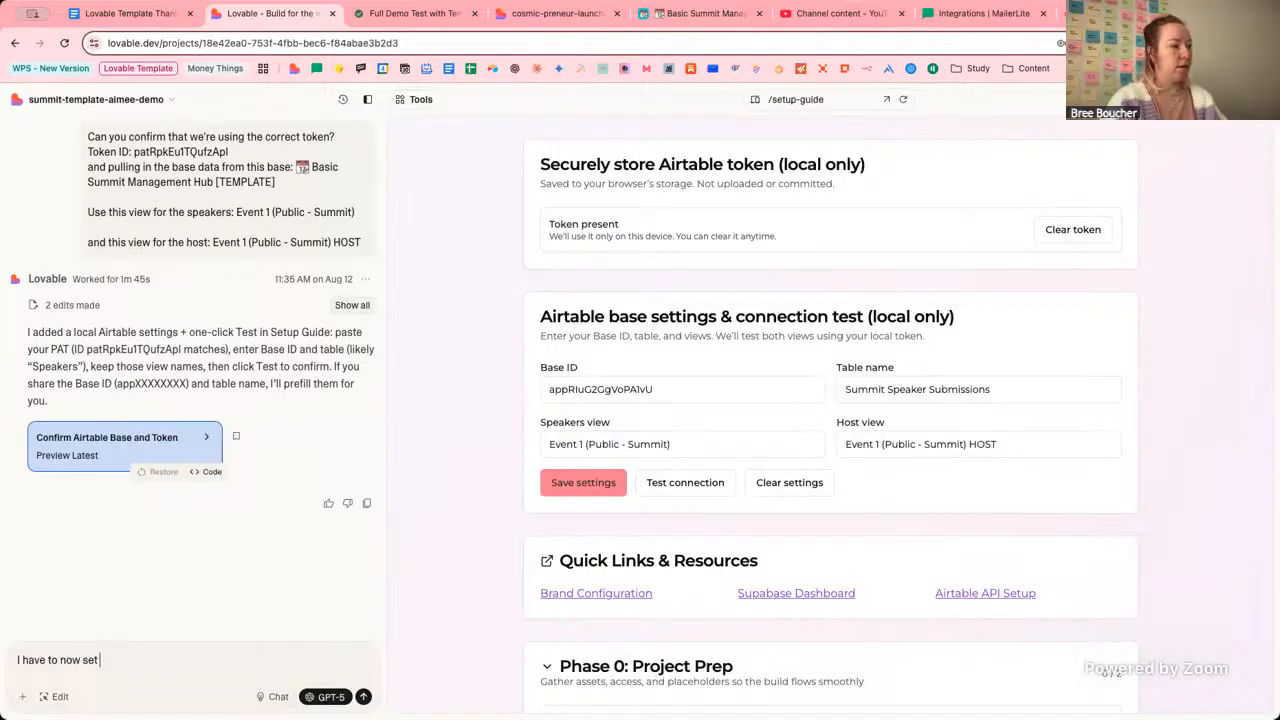
pyautogui.click(555, 14)
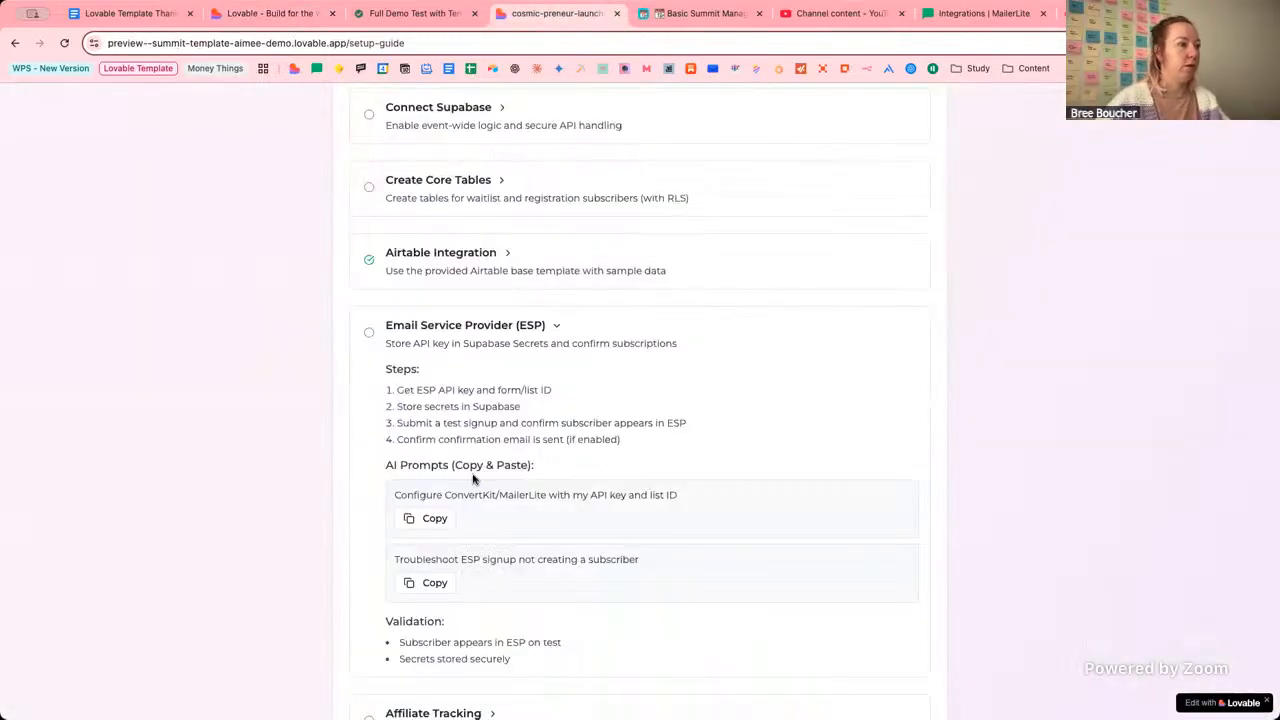
pyautogui.click(425, 524)
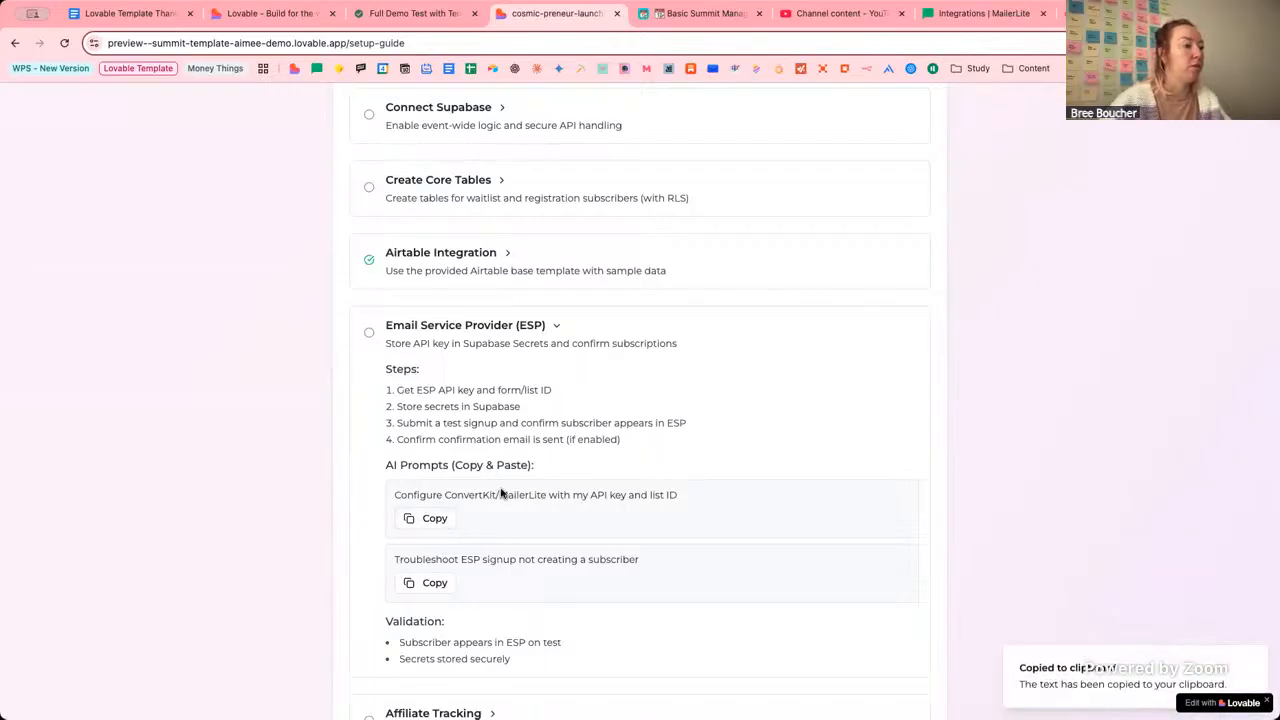
pyautogui.click(270, 13)
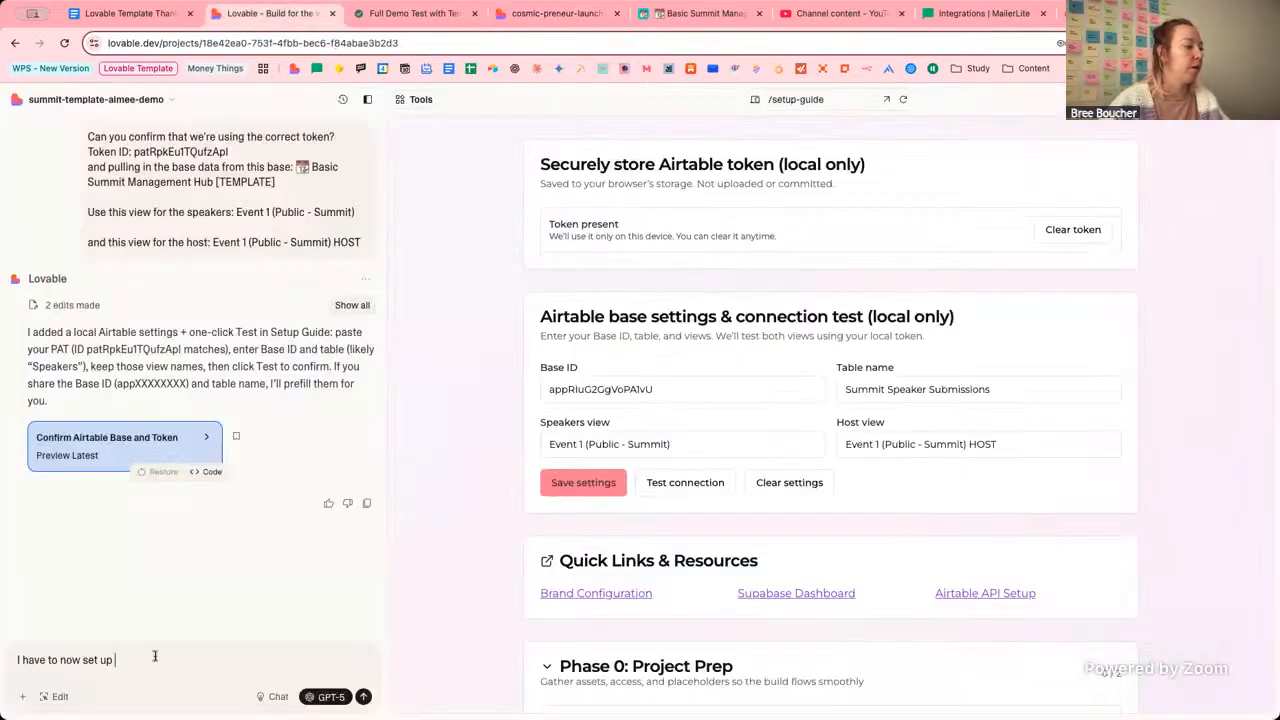
pyautogui.moveTo(155, 658); pyautogui.dragTo(66, 658)
pyautogui.hotkey('ctrl', 'v')
# Edit the prompt to 'Group as follows:', paste the API key and Group ID, and send it.
pyautogui.press('BackSpace')
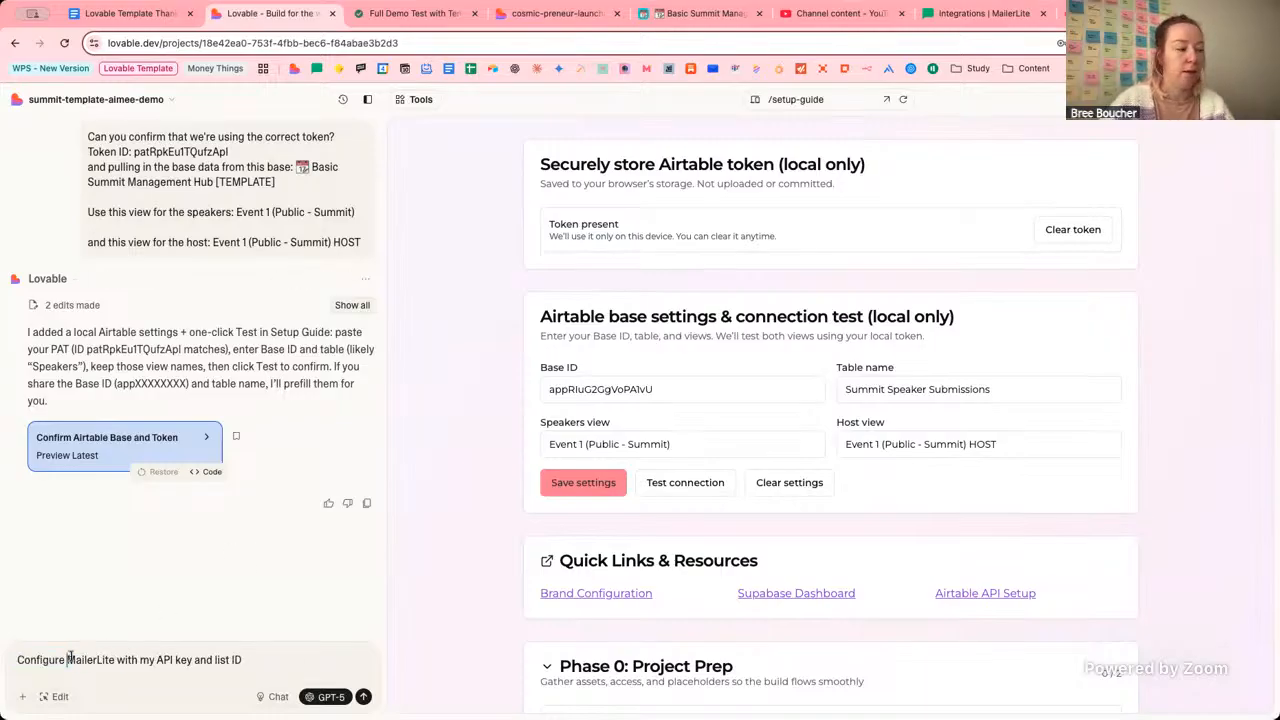
pyautogui.doubleClick(224, 660)
pyautogui.write('Group')
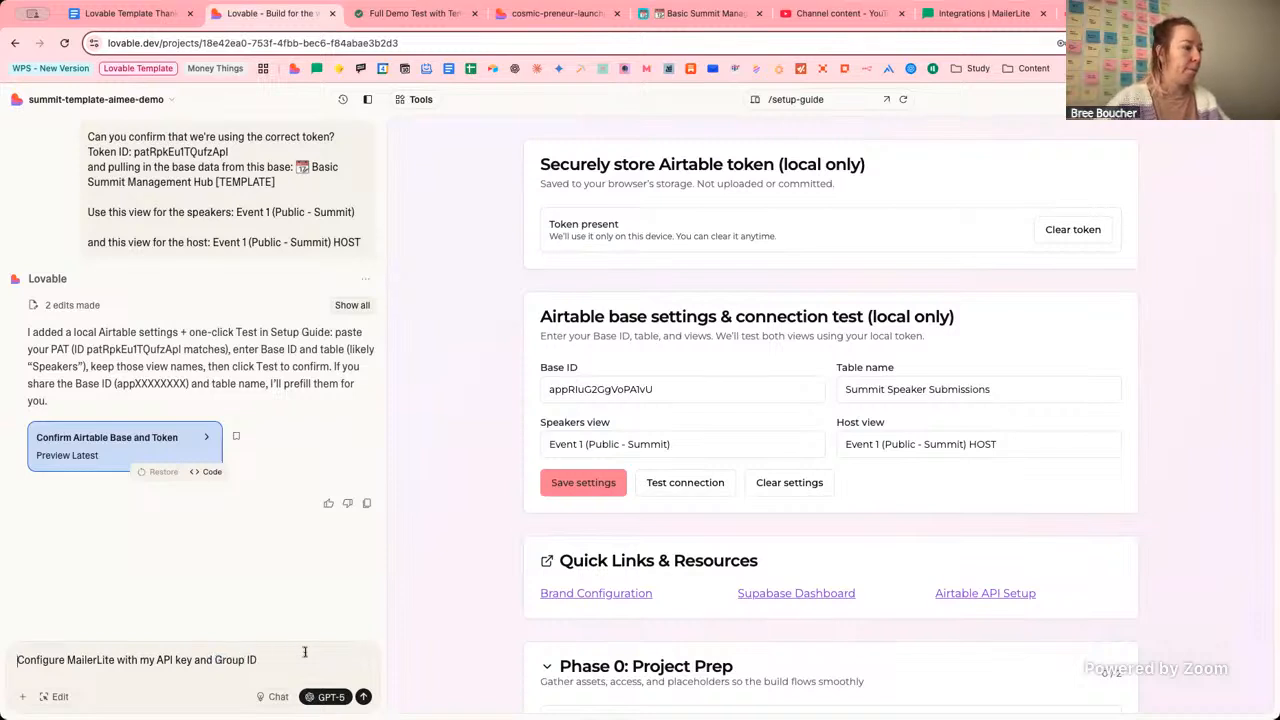
pyautogui.write('ase')
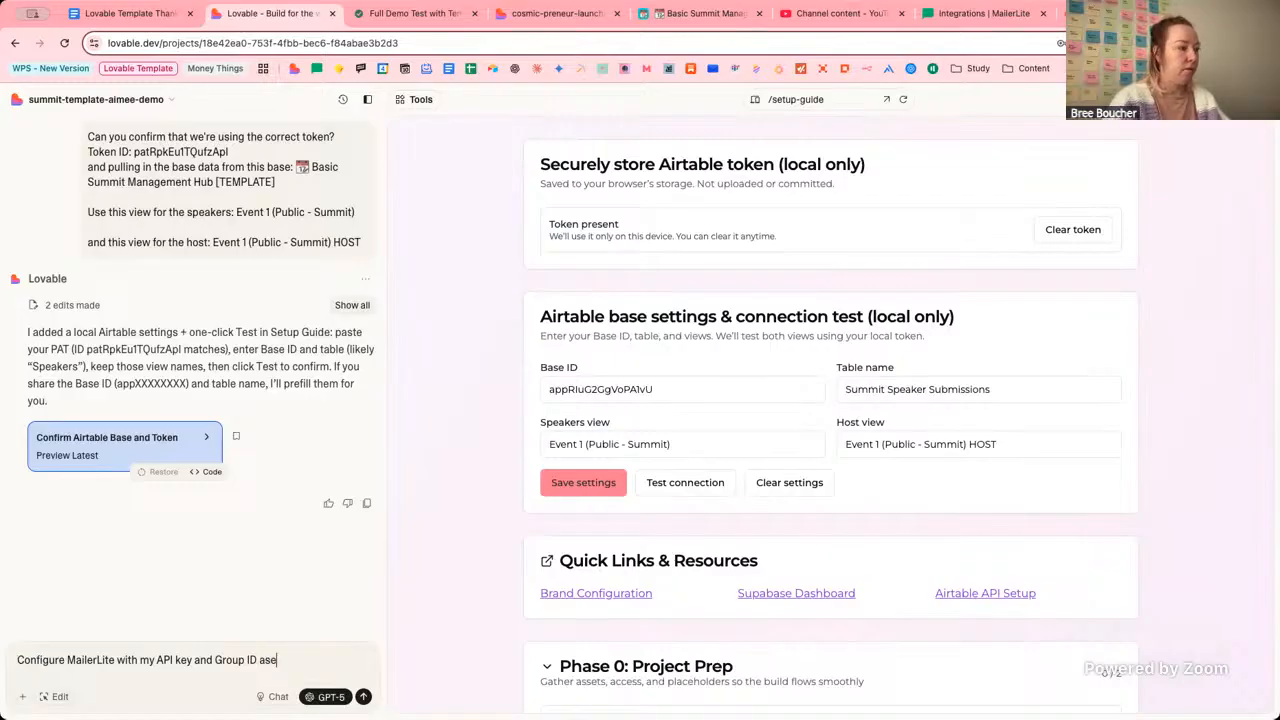
pyautogui.press('BackSpace')
pyautogui.write(' follows')
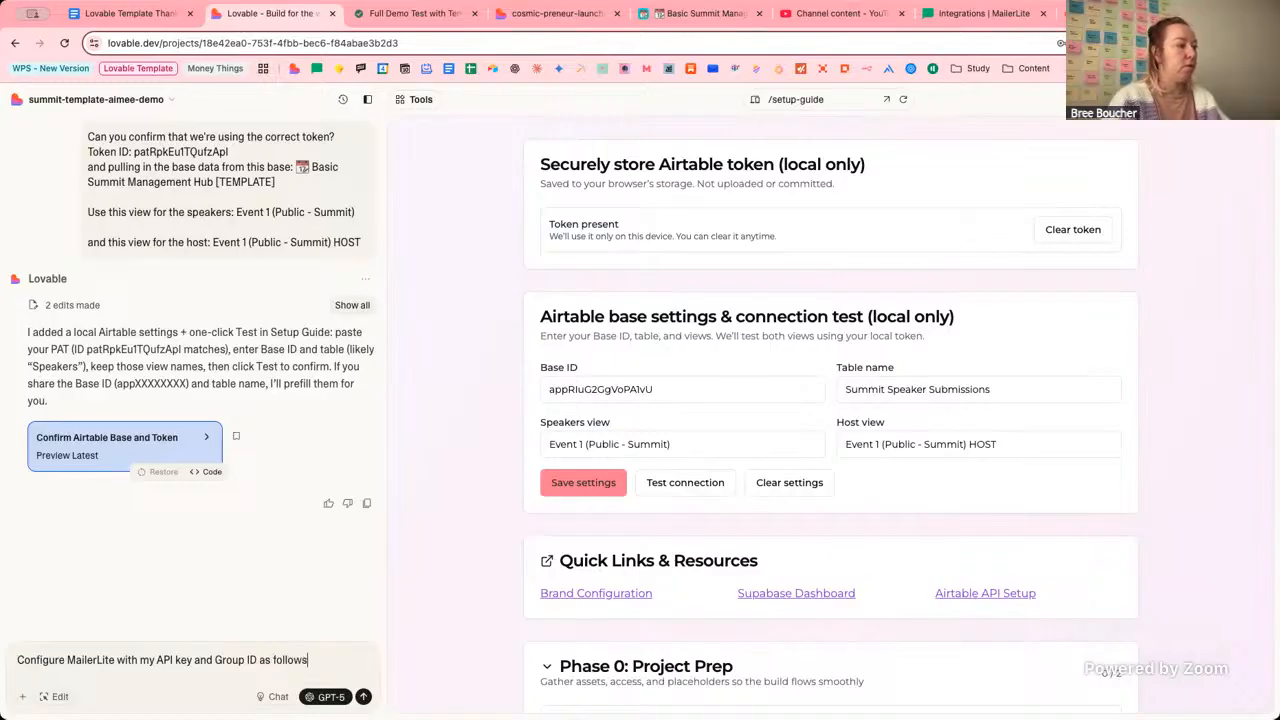
pyautogui.write(':')
pyautogui.hotkey('shift', 'Return')
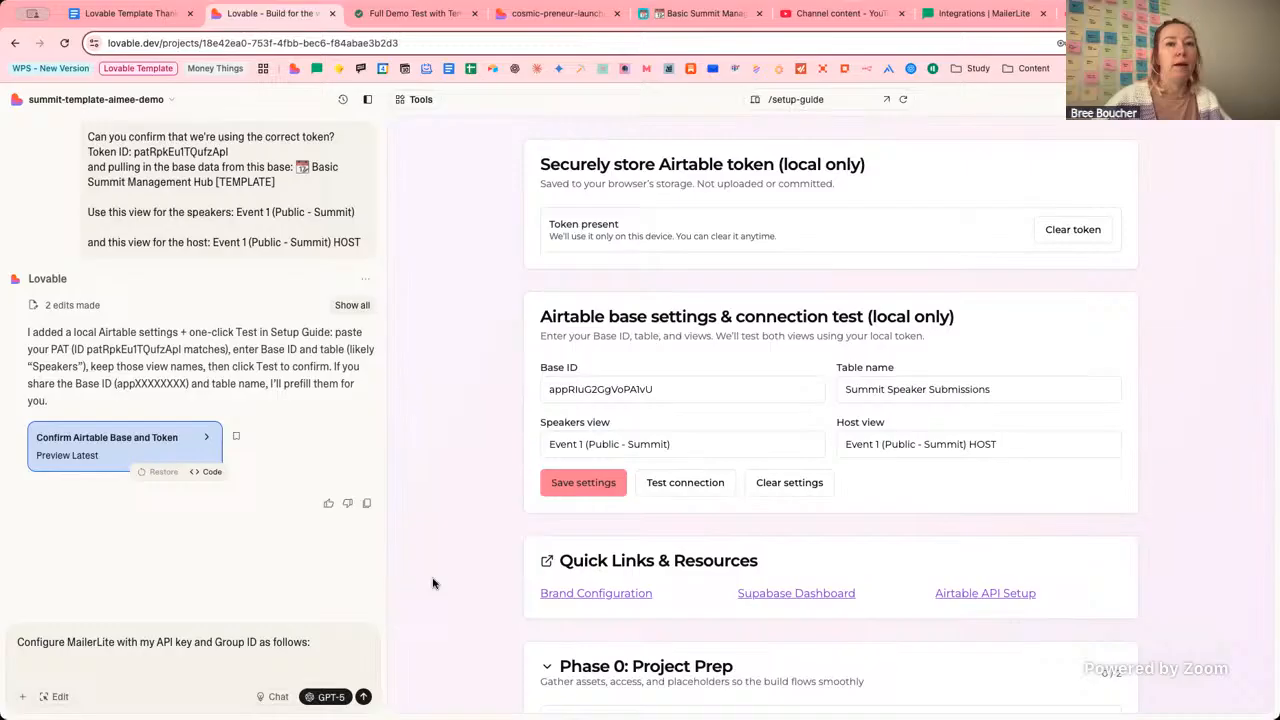
pyautogui.click(1276, 378)
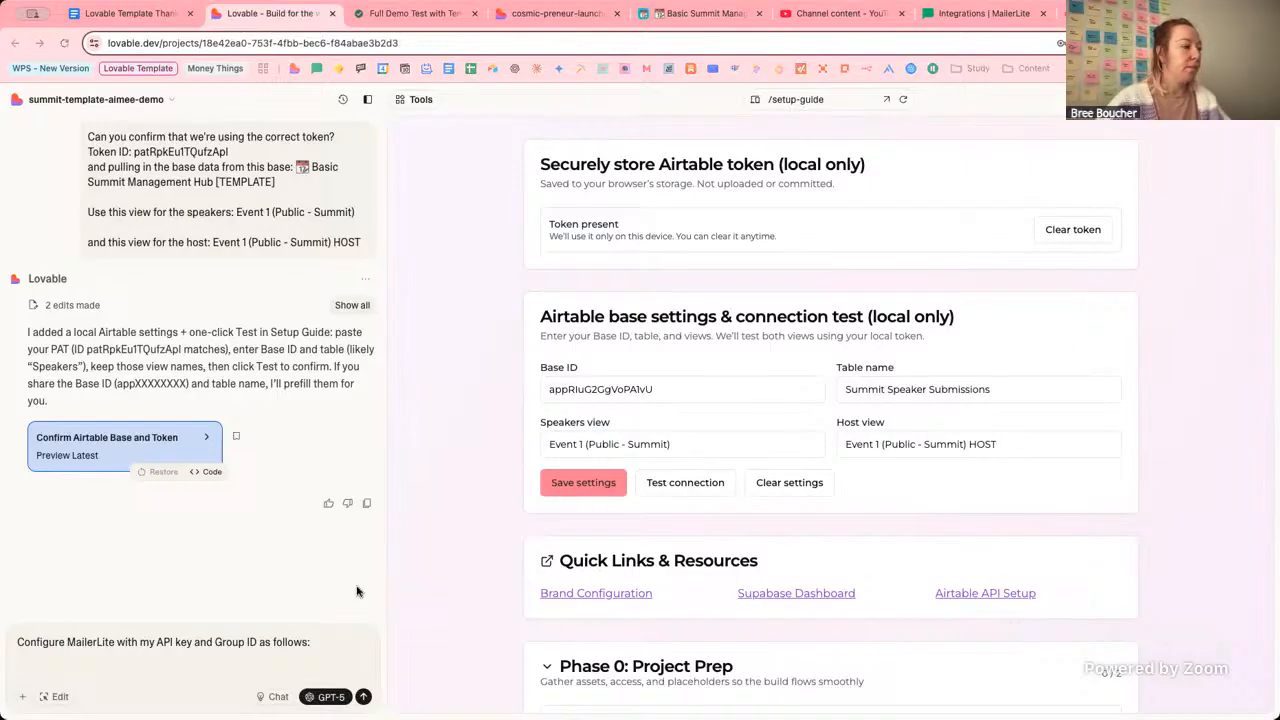
pyautogui.click(296, 672)
pyautogui.hotkey('ctrl', 'v')
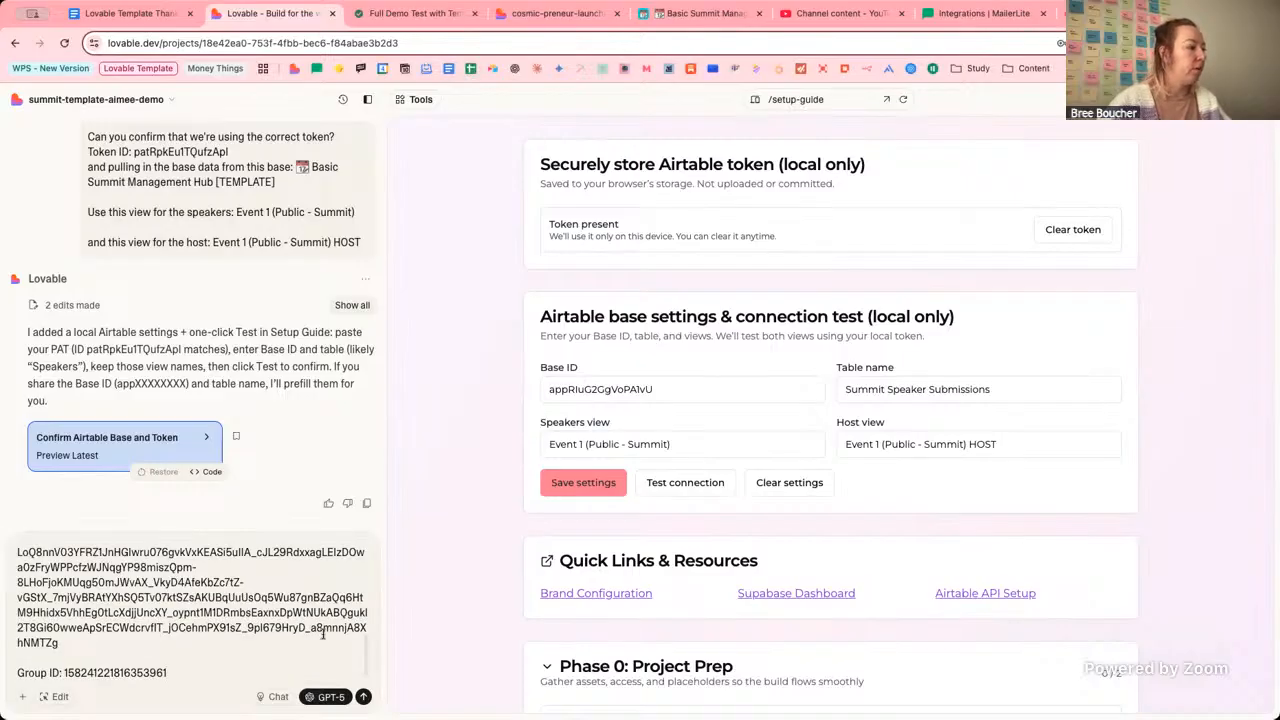
pyautogui.press('Return')
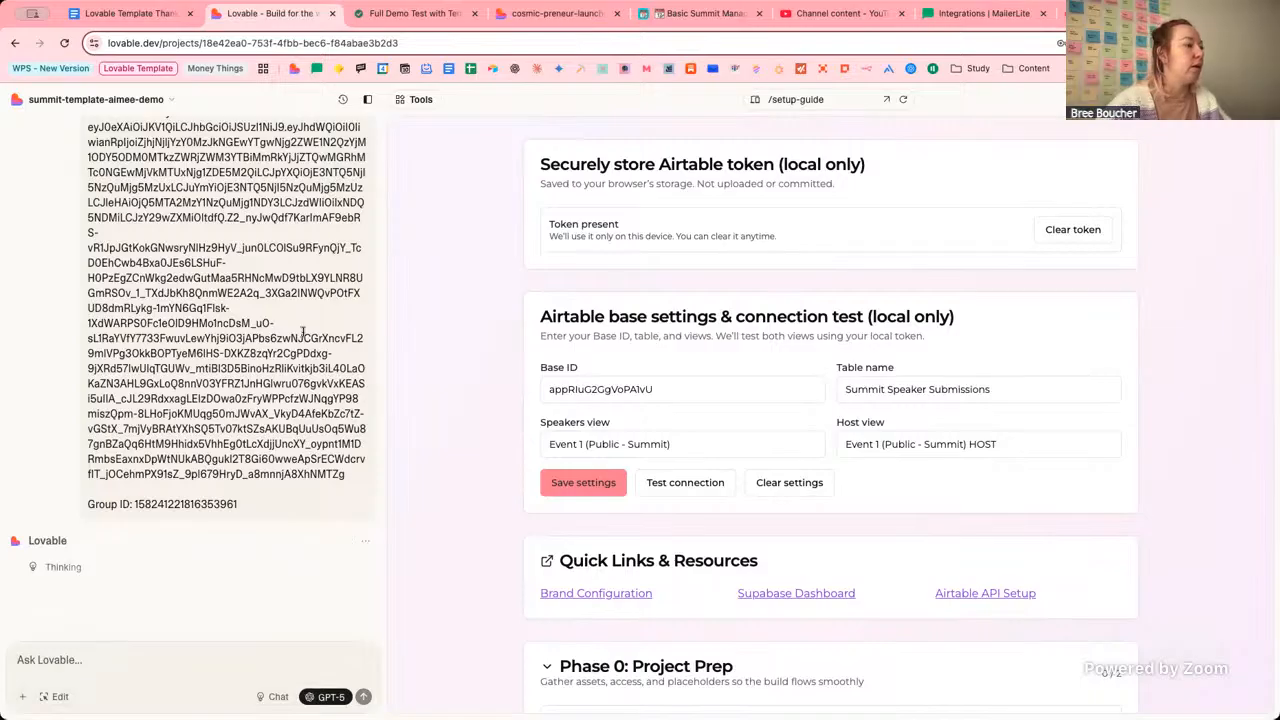
# Scroll the chat to recheck the sent MailerLite request while the assistant posts its plan.
pyautogui.scroll(2, 297, 330)
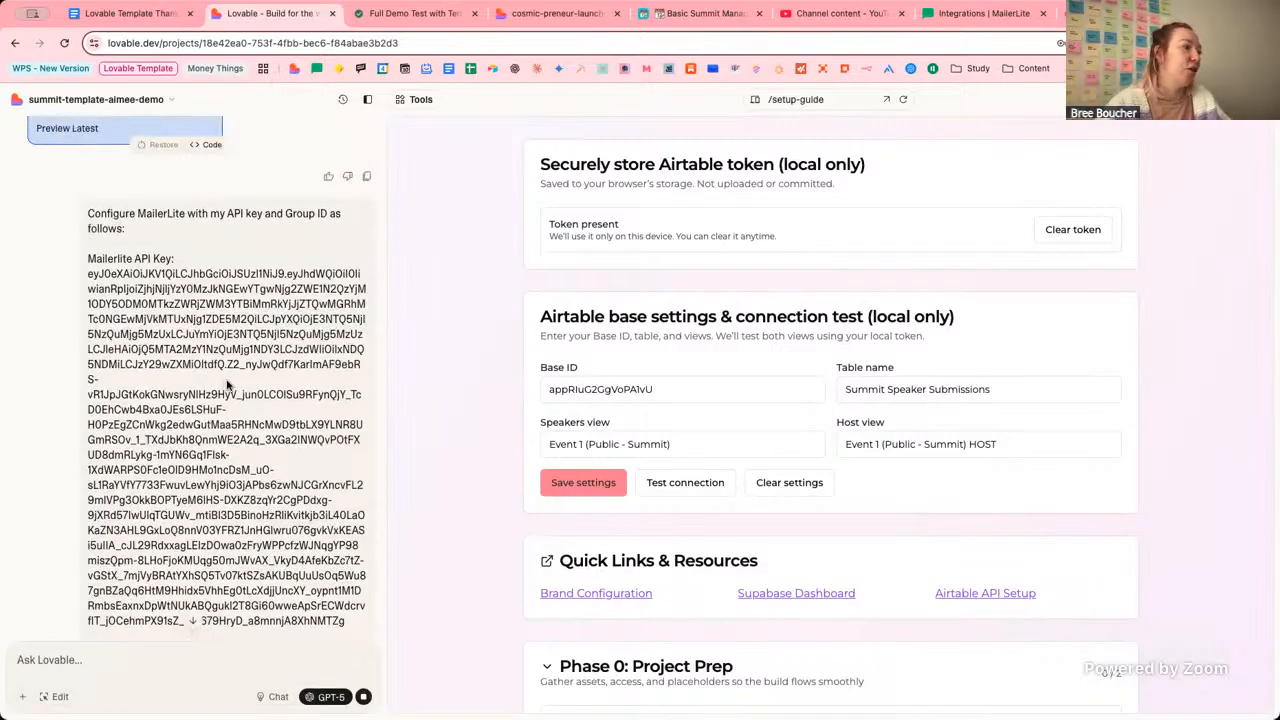
pyautogui.scroll(-1, 228, 386)
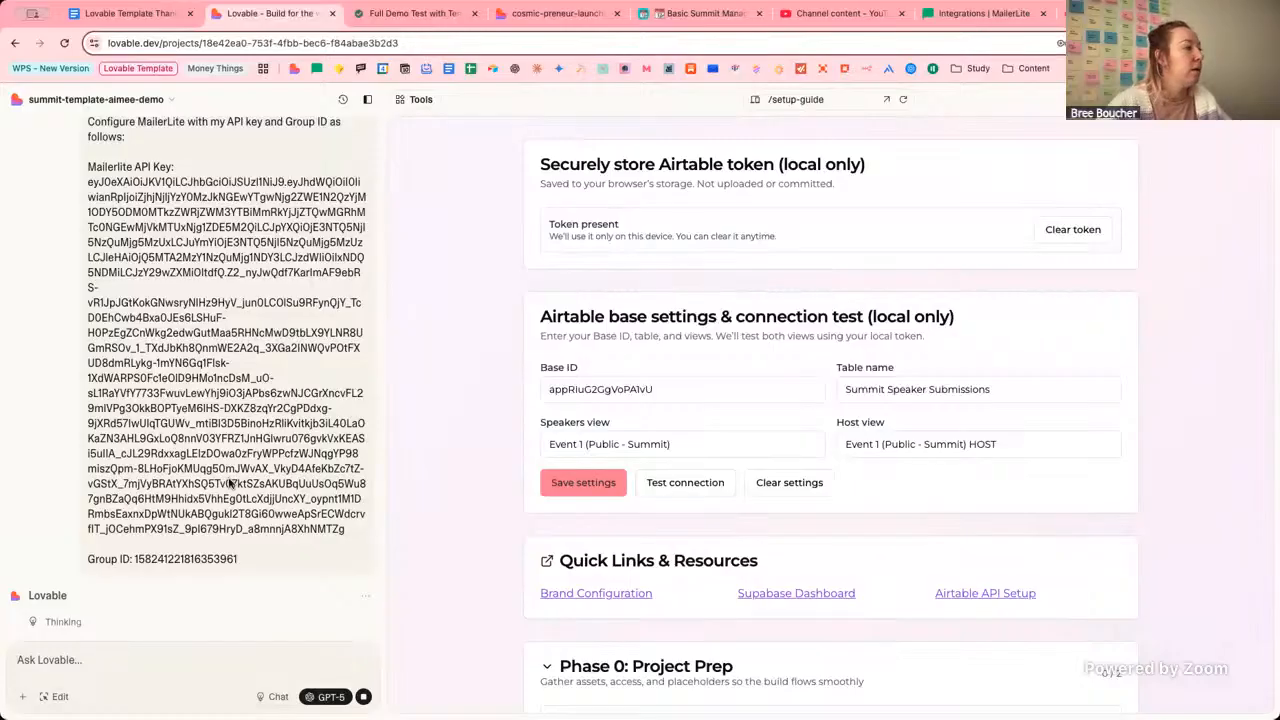
pyautogui.scroll(-1, 232, 484)
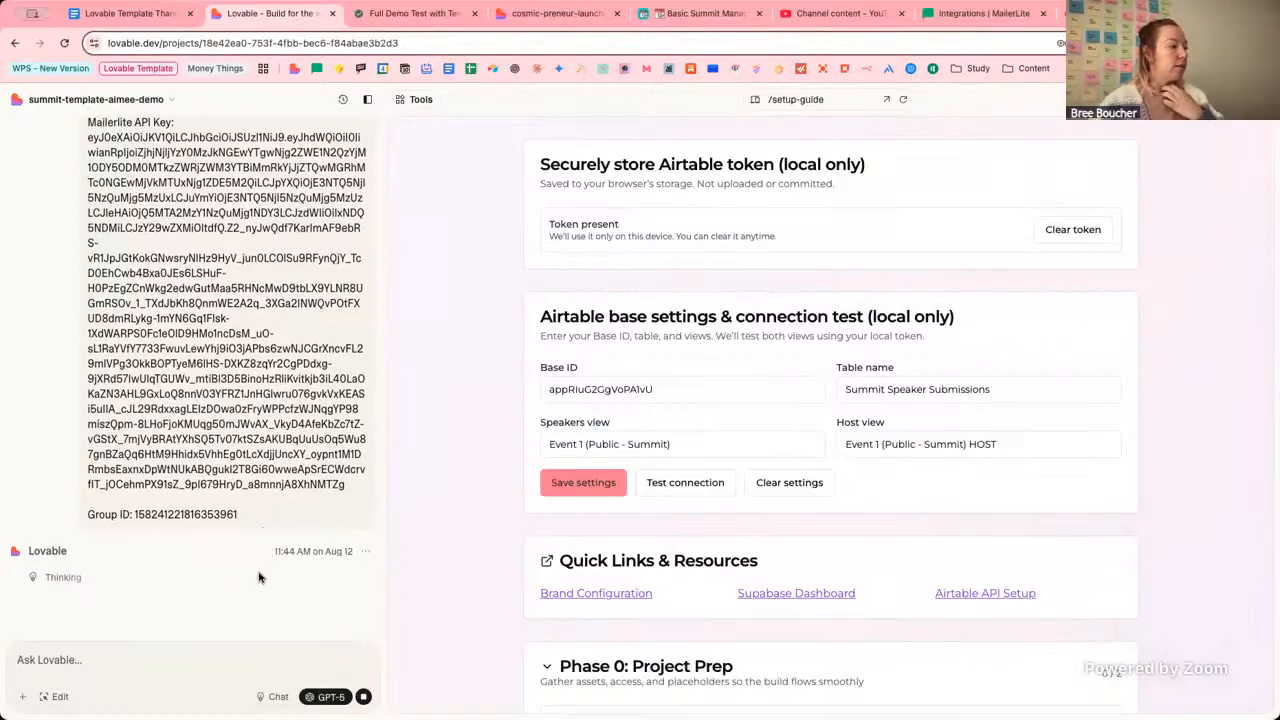
pyautogui.scroll(1, 249, 575)
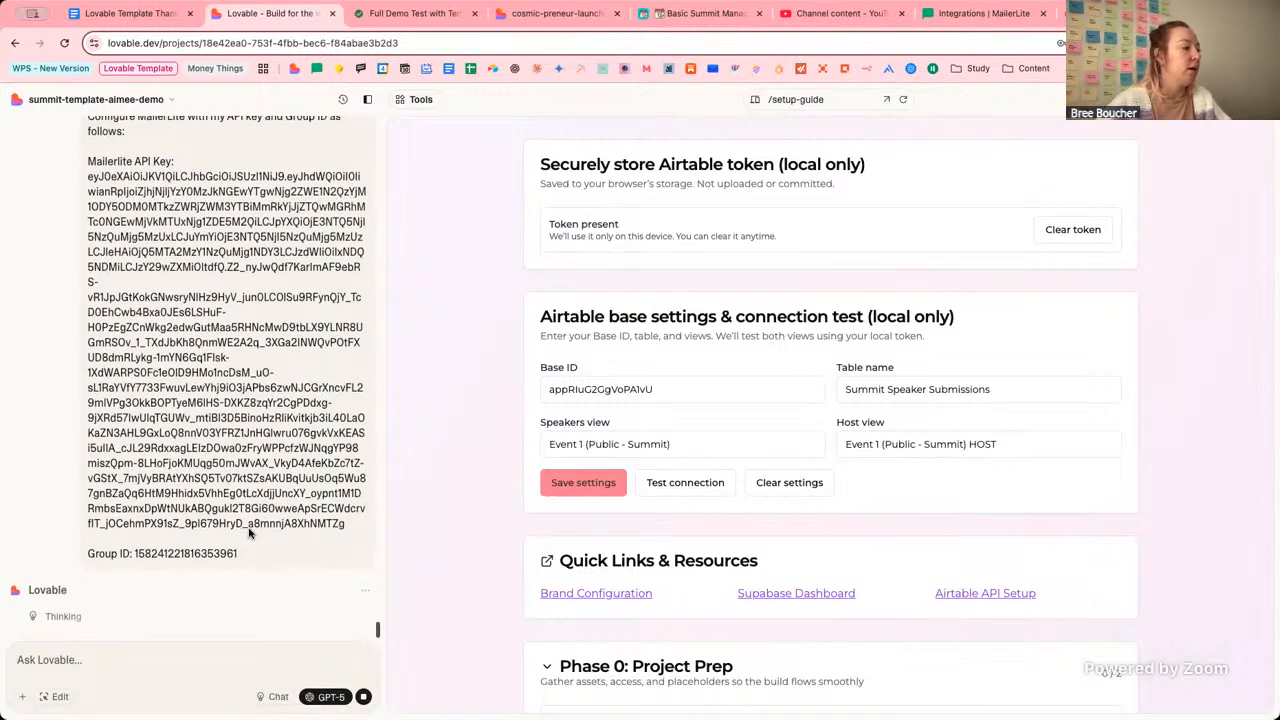
pyautogui.scroll(1, 340, 320)
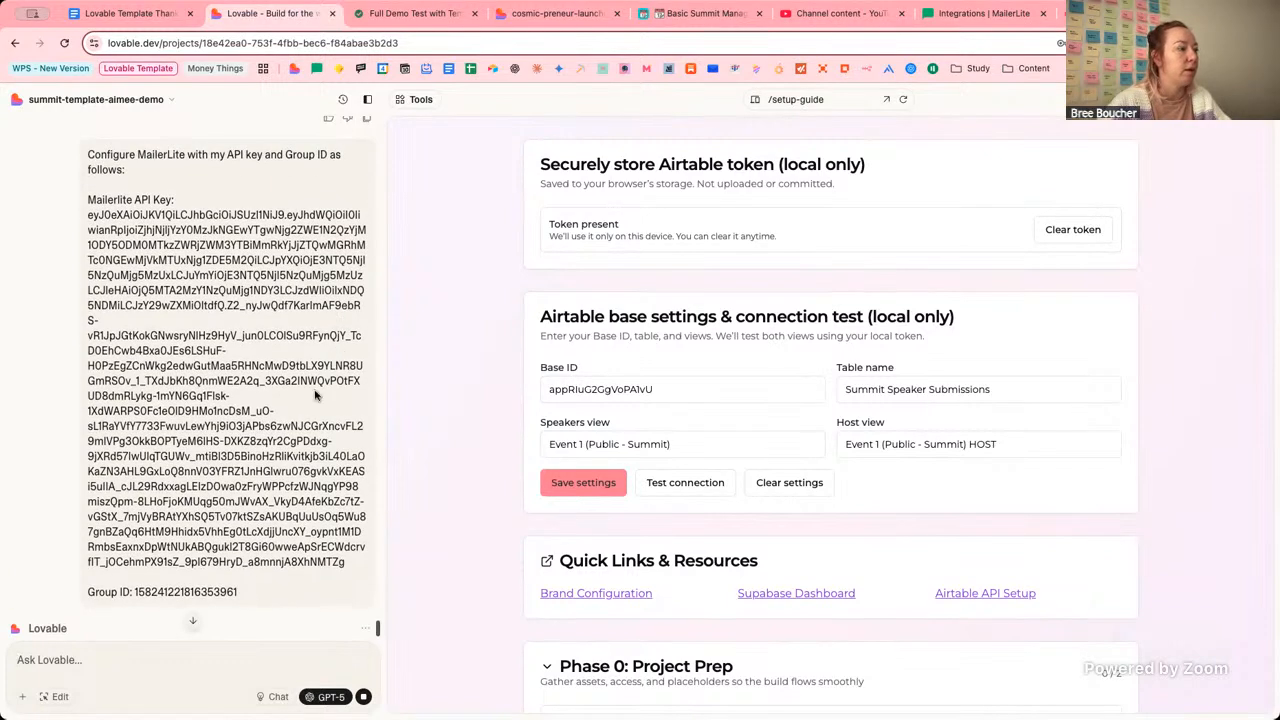
pyautogui.scroll(-1, 312, 390)
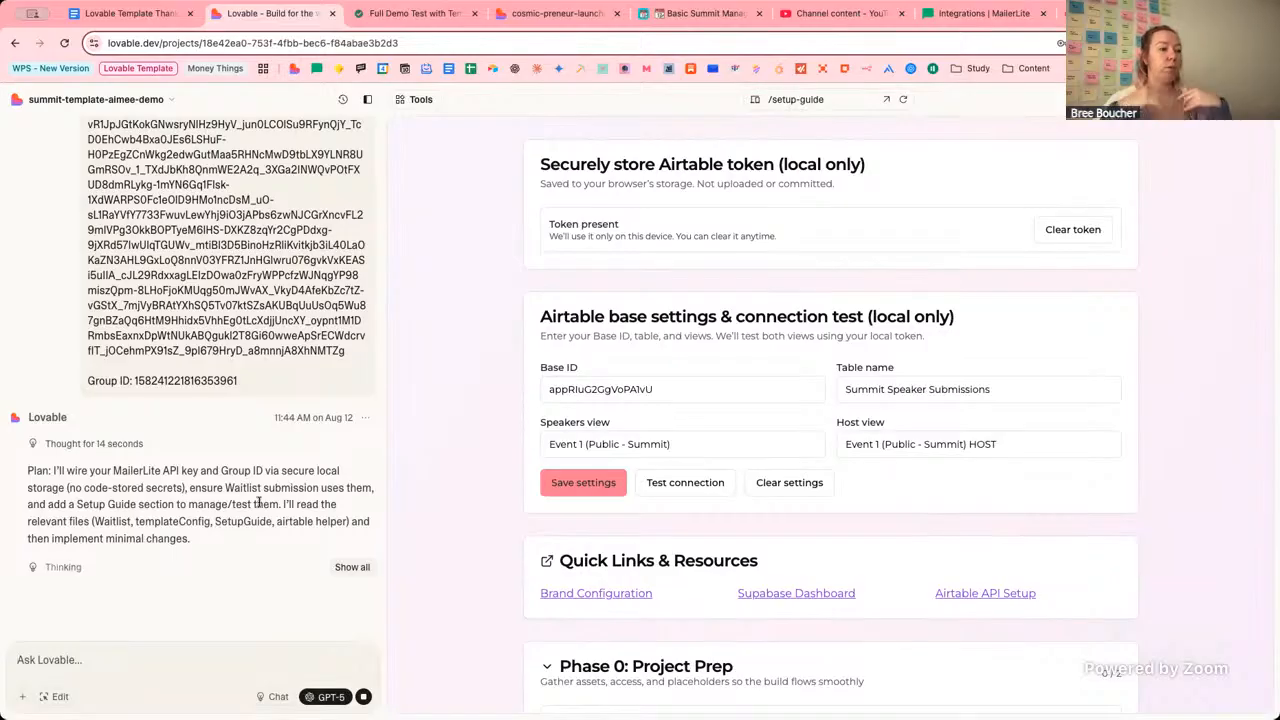
pyautogui.click(982, 14)
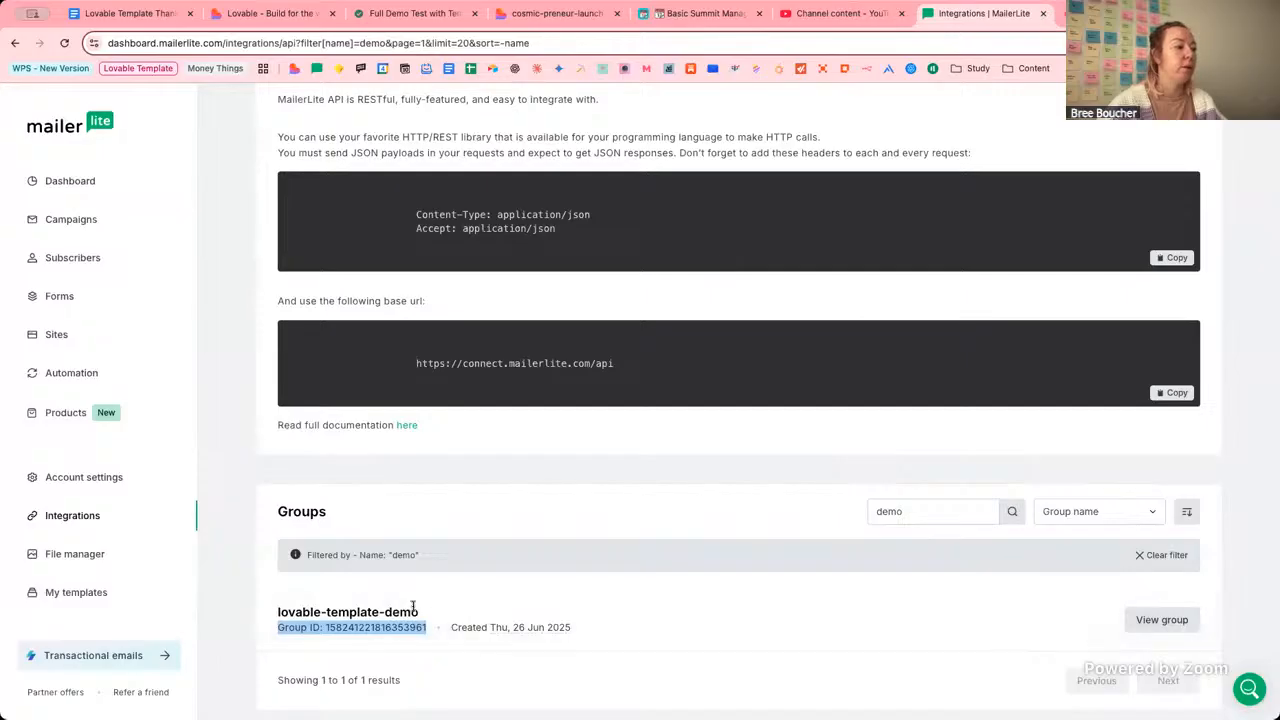
pyautogui.click(468, 590)
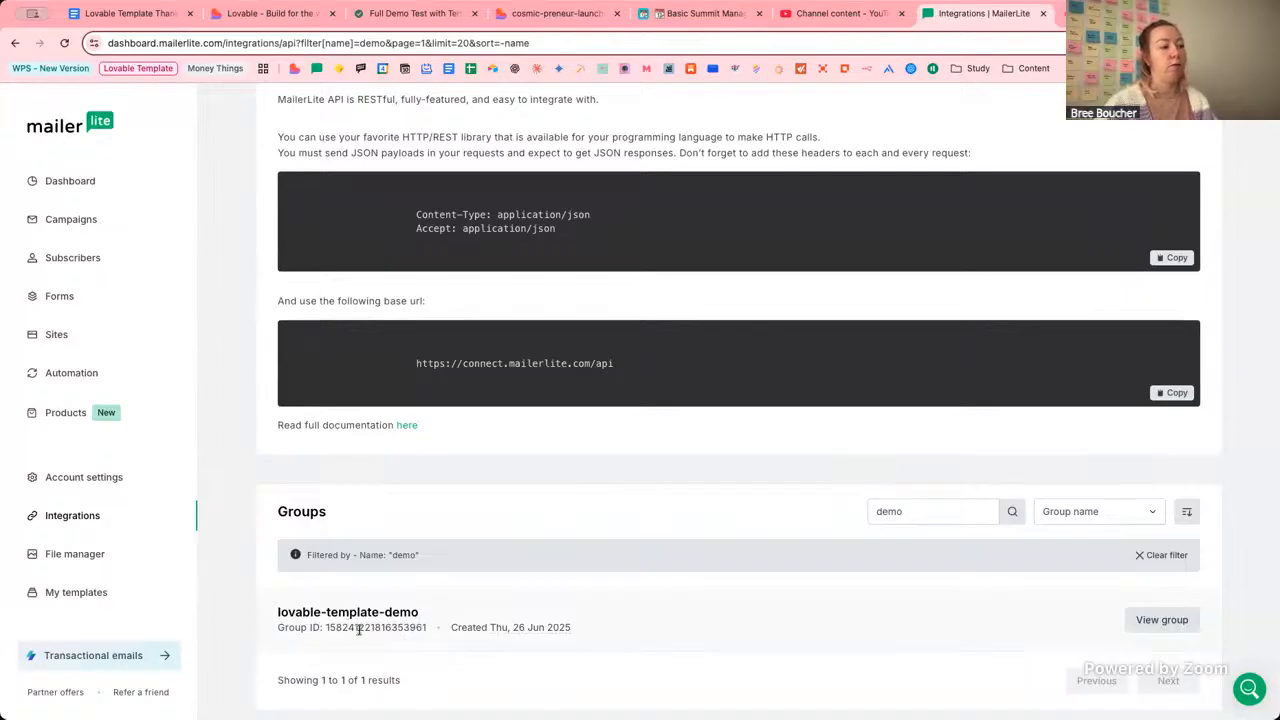
pyautogui.click(280, 13)
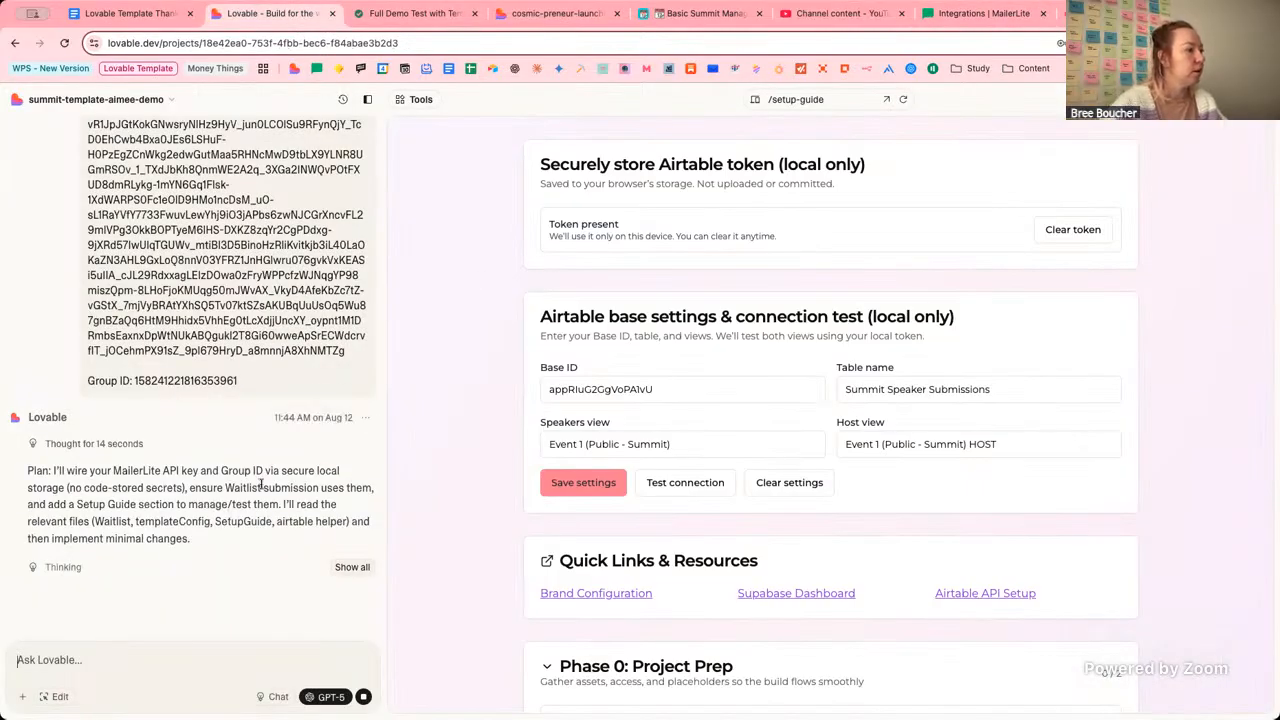
pyautogui.moveTo(100, 472); pyautogui.dragTo(298, 472)
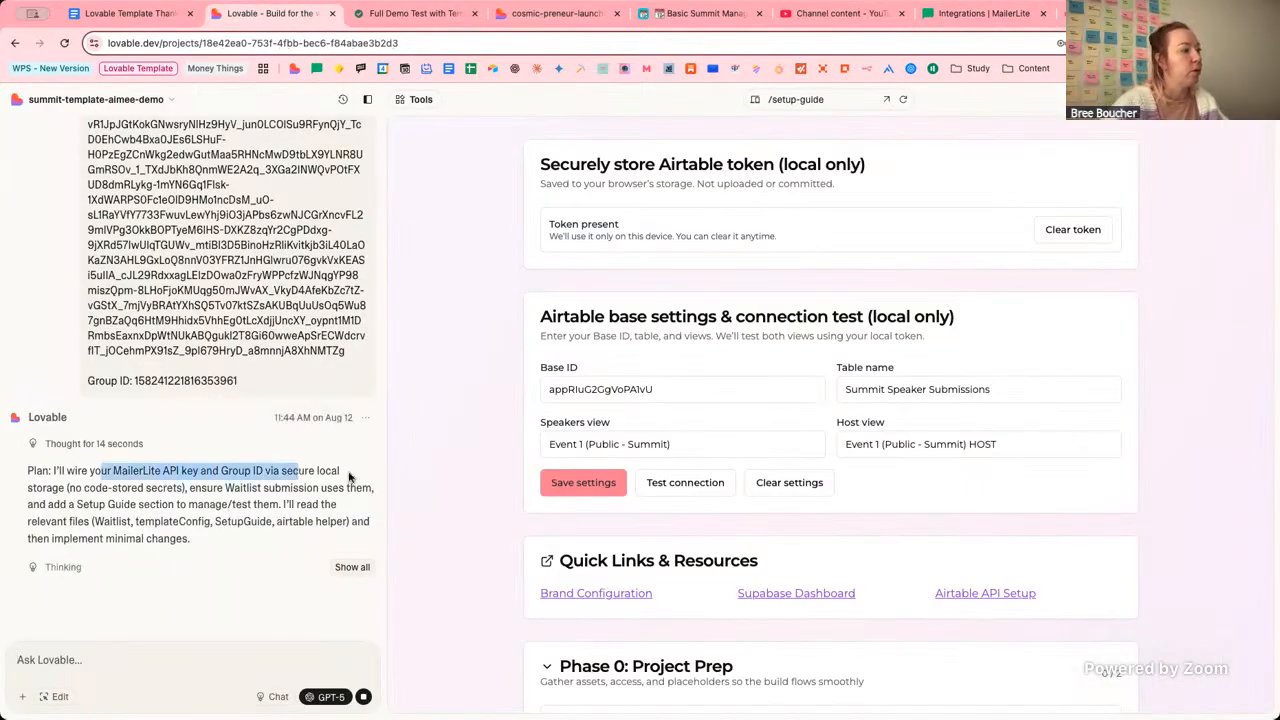
pyautogui.click(299, 472)
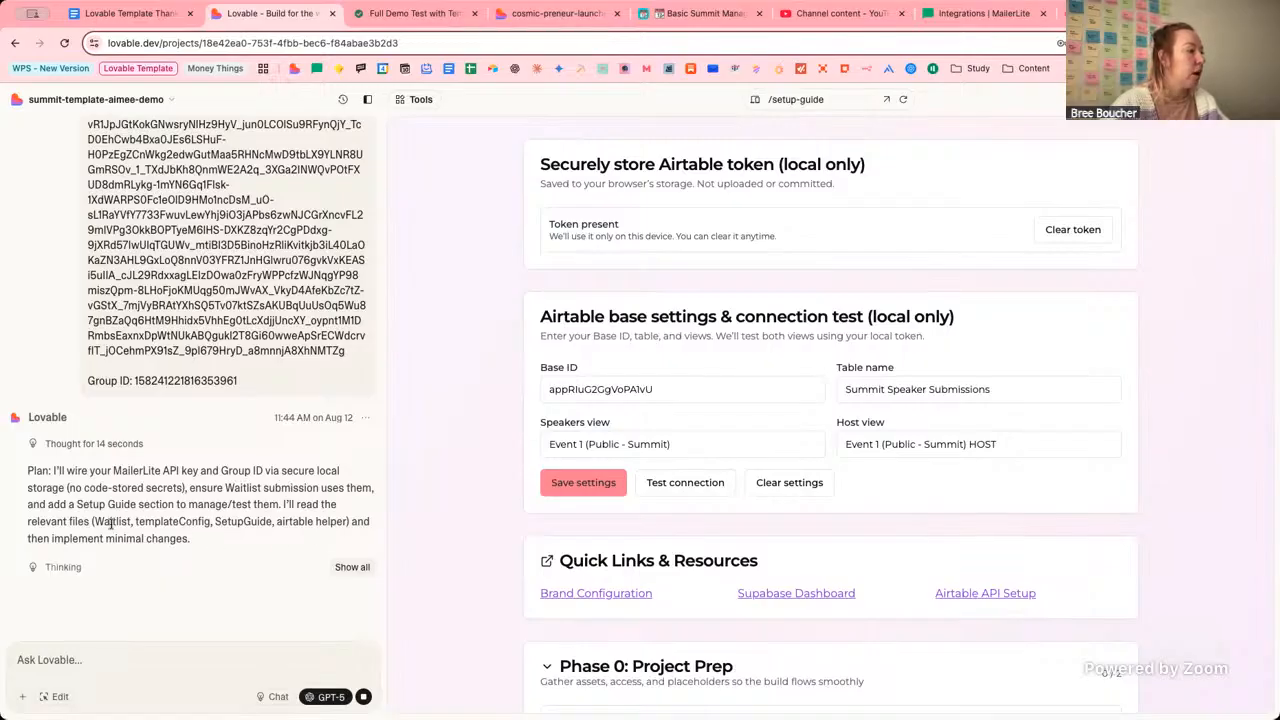
pyautogui.moveTo(95, 524); pyautogui.dragTo(345, 522)
pyautogui.click(291, 538)
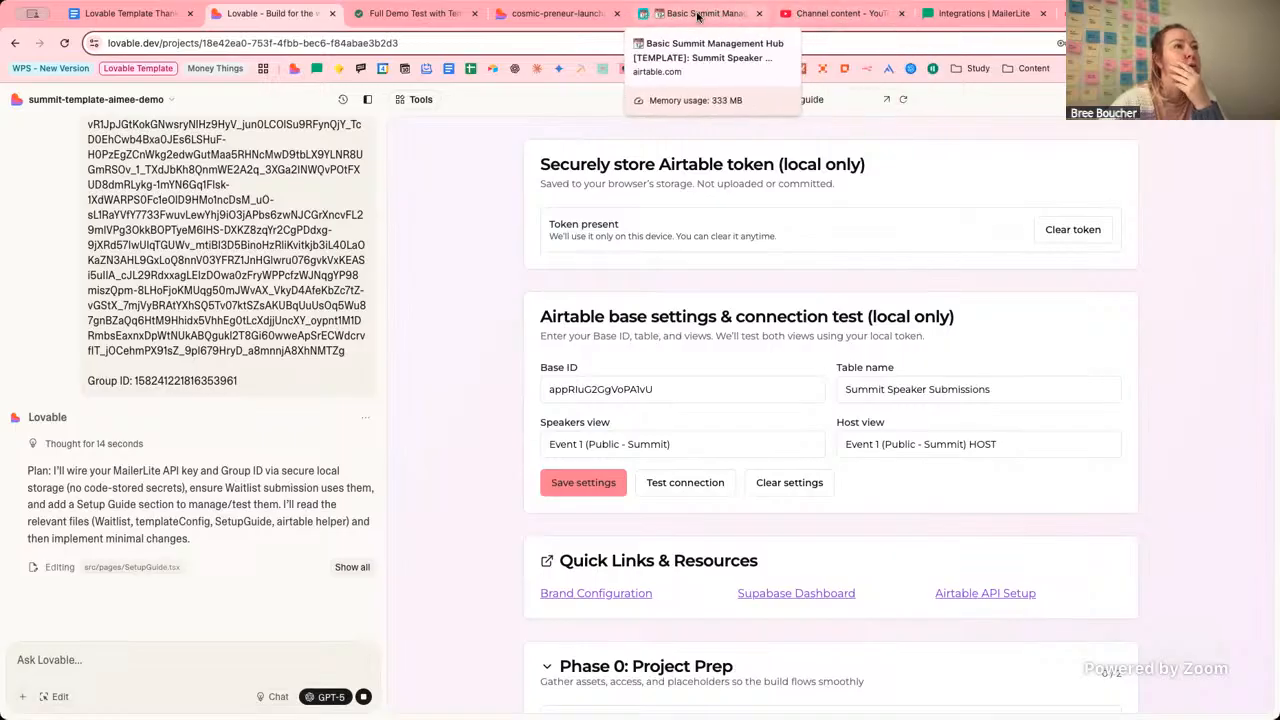
# Review the setup guide's email provider steps and expand Affiliate Tracking in the preview.
pyautogui.click(555, 13)
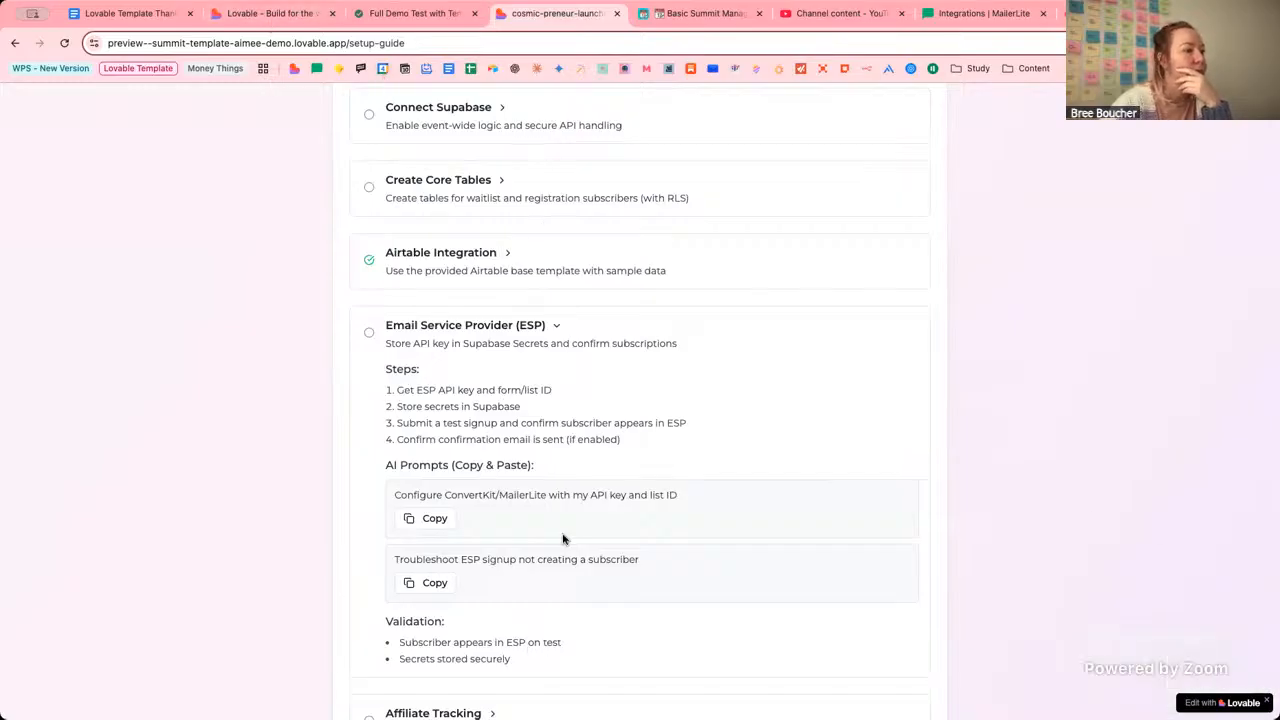
pyautogui.scroll(-3, 563, 539)
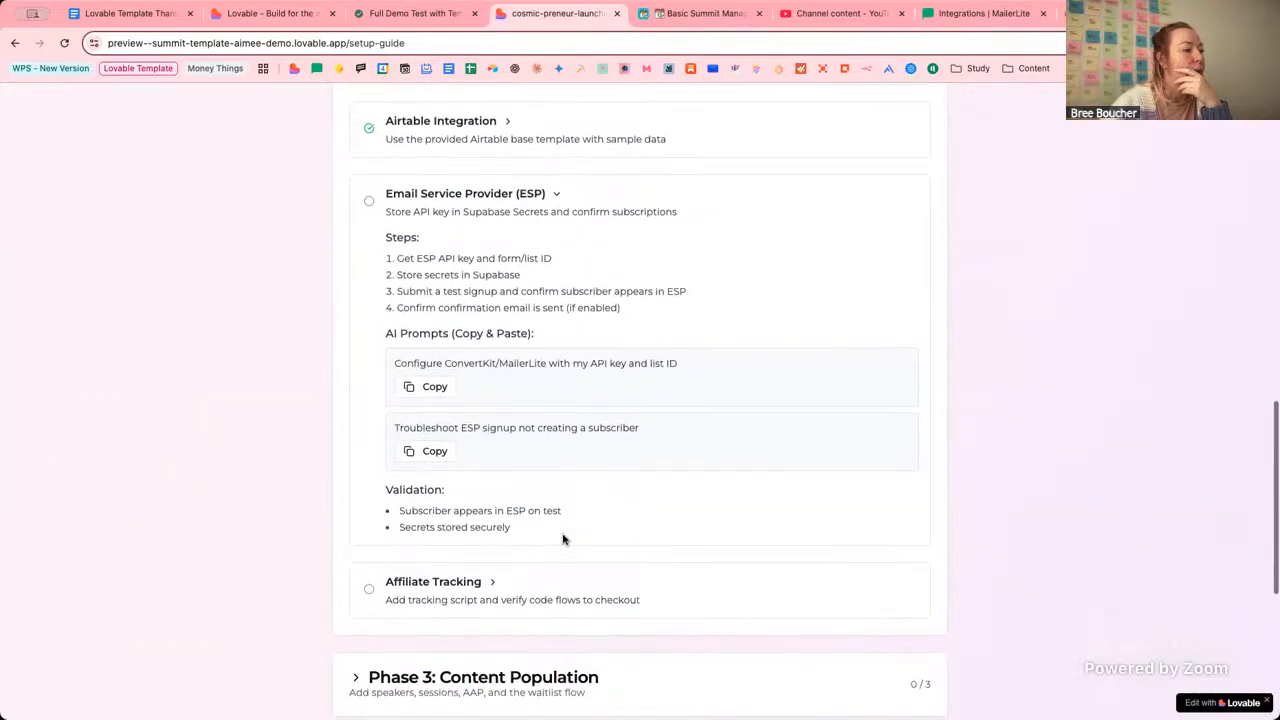
pyautogui.click(493, 581)
pyautogui.scroll(-1, 697, 503)
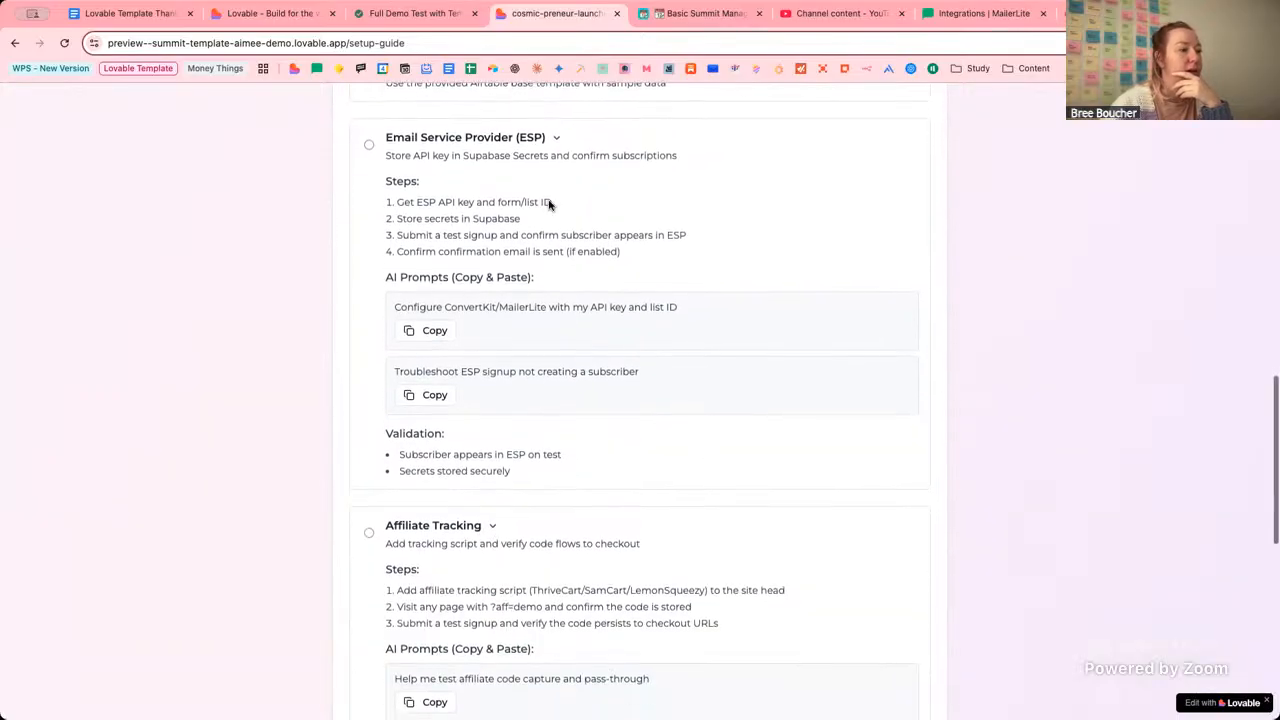
# Check the demo notes, then open the site preview in a new browser tab from Lovable.
pyautogui.click(412, 13)
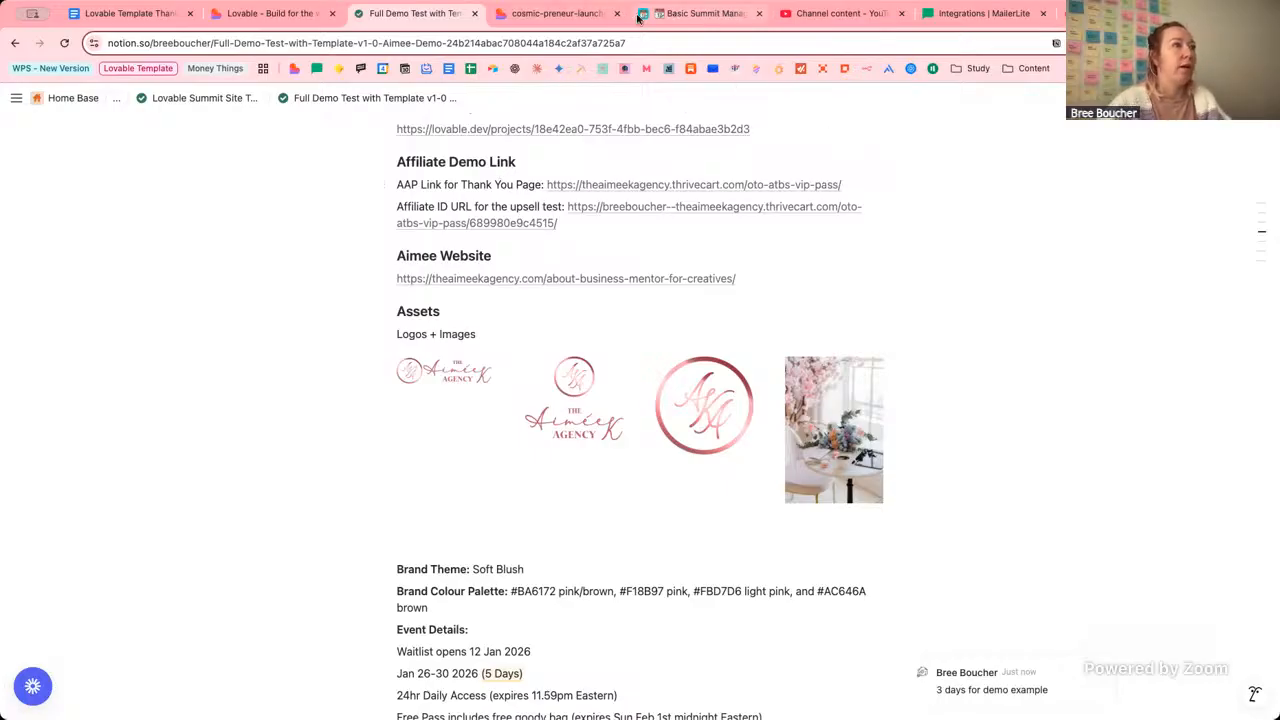
pyautogui.click(579, 17)
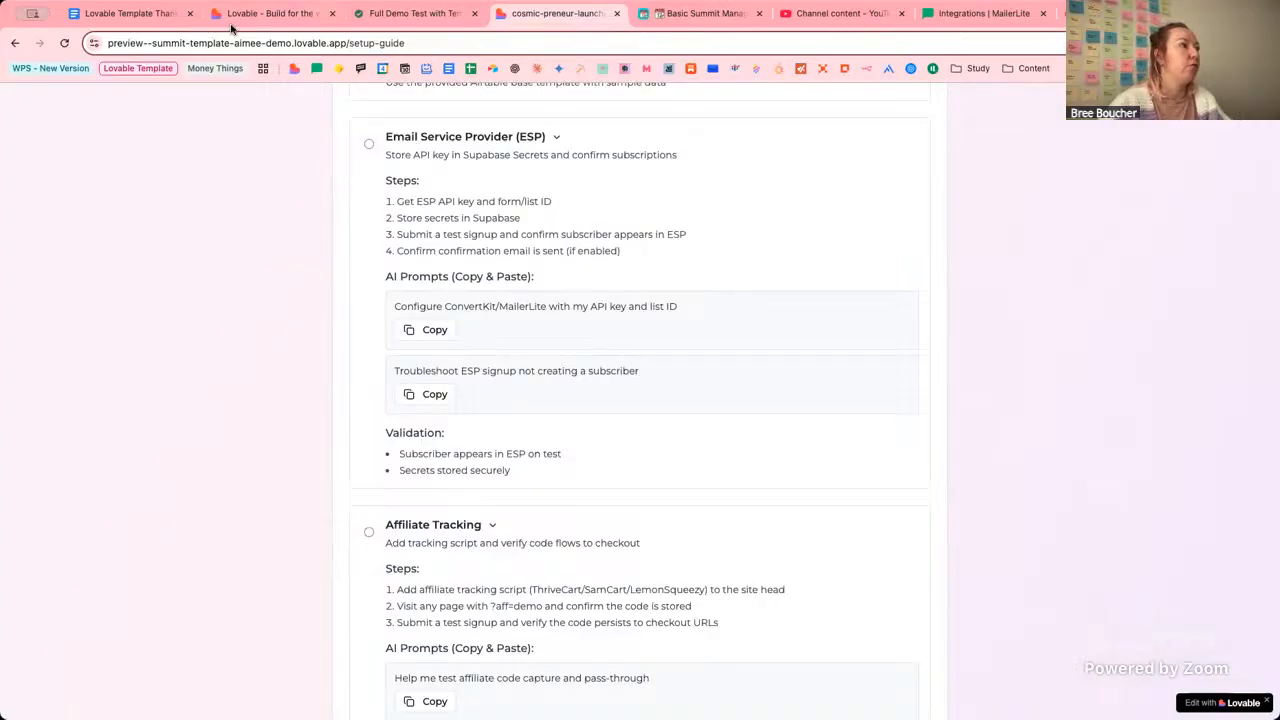
pyautogui.click(266, 24)
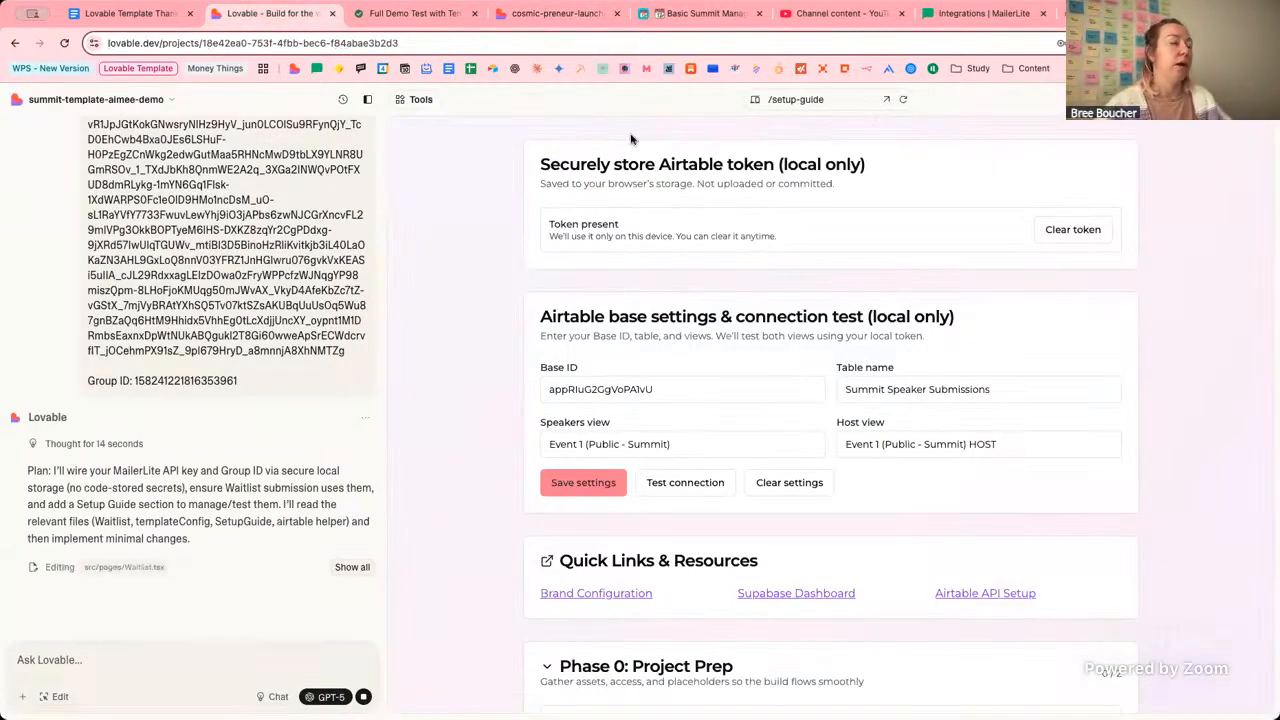
pyautogui.click(886, 99)
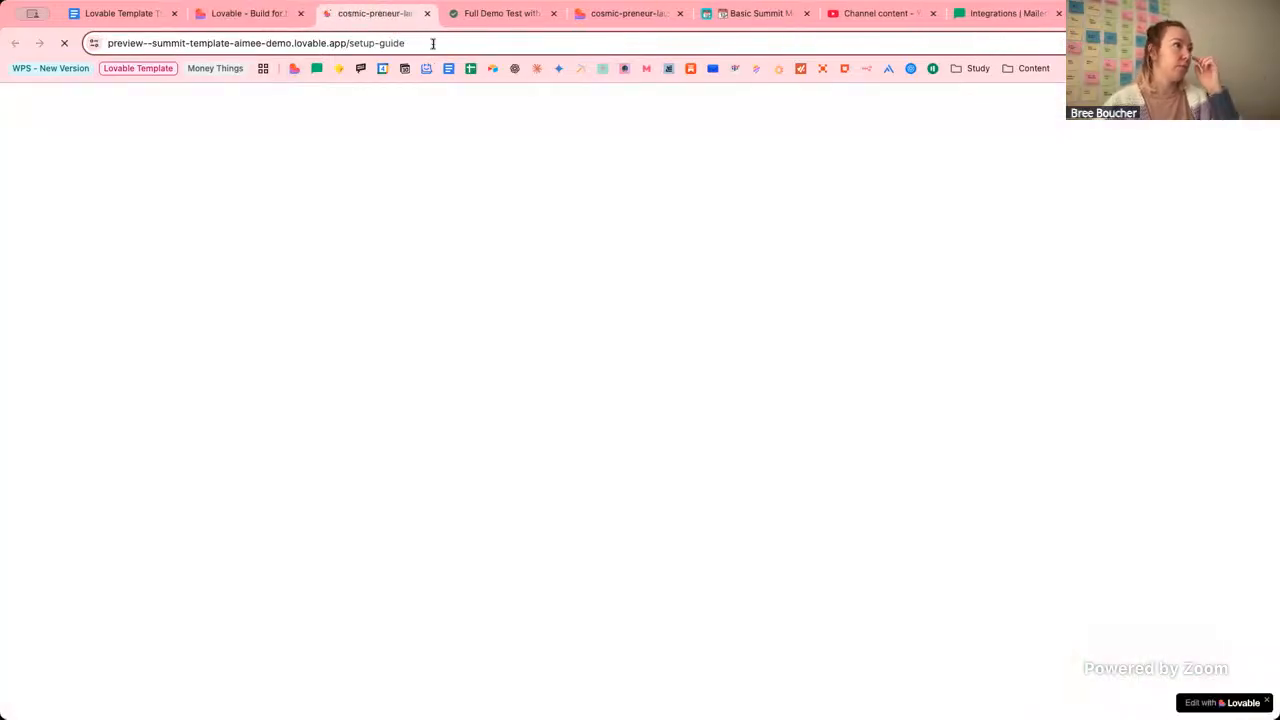
# Remove 'setup-guide' from the address to load the home page, then scroll through its sections.
pyautogui.moveTo(433, 44); pyautogui.dragTo(351, 41)
pyautogui.press('BackSpace')
pyautogui.press('Return')
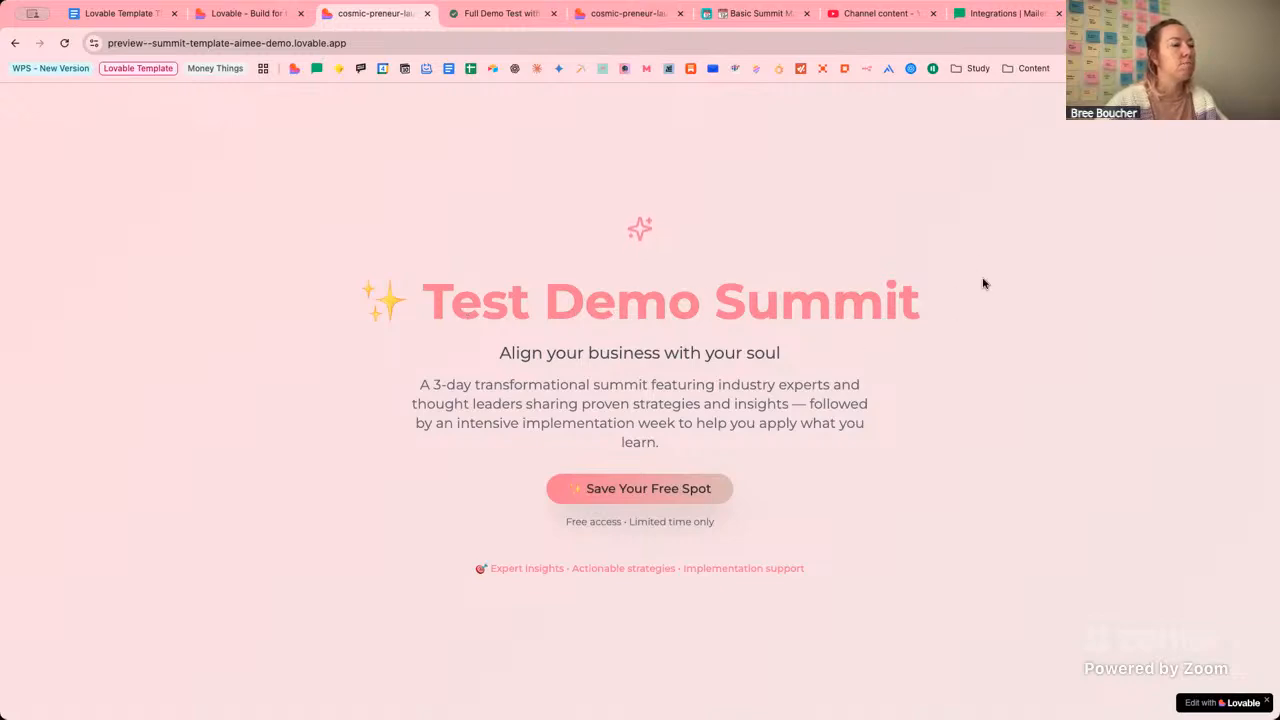
pyautogui.scroll(-5, 983, 284)
pyautogui.scroll(5, 983, 284)
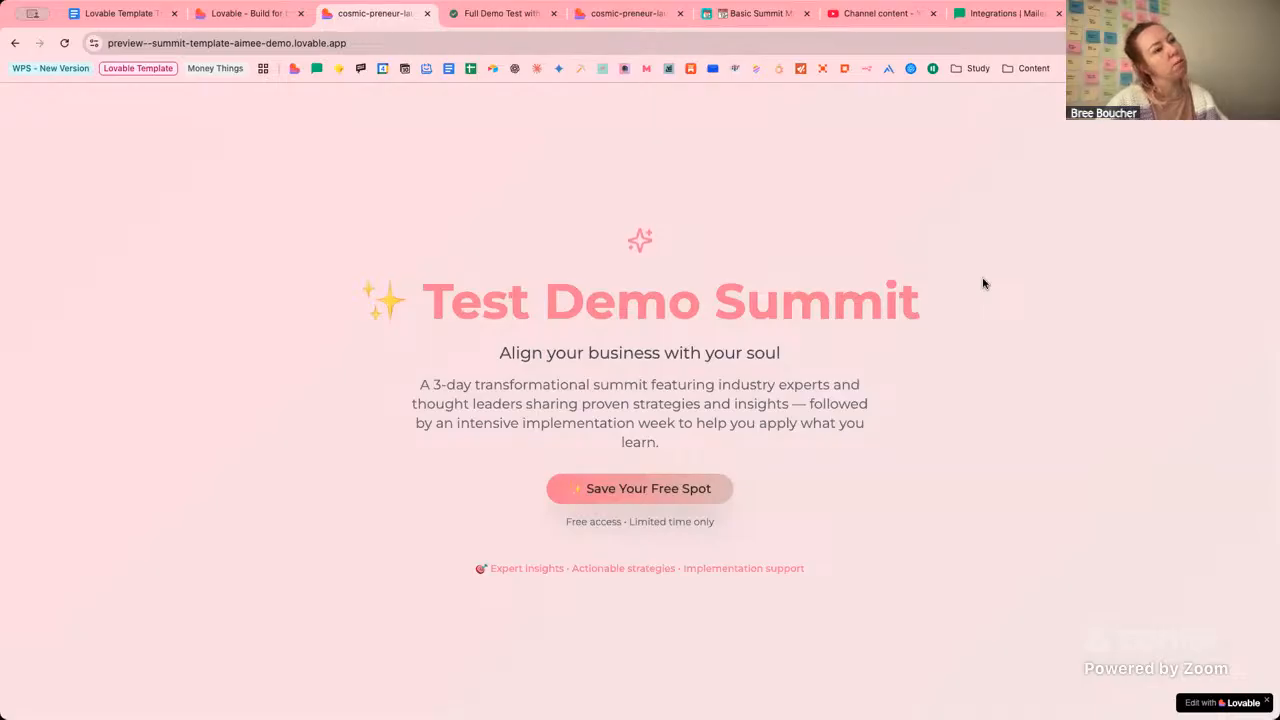
pyautogui.scroll(-10, 983, 284)
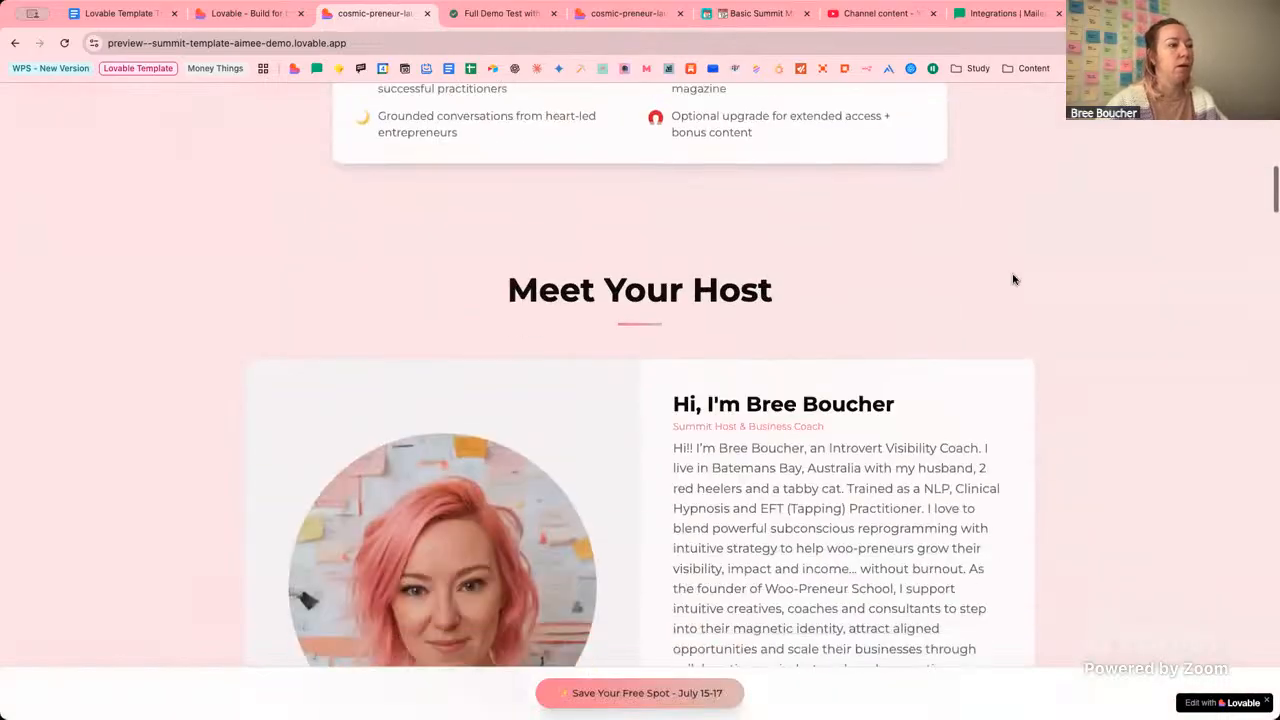
pyautogui.scroll(-6, 1013, 279)
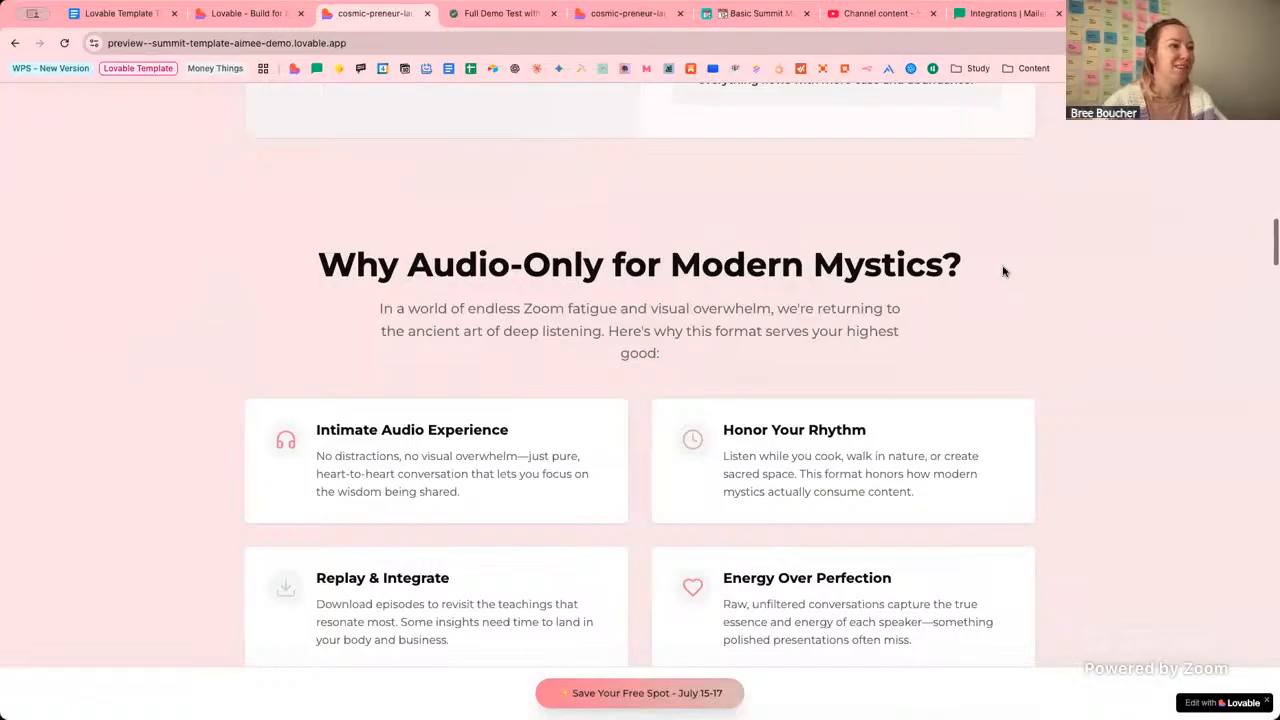
pyautogui.scroll(-3, 1004, 271)
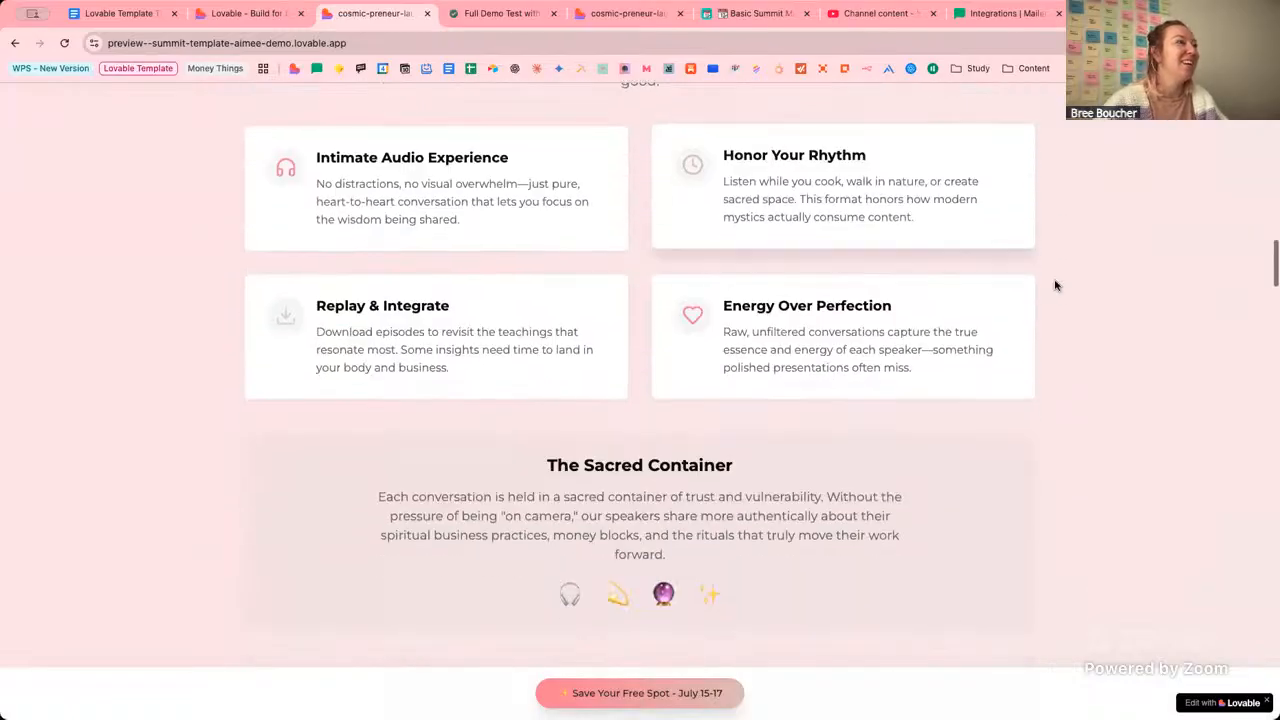
pyautogui.scroll(-1, 1054, 286)
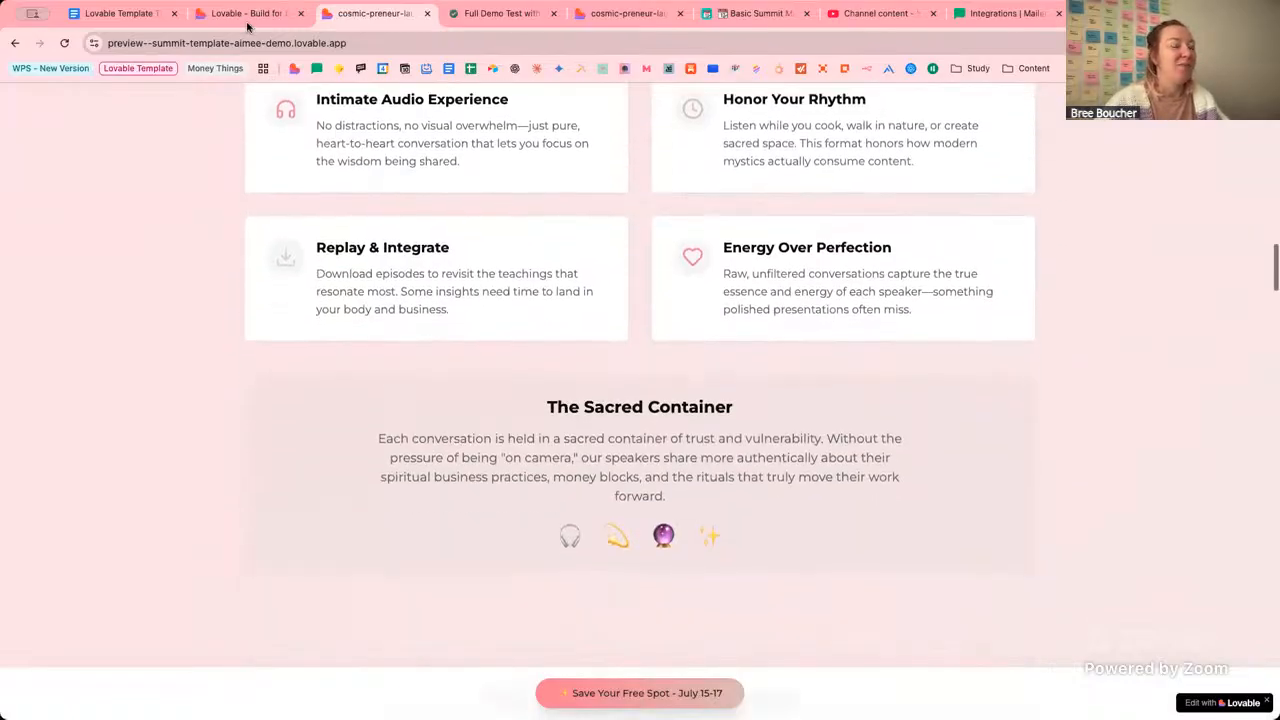
pyautogui.scroll(-6, 1103, 246)
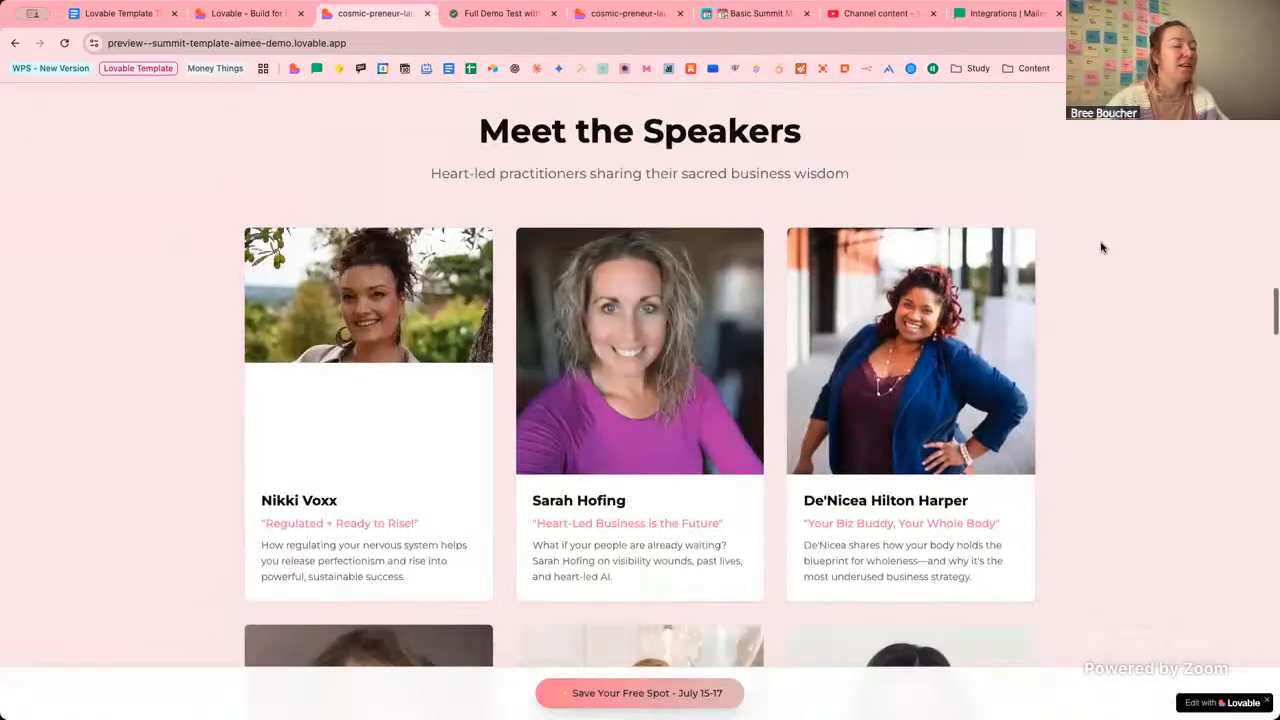
pyautogui.scroll(20, 1103, 246)
pyautogui.scroll(-15, 503, 65)
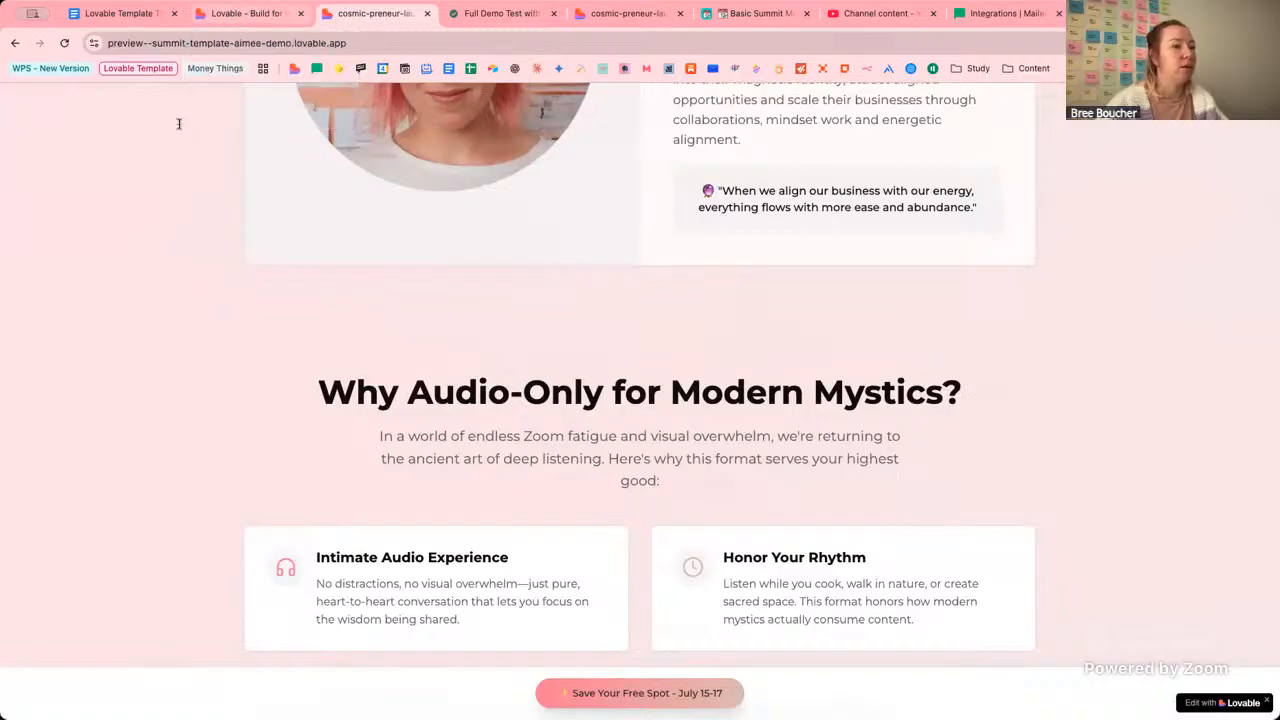
# Paste the MailerLite API key and Group ID into the local-only MailerLite settings and save them.
pyautogui.hotkey('ctrl', 'shift', 'Tab')
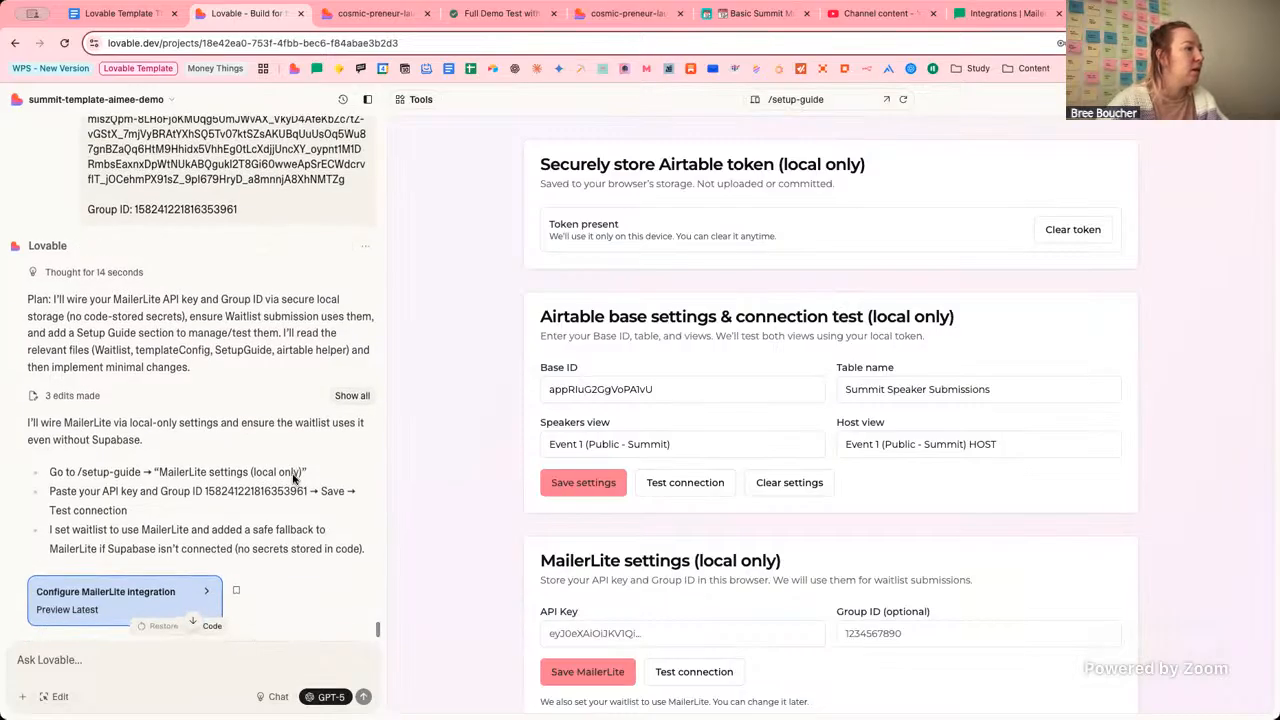
pyautogui.click(611, 633)
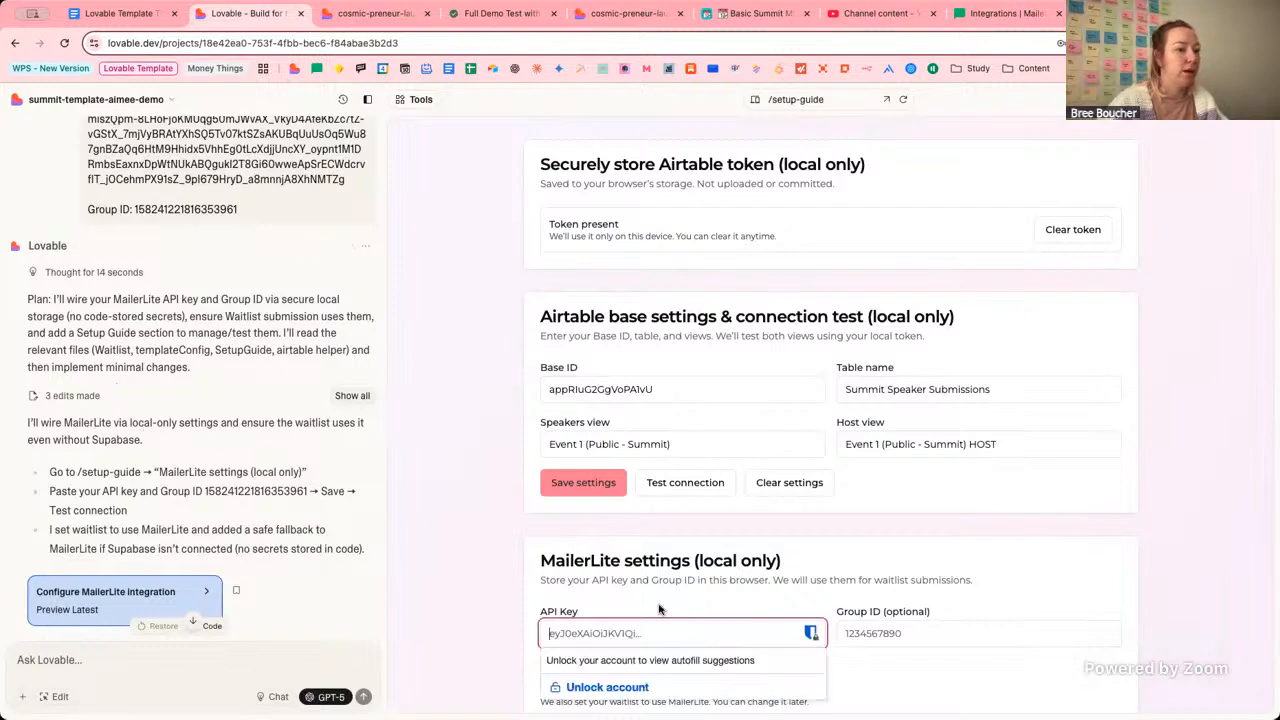
pyautogui.click(1271, 314)
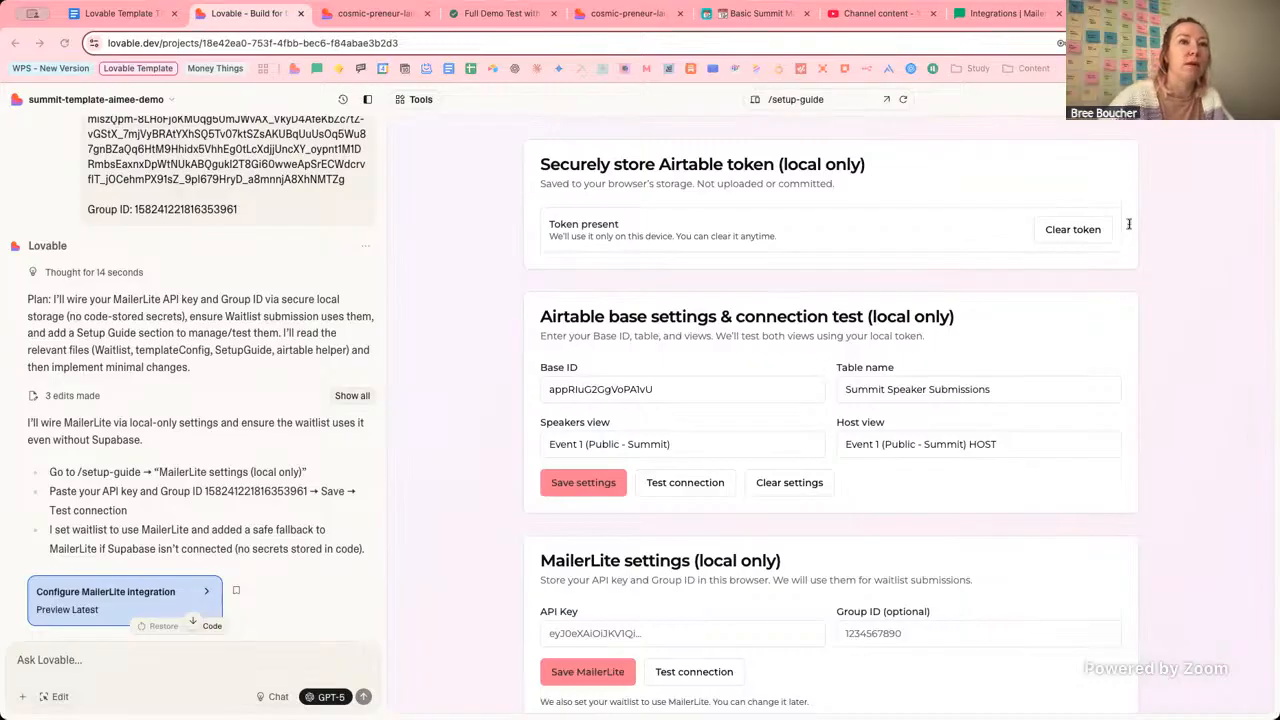
pyautogui.click(758, 641)
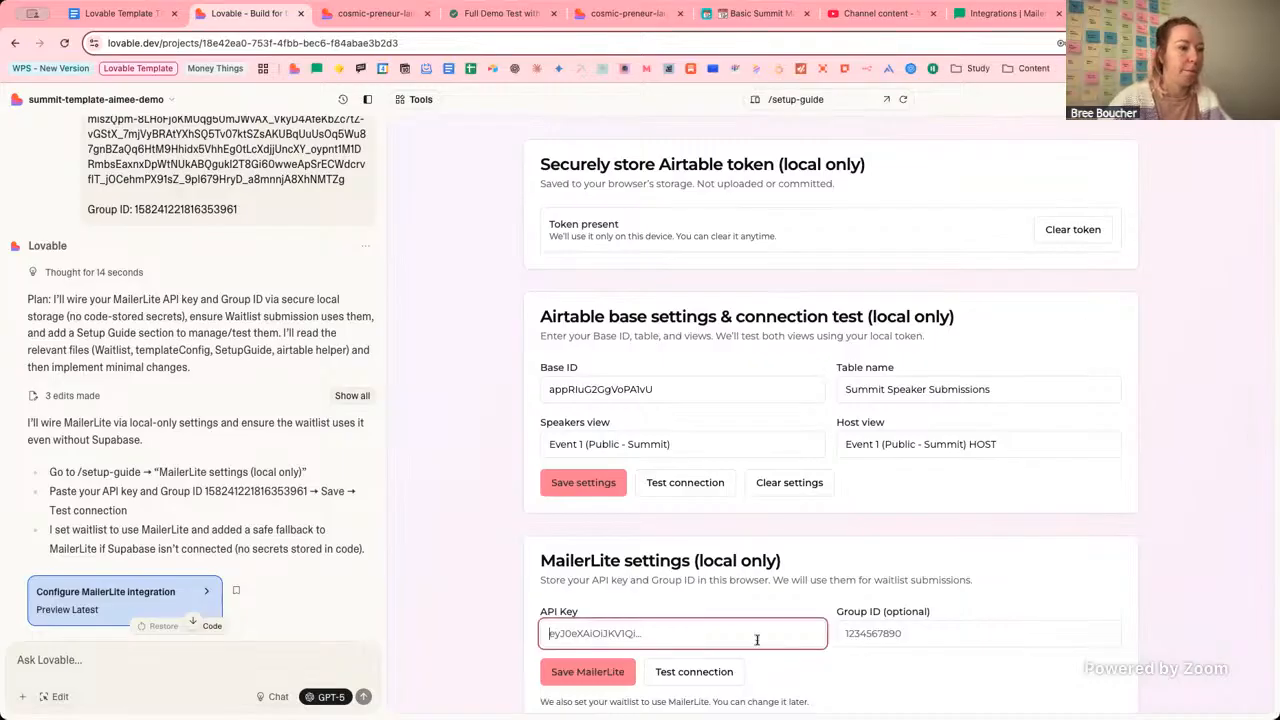
pyautogui.press('super+v')
pyautogui.click(1275, 430)
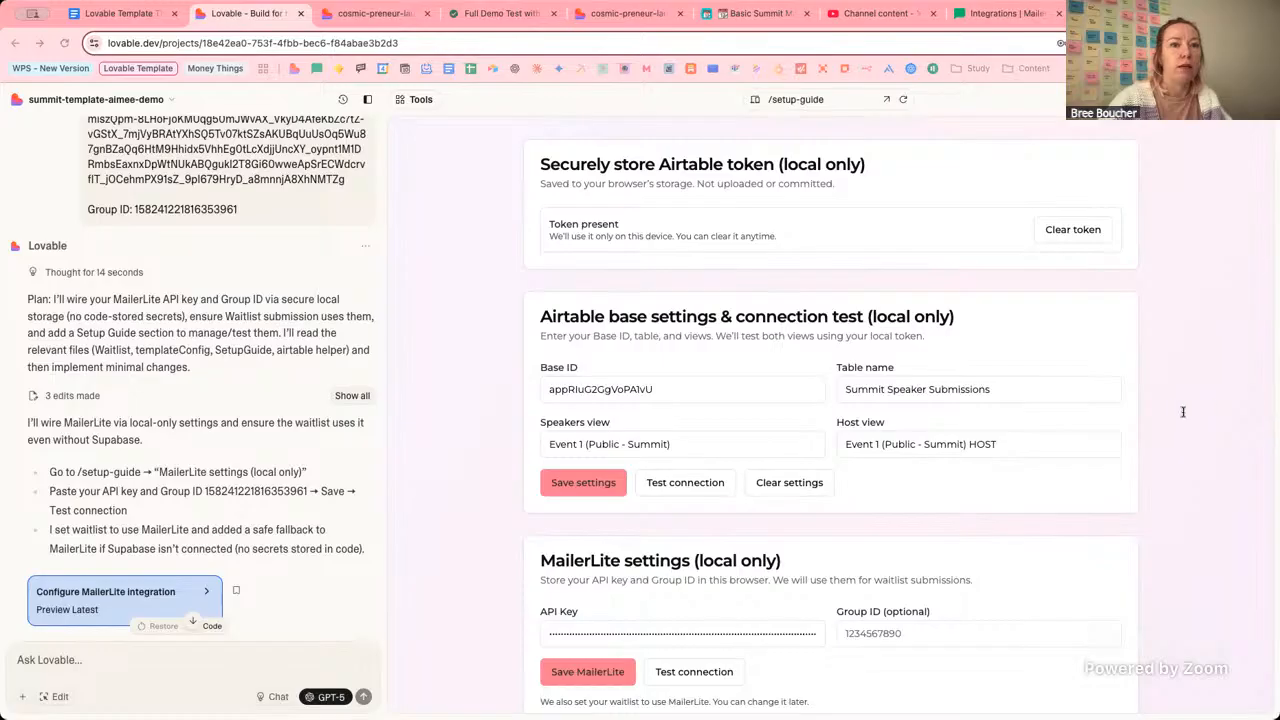
pyautogui.click(855, 634)
pyautogui.press('super+v')
pyautogui.click(590, 668)
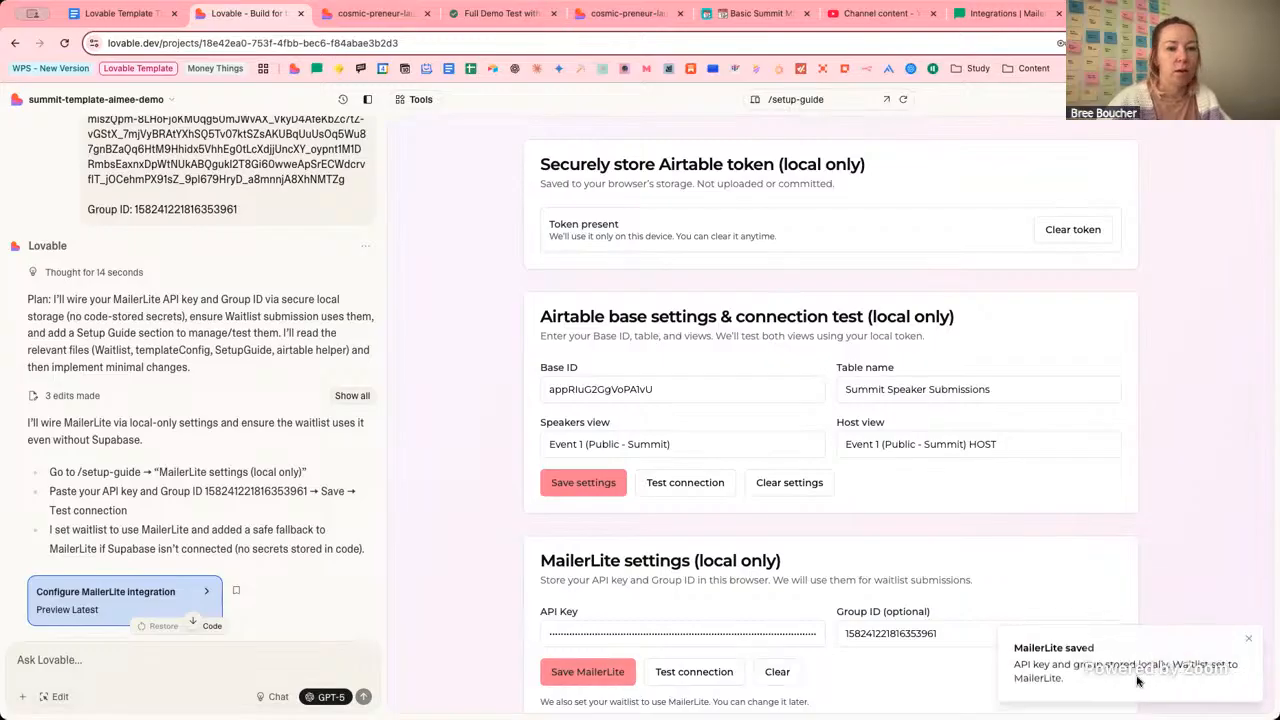
pyautogui.scroll(-1, 705, 615)
pyautogui.scroll(-1, 705, 615)
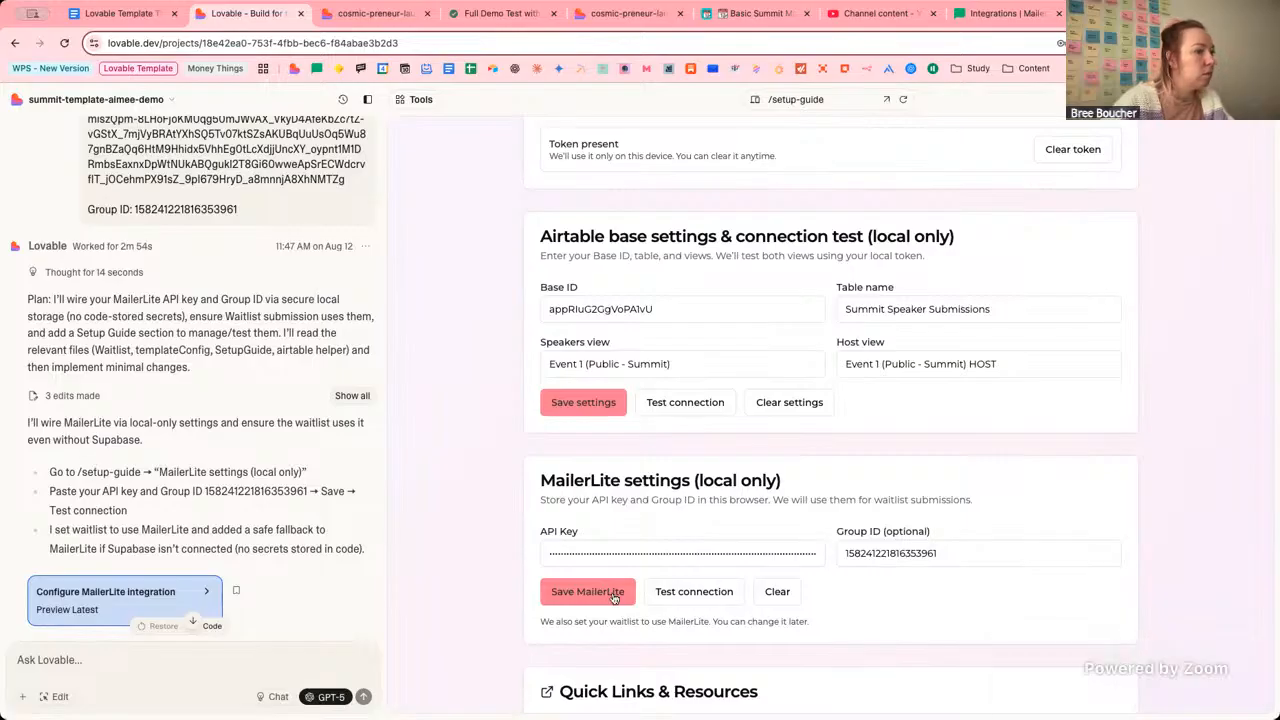
# Run Test connection with the saved MailerLite settings on /setup-guide; it fails with 'Failed to fetch'.
pyautogui.click(694, 591)
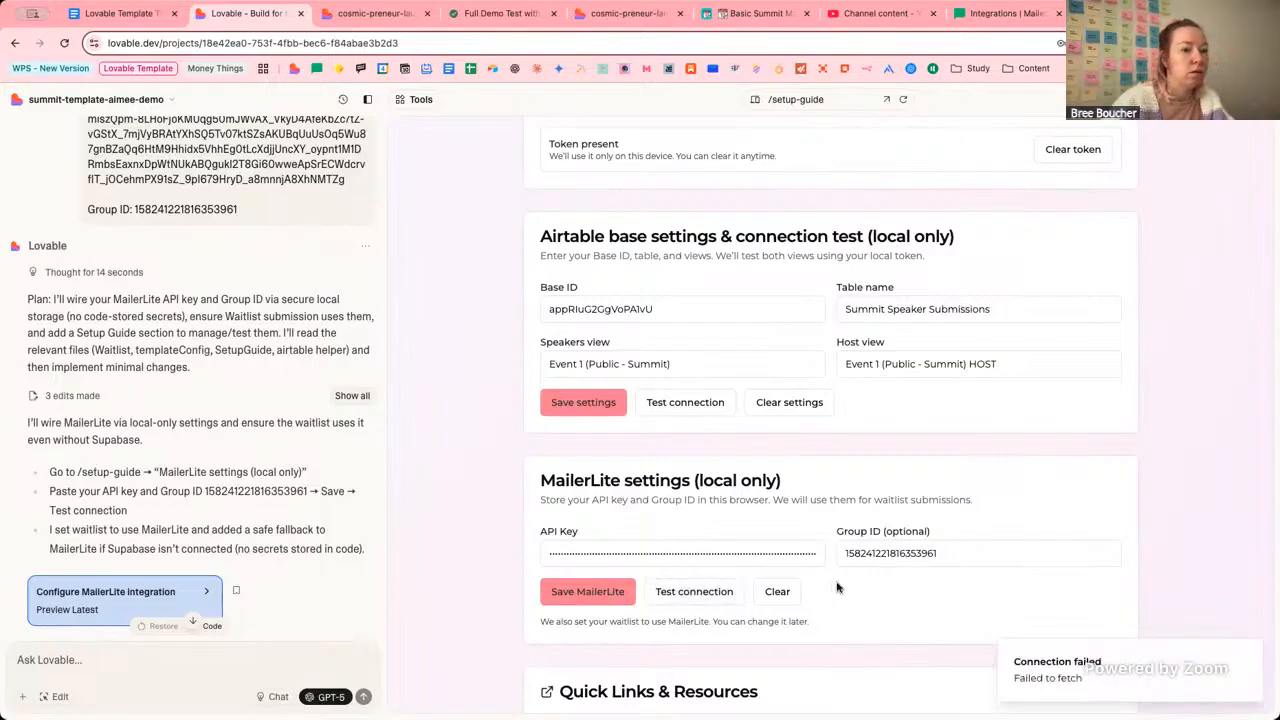
# Send Lovable a two-line request to fix 'Failed to fetch' and wire the registration form to MailerLite.
pyautogui.click(209, 654)
pyautogui.write("It's showing")
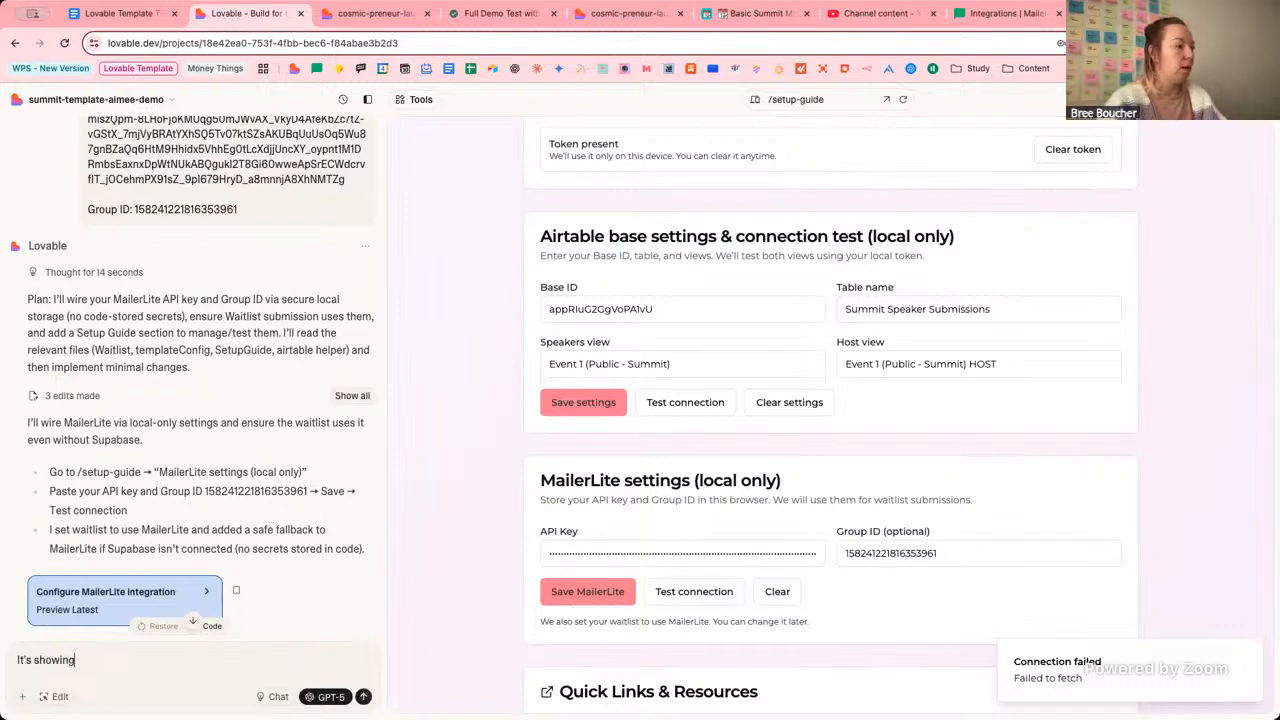
pyautogui.write(' as fai')
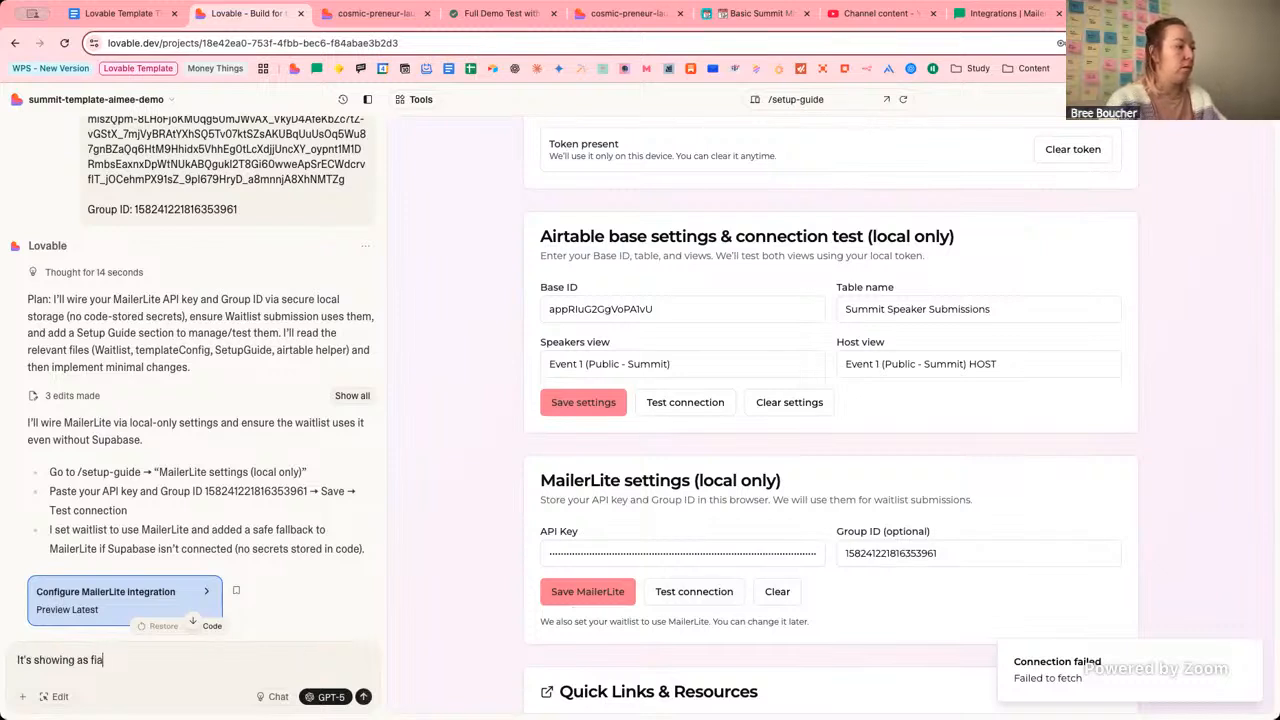
pyautogui.write('led to fetch')
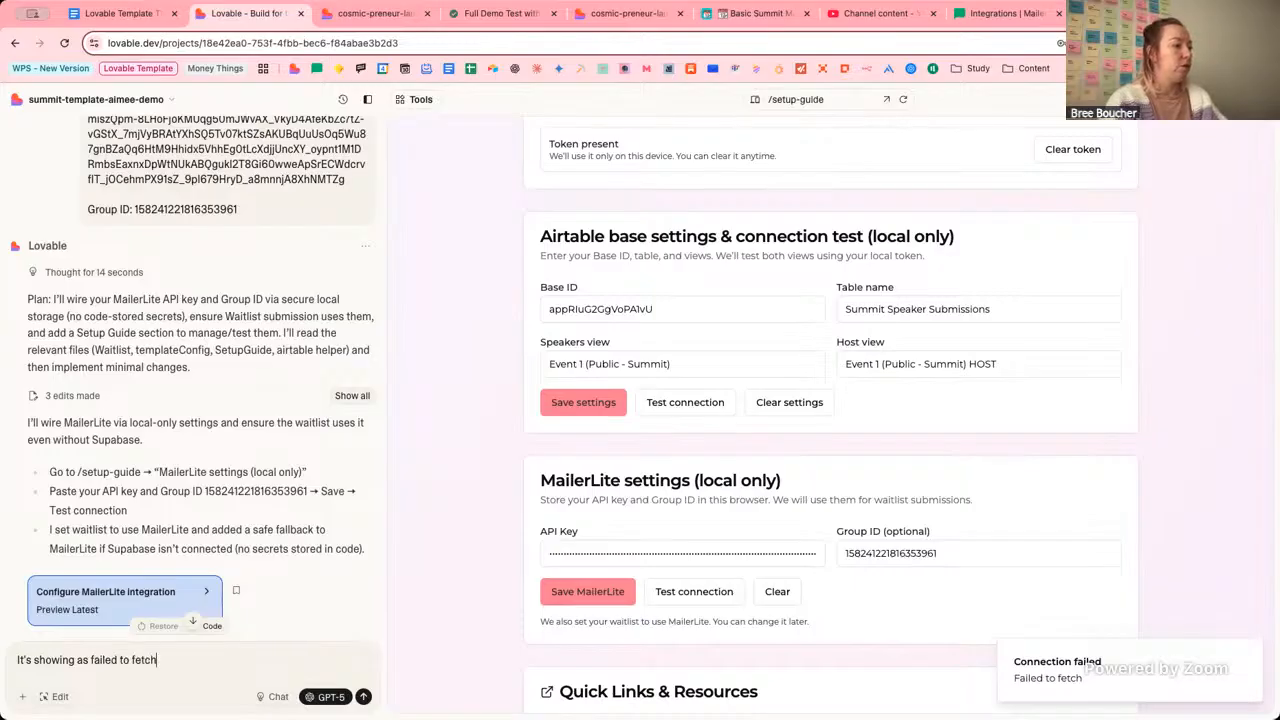
pyautogui.write(' when I sested the connection.')
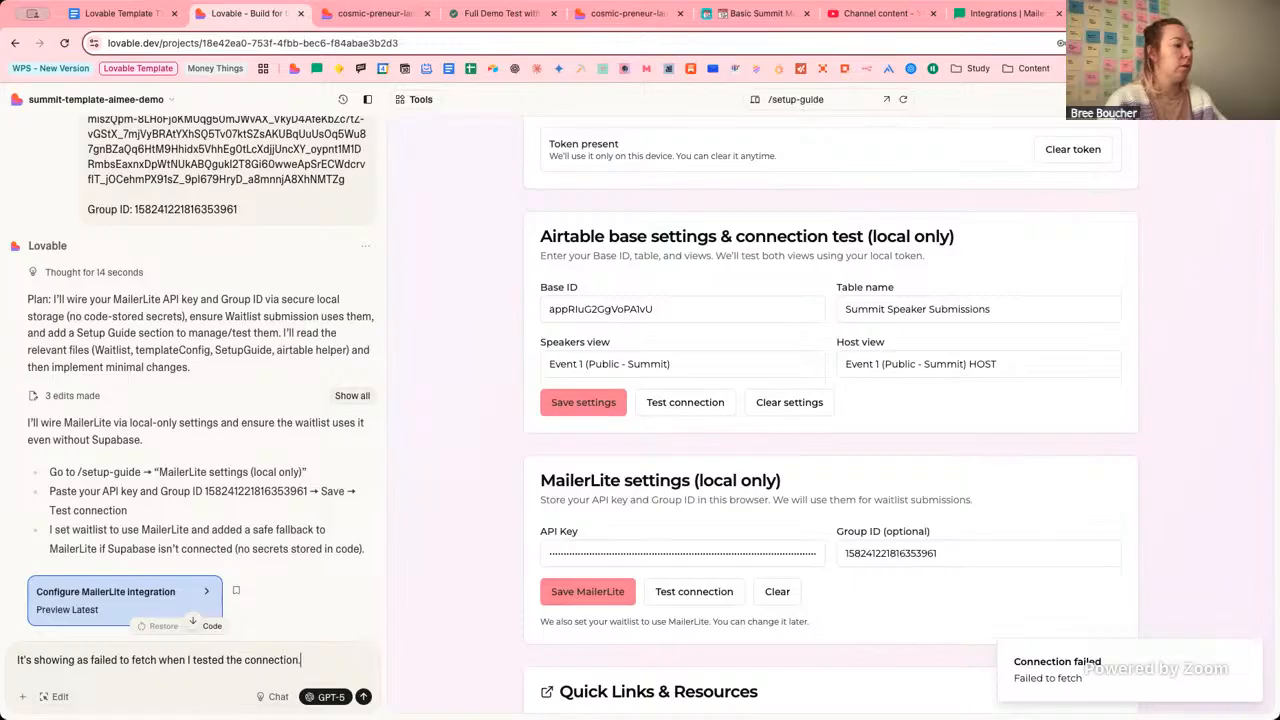
pyautogui.press('BackSpace')
pyautogui.write(', can you')
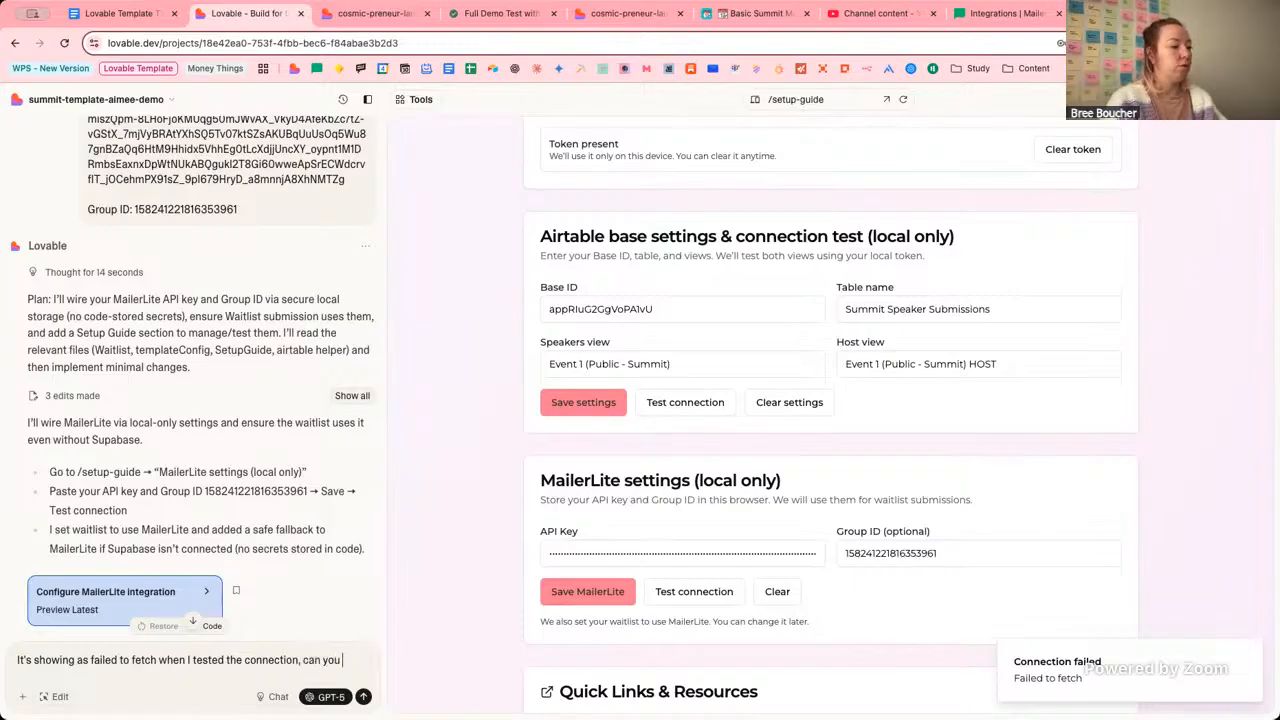
pyautogui.write(' troubleshot')
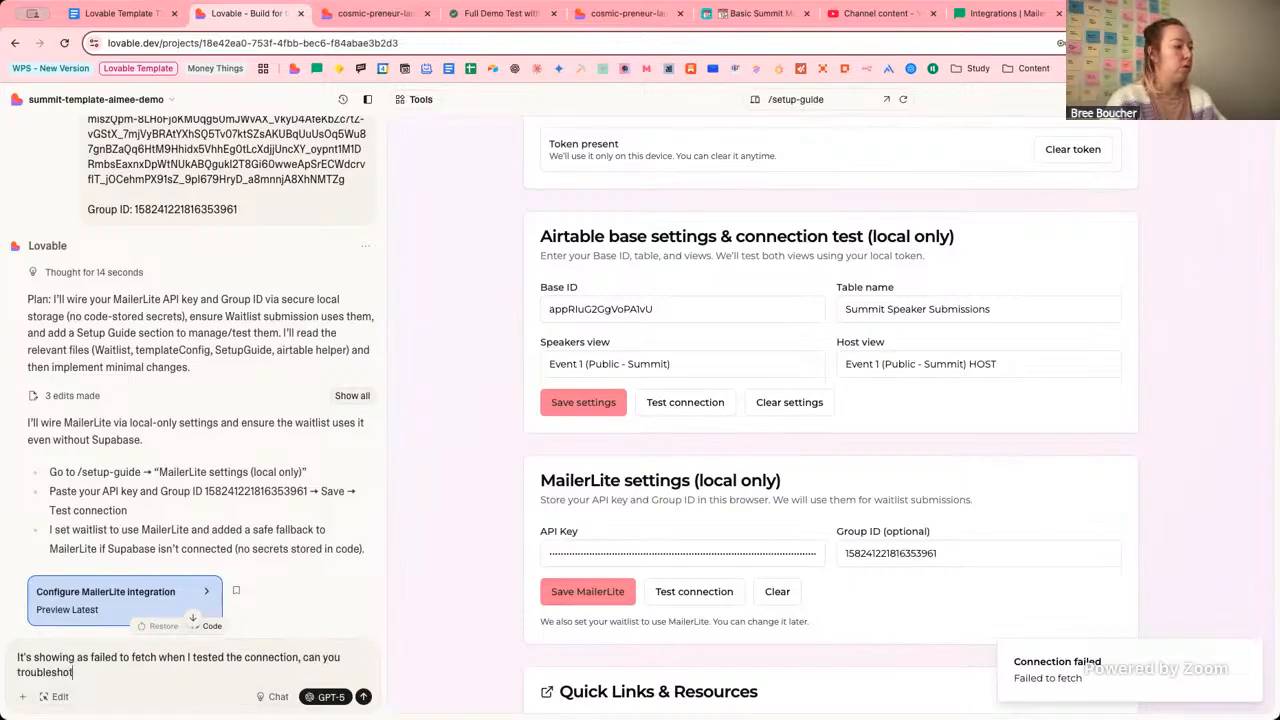
pyautogui.write('t that')
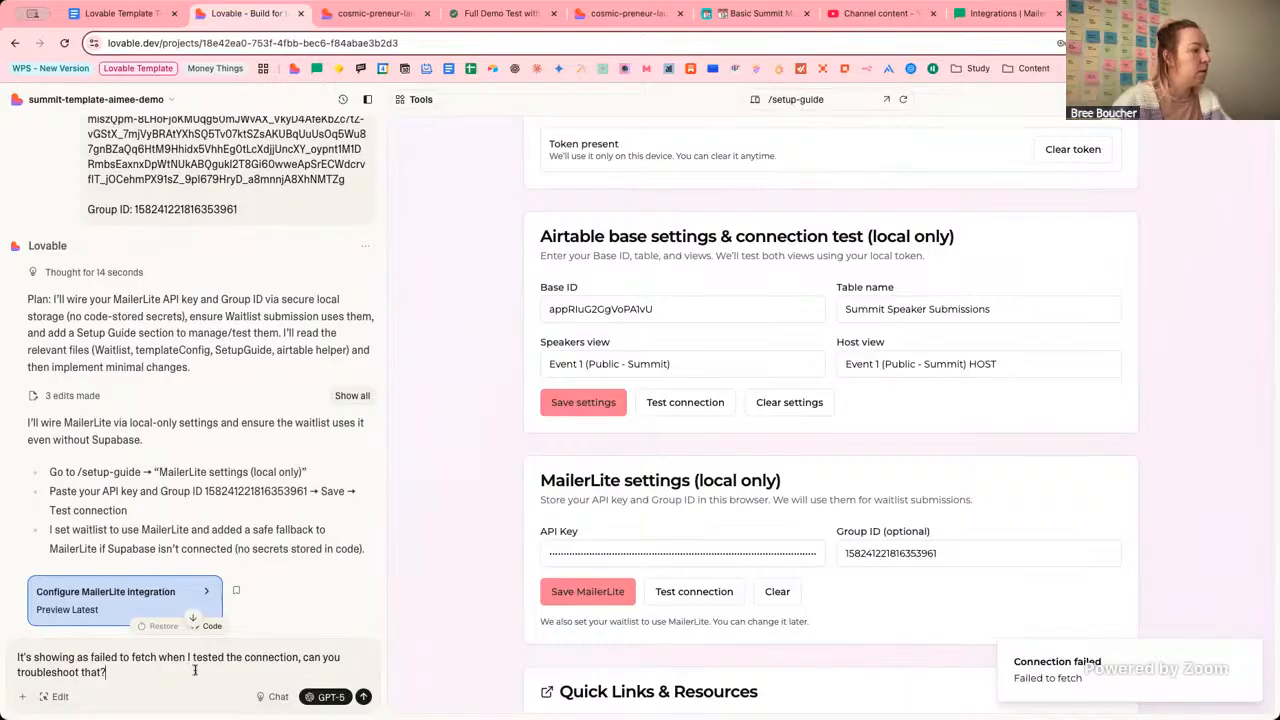
pyautogui.write('?')
pyautogui.hotkey('shift', 'Return')
pyautogui.write('I also')
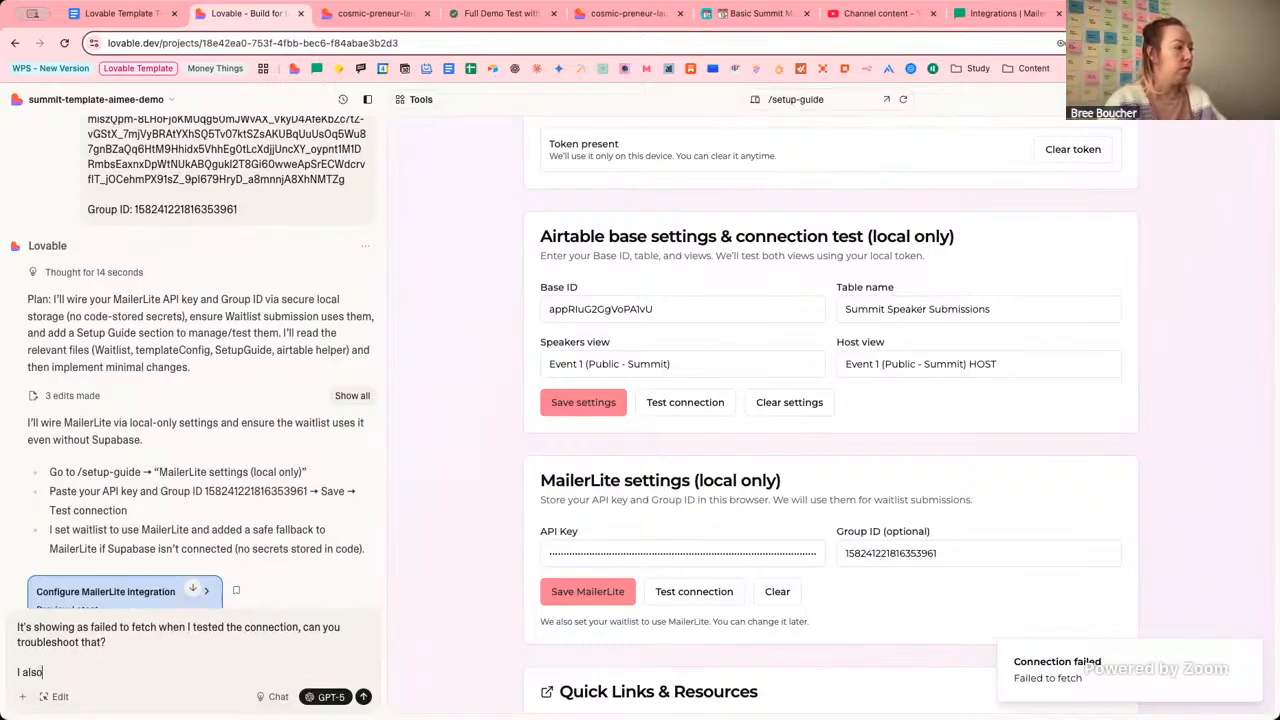
pyautogui.write(' noted that you ')
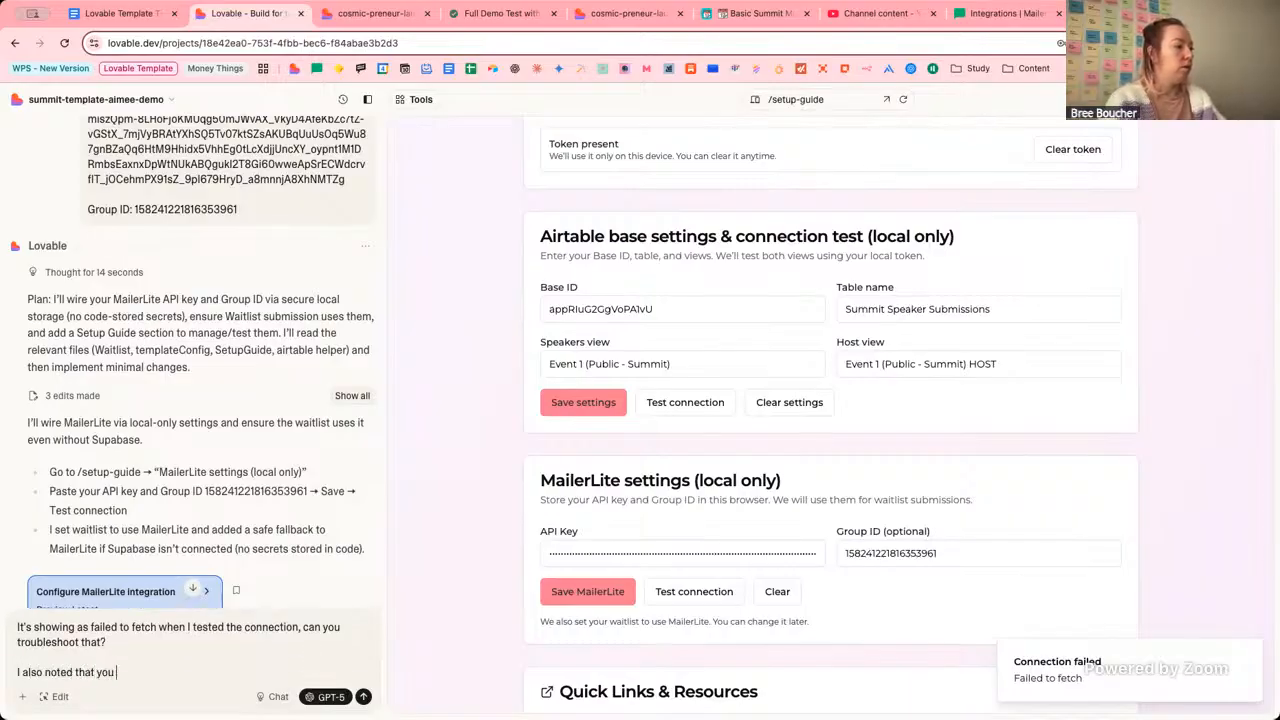
pyautogui.write('are refere')
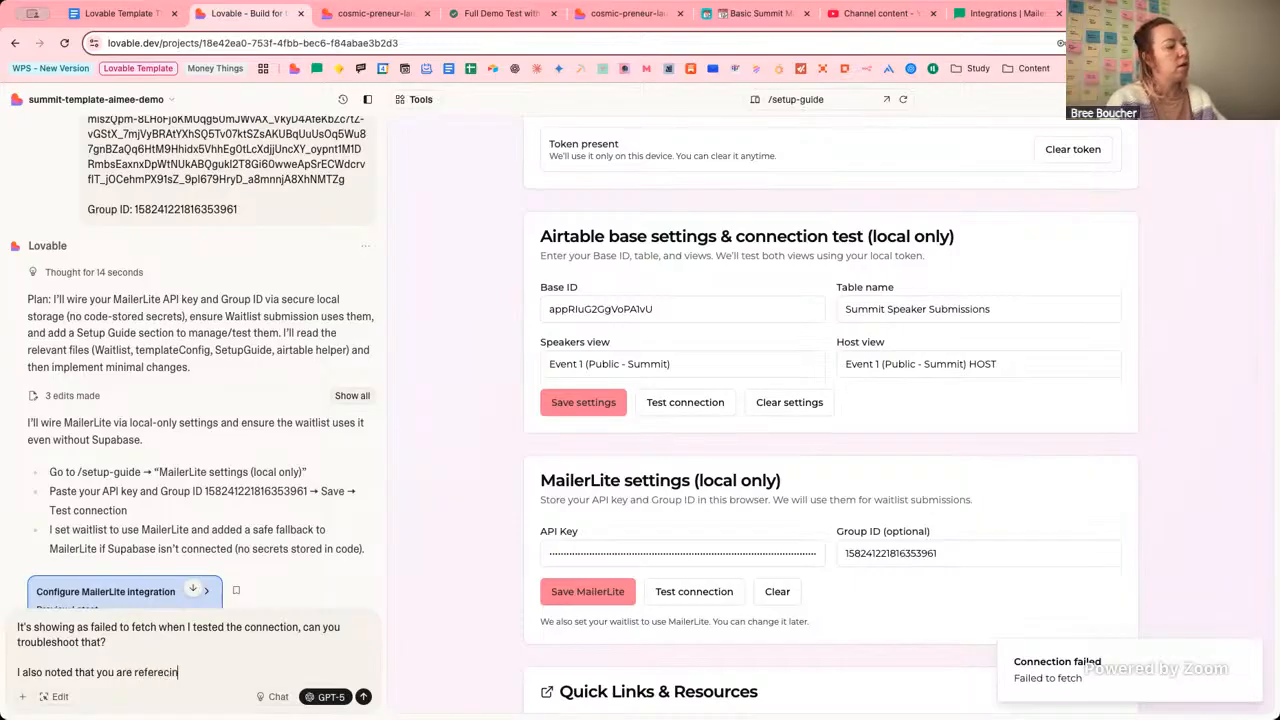
pyautogui.write('ncing to')
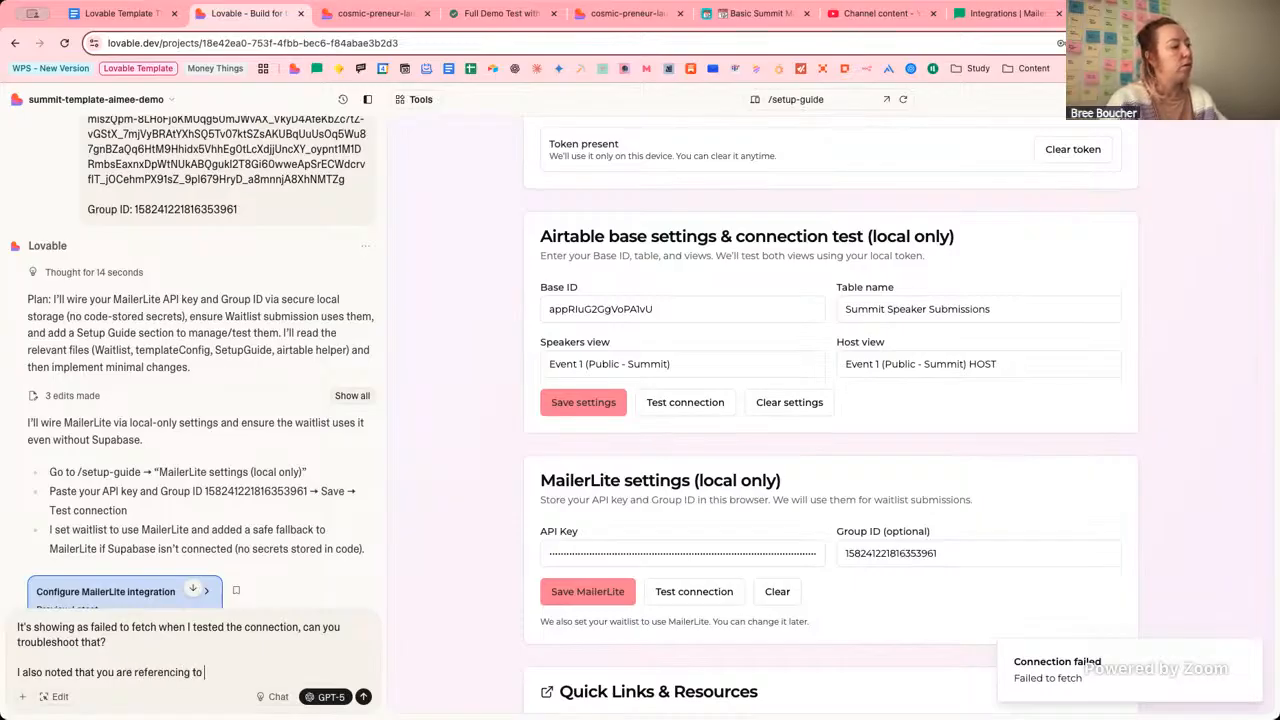
pyautogui.write(' set the waitli')
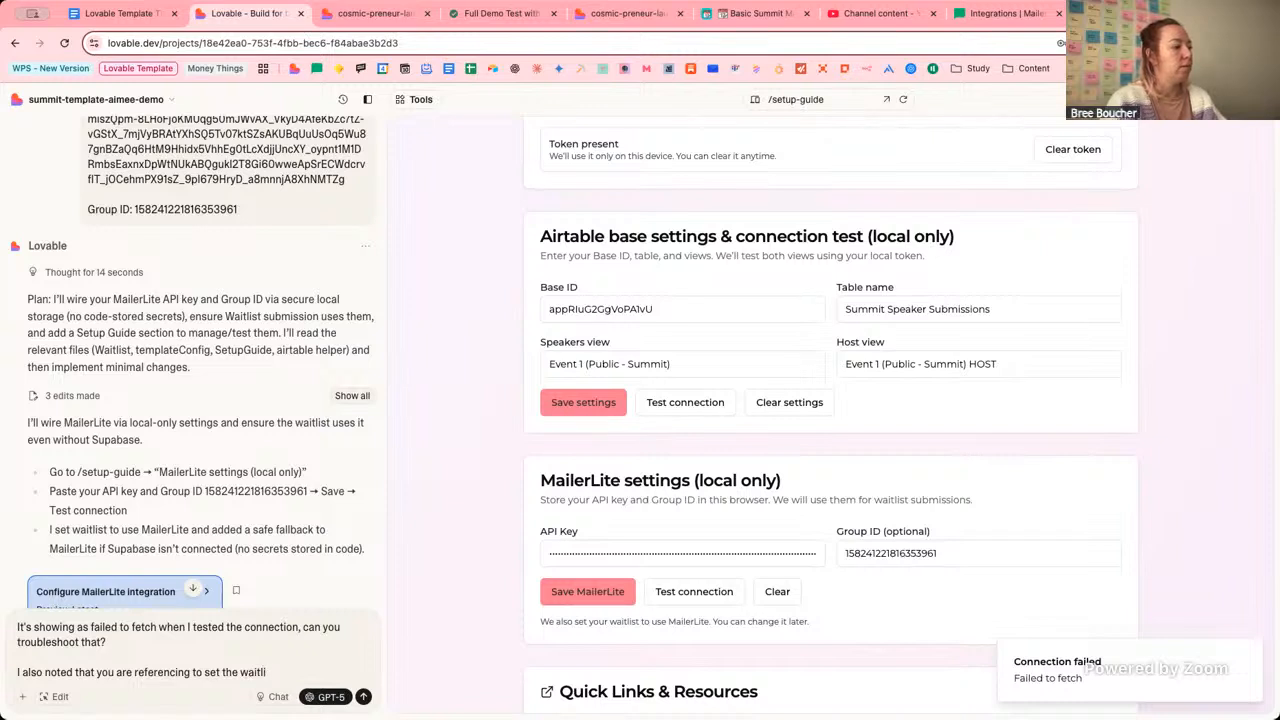
pyautogui.write('st to use ')
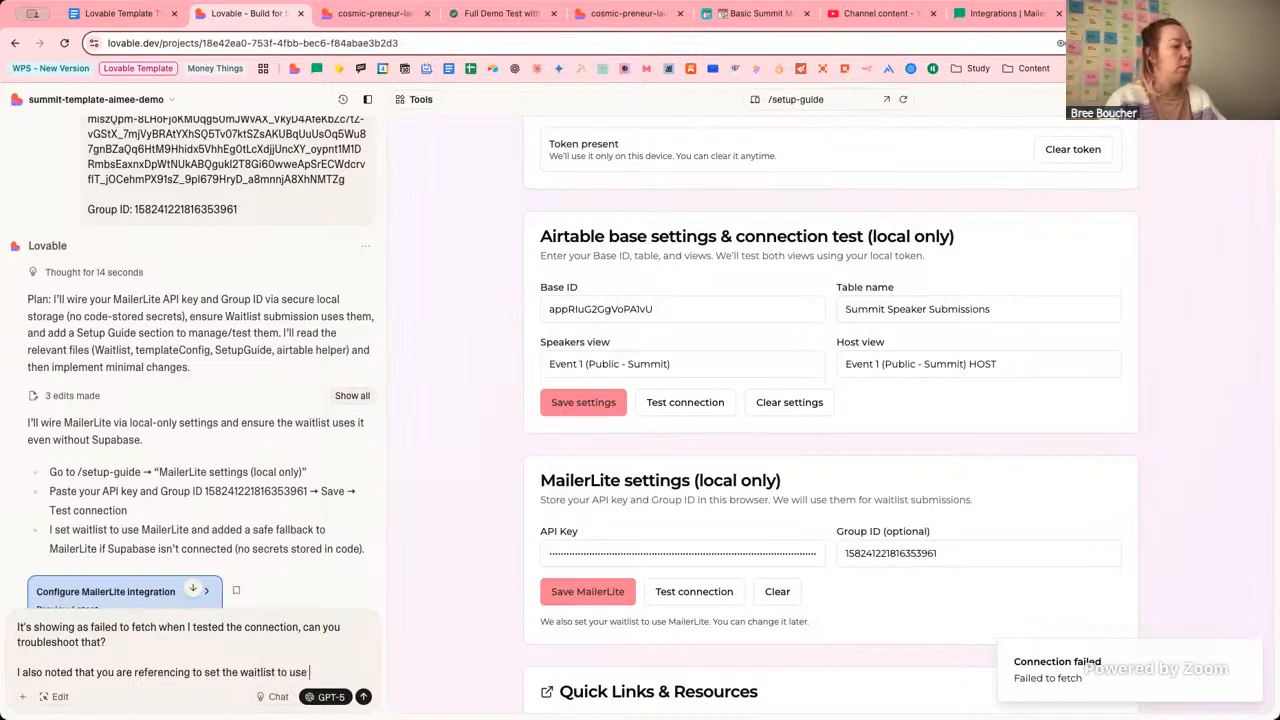
pyautogui.write('ML but we')
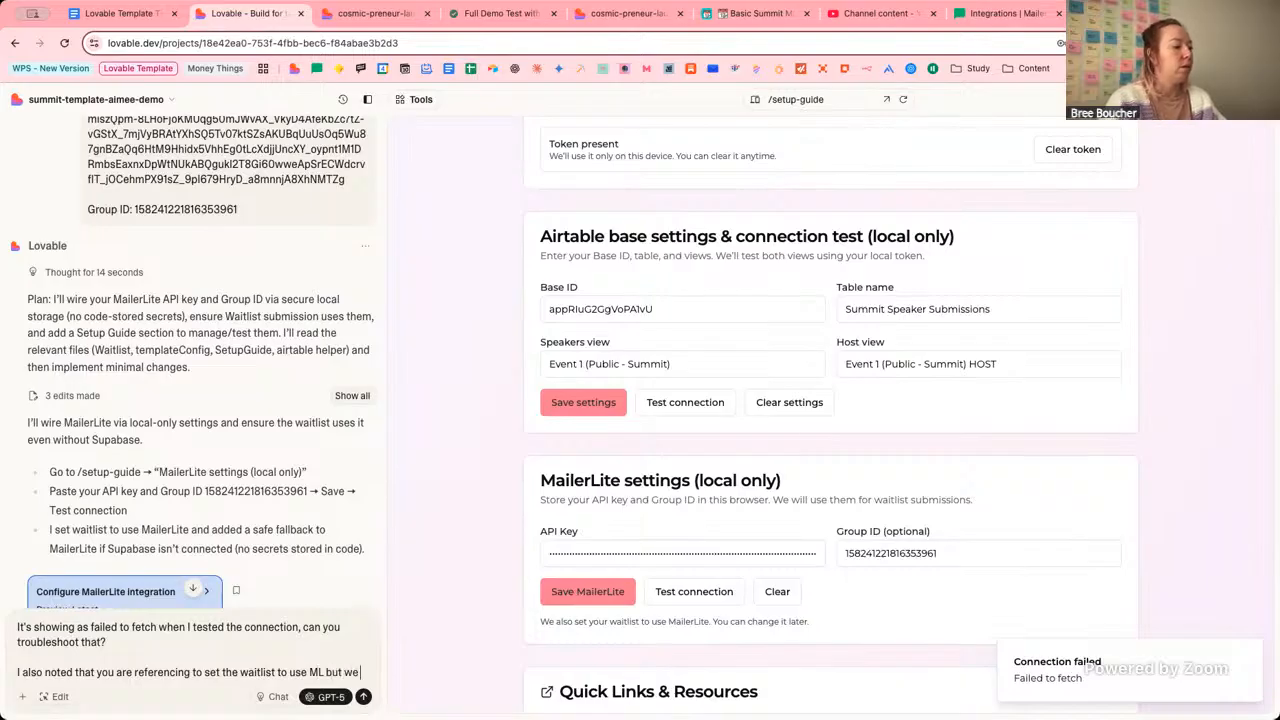
pyautogui.write(' also need to uset up the regis')
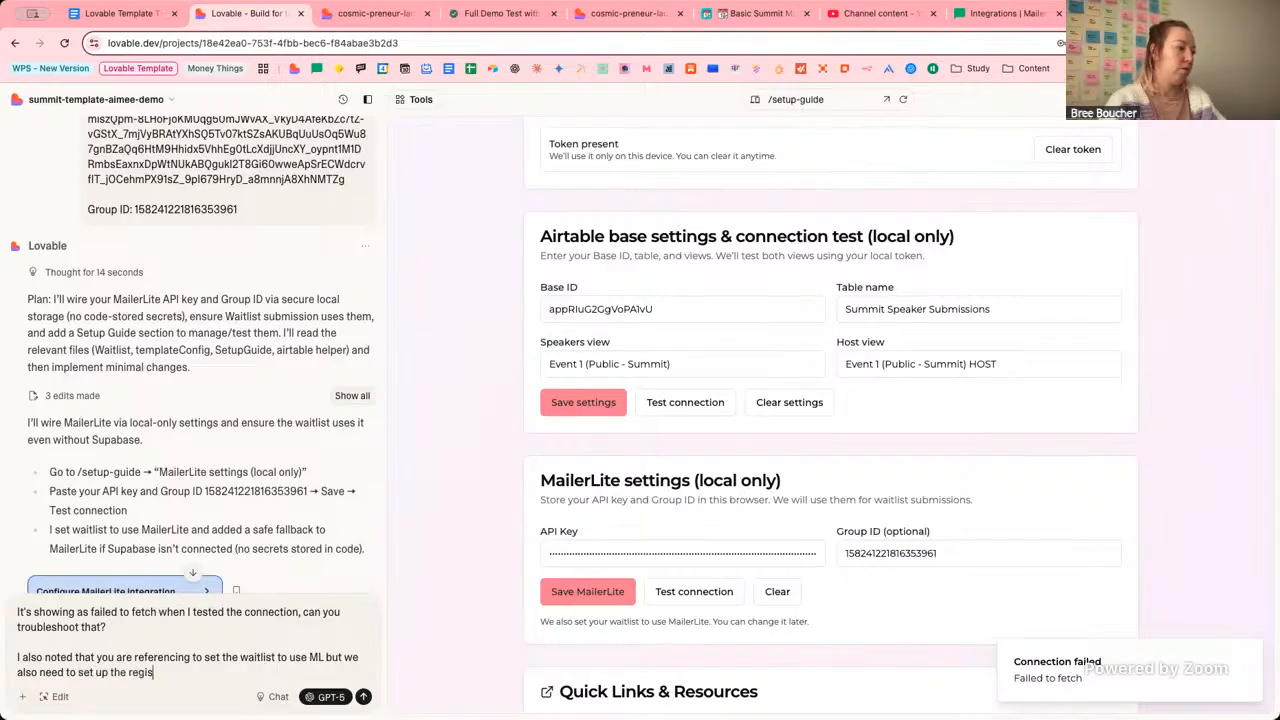
pyautogui.write('tration for')
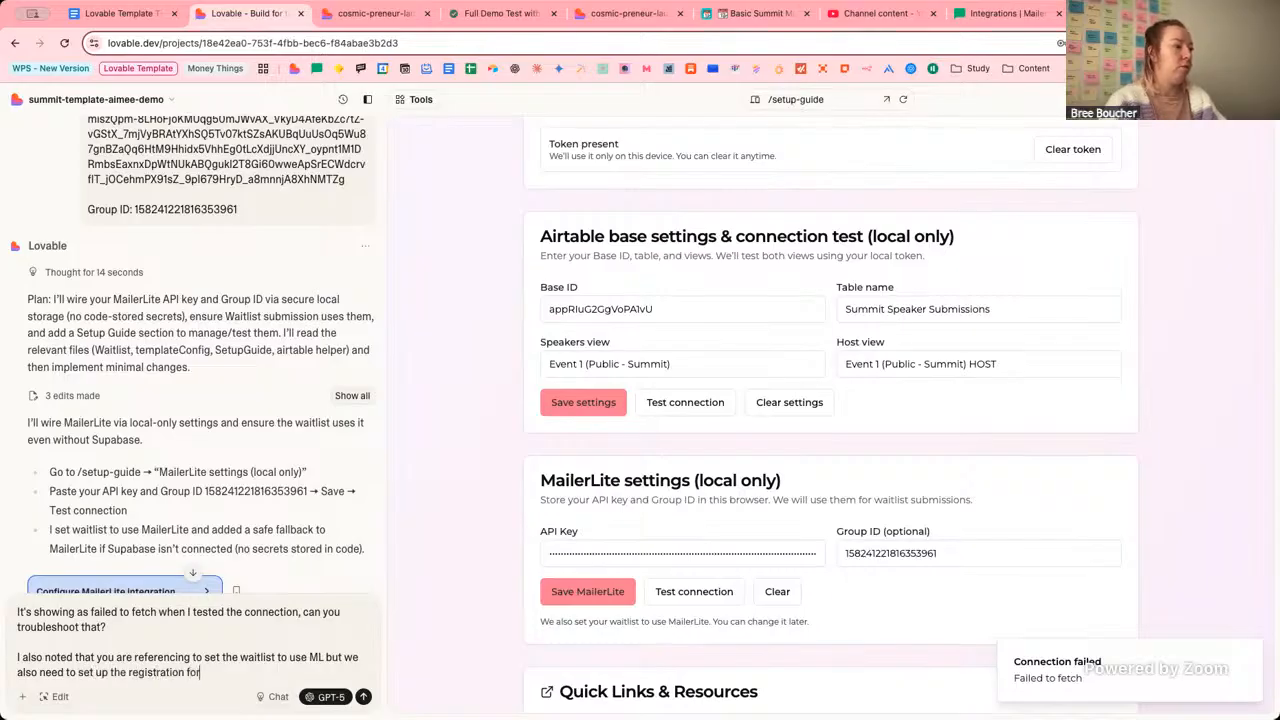
pyautogui.write('m as well fo')
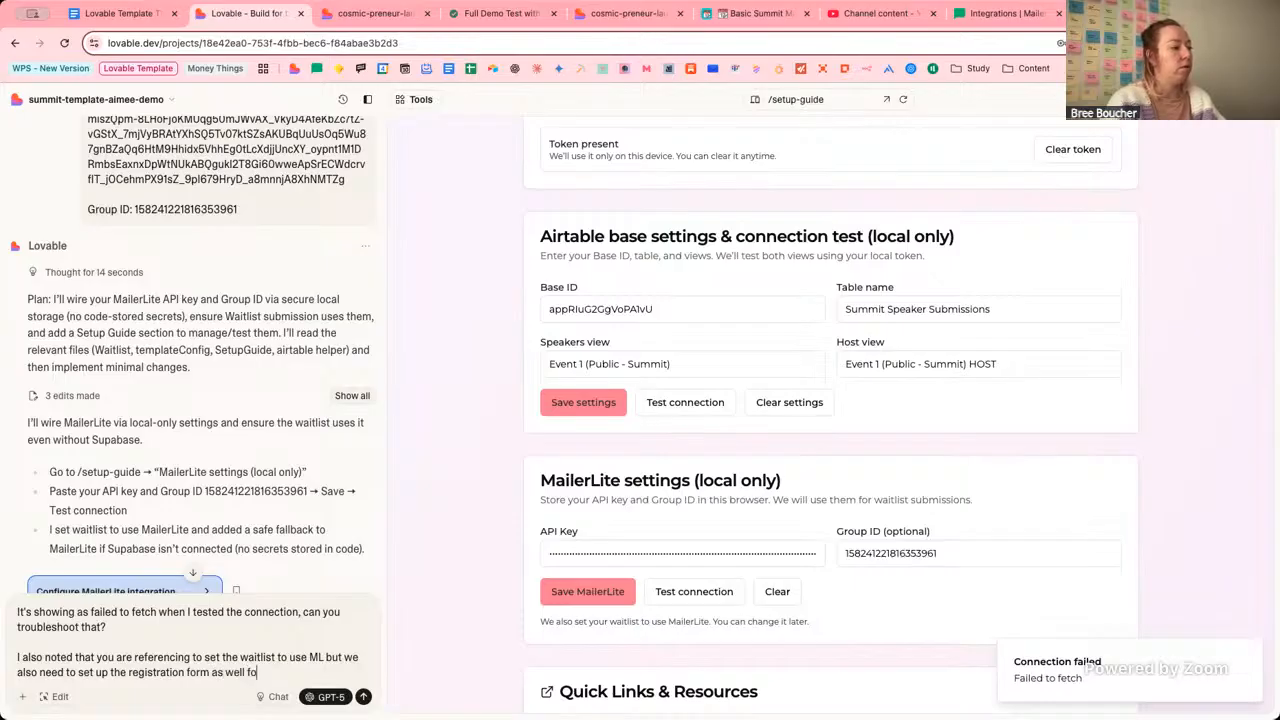
pyautogui.write('r the same.')
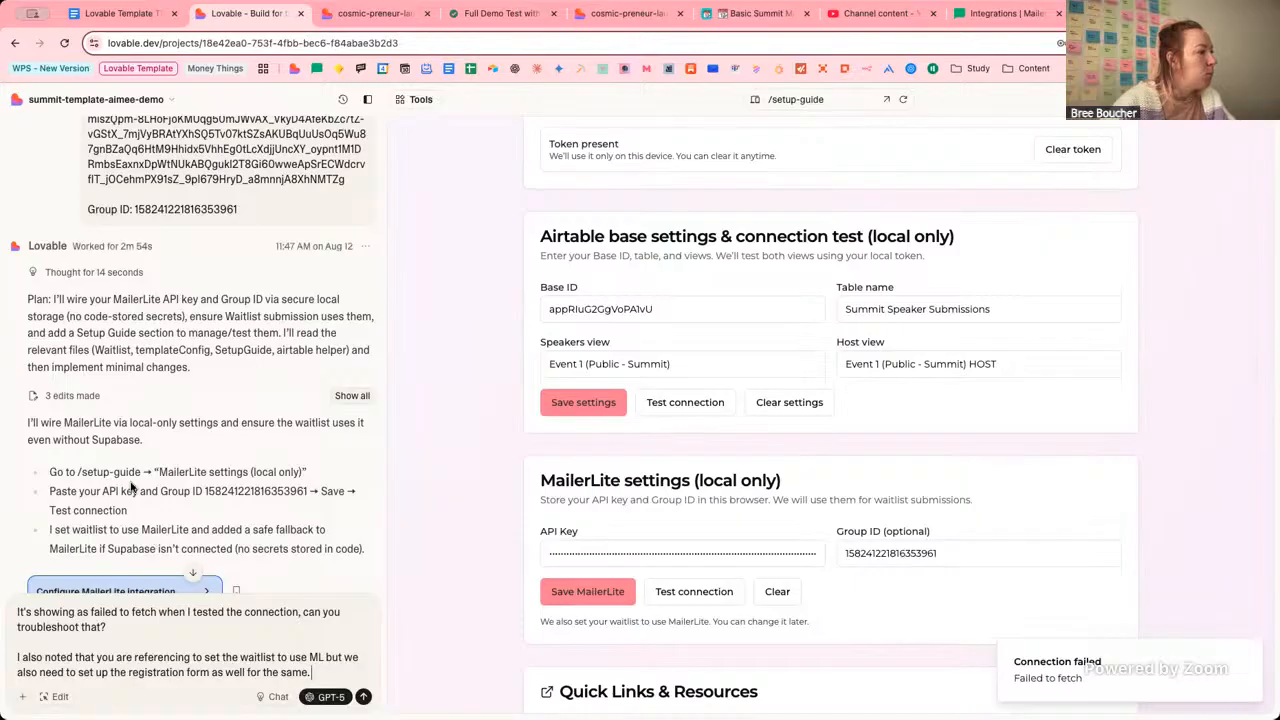
pyautogui.click(363, 697)
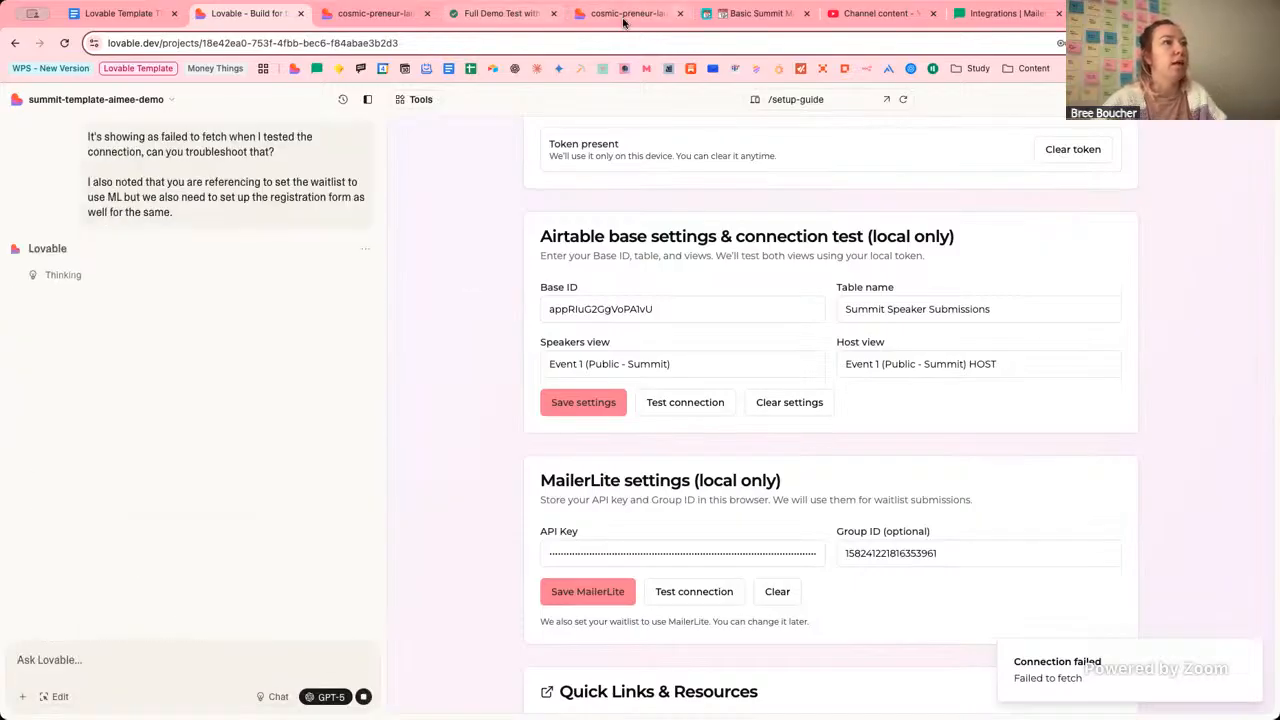
pyautogui.click(370, 20)
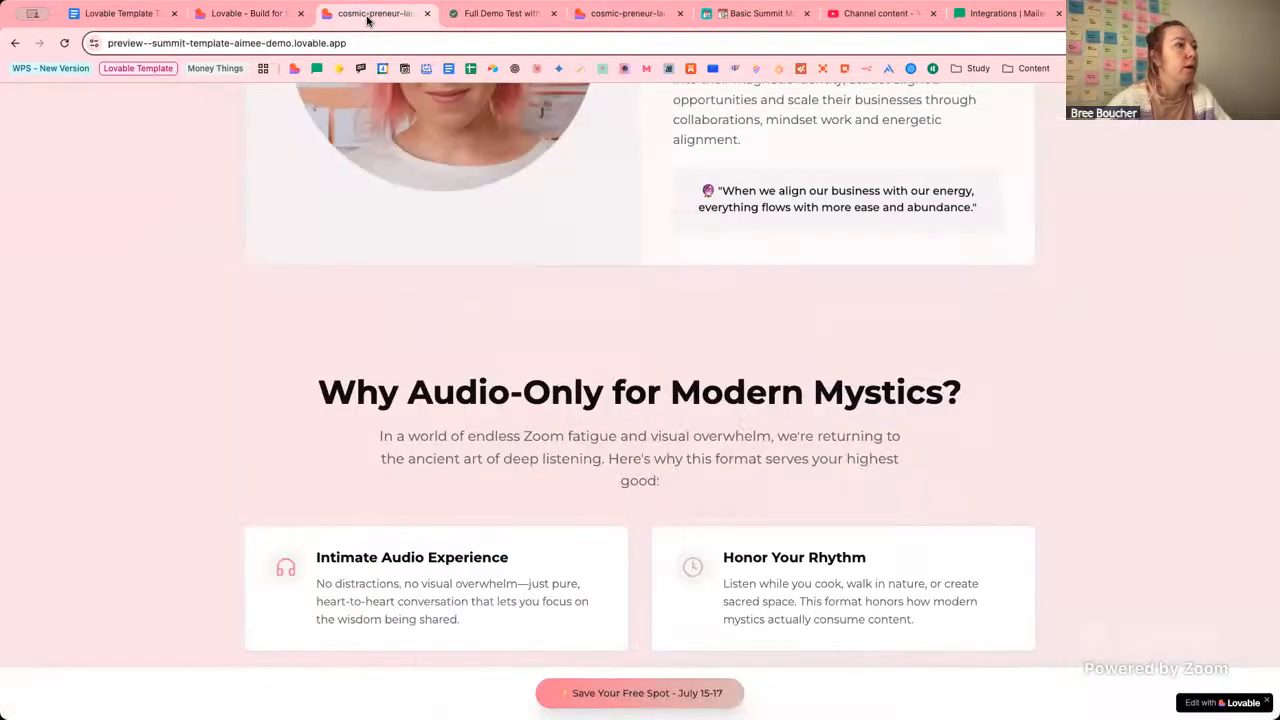
pyautogui.scroll(-4, 1043, 243)
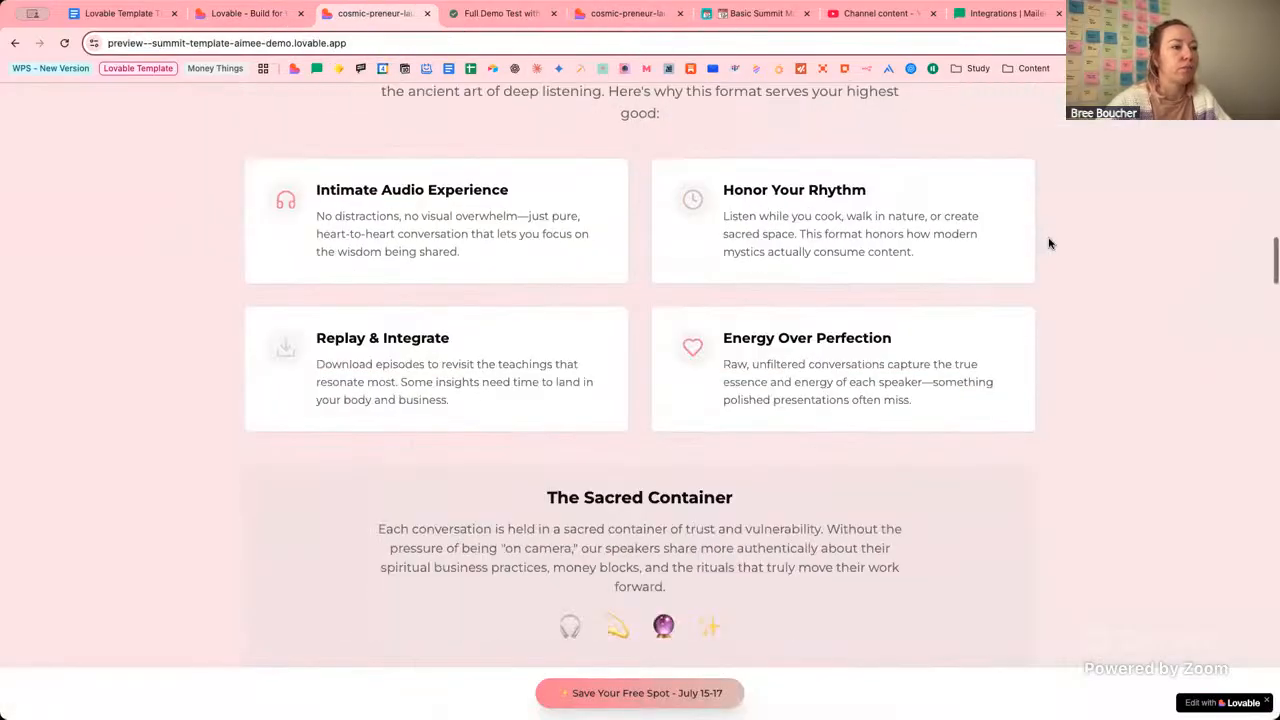
pyautogui.scroll(-4, 1049, 243)
pyautogui.scroll(-15, 1049, 243)
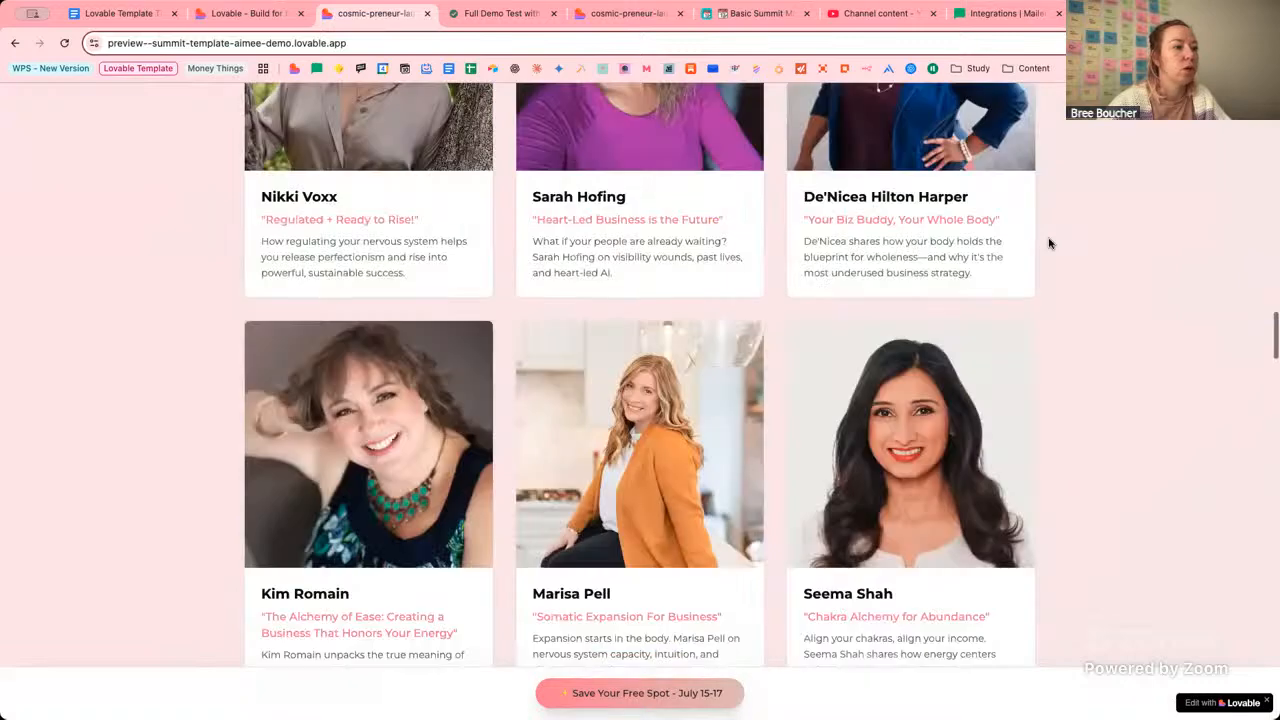
pyautogui.scroll(-5, 845, 437)
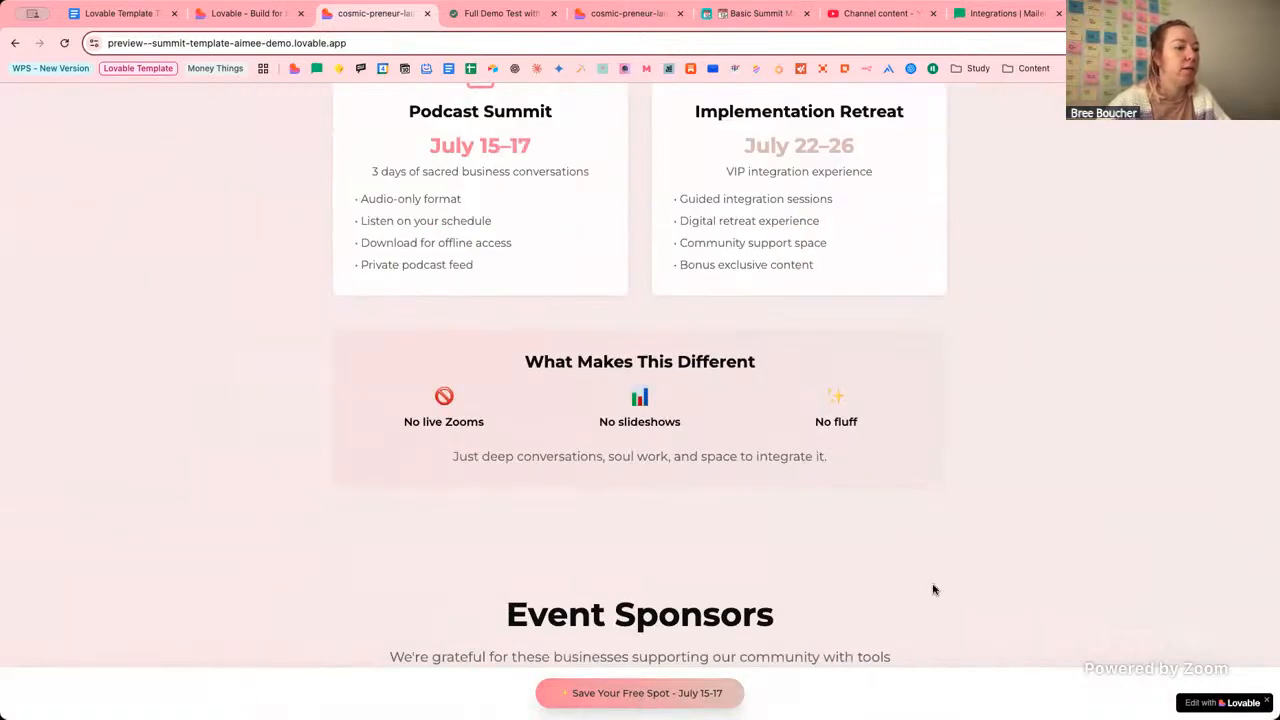
pyautogui.scroll(-5, 802, 561)
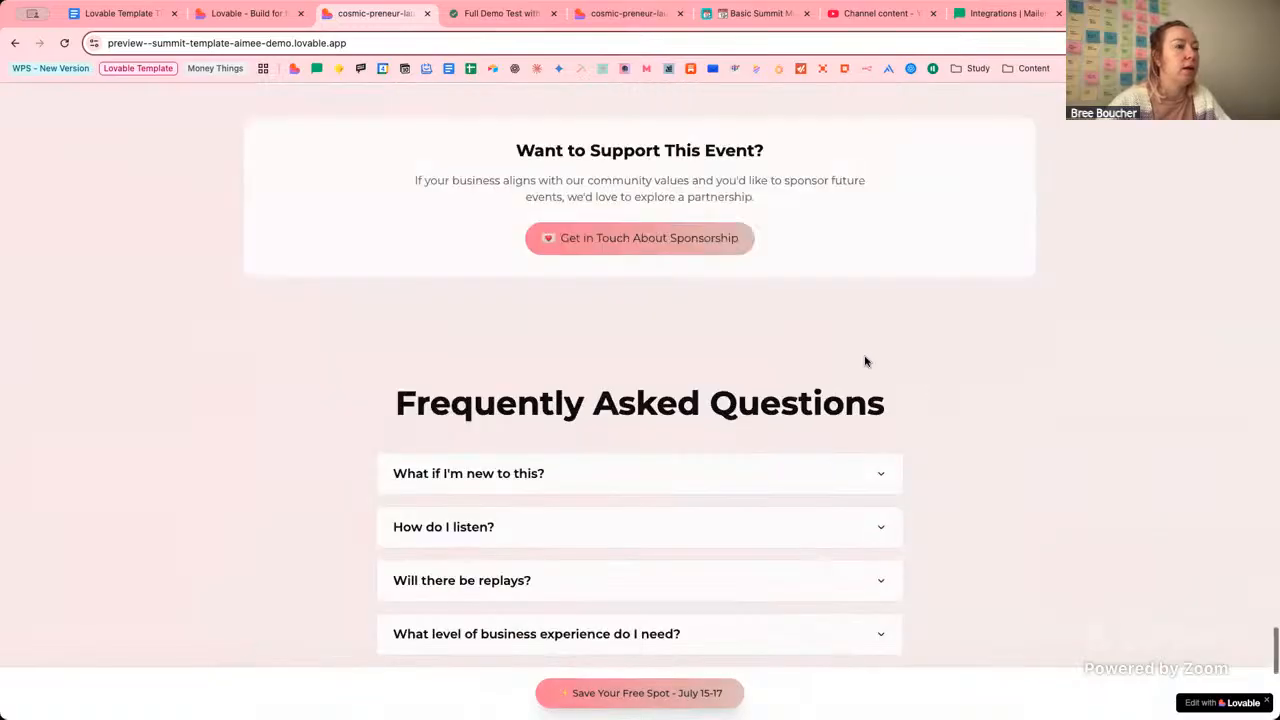
pyautogui.scroll(-5, 866, 360)
pyautogui.click(563, 415)
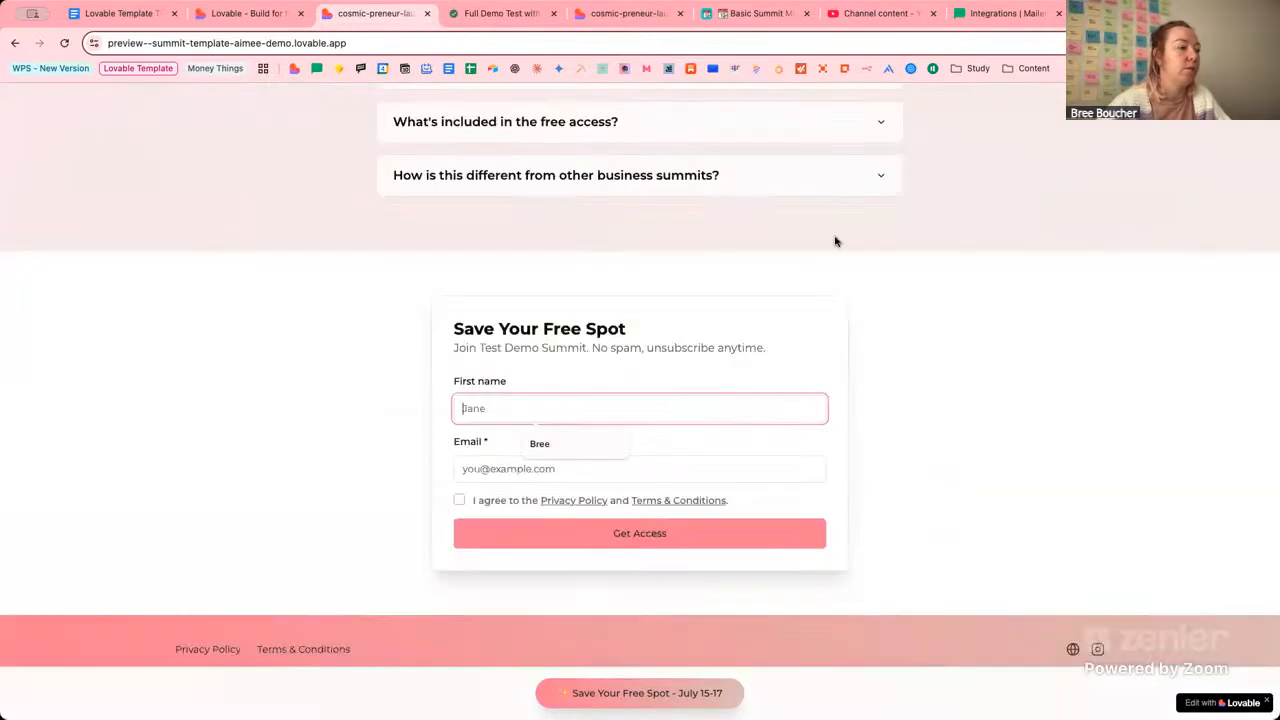
pyautogui.click(245, 13)
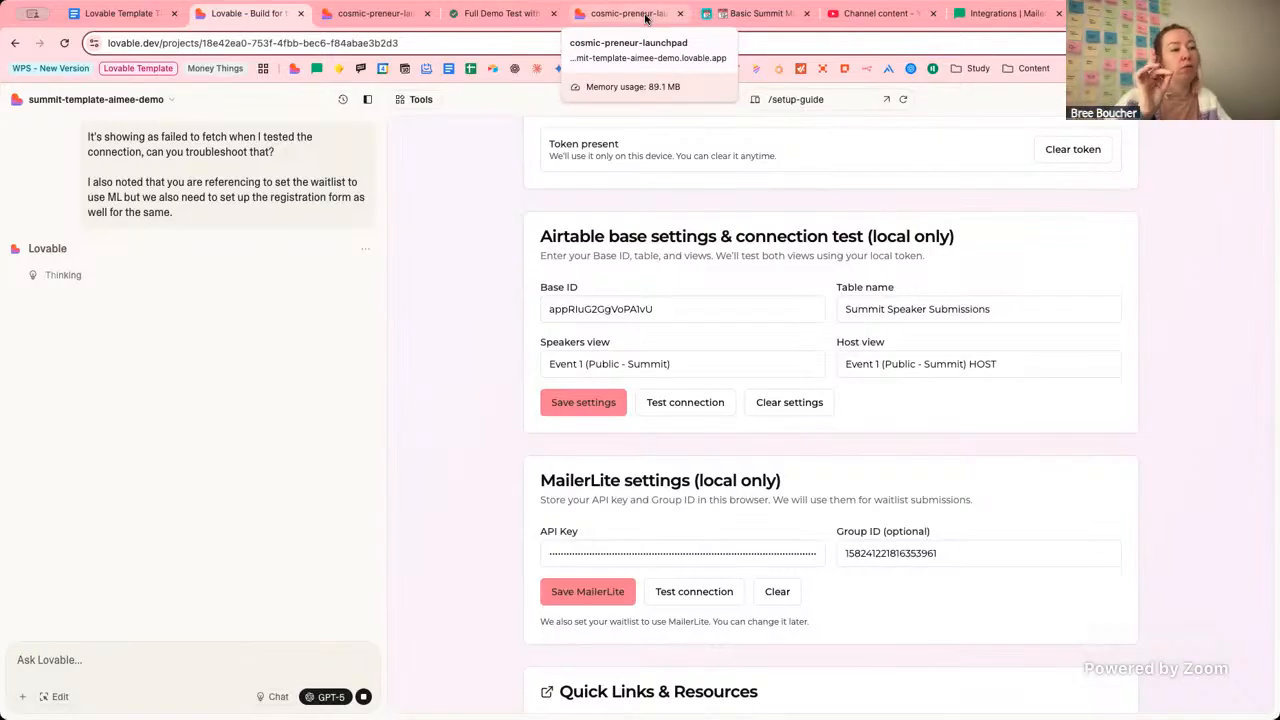
# Open MailerLite's lovable-template-demo group, confirm it has 0 subscribers, and return to Lovable.
pyautogui.click(1000, 13)
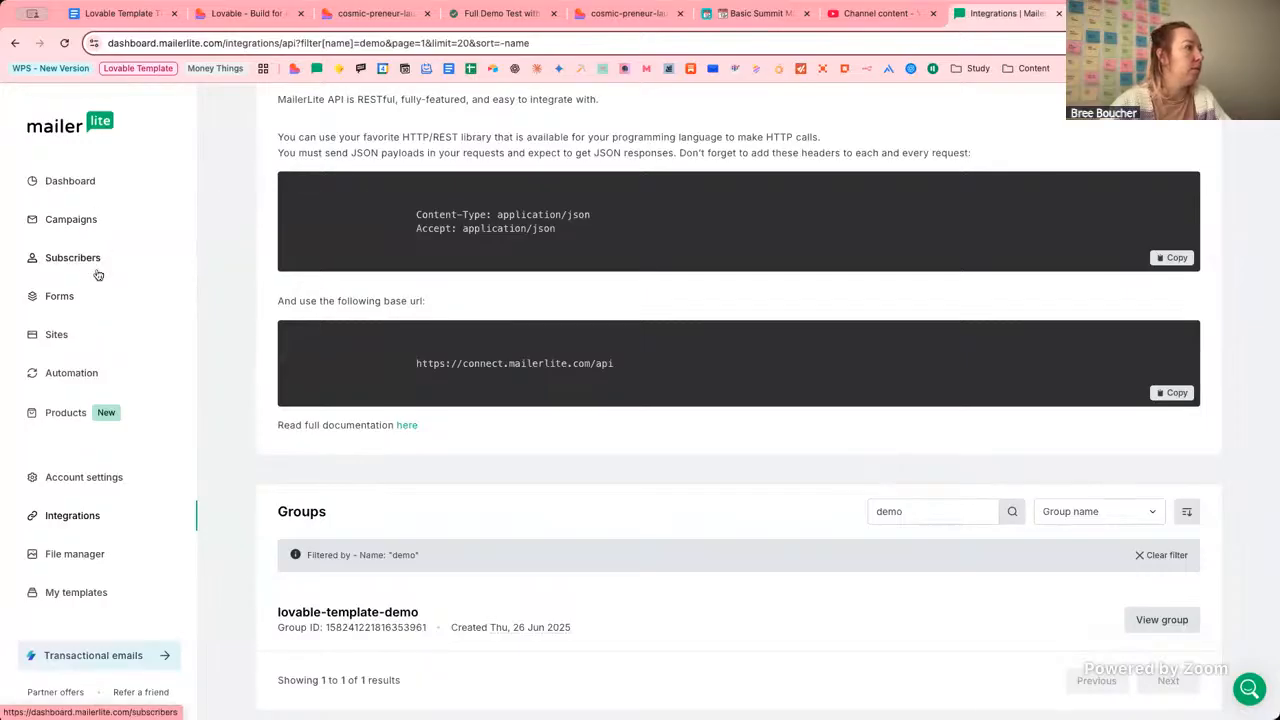
pyautogui.click(86, 259)
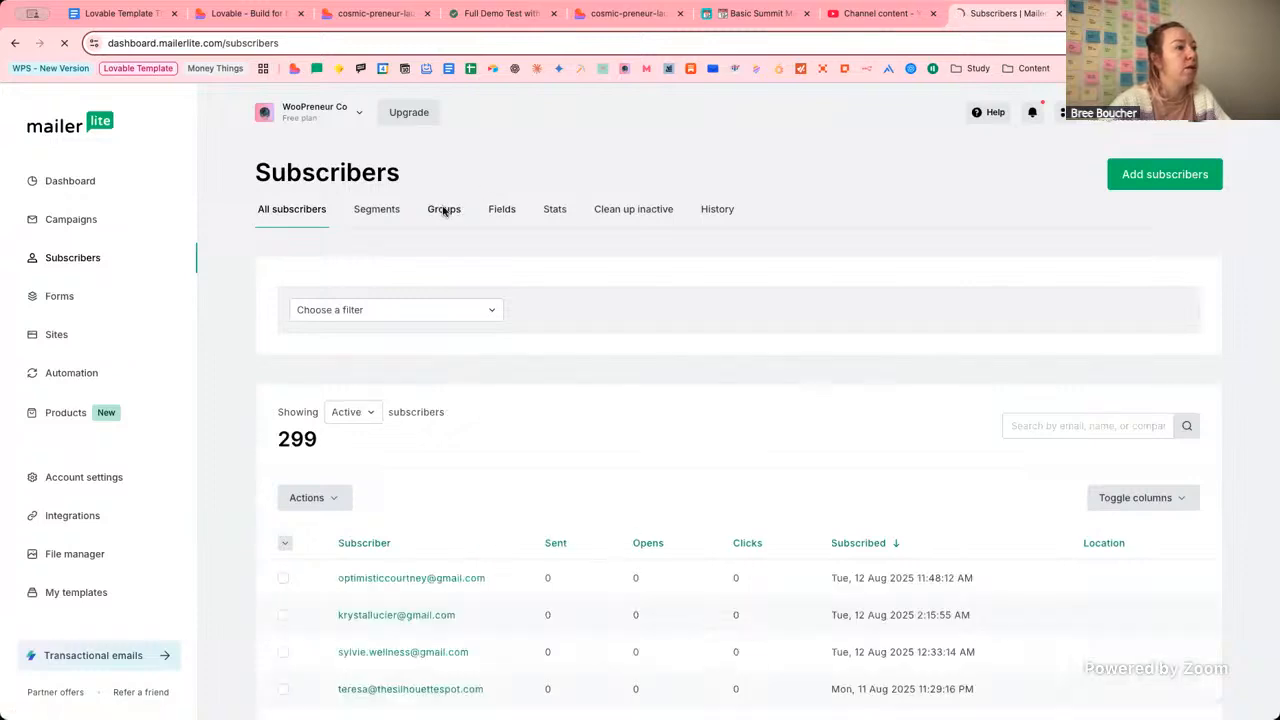
pyautogui.click(444, 209)
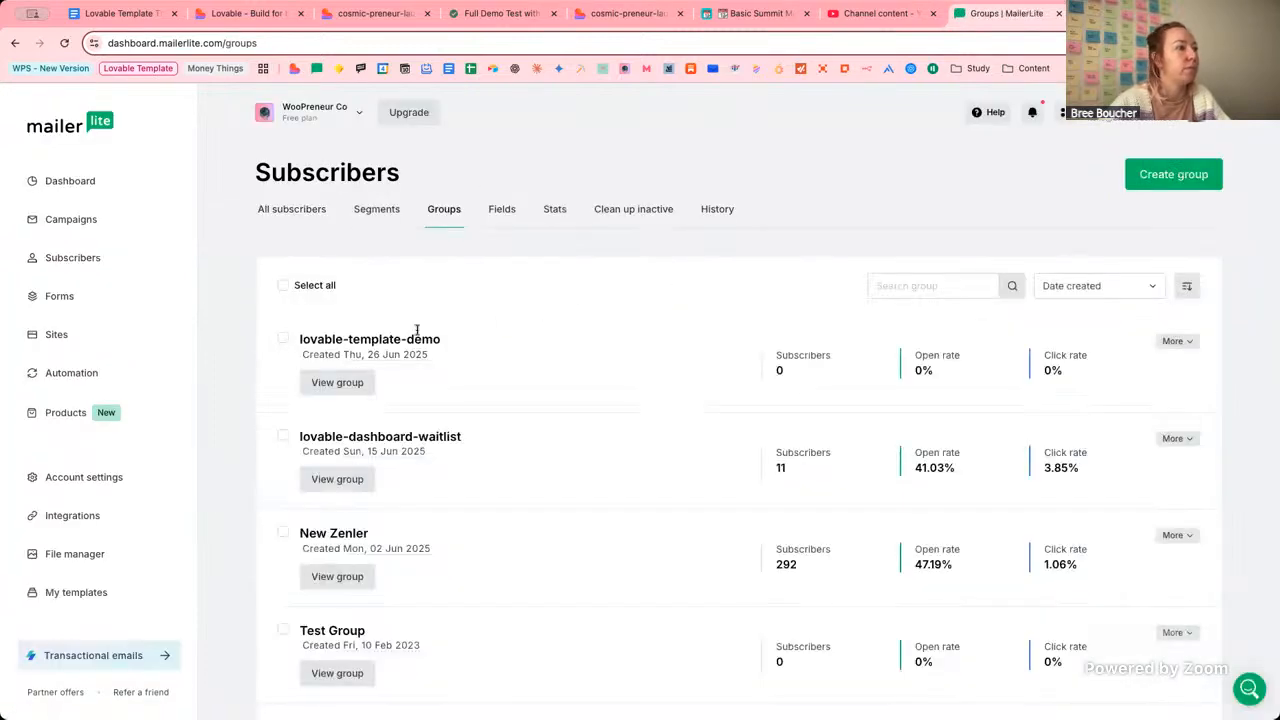
pyautogui.click(348, 382)
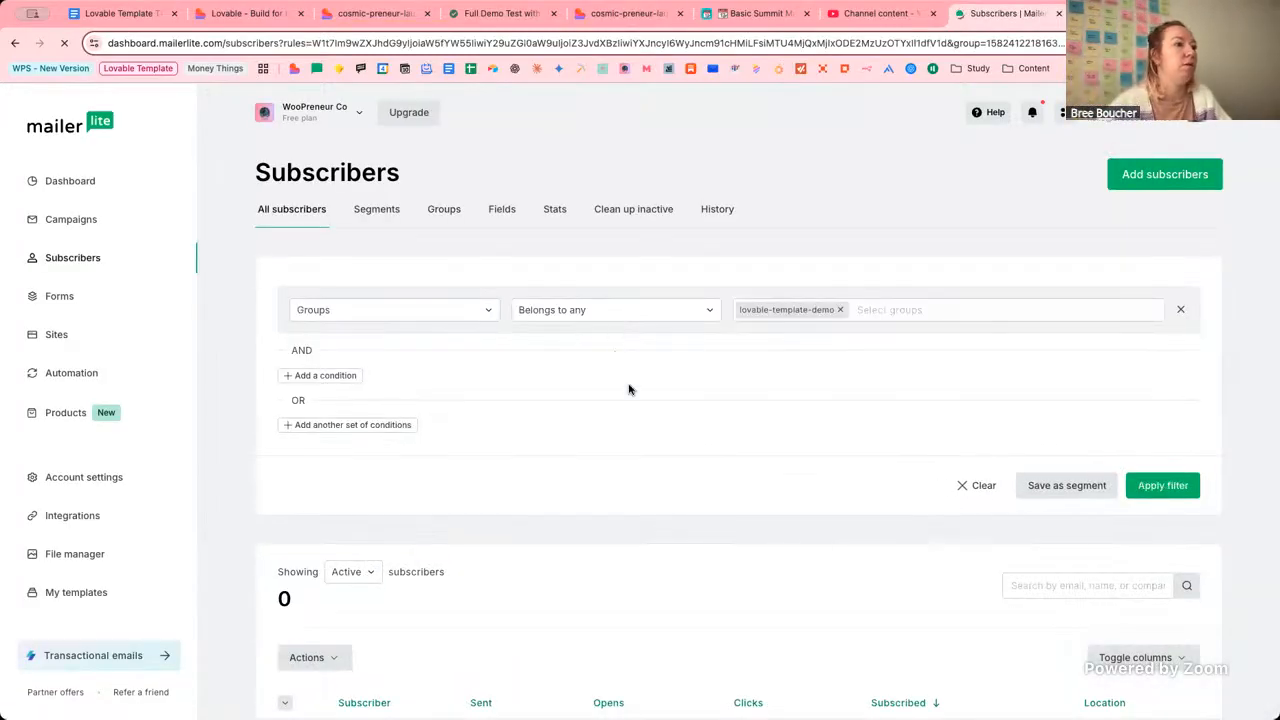
pyautogui.scroll(-3, 689, 443)
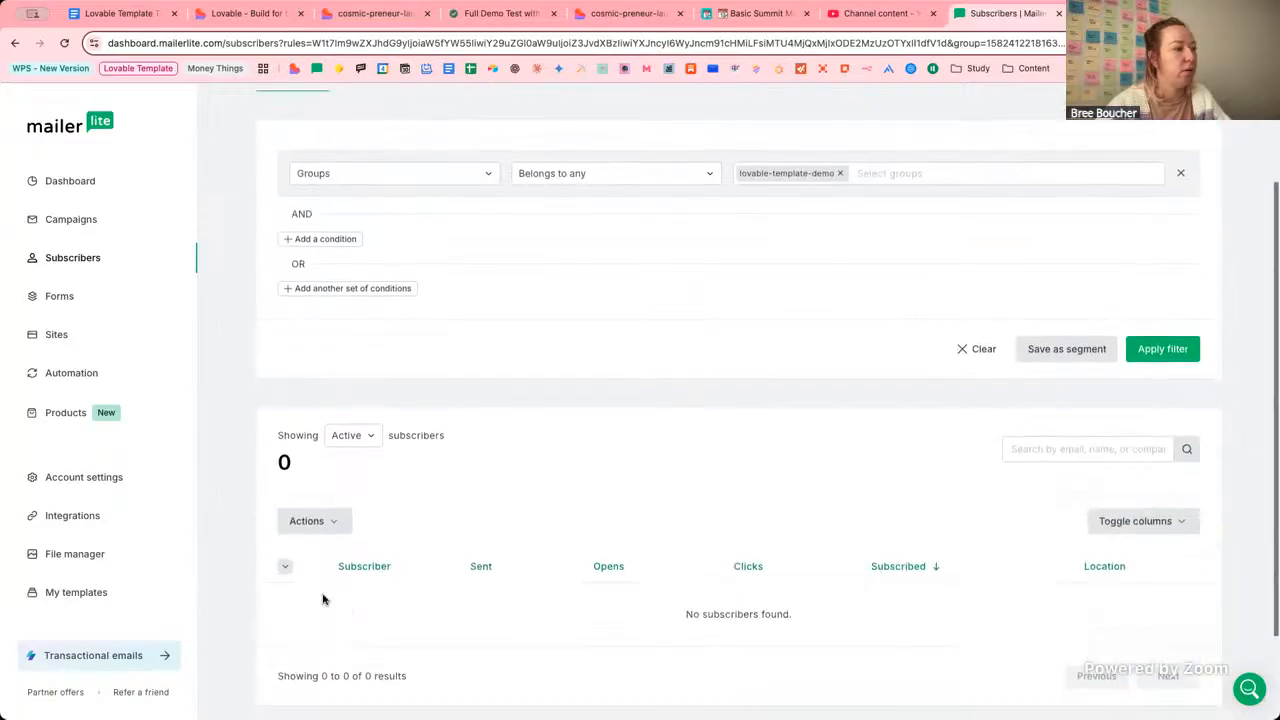
pyautogui.scroll(3, 565, 420)
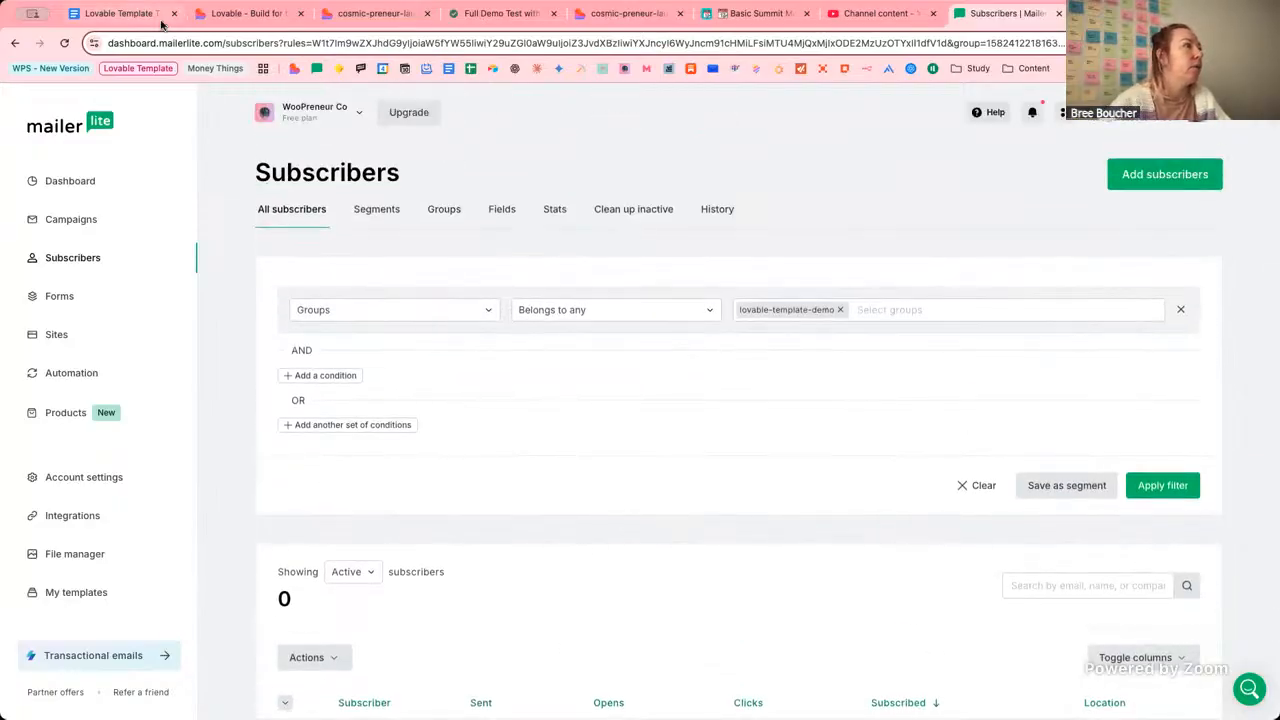
pyautogui.click(238, 16)
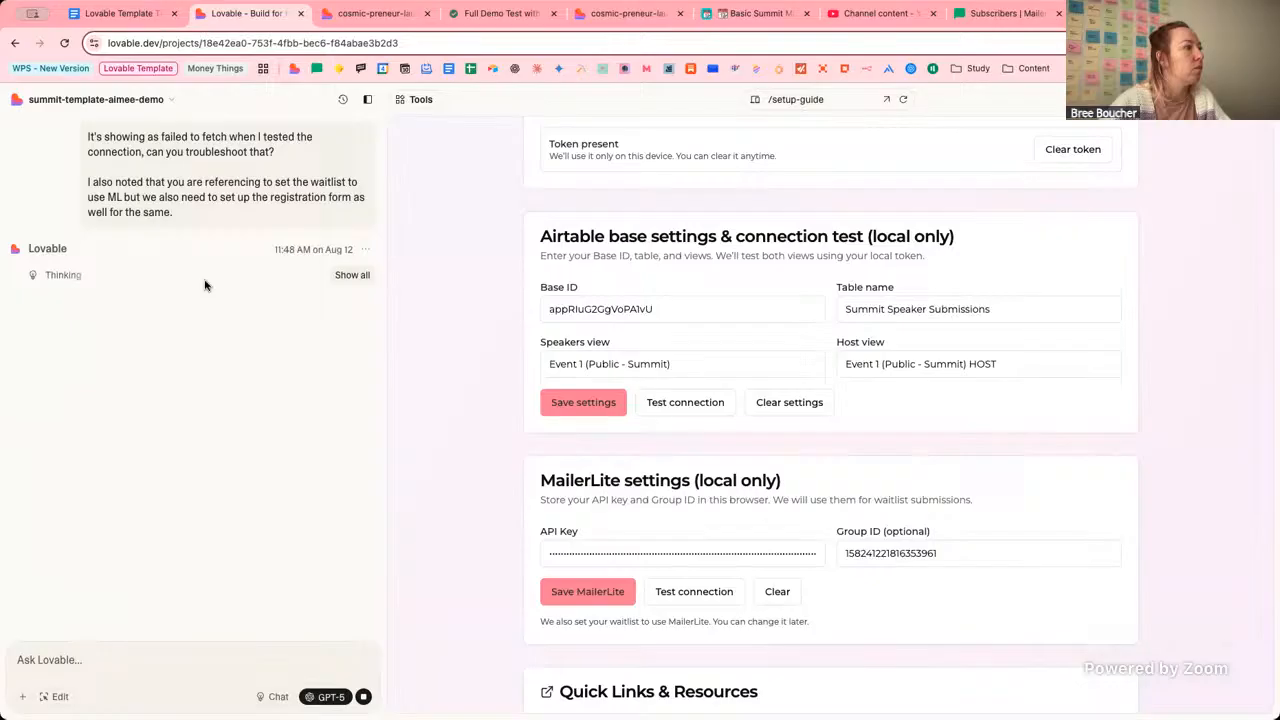
# Show the site's /setup-guide page scrolled to Affiliate Tracking, reviewing step 1's tracking script wording.
pyautogui.click(374, 20)
pyautogui.click(500, 13)
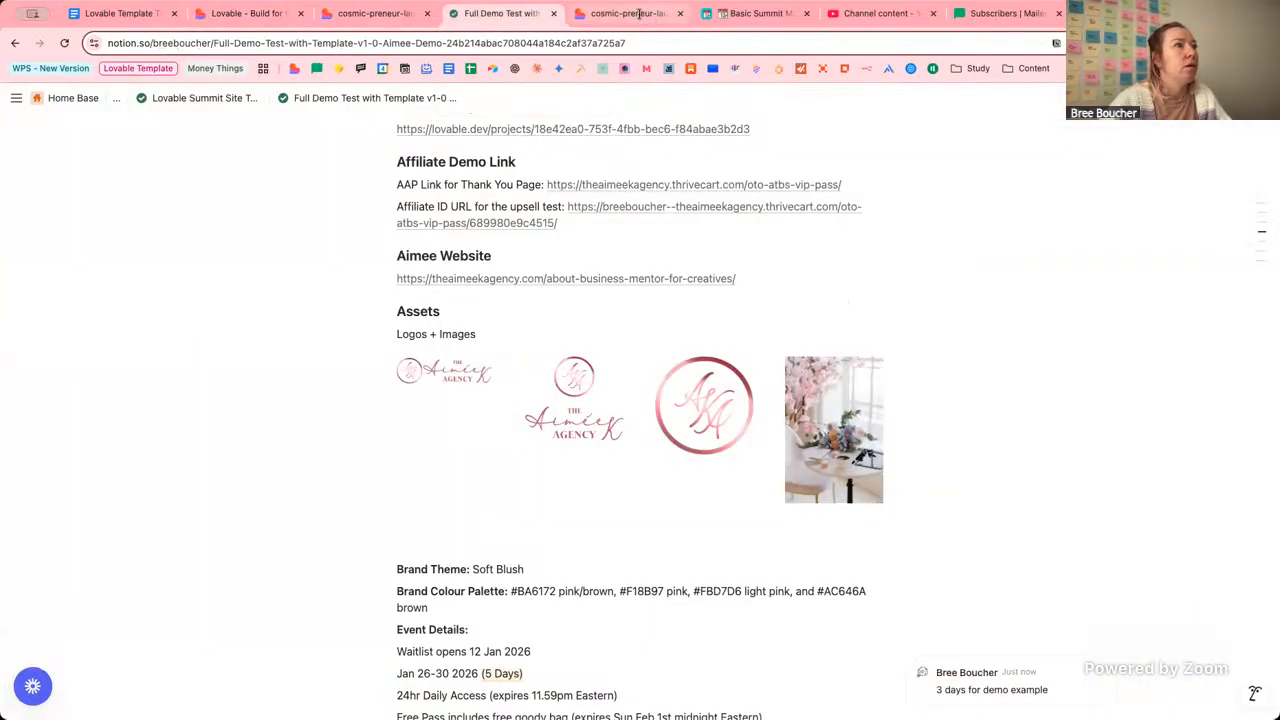
pyautogui.click(622, 13)
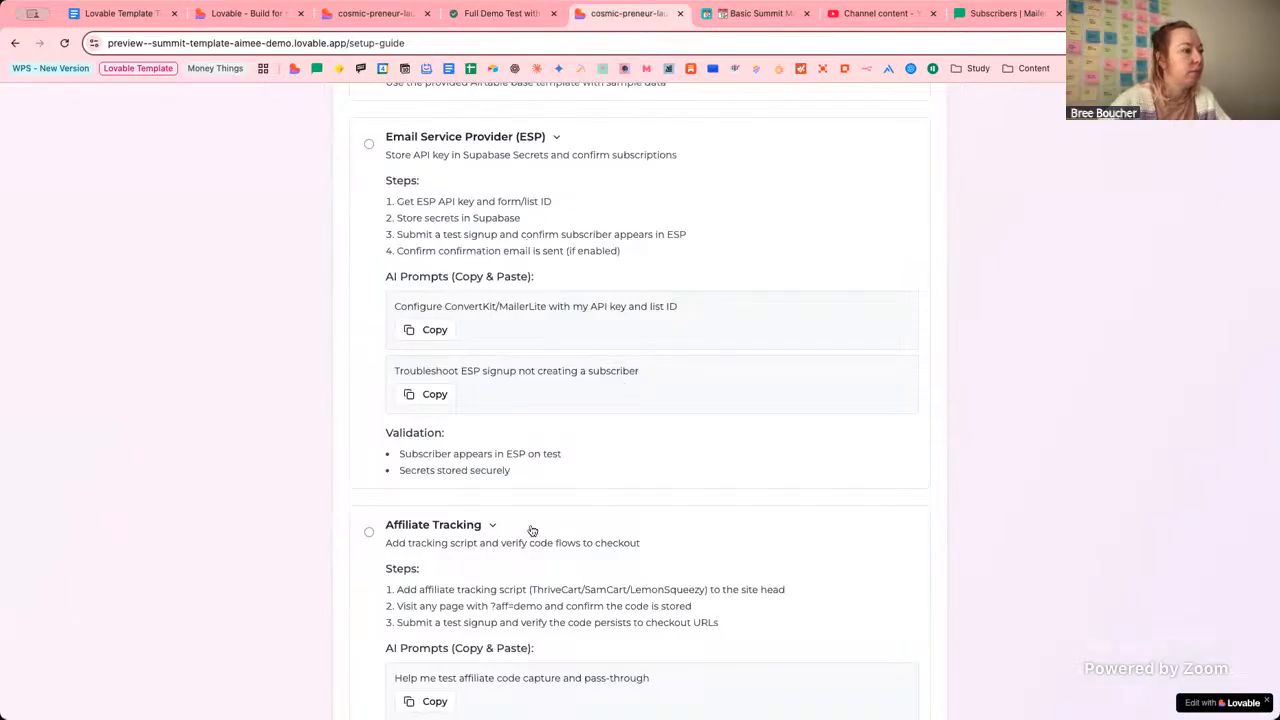
pyautogui.scroll(-1, 540, 540)
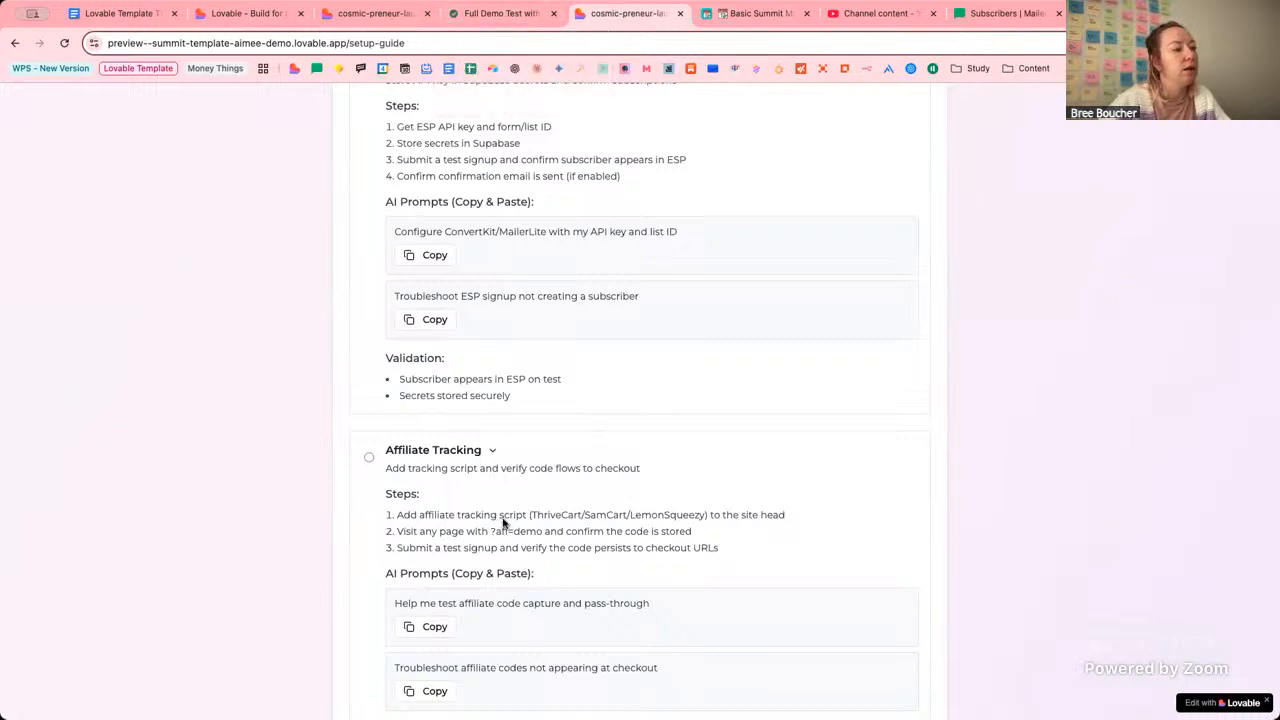
pyautogui.moveTo(433, 515); pyautogui.dragTo(562, 515)
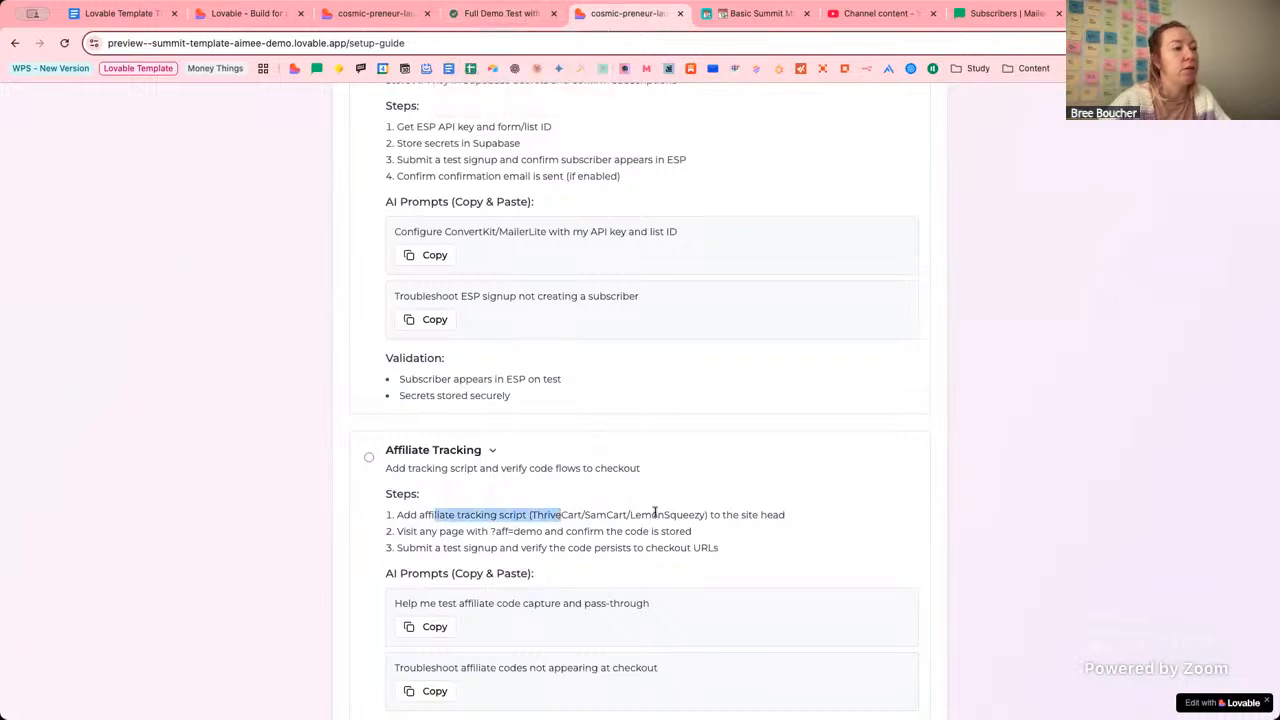
pyautogui.scroll(-1, 655, 513)
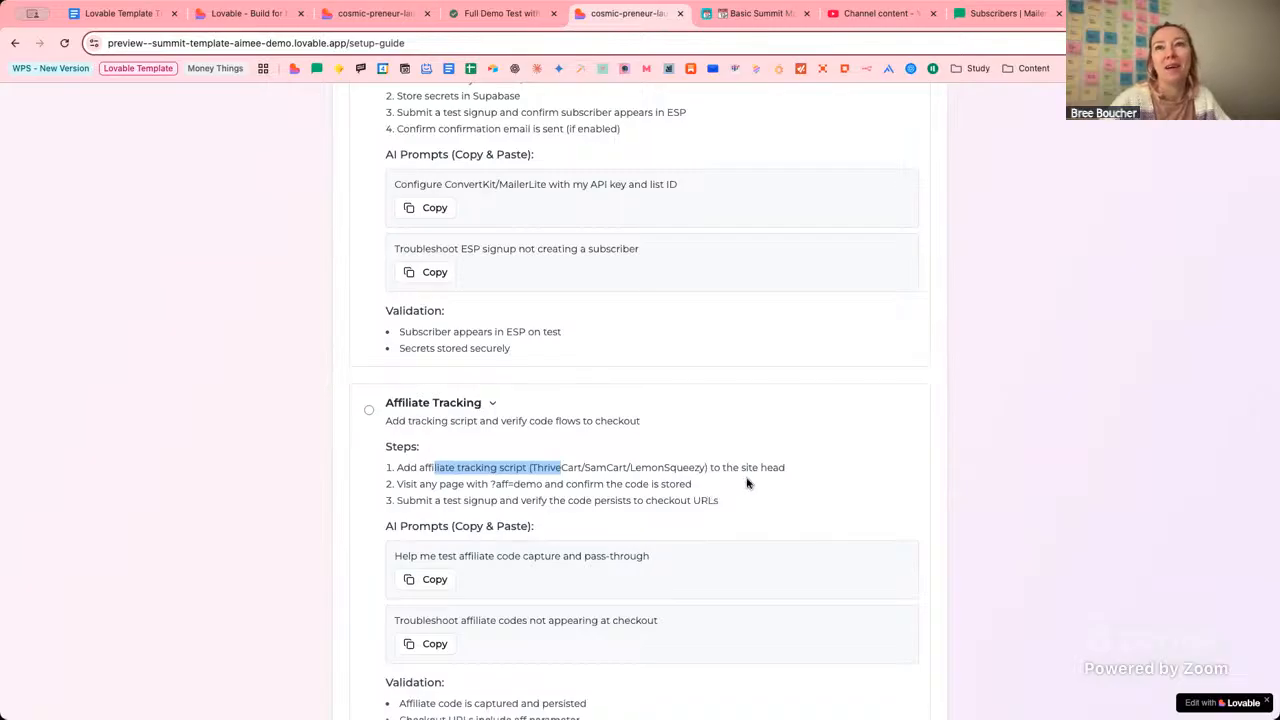
pyautogui.click(561, 466)
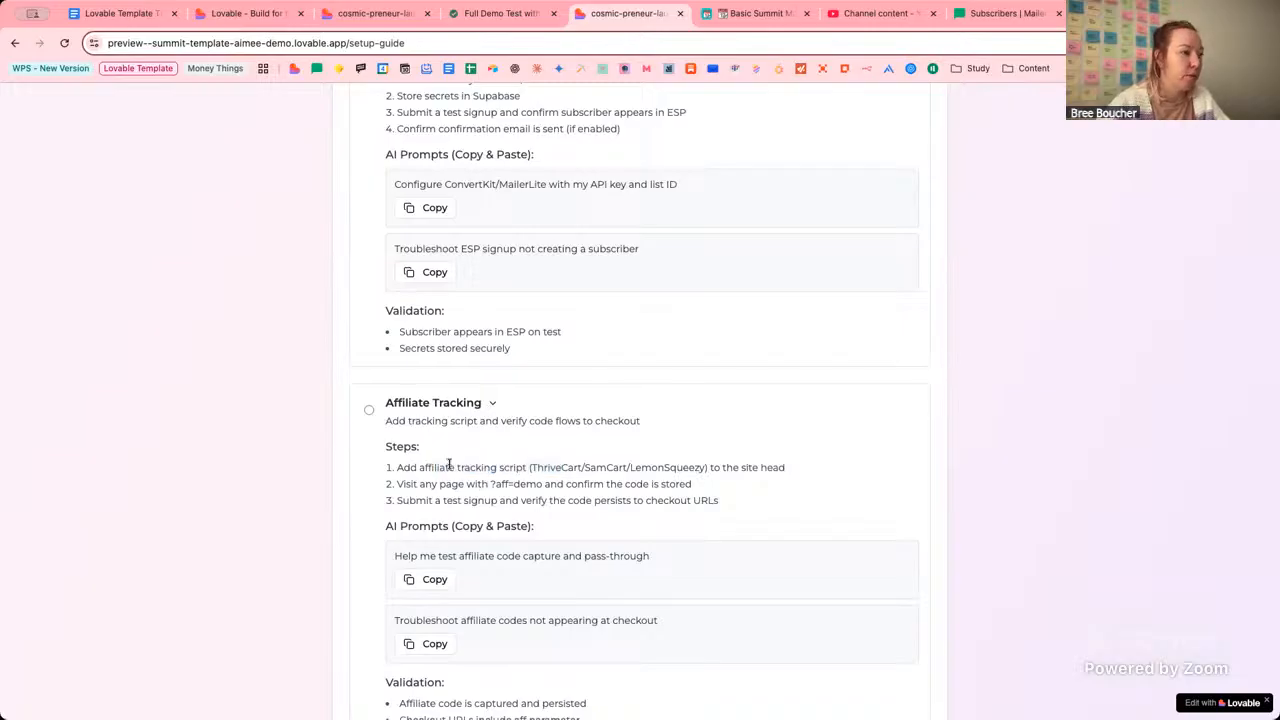
pyautogui.moveTo(422, 466); pyautogui.dragTo(535, 465)
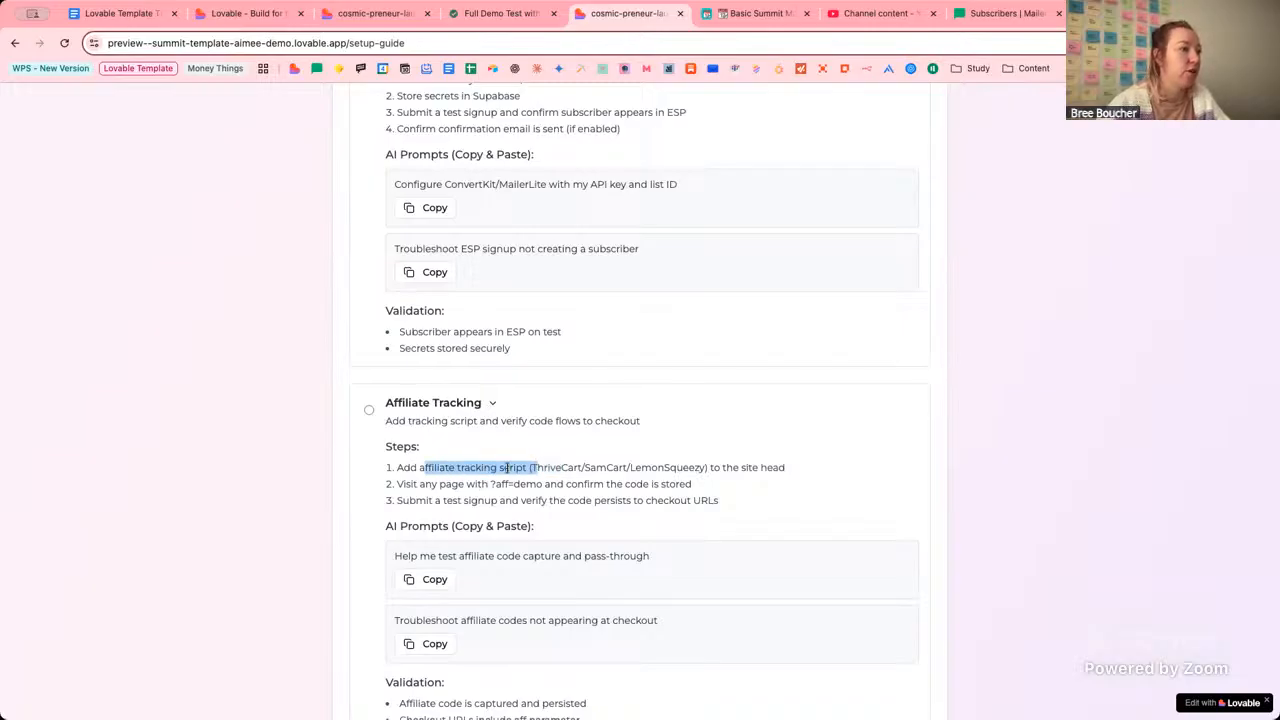
pyautogui.click(663, 467)
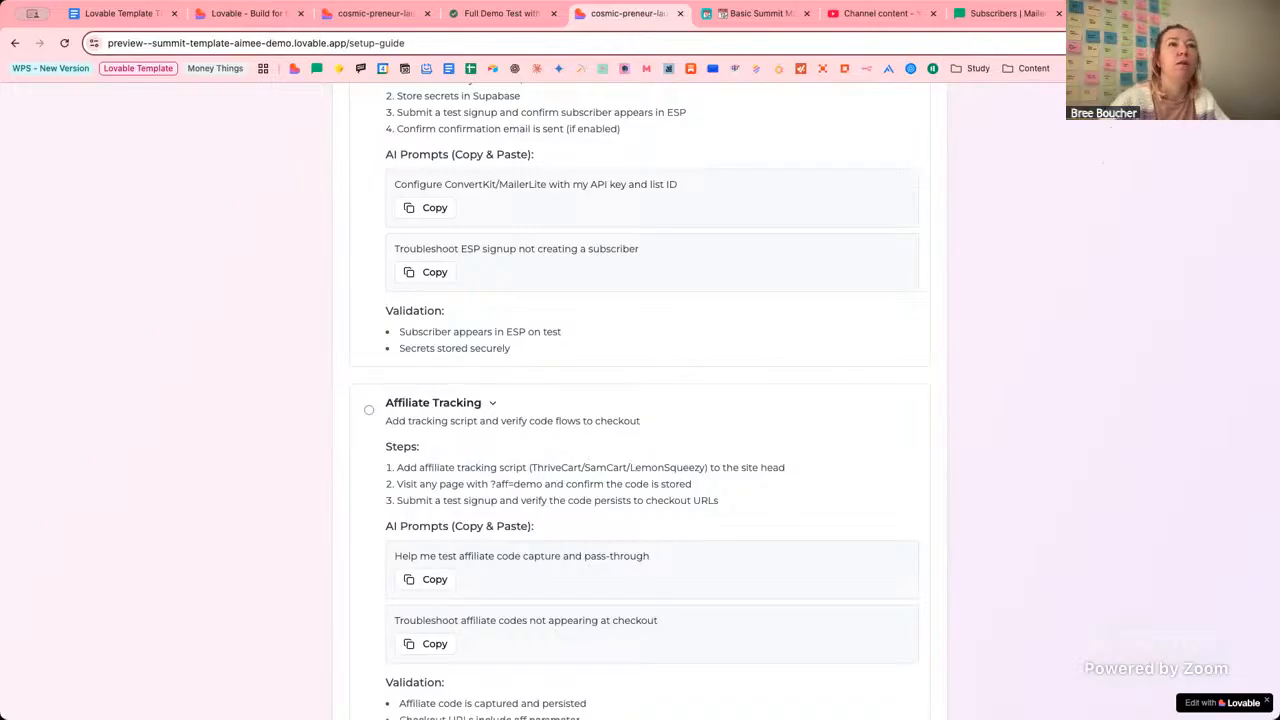
# Open Google Docs to the help doc's Affiliate Tracking - External Sites section with its heading outline.
pyautogui.press('super+t')
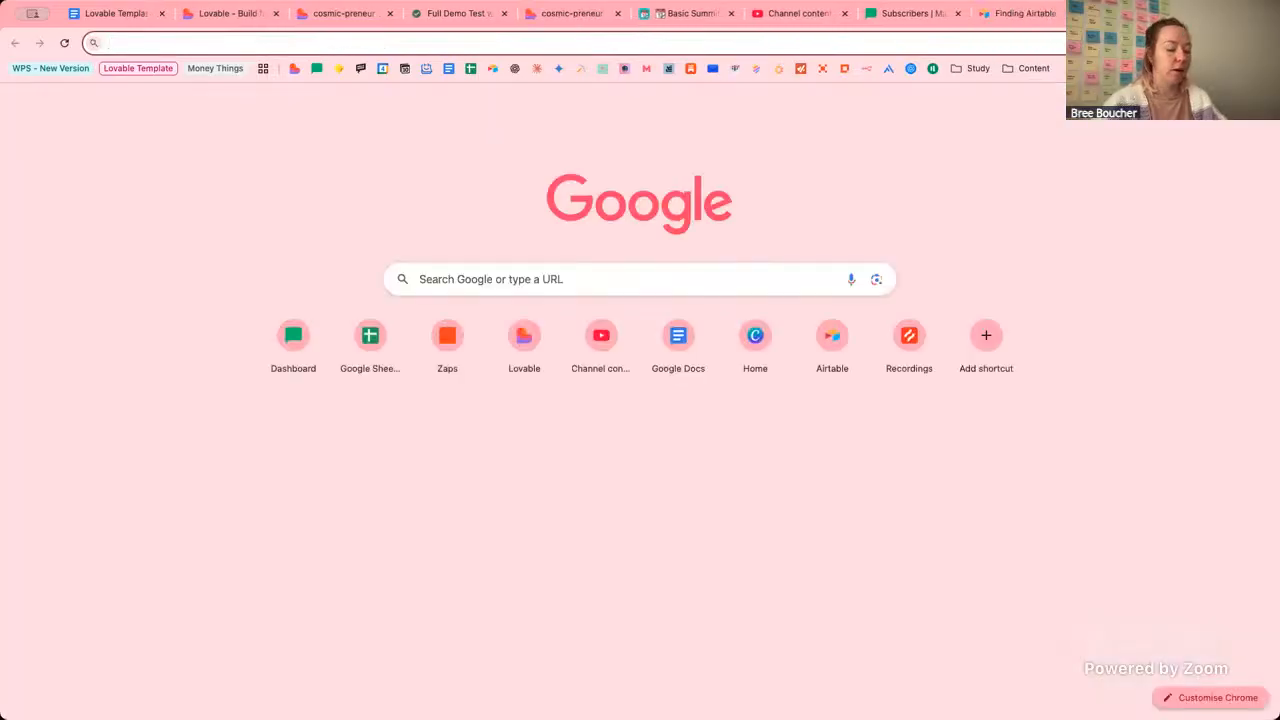
pyautogui.write('doc')
pyautogui.press('Return')
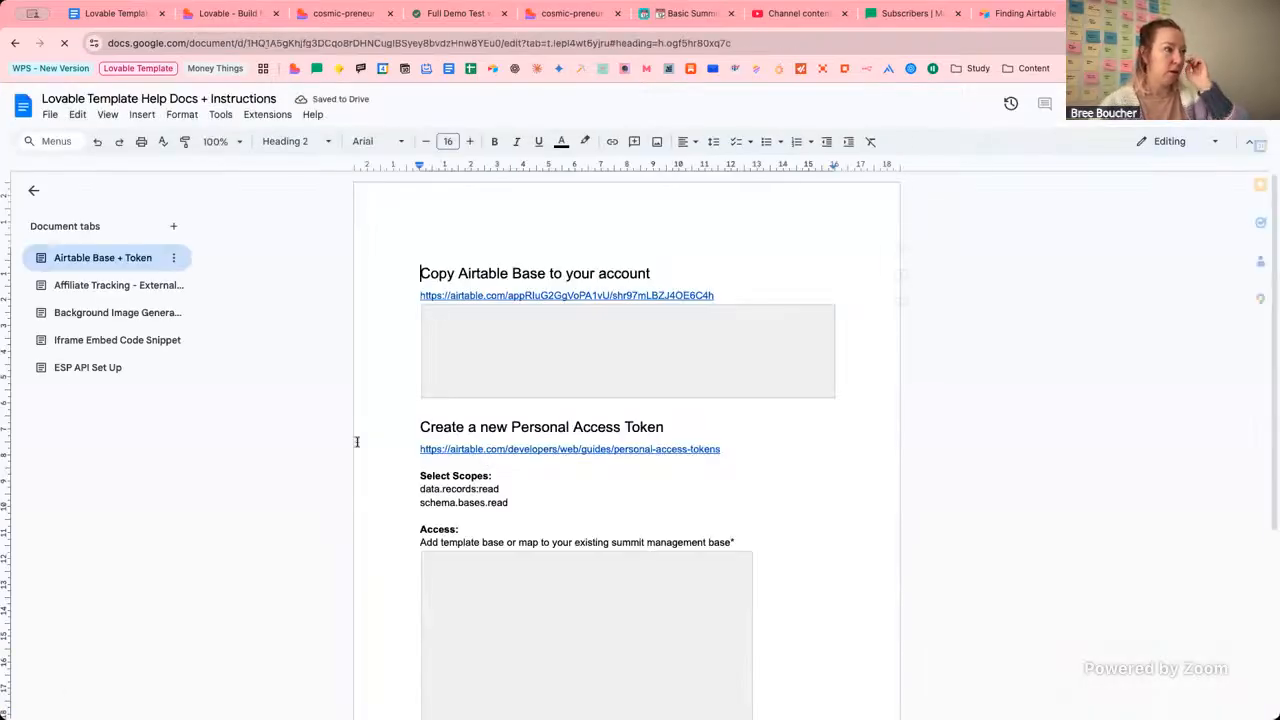
pyautogui.click(125, 286)
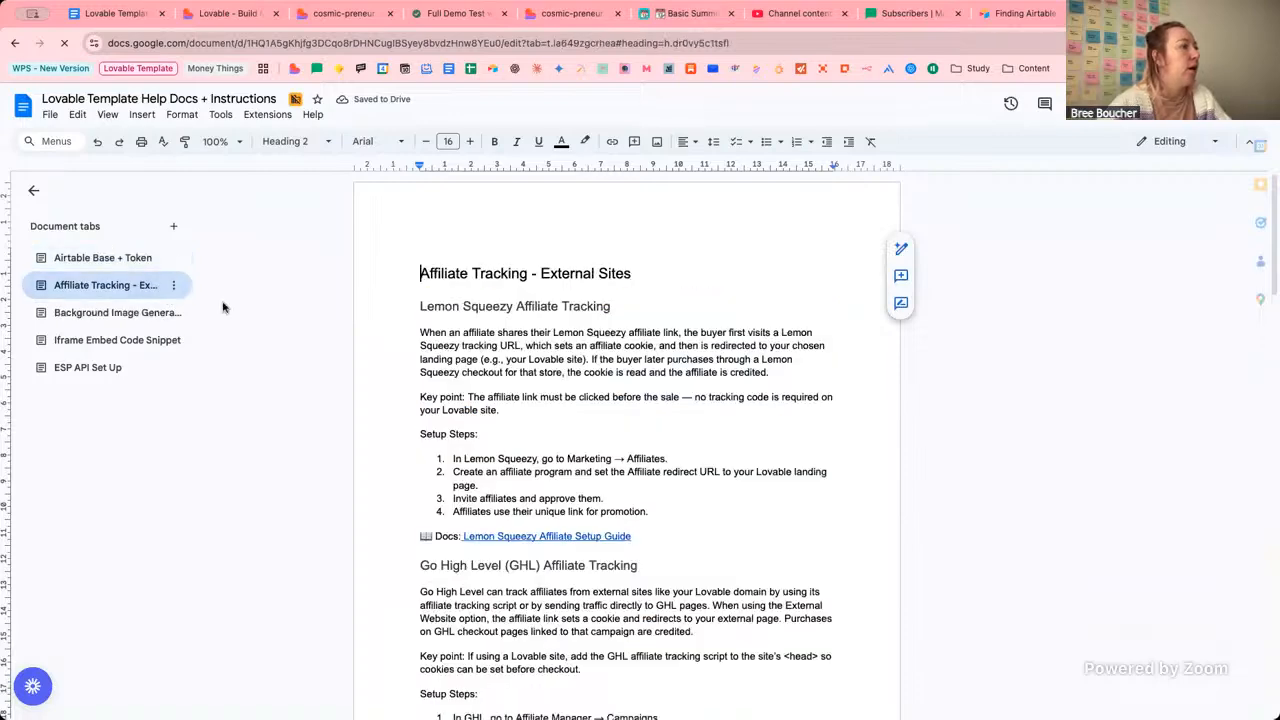
pyautogui.click(137, 286)
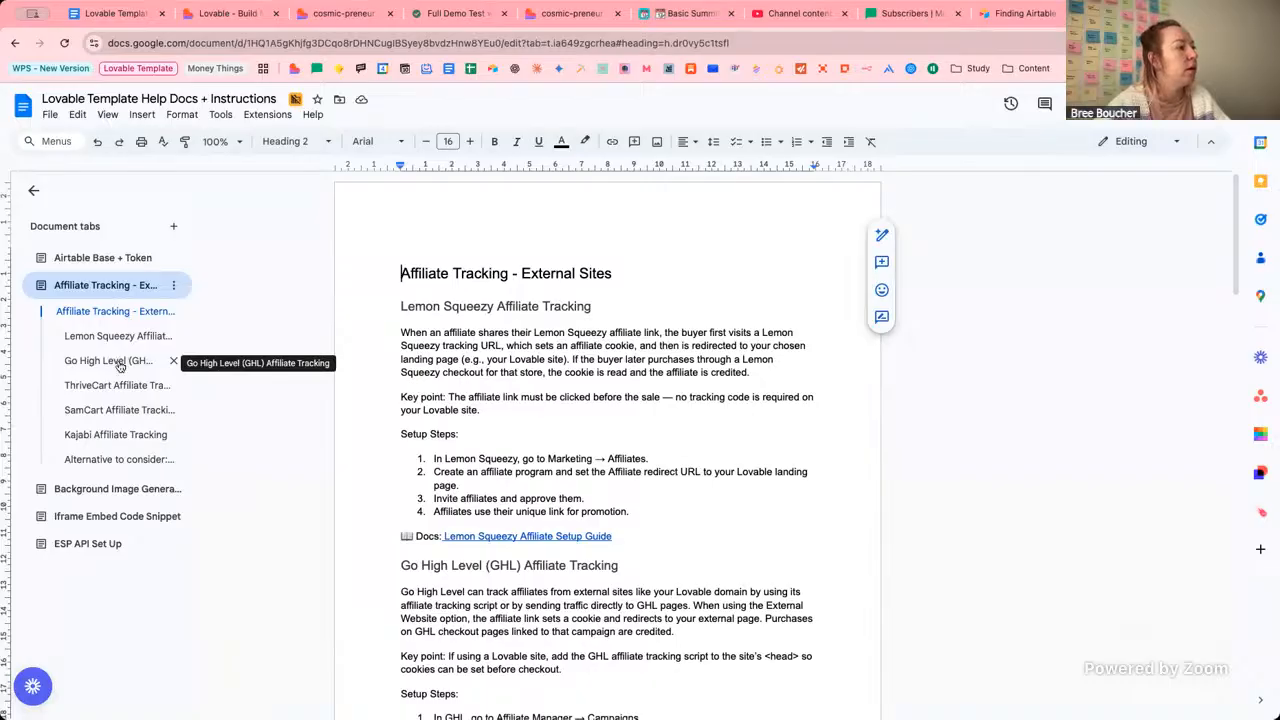
# Review the Go High Level setup steps and Lemon Squeezy heading, then return to the setup guide.
pyautogui.click(120, 362)
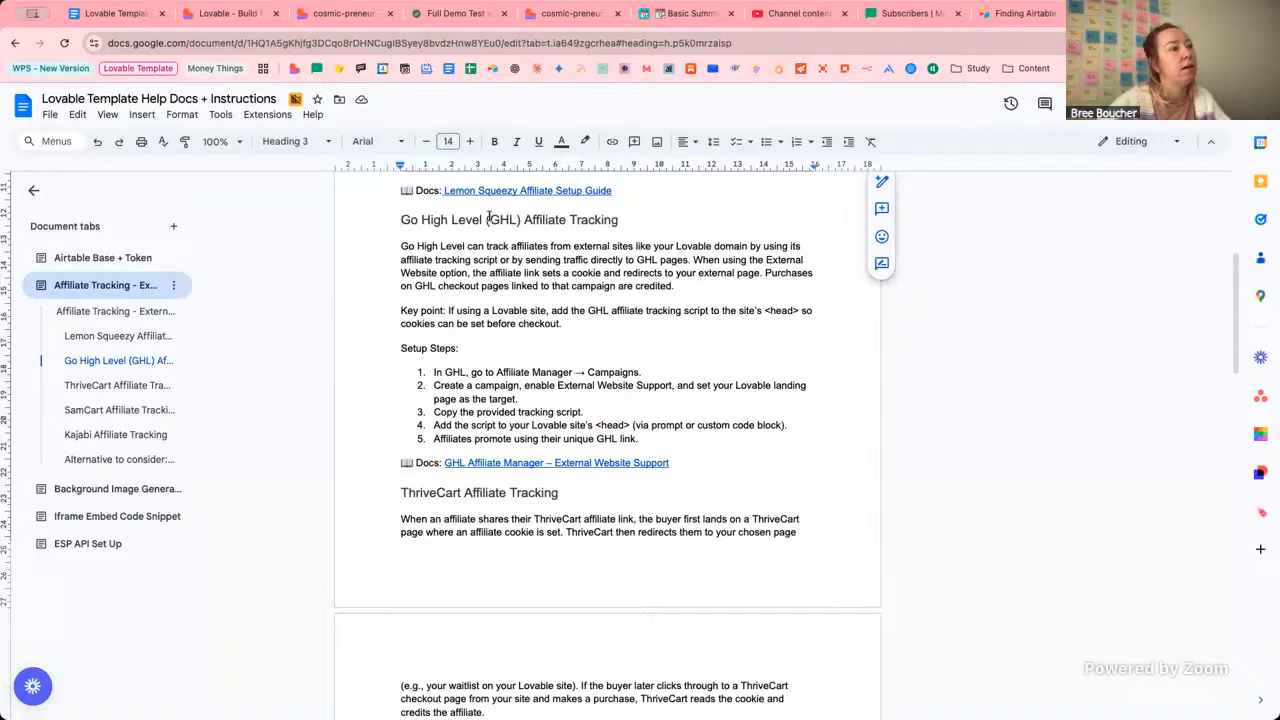
pyautogui.scroll(1, 578, 250)
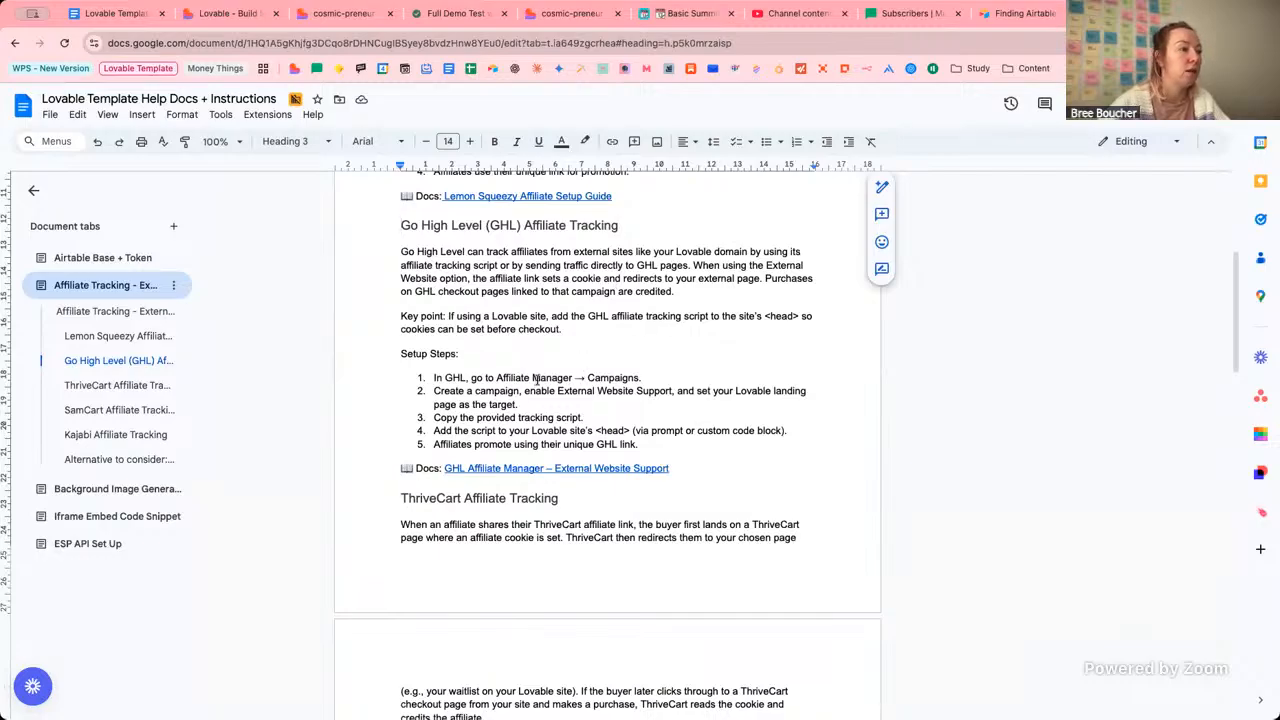
pyautogui.moveTo(450, 380); pyautogui.dragTo(588, 394)
pyautogui.click(615, 422)
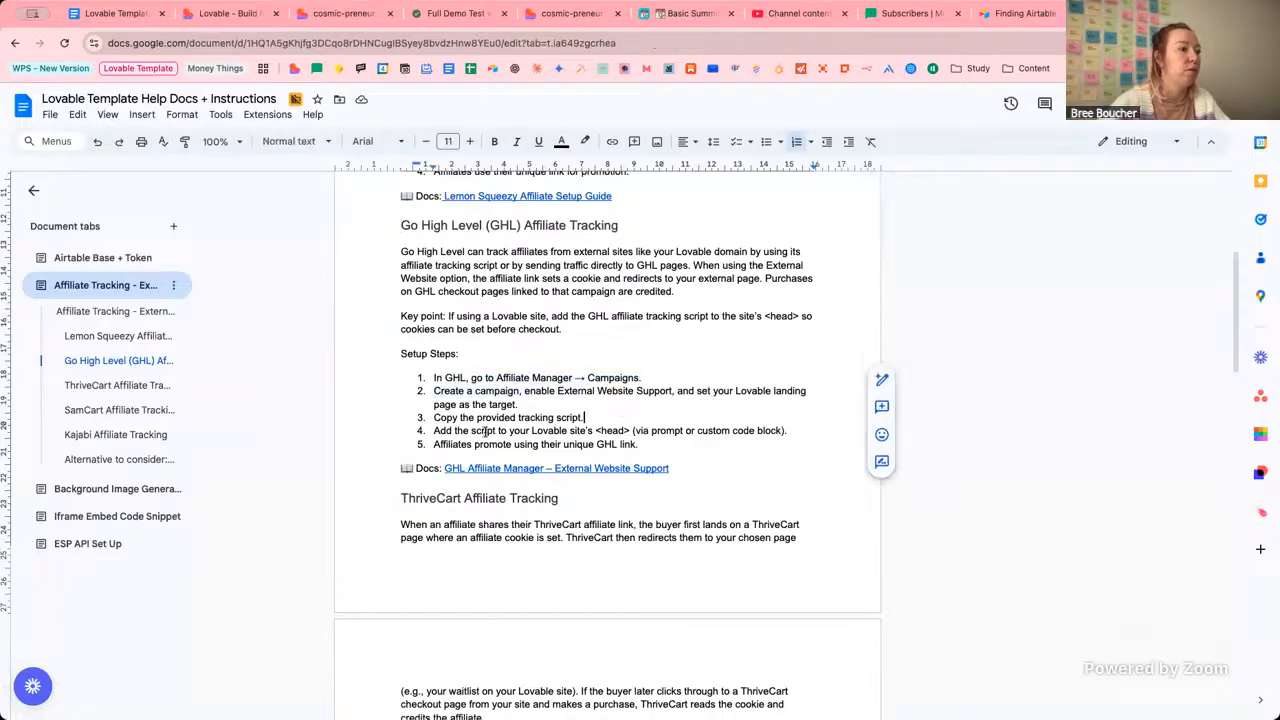
pyautogui.moveTo(472, 431); pyautogui.dragTo(597, 428)
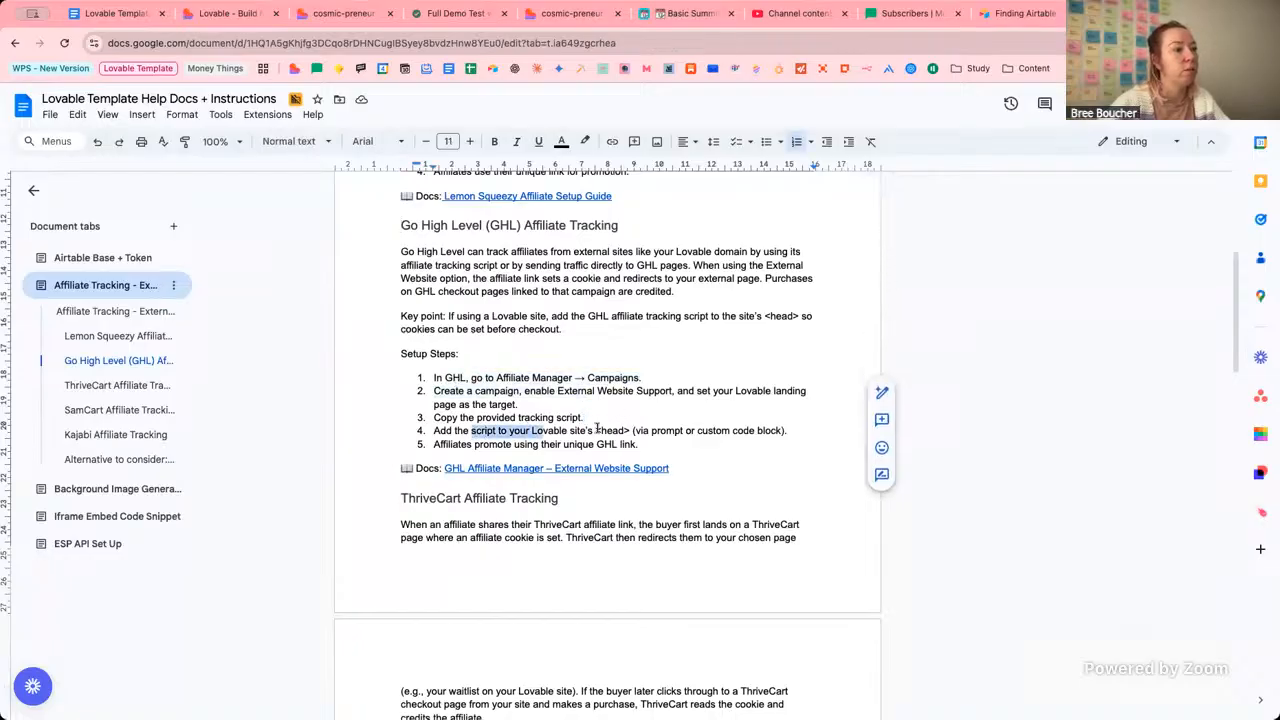
pyautogui.click(589, 430)
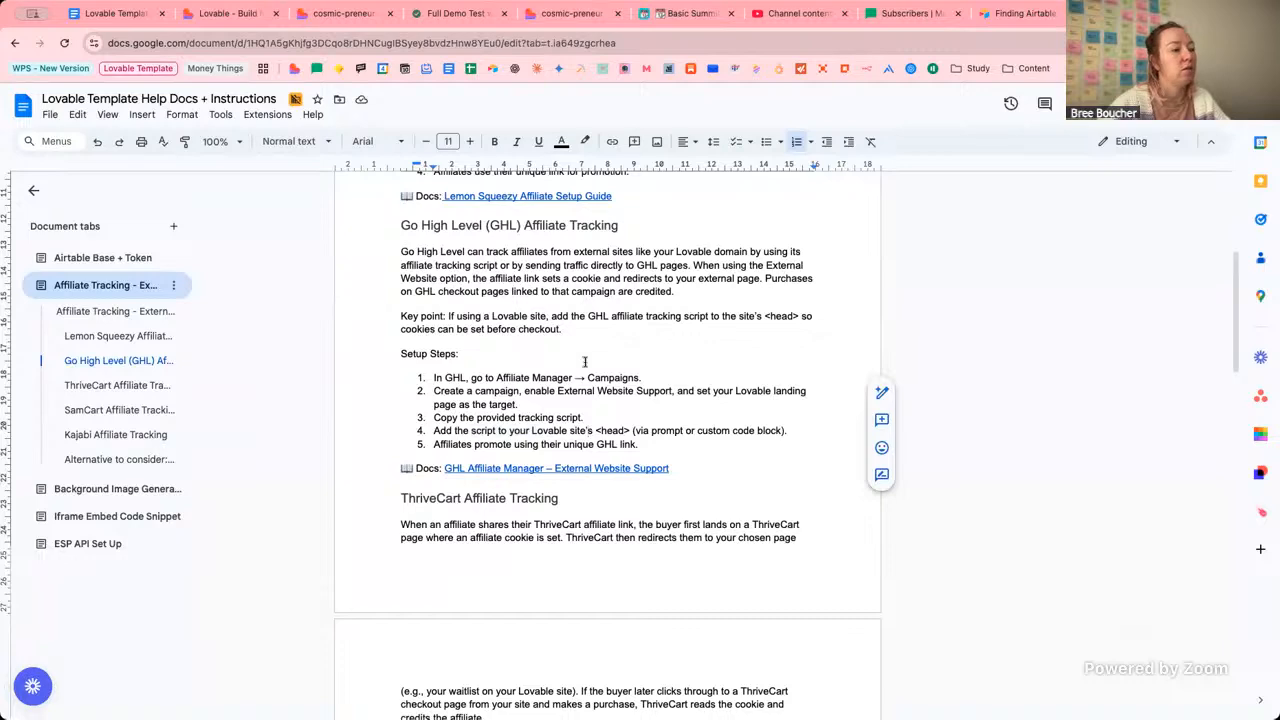
pyautogui.click(126, 338)
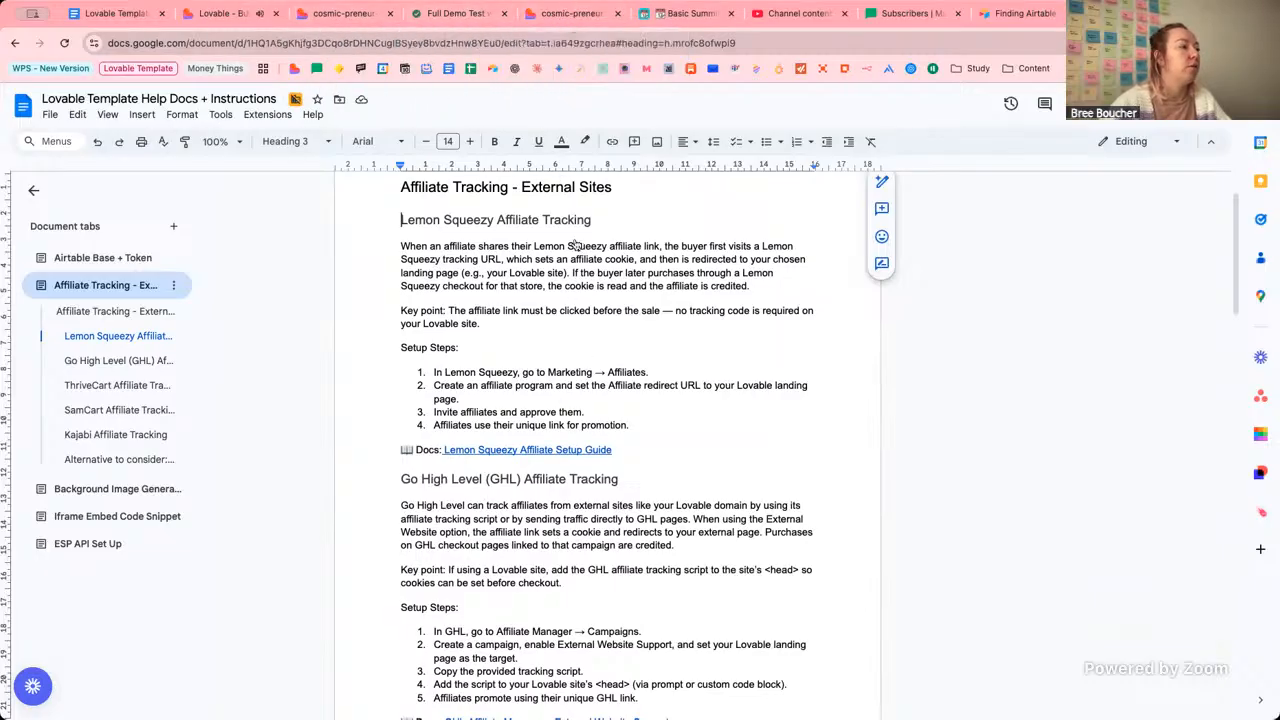
pyautogui.click(545, 450)
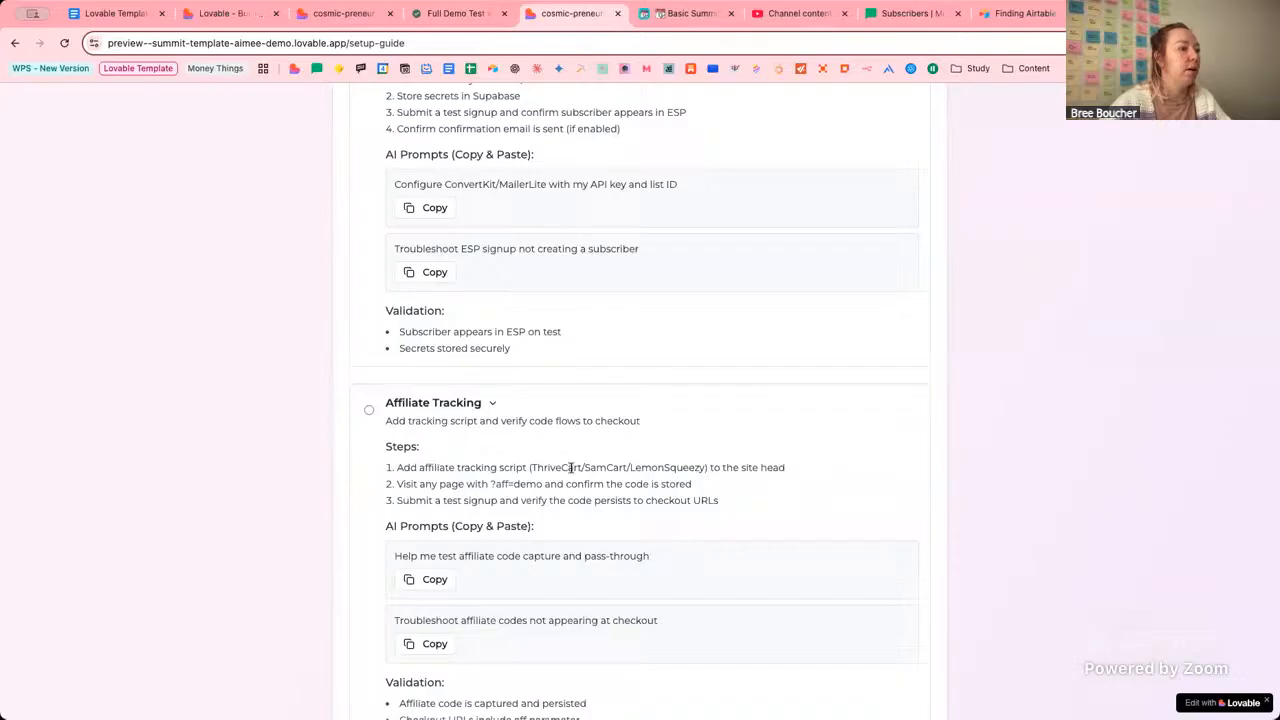
# Review the Affiliate Tracking card's step 1 tracking script and its listed checkout platforms.
pyautogui.moveTo(436, 468); pyautogui.dragTo(568, 470)
pyautogui.moveTo(785, 468); pyautogui.dragTo(568, 467)
pyautogui.click(536, 467)
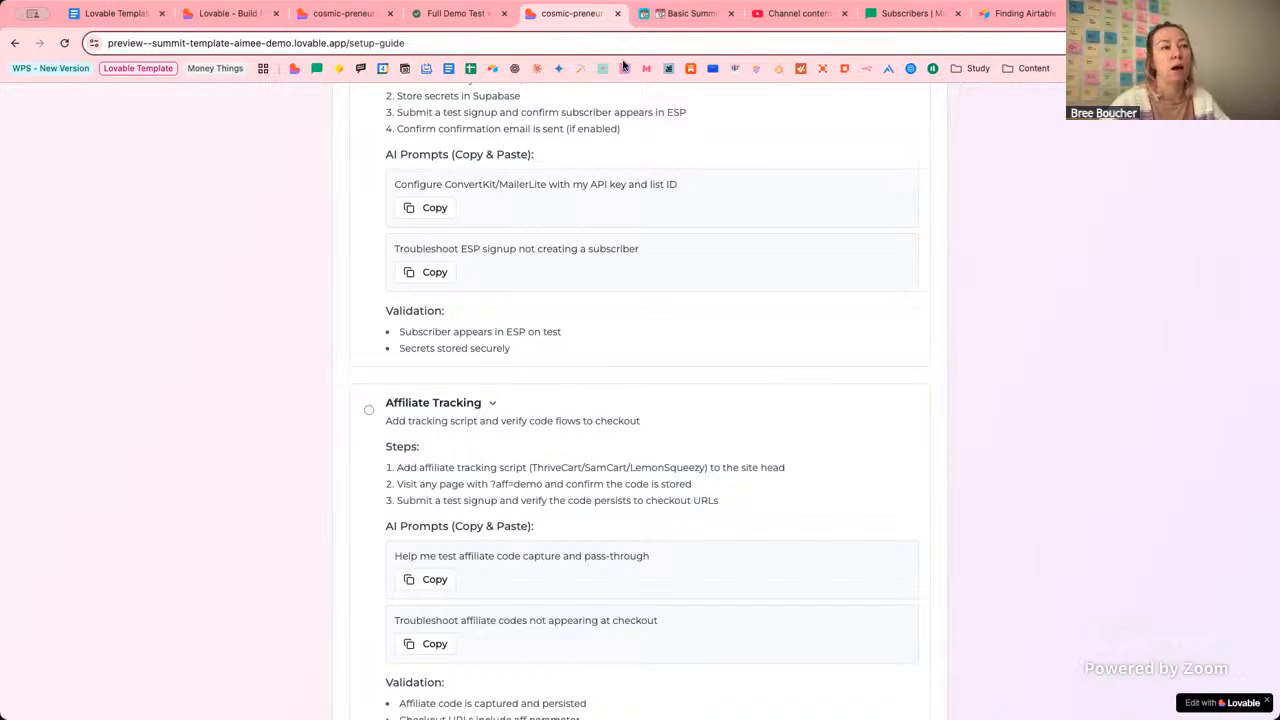
# Check the help doc's 'Alternative to consider: GoAffPro' heading and its goaffpro.com/install/custom link.
pyautogui.click(115, 13)
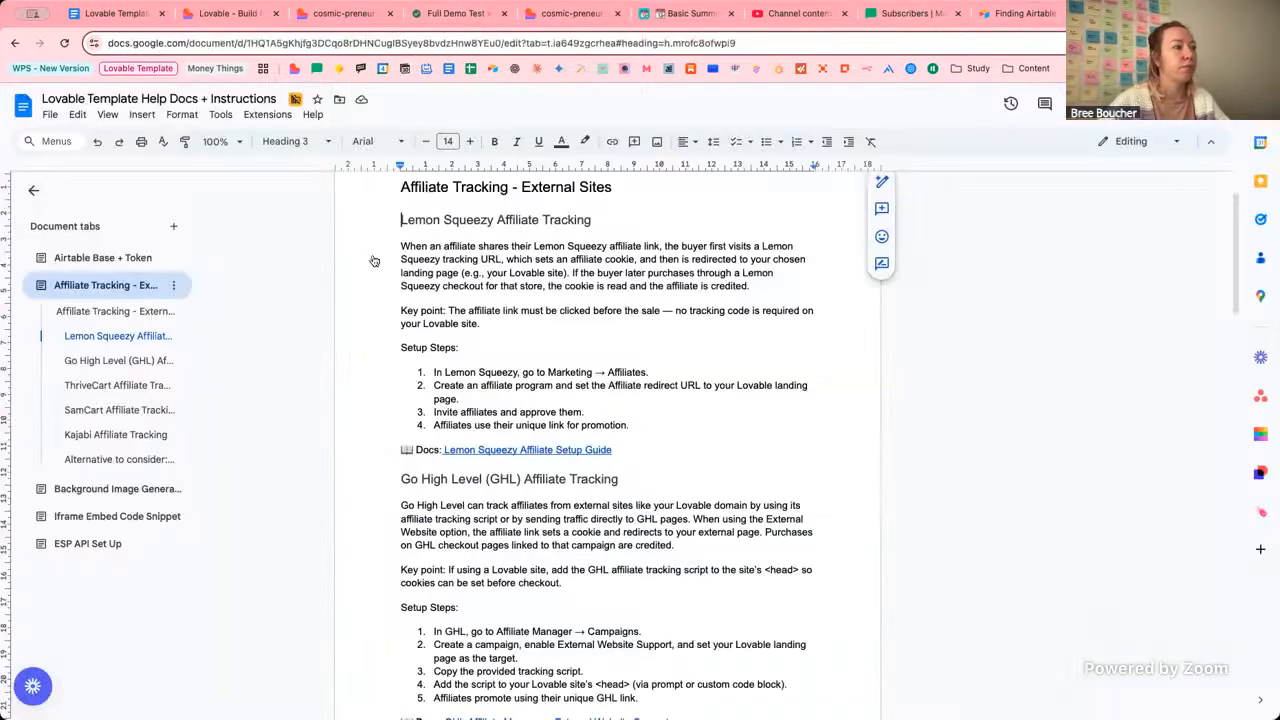
pyautogui.click(97, 462)
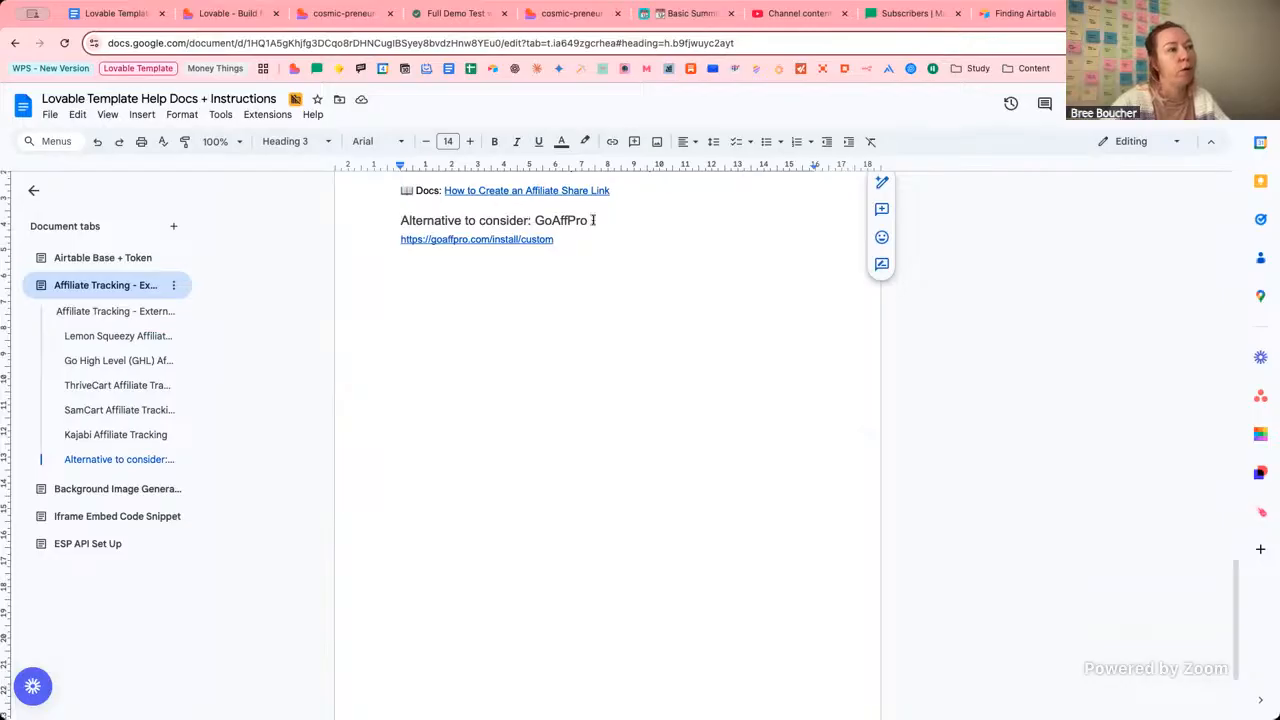
pyautogui.click(517, 239)
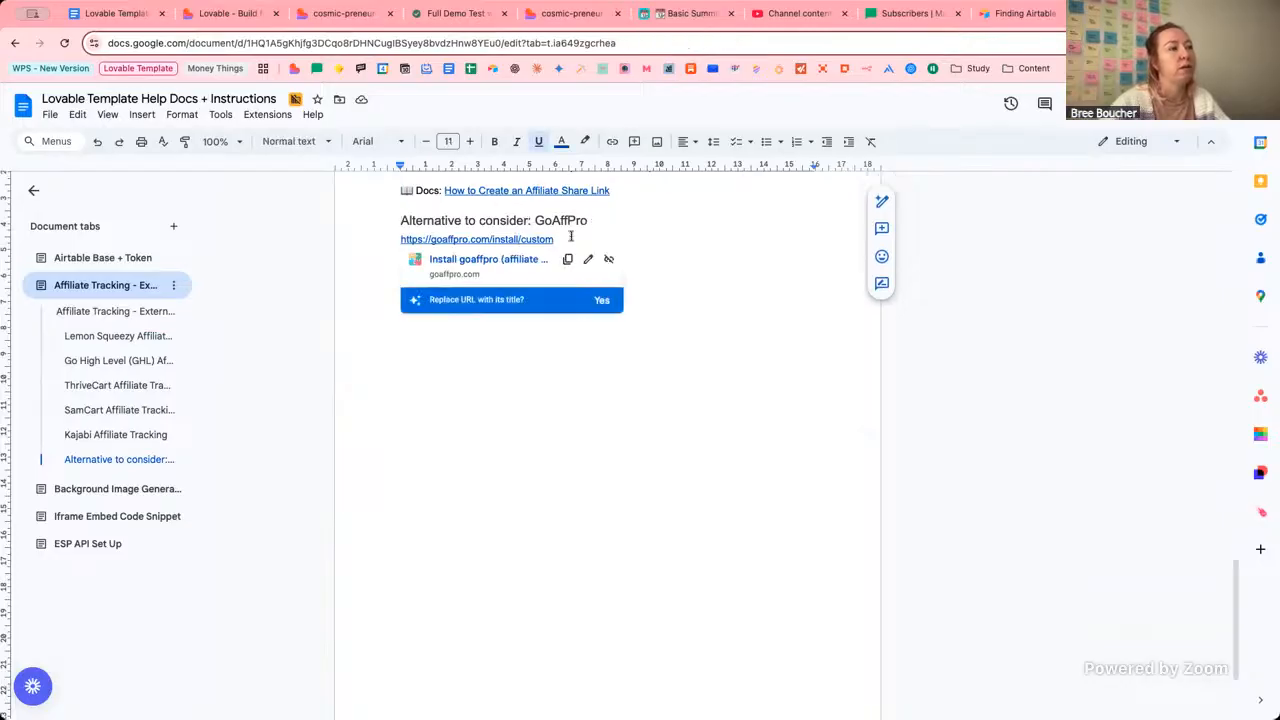
pyautogui.click(626, 220)
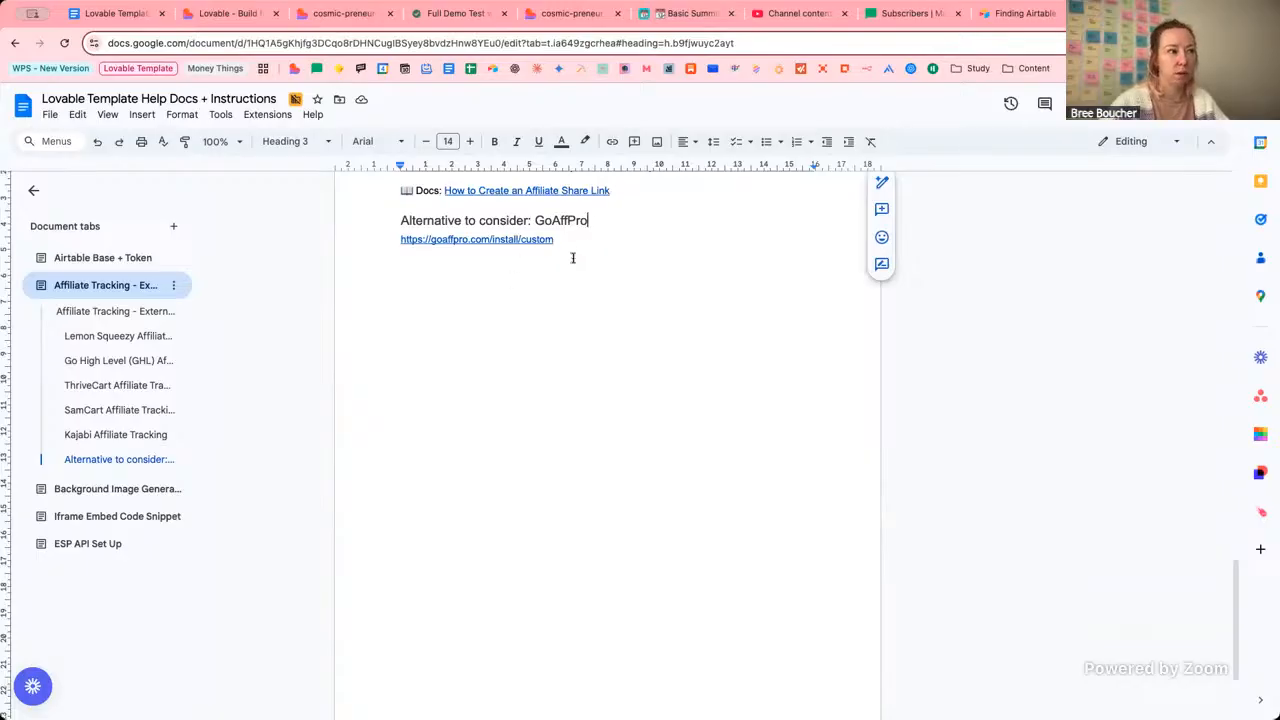
pyautogui.scroll(1, 640, 266)
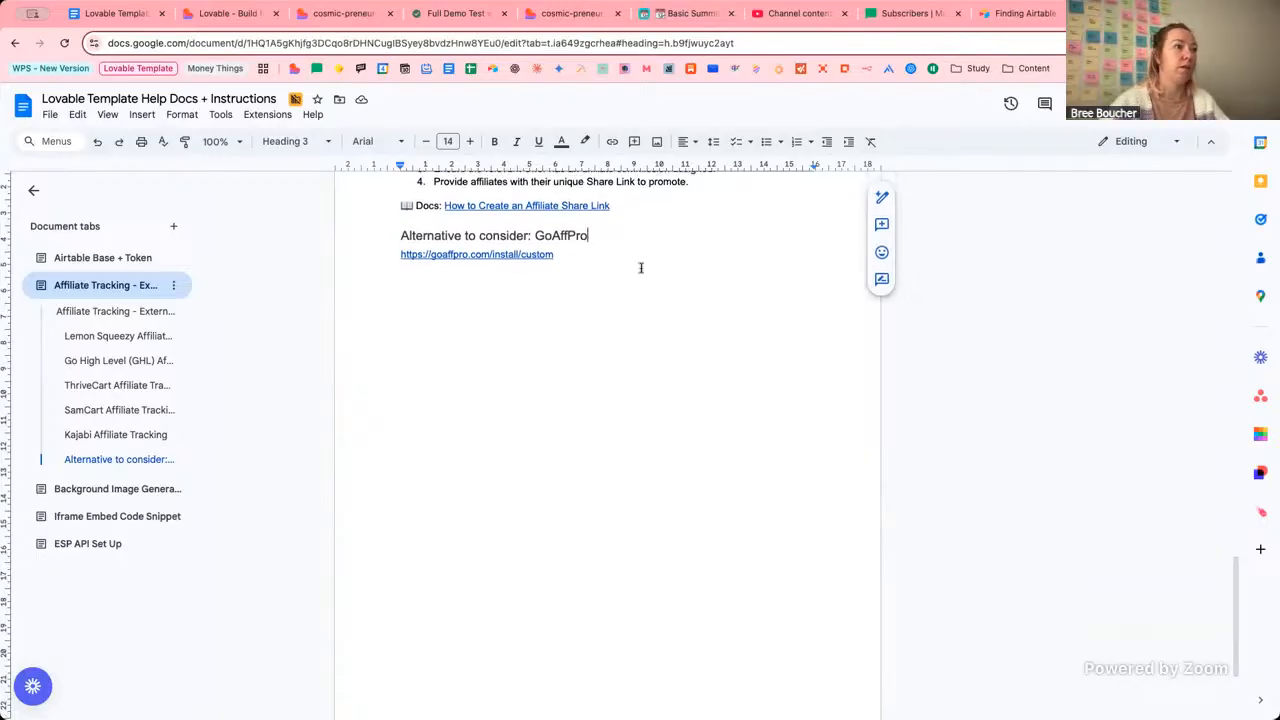
pyautogui.scroll(1, 641, 268)
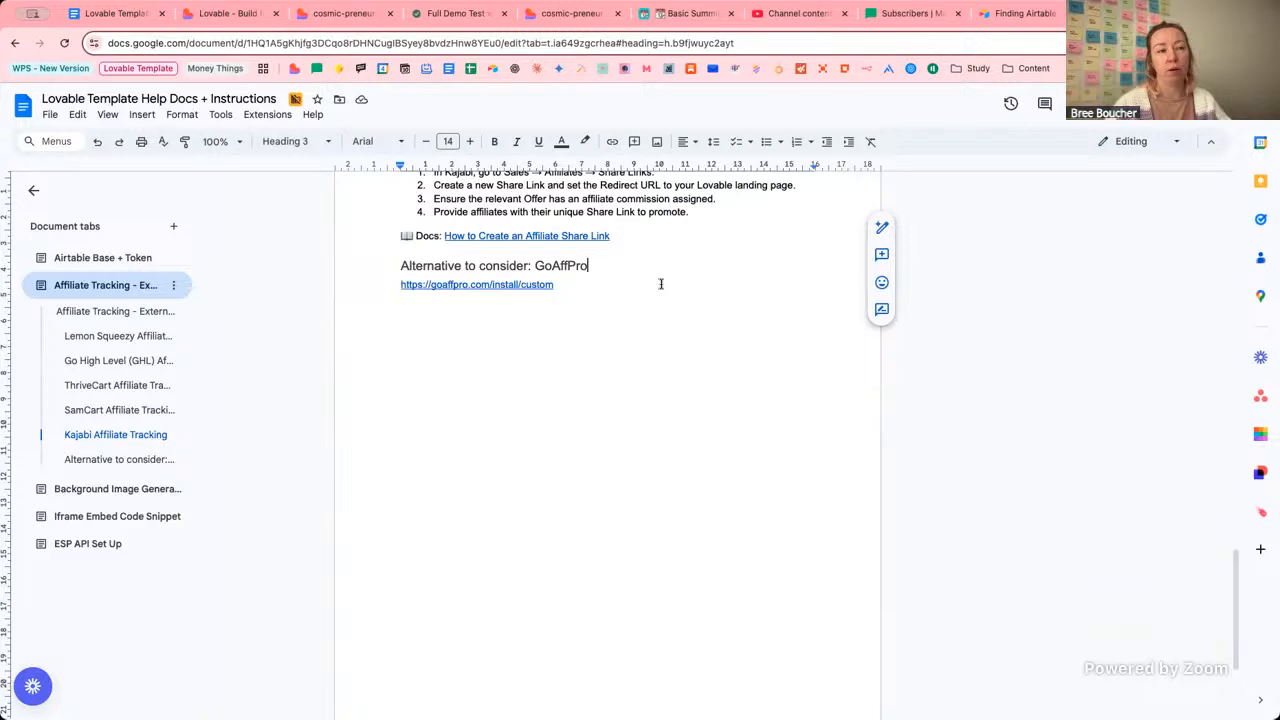
# Read the affiliate platform names in the setup guide's Affiliate Tracking step one, then return to the editor.
pyautogui.click(567, 18)
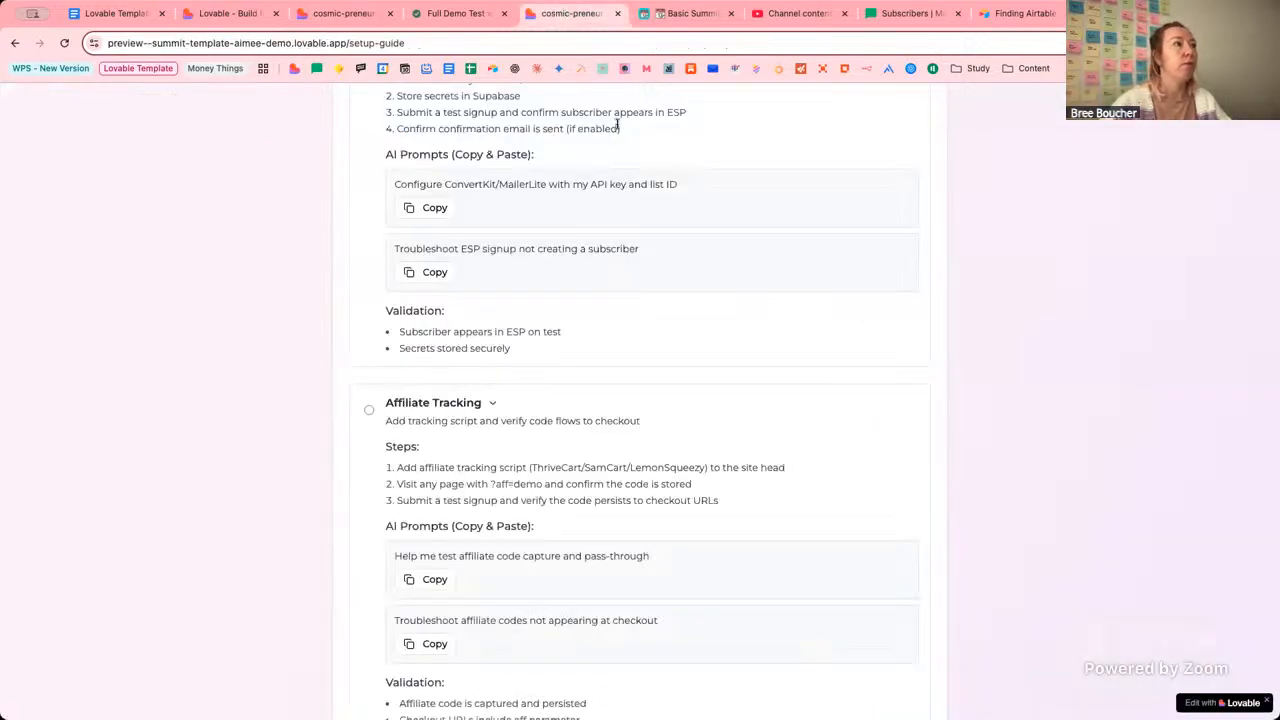
pyautogui.scroll(1, 777, 314)
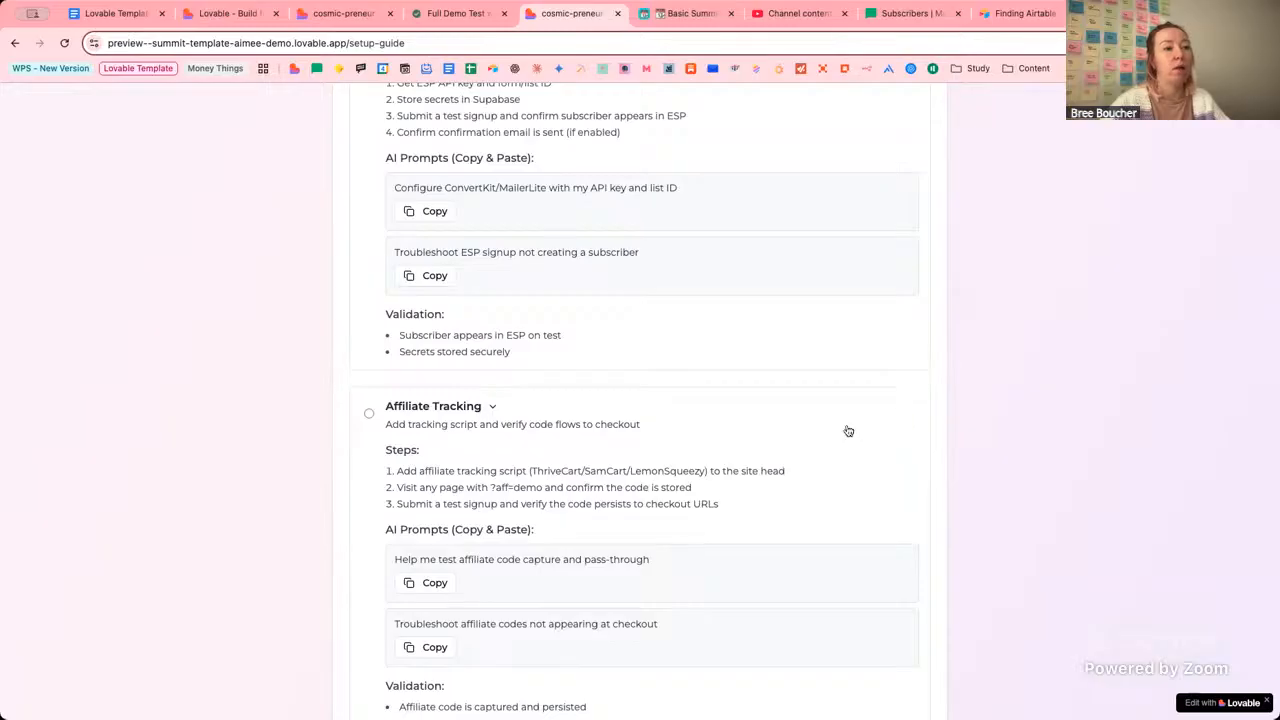
pyautogui.scroll(1, 846, 438)
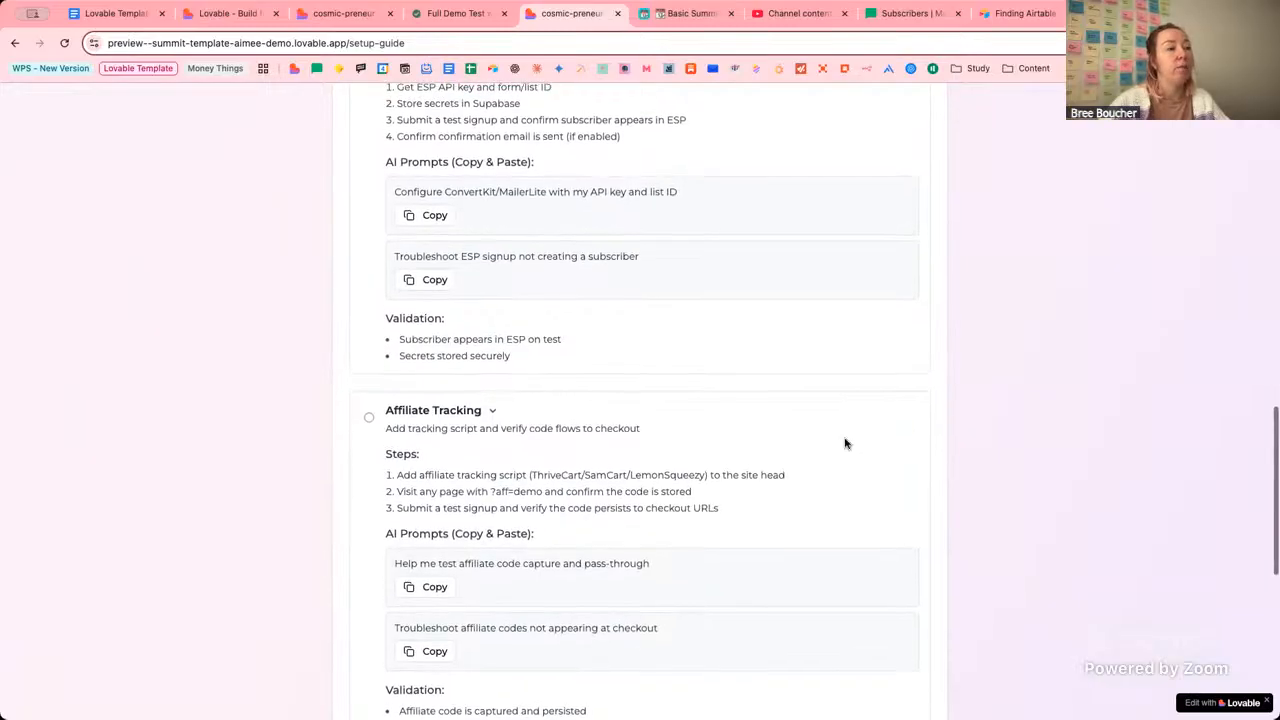
pyautogui.scroll(-2, 846, 443)
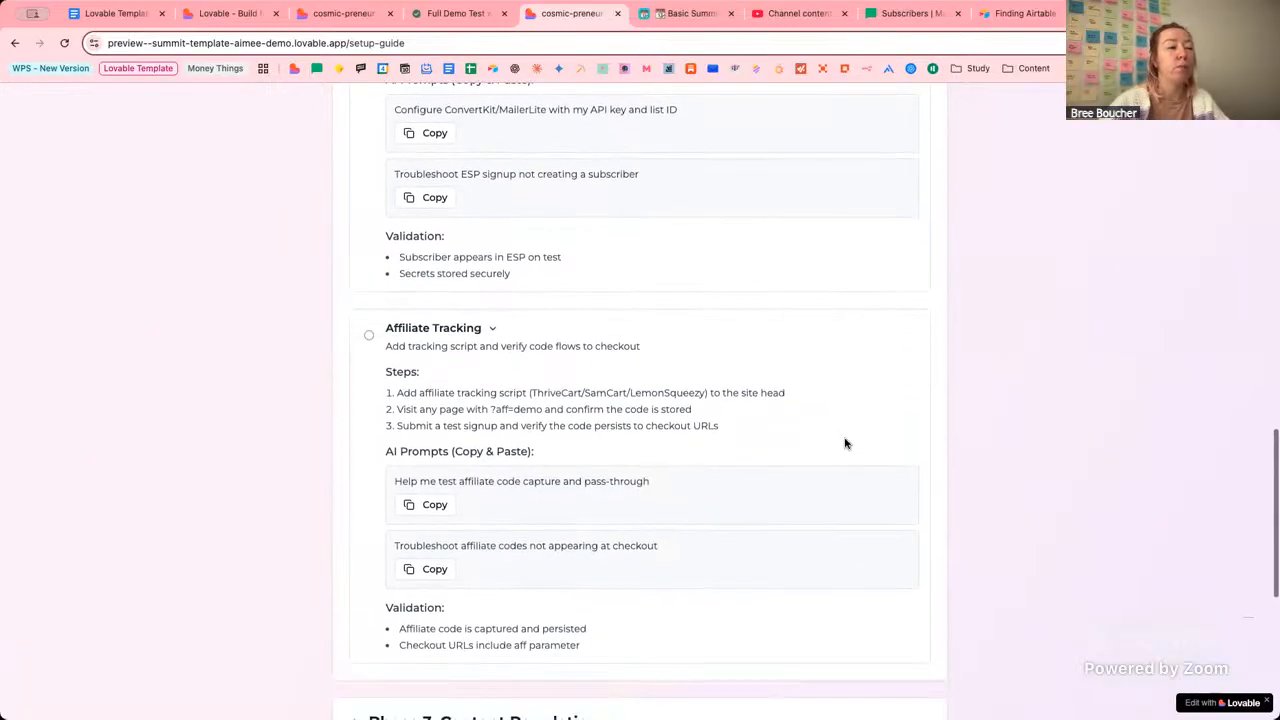
pyautogui.moveTo(683, 392); pyautogui.dragTo(721, 396)
pyautogui.click(541, 392)
pyautogui.click(721, 396)
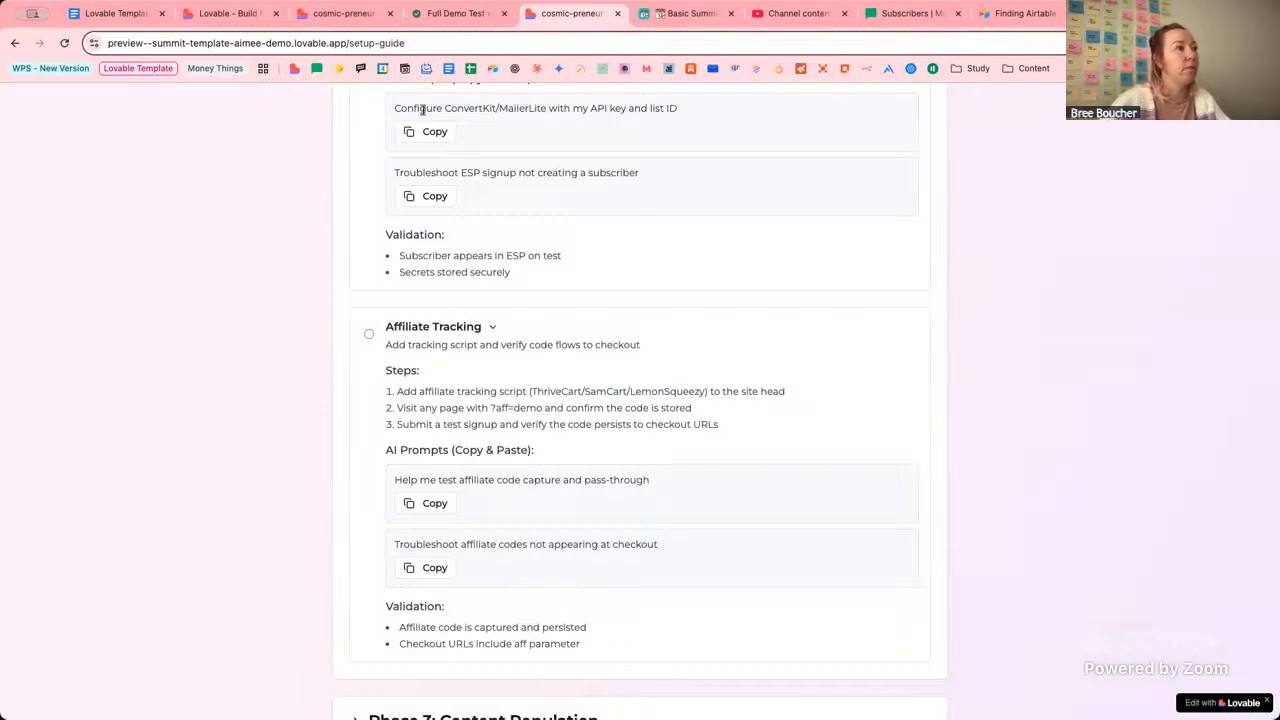
pyautogui.click(240, 14)
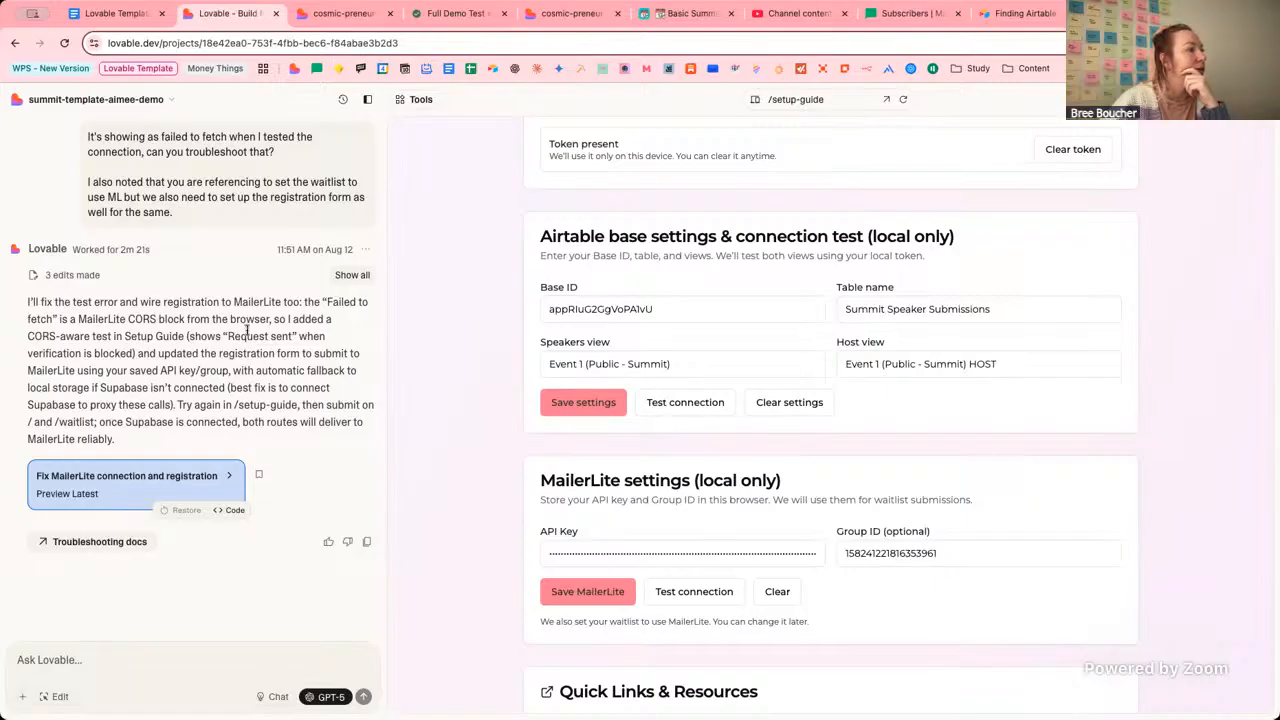
# Review the assistant's reply on the CORS-aware test, Supabase fallback and proxying the calls.
pyautogui.moveTo(26, 336); pyautogui.dragTo(207, 337)
pyautogui.click(181, 343)
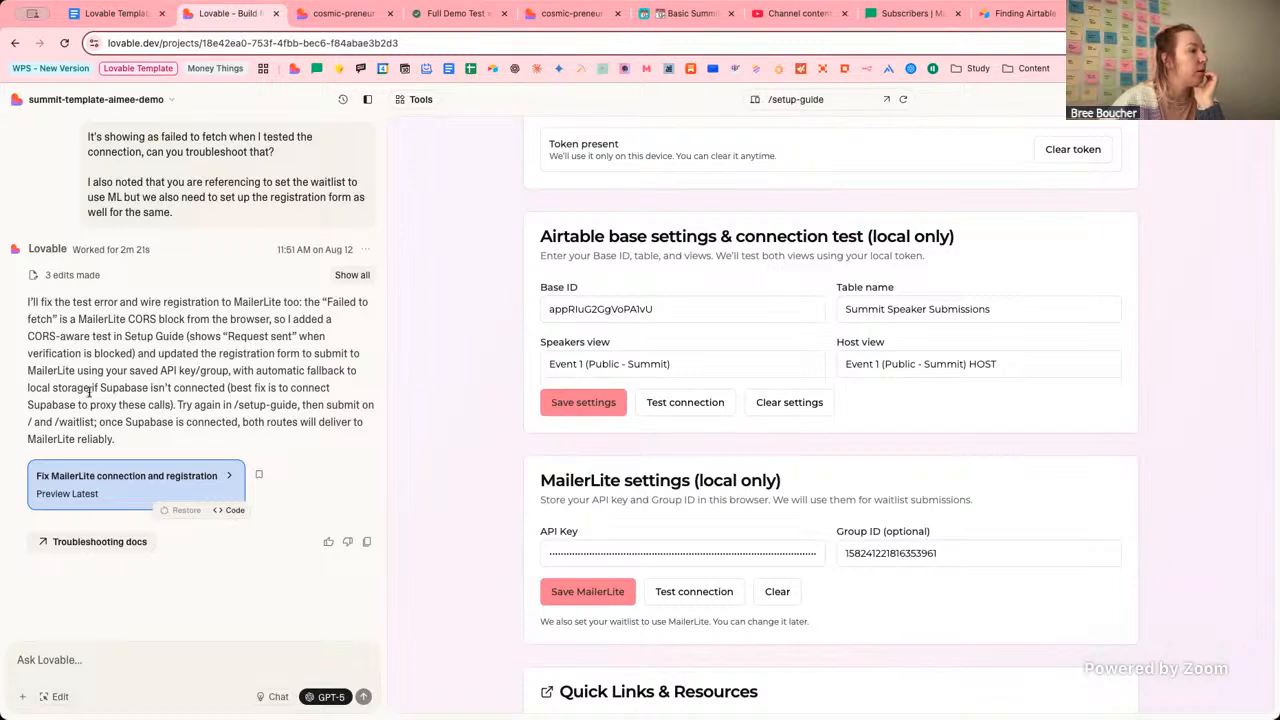
pyautogui.moveTo(90, 389); pyautogui.dragTo(216, 388)
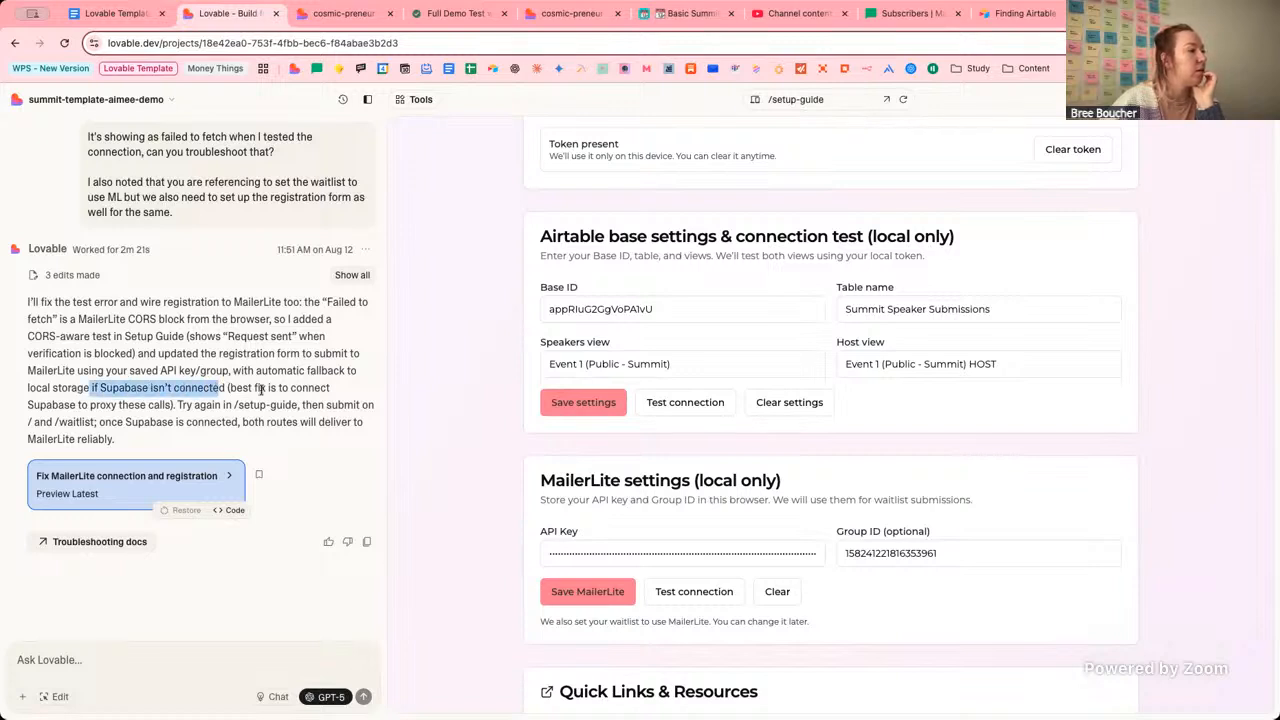
pyautogui.click(192, 391)
pyautogui.moveTo(90, 409); pyautogui.dragTo(136, 409)
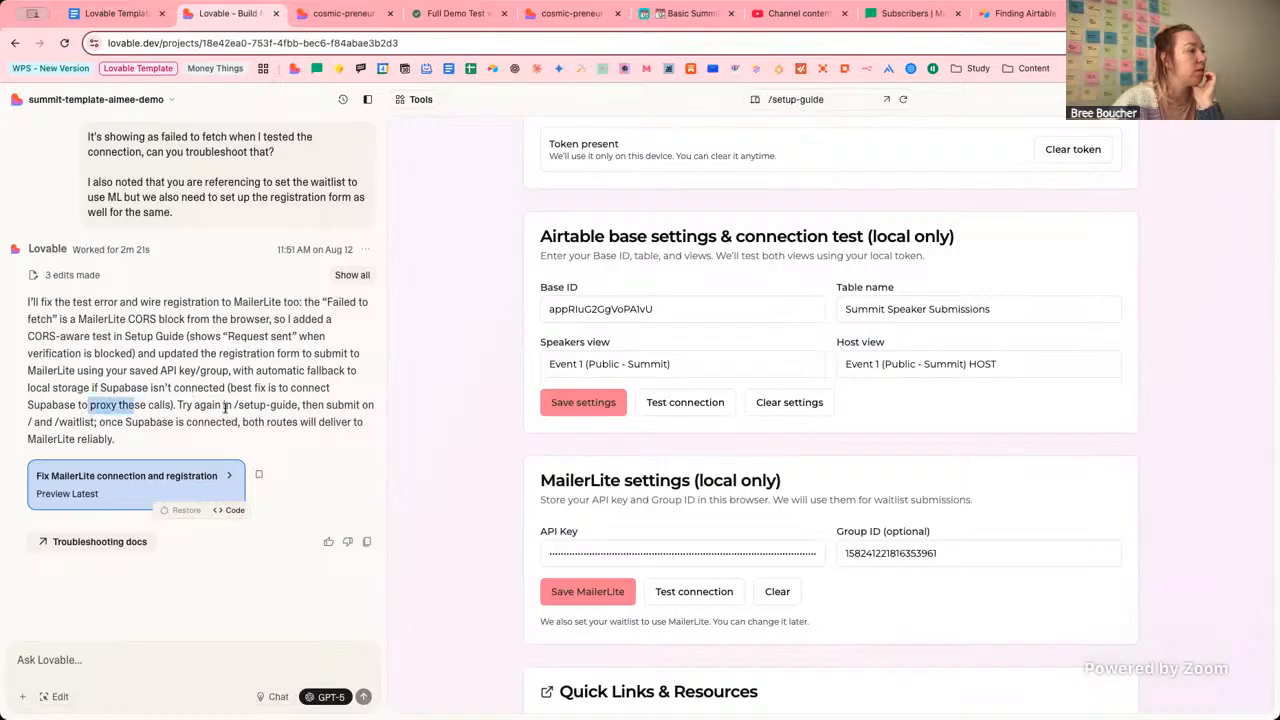
pyautogui.click(233, 408)
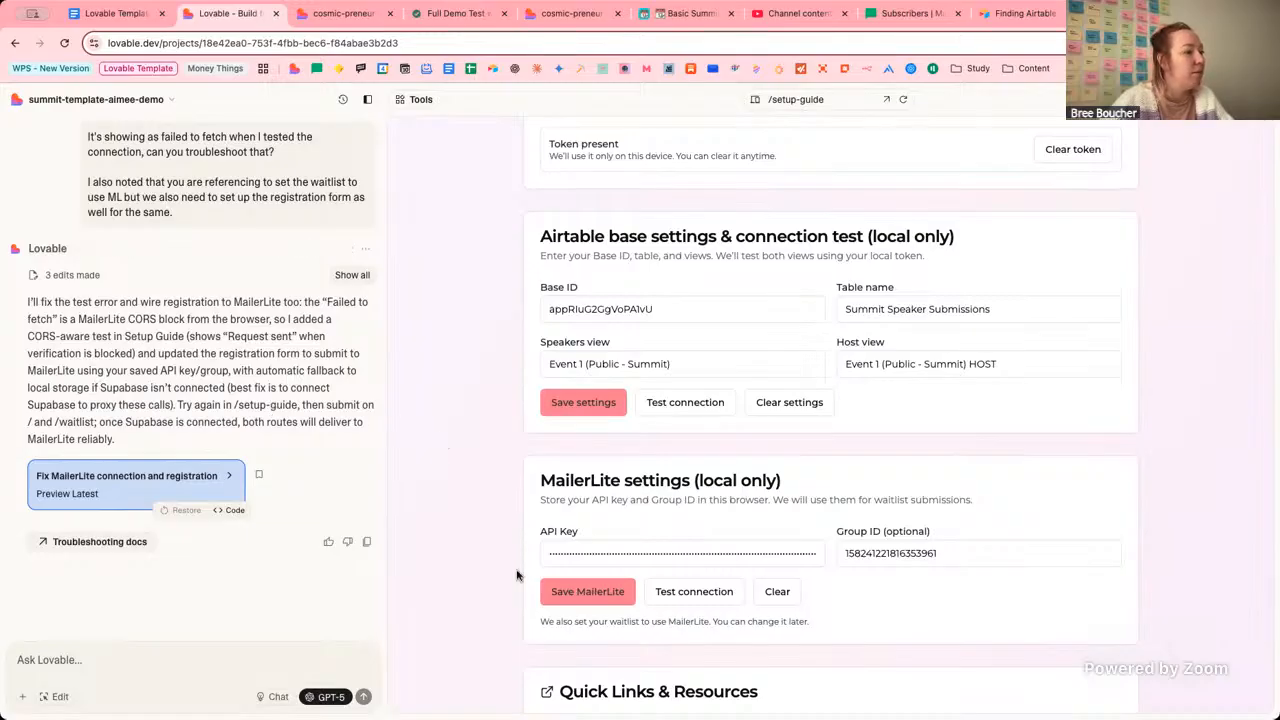
# Rerun the MailerLite connection test, getting 'Request sent', and switch the preview to '/'.
pyautogui.click(706, 592)
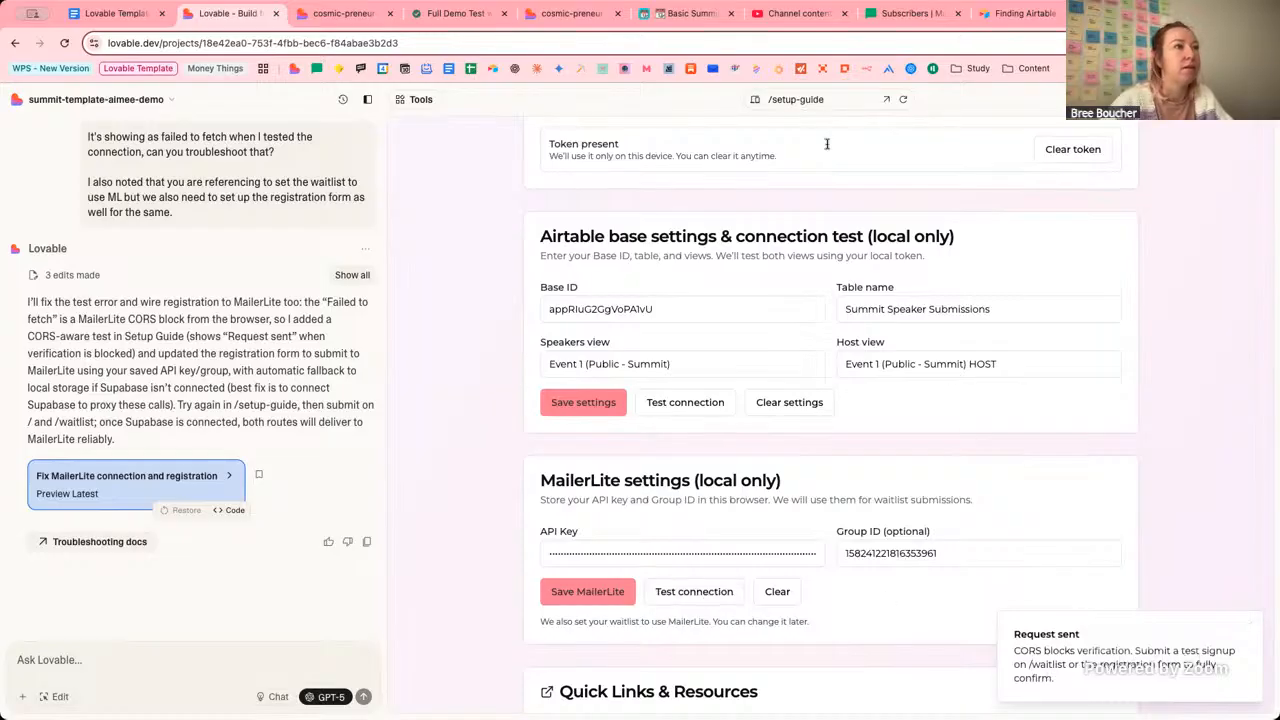
pyautogui.click(848, 99)
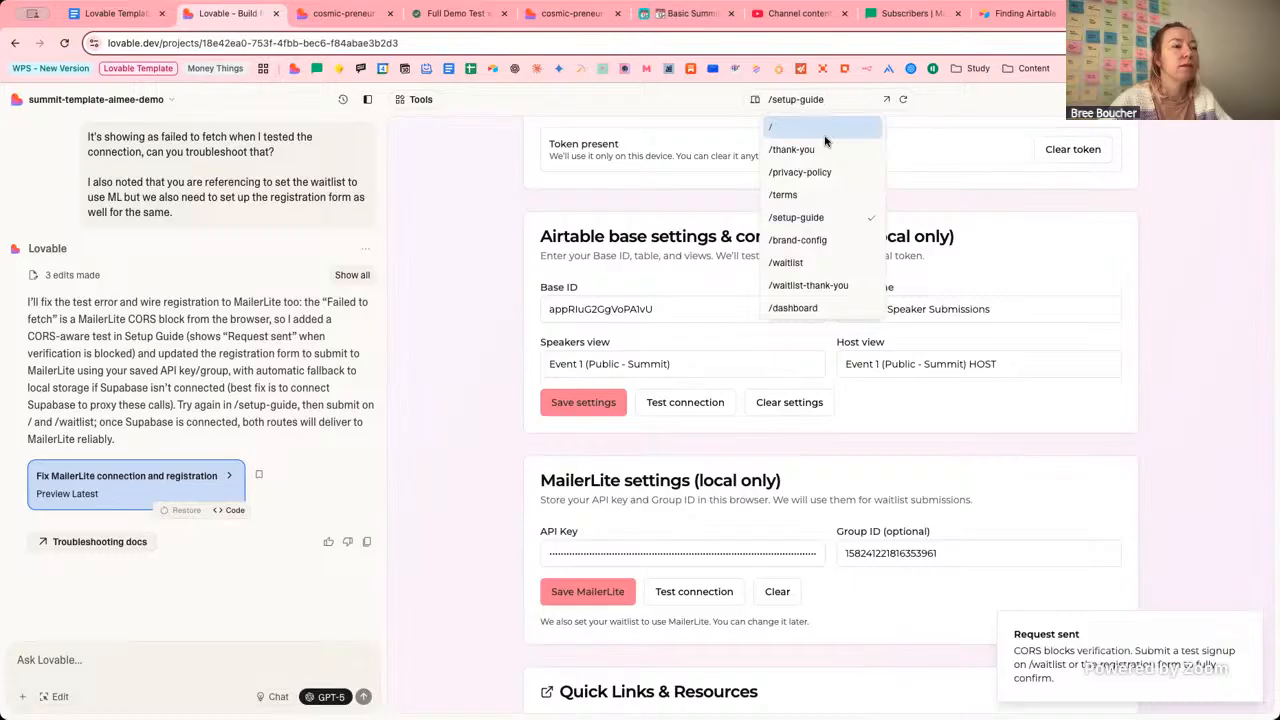
pyautogui.click(824, 136)
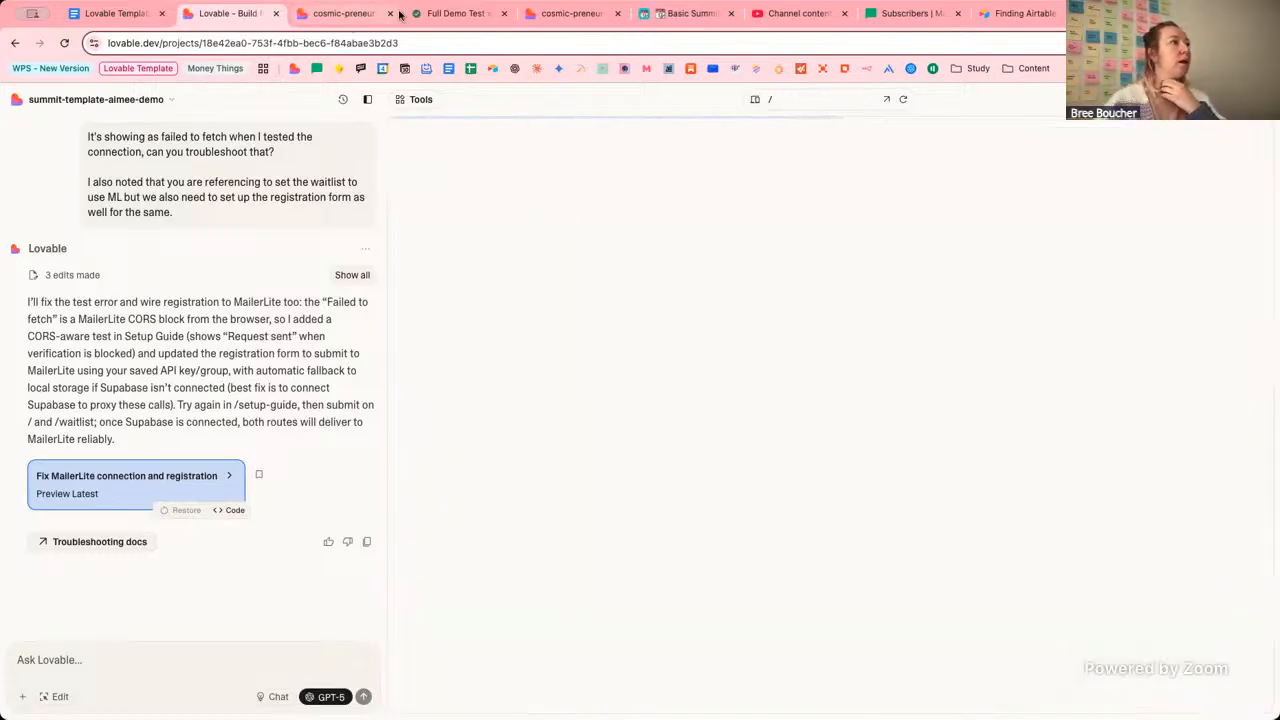
# Bring up the summit site's Save Your Free Spot form and focus its First name field.
pyautogui.click(591, 14)
pyautogui.click(366, 14)
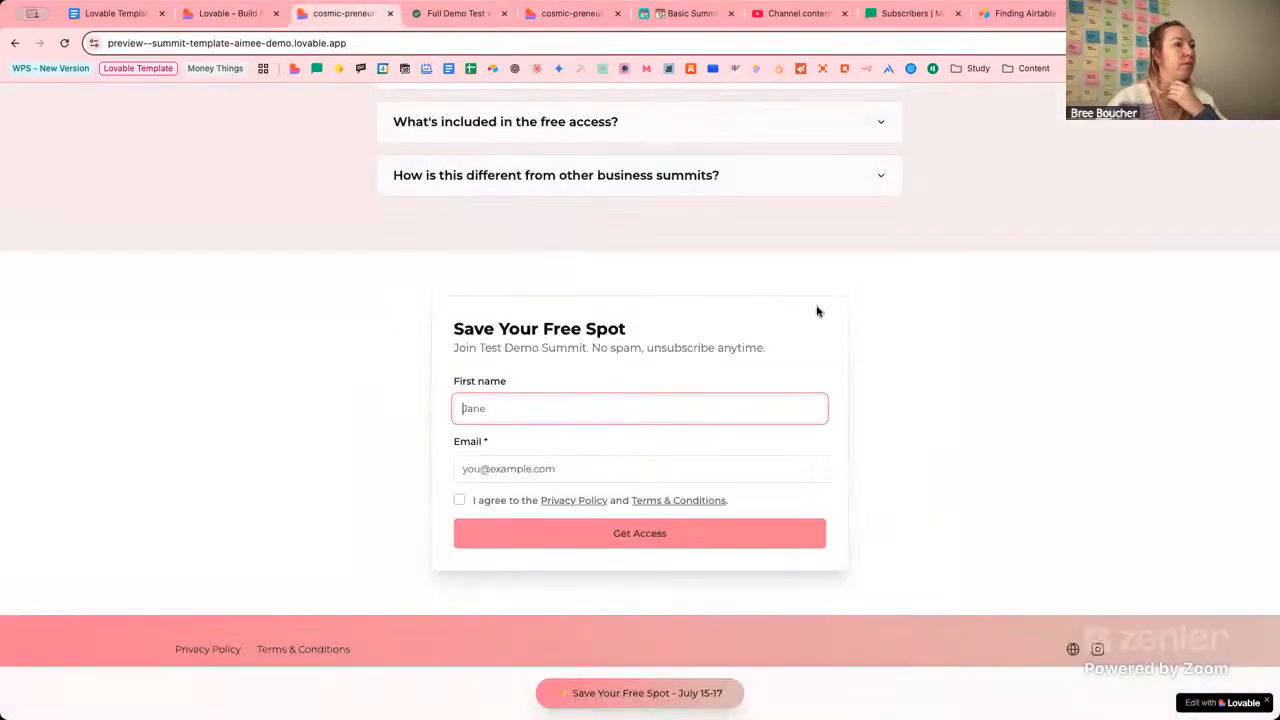
pyautogui.scroll(10, 943, 309)
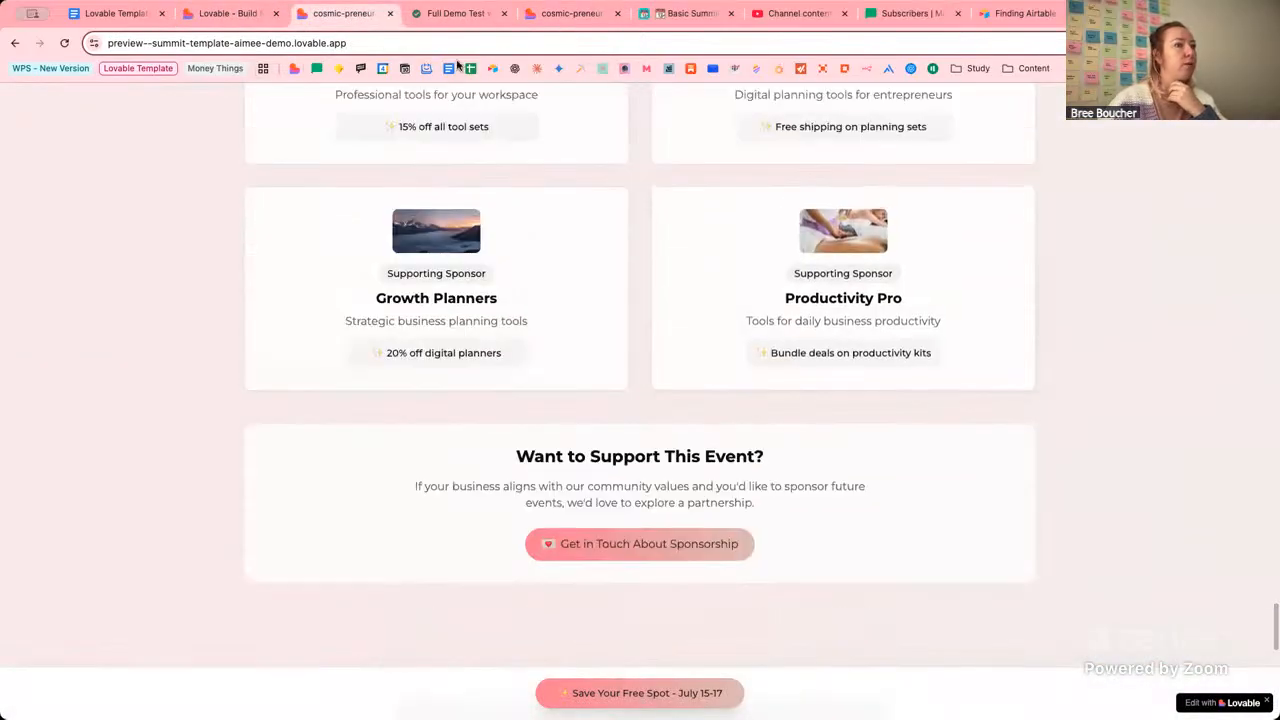
pyautogui.scroll(-10, 1008, 351)
pyautogui.scroll(1, 800, 390)
pyautogui.click(580, 406)
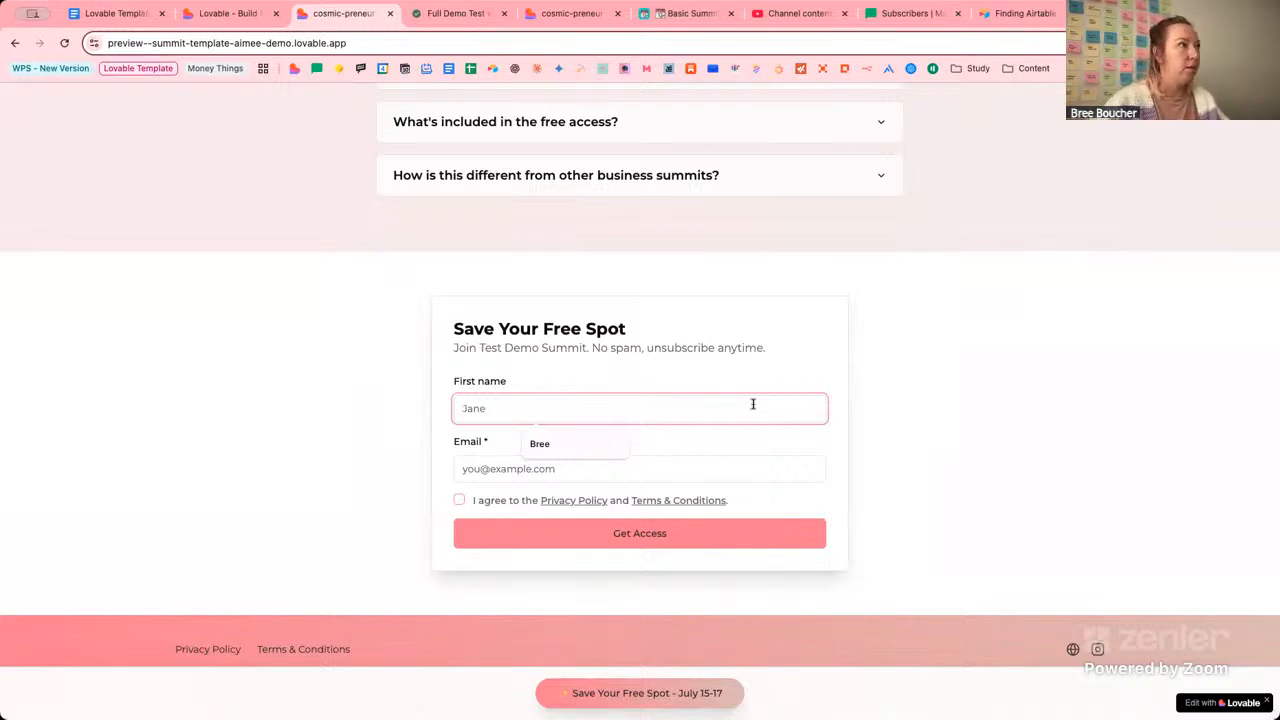
pyautogui.click(235, 14)
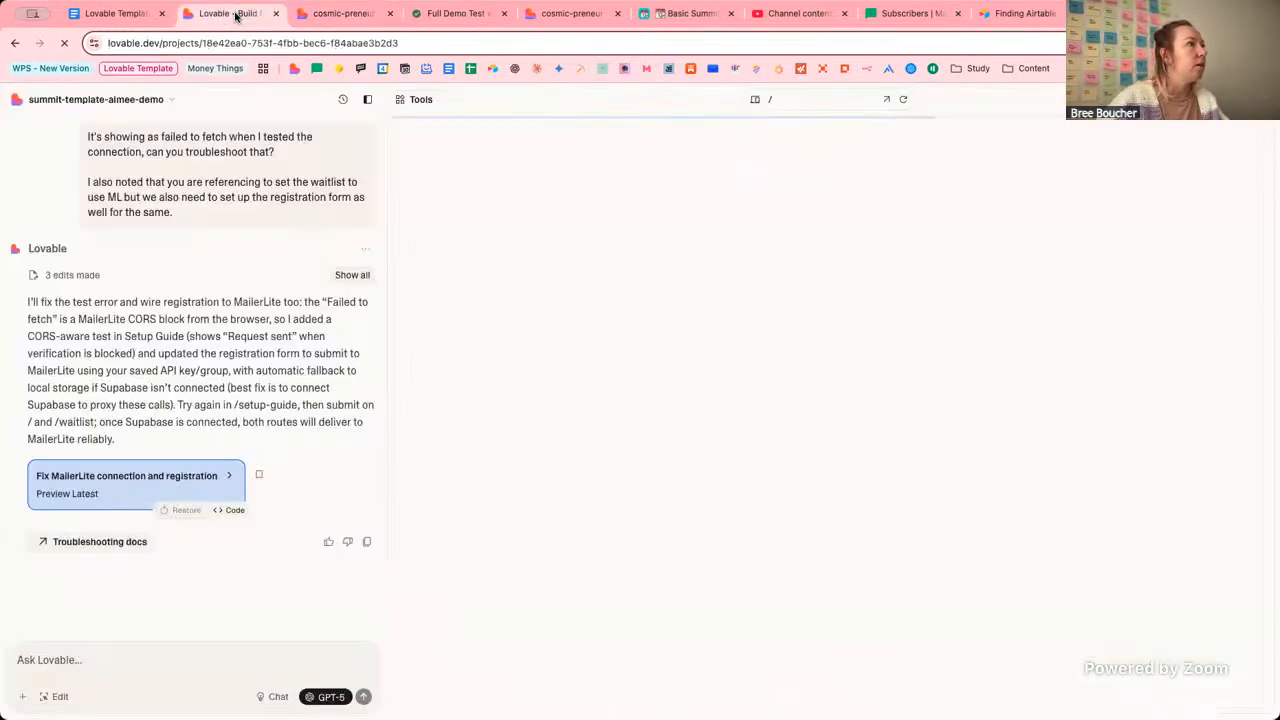
pyautogui.click(342, 14)
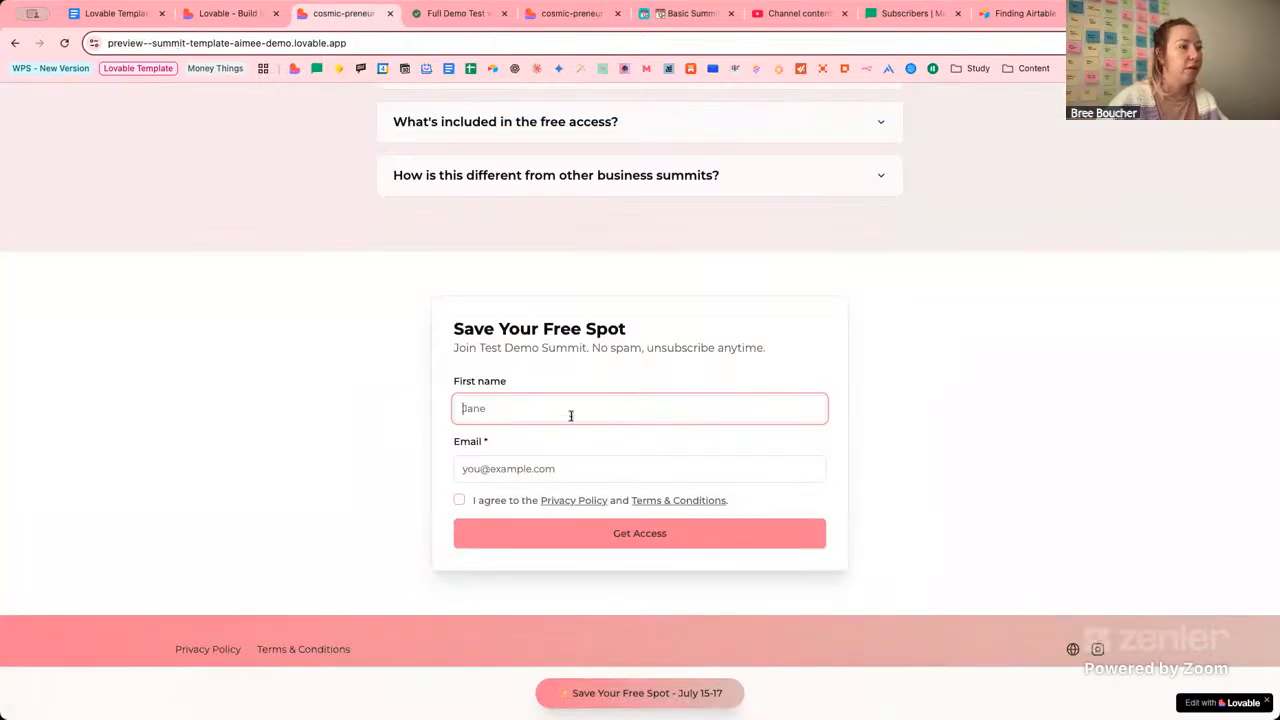
# Enter a first name and test email, tick the terms agreement, and submit with Get Access.
pyautogui.write('Bree')
pyautogui.press('Tab')
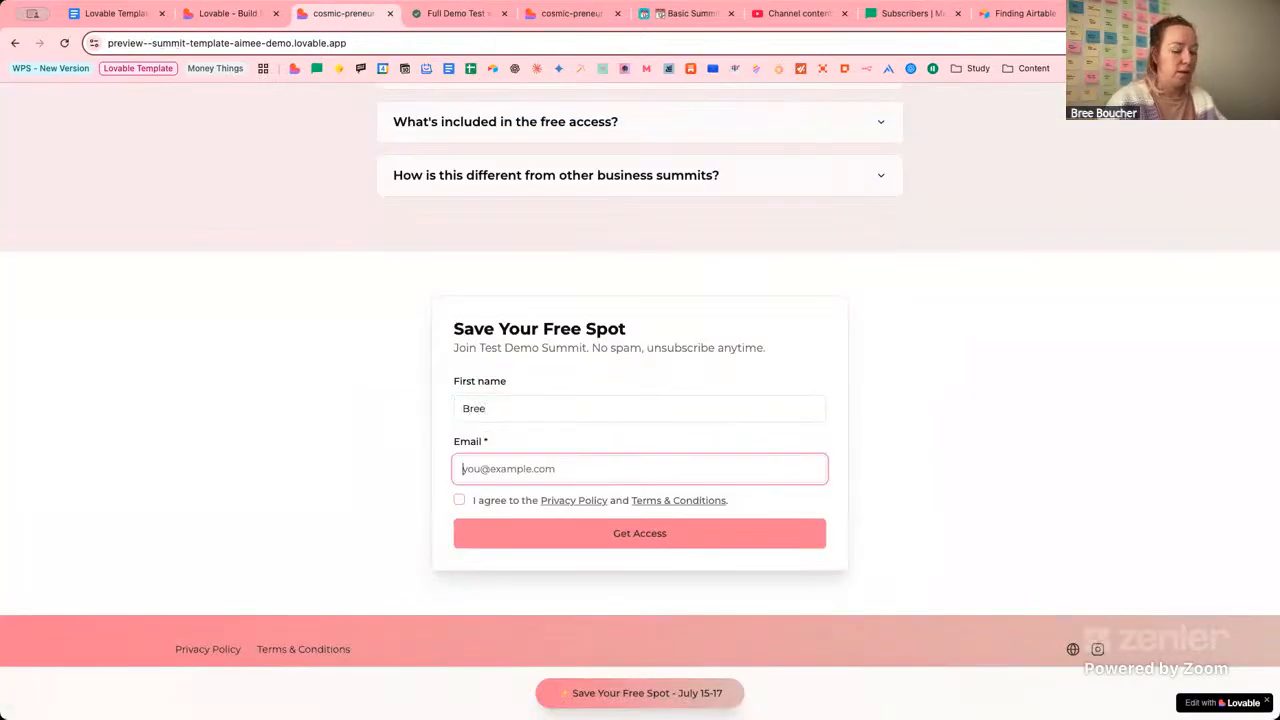
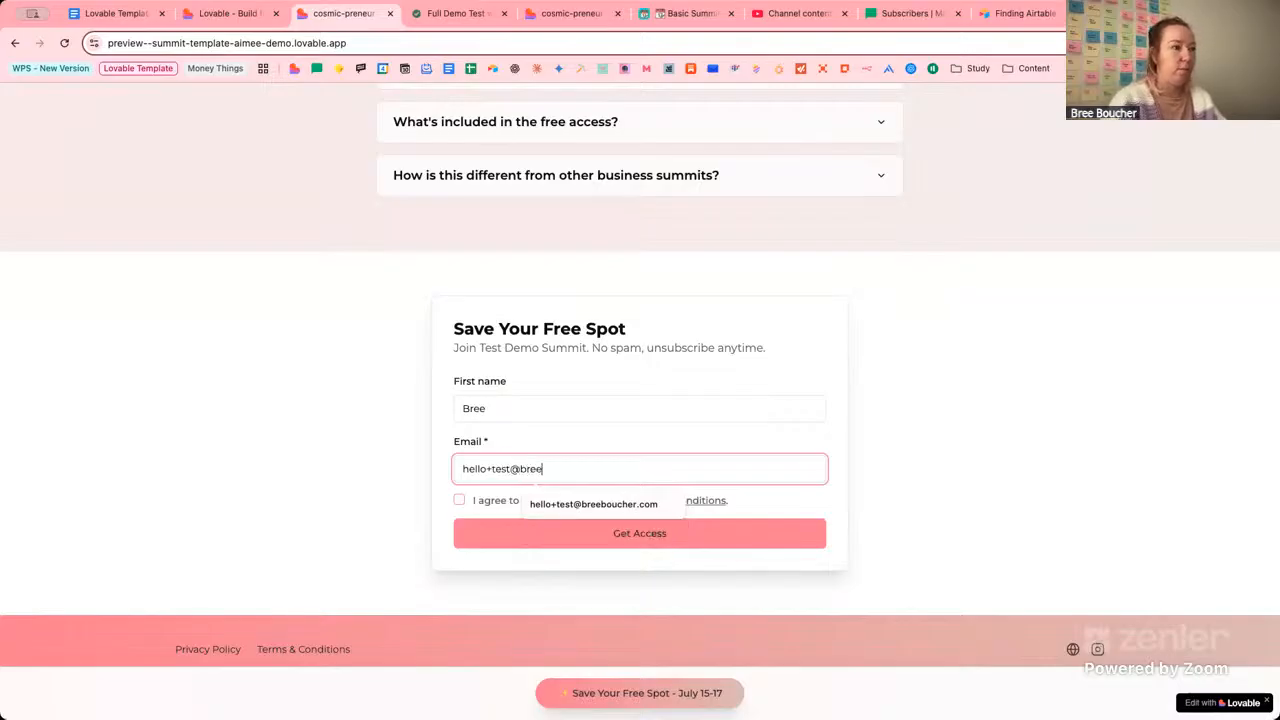
pyautogui.press('Tab')
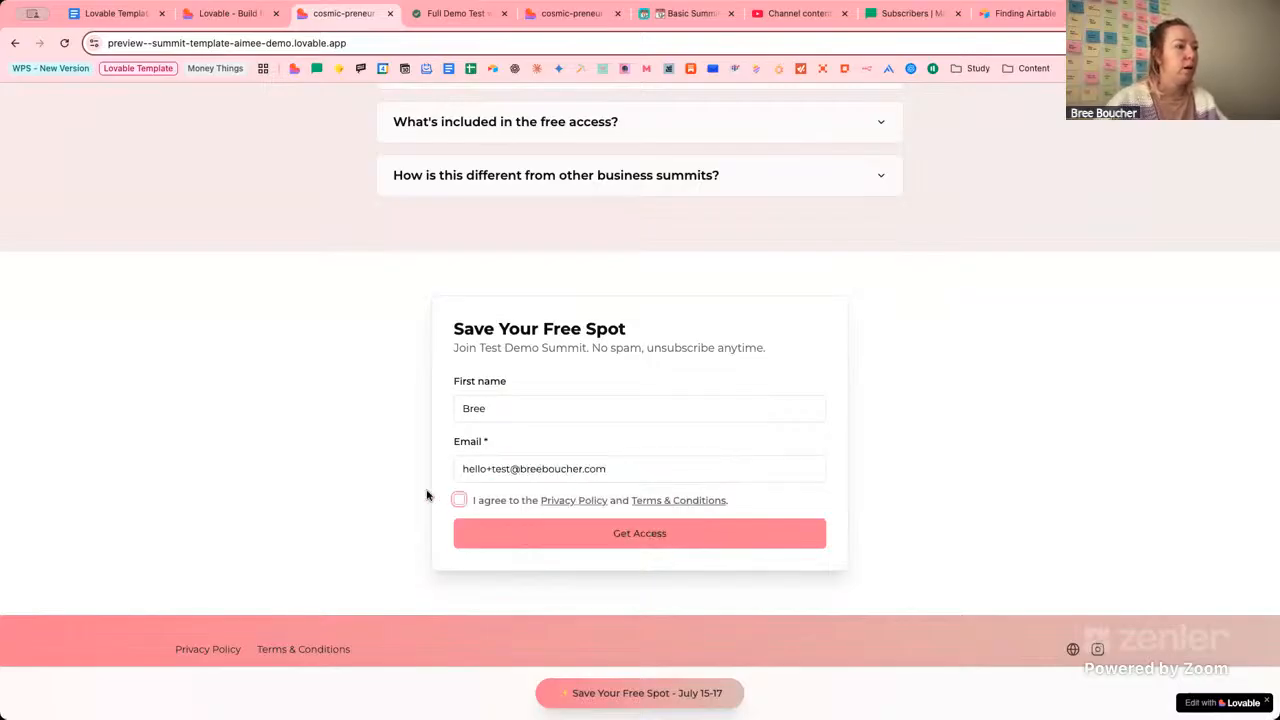
pyautogui.click(459, 500)
pyautogui.click(540, 537)
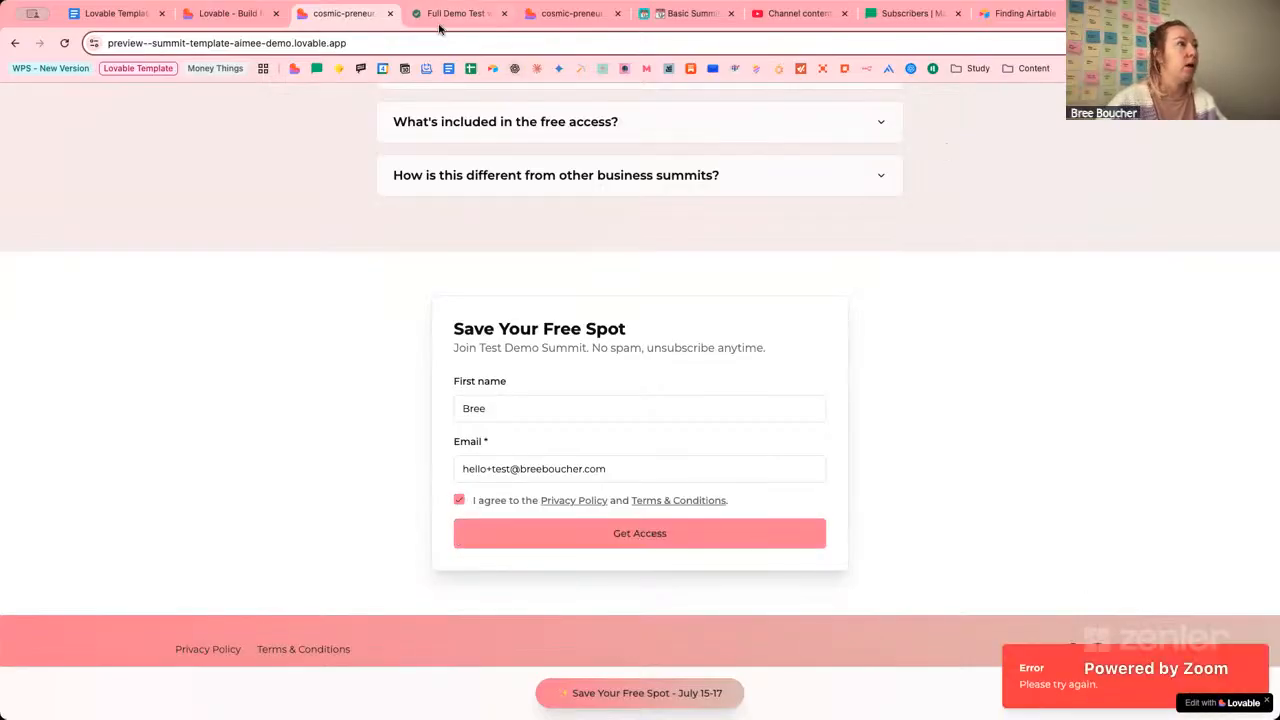
pyautogui.click(229, 19)
pyautogui.click(373, 19)
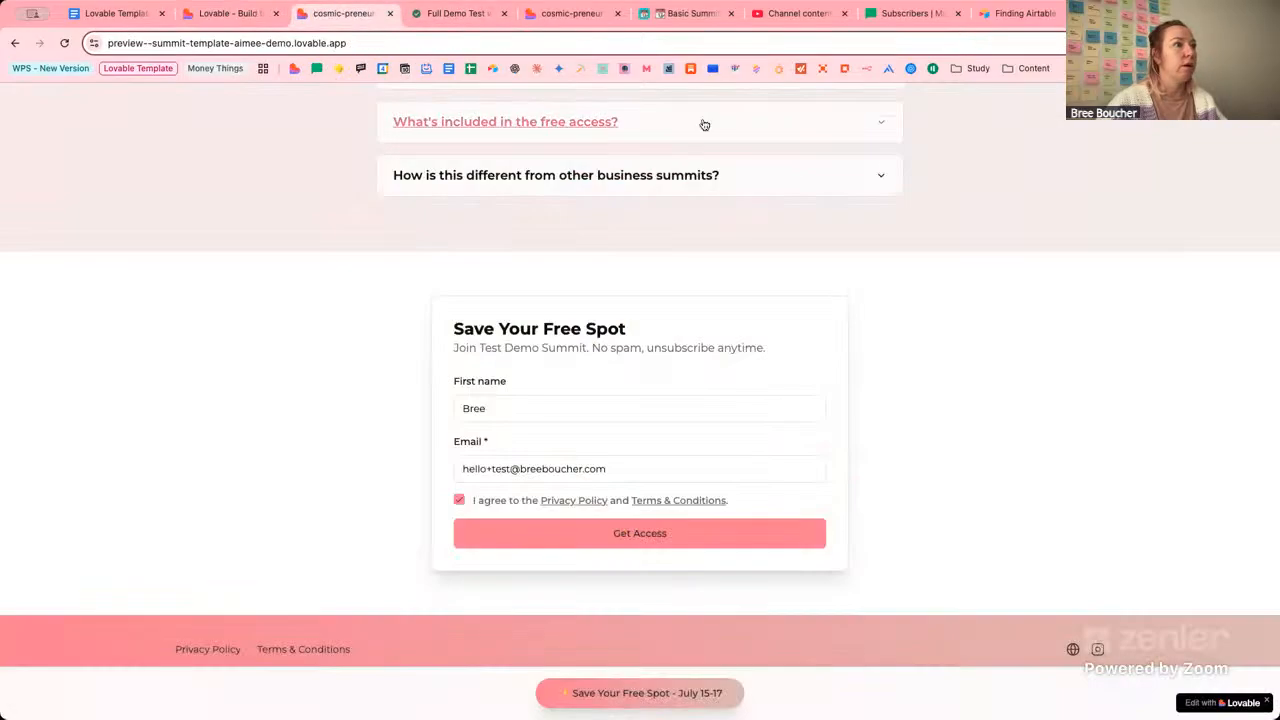
# Load the summit site's /waitlist page by appending /waitlist to the current address.
pyautogui.click(473, 44)
pyautogui.write('/wait')
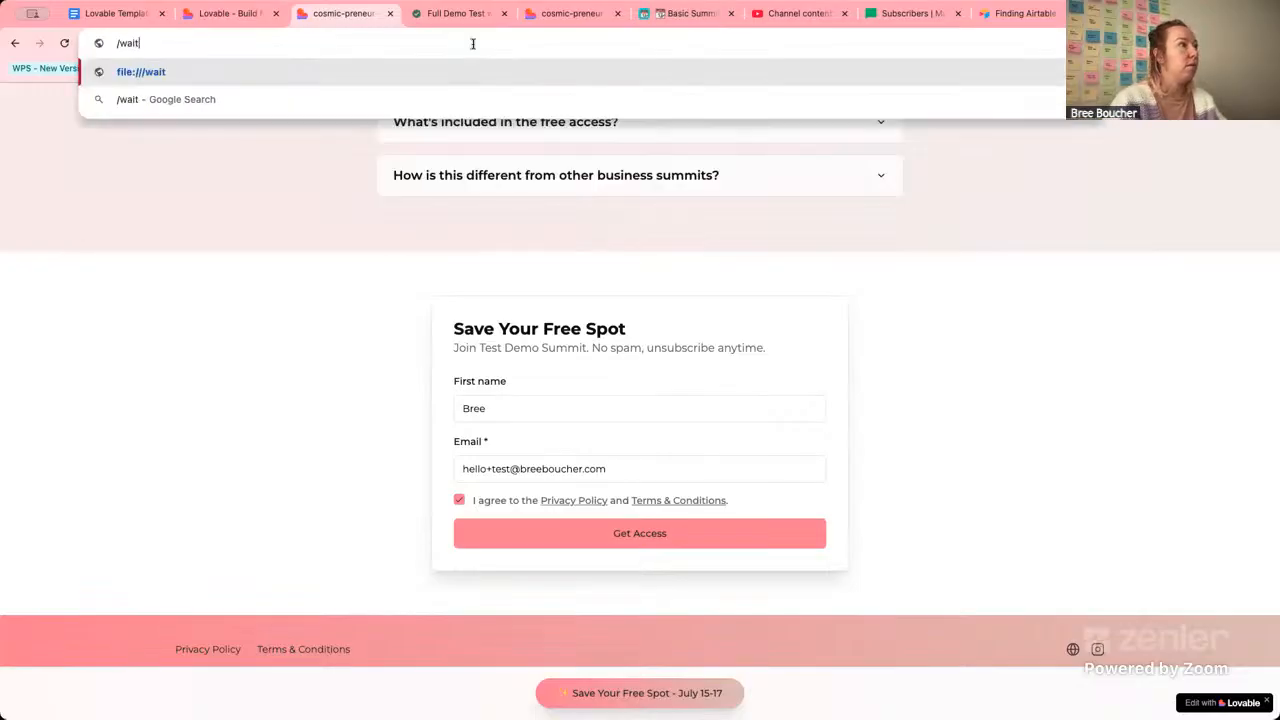
pyautogui.hotkey('ctrl', 'z')
pyautogui.press('End')
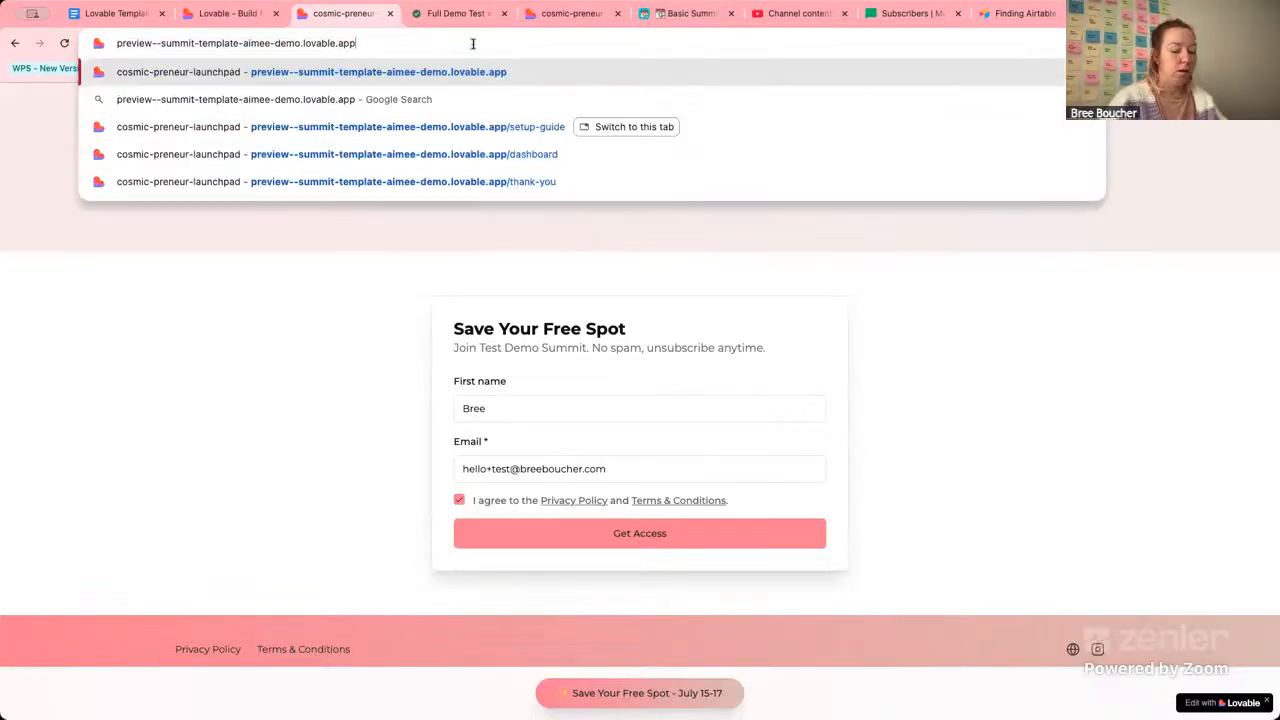
pyautogui.write('/waitlis')
pyautogui.write('t')
pyautogui.press('Return')
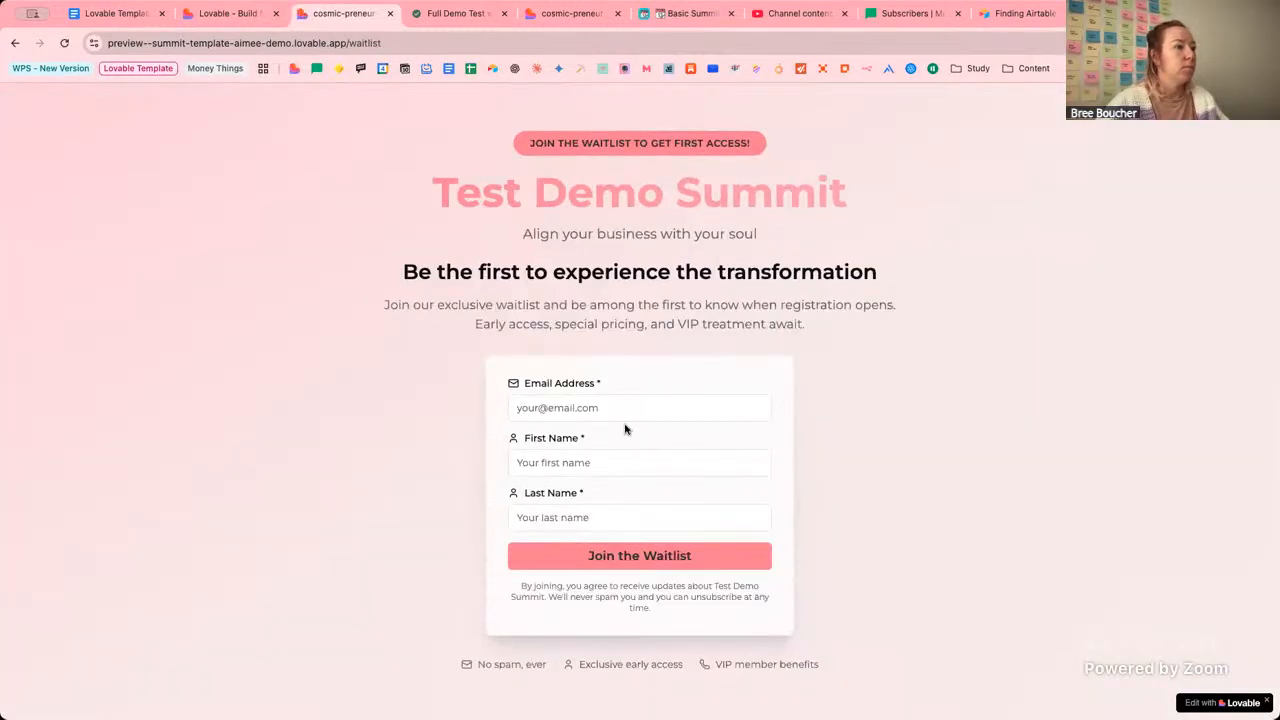
# Fill the Join the Waitlist form with the saved test entry's email, first and last name.
pyautogui.click(620, 409)
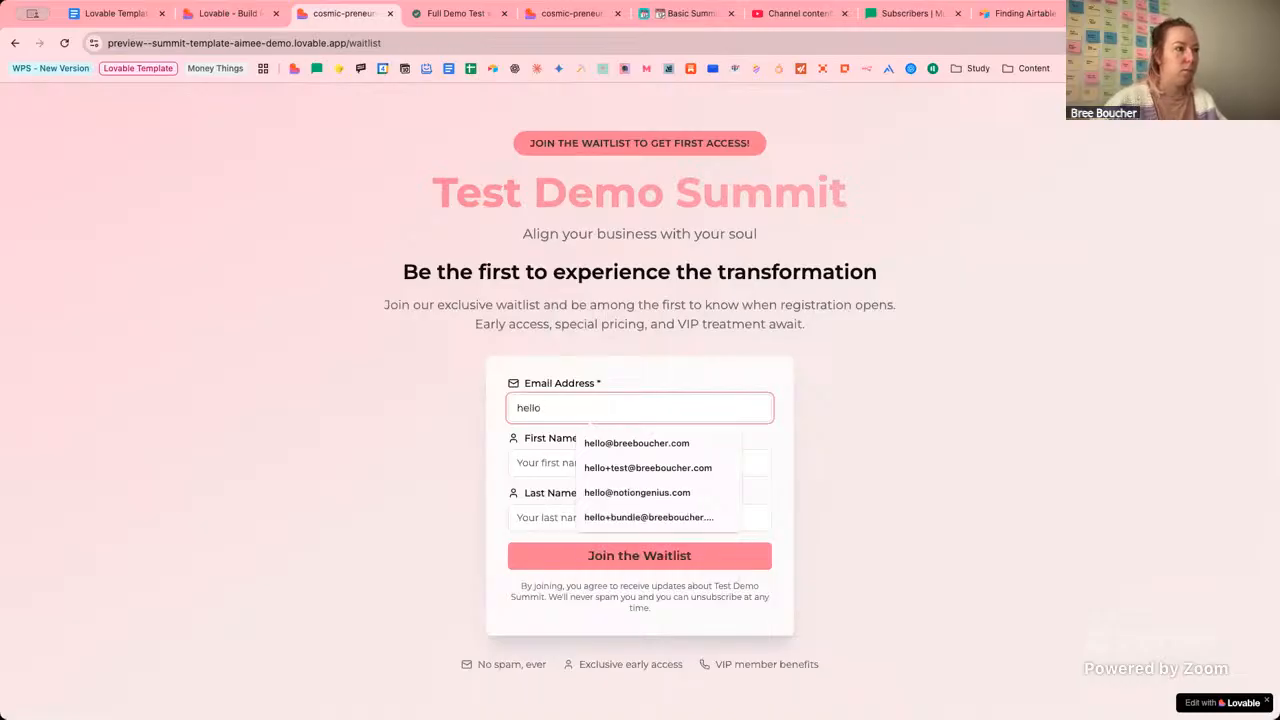
pyautogui.click(661, 468)
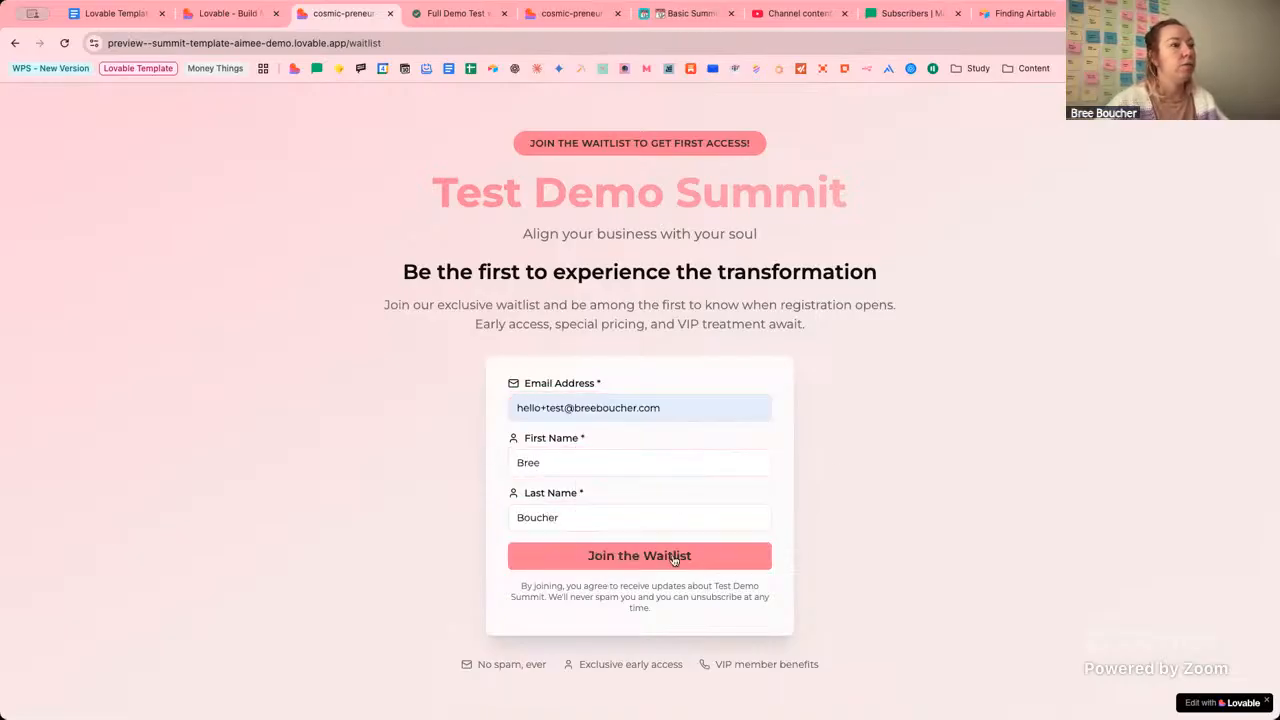
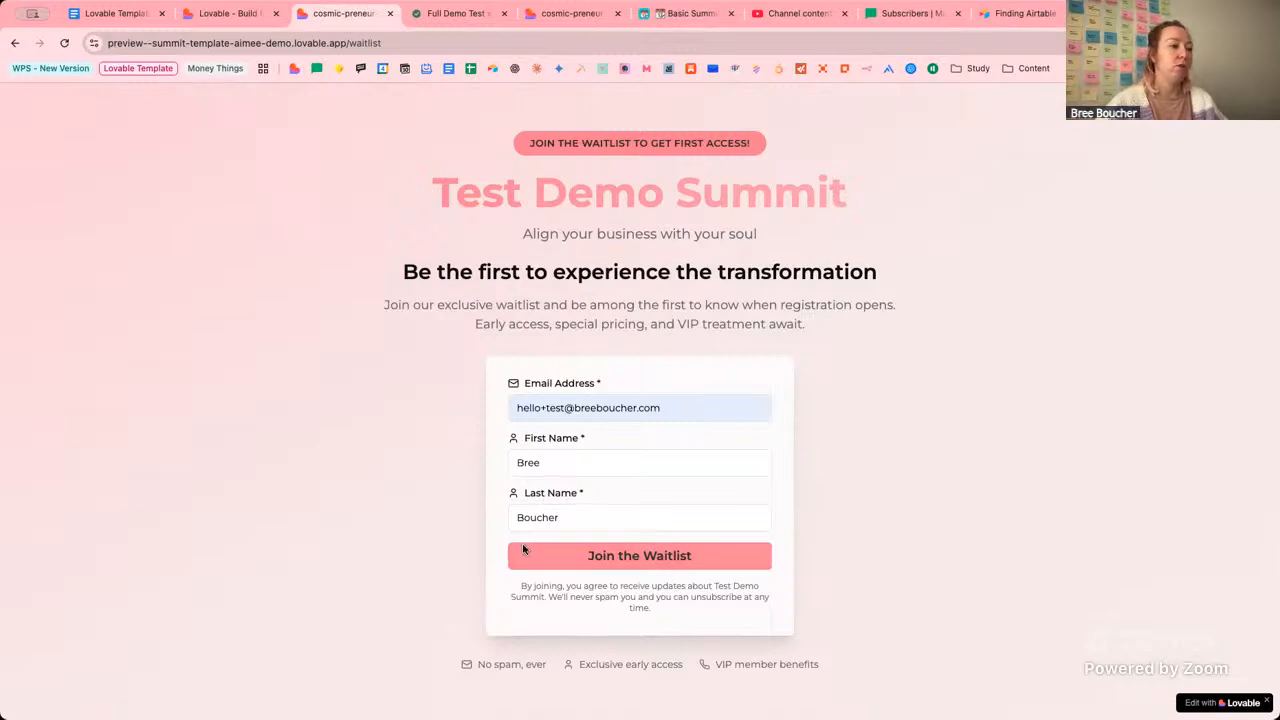
# Submit the filled waitlist form with Join the Waitlist to reach the waitlist thank-you page.
pyautogui.click(688, 562)
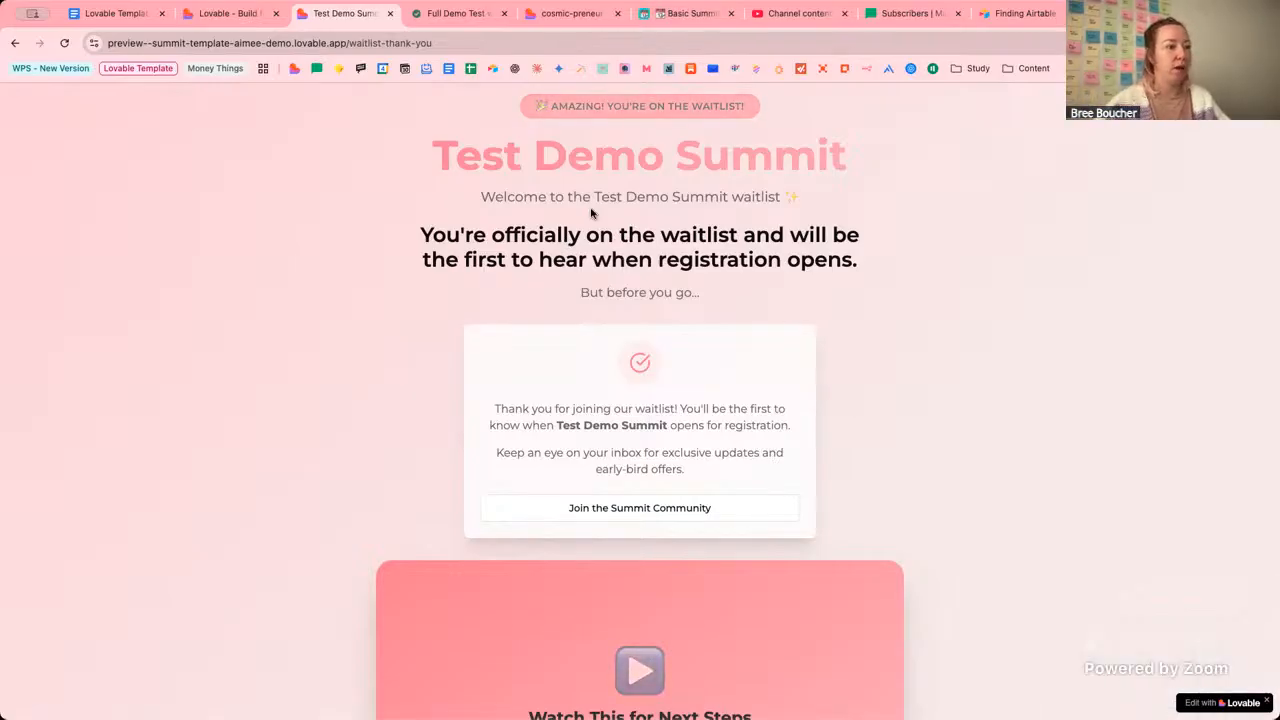
# Rerun the lovable-template-demo group filter in MailerLite's subscriber list.
pyautogui.click(886, 14)
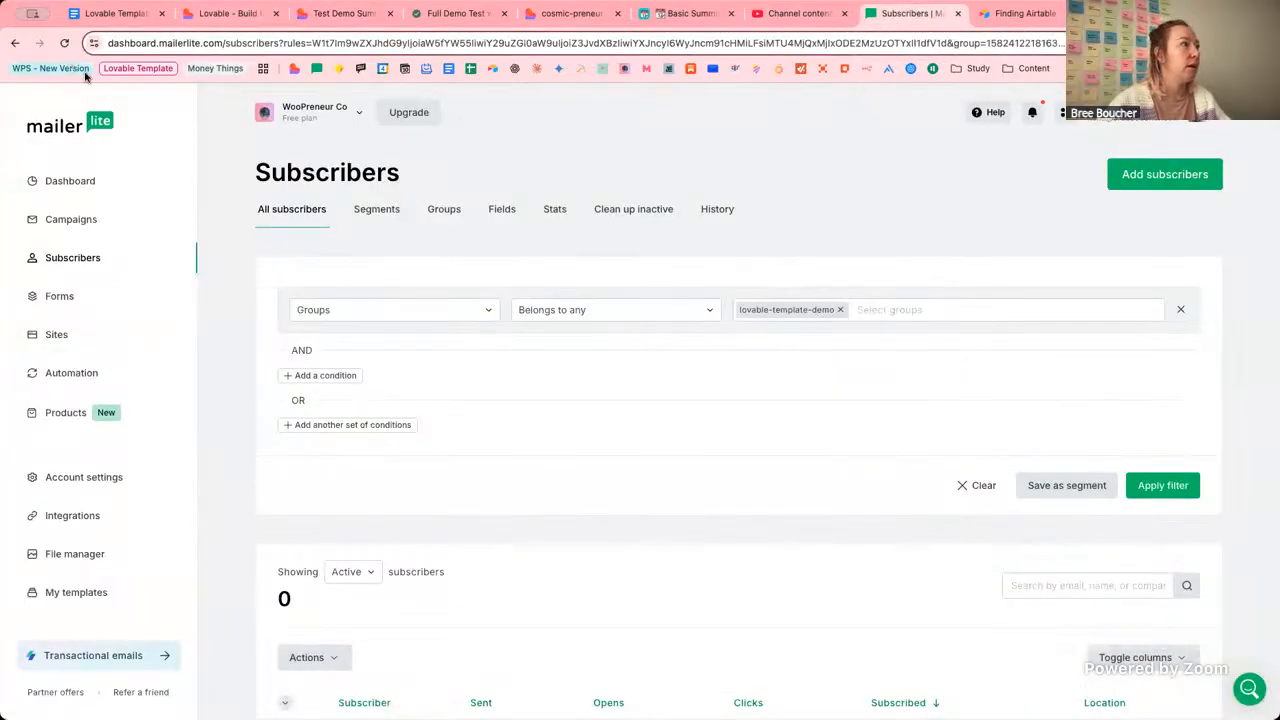
pyautogui.click(1160, 488)
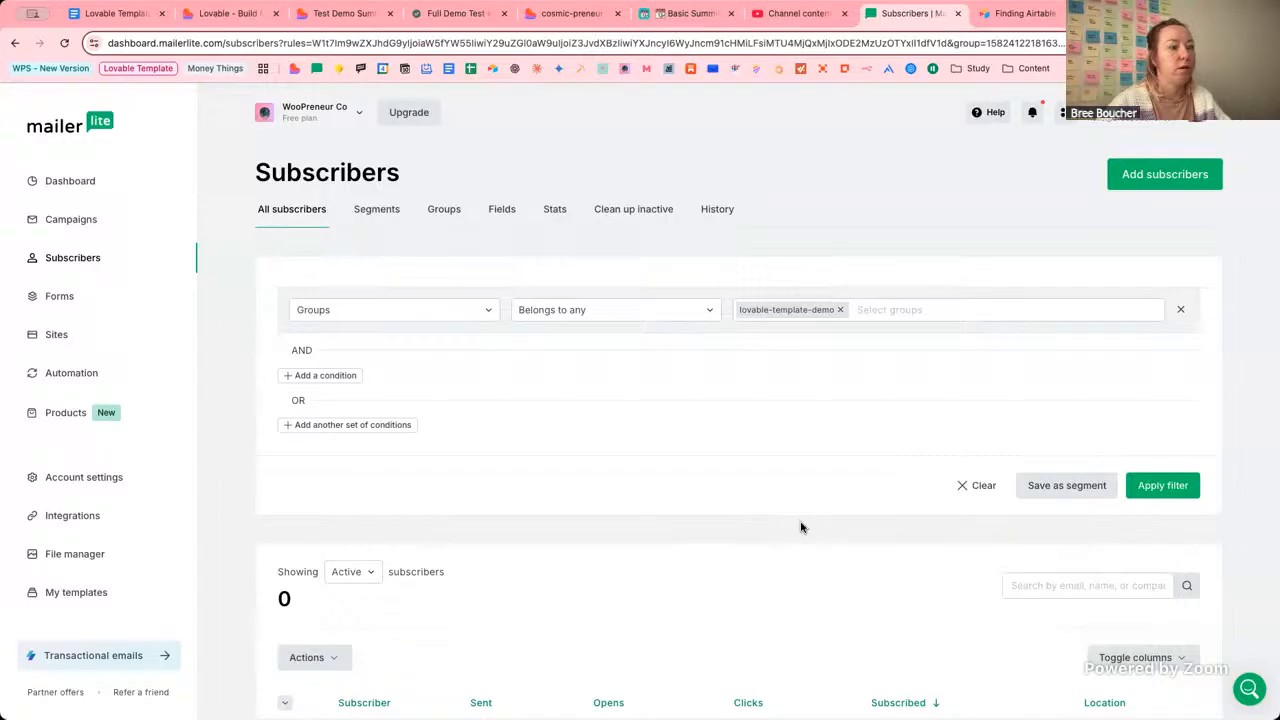
pyautogui.scroll(-3, 800, 527)
pyautogui.scroll(1, 690, 450)
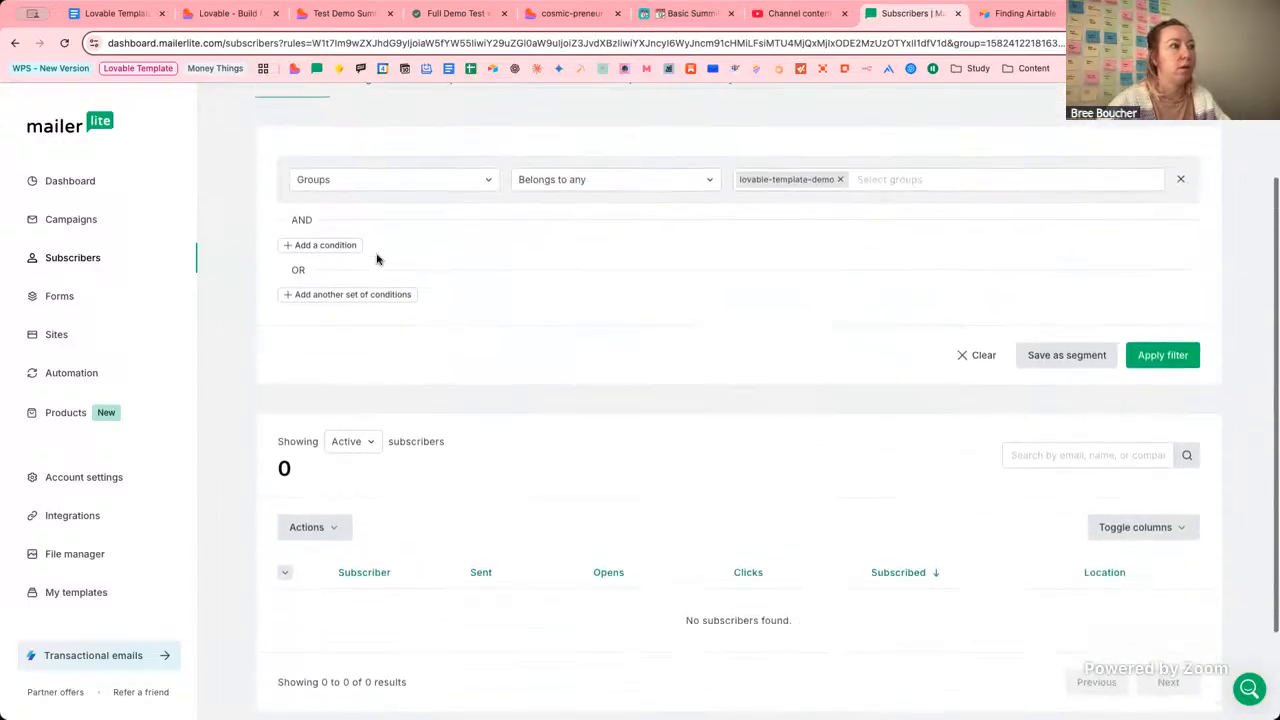
# Reload the subscribers page and reapply the filter, which still shows 0 subscribers.
pyautogui.click(63, 45)
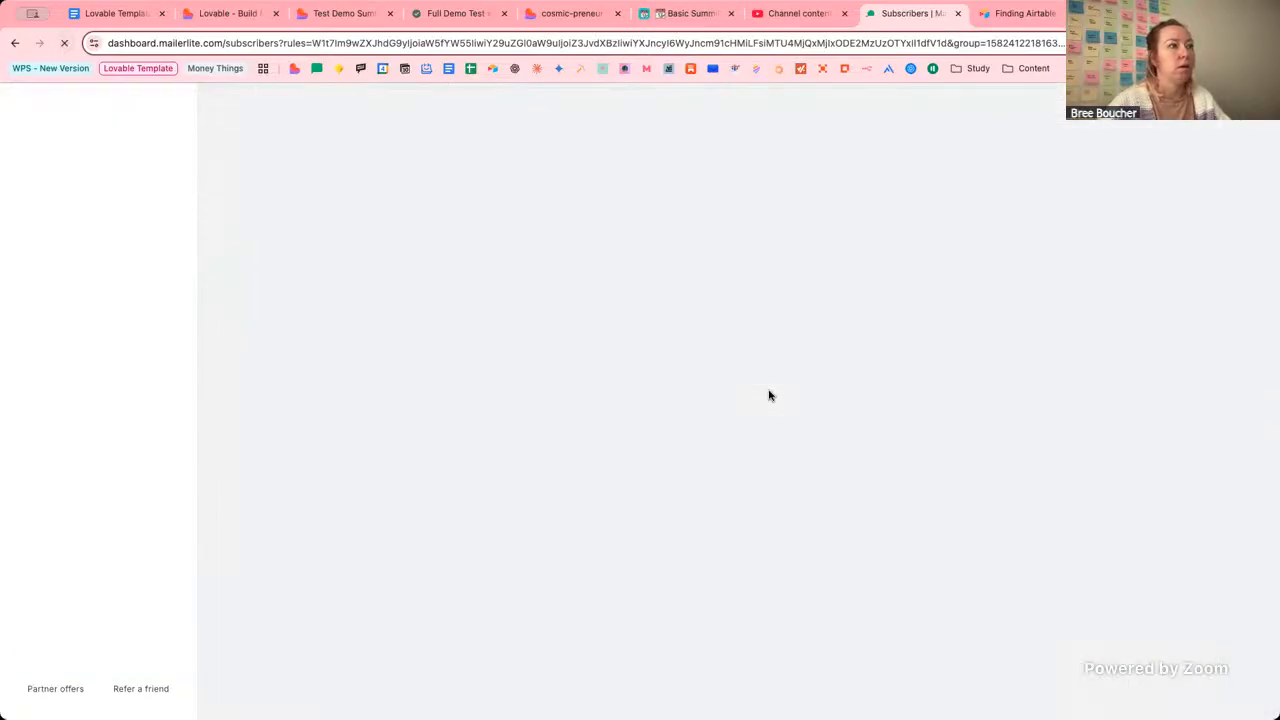
pyautogui.scroll(-3, 823, 423)
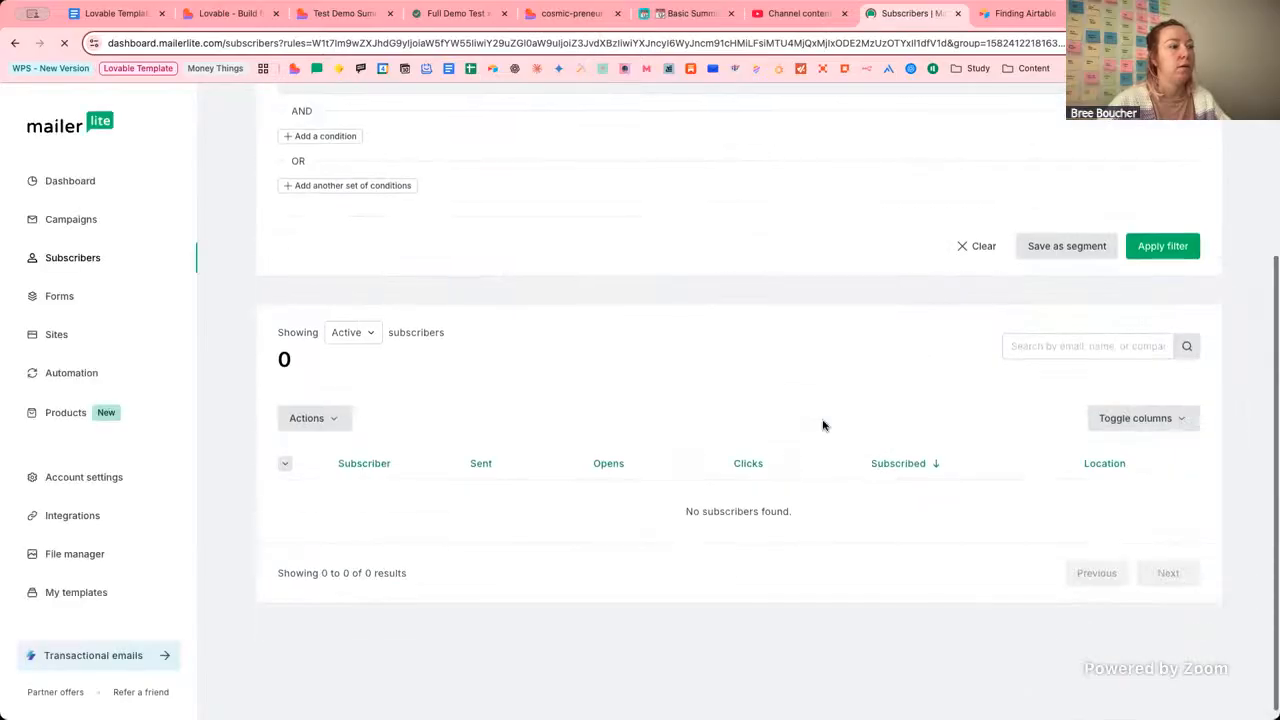
pyautogui.scroll(3, 823, 425)
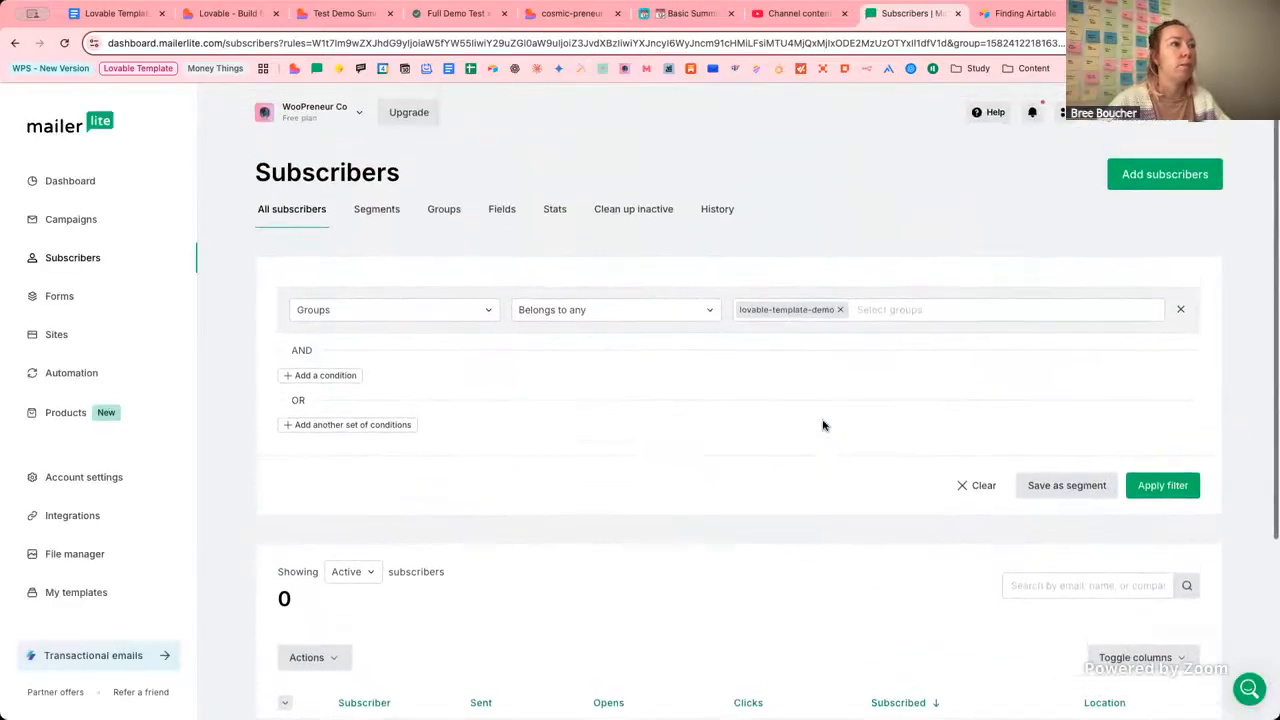
pyautogui.scroll(-2, 823, 423)
pyautogui.scroll(2, 823, 423)
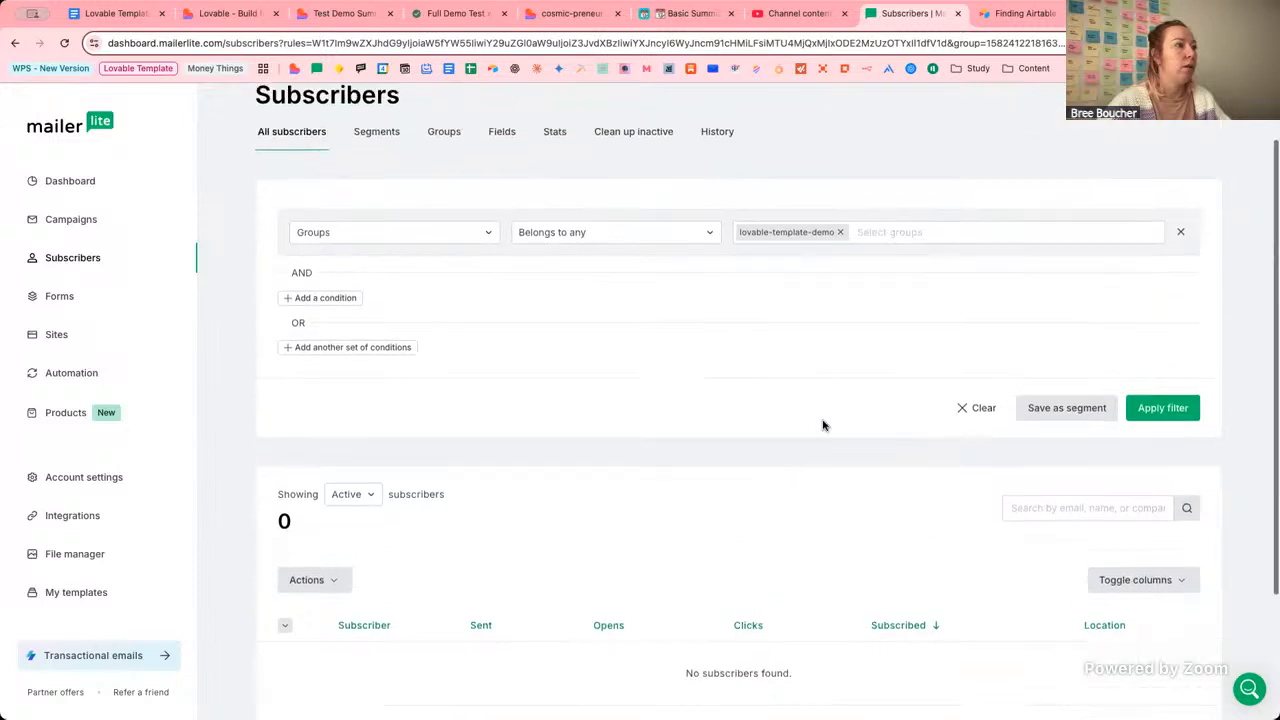
pyautogui.click(1189, 479)
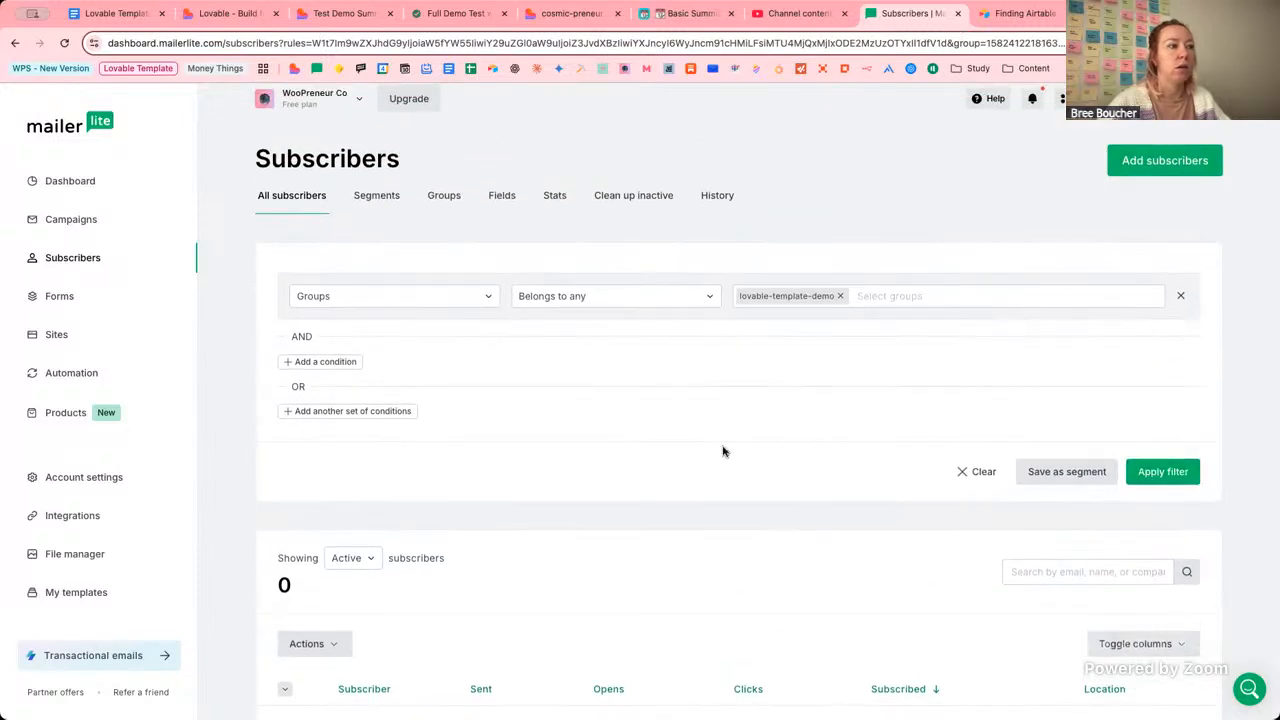
pyautogui.scroll(-3, 723, 451)
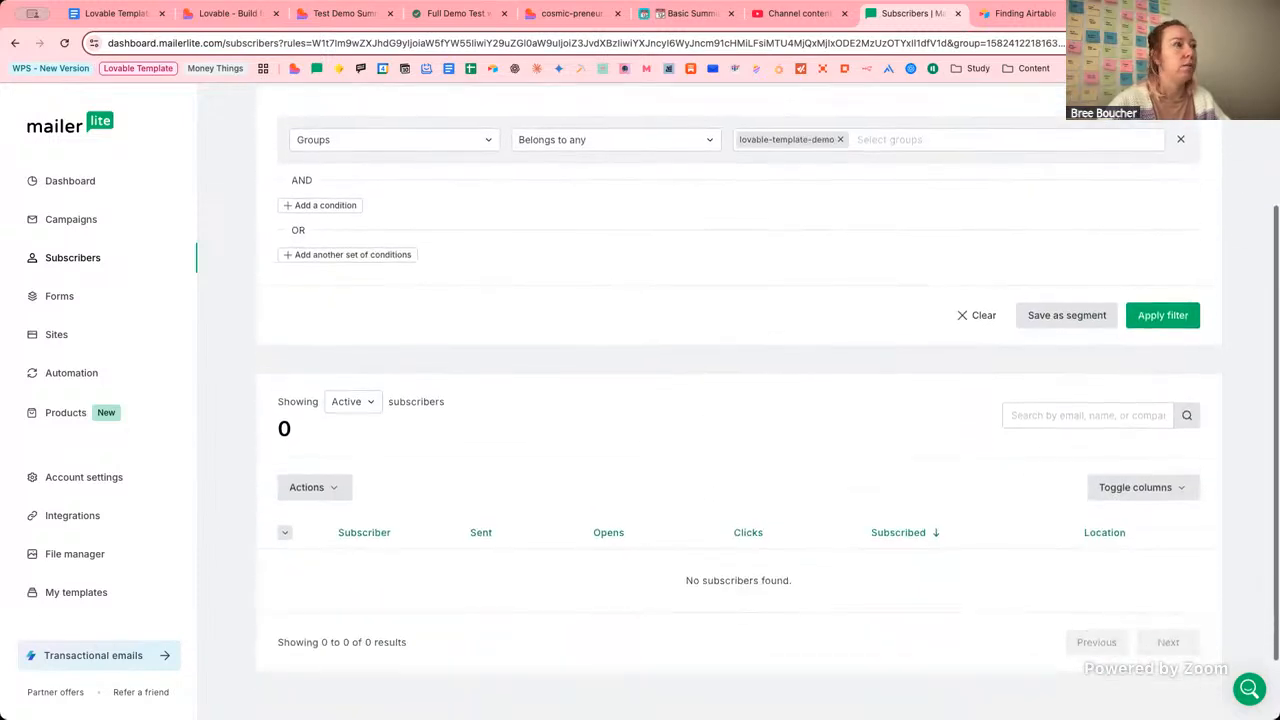
pyautogui.click(228, 13)
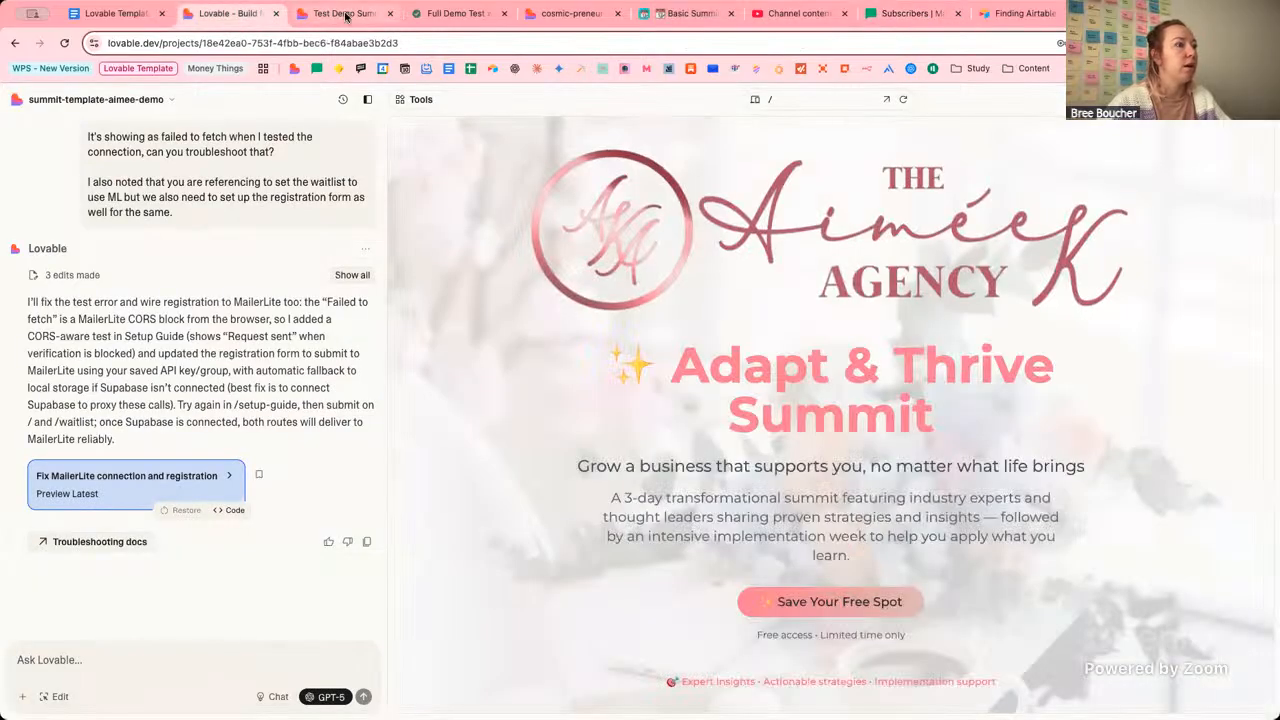
# Tell Lovable the /waitlist signup is missing in MailerLite and /registration threw an error.
pyautogui.click(345, 13)
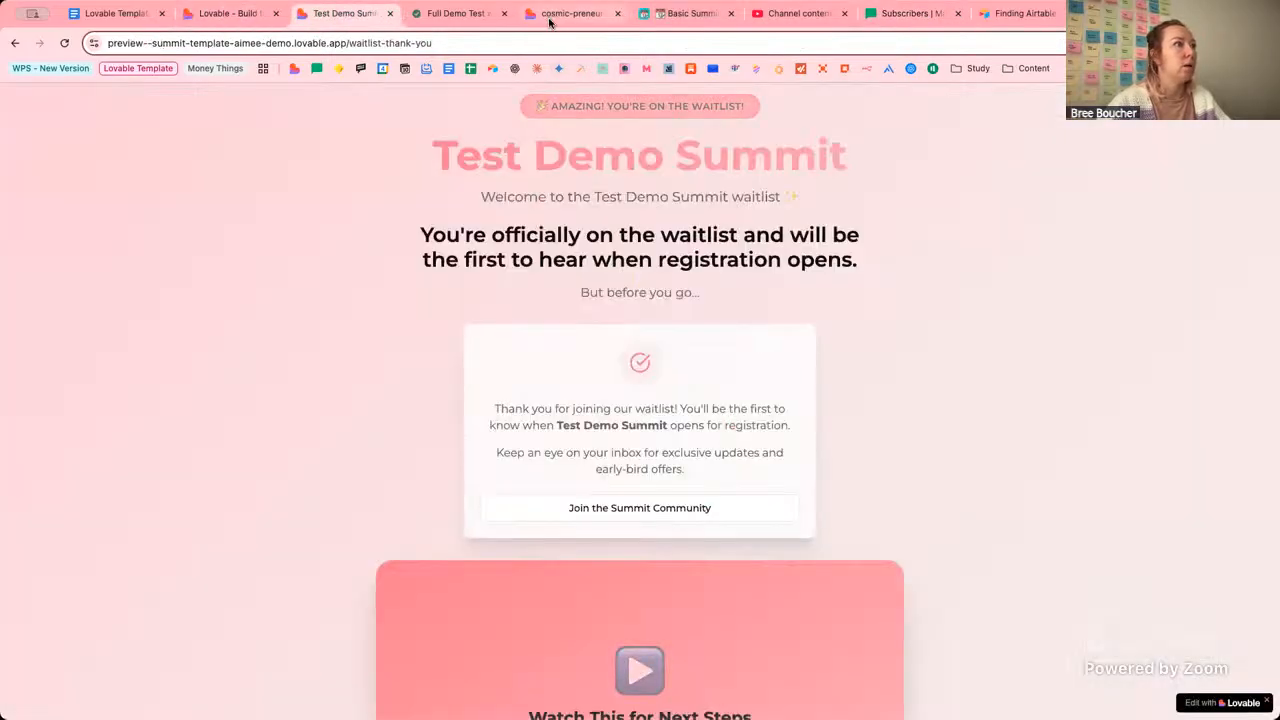
pyautogui.click(228, 13)
pyautogui.click(265, 646)
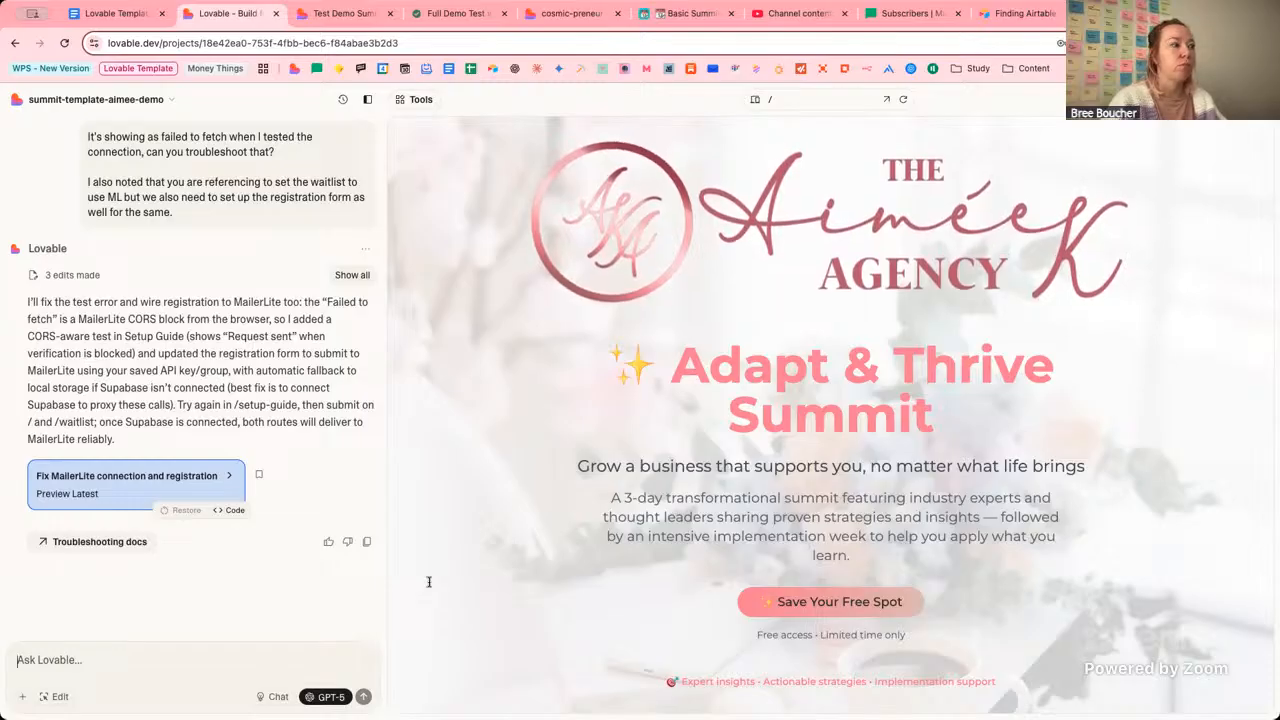
pyautogui.write('Nag')
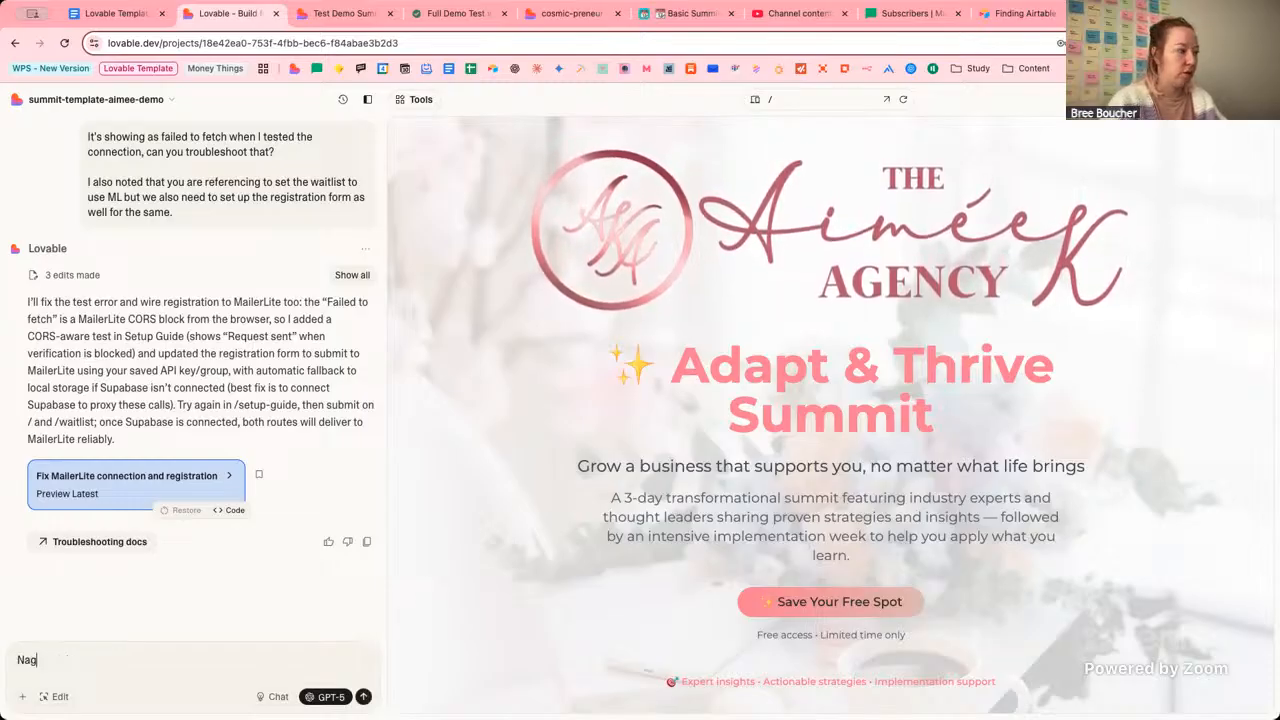
pyautogui.write('igation worked ')
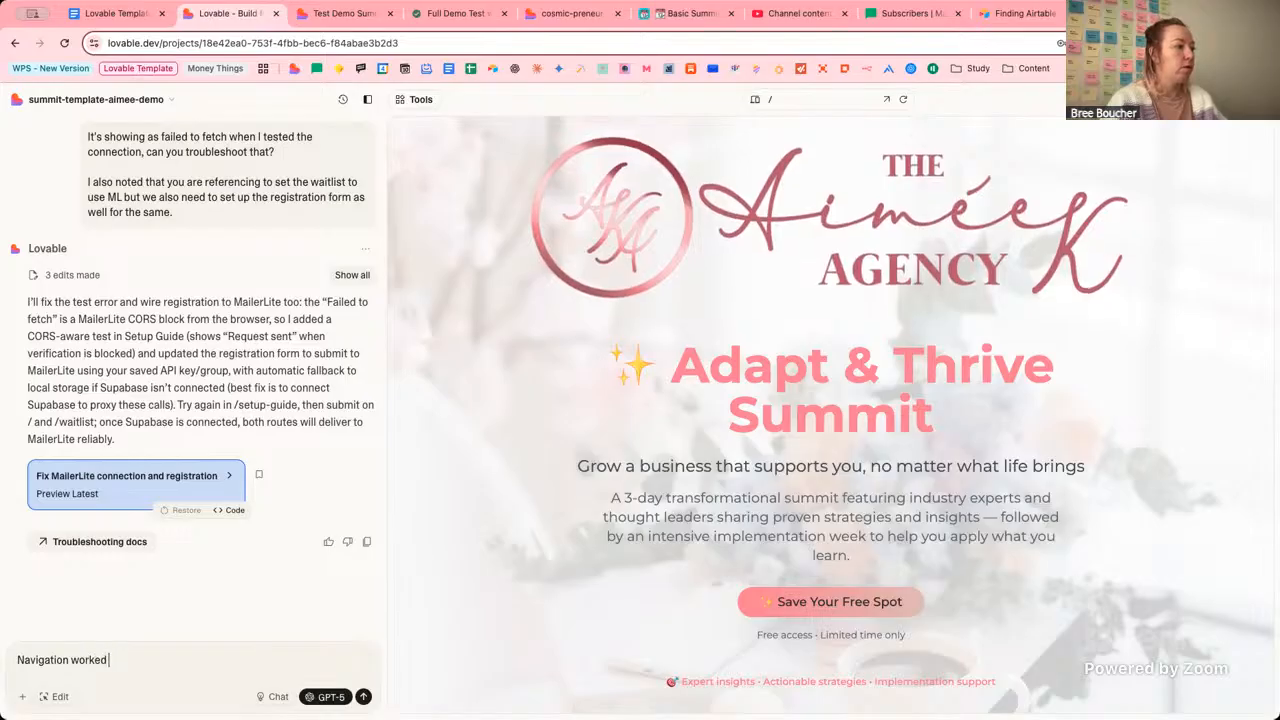
pyautogui.write('for /wait')
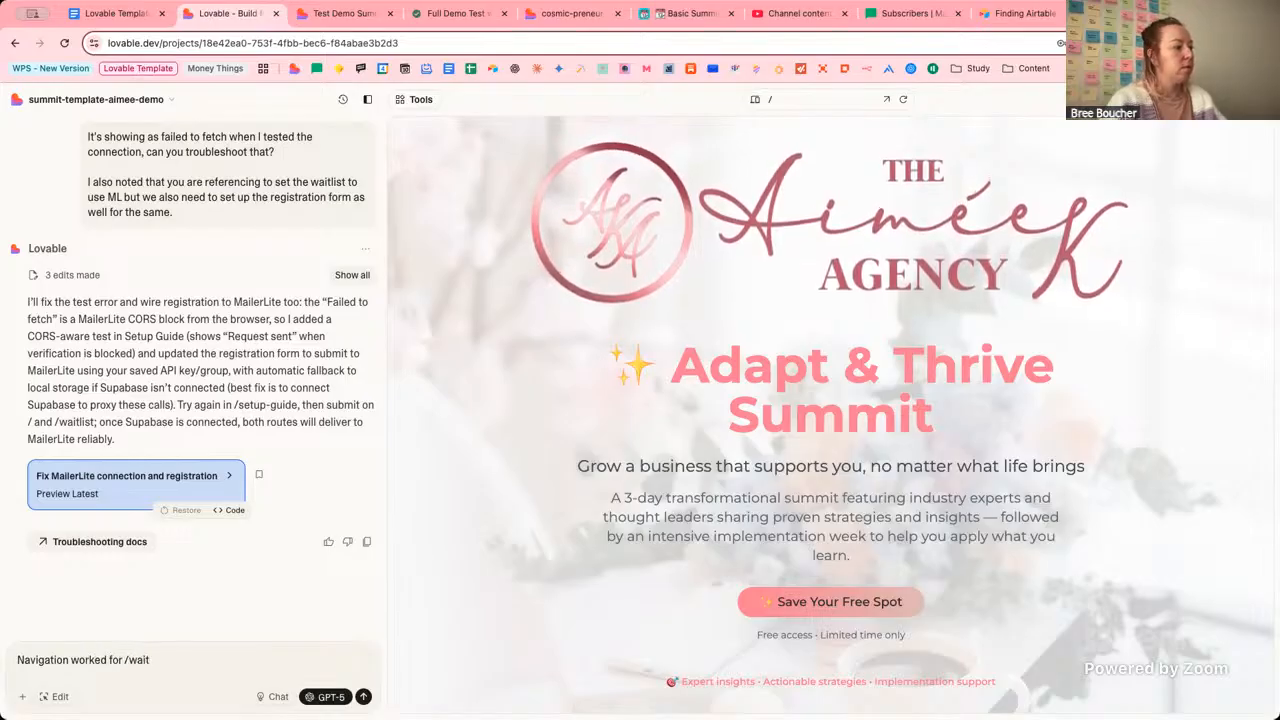
pyautogui.write('list')
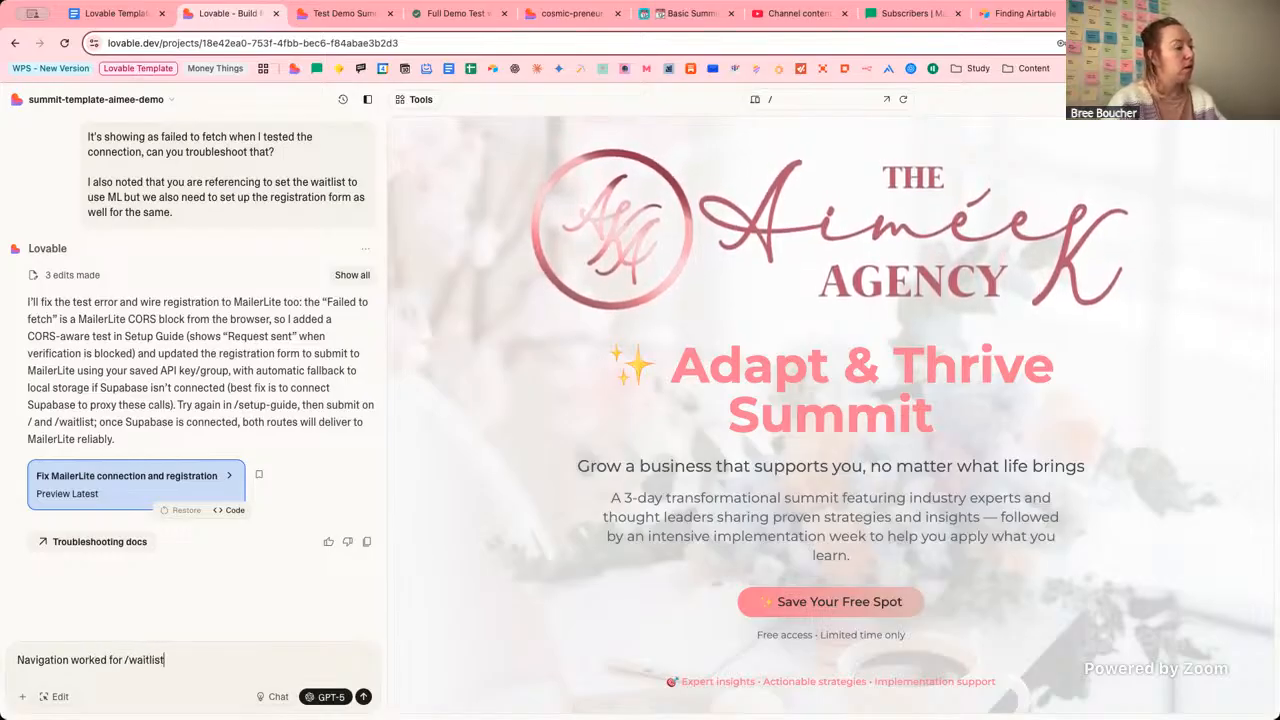
pyautogui.write(" but I do't")
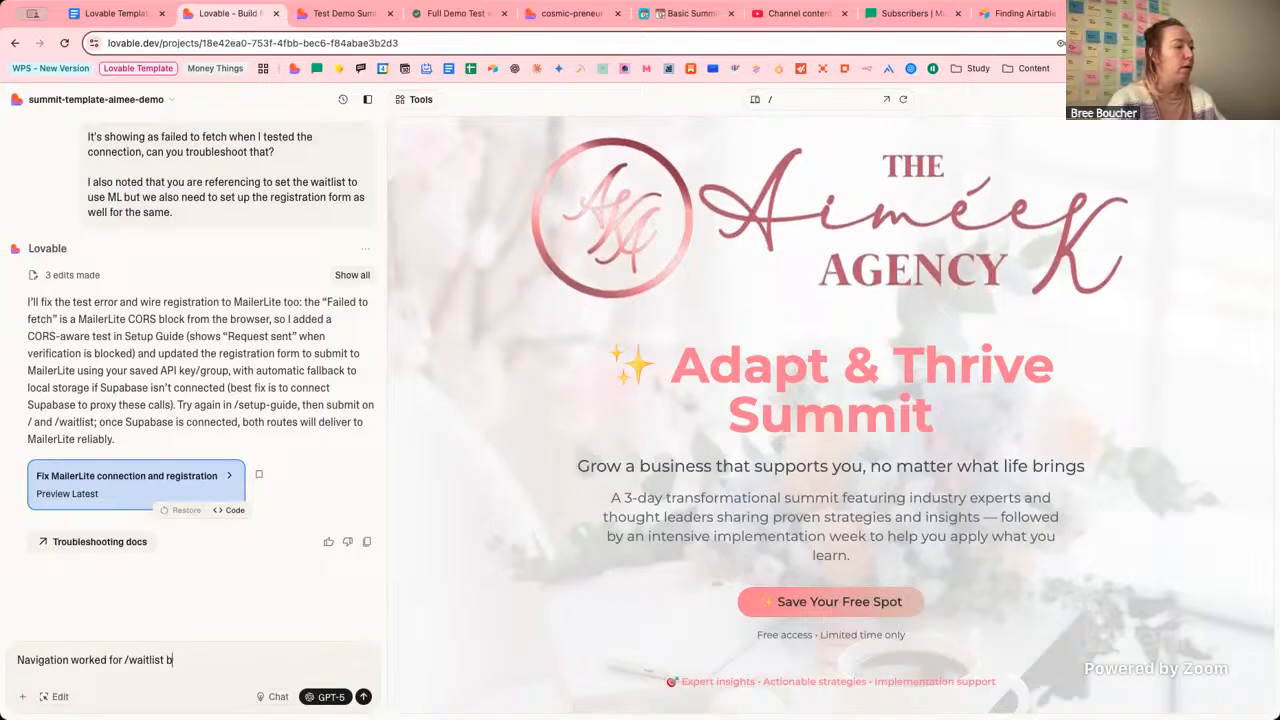
pyautogui.press('BackSpace')
pyautogui.press('BackSpace')
pyautogui.write("n't s")
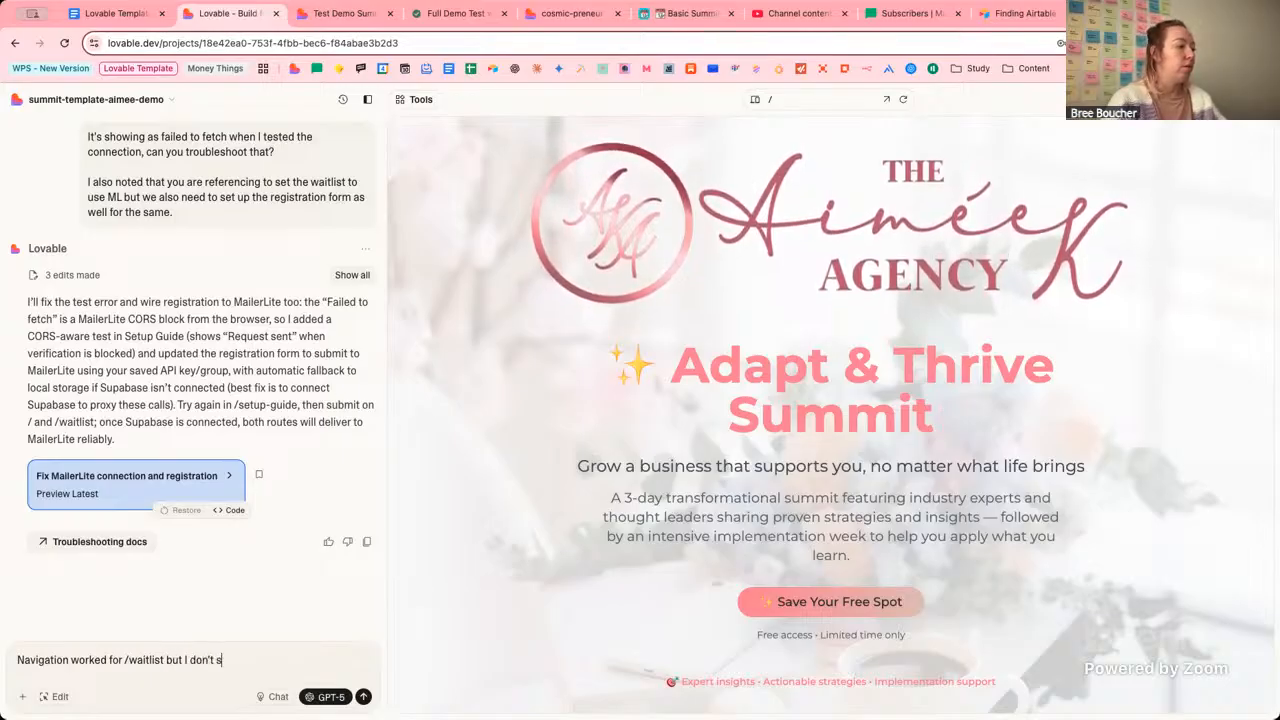
pyautogui.write('ee the user')
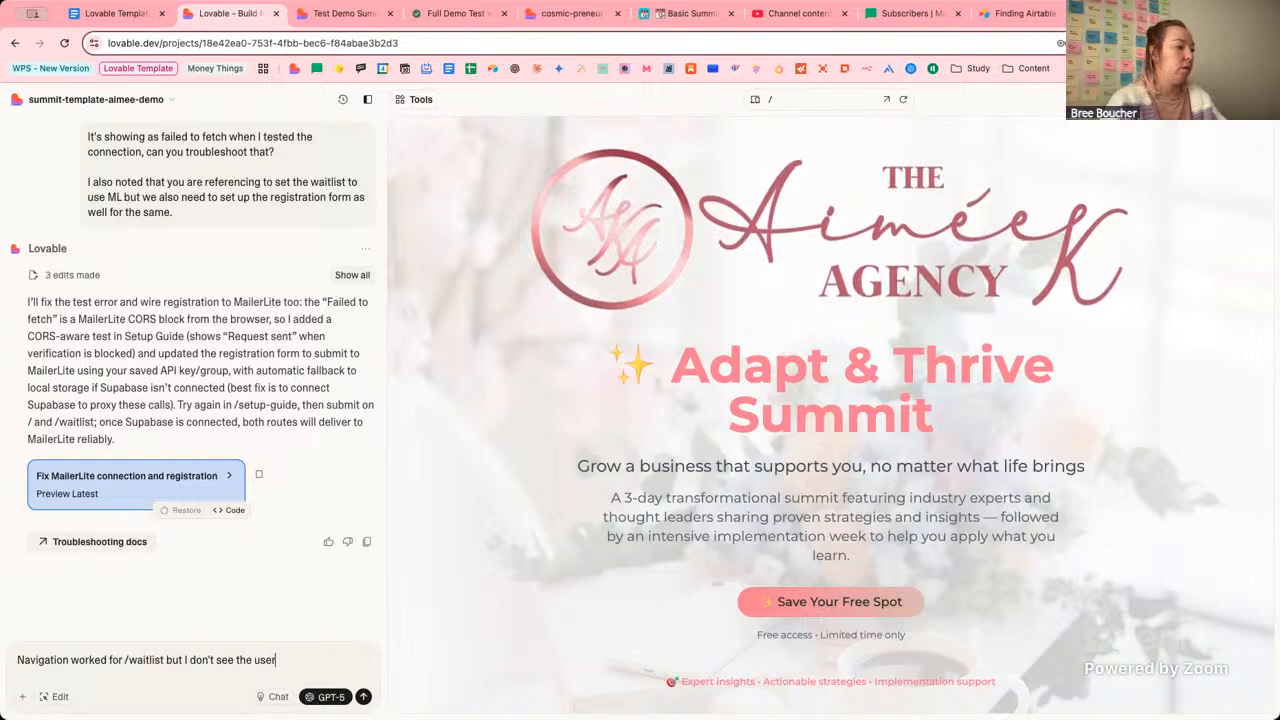
pyautogui.write(' email')
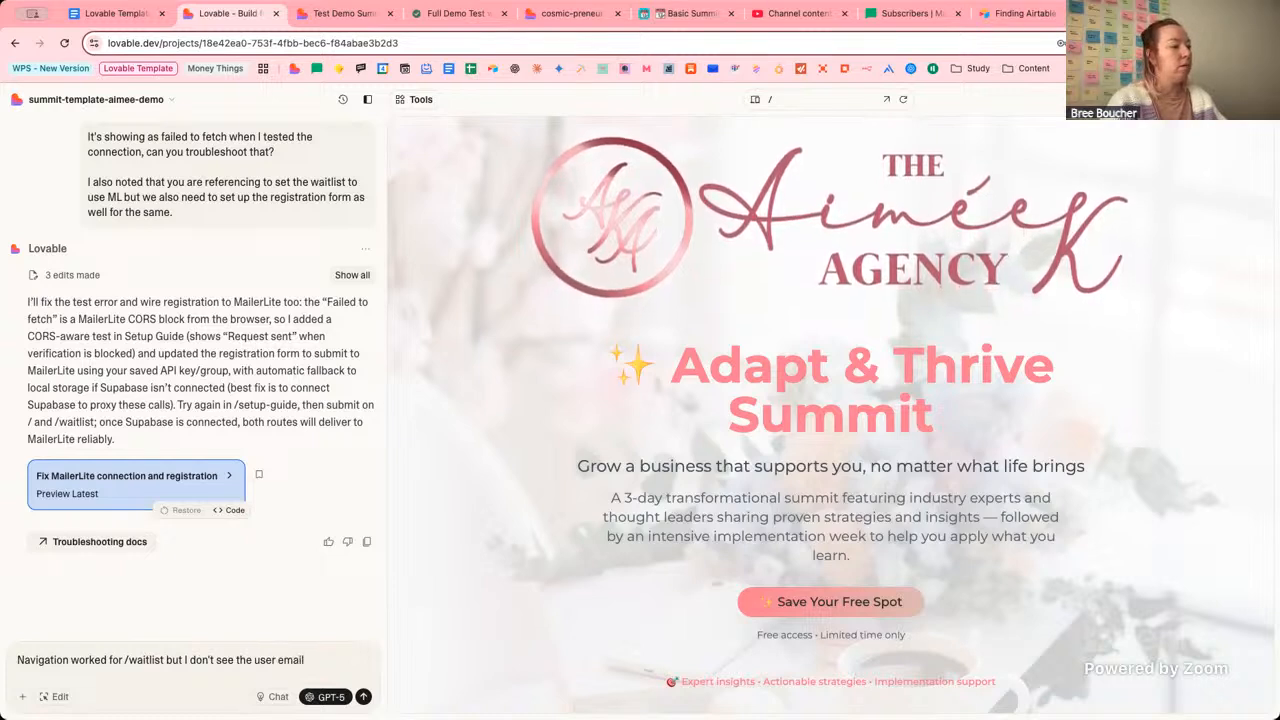
pyautogui.write(' in Mail')
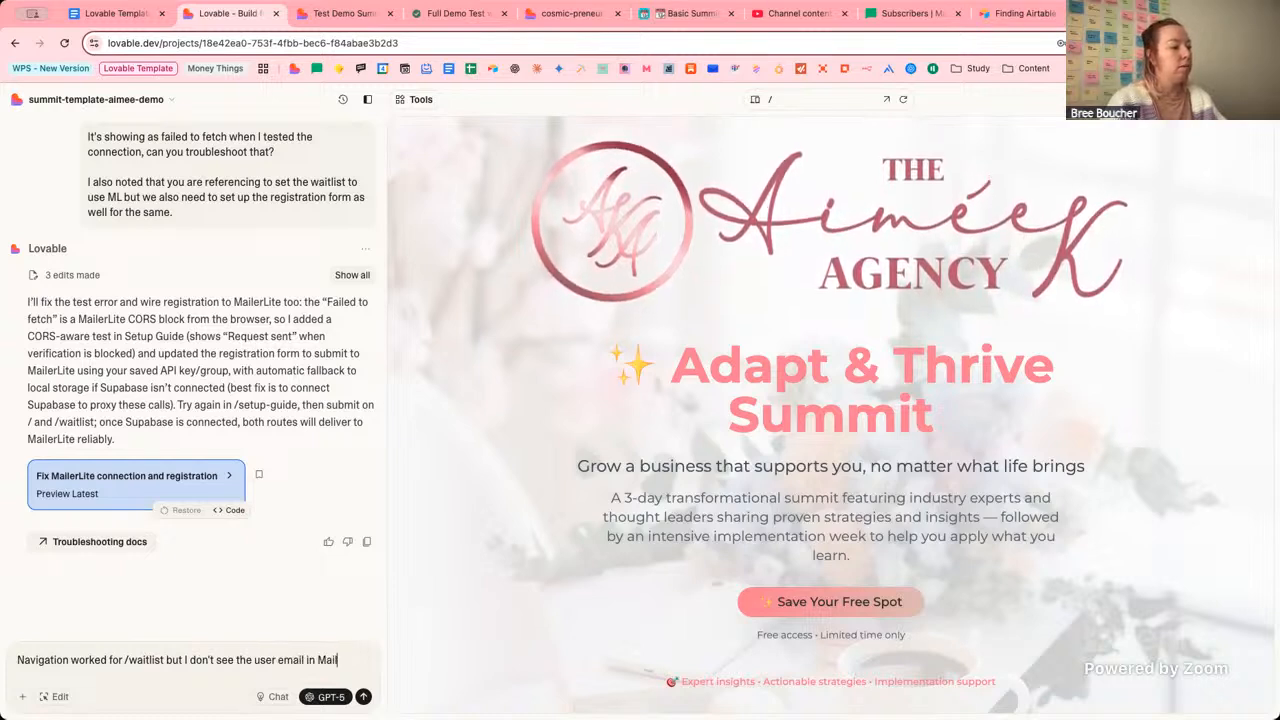
pyautogui.write('erlite.')
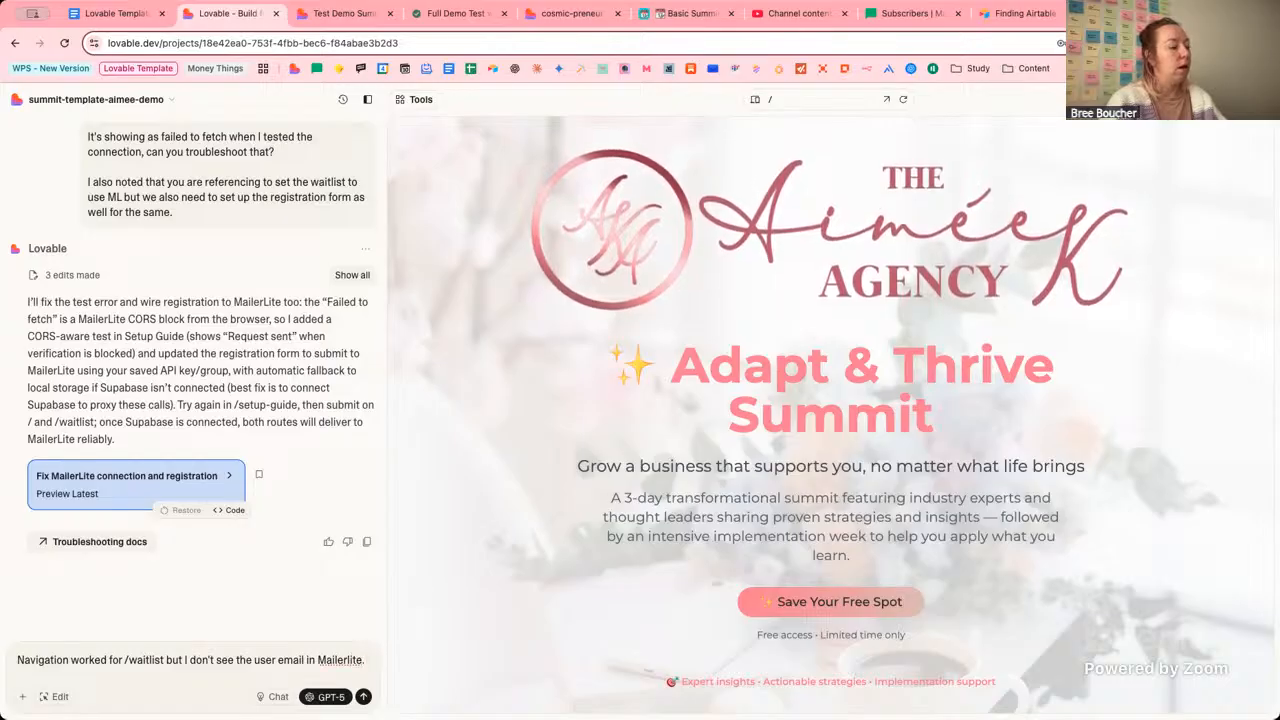
pyautogui.hotkey('shift', 'Return')
pyautogui.write('And on the ')
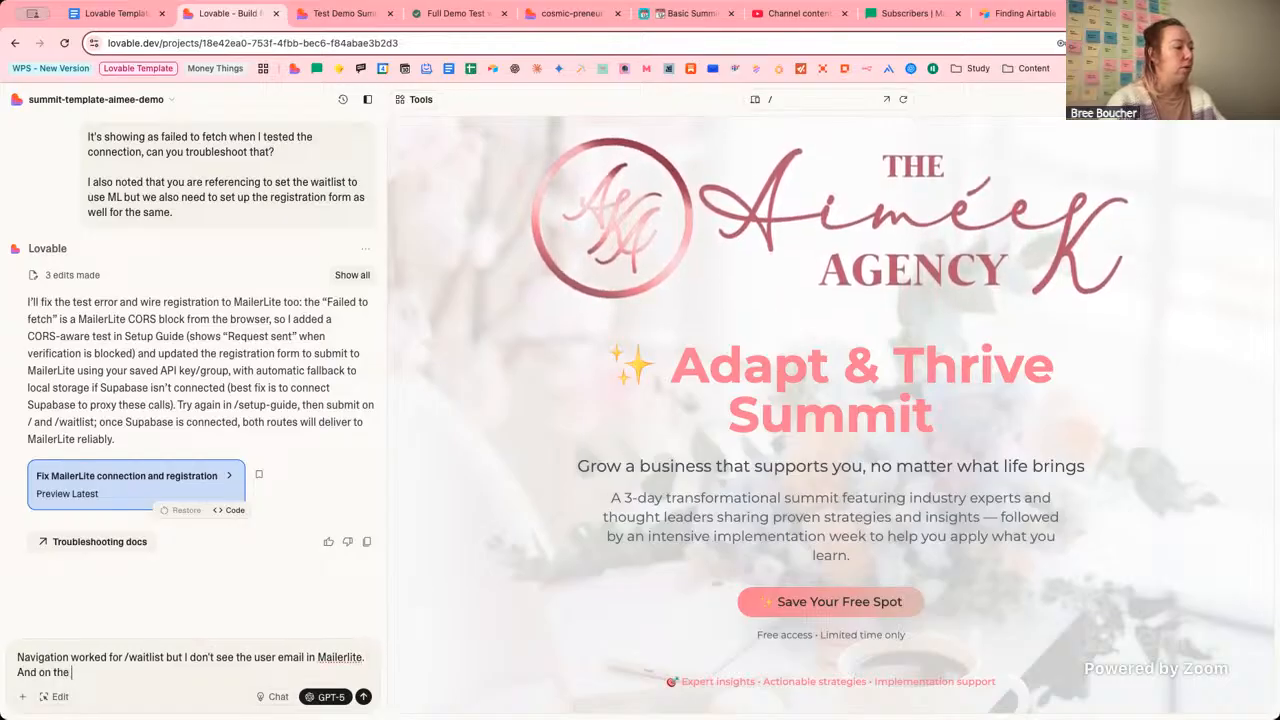
pyautogui.write('/ registration pae')
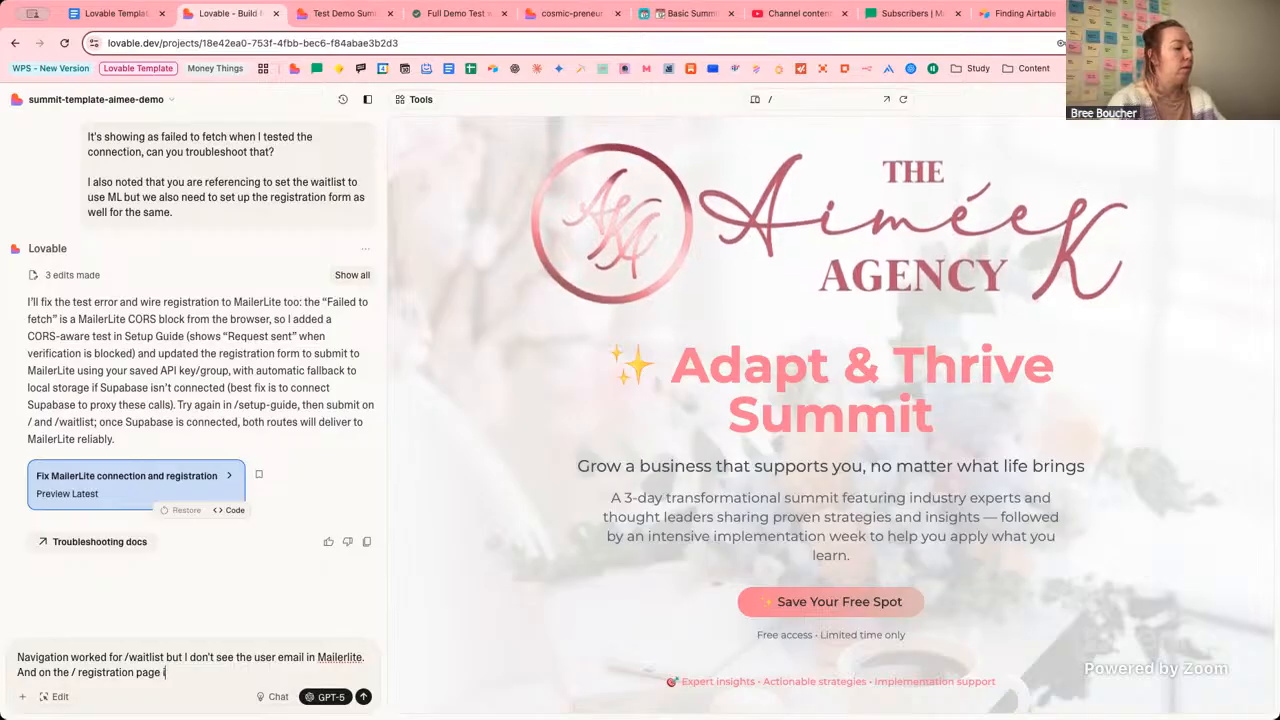
pyautogui.write("didn't")
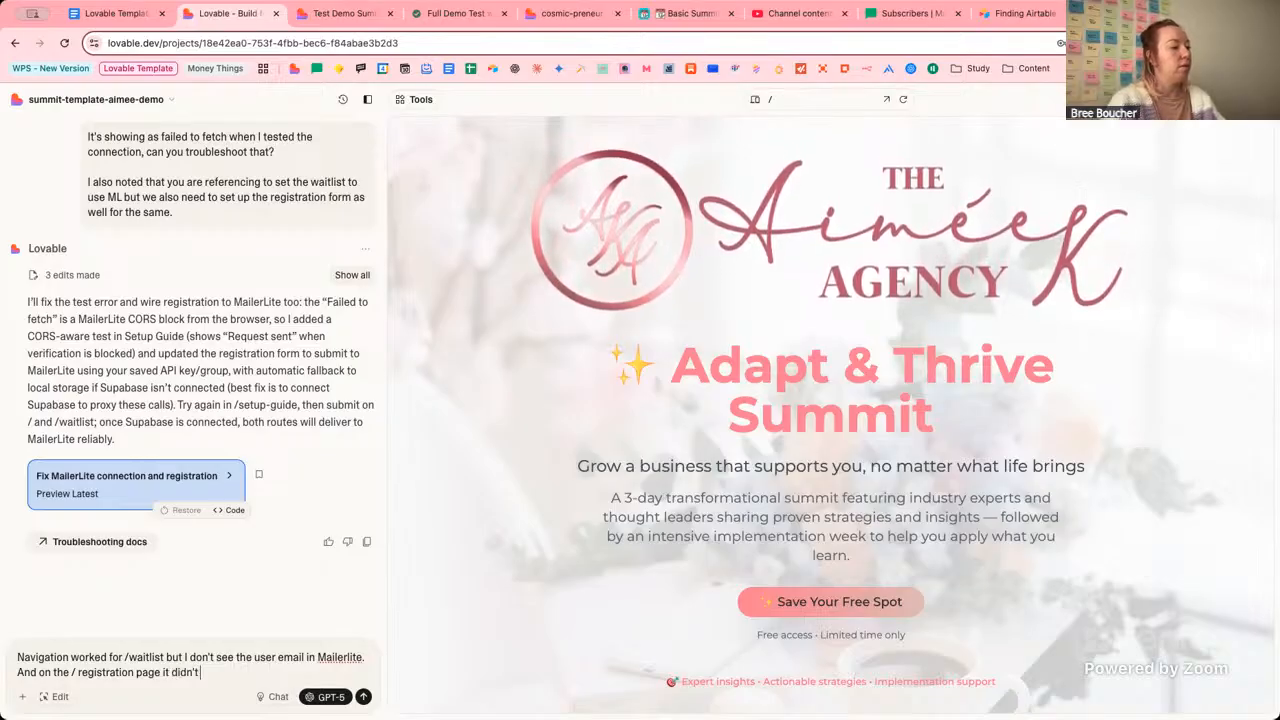
pyautogui.write(' navigate and we')
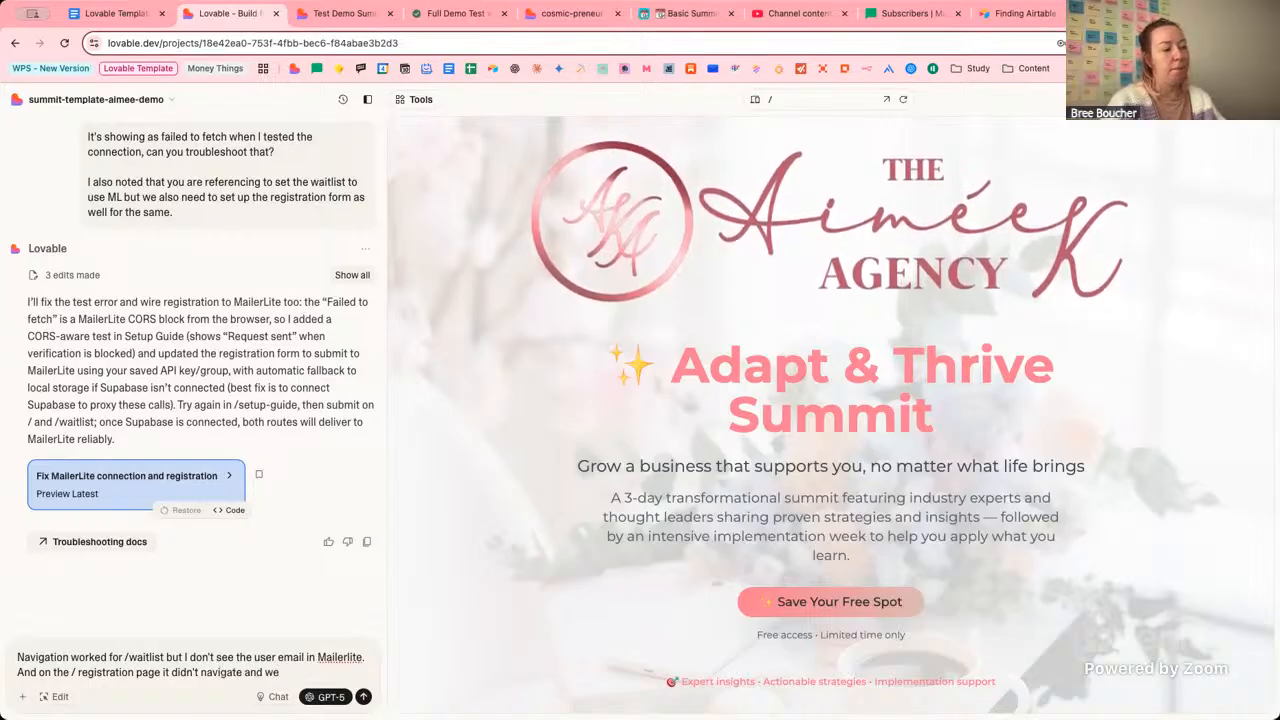
pyautogui.write(' got an')
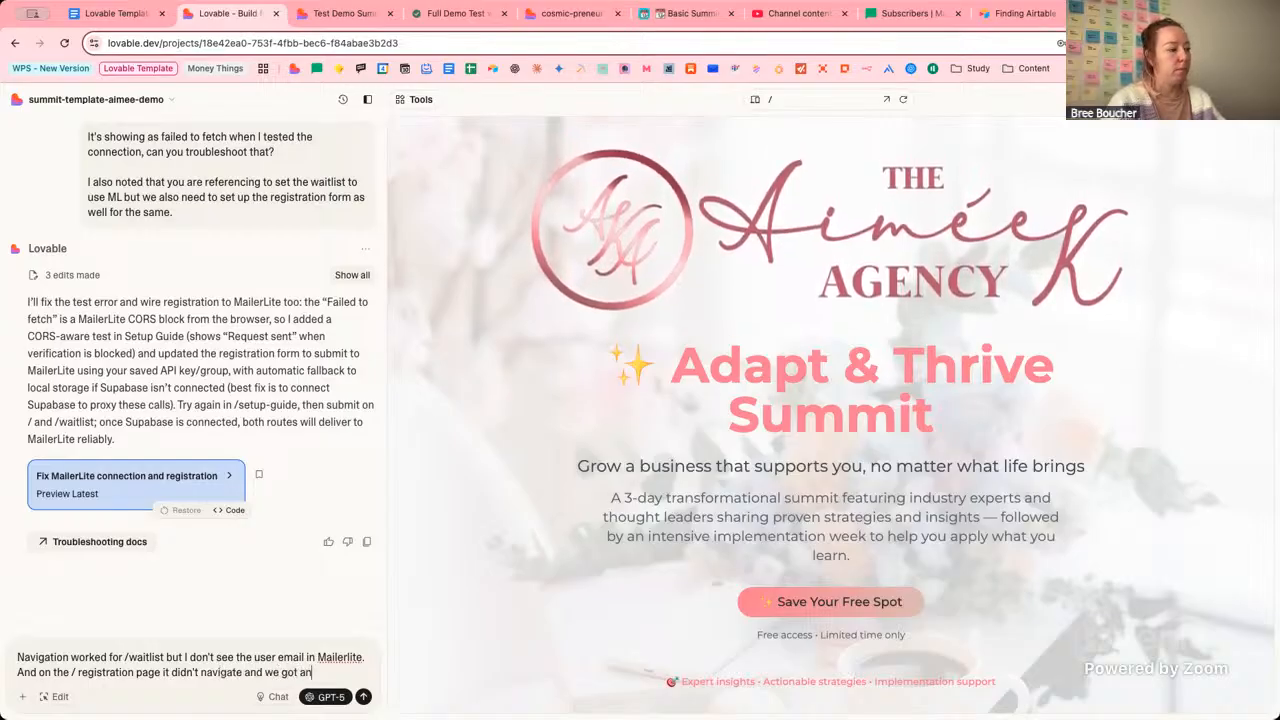
pyautogui.write(' error em')
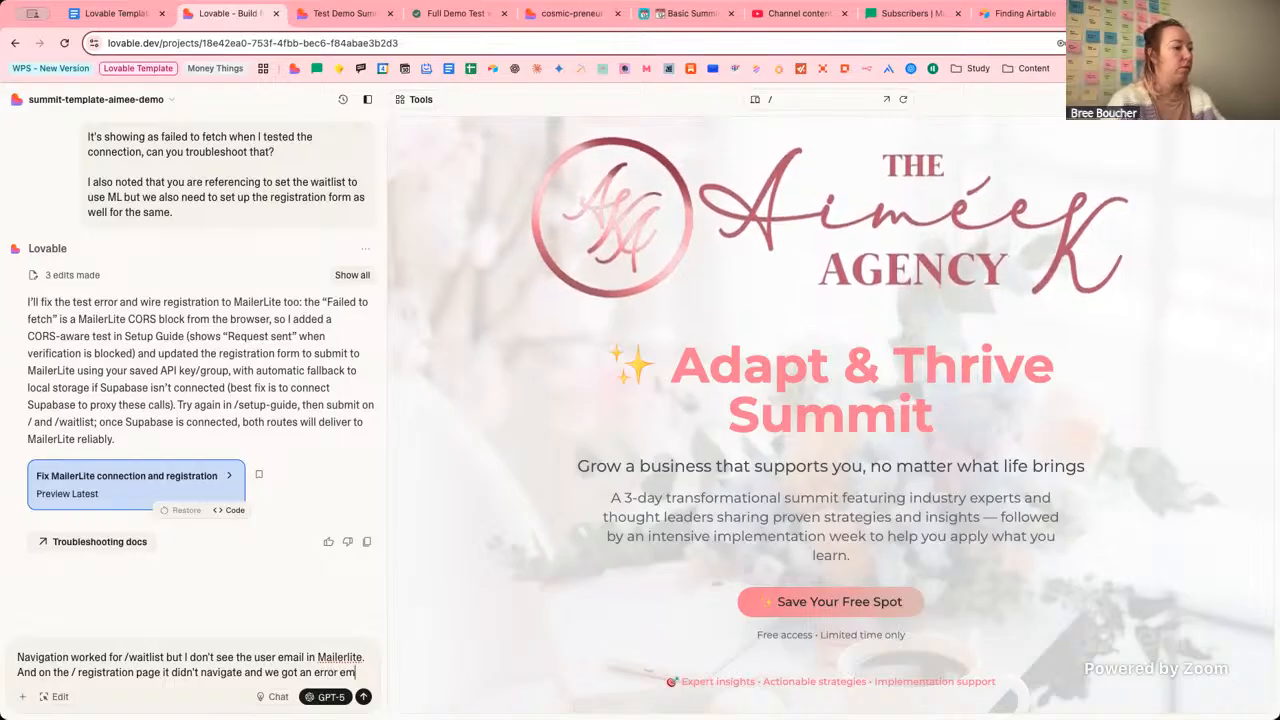
pyautogui.press('BackSpace')
pyautogui.press('BackSpace')
pyautogui.write('message')
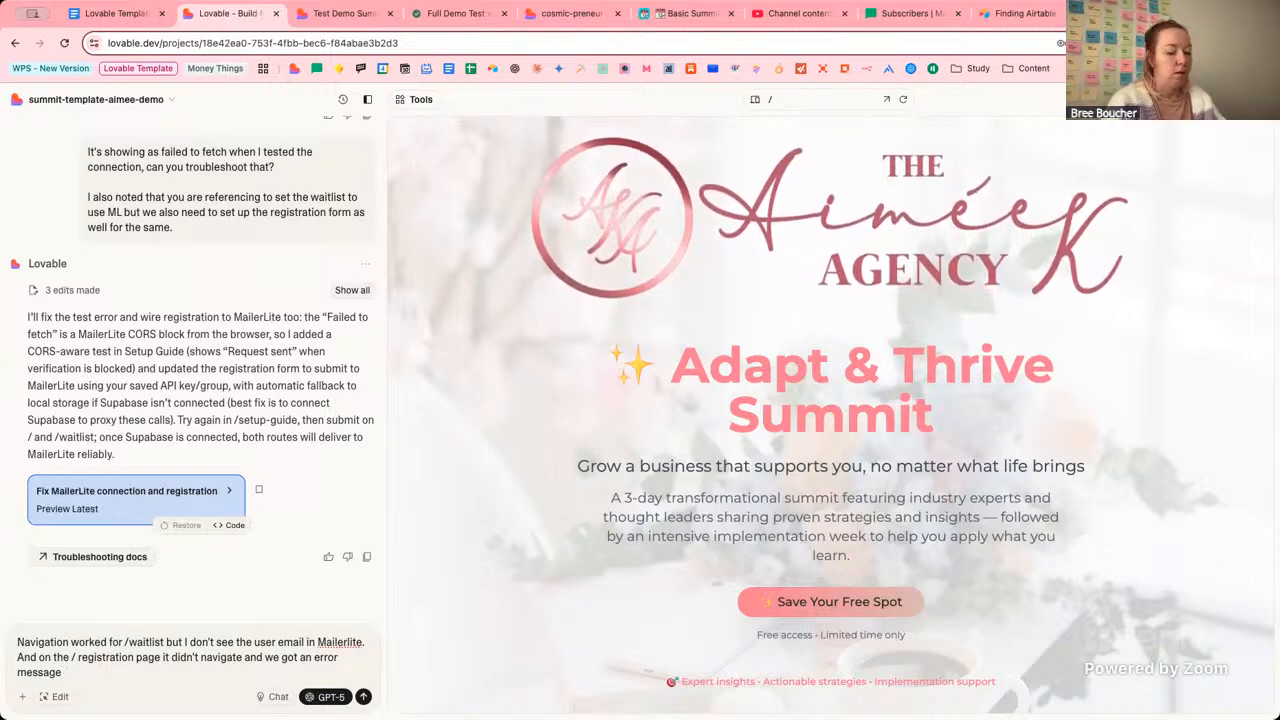
pyautogui.write(' - can you fix')
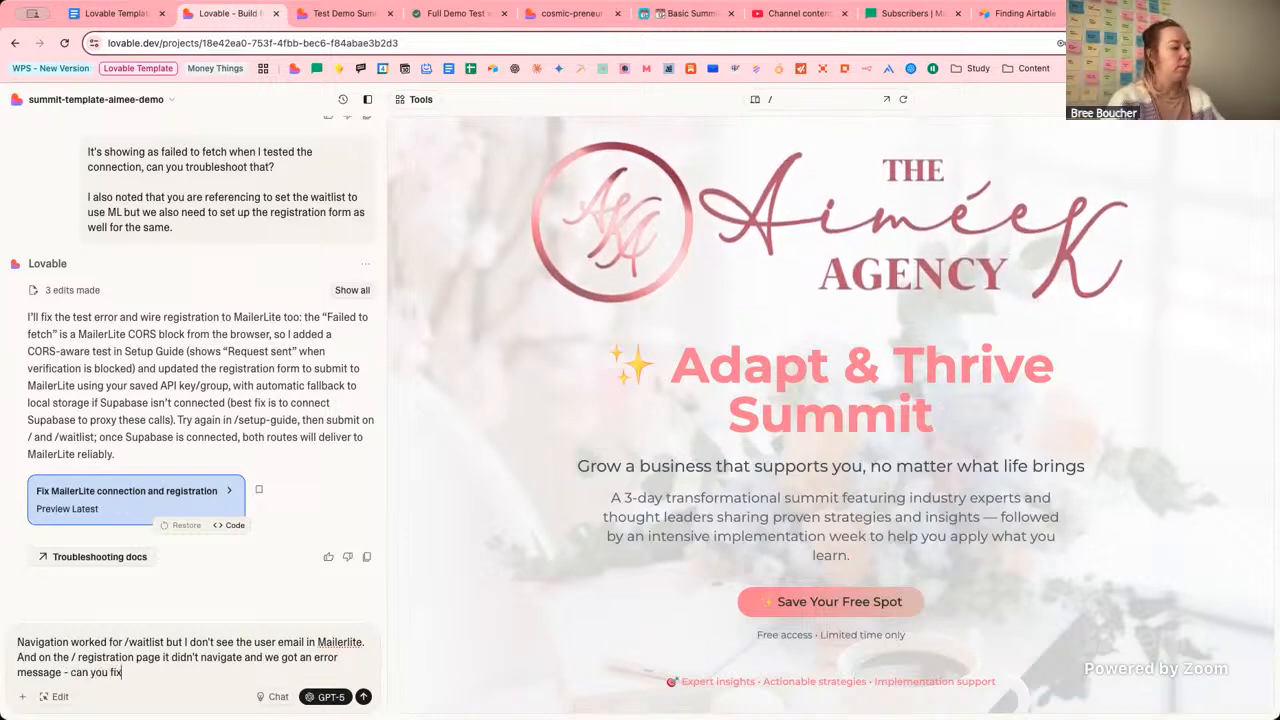
pyautogui.press('Return')
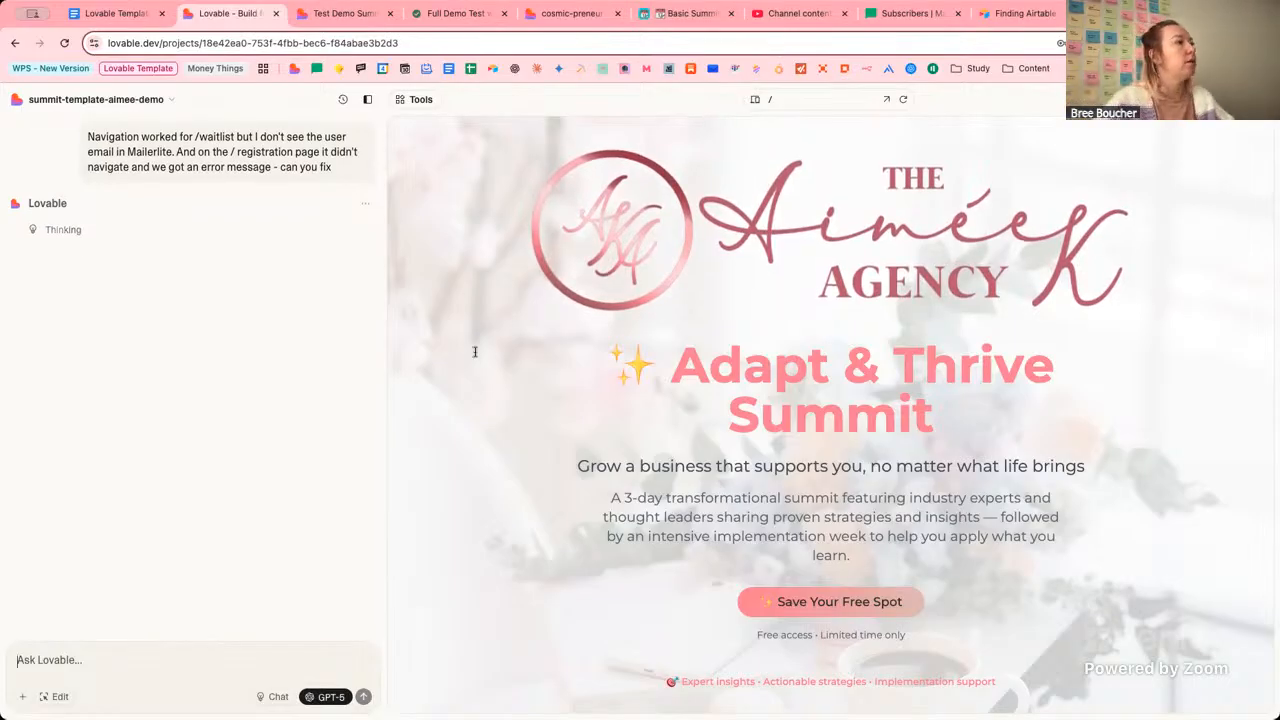
# Check the Pro plan credit options, then view the project overview with 12 messages and 7 AI edits.
pyautogui.click(169, 101)
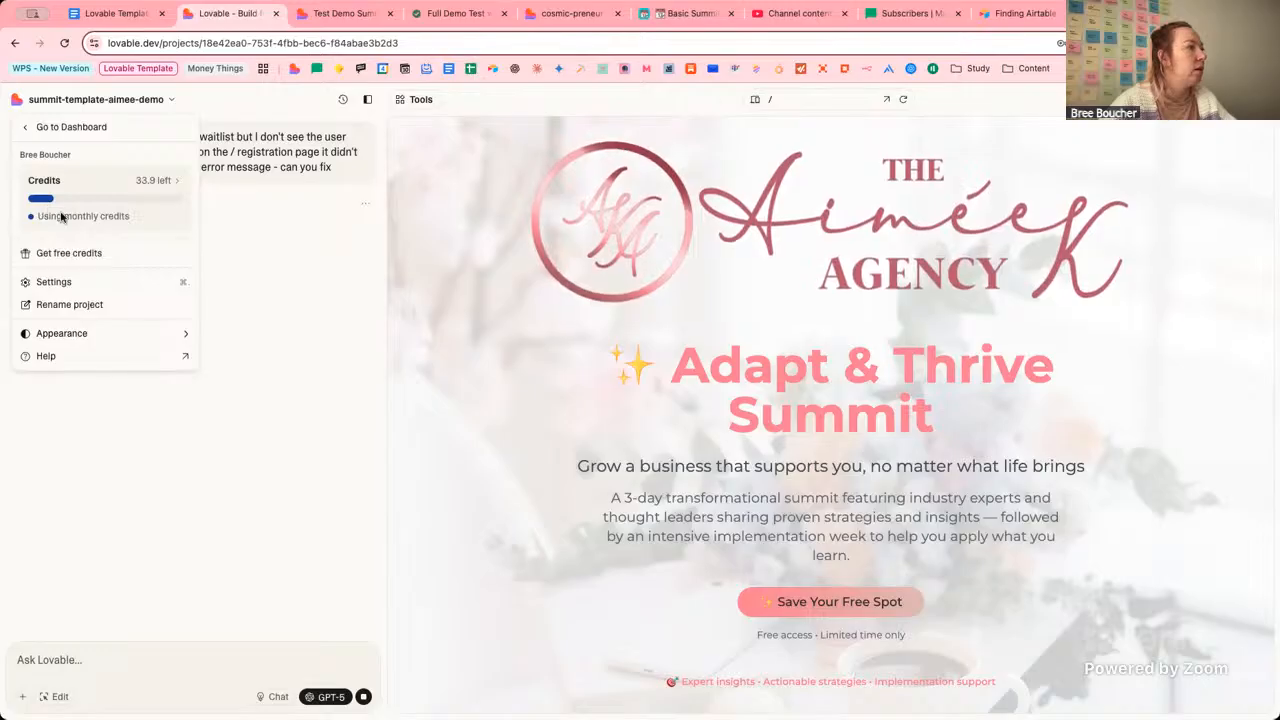
pyautogui.click(167, 180)
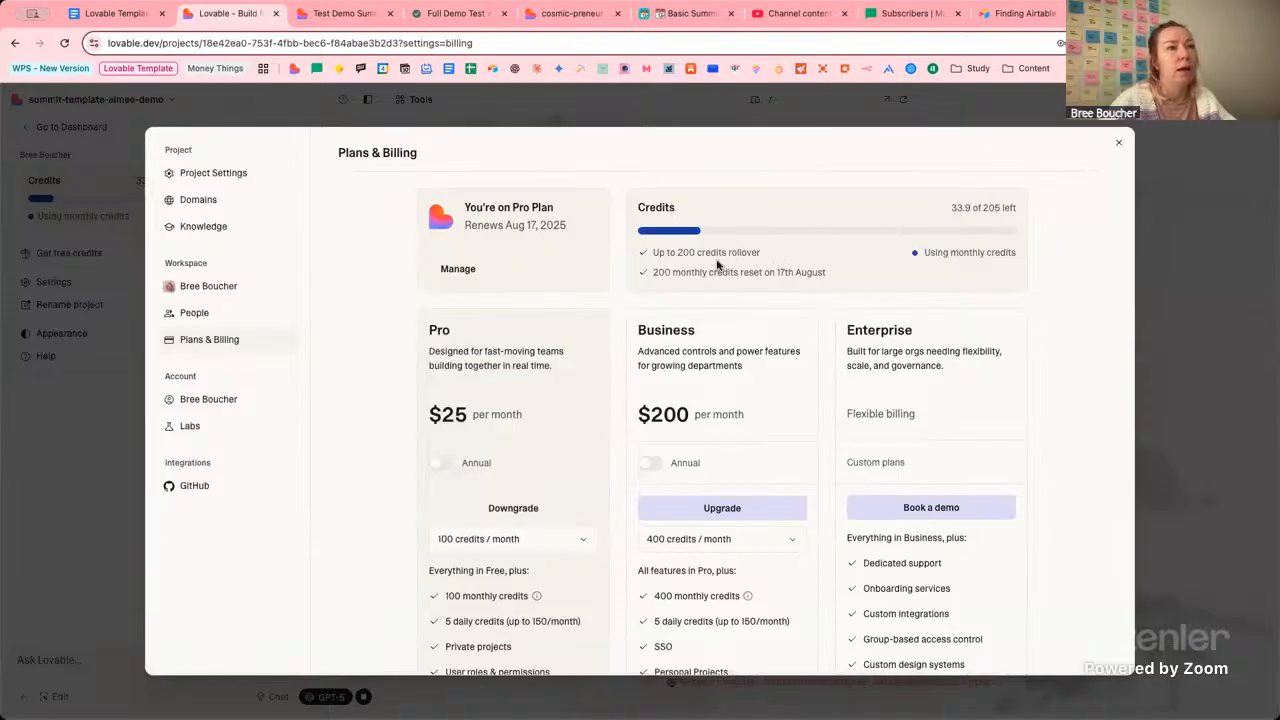
pyautogui.click(499, 552)
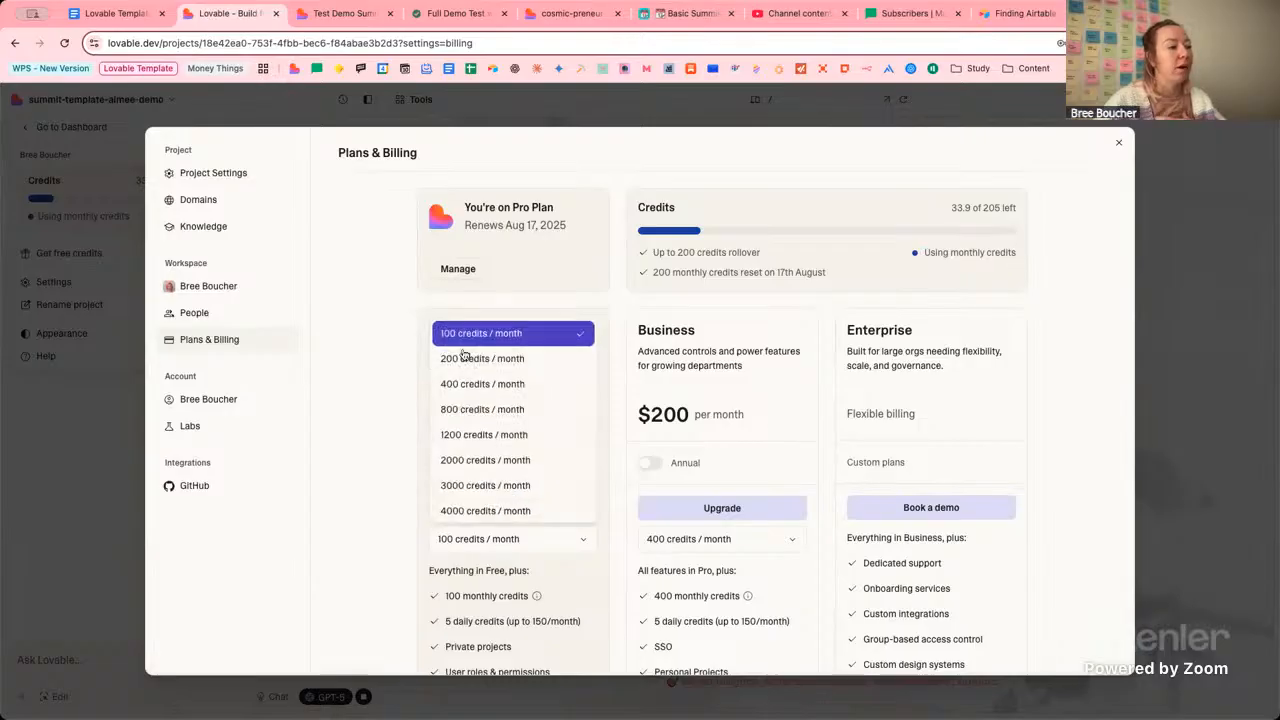
pyautogui.click(371, 366)
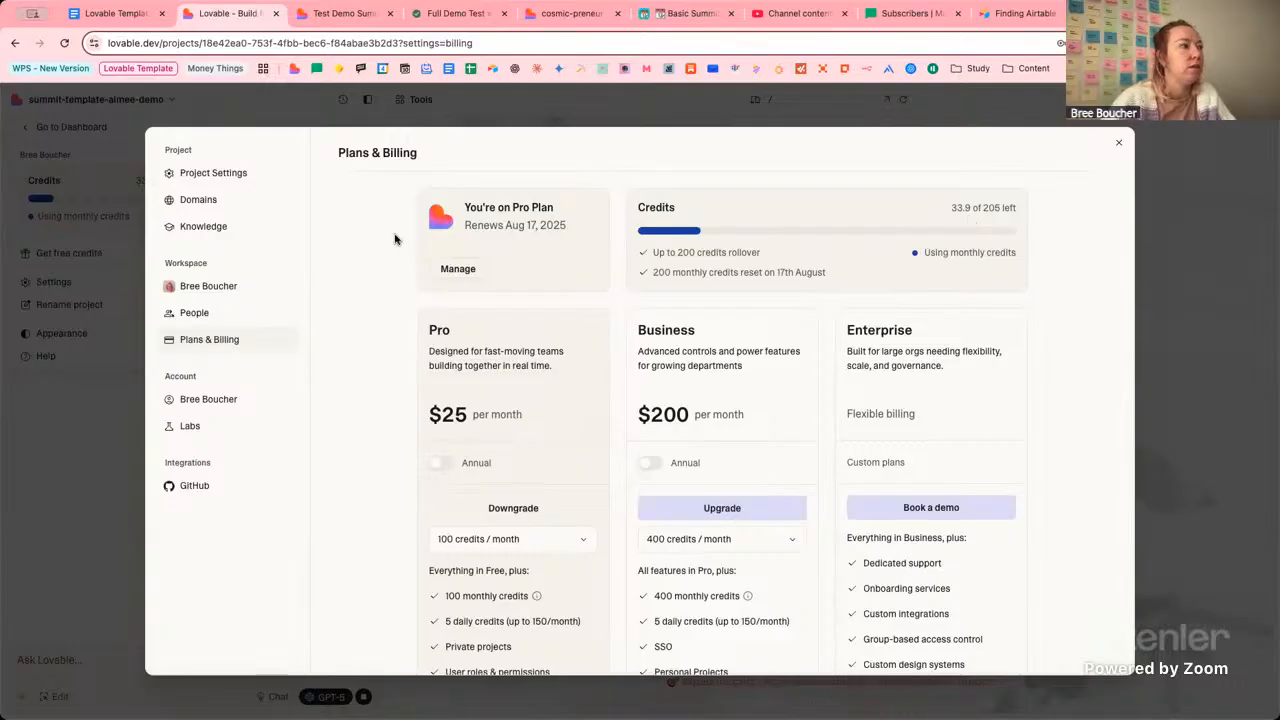
pyautogui.click(223, 180)
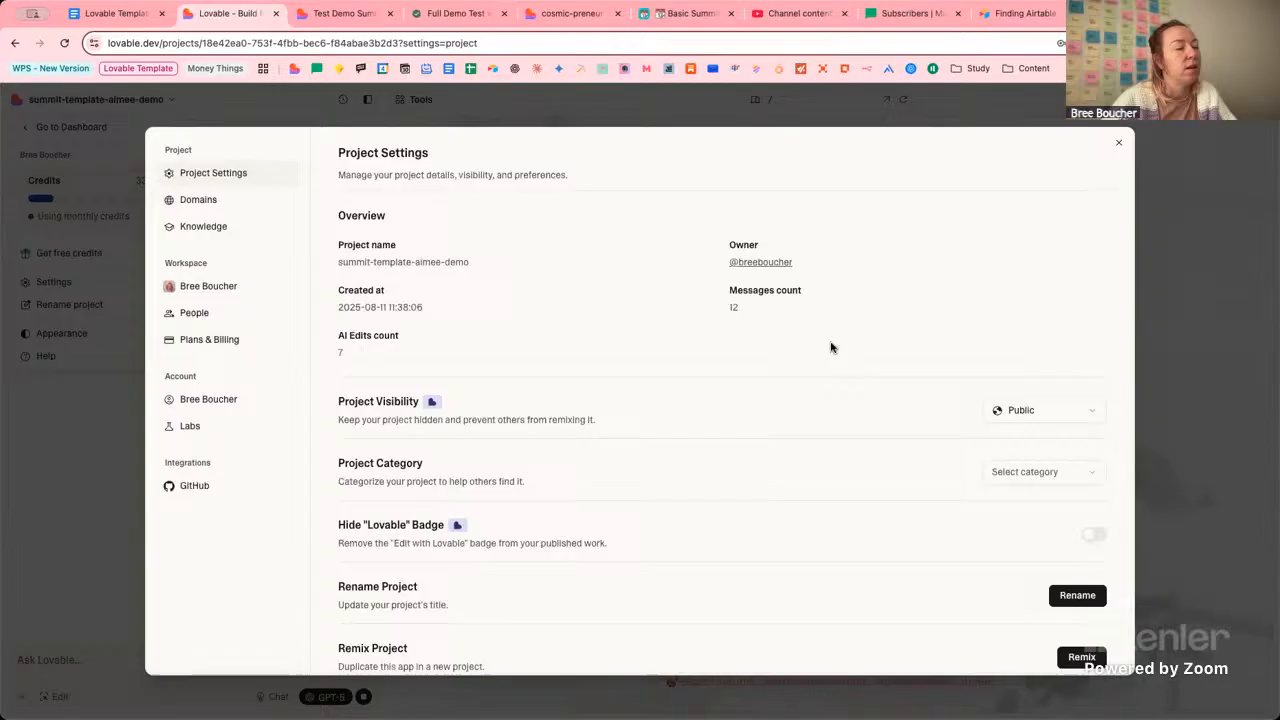
# Highlight the 12 messages and 7 AI edits counts, then close the project settings.
pyautogui.moveTo(764, 311); pyautogui.dragTo(704, 308)
pyautogui.click(772, 308)
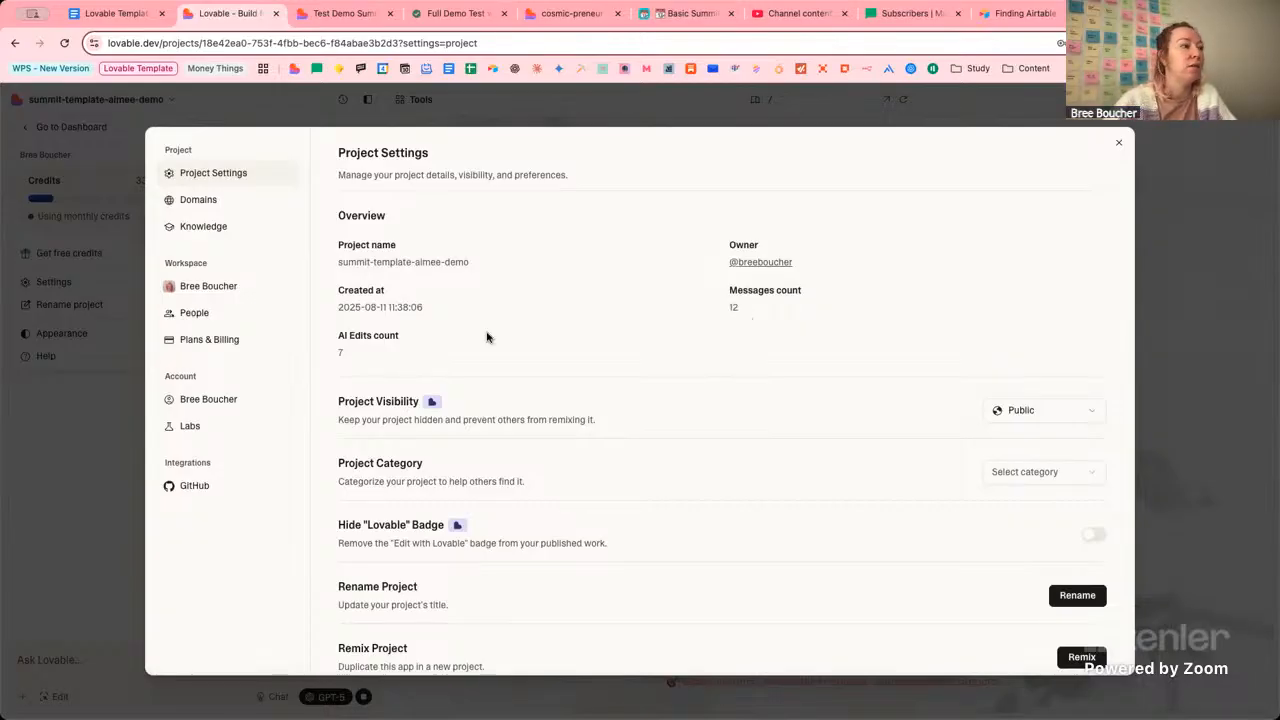
pyautogui.moveTo(340, 338); pyautogui.dragTo(395, 345)
pyautogui.click(414, 354)
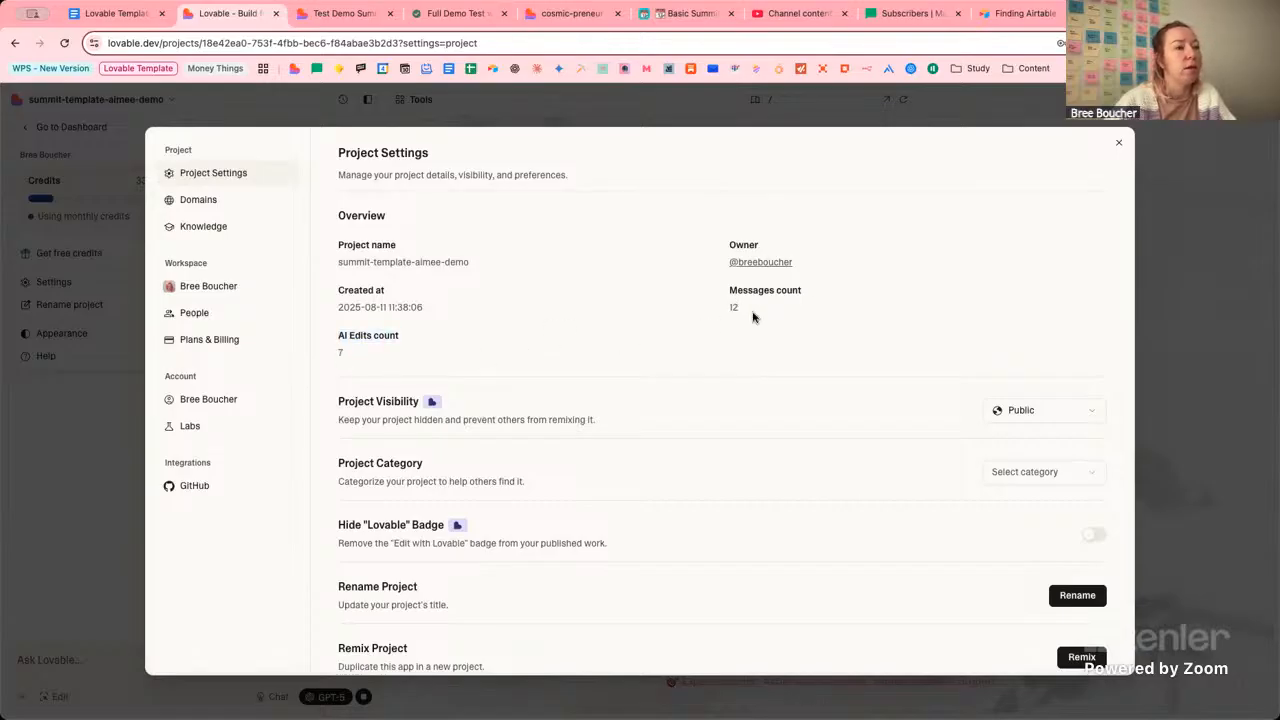
pyautogui.doubleClick(342, 352)
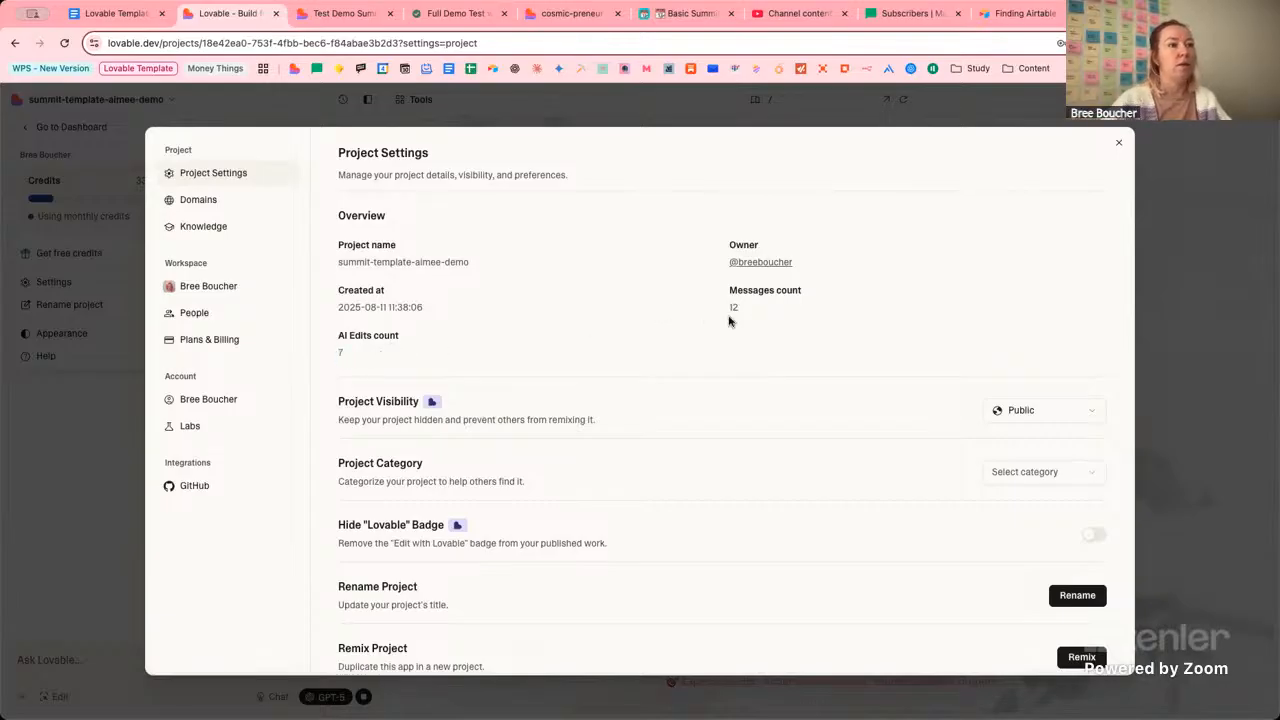
pyautogui.moveTo(745, 310); pyautogui.dragTo(725, 311)
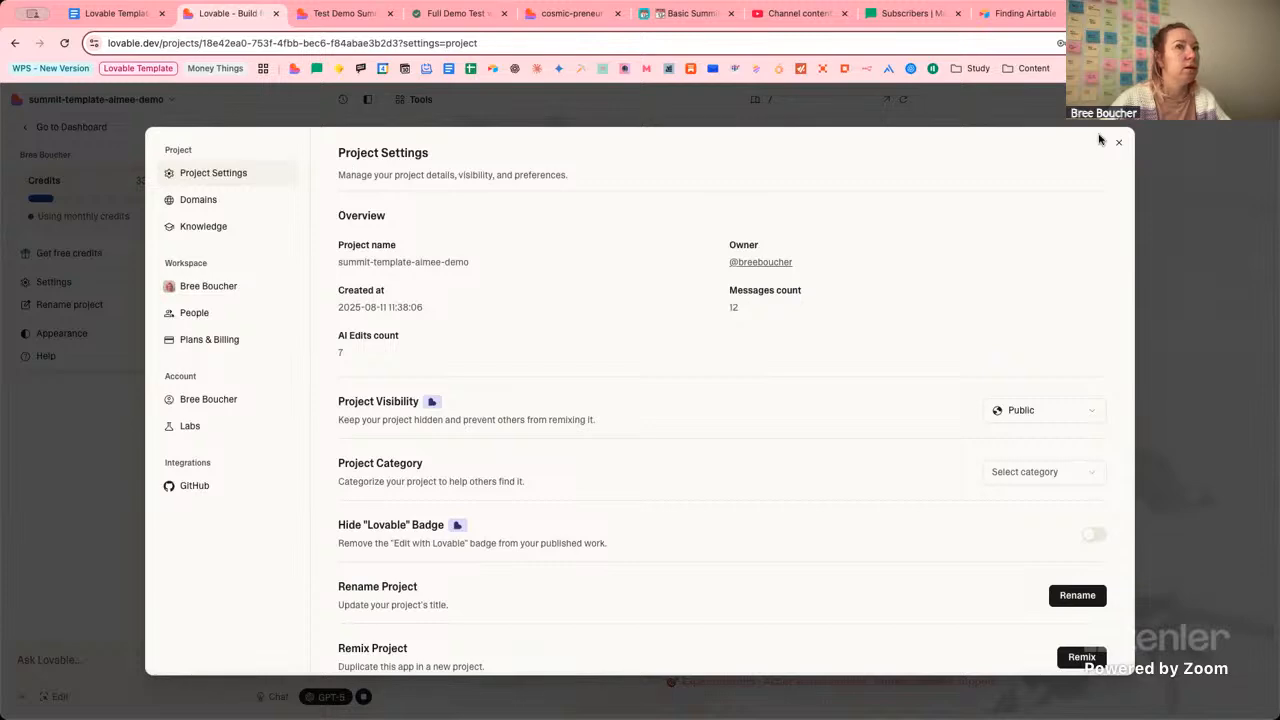
pyautogui.press('Escape')
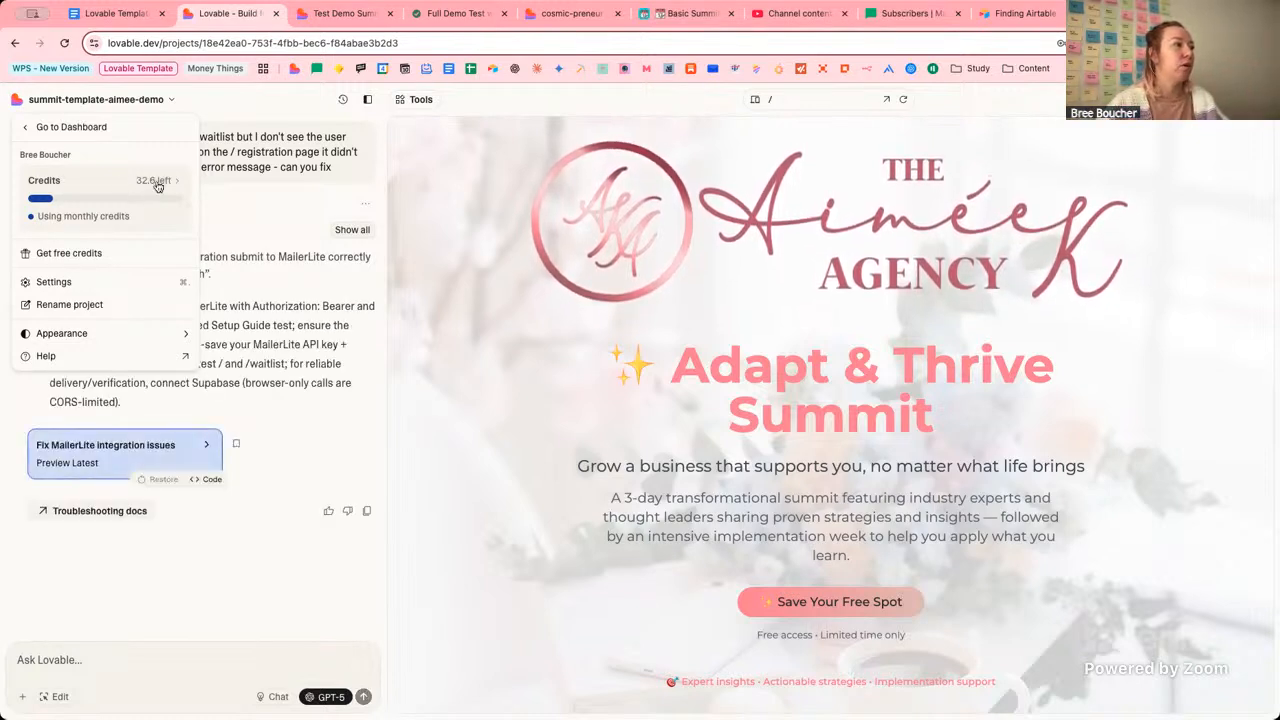
# Preview /setup-guide and re-save the MailerLite API key and group ID.
pyautogui.click(258, 99)
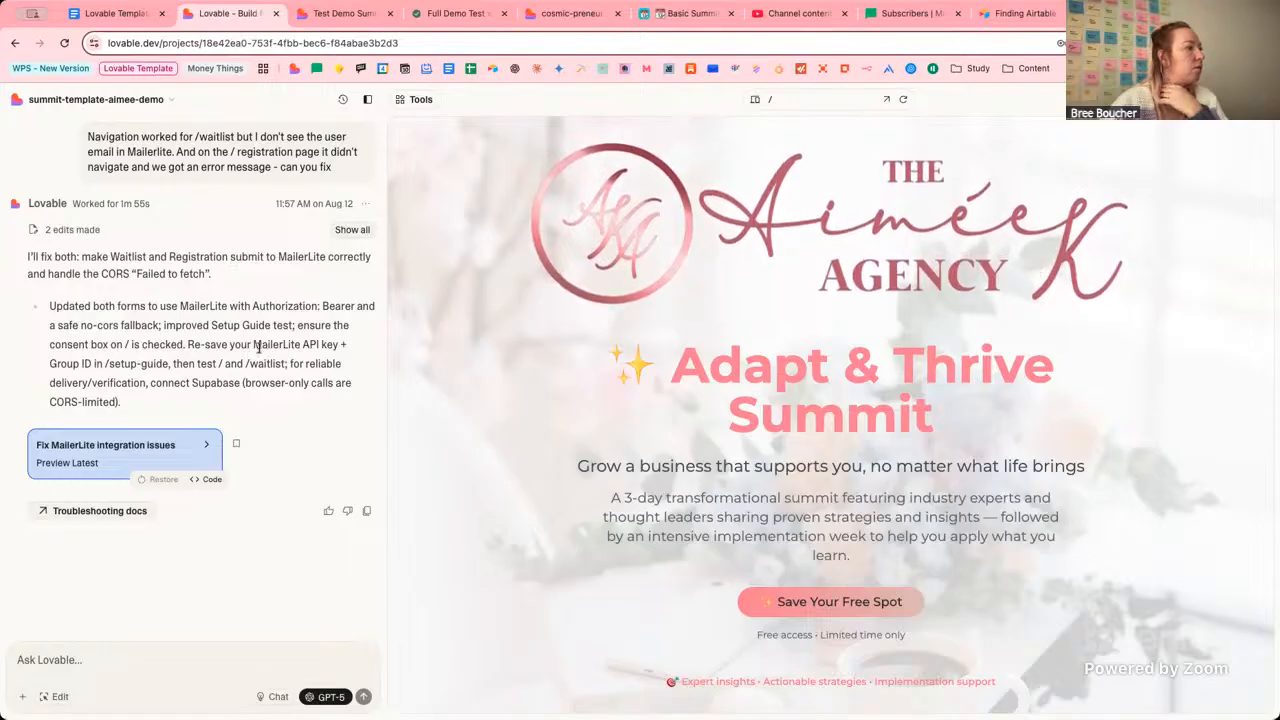
pyautogui.click(812, 99)
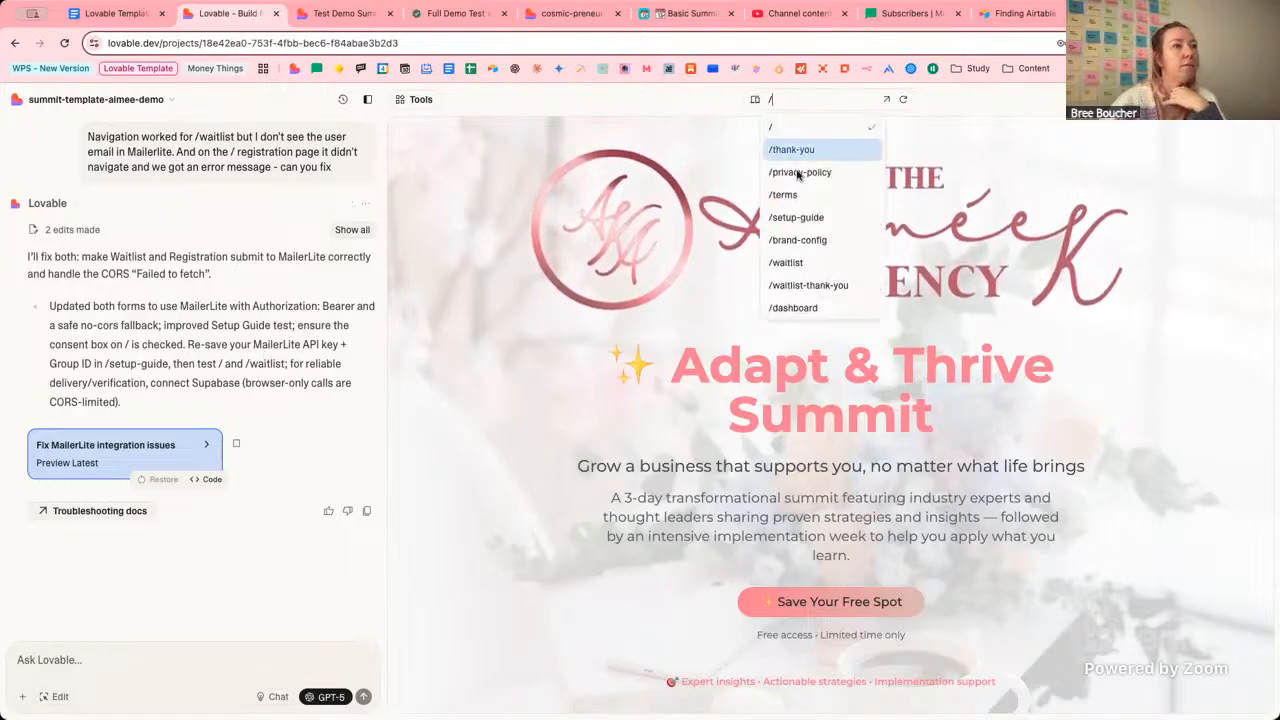
pyautogui.click(800, 218)
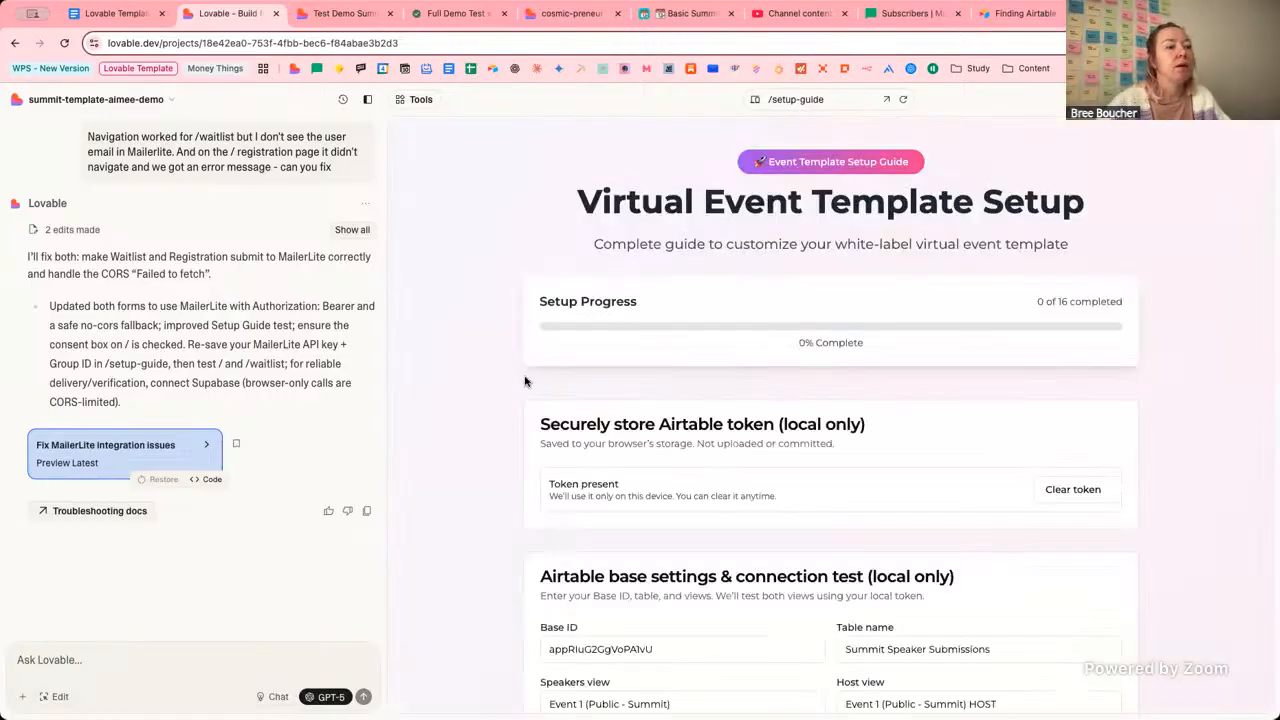
pyautogui.scroll(-3, 520, 430)
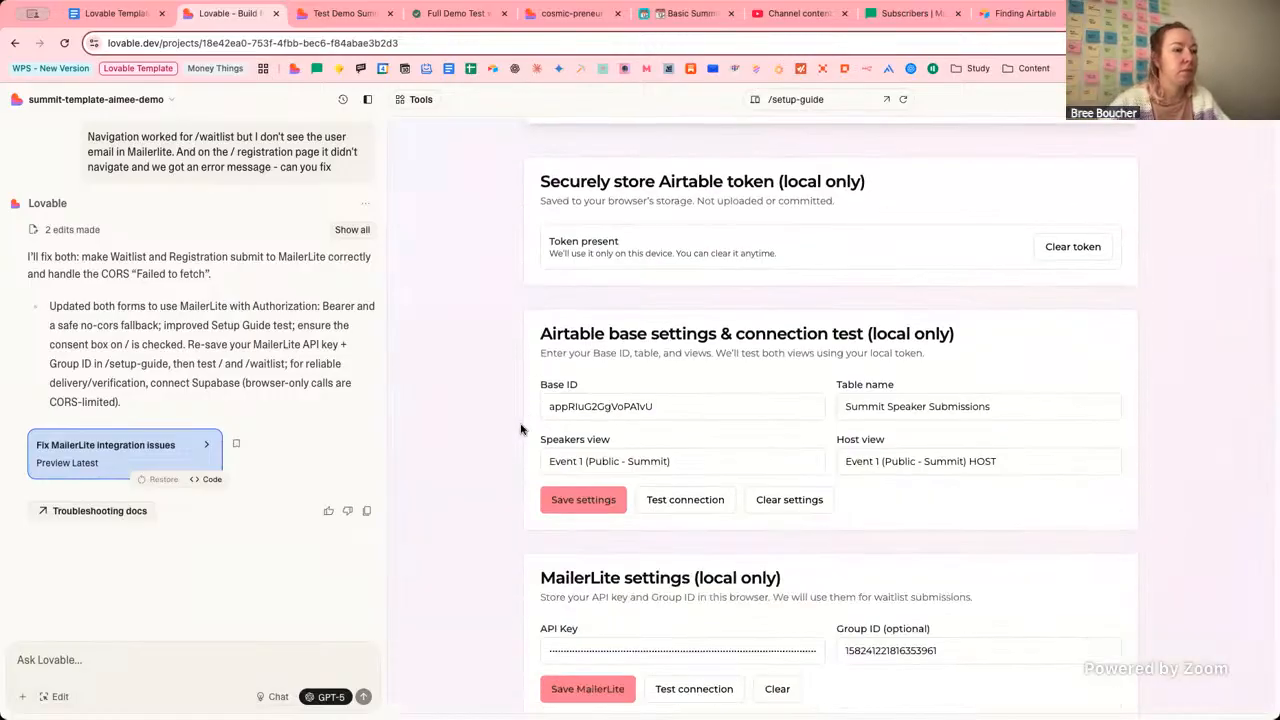
pyautogui.click(713, 650)
pyautogui.click(471, 600)
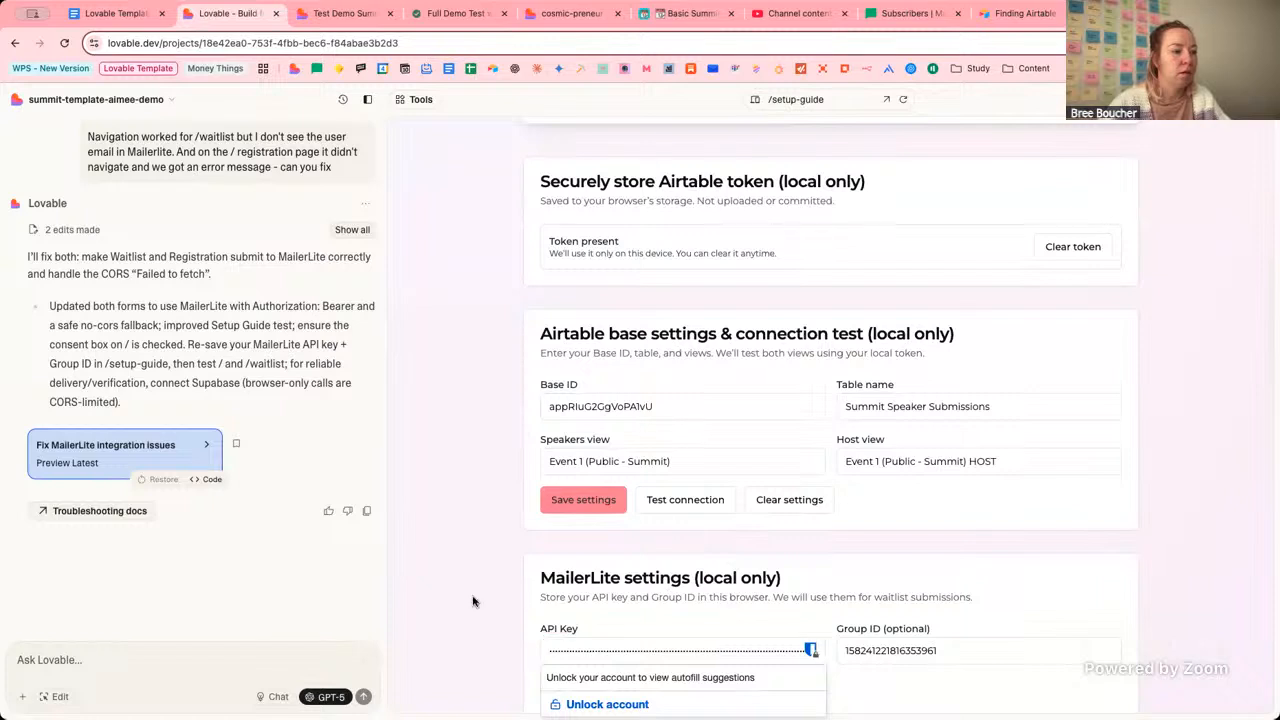
pyautogui.click(614, 683)
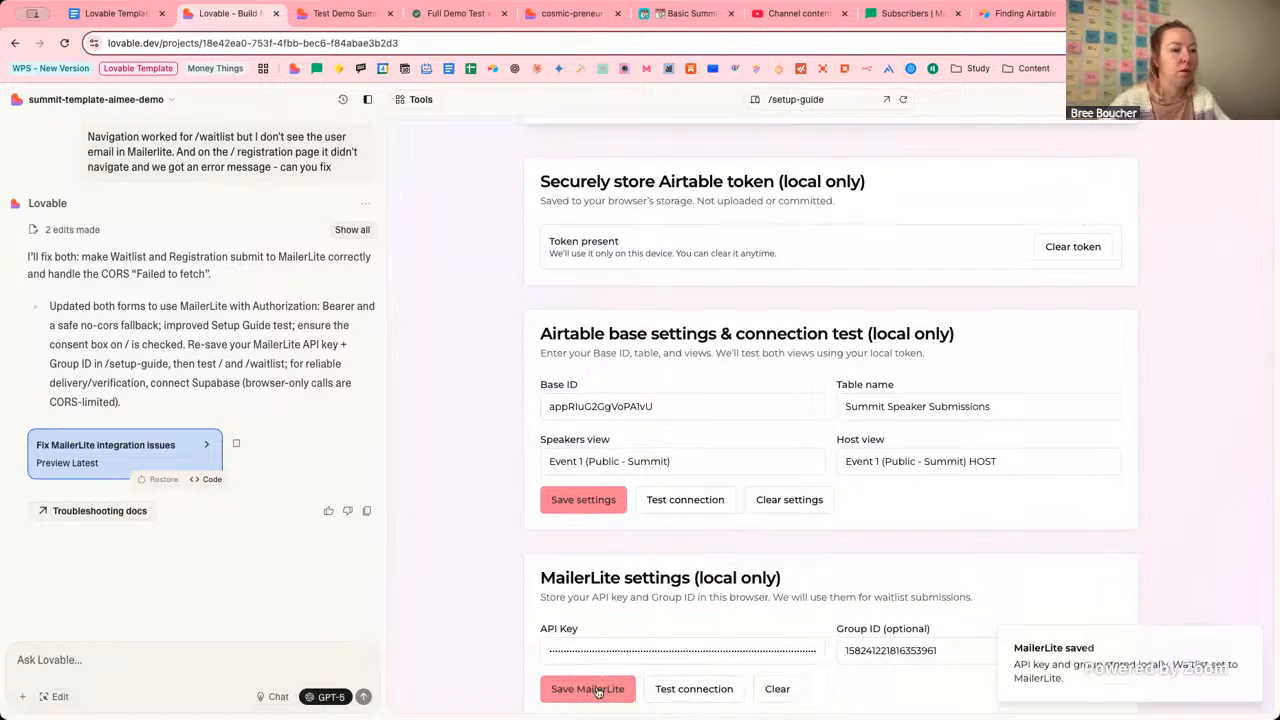
# Scroll the setup guide and reopen the preview page list before moving to the published Test Demo Summit site.
pyautogui.scroll(-1, 957, 555)
pyautogui.scroll(-1, 957, 555)
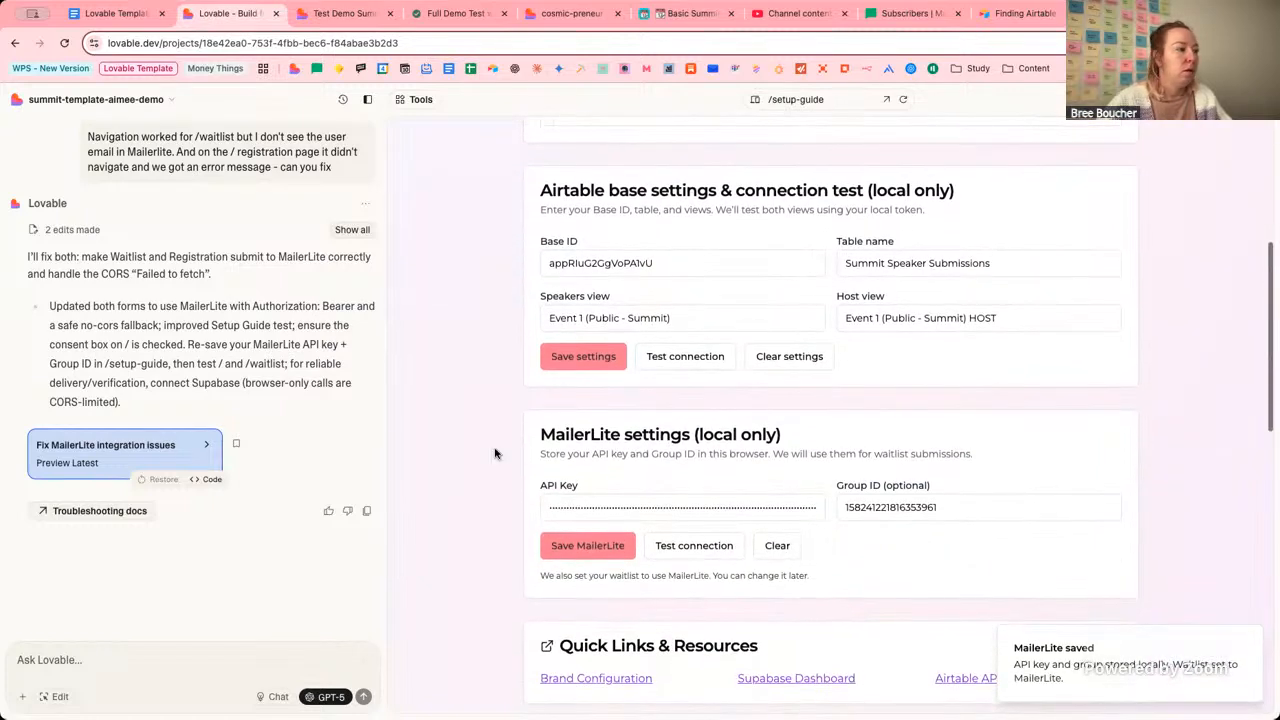
pyautogui.click(818, 104)
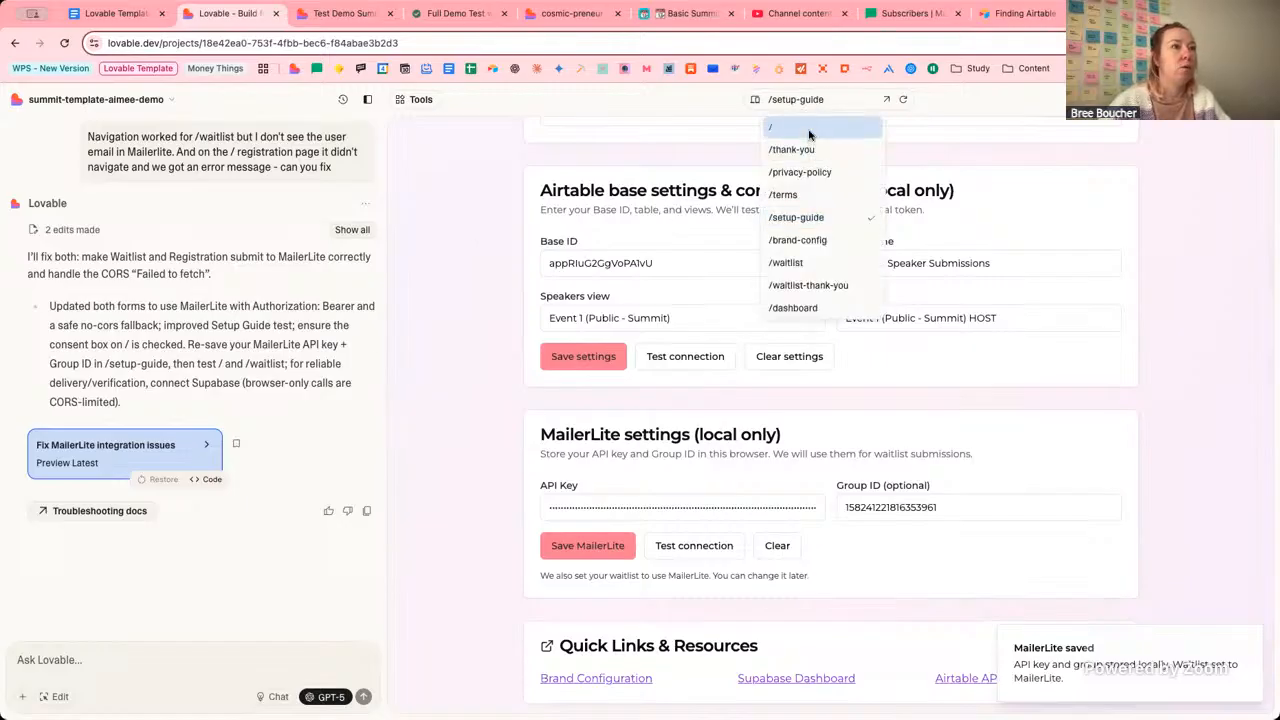
pyautogui.click(336, 15)
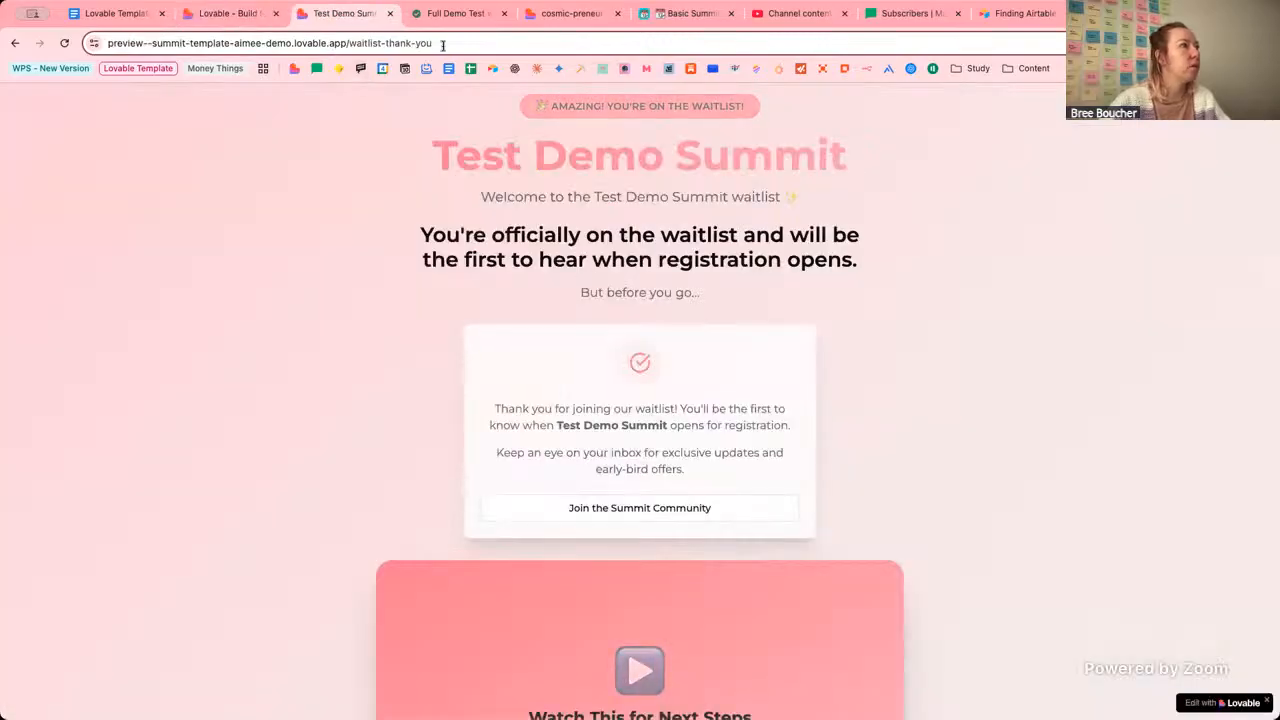
# On the site's home page, submit a test signup with first name, saved email and terms agreed.
pyautogui.moveTo(443, 43); pyautogui.dragTo(352, 47)
pyautogui.press('BackSpace')
pyautogui.press('Return')
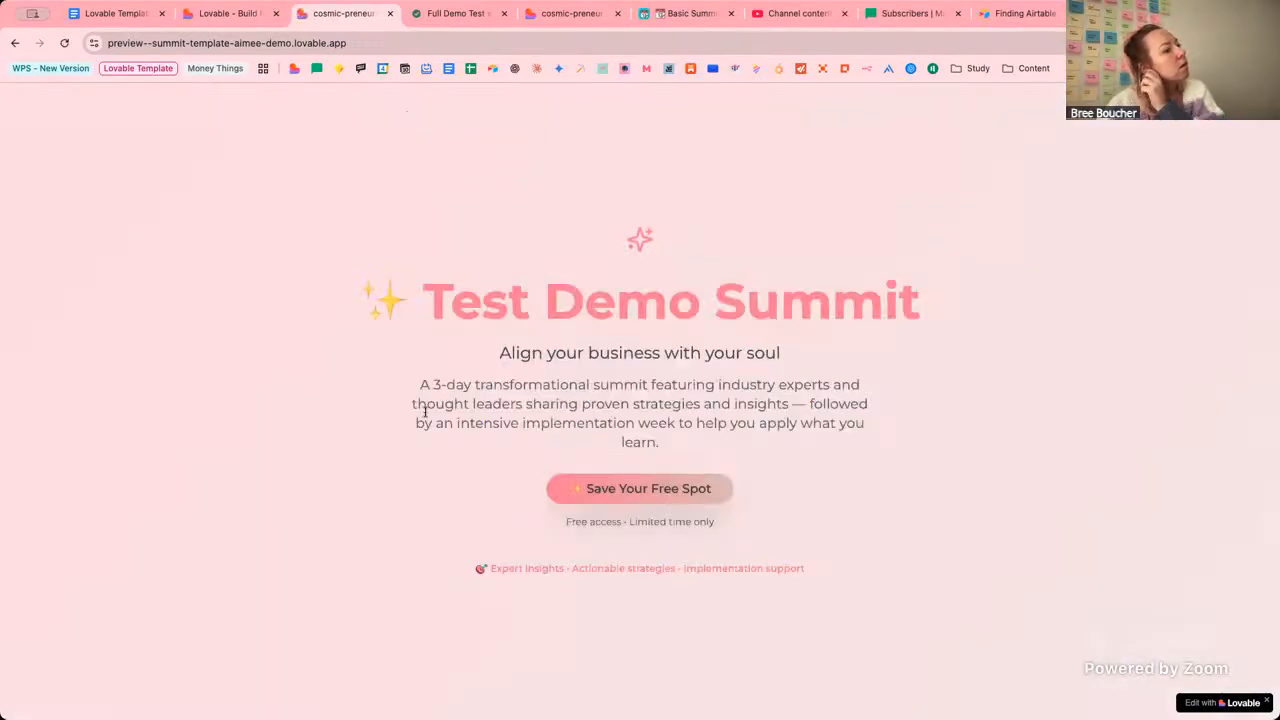
pyautogui.scroll(-20, 575, 451)
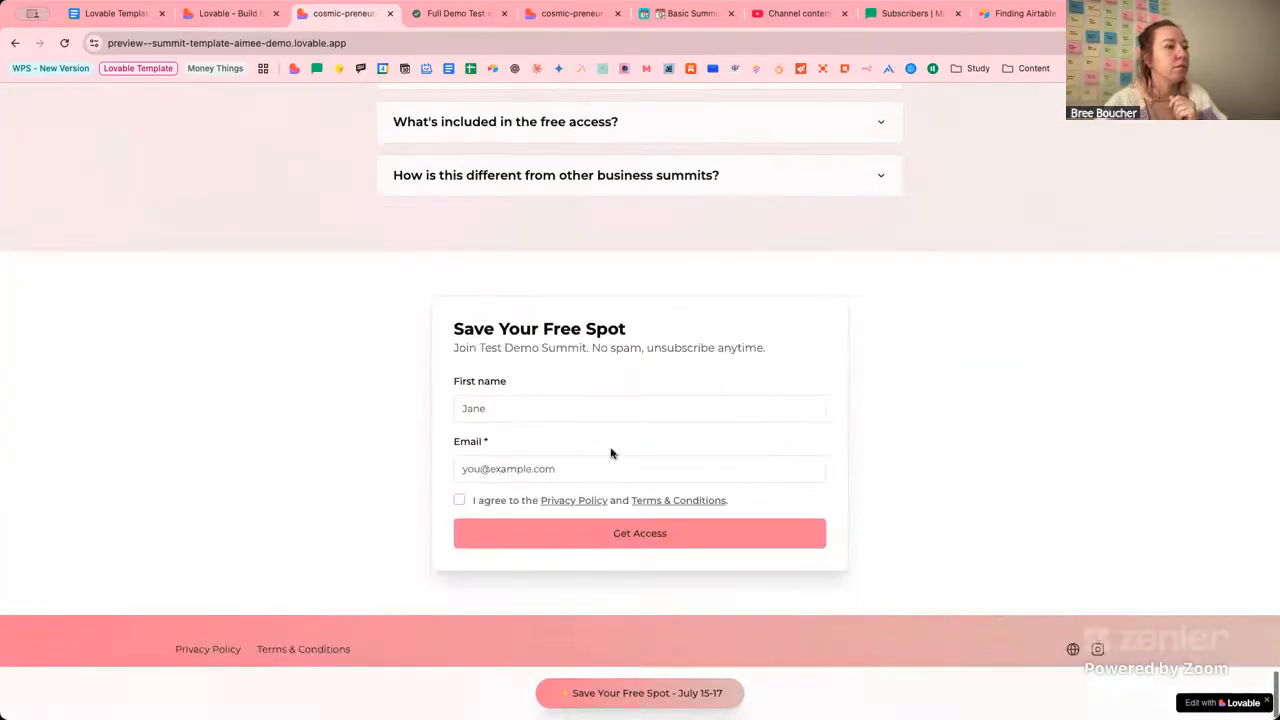
pyautogui.click(608, 408)
pyautogui.press('Tab')
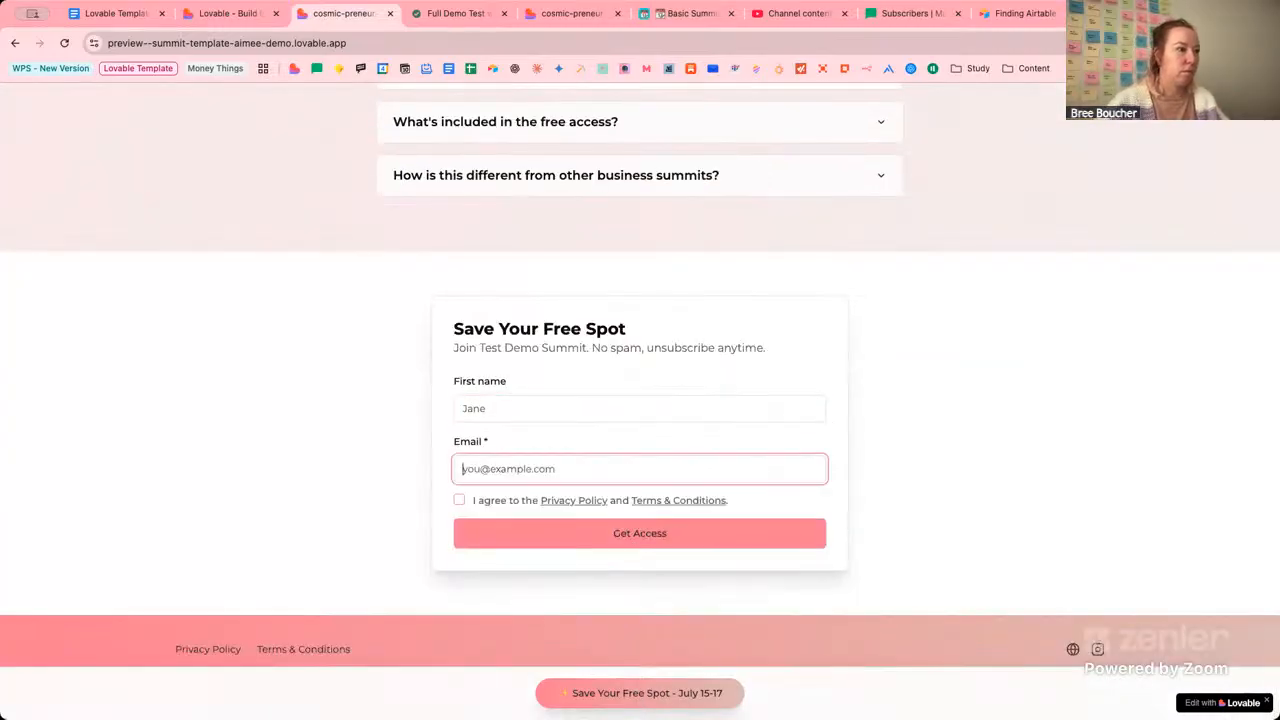
pyautogui.click(590, 410)
pyautogui.click(560, 443)
pyautogui.click(549, 465)
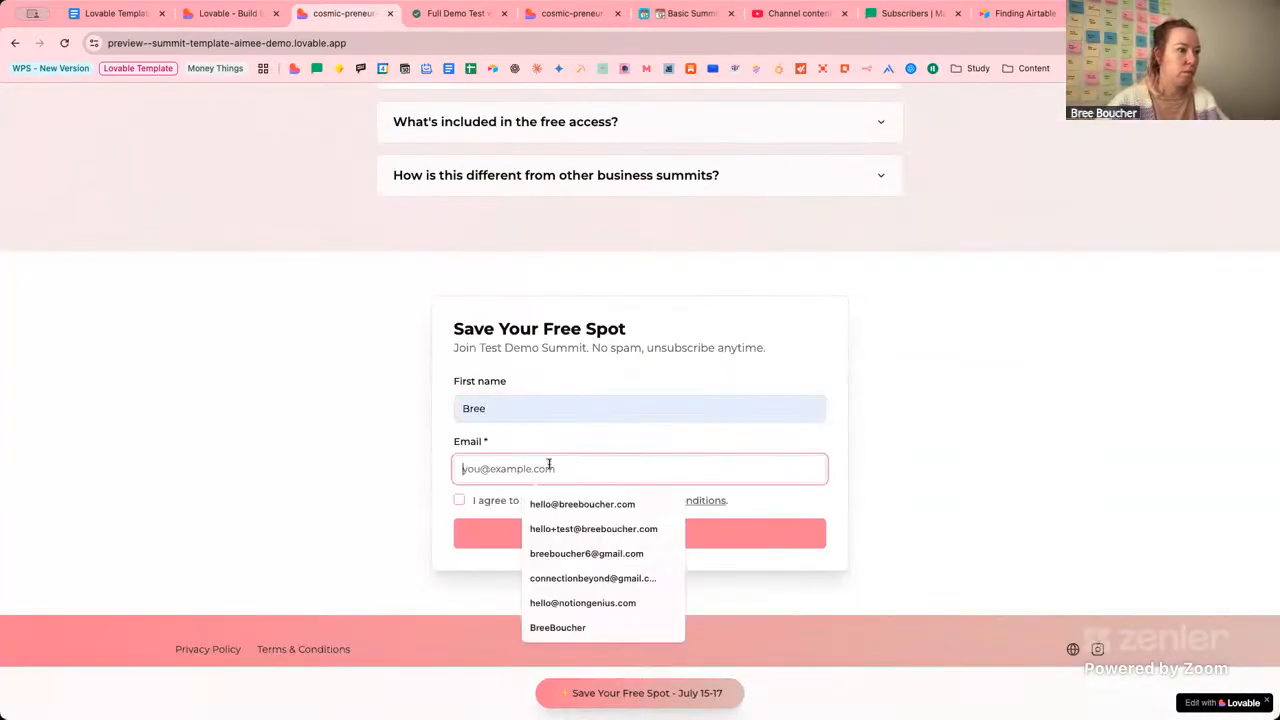
pyautogui.click(593, 530)
pyautogui.click(459, 500)
pyautogui.click(537, 532)
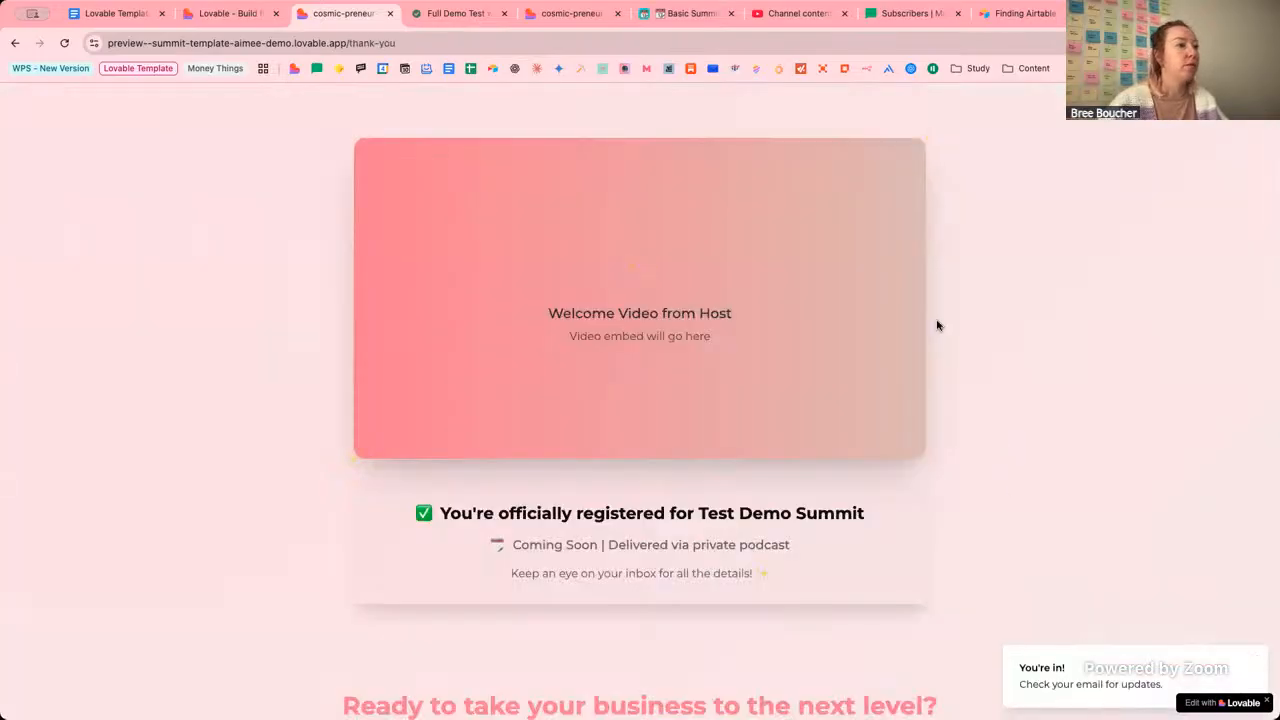
# Replace the thank-you address with /waitlist to load the waitlist page.
pyautogui.moveTo(396, 44); pyautogui.dragTo(357, 44)
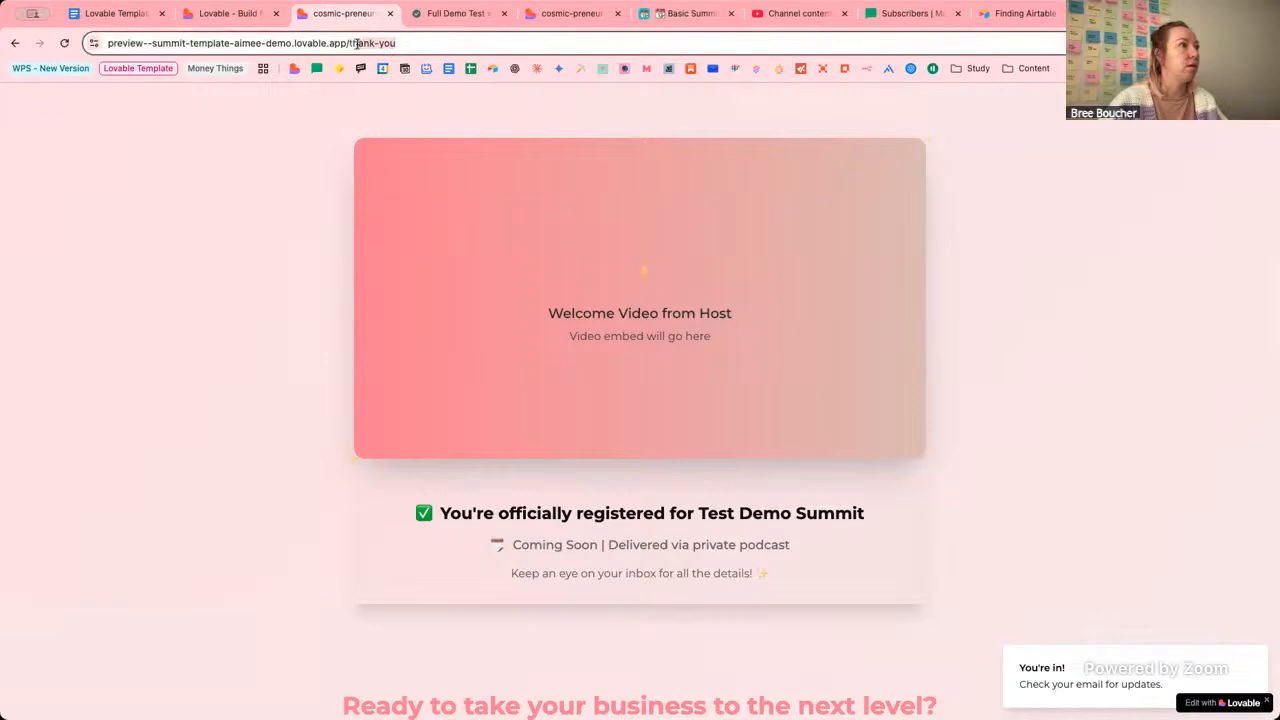
pyautogui.write('wai')
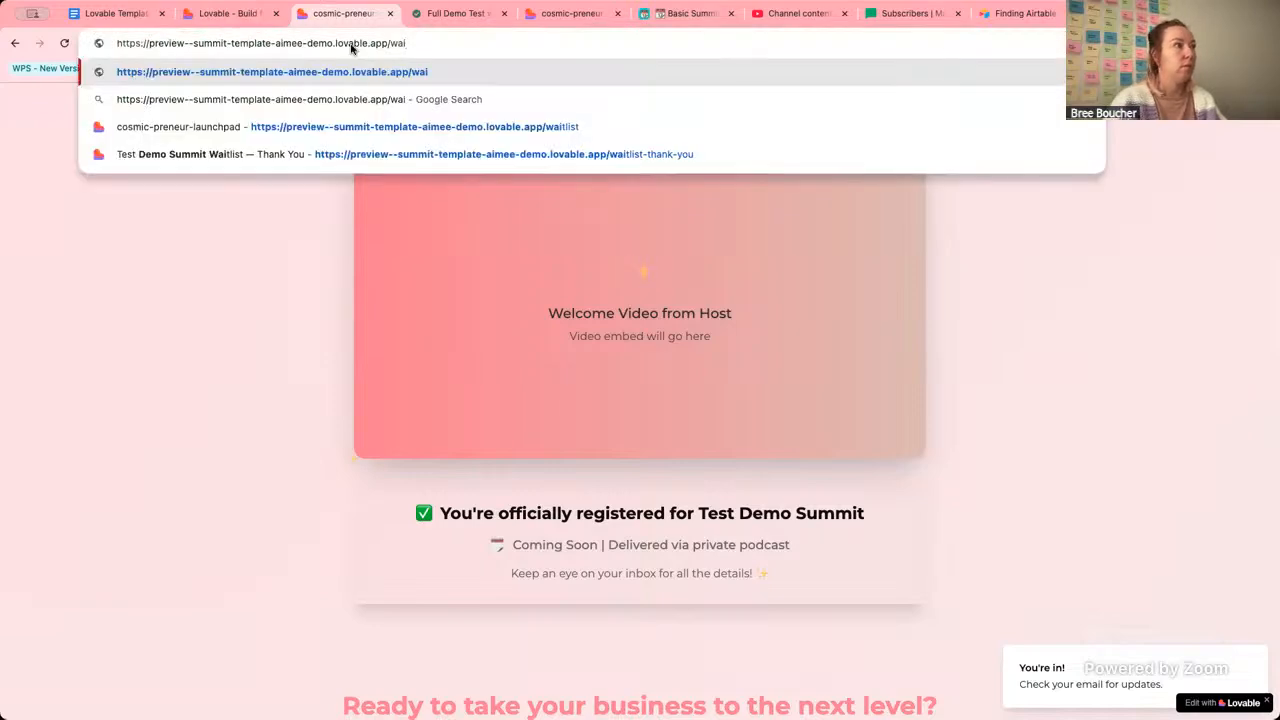
pyautogui.write('tlist')
pyautogui.press('Return')
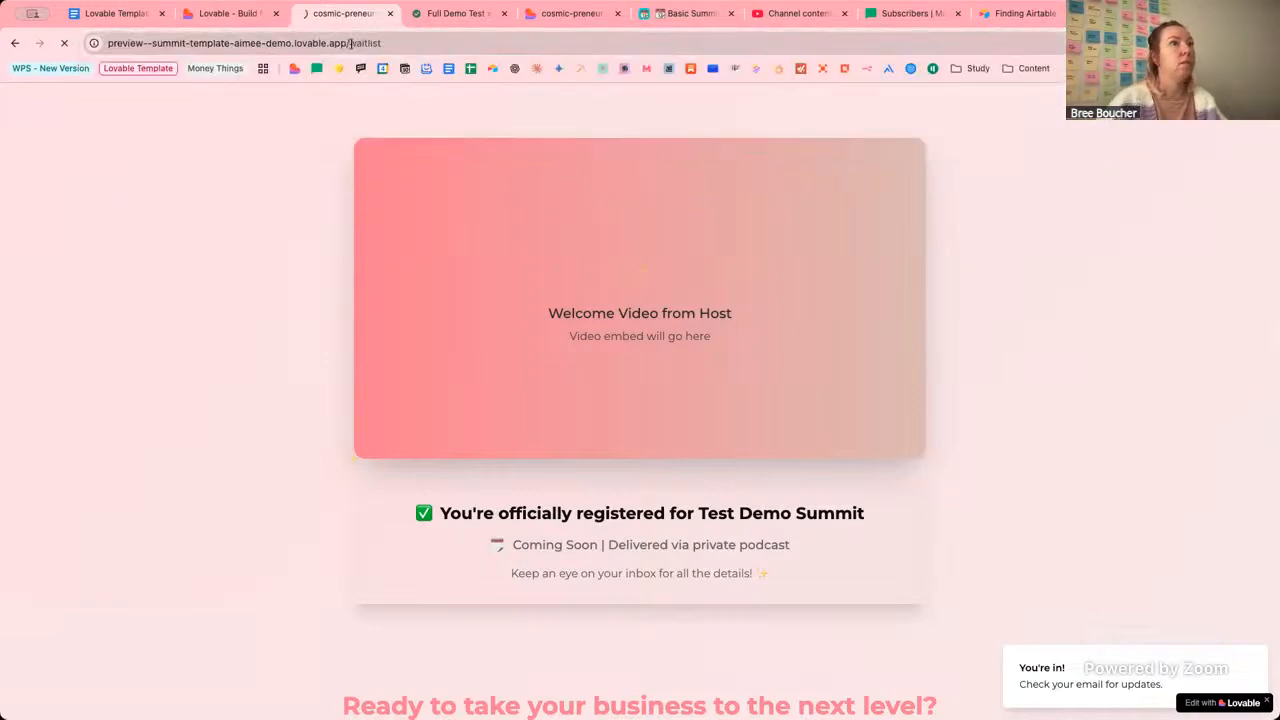
pyautogui.click(887, 13)
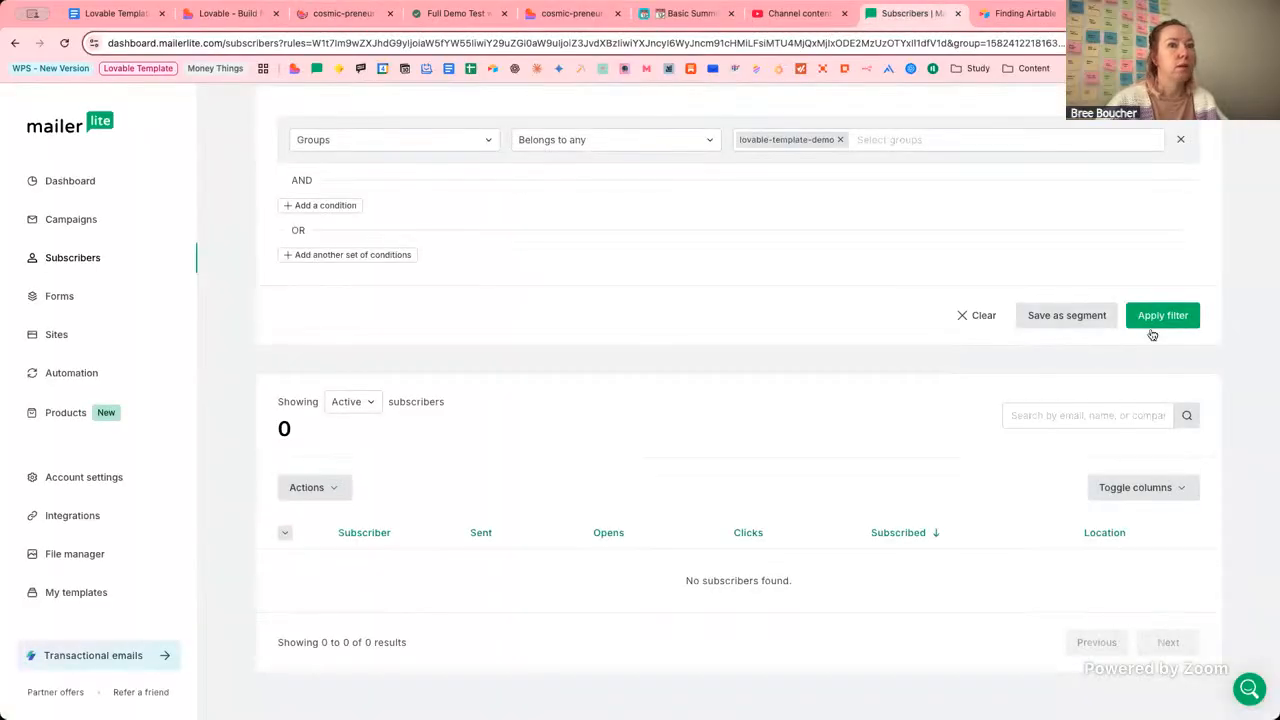
# Rerun the MailerLite filter, then submit a waitlist signup with saved email, first and last name.
pyautogui.click(1150, 326)
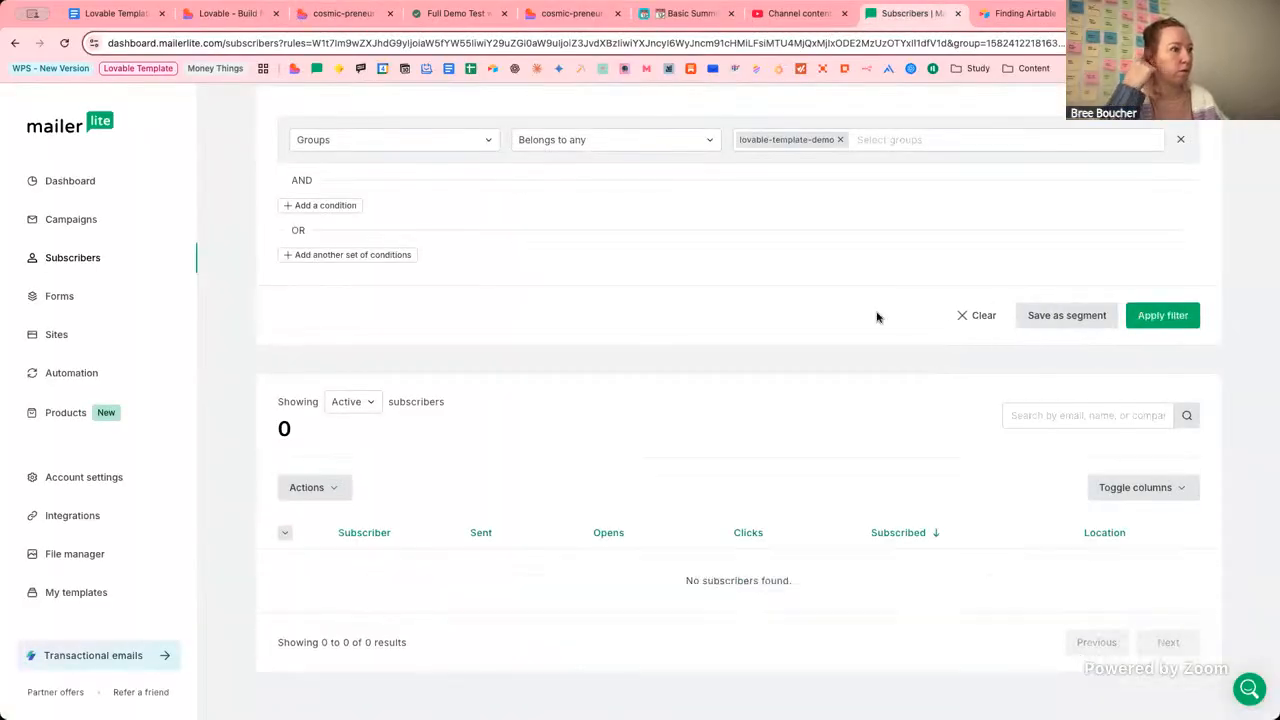
pyautogui.scroll(2, 840, 366)
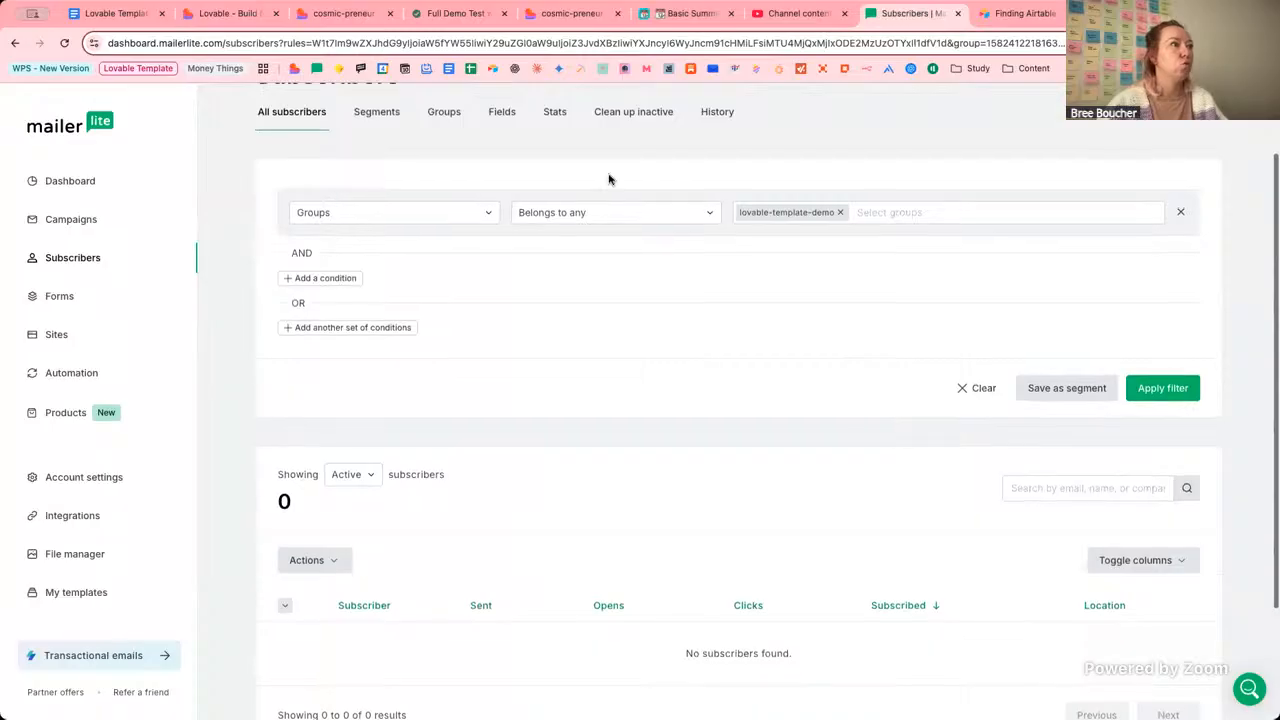
pyautogui.scroll(-3, 608, 360)
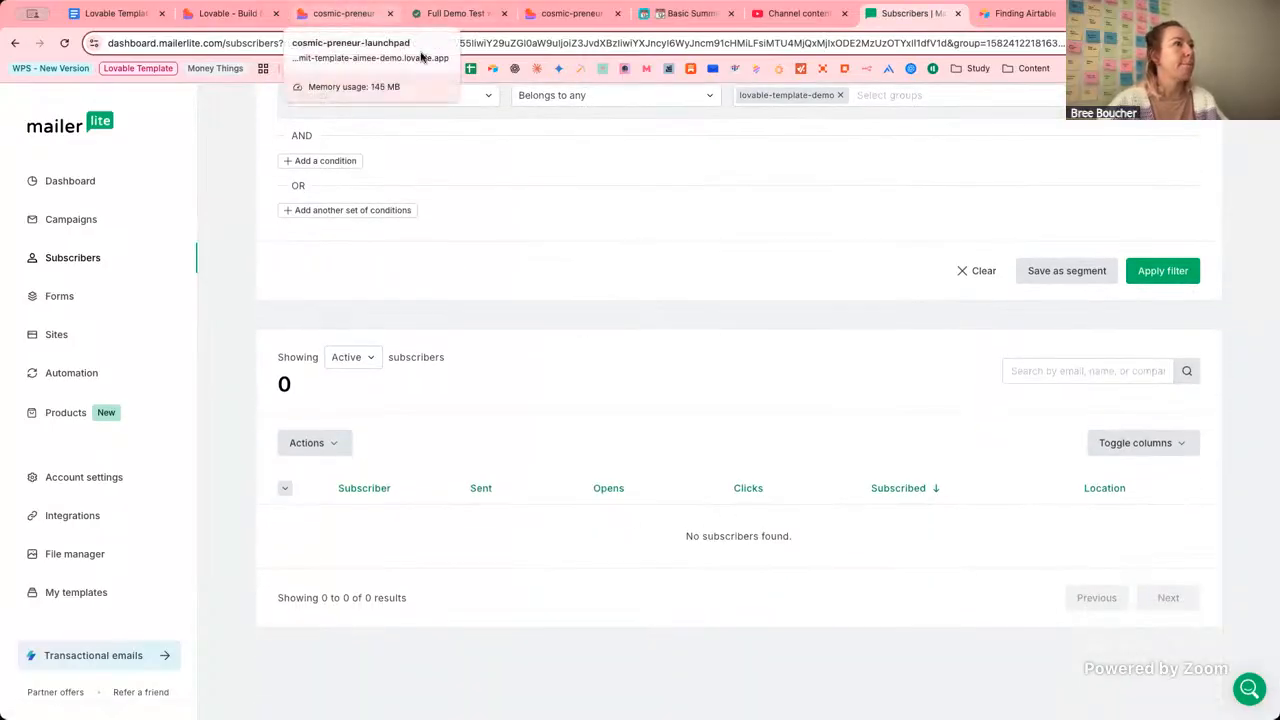
pyautogui.click(350, 13)
pyautogui.click(622, 406)
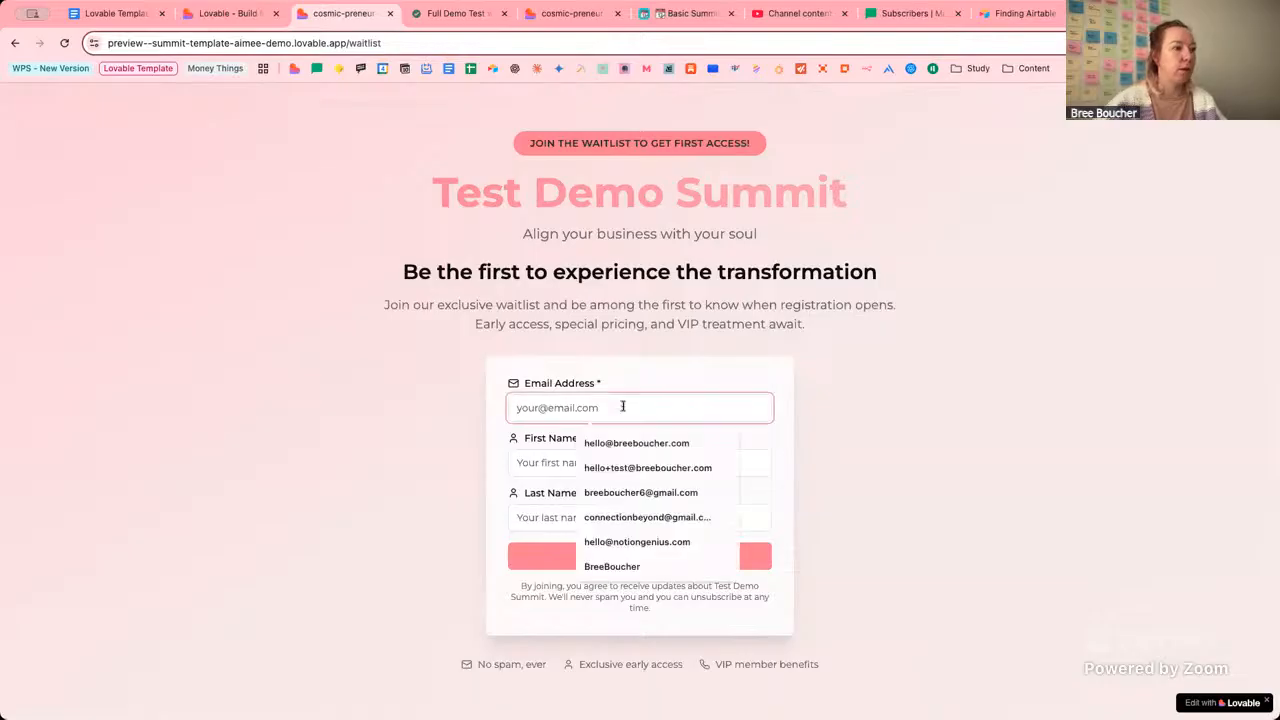
pyautogui.click(621, 475)
pyautogui.click(560, 467)
pyautogui.click(603, 499)
pyautogui.click(596, 517)
pyautogui.click(600, 553)
pyautogui.click(563, 561)
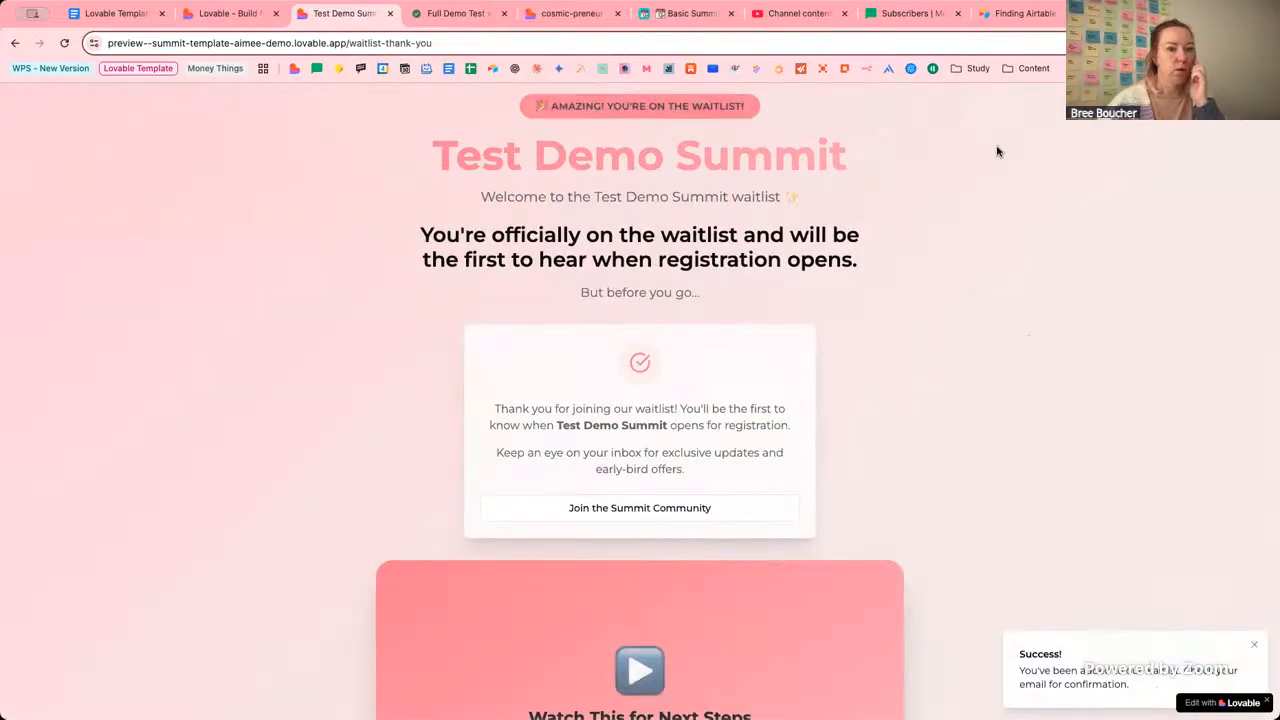
# Refilter and open the lovable-template-demo group in MailerLite, still showing 0 subscribers.
pyautogui.click(908, 13)
pyautogui.click(1194, 284)
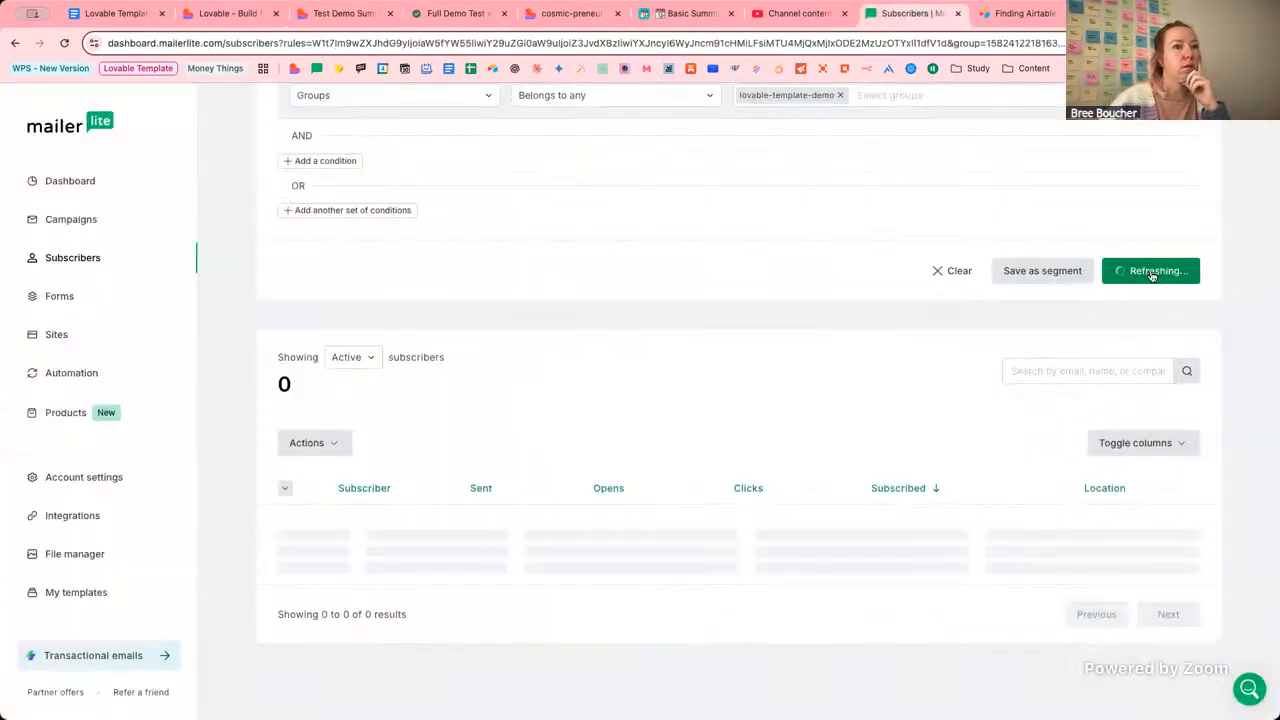
pyautogui.scroll(3, 732, 281)
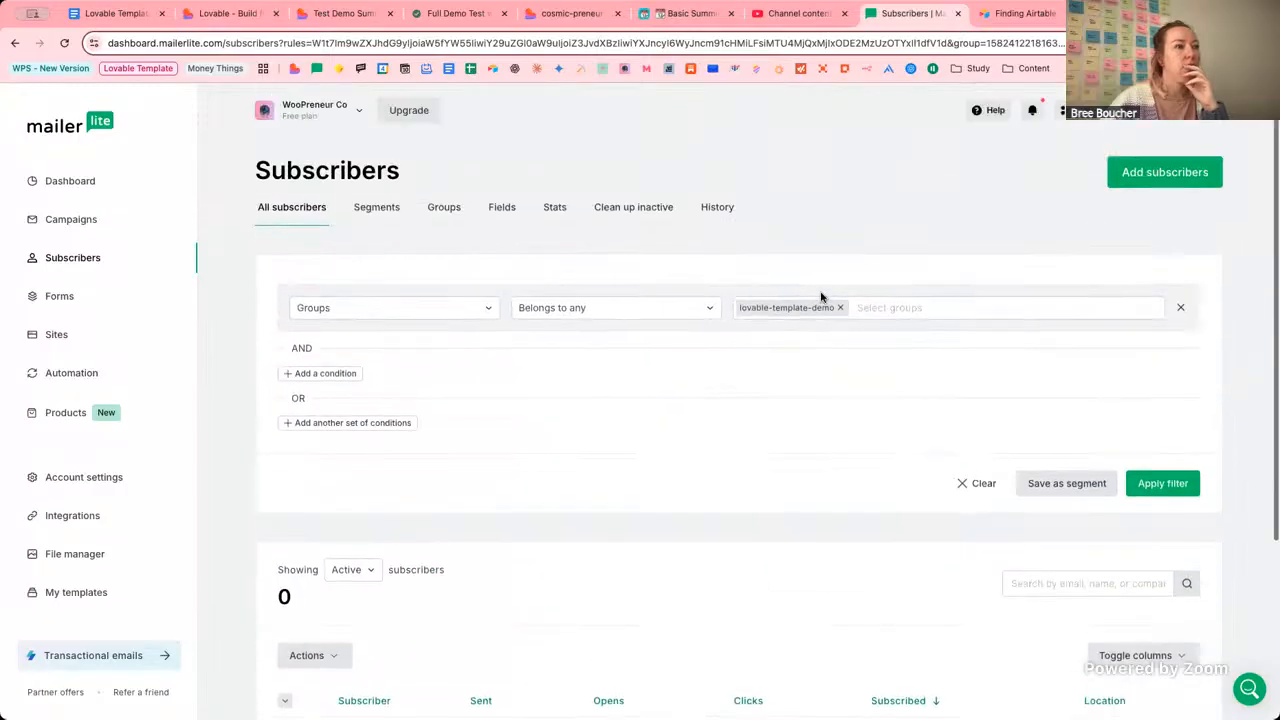
pyautogui.scroll(1, 843, 297)
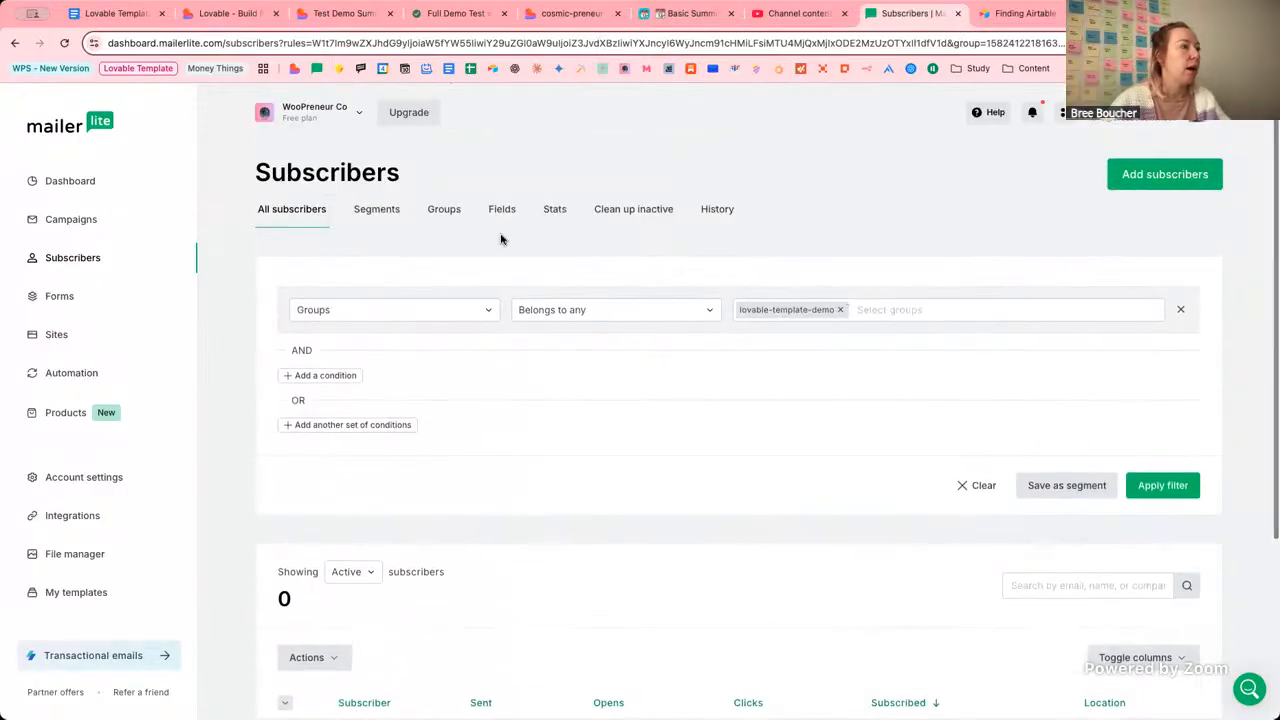
pyautogui.click(437, 210)
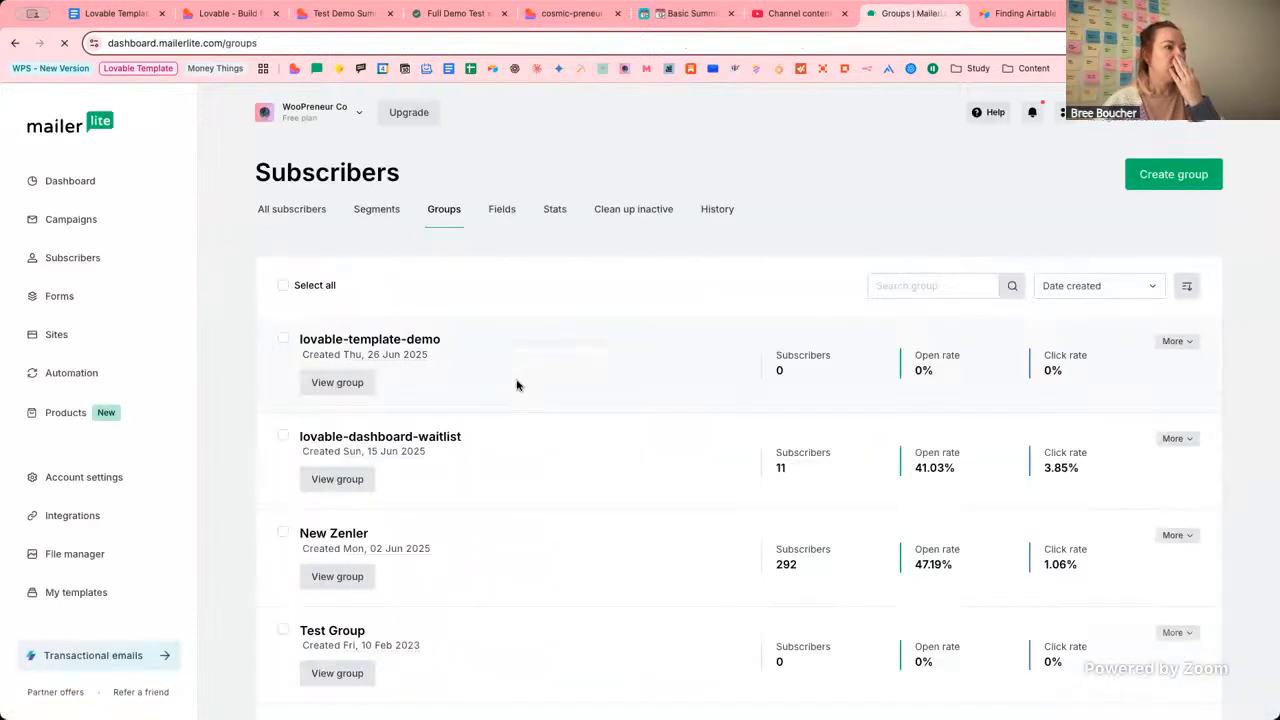
pyautogui.click(580, 390)
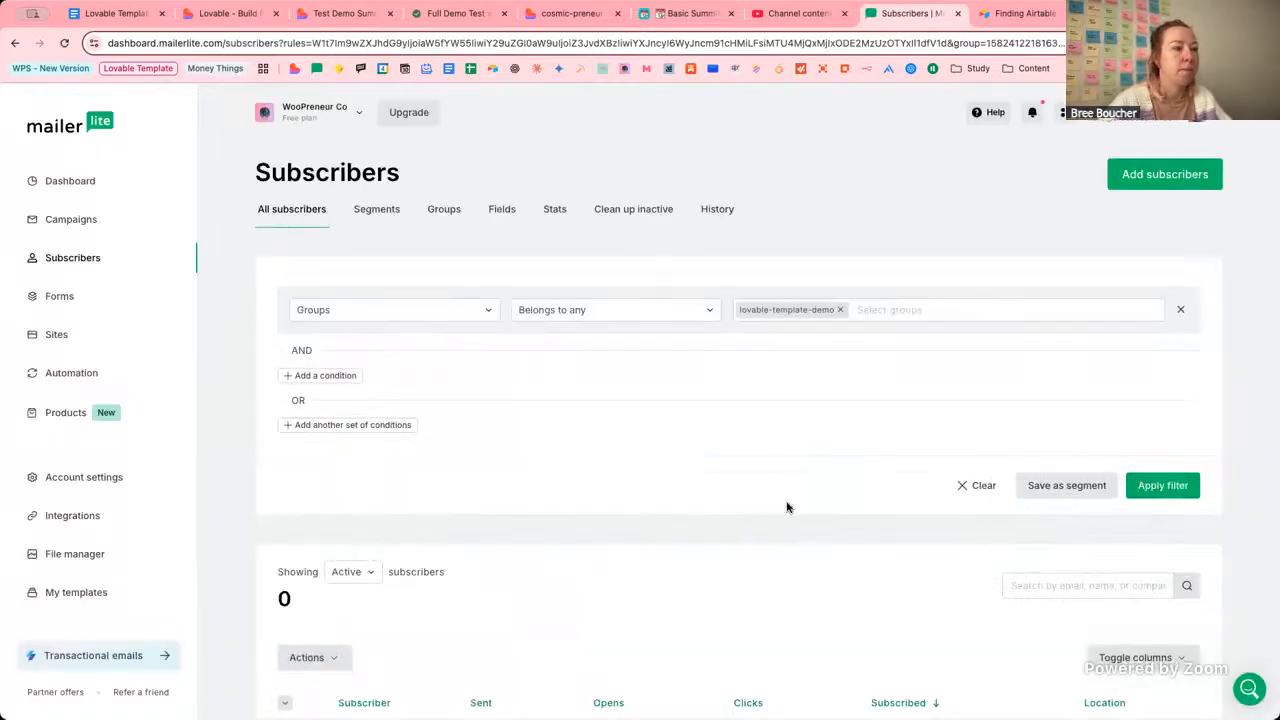
pyautogui.scroll(-5, 786, 500)
pyautogui.scroll(4, 786, 506)
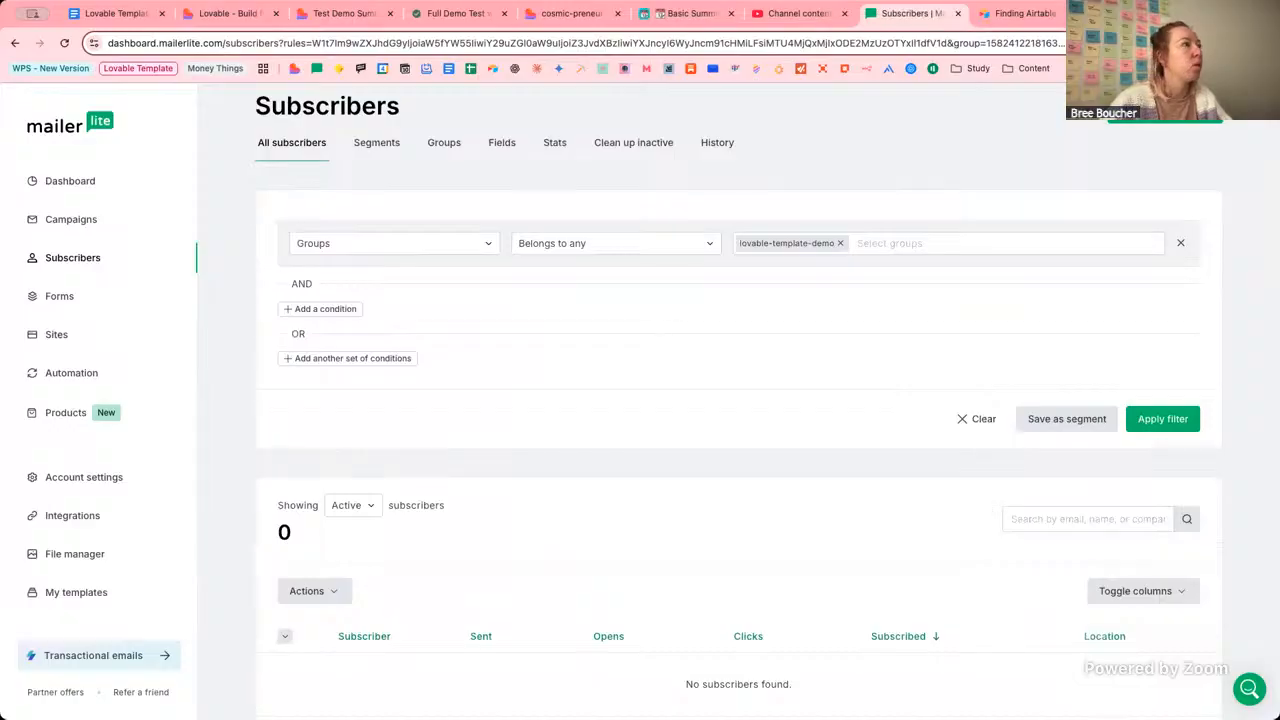
pyautogui.click(231, 17)
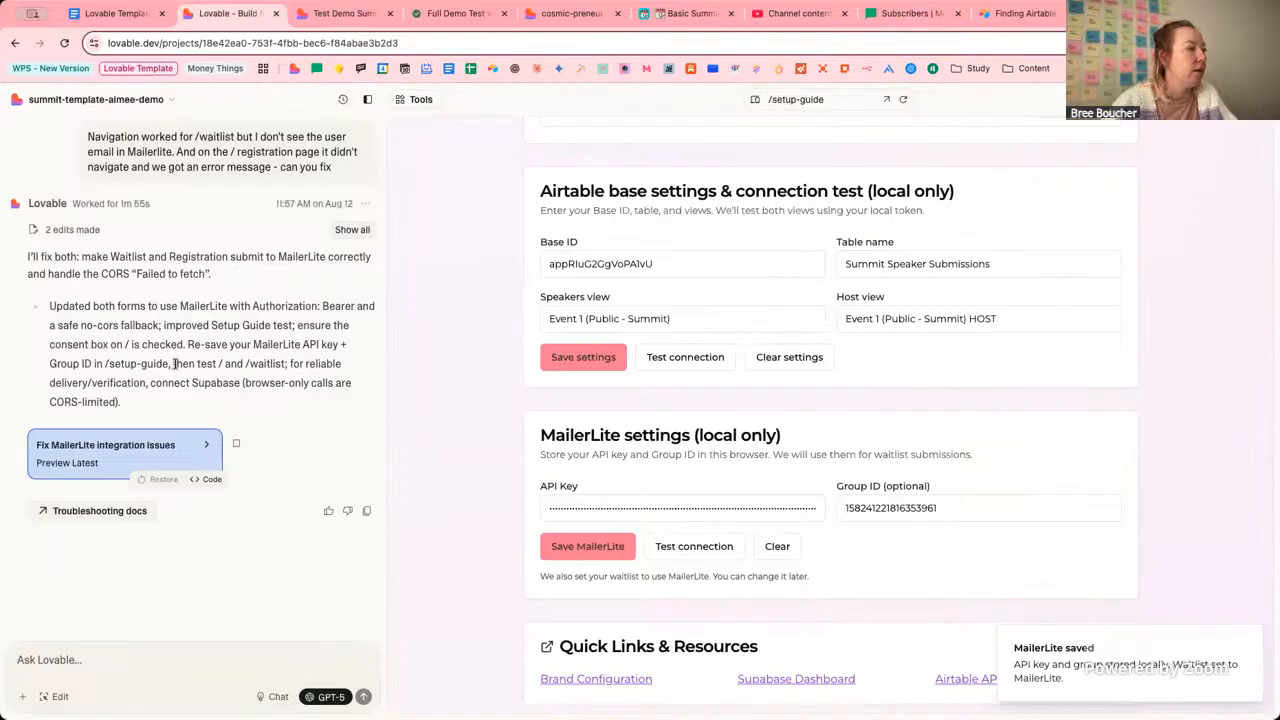
# Review Lovable's Supabase fix notes and the published setup guide's affiliate tracking steps, then list preview pages.
pyautogui.moveTo(190, 383); pyautogui.dragTo(245, 382)
pyautogui.click(323, 381)
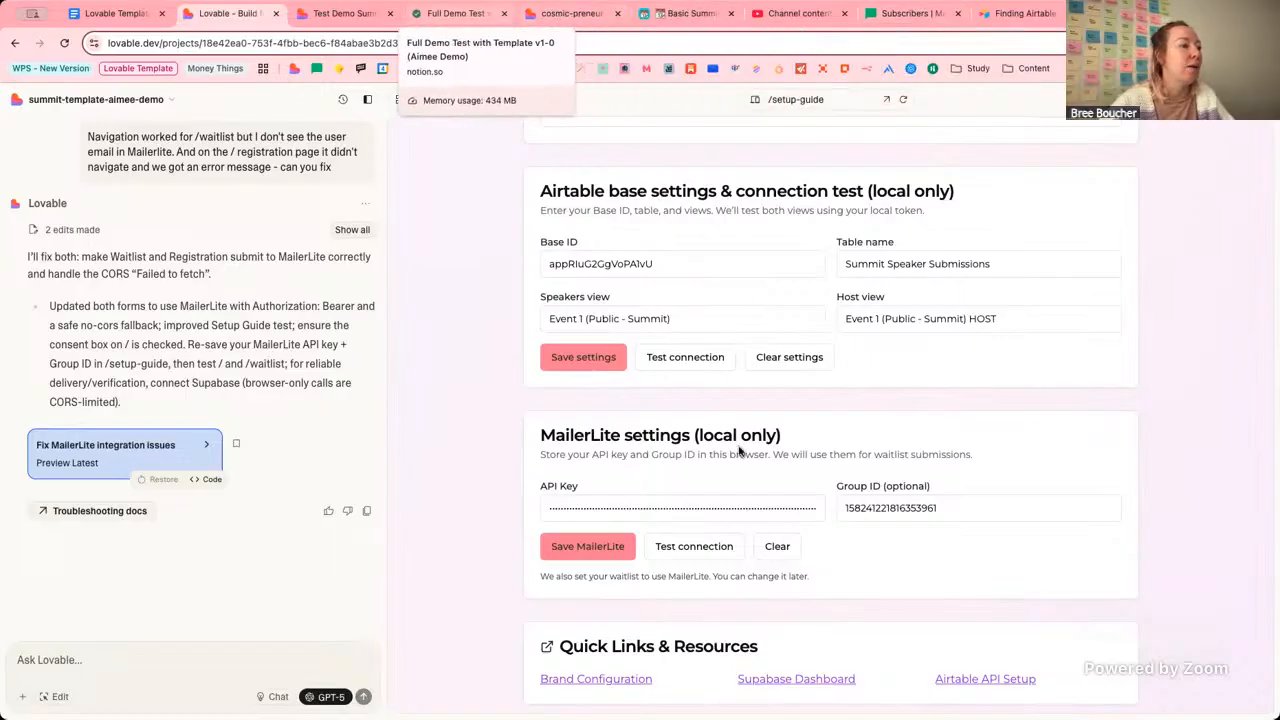
pyautogui.click(570, 13)
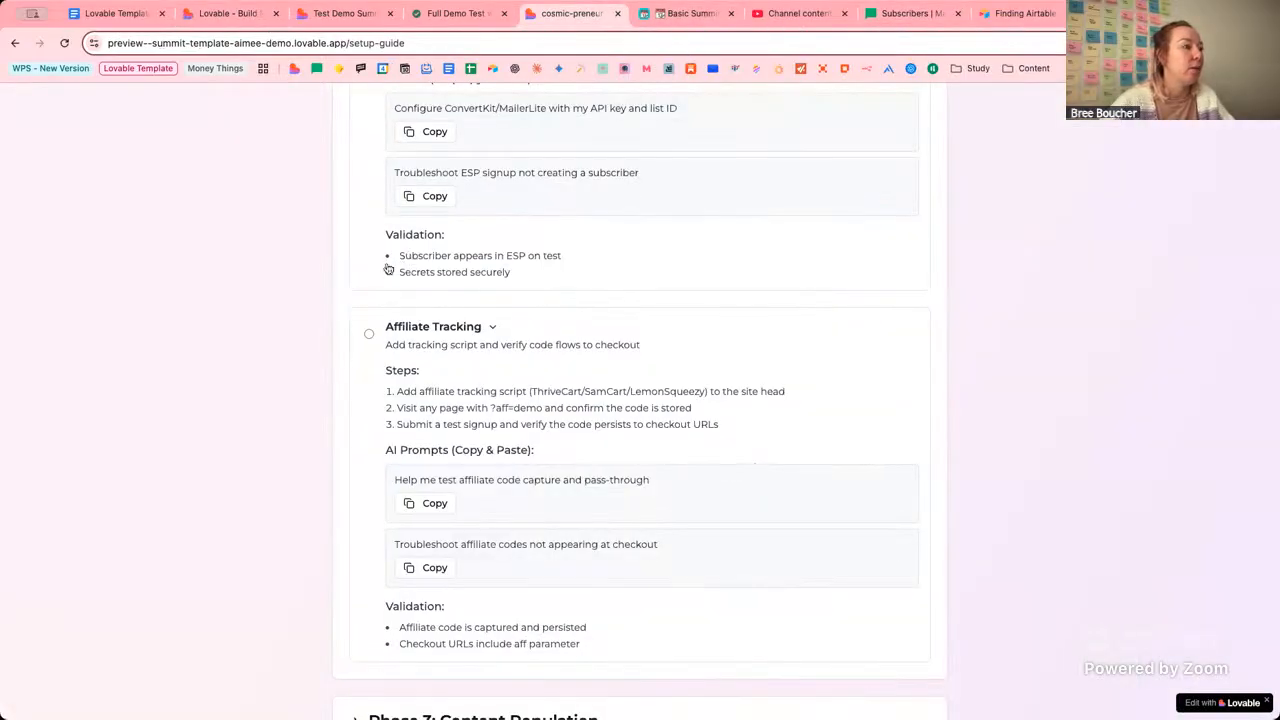
pyautogui.scroll(-1, 382, 270)
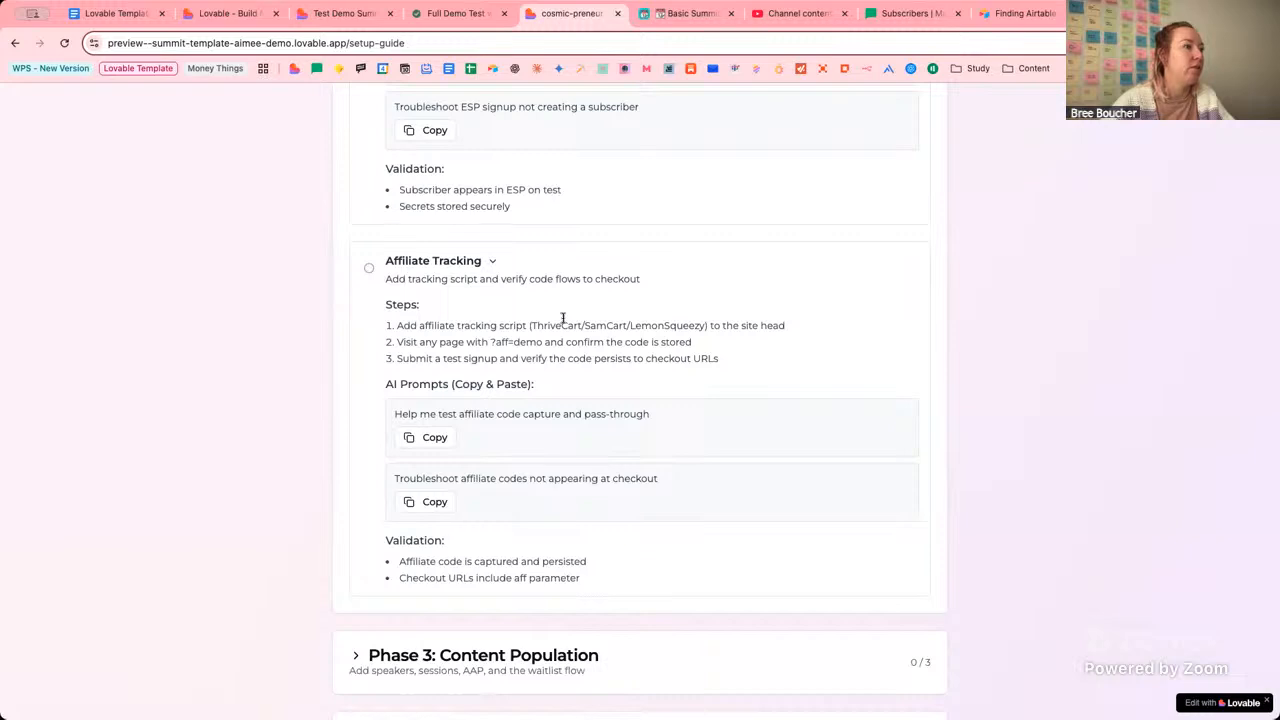
pyautogui.click(240, 20)
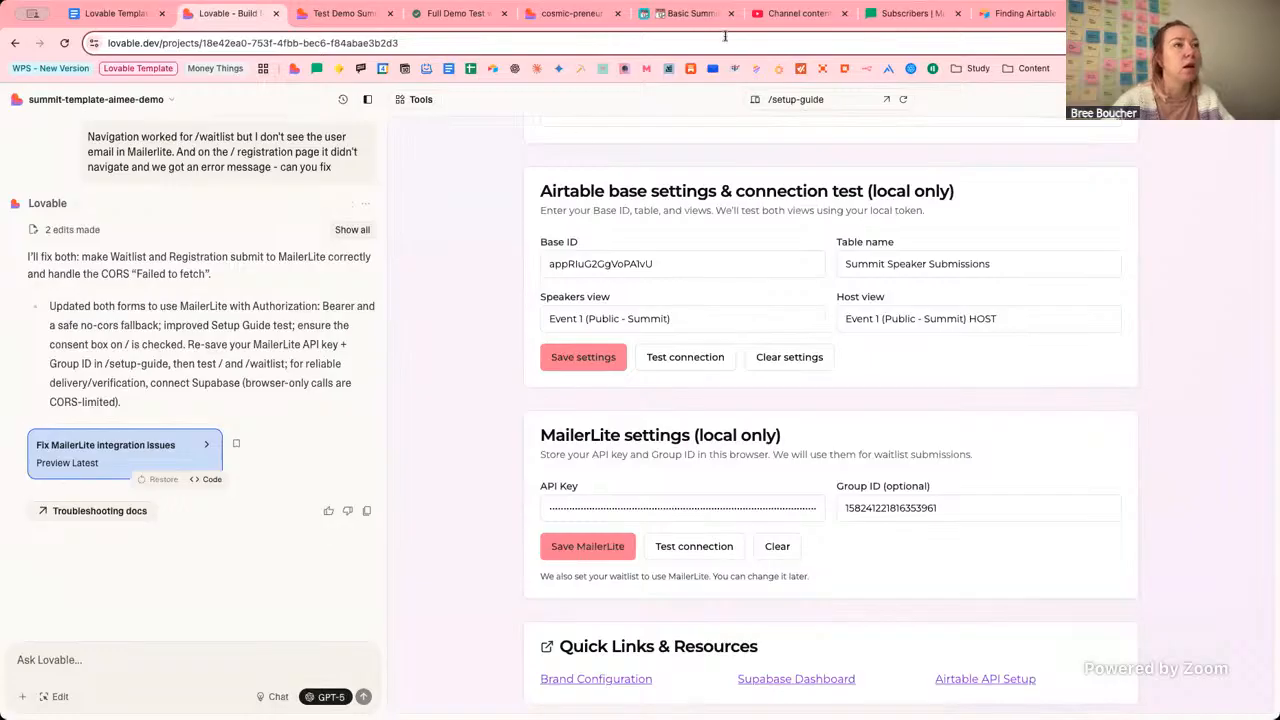
pyautogui.click(808, 98)
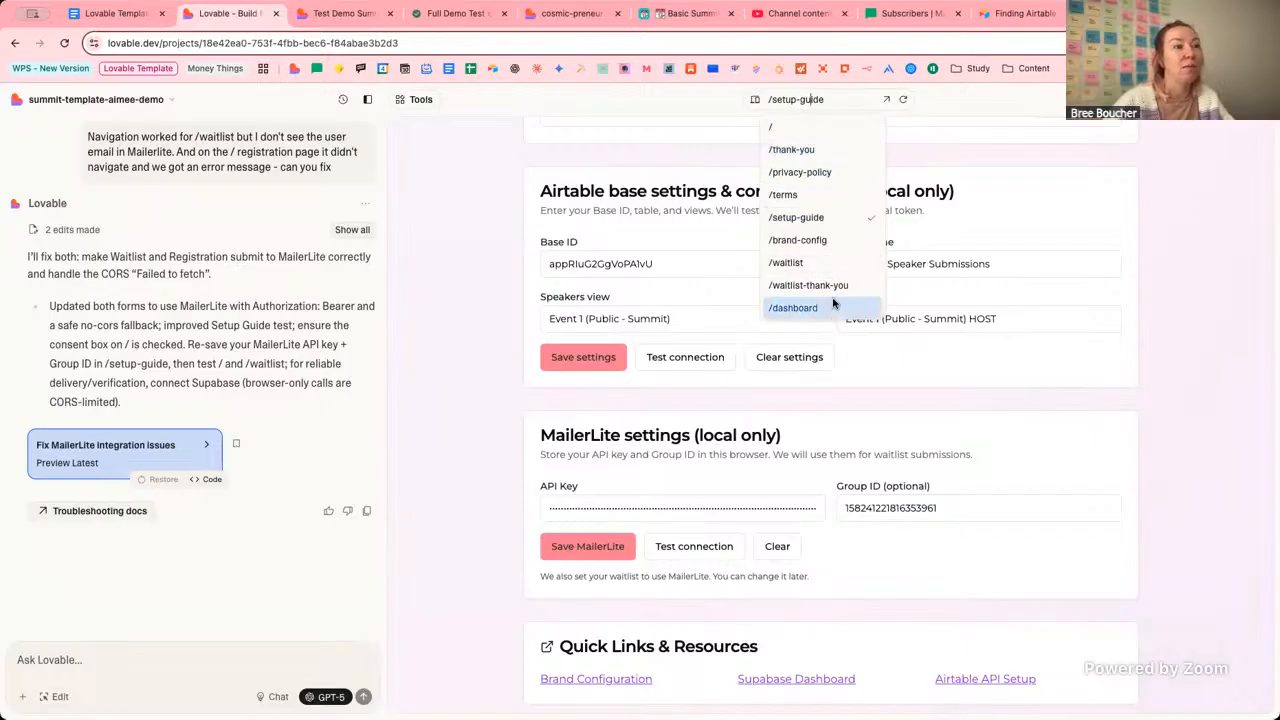
# Preview /thank-you to the $47 Lite and $147 Multi-Series AAP offers, then select Notion's affiliate URL.
pyautogui.click(815, 148)
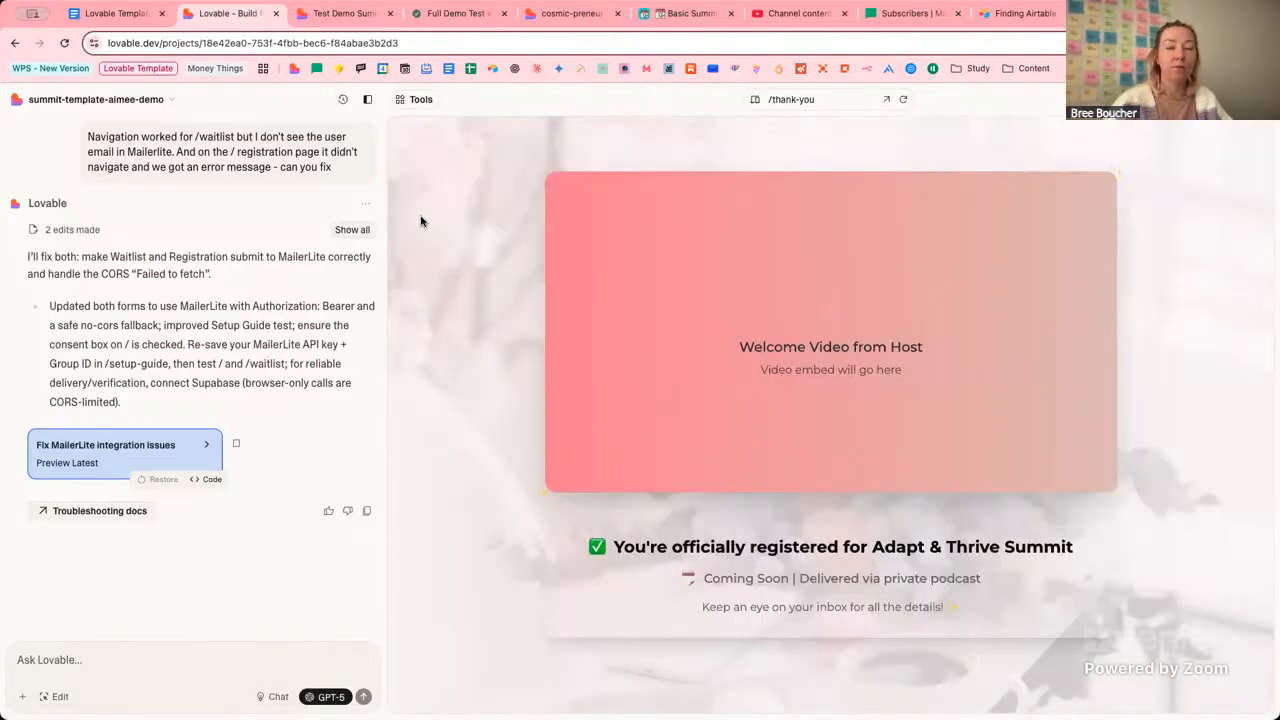
pyautogui.scroll(-10, 461, 303)
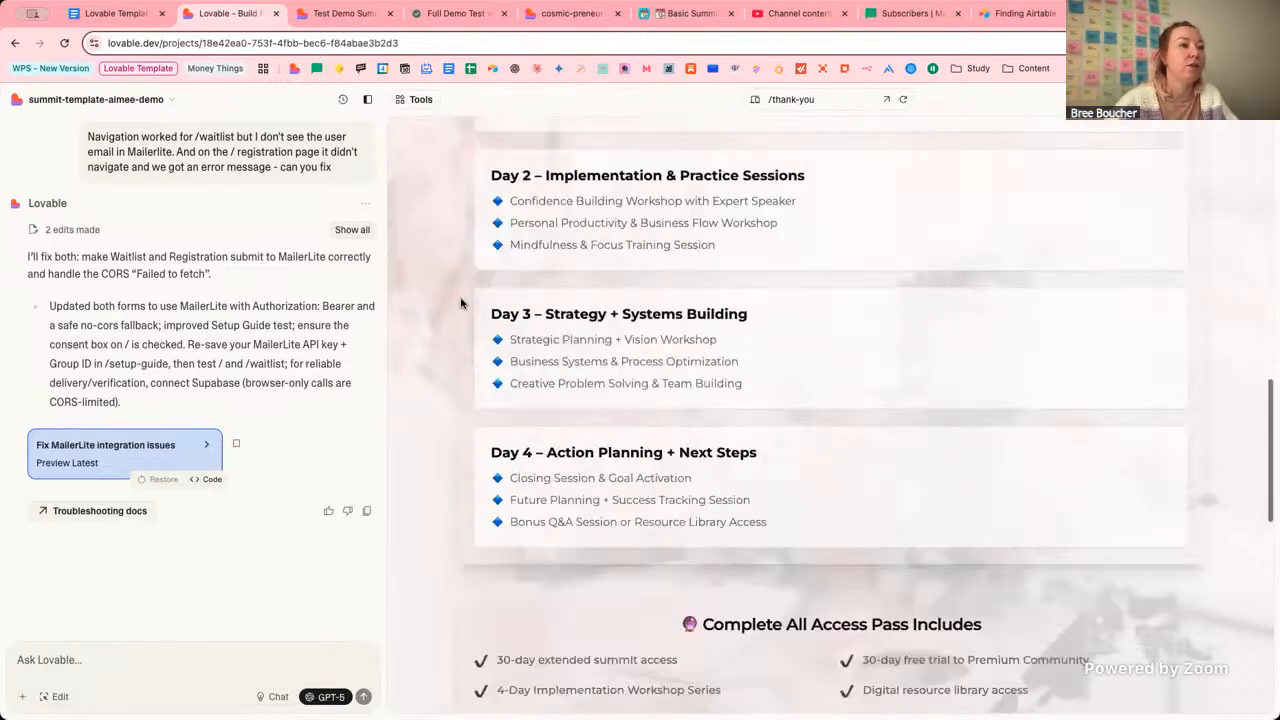
pyautogui.scroll(-6, 461, 303)
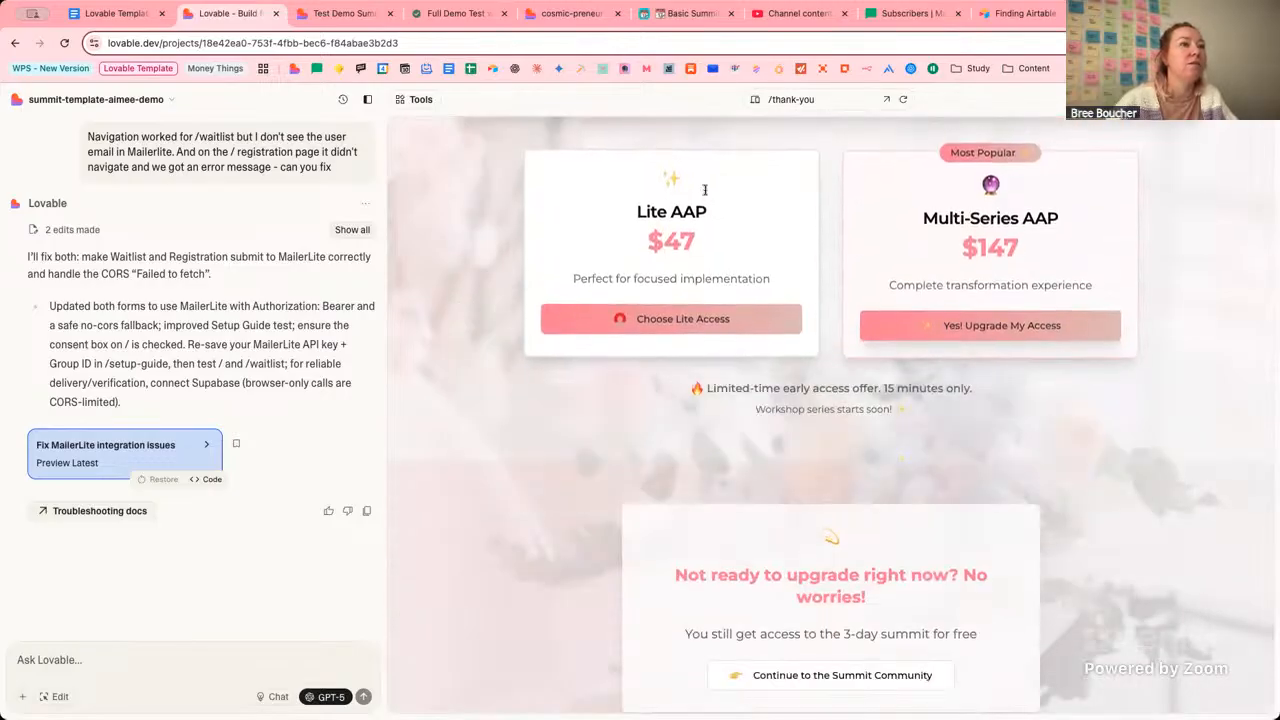
pyautogui.scroll(1, 1149, 243)
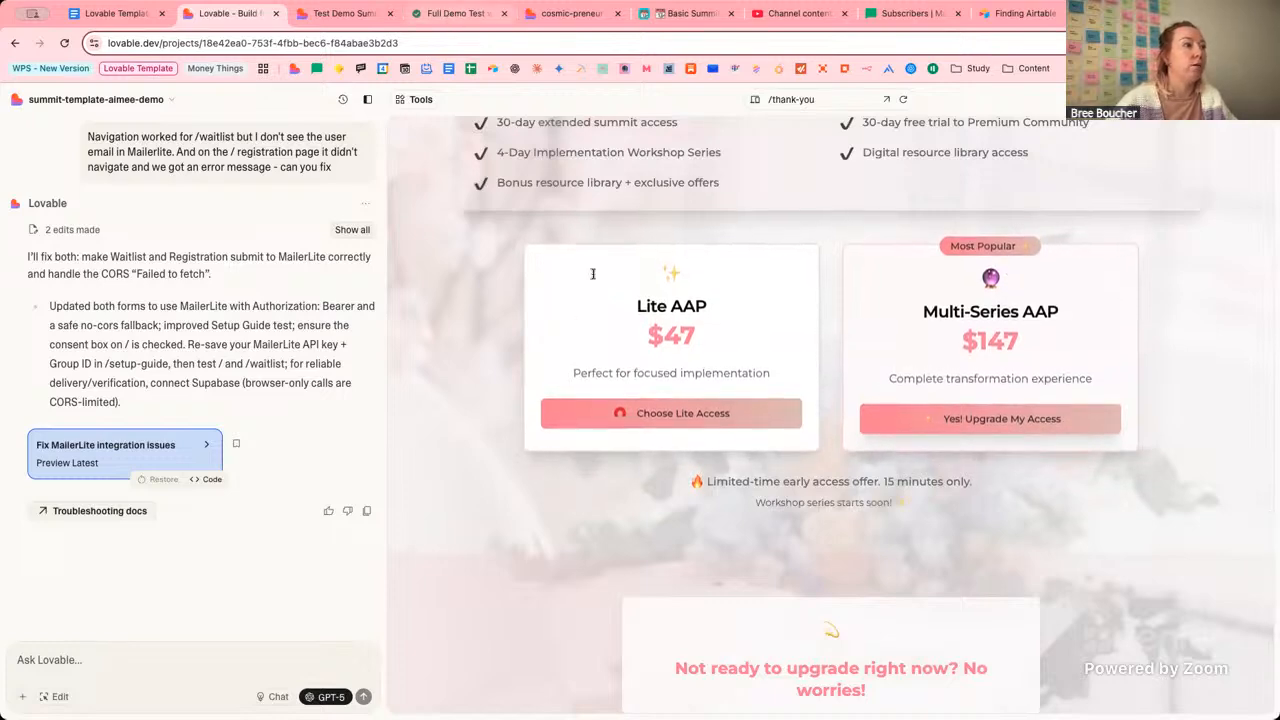
pyautogui.click(458, 14)
pyautogui.moveTo(559, 224)
pyautogui.mouseDown()
pyautogui.moveTo(555, 213)
pyautogui.moveTo(571, 212)
pyautogui.mouseUp()
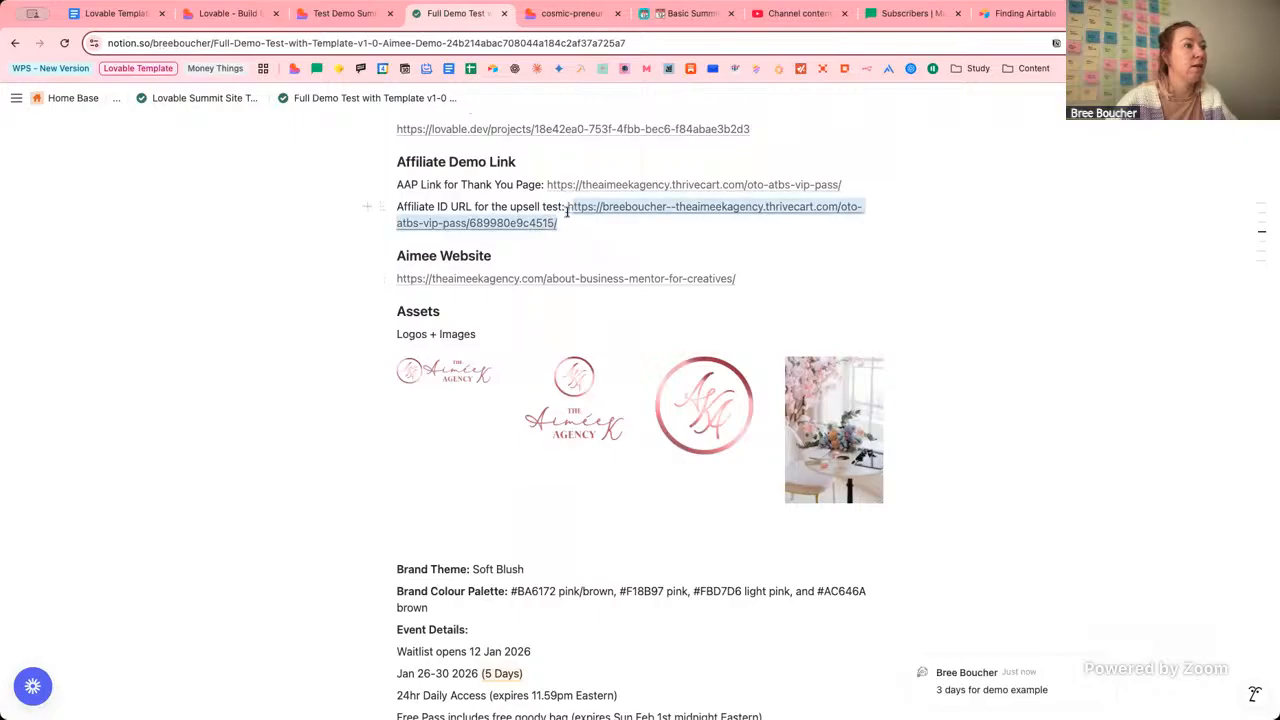
# Highlight the AAP Link for Thank You Page URL in Notion to compare it with the test URL.
pyautogui.click(597, 228)
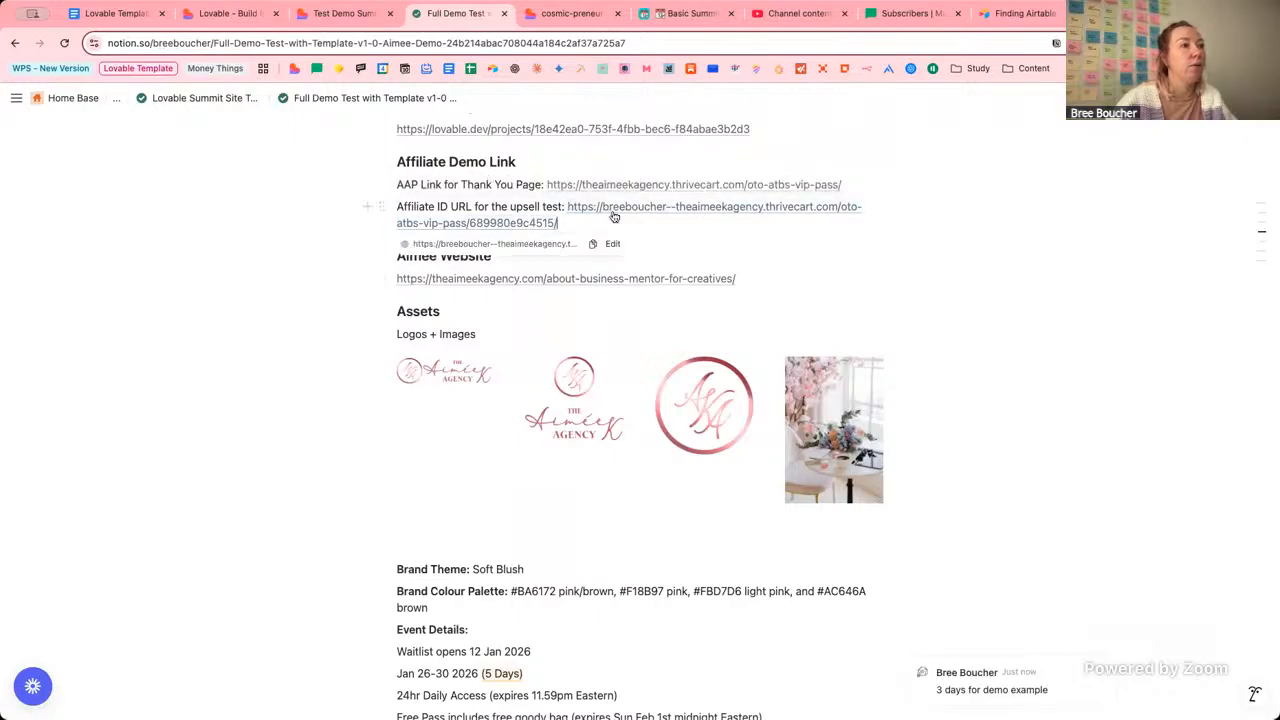
pyautogui.moveTo(845, 186); pyautogui.dragTo(546, 190)
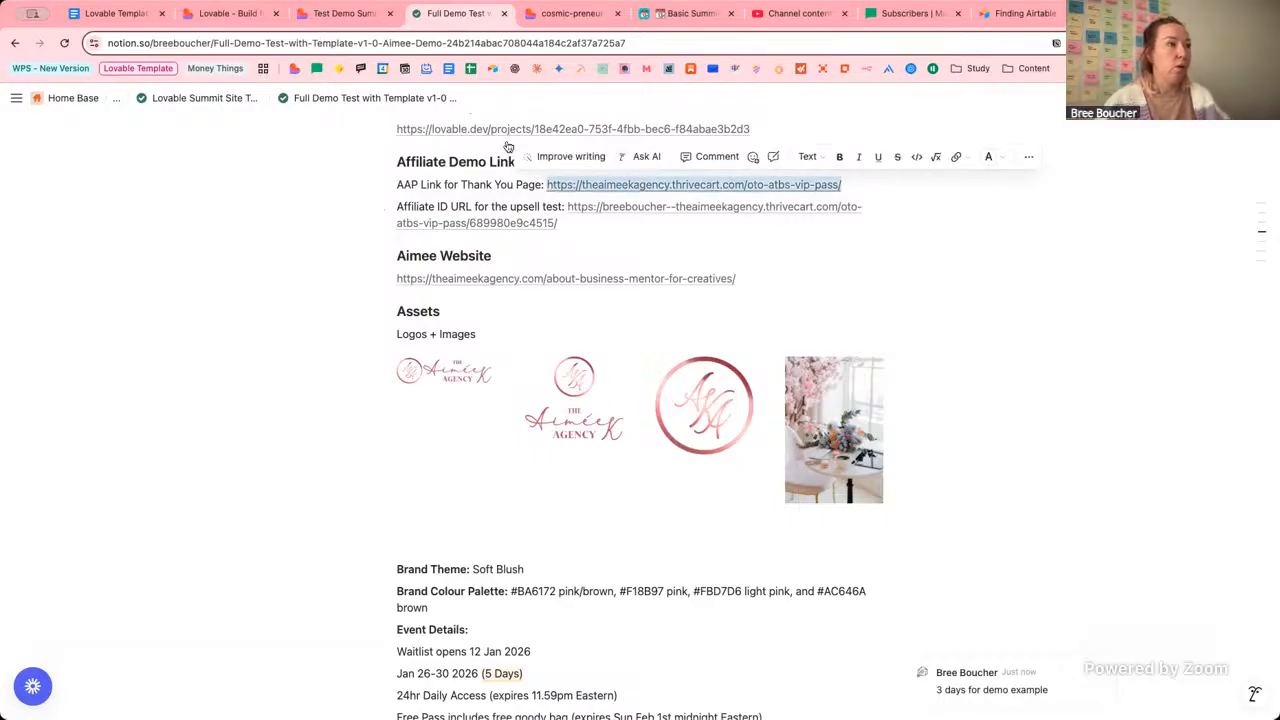
pyautogui.click(240, 14)
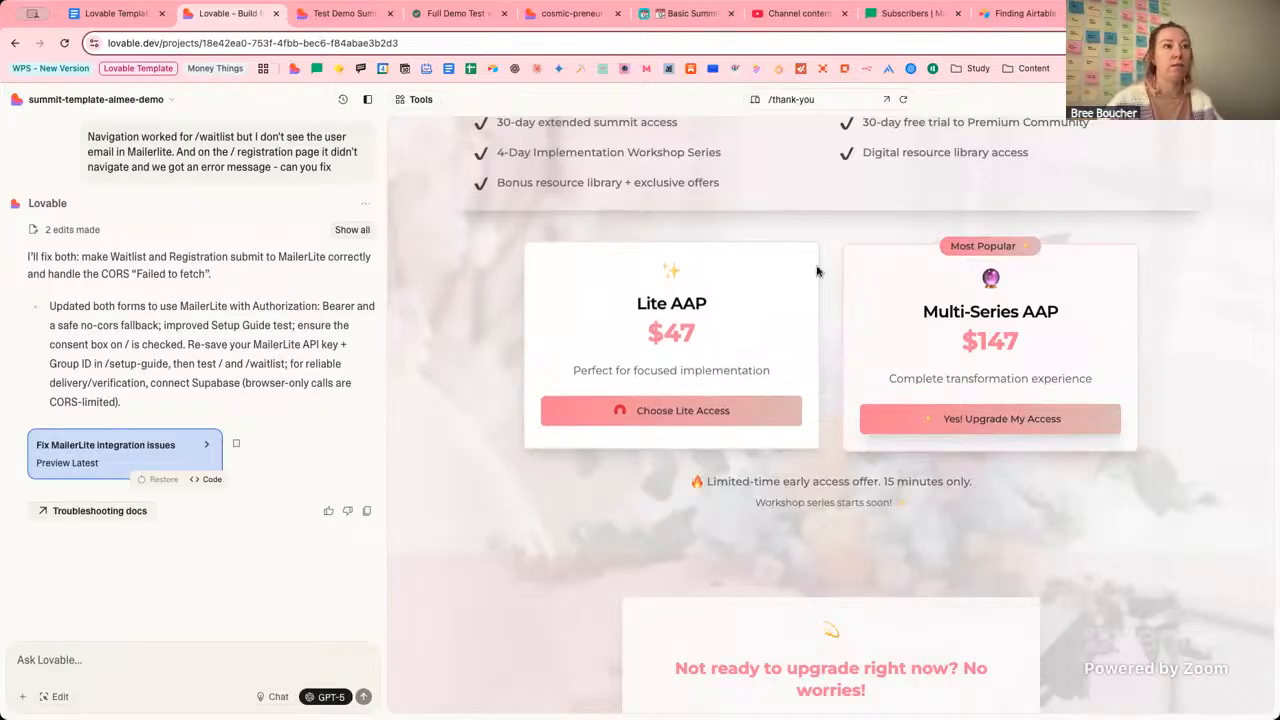
# Switch the preview to /waitlist, then /waitlist-thank-you, and scroll to its $27 Starter Bundle offer.
pyautogui.click(800, 99)
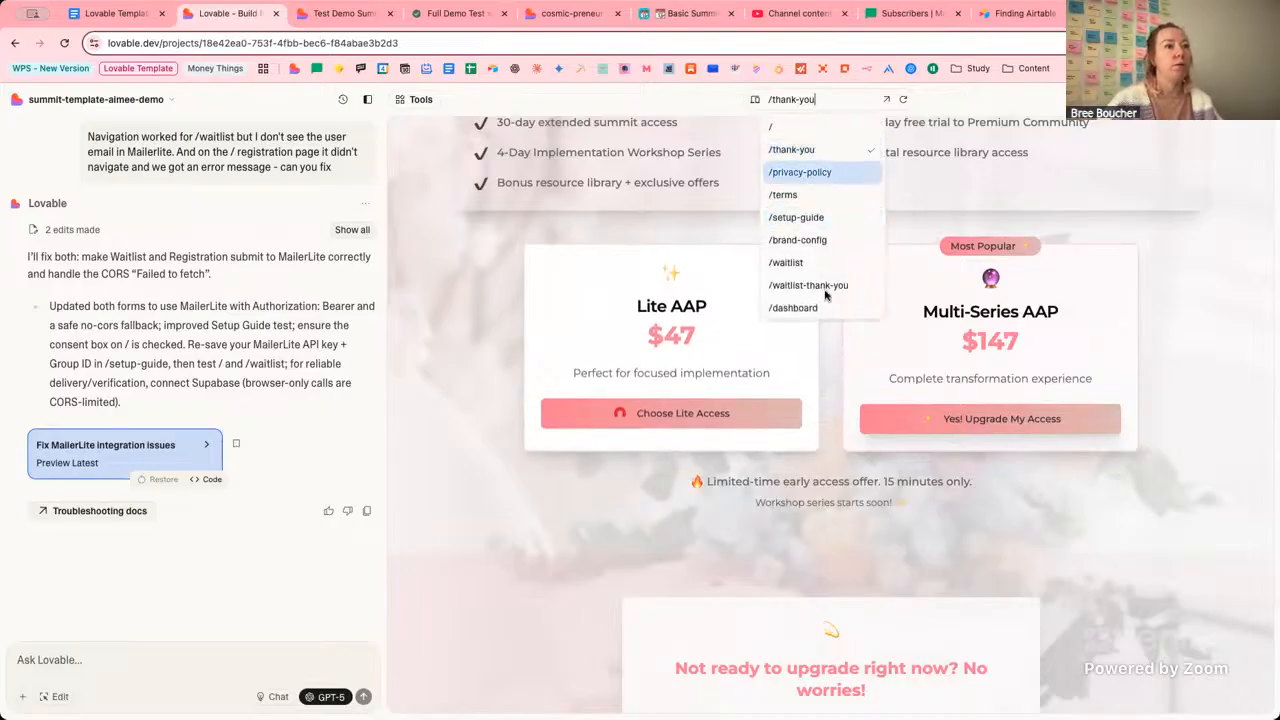
pyautogui.click(492, 263)
pyautogui.scroll(1, 560, 285)
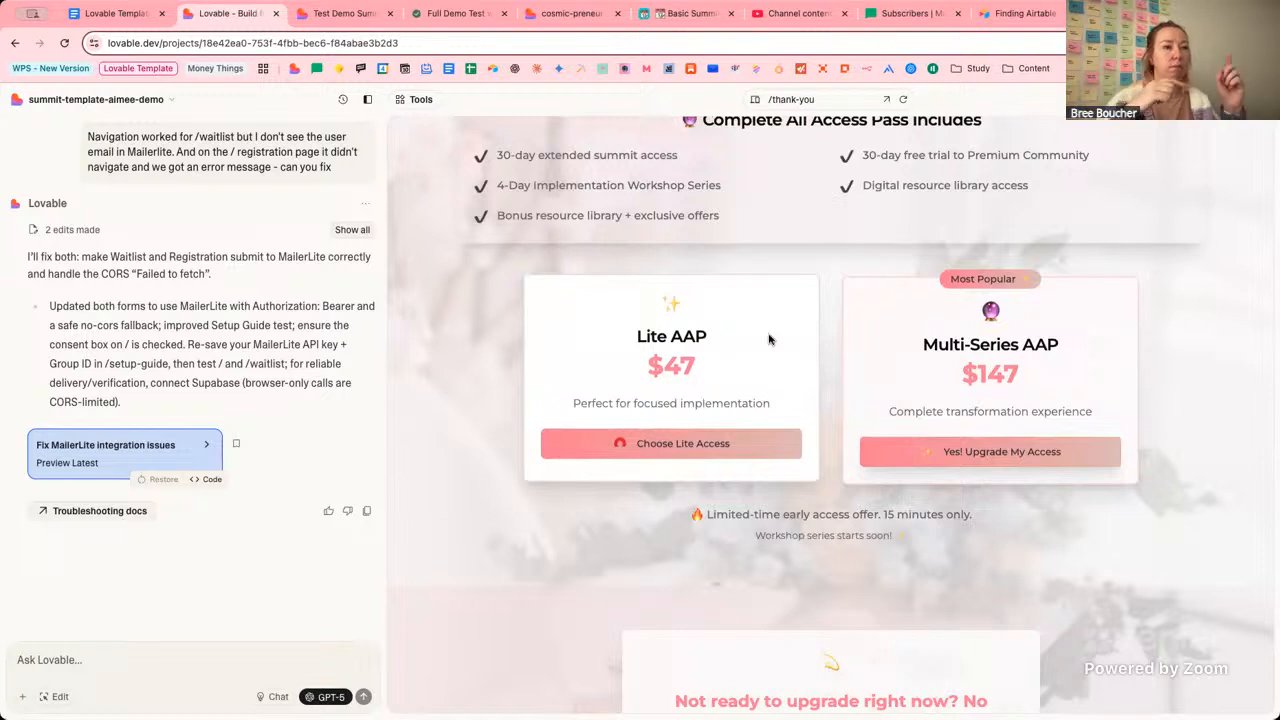
pyautogui.scroll(1, 797, 150)
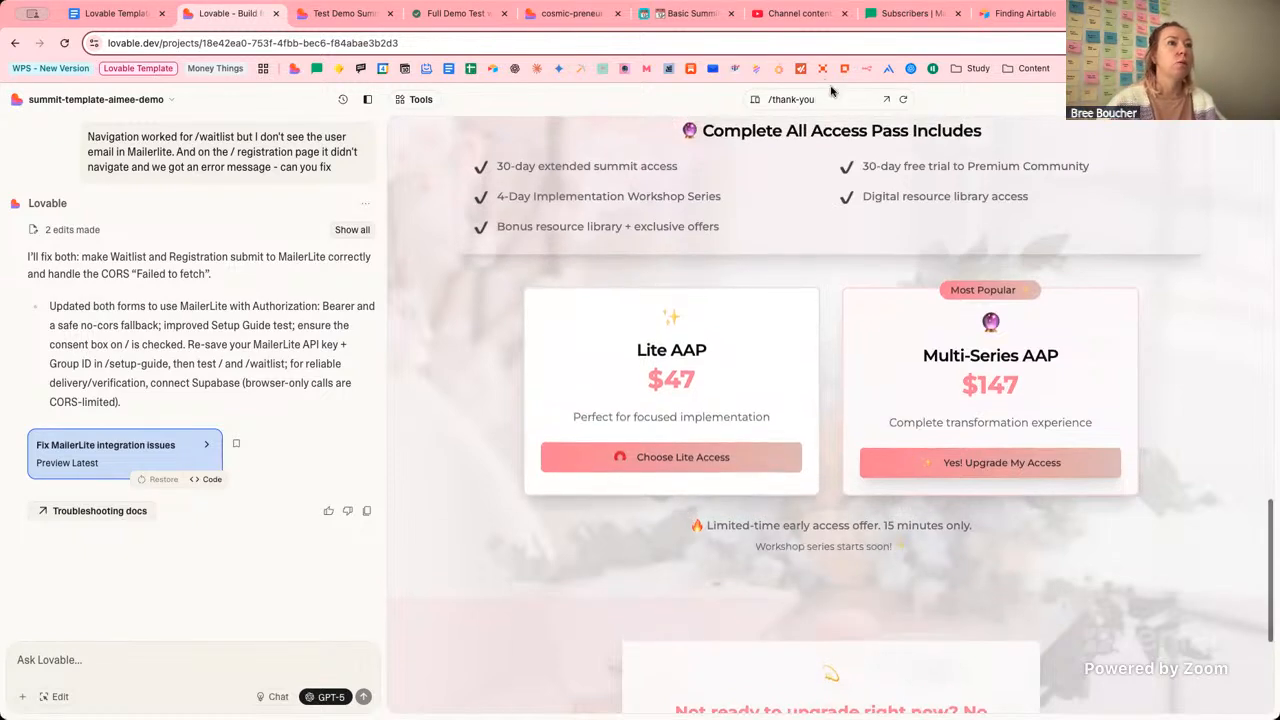
pyautogui.click(800, 99)
pyautogui.click(811, 264)
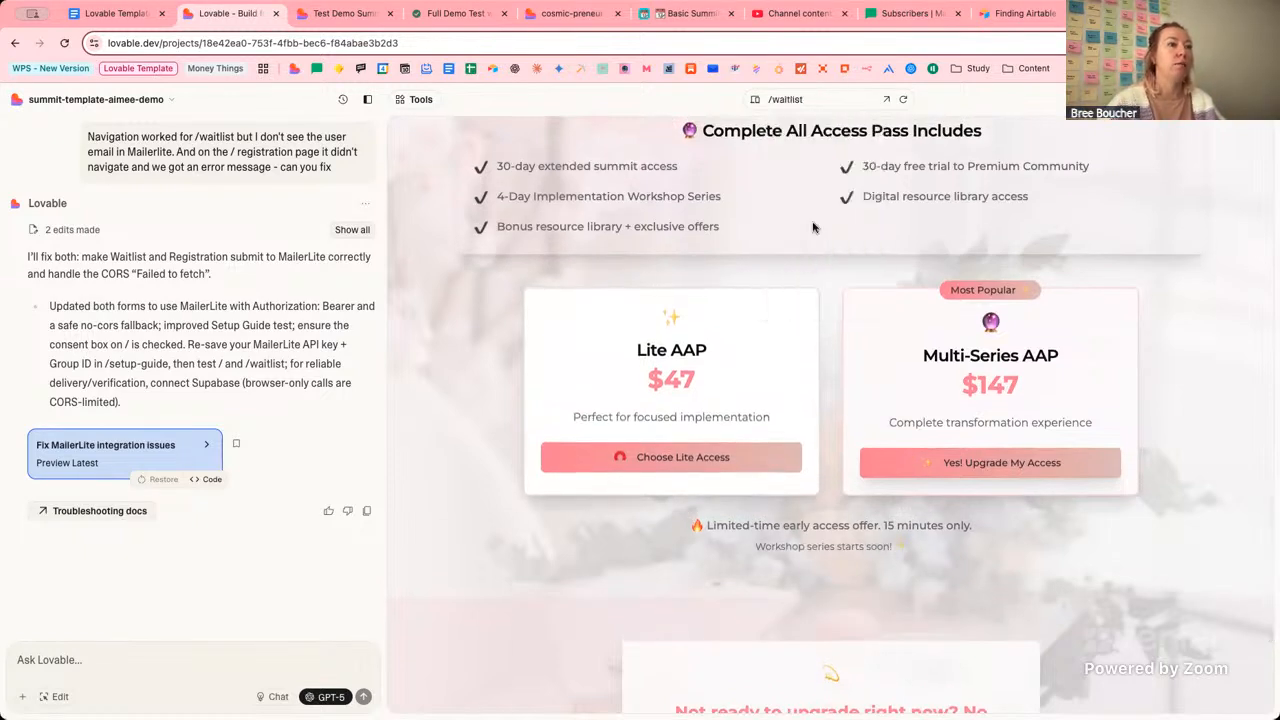
pyautogui.click(818, 97)
pyautogui.click(822, 286)
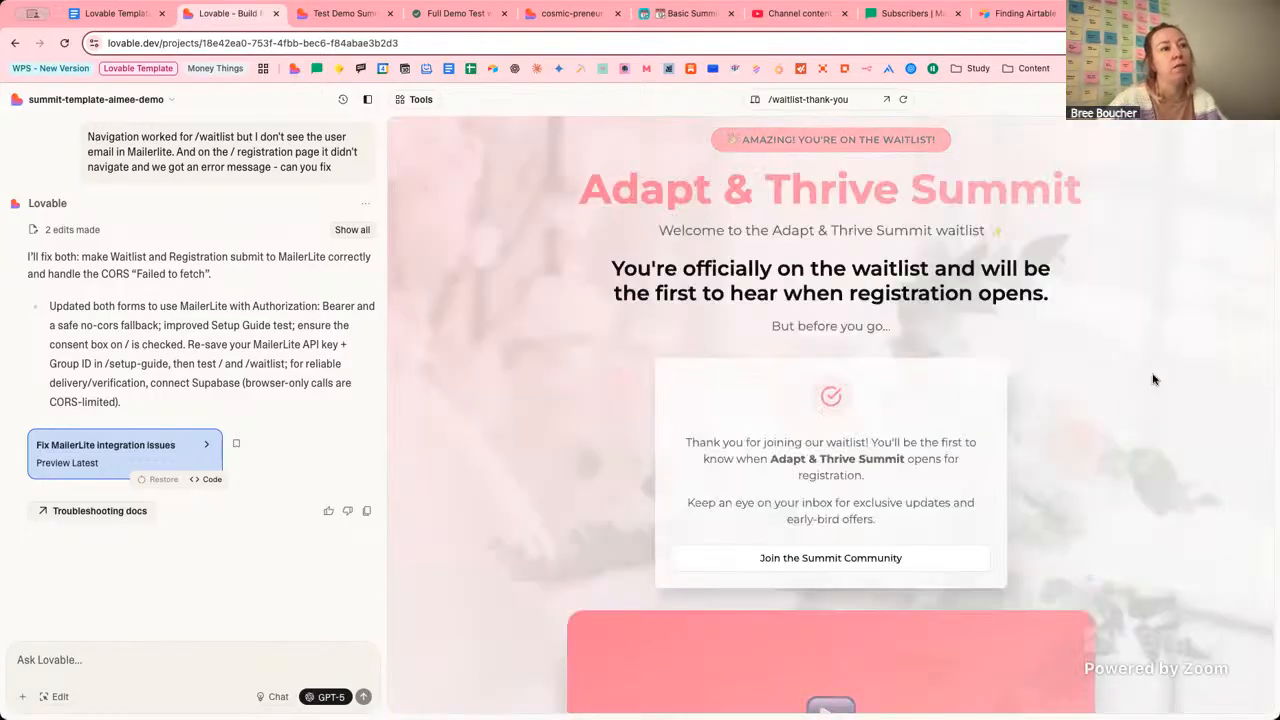
pyautogui.scroll(-3, 1153, 379)
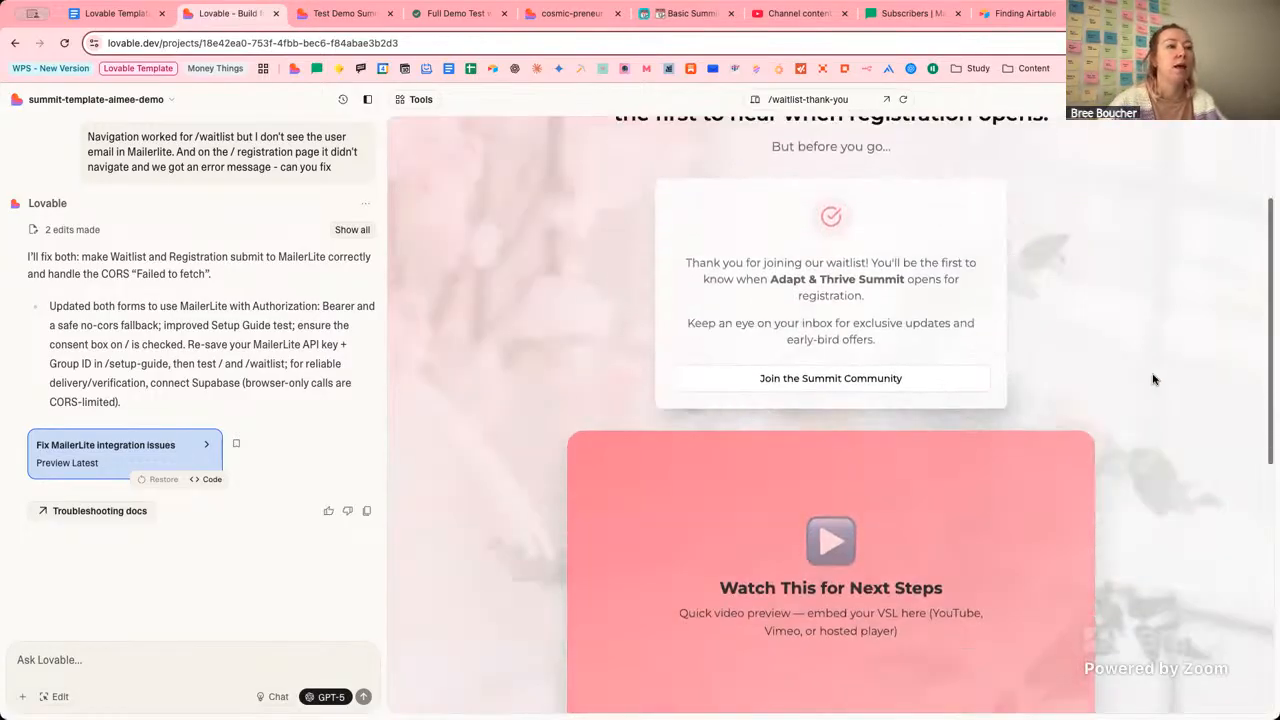
pyautogui.scroll(-8, 1153, 379)
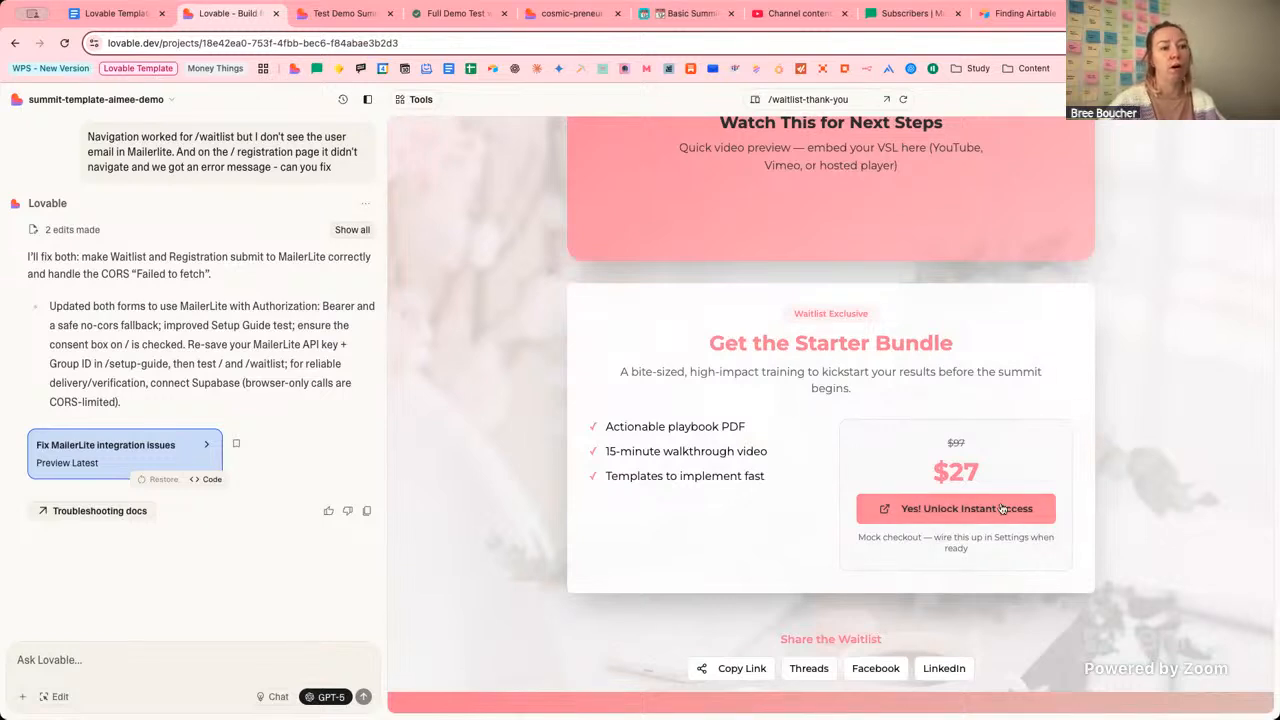
pyautogui.click(820, 102)
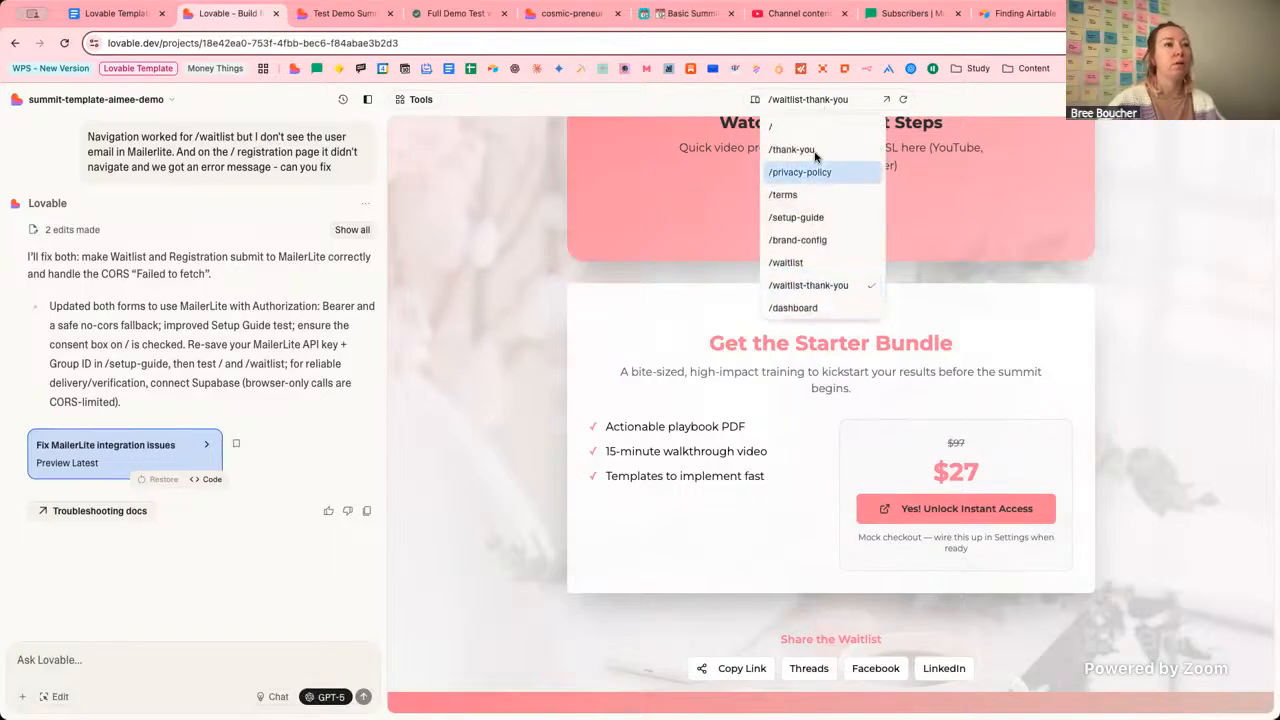
pyautogui.click(815, 152)
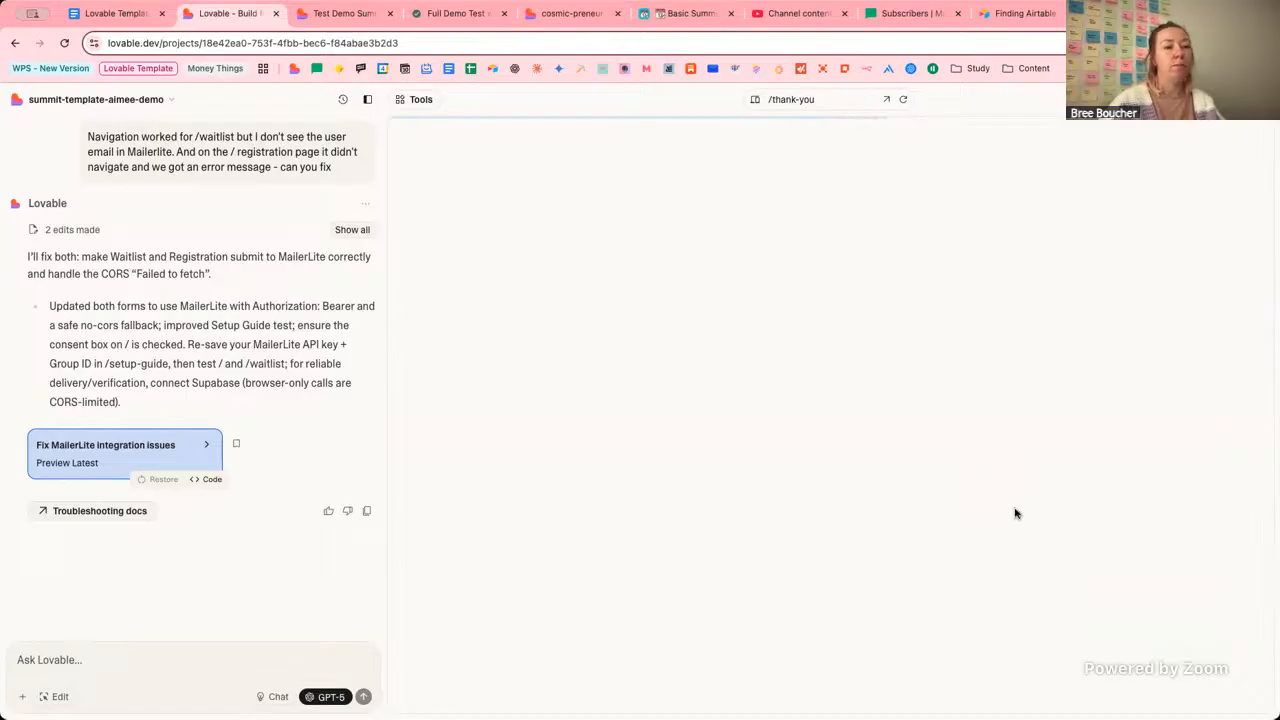
pyautogui.scroll(-15, 1155, 508)
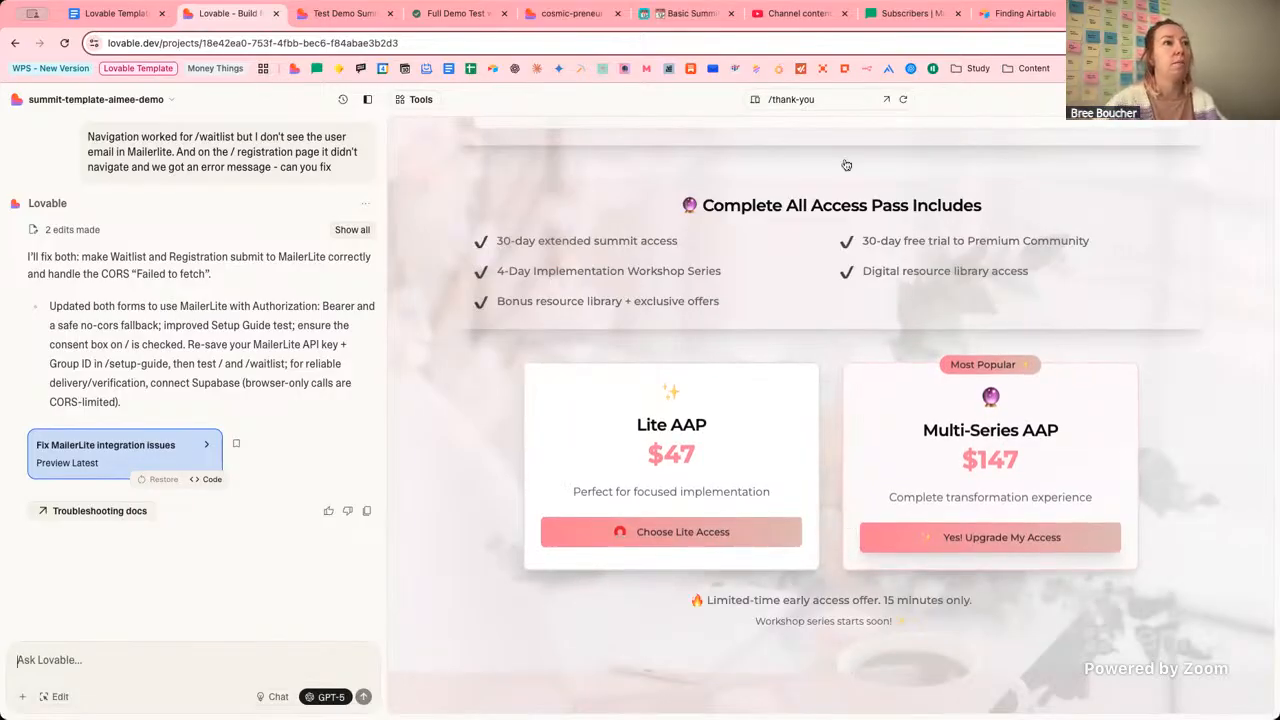
pyautogui.click(840, 98)
pyautogui.click(837, 262)
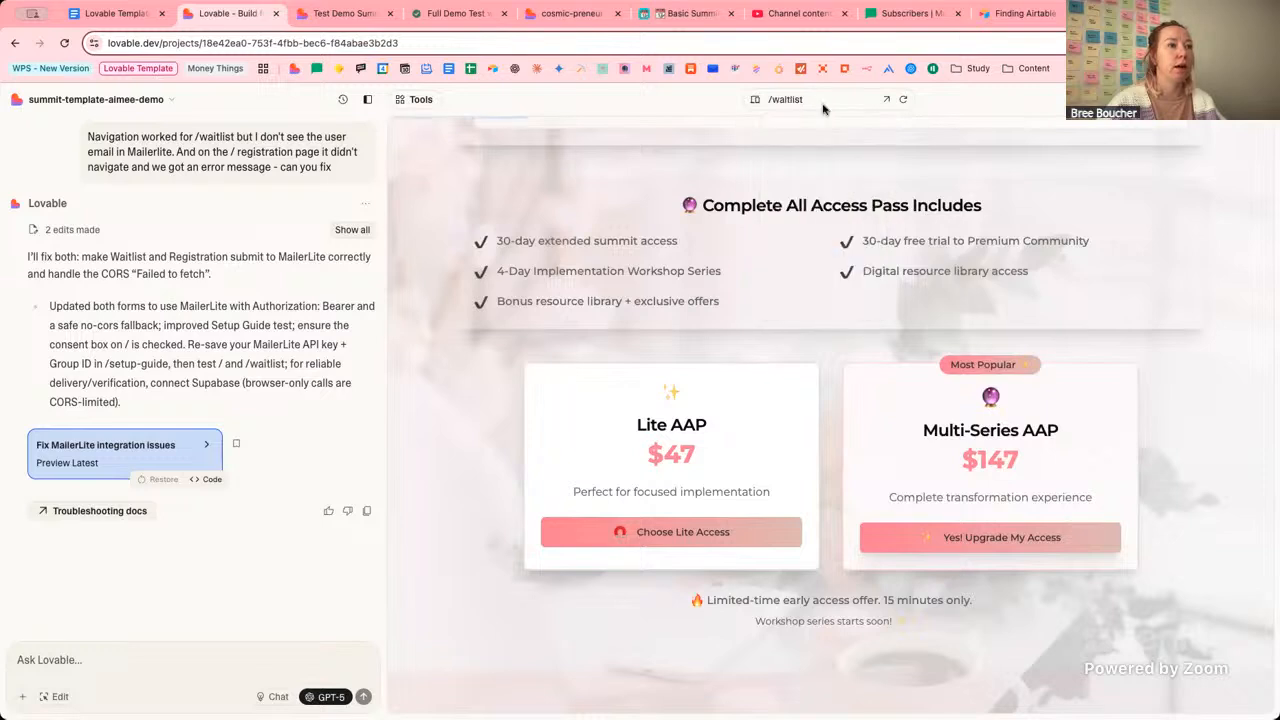
pyautogui.click(830, 99)
pyautogui.click(825, 287)
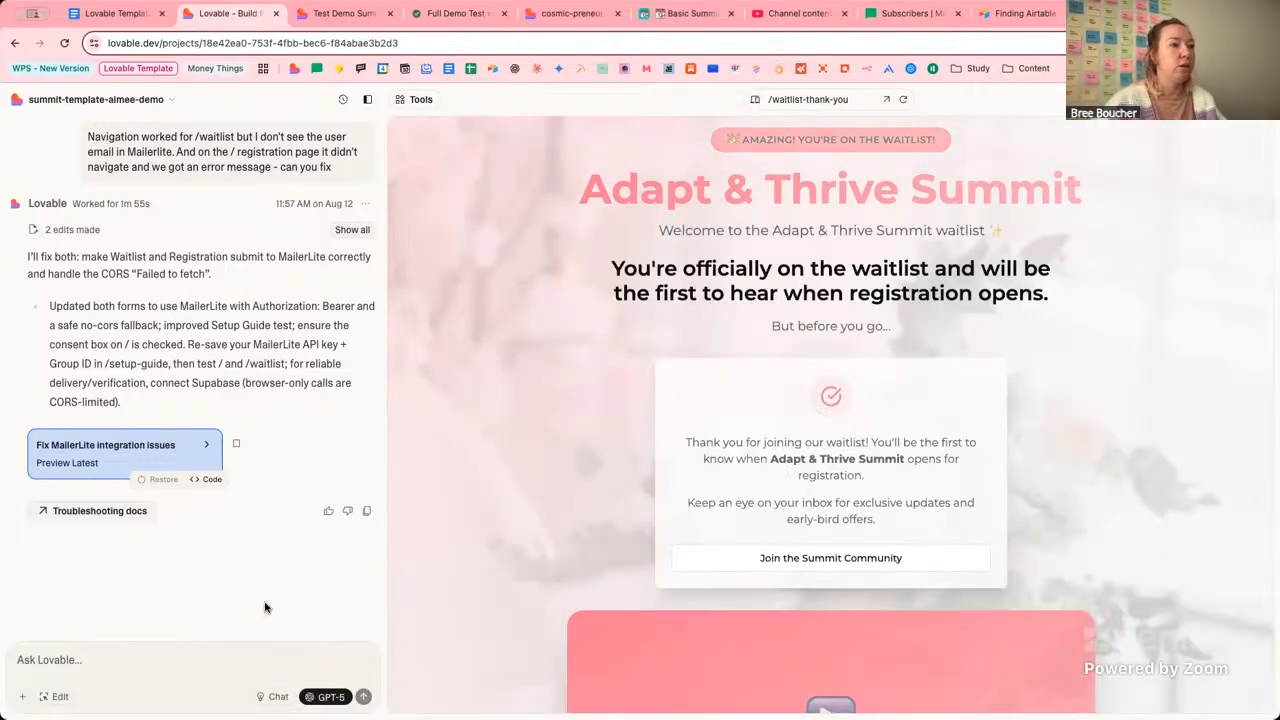
pyautogui.scroll(-3, 525, 597)
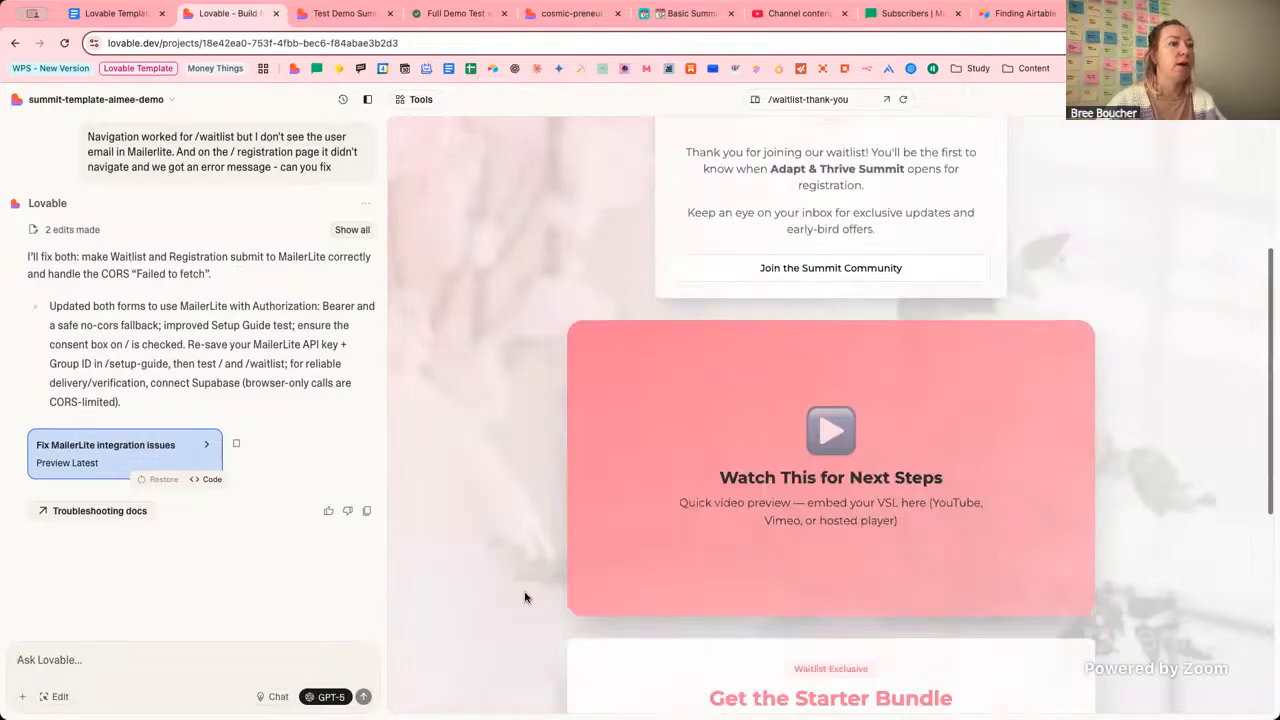
pyautogui.scroll(-5, 525, 597)
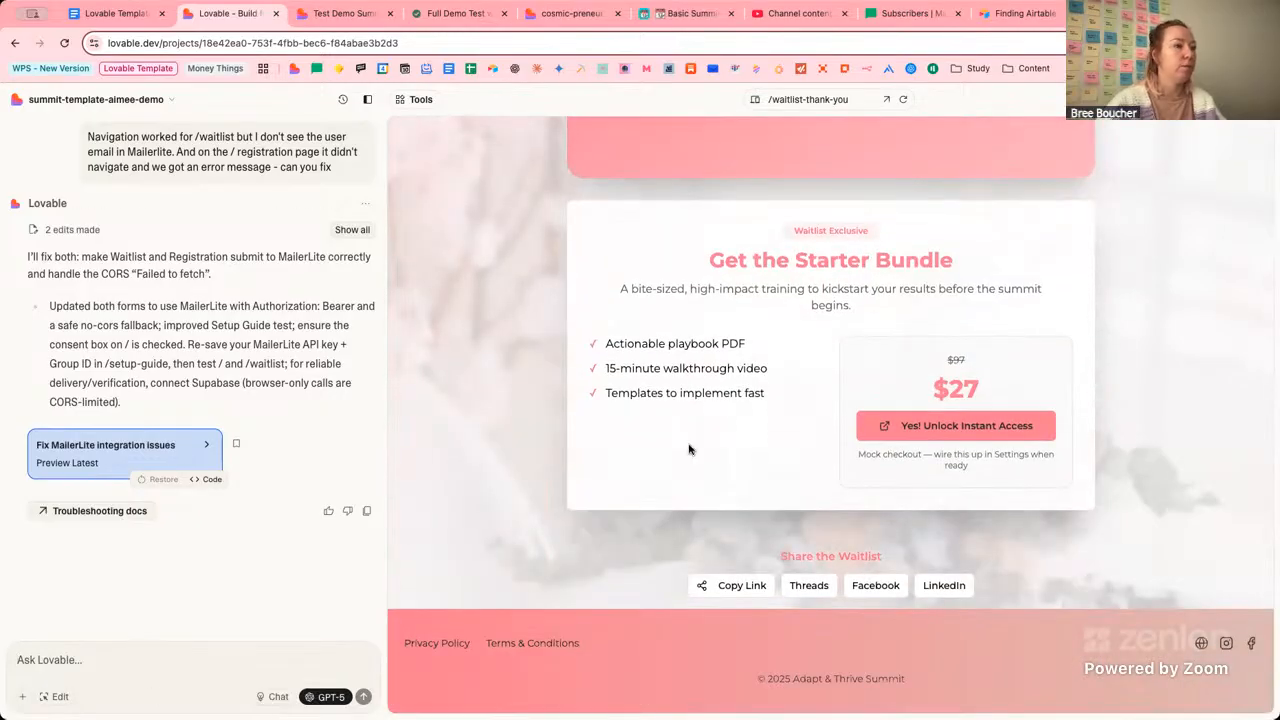
pyautogui.click(145, 654)
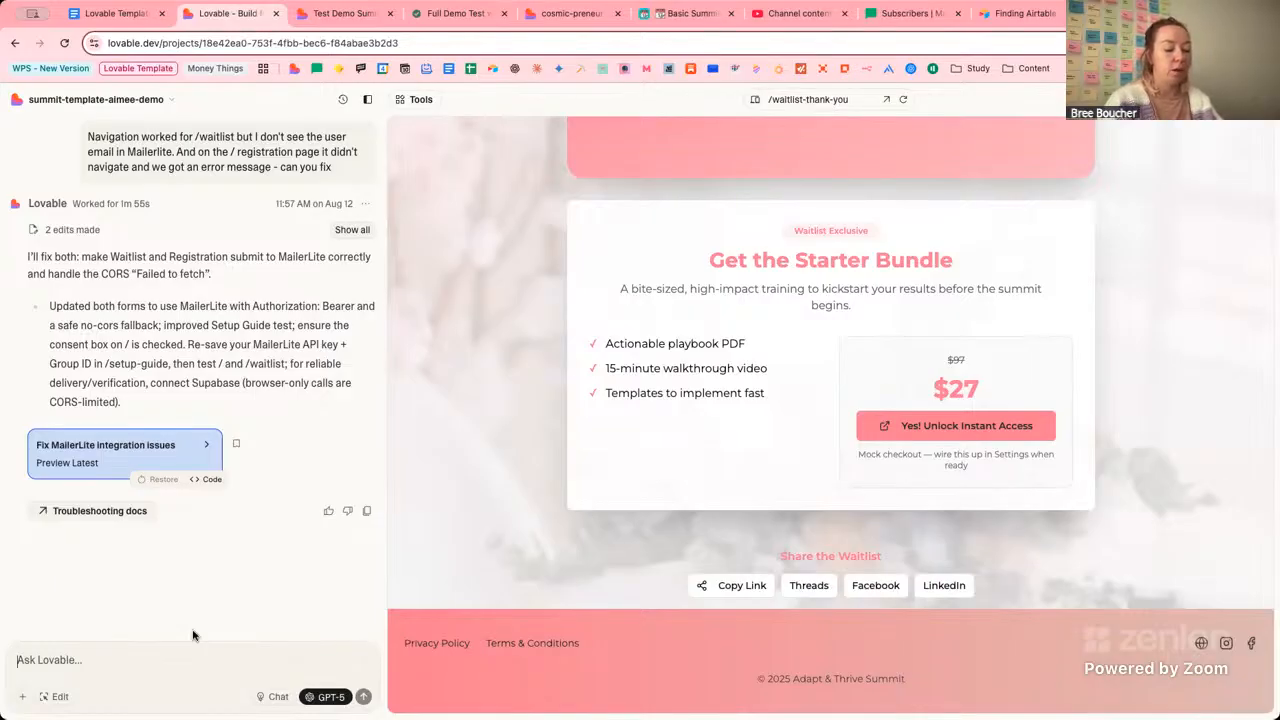
# Draft a chat request to add the pasted ThriveCart checkout link as this page's upsell CTA button.
pyautogui.write('on this pa')
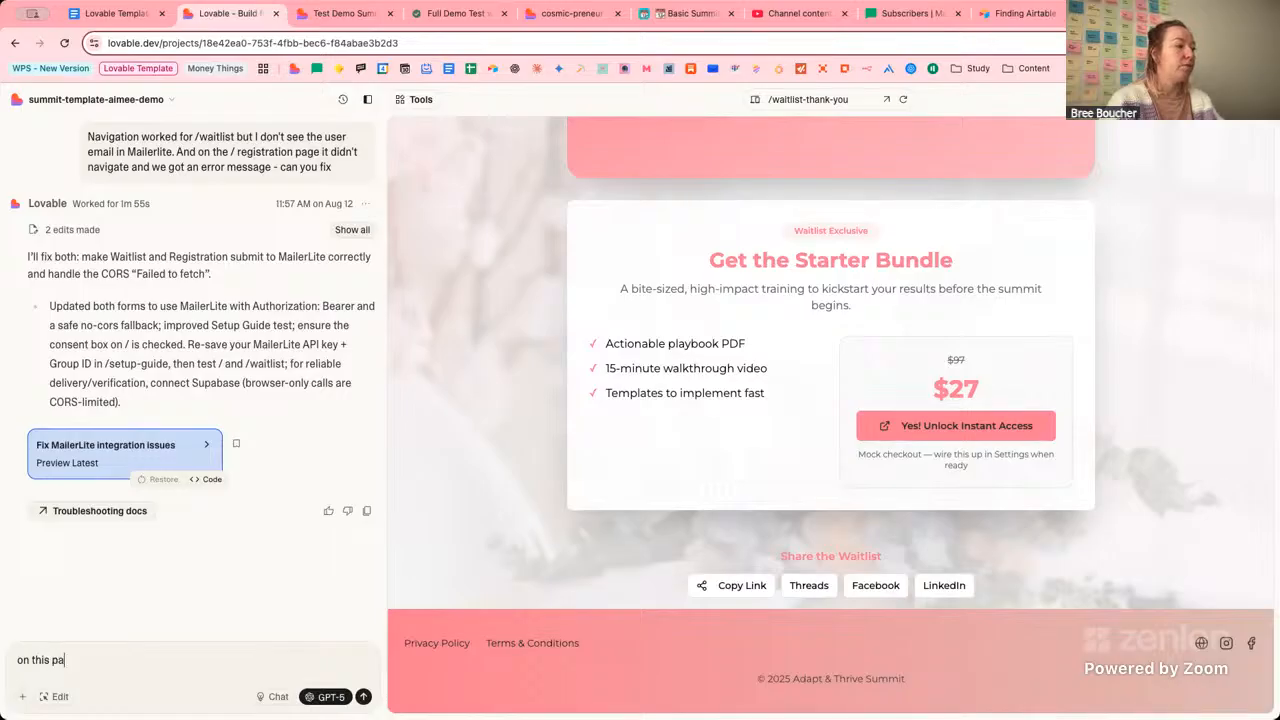
pyautogui.write('ge /')
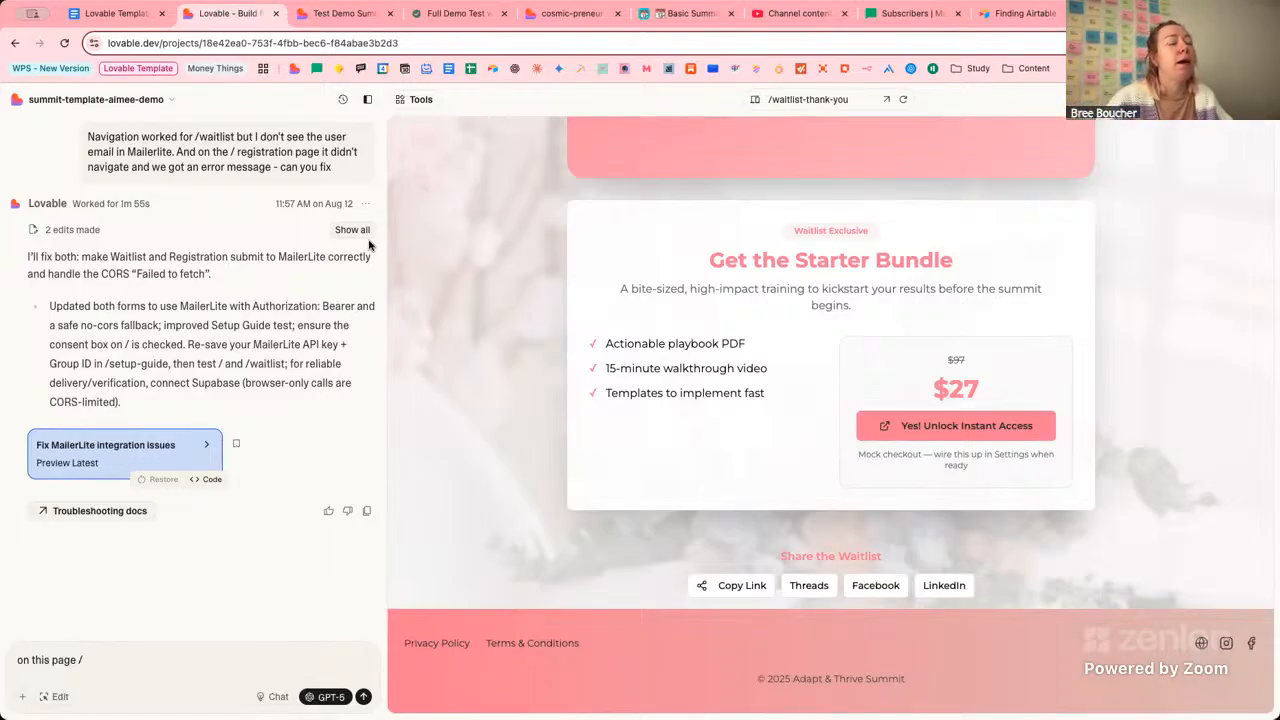
pyautogui.click(790, 101)
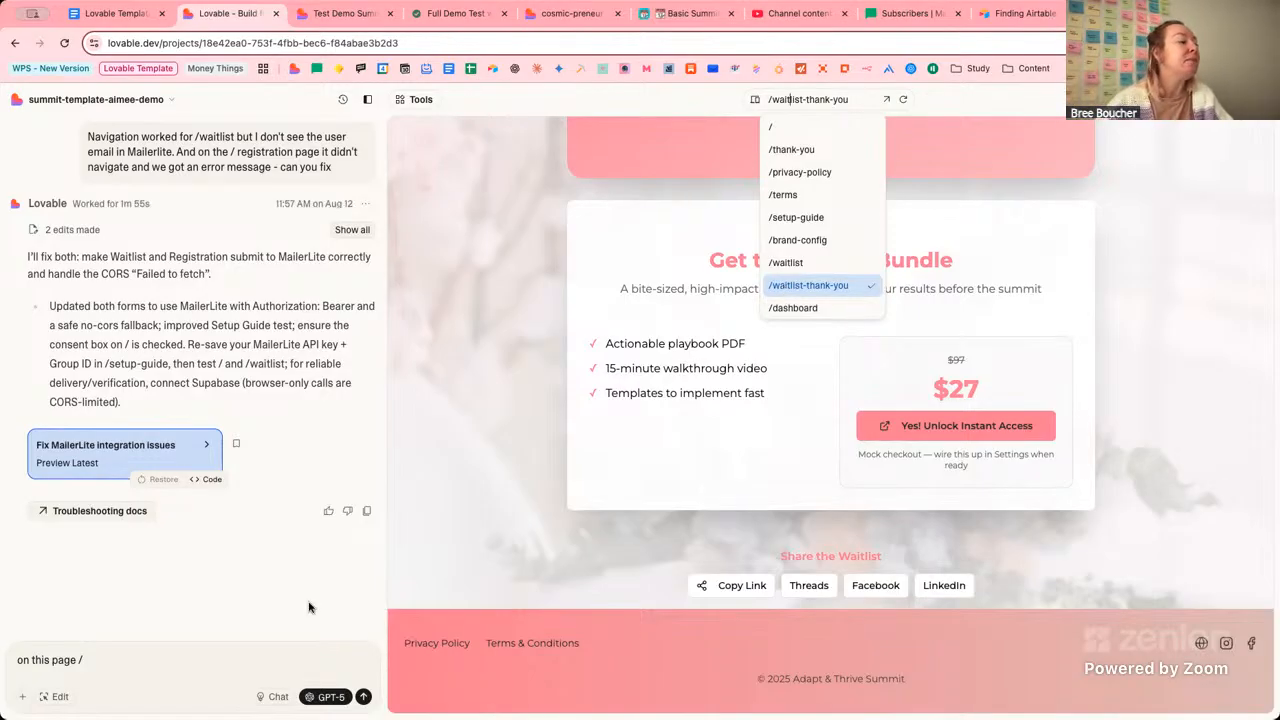
pyautogui.click(203, 661)
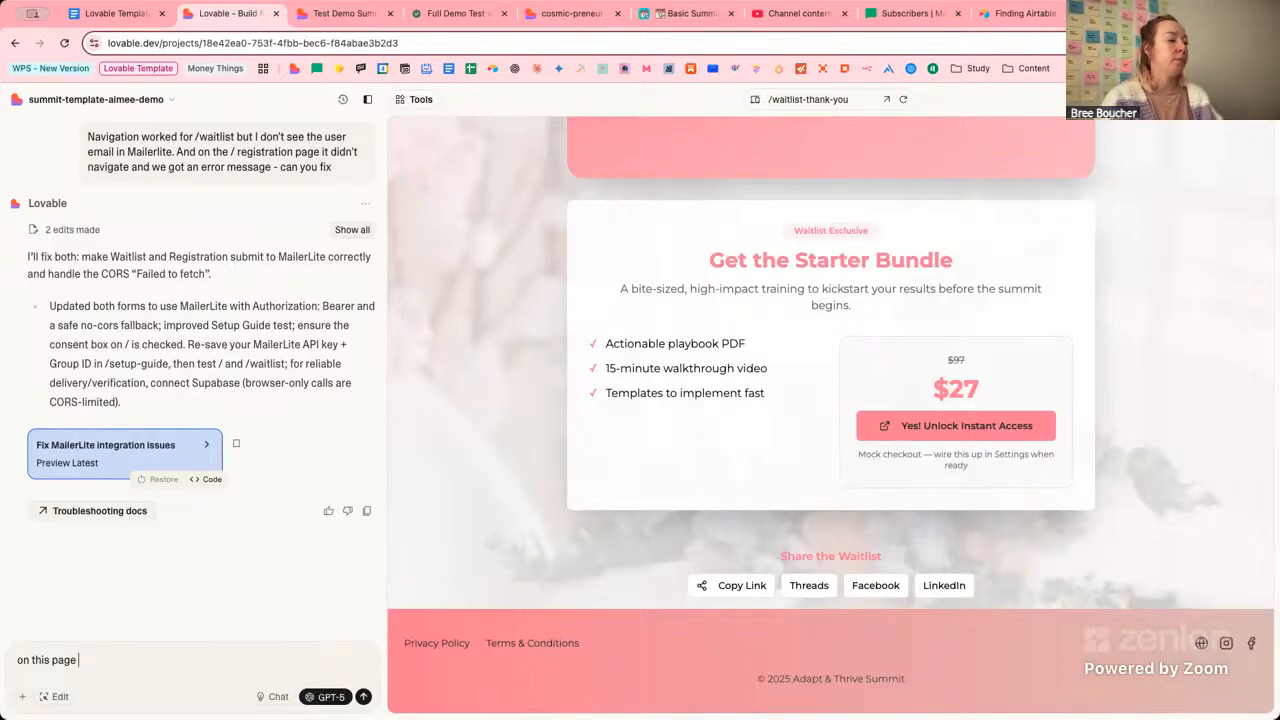
pyautogui.write('can you ad')
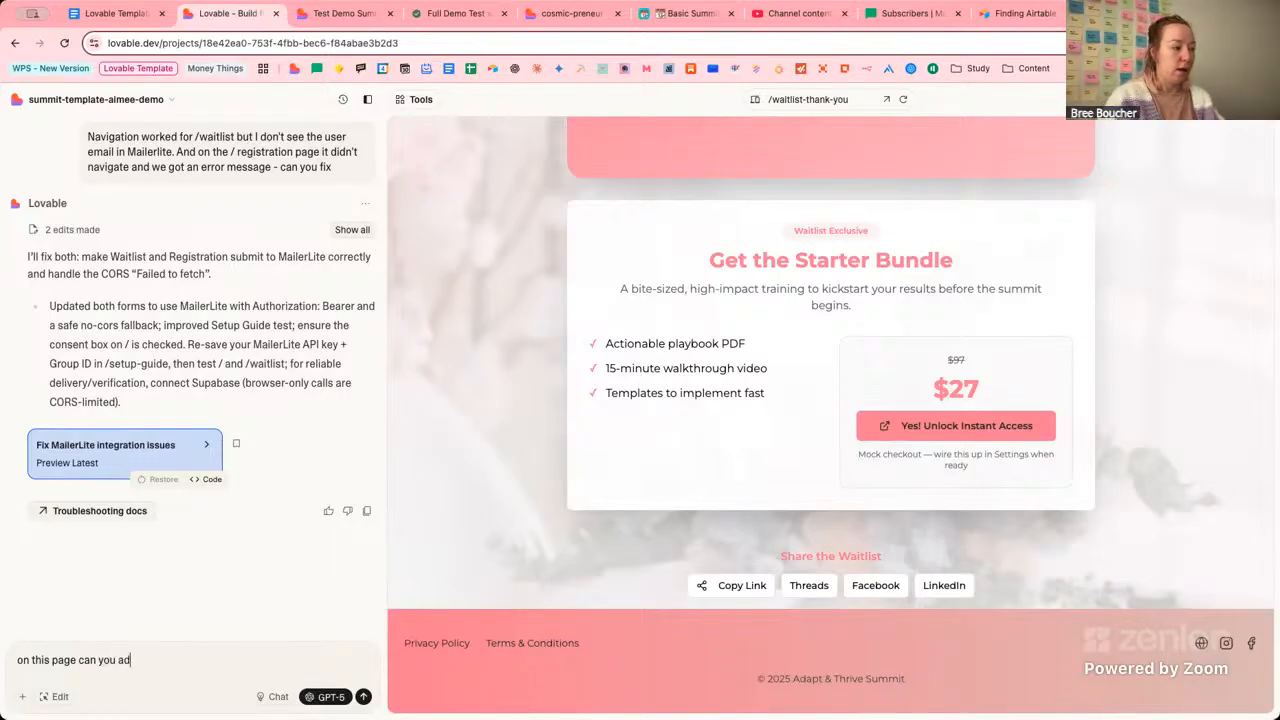
pyautogui.press('BackSpace')
pyautogui.press('BackSpace')
pyautogui.press('BackSpace')
pyautogui.write('ad ')
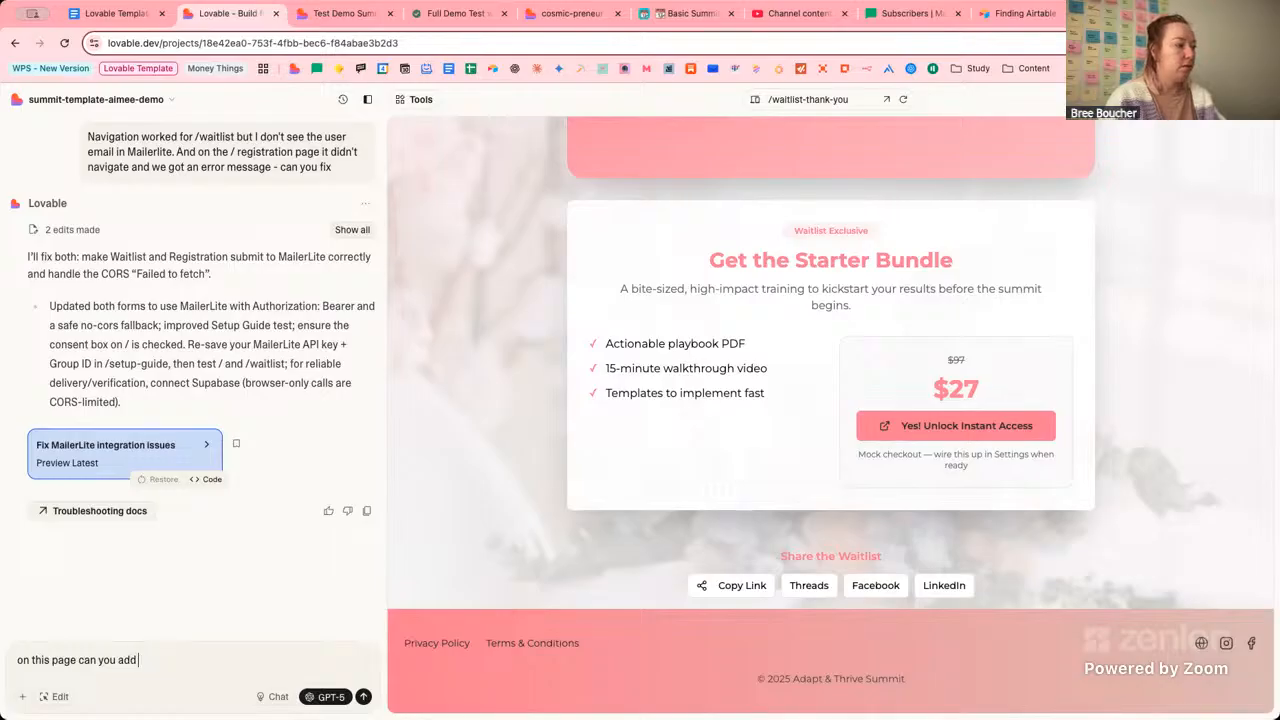
pyautogui.write(' this link as the ')
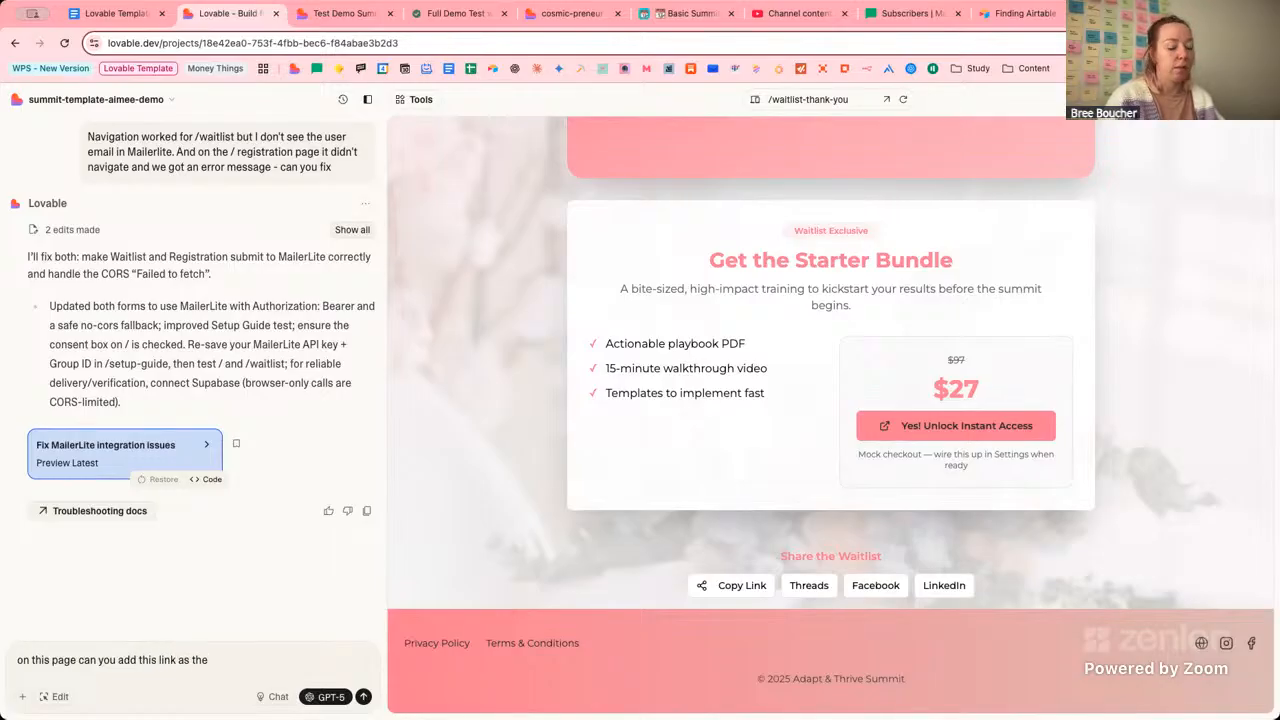
pyautogui.write('upsell')
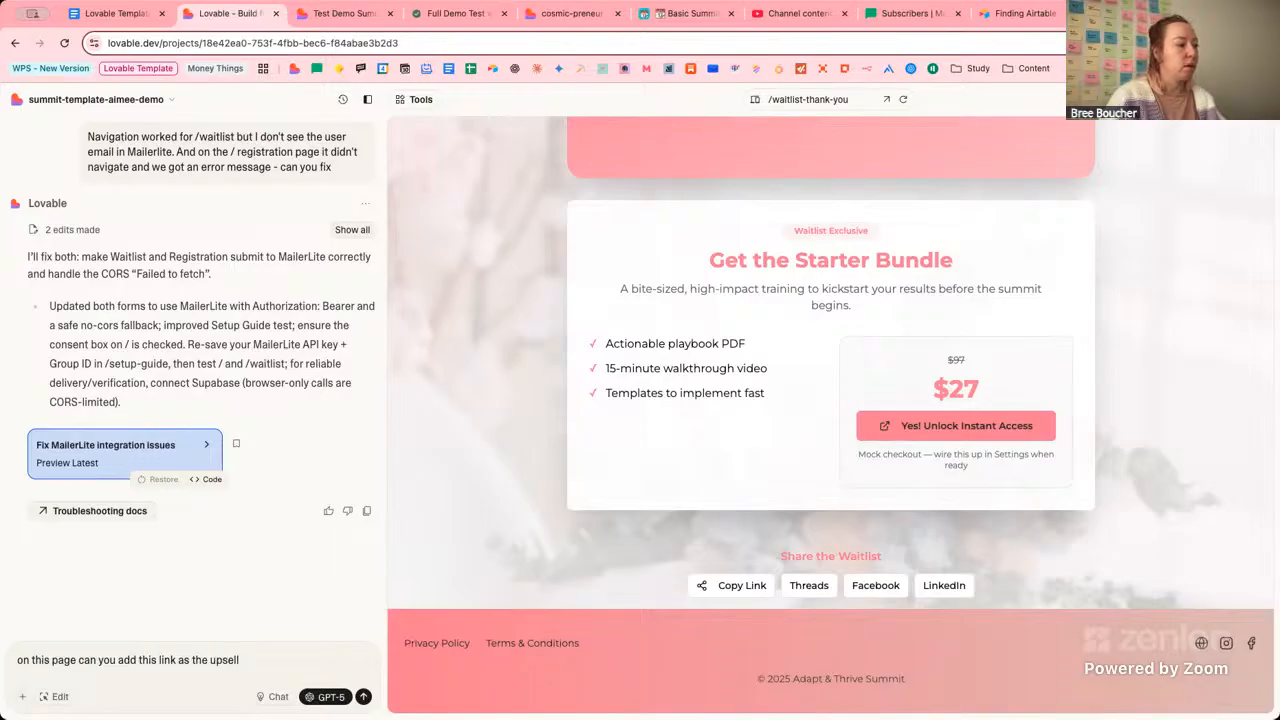
pyautogui.write(' CTA but')
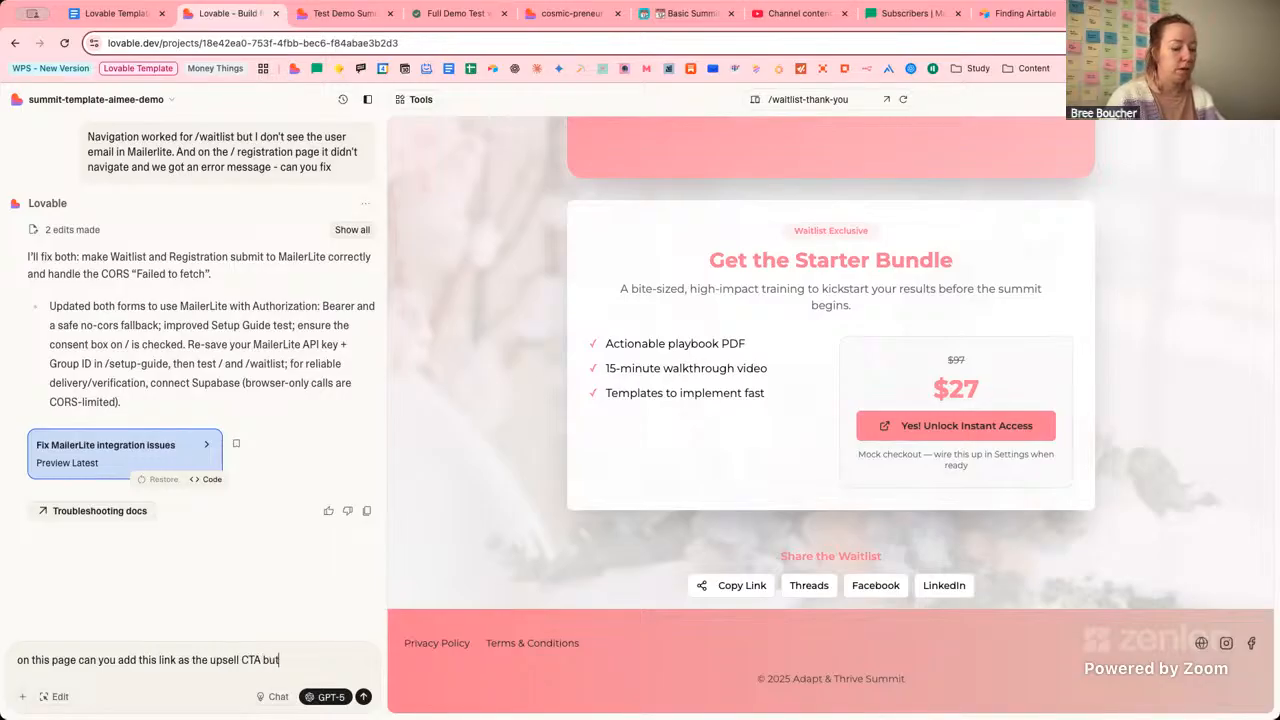
pyautogui.write('ton:')
pyautogui.write('https://theaimeekagency.thrivecart.com/oto-atbs-vip-pass/')
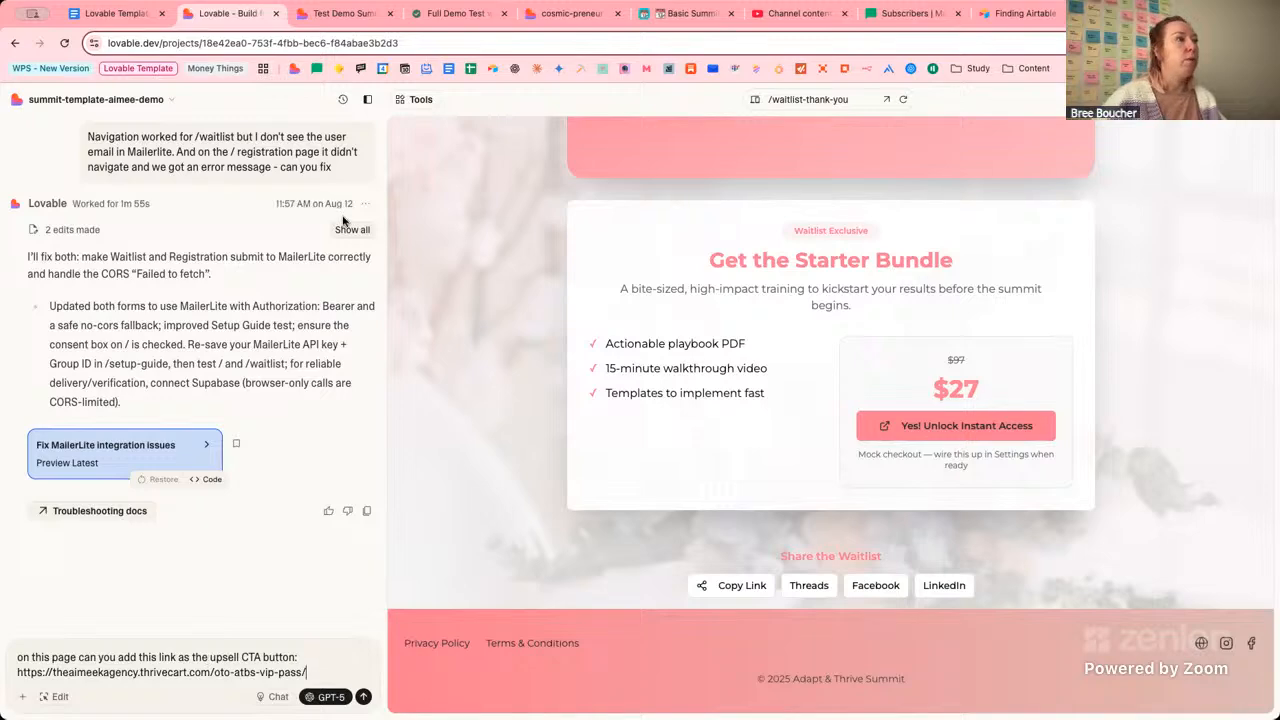
pyautogui.click(561, 24)
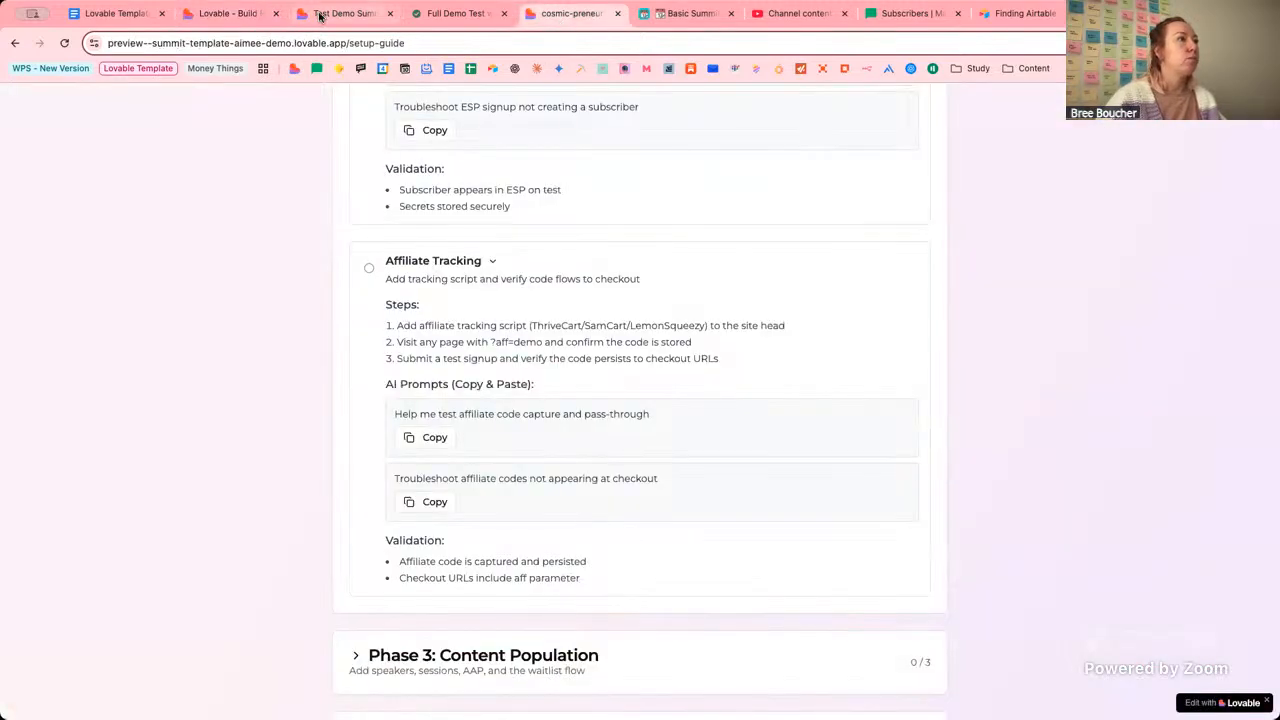
# Load the live site's /brand-config page in place of /waitlist-thank-you.
pyautogui.click(320, 16)
pyautogui.click(447, 47)
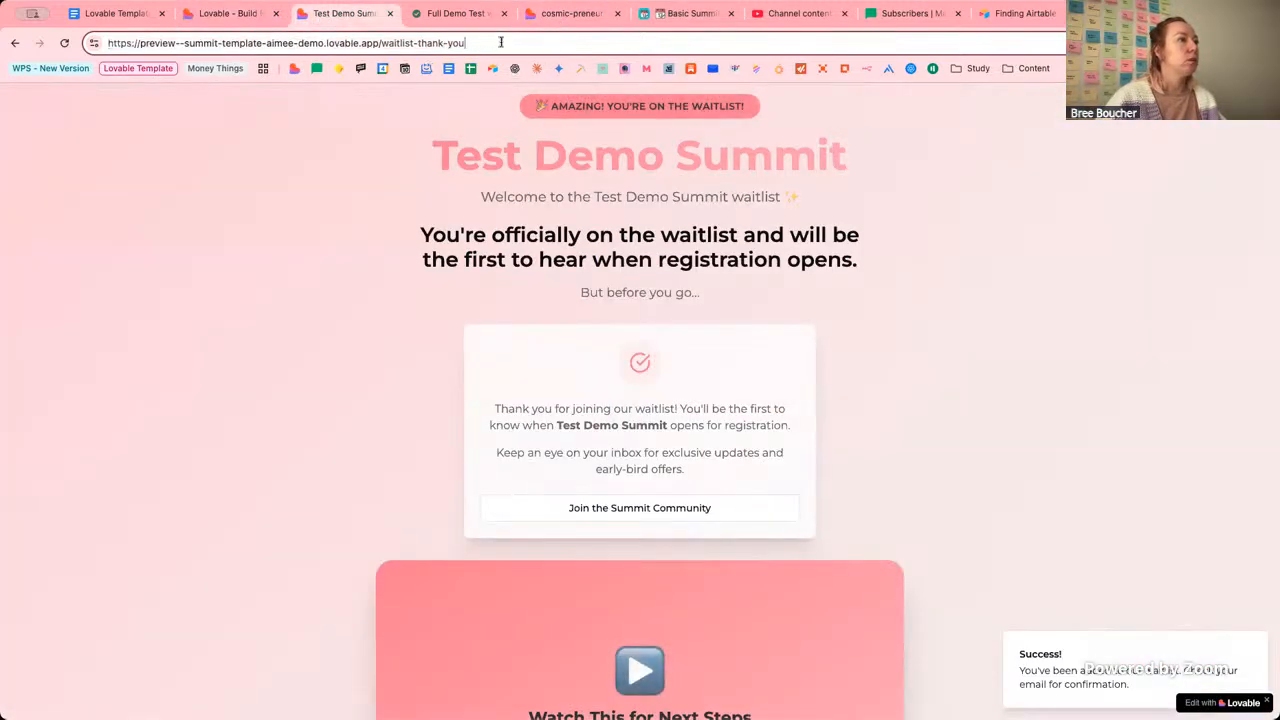
pyautogui.moveTo(464, 43); pyautogui.dragTo(384, 43)
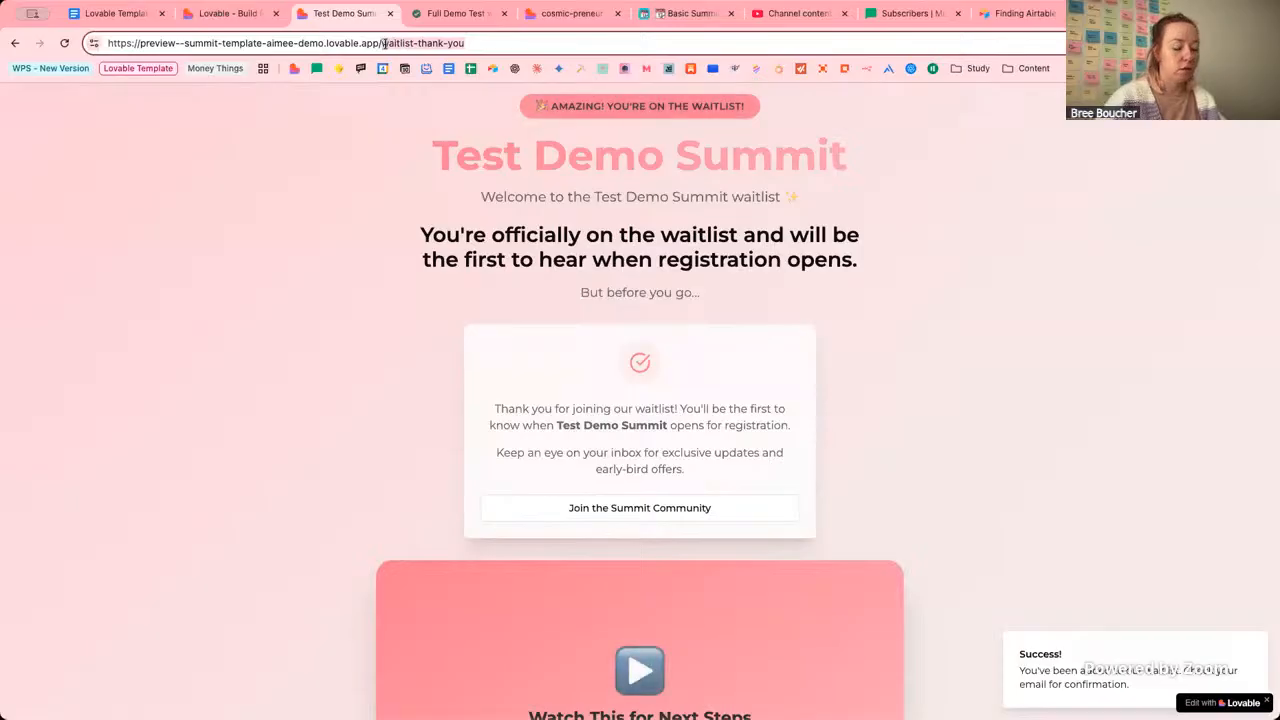
pyautogui.write('brand')
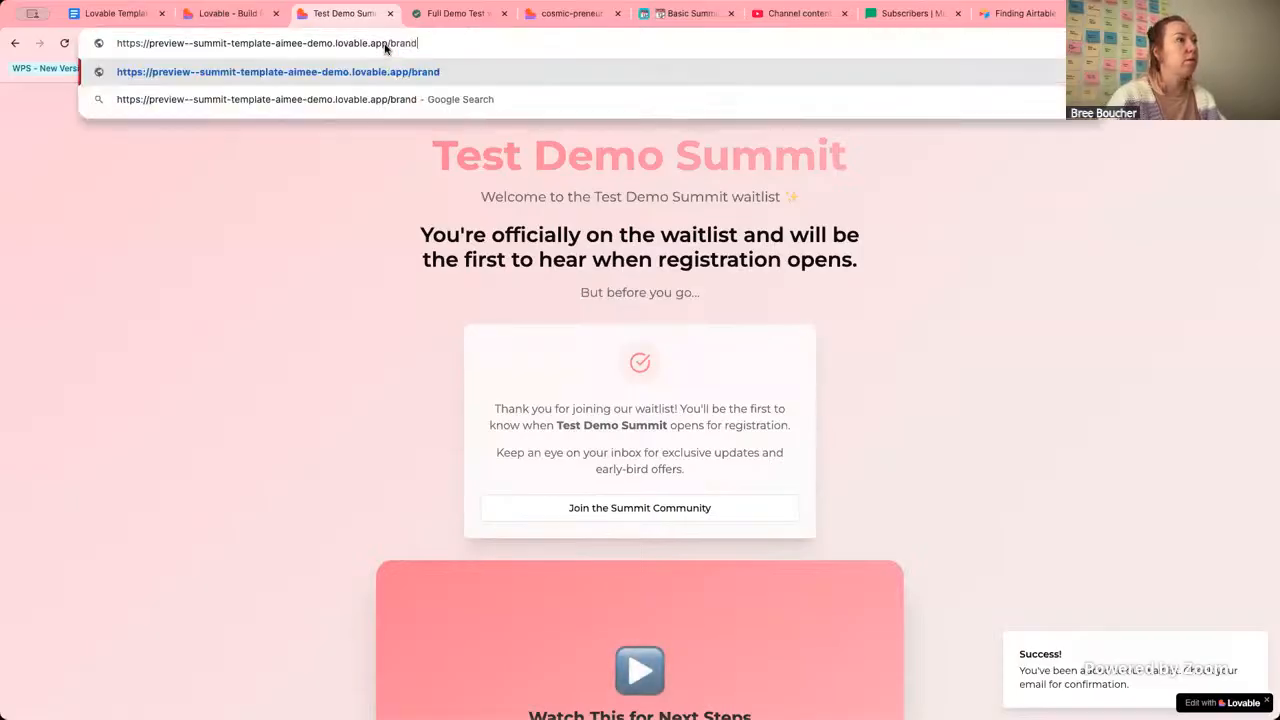
pyautogui.write('-con')
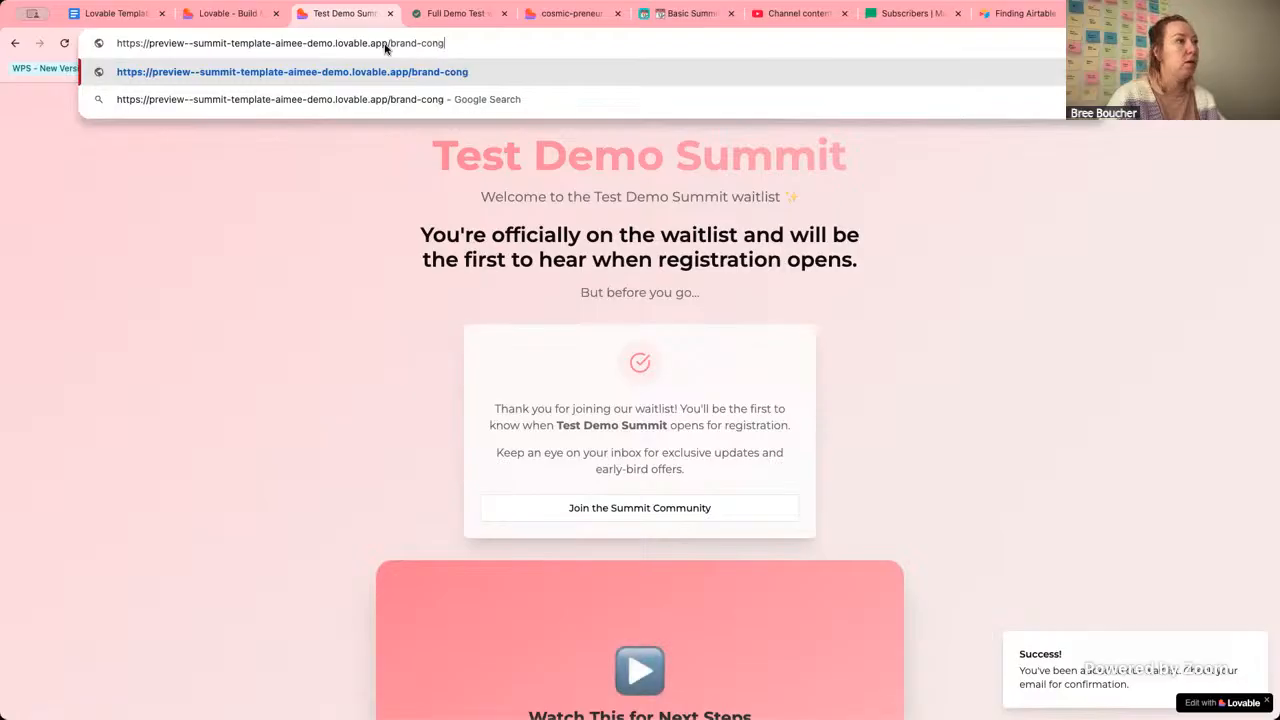
pyautogui.write('fig')
pyautogui.press('Return')
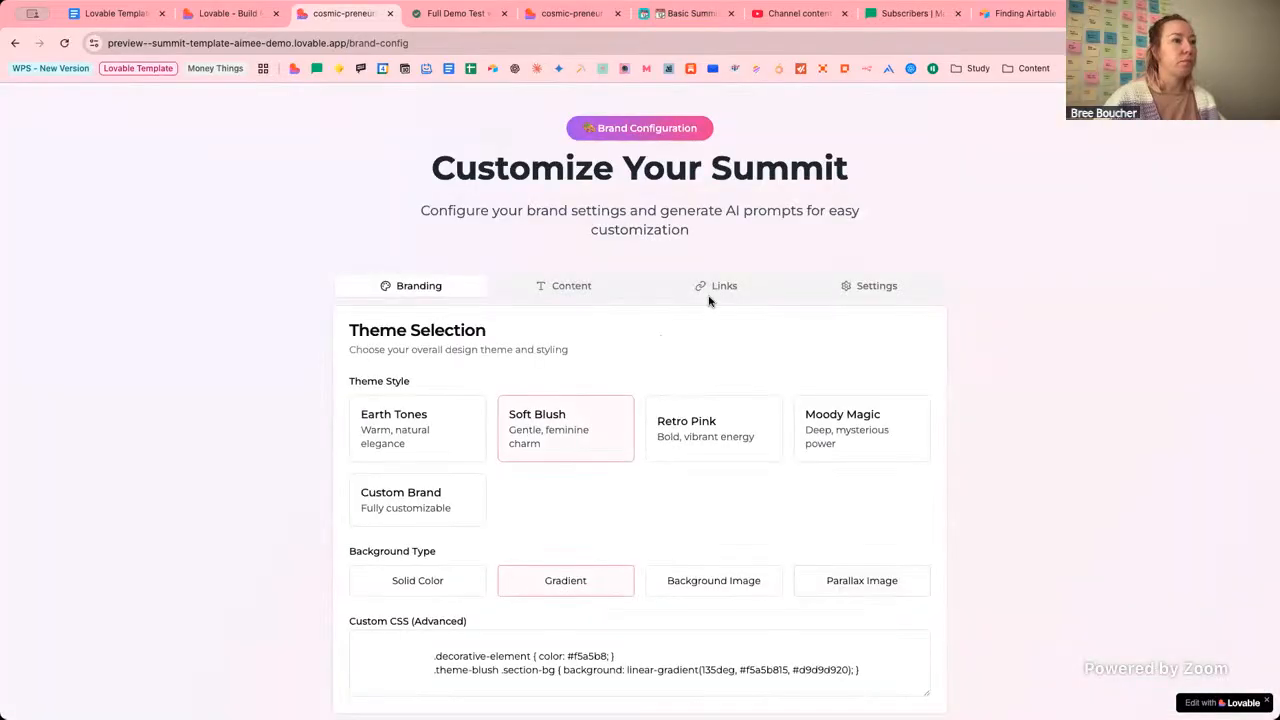
# Review the Redirect URLs under the Links settings, then go back to the Lovable project editor.
pyautogui.click(710, 290)
pyautogui.scroll(-3, 540, 494)
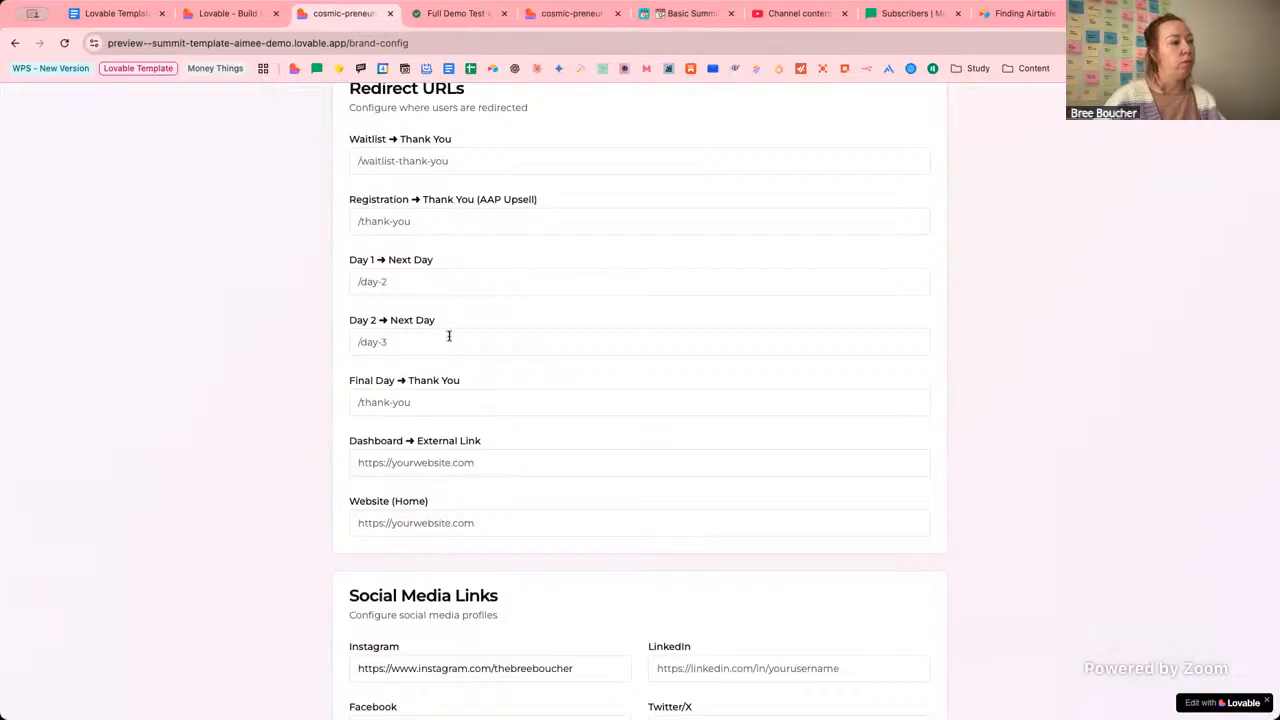
pyautogui.scroll(1, 469, 531)
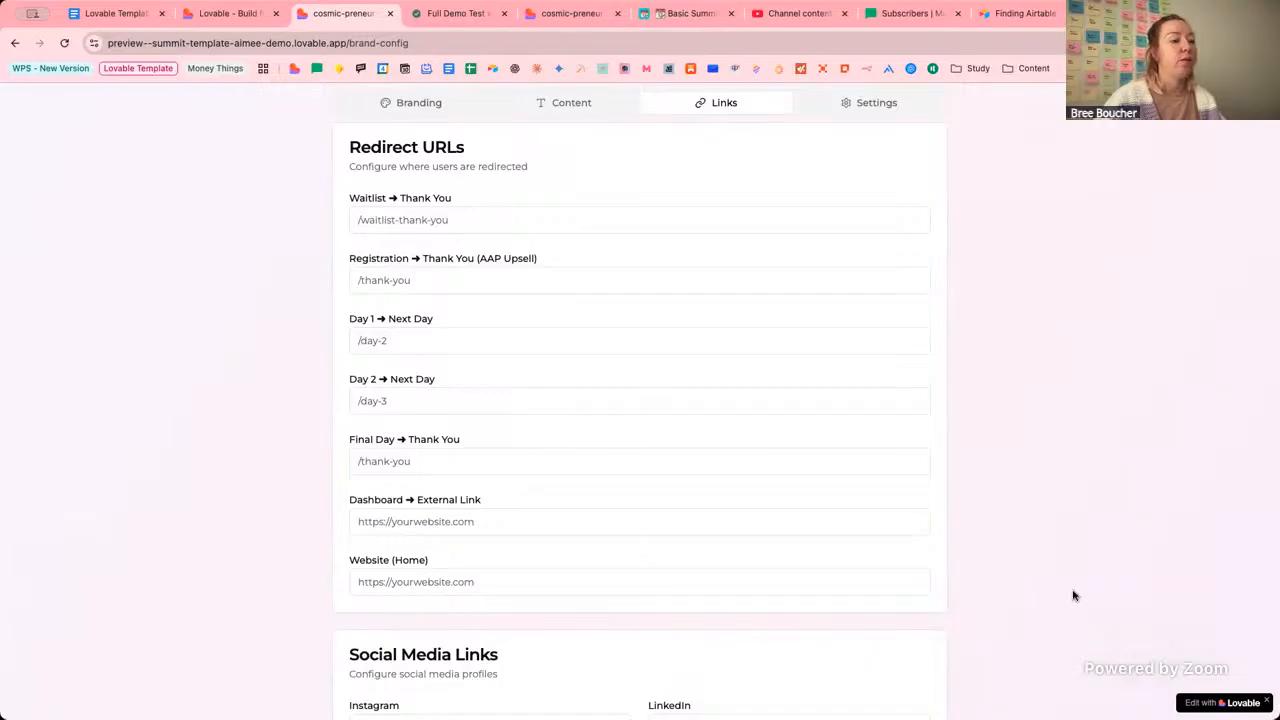
pyautogui.scroll(1, 976, 551)
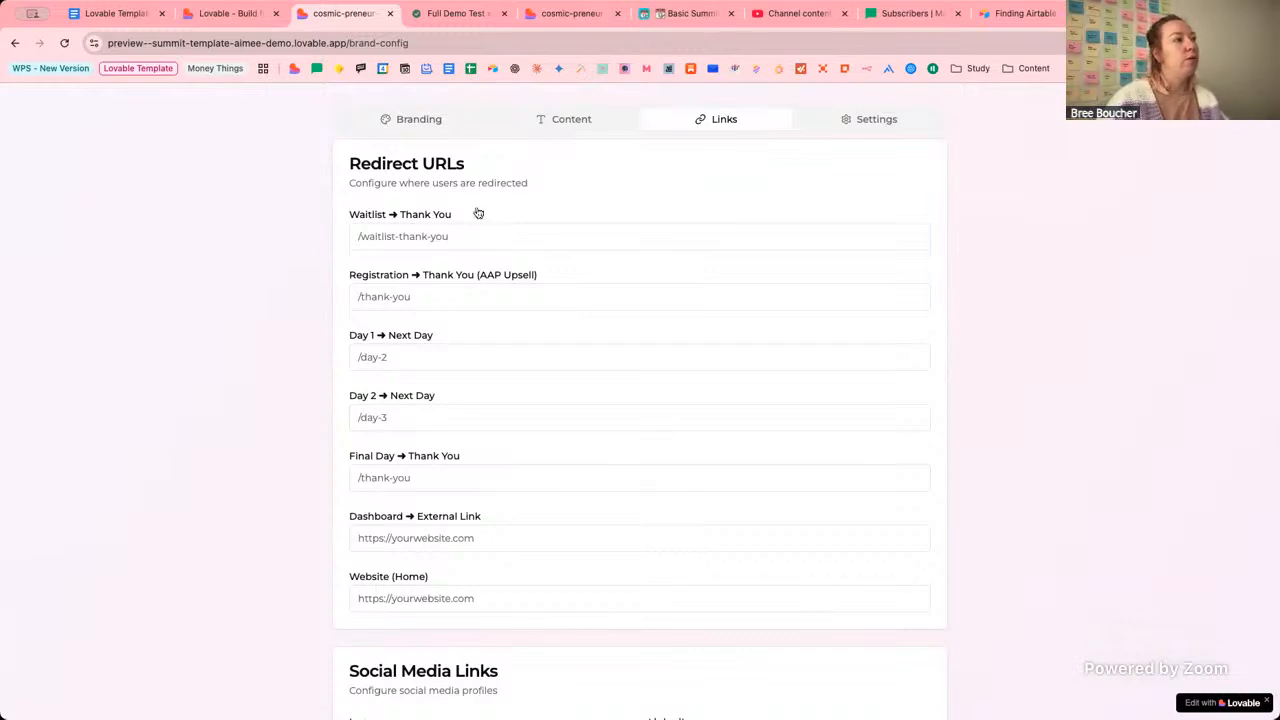
pyautogui.click(230, 13)
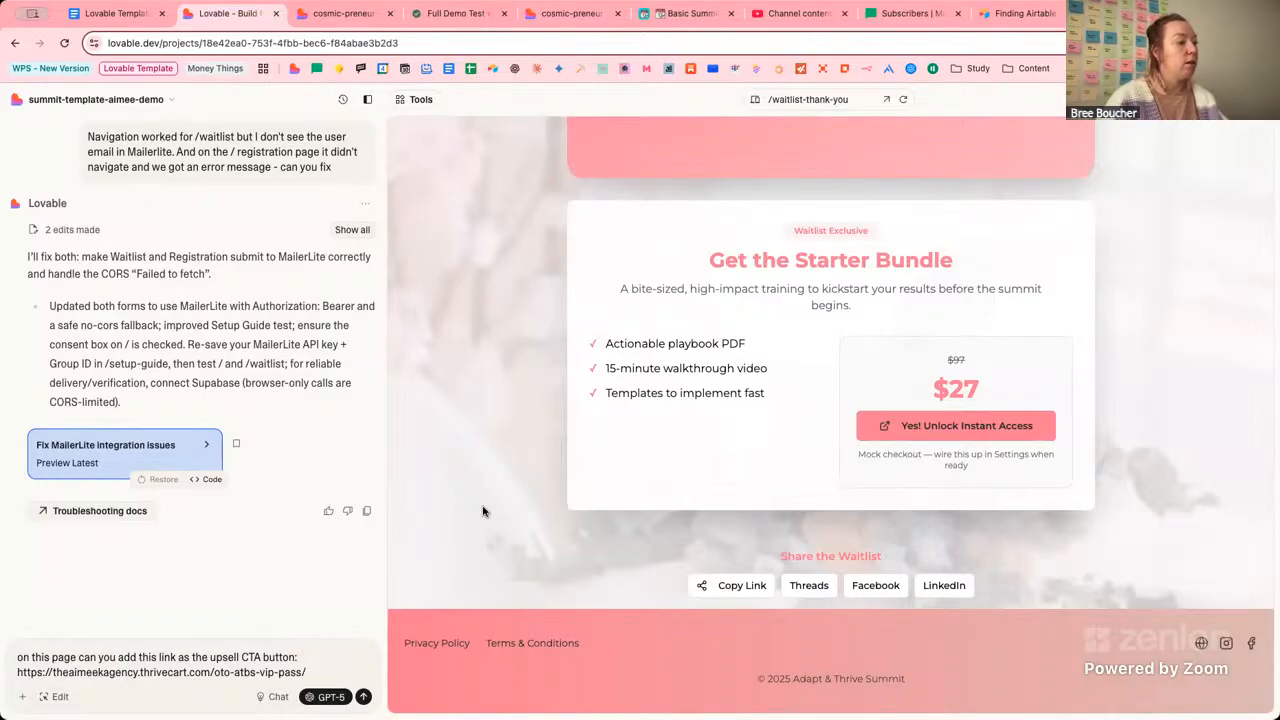
# Add a line asking to also change the copy on the waitlist exclusive card, with a screenshot attached.
pyautogui.hotkey('shift', 'Return')
pyautogui.hotkey('shift', 'Return')
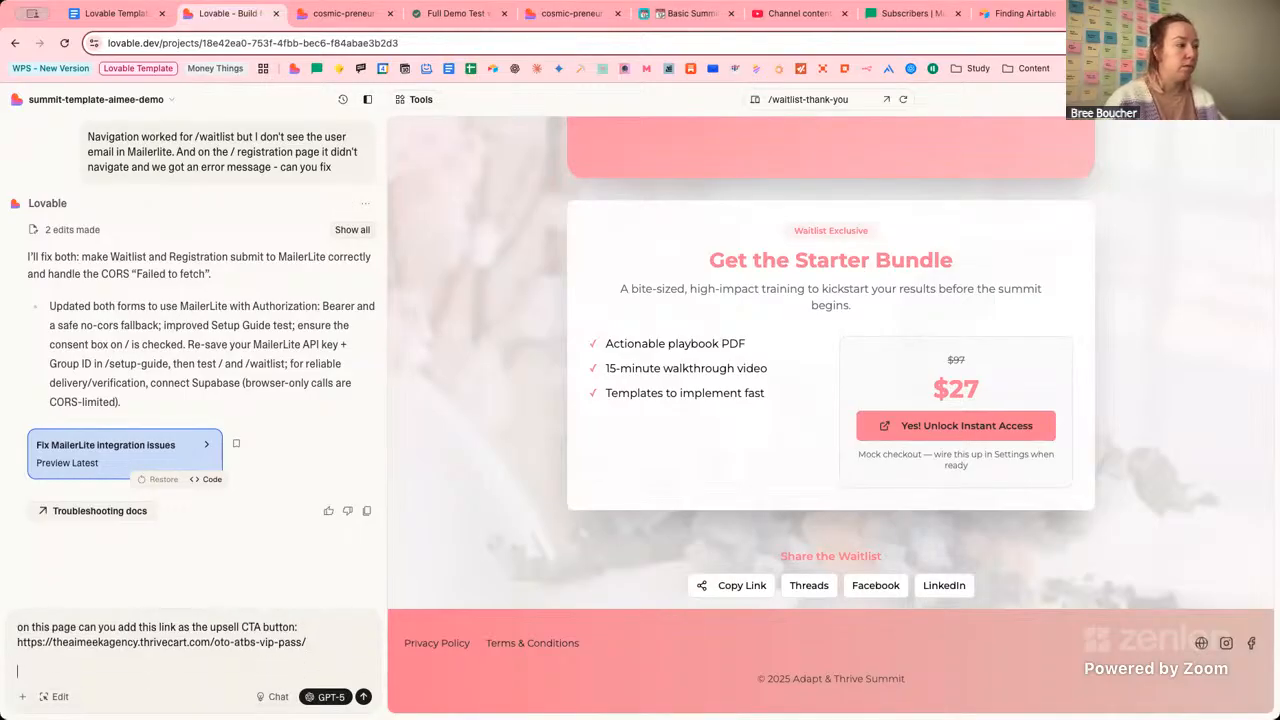
pyautogui.write('We nee dot als')
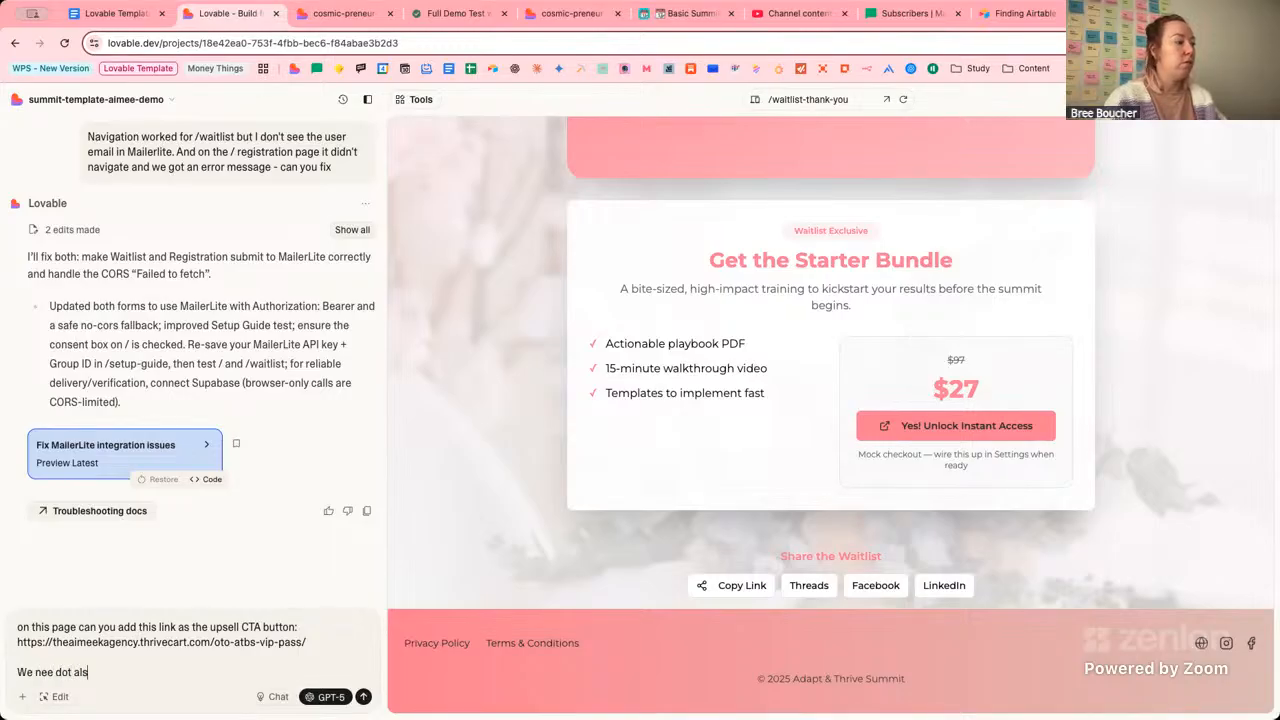
pyautogui.press('BackSpace')
pyautogui.press('BackSpace')
pyautogui.press('BackSpace')
pyautogui.press('BackSpace')
pyautogui.press('BackSpace')
pyautogui.press('BackSpace')
pyautogui.press('BackSpace')
pyautogui.press('BackSpace')
pyautogui.write('f t')
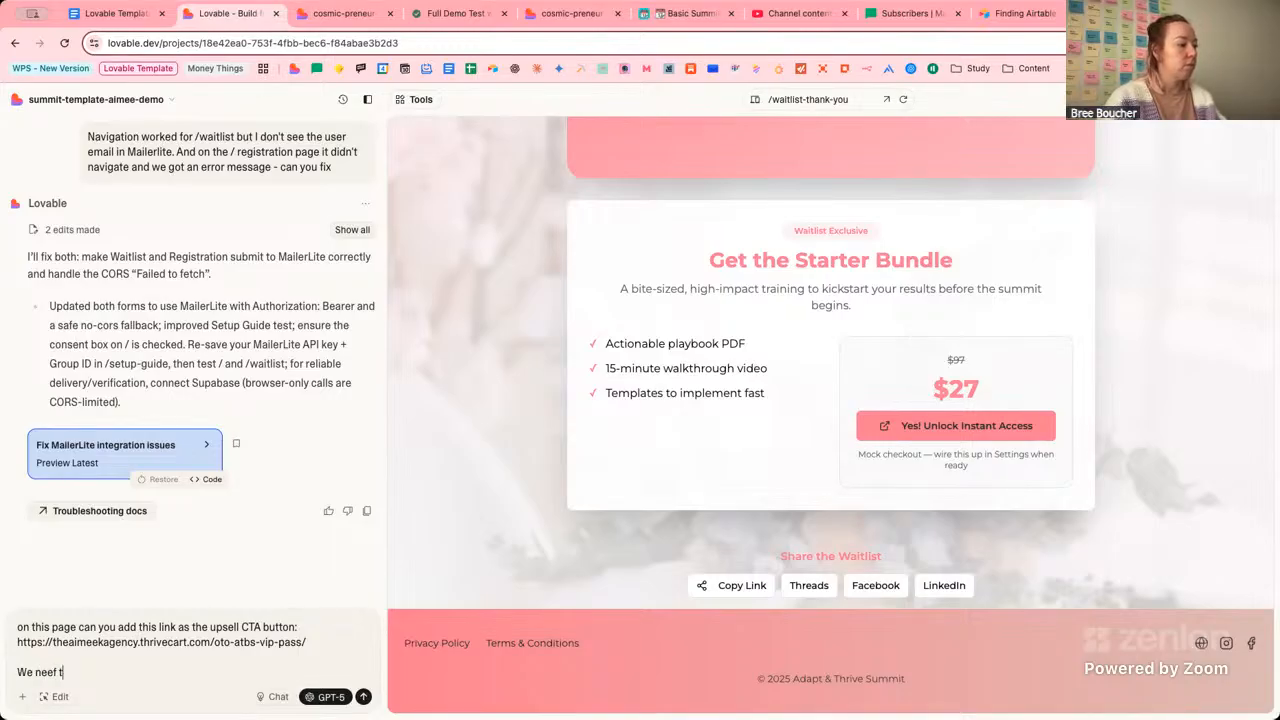
pyautogui.press('BackSpace')
pyautogui.press('BackSpace')
pyautogui.press('BackSpace')
pyautogui.write('d to al')
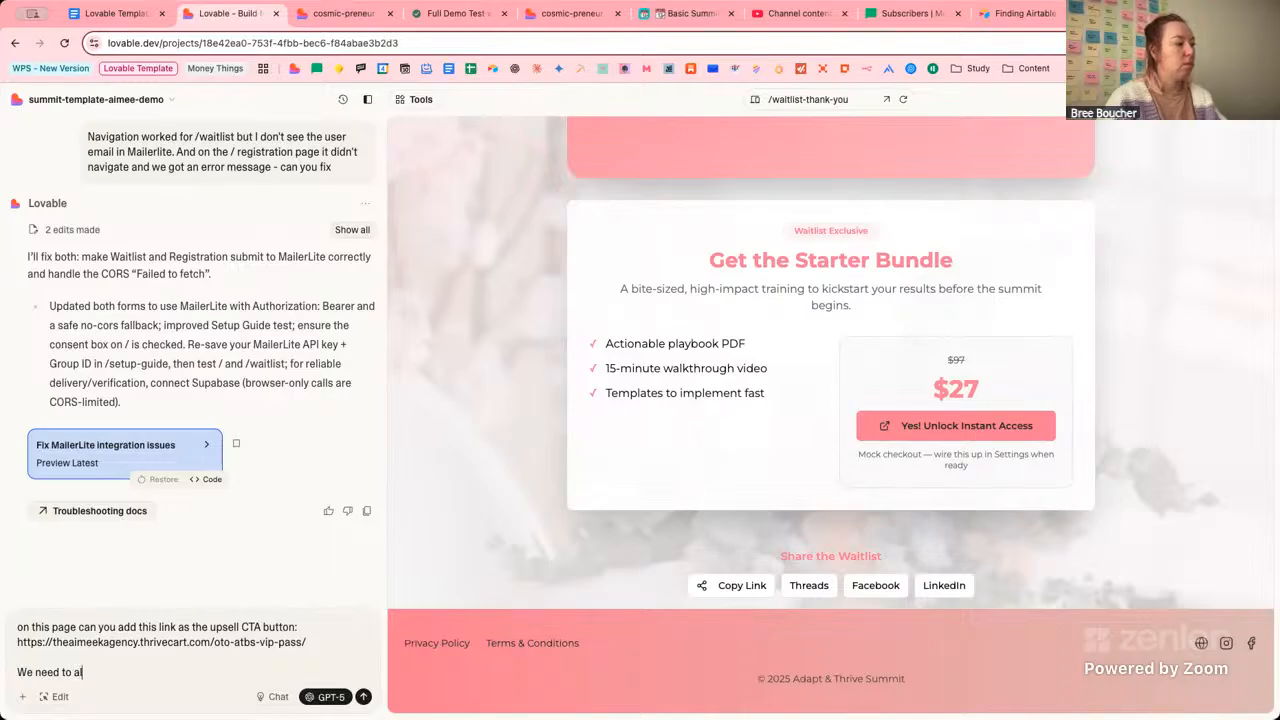
pyautogui.write('so chaneg')
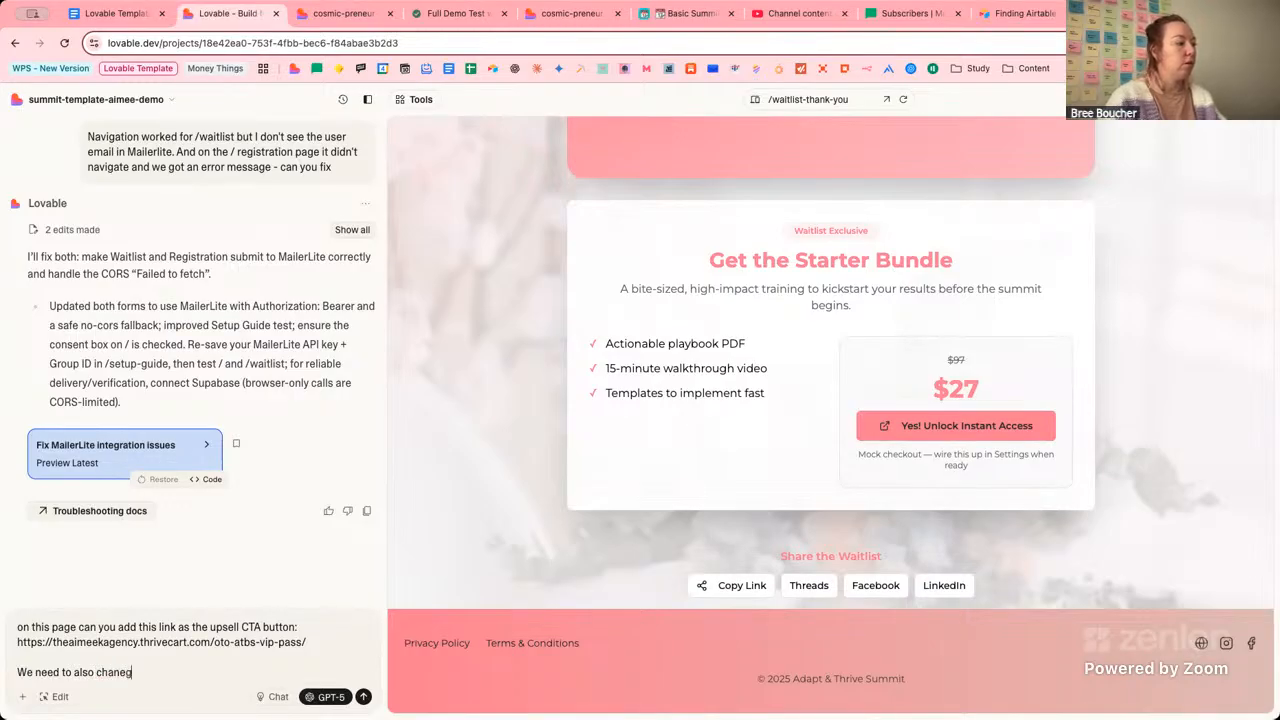
pyautogui.press('BackSpace')
pyautogui.press('BackSpace')
pyautogui.write('ge the ')
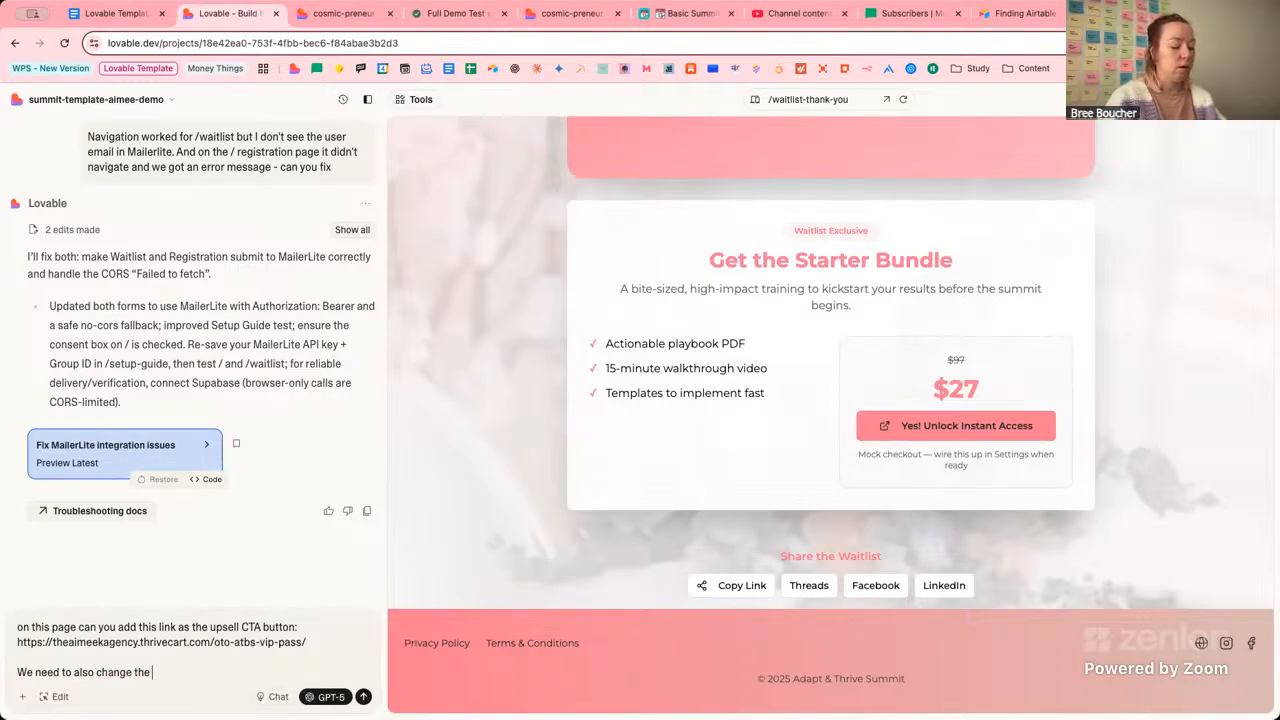
pyautogui.write('copy on the ')
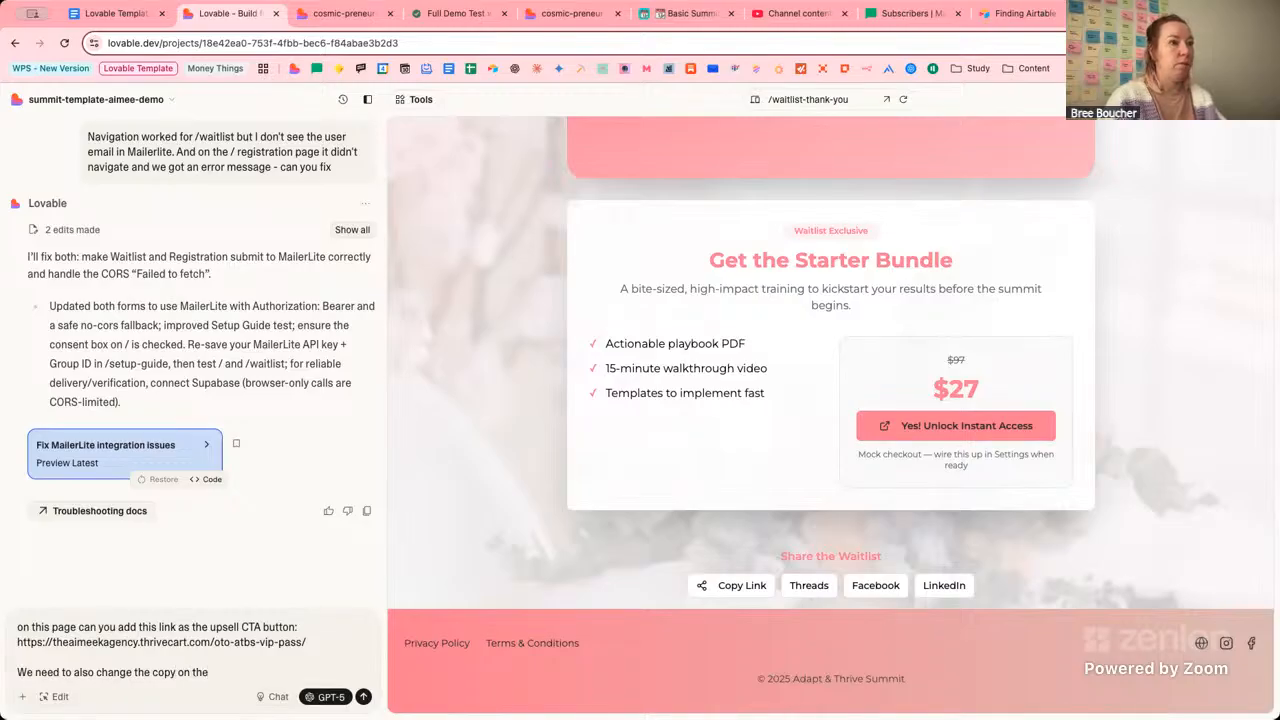
pyautogui.write('wai')
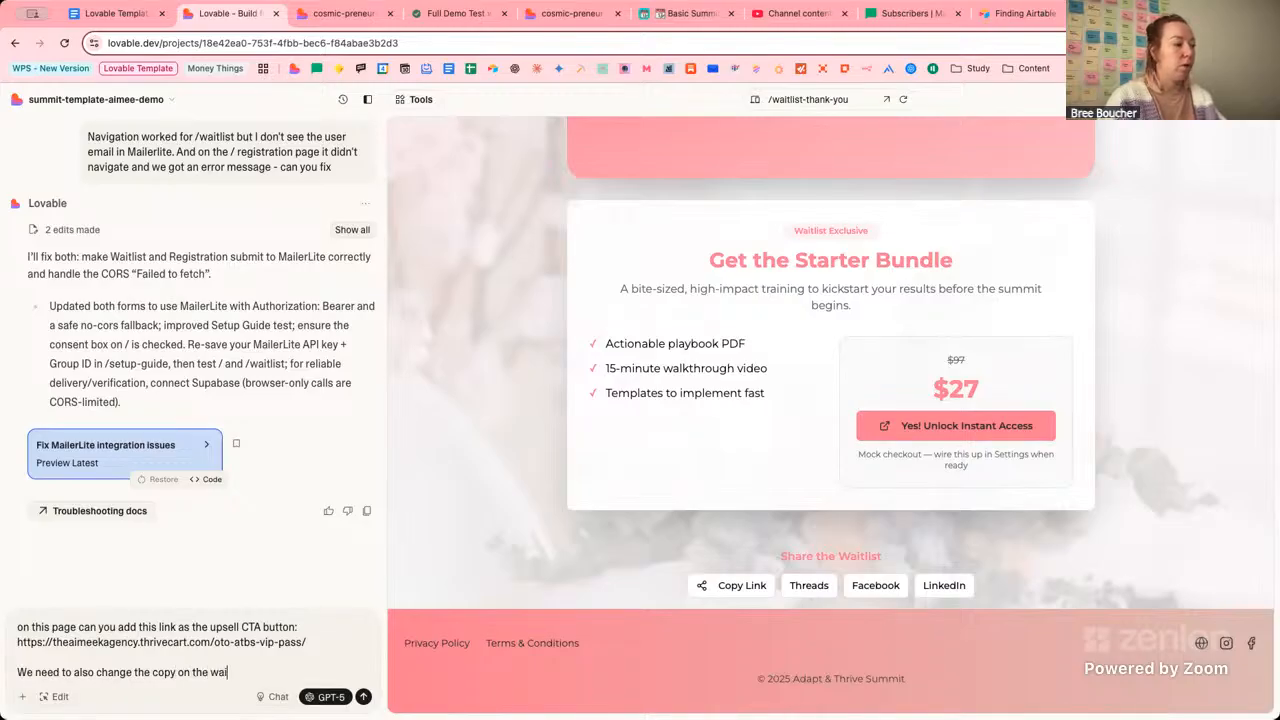
pyautogui.write('tlist exclusive')
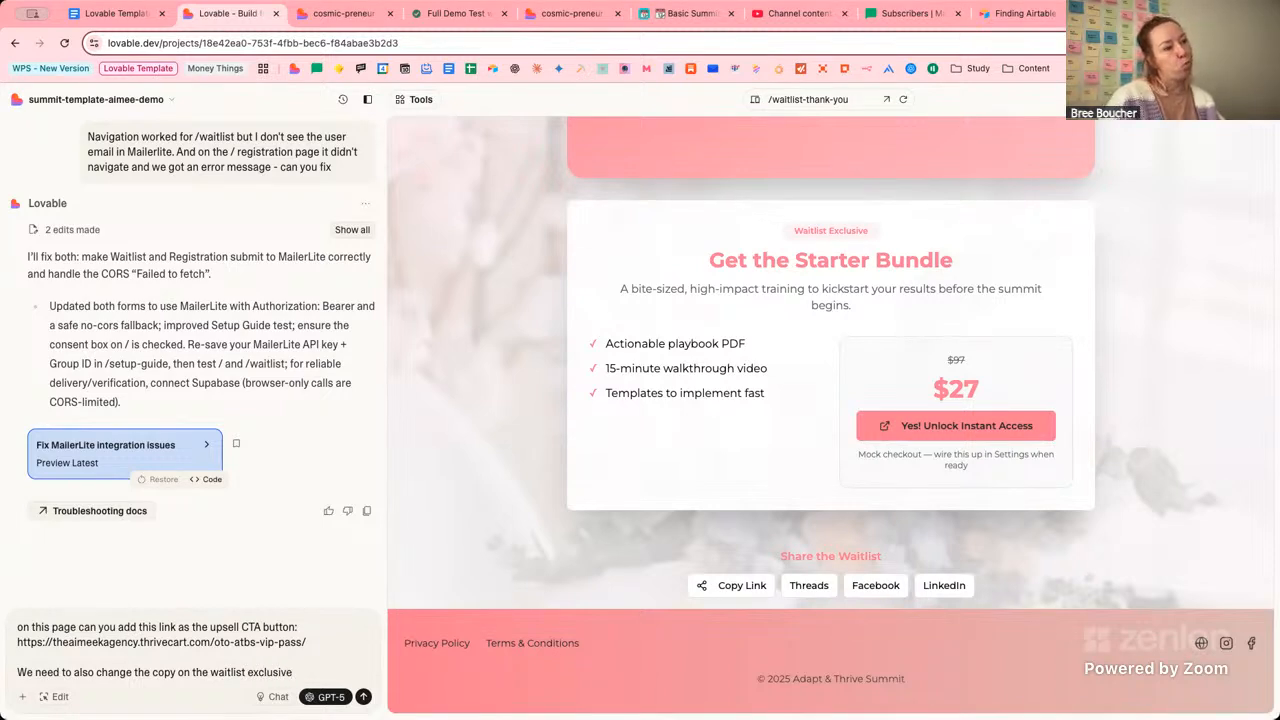
pyautogui.write(' card.')
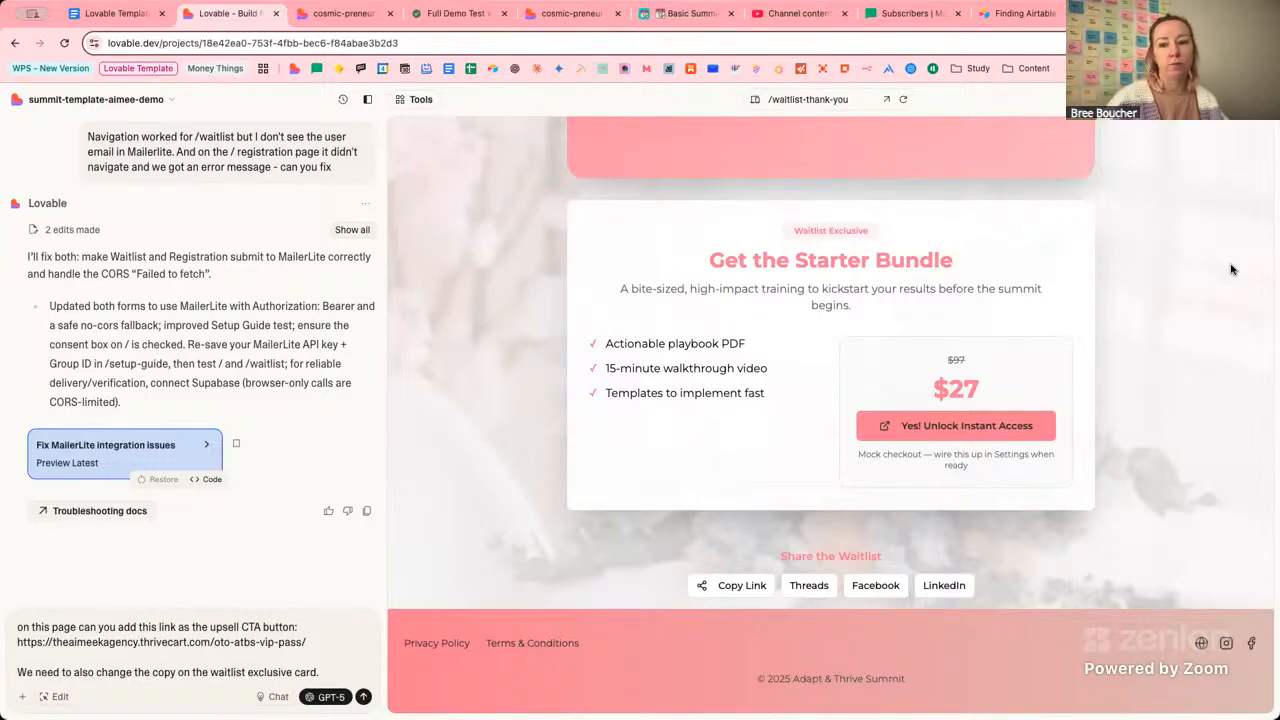
pyautogui.click(363, 697)
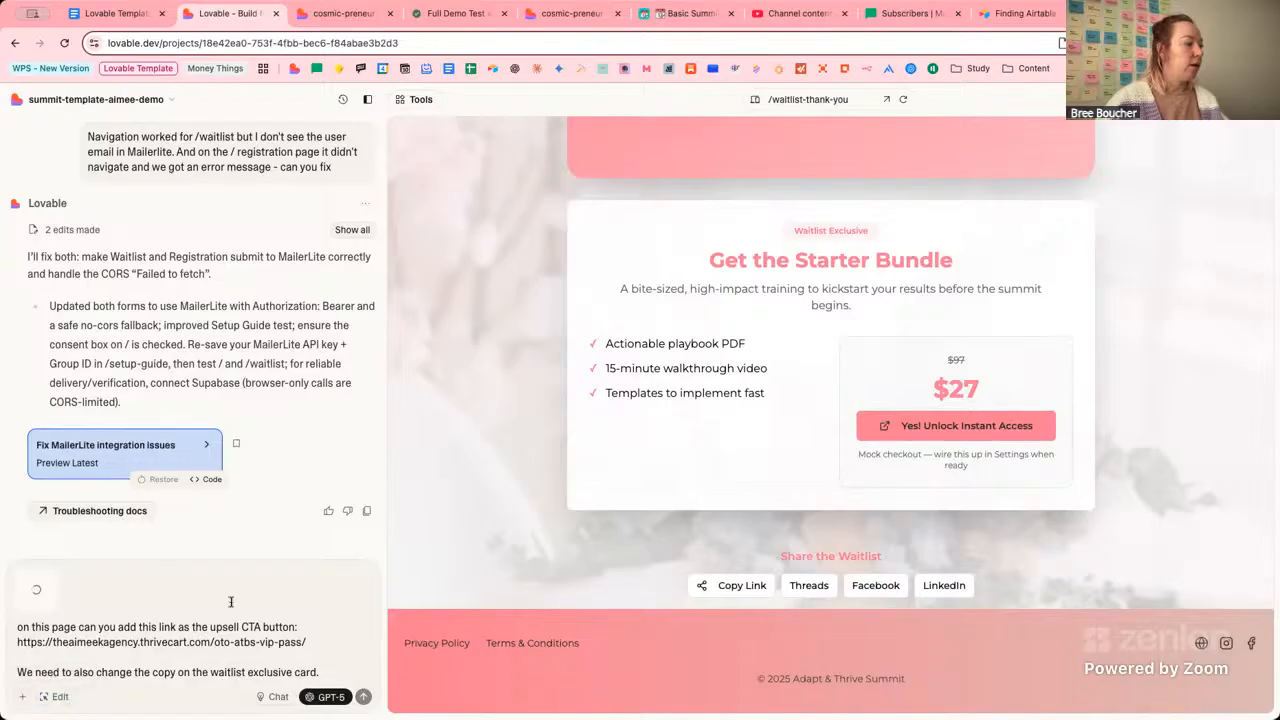
# In edit mode, select the card's bundle list, walkthrough video line and subtitle paragraph.
pyautogui.click(61, 697)
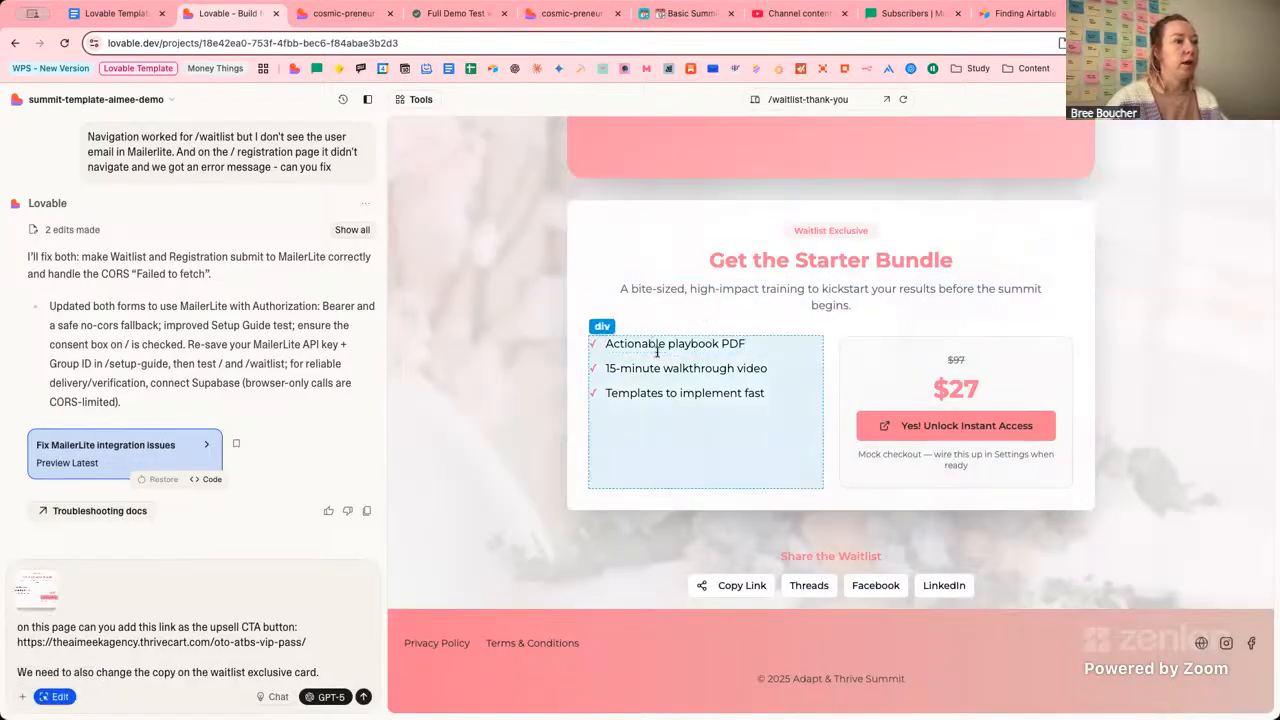
pyautogui.click(655, 343)
pyautogui.click(657, 375)
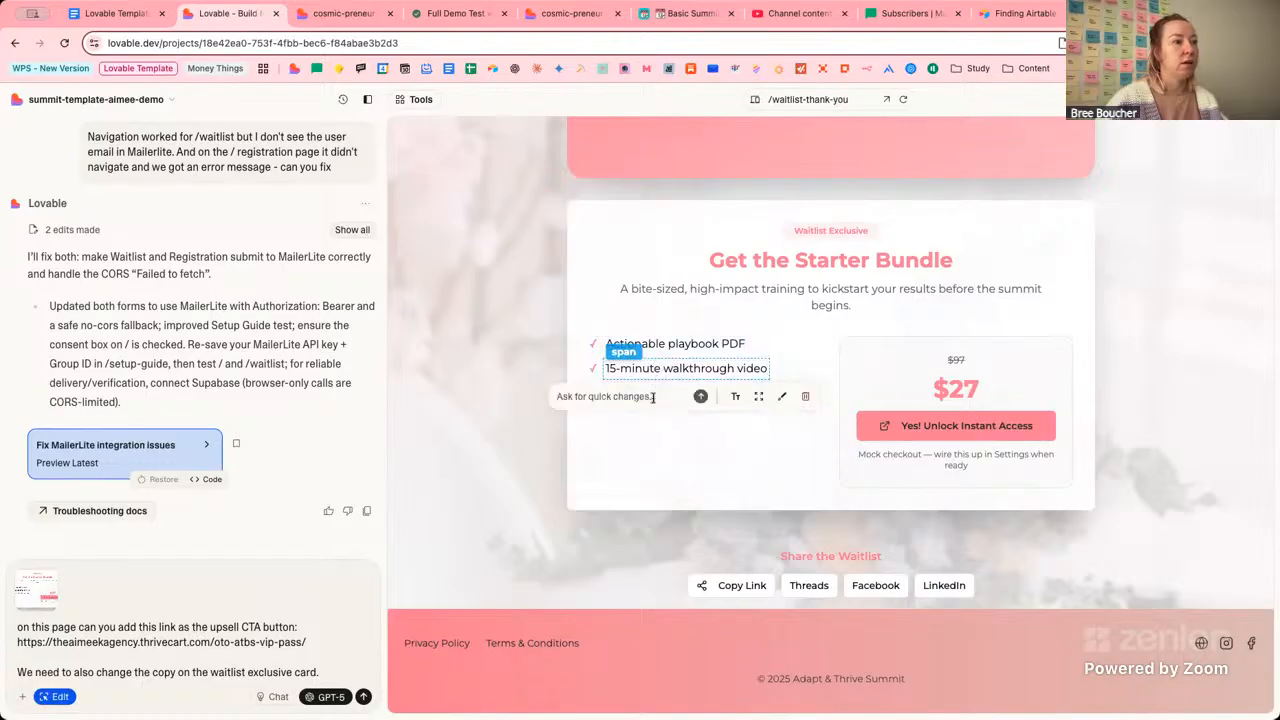
pyautogui.click(806, 289)
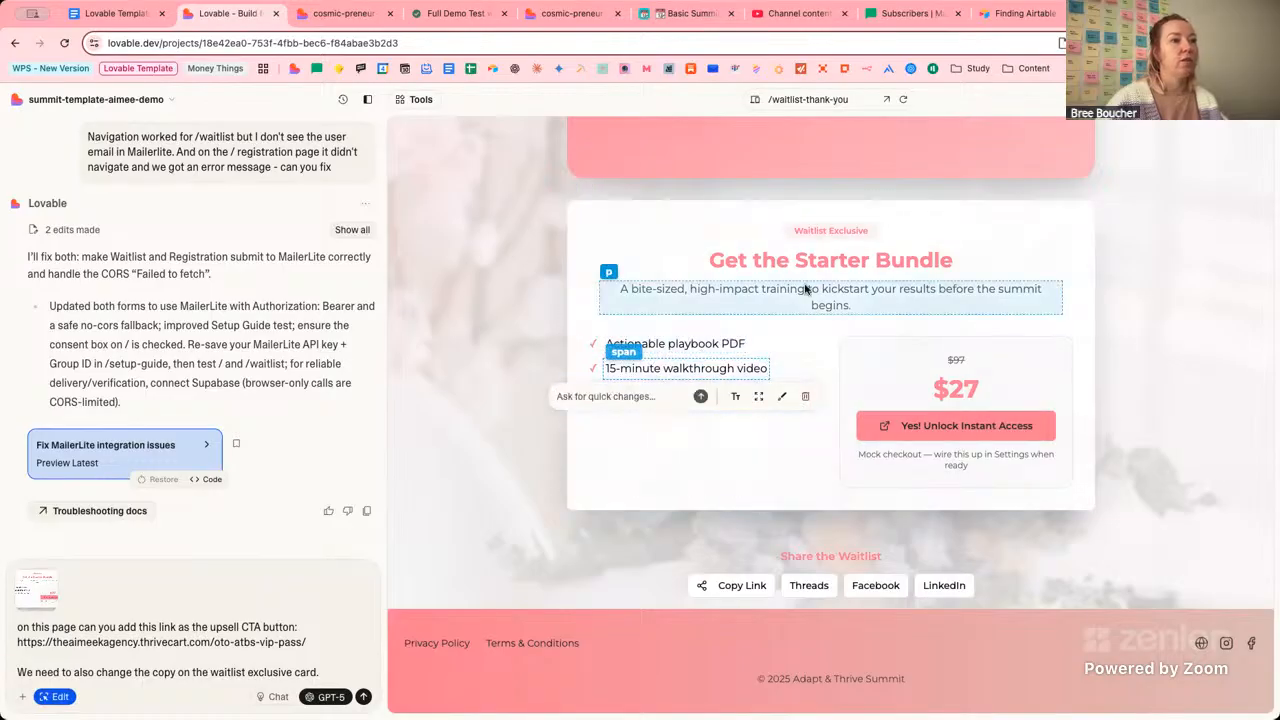
pyautogui.click(66, 697)
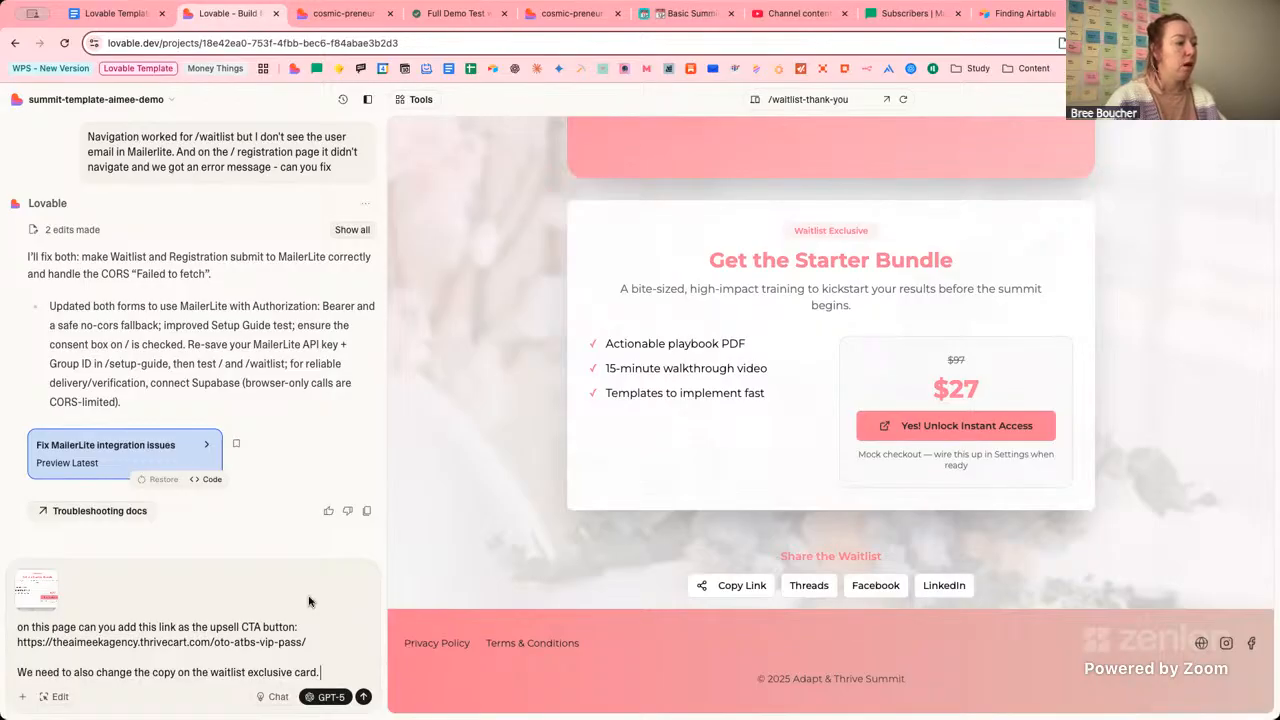
# Continue the prompt with '(see image) to sell this AAP which includes:' and a new line.
pyautogui.write('see image) to')
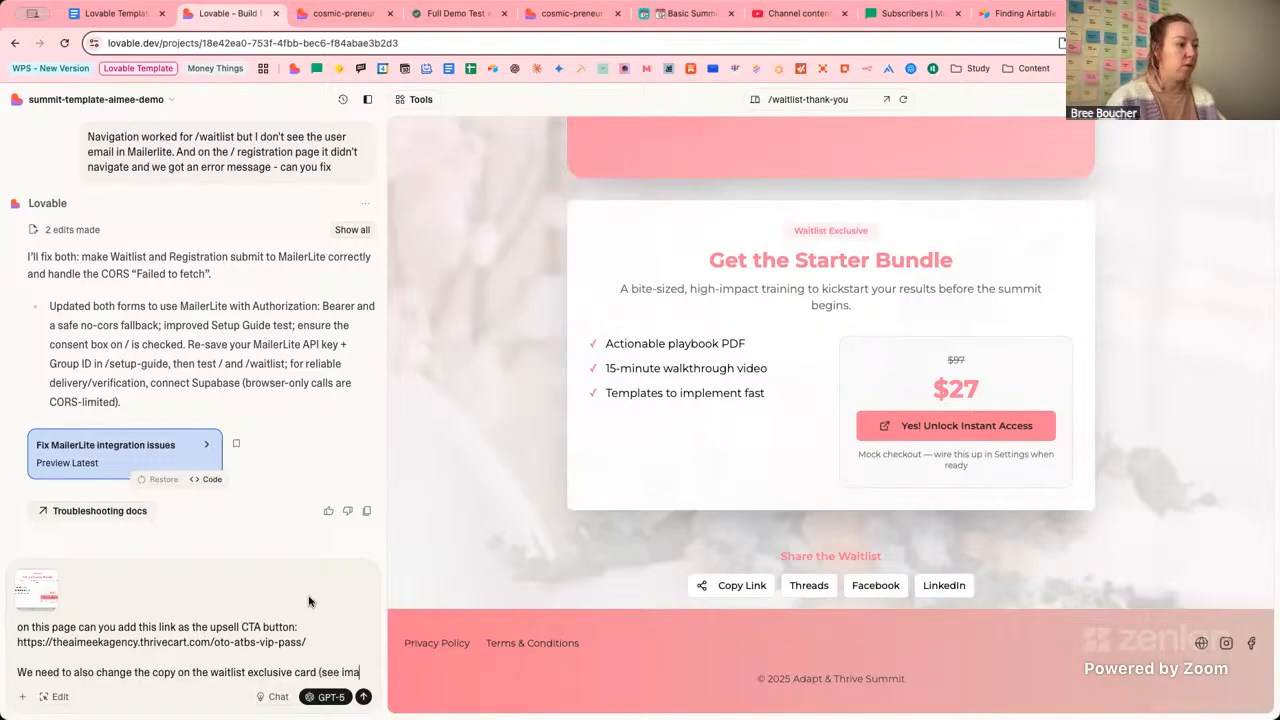
pyautogui.press('BackSpace')
pyautogui.press('BackSpace')
pyautogui.press('BackSpace')
pyautogui.write('to ')
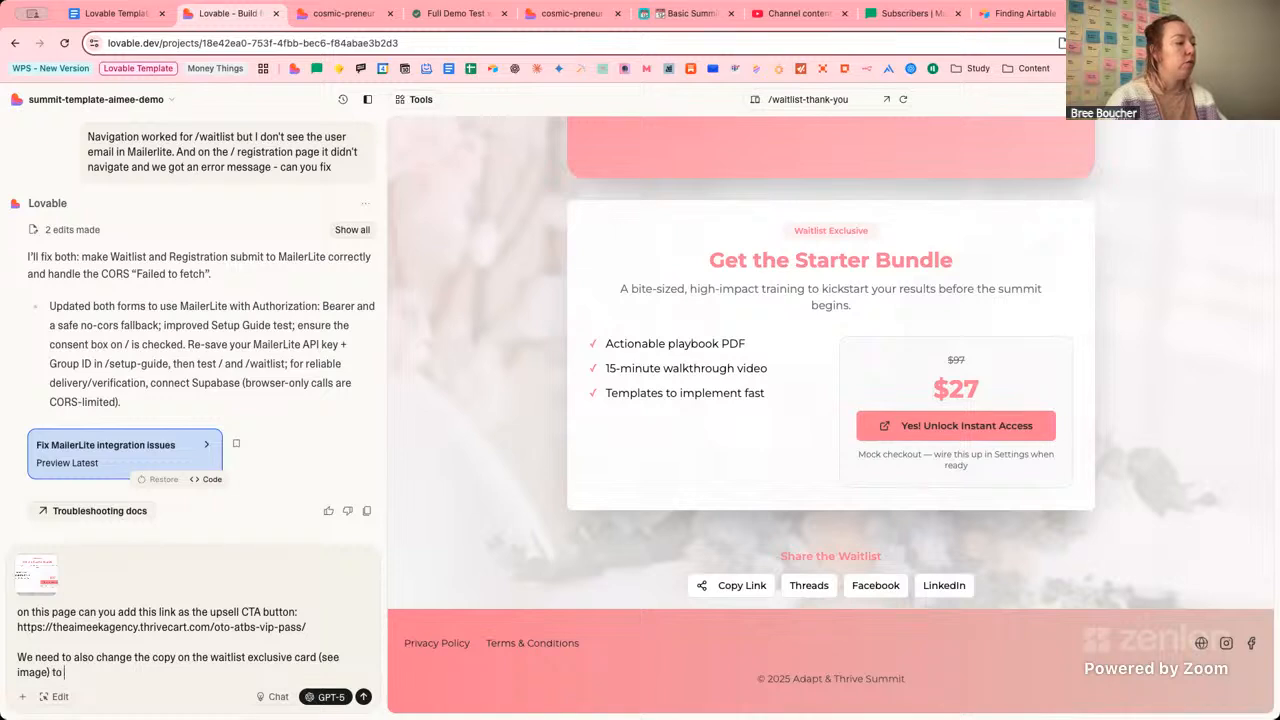
pyautogui.write('sell the')
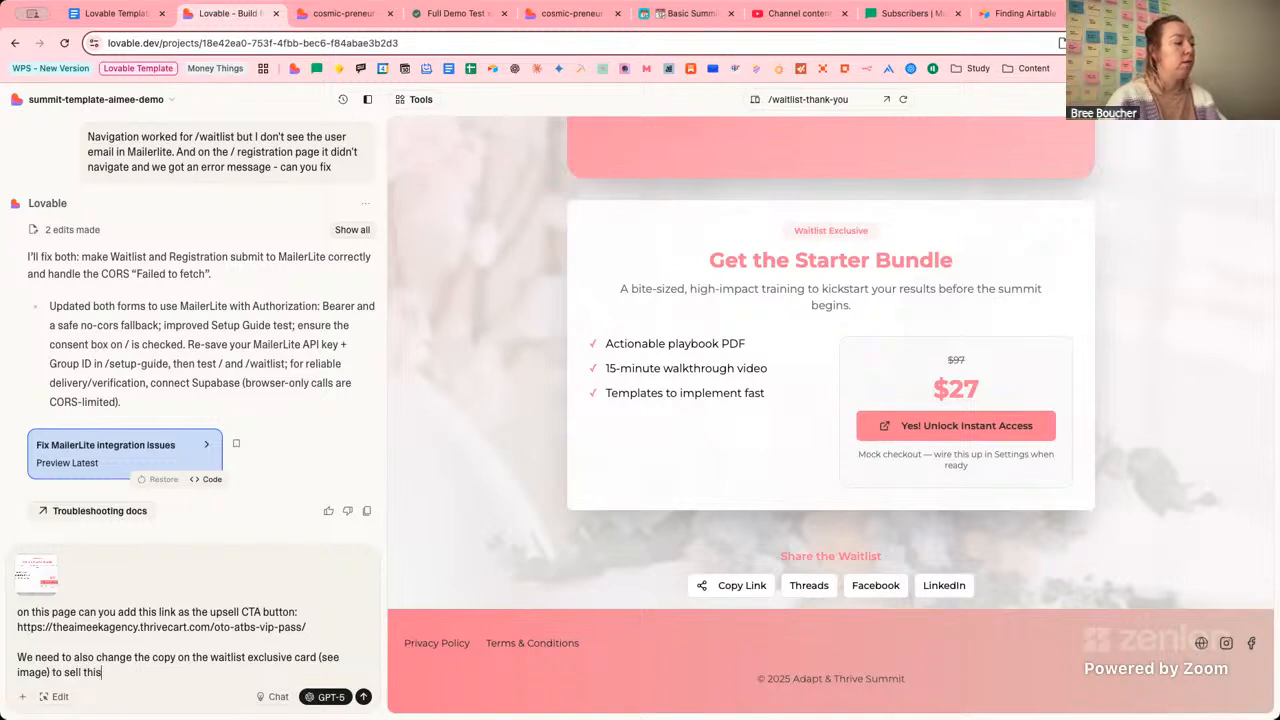
pyautogui.write('s AAP which ')
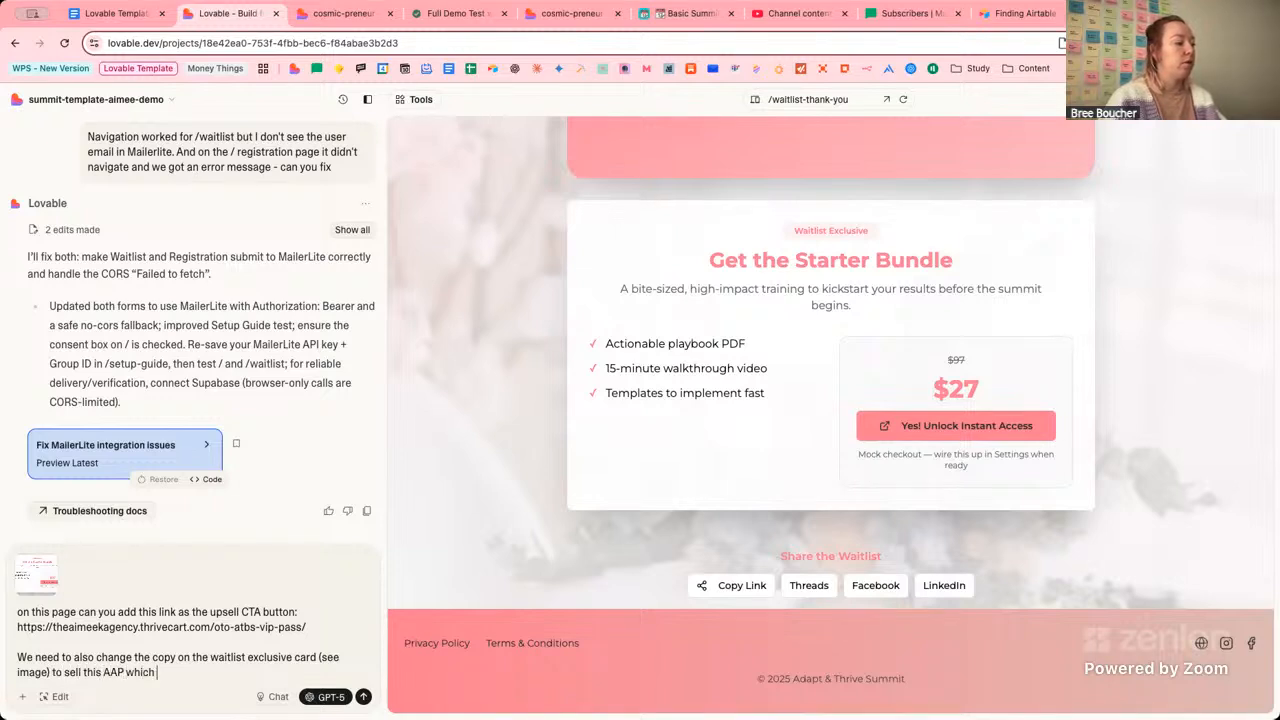
pyautogui.write('includes:')
pyautogui.hotkey('shift', 'Return')
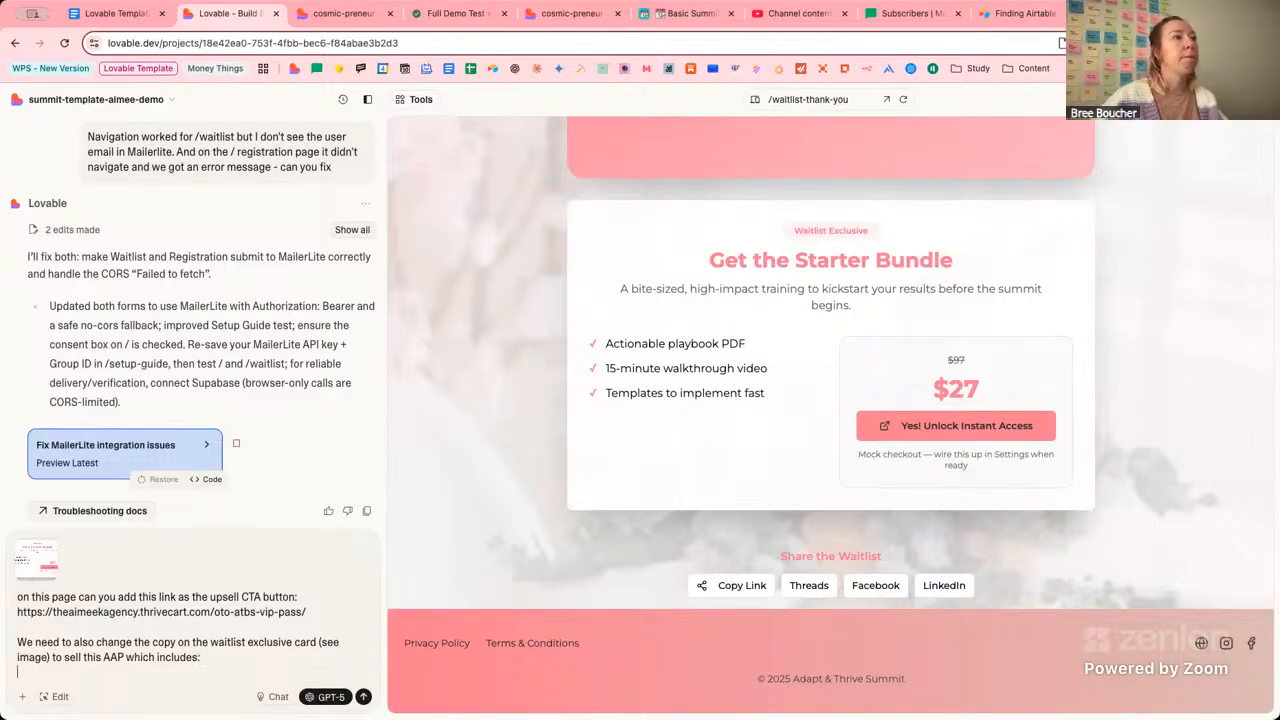
# Copy the AAP inclusions and '$37 during Waitlist' price from the Notion Event Details.
pyautogui.click(466, 20)
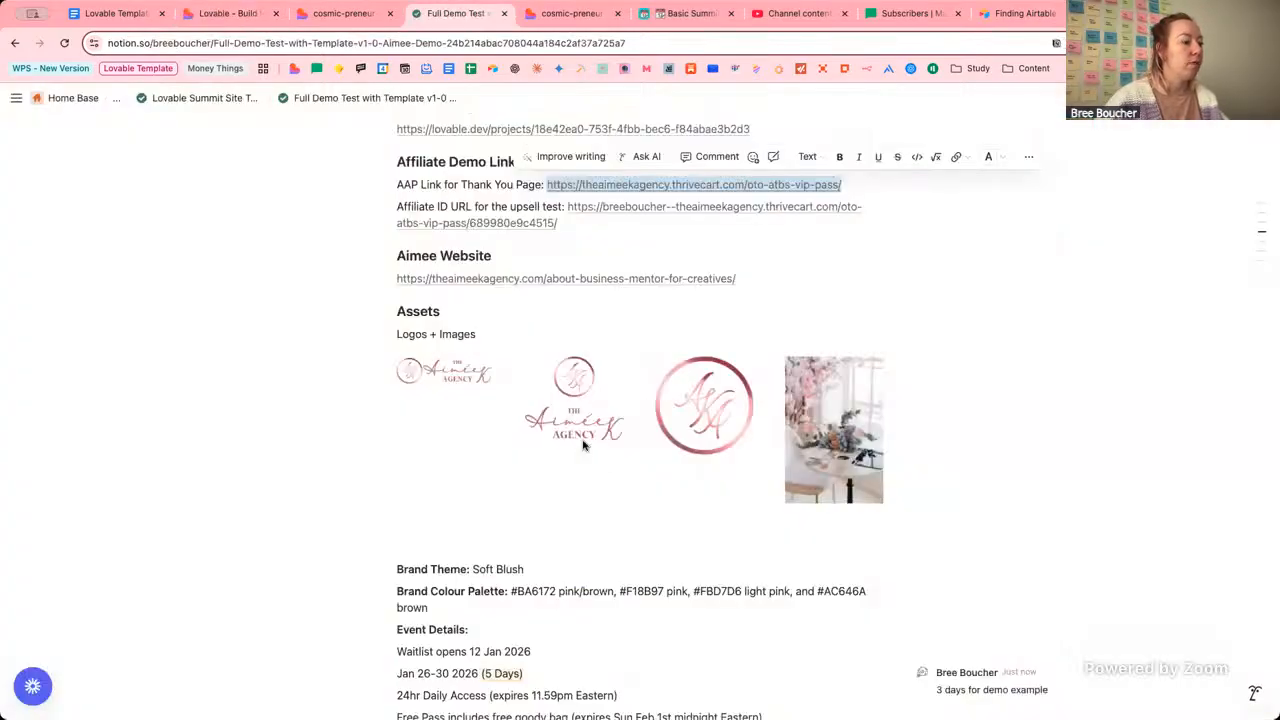
pyautogui.scroll(-2, 584, 445)
pyautogui.scroll(-5, 584, 445)
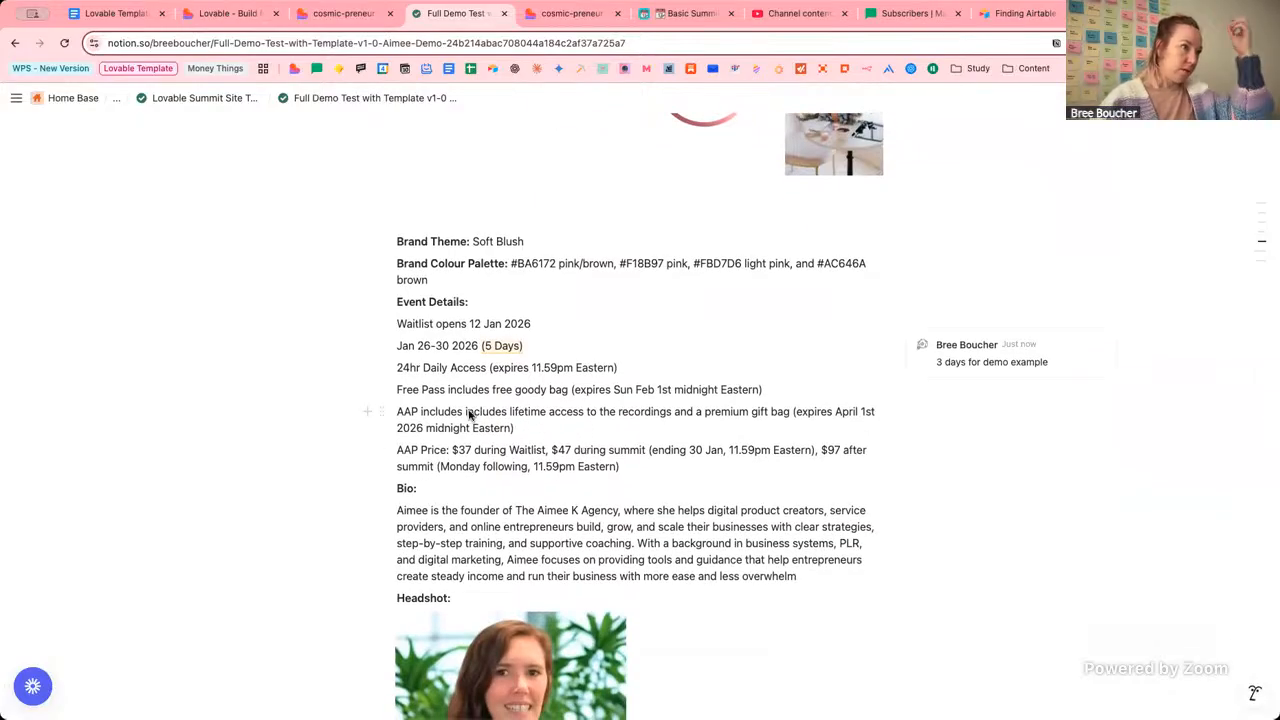
pyautogui.moveTo(465, 415); pyautogui.dragTo(547, 458)
pyautogui.press('super+c')
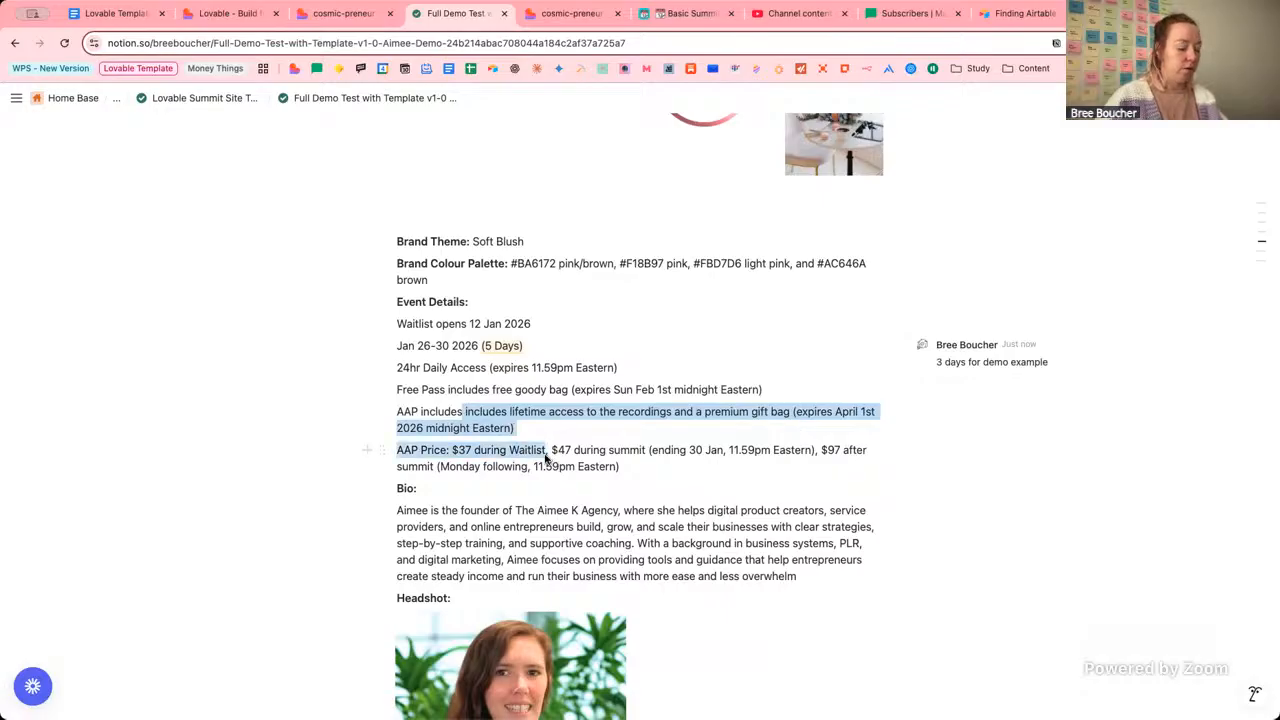
pyautogui.click(225, 13)
# Paste the AAP details, delete the duplicated 'includes', and send the prompt to Lovable.
pyautogui.press('super+v')
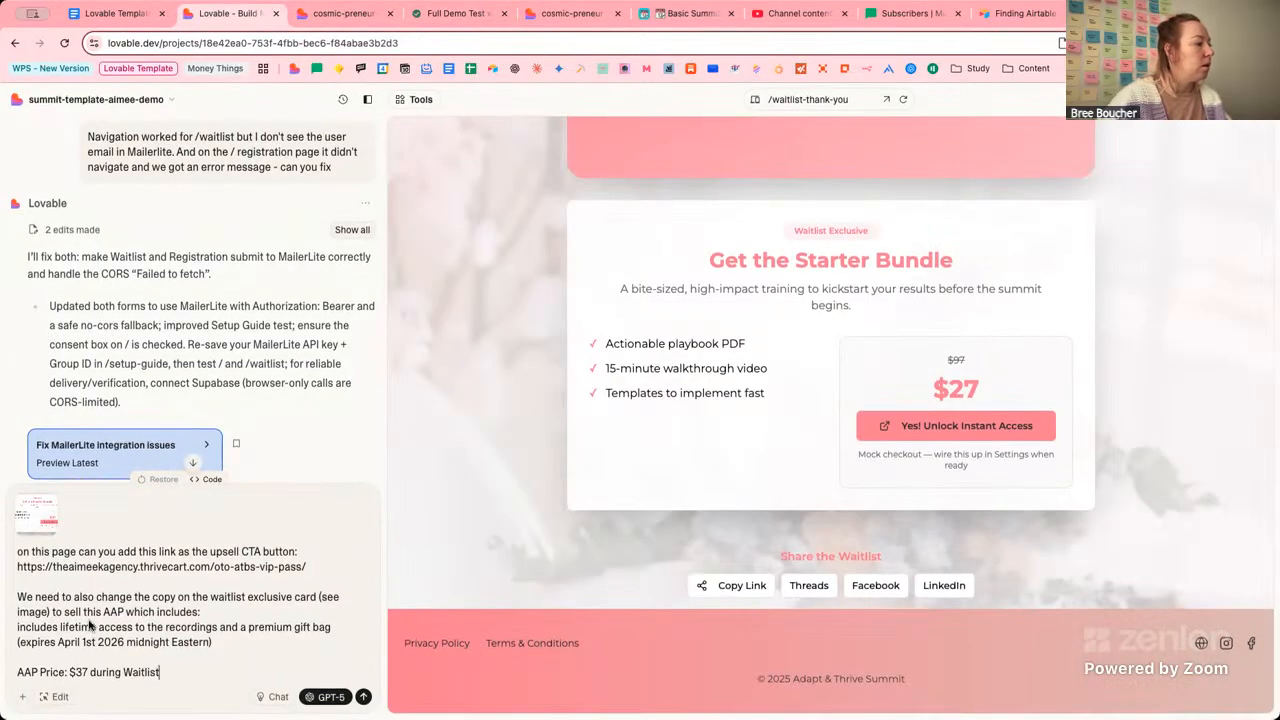
pyautogui.doubleClick(18, 630)
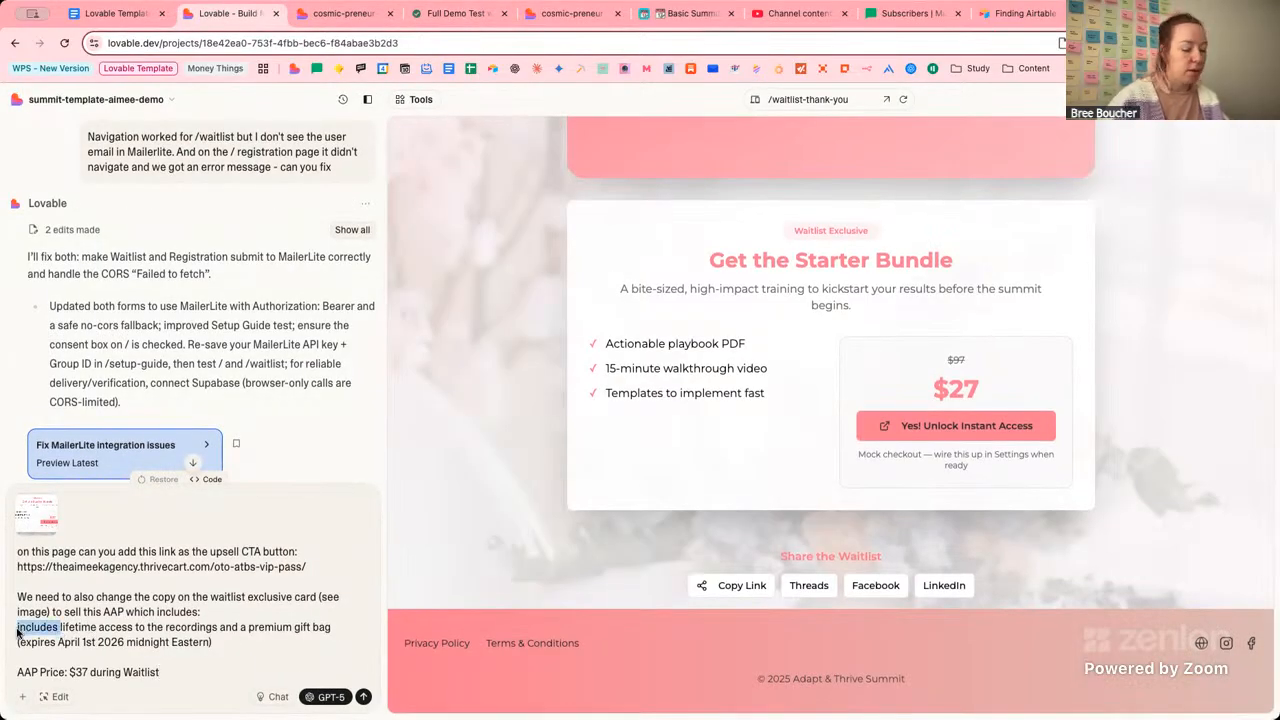
pyautogui.press('BackSpace')
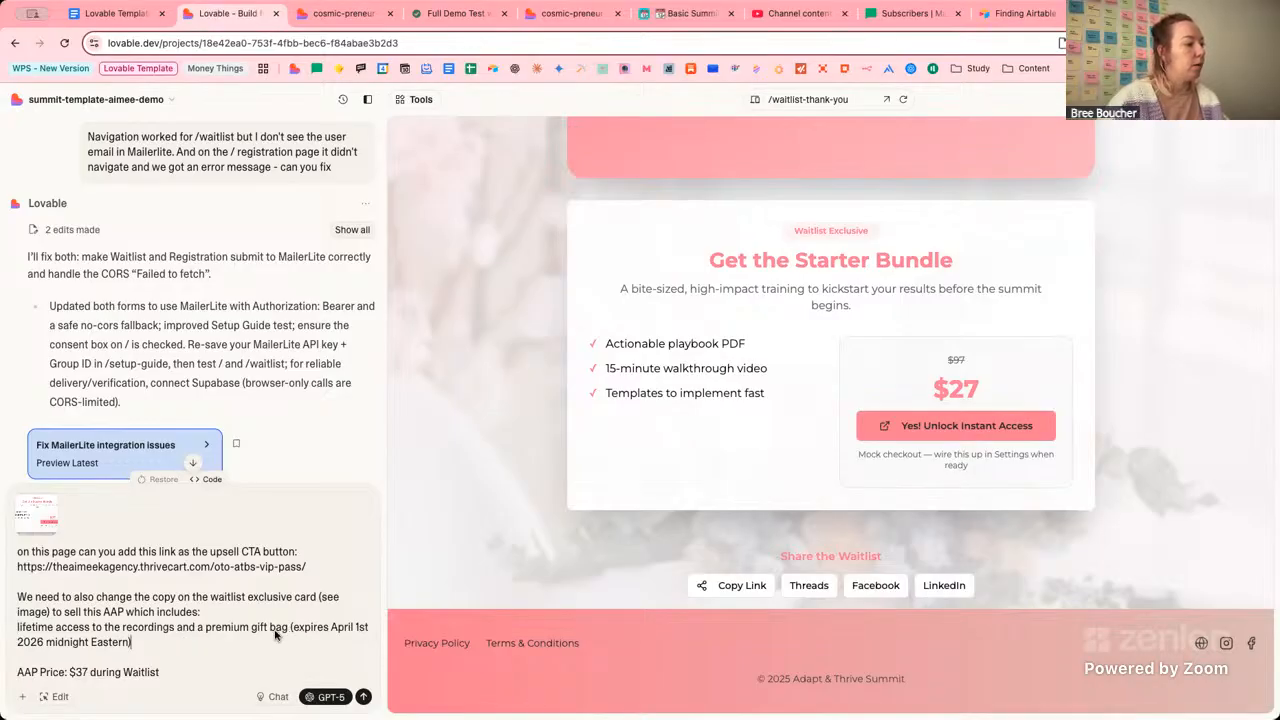
pyautogui.click(186, 672)
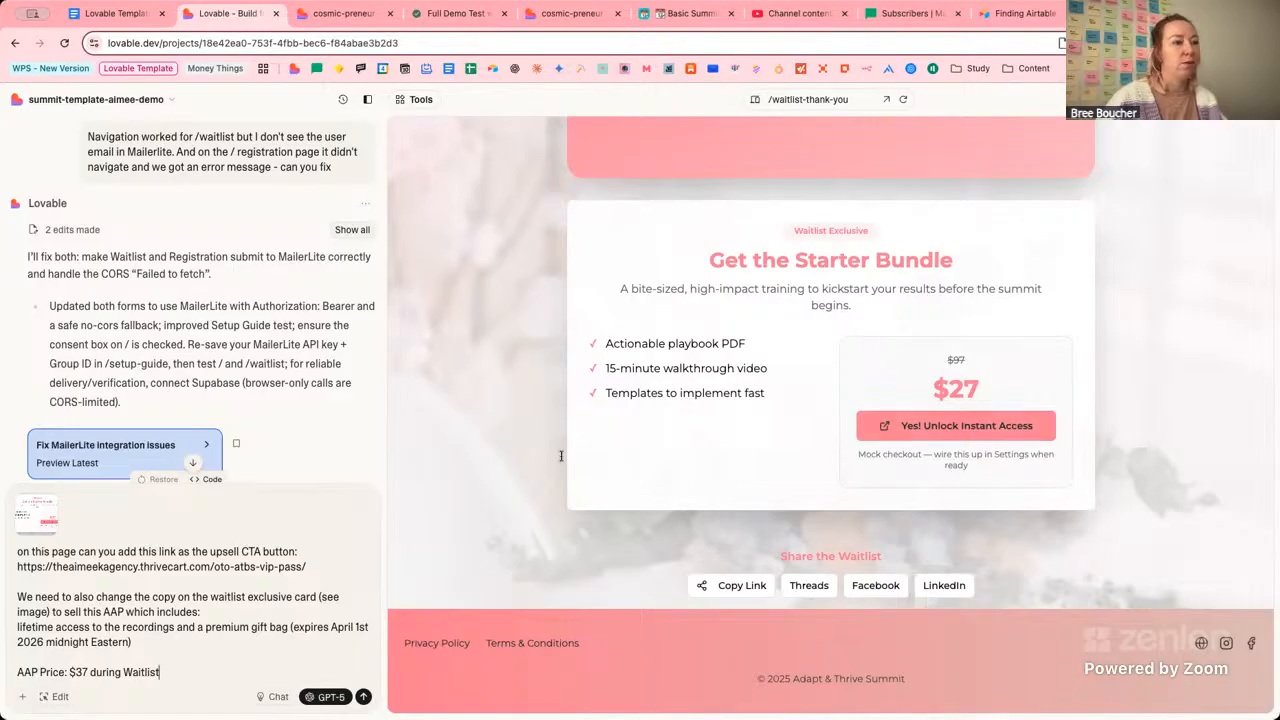
pyautogui.click(366, 581)
pyautogui.press('Return')
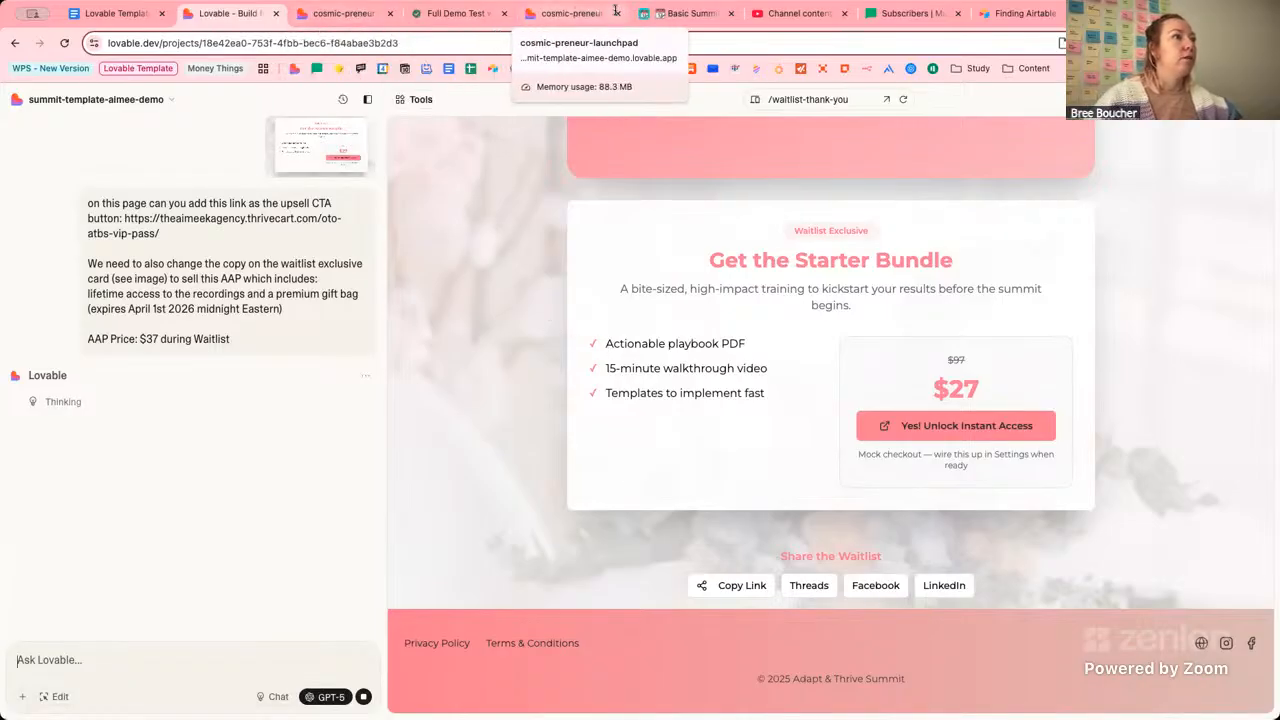
# Open Notion's AAP Link for Thank You Page in a new tab to view the $37 VIP Pass upsell.
pyautogui.click(455, 13)
pyautogui.scroll(5, 595, 300)
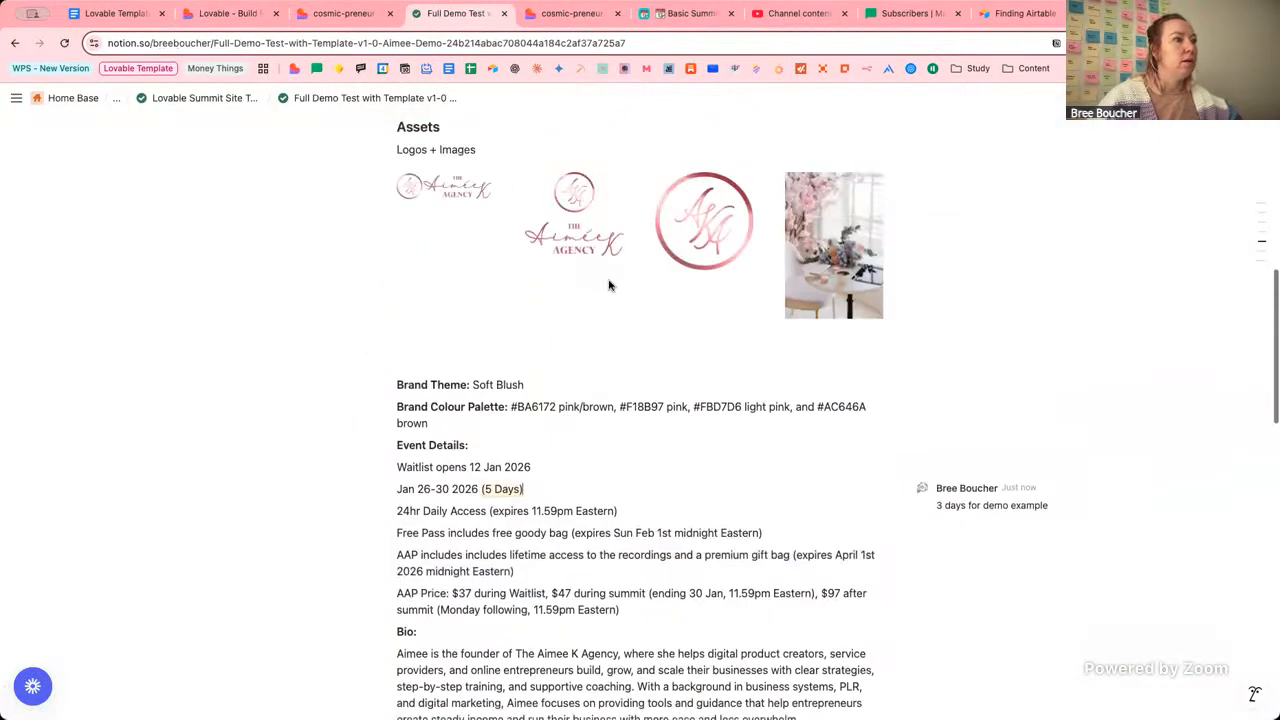
pyautogui.scroll(-1, 608, 285)
pyautogui.moveTo(589, 405)
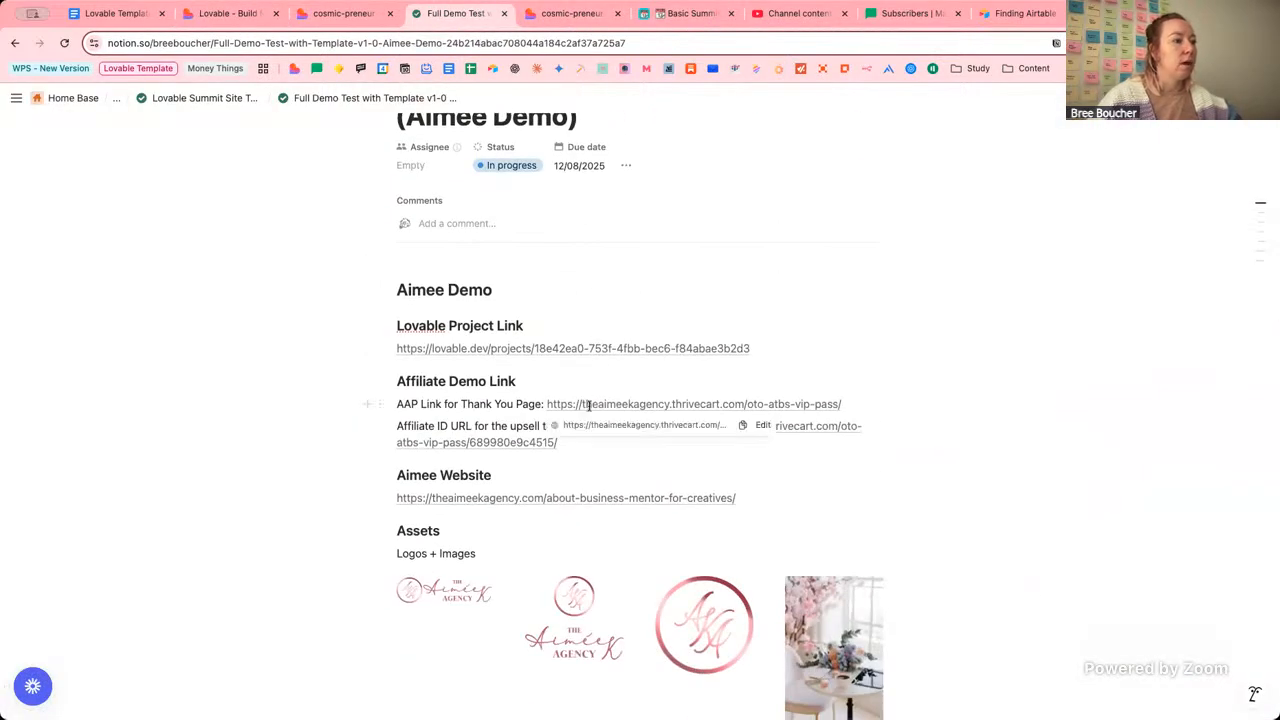
pyautogui.click(607, 404)
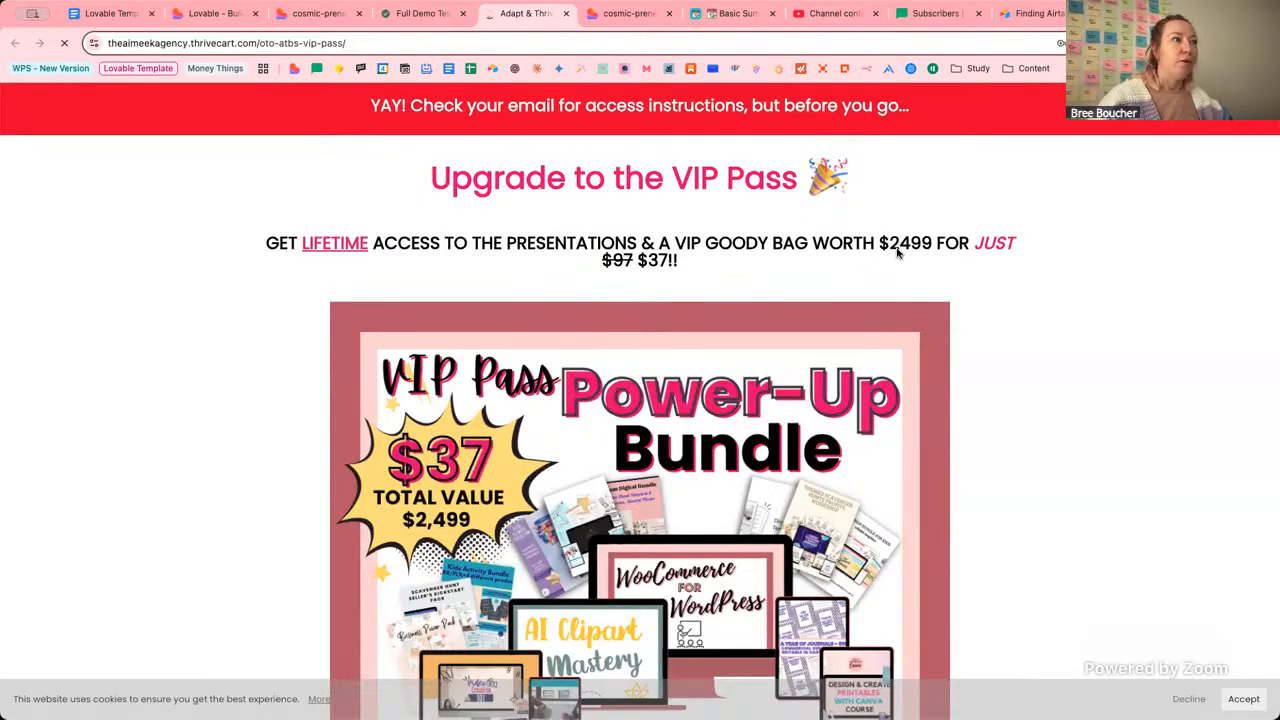
# Accept the cookie notice and scroll down the $37 VIP Pass Power-Up Bundle sales page.
pyautogui.click(1243, 699)
pyautogui.scroll(-4, 1072, 327)
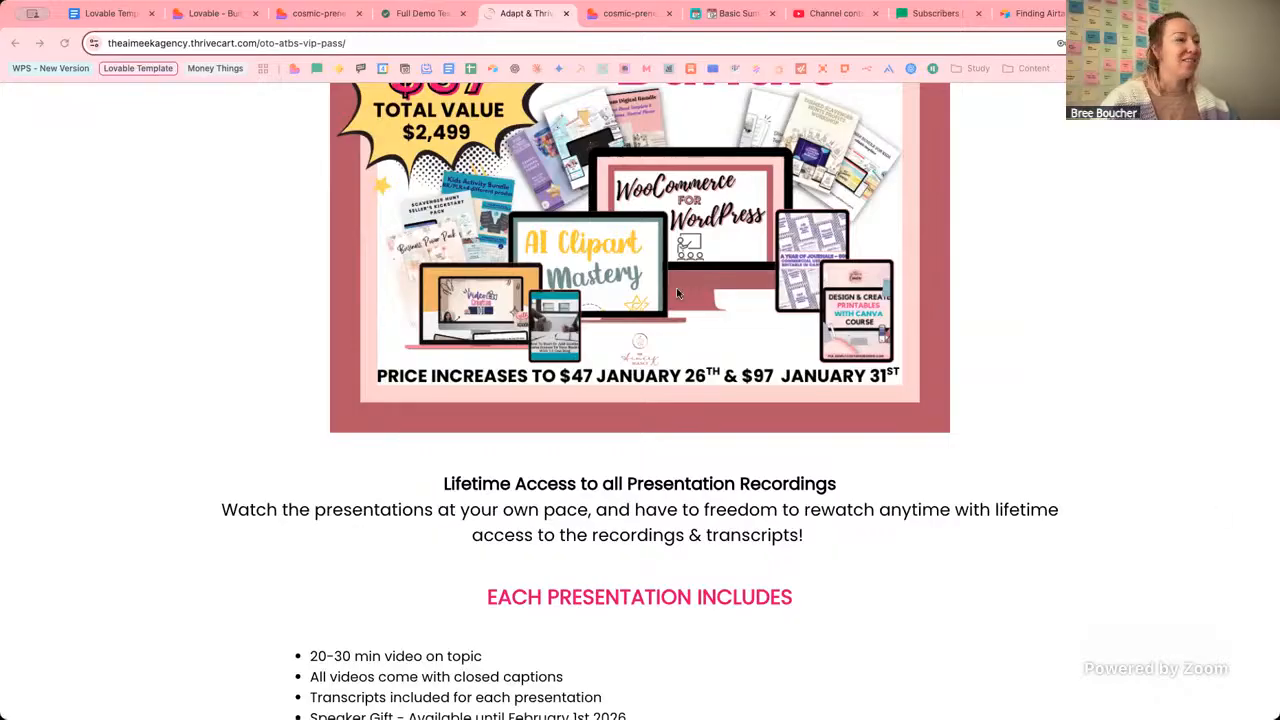
pyautogui.click(105, 438)
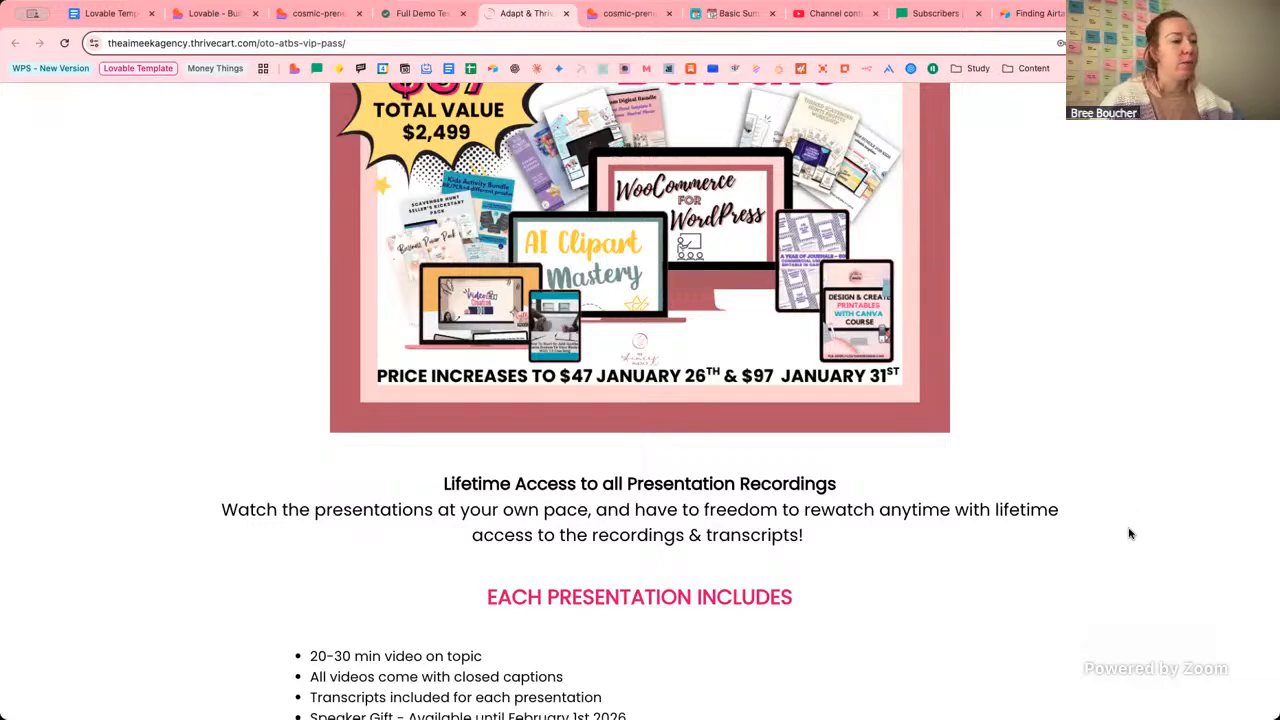
pyautogui.scroll(-4, 1125, 534)
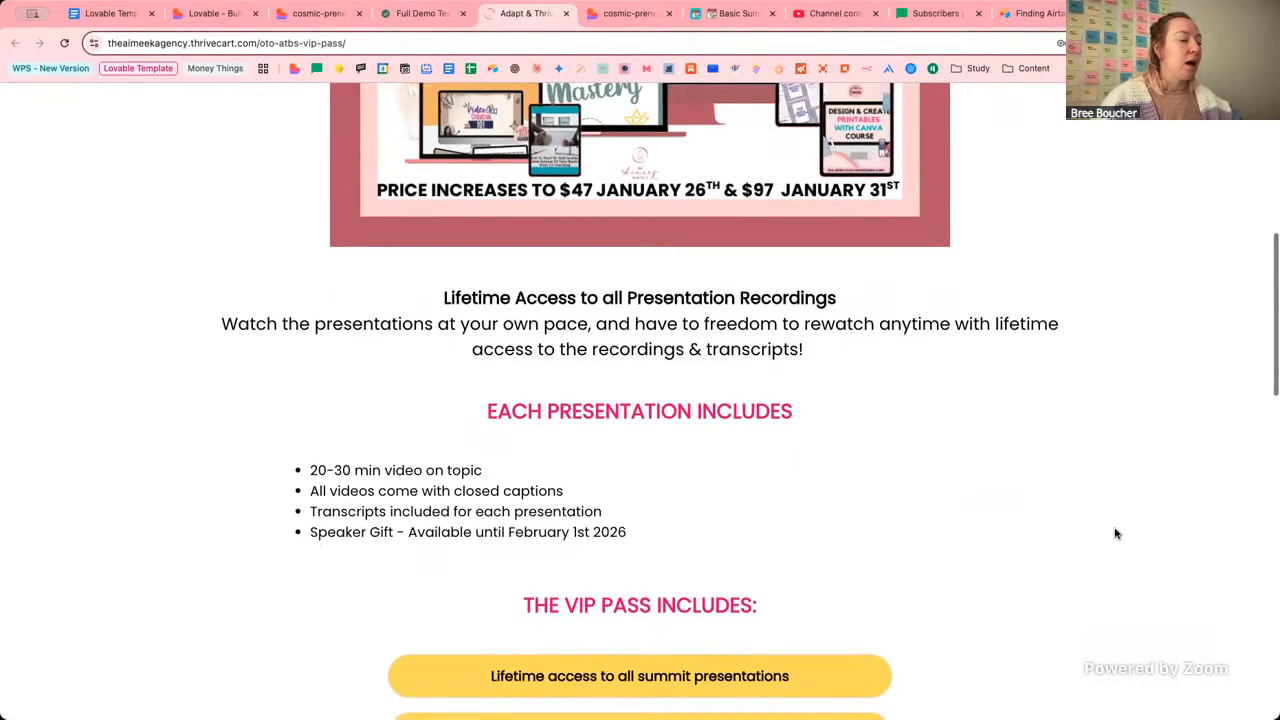
pyautogui.scroll(-2, 1117, 534)
pyautogui.scroll(-2, 1117, 534)
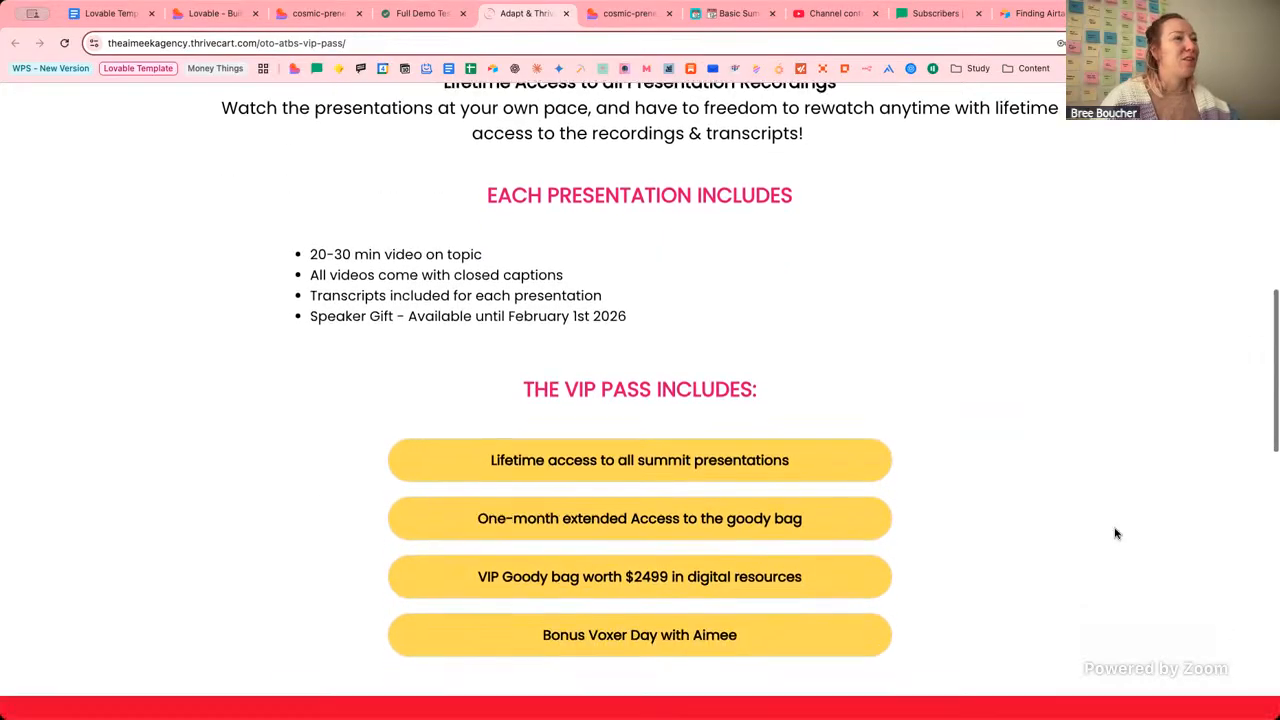
# Scroll to the VIP Pass checkout form and back, then return to the Full Demo Notion notes.
pyautogui.scroll(1, 1117, 534)
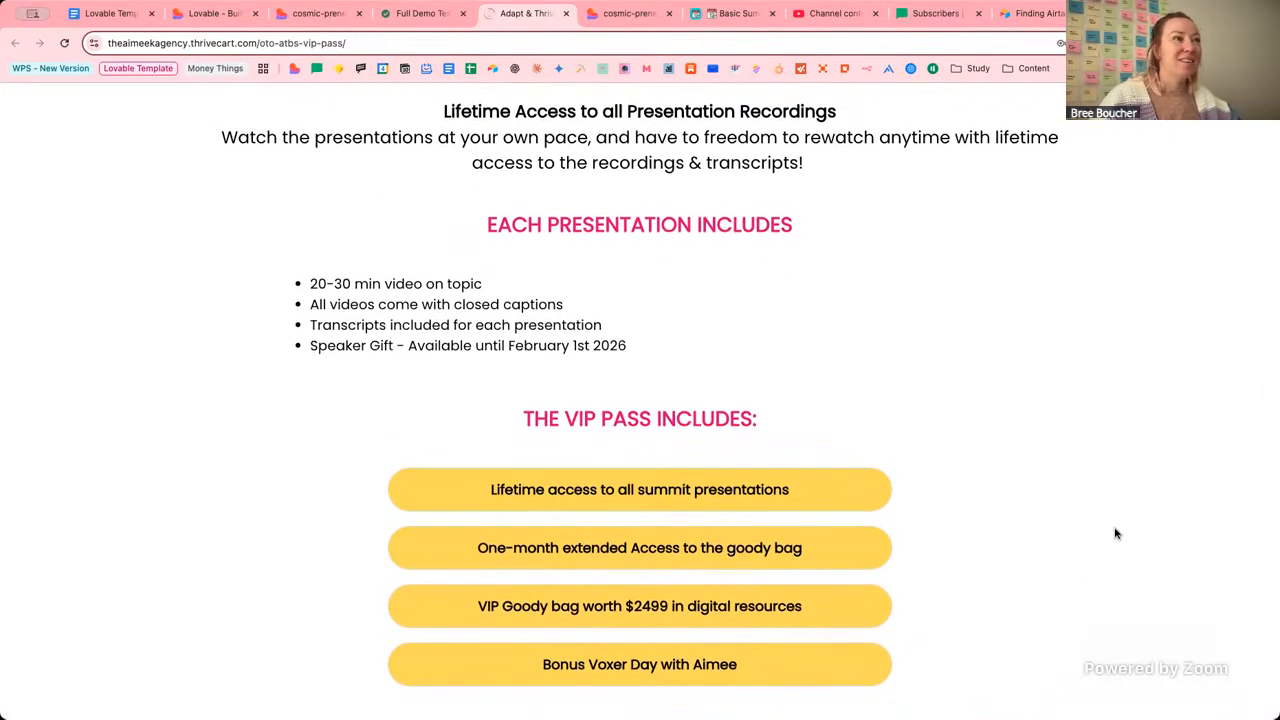
pyautogui.scroll(10, 1117, 534)
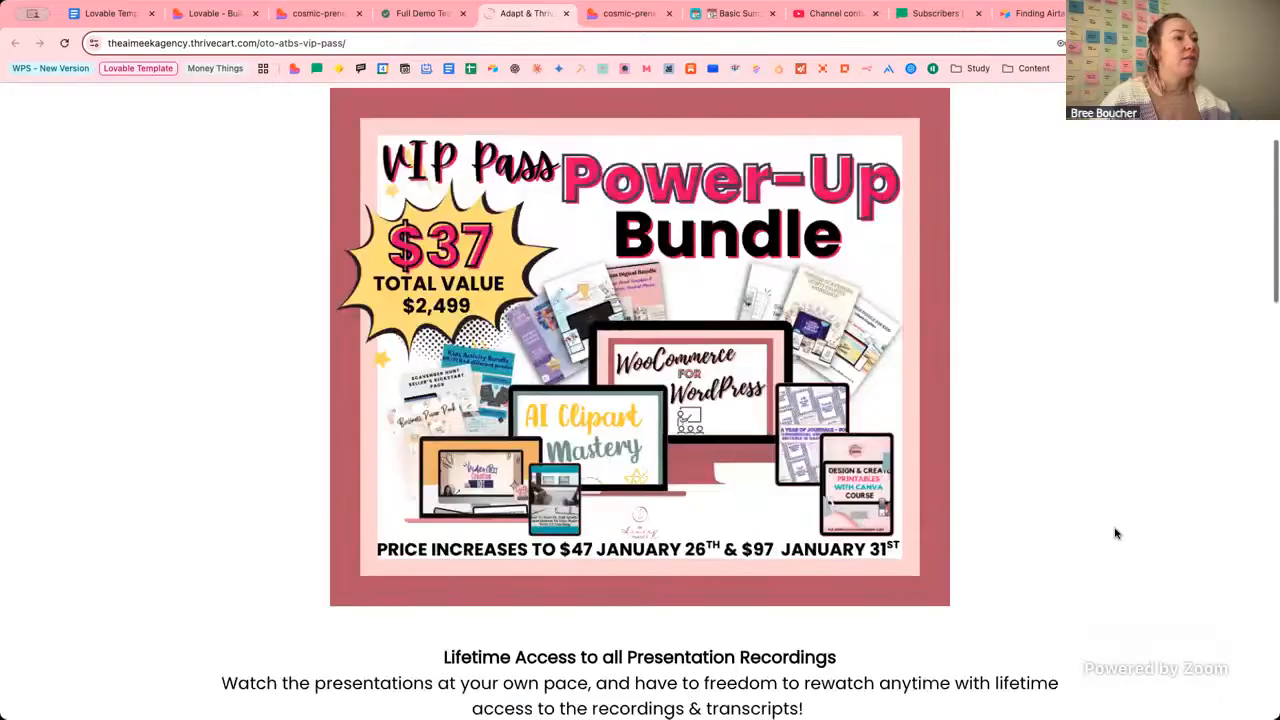
pyautogui.scroll(-5, 1117, 534)
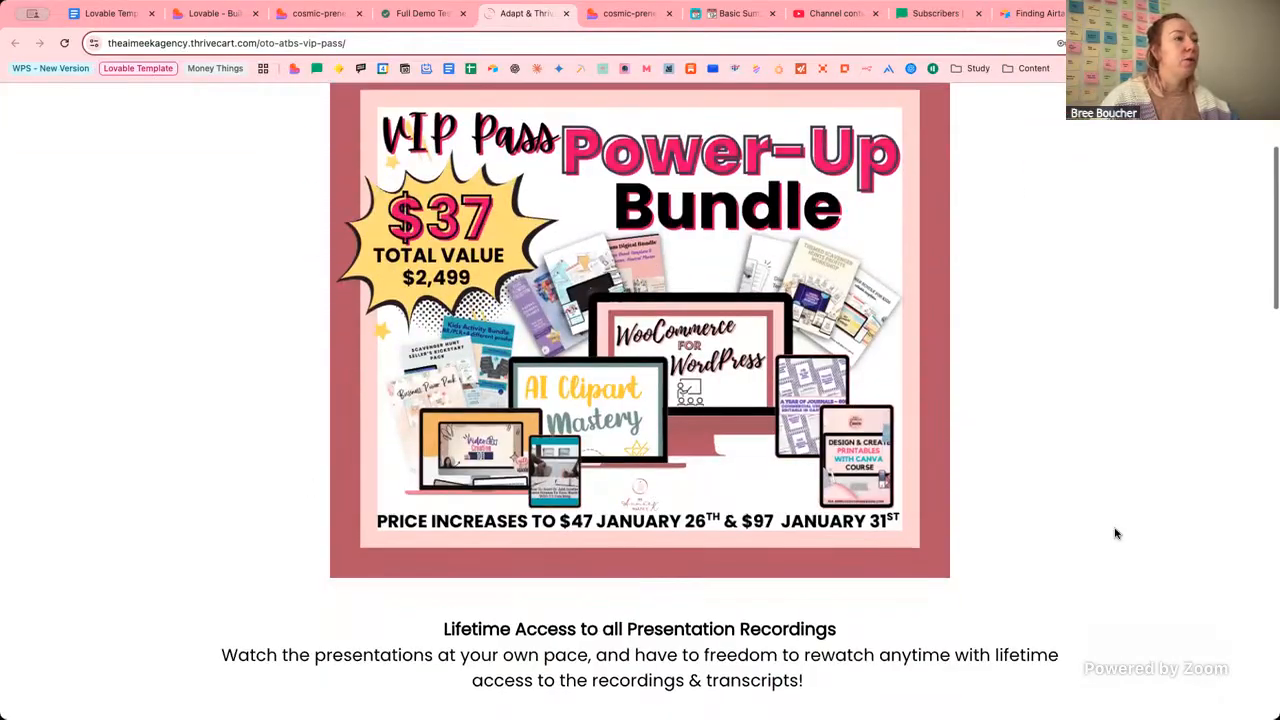
pyautogui.scroll(-3, 1117, 534)
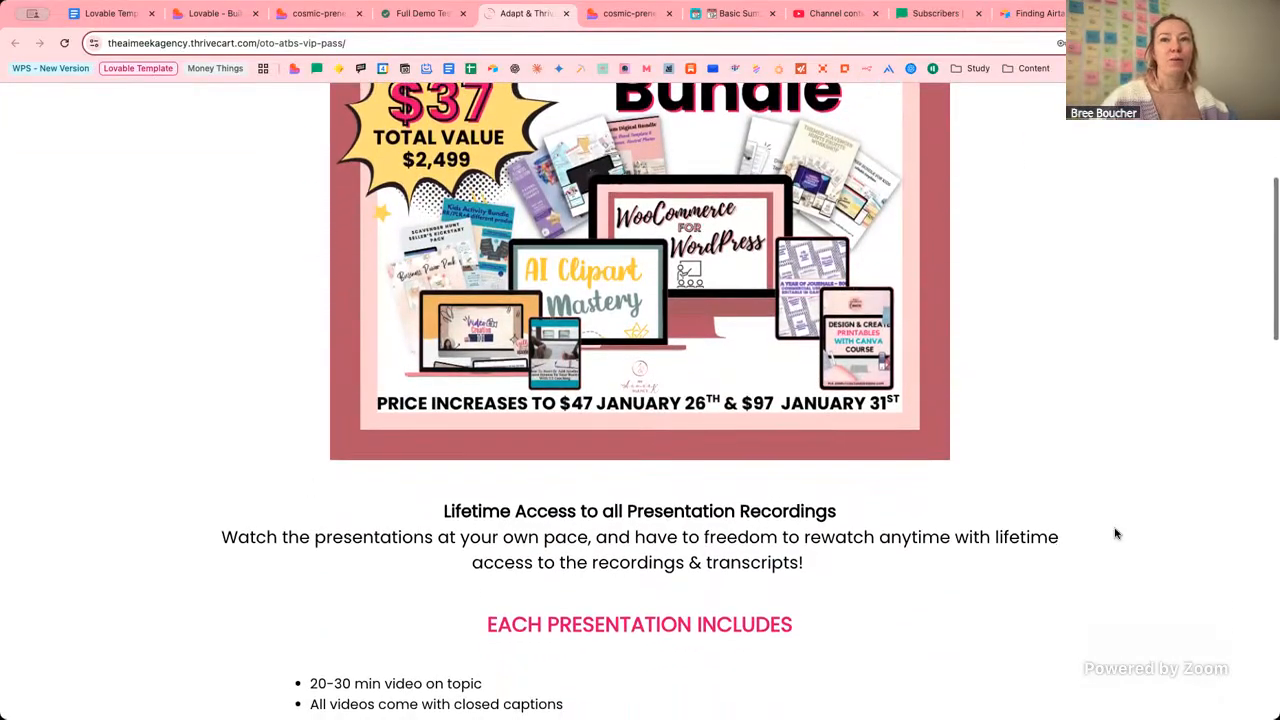
pyautogui.scroll(-20, 1107, 495)
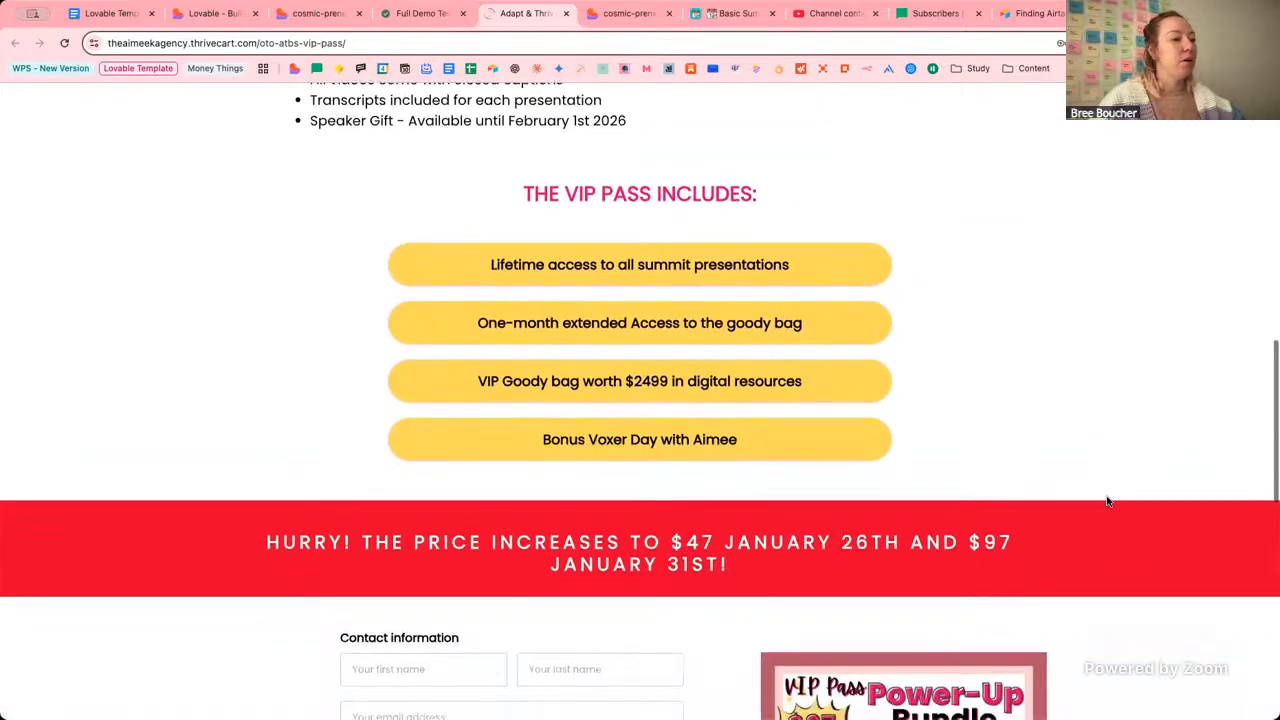
pyautogui.scroll(-4, 1107, 501)
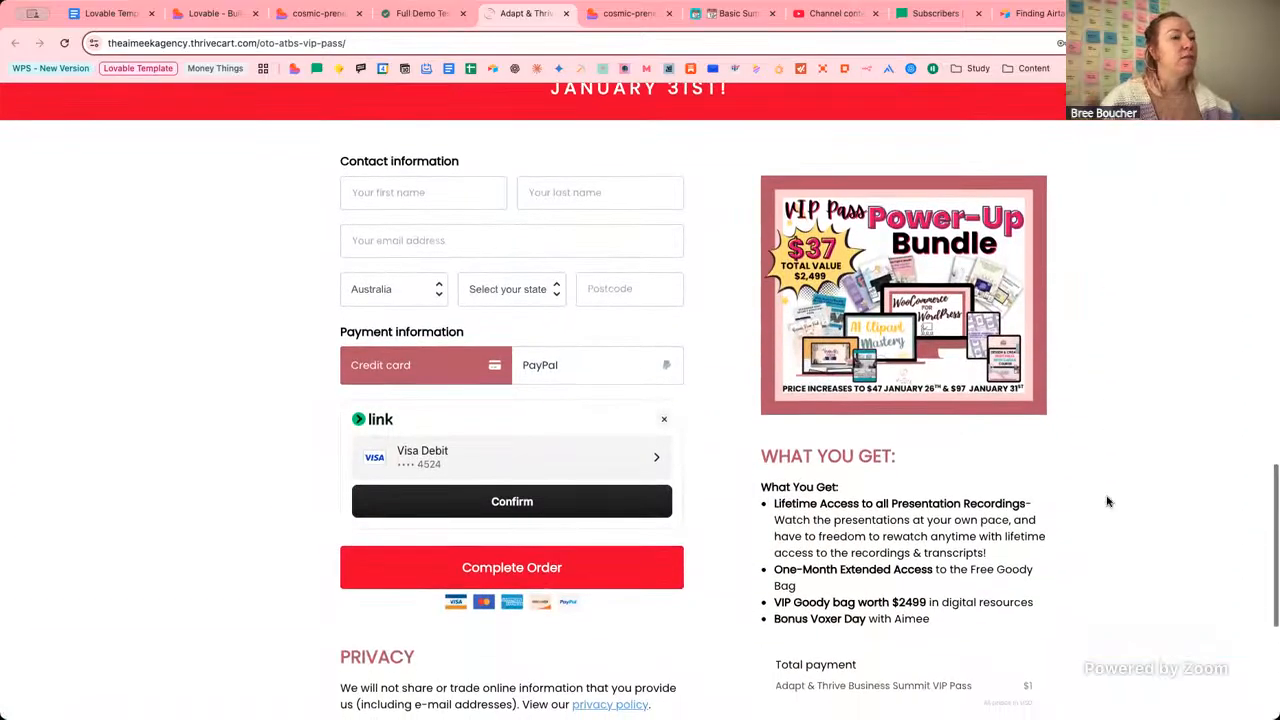
pyautogui.scroll(-3, 1108, 520)
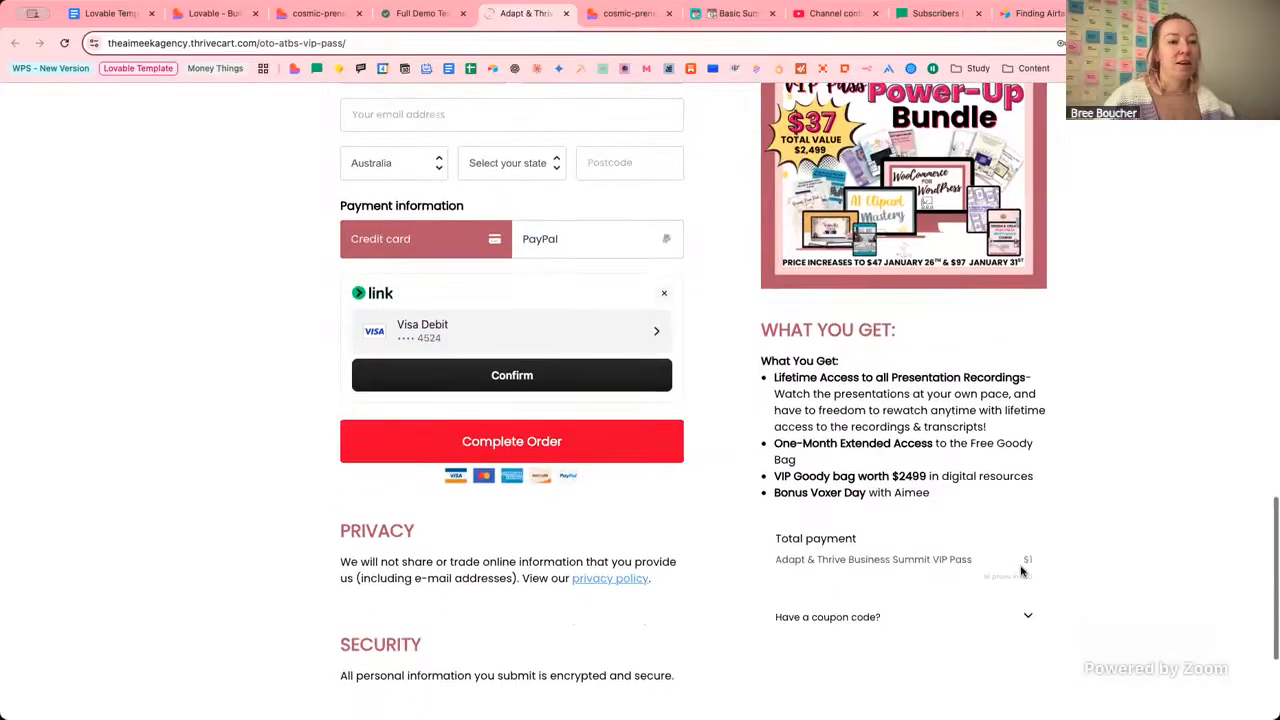
pyautogui.scroll(20, 1079, 563)
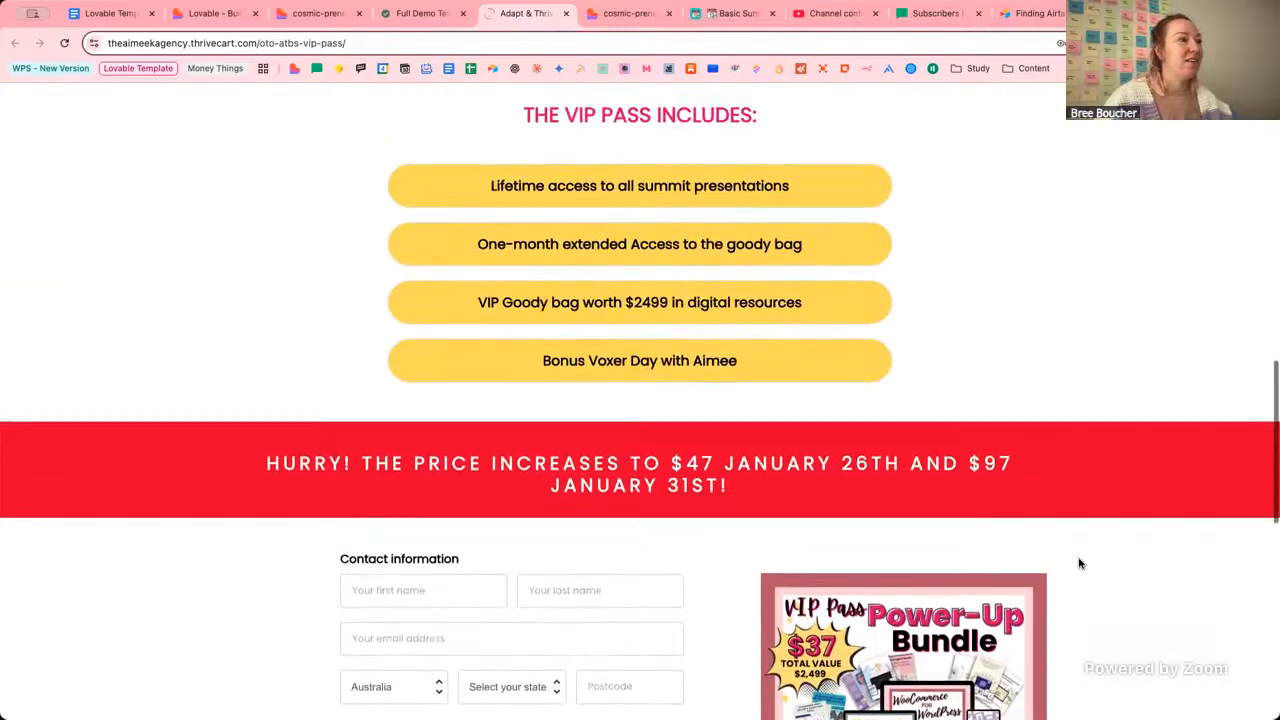
pyautogui.scroll(5, 1079, 563)
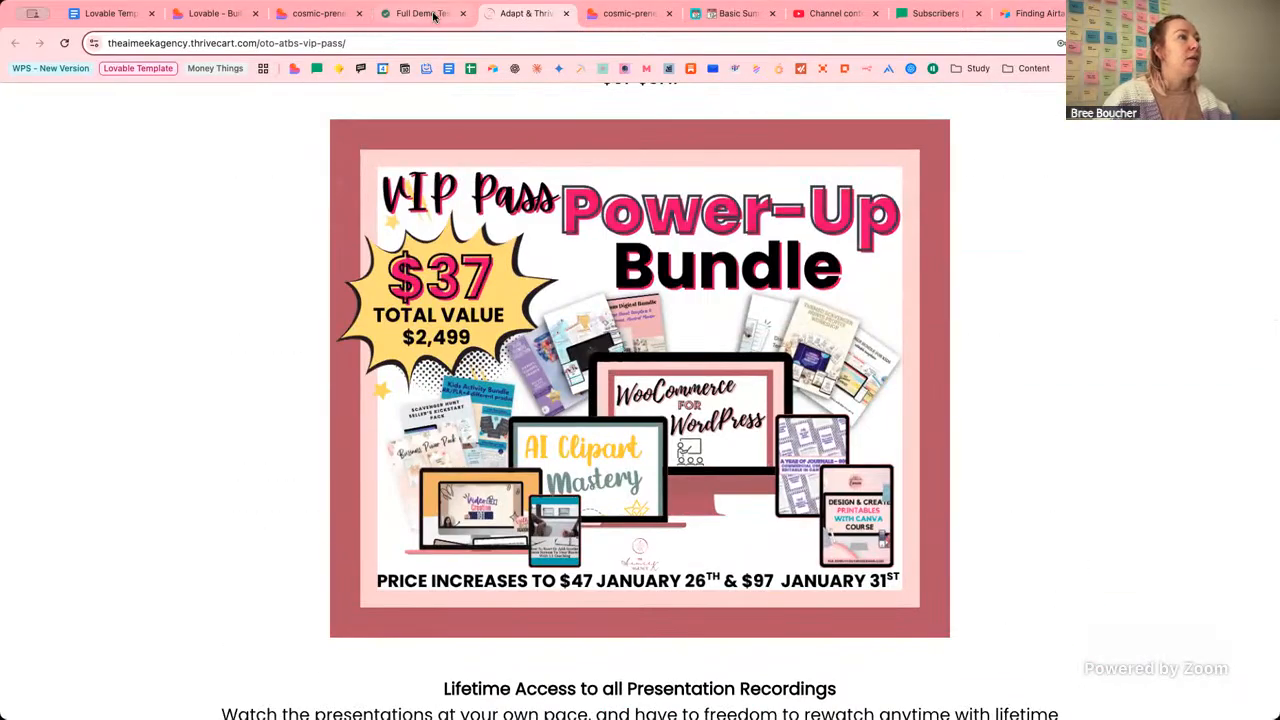
pyautogui.click(425, 13)
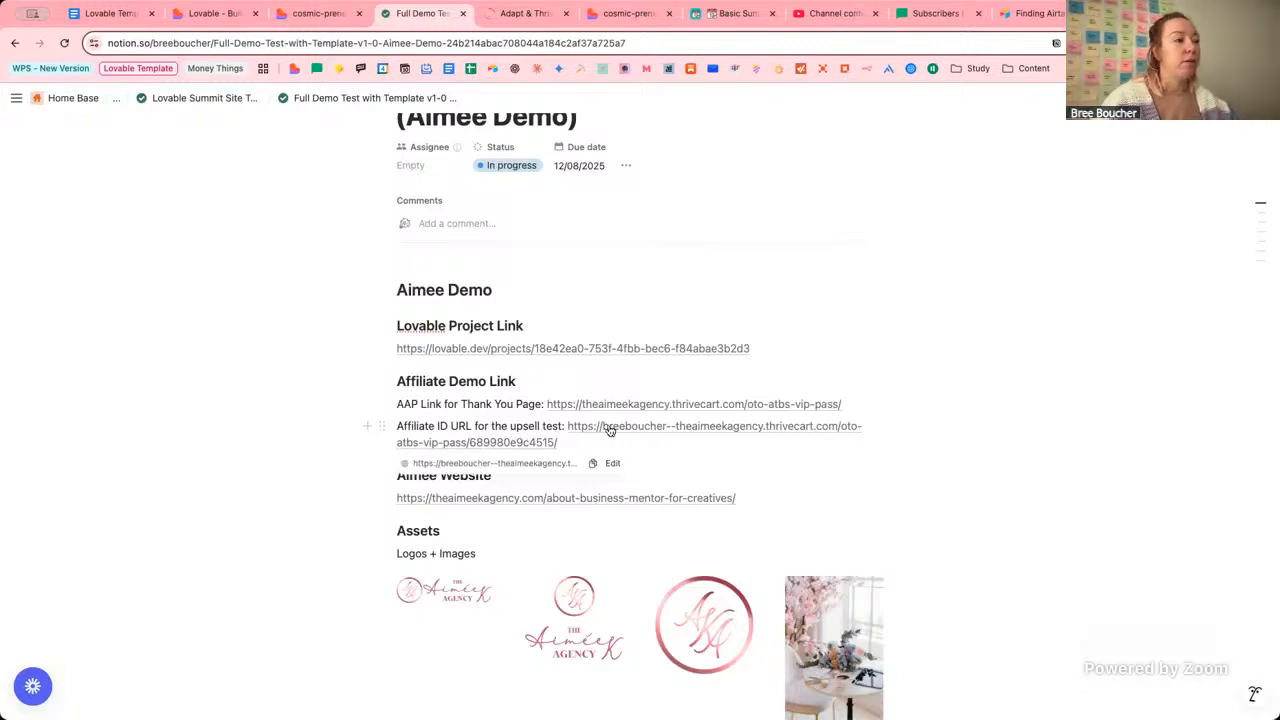
# Close the ThriveCart checkout tab and scroll the Notion notes to Pages to Update.
pyautogui.click(217, 20)
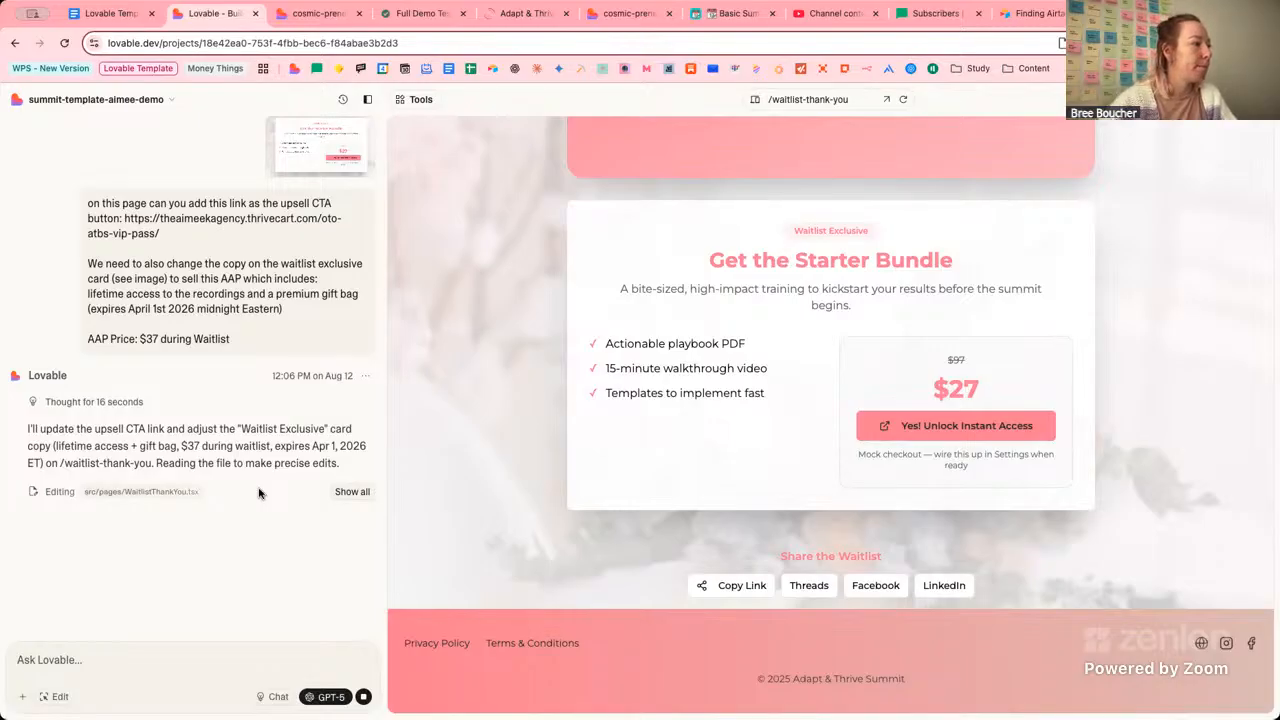
pyautogui.click(524, 13)
pyautogui.click(566, 13)
pyautogui.click(410, 15)
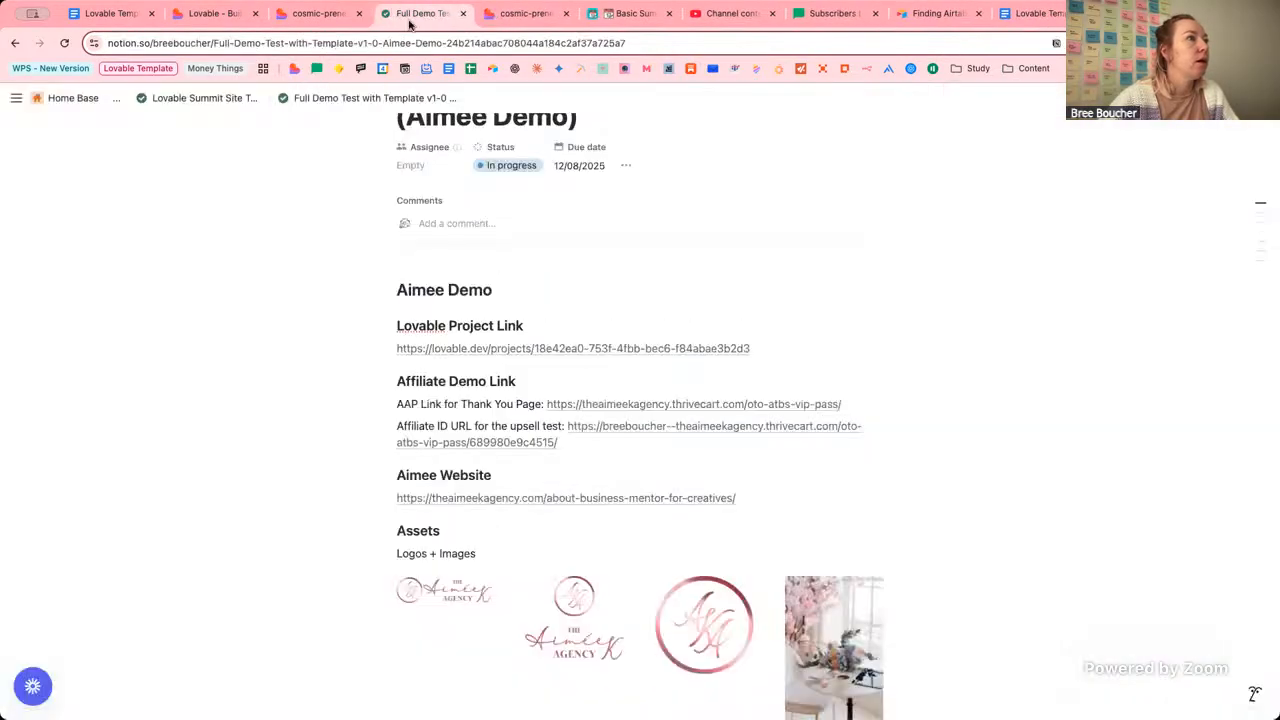
pyautogui.scroll(-10, 629, 329)
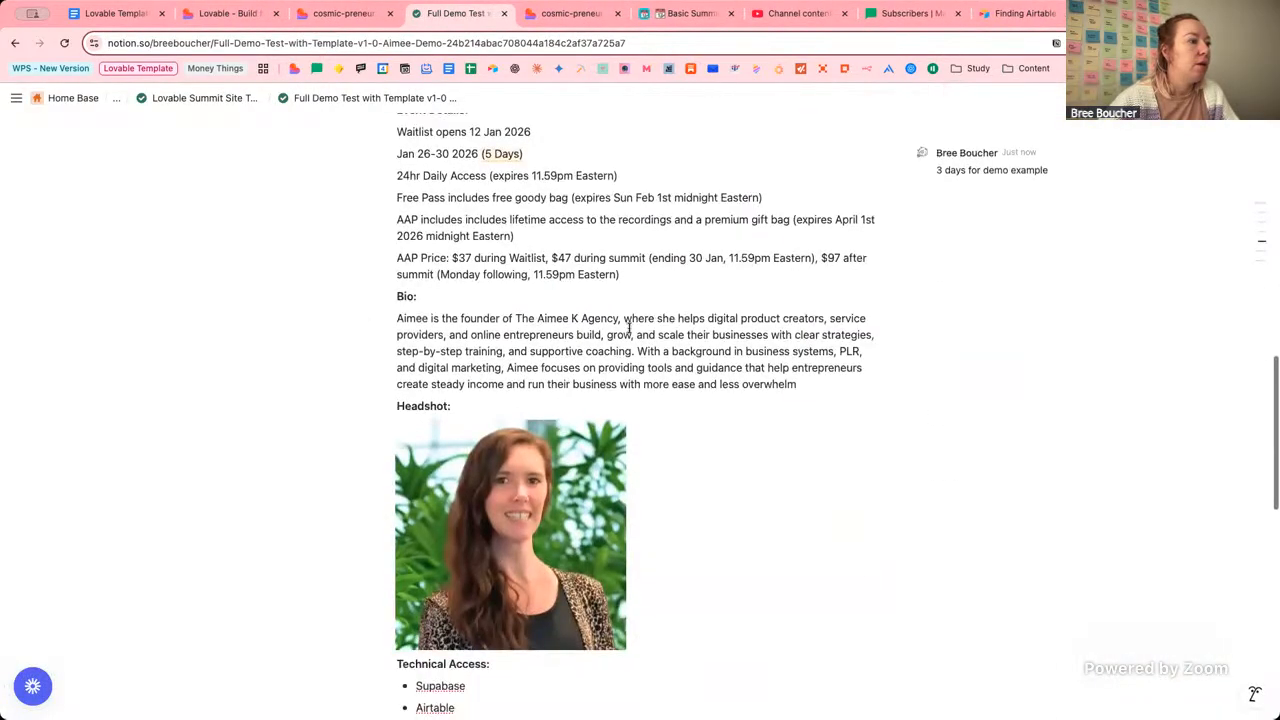
pyautogui.scroll(-4, 691, 326)
pyautogui.scroll(3, 692, 326)
pyautogui.scroll(-8, 693, 327)
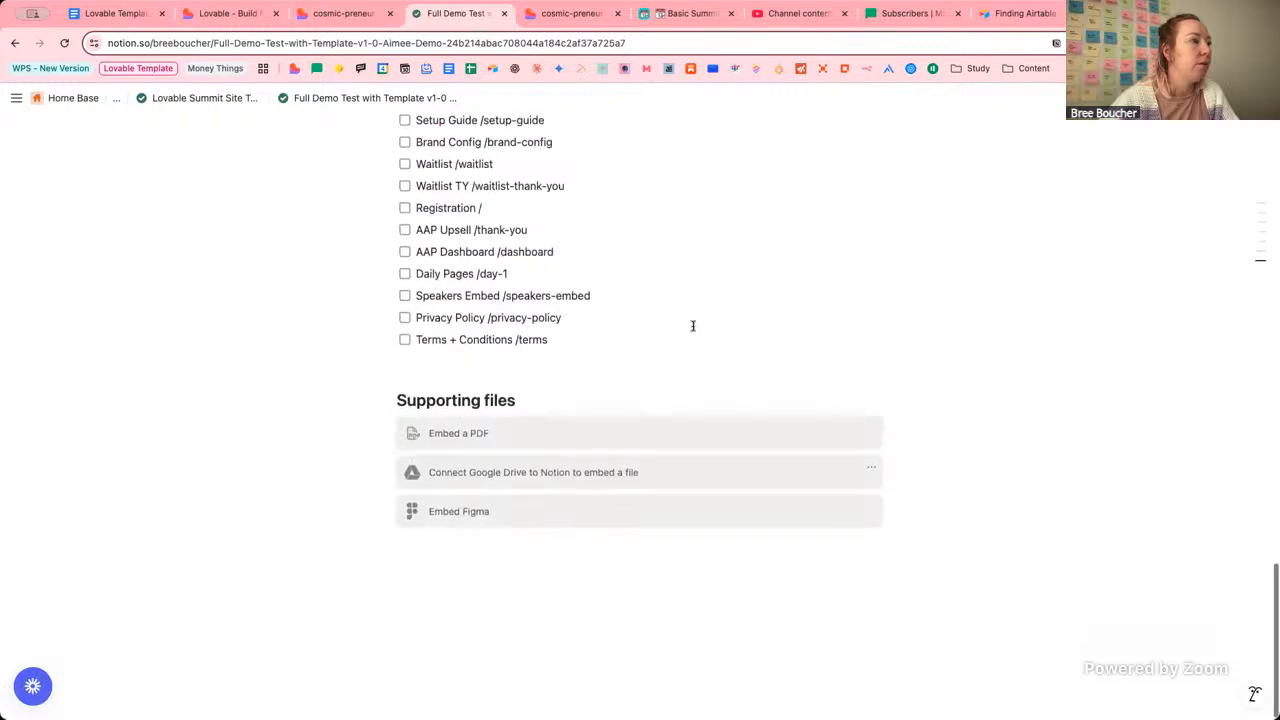
pyautogui.scroll(2, 691, 326)
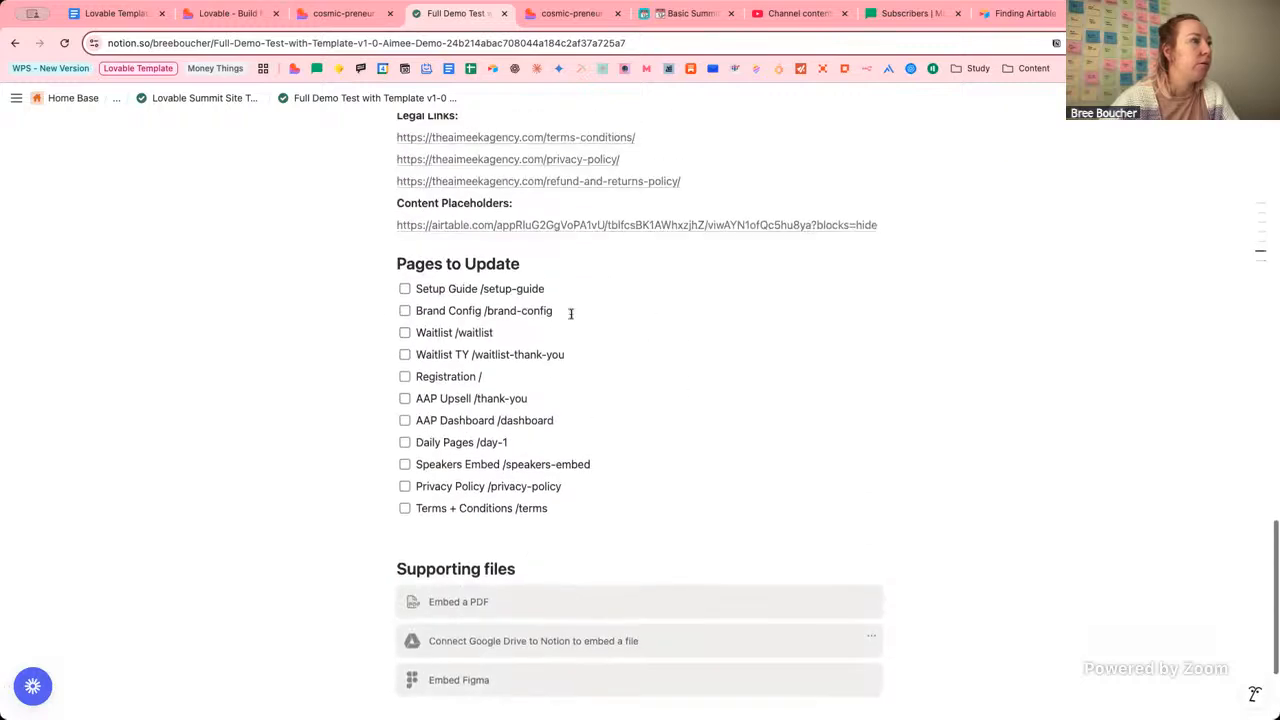
# Tick off Setup Guide, Brand Config and Waitlist TY, then go back to Lovable.
pyautogui.click(405, 290)
pyautogui.click(405, 311)
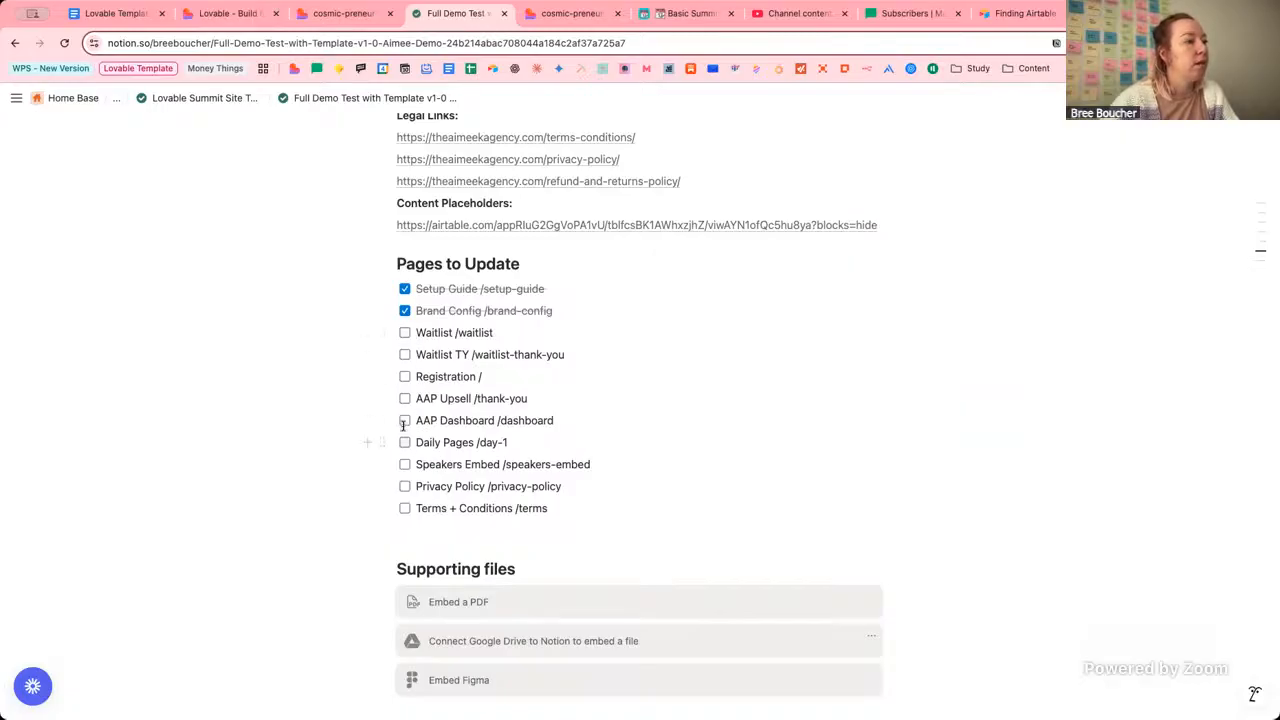
pyautogui.moveTo(427, 333); pyautogui.dragTo(506, 334)
pyautogui.click(428, 351)
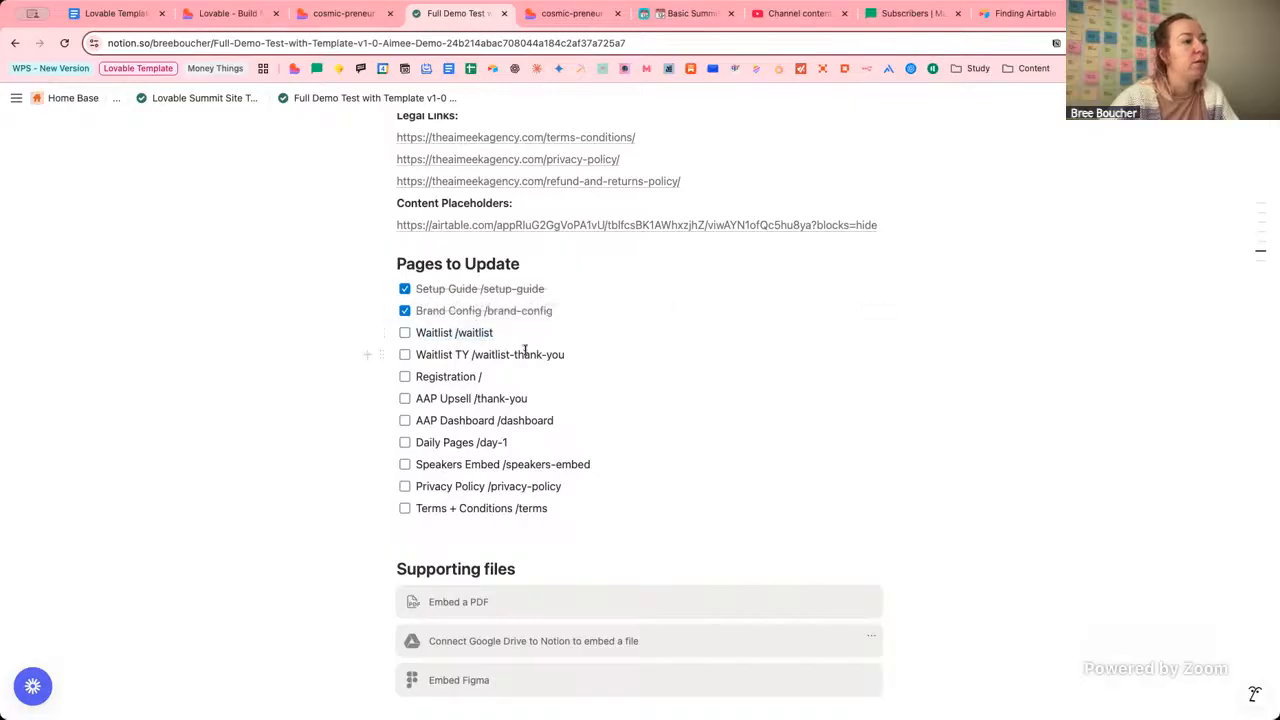
pyautogui.click(404, 355)
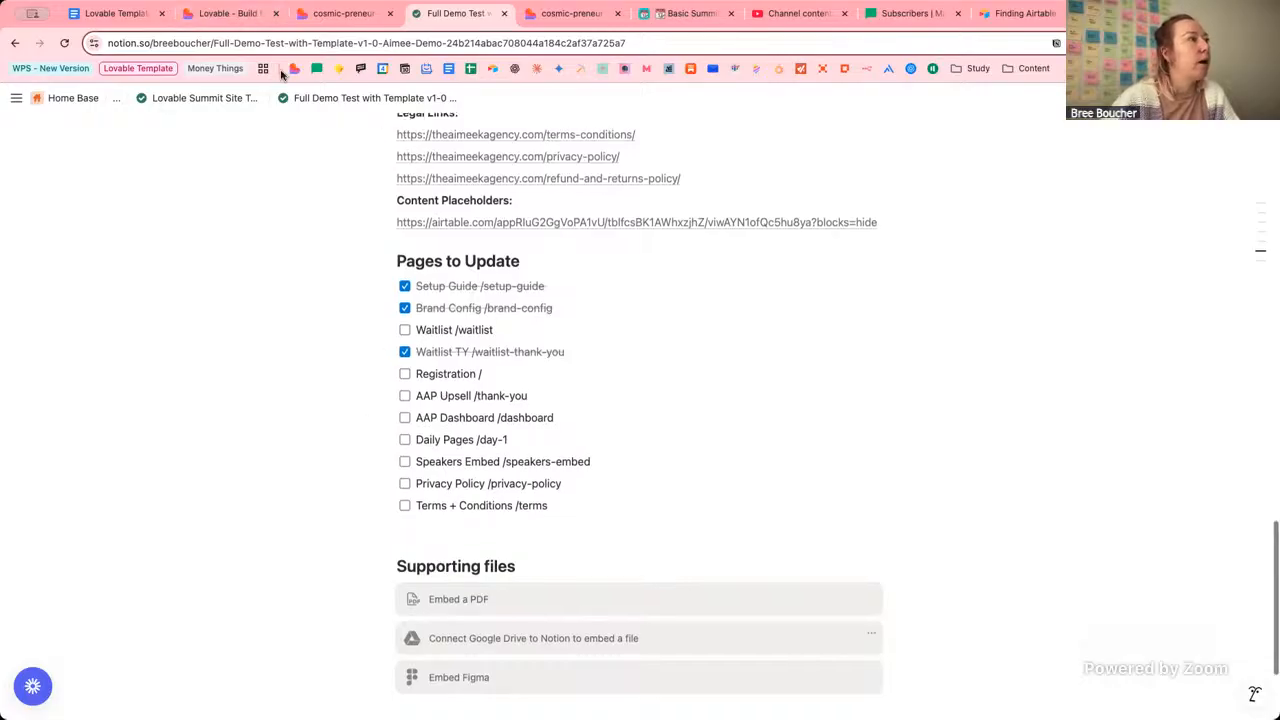
pyautogui.click(235, 18)
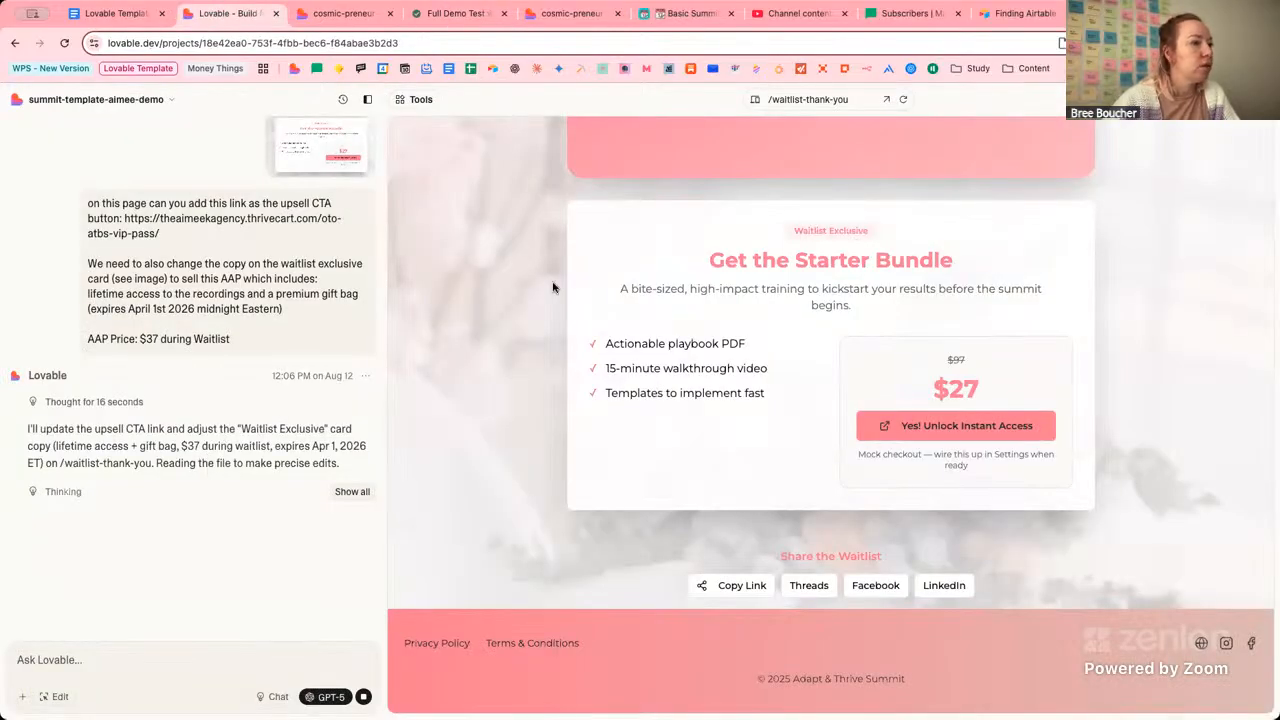
# Expand and collapse the agent's edit-step list, then bring up Chrome's extensions page.
pyautogui.click(352, 491)
pyautogui.scroll(-2, 303, 465)
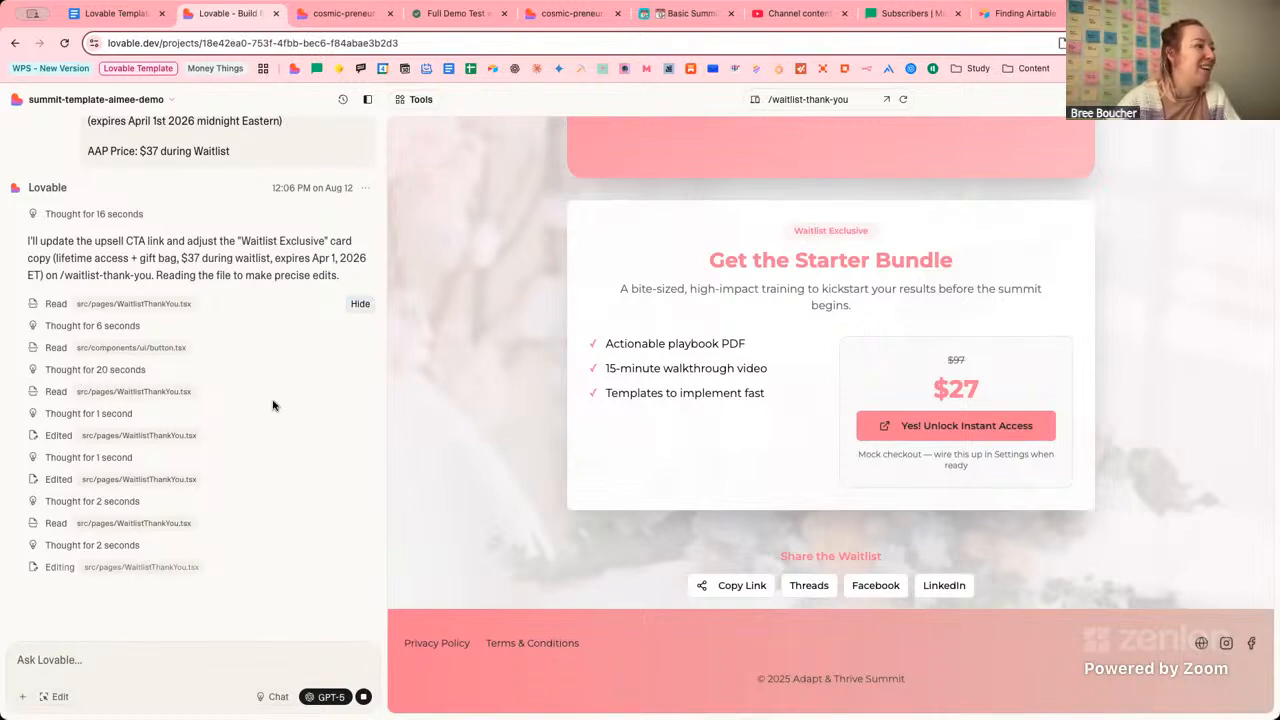
pyautogui.click(360, 305)
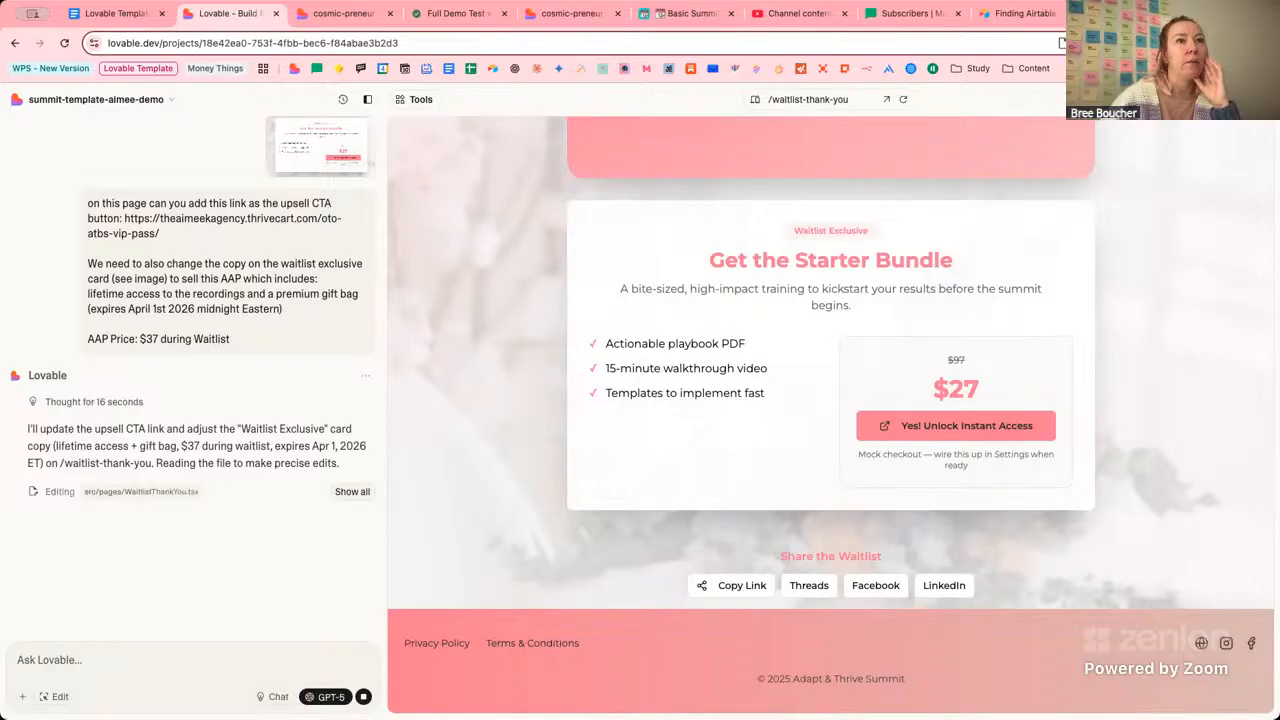
pyautogui.click(1057, 303)
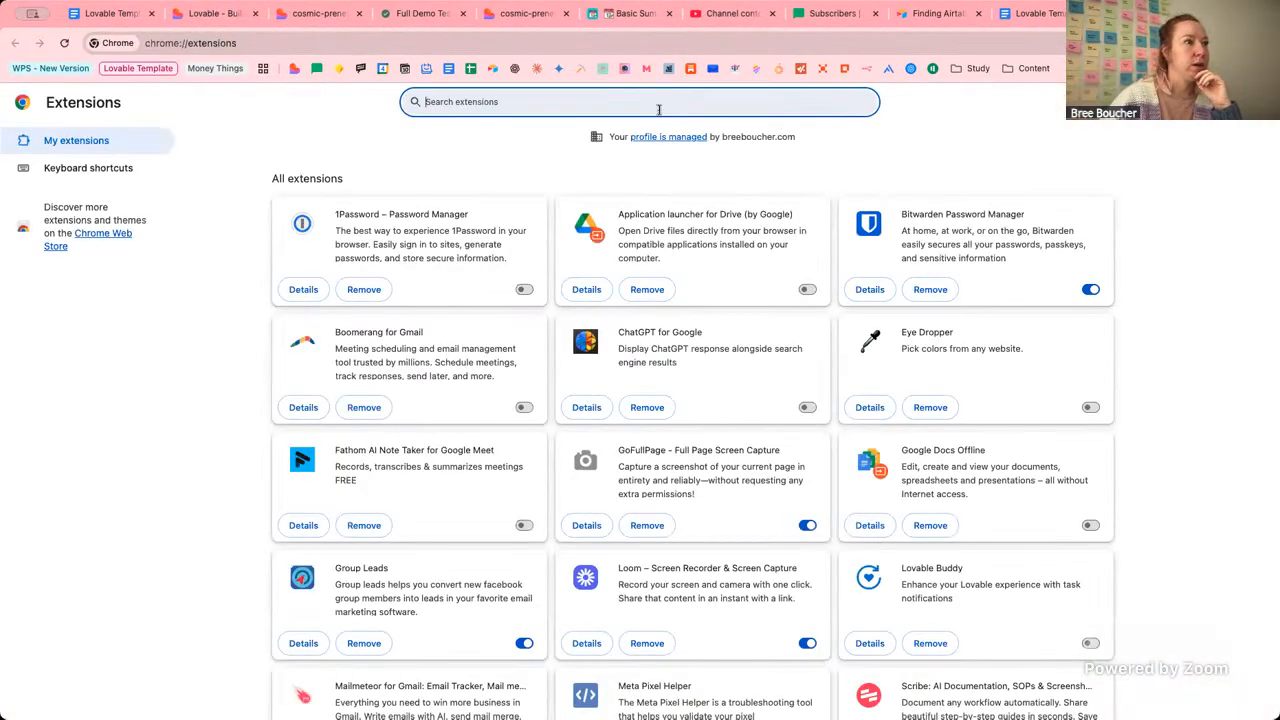
# Search extensions for 'l', switch Lovable Buddy on and unmute its notifications.
pyautogui.write('lovab')
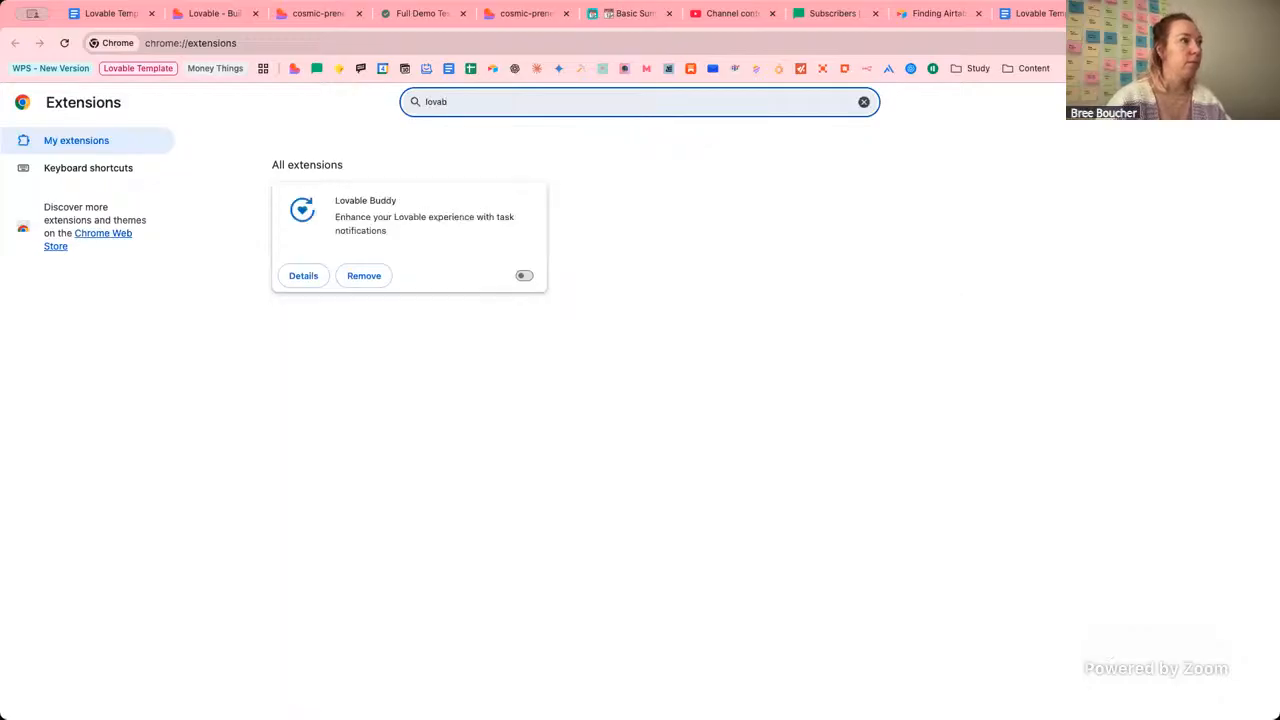
pyautogui.click(322, 275)
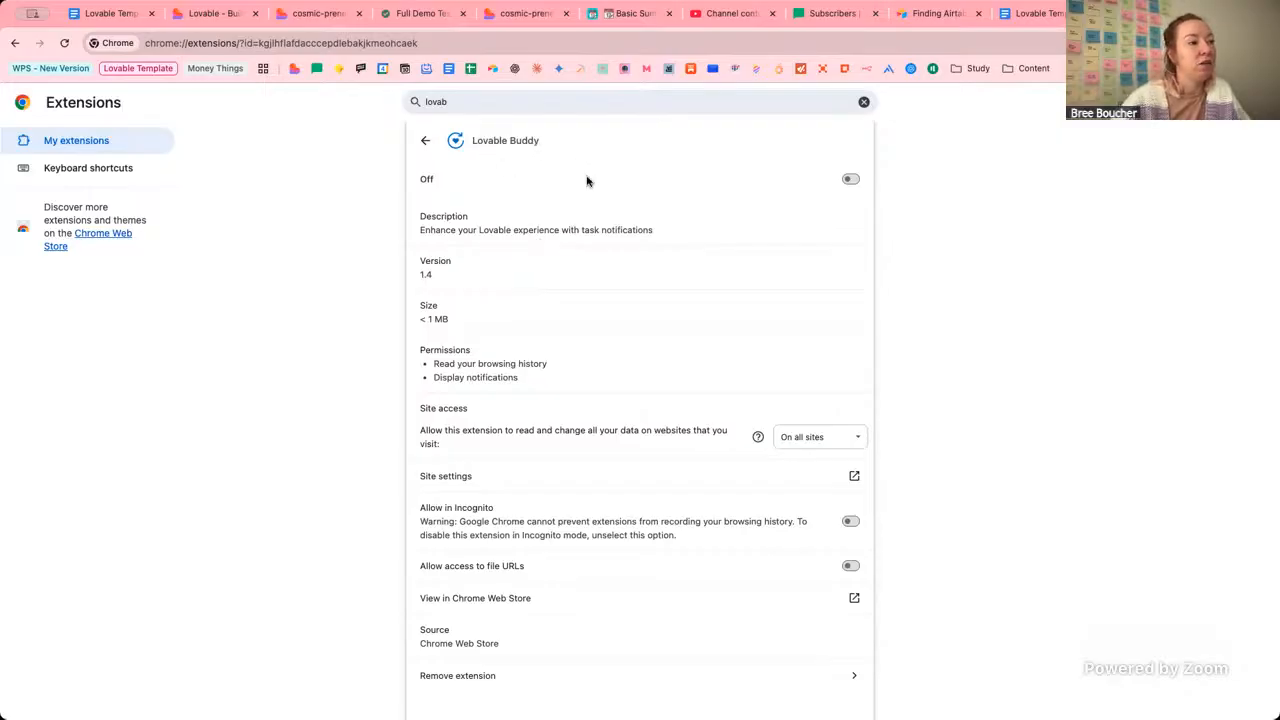
pyautogui.click(851, 179)
pyautogui.click(1144, 43)
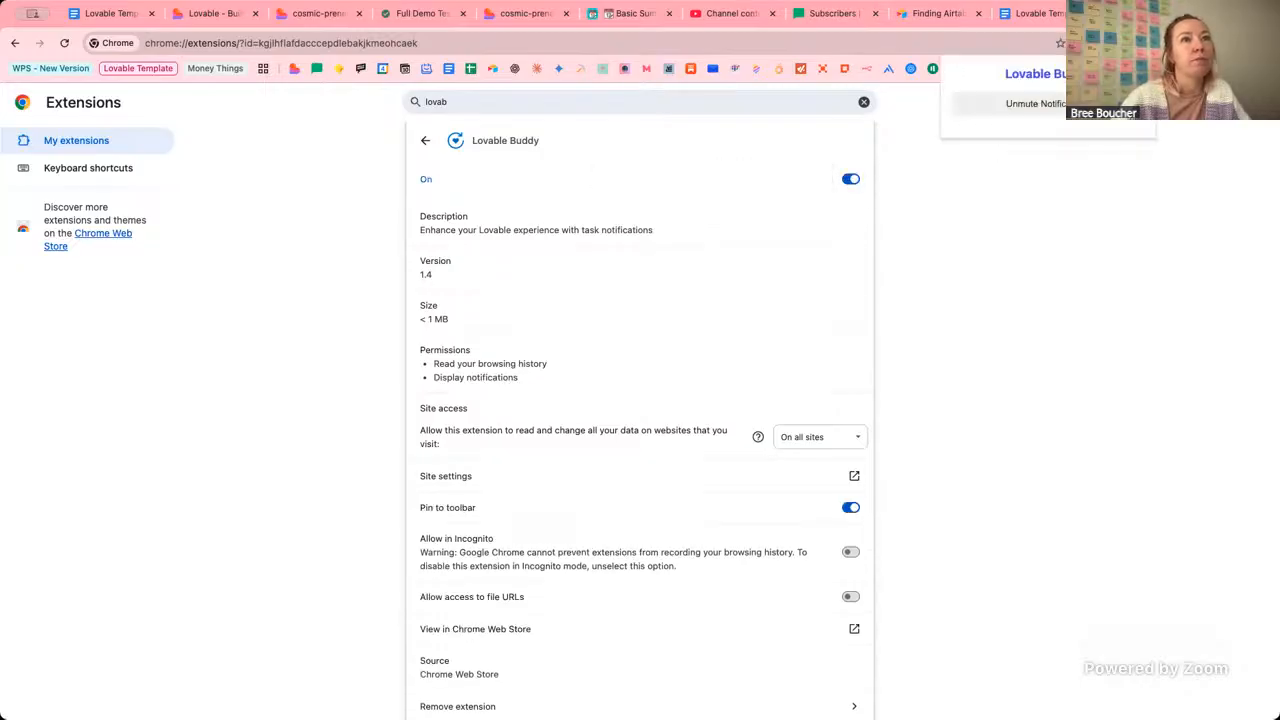
pyautogui.click(1061, 104)
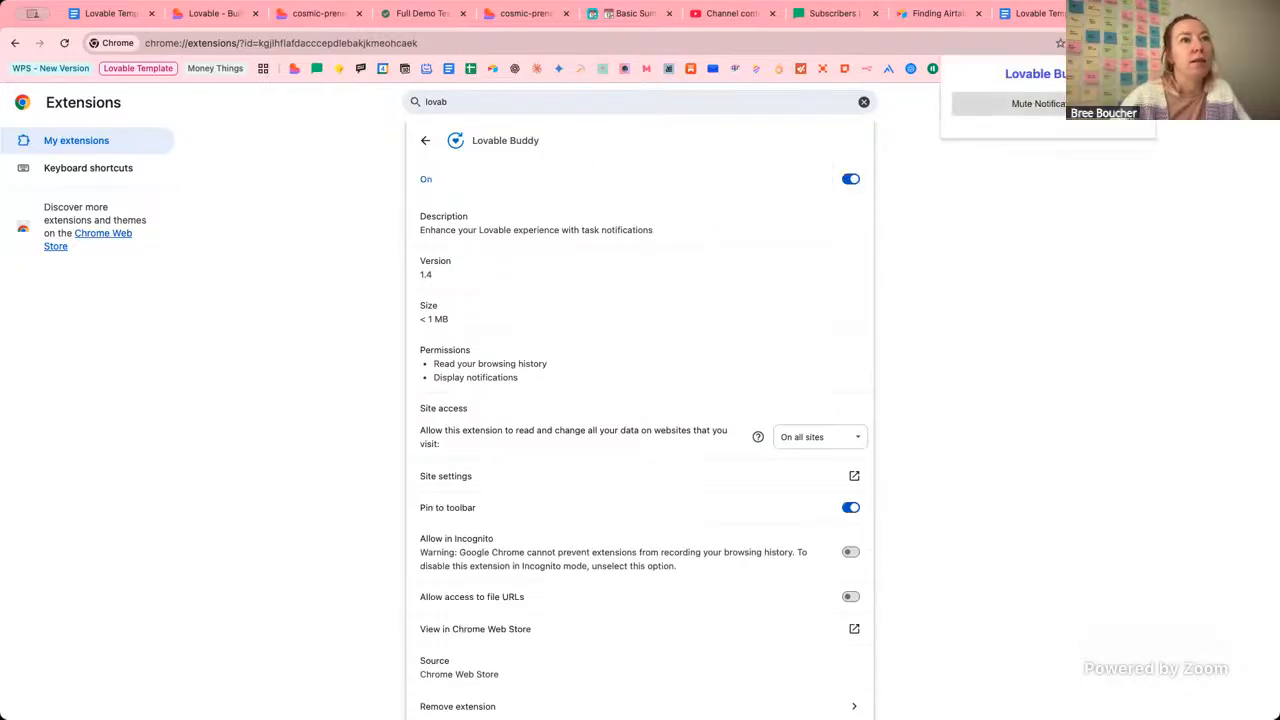
pyautogui.click(953, 201)
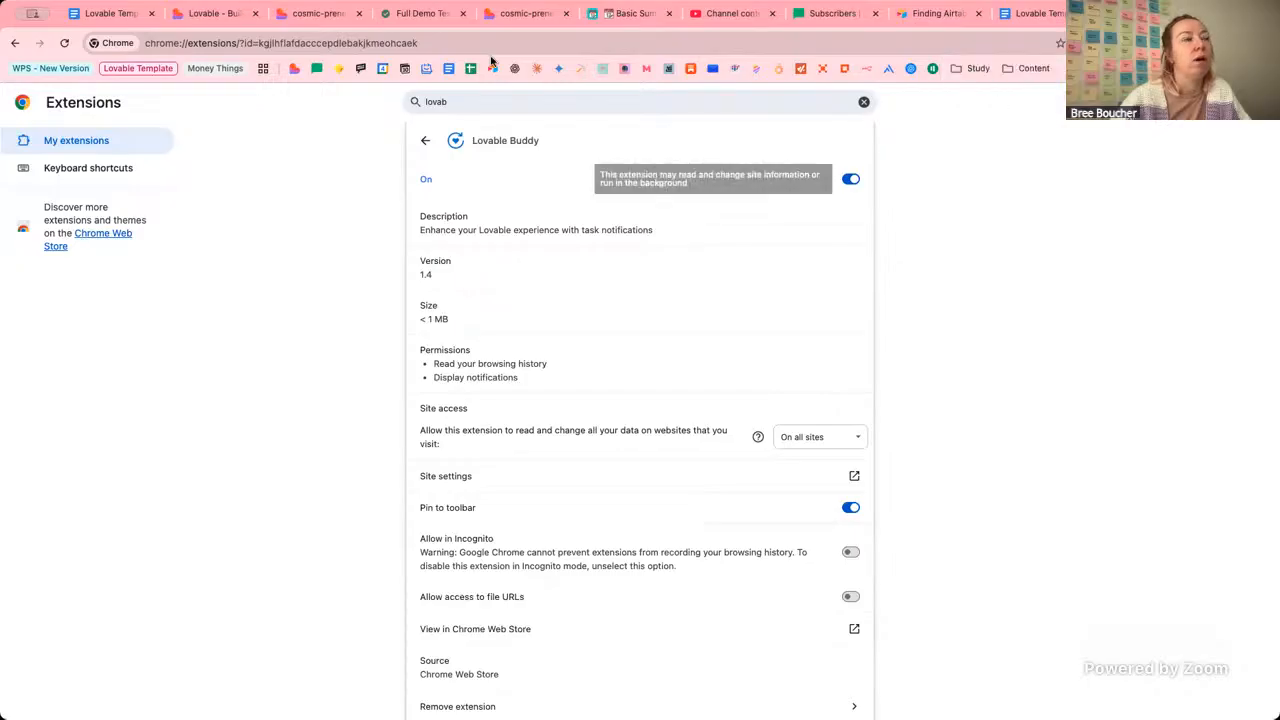
pyautogui.click(224, 15)
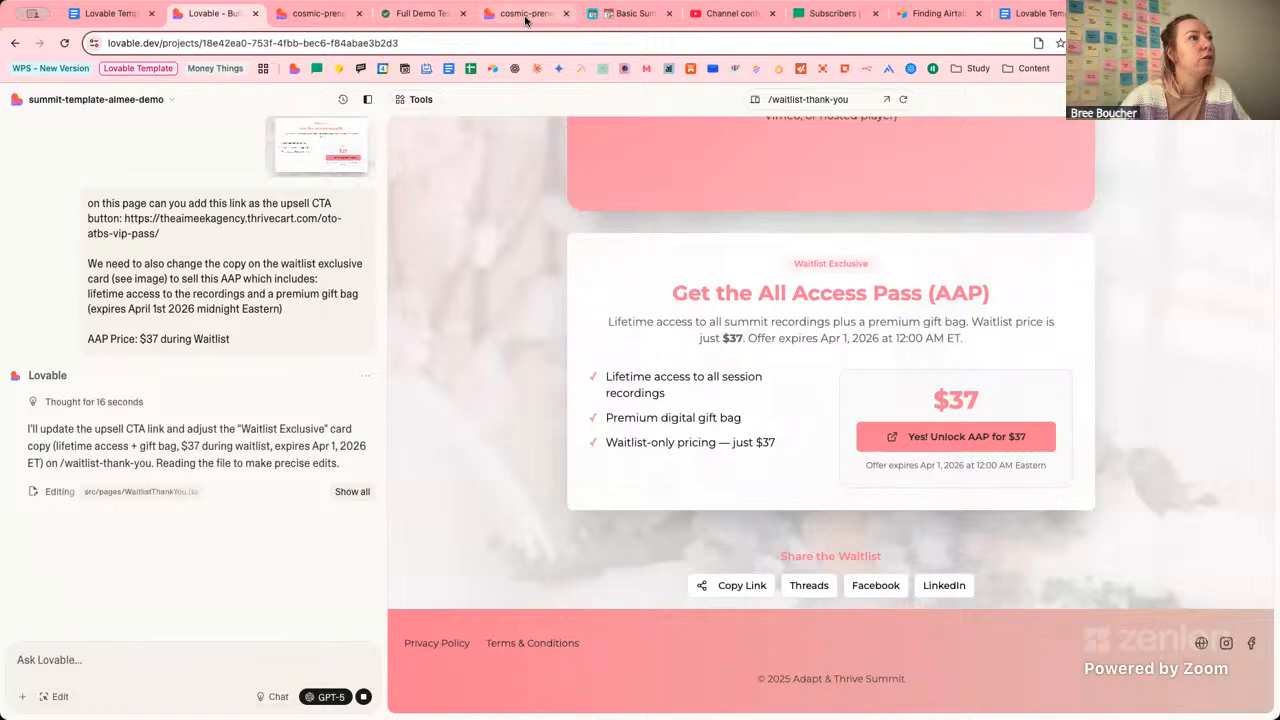
# Glance at the Airtable hub, then check the $37 All Access Pass heading in Lovable's preview.
pyautogui.click(618, 15)
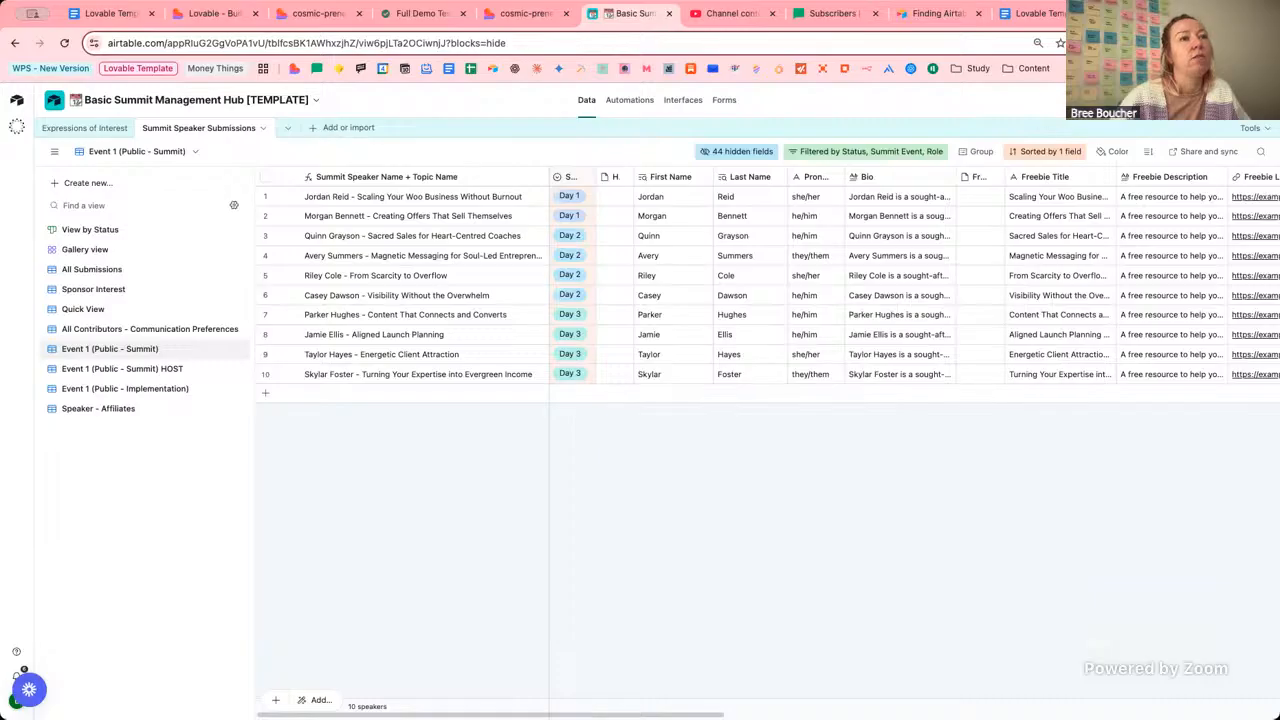
pyautogui.click(206, 20)
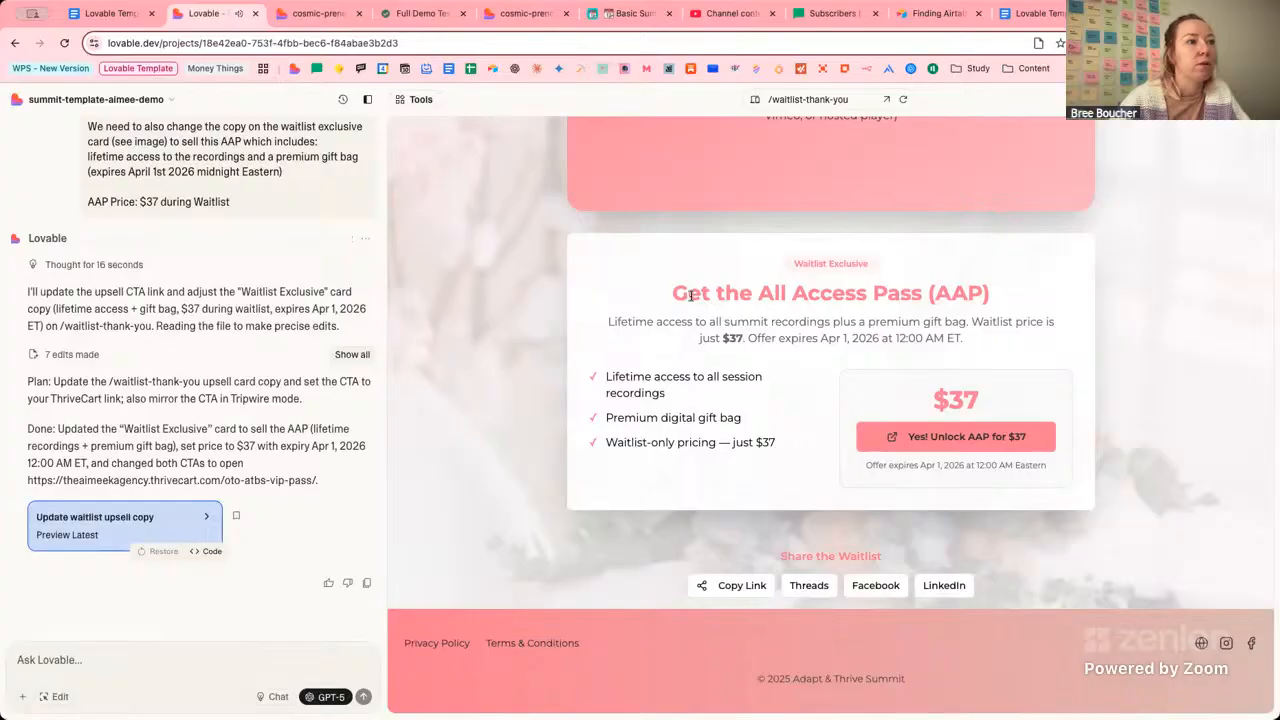
pyautogui.moveTo(681, 293); pyautogui.dragTo(913, 292)
pyautogui.click(986, 294)
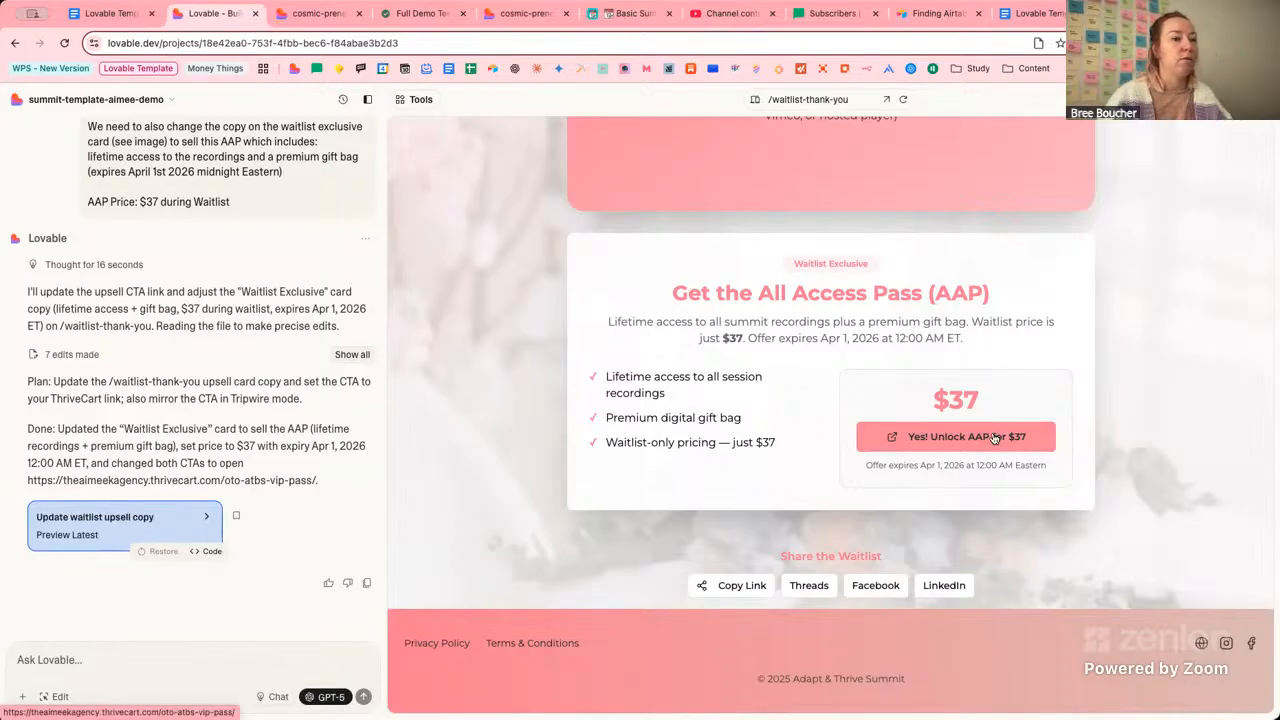
# Scroll the Waitlist Exclusive card and highlight its offer expiry line.
pyautogui.scroll(1, 994, 438)
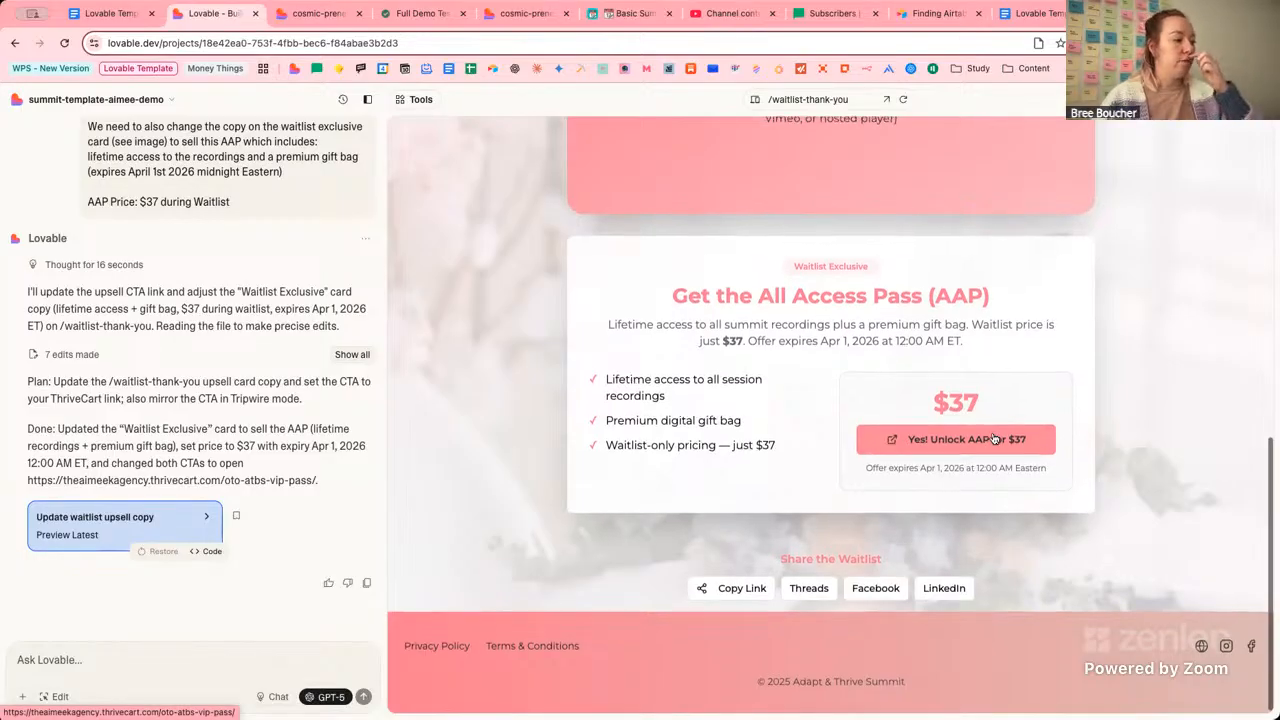
pyautogui.scroll(1, 994, 438)
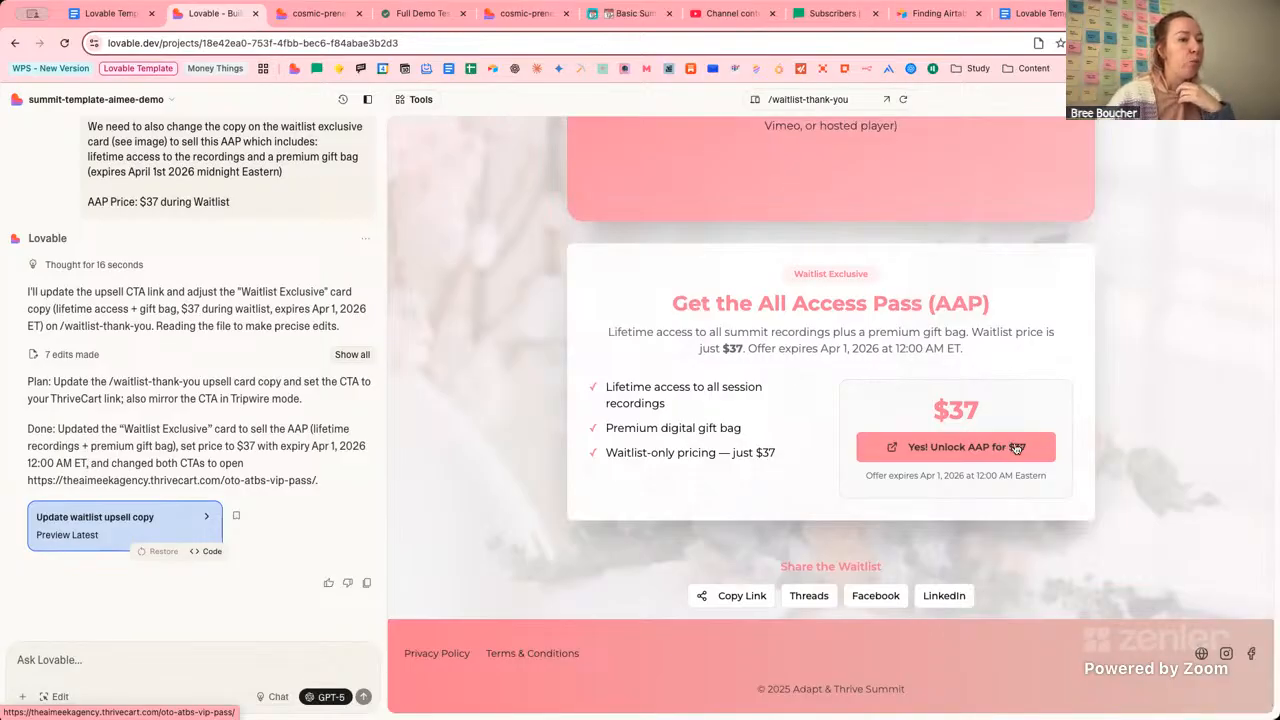
pyautogui.scroll(1, 1010, 448)
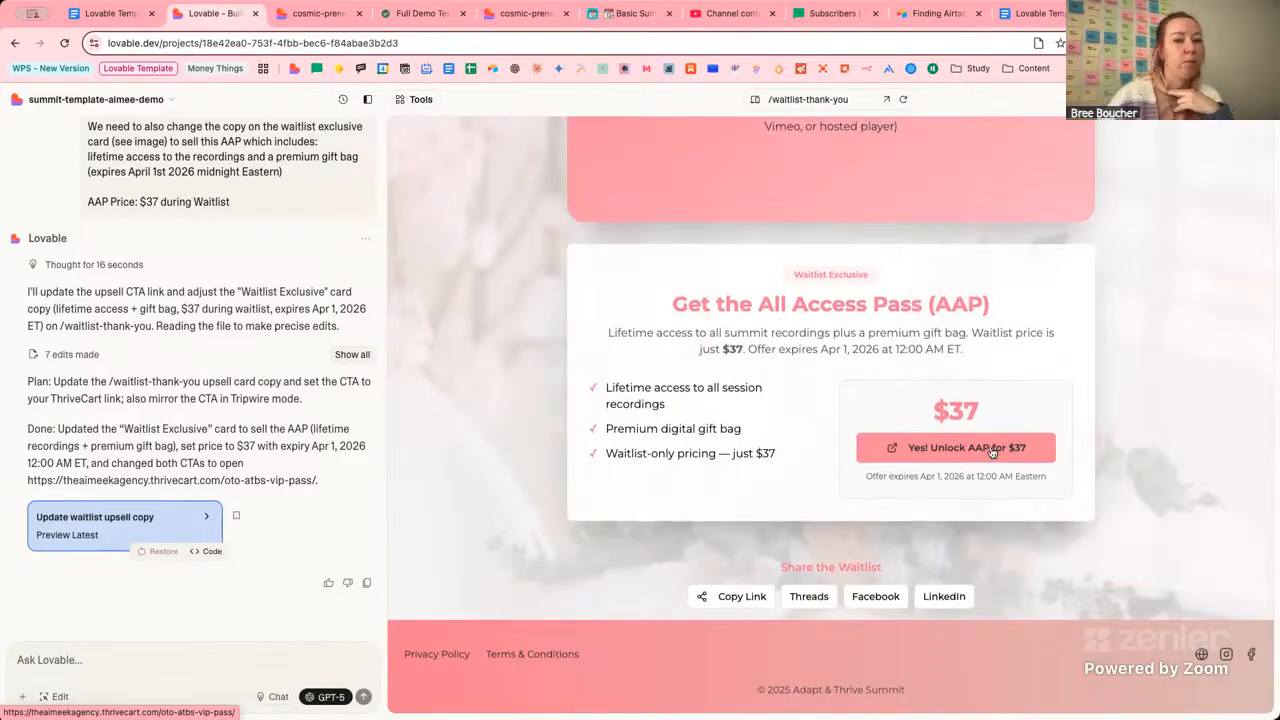
pyautogui.scroll(-1, 992, 452)
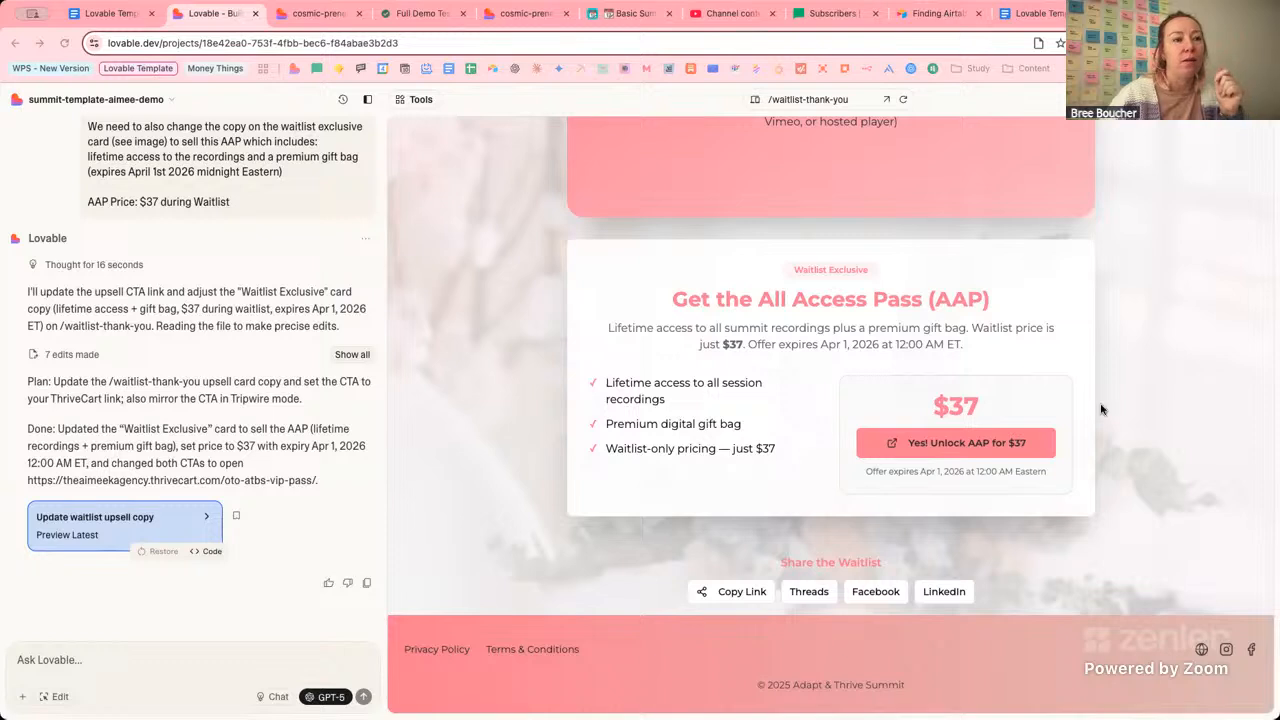
pyautogui.click(176, 345)
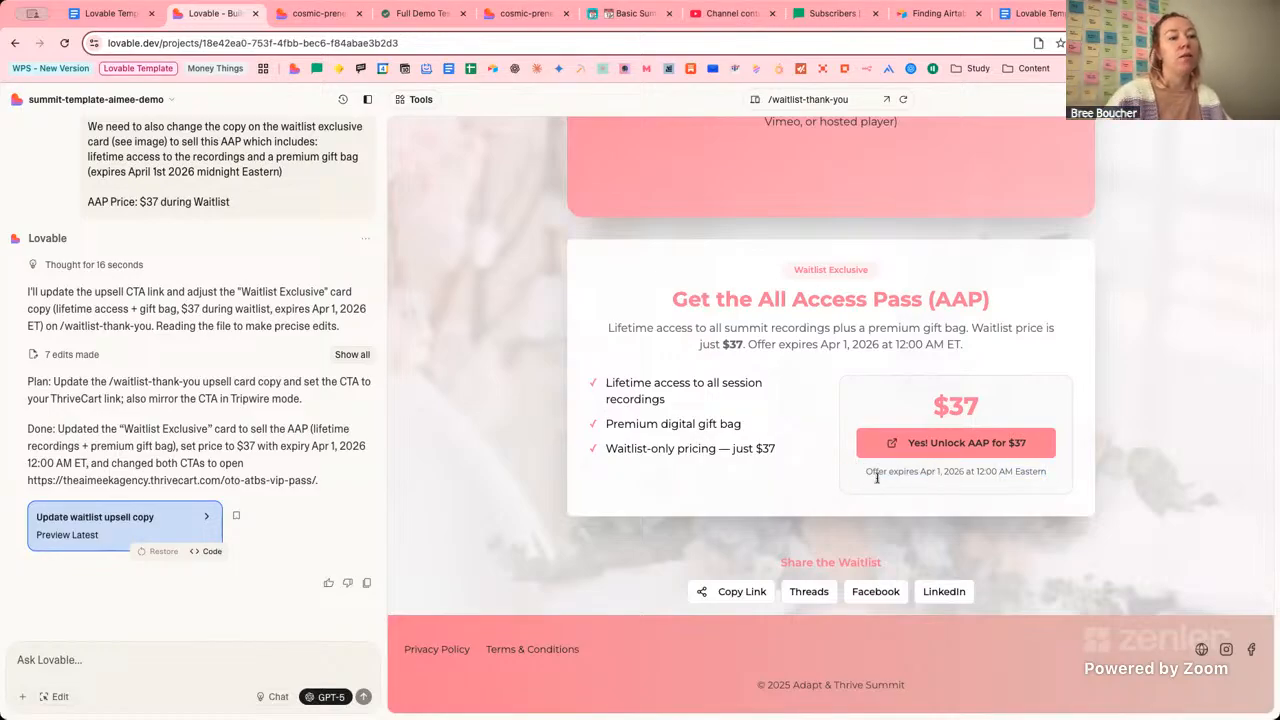
pyautogui.moveTo(874, 472); pyautogui.dragTo(1062, 447)
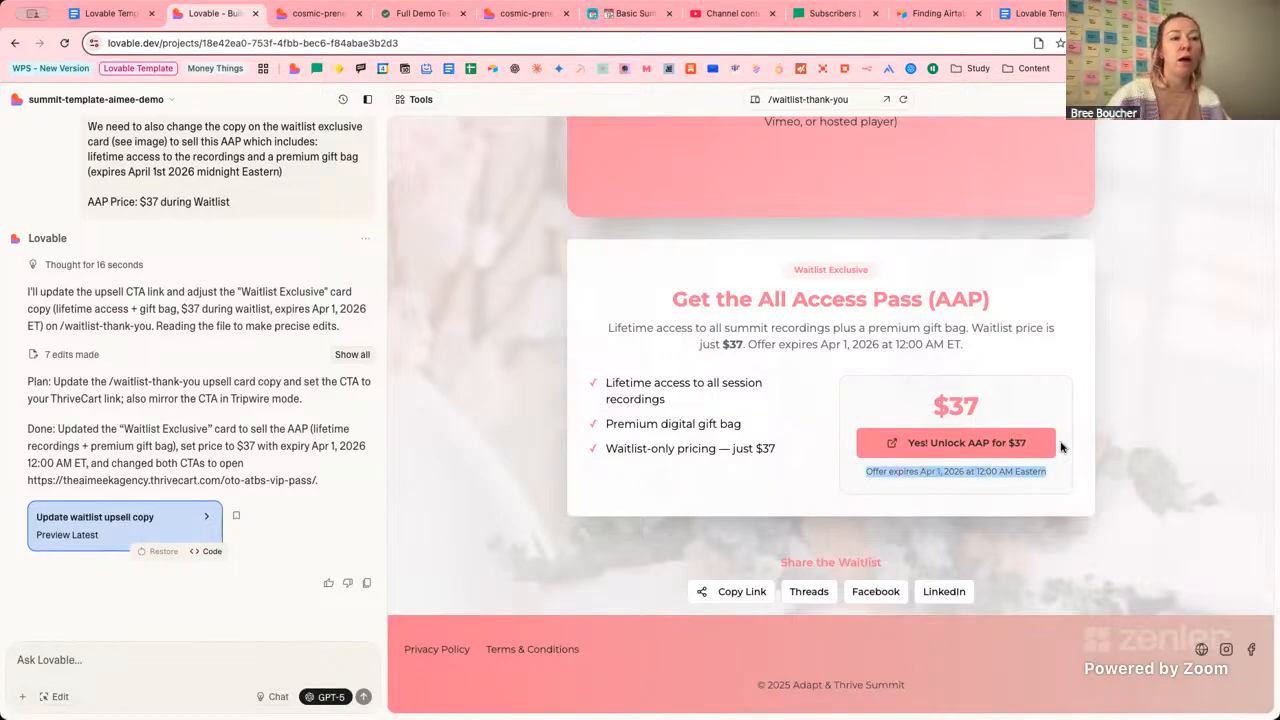
pyautogui.click(743, 347)
# Highlight the expiry sentence and the date in the earlier request, then switch to Notion.
pyautogui.moveTo(940, 354); pyautogui.dragTo(980, 346)
pyautogui.click(965, 350)
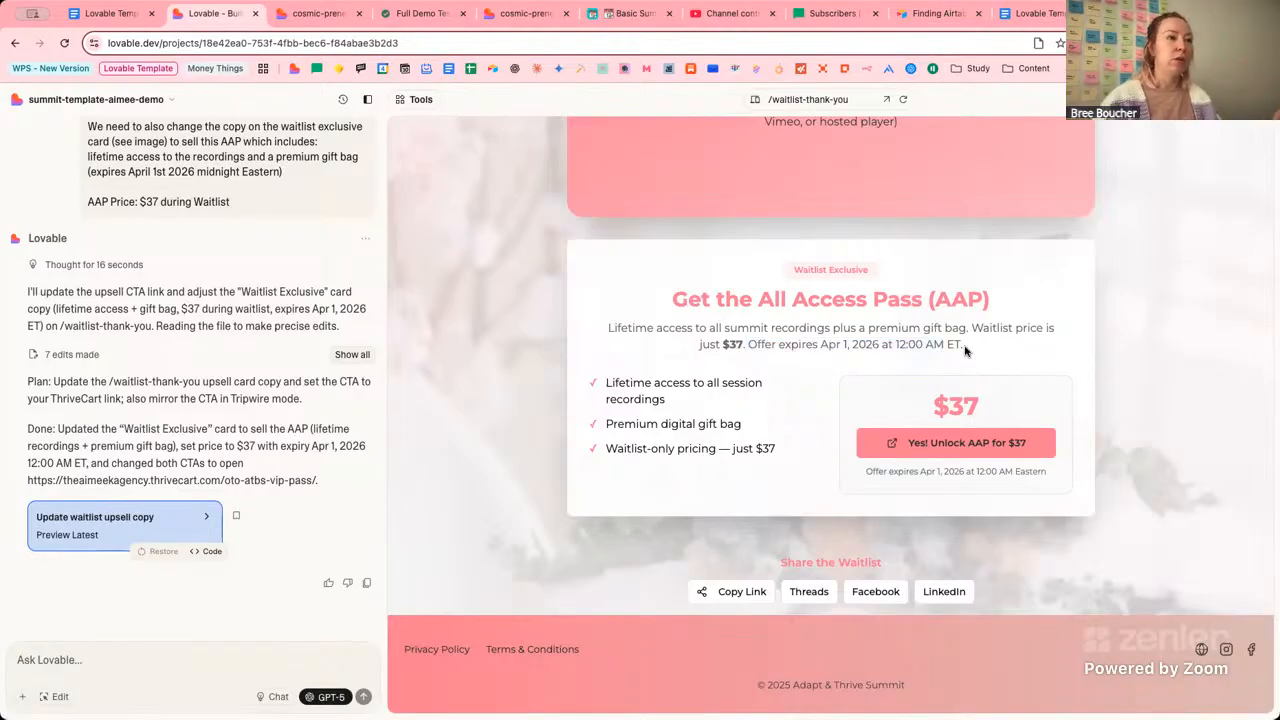
pyautogui.scroll(1, 150, 330)
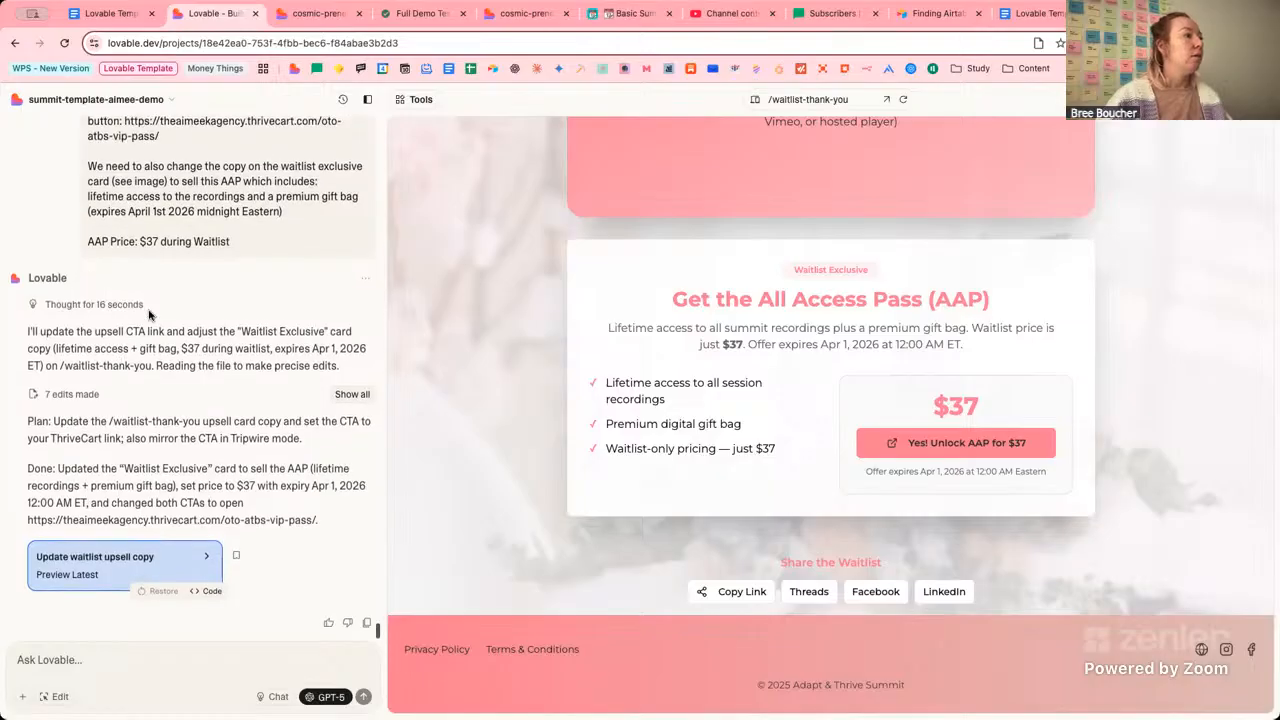
pyautogui.moveTo(294, 215); pyautogui.dragTo(91, 213)
pyautogui.click(174, 213)
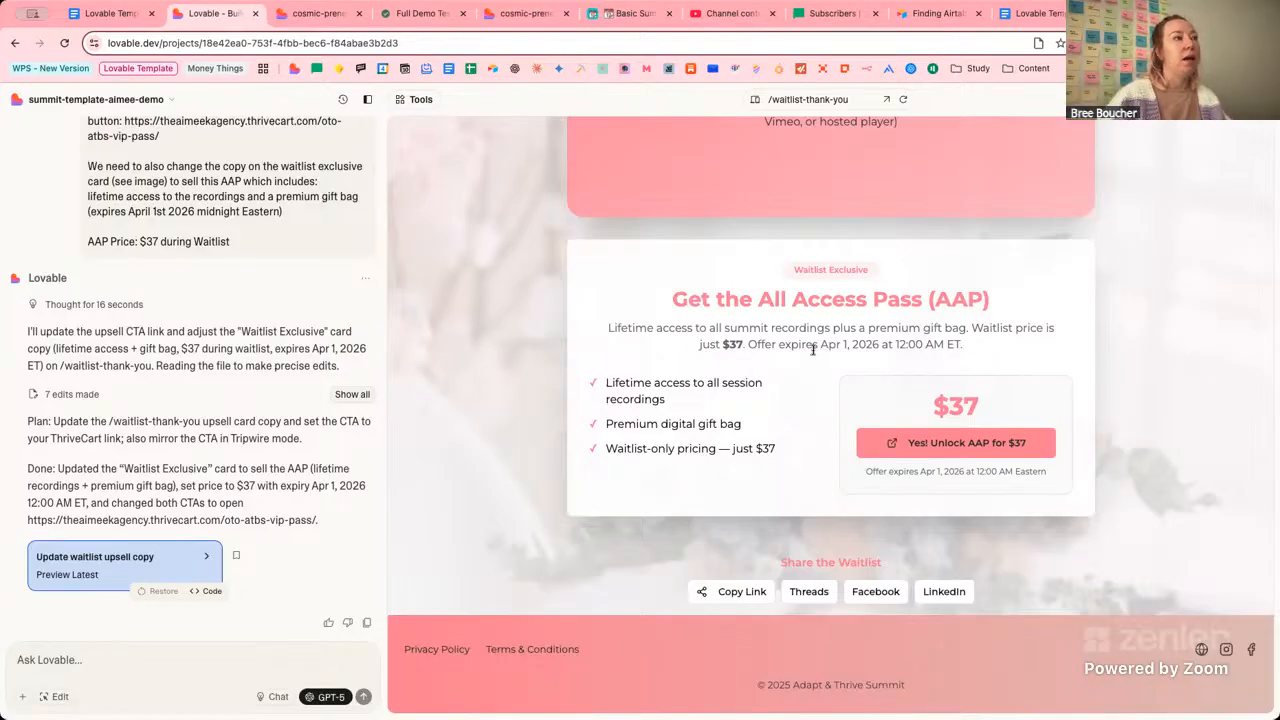
pyautogui.click(420, 13)
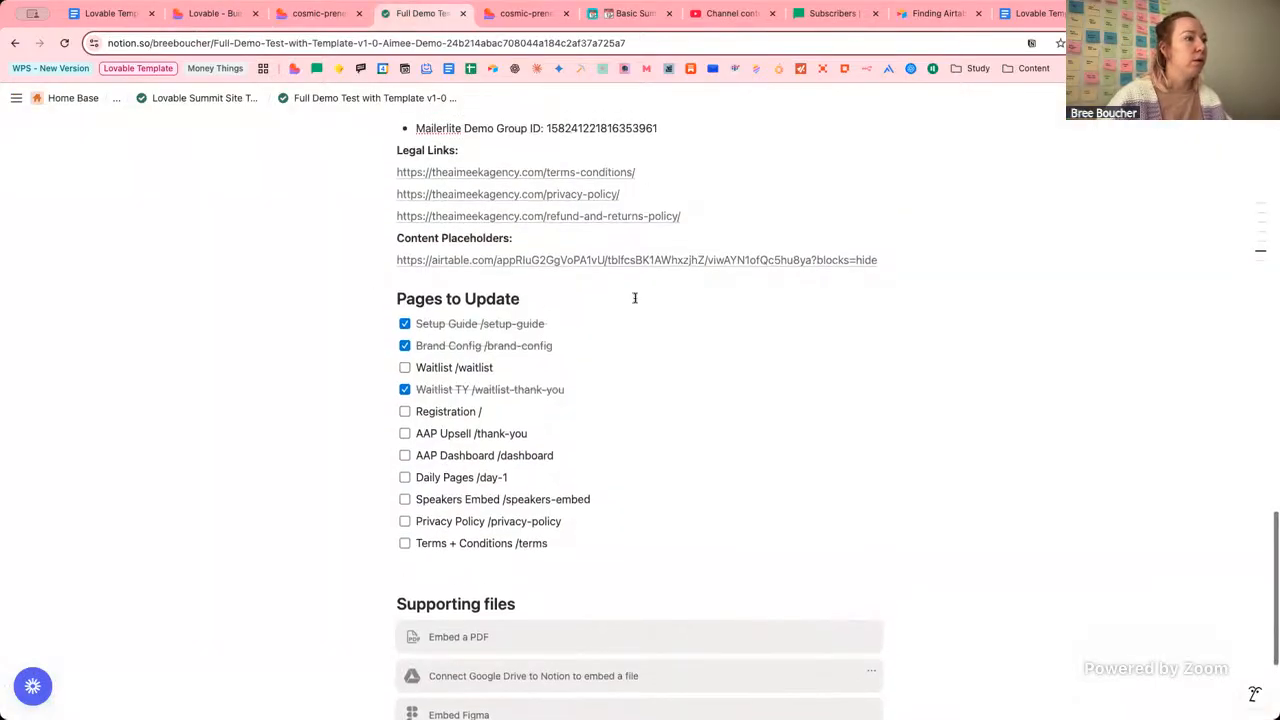
# Add '(offer expires 26 Jan)' after Waitlist in the Notion AAP Price line.
pyautogui.scroll(10, 634, 297)
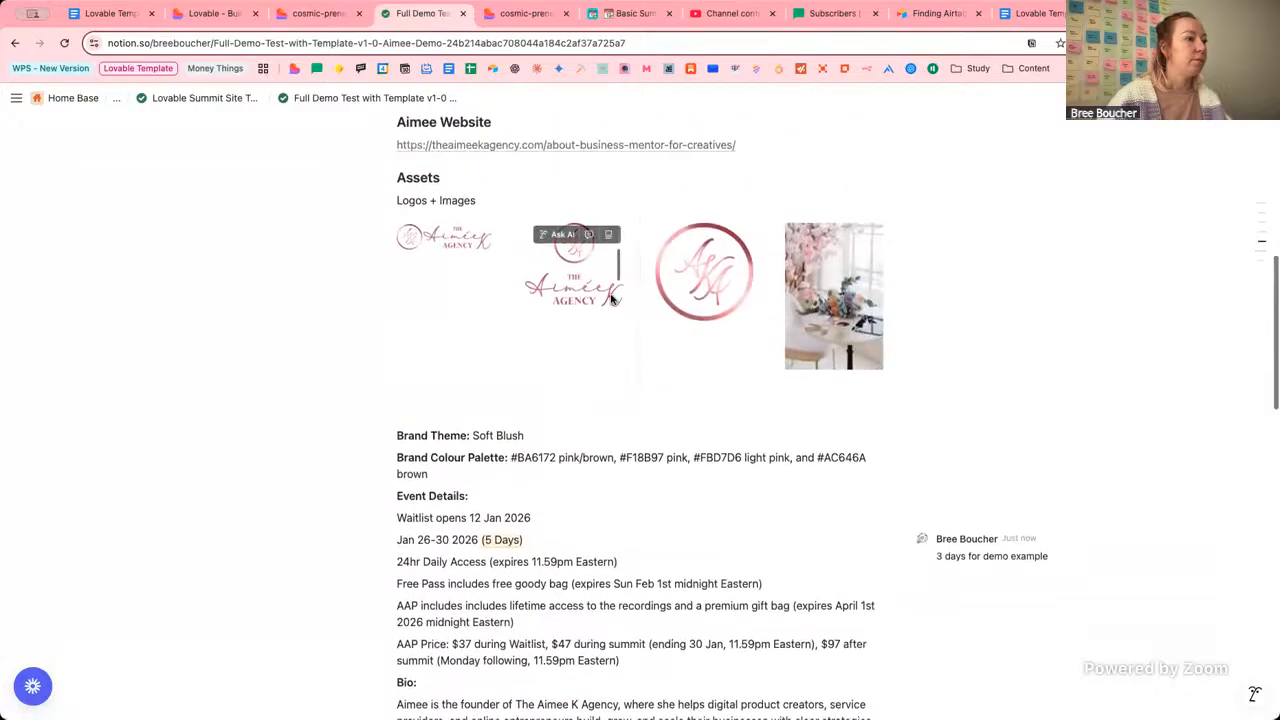
pyautogui.scroll(3, 680, 294)
pyautogui.scroll(-6, 680, 294)
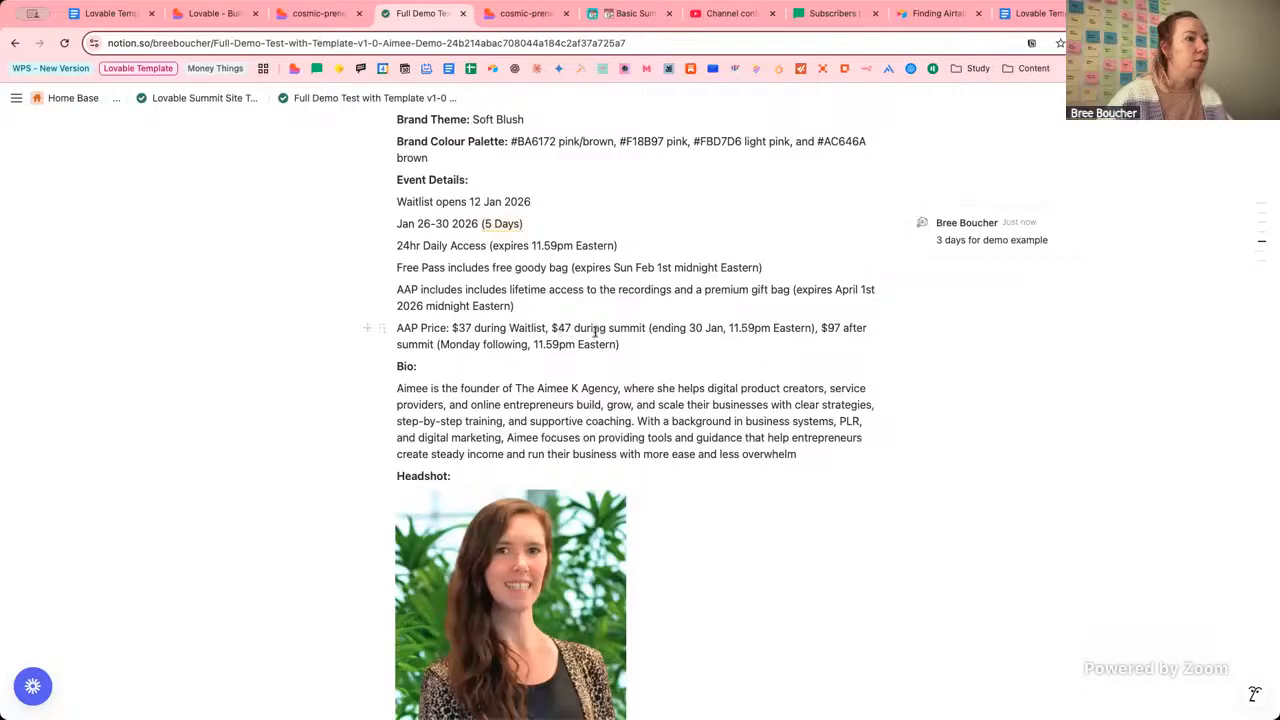
pyautogui.click(544, 329)
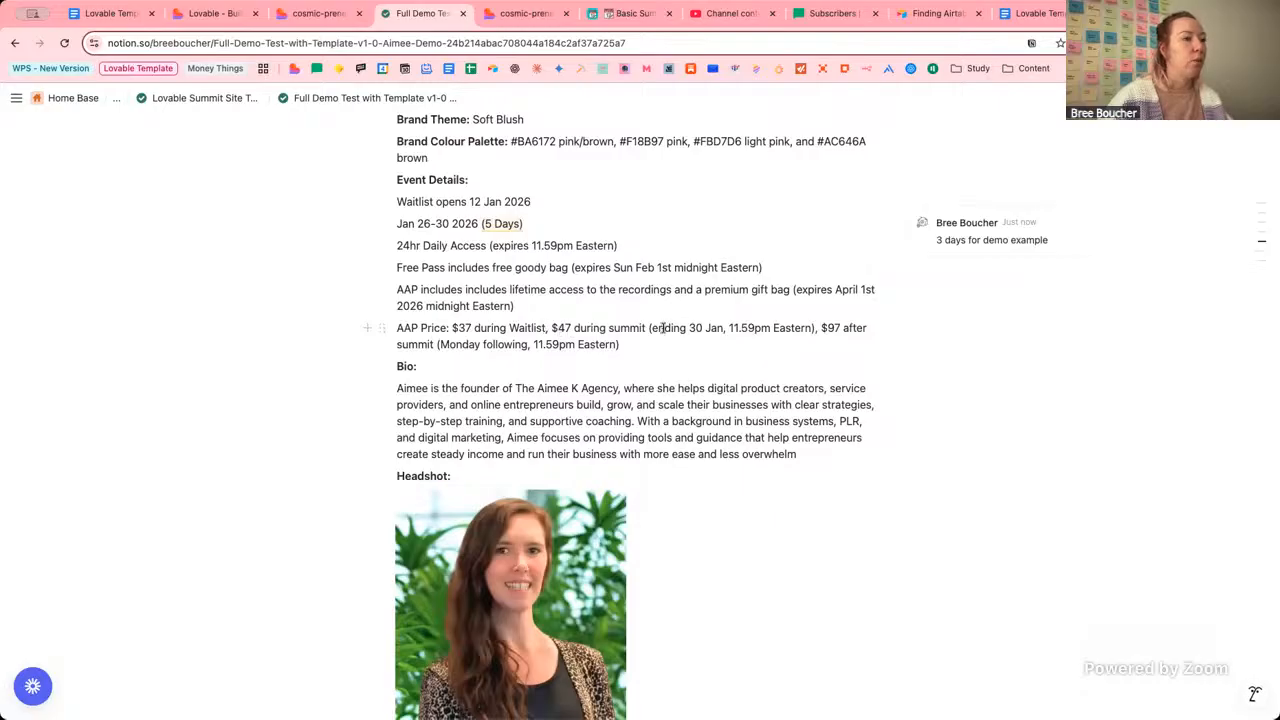
pyautogui.scroll(1, 663, 328)
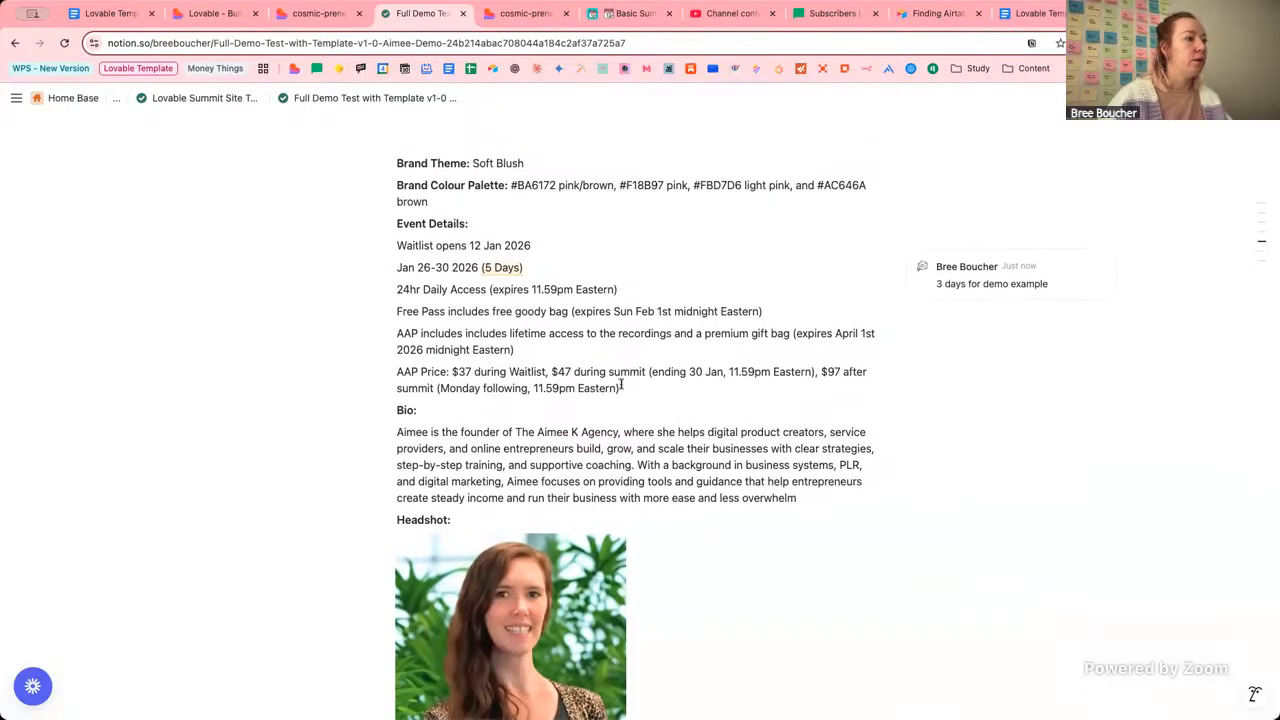
pyautogui.write('(expire')
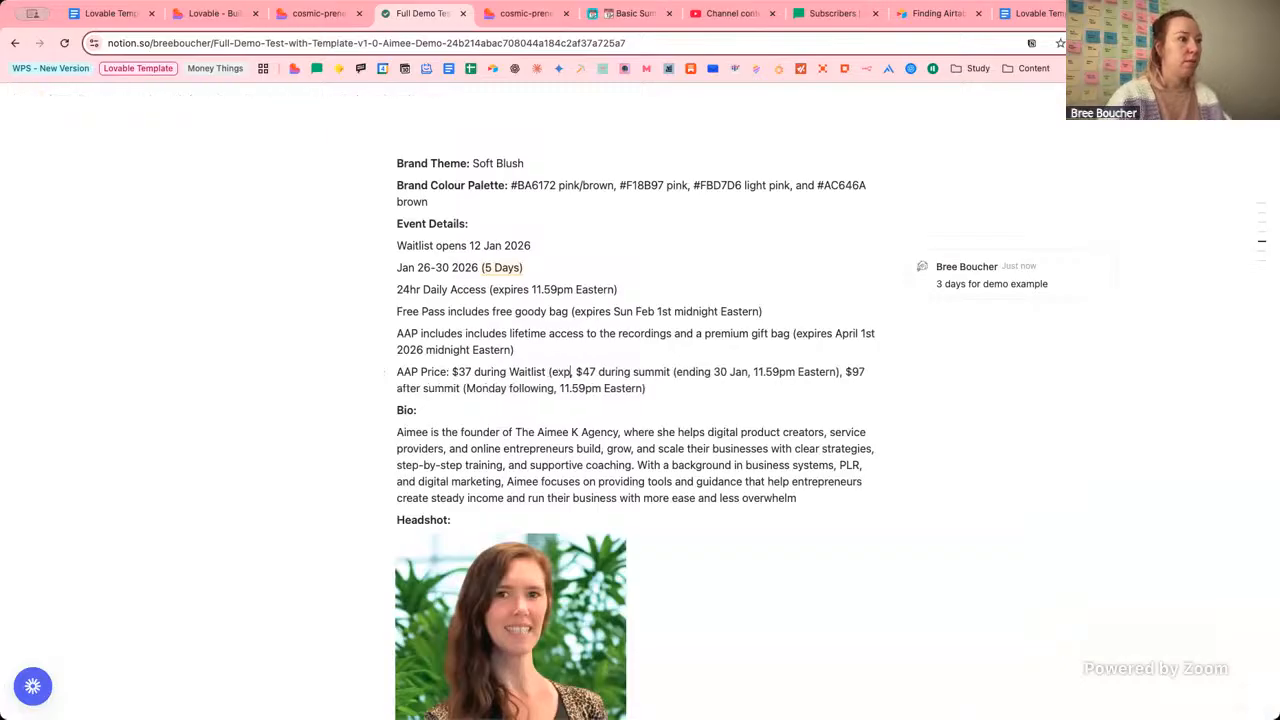
pyautogui.write('s 26')
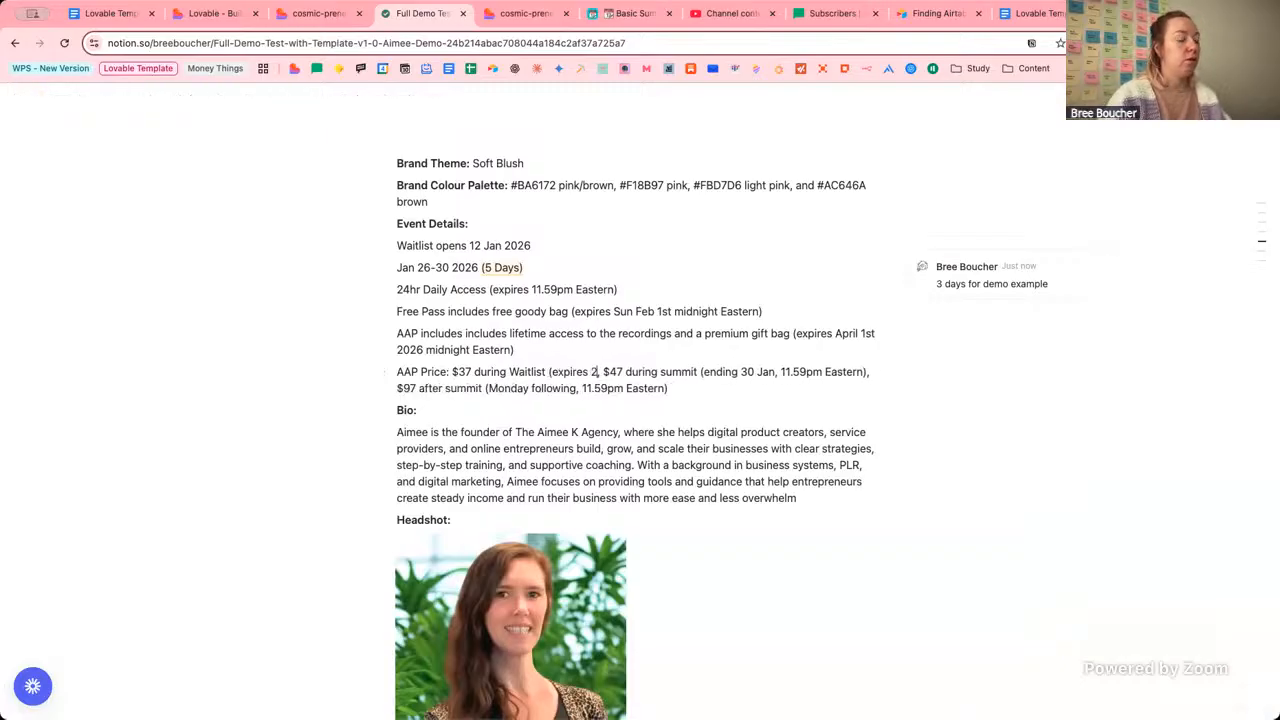
pyautogui.write(' Jan)')
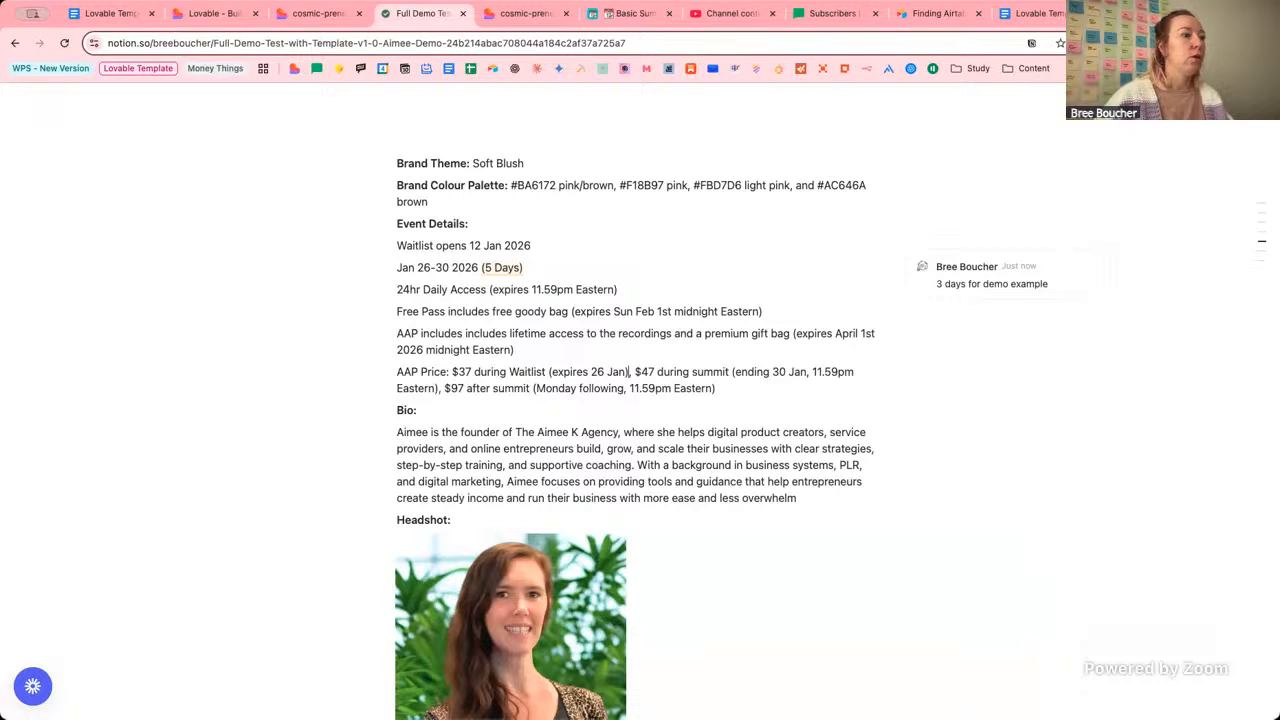
pyautogui.click(549, 371)
pyautogui.write('offer')
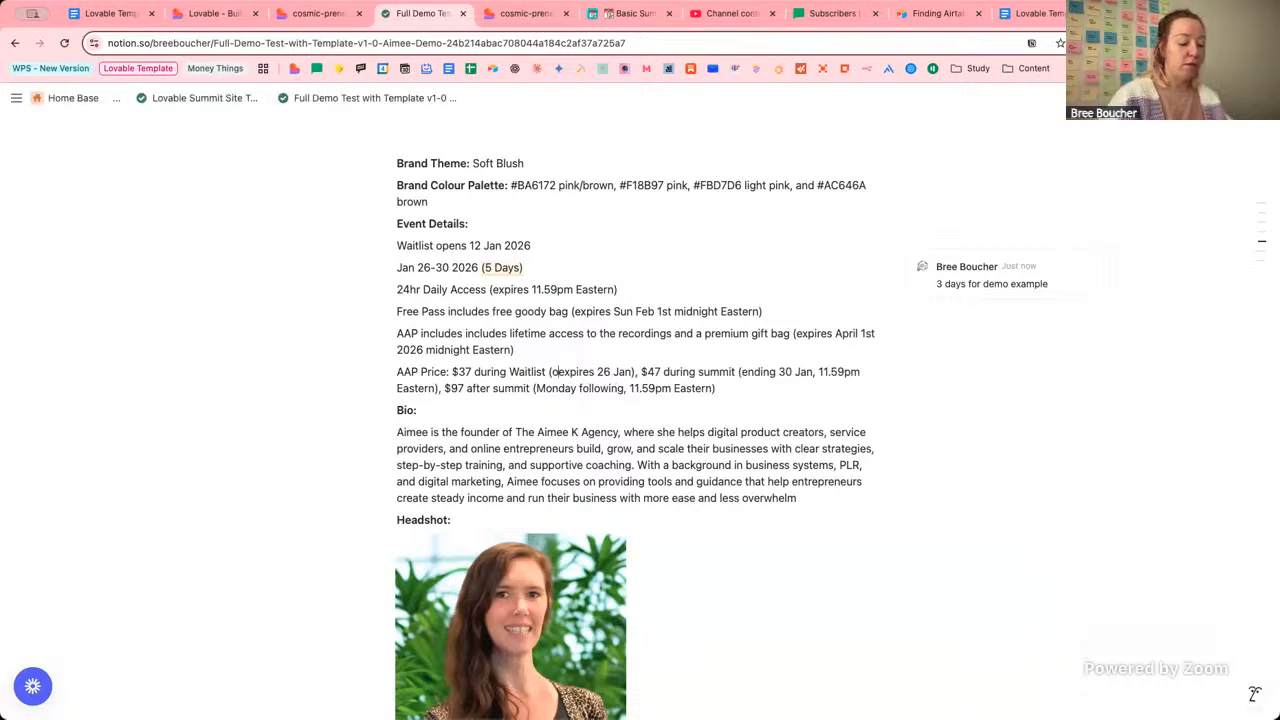
pyautogui.click(212, 13)
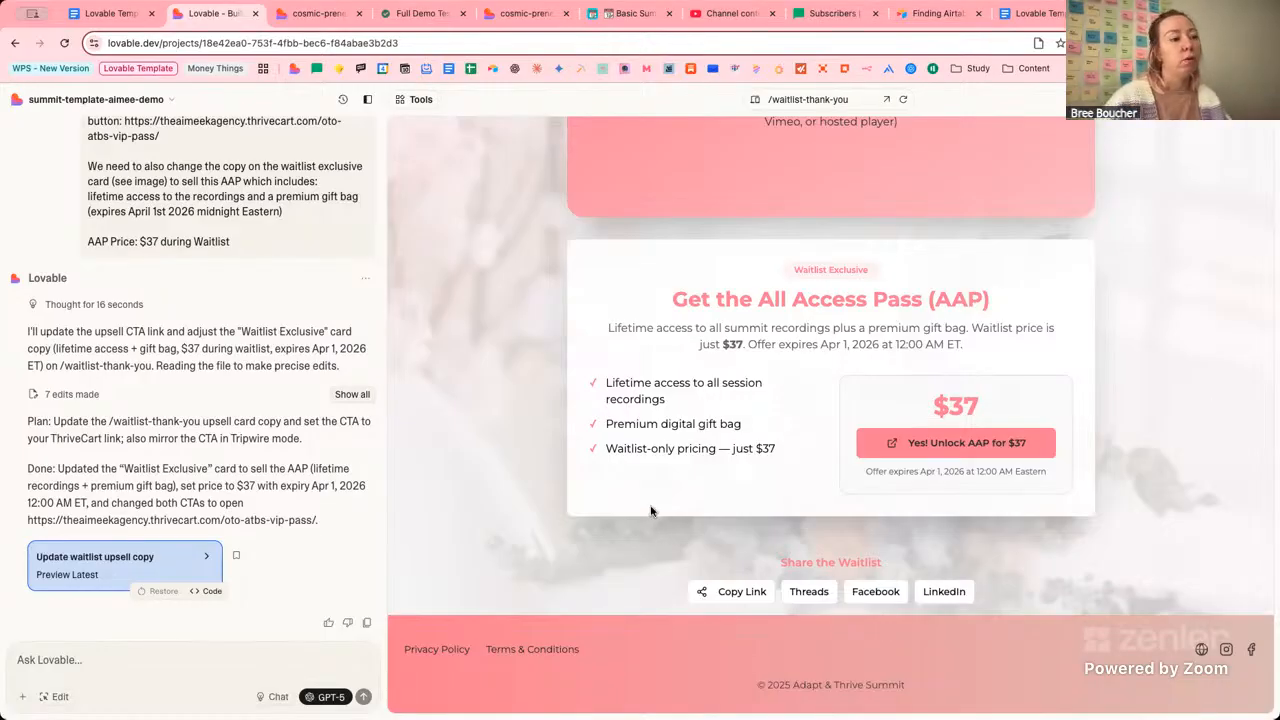
pyautogui.click(851, 99)
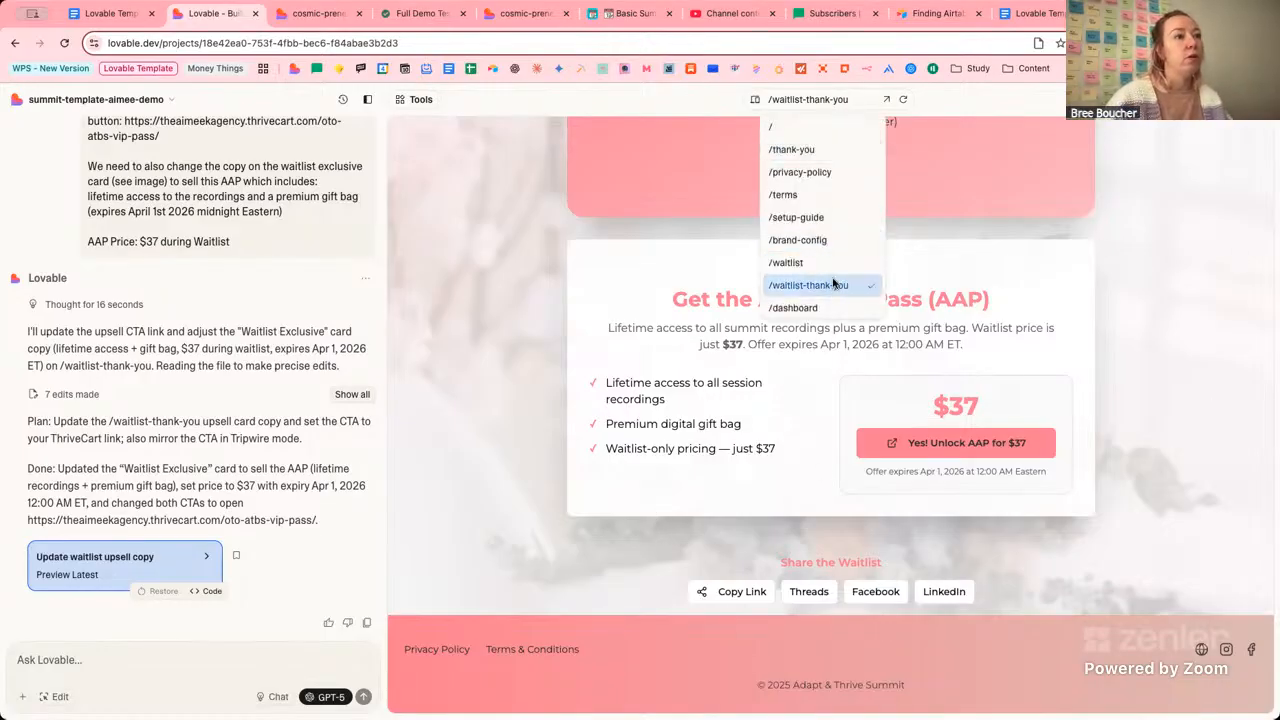
pyautogui.scroll(-2, 835, 280)
pyautogui.click(820, 237)
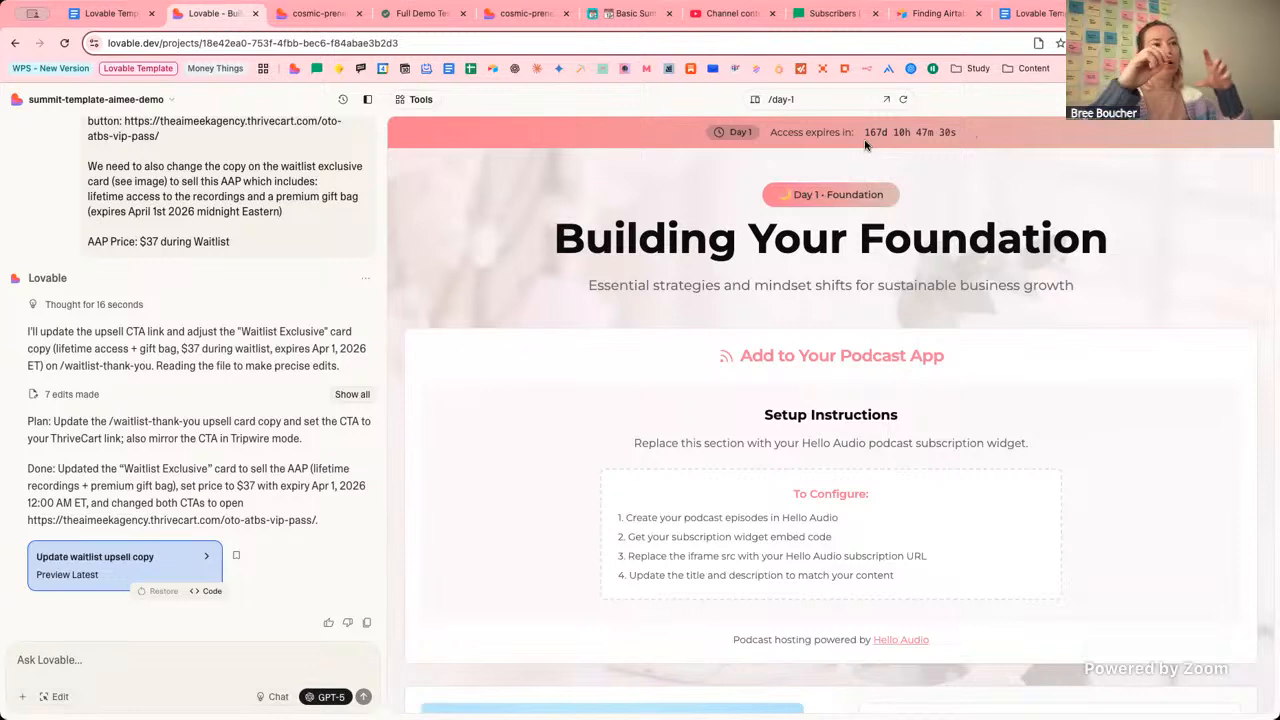
pyautogui.click(822, 99)
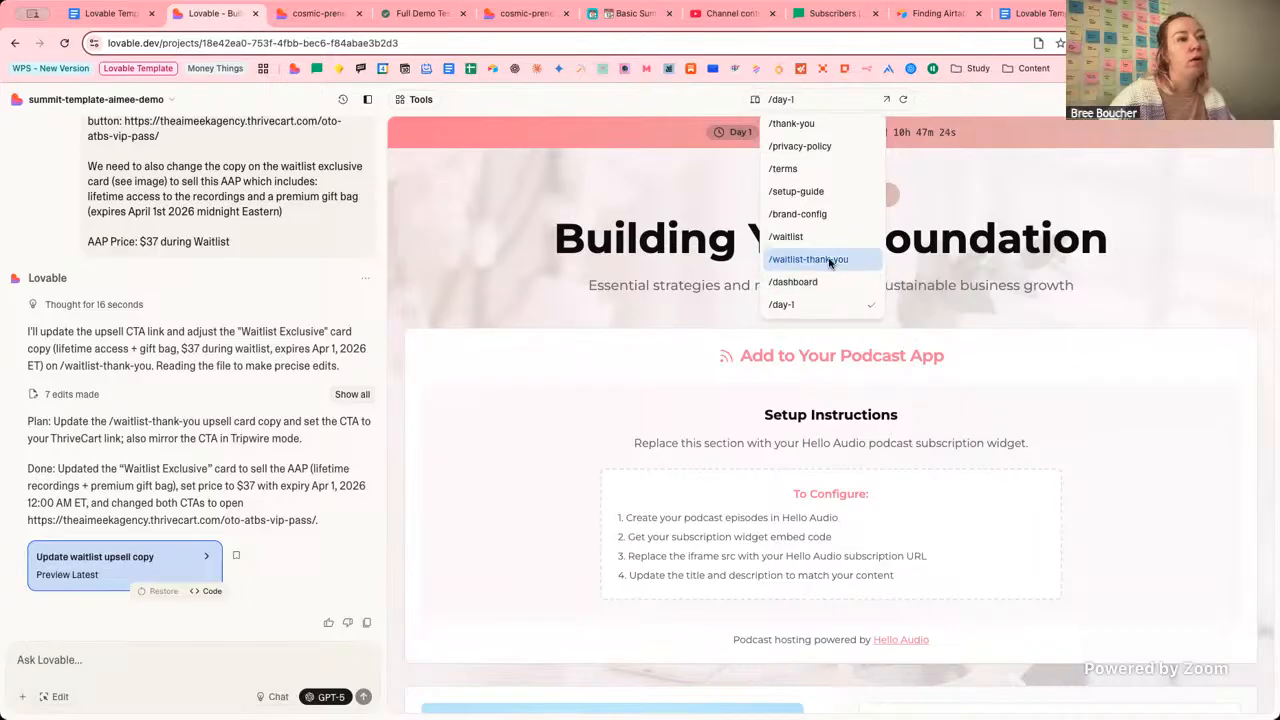
pyautogui.click(993, 279)
pyautogui.scroll(-10, 993, 279)
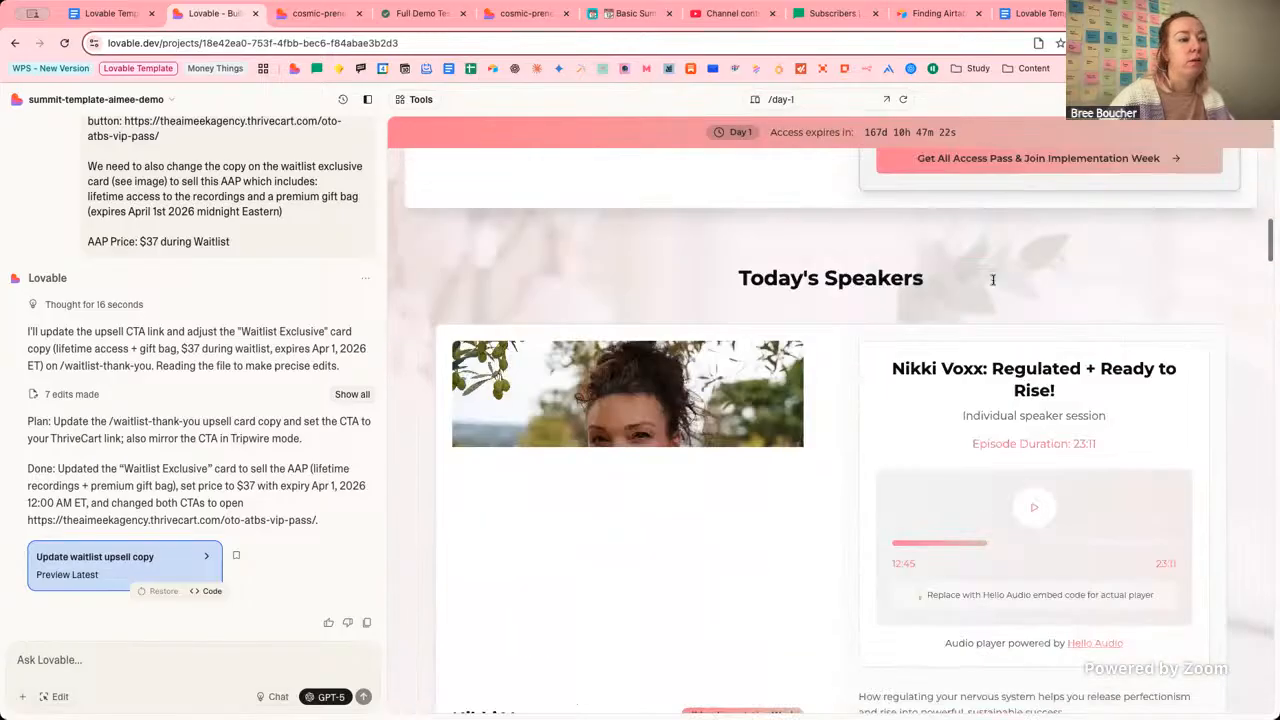
pyautogui.scroll(-3, 993, 279)
pyautogui.scroll(8, 900, 260)
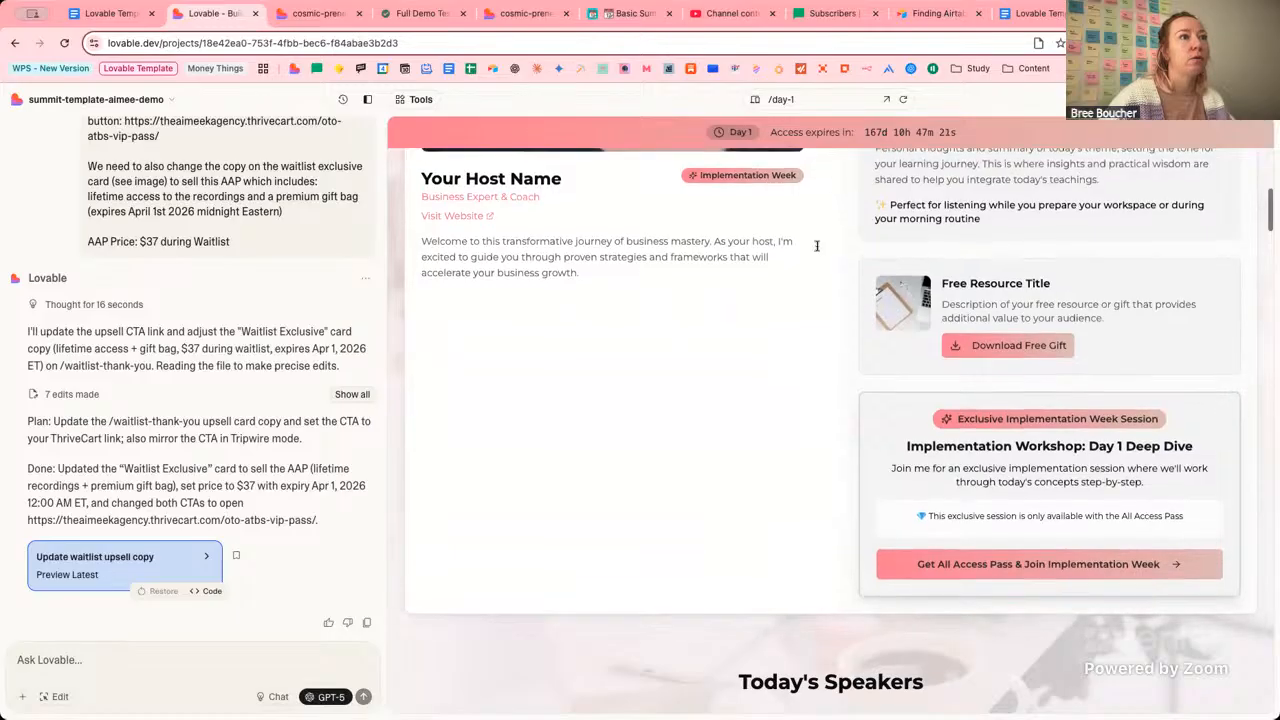
pyautogui.click(780, 99)
pyautogui.click(824, 286)
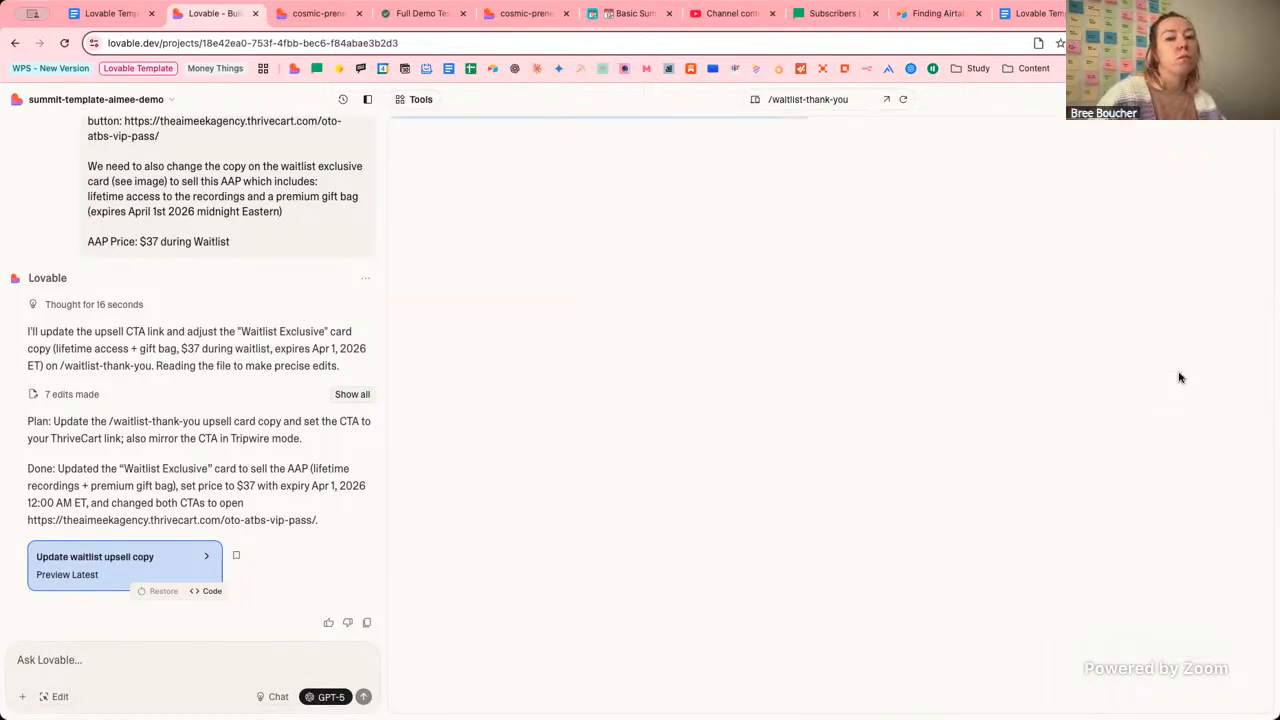
# Review the live brand config and setup guide pages, highlighting the affiliate ?aff=demo and test signup steps.
pyautogui.click(318, 16)
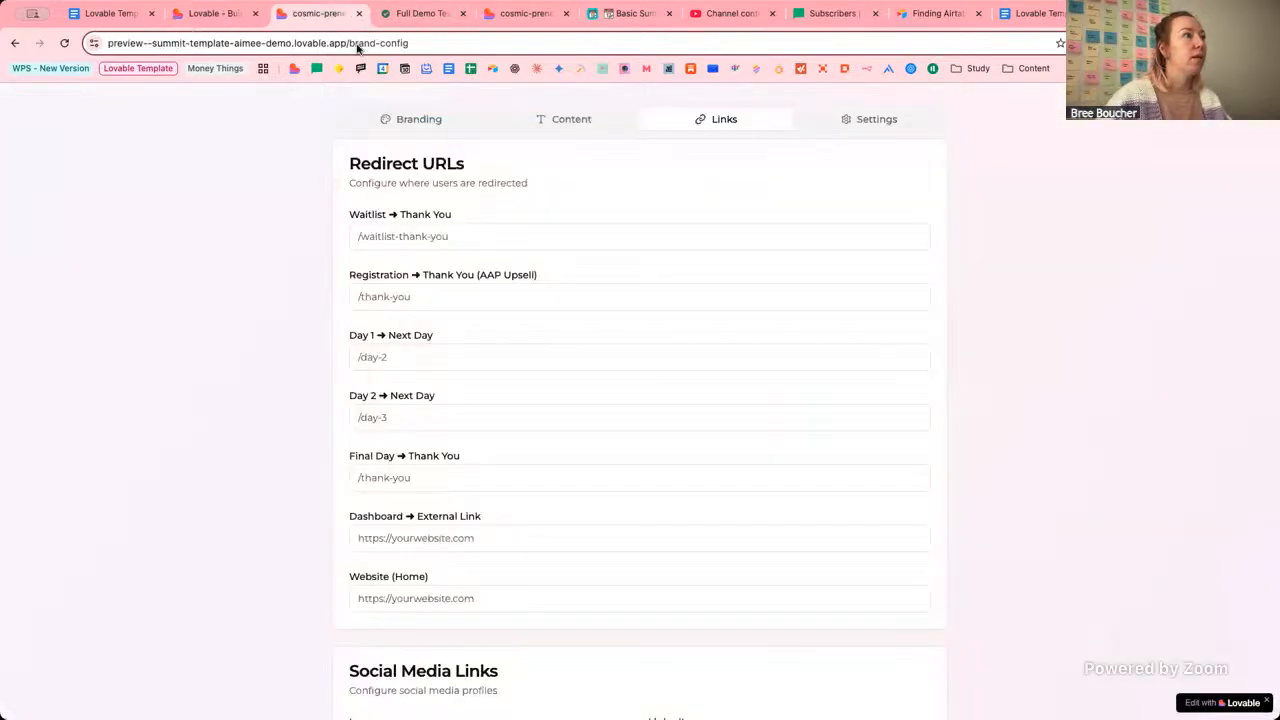
pyautogui.click(528, 15)
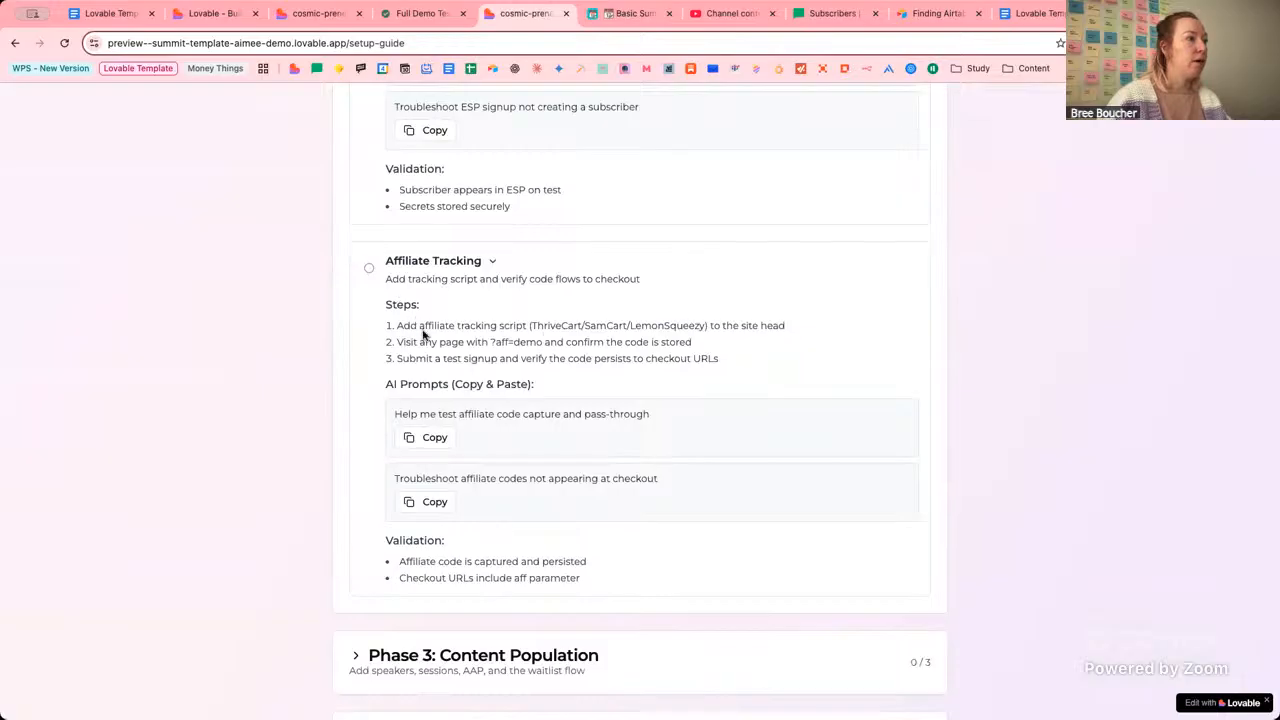
pyautogui.moveTo(419, 326); pyautogui.dragTo(497, 328)
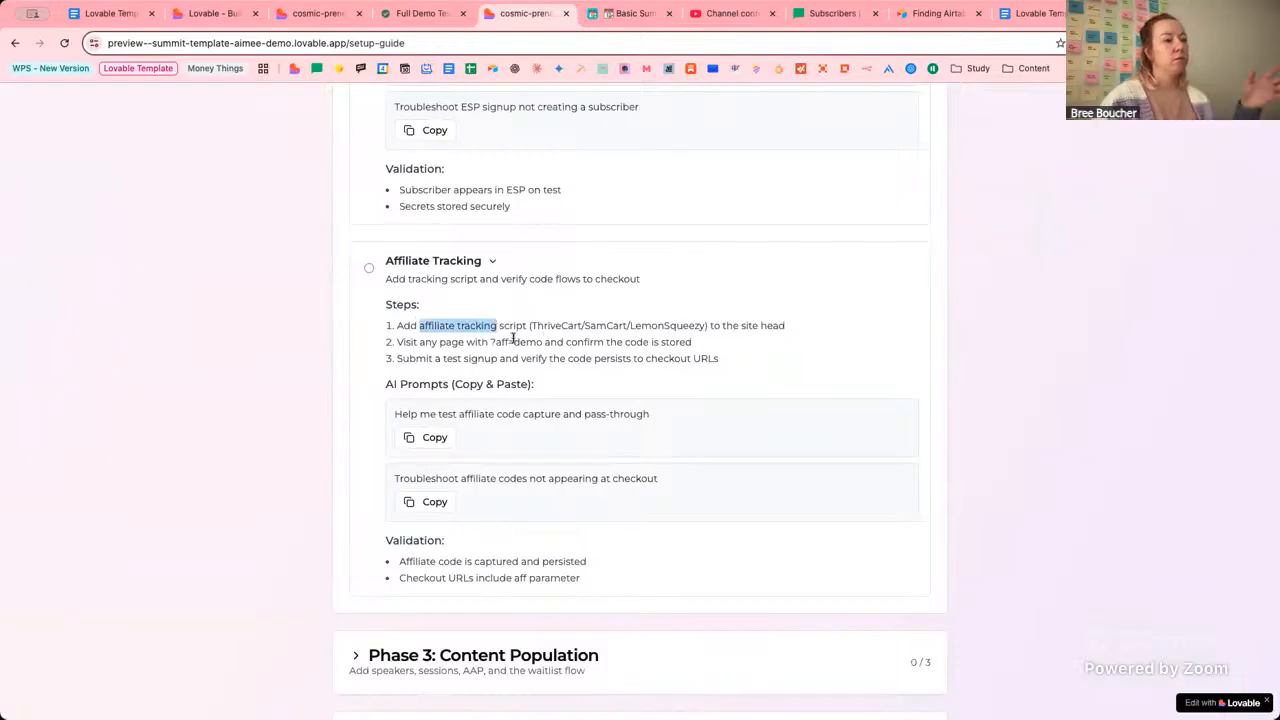
pyautogui.moveTo(437, 342); pyautogui.dragTo(584, 342)
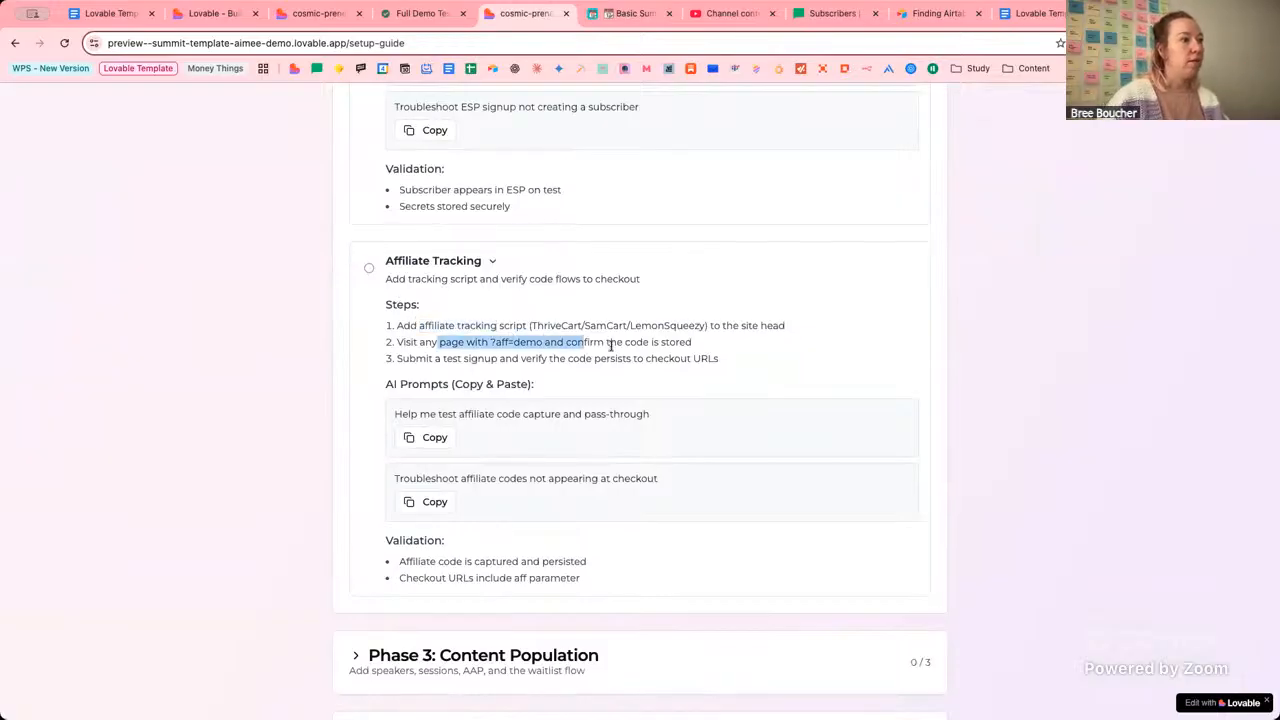
pyautogui.click(611, 345)
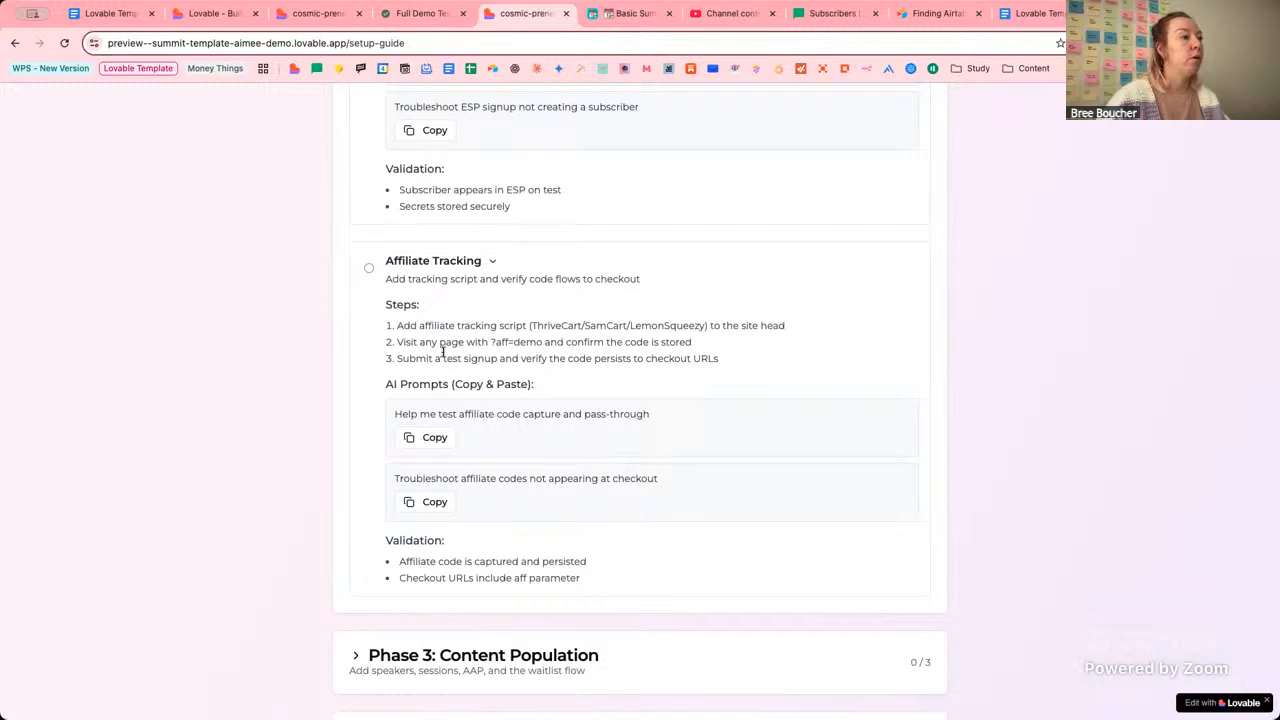
pyautogui.moveTo(443, 352); pyautogui.dragTo(586, 358)
pyautogui.click(667, 356)
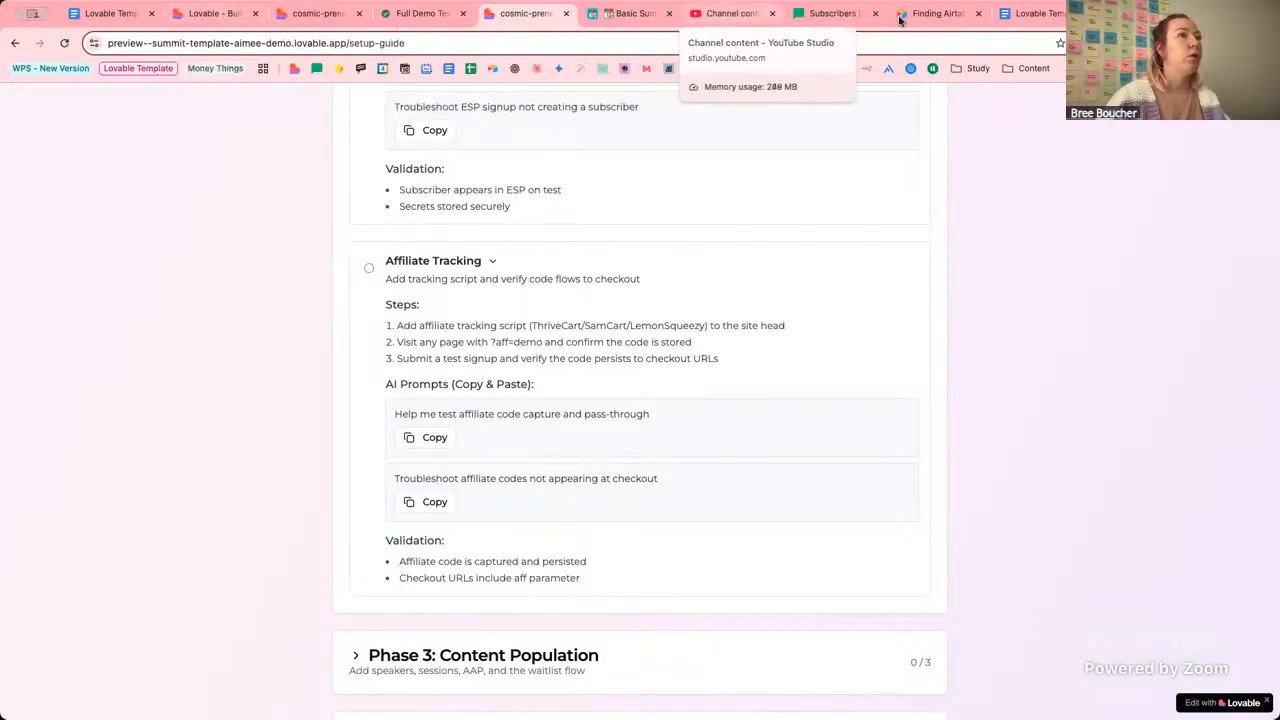
# Confirm MailerLite's lovable-template-demo group has 0 subscribers, then return to Lovable.
pyautogui.click(822, 14)
pyautogui.scroll(-3, 670, 535)
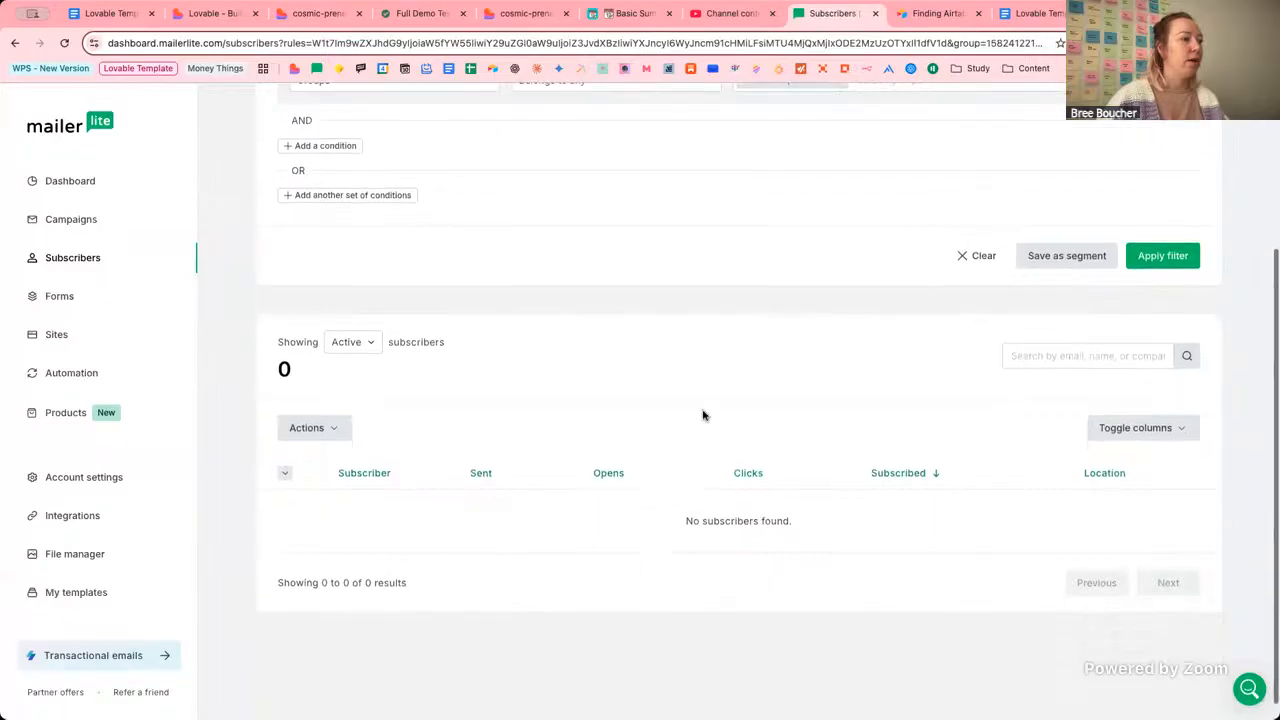
pyautogui.scroll(5, 745, 380)
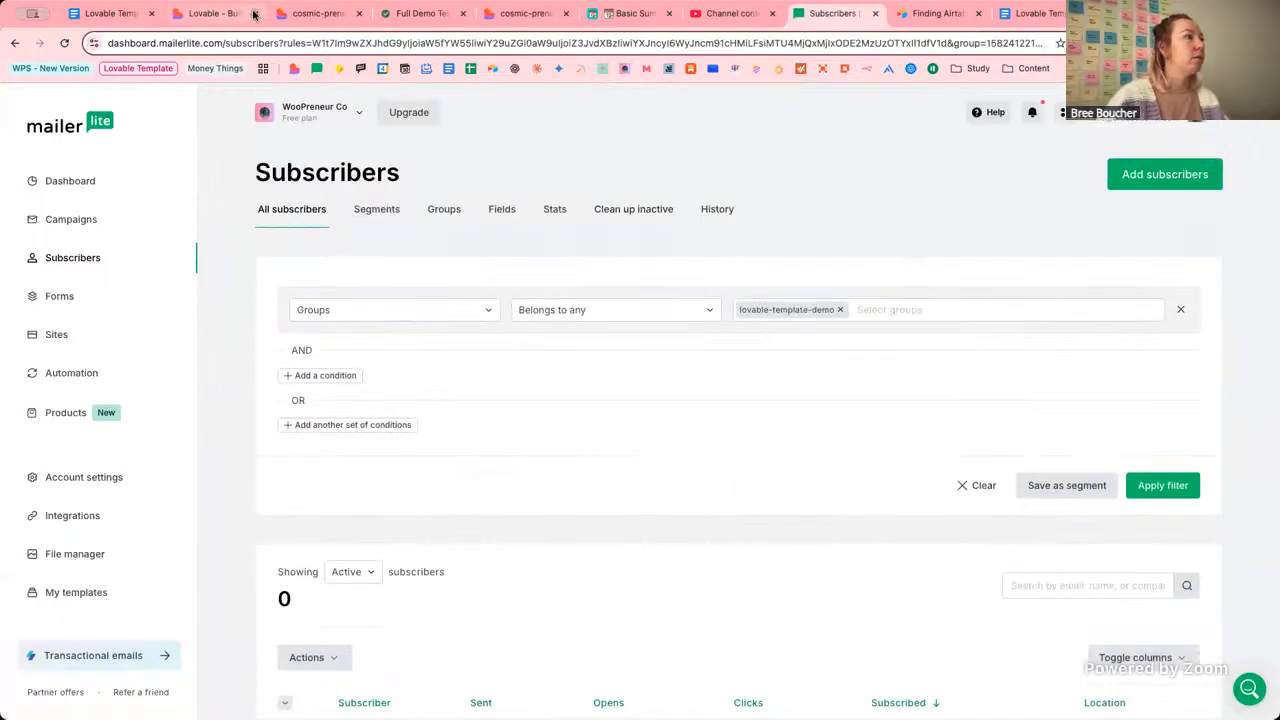
pyautogui.click(205, 17)
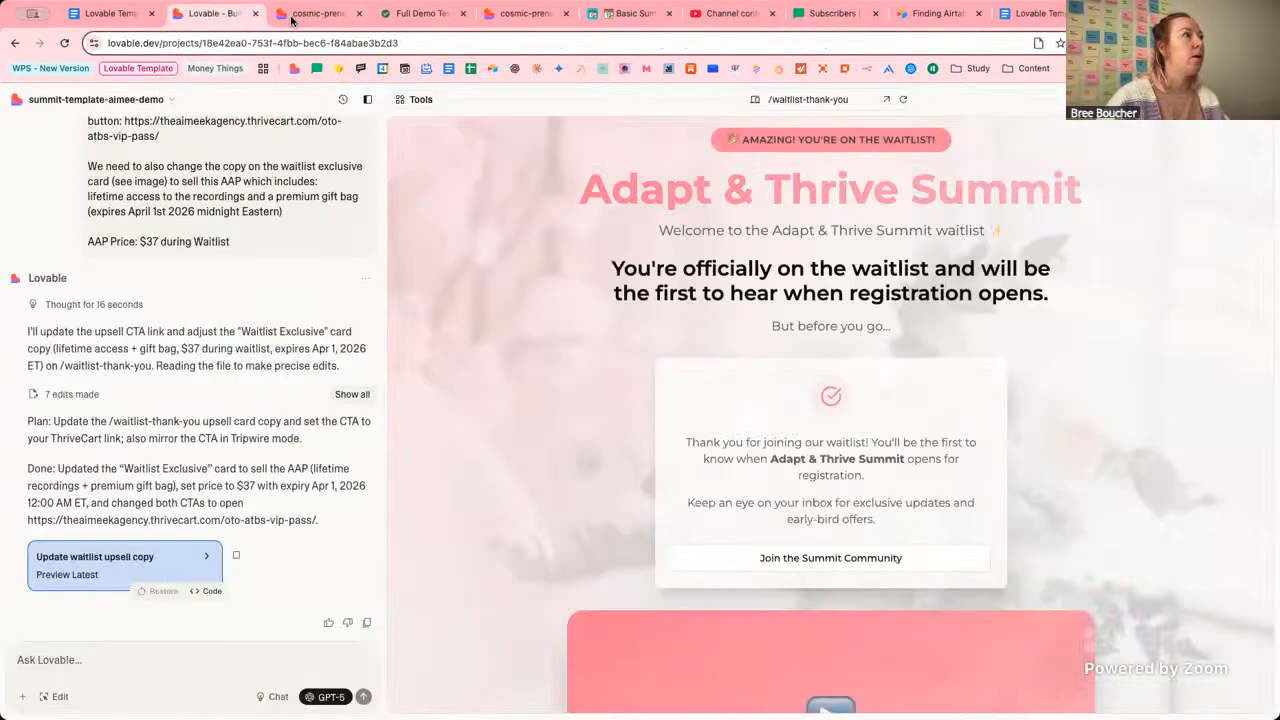
# Open the Affiliate ID test link from the Notion demo notes in a new tab.
pyautogui.click(410, 14)
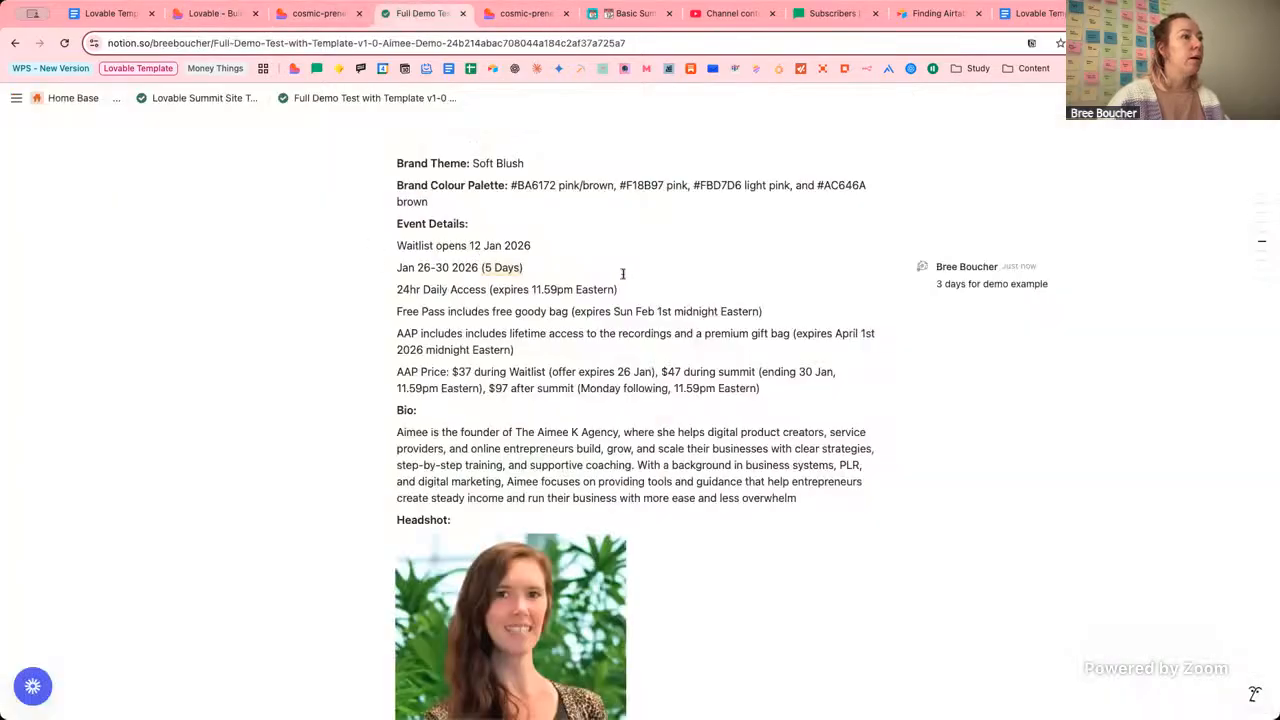
pyautogui.scroll(8, 622, 273)
pyautogui.scroll(-4, 624, 279)
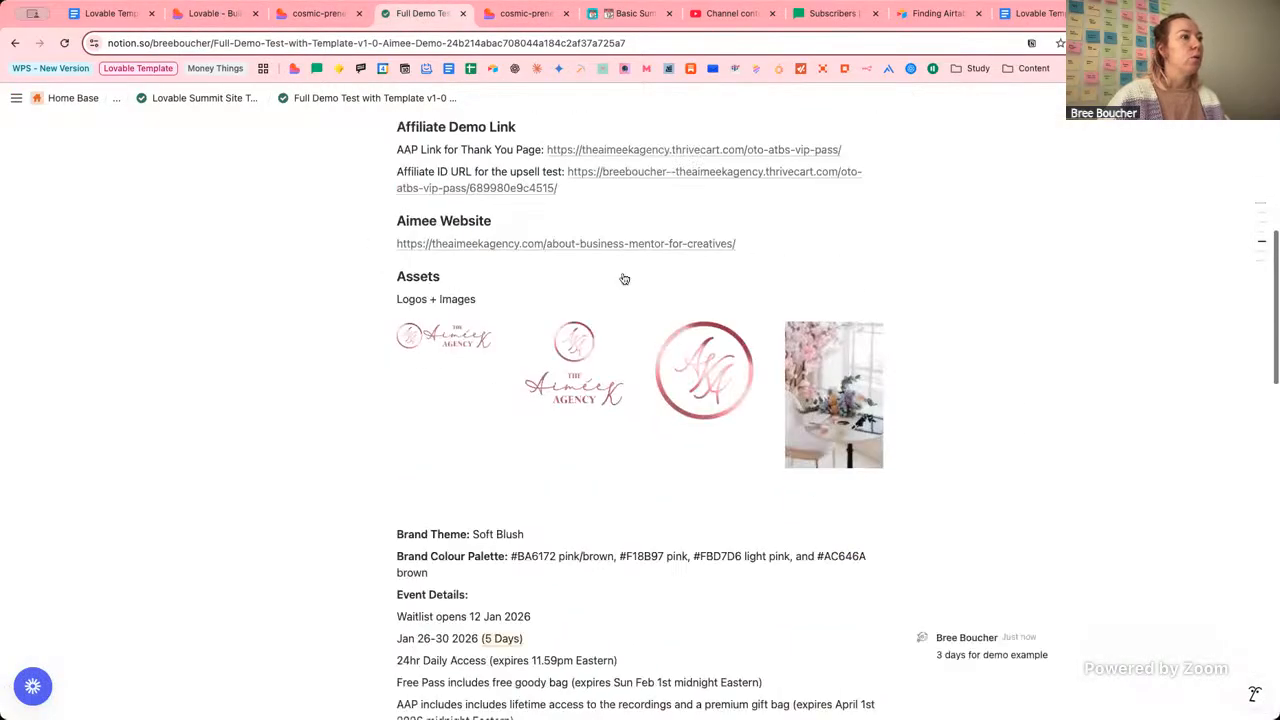
pyautogui.scroll(2, 624, 279)
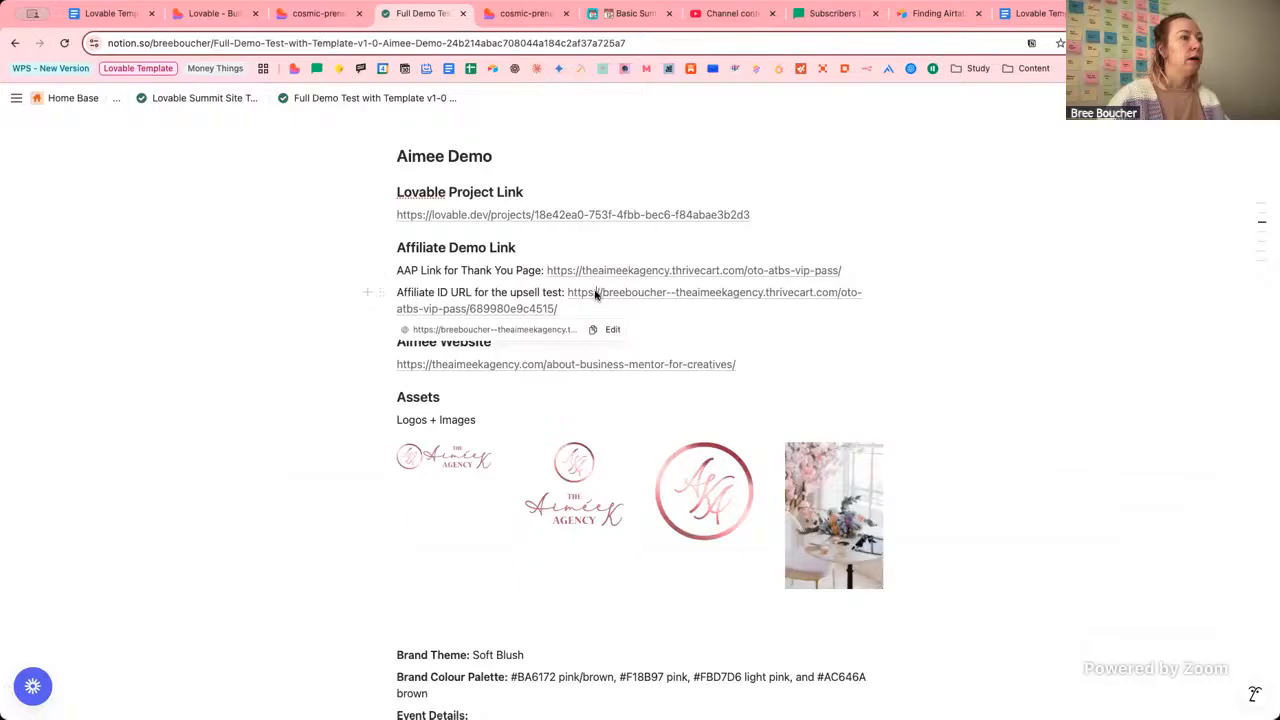
pyautogui.click(595, 294)
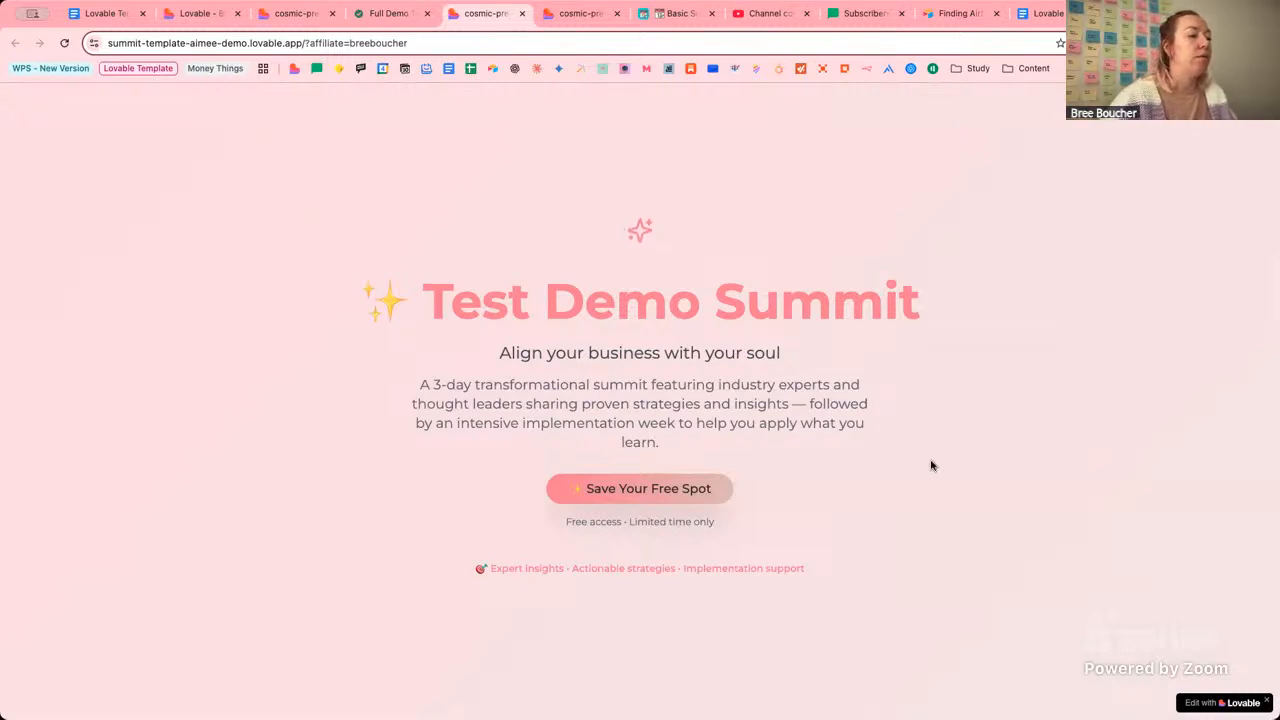
# Sign up with a test first name and saved email, accepting the terms, via Get Access.
pyautogui.click(670, 490)
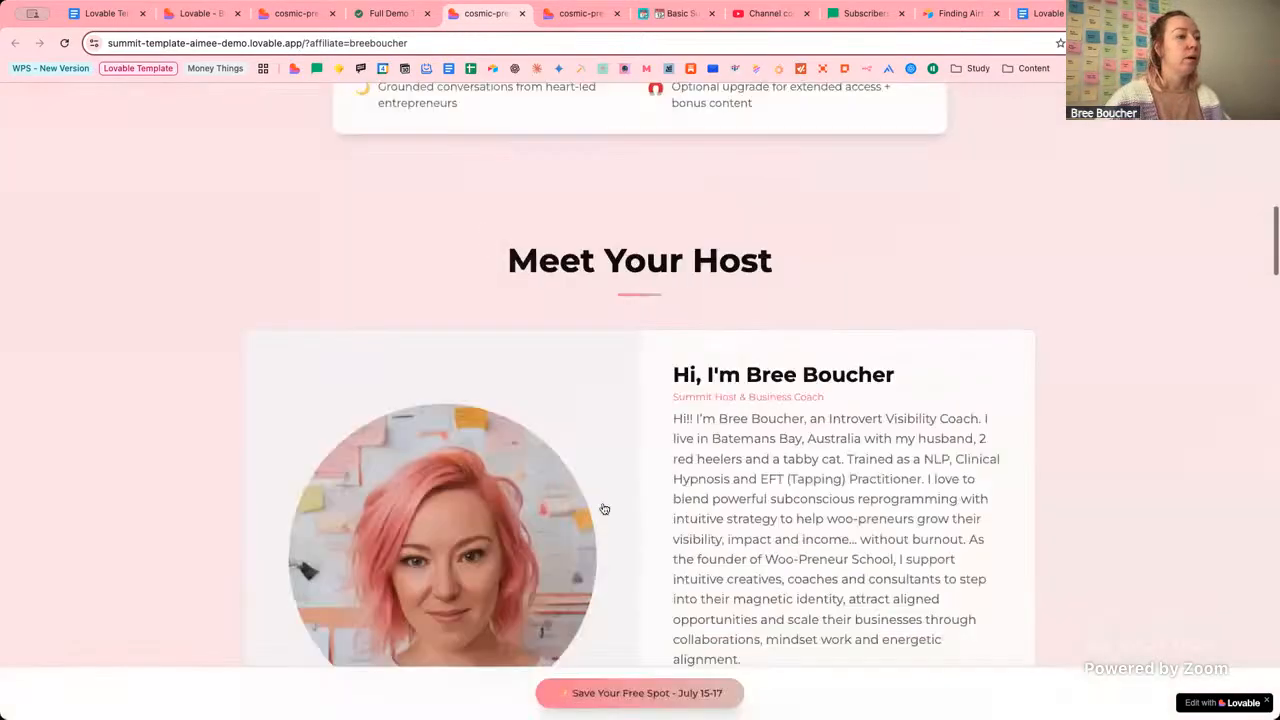
pyautogui.click(565, 418)
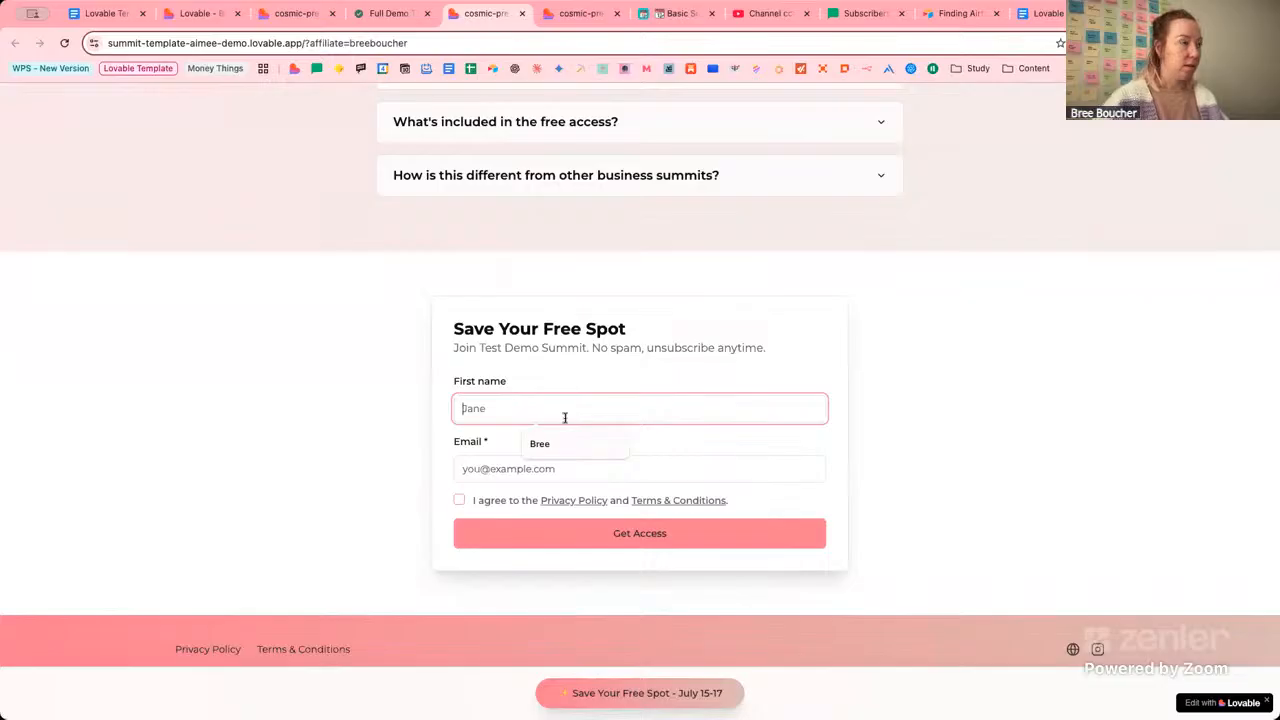
pyautogui.write('Bree')
pyautogui.press('Tab')
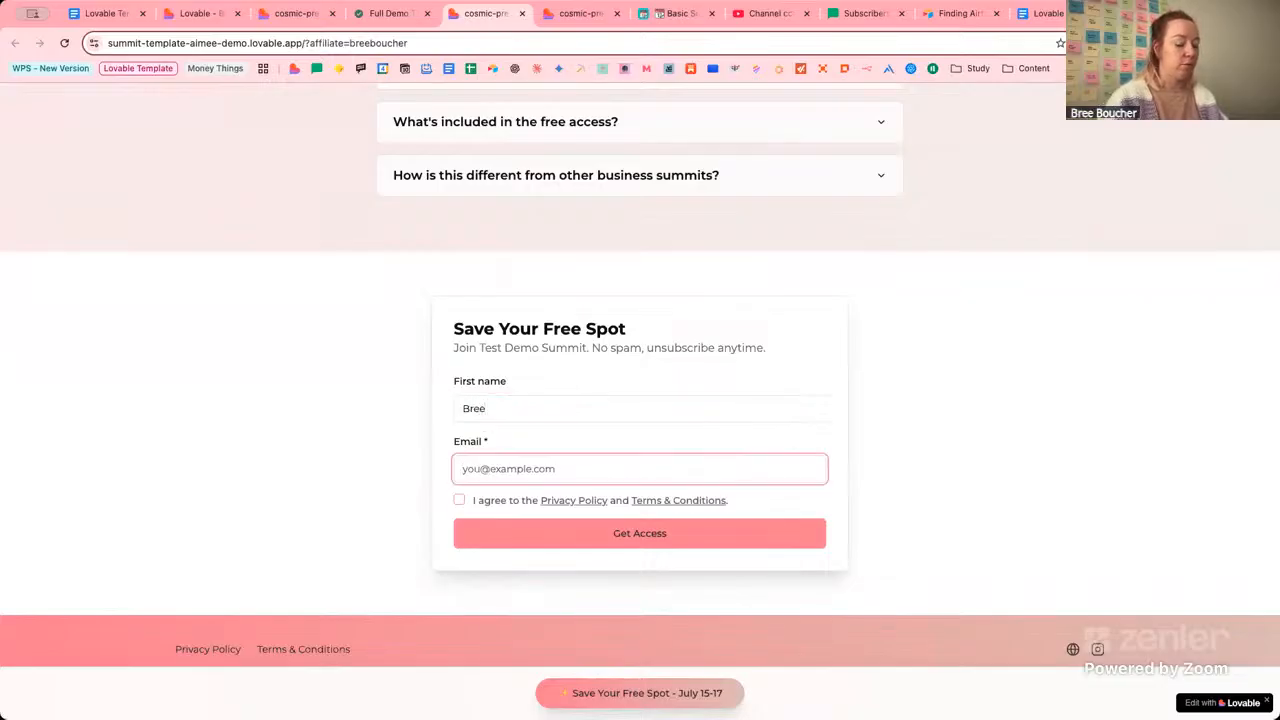
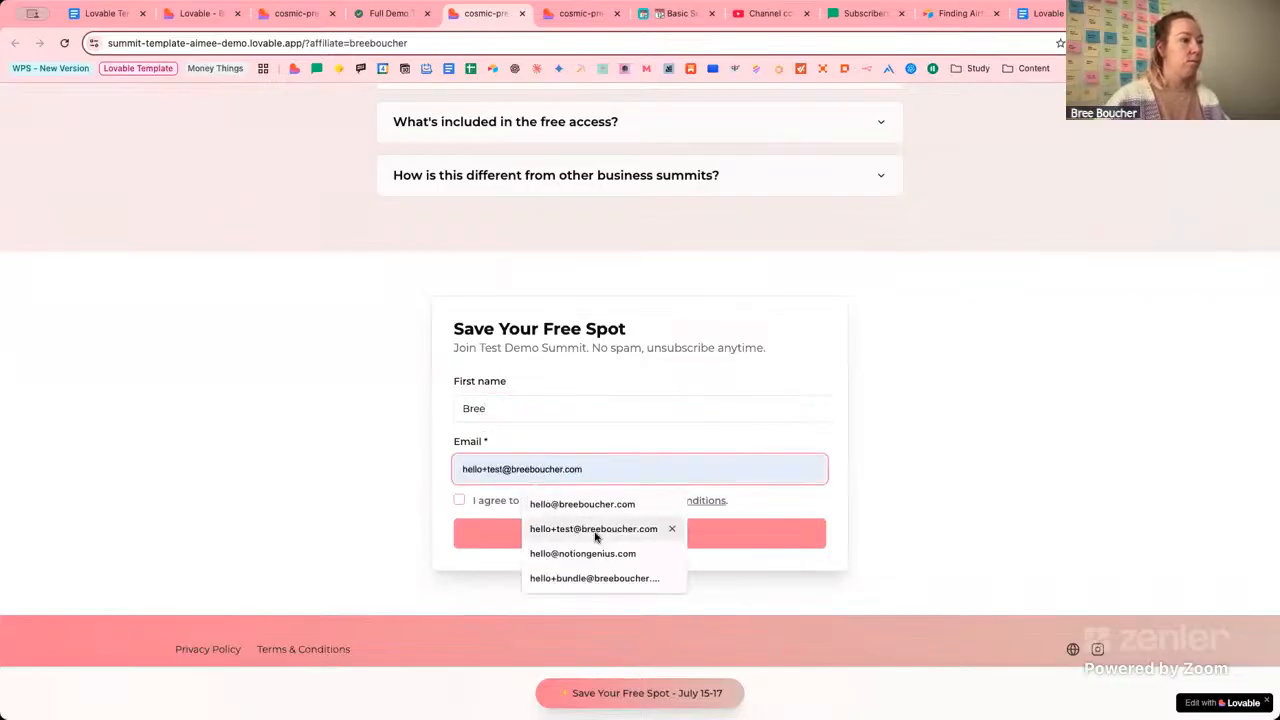
pyautogui.click(535, 528)
pyautogui.click(459, 500)
pyautogui.click(537, 533)
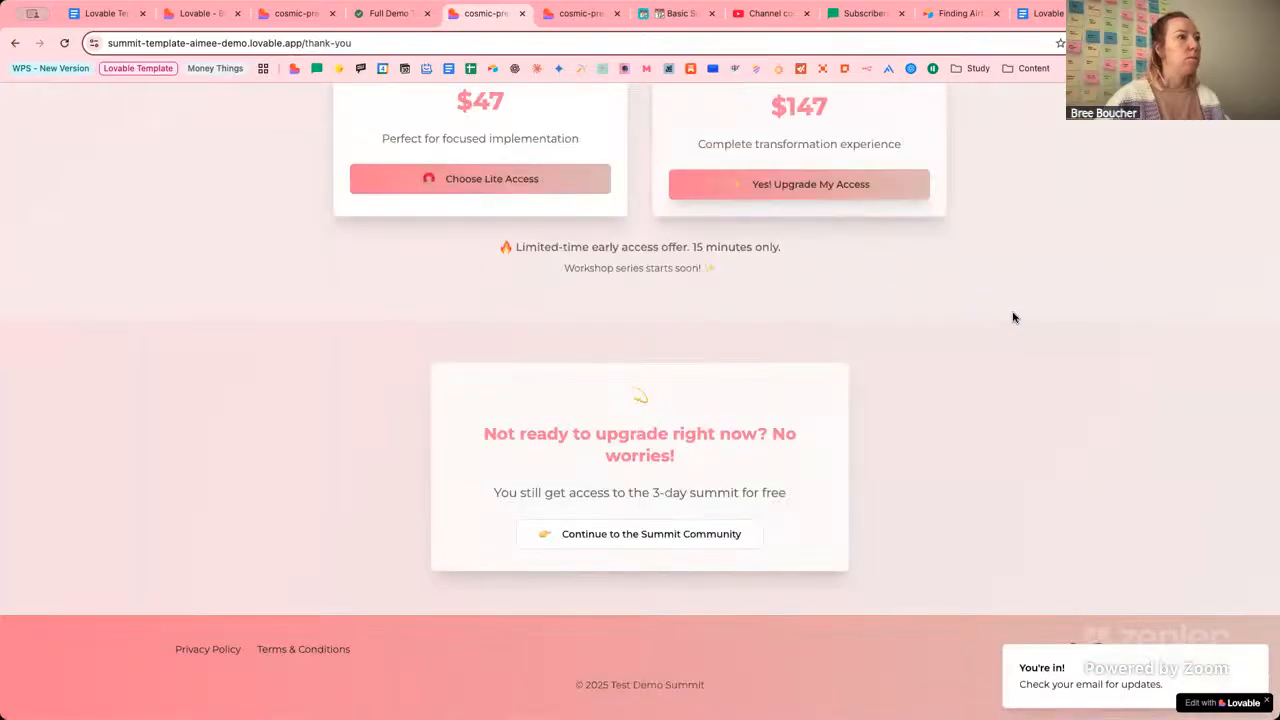
# Change the address from thank-you to 'waitlist' to load the site's /waitlist page.
pyautogui.scroll(15, 1013, 318)
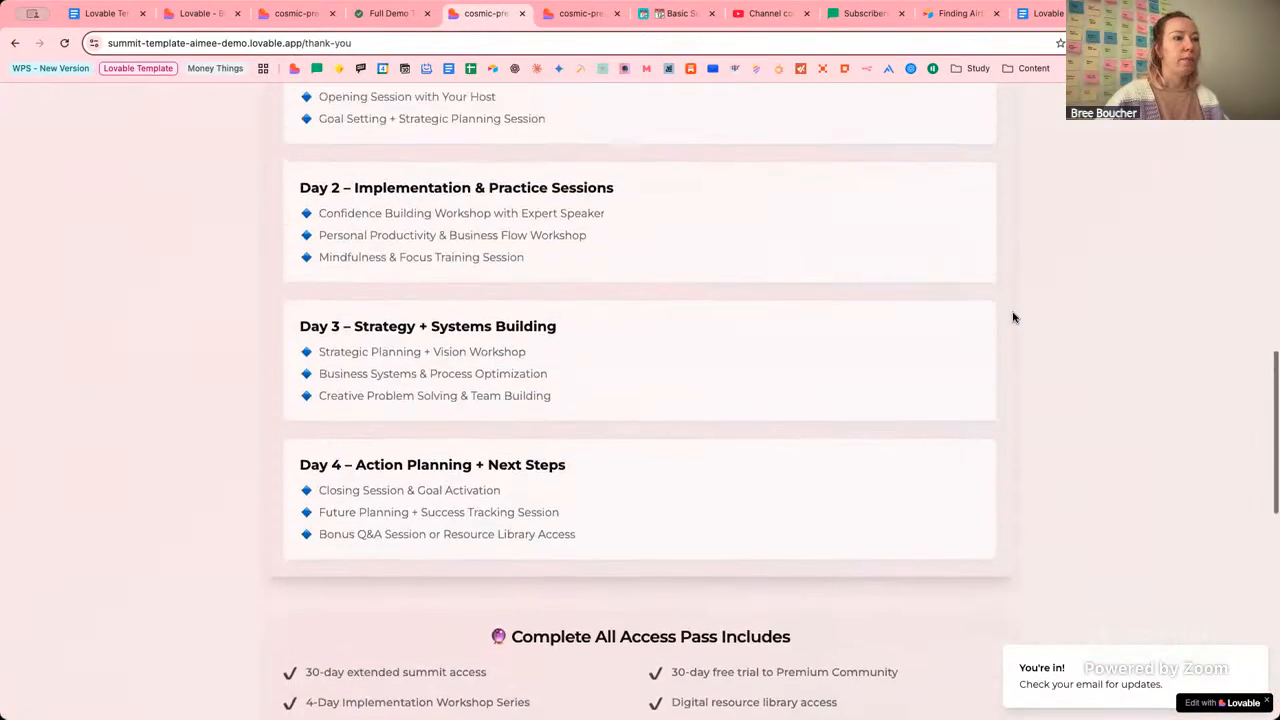
pyautogui.scroll(5, 1013, 318)
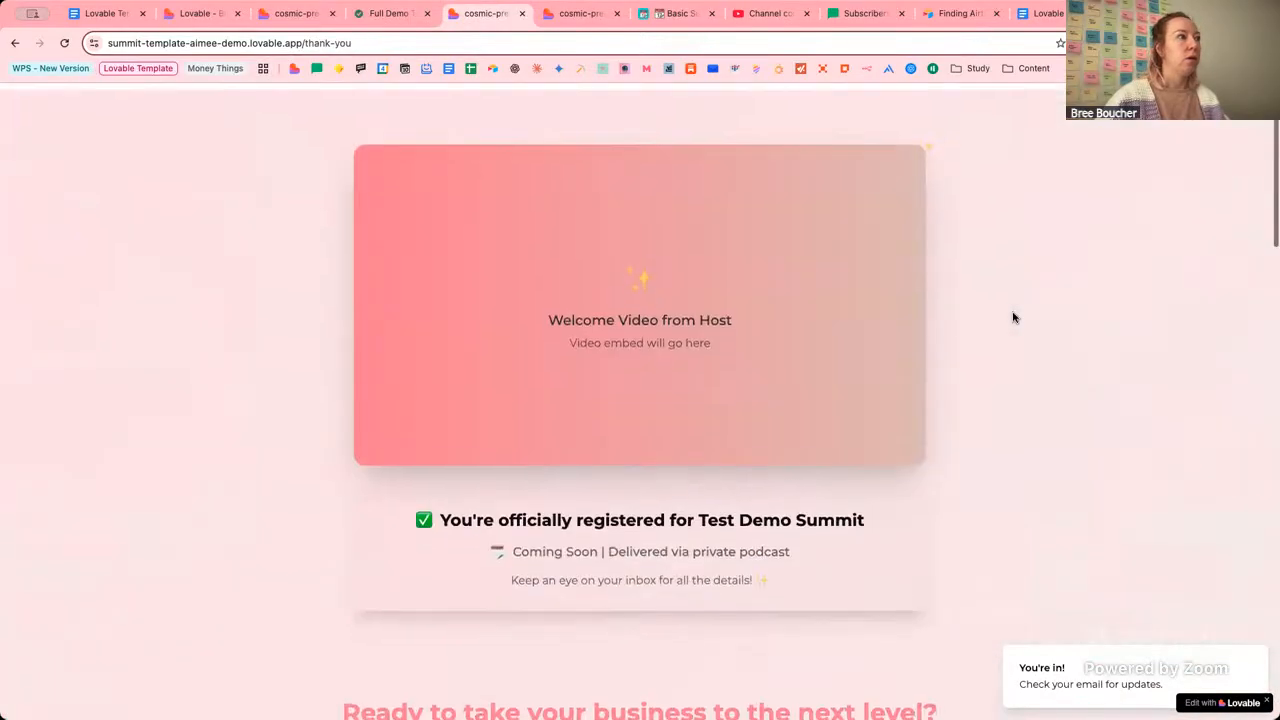
pyautogui.click(387, 43)
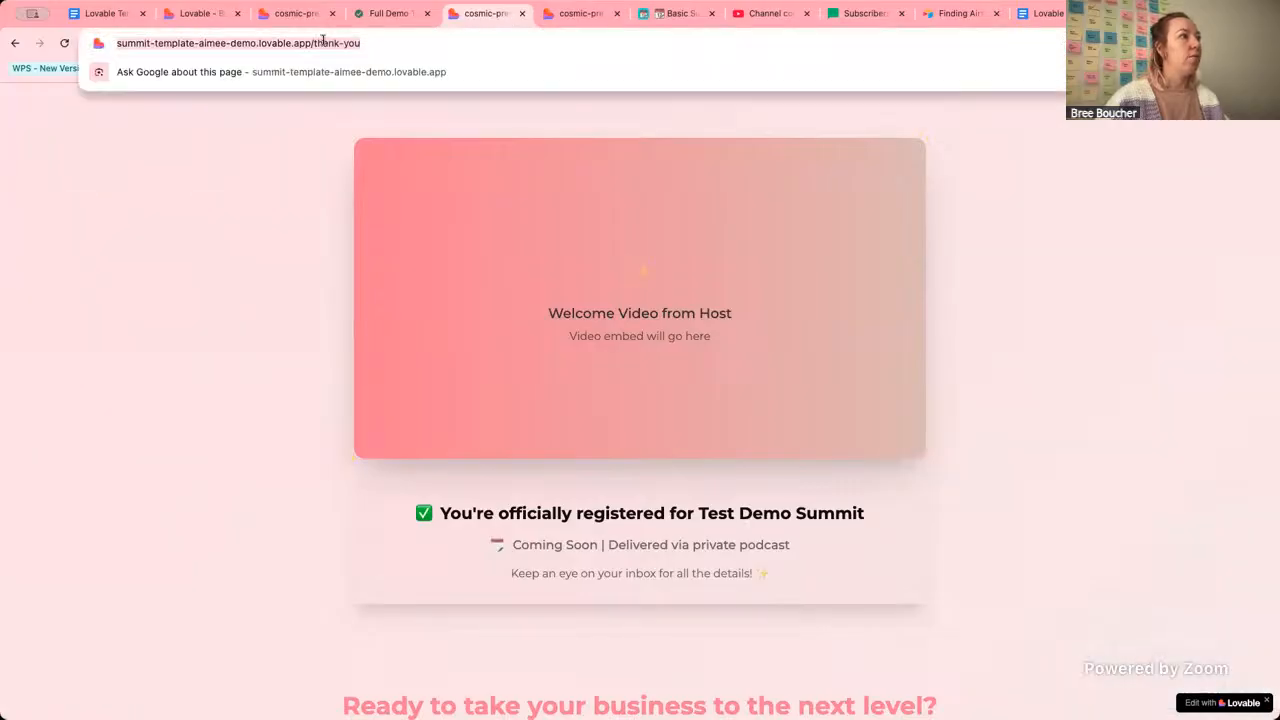
pyautogui.click(396, 43)
pyautogui.moveTo(393, 43); pyautogui.dragTo(350, 43)
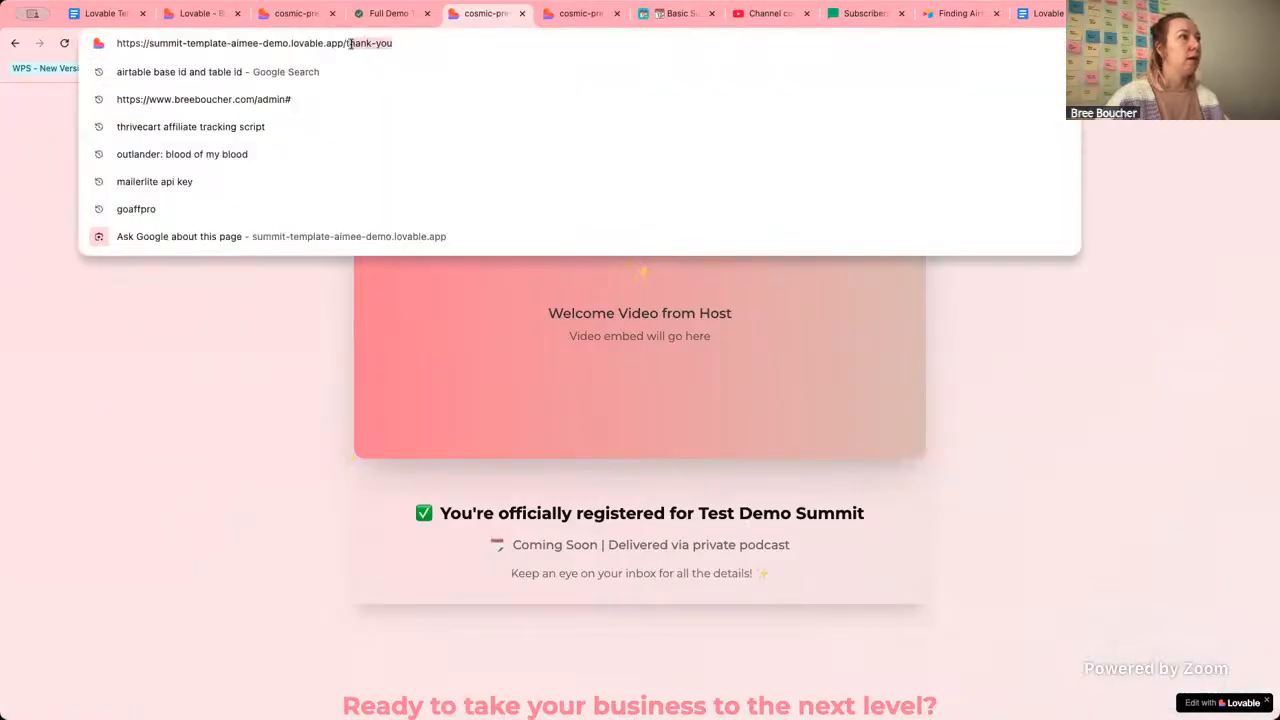
pyautogui.write('waitlist')
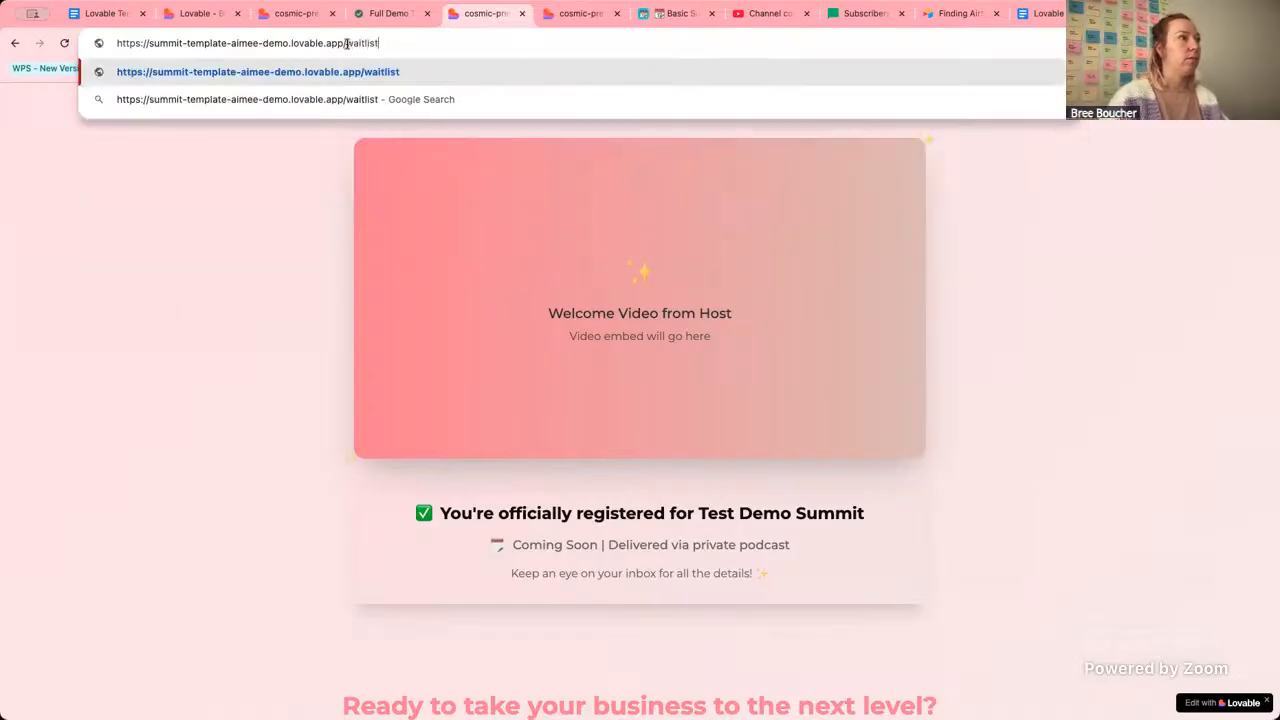
pyautogui.press('Return')
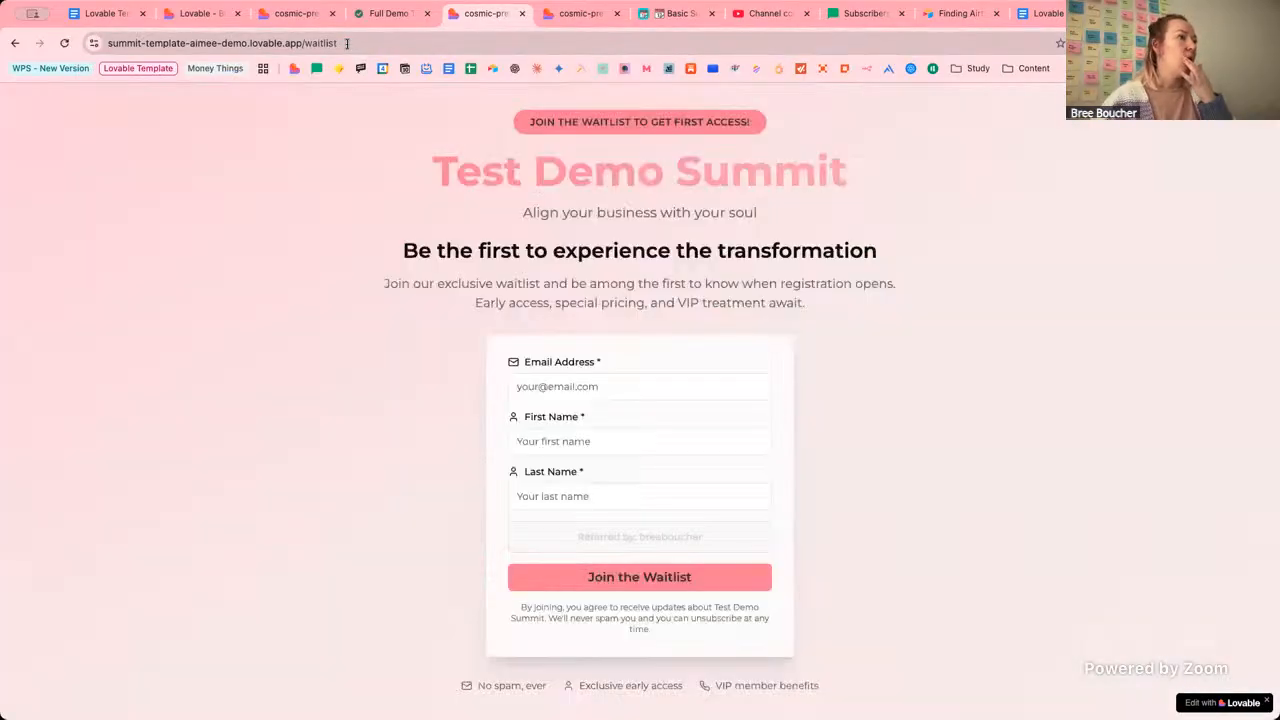
# Fill the waitlist email with the saved test address, then first and last name from autofill suggestions.
pyautogui.click(577, 385)
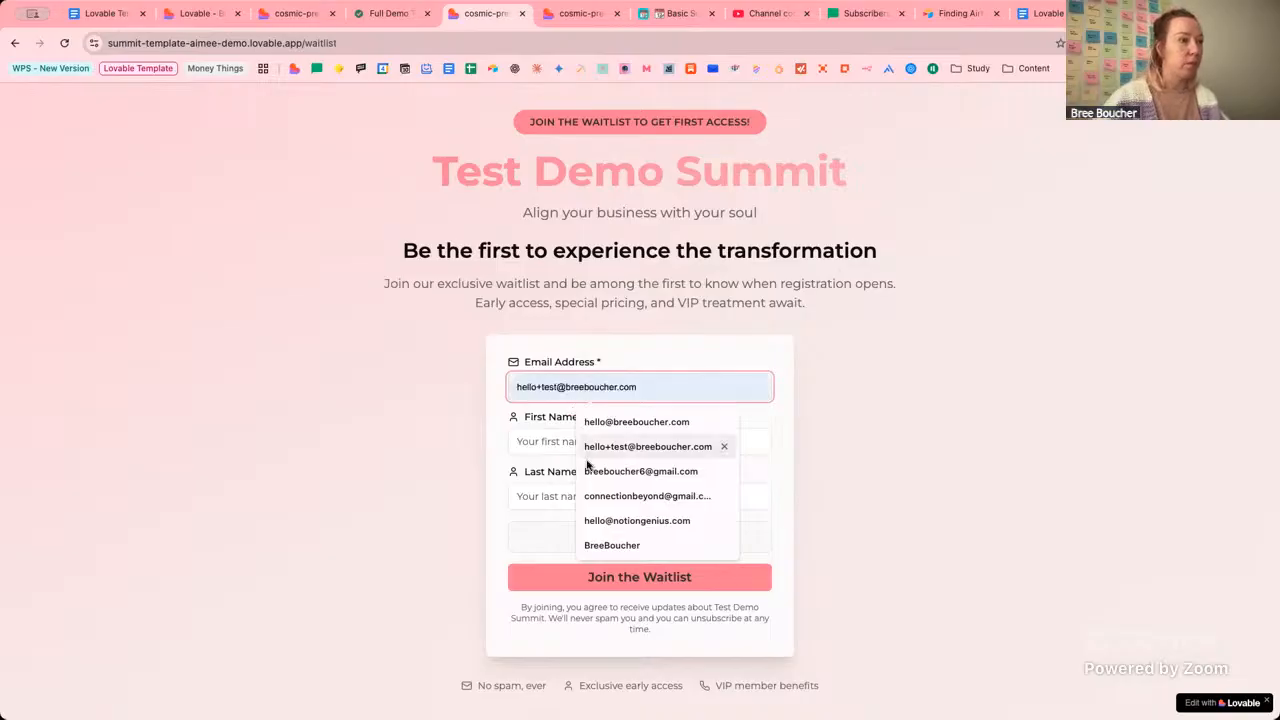
pyautogui.click(640, 446)
pyautogui.click(537, 441)
pyautogui.write('Bree')
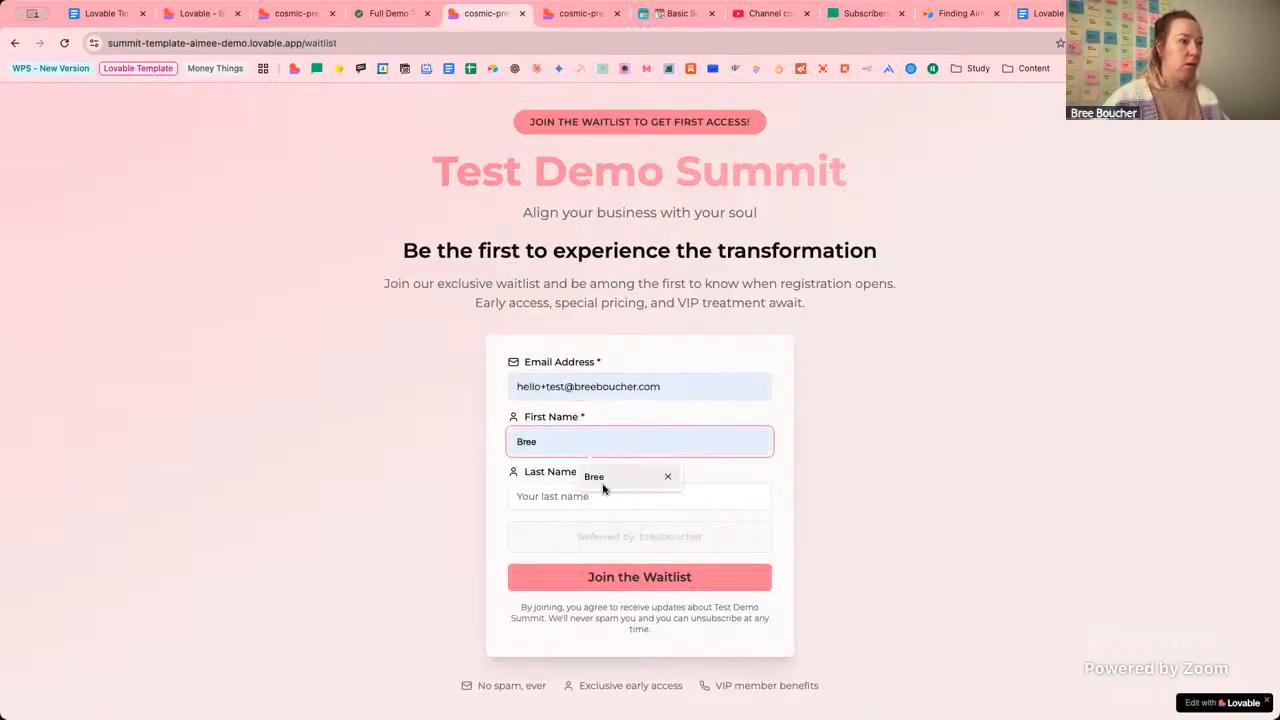
pyautogui.click(585, 478)
pyautogui.click(582, 500)
pyautogui.click(580, 540)
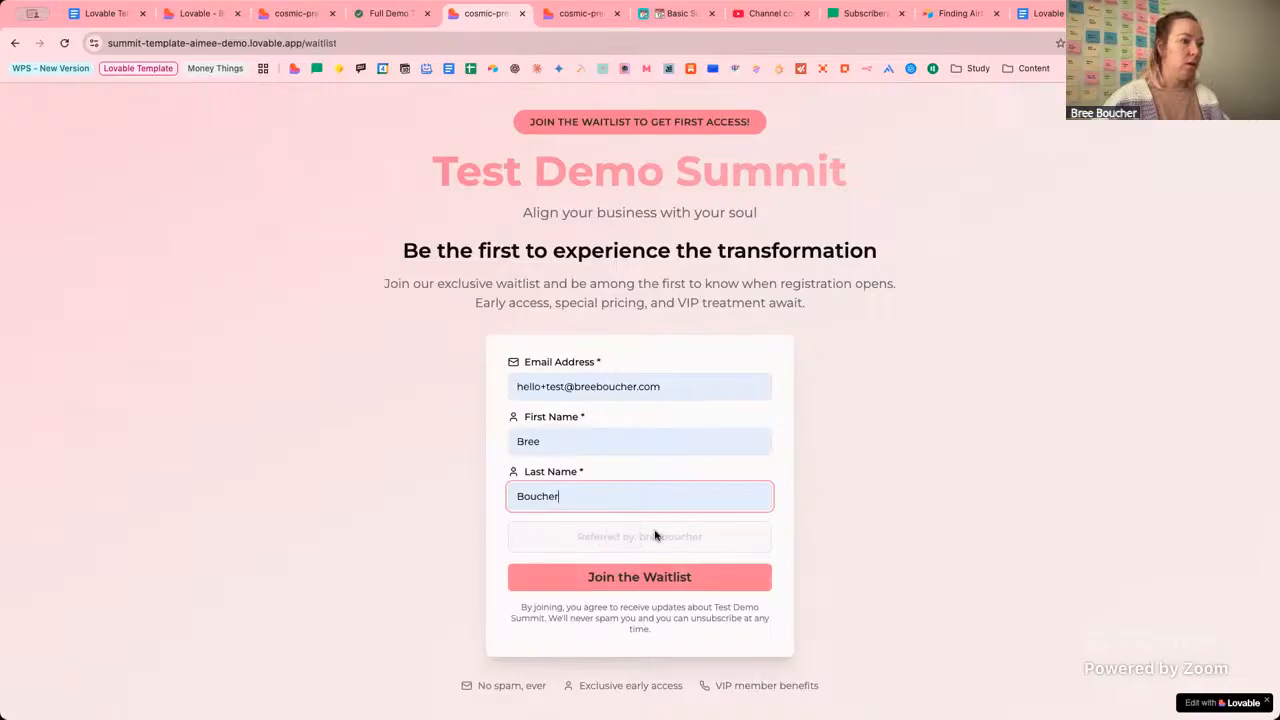
pyautogui.click(680, 545)
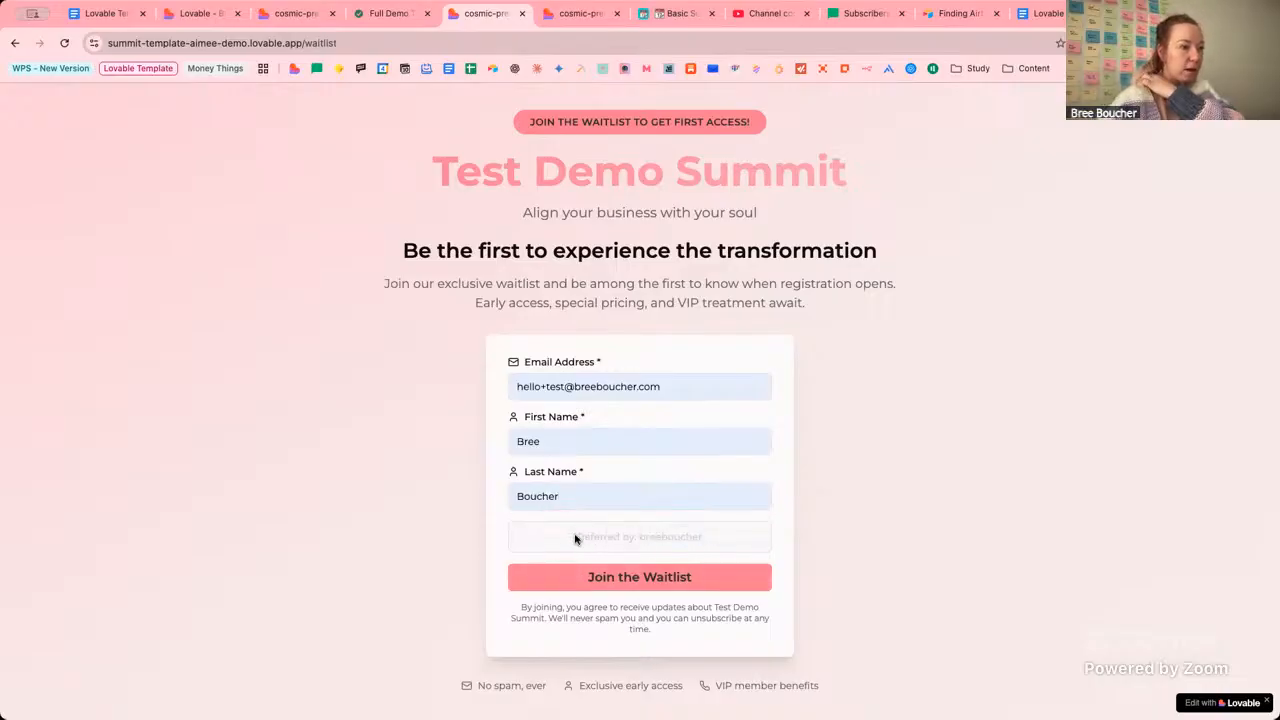
# Inspect the pre-filled referral code field to confirm it shows the affiliate.
pyautogui.moveTo(703, 537); pyautogui.dragTo(571, 543)
pyautogui.click(705, 540)
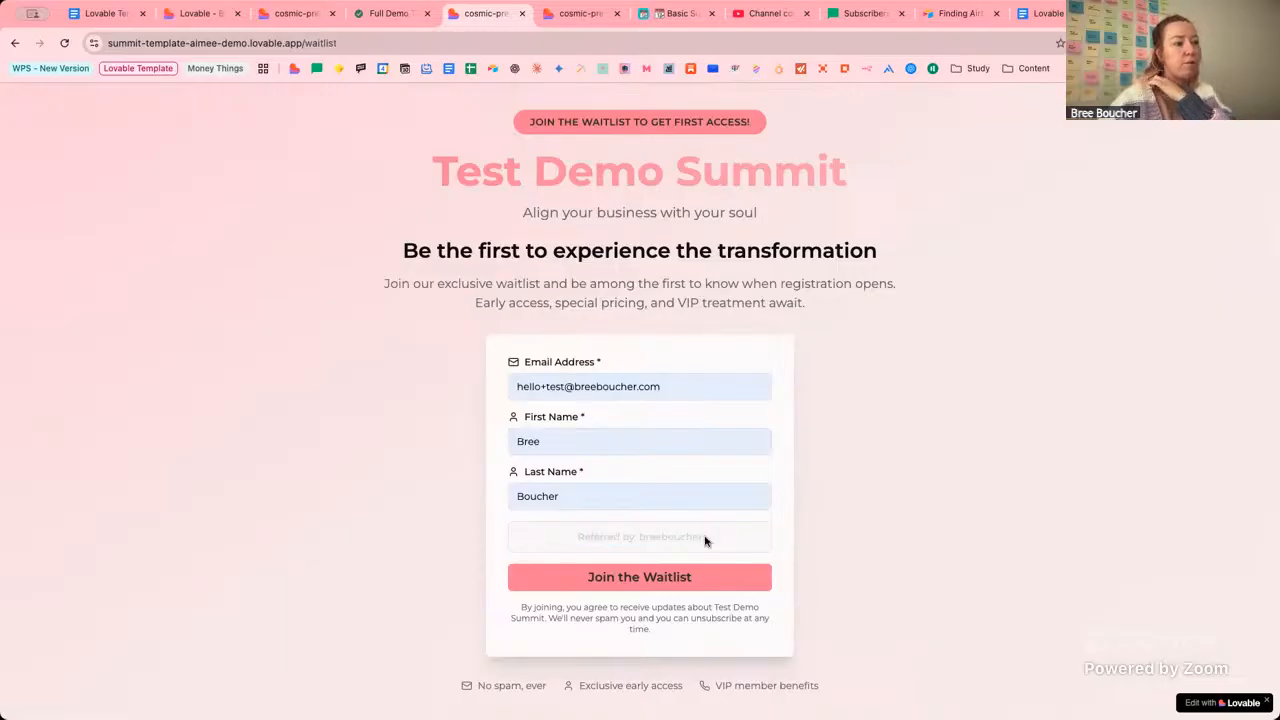
pyautogui.moveTo(687, 540); pyautogui.dragTo(593, 542)
pyautogui.click(727, 542)
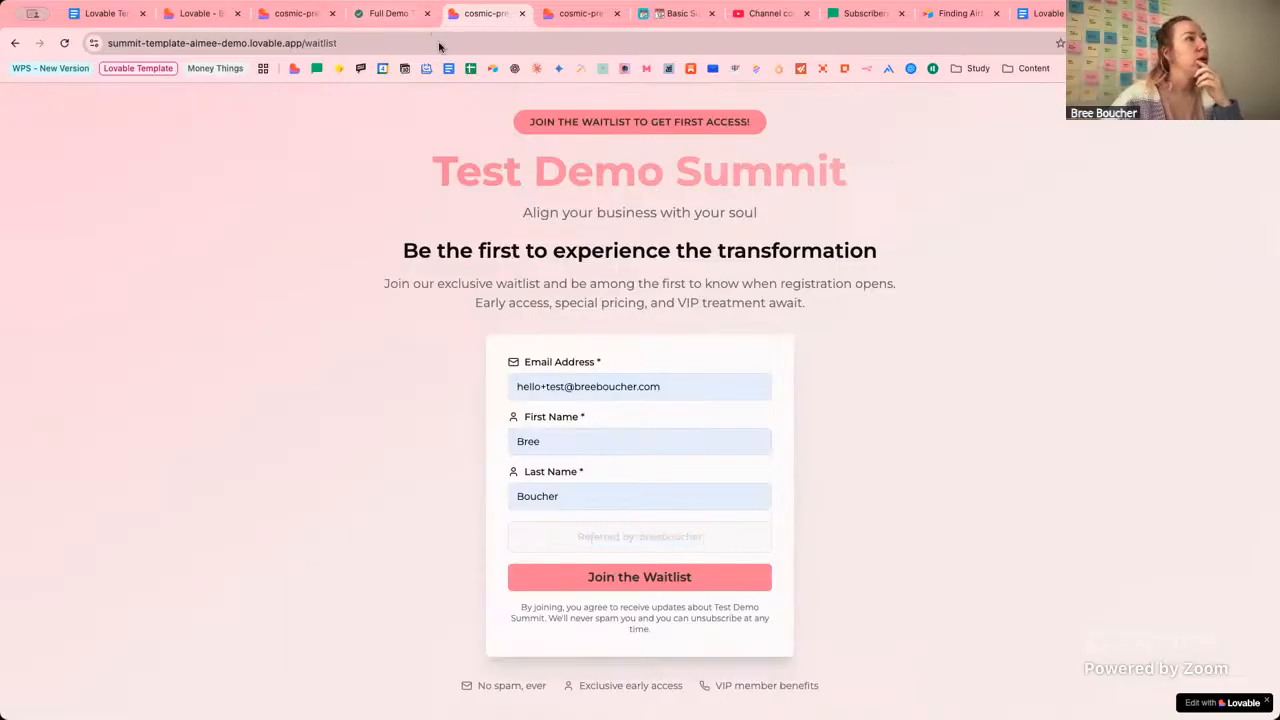
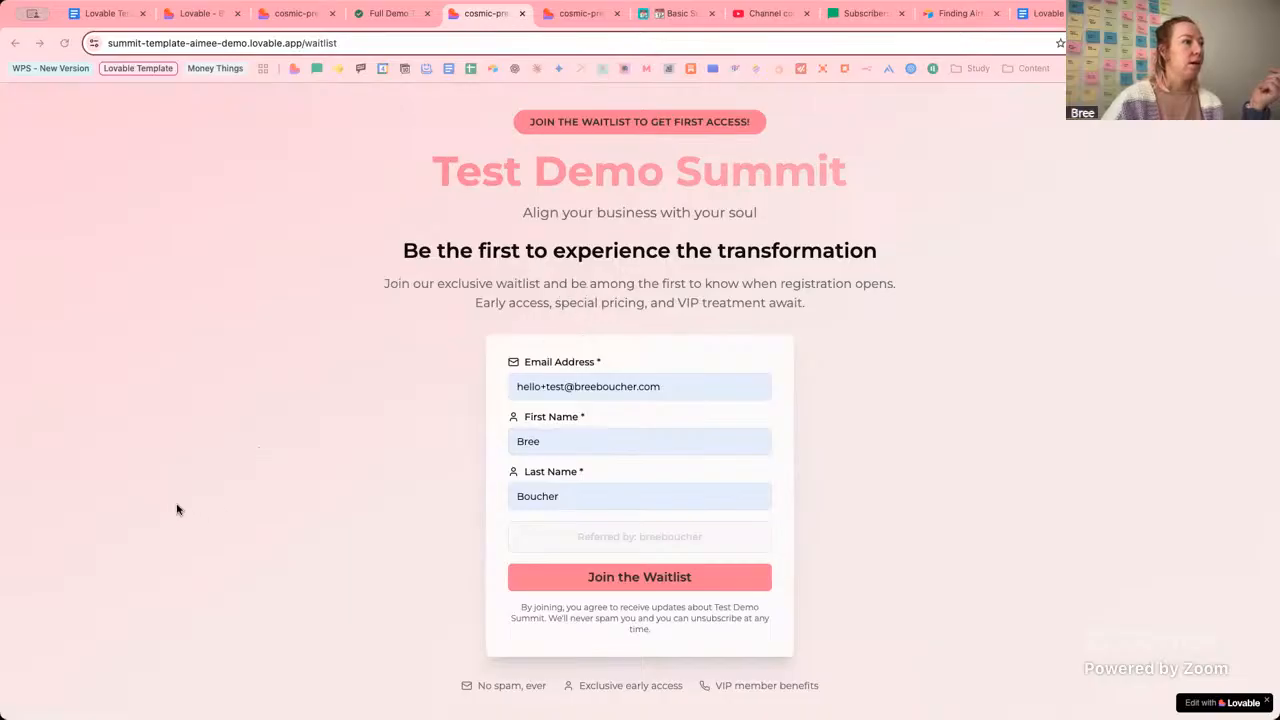
# Check the pre-filled referral code, then submit the waitlist form with Join the Waitlist.
pyautogui.moveTo(730, 543); pyautogui.dragTo(563, 531)
pyautogui.click(722, 536)
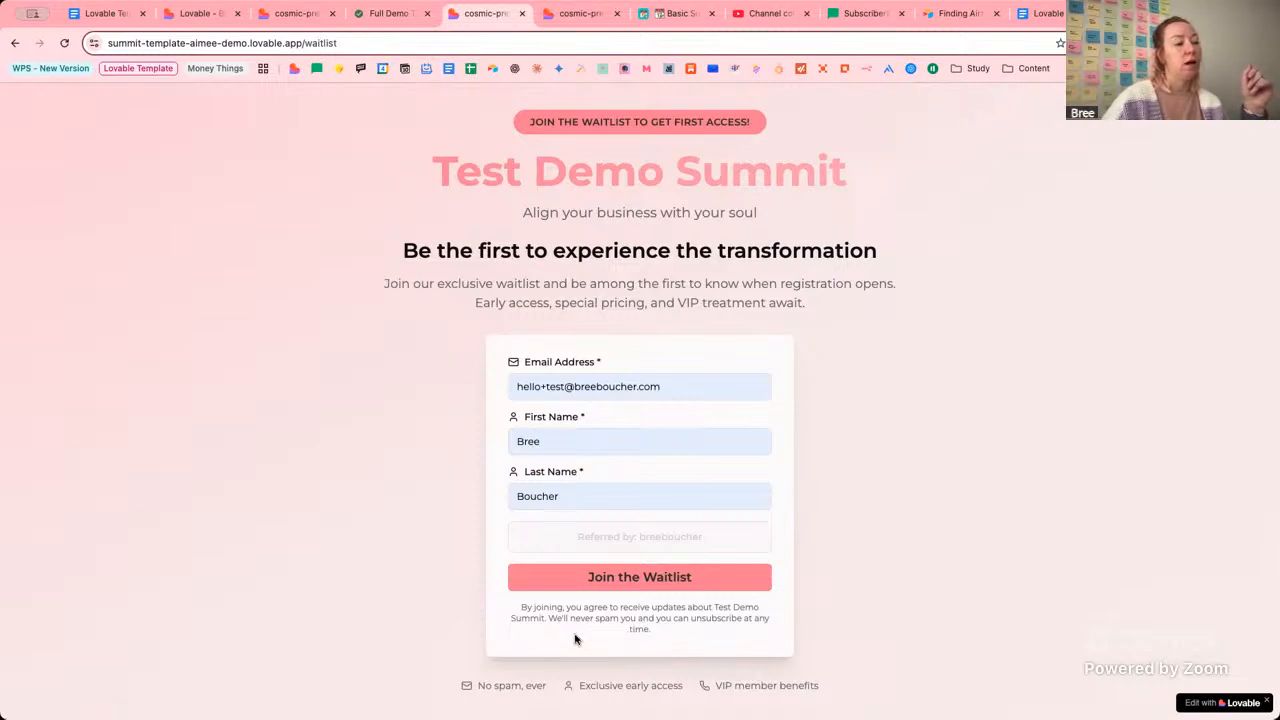
pyautogui.click(694, 577)
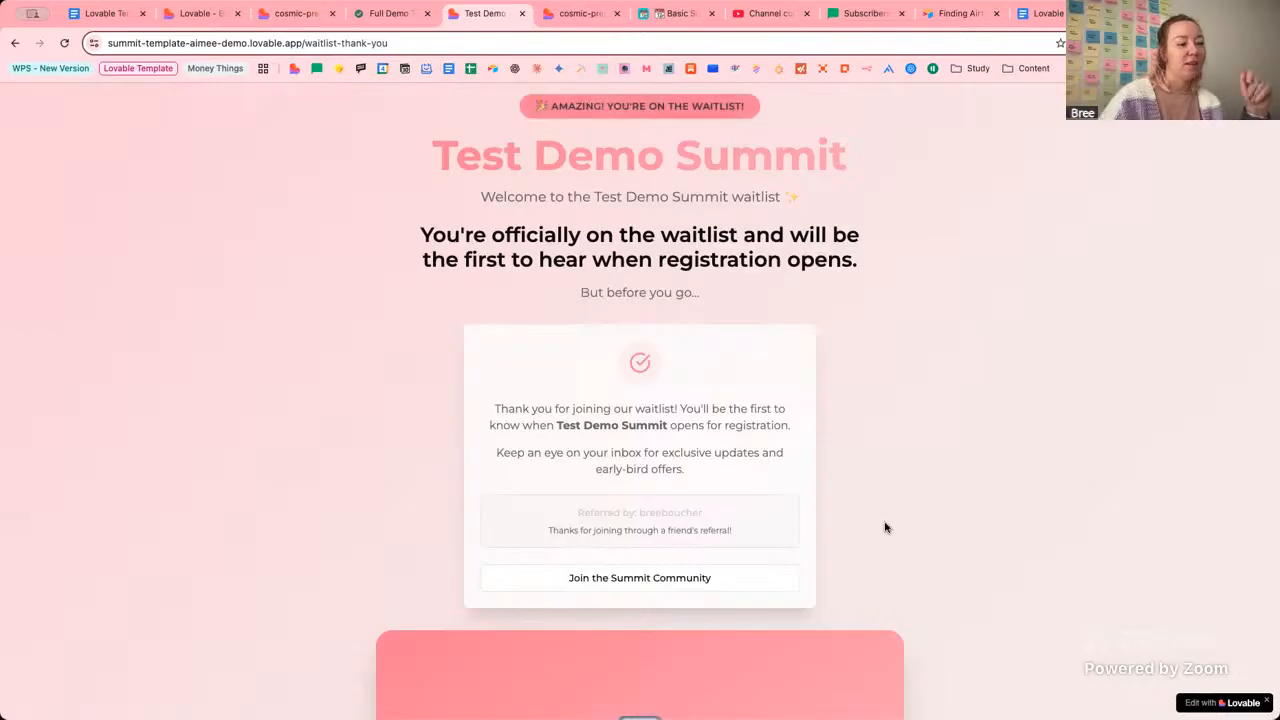
# Try the 'Yes! Unlock Instant Access' Starter Bundle offer on the live thank-you page.
pyautogui.scroll(-1, 929, 528)
pyautogui.scroll(-8, 938, 525)
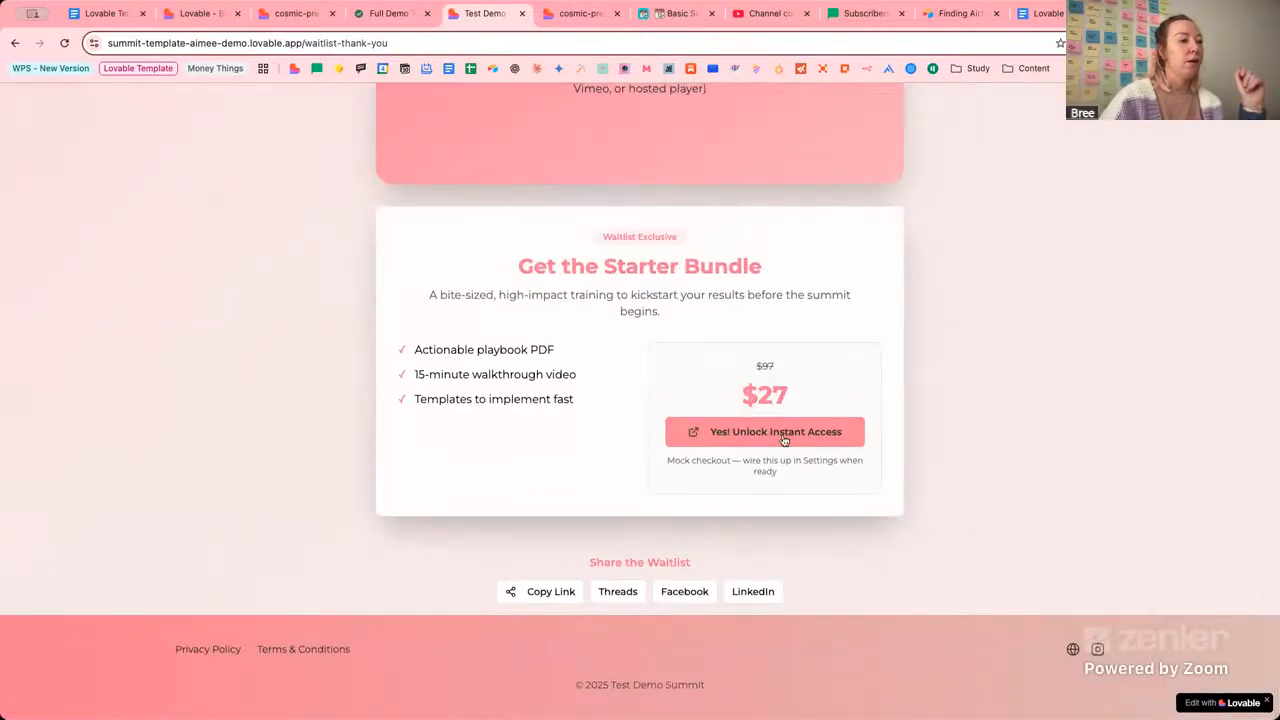
pyautogui.click(783, 441)
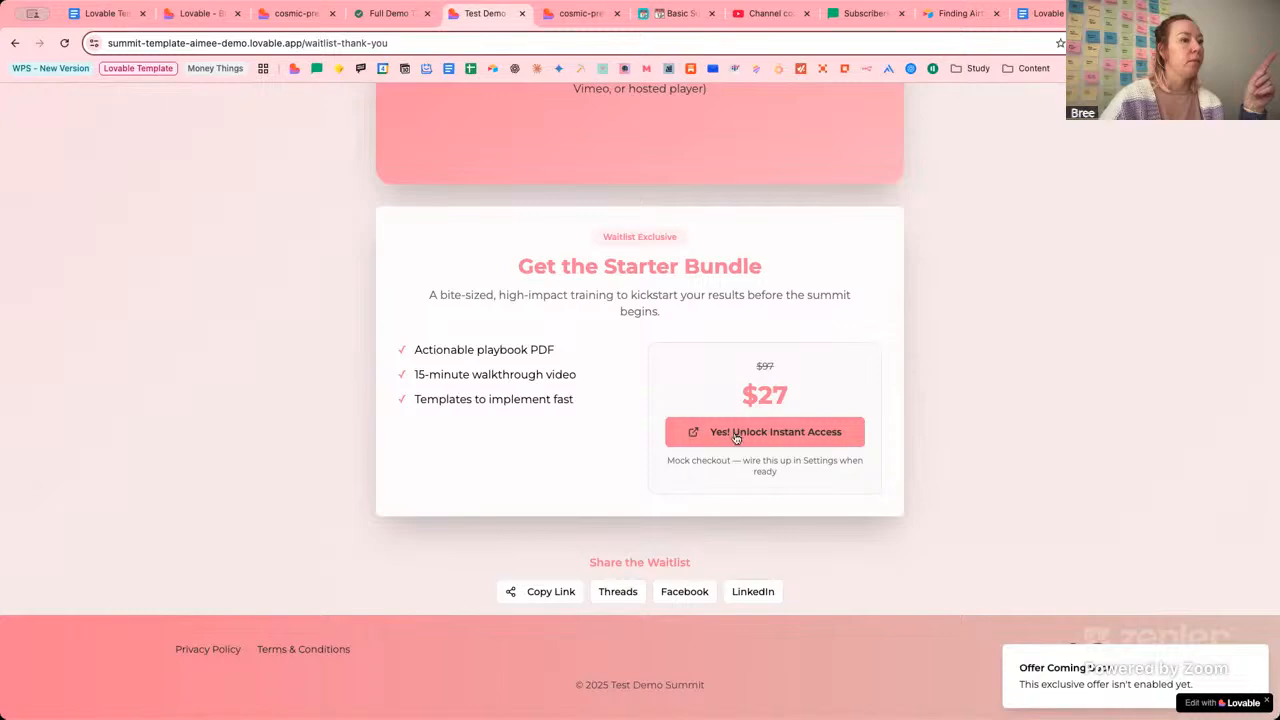
# Preview the /waitlist-thank-you route in the Lovable editor and compare it with the live site.
pyautogui.click(208, 16)
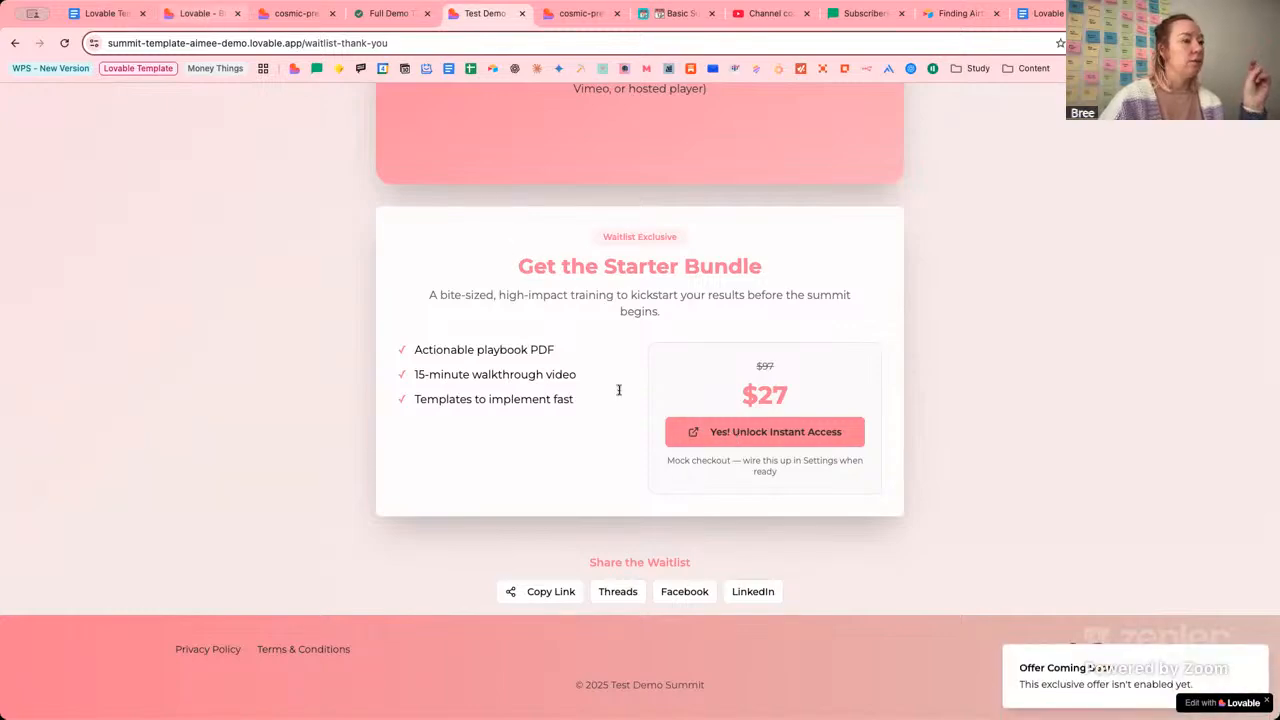
pyautogui.click(772, 99)
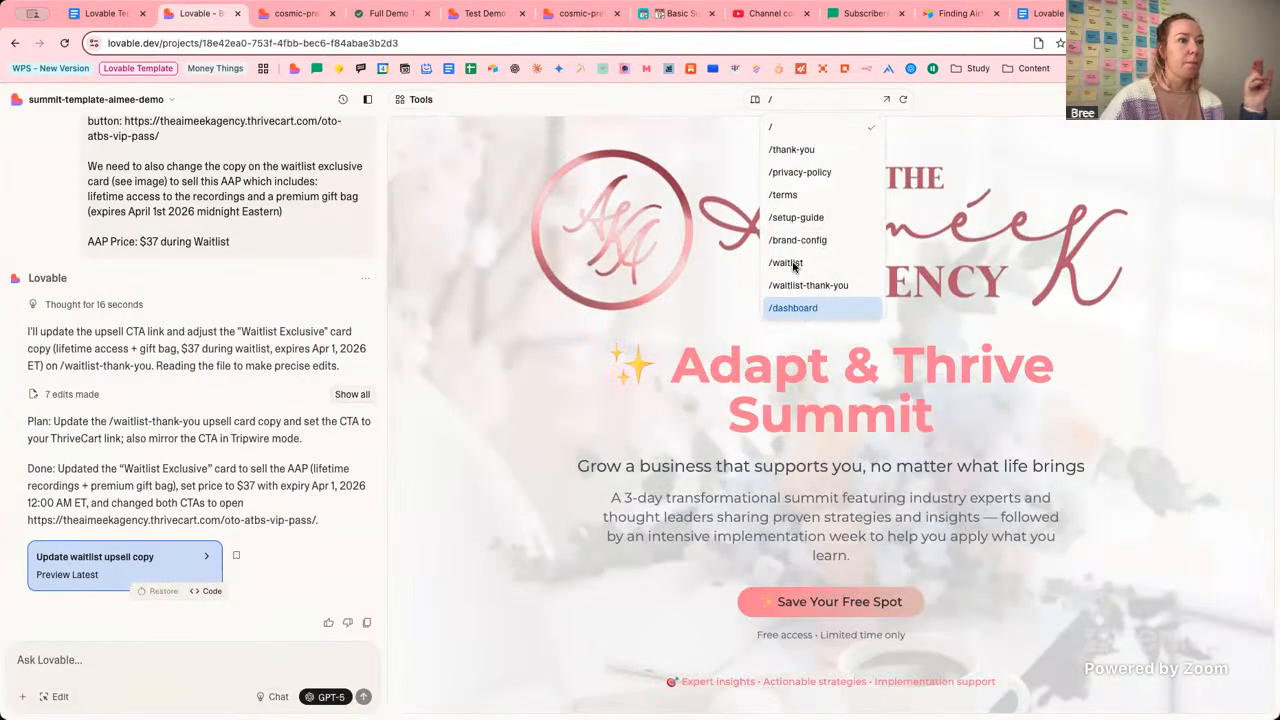
pyautogui.click(805, 286)
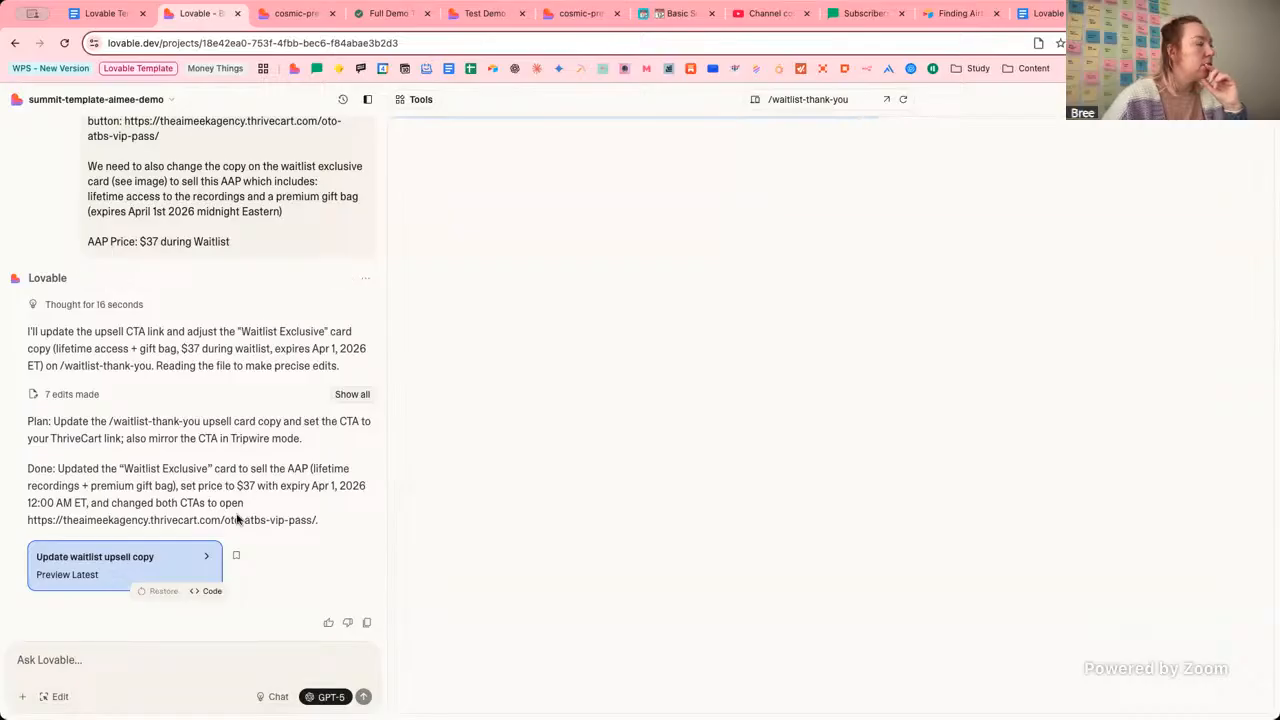
pyautogui.click(484, 13)
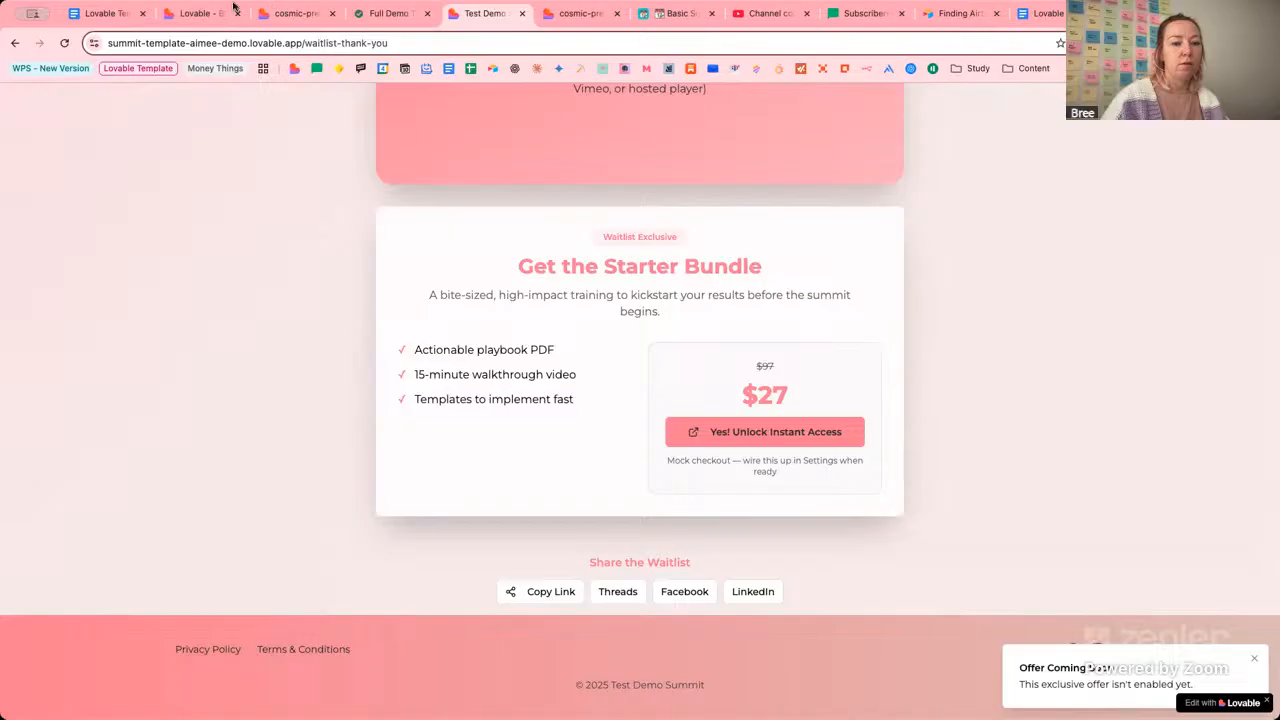
pyautogui.click(202, 14)
# Report the 'offer isn't enabled yet' notice to Lovable's AI and ask to make the AAP purchasable immediately.
pyautogui.click(193, 662)
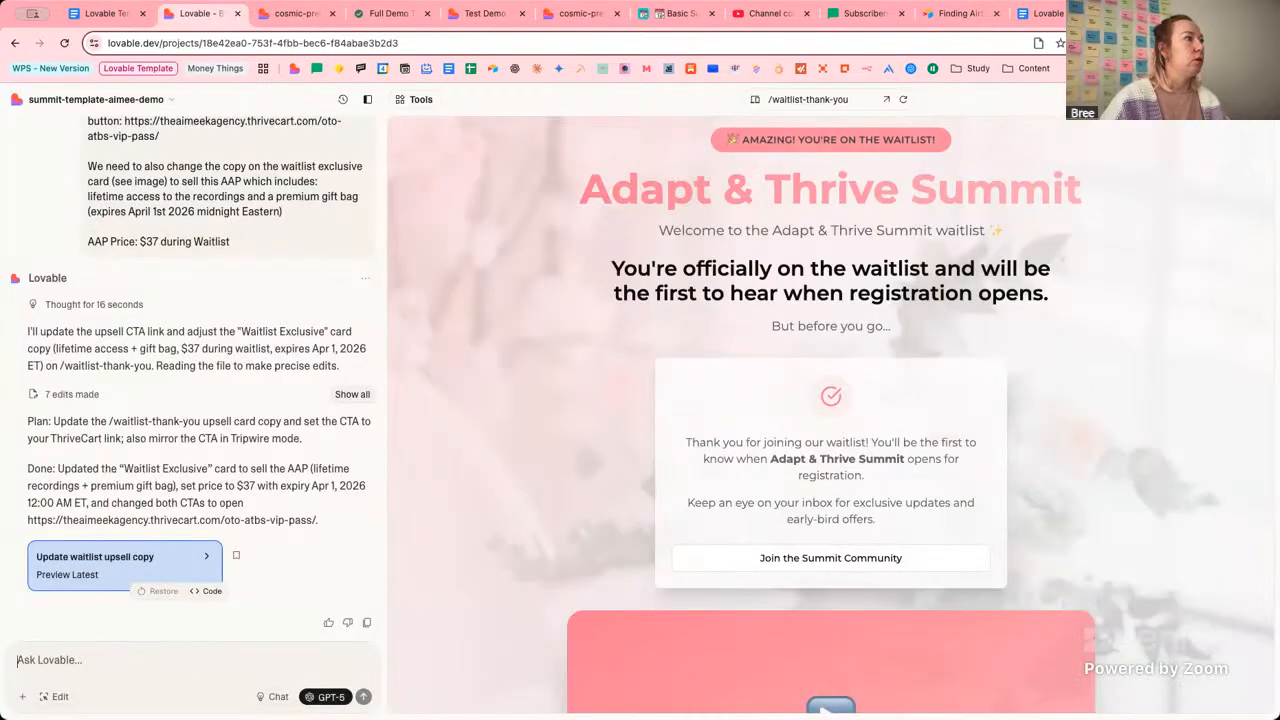
pyautogui.write("I'm getting a ")
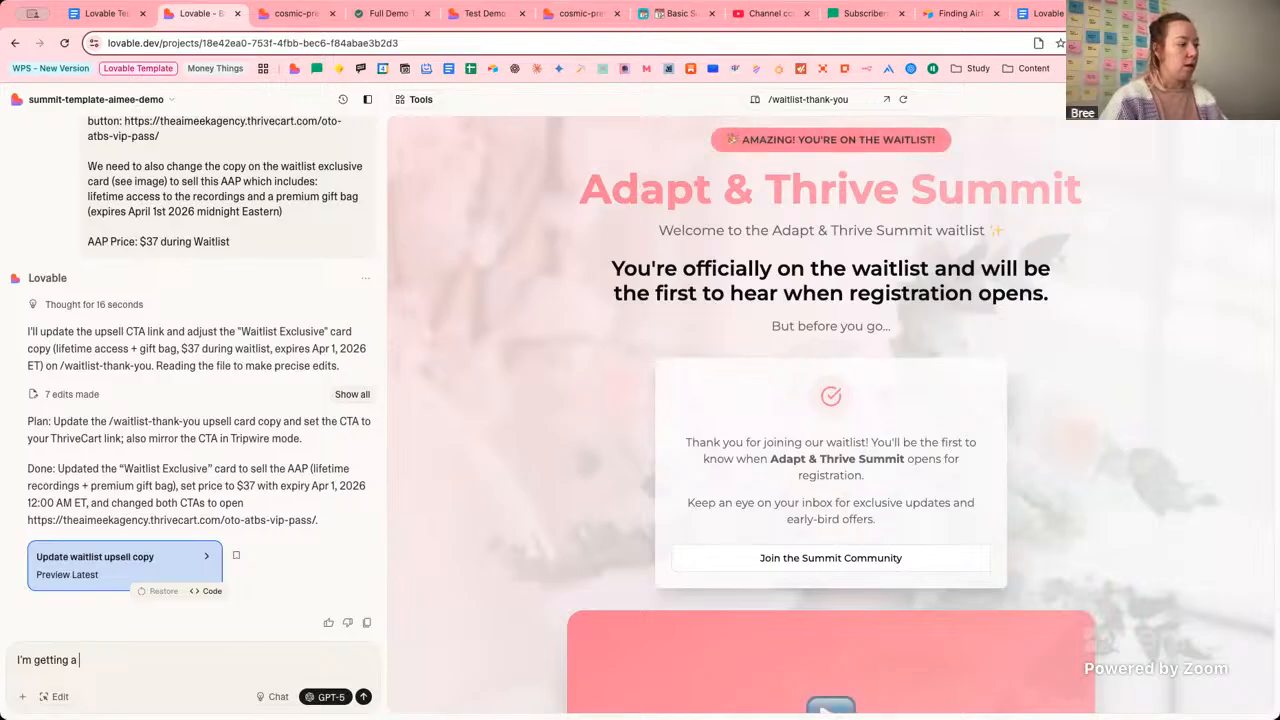
pyautogui.write('notification on this')
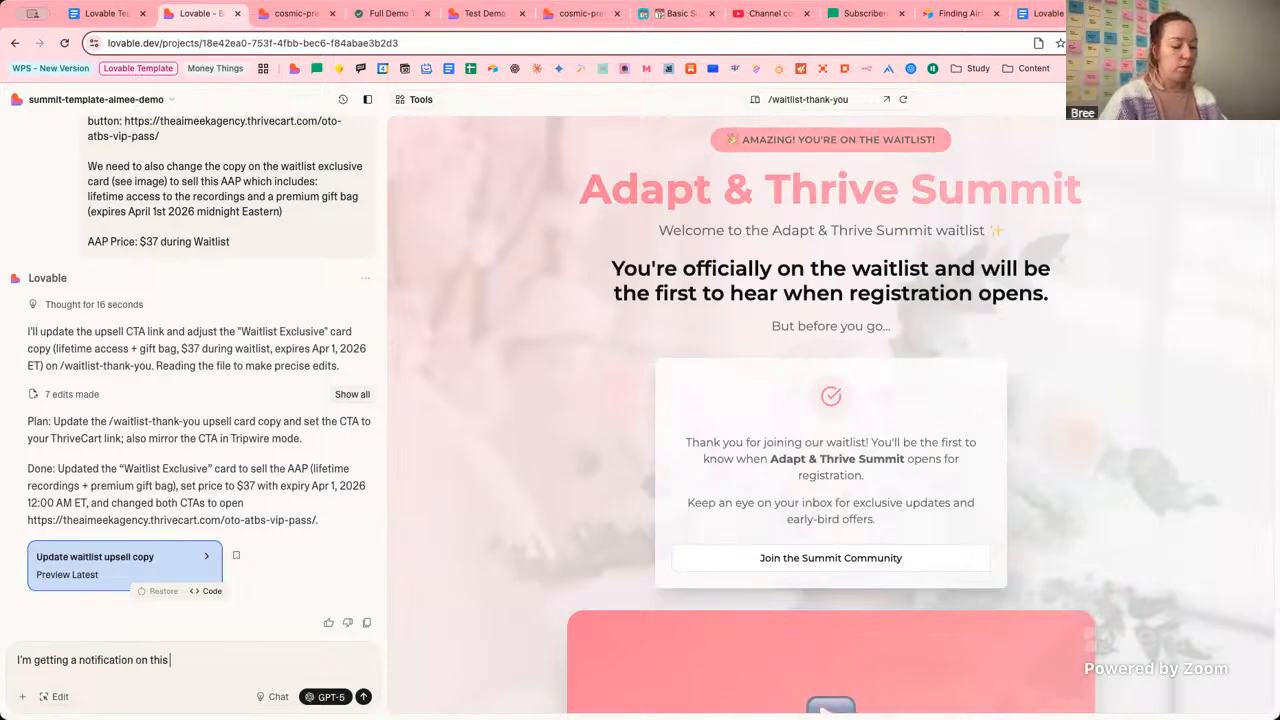
pyautogui.write(' page when testing tha')
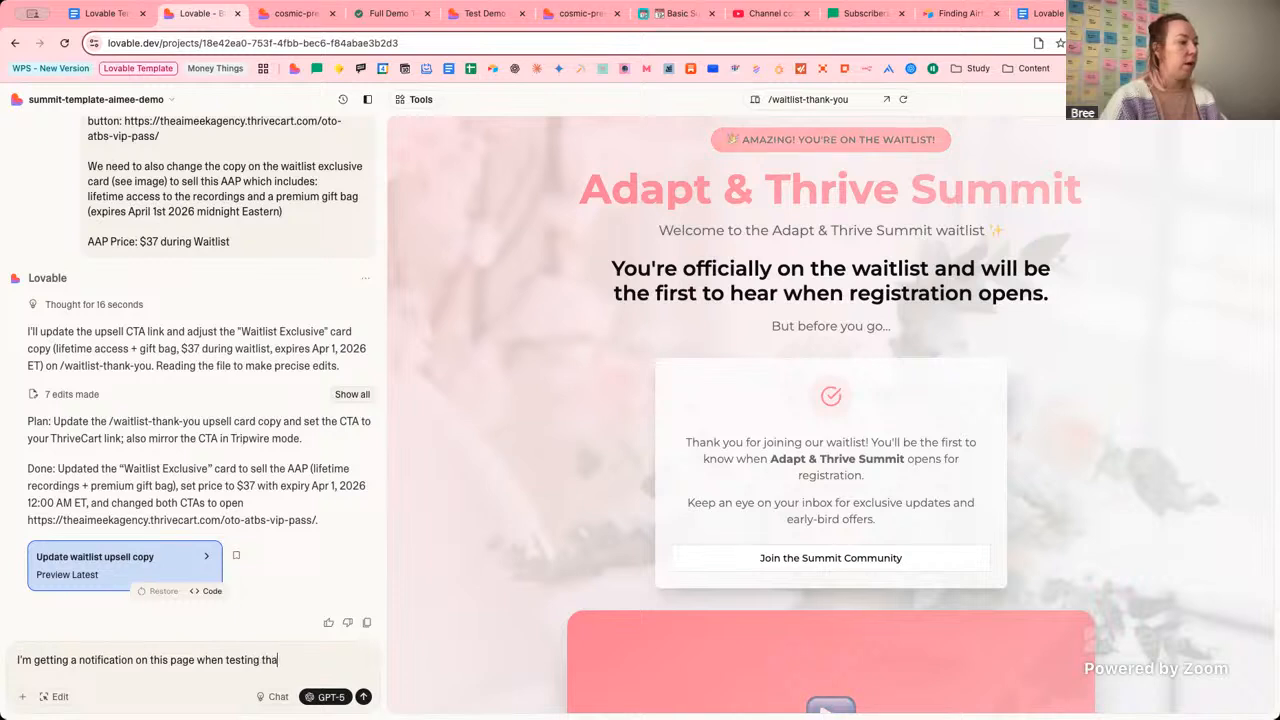
pyautogui.write("t the 'offer")
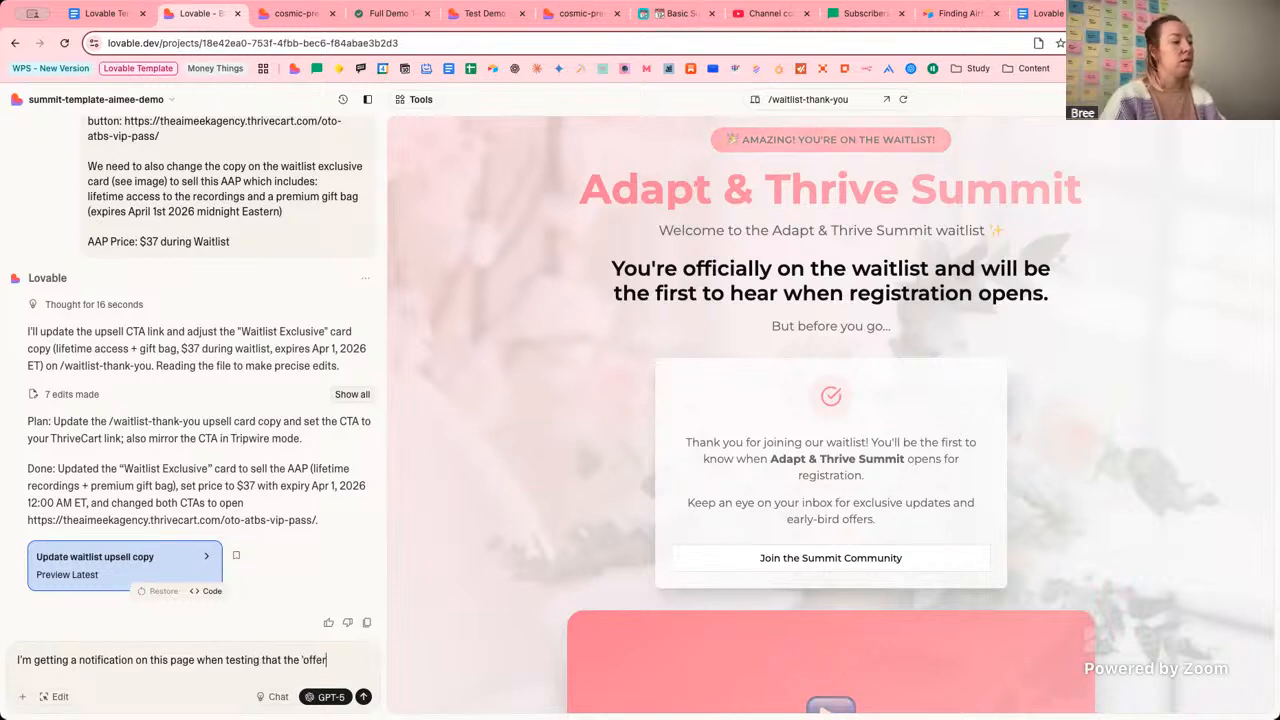
pyautogui.write(" isn't ena")
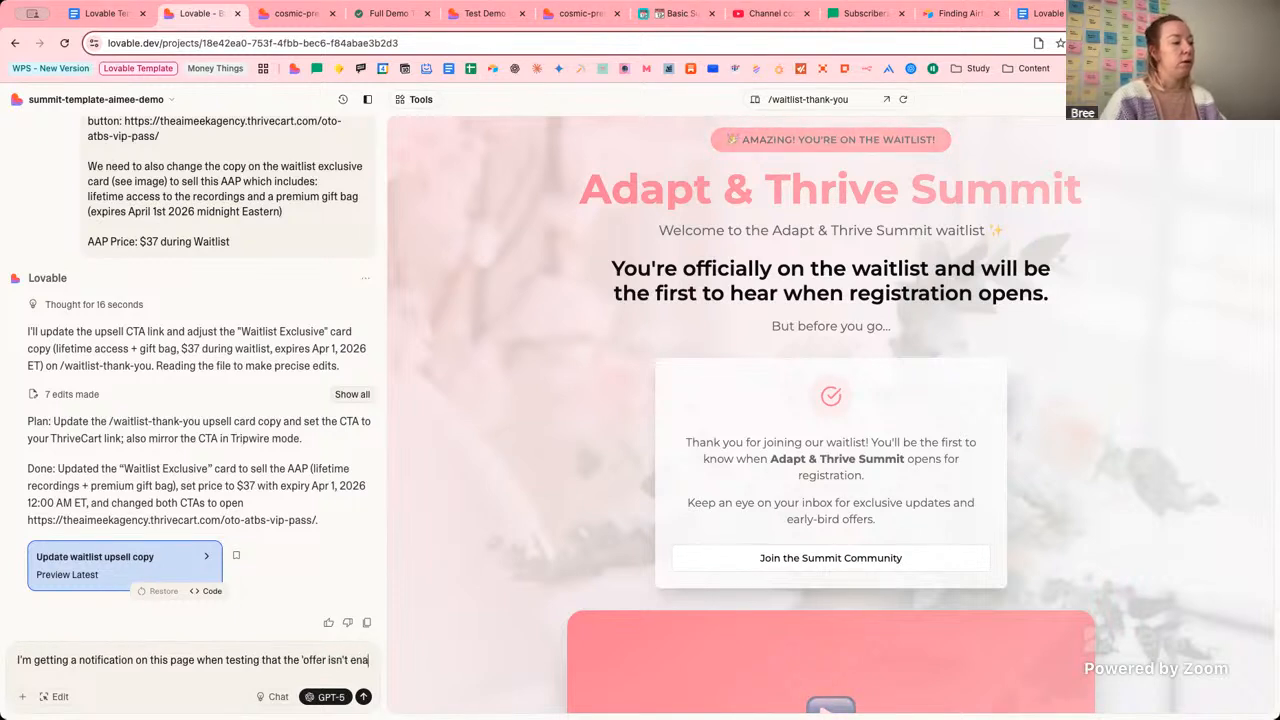
pyautogui.write("bled yet' whci")
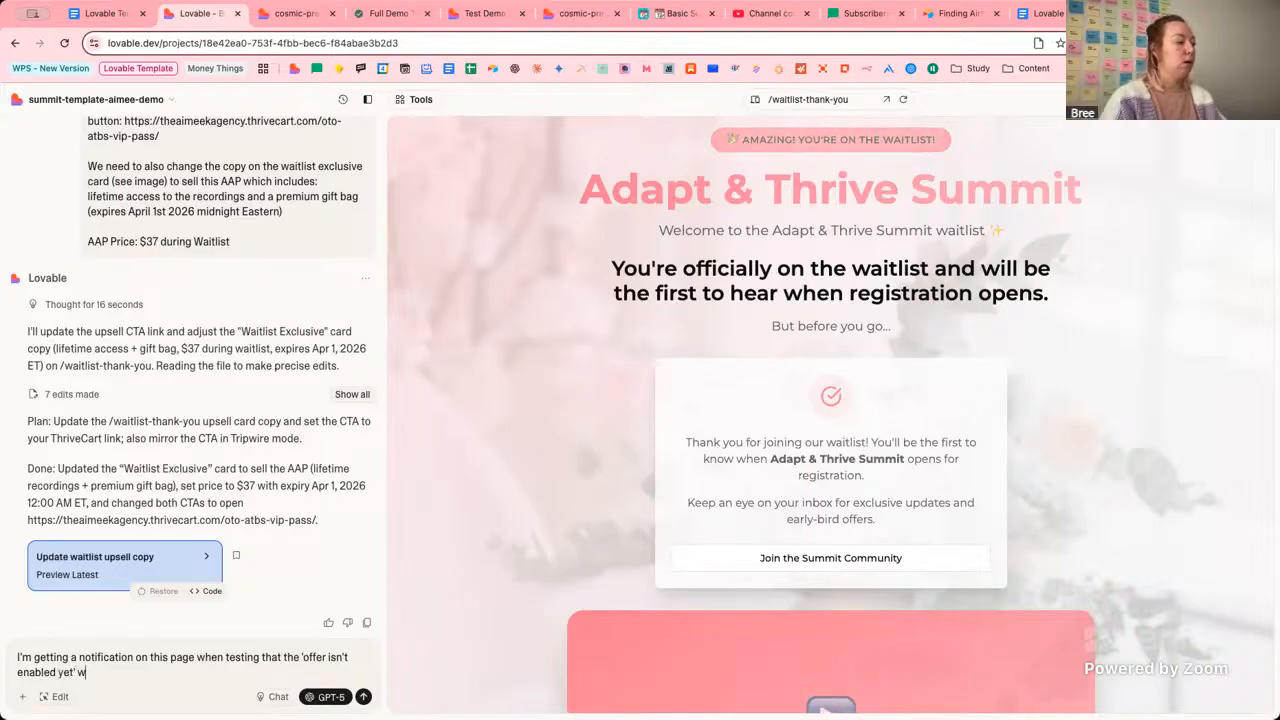
pyautogui.press('BackSpace')
pyautogui.press('BackSpace')
pyautogui.write('en I click the')
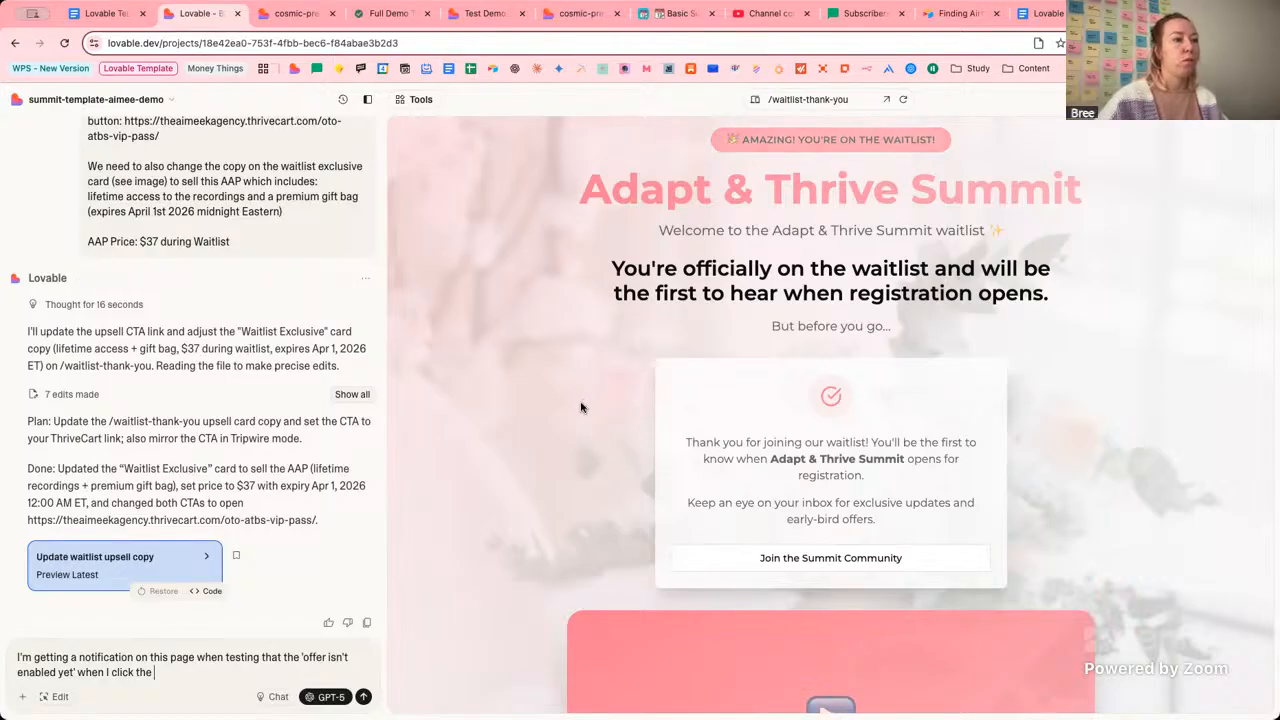
pyautogui.scroll(-10, 494, 486)
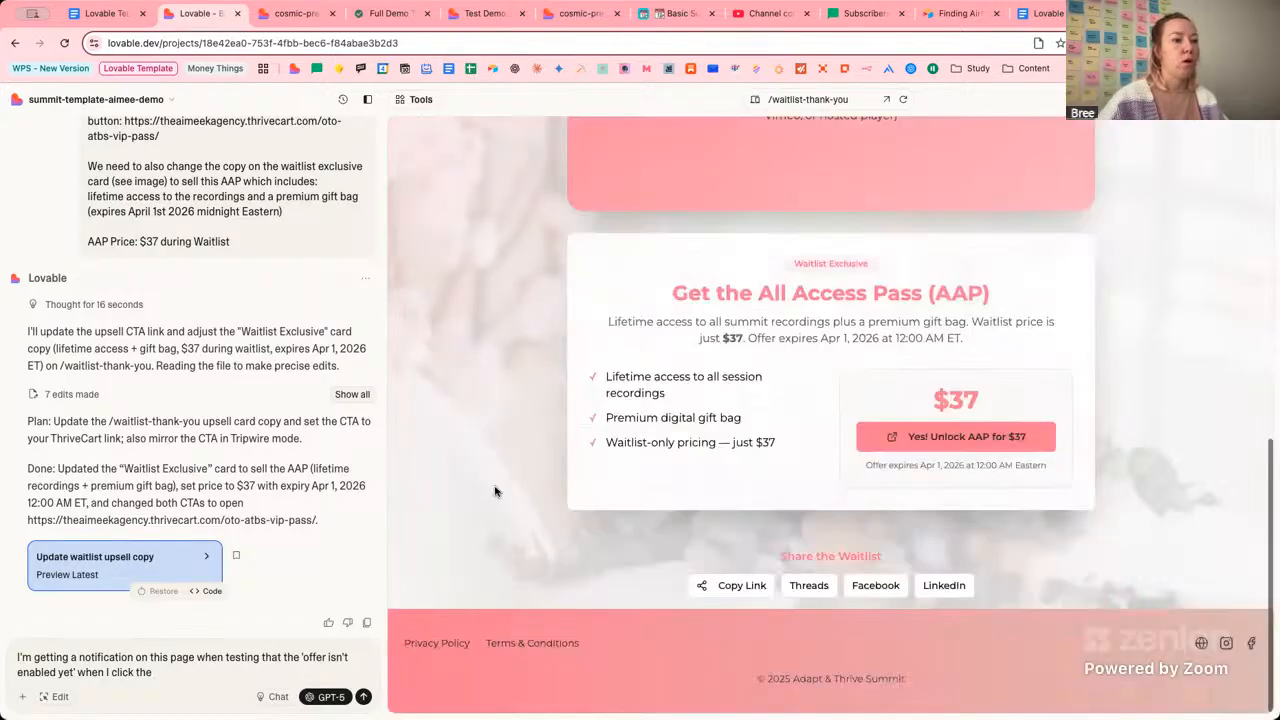
pyautogui.click(912, 449)
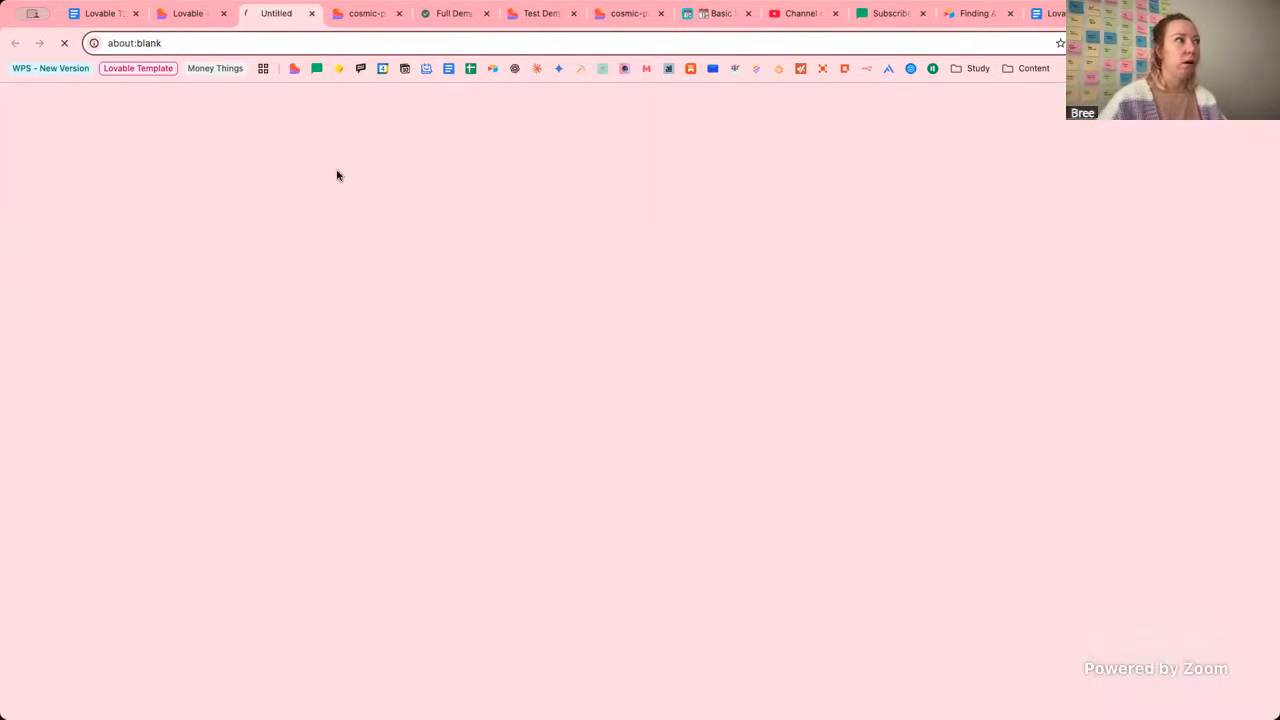
pyautogui.click(313, 14)
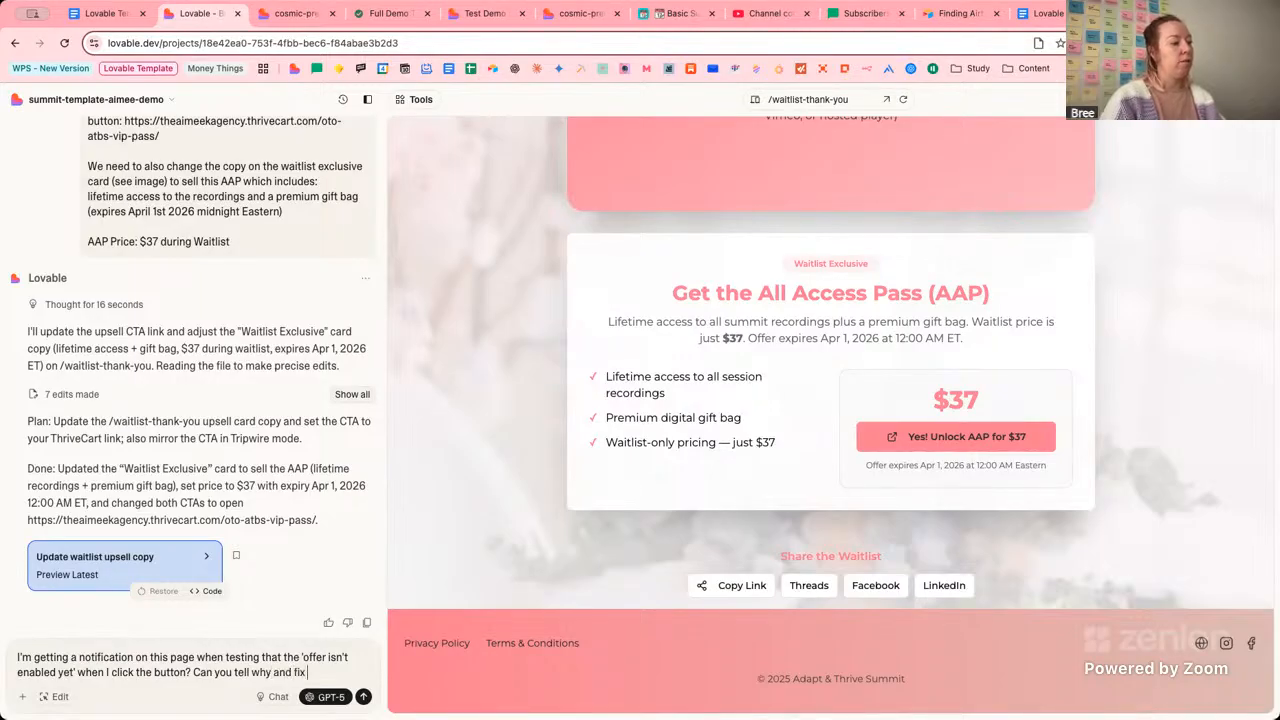
pyautogui.write('this so that')
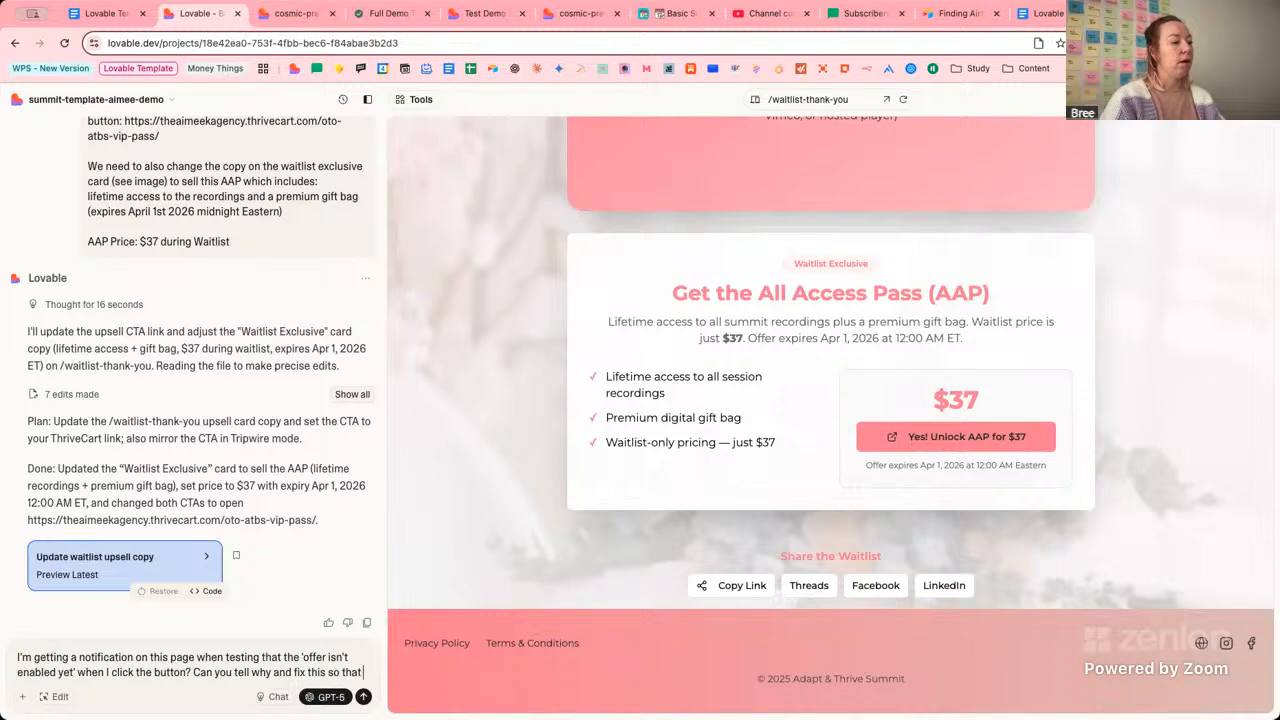
pyautogui.write(" it's")
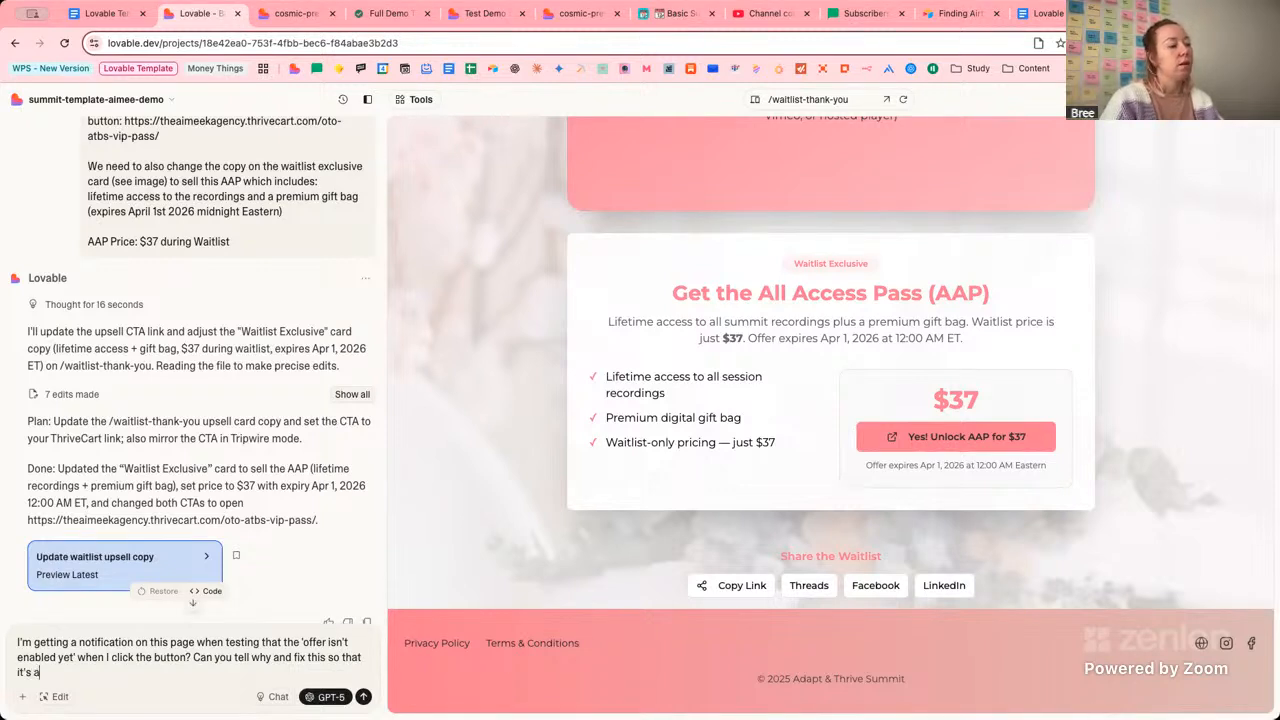
pyautogui.write(' available to purch')
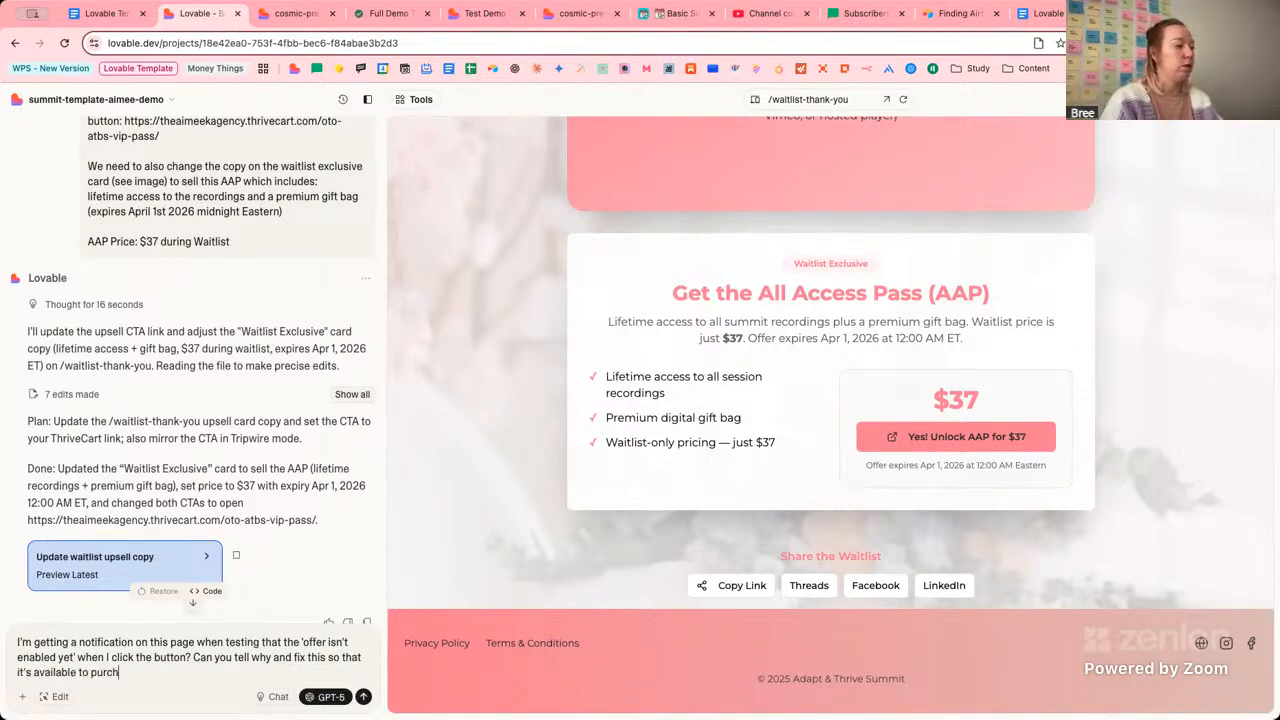
pyautogui.write('ase immedia')
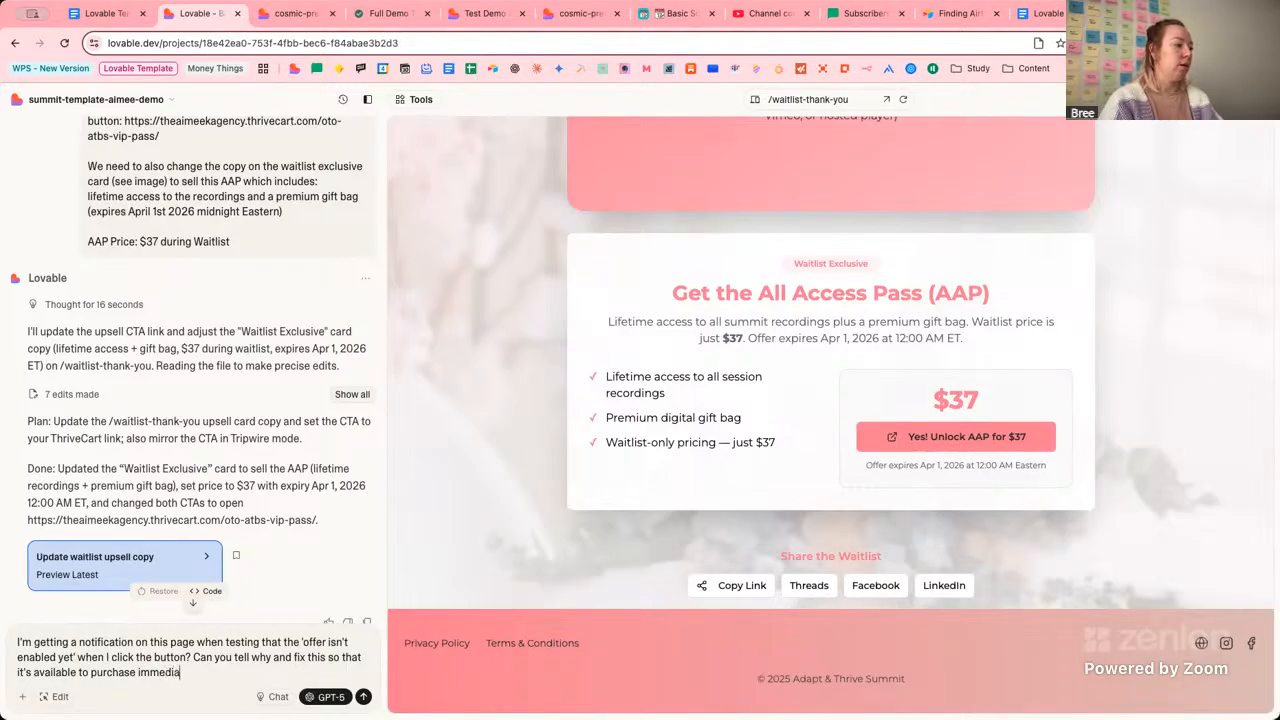
pyautogui.write('tely')
pyautogui.press('Return')
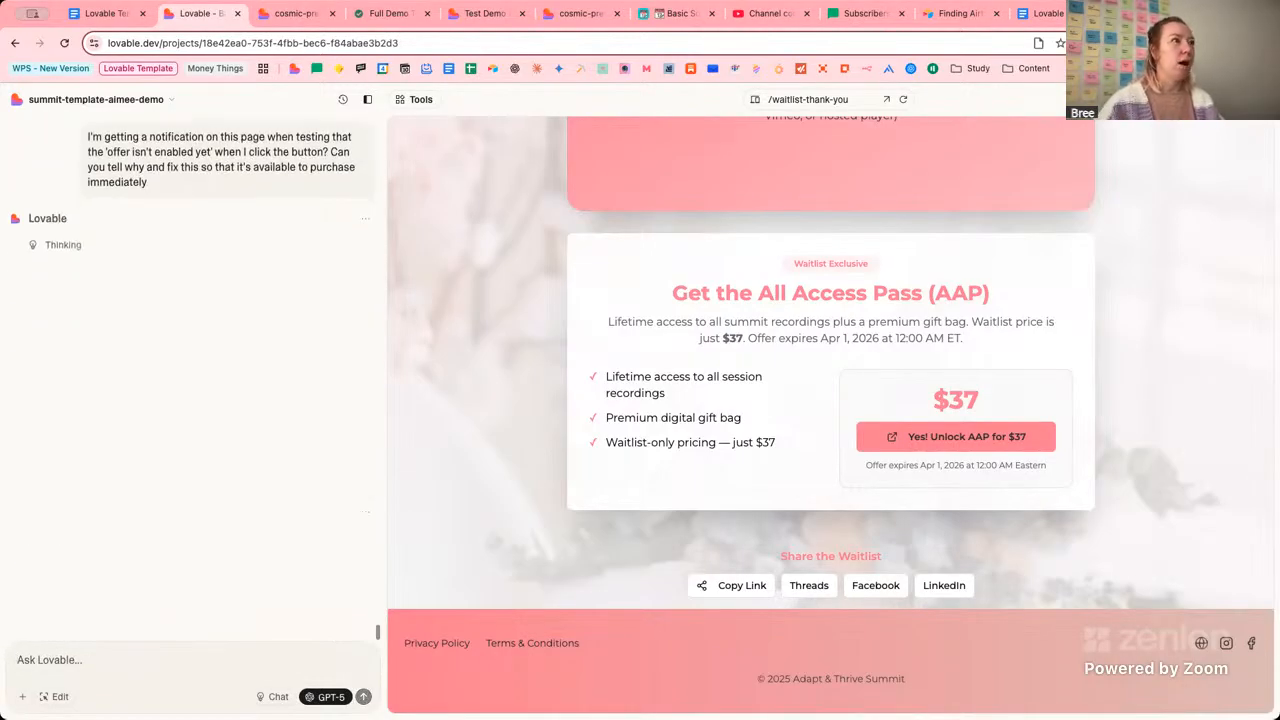
# Review the brand configuration's timer settings and dismiss the GPT-5 feedback prompt in Lovable.
pyautogui.click(583, 14)
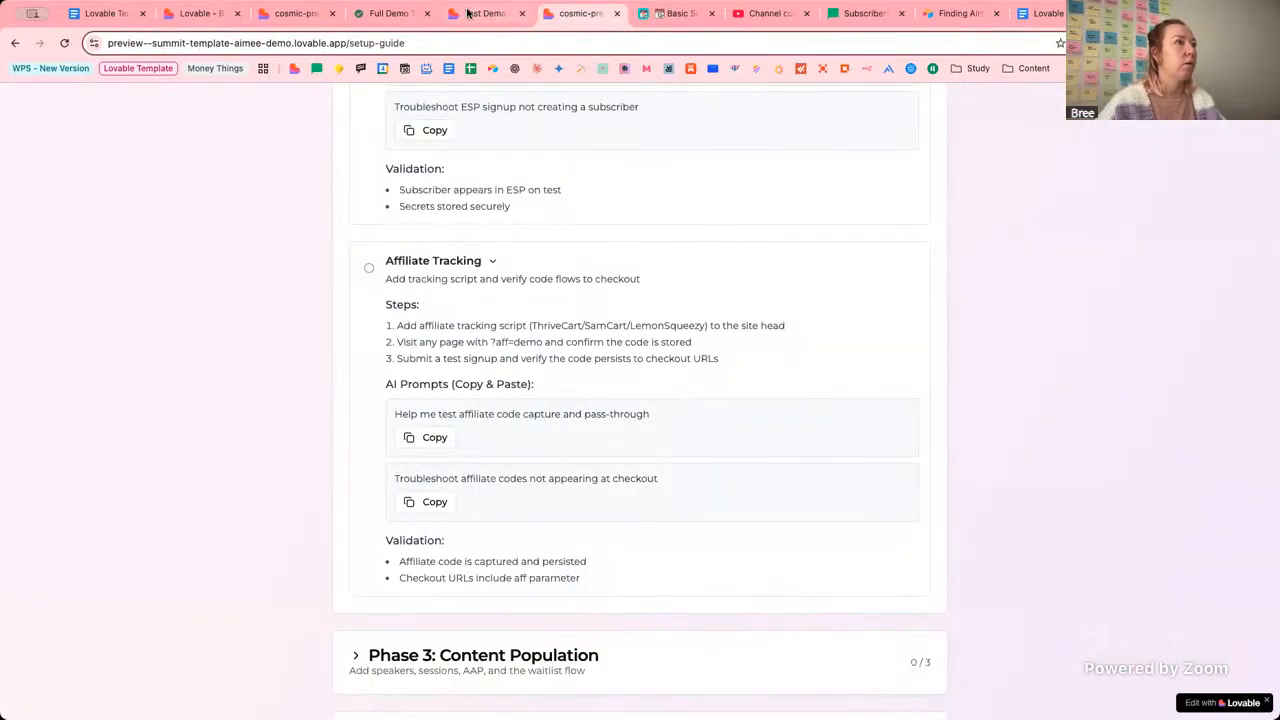
pyautogui.click(467, 13)
pyautogui.click(296, 13)
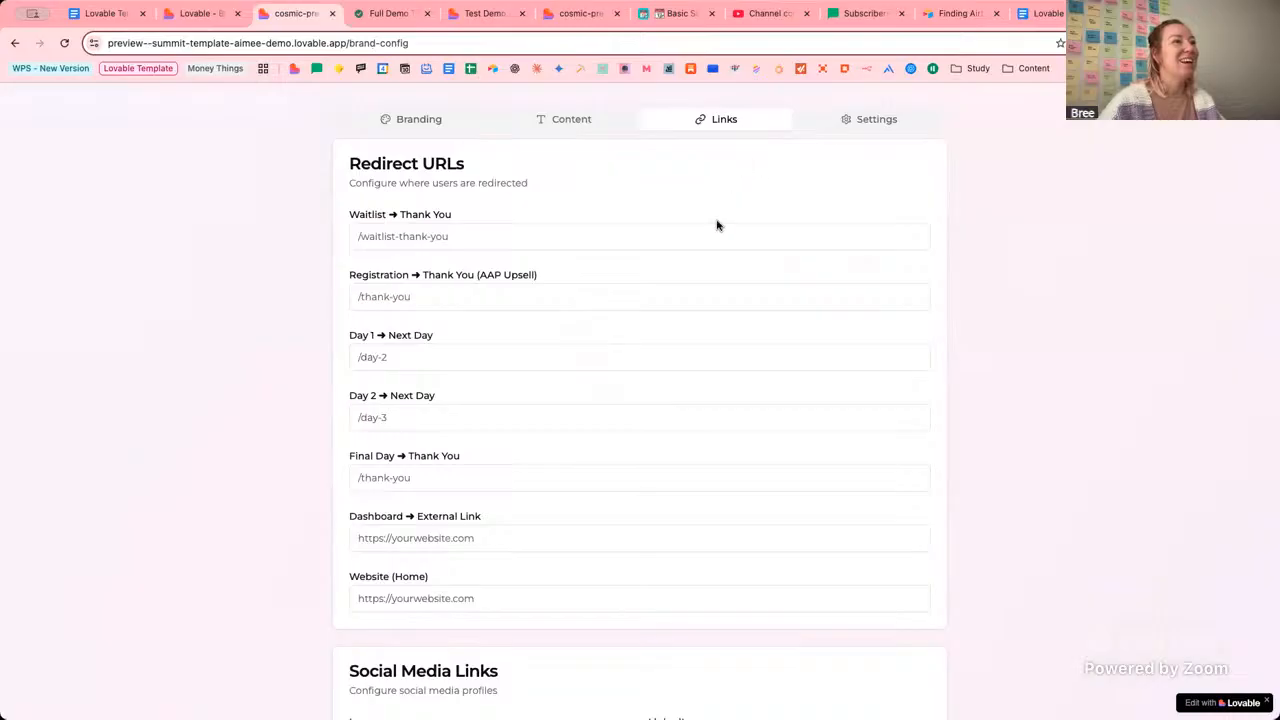
pyautogui.scroll(1, 663, 326)
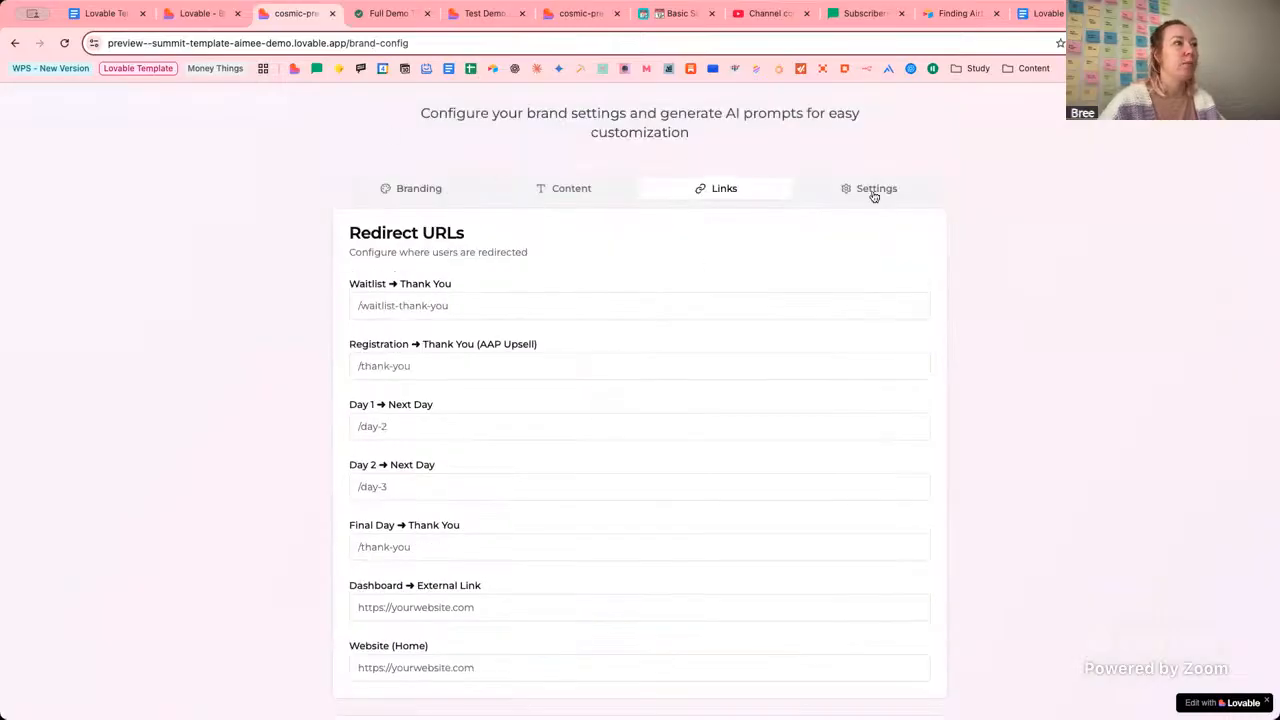
pyautogui.click(869, 188)
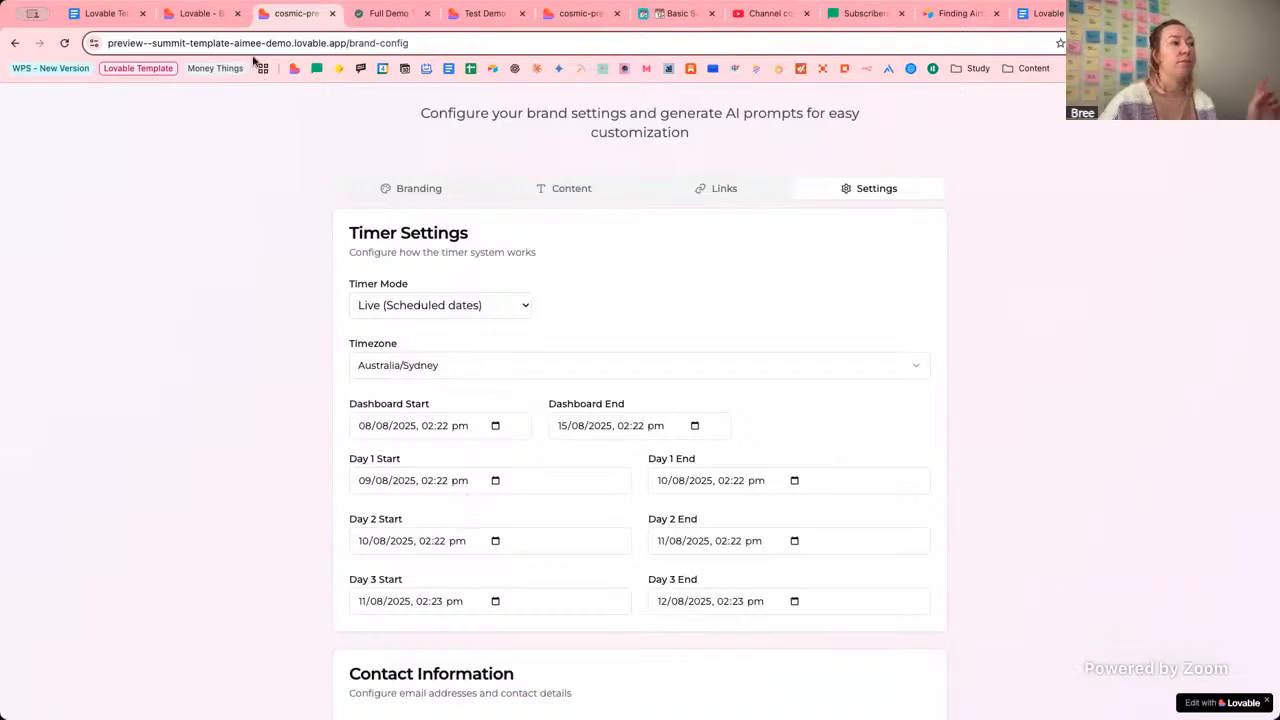
pyautogui.click(201, 14)
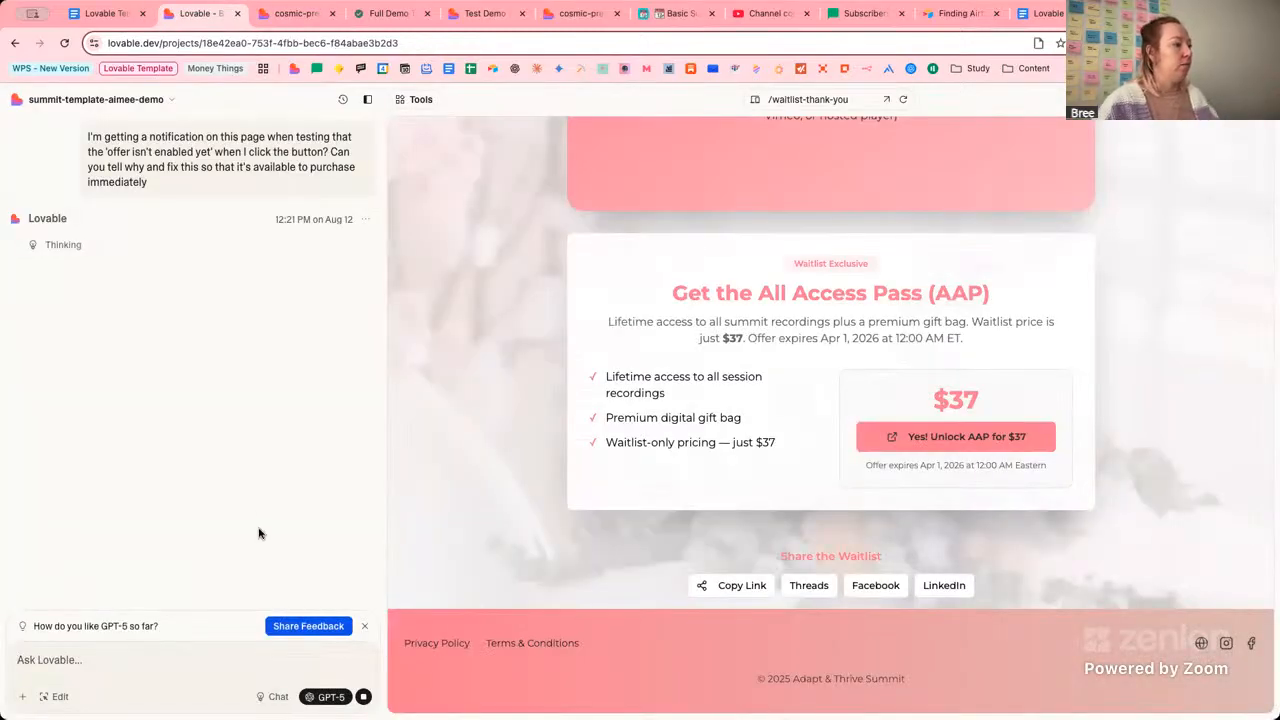
pyautogui.click(366, 626)
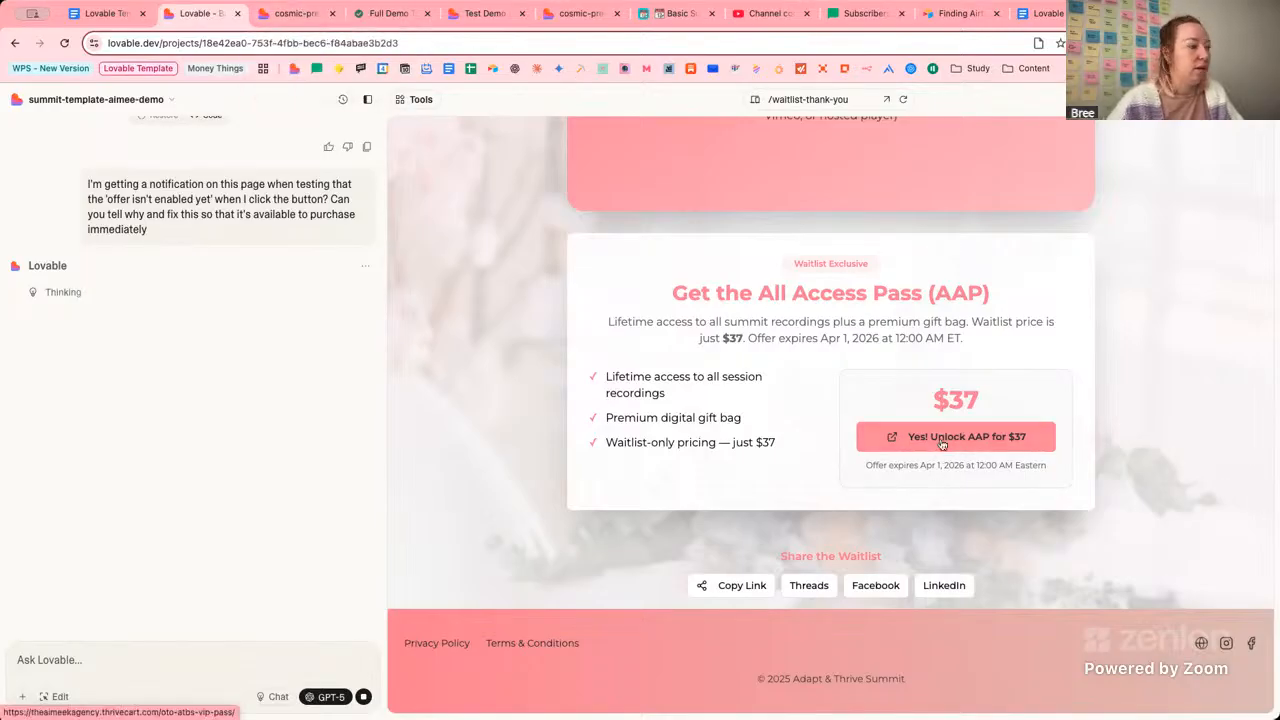
pyautogui.click(298, 15)
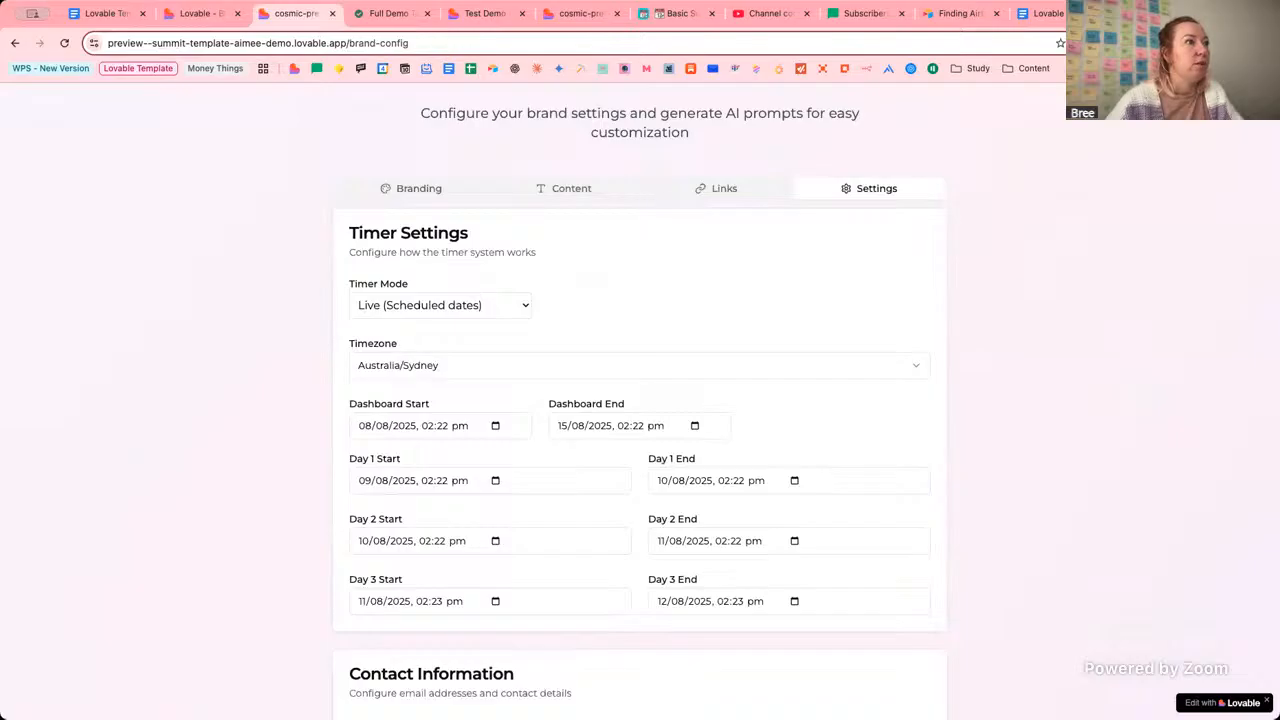
# Review the live waitlist thank-you page and its referral credit line on the confirmation card.
pyautogui.click(470, 17)
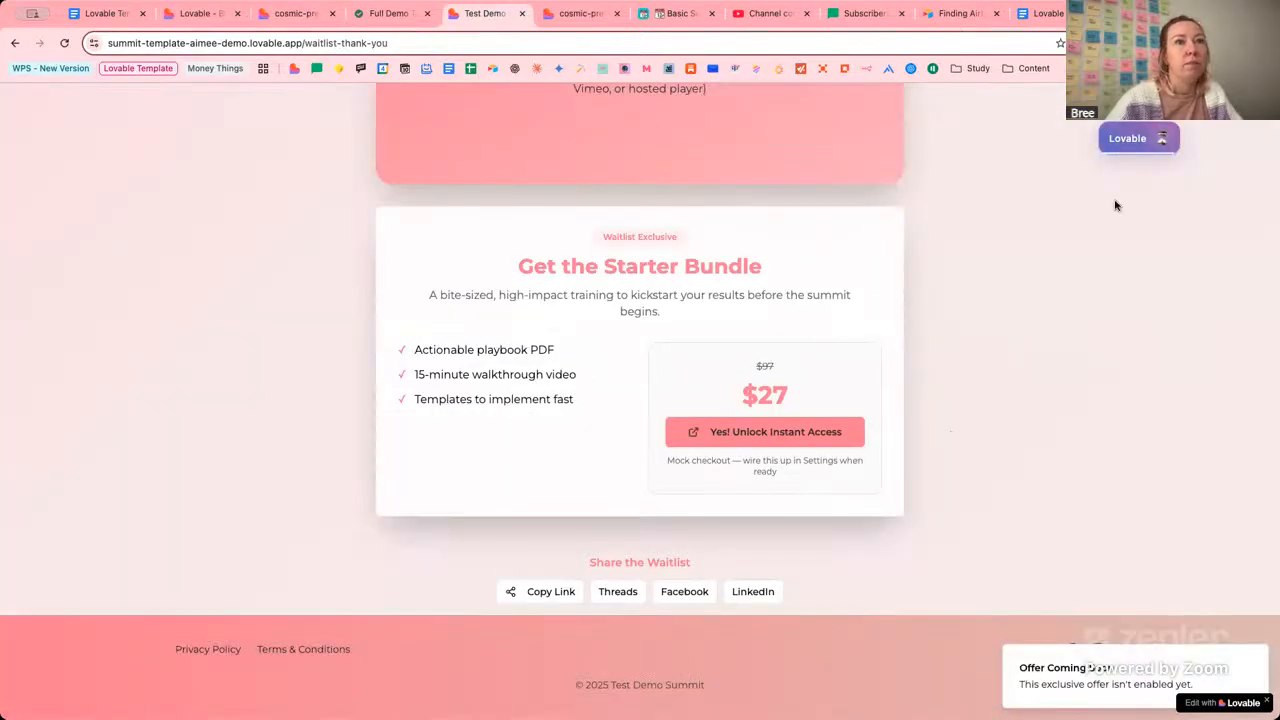
pyautogui.moveTo(1135, 137)
pyautogui.mouseDown()
pyautogui.moveTo(1072, 302)
pyautogui.moveTo(1129, 128)
pyautogui.mouseUp()
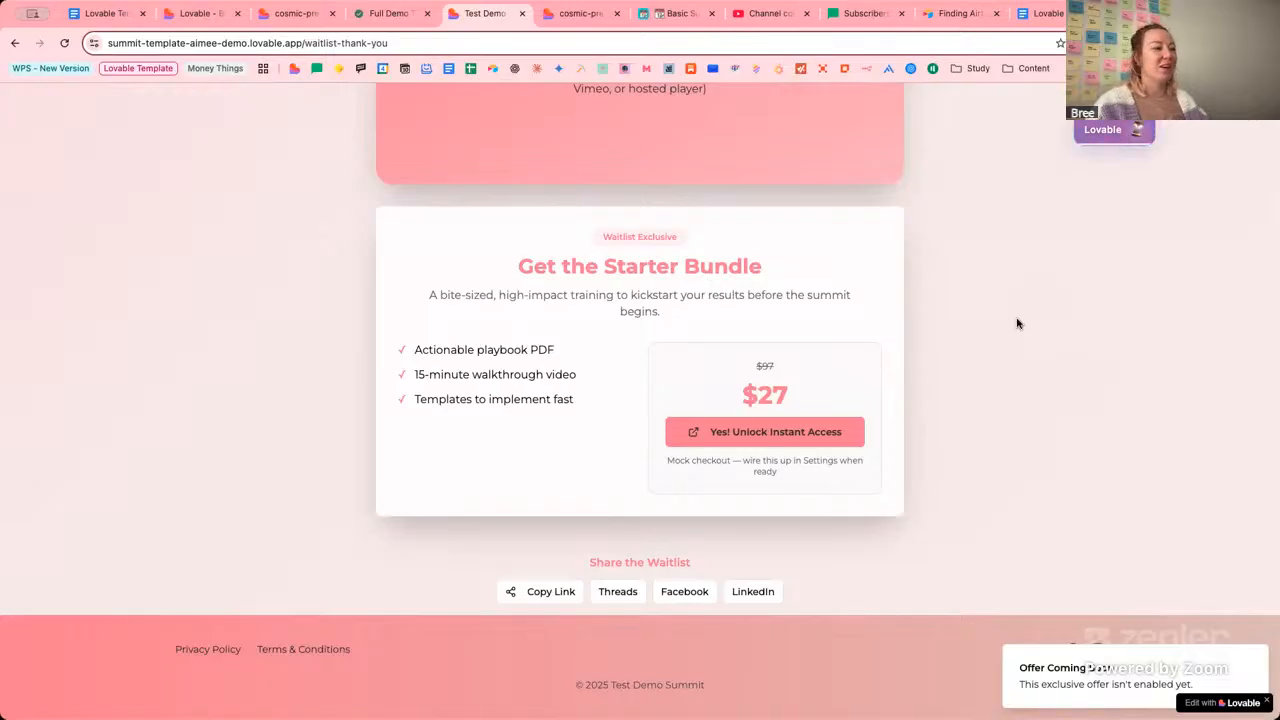
pyautogui.scroll(2, 1017, 323)
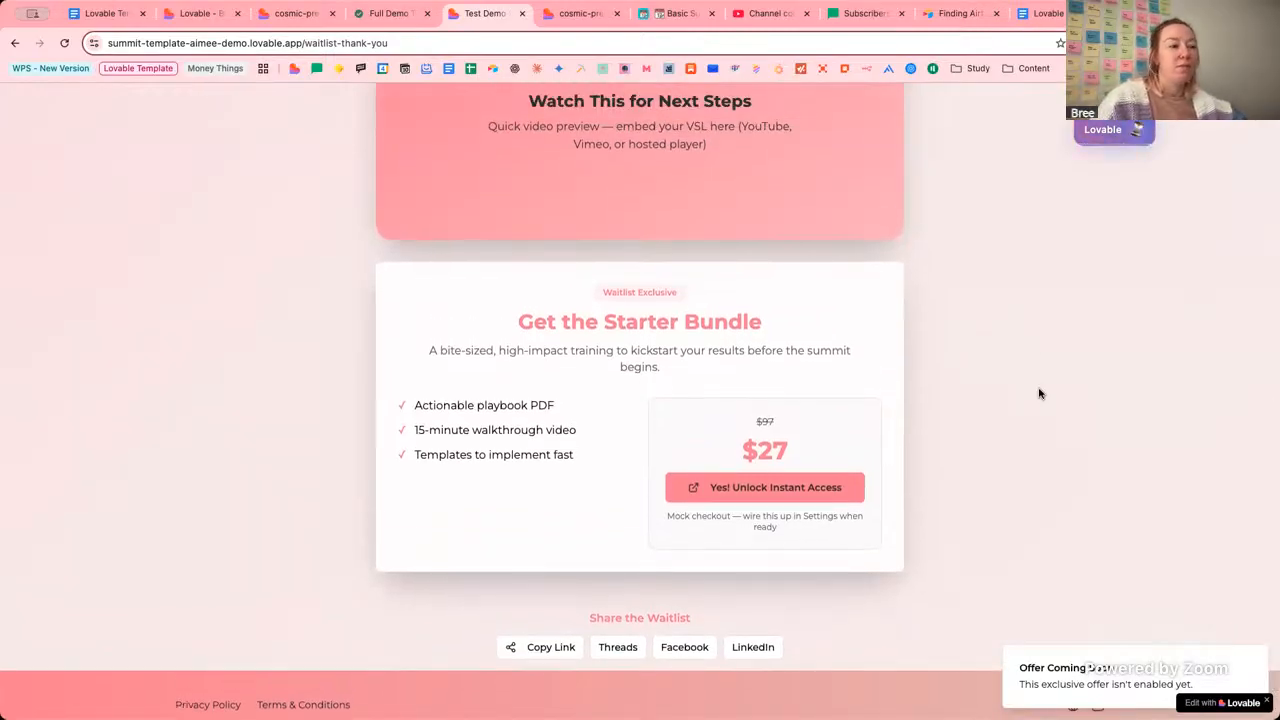
pyautogui.scroll(2, 1041, 392)
pyautogui.scroll(-3, 1043, 393)
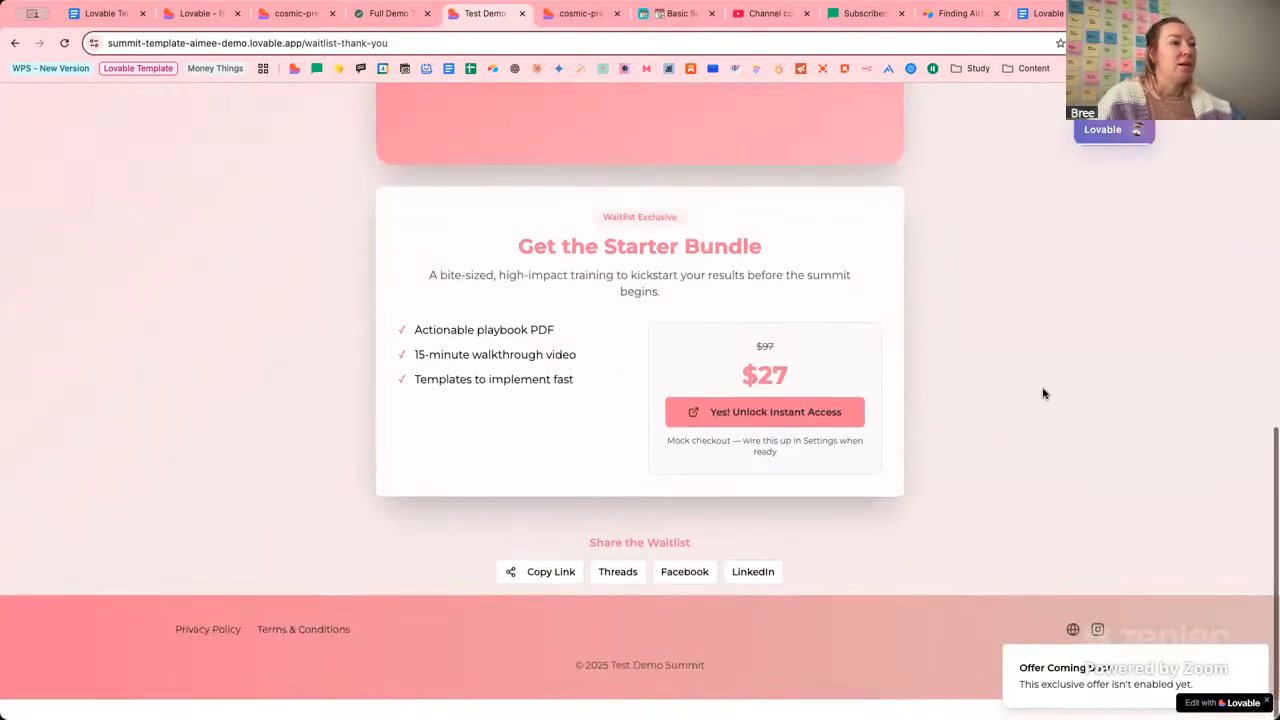
pyautogui.scroll(10, 1043, 392)
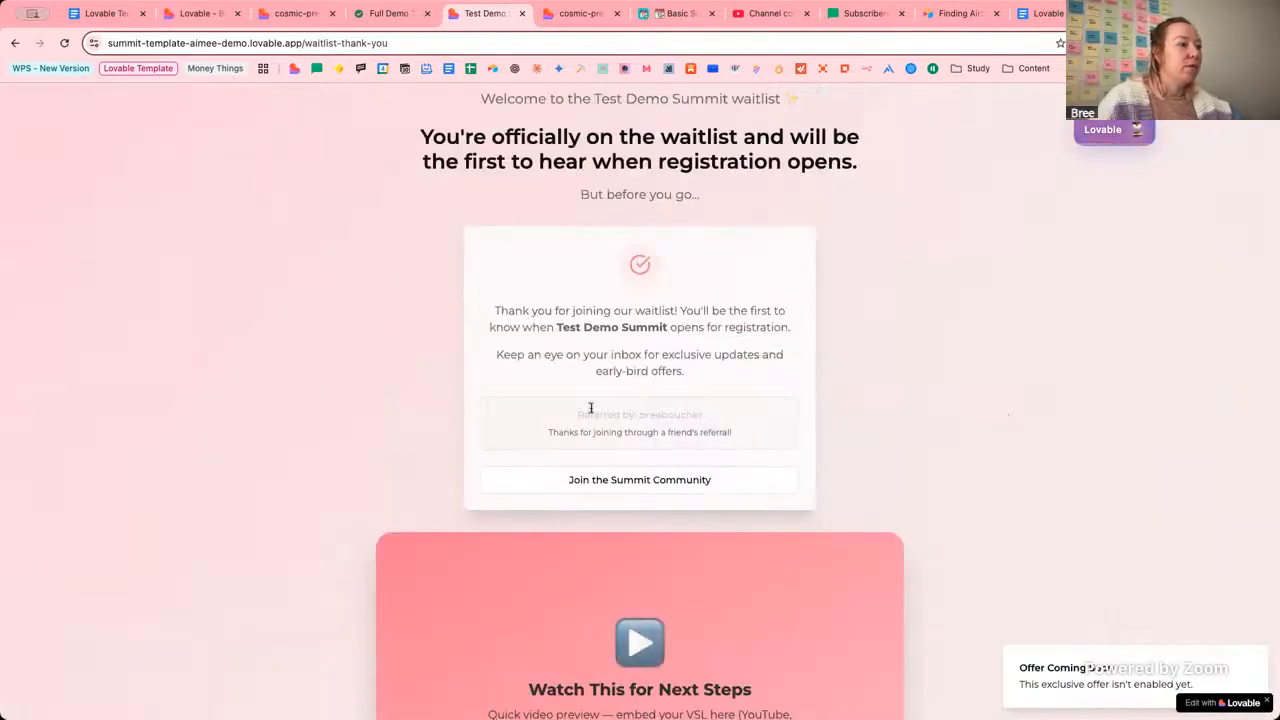
pyautogui.moveTo(590, 408); pyautogui.dragTo(729, 429)
pyautogui.click(745, 418)
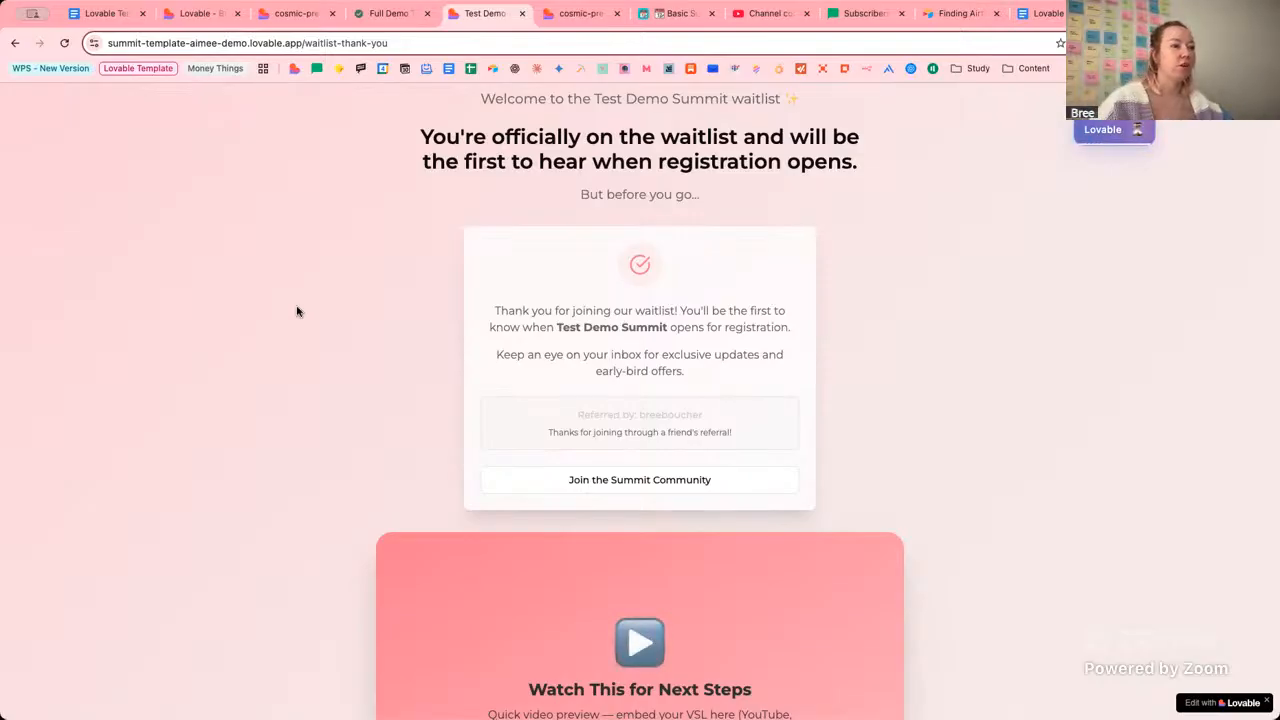
# Rerun the MailerLite subscriber filter to confirm lovable-template-demo still has 0 subscribers.
pyautogui.click(868, 15)
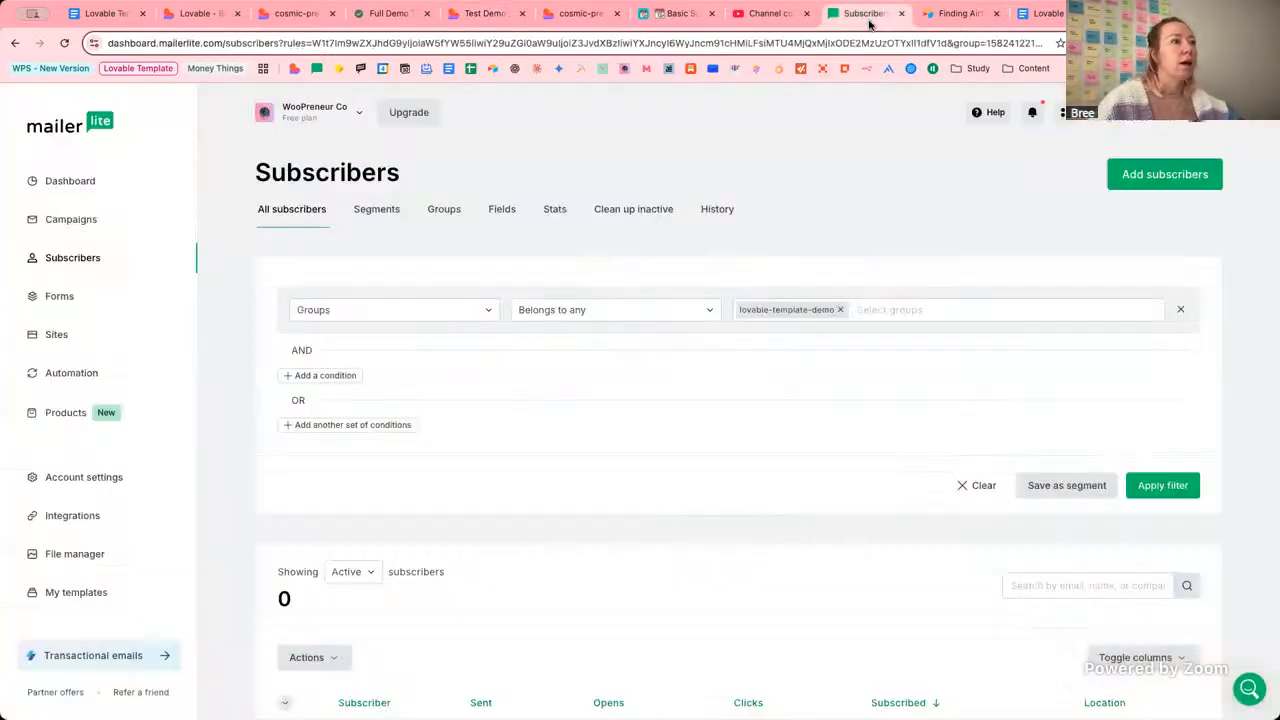
pyautogui.click(1182, 486)
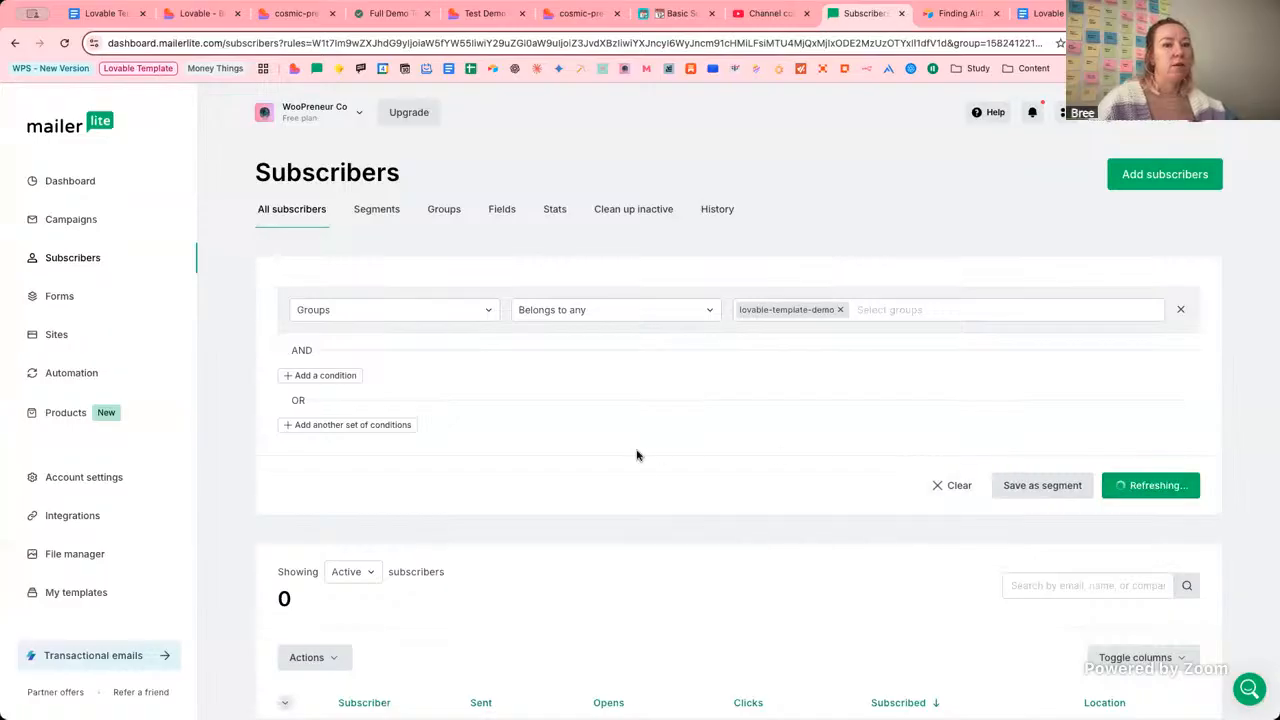
pyautogui.scroll(-1, 705, 570)
pyautogui.scroll(-2, 705, 570)
pyautogui.scroll(3, 705, 570)
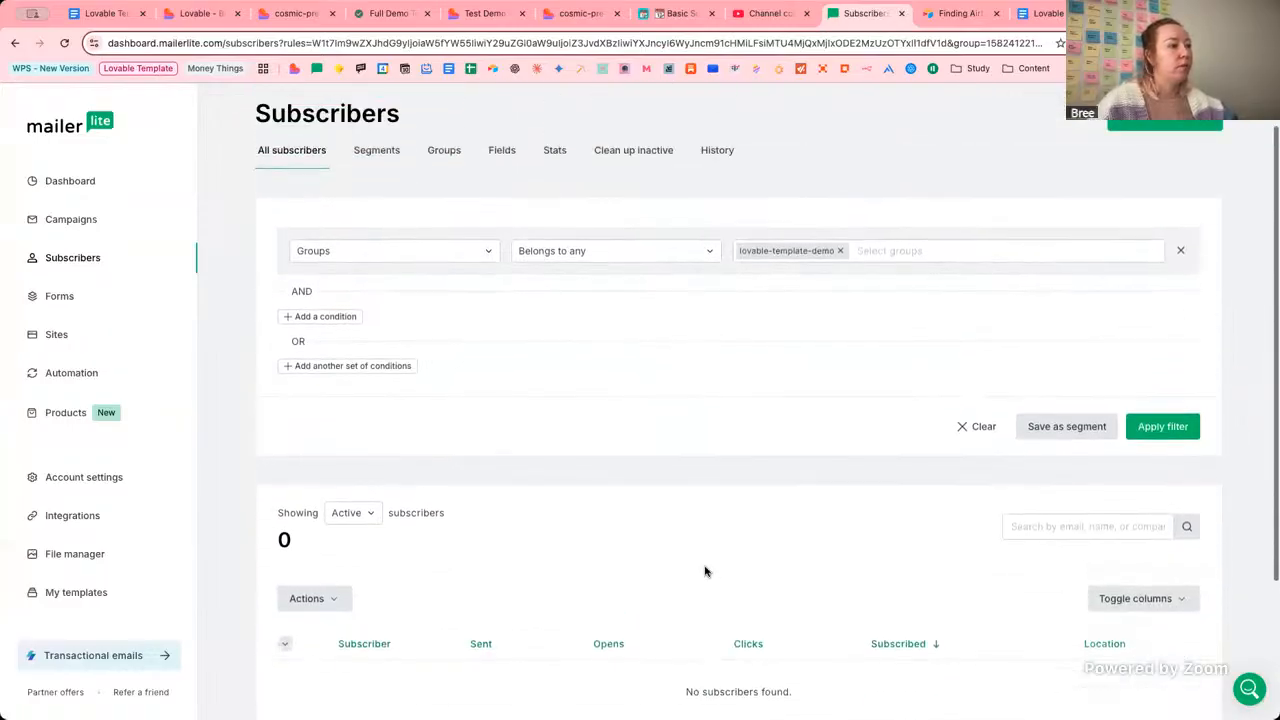
# Go back through the Lovable editor and live thank-you page to the summit setup guide.
pyautogui.click(210, 15)
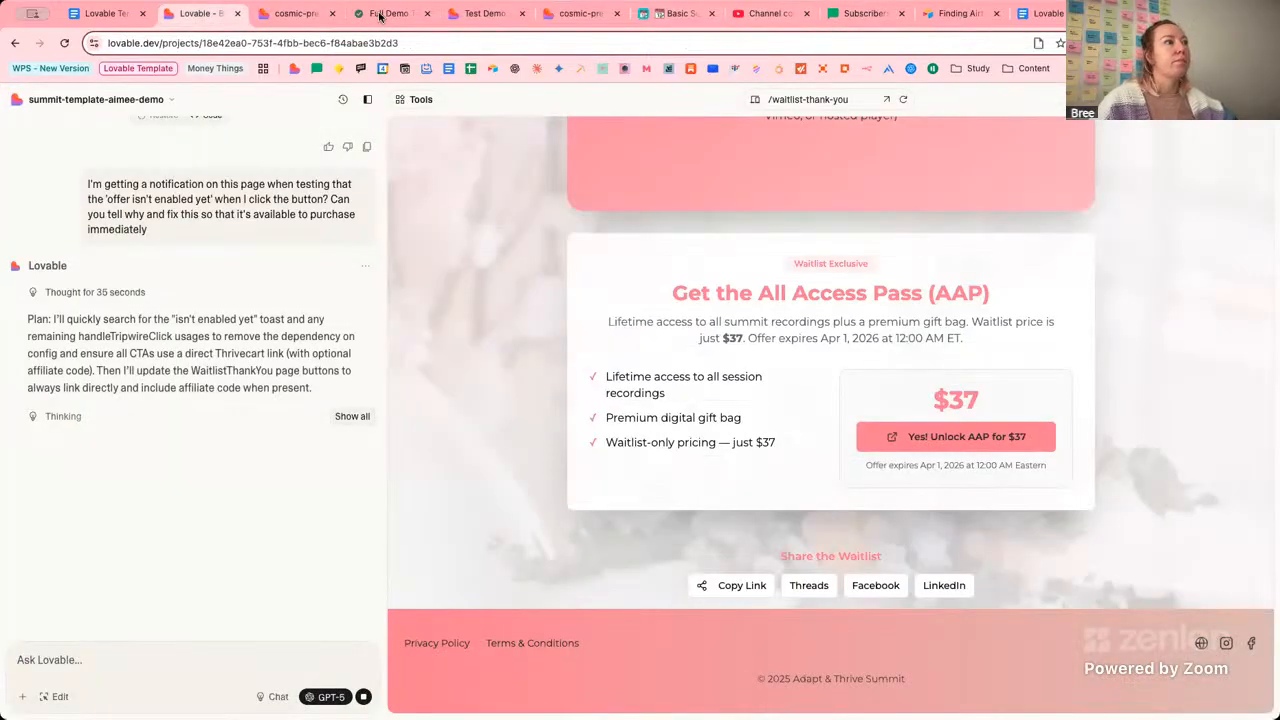
pyautogui.click(482, 14)
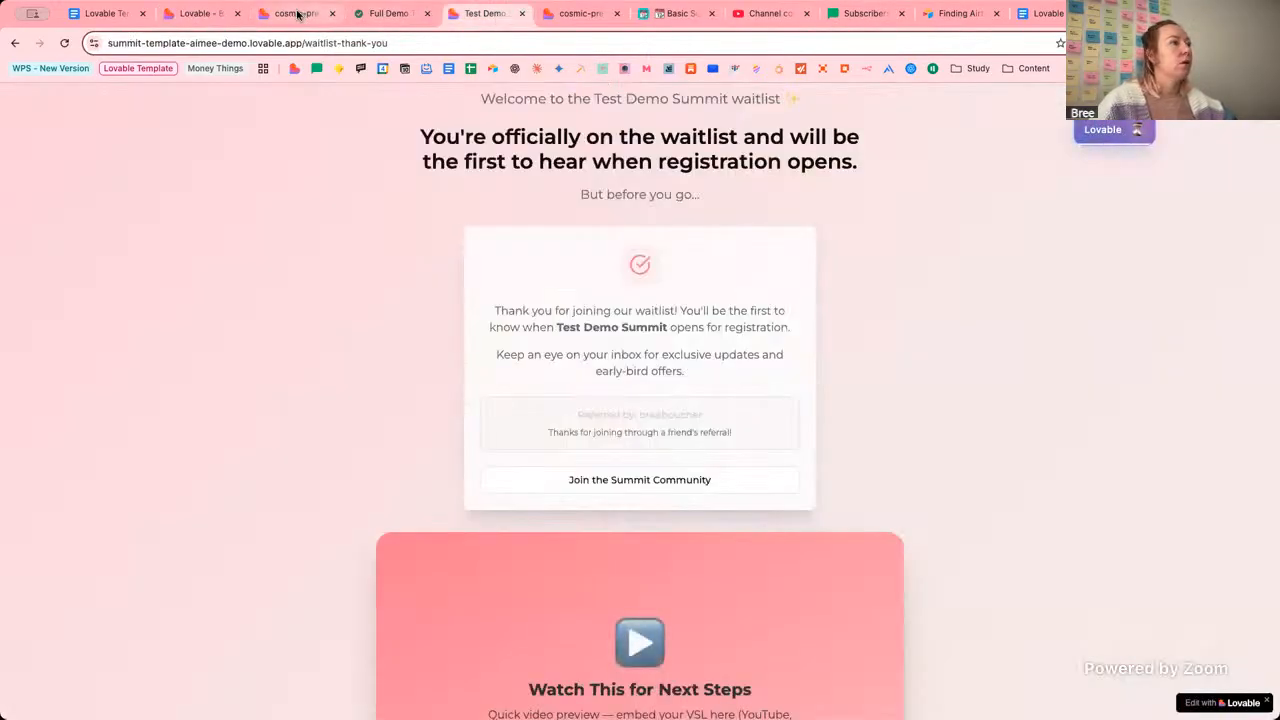
pyautogui.click(580, 13)
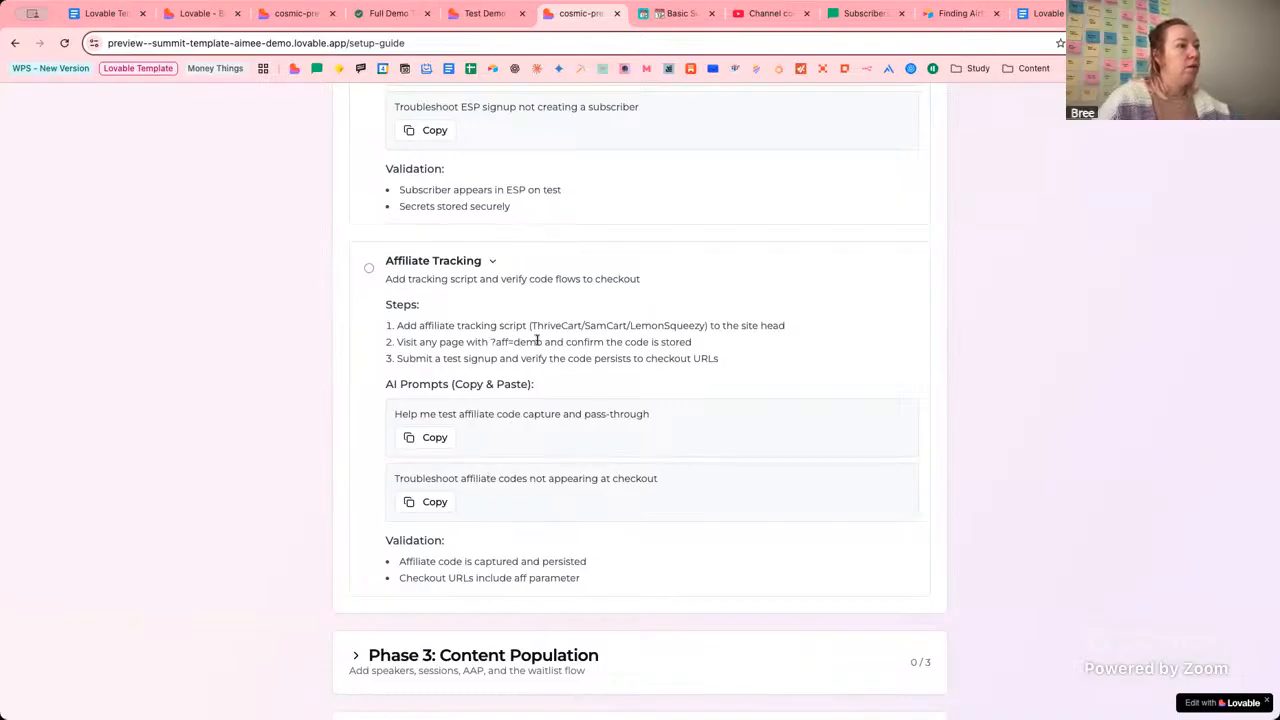
# Highlight the ?aff=demo affiliate parameter example in the setup guide's step 2.
pyautogui.moveTo(492, 343); pyautogui.dragTo(538, 341)
pyautogui.click(506, 350)
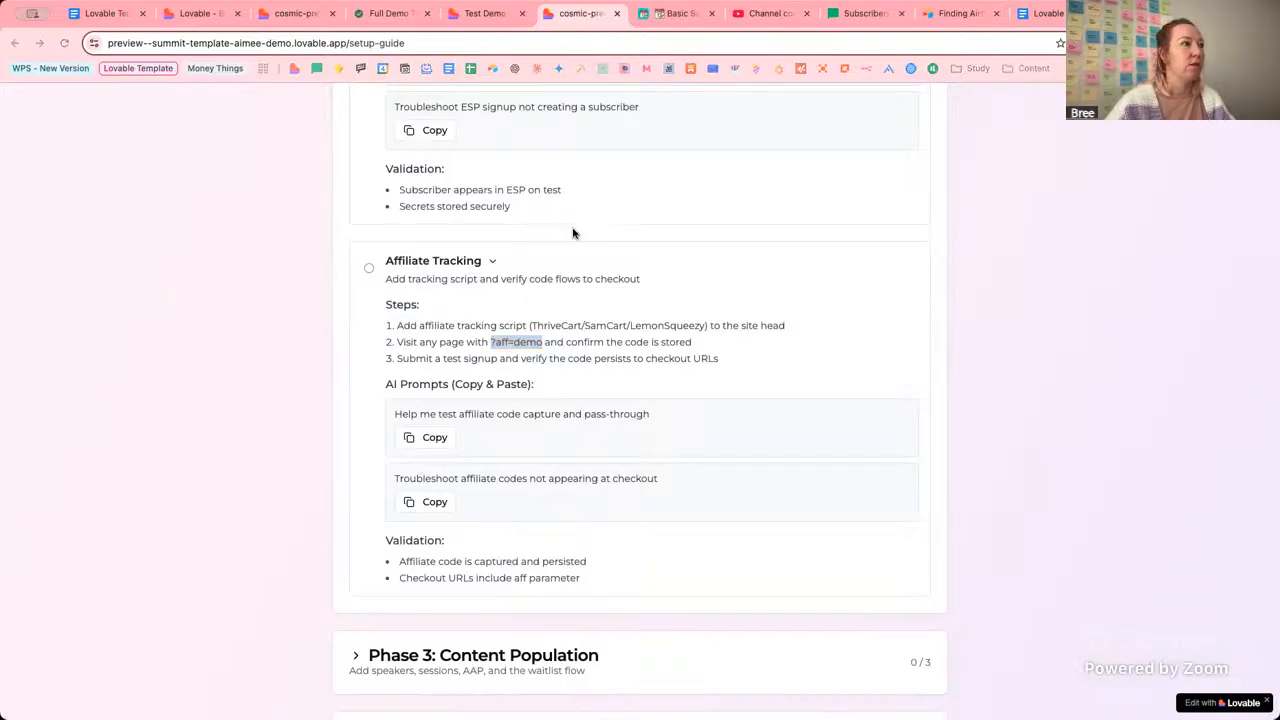
pyautogui.click(113, 260)
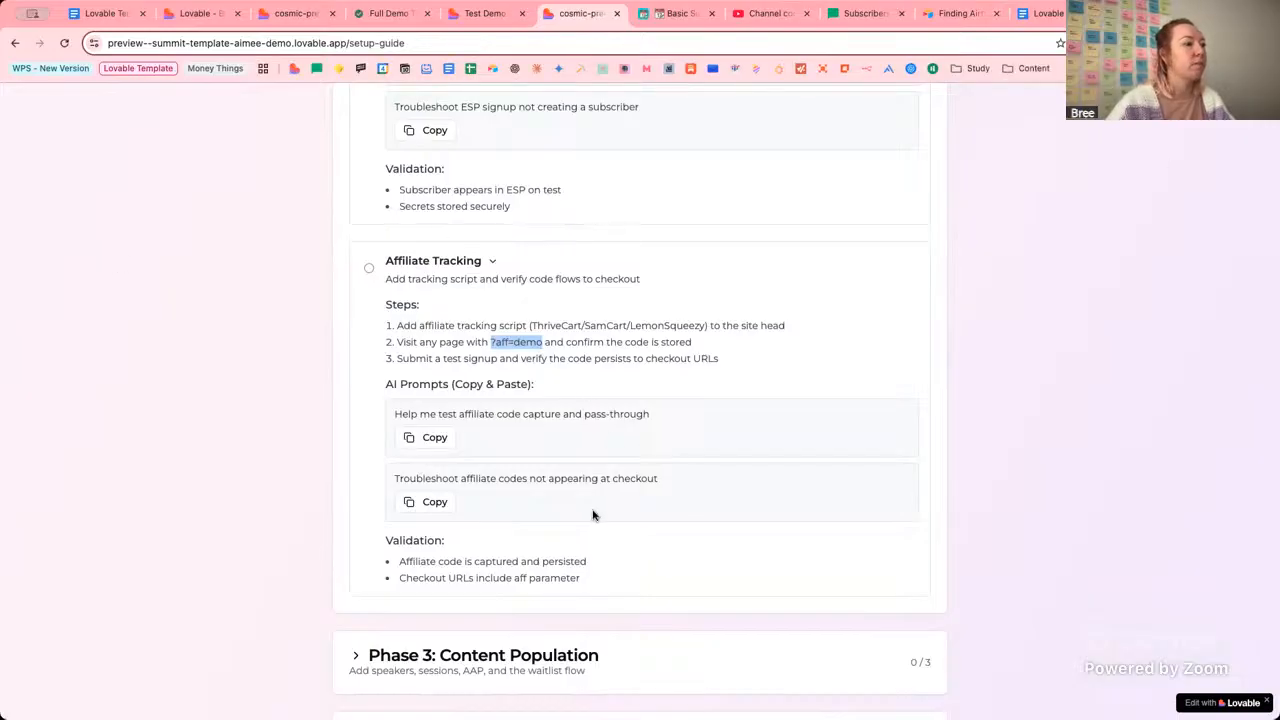
pyautogui.scroll(-3, 646, 557)
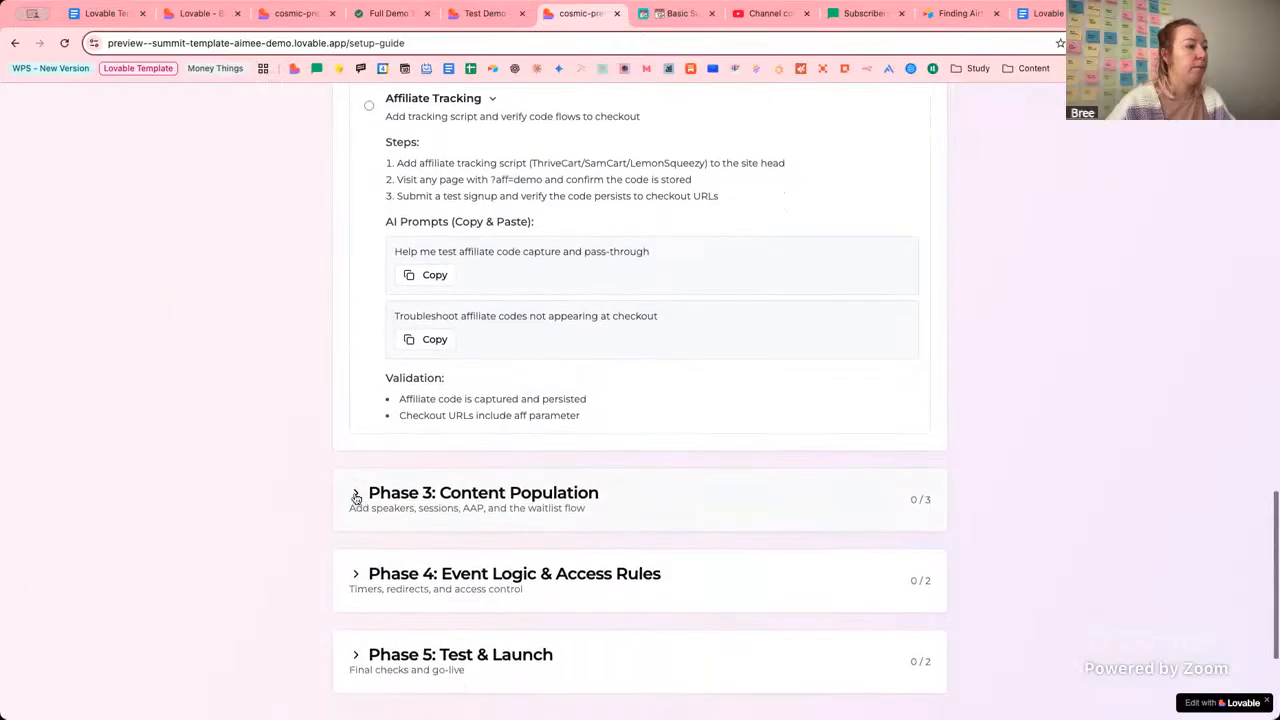
# Expand Phase 3: Content Population and Add Speakers, reviewing the Airtable speaker and headshot steps.
pyautogui.click(355, 493)
pyautogui.scroll(-1, 706, 505)
pyautogui.scroll(-1, 706, 505)
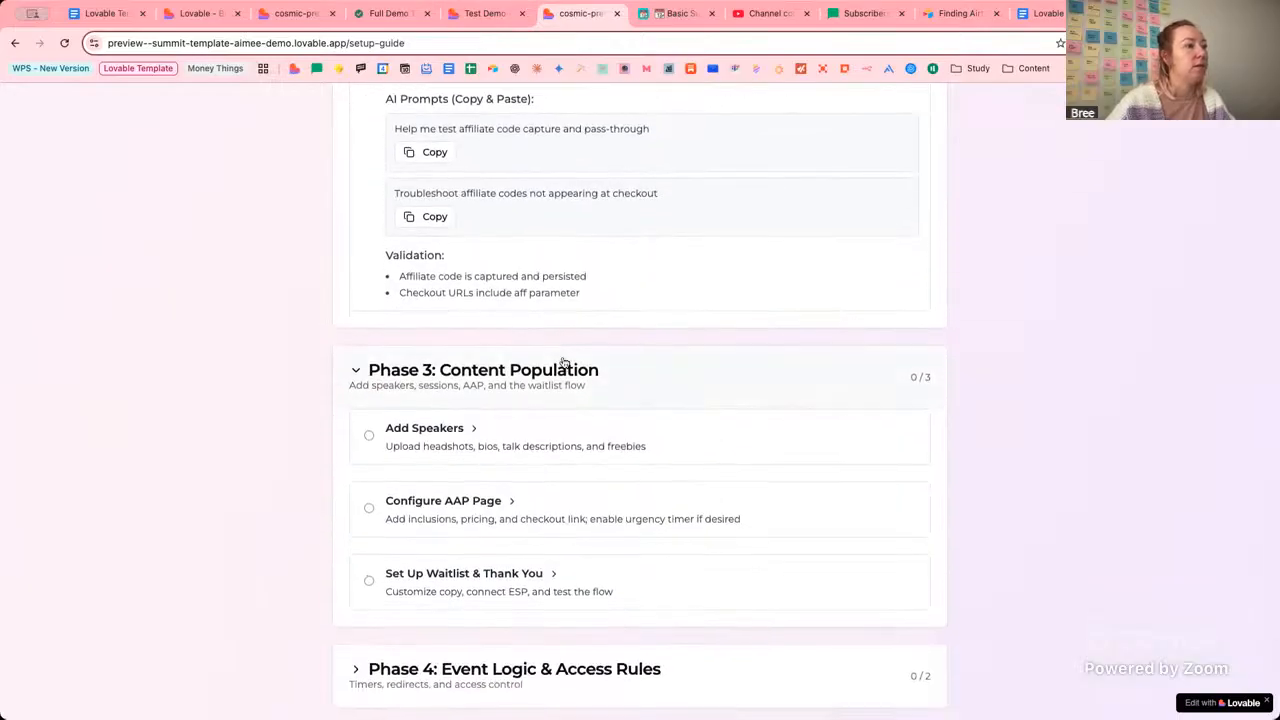
pyautogui.click(472, 430)
pyautogui.moveTo(432, 496); pyautogui.dragTo(648, 494)
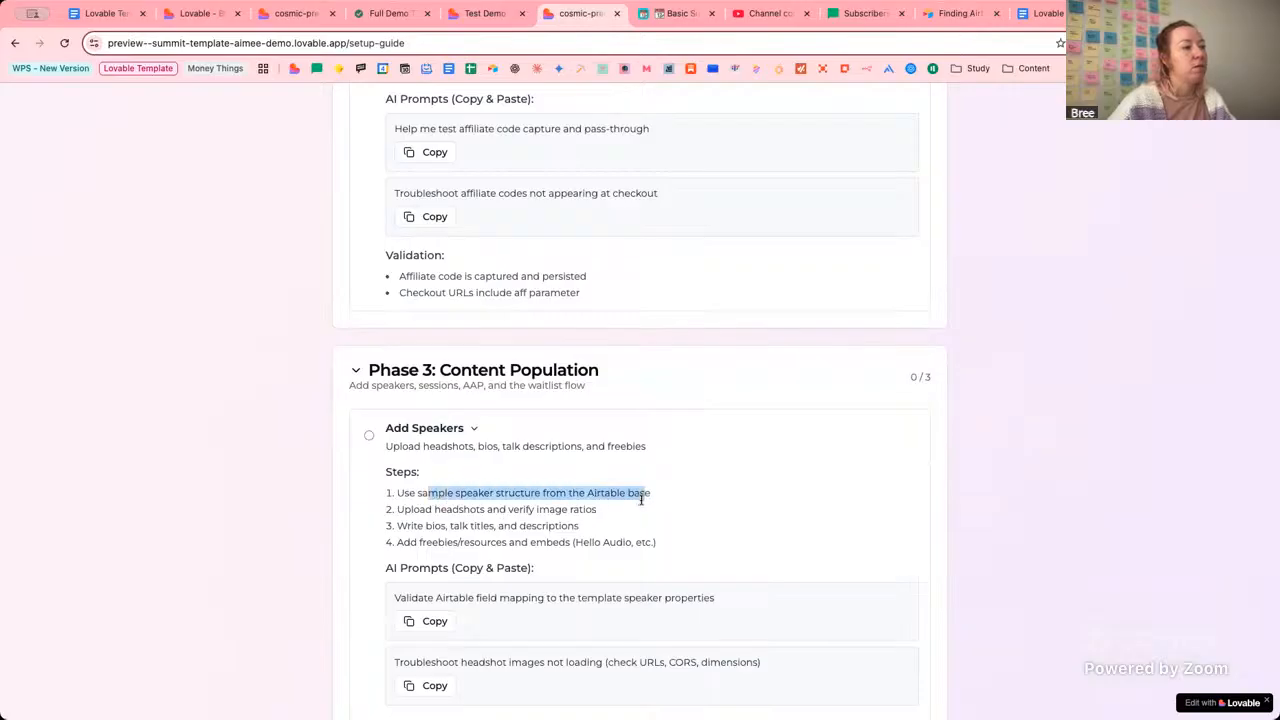
pyautogui.click(602, 519)
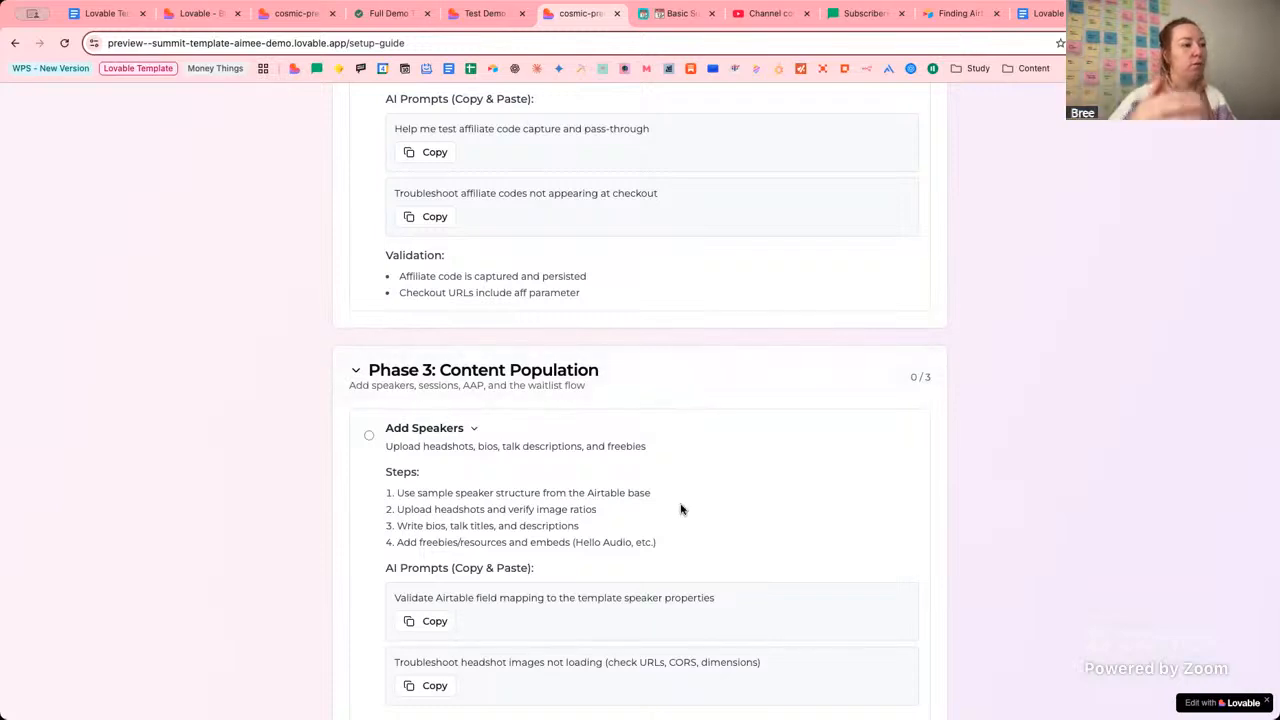
pyautogui.moveTo(431, 497); pyautogui.dragTo(566, 494)
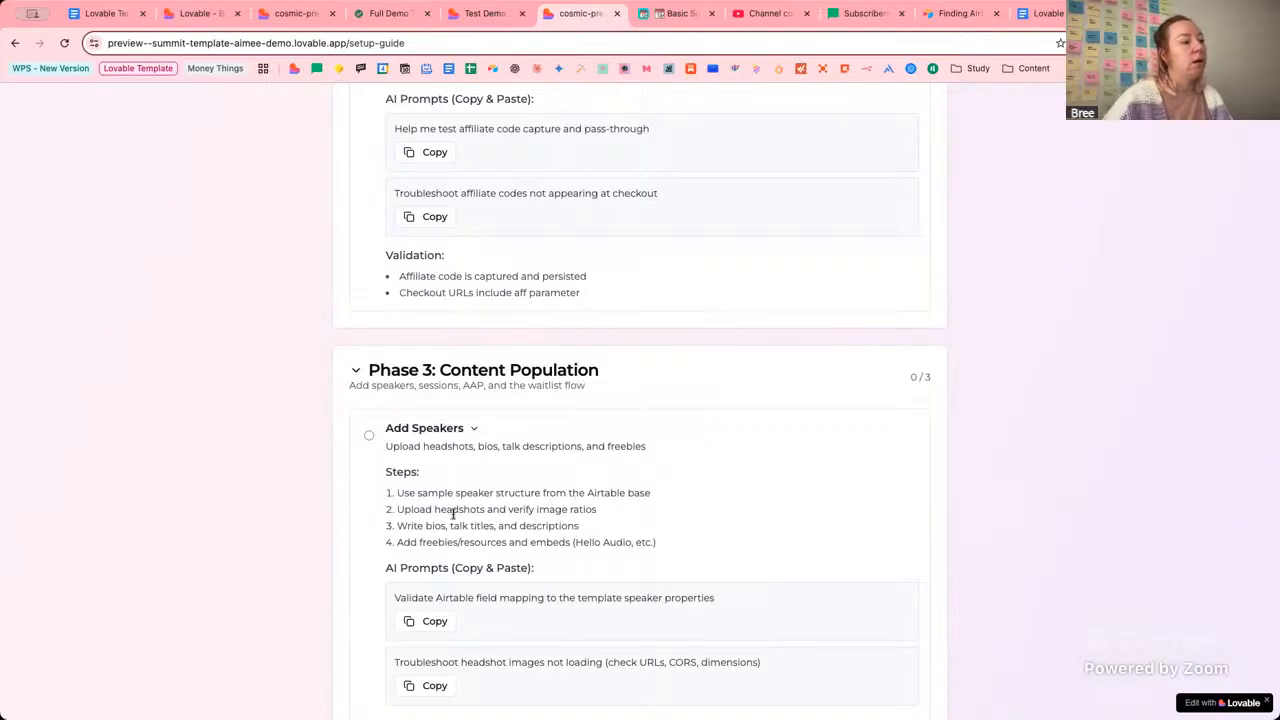
pyautogui.moveTo(435, 512); pyautogui.dragTo(620, 516)
pyautogui.click(634, 519)
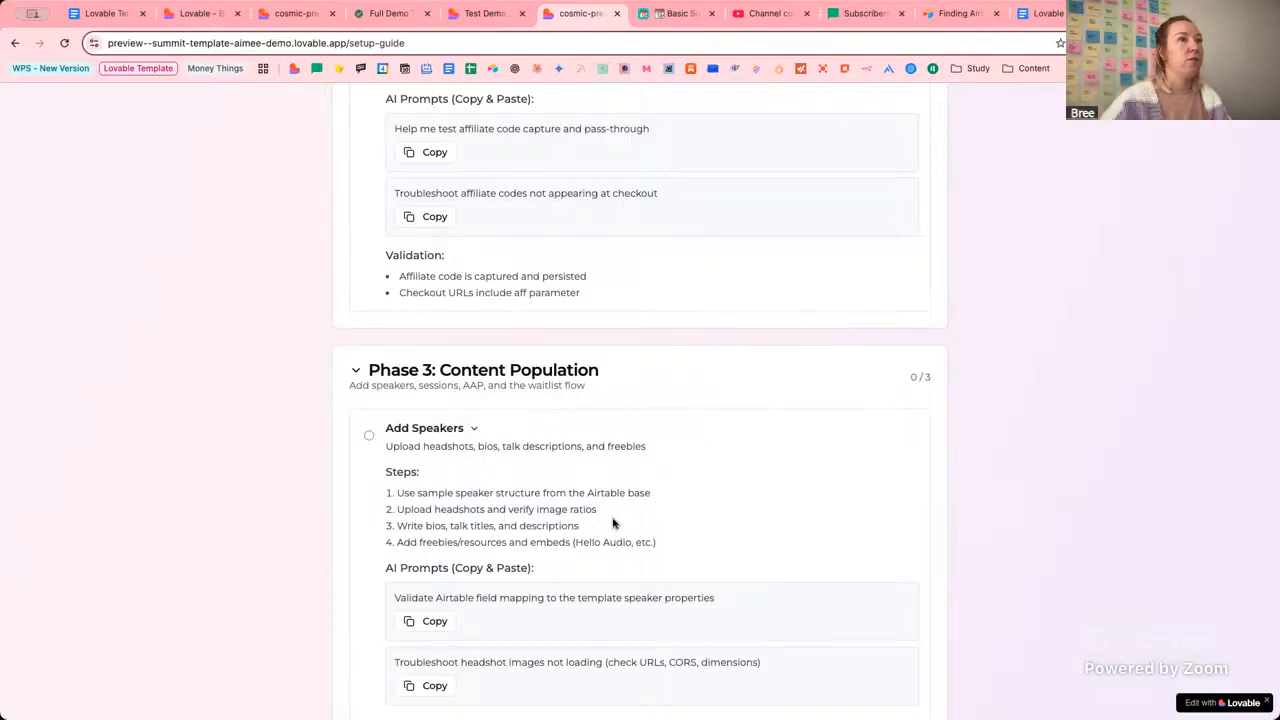
pyautogui.click(680, 13)
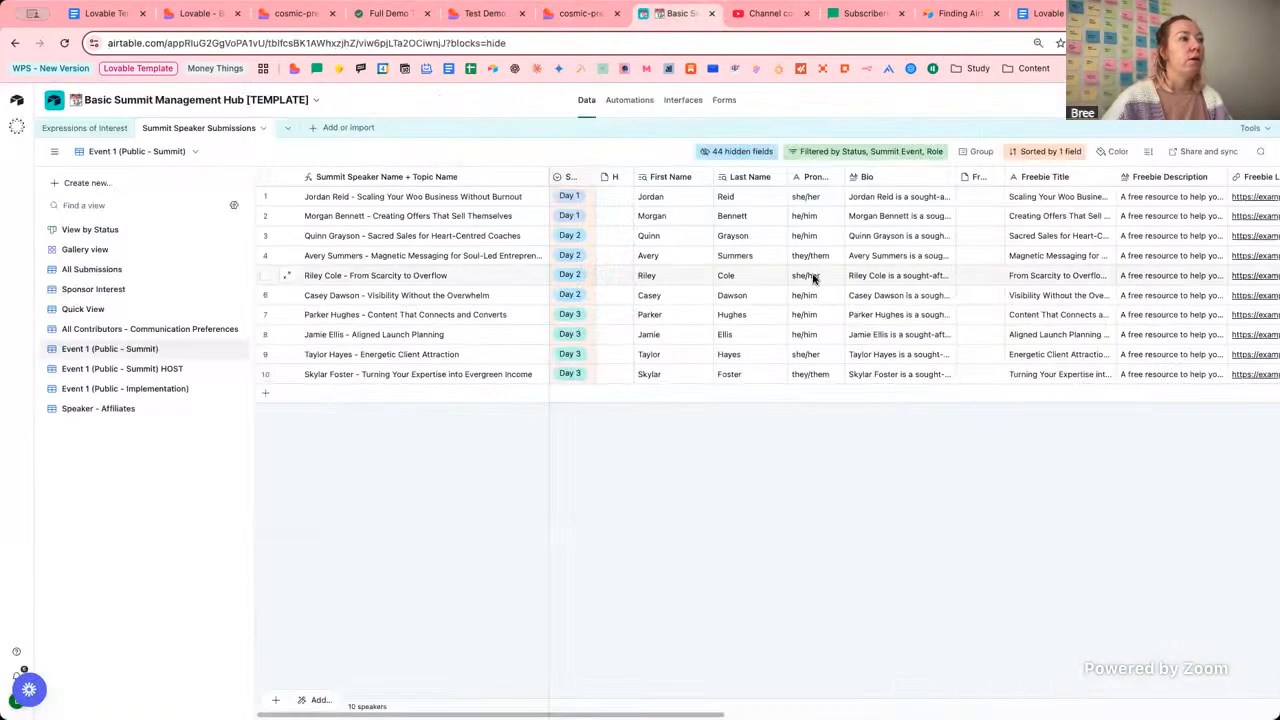
# Upload a headshot image to the first speaker's photo cell.
pyautogui.click(608, 198)
pyautogui.click(606, 198)
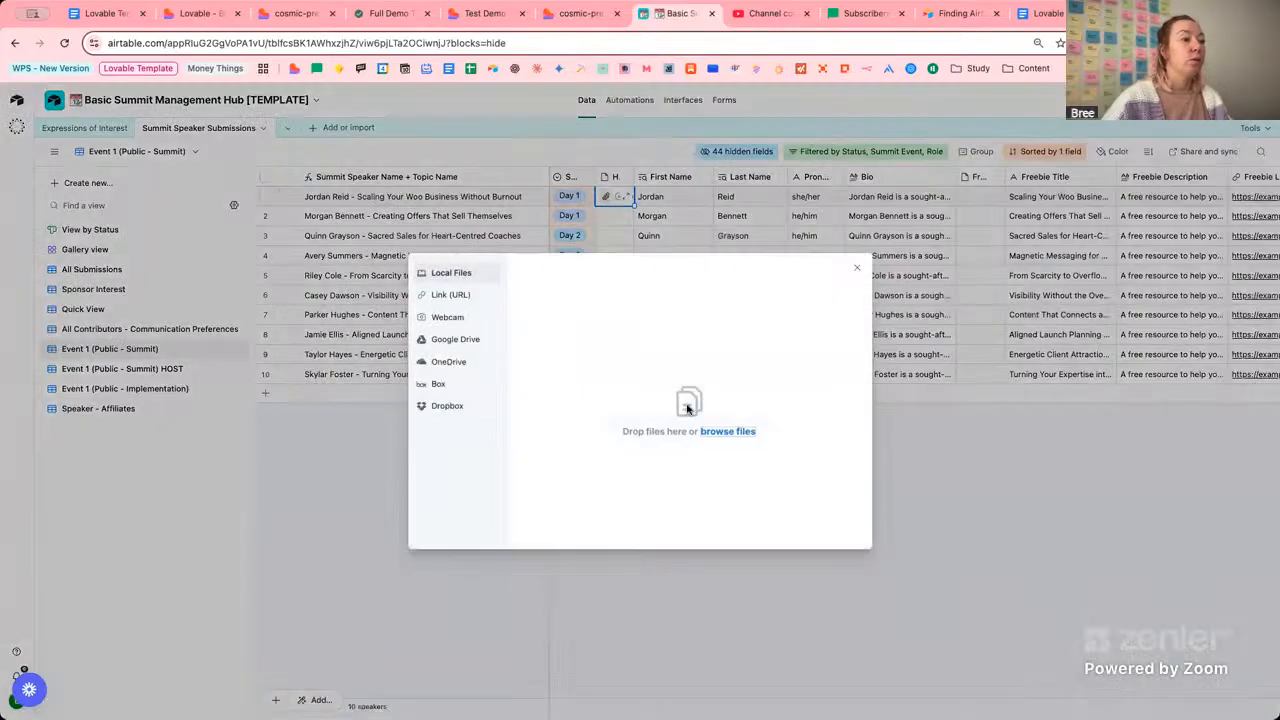
pyautogui.click(738, 432)
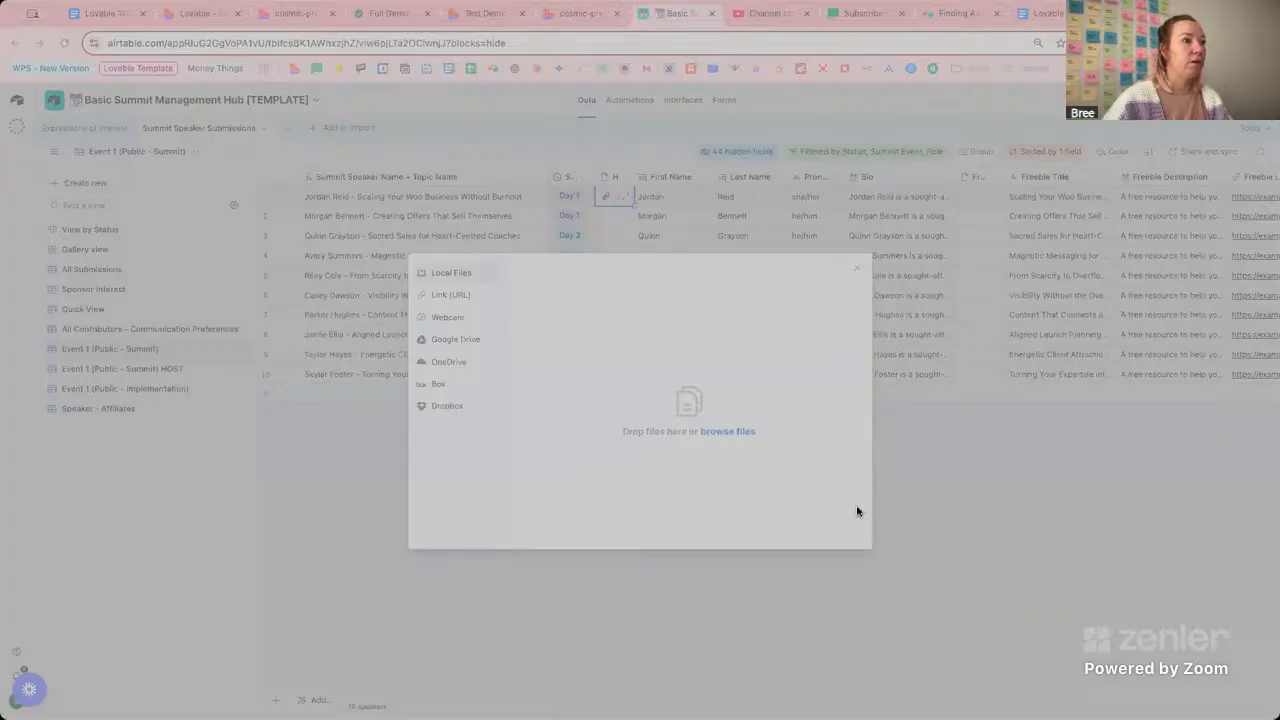
pyautogui.click(857, 512)
pyautogui.click(822, 527)
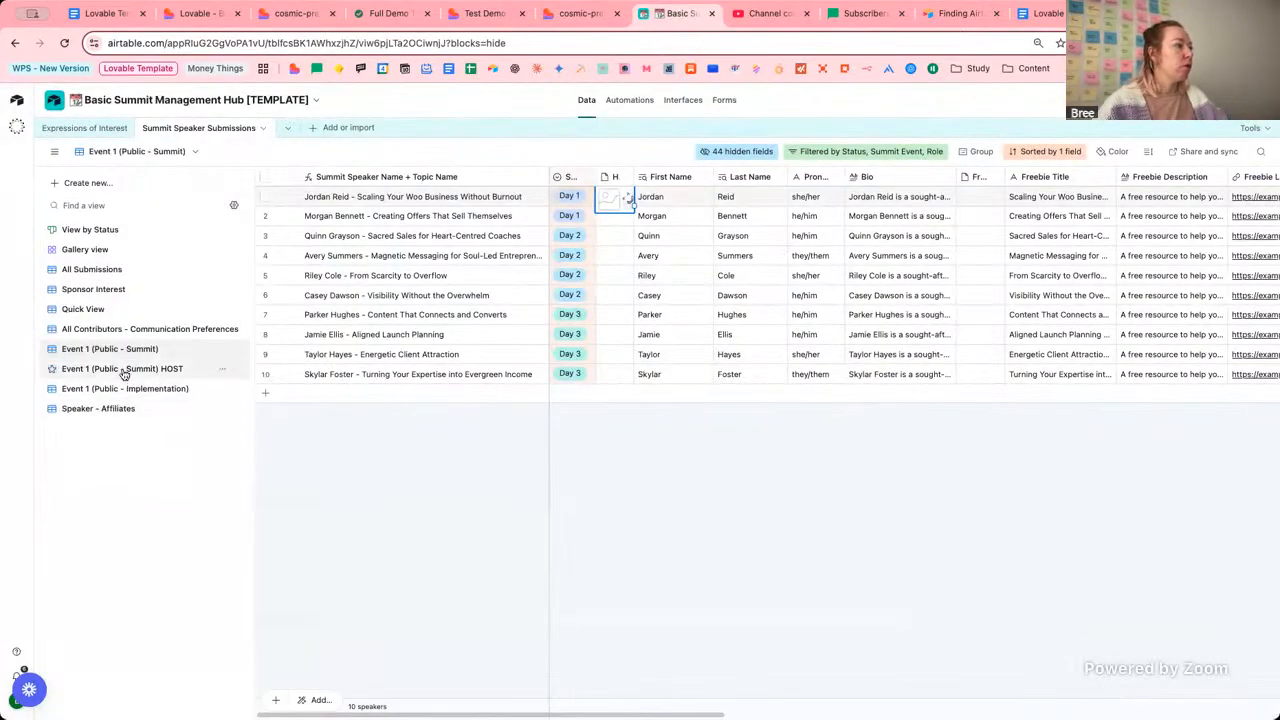
# Back in the Event 1 (Public - Summit) view, upload a headshot for the third speaker.
pyautogui.click(122, 369)
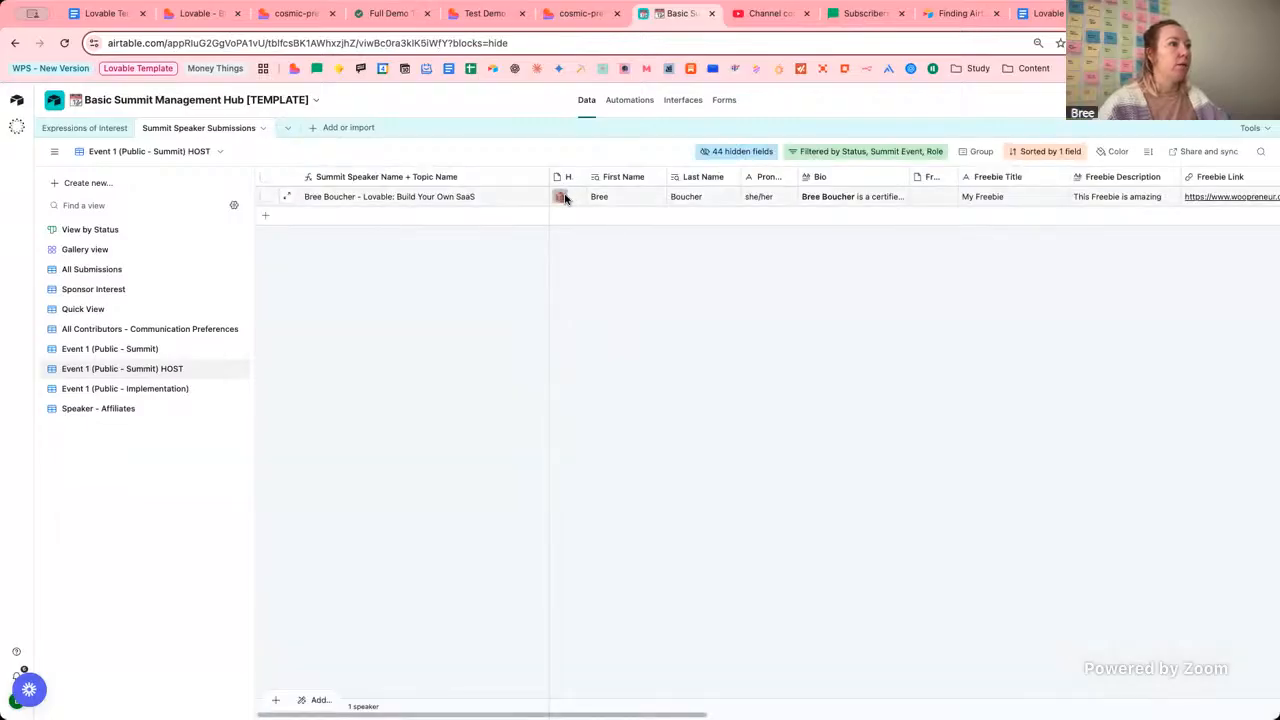
pyautogui.click(146, 352)
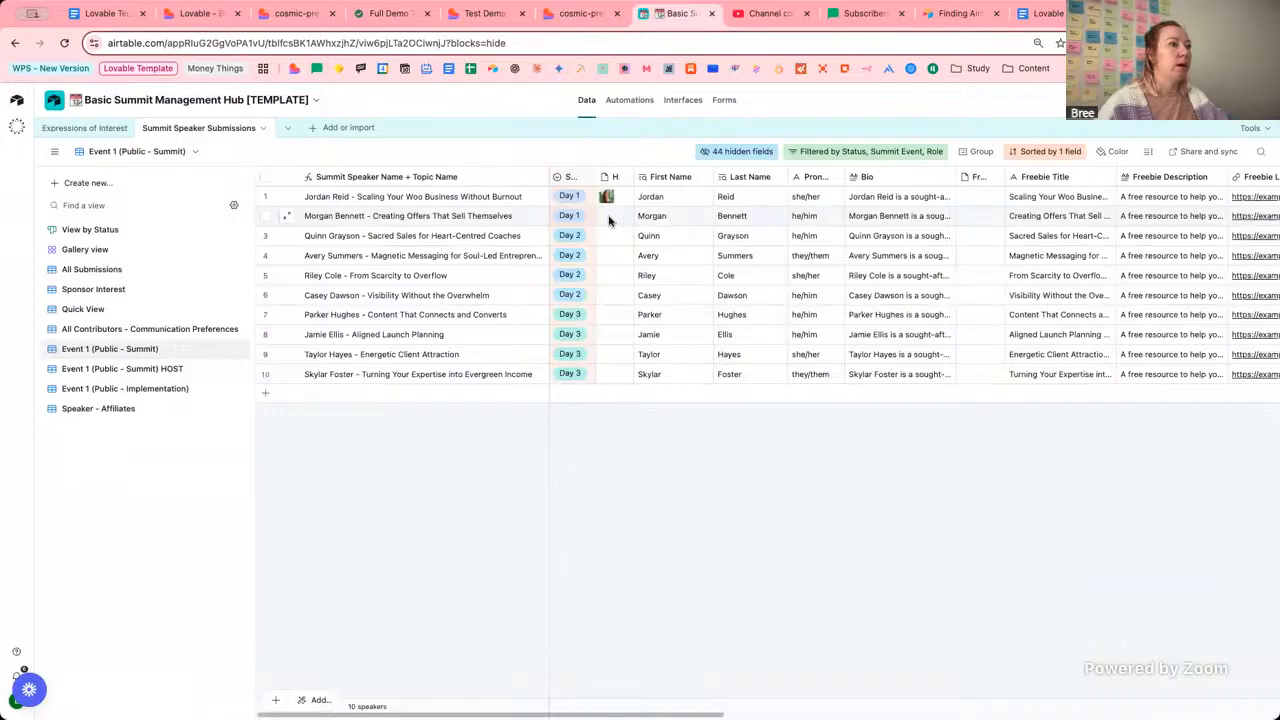
pyautogui.click(606, 237)
pyautogui.click(605, 236)
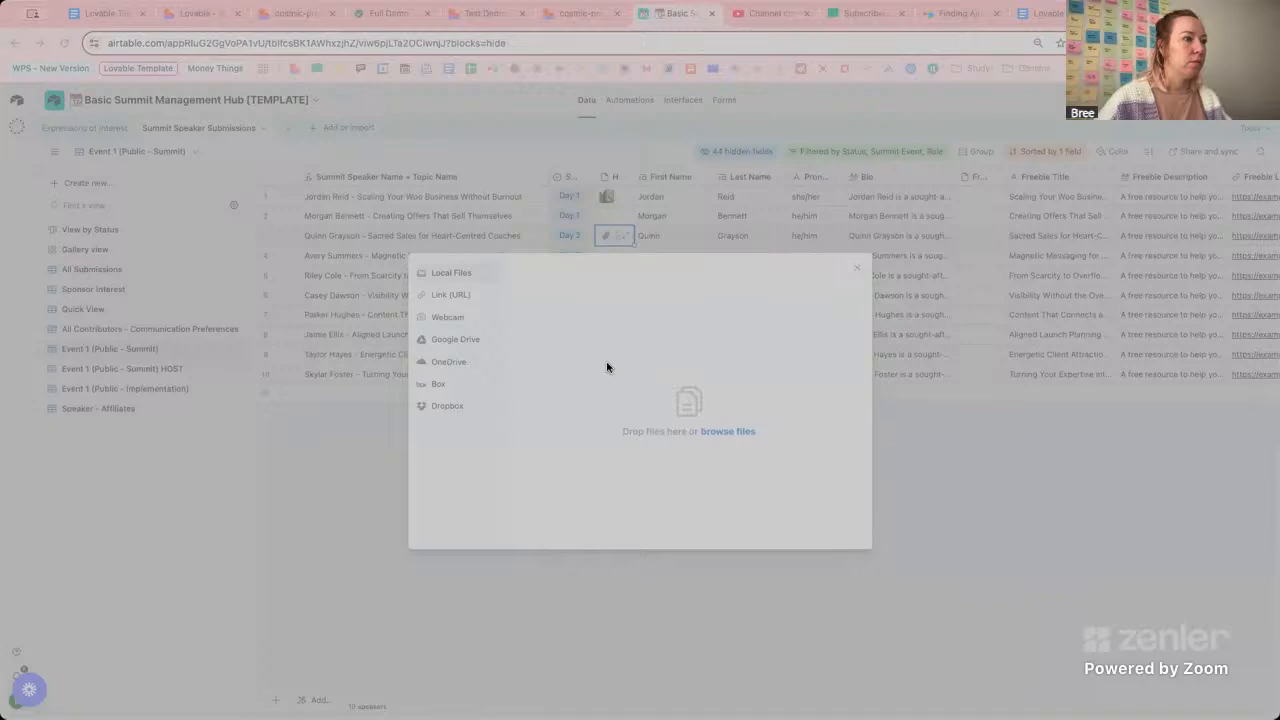
pyautogui.click(869, 503)
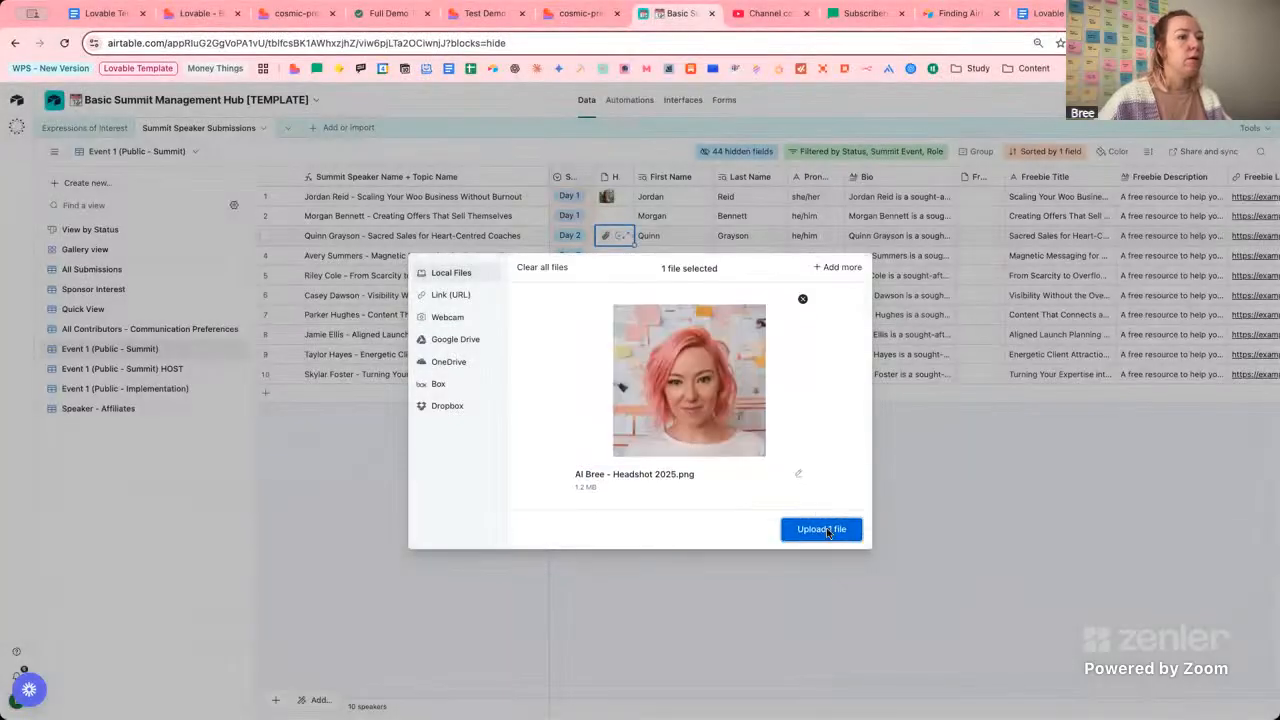
pyautogui.click(821, 530)
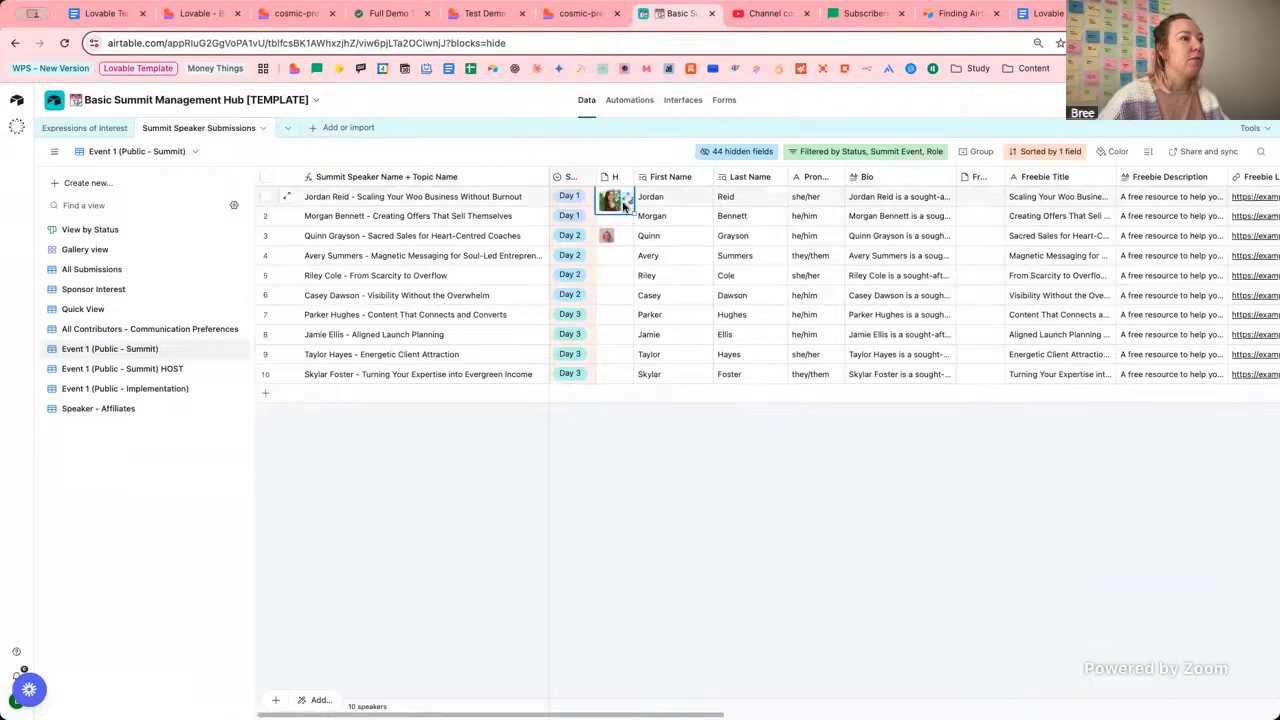
# Copy headshots down with fill handles into row 2, rows 4-5 and rows 7-10.
pyautogui.moveTo(630, 212); pyautogui.dragTo(628, 224)
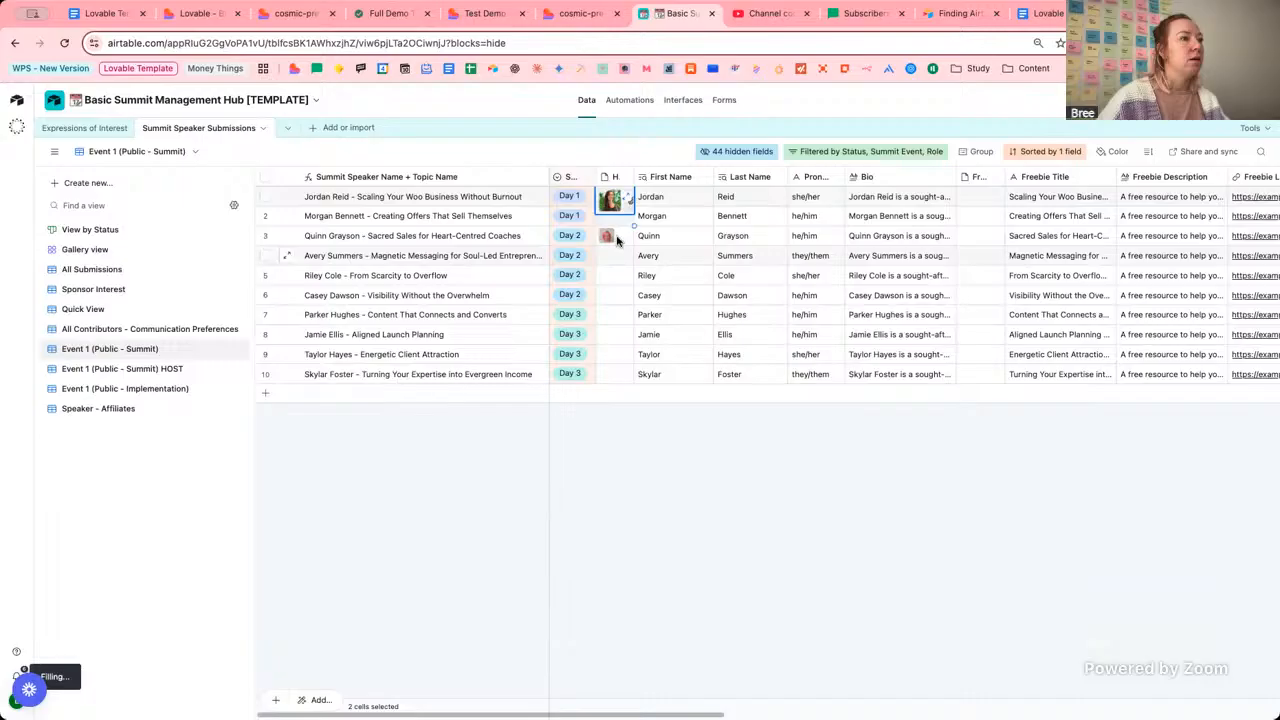
pyautogui.click(617, 250)
pyautogui.click(621, 240)
pyautogui.moveTo(632, 249); pyautogui.dragTo(618, 305)
pyautogui.click(615, 218)
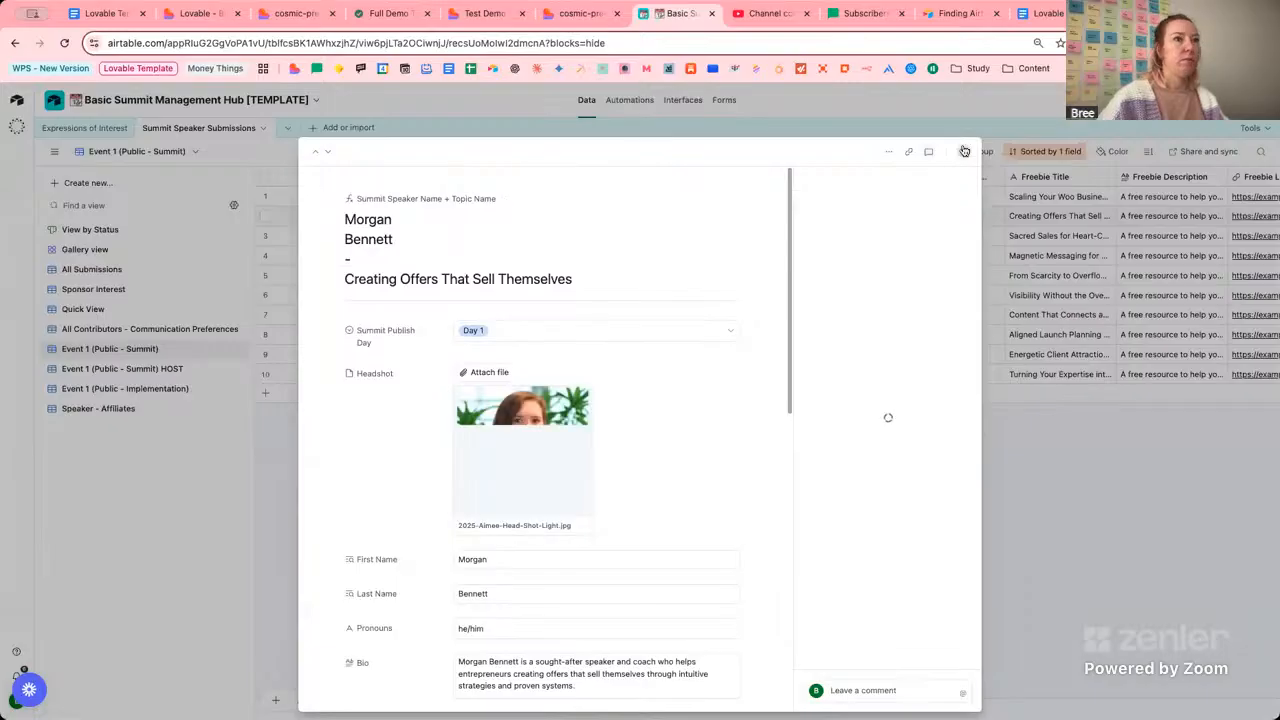
pyautogui.click(965, 151)
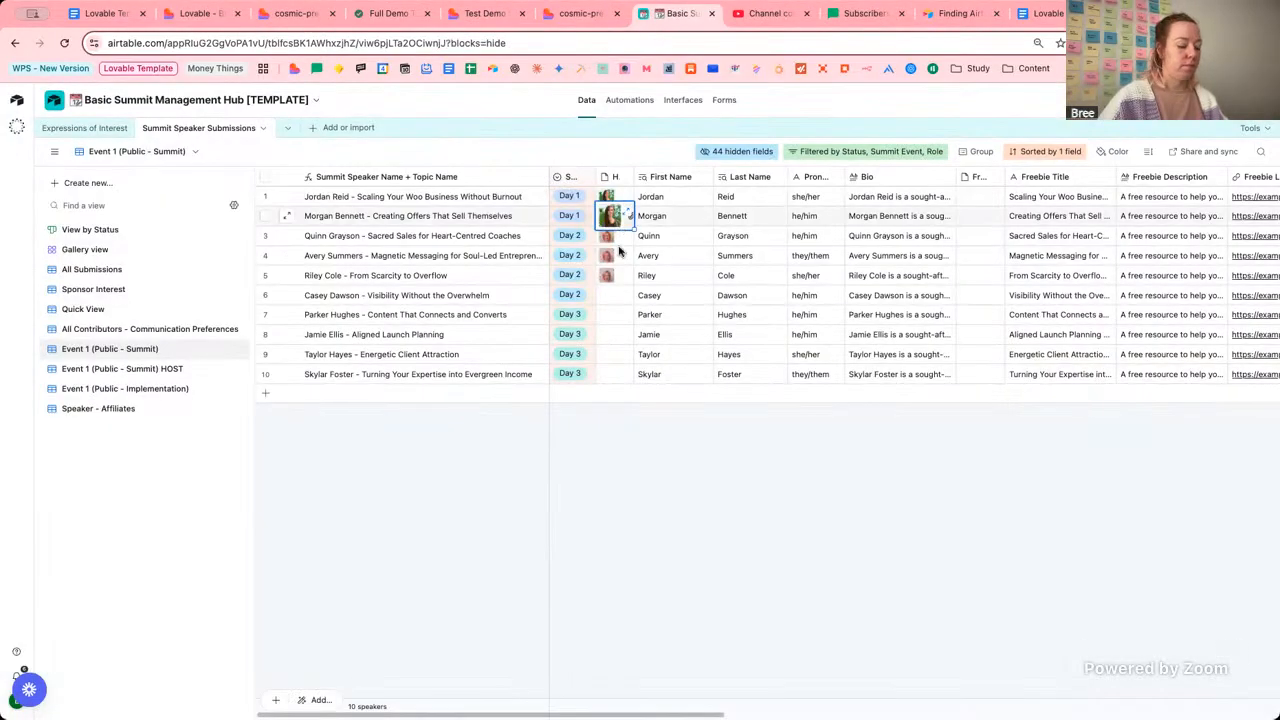
pyautogui.click(613, 295)
pyautogui.moveTo(632, 304); pyautogui.dragTo(632, 383)
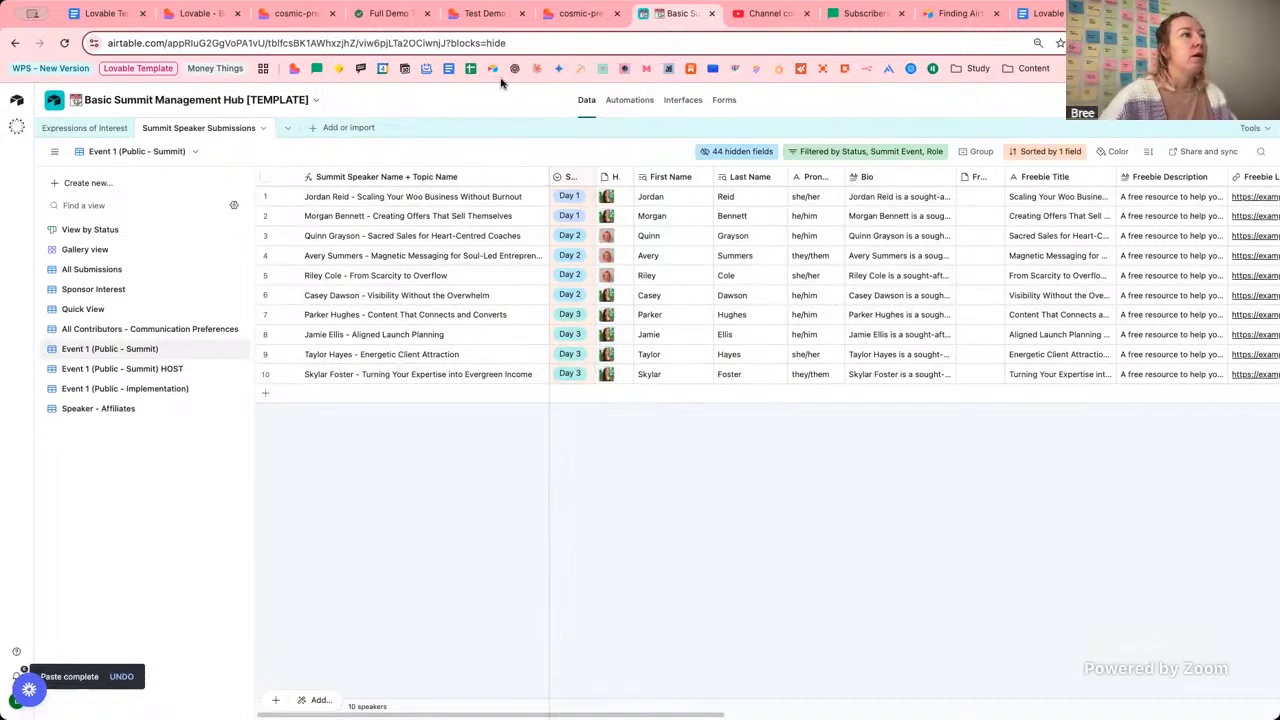
pyautogui.click(975, 195)
# Attach freebie images for speakers 1 and 4, using AKA Monogram Logo 2022.png for row 4.
pyautogui.click(965, 196)
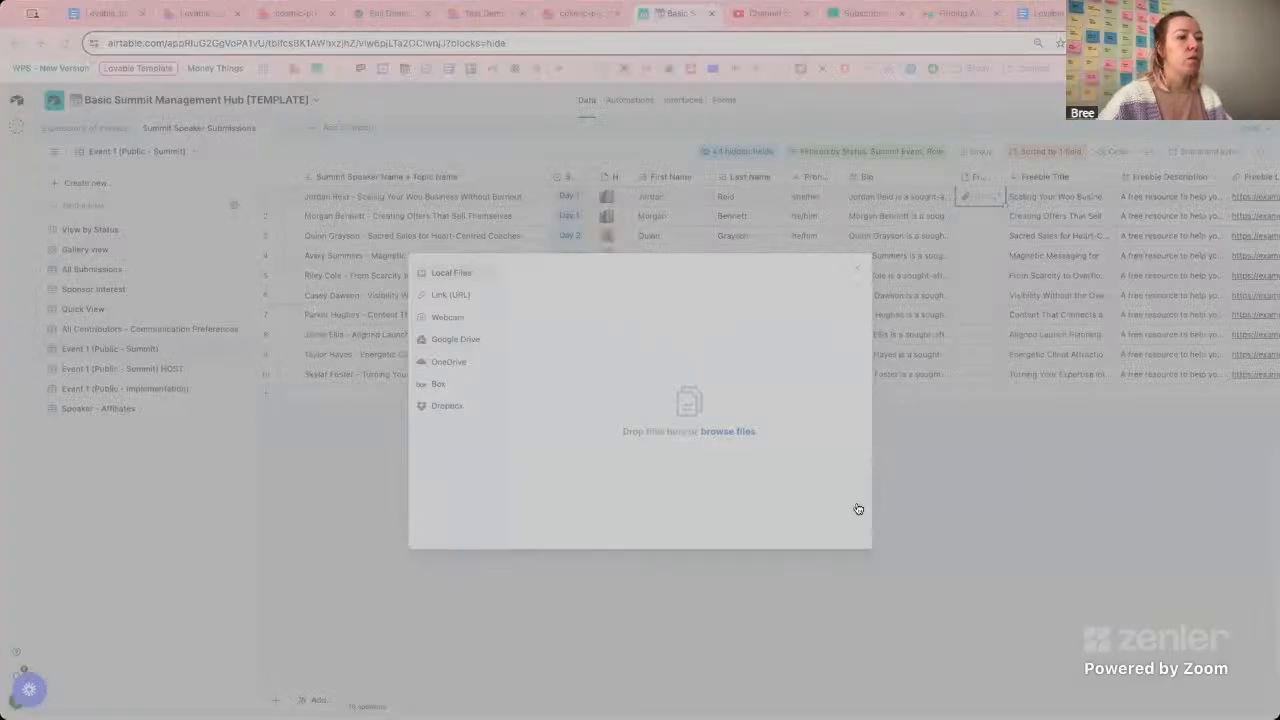
pyautogui.click(825, 528)
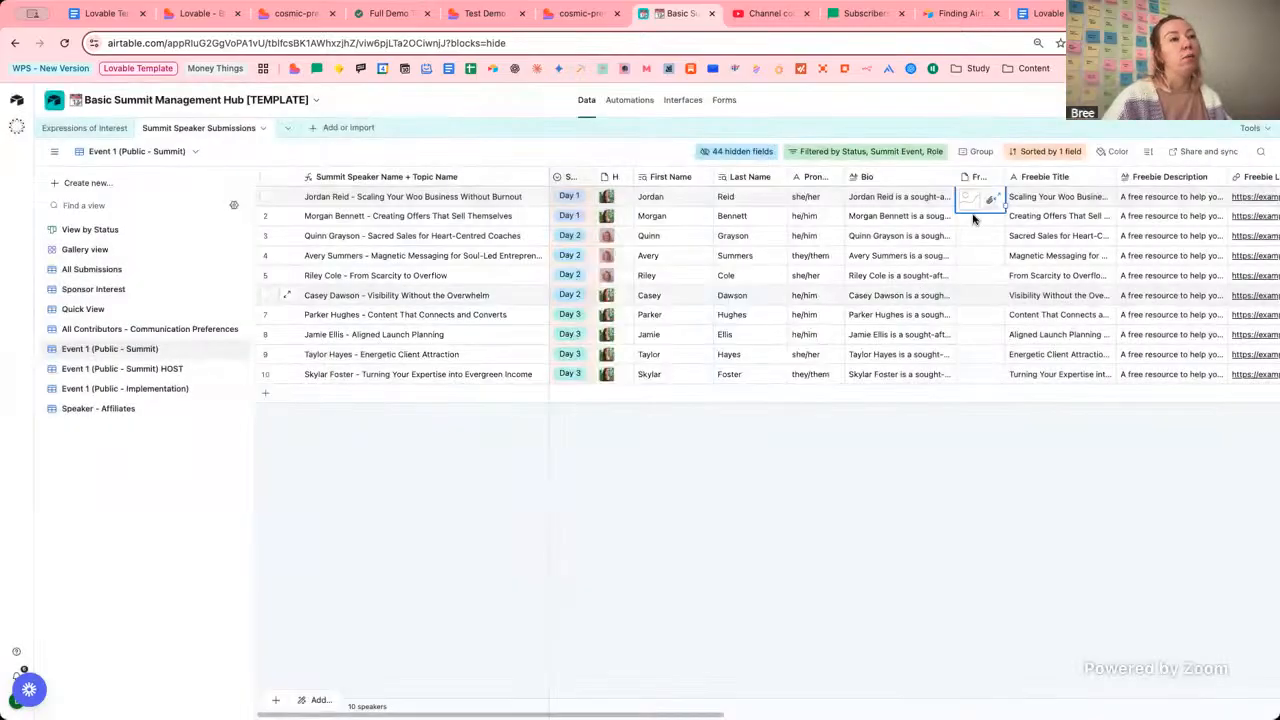
pyautogui.click(968, 258)
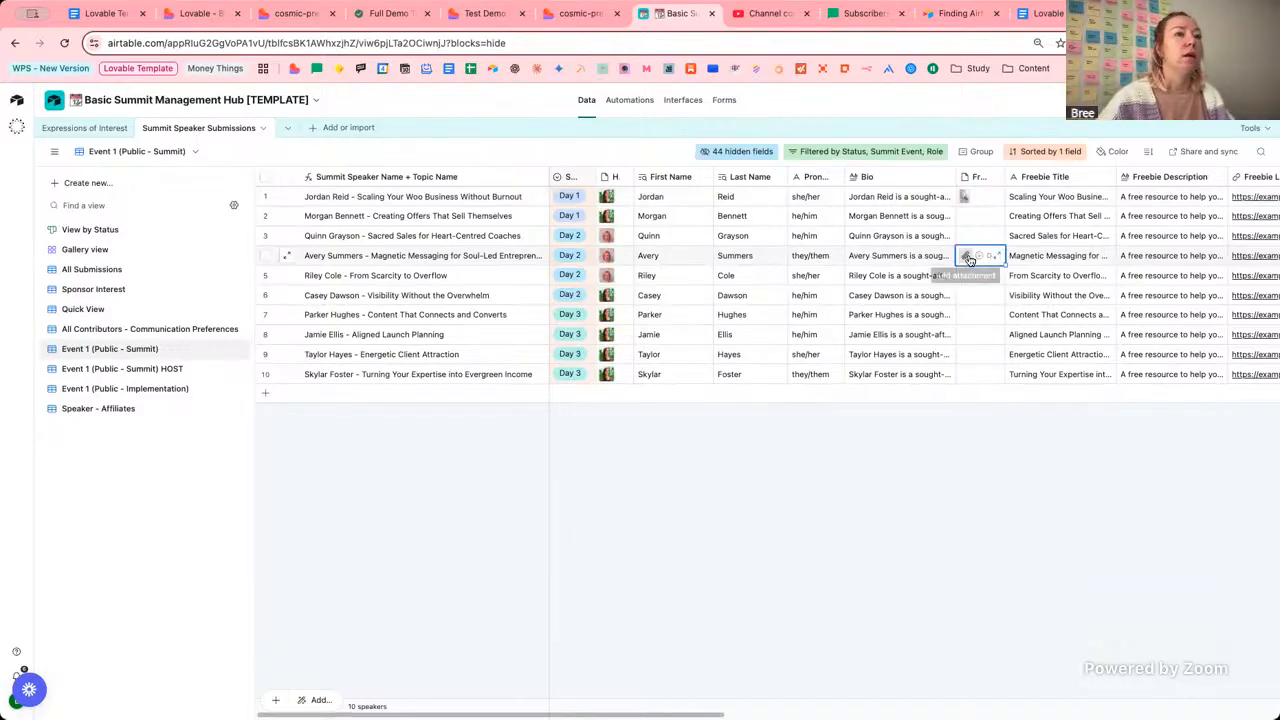
pyautogui.click(966, 256)
pyautogui.click(733, 437)
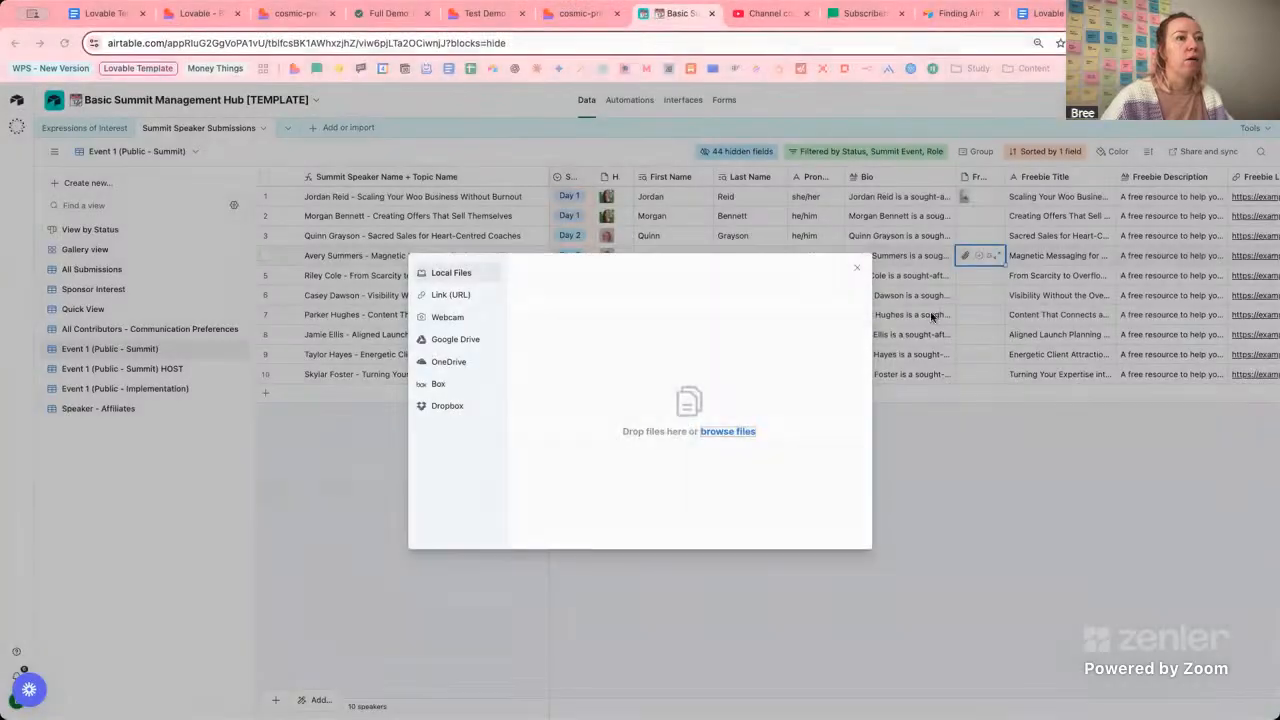
pyautogui.click(850, 534)
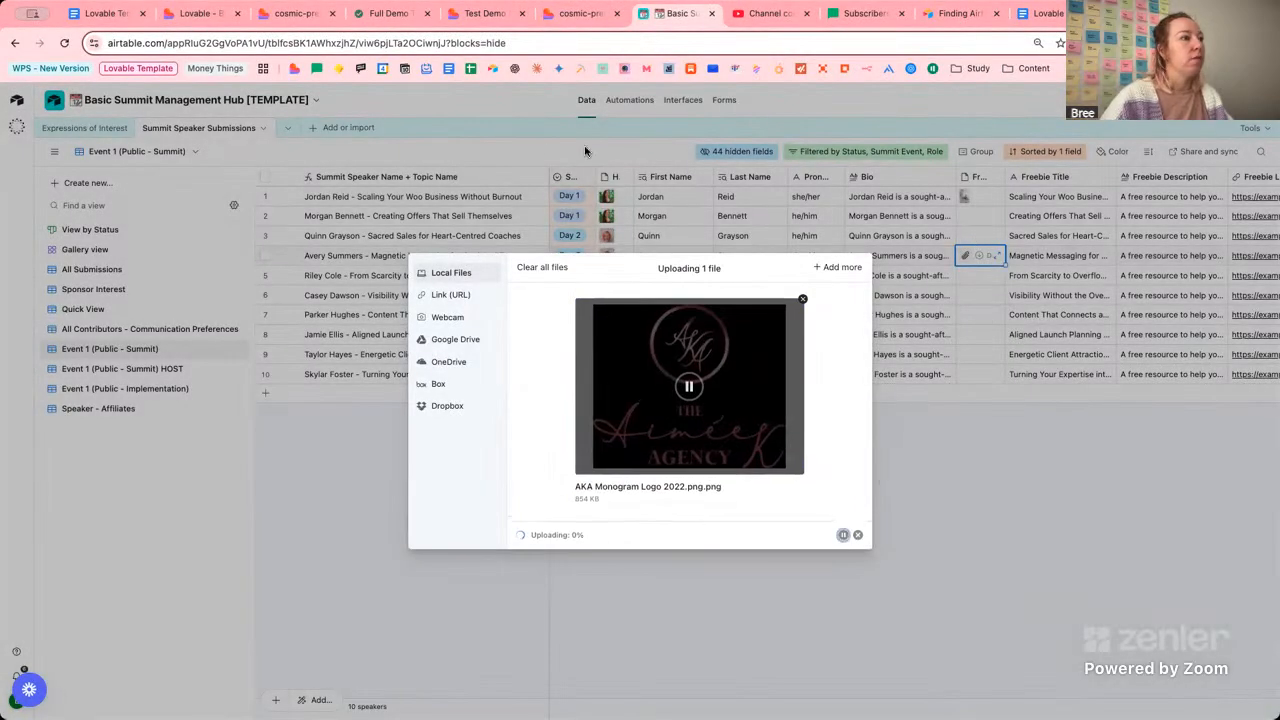
pyautogui.click(199, 13)
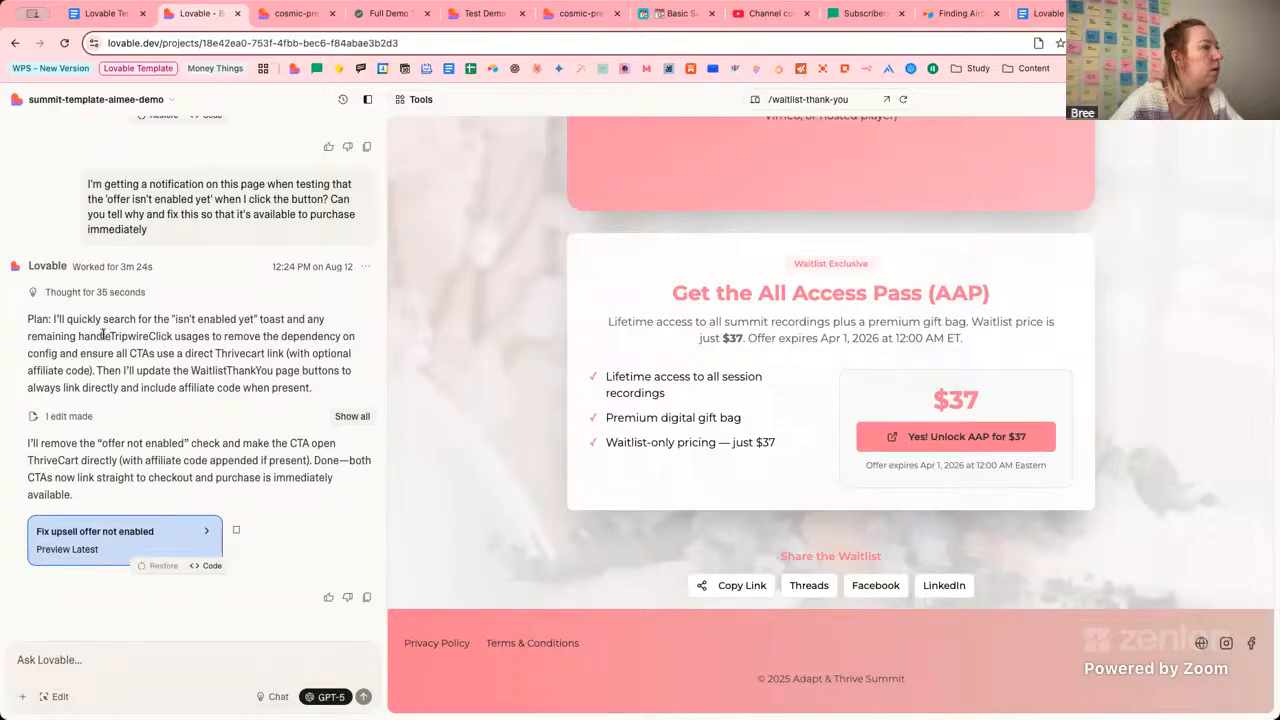
pyautogui.moveTo(285, 319); pyautogui.dragTo(261, 321)
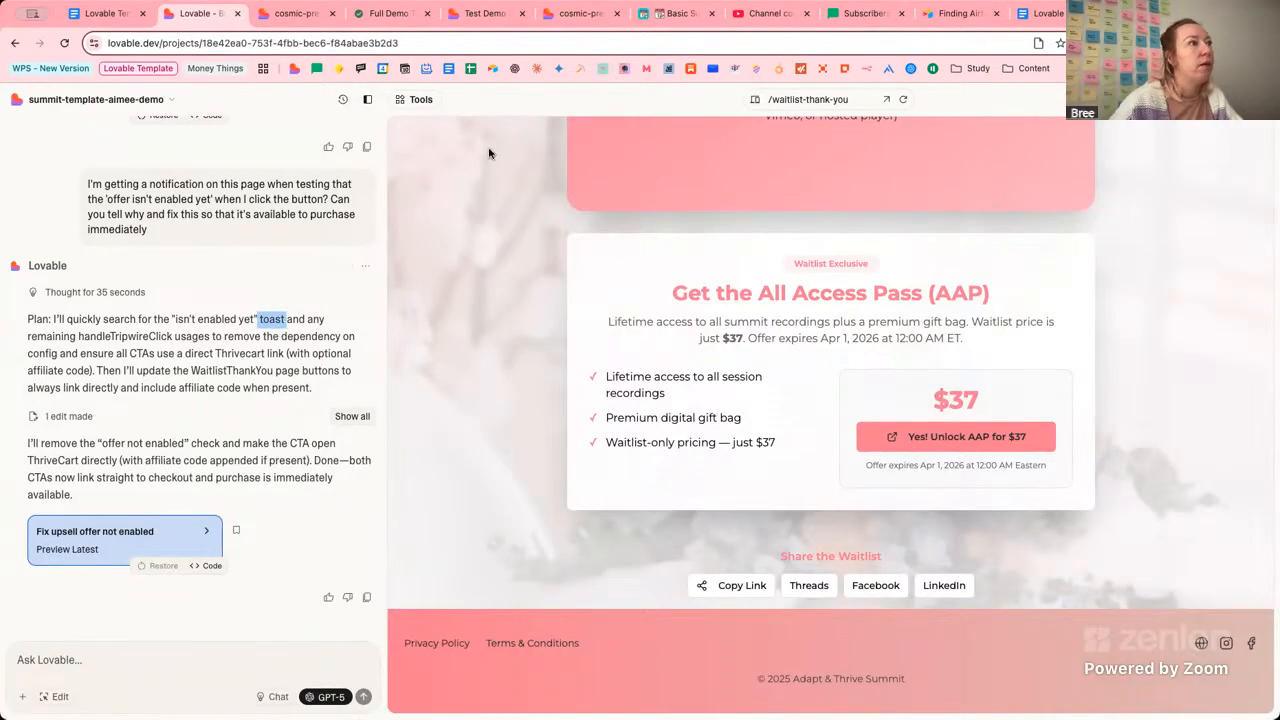
pyautogui.click(484, 15)
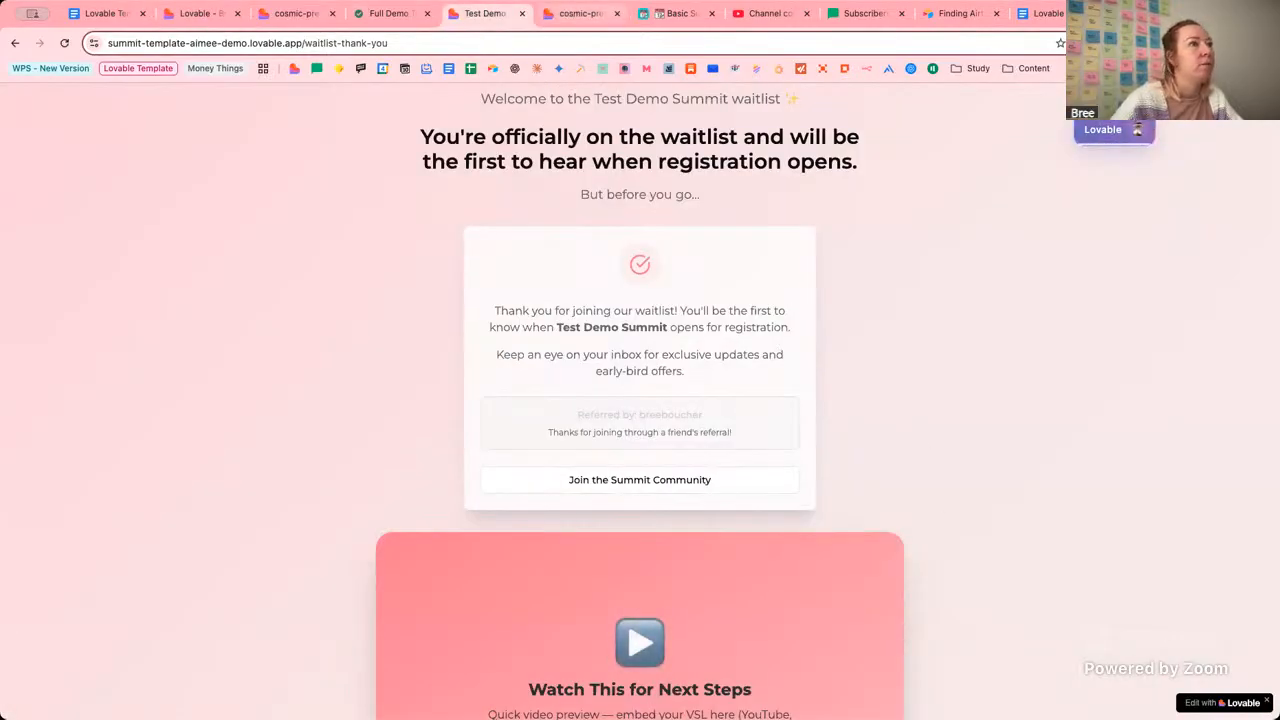
pyautogui.click(205, 13)
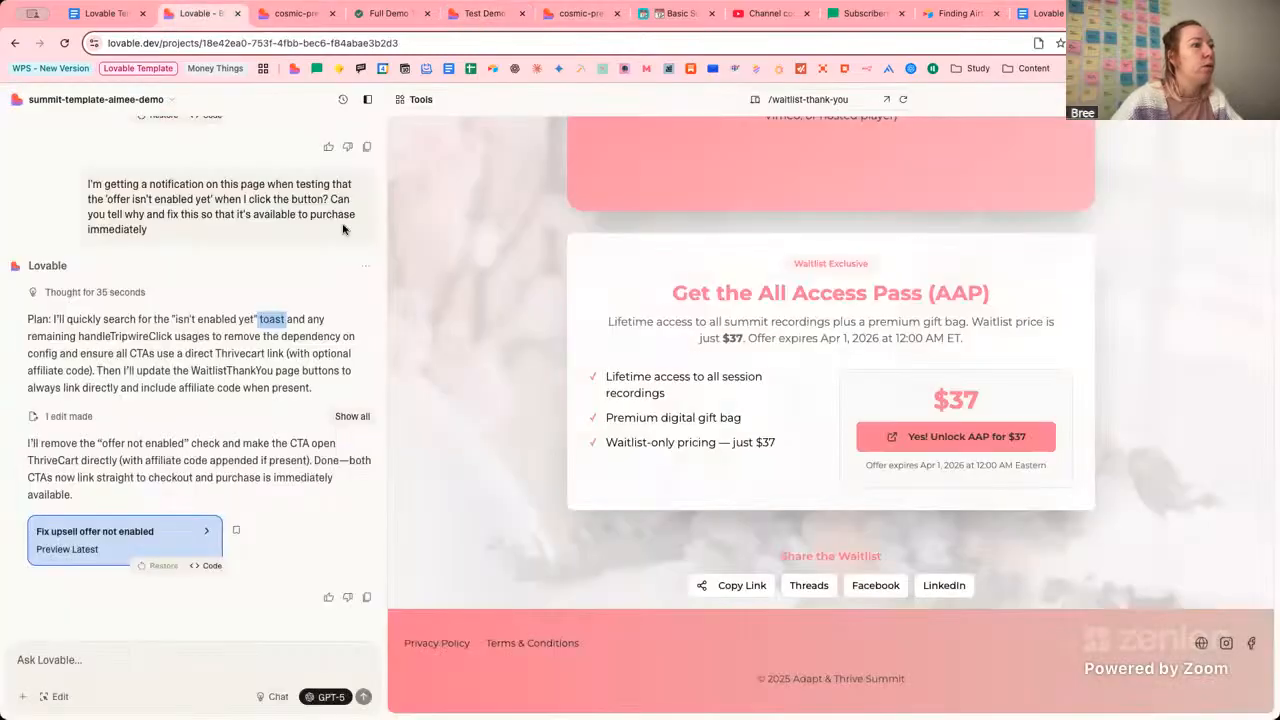
pyautogui.click(283, 330)
pyautogui.moveTo(285, 318); pyautogui.dragTo(259, 318)
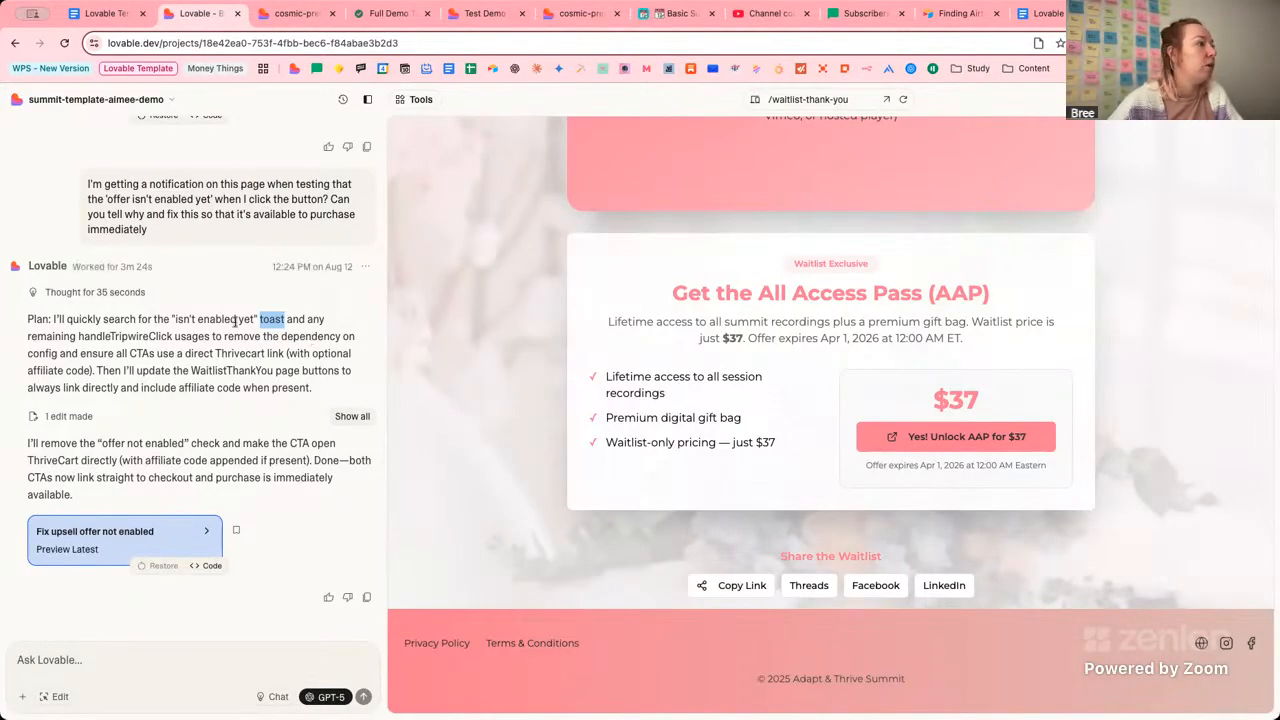
pyautogui.click(284, 328)
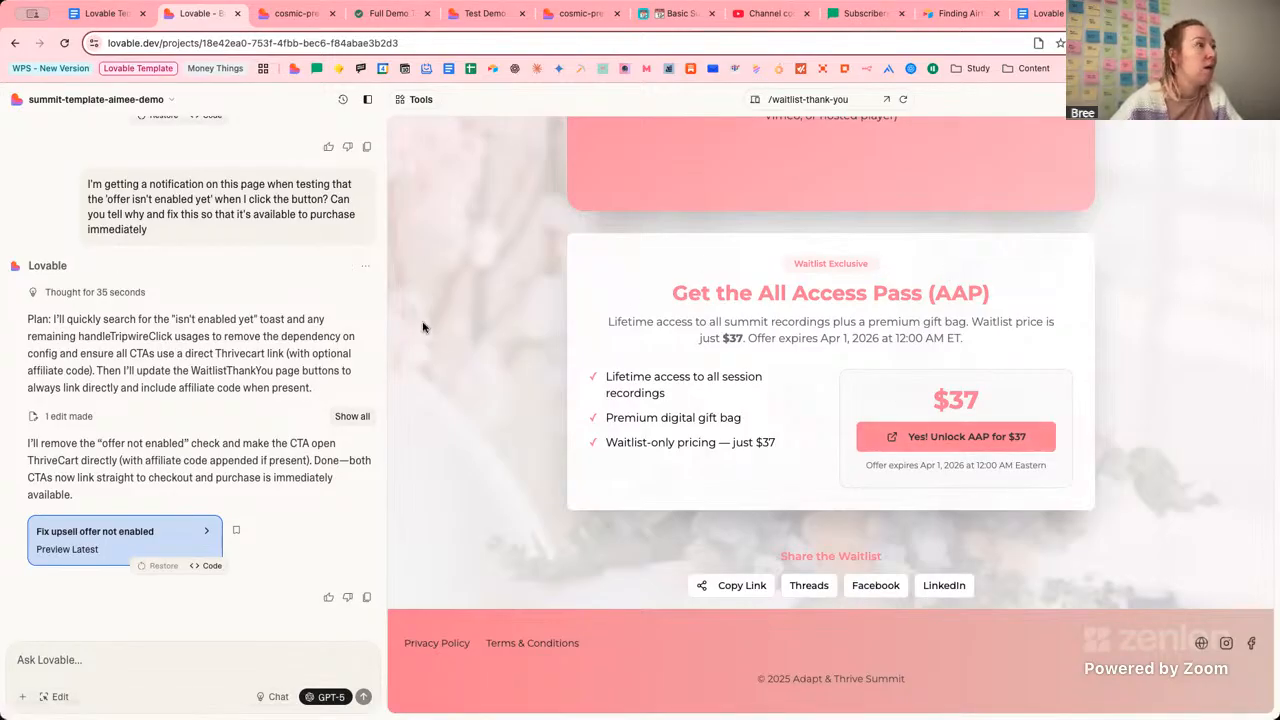
# Reload the live waitlist thank-you page and retest the Starter Bundle purchase offer.
pyautogui.click(292, 14)
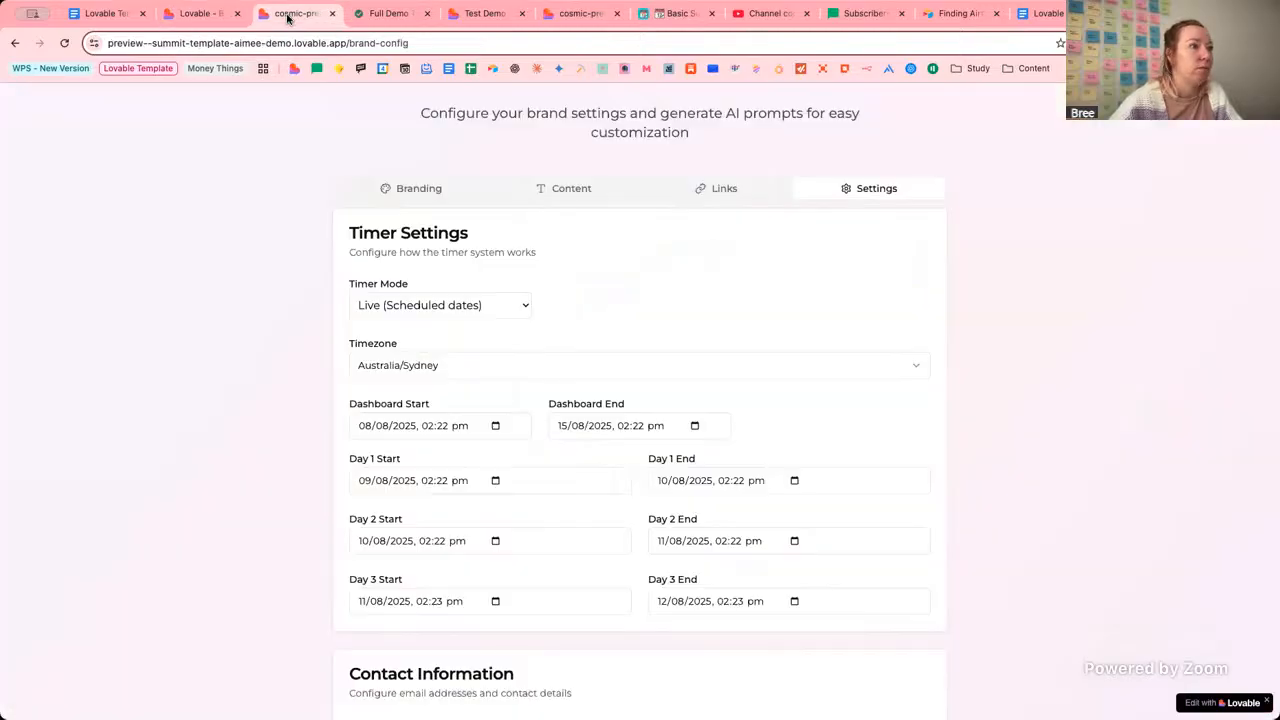
pyautogui.click(500, 15)
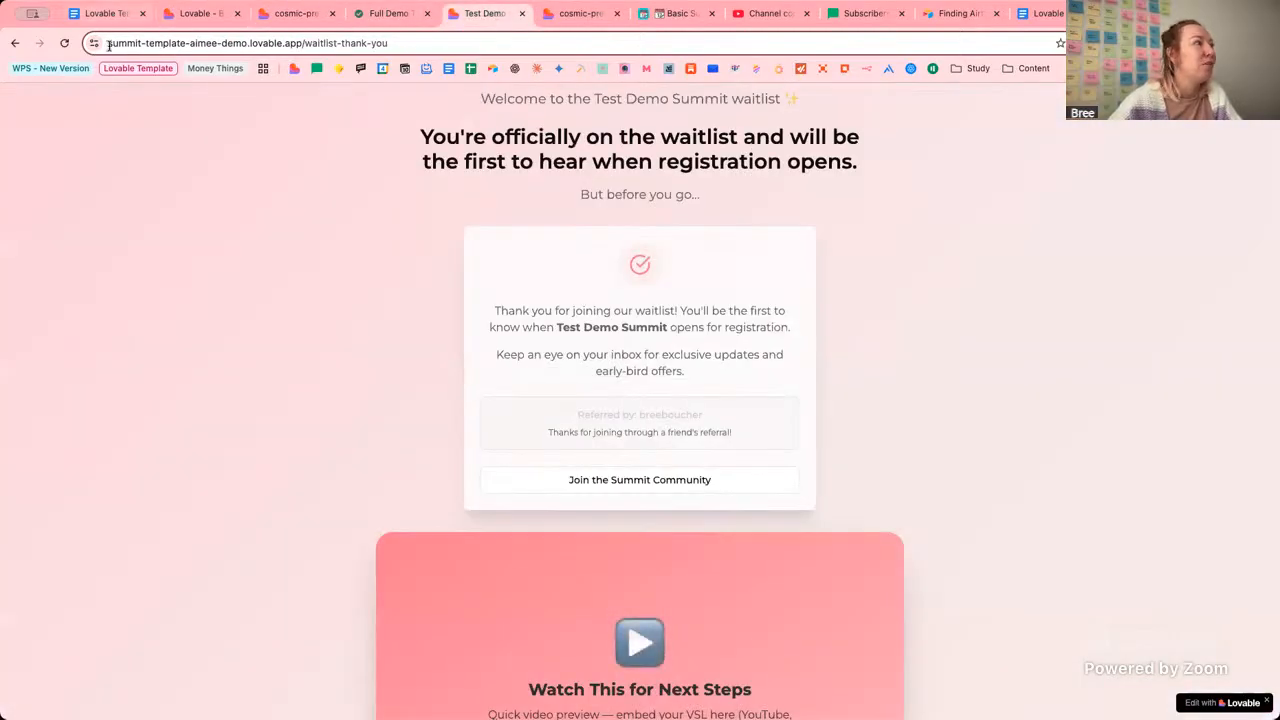
pyautogui.click(64, 43)
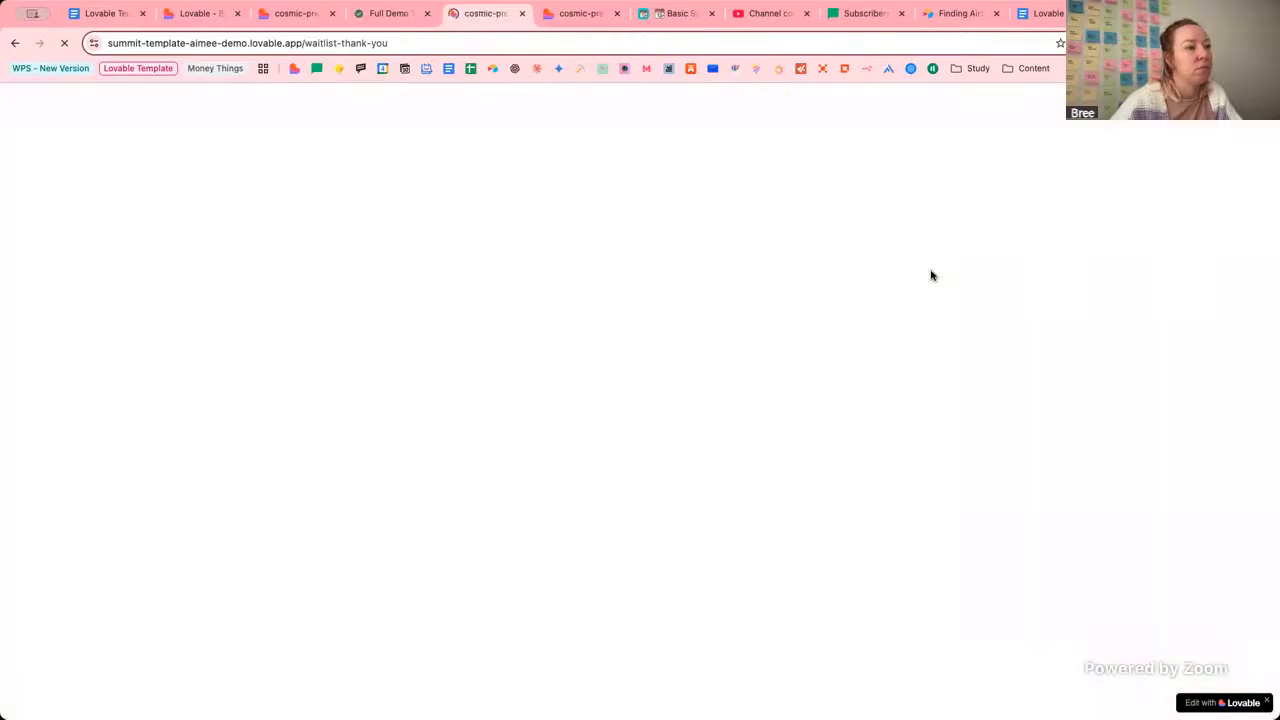
pyautogui.scroll(-10, 963, 286)
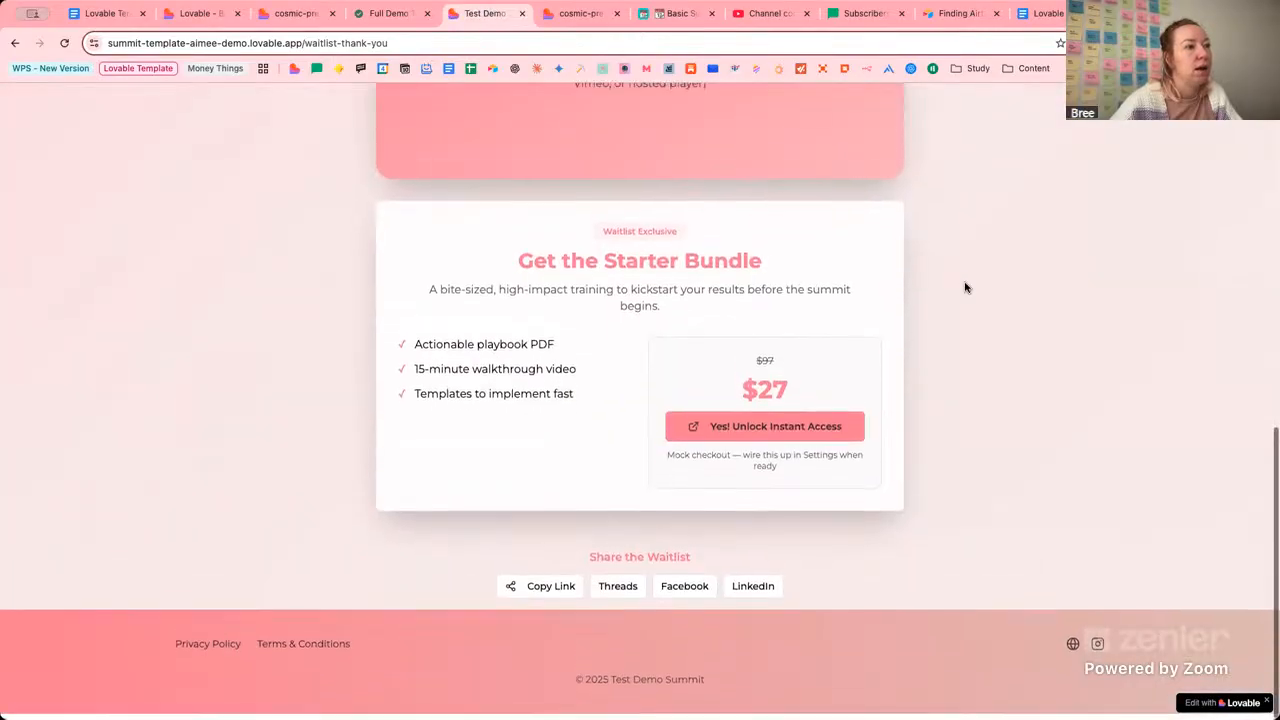
pyautogui.click(797, 432)
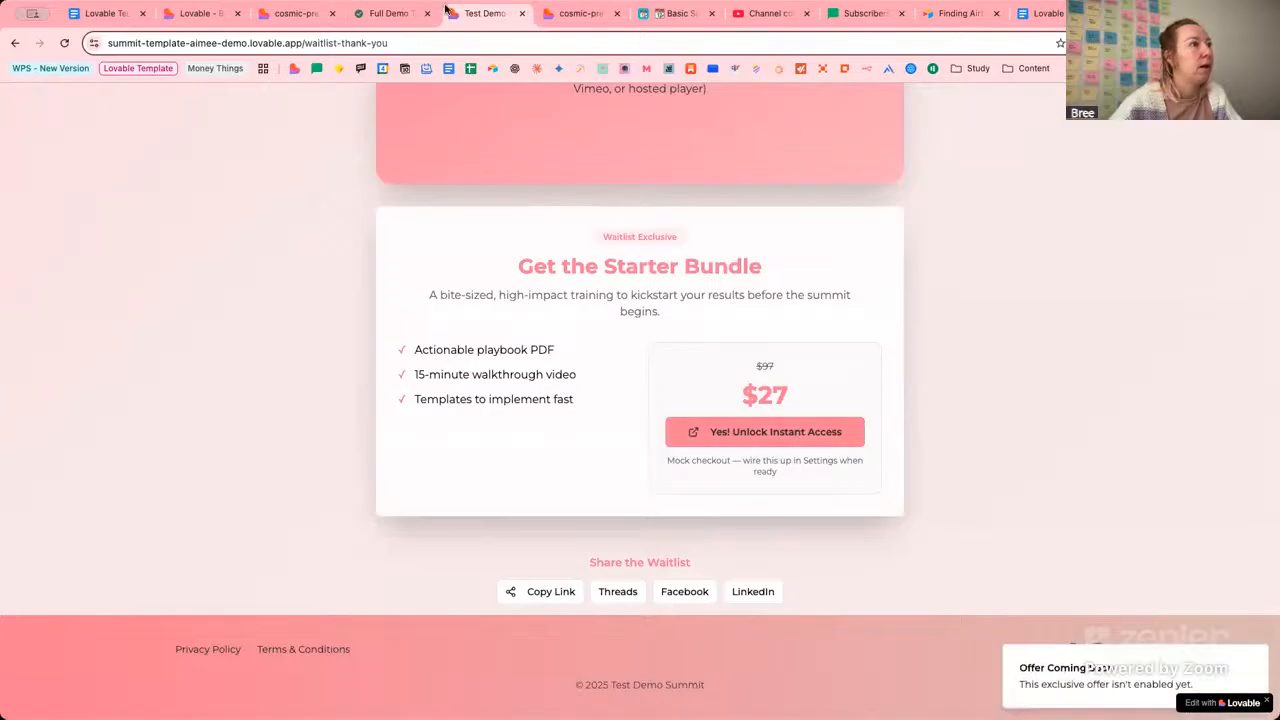
pyautogui.click(520, 14)
pyautogui.click(182, 14)
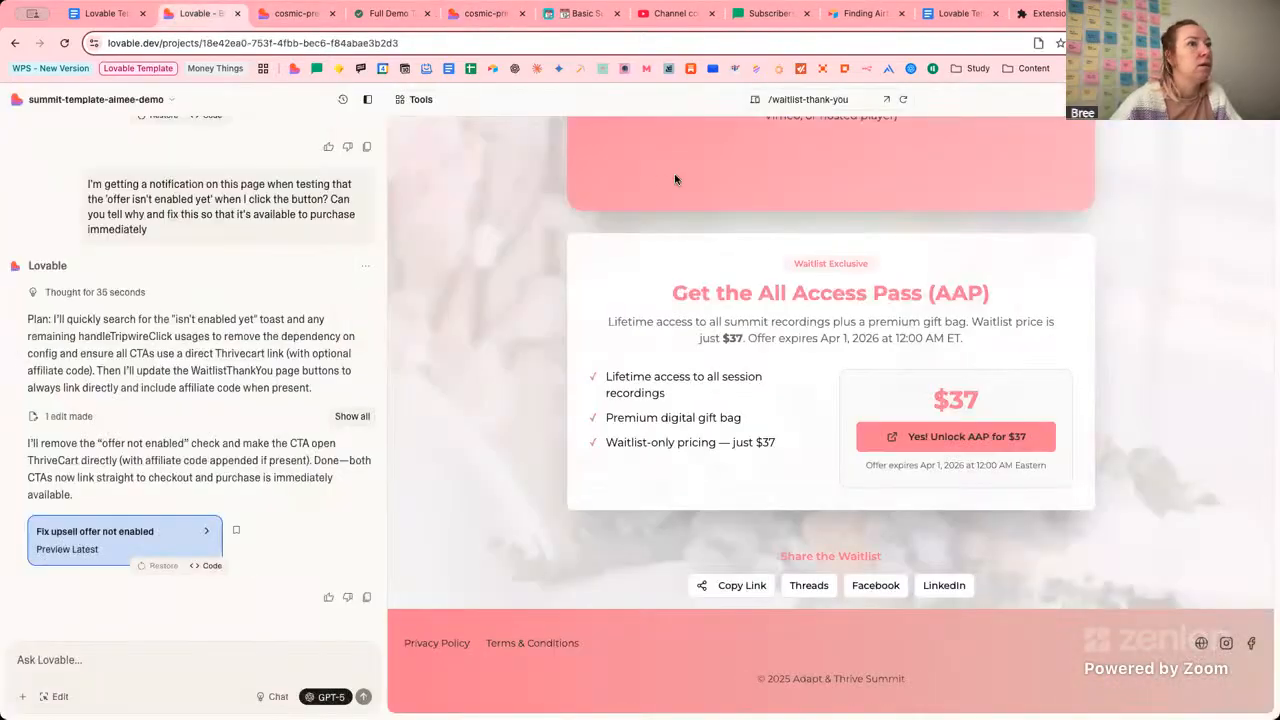
# Open the published summit through the affiliate test link from the demo notes.
pyautogui.click(887, 103)
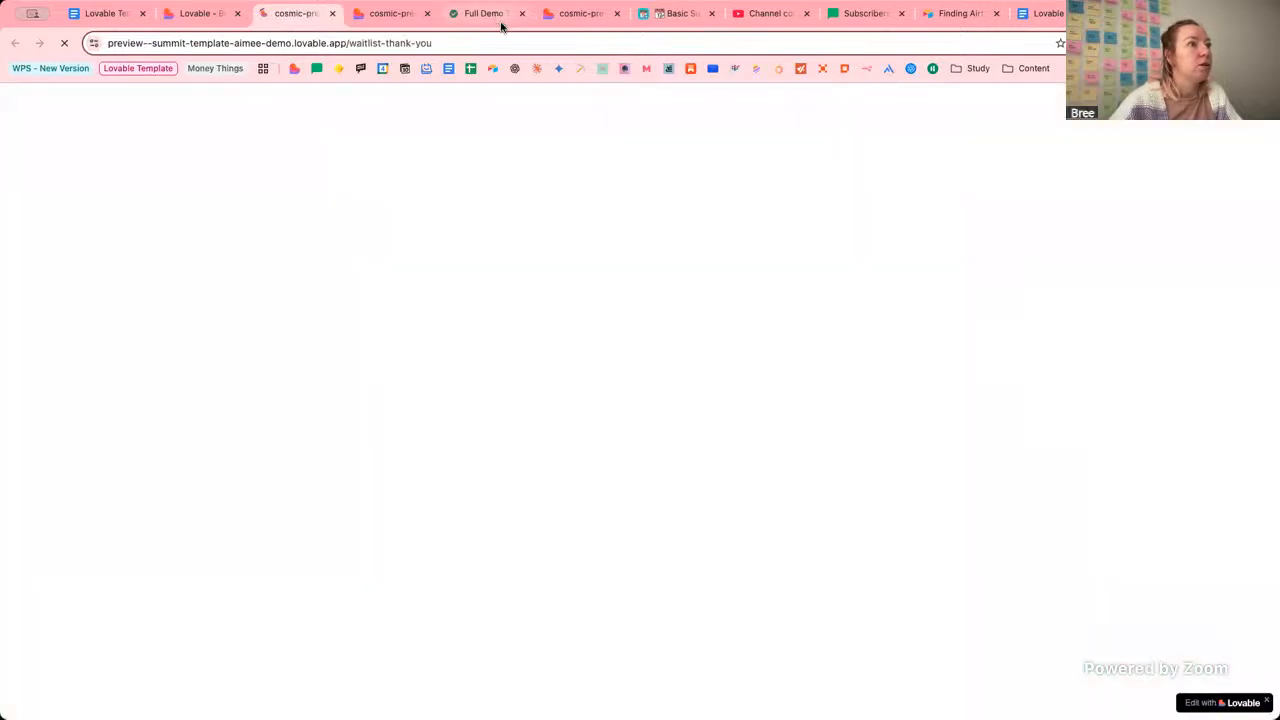
pyautogui.click(498, 14)
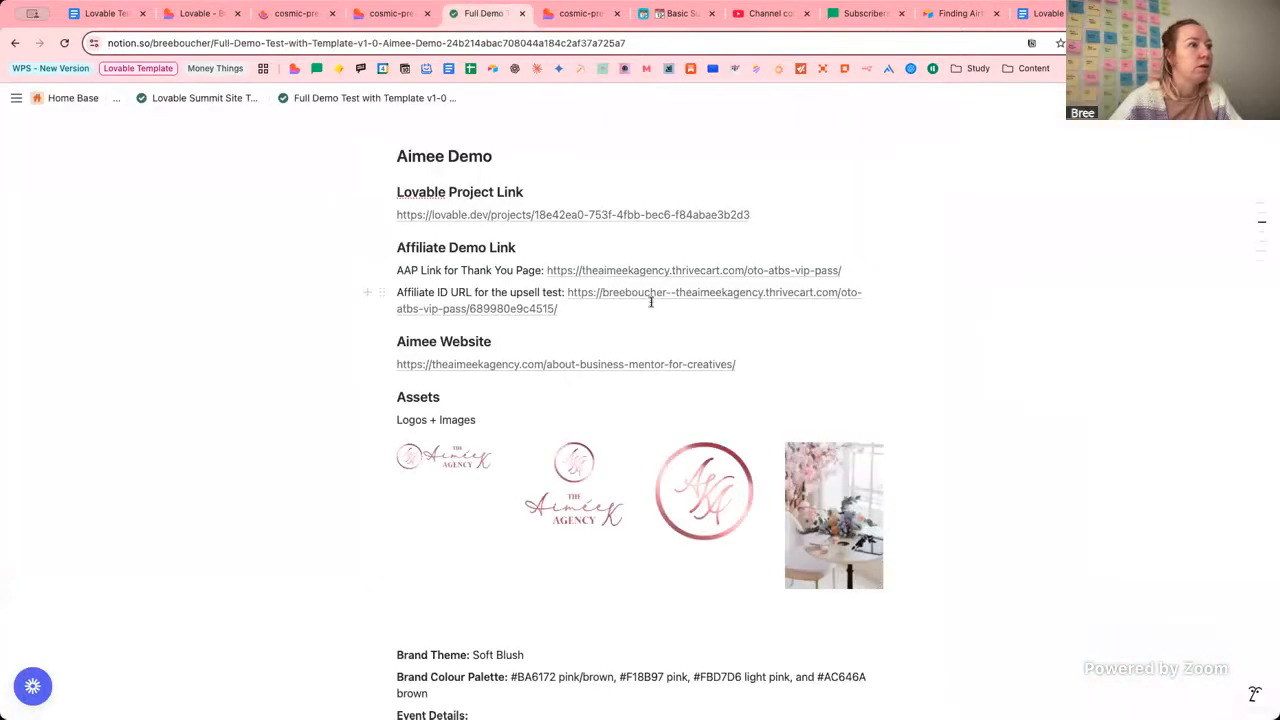
pyautogui.click(648, 298)
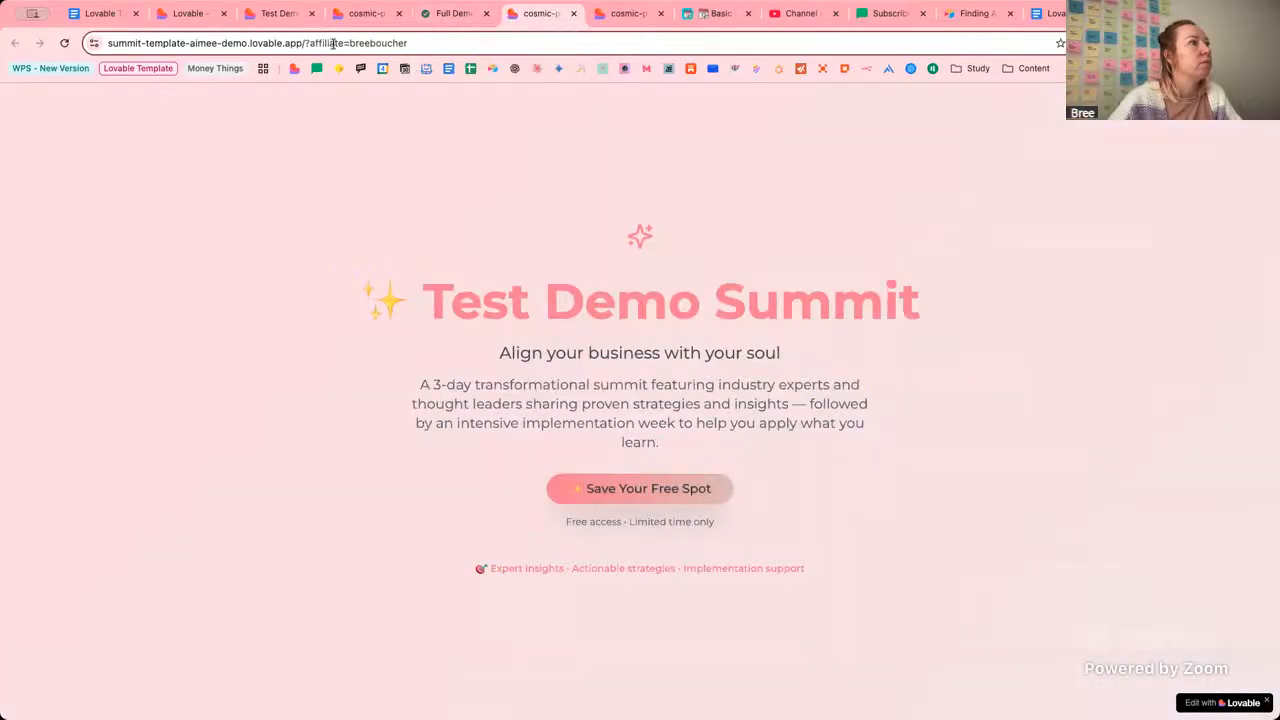
pyautogui.click(594, 490)
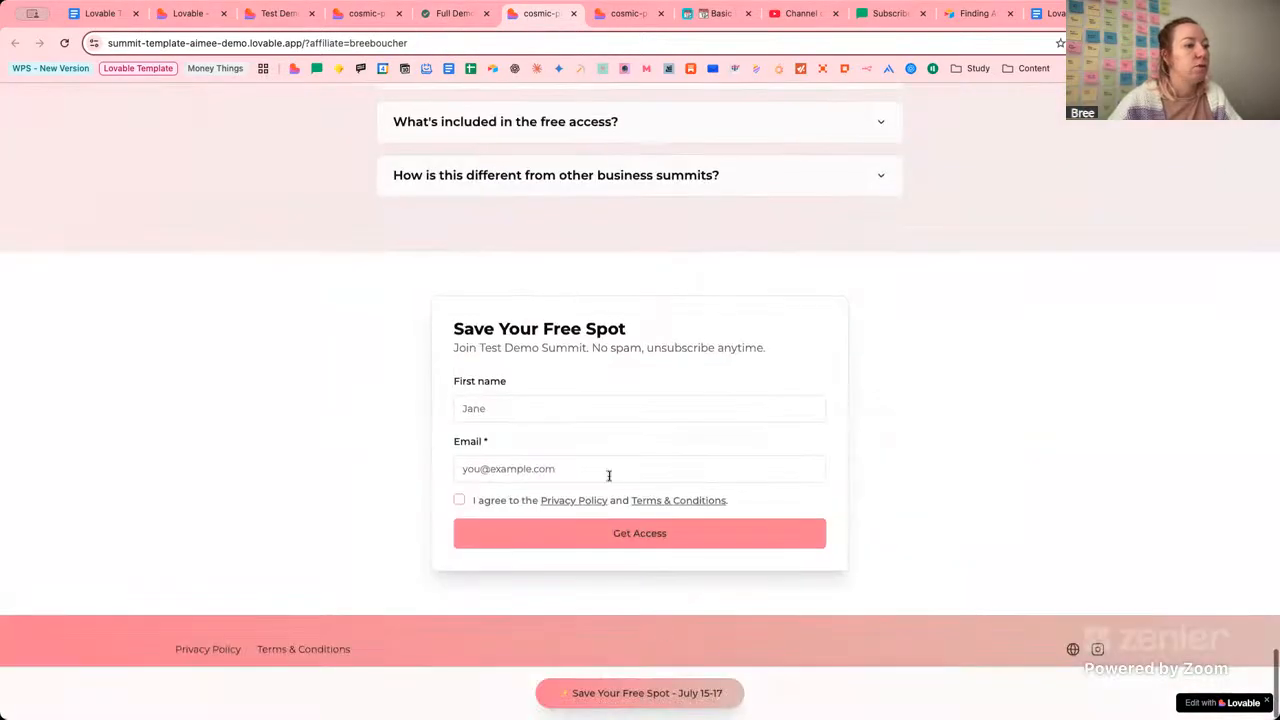
# Sign up for a free spot with first name, test e-mail and accepted privacy terms.
pyautogui.click(586, 405)
pyautogui.click(574, 443)
pyautogui.click(550, 467)
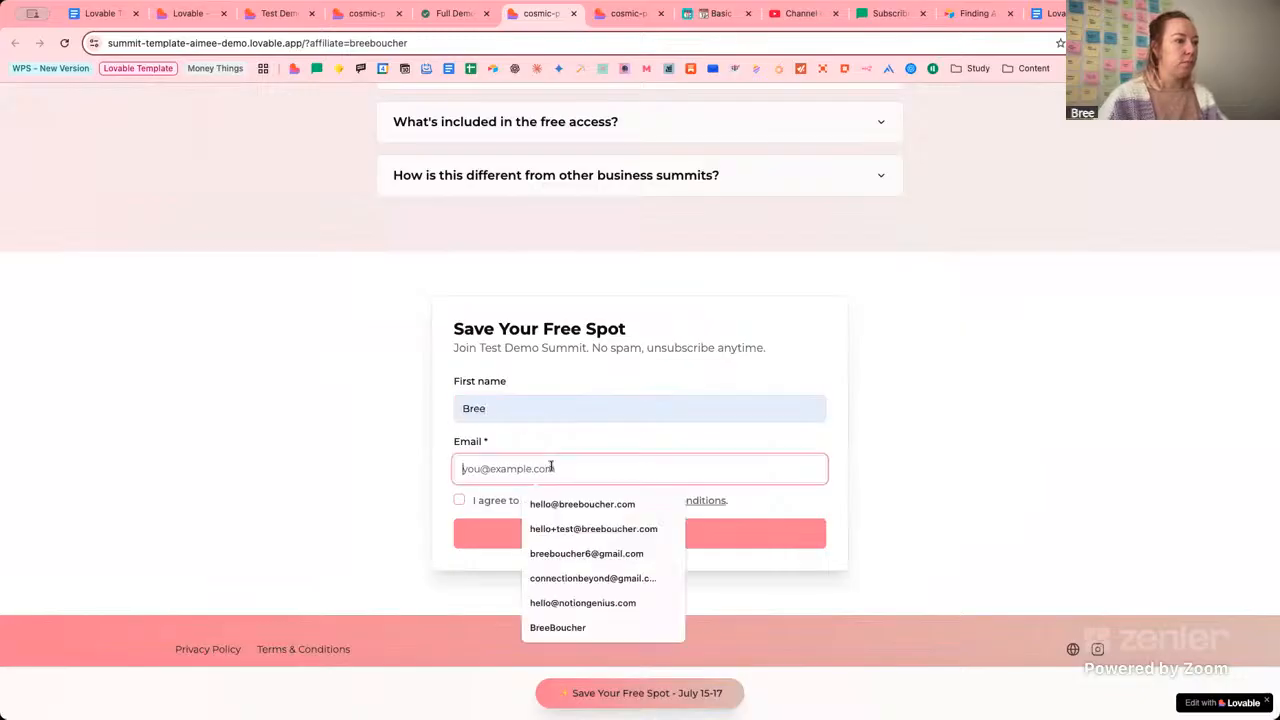
pyautogui.click(563, 529)
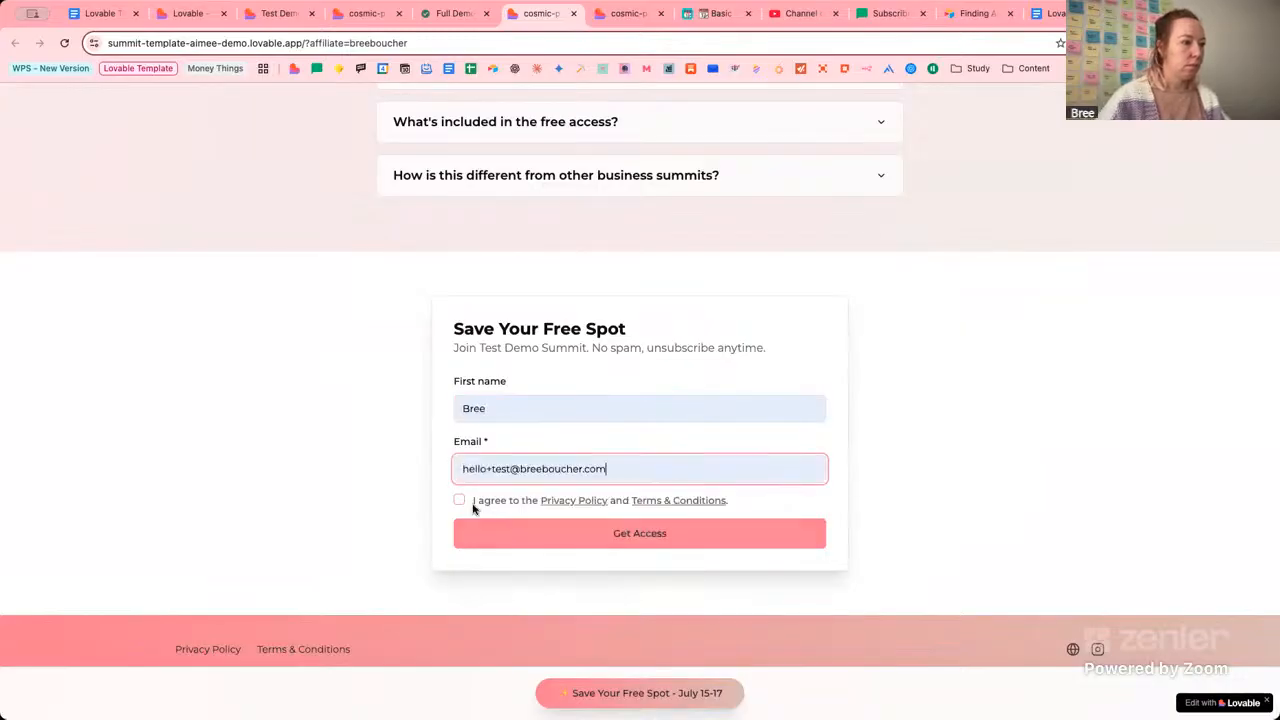
pyautogui.click(459, 500)
pyautogui.click(509, 534)
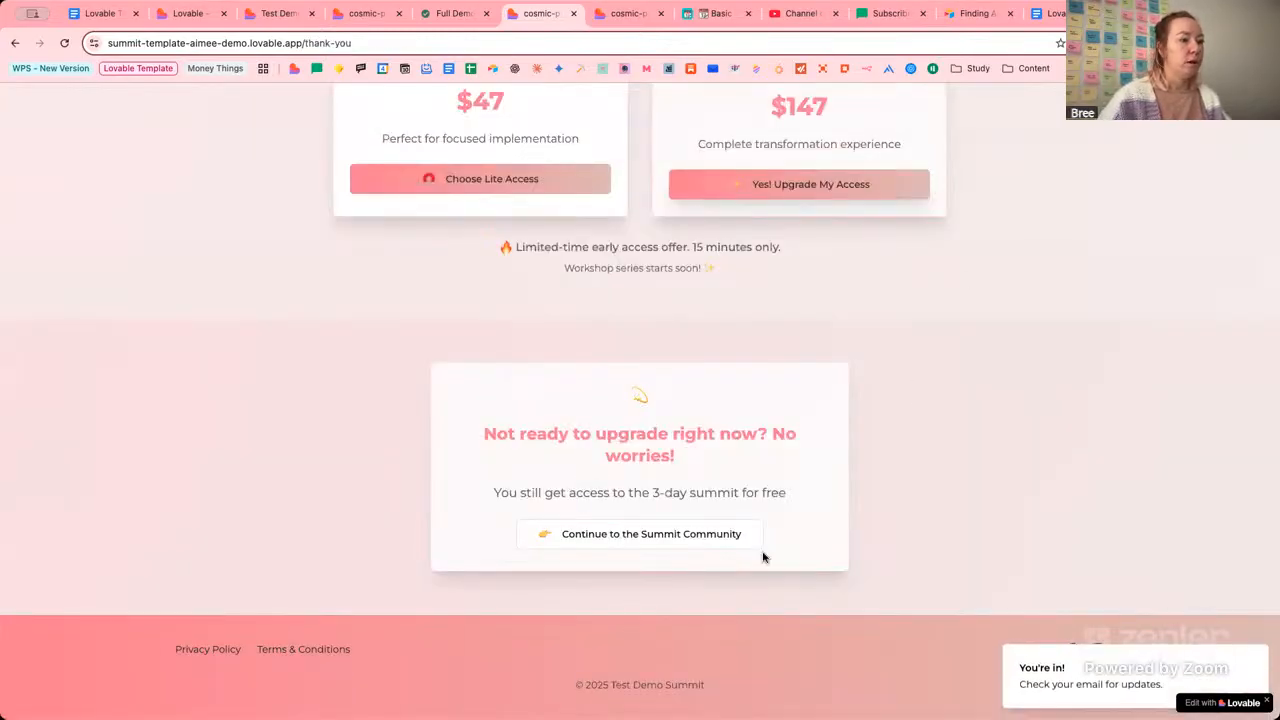
pyautogui.scroll(3, 840, 463)
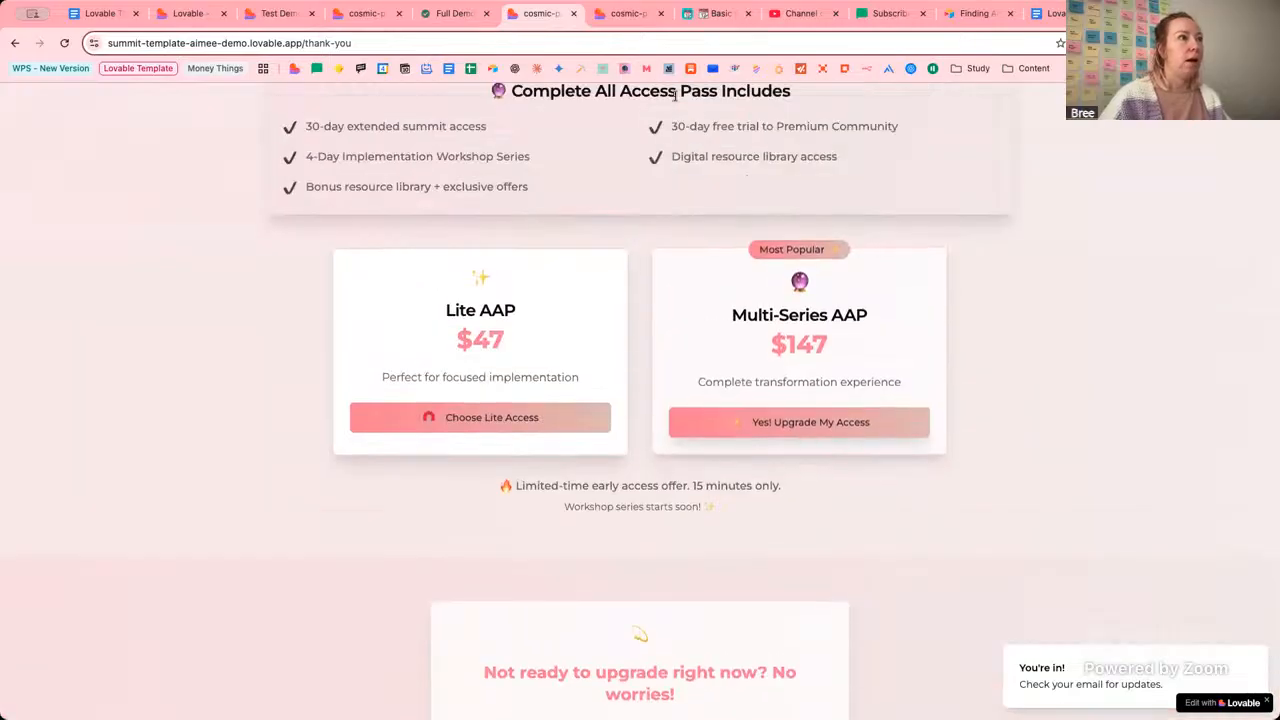
pyautogui.doubleClick(306, 42)
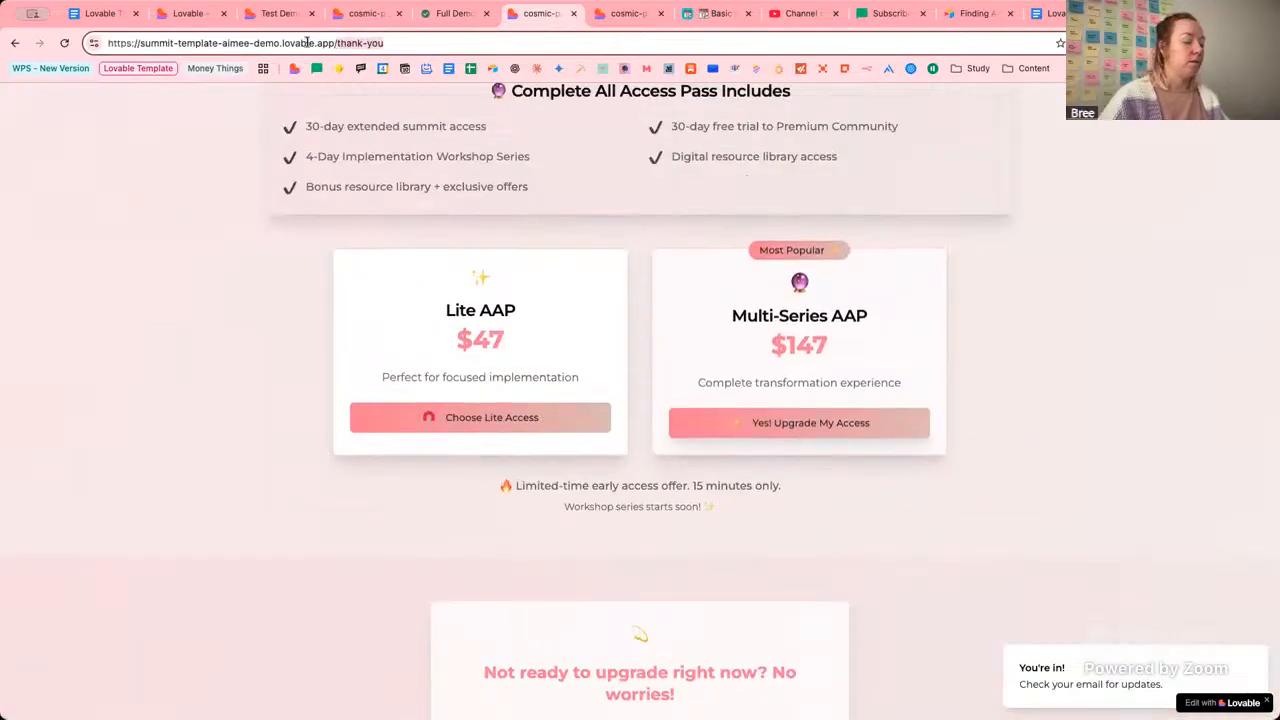
# Load /waitlist and submit a test signup with autofilled email, first and last name.
pyautogui.write('waitlist')
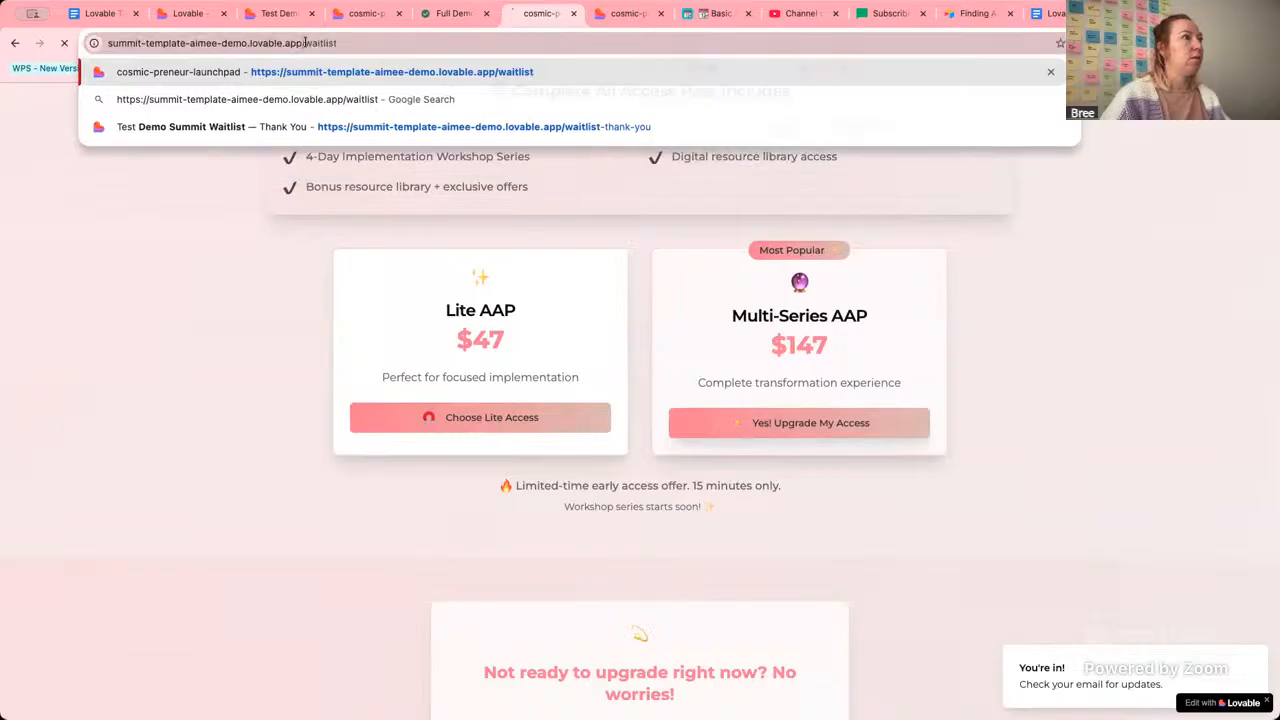
pyautogui.press('Return')
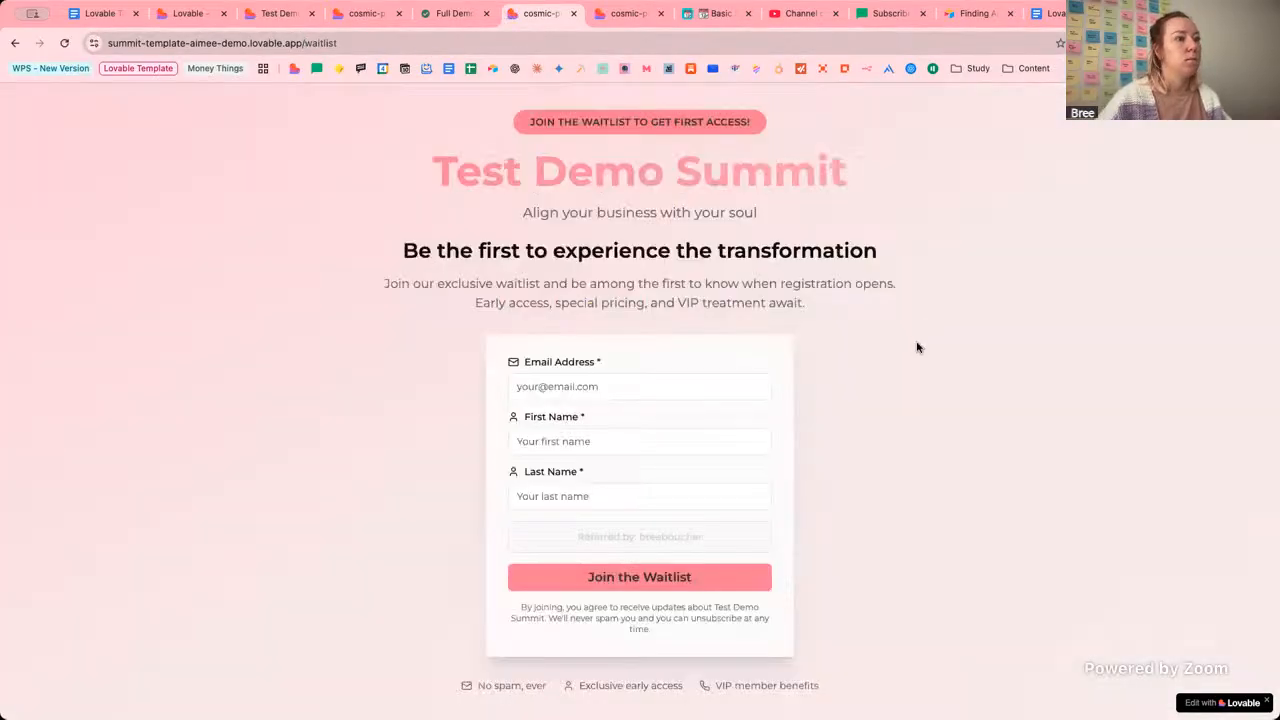
pyautogui.click(627, 393)
pyautogui.click(617, 443)
pyautogui.click(611, 449)
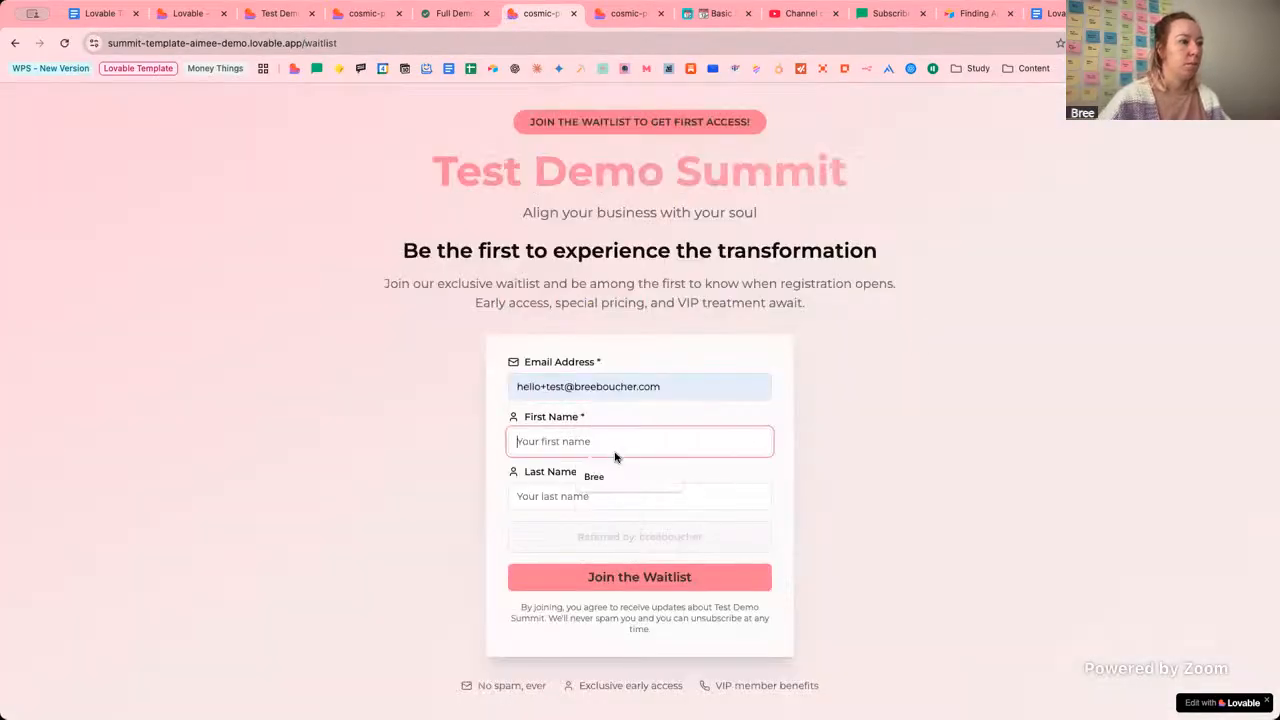
pyautogui.click(600, 476)
pyautogui.click(603, 497)
pyautogui.click(598, 527)
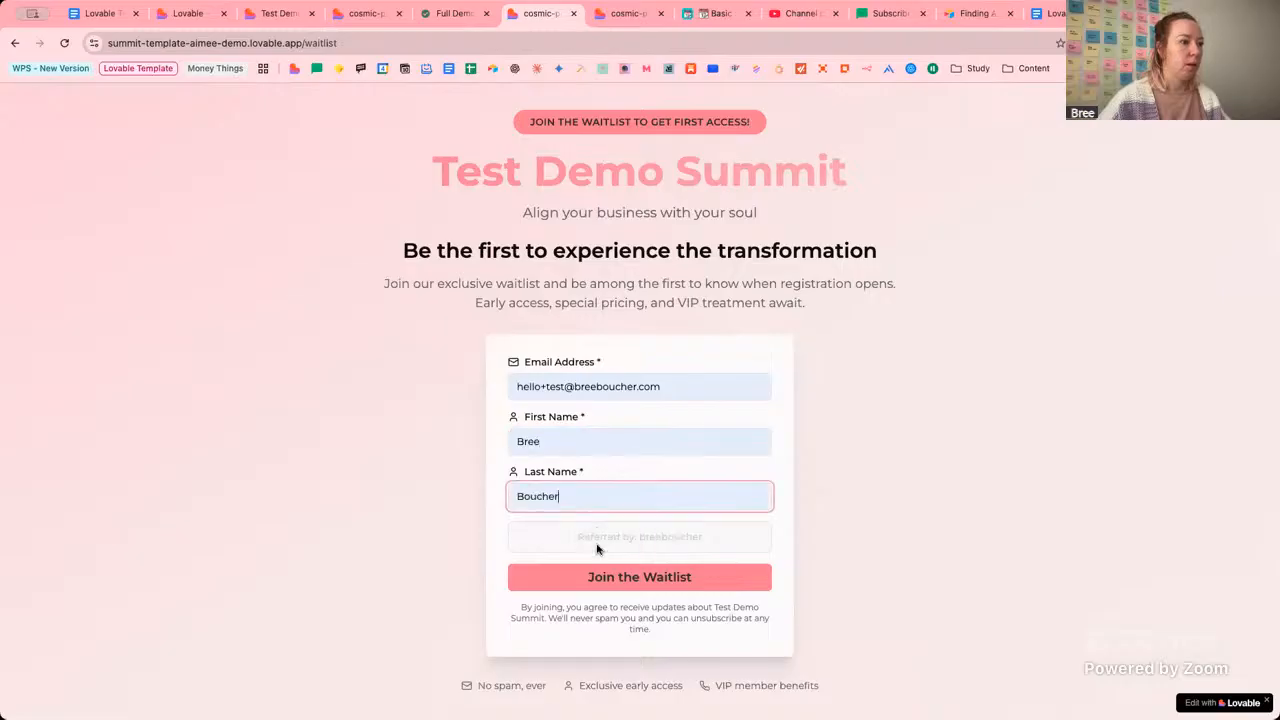
pyautogui.click(663, 580)
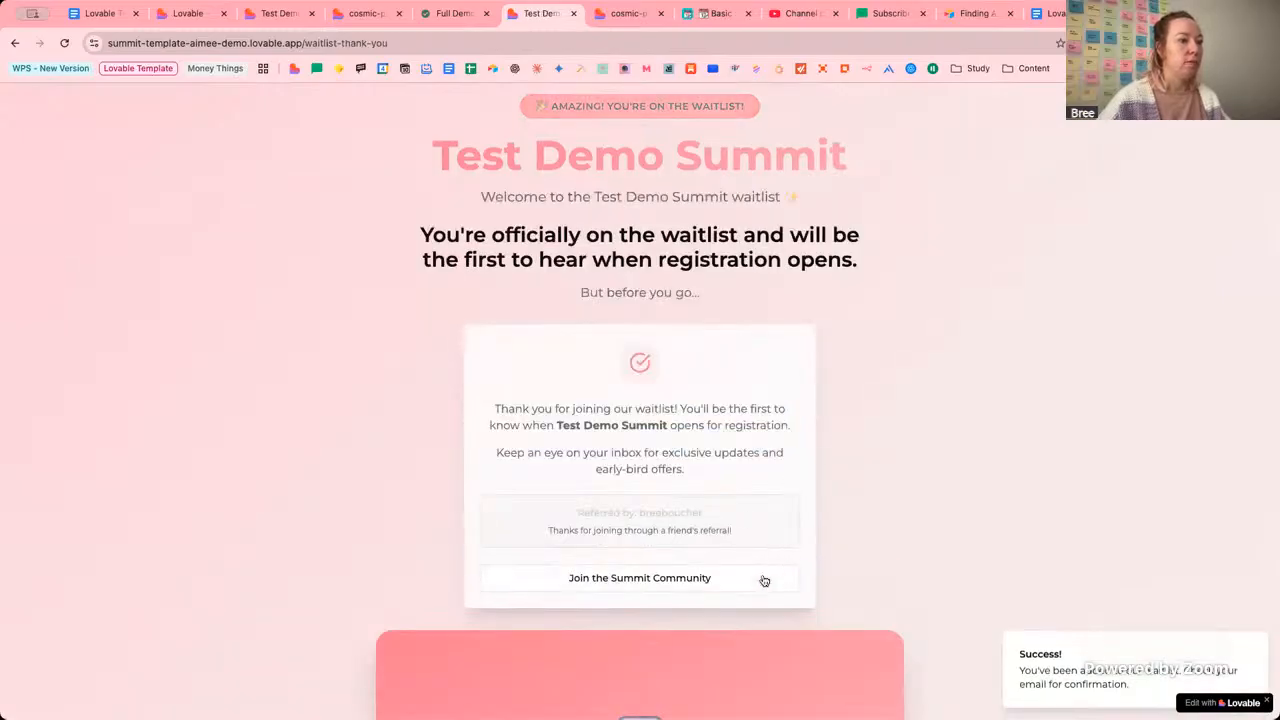
# Try the $27 Starter Bundle 'Yes! Unlock Instant Access' offer on the thank-you page.
pyautogui.scroll(-8, 932, 553)
pyautogui.click(766, 433)
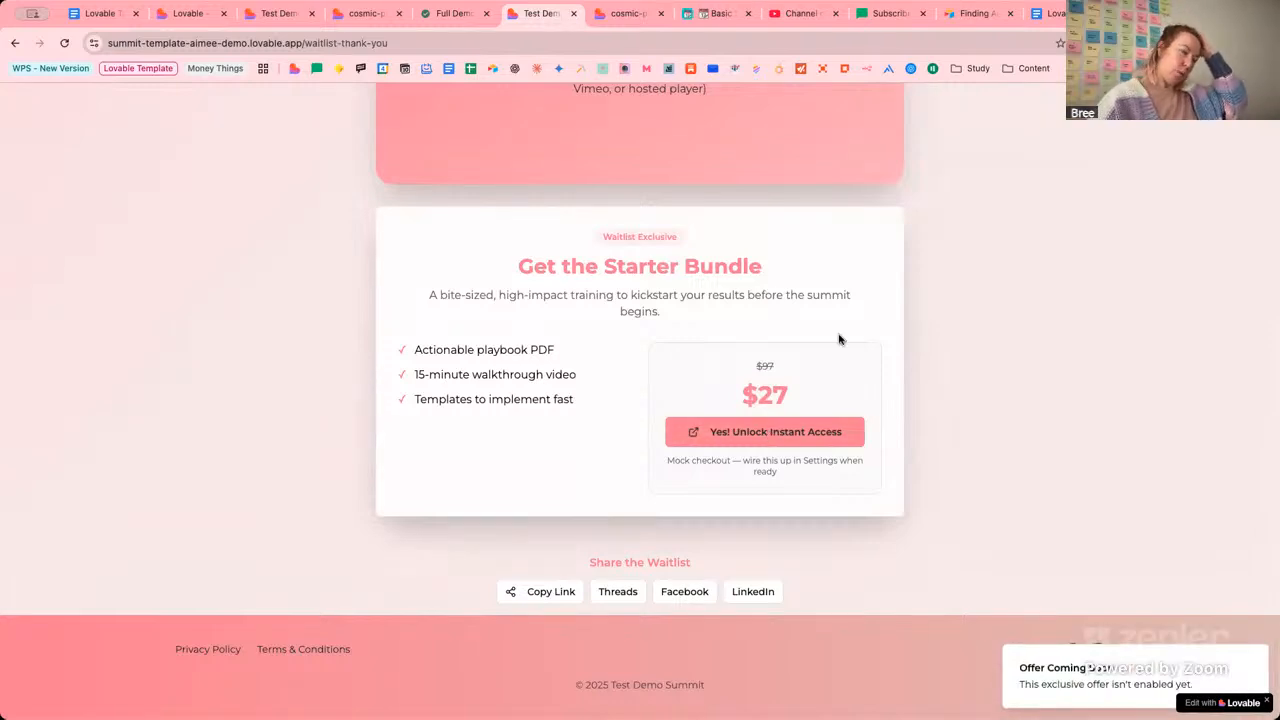
pyautogui.click(200, 13)
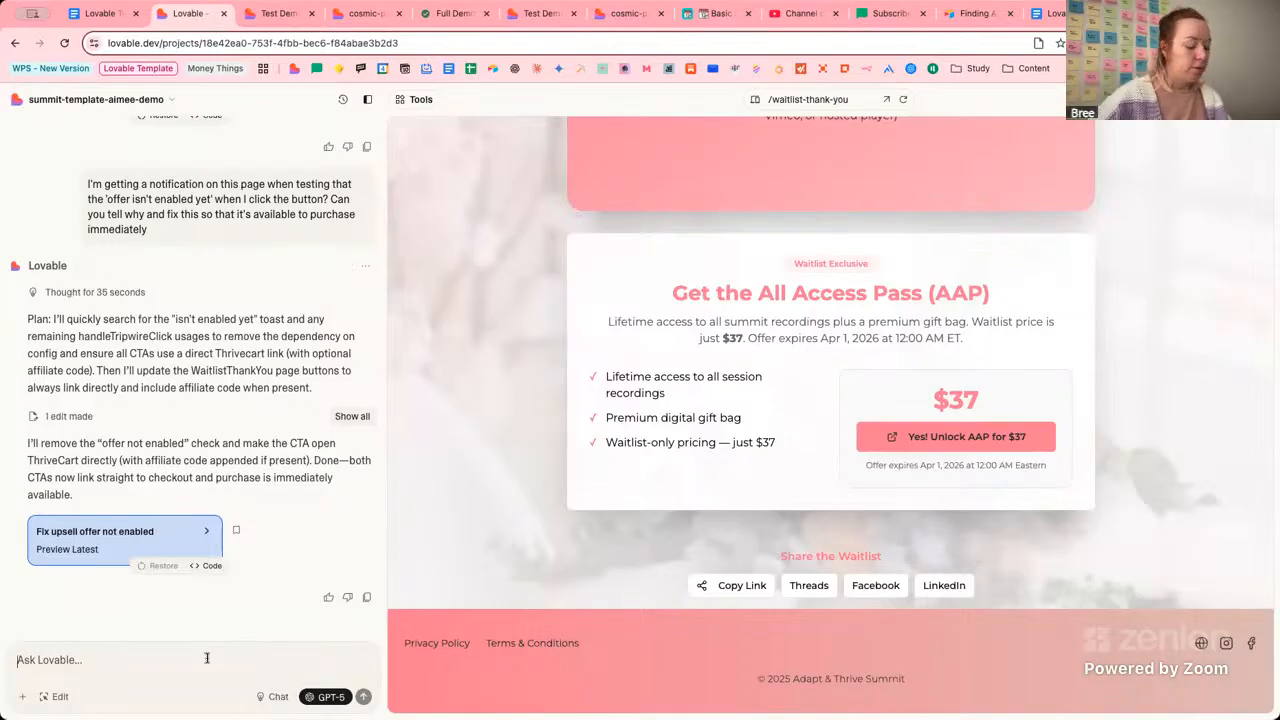
# Draft 'Still didn't fix it on testing agai' in chat, republish the site, and reopen the live thank-you page.
pyautogui.write('St')
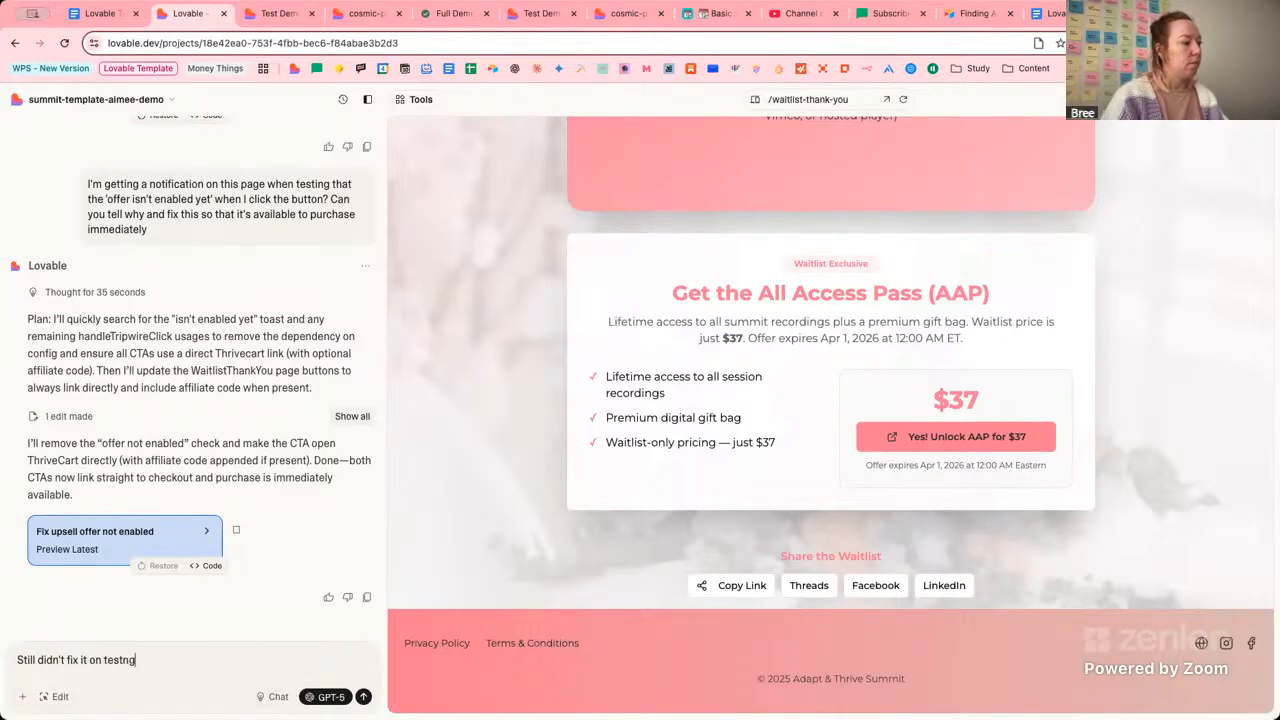
pyautogui.write("ill didn't fix it on testing again?")
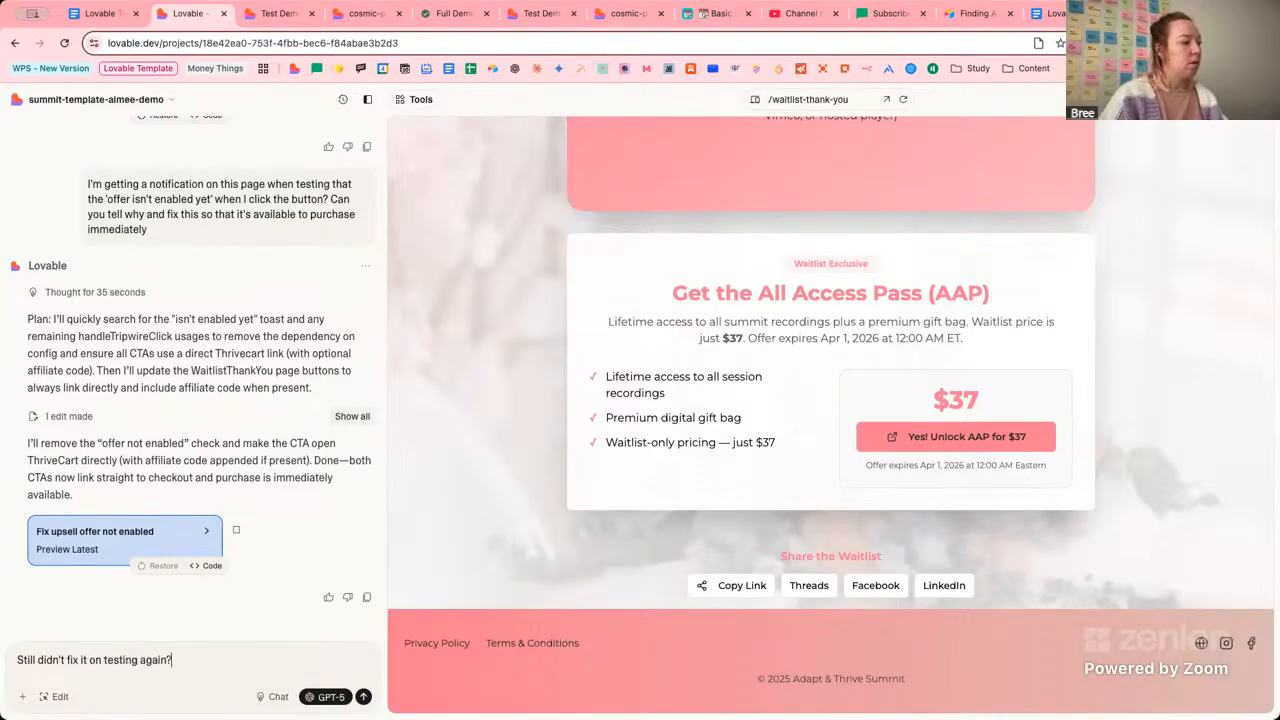
pyautogui.click(1240, 101)
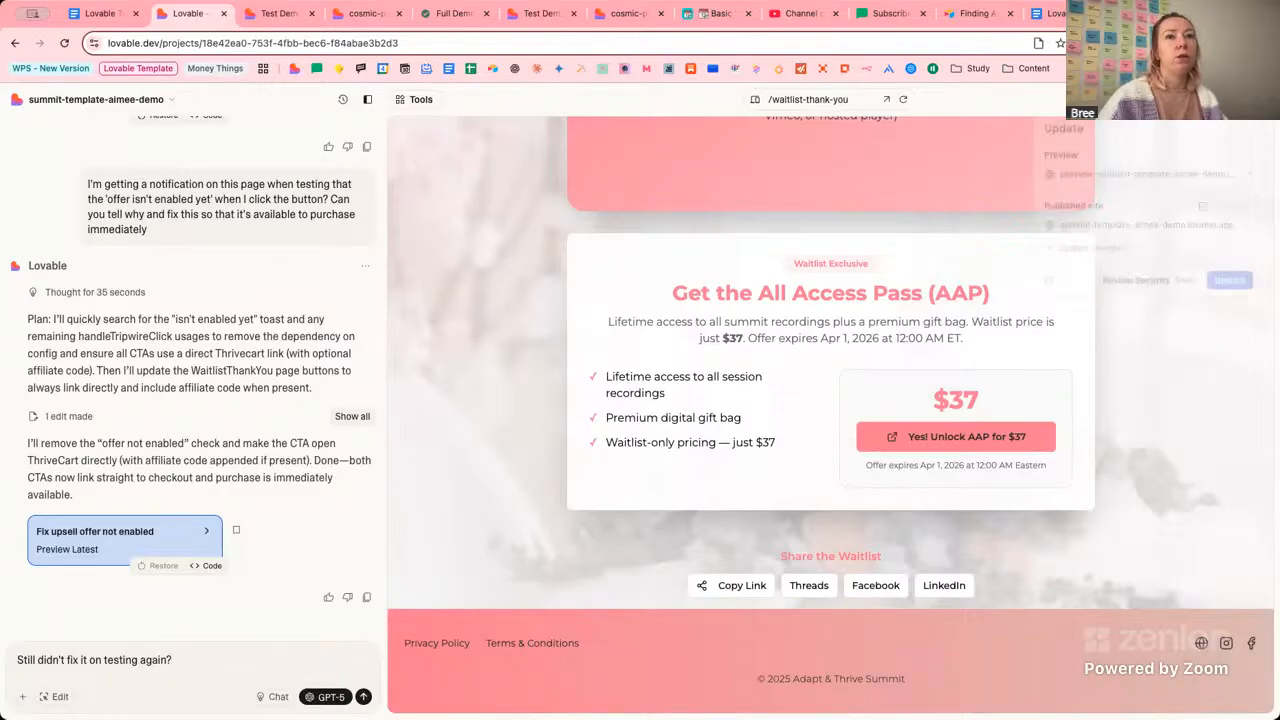
pyautogui.click(1230, 288)
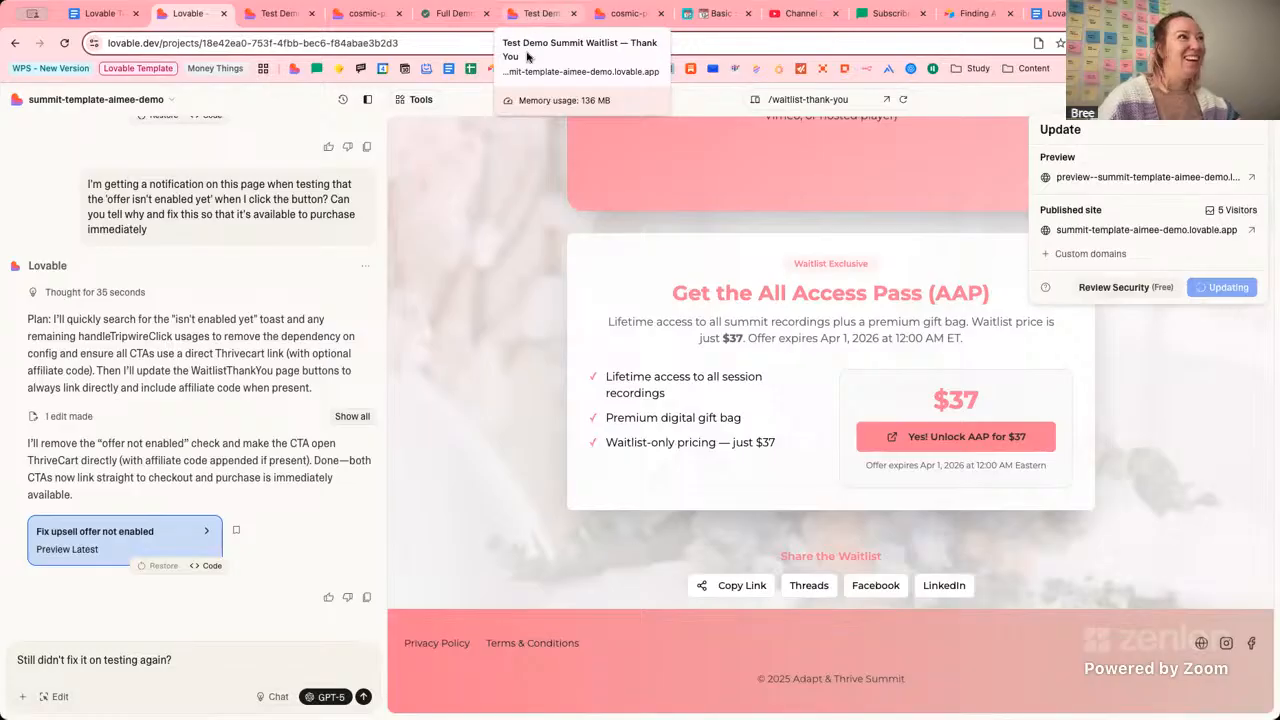
pyautogui.click(521, 14)
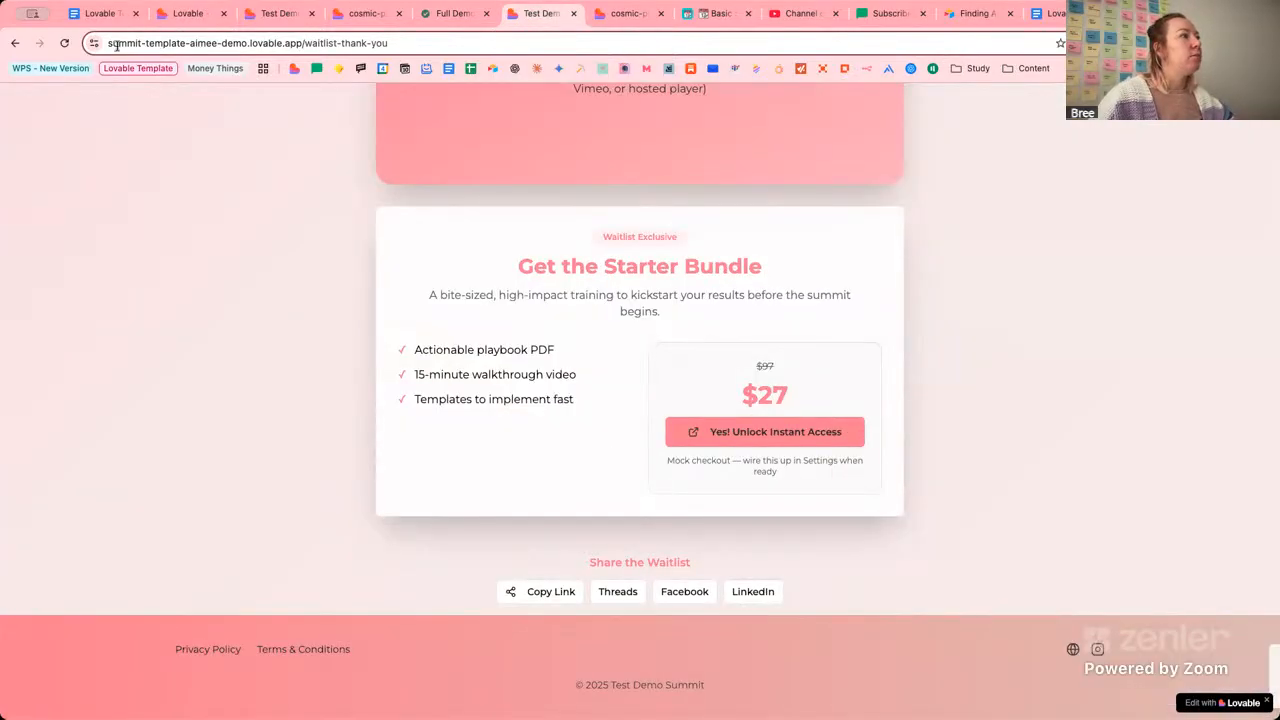
# Compare the preview and live page addresses and inspect the live Starter Bundle offer text.
pyautogui.click(338, 14)
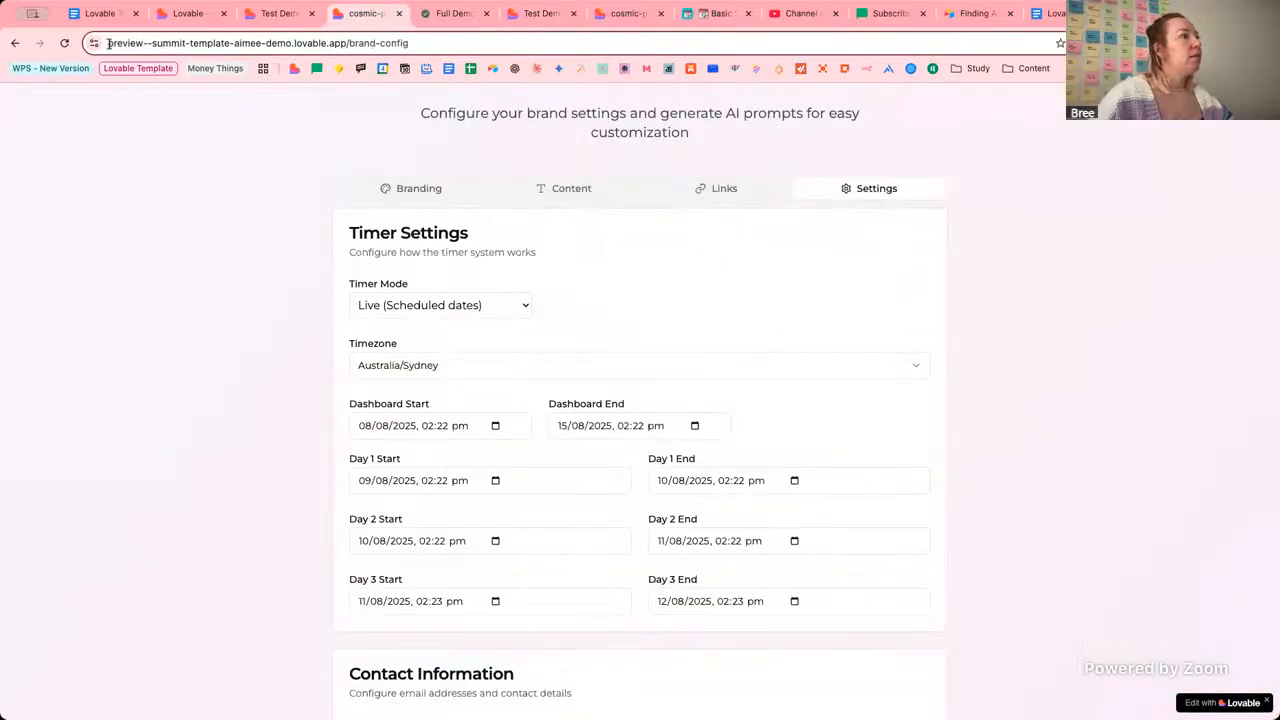
pyautogui.moveTo(108, 43); pyautogui.dragTo(153, 42)
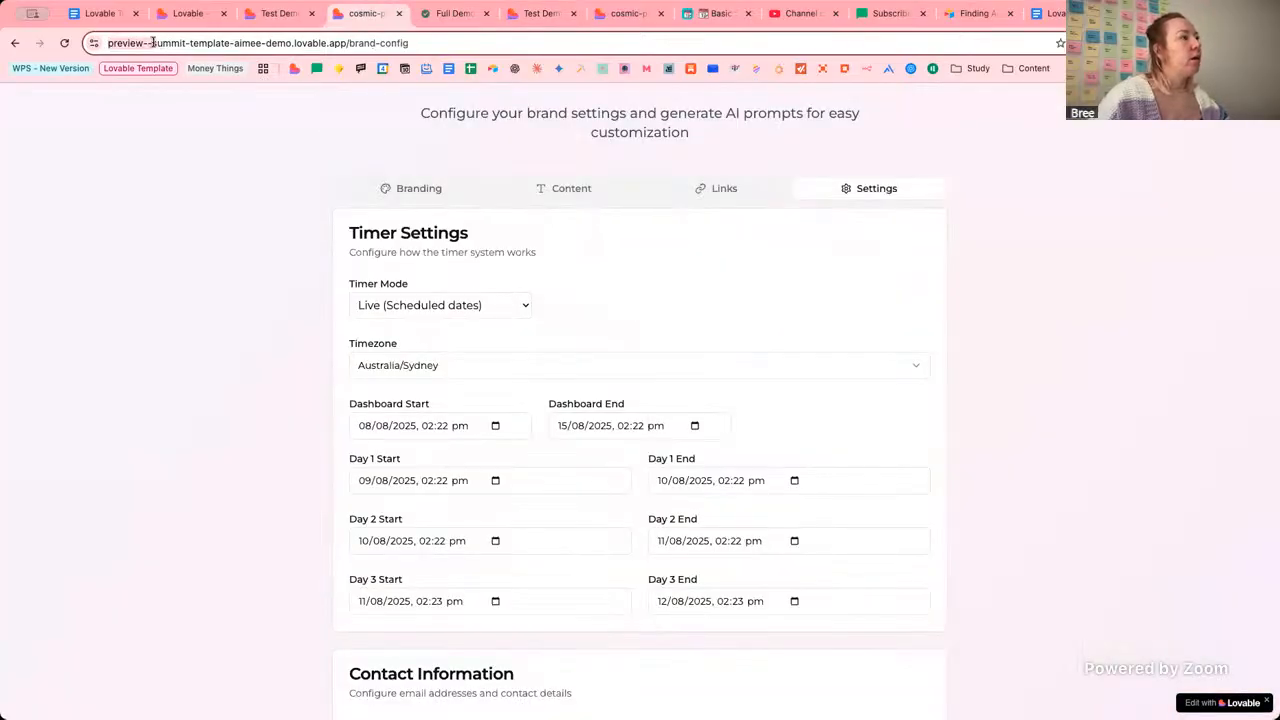
pyautogui.click(540, 13)
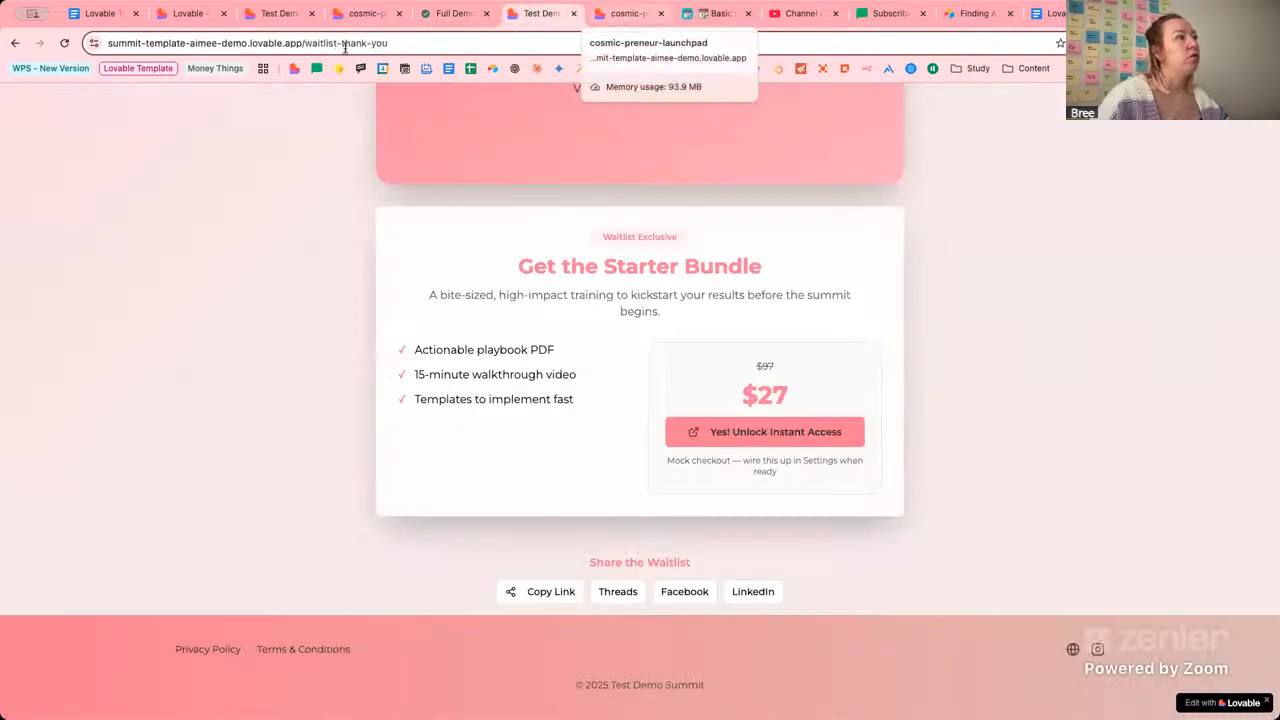
pyautogui.click(437, 42)
pyautogui.click(441, 42)
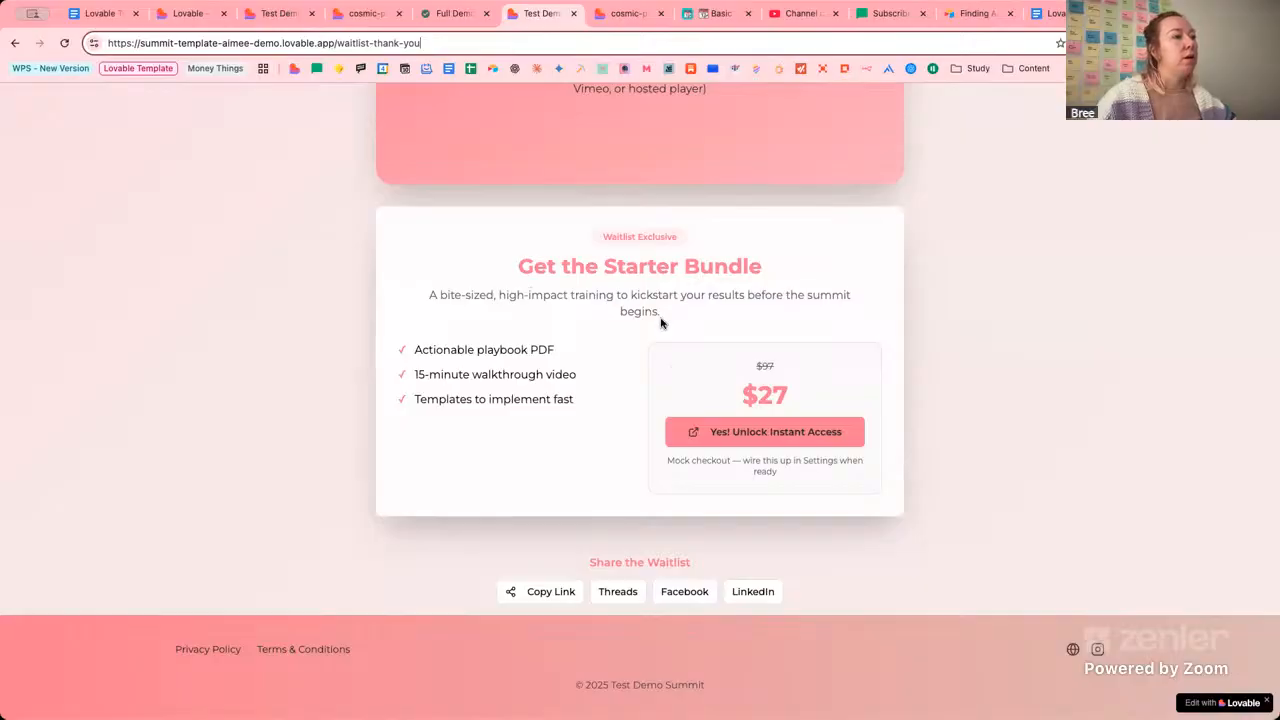
pyautogui.moveTo(534, 266); pyautogui.dragTo(603, 305)
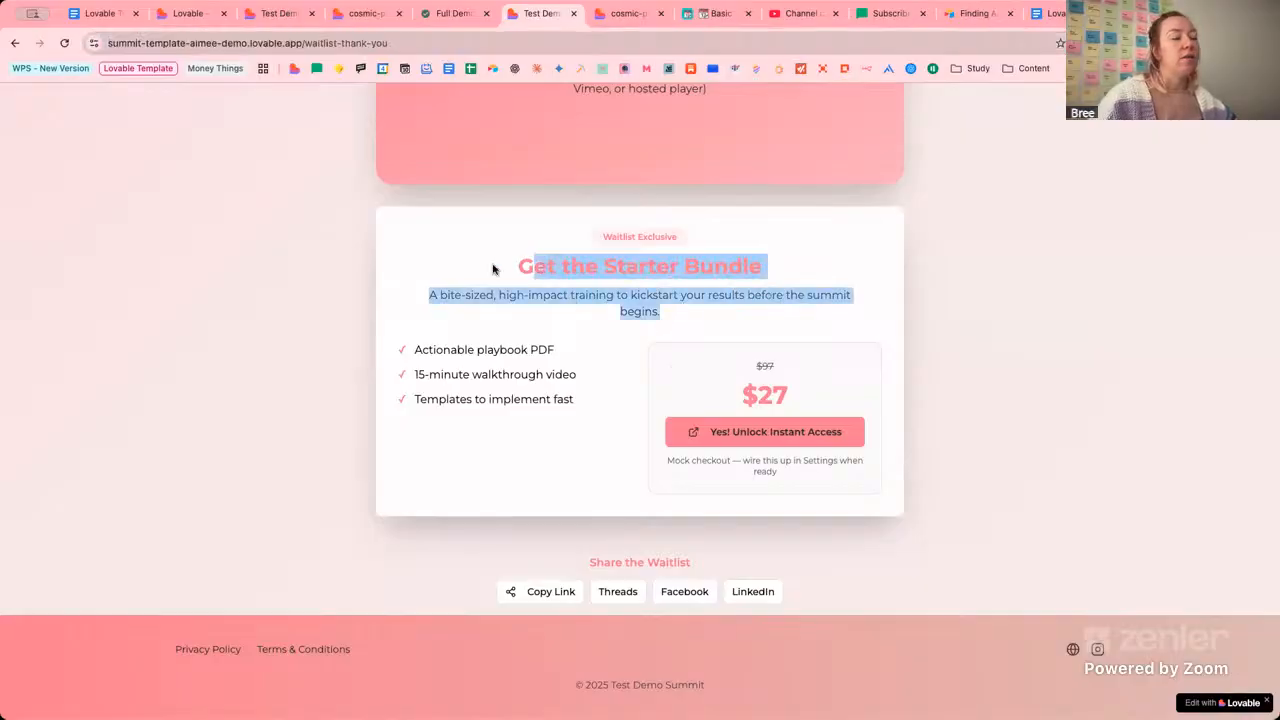
pyautogui.moveTo(492, 268); pyautogui.dragTo(784, 345)
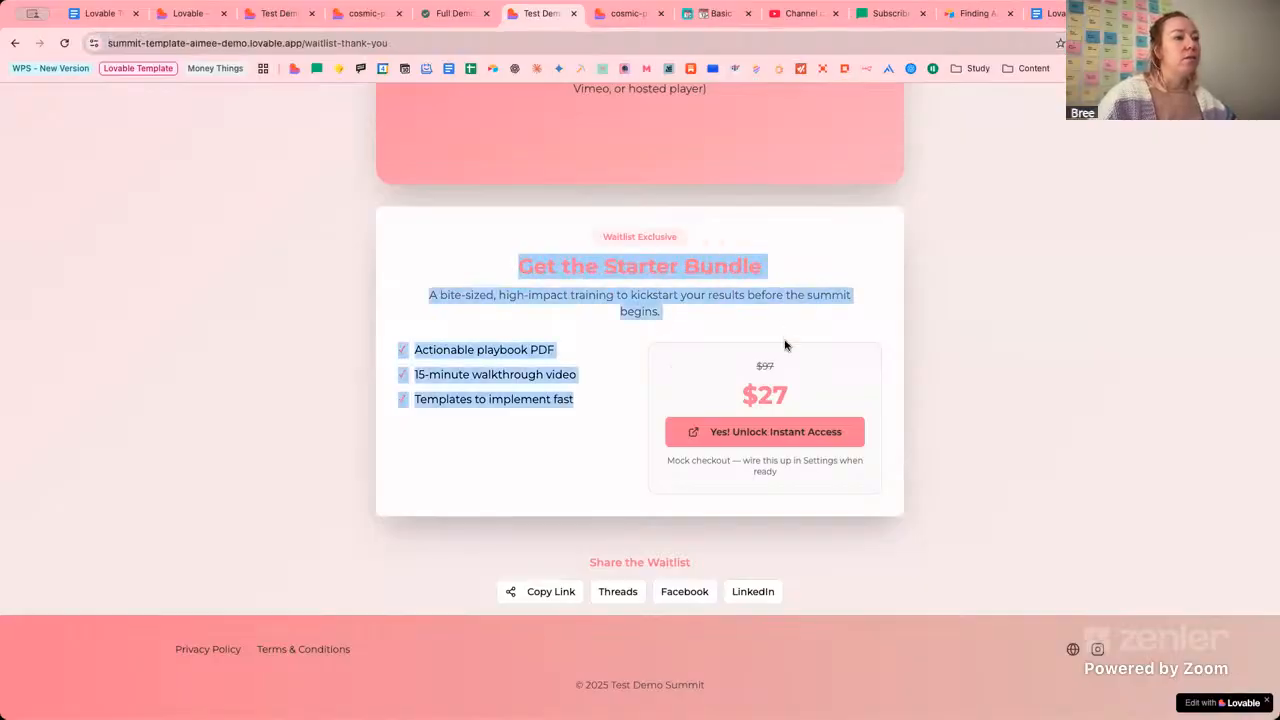
pyautogui.click(748, 298)
# Confirm the project's publish status, close the outdated live thank-you tab, and open a fresh page.
pyautogui.click(274, 8)
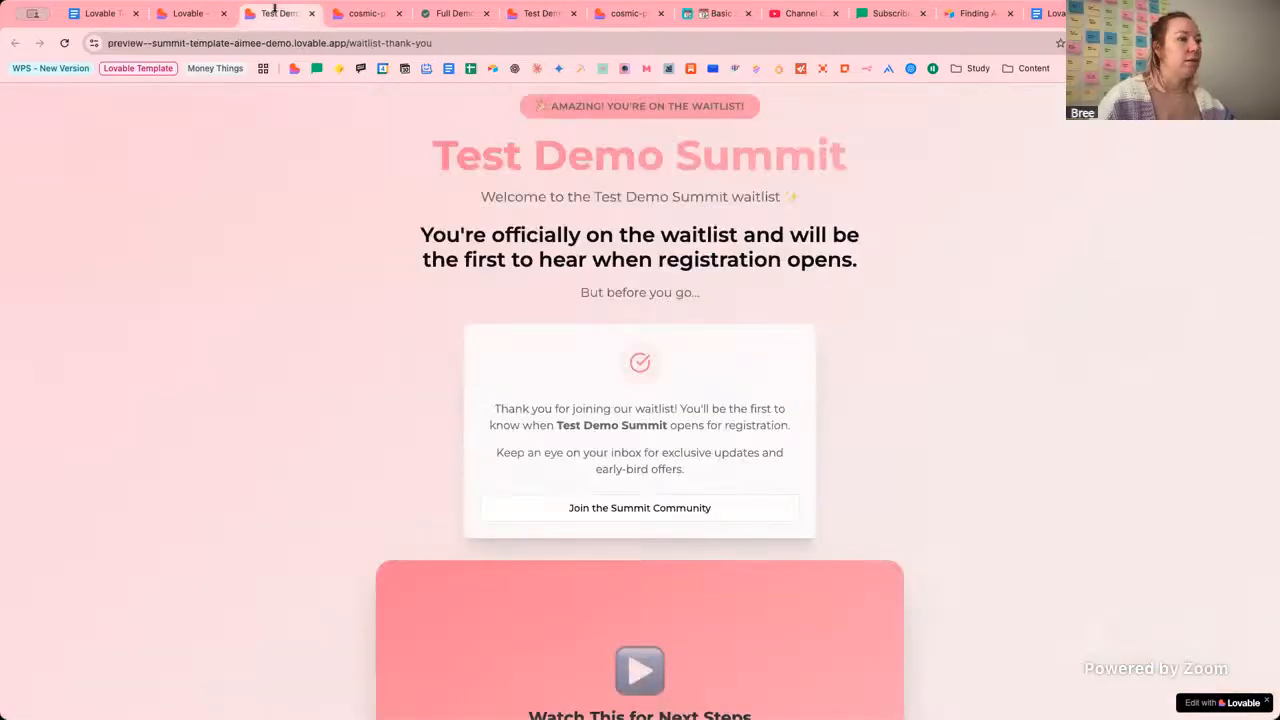
pyautogui.click(205, 13)
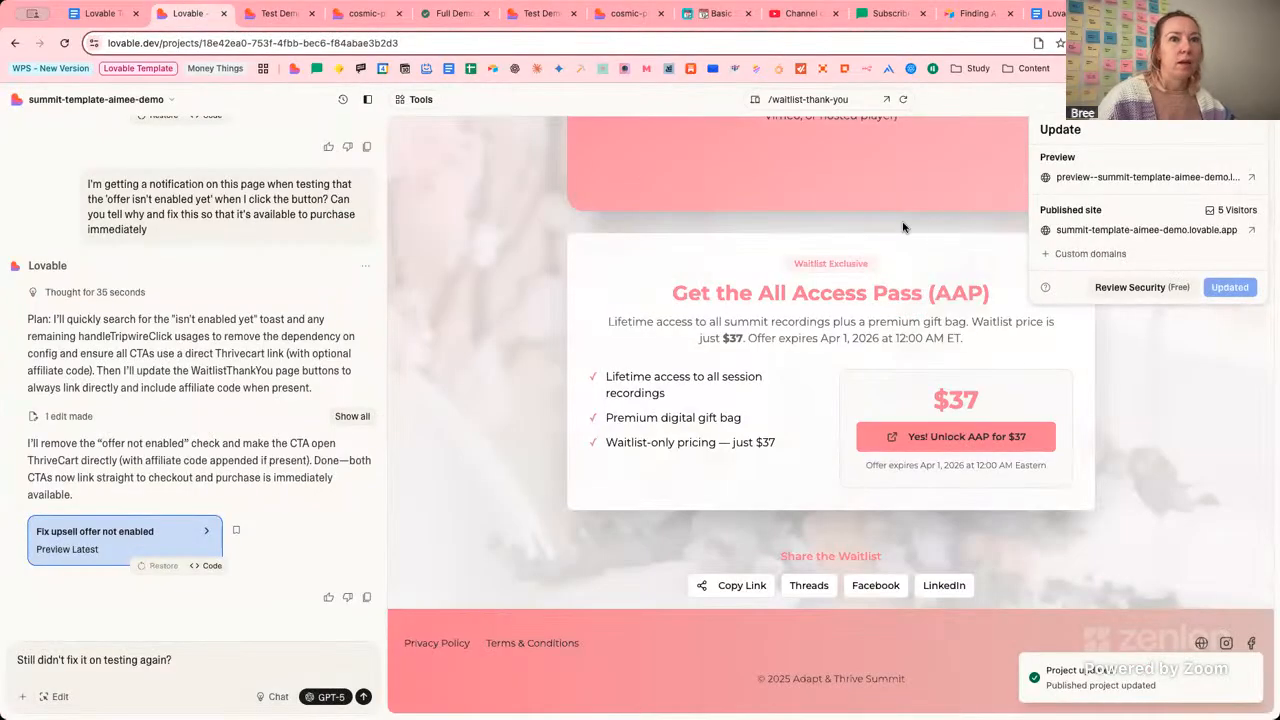
pyautogui.click(530, 13)
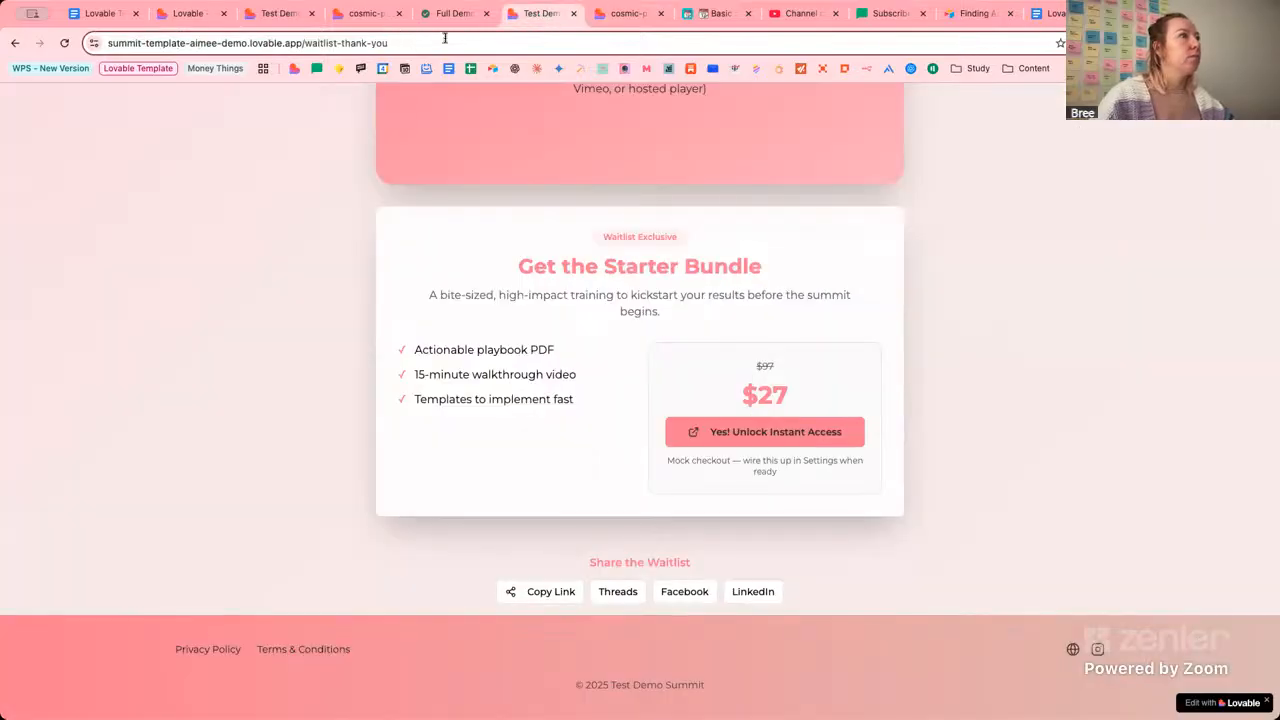
pyautogui.click(573, 13)
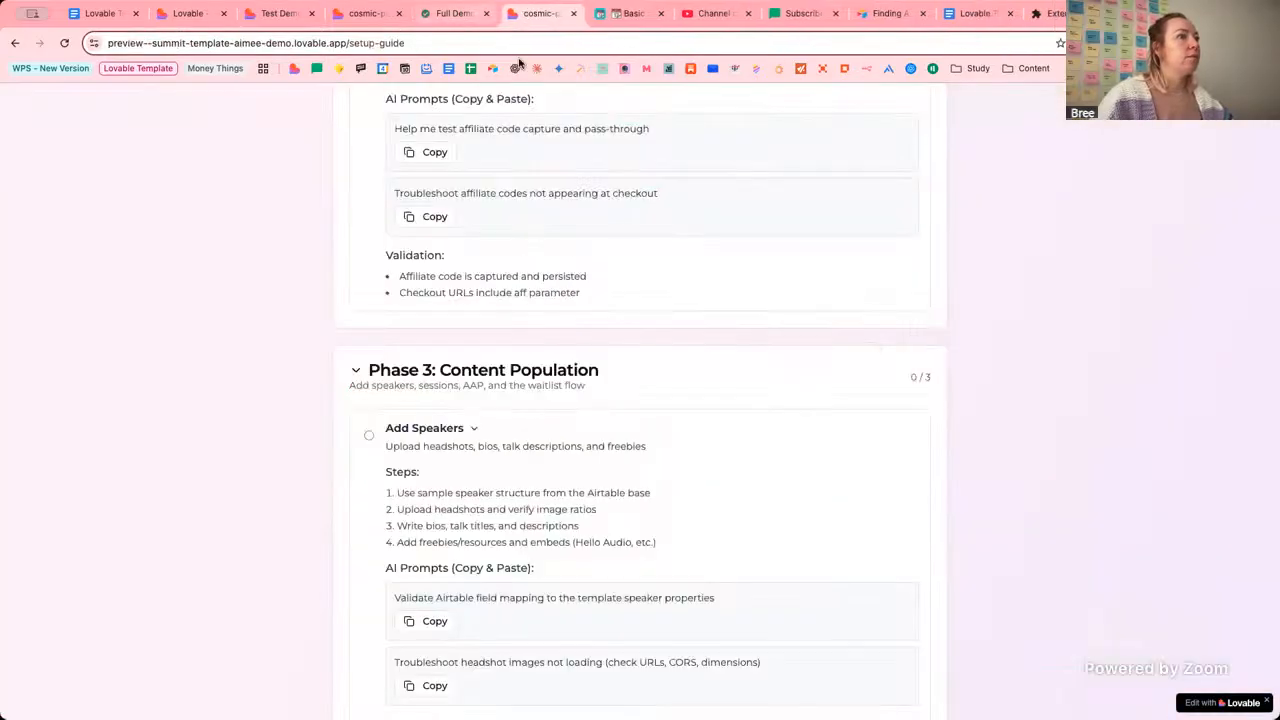
pyautogui.click(432, 20)
pyautogui.click(614, 294)
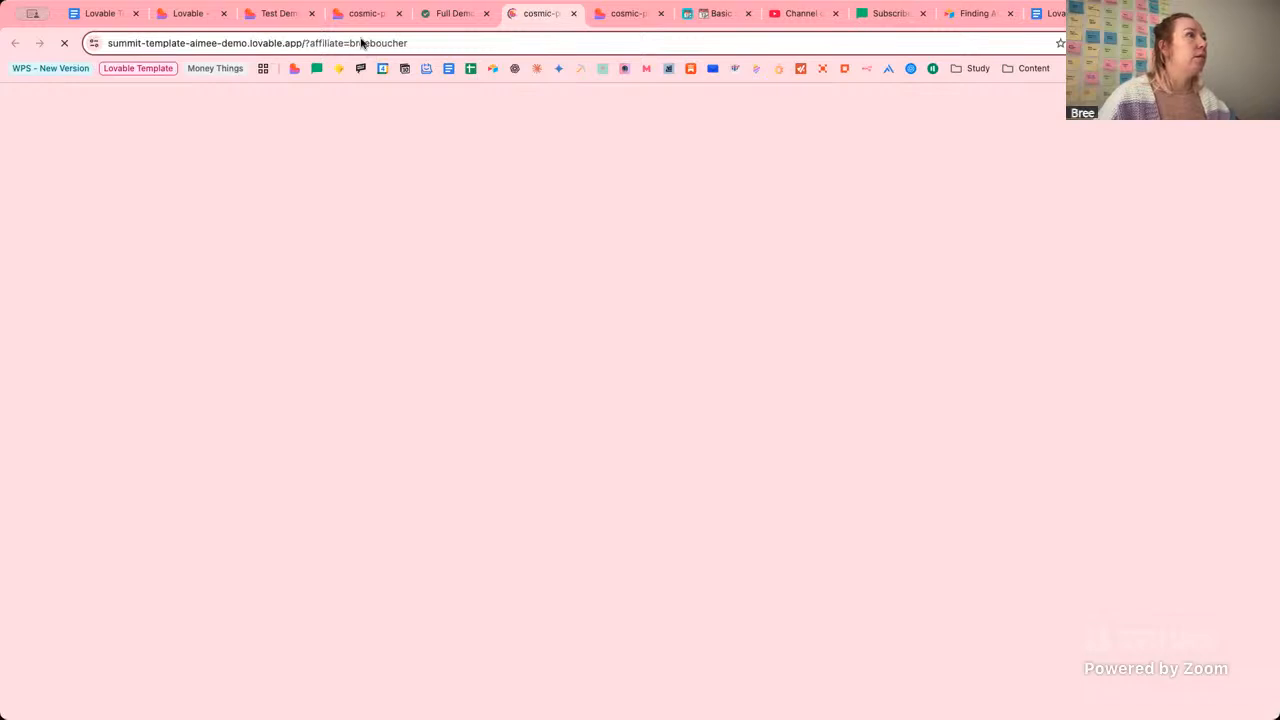
# Append 'waitlist' to the affiliate referral URL and load the referred waitlist page.
pyautogui.click(301, 46)
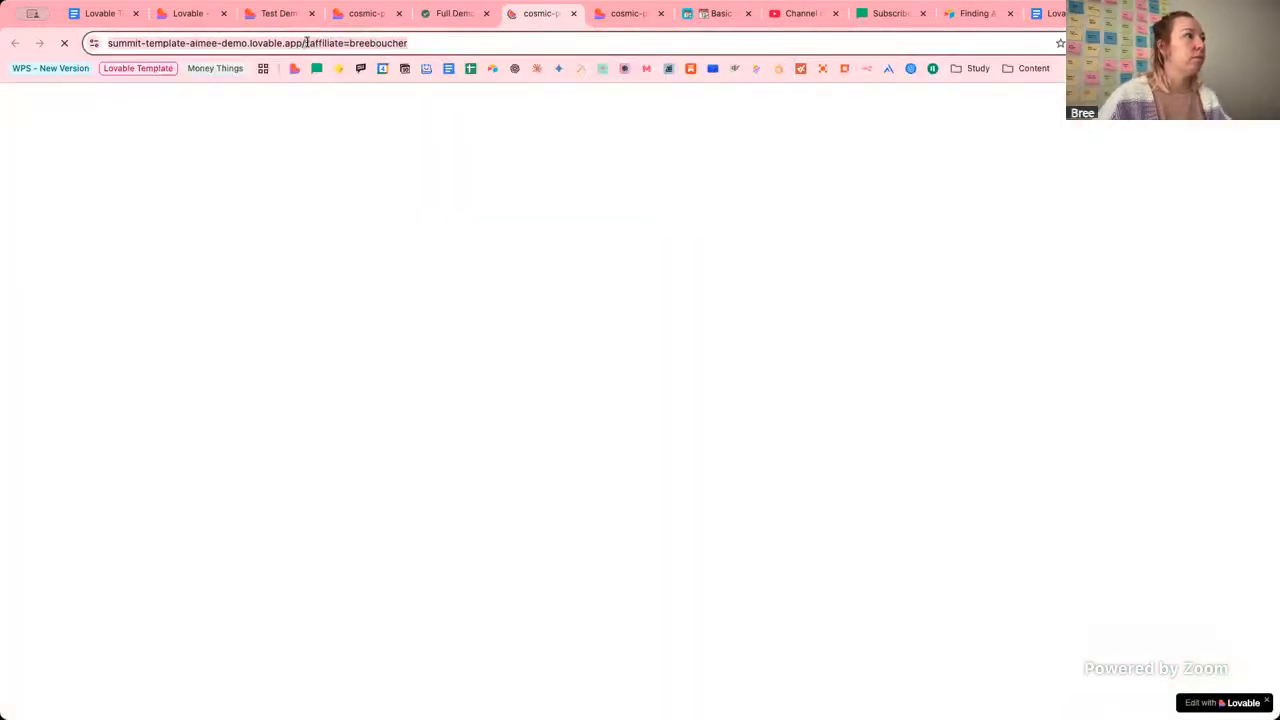
pyautogui.click(307, 43)
pyautogui.write('waitlist')
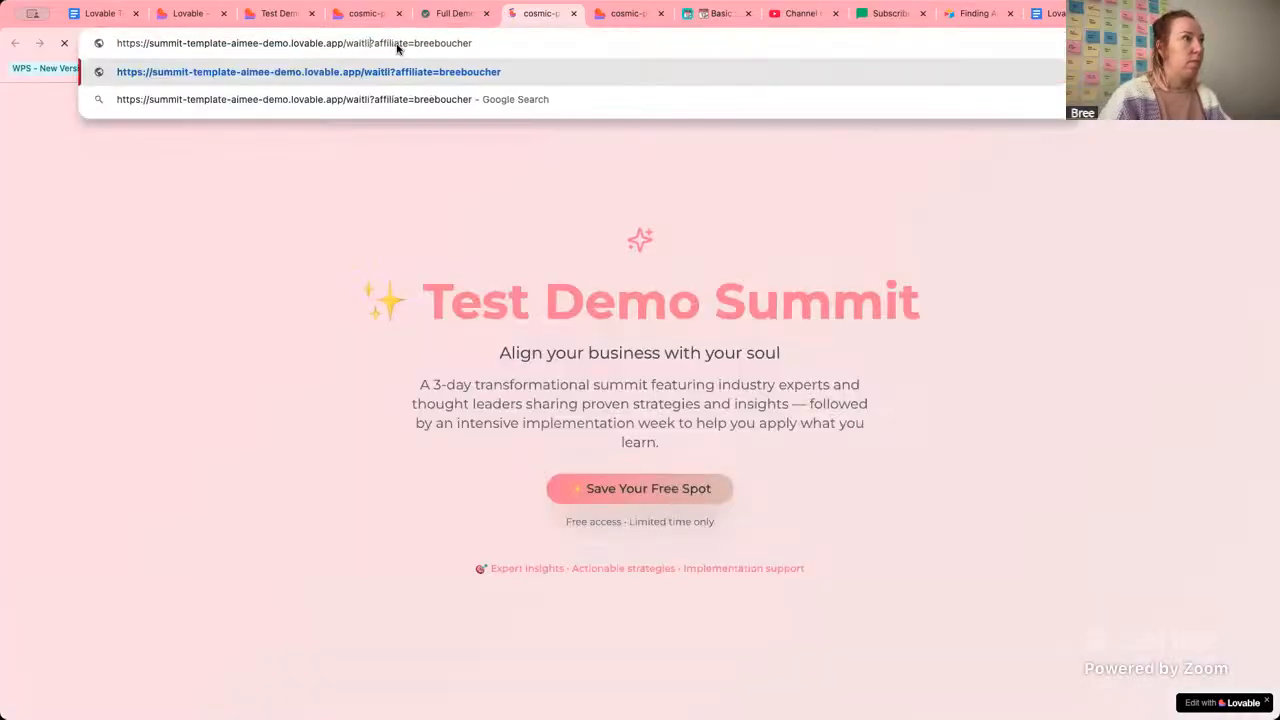
pyautogui.press('Return')
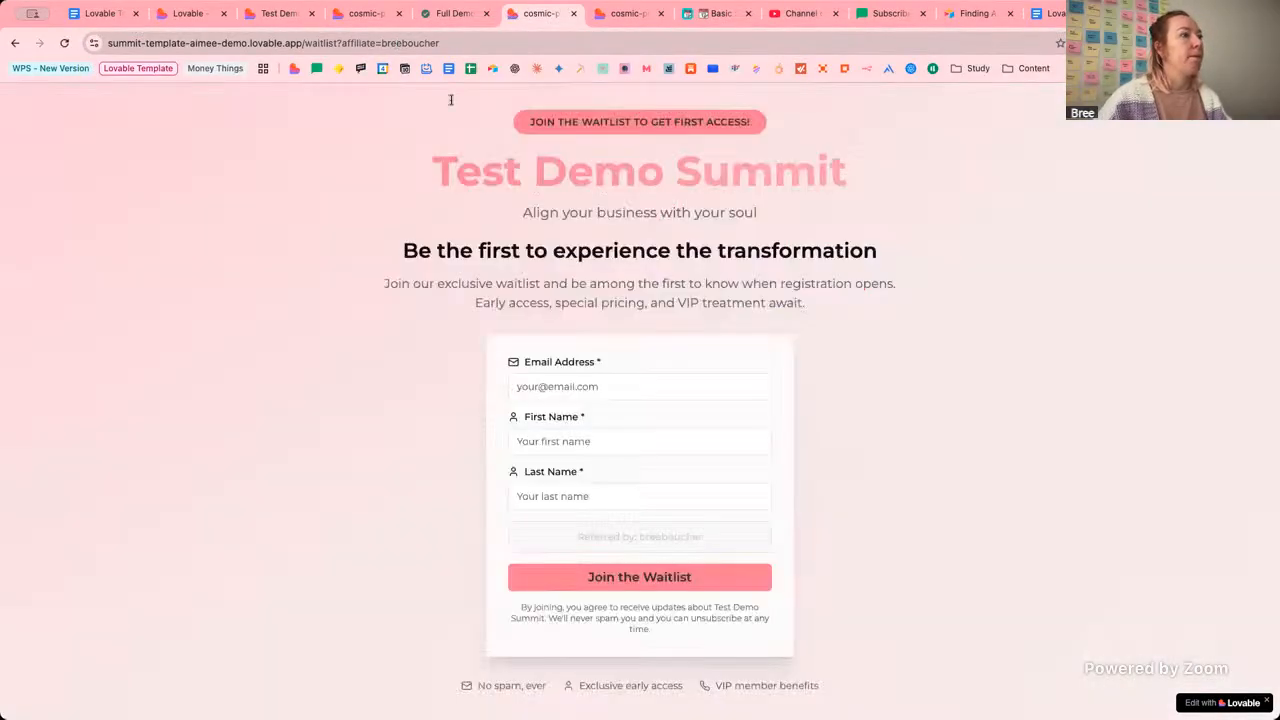
# Autofill the saved e-mail and names, join the waitlist, and pick the $37 AAP unlock offer.
pyautogui.click(655, 391)
pyautogui.click(641, 446)
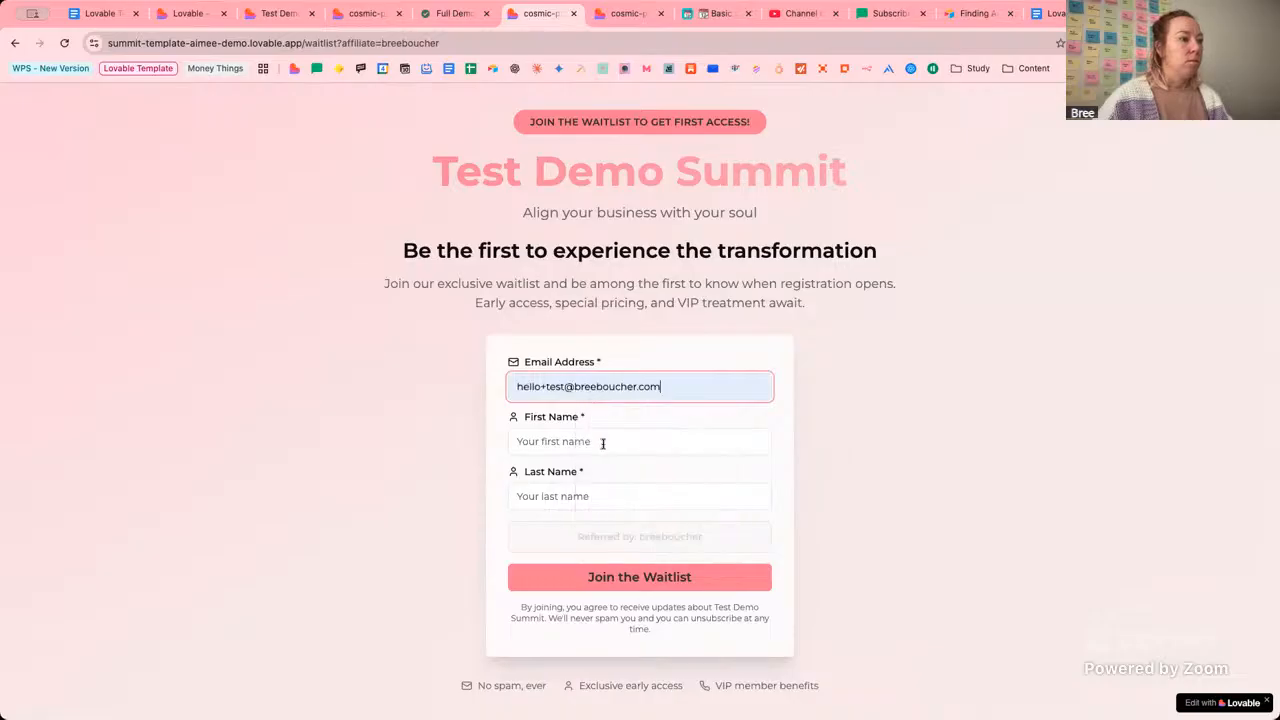
pyautogui.click(604, 444)
pyautogui.click(596, 474)
pyautogui.click(597, 498)
pyautogui.click(597, 532)
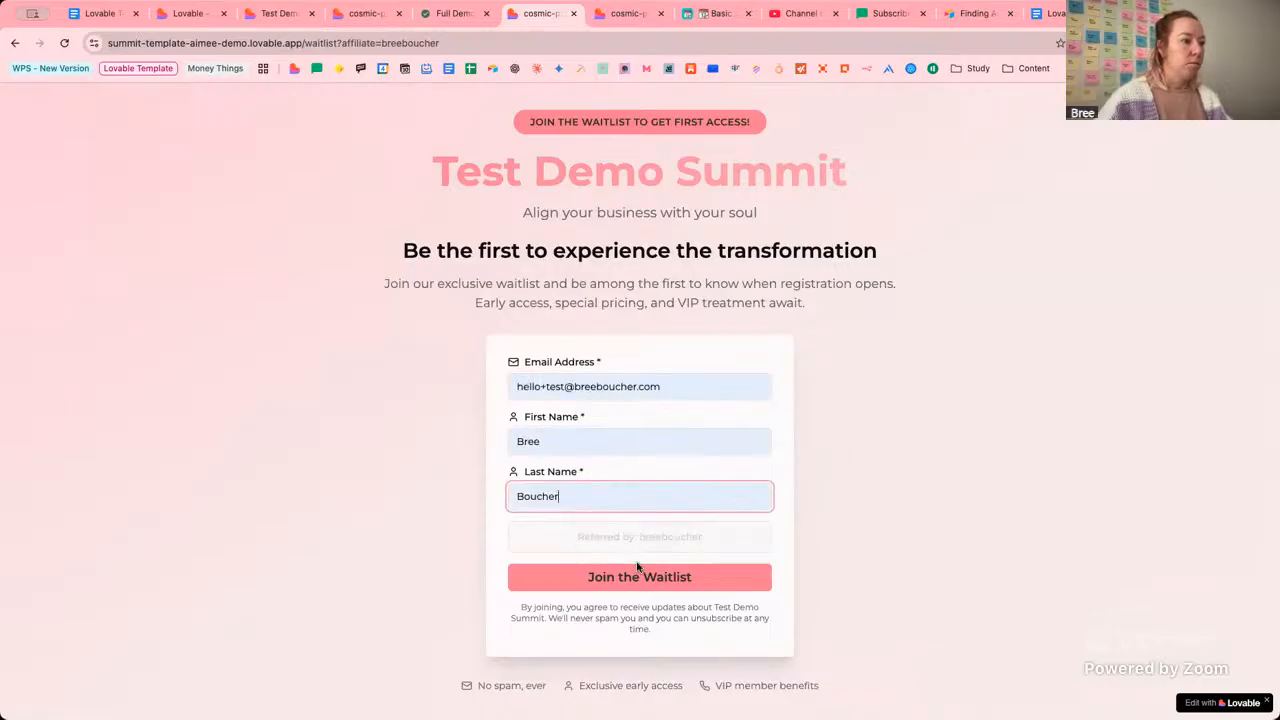
pyautogui.click(634, 576)
pyautogui.scroll(-10, 993, 465)
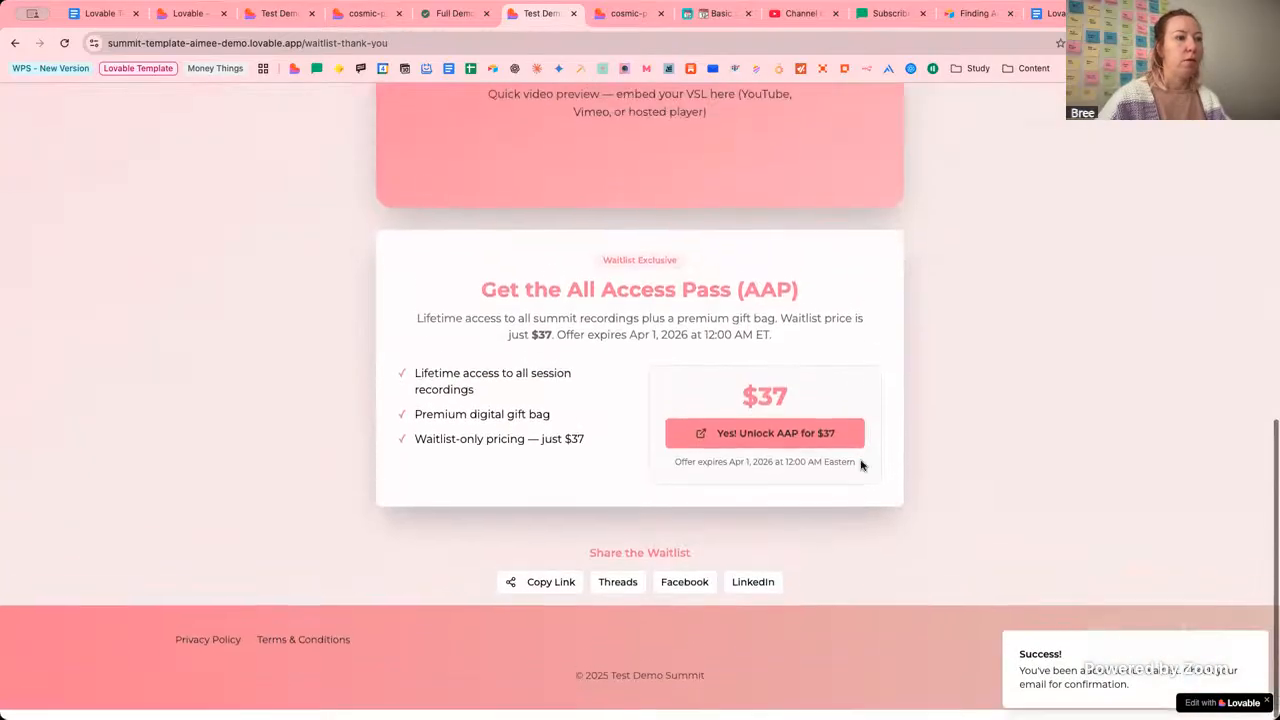
pyautogui.click(751, 445)
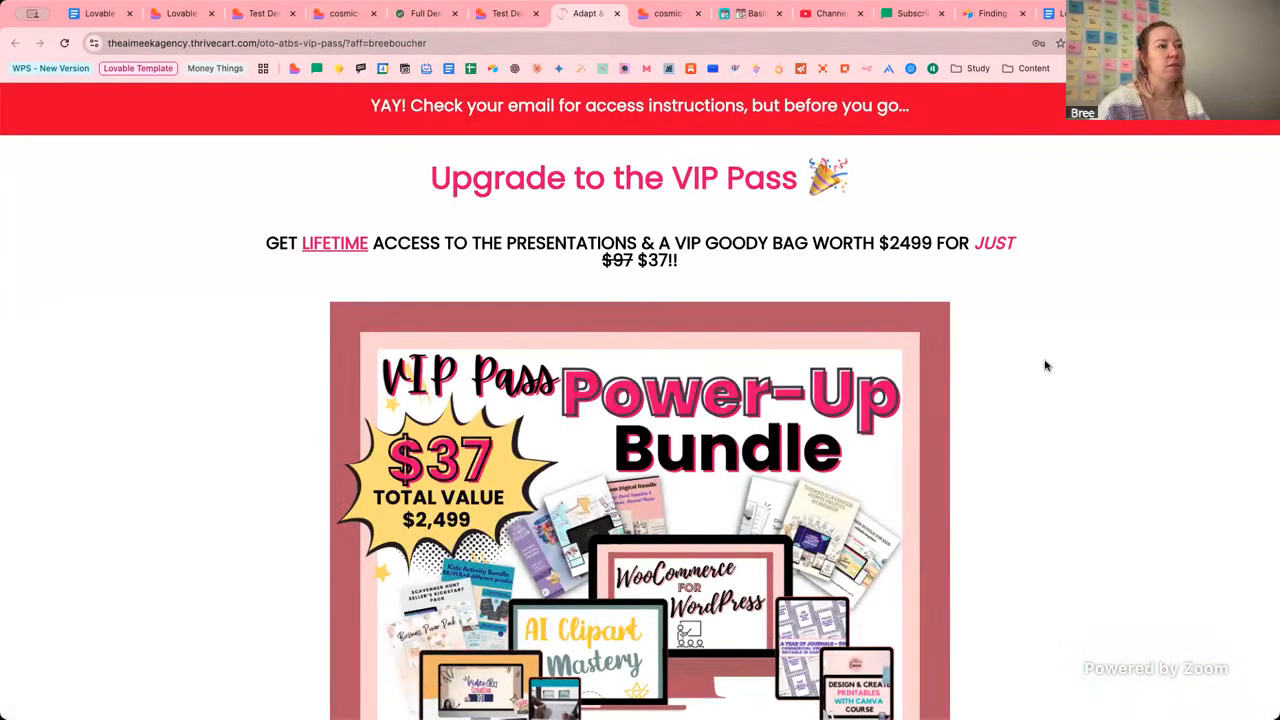
# Enter the buyer's first name, last name and e-mail address on the VIP Pass checkout.
pyautogui.scroll(-15, 1045, 366)
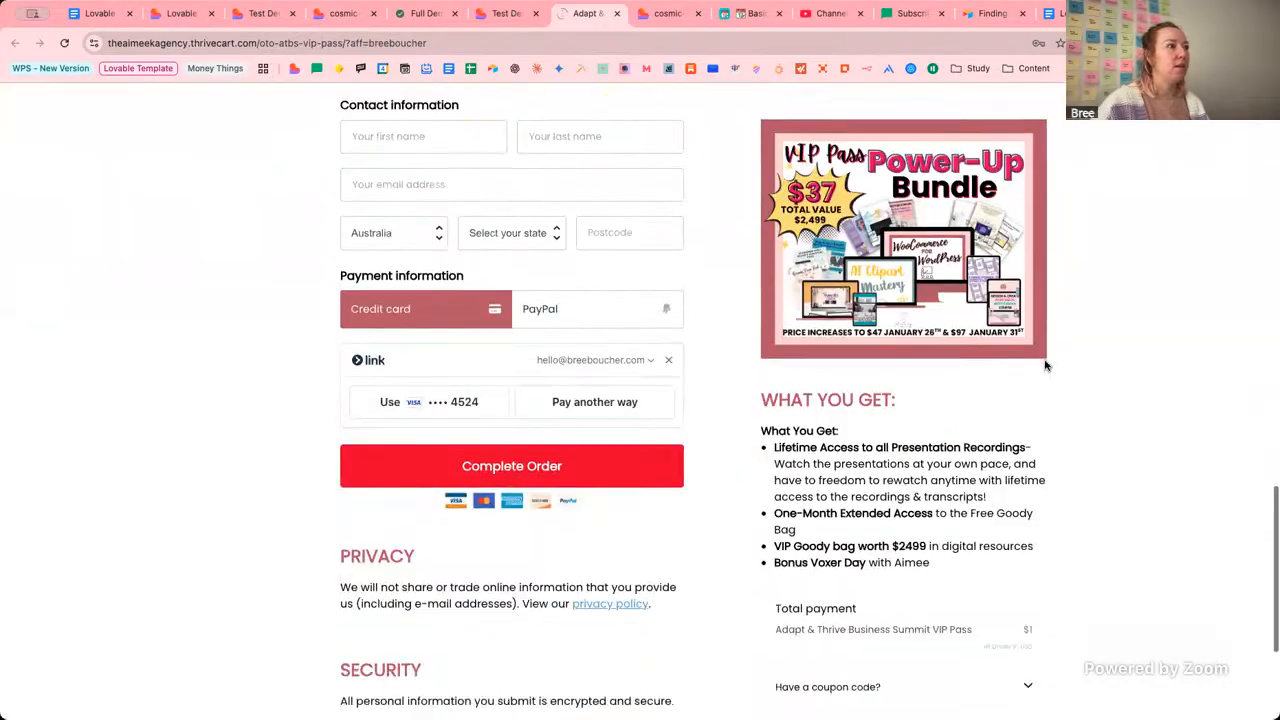
pyautogui.click(433, 148)
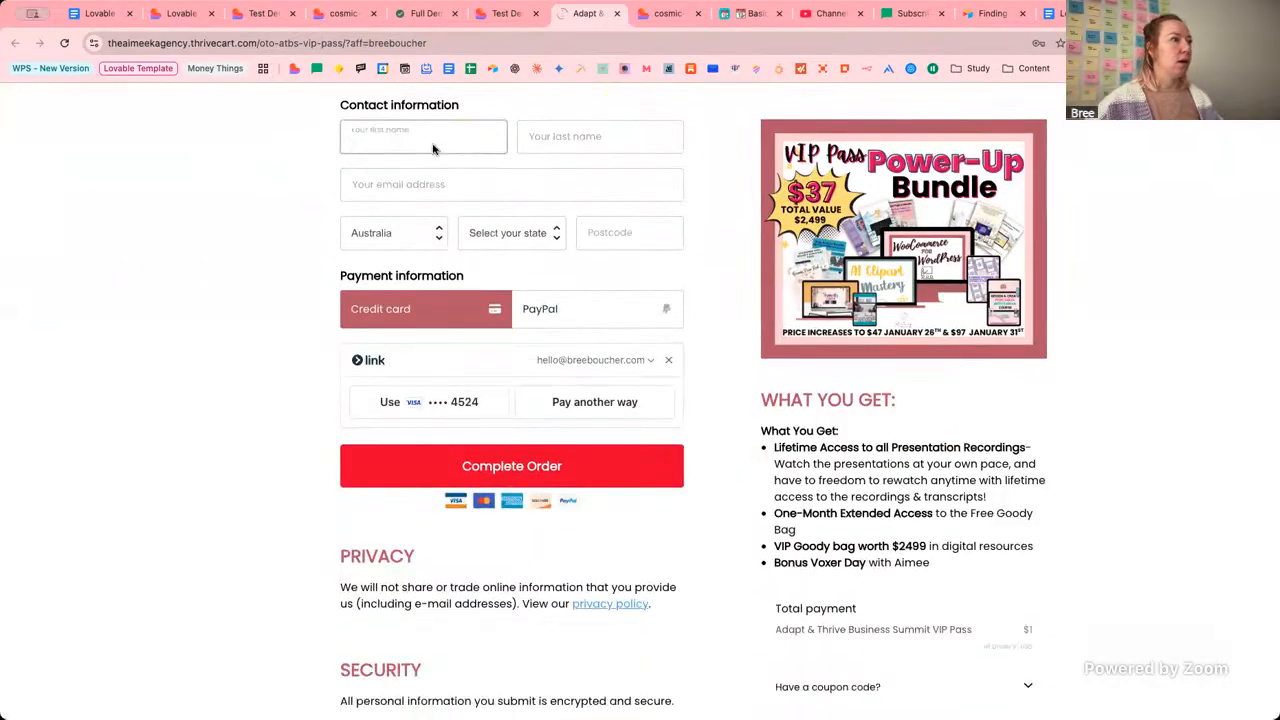
pyautogui.press('Tab')
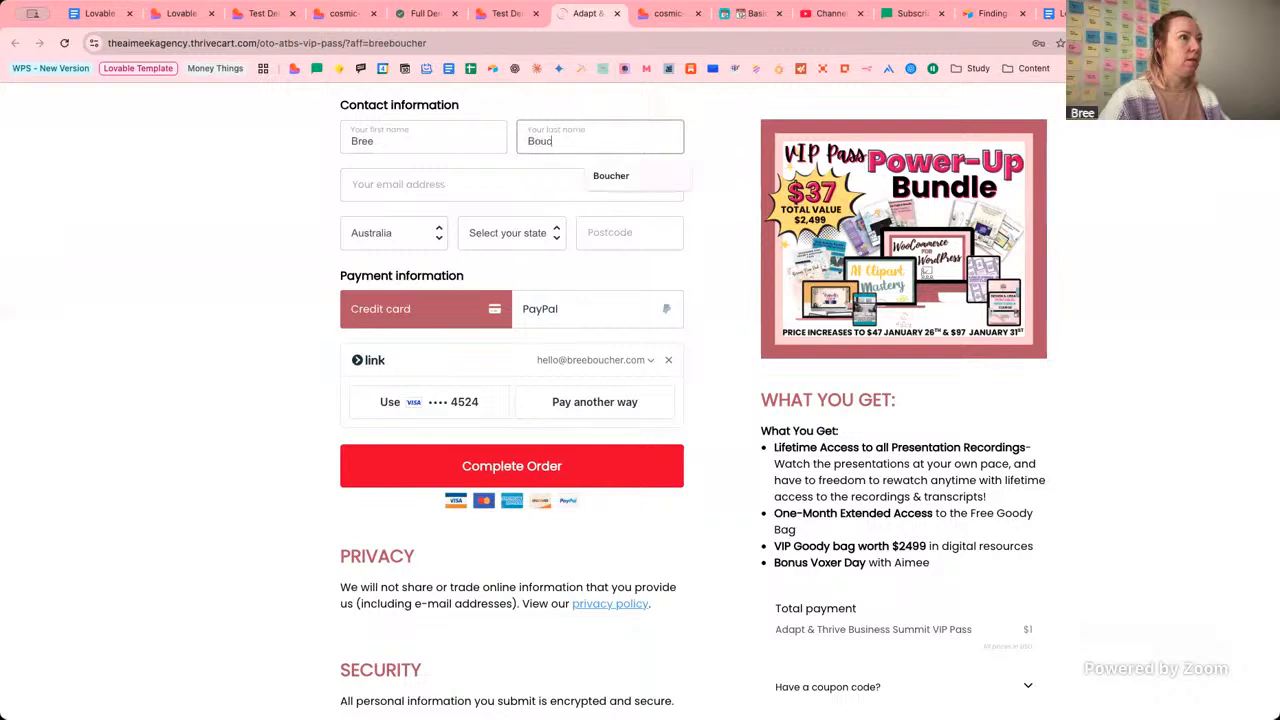
pyautogui.press('Tab')
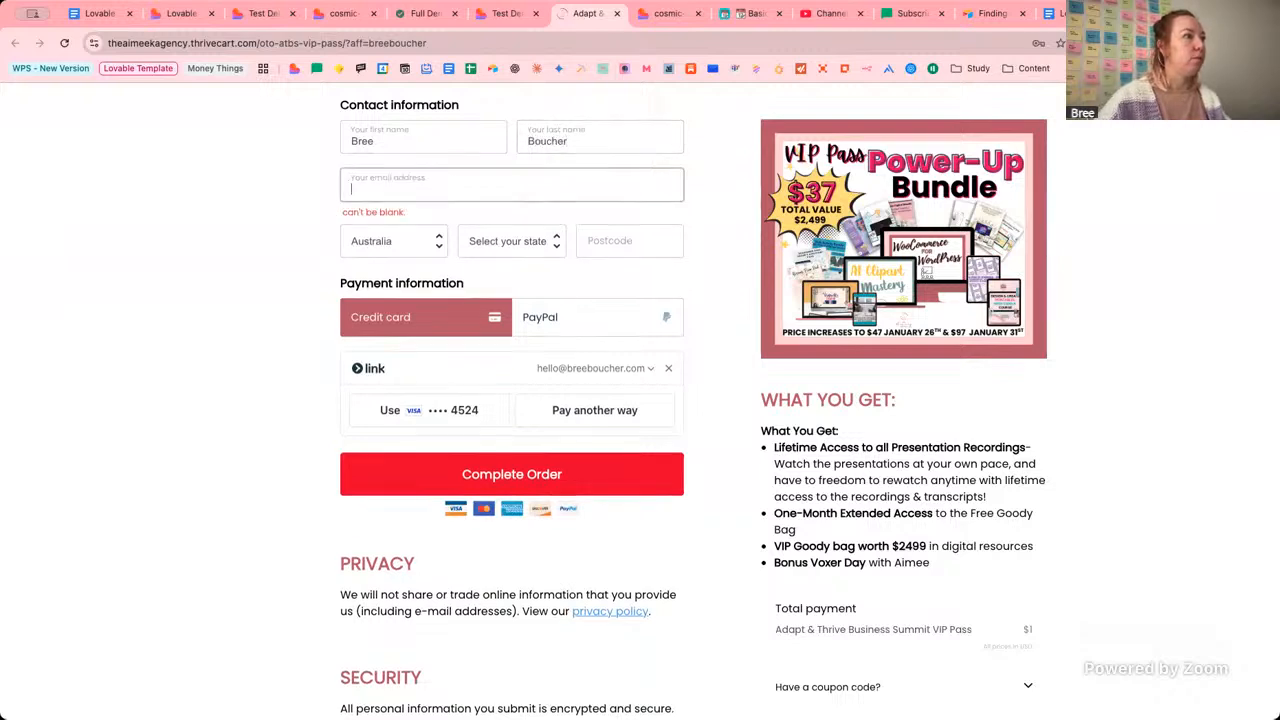
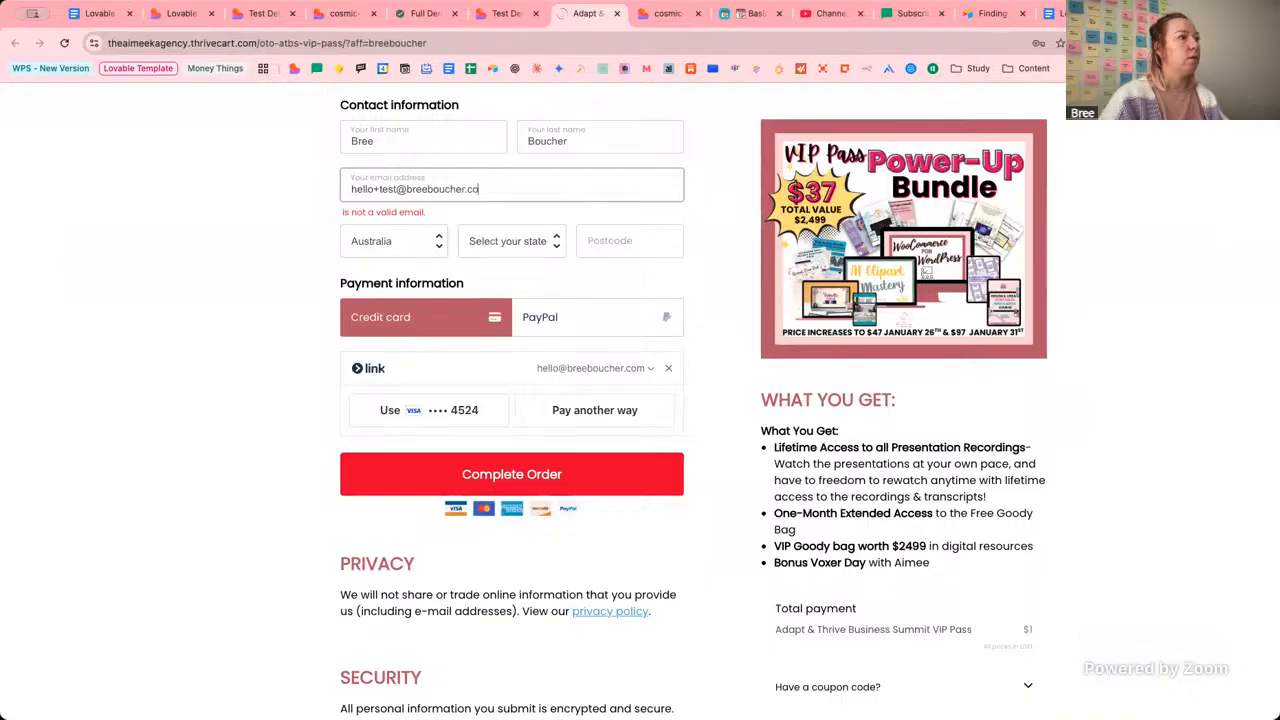
# Set the state to New South Wales and enter the buyer's postcode.
pyautogui.click(520, 236)
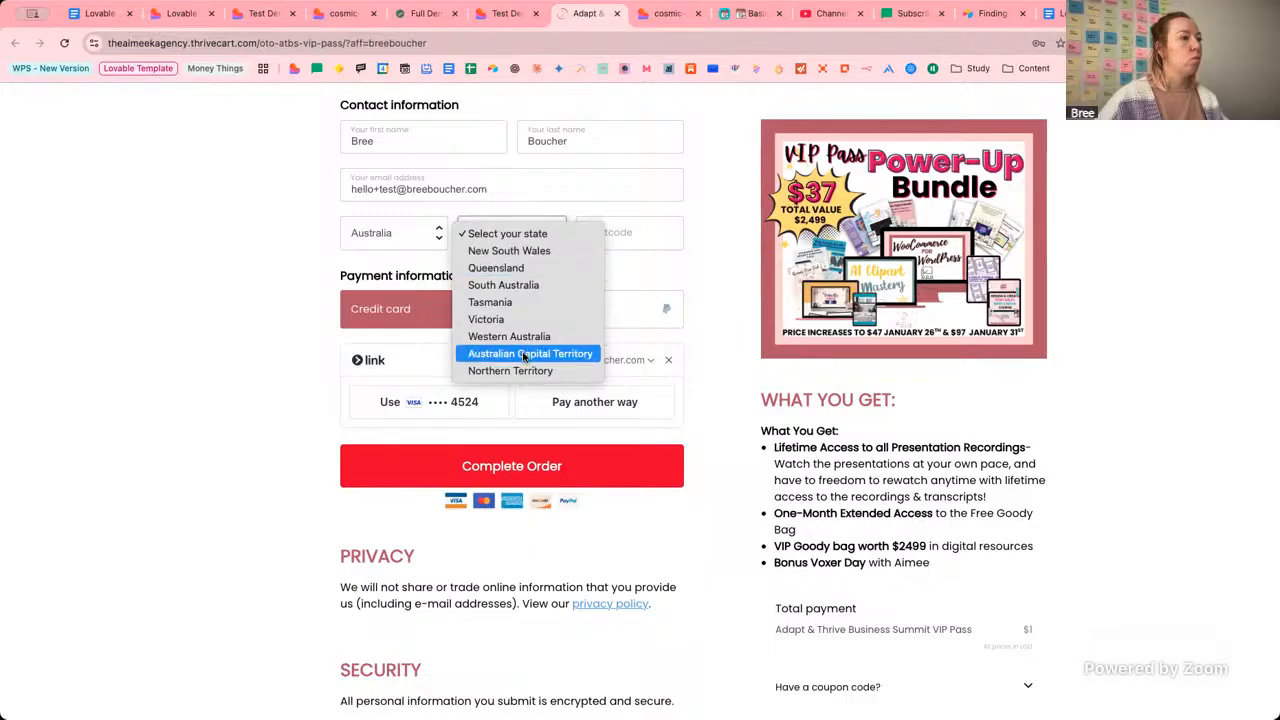
pyautogui.click(509, 250)
pyautogui.click(655, 222)
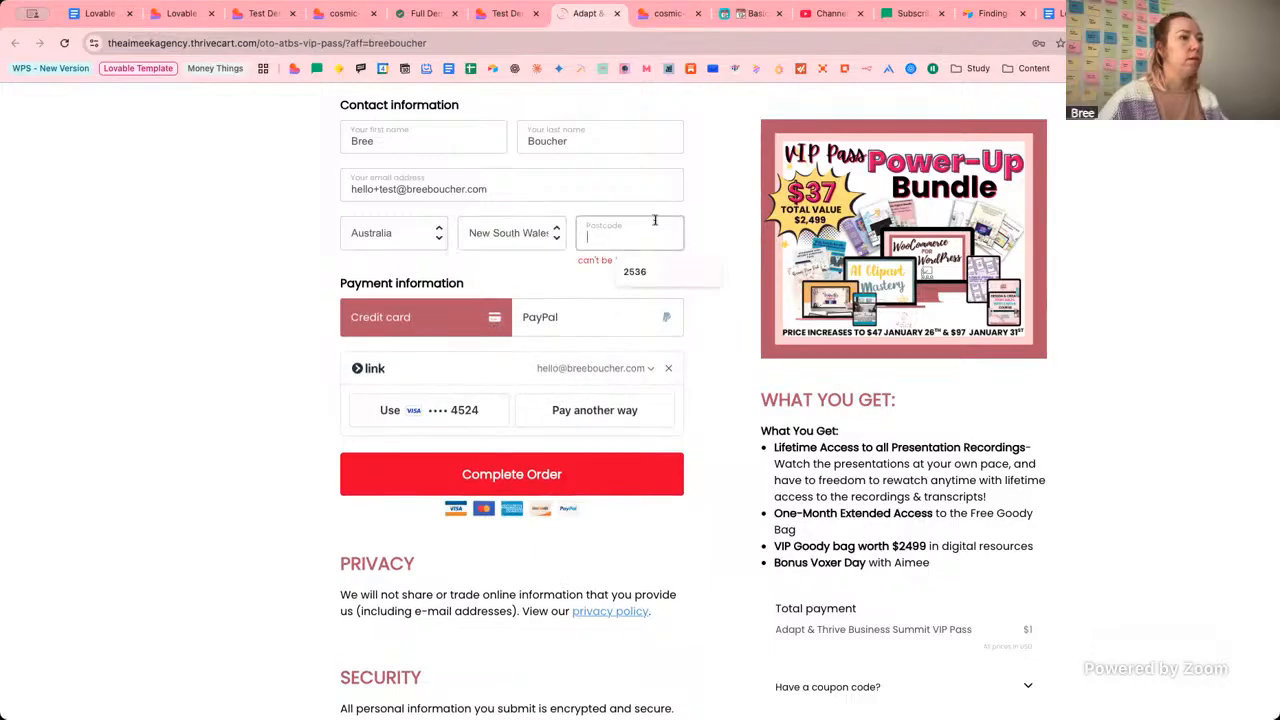
pyautogui.write('254')
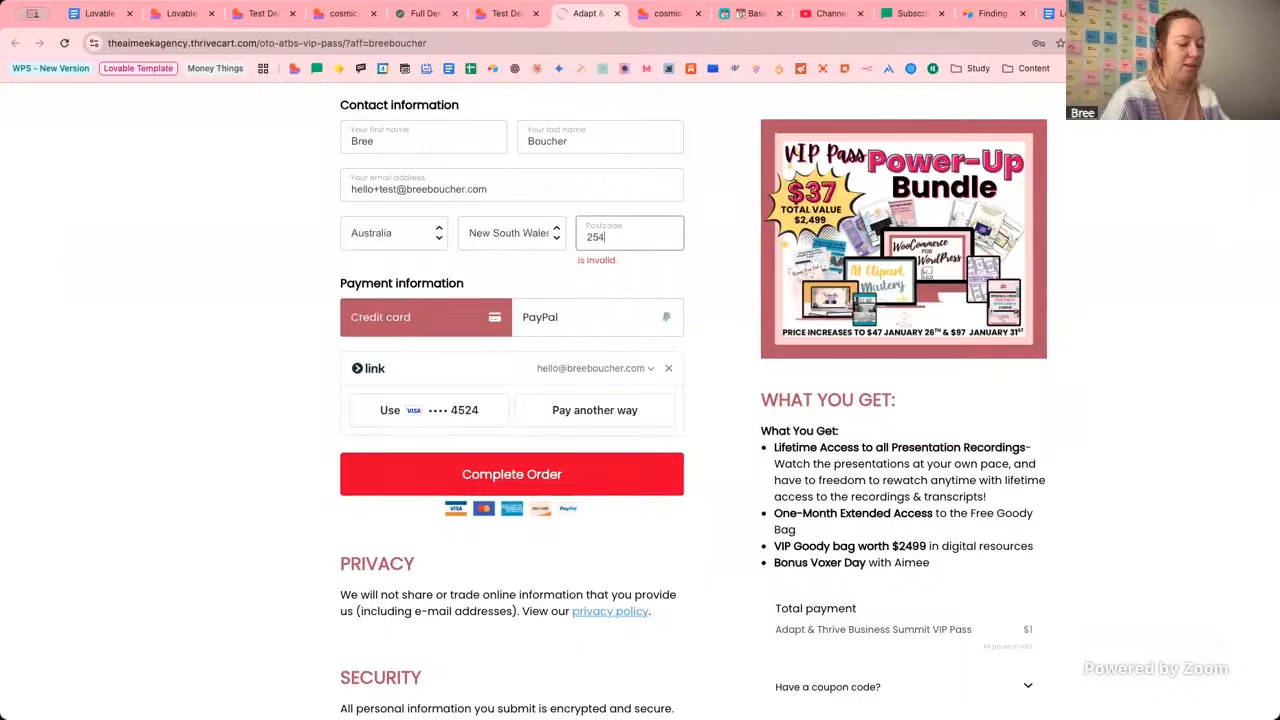
pyautogui.press('BackSpace')
pyautogui.write('36')
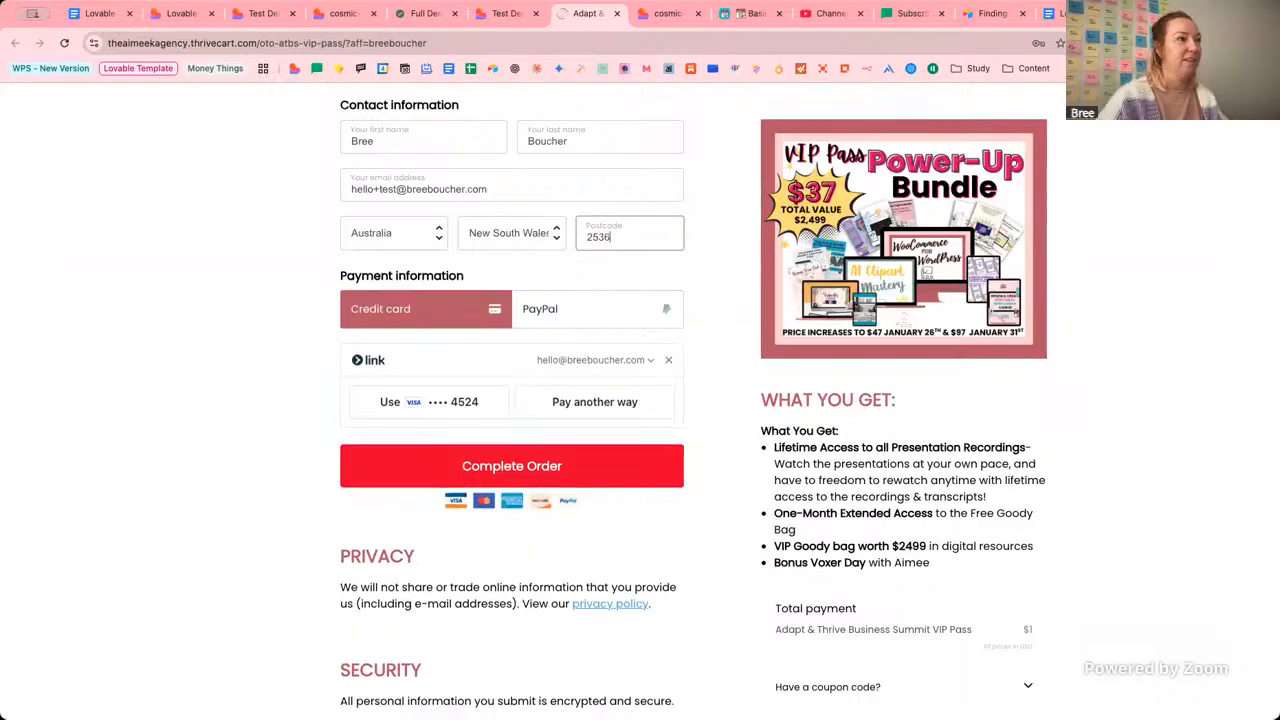
# Try the saved Visa debit card, then after the decline resubmit the order via PayPal.
pyautogui.click(406, 405)
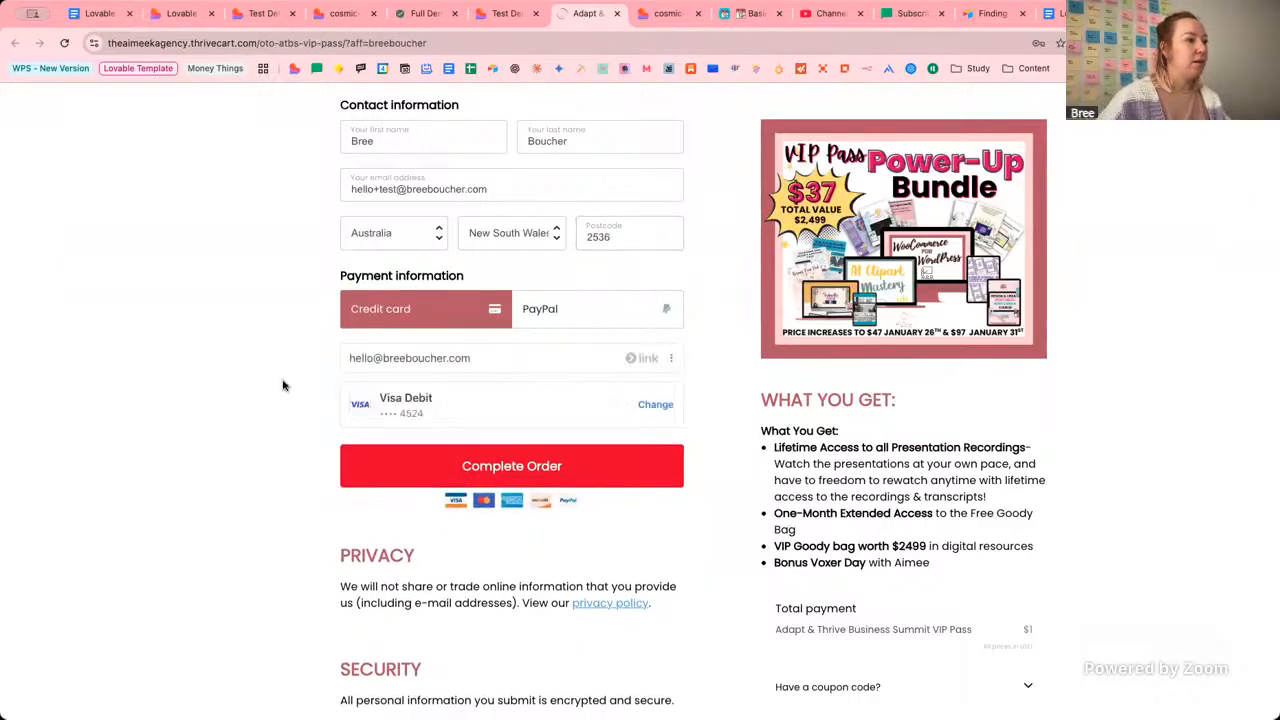
pyautogui.click(420, 477)
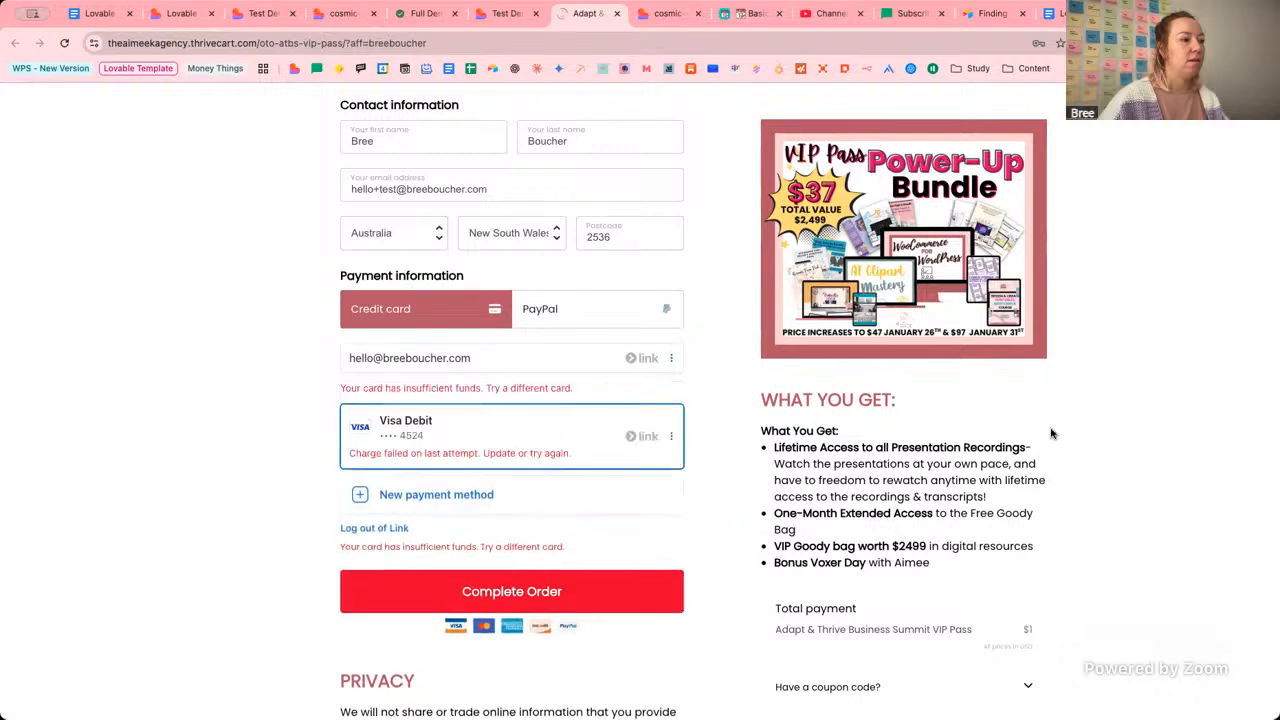
pyautogui.click(582, 307)
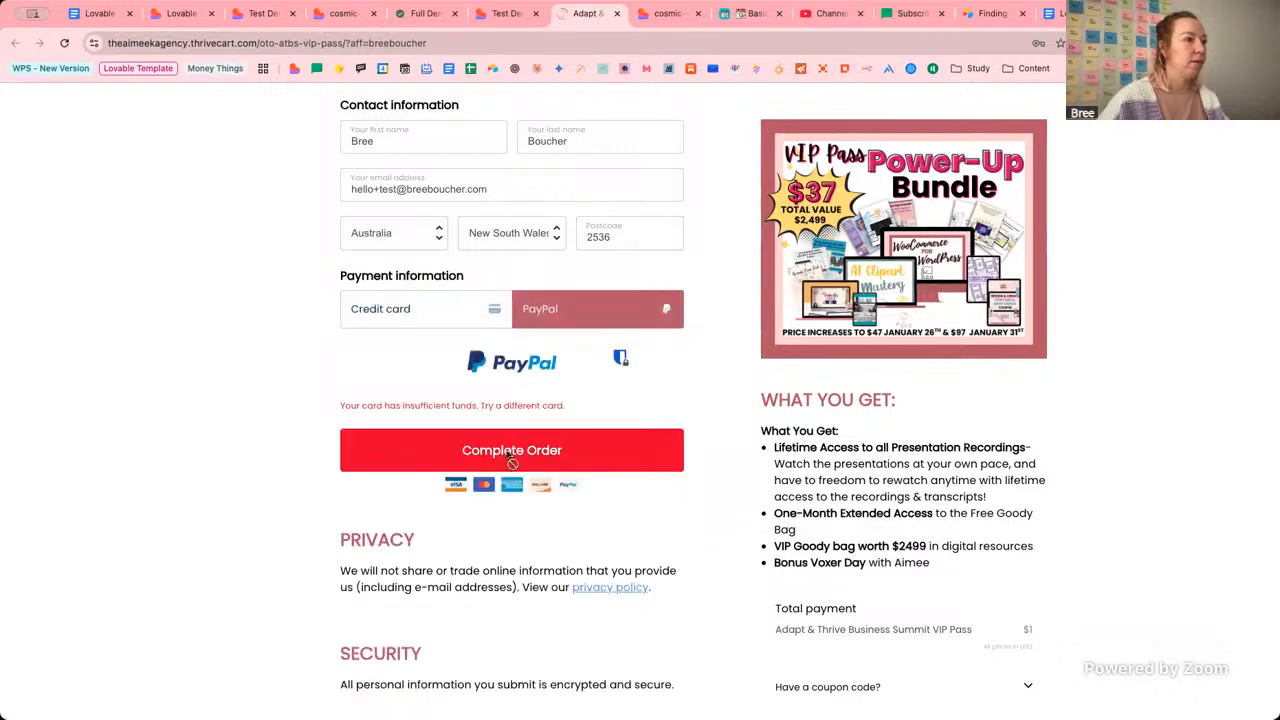
pyautogui.click(511, 445)
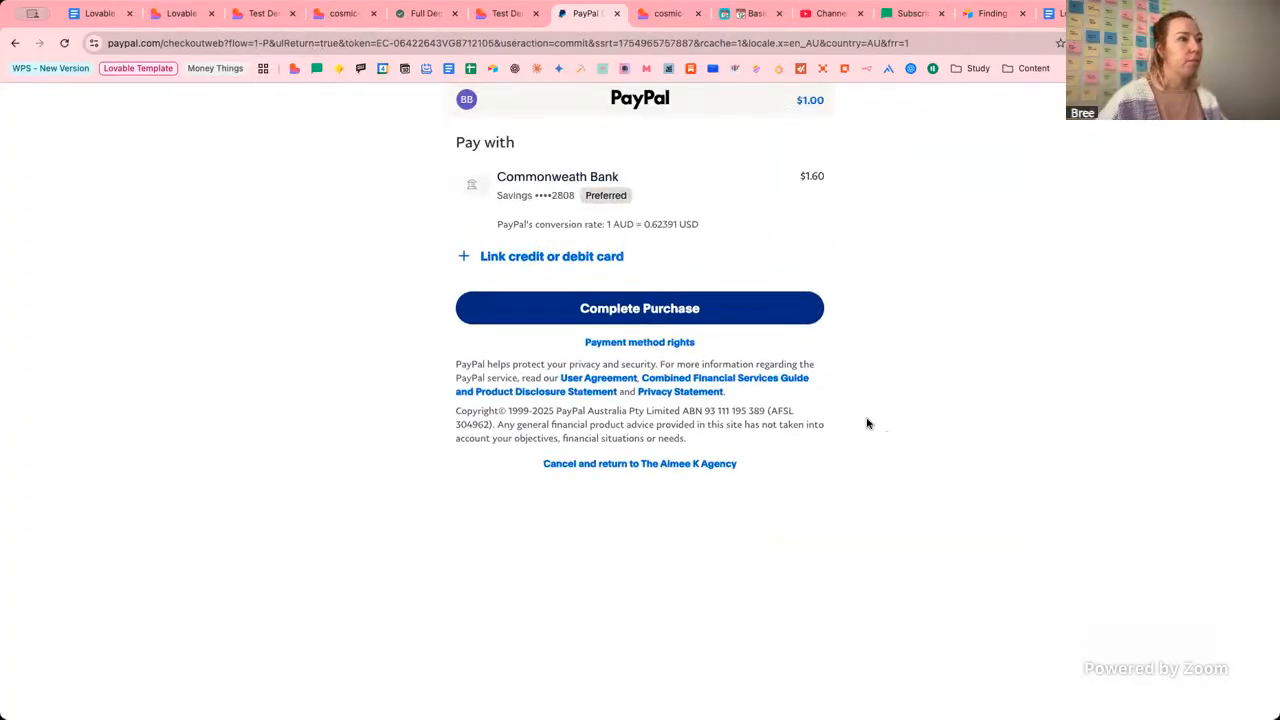
# Approve the $1.00 PayPal payment for the VIP Pass order.
pyautogui.click(668, 310)
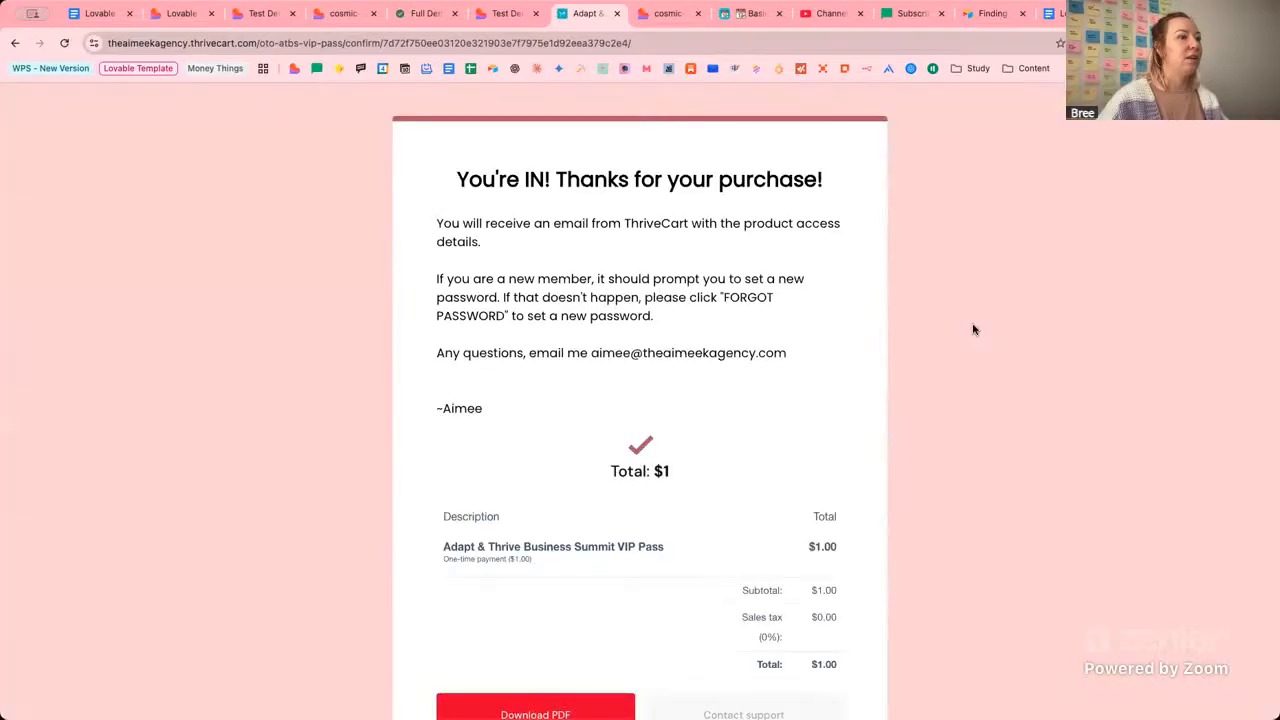
pyautogui.scroll(-2, 973, 329)
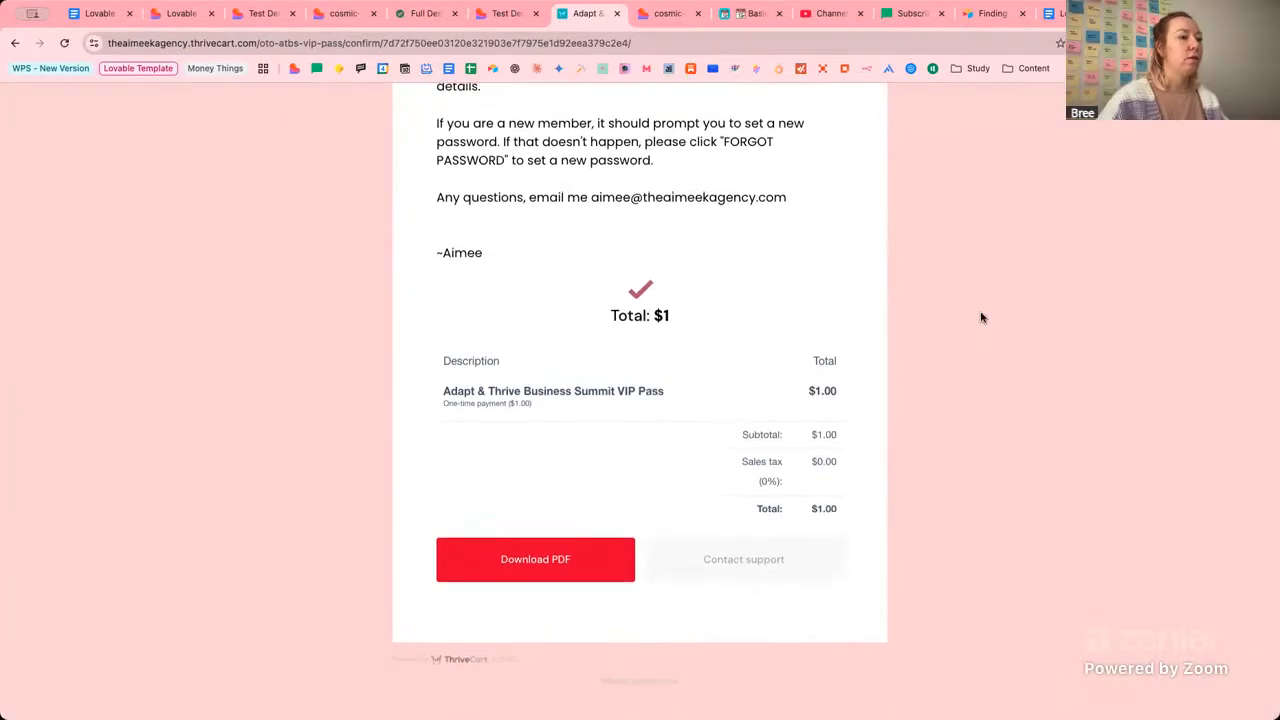
pyautogui.scroll(2, 982, 317)
pyautogui.scroll(-2, 981, 317)
pyautogui.scroll(2, 981, 317)
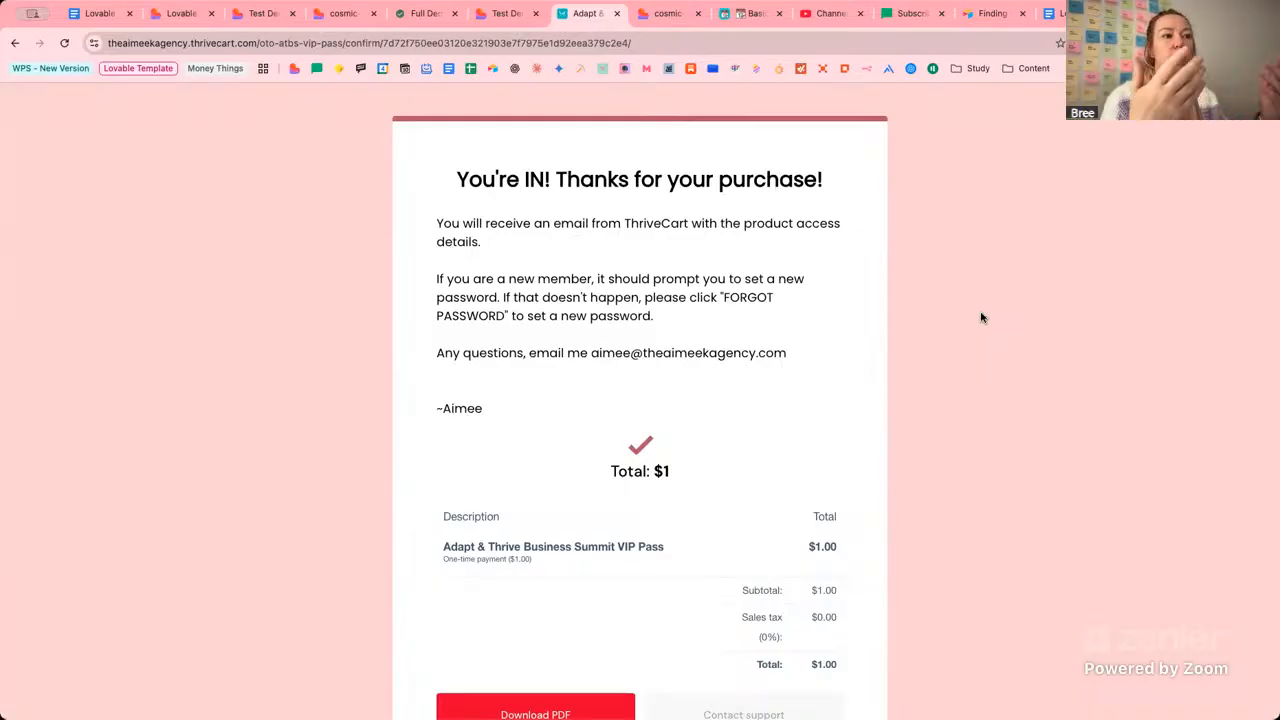
pyautogui.scroll(-3, 820, 425)
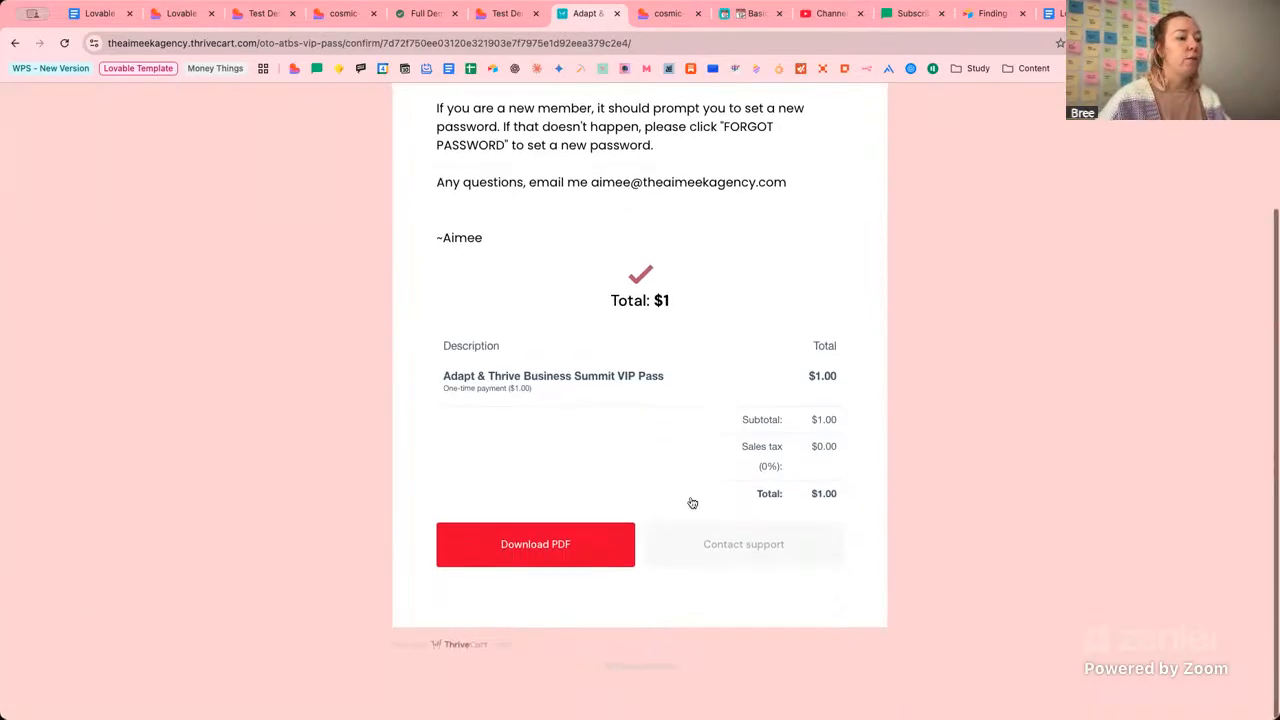
pyautogui.scroll(1, 700, 540)
pyautogui.scroll(4, 870, 490)
pyautogui.scroll(-1, 940, 425)
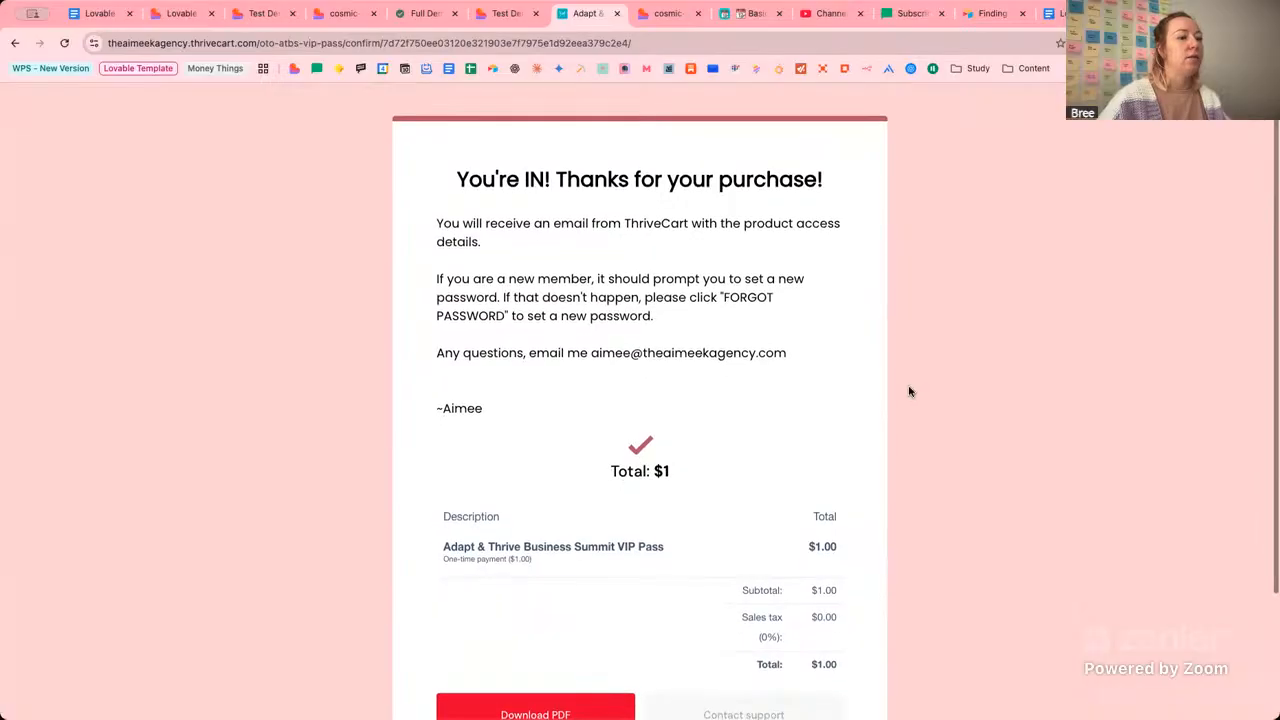
# Change the summit page address from waitlist-thank-you to dashboard and load it.
pyautogui.click(496, 17)
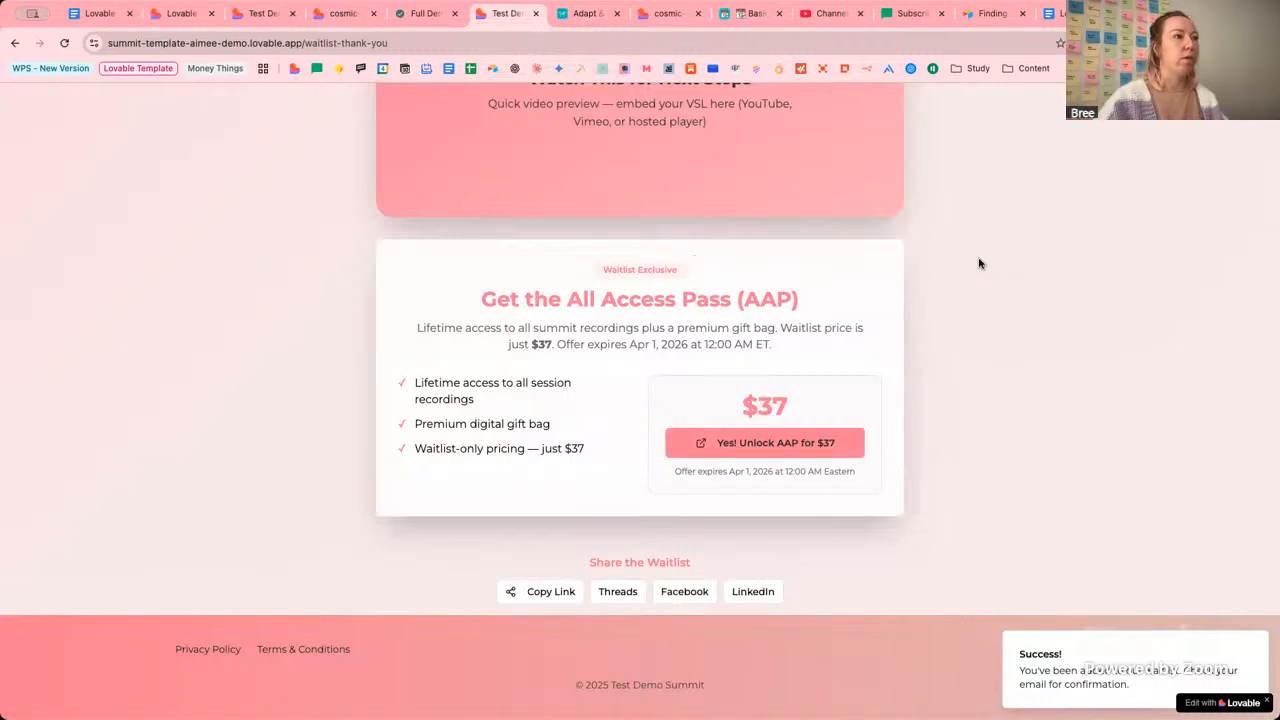
pyautogui.moveTo(388, 43); pyautogui.dragTo(308, 44)
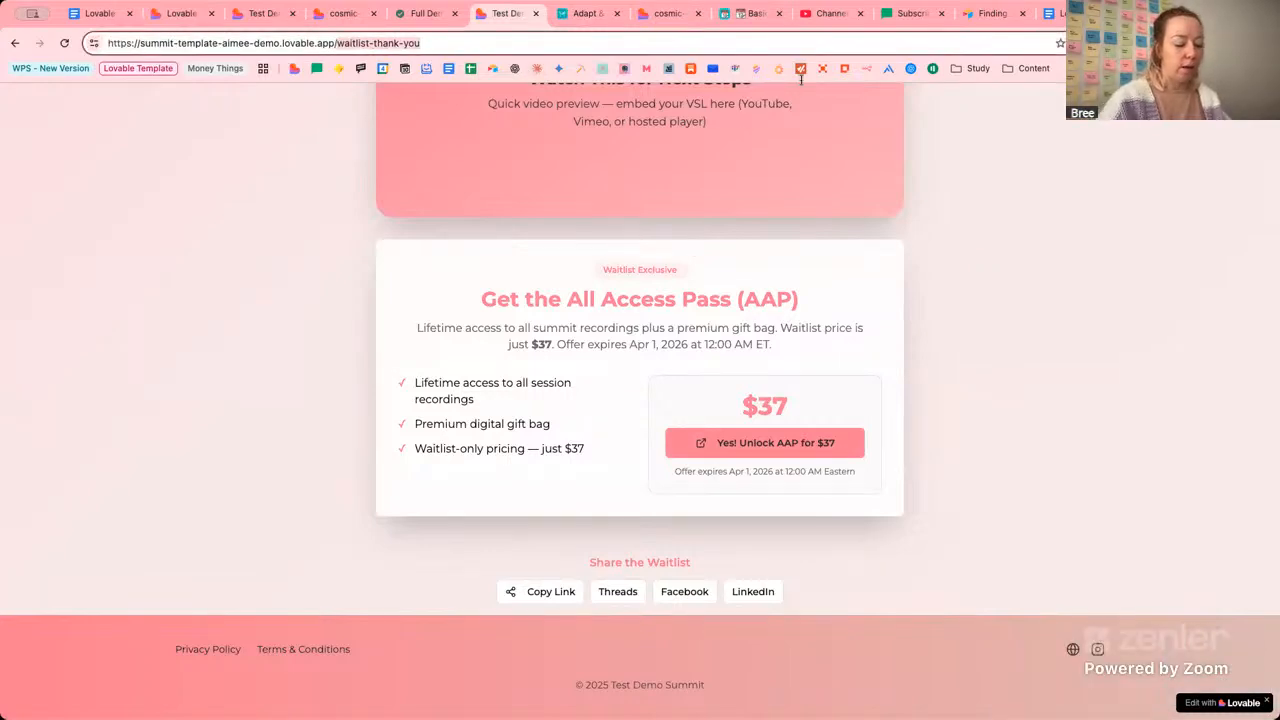
pyautogui.write('dashboard')
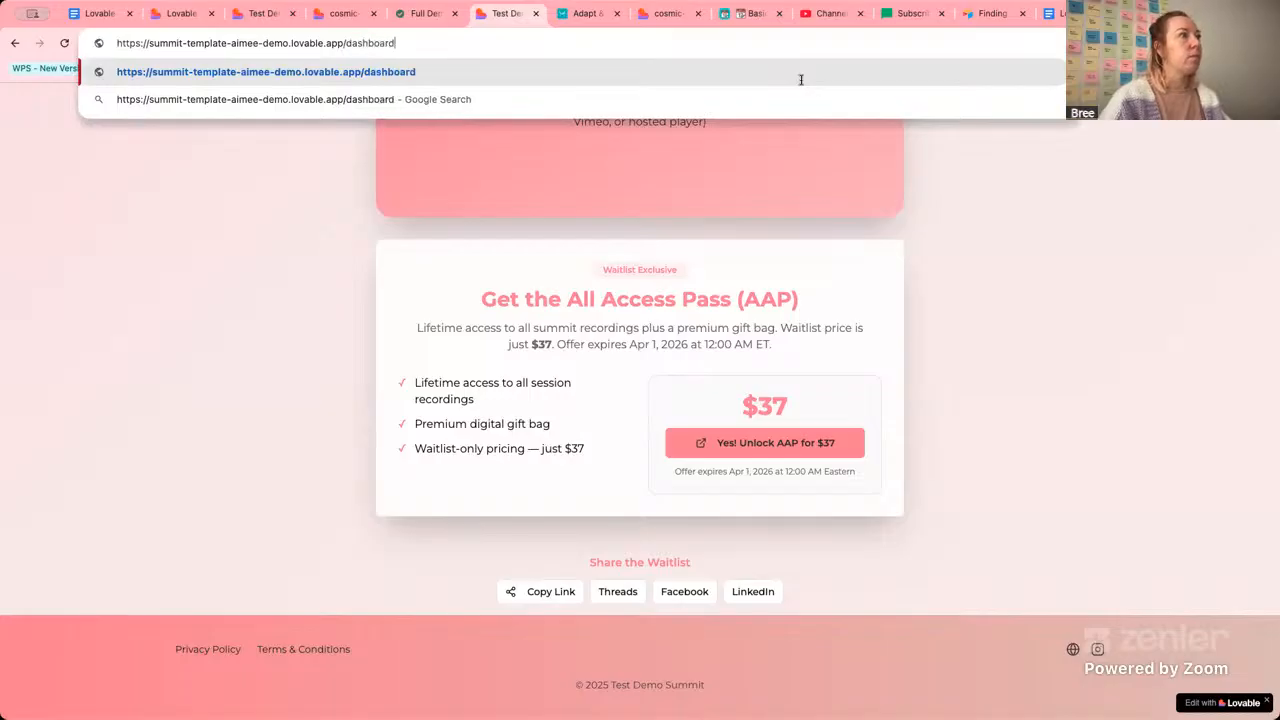
pyautogui.press('Return')
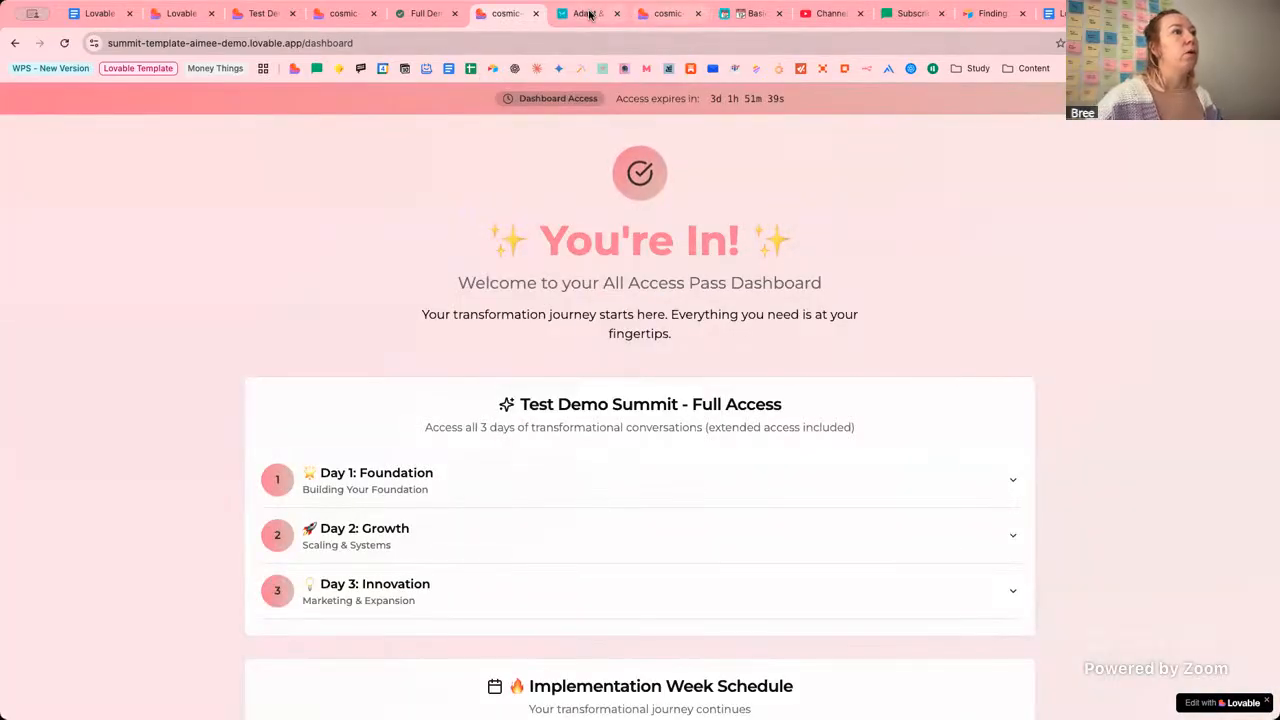
# Compare the ThriveCart confirmation with the dashboard, then retype the dashboard address as 'thank-you'.
pyautogui.click(587, 14)
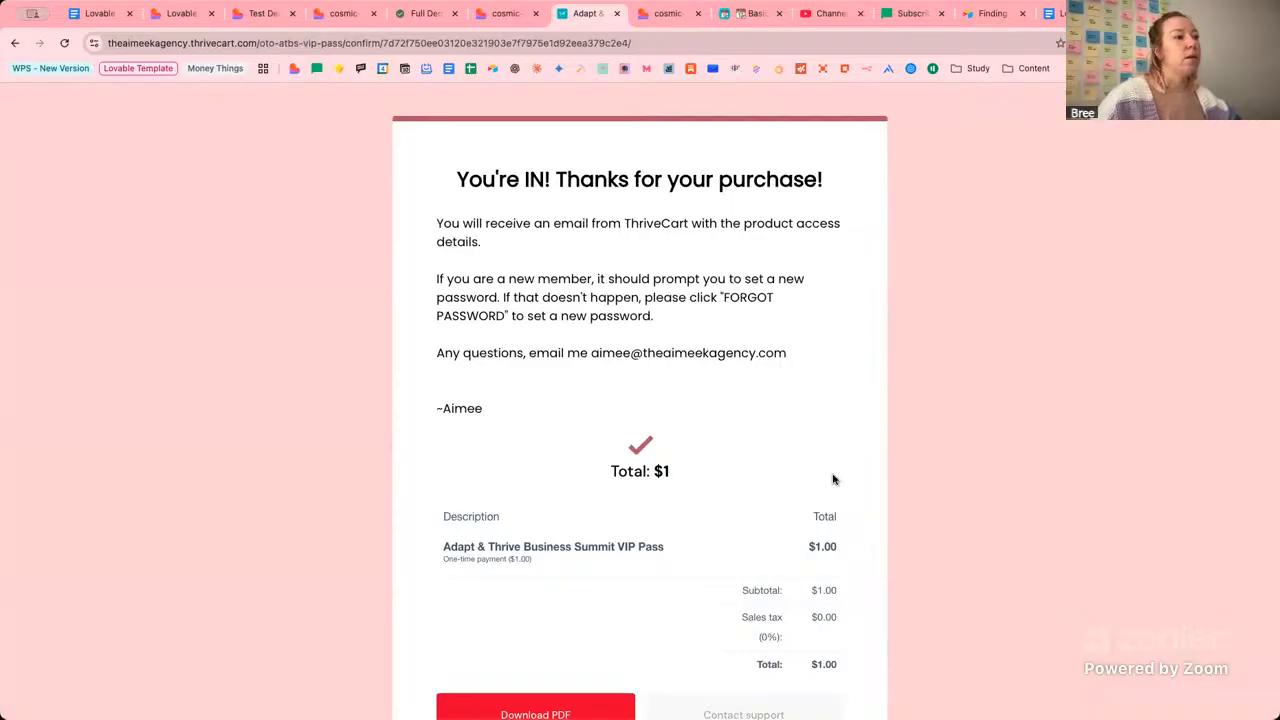
pyautogui.scroll(-3, 833, 480)
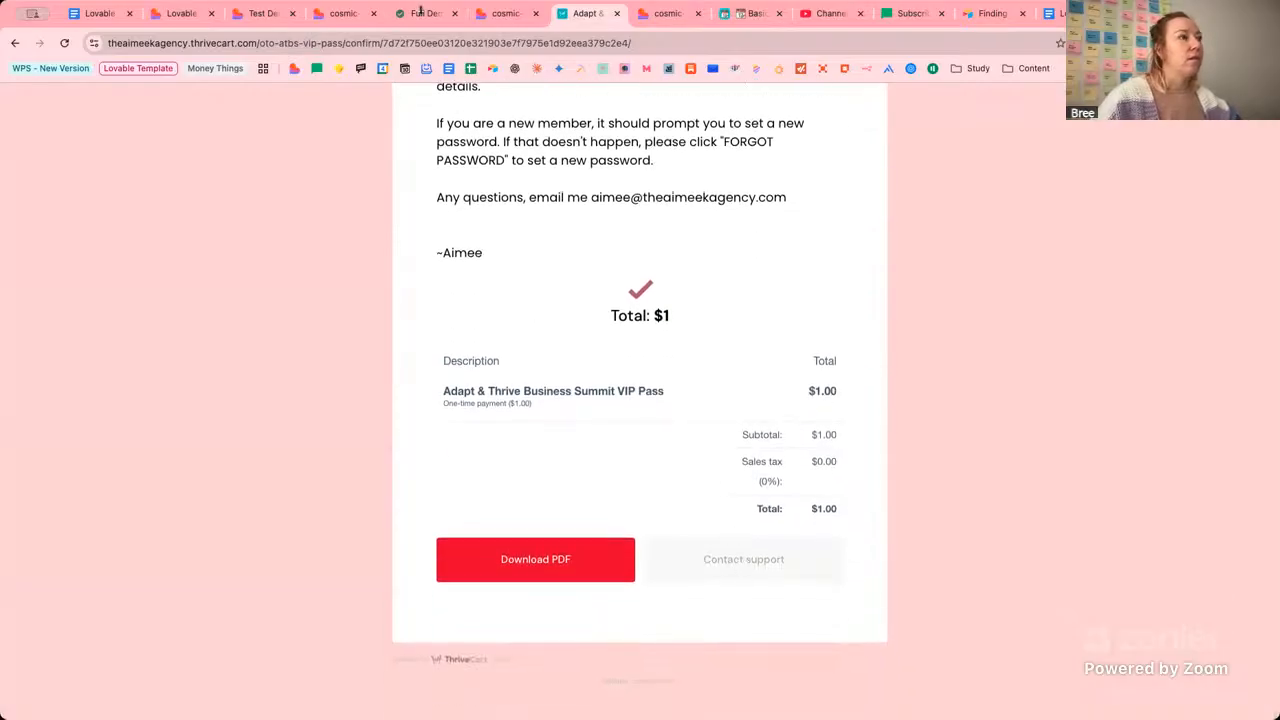
pyautogui.click(507, 14)
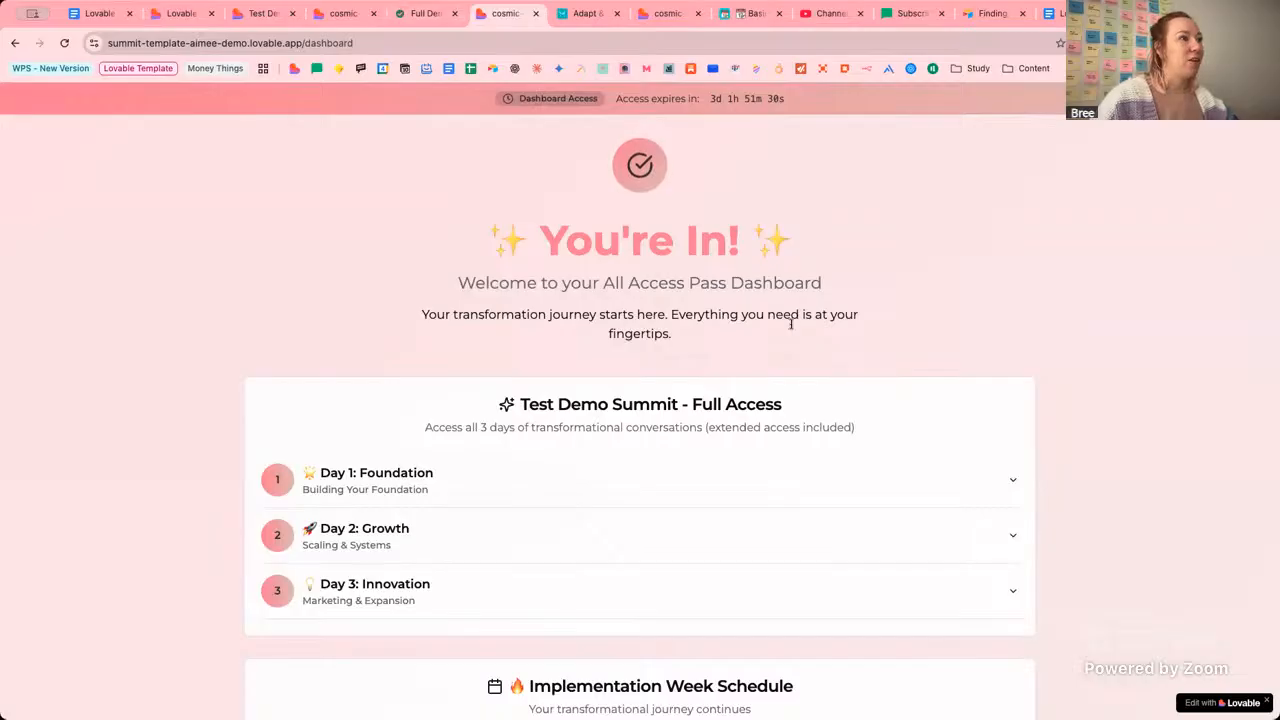
pyautogui.click(657, 18)
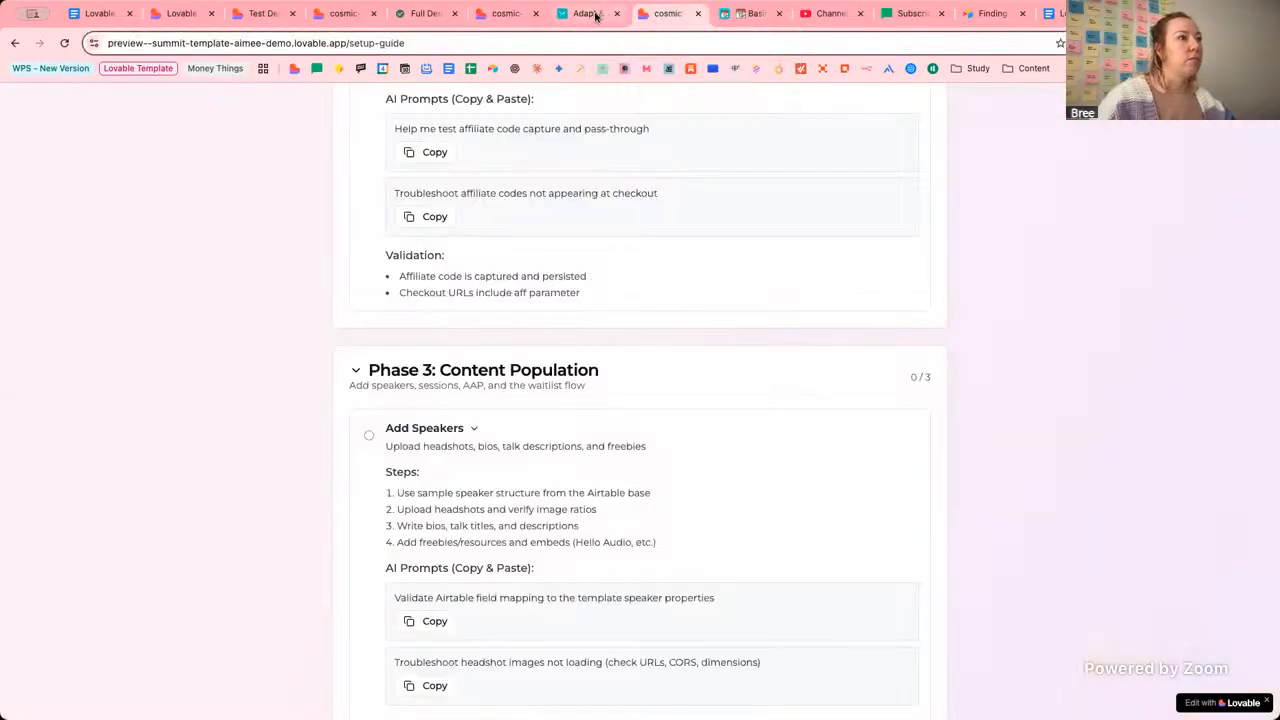
pyautogui.click(596, 16)
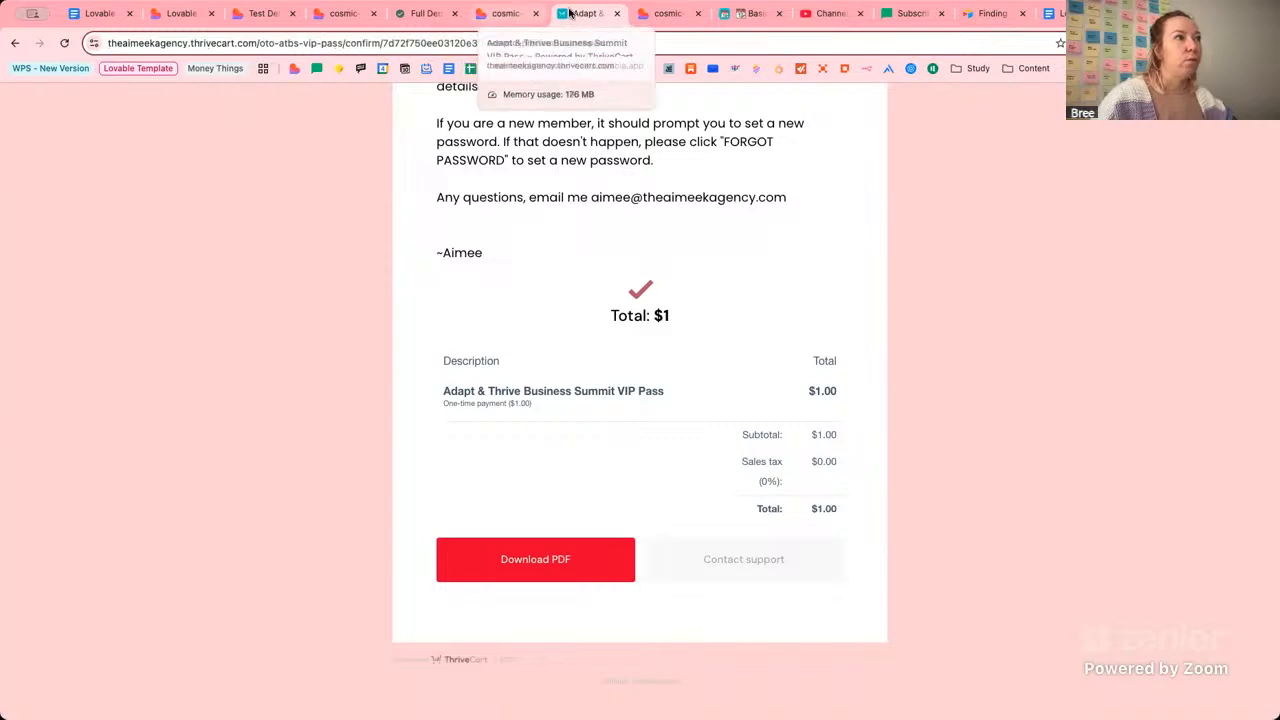
pyautogui.click(505, 13)
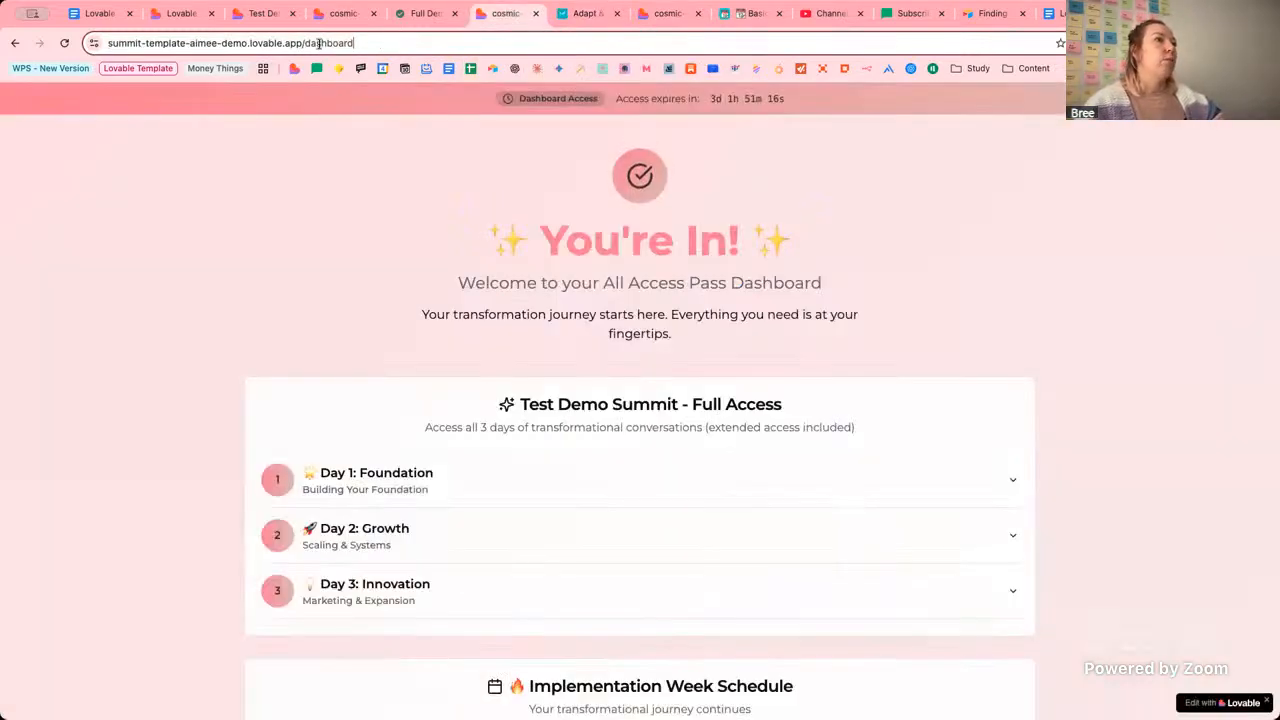
pyautogui.moveTo(355, 43); pyautogui.dragTo(305, 43)
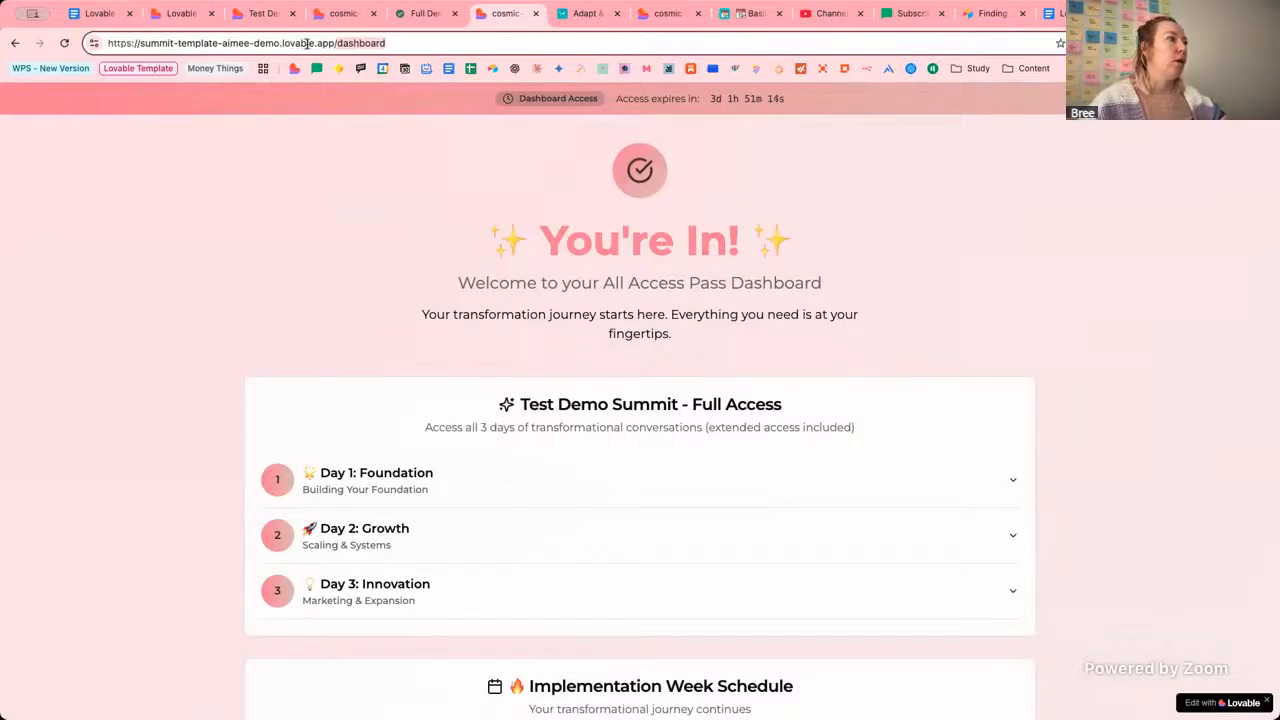
pyautogui.write('thank-you')
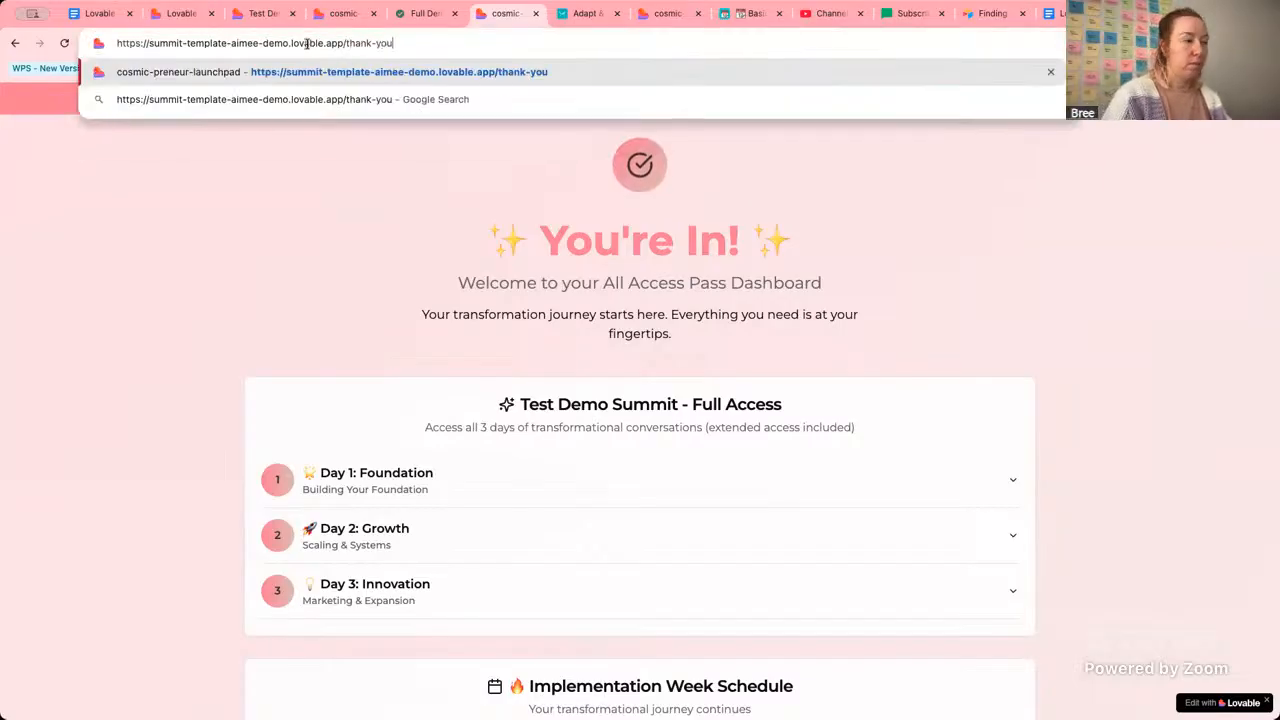
# Load /thank-you, scroll through its schedule and pass pricing, then switch to the setup guide.
pyautogui.press('Return')
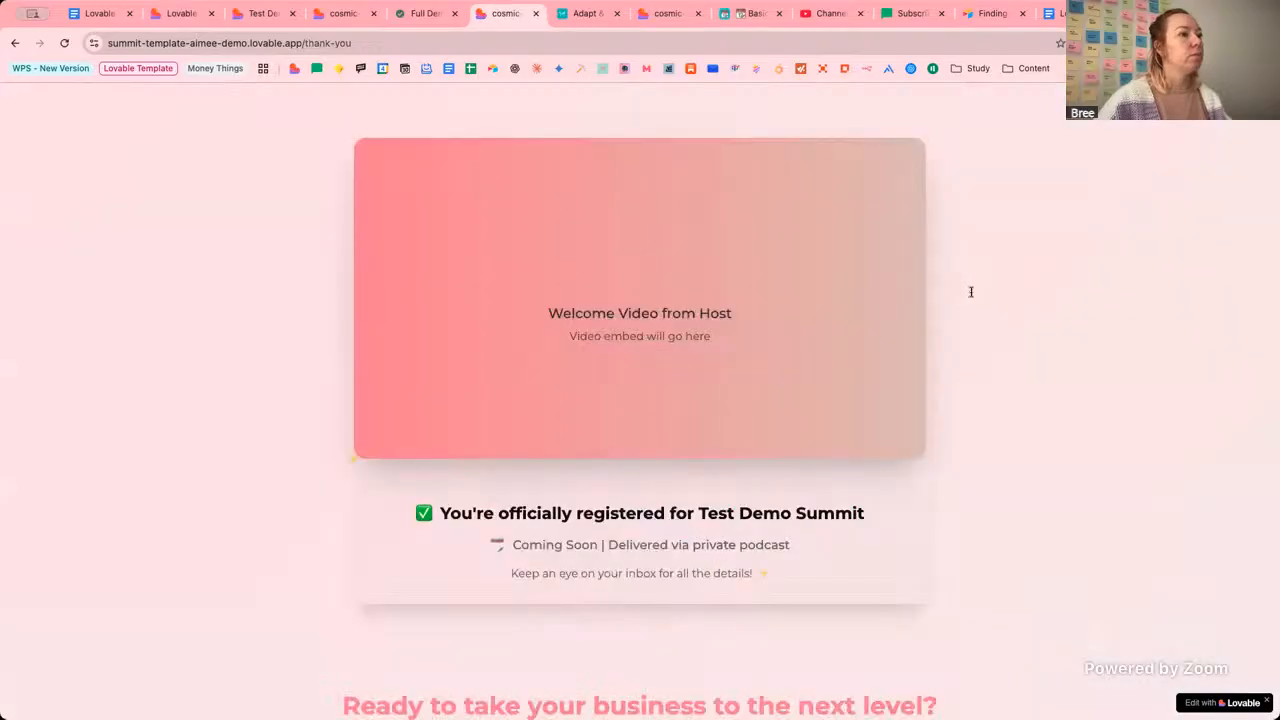
pyautogui.scroll(-15, 991, 321)
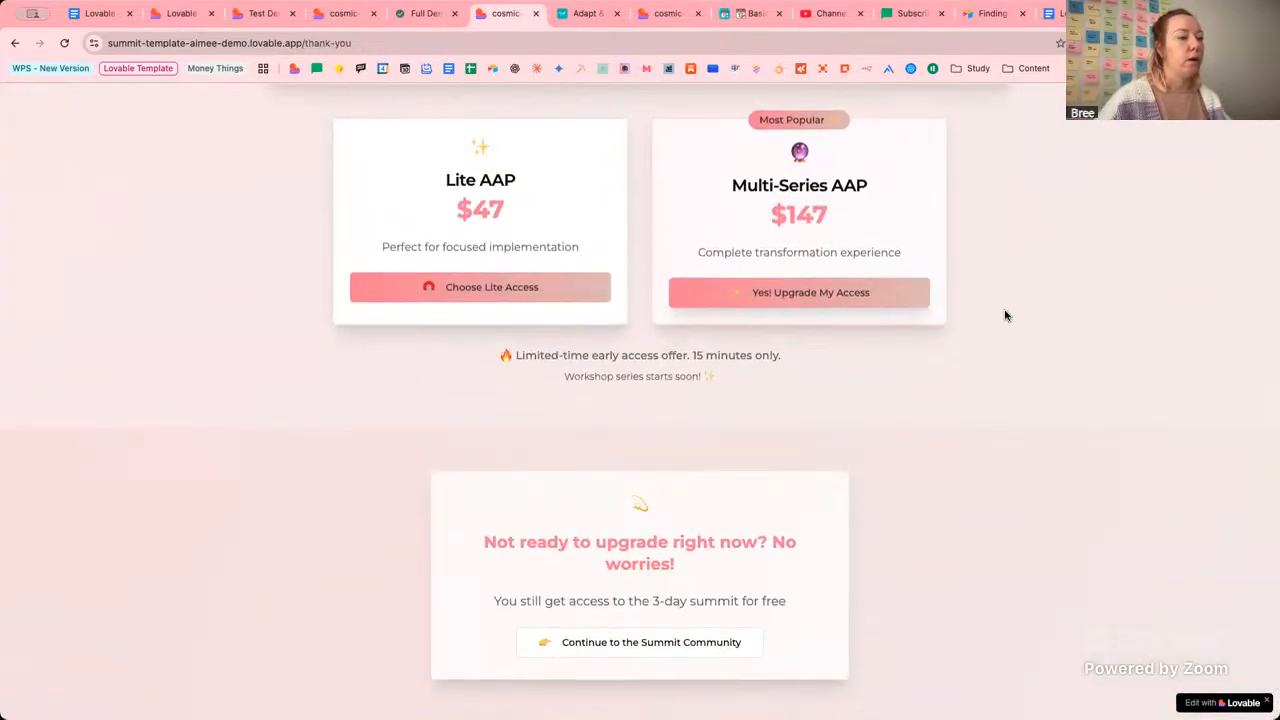
pyautogui.scroll(5, 1003, 314)
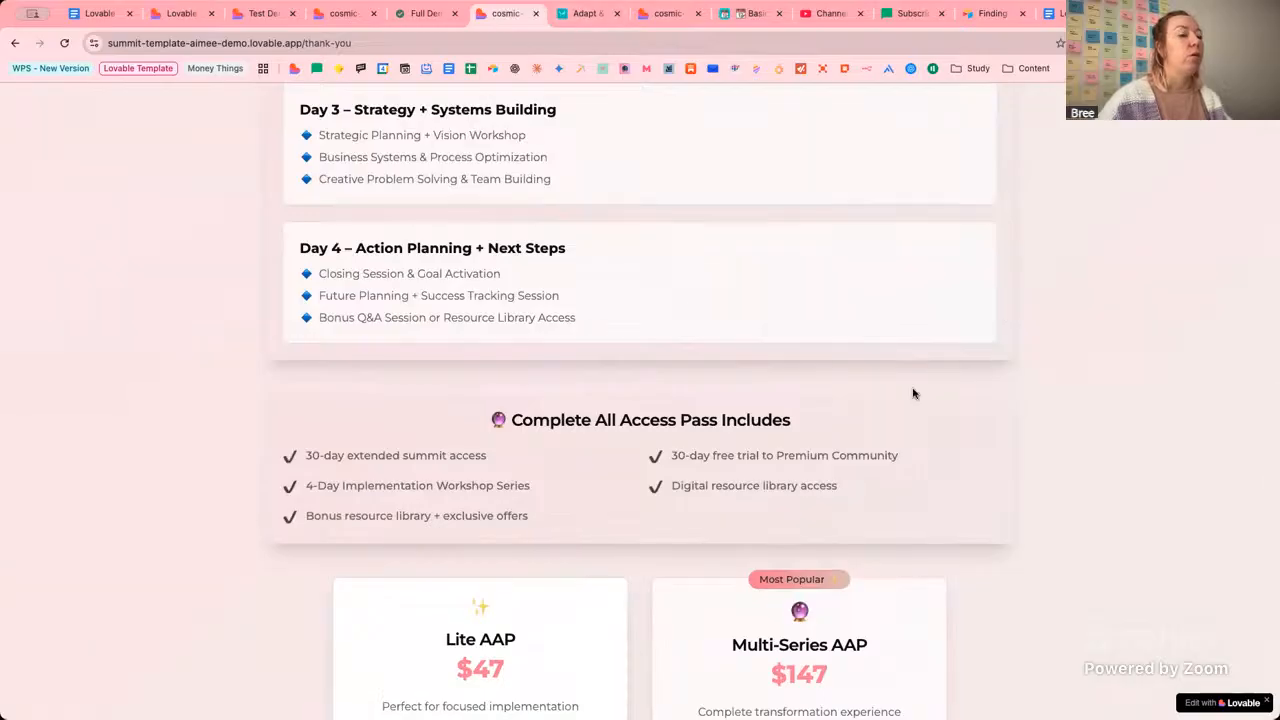
pyautogui.scroll(-1, 1004, 423)
pyautogui.scroll(-2, 1004, 423)
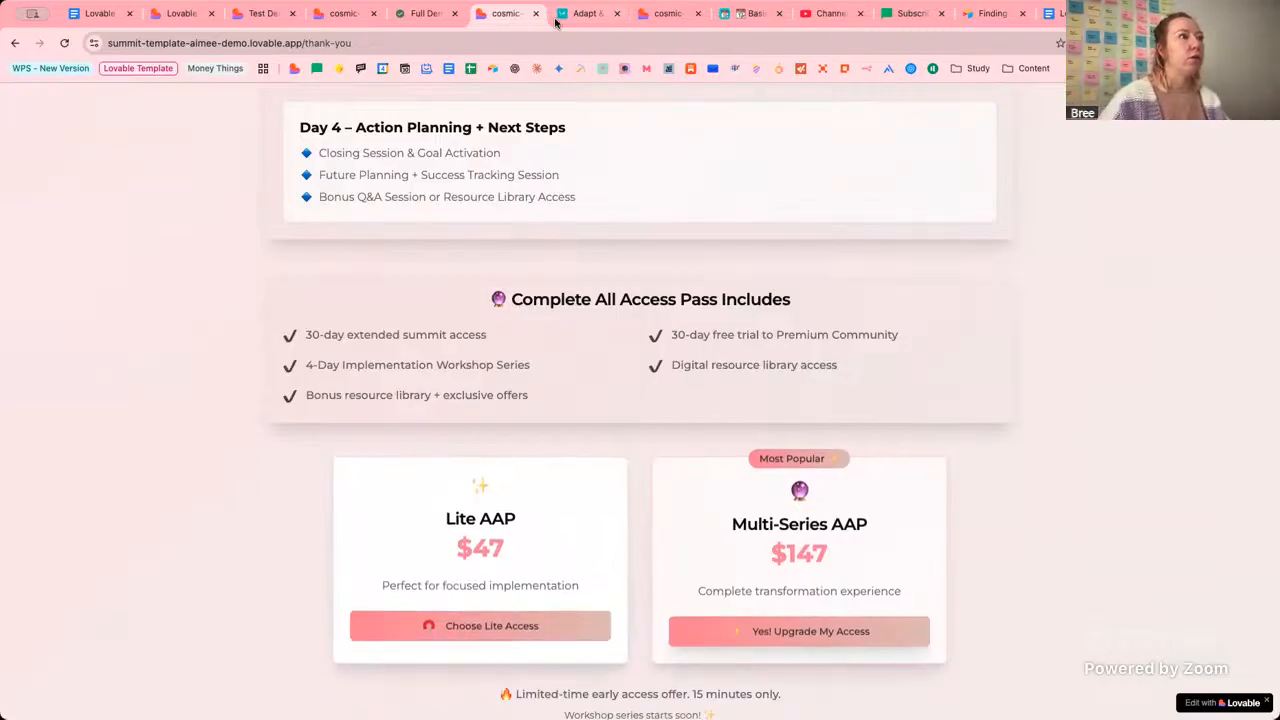
pyautogui.click(665, 13)
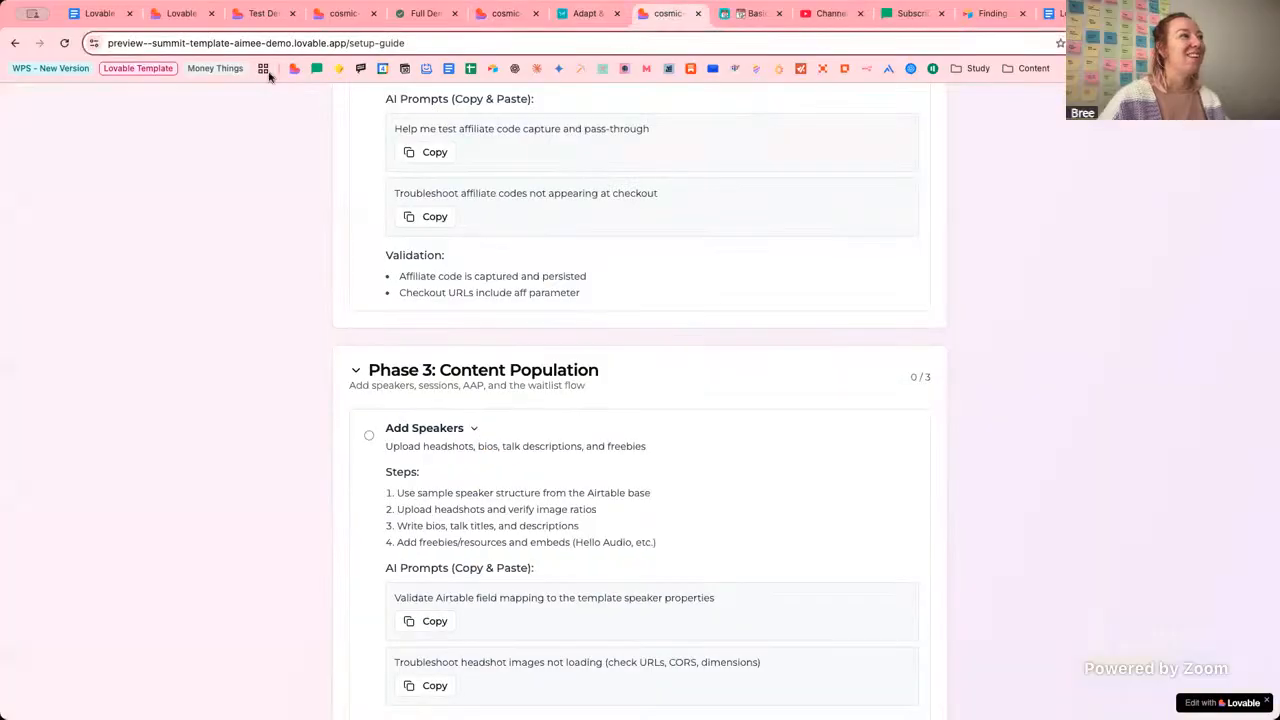
# Glance at the thank-you page again, then tick the setup guide's Affiliate Tracking step.
pyautogui.click(505, 13)
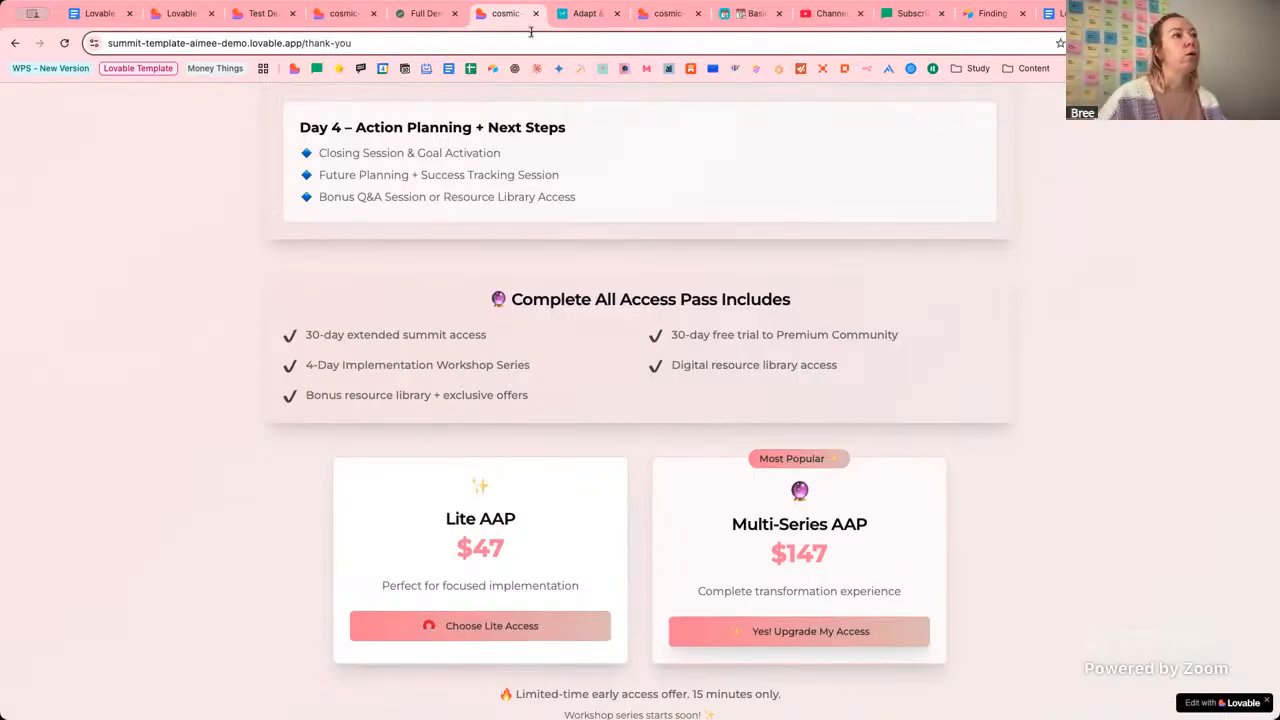
pyautogui.click(658, 13)
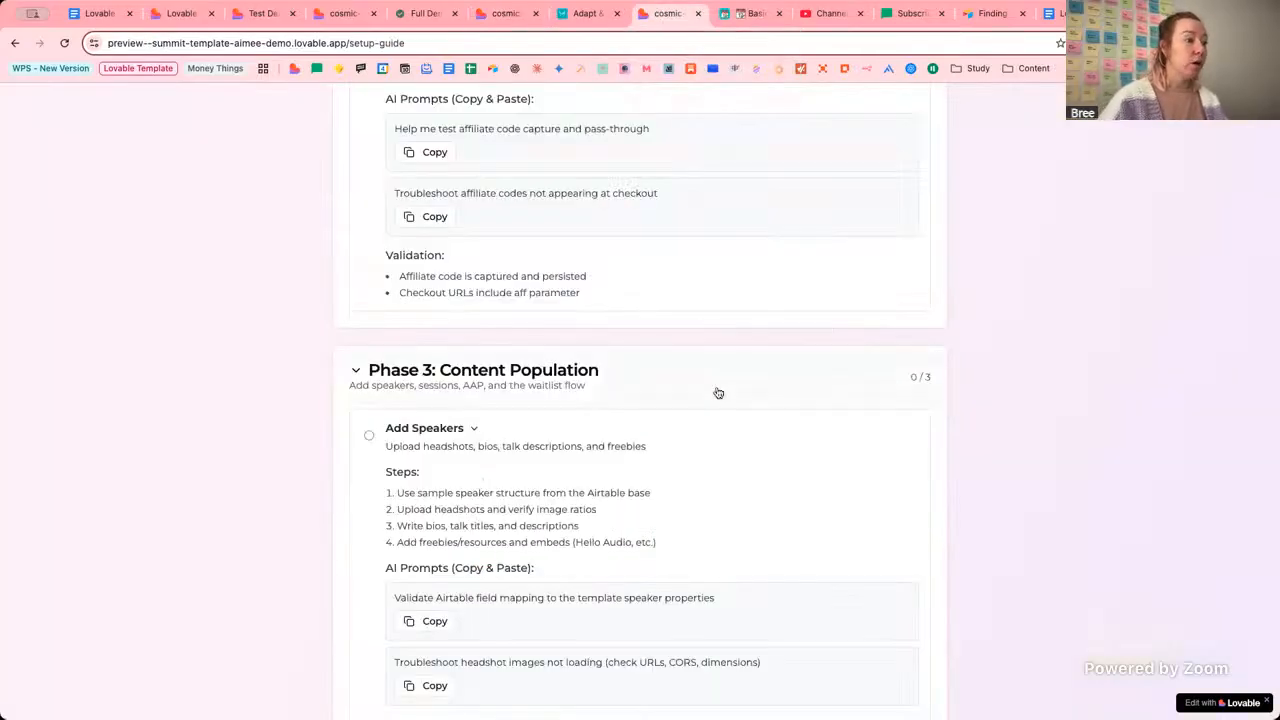
pyautogui.scroll(3, 486, 286)
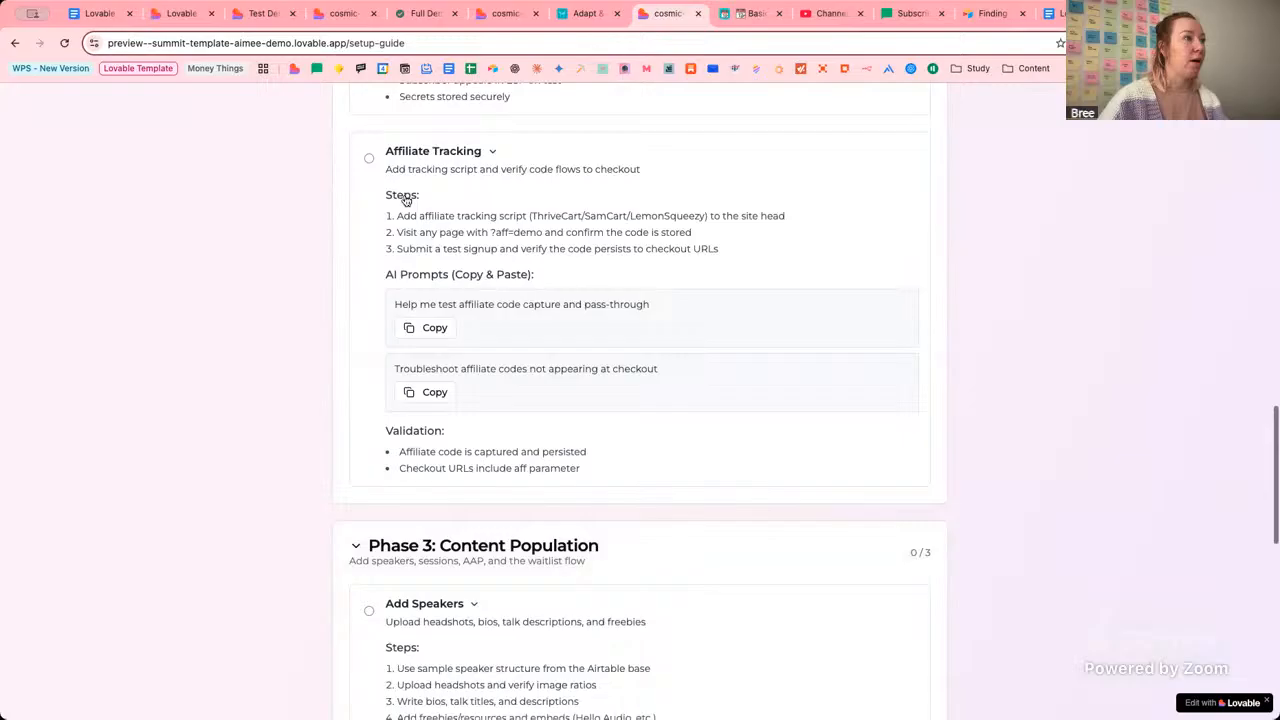
pyautogui.click(369, 160)
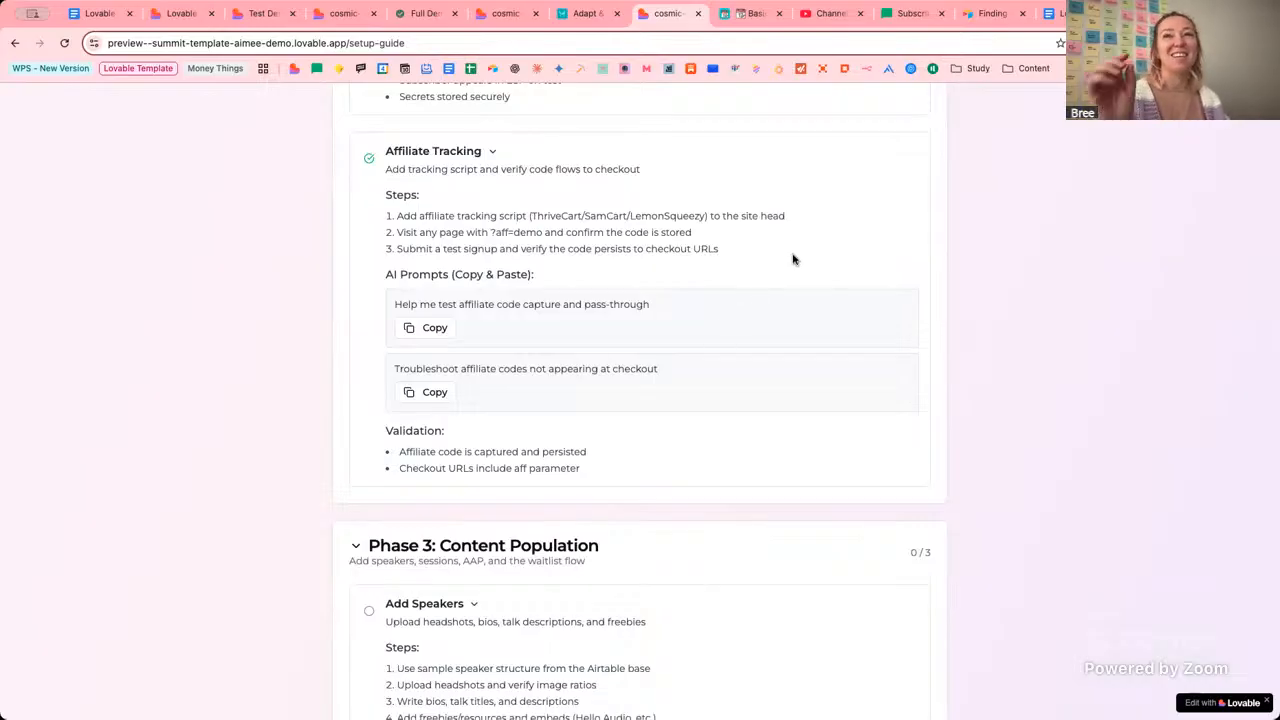
# Review the setup guide's phases, then switch to the Airtable speaker submissions table.
pyautogui.scroll(5, 808, 290)
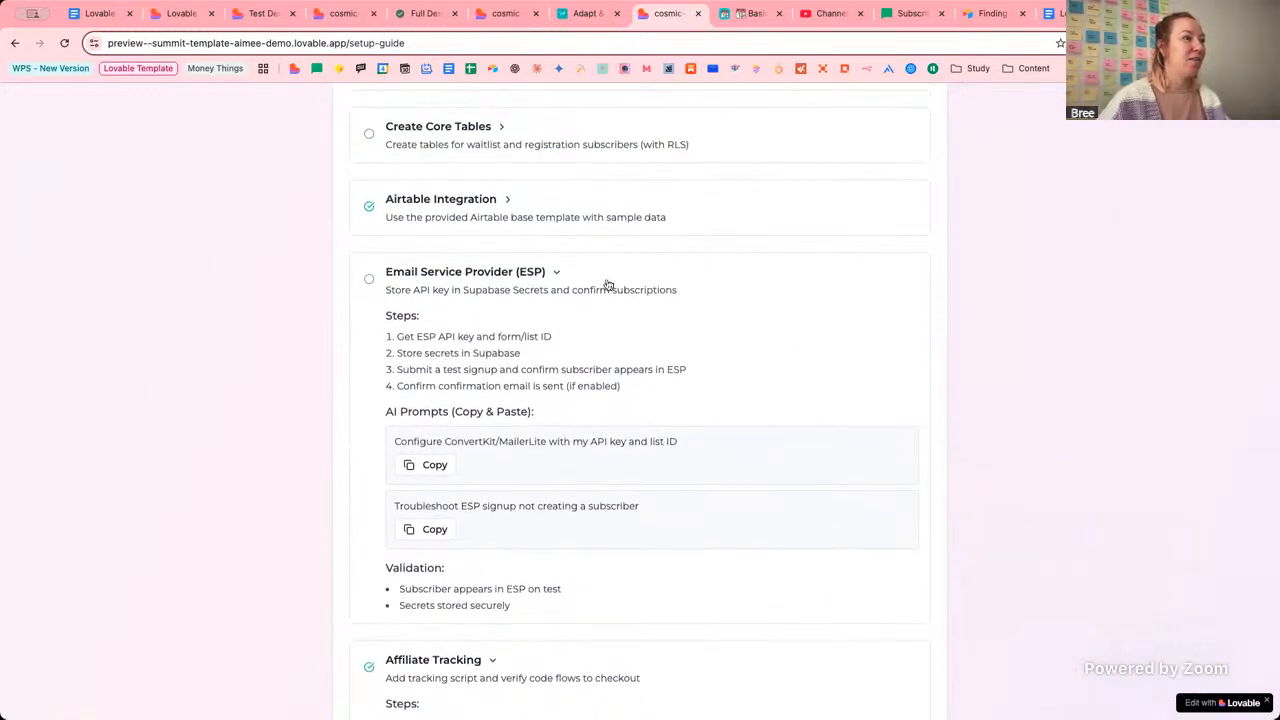
pyautogui.scroll(1, 780, 280)
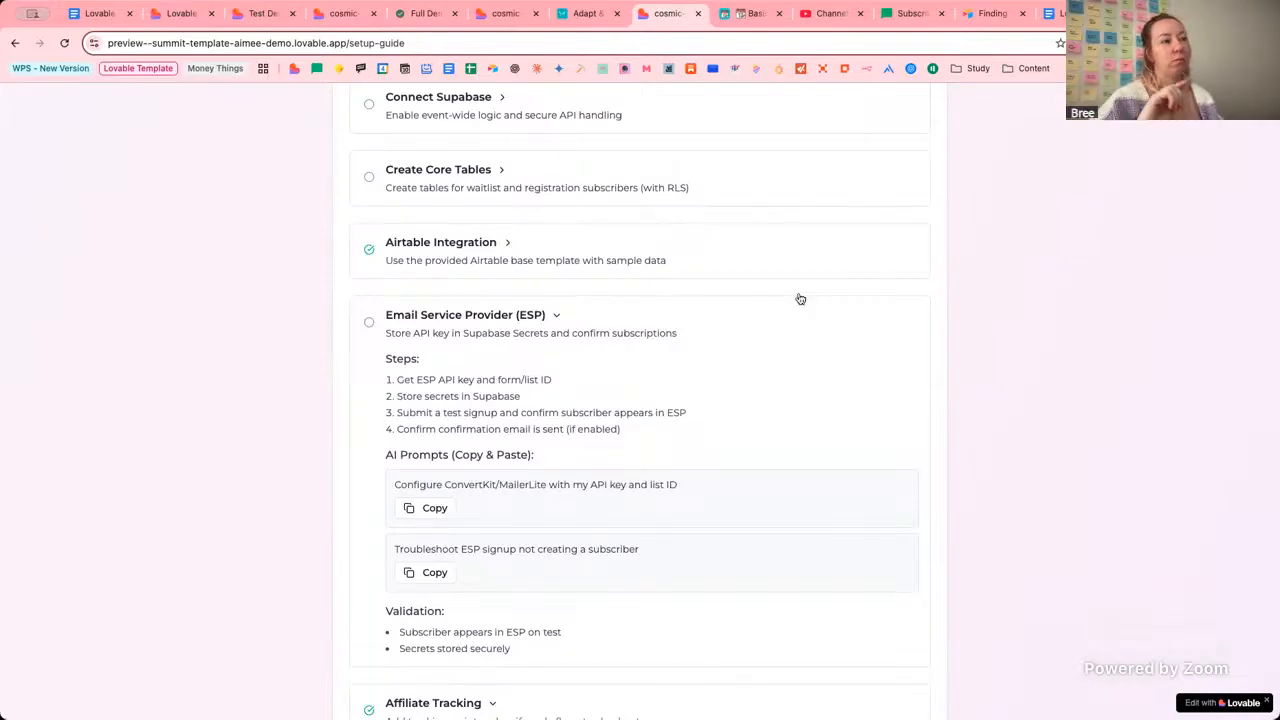
pyautogui.scroll(3, 800, 298)
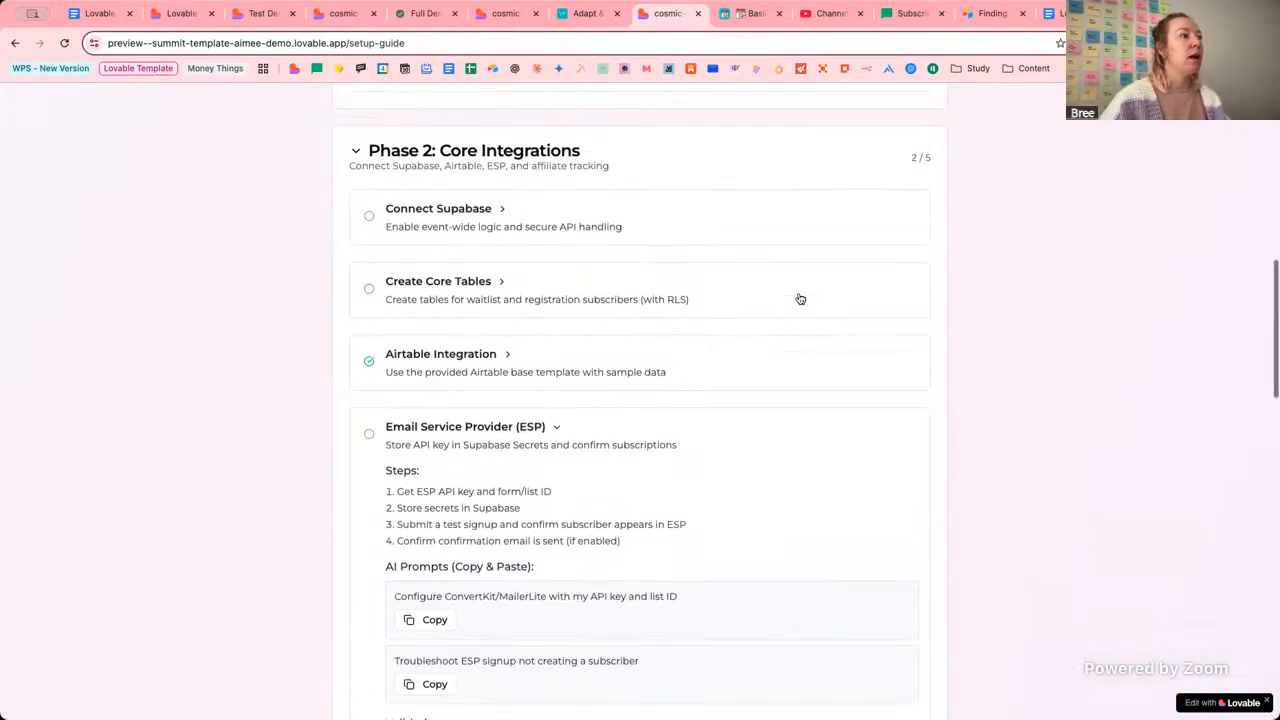
pyautogui.scroll(-3, 830, 243)
pyautogui.scroll(-10, 830, 243)
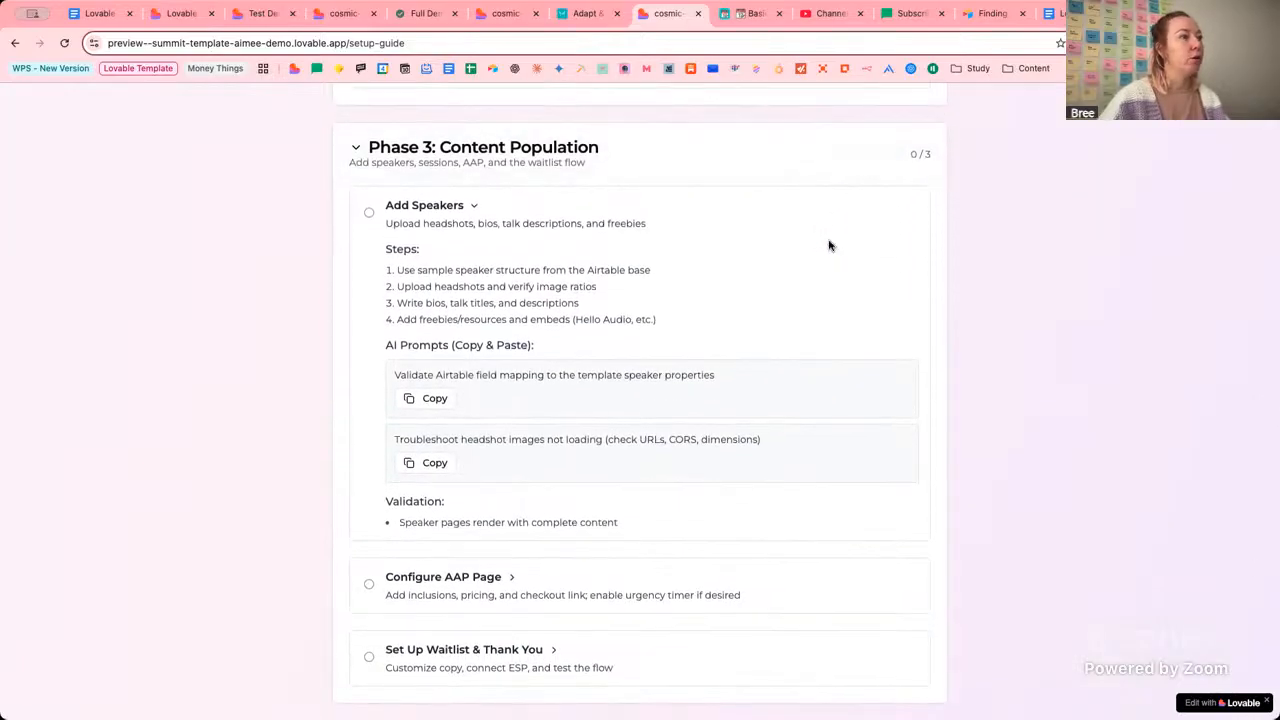
pyautogui.scroll(-1, 830, 245)
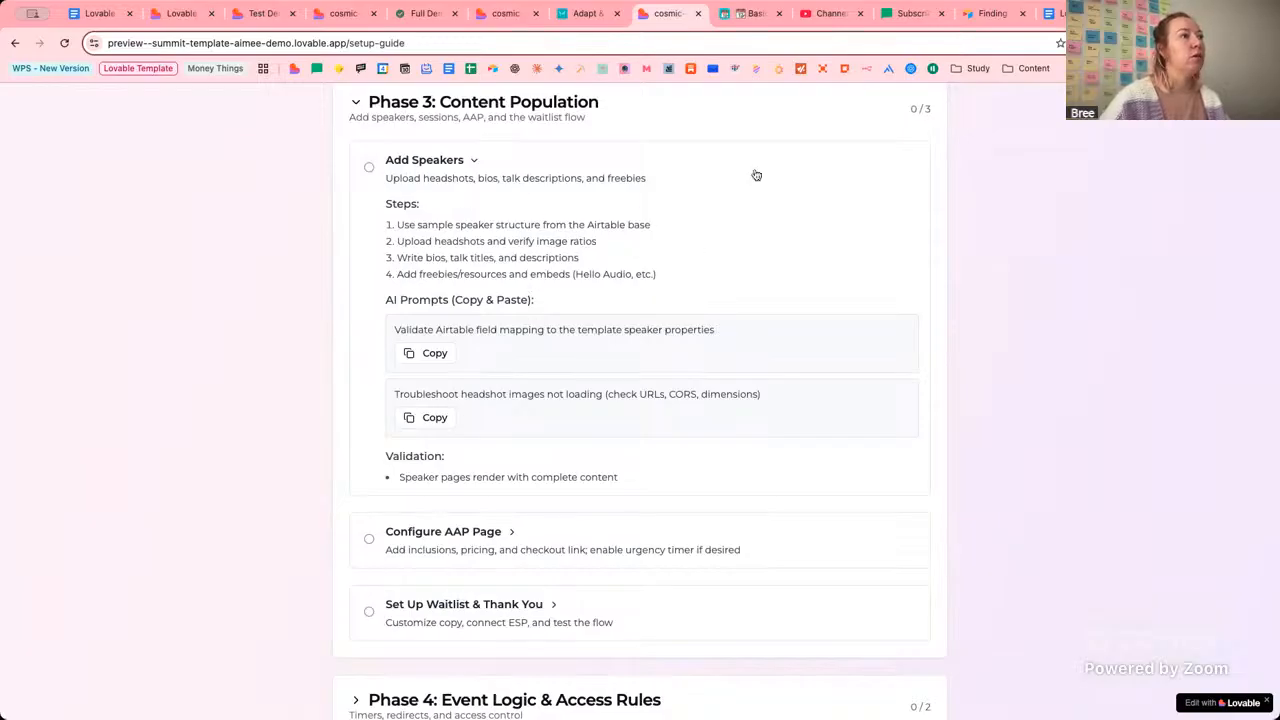
pyautogui.click(740, 15)
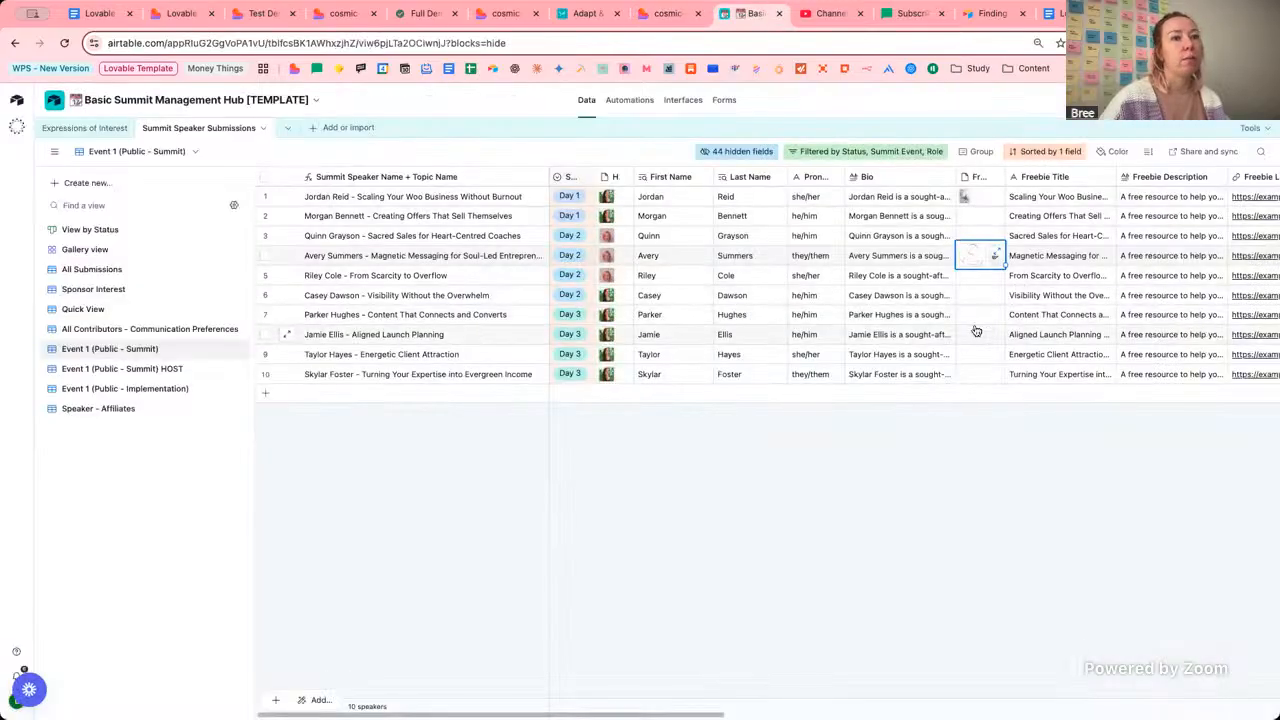
# Browse the base's forms, open the Summit Application Form, and view the Expressions of Interest table.
pyautogui.hscroll(4, 974, 329)
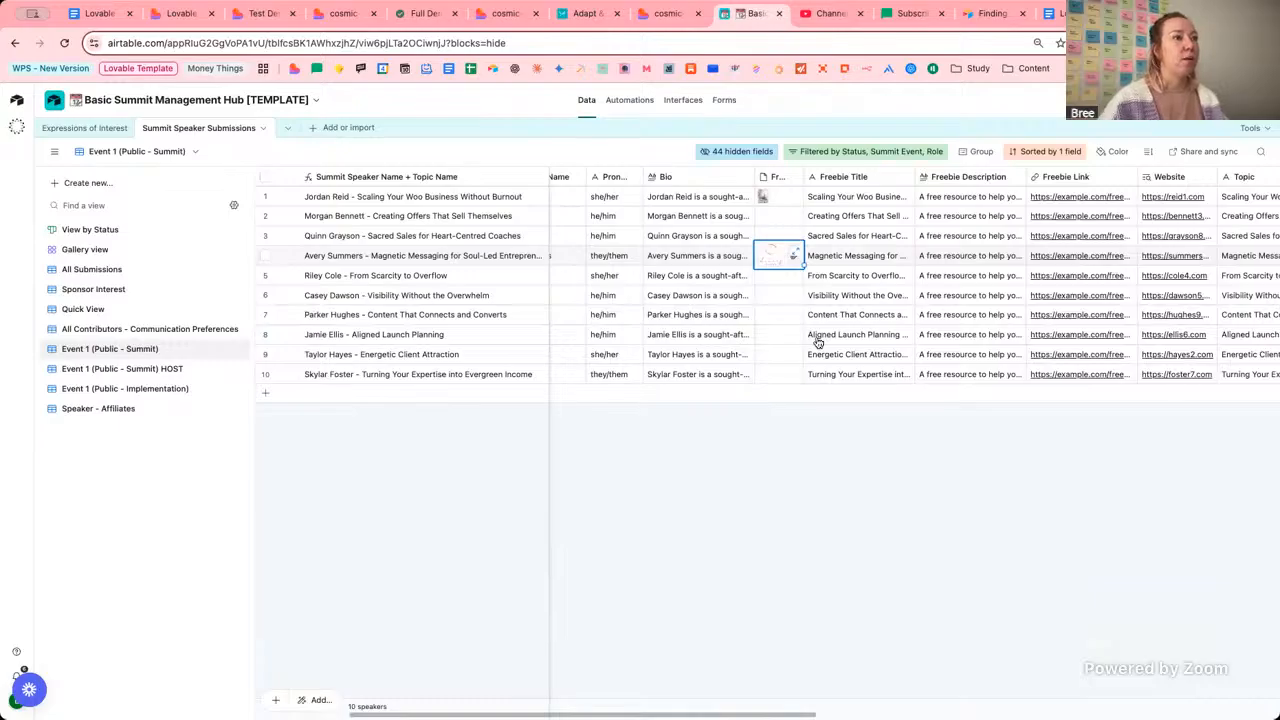
pyautogui.click(725, 101)
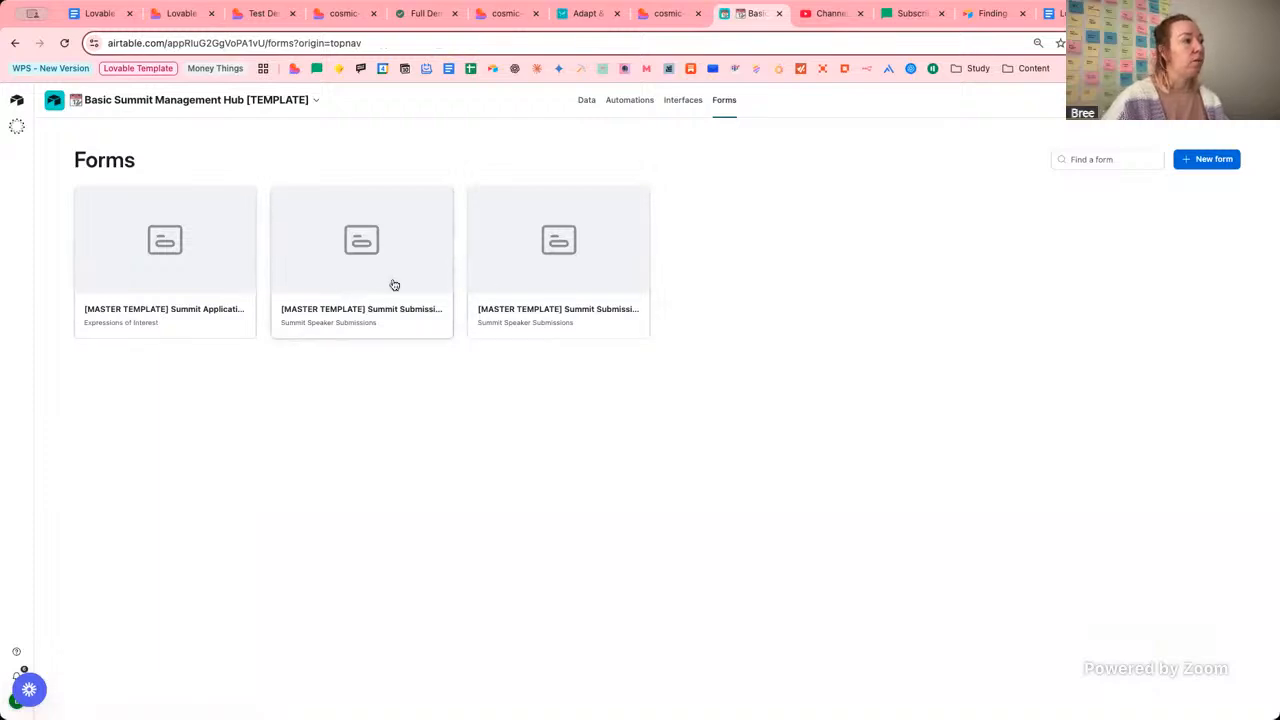
pyautogui.click(170, 281)
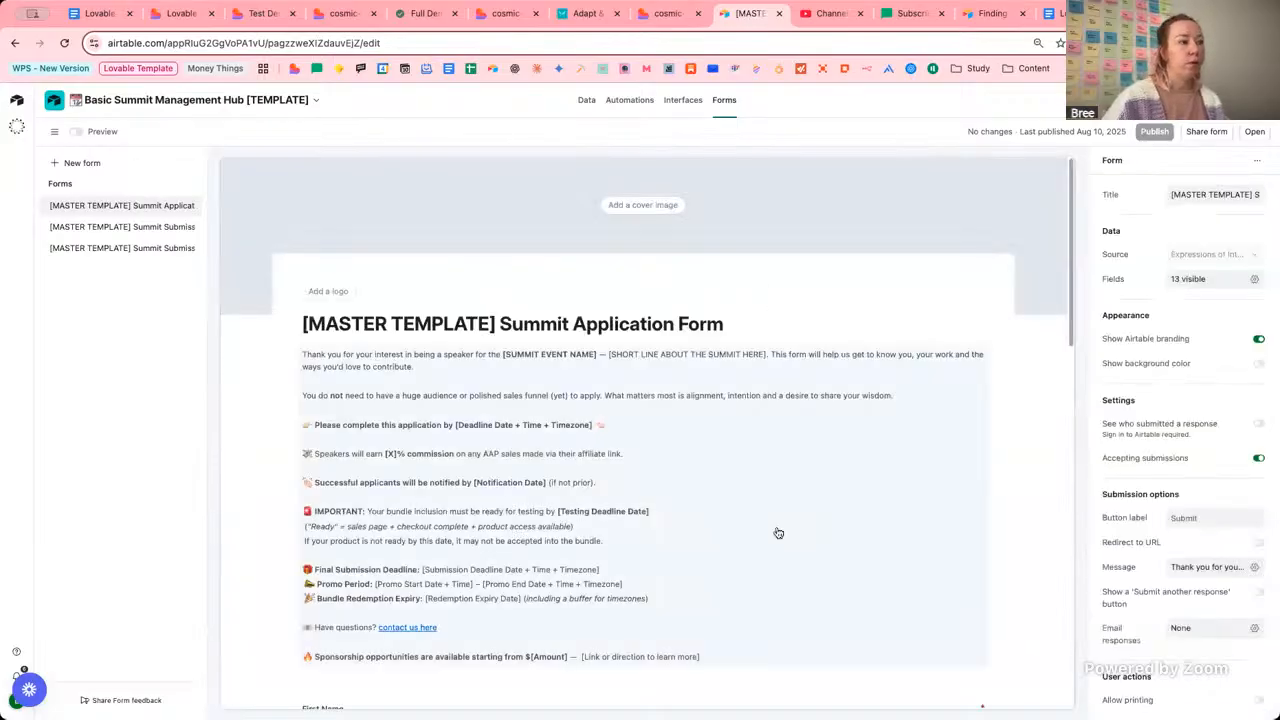
pyautogui.click(601, 108)
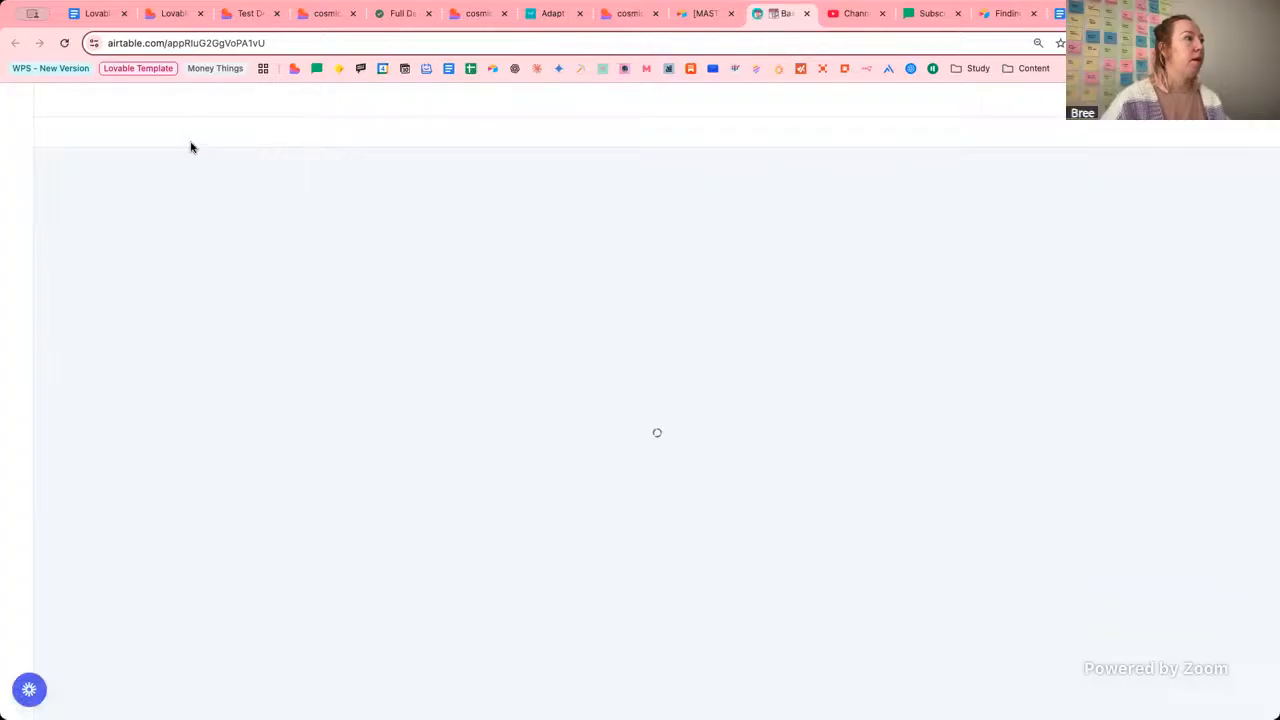
pyautogui.click(94, 128)
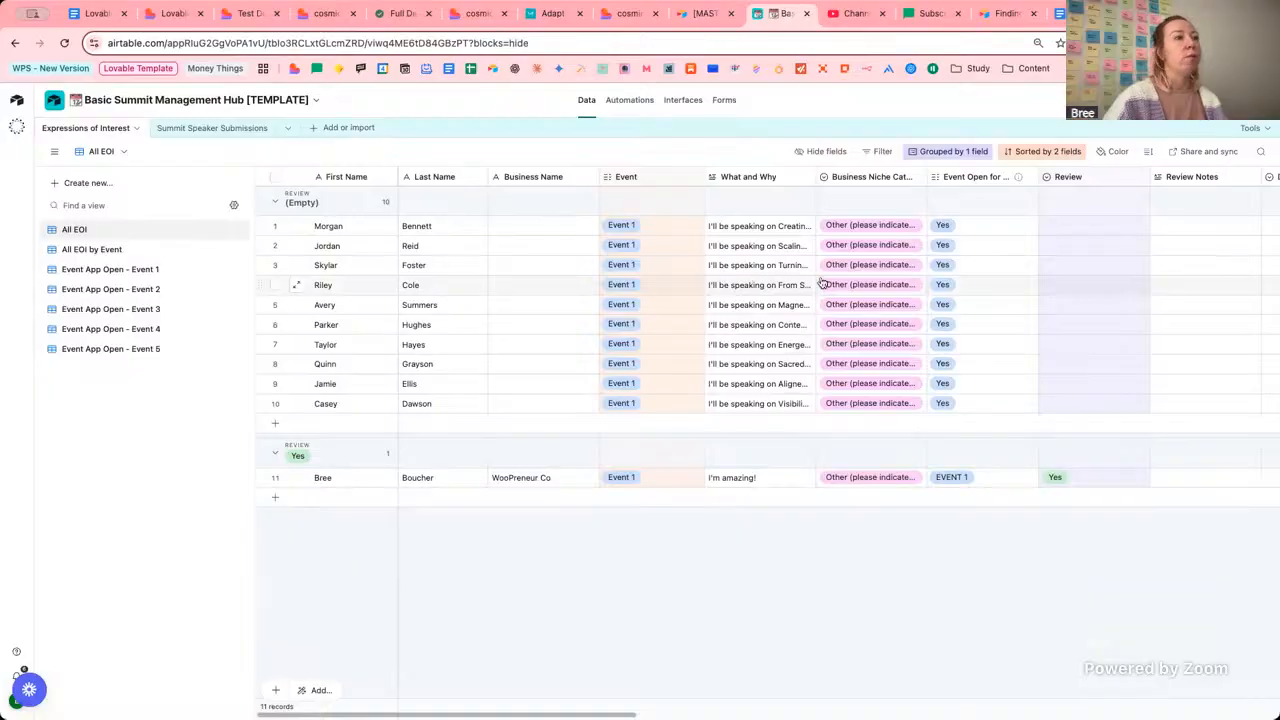
# Review the No Bundle and AAP Bundle confirmation forms in the form editor.
pyautogui.click(706, 14)
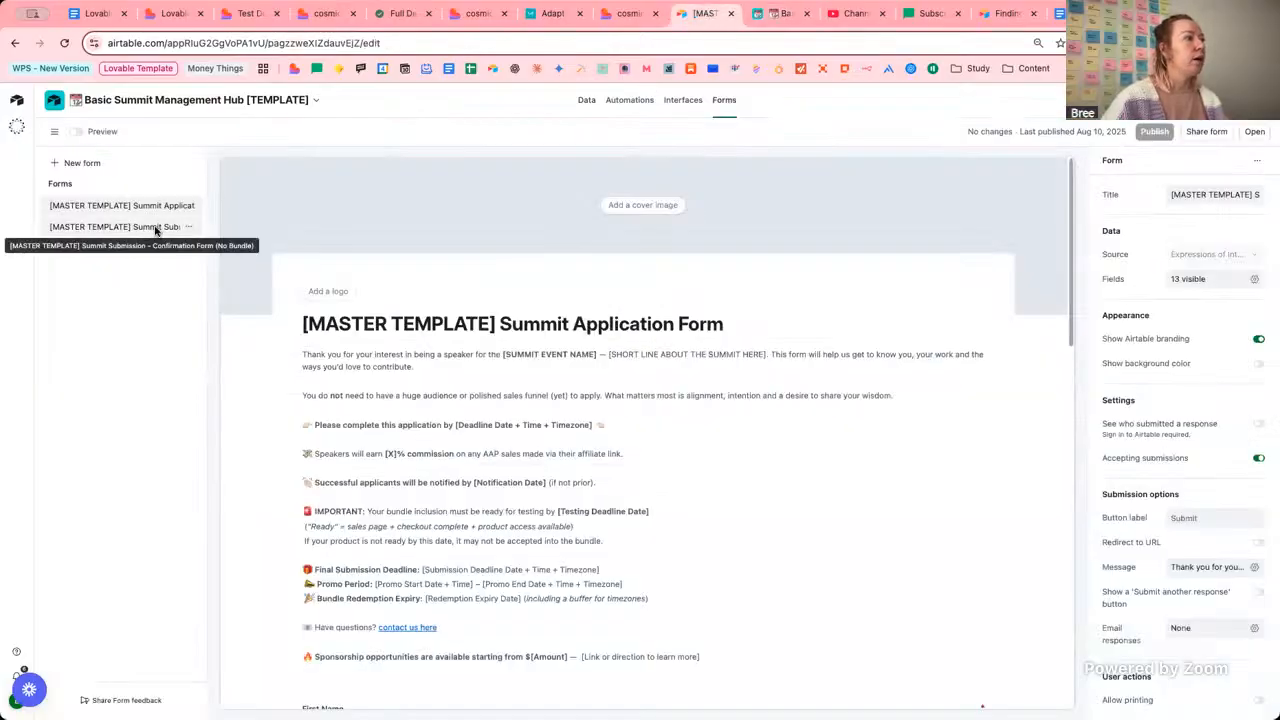
pyautogui.click(108, 227)
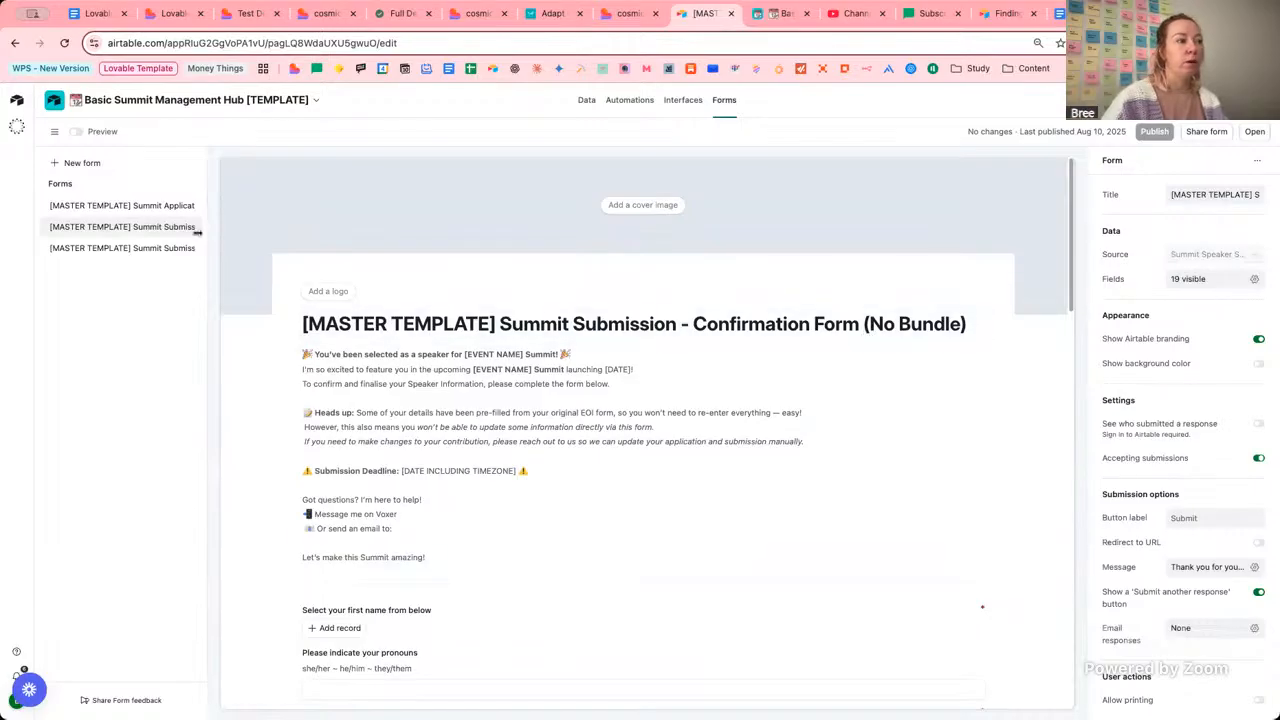
pyautogui.click(137, 248)
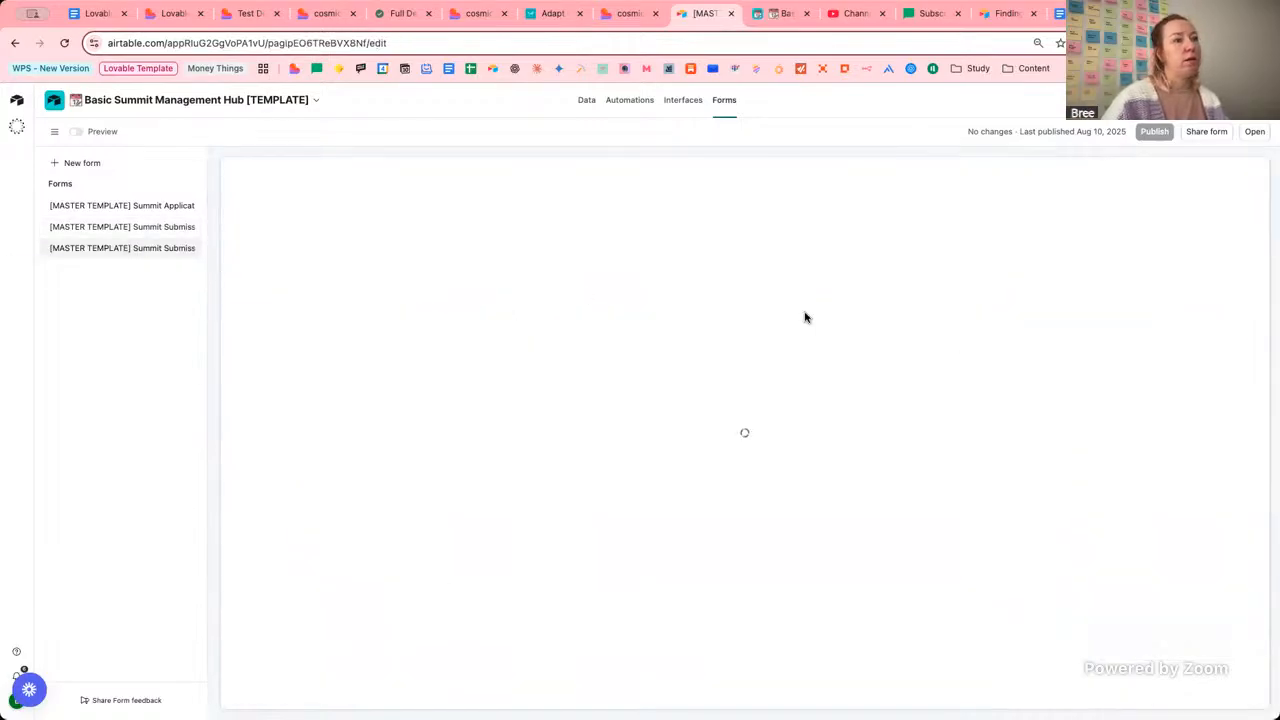
pyautogui.scroll(-15, 812, 332)
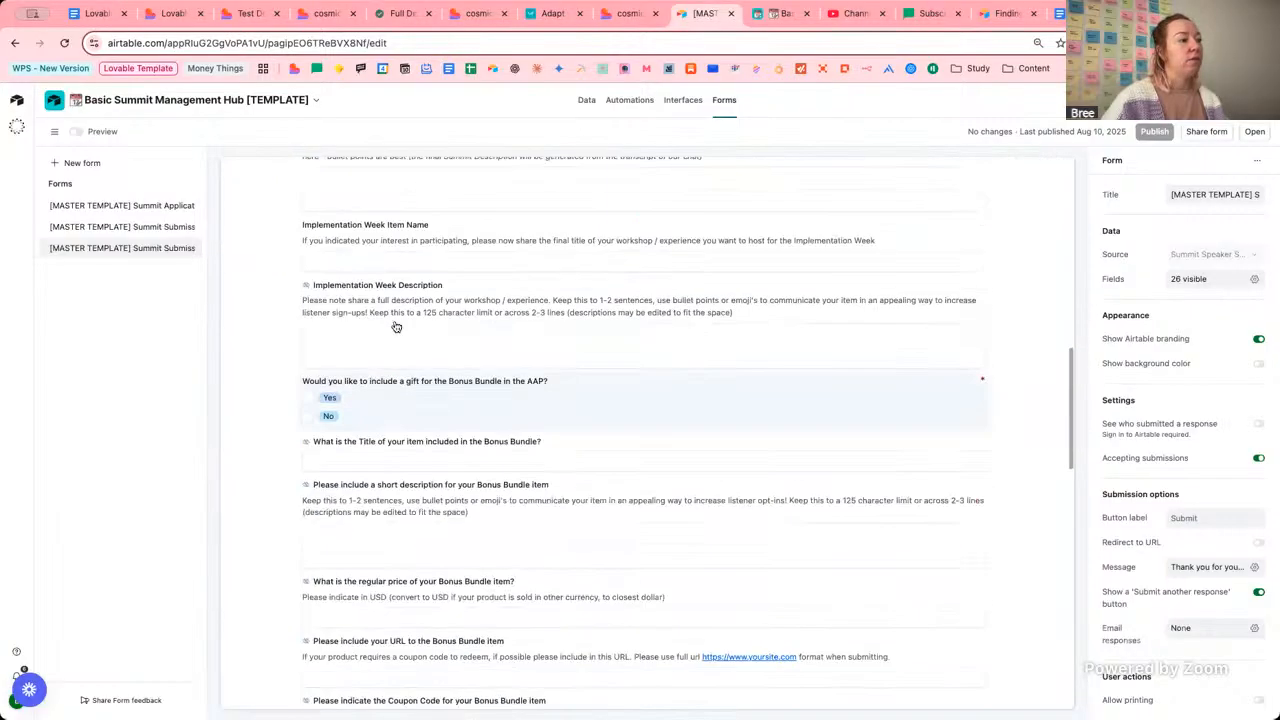
pyautogui.scroll(15, 551, 480)
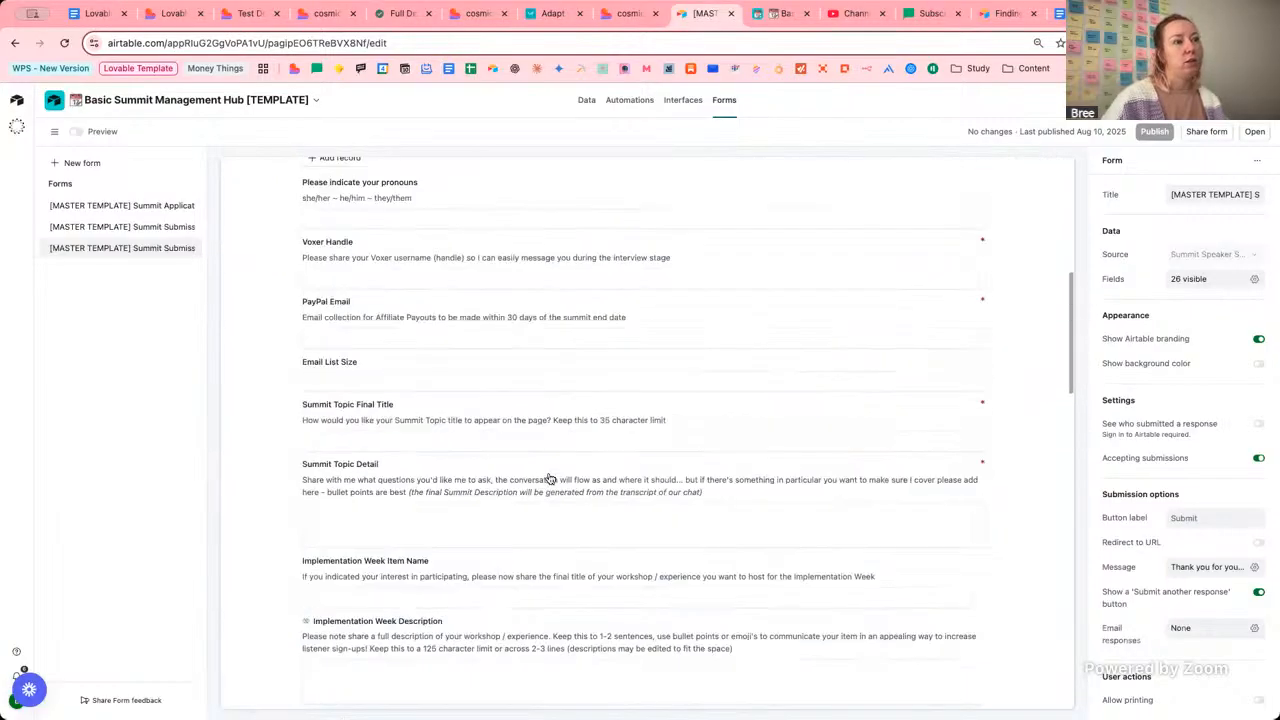
pyautogui.click(160, 227)
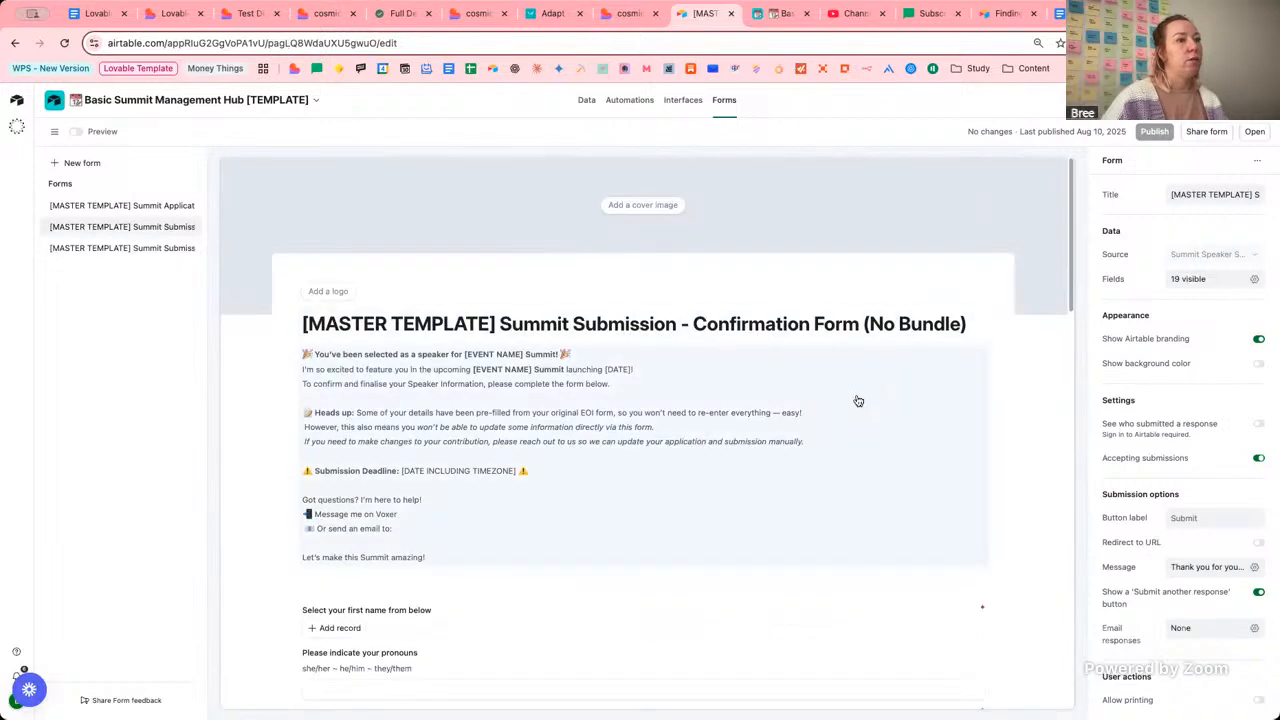
# Open the Summit Speaker Submissions table in the summit management base.
pyautogui.click(781, 13)
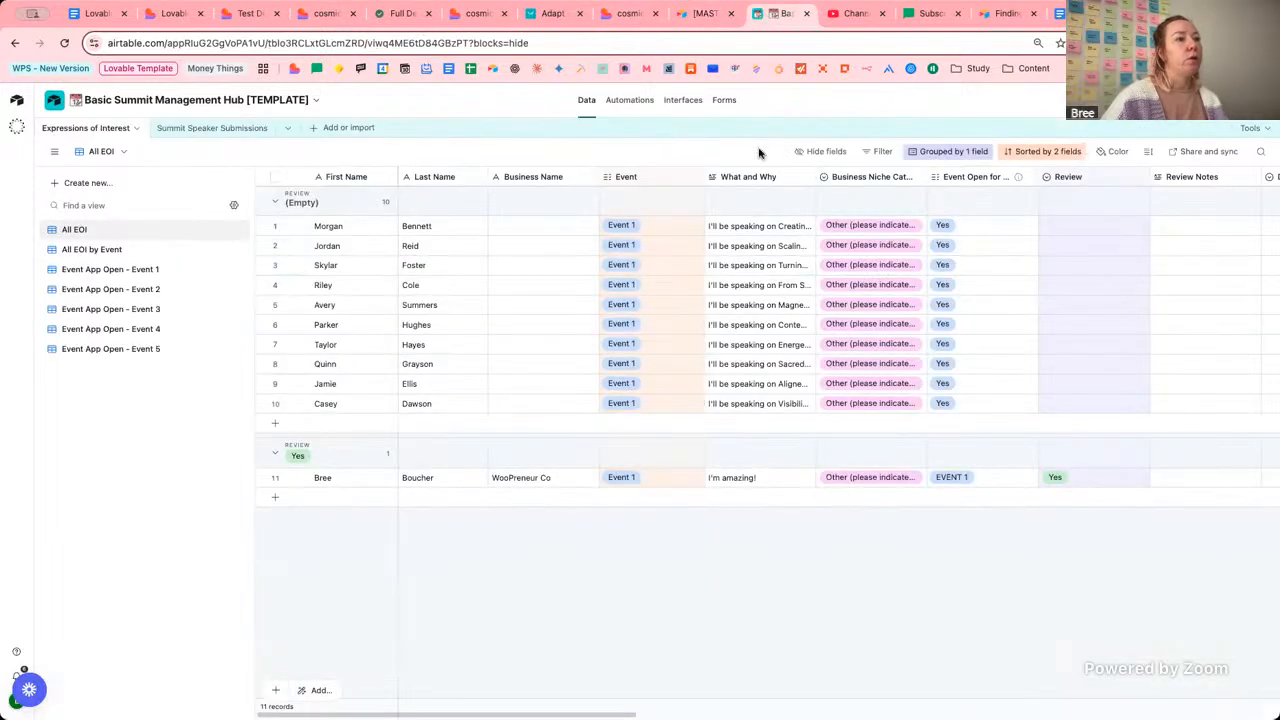
pyautogui.click(229, 128)
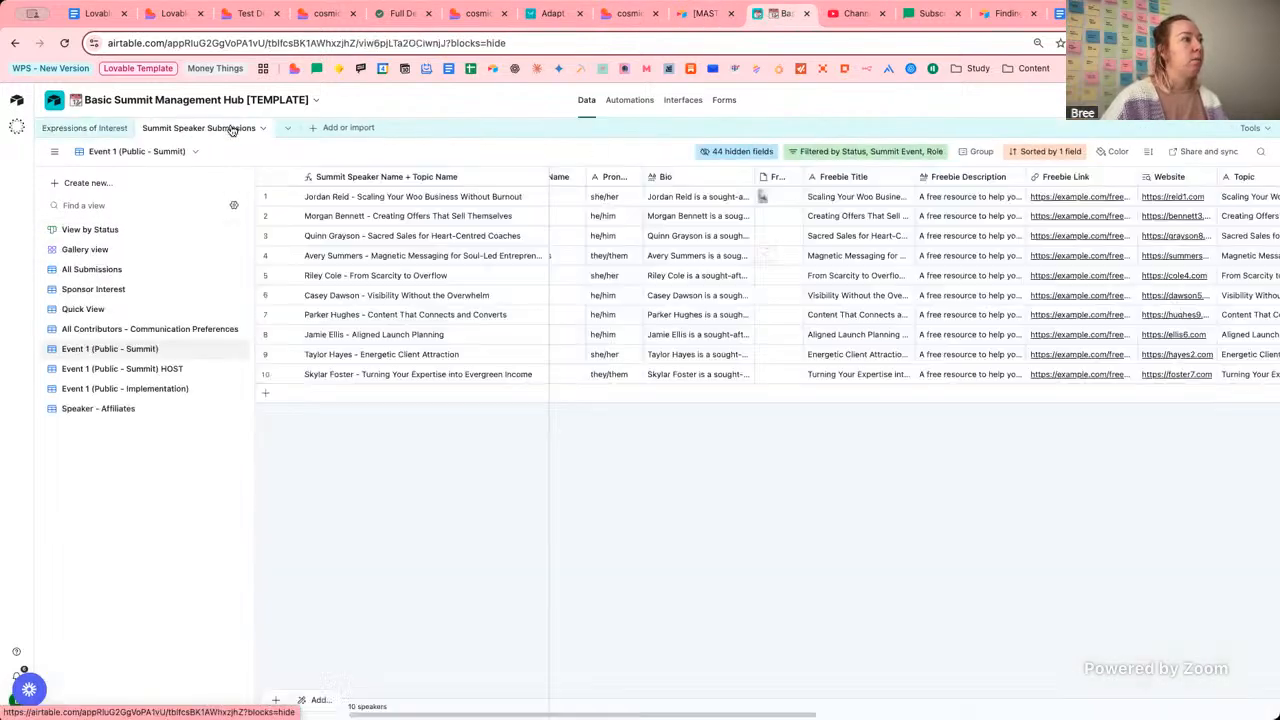
pyautogui.click(89, 128)
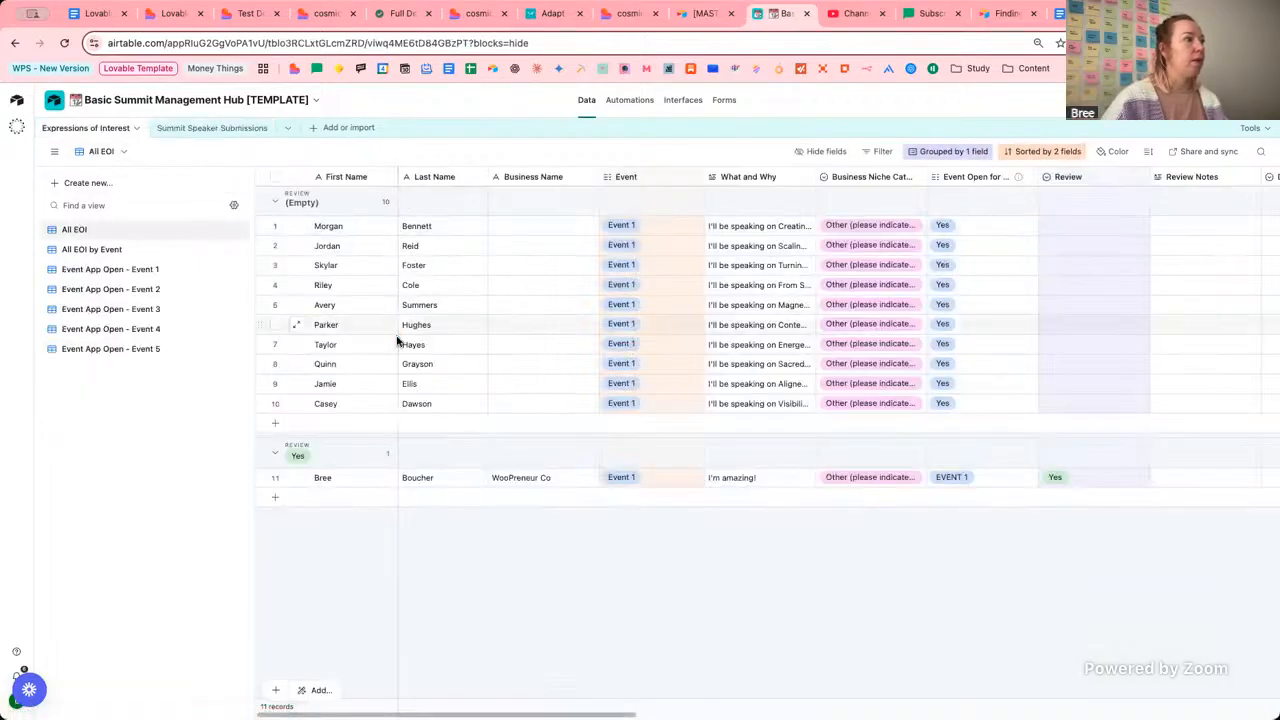
pyautogui.click(226, 128)
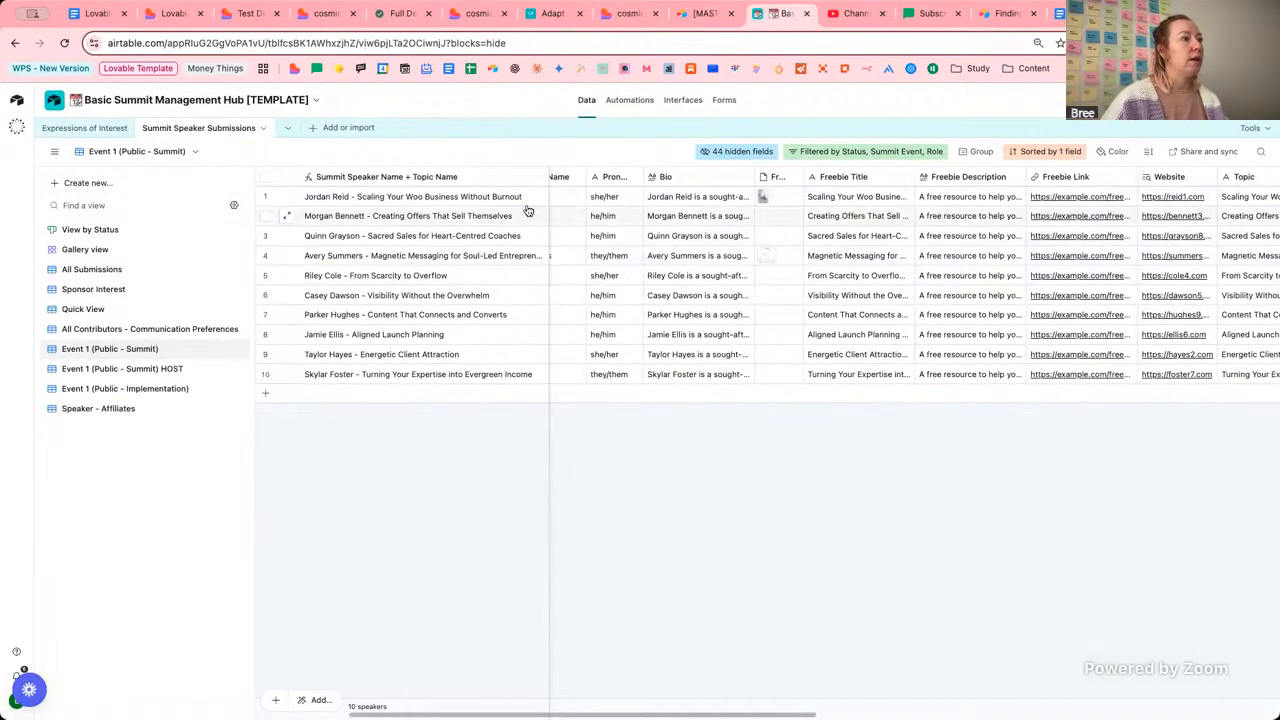
pyautogui.click(287, 197)
pyautogui.scroll(-10, 760, 440)
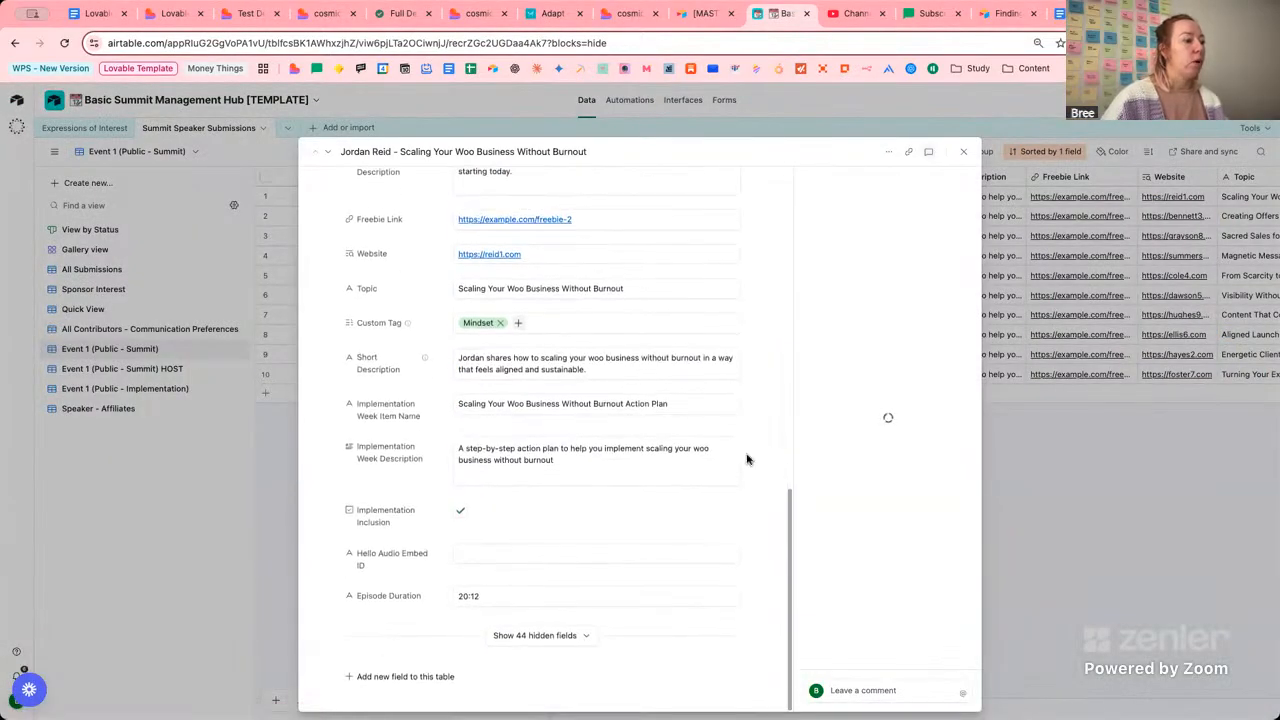
pyautogui.click(584, 636)
pyautogui.scroll(-4, 711, 563)
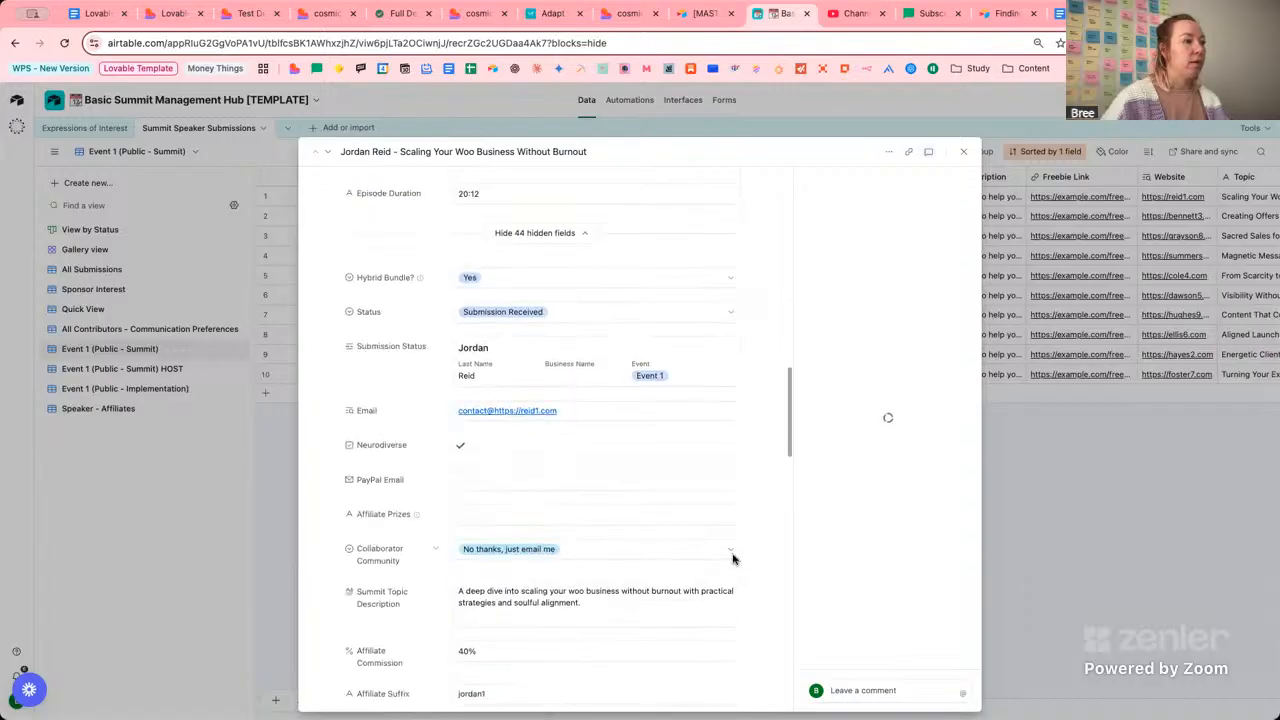
pyautogui.click(517, 357)
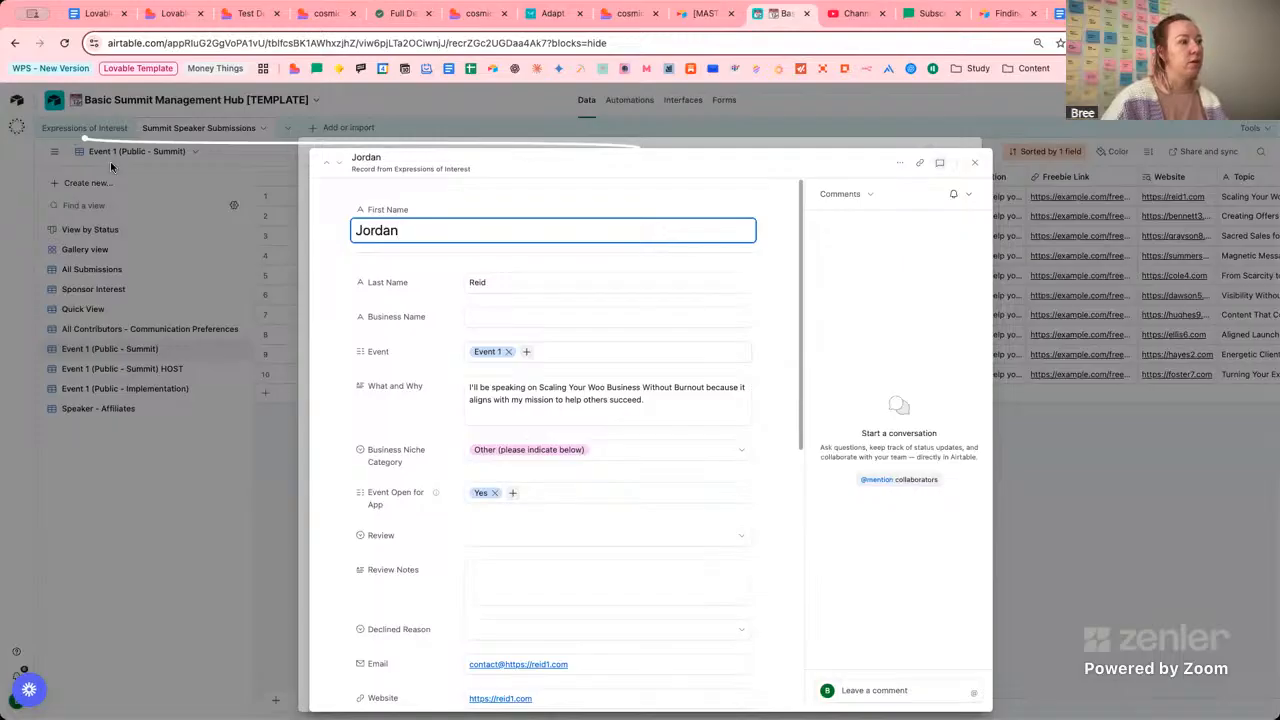
pyautogui.click(974, 163)
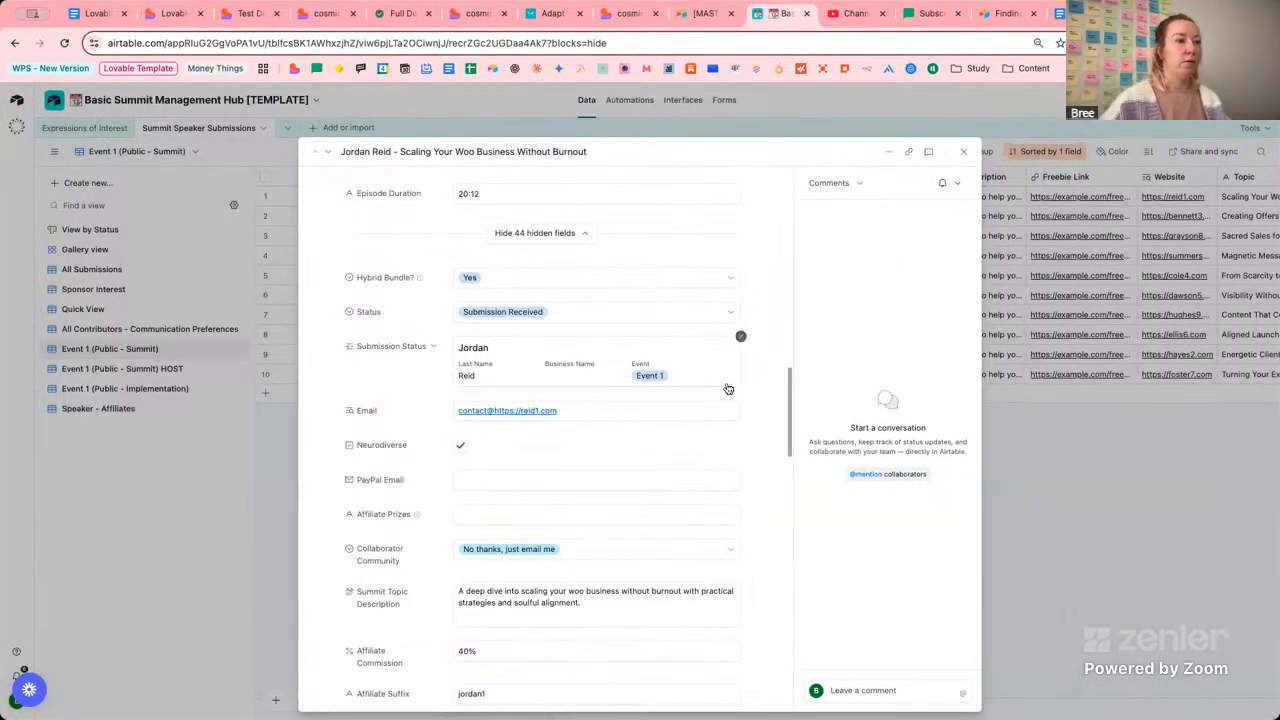
pyautogui.scroll(5, 774, 322)
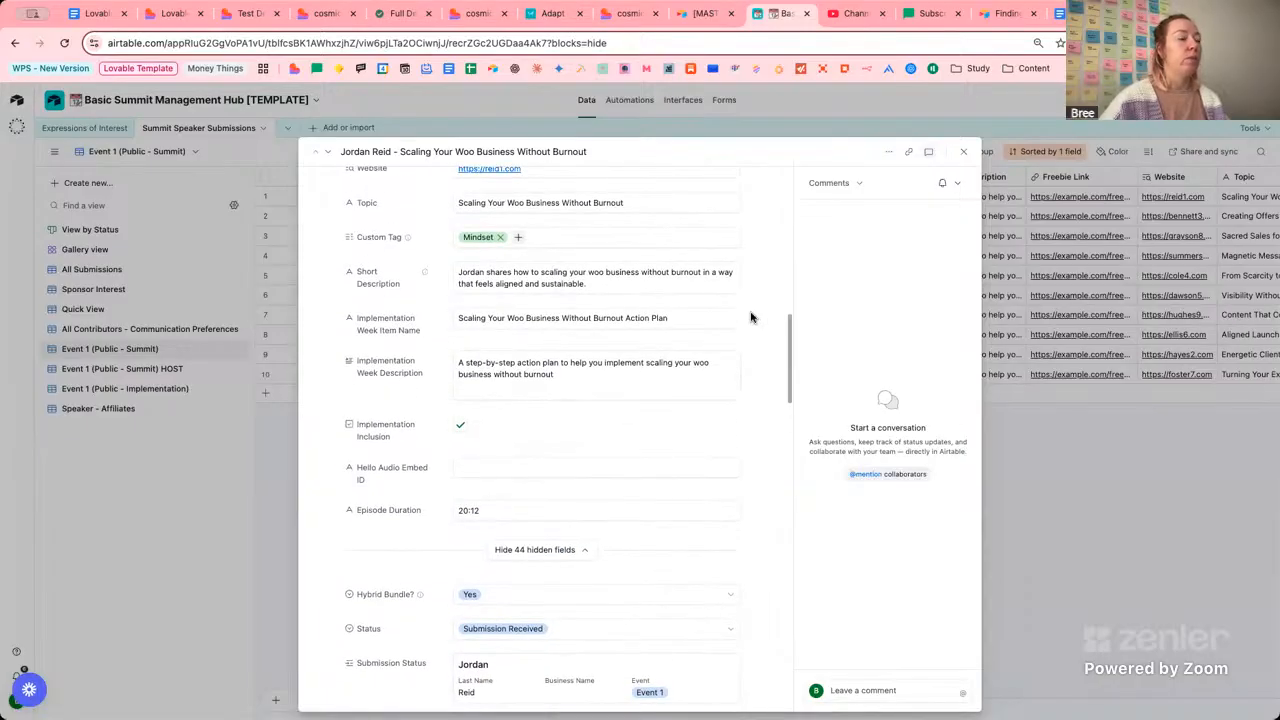
pyautogui.scroll(3, 760, 318)
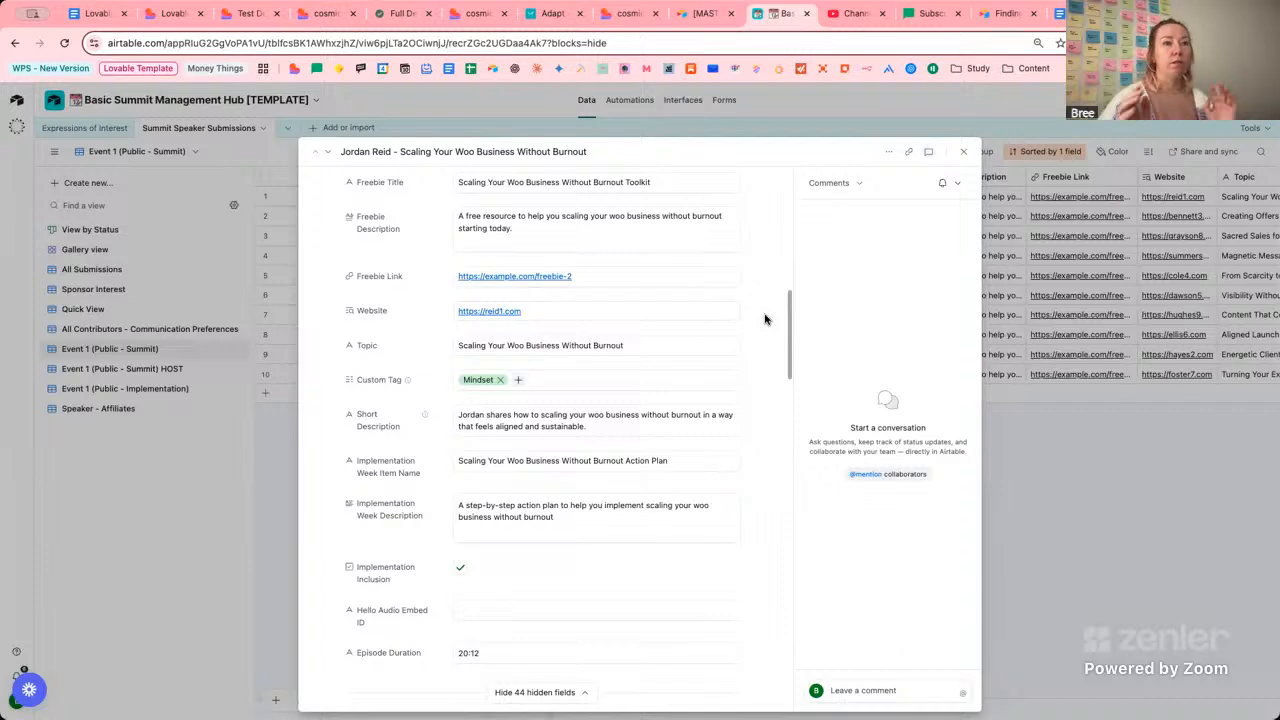
pyautogui.click(522, 608)
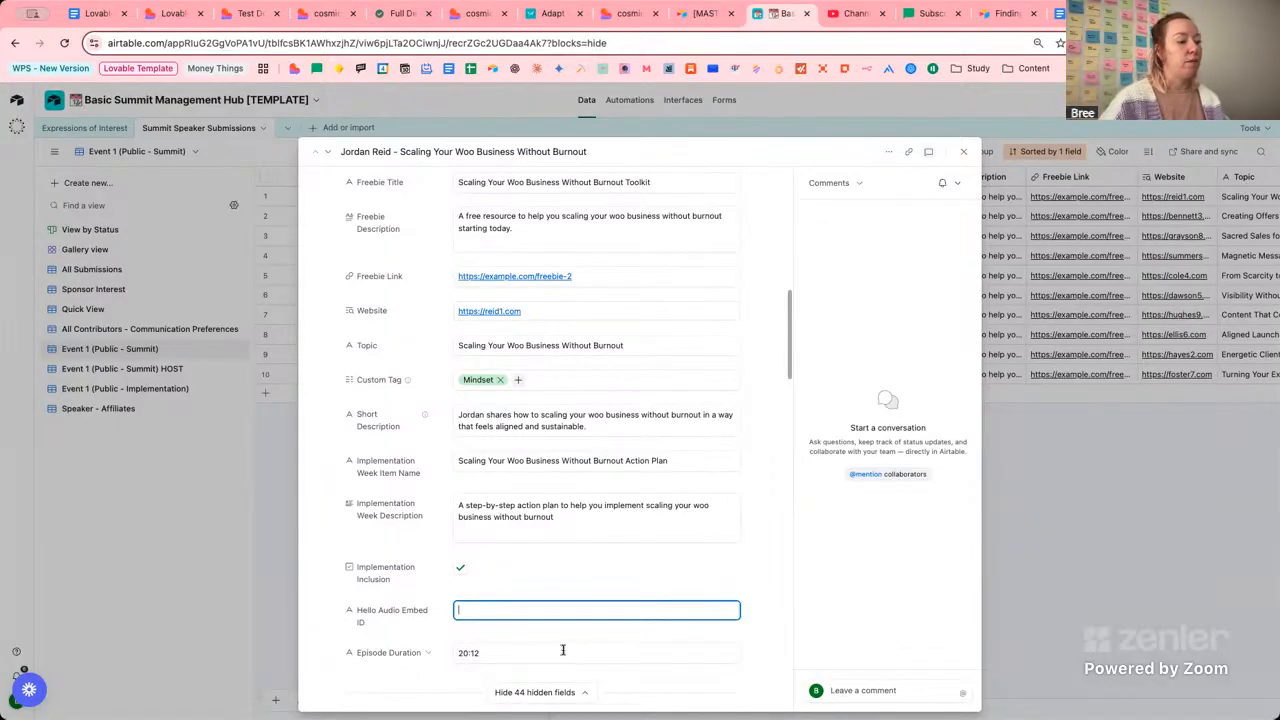
pyautogui.click(497, 654)
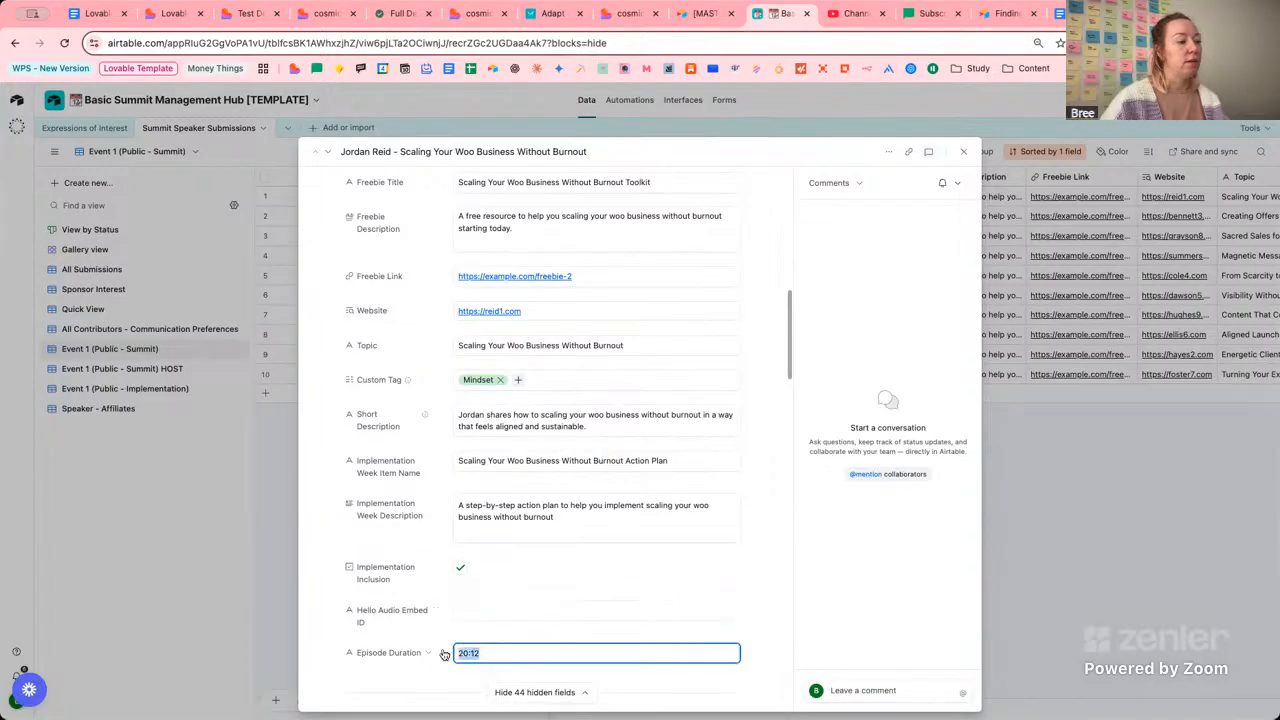
pyautogui.click(768, 642)
pyautogui.scroll(-1, 746, 647)
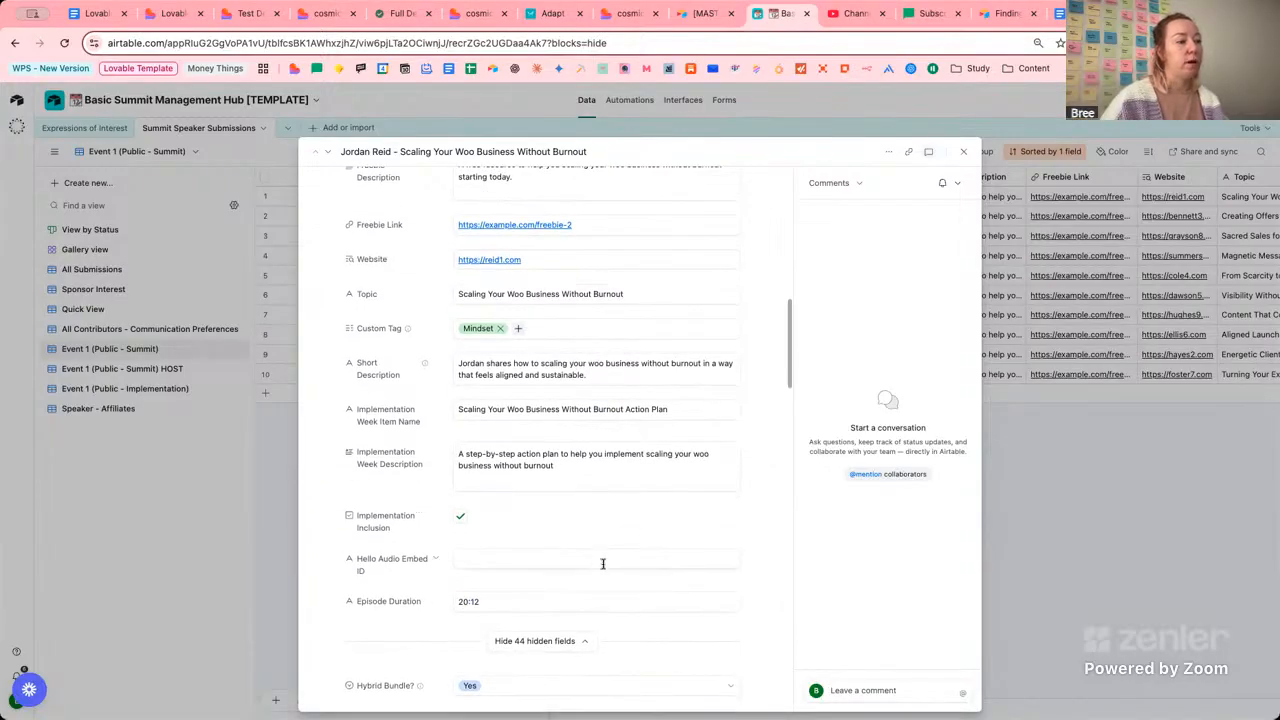
pyautogui.scroll(1, 765, 574)
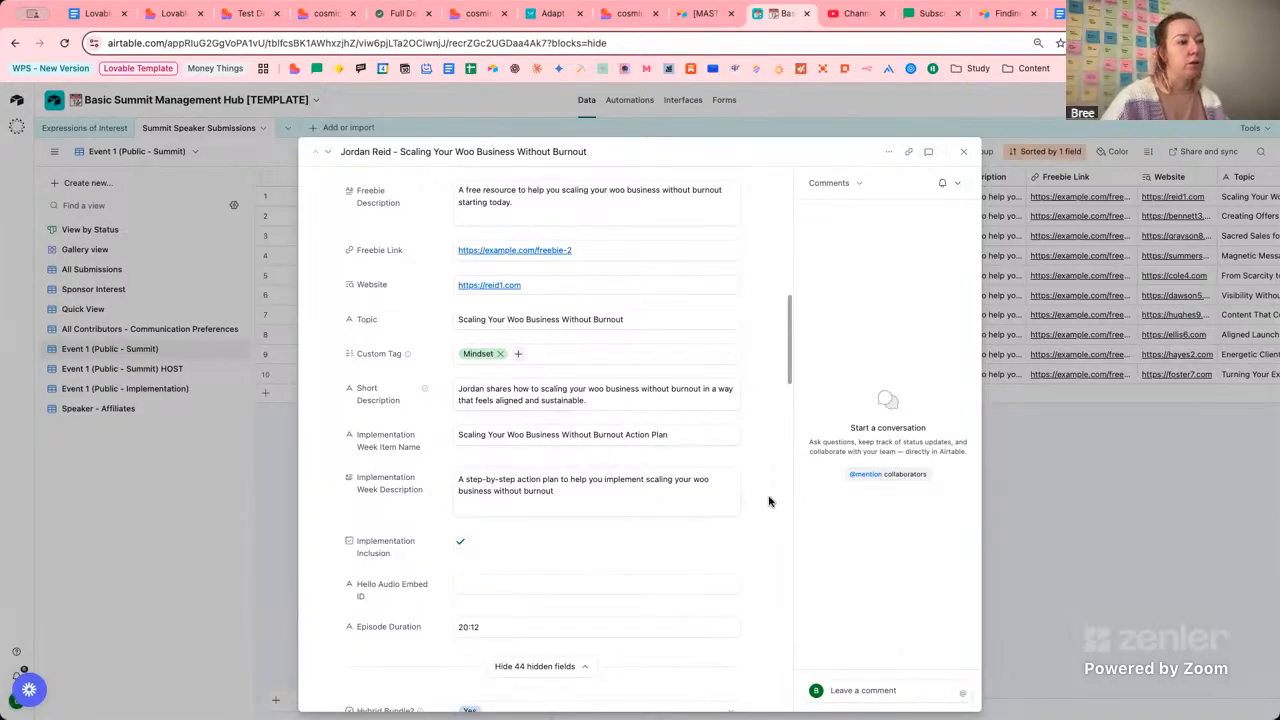
pyautogui.scroll(3, 769, 501)
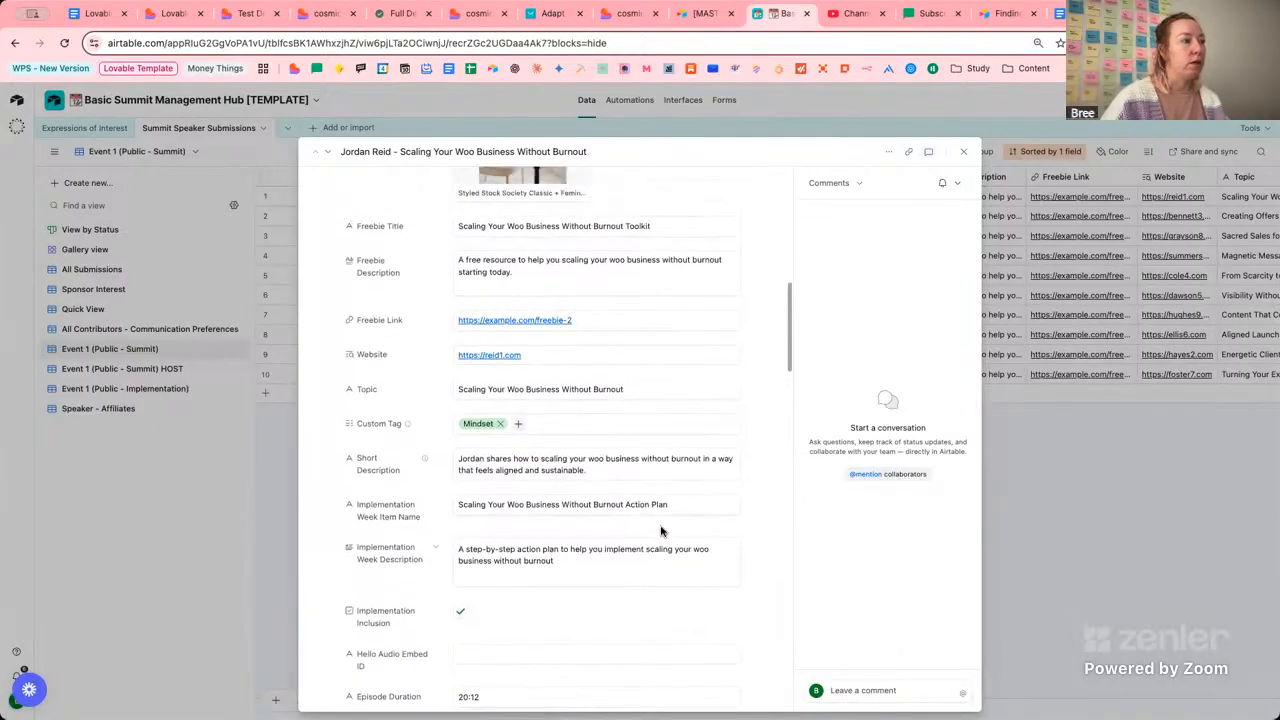
pyautogui.scroll(1, 660, 531)
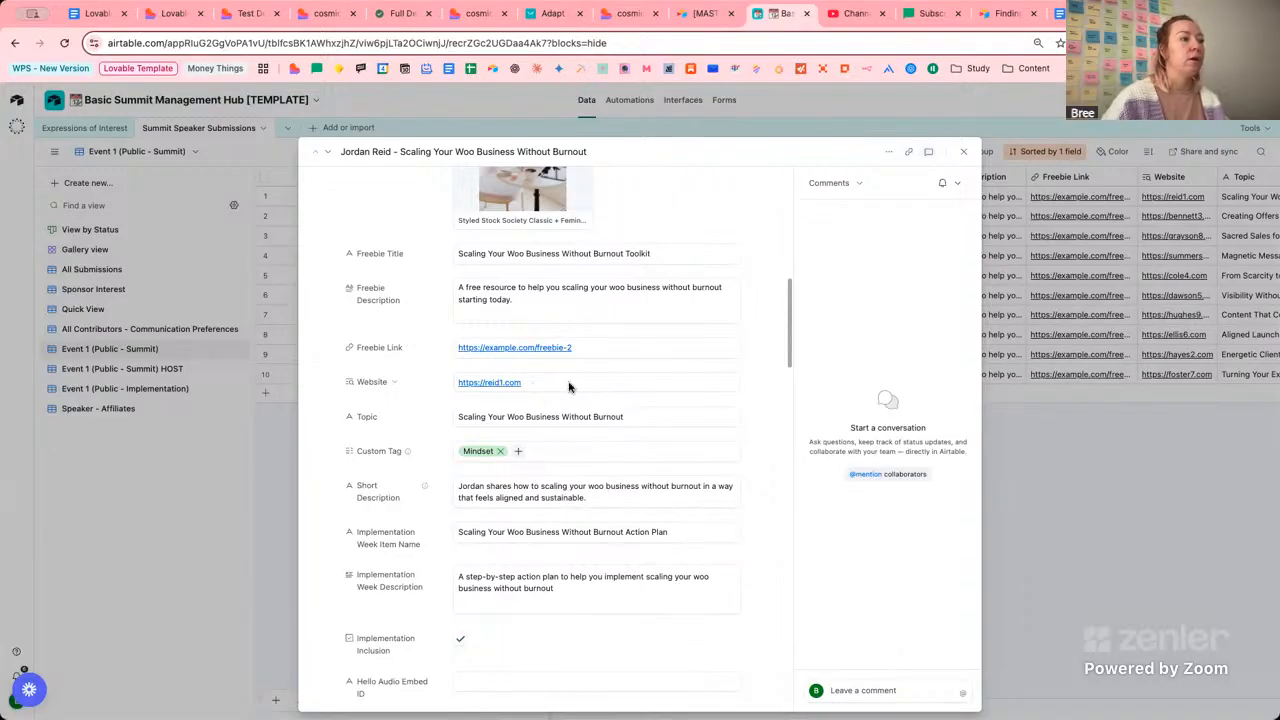
pyautogui.click(965, 151)
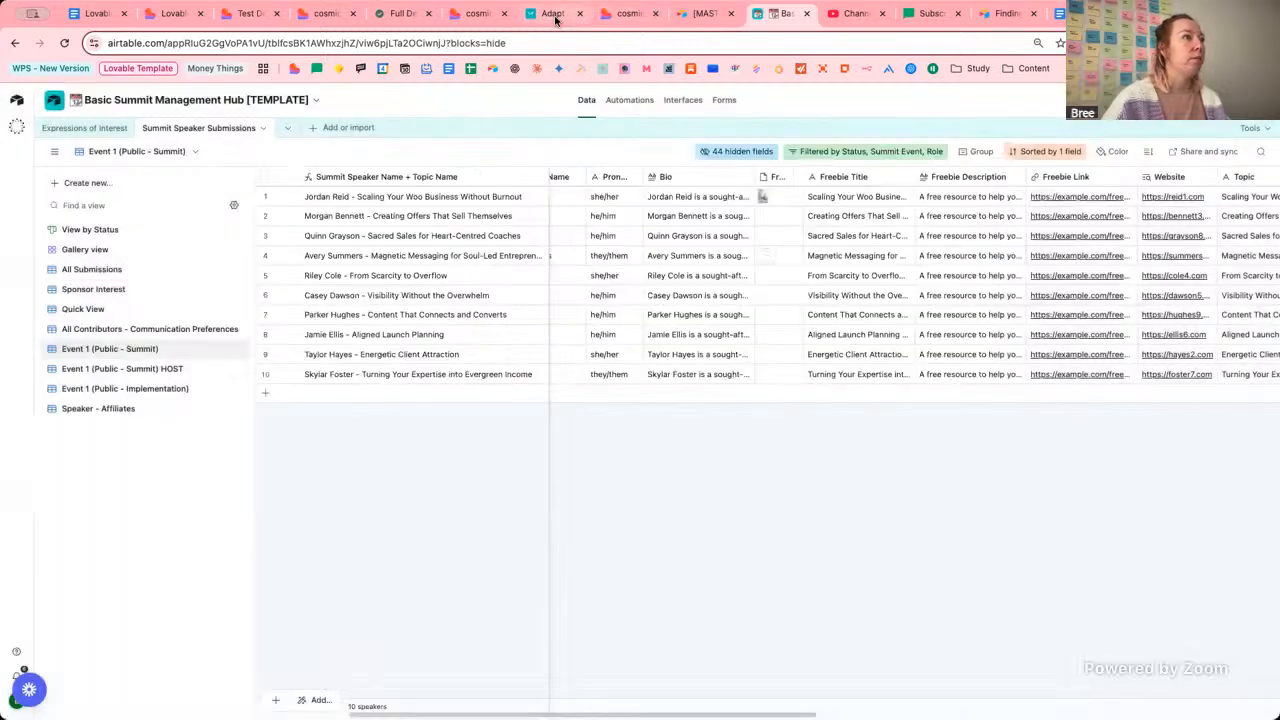
# Change the live site address from thank-you to day-1 and load that page.
pyautogui.click(476, 14)
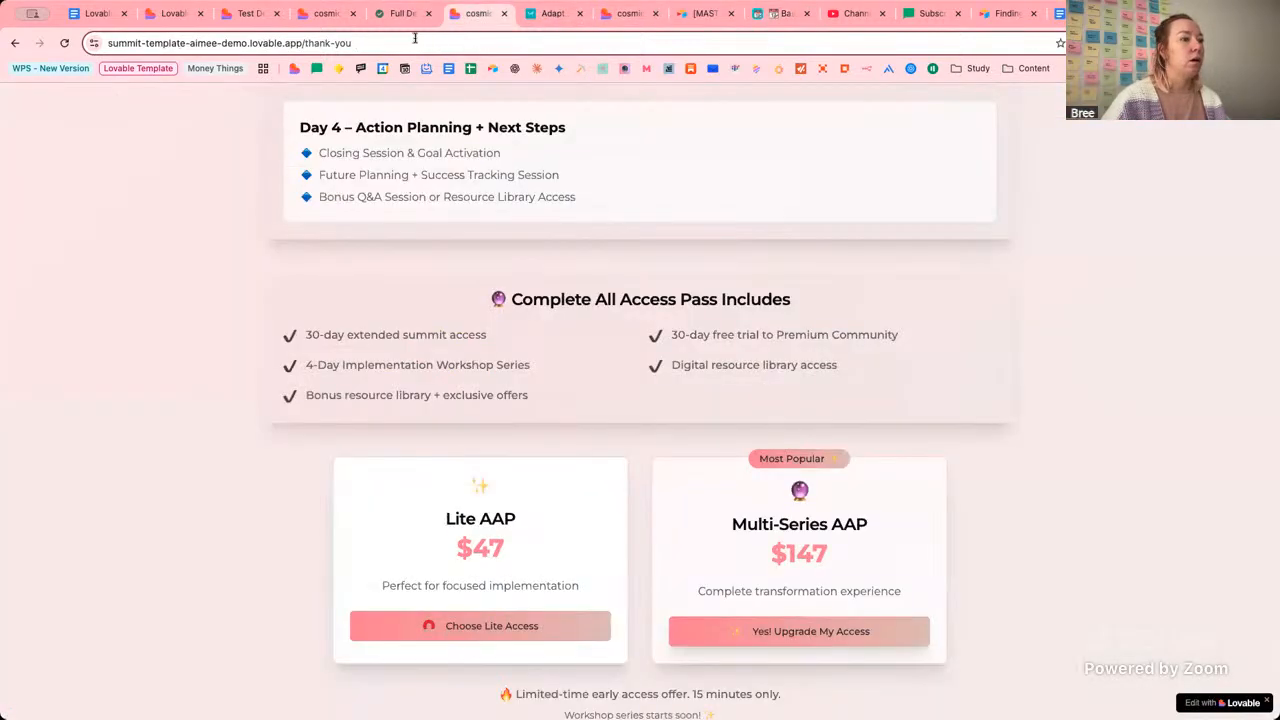
pyautogui.moveTo(313, 44); pyautogui.dragTo(307, 44)
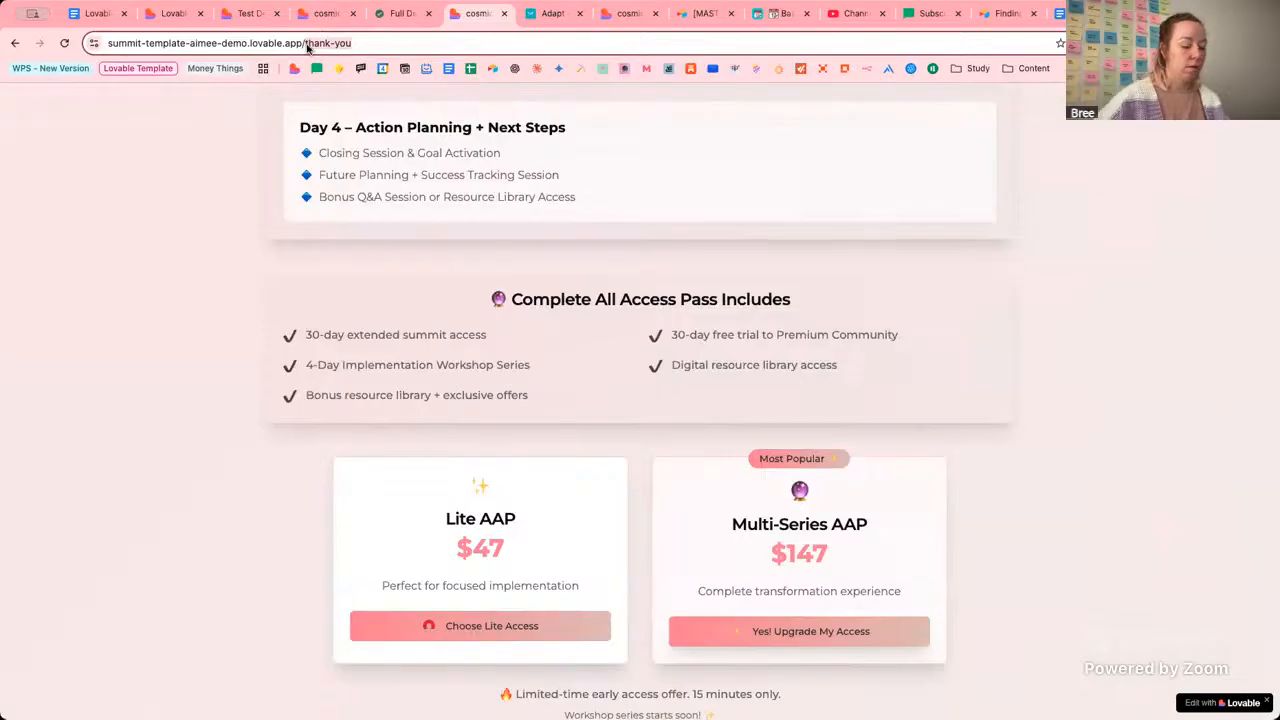
pyautogui.write('day-1')
pyautogui.press('Return')
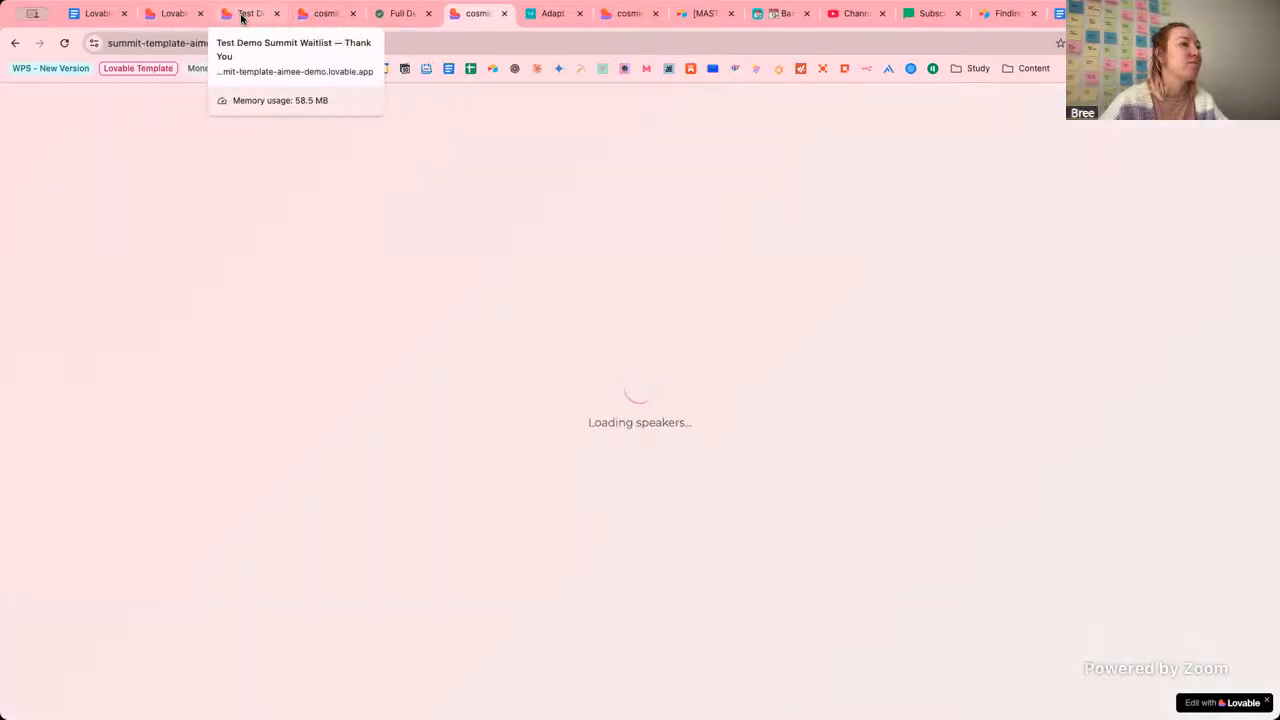
# Open the Lovable project editor and preview the /brand-config route.
pyautogui.click(241, 14)
pyautogui.click(172, 13)
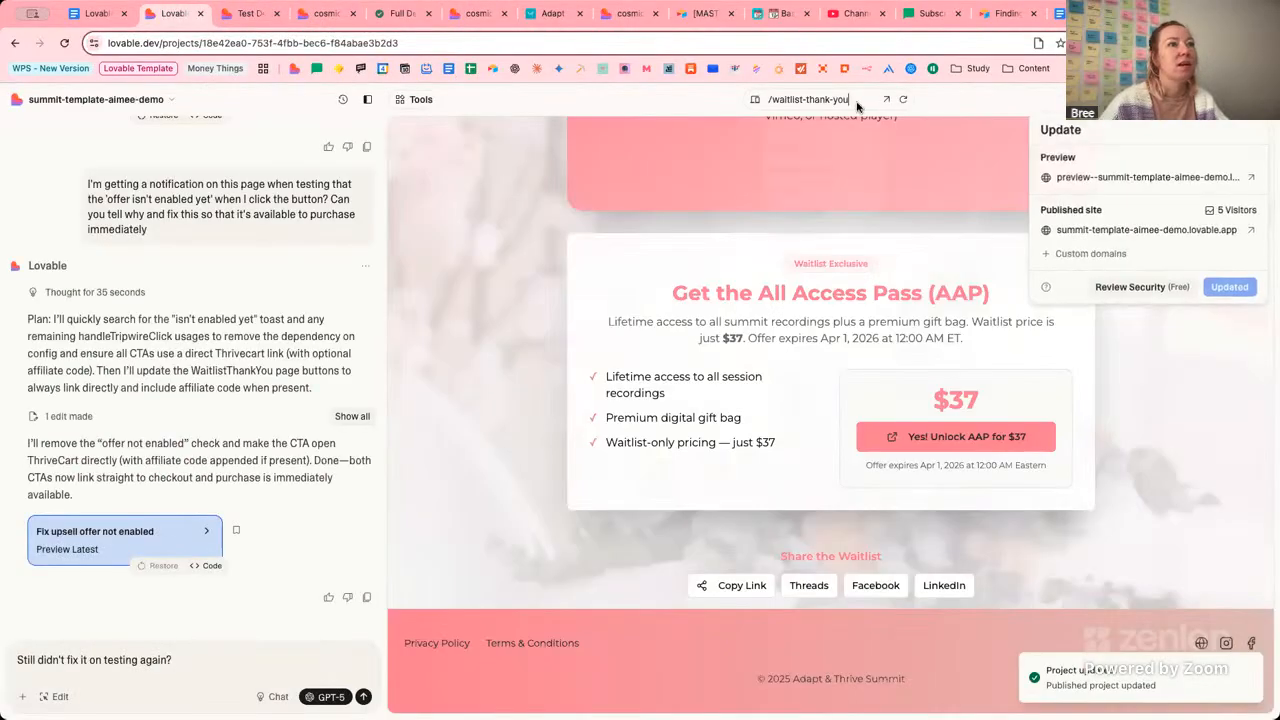
pyautogui.click(860, 105)
pyautogui.click(835, 100)
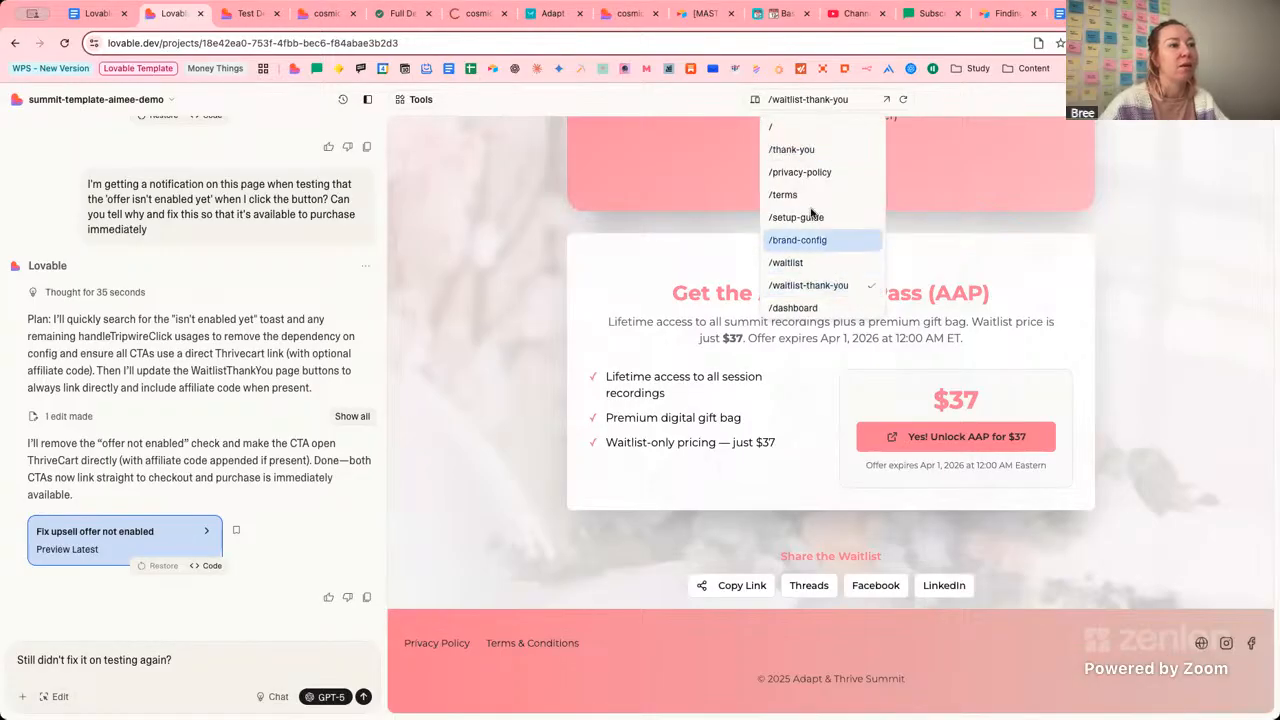
pyautogui.click(810, 240)
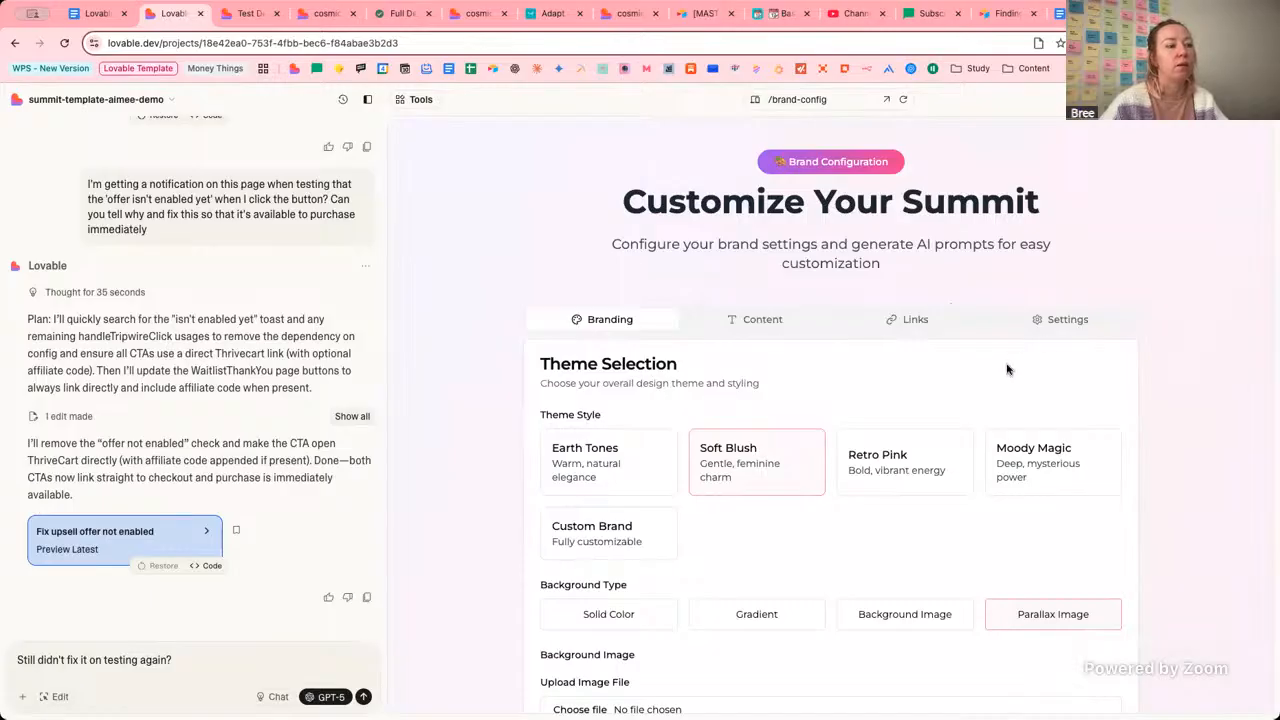
# Show the timer settings with daily start and end dates, then return to the Airtable form.
pyautogui.scroll(-4, 990, 370)
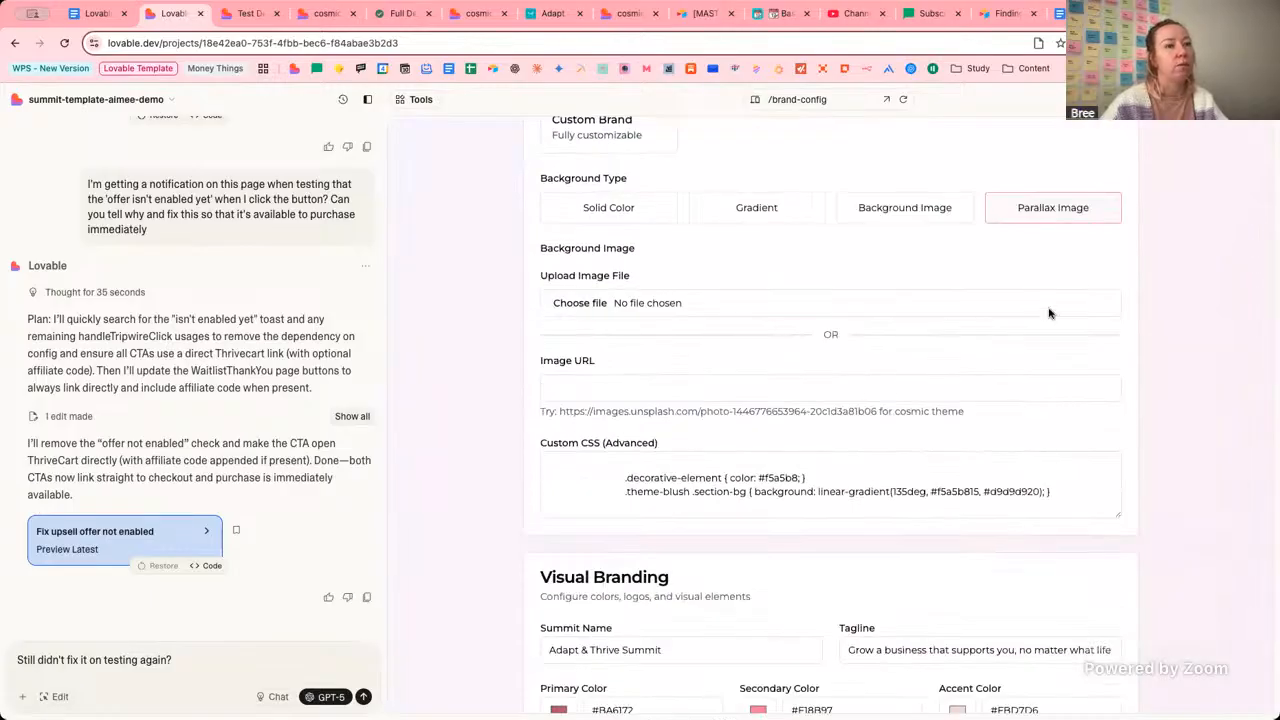
pyautogui.scroll(-4, 1049, 313)
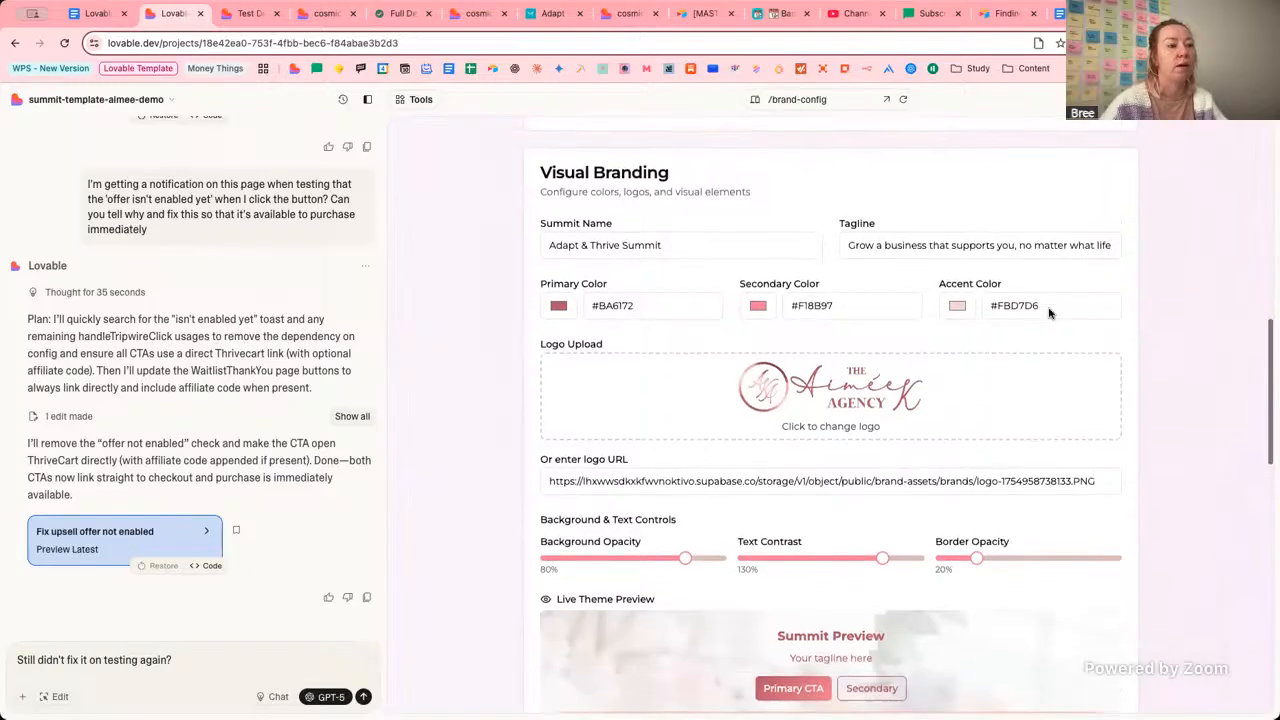
pyautogui.scroll(6, 1049, 313)
pyautogui.scroll(2, 1049, 313)
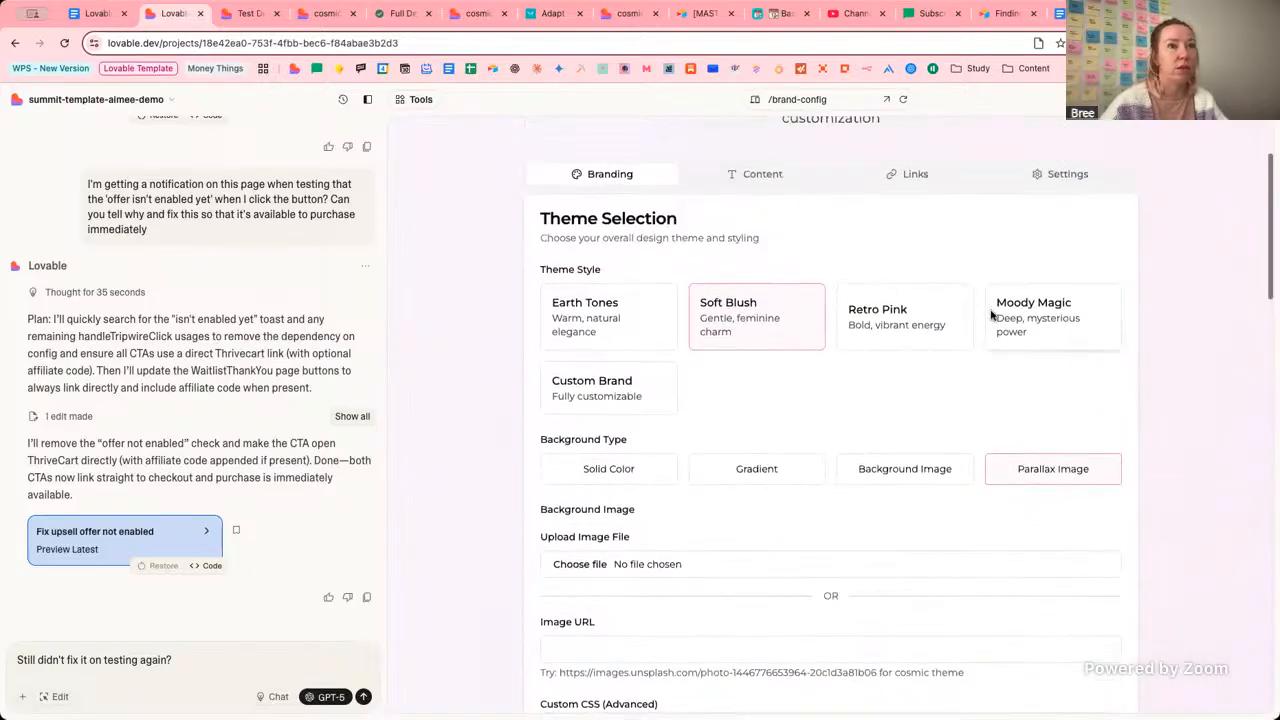
pyautogui.click(1064, 180)
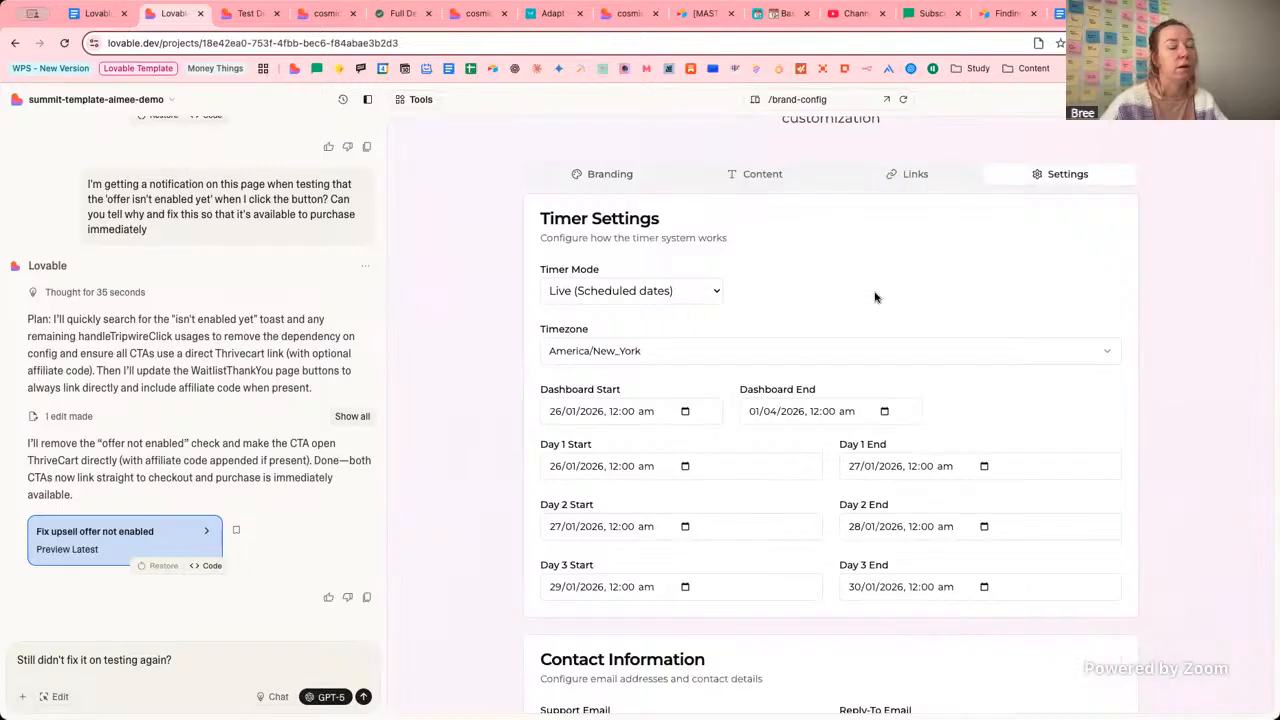
pyautogui.click(699, 12)
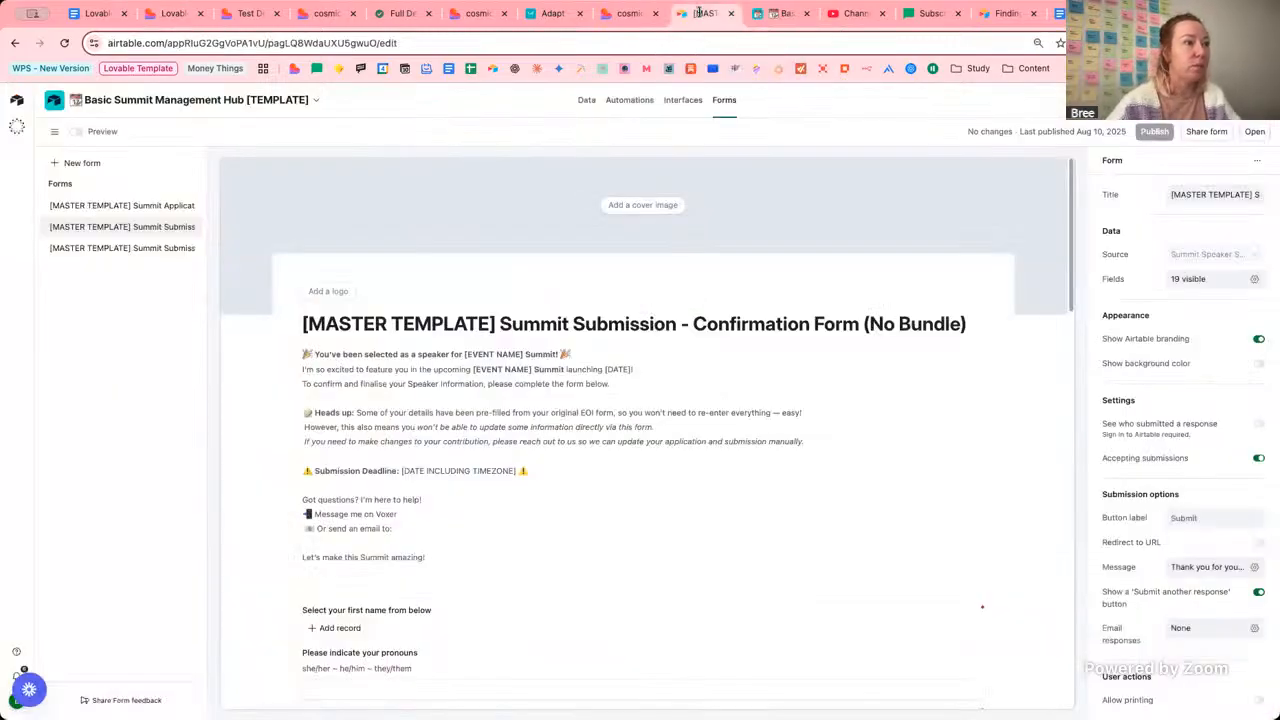
# Review the live Day 3 Marketing & Expansion page, including its Episode Duration: 5:00 text.
pyautogui.click(614, 13)
pyautogui.click(462, 13)
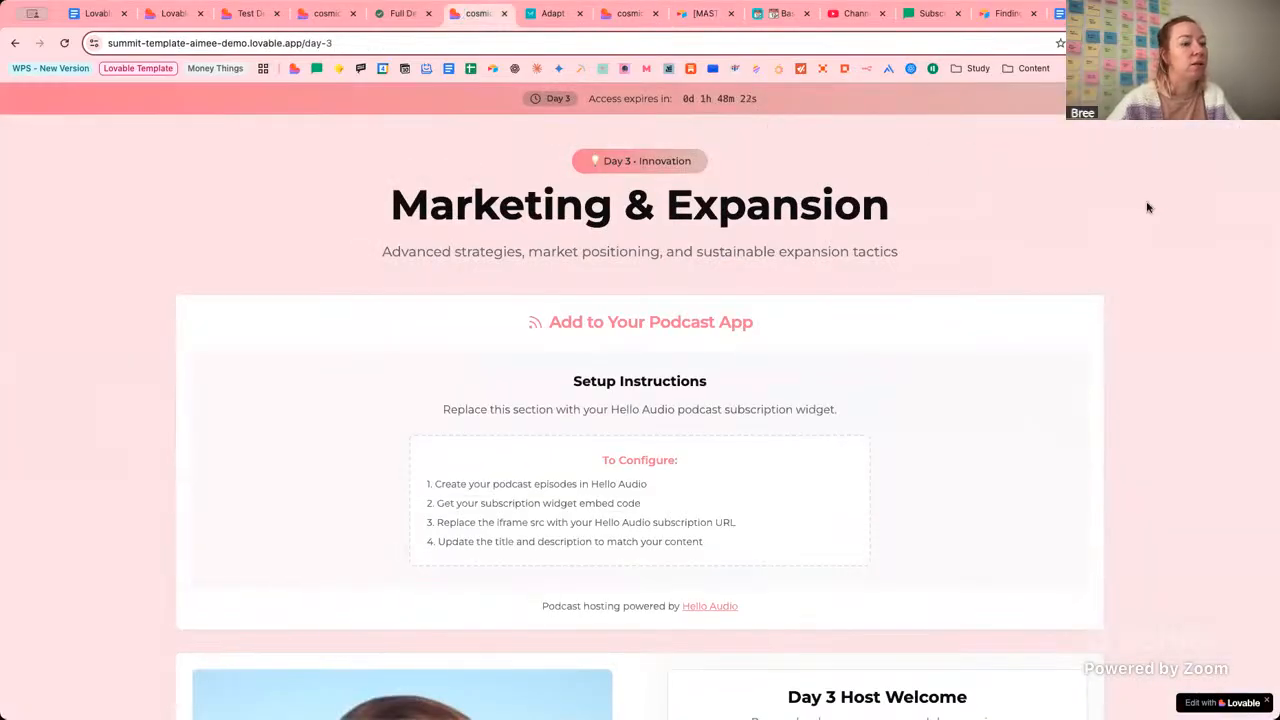
pyautogui.scroll(-4, 1146, 207)
pyautogui.scroll(-1, 1146, 207)
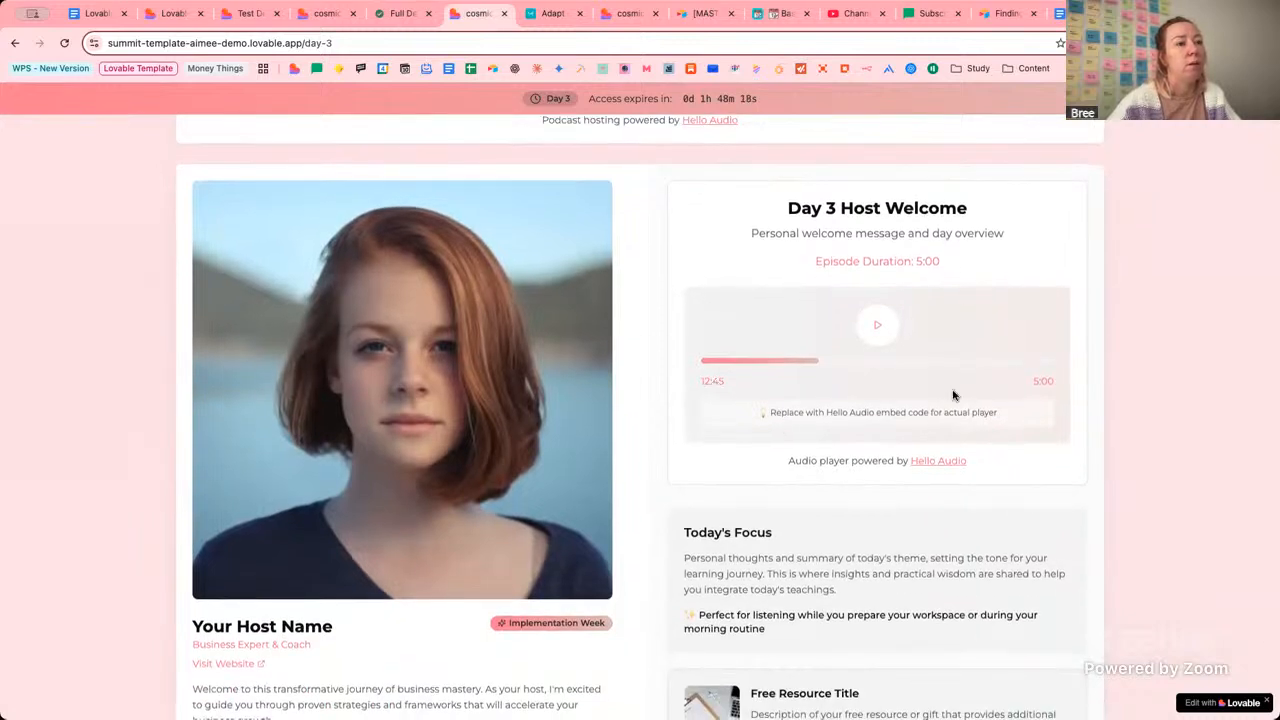
pyautogui.moveTo(980, 255); pyautogui.dragTo(646, 261)
pyautogui.click(659, 333)
pyautogui.moveTo(797, 255); pyautogui.dragTo(1035, 283)
pyautogui.click(1066, 477)
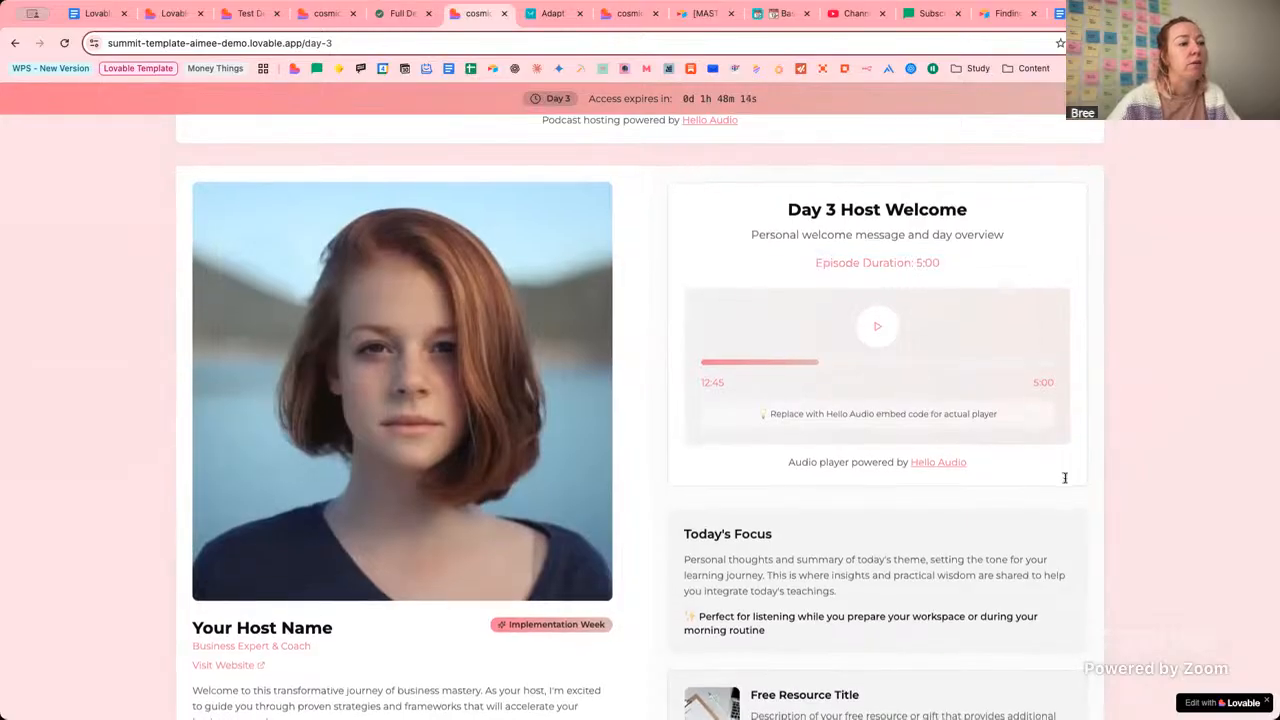
pyautogui.scroll(-1, 1057, 482)
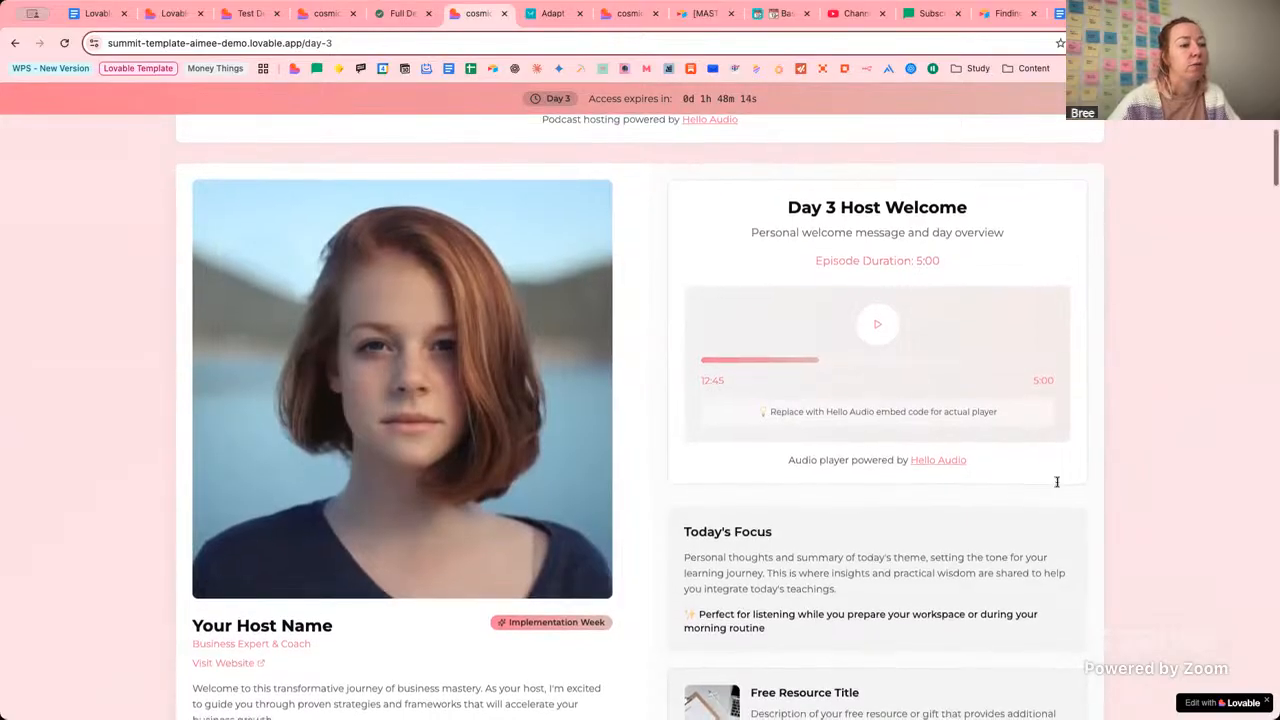
pyautogui.scroll(-2, 1057, 482)
pyautogui.scroll(-10, 1057, 482)
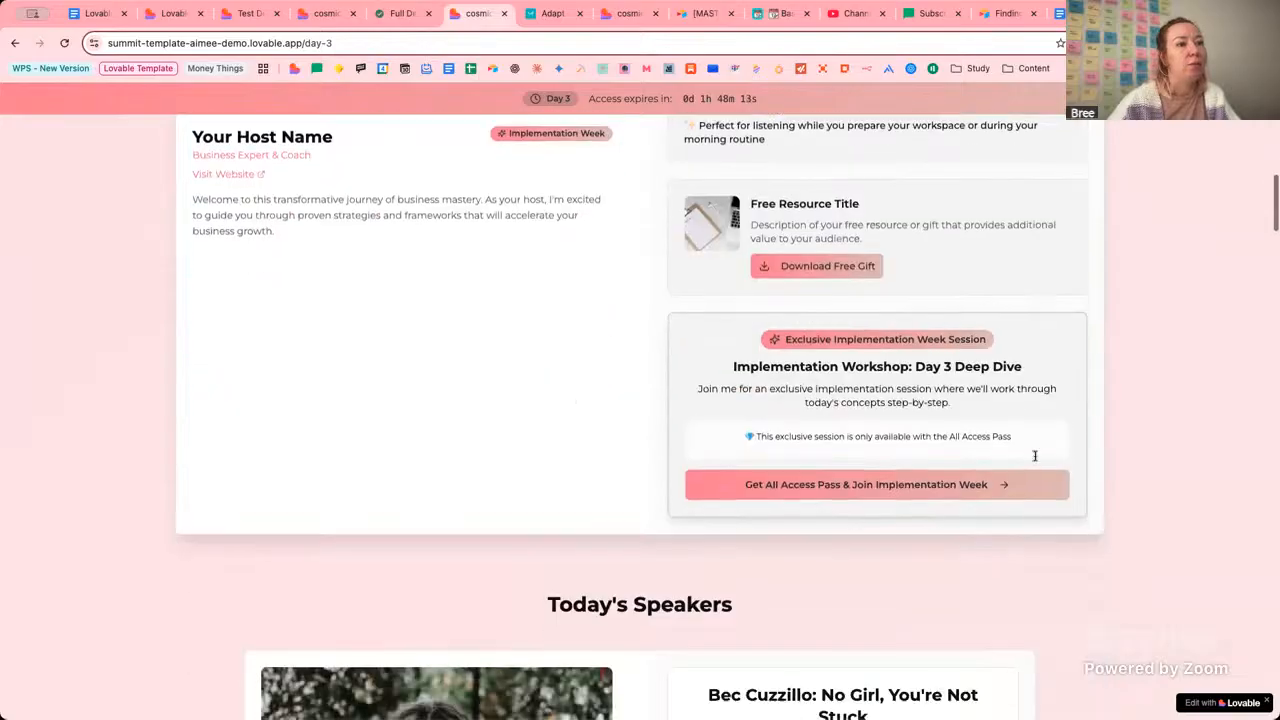
pyautogui.scroll(15, 1133, 357)
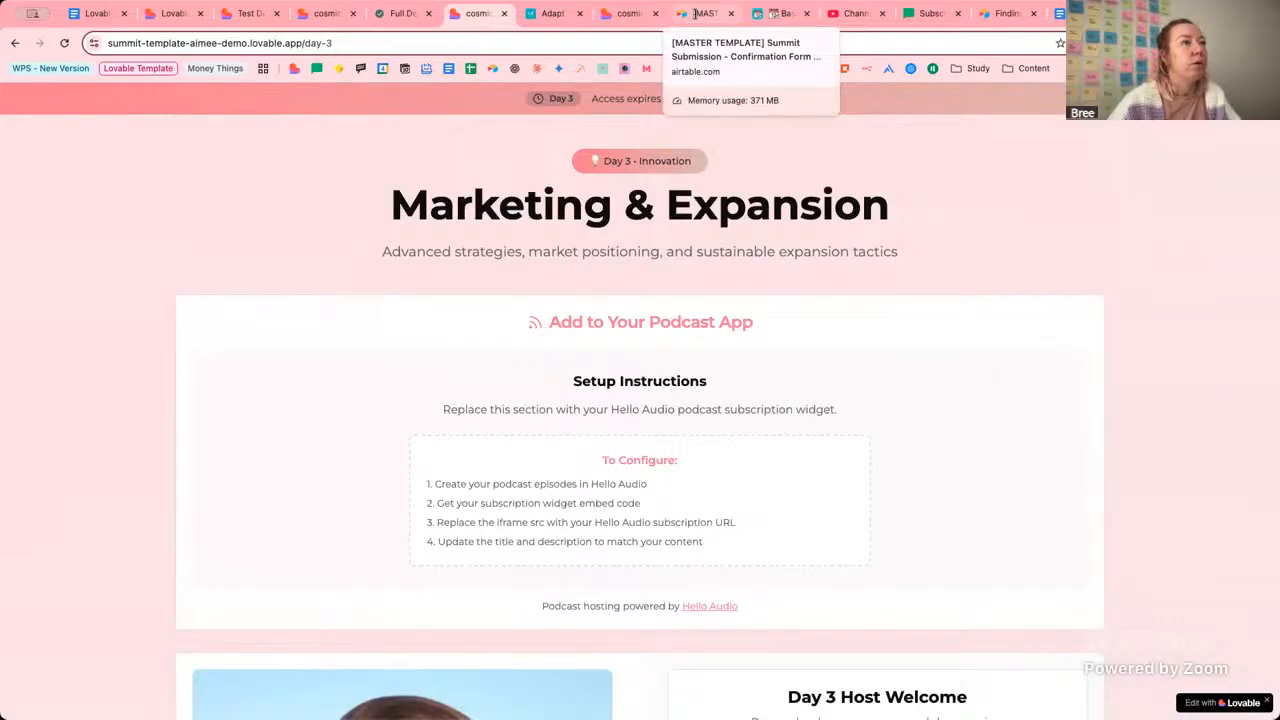
# Tick Add Speakers as done in the setup guide, expand Configure AAP Page, then return to the Lovable editor.
pyautogui.click(624, 13)
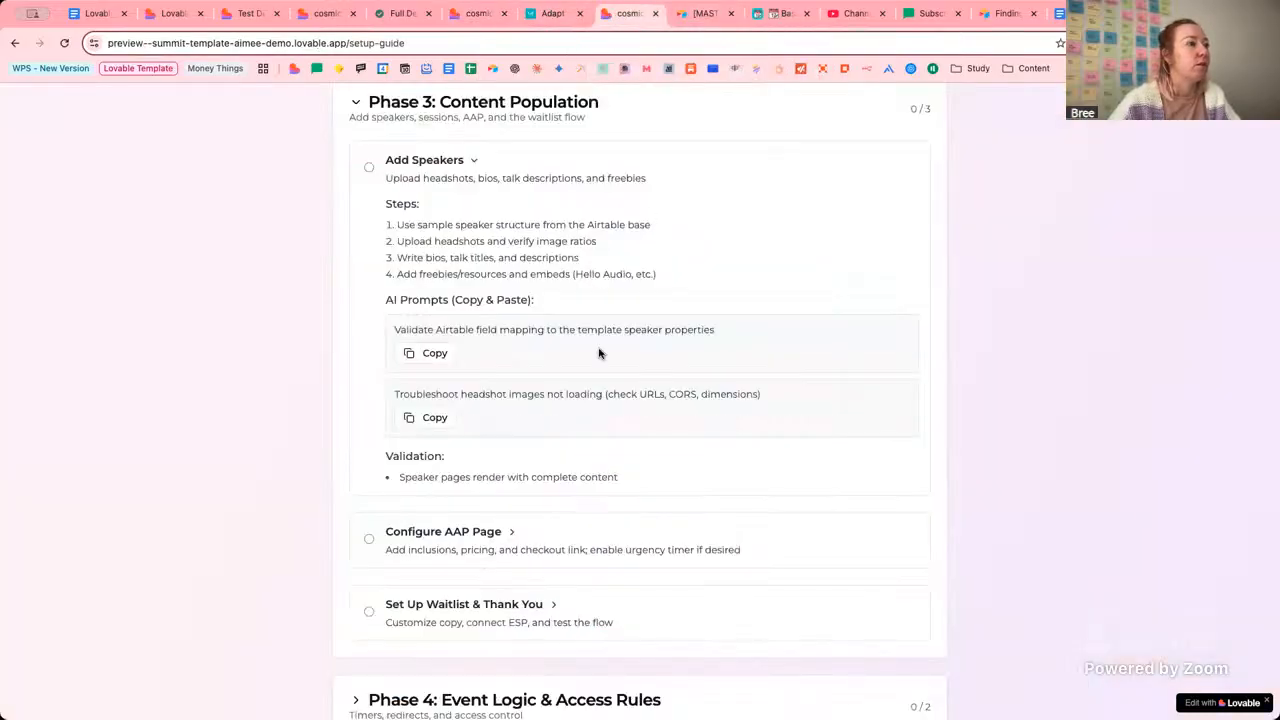
pyautogui.click(371, 168)
pyautogui.click(474, 161)
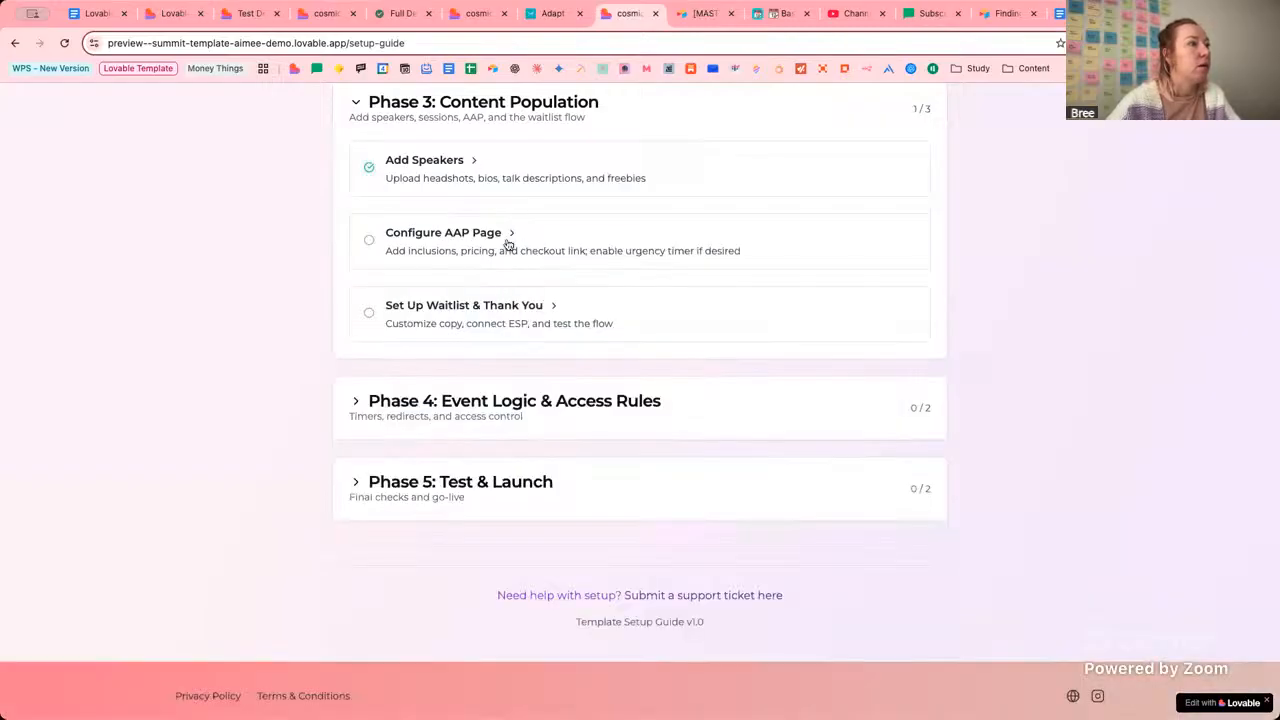
pyautogui.click(508, 240)
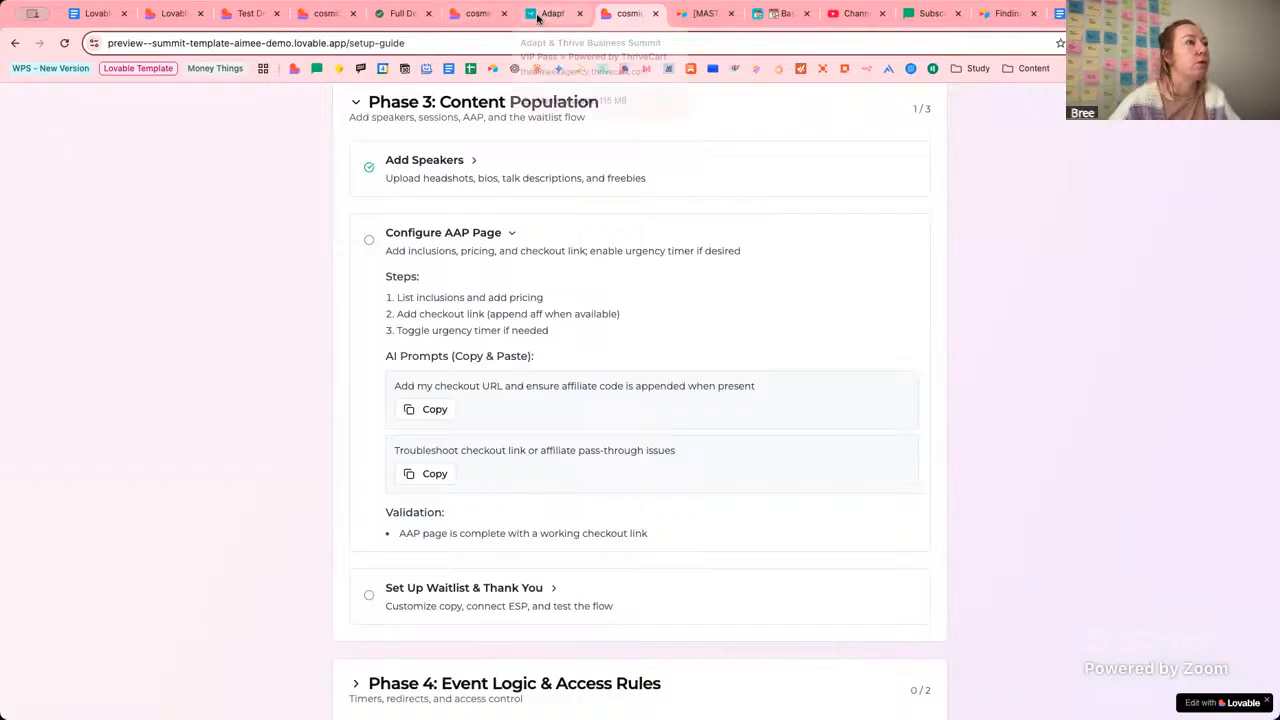
pyautogui.click(474, 14)
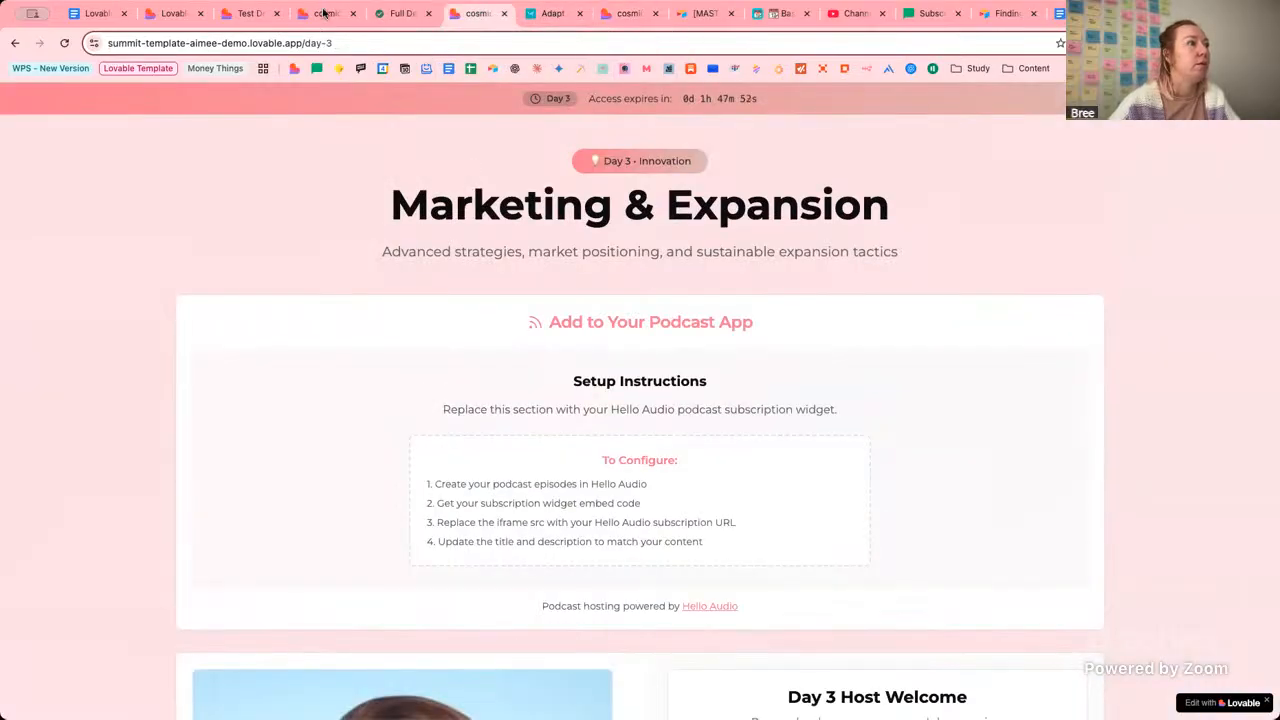
pyautogui.click(178, 14)
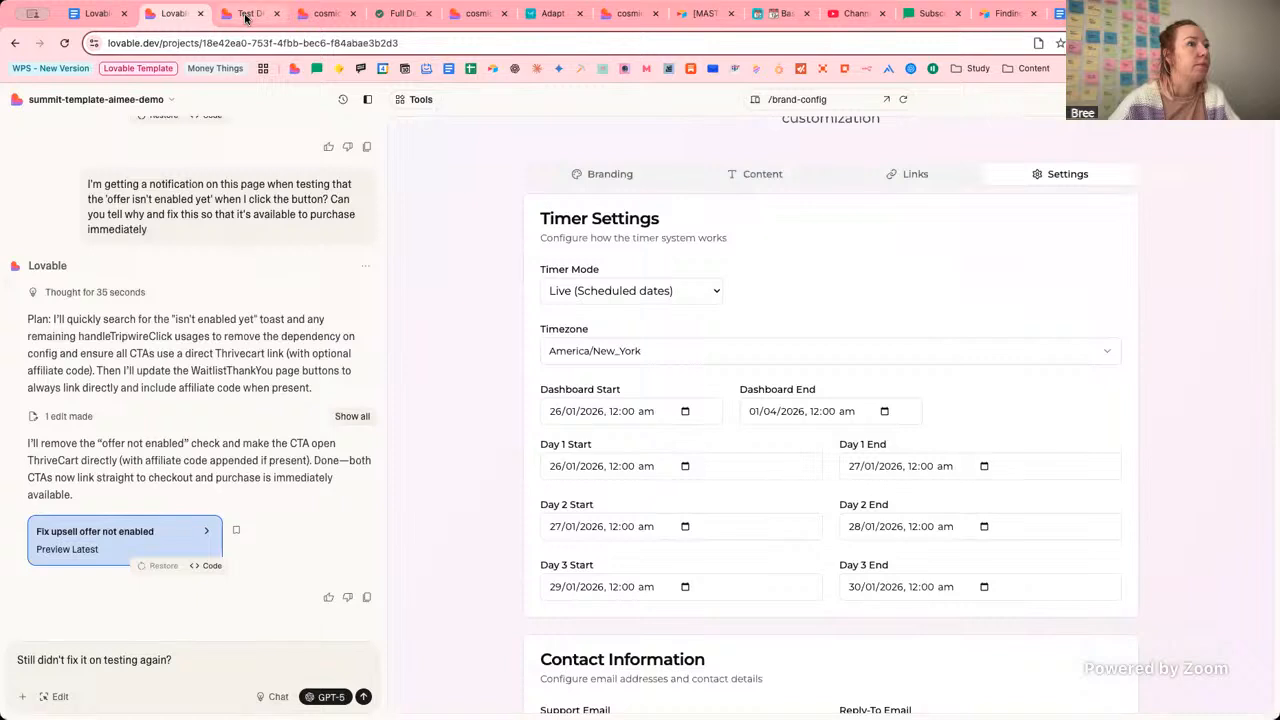
# Preview the /dashboard page and expand its Day 1: Foundation section.
pyautogui.click(806, 101)
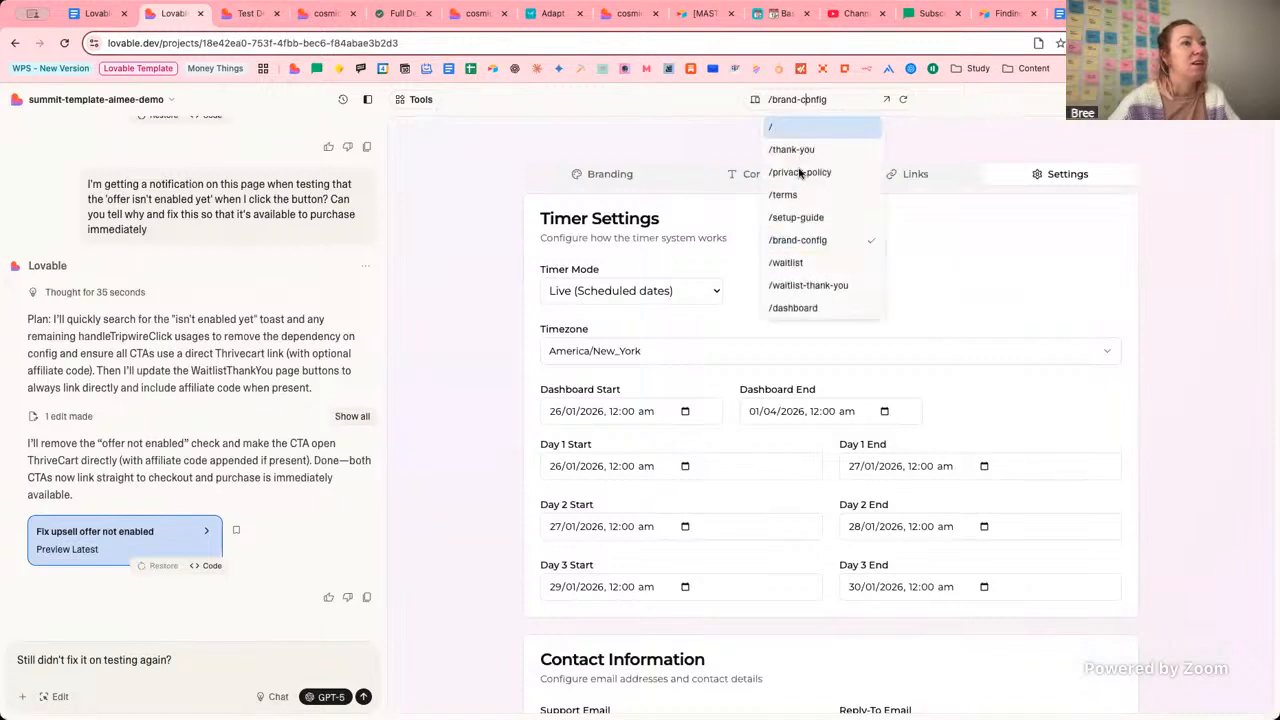
pyautogui.click(806, 294)
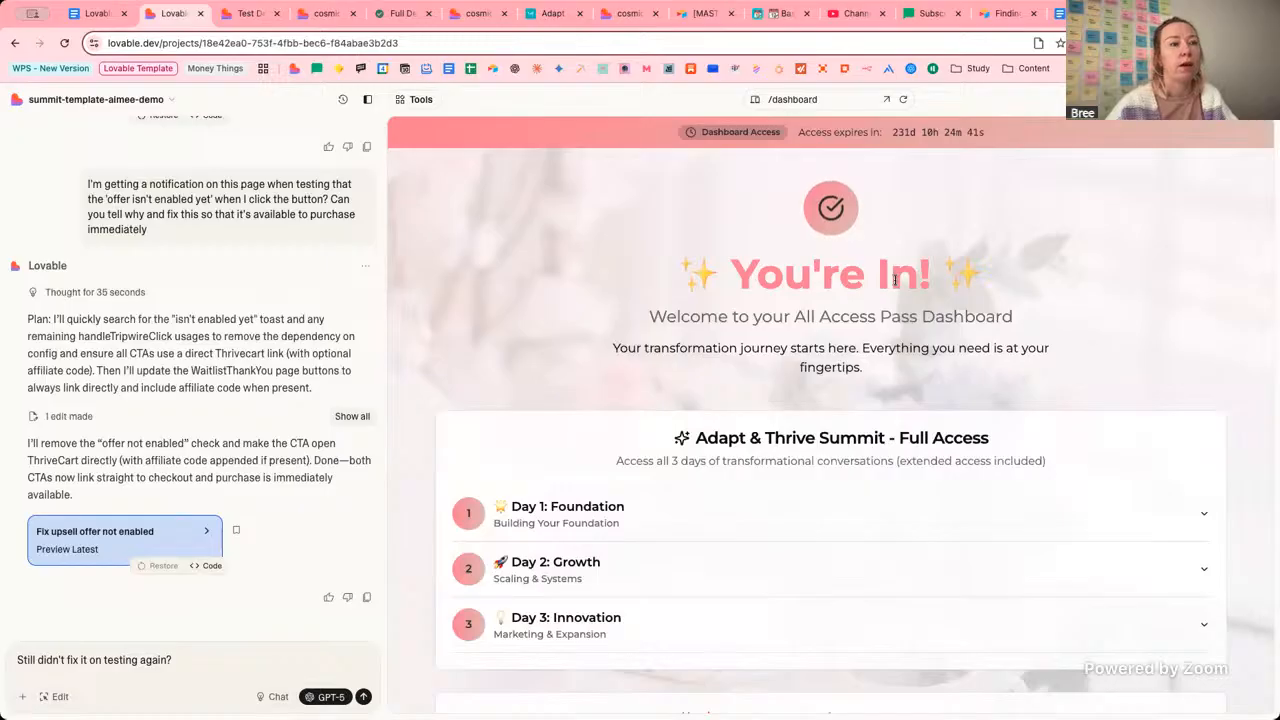
pyautogui.click(560, 504)
pyautogui.scroll(-4, 716, 497)
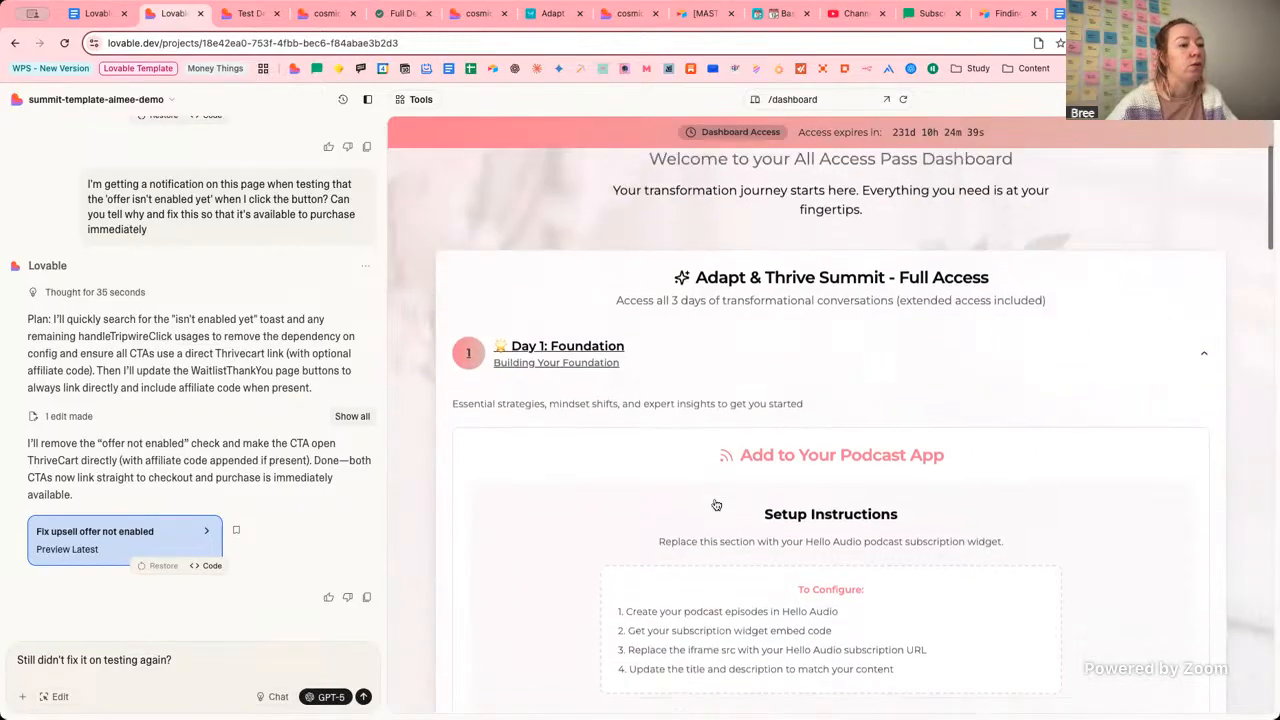
pyautogui.scroll(-3, 716, 497)
pyautogui.scroll(4, 777, 320)
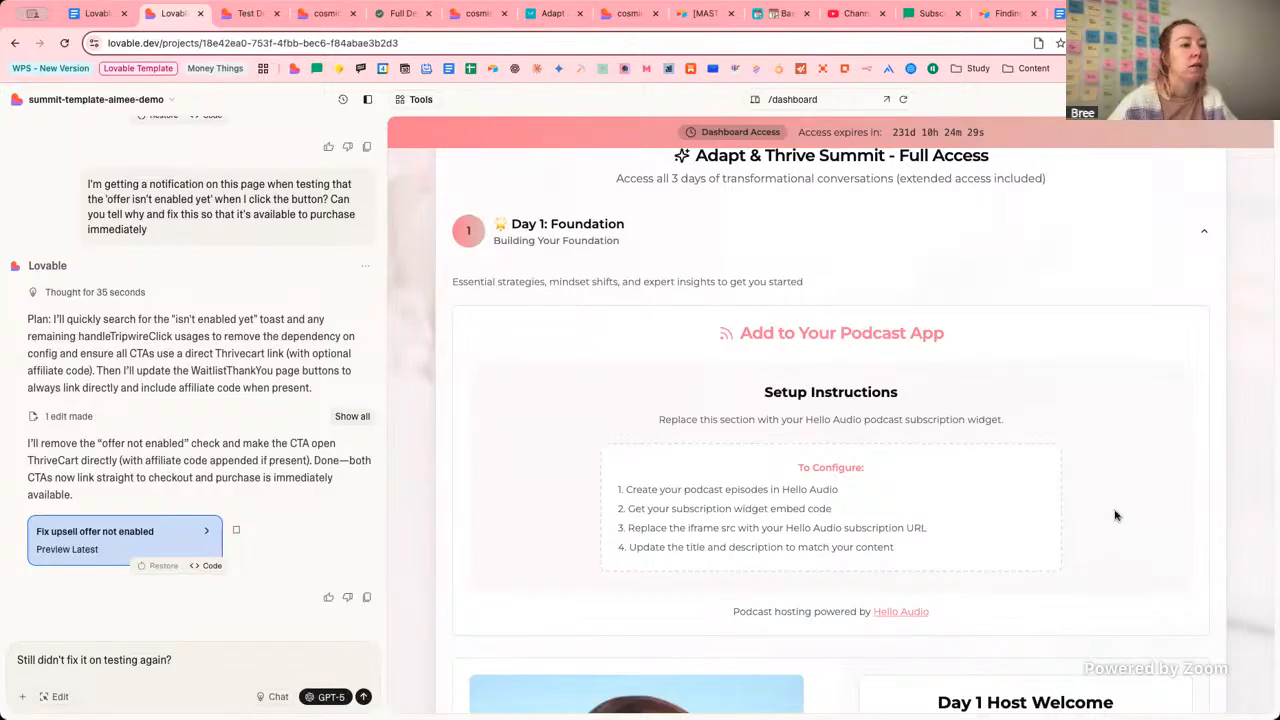
# Check the preview page list without switching, then re-expand and collapse Day 1: Foundation.
pyautogui.click(793, 99)
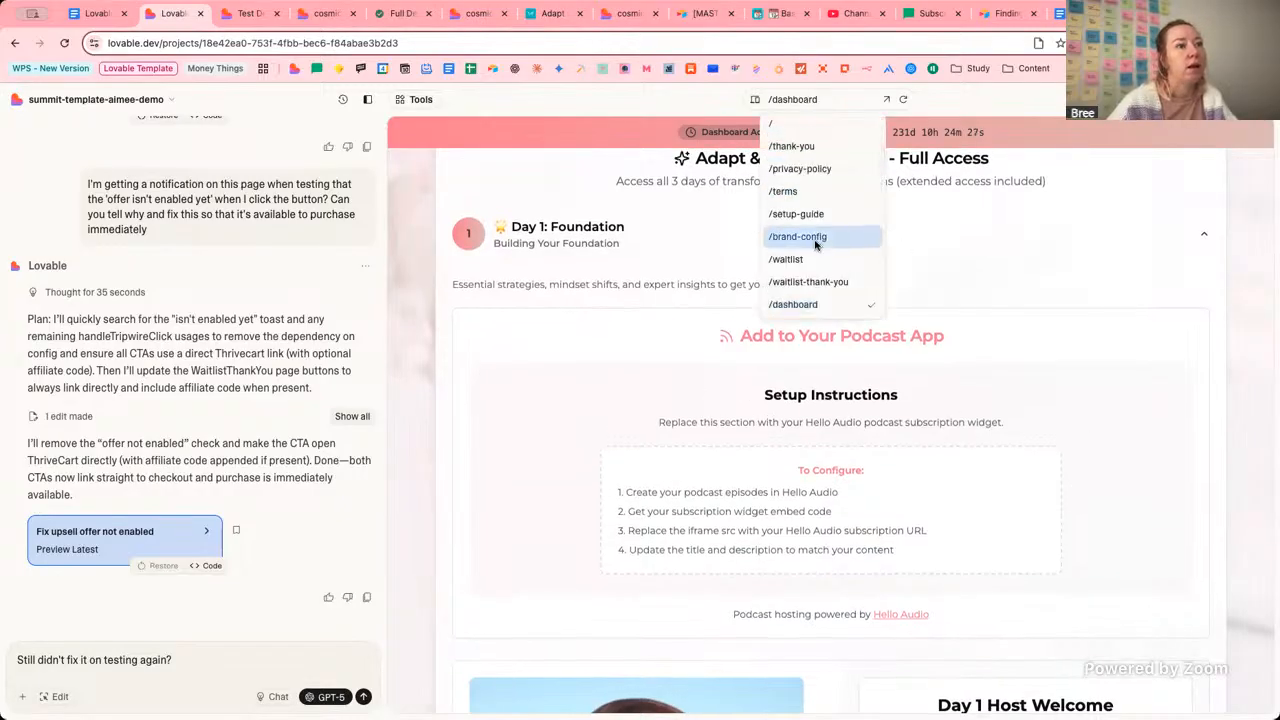
pyautogui.scroll(-2, 818, 250)
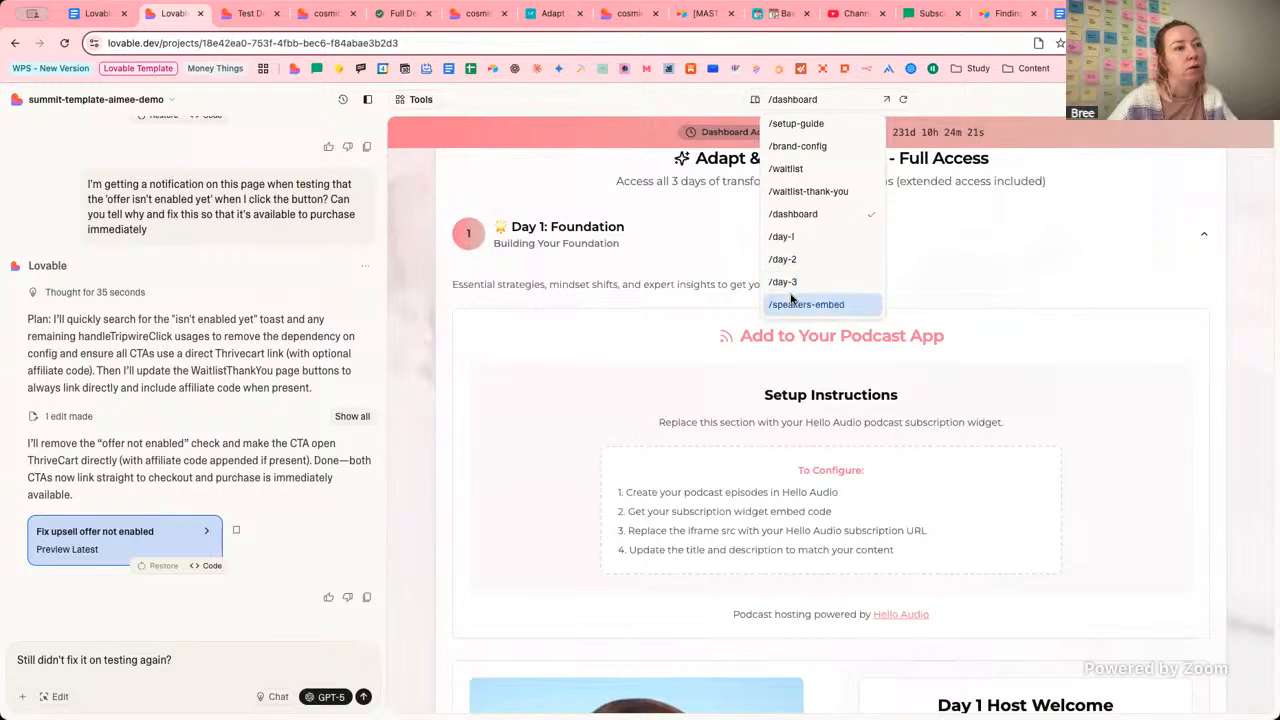
pyautogui.click(600, 226)
pyautogui.click(610, 226)
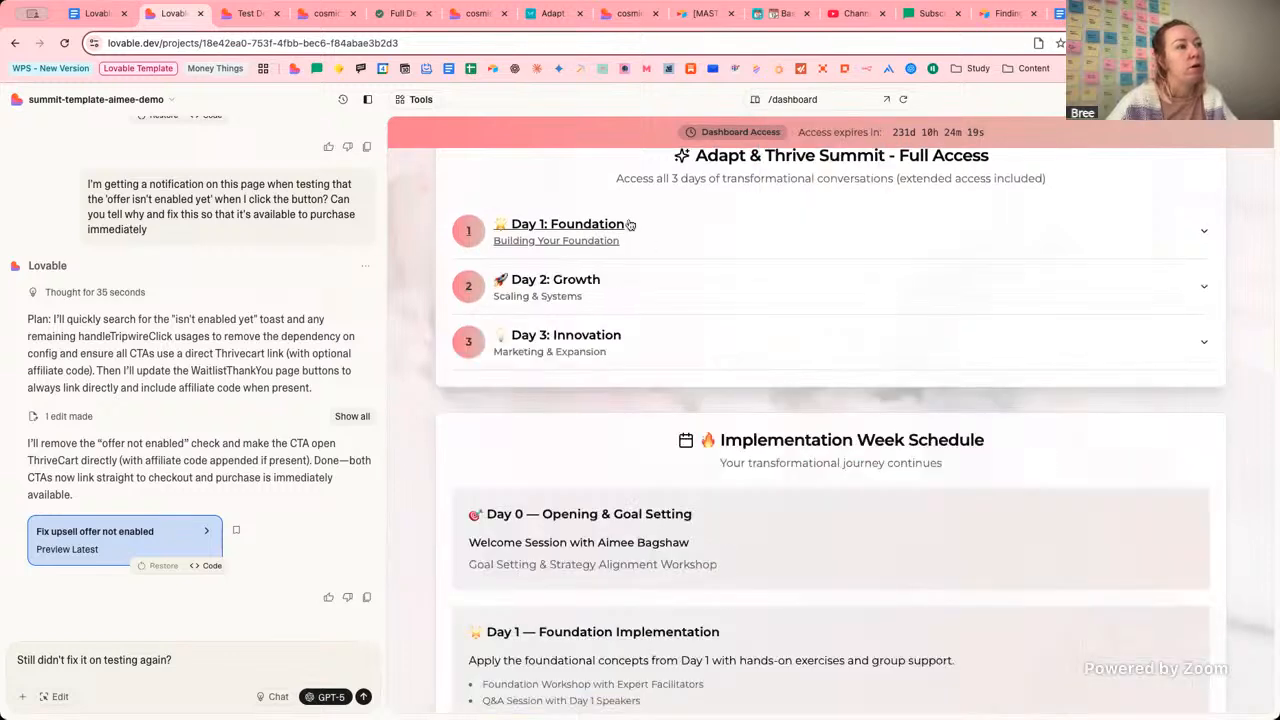
pyautogui.scroll(1, 752, 240)
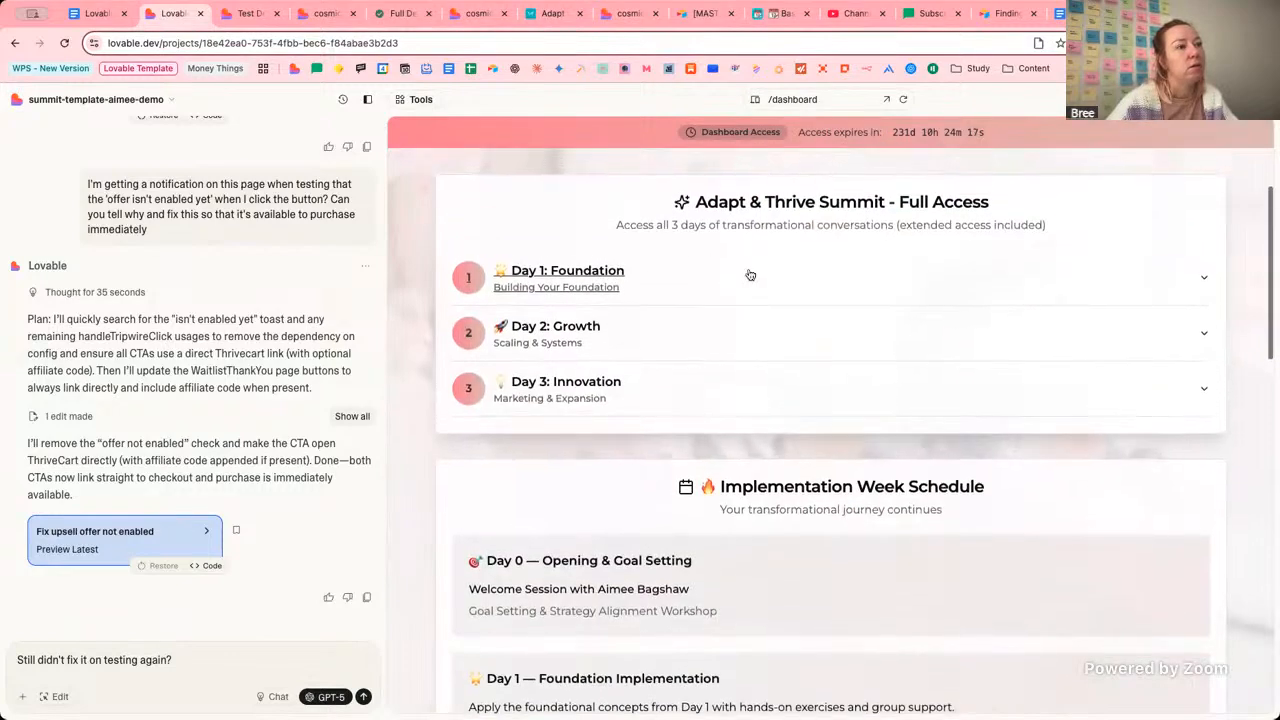
pyautogui.click(750, 276)
pyautogui.moveTo(545, 328); pyautogui.dragTo(835, 326)
pyautogui.click(847, 325)
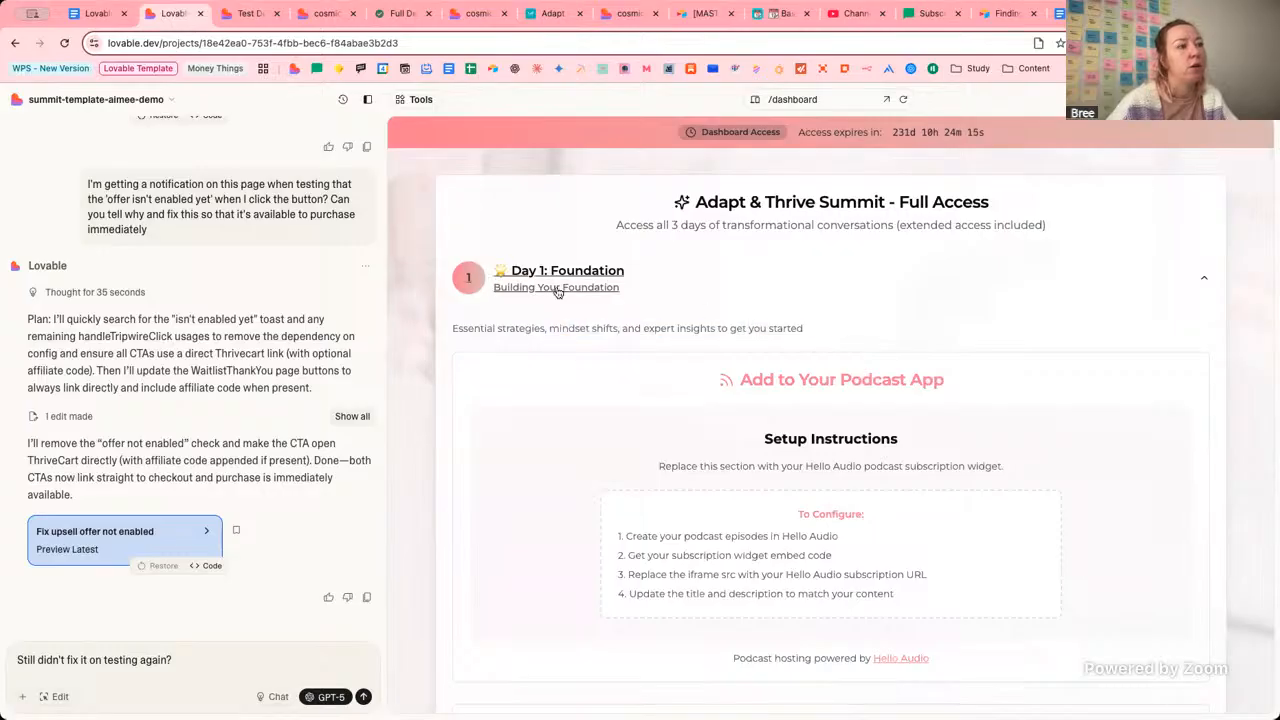
pyautogui.click(870, 285)
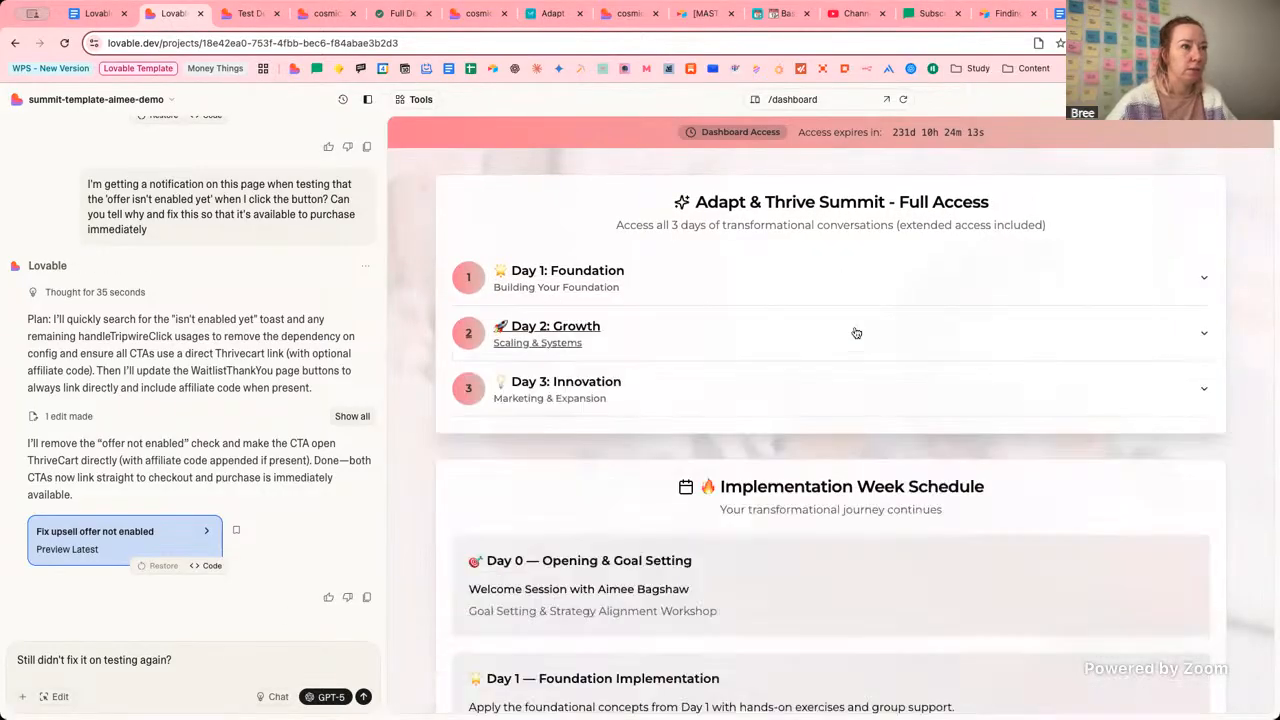
# Scroll down past the Day 0 session to the Implementation Week Schedule.
pyautogui.scroll(-2, 920, 320)
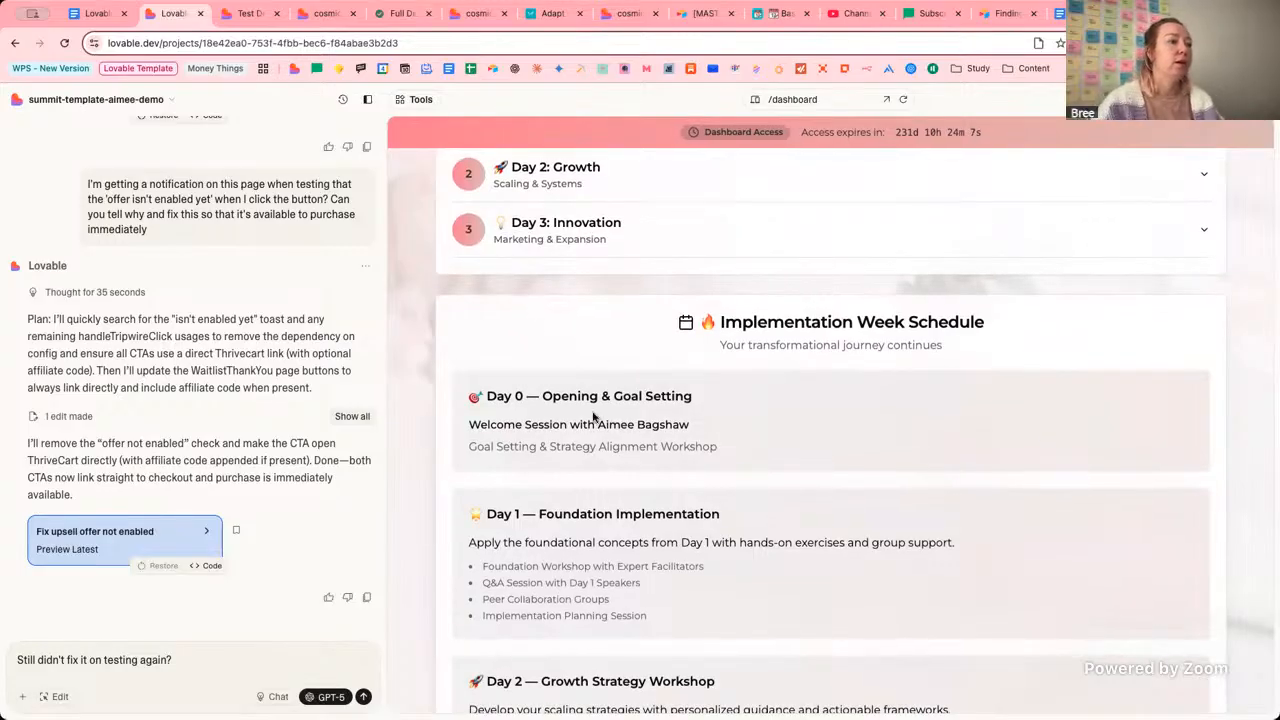
pyautogui.moveTo(540, 424); pyautogui.dragTo(732, 456)
pyautogui.click(732, 456)
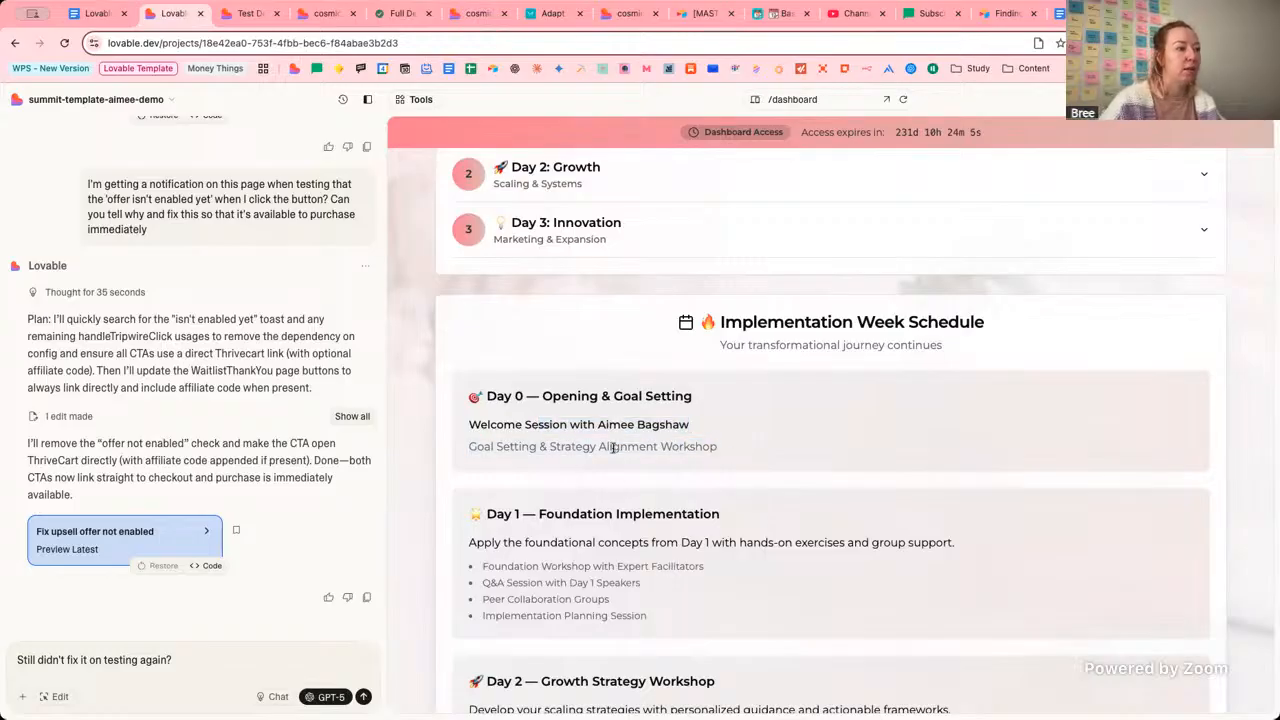
pyautogui.scroll(-2, 617, 458)
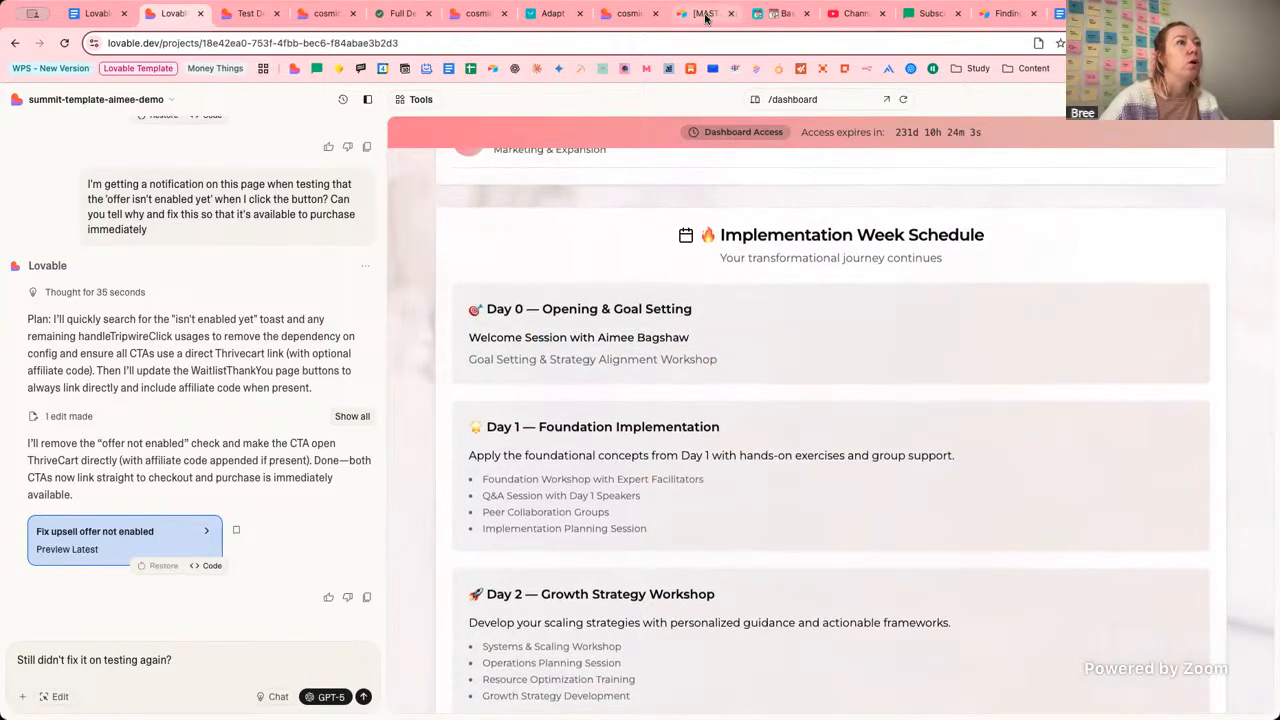
# Open Airtable's Event 1 (Public - Implementation) view, highlight its view ID in the URL, and return to Lovable.
pyautogui.click(782, 16)
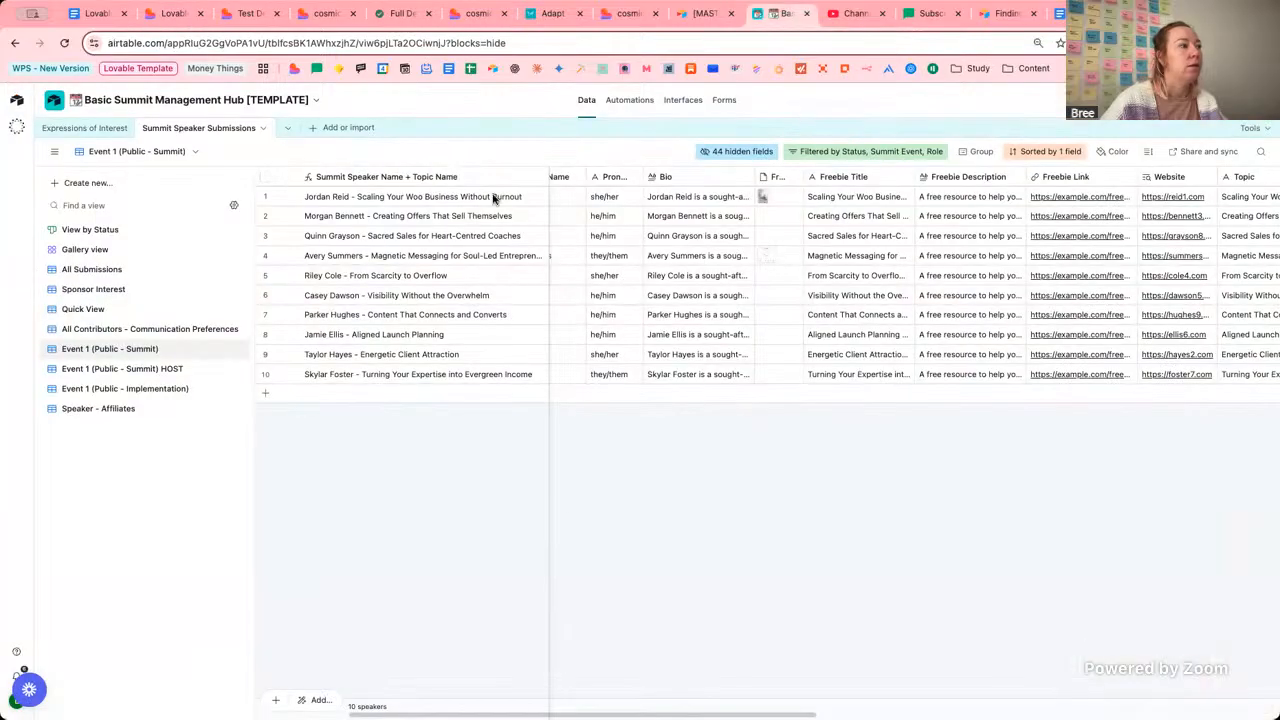
pyautogui.click(158, 390)
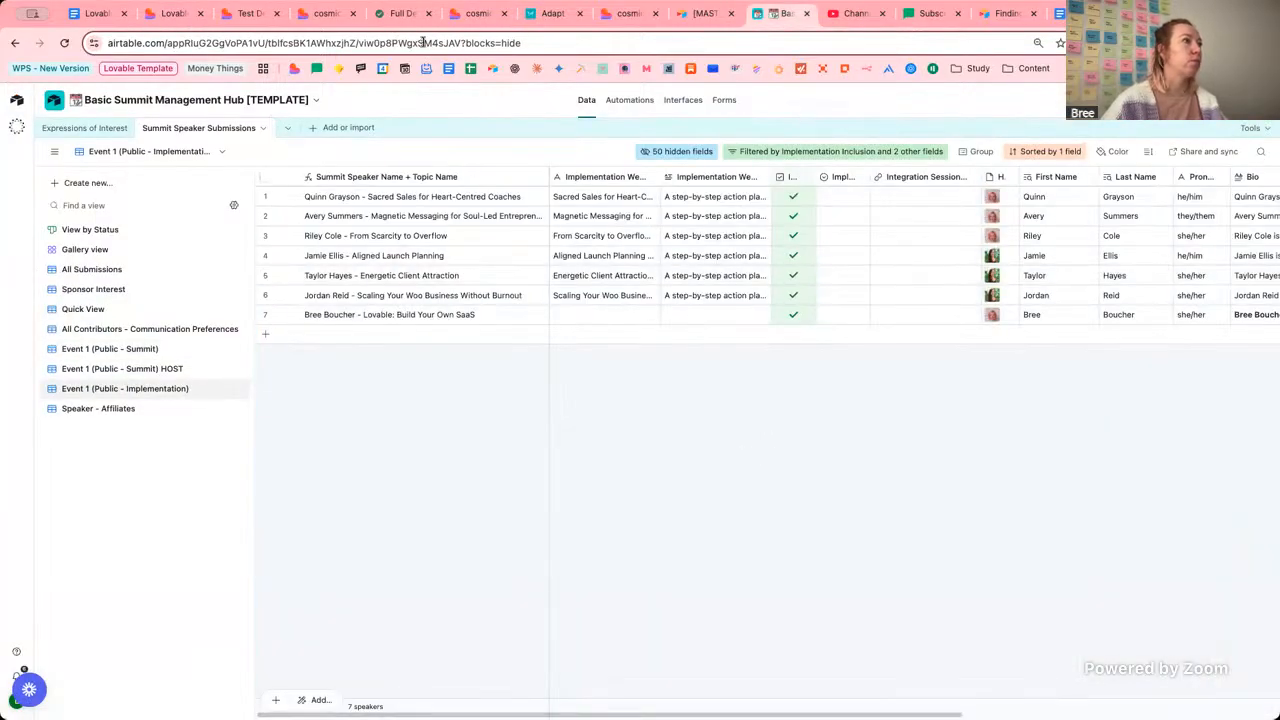
pyautogui.click(459, 43)
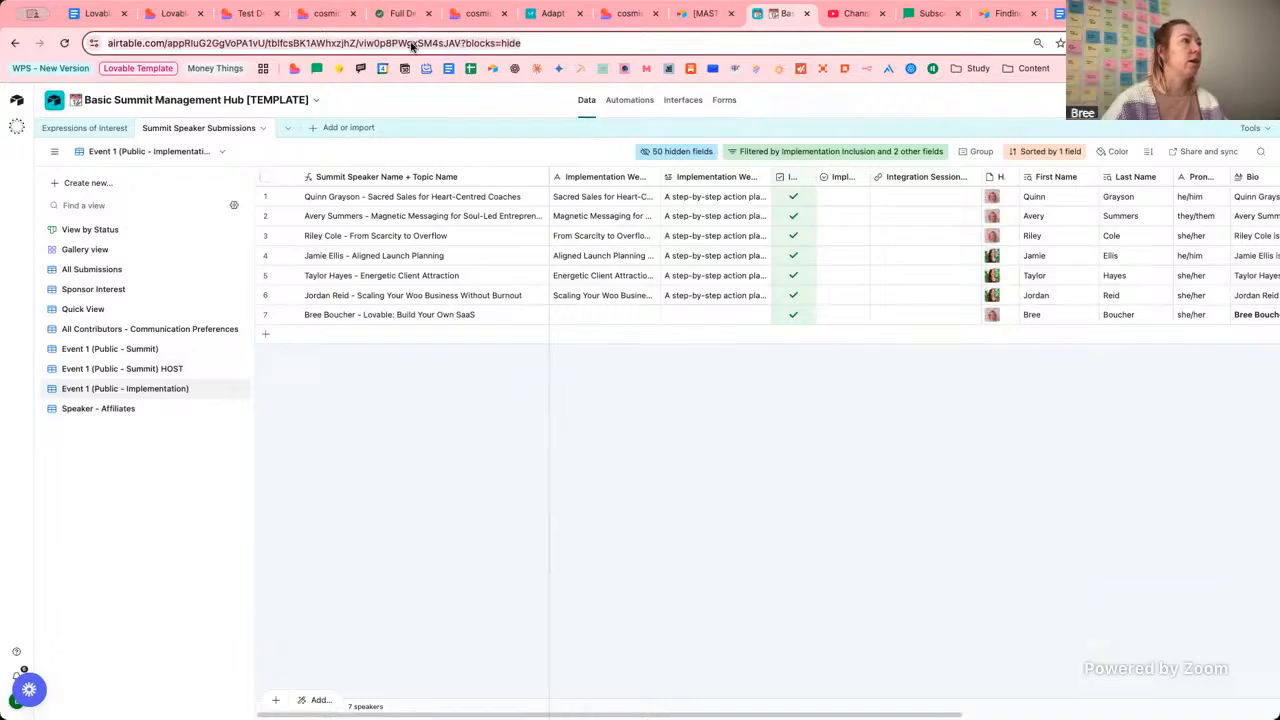
pyautogui.click(456, 43)
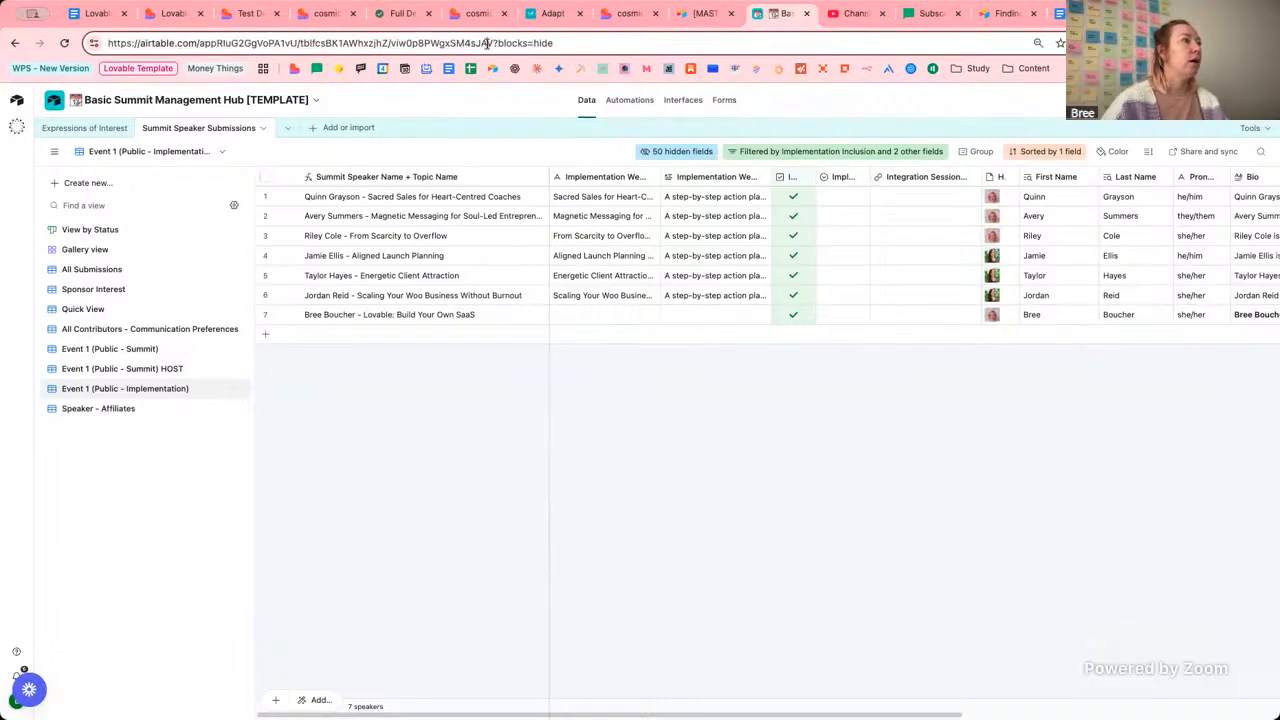
pyautogui.moveTo(492, 43); pyautogui.dragTo(396, 43)
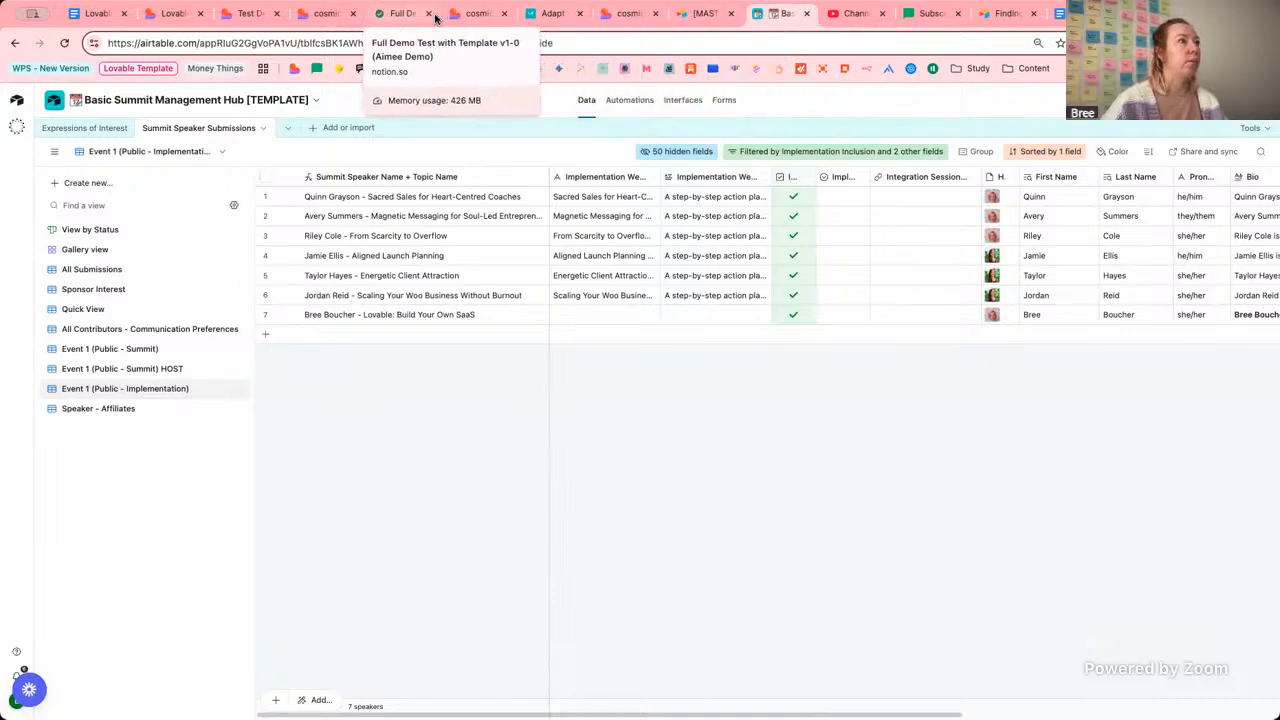
pyautogui.click(245, 14)
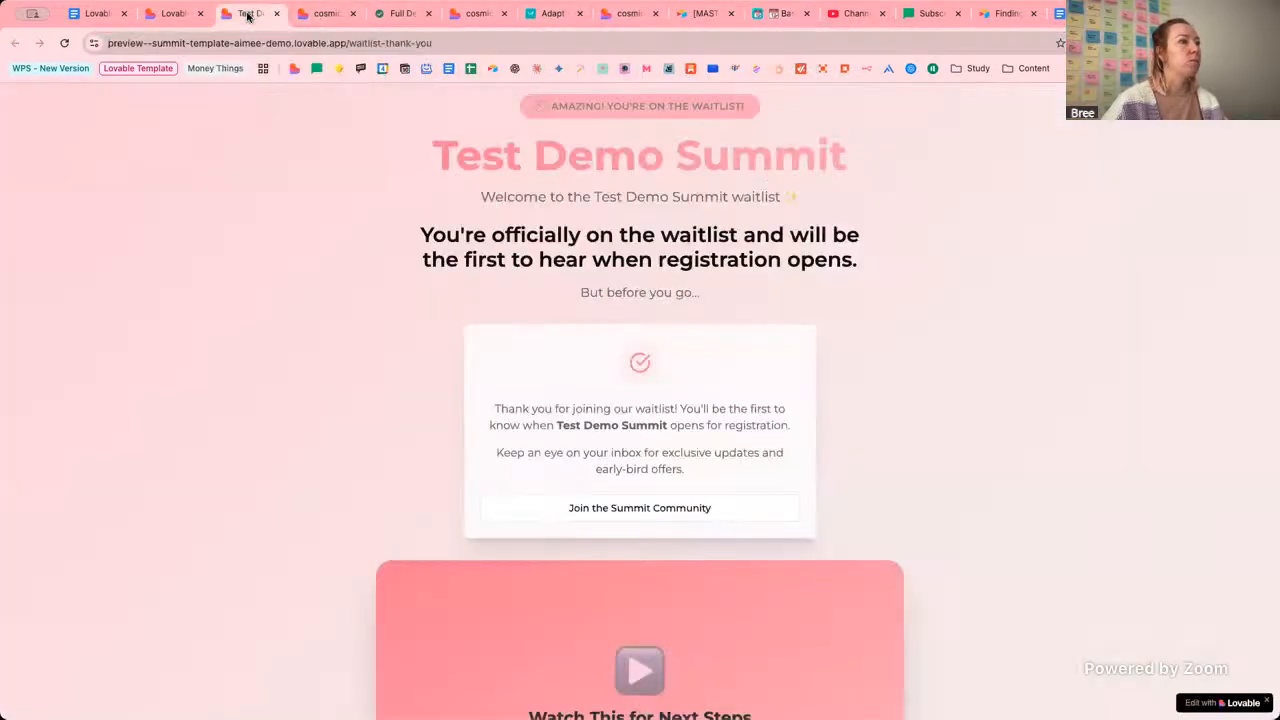
pyautogui.click(163, 14)
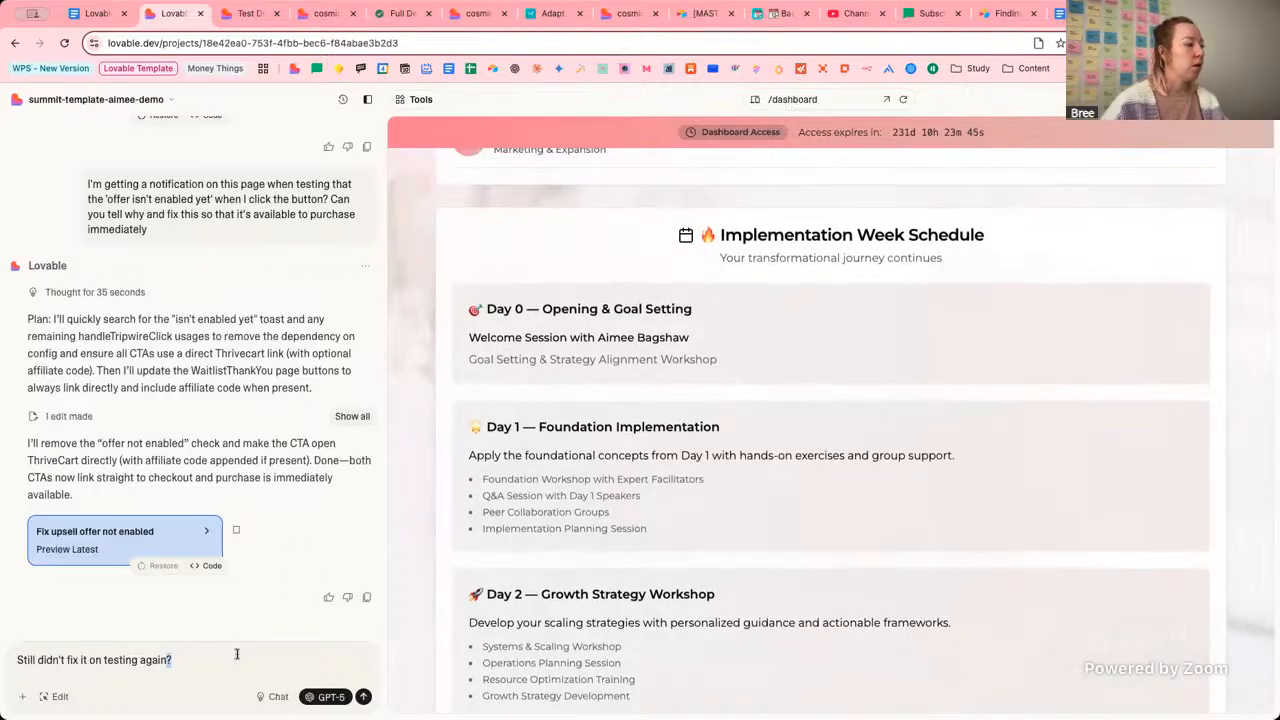
# Replace the chat draft with a request to pull the implementation week schedule from the pasted Airtable view ID.
pyautogui.hotkey('ctrl', 'a')
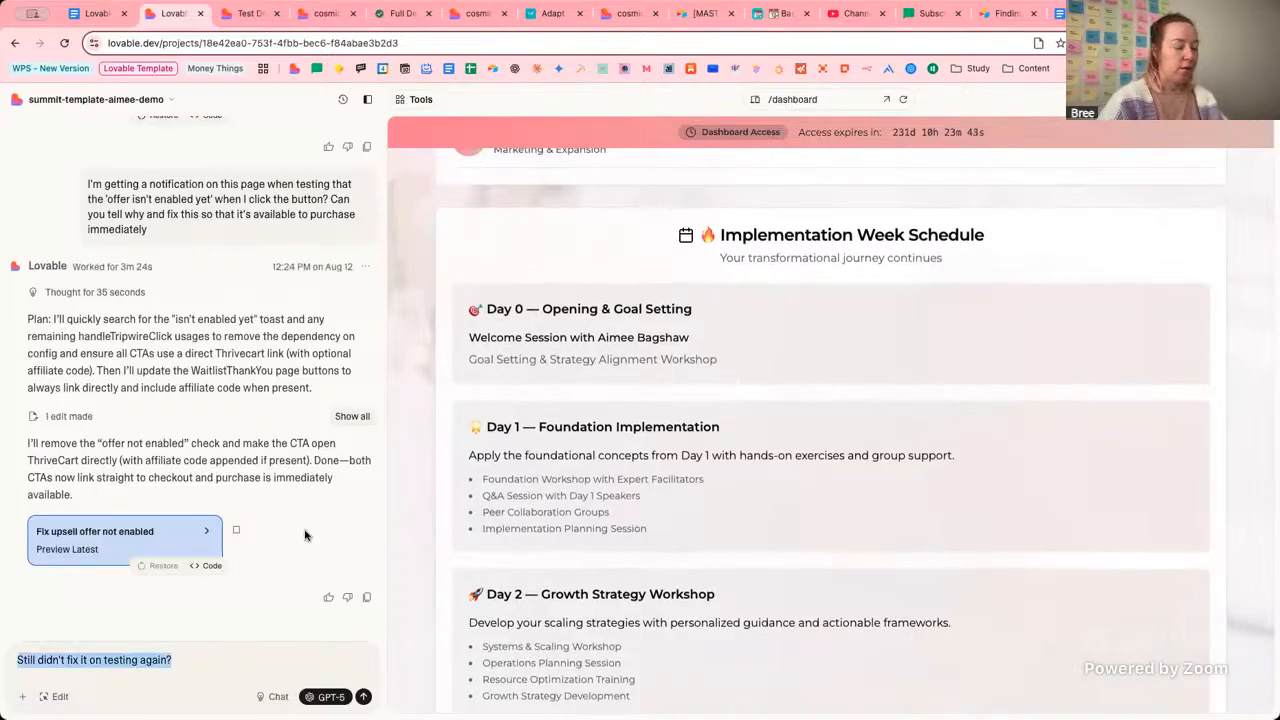
pyautogui.press('BackSpace')
pyautogui.write('I would')
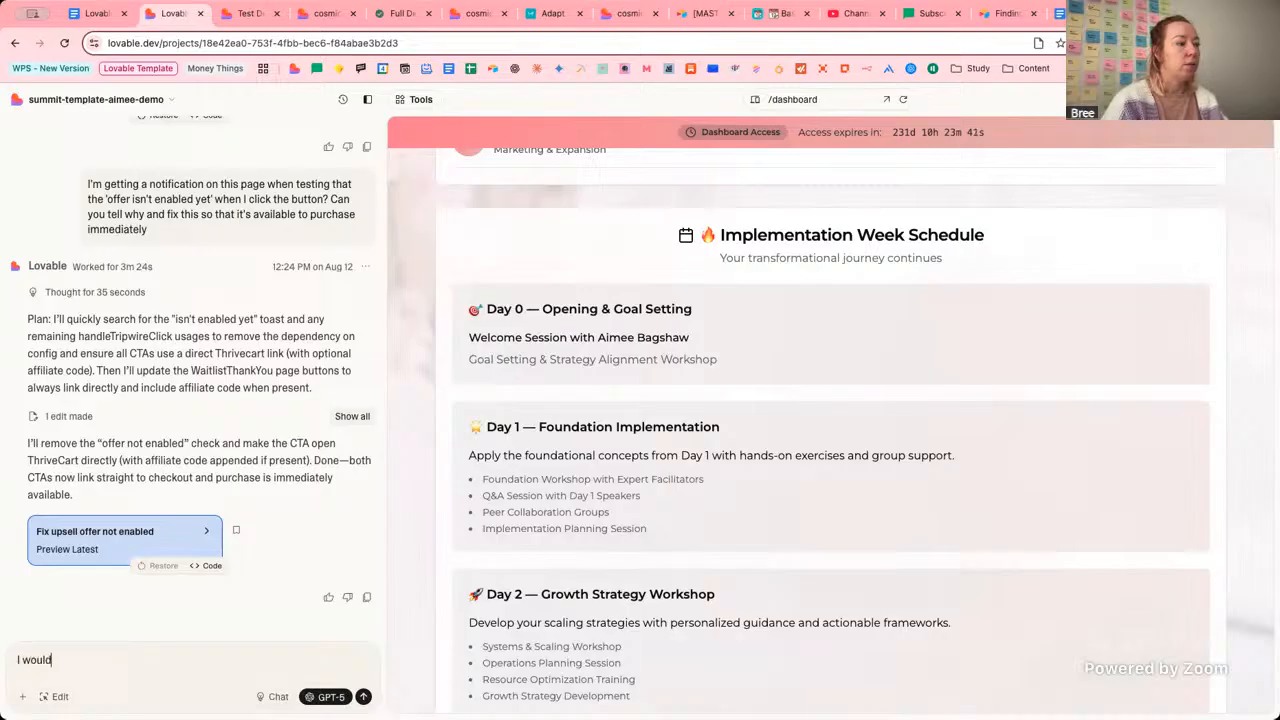
pyautogui.write(' like to ch')
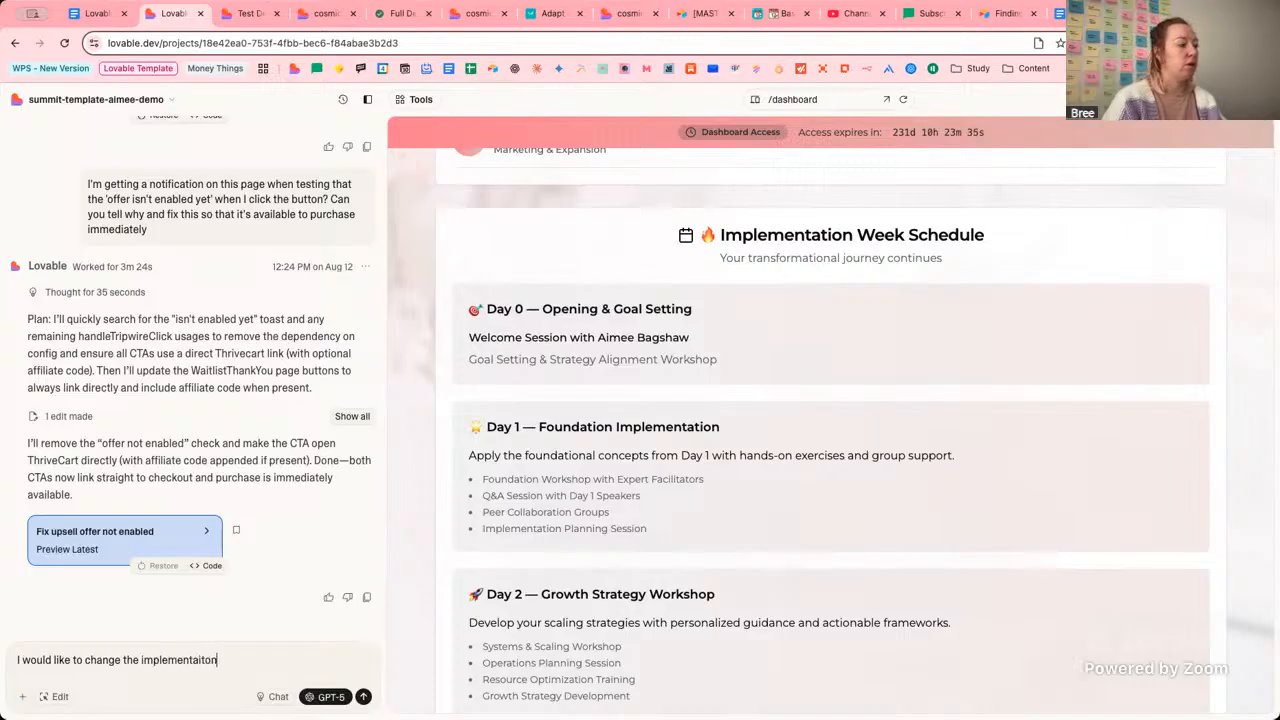
pyautogui.write('ange the implementation week schedule to p')
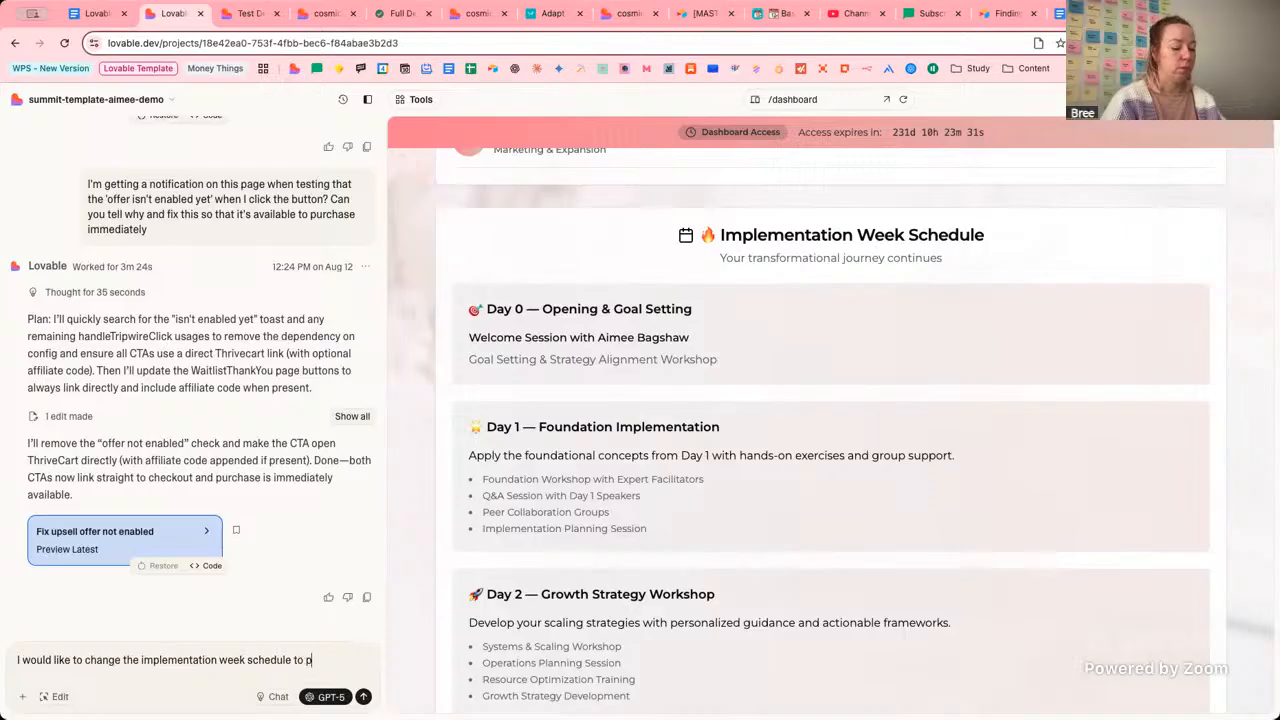
pyautogui.write('ull in information f')
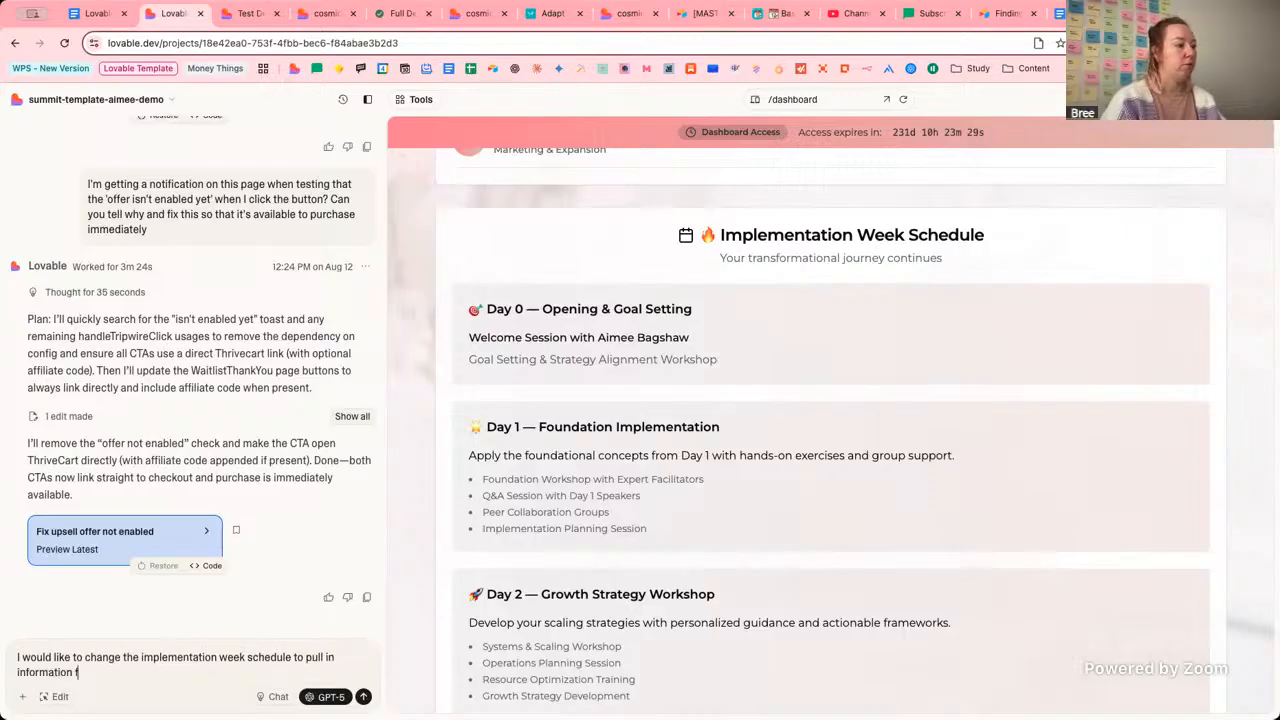
pyautogui.write('rom this Airtable view:')
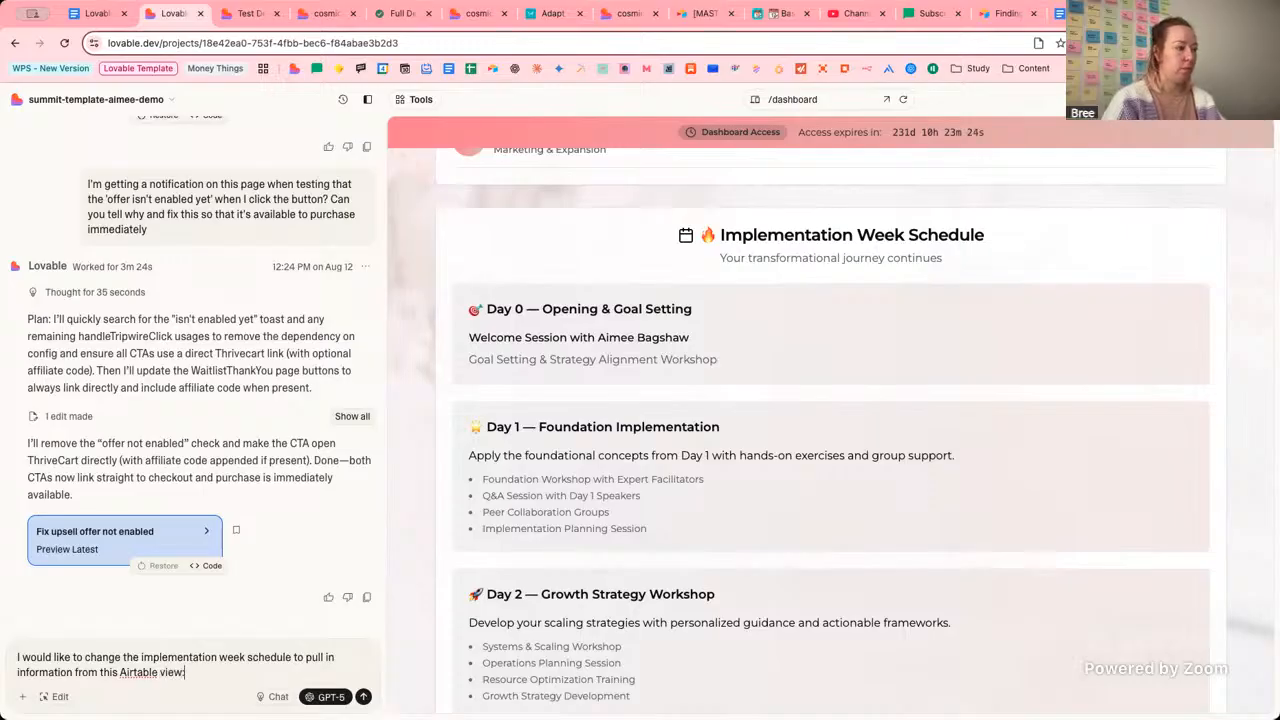
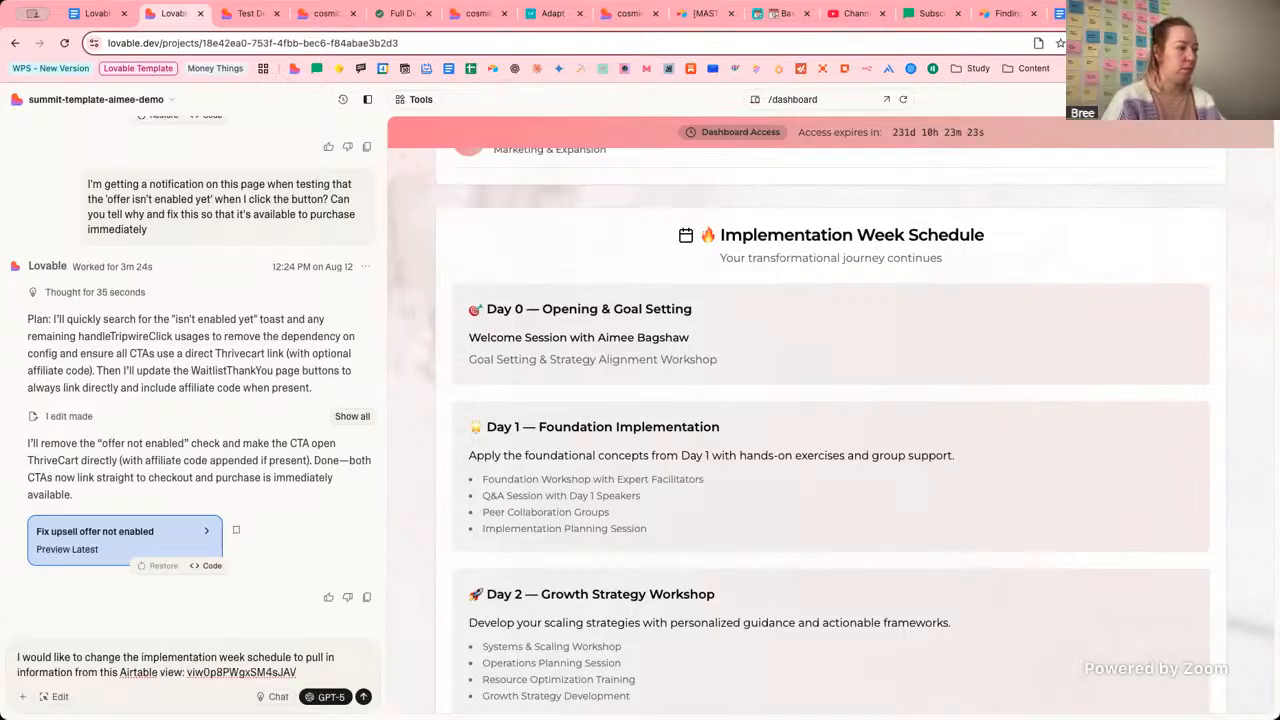
pyautogui.hotkey('shift', 'Return')
# Add a line referencing the provided Airtable Base and paste the table ID copied from Airtable.
pyautogui.write('Based off the previously provided')
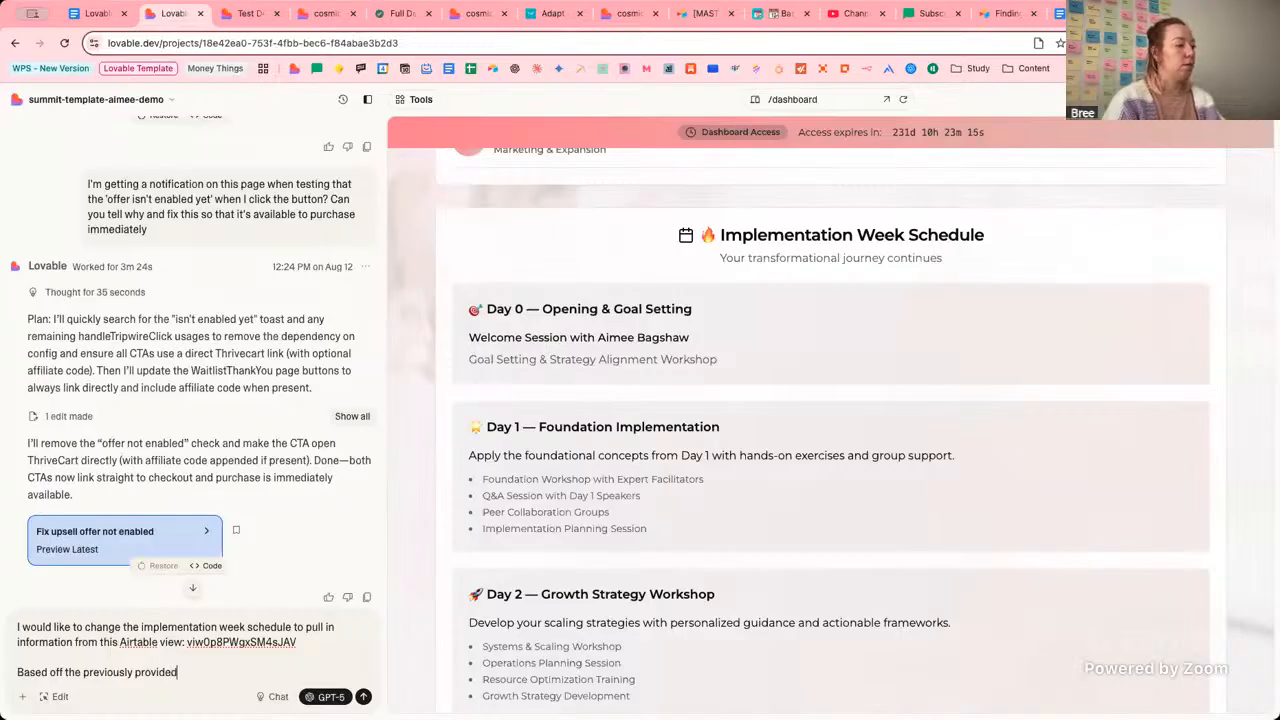
pyautogui.write('Airt')
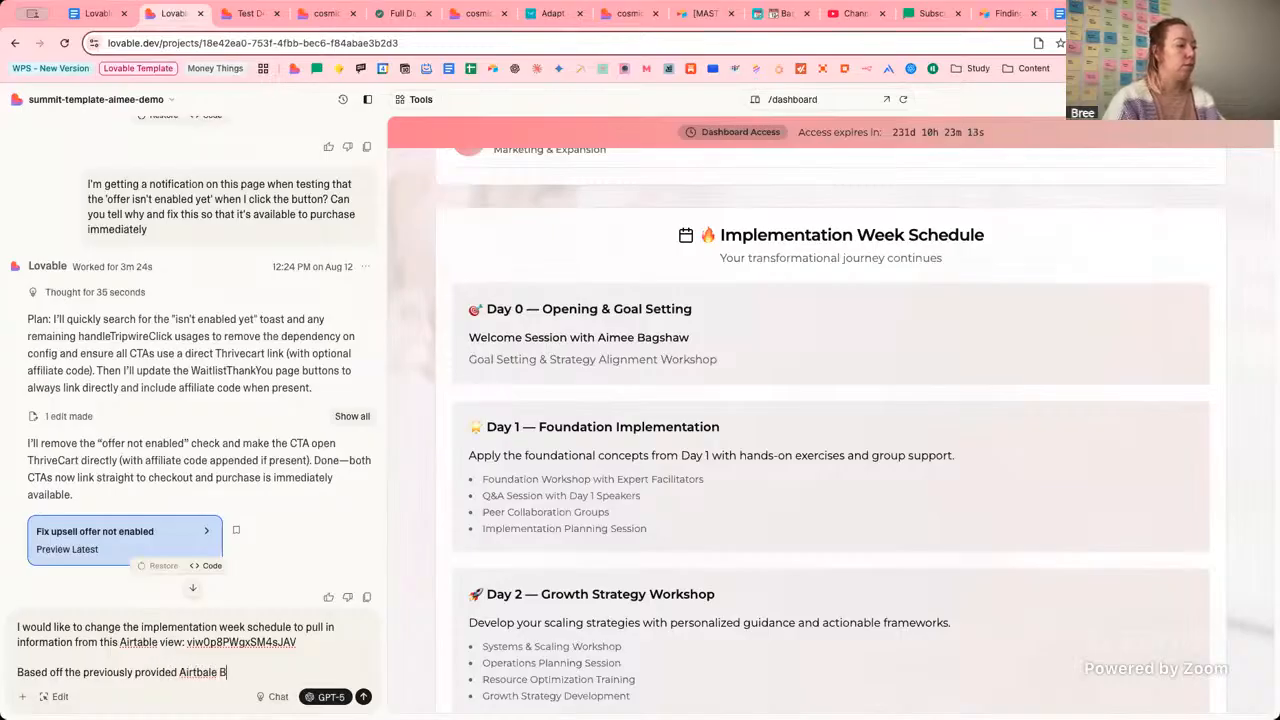
pyautogui.write('able B')
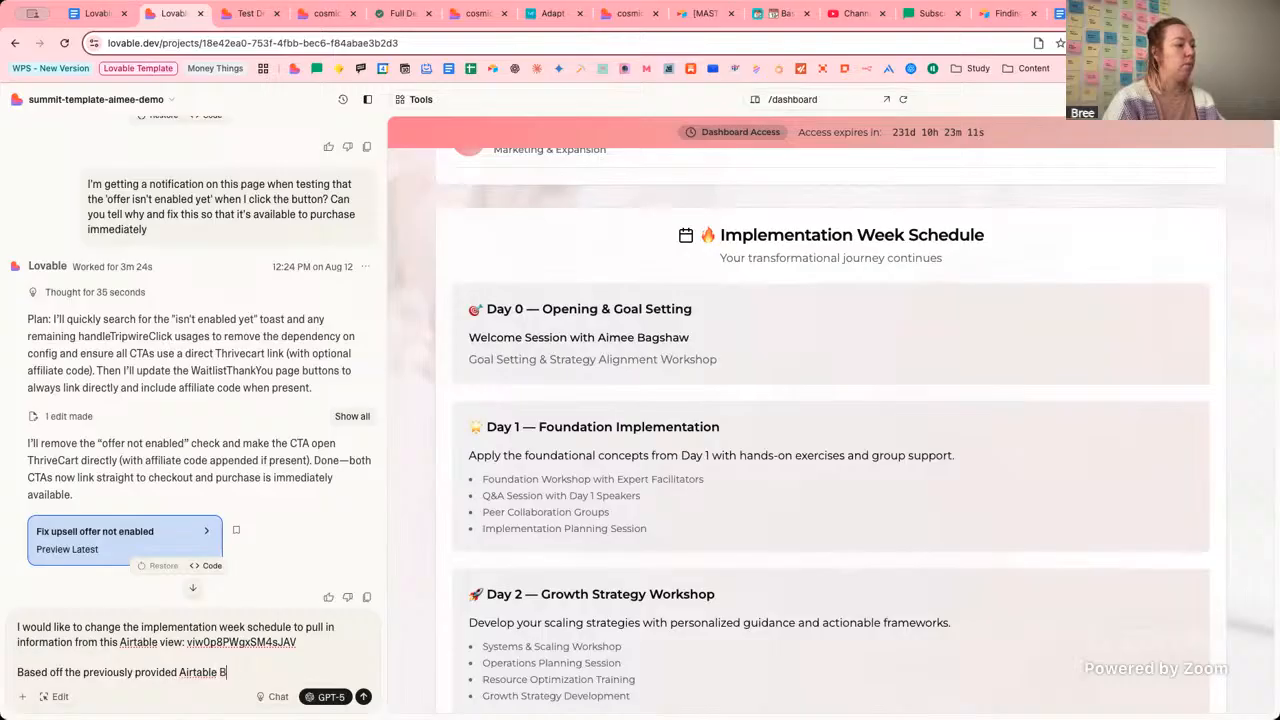
pyautogui.write('ase + Table.')
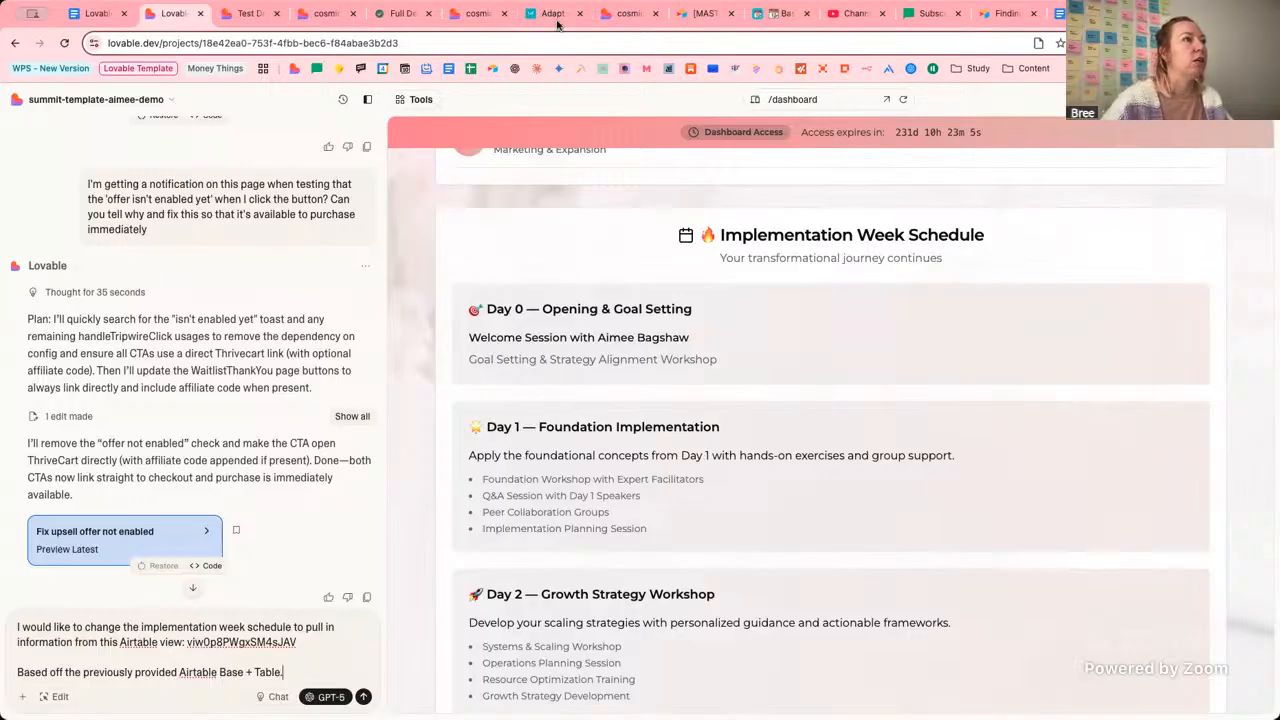
pyautogui.click(694, 16)
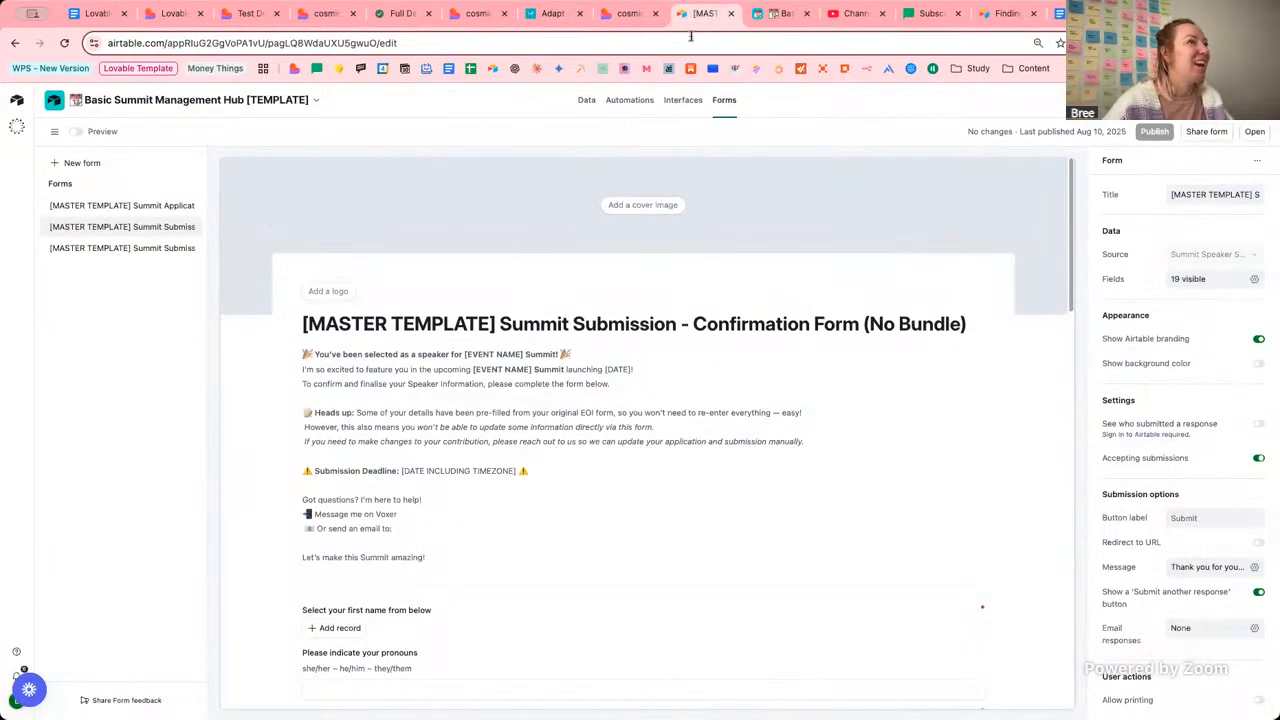
pyautogui.click(758, 15)
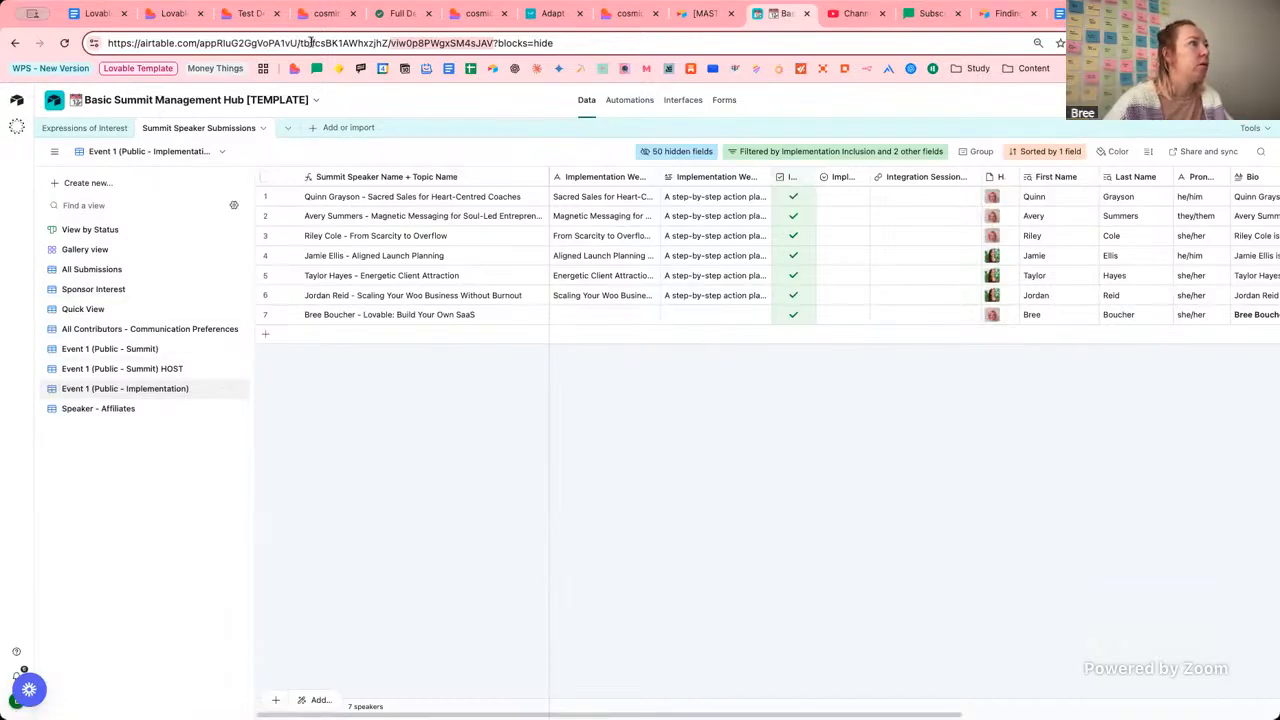
pyautogui.moveTo(386, 45); pyautogui.dragTo(308, 45)
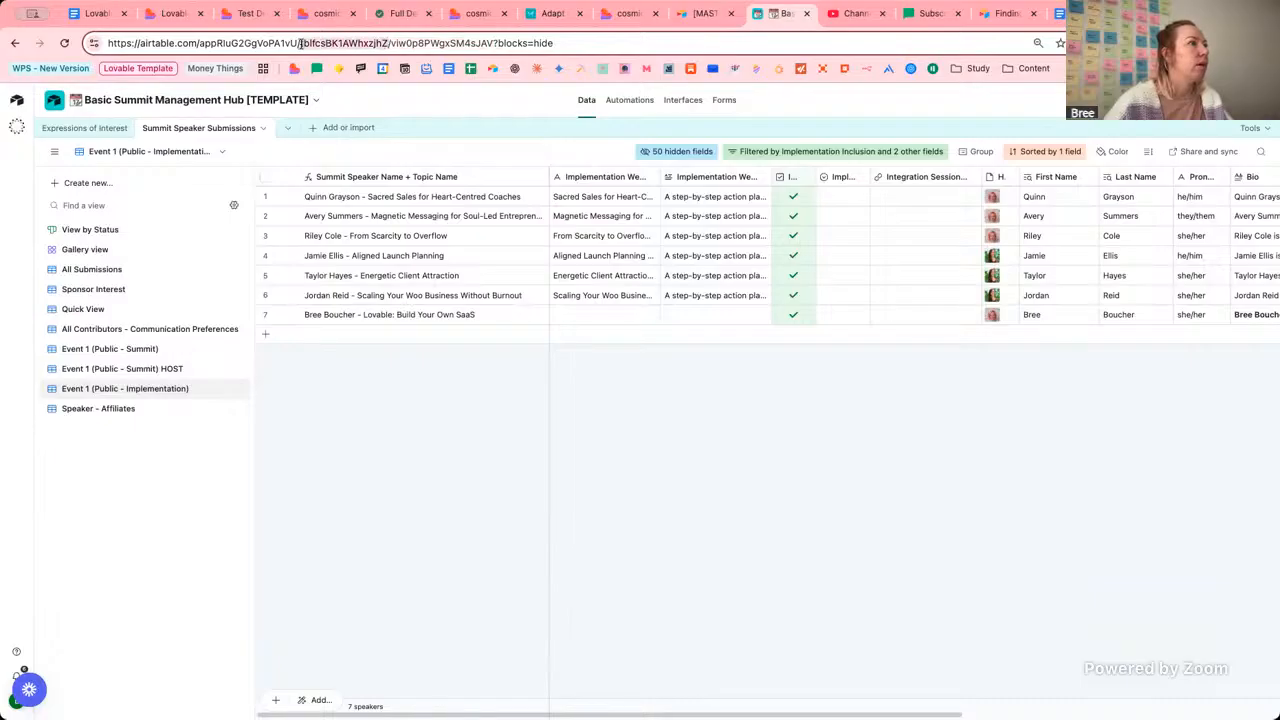
pyautogui.click(175, 13)
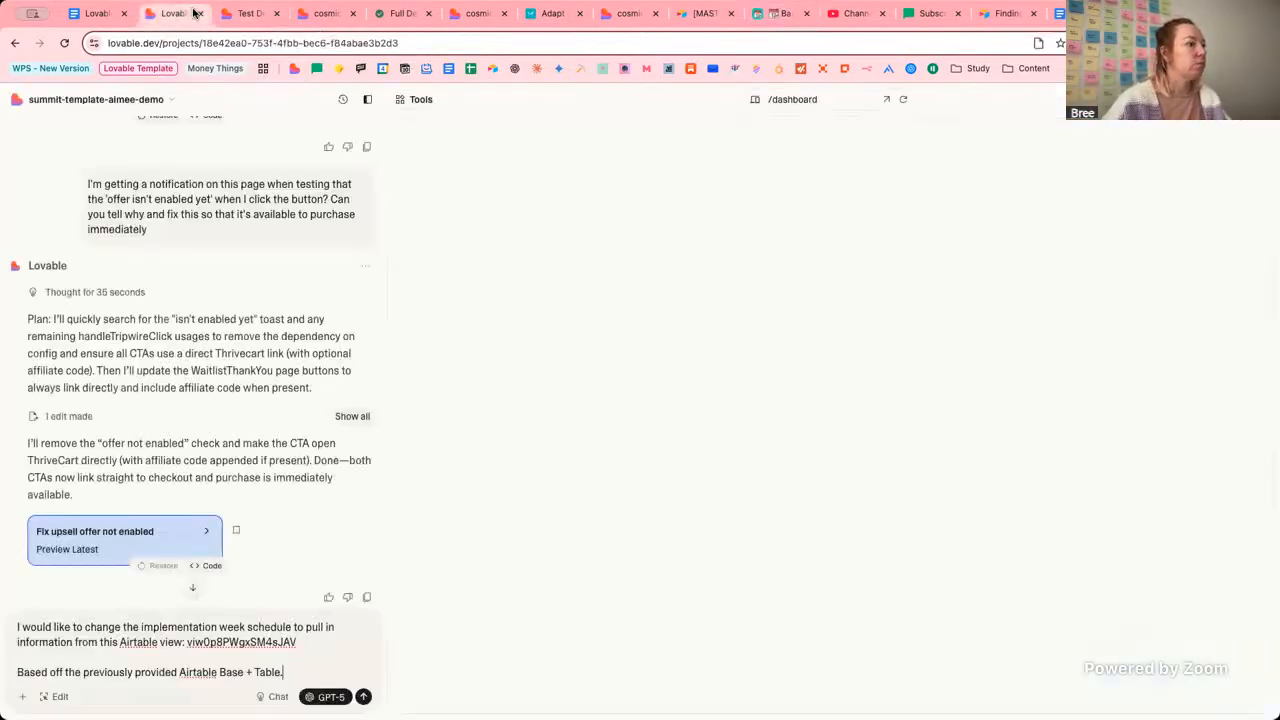
pyautogui.write('.')
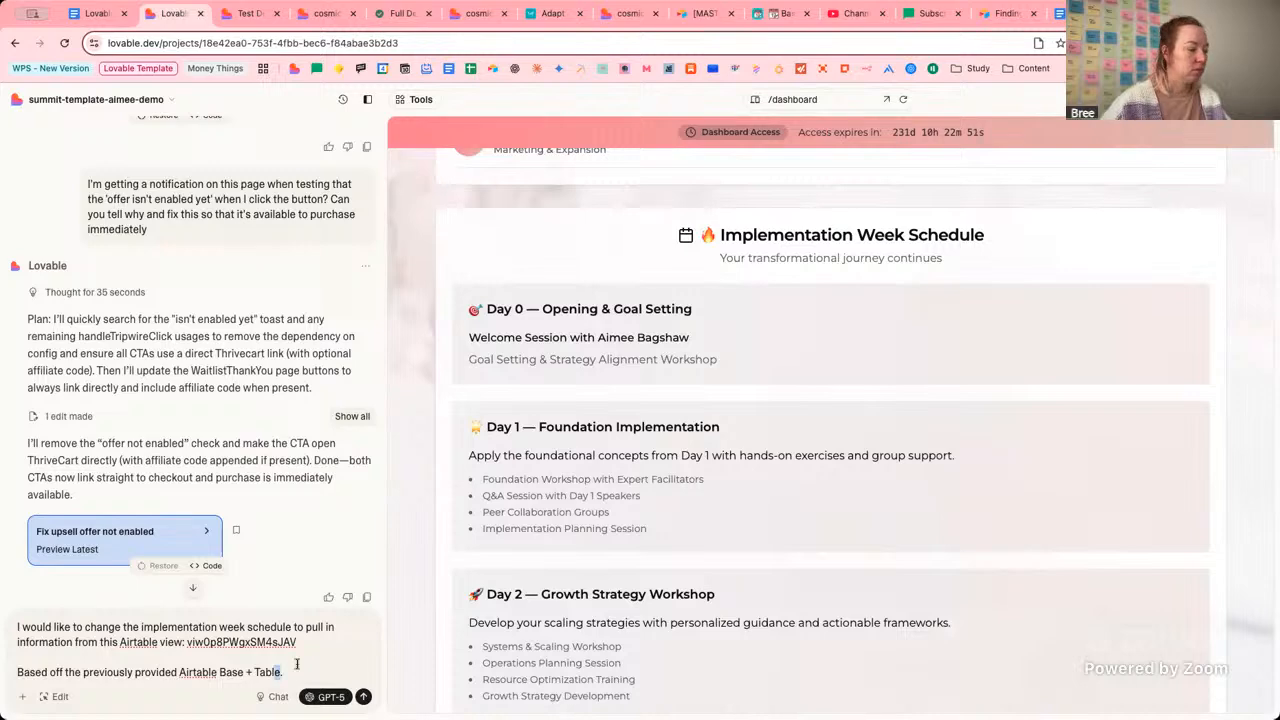
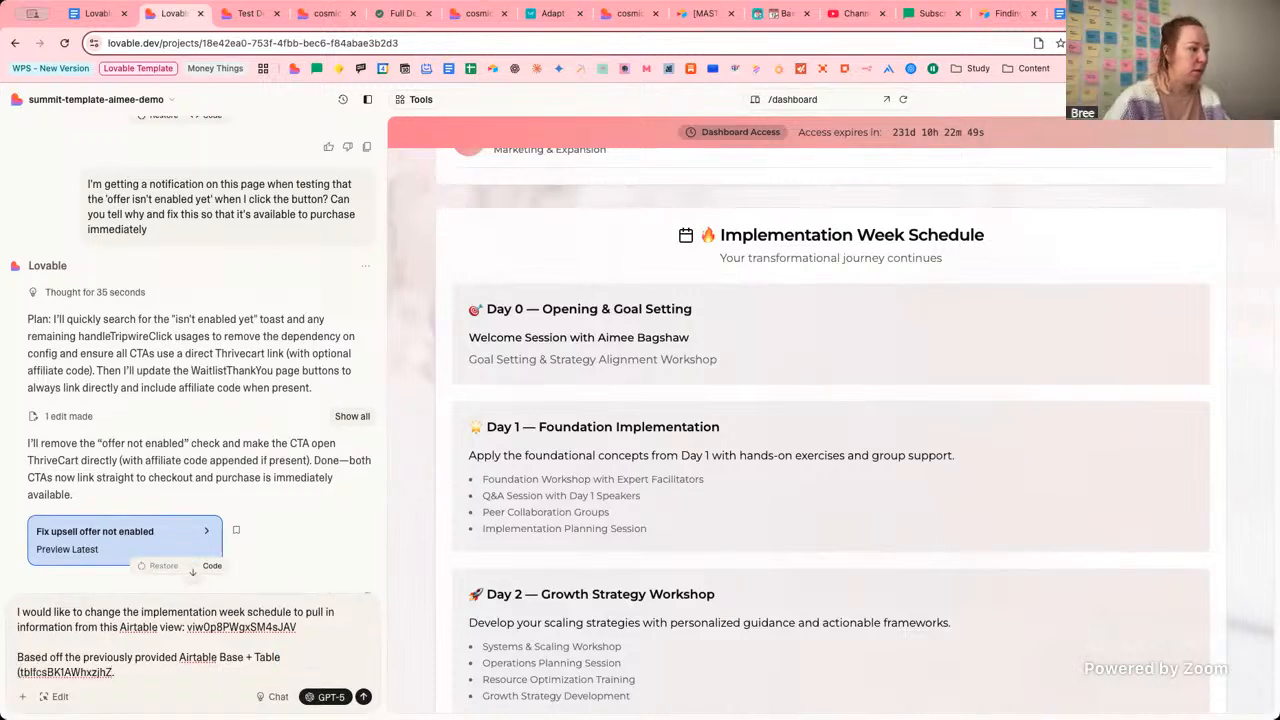
# Paste the base ID from the Airtable address in brackets after Base.
pyautogui.click(782, 13)
pyautogui.moveTo(299, 43); pyautogui.dragTo(200, 43)
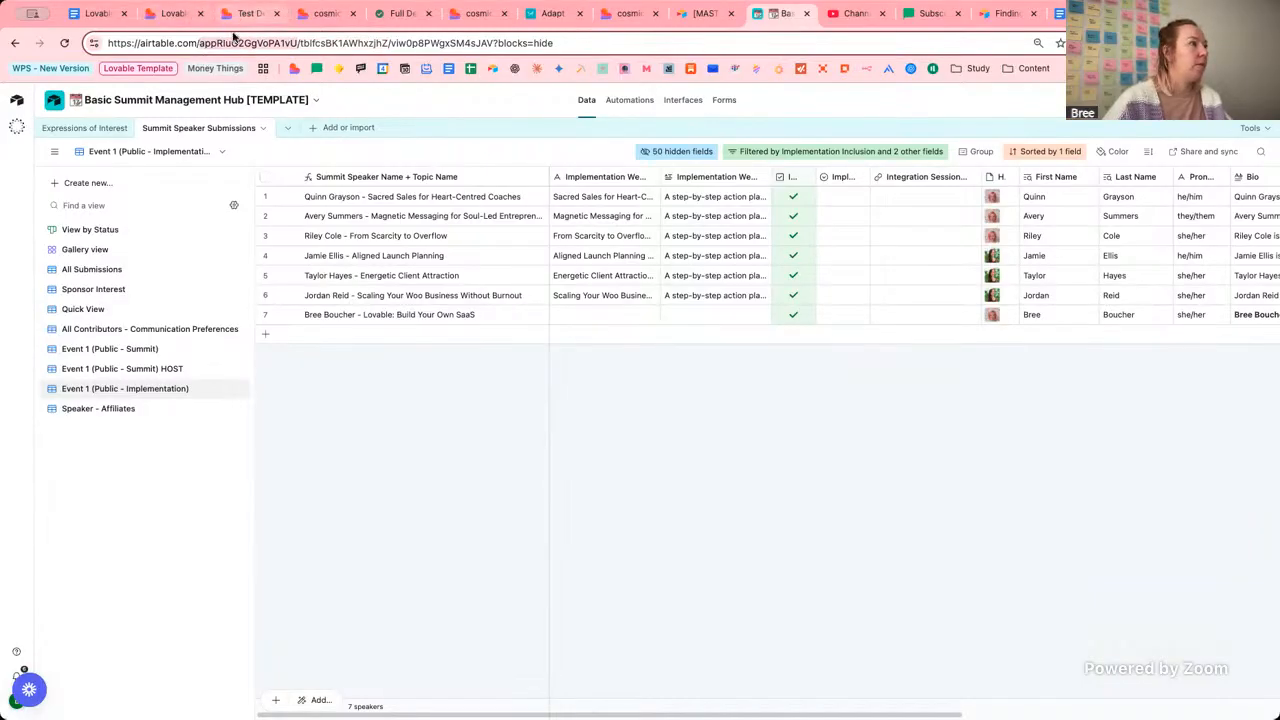
pyautogui.click(240, 14)
pyautogui.click(172, 13)
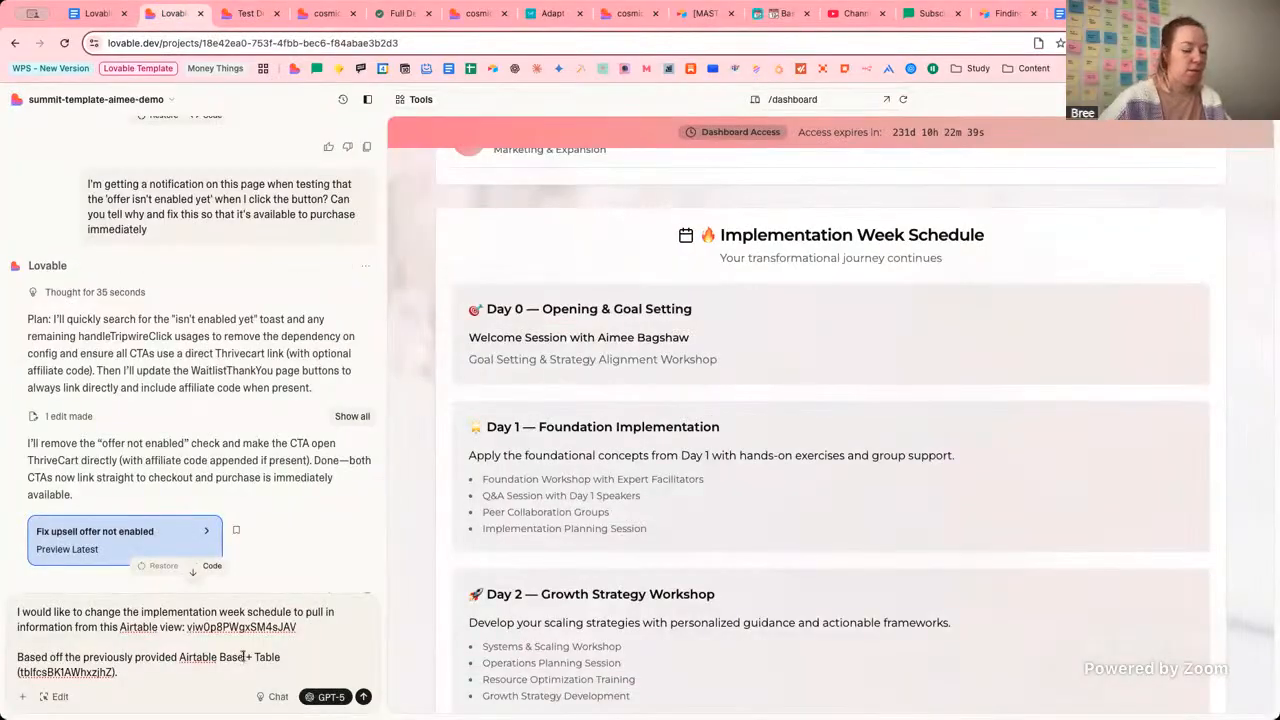
pyautogui.write('(')
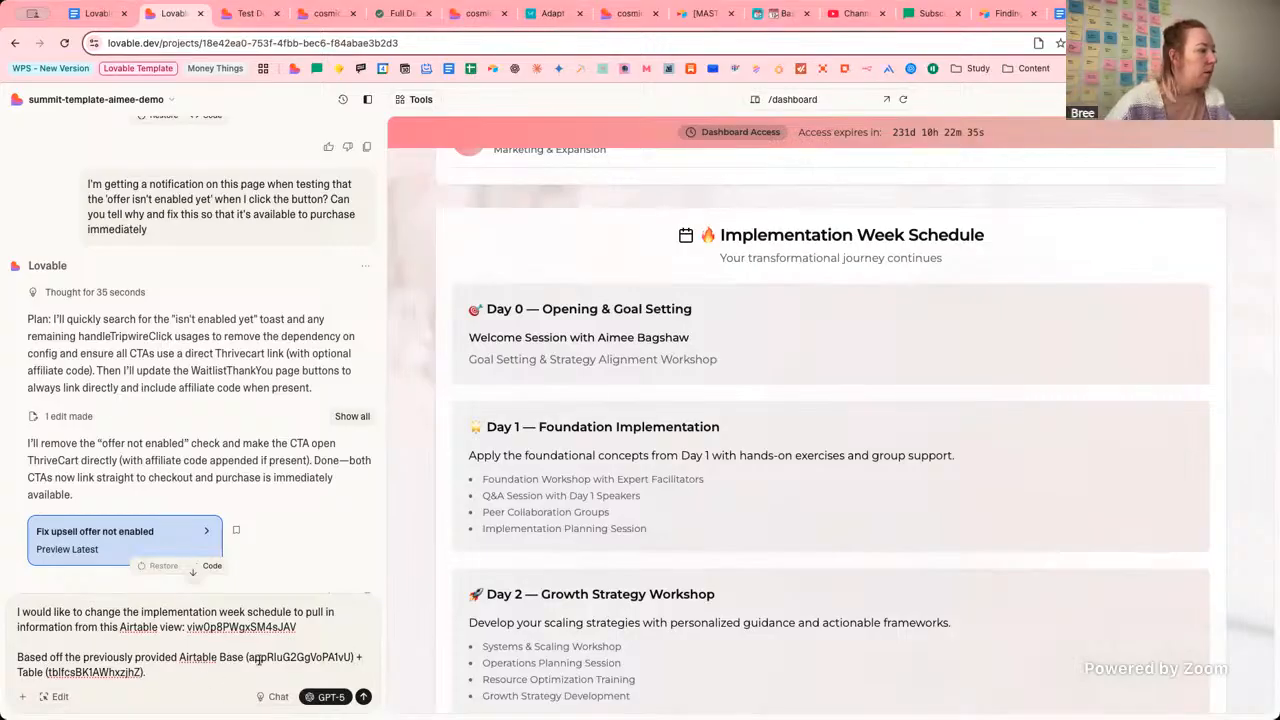
# Ask to pull data from the view called 'Event 1 (Public - Implementation)', then begin 'and change the'.
pyautogui.hotkey('shift', 'Return')
pyautogui.hotkey('shift', 'Return')
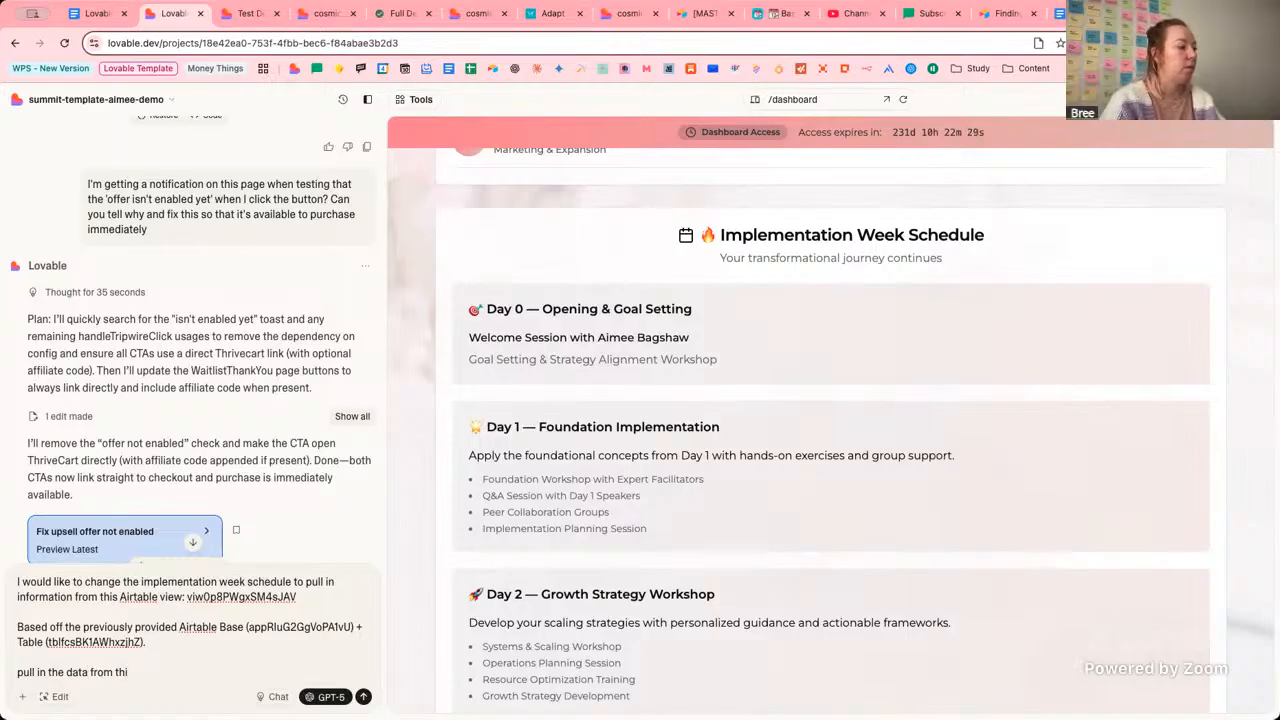
pyautogui.write('pull in the data from this view called:')
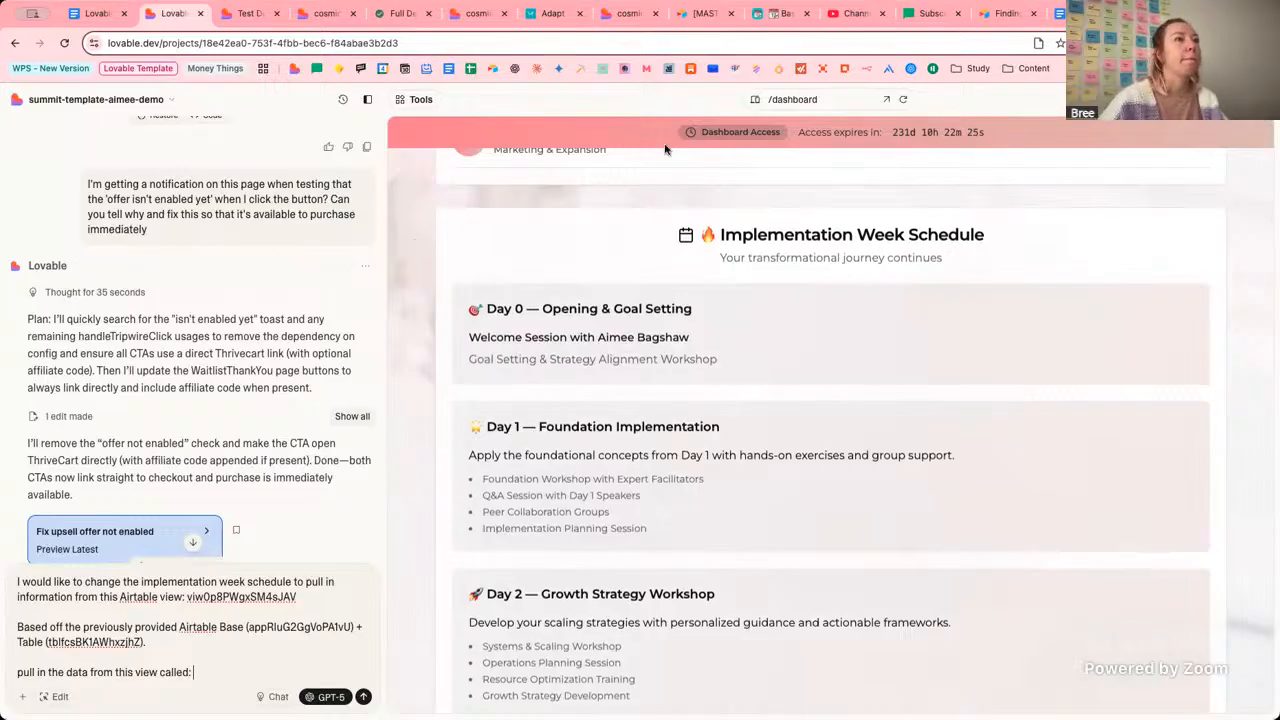
pyautogui.click(778, 13)
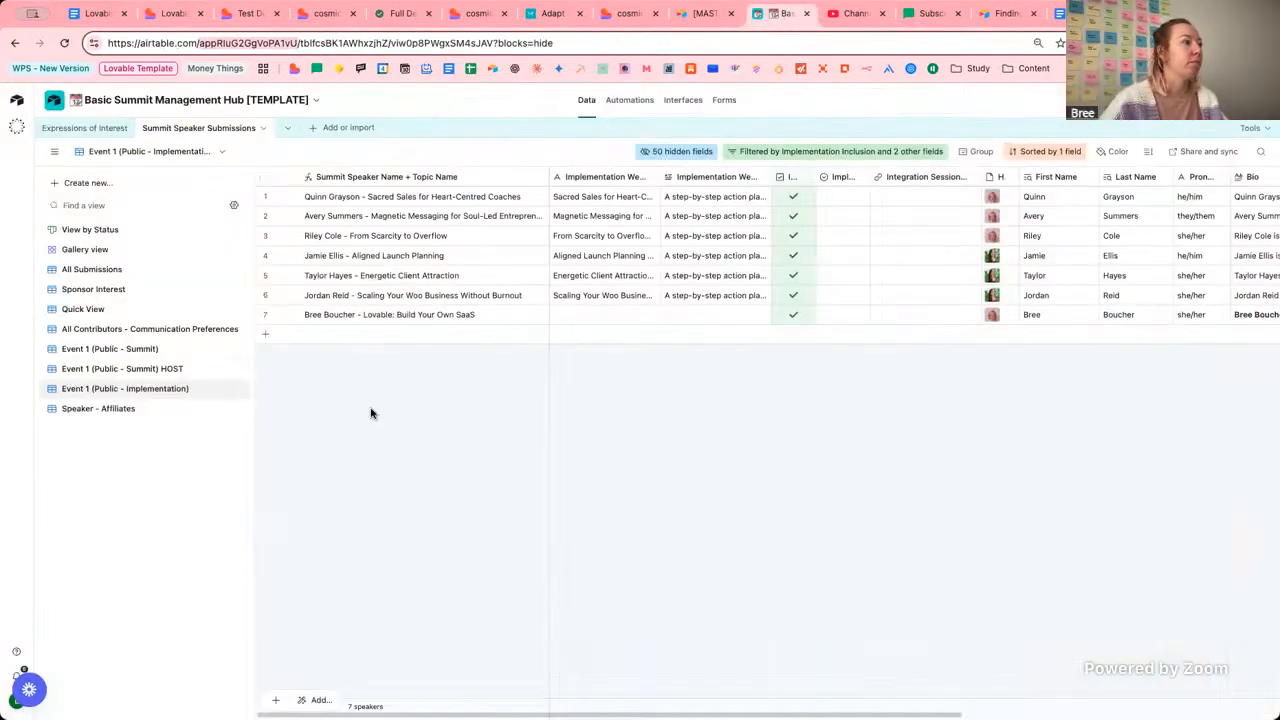
pyautogui.doubleClick(152, 392)
pyautogui.hotkey('ctrl', 'c')
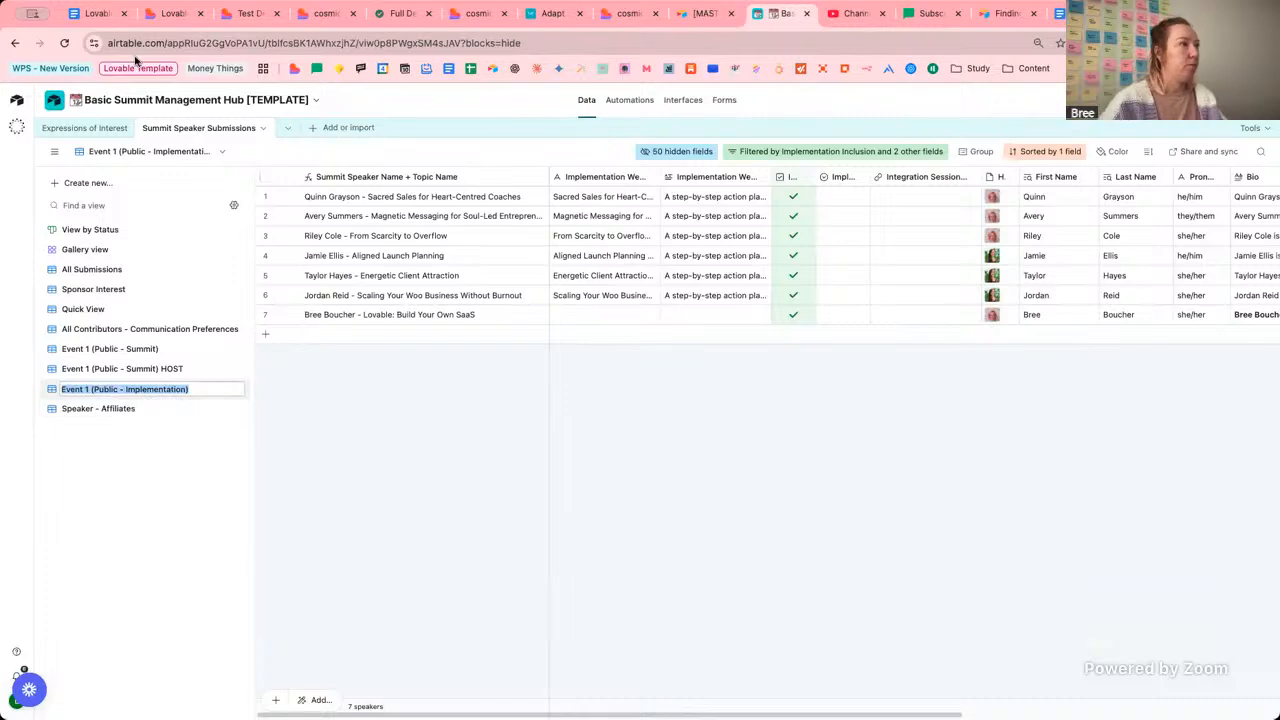
pyautogui.click(174, 13)
pyautogui.hotkey('ctrl', 'v')
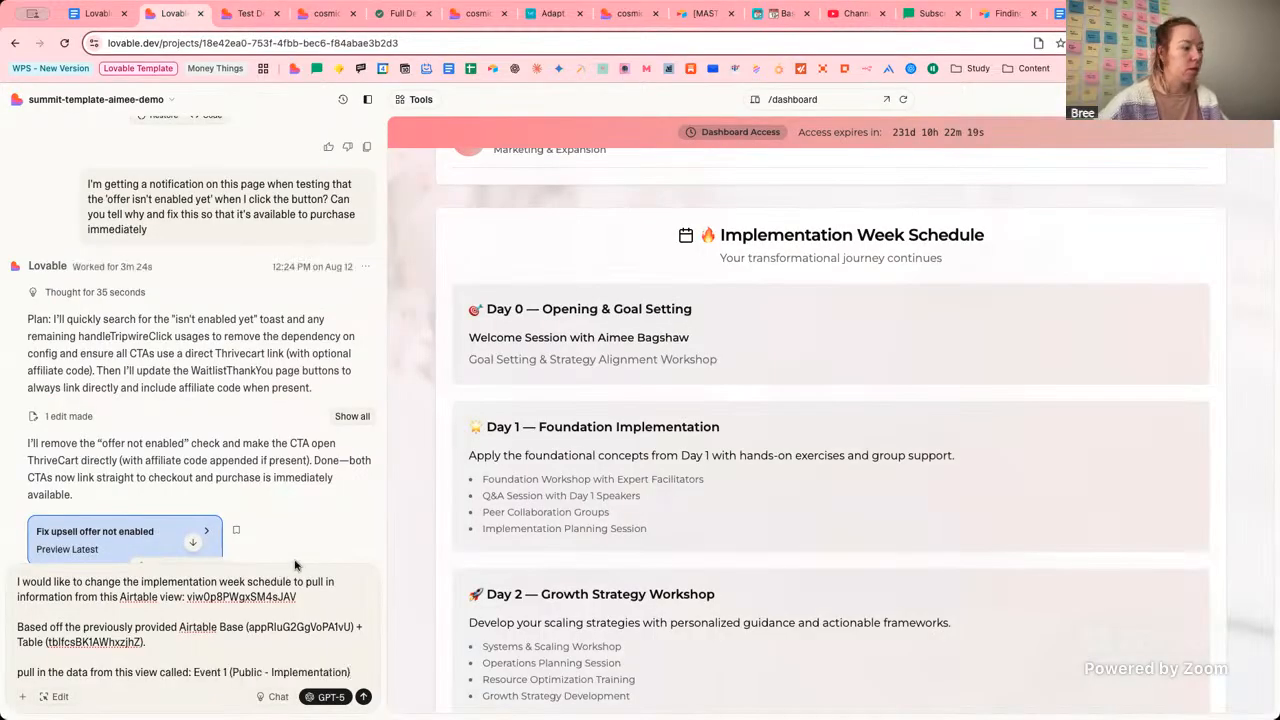
pyautogui.hotkey('shift', 'Return')
pyautogui.hotkey('shift', 'Return')
pyautogui.write('and')
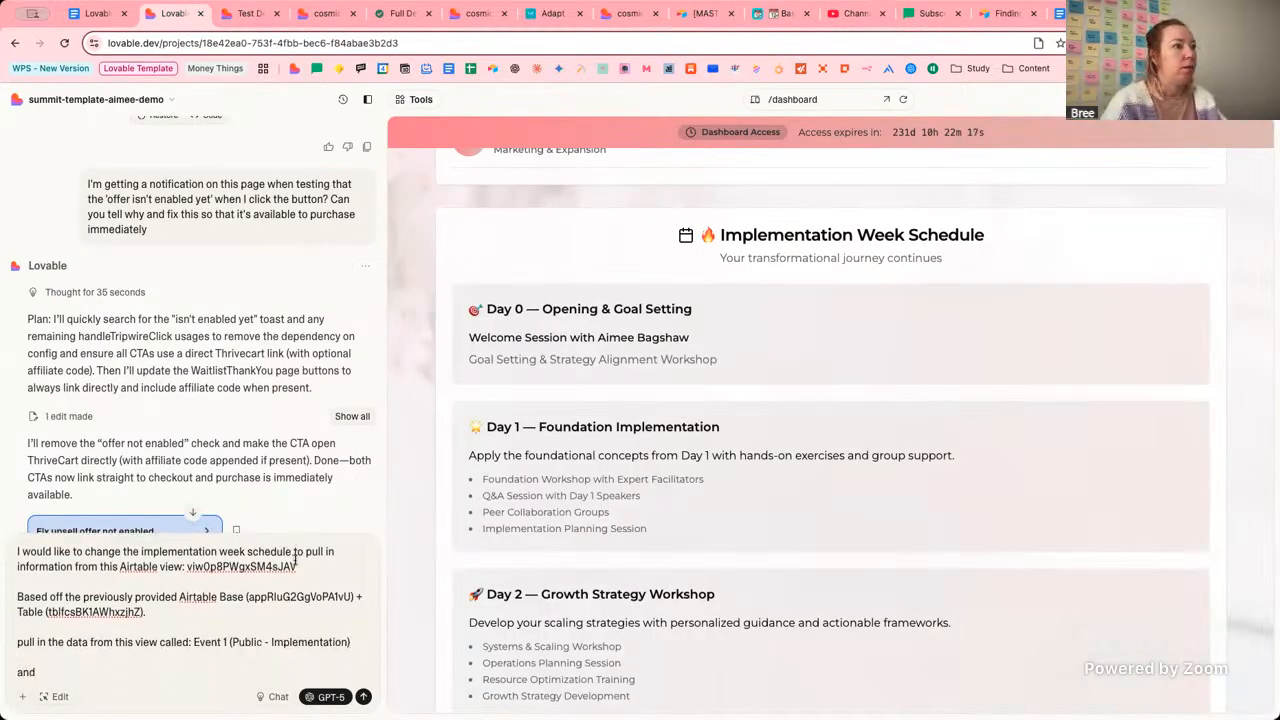
pyautogui.write(' chan')
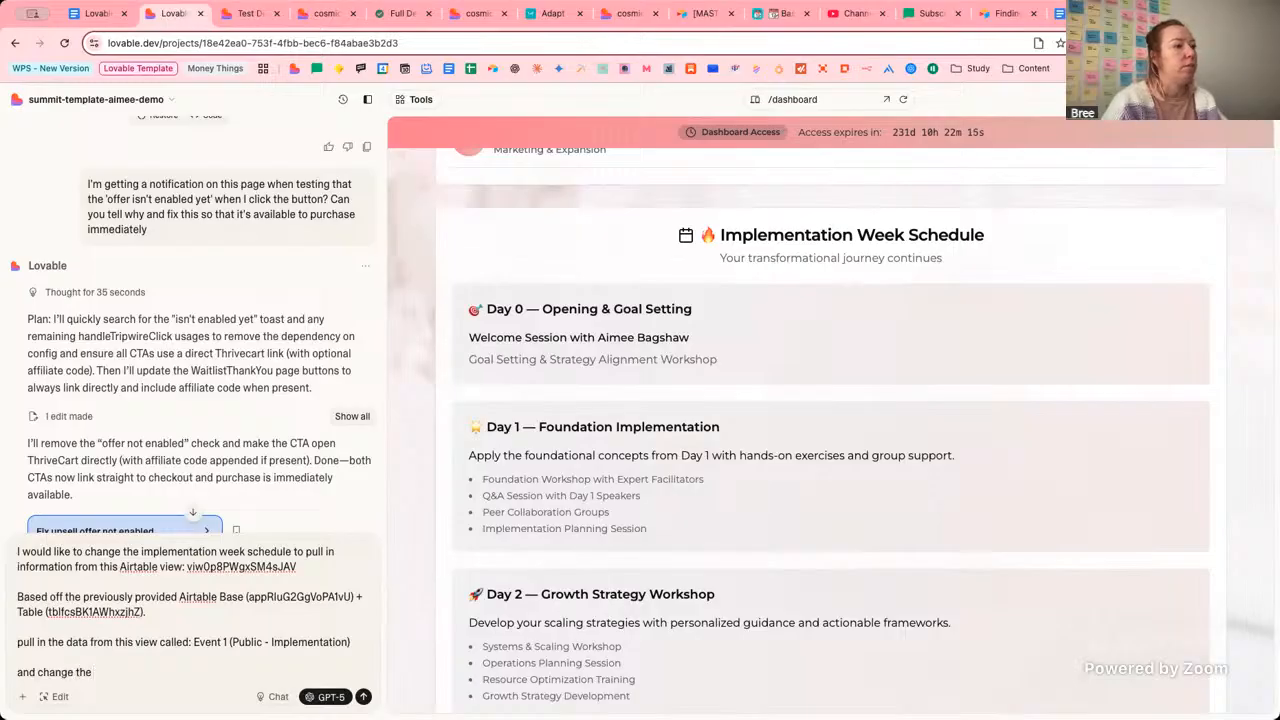
pyautogui.write('ge the')
# Set rows 1–3's Implementation day to Day 0, Day 1 and Day 1.
pyautogui.click(780, 13)
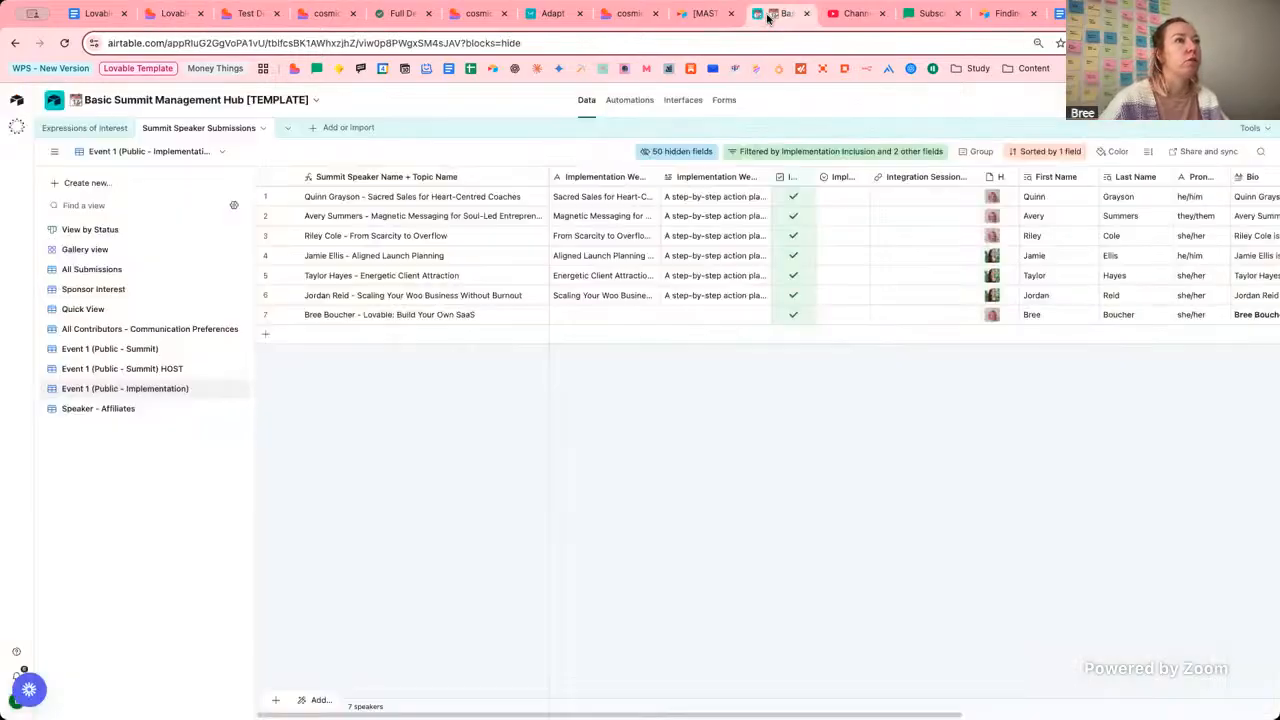
pyautogui.click(845, 197)
pyautogui.click(840, 197)
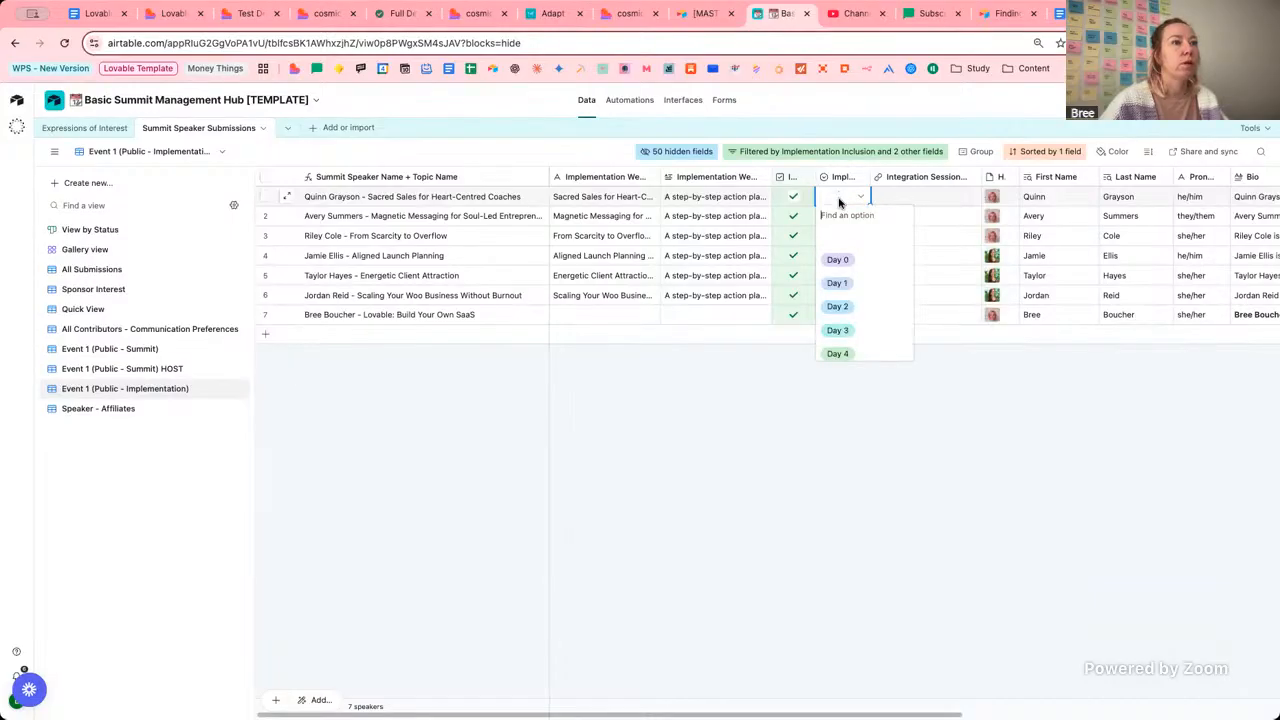
pyautogui.click(838, 259)
pyautogui.click(845, 218)
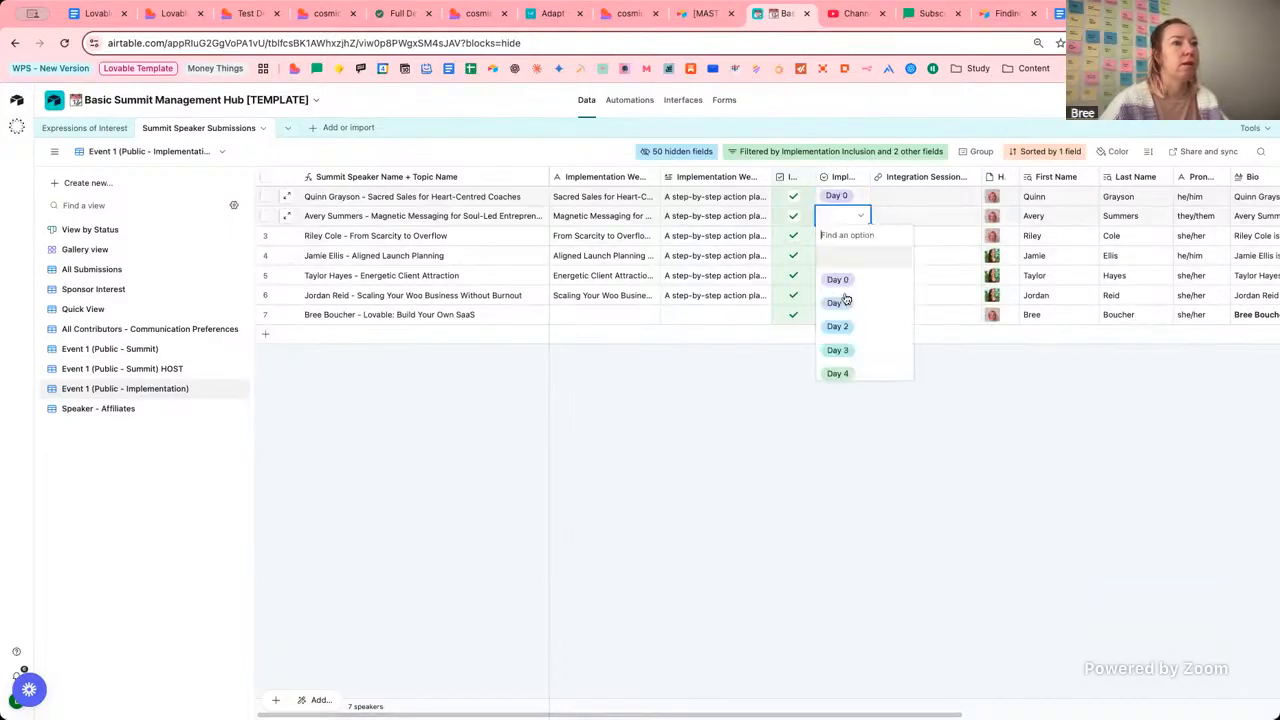
pyautogui.click(838, 302)
pyautogui.click(848, 237)
pyautogui.click(849, 237)
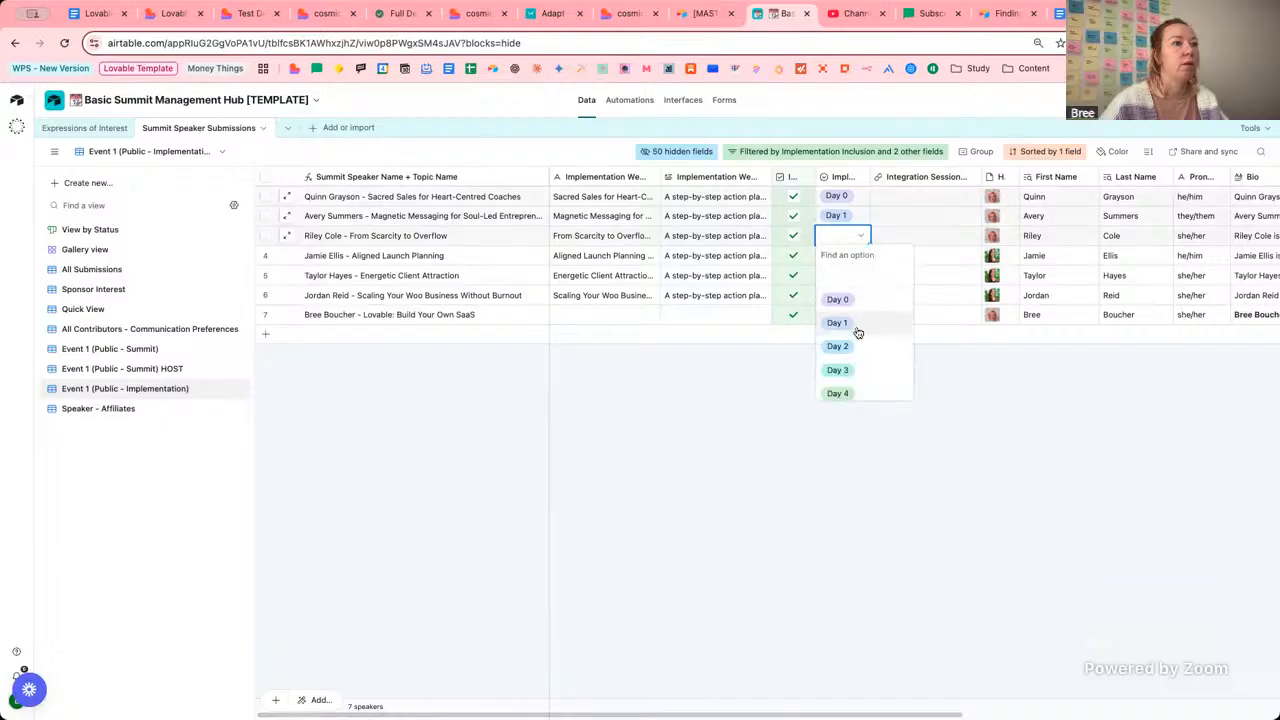
pyautogui.click(856, 326)
# Assign Day 2, Day 3, Day 4 and Day 5 to rows 4 through 7.
pyautogui.click(848, 257)
pyautogui.click(848, 258)
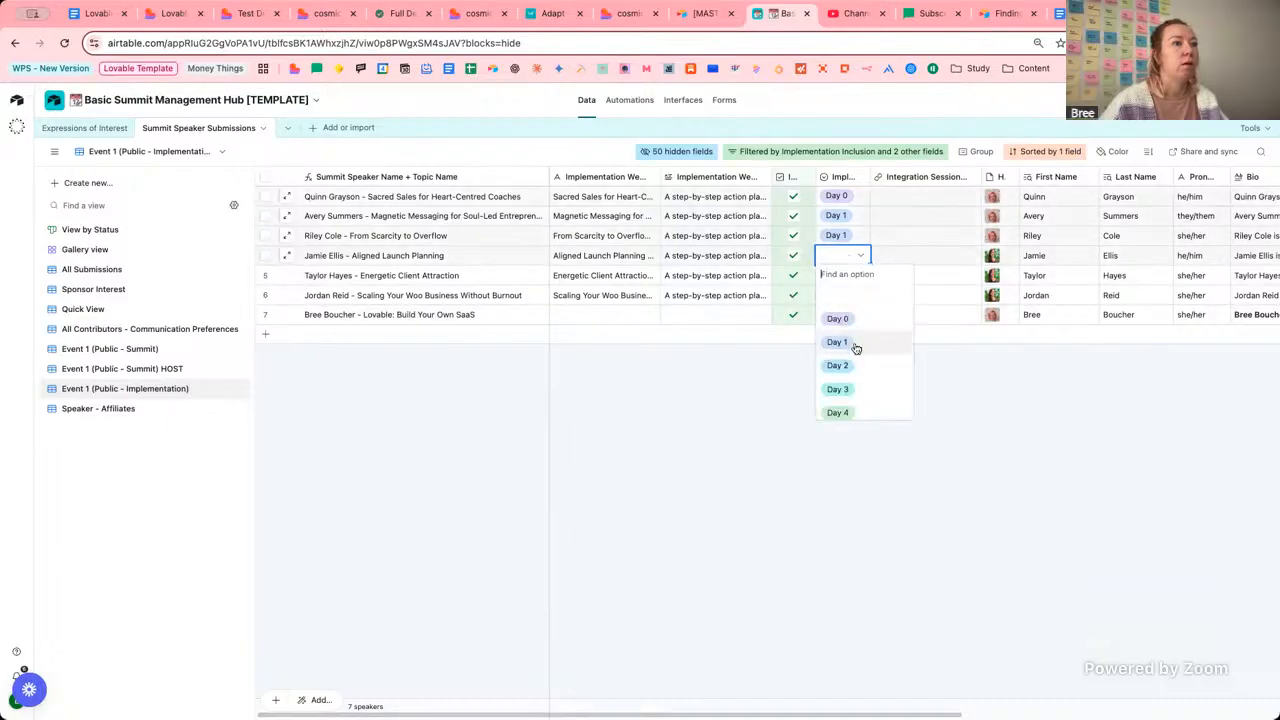
pyautogui.click(852, 371)
pyautogui.click(846, 275)
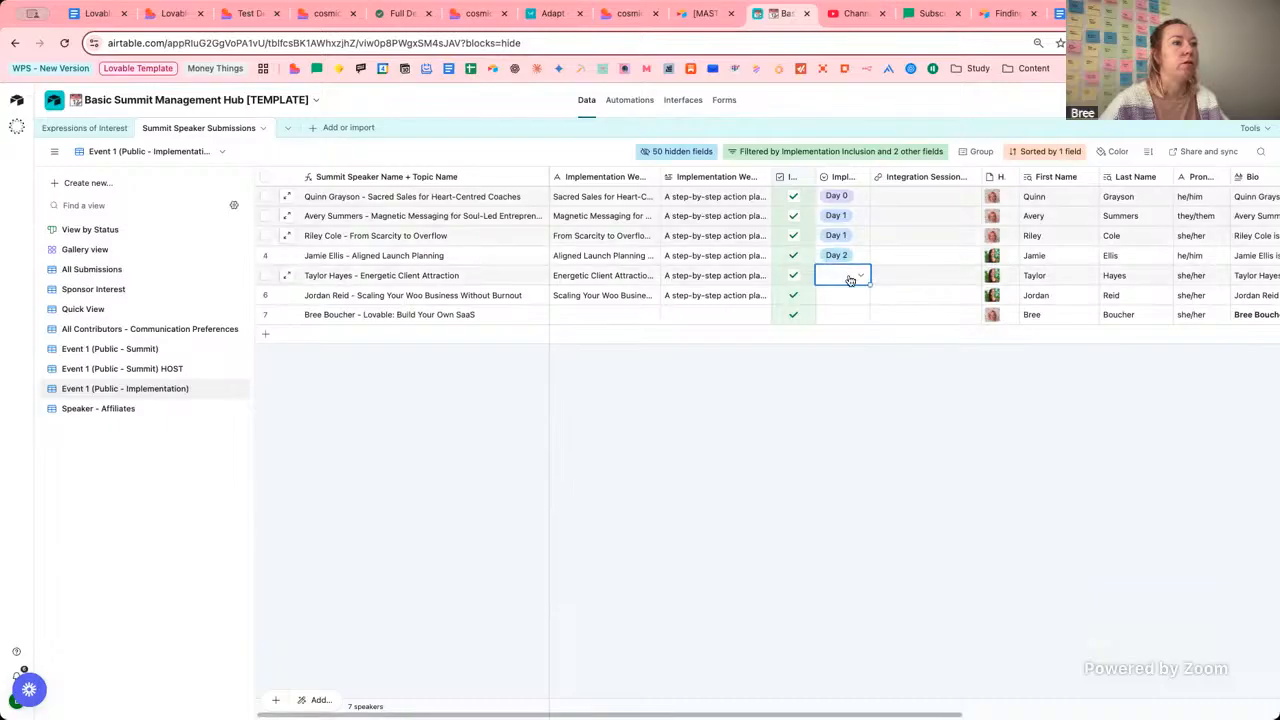
pyautogui.click(848, 276)
pyautogui.click(855, 408)
pyautogui.click(846, 296)
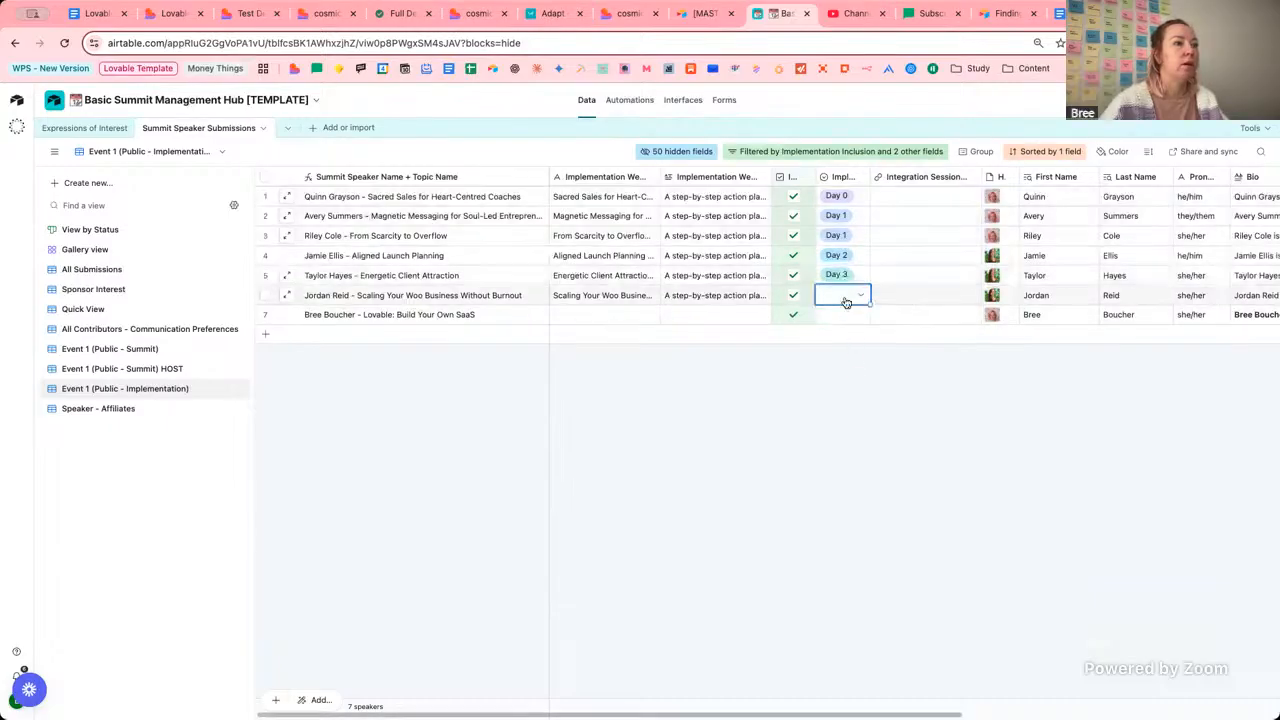
pyautogui.click(848, 296)
pyautogui.click(851, 446)
pyautogui.click(848, 314)
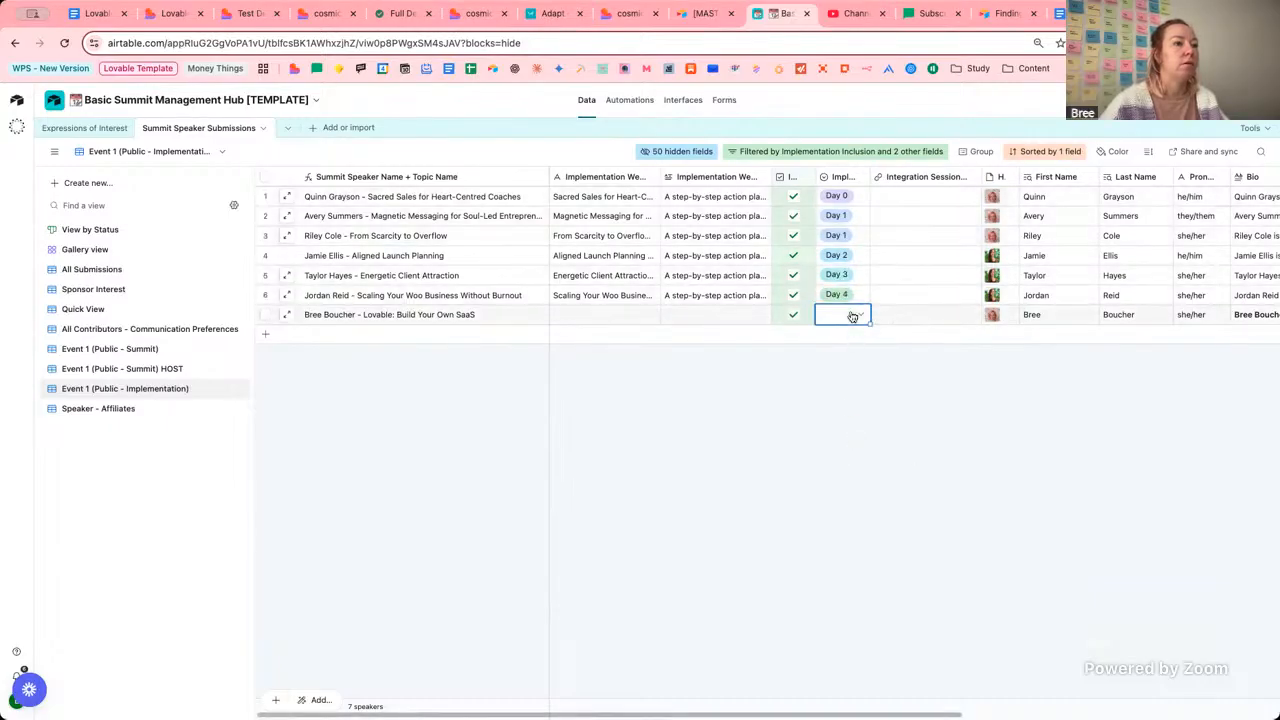
pyautogui.click(848, 314)
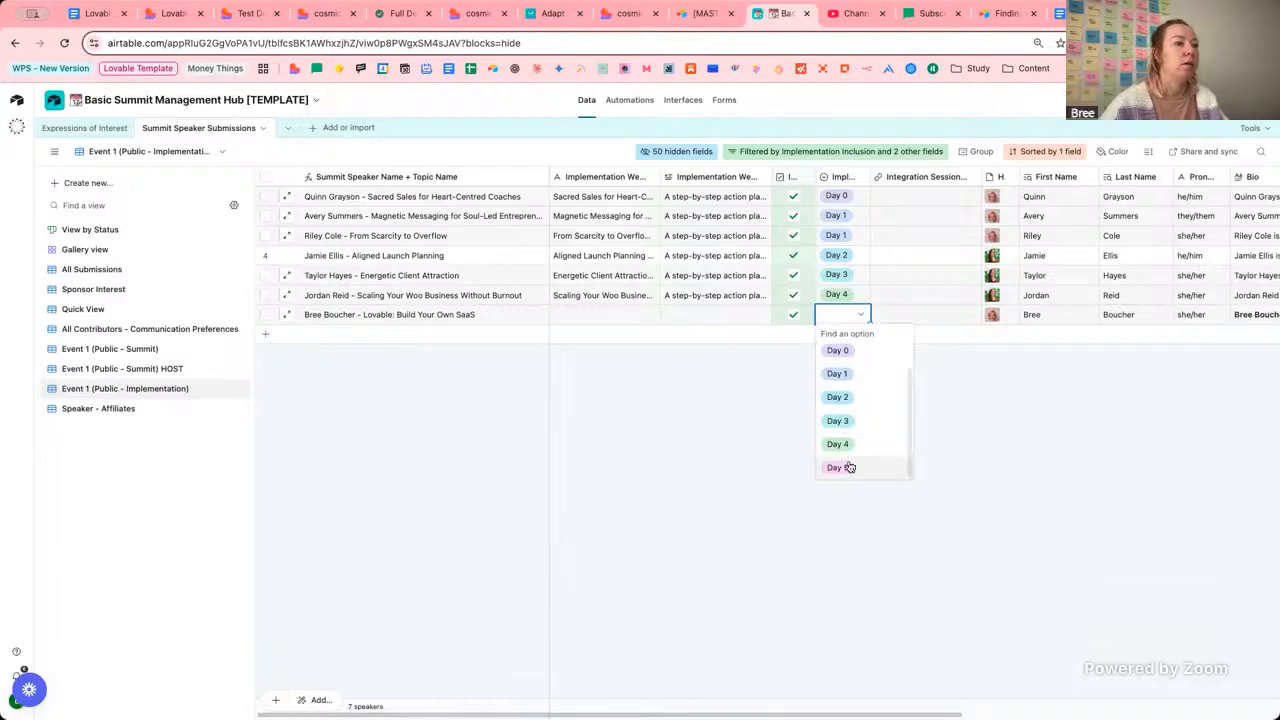
pyautogui.click(848, 467)
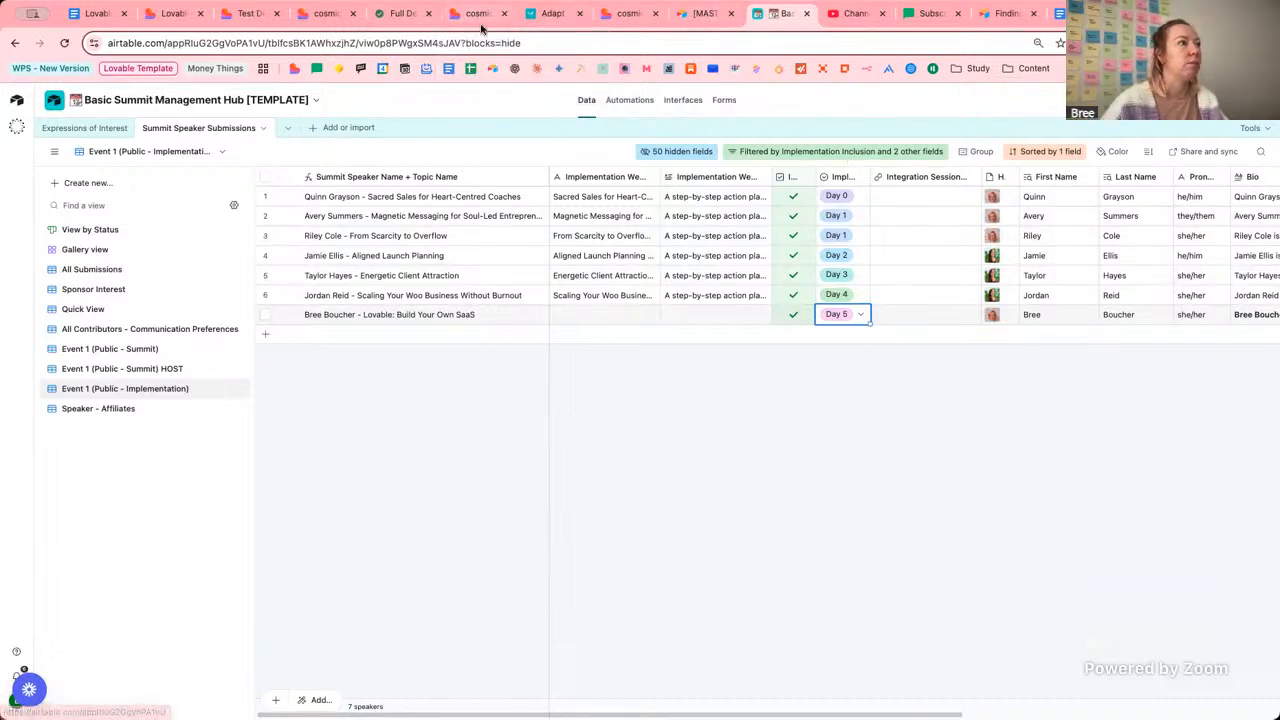
pyautogui.click(153, 20)
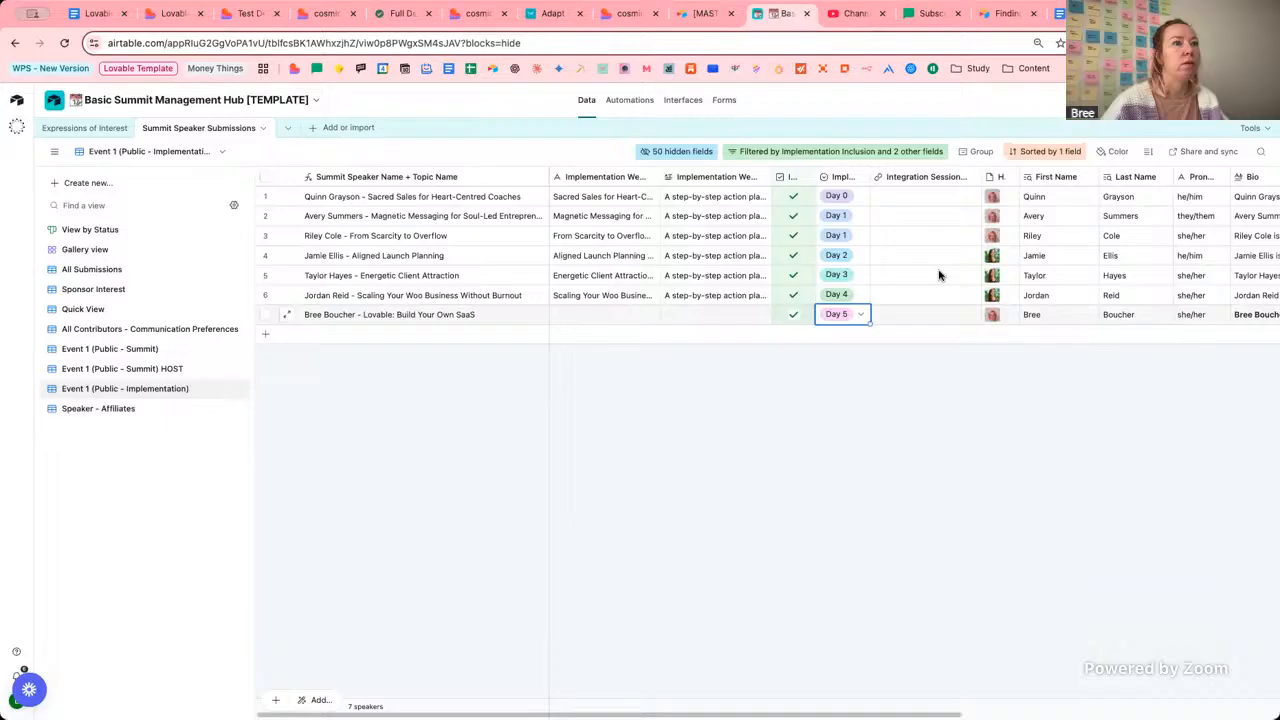
pyautogui.click(911, 198)
pyautogui.write('www')
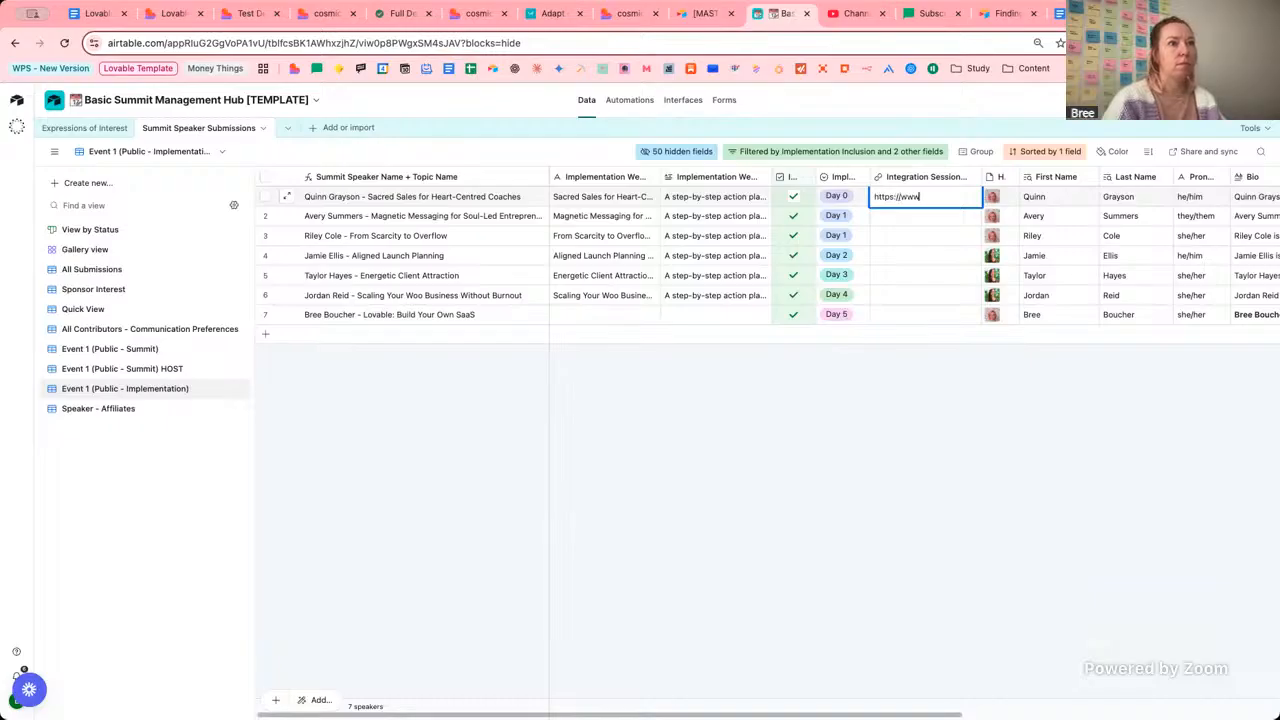
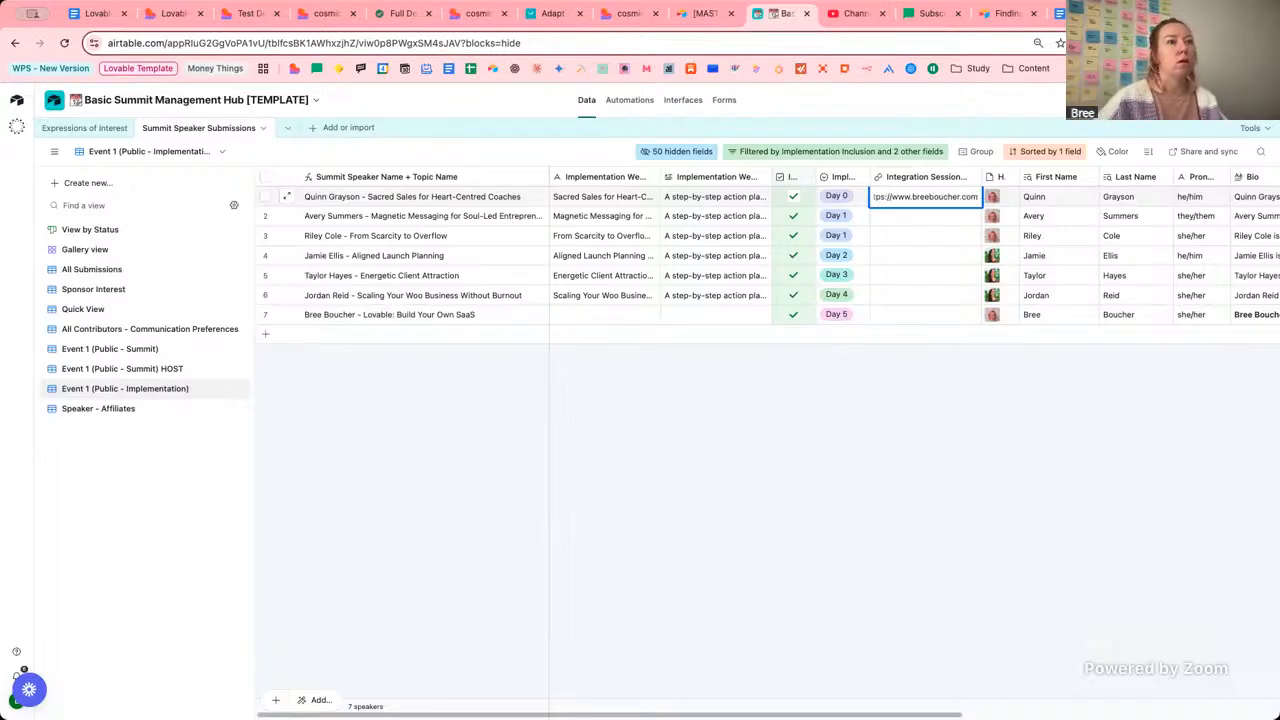
pyautogui.click(910, 235)
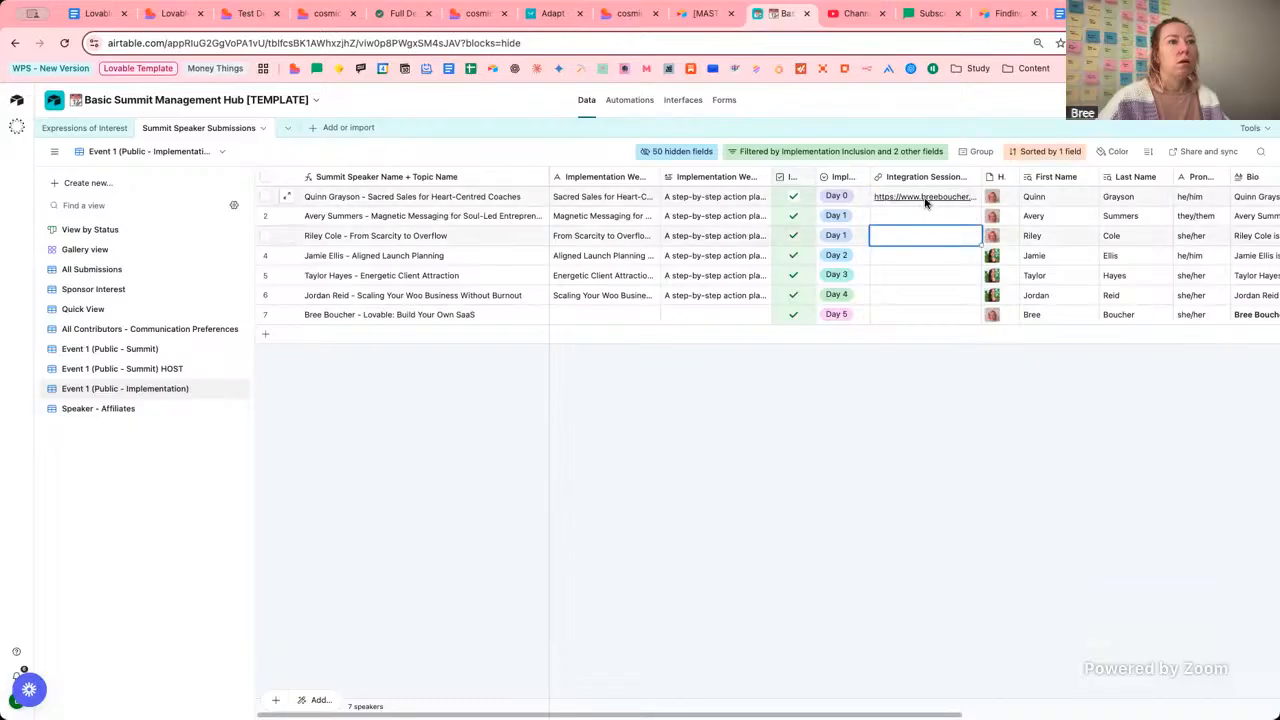
pyautogui.click(930, 203)
pyautogui.moveTo(981, 207)
pyautogui.mouseDown()
pyautogui.moveTo(976, 312)
pyautogui.moveTo(1037, 311)
pyautogui.mouseUp()
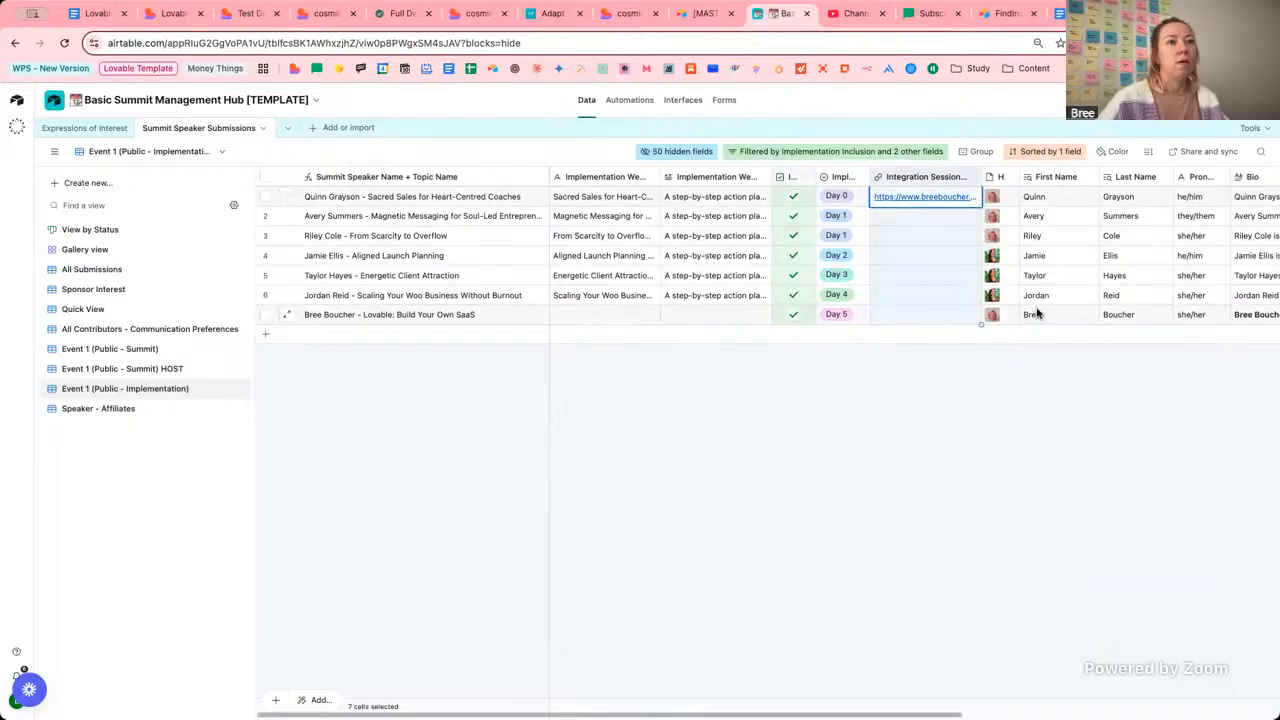
# Fill row 6's Implementation title and description down into row 7.
pyautogui.hscroll(3, 1037, 312)
pyautogui.hscroll(2, 1037, 313)
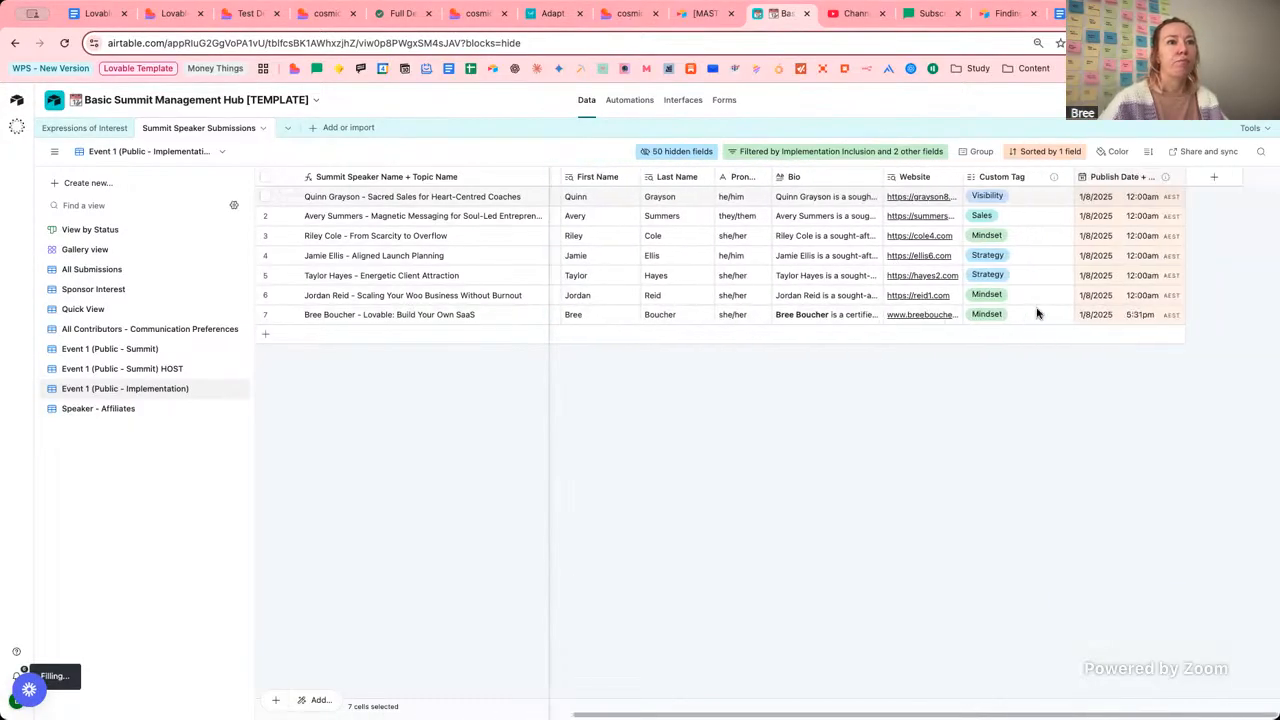
pyautogui.hscroll(-5, 1037, 313)
pyautogui.click(920, 386)
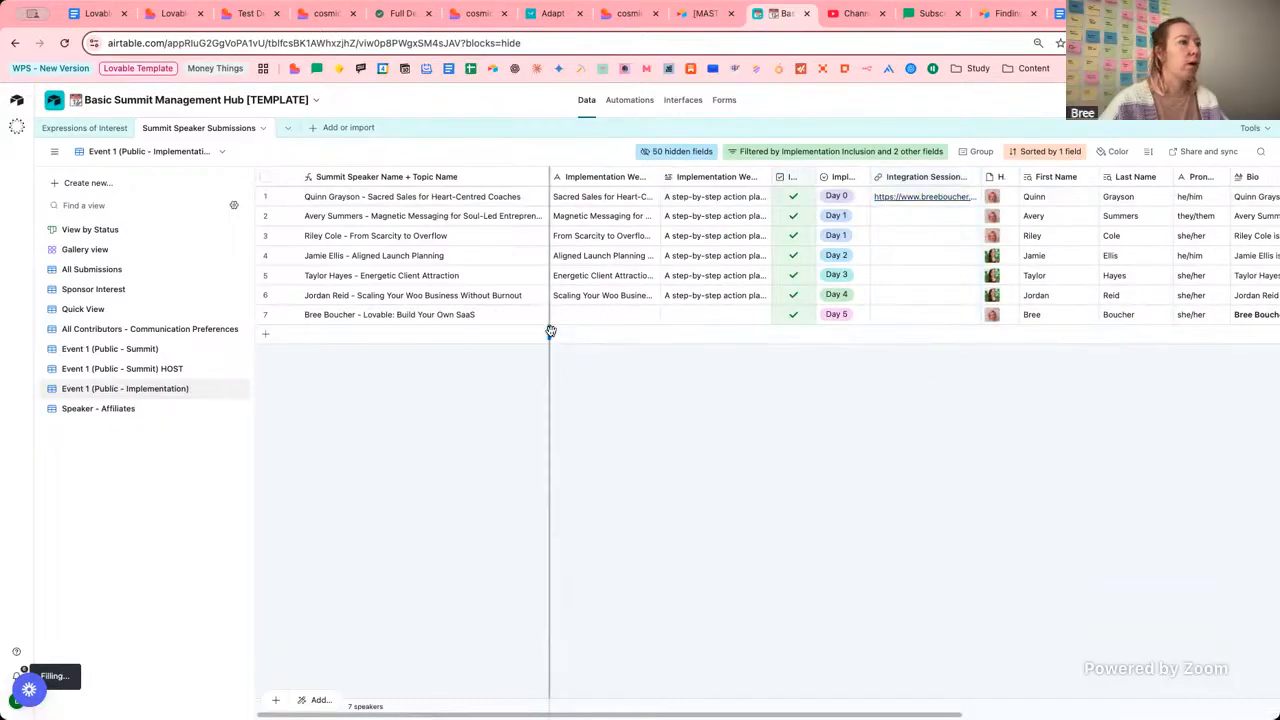
pyautogui.moveTo(617, 294); pyautogui.dragTo(769, 317)
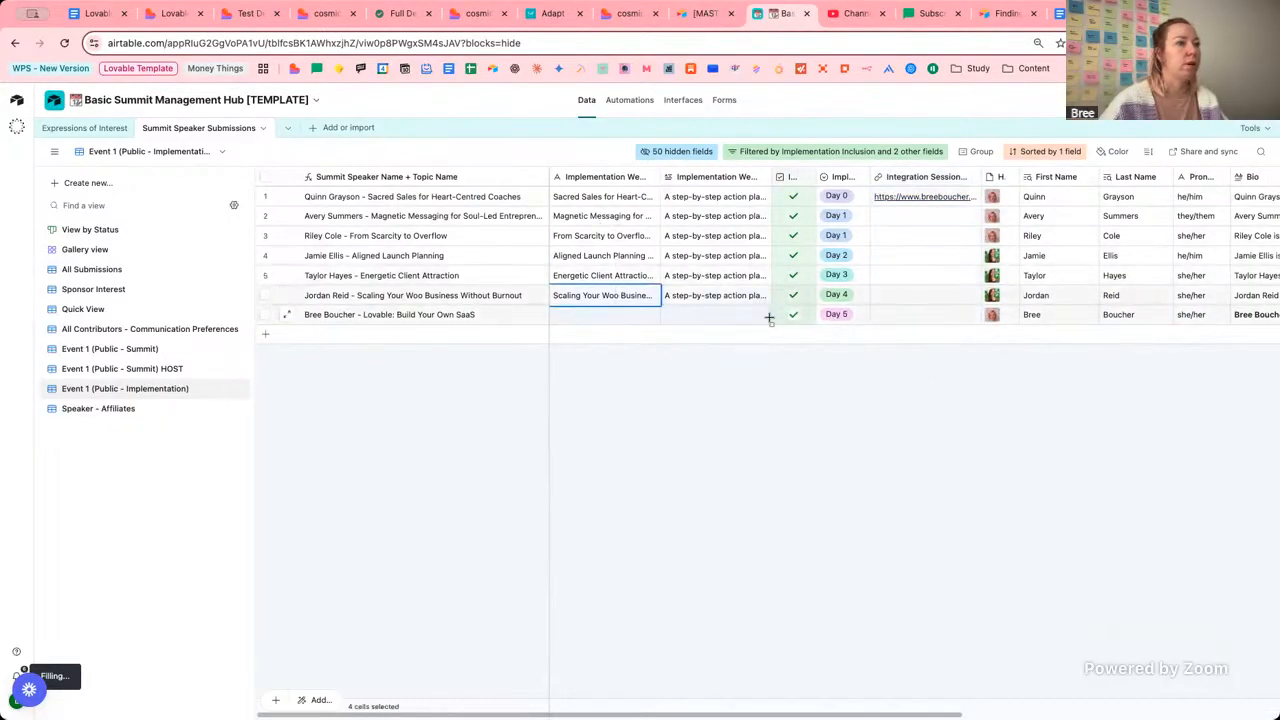
pyautogui.click(740, 347)
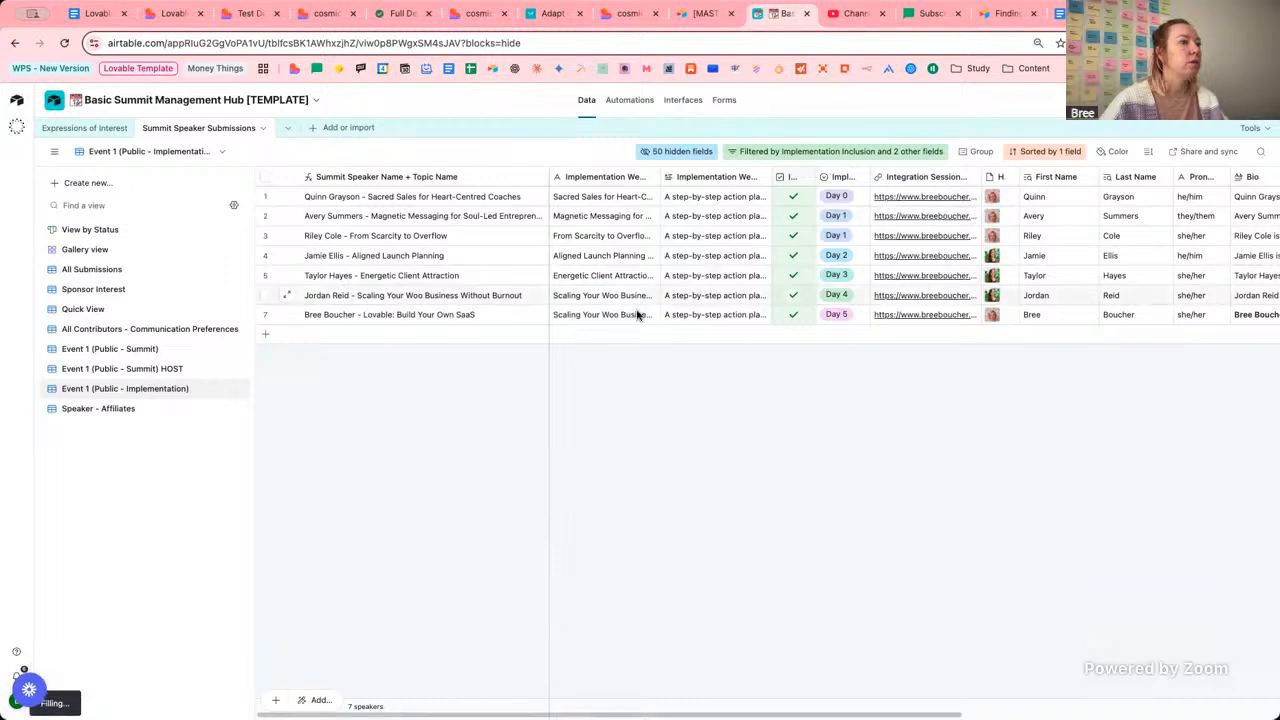
# Extend the chat request to rename daily themes: Day 1: Building Blocks, Day 2: Grow Strong.
pyautogui.click(180, 13)
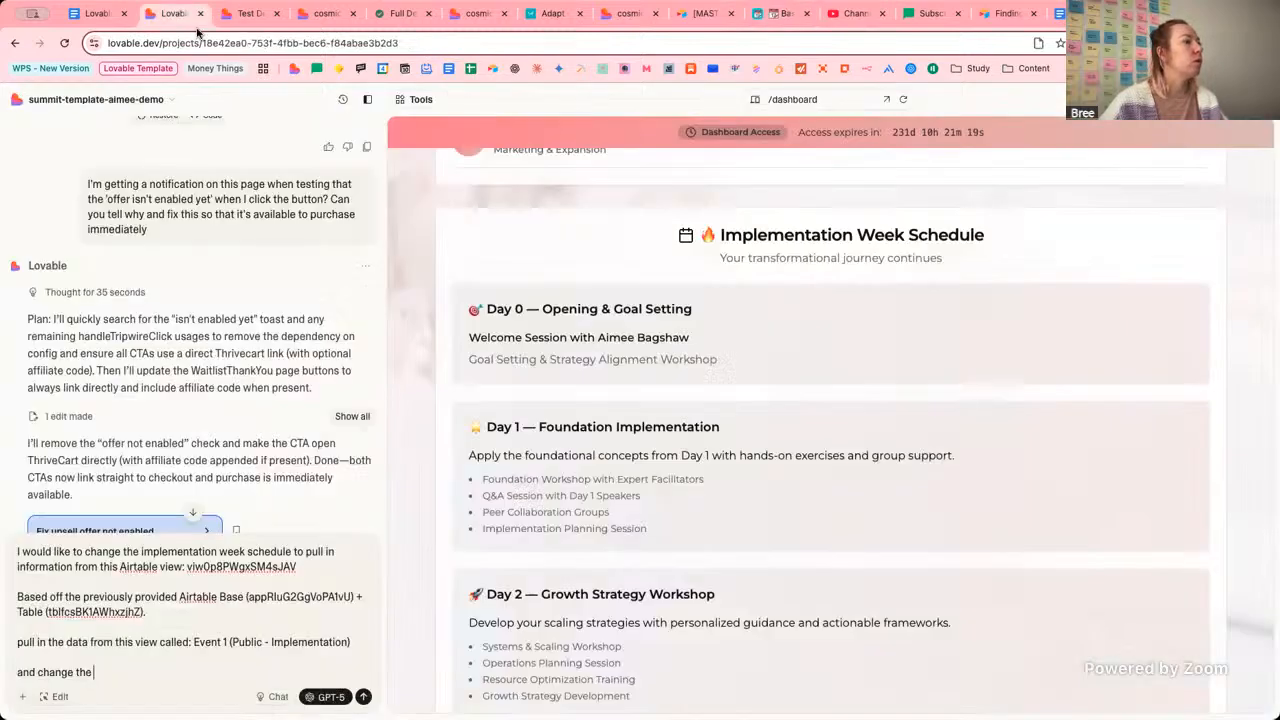
pyautogui.click(261, 660)
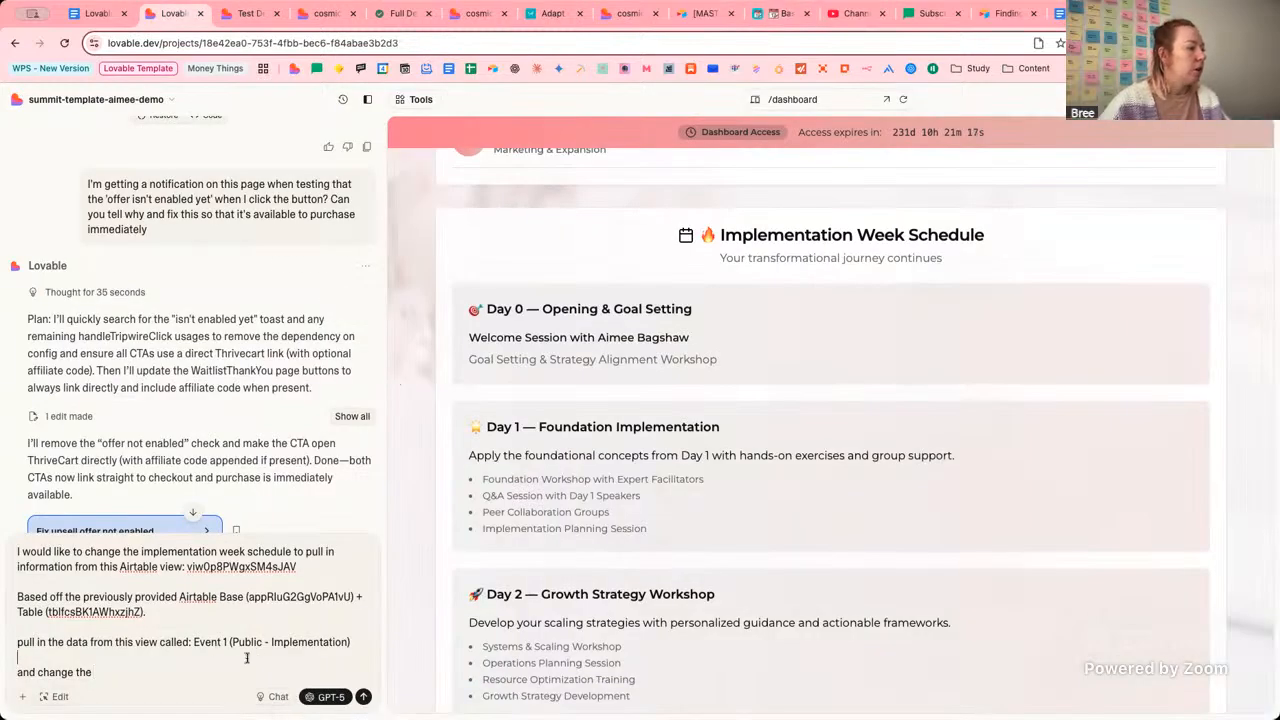
pyautogui.scroll(-5, 616, 489)
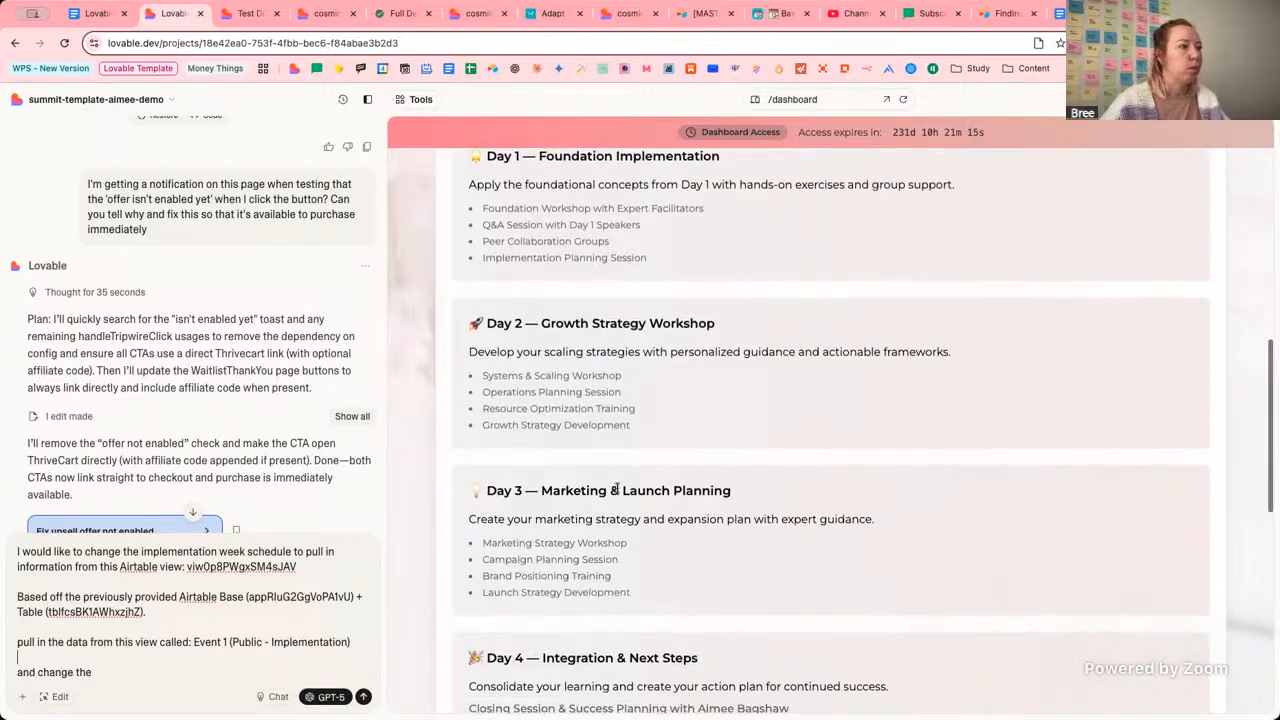
pyautogui.write('and change the daily')
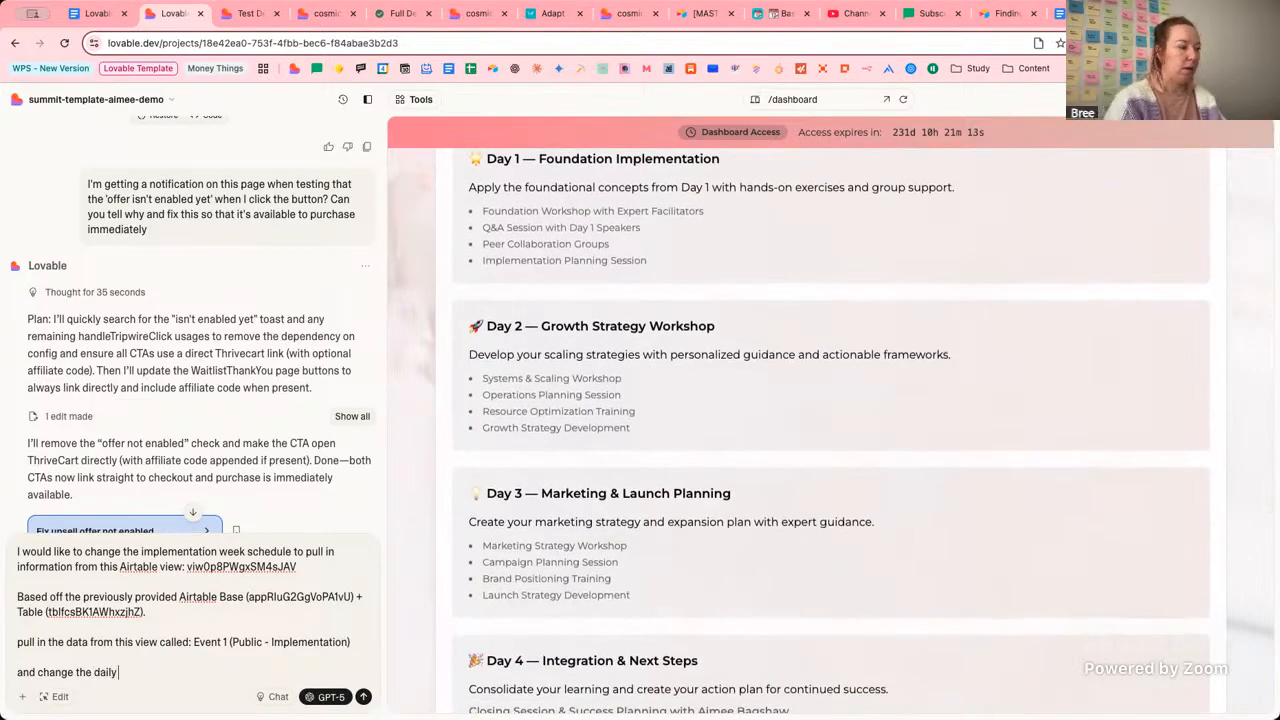
pyautogui.write(' top')
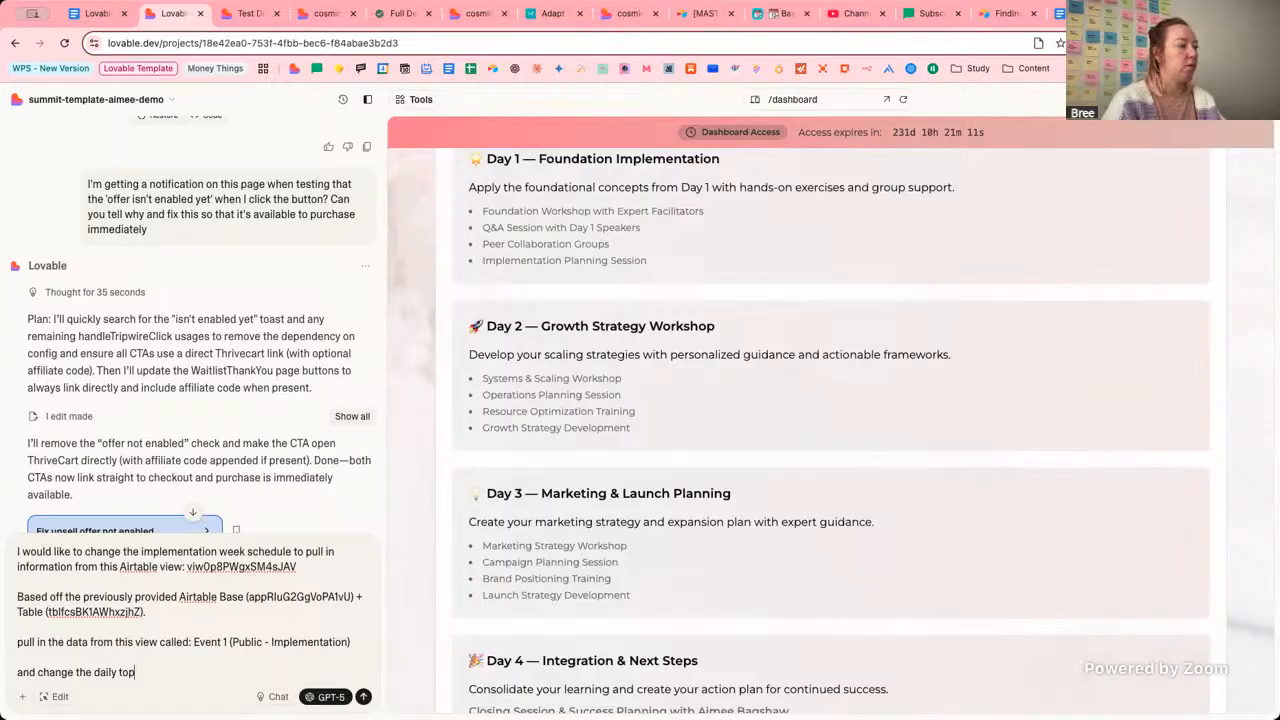
pyautogui.press('BackSpace')
pyautogui.press('BackSpace')
pyautogui.write('hemes ')
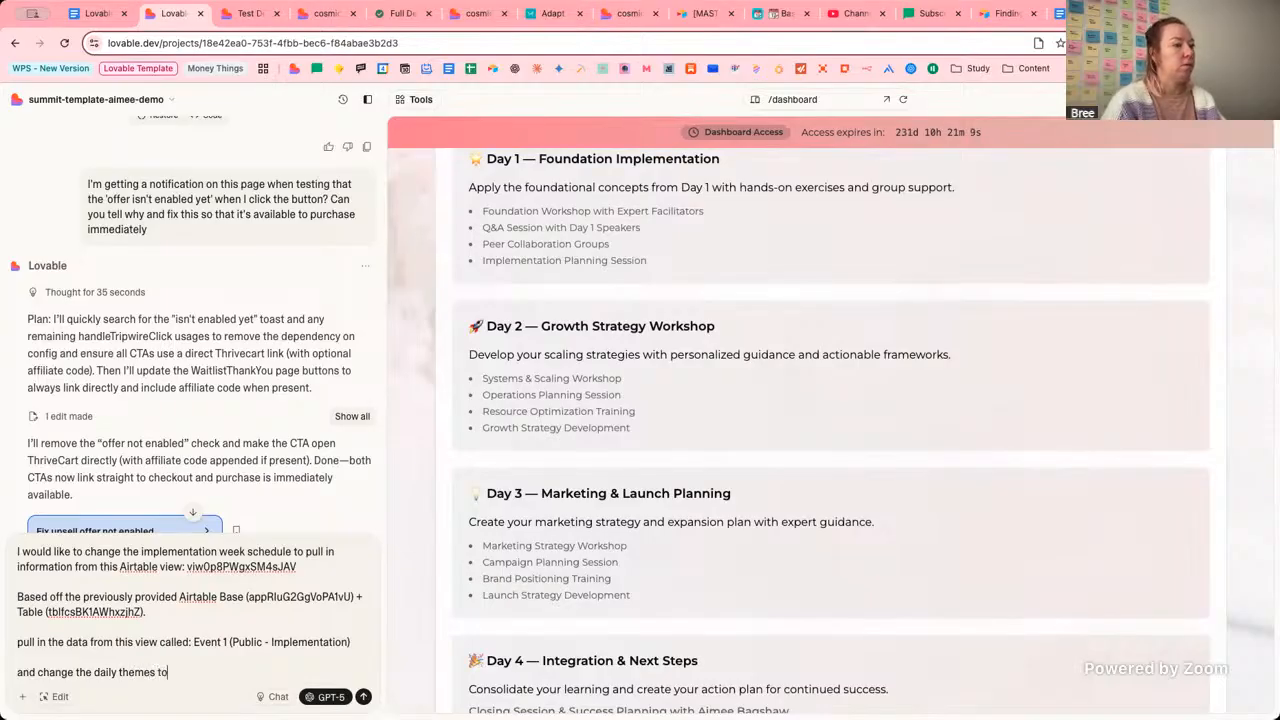
pyautogui.write('to the following:')
pyautogui.hotkey('shift', 'Return')
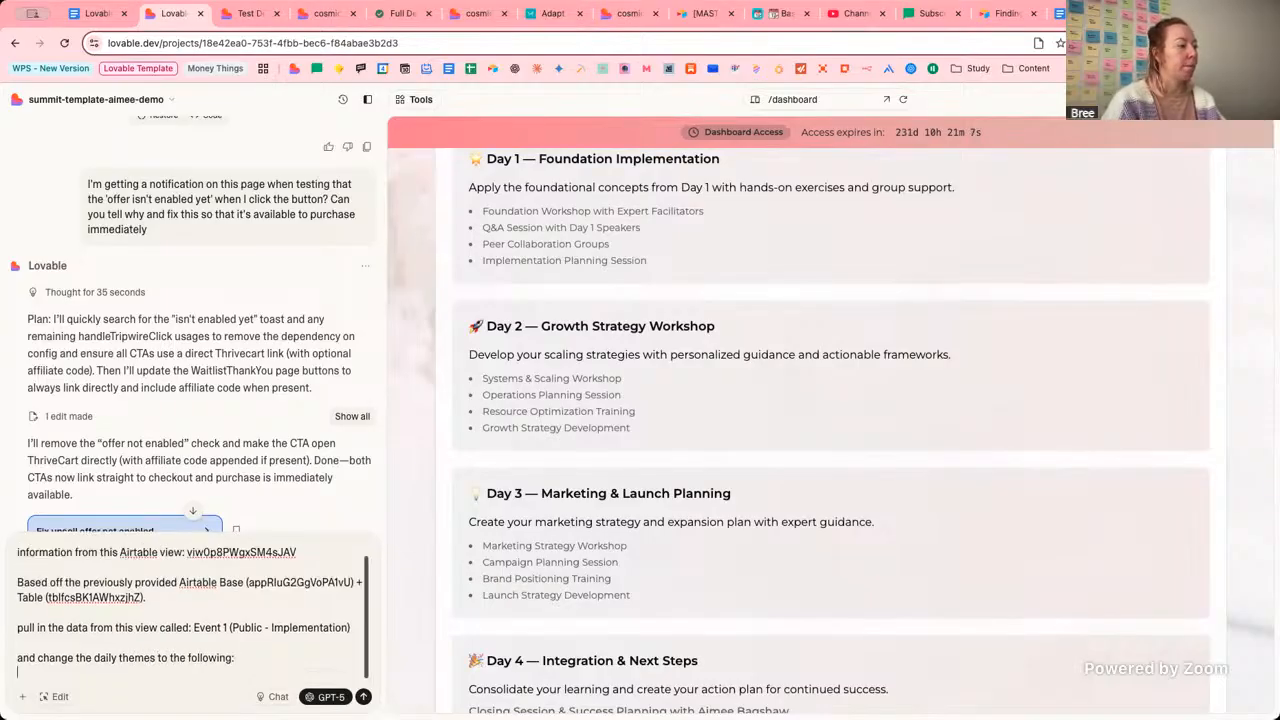
pyautogui.write('Day')
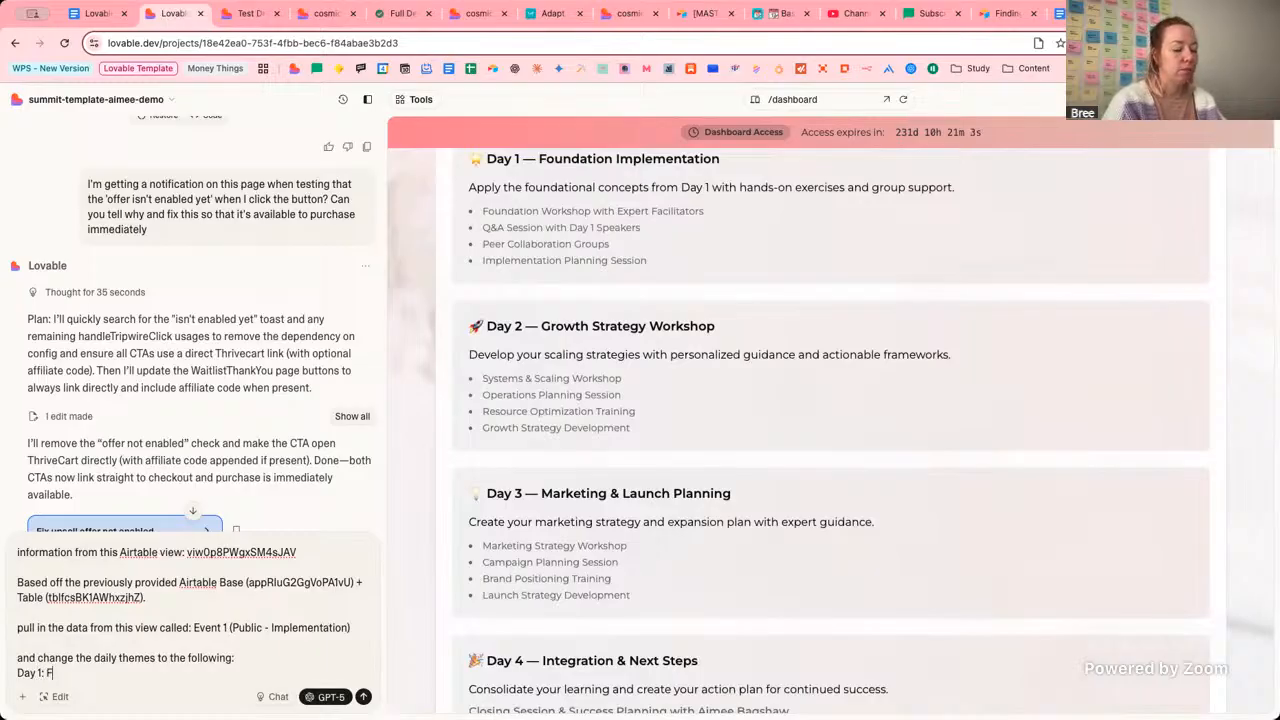
pyautogui.write(' 1: Building Bl')
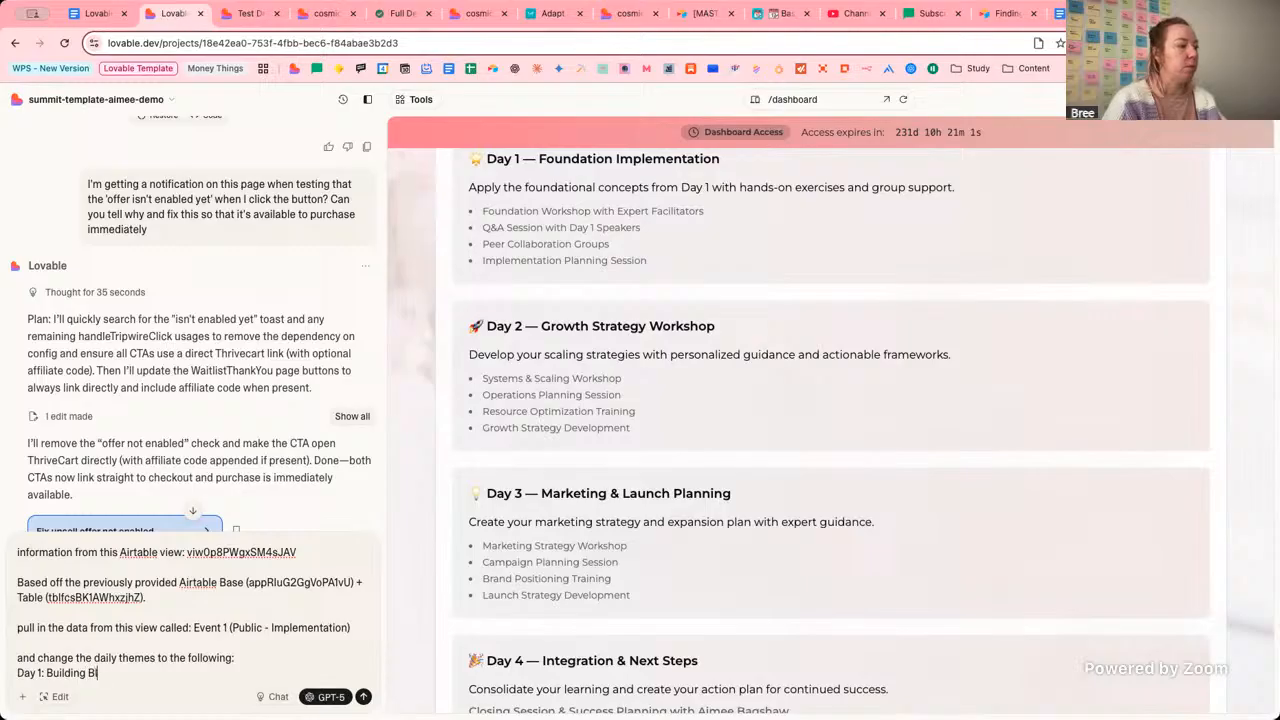
pyautogui.write('ocks')
pyautogui.hotkey('shift', 'Return')
pyautogui.write('Day 2: Grow')
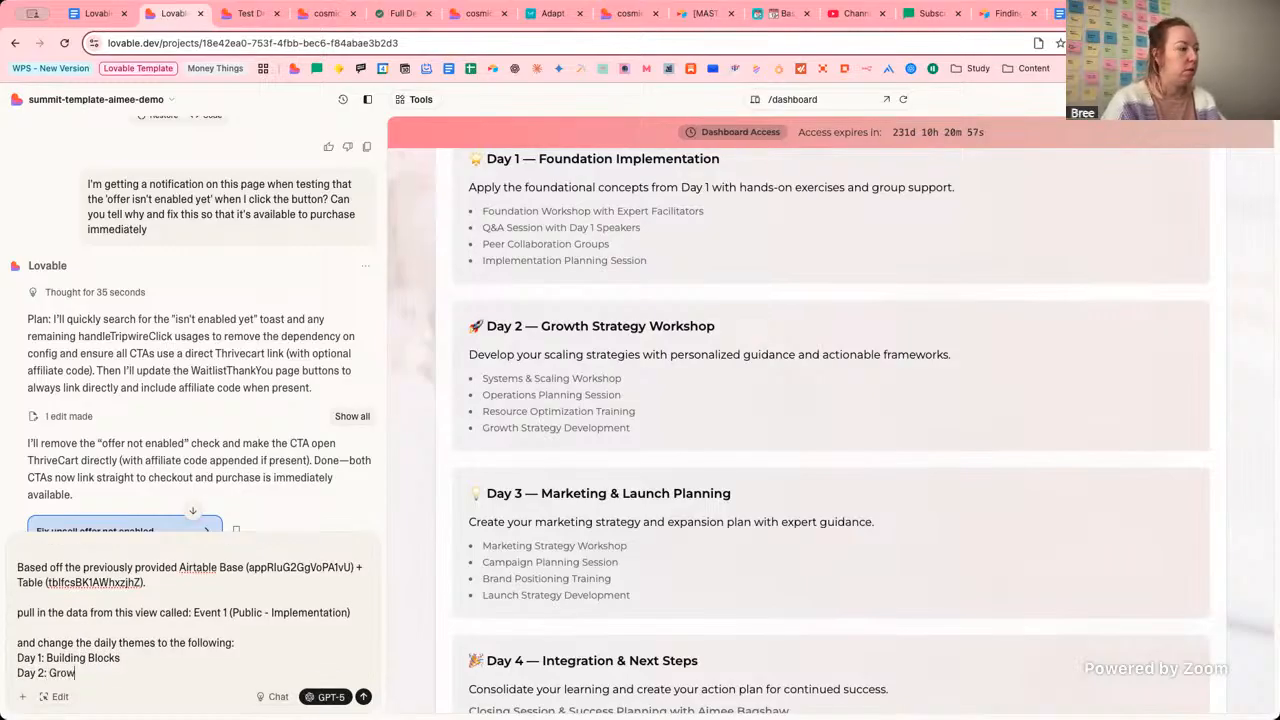
pyautogui.write(' Stron')
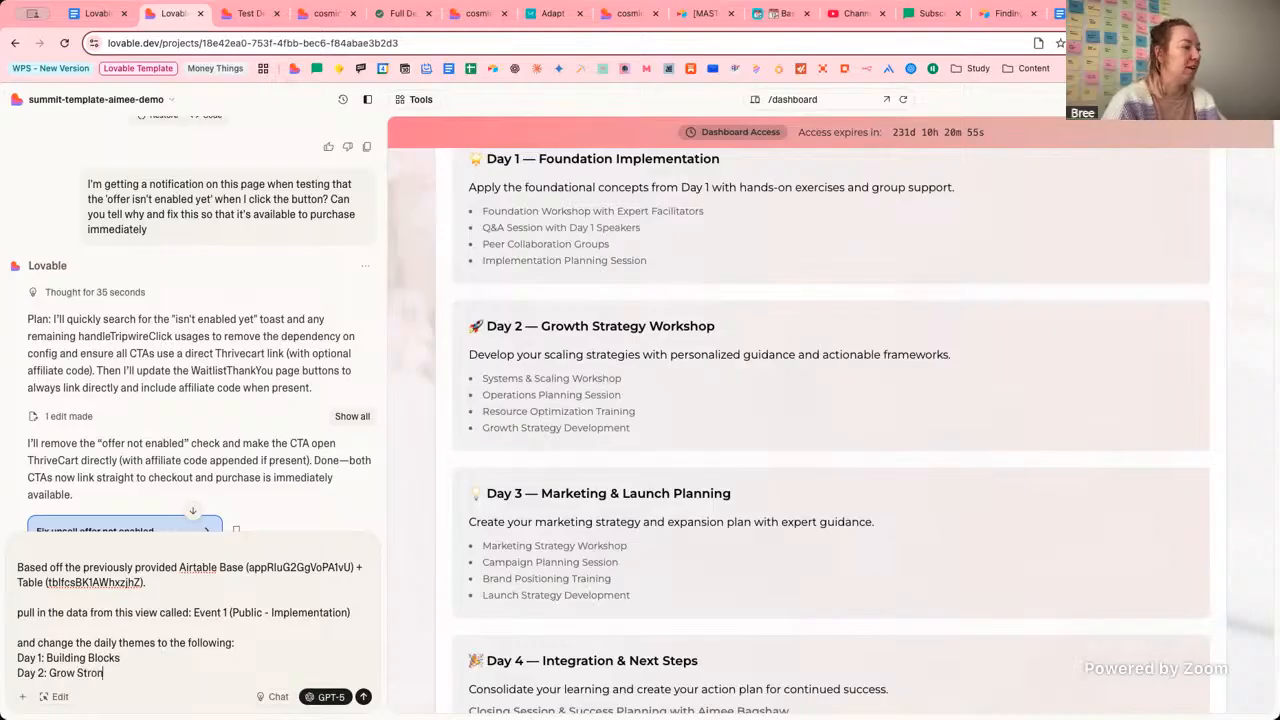
pyautogui.write('g')
pyautogui.hotkey('shift', 'Return')
pyautogui.write('Day 3')
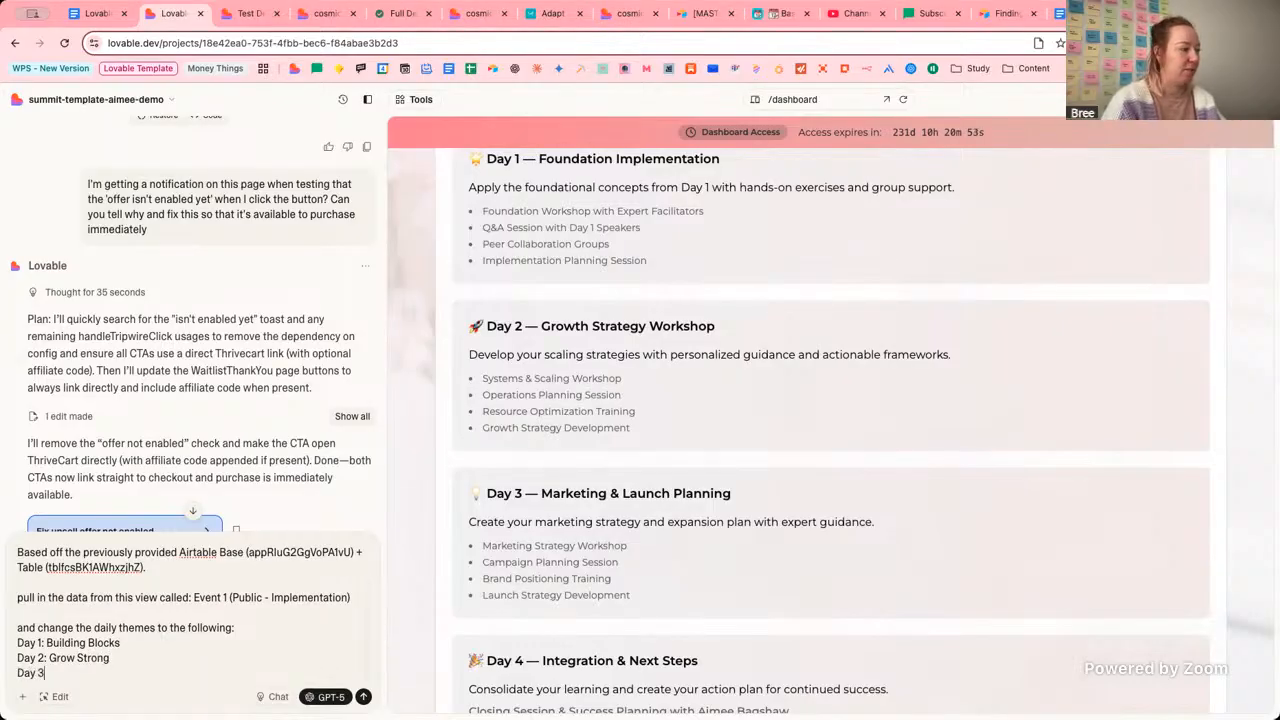
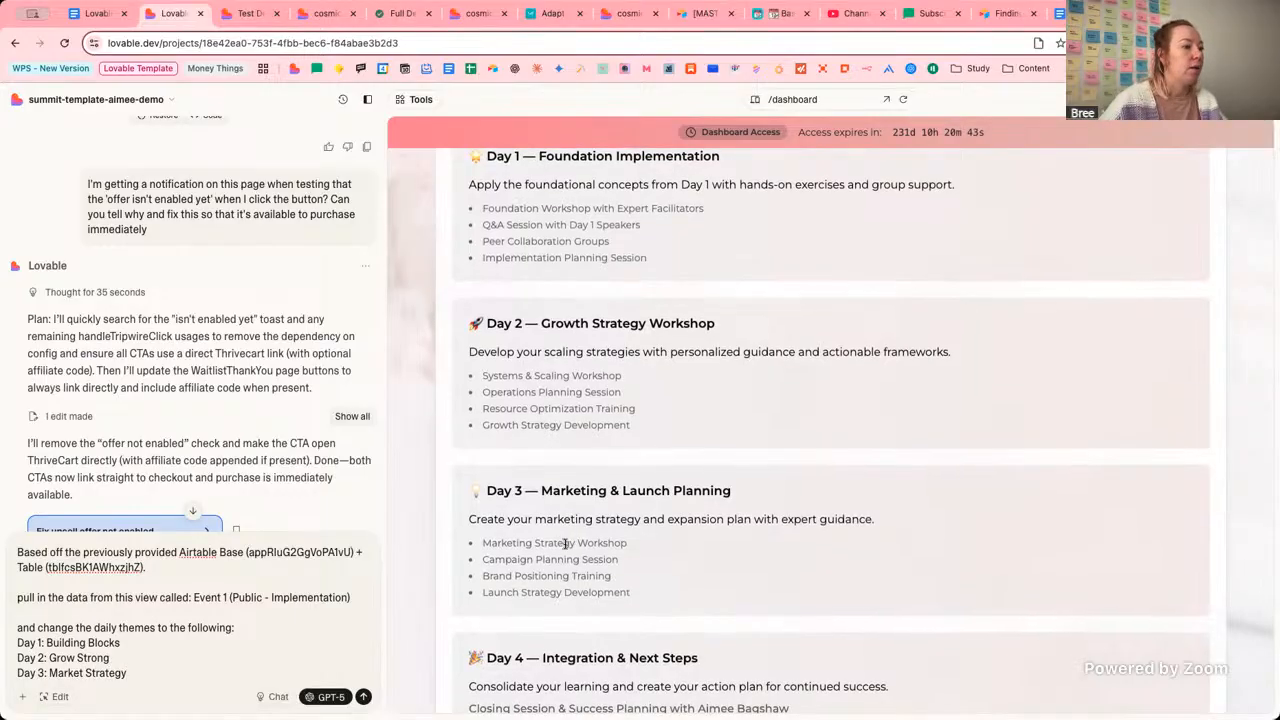
# In Airtable, move the last speaker's session from Day 5 to Day 4.
pyautogui.scroll(-3, 520, 560)
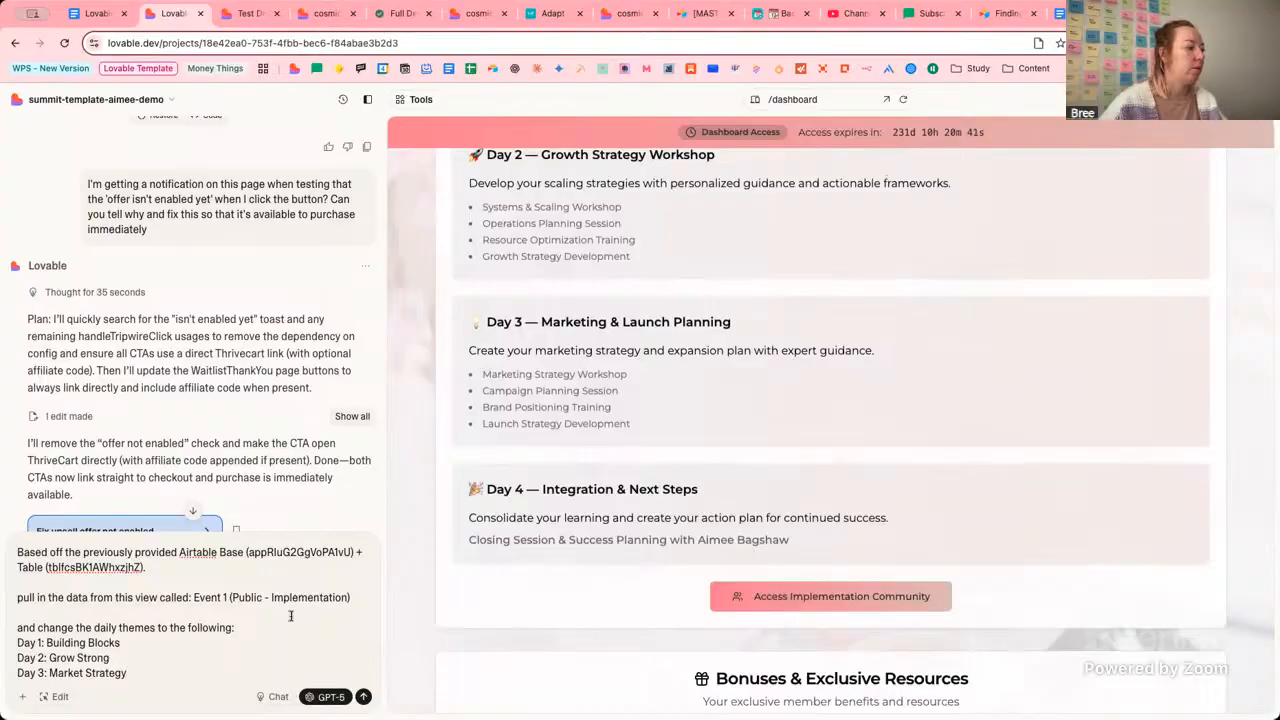
pyautogui.click(760, 17)
pyautogui.doubleClick(838, 314)
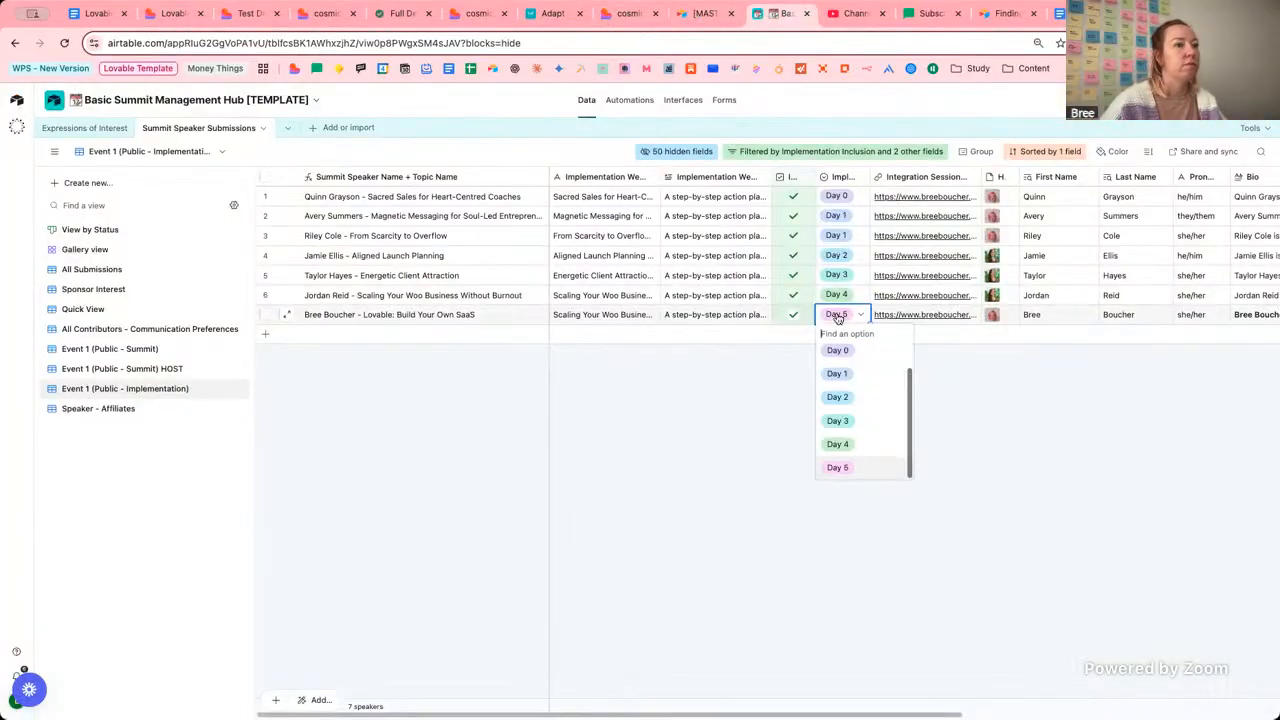
pyautogui.click(842, 443)
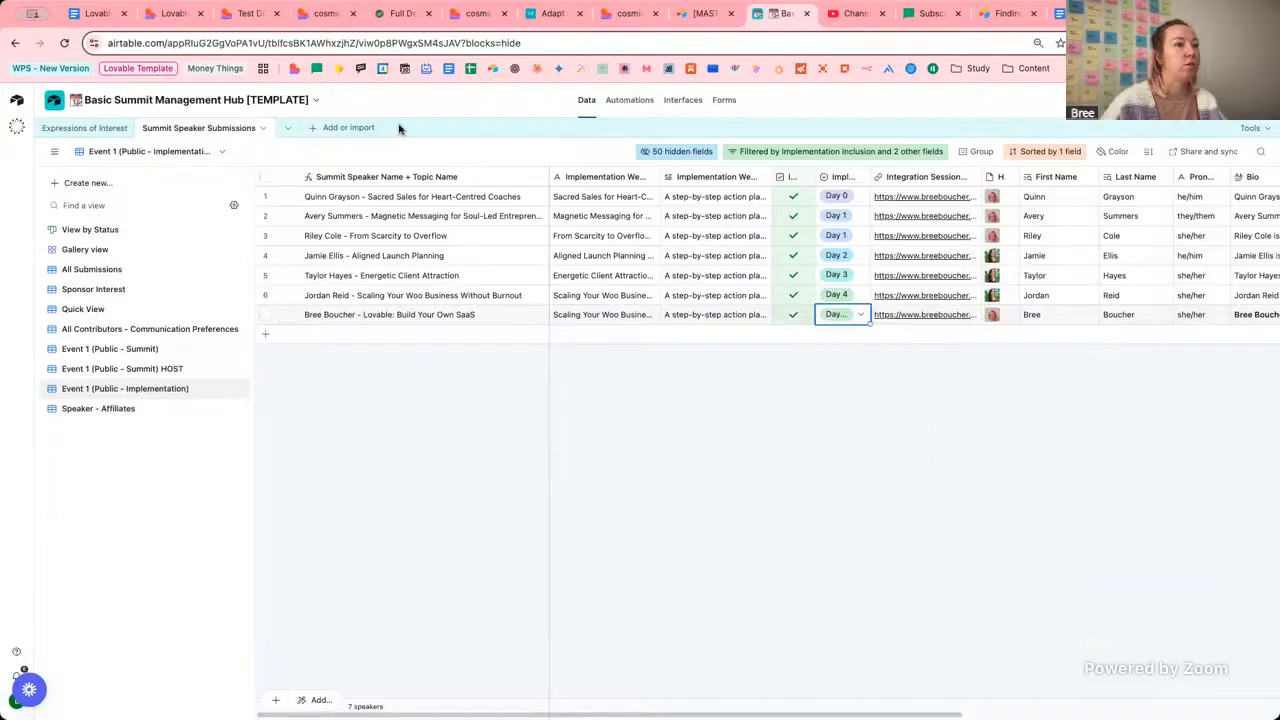
# Add a 'Day 4: Next Steps' theme line to the Lovable schedule prompt.
pyautogui.click(172, 14)
pyautogui.hotkey('shift', 'Return')
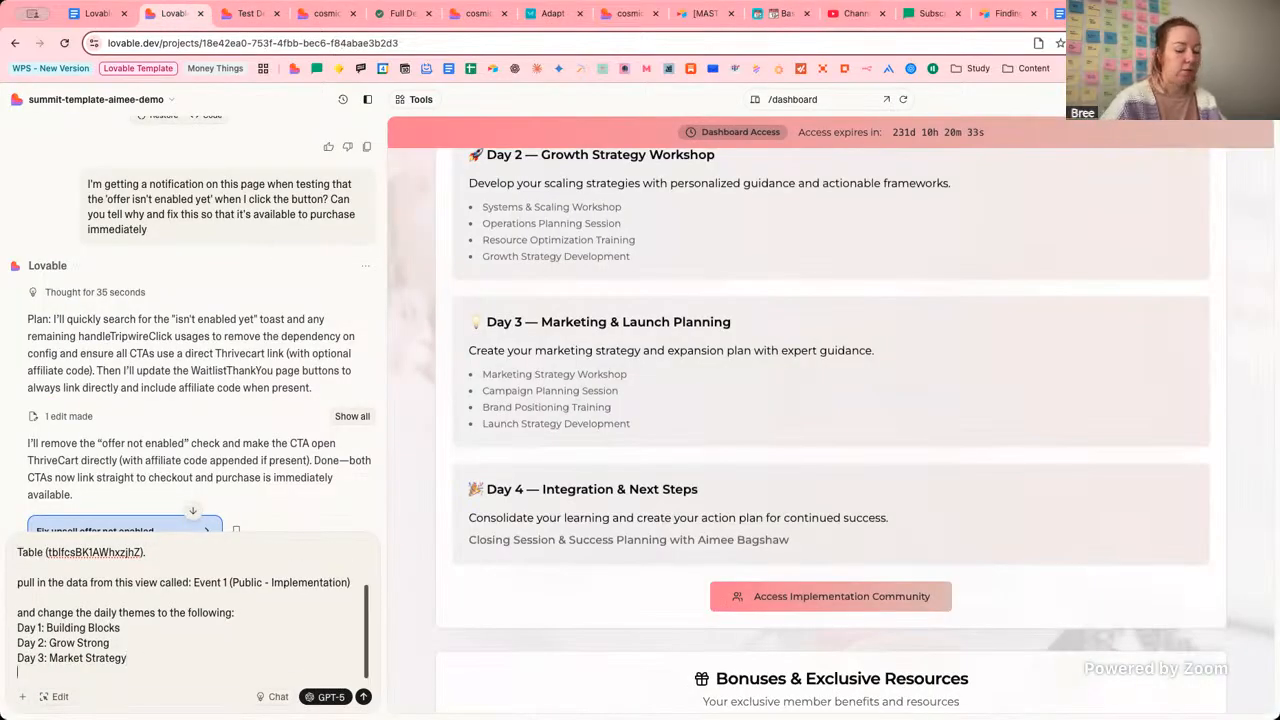
pyautogui.write('day')
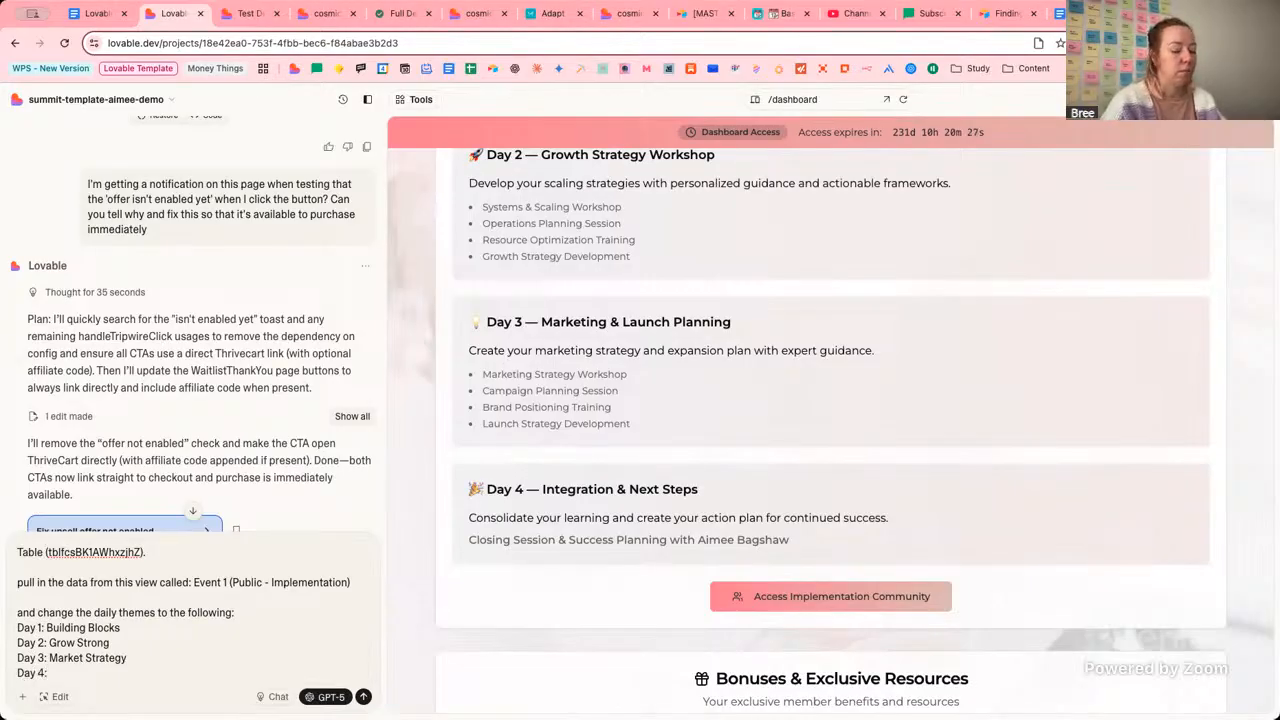
pyautogui.write('4: Next Steps')
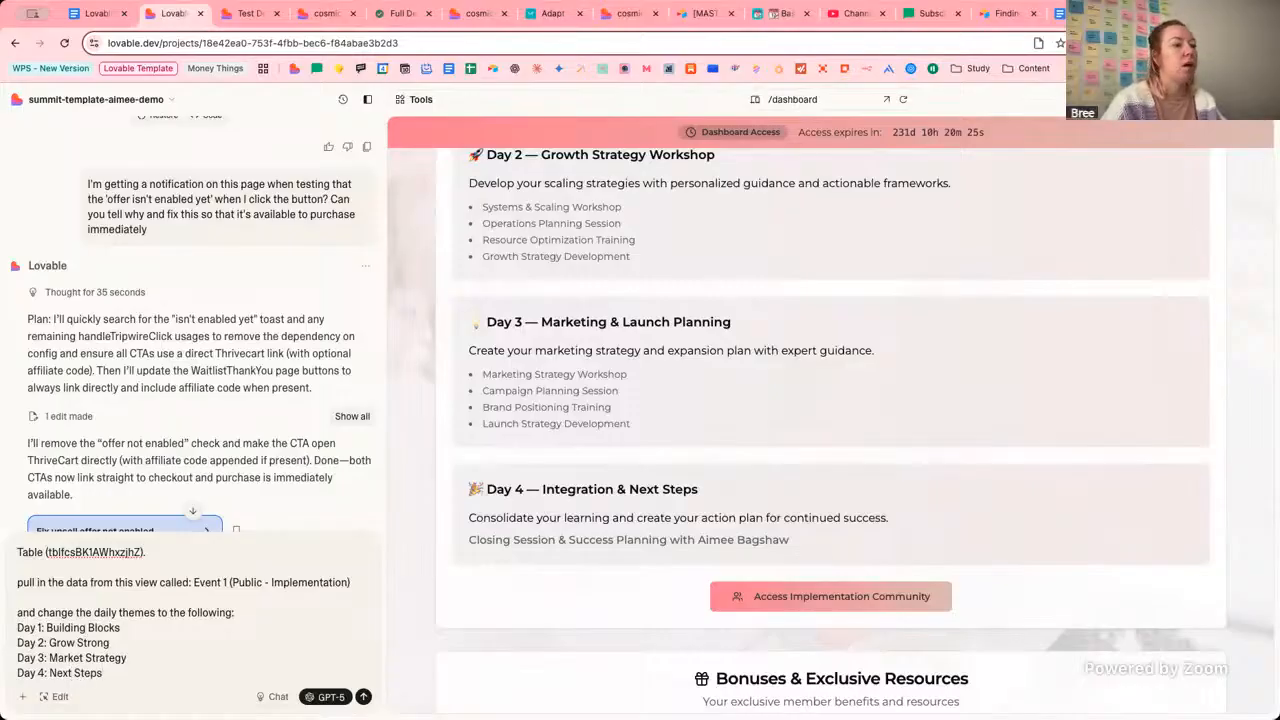
pyautogui.scroll(3, 450, 580)
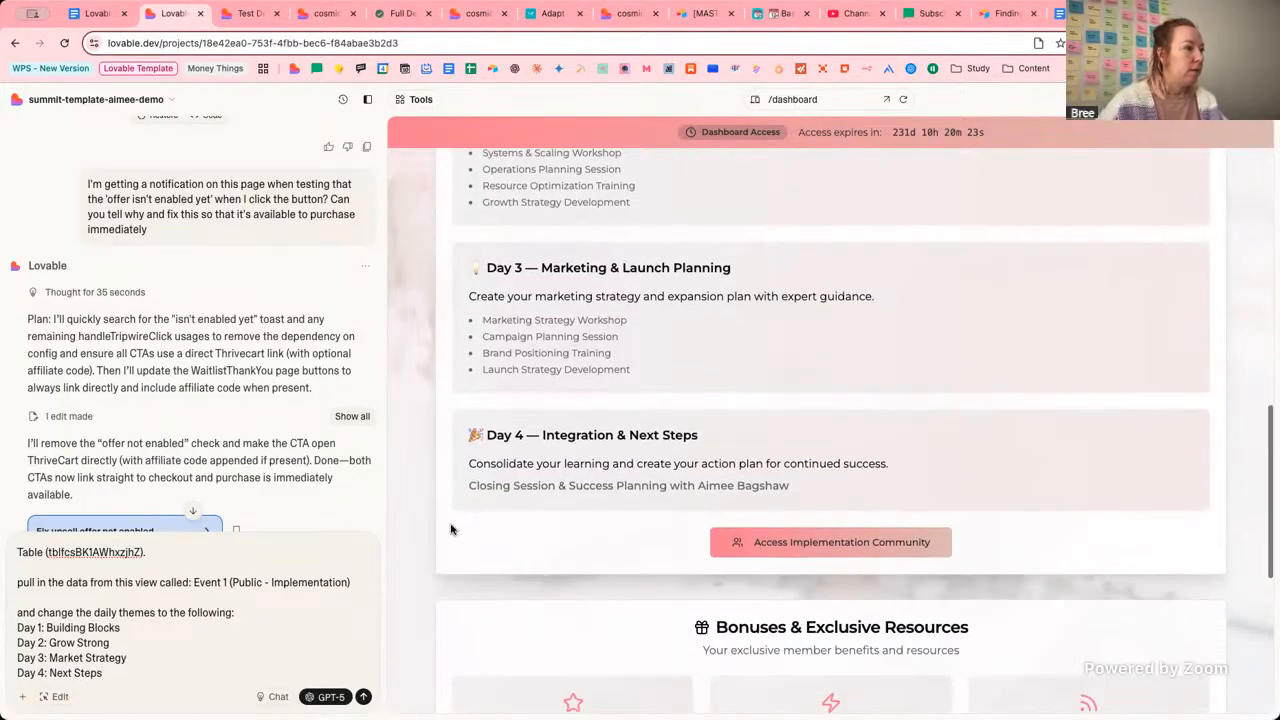
pyautogui.scroll(1, 450, 530)
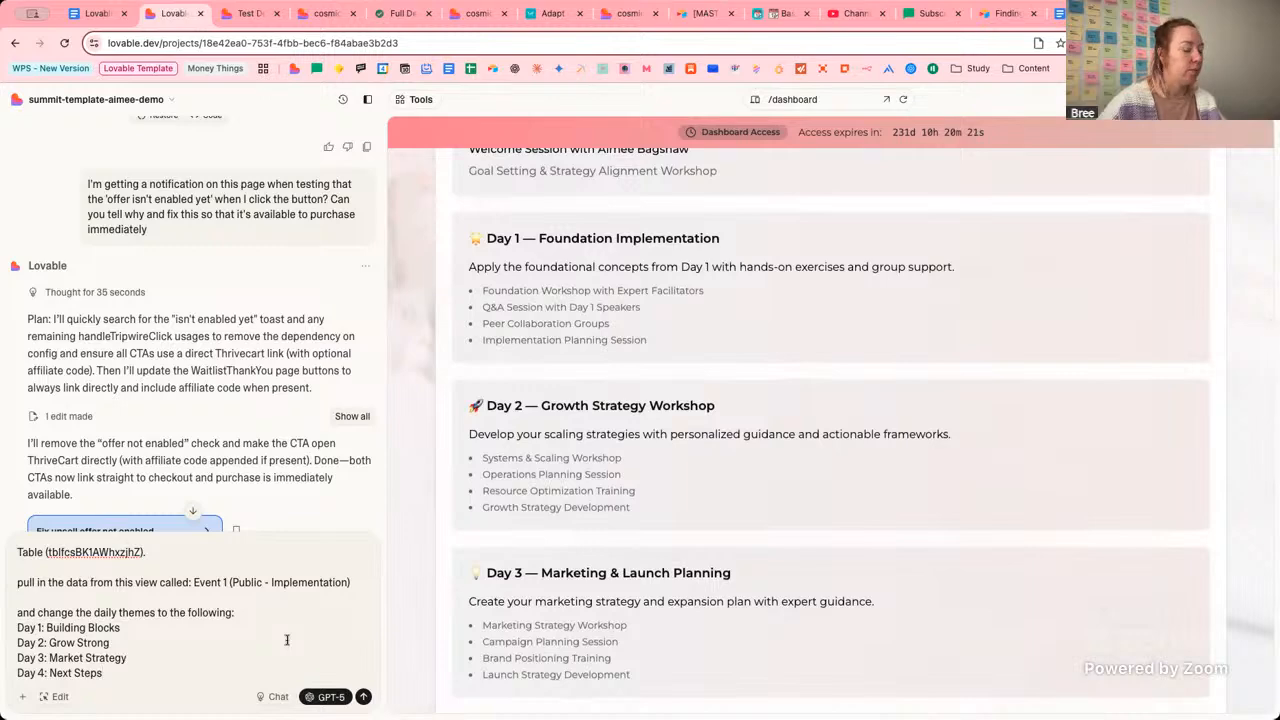
# Finish the Day 4 theme and send the Implementation Week Schedule request to Lovable.
pyautogui.write('ps')
pyautogui.press('Return')
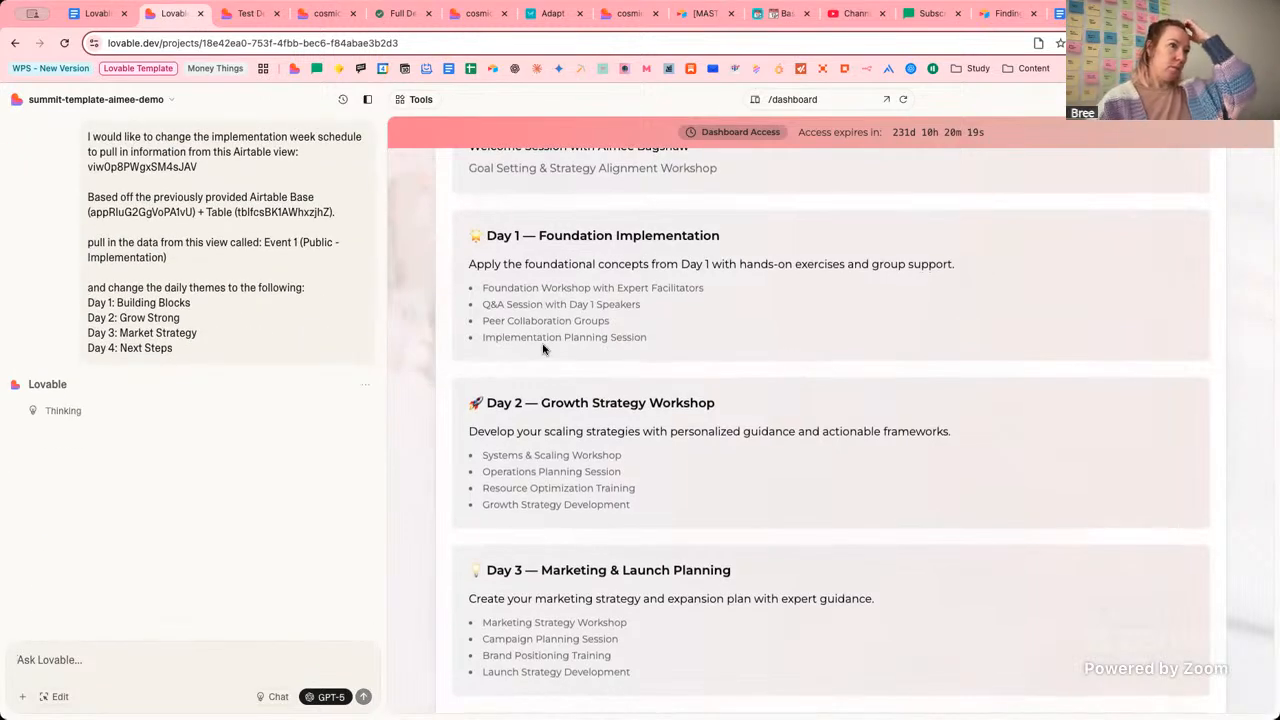
pyautogui.scroll(3, 543, 348)
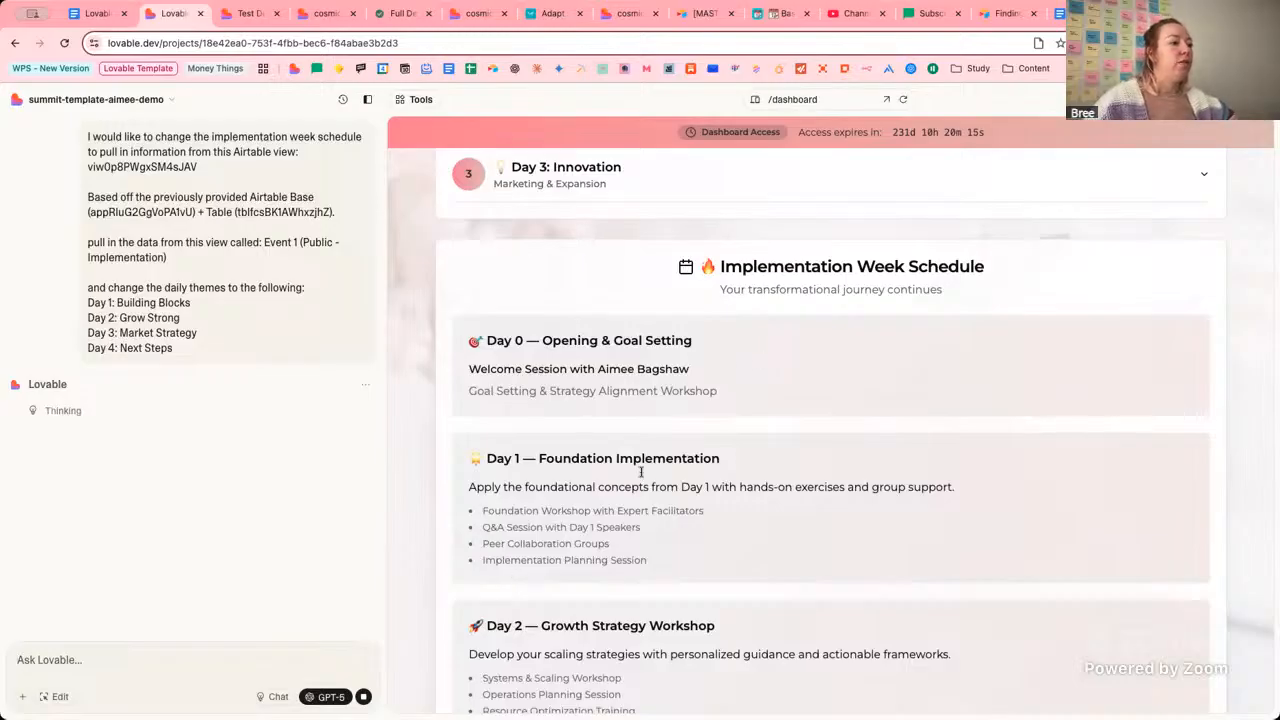
pyautogui.scroll(1, 748, 581)
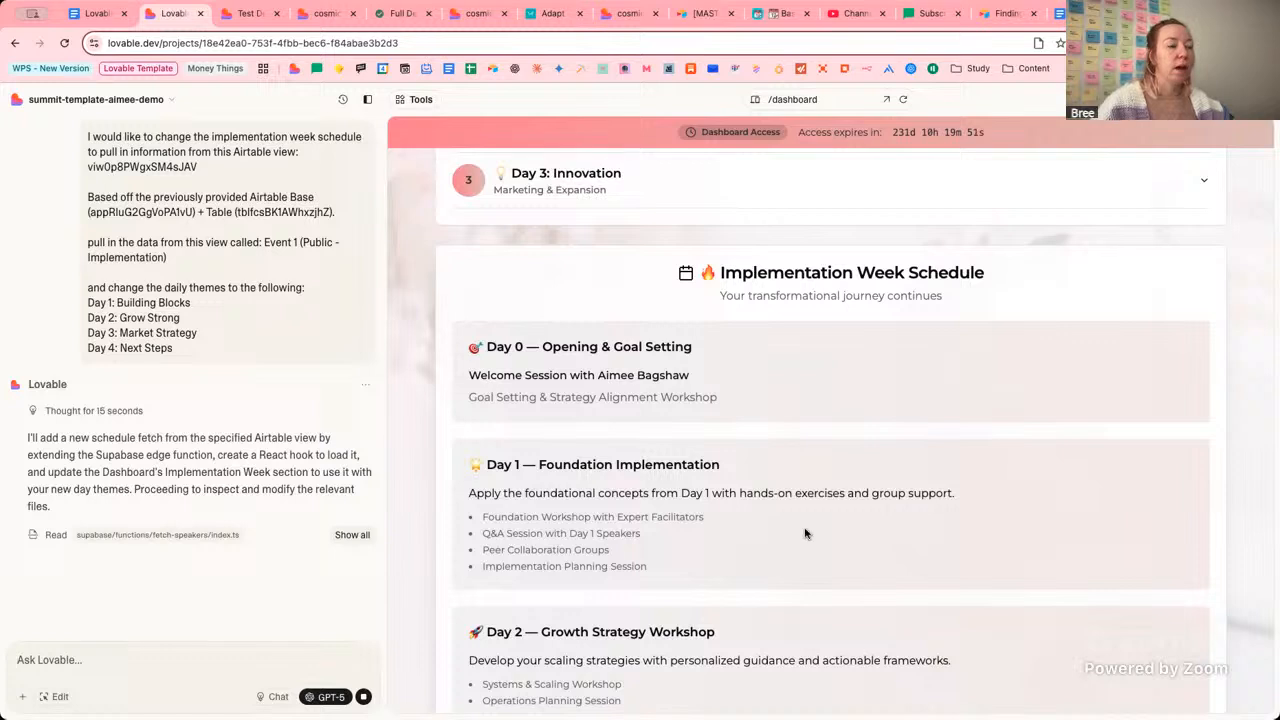
# Scroll the dashboard preview while Lovable plans the edge function and React hook changes.
pyautogui.scroll(-1, 861, 454)
pyautogui.scroll(-2, 861, 454)
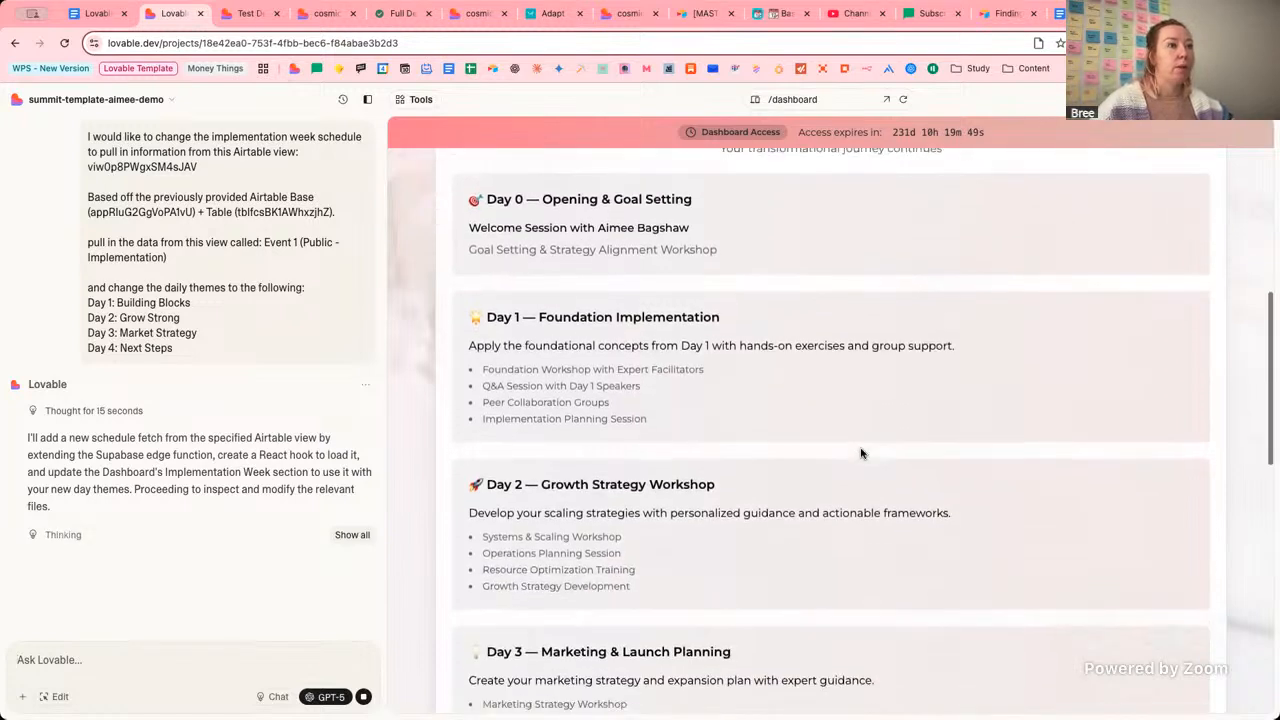
pyautogui.scroll(1, 1010, 380)
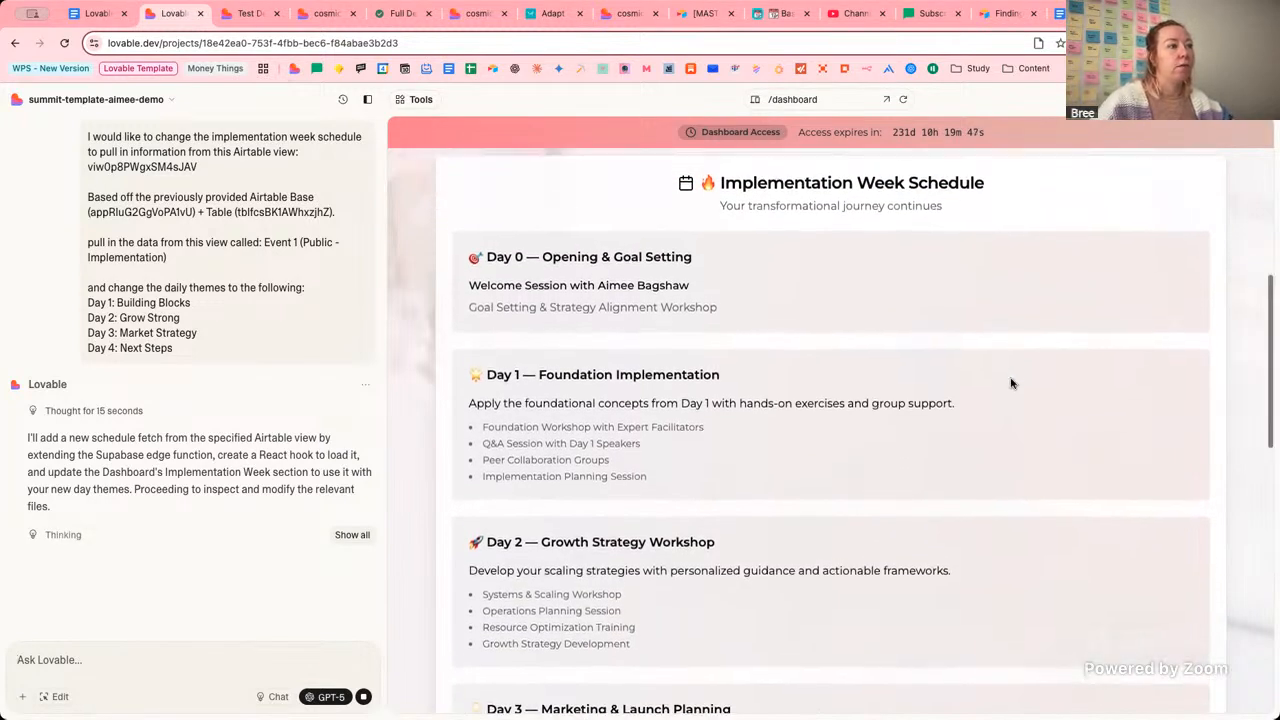
pyautogui.scroll(-10, 983, 419)
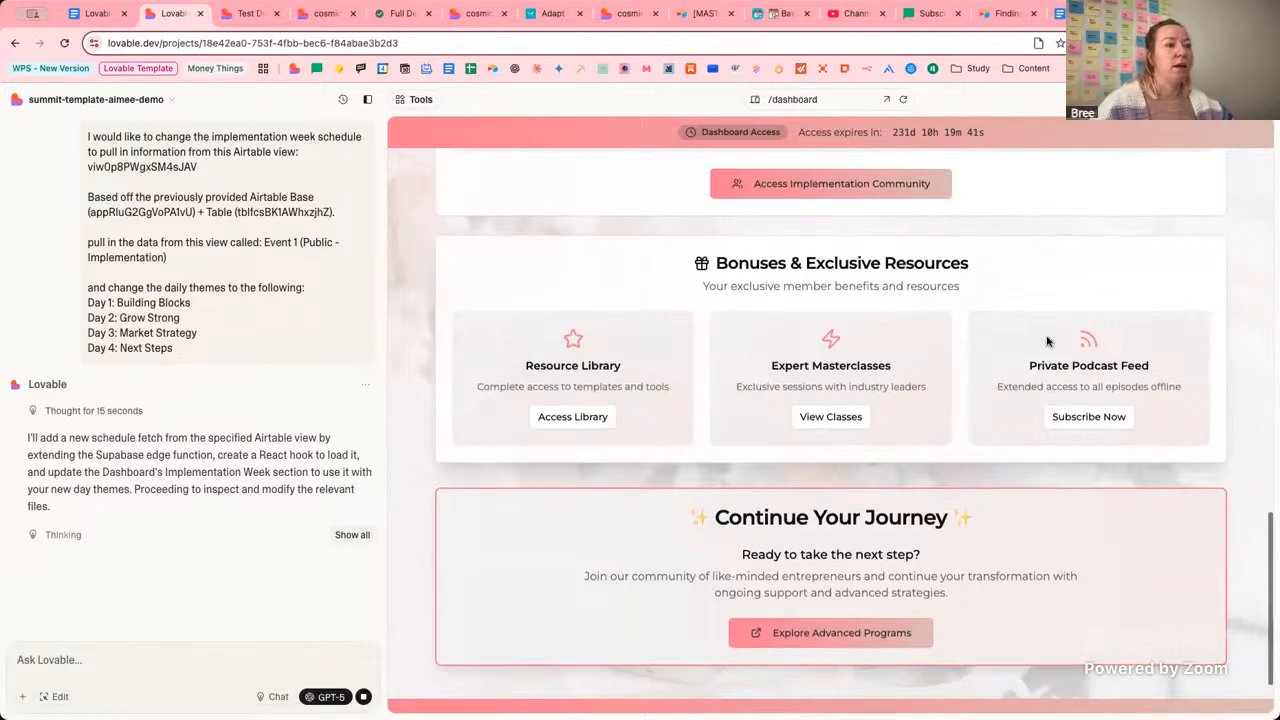
pyautogui.scroll(1, 860, 410)
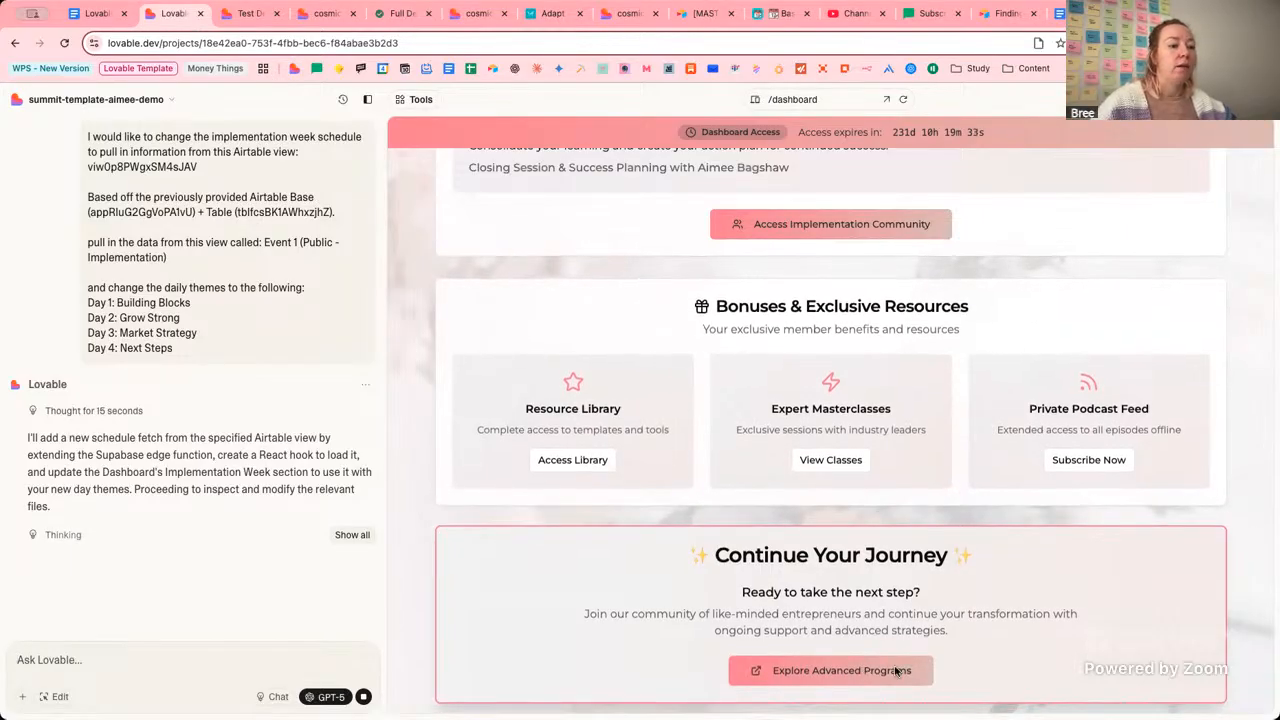
pyautogui.scroll(-1, 802, 672)
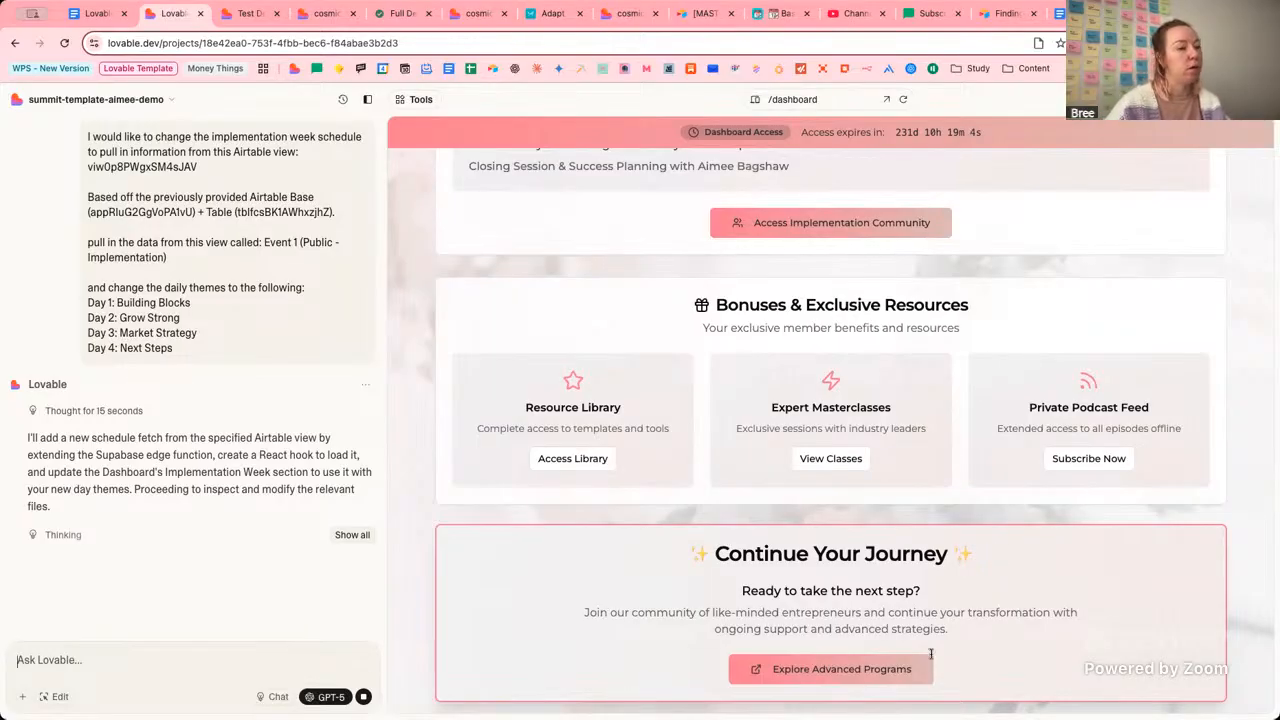
pyautogui.scroll(1, 945, 646)
pyautogui.scroll(-4, 923, 580)
pyautogui.scroll(8, 1003, 577)
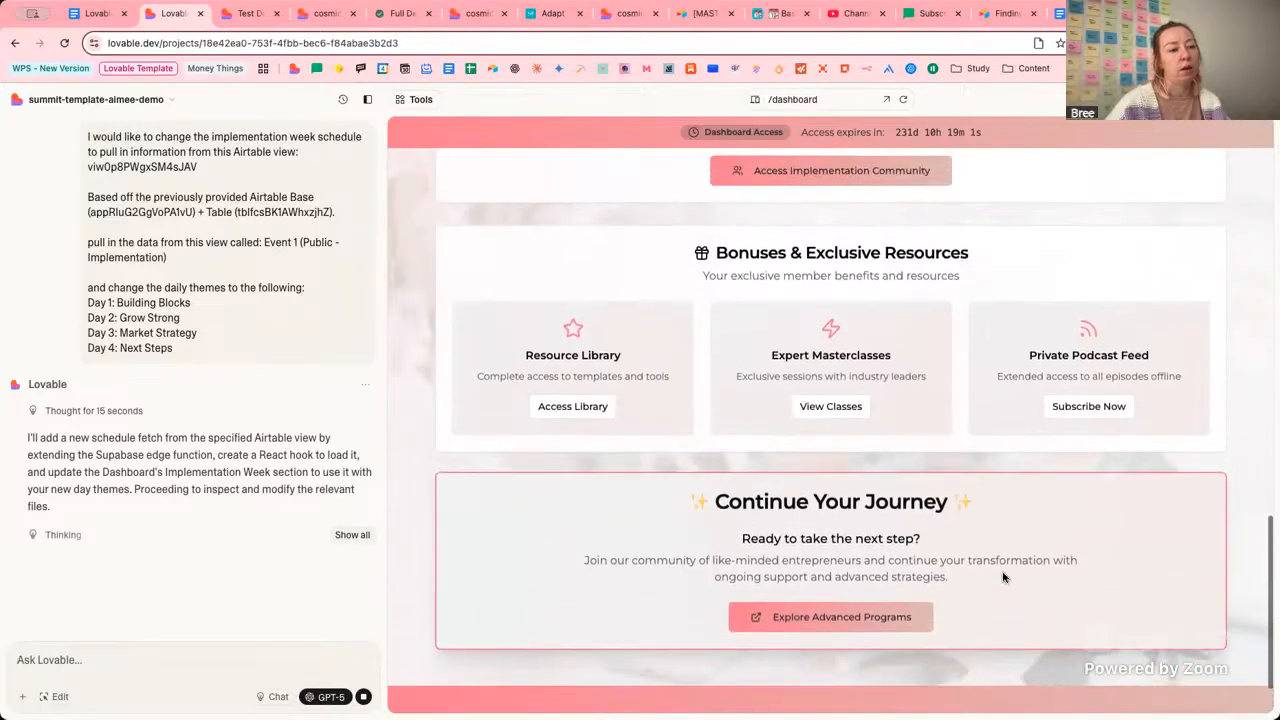
pyautogui.scroll(-6, 993, 569)
pyautogui.scroll(-3, 993, 569)
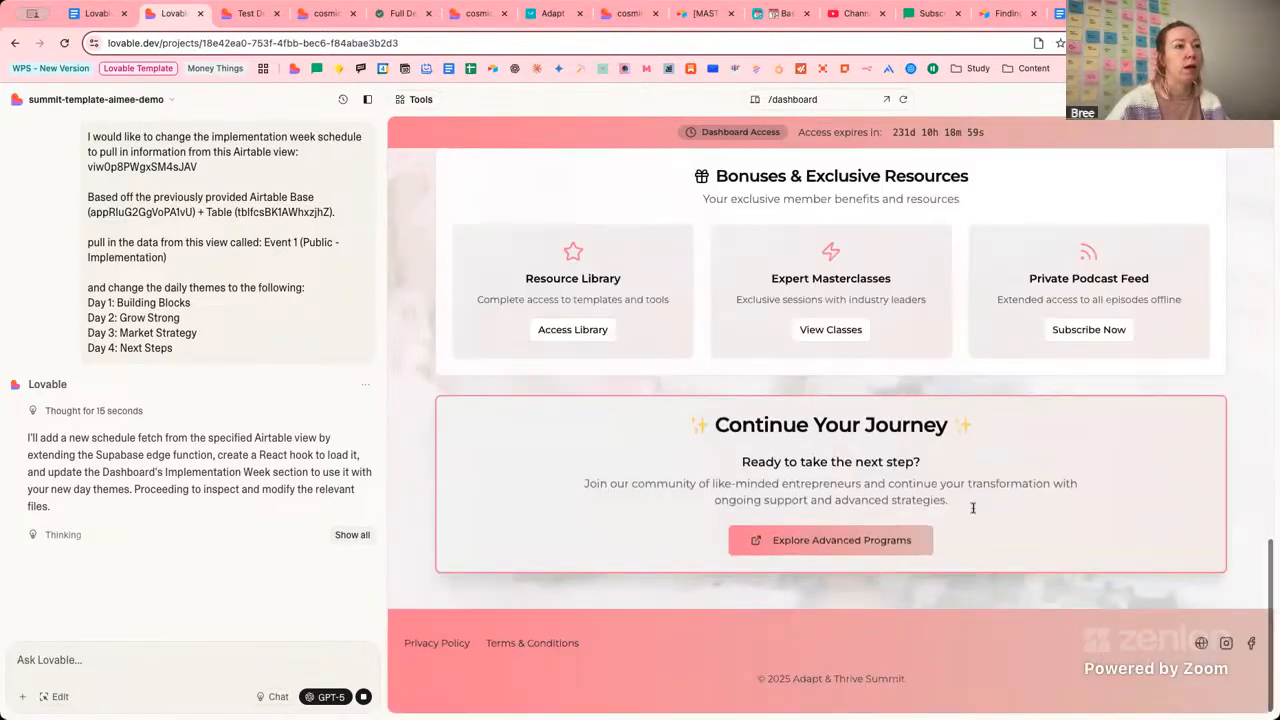
# Review the live Day 3 page and the waitlist thank-you page, ending on Day 3.
pyautogui.click(821, 99)
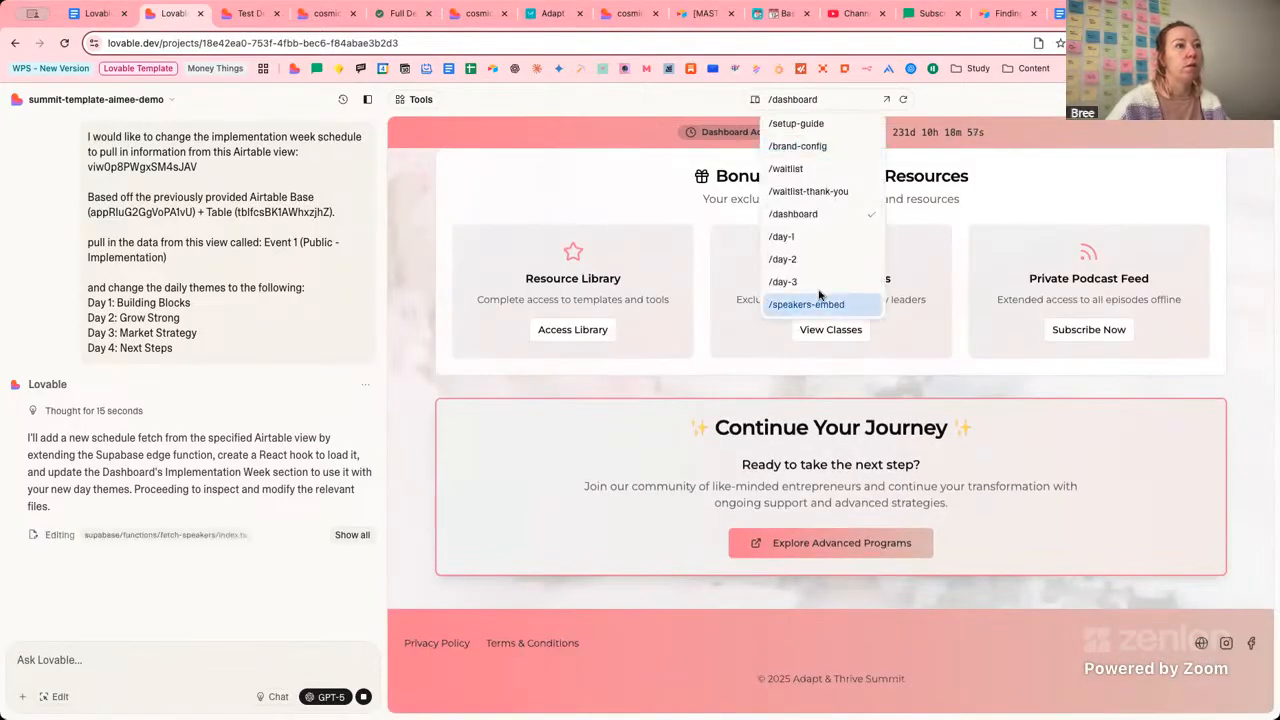
pyautogui.click(466, 14)
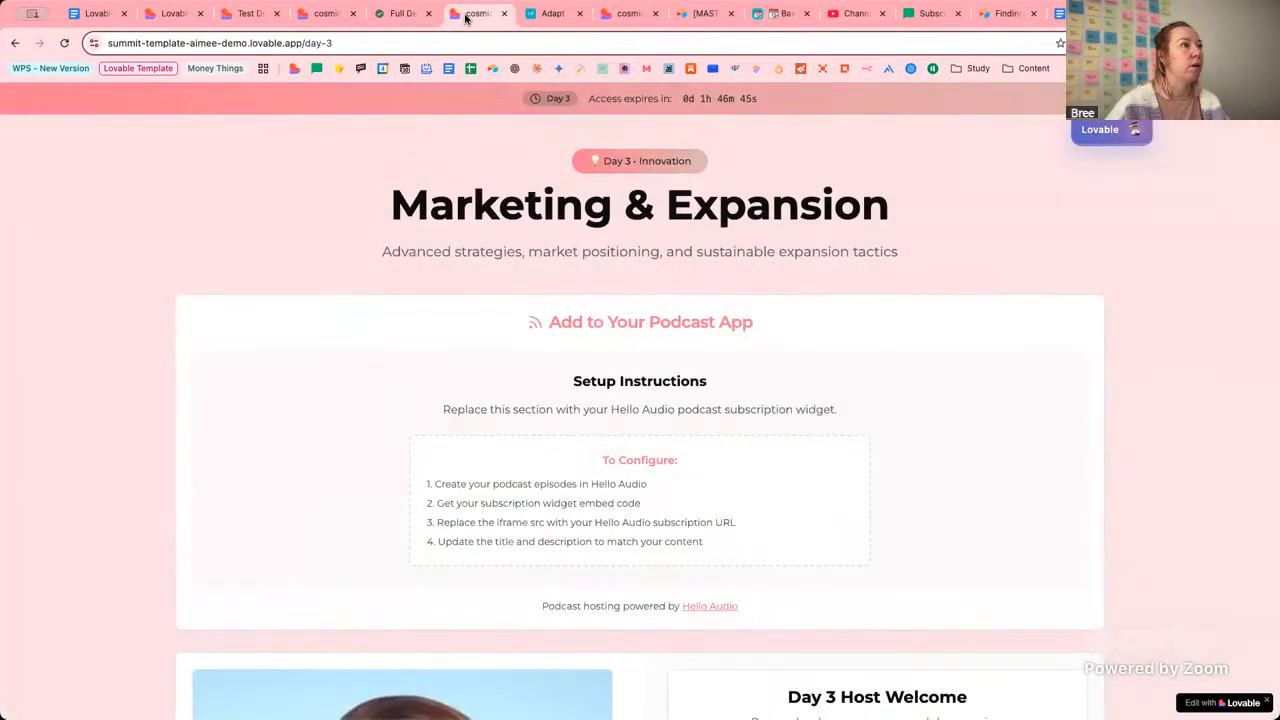
pyautogui.scroll(-15, 930, 298)
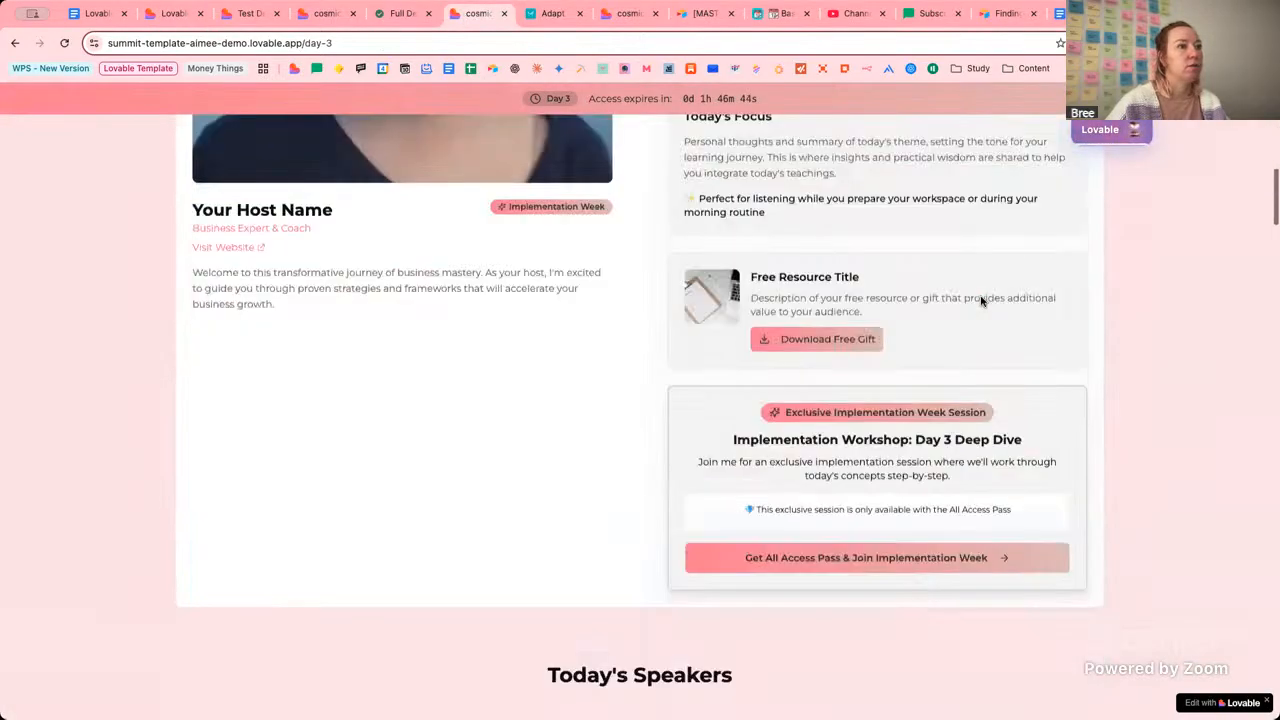
pyautogui.scroll(-10, 980, 298)
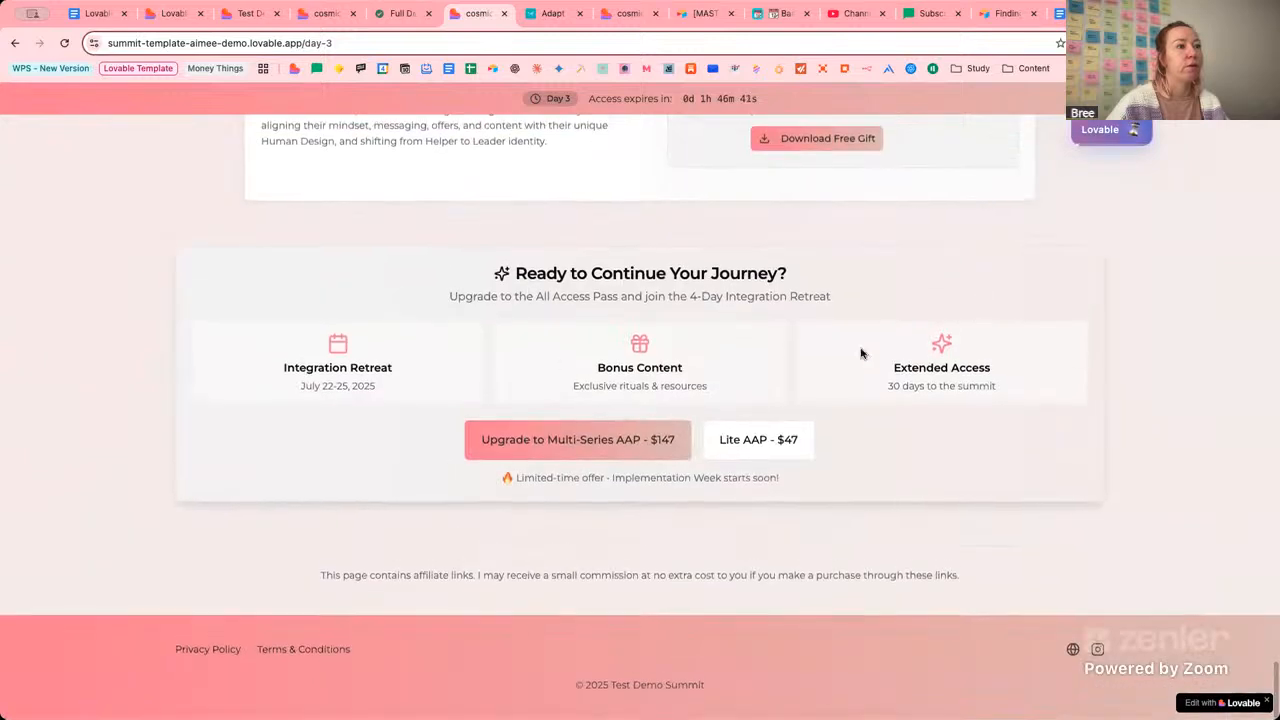
pyautogui.scroll(1, 810, 457)
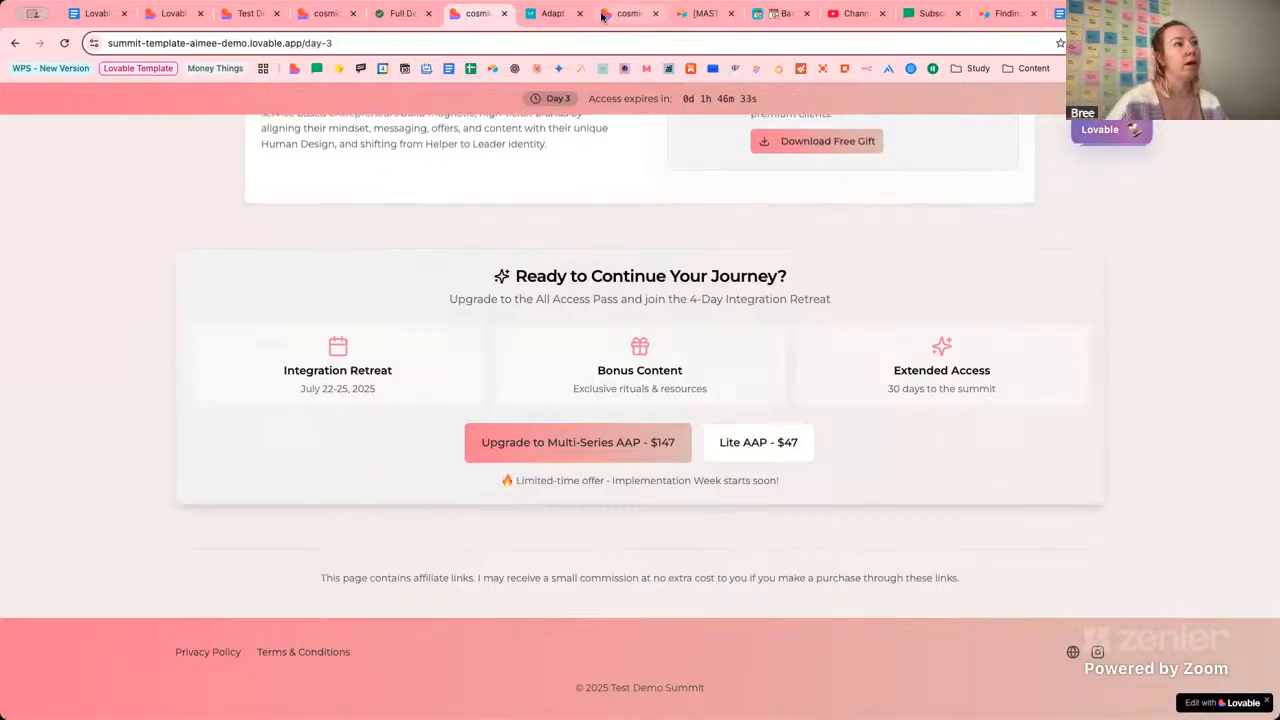
pyautogui.click(171, 14)
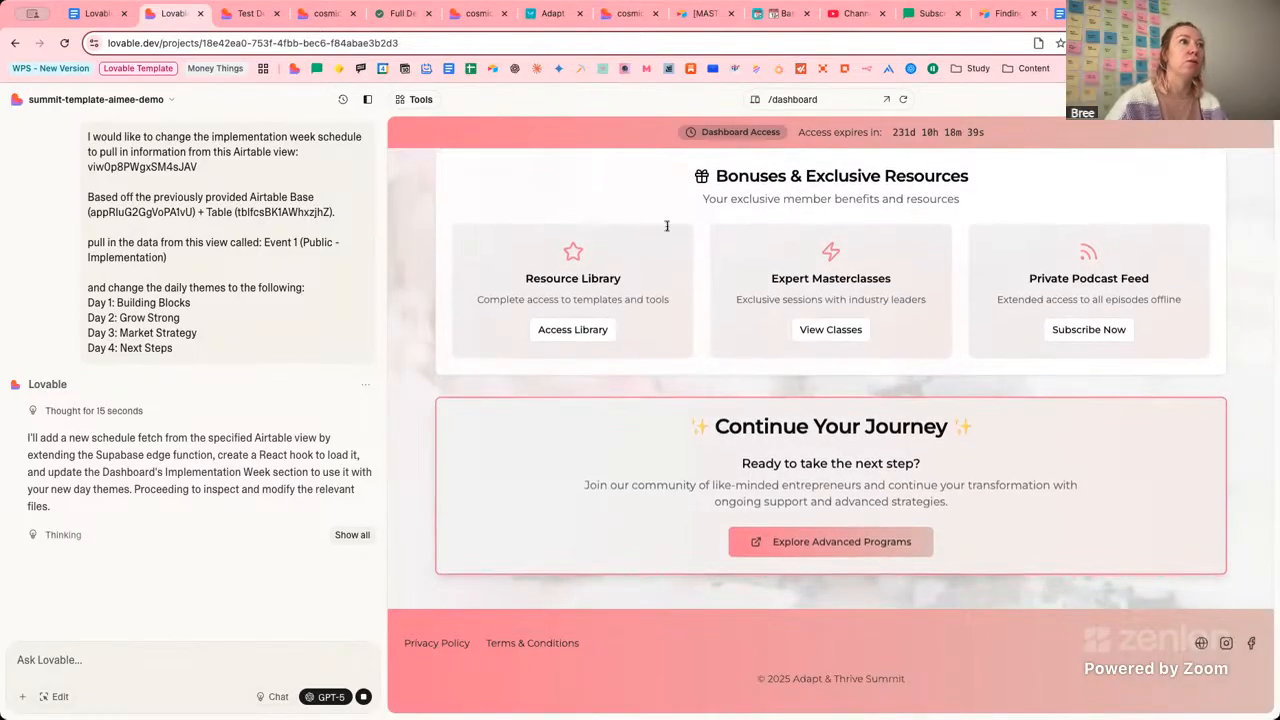
pyautogui.click(252, 14)
pyautogui.click(172, 14)
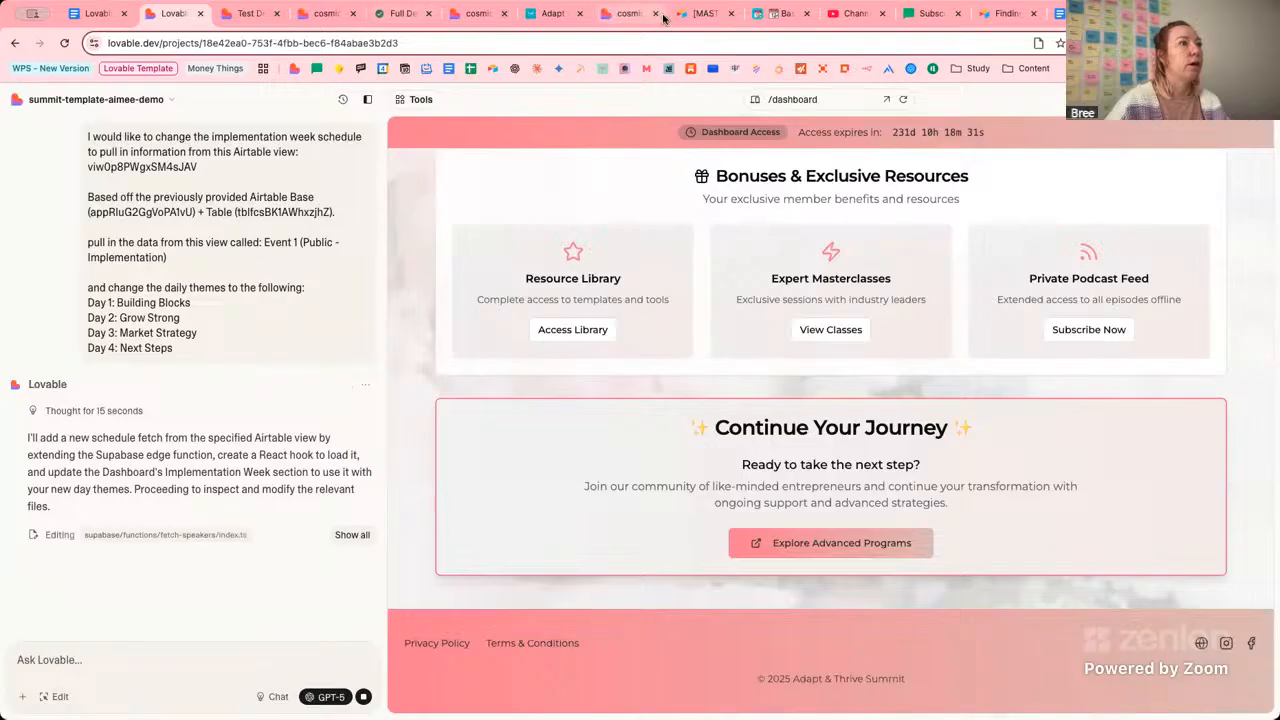
pyautogui.click(488, 14)
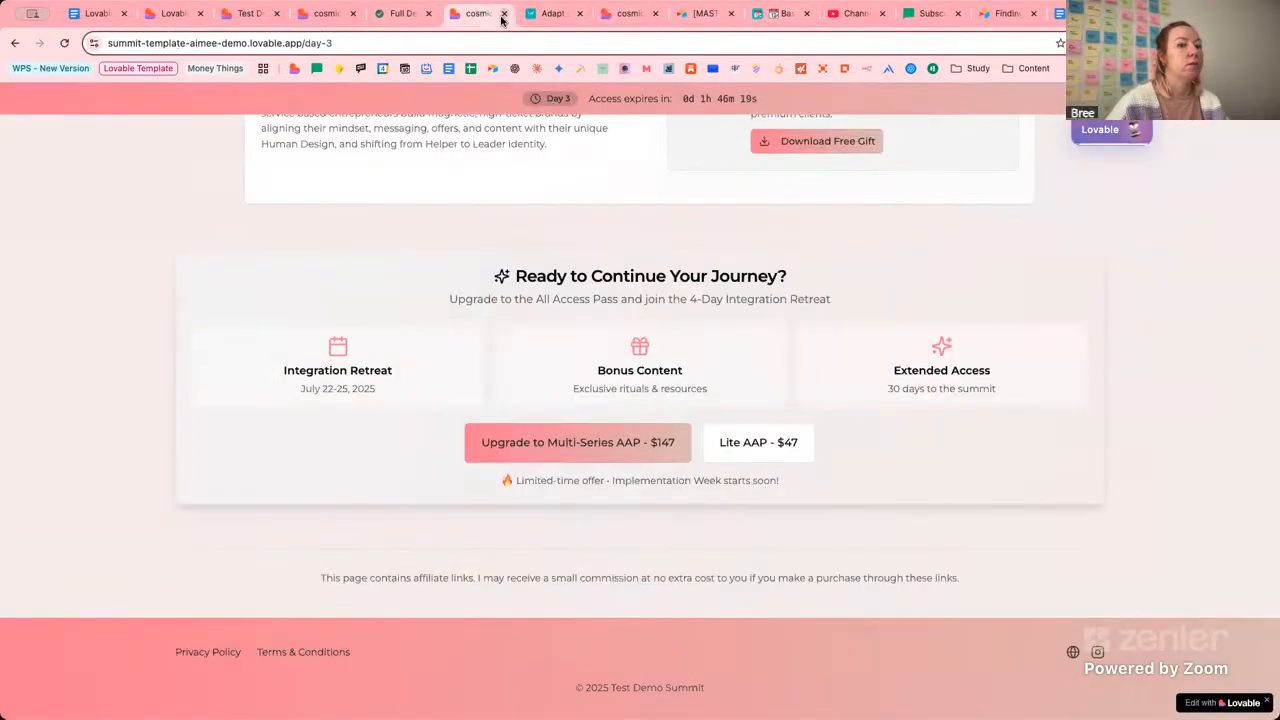
# Review the signup and affiliate code validation checks, then mark Set Up Waitlist & Thank You done.
pyautogui.click(628, 14)
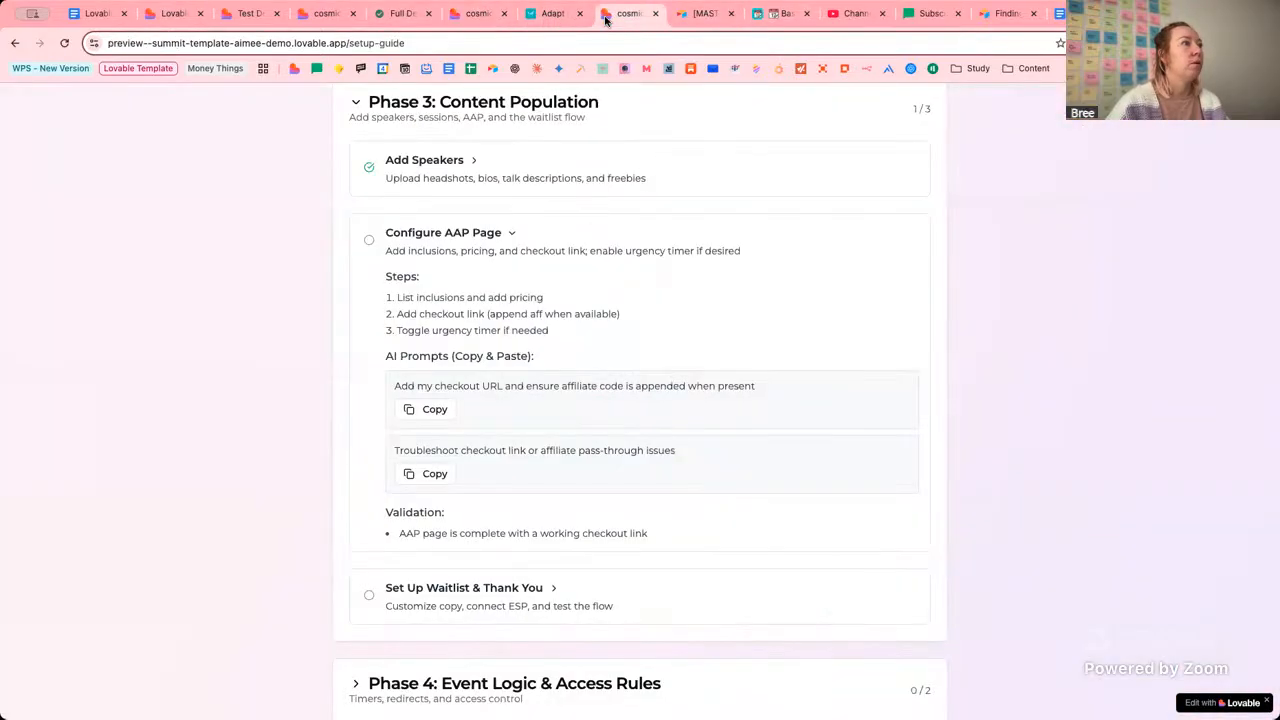
pyautogui.scroll(1, 452, 430)
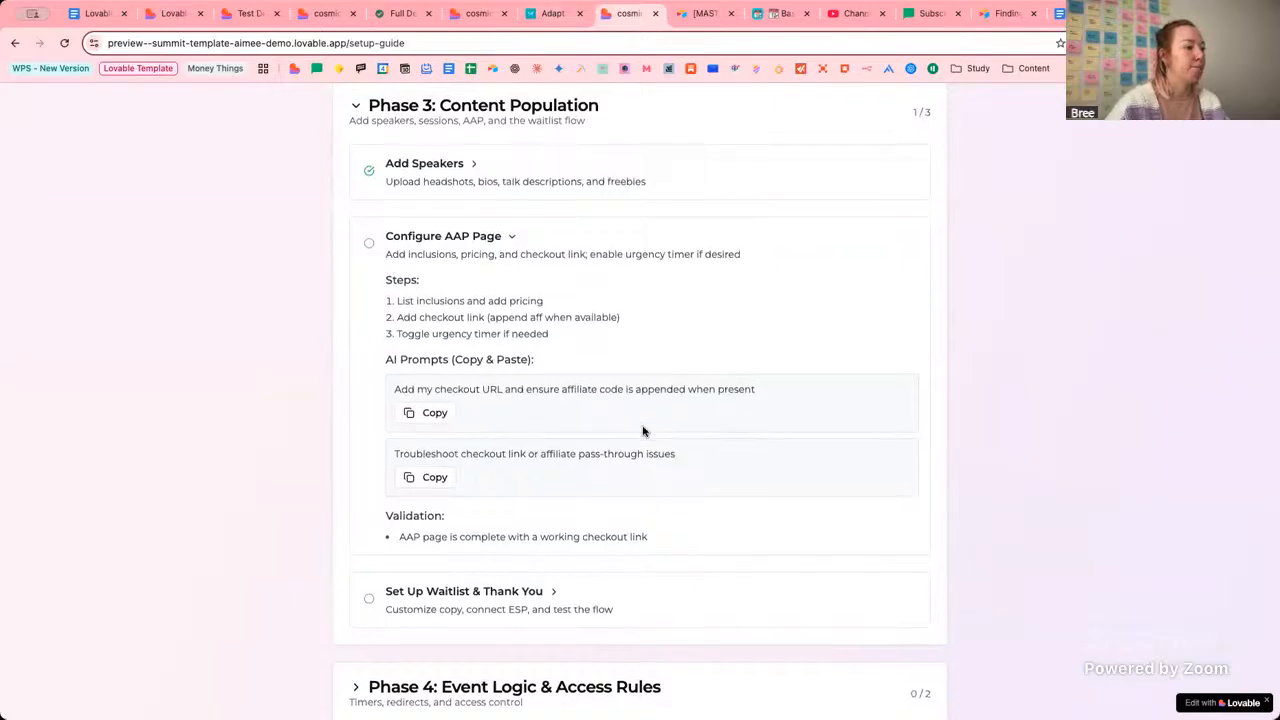
pyautogui.scroll(-1, 643, 429)
pyautogui.scroll(-3, 545, 535)
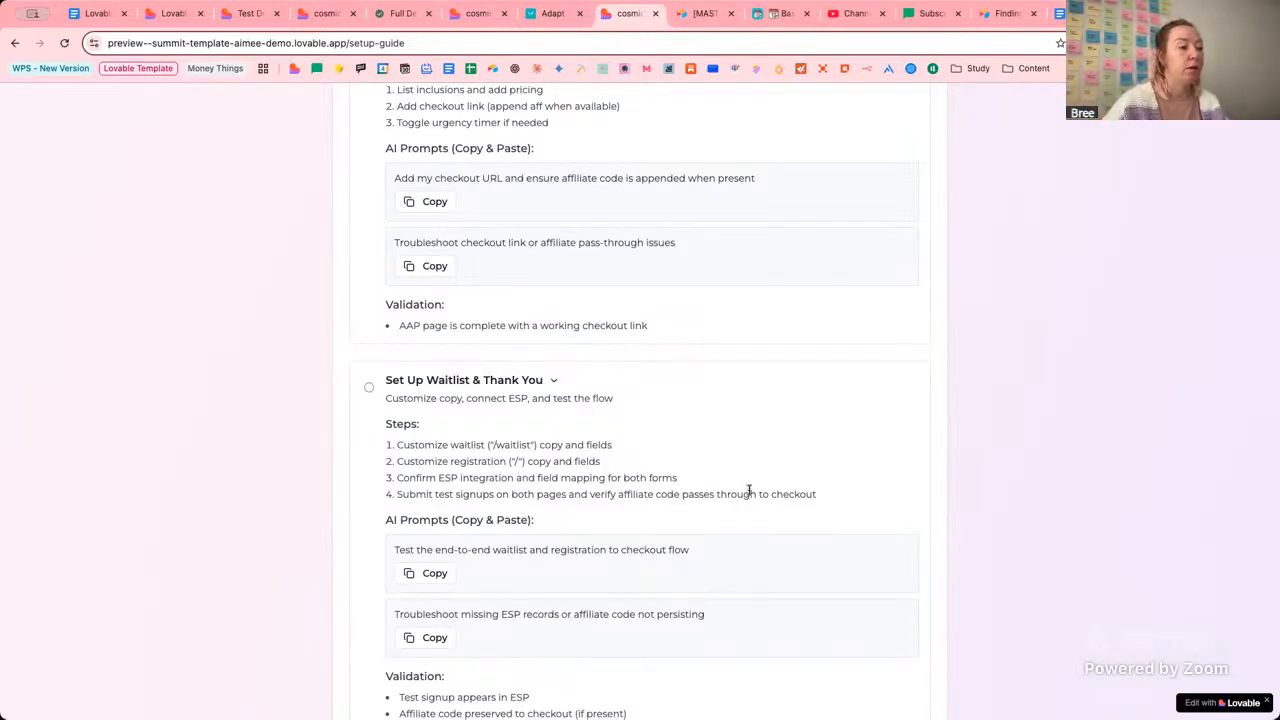
pyautogui.scroll(-2, 749, 491)
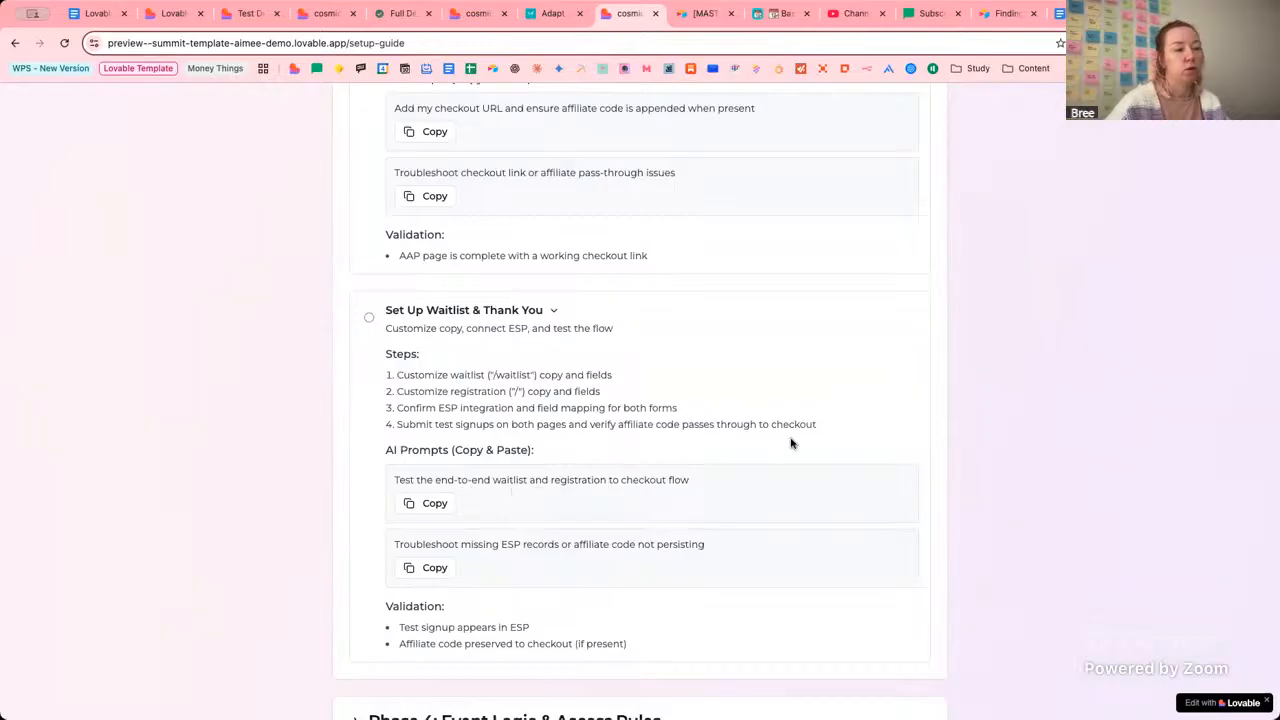
pyautogui.scroll(-3, 646, 491)
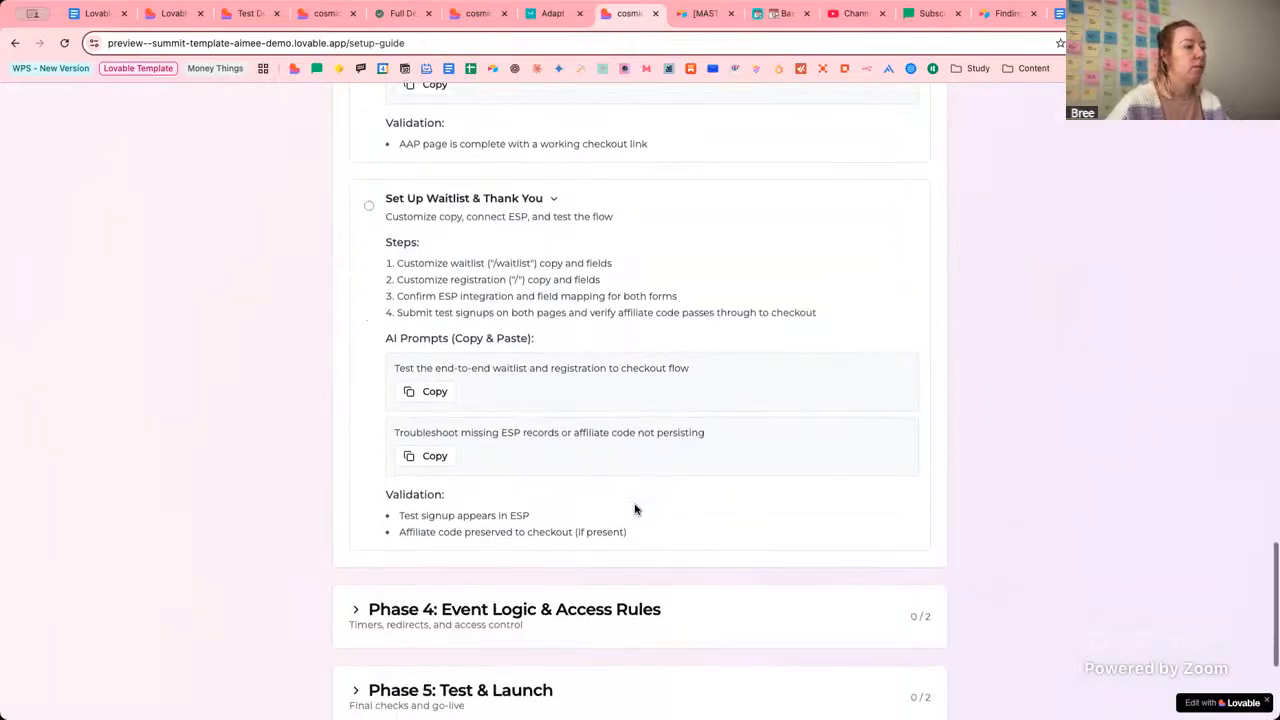
pyautogui.moveTo(421, 516); pyautogui.dragTo(565, 519)
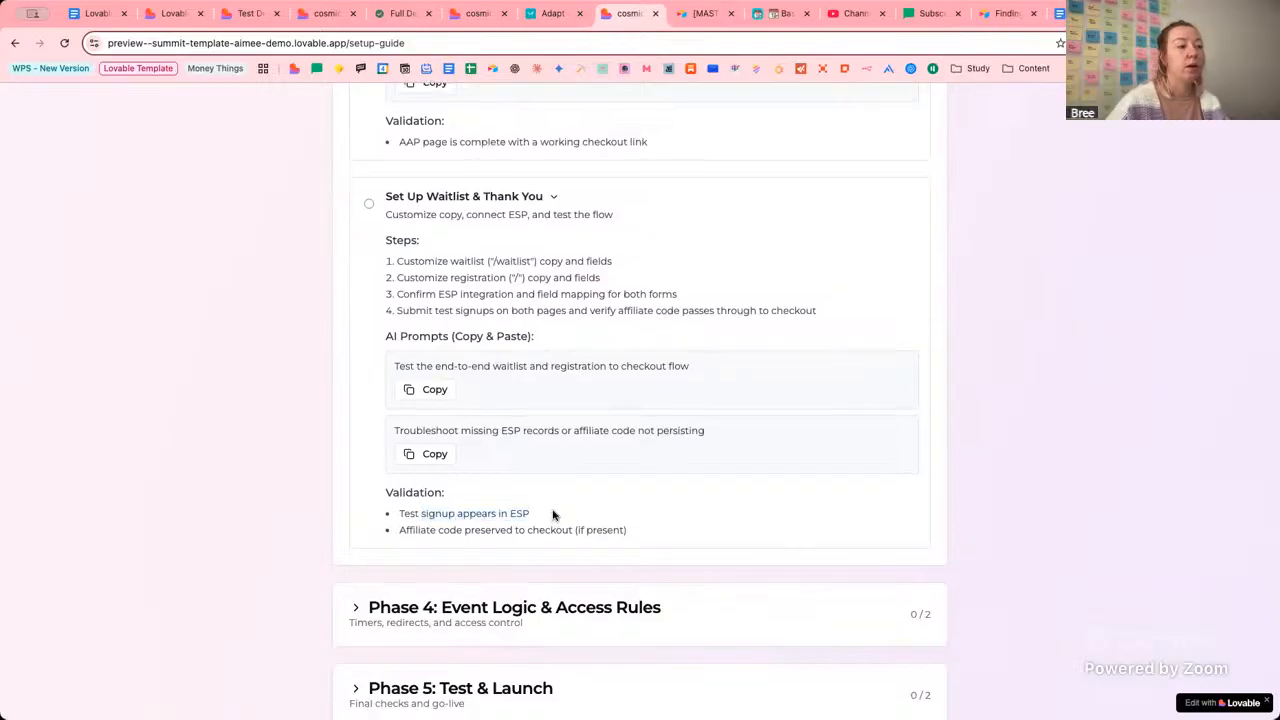
pyautogui.moveTo(400, 530); pyautogui.dragTo(623, 531)
pyautogui.scroll(1, 623, 531)
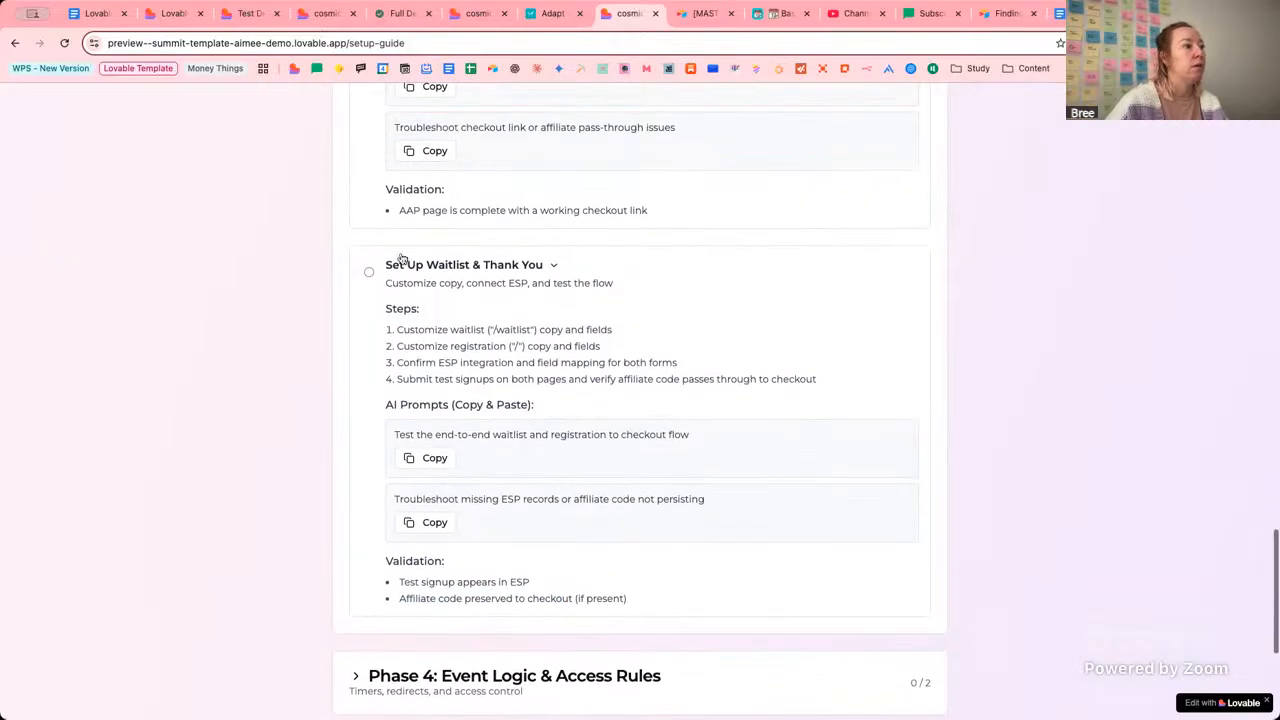
pyautogui.click(369, 271)
# In Phase 4, mark Redirect Rules and Configure Countdown Timers as done.
pyautogui.scroll(-2, 706, 360)
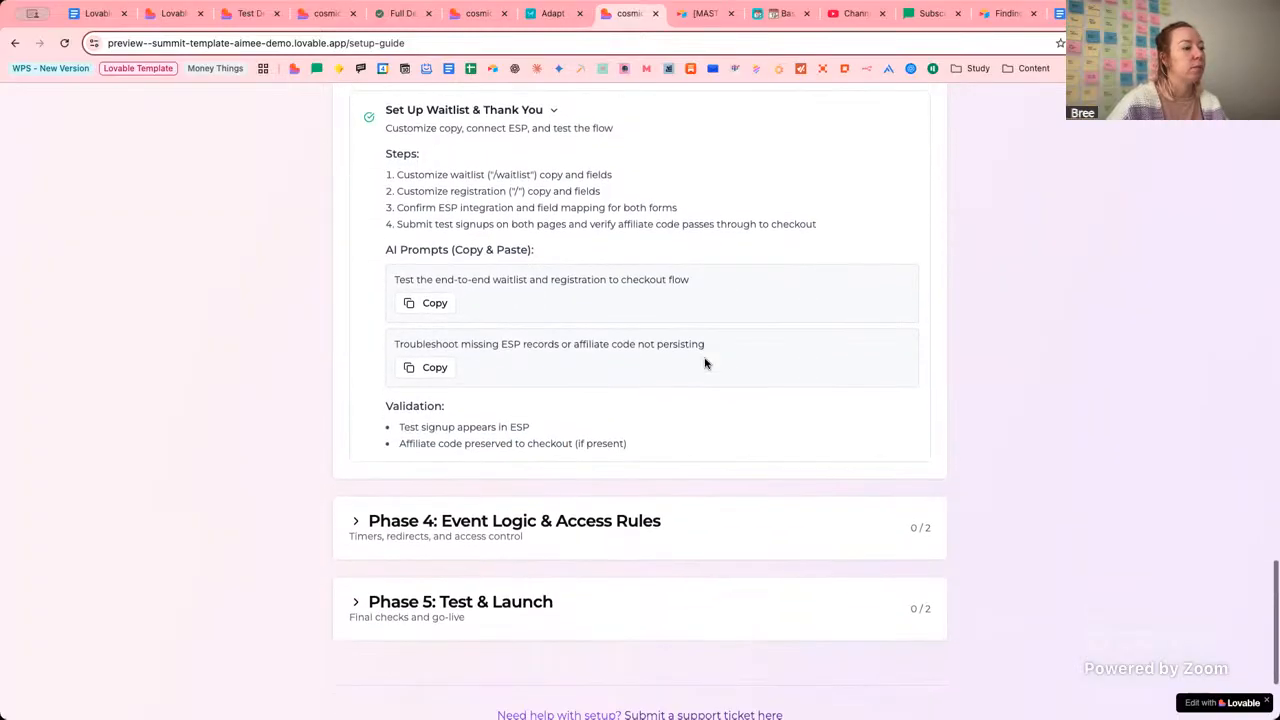
pyautogui.click(357, 525)
pyautogui.scroll(-2, 569, 483)
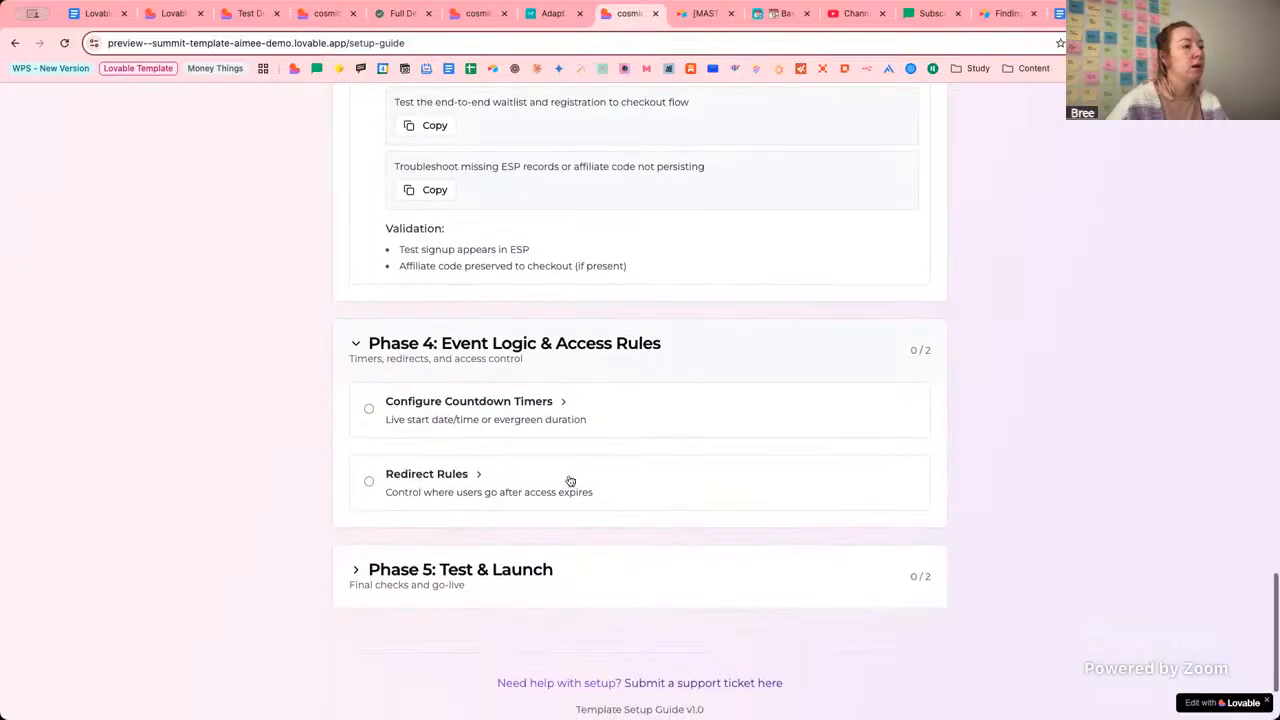
pyautogui.click(562, 402)
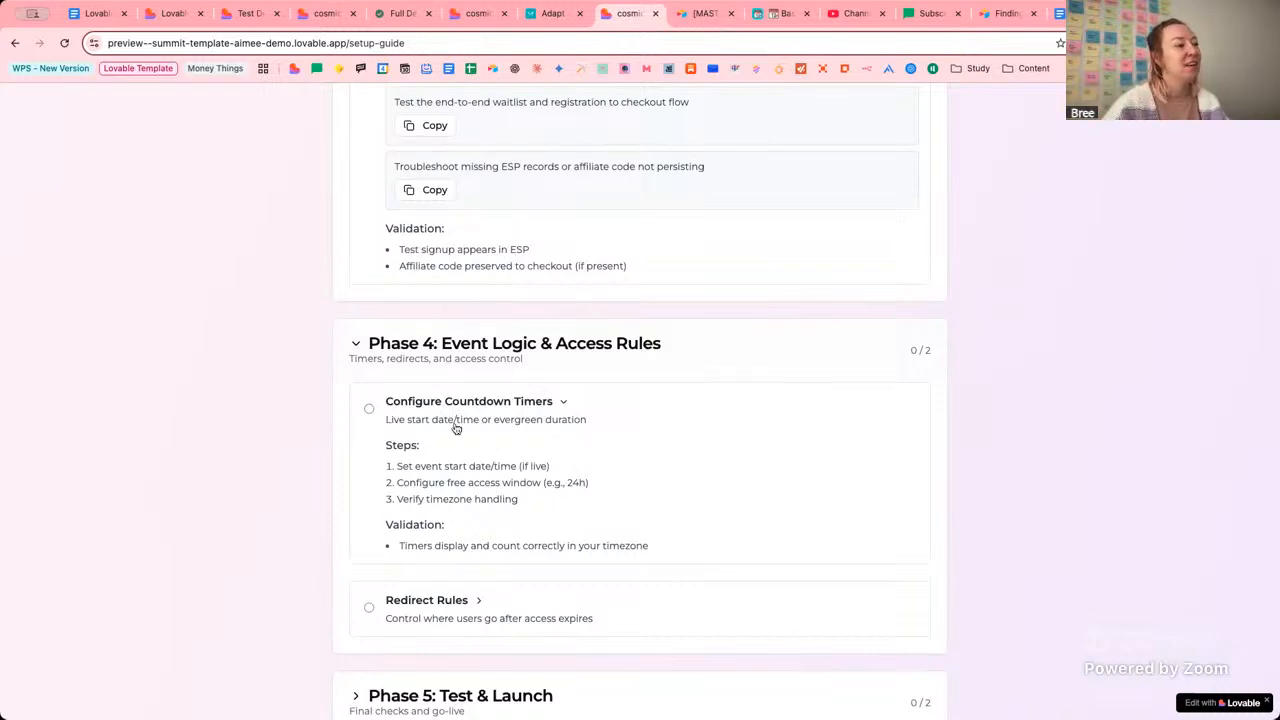
pyautogui.moveTo(409, 468); pyautogui.dragTo(578, 476)
pyautogui.click(462, 480)
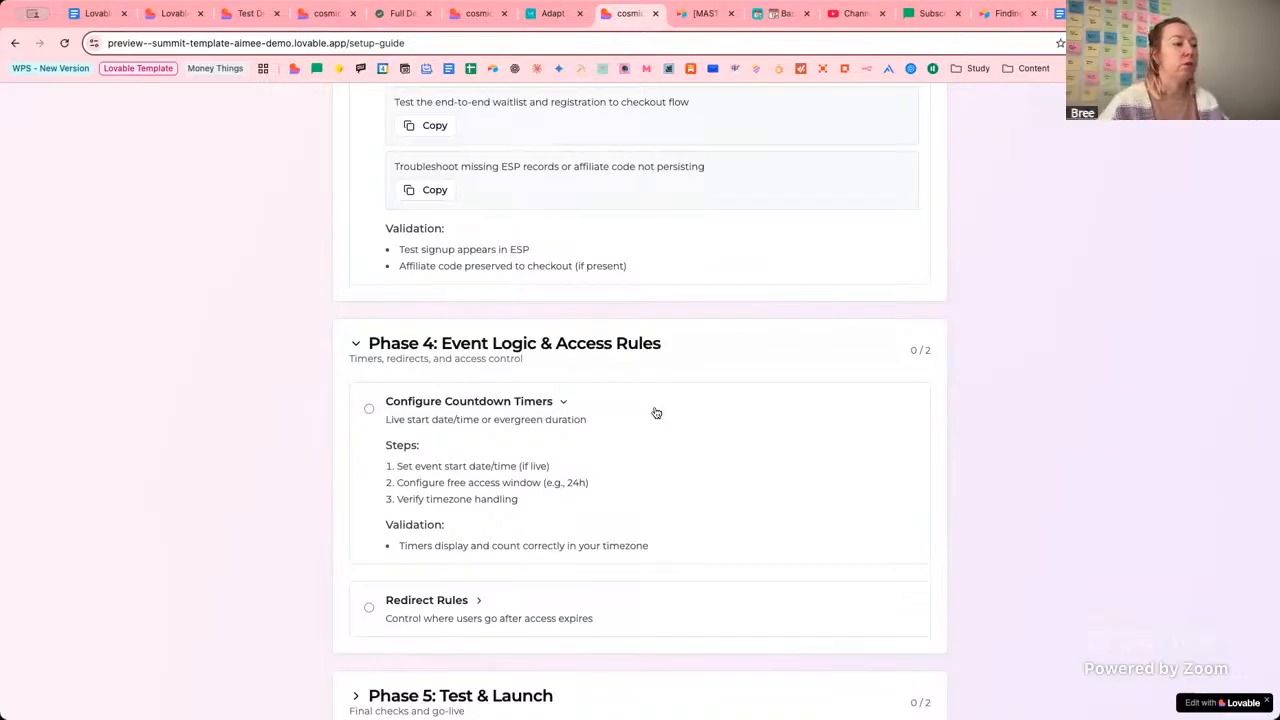
pyautogui.click(562, 402)
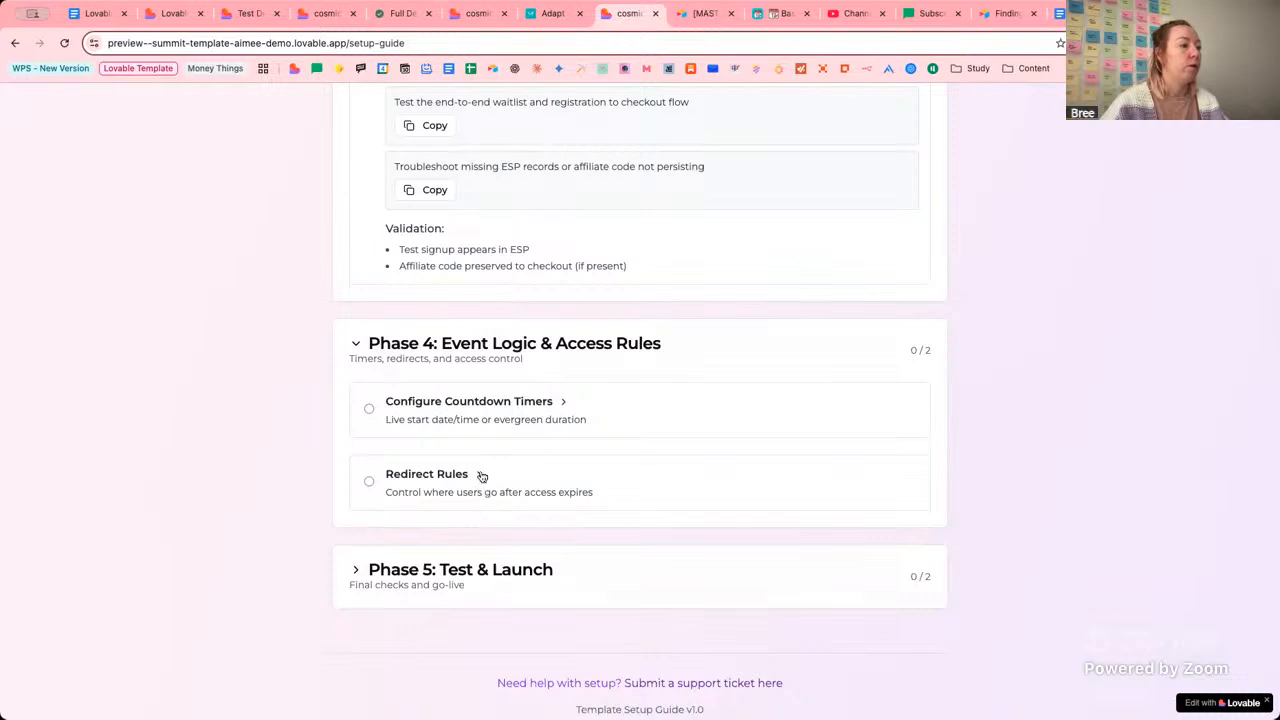
pyautogui.click(480, 475)
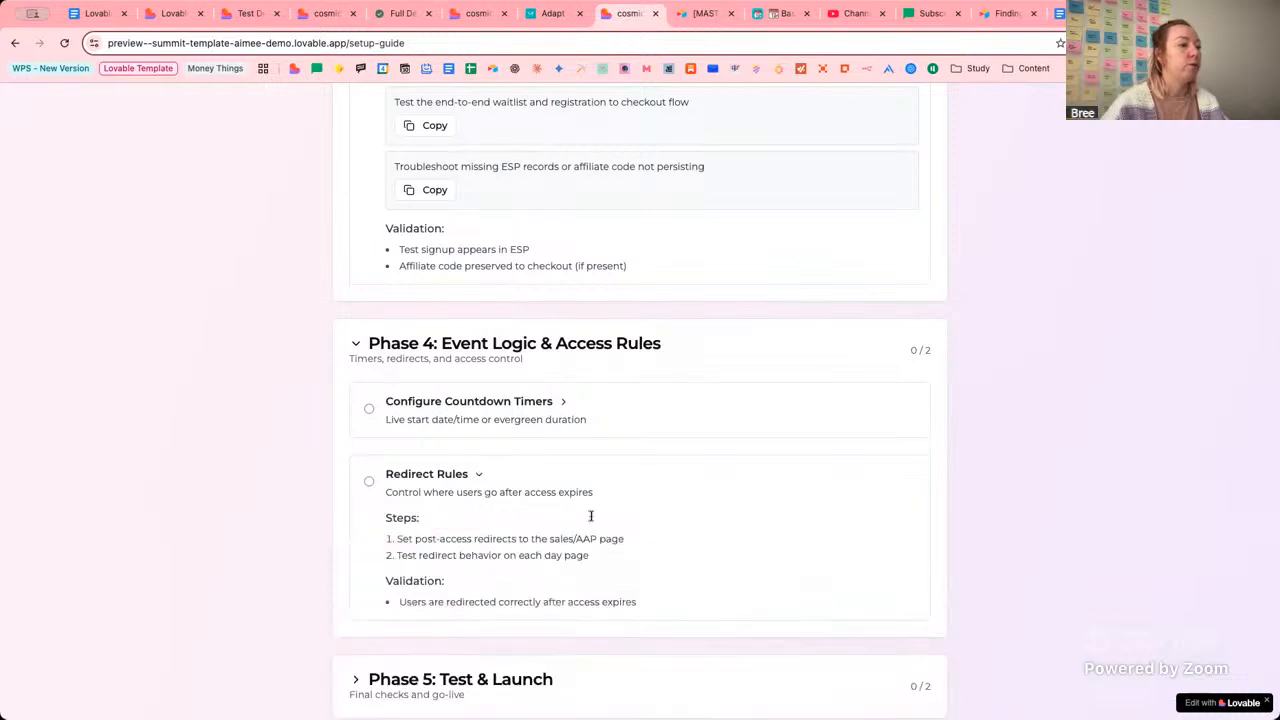
pyautogui.click(368, 482)
pyautogui.click(369, 409)
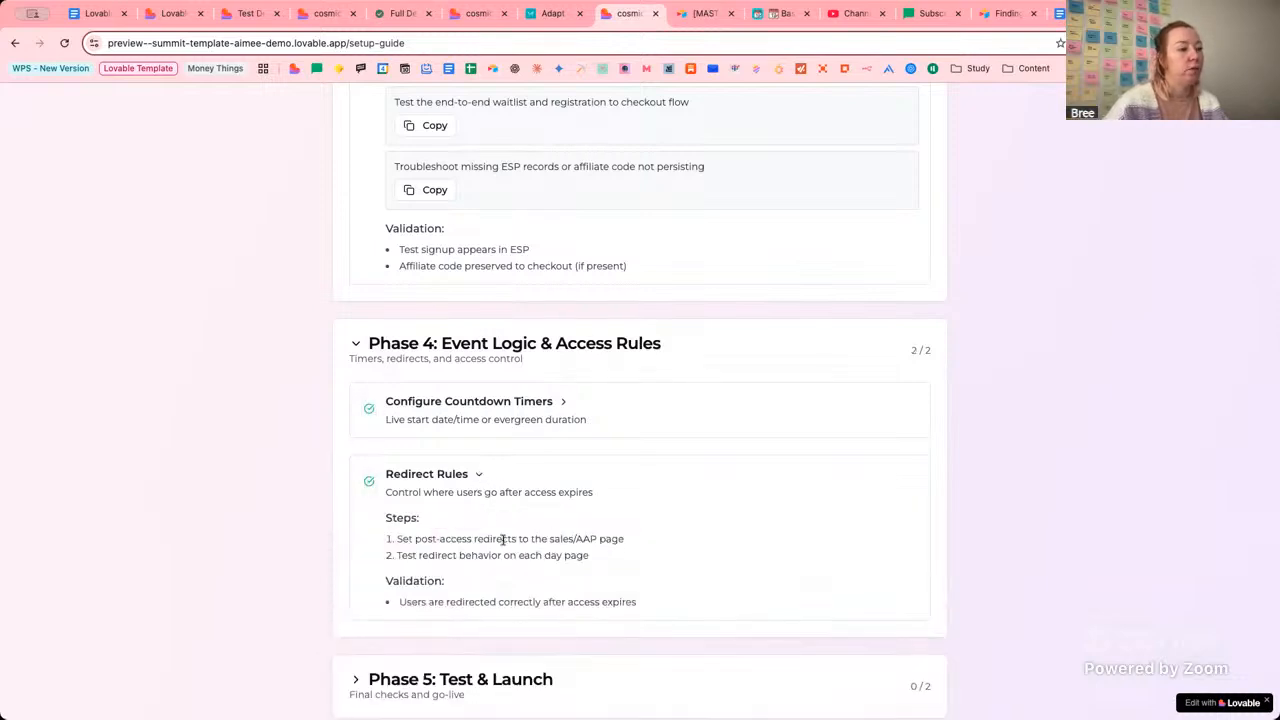
# Cross-check the day-3 page and the brand config's timer and redirect URL settings.
pyautogui.click(493, 15)
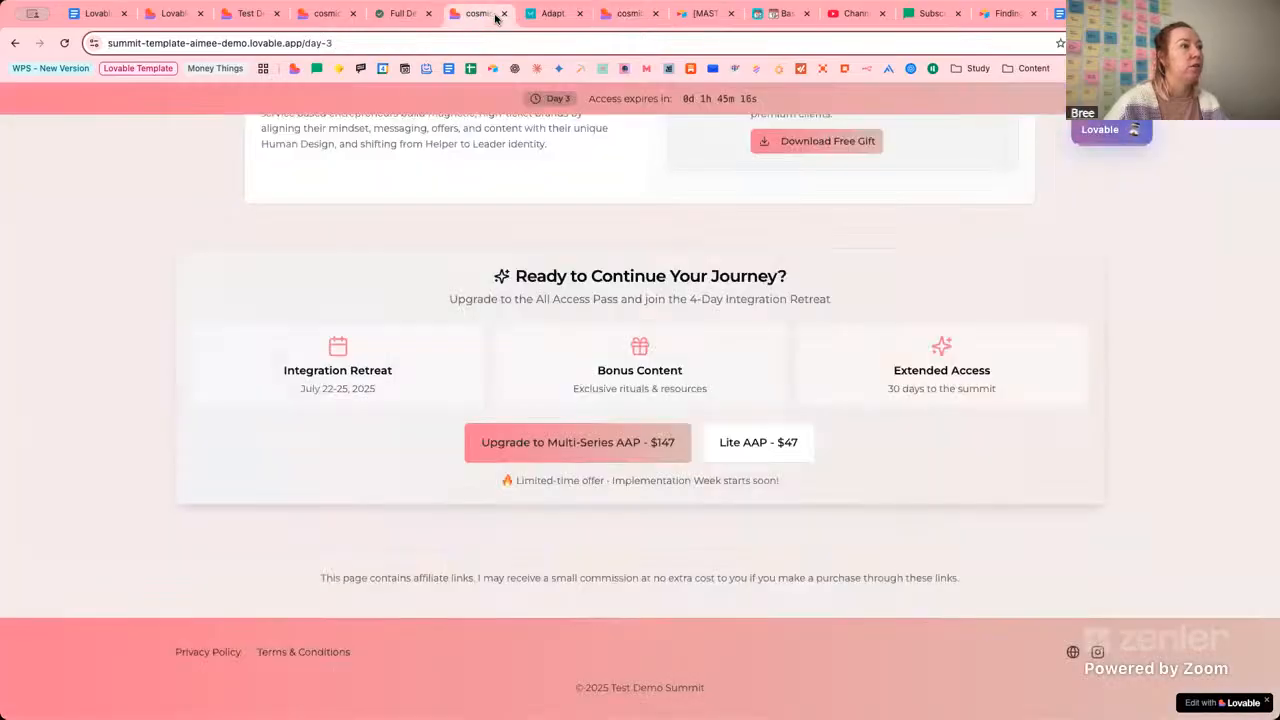
pyautogui.click(620, 14)
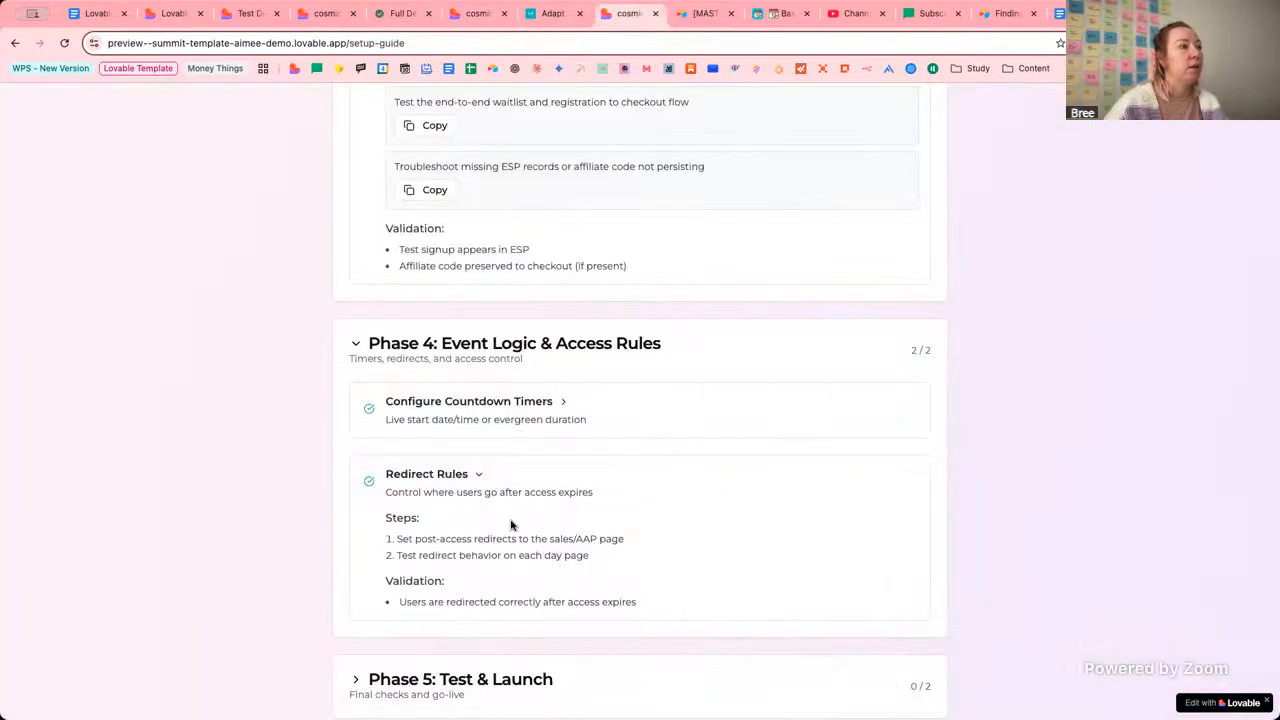
pyautogui.click(328, 13)
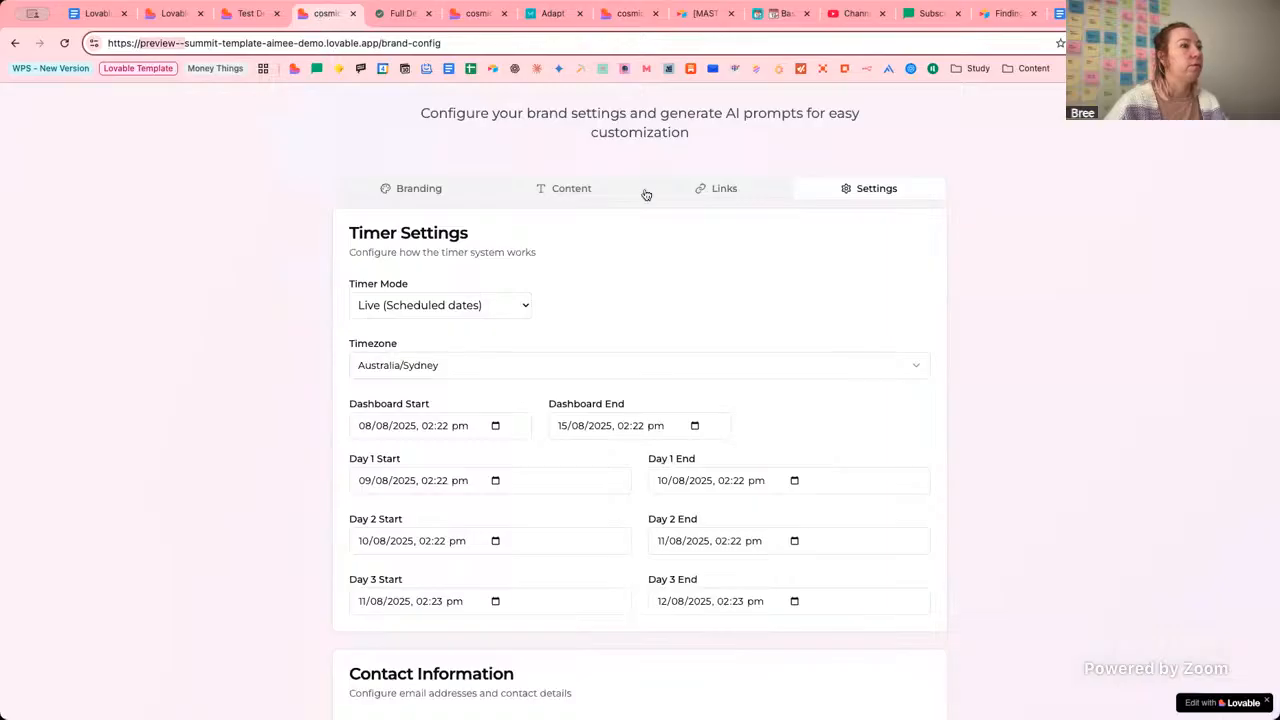
pyautogui.click(716, 189)
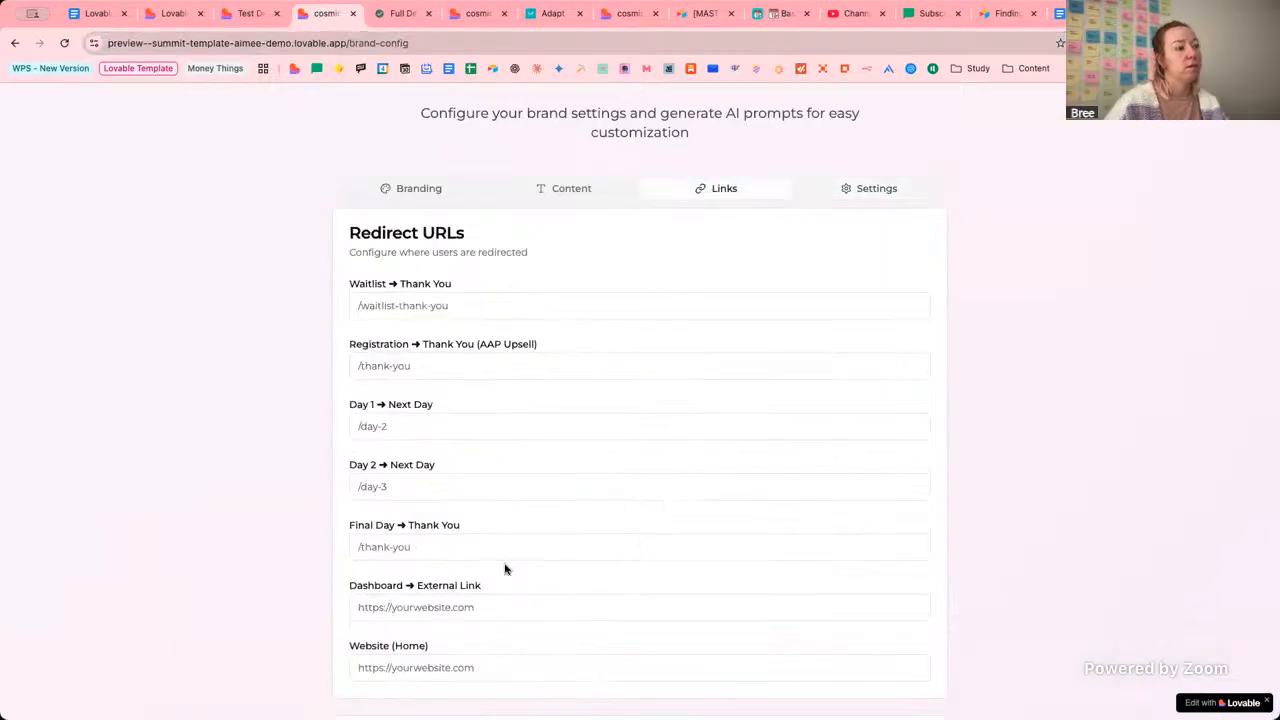
pyautogui.click(628, 15)
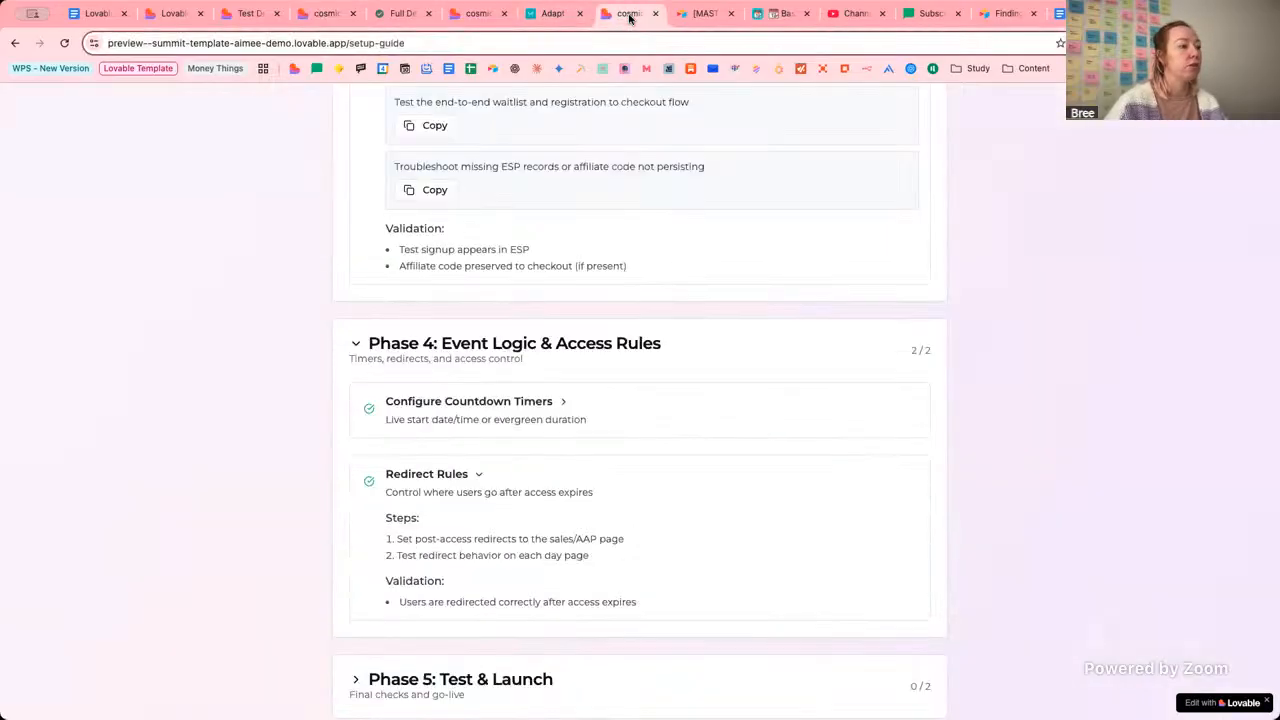
pyautogui.click(563, 402)
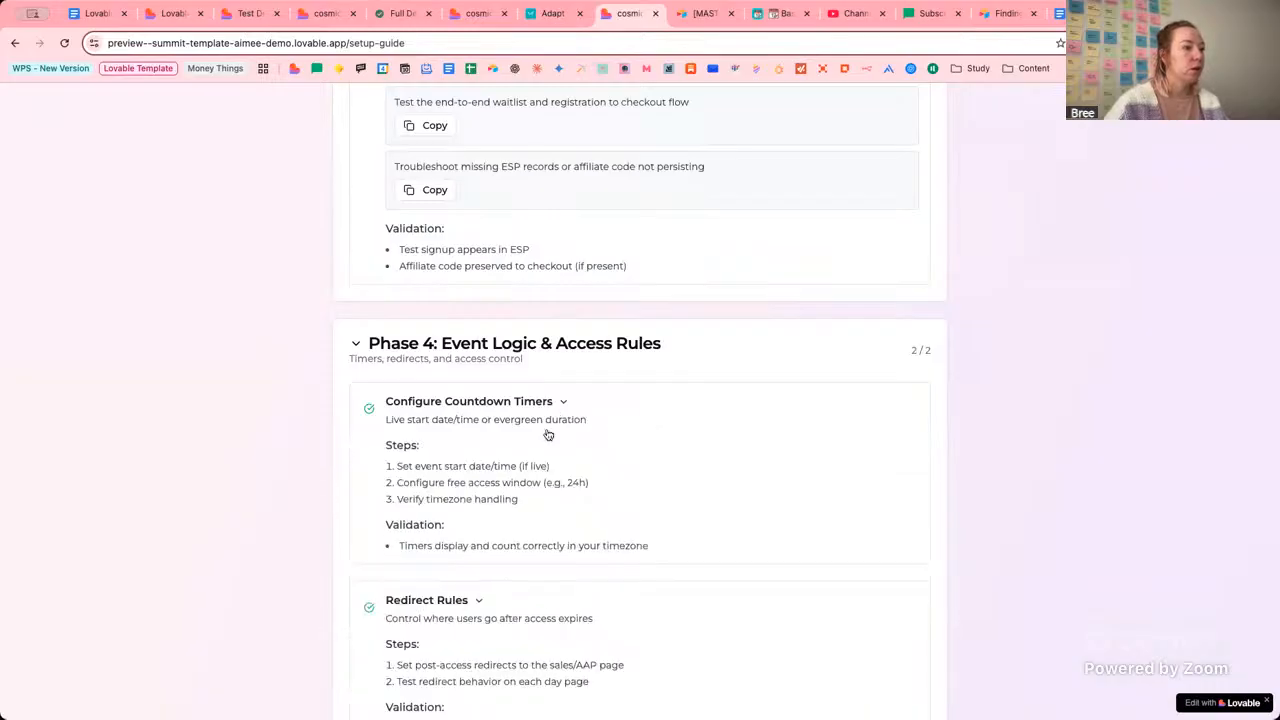
pyautogui.click(565, 404)
pyautogui.click(478, 471)
# Expand Phase 5: Test & Launch and its Full Journey Test item.
pyautogui.scroll(-1, 500, 480)
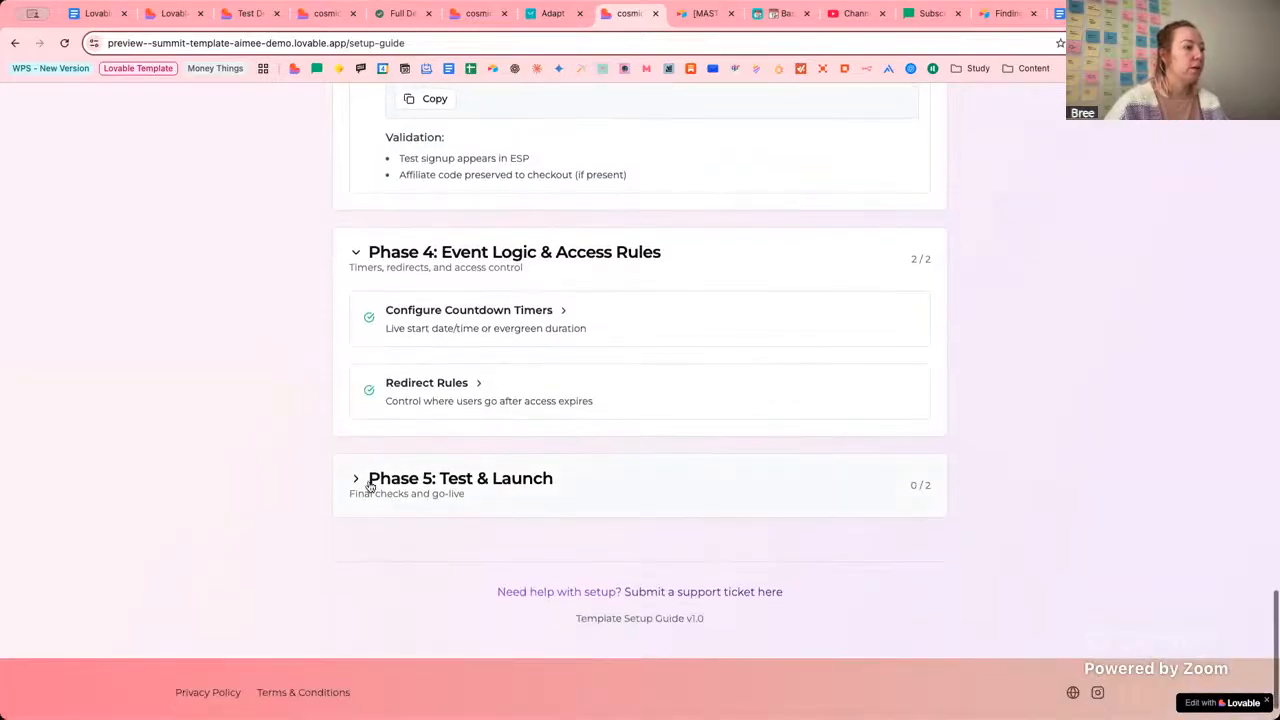
pyautogui.click(369, 486)
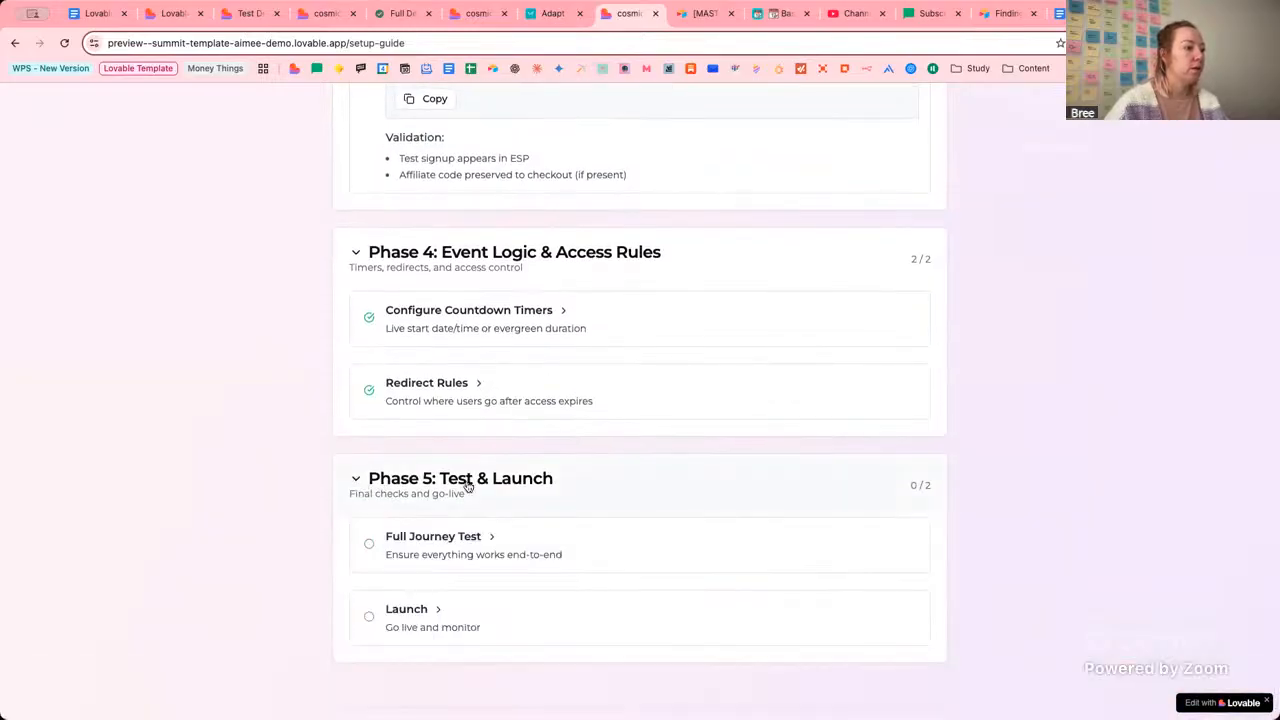
pyautogui.click(491, 538)
# Read the Full Journey Test's waitlist, registration, ESP delivery and affiliate tracking steps.
pyautogui.scroll(-2, 590, 495)
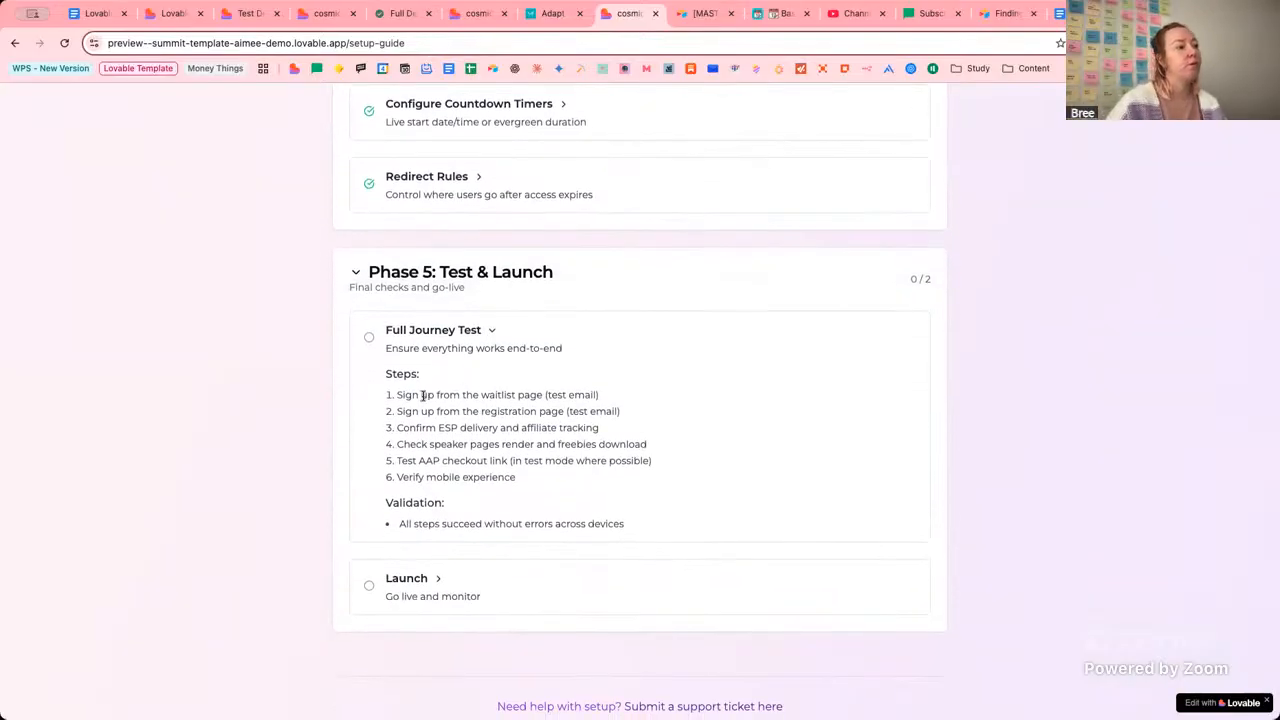
pyautogui.moveTo(427, 396); pyautogui.dragTo(595, 394)
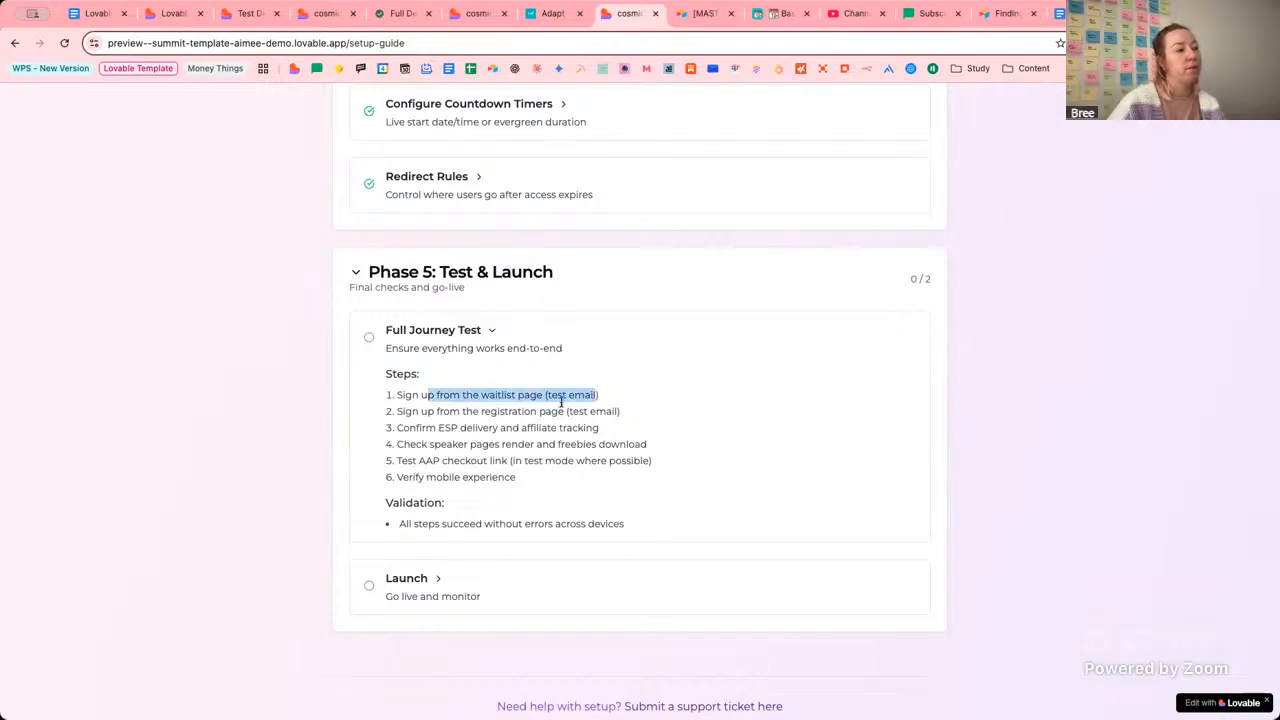
pyautogui.moveTo(437, 411); pyautogui.dragTo(608, 413)
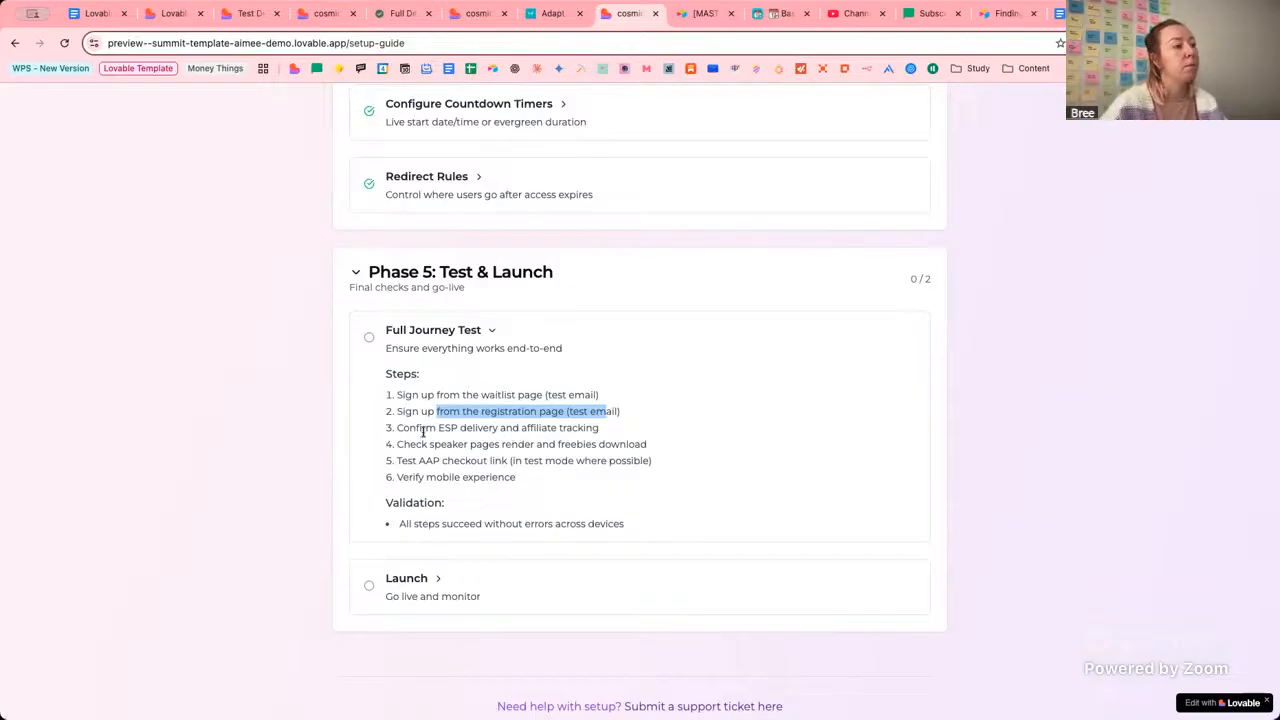
pyautogui.moveTo(416, 429); pyautogui.dragTo(620, 435)
pyautogui.click(480, 443)
pyautogui.click(620, 435)
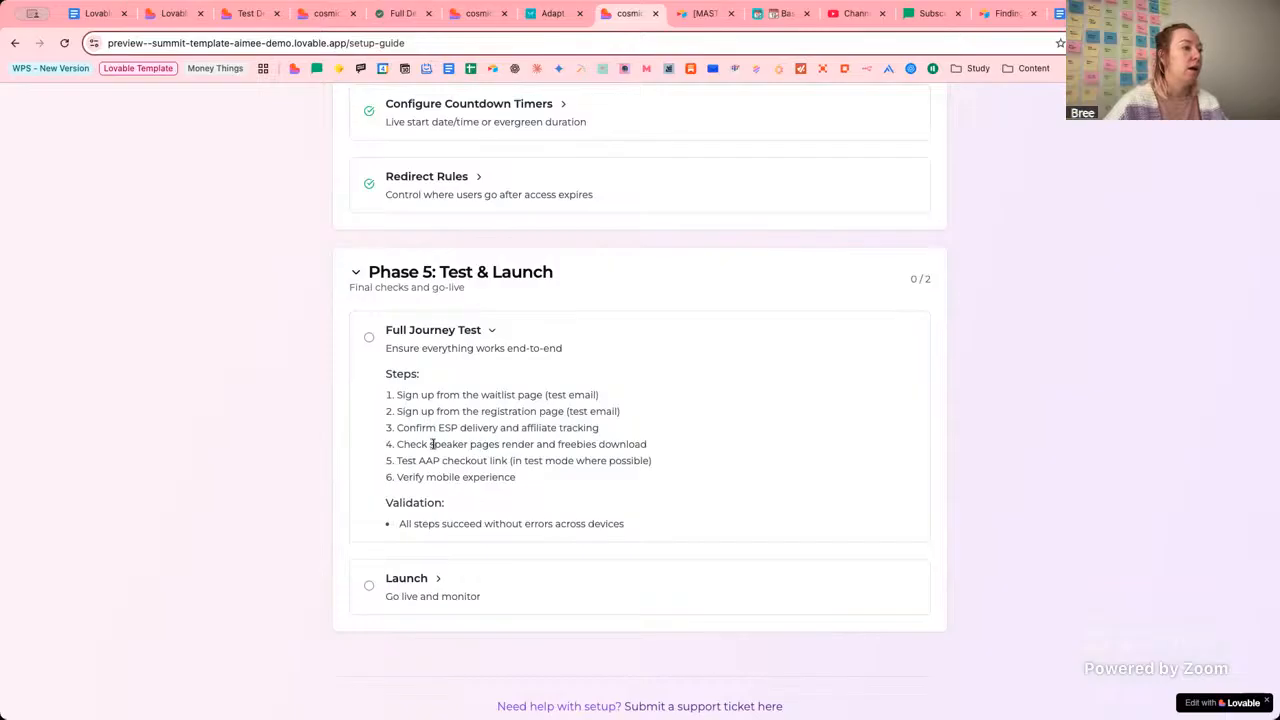
# Read the speaker pages, AAP checkout, test mode and mobile experience steps, then return to the editor.
pyautogui.moveTo(432, 444); pyautogui.dragTo(558, 443)
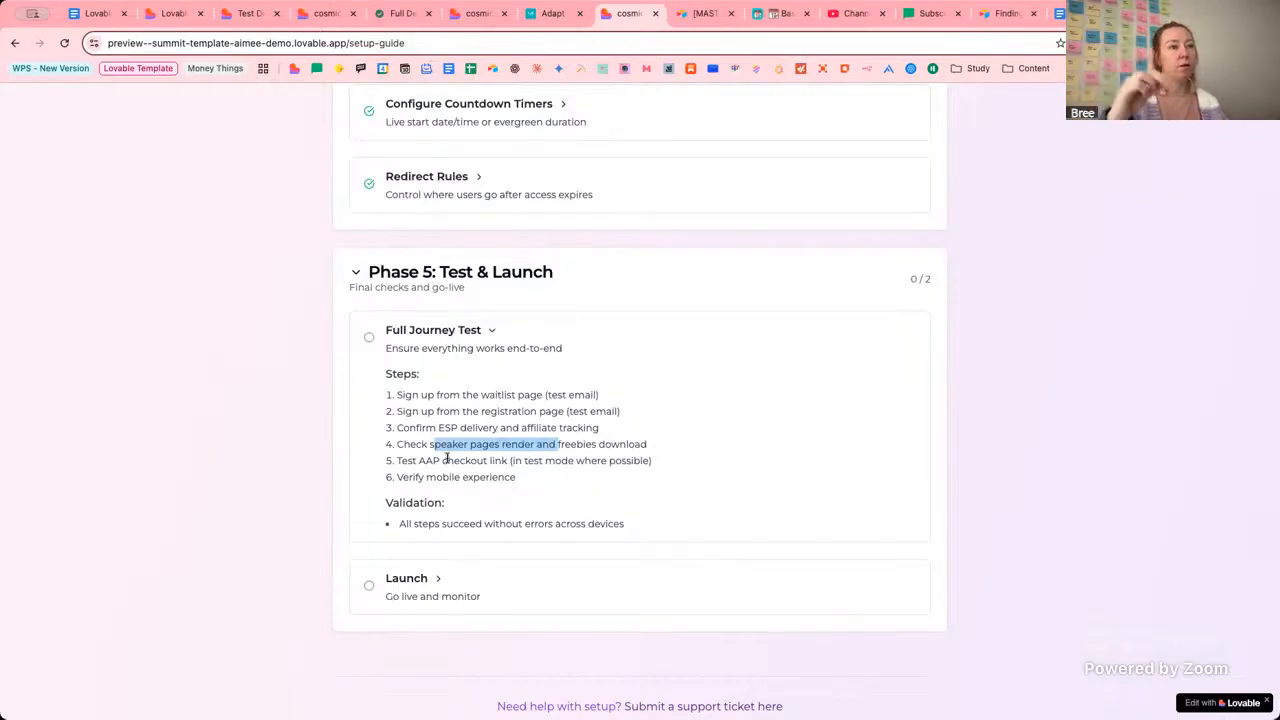
pyautogui.moveTo(420, 461); pyautogui.dragTo(516, 462)
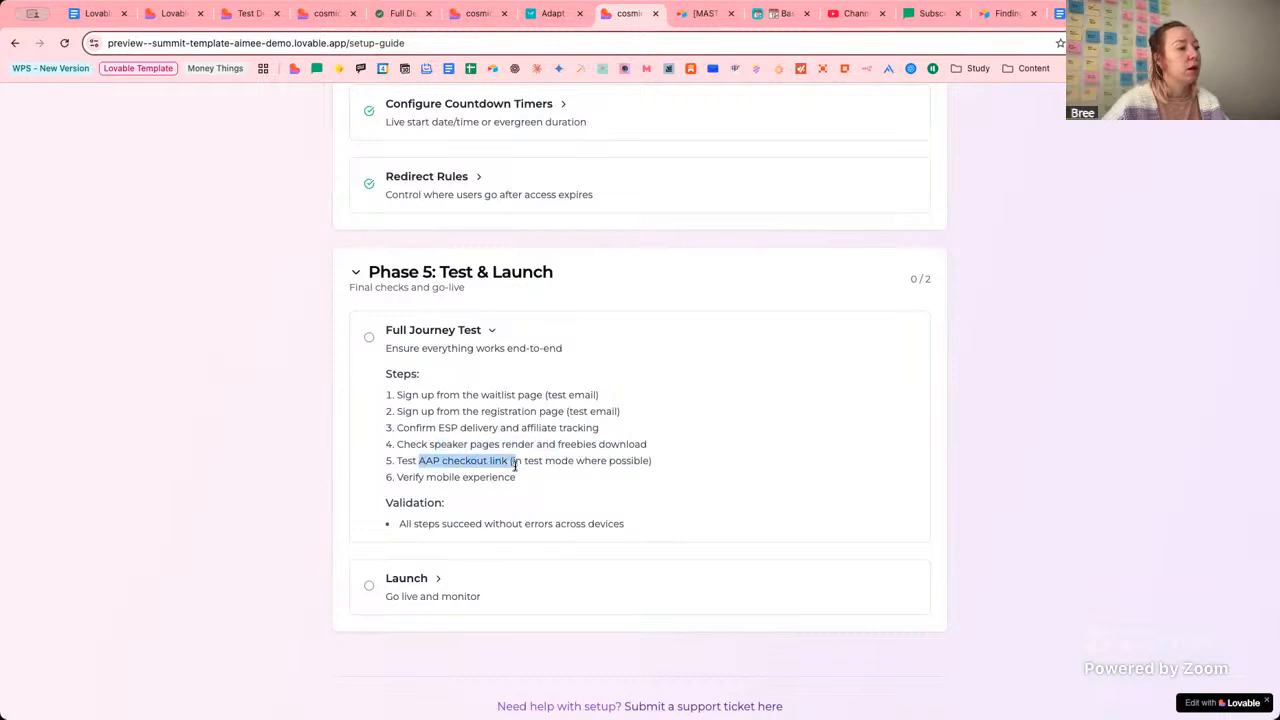
pyautogui.click(630, 464)
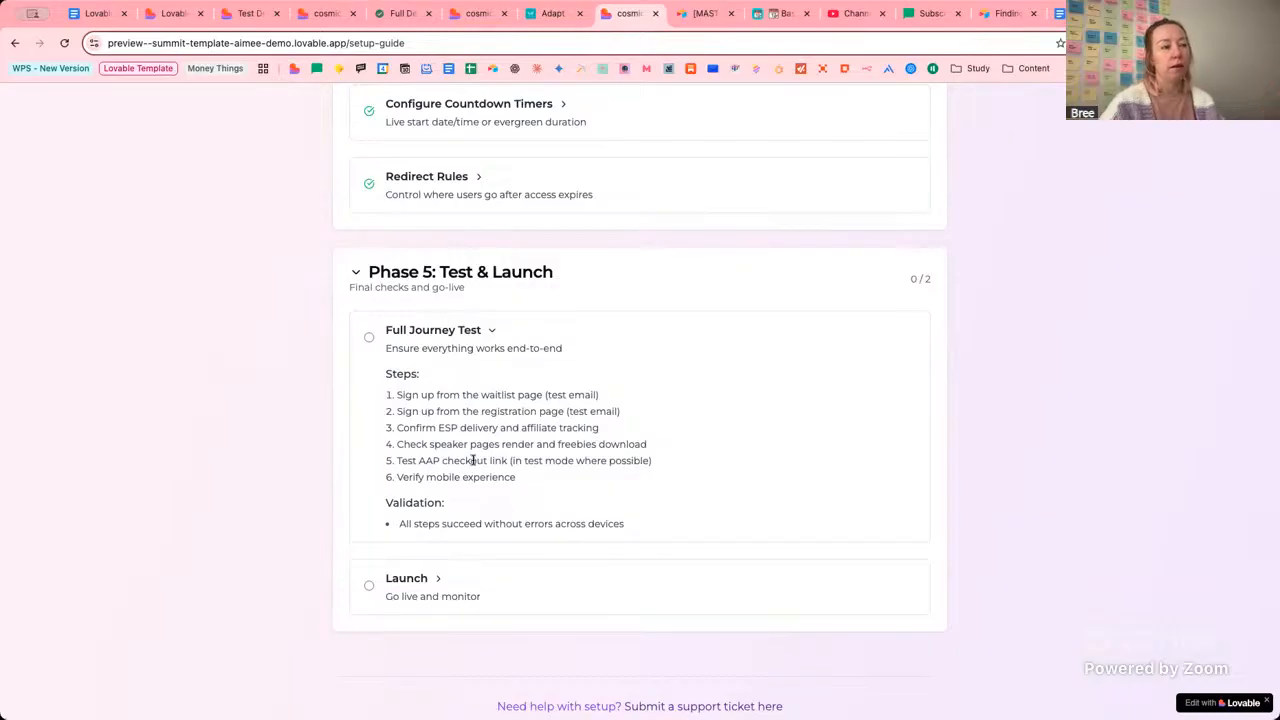
pyautogui.moveTo(513, 463); pyautogui.dragTo(608, 464)
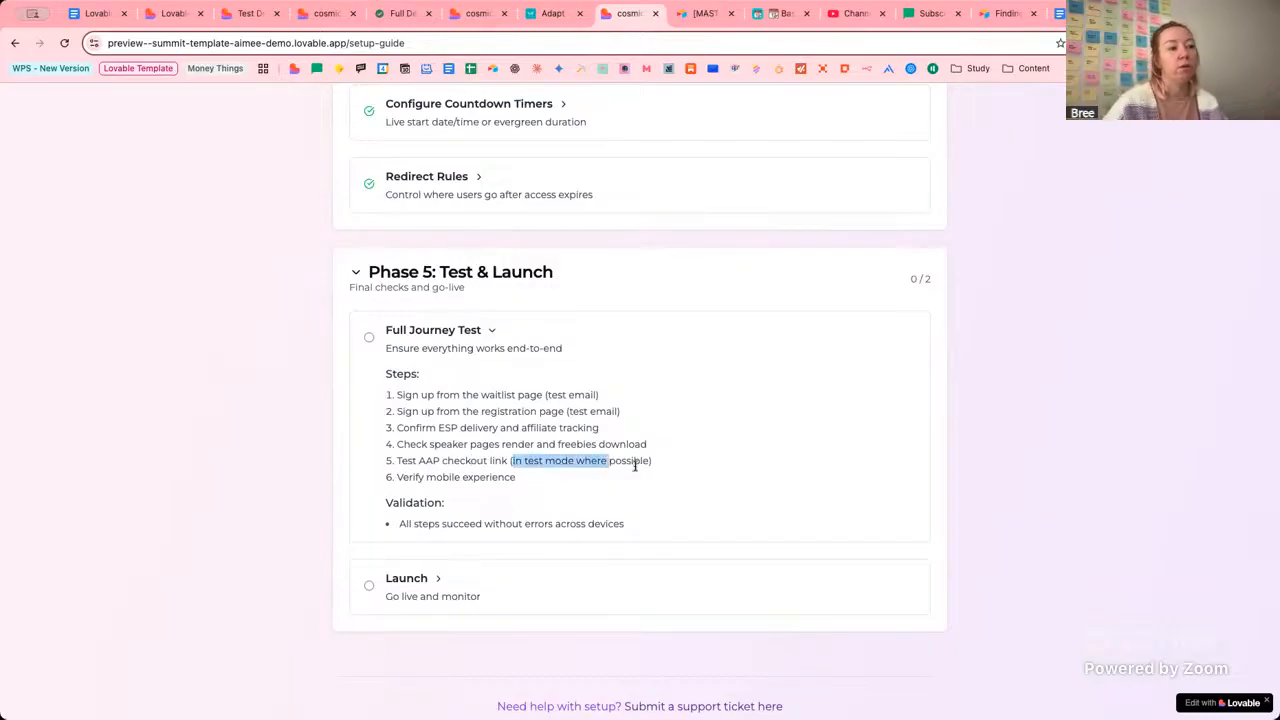
pyautogui.click(635, 465)
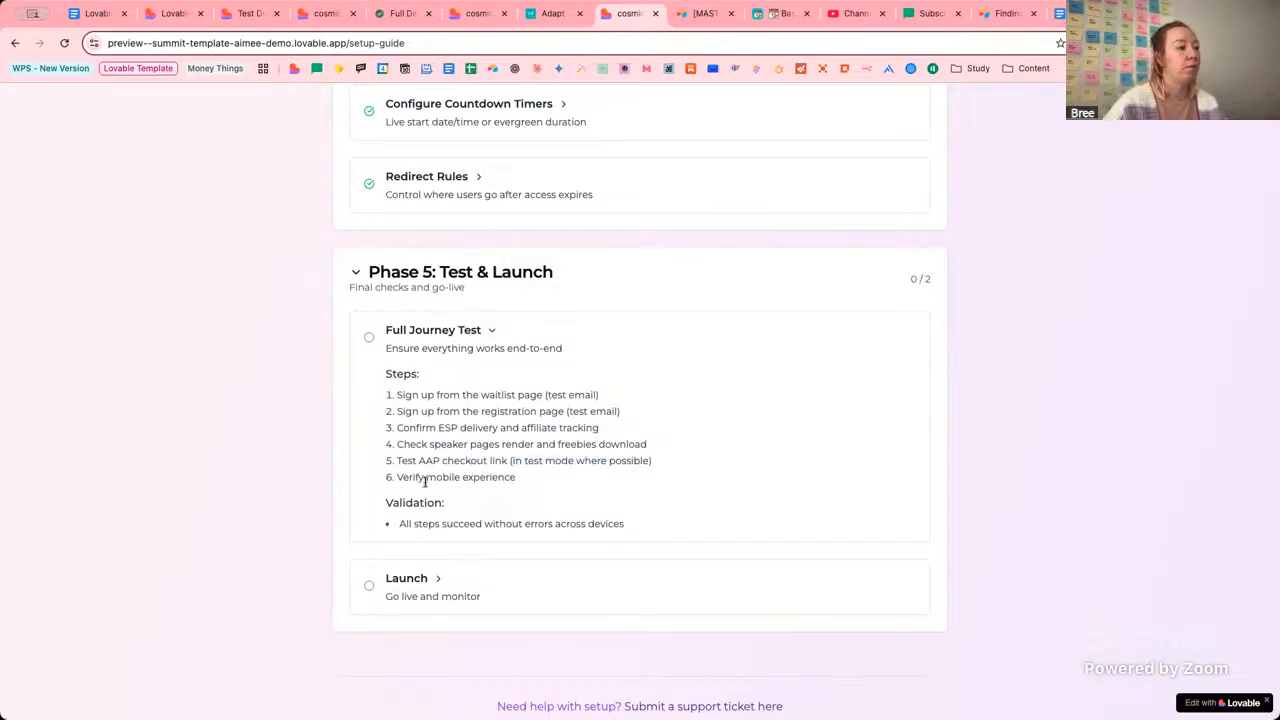
pyautogui.moveTo(407, 477); pyautogui.dragTo(534, 483)
pyautogui.click(535, 483)
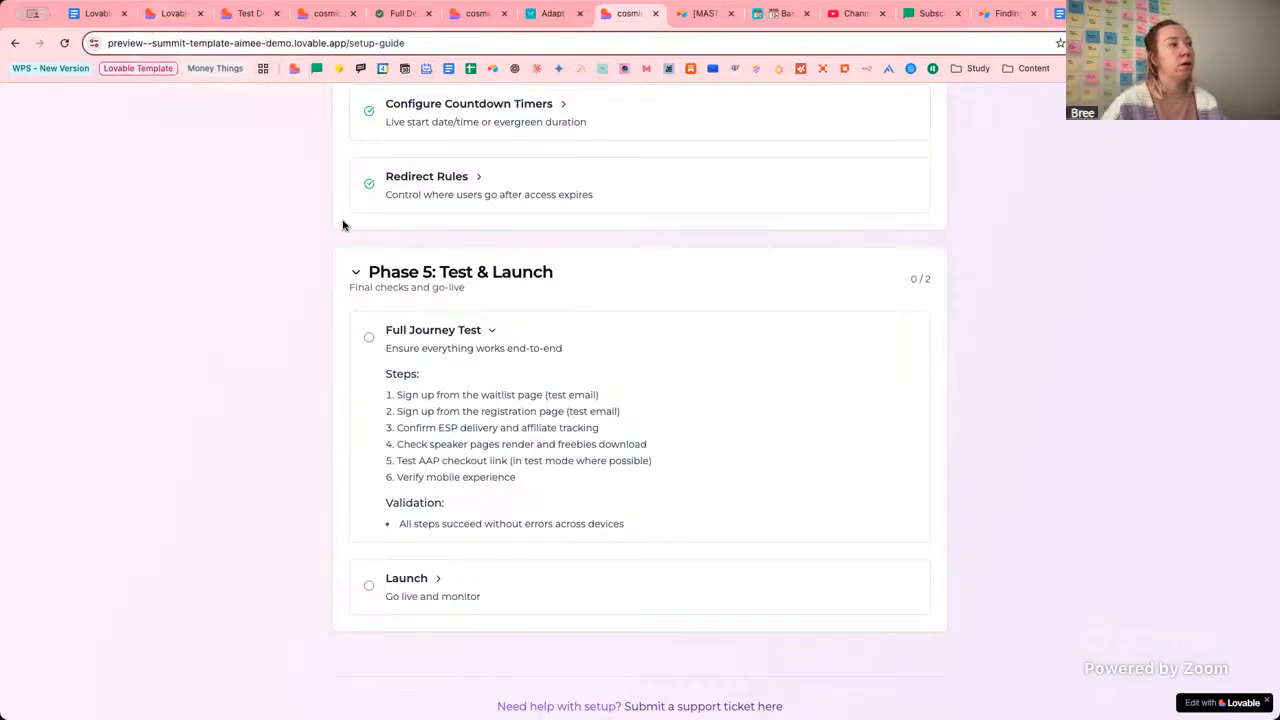
pyautogui.click(172, 14)
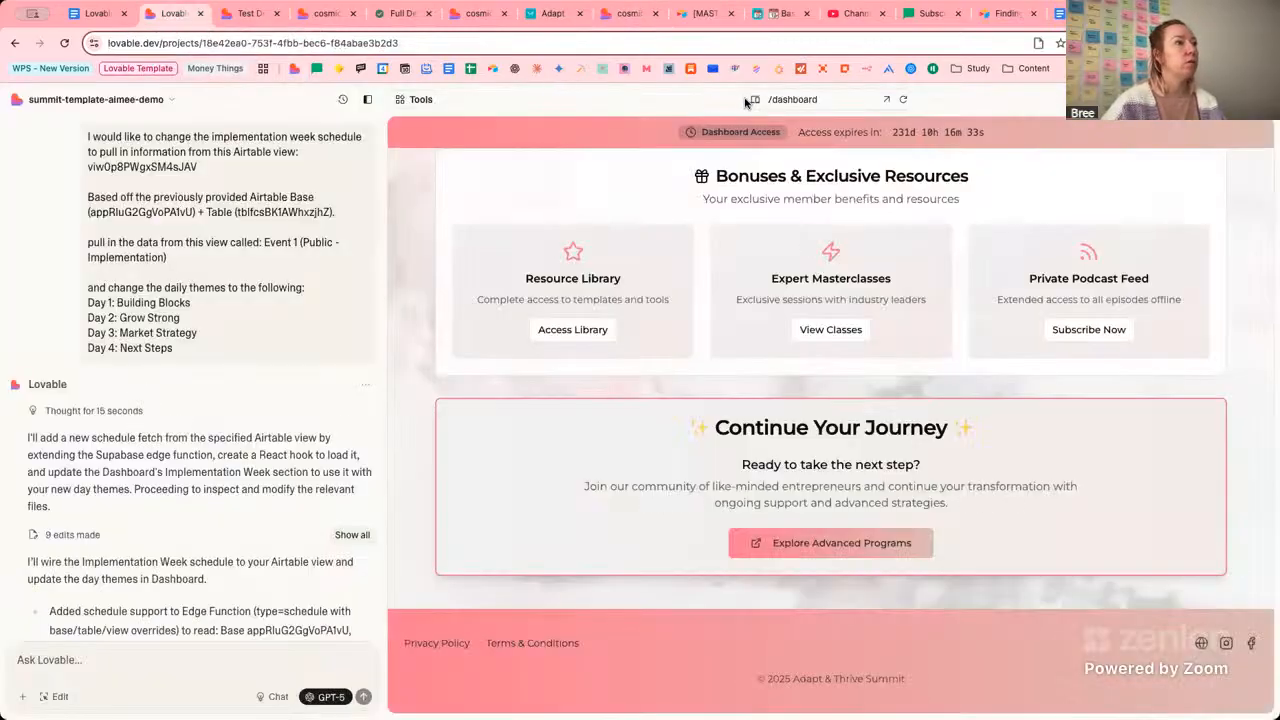
# Switch the dashboard preview between desktop, tablet and mobile widths to check the renamed schedule days.
pyautogui.click(755, 100)
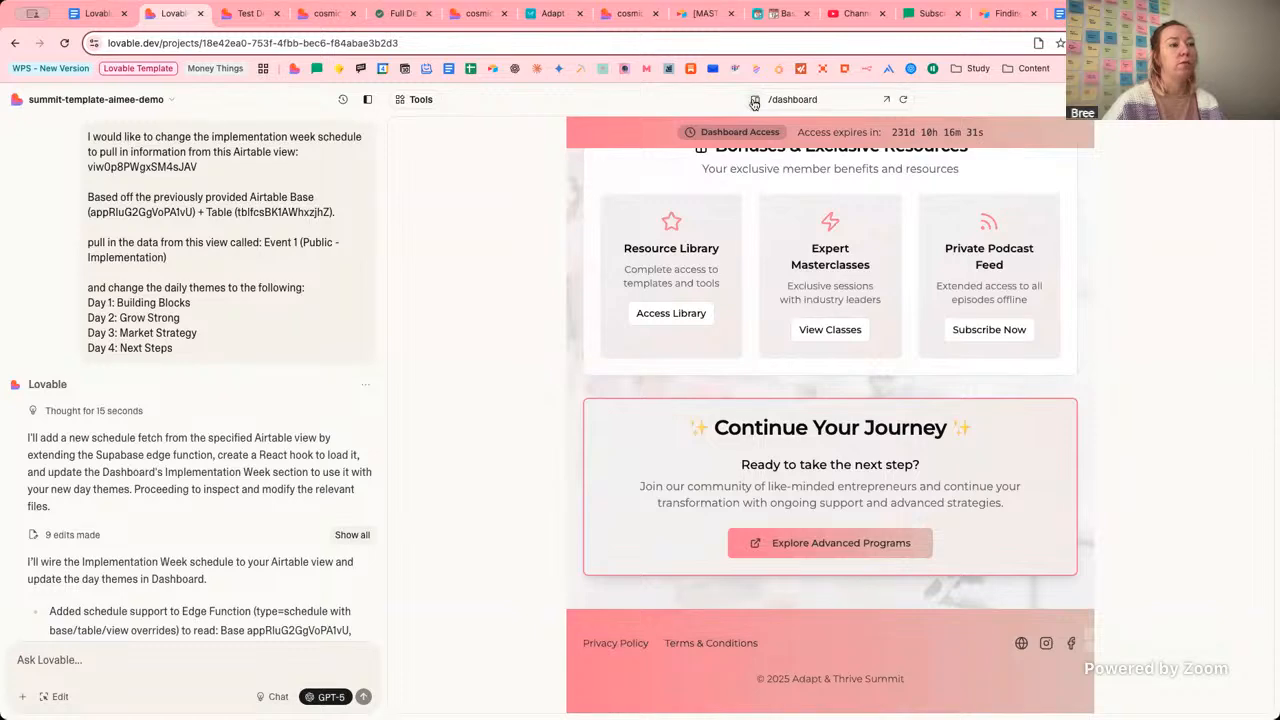
pyautogui.click(755, 101)
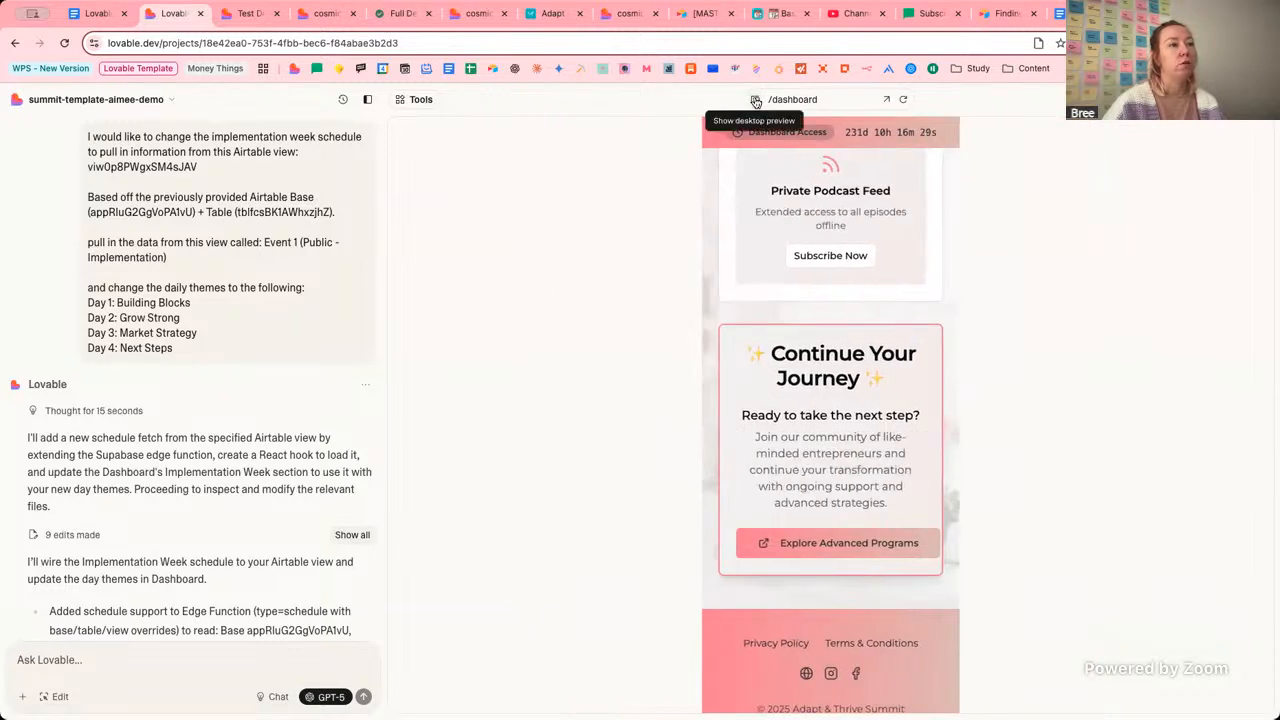
pyautogui.click(755, 101)
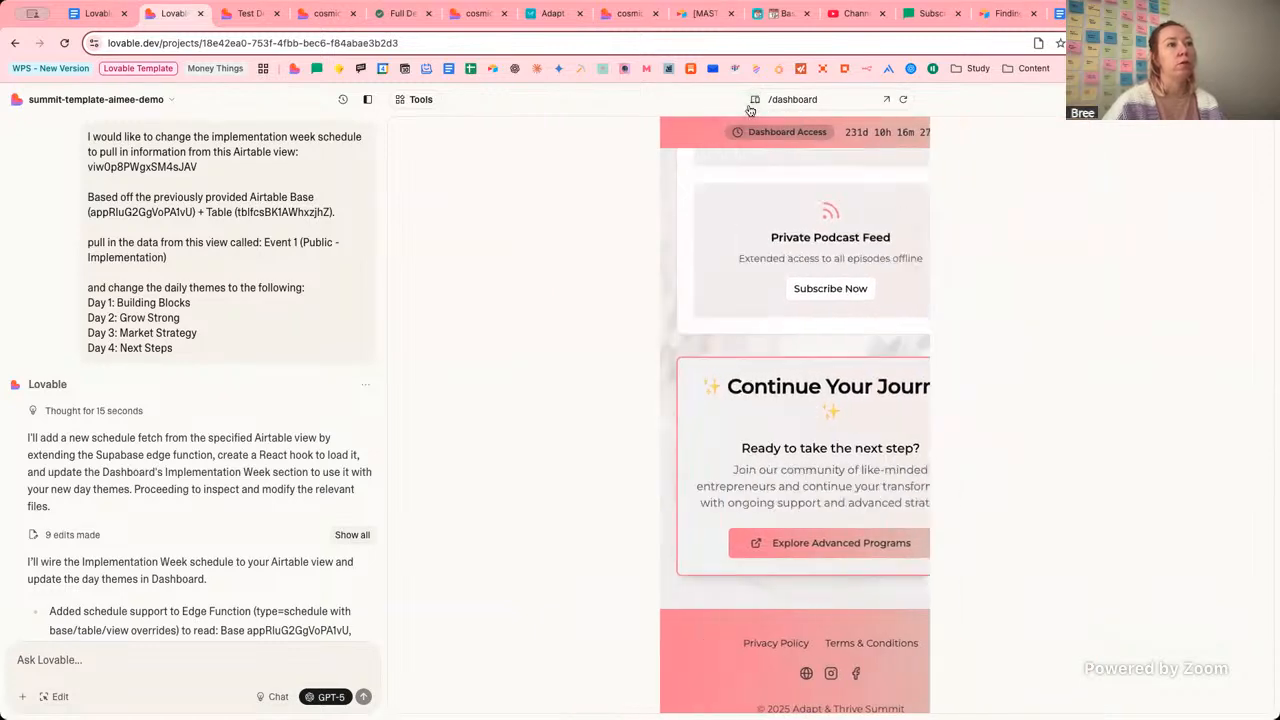
pyautogui.click(755, 100)
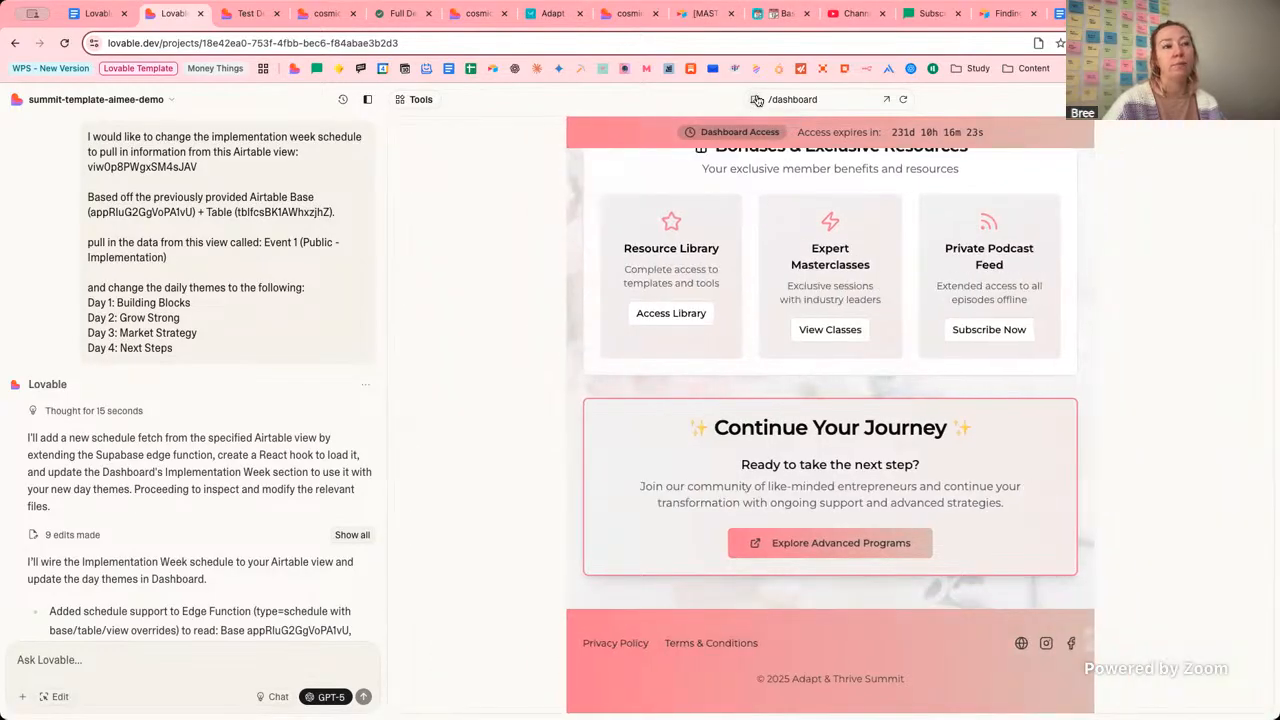
pyautogui.scroll(10, 803, 427)
pyautogui.scroll(-10, 803, 427)
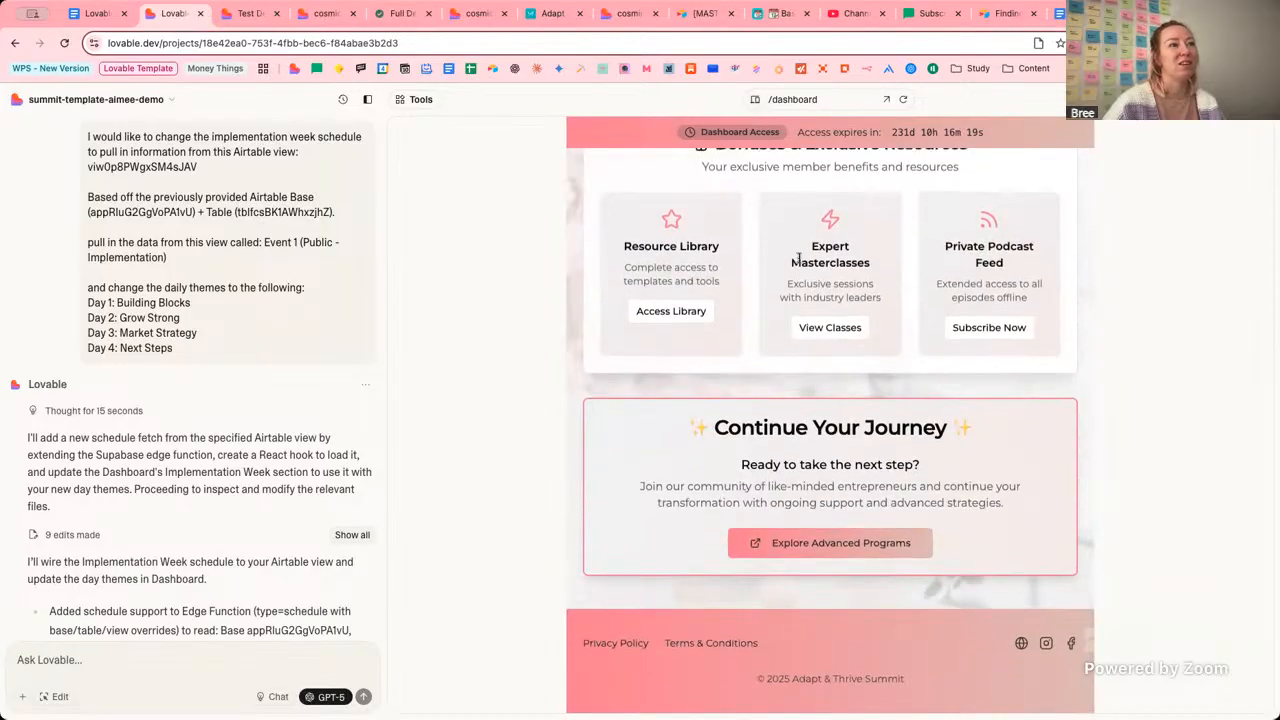
pyautogui.scroll(5, 803, 286)
pyautogui.click(754, 100)
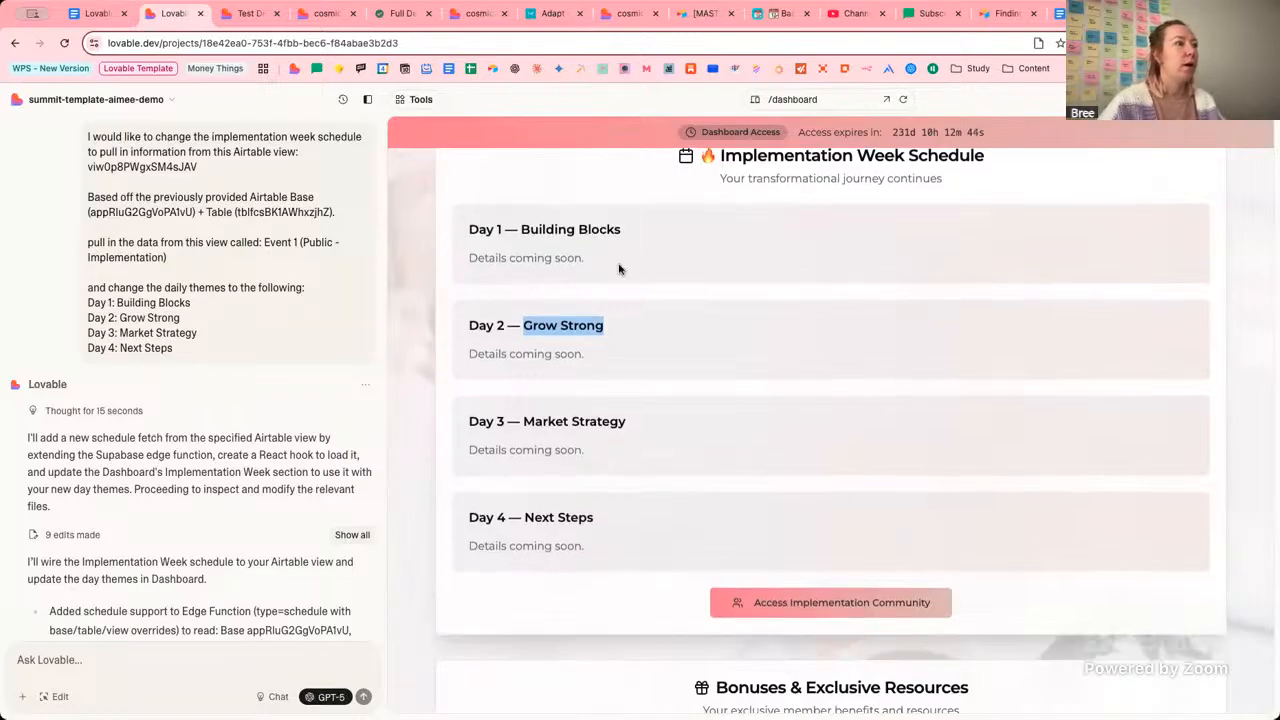
pyautogui.click(521, 258)
pyautogui.moveTo(522, 232); pyautogui.dragTo(636, 240)
pyautogui.click(523, 231)
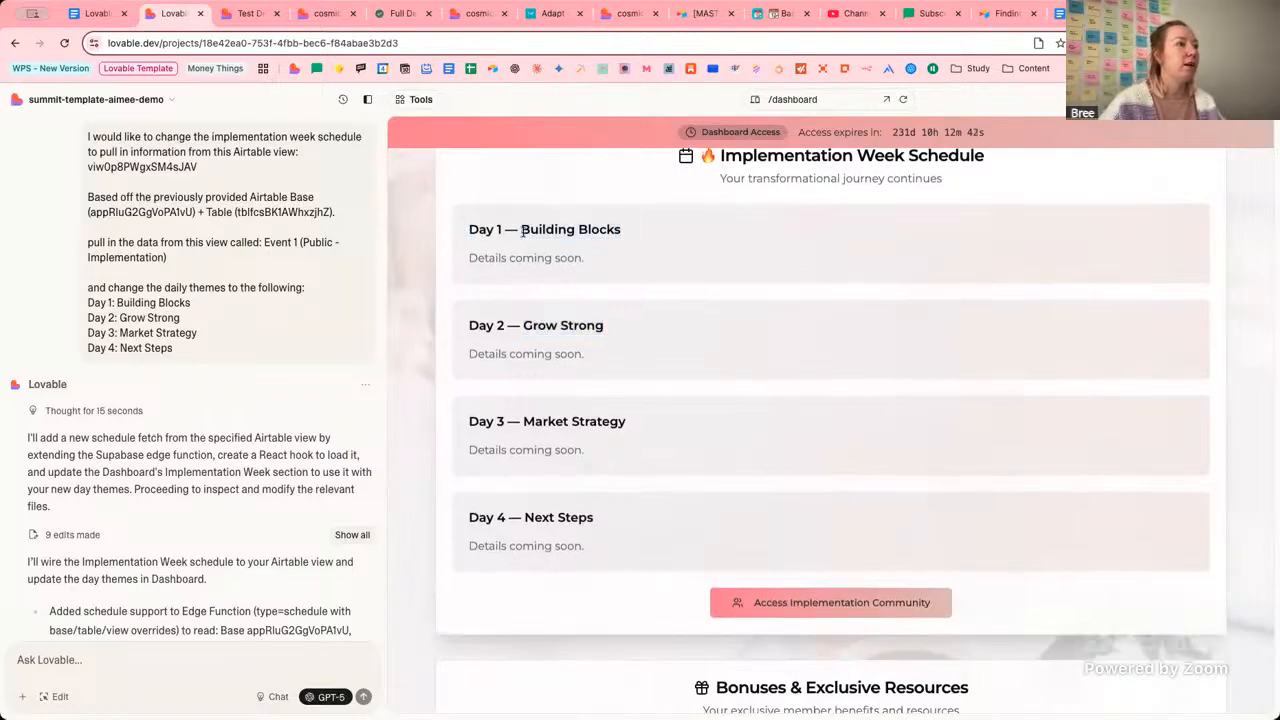
pyautogui.moveTo(474, 258); pyautogui.dragTo(594, 270)
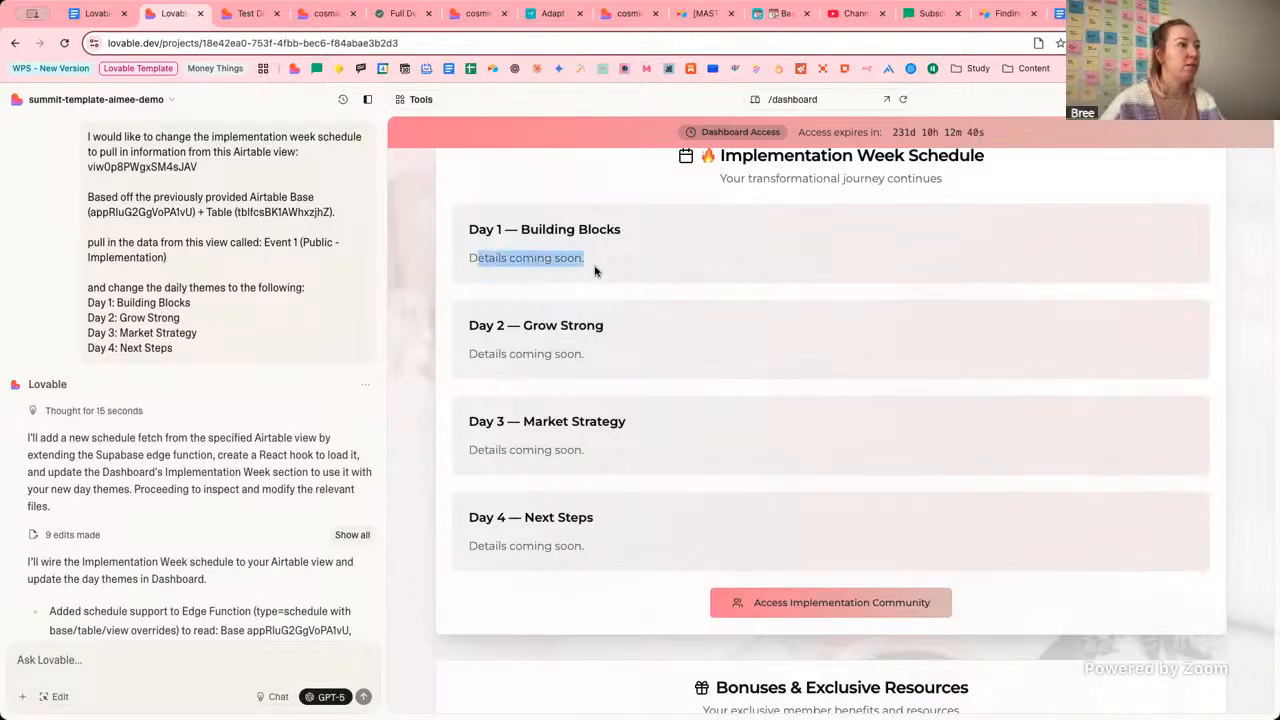
pyautogui.click(632, 274)
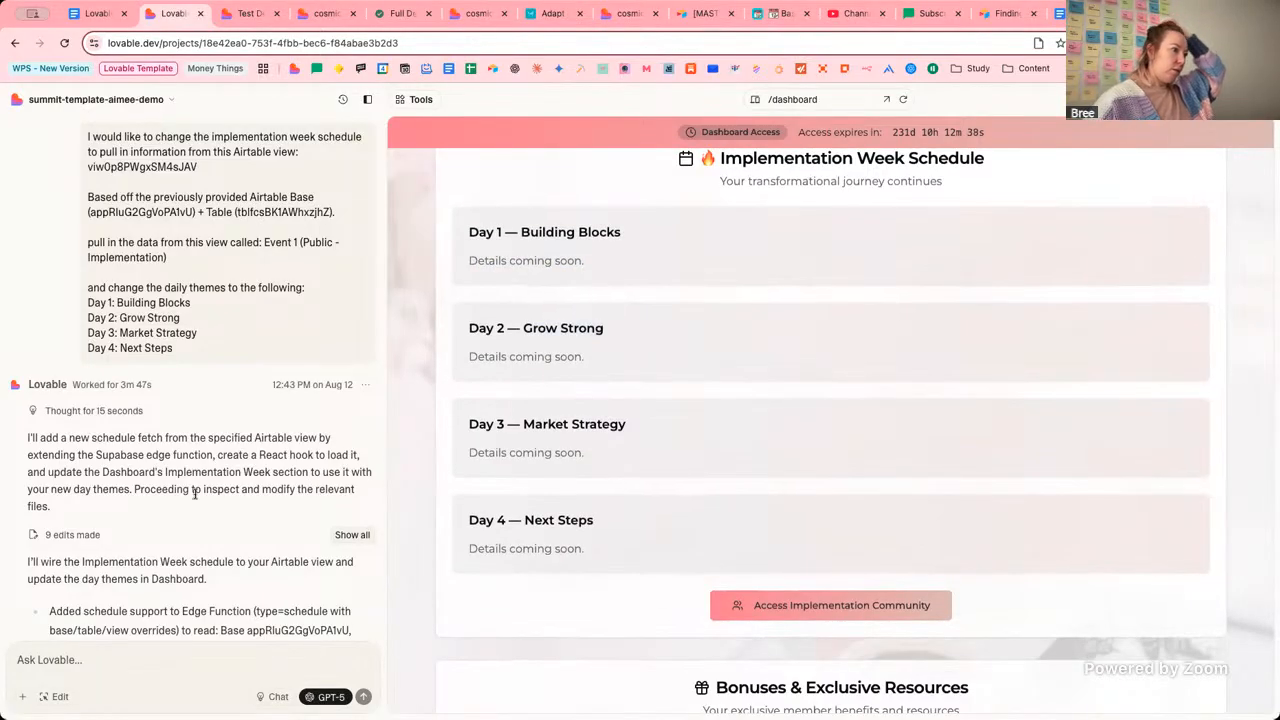
pyautogui.moveTo(103, 440); pyautogui.dragTo(274, 441)
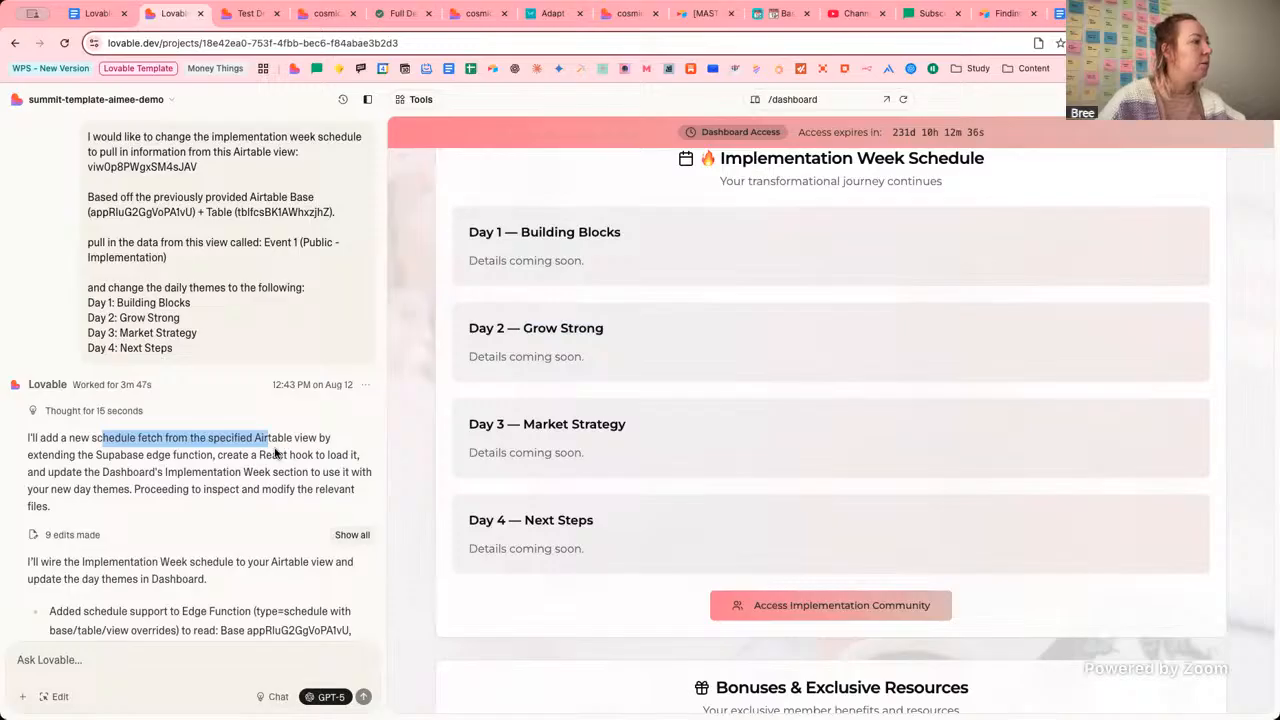
pyautogui.click(280, 456)
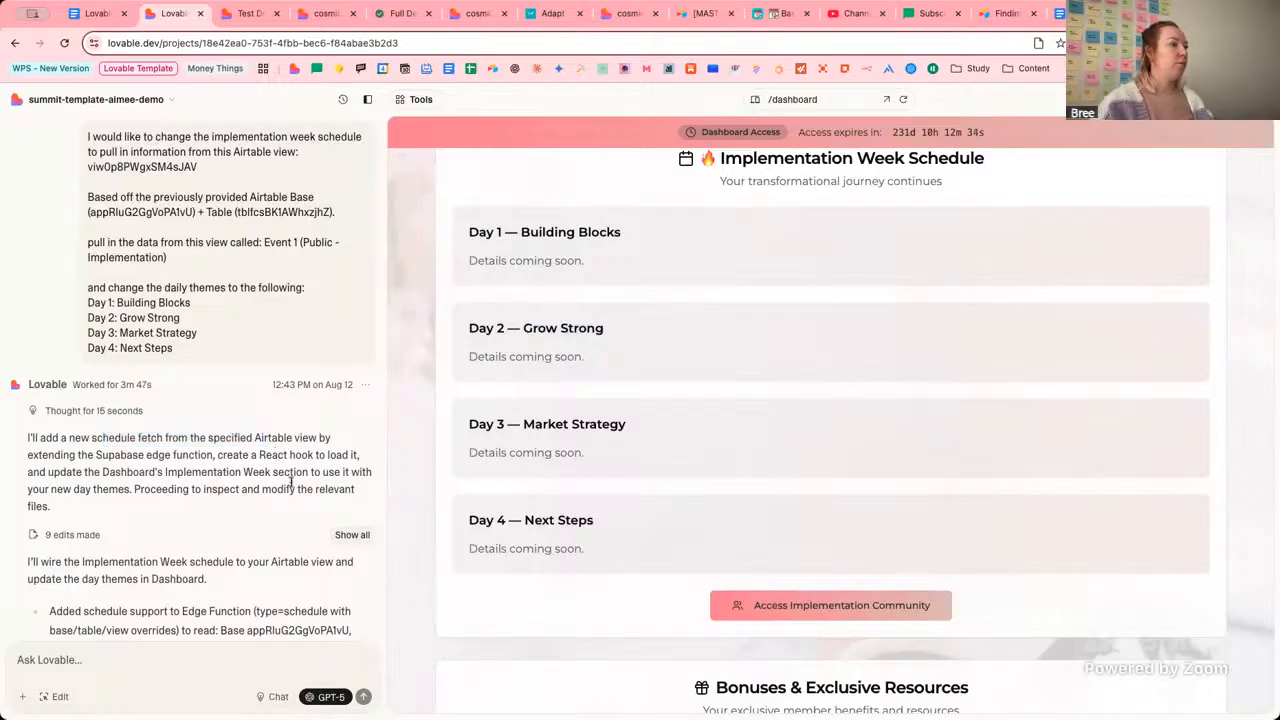
pyautogui.moveTo(106, 455); pyautogui.dragTo(208, 455)
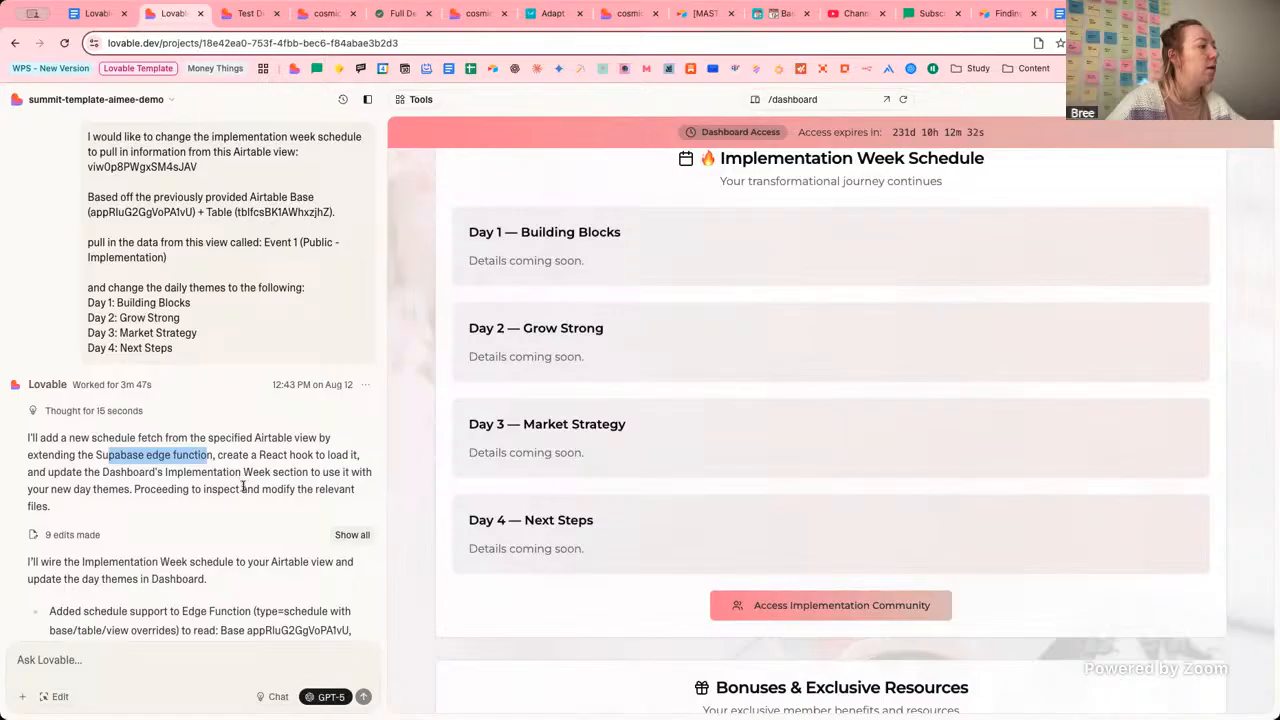
pyautogui.click(80, 451)
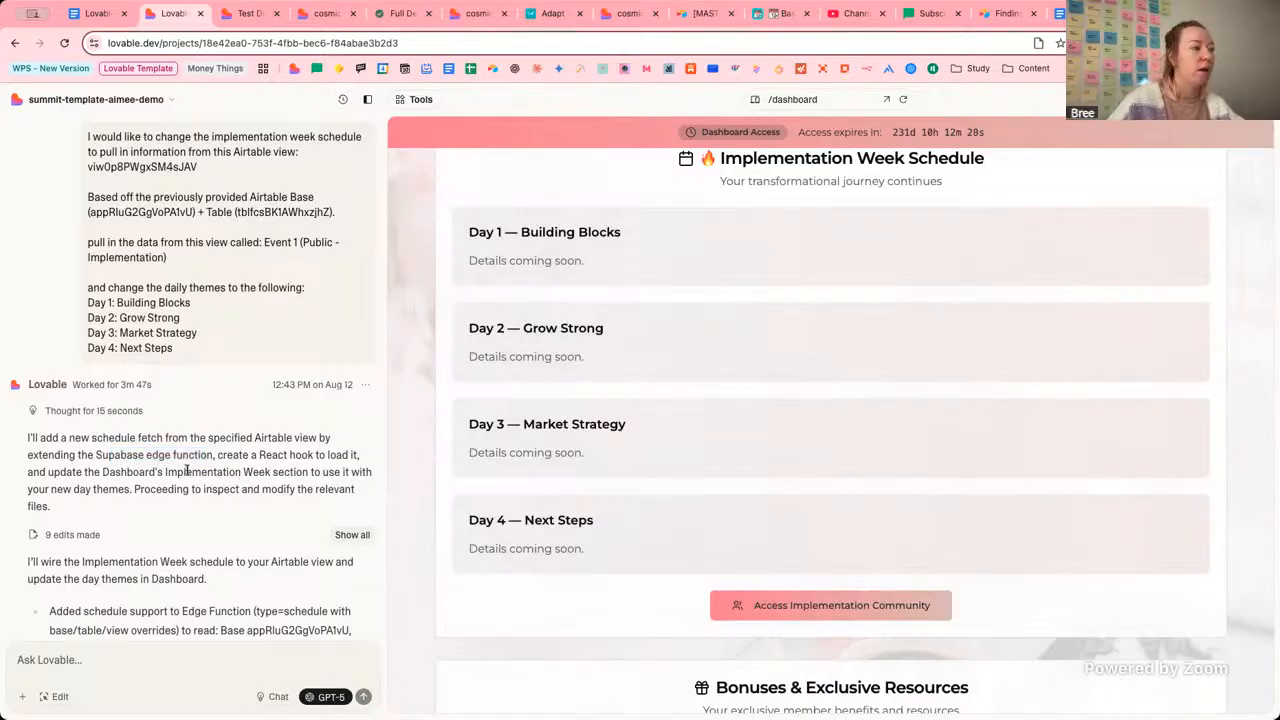
pyautogui.doubleClick(145, 455)
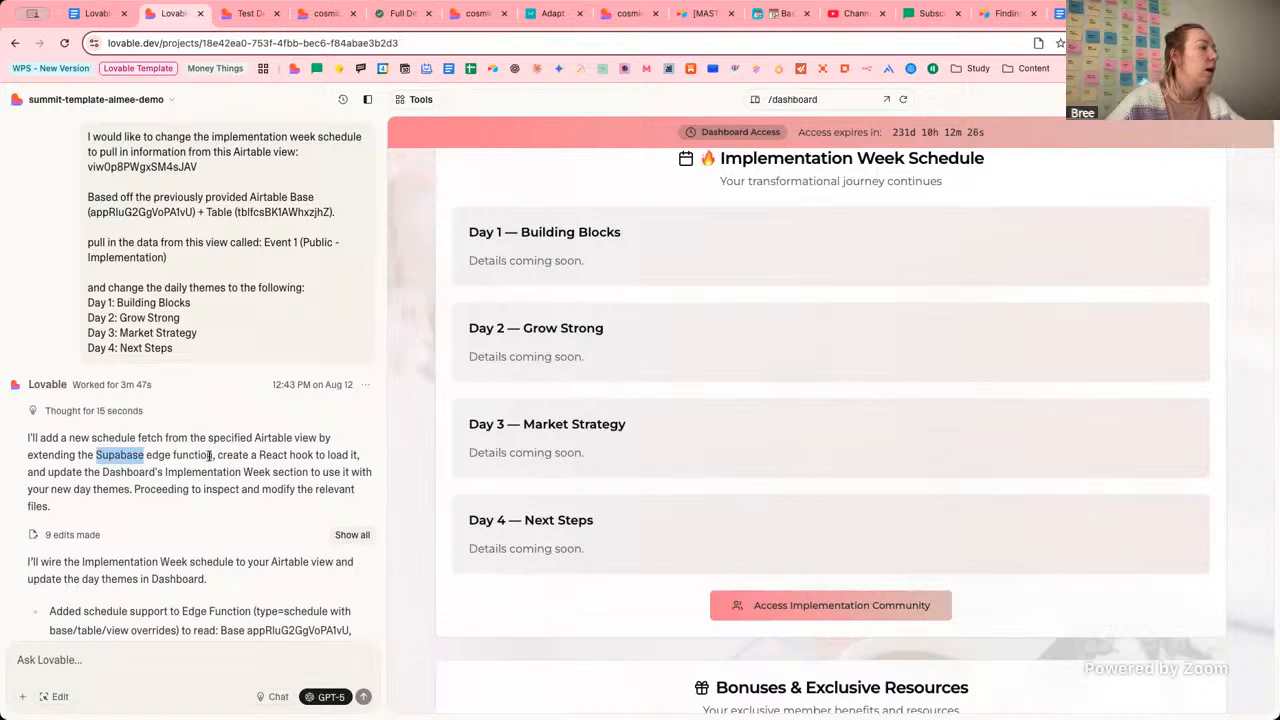
pyautogui.click(209, 455)
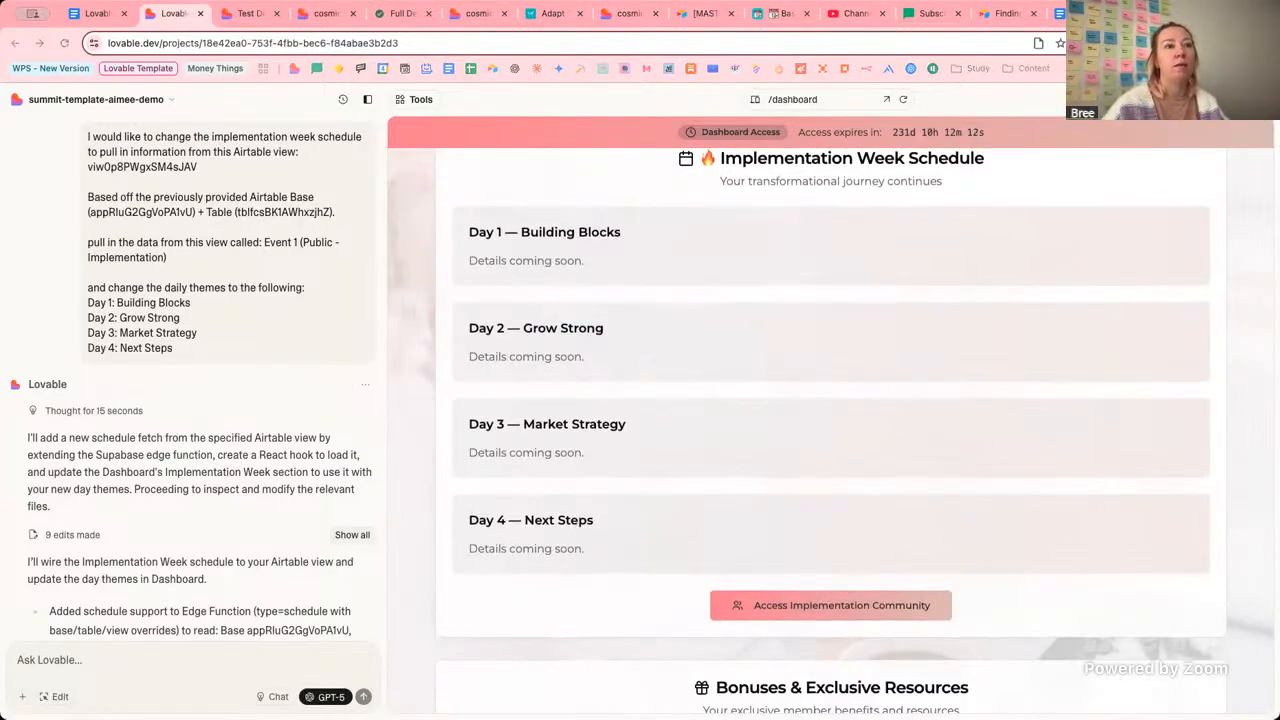
pyautogui.click(176, 449)
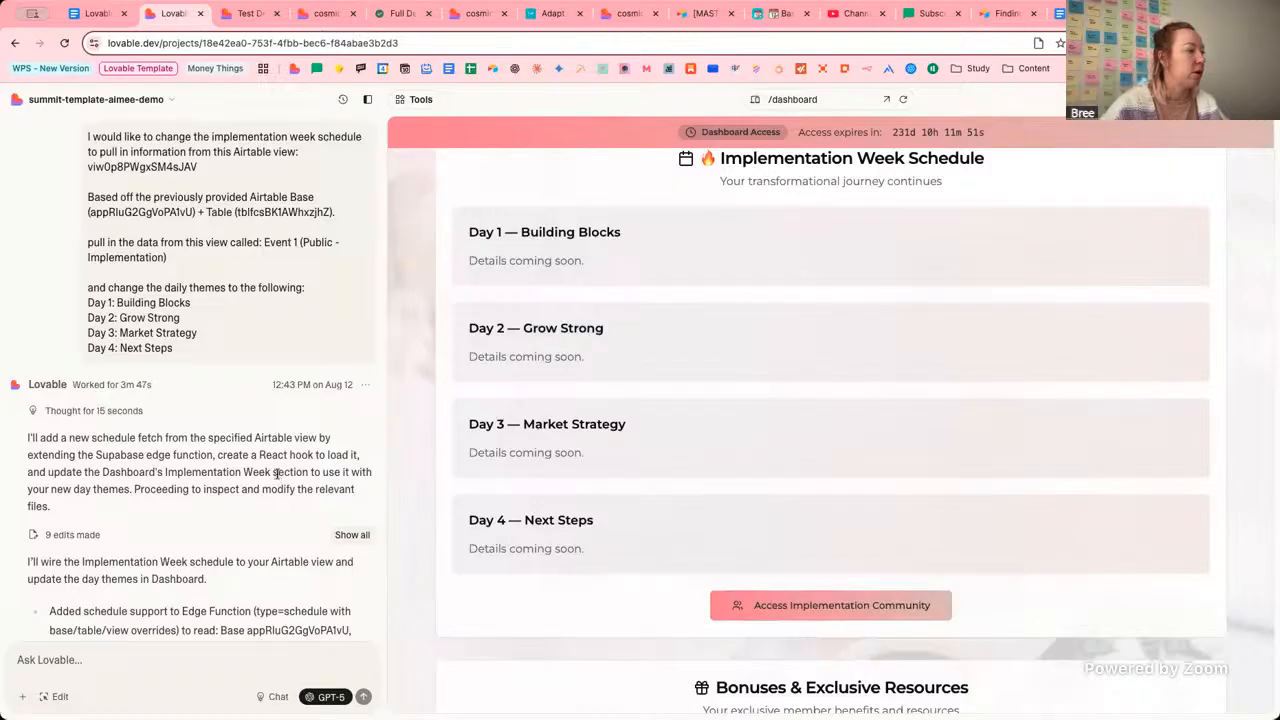
pyautogui.scroll(-2, 177, 484)
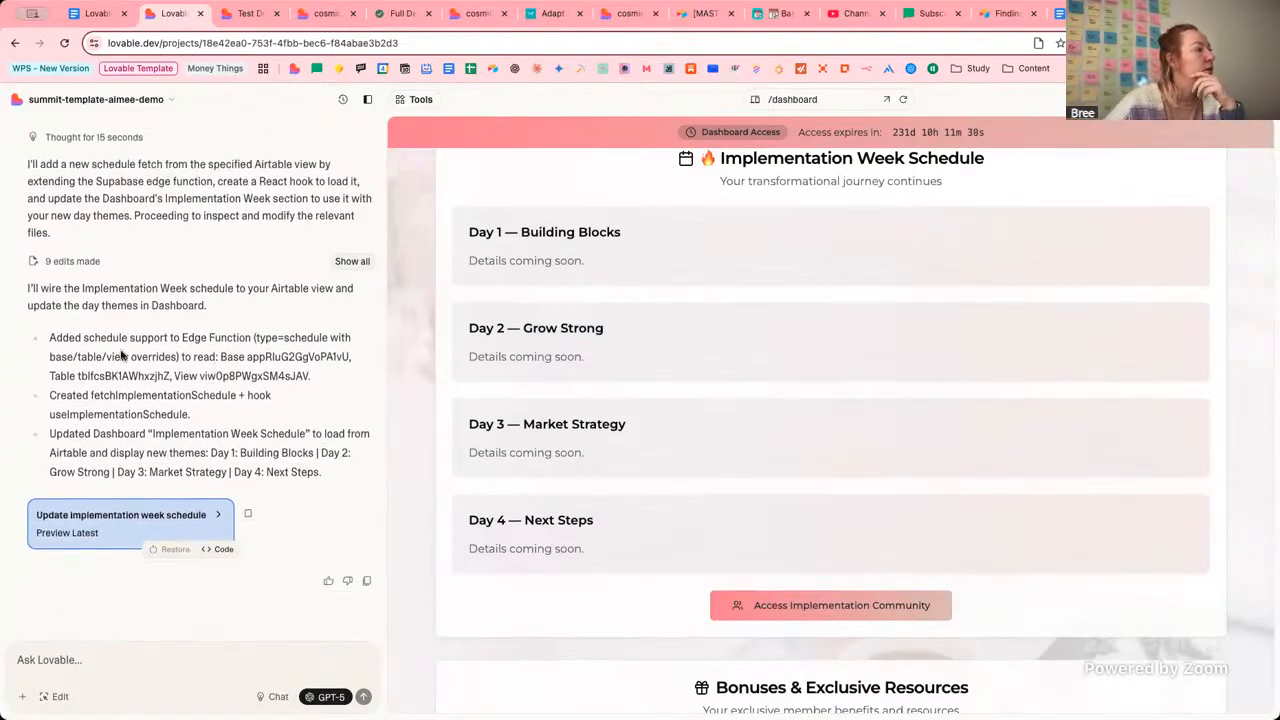
pyautogui.moveTo(95, 338); pyautogui.dragTo(251, 340)
pyautogui.click(251, 341)
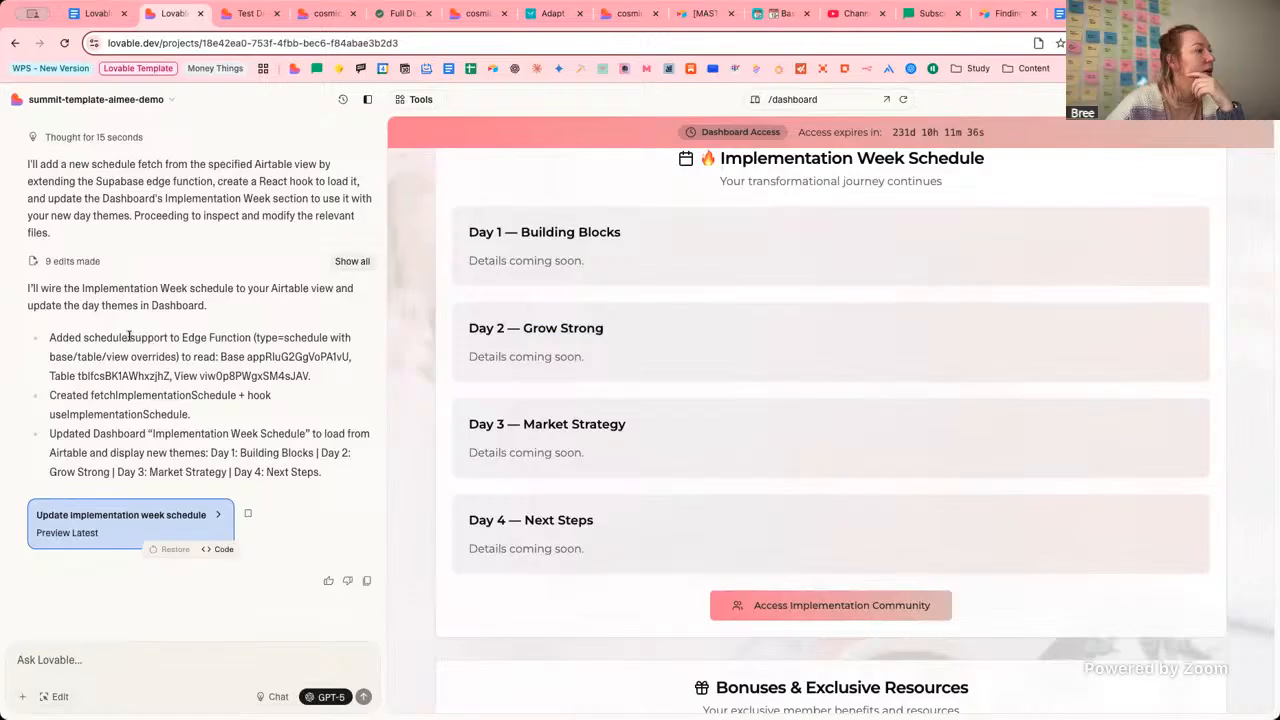
pyautogui.moveTo(129, 338); pyautogui.dragTo(324, 383)
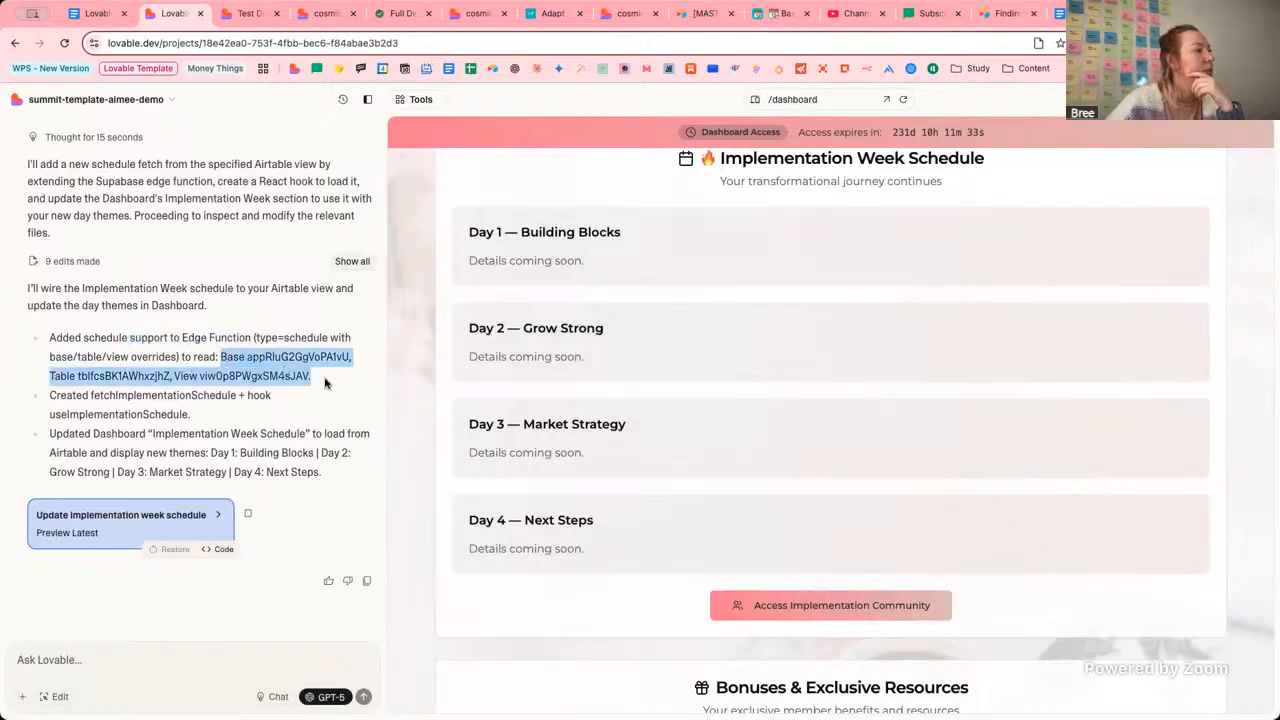
pyautogui.click(266, 375)
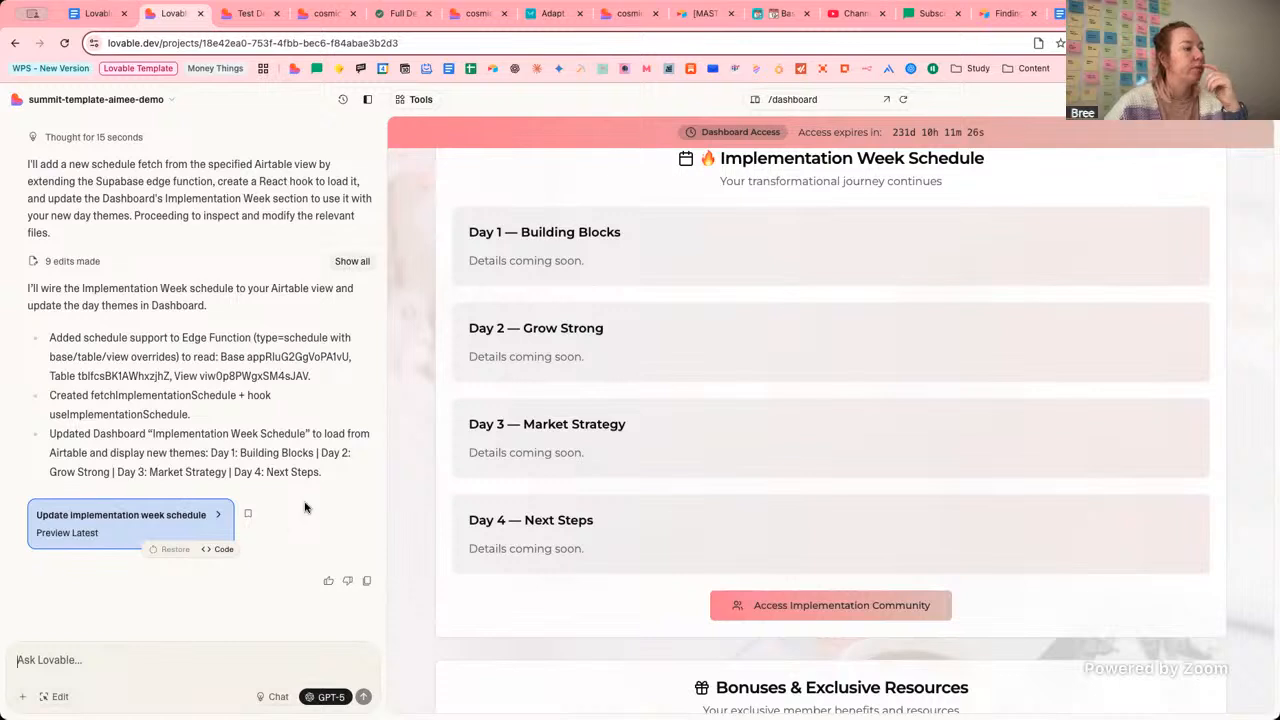
# Tell Lovable the schedule changes aren't on /dashboard and ask about a temporary localStorage fallback.
pyautogui.write('Can')
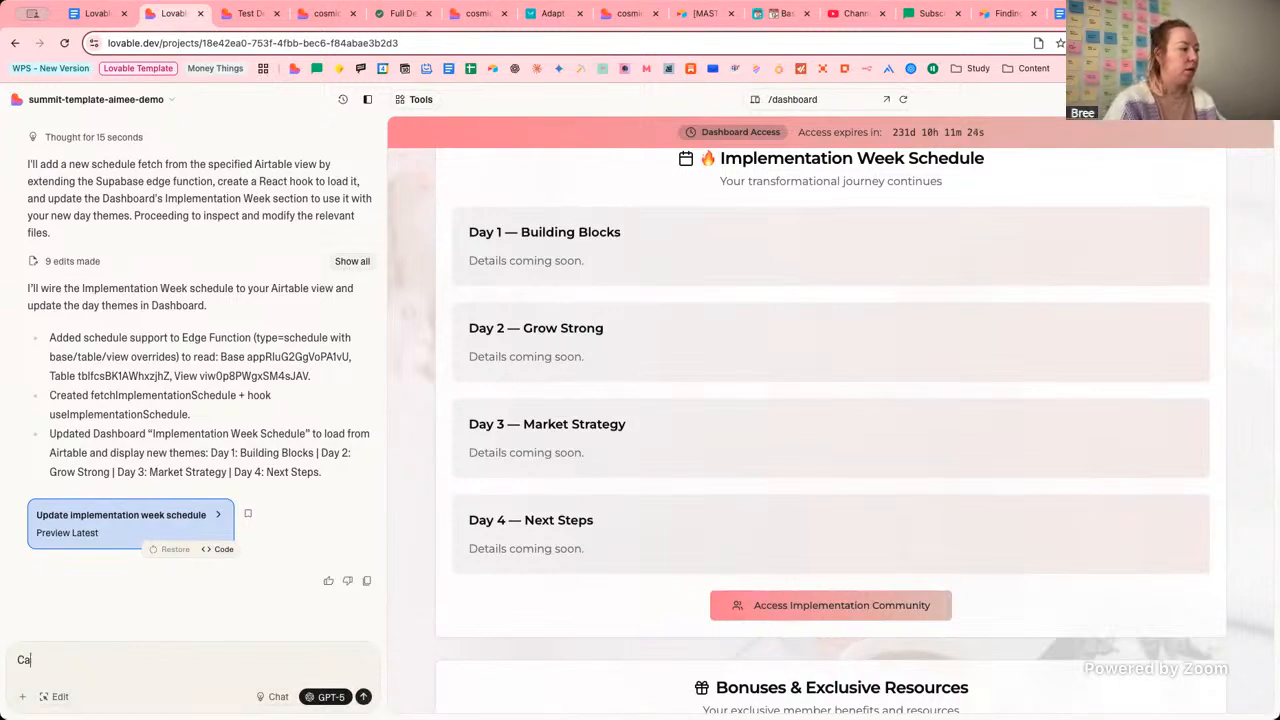
pyautogui.press('BackSpace')
pyautogui.press('BackSpace')
pyautogui.write("I can't see those ")
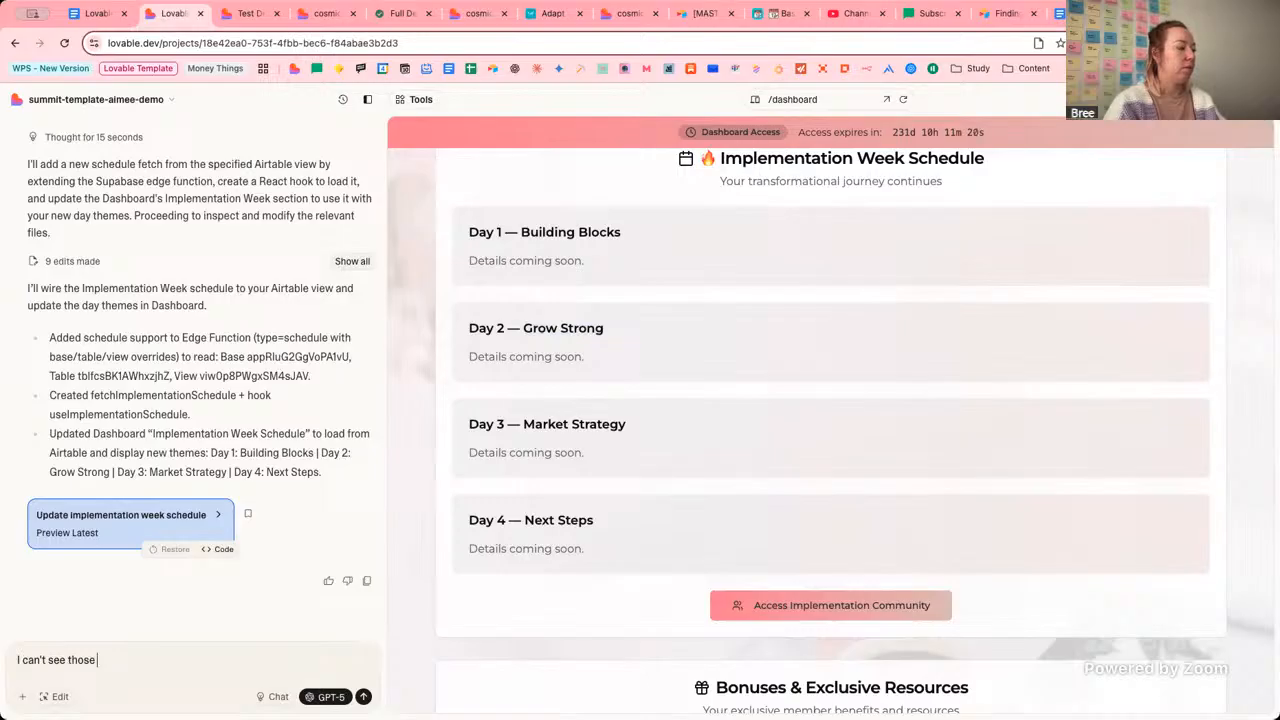
pyautogui.write('changed')
pyautogui.write(' populating o')
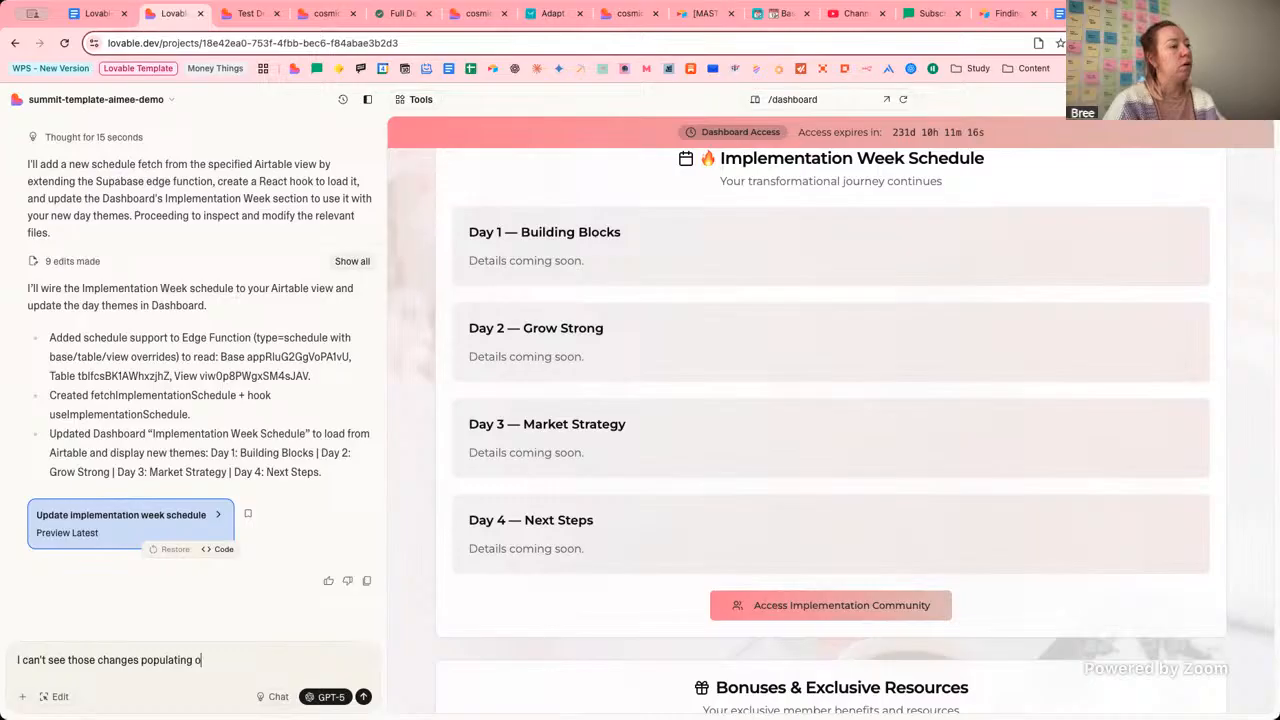
pyautogui.write('n the a')
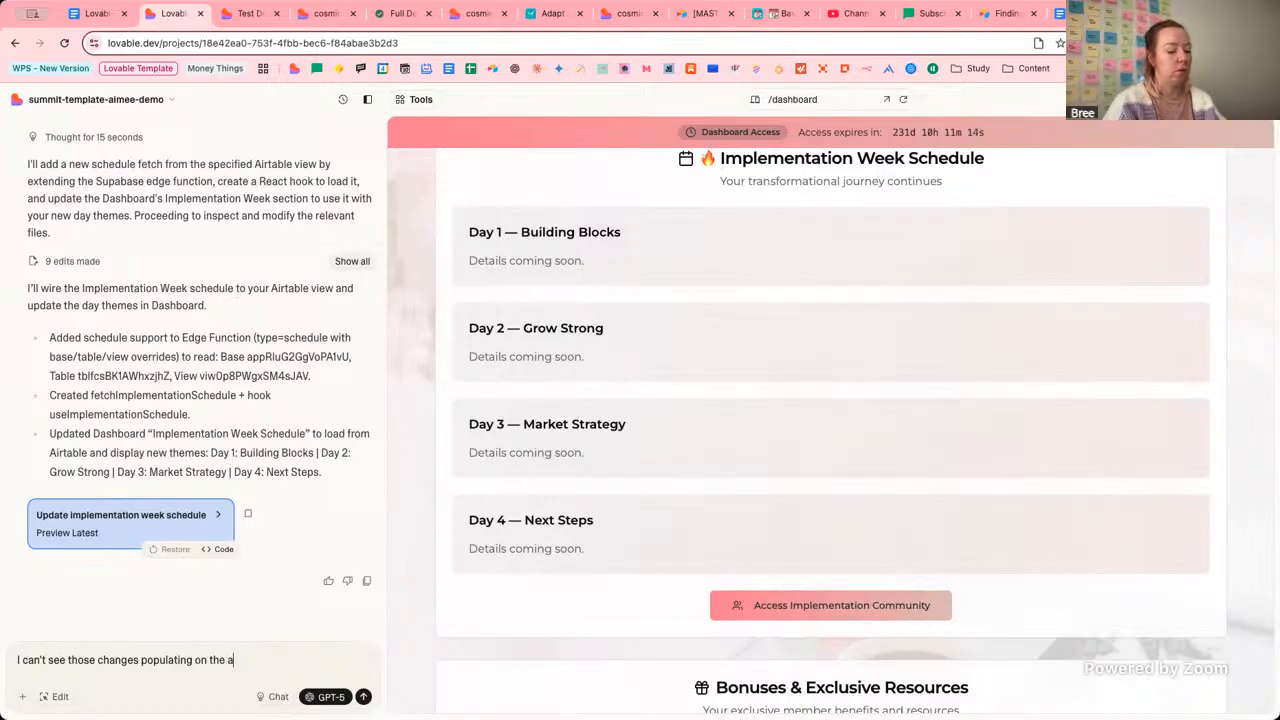
pyautogui.press('BackSpace')
pyautogui.write('/da')
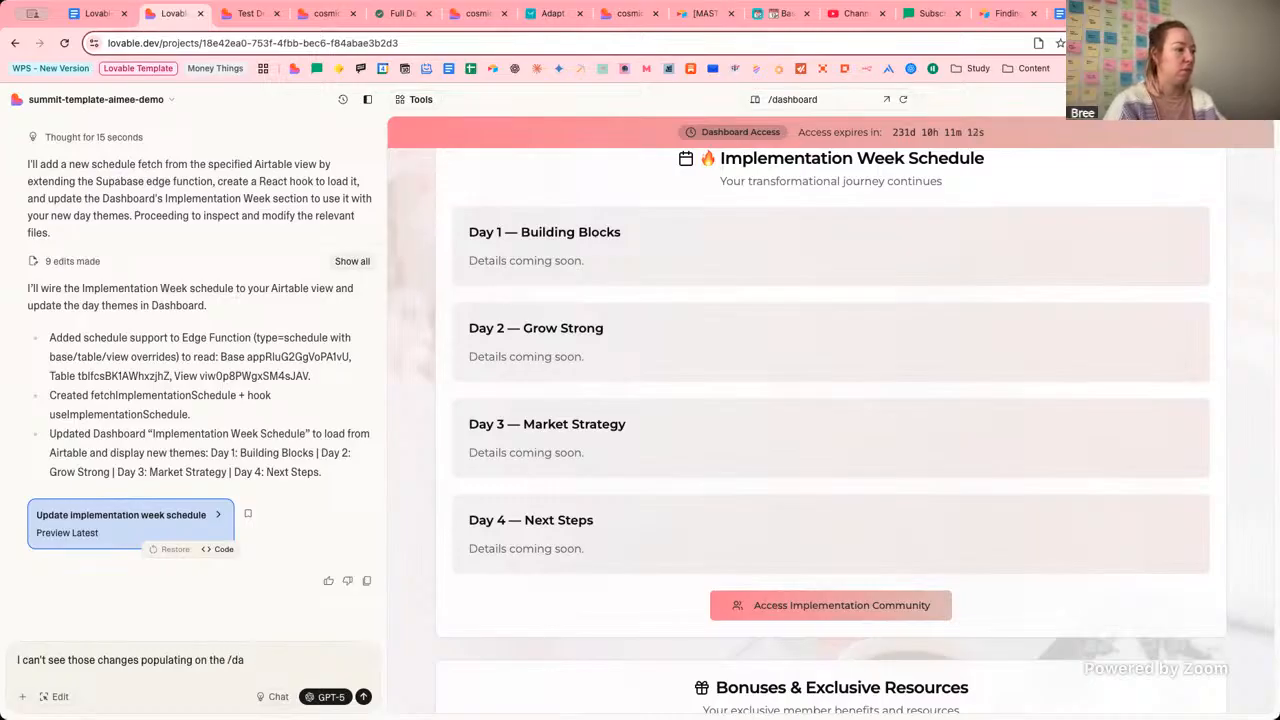
pyautogui.write('shoard can you check that')
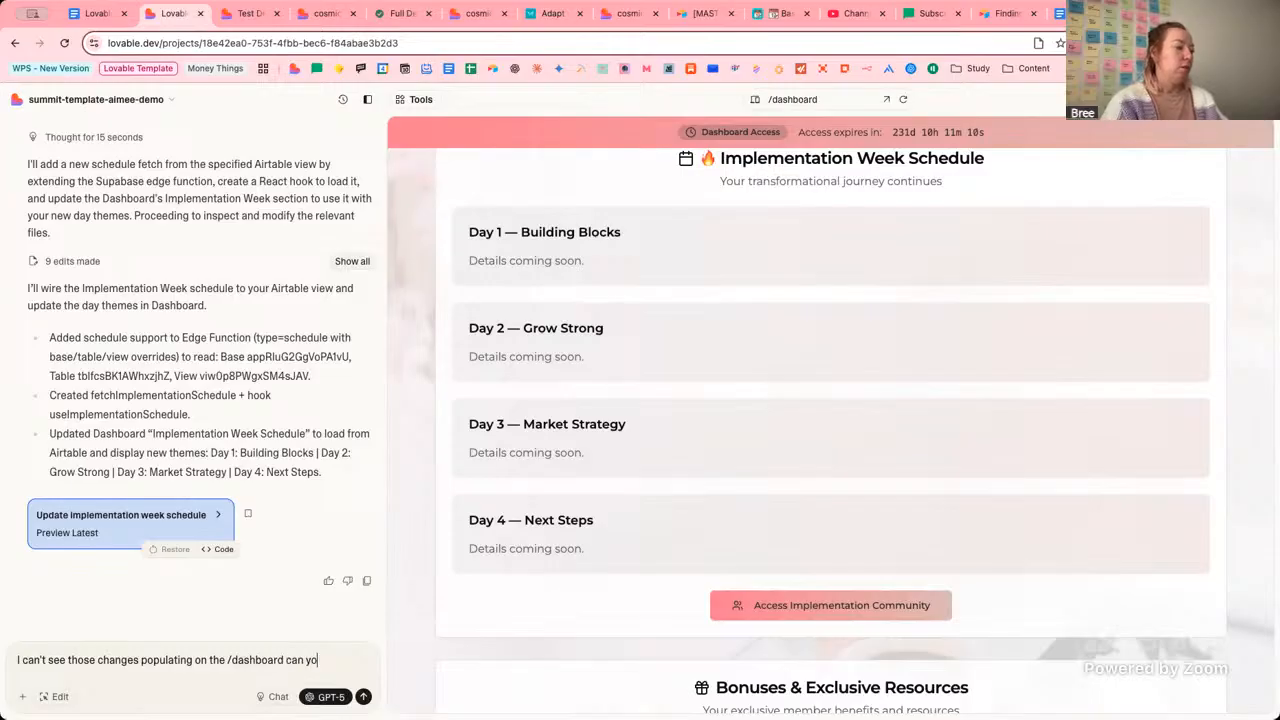
pyautogui.write(' the ')
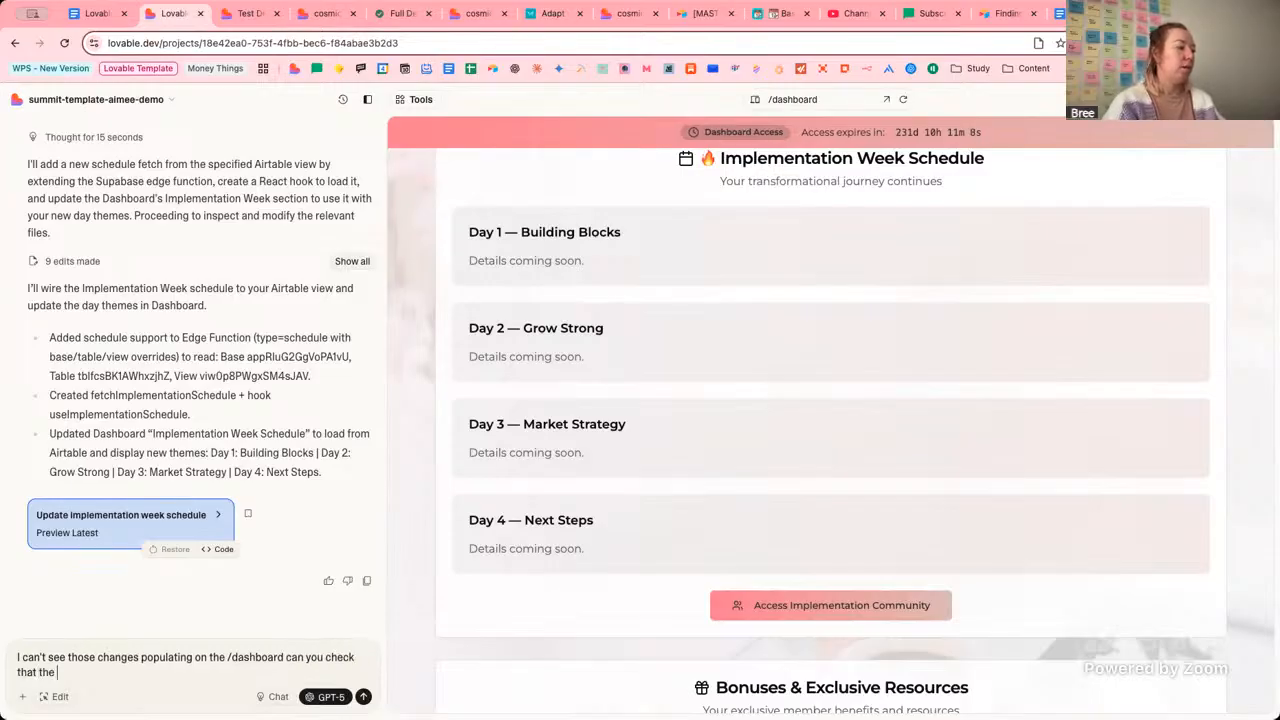
pyautogui.write('air')
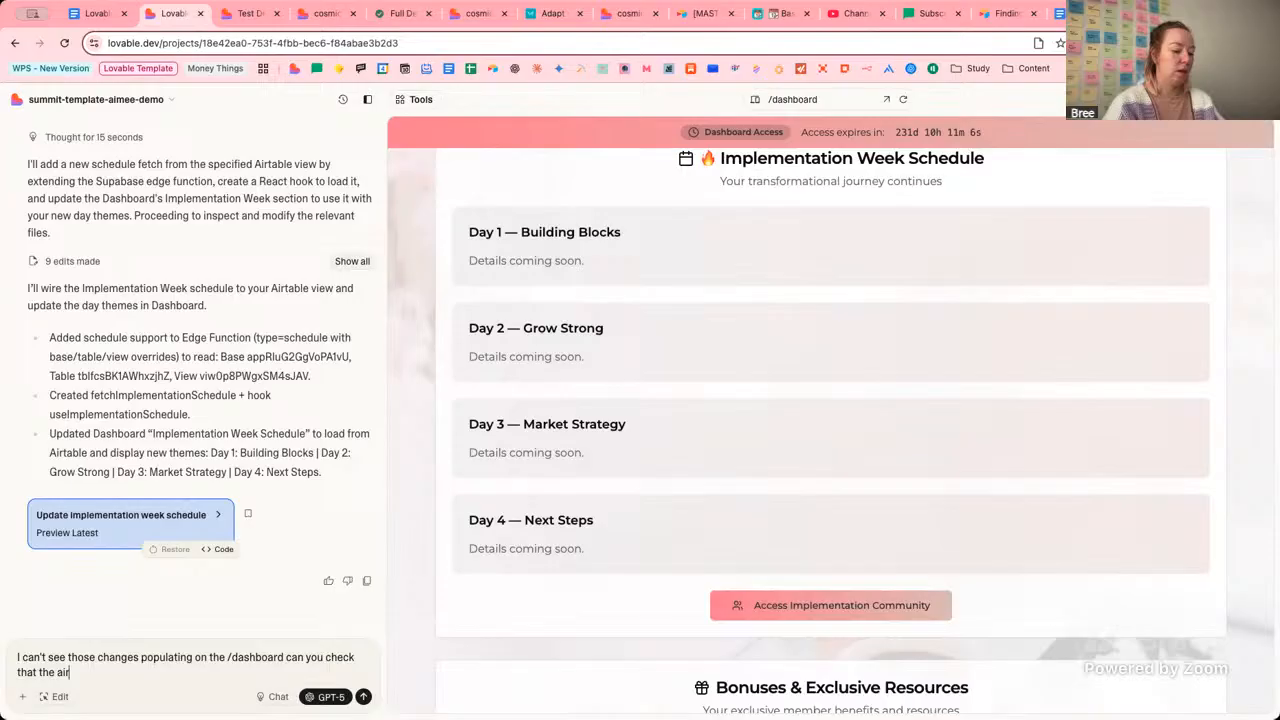
pyautogui.write('table records a')
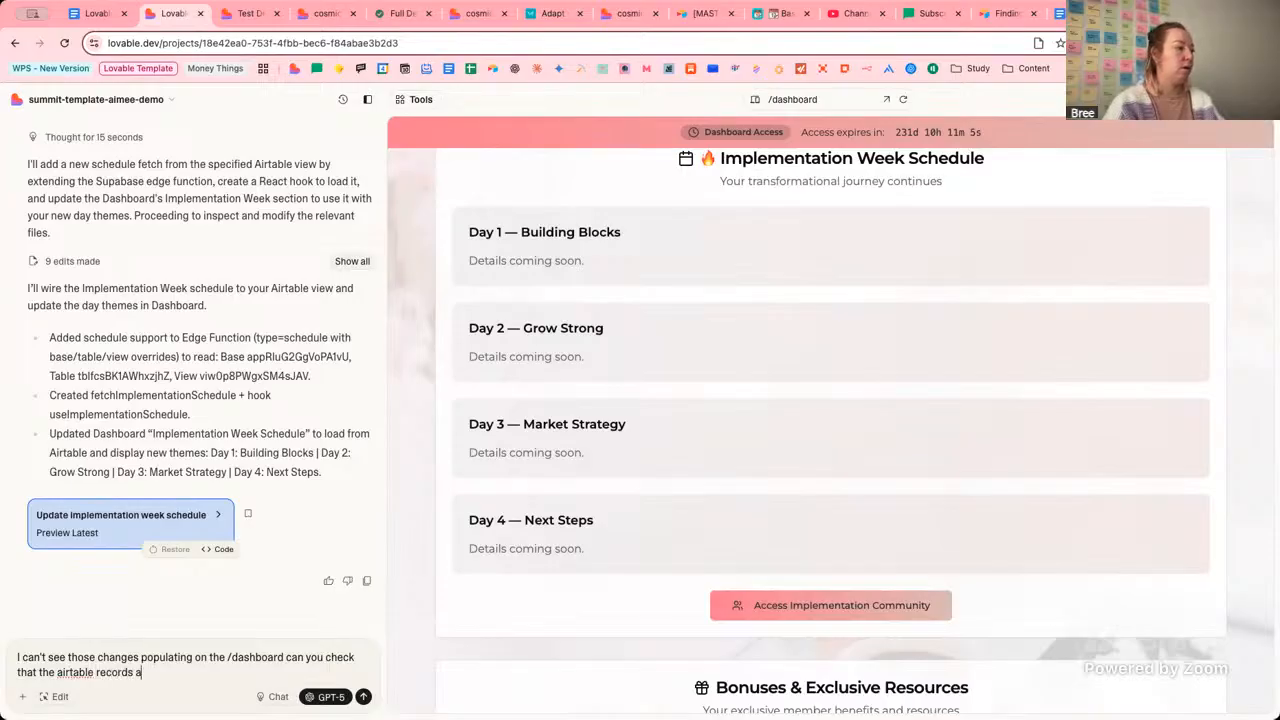
pyautogui.write('re pulling thorugh')
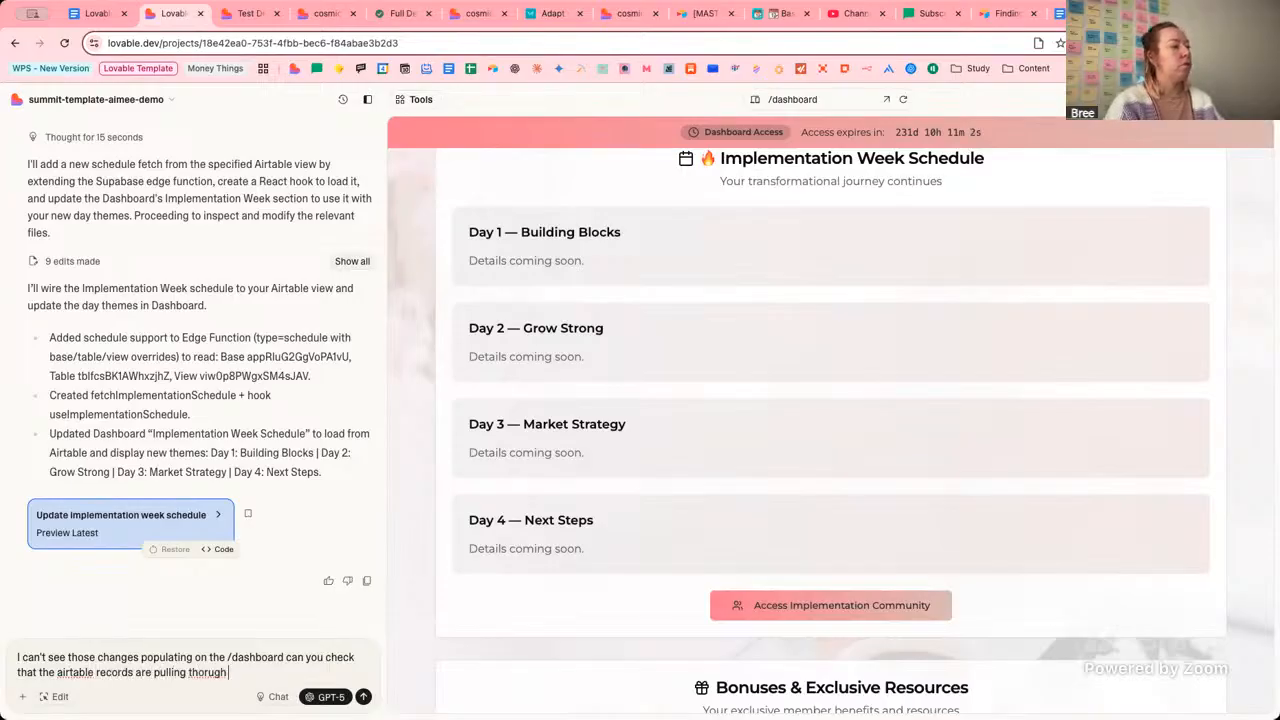
pyautogui.press('BackSpace')
pyautogui.press('BackSpace')
pyautogui.press('BackSpace')
pyautogui.press('BackSpace')
pyautogui.write('rugh correctly')
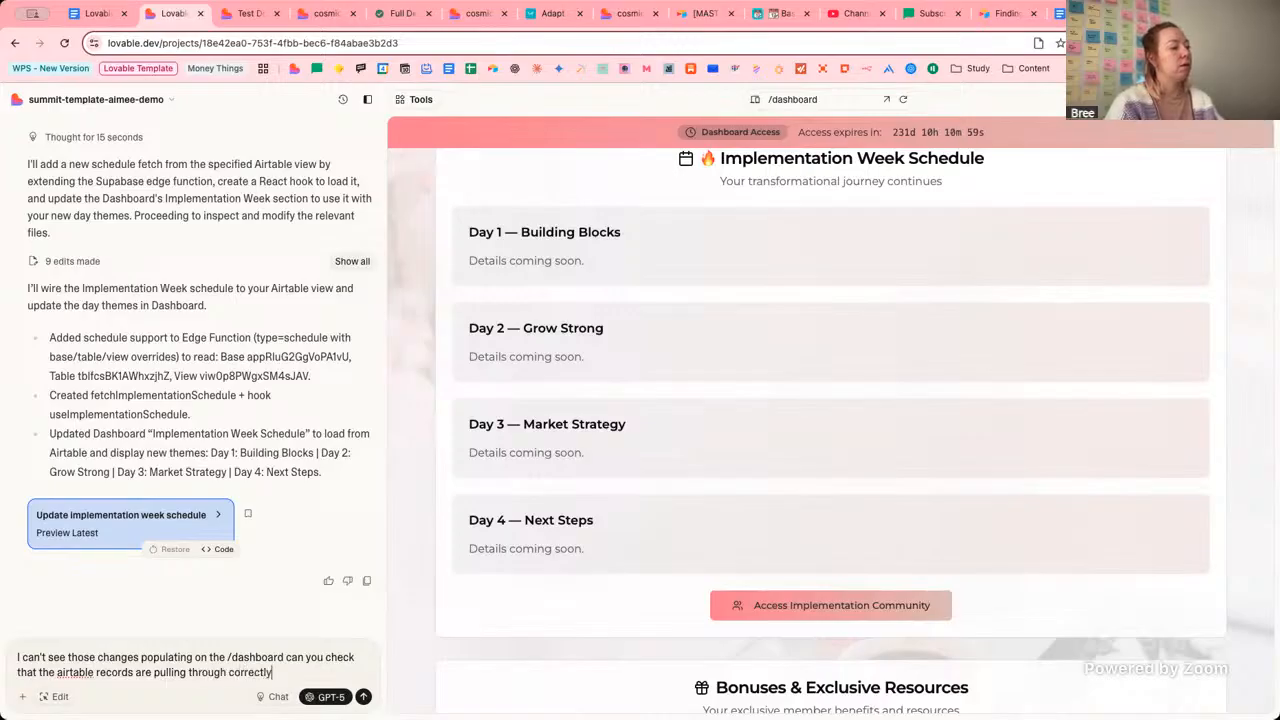
pyautogui.write('? D')
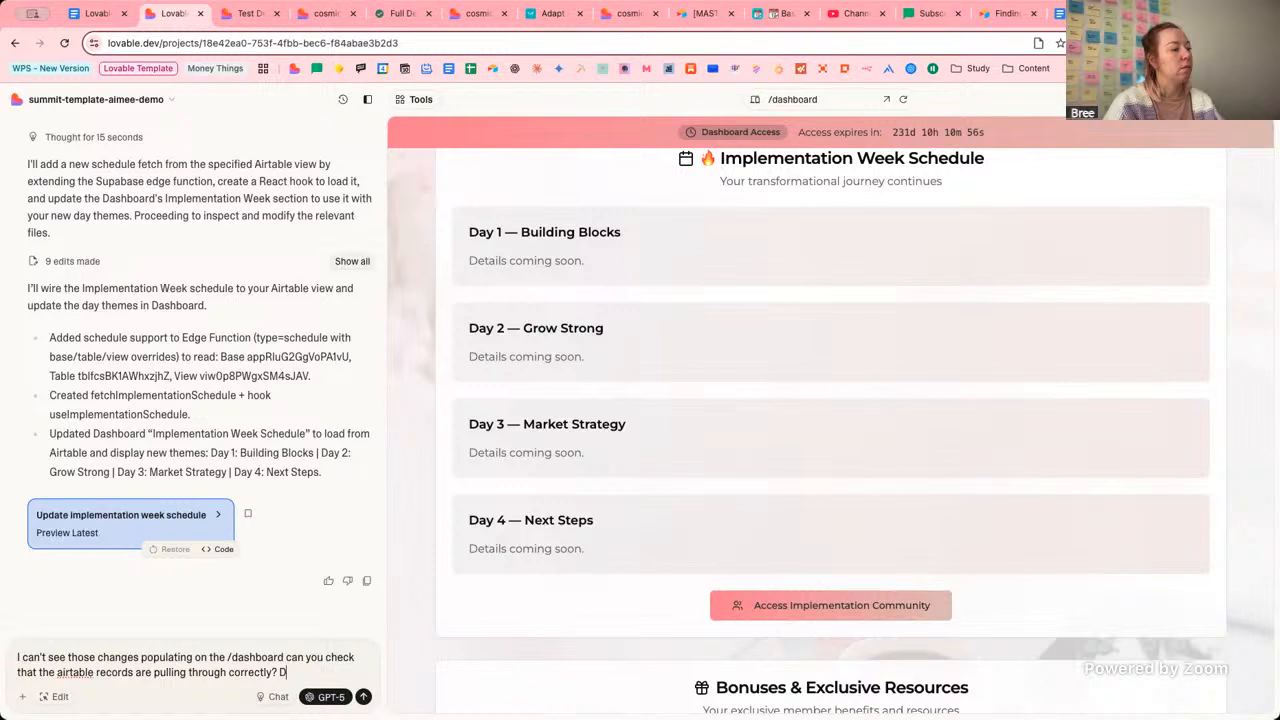
pyautogui.write('o you need to set')
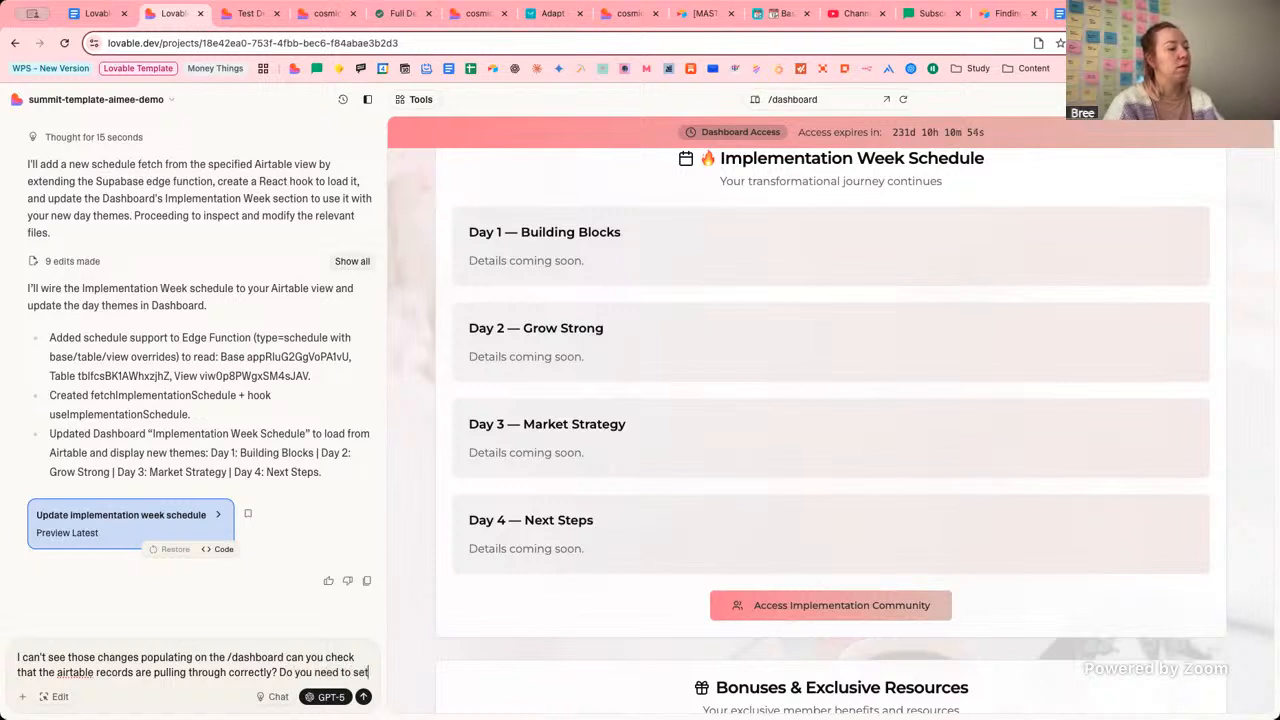
pyautogui.write(' up a t')
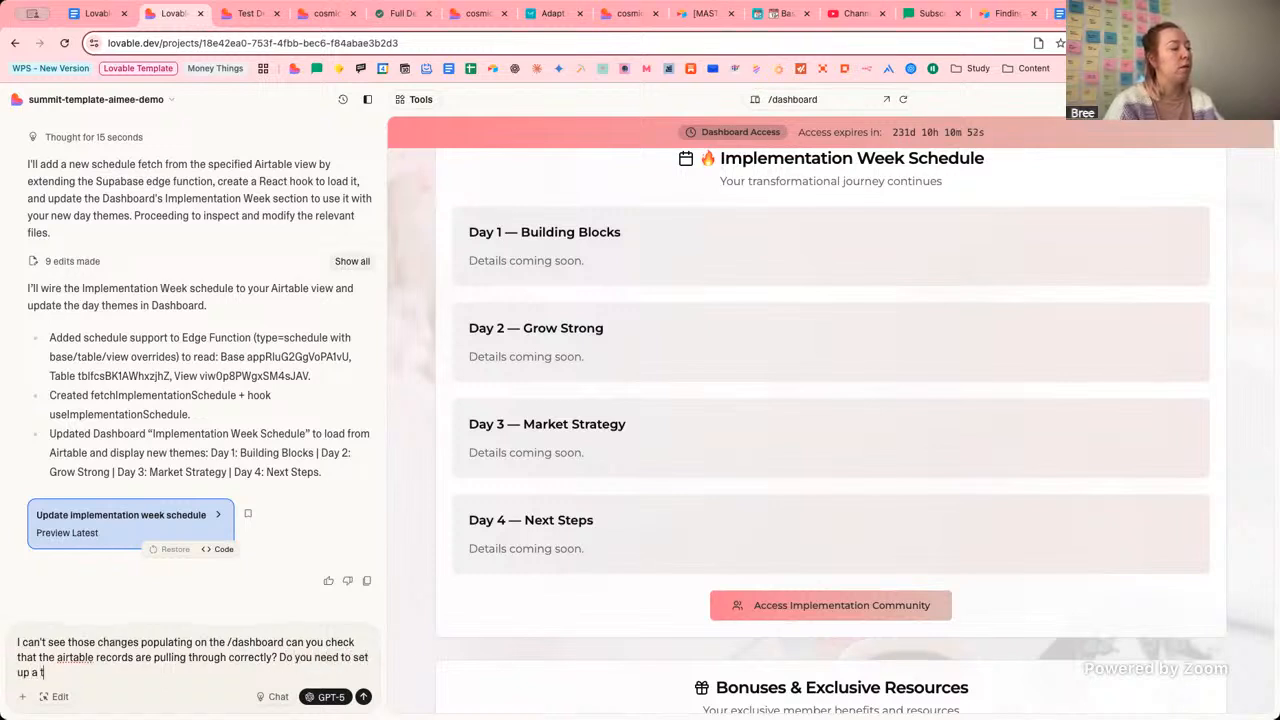
pyautogui.write('empor')
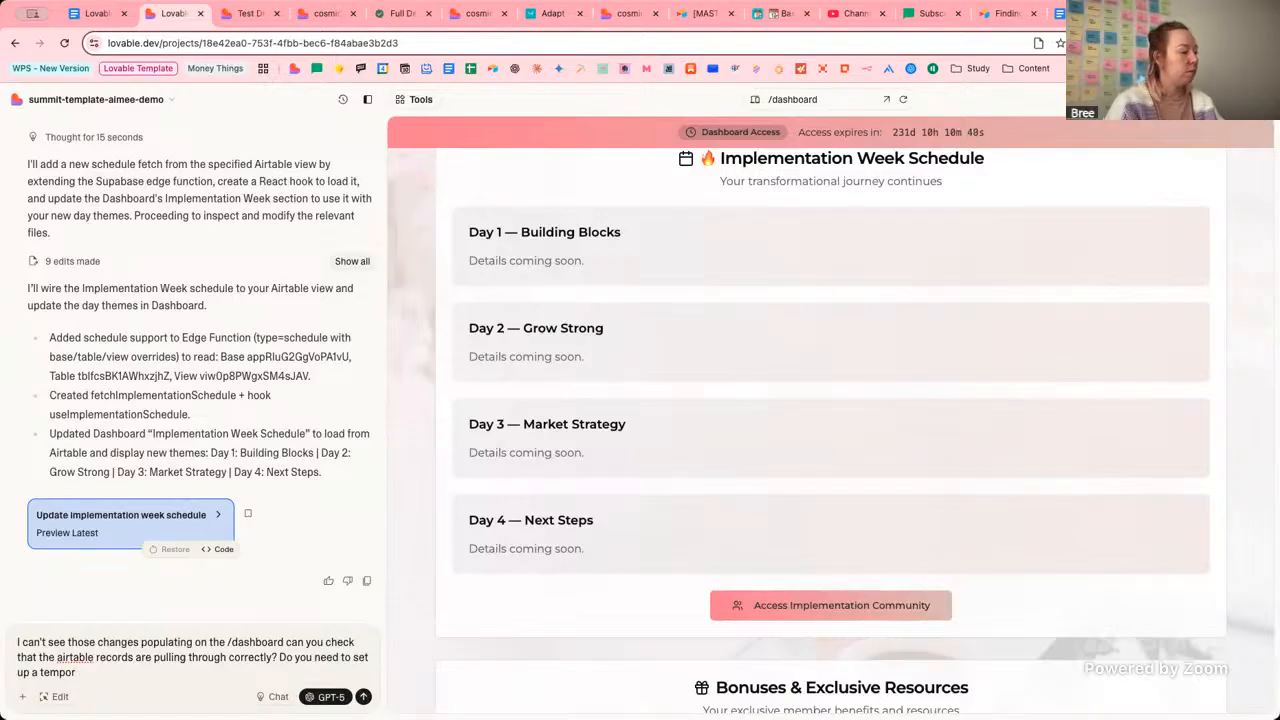
pyautogui.write('taary local')
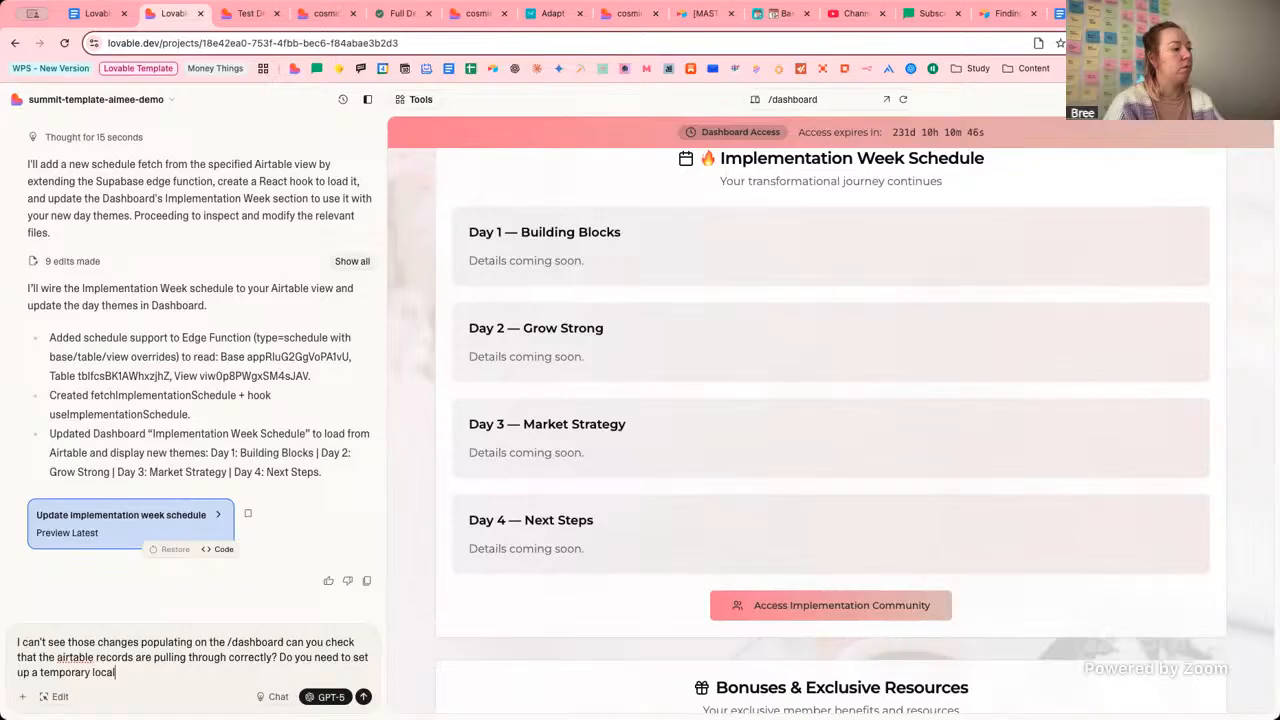
pyautogui.write('stroagn')
pyautogui.press('BackSpace')
pyautogui.press('BackSpace')
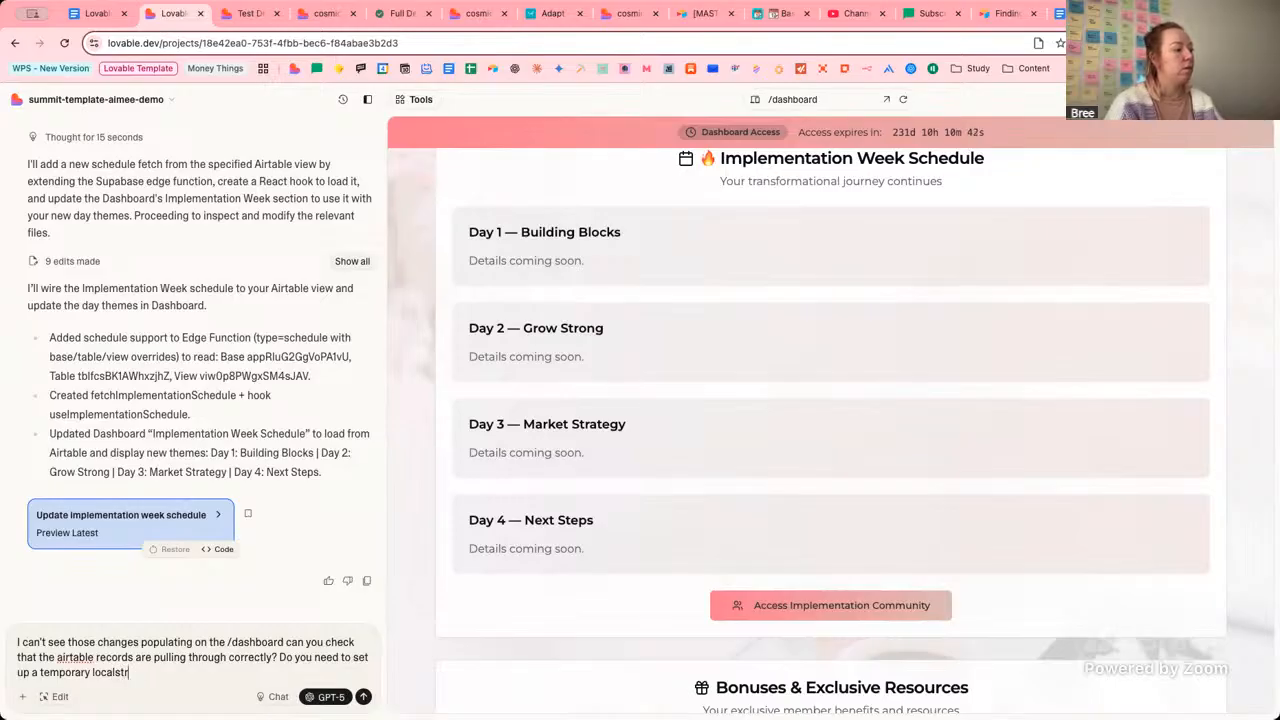
pyautogui.write('orage option in the itner')
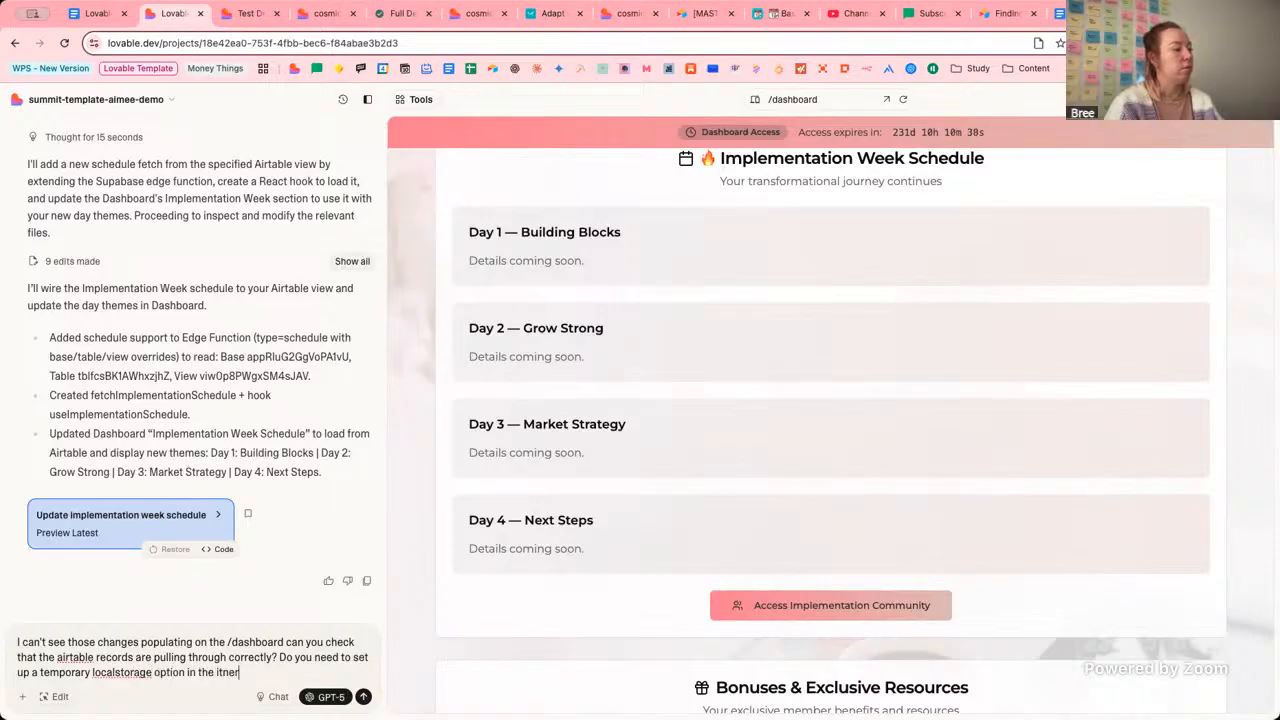
pyautogui.press('BackSpace')
pyautogui.write('nte')
pyautogui.press('Return')
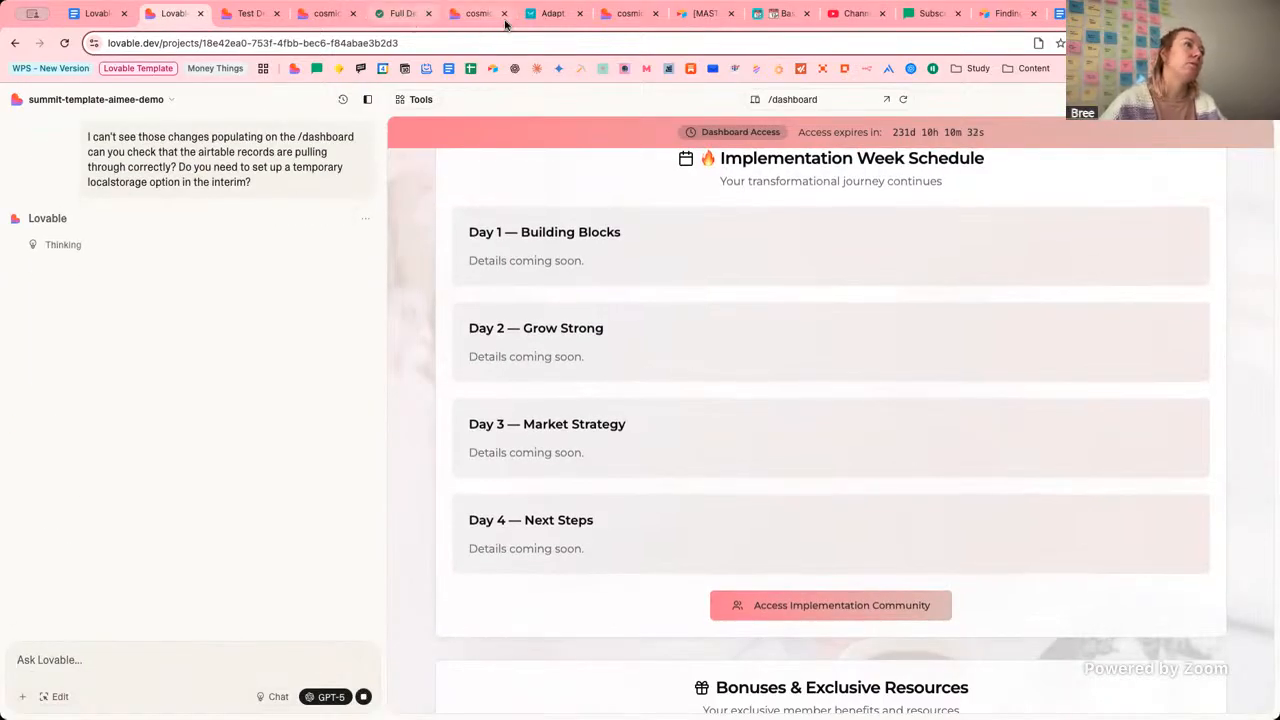
# Bring up the preview site's setup guide listing Phase 5's Full Journey Test steps.
pyautogui.click(153, 101)
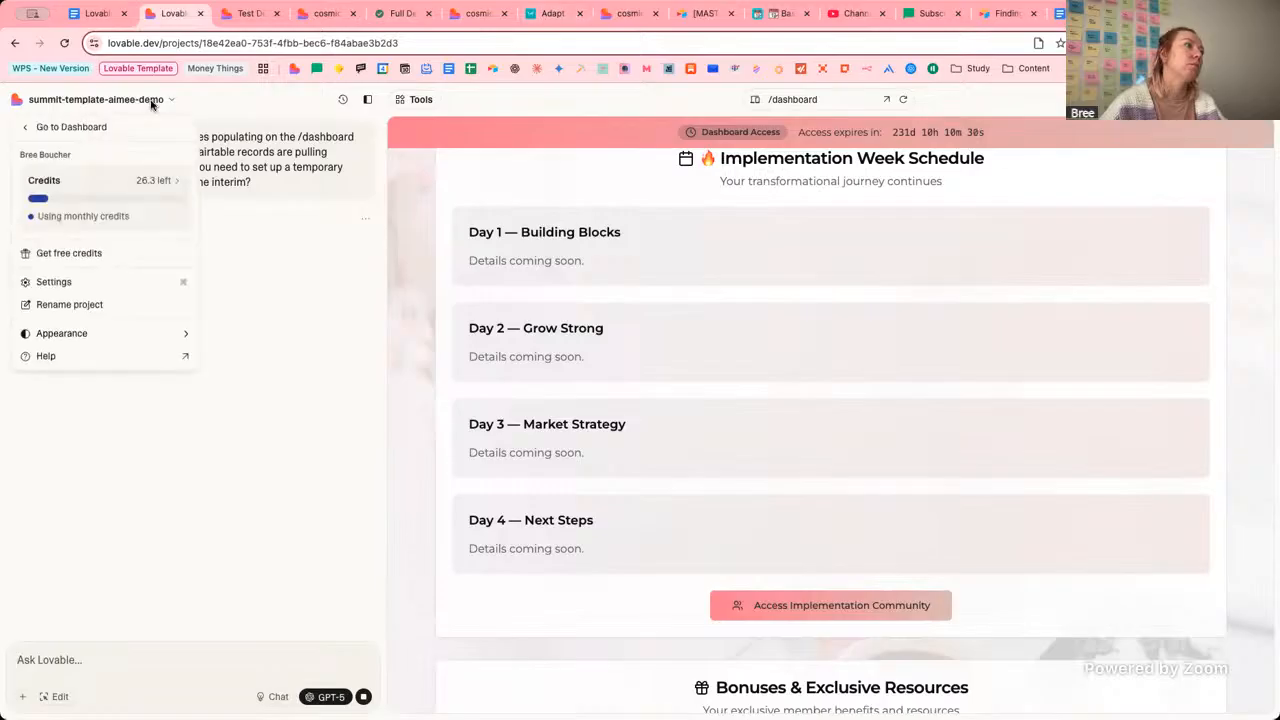
pyautogui.click(310, 100)
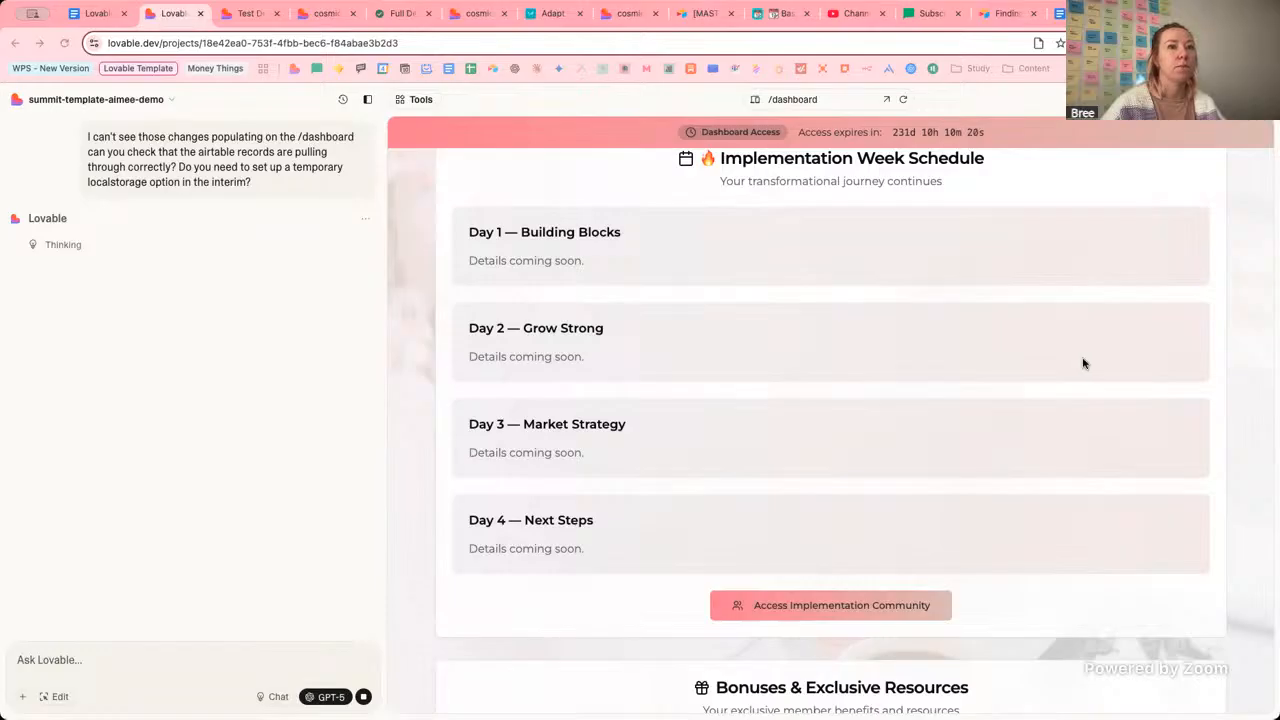
pyautogui.click(144, 291)
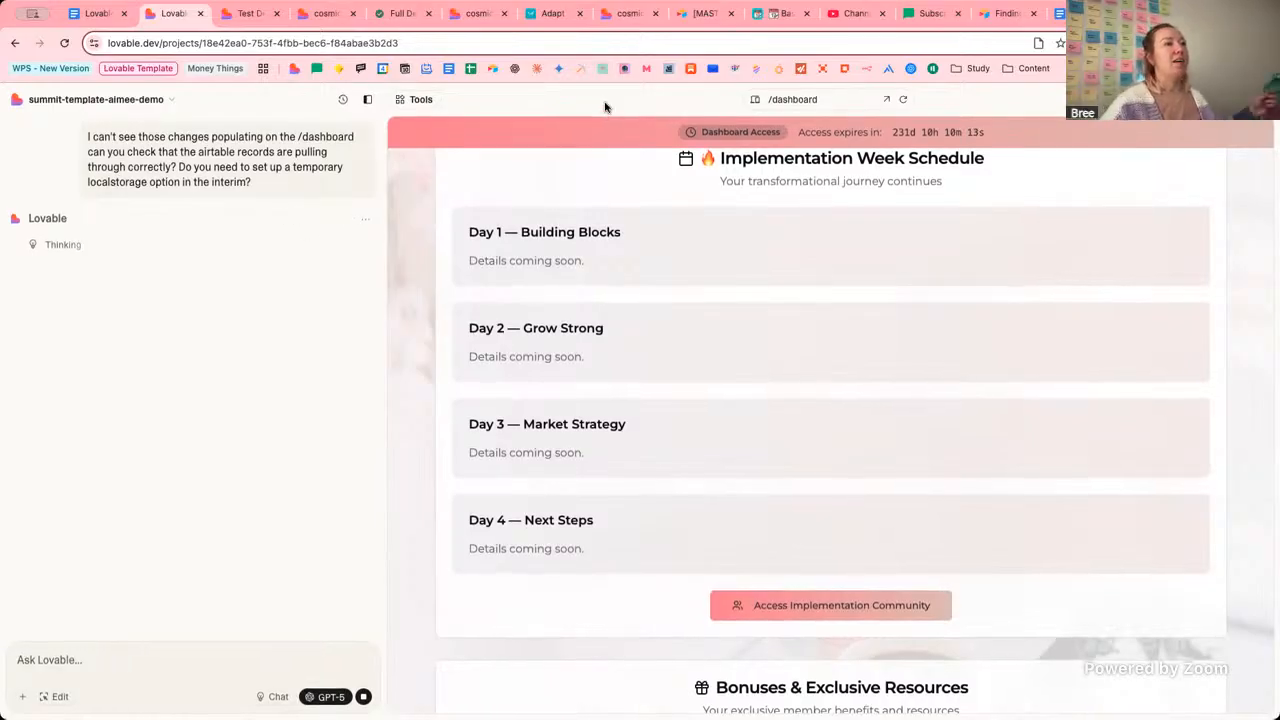
pyautogui.click(612, 15)
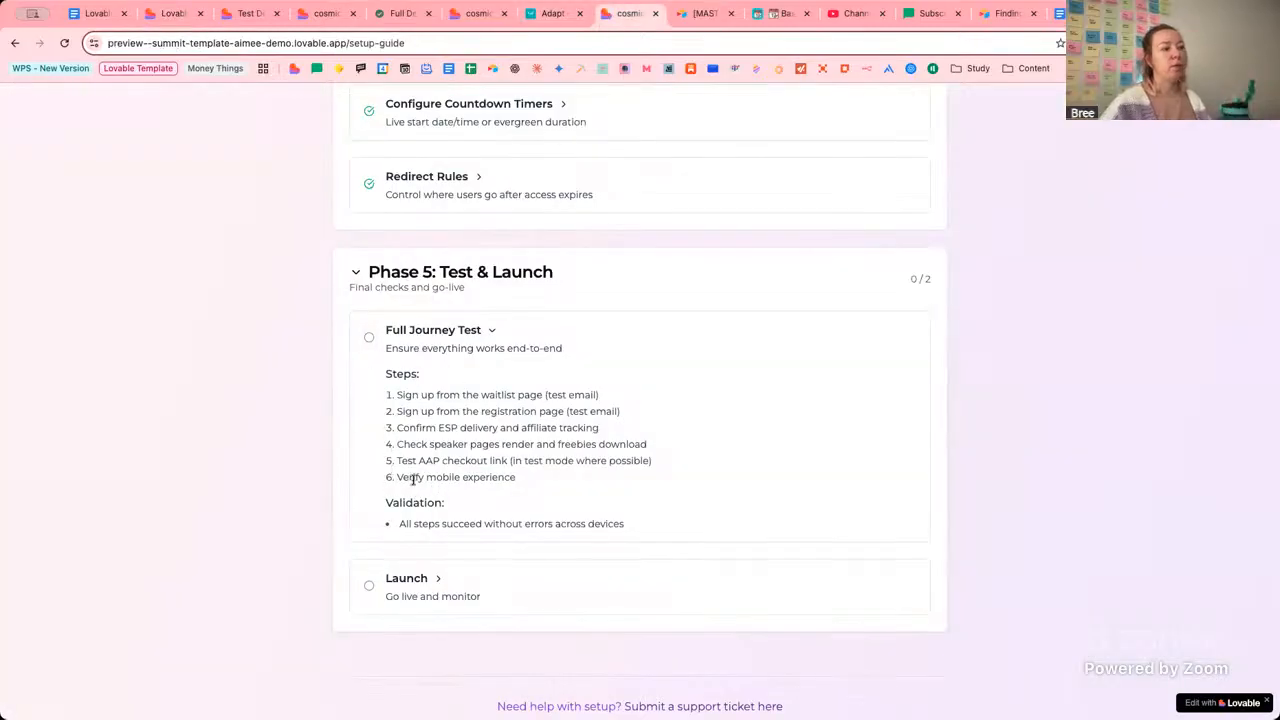
# Read the expanded Launch step and its validation checks, then go back to the Lovable editor.
pyautogui.click(434, 582)
pyautogui.scroll(-2, 531, 580)
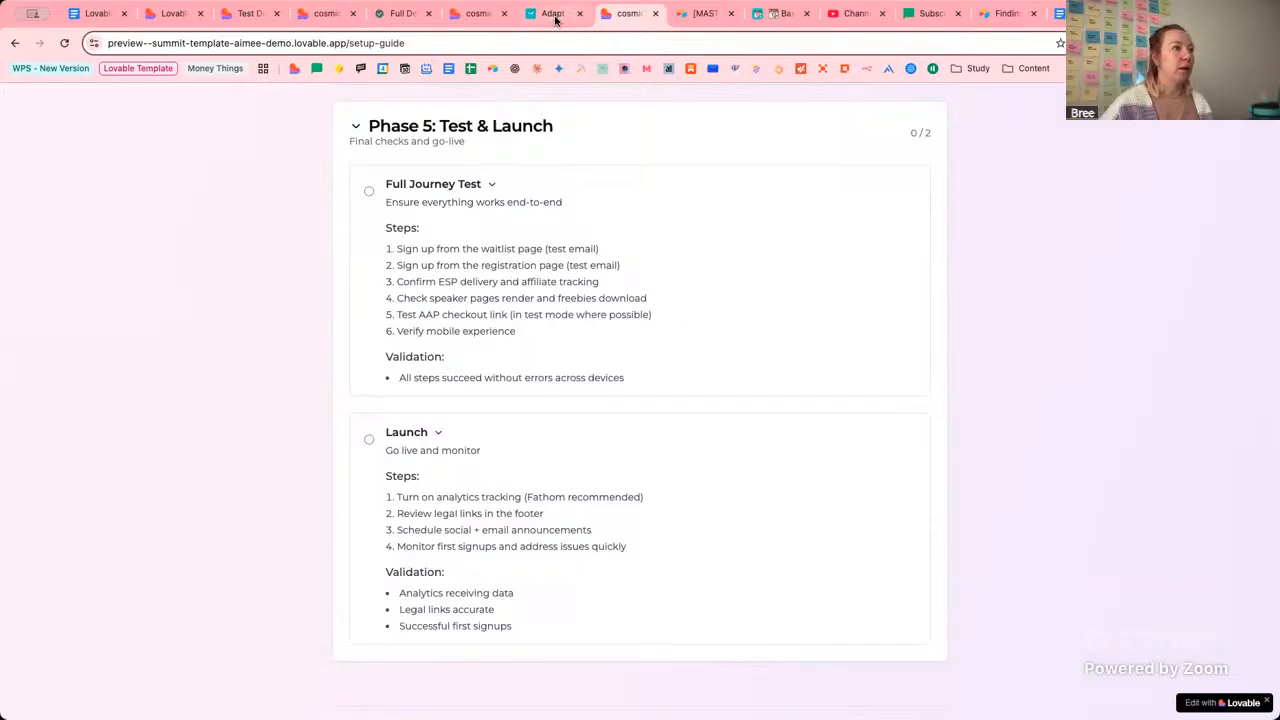
pyautogui.click(172, 13)
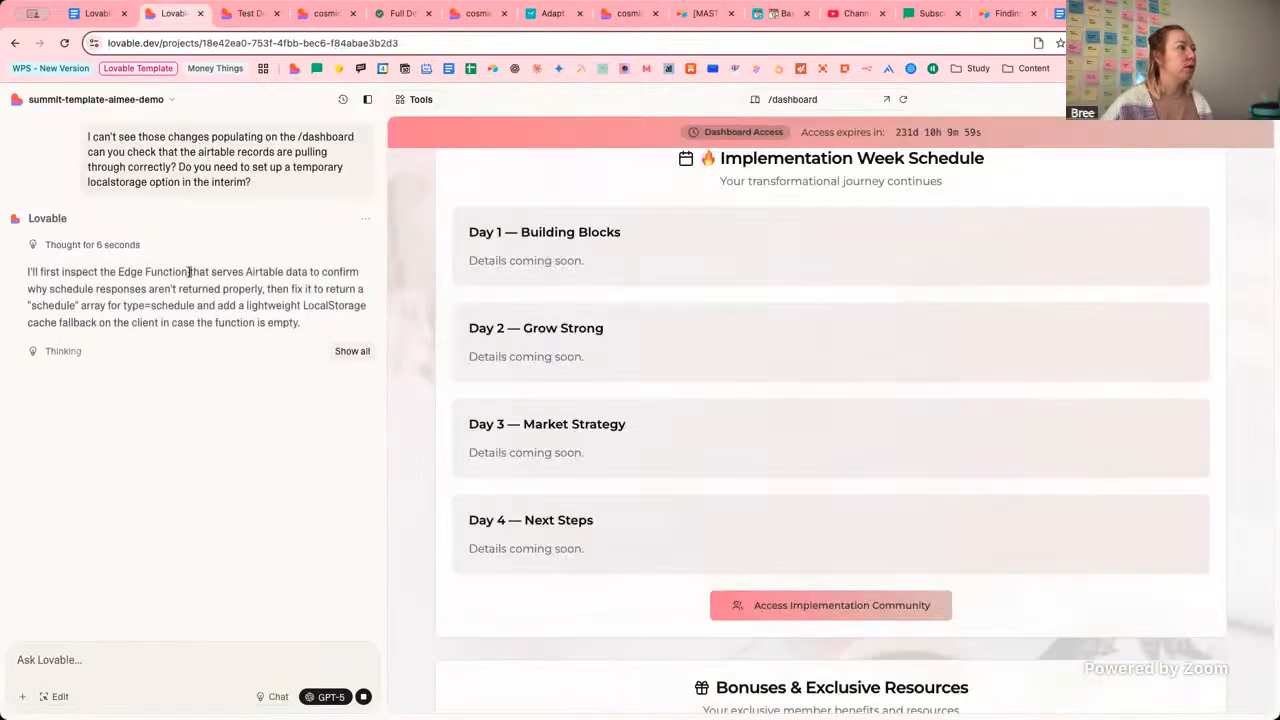
pyautogui.click(172, 100)
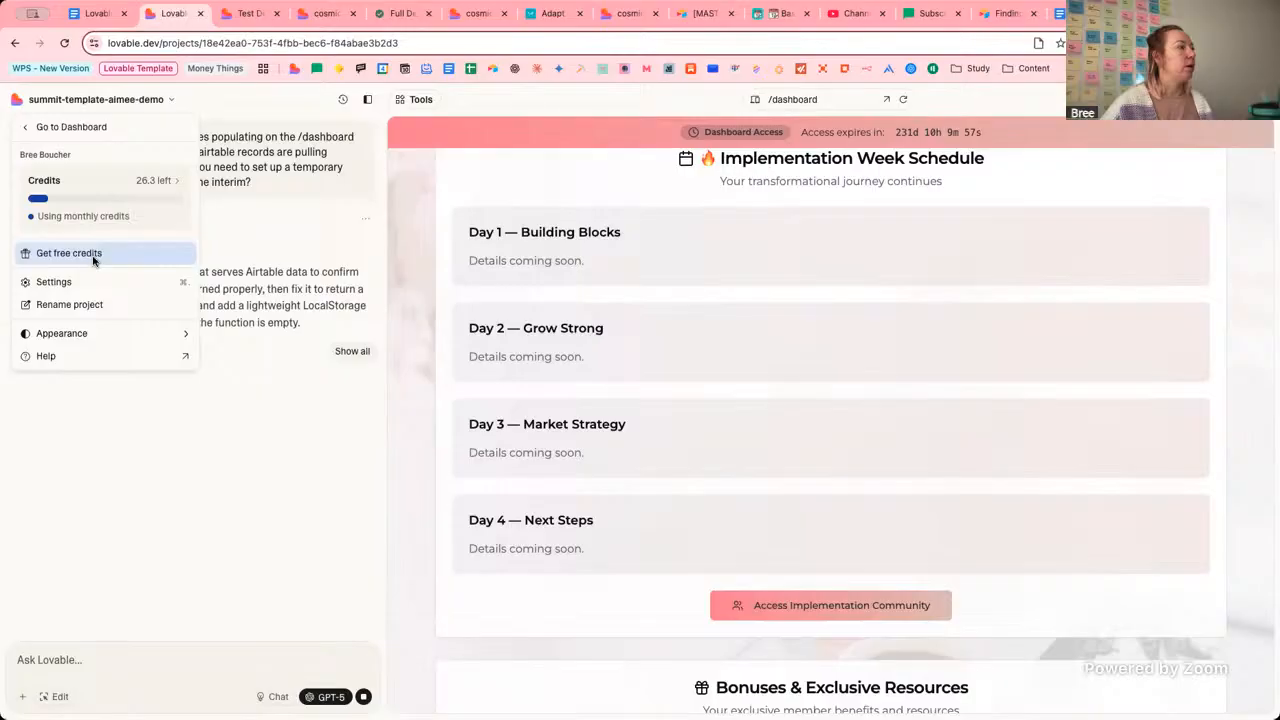
pyautogui.click(675, 259)
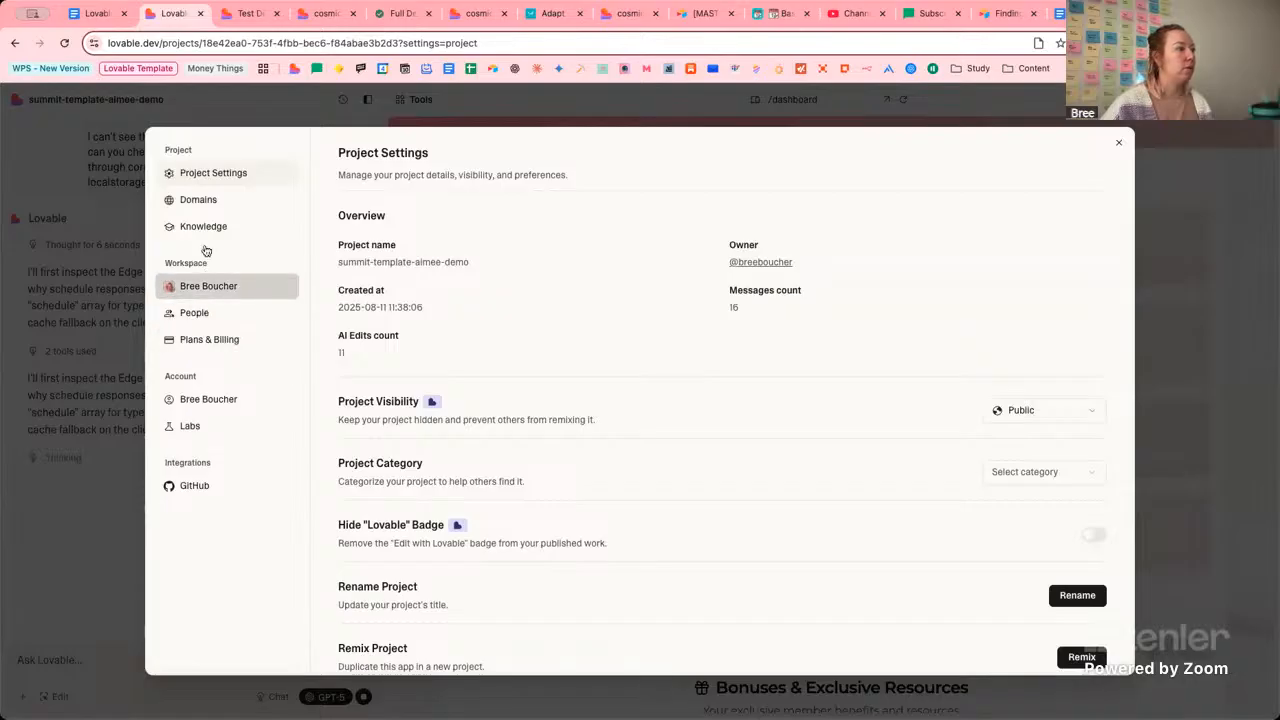
pyautogui.click(205, 208)
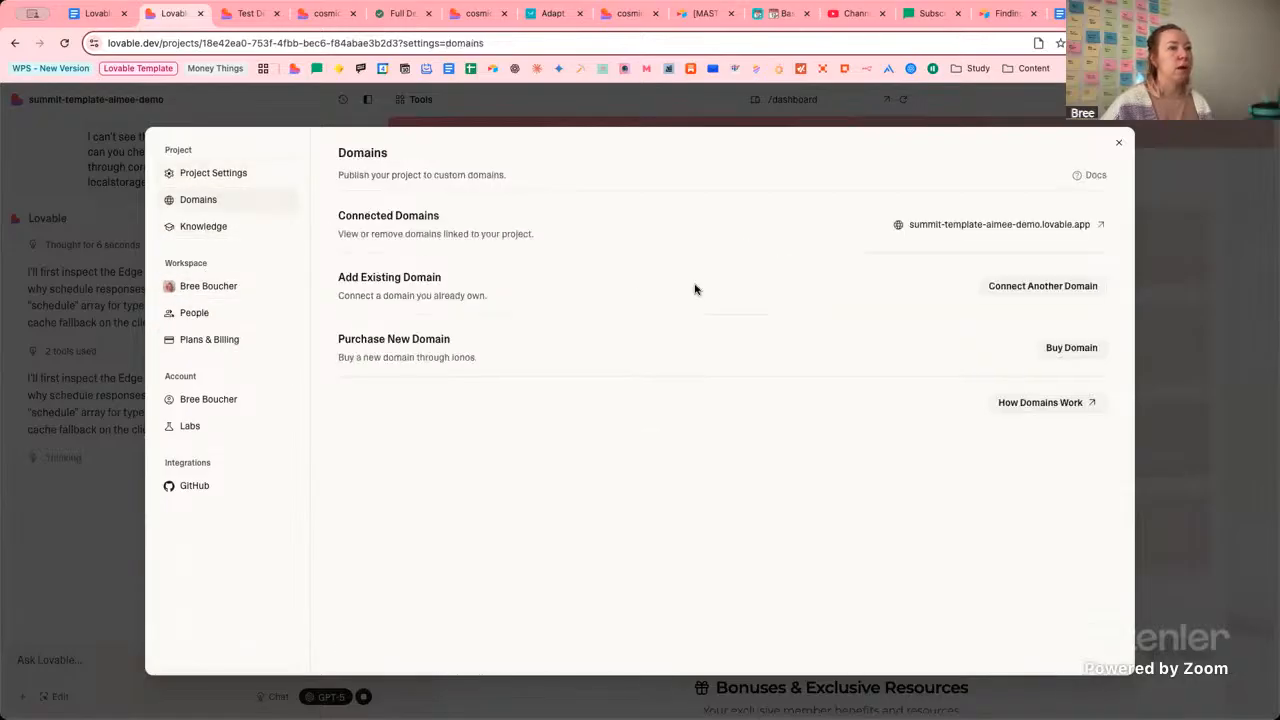
pyautogui.click(226, 176)
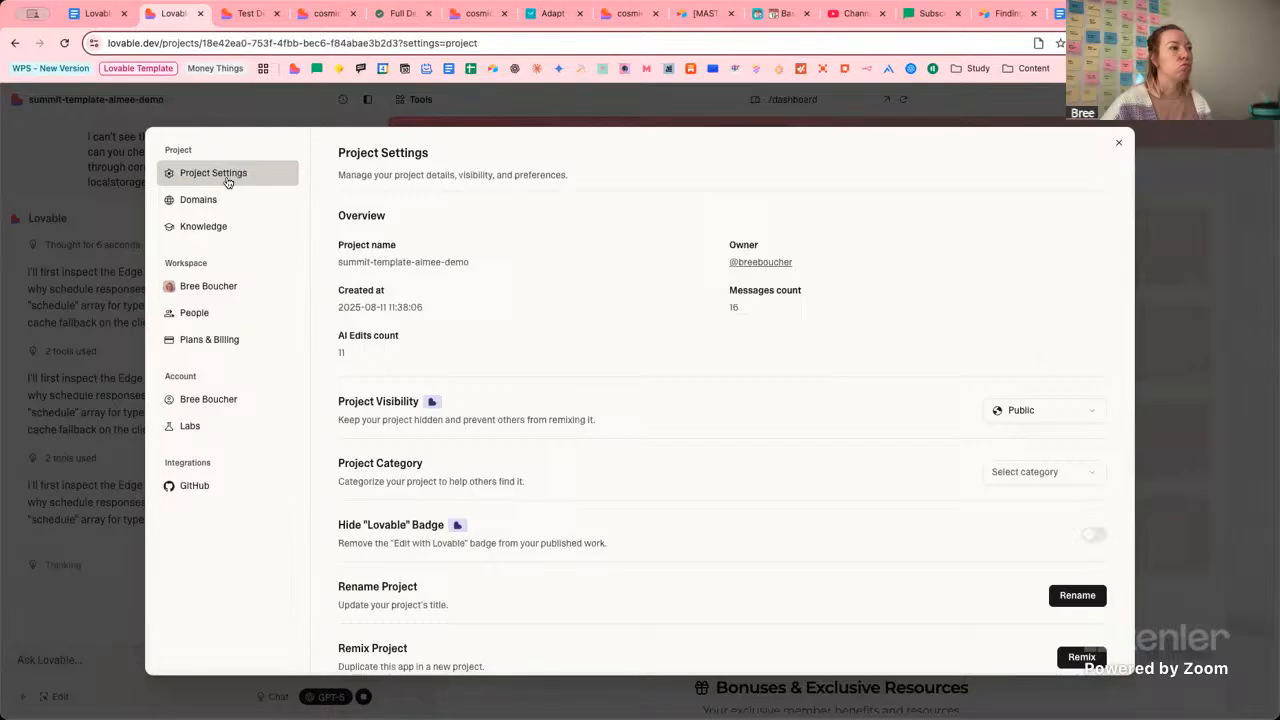
pyautogui.scroll(-1, 669, 327)
pyautogui.scroll(-3, 669, 327)
pyautogui.scroll(3, 669, 327)
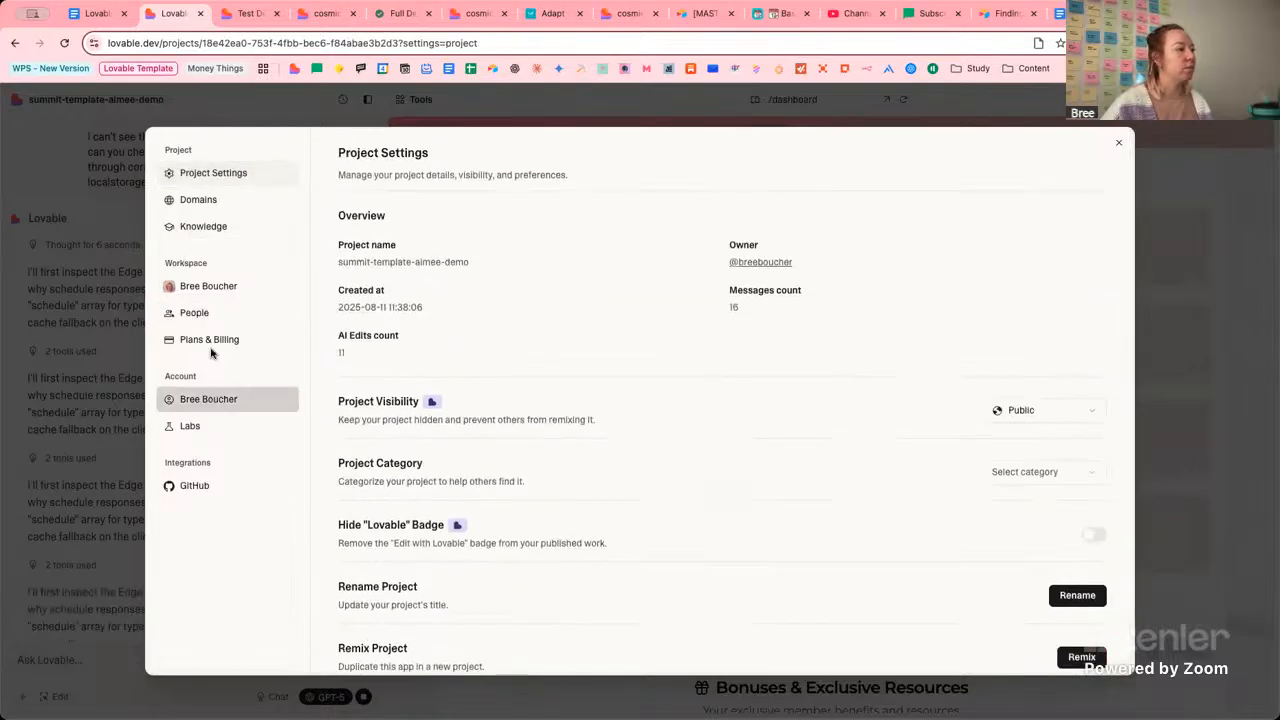
pyautogui.click(1106, 148)
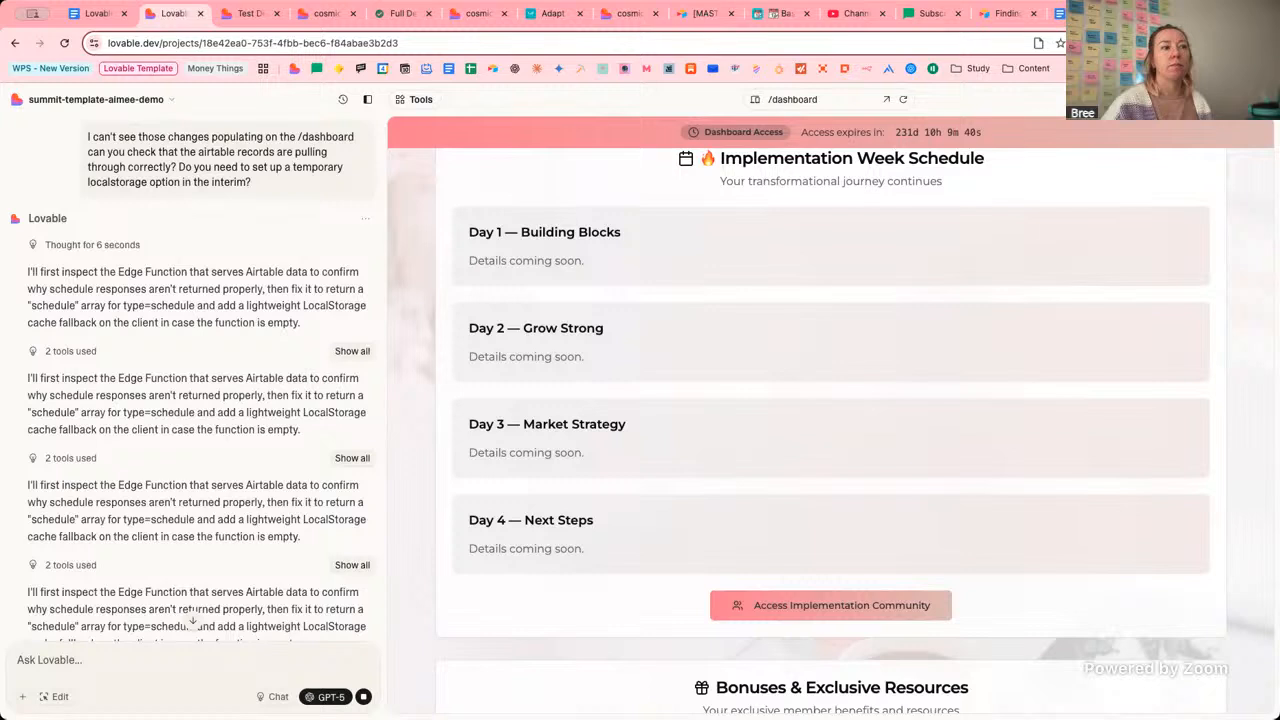
pyautogui.click(1238, 100)
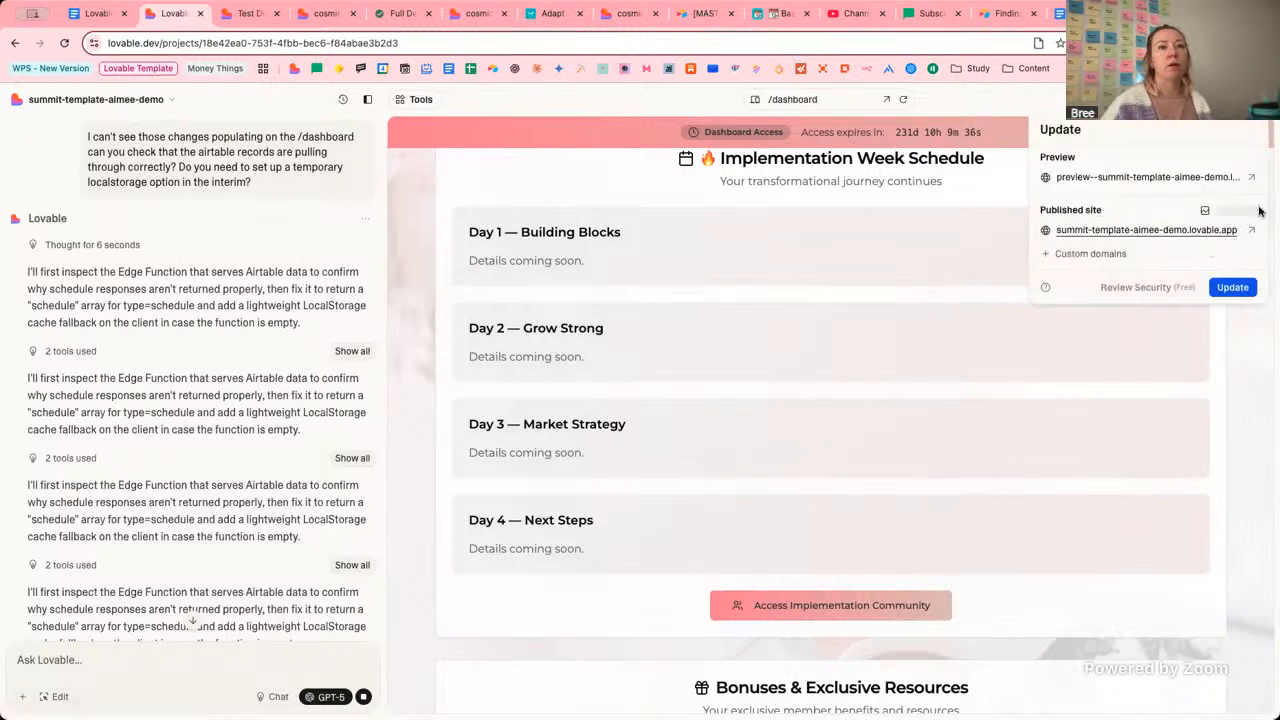
pyautogui.click(1232, 210)
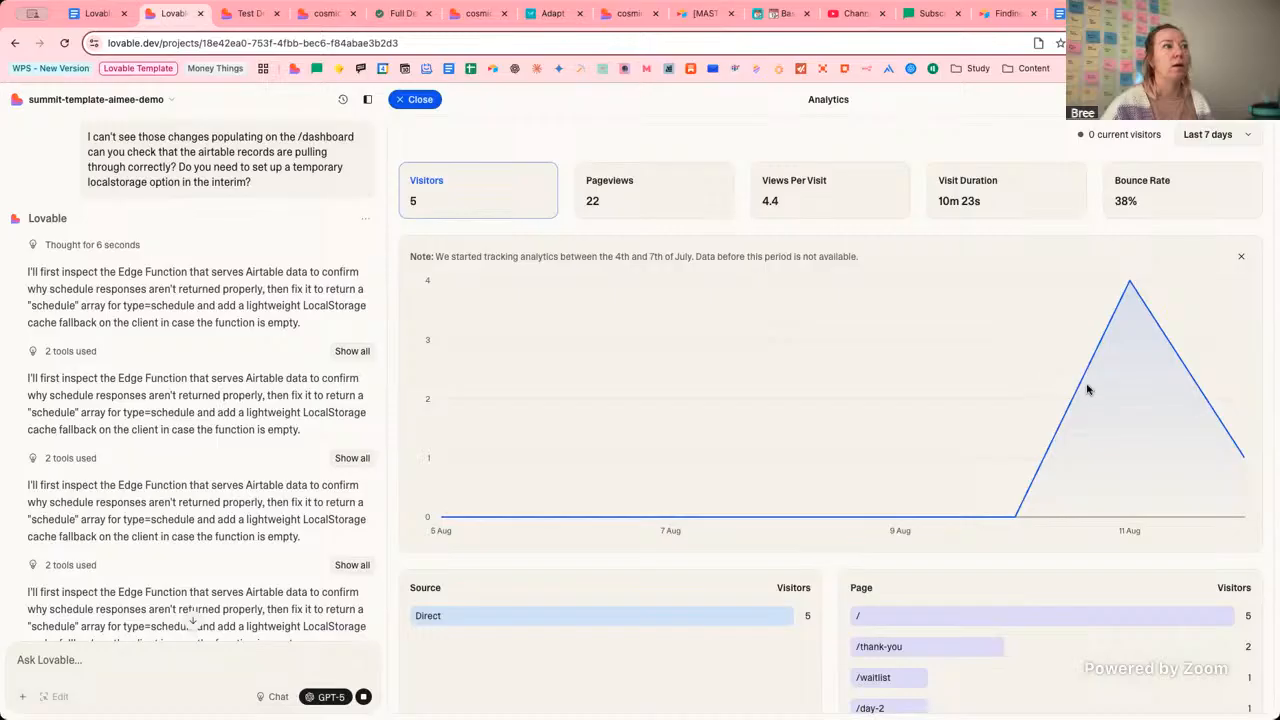
pyautogui.scroll(-3, 971, 477)
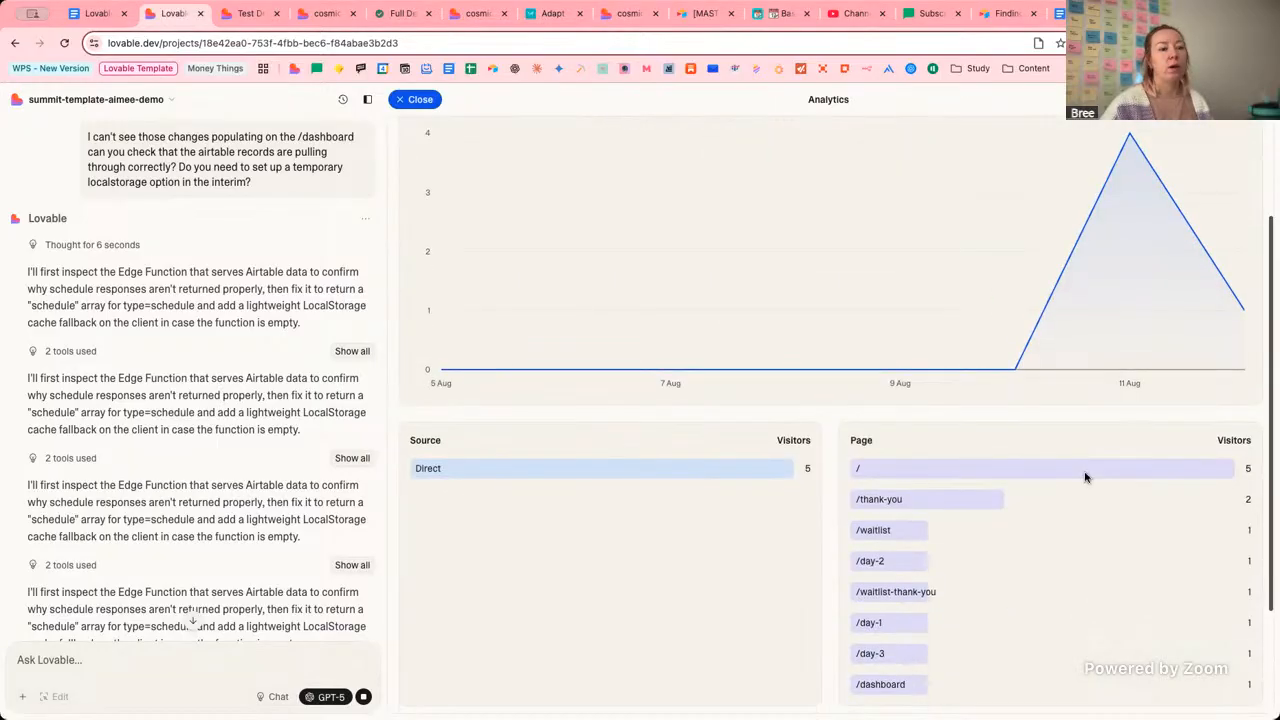
pyautogui.scroll(-1, 993, 443)
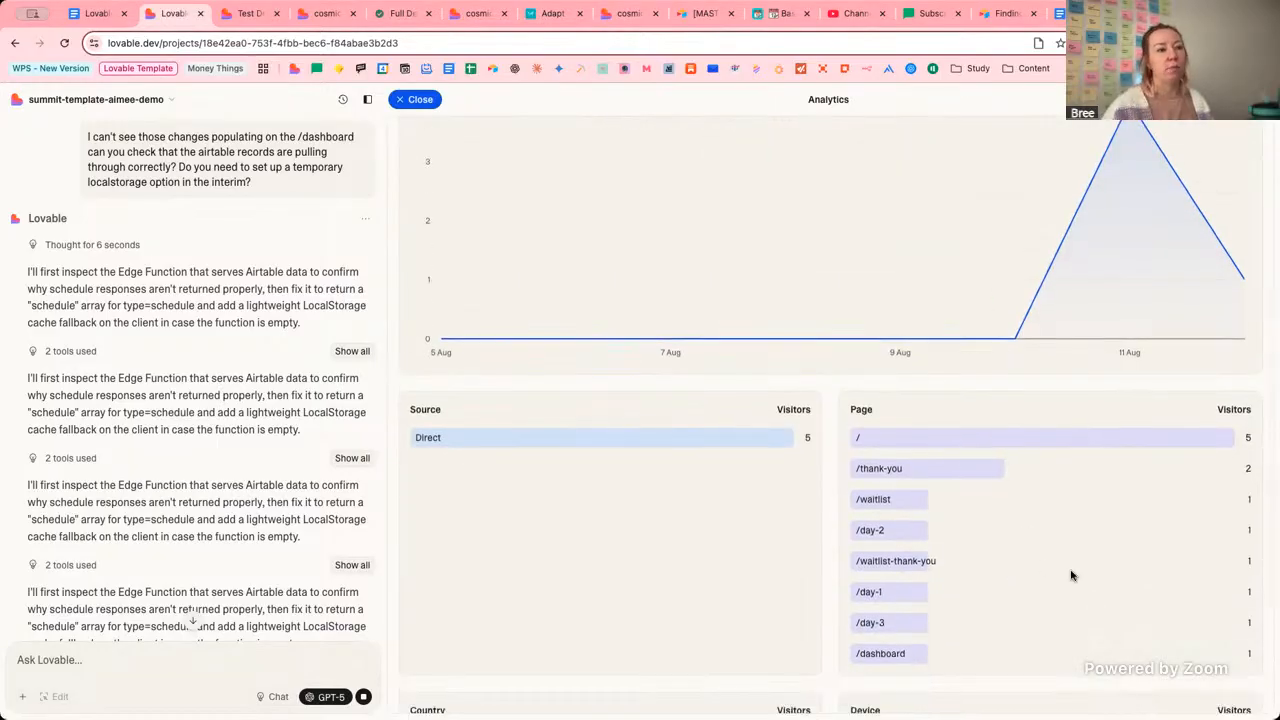
pyautogui.scroll(-2, 769, 603)
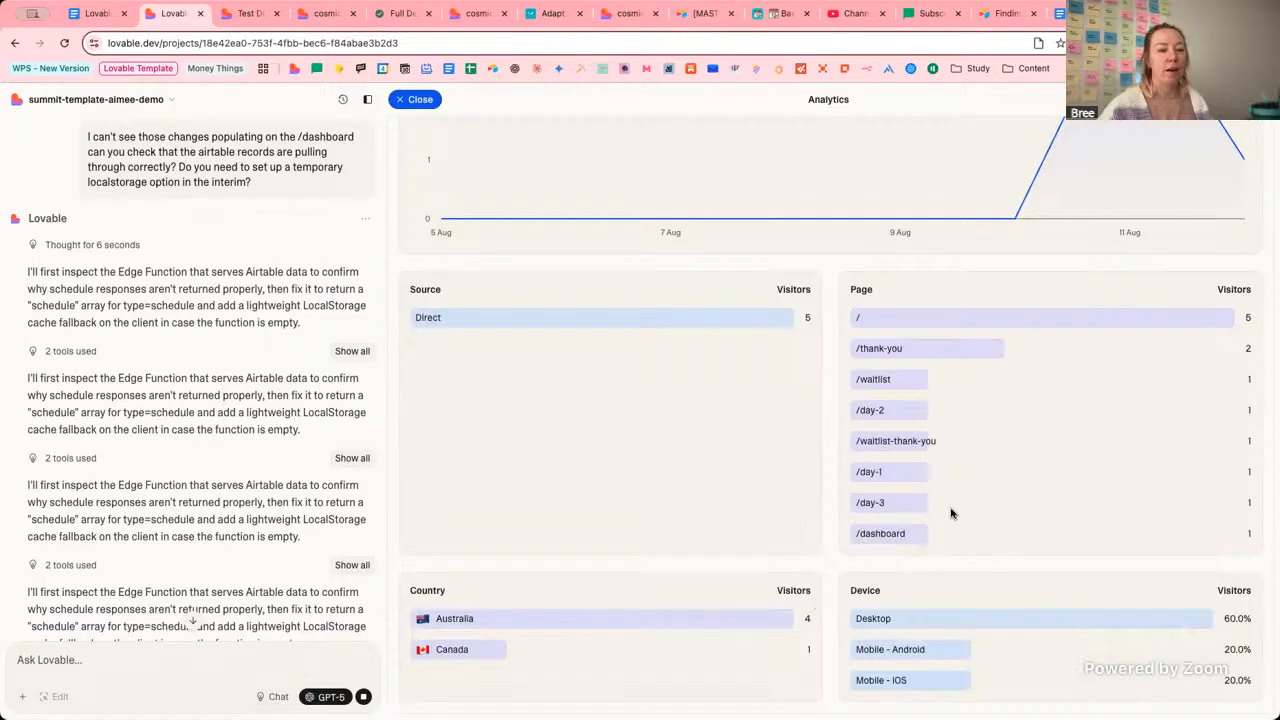
pyautogui.scroll(3, 663, 190)
pyautogui.click(663, 190)
pyautogui.click(843, 194)
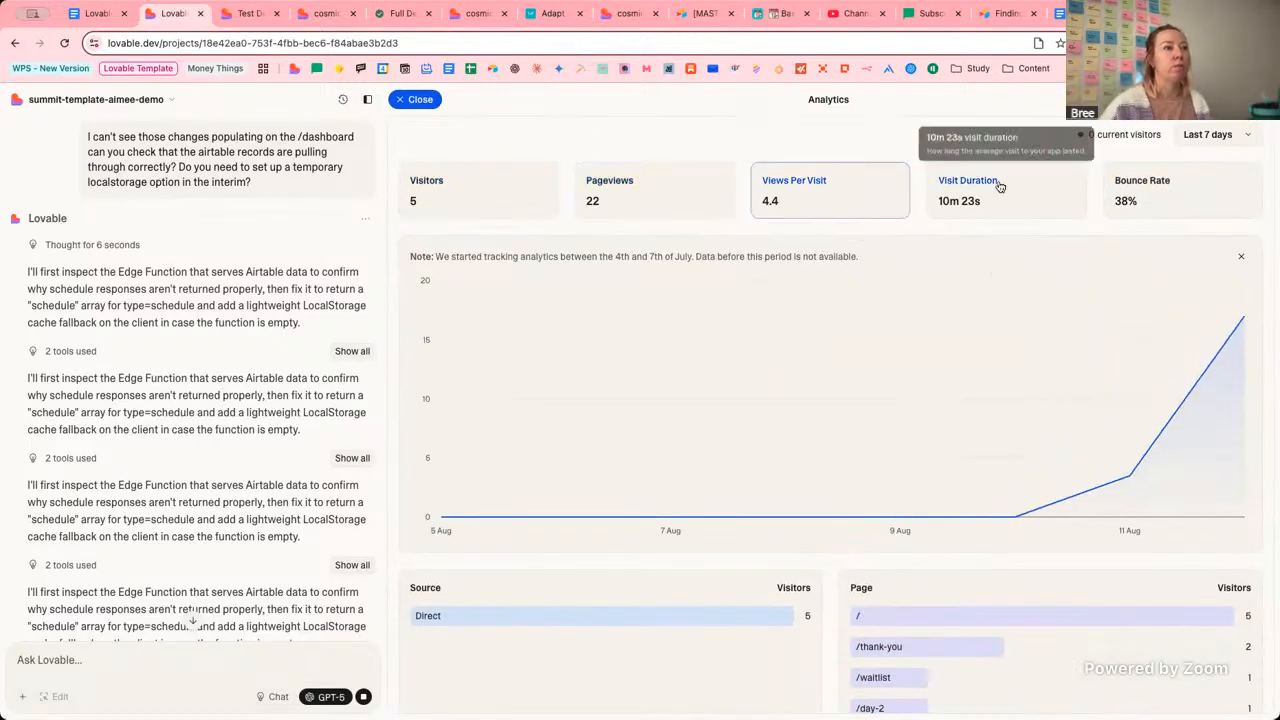
pyautogui.click(1001, 186)
pyautogui.click(1178, 195)
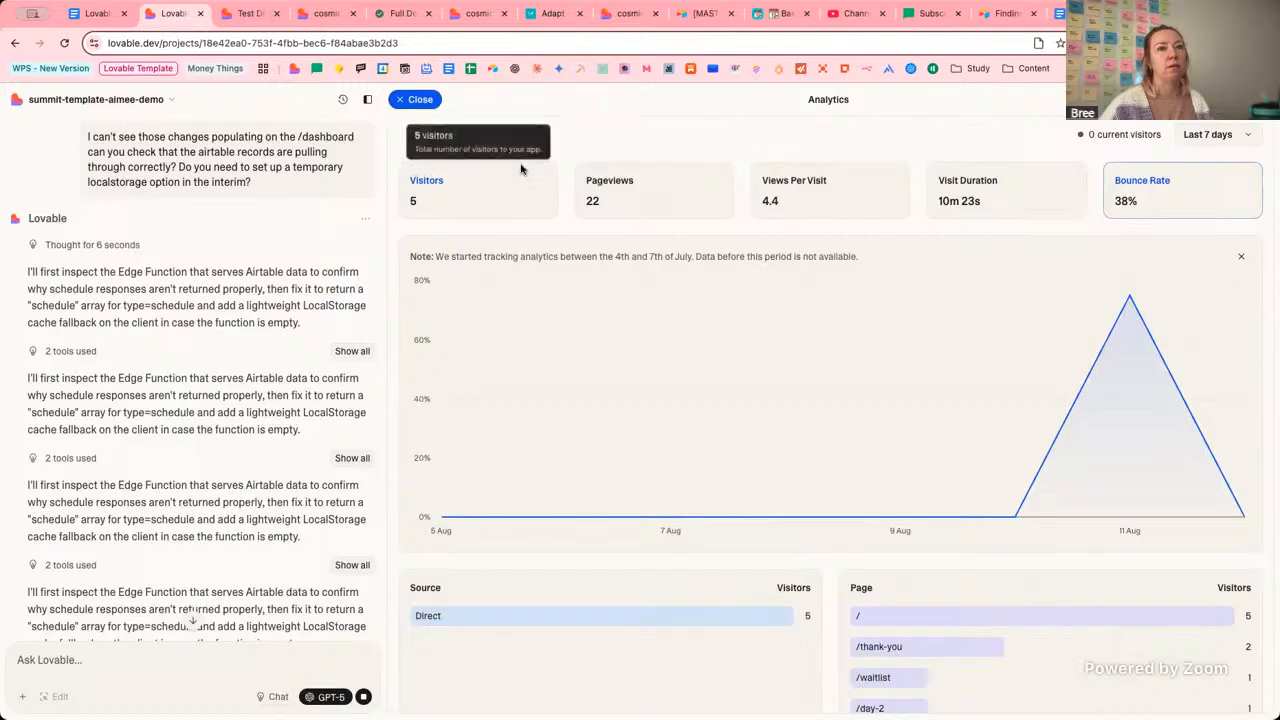
pyautogui.click(515, 180)
pyautogui.click(415, 99)
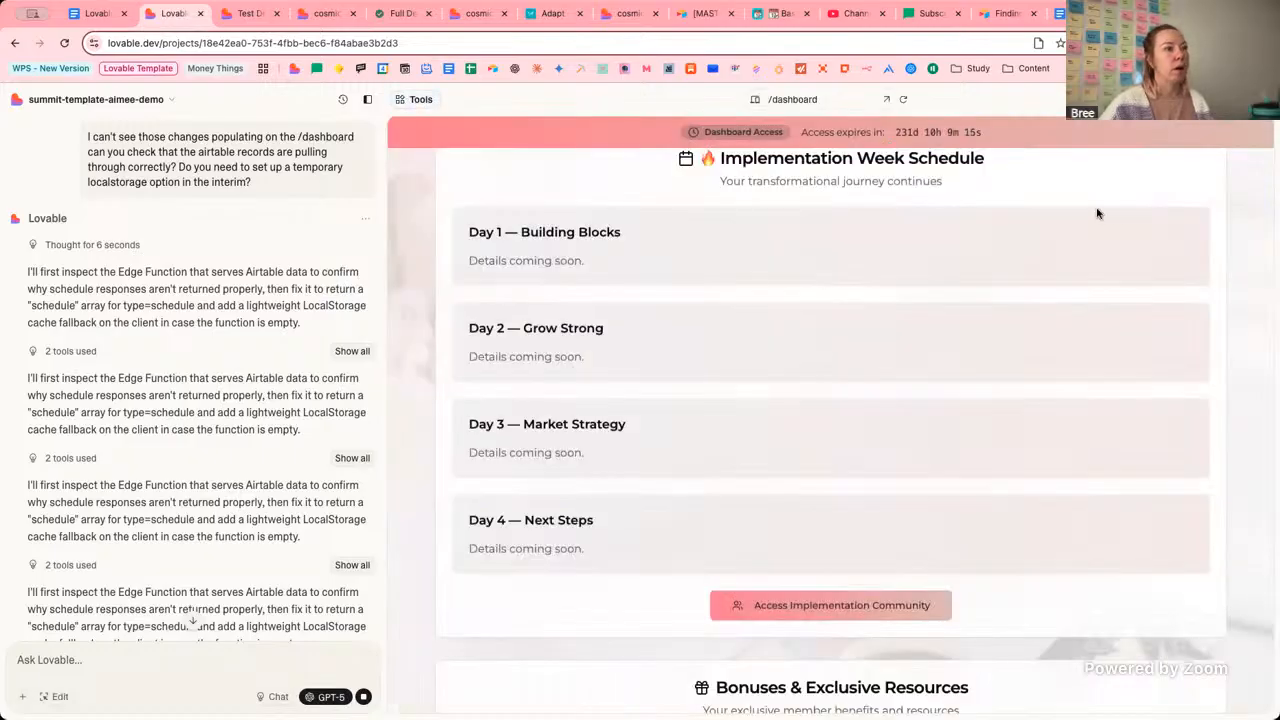
pyautogui.click(477, 20)
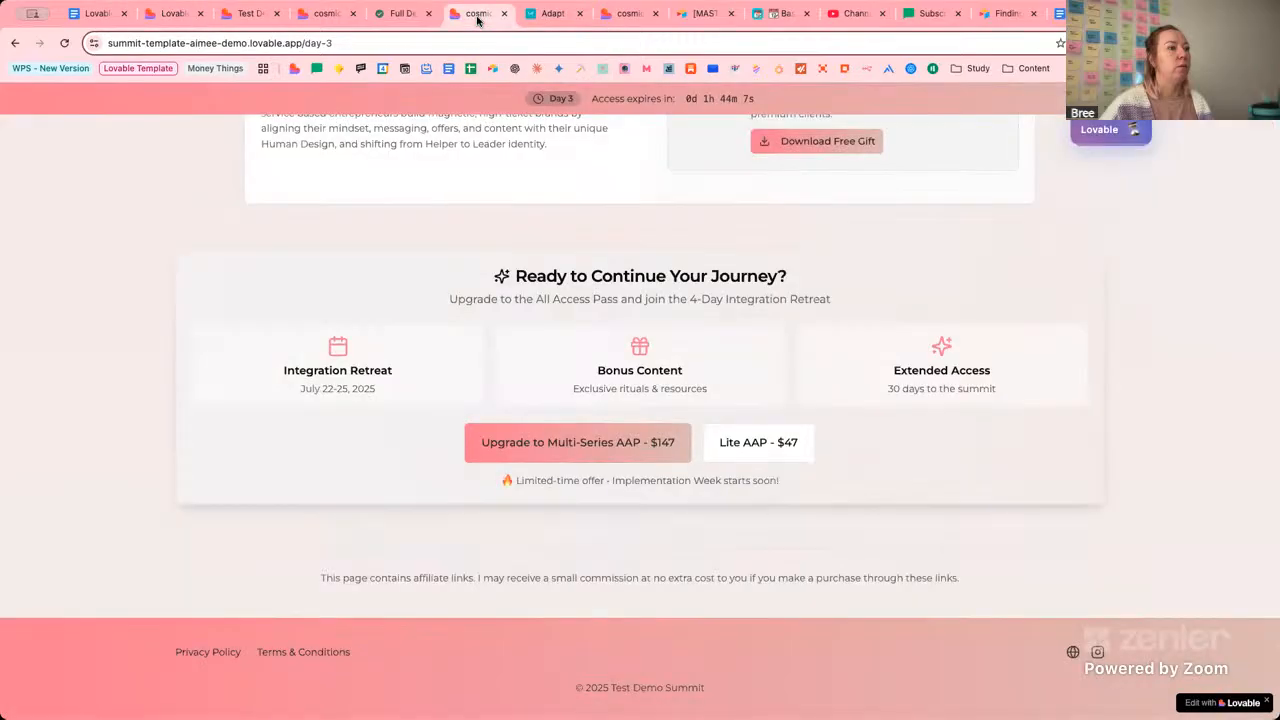
pyautogui.click(316, 16)
pyautogui.click(240, 20)
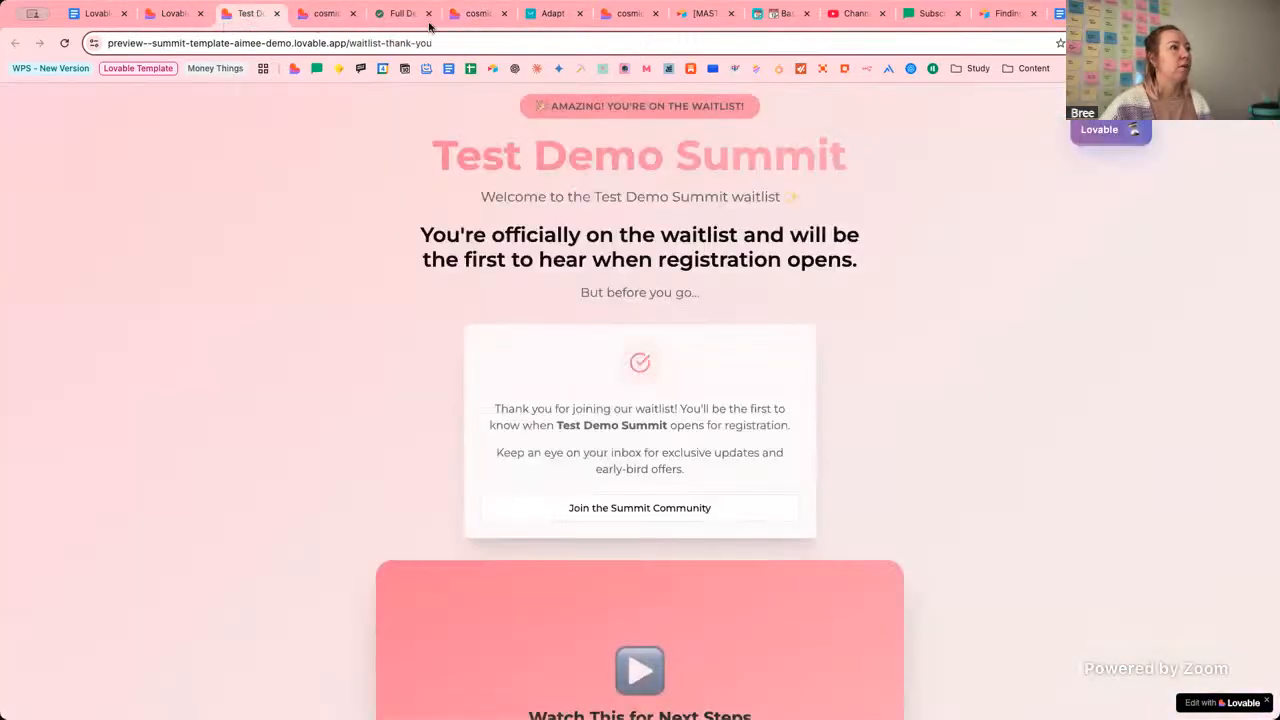
pyautogui.click(620, 18)
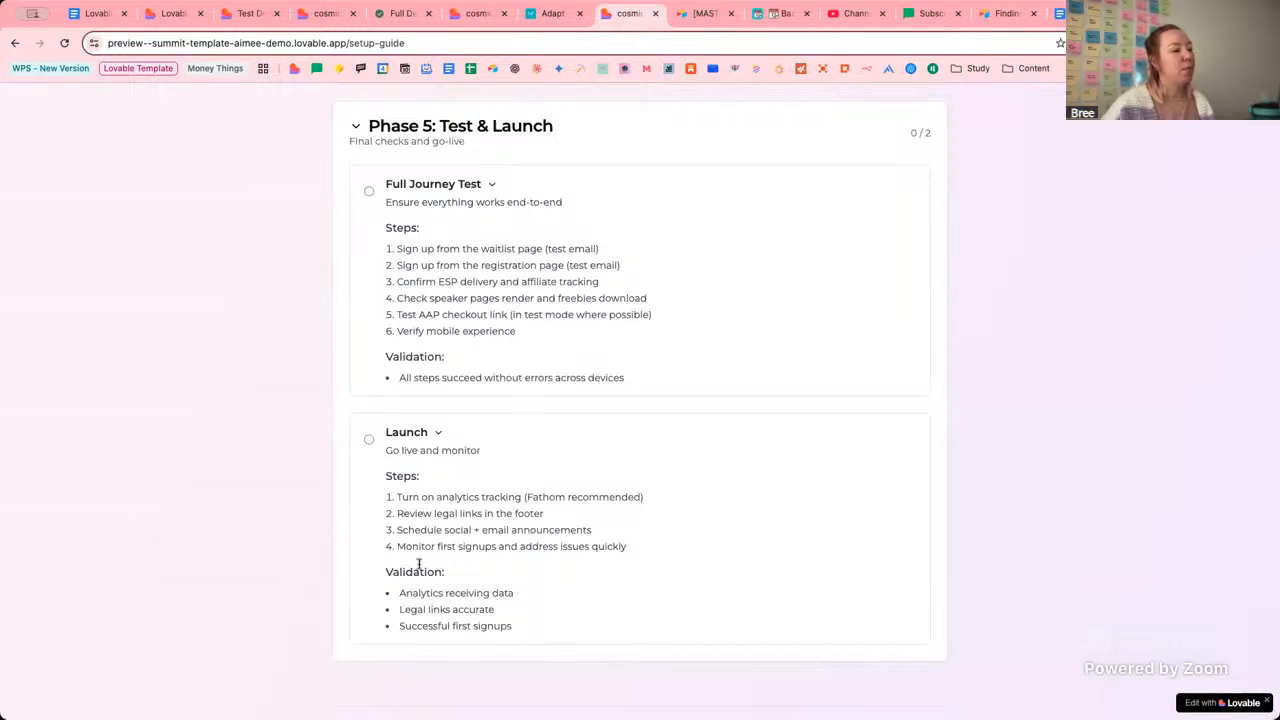
pyautogui.doubleClick(545, 497)
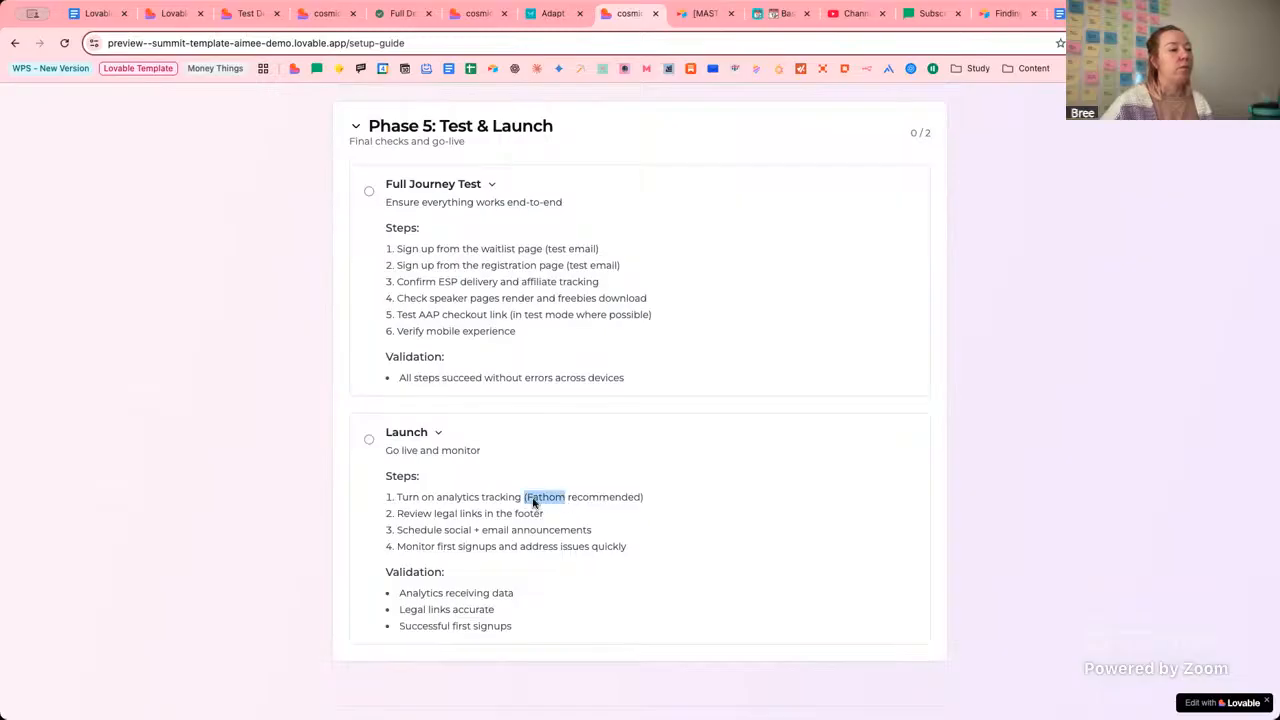
pyautogui.click(562, 505)
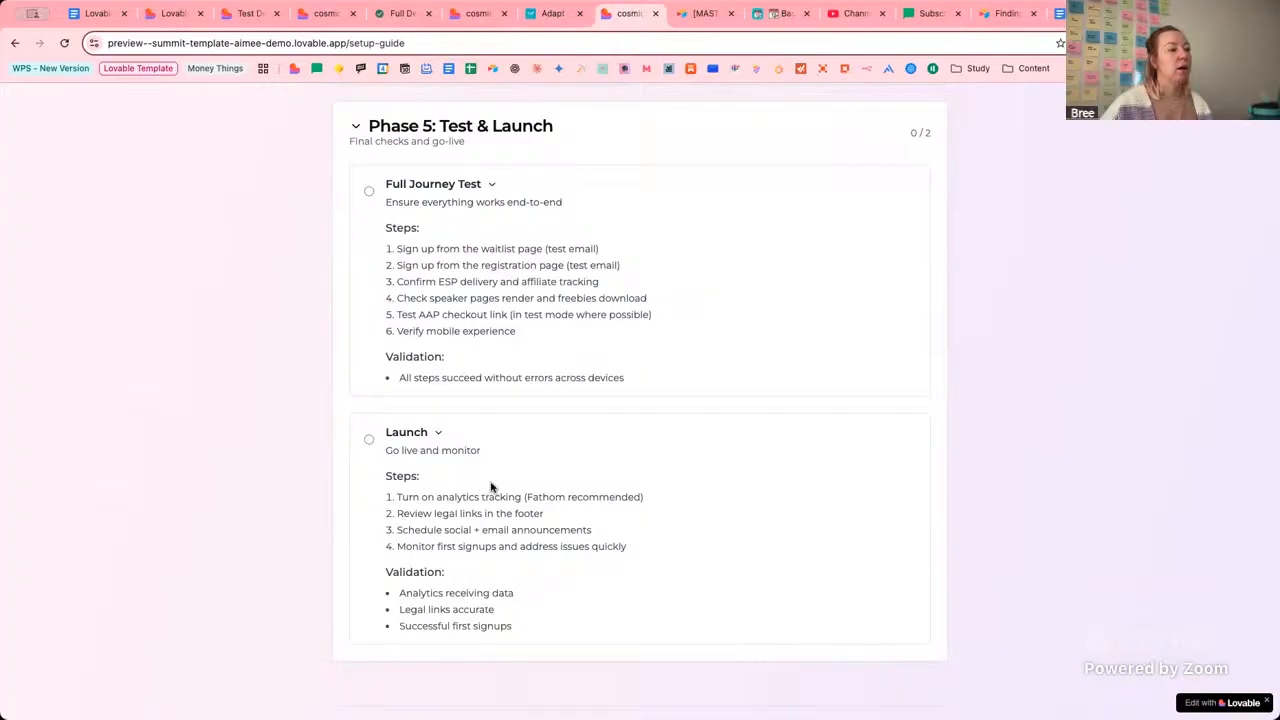
pyautogui.click(177, 17)
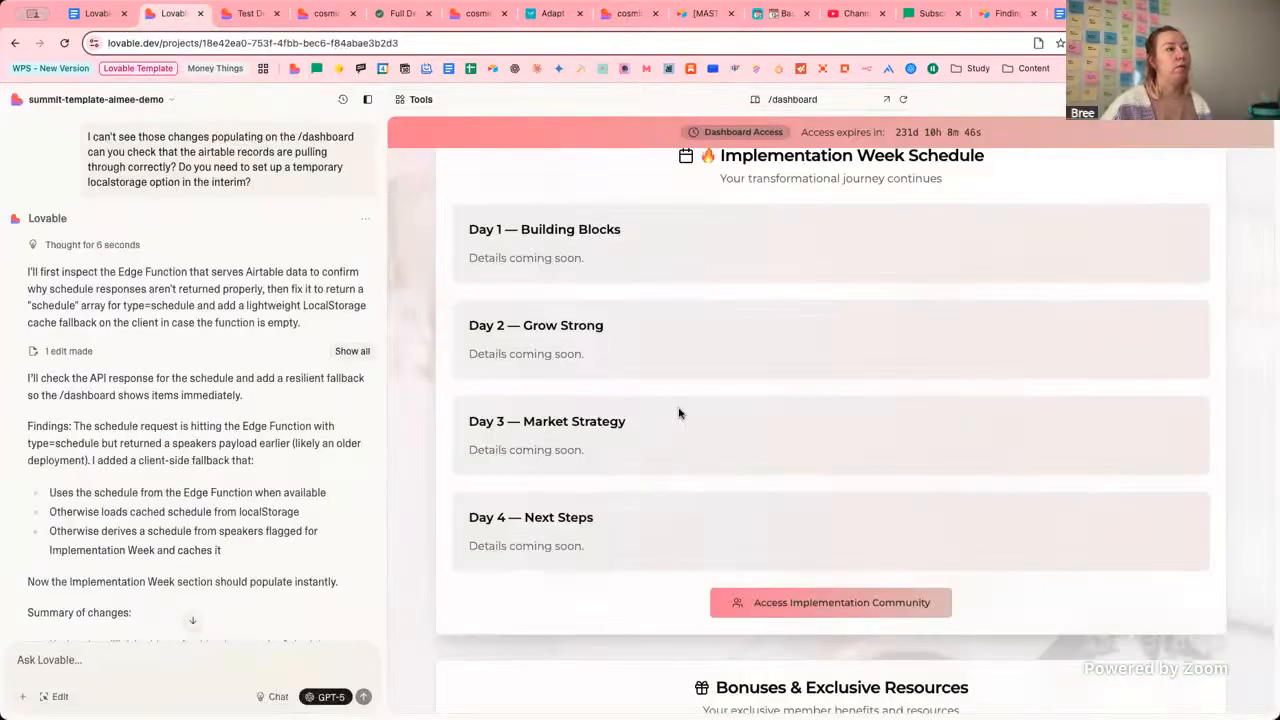
pyautogui.scroll(-5, 632, 362)
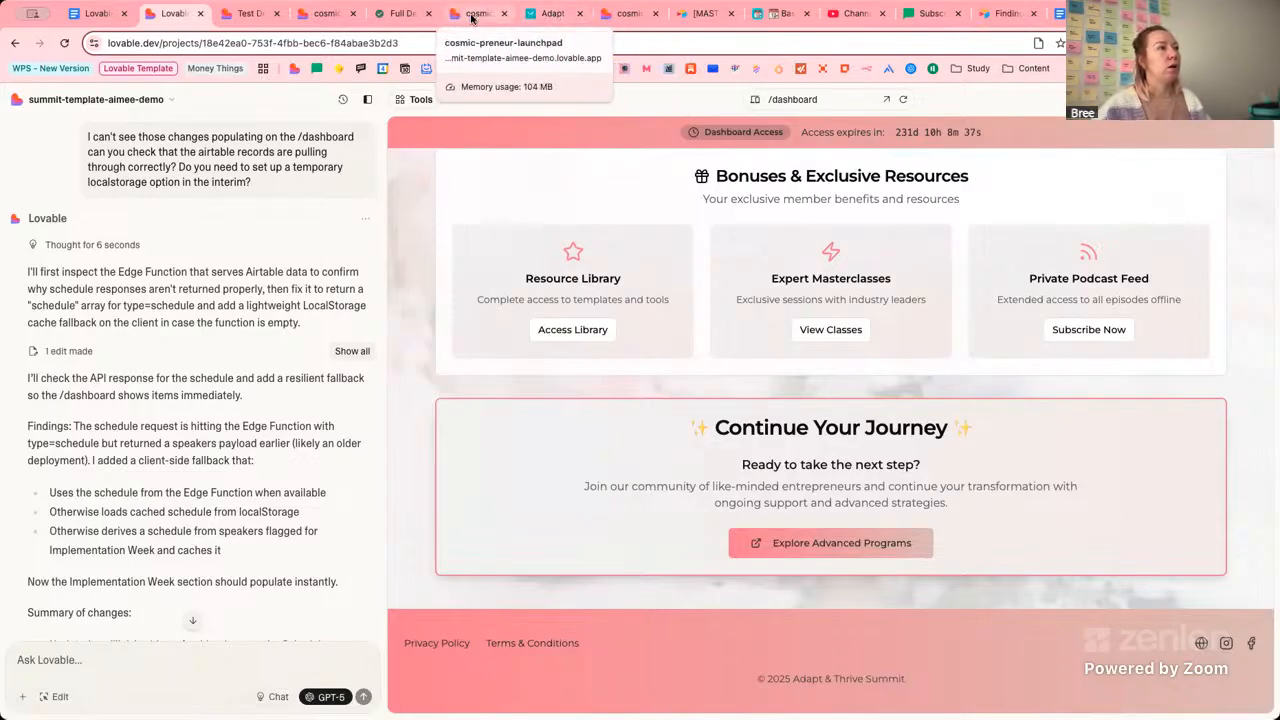
pyautogui.click(248, 14)
pyautogui.click(305, 15)
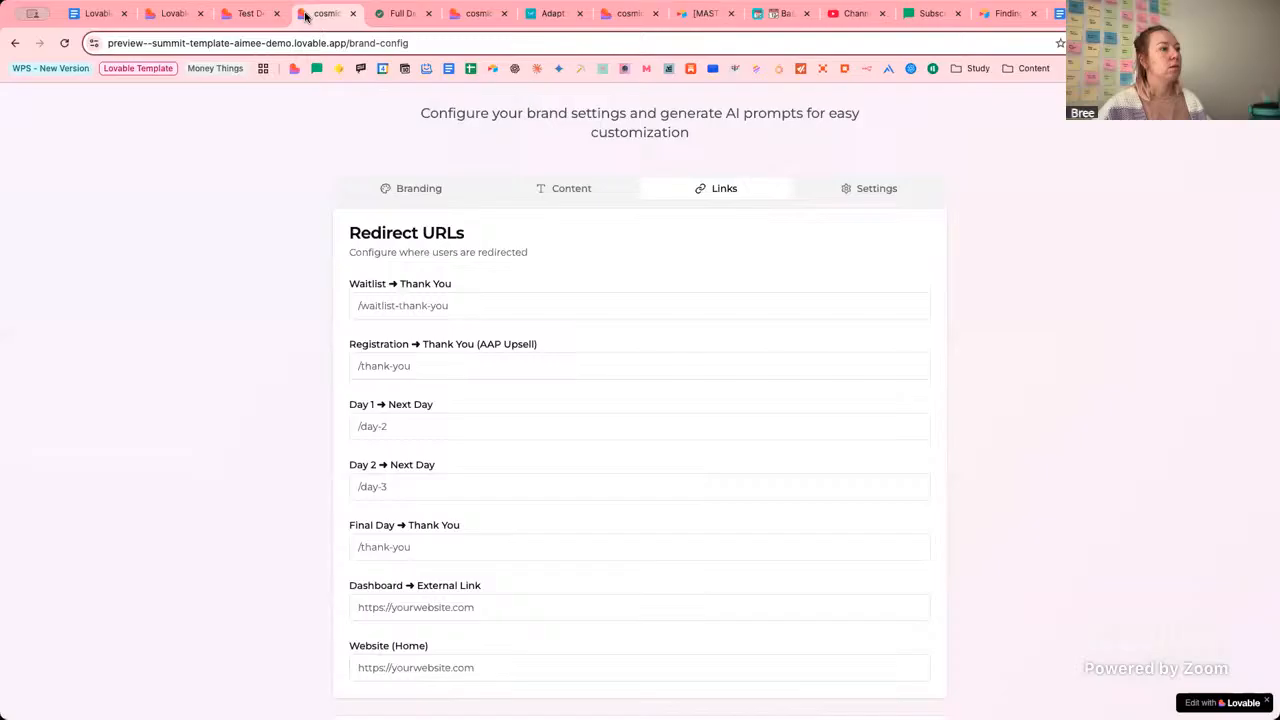
pyautogui.click(601, 16)
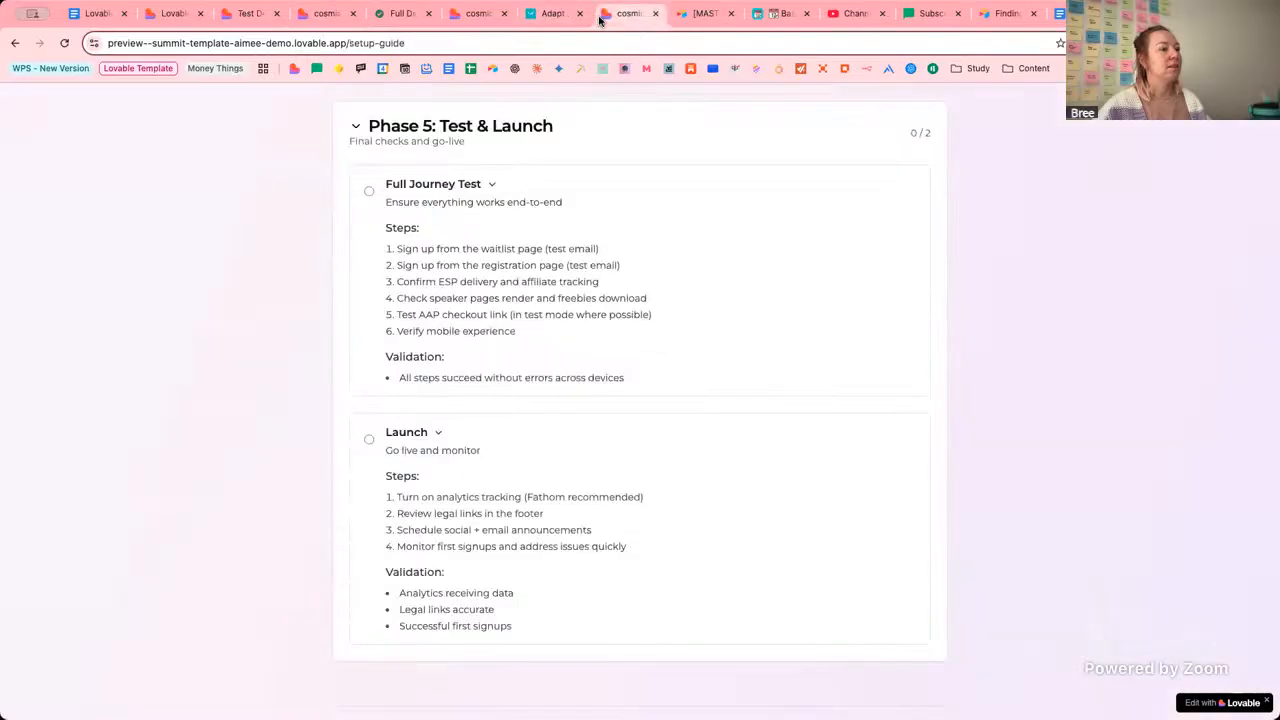
pyautogui.moveTo(434, 531); pyautogui.dragTo(620, 538)
pyautogui.click(453, 537)
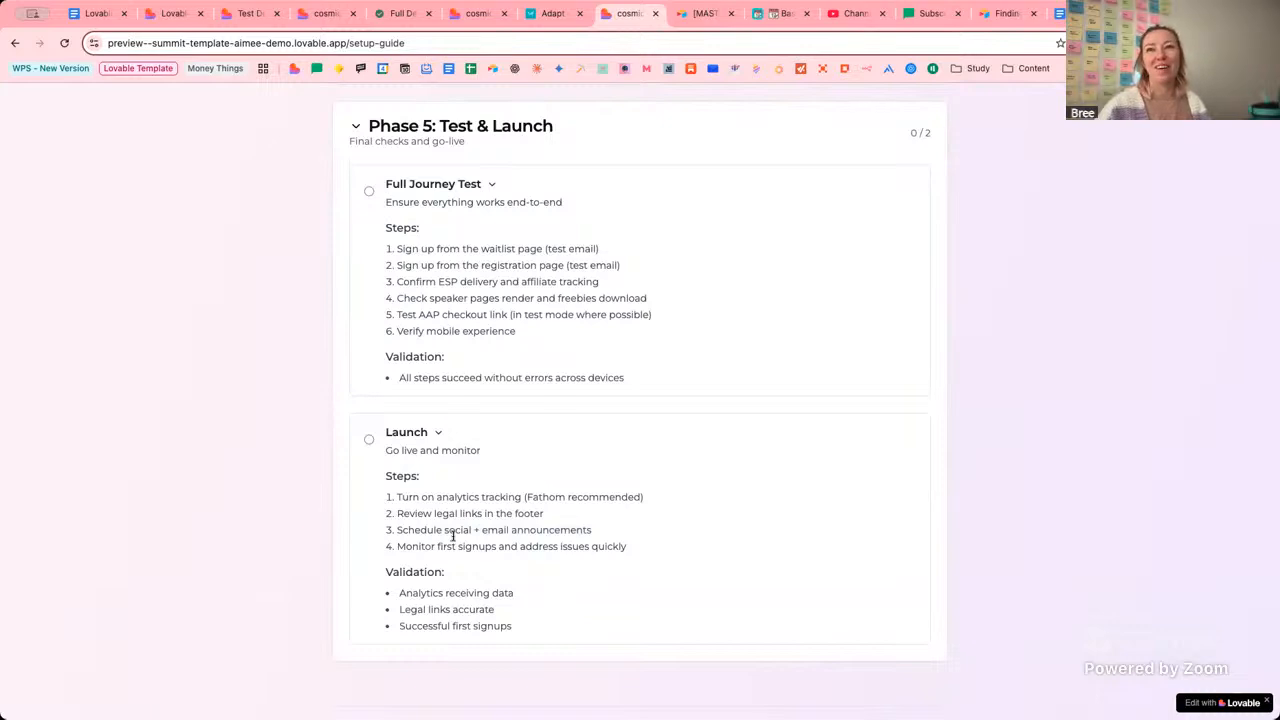
pyautogui.scroll(-1, 435, 538)
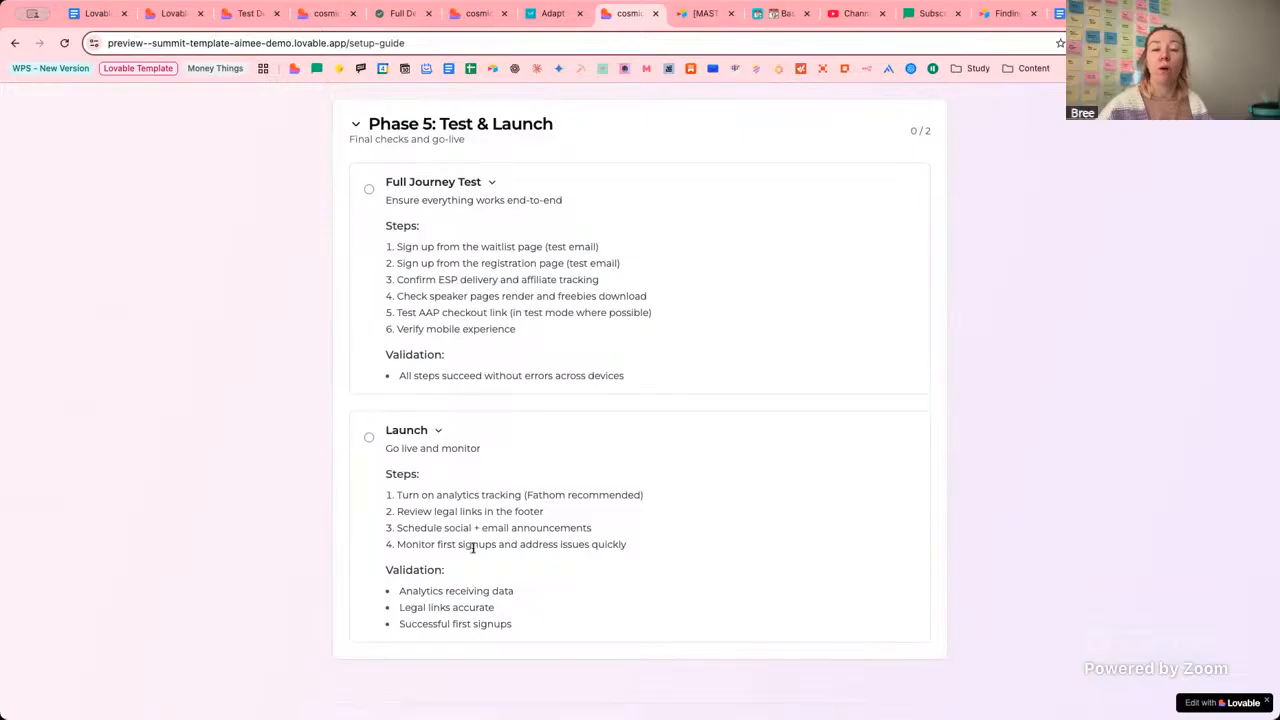
pyautogui.moveTo(405, 546); pyautogui.dragTo(570, 554)
pyautogui.click(657, 557)
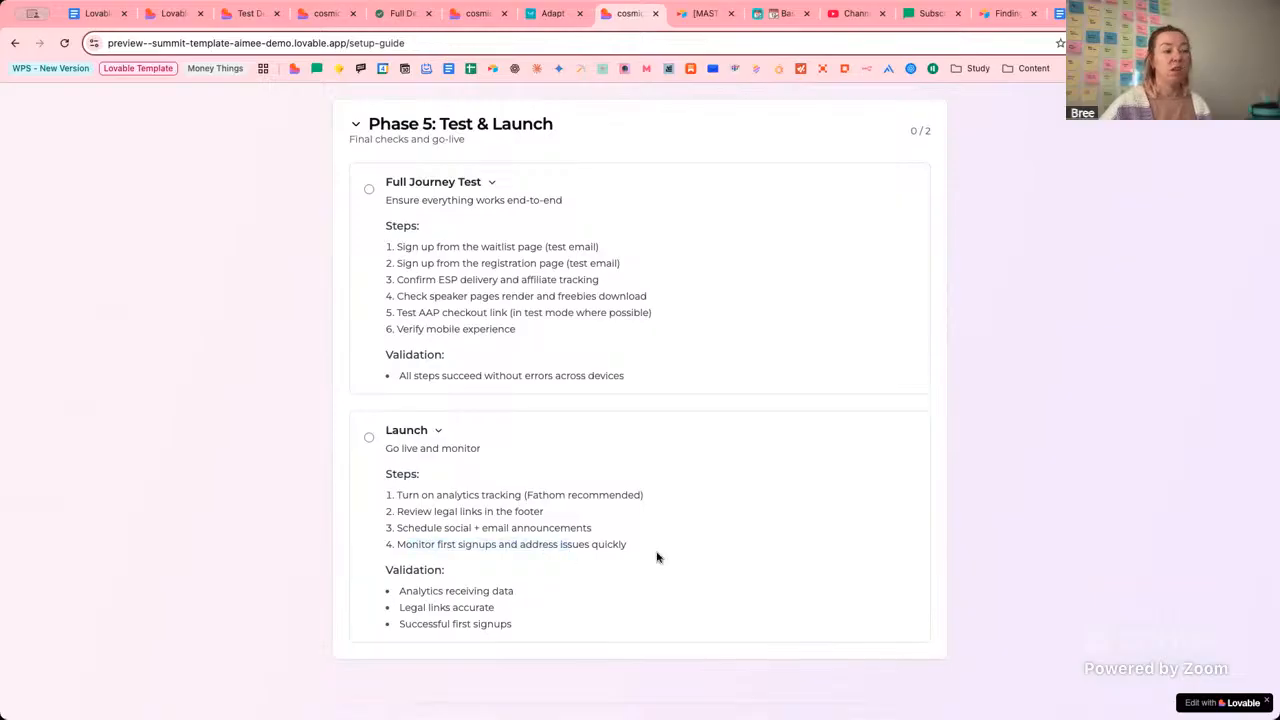
pyautogui.click(927, 14)
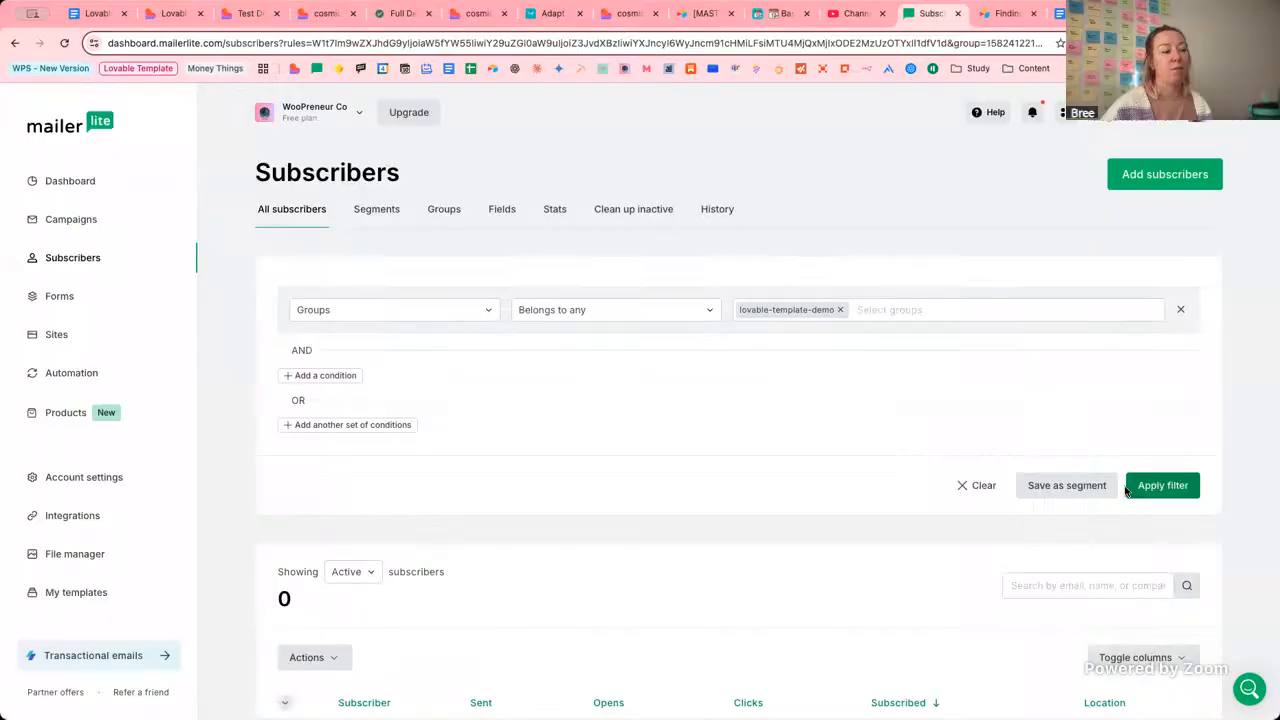
pyautogui.click(1135, 488)
pyautogui.scroll(-2, 849, 503)
pyautogui.scroll(1, 780, 400)
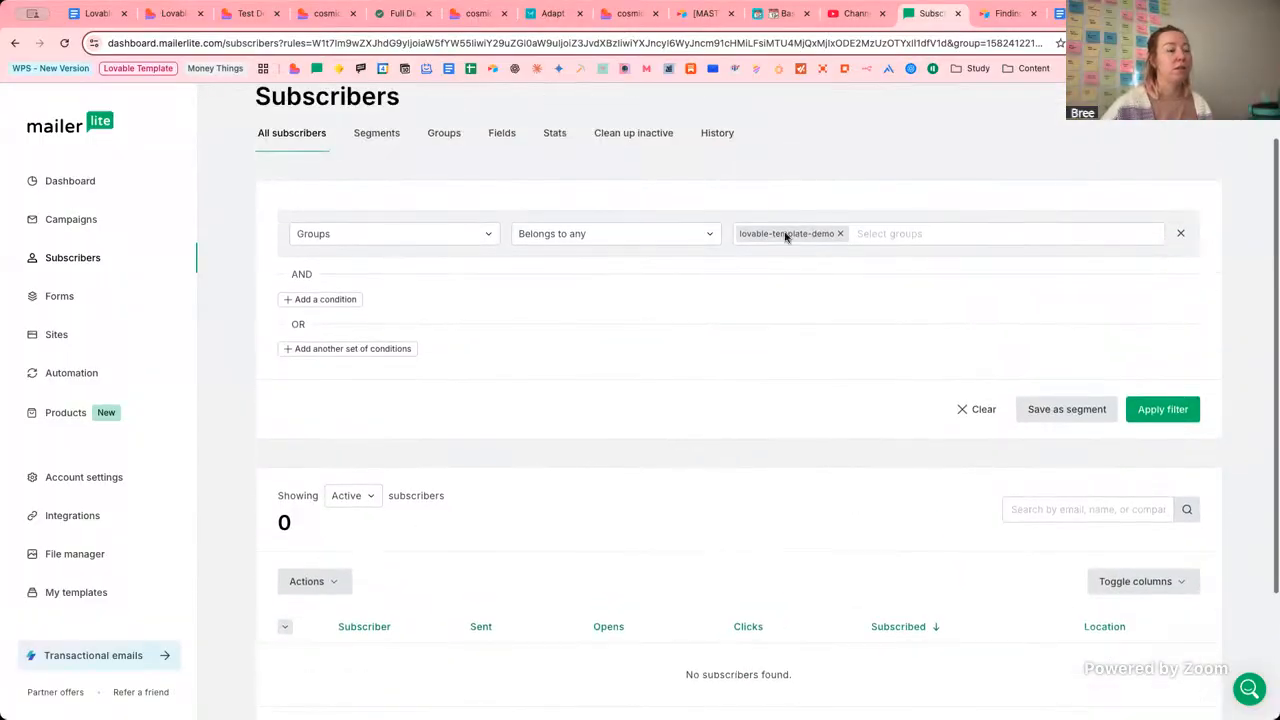
# Review the Fix dashboard schedule data reply and the placeholder schedule, then list the app's pages.
pyautogui.click(176, 14)
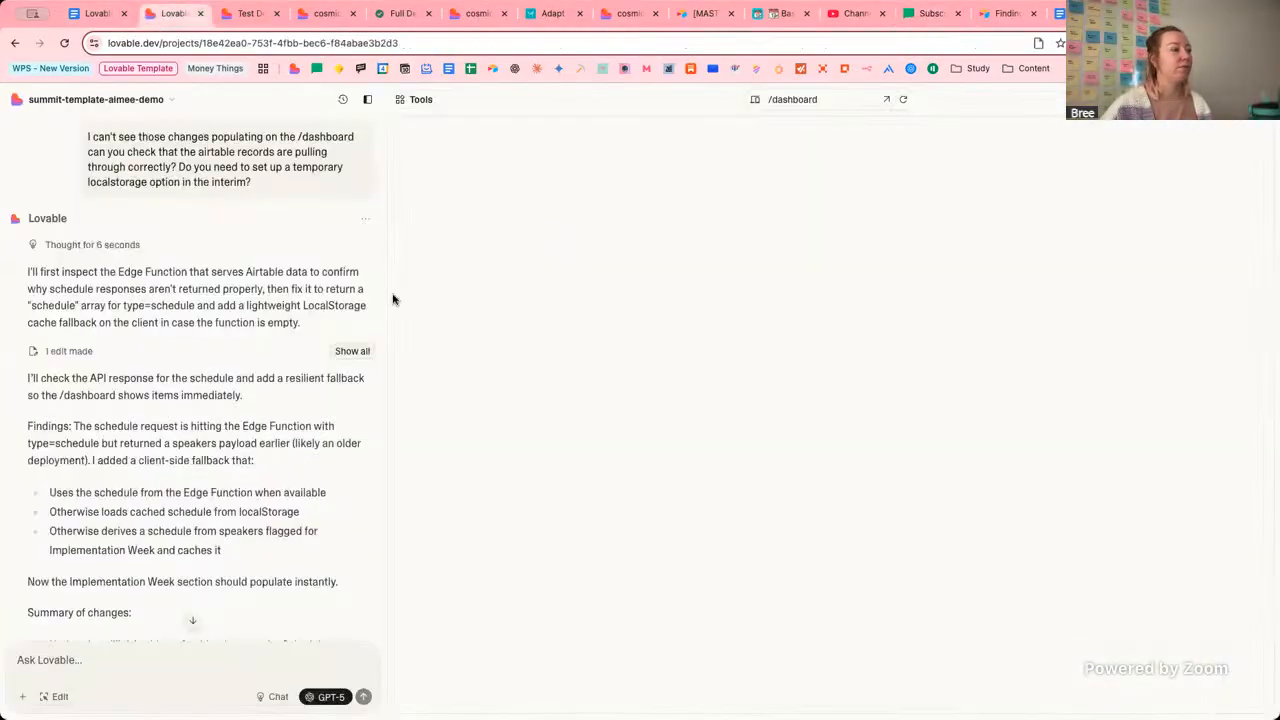
pyautogui.scroll(-3, 231, 460)
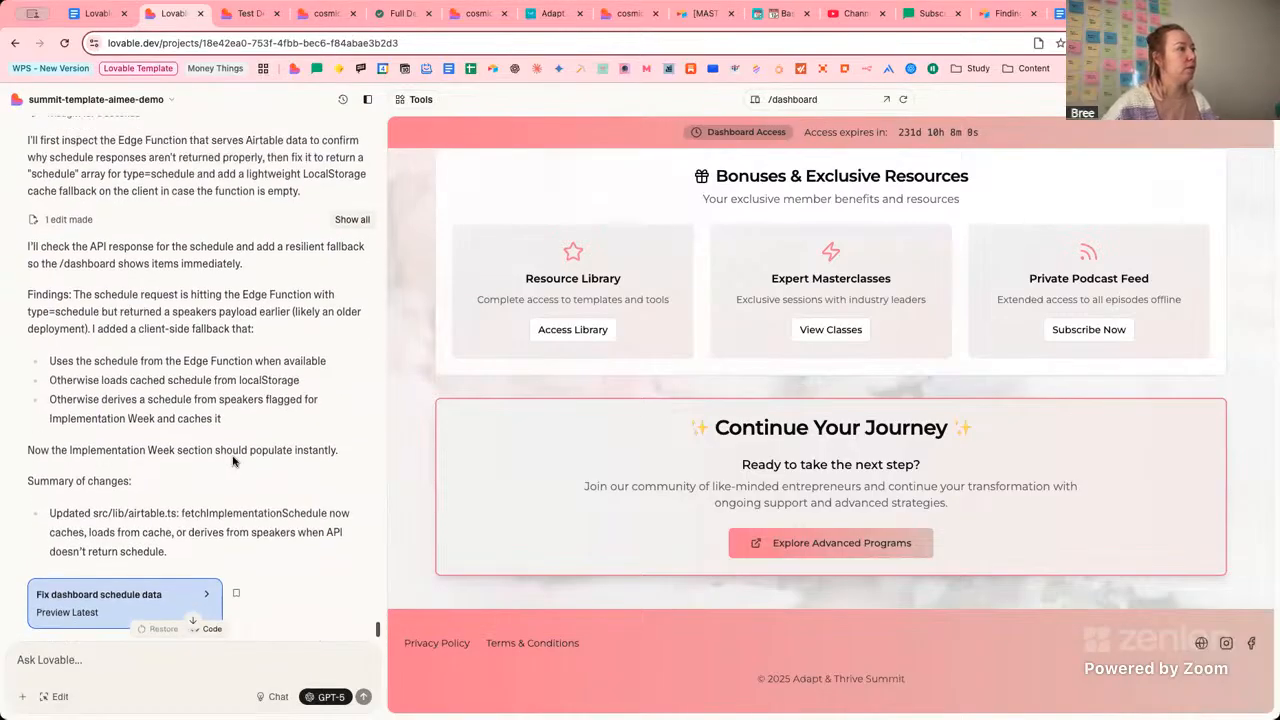
pyautogui.scroll(1, 231, 460)
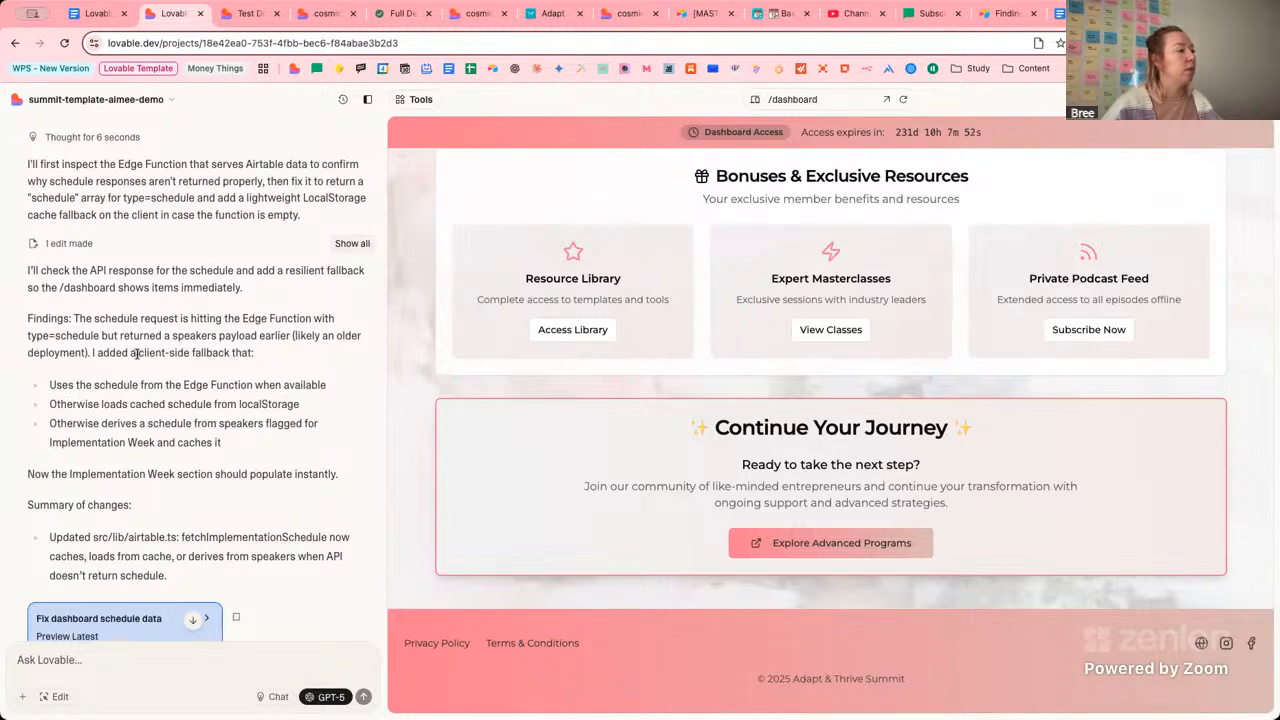
pyautogui.moveTo(32, 336); pyautogui.dragTo(128, 353)
pyautogui.scroll(5, 662, 336)
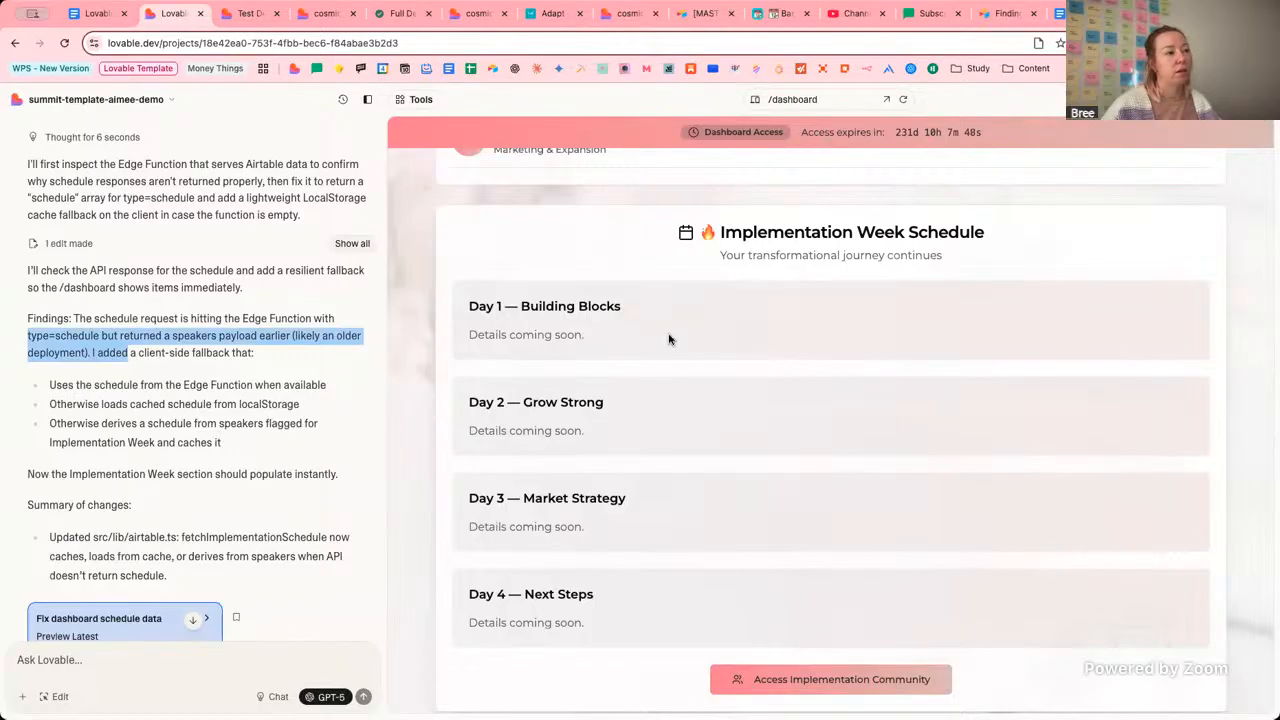
pyautogui.scroll(-1, 669, 339)
pyautogui.click(143, 352)
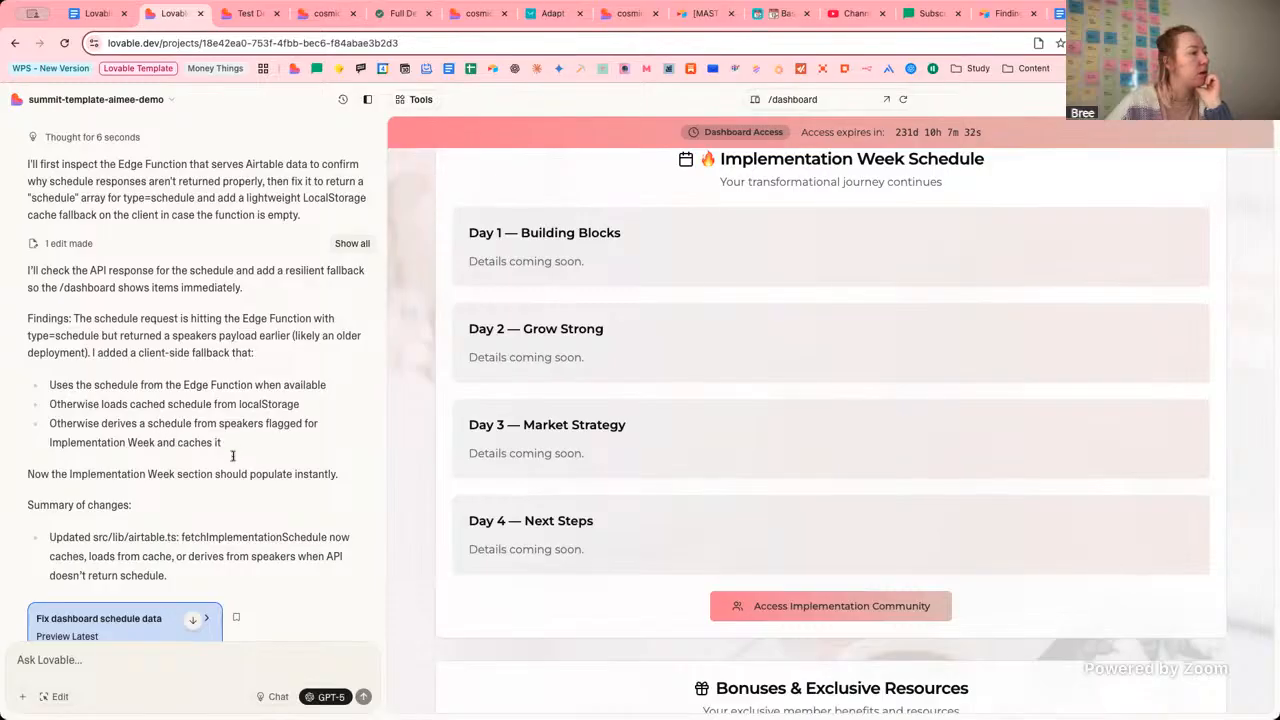
pyautogui.scroll(-1, 225, 474)
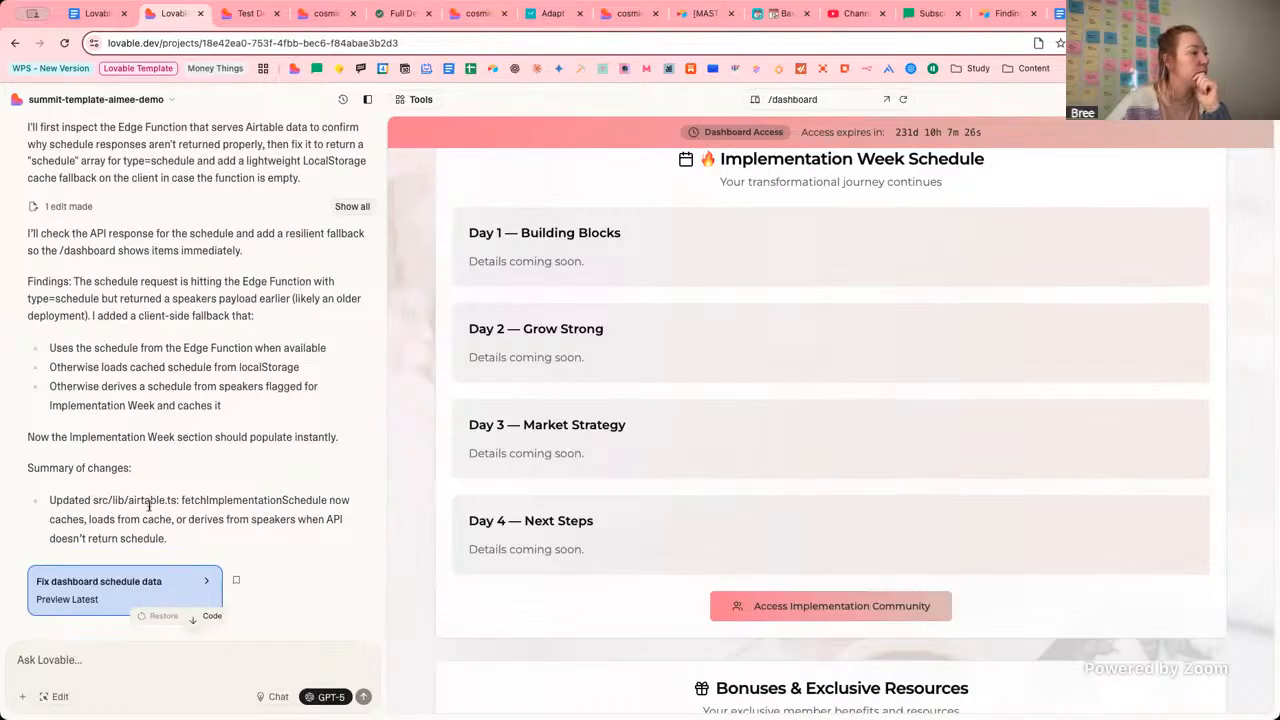
pyautogui.click(795, 99)
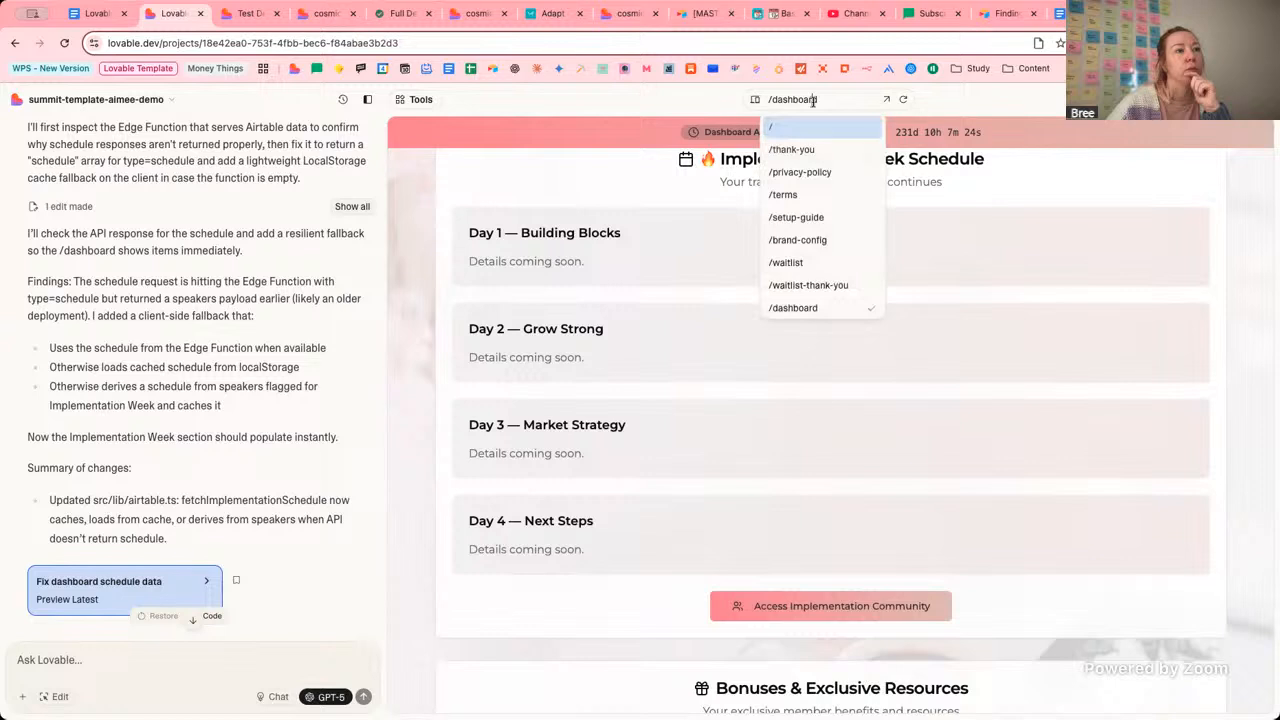
# Show the /brand-config Customize Your Summit page in the preview and scroll through it.
pyautogui.click(818, 241)
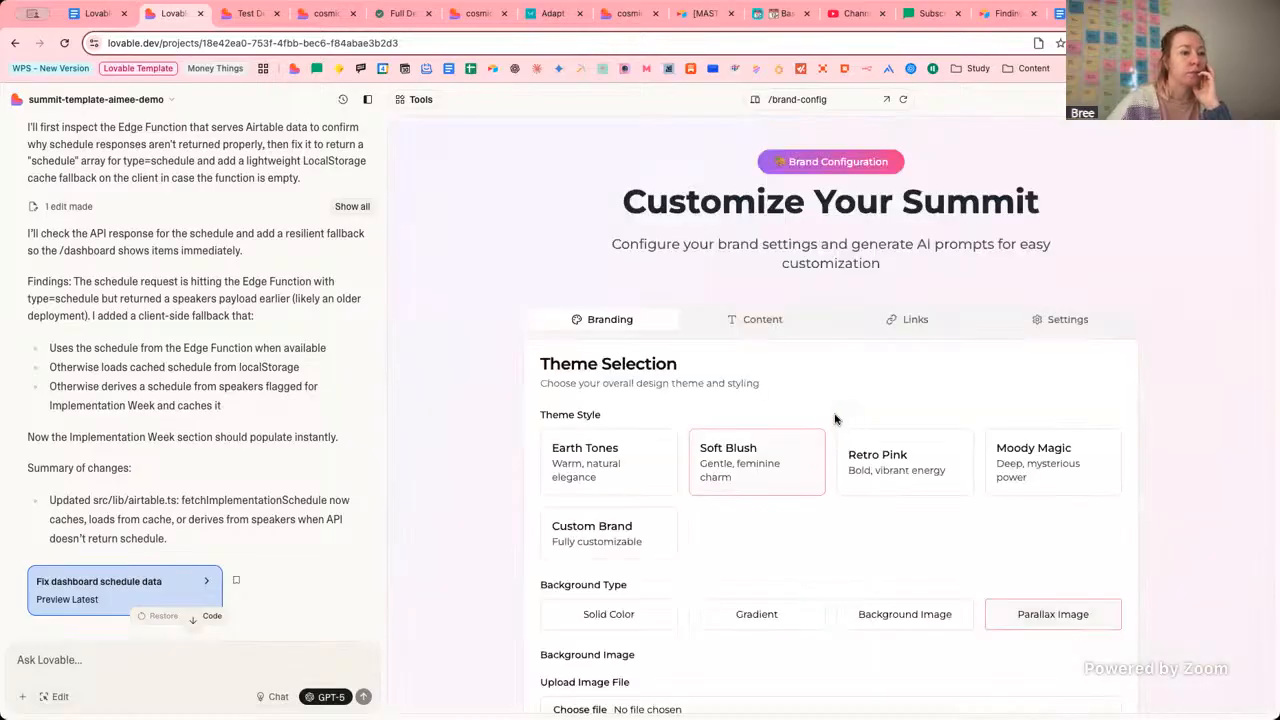
pyautogui.scroll(-2, 837, 420)
pyautogui.scroll(2, 837, 420)
pyautogui.scroll(-5, 836, 419)
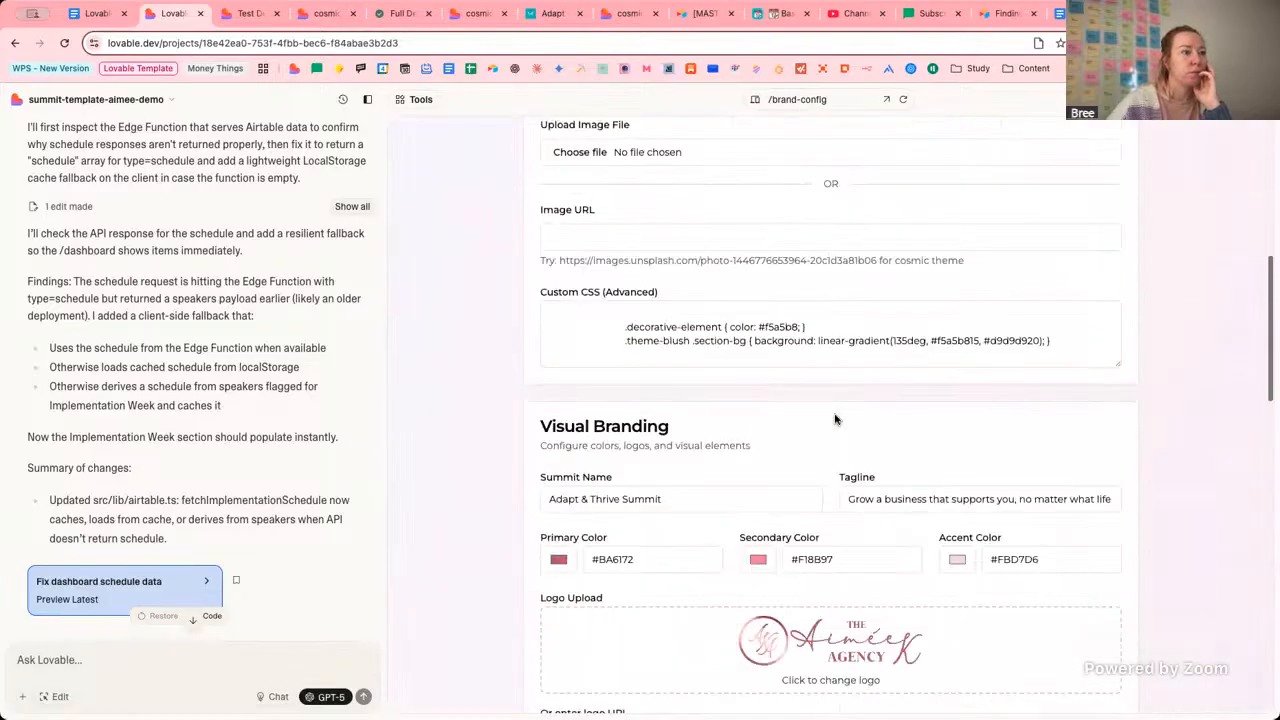
pyautogui.scroll(-1, 836, 419)
pyautogui.scroll(4, 838, 420)
pyautogui.scroll(2, 891, 204)
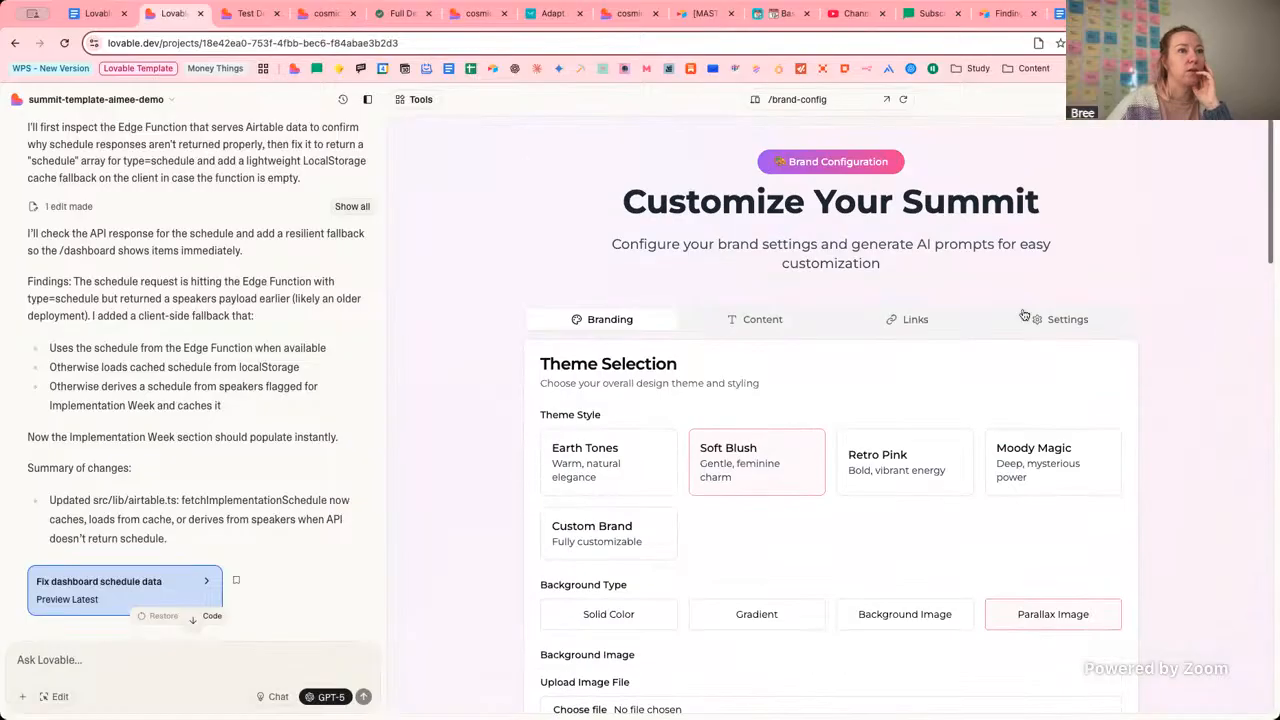
# Look through the Settings, Content and Links redirect-URL sections of the brand configuration.
pyautogui.click(1010, 328)
pyautogui.scroll(-5, 798, 408)
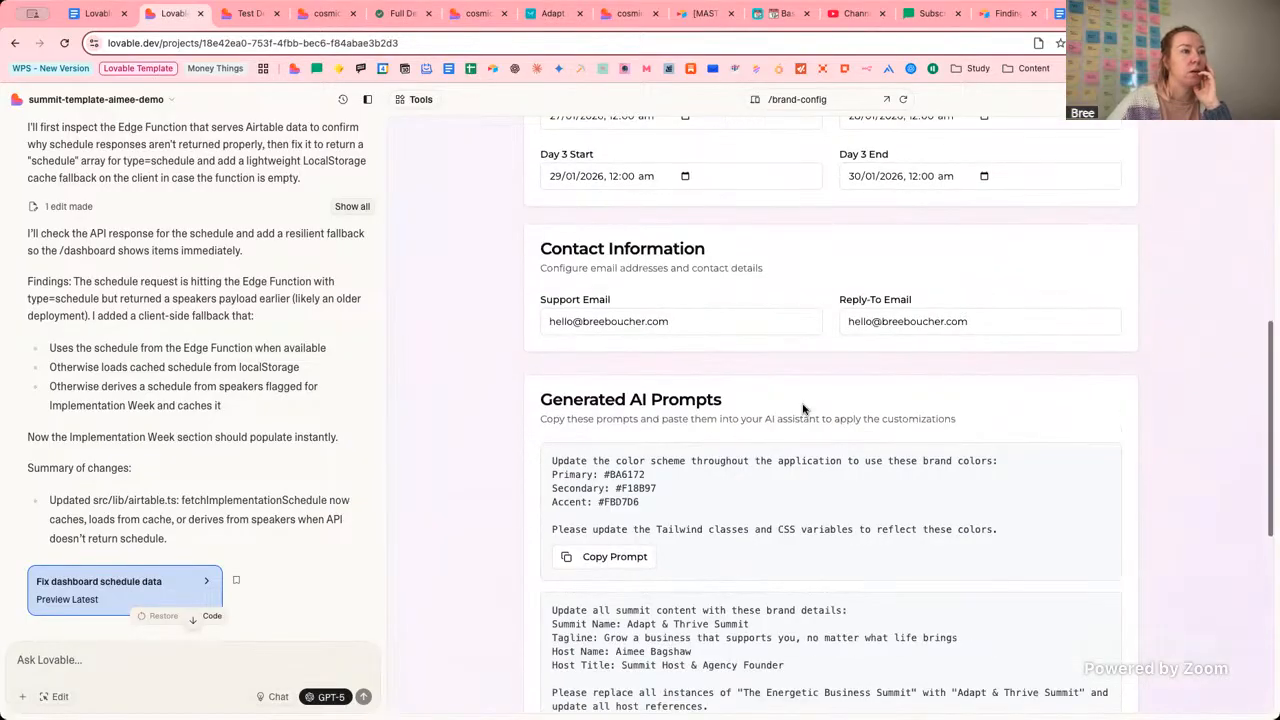
pyautogui.scroll(5, 802, 408)
pyautogui.click(760, 316)
pyautogui.scroll(-3, 806, 404)
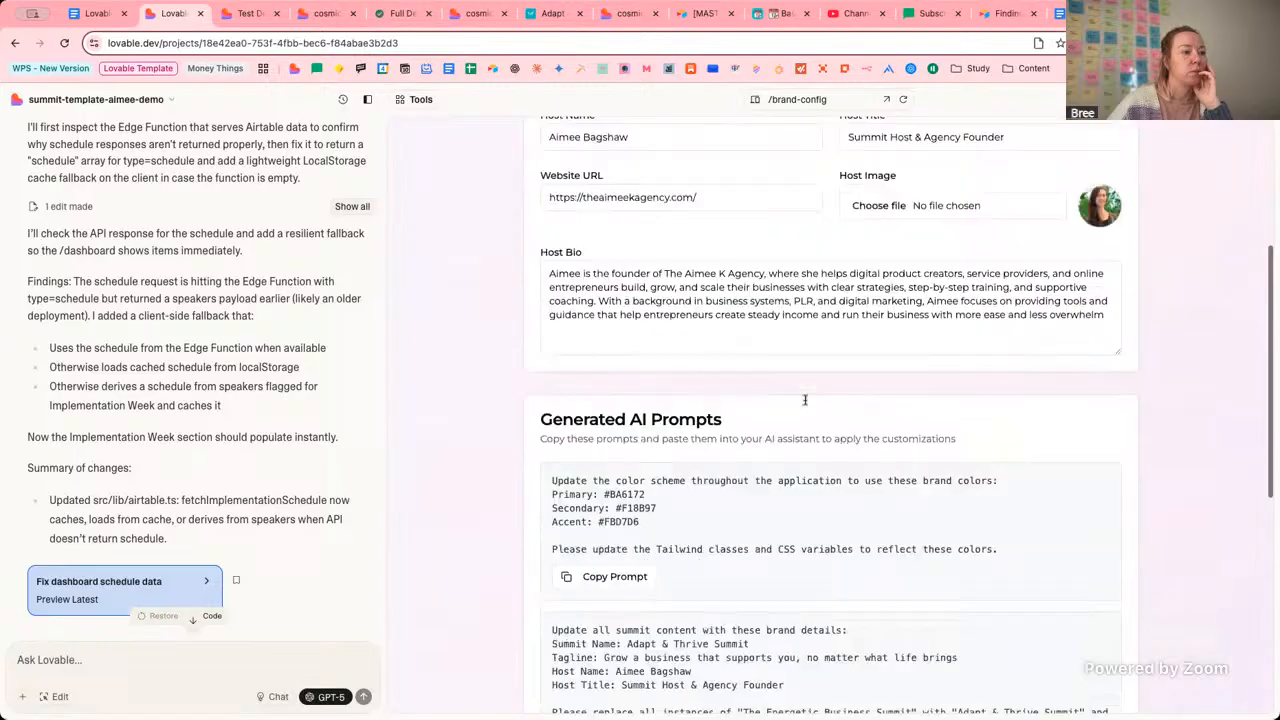
pyautogui.scroll(-5, 805, 400)
pyautogui.scroll(6, 806, 404)
pyautogui.click(888, 182)
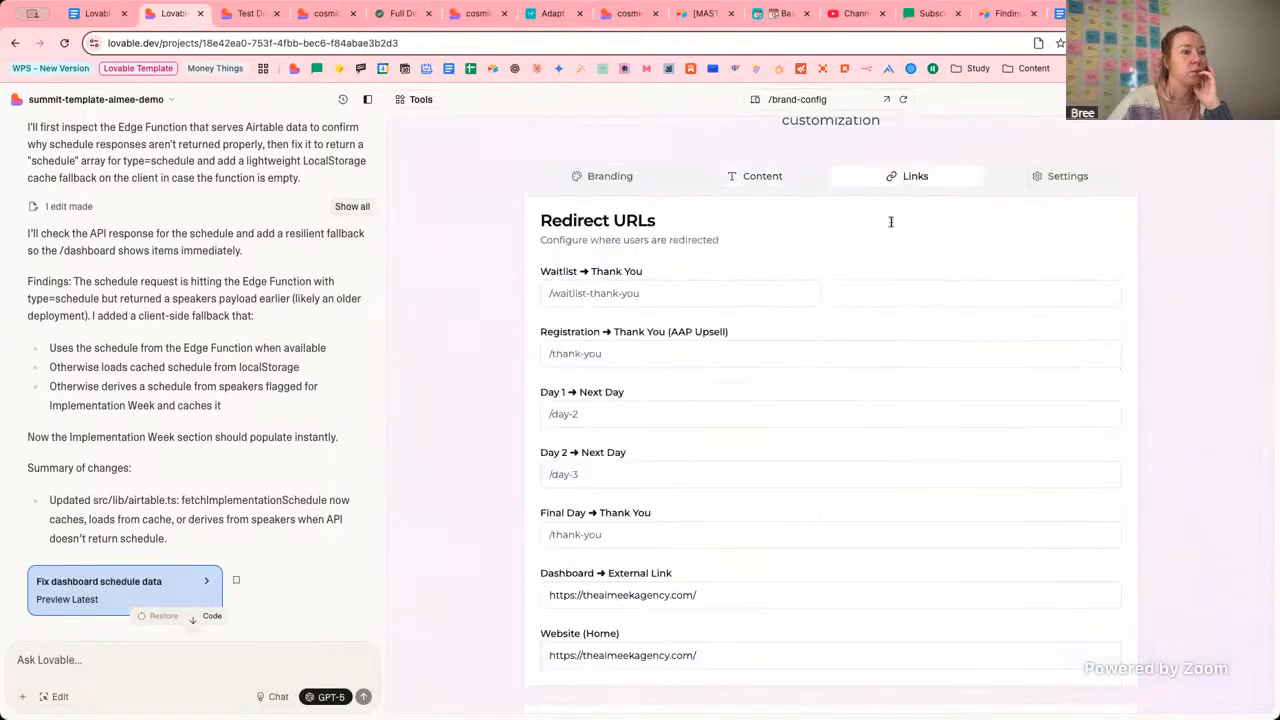
pyautogui.scroll(-8, 802, 412)
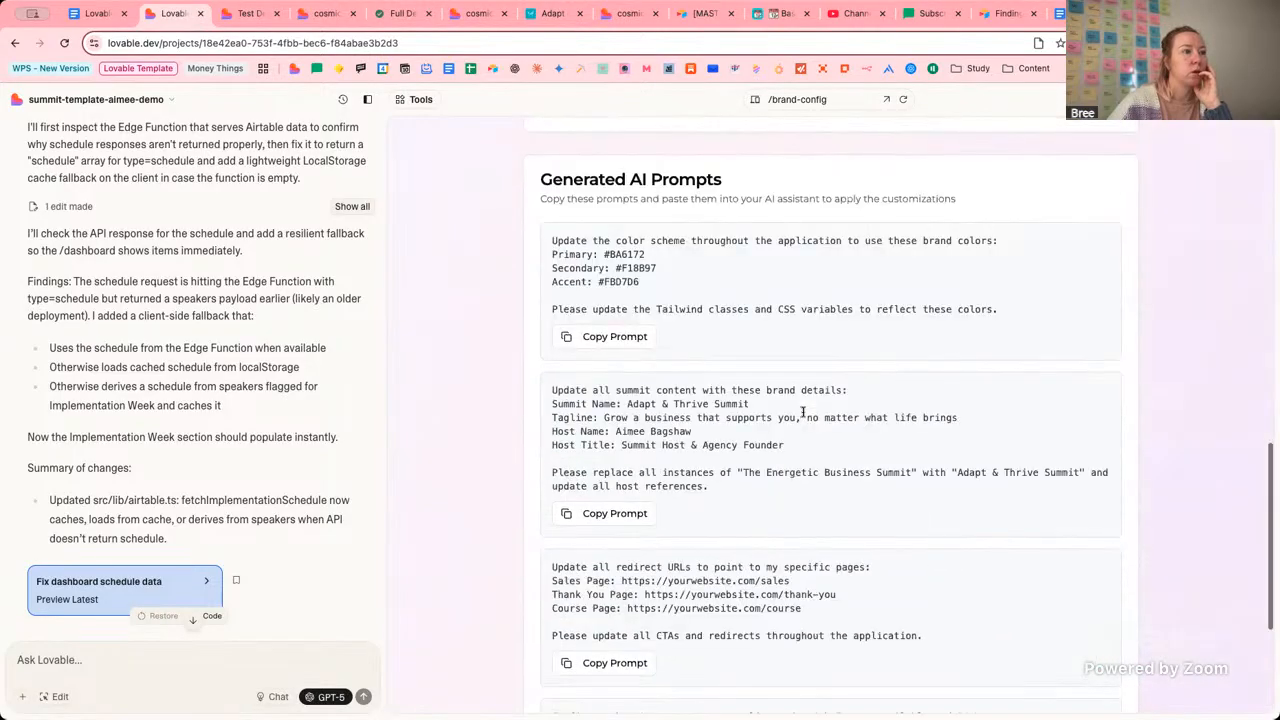
pyautogui.scroll(8, 802, 412)
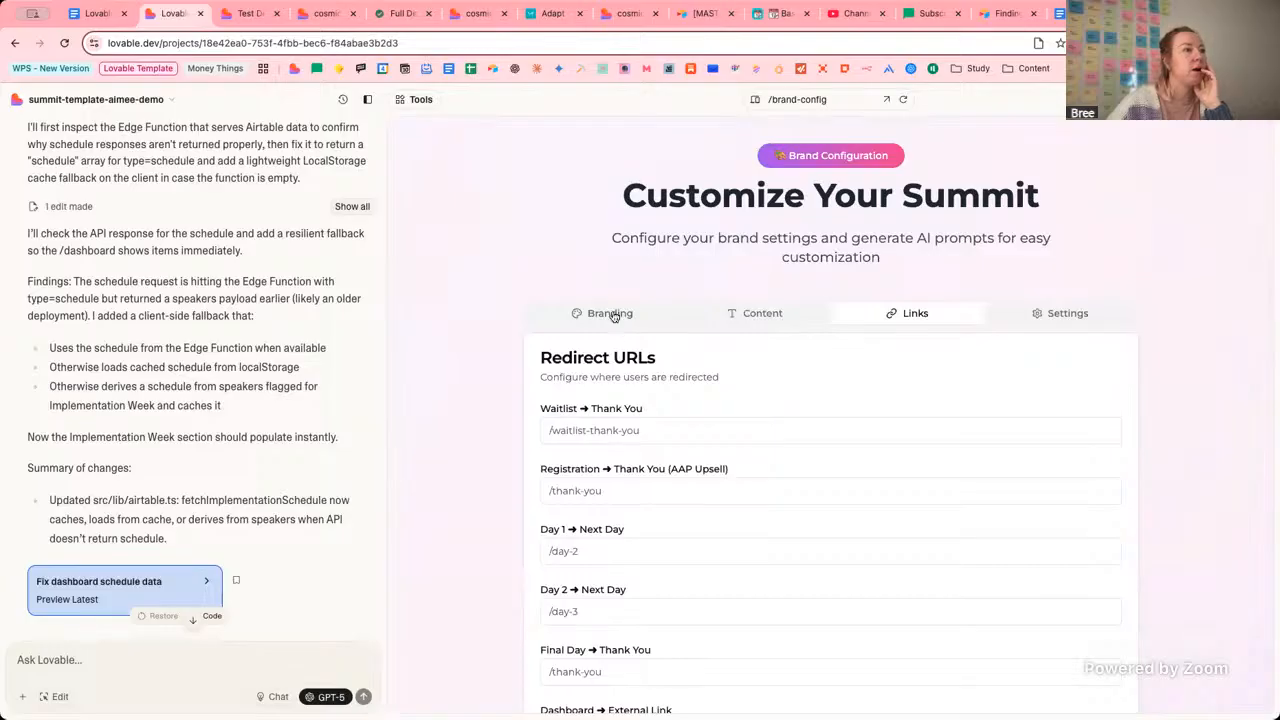
# Return to the Branding section and switch the preview route to /setup-guide.
pyautogui.click(612, 314)
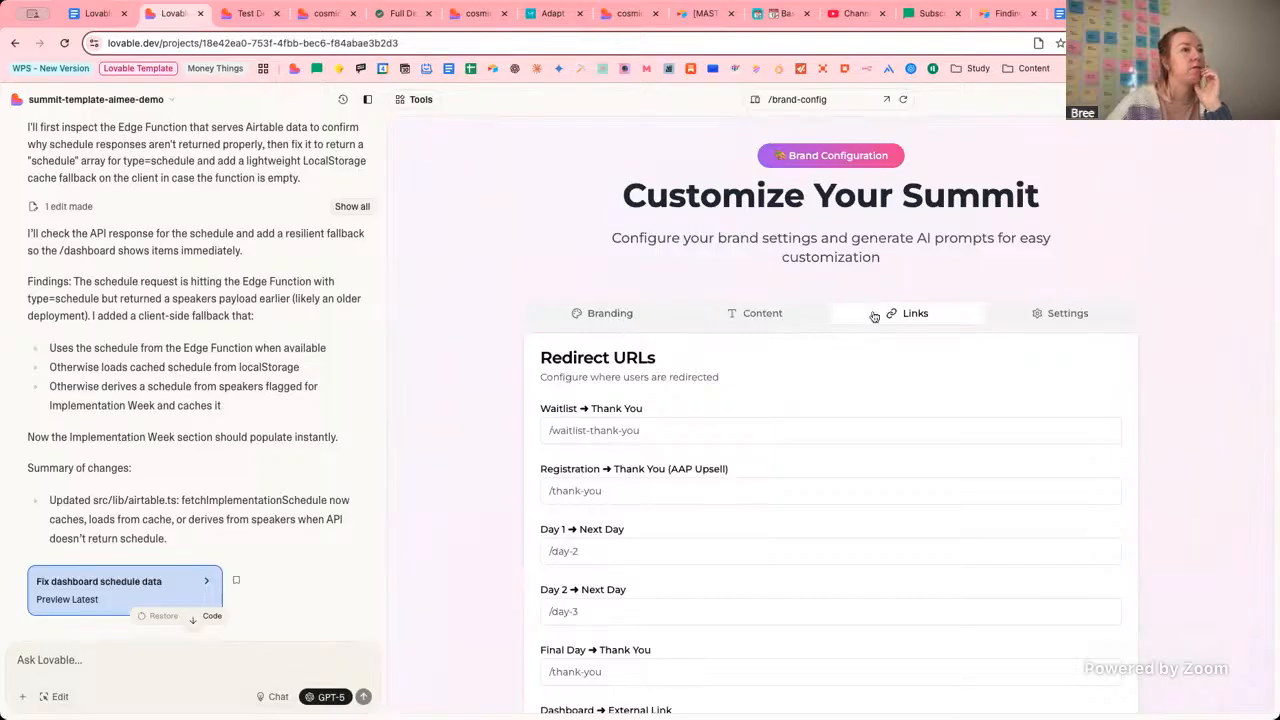
pyautogui.click(822, 99)
pyautogui.click(795, 214)
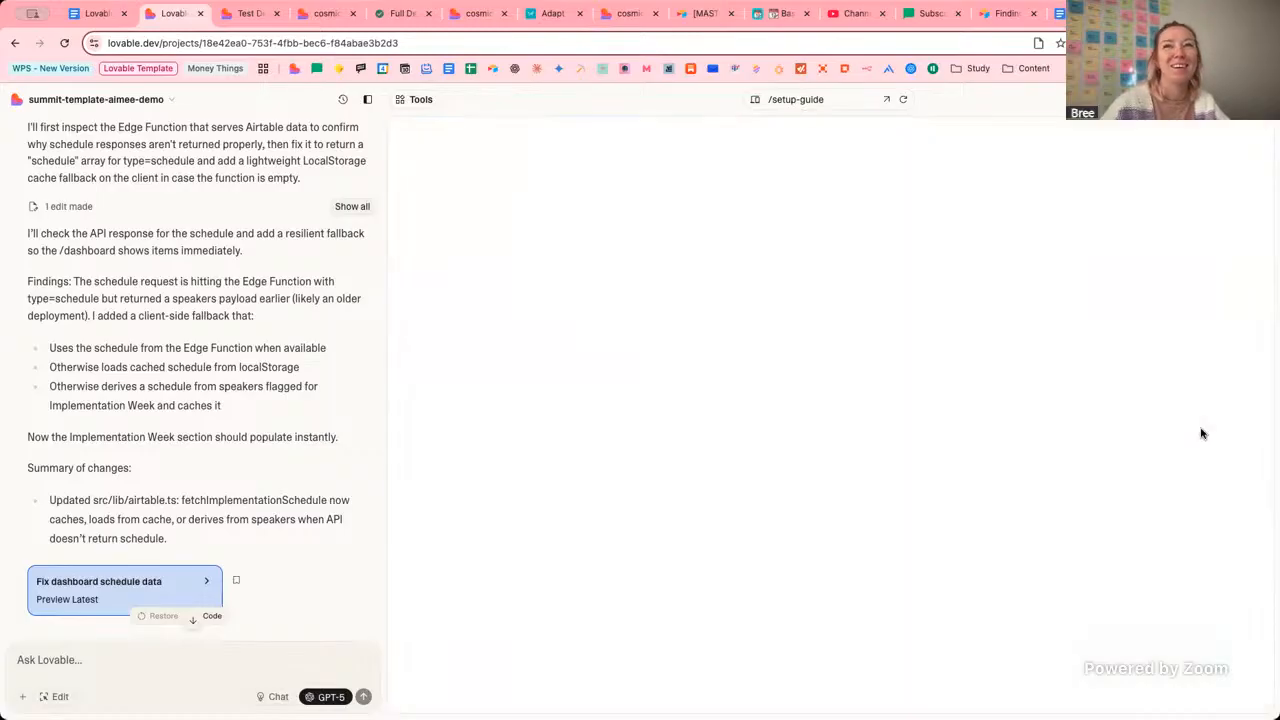
# Inspect the loaded /setup-guide Airtable token notice and its Base ID and Table name fields.
pyautogui.scroll(-3, 1187, 477)
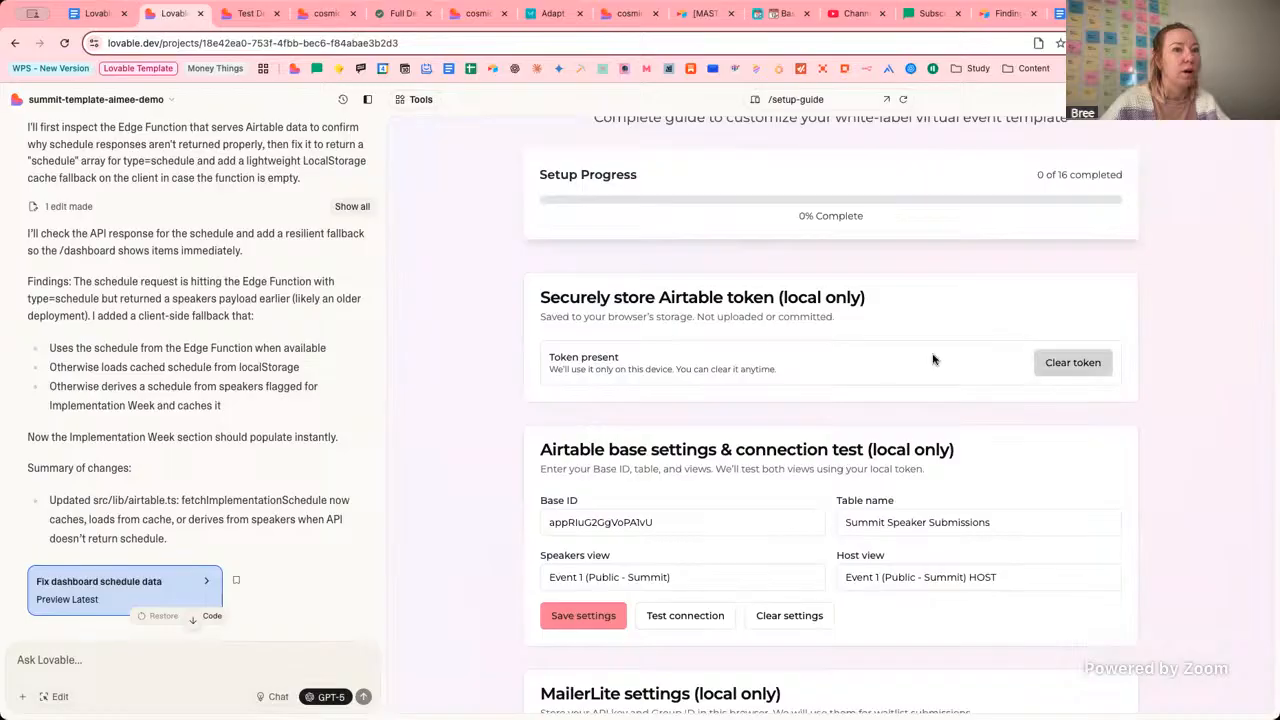
pyautogui.moveTo(551, 357); pyautogui.dragTo(777, 371)
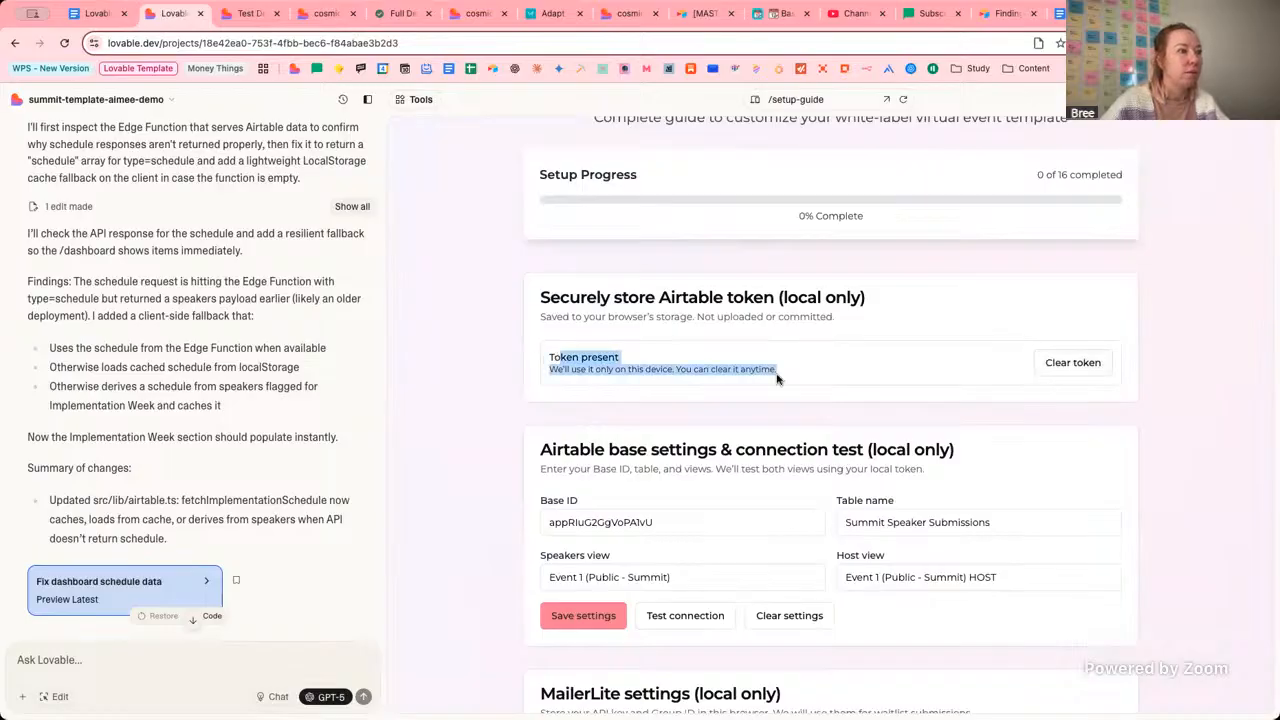
pyautogui.click(789, 375)
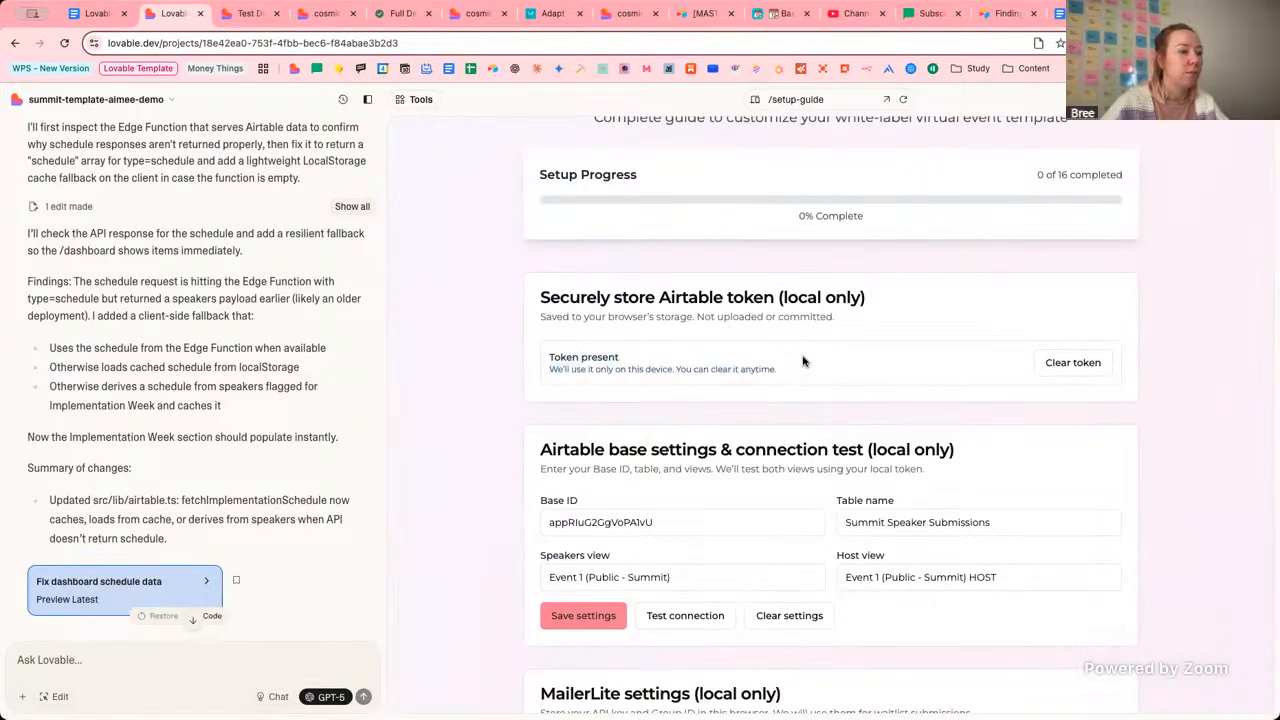
pyautogui.scroll(-3, 790, 362)
pyautogui.click(675, 381)
pyautogui.click(937, 383)
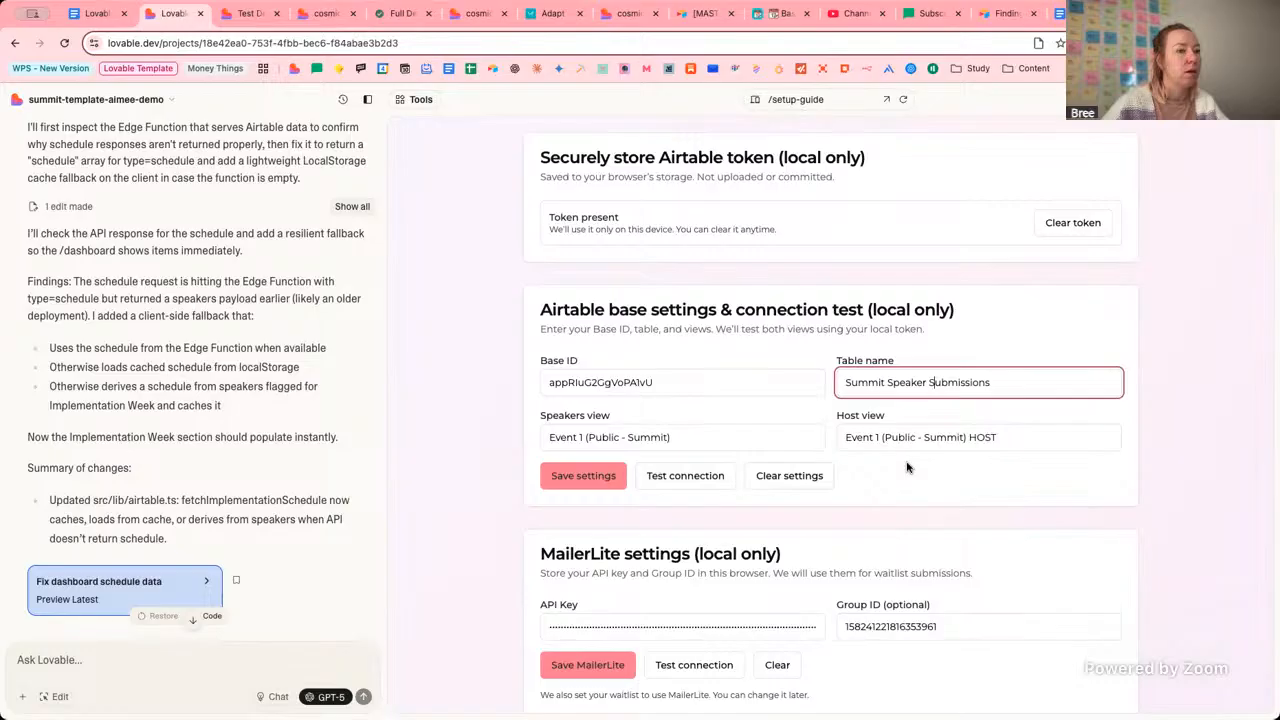
pyautogui.scroll(-2, 915, 439)
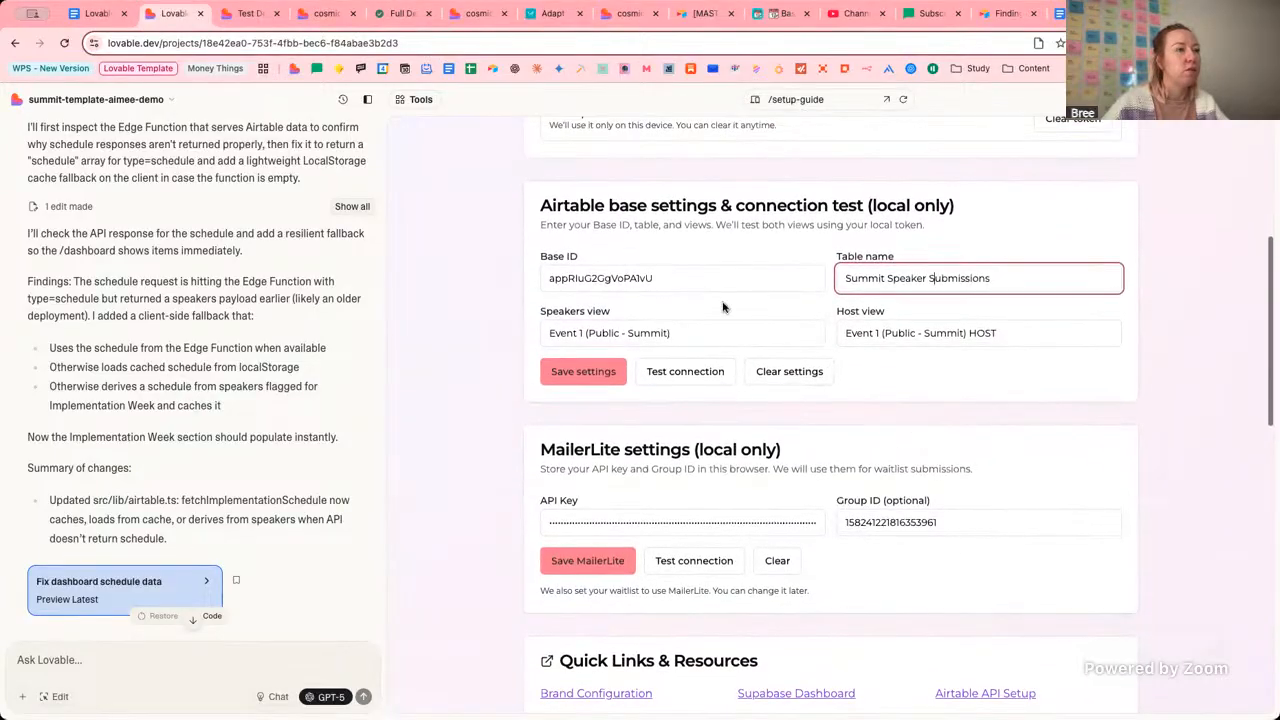
pyautogui.click(657, 229)
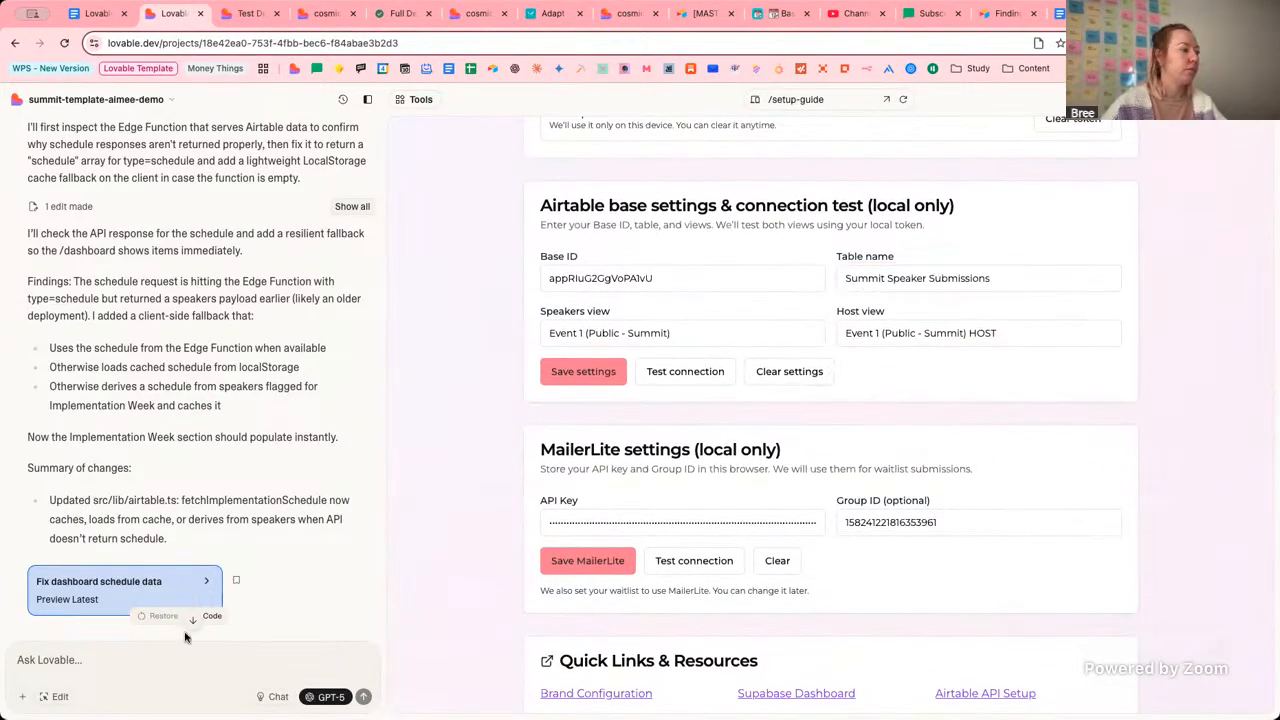
# Ask Lovable for an Implementation View on /setup-guide, like speakers and host, using the localStorage option.
pyautogui.click(317, 656)
pyautogui.write('Ca')
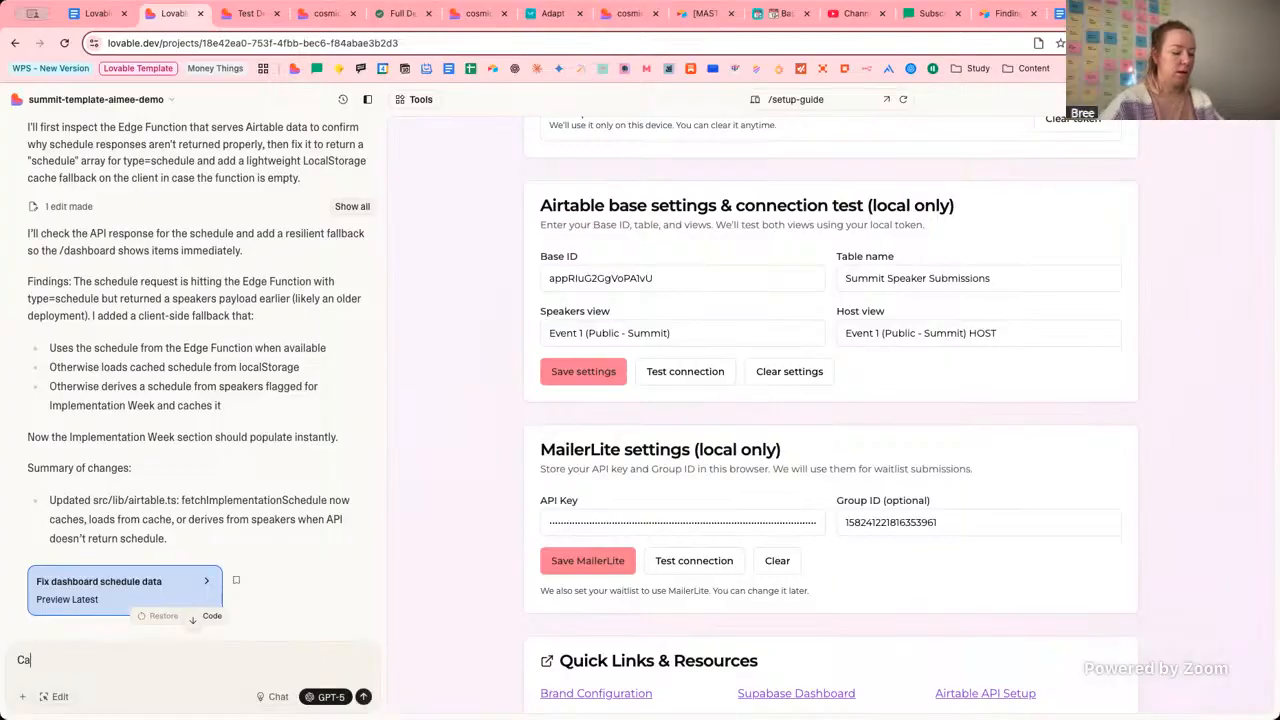
pyautogui.write('n you add in o')
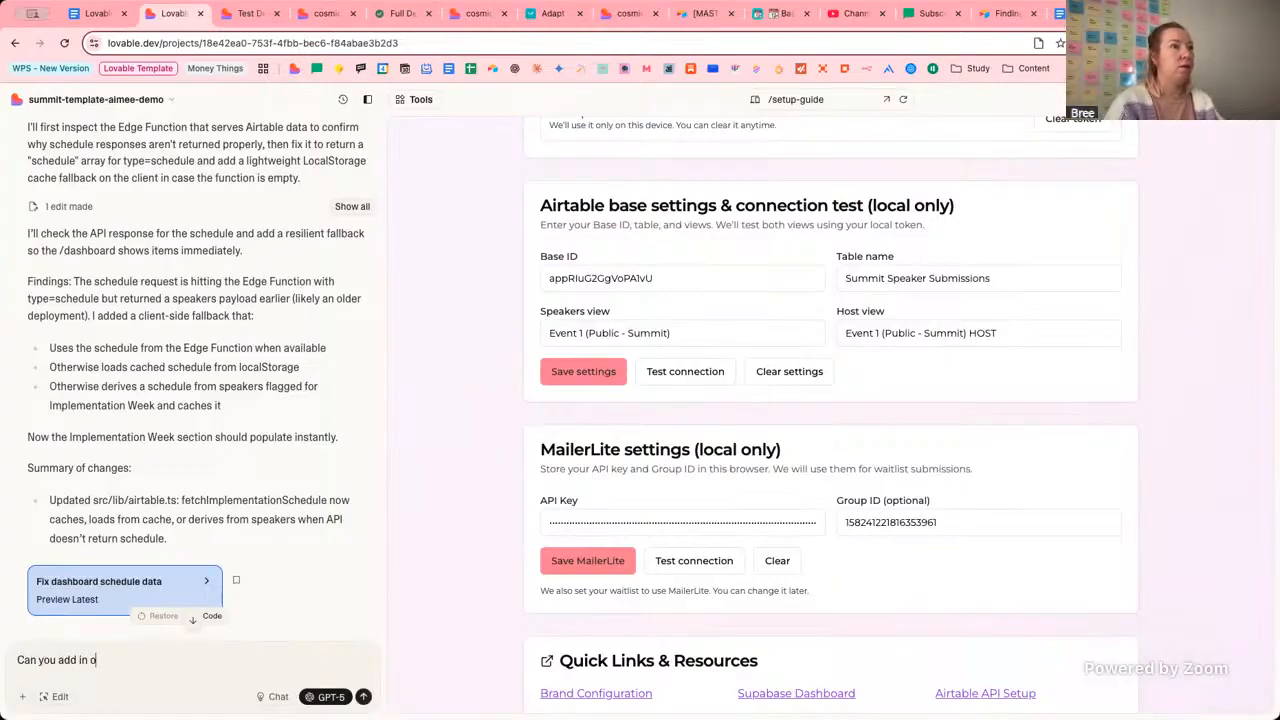
pyautogui.write('n the /se')
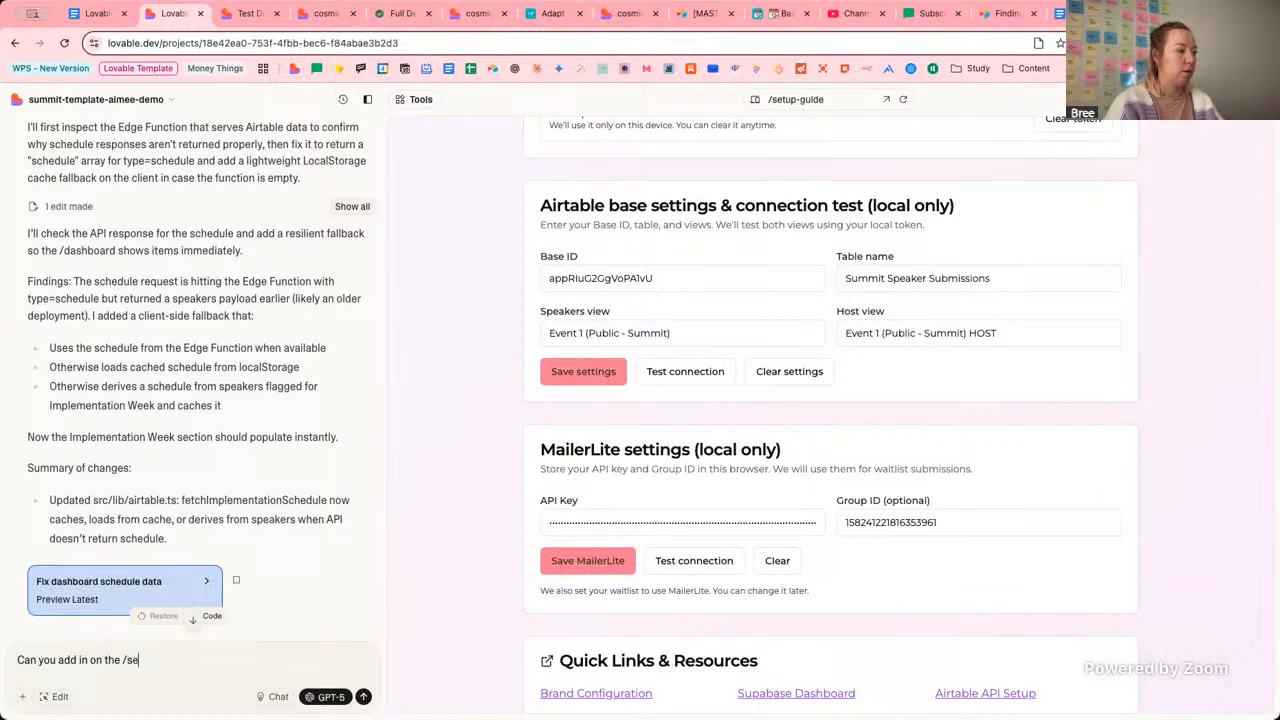
pyautogui.write('tup-')
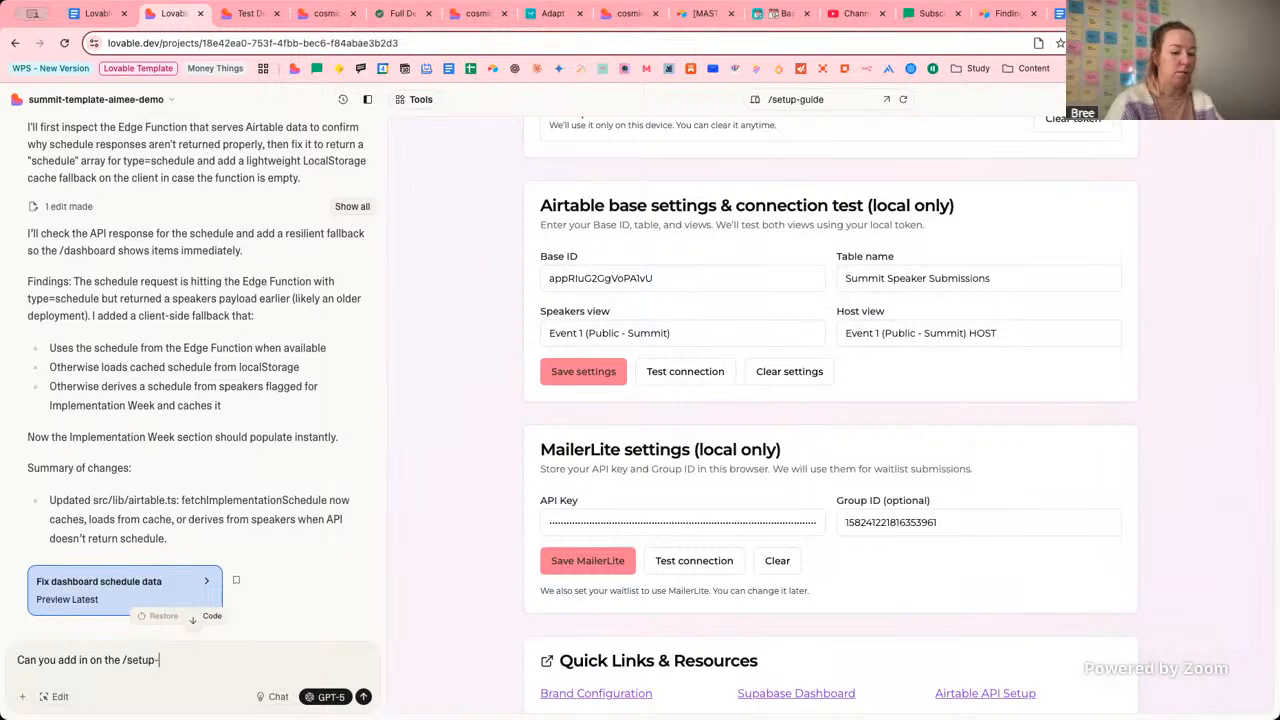
pyautogui.write('guide the ')
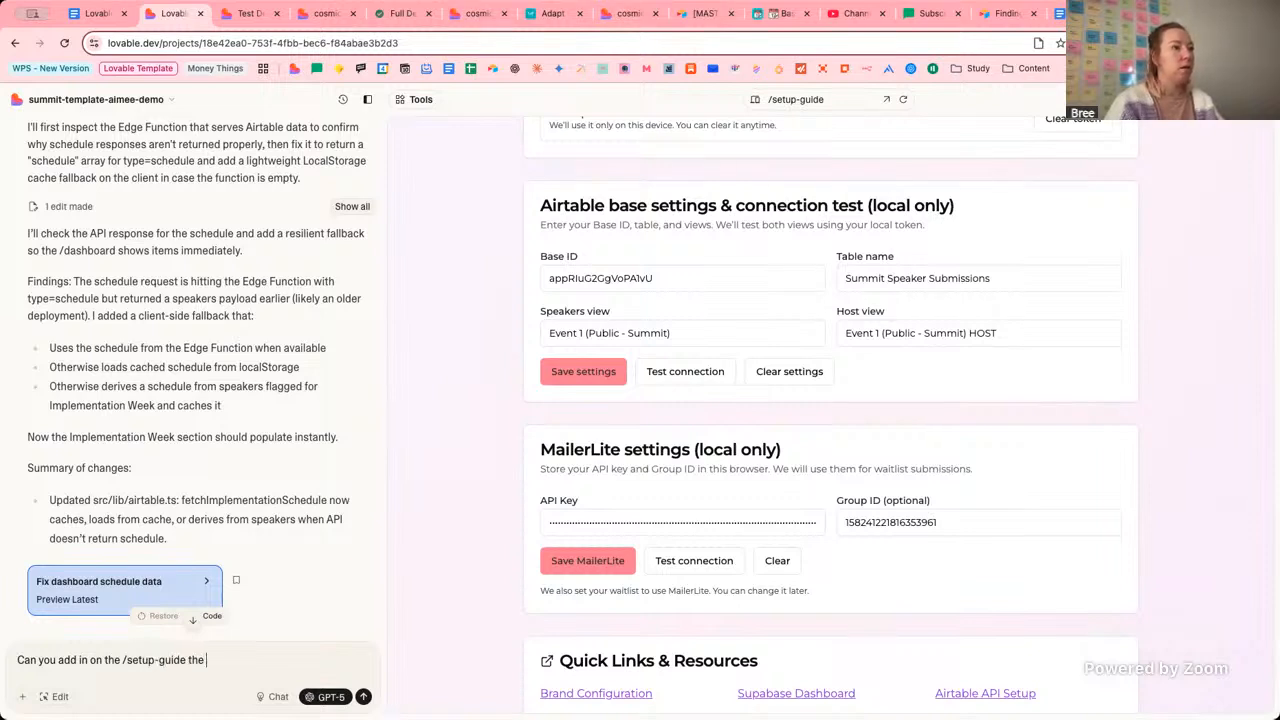
pyautogui.write('Implemna')
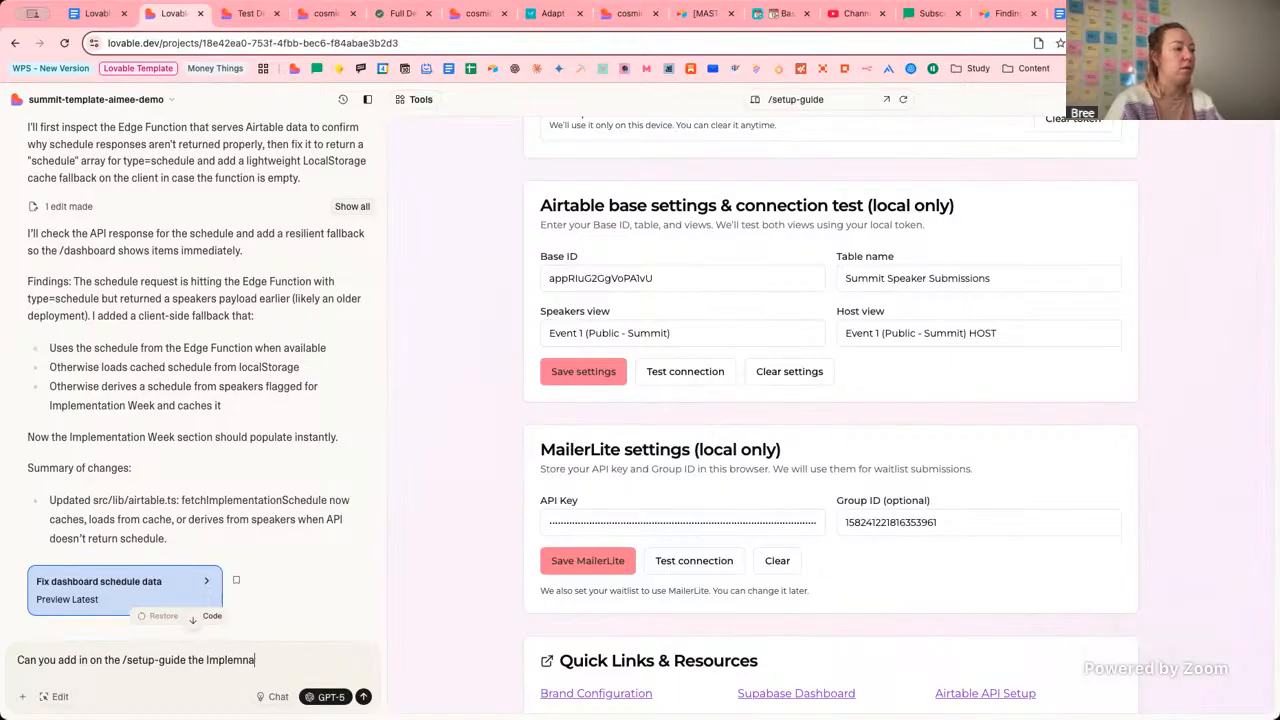
pyautogui.write('ttion ')
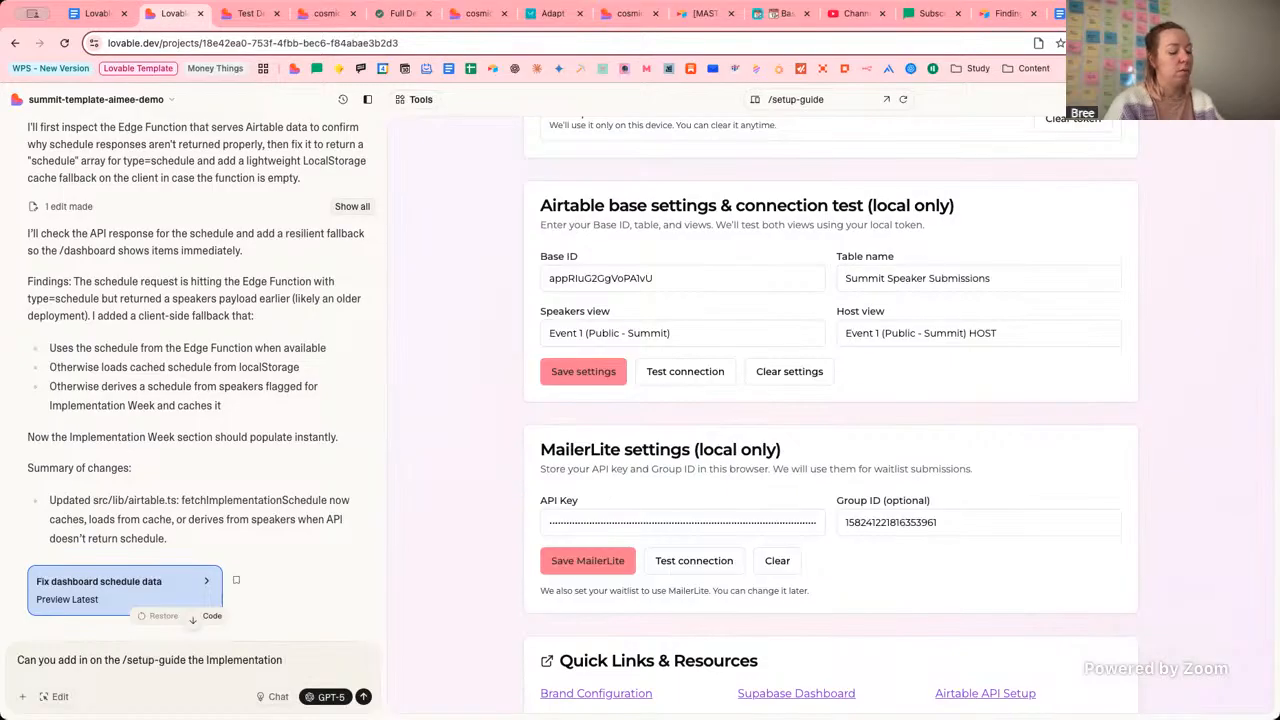
pyautogui.write('View like we')
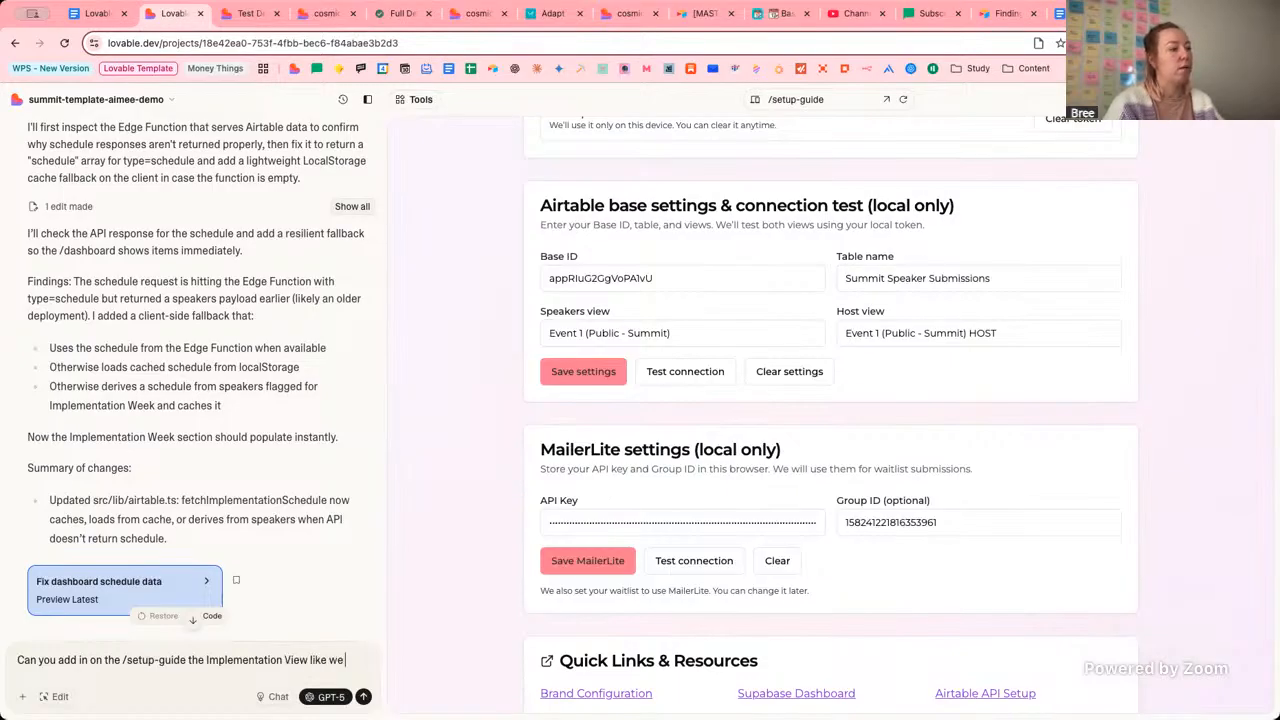
pyautogui.write(' have already for')
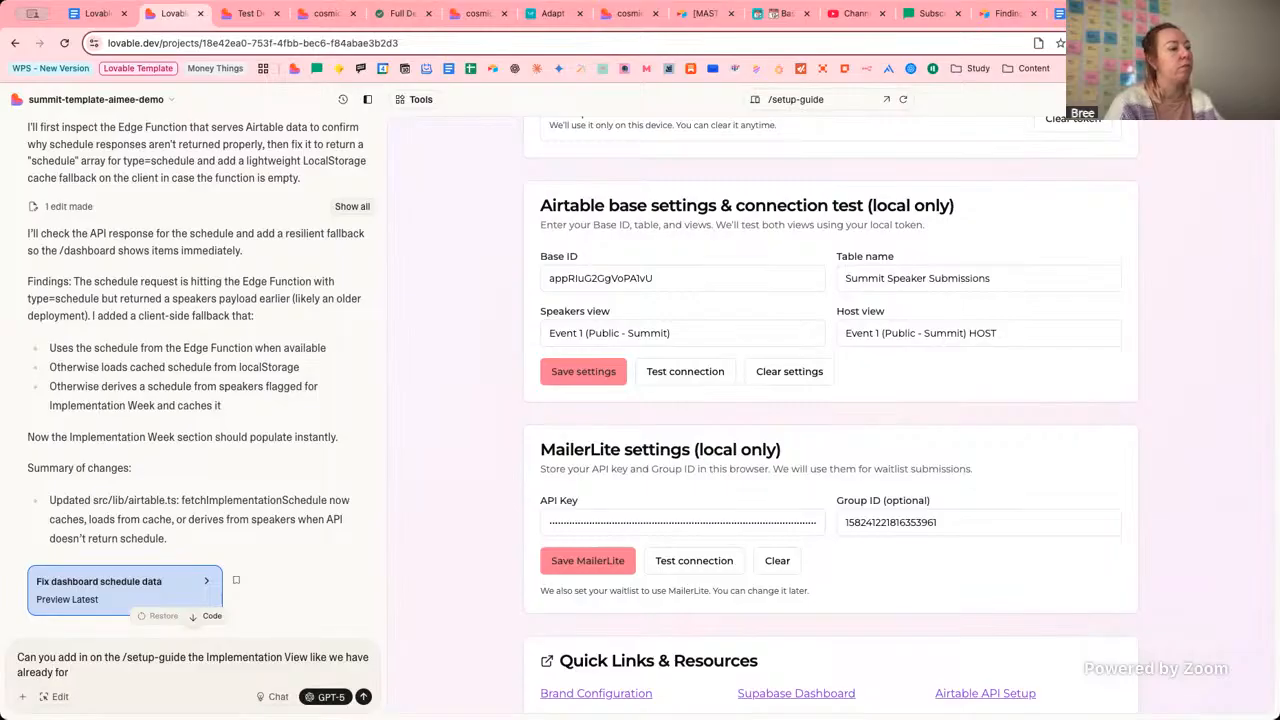
pyautogui.write(' the speas')
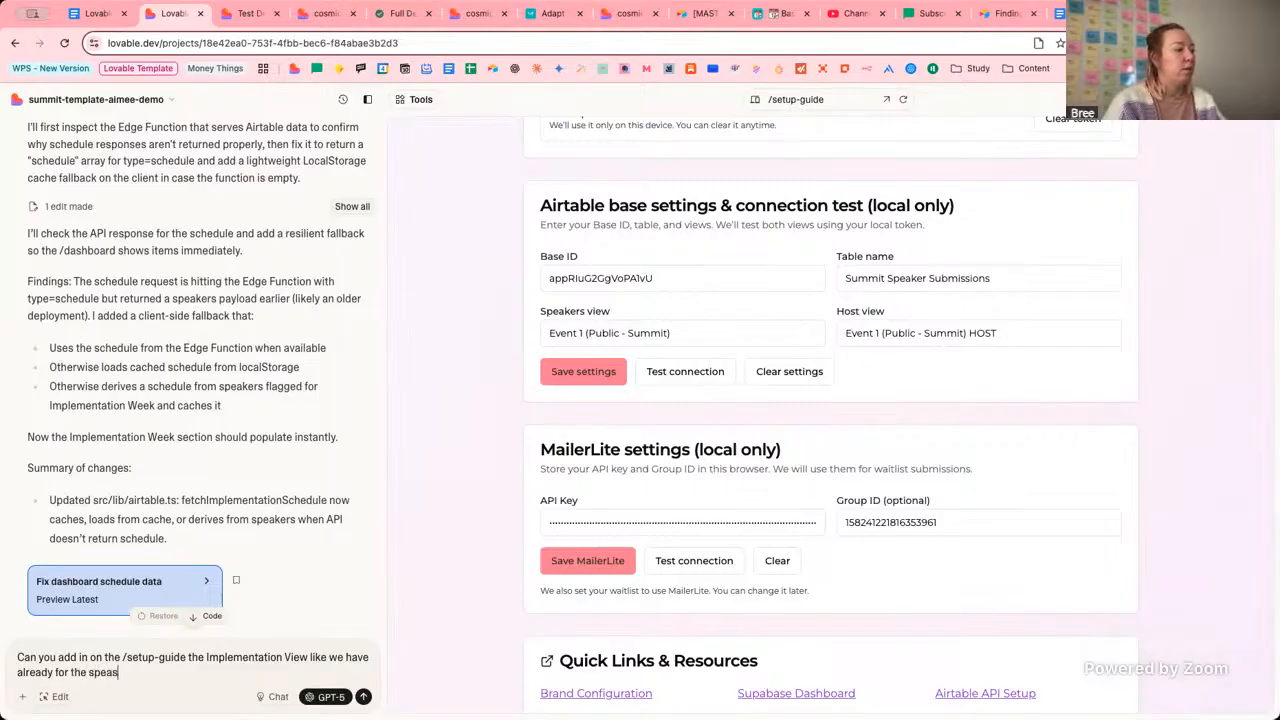
pyautogui.press('BackSpace')
pyautogui.press('BackSpace')
pyautogui.press('BackSpace')
pyautogui.write('kers and host?')
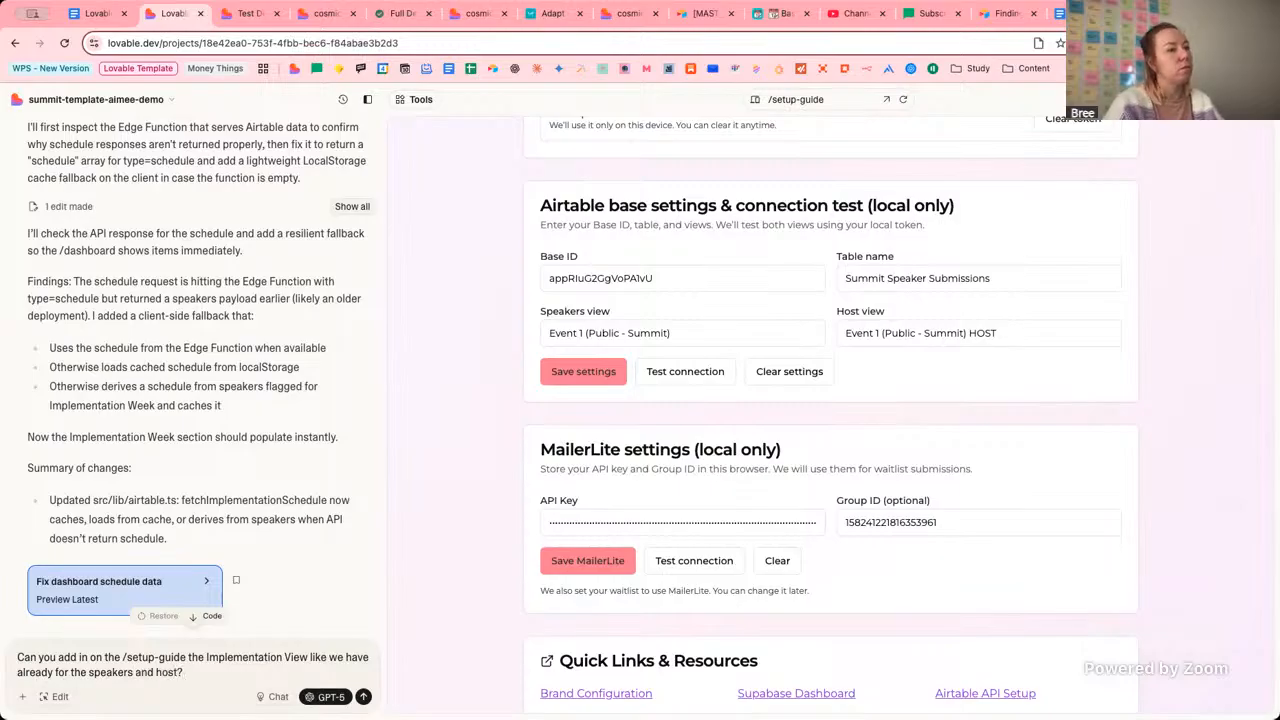
pyautogui.write(' So we ca')
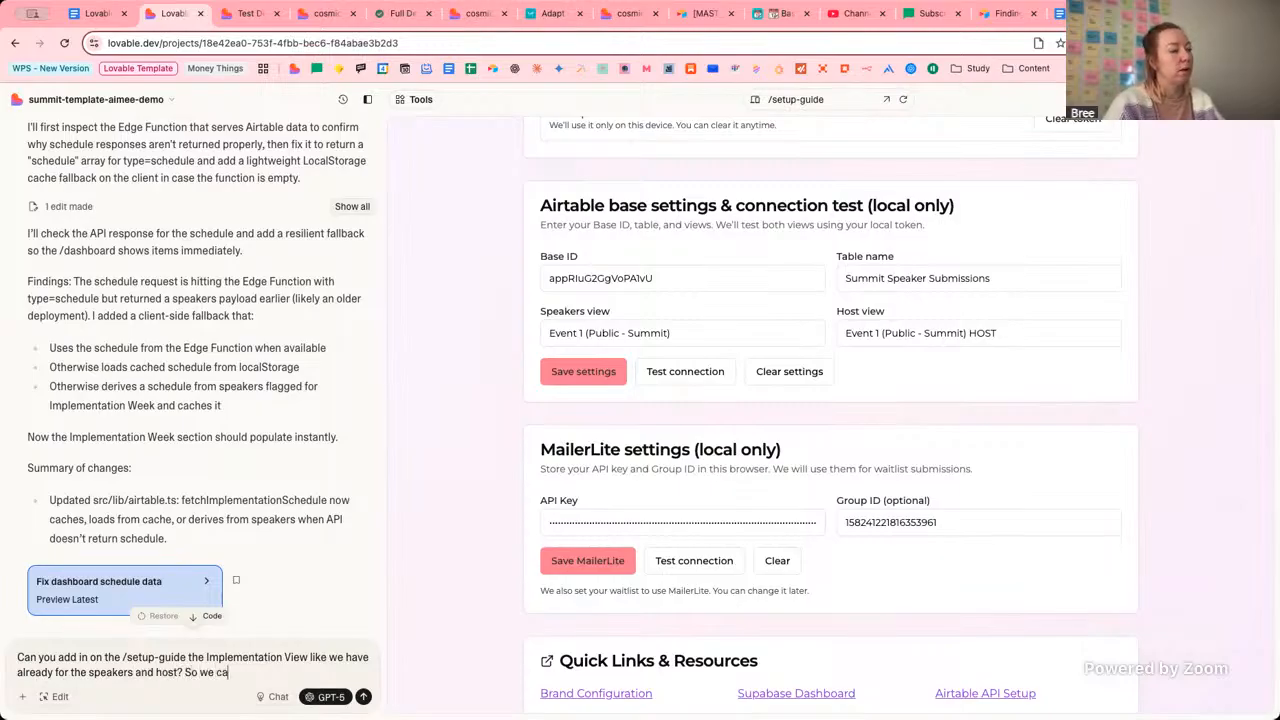
pyautogui.write('n test')
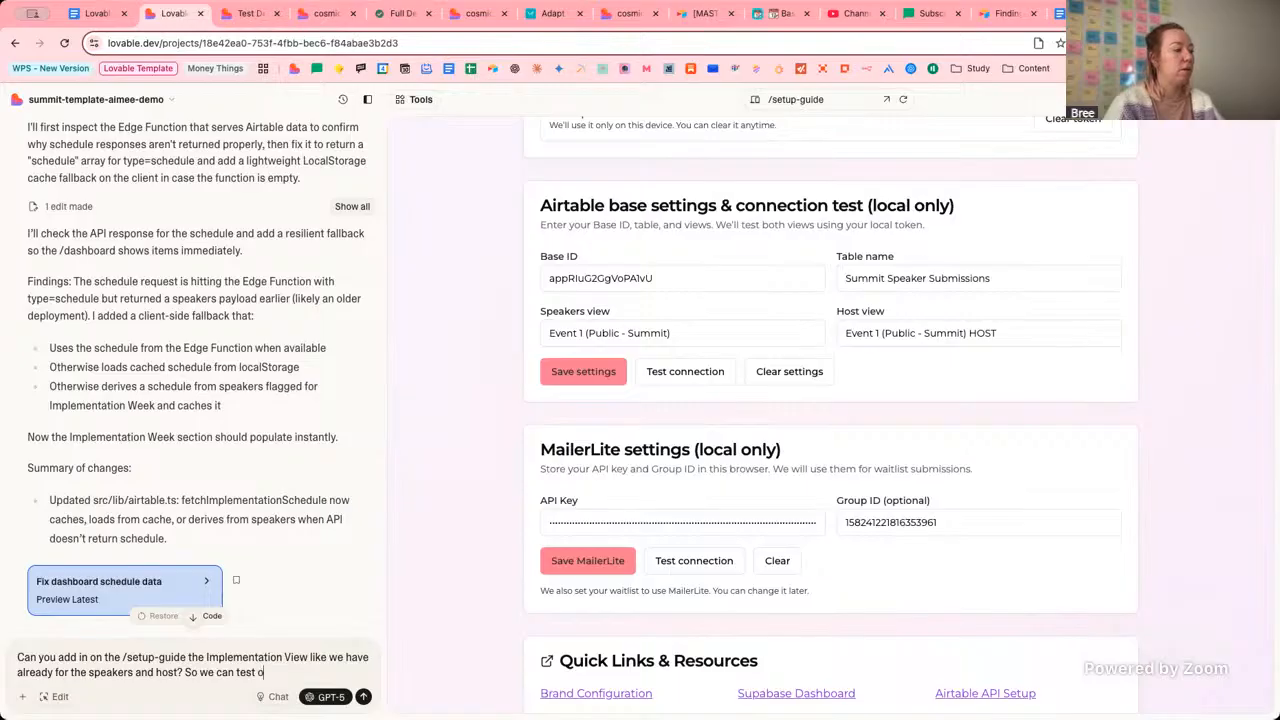
pyautogui.write(' based on')
pyautogui.press('BackSpace')
pyautogui.press('BackSpace')
pyautogui.write('based on')
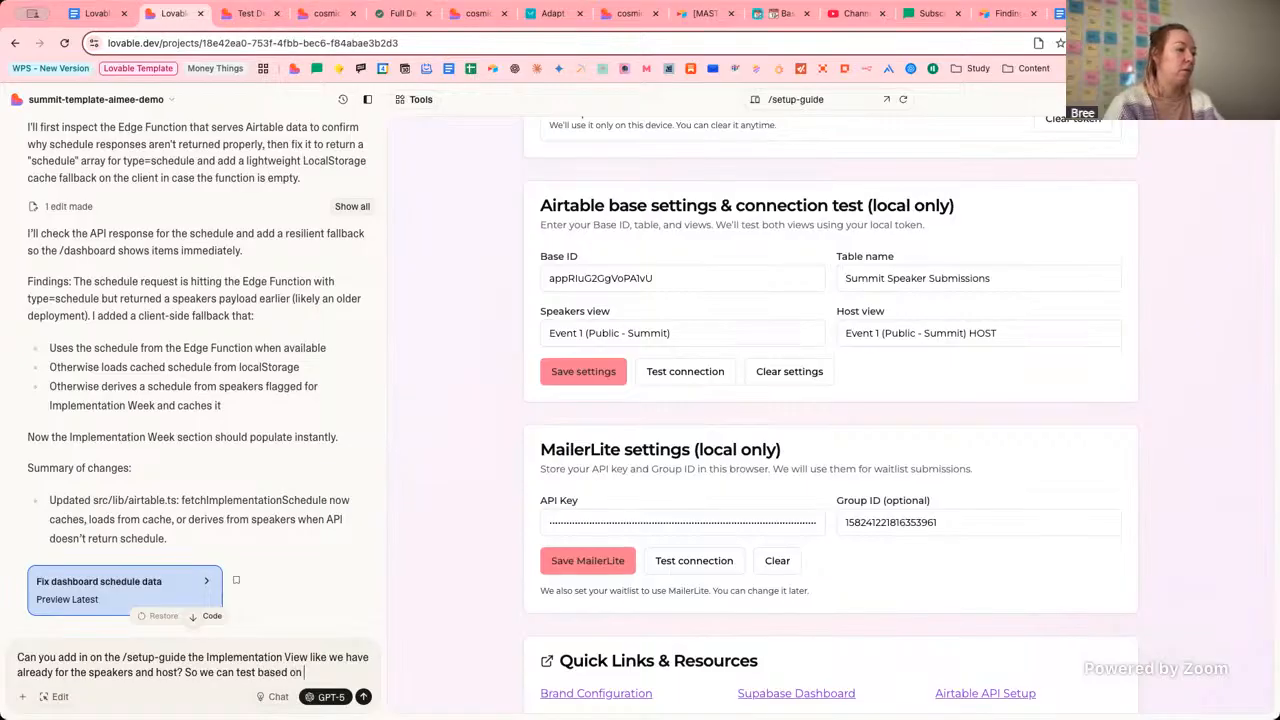
pyautogui.write(' this localstorage option?')
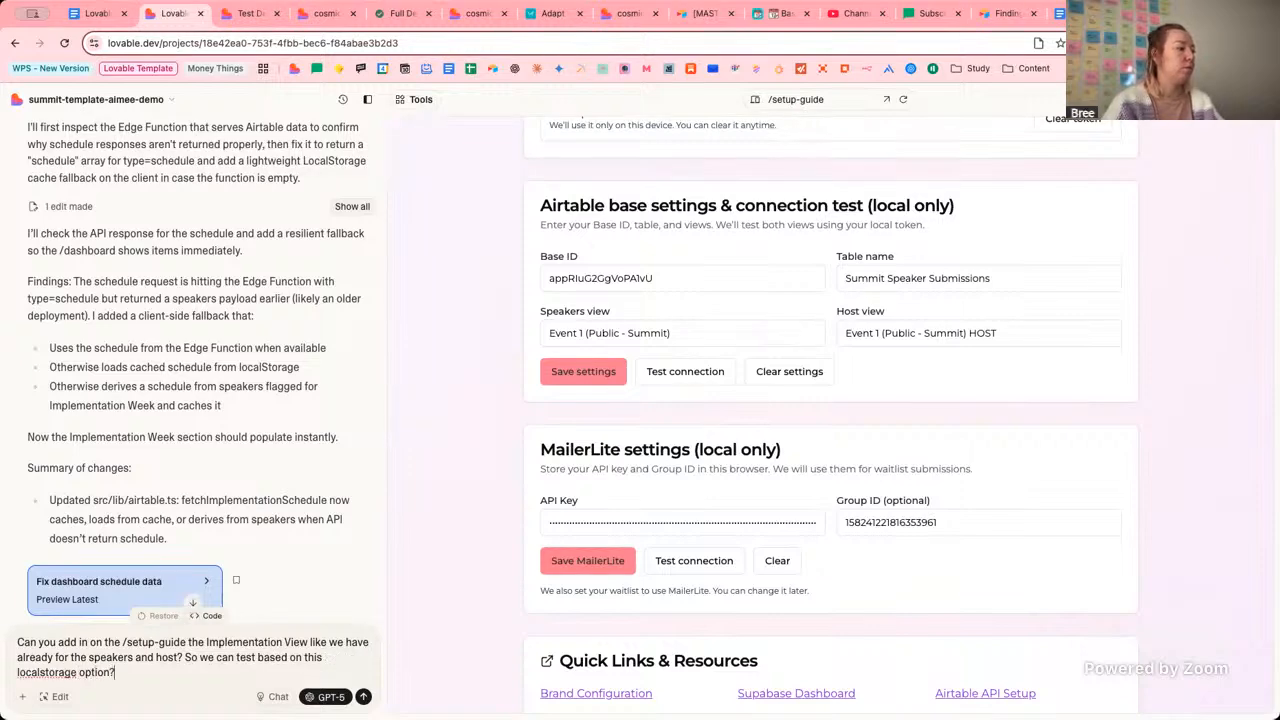
pyautogui.press('Return')
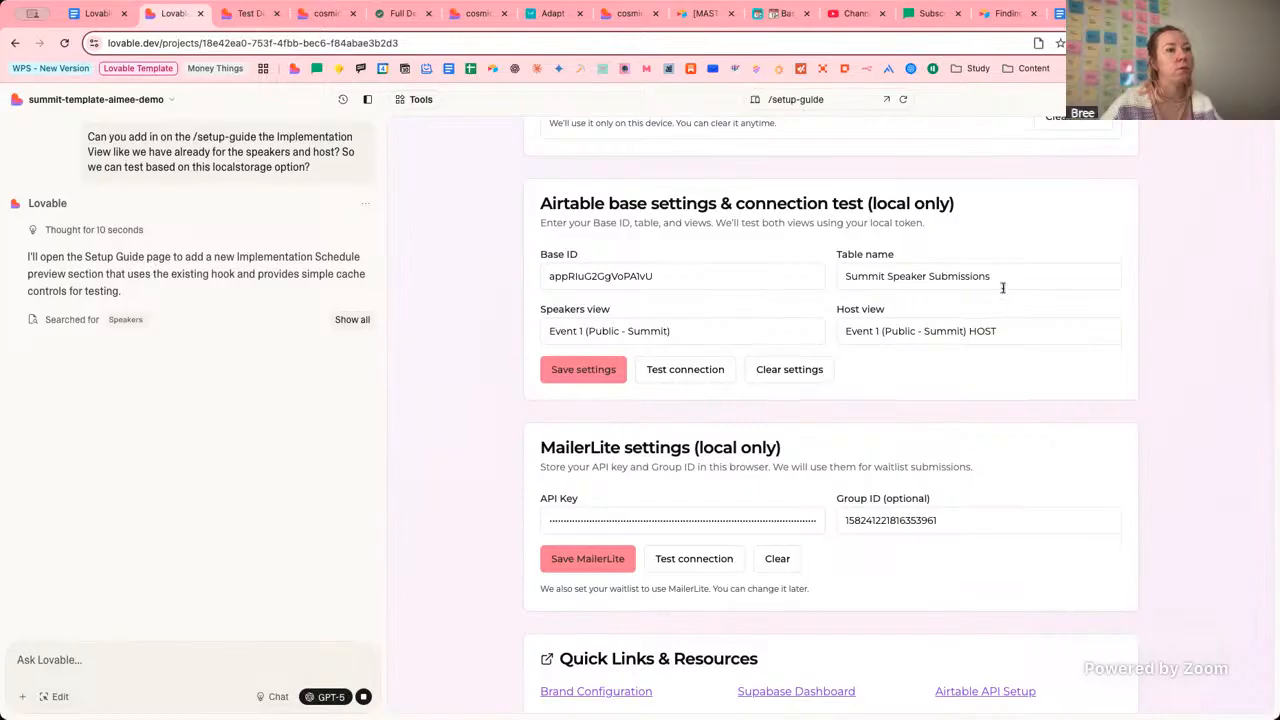
# Scroll the /setup-guide preview to check the Airtable settings cards while Lovable works.
pyautogui.scroll(-1, 1050, 340)
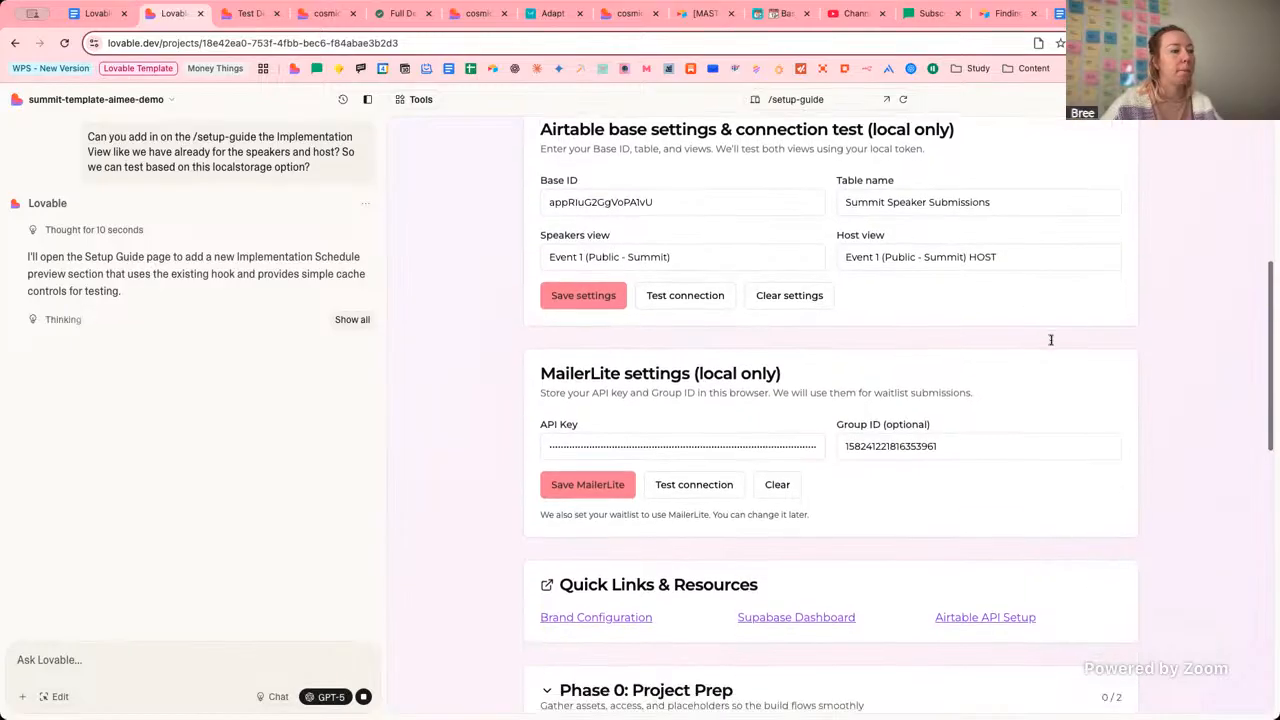
pyautogui.scroll(2, 1050, 340)
pyautogui.scroll(2, 1050, 340)
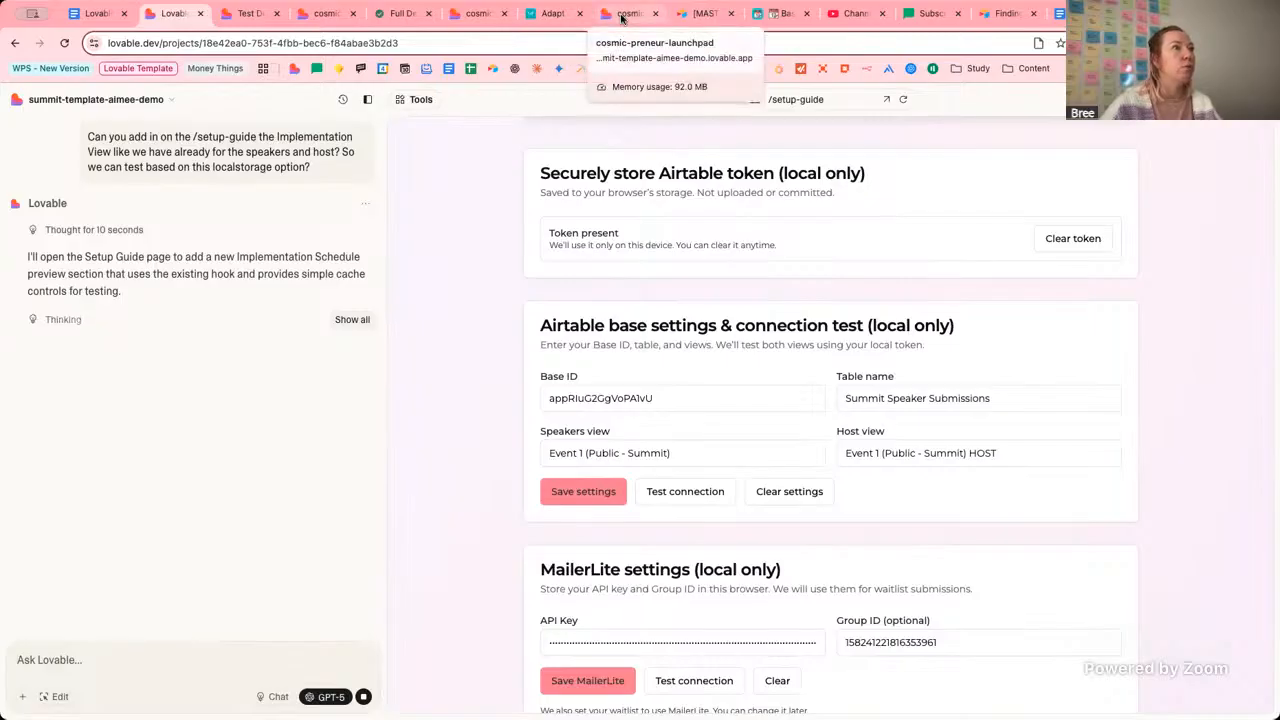
pyautogui.click(621, 17)
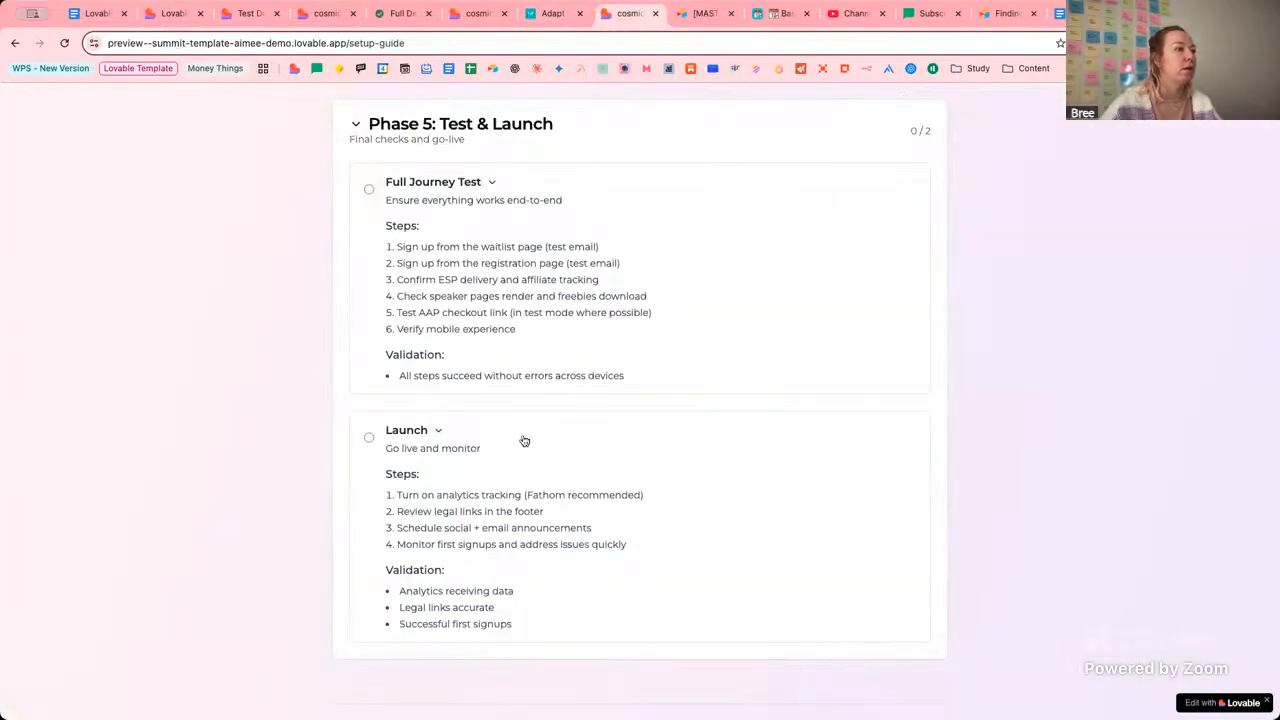
pyautogui.scroll(1, 501, 243)
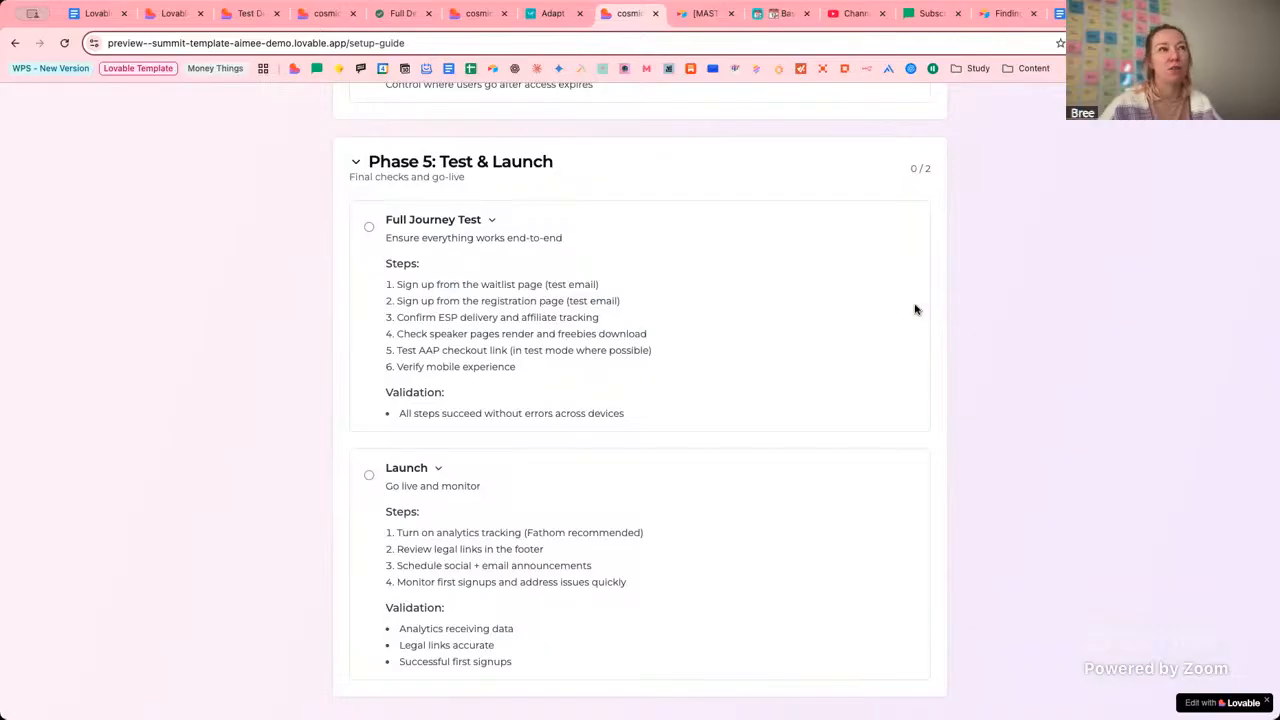
pyautogui.click(161, 20)
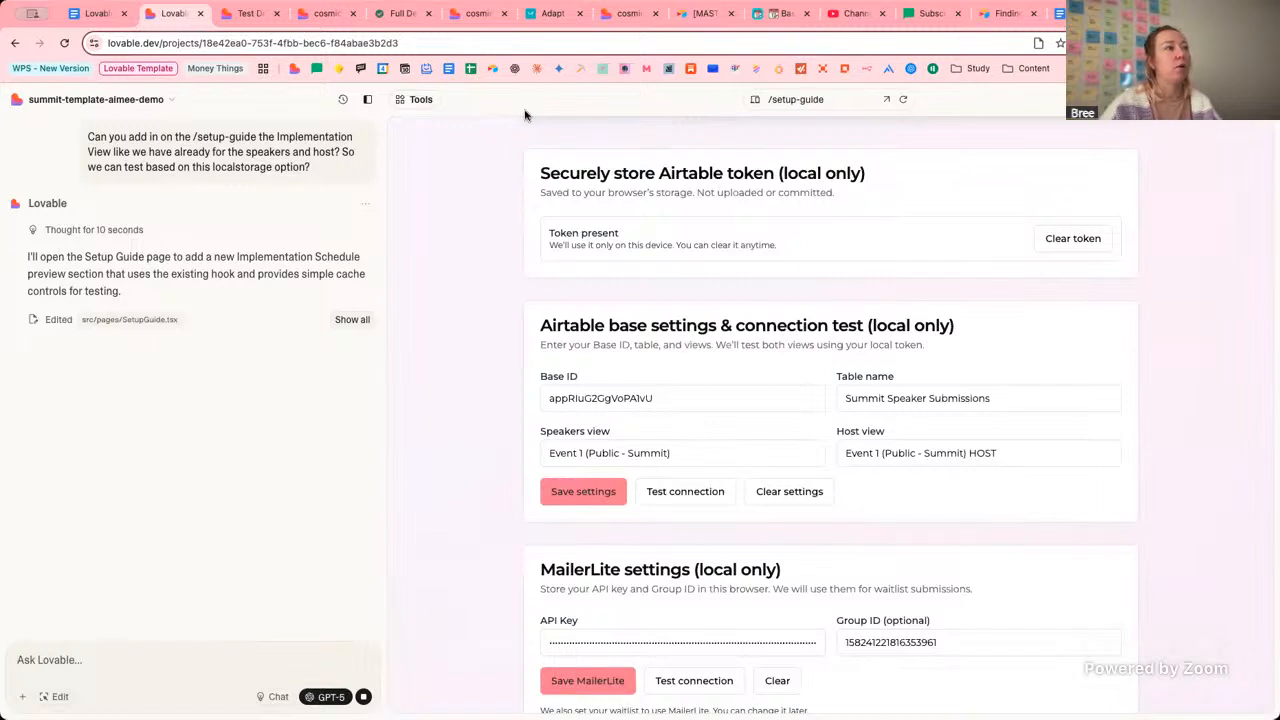
# View the waitlist thank-you page, then close it and the brand-config tab.
pyautogui.click(243, 14)
pyautogui.scroll(-5, 397, 262)
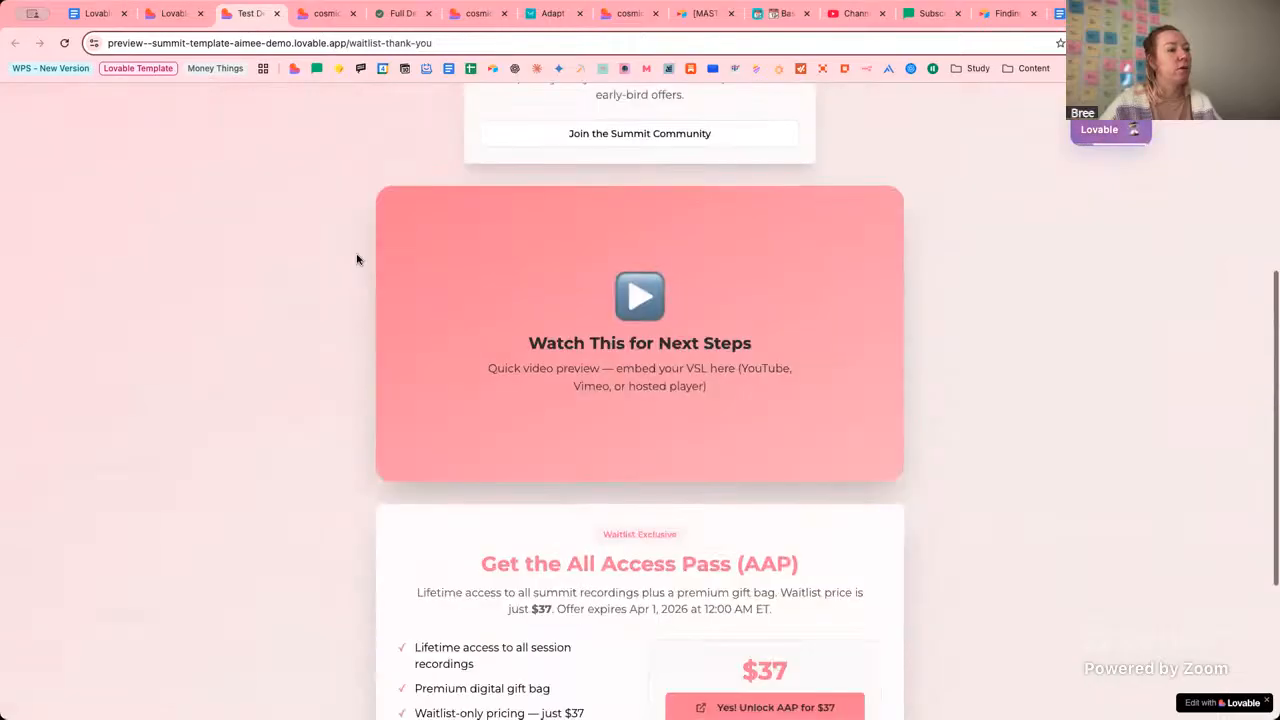
pyautogui.scroll(-3, 357, 260)
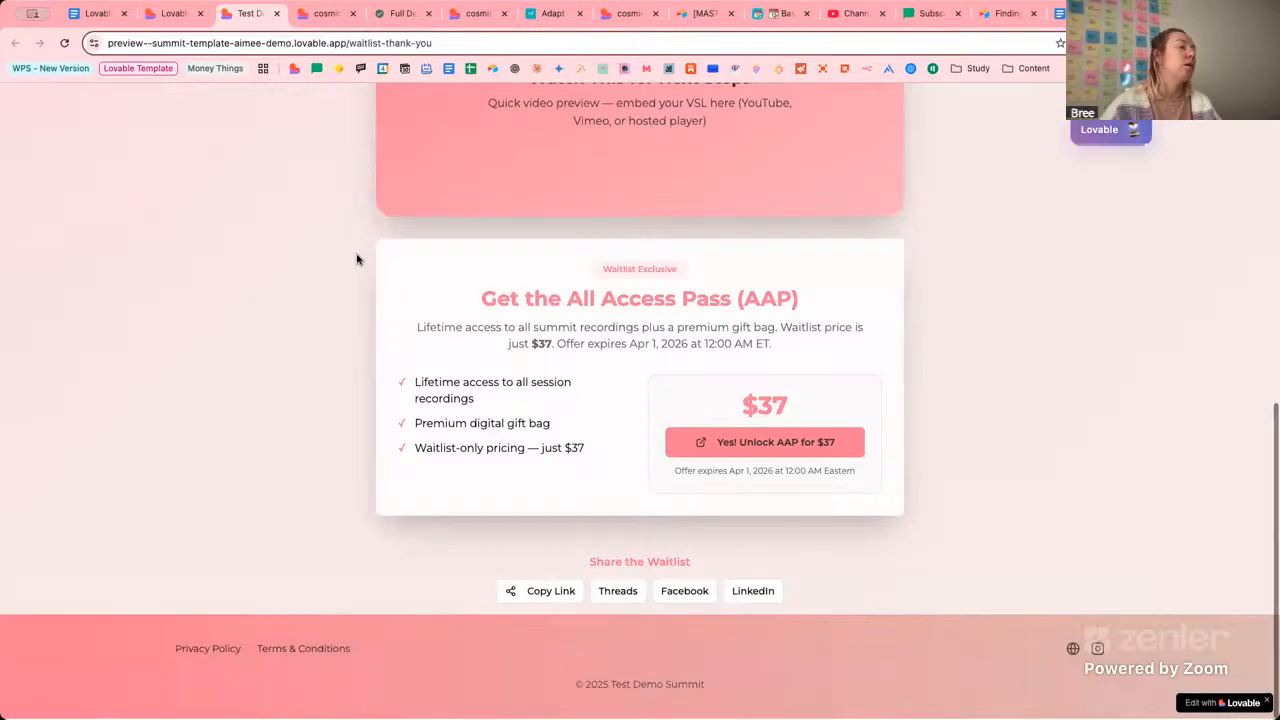
pyautogui.scroll(7, 357, 258)
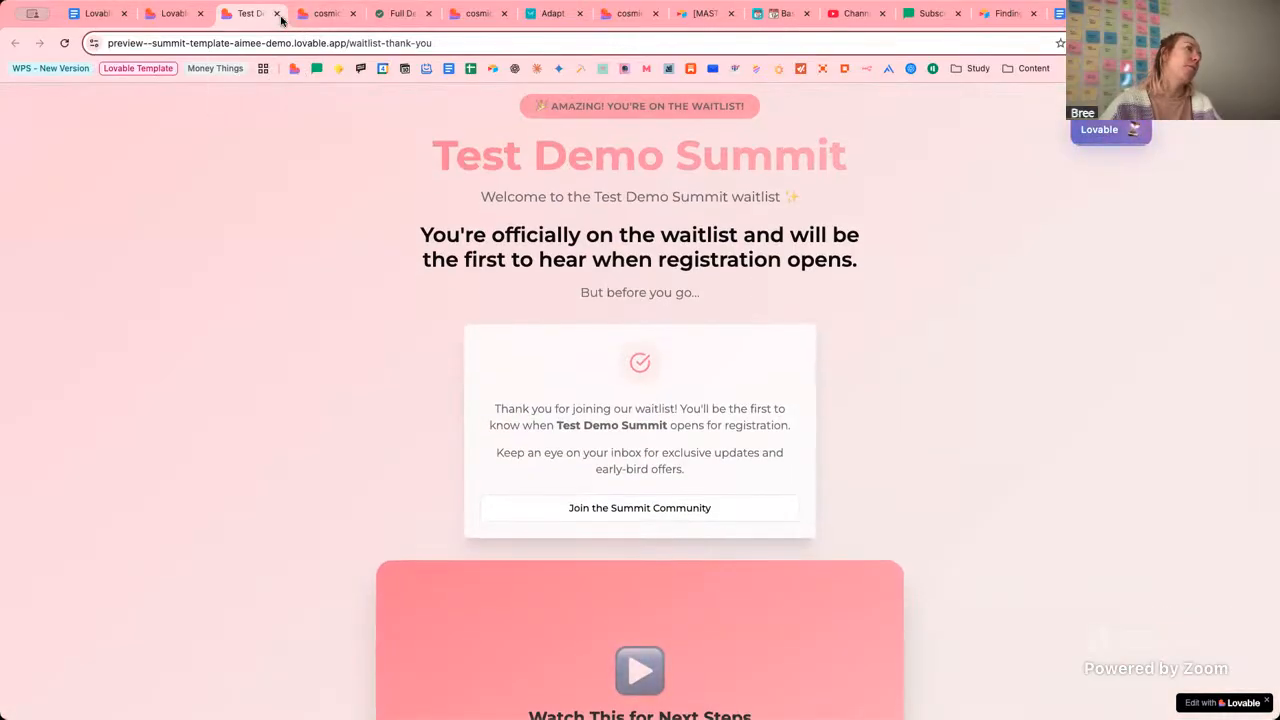
pyautogui.click(277, 14)
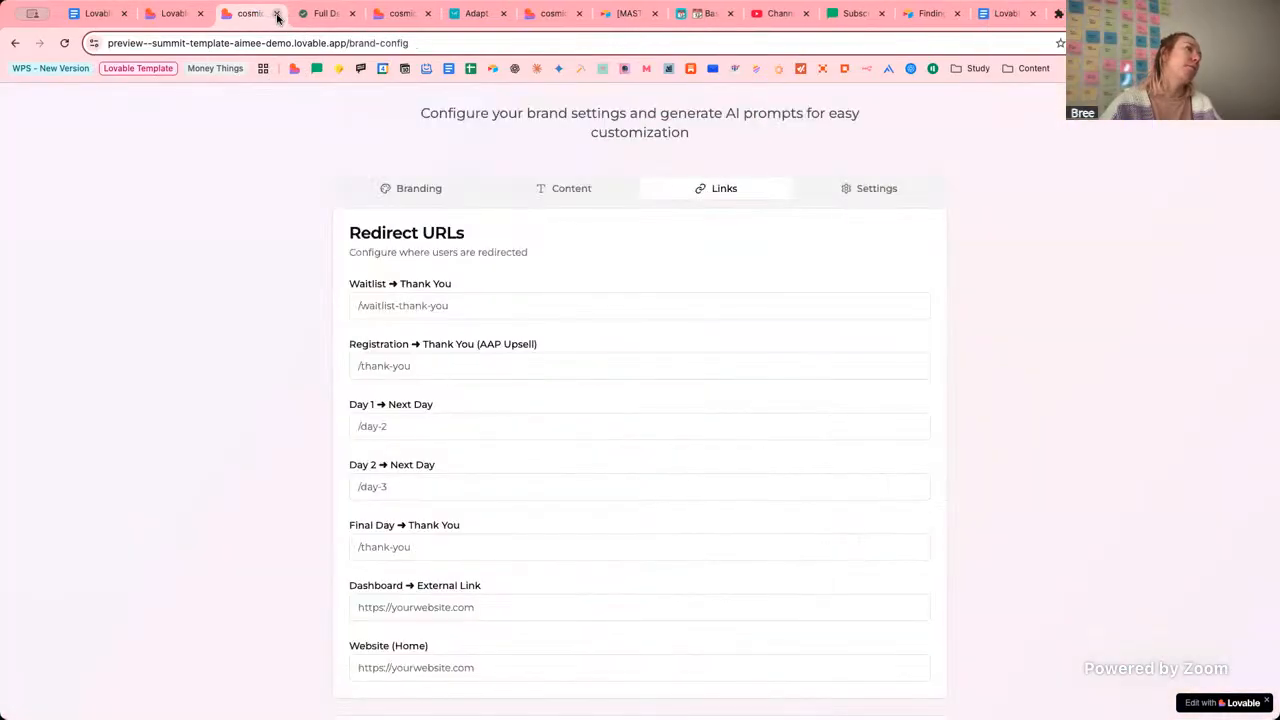
pyautogui.click(277, 14)
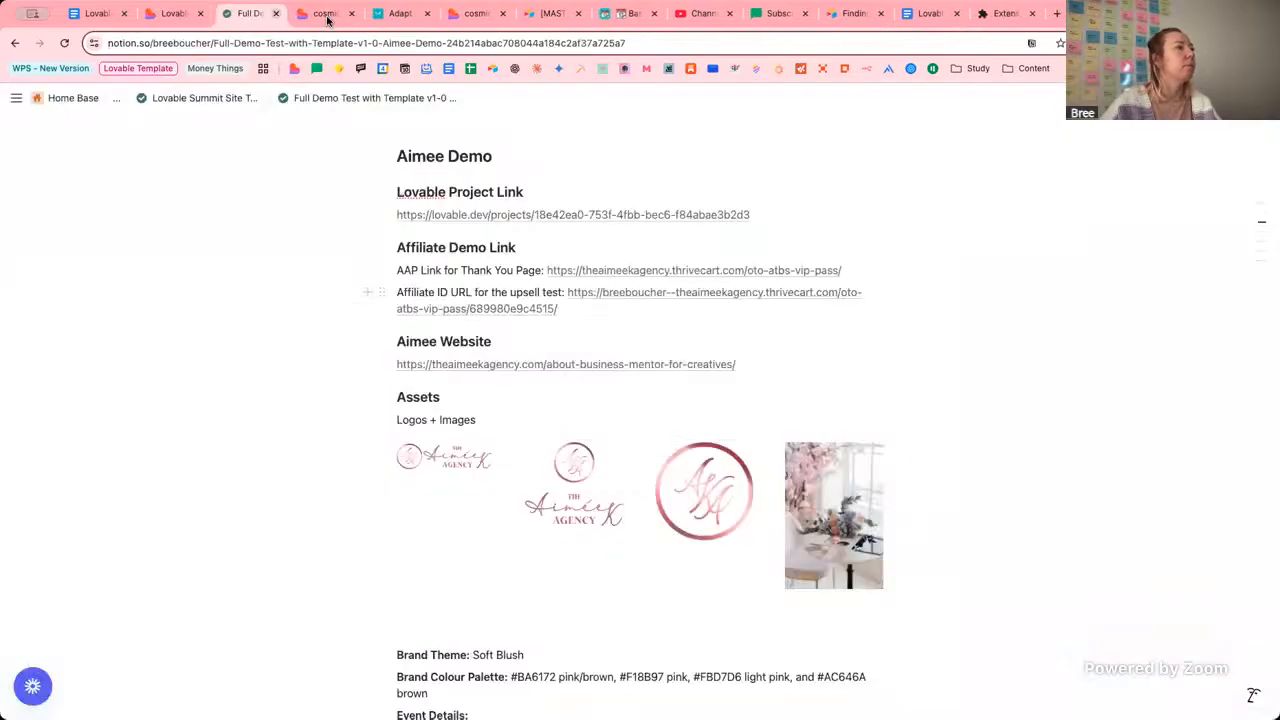
# Load the live site's /dashboard page in the Day 3 summit tab.
pyautogui.click(343, 17)
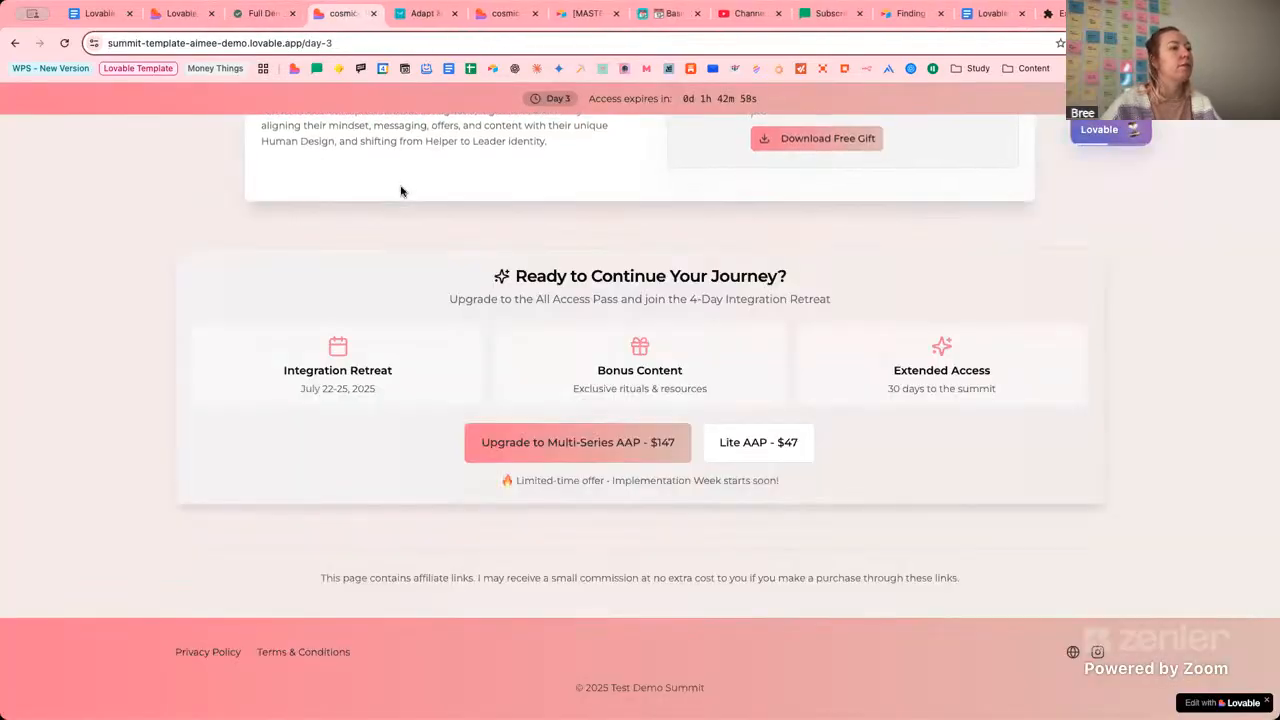
pyautogui.click(189, 14)
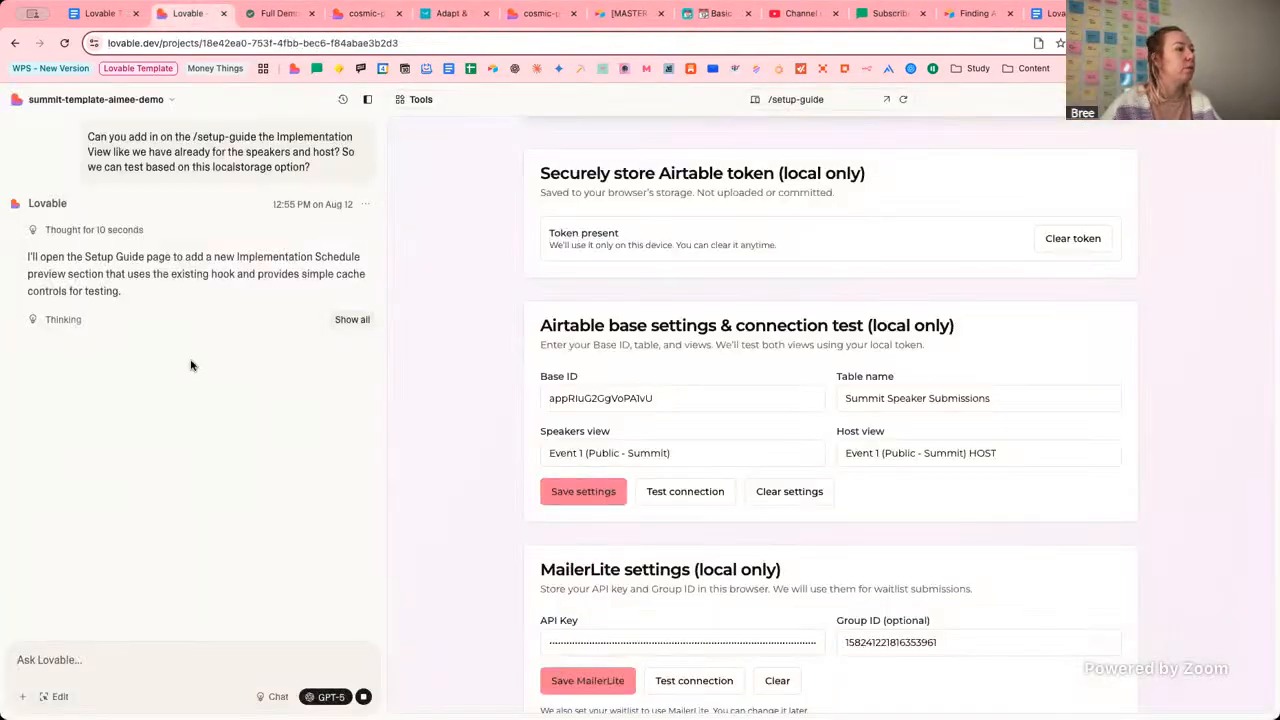
pyautogui.click(375, 14)
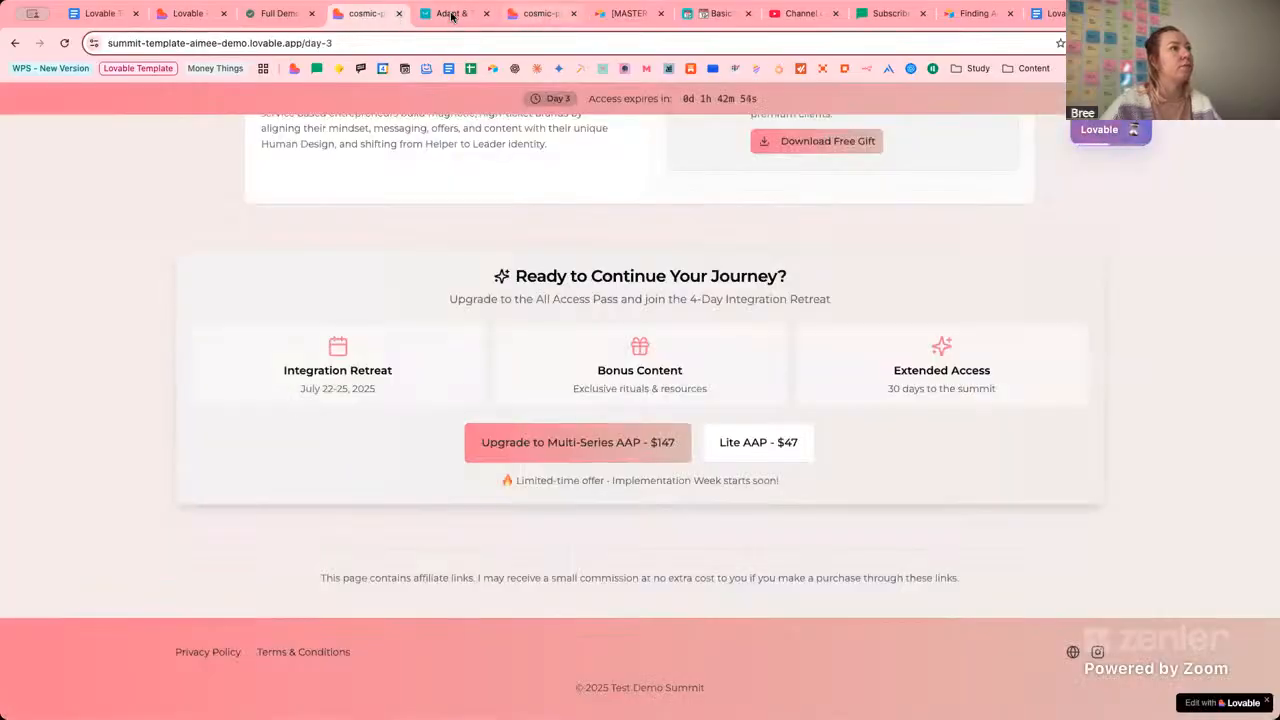
pyautogui.scroll(5, 492, 209)
pyautogui.scroll(5, 510, 204)
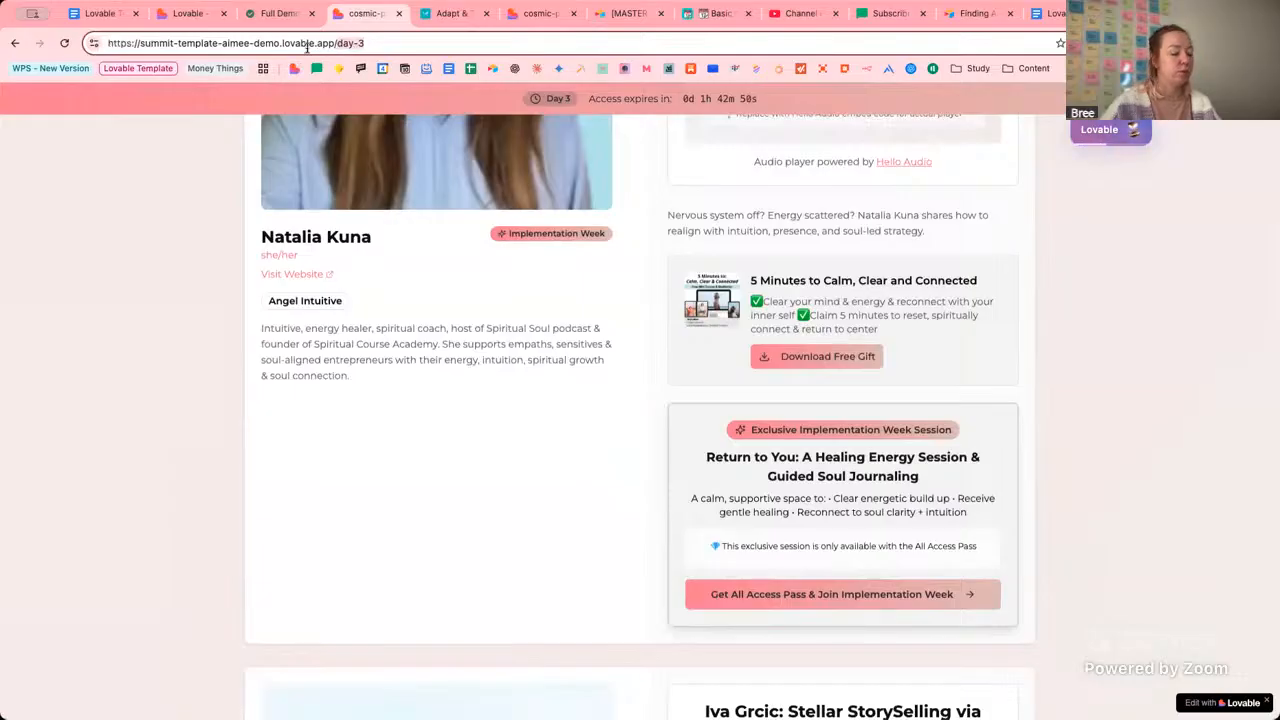
pyautogui.write('dashboard')
pyautogui.press('Return')
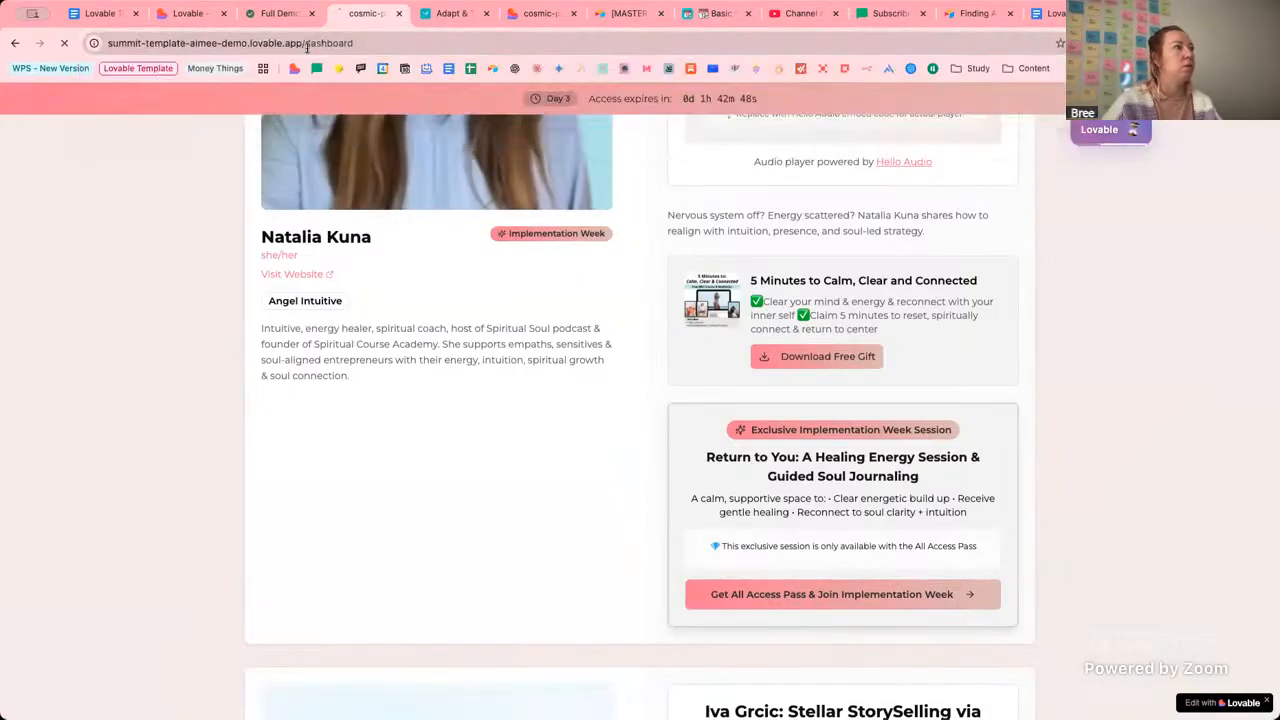
# Close the purchase receipt and Airtable form tabs and go back to the Lovable project.
pyautogui.click(470, 20)
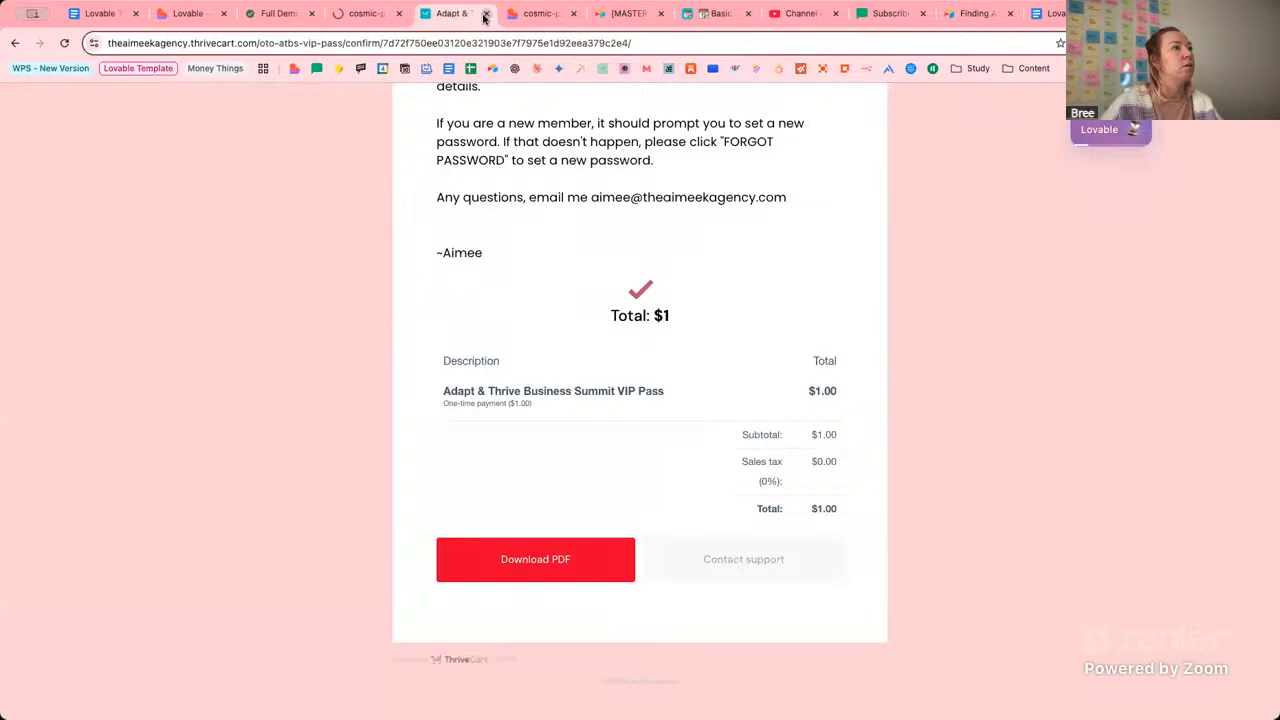
pyautogui.click(487, 13)
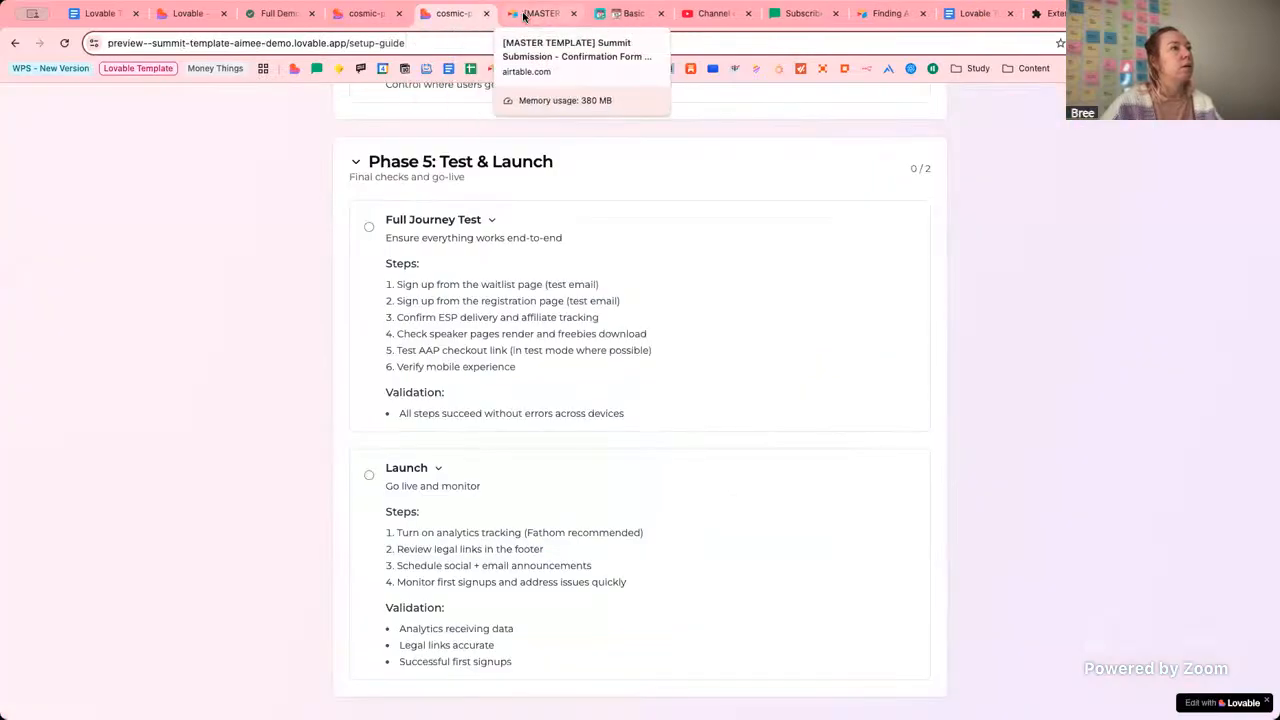
pyautogui.click(574, 18)
pyautogui.click(574, 14)
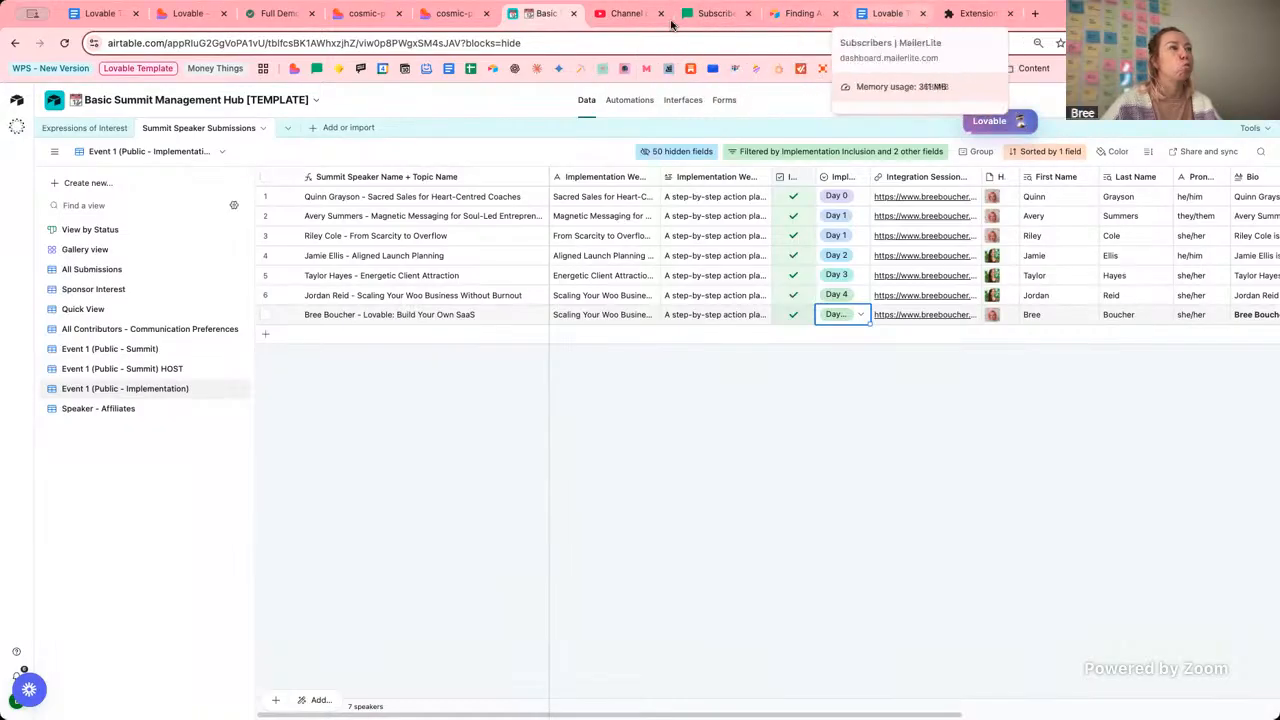
pyautogui.click(195, 16)
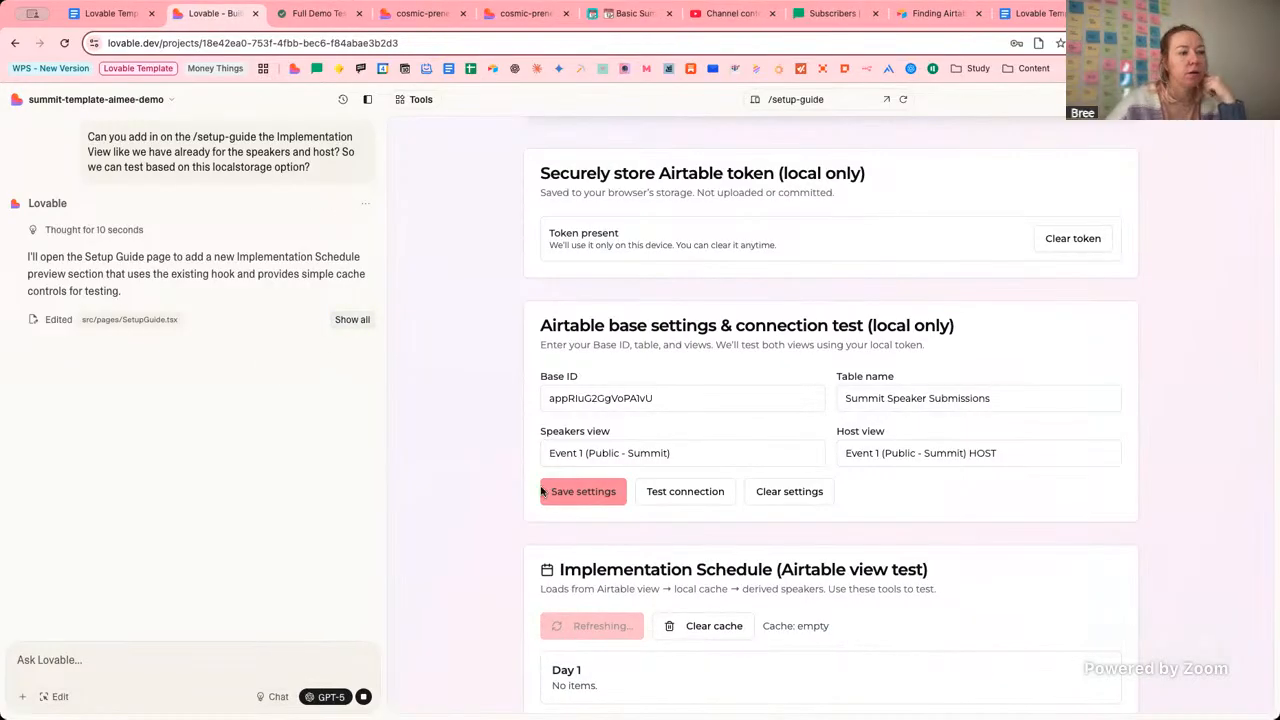
# Scroll to the Implementation Schedule card, then open the first speaker's Airtable record to check its Headshot.
pyautogui.scroll(-5, 505, 575)
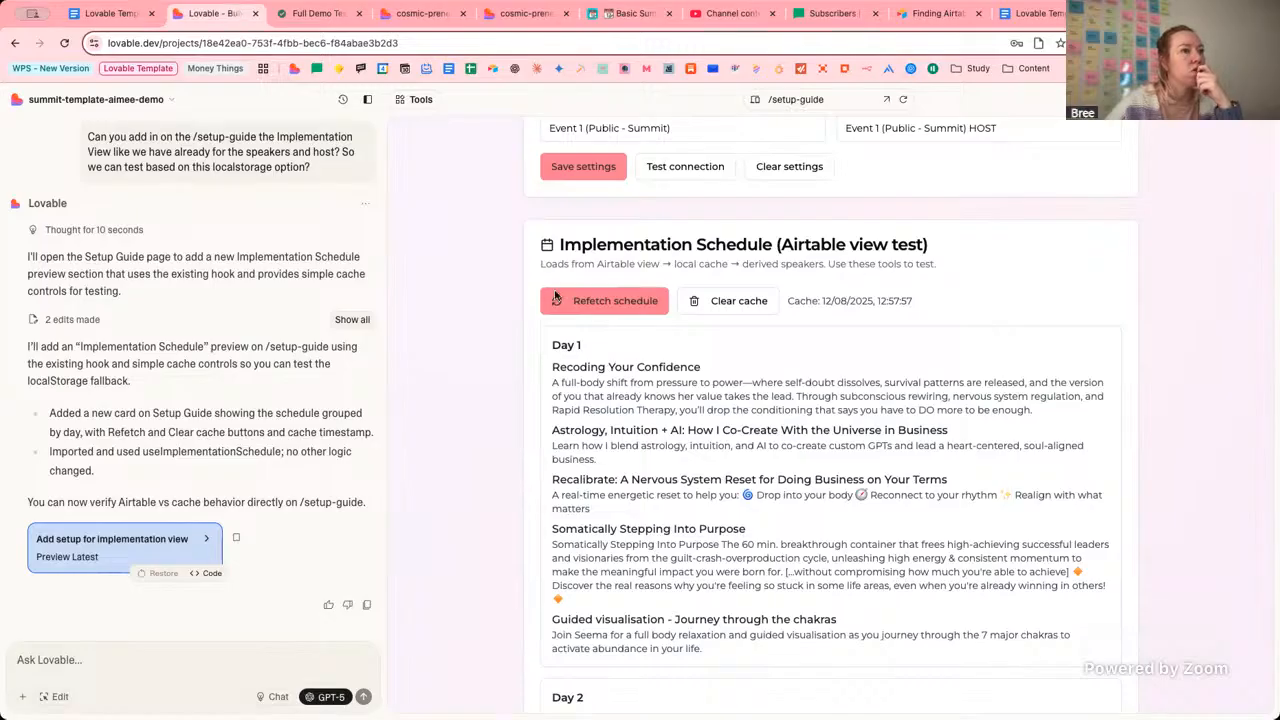
pyautogui.scroll(-1, 505, 378)
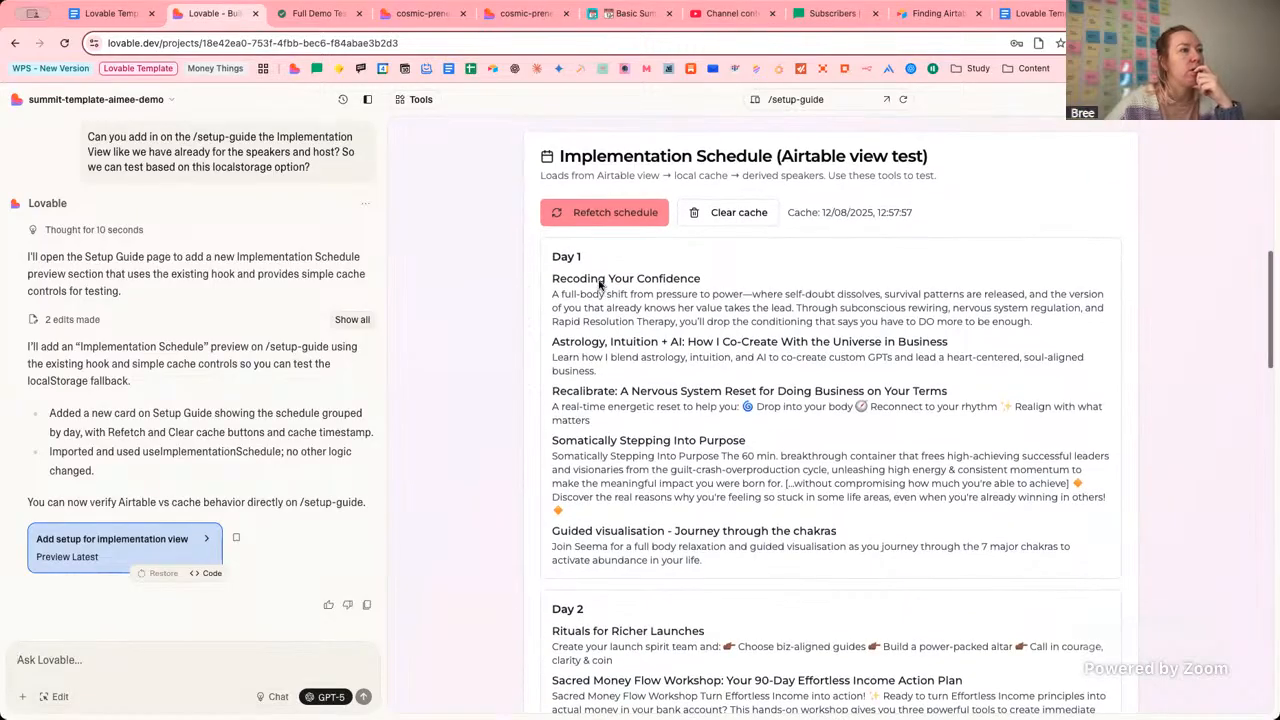
pyautogui.click(622, 14)
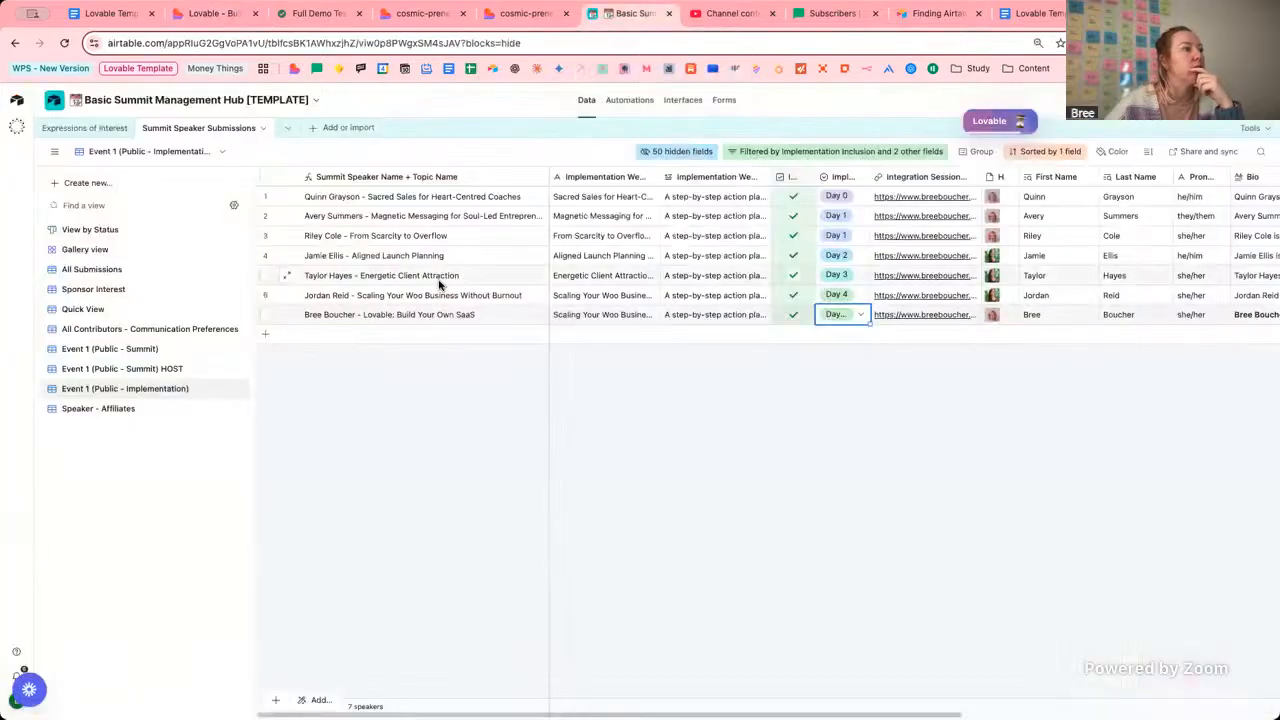
pyautogui.click(287, 197)
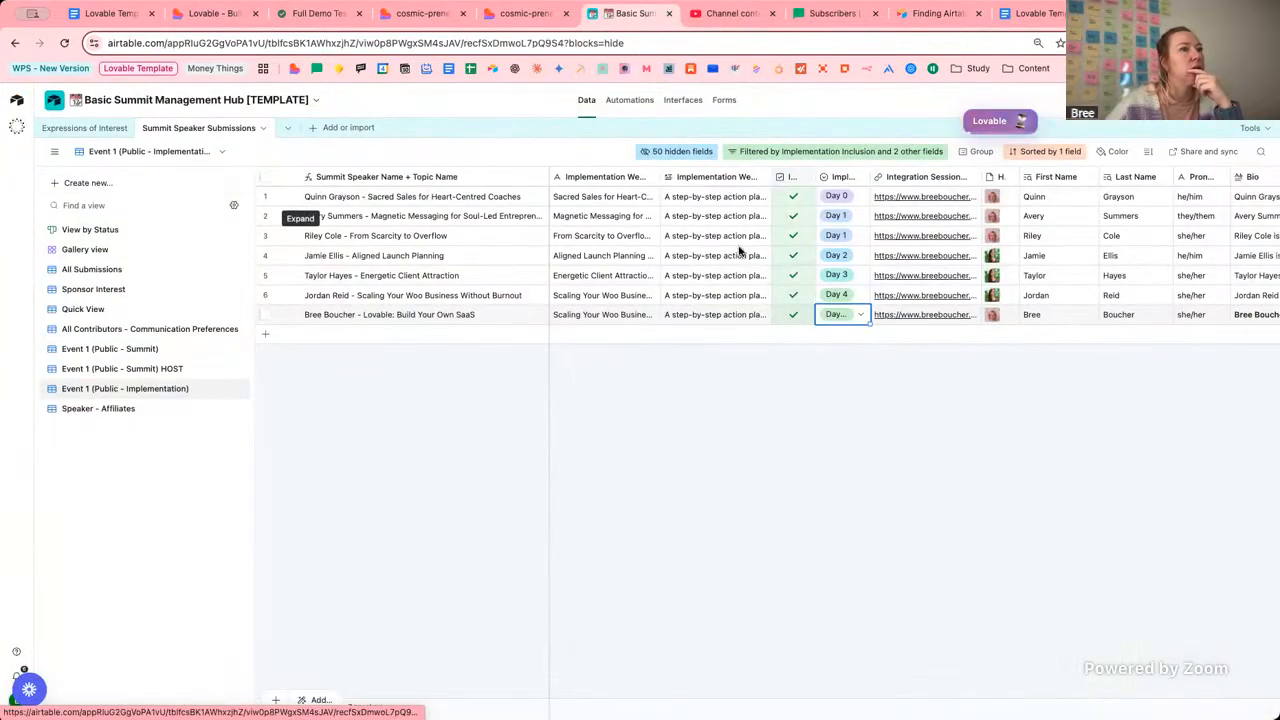
pyautogui.scroll(-3, 757, 358)
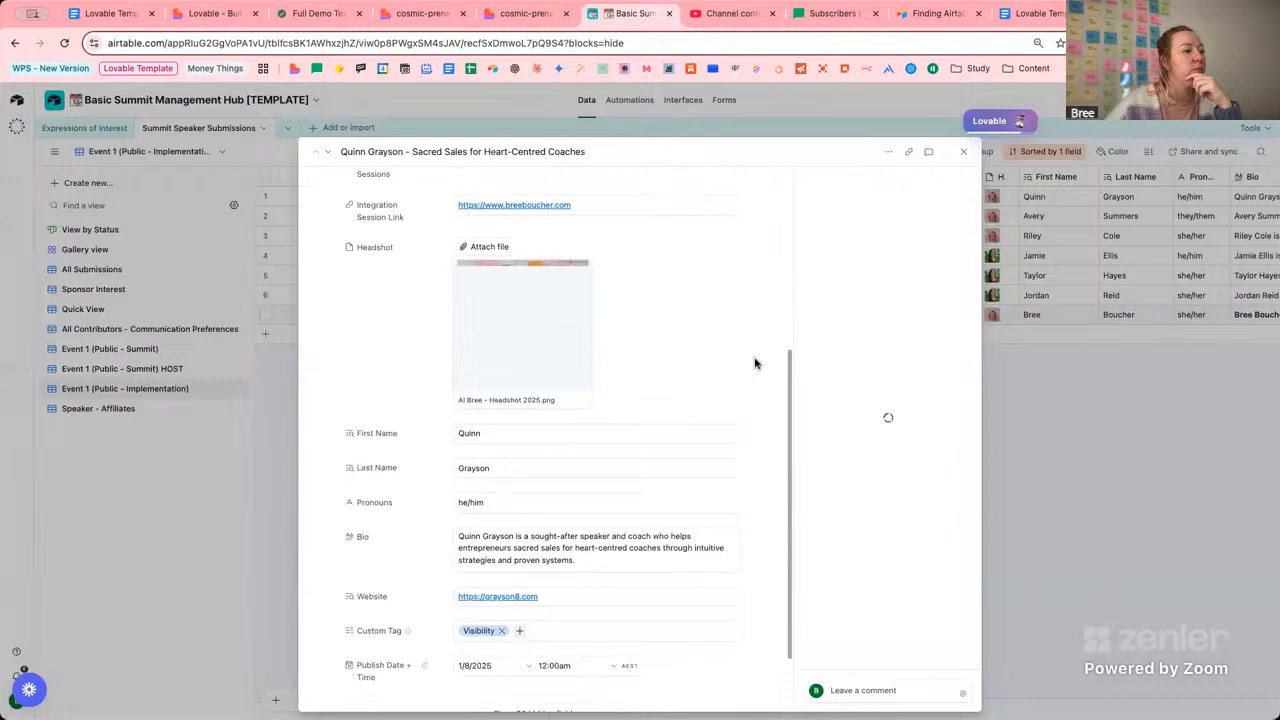
pyautogui.scroll(-1, 757, 363)
# Review the Day 1 session list and subtitle on the setup guide's Implementation Schedule card.
pyautogui.click(213, 13)
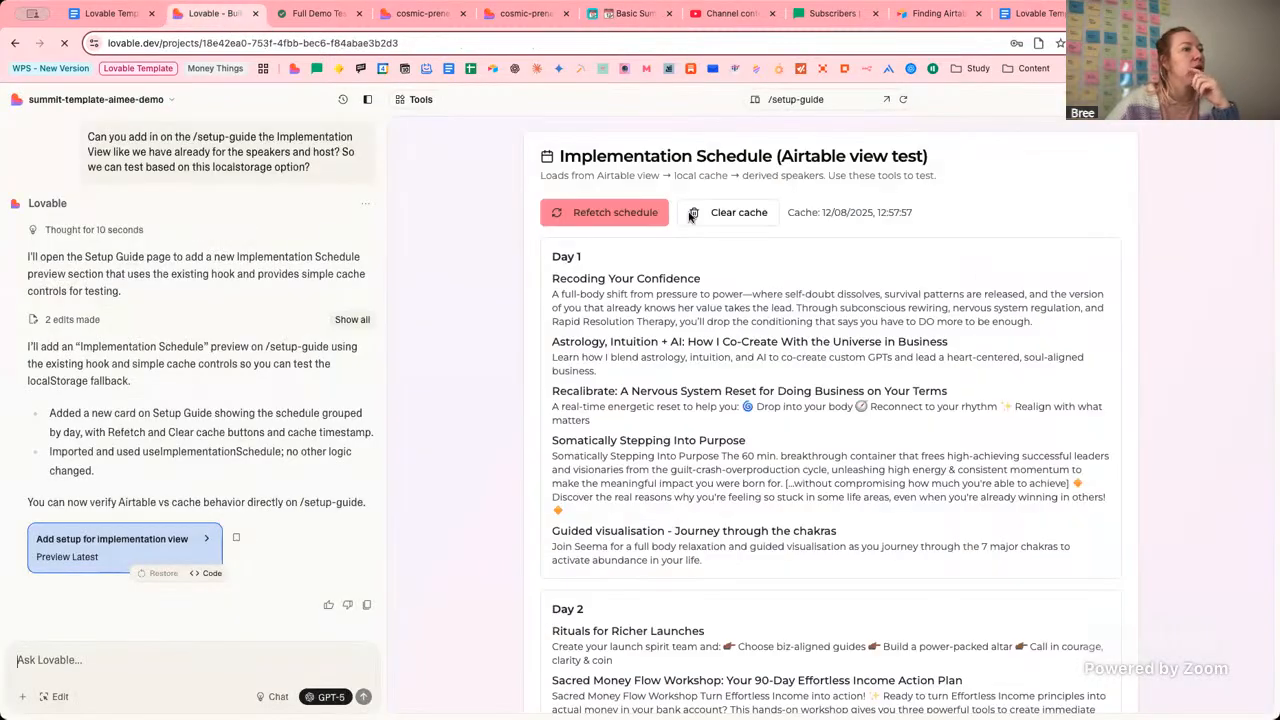
pyautogui.moveTo(547, 279); pyautogui.dragTo(845, 525)
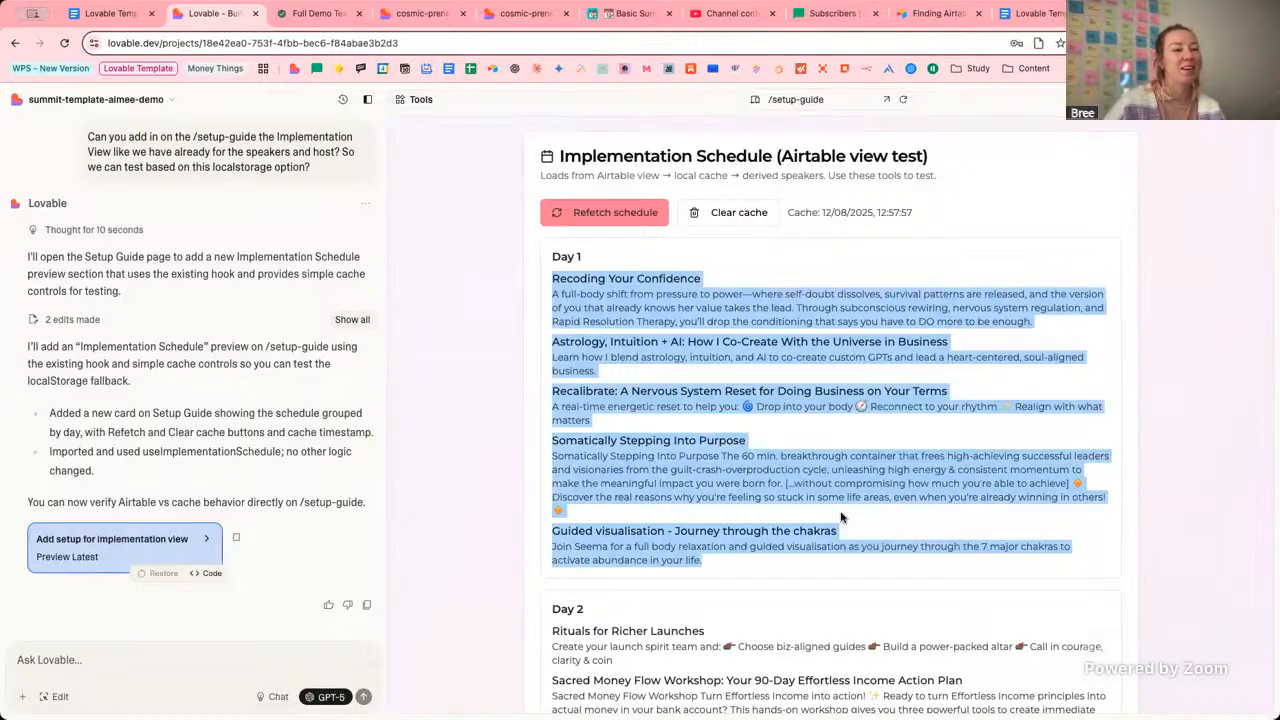
pyautogui.click(729, 407)
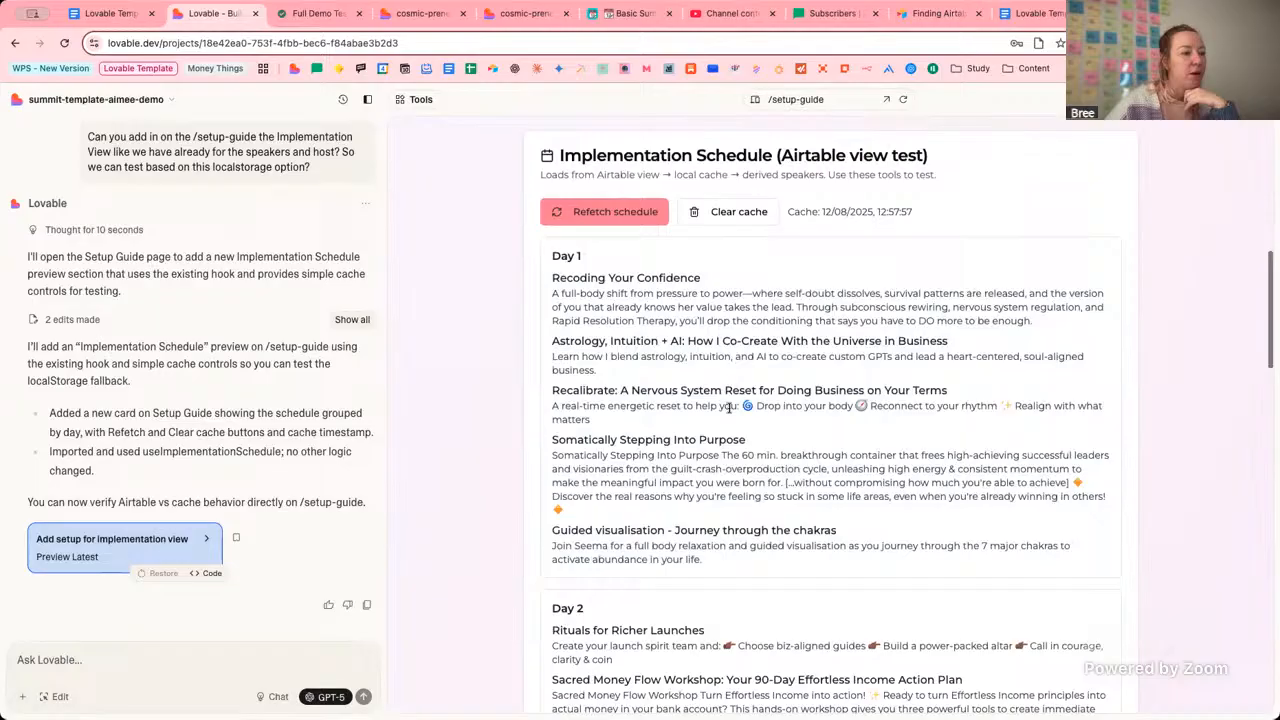
pyautogui.scroll(-10, 729, 407)
pyautogui.scroll(-1, 729, 410)
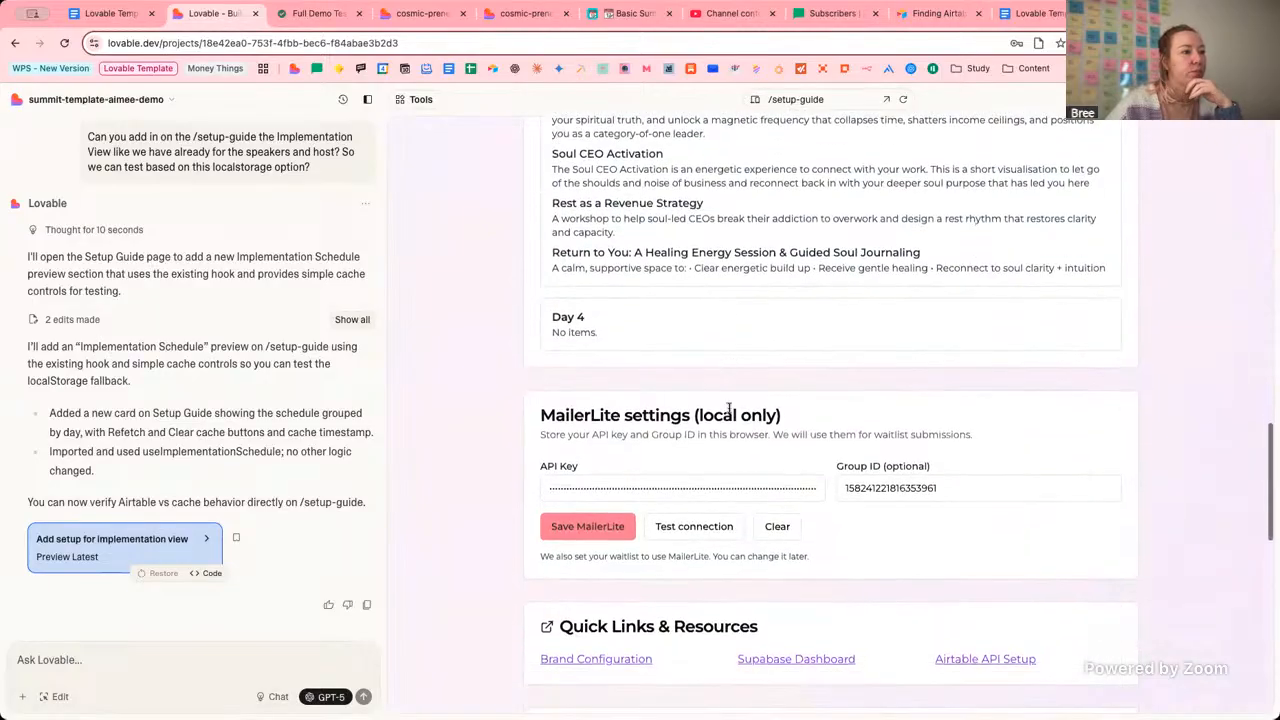
pyautogui.scroll(5, 729, 407)
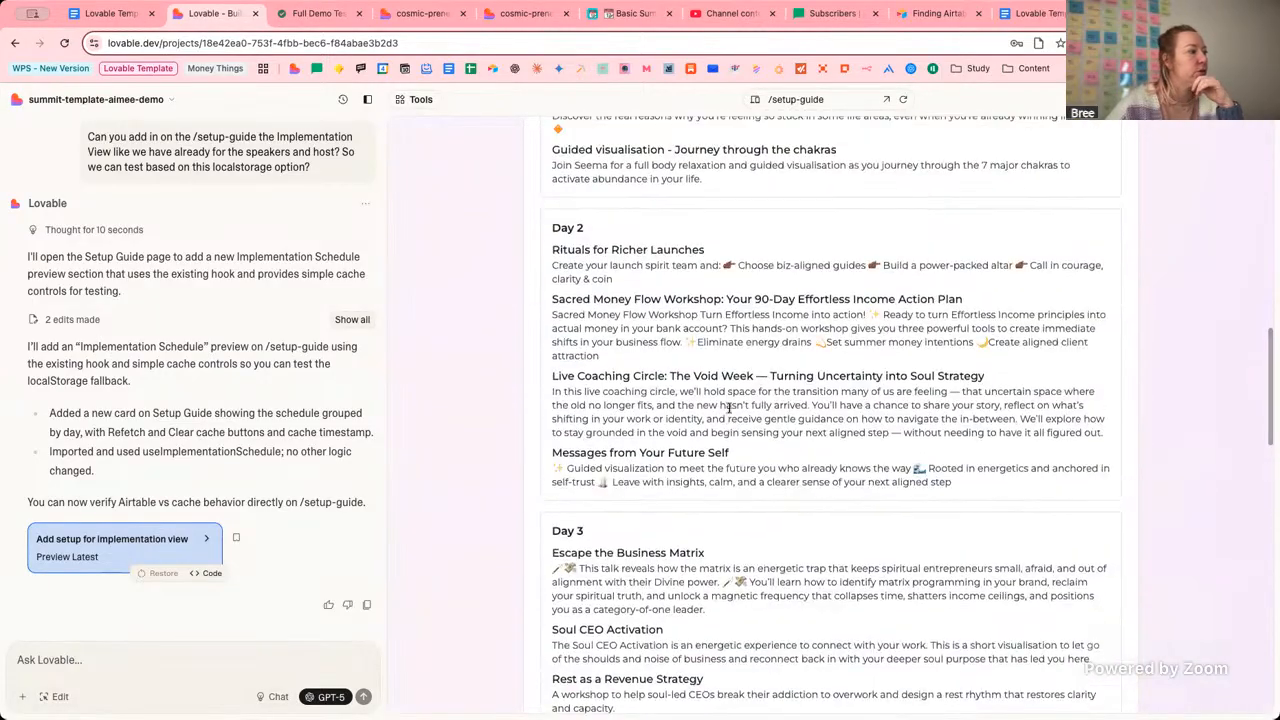
pyautogui.scroll(4, 729, 407)
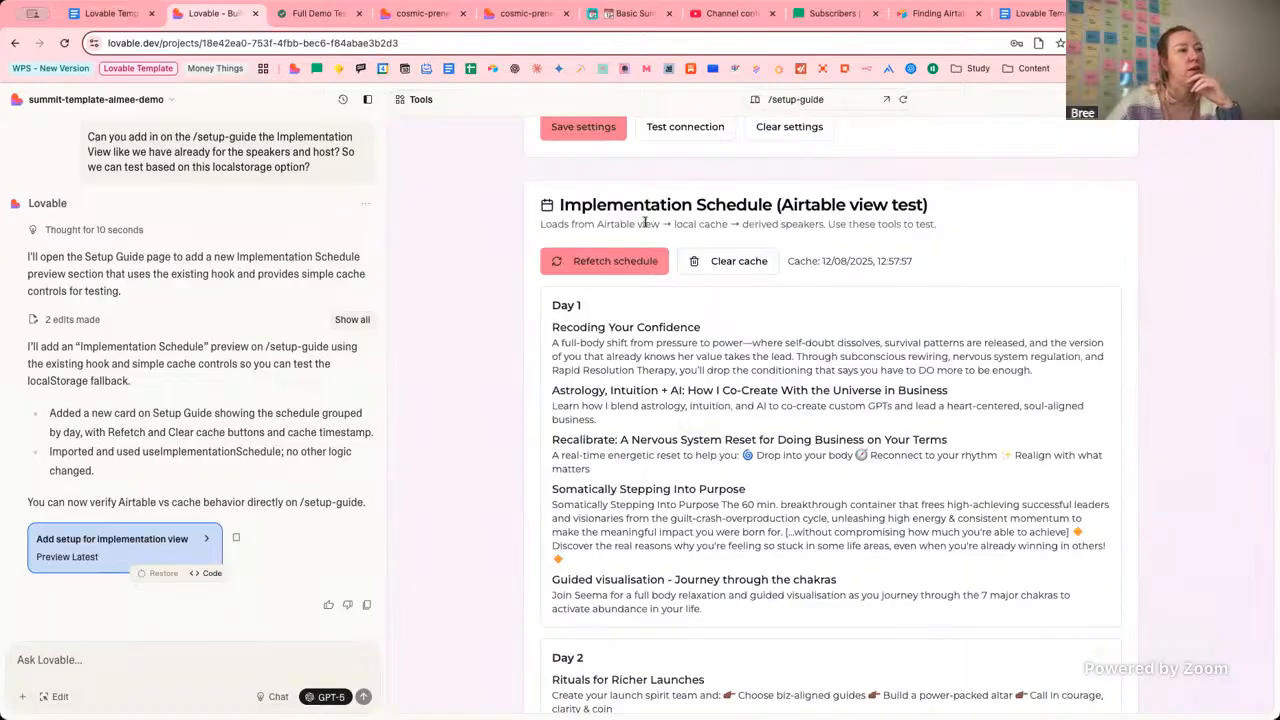
pyautogui.moveTo(646, 224); pyautogui.dragTo(771, 222)
pyautogui.click(871, 237)
pyautogui.scroll(1, 871, 237)
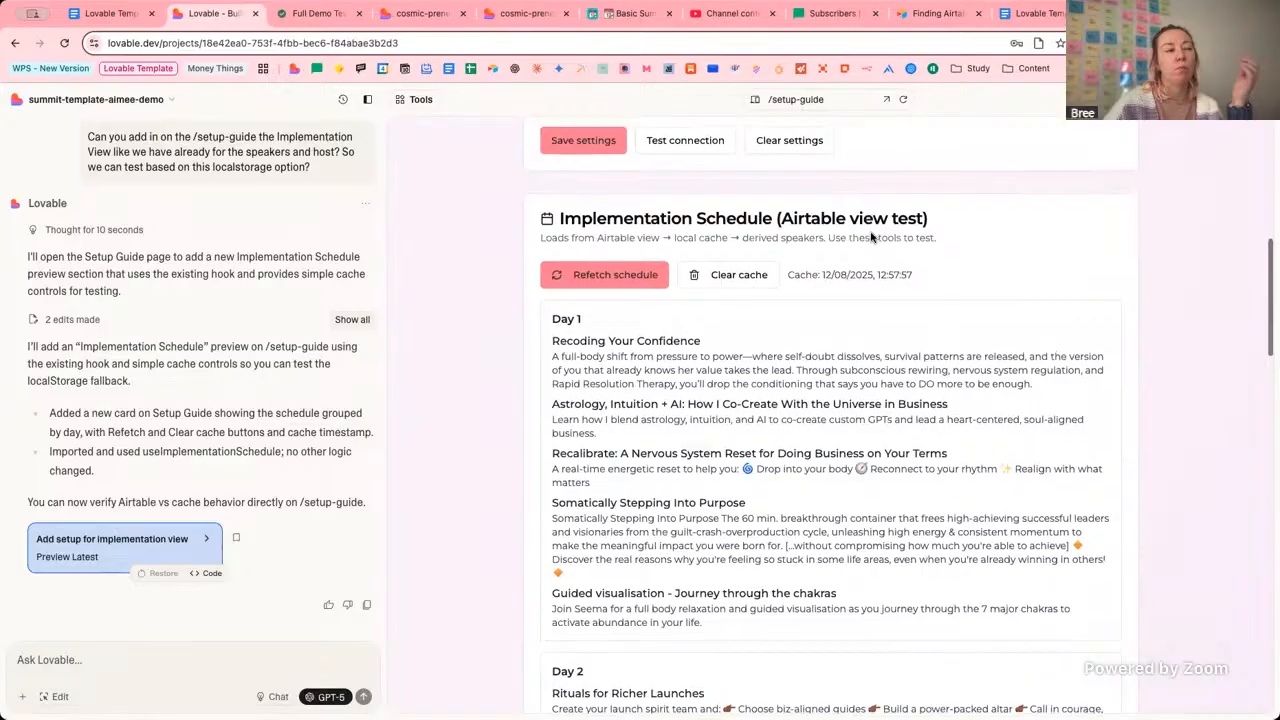
pyautogui.moveTo(645, 248); pyautogui.dragTo(886, 257)
pyautogui.click(890, 257)
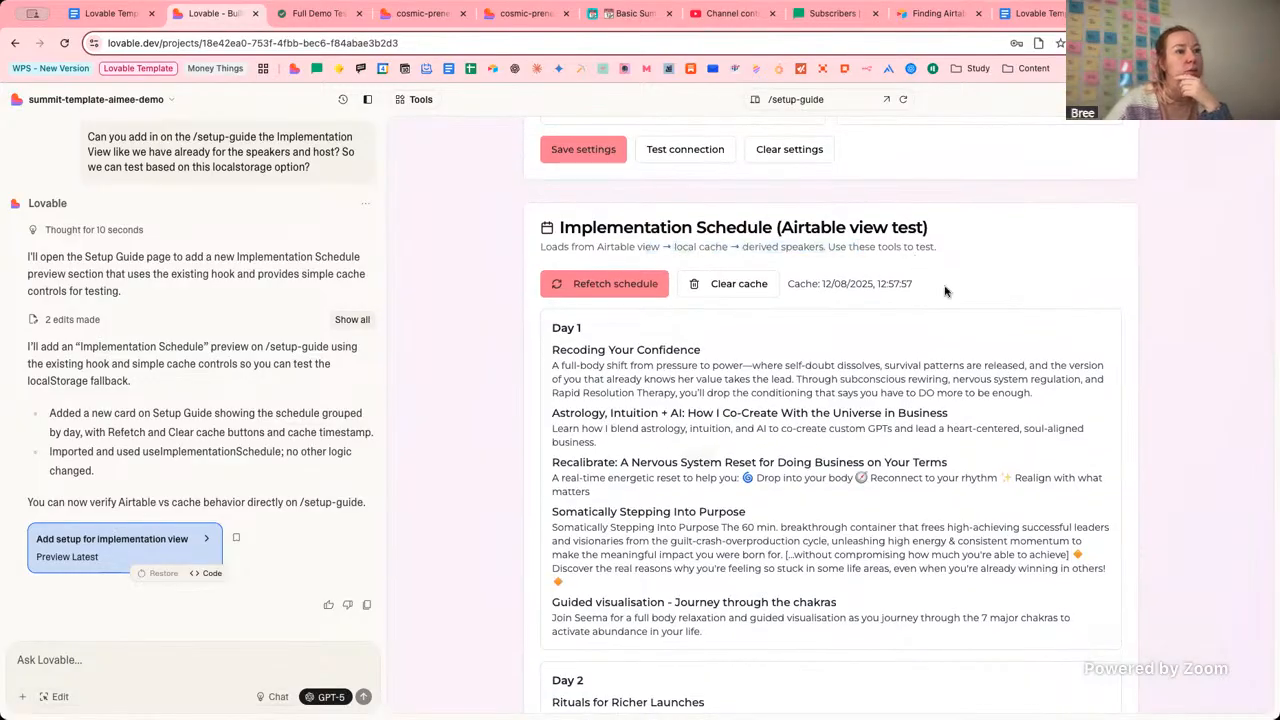
# Switch the preview to /dashboard and check the Recoding Your Confidence session in the schedule.
pyautogui.click(829, 92)
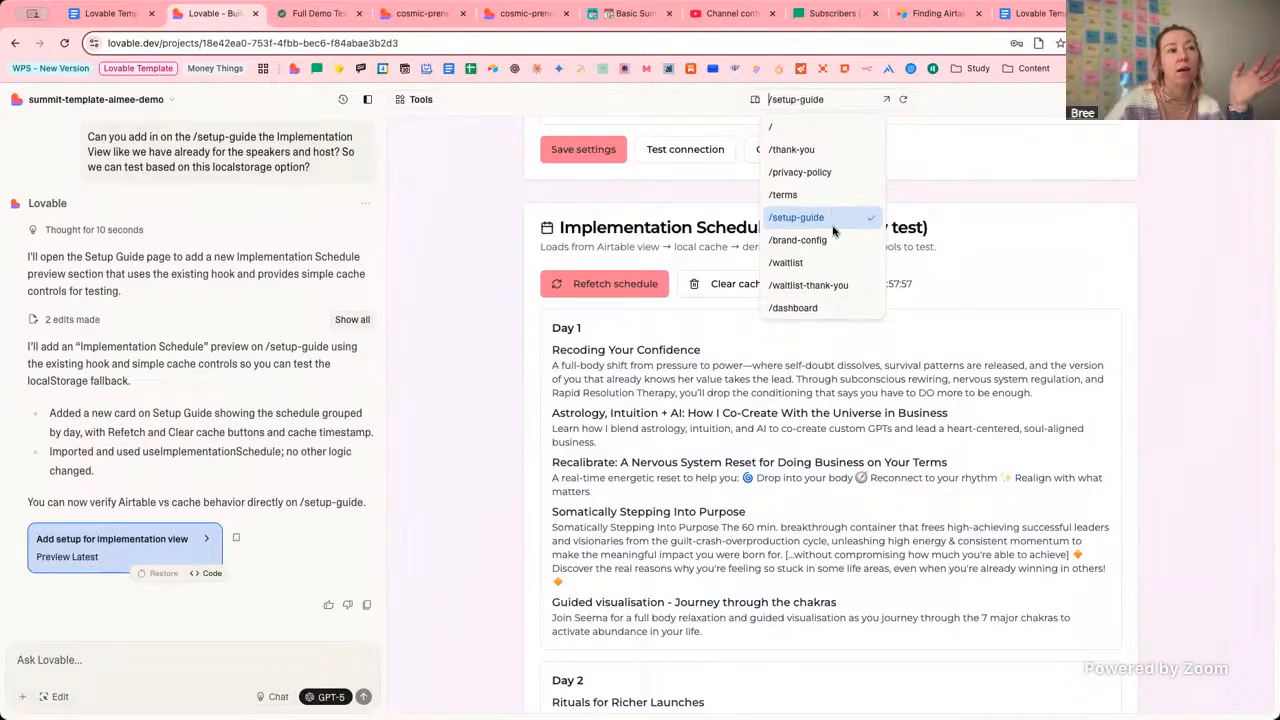
pyautogui.click(834, 308)
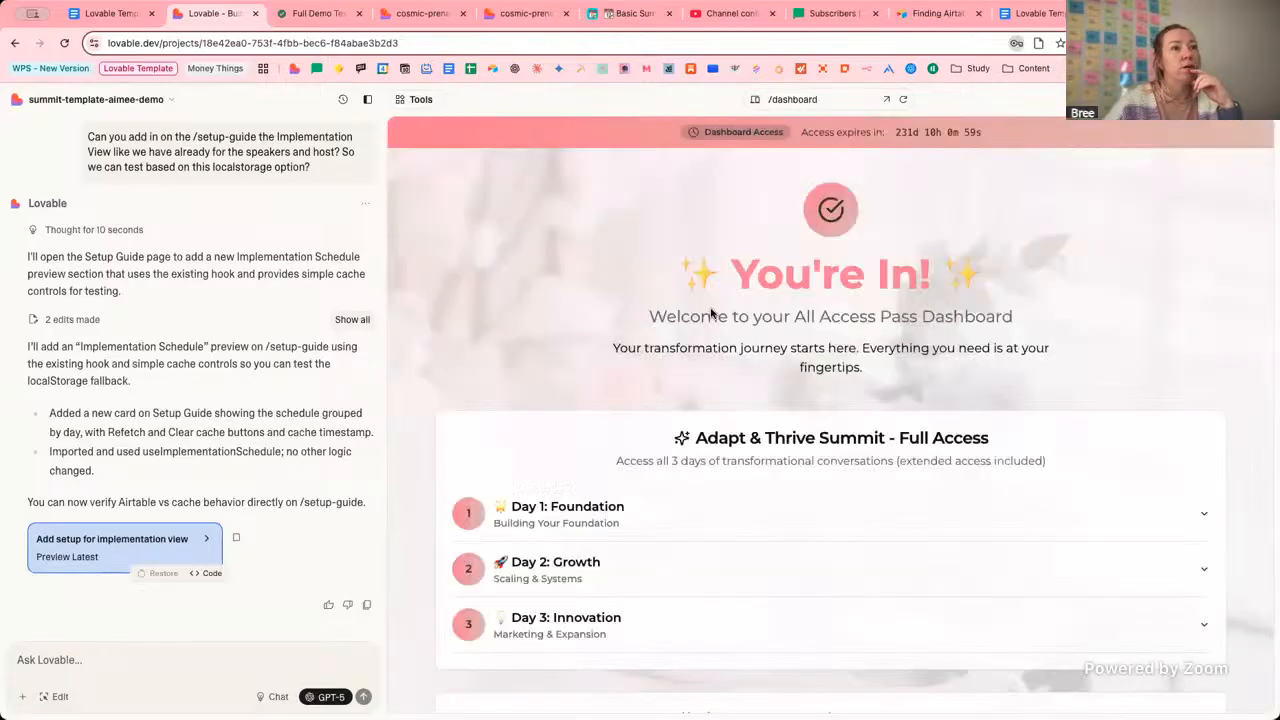
pyautogui.scroll(-5, 680, 334)
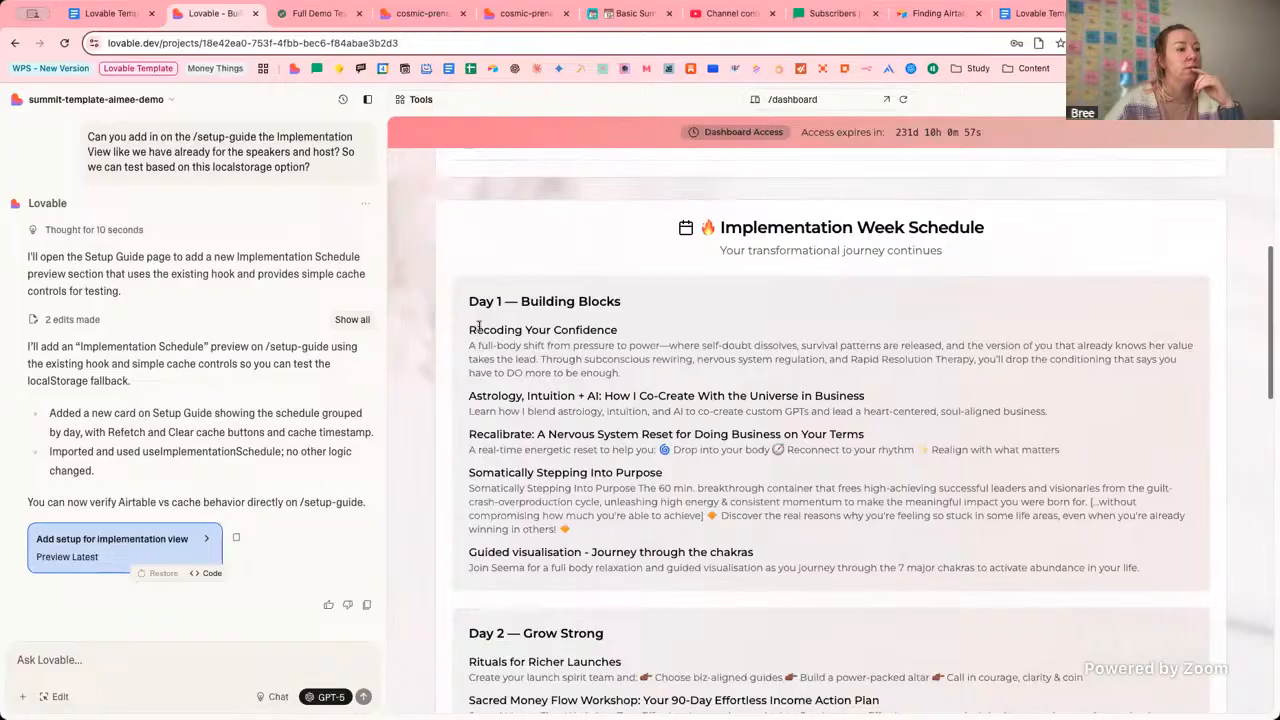
pyautogui.moveTo(469, 329); pyautogui.dragTo(600, 346)
pyautogui.click(649, 373)
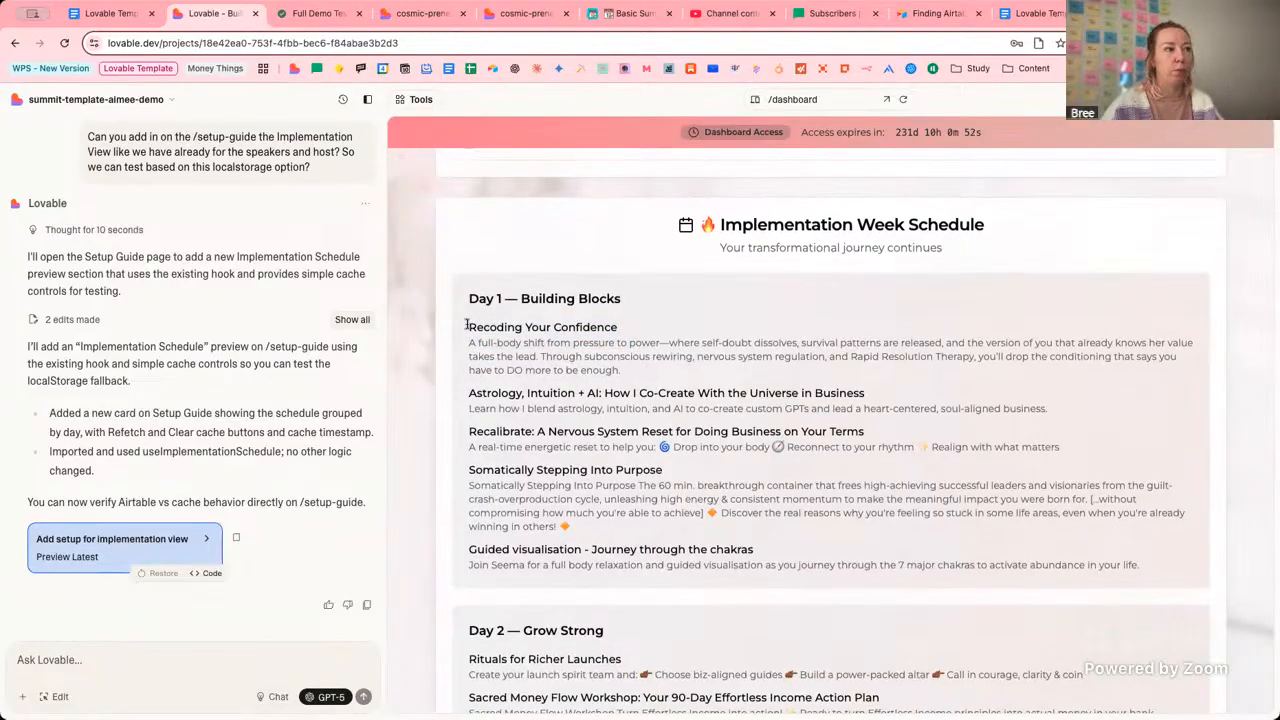
pyautogui.moveTo(466, 324); pyautogui.dragTo(679, 364)
pyautogui.click(521, 345)
pyautogui.moveTo(466, 326); pyautogui.dragTo(622, 371)
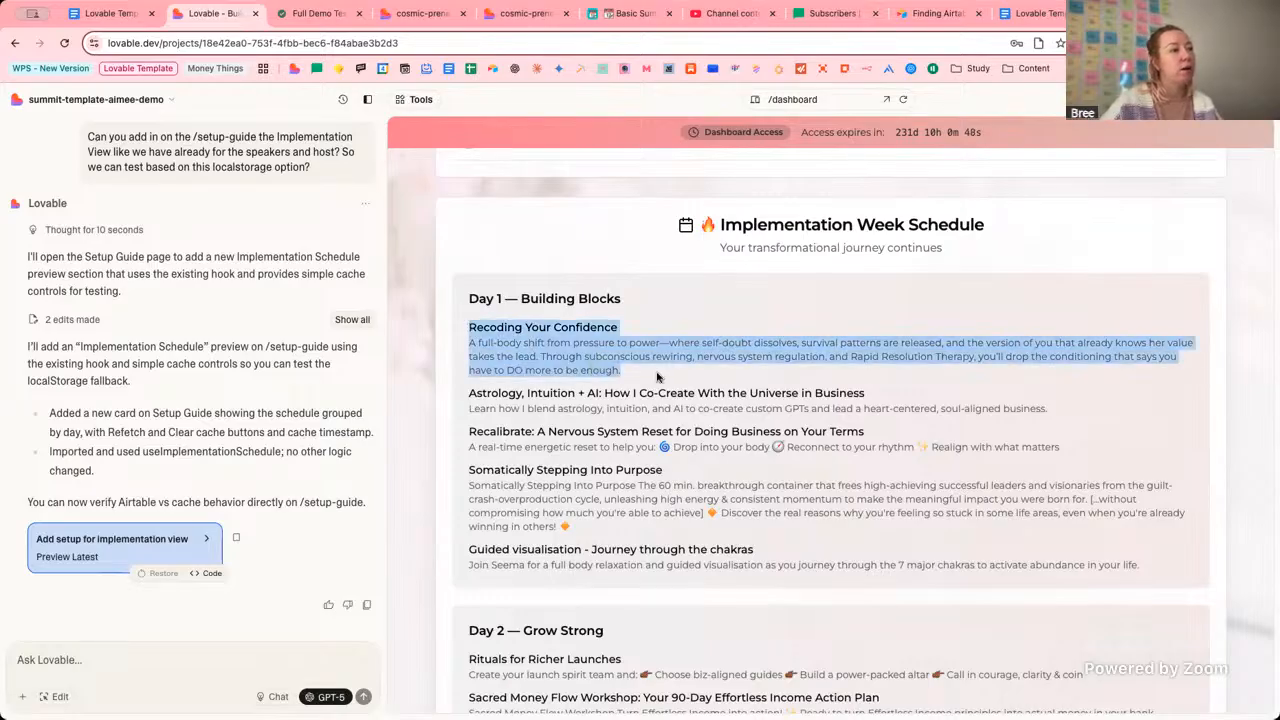
pyautogui.click(622, 371)
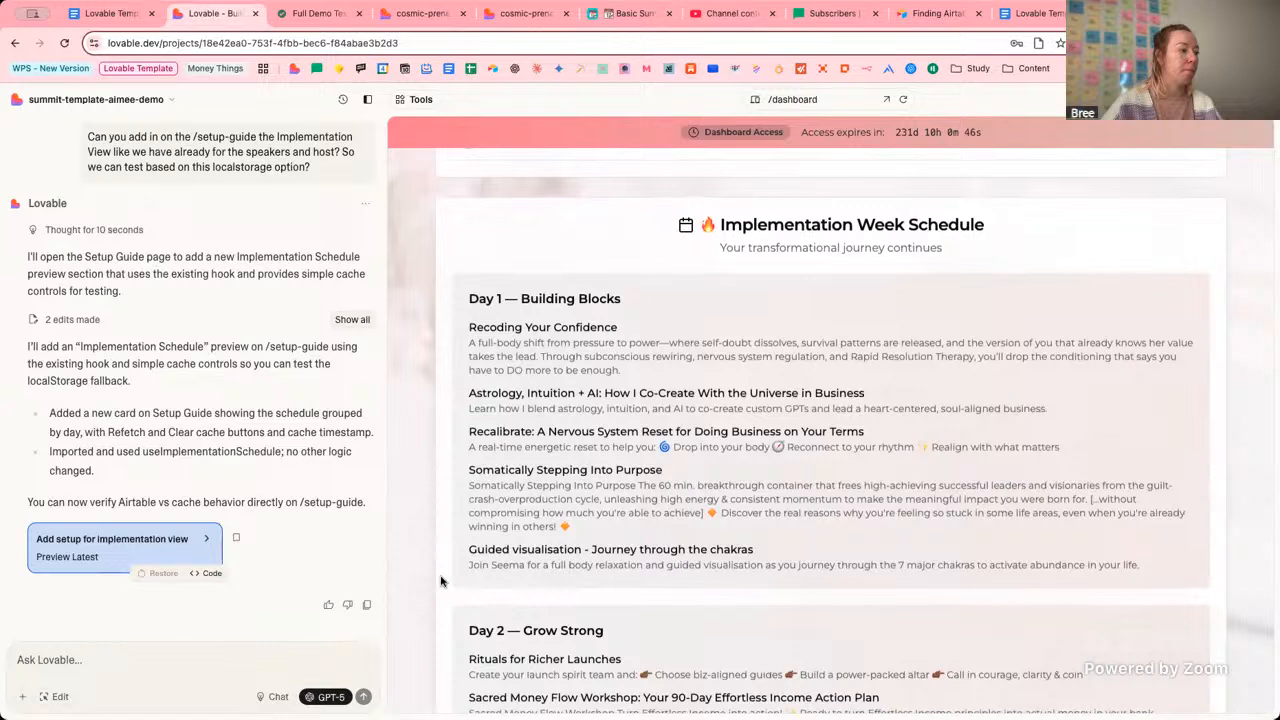
# Request circular speaker headshots to the left of each implementation session, fixing typos before sending.
pyautogui.write('great')
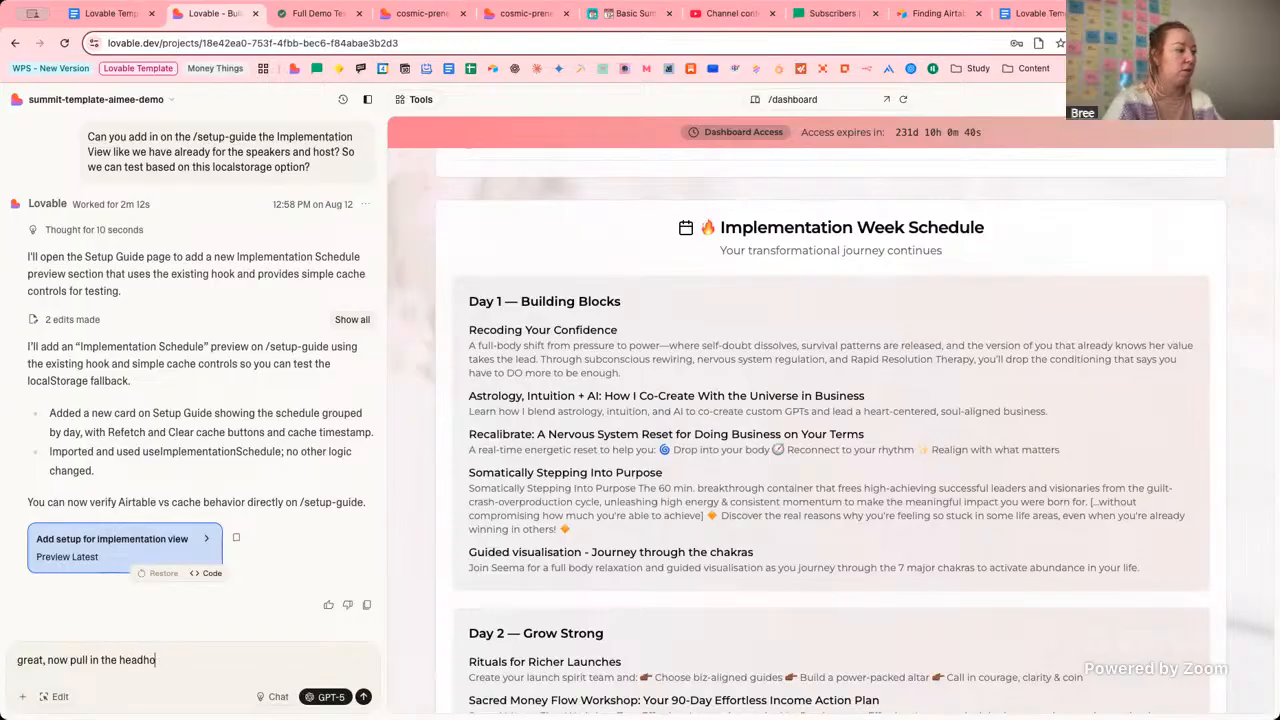
pyautogui.write(', now pull in the headshots for each')
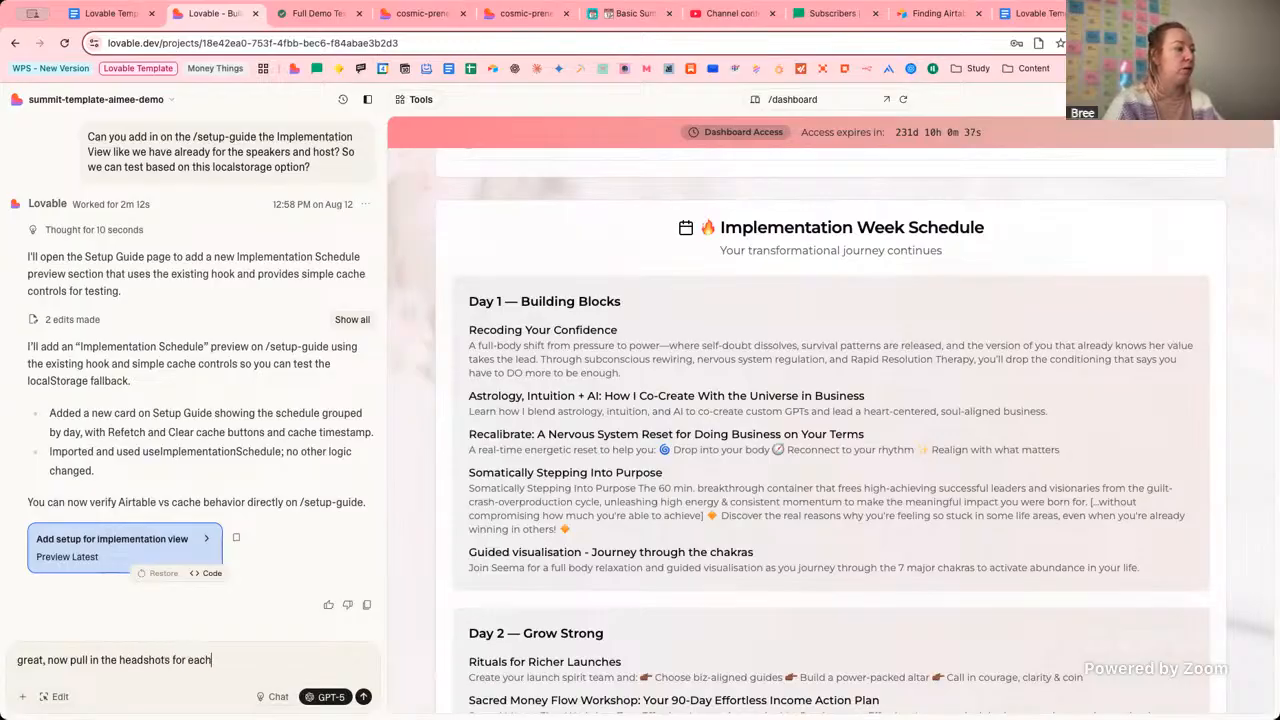
pyautogui.write(' speaker in a circle to')
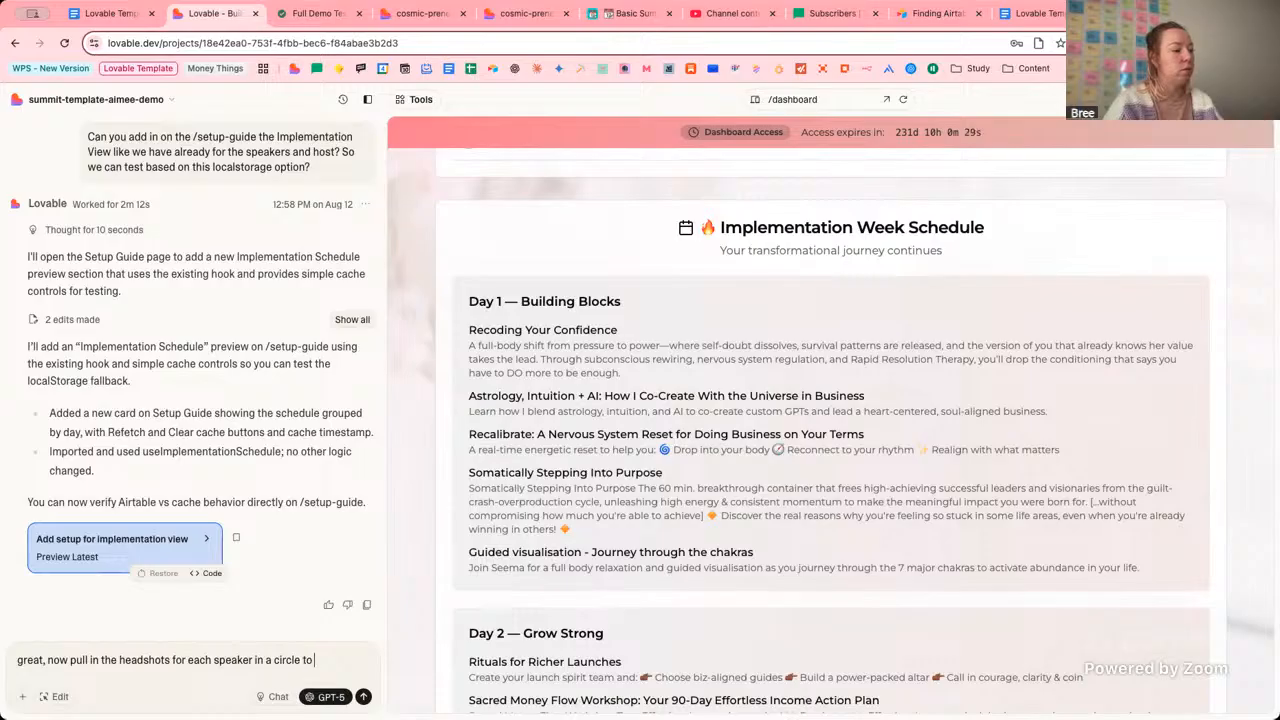
pyautogui.write('the left of t')
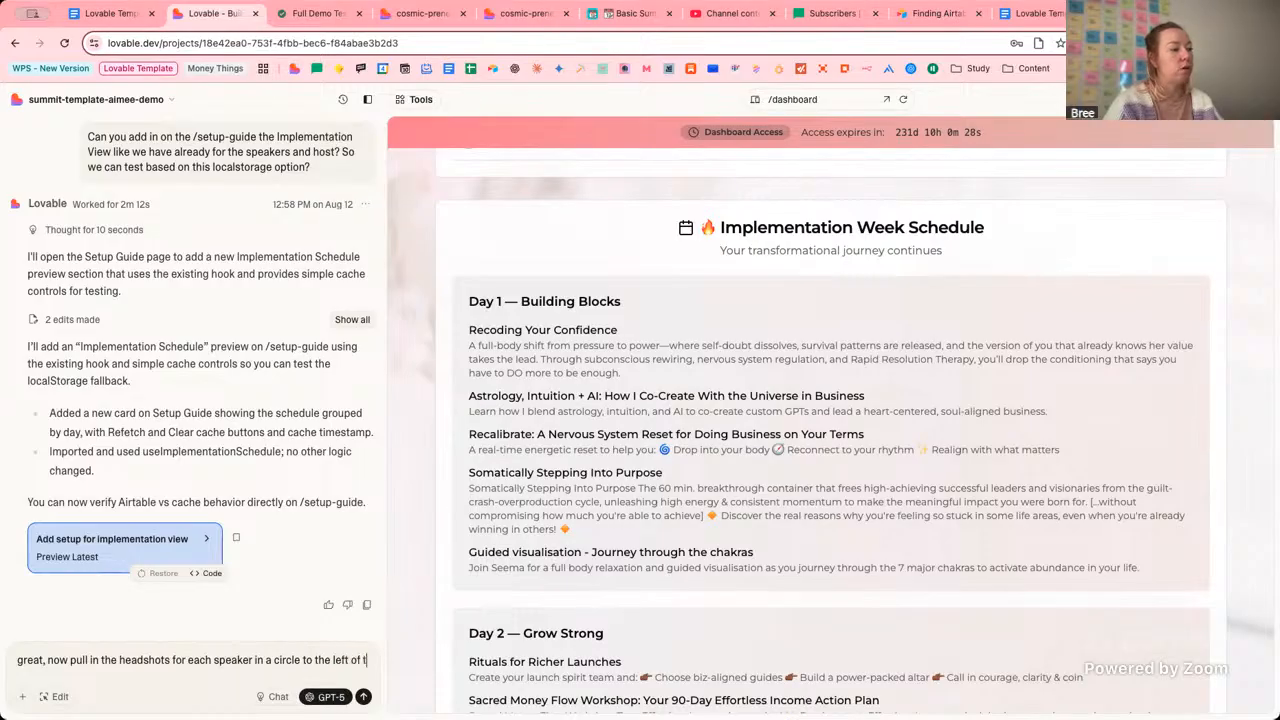
pyautogui.write('he')
pyautogui.press('BackSpace')
pyautogui.press('BackSpace')
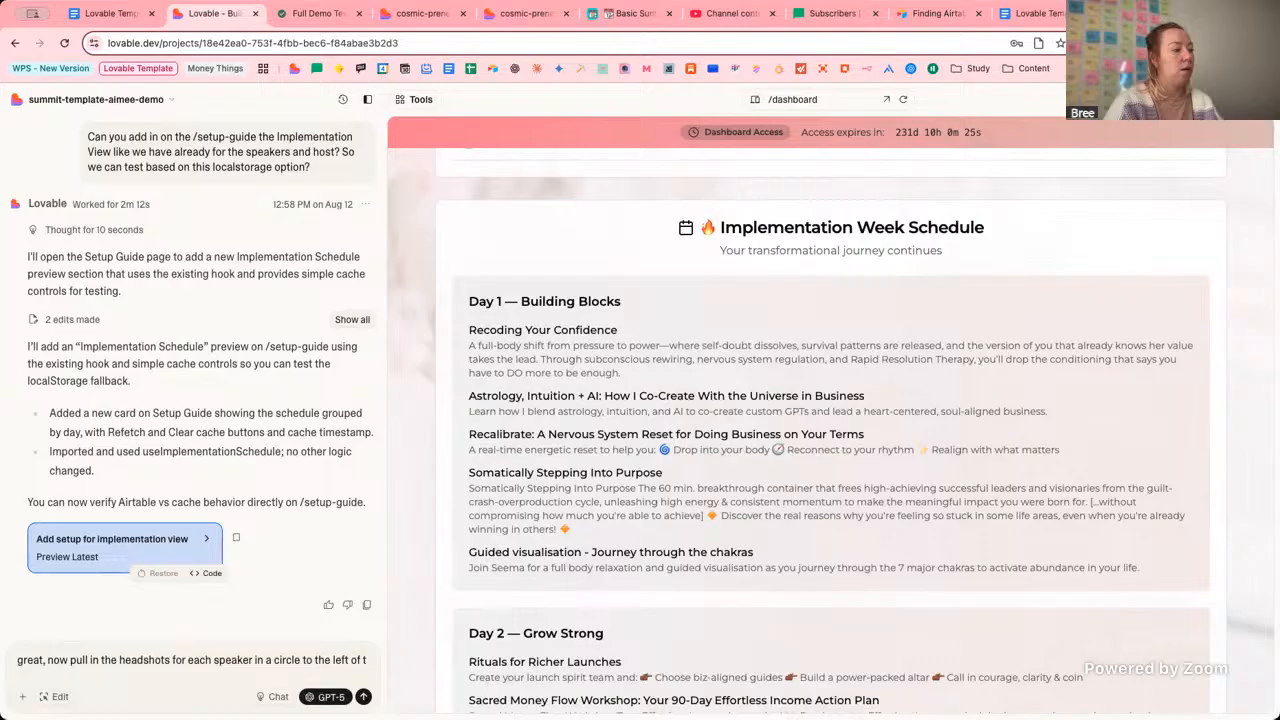
pyautogui.write('eft of their')
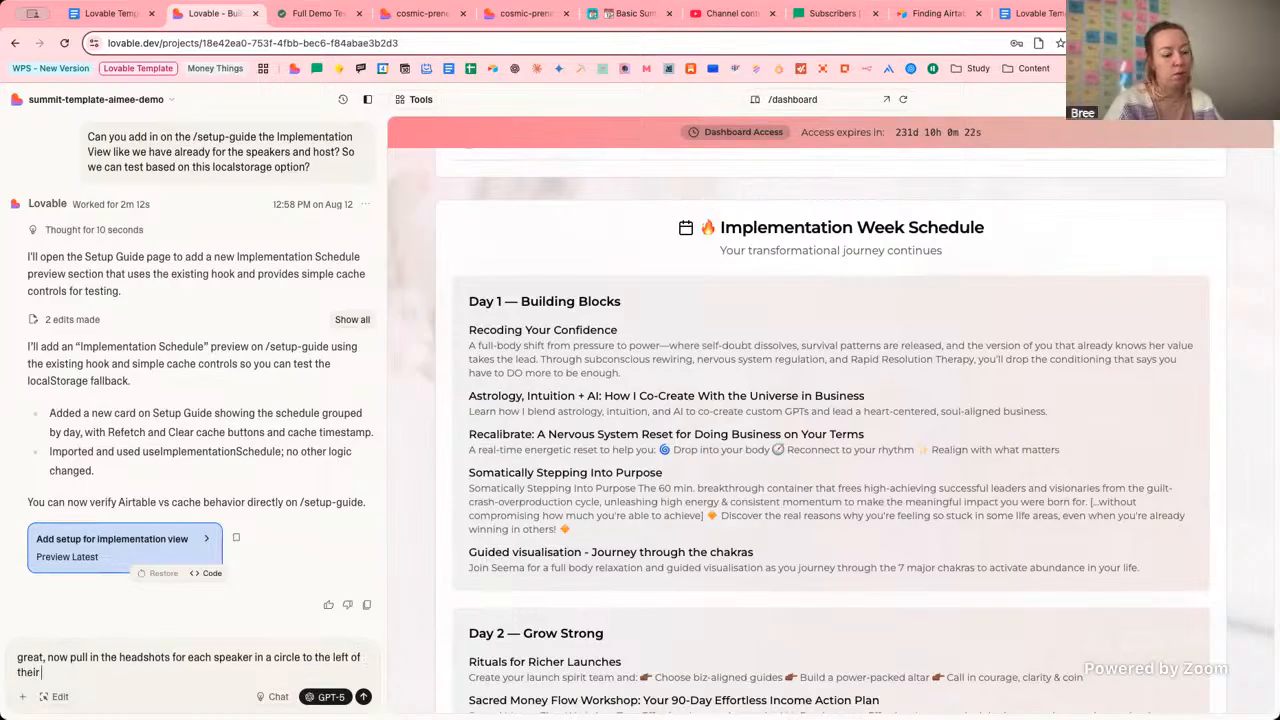
pyautogui.write(' impl')
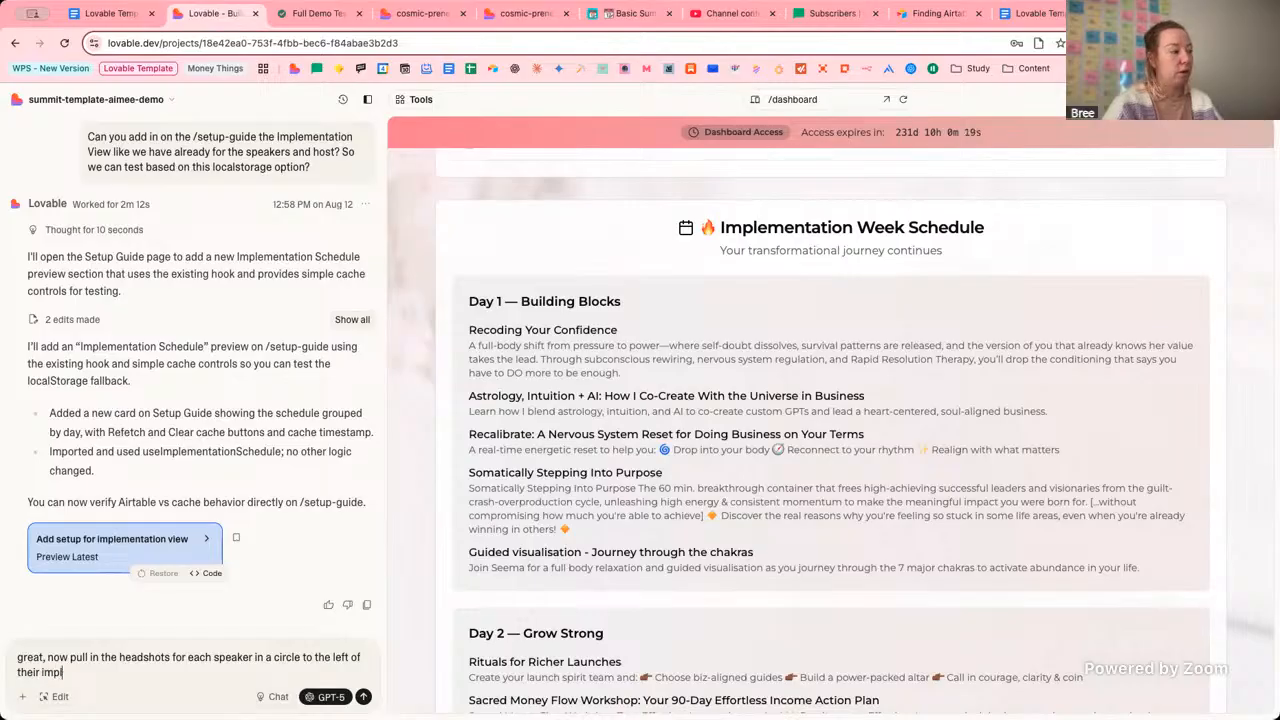
pyautogui.write('mentation')
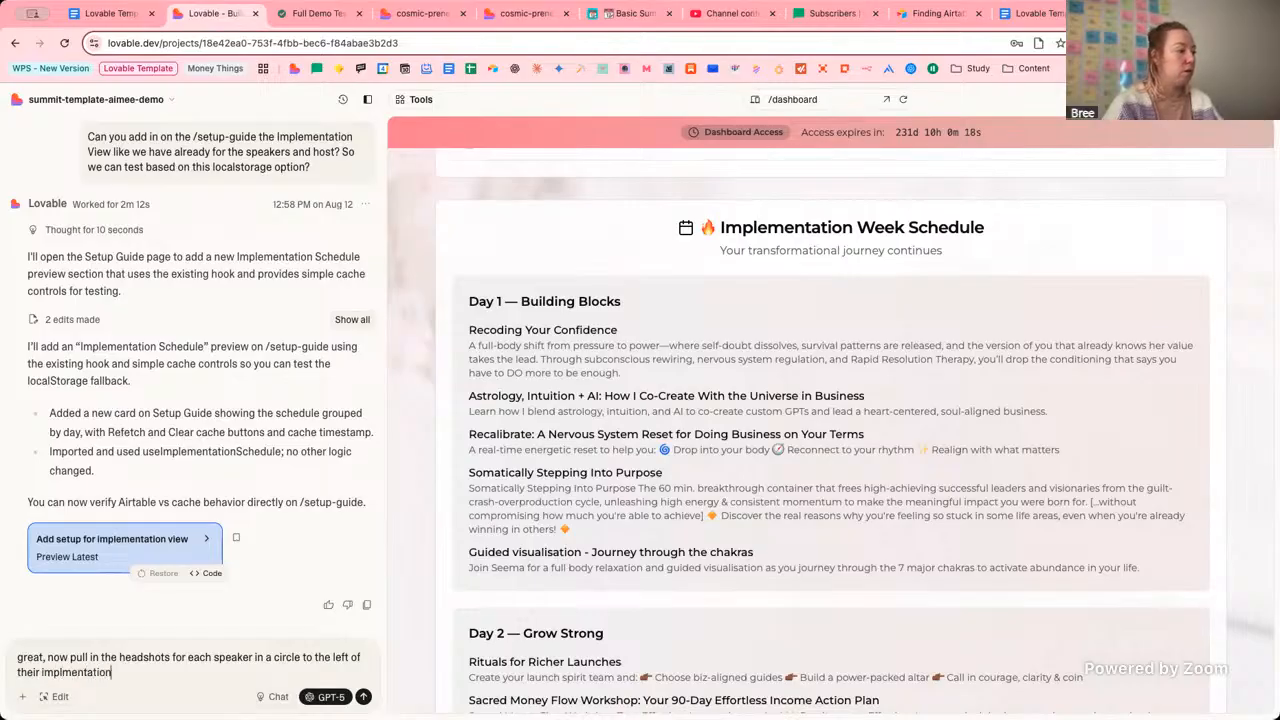
pyautogui.write(' session')
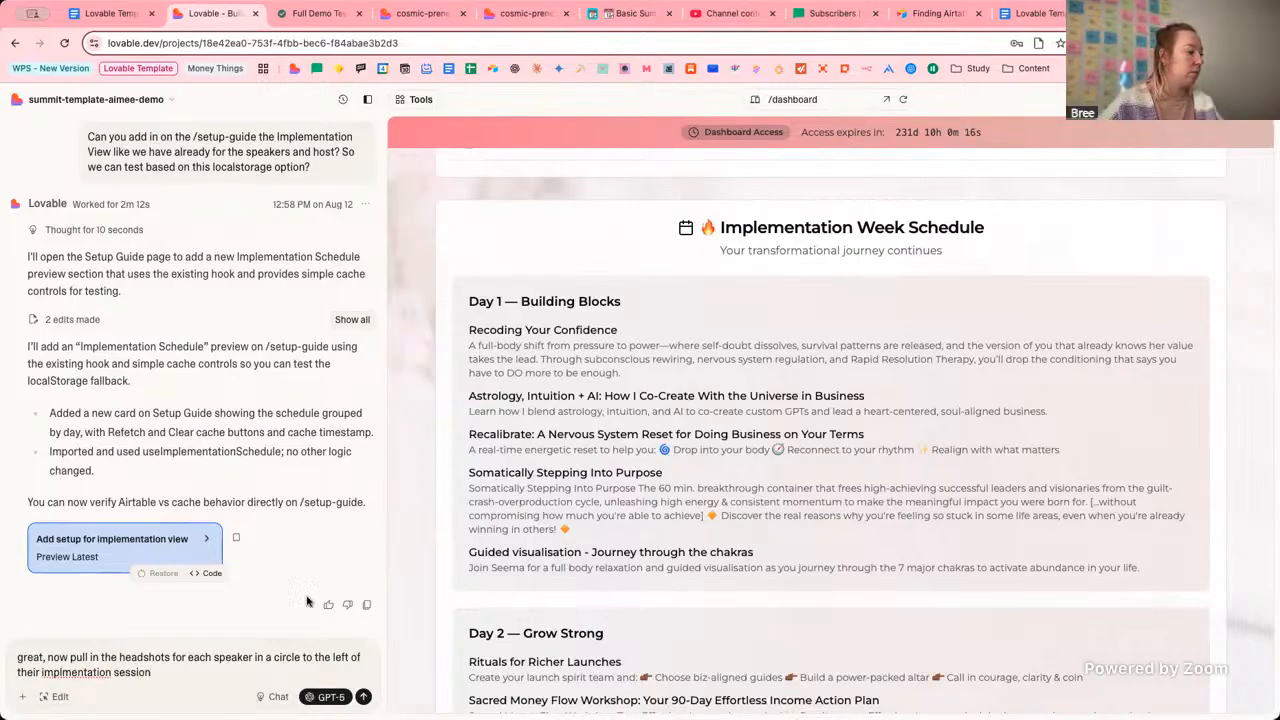
pyautogui.click(62, 672)
pyautogui.write('e')
pyautogui.click(207, 669)
pyautogui.click(66, 672)
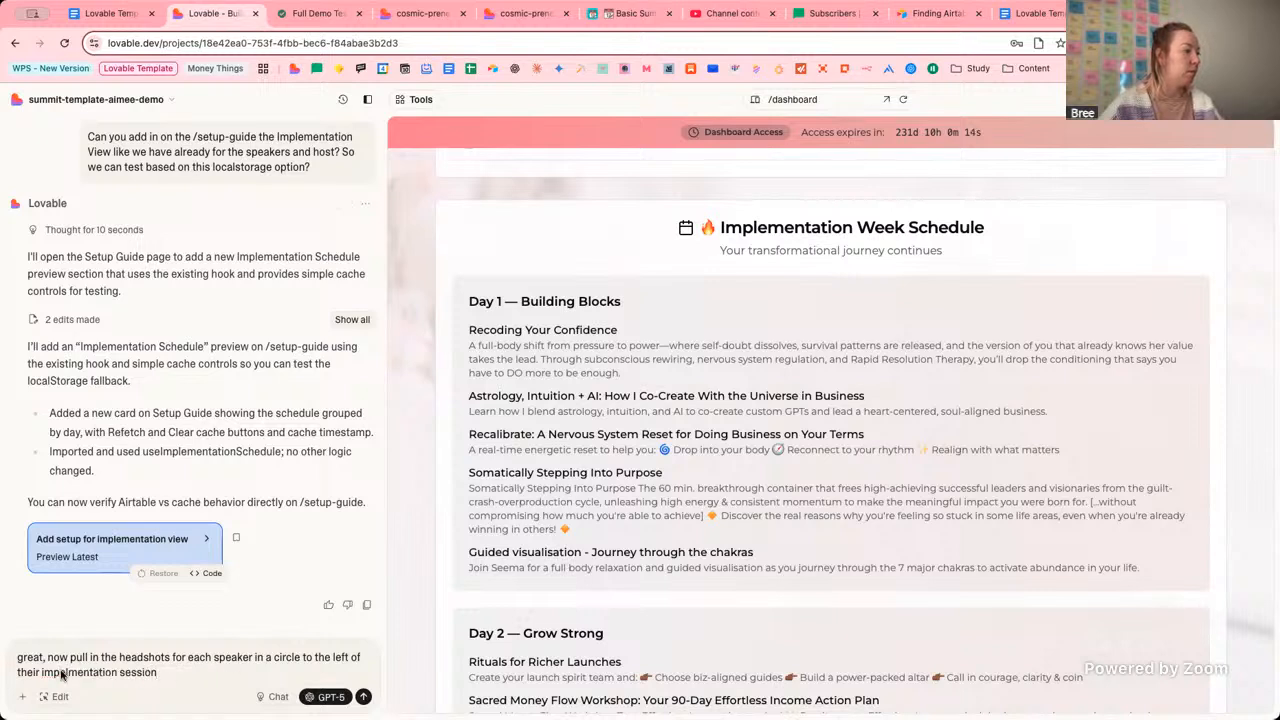
pyautogui.press('BackSpace')
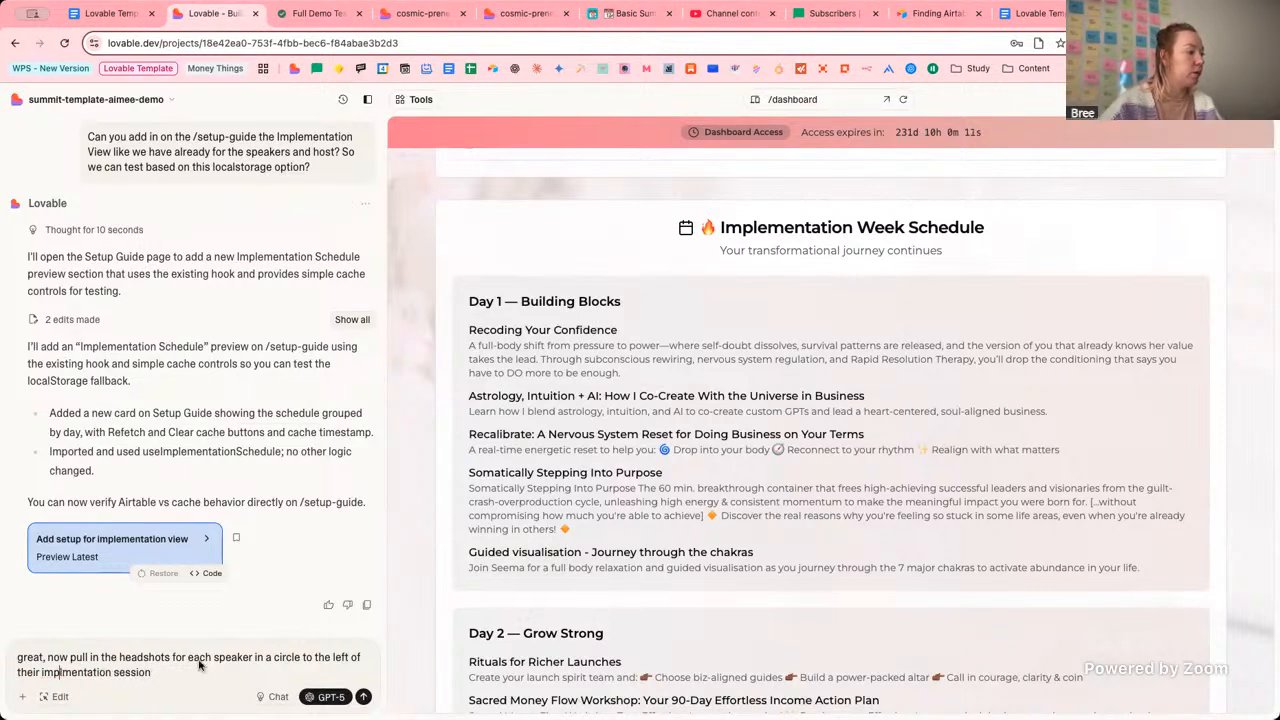
pyautogui.click(268, 673)
pyautogui.press('Return')
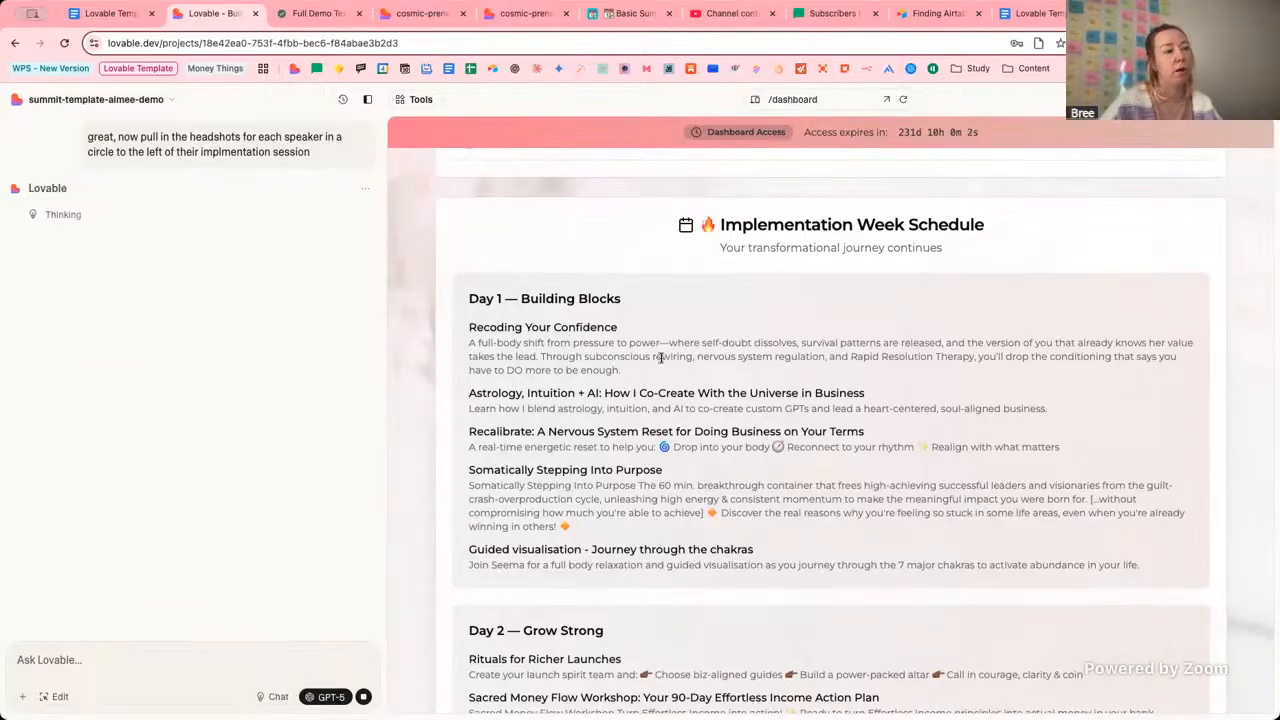
# Select the session block, Day 1 and schedule headings in Edit mode, then expand the AI's full step list.
pyautogui.scroll(1, 166, 196)
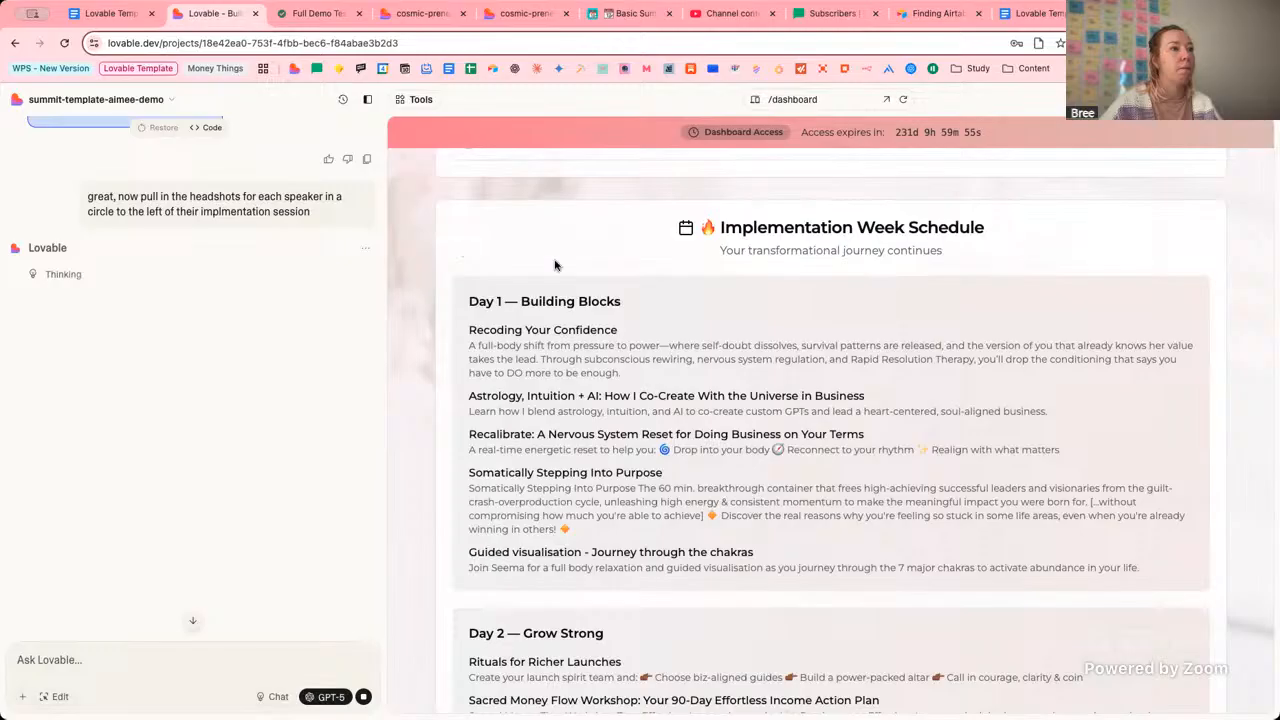
pyautogui.scroll(-1, 597, 281)
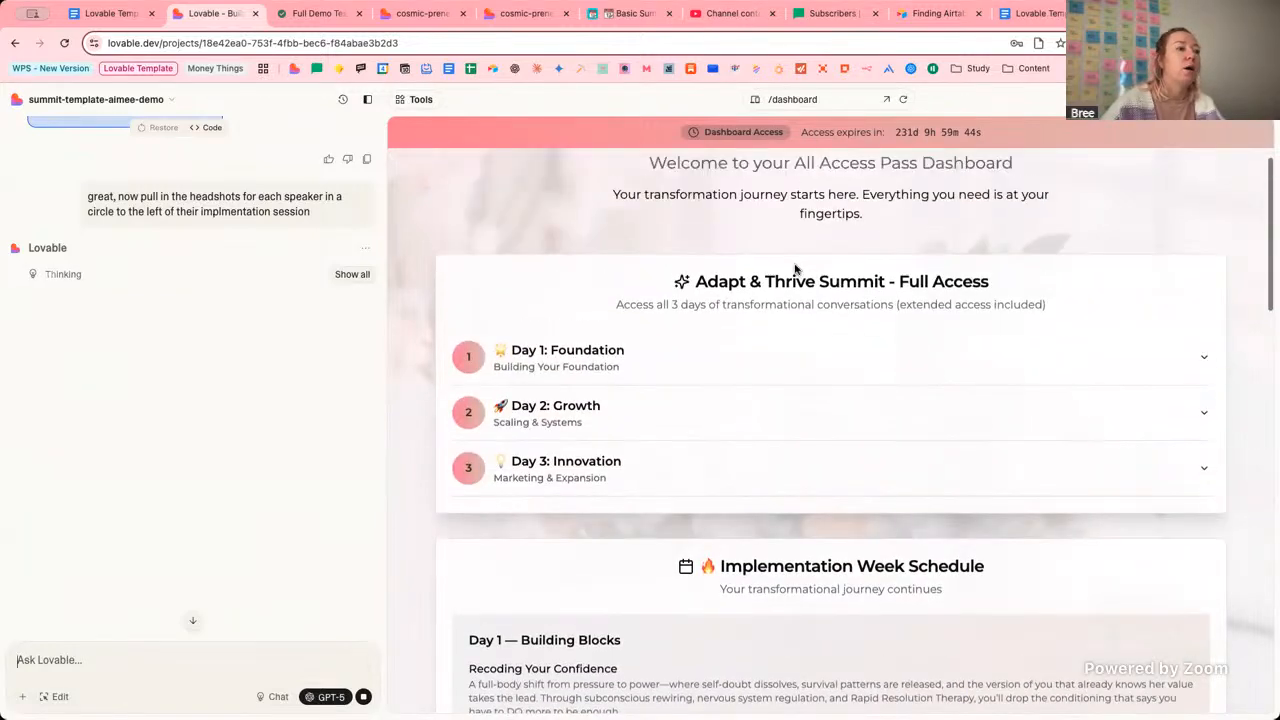
pyautogui.scroll(-3, 790, 268)
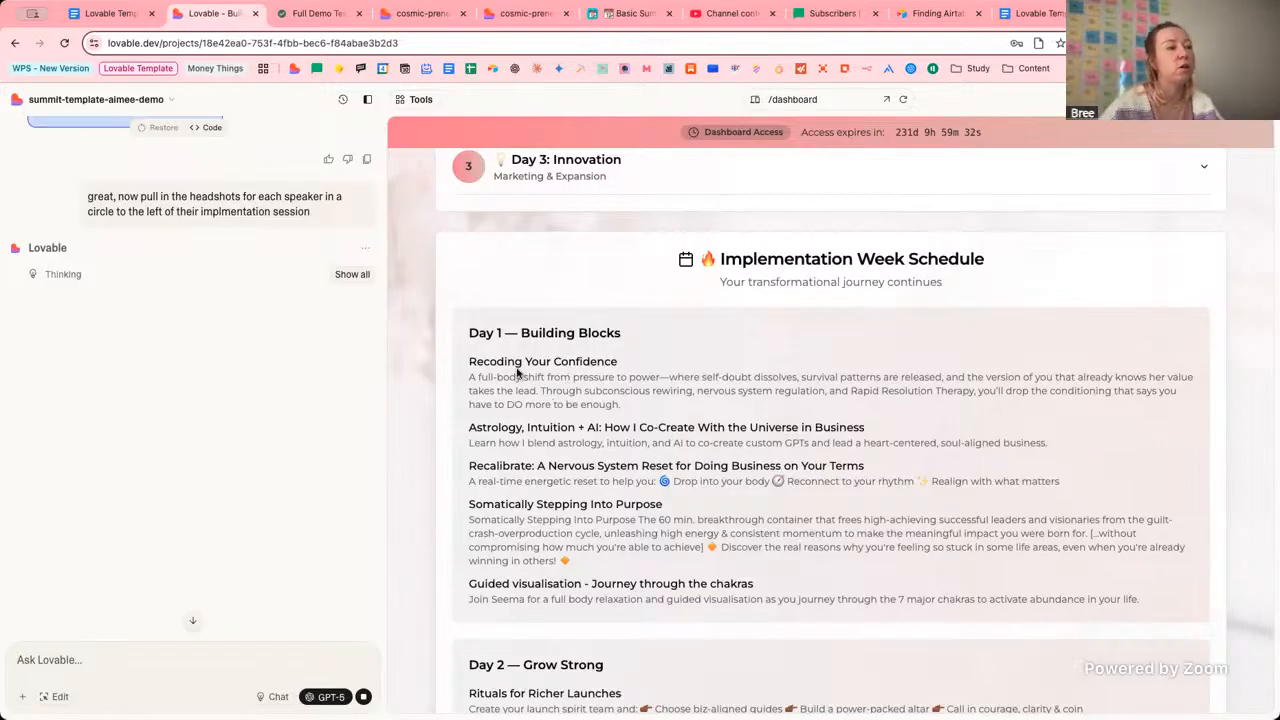
pyautogui.moveTo(471, 362); pyautogui.dragTo(611, 362)
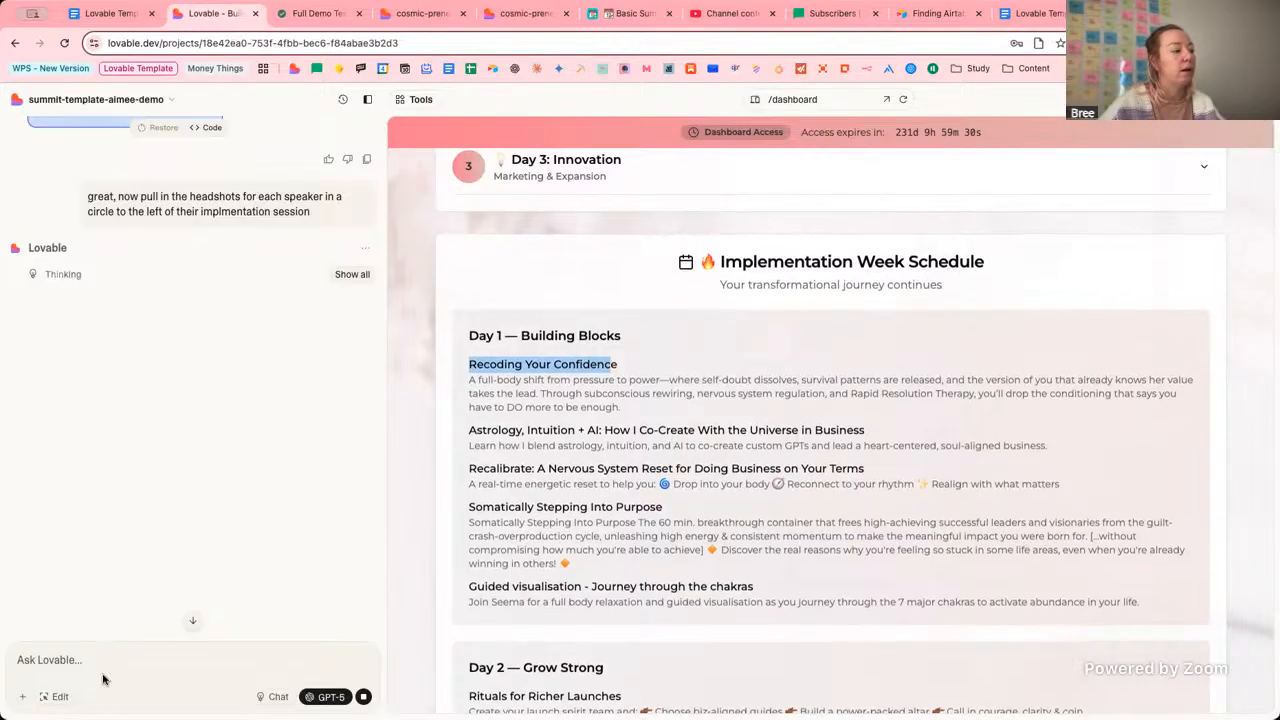
pyautogui.click(56, 697)
pyautogui.click(621, 366)
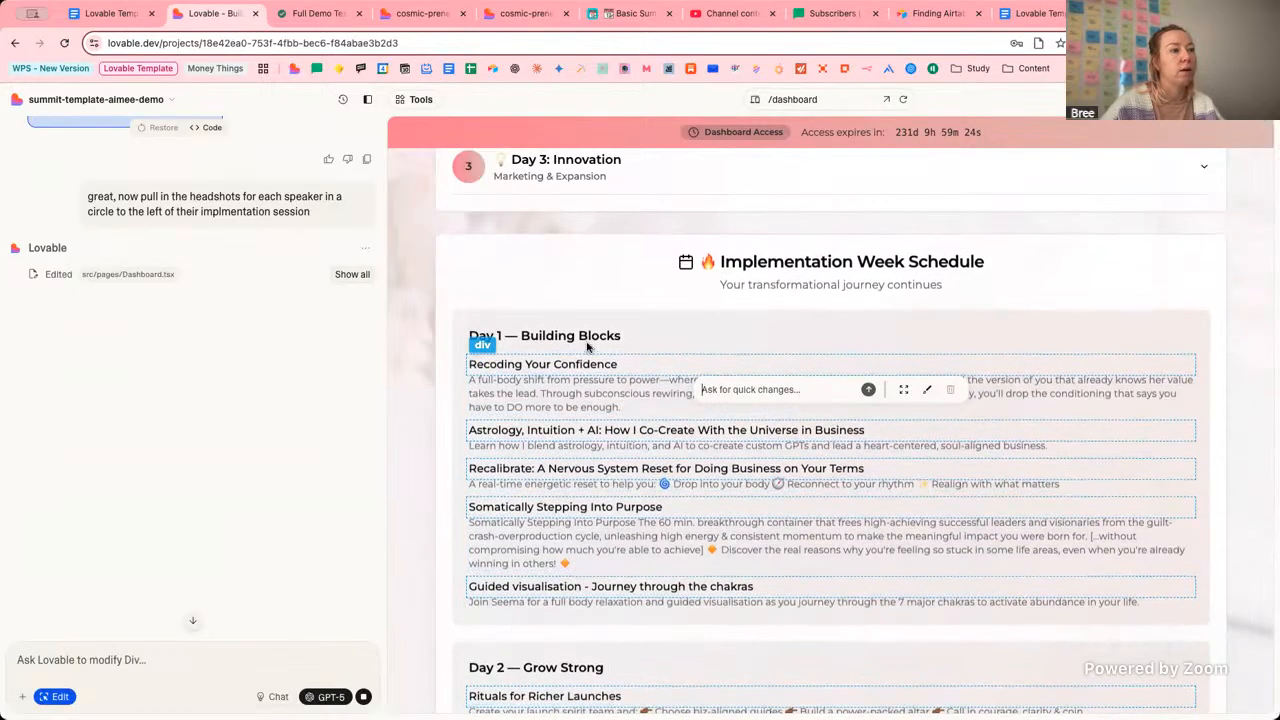
pyautogui.click(720, 341)
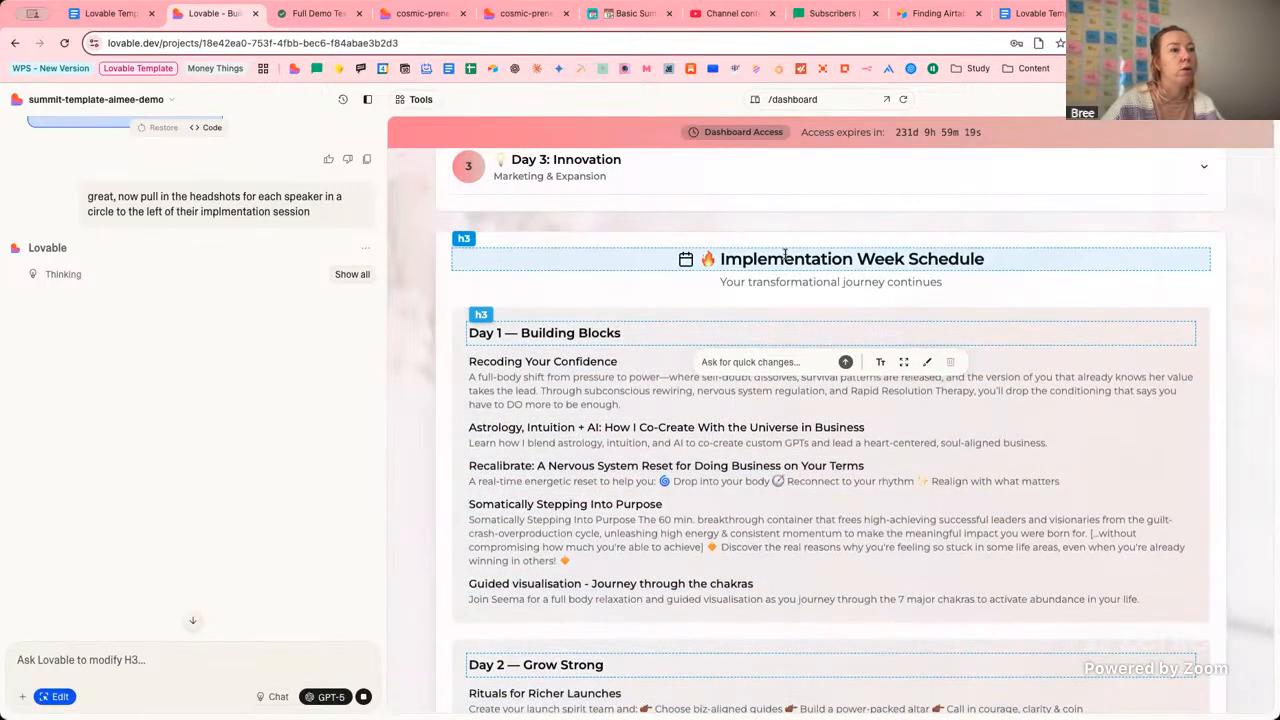
pyautogui.click(797, 251)
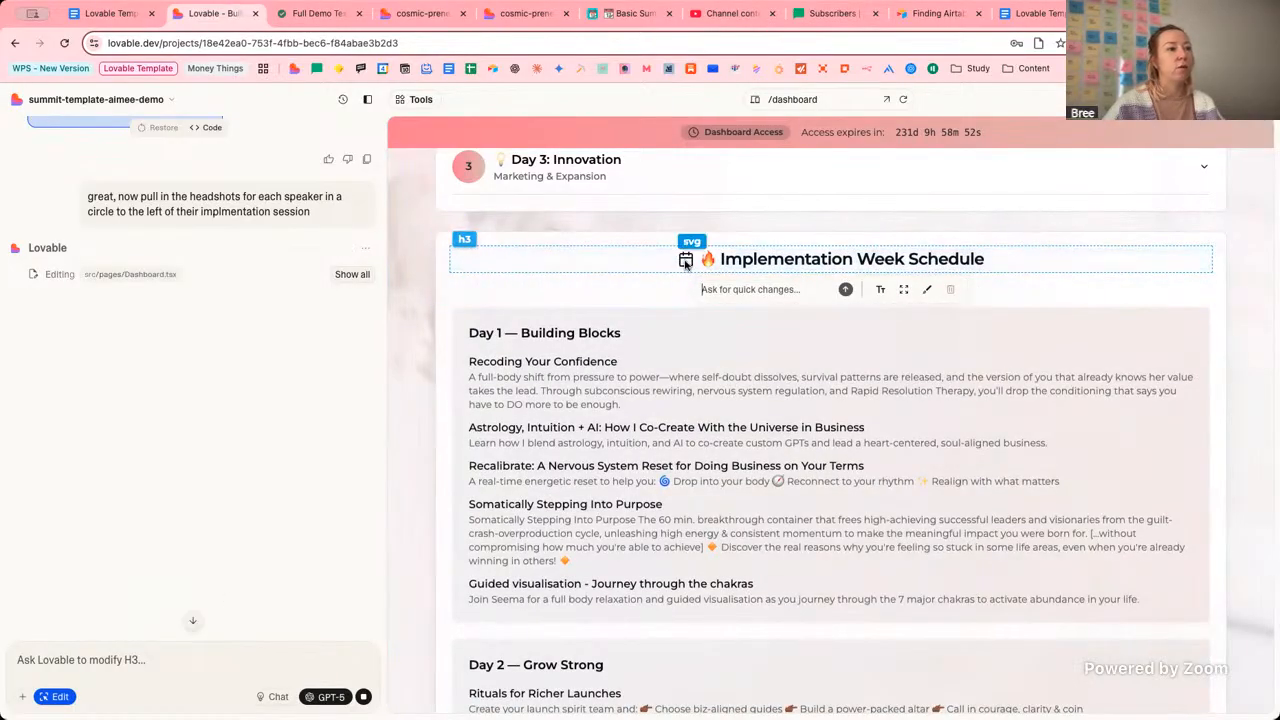
pyautogui.click(60, 697)
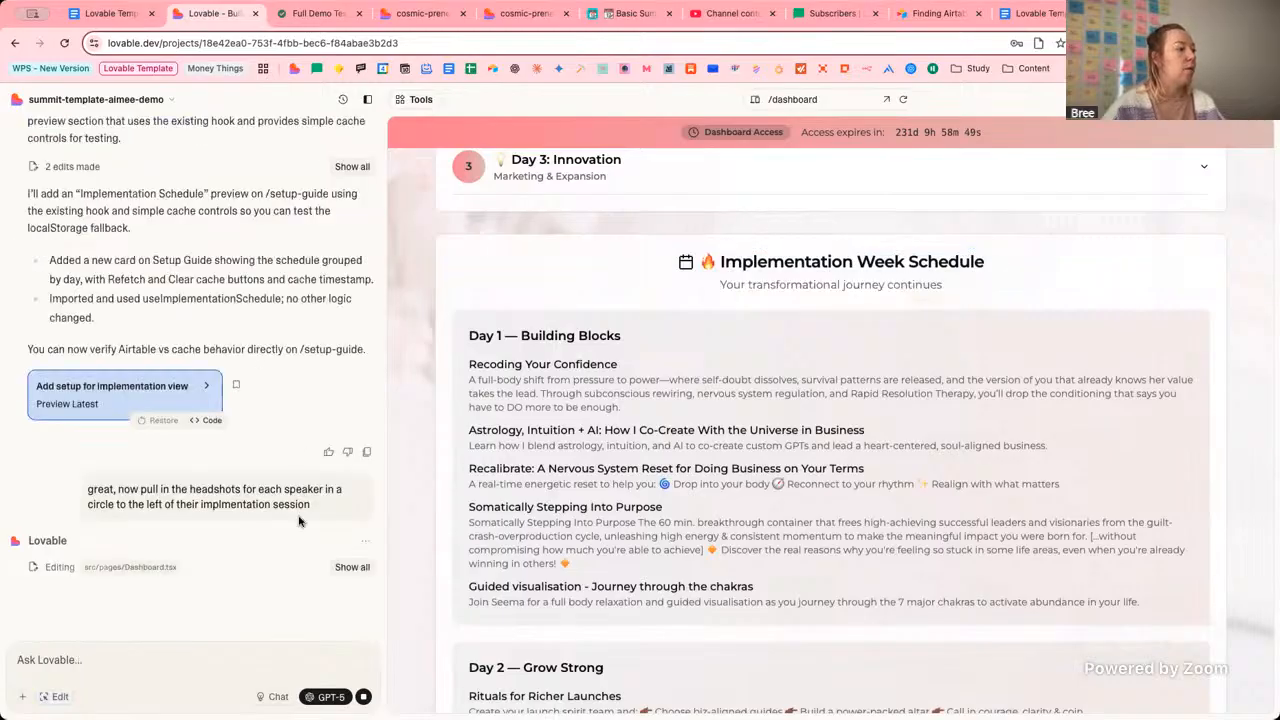
pyautogui.click(352, 567)
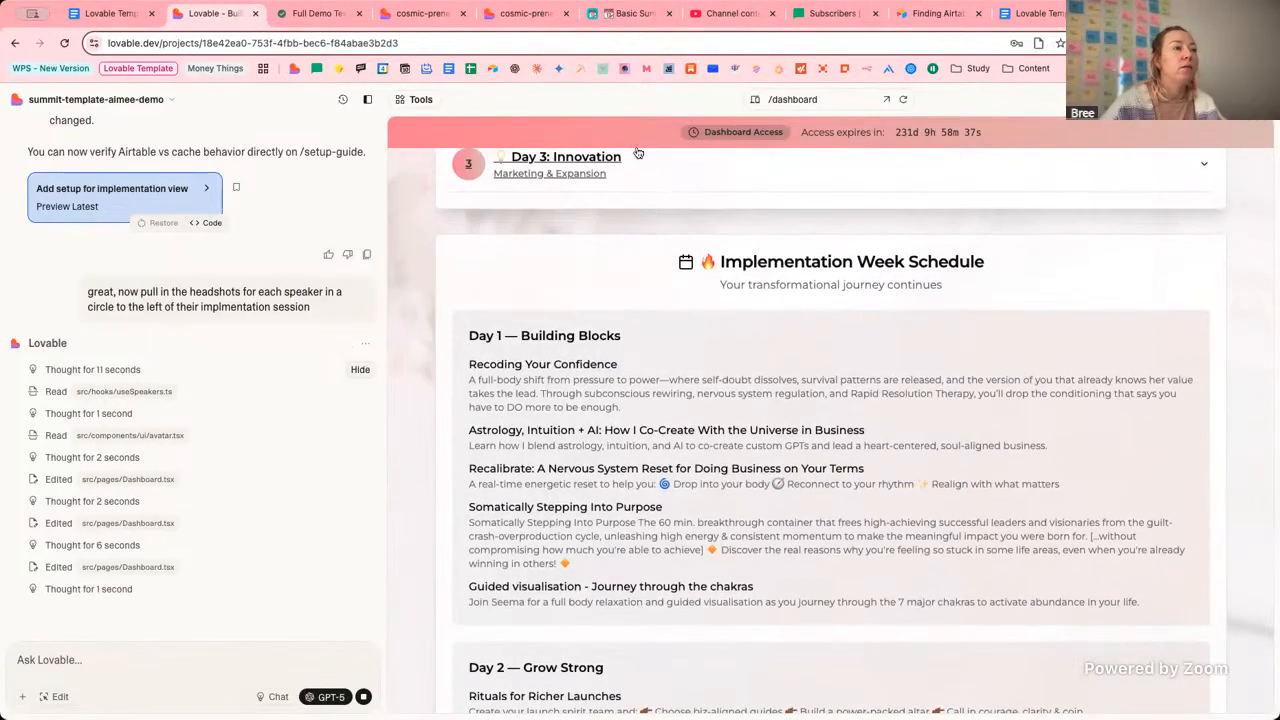
# Check off Full Journey Test and Launch under Phase 5, glance at the dashboard, then return to Lovable.
pyautogui.click(508, 16)
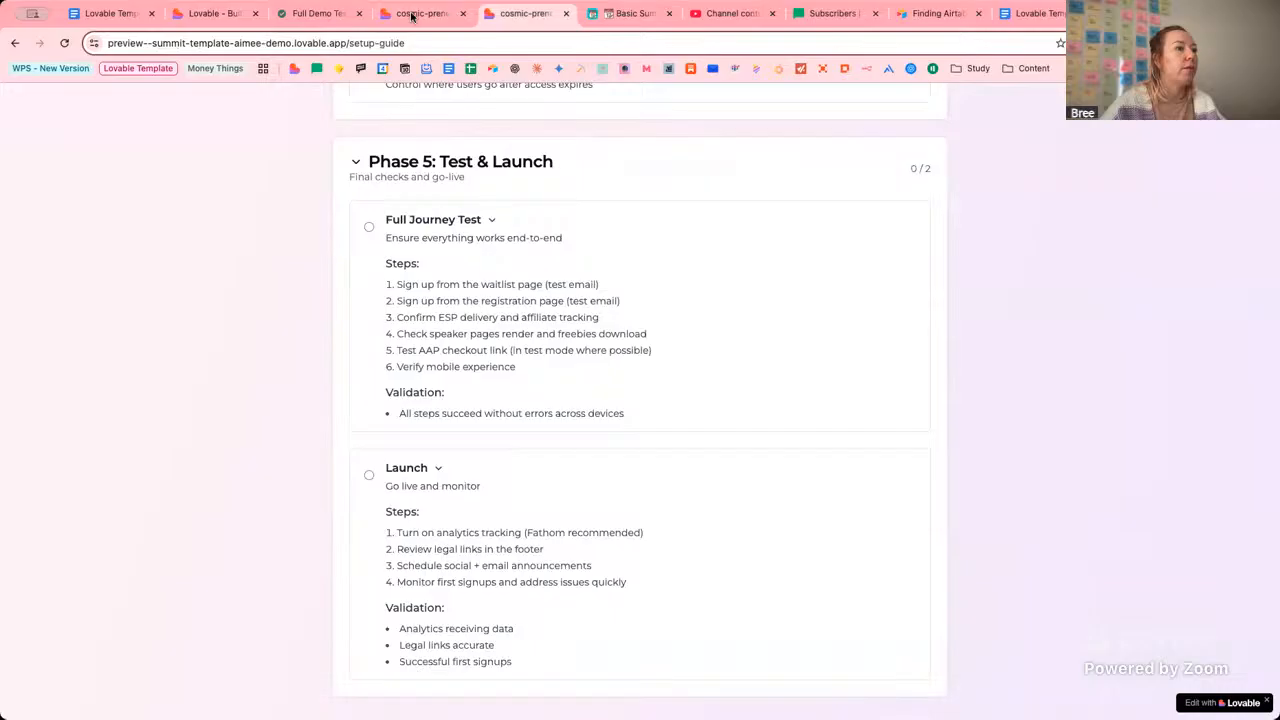
pyautogui.click(369, 227)
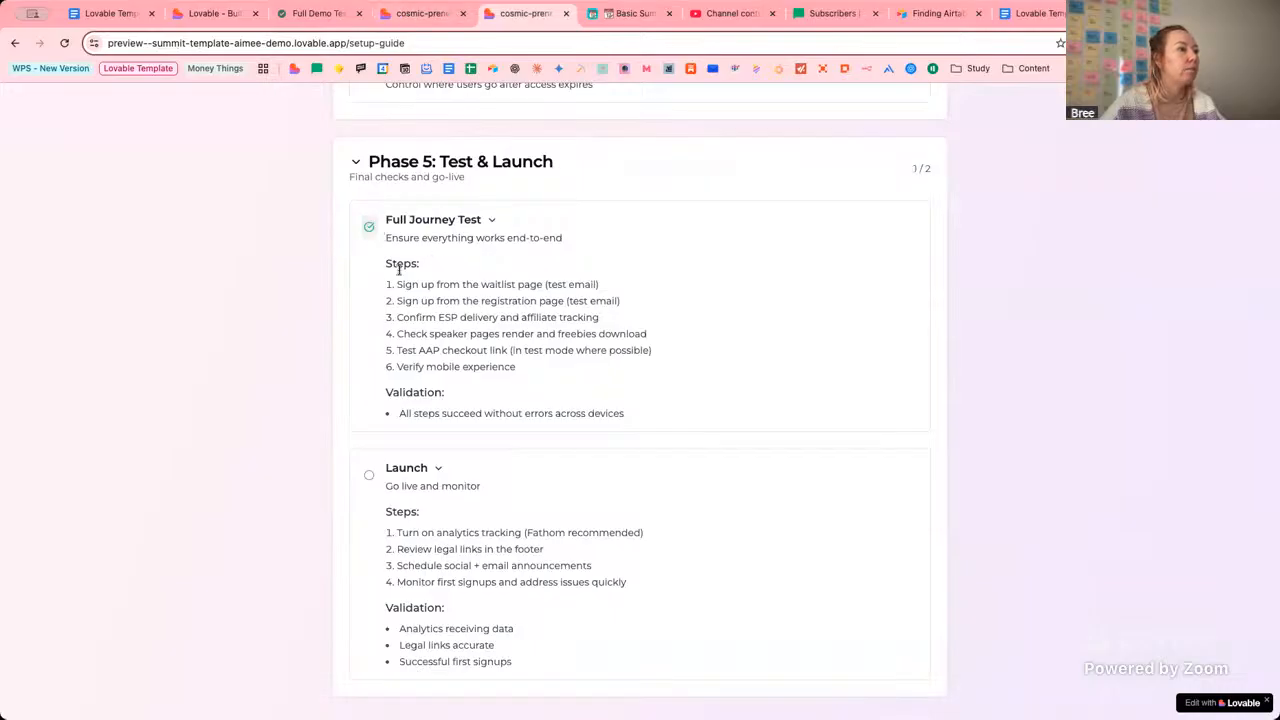
pyautogui.click(369, 476)
pyautogui.scroll(-2, 713, 471)
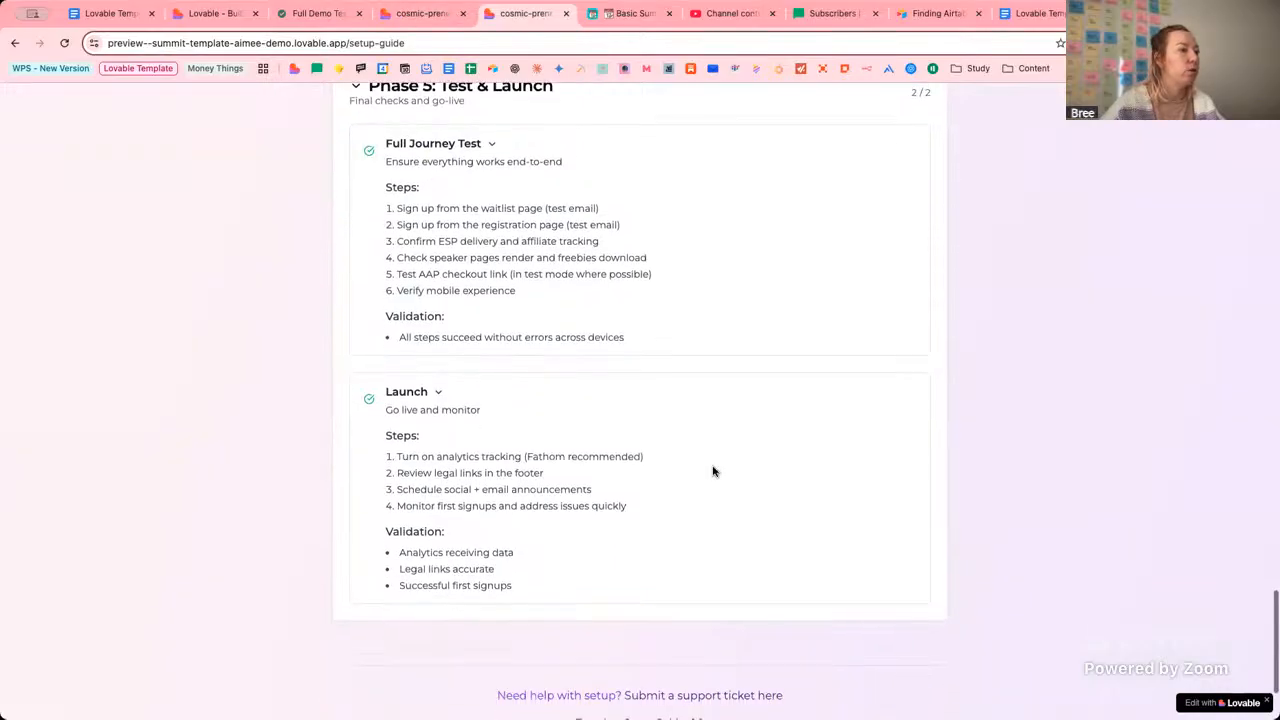
pyautogui.scroll(3, 713, 471)
pyautogui.click(423, 14)
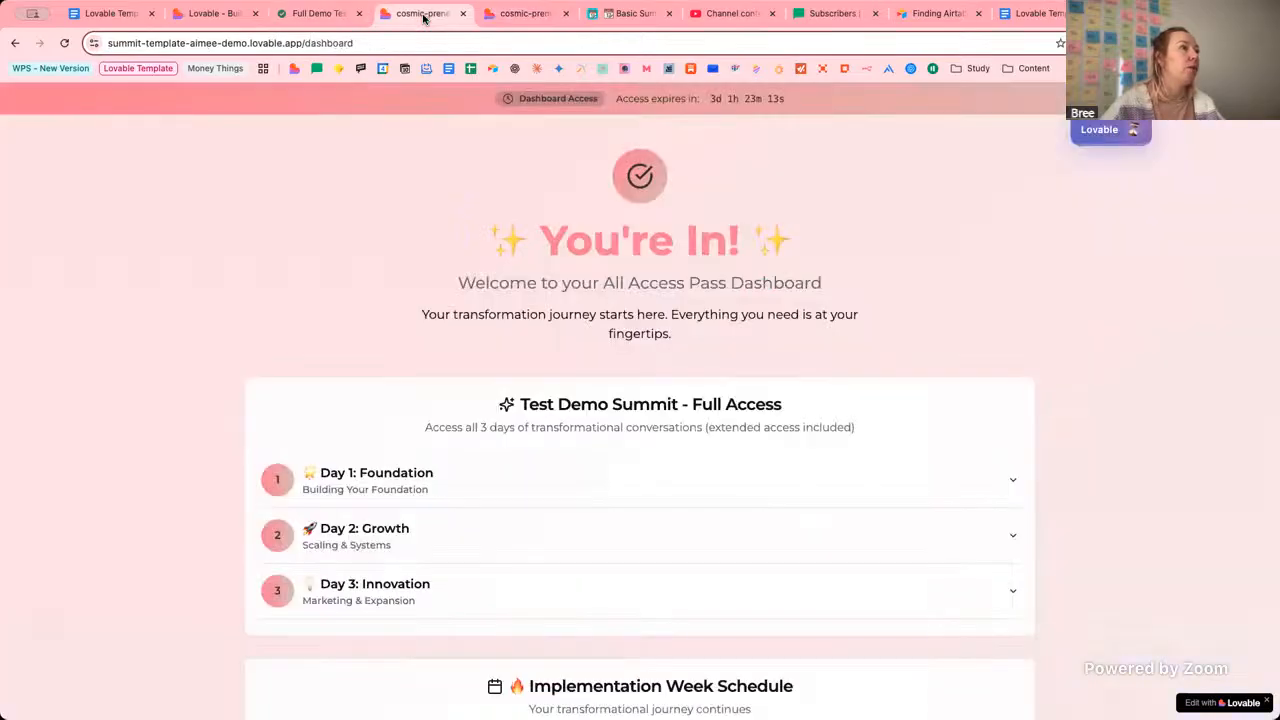
pyautogui.click(505, 14)
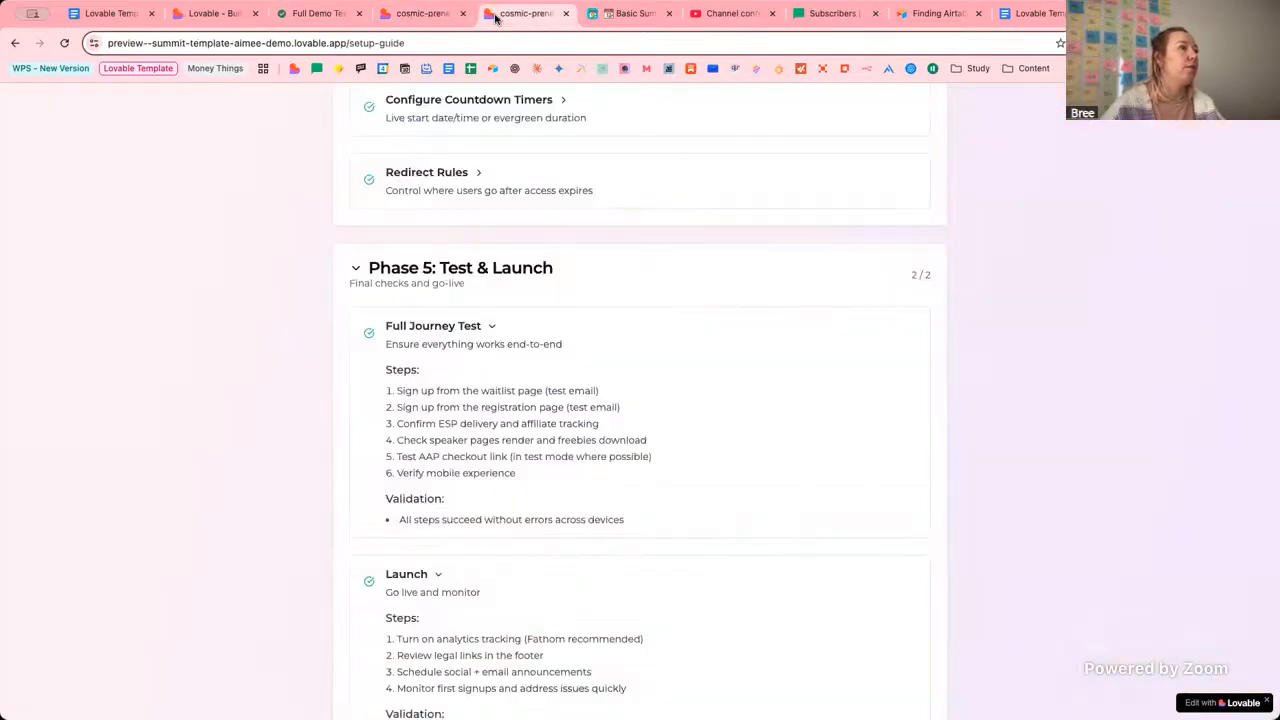
pyautogui.click(219, 14)
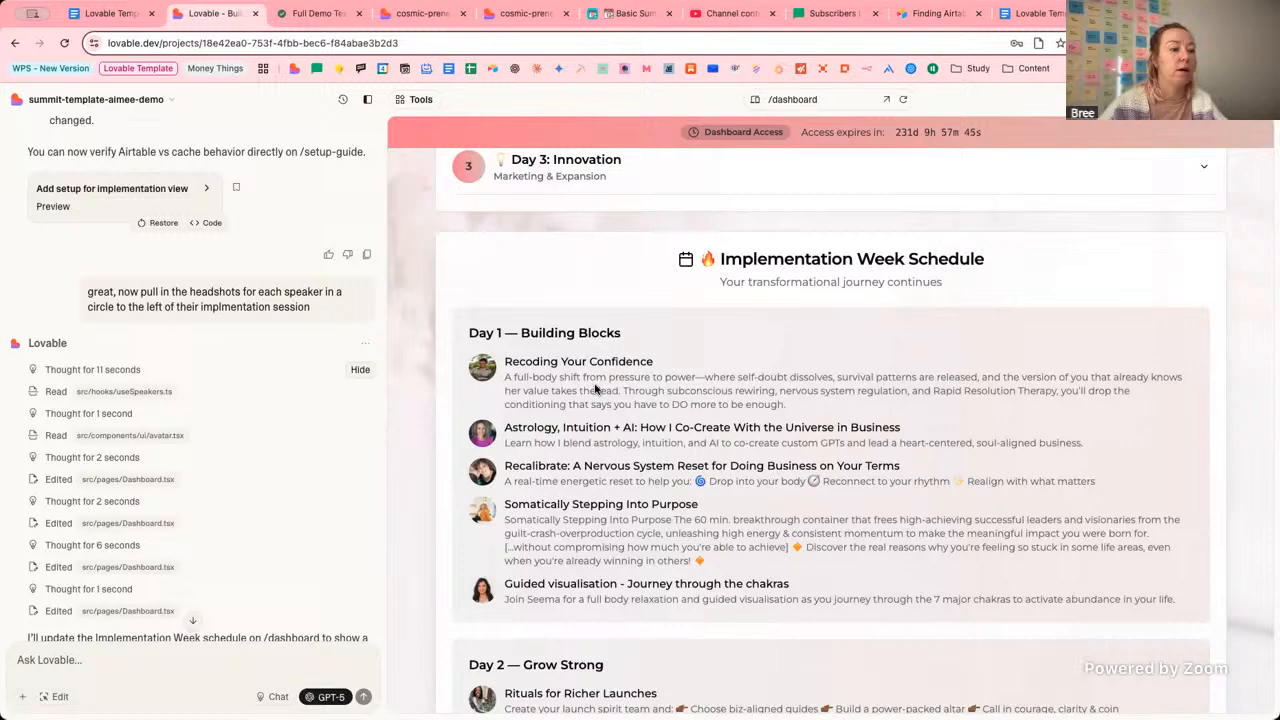
pyautogui.scroll(-3, 733, 459)
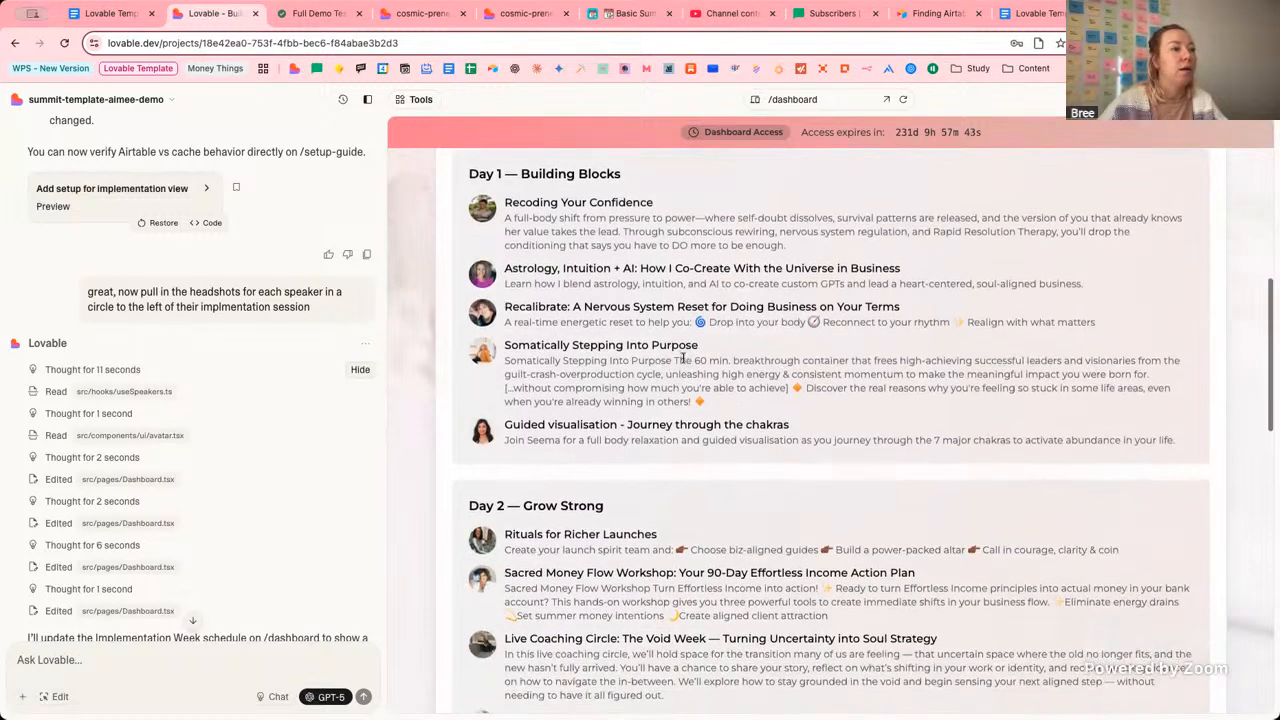
pyautogui.scroll(1, 684, 370)
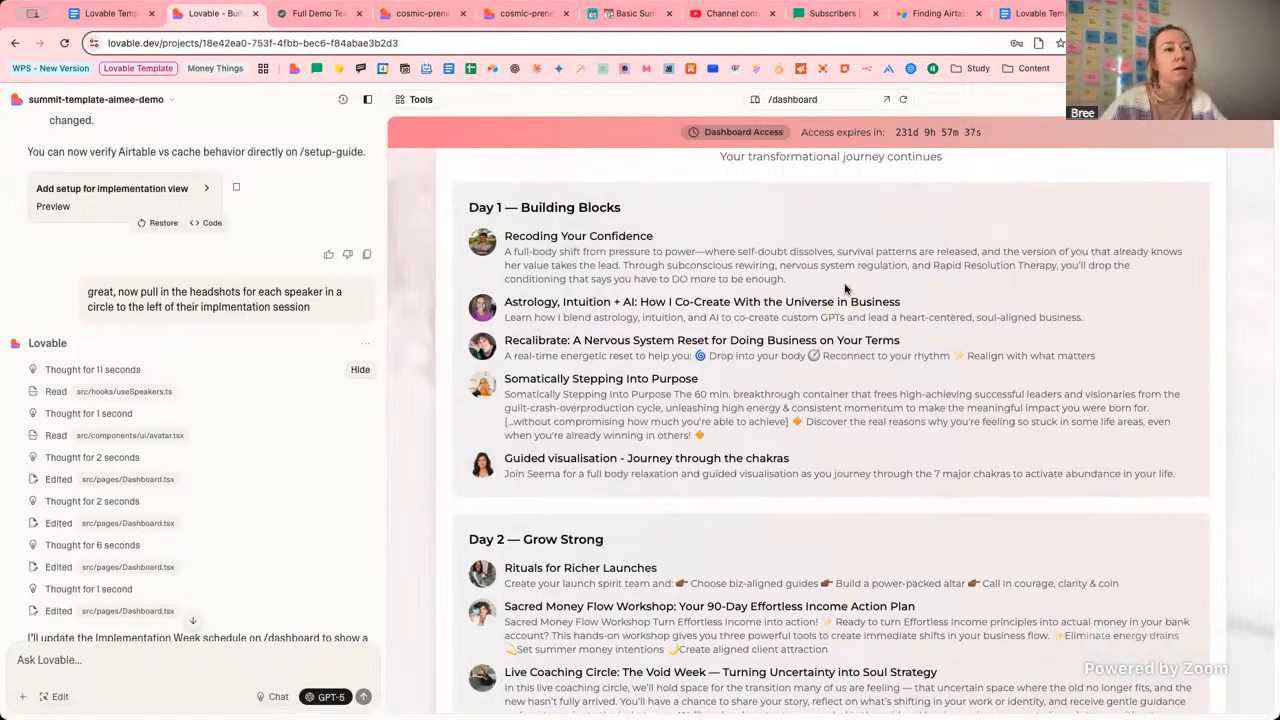
pyautogui.scroll(3, 849, 300)
pyautogui.scroll(-2, 760, 290)
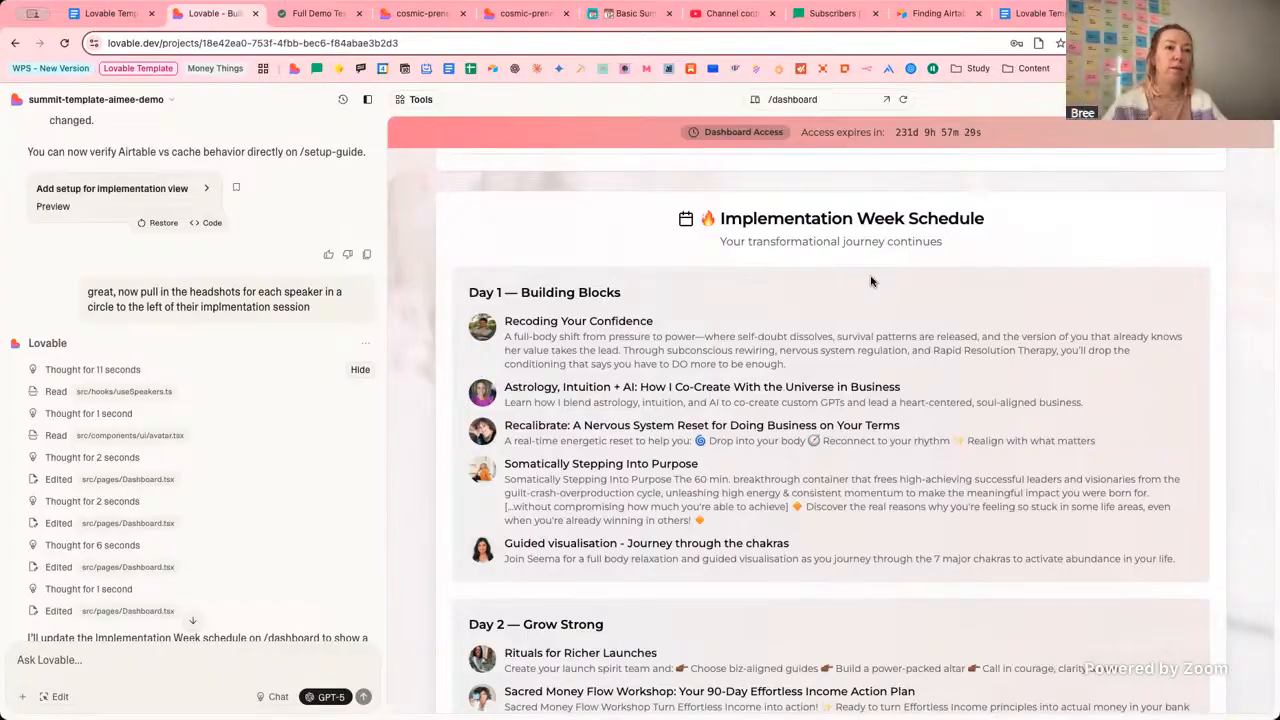
pyautogui.scroll(1, 860, 286)
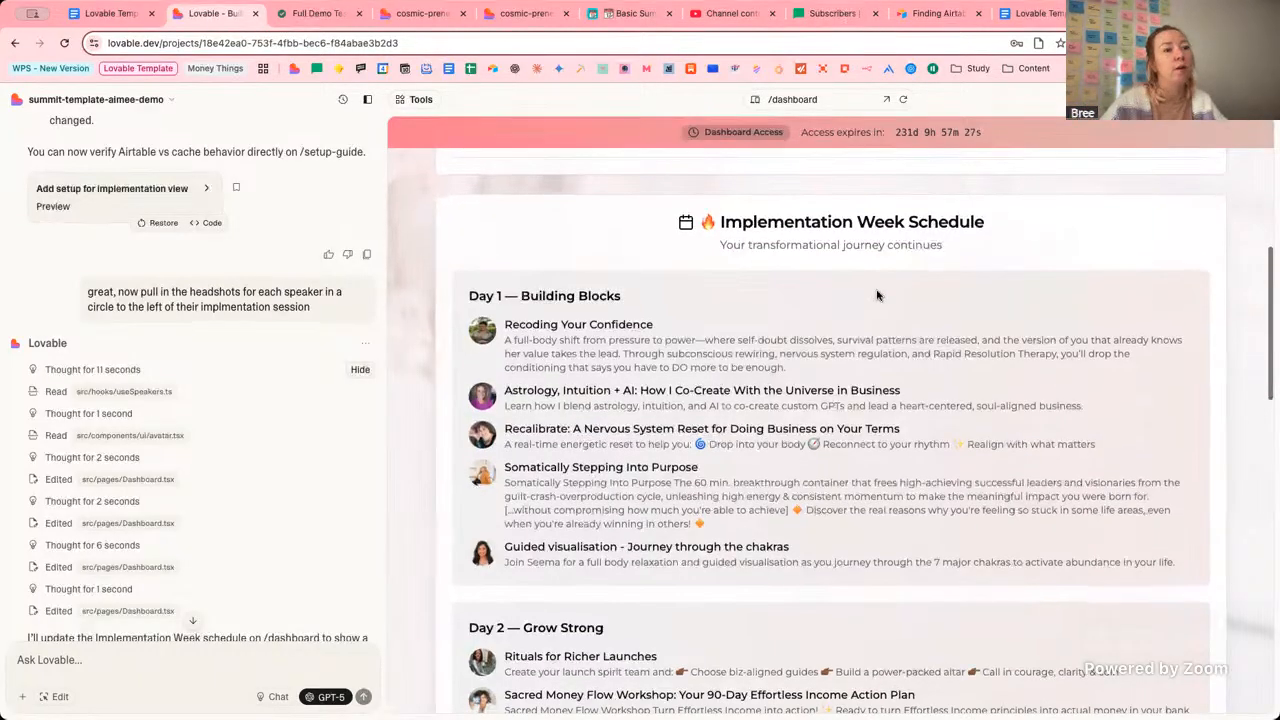
pyautogui.scroll(1, 918, 290)
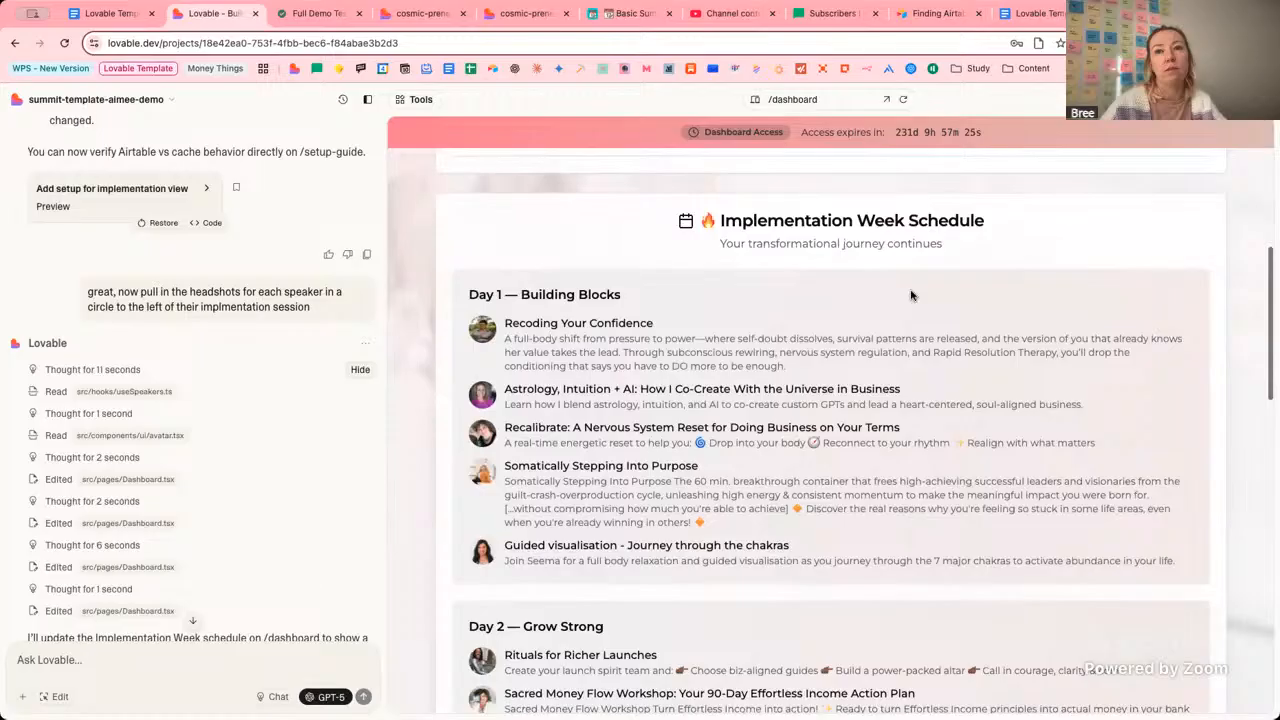
pyautogui.scroll(1, 900, 298)
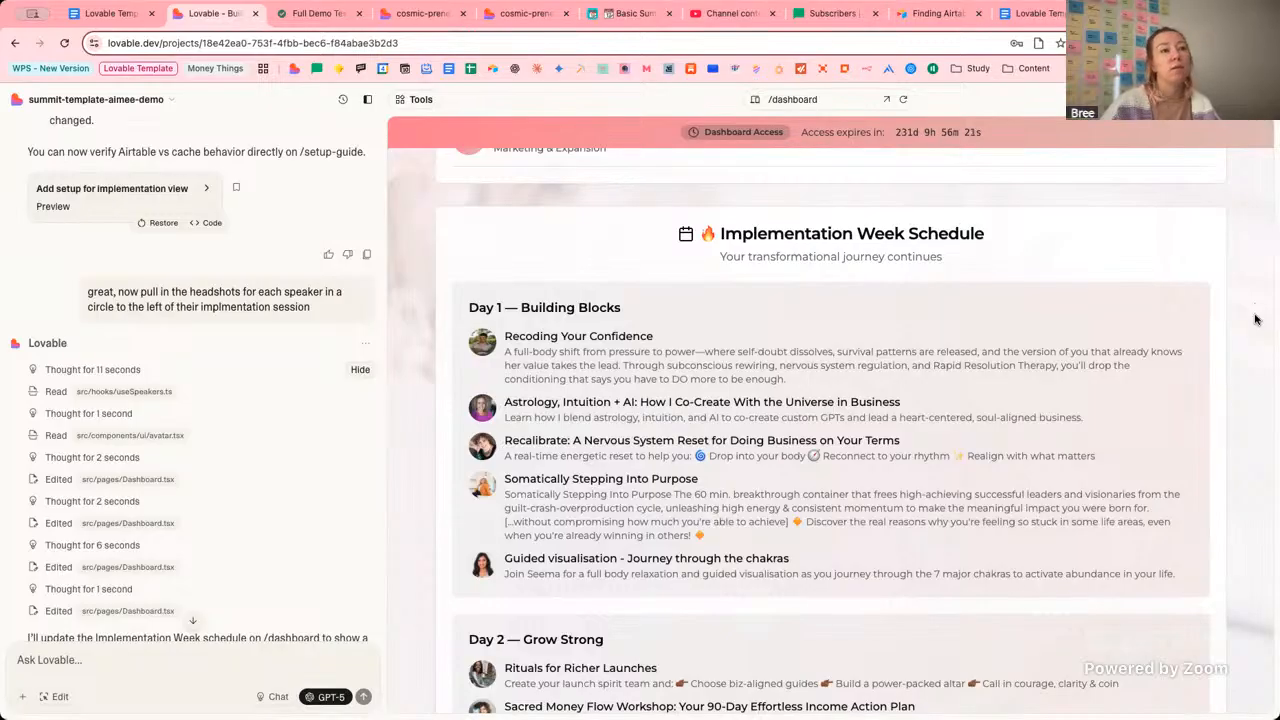
pyautogui.scroll(5, 1256, 319)
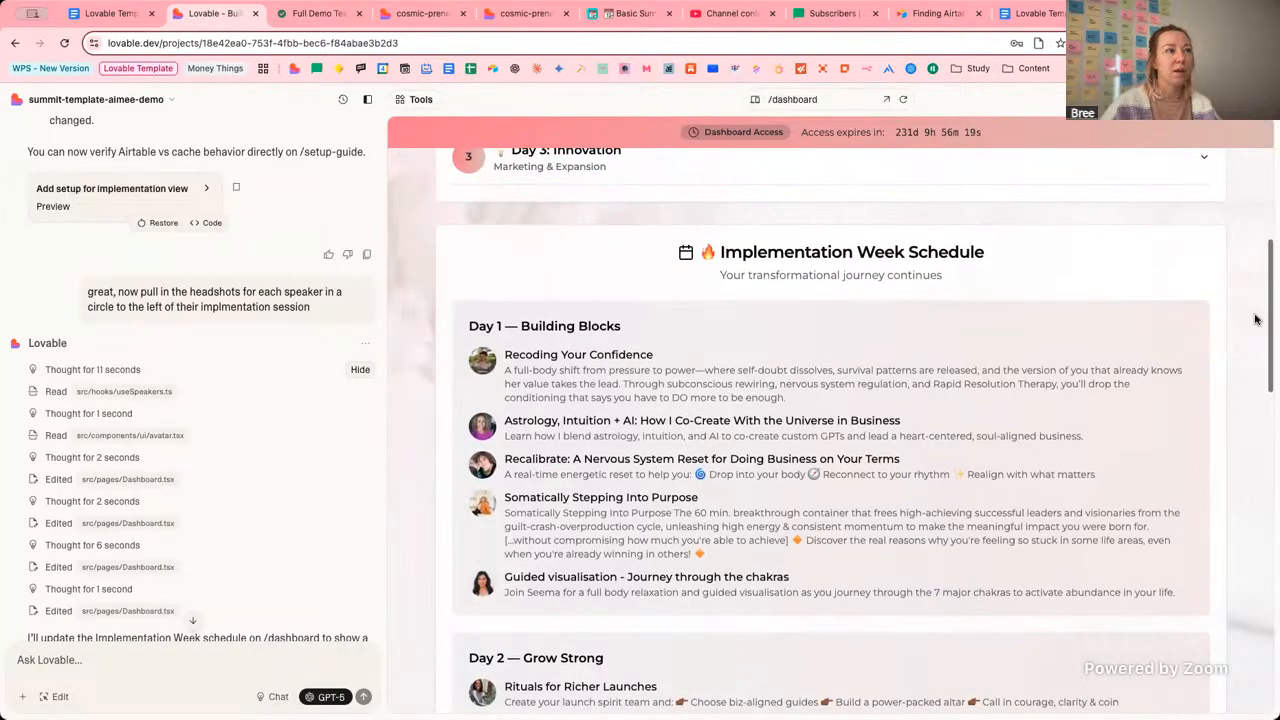
pyautogui.scroll(1, 1256, 319)
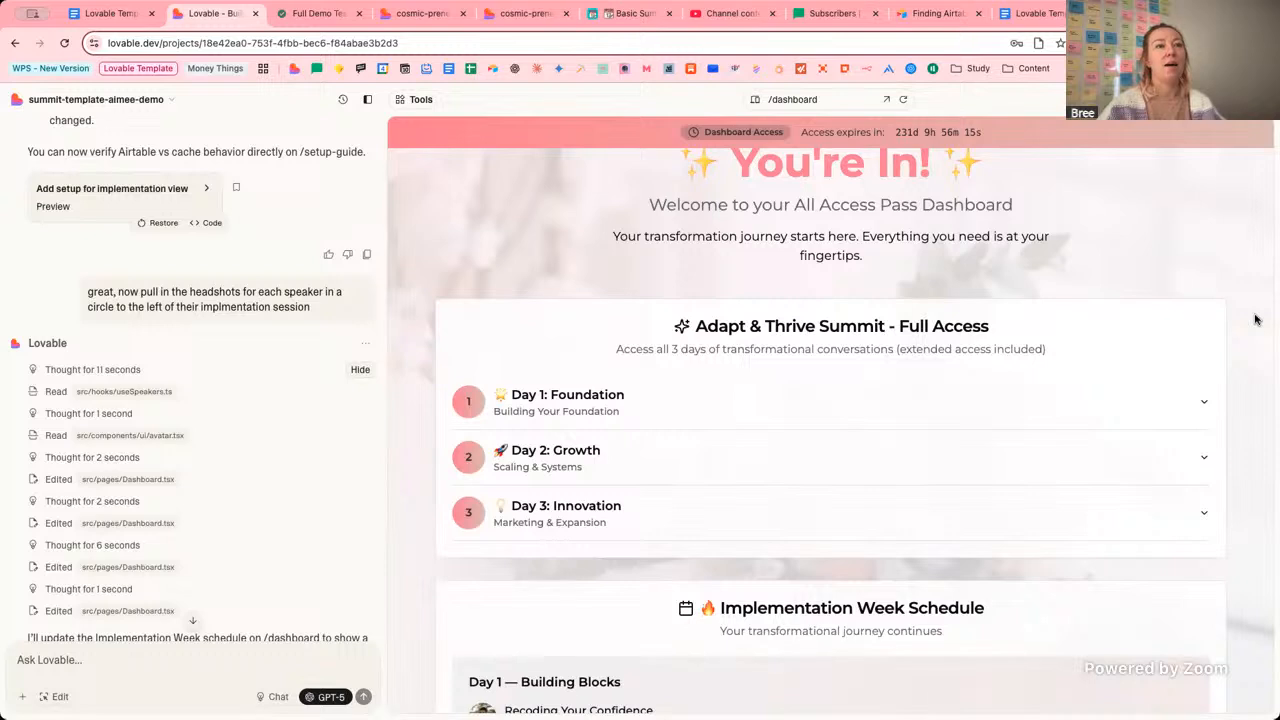
pyautogui.scroll(2, 1256, 319)
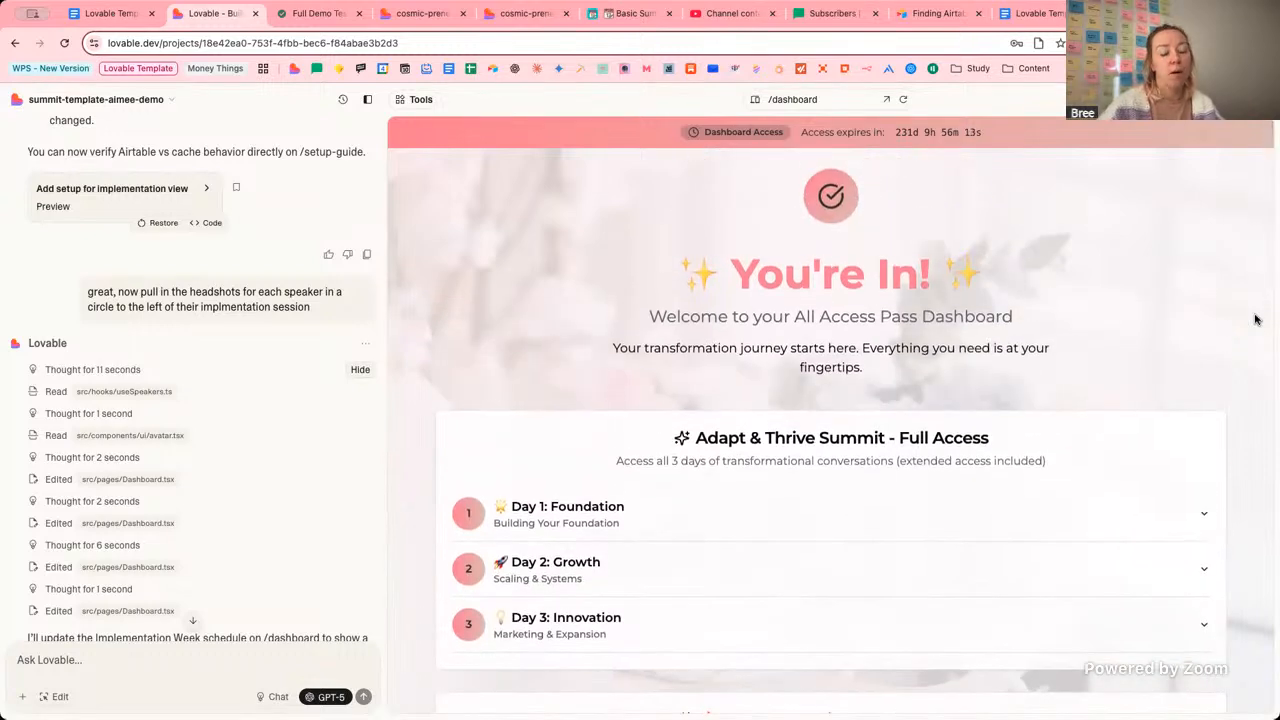